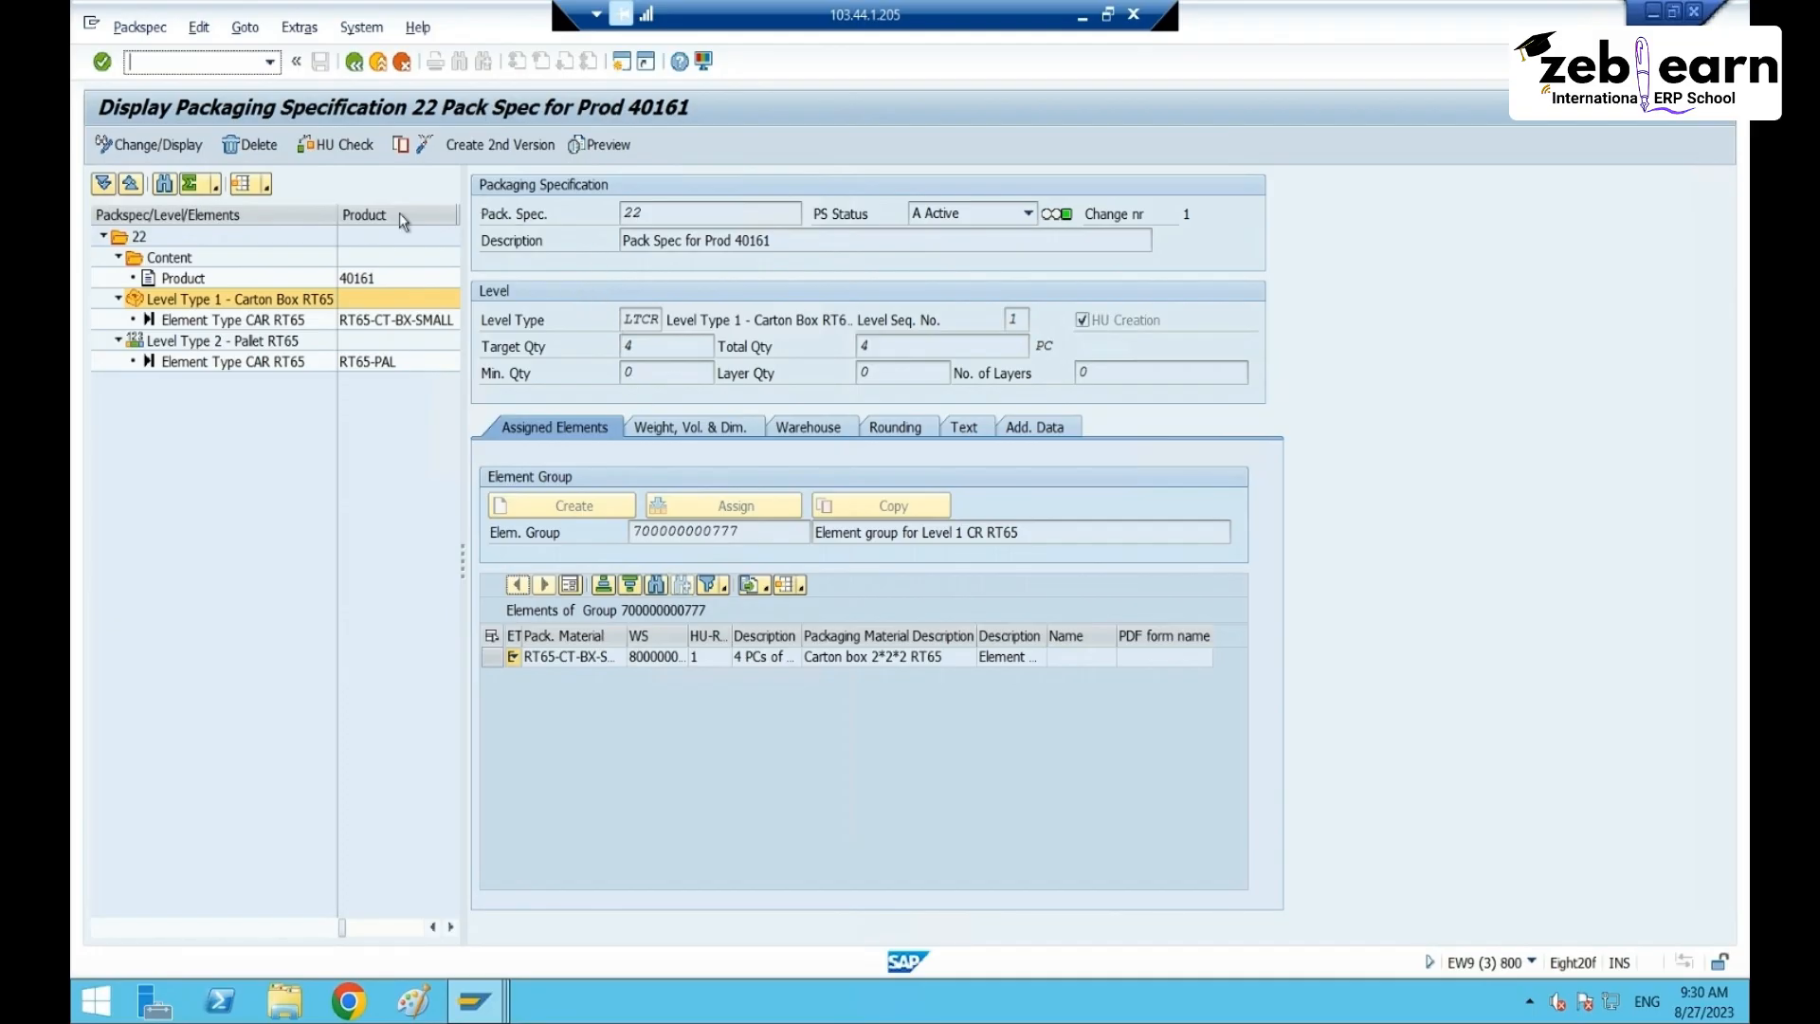
- Create an editable second version of spec 22 with carton-level minimum quantity 1
click(149, 144)
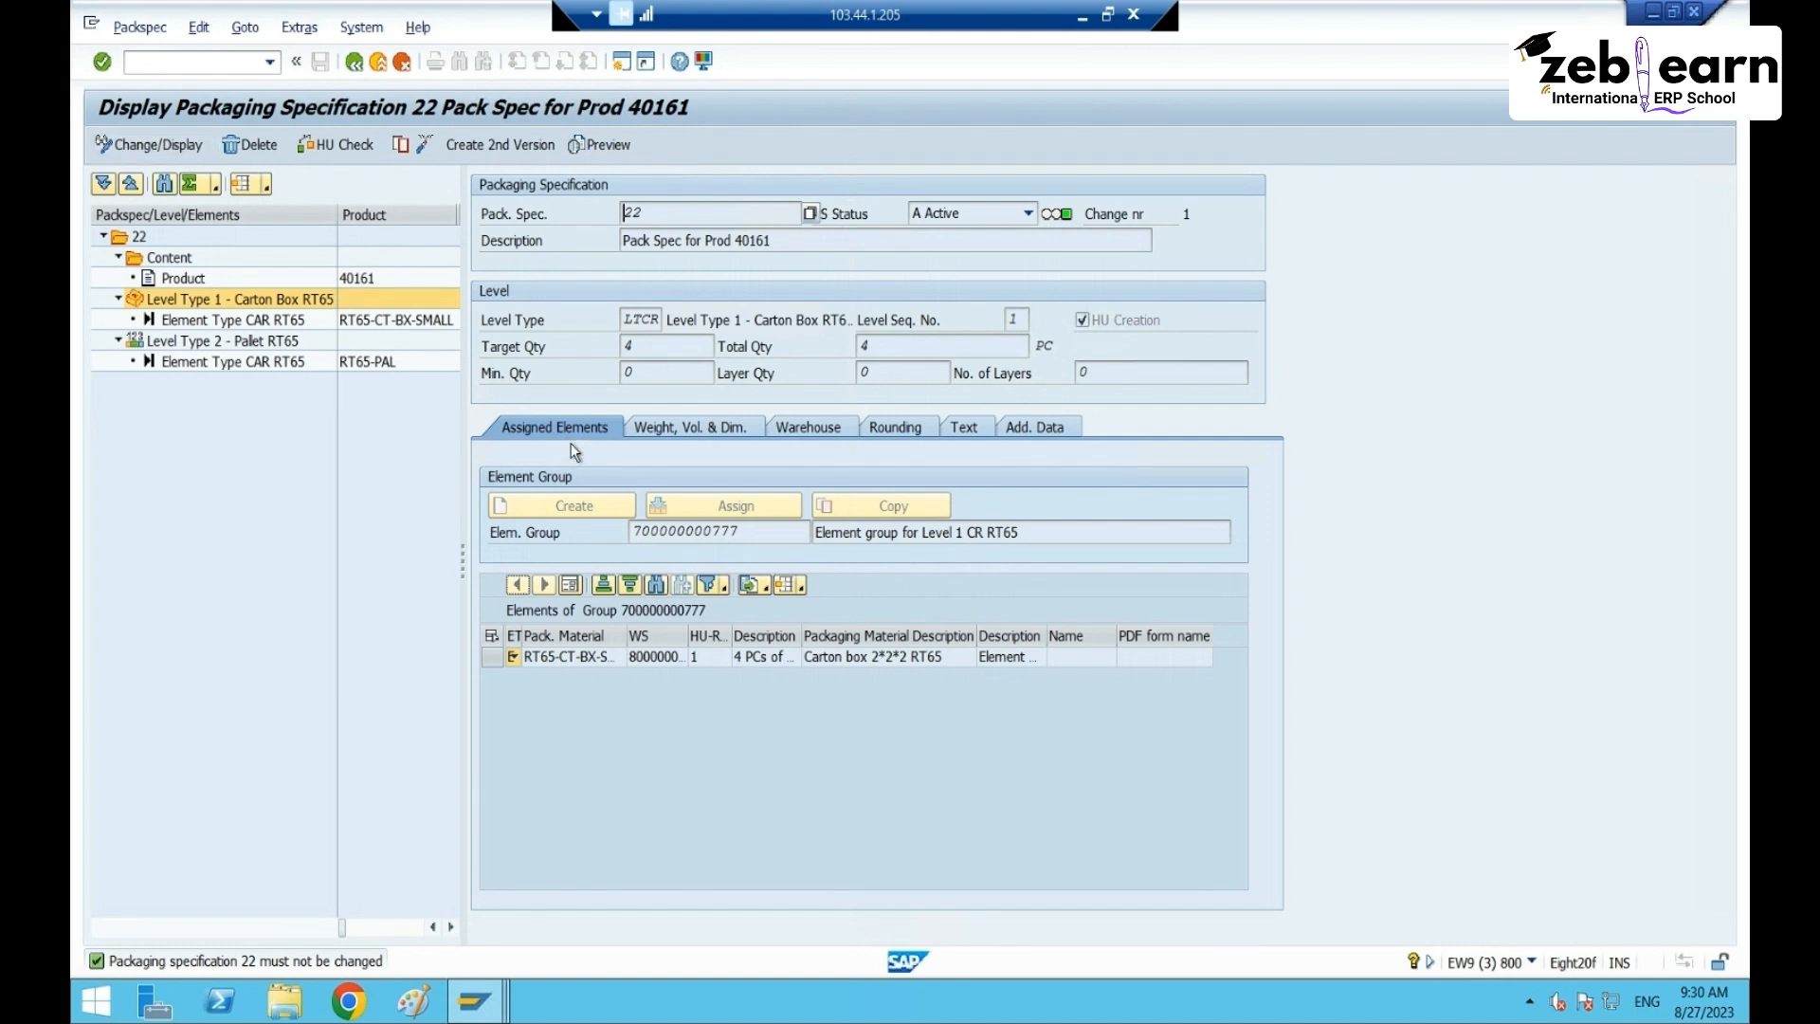
click(888, 376)
click(511, 148)
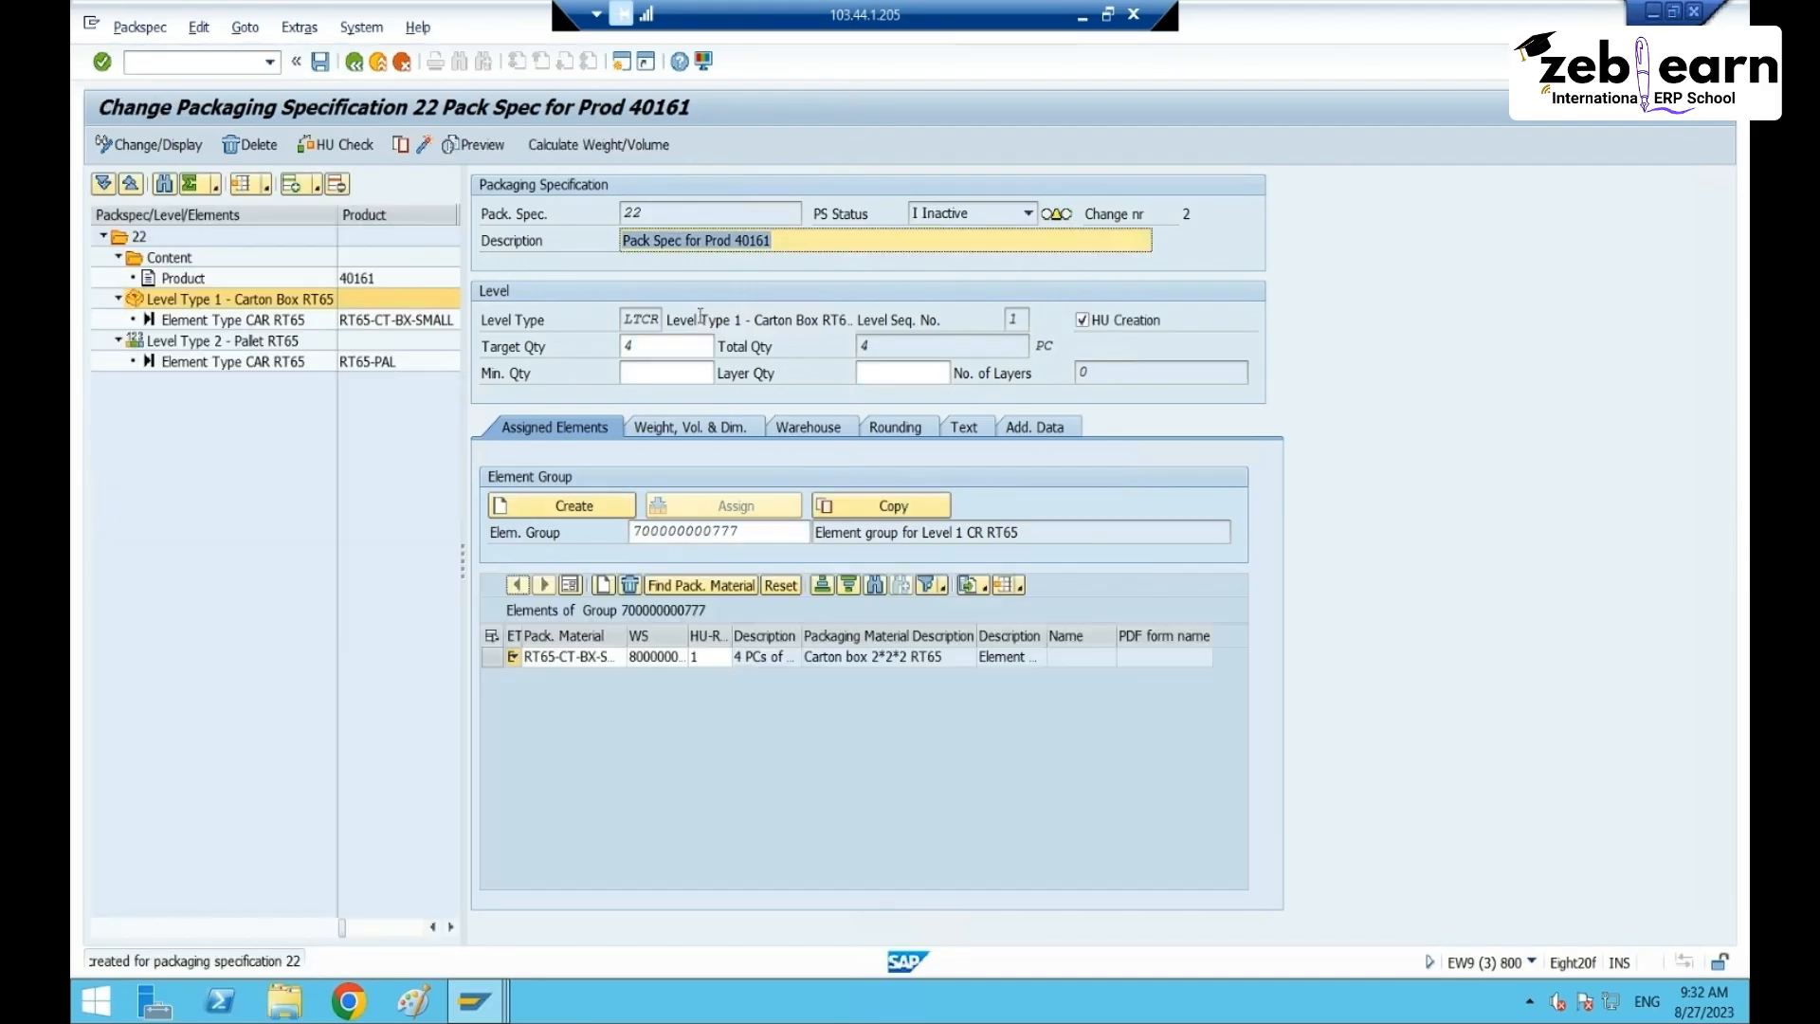
click(662, 345)
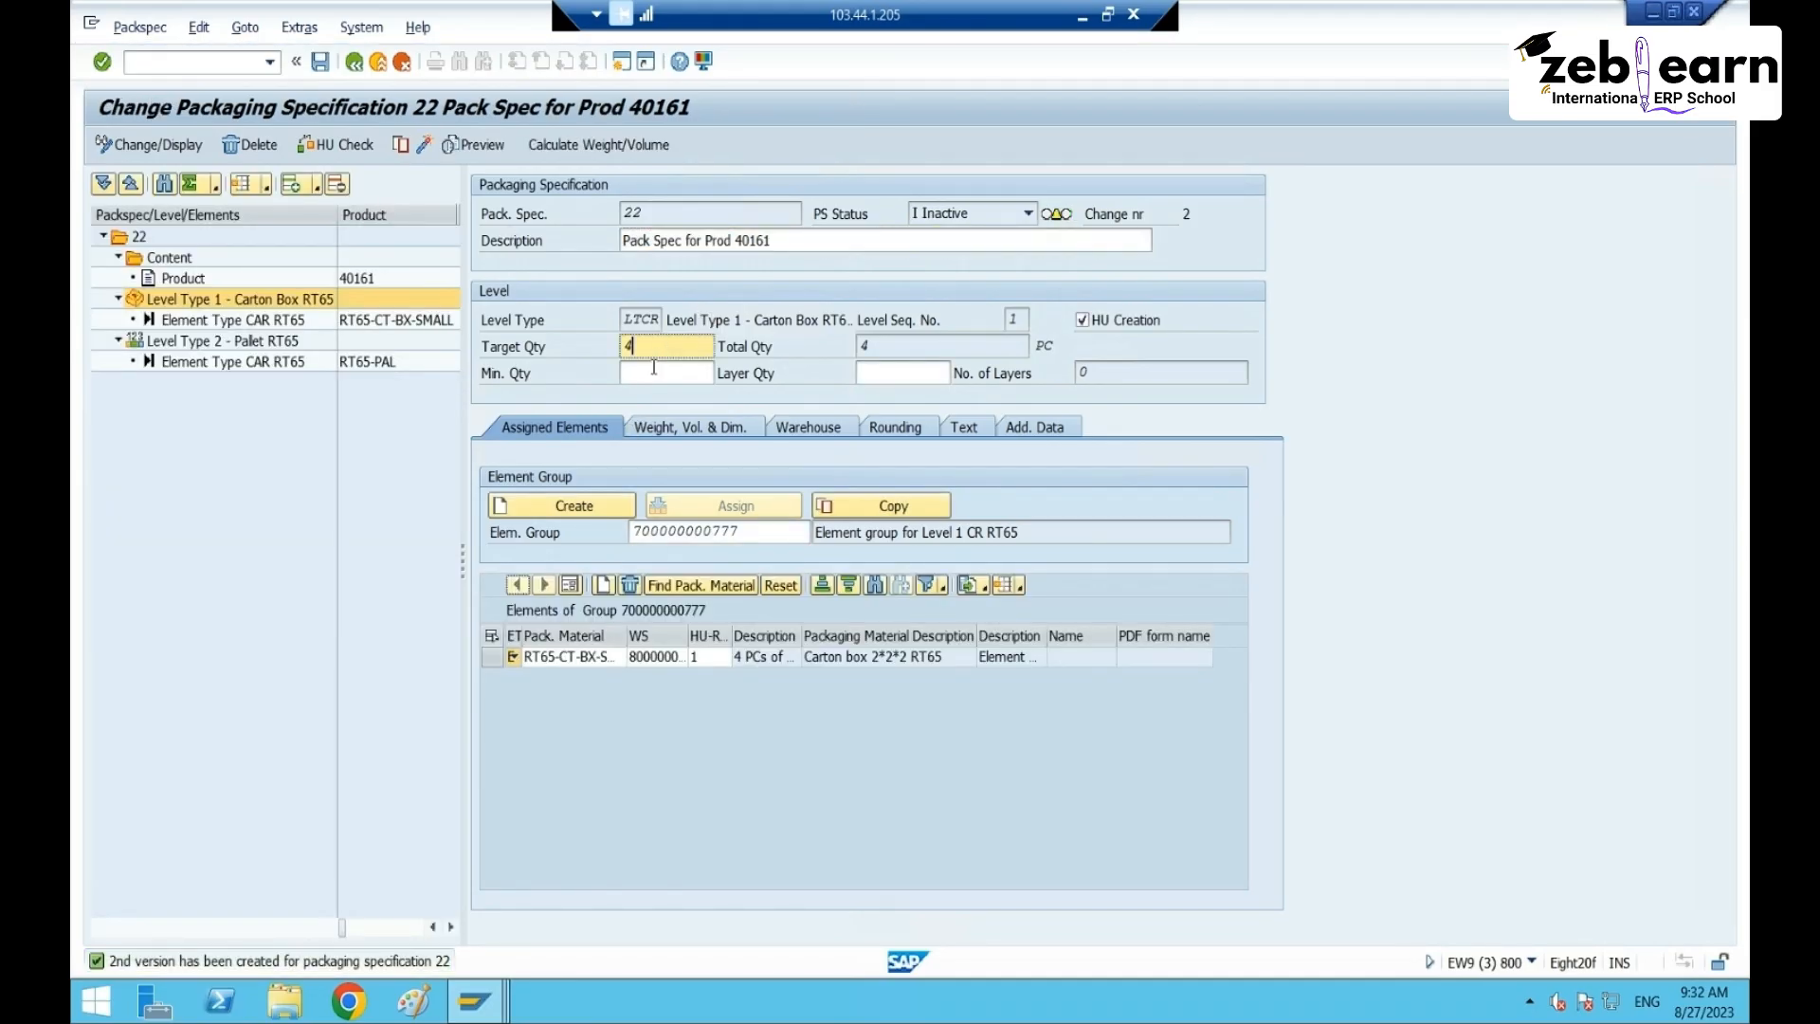
click(653, 369)
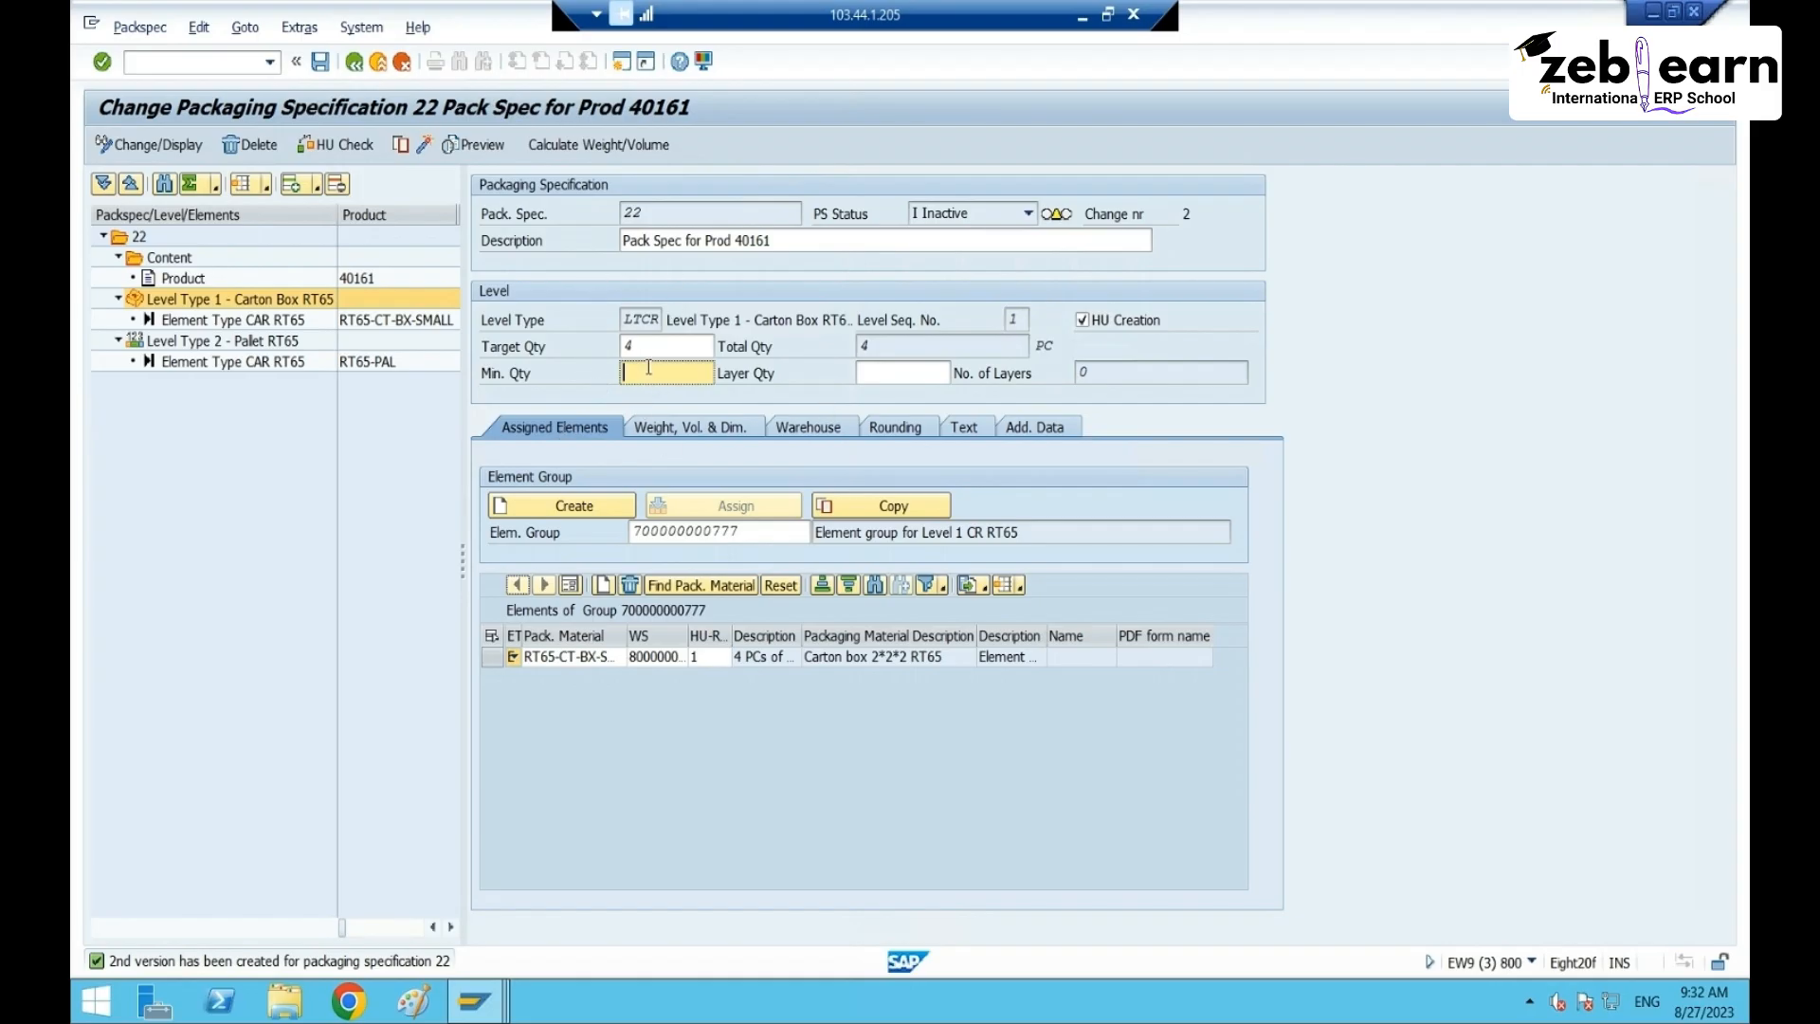
text(1)
- Accept the carton level change, save version 2, and return to the overview
click(183, 261)
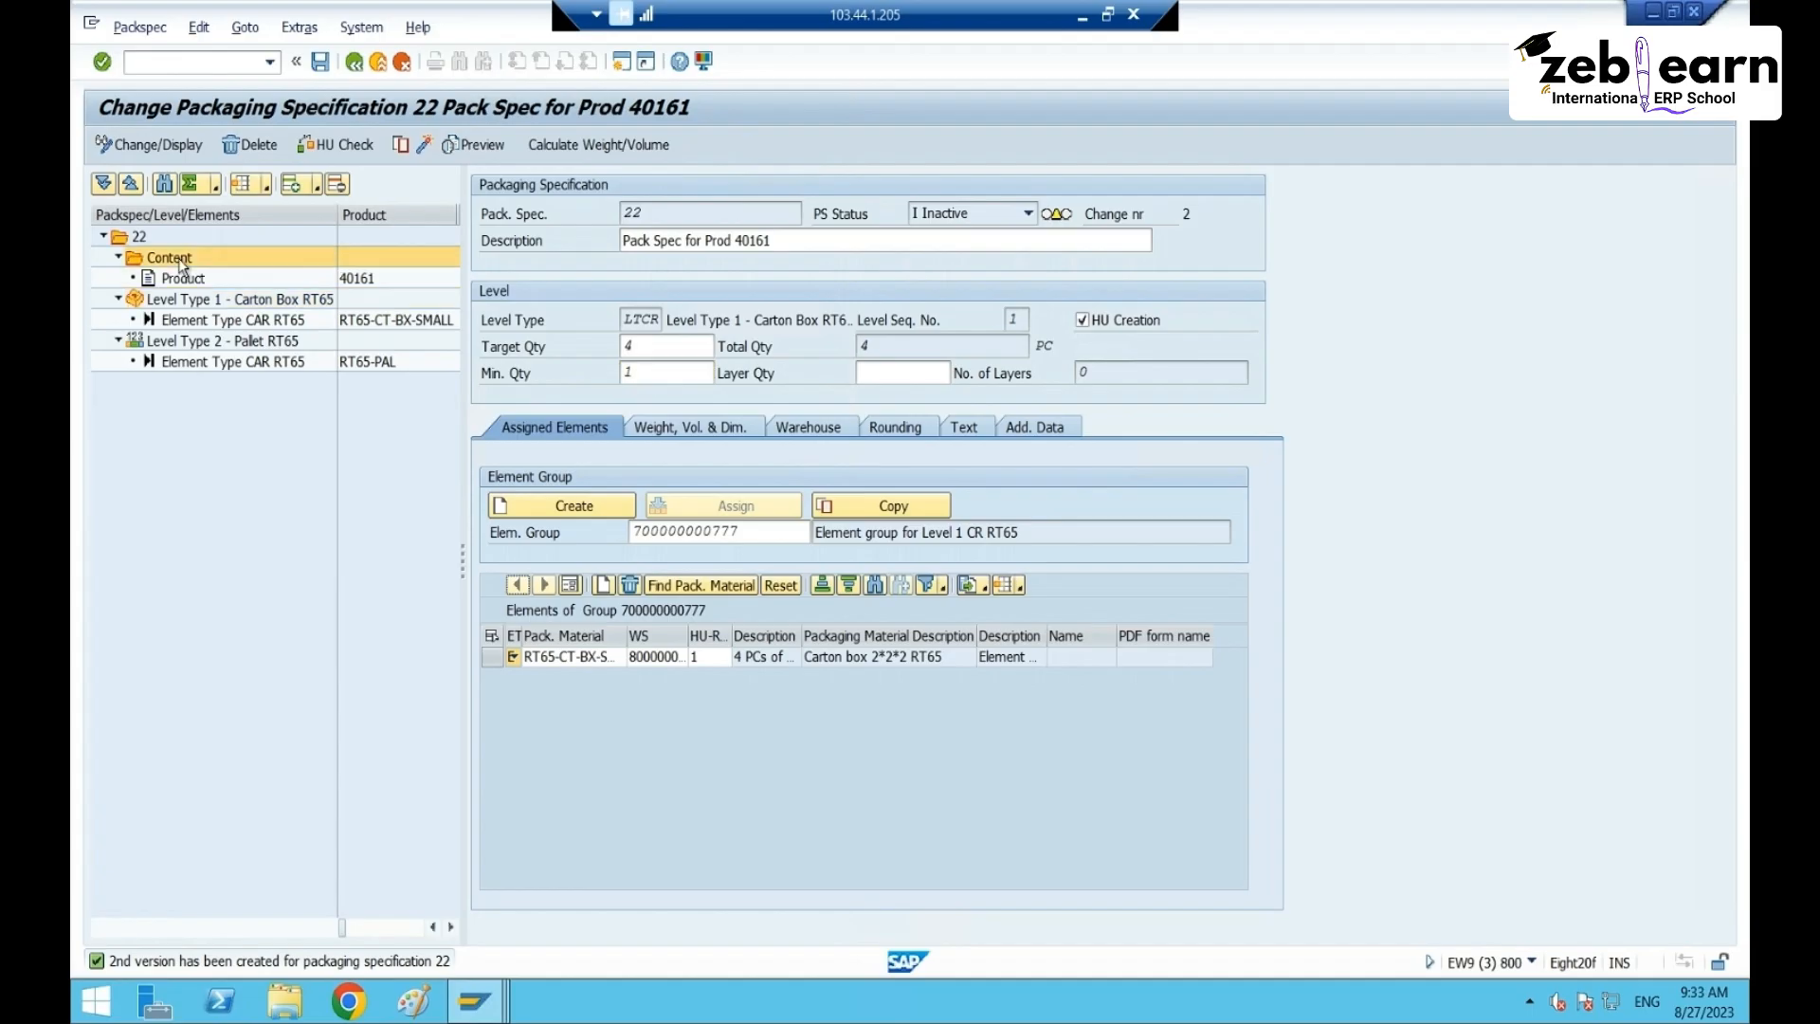
click(823, 244)
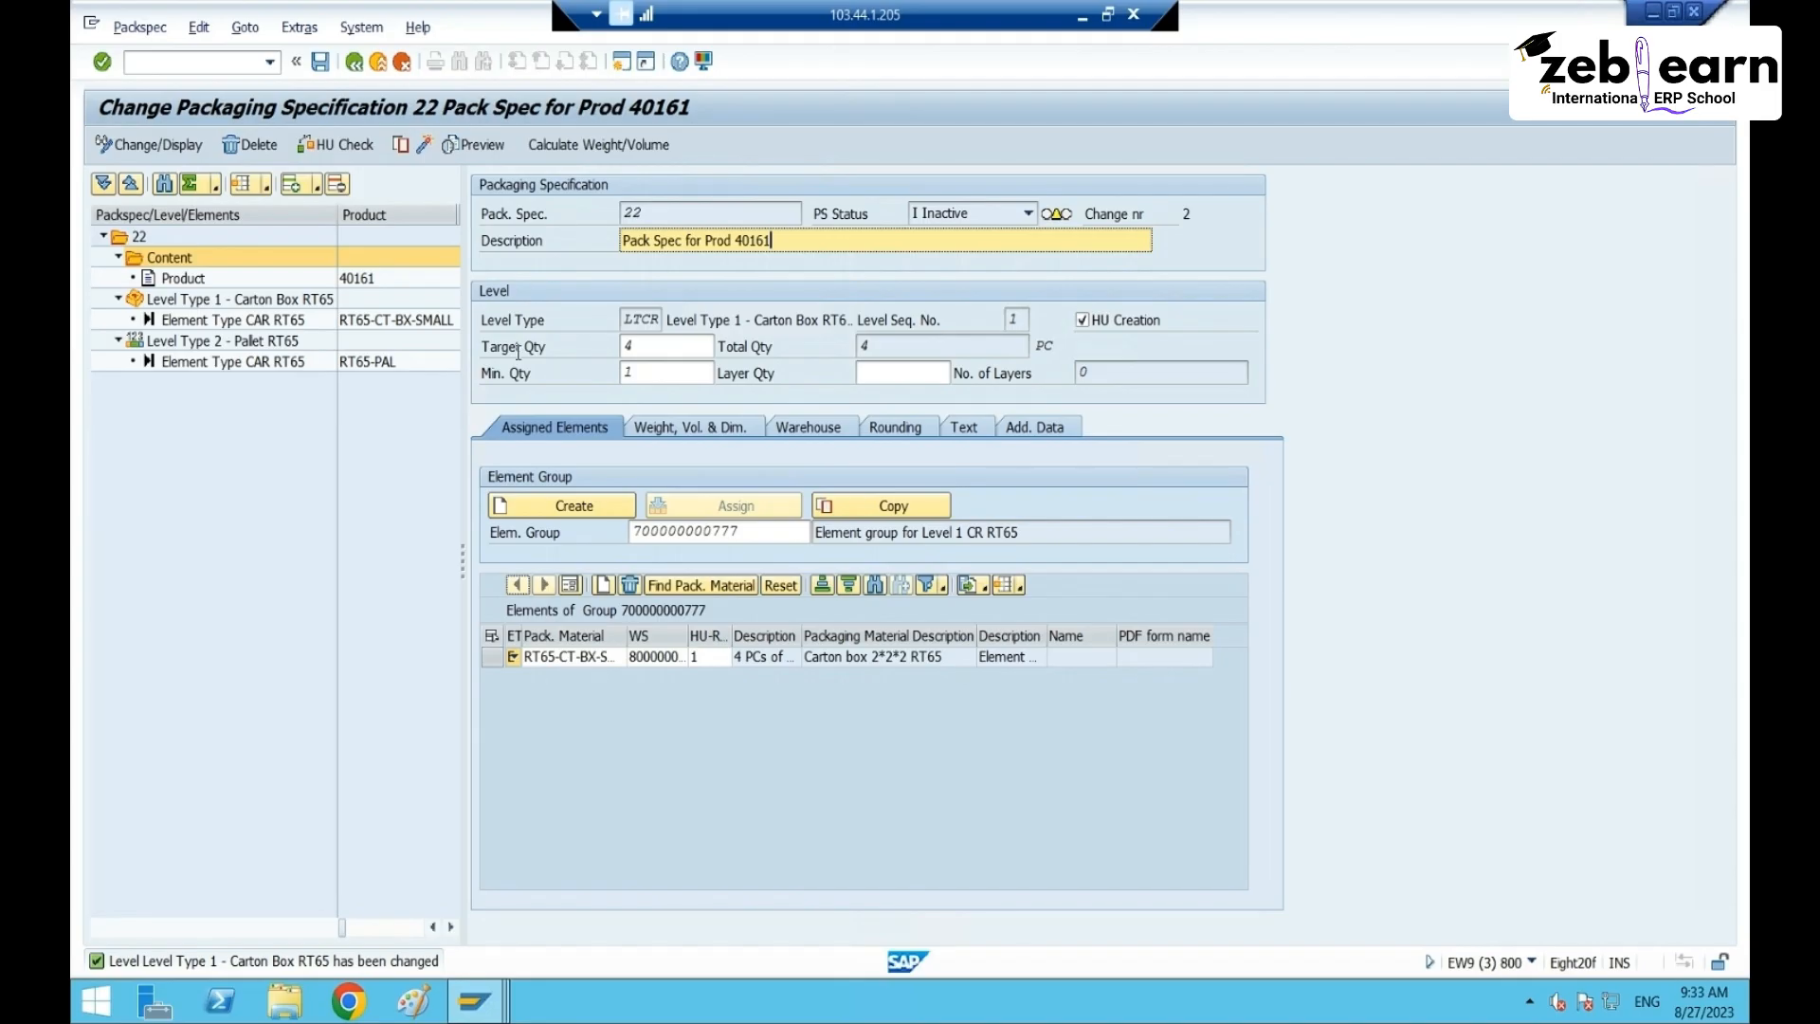
click(320, 62)
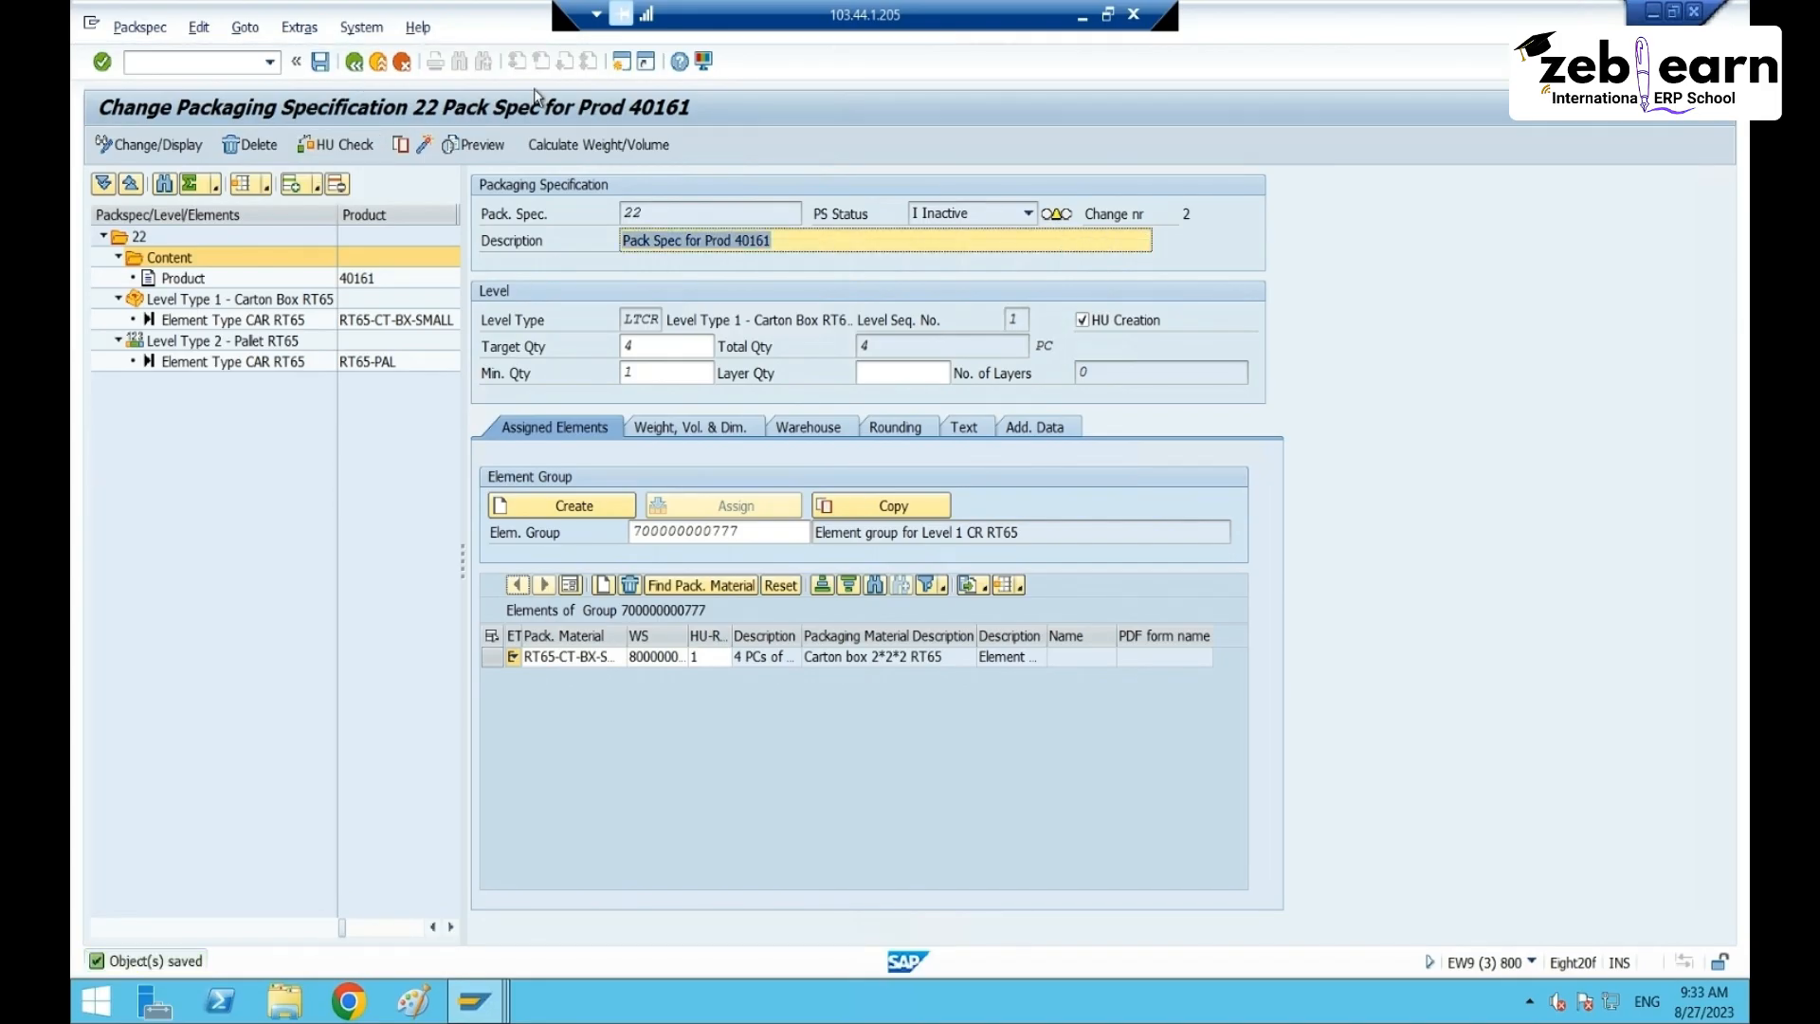
click(353, 62)
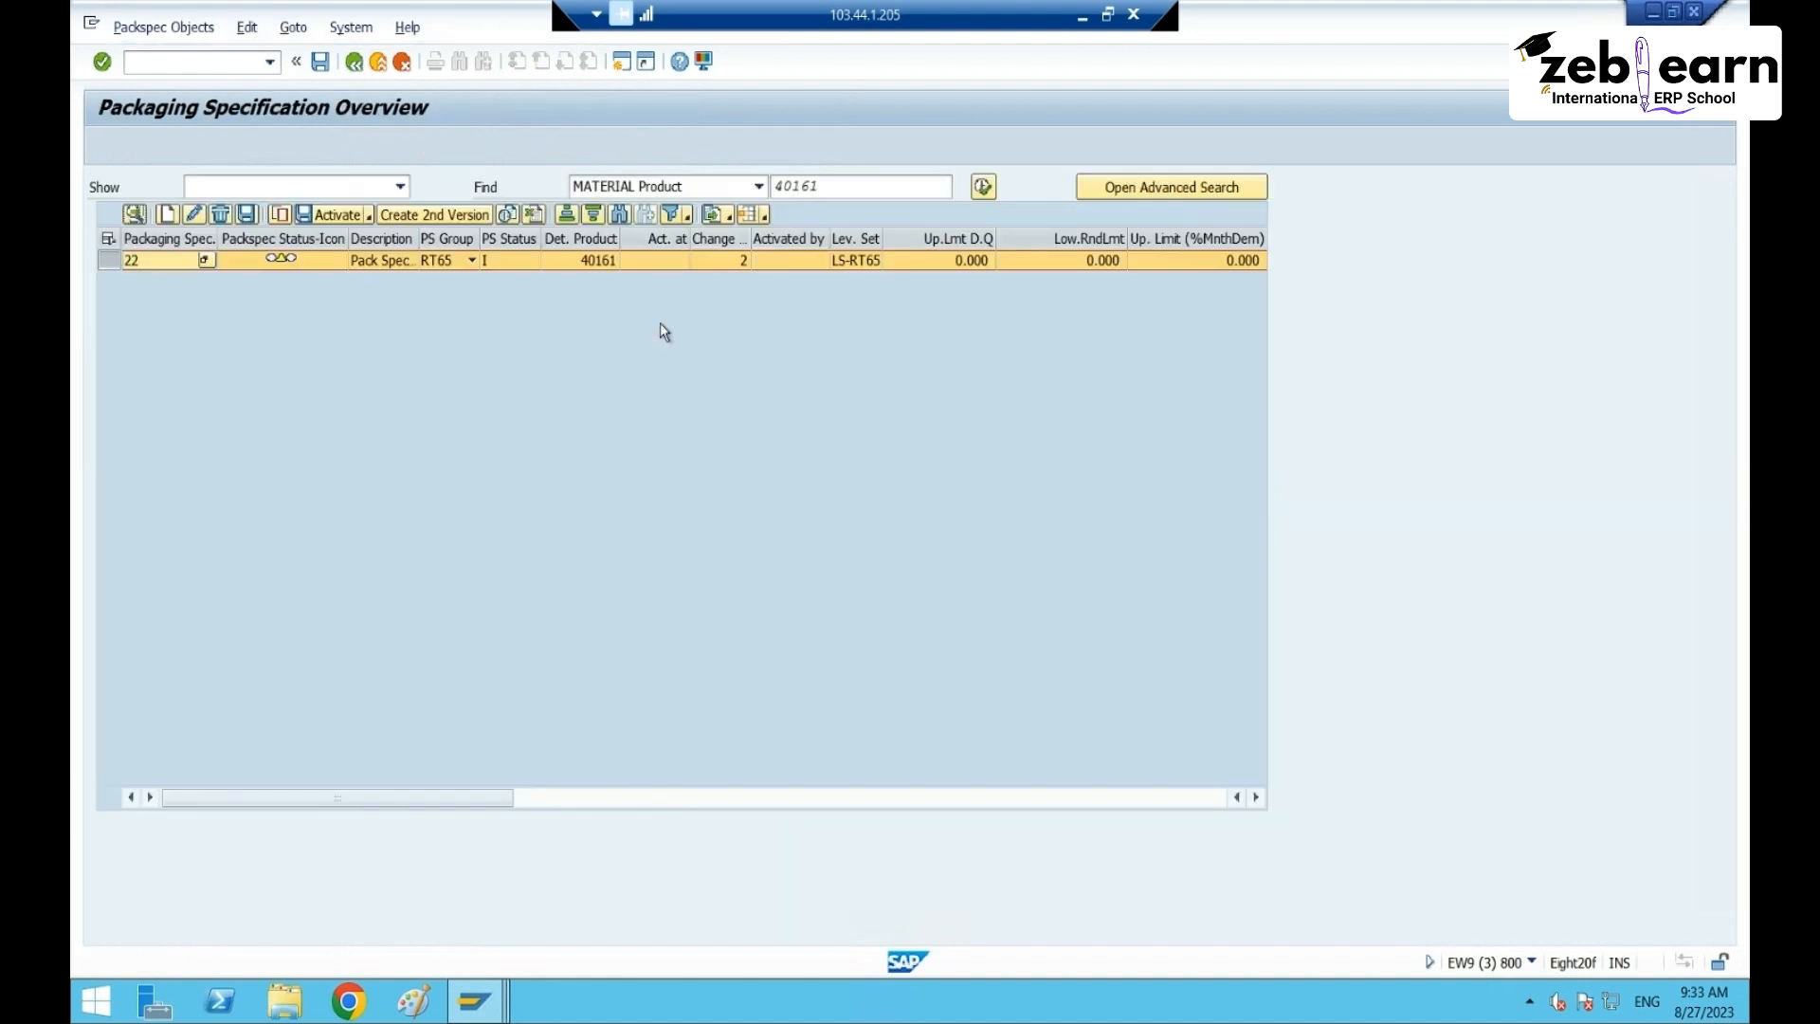
- Refresh the list and check the active version's carton-level minimum quantity
click(983, 187)
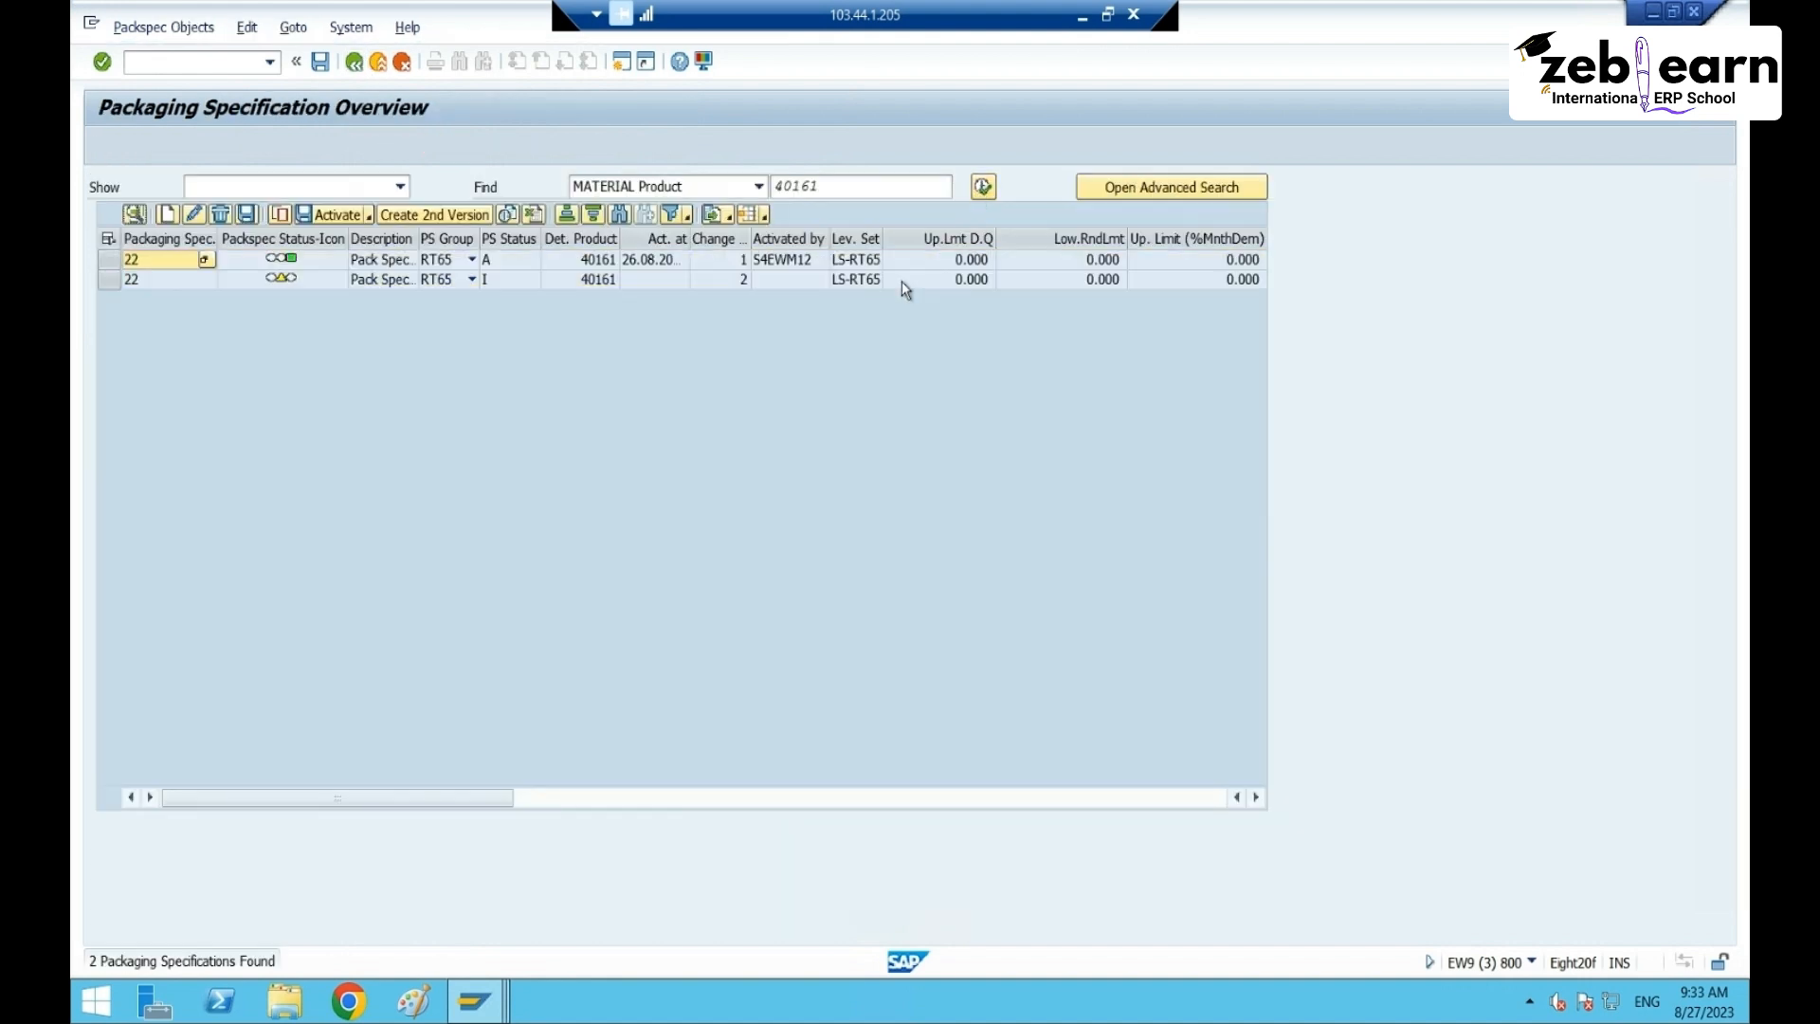
click(220, 262)
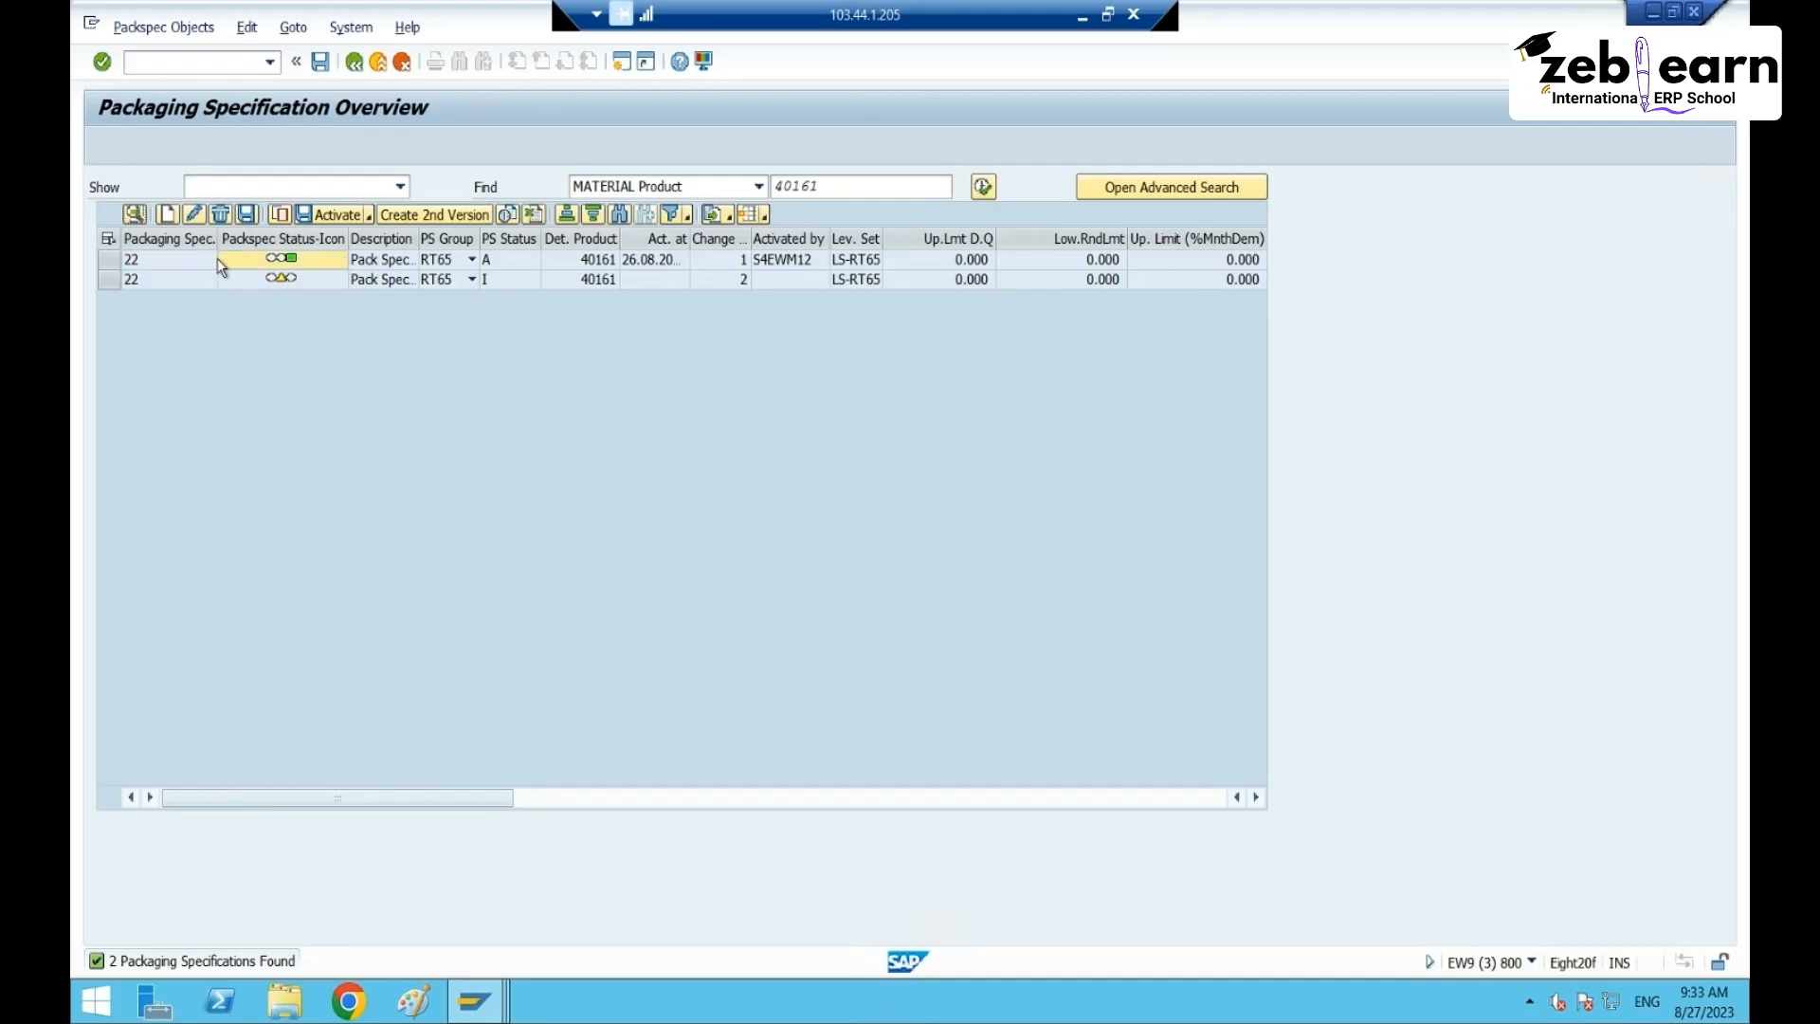
click(118, 260)
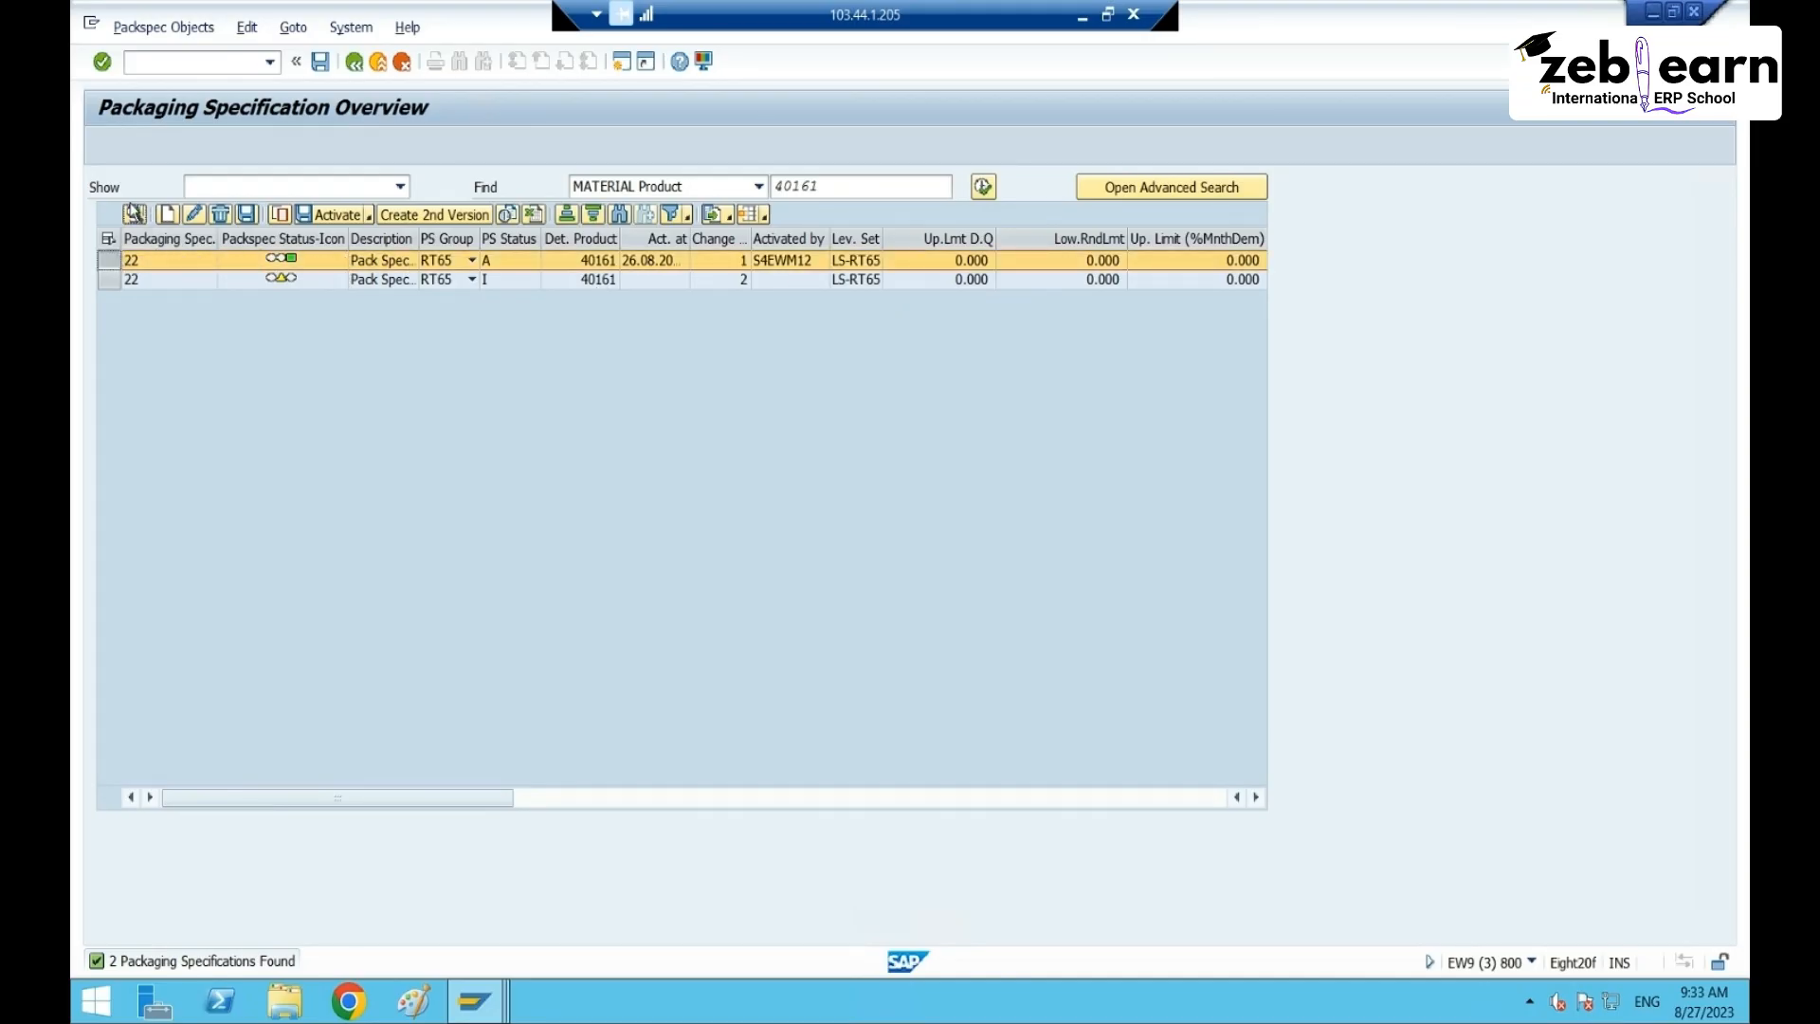
click(133, 210)
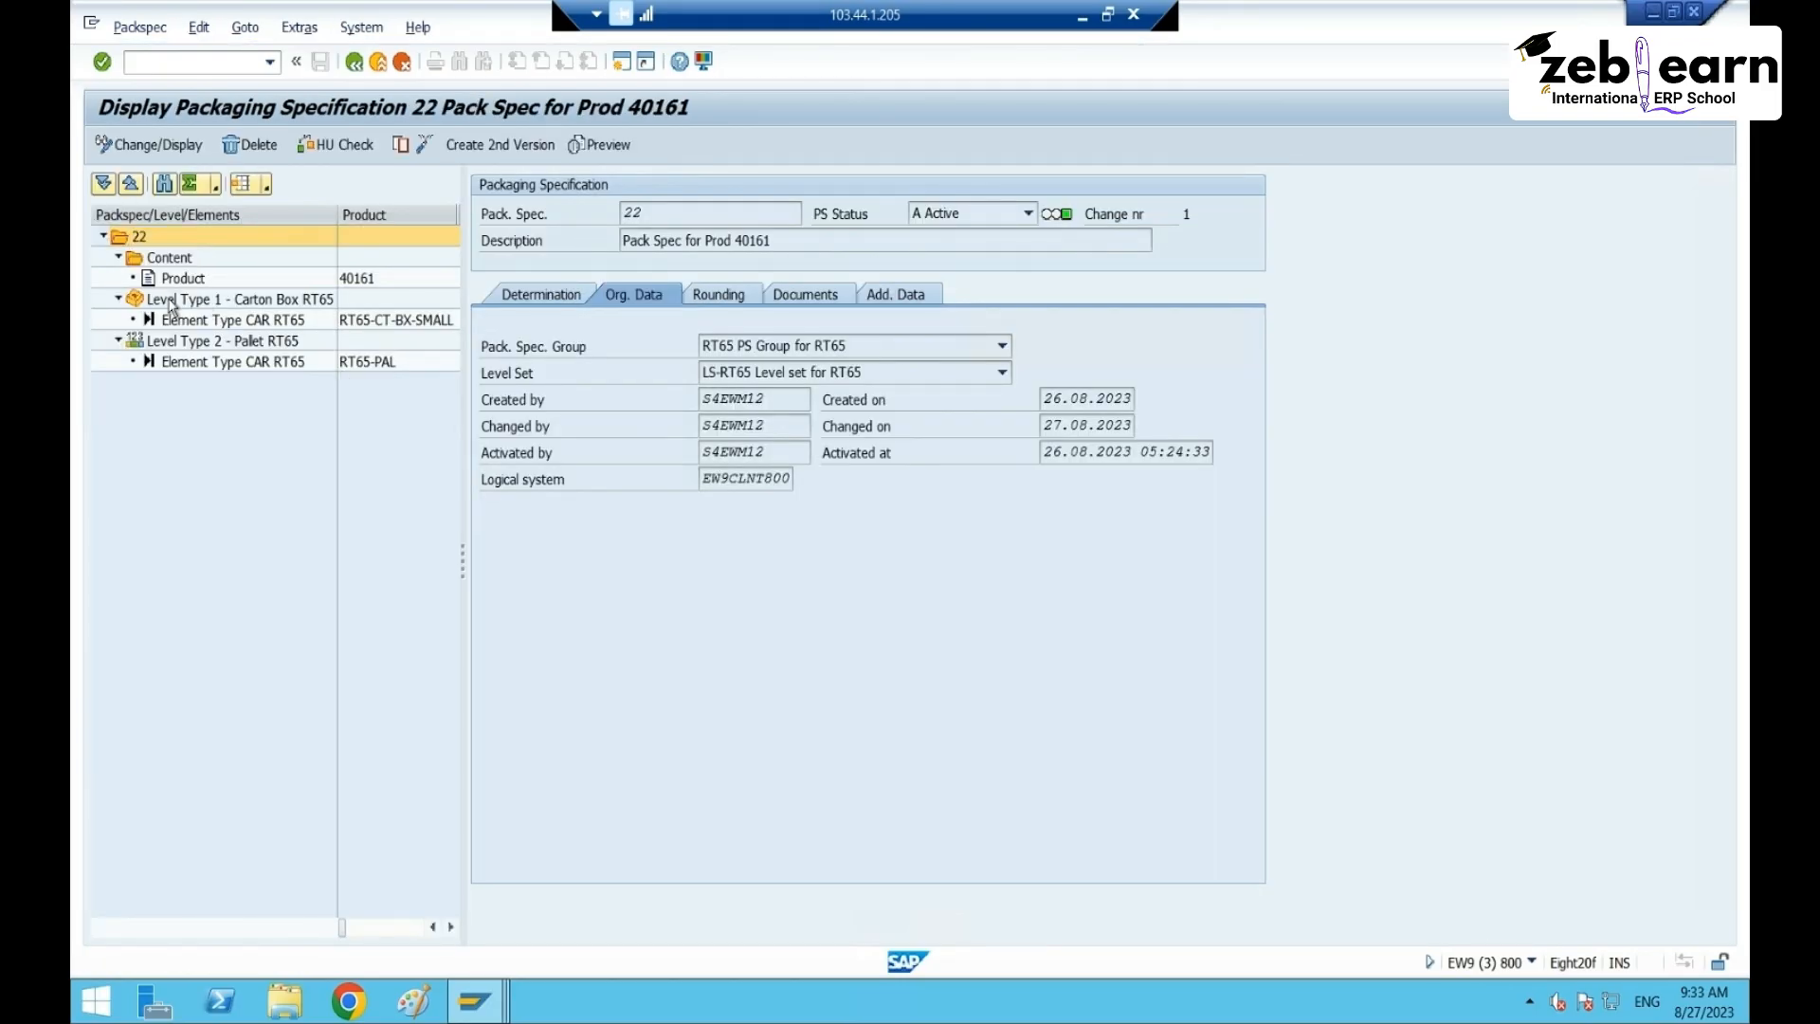
click(173, 302)
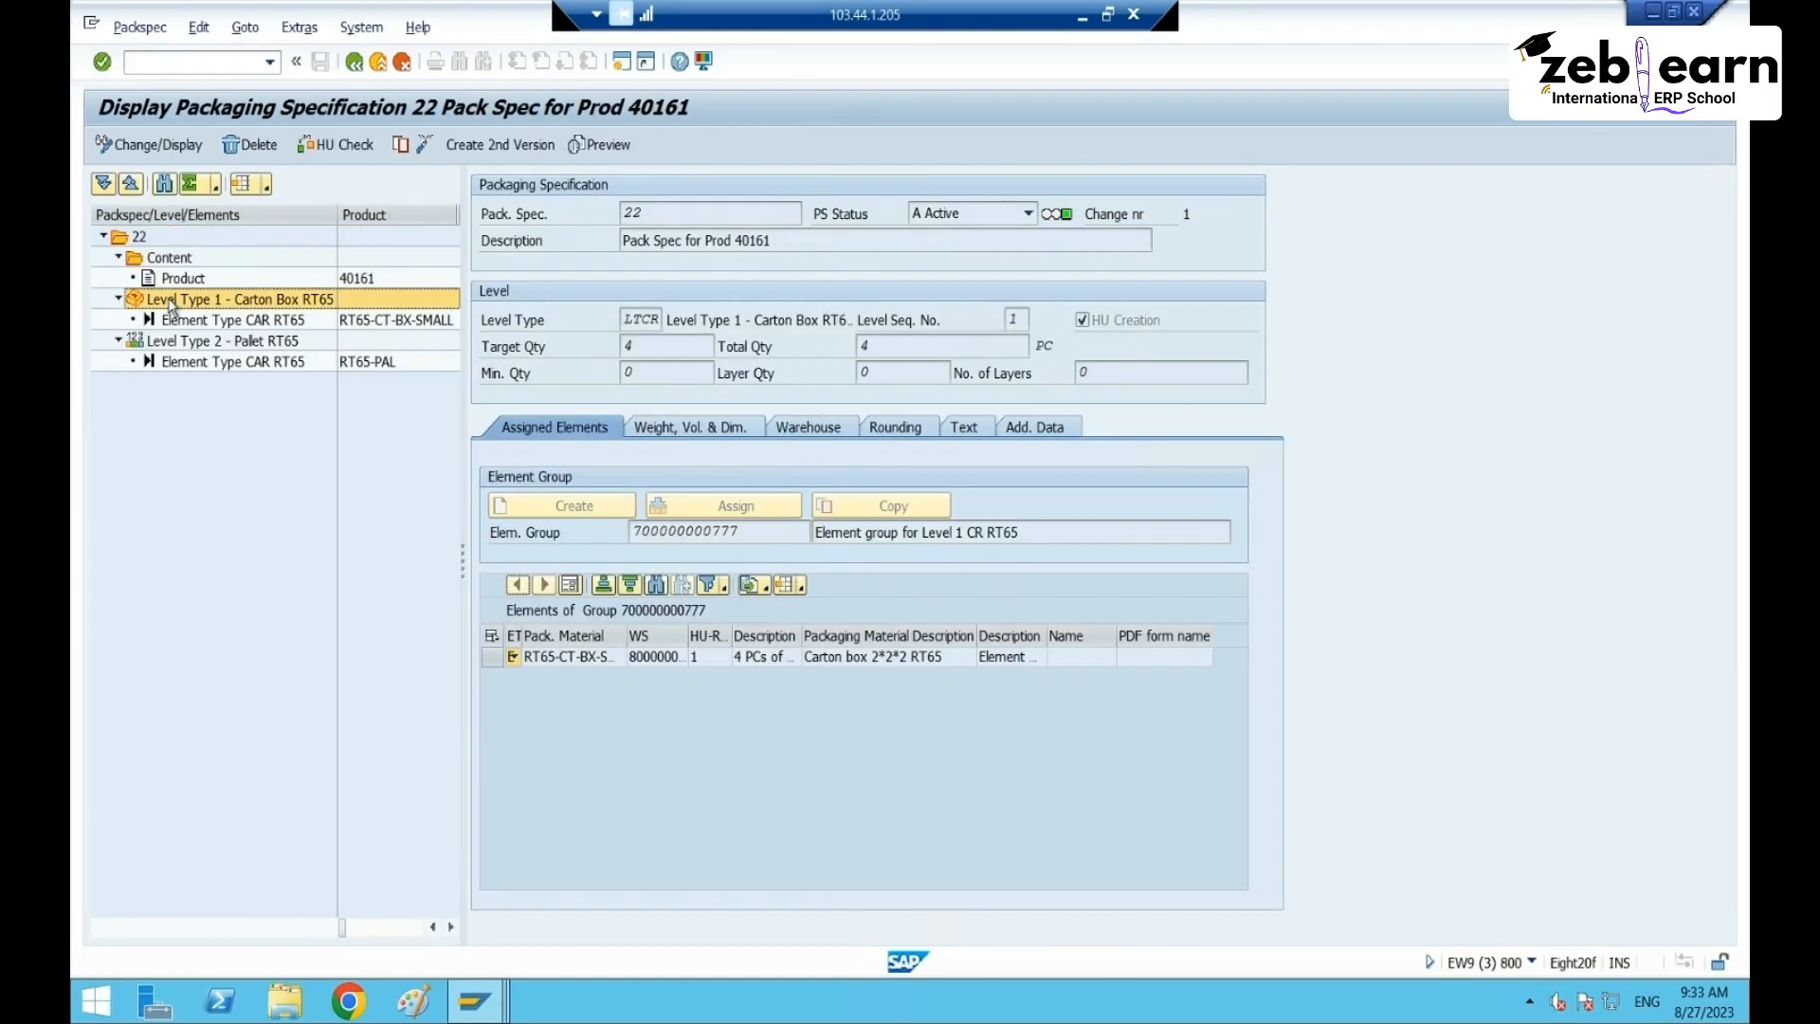
click(626, 372)
click(353, 62)
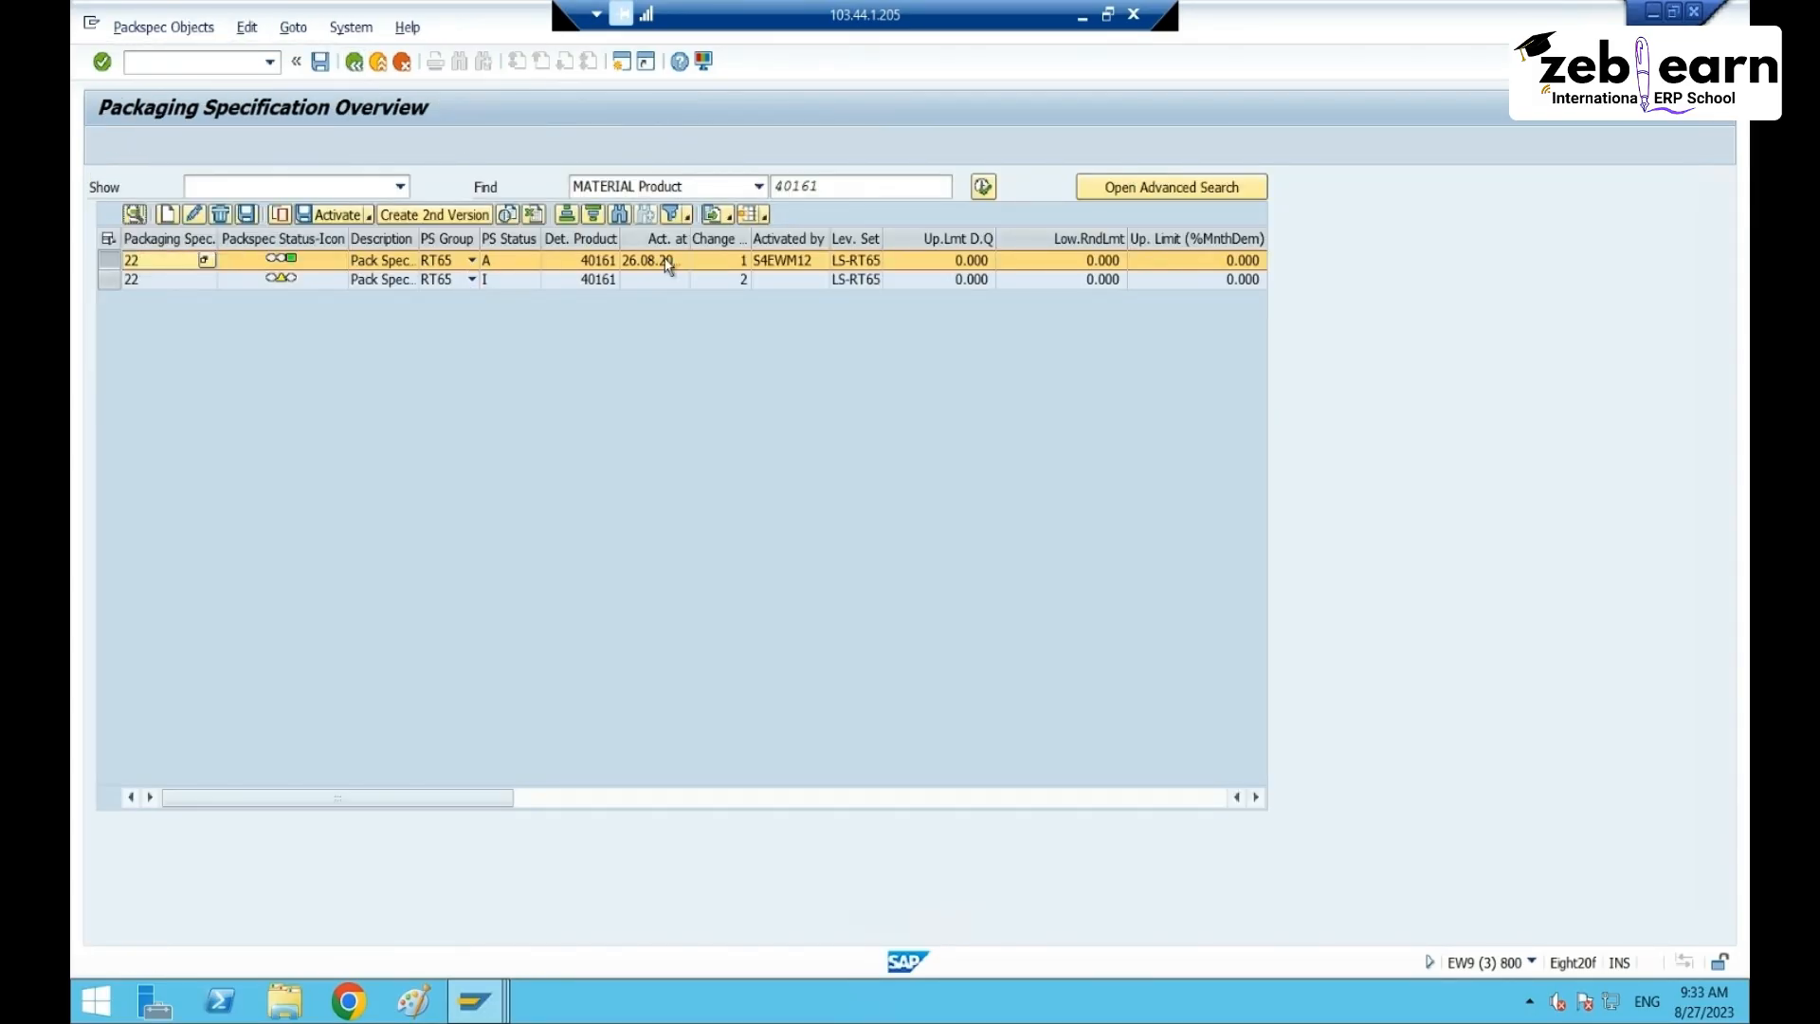
- Open inactive version 2, verify its minimum quantity of 1, and activate it
click(111, 284)
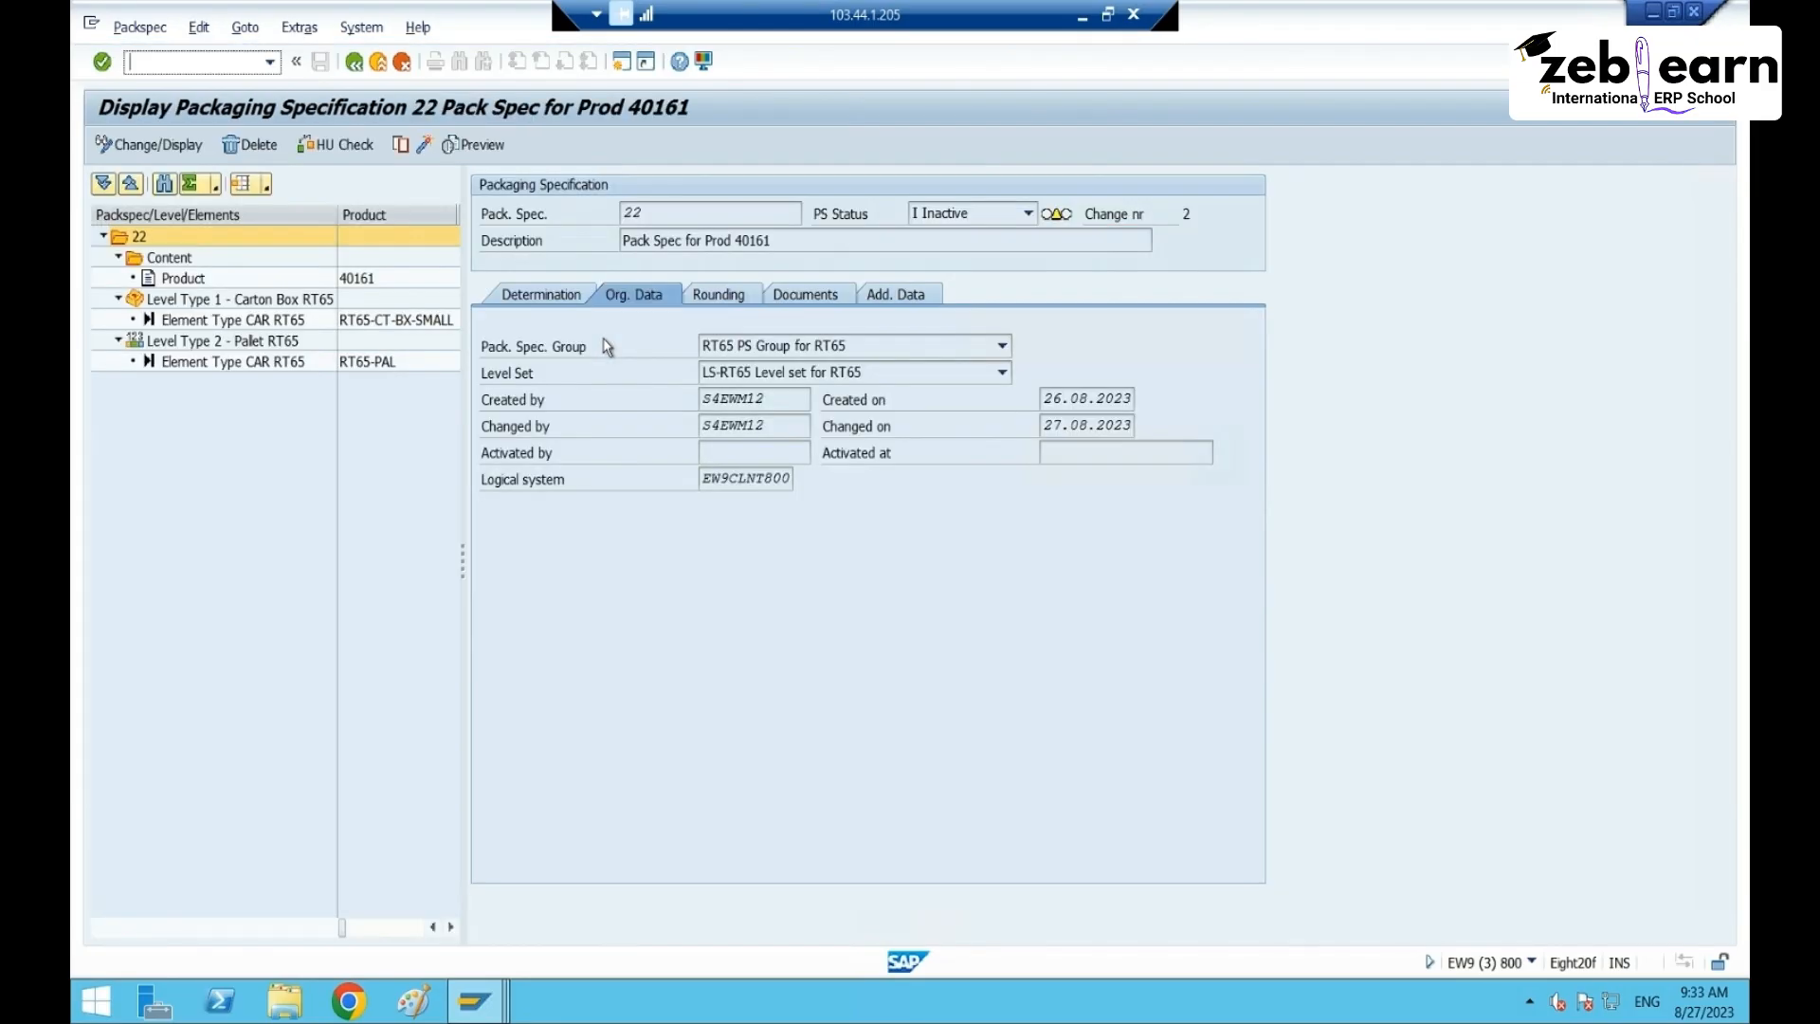
click(224, 296)
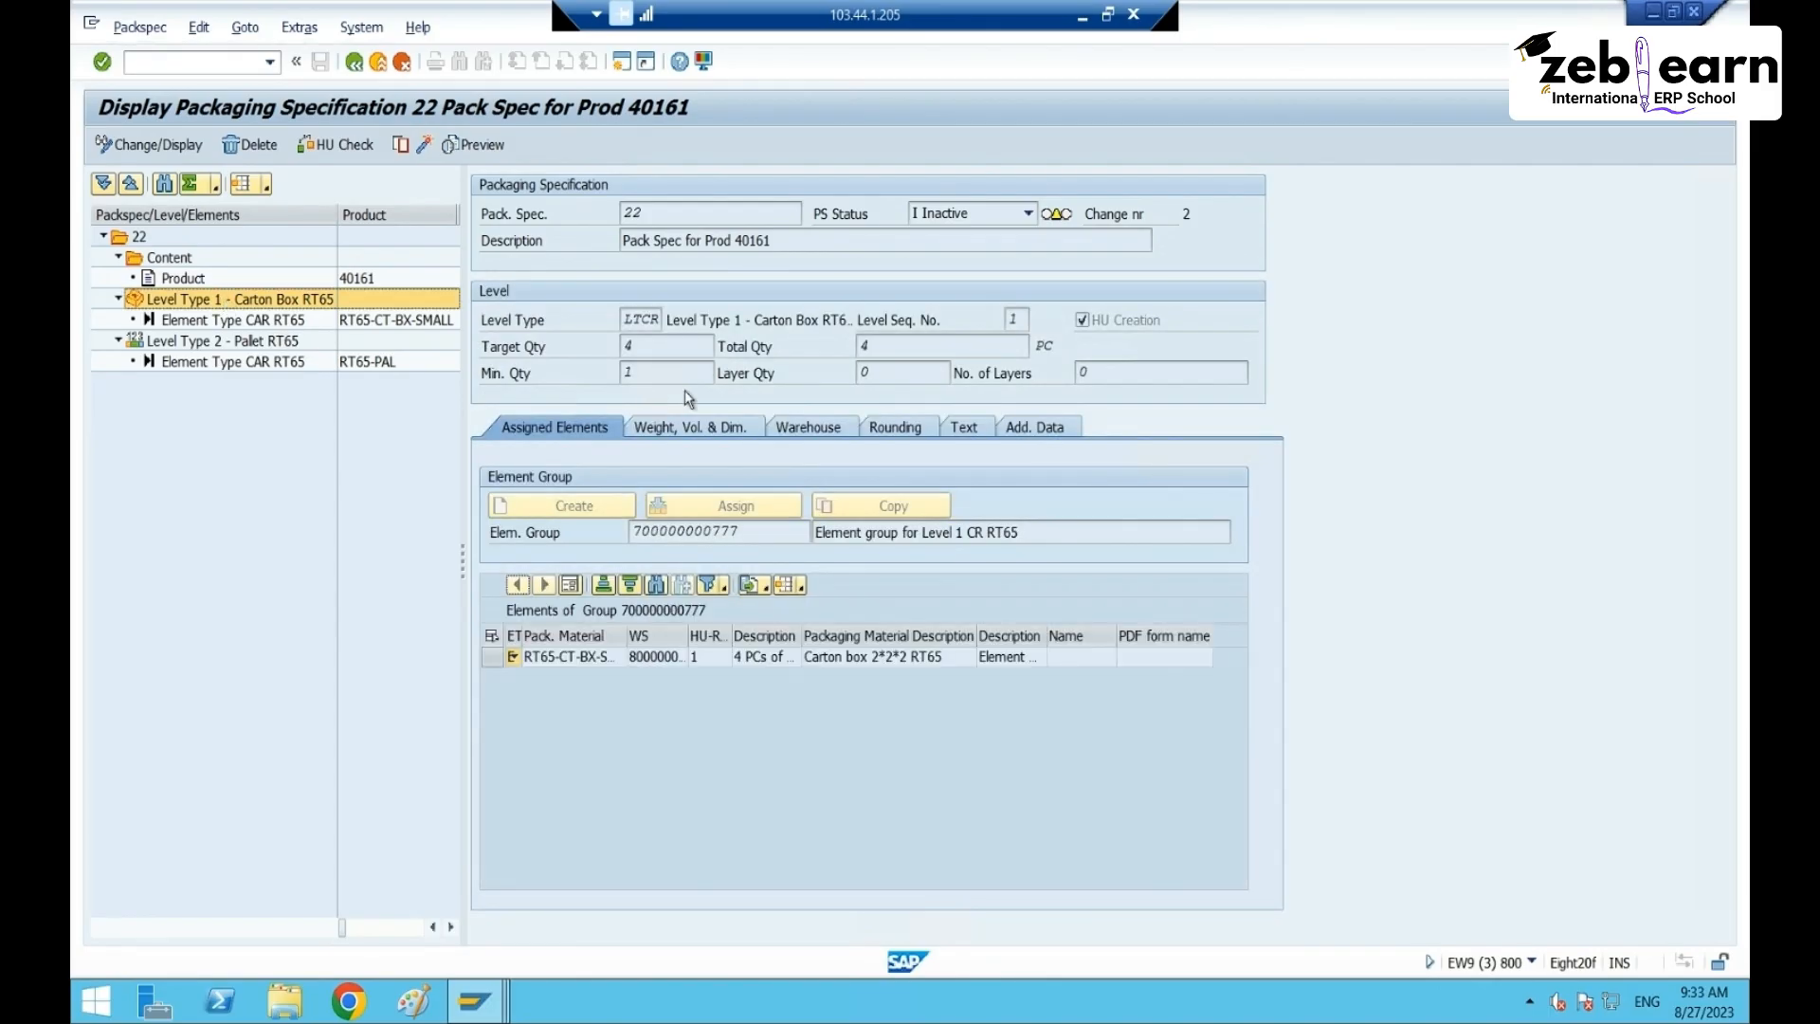
click(680, 375)
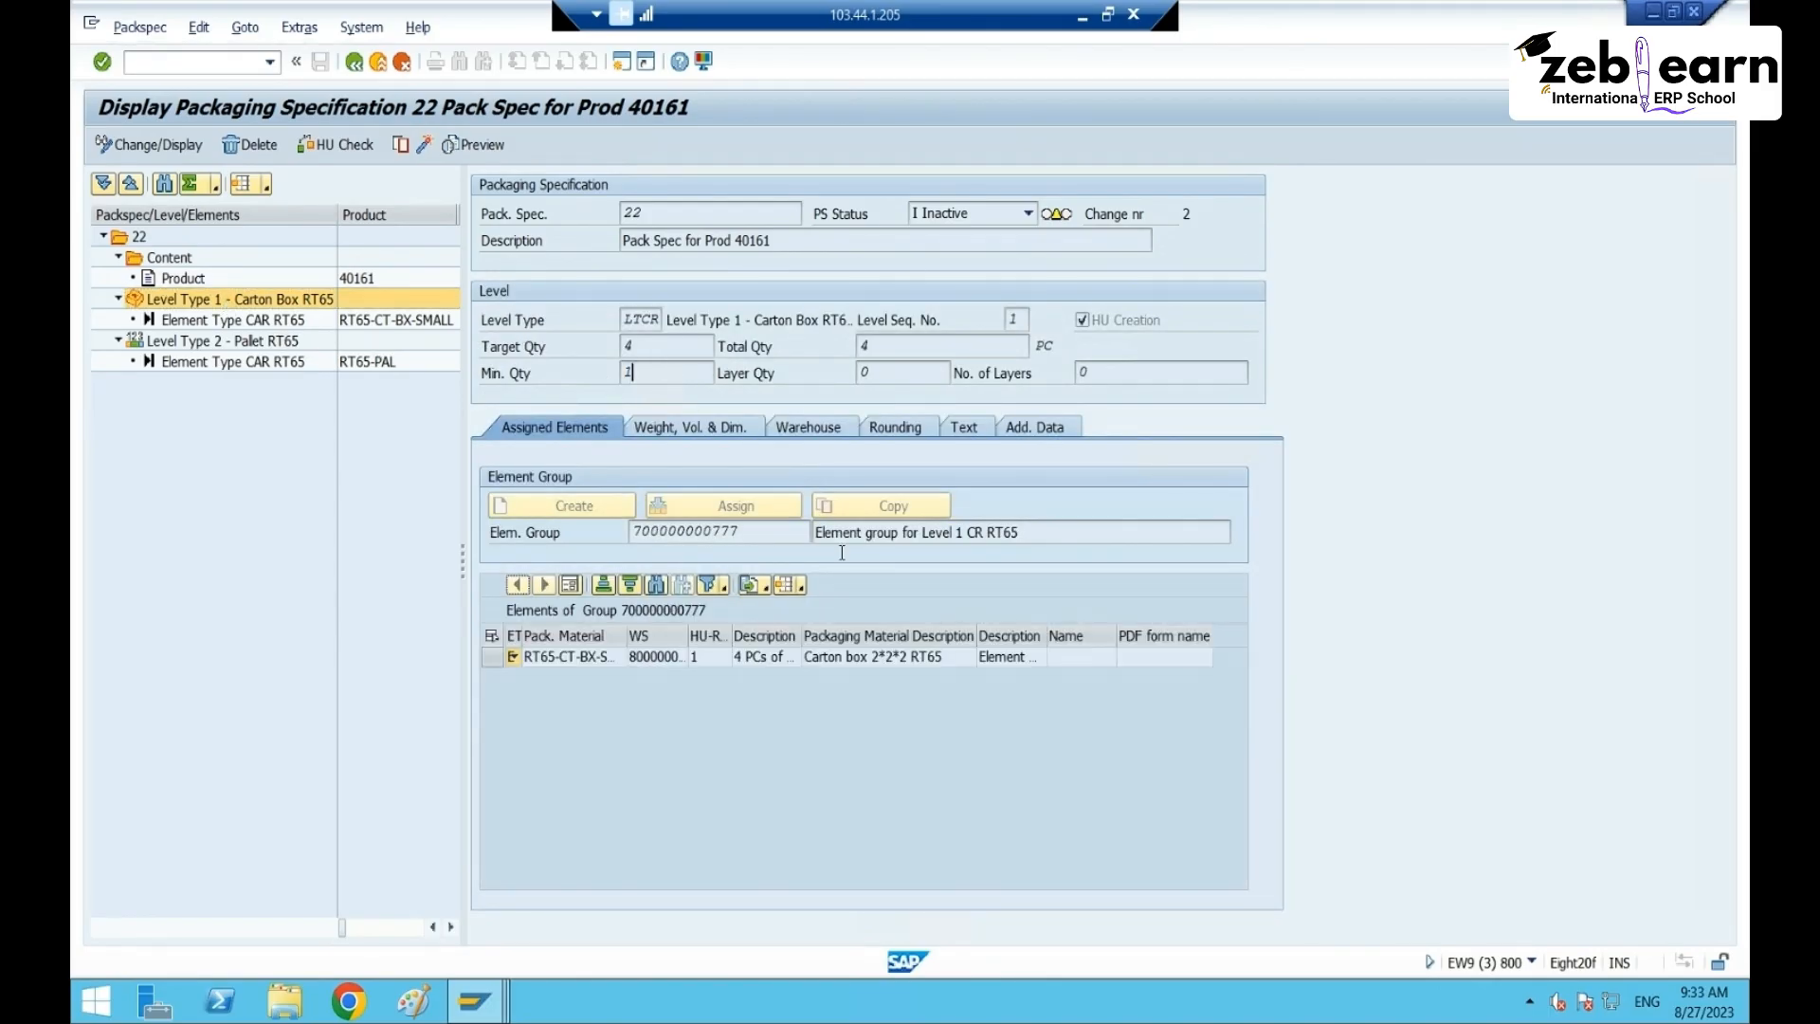
click(423, 146)
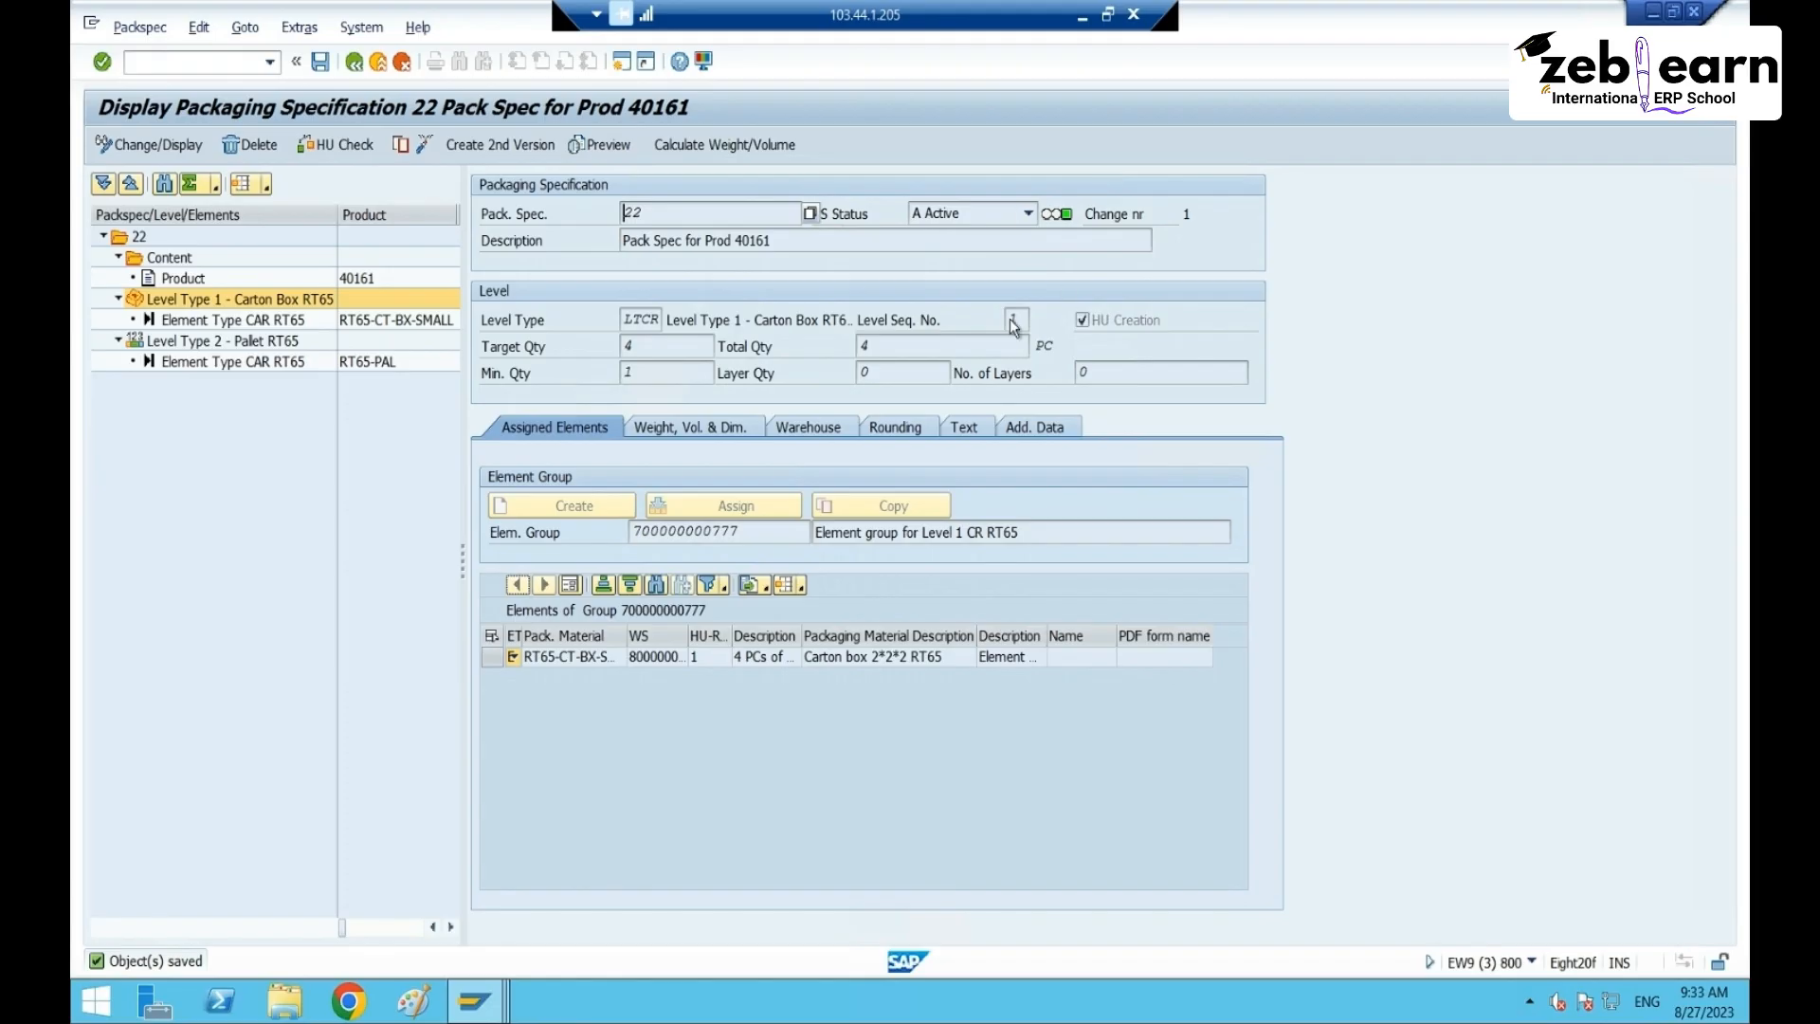
click(354, 62)
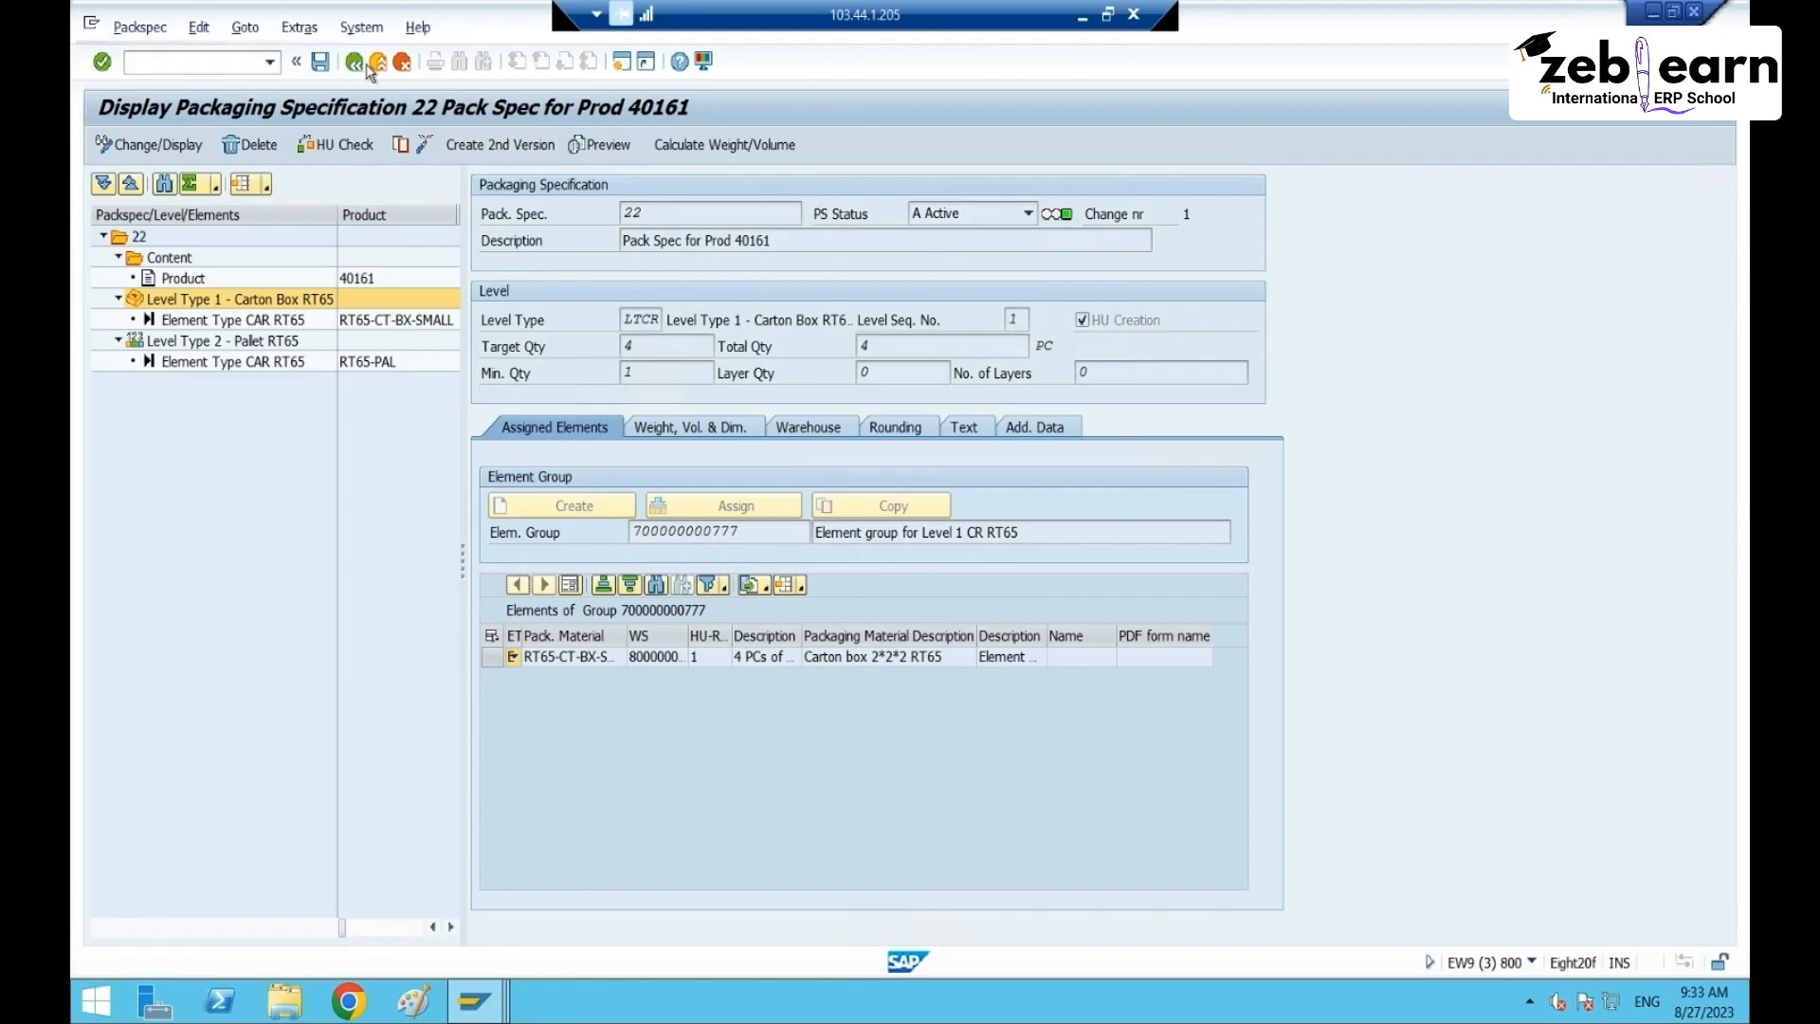
- Rerun the search for product 40161's specs, then bring up the open SAP windows
click(979, 183)
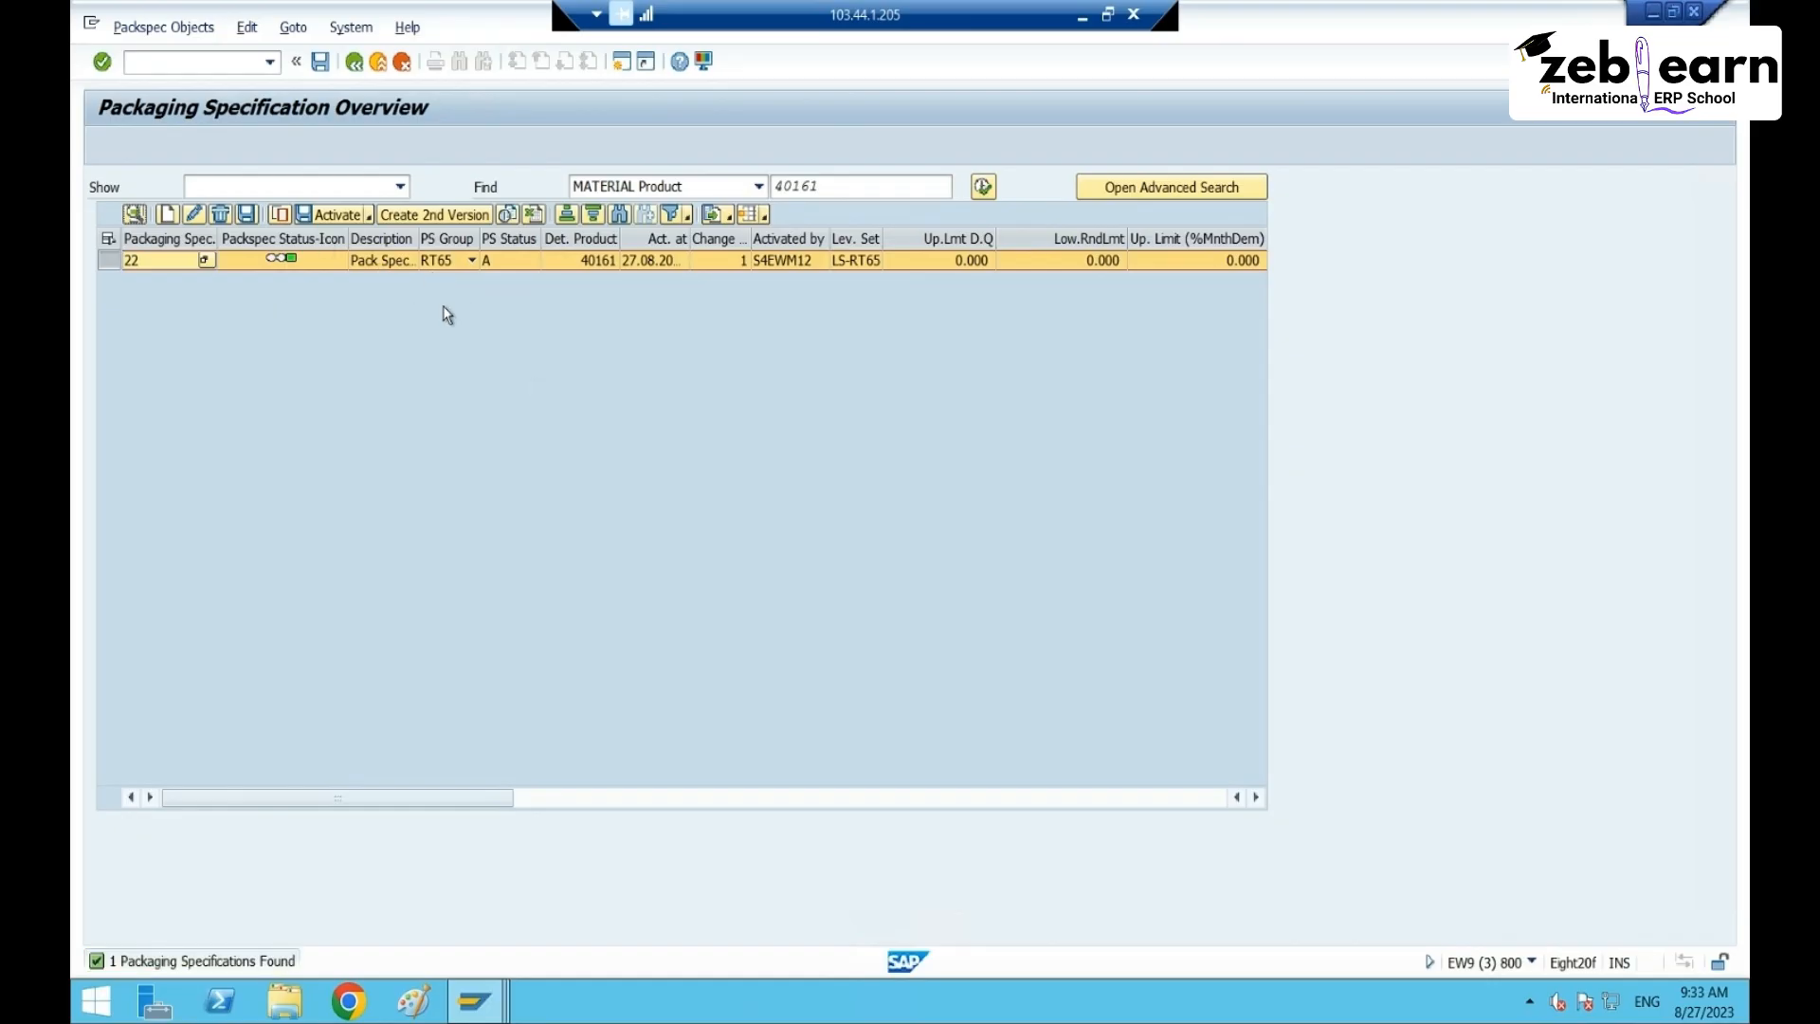
click(396, 261)
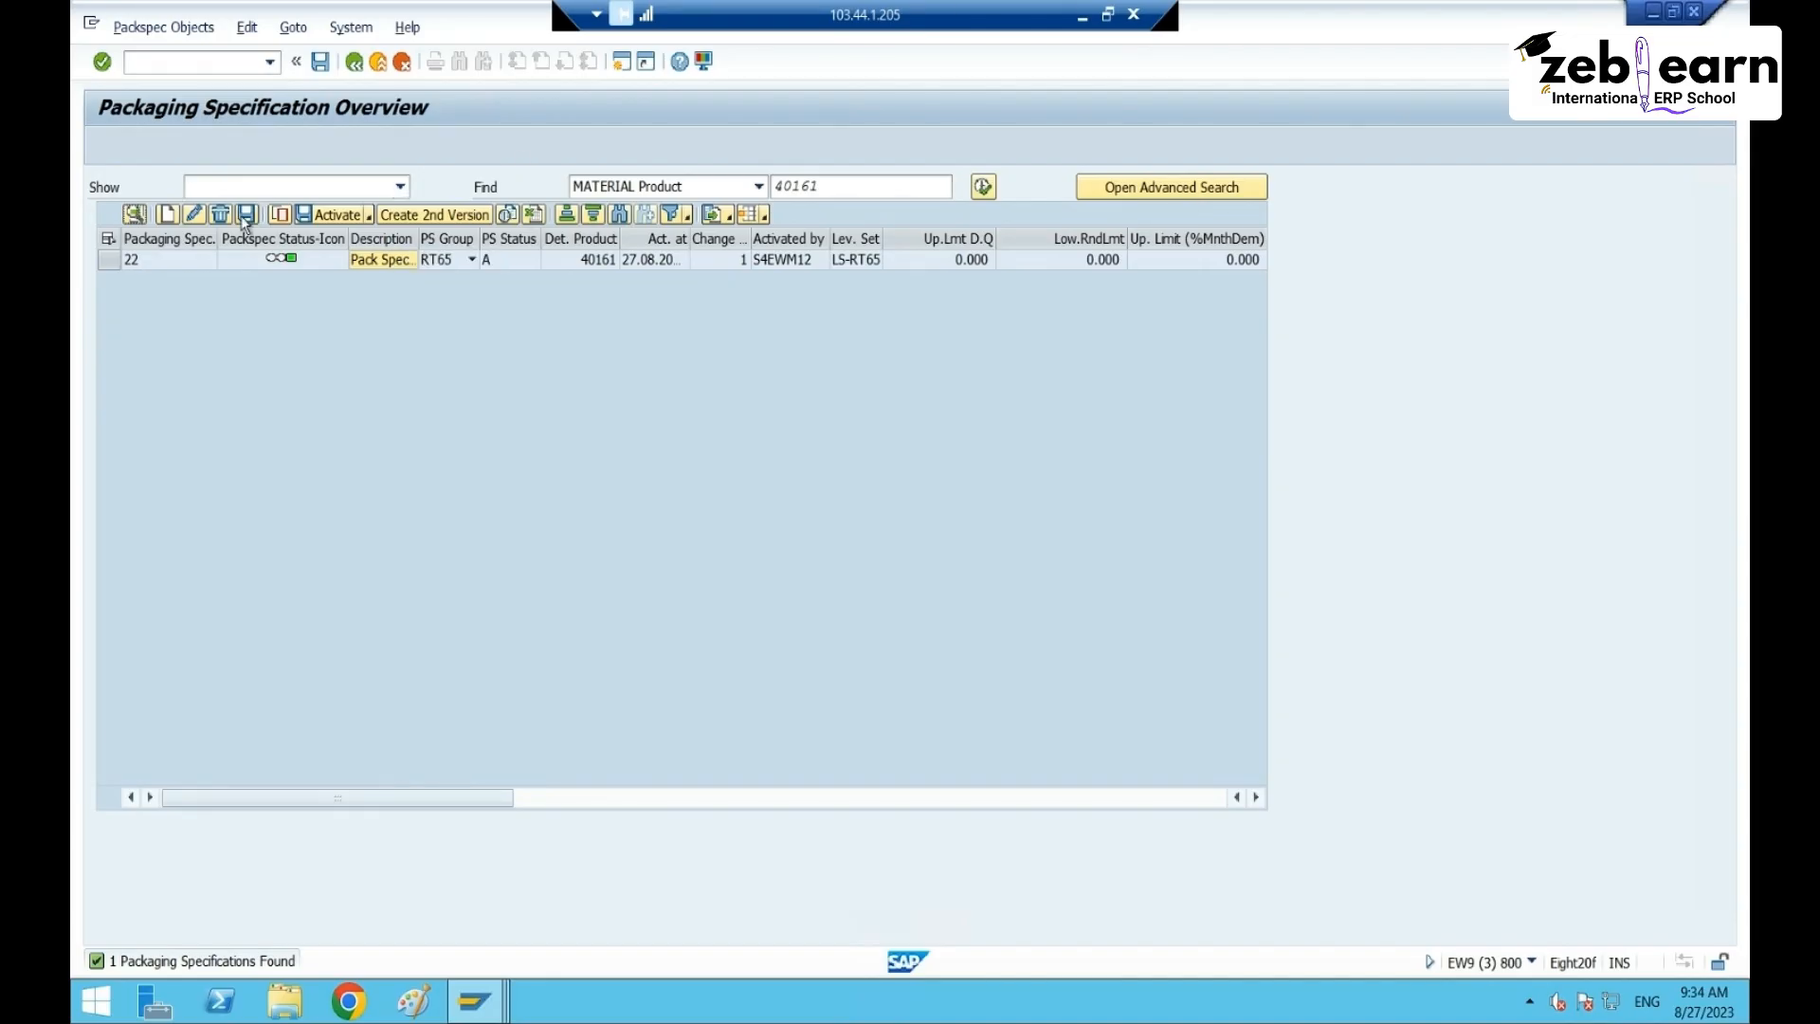
click(106, 263)
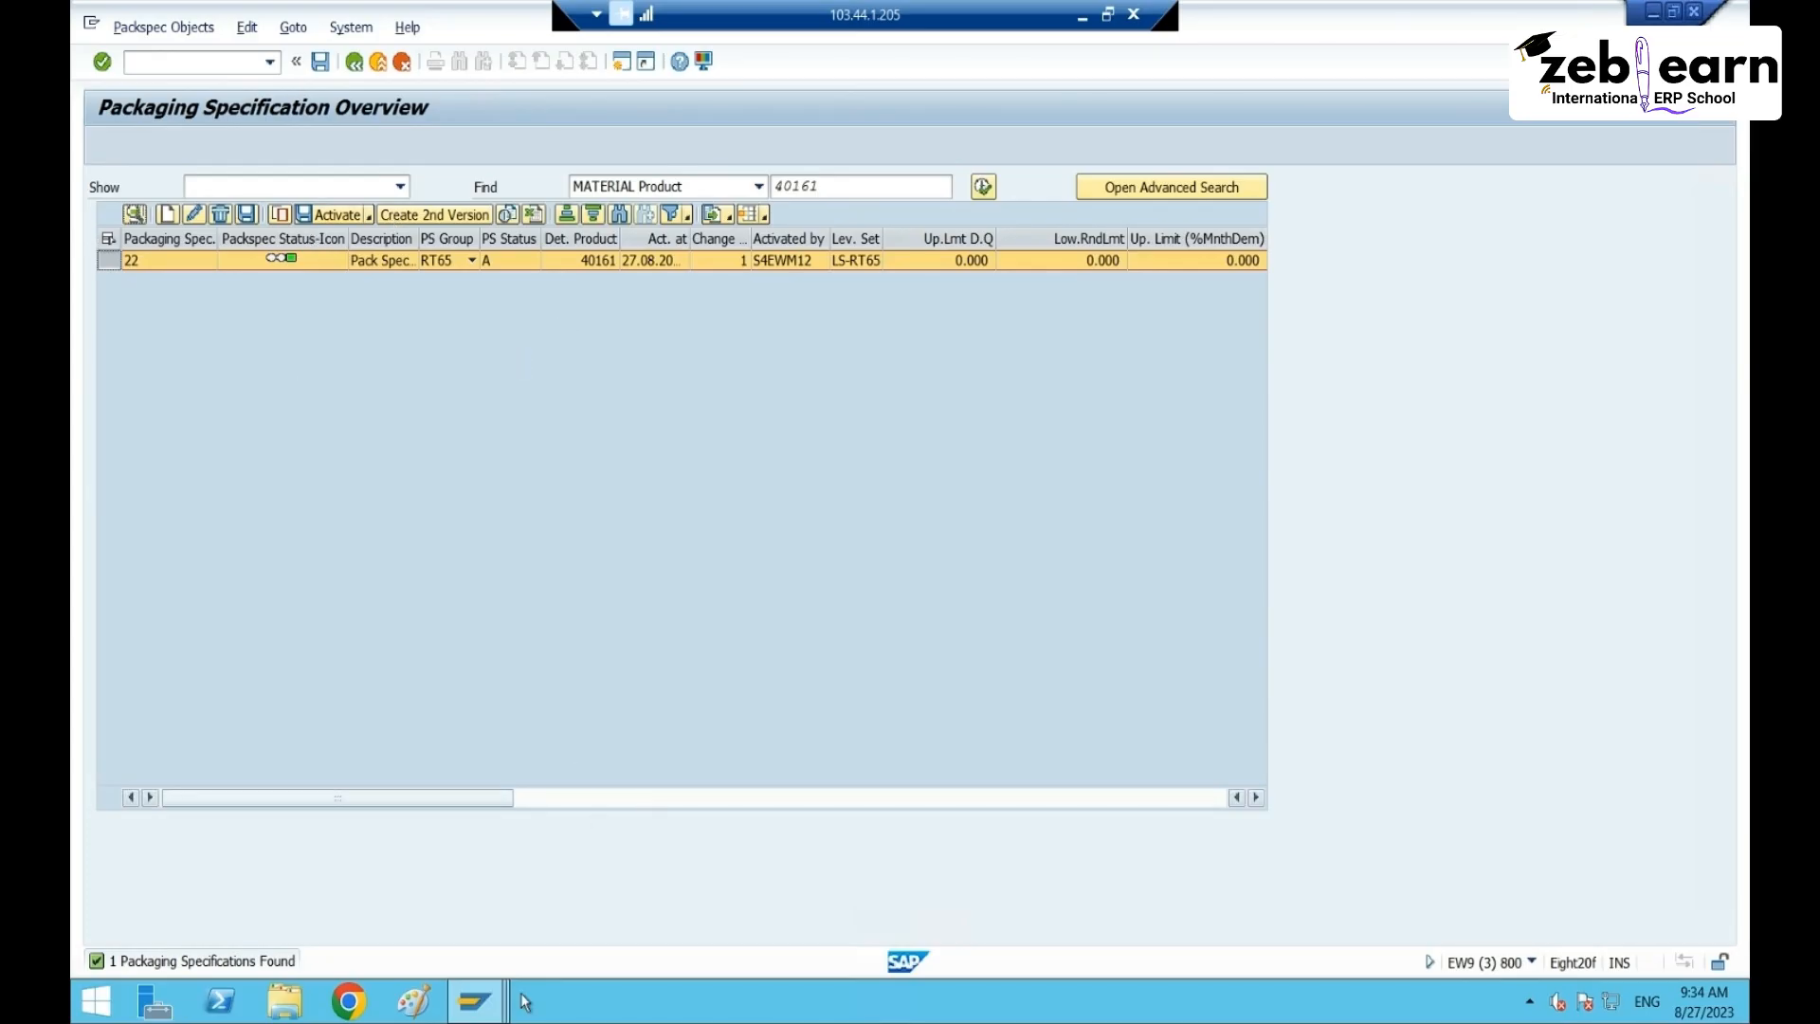
click(474, 1001)
- Enter delivery quantity 50 for item 10 and save, accepting the date warning
click(650, 853)
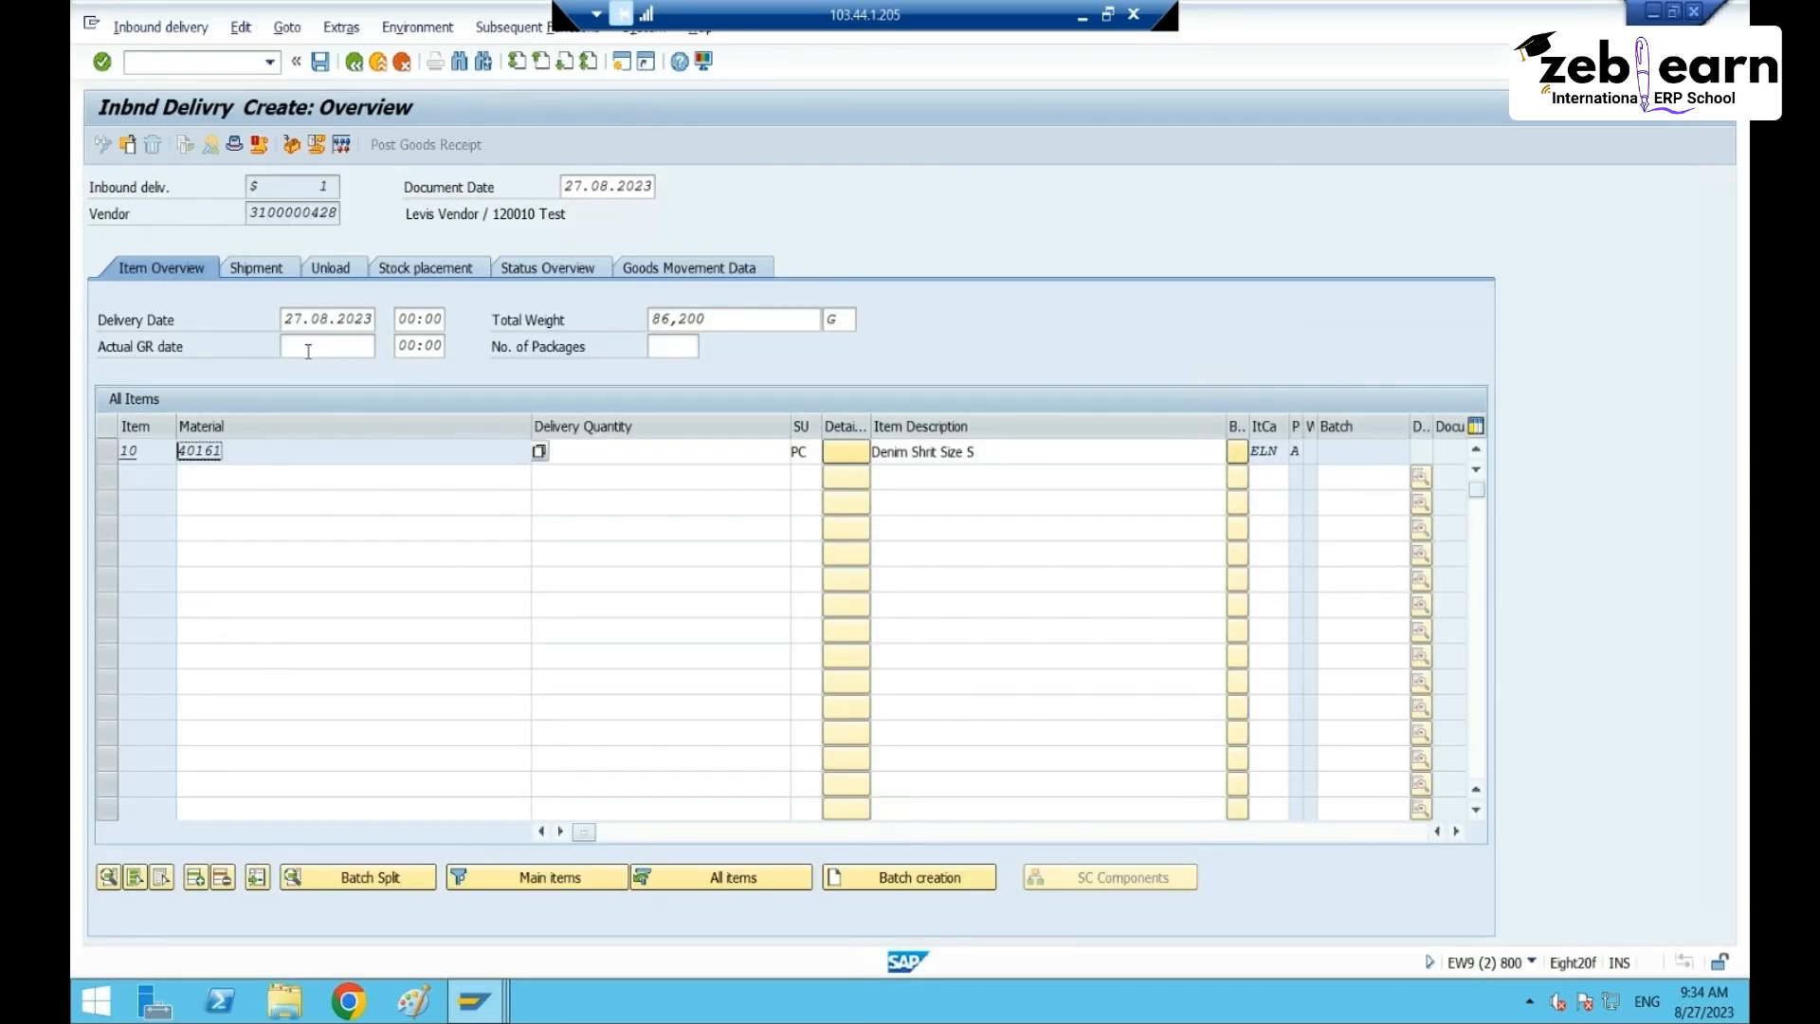
click(581, 453)
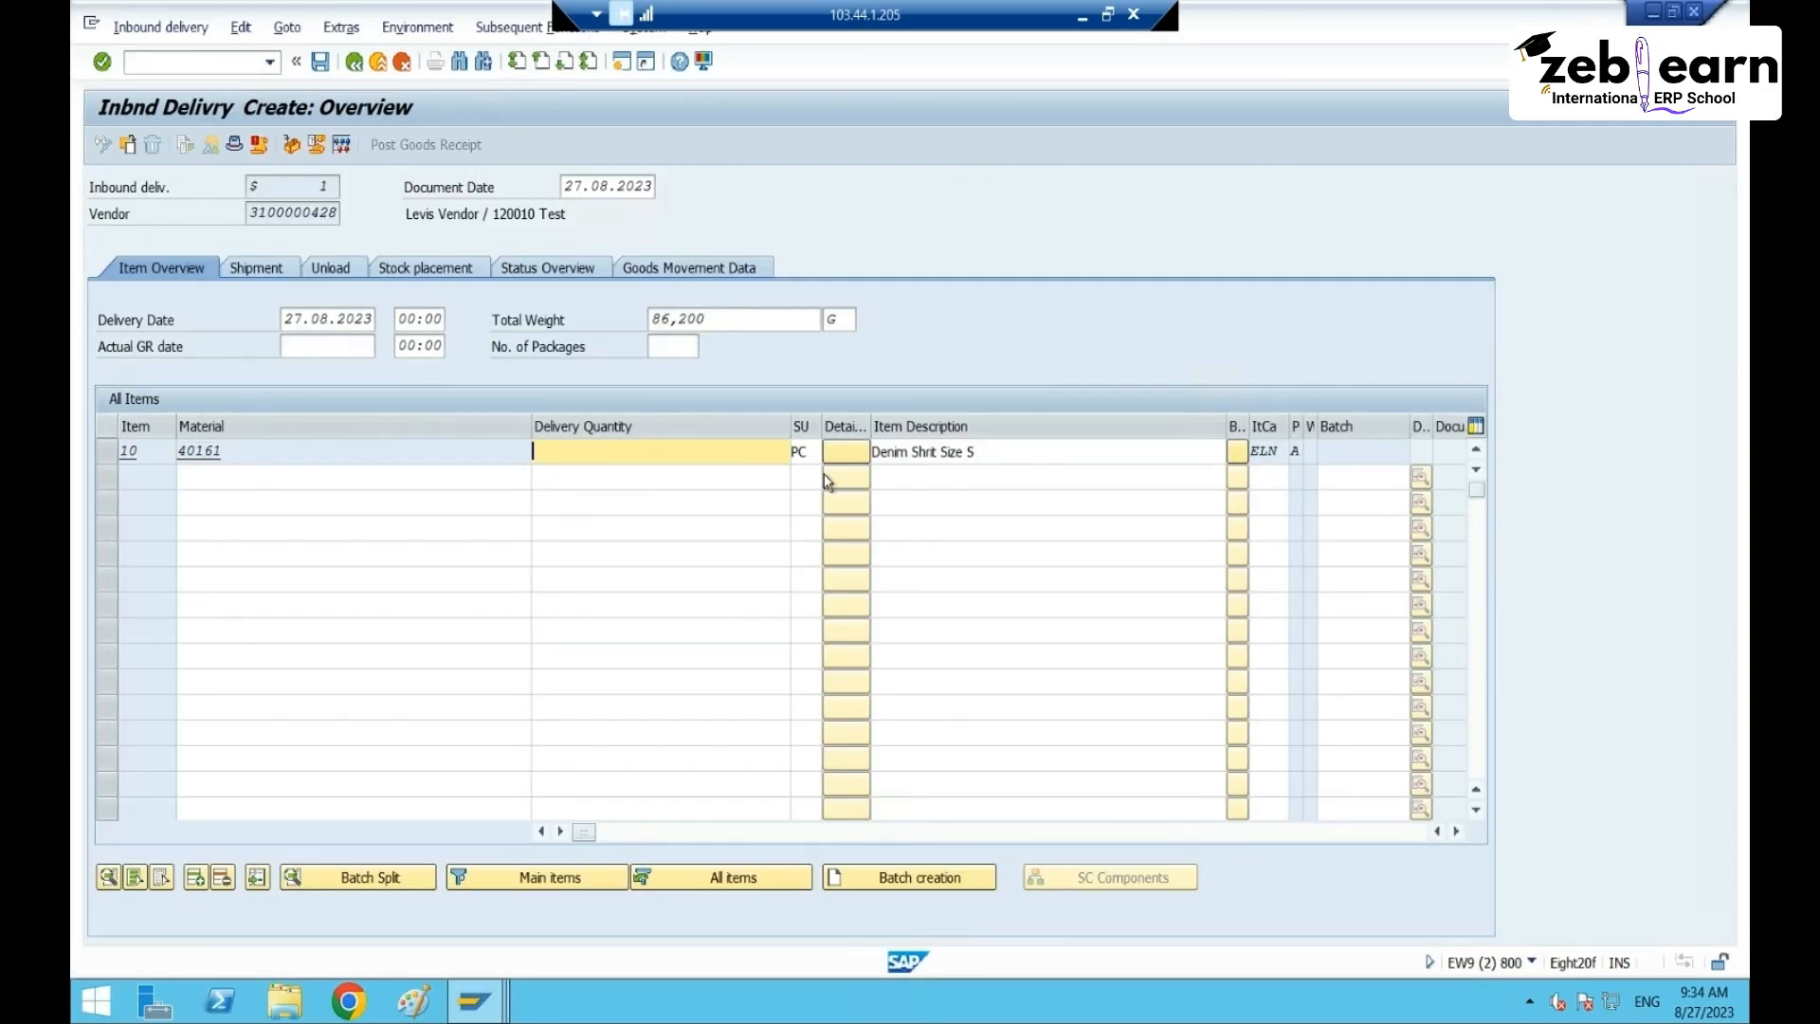
text(50)
click(397, 473)
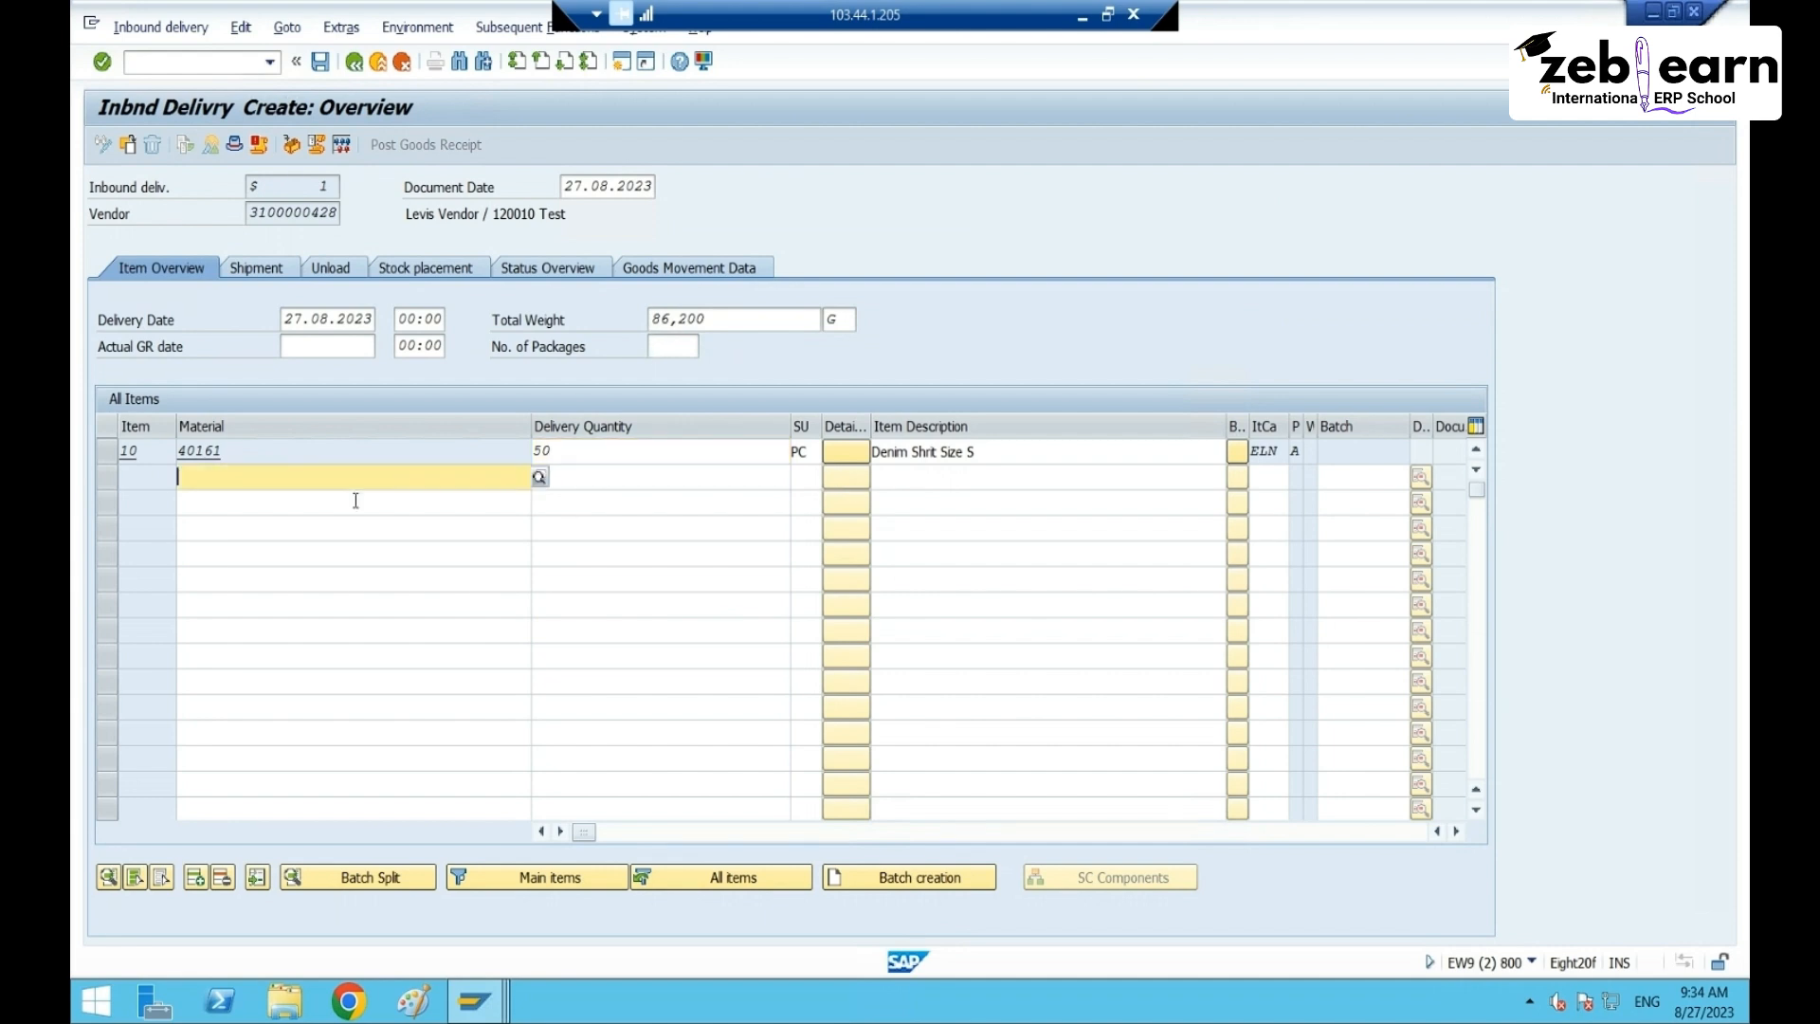
click(324, 66)
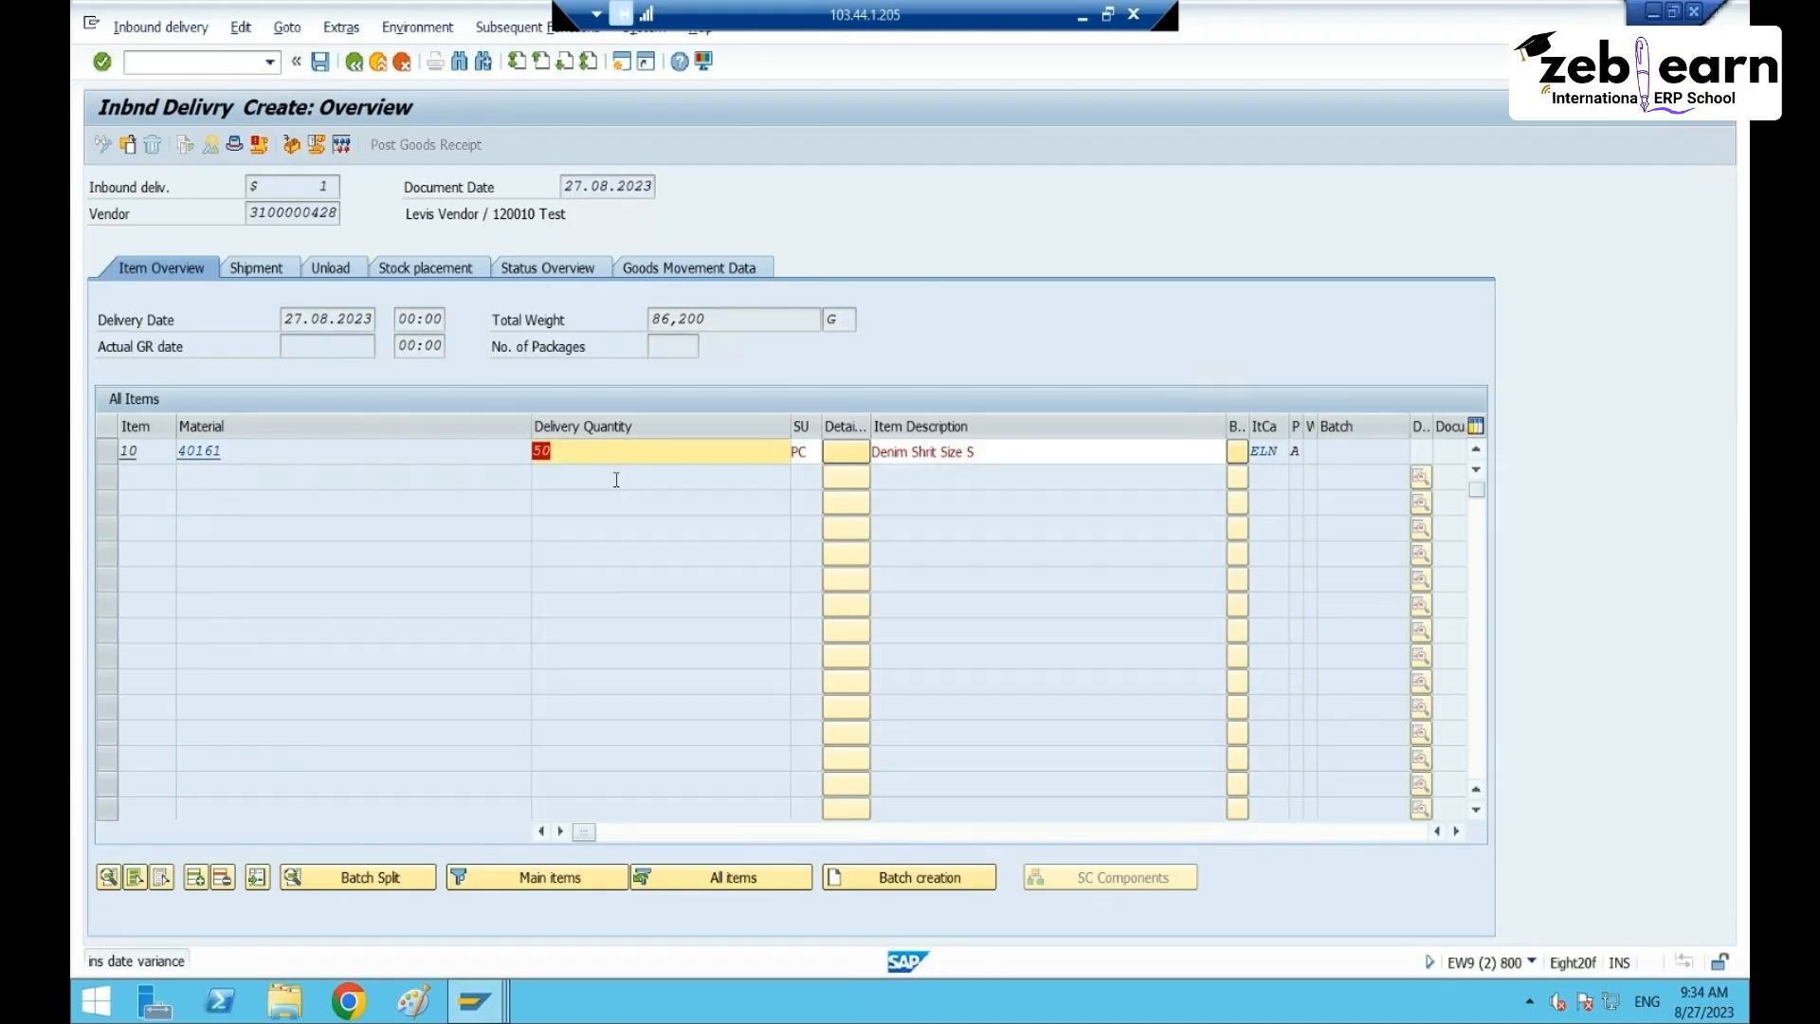
key(Return)
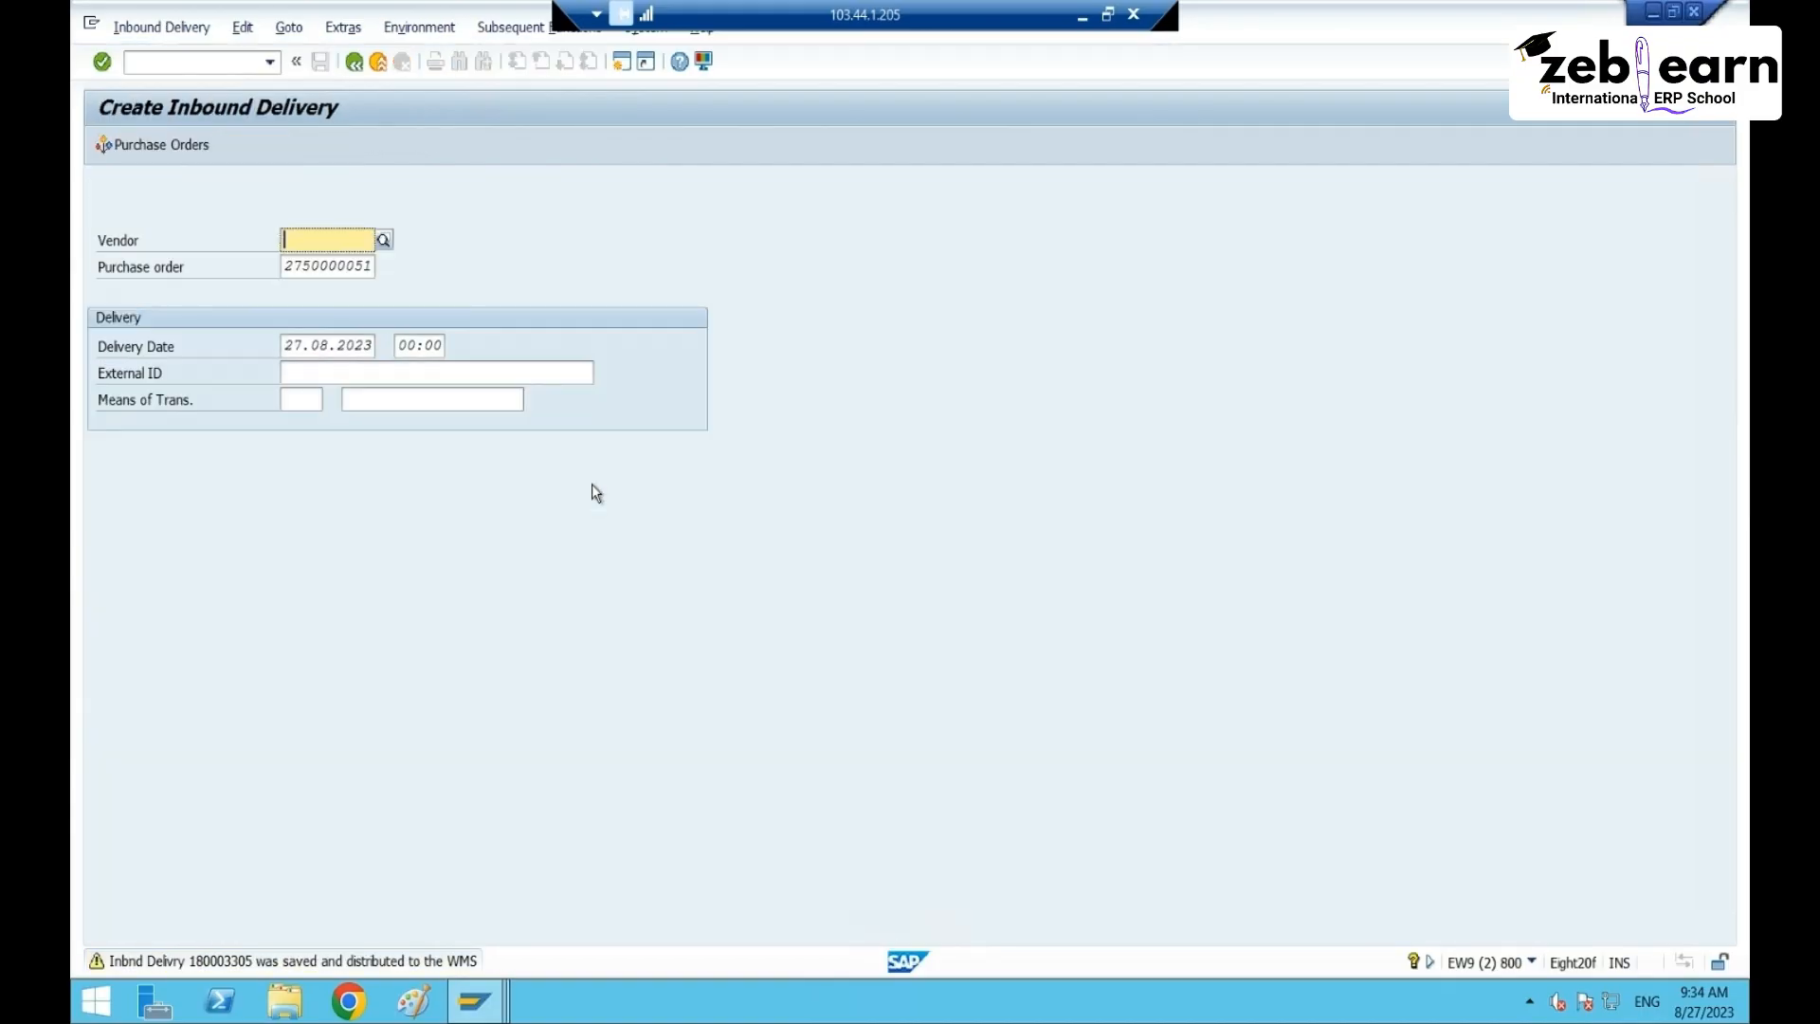
- Open the save message details to read the new delivery number
double_click(322, 963)
double_click(257, 221)
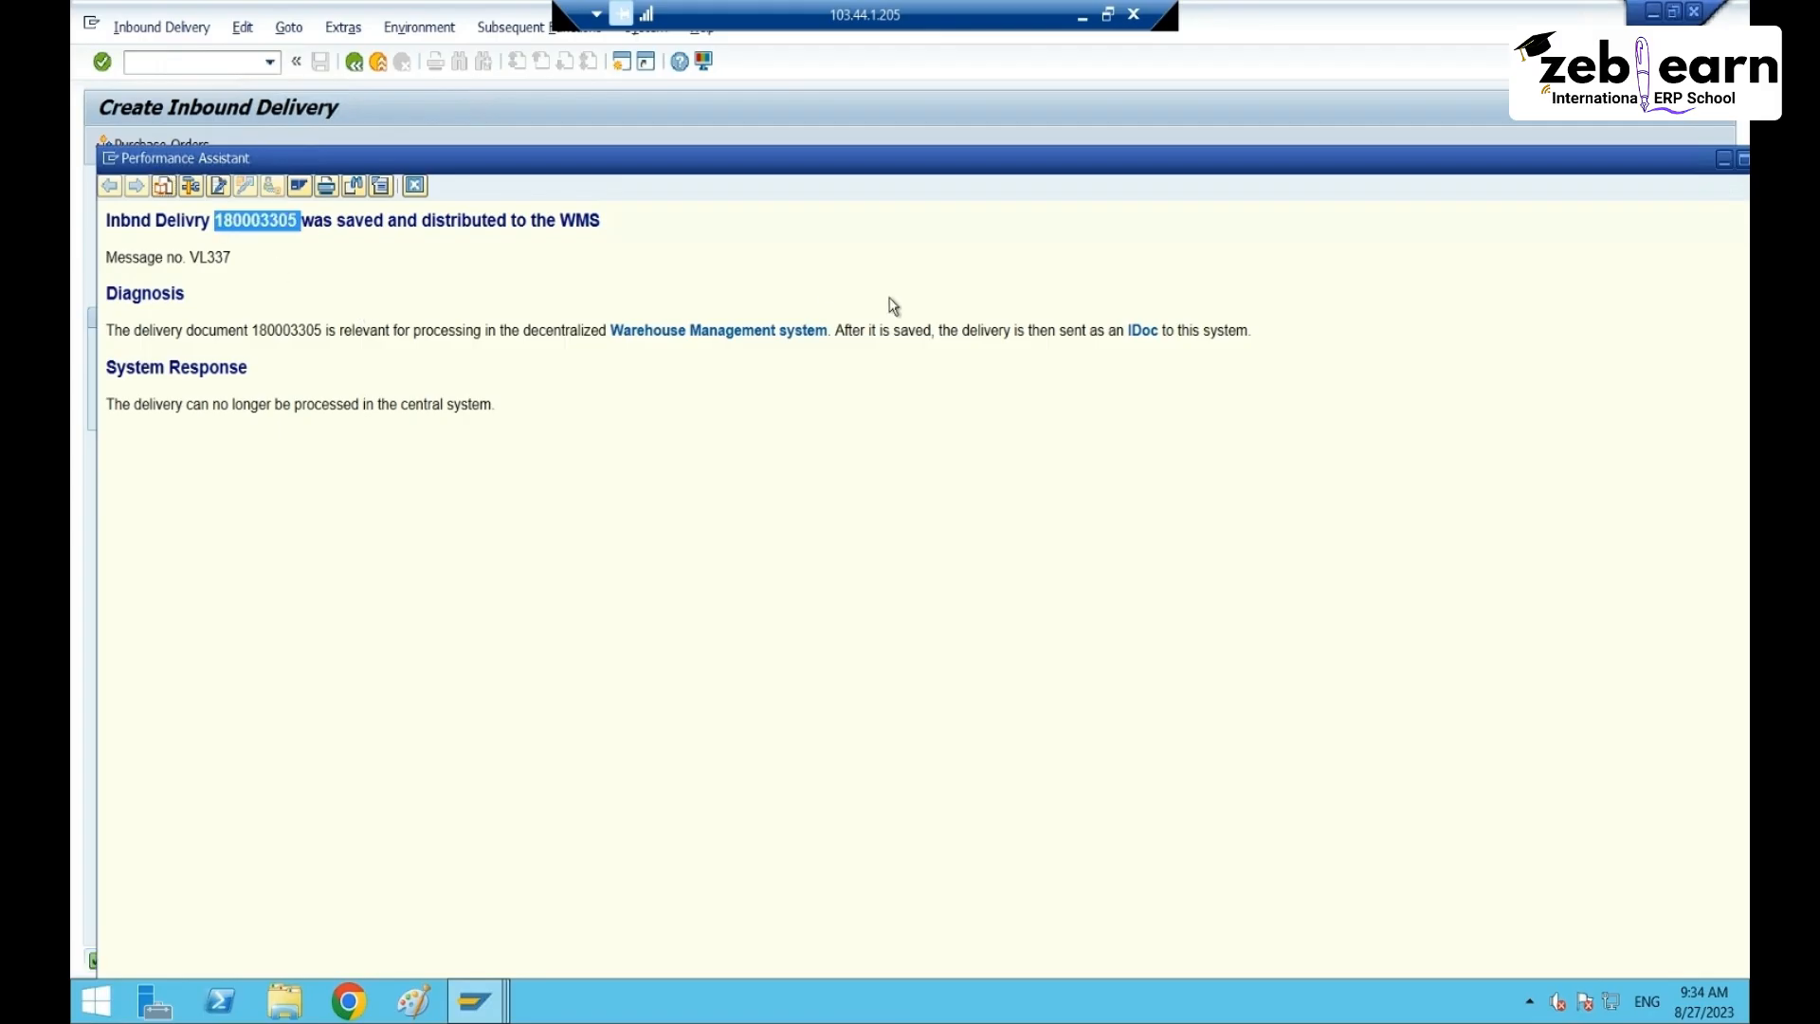
drag(1705, 173, 1409, 160)
- Run an unrestricted inbound delivery search in /n/scwm/prdi
click(1469, 146)
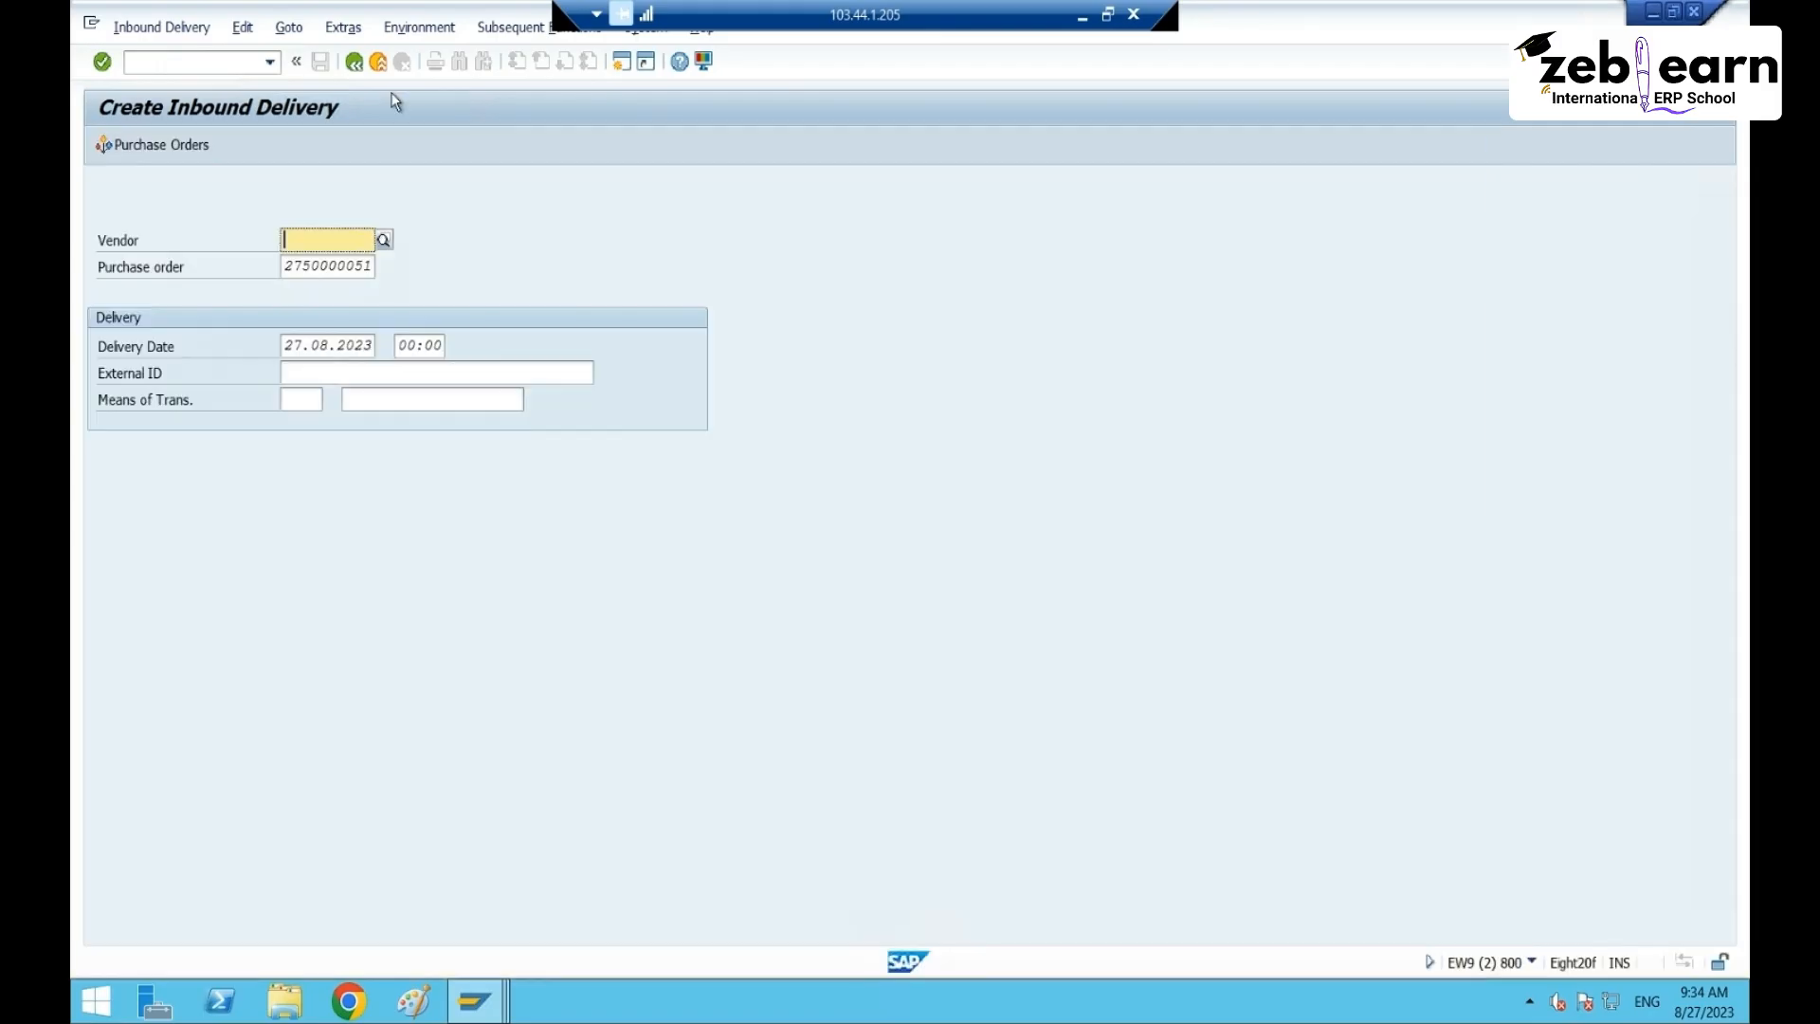
click(207, 58)
text(/n)
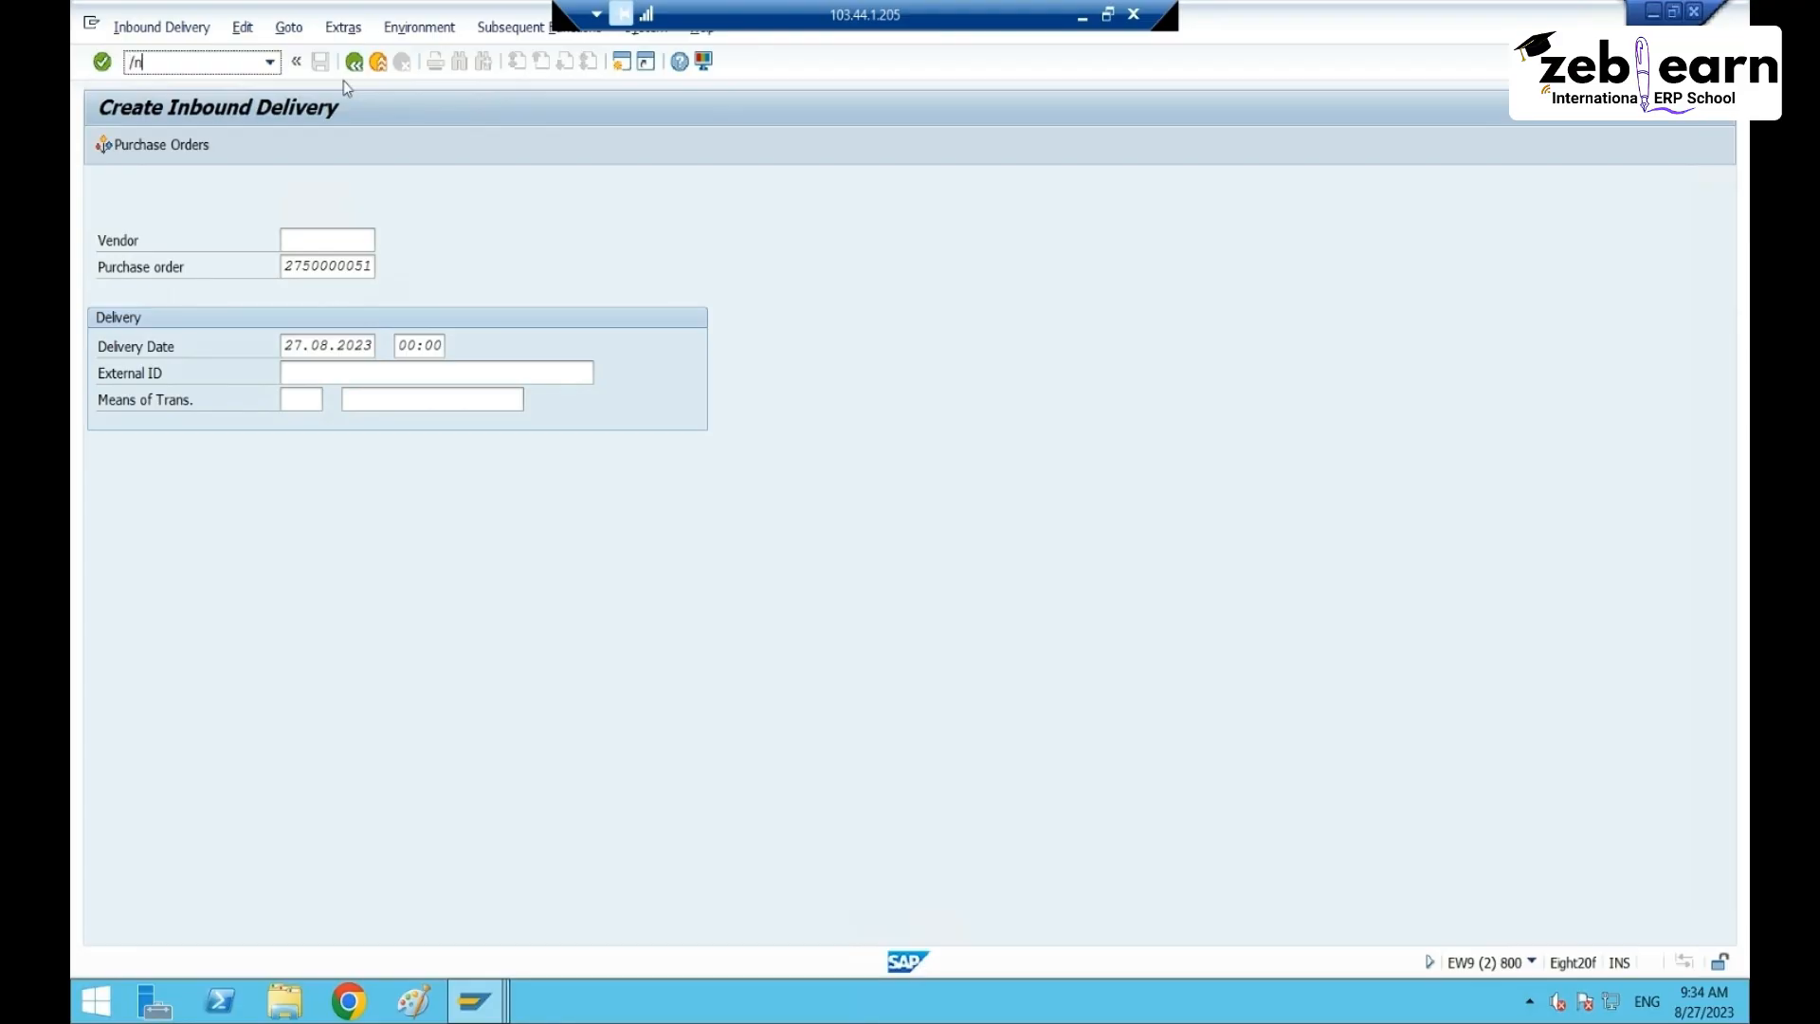
text(/scwm/prdi)
key(Return)
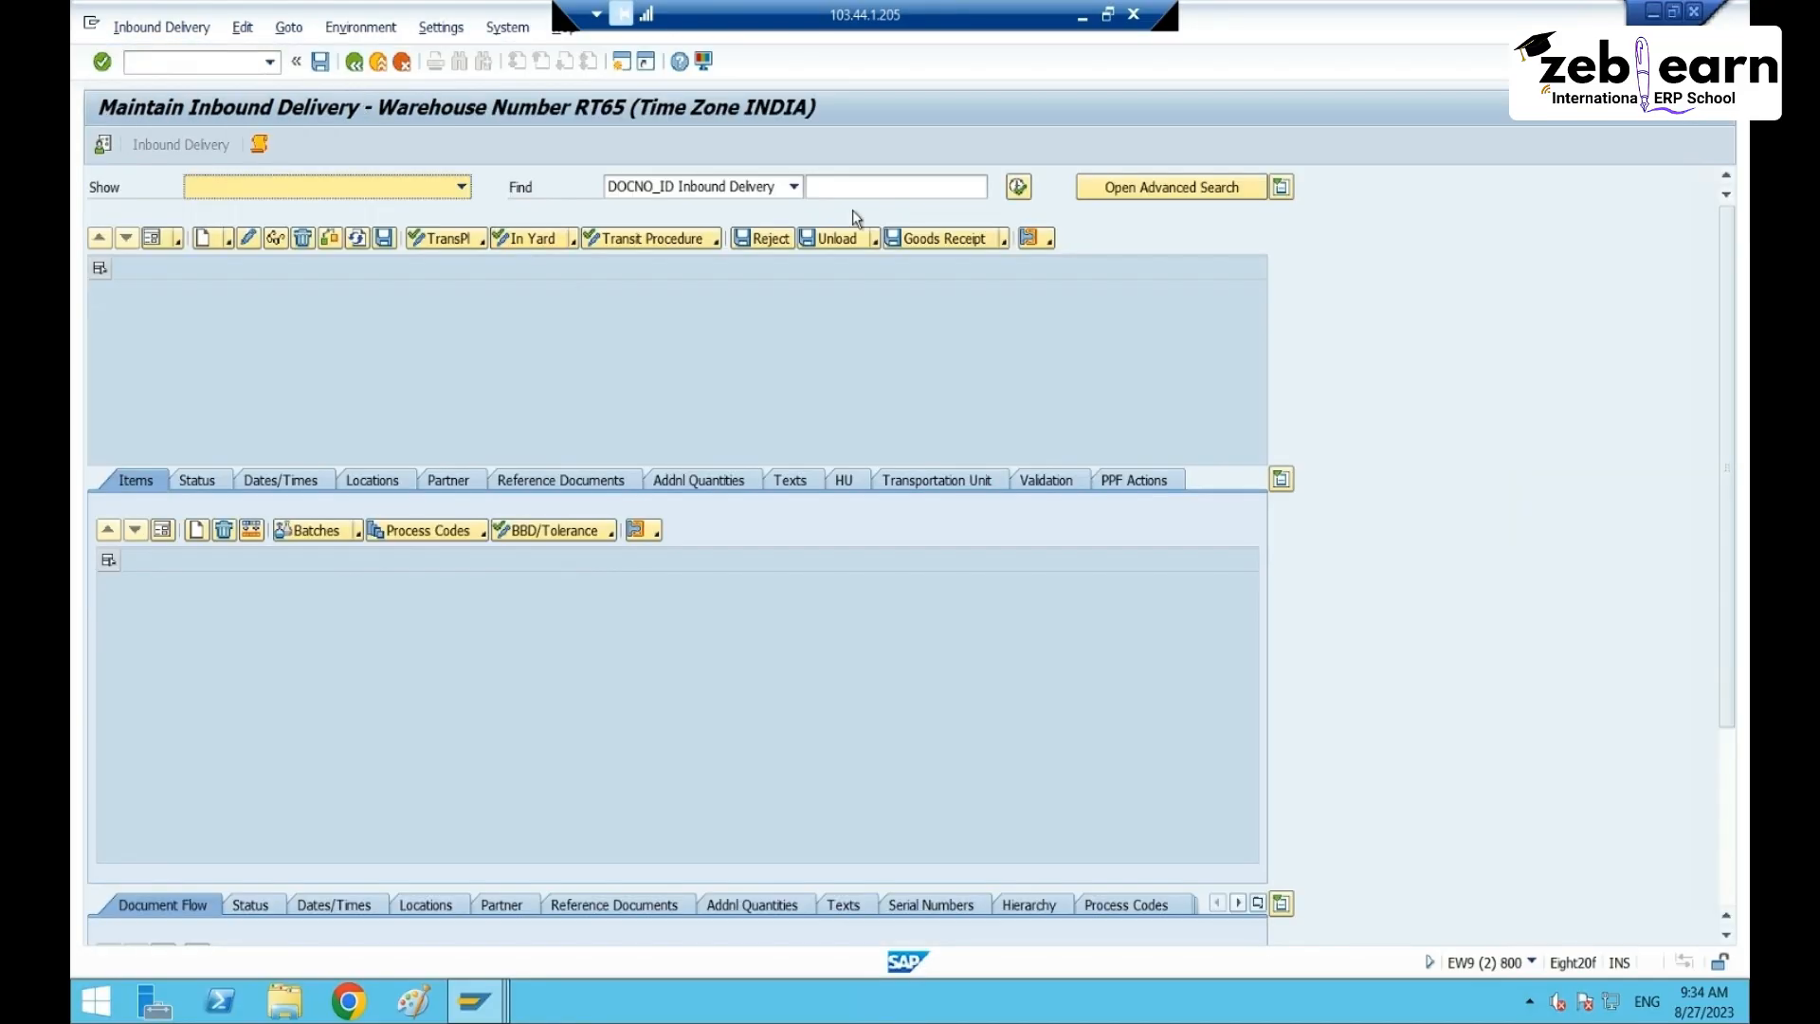
click(854, 186)
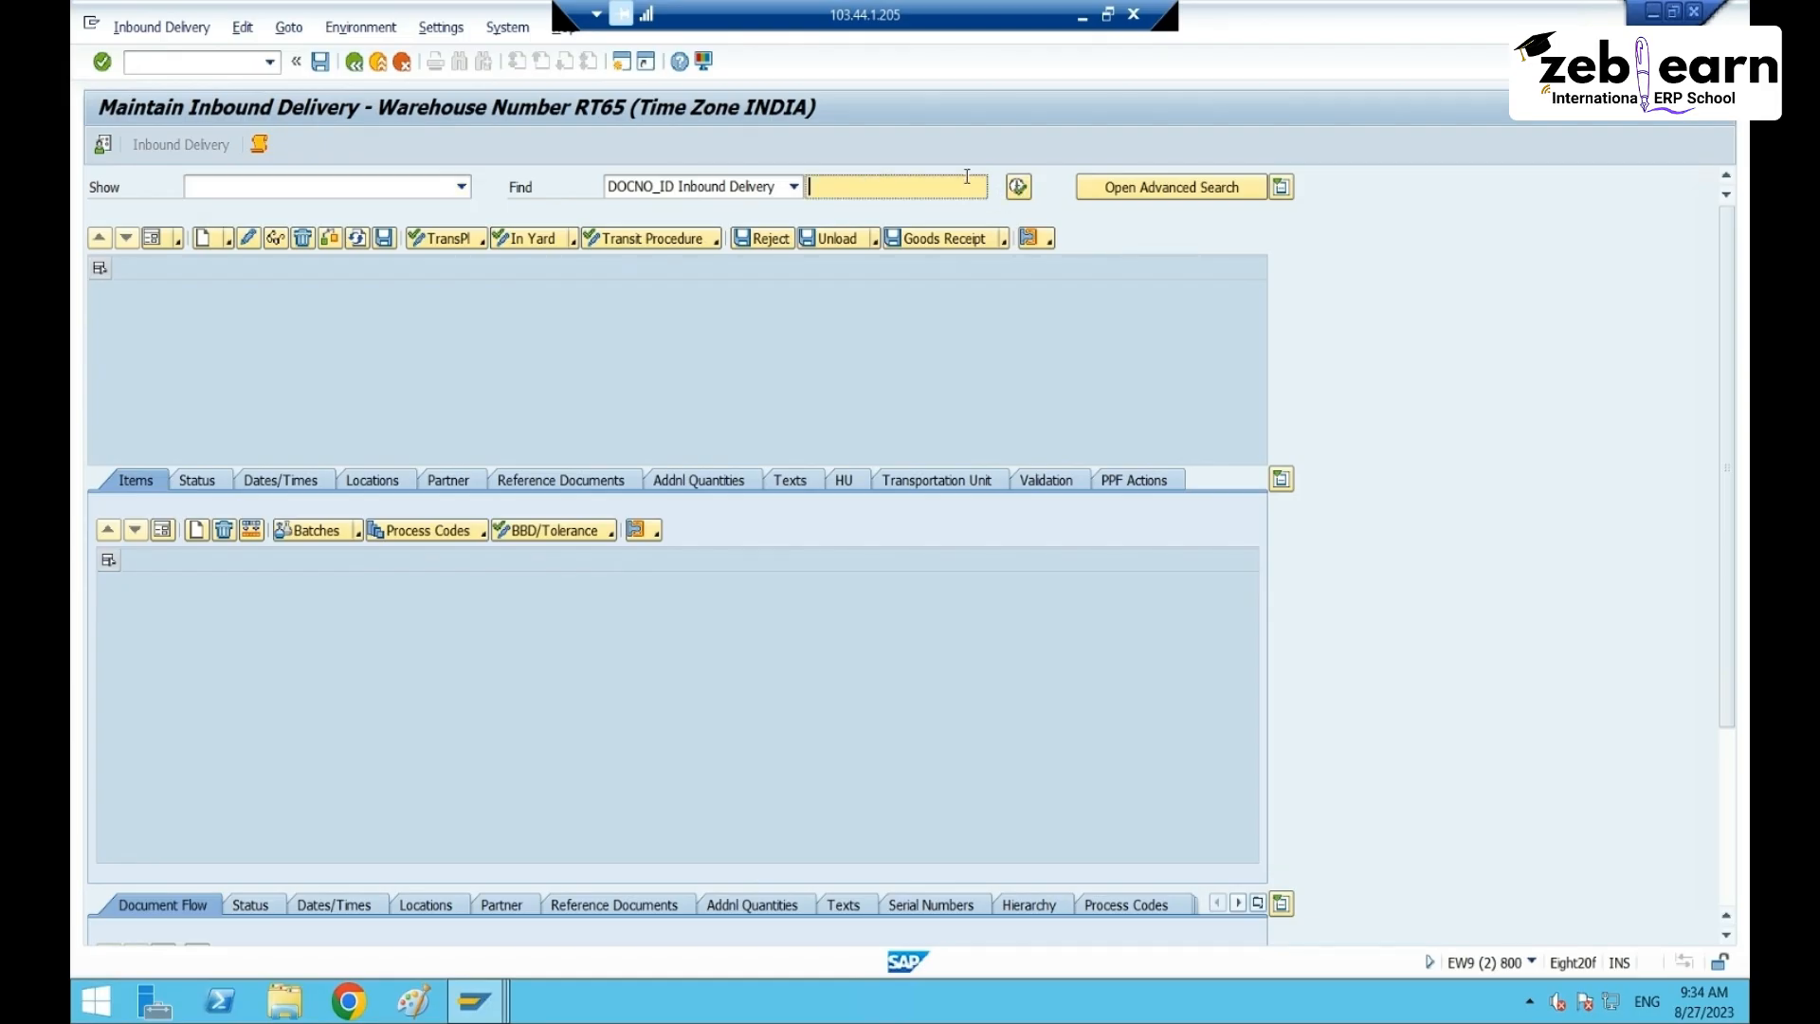
click(909, 187)
click(1018, 187)
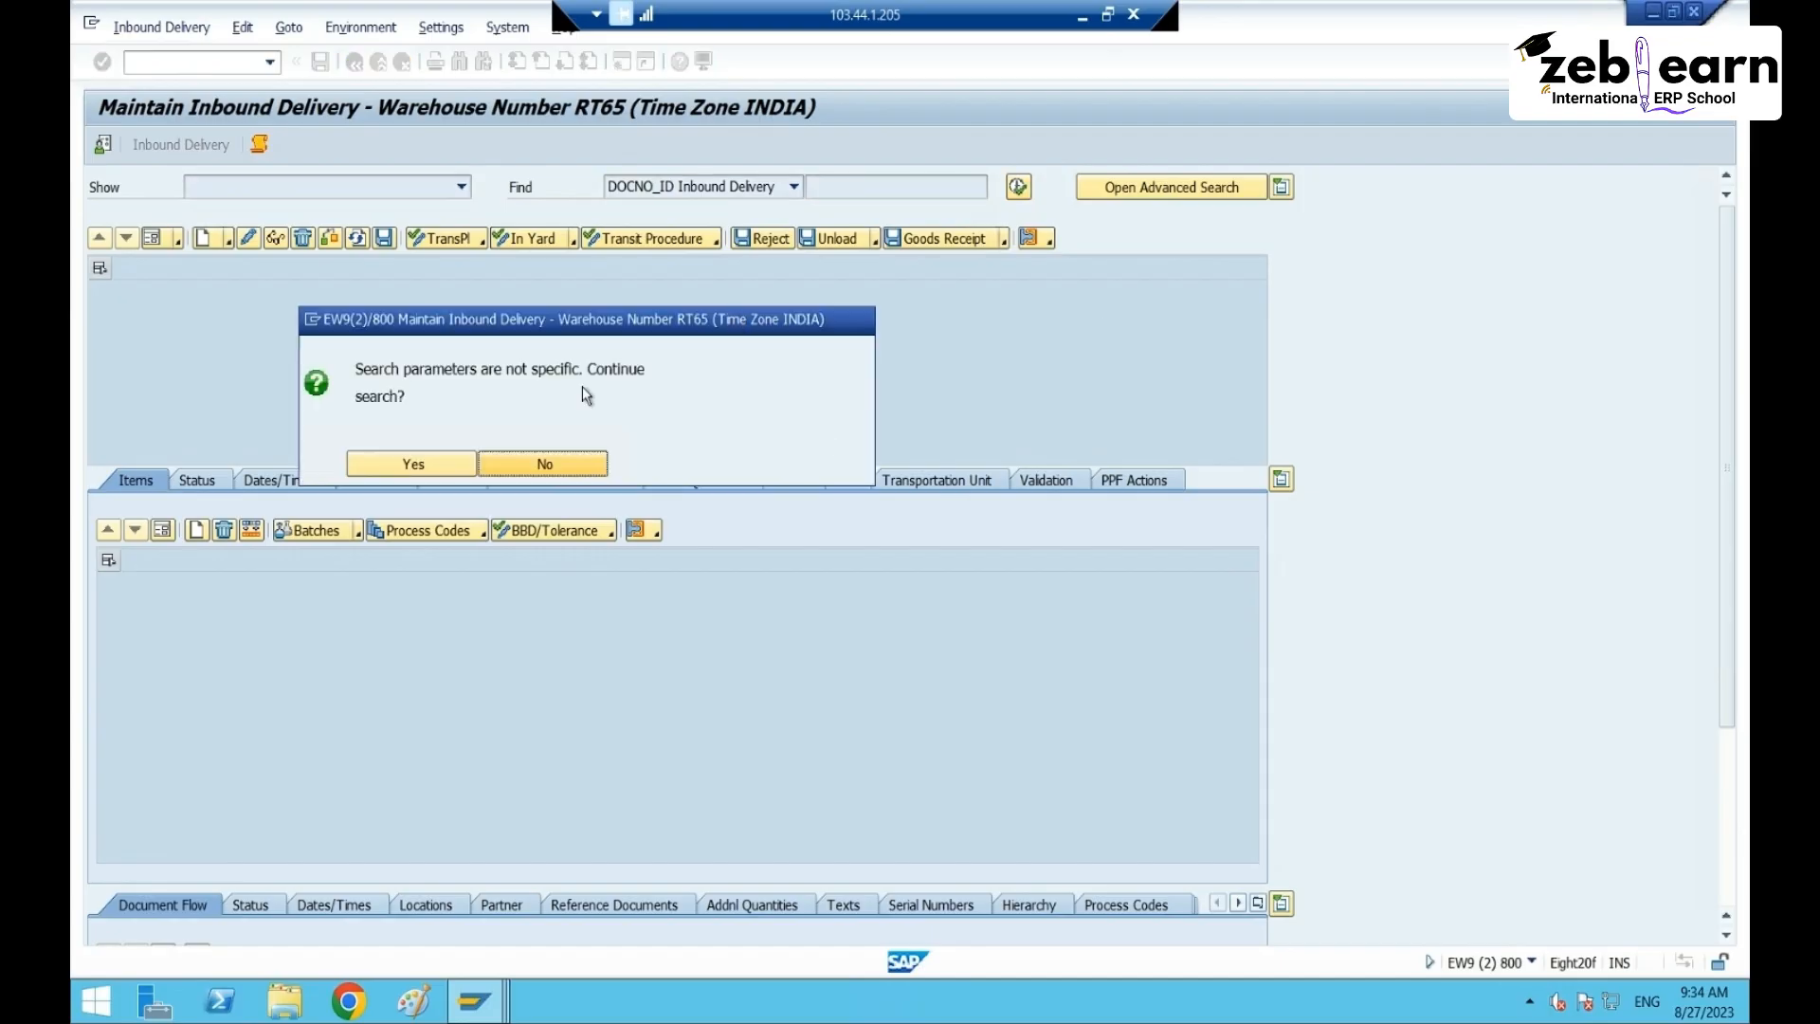
click(442, 459)
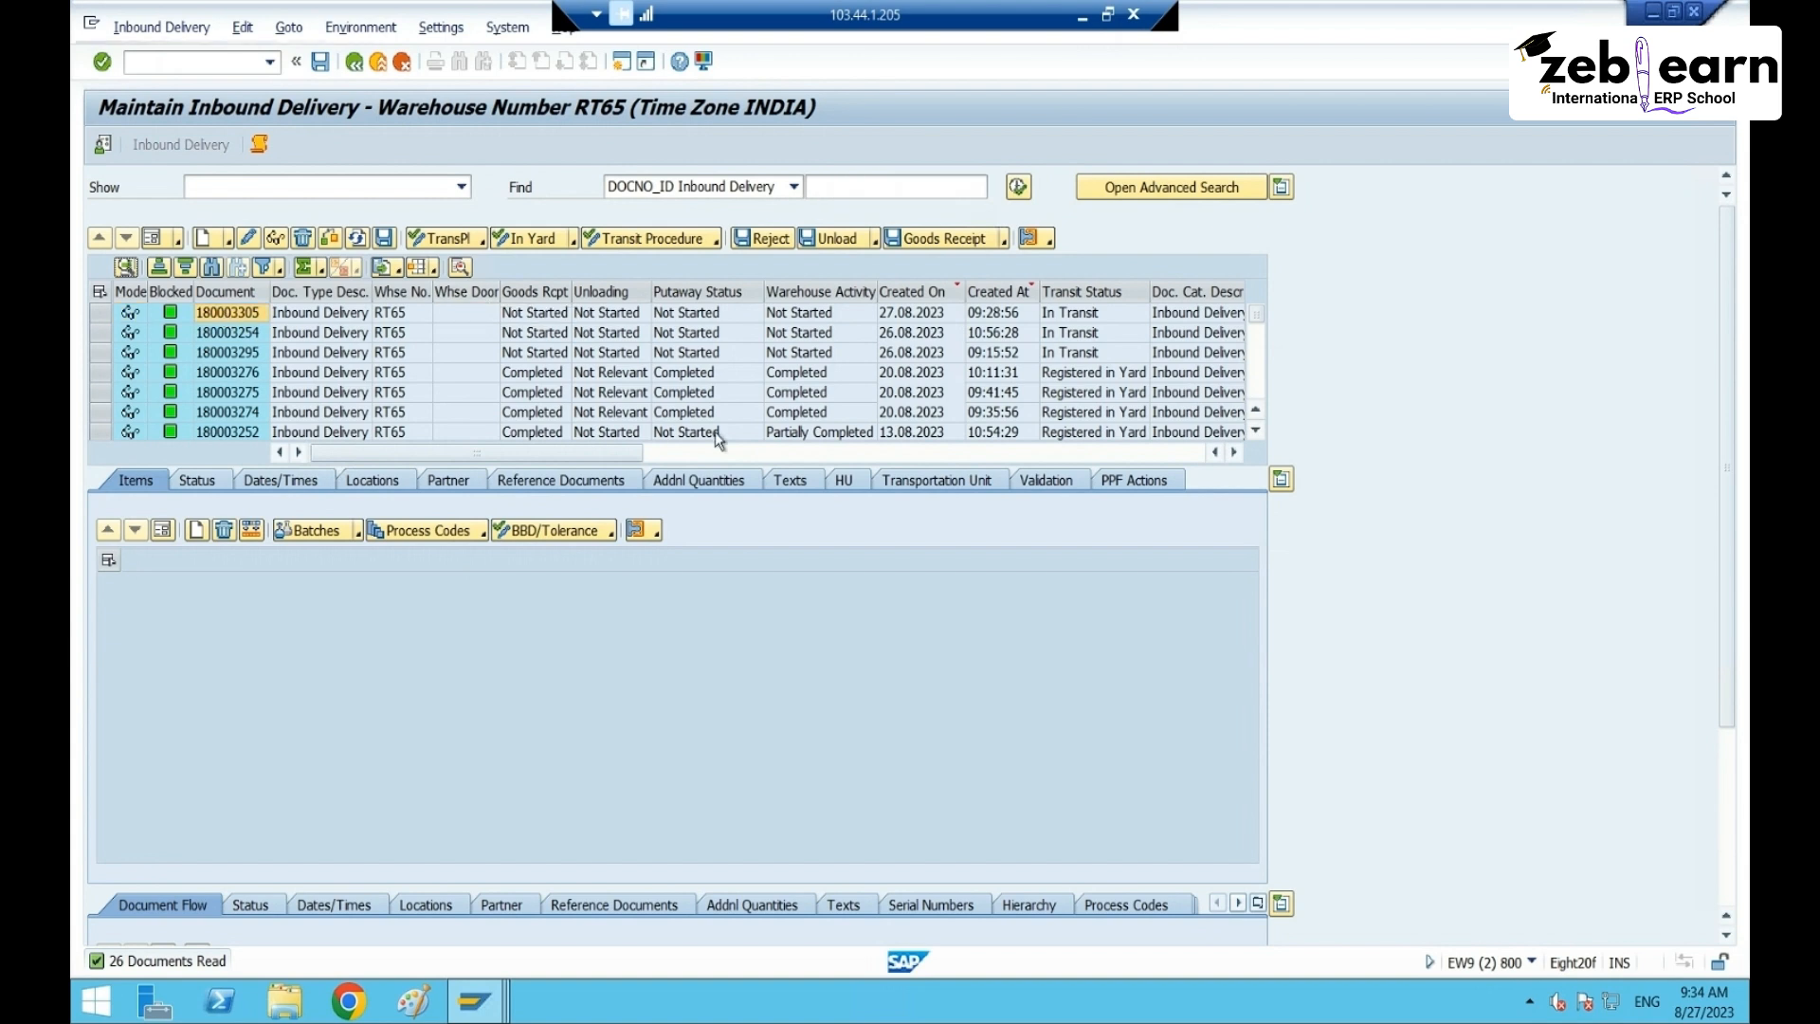
- Select delivery 180003305 and start packing it via Follow-On Functions > Pack
click(834, 482)
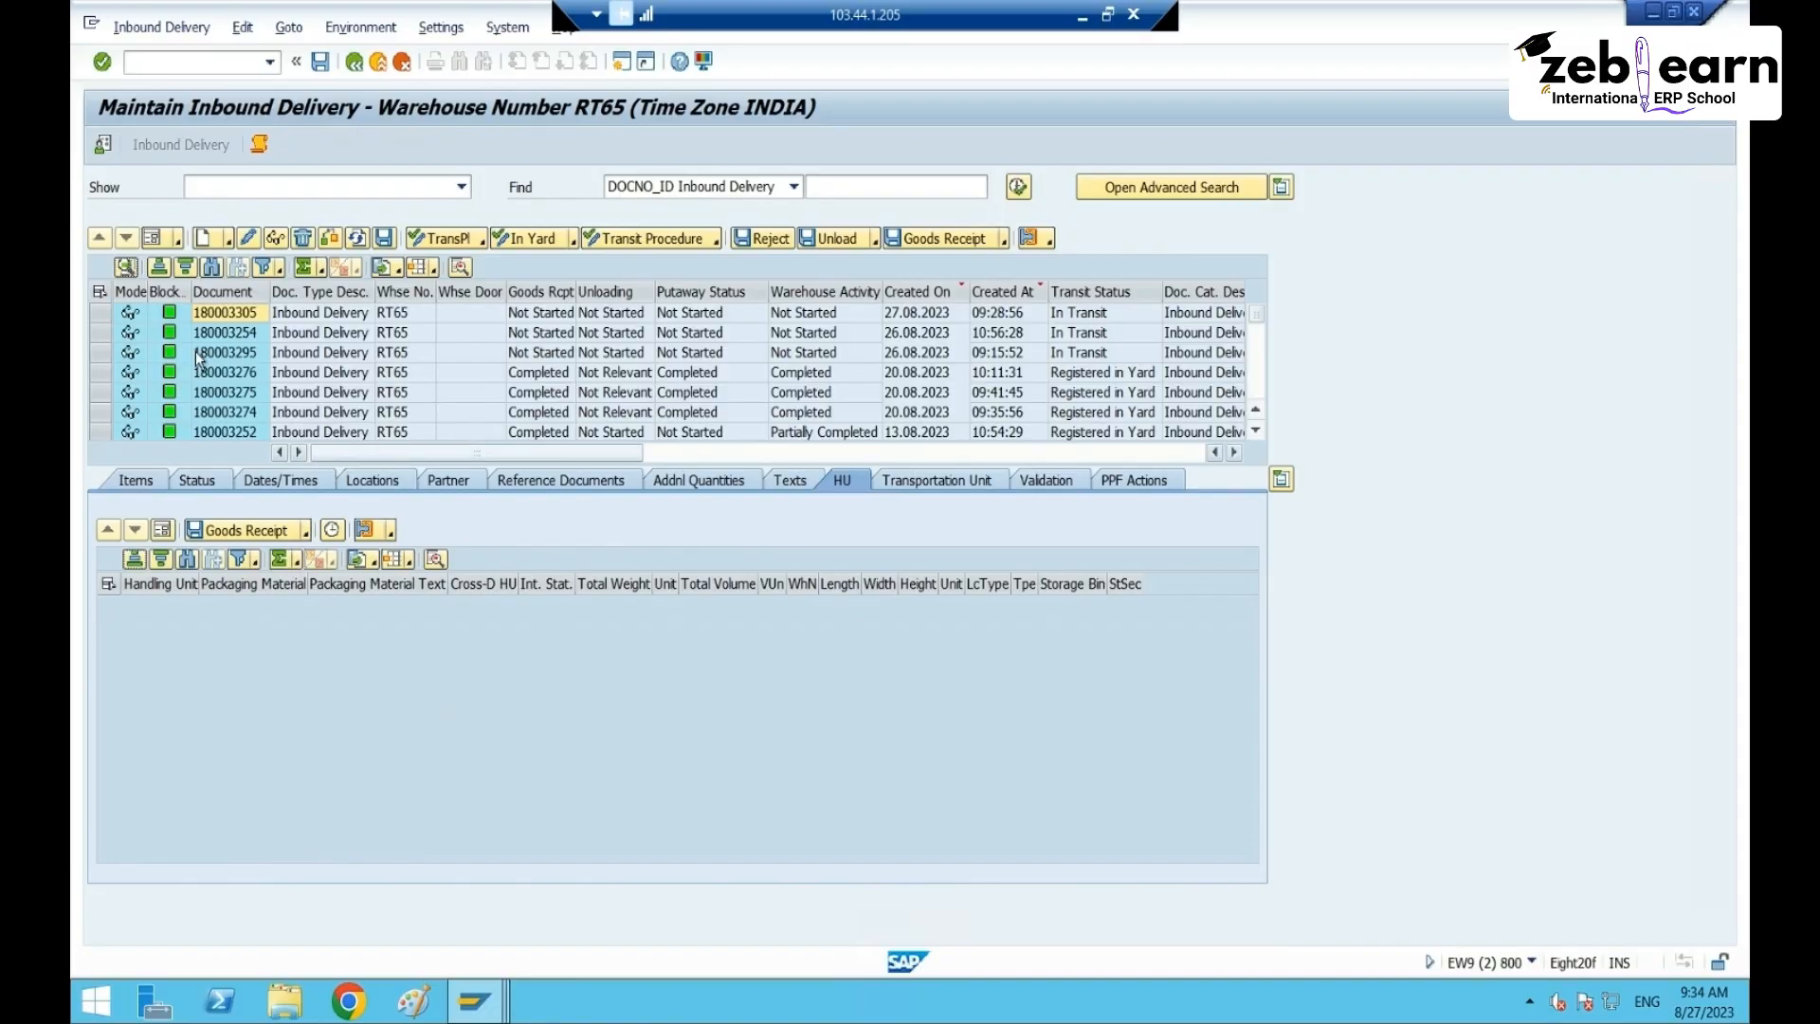
click(100, 313)
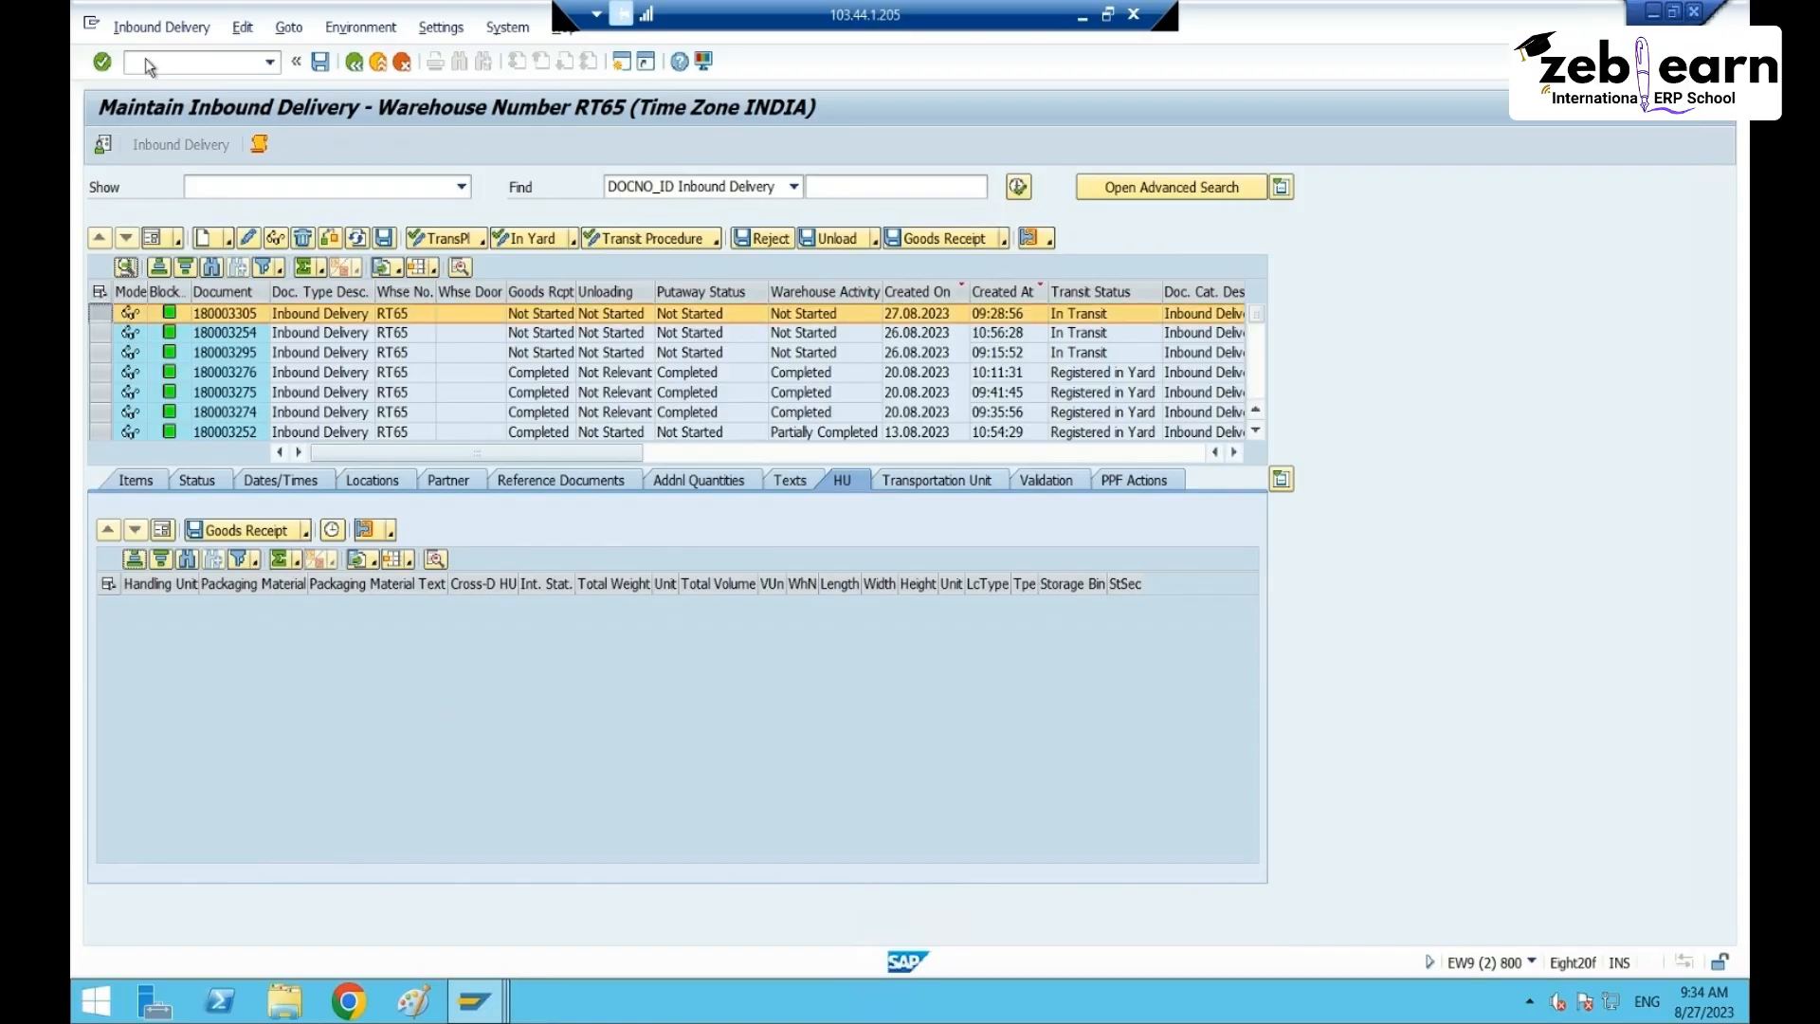
click(161, 27)
mouse_move(219, 81)
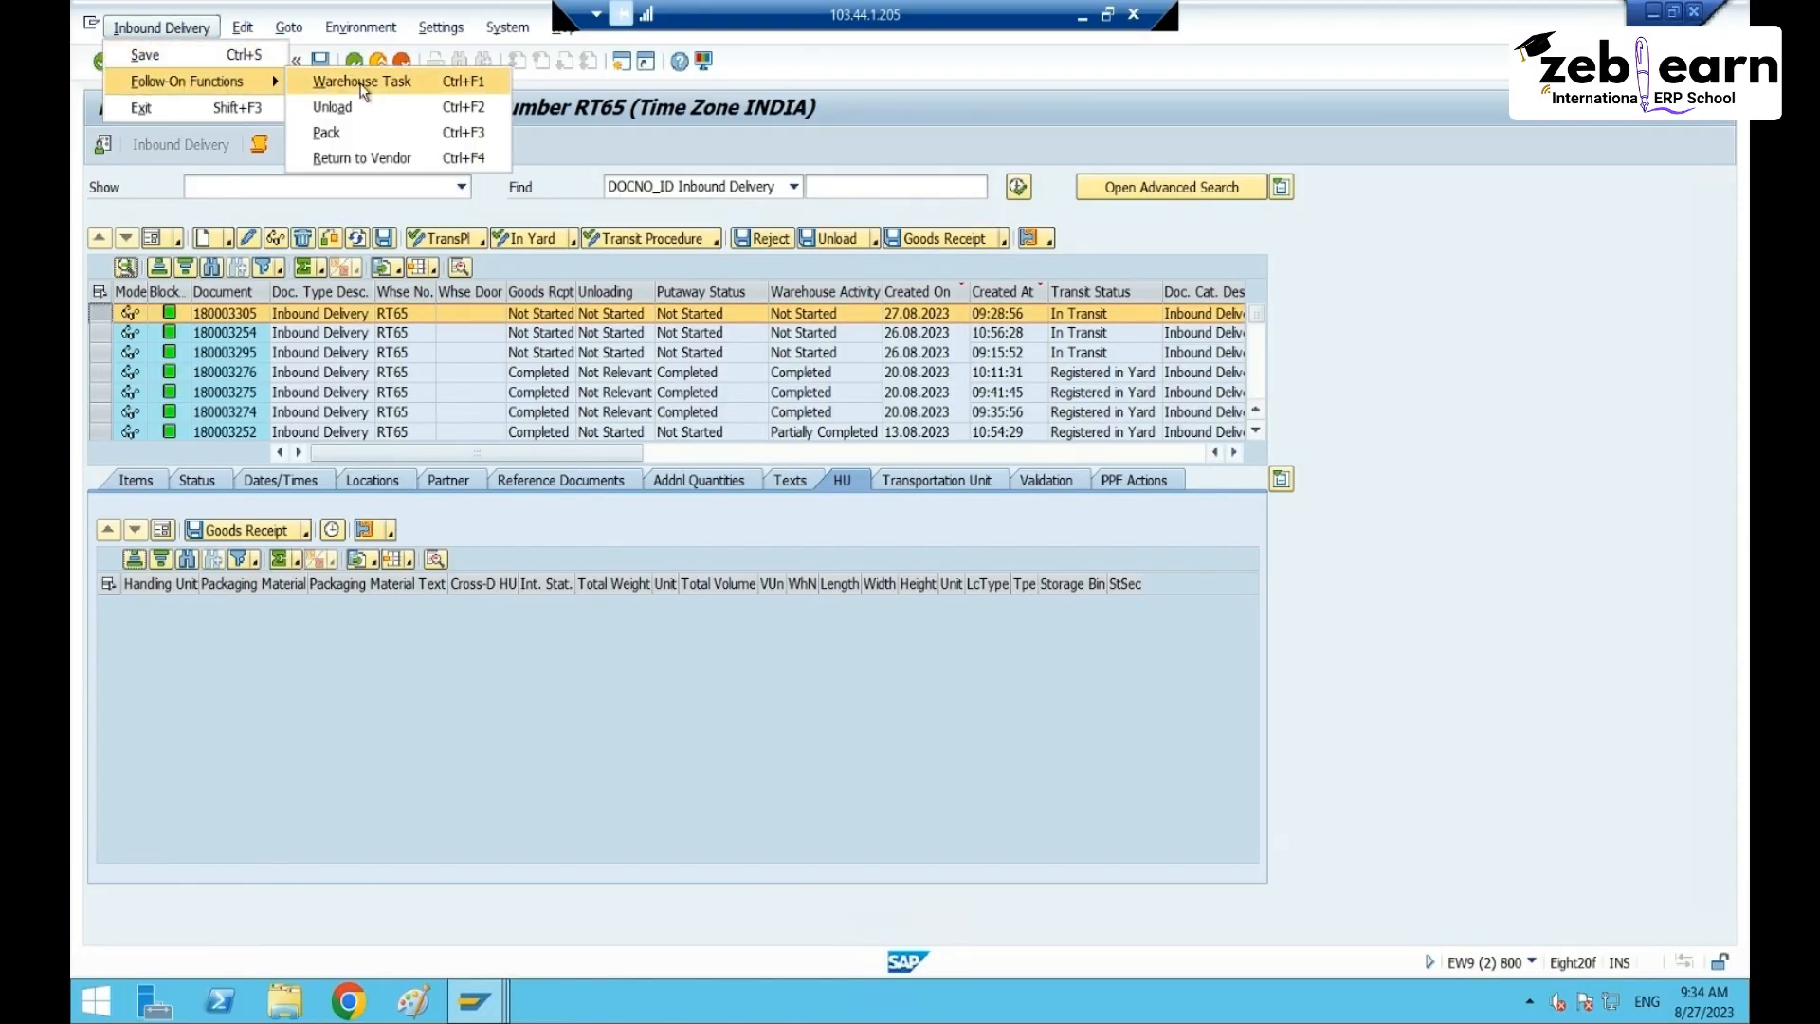
click(343, 138)
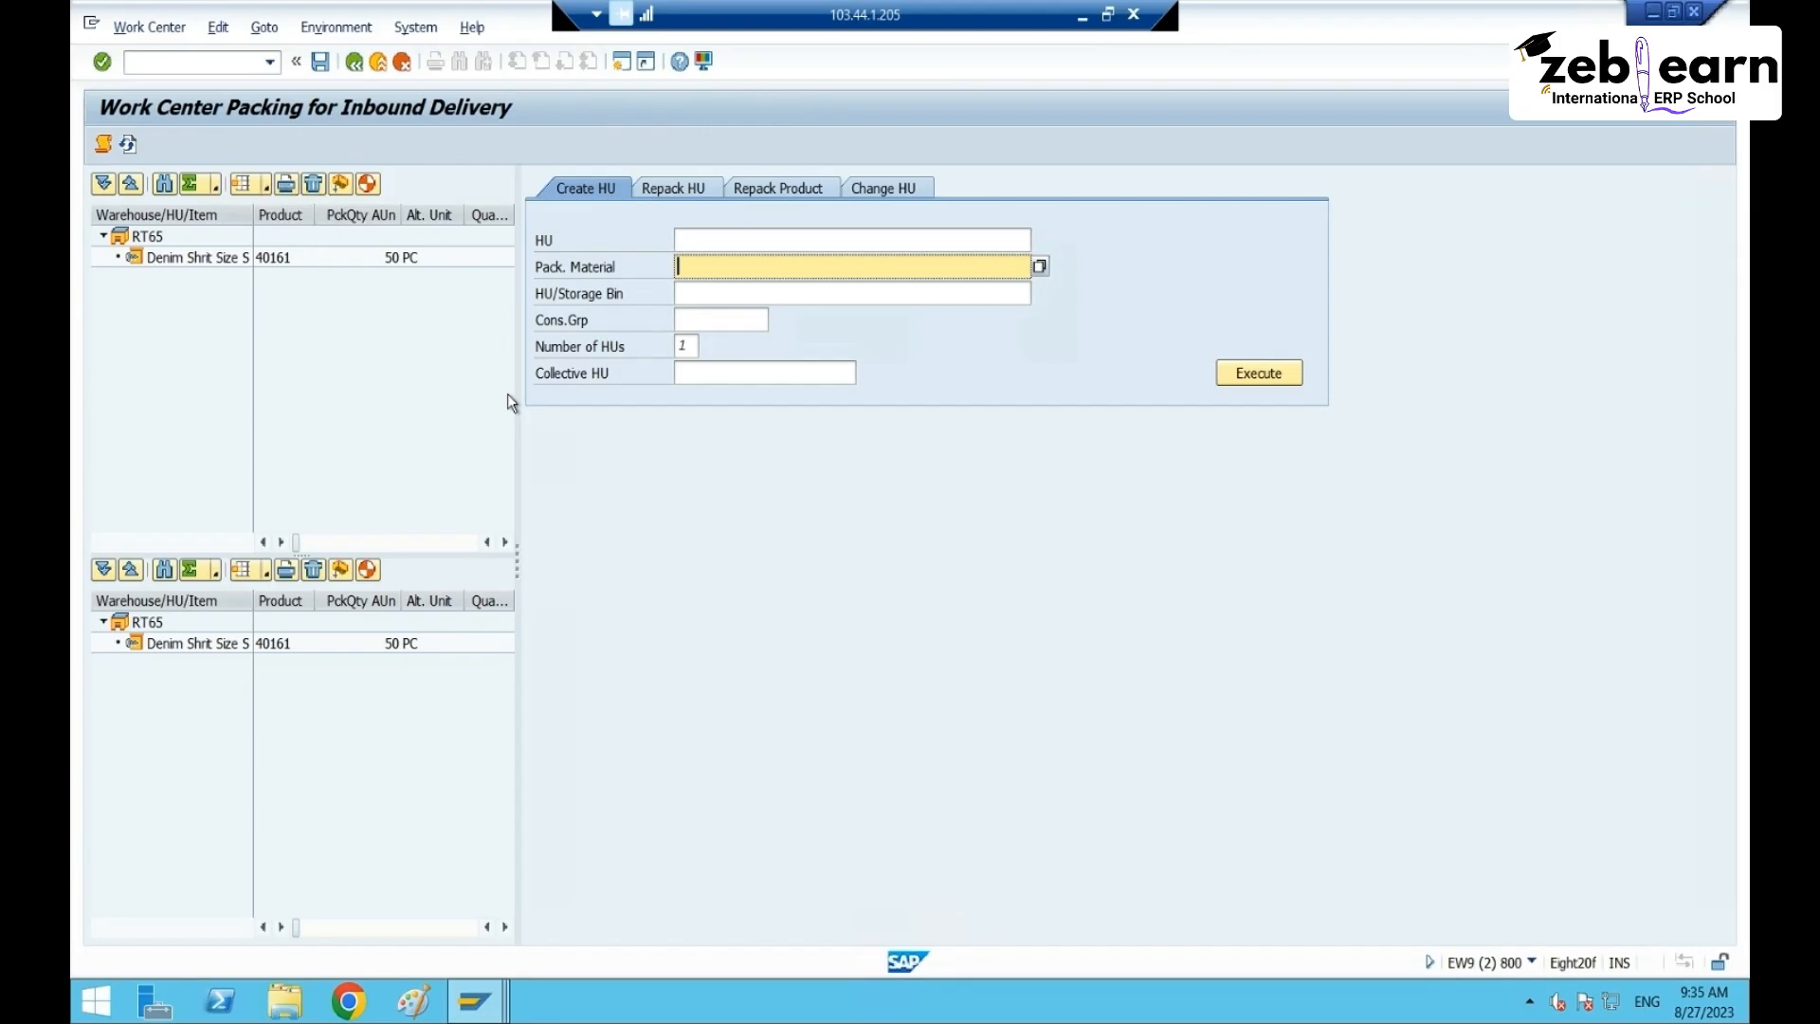
click(185, 262)
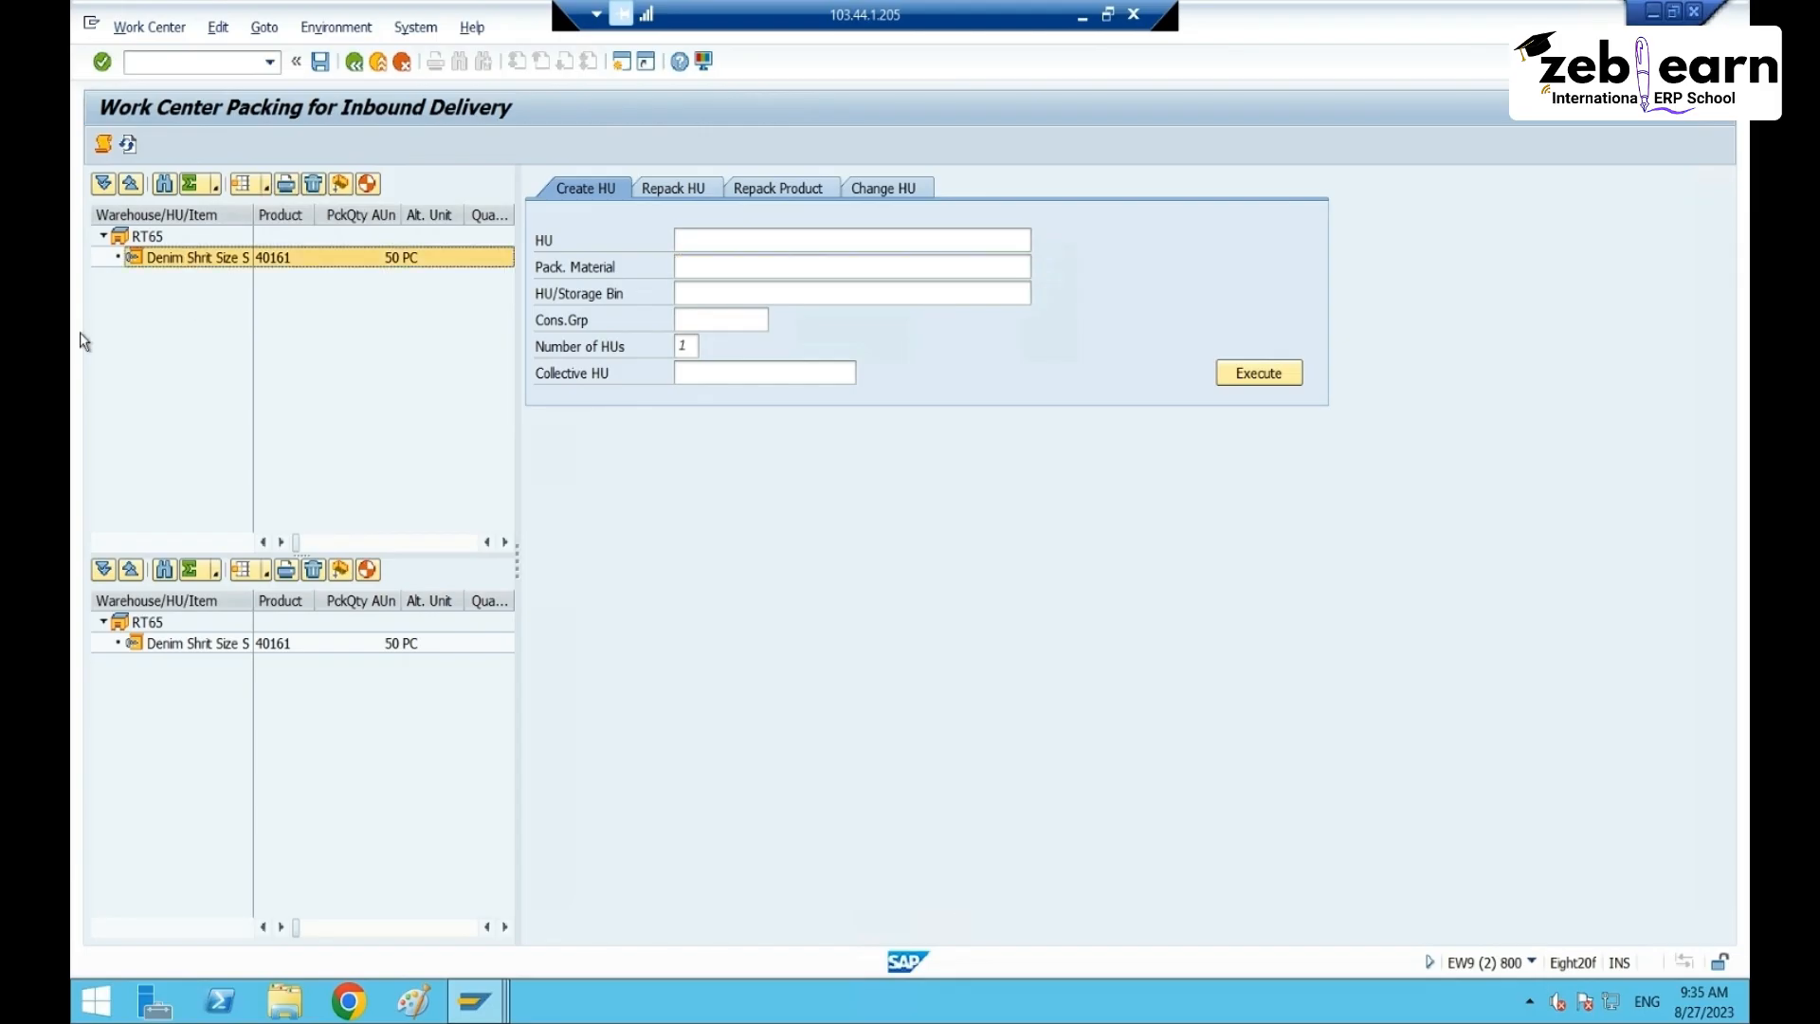
click(368, 186)
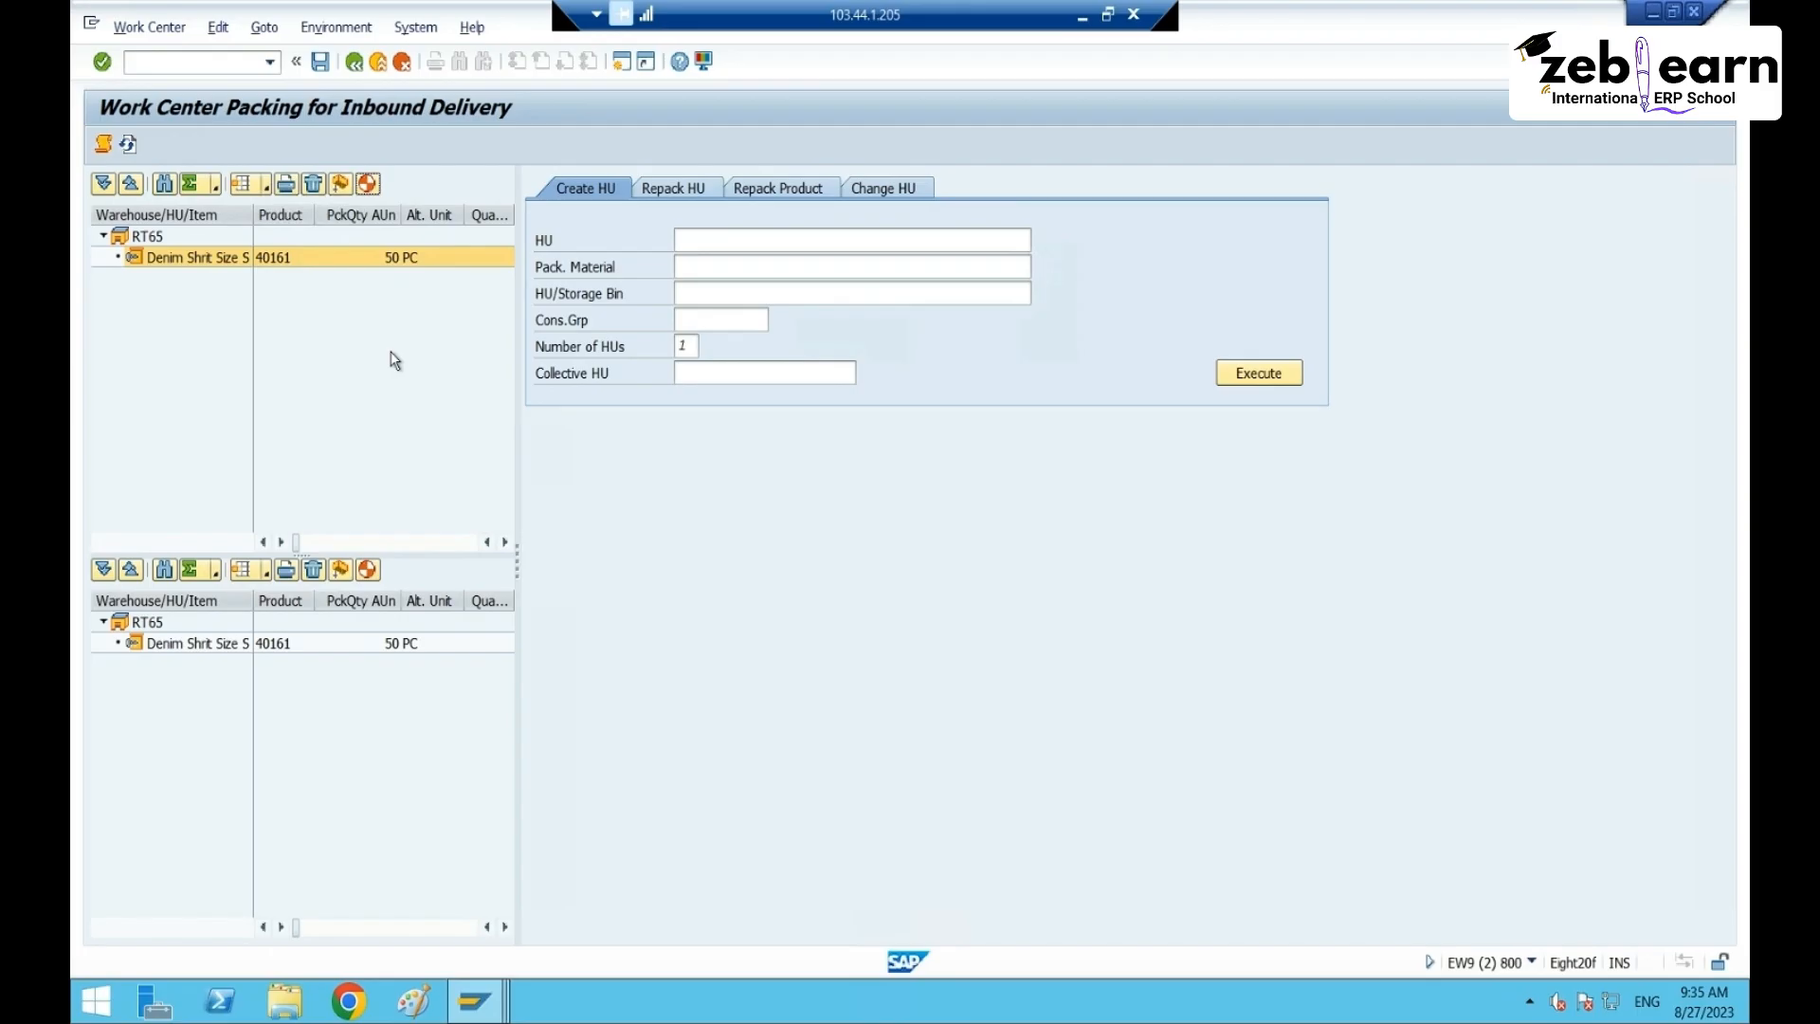
click(368, 186)
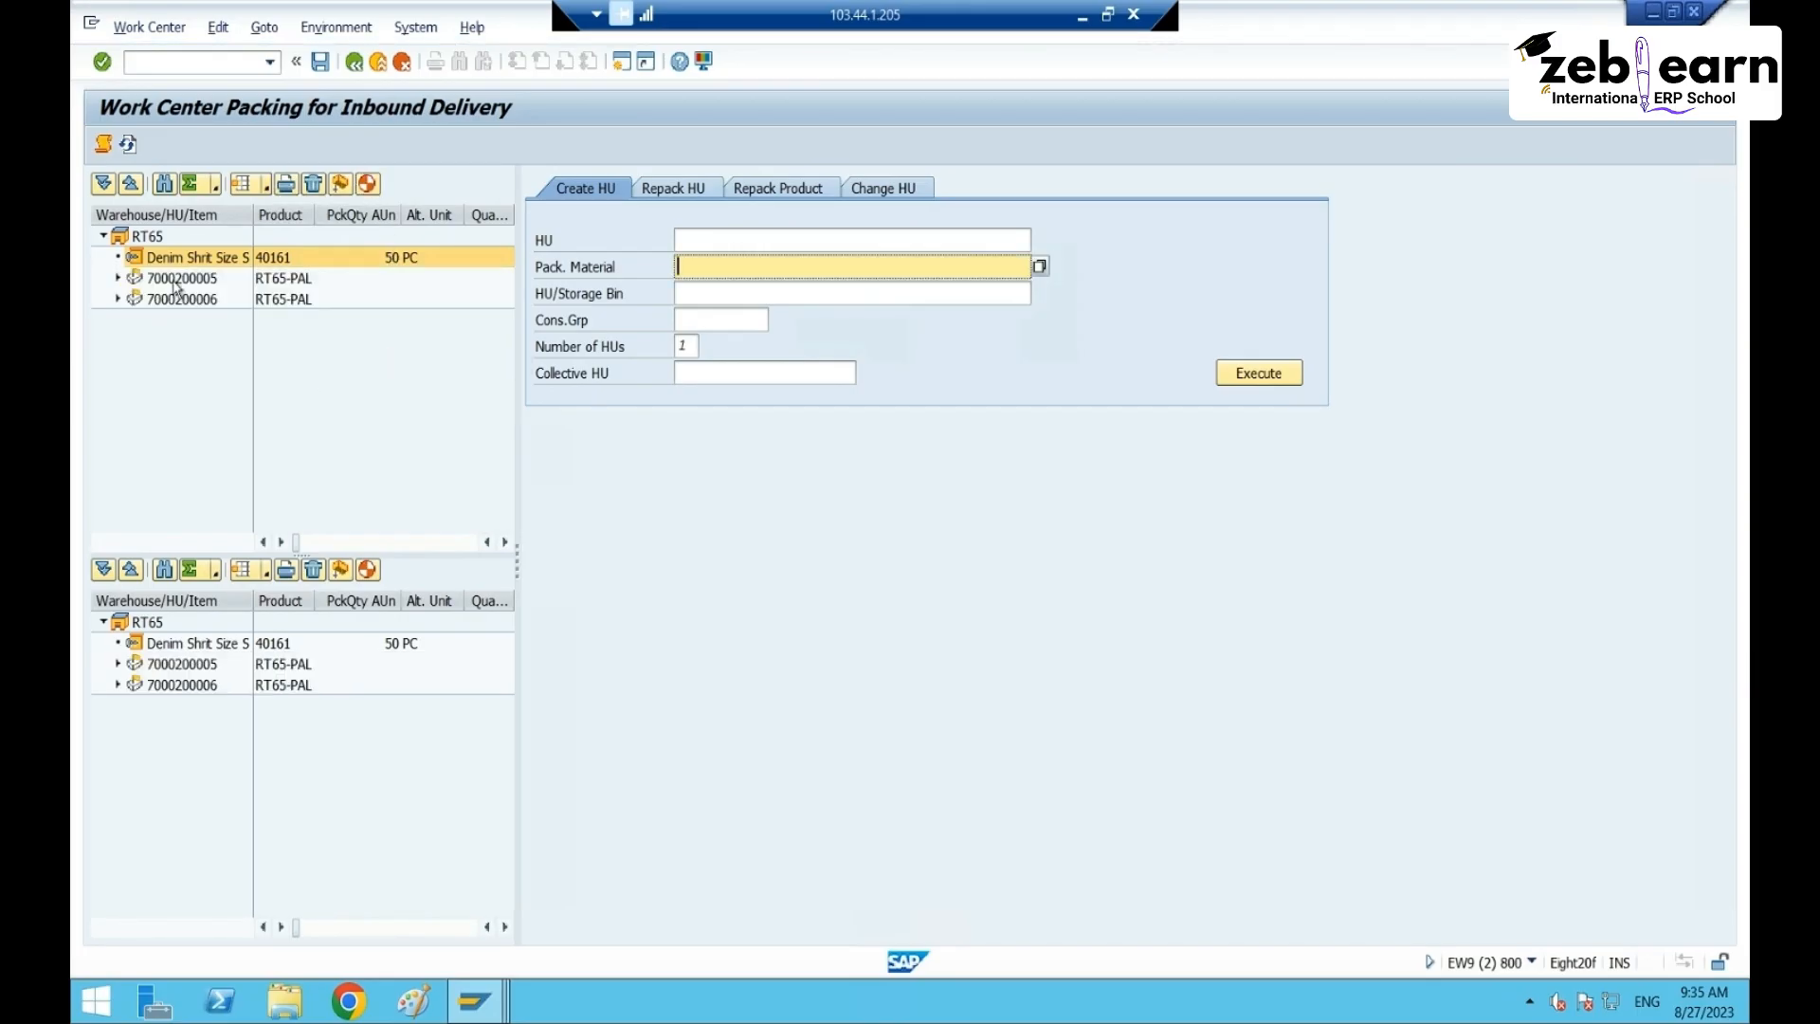
- Expand both pallets and cartons 8000031 and 8000032 to check their contents
click(176, 280)
click(118, 278)
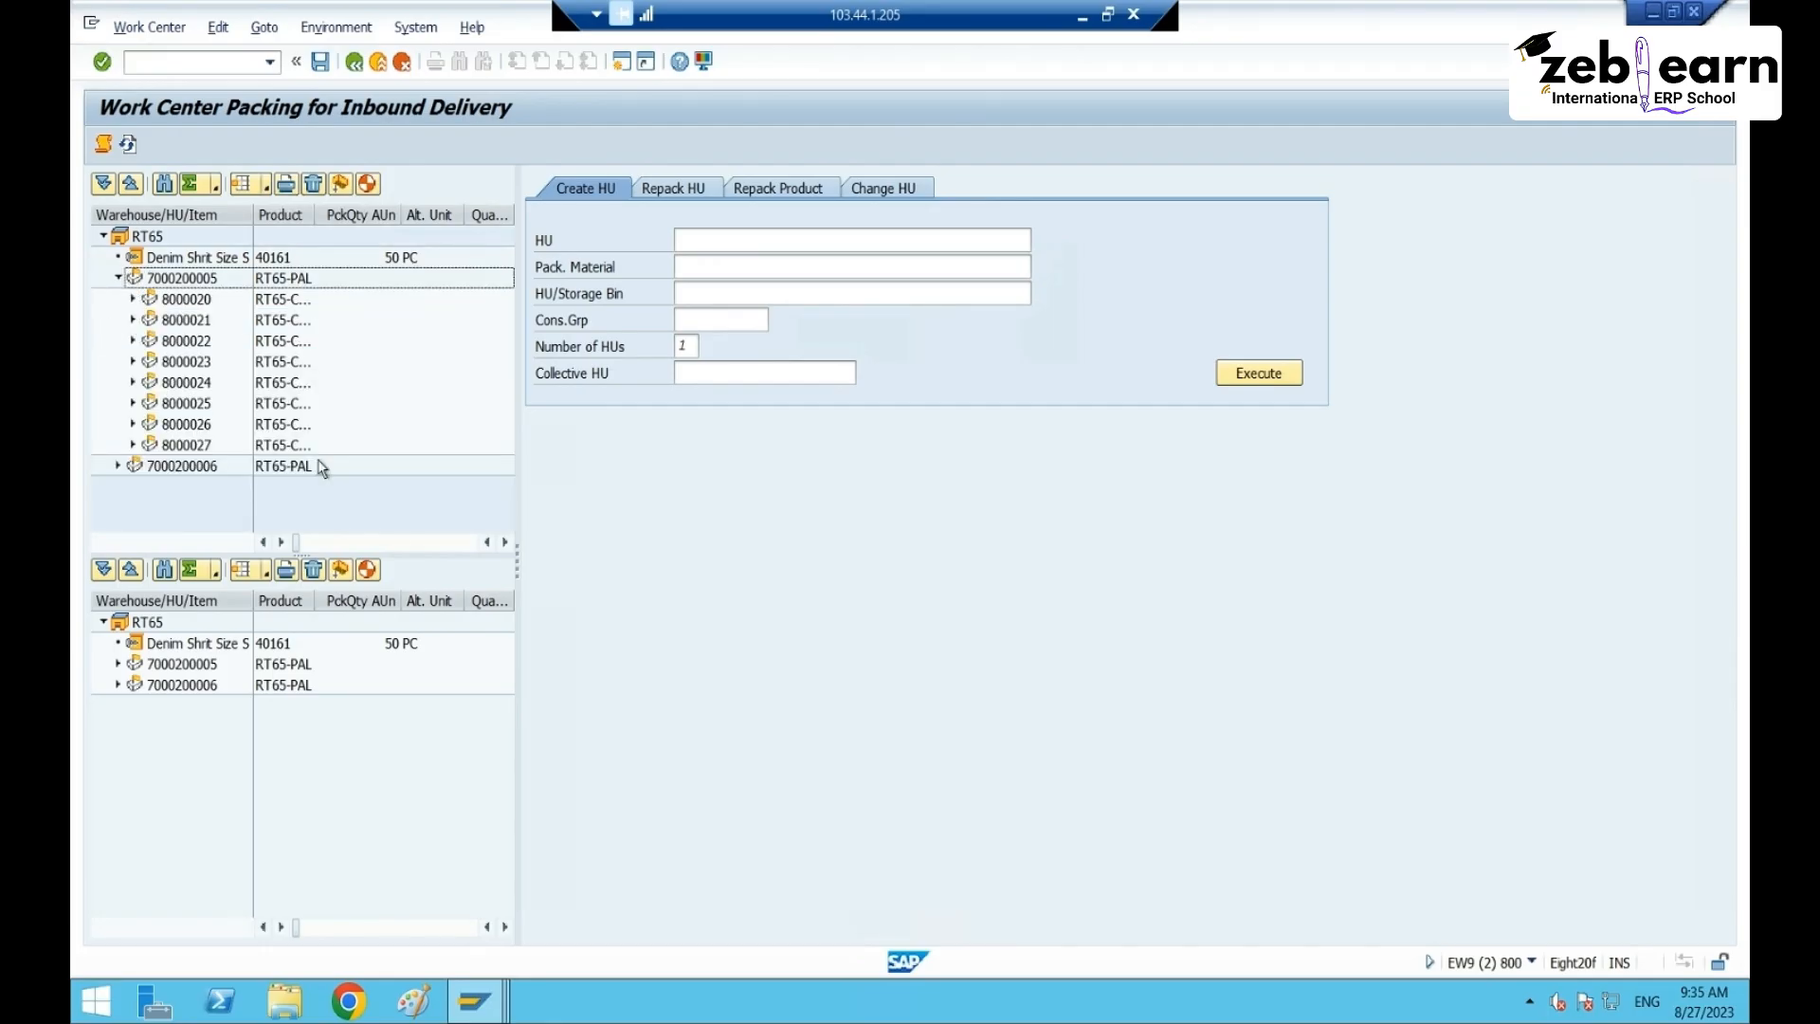
click(118, 465)
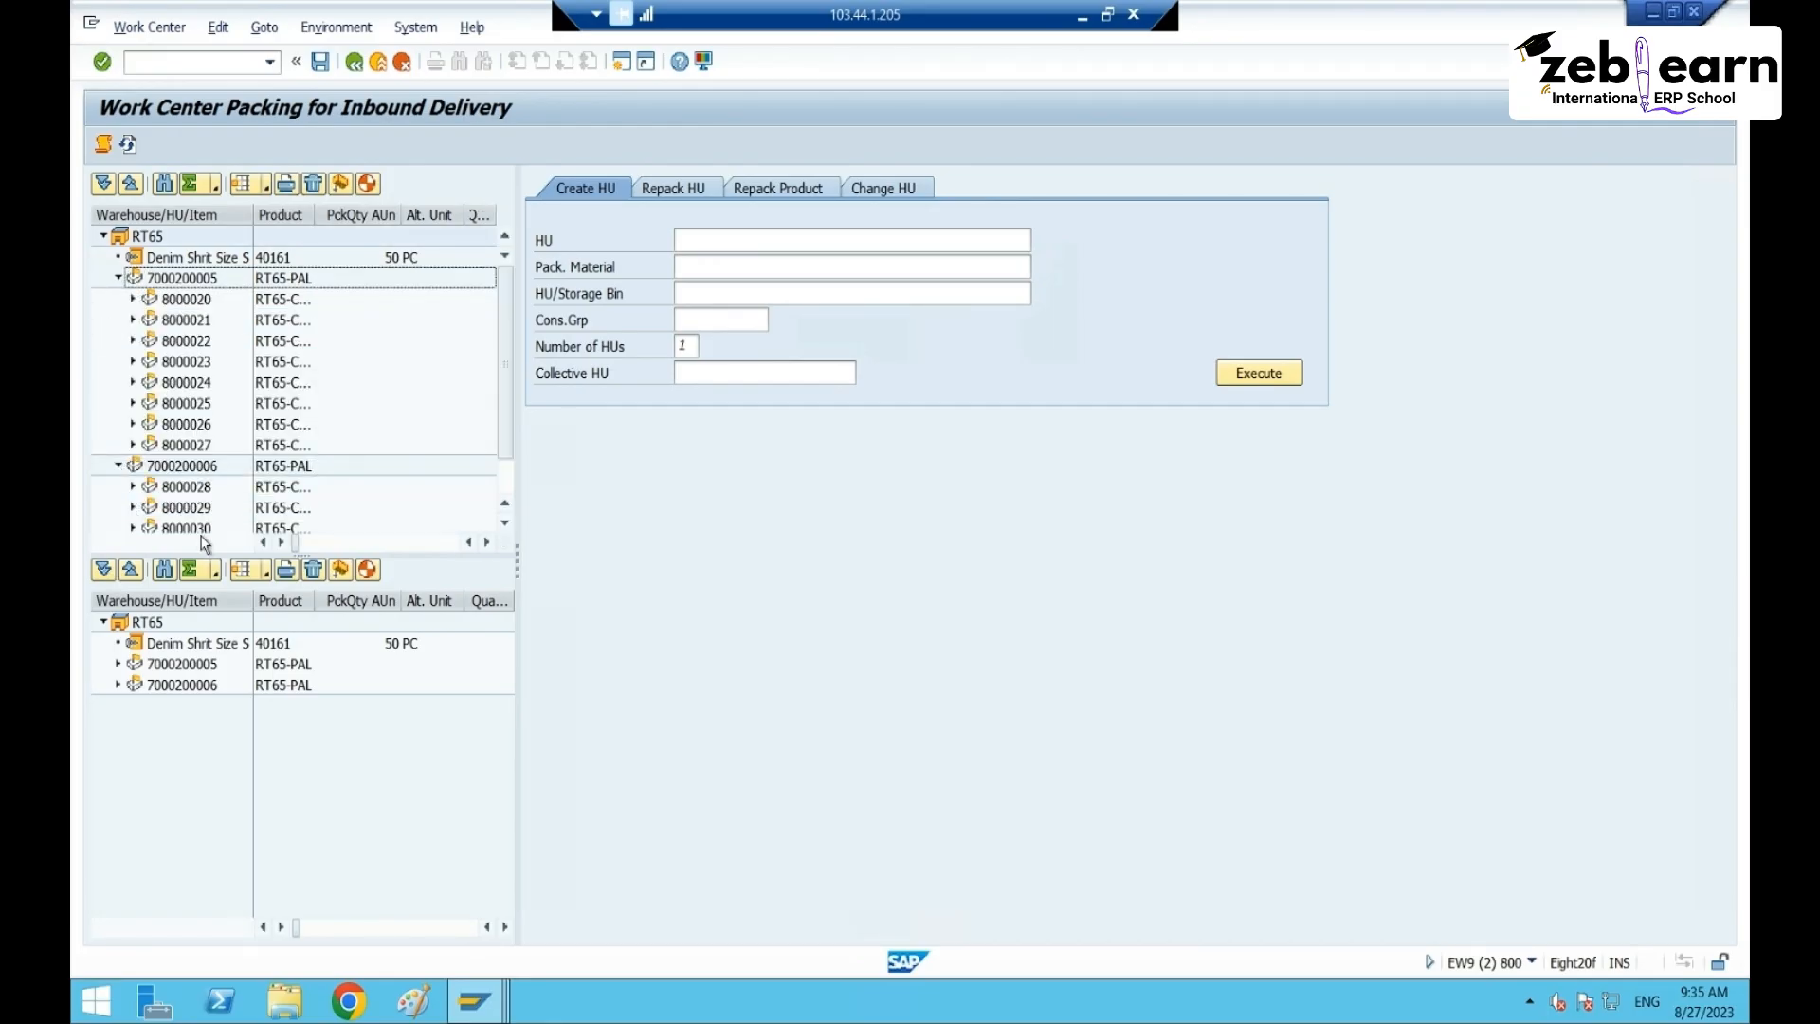
click(505, 454)
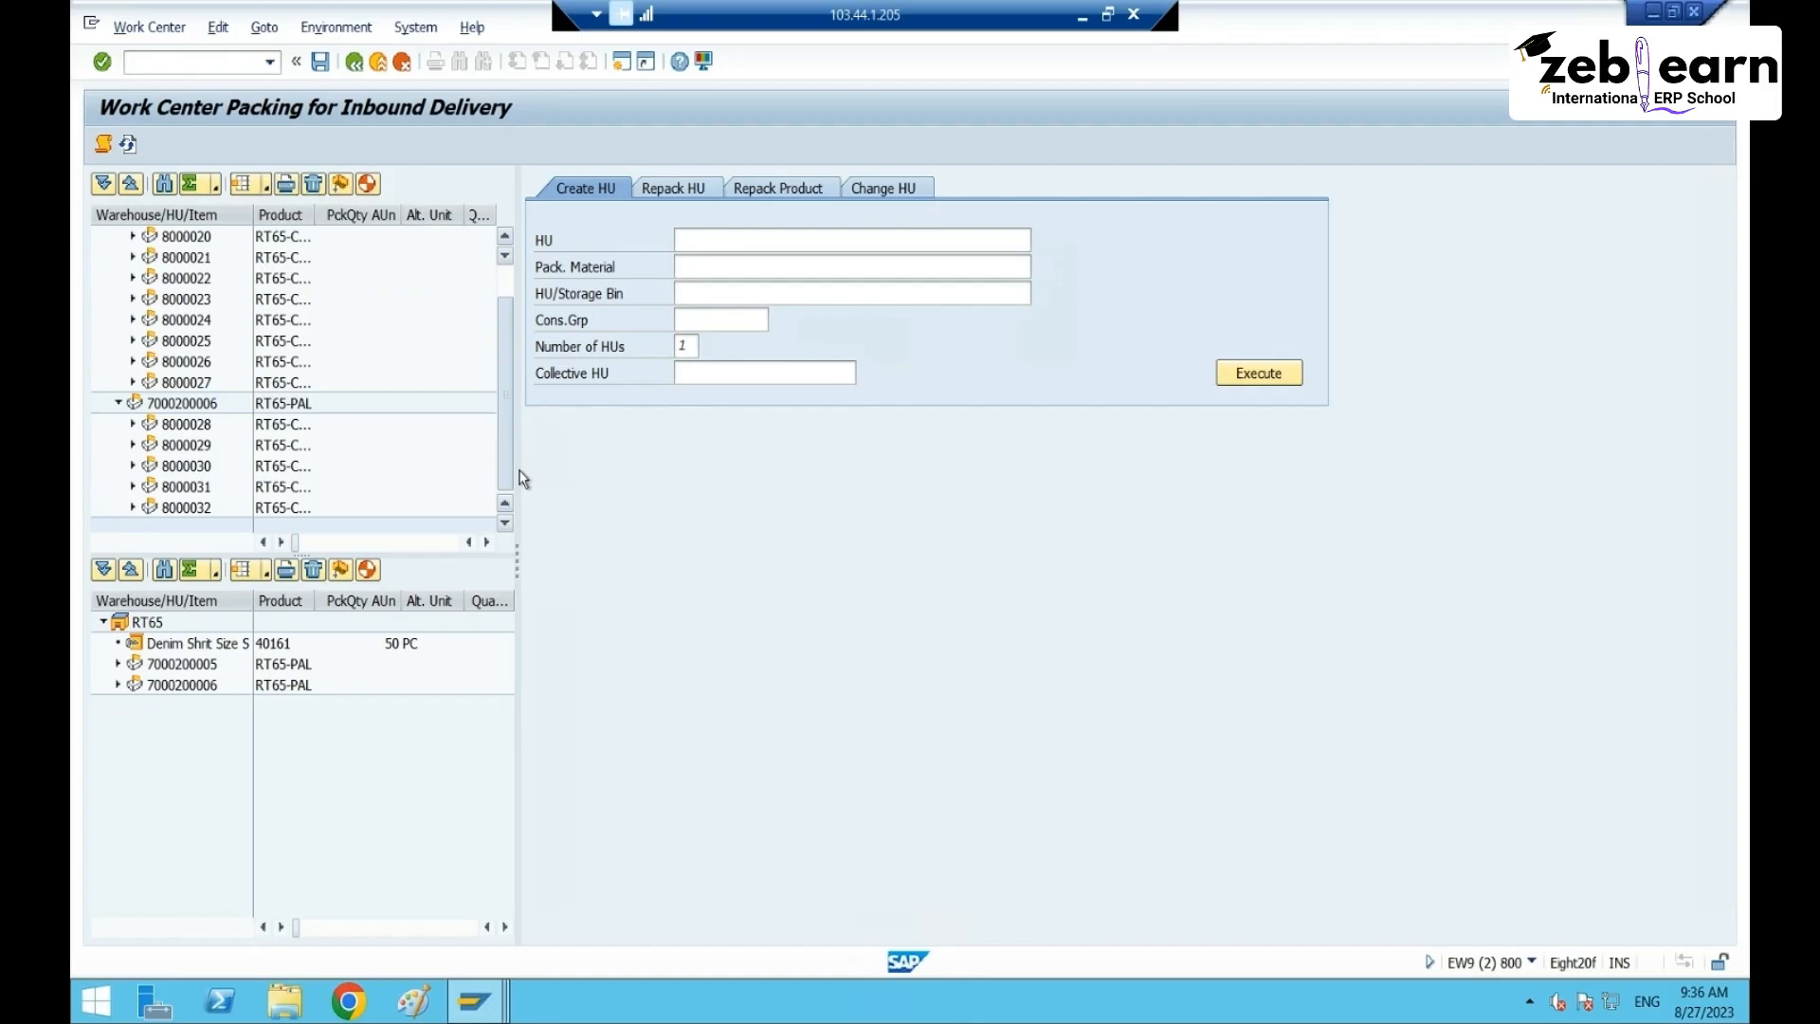
click(181, 510)
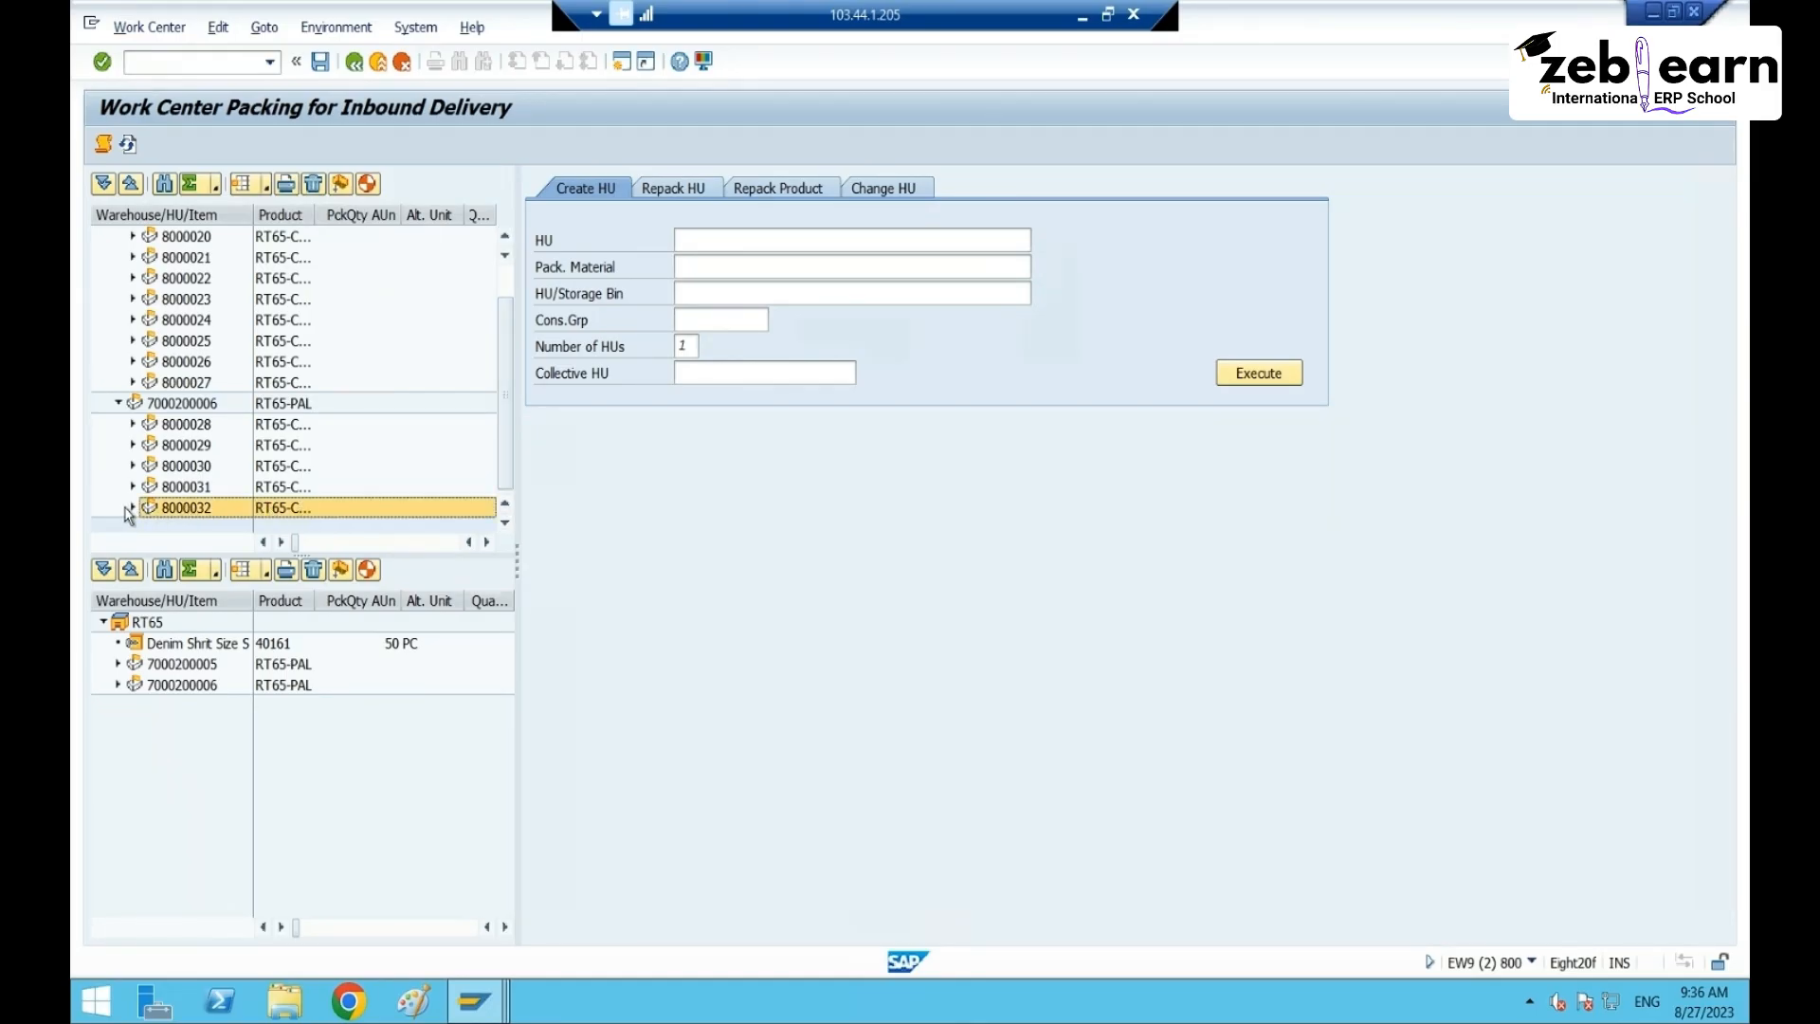
click(132, 508)
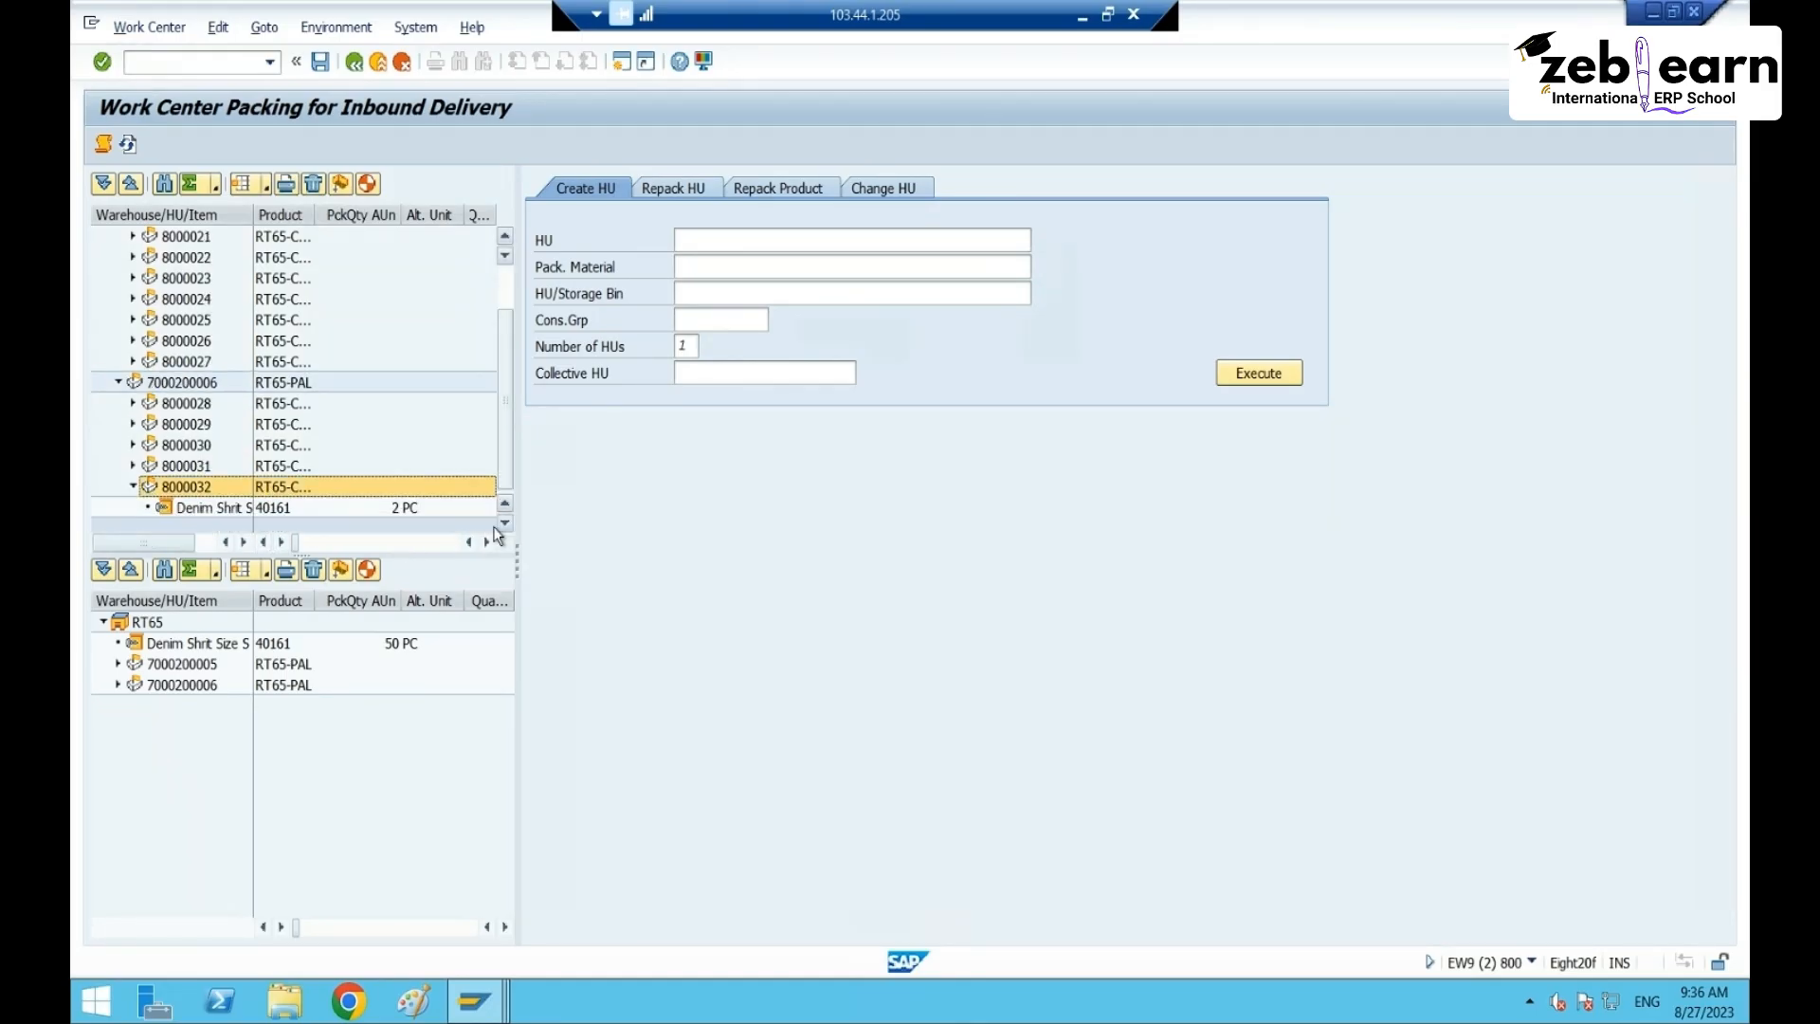
click(218, 507)
click(132, 465)
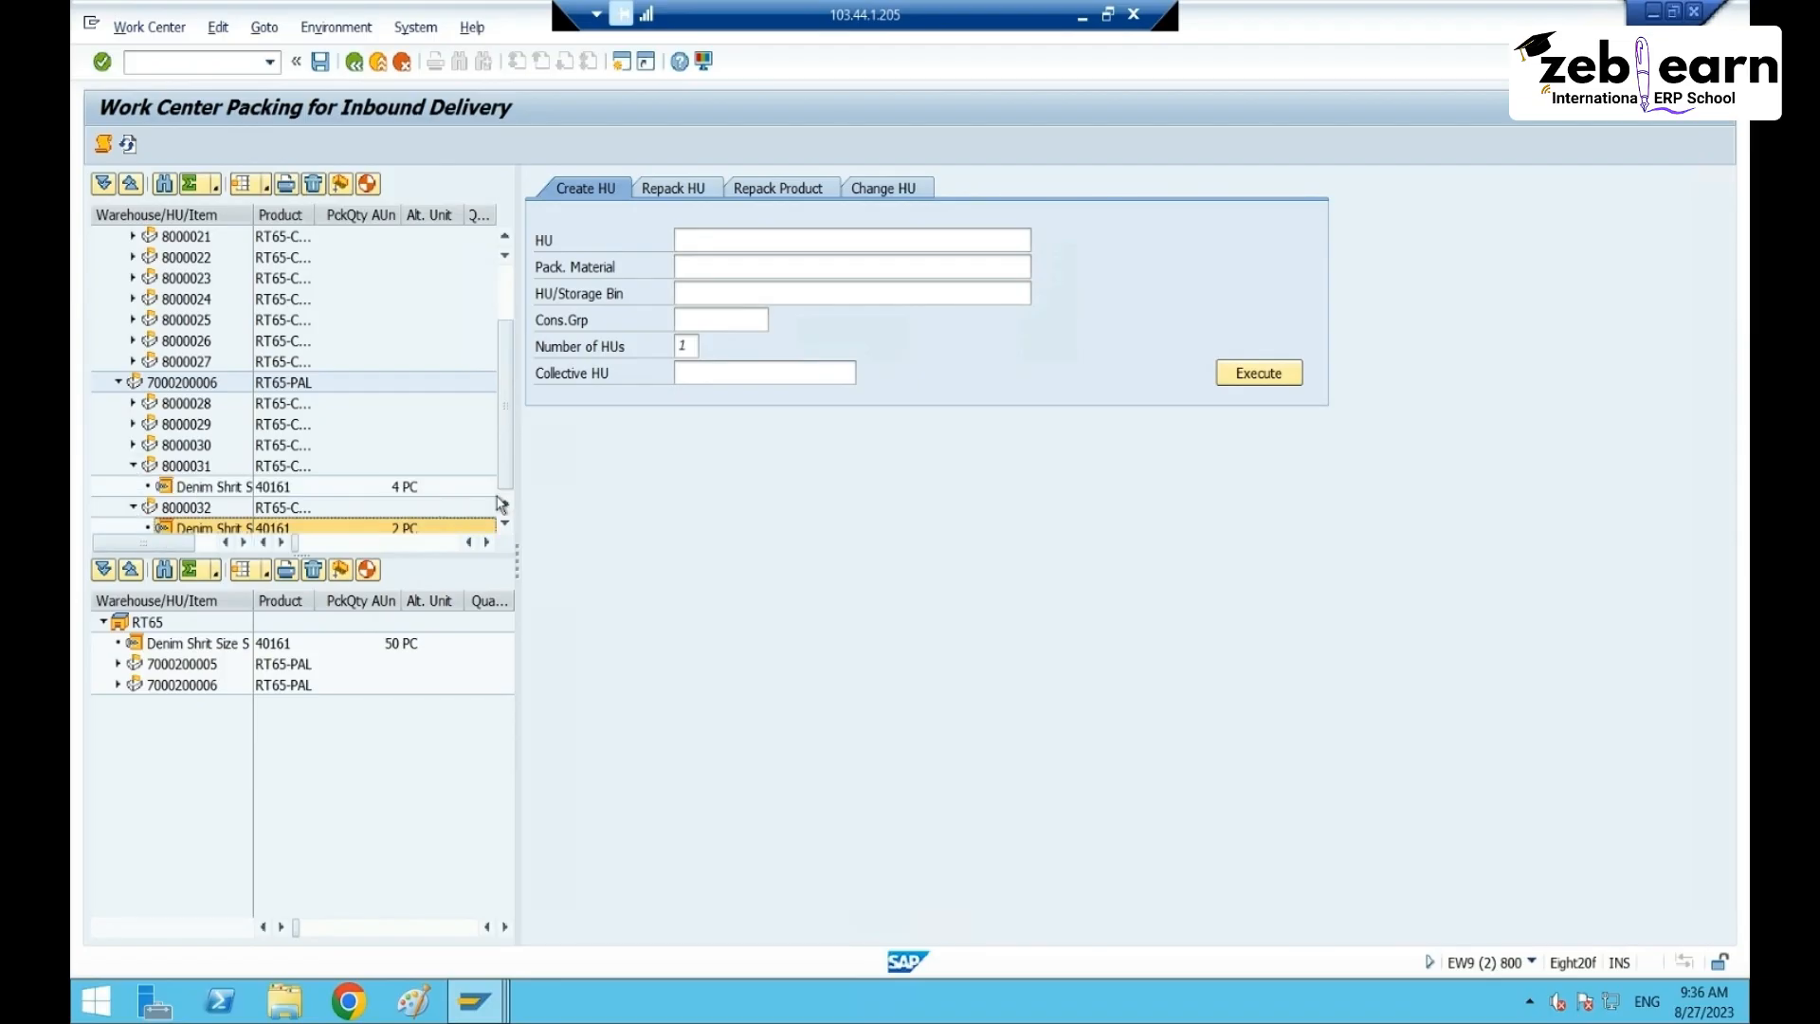
click(133, 466)
drag(505, 444, 525, 396)
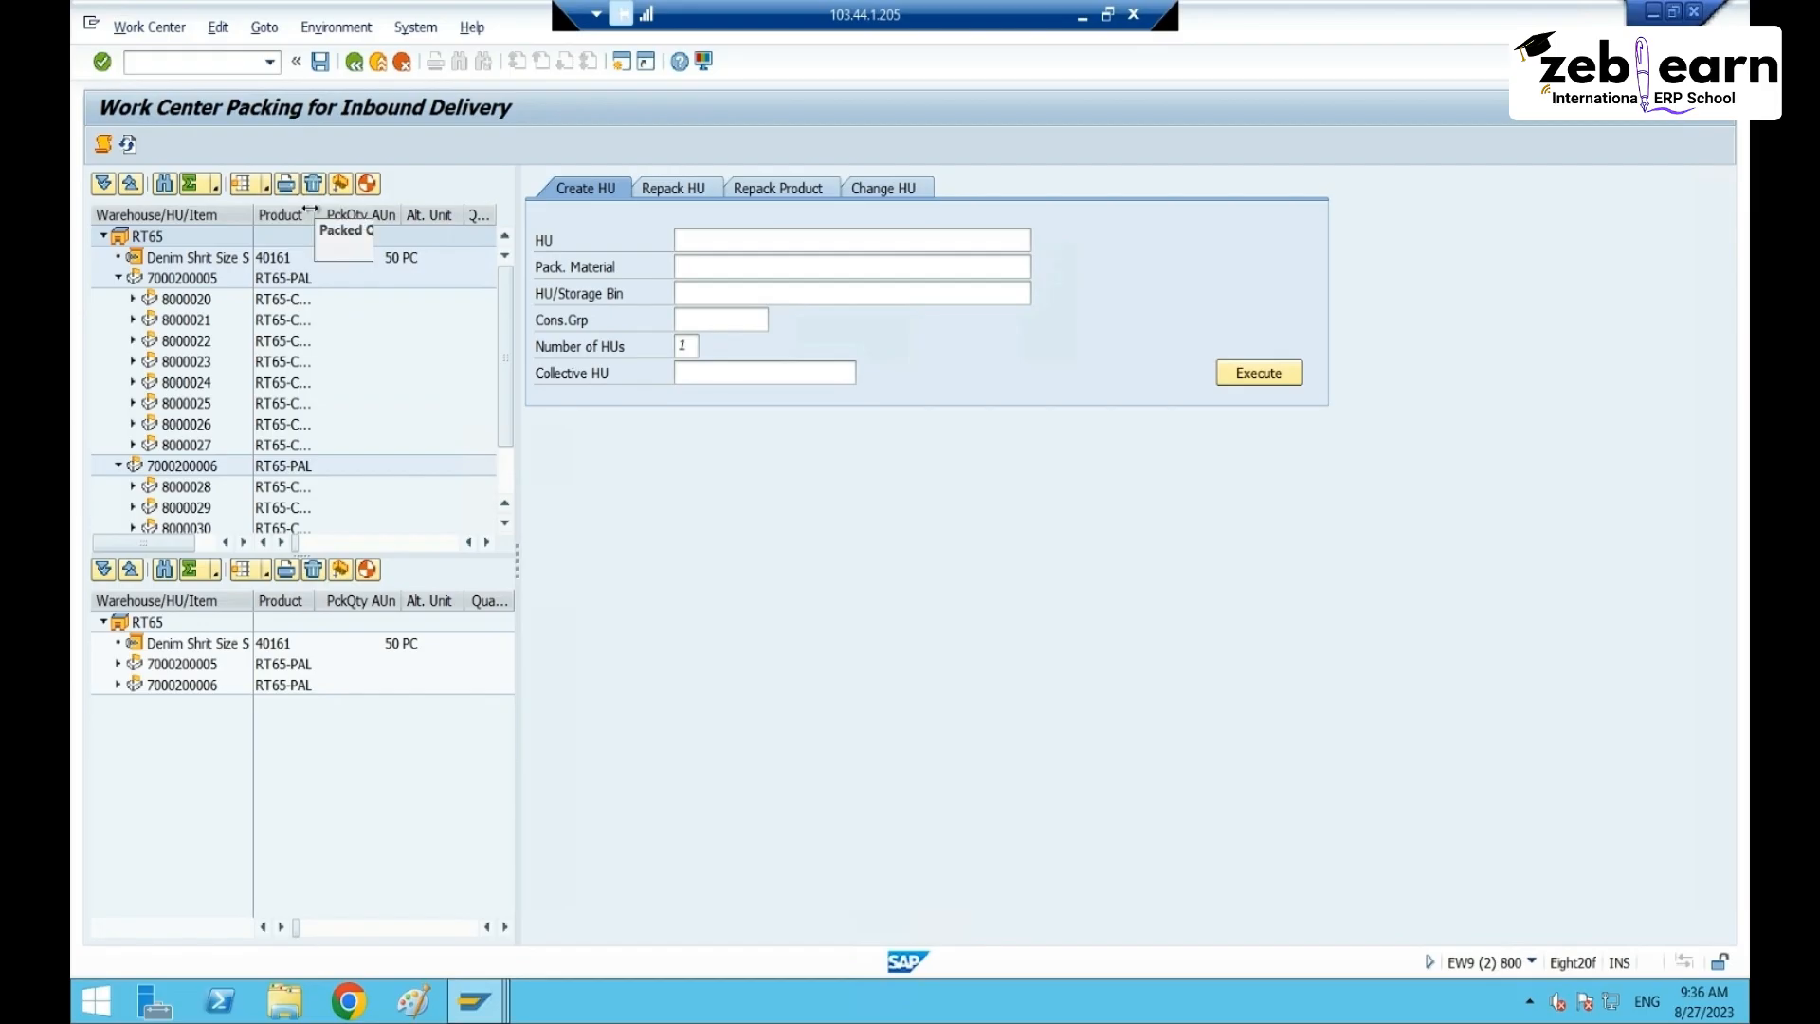
drag(310, 208, 393, 209)
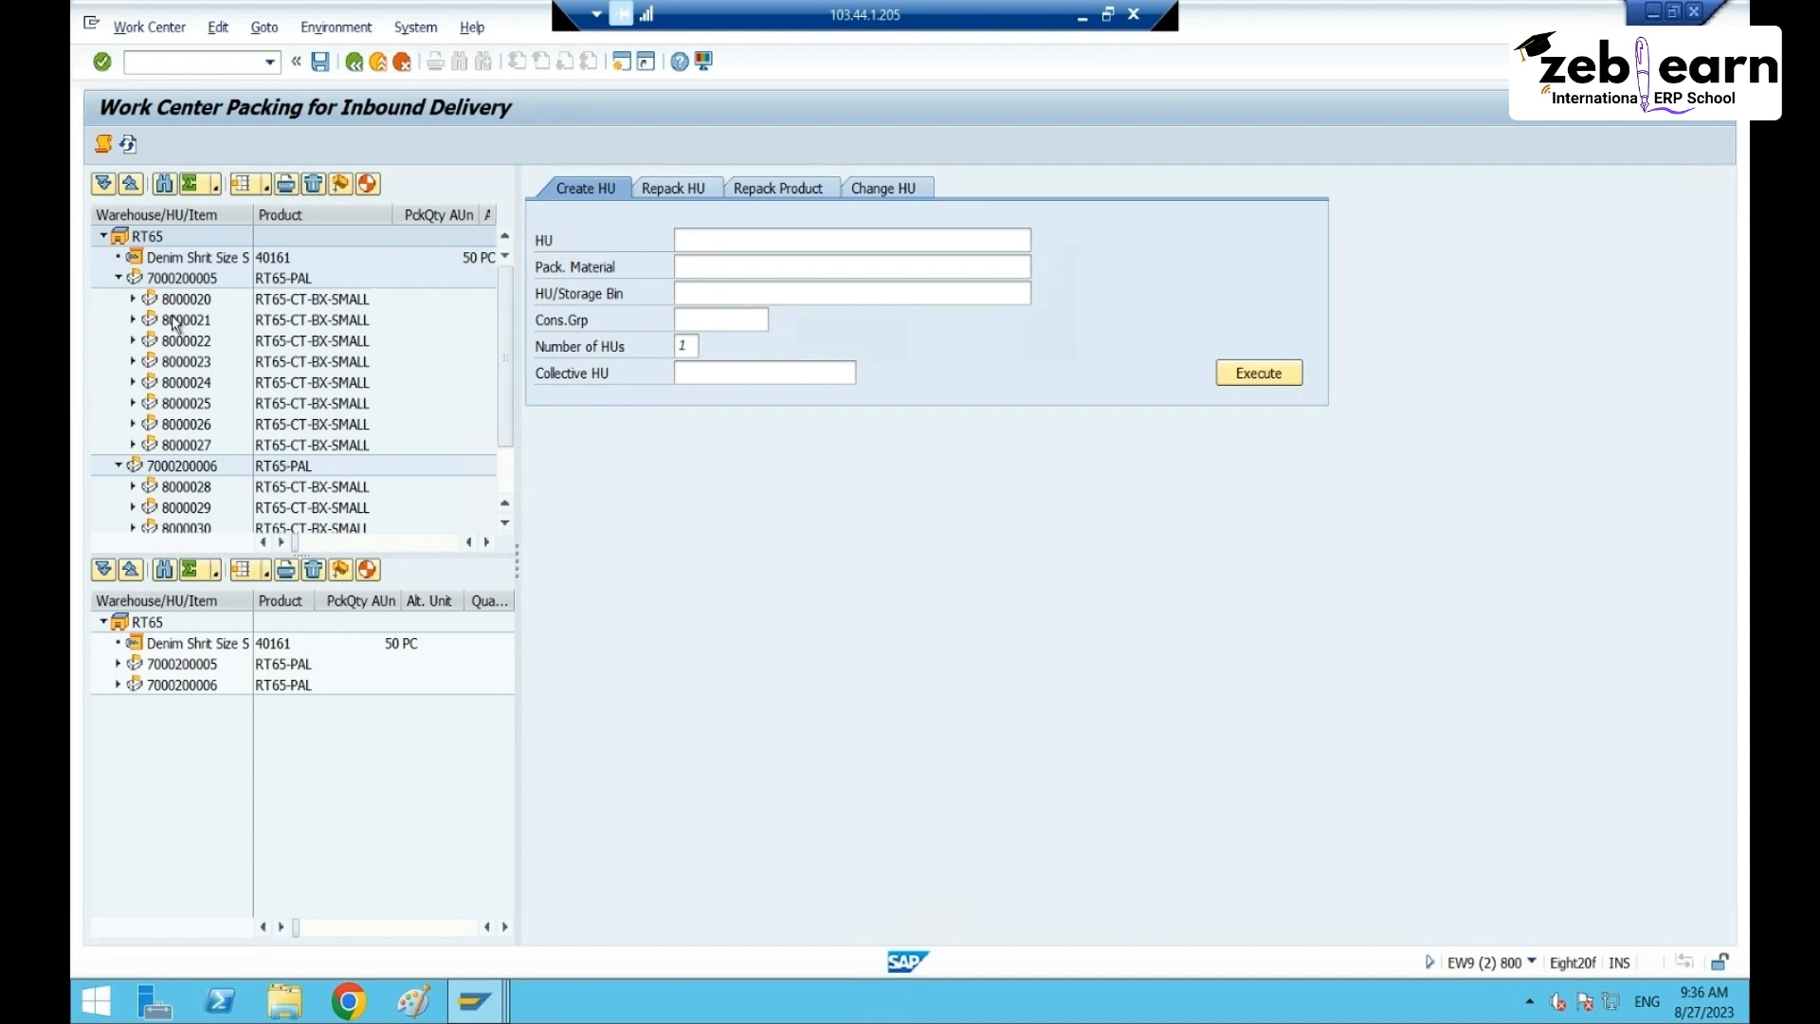
scroll(246, 462, down, 2)
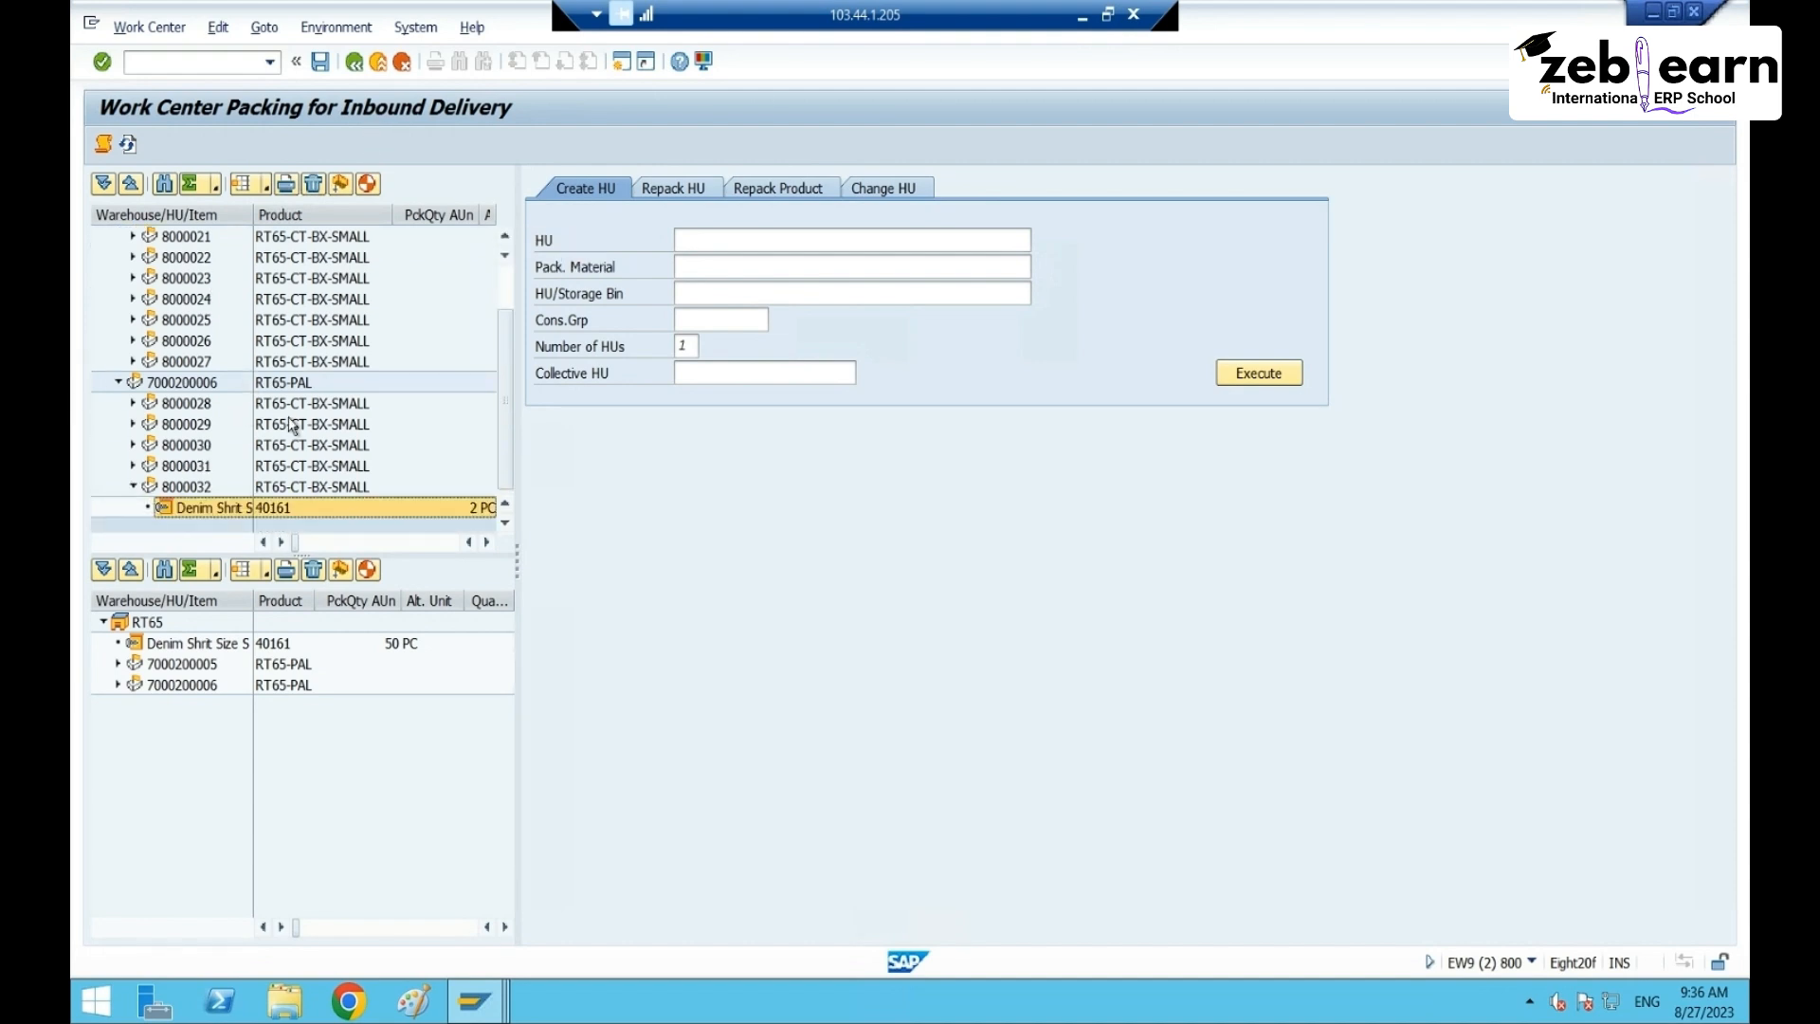
scroll(296, 428, up, 2)
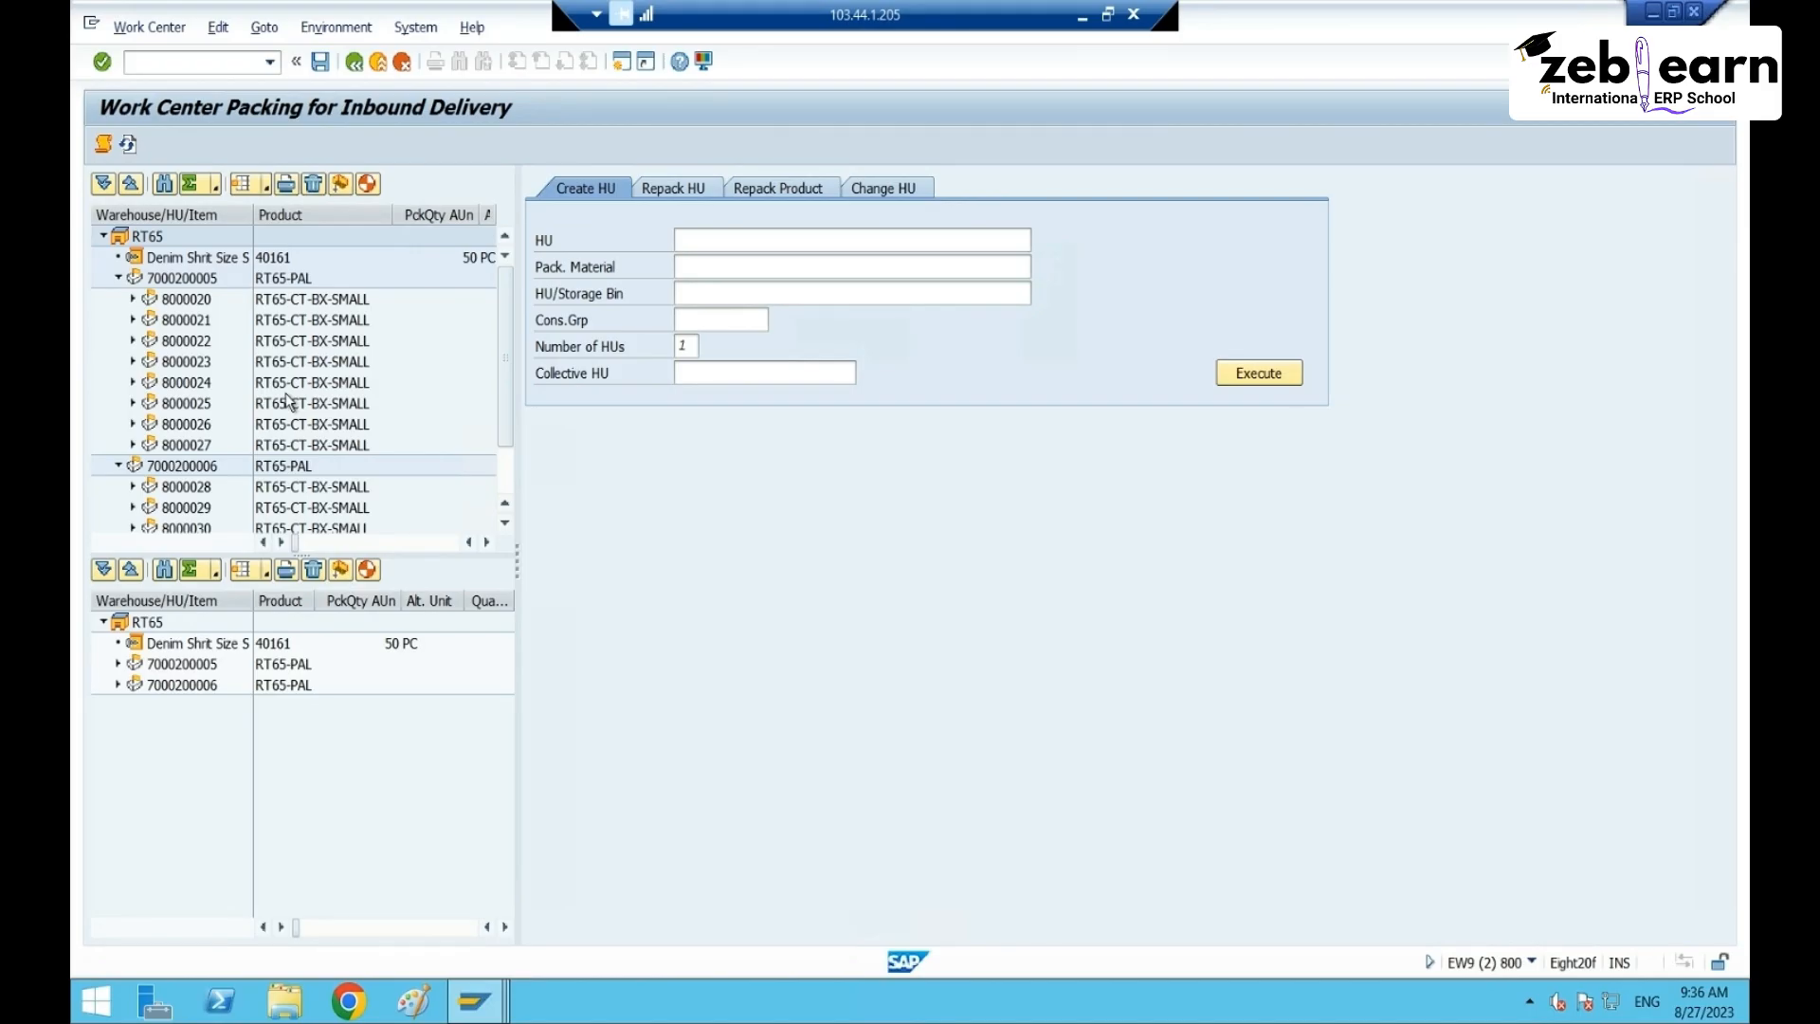
- Save the packed pallet handling units and return to the inbound delivery
click(182, 280)
click(194, 465)
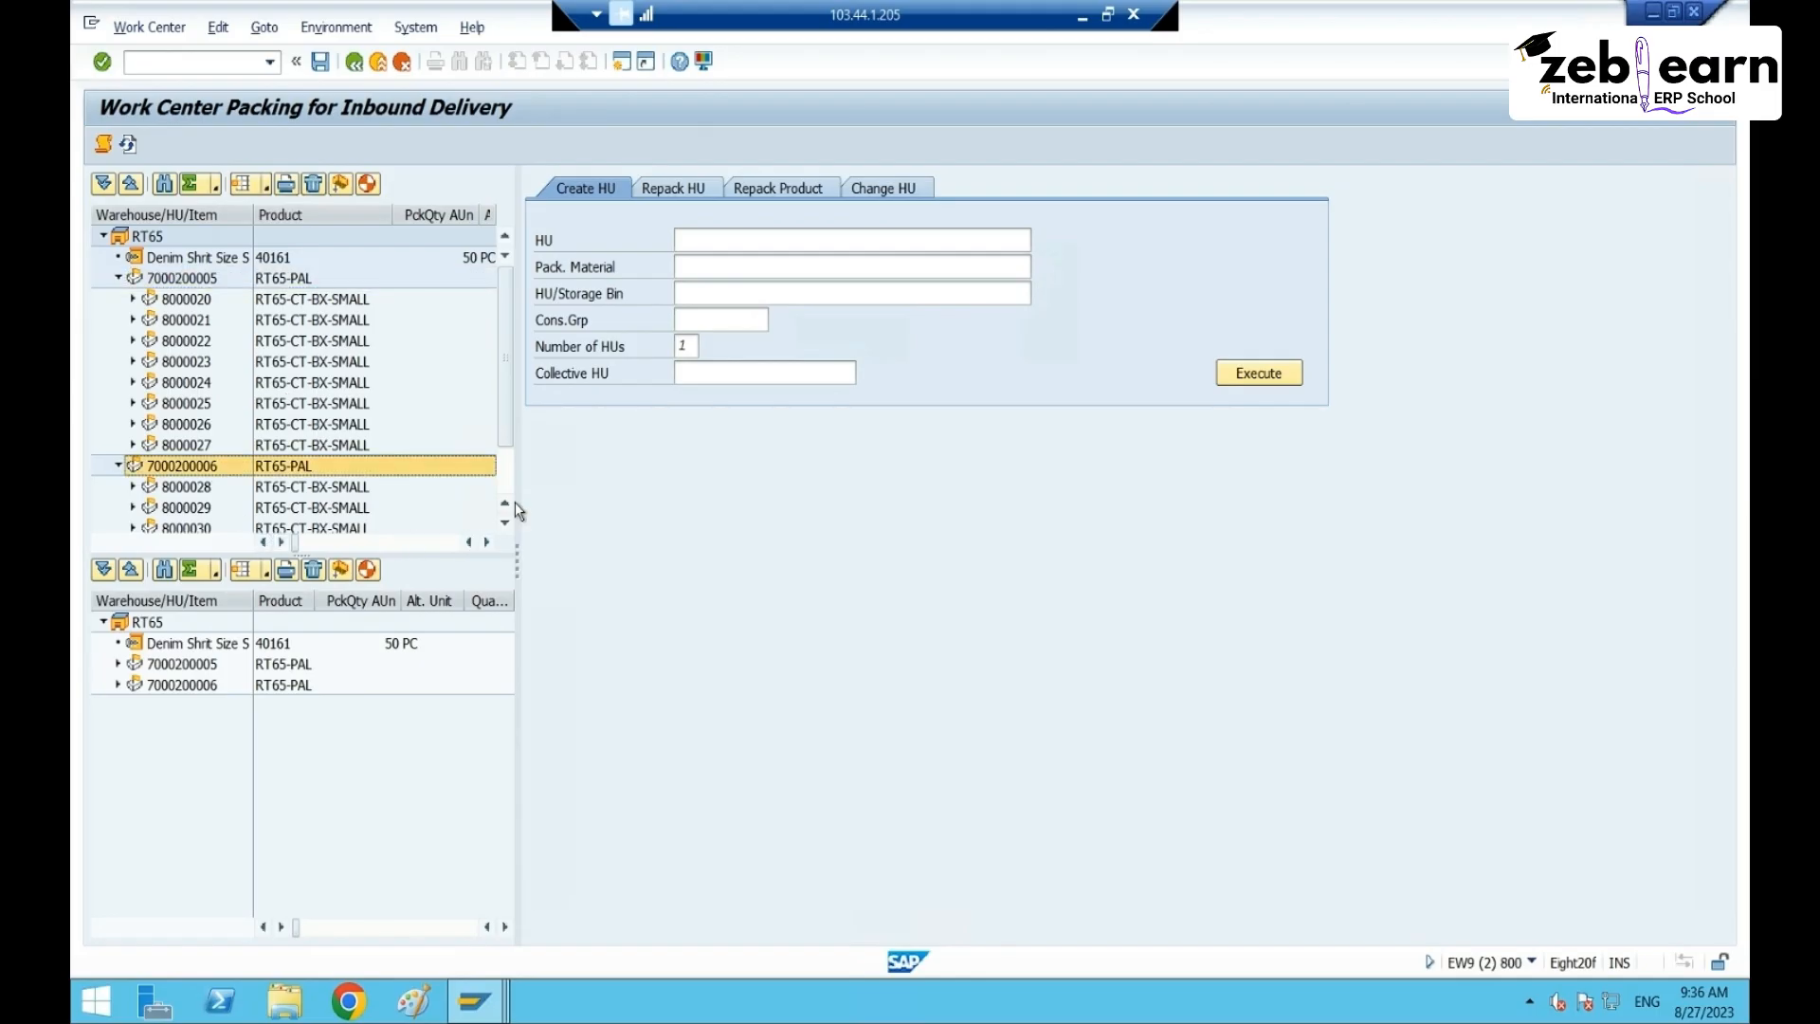
click(318, 74)
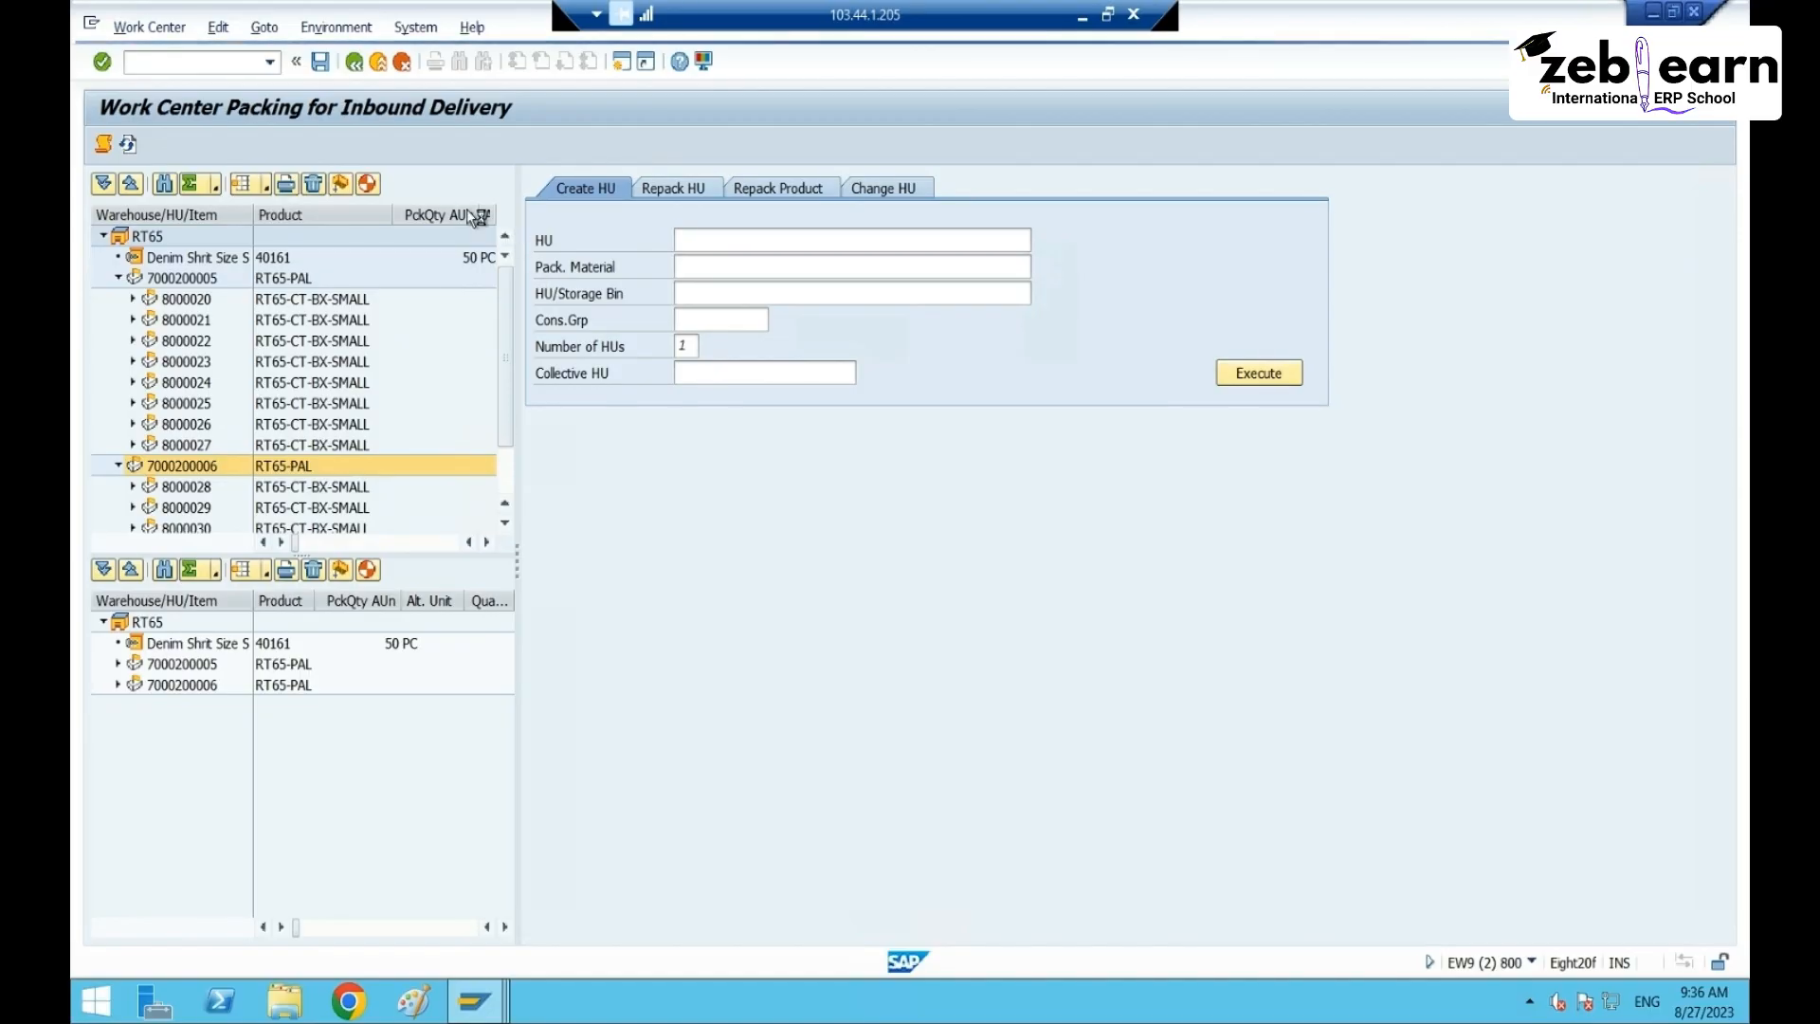
click(353, 66)
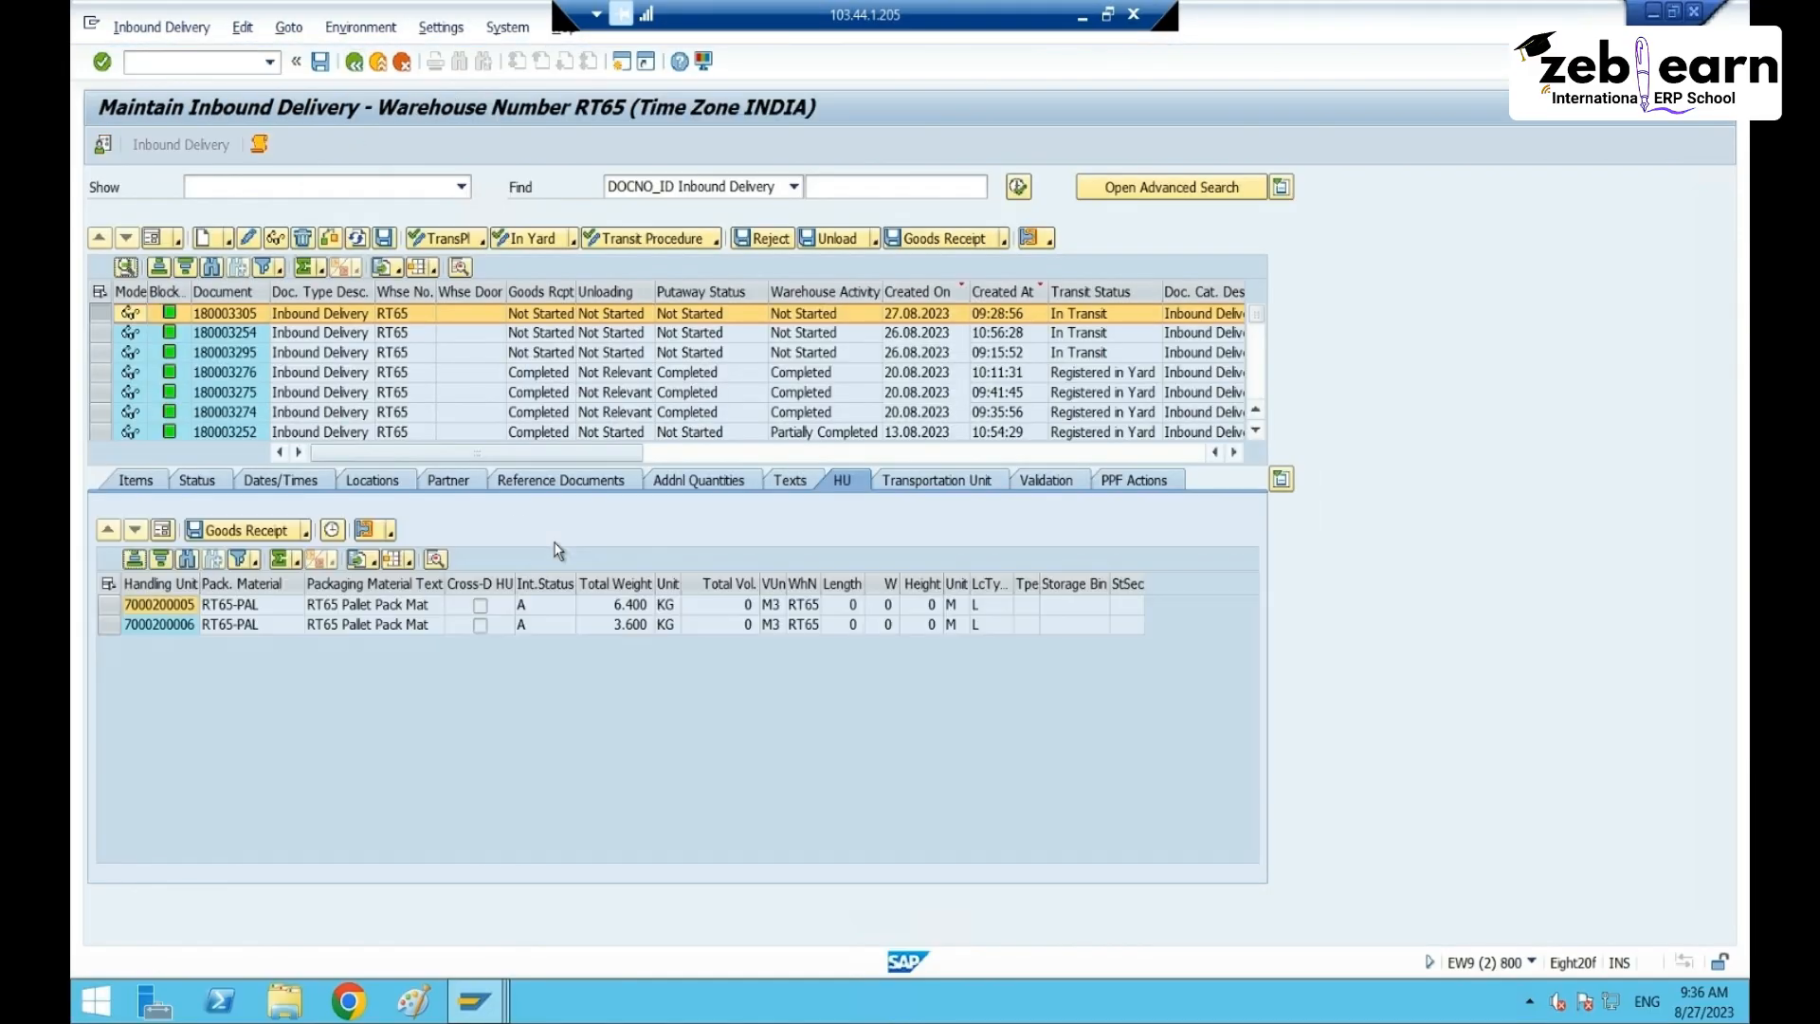
- Post goods receipt for delivery 180003305 and check its HUs' storage bins
click(108, 584)
click(500, 645)
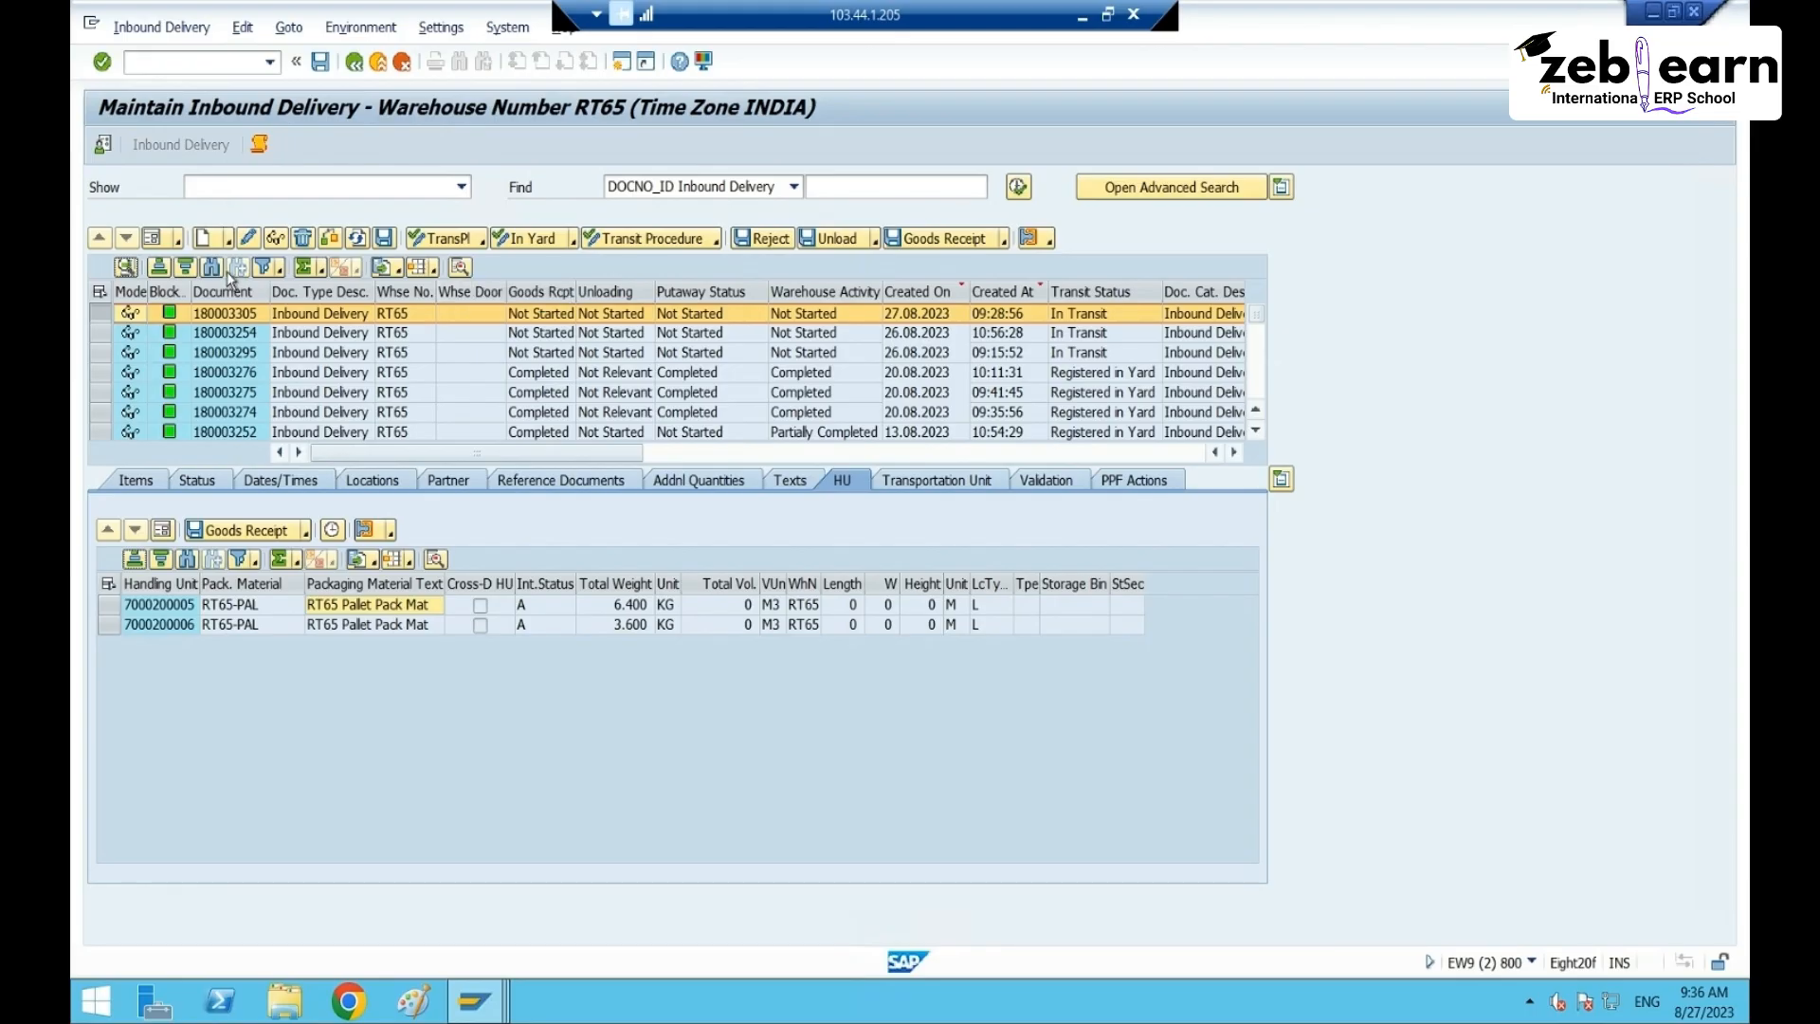
click(1000, 392)
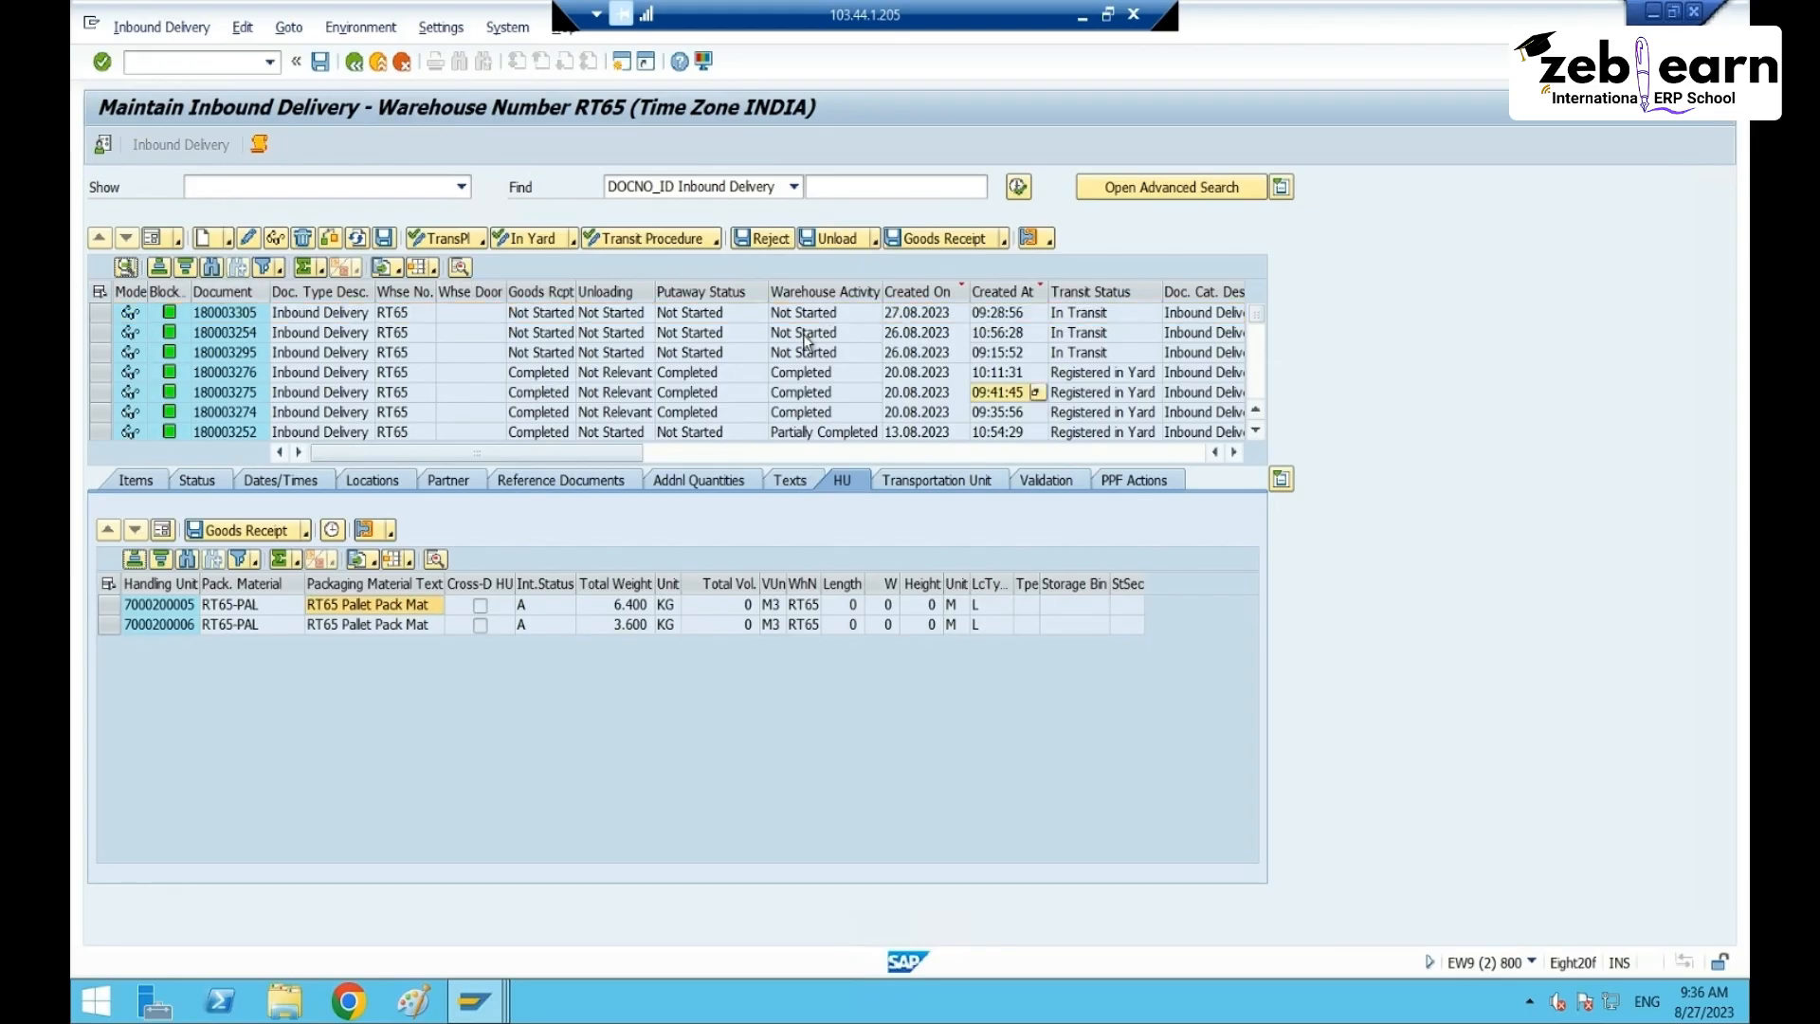
click(100, 313)
click(100, 331)
click(100, 312)
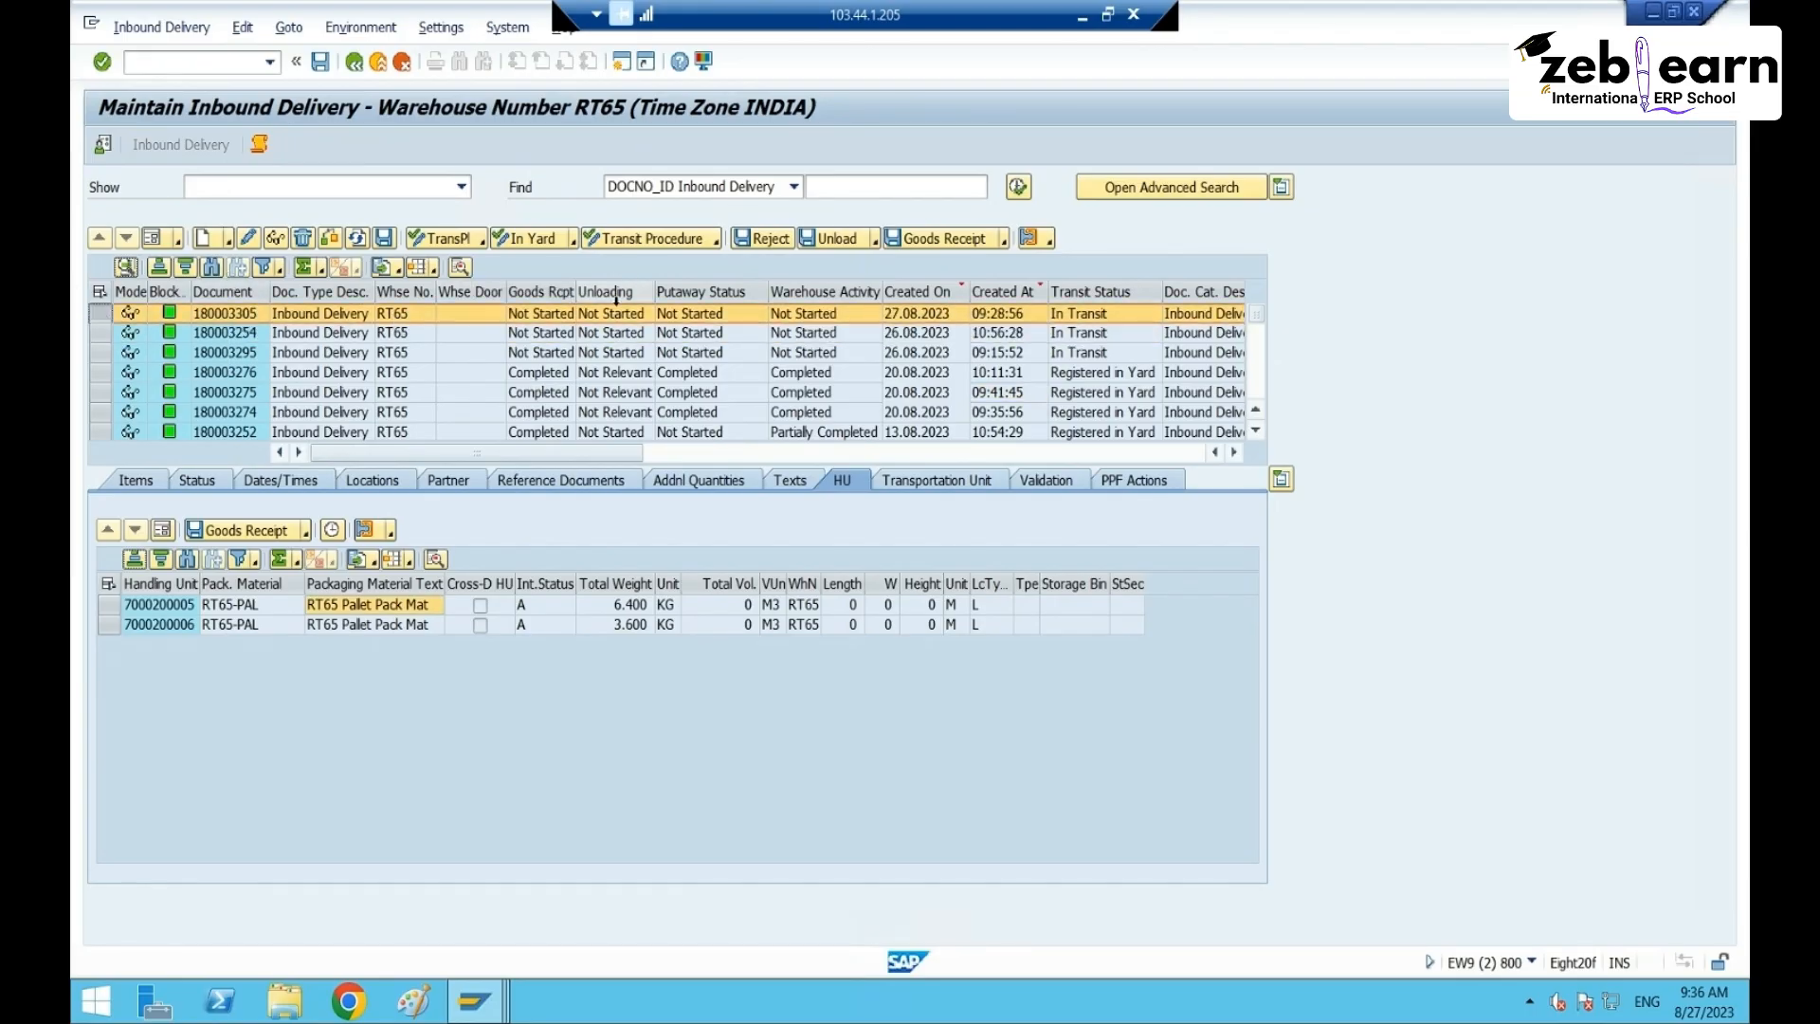
click(912, 241)
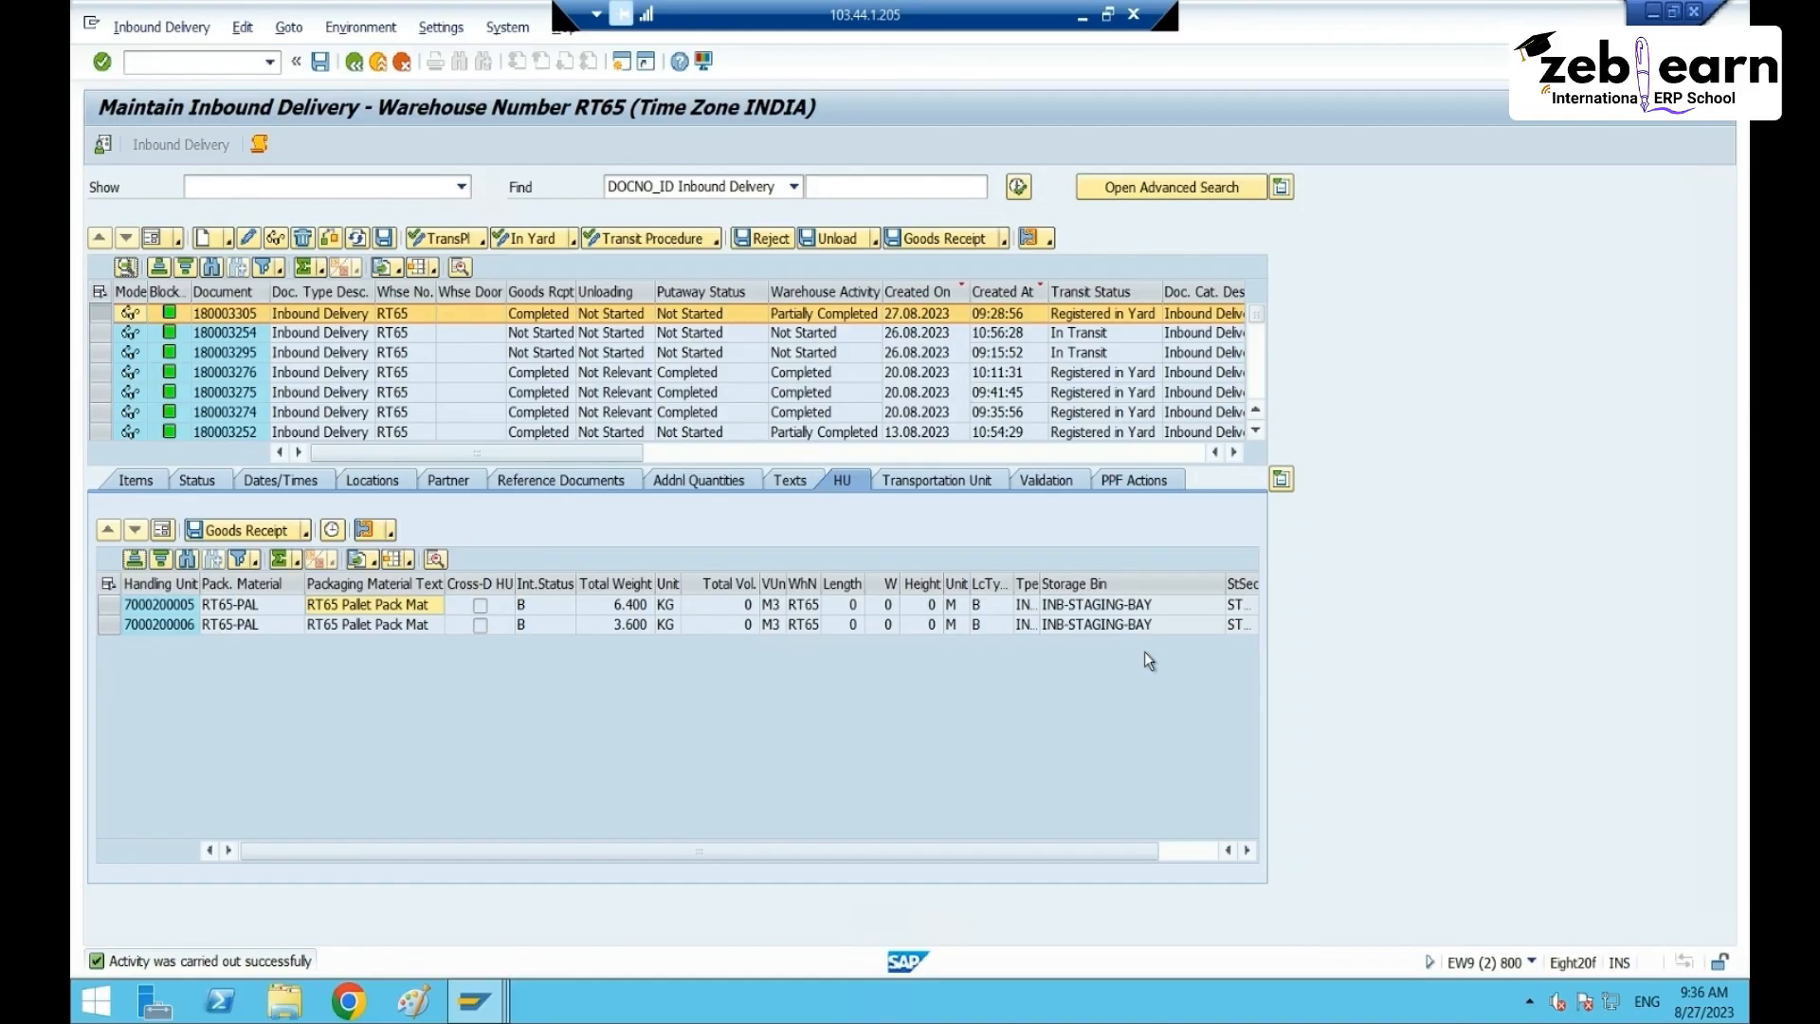
click(1090, 583)
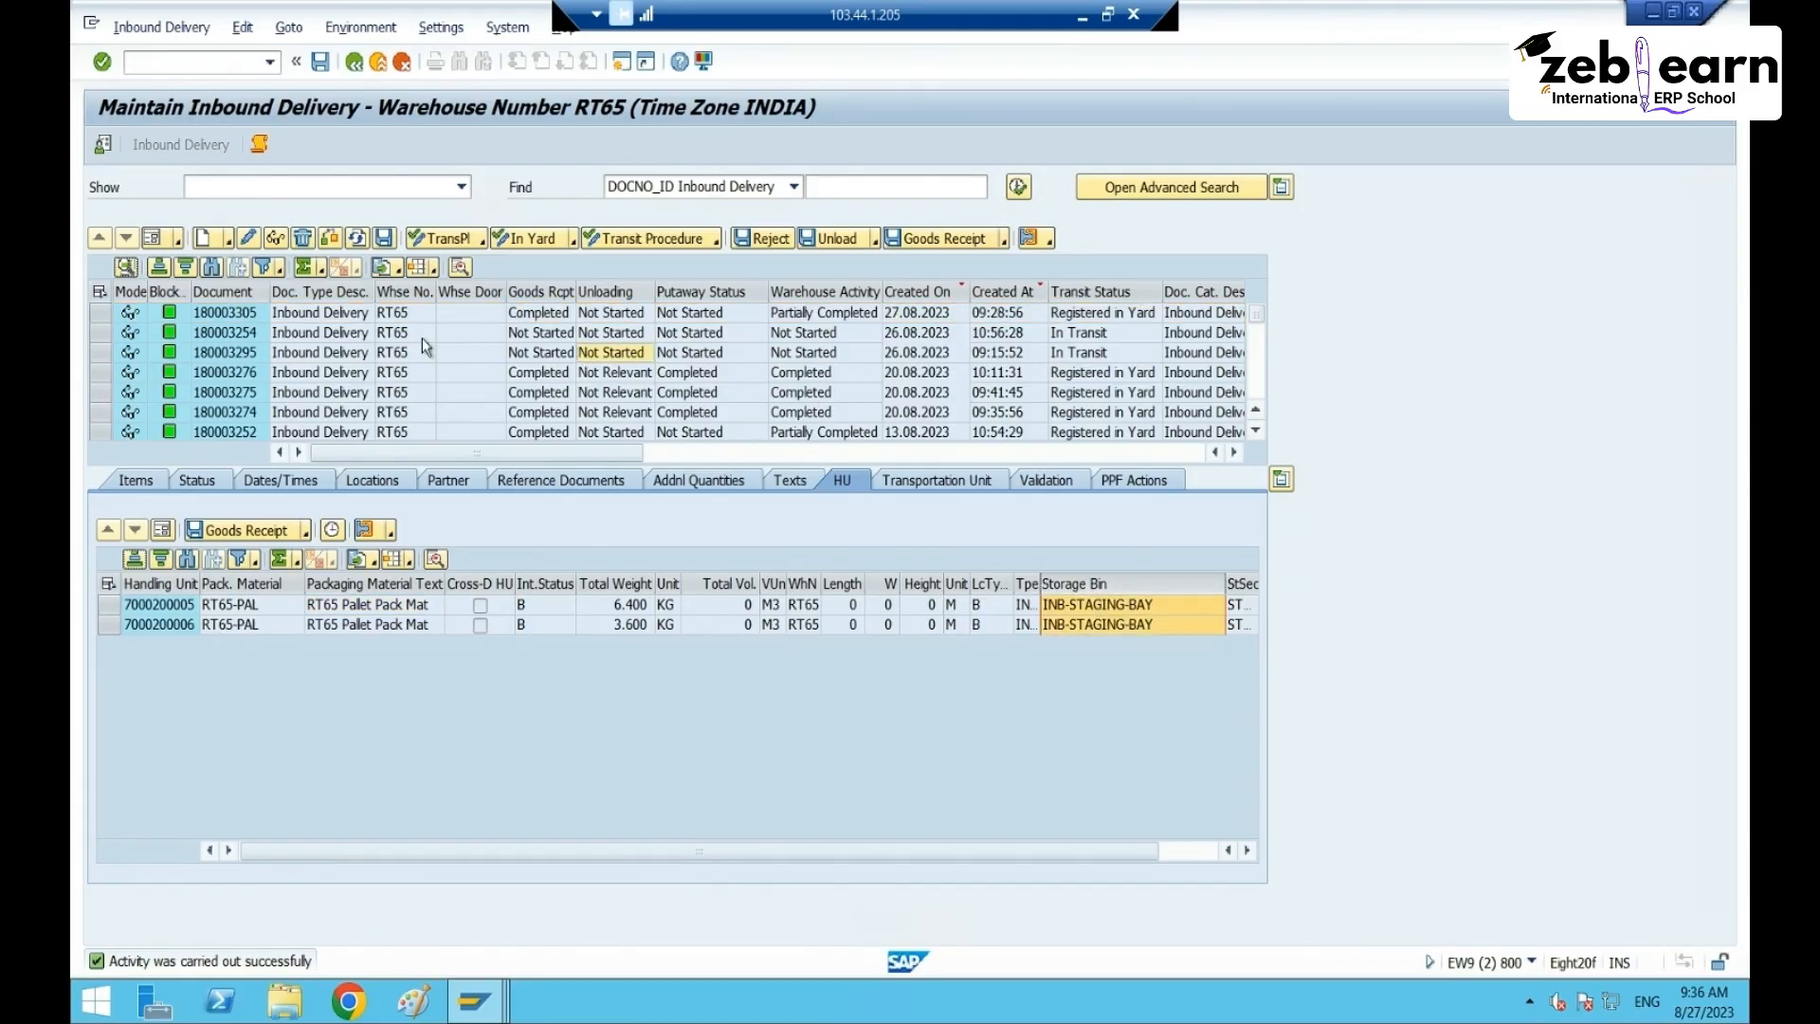
- Post goods receipt for delivery 180003254, then reselect delivery 180003305
click(100, 332)
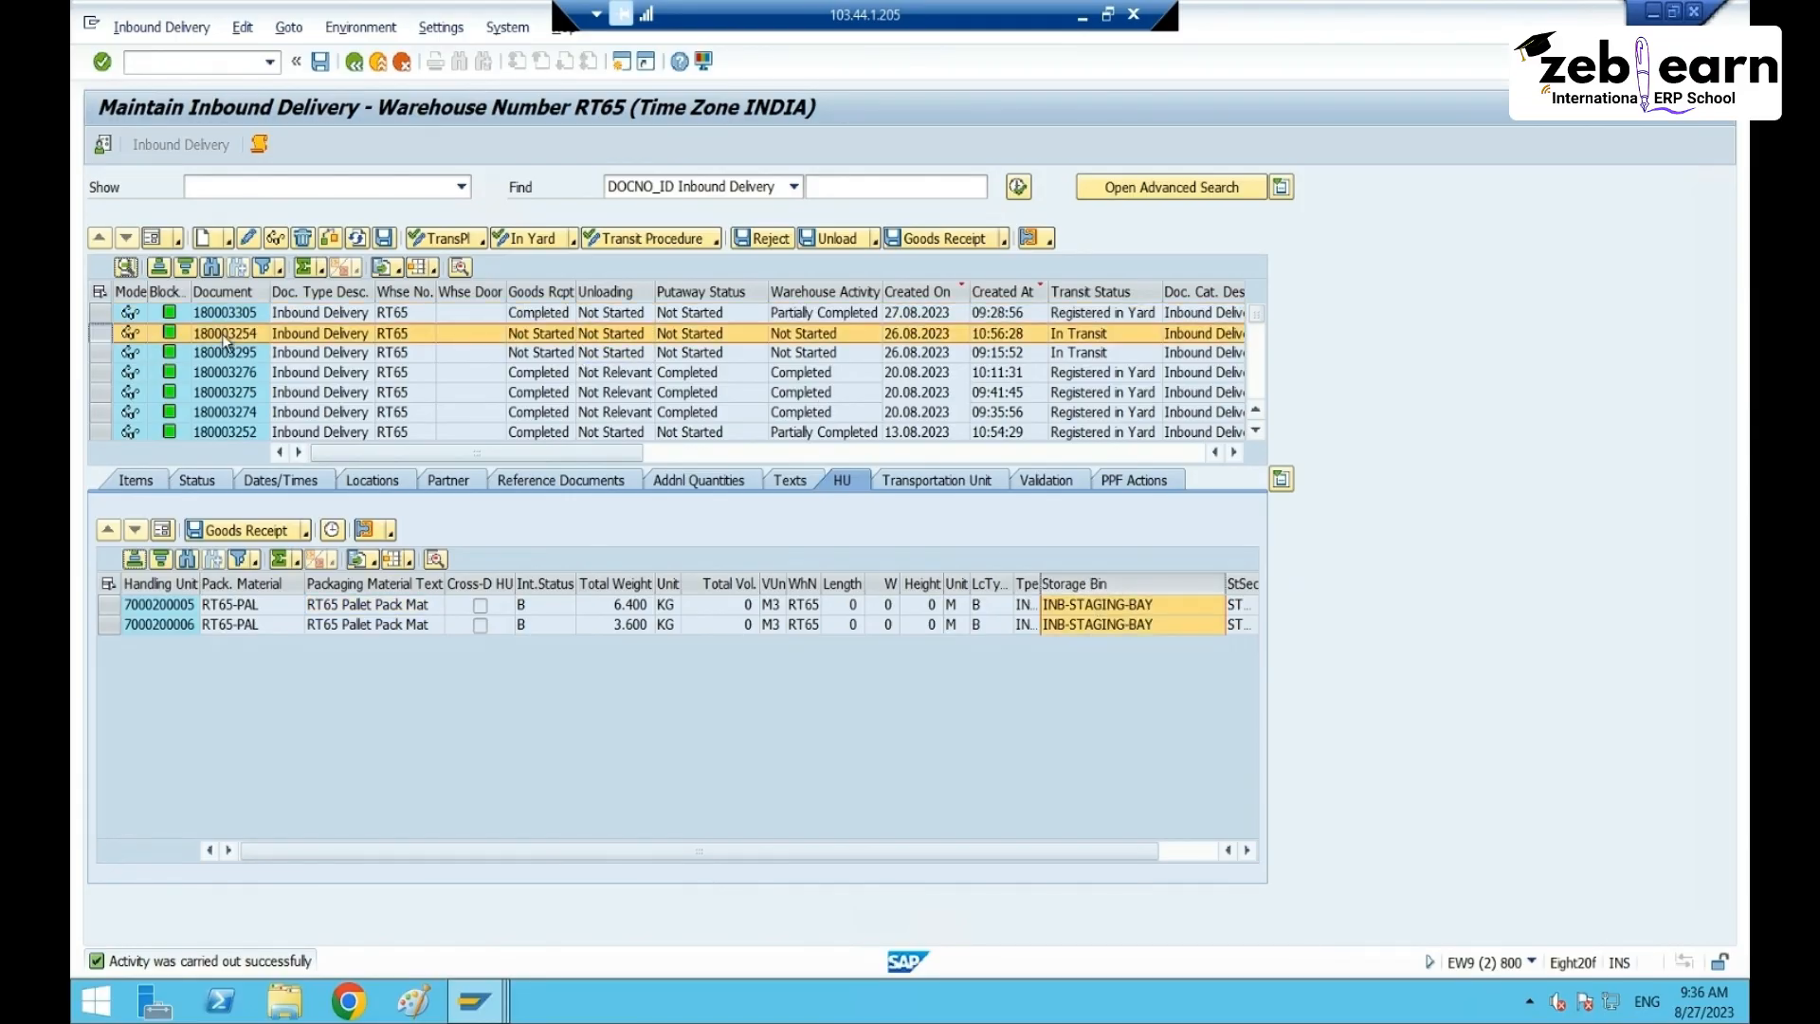
click(935, 239)
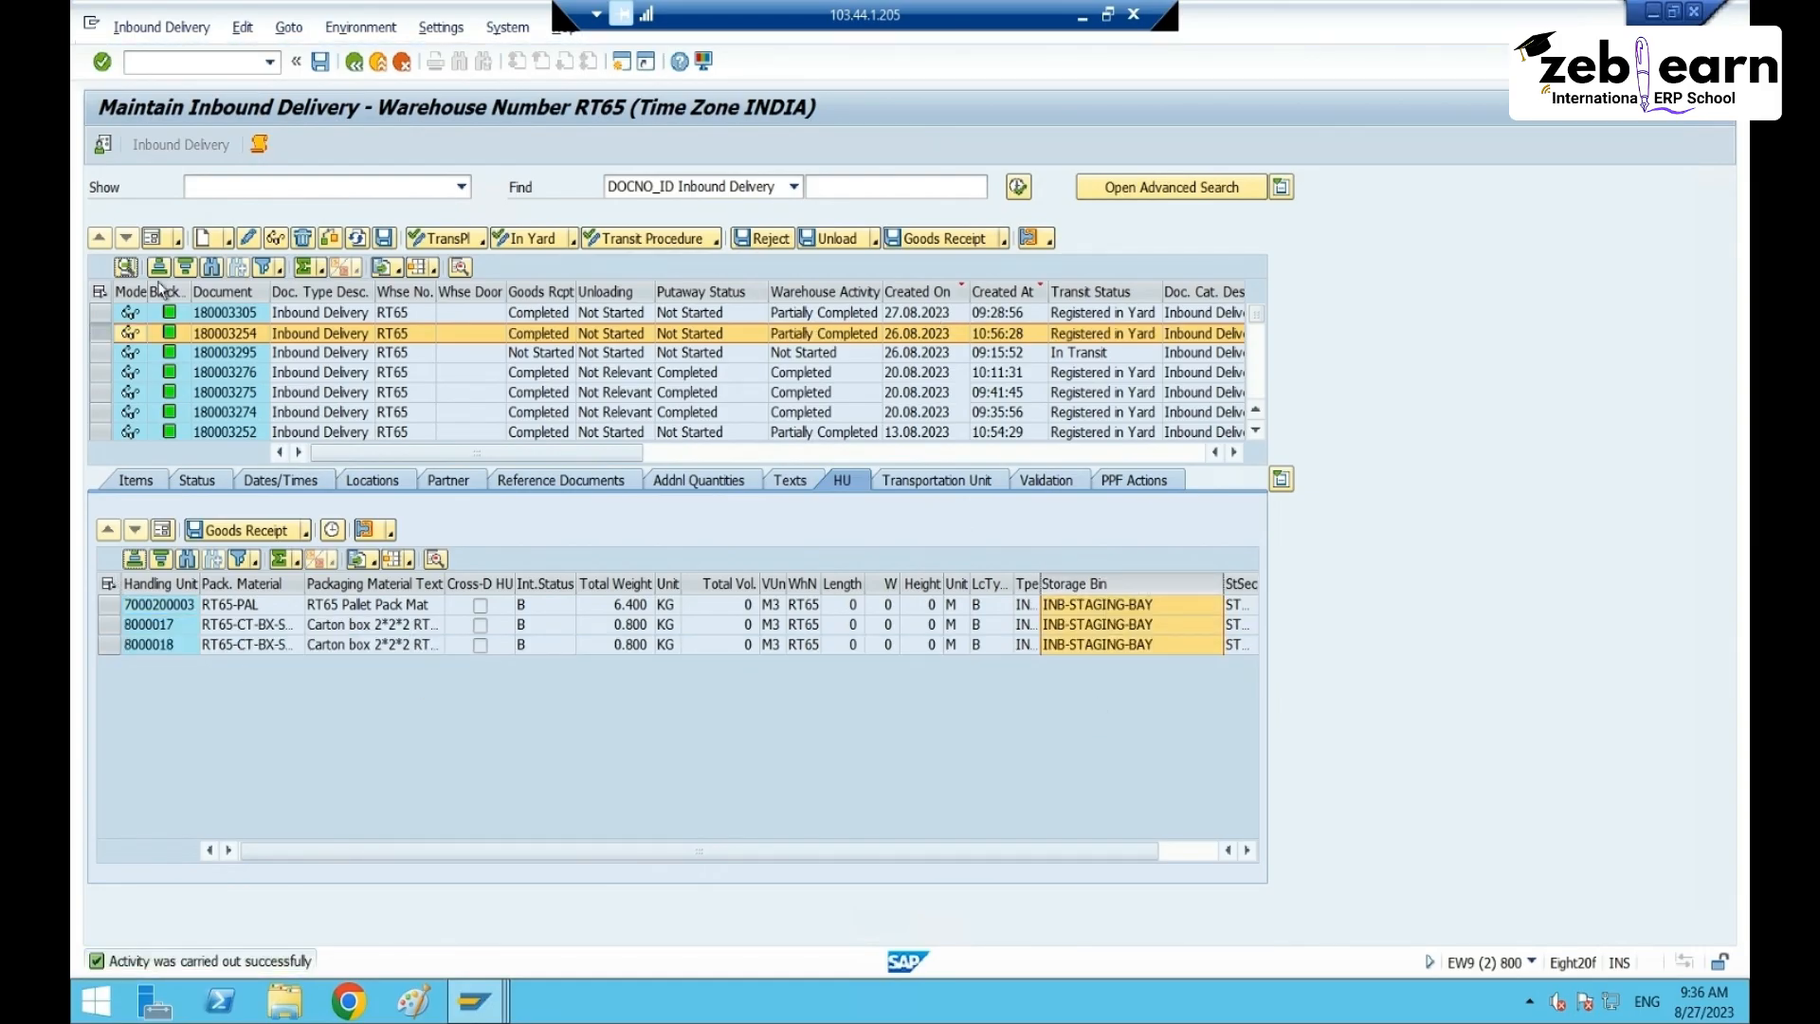
click(103, 313)
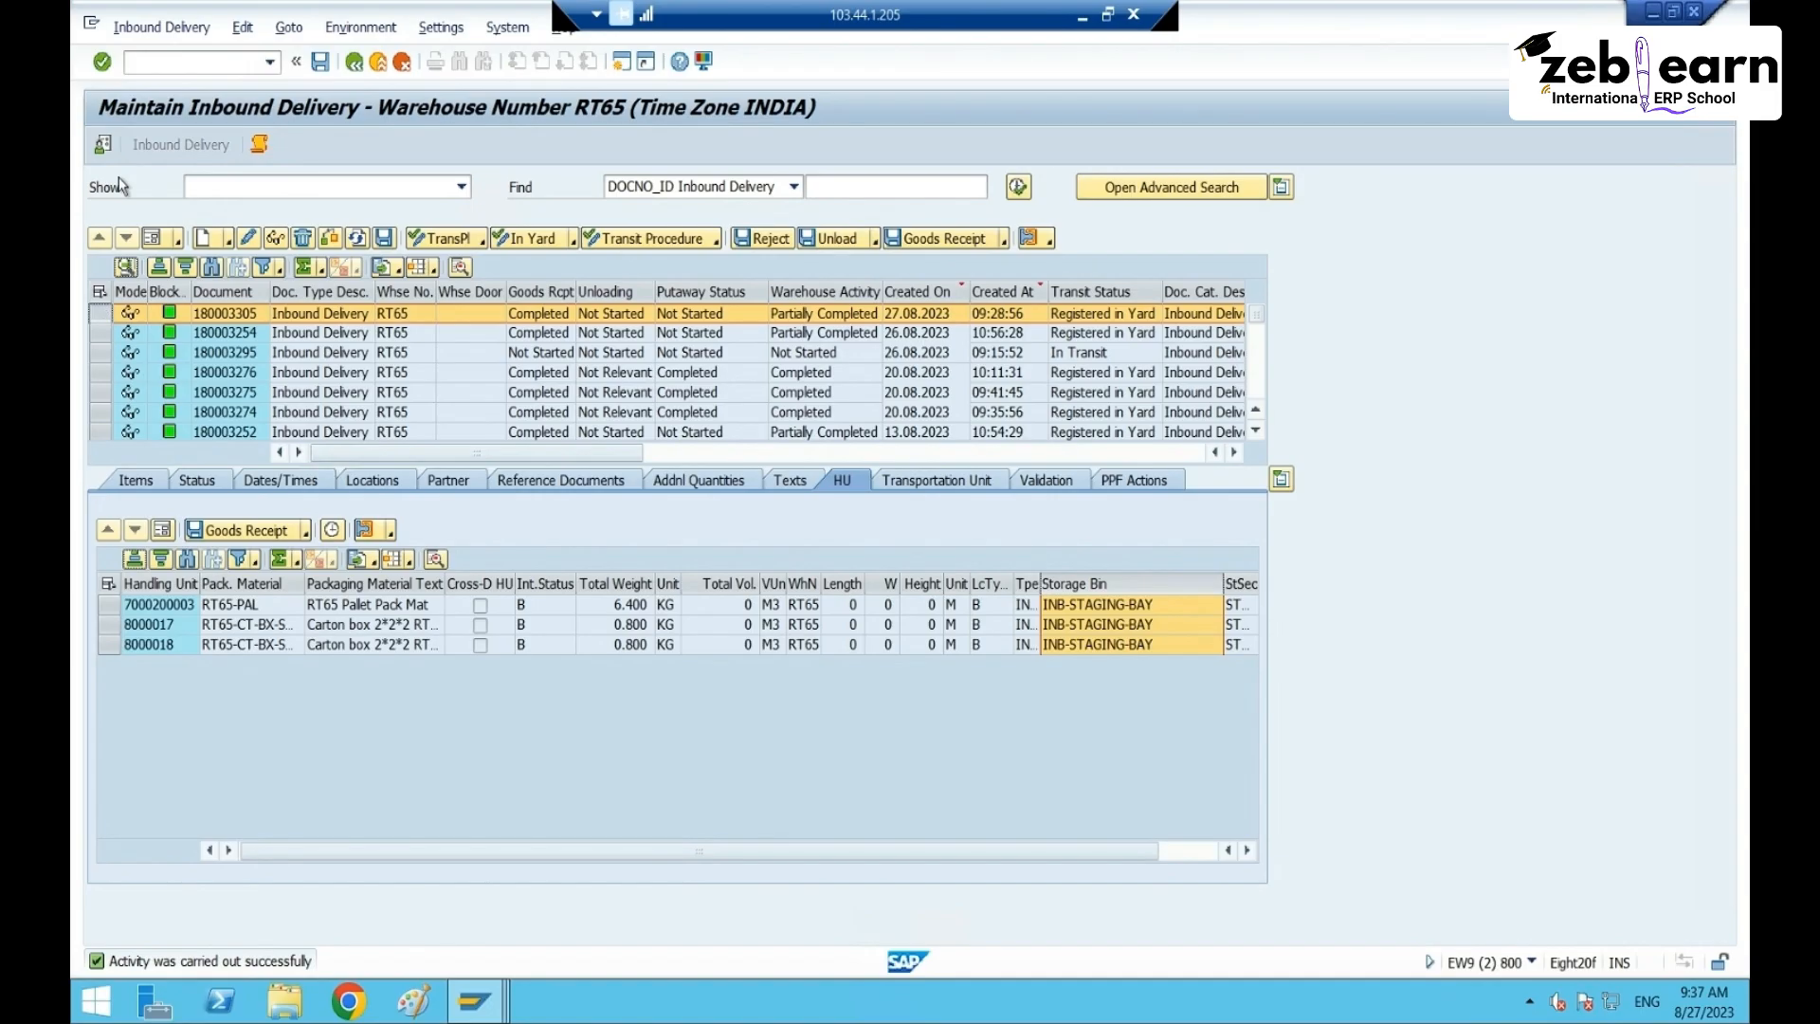
click(161, 28)
- Create and save putaway tasks for delivery 180003305 to bins SHRT-08 and SHRT-09
mouse_move(285, 84)
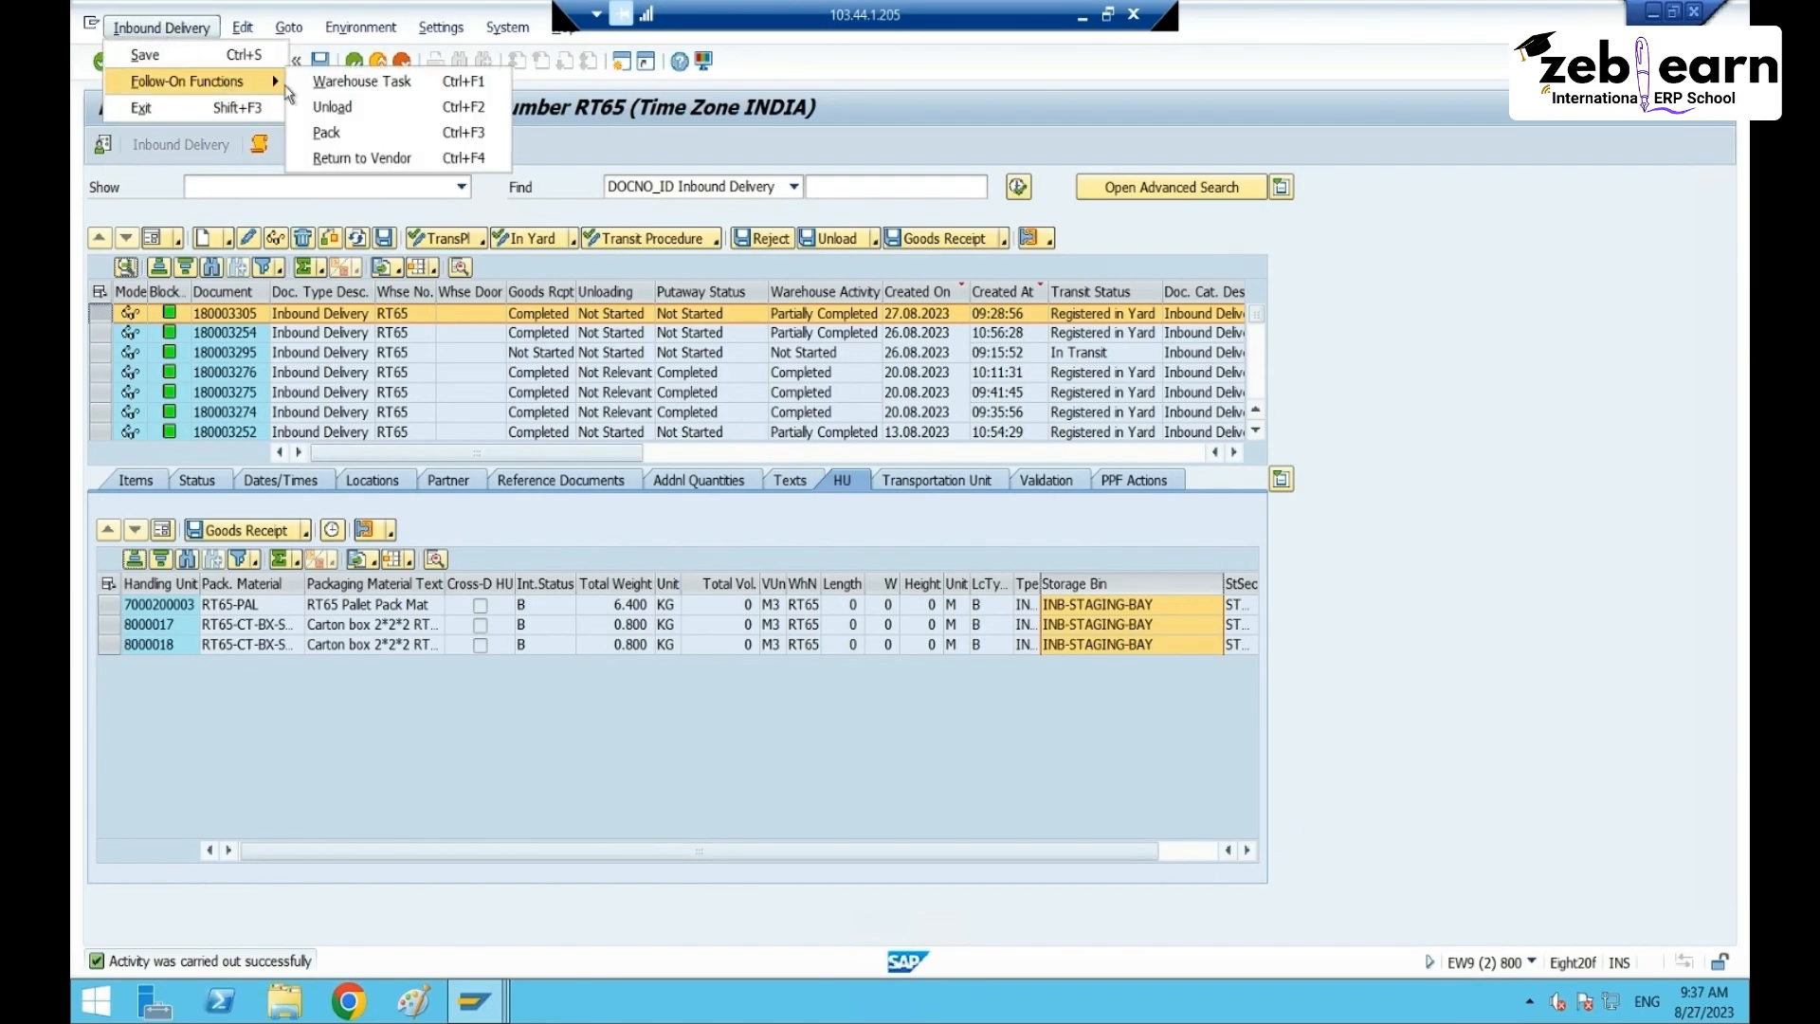
click(365, 82)
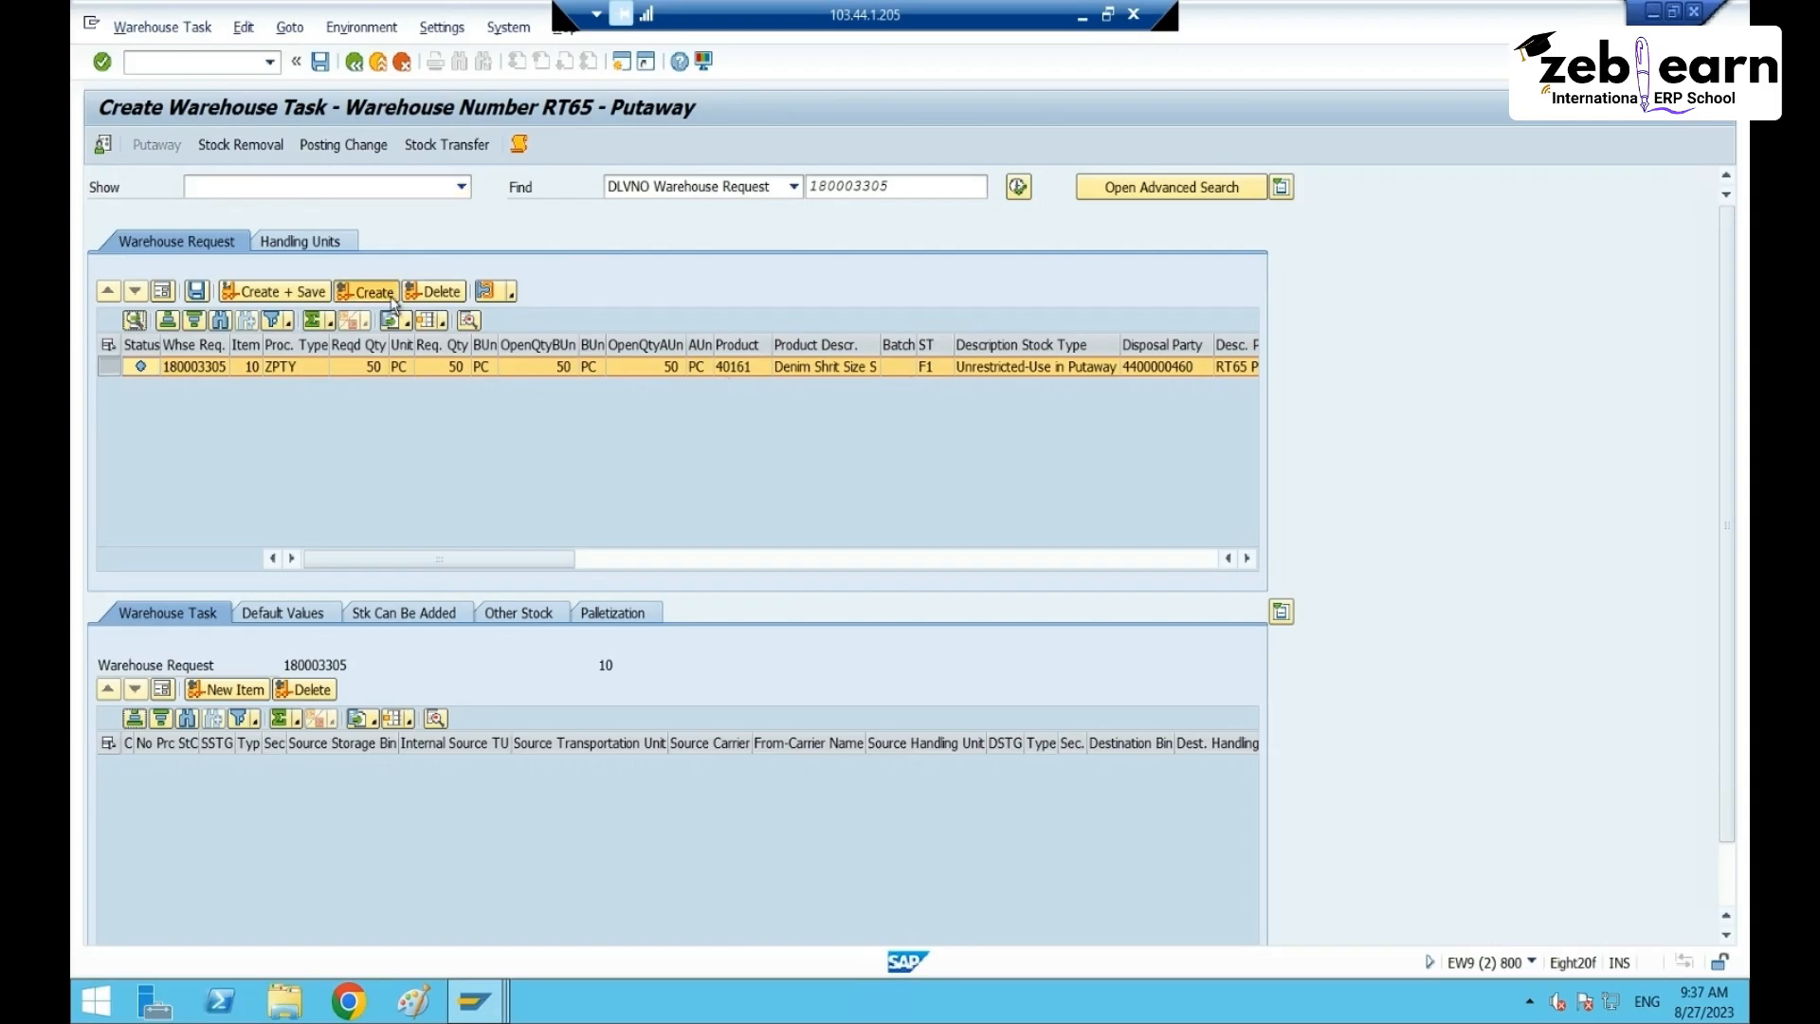
click(393, 299)
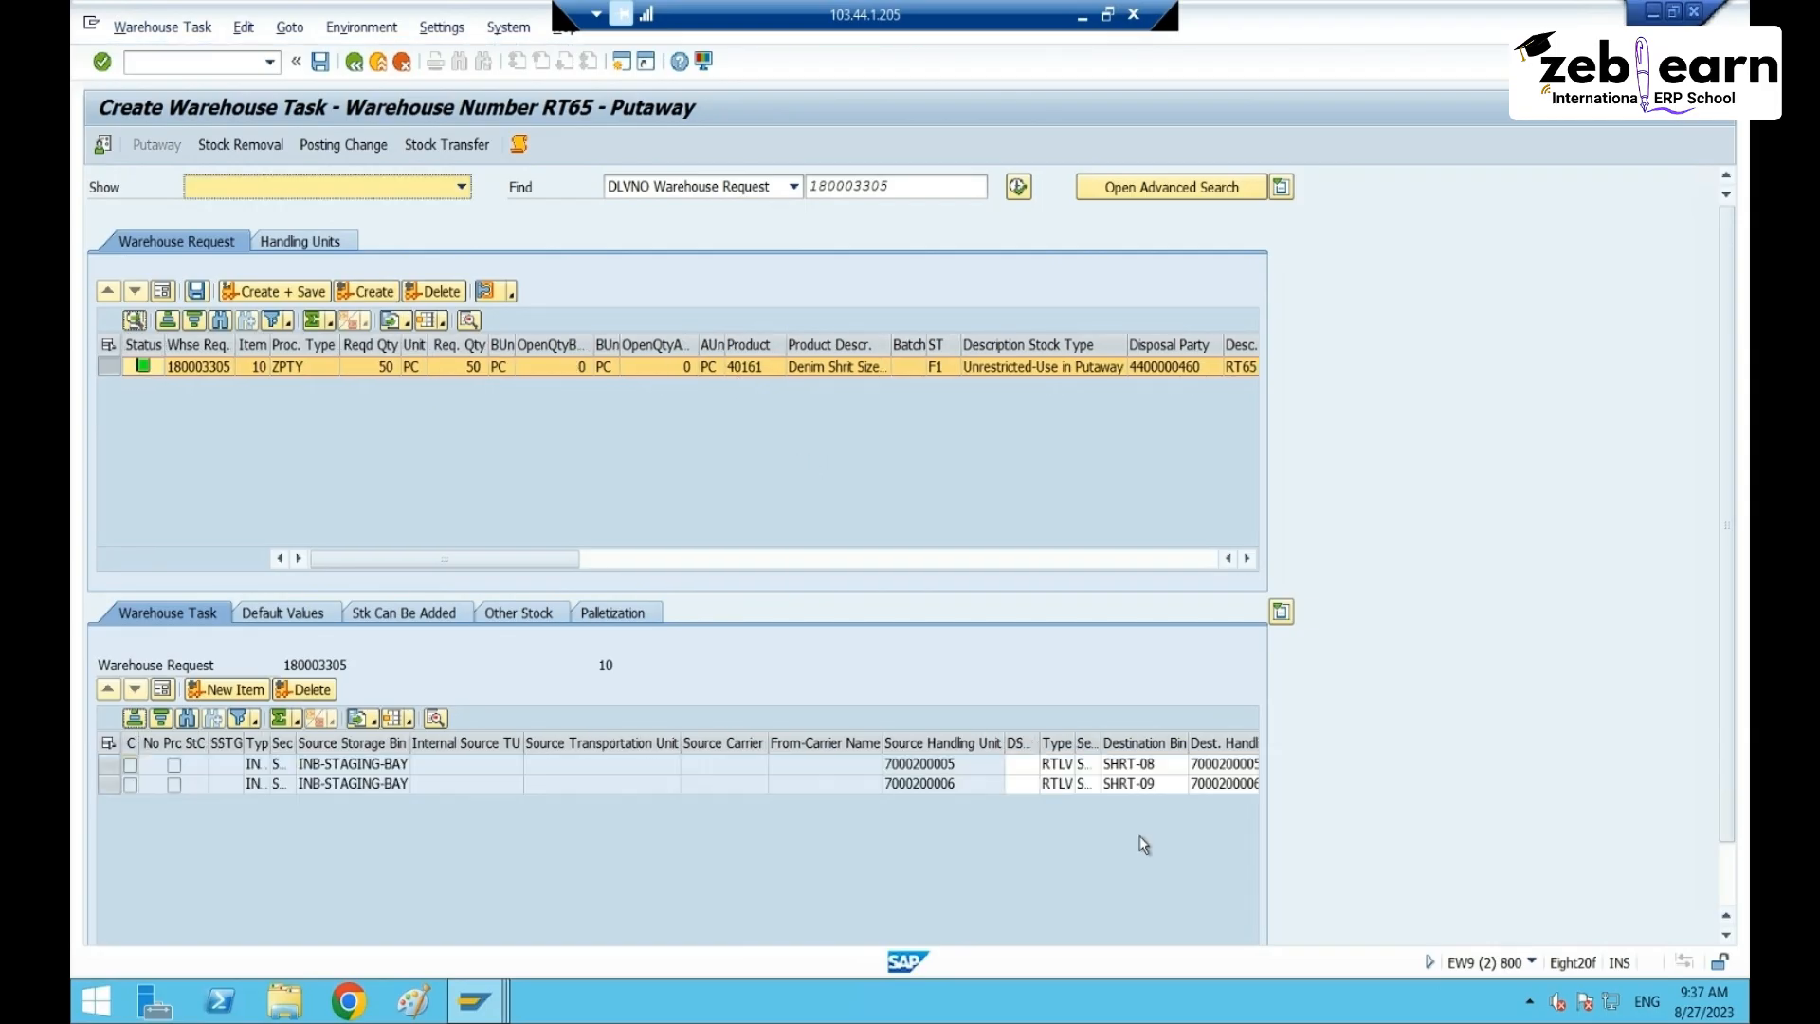
drag(1148, 764, 1153, 789)
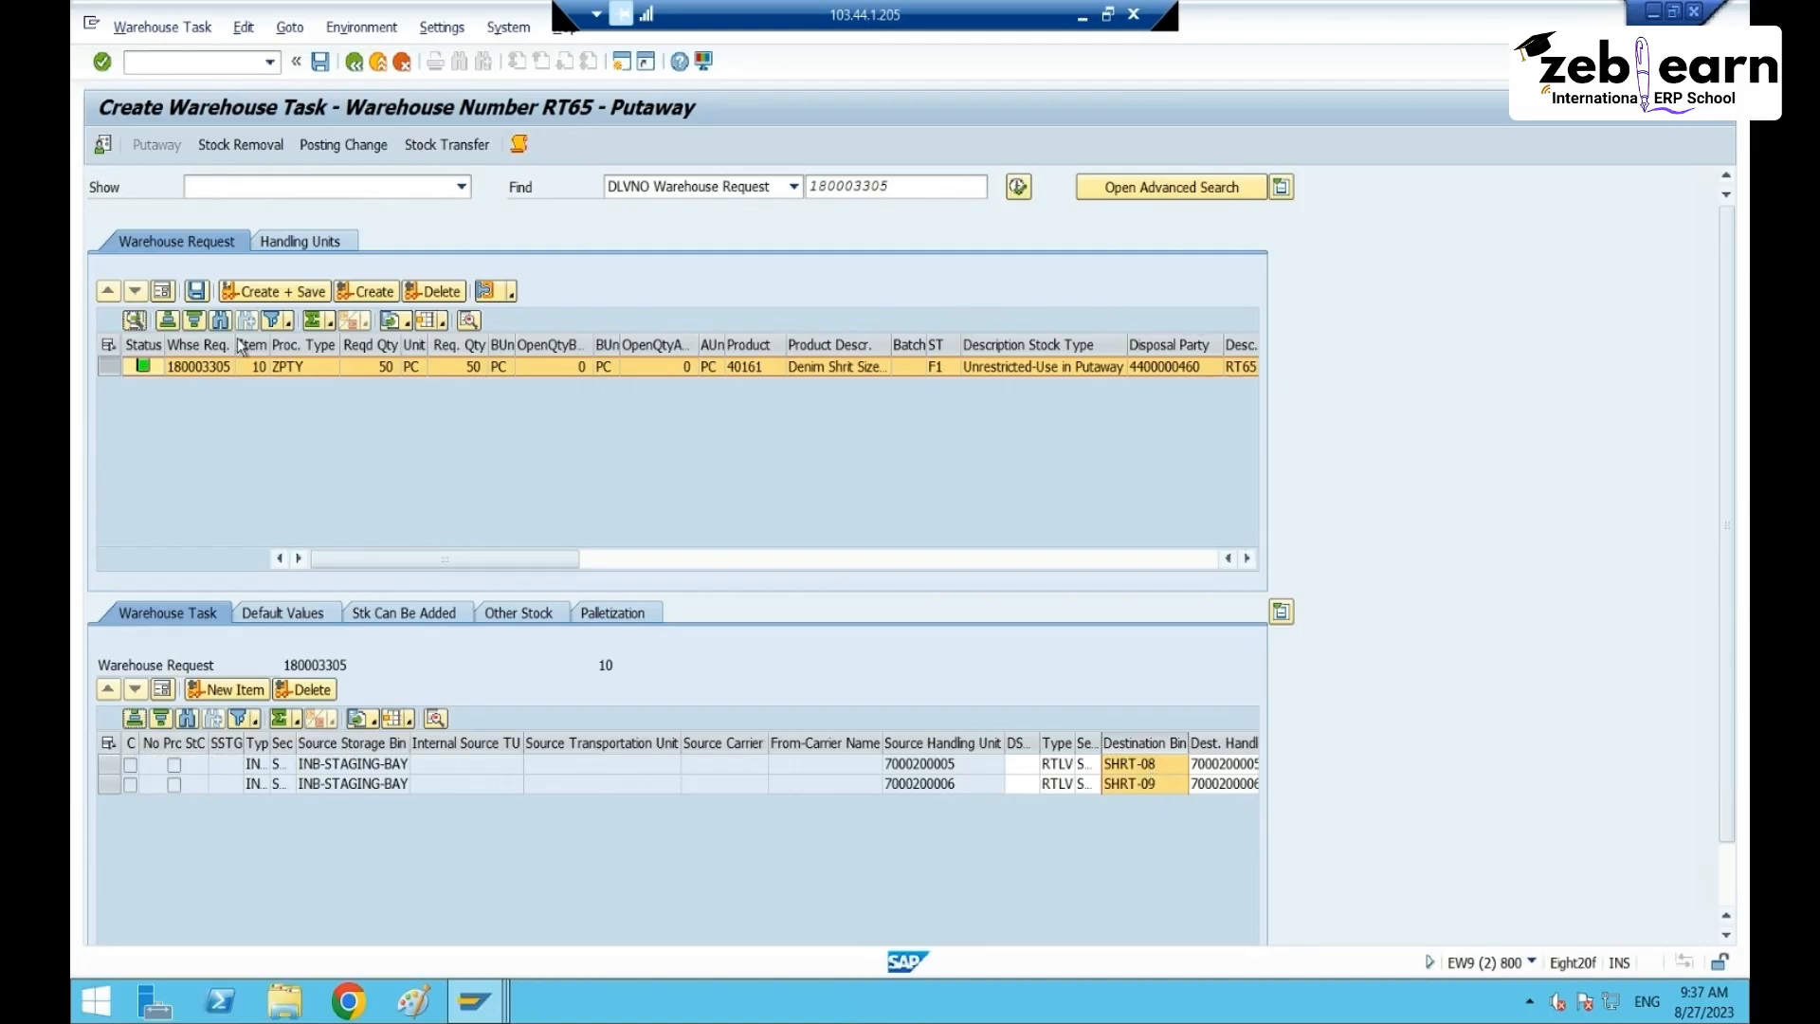
click(275, 291)
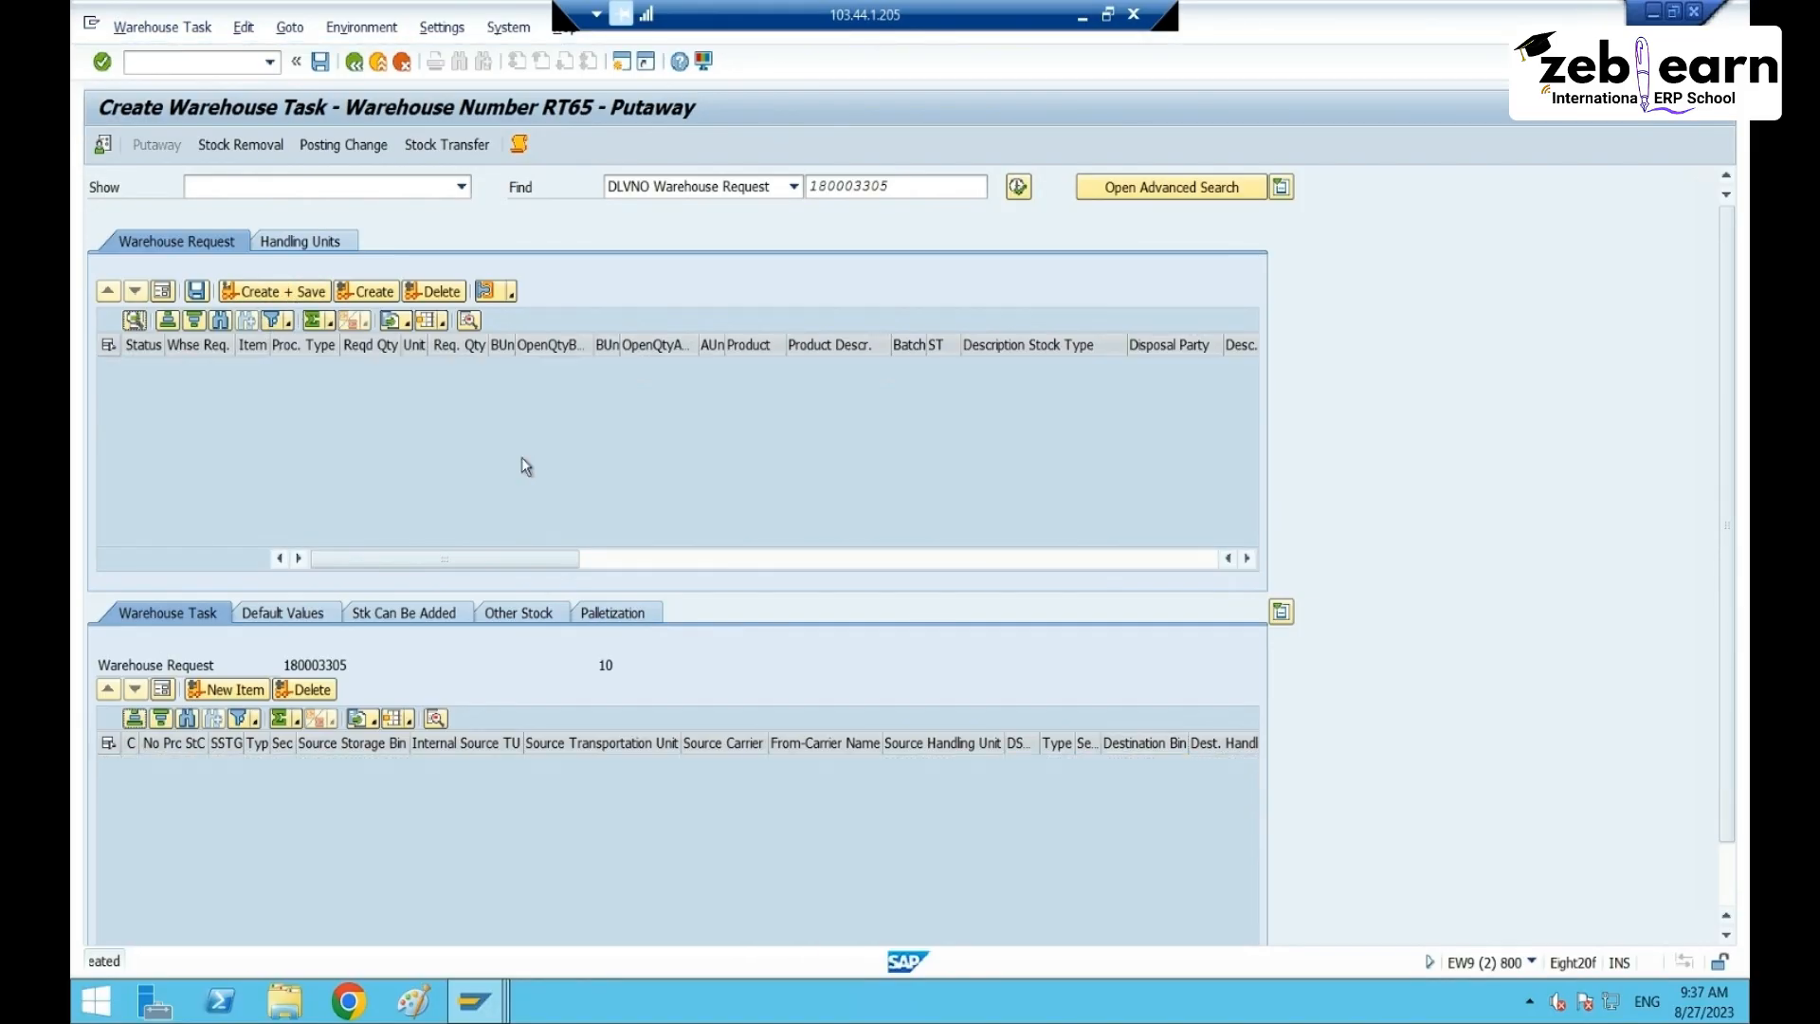
click(356, 63)
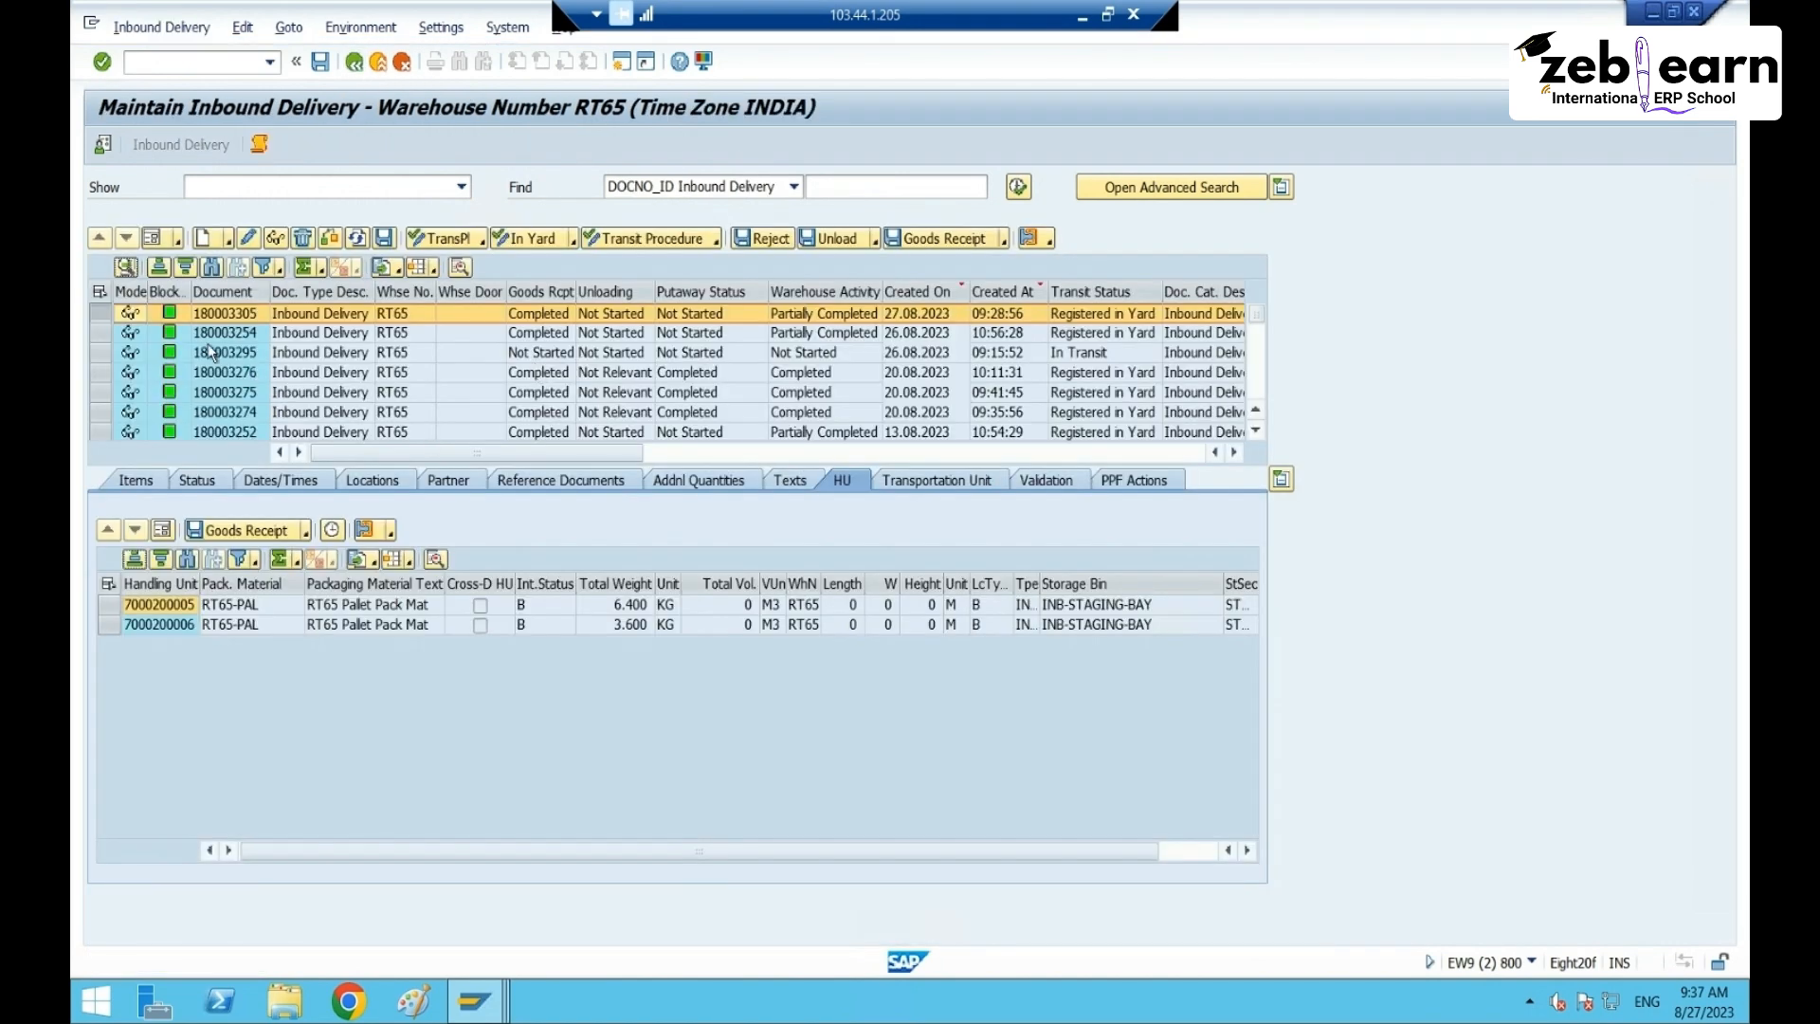
- Create and save putaway tasks for delivery 180003254, then copy both delivery numbers
double_click(207, 337)
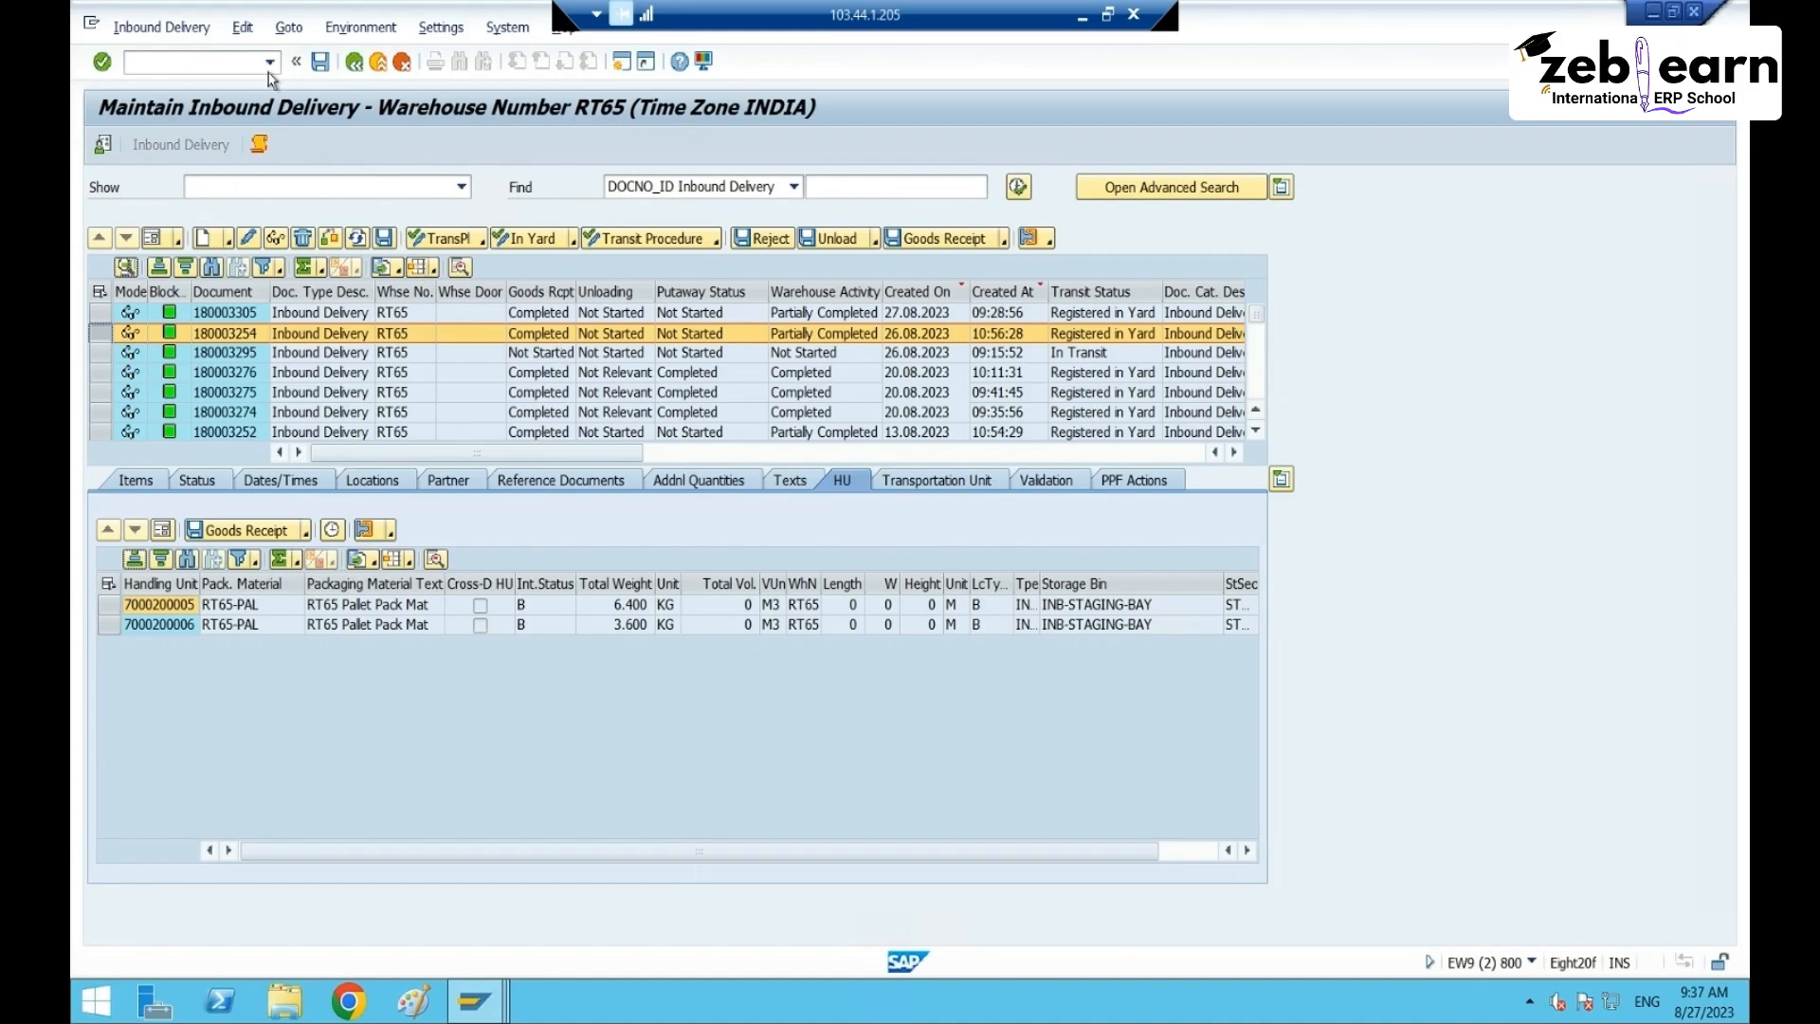
click(161, 27)
mouse_move(229, 80)
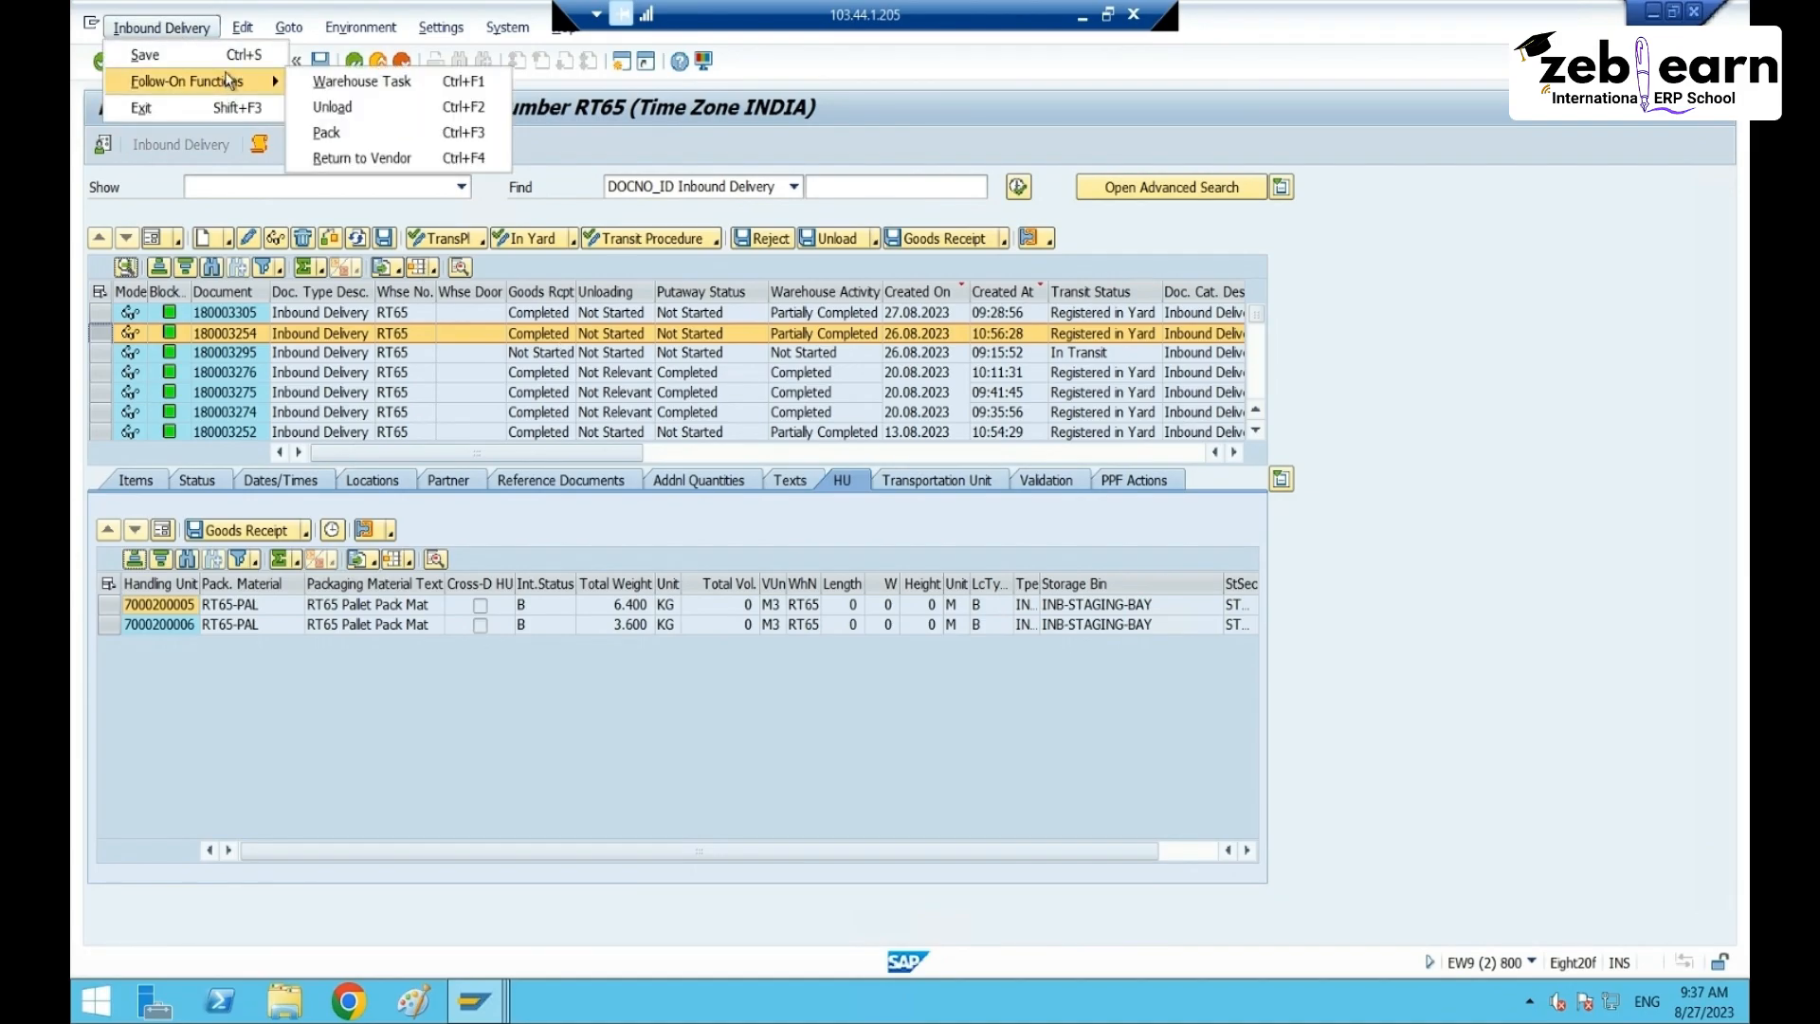
click(360, 81)
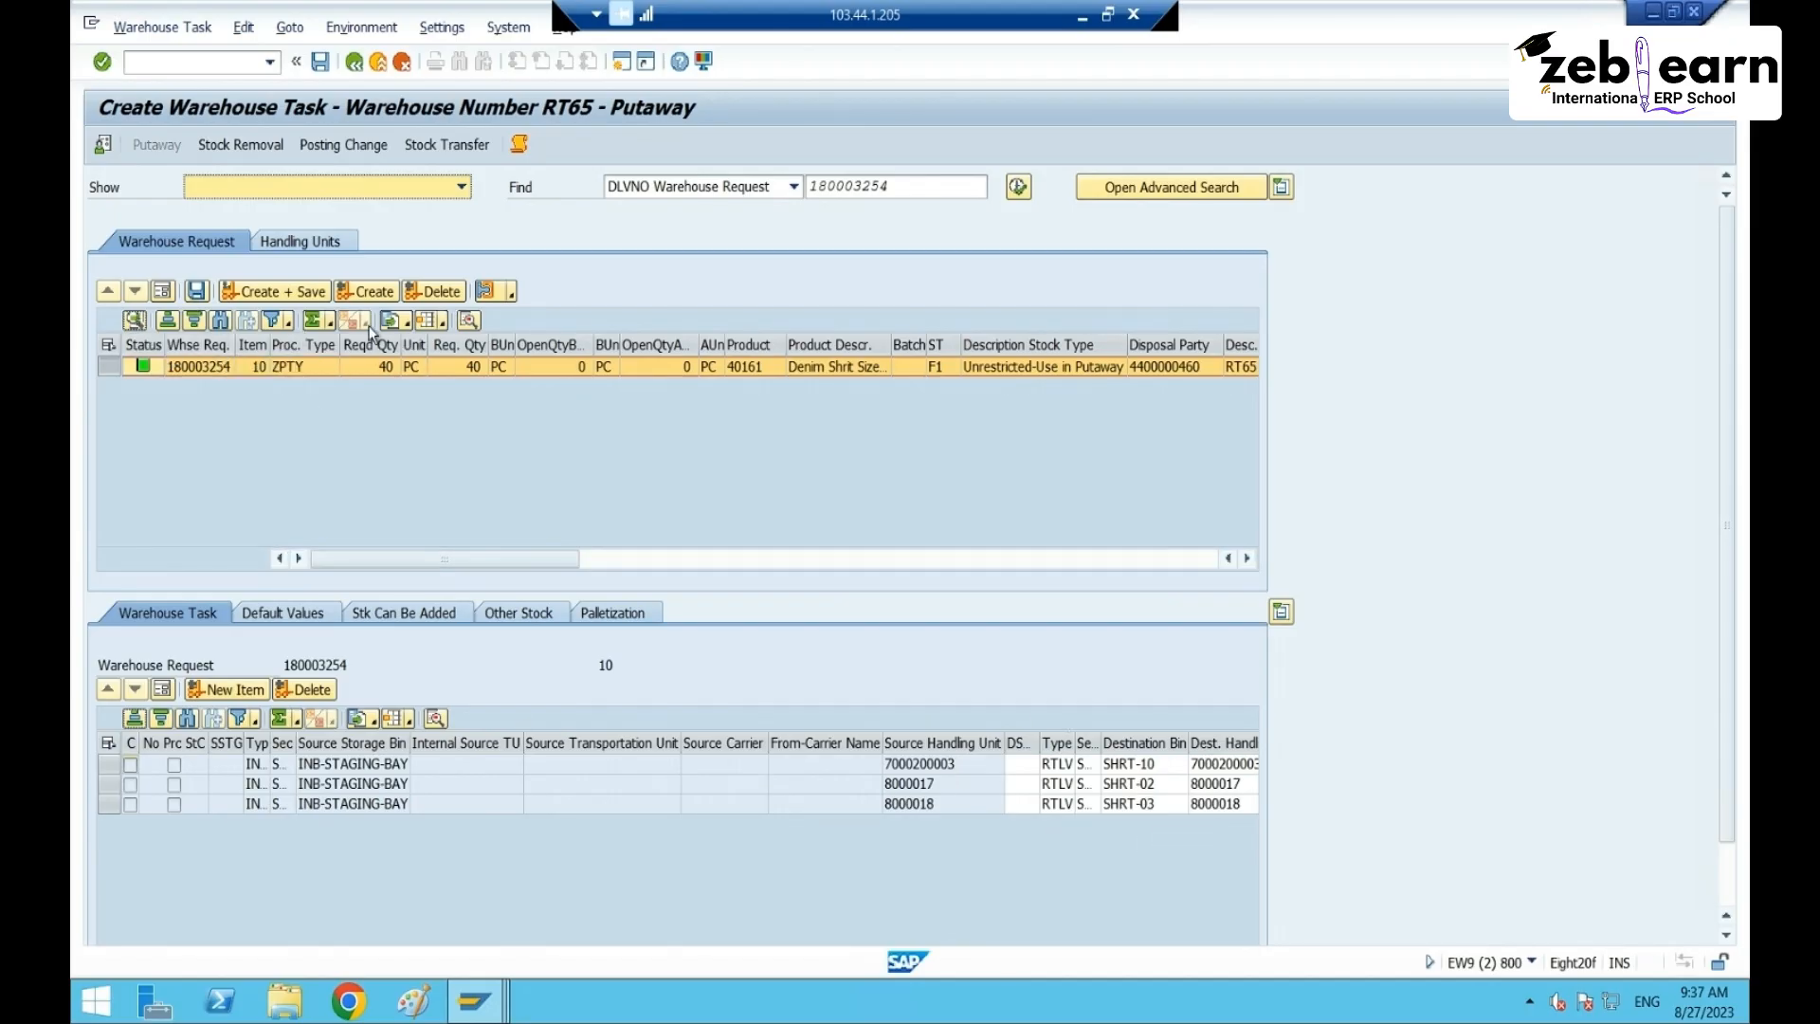
click(313, 294)
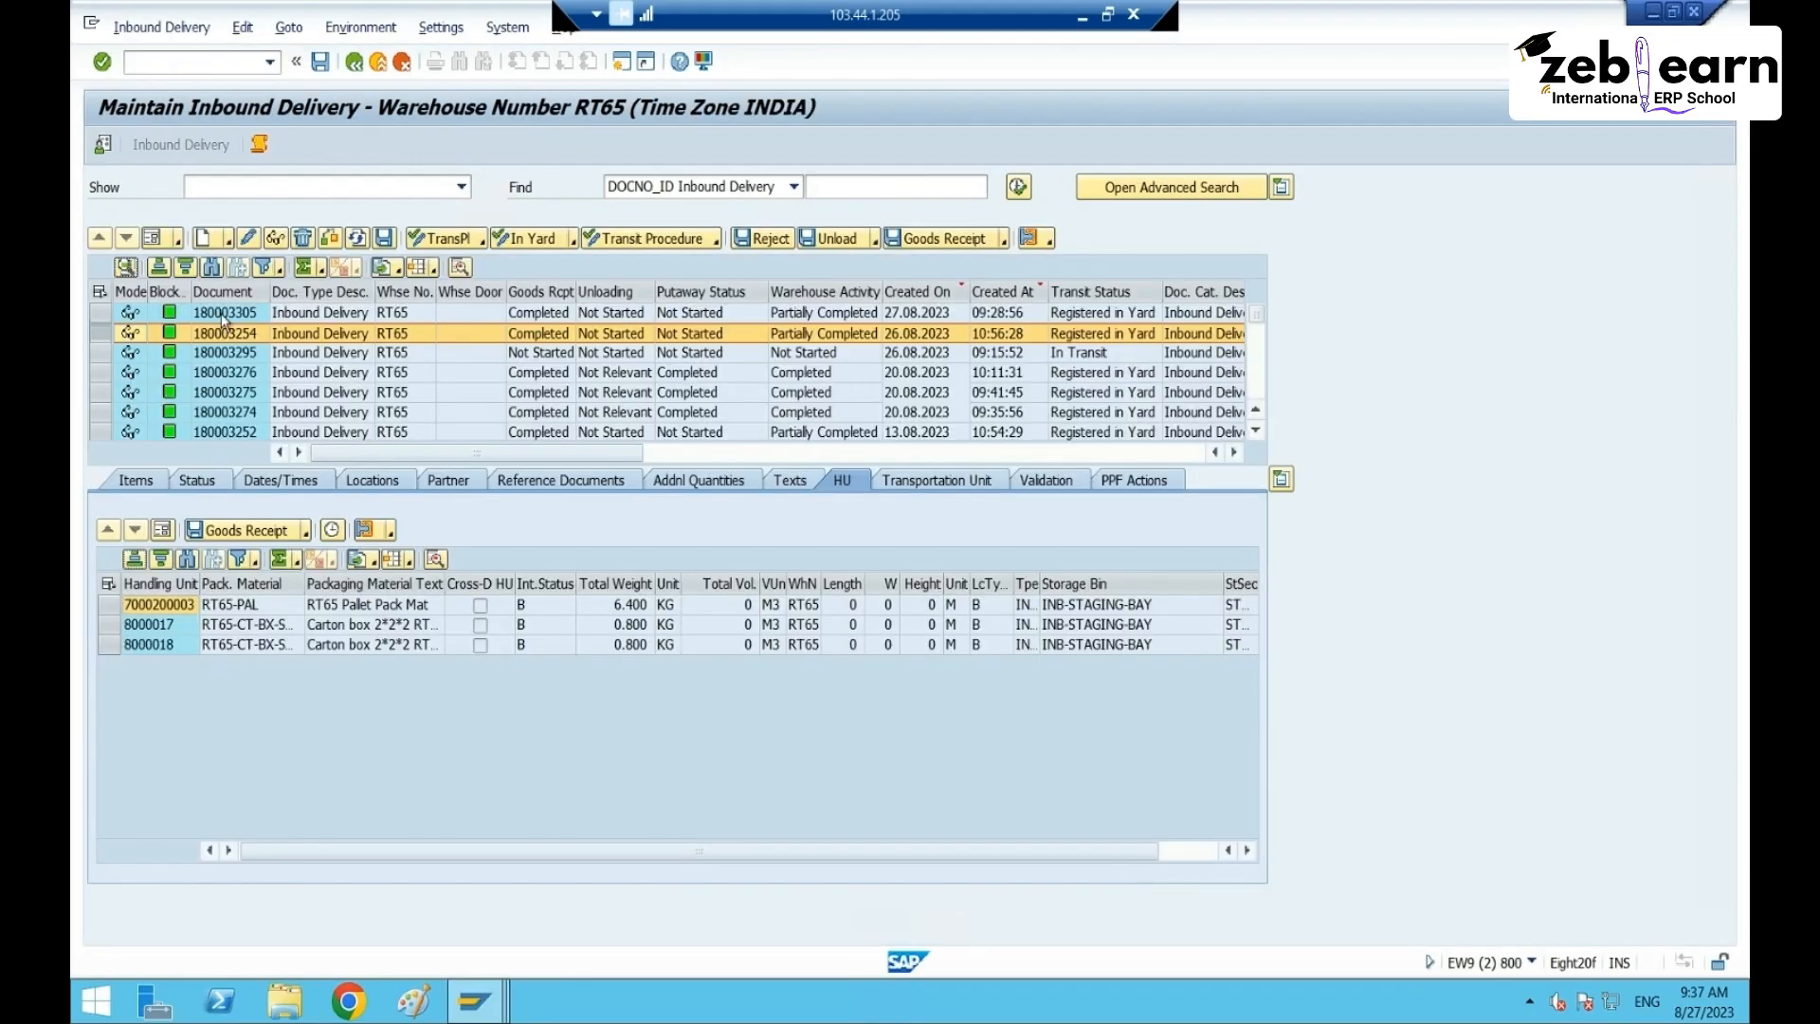
drag(224, 322, 225, 334)
key(ctrl+c)
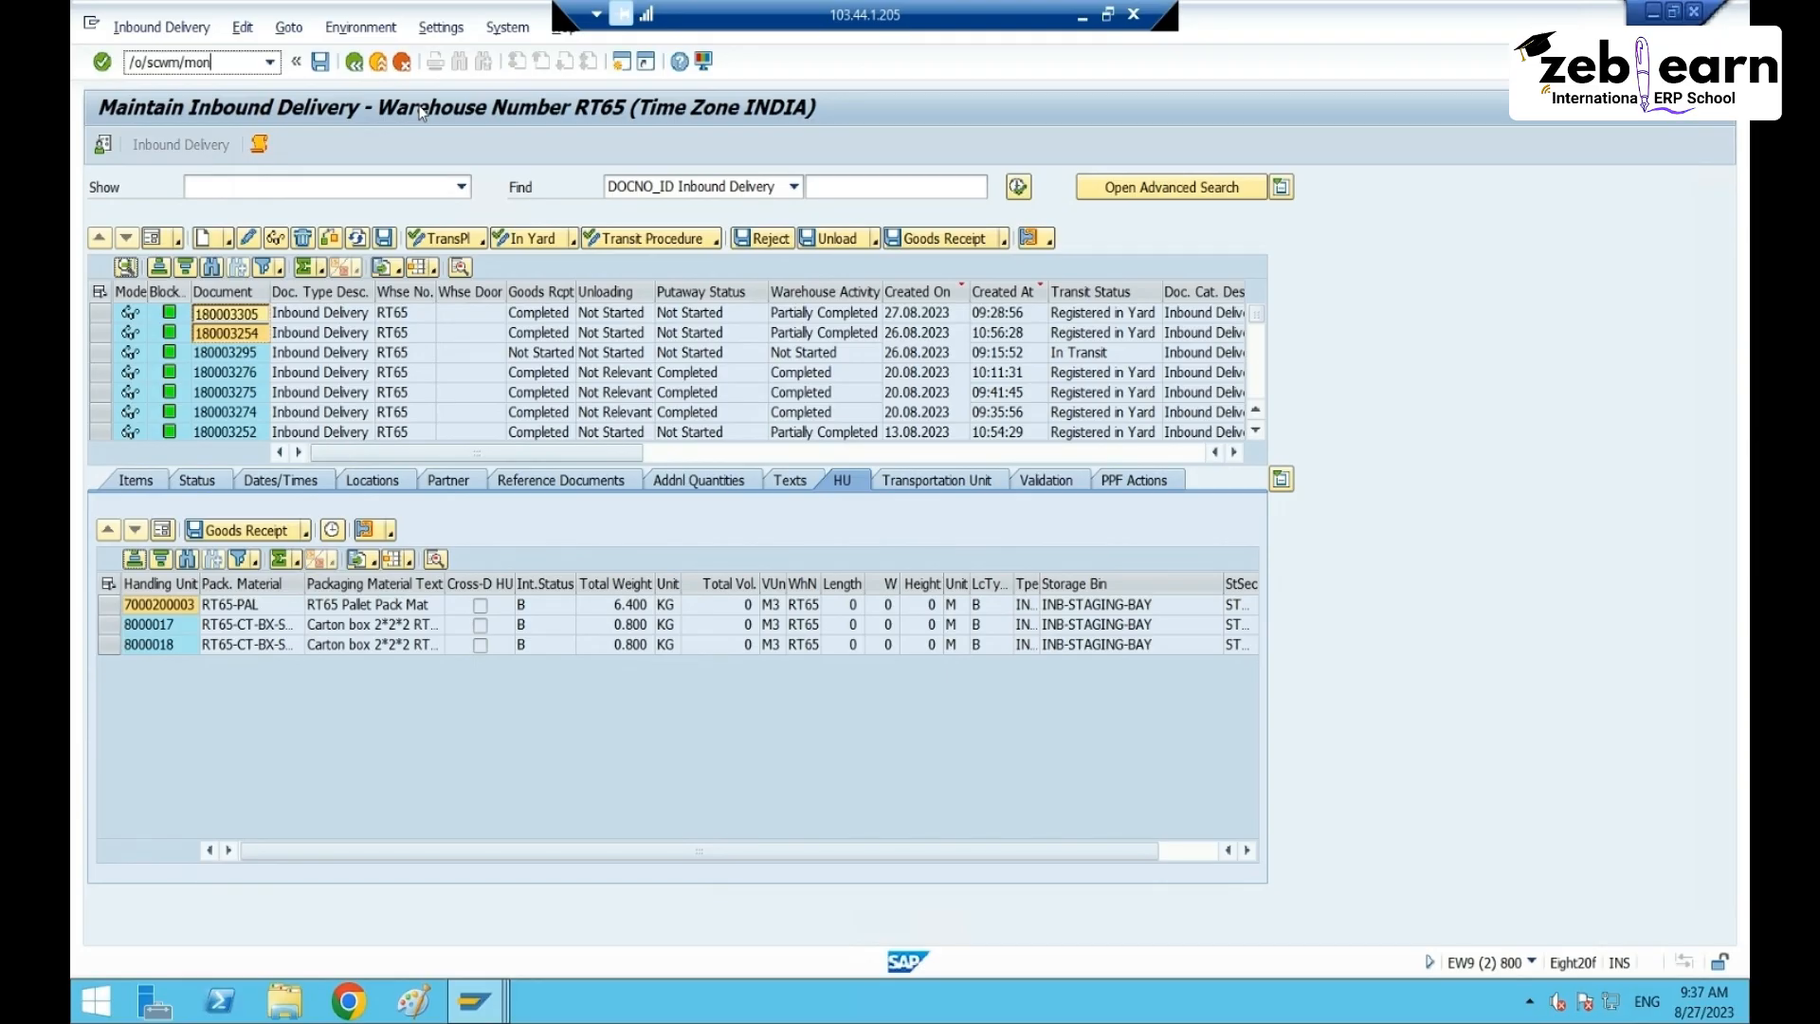
- Open warehouse monitor YB01 for warehouse RT65
key(Return)
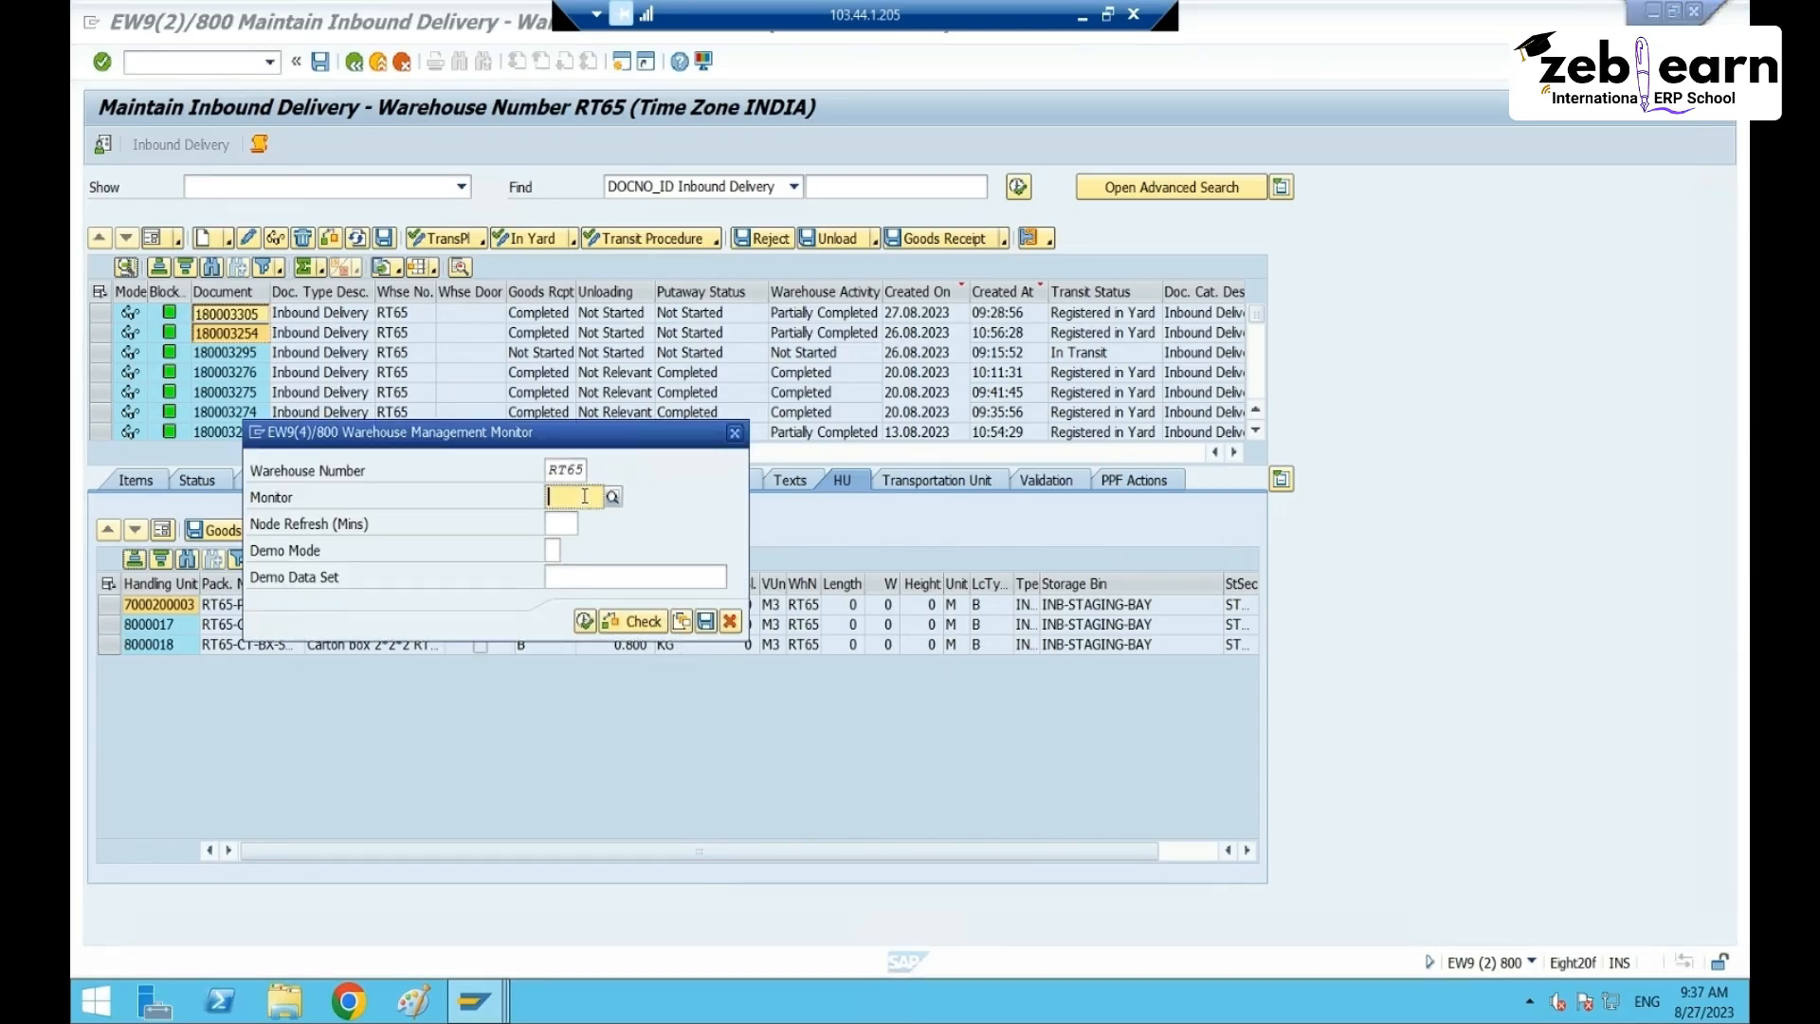
text(YB01)
click(585, 622)
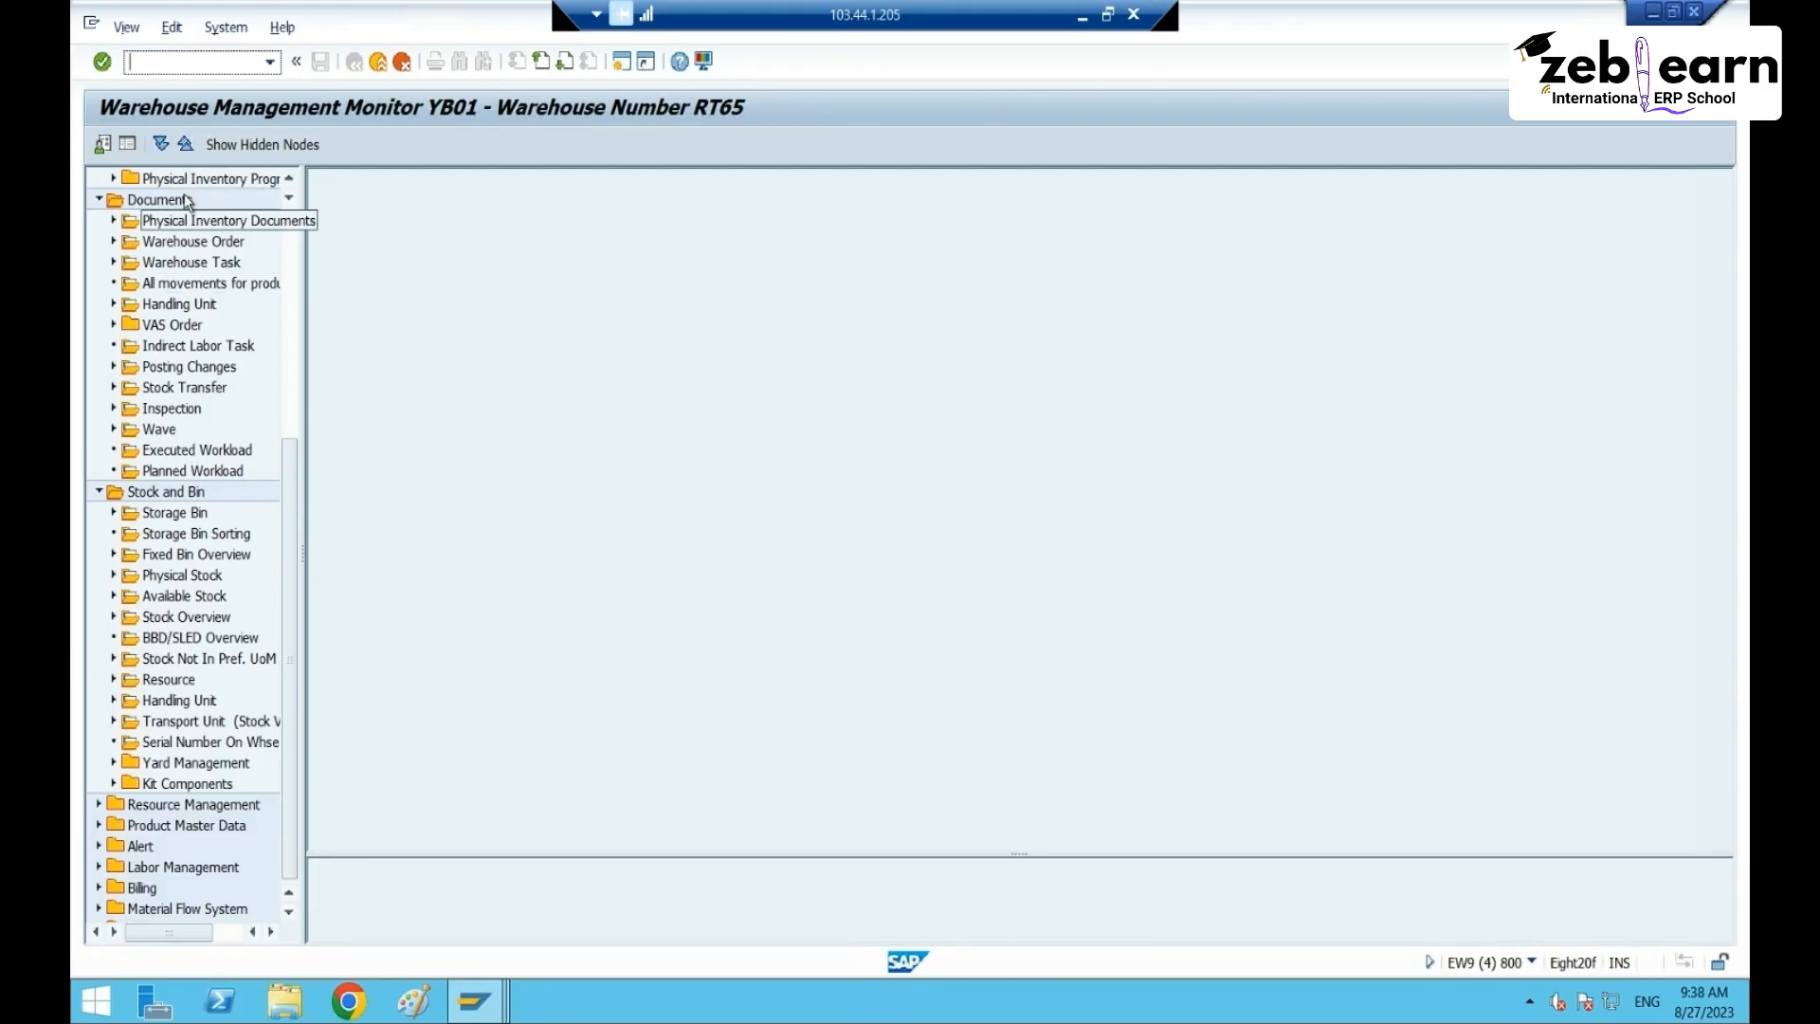
- Go to Inbound > Documents > Inbound Delivery in the monitor tree
click(185, 144)
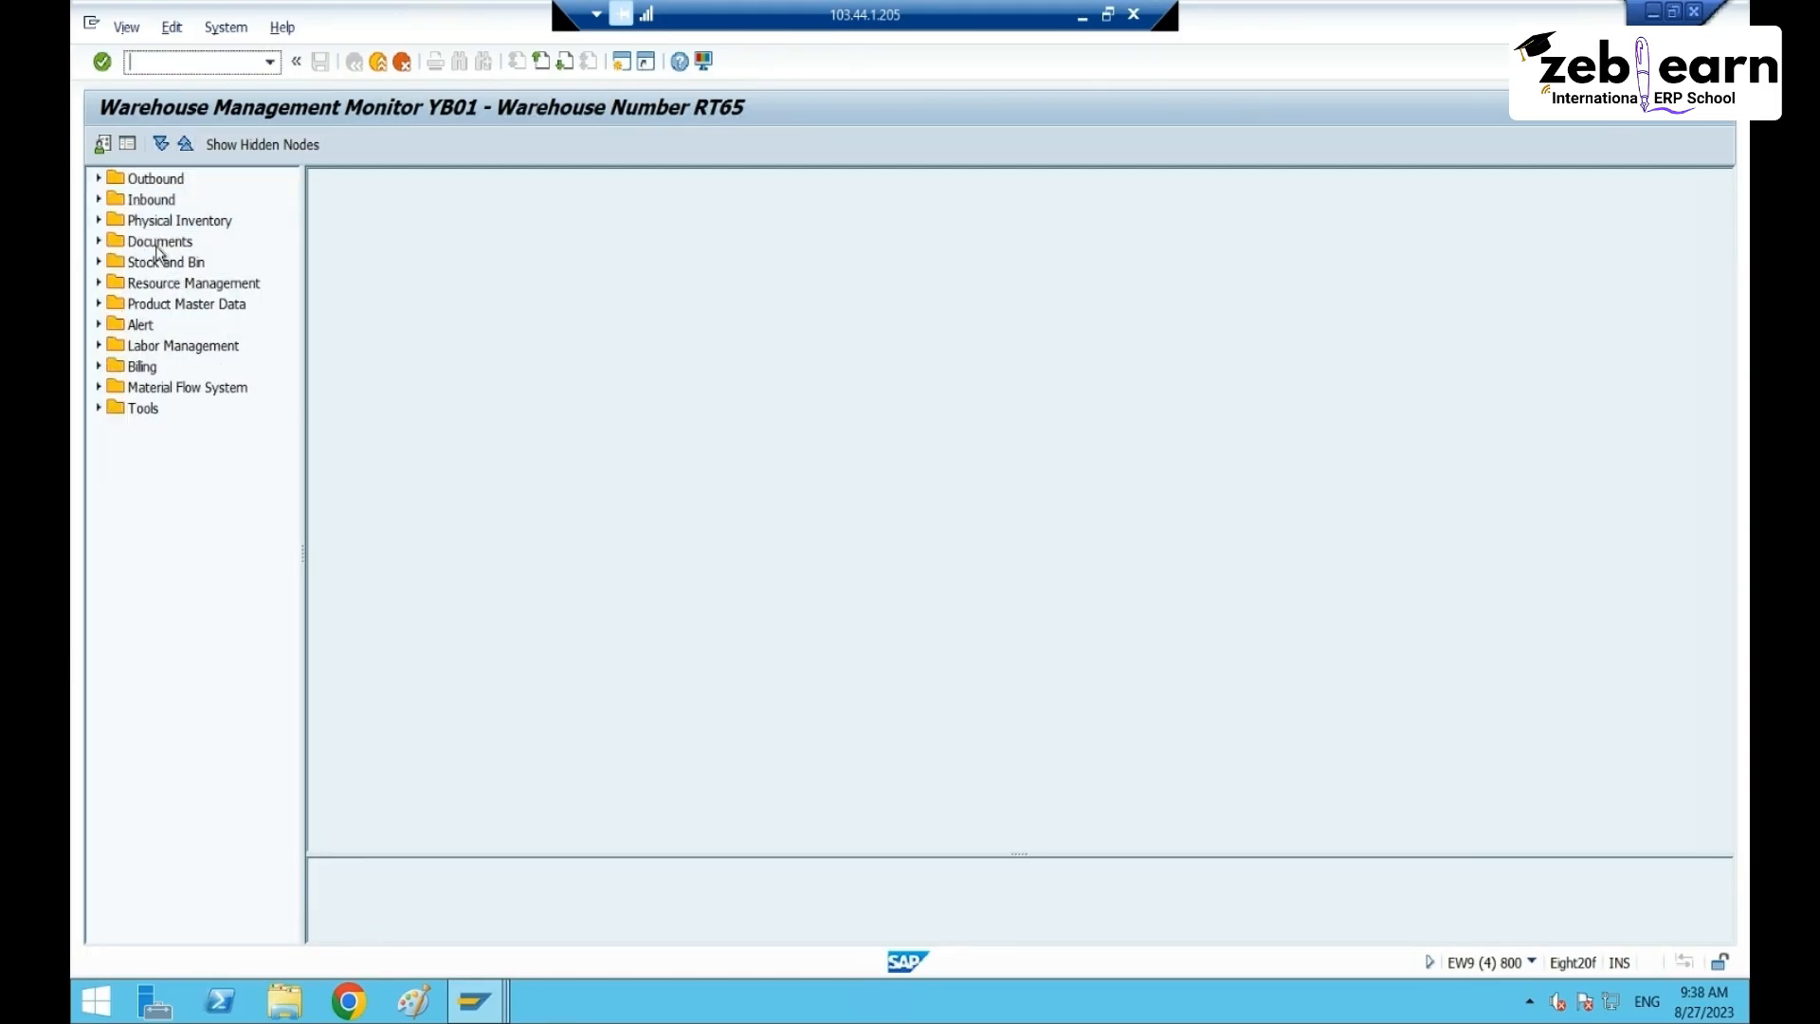
click(157, 202)
click(99, 199)
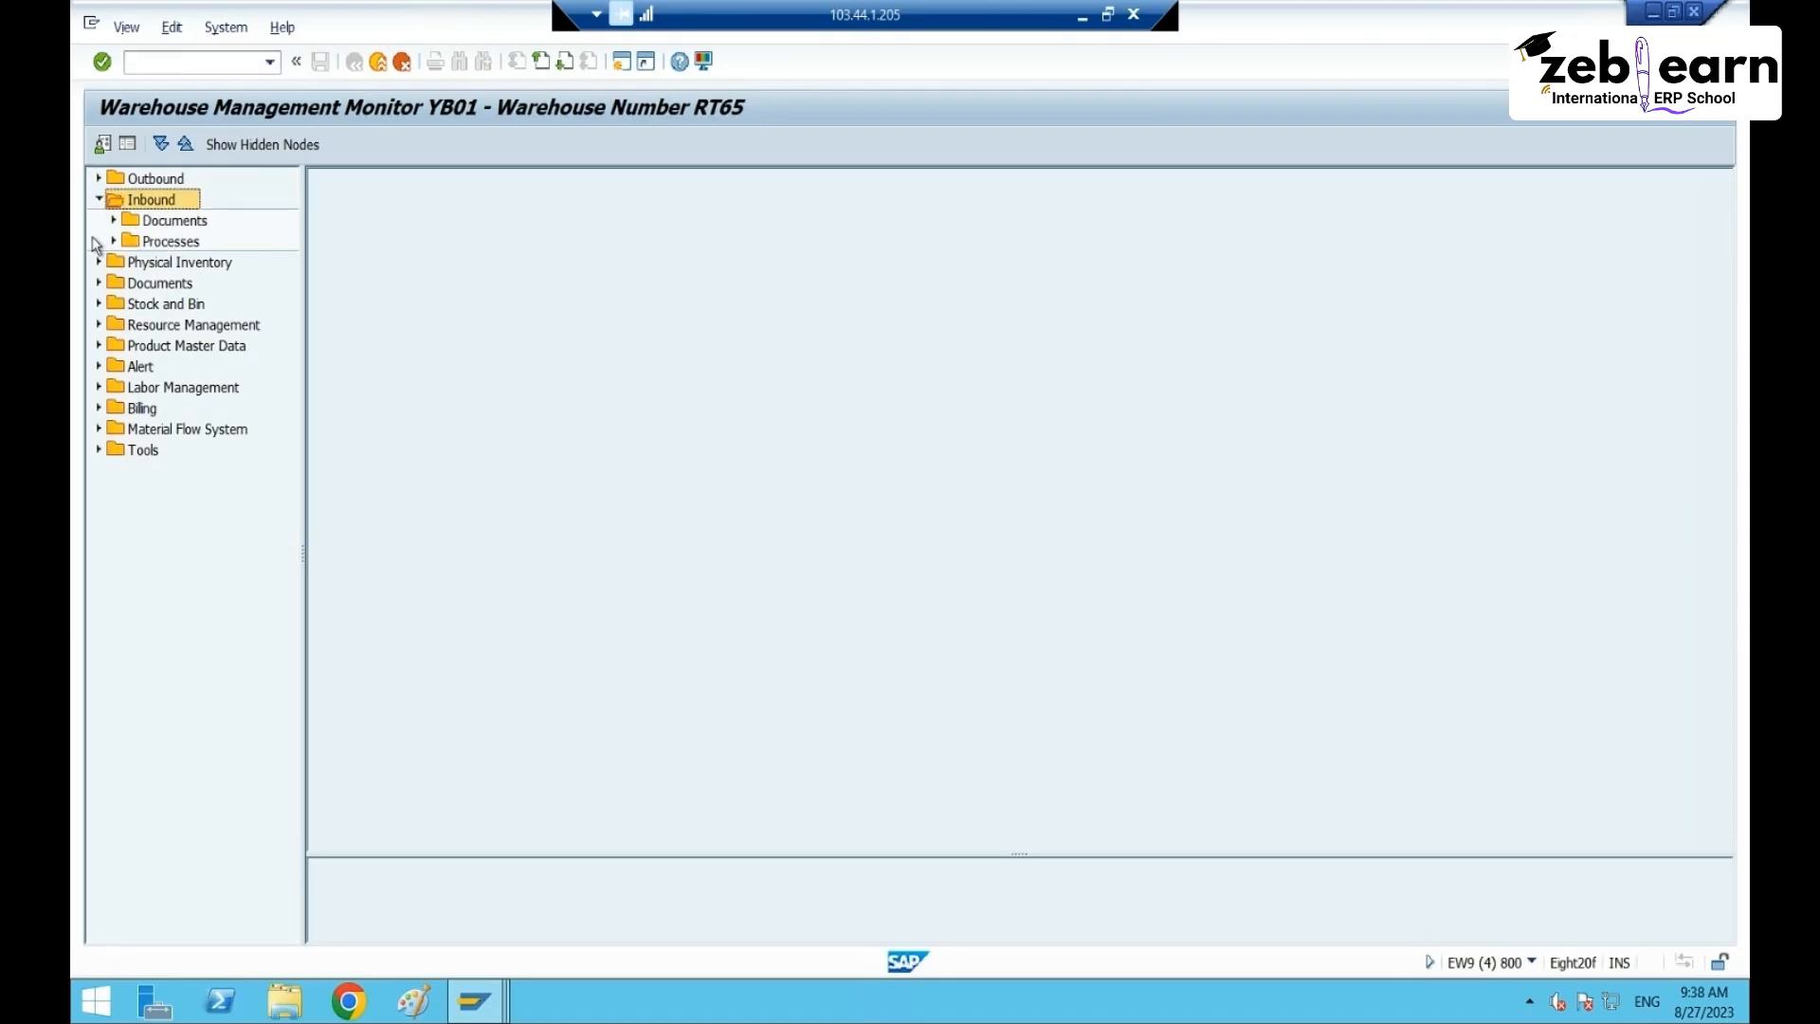
click(175, 222)
click(113, 220)
click(194, 245)
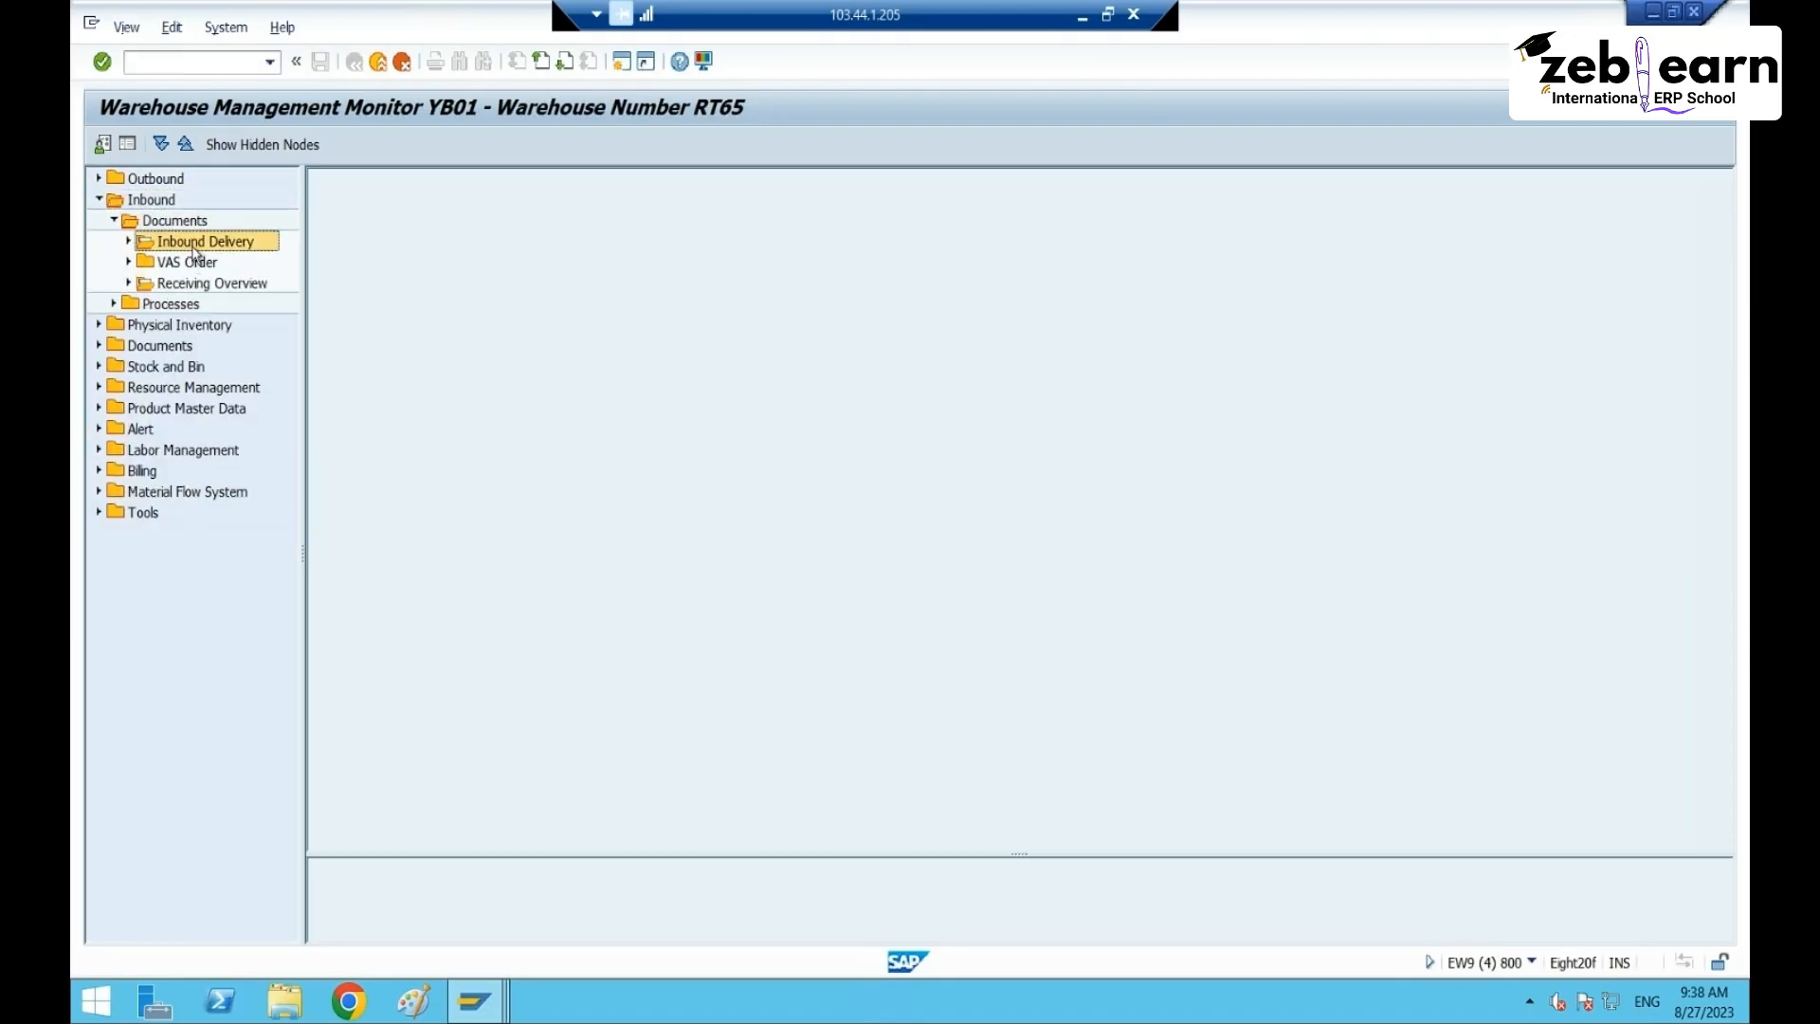
double_click(216, 244)
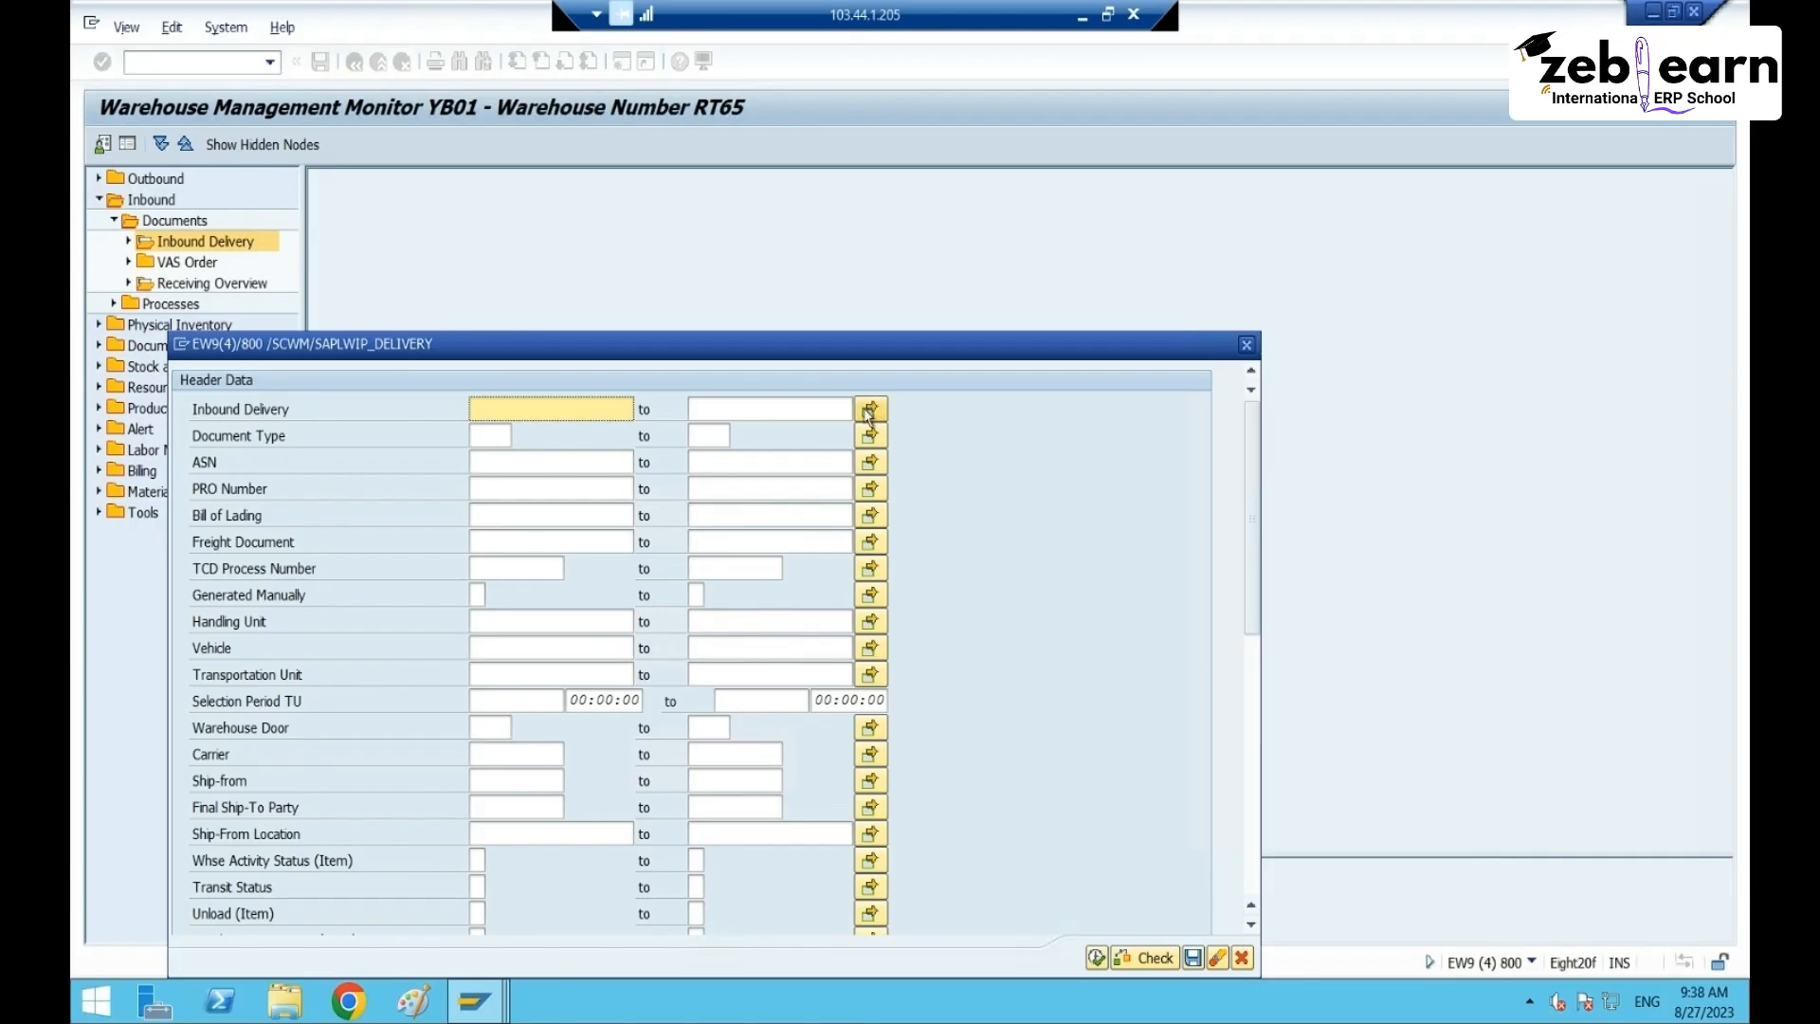
- Paste both delivery numbers as multiple selection criteria and run the selection
click(868, 410)
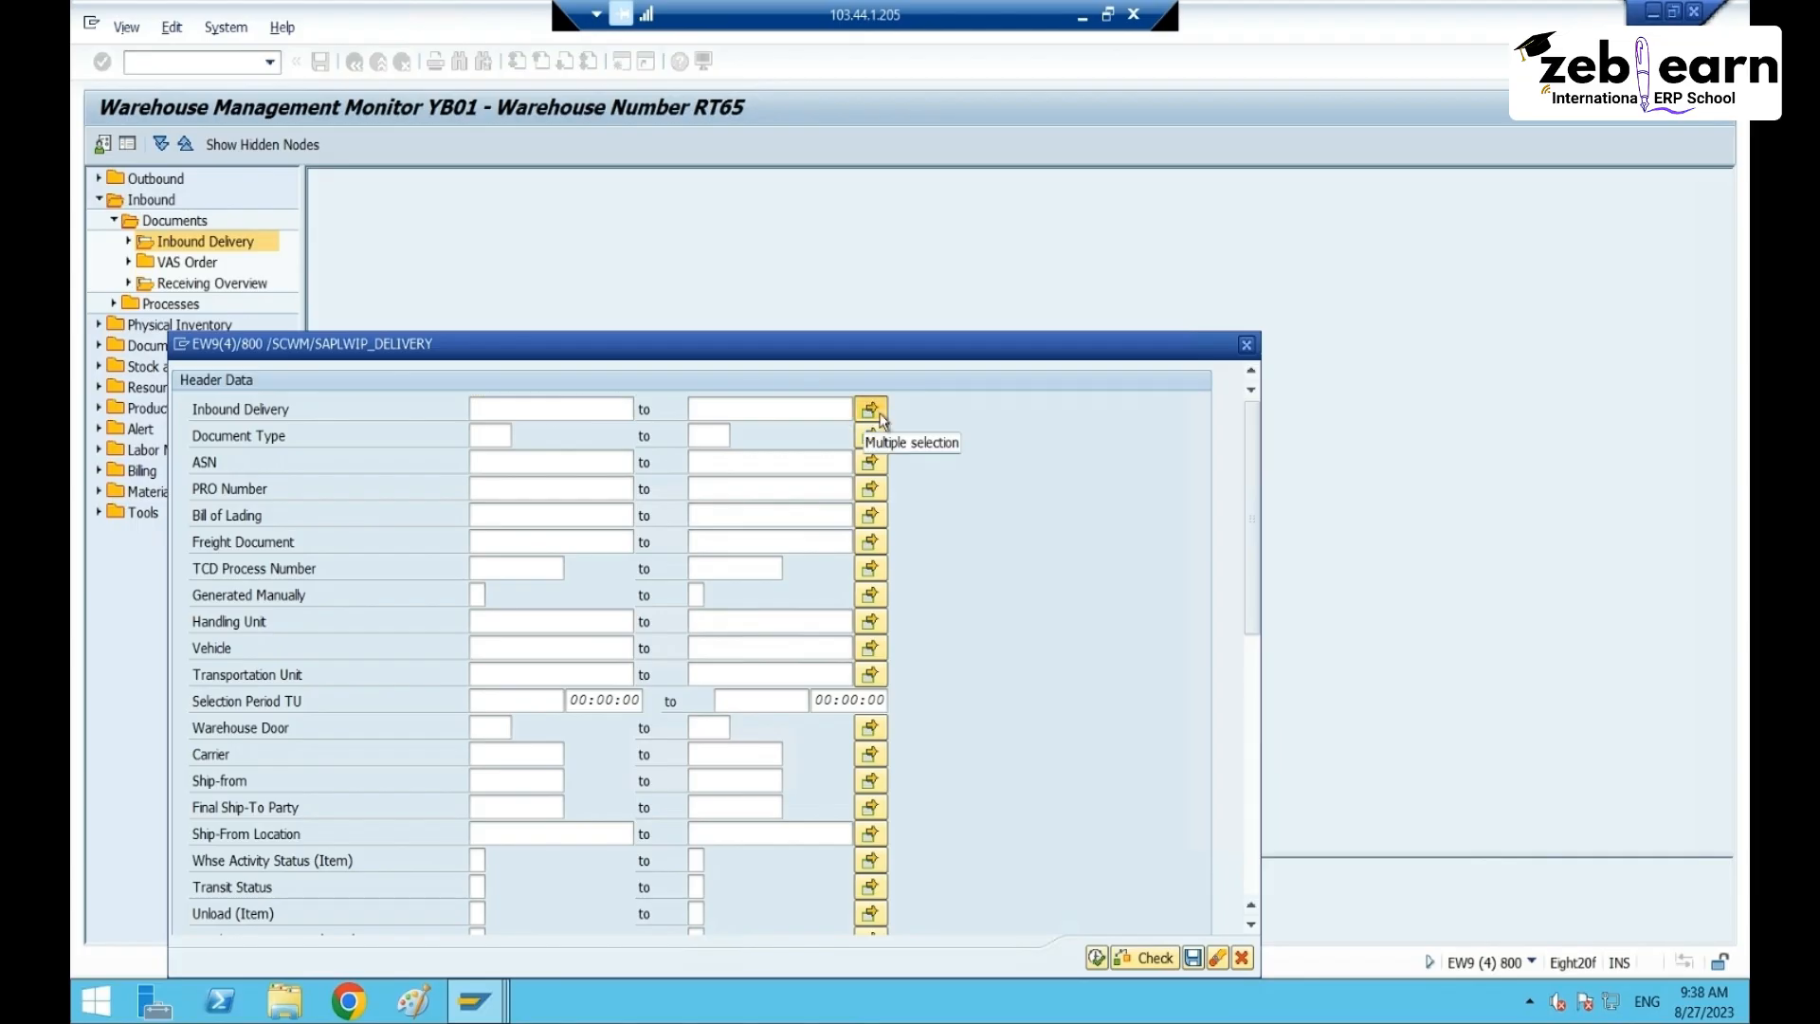
key(ctrl+v)
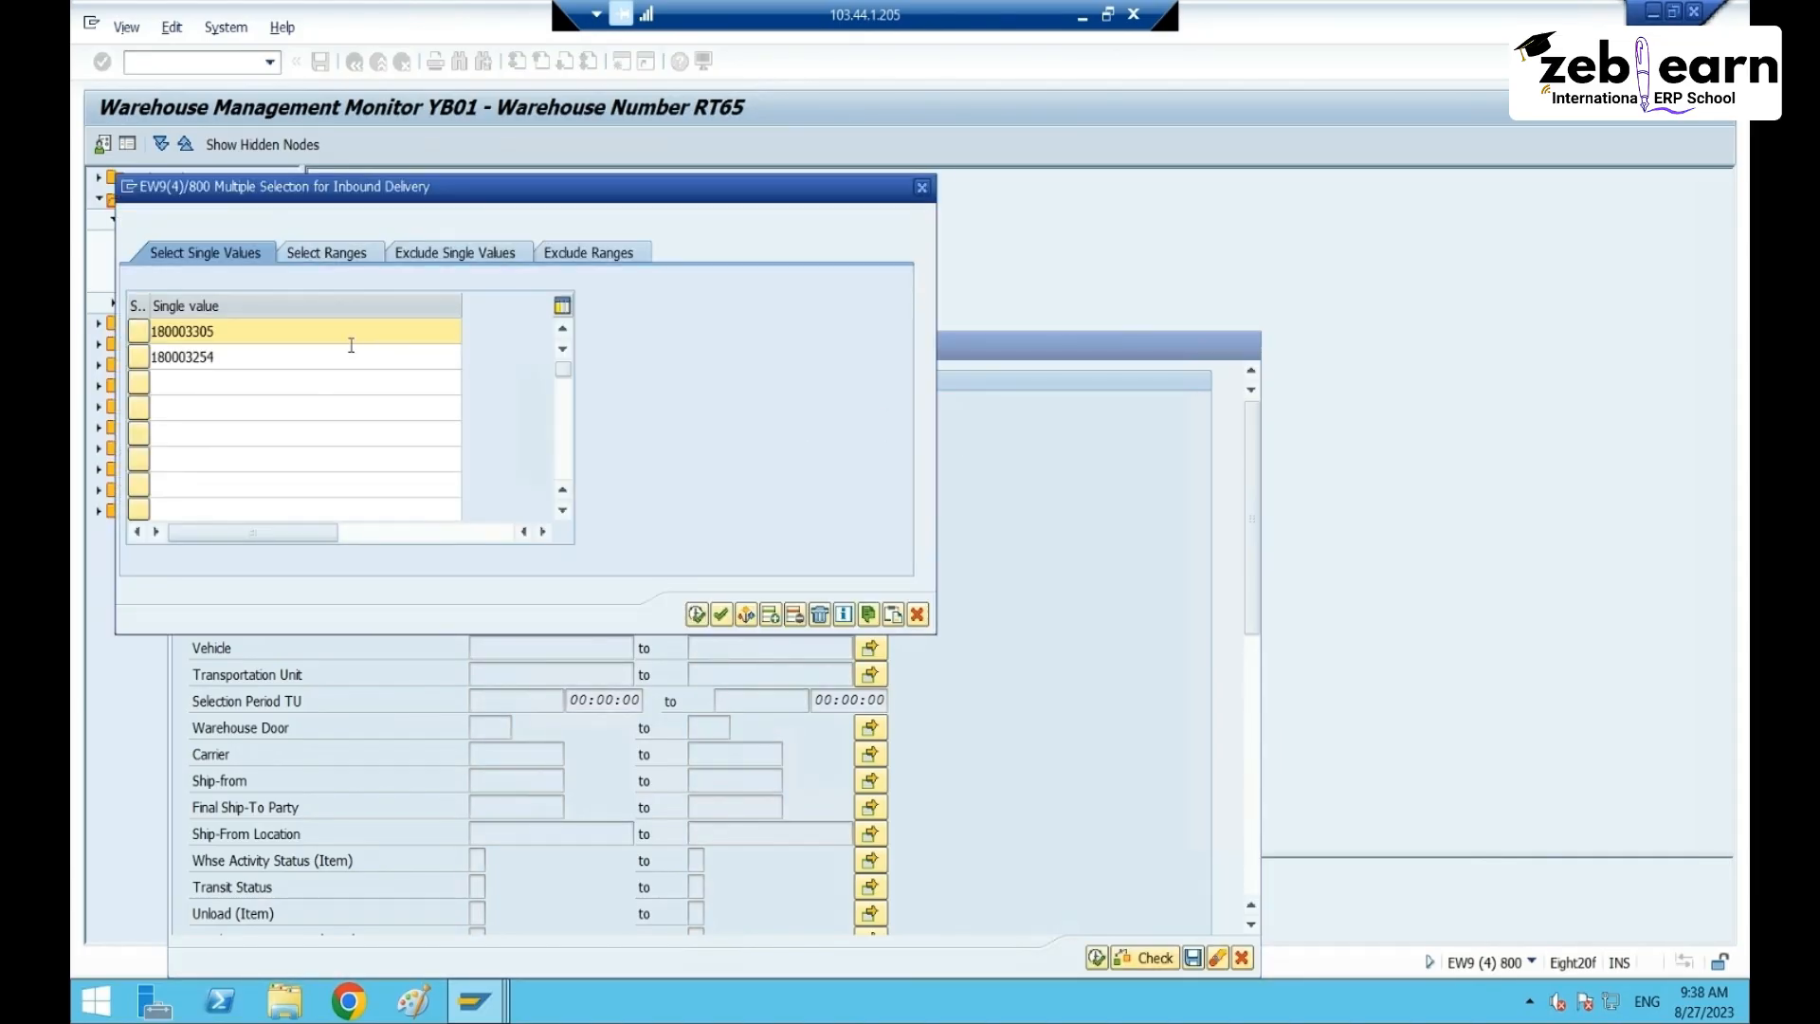
click(696, 614)
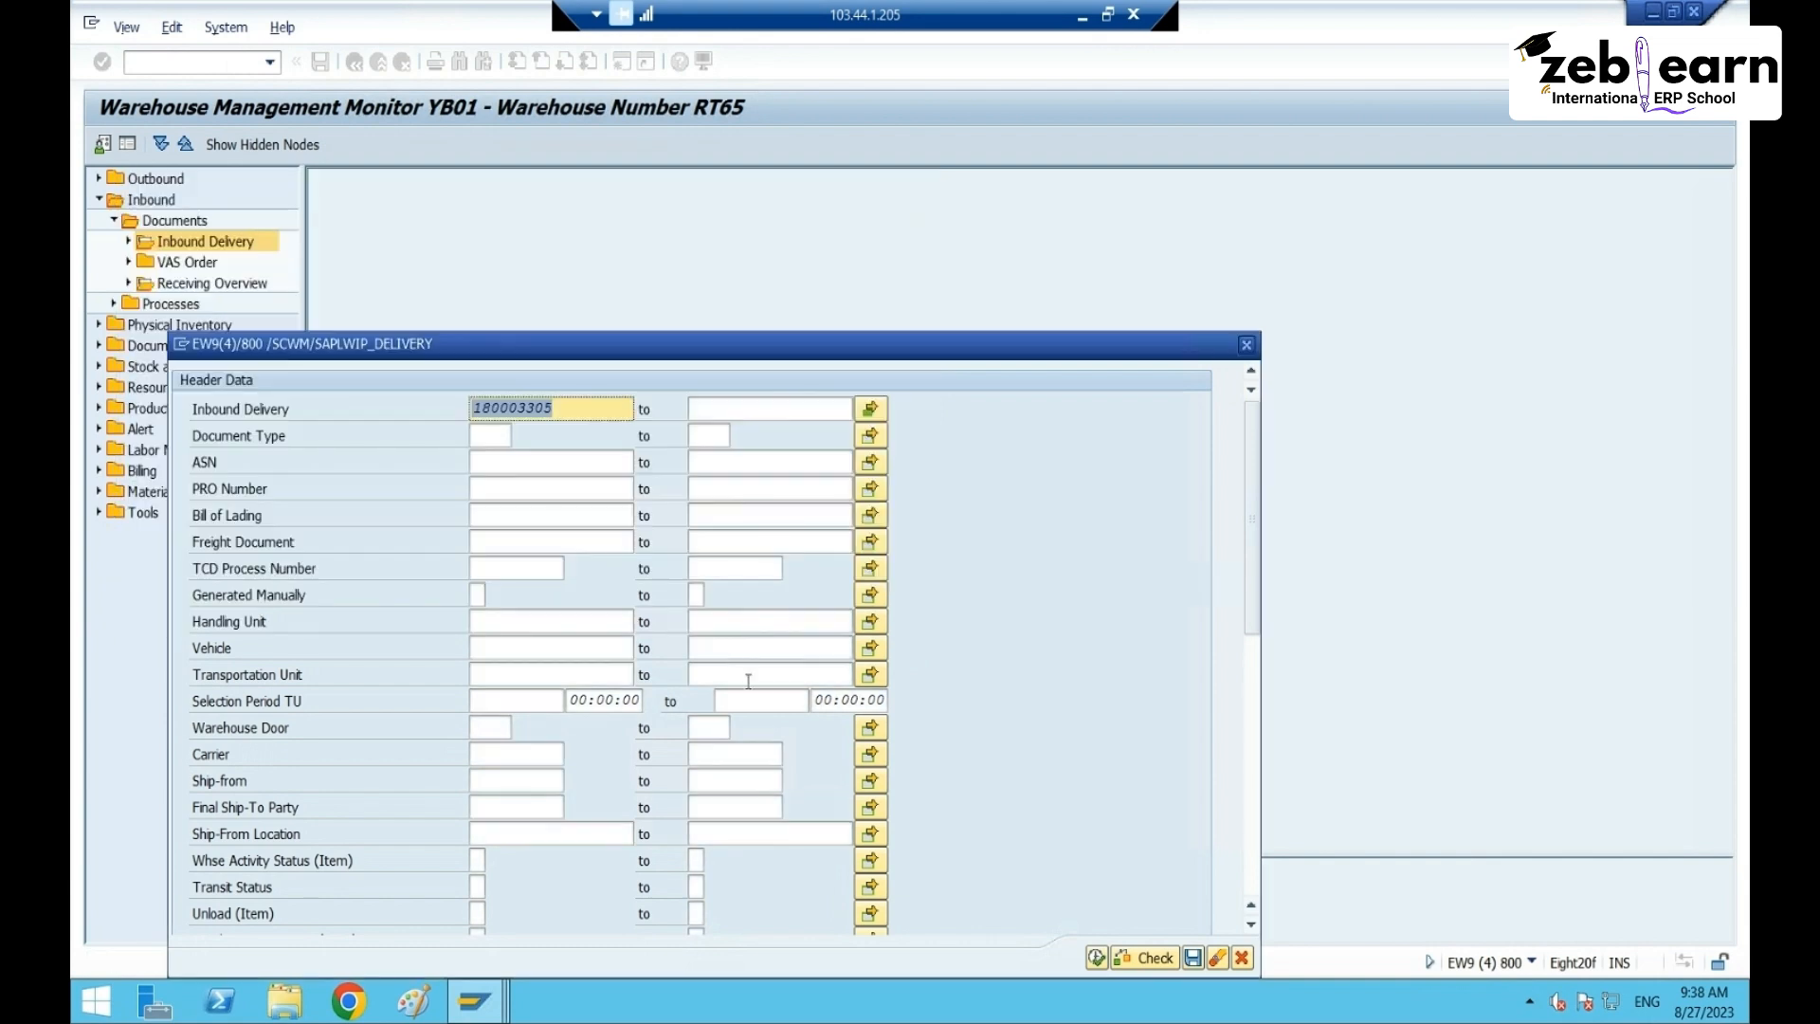
click(1099, 957)
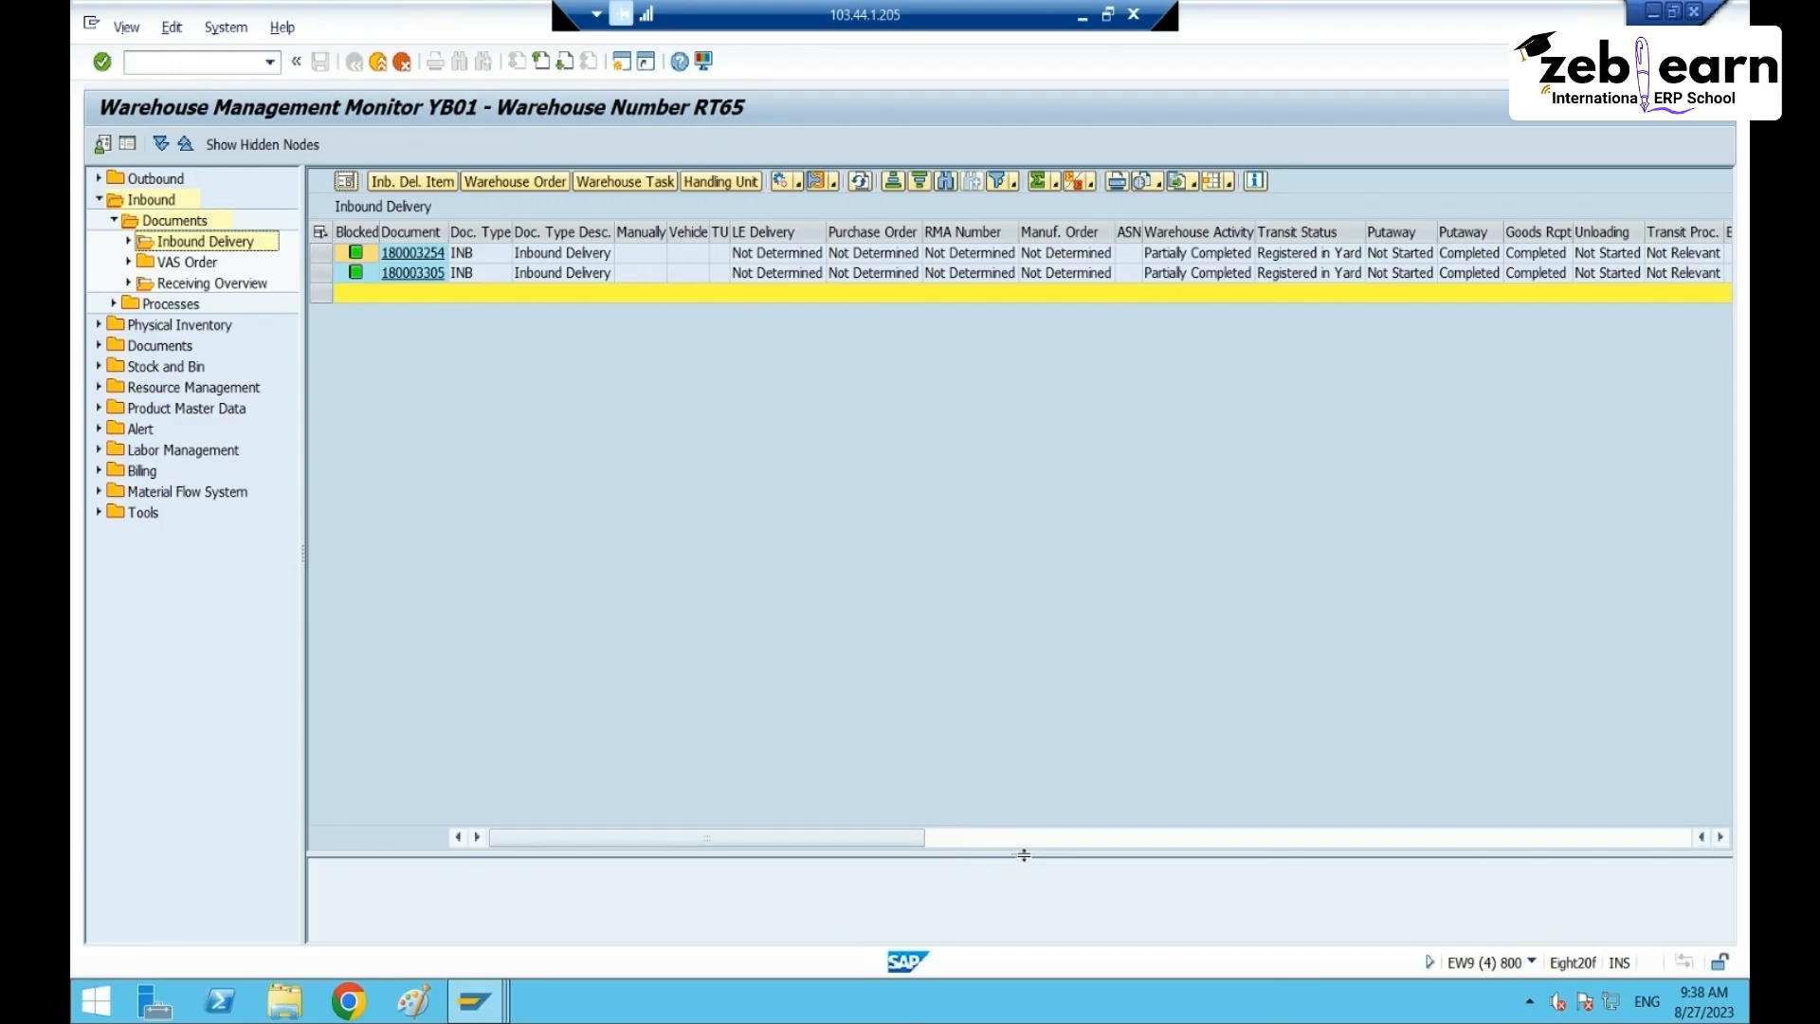
drag(1024, 855, 1015, 426)
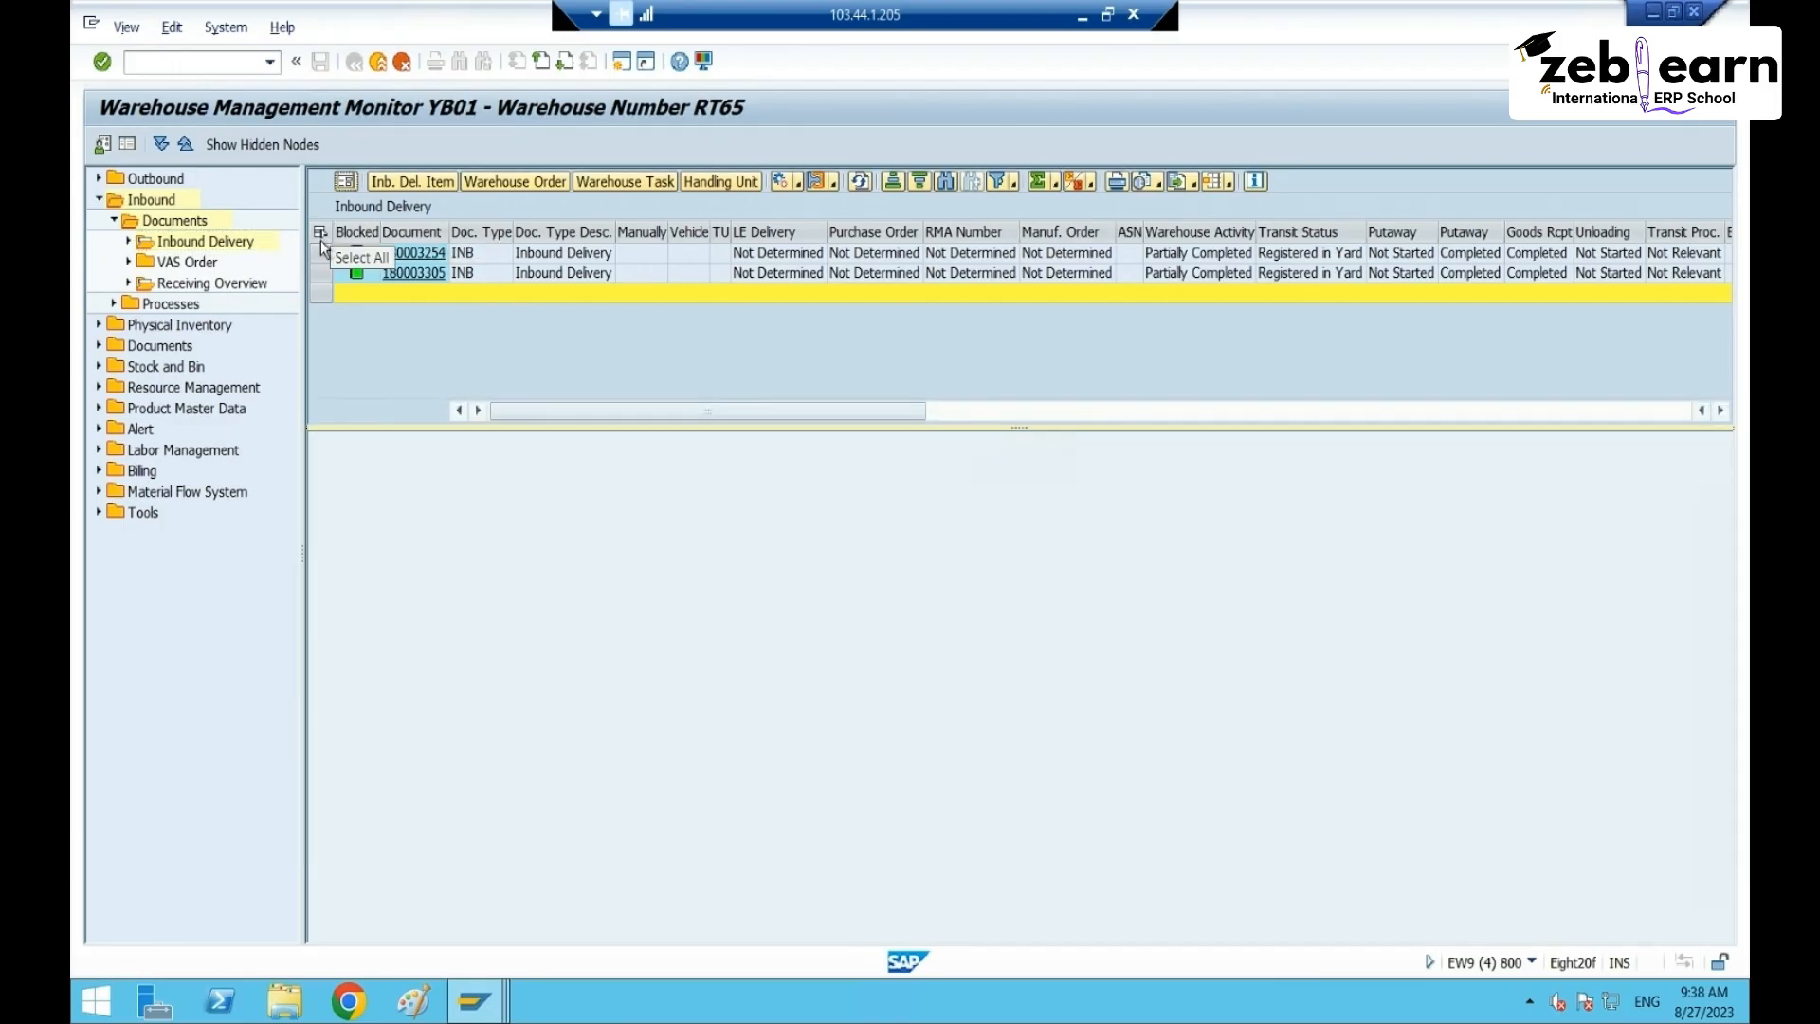
- Show the five warehouse tasks for both selected inbound deliveries
click(320, 236)
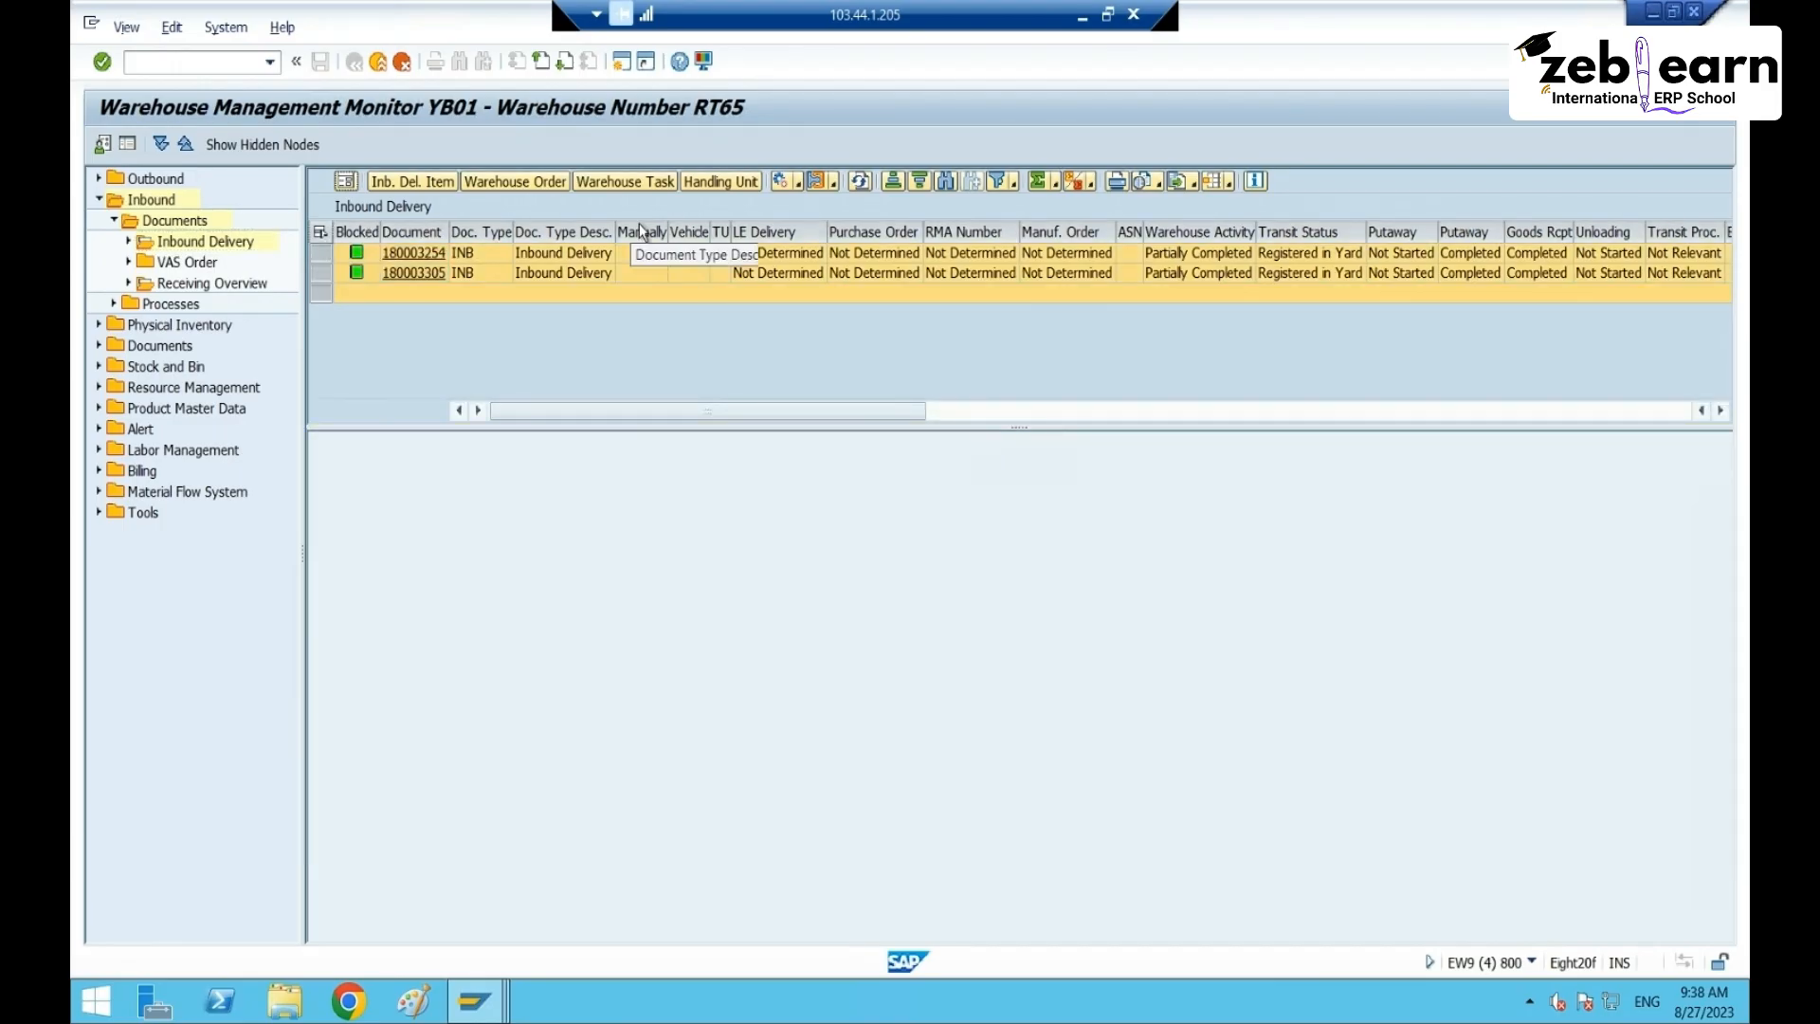
click(587, 185)
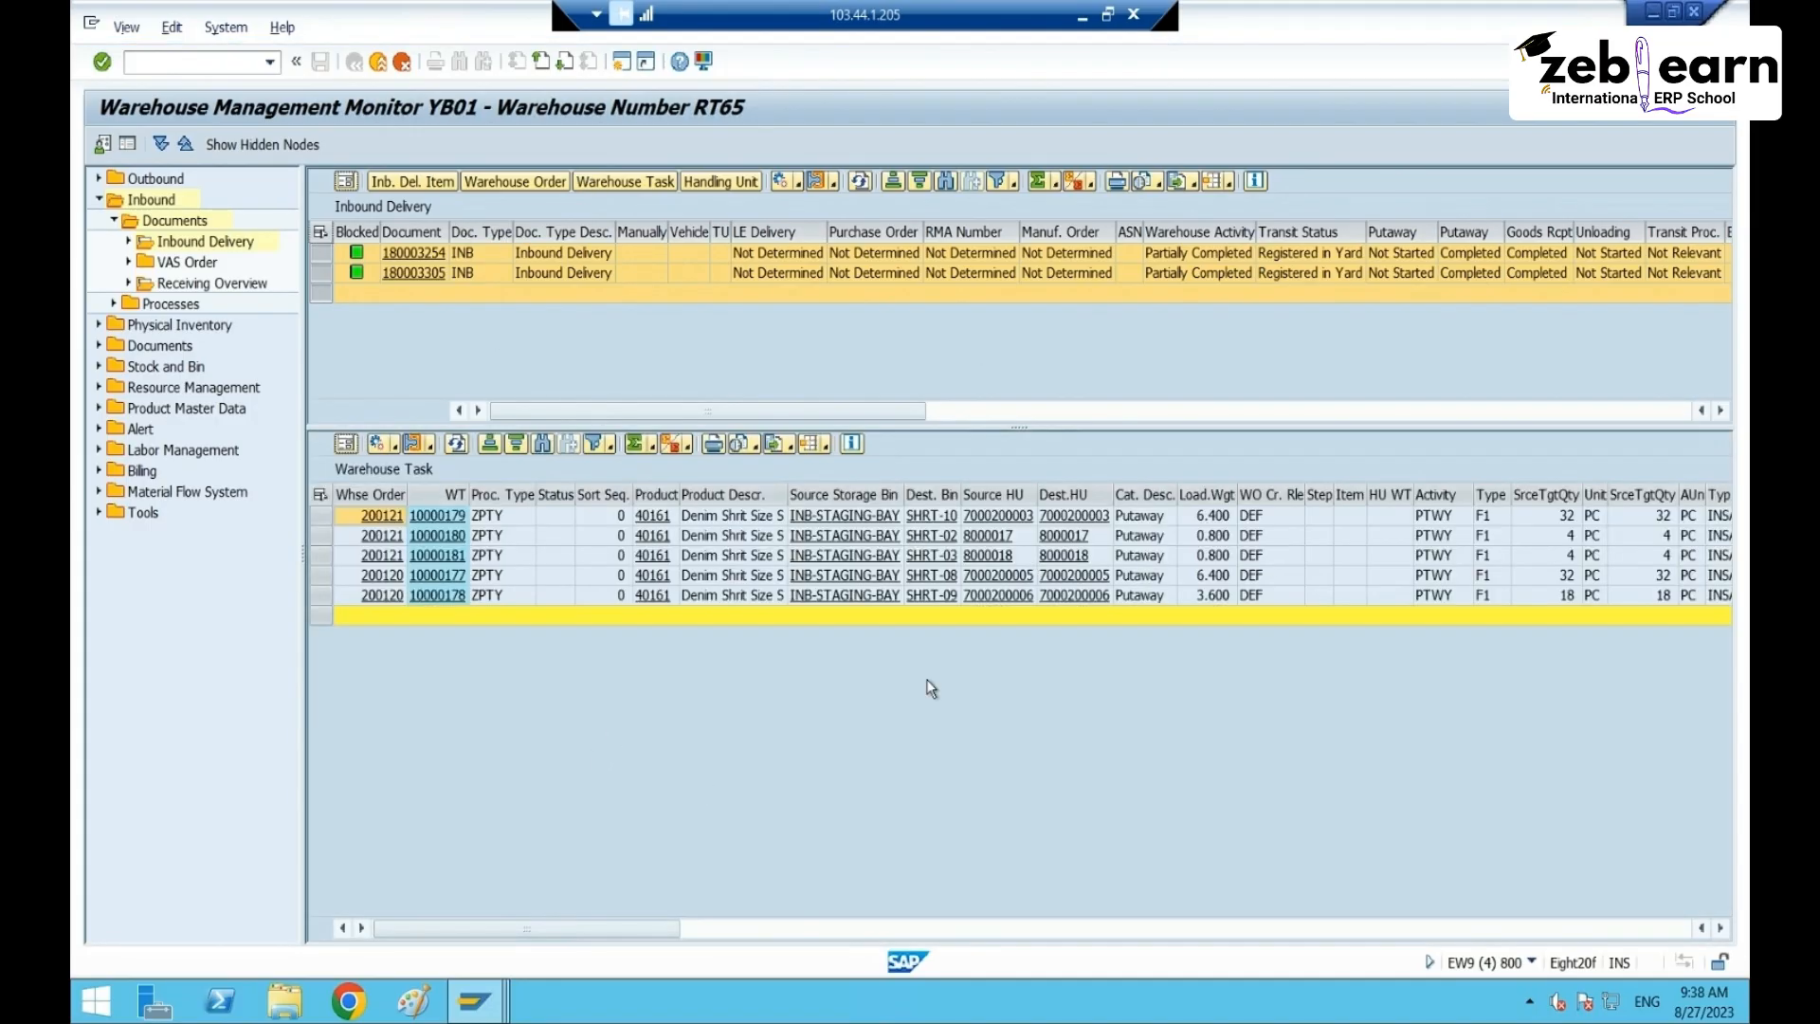
click(502, 493)
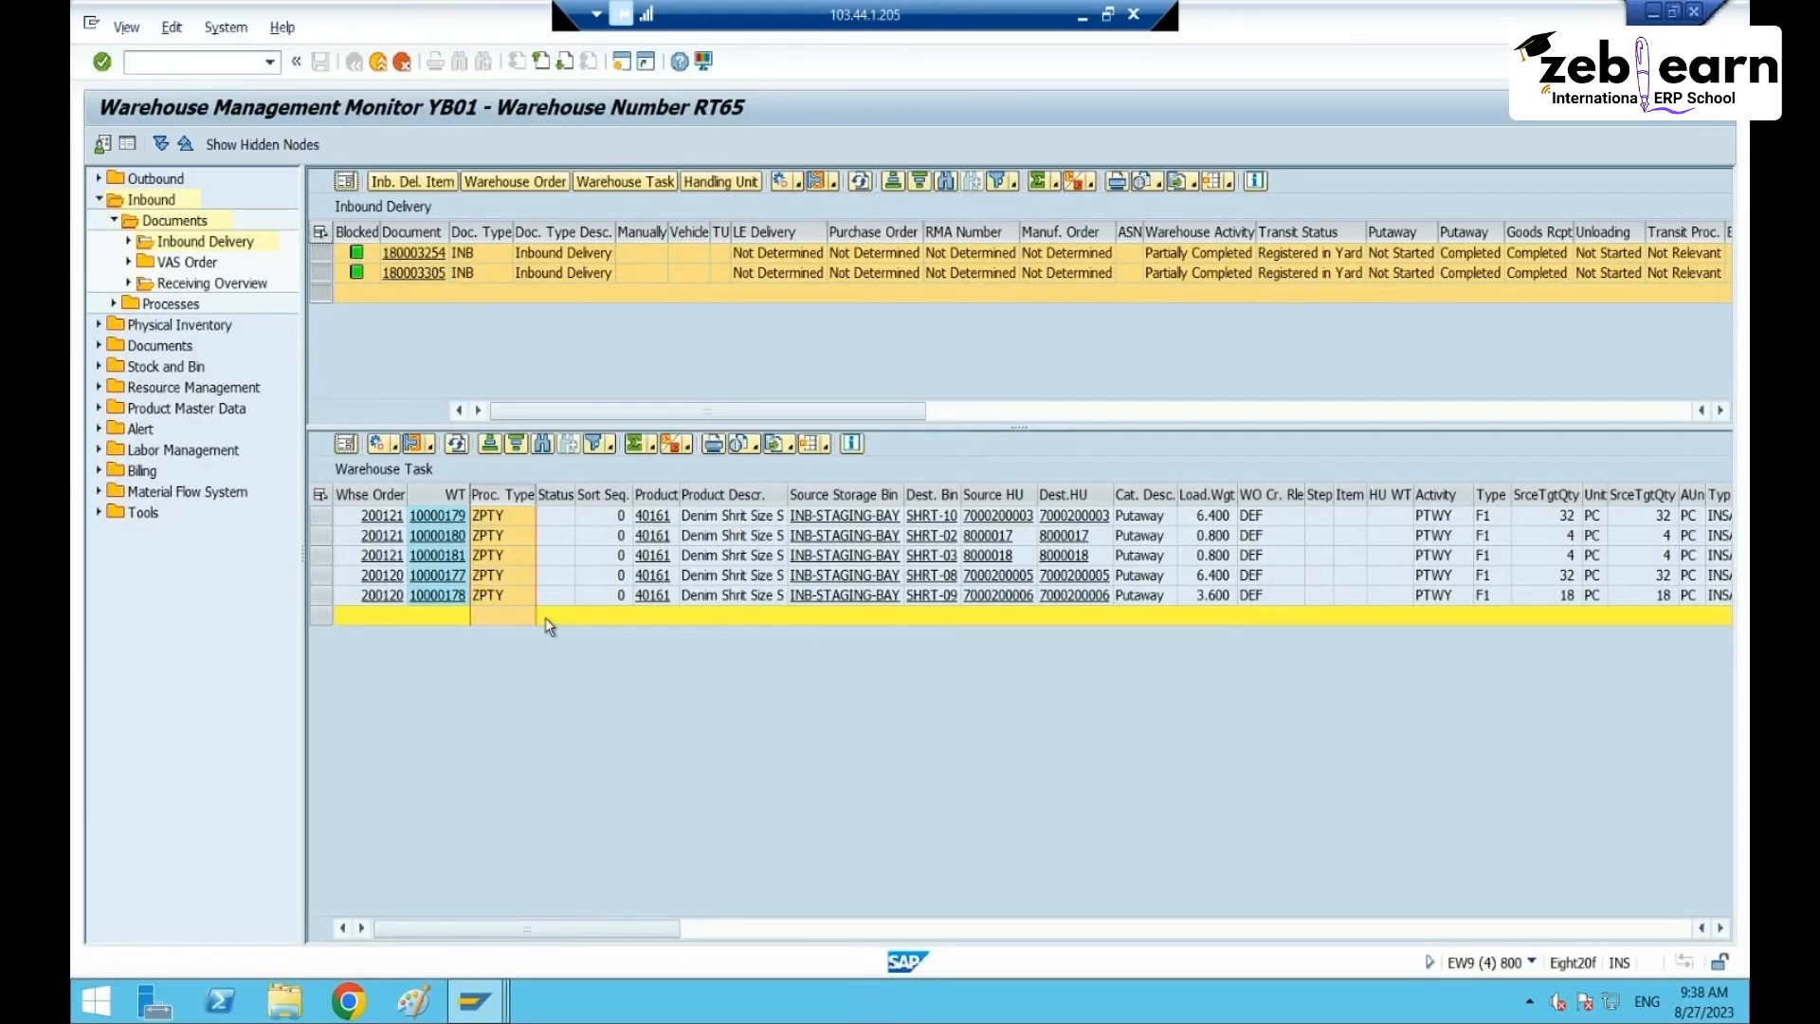
click(919, 493)
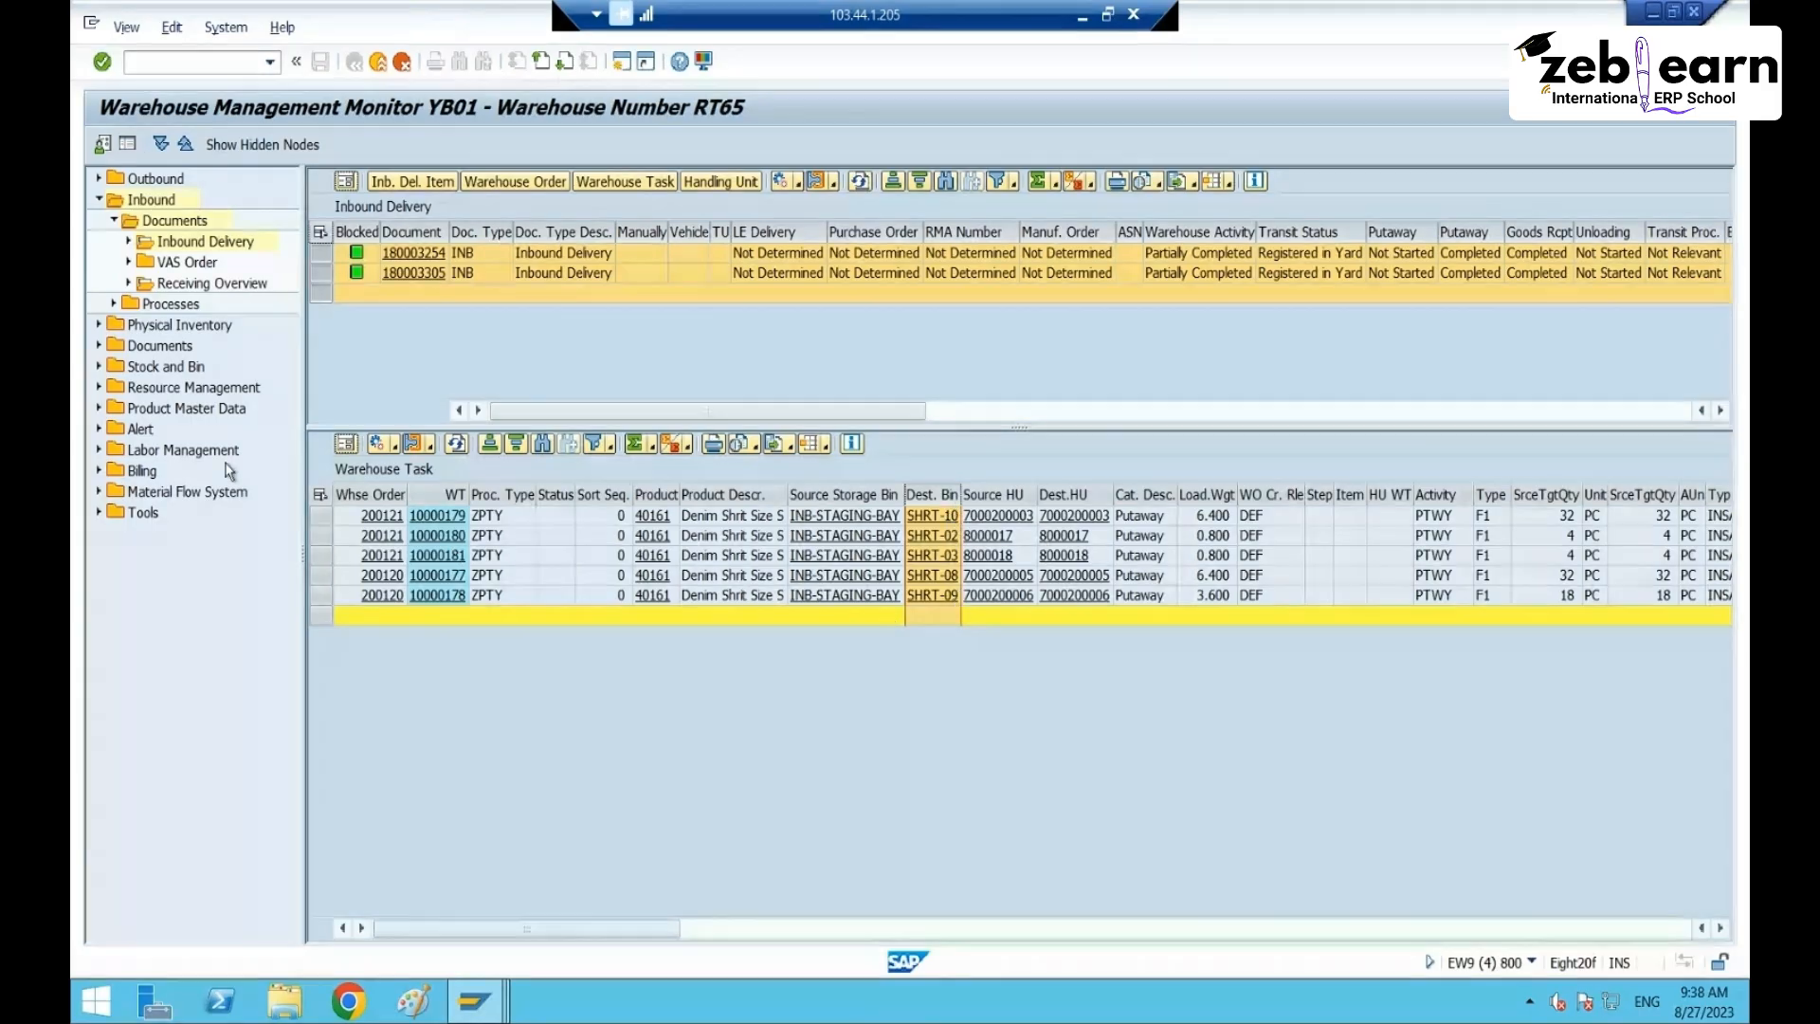
click(319, 497)
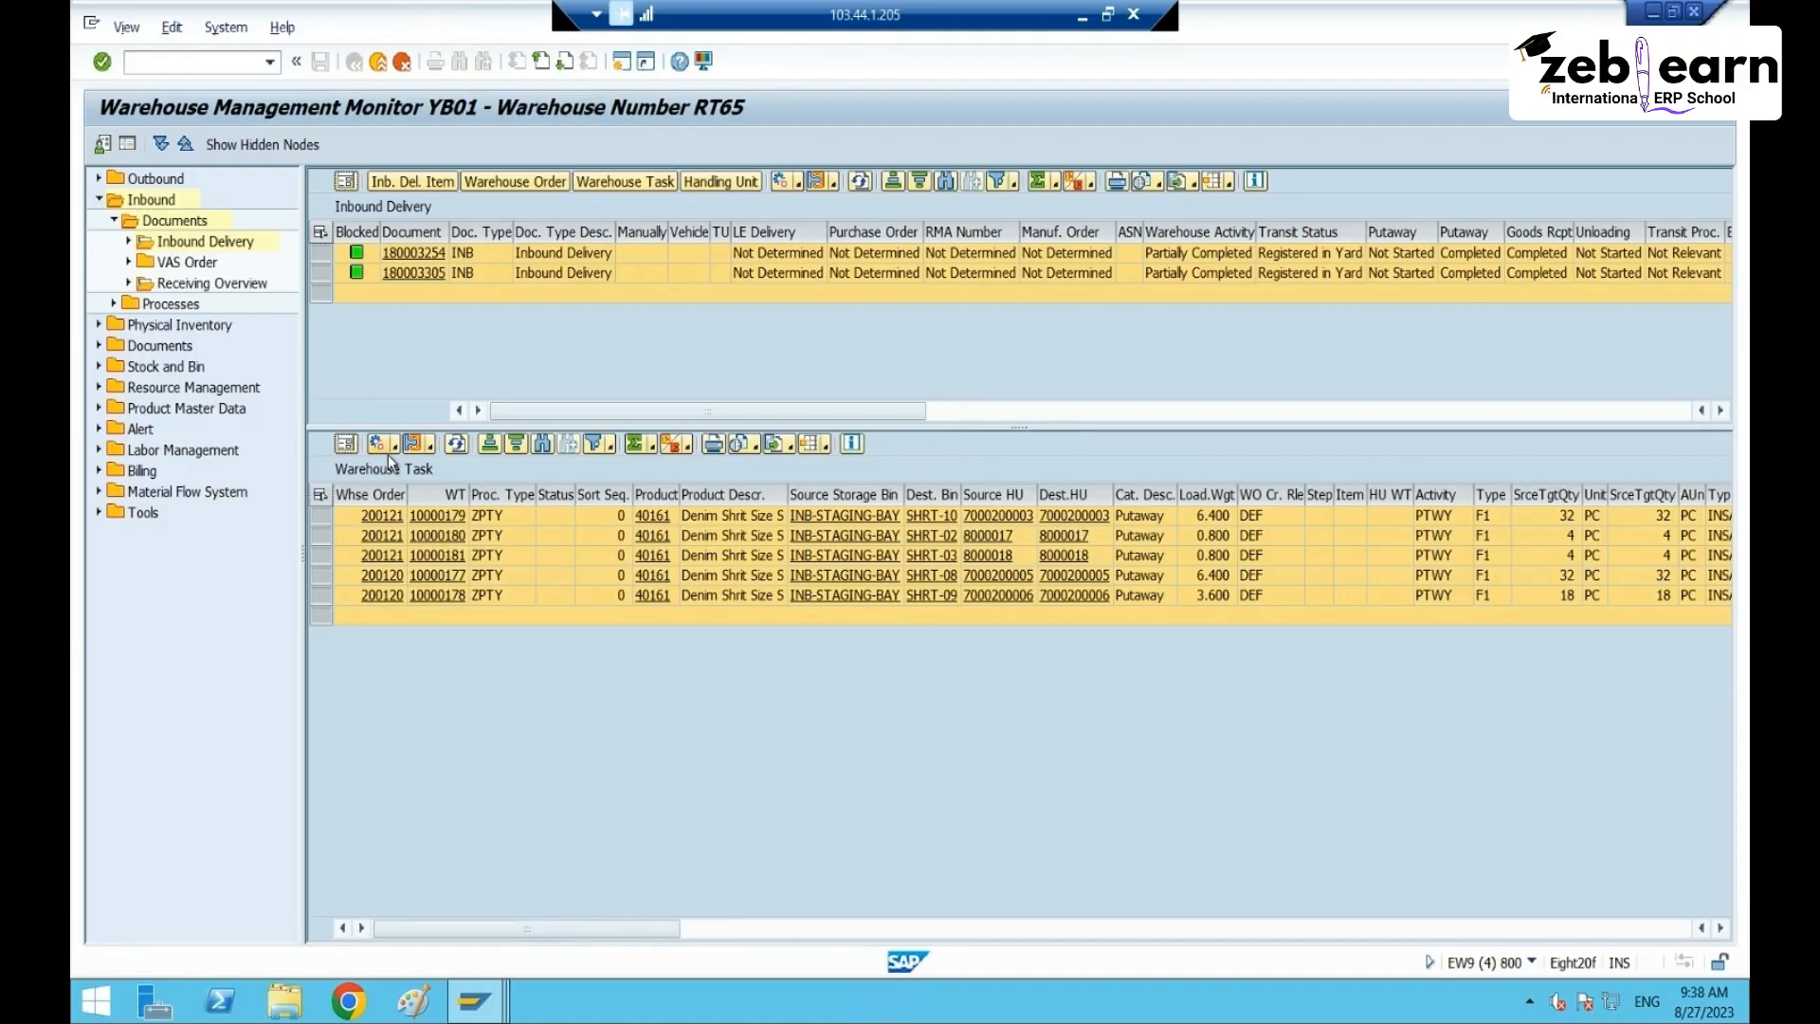
- Sort the tasks by Source HU descending and open destination bin SHRT-09
click(1005, 496)
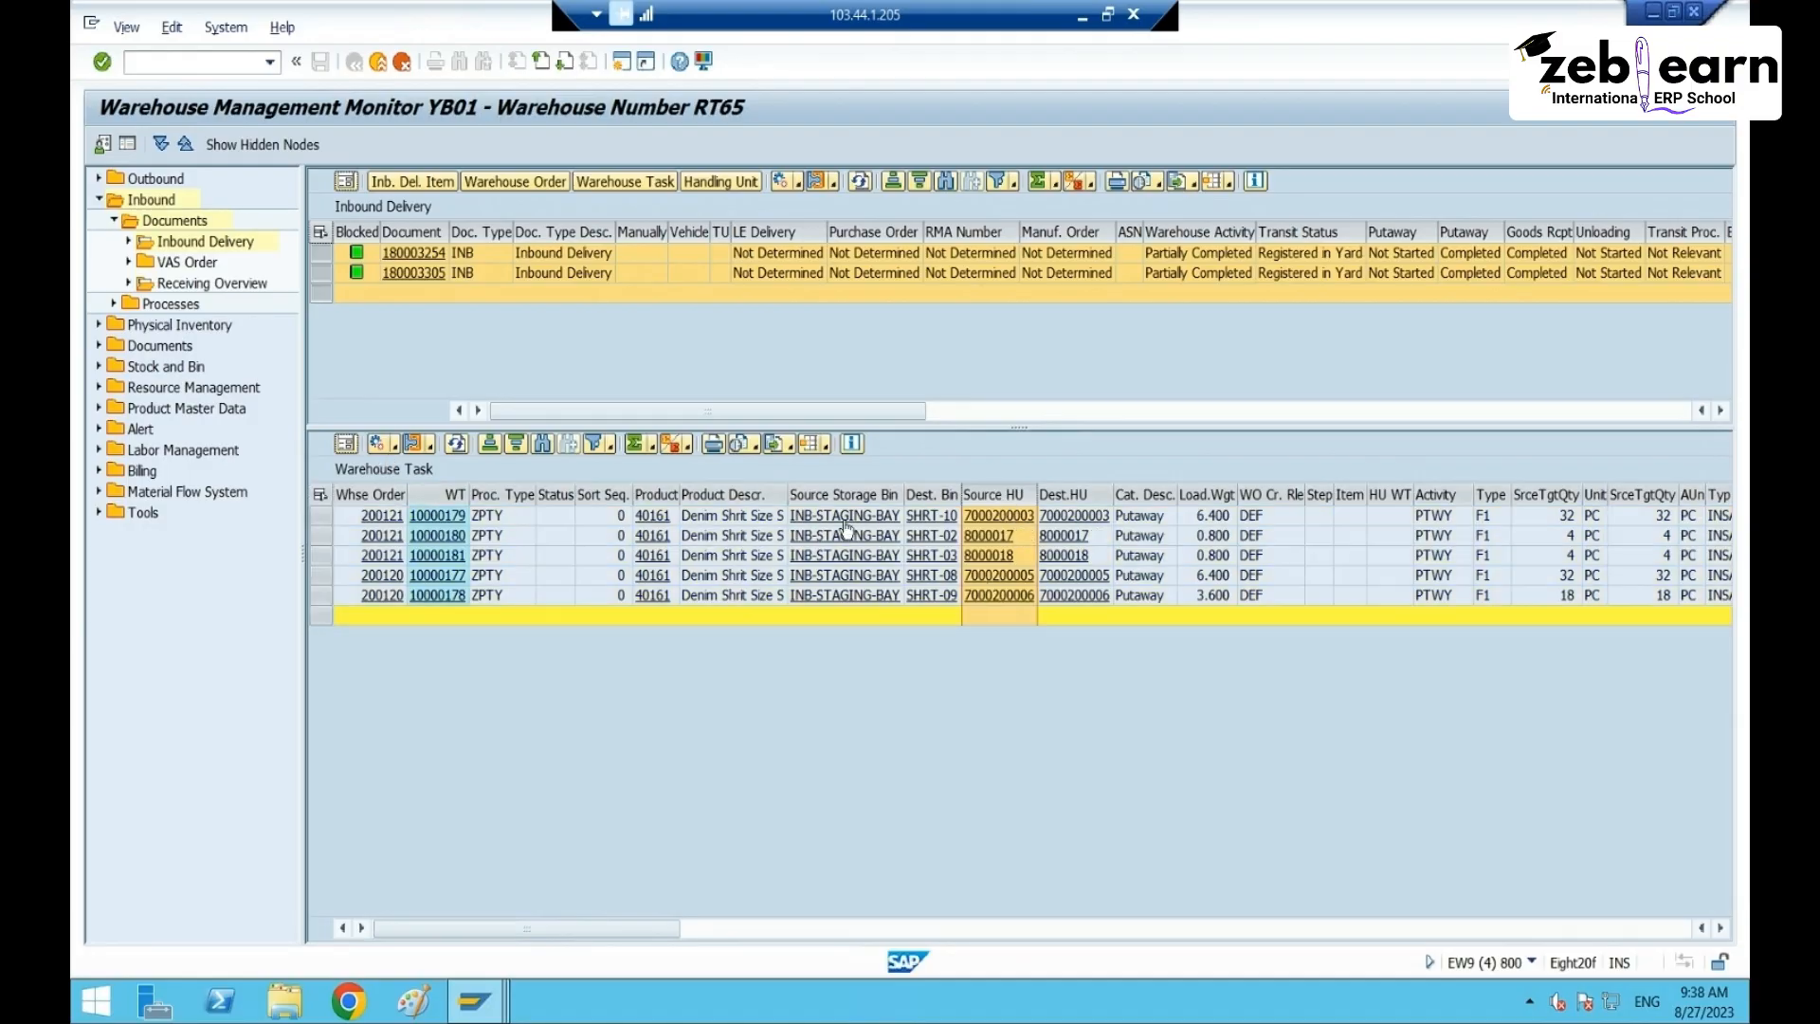
click(516, 443)
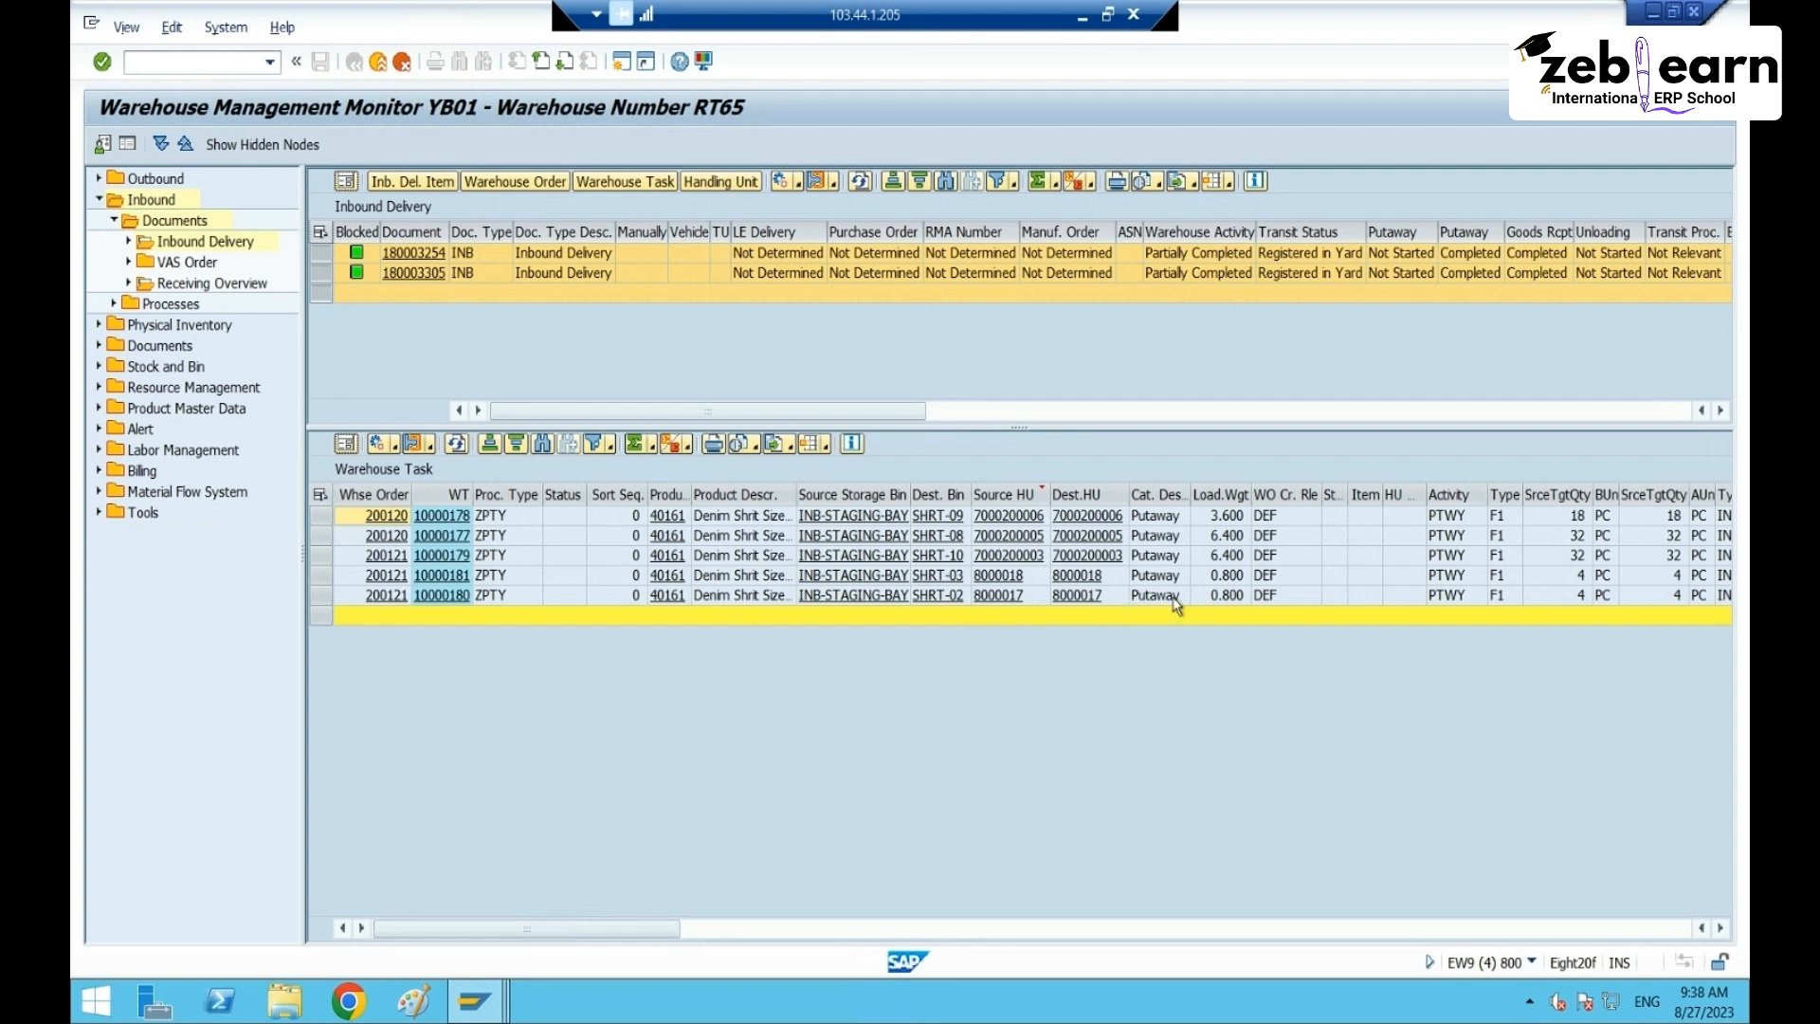
click(991, 491)
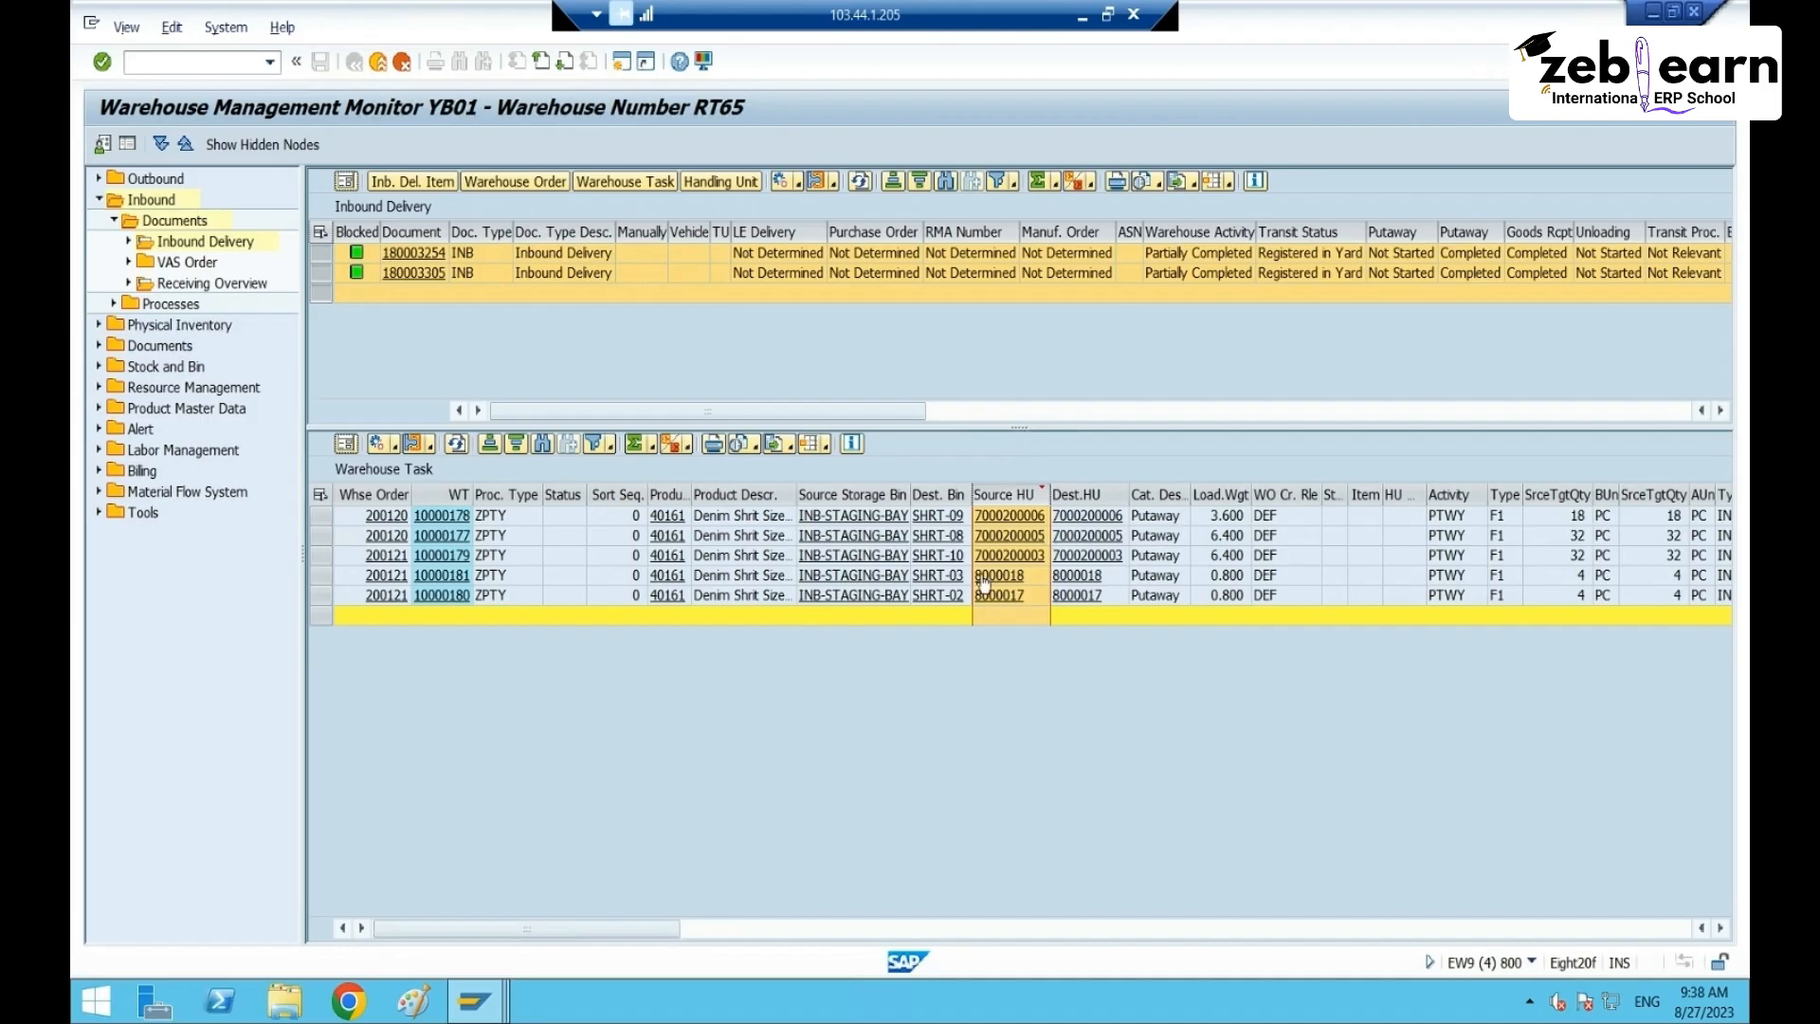
drag(324, 595, 325, 516)
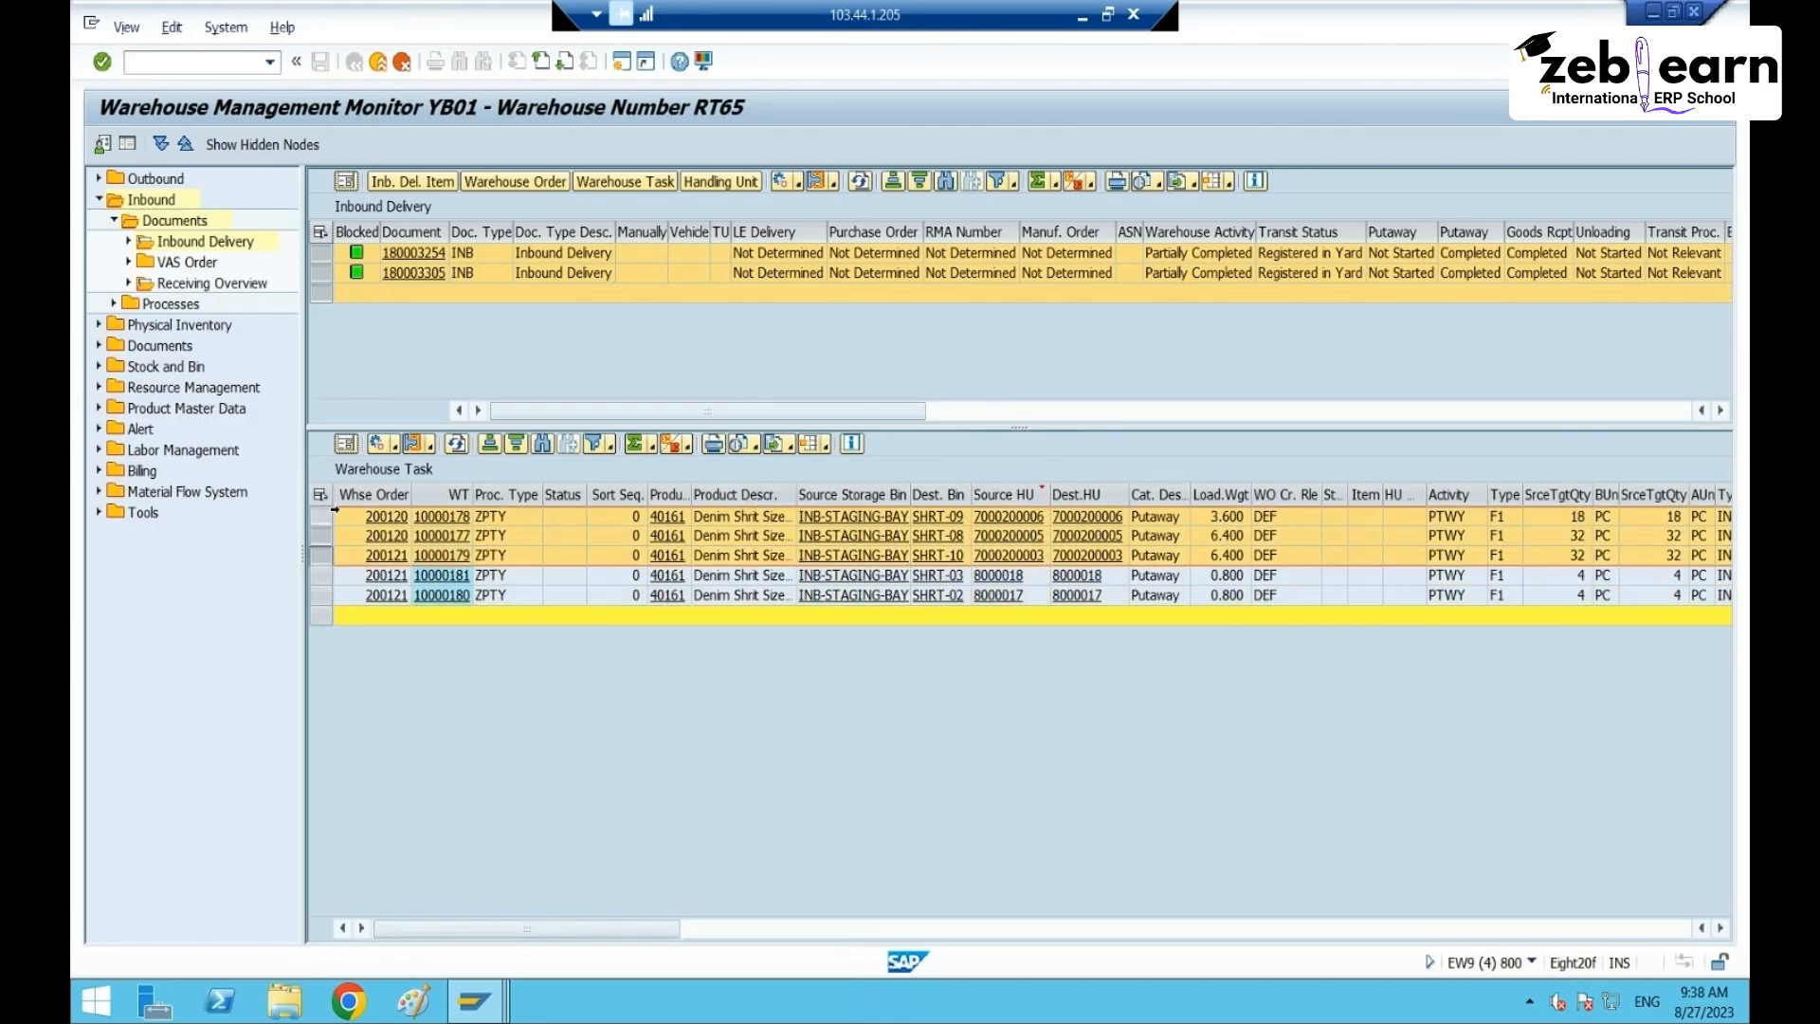
click(1230, 556)
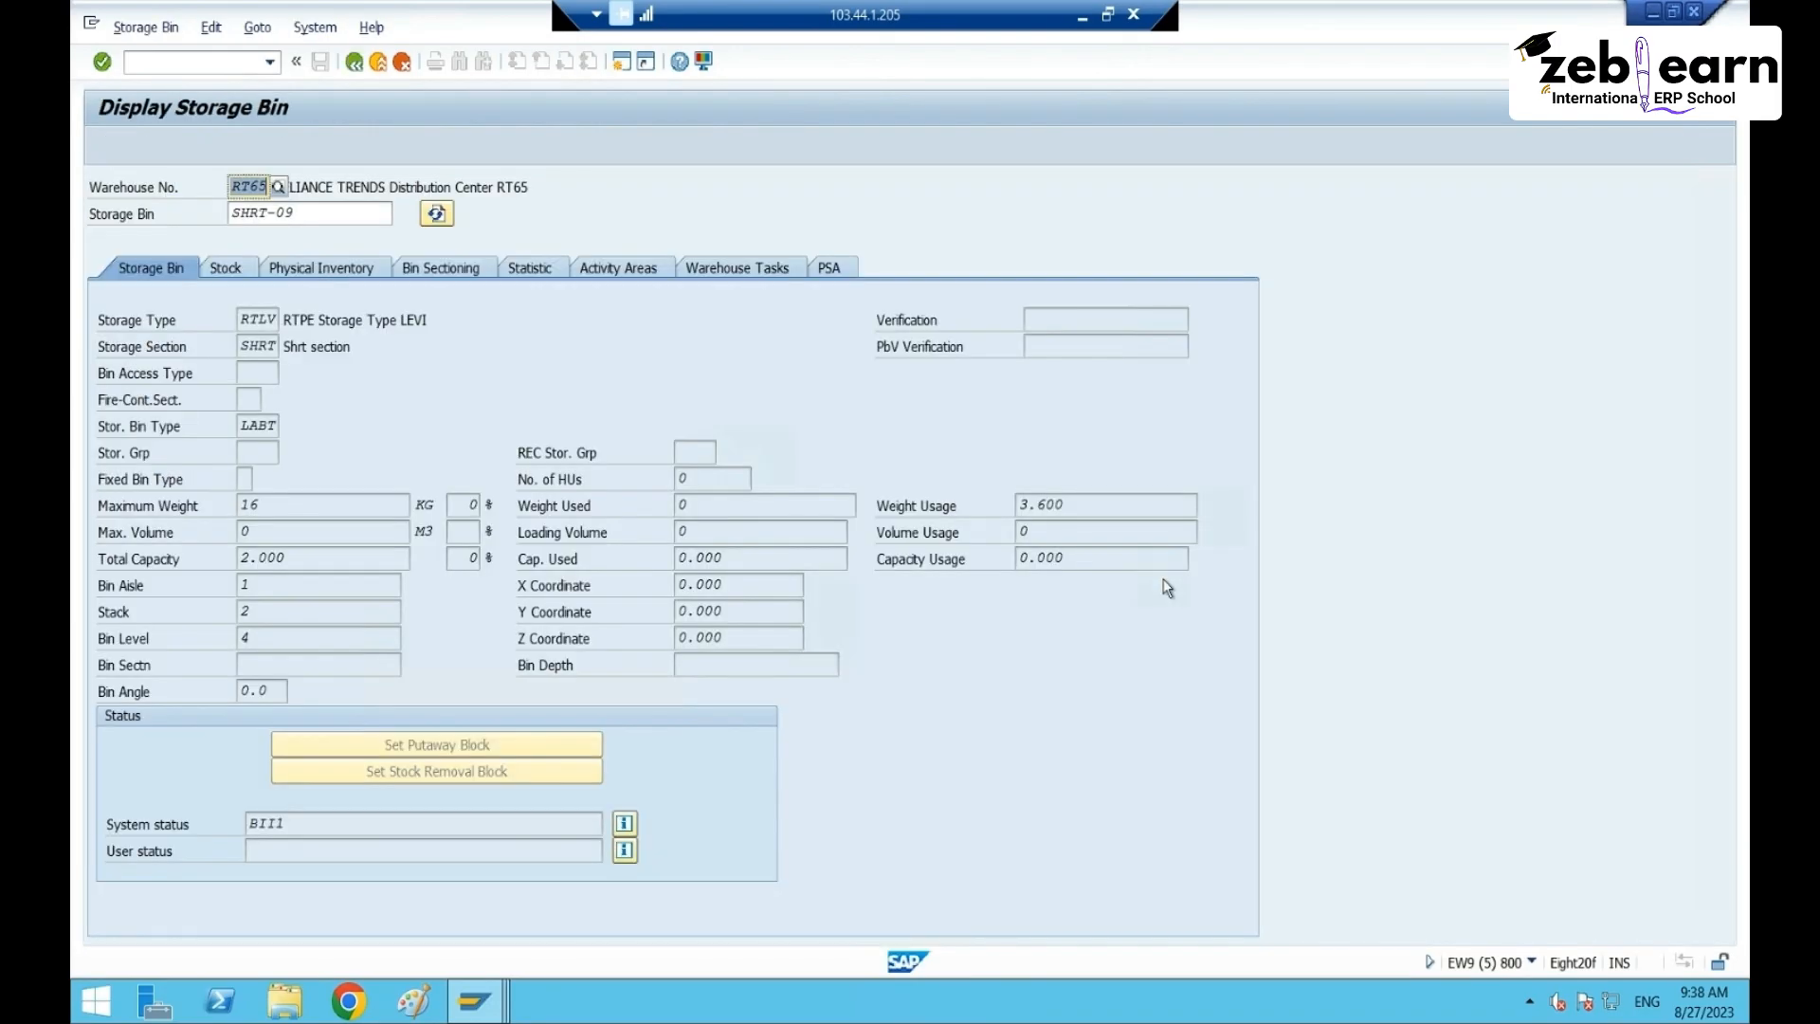
- Review bin SHRT-09 (type LABT) and bin SHRT-03 (weight usage 0.800), returning to the task list
click(238, 423)
click(360, 414)
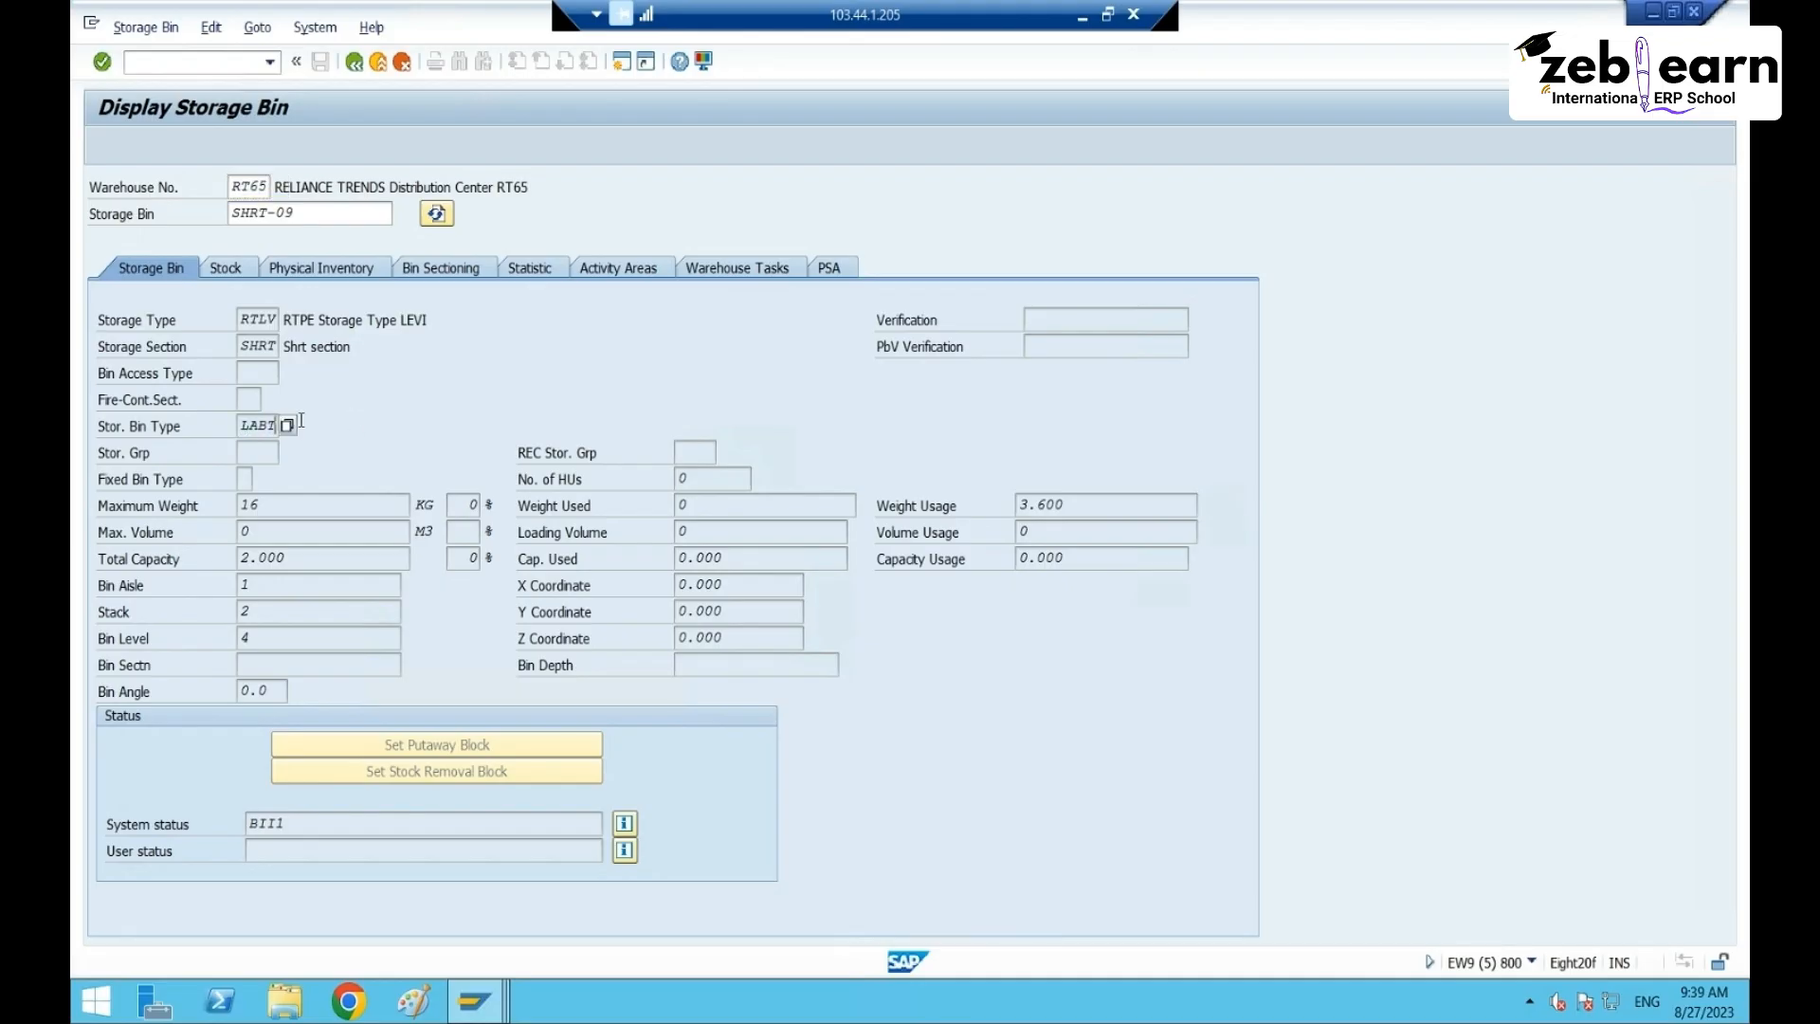
drag(260, 429, 298, 432)
click(346, 418)
click(353, 64)
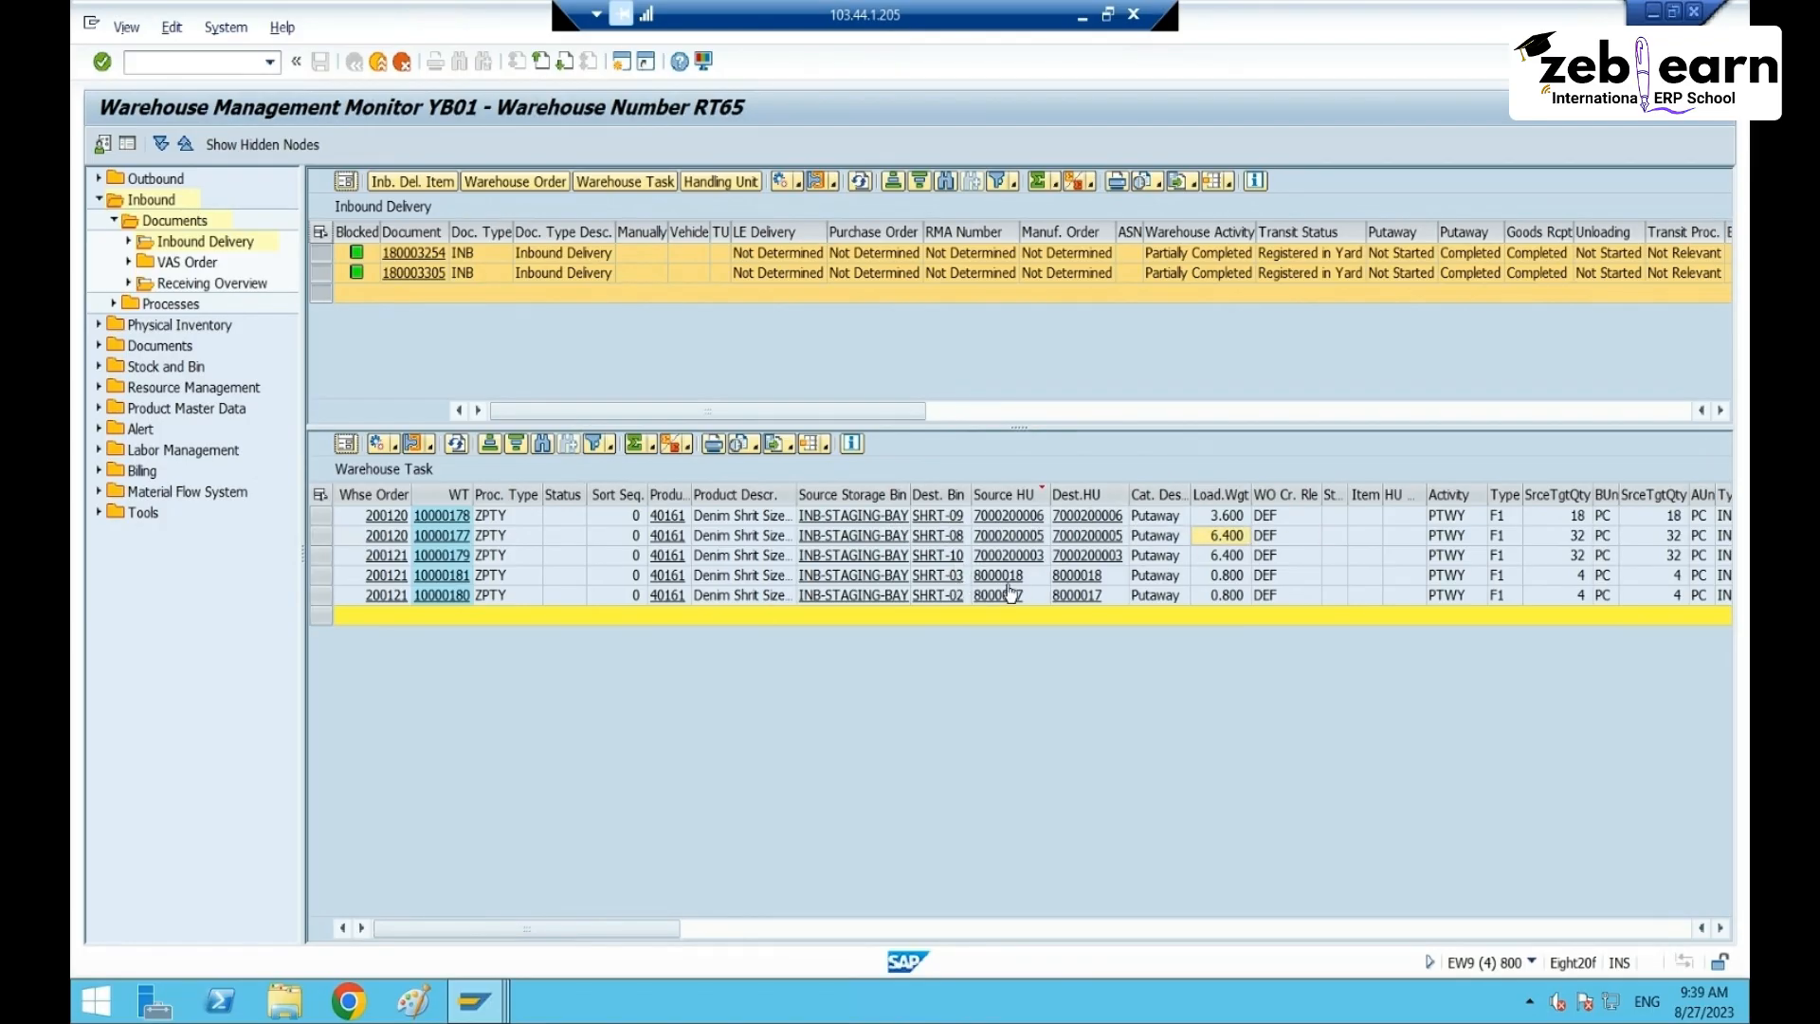
click(939, 575)
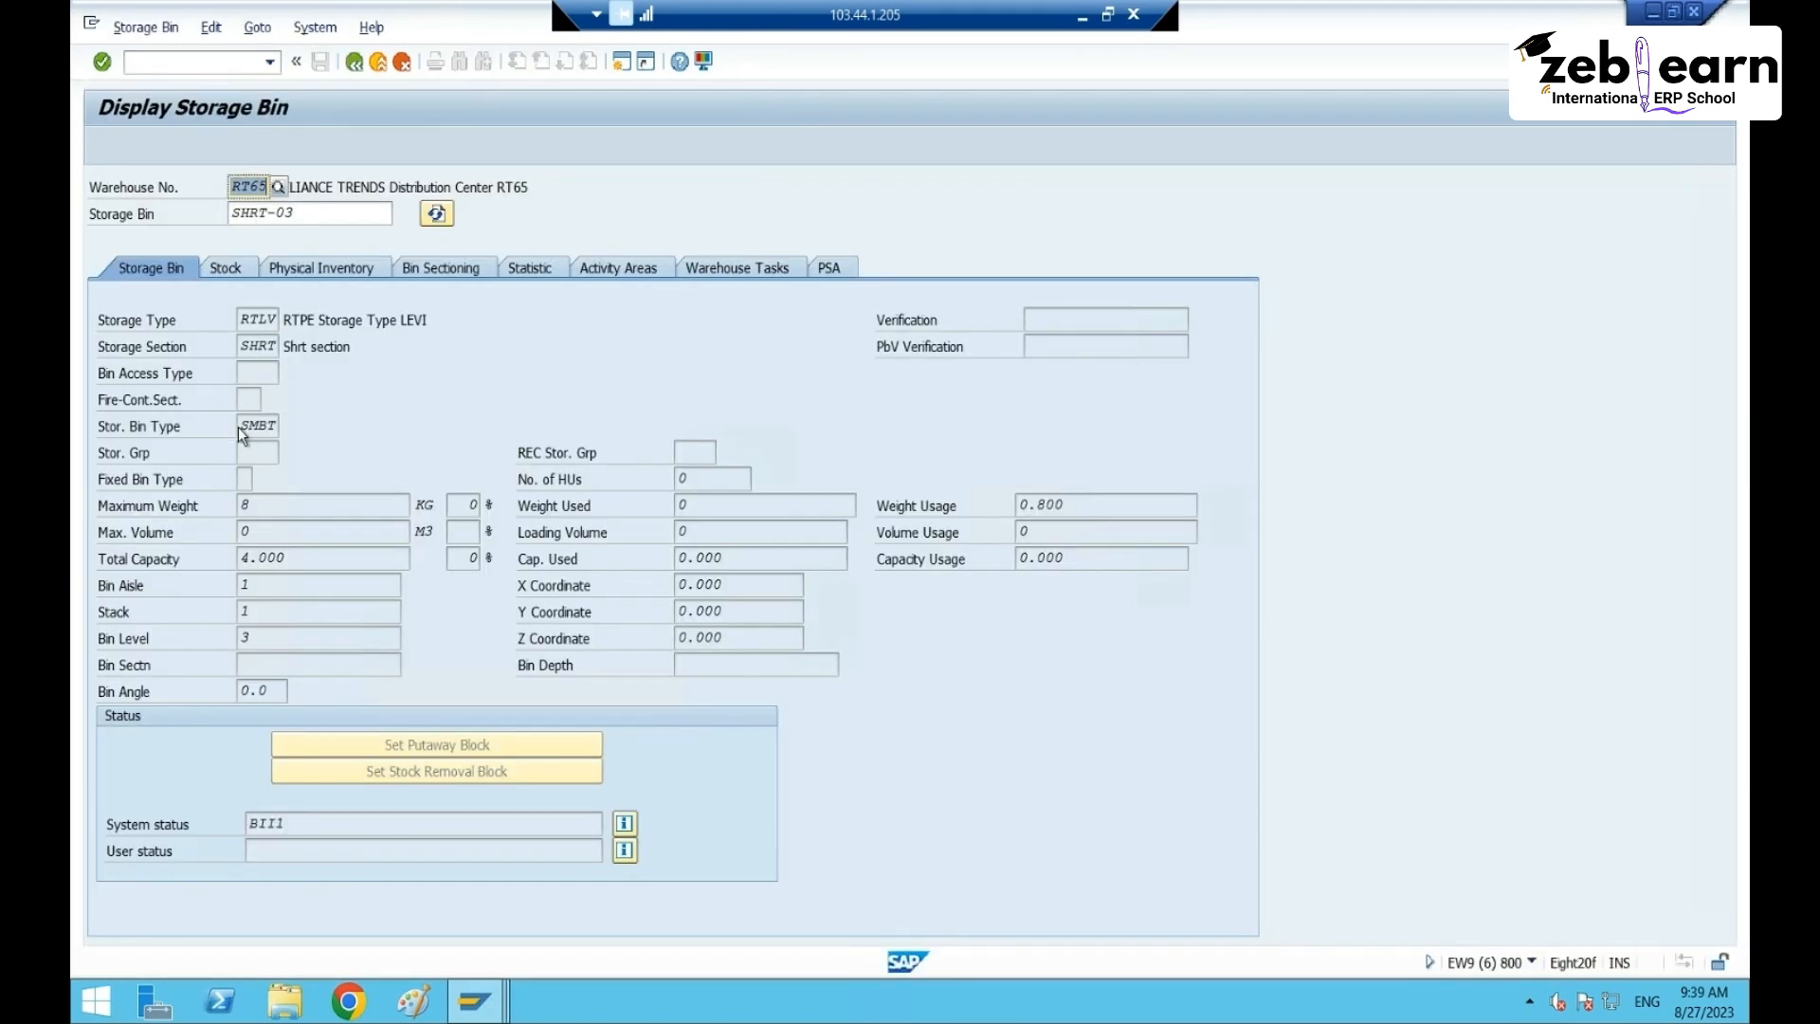
click(355, 63)
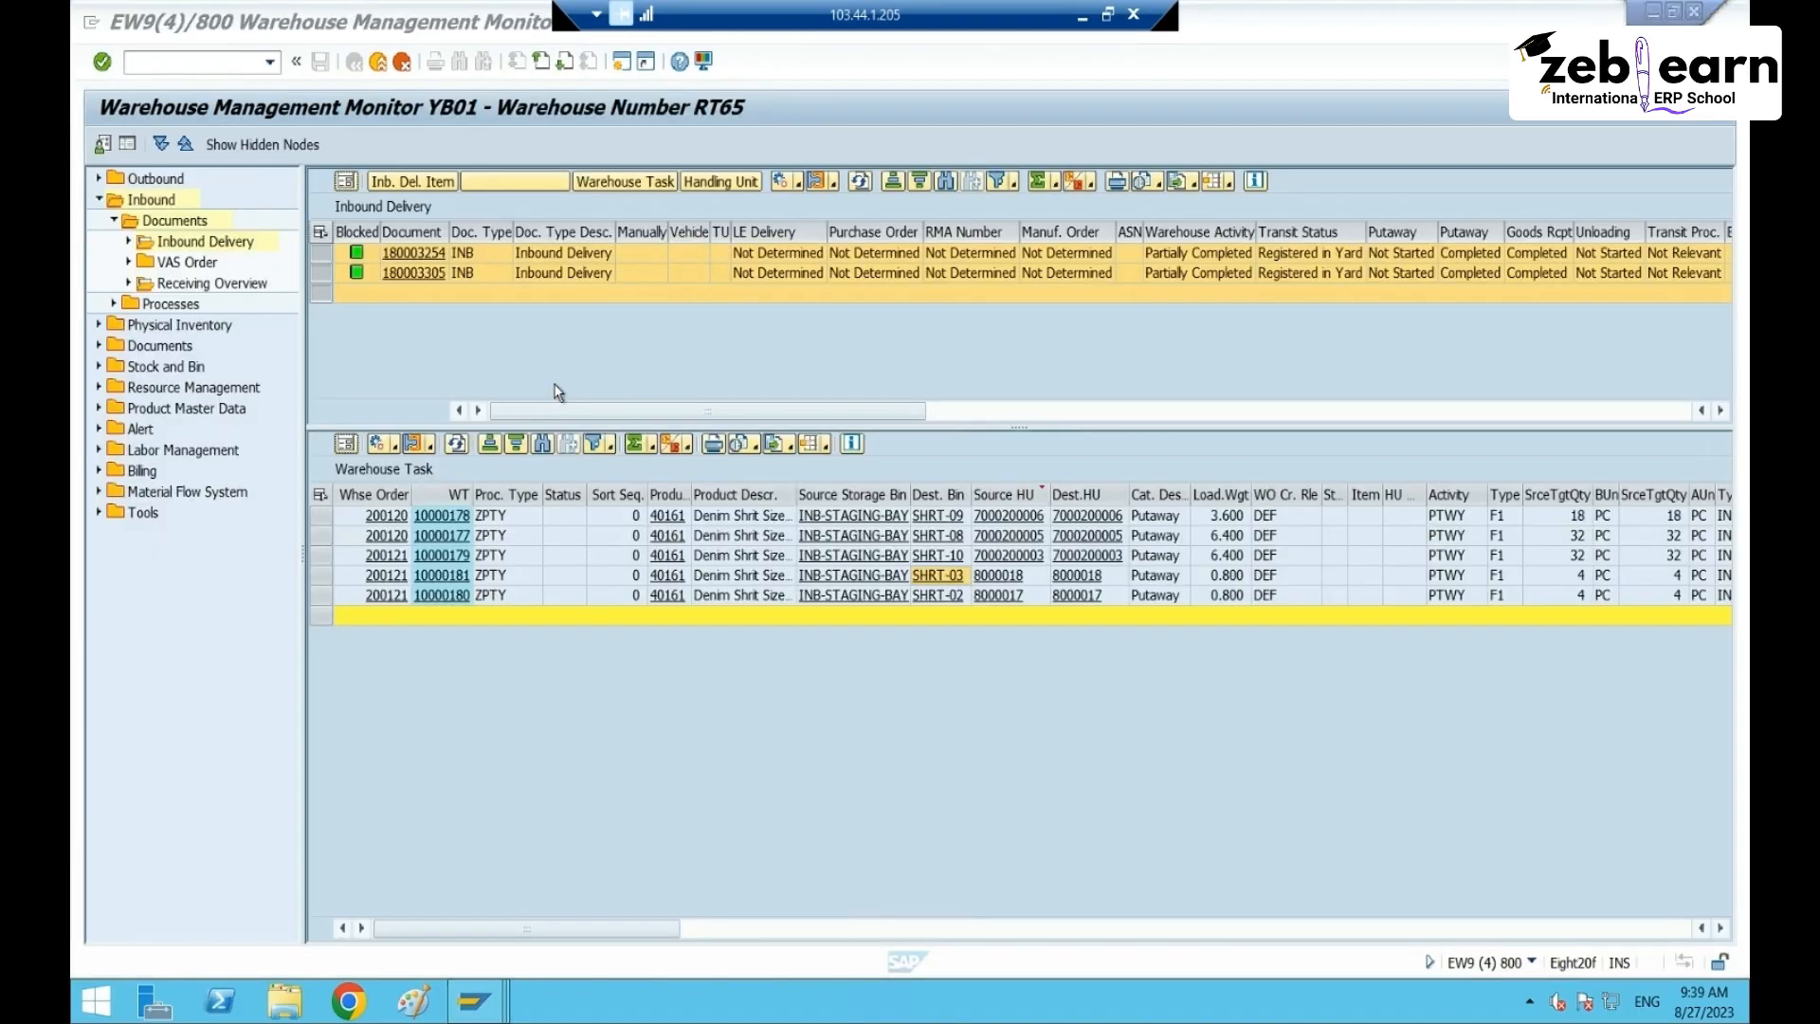
- Confirm warehouse tasks 10000177 through 10000181 in the background and close the confirmation log
click(324, 492)
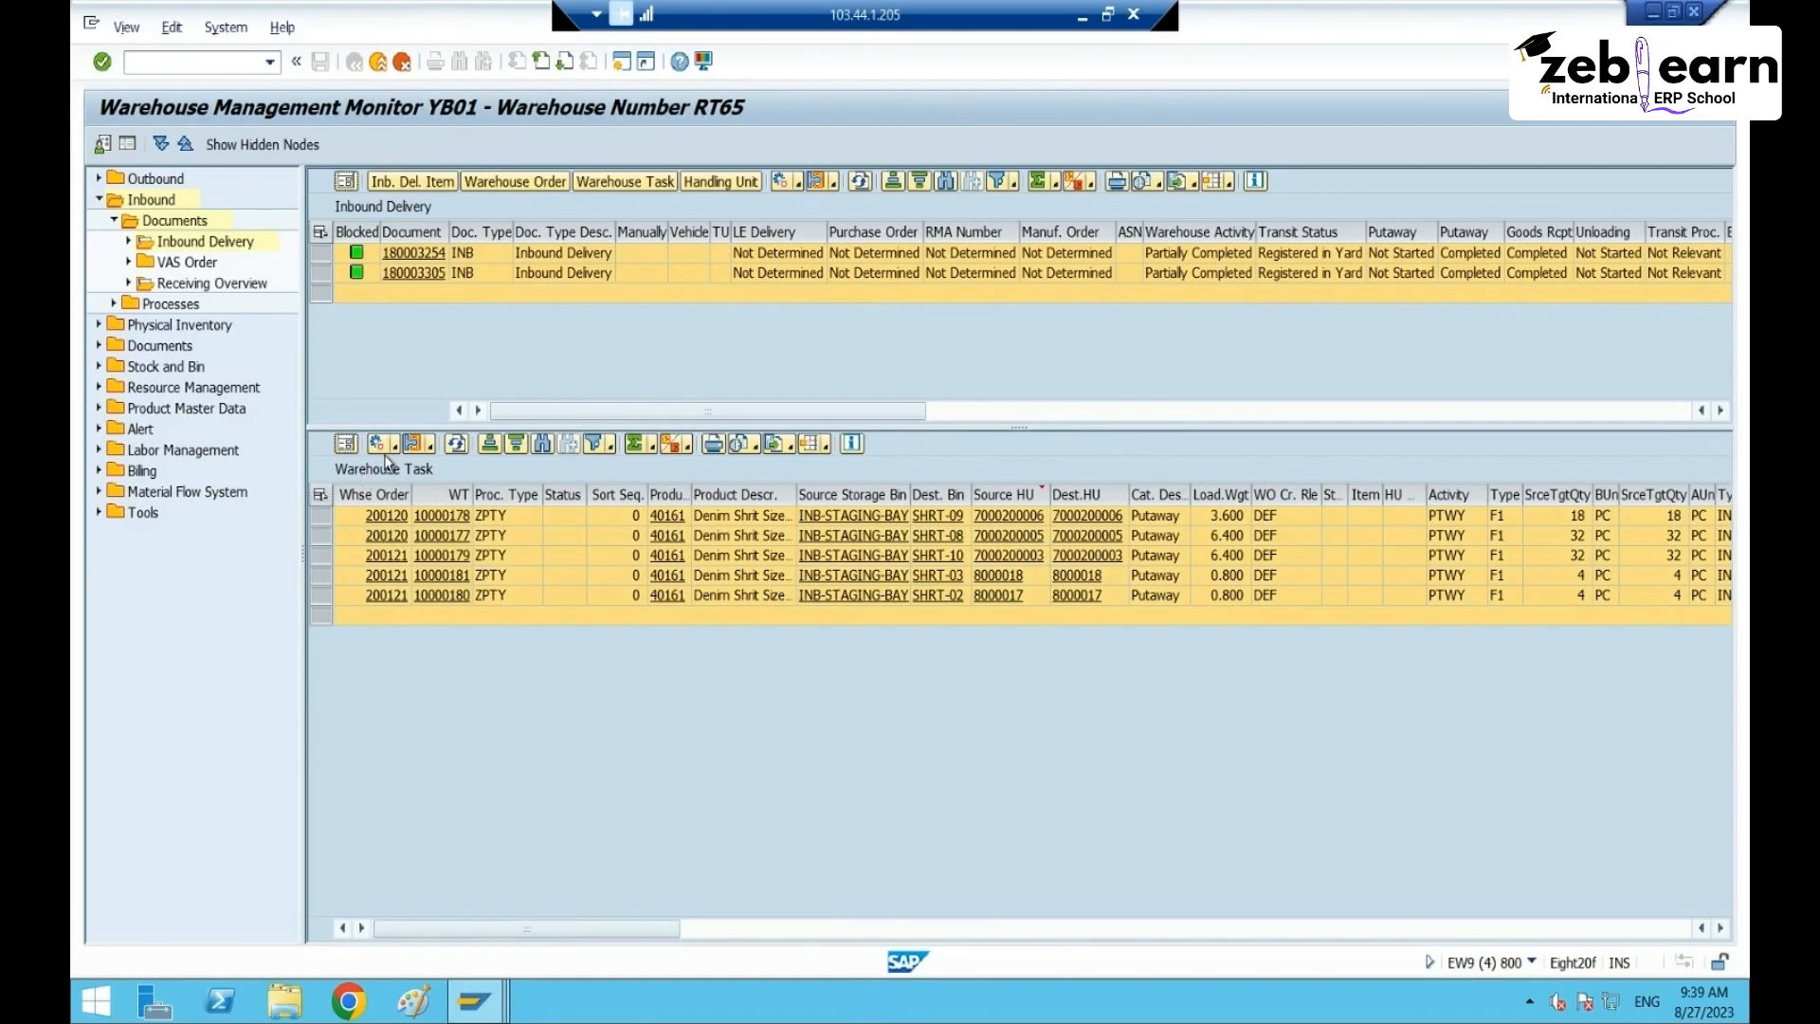
click(393, 448)
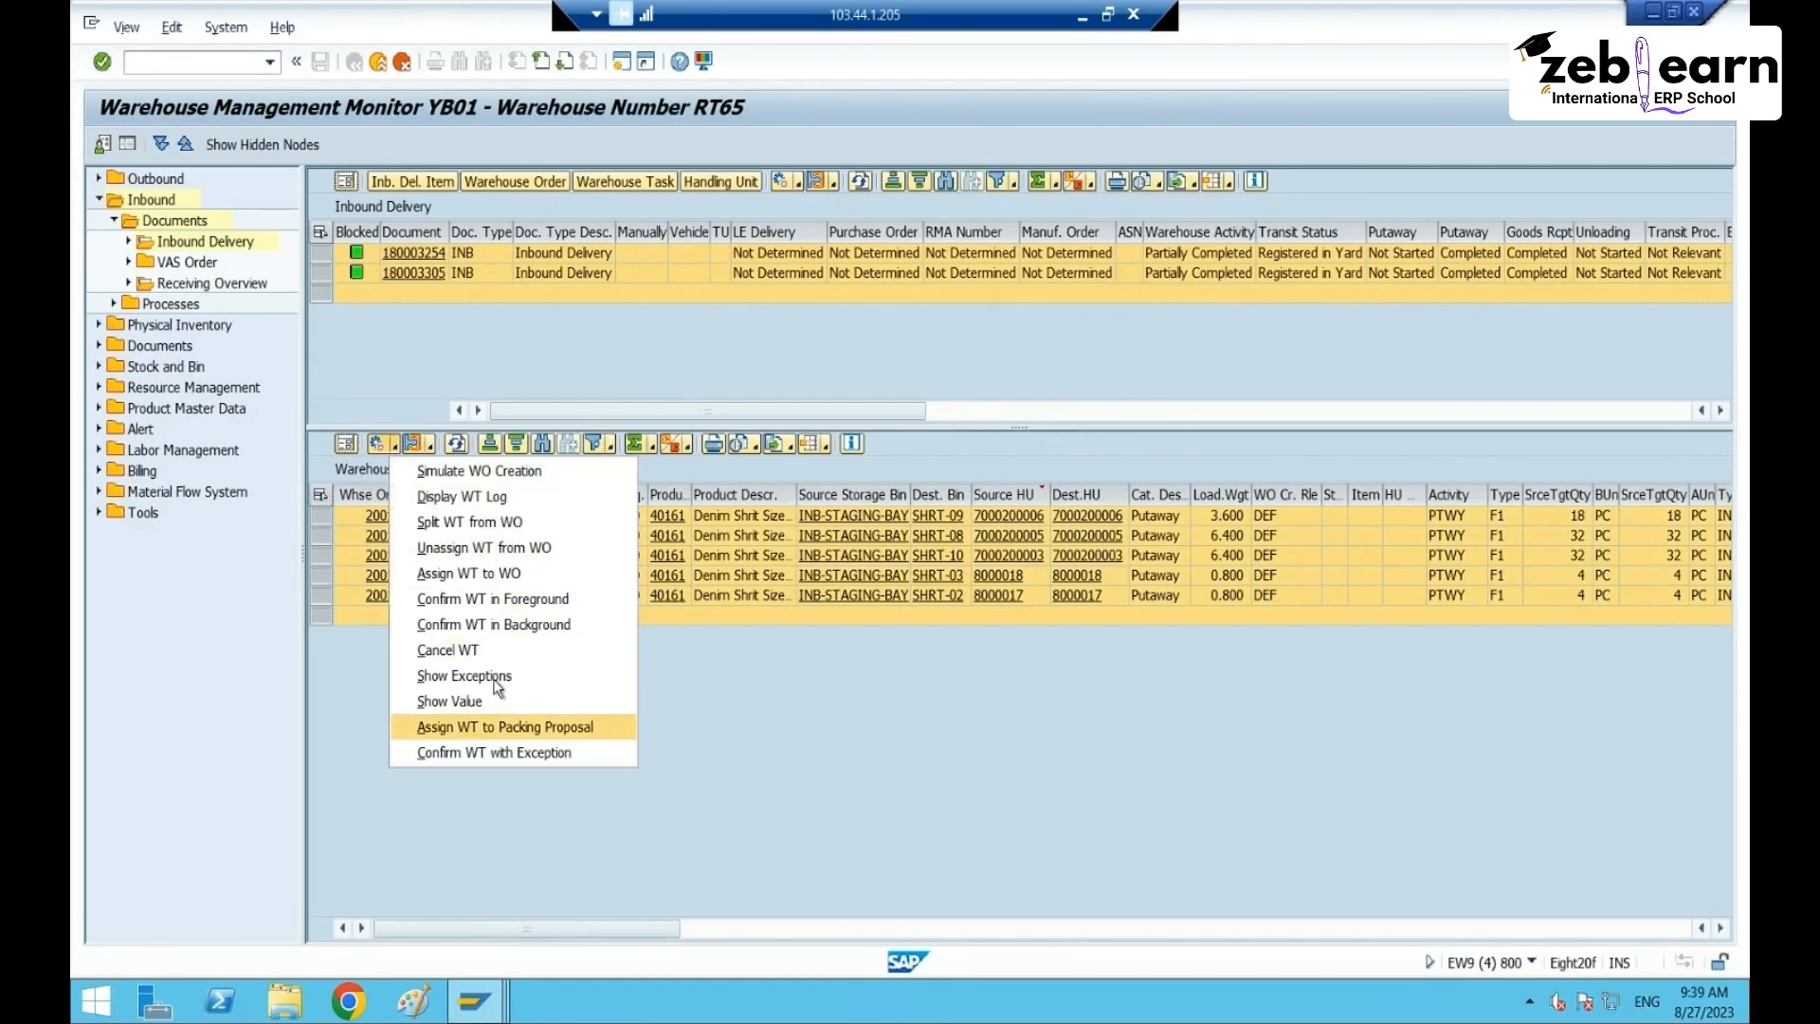
click(531, 624)
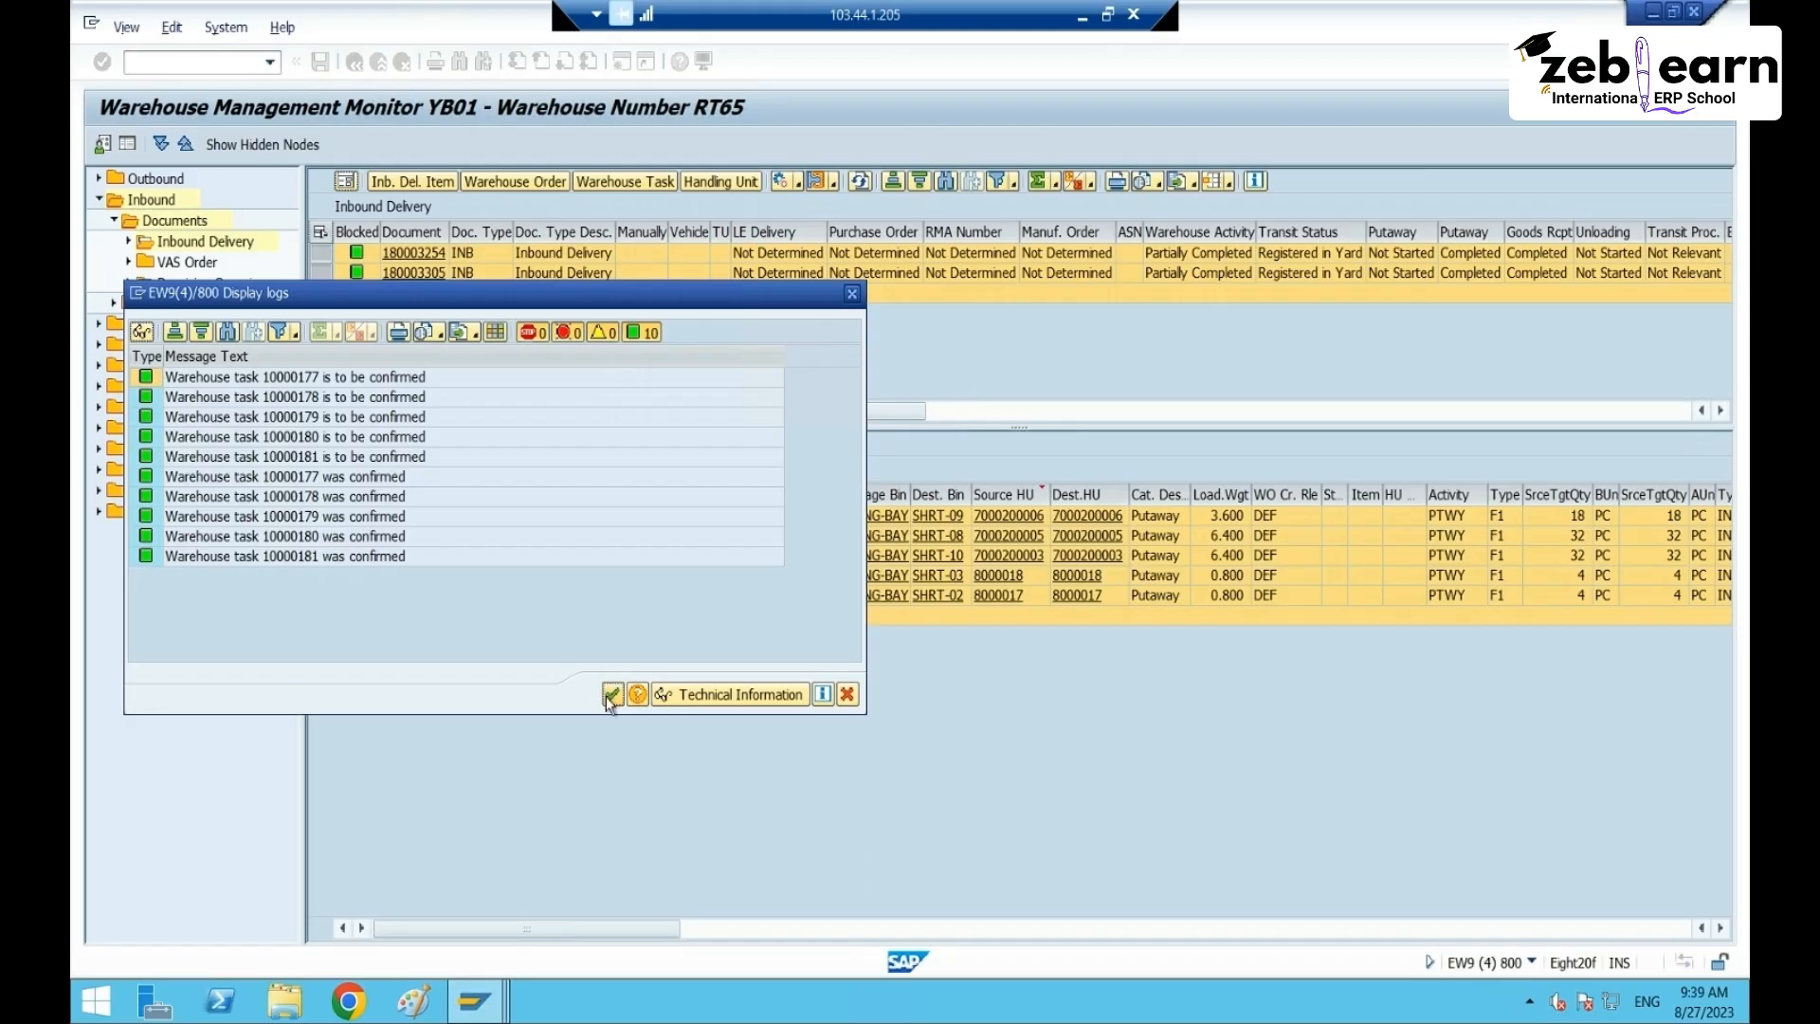
click(611, 697)
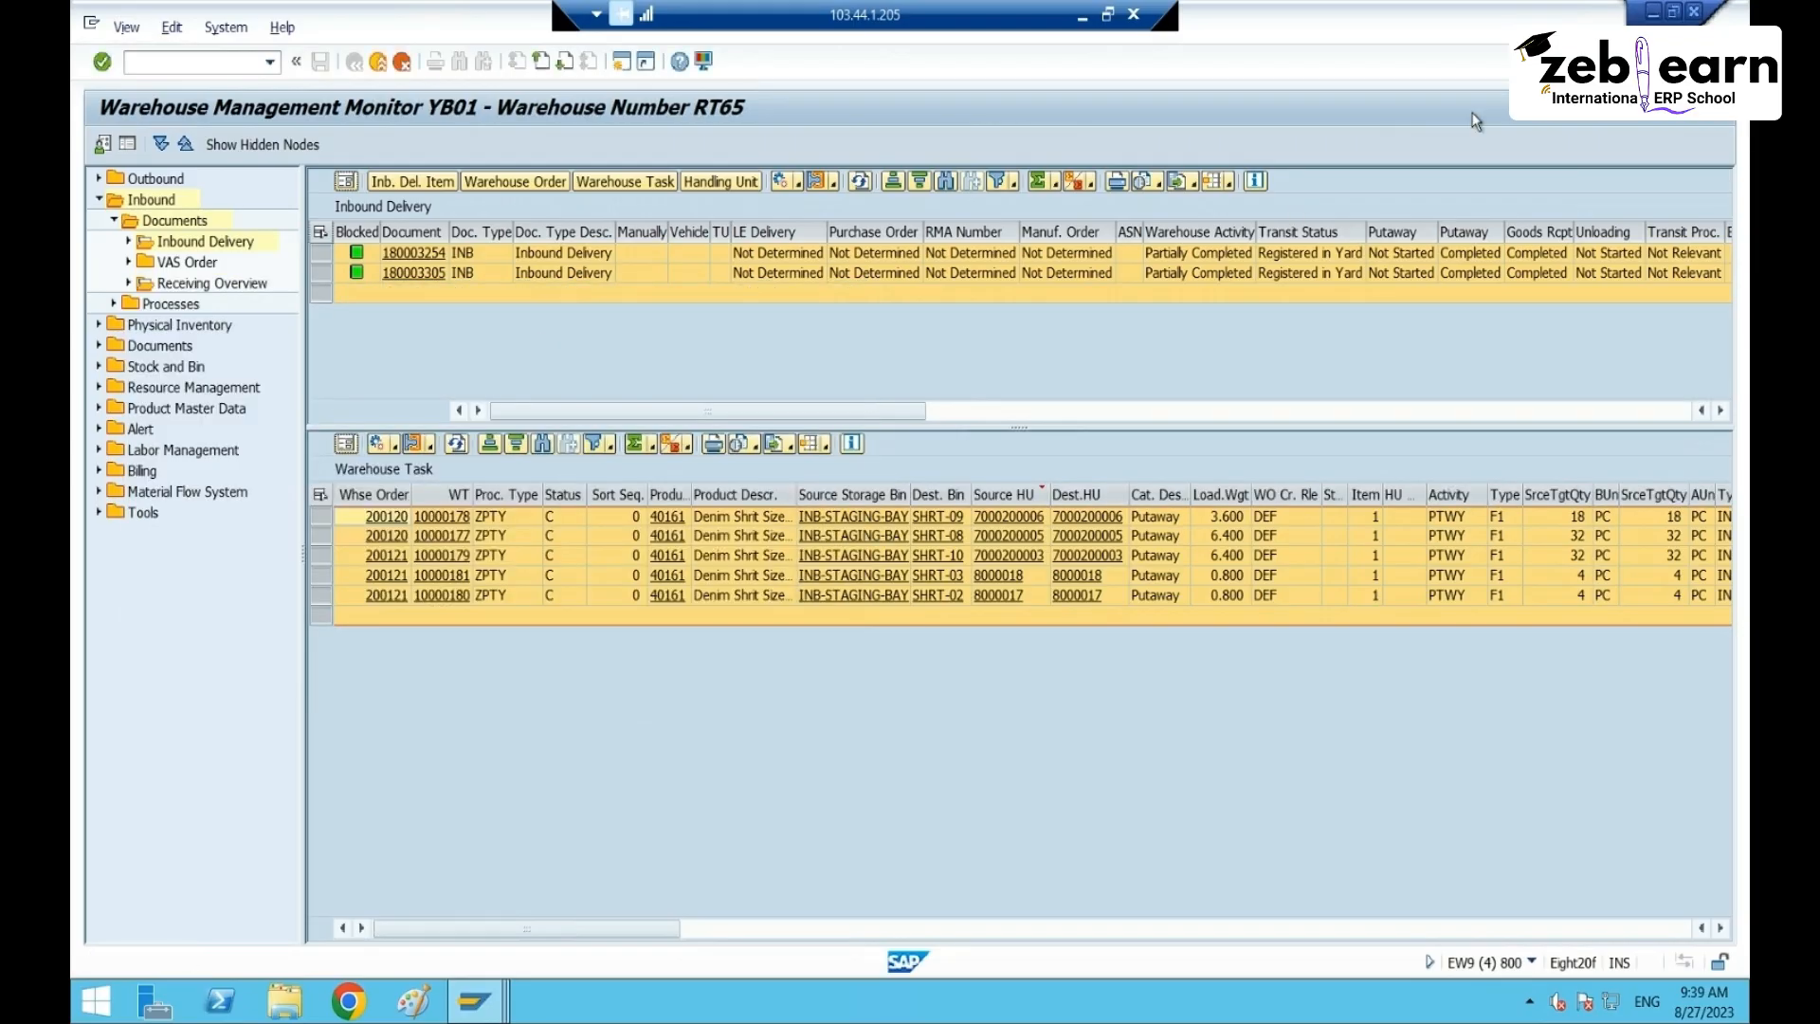
click(125, 366)
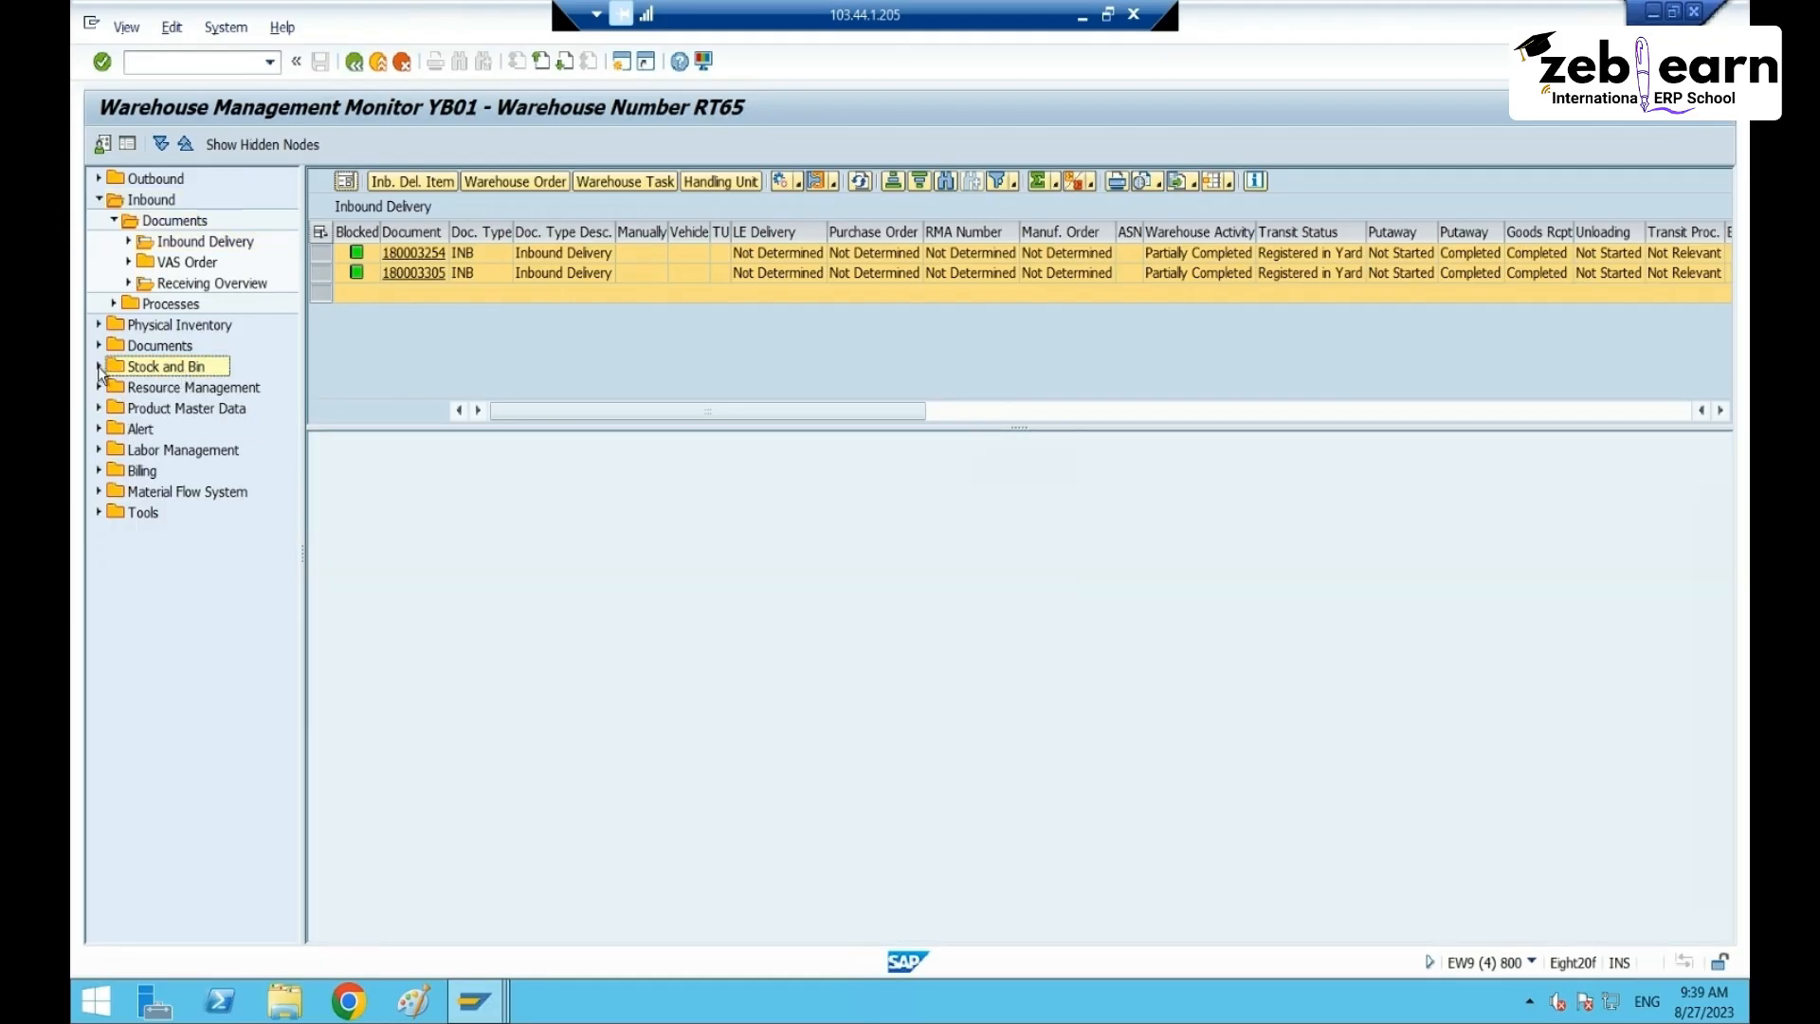
- List all storage bins of warehouse RT65 in the monitor and enlarge the bin list
click(99, 367)
click(163, 392)
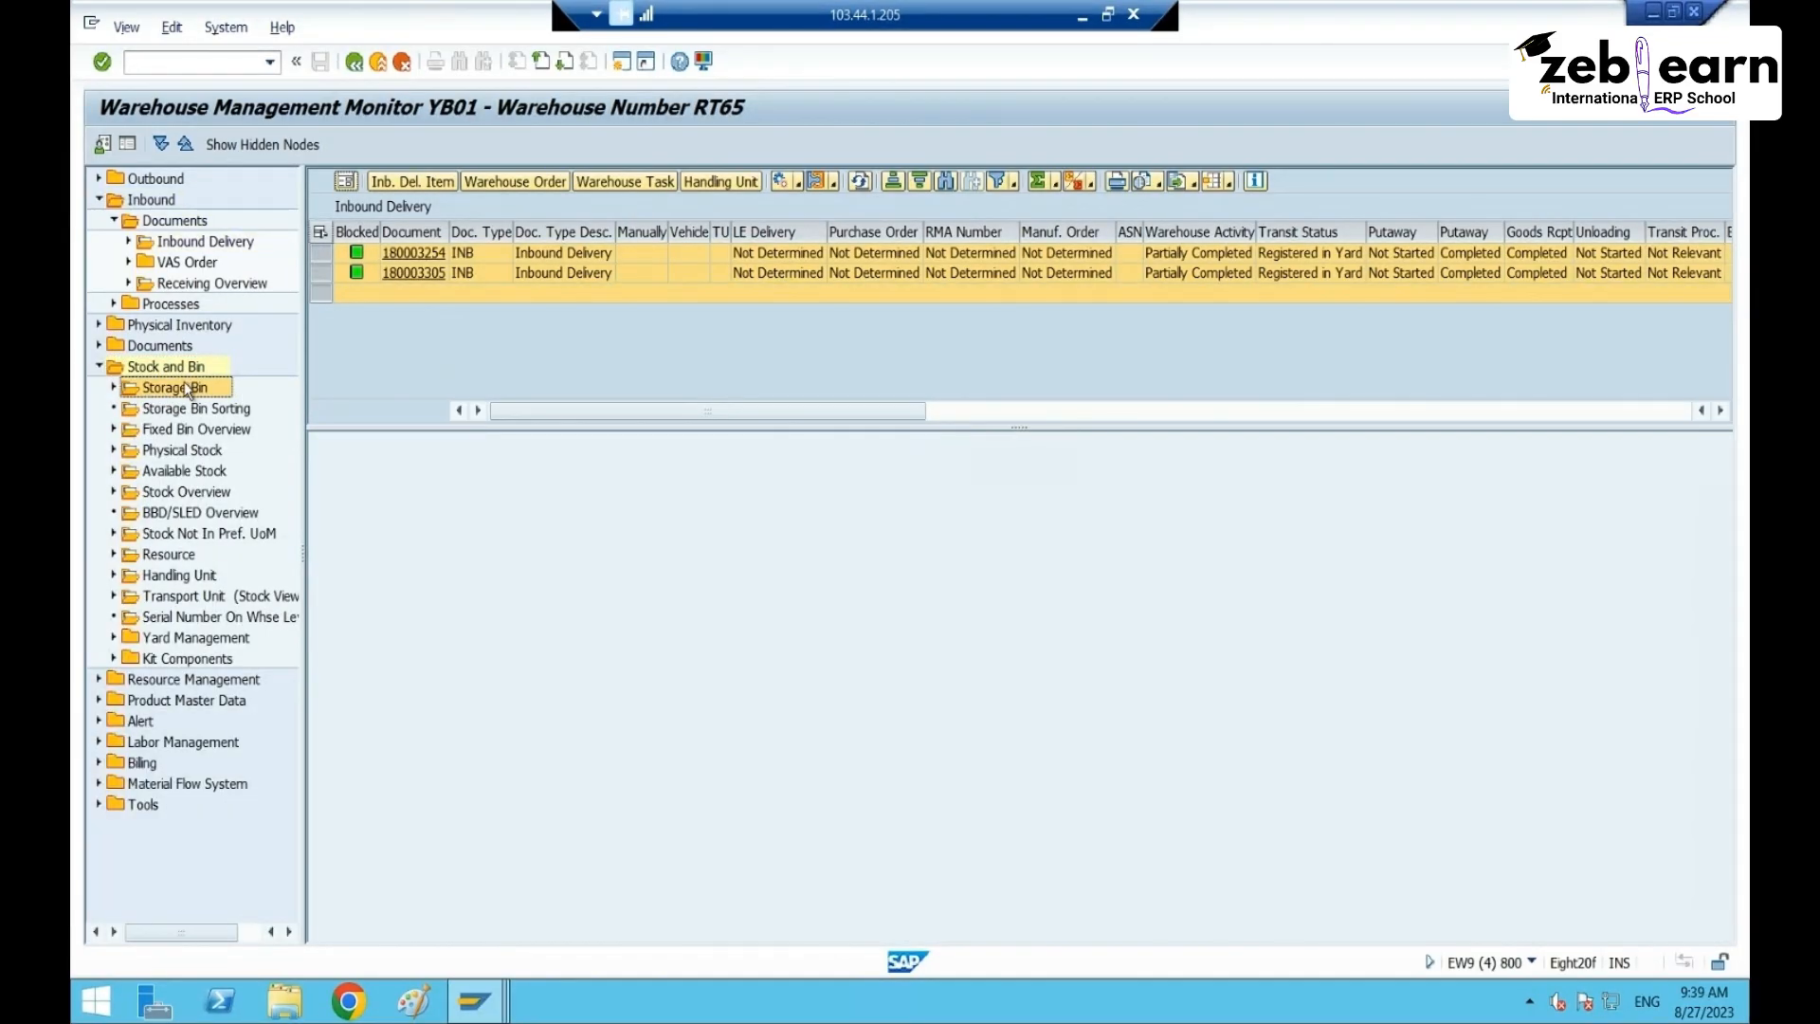
click(1030, 957)
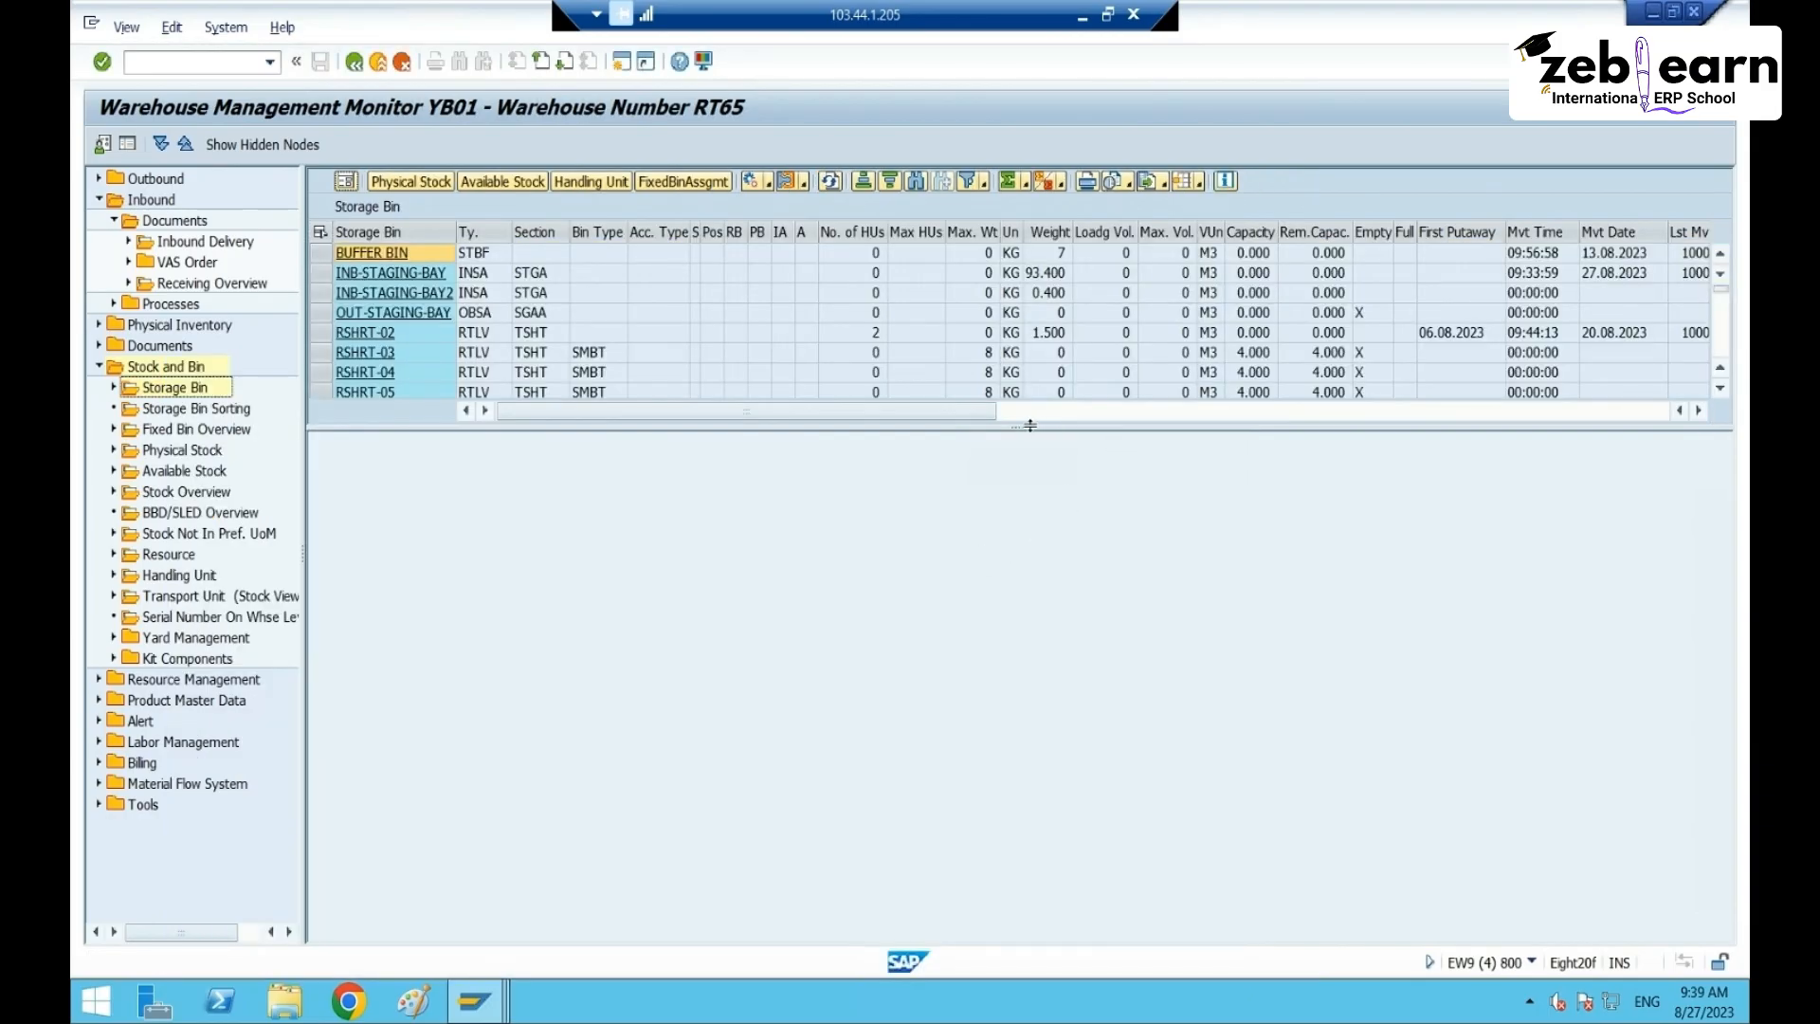
drag(1030, 425, 1028, 861)
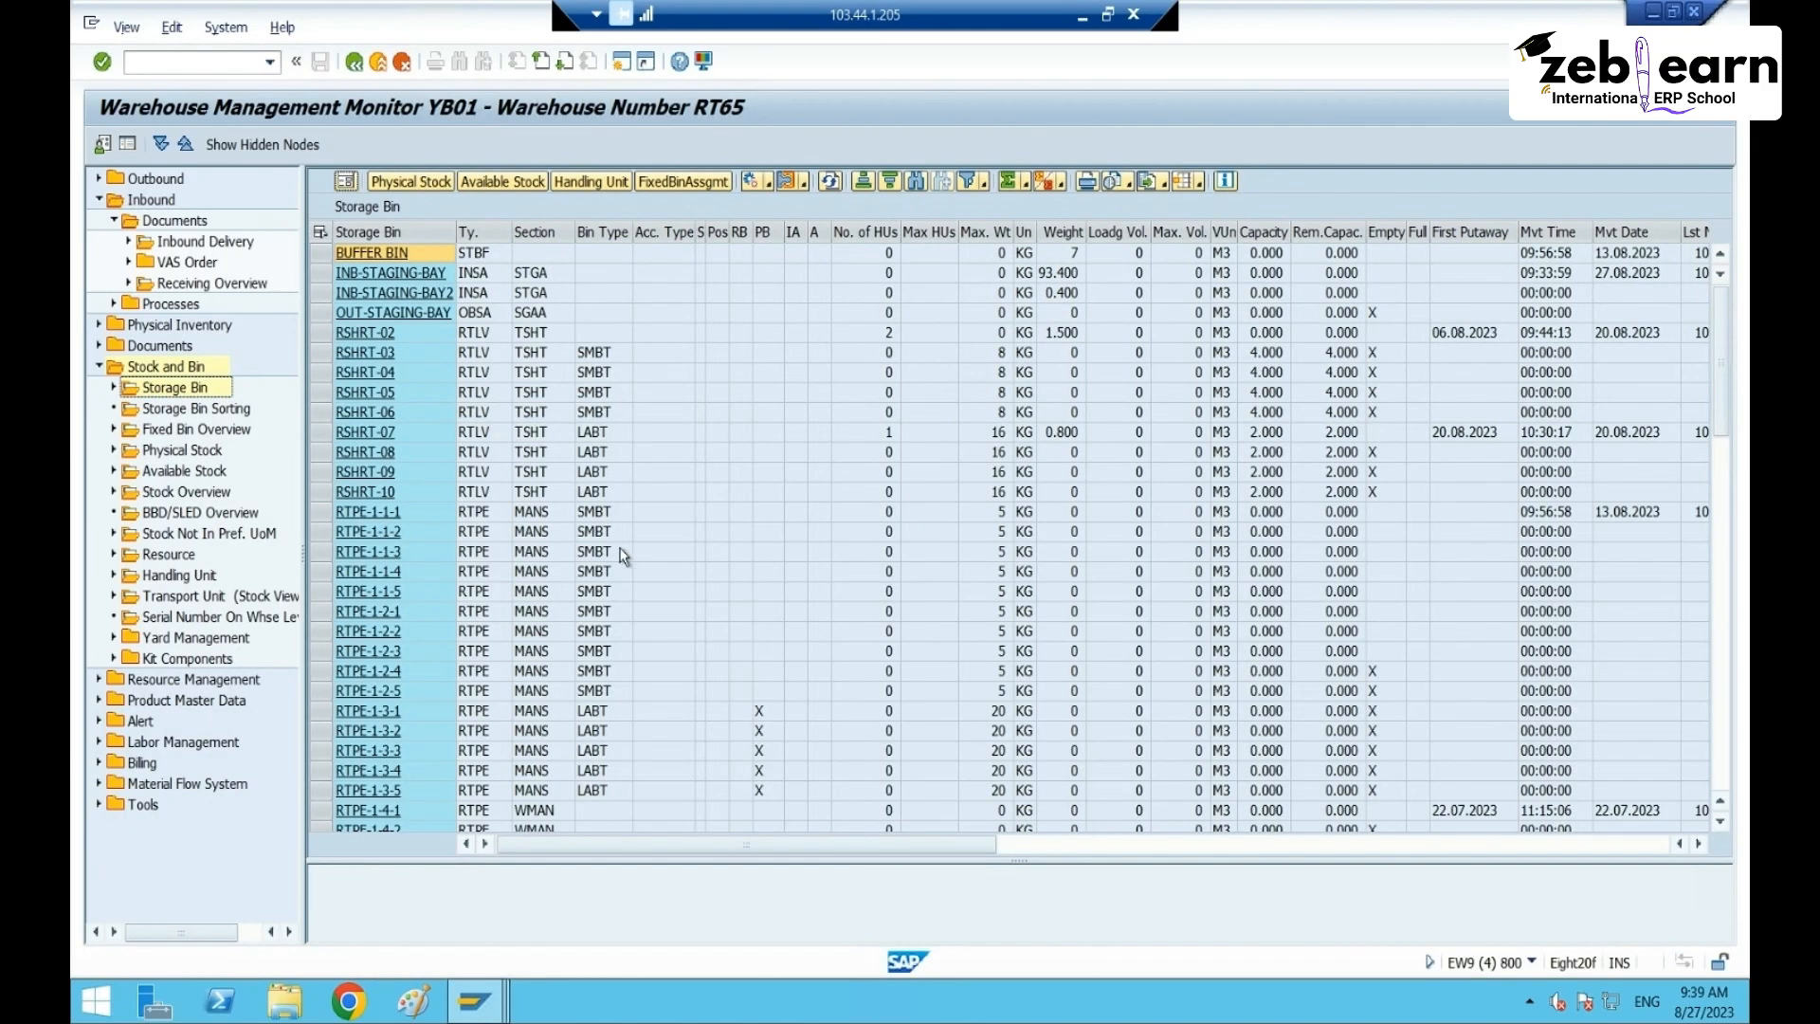
- Scroll to the SHRT bins and select rows SHRT-02 through SHRT-10
click(644, 400)
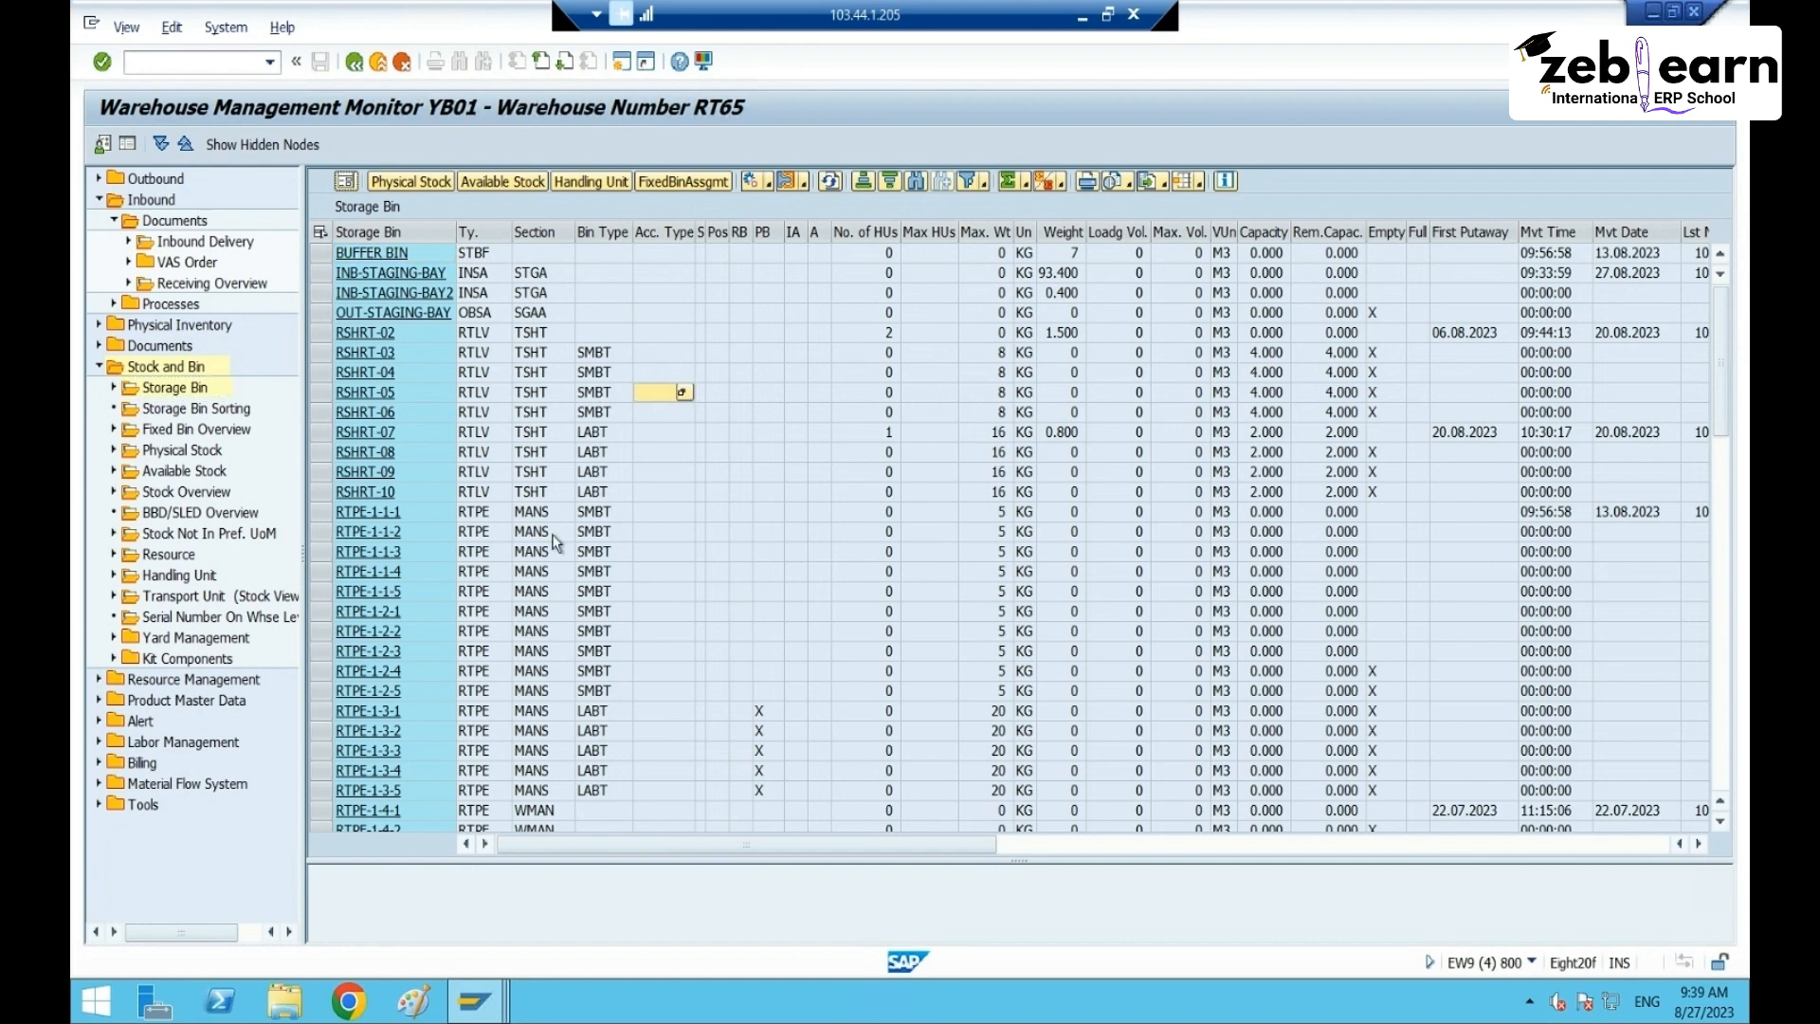
click(591, 516)
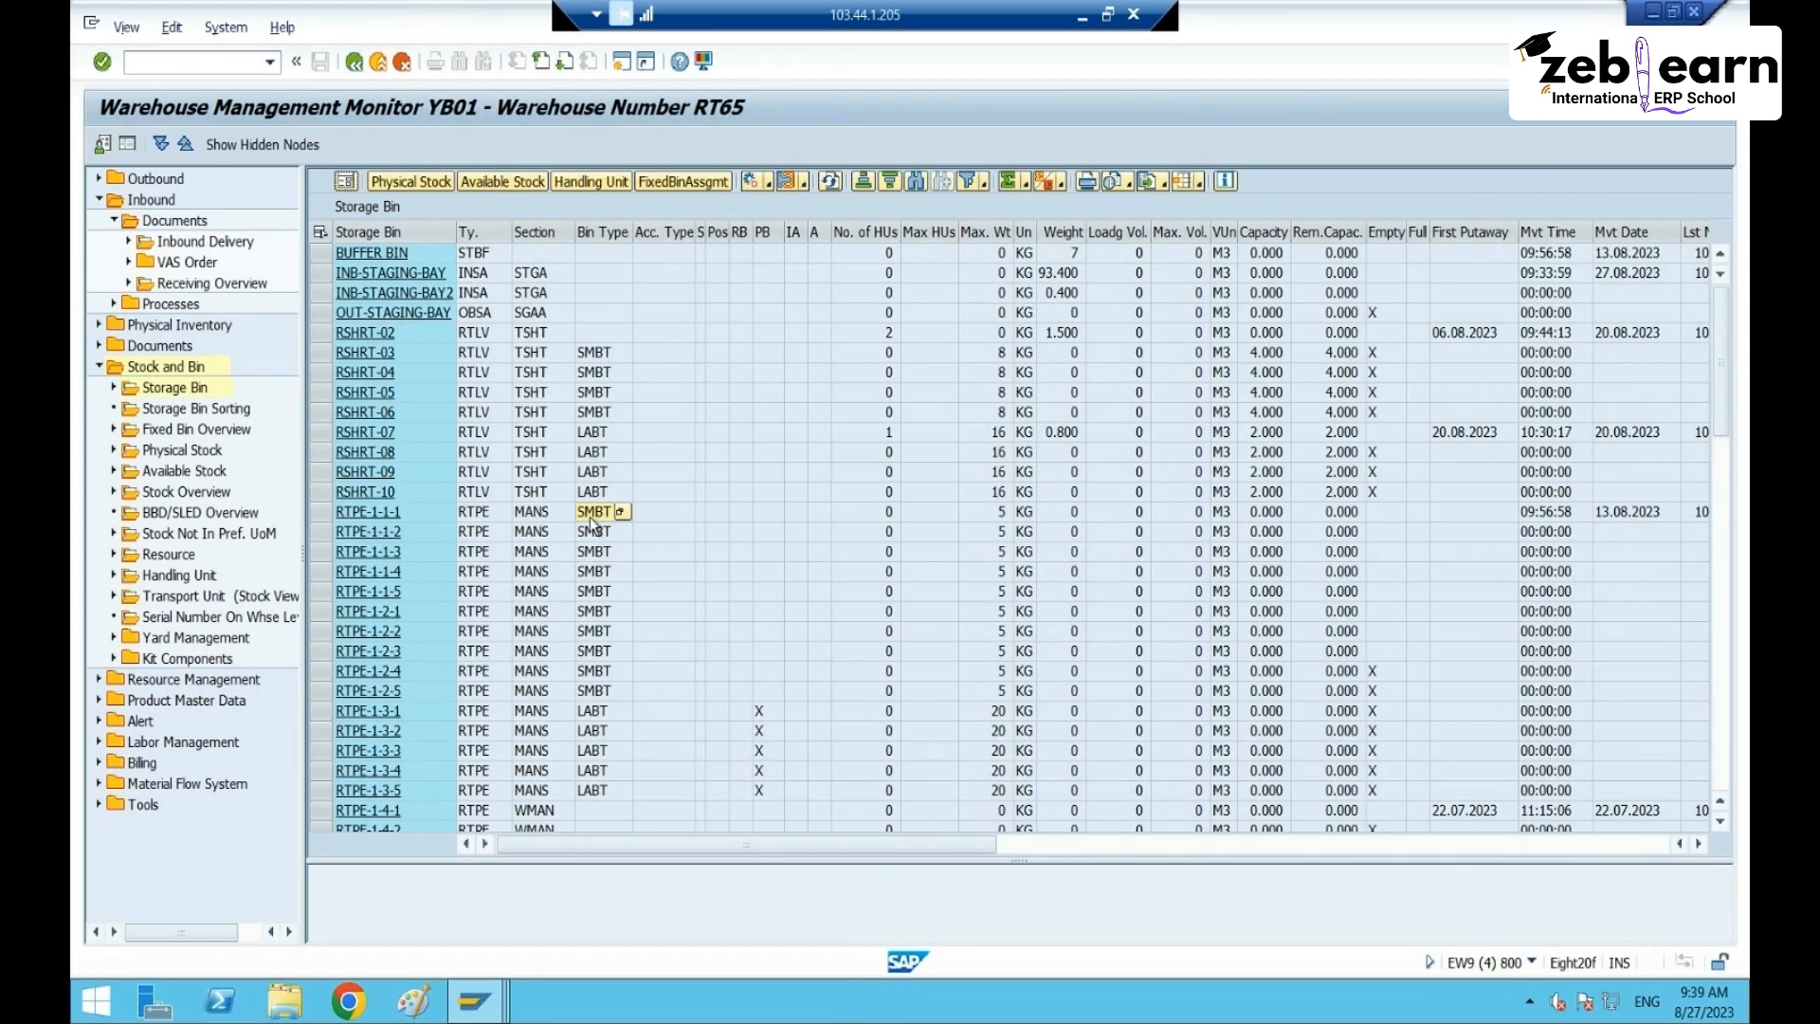
scroll(614, 676, down, 15)
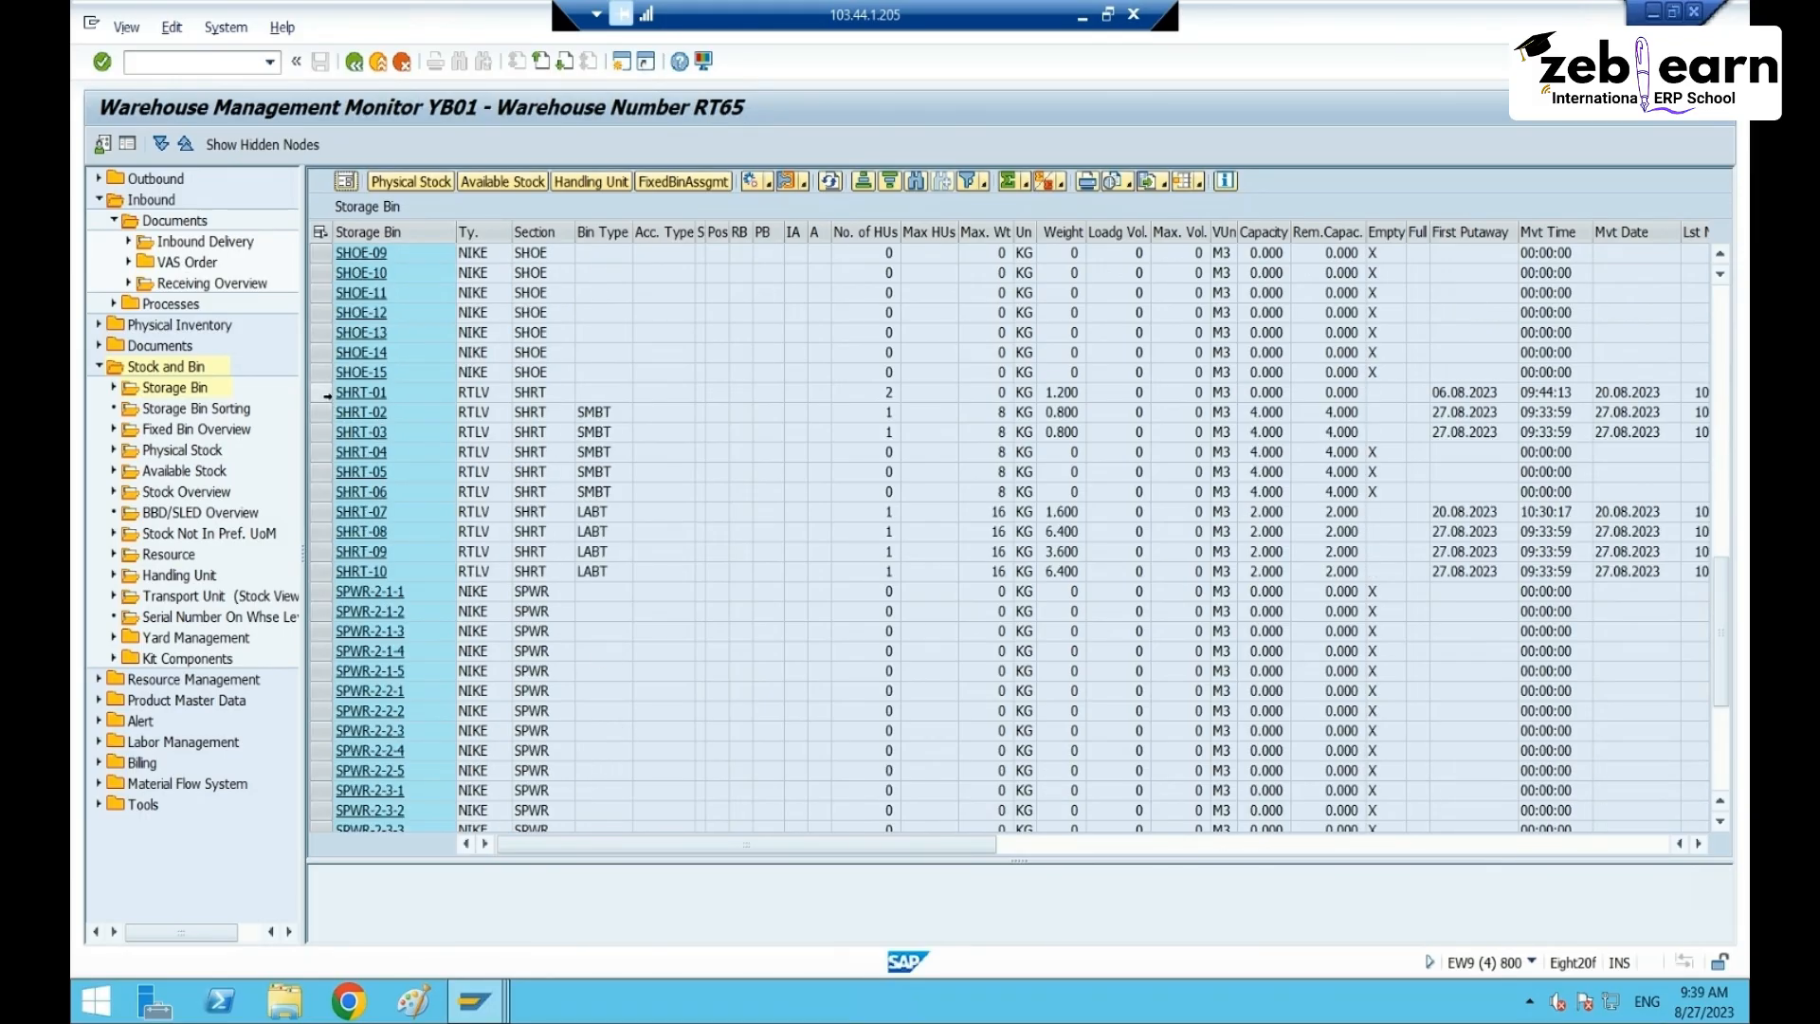
drag(321, 393, 288, 565)
click(662, 433)
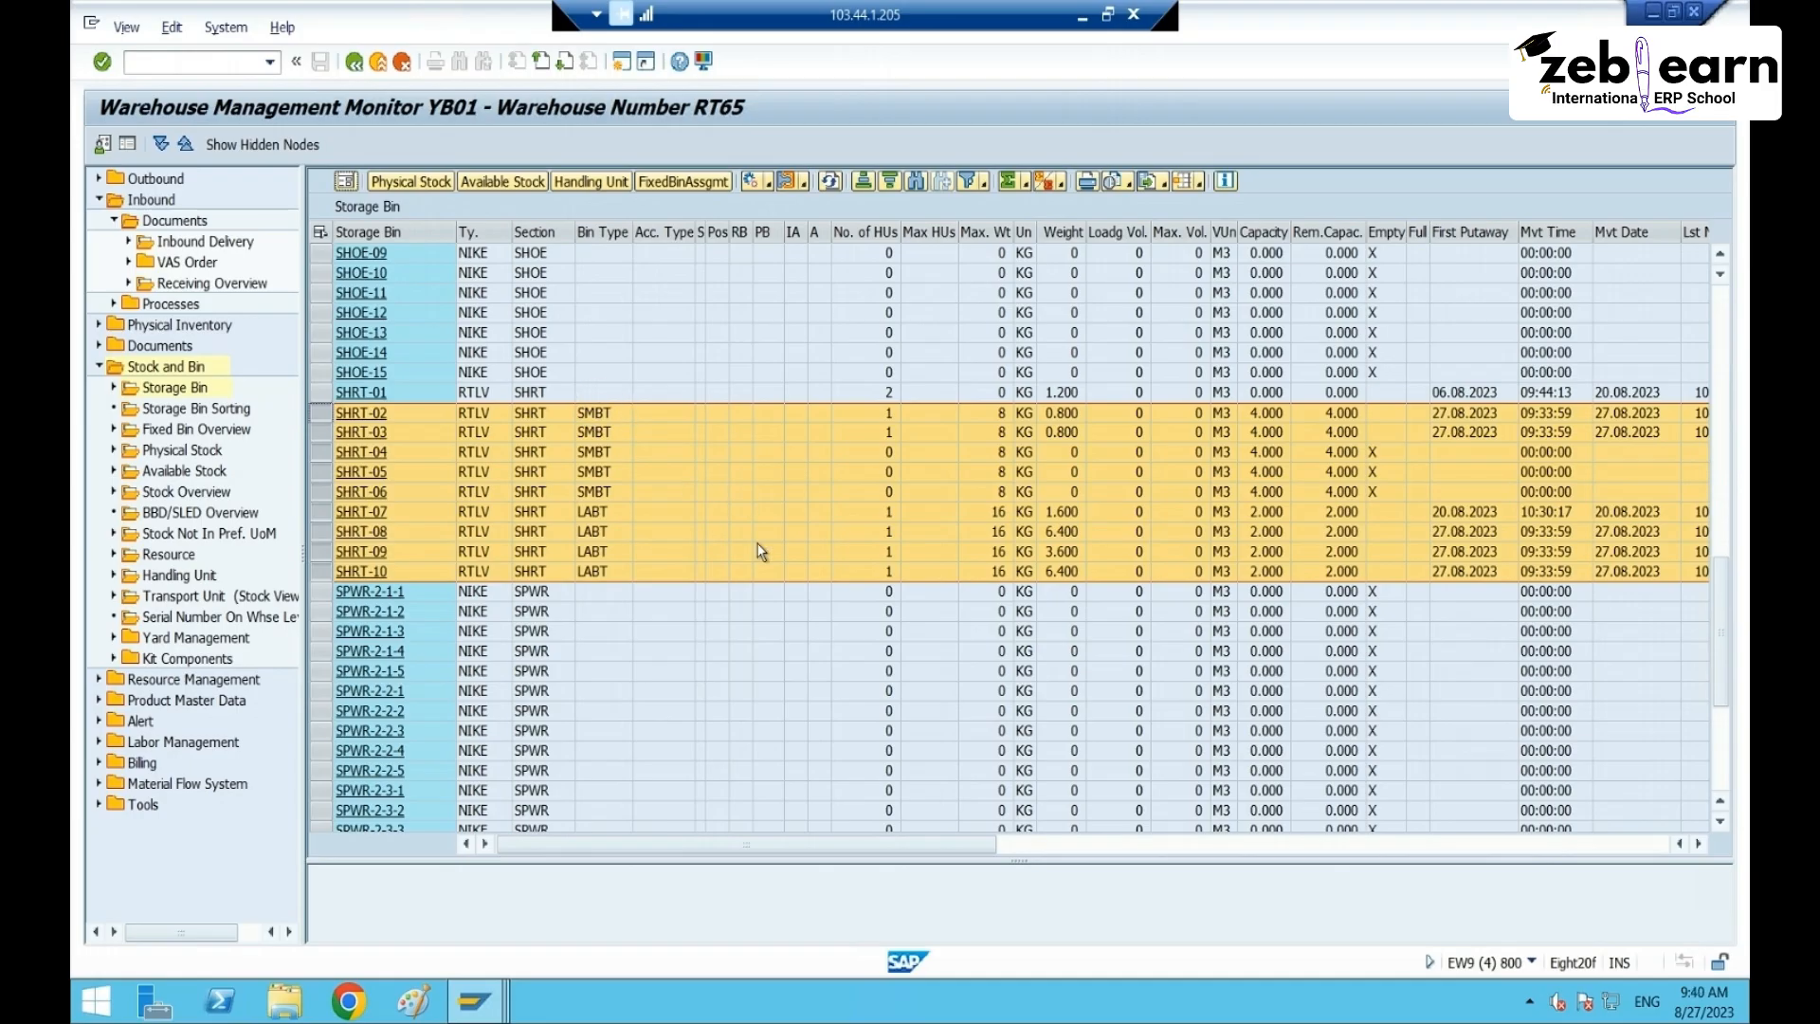
scroll(748, 545, down, 4)
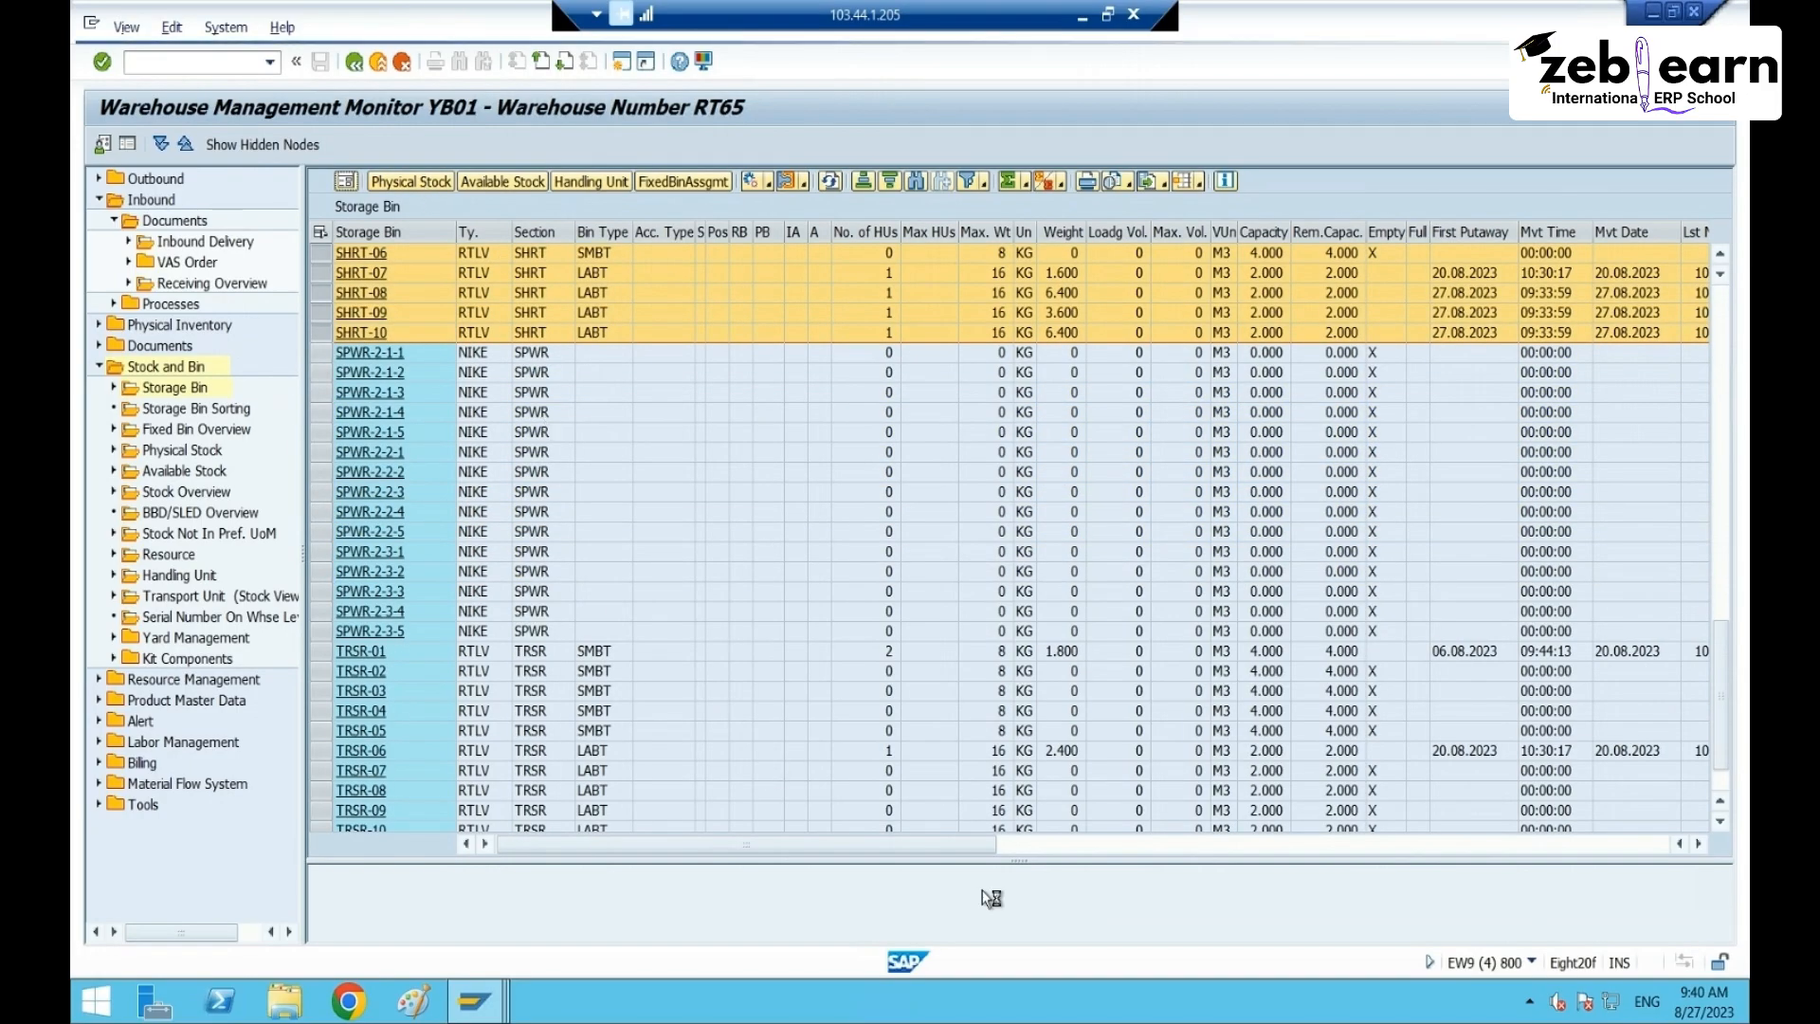
- Enlarge the physical stock pane for the selected SHRT bins and bring Highest HU into view
drag(1021, 861, 1076, 446)
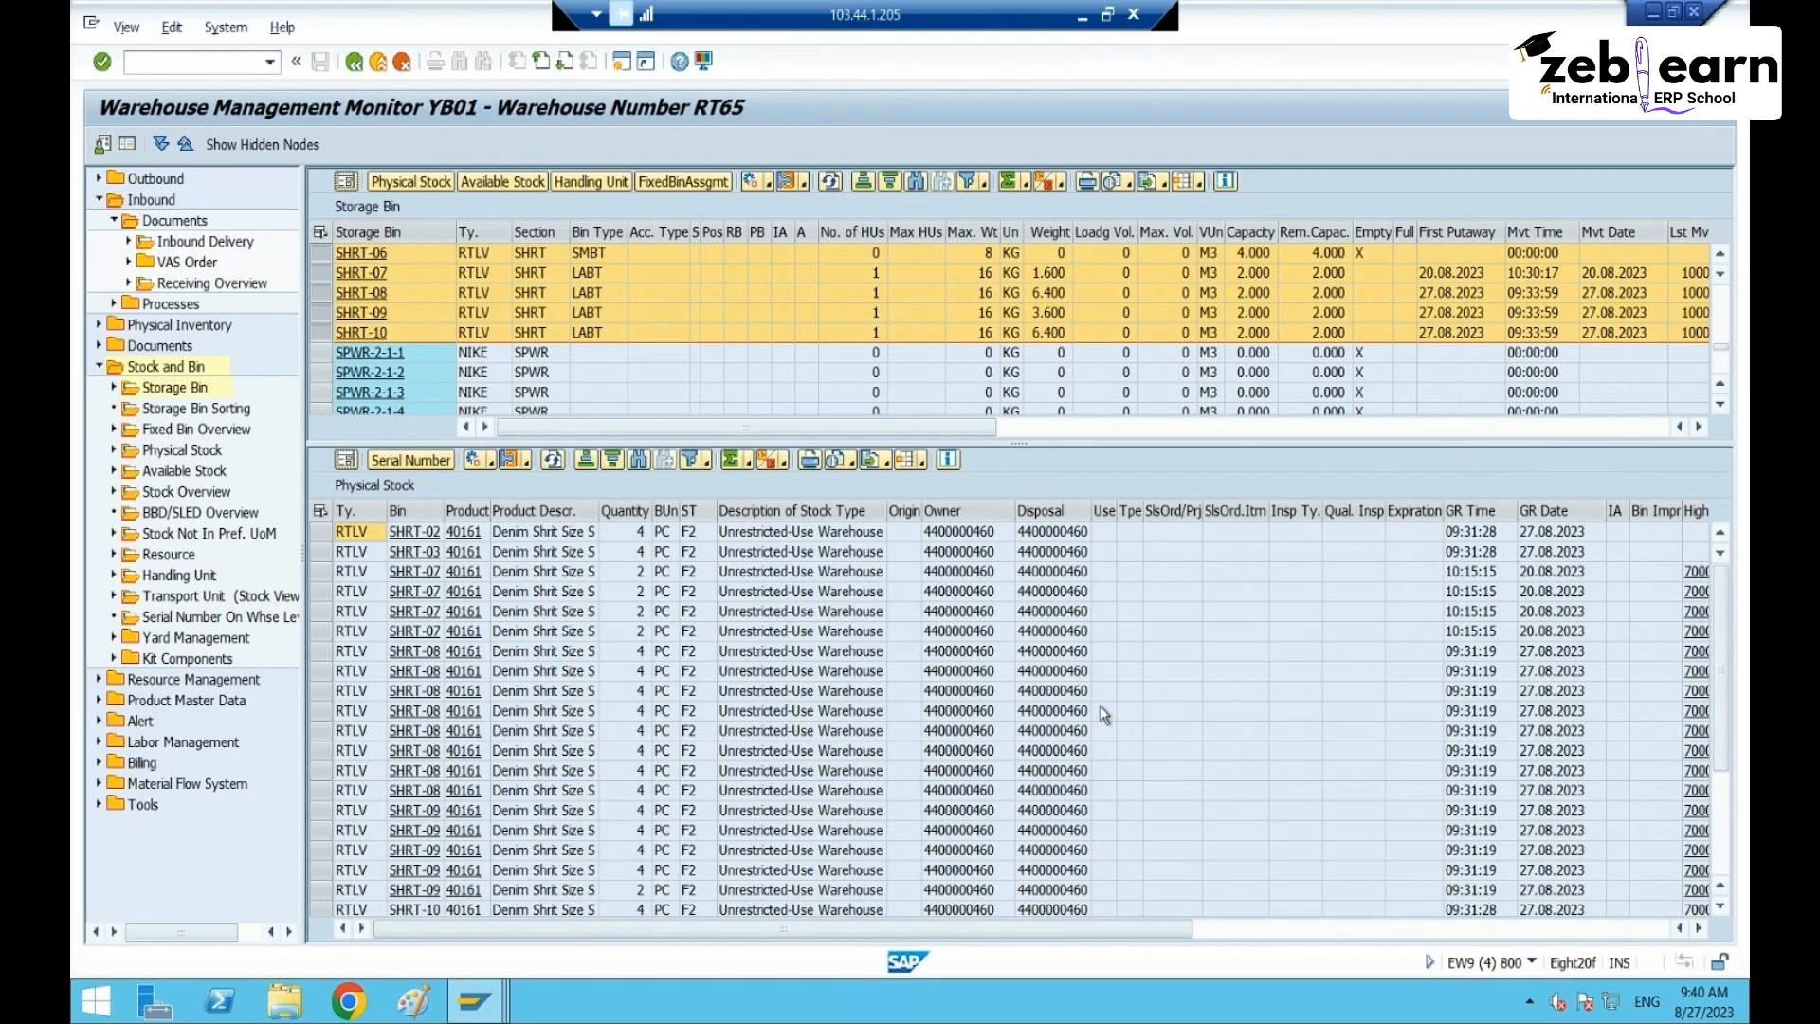
scroll(1111, 749, down, 3)
click(1248, 929)
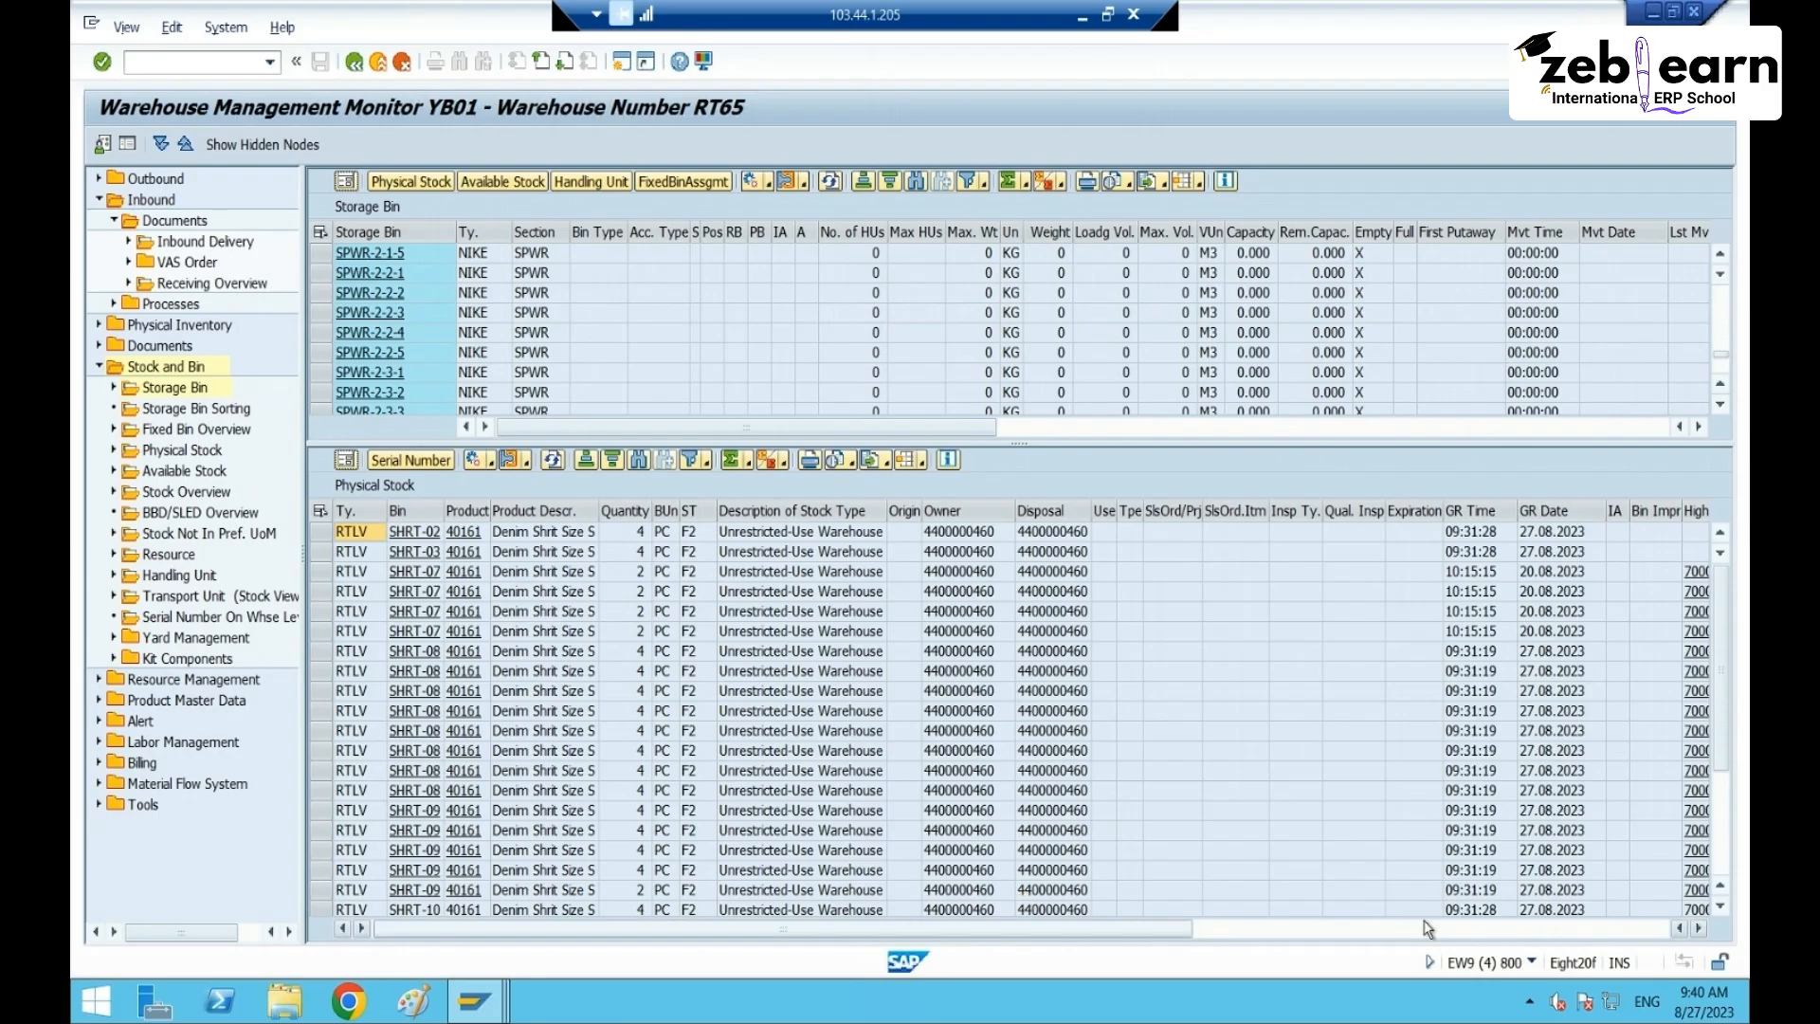
drag(1386, 936, 913, 934)
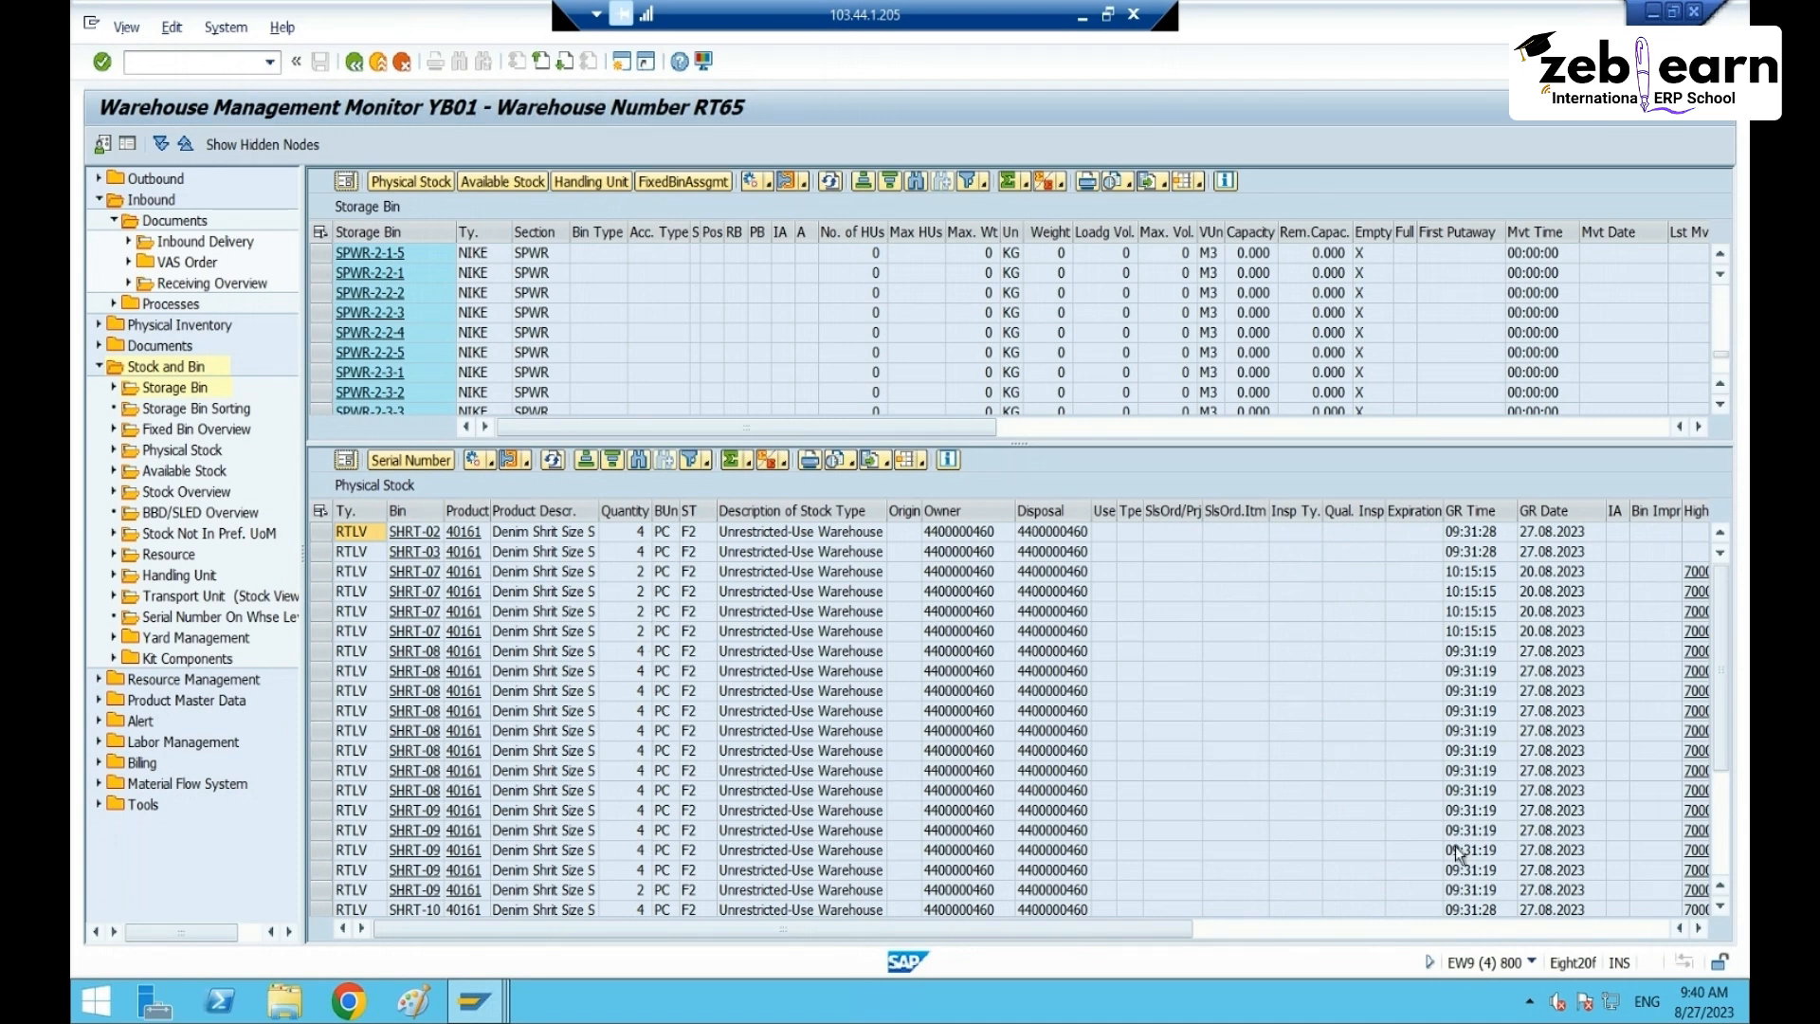
click(1553, 912)
click(1553, 928)
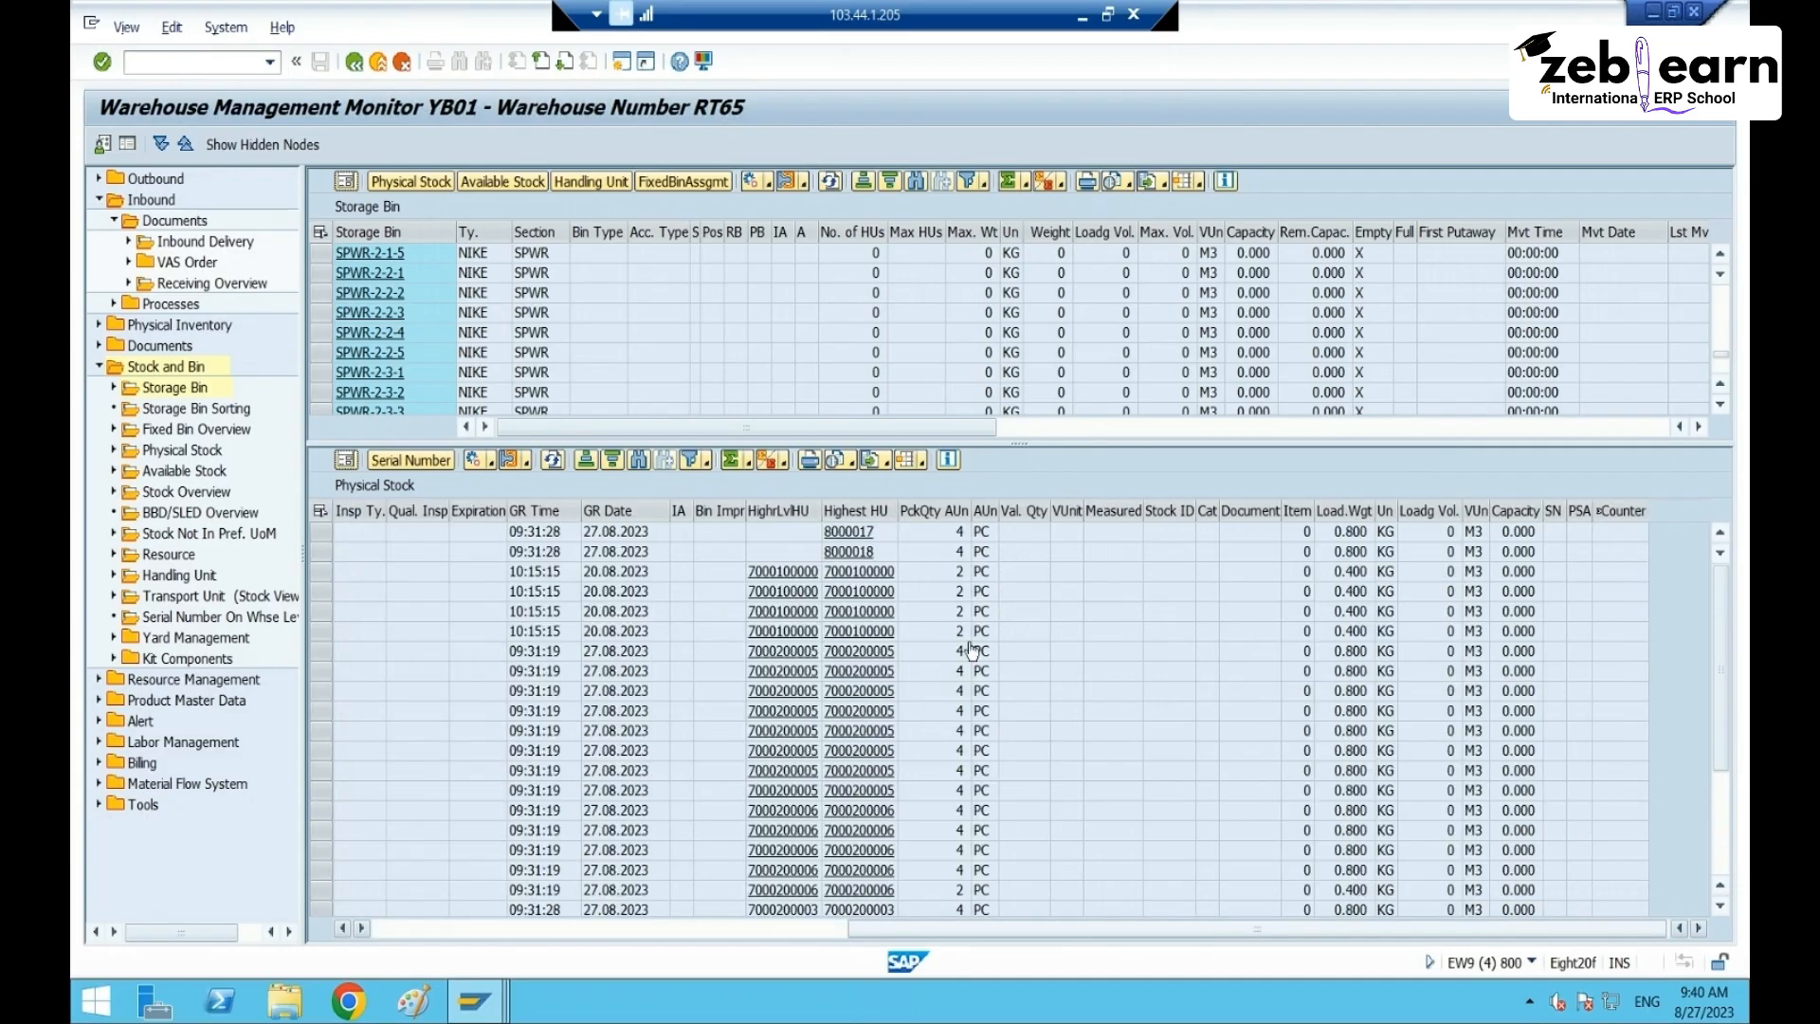
- Move the Highest HU column next to Product Descr. and clear the column selection
click(870, 511)
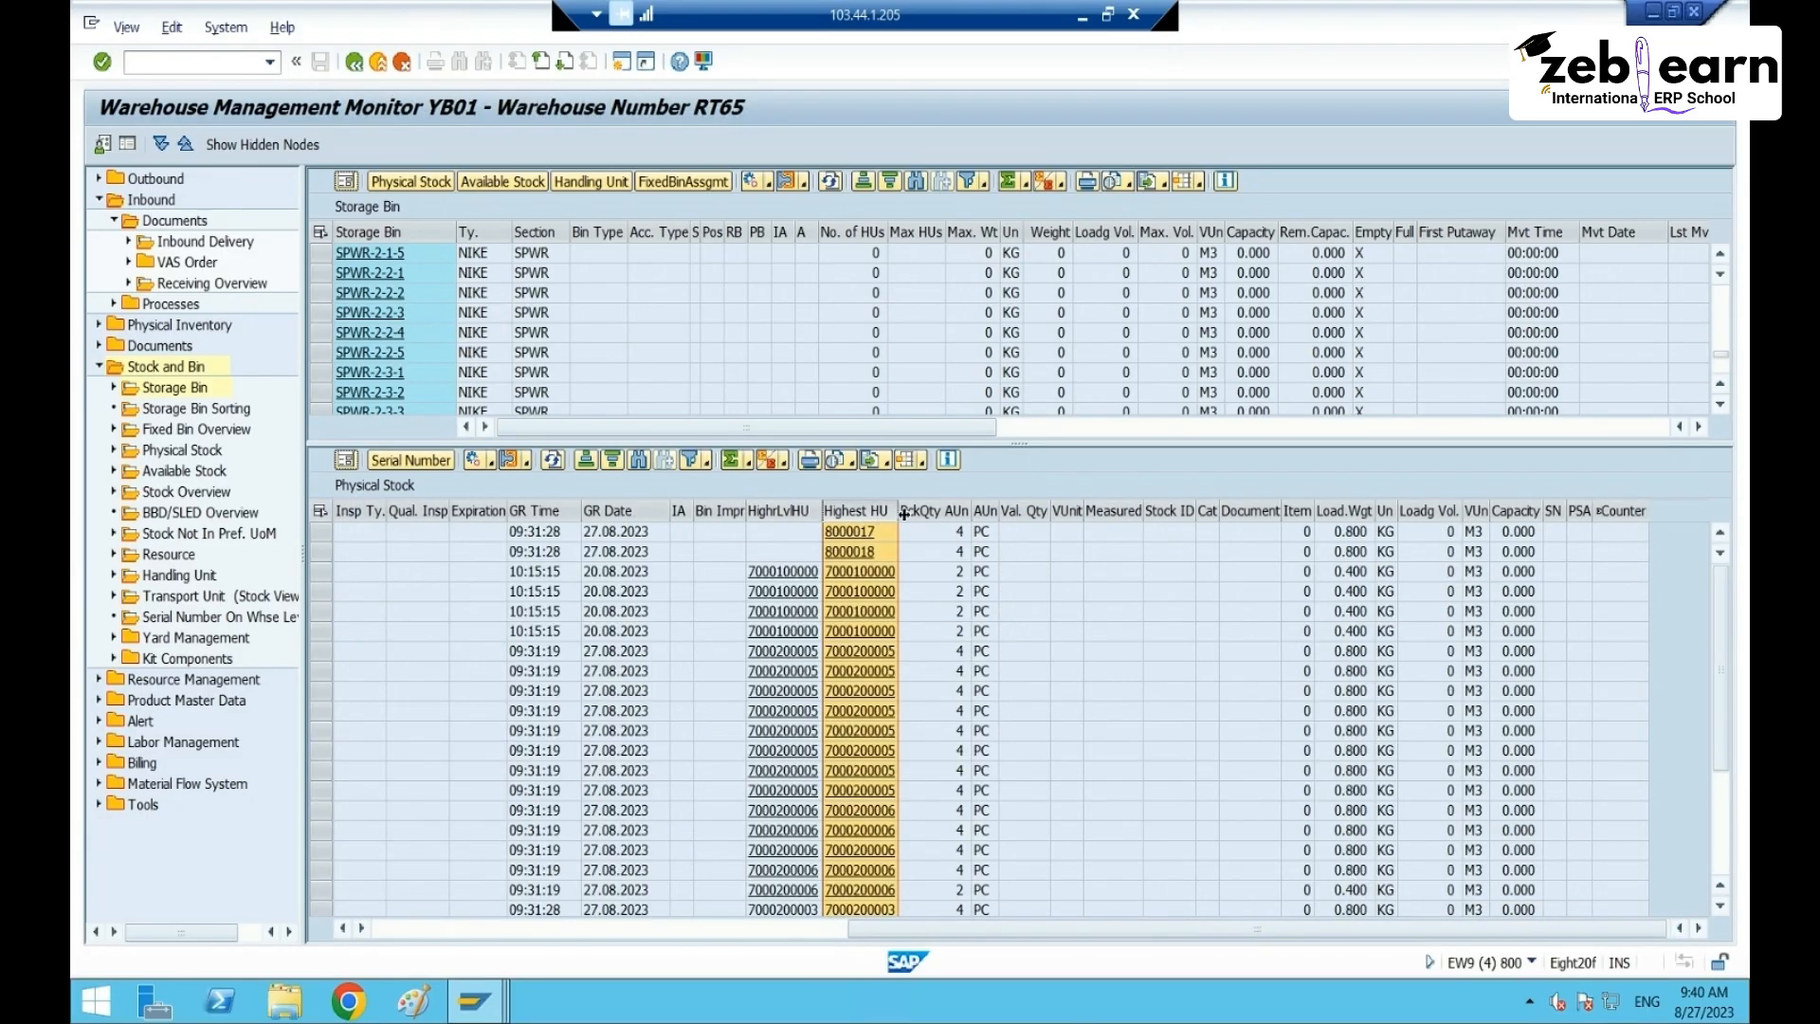
mouse_move(874, 508)
mouse_down()
mouse_move(211, 503)
mouse_move(687, 531)
mouse_move(642, 527)
mouse_up()
click(1382, 629)
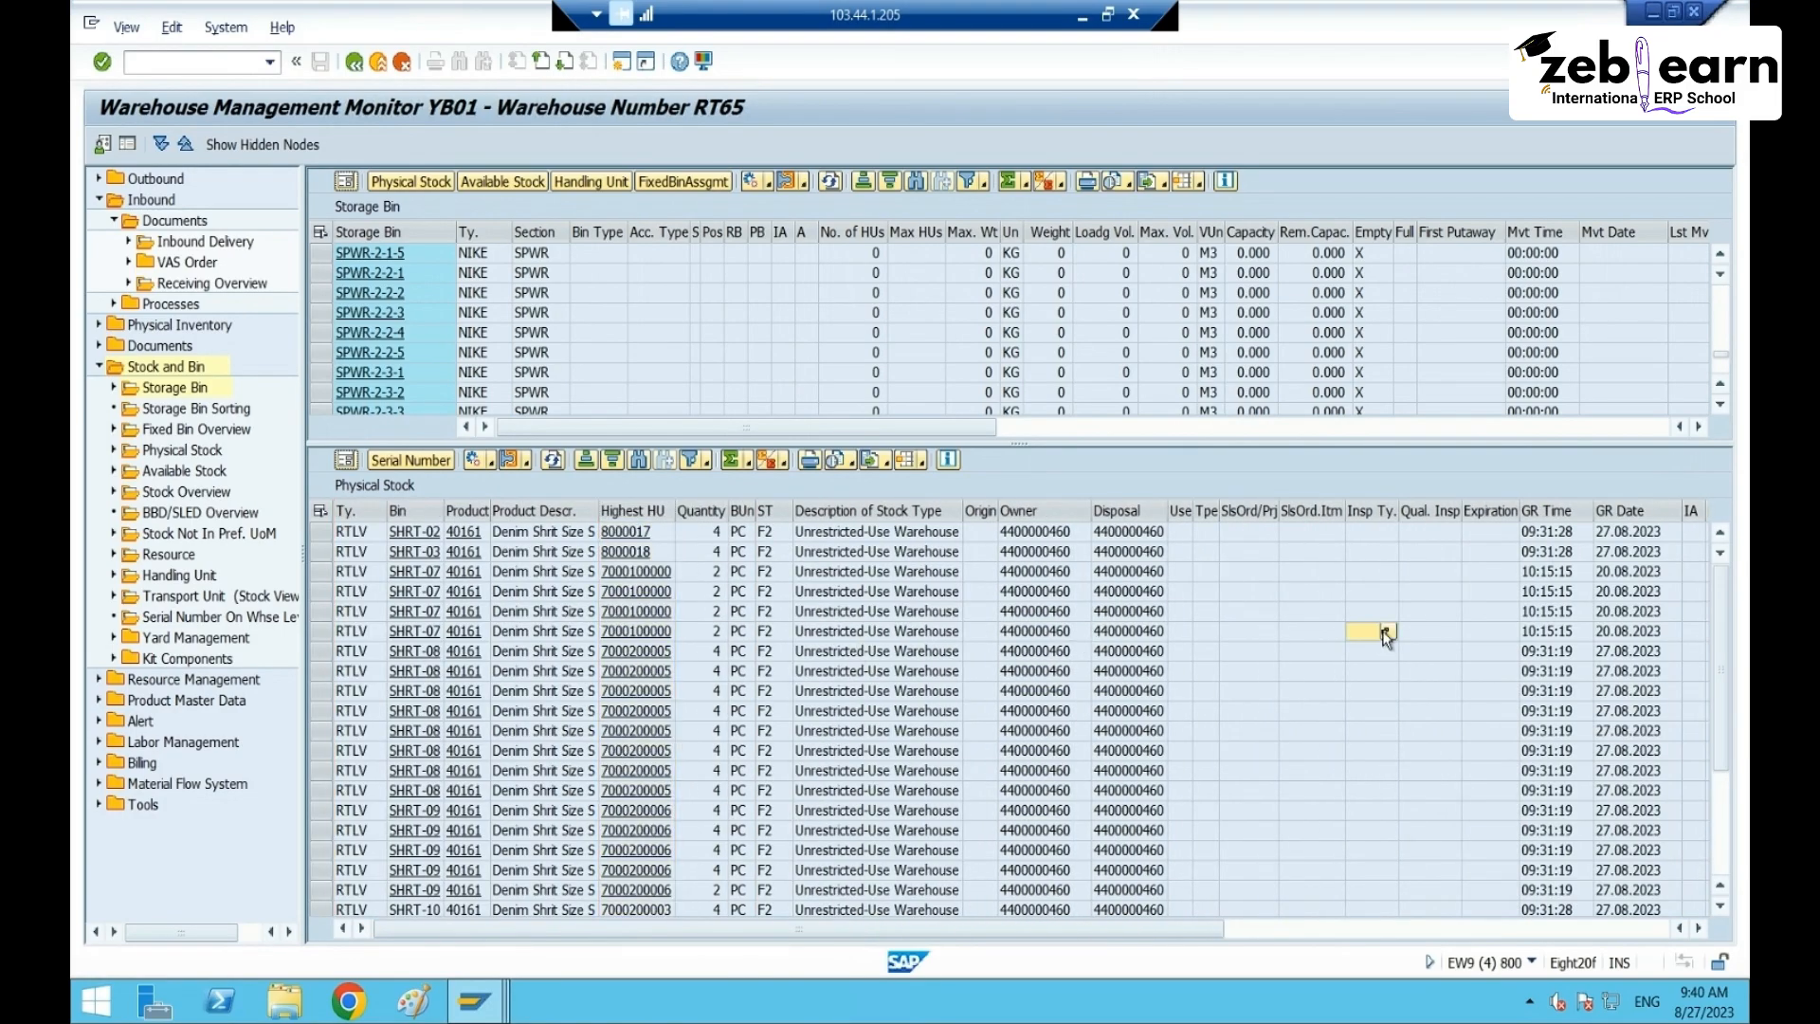
click(1464, 928)
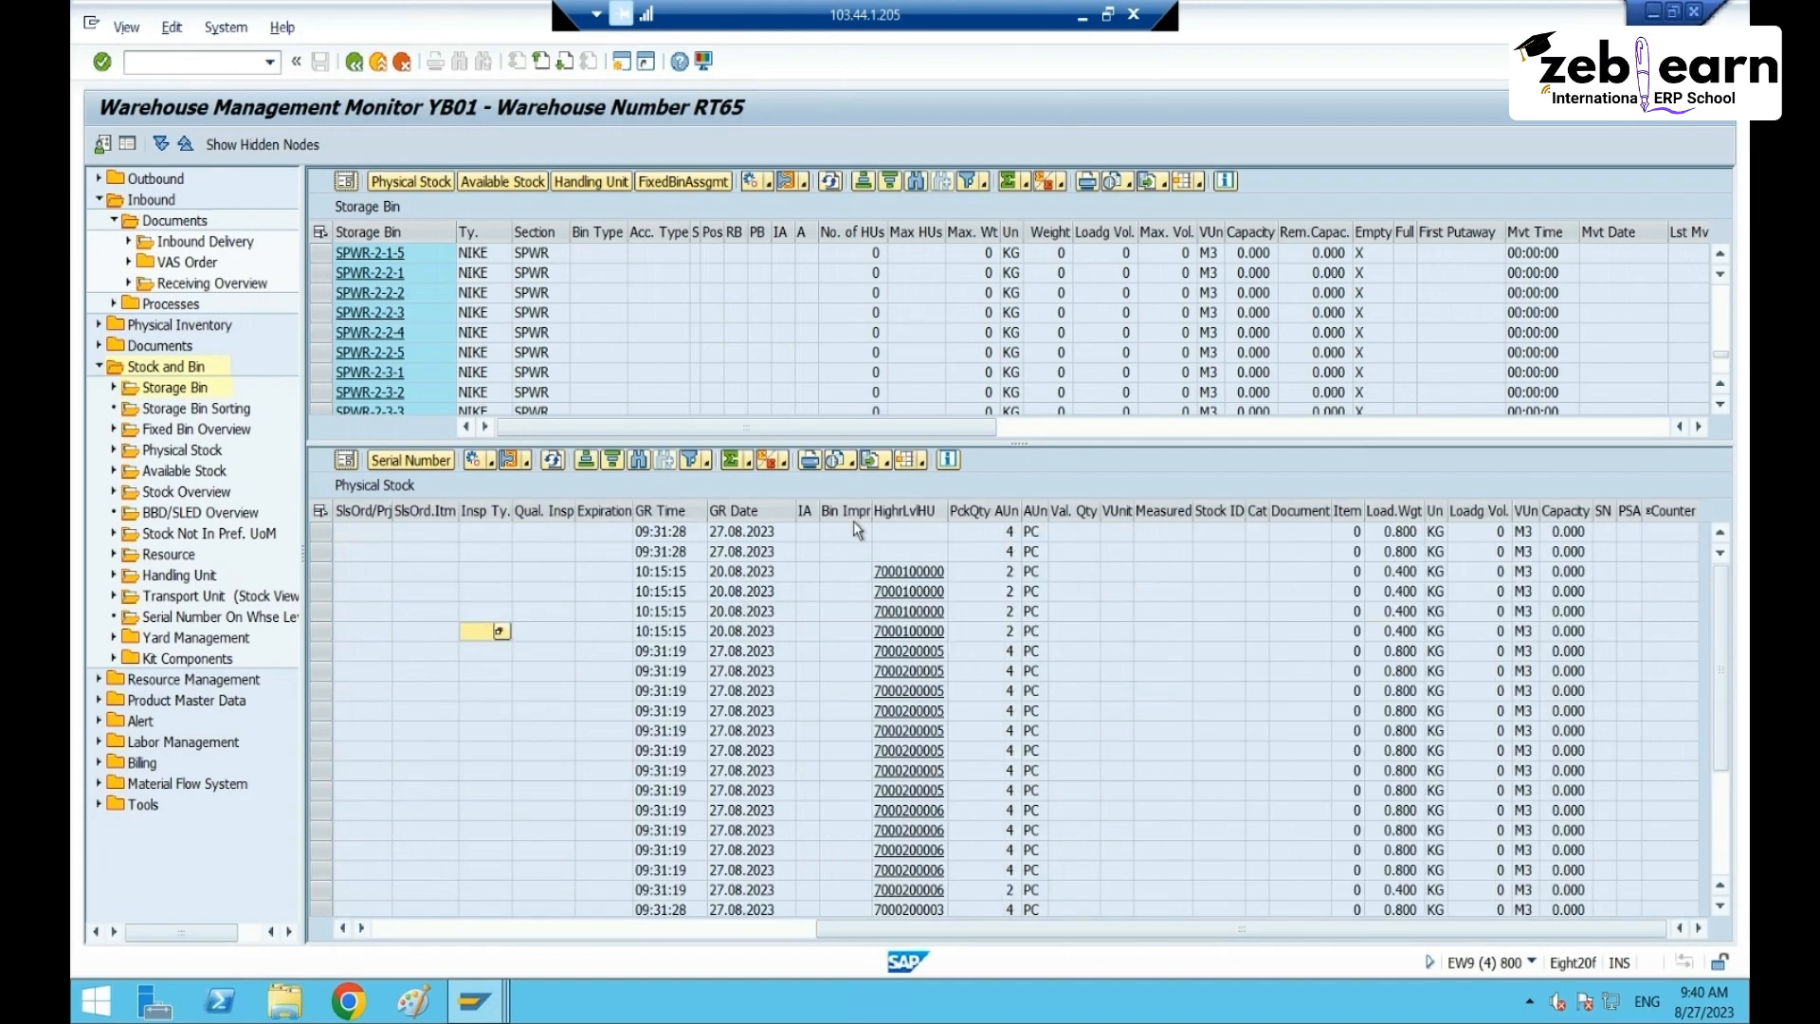
click(739, 928)
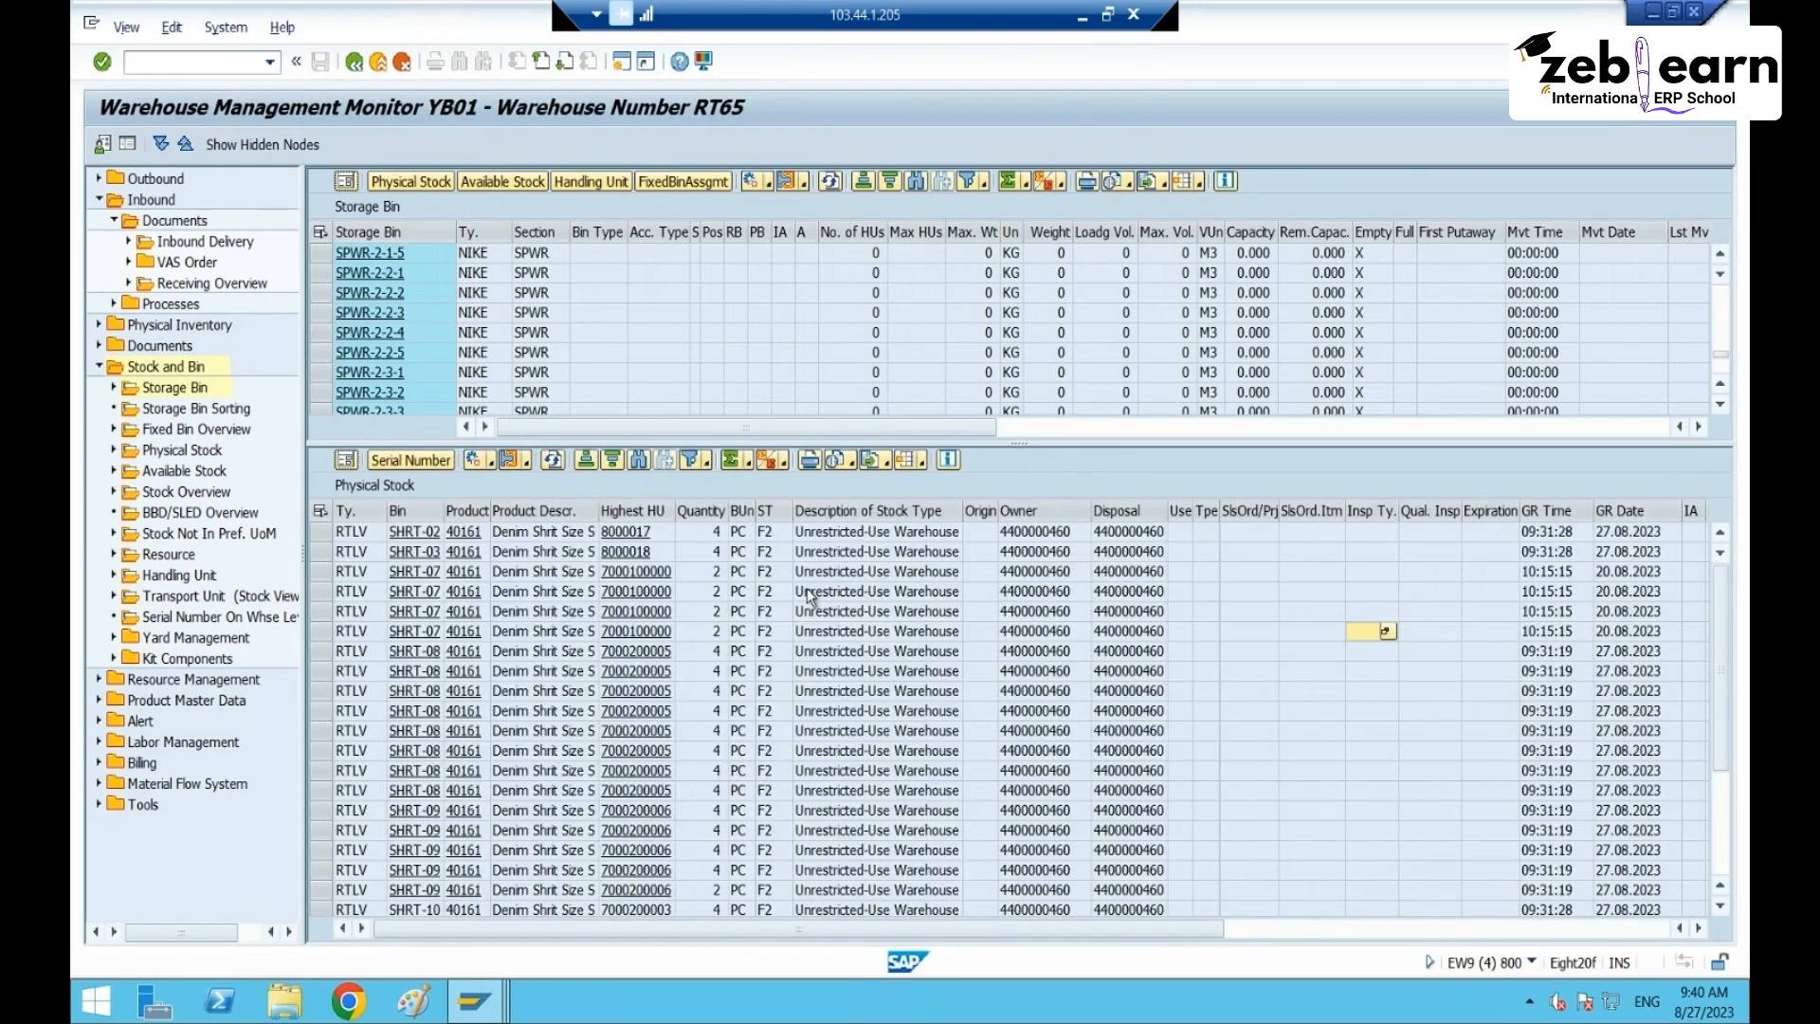
click(919, 463)
click(977, 514)
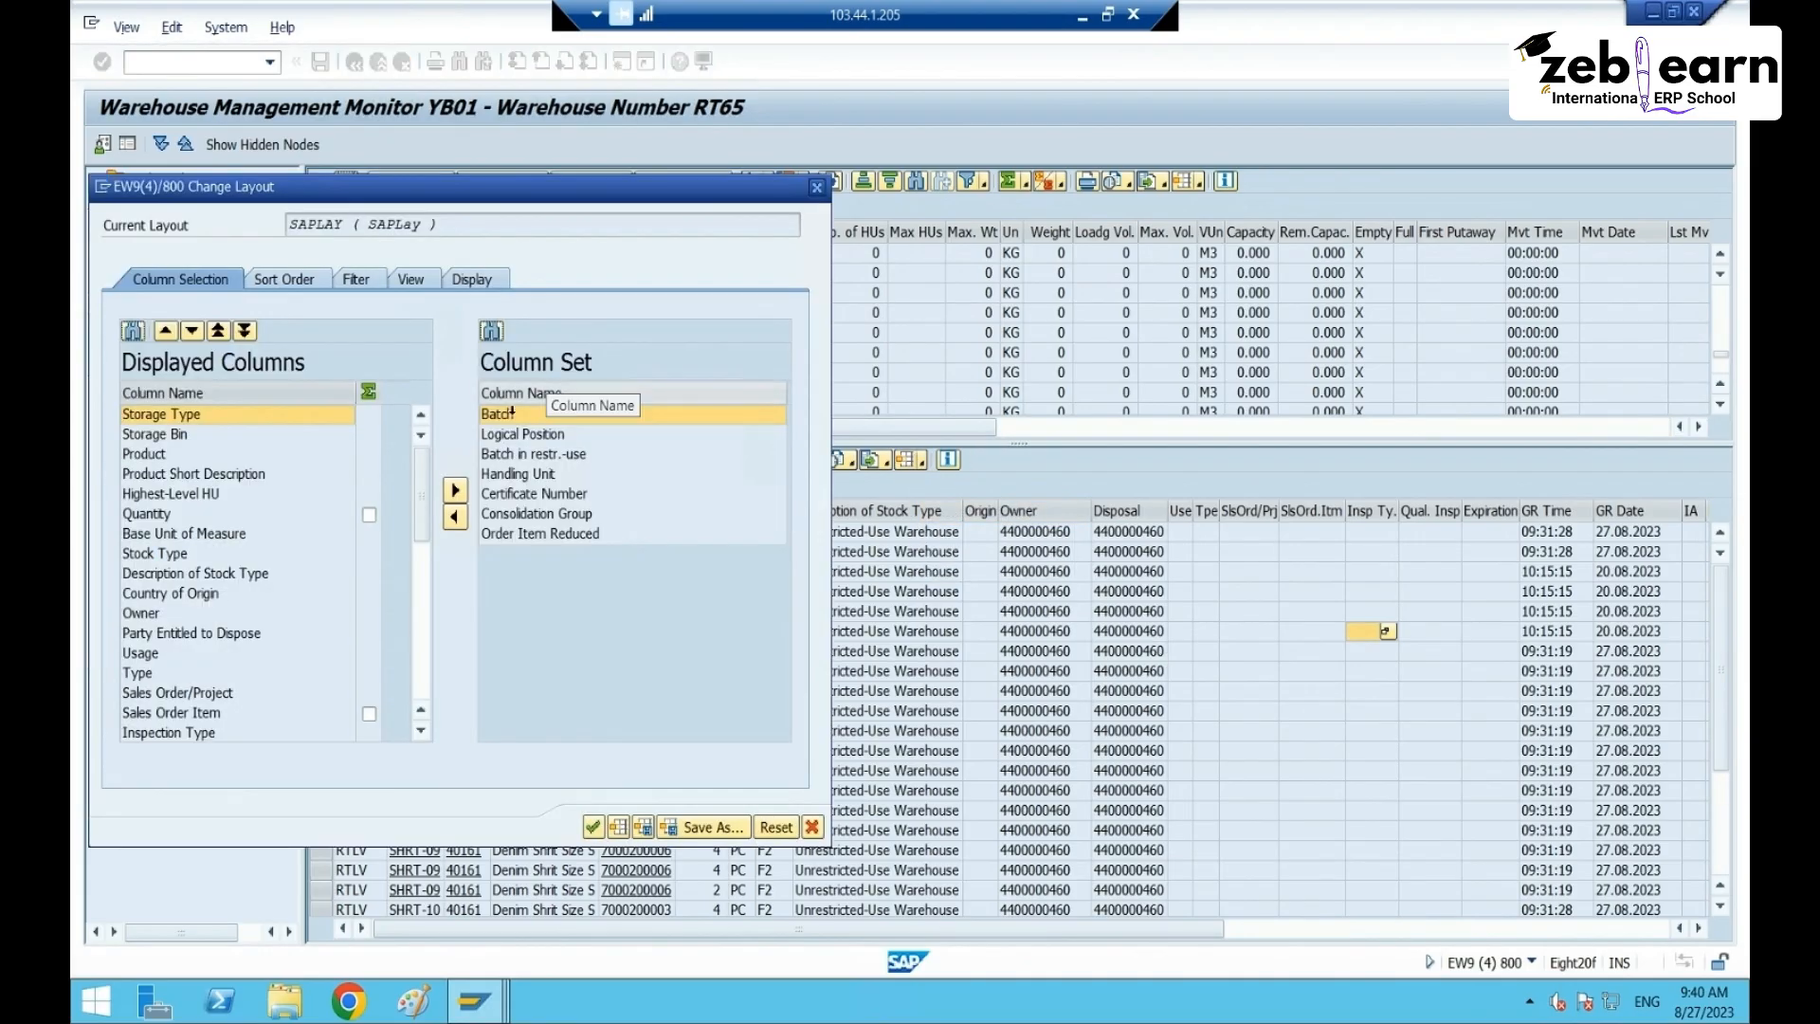
click(526, 435)
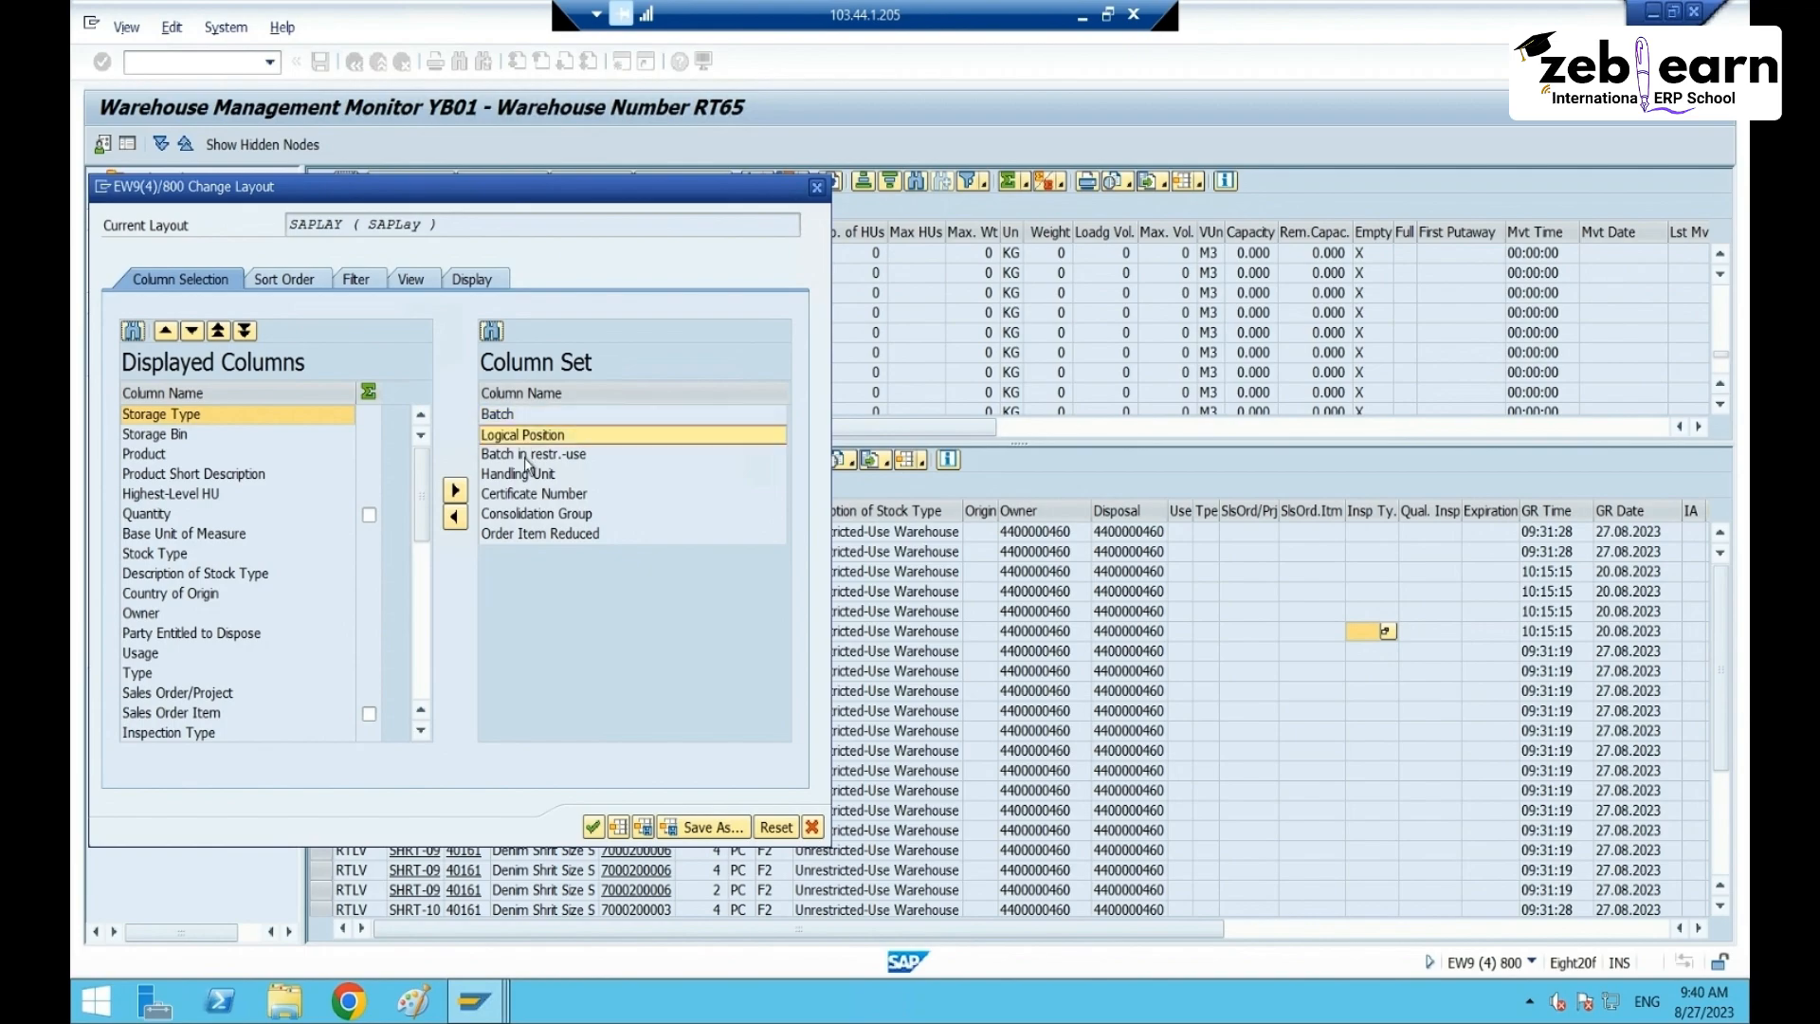
click(523, 474)
click(455, 517)
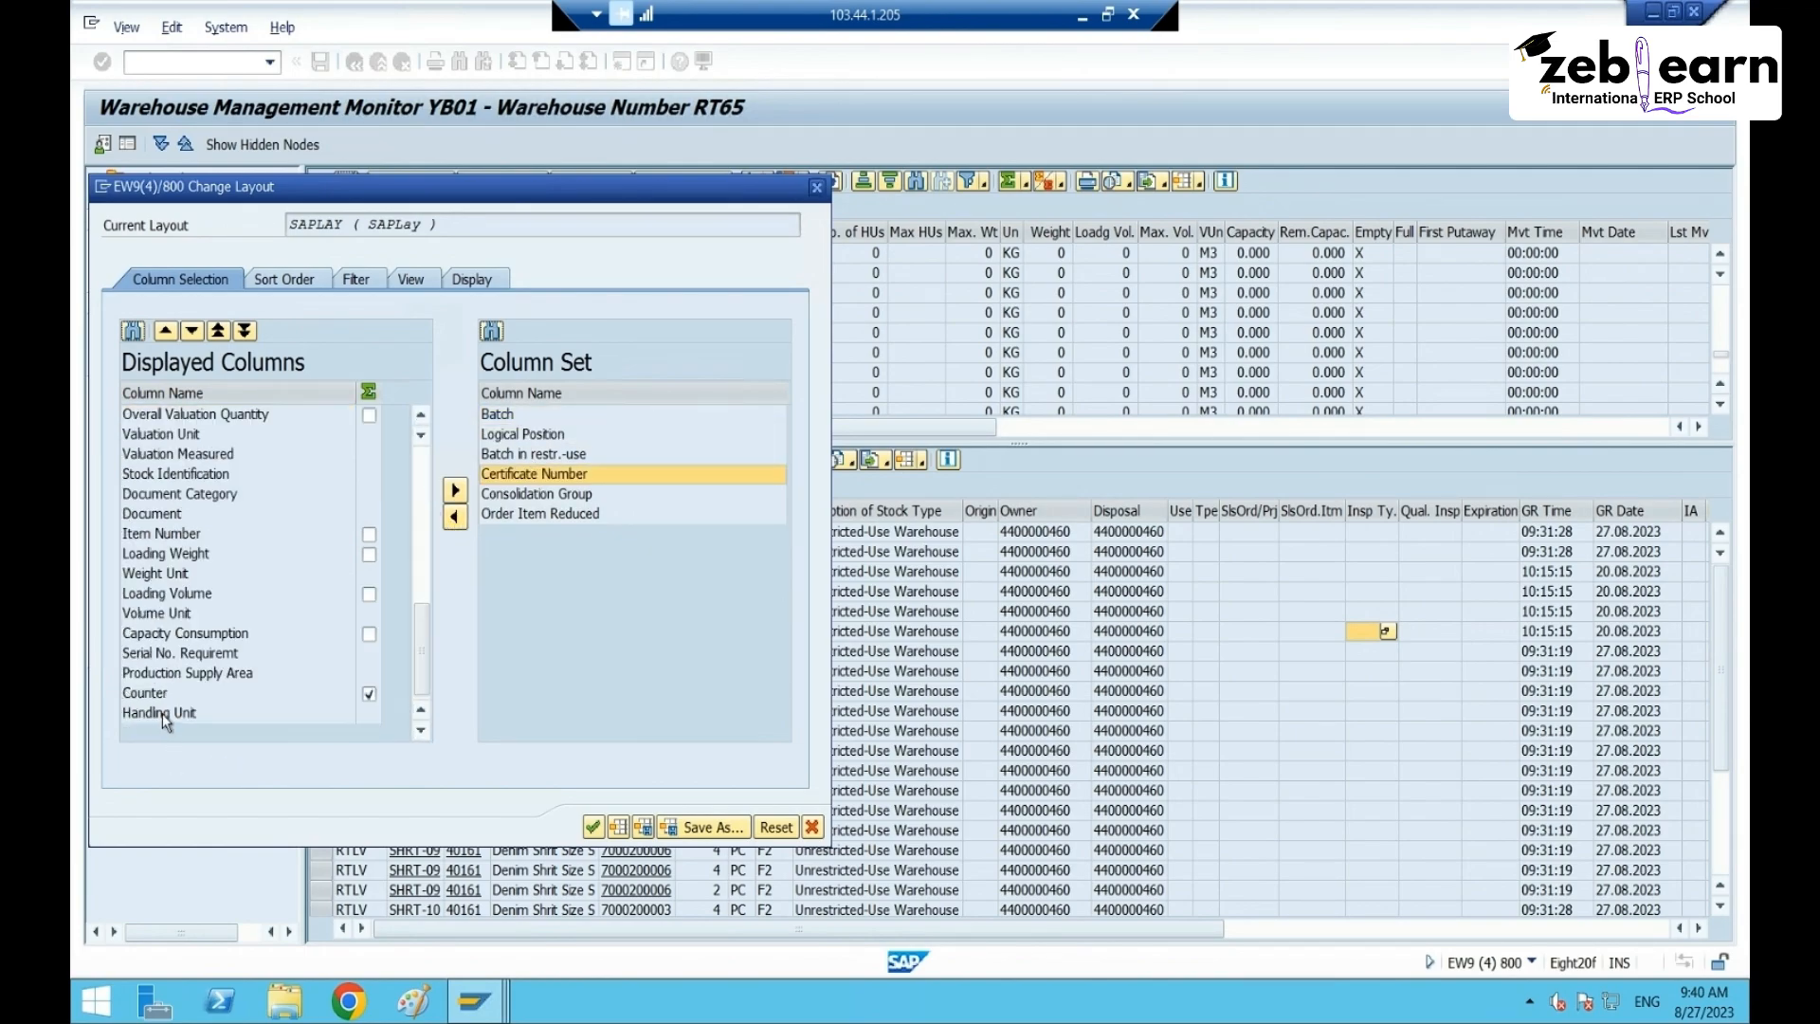
click(162, 712)
click(218, 331)
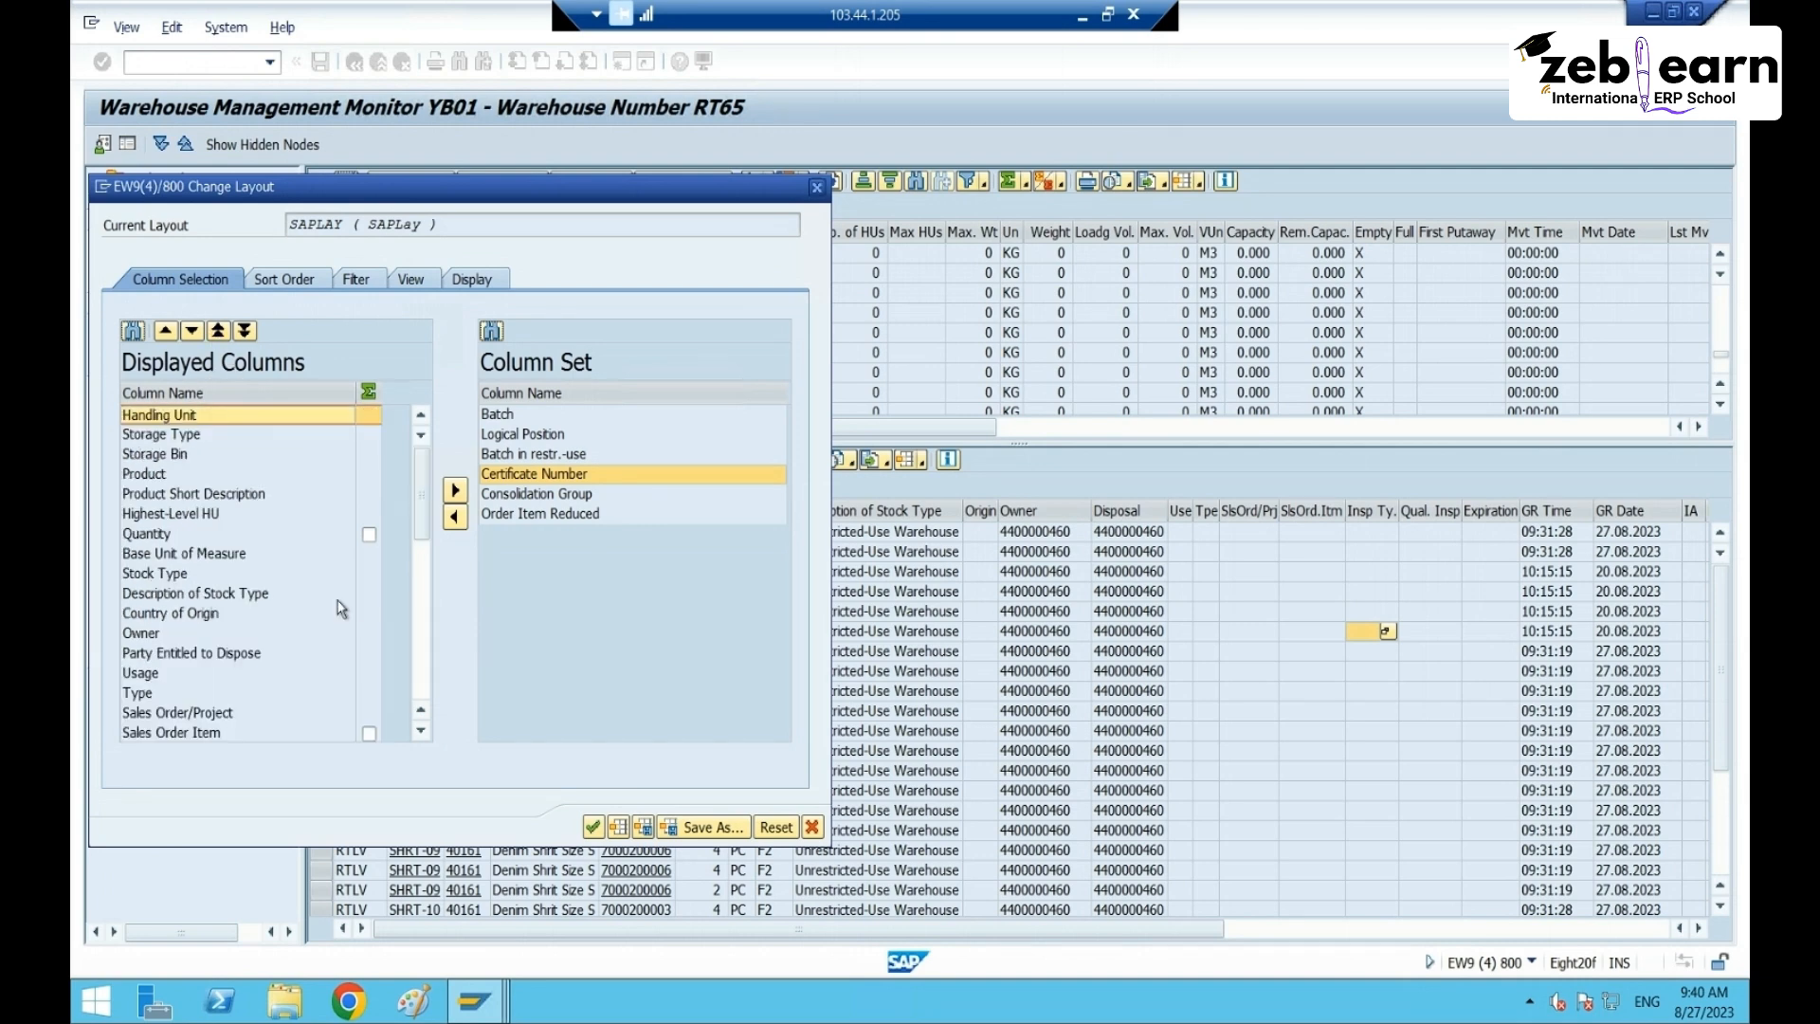
click(193, 332)
click(194, 332)
click(193, 331)
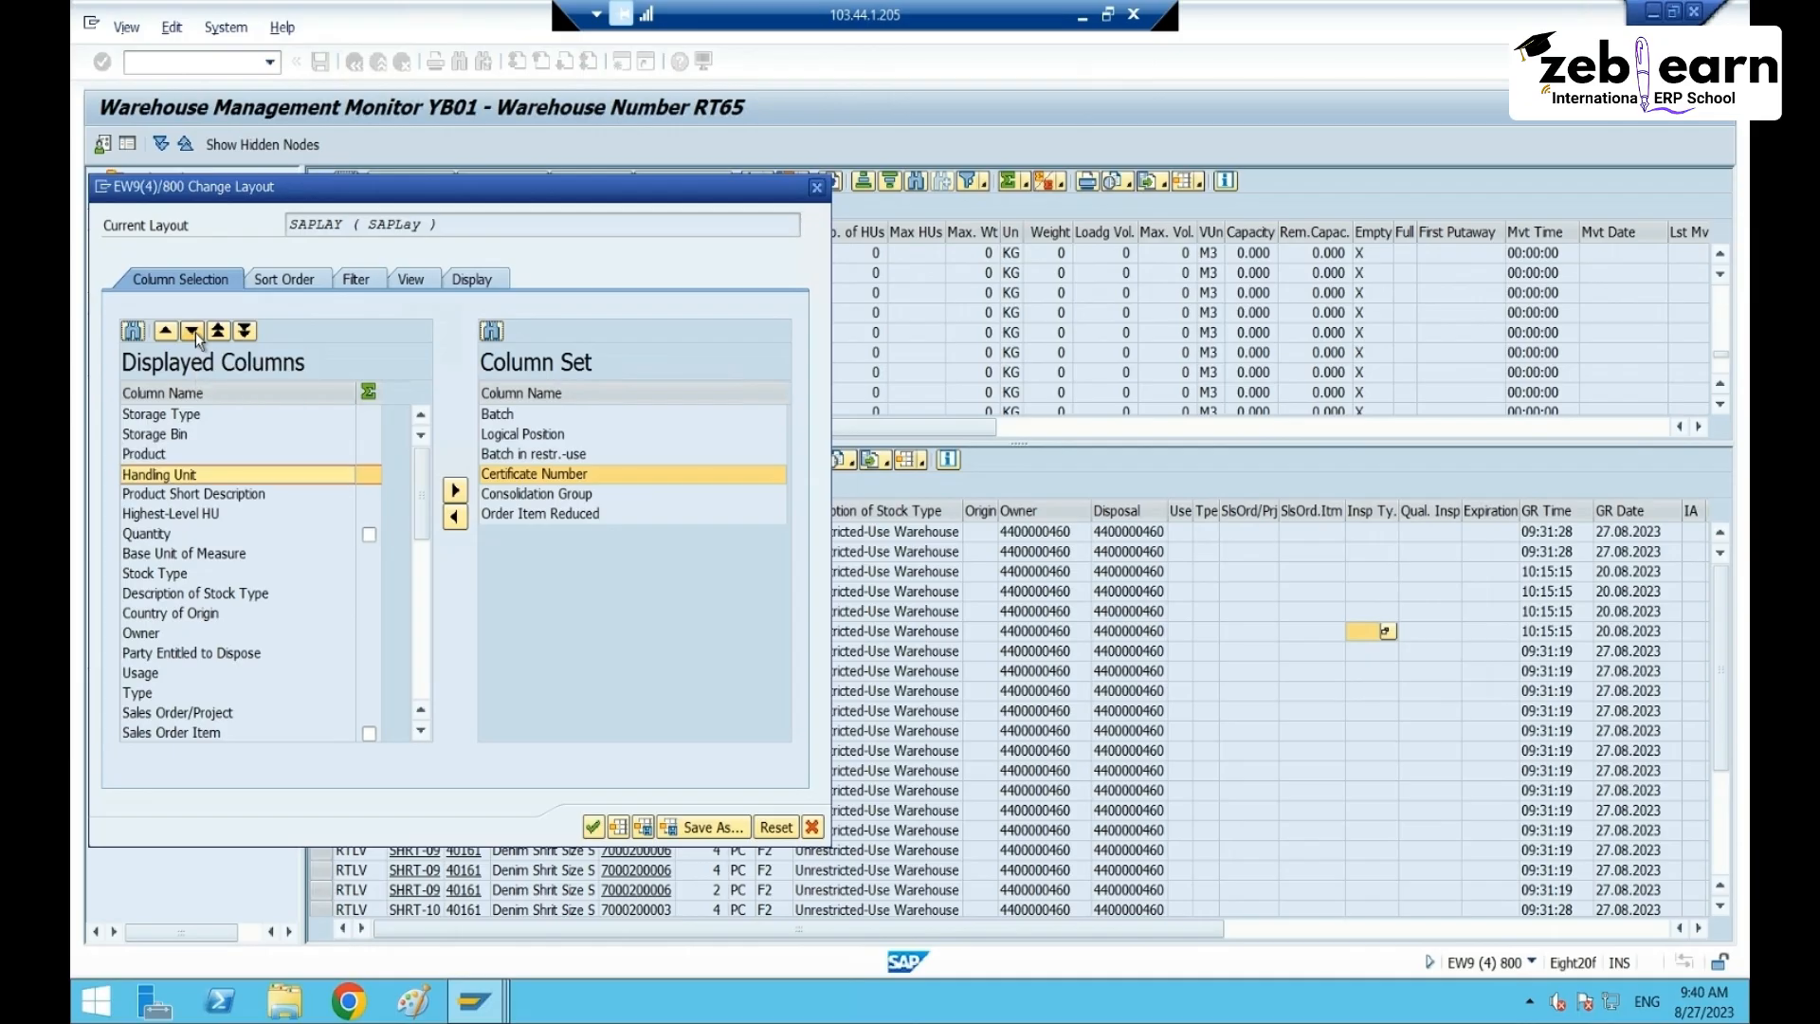
click(193, 332)
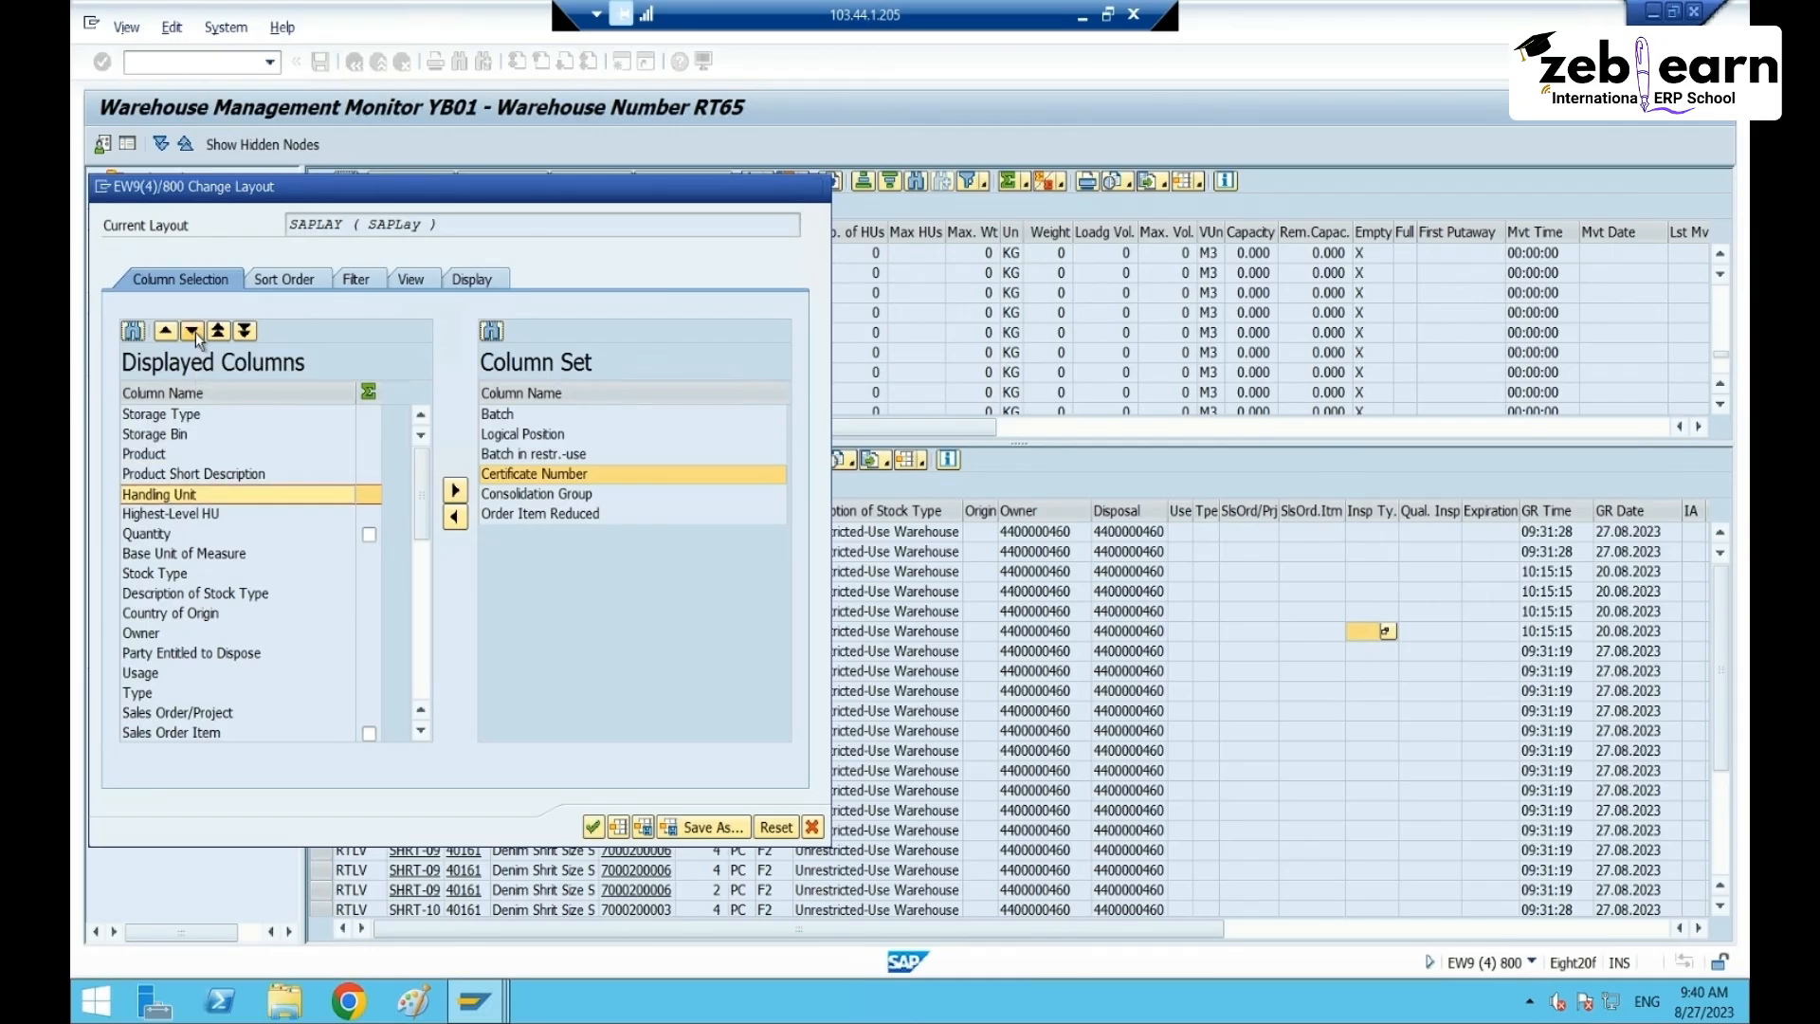
click(592, 827)
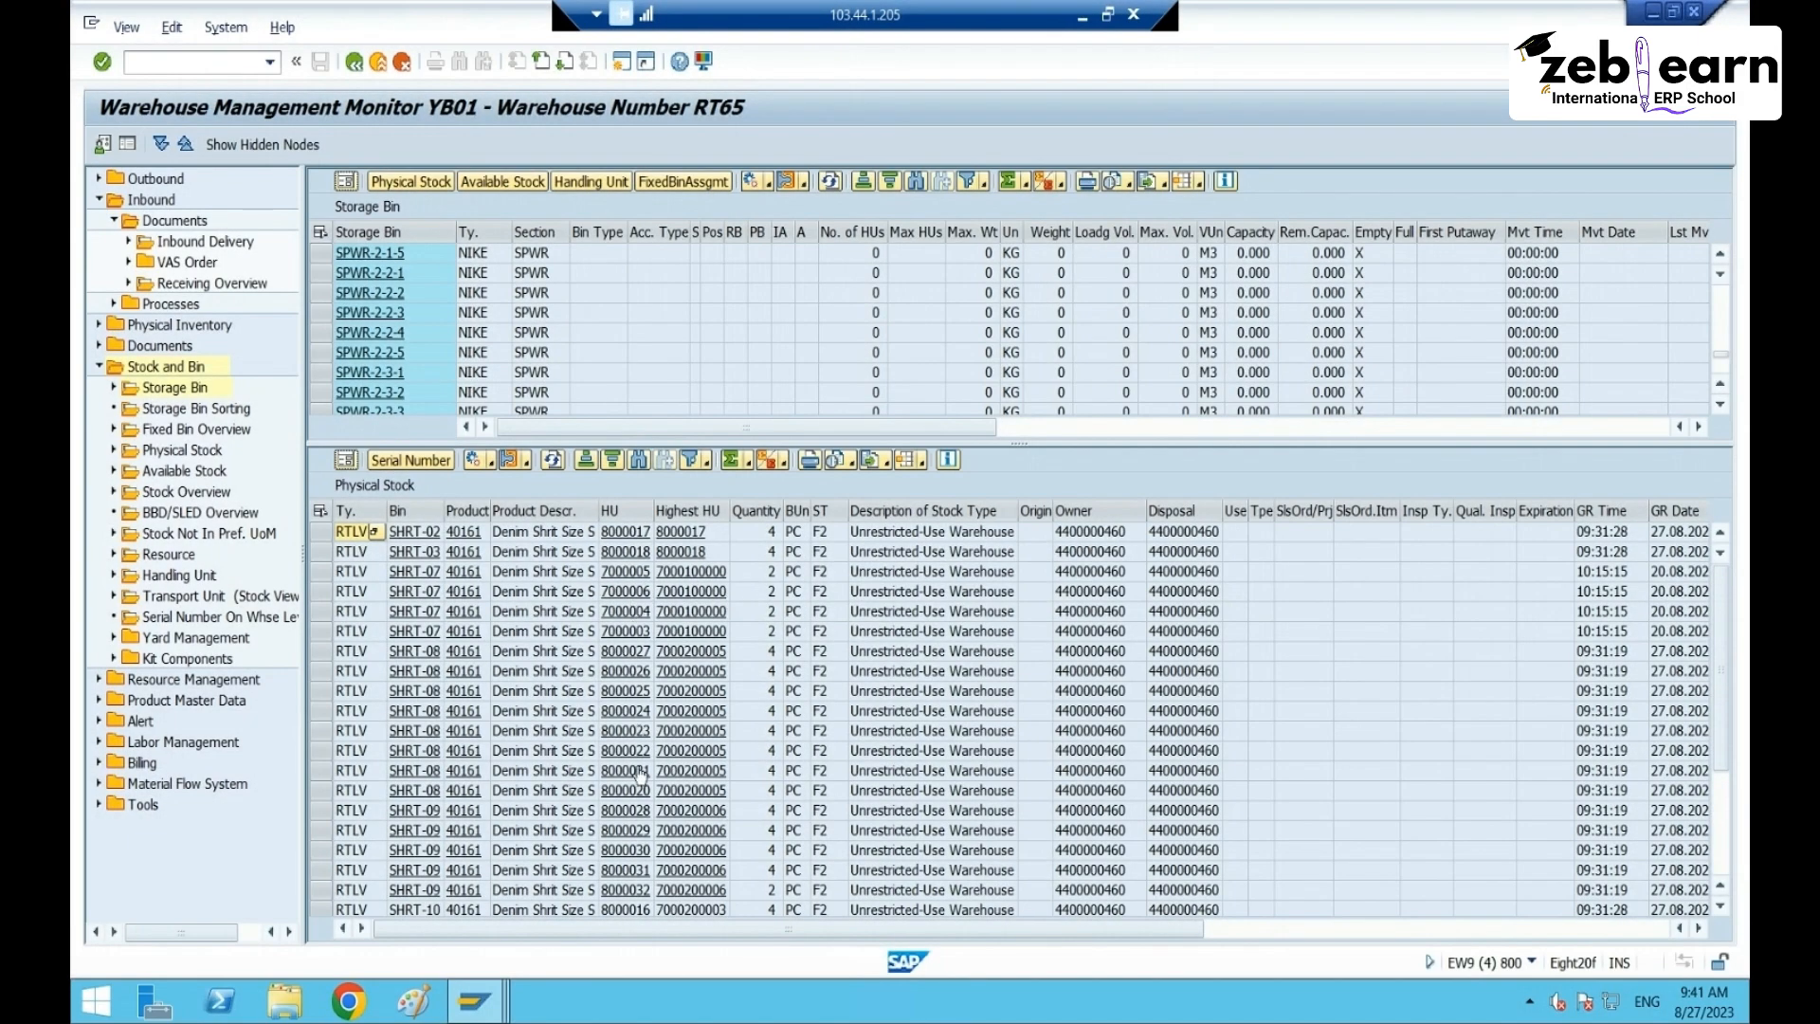
scroll(679, 795, down, 3)
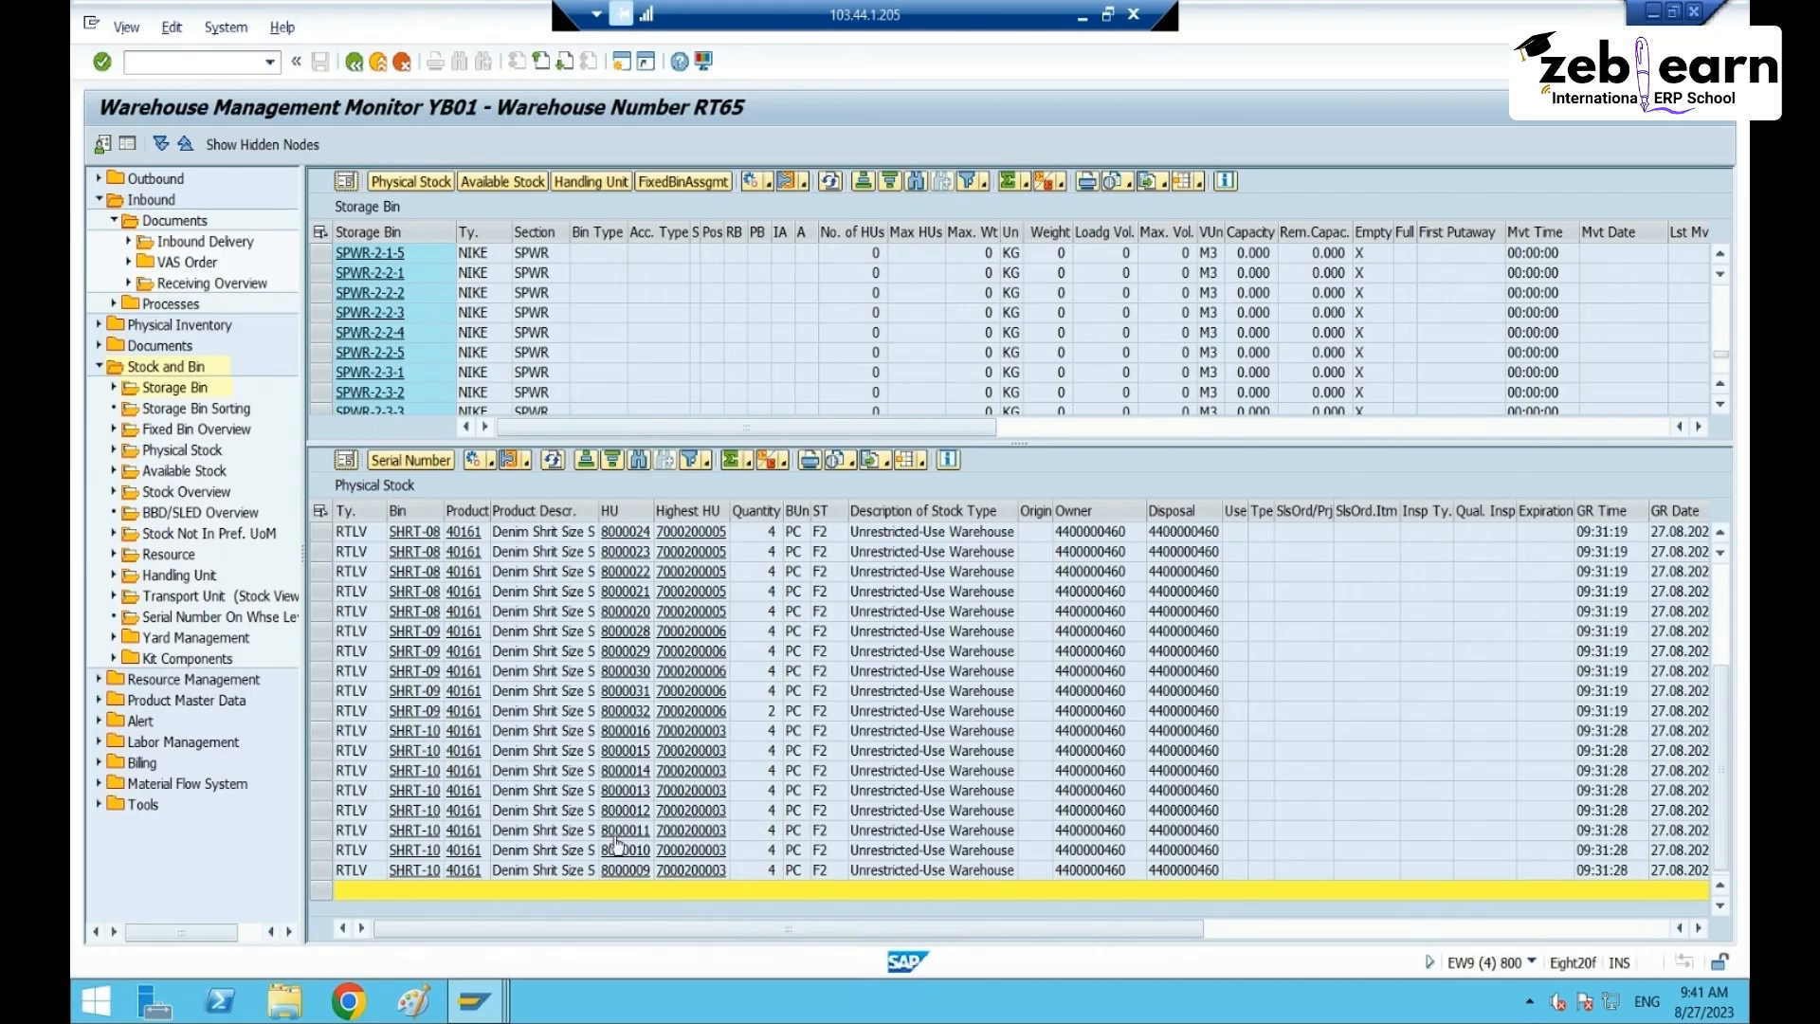
scroll(654, 652, up, 3)
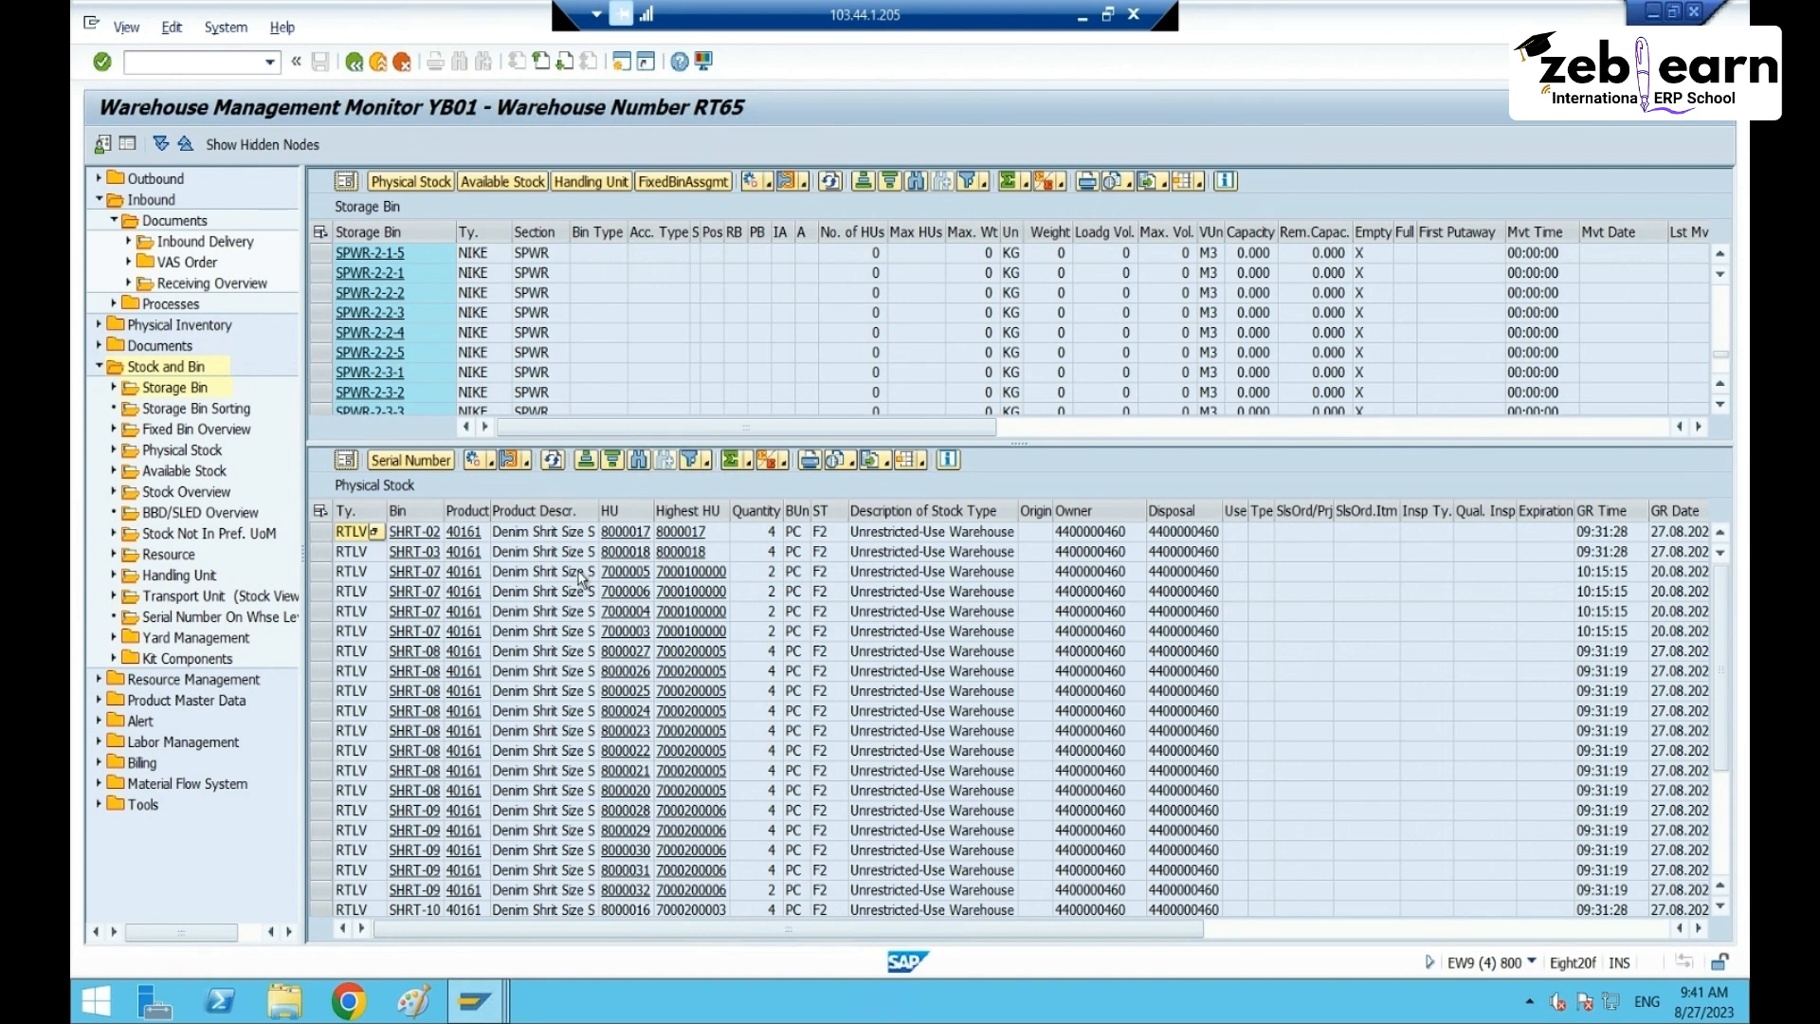
scroll(621, 813, down, 3)
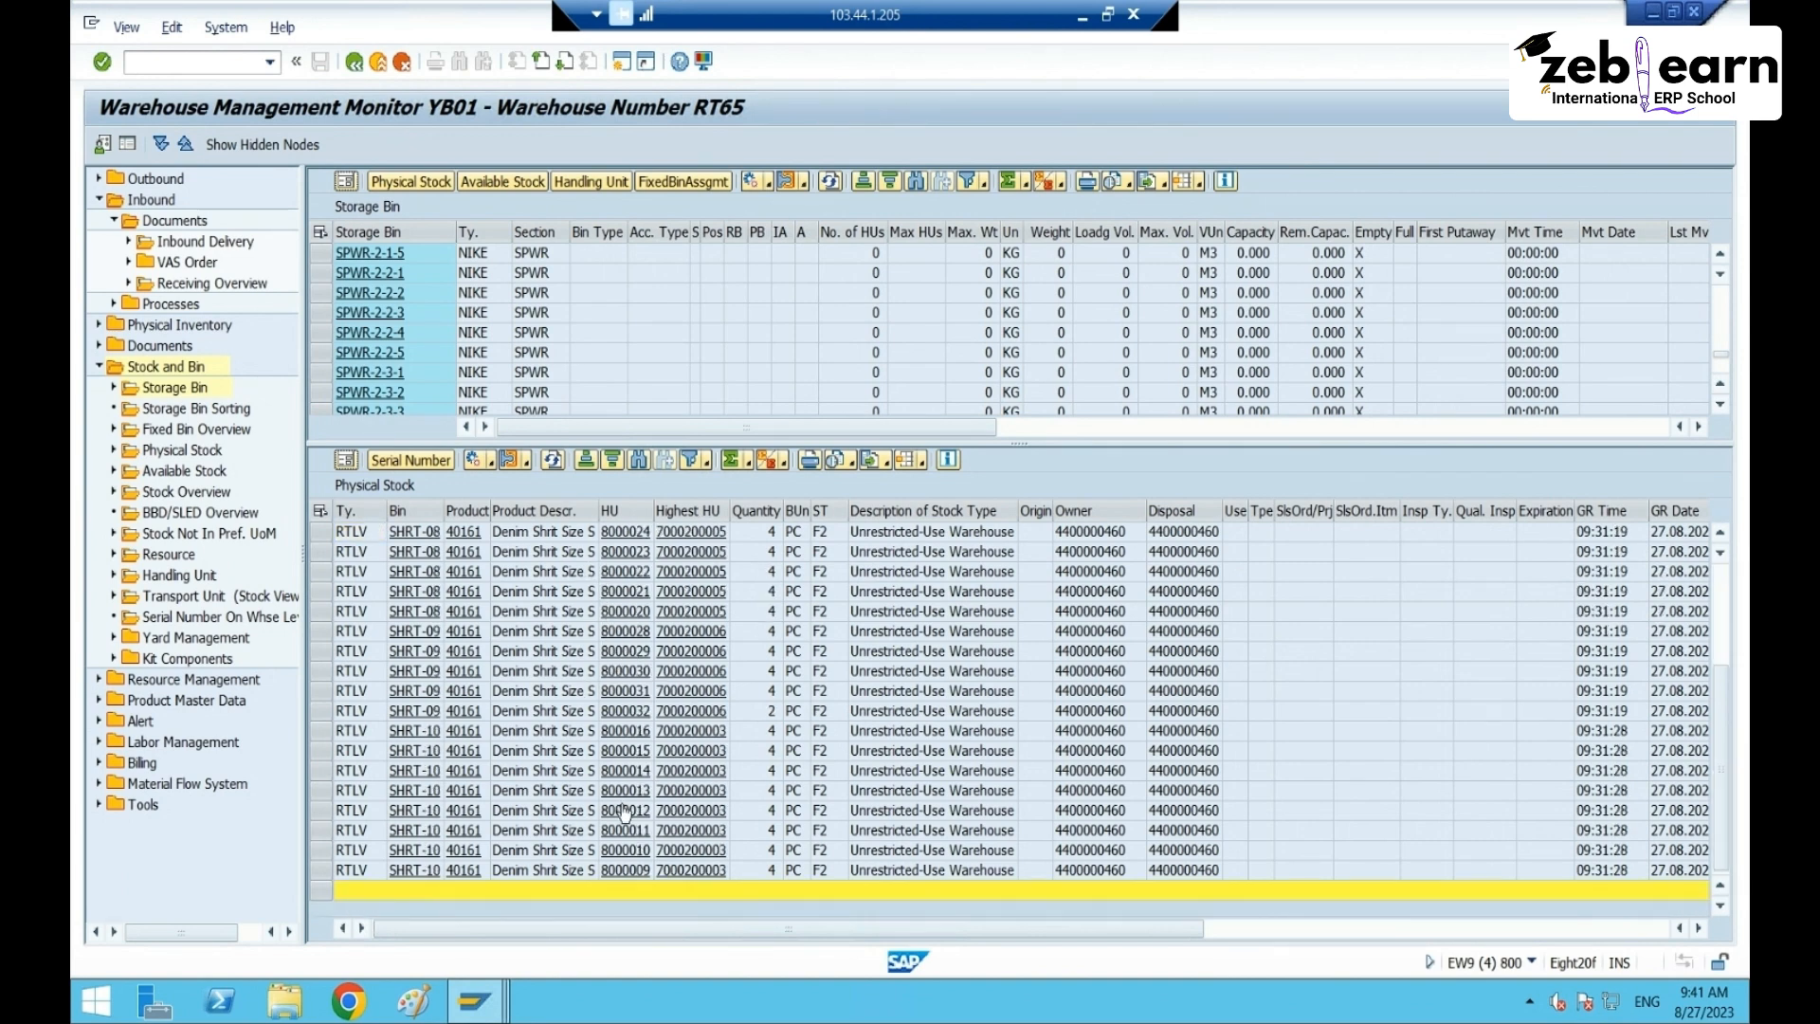
scroll(663, 602, up, 3)
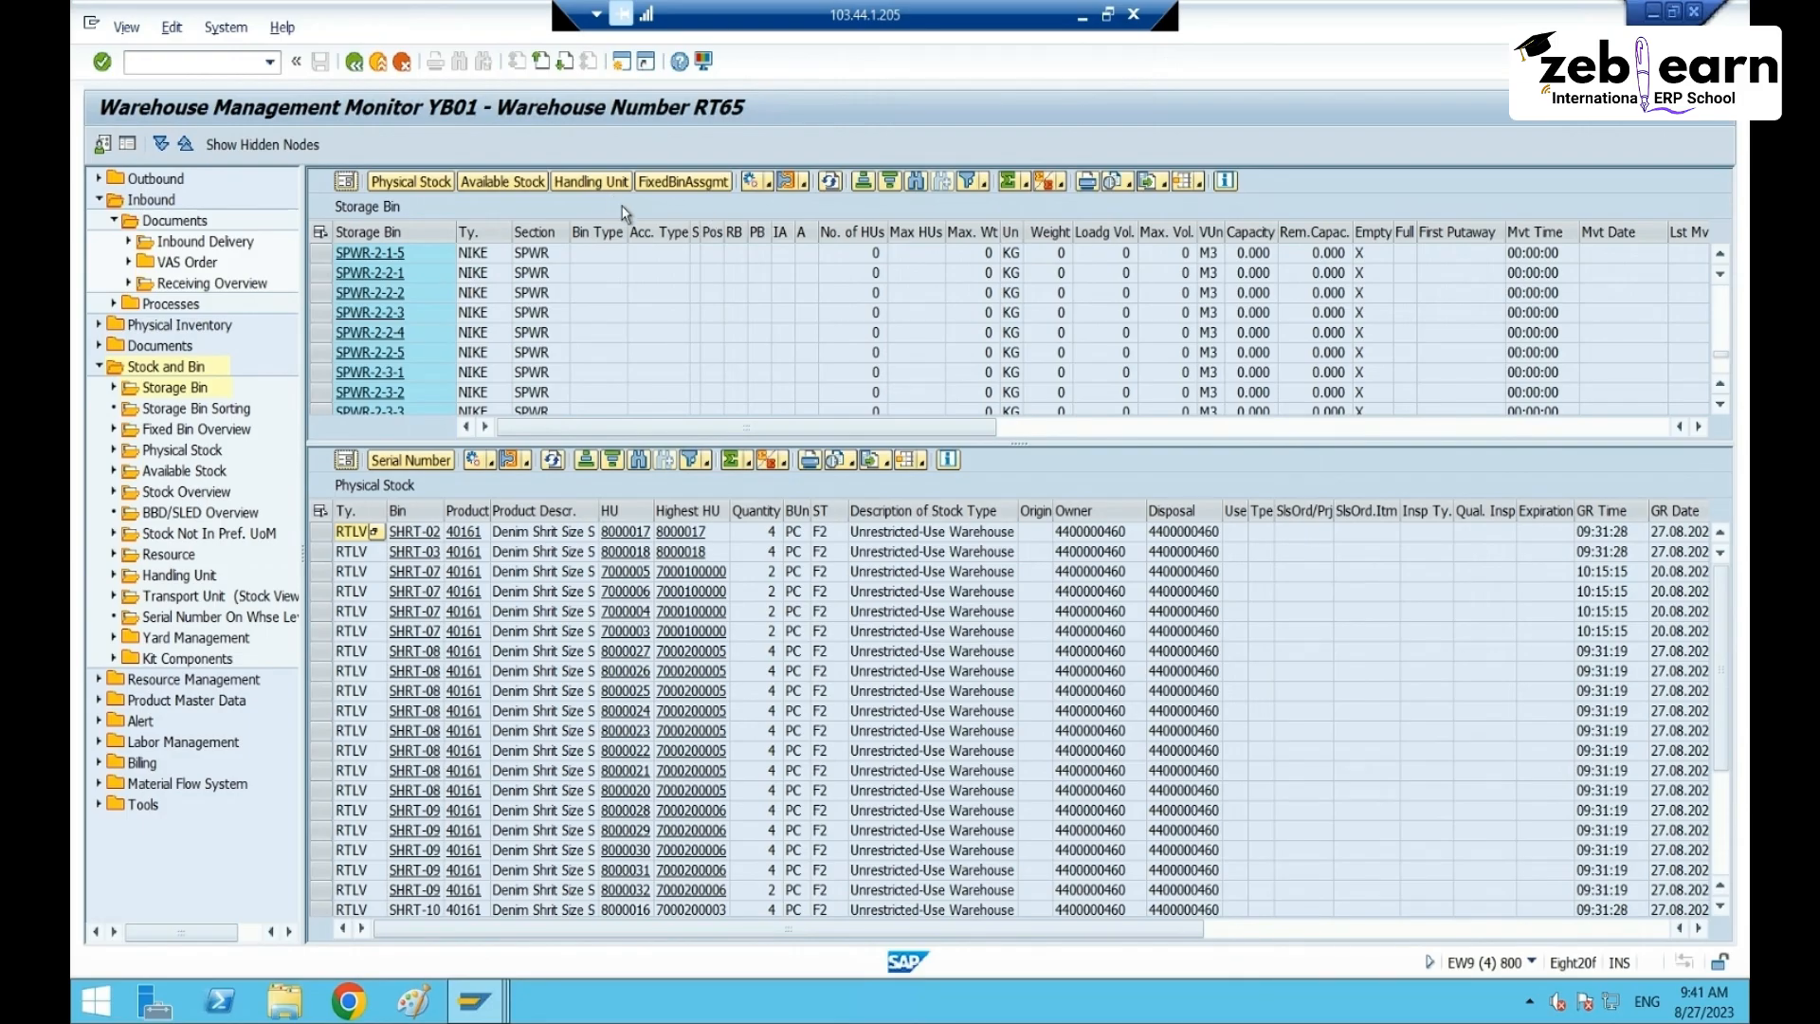
- Switch to the EW9(3) Packaging Specification Overview for product 40161 and add a new empty row
click(474, 1000)
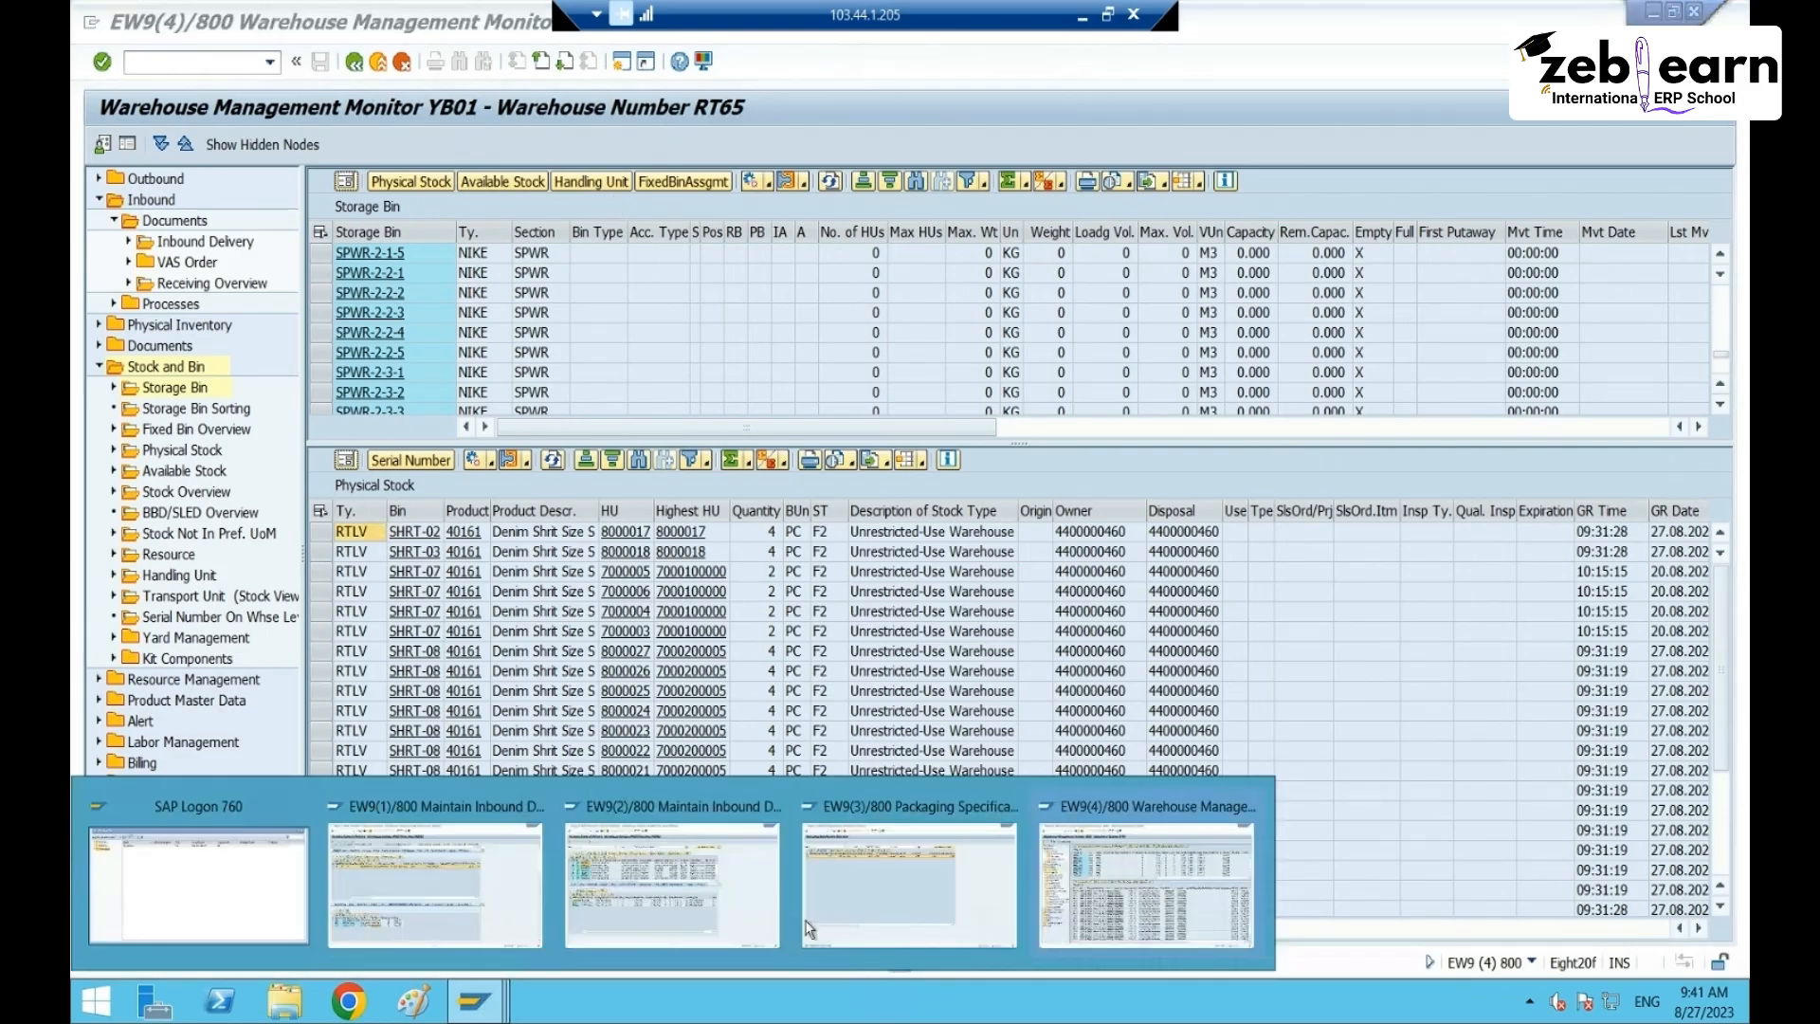
click(825, 865)
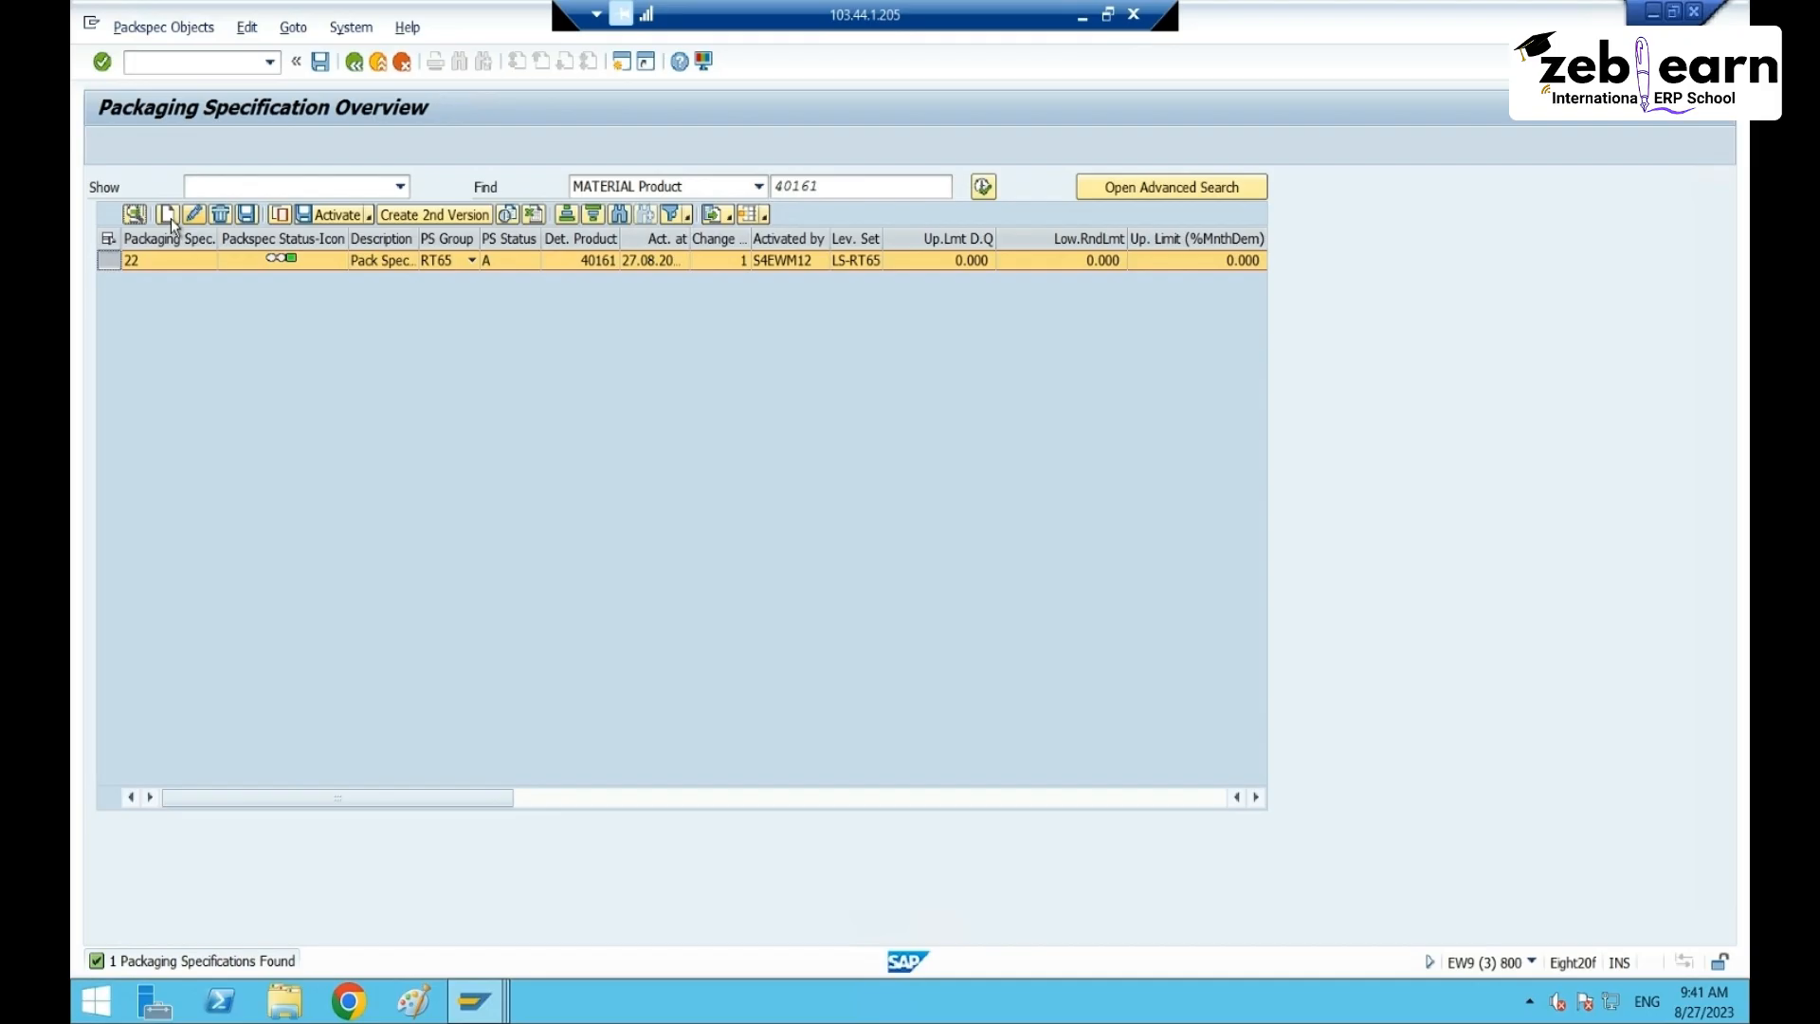
click(169, 216)
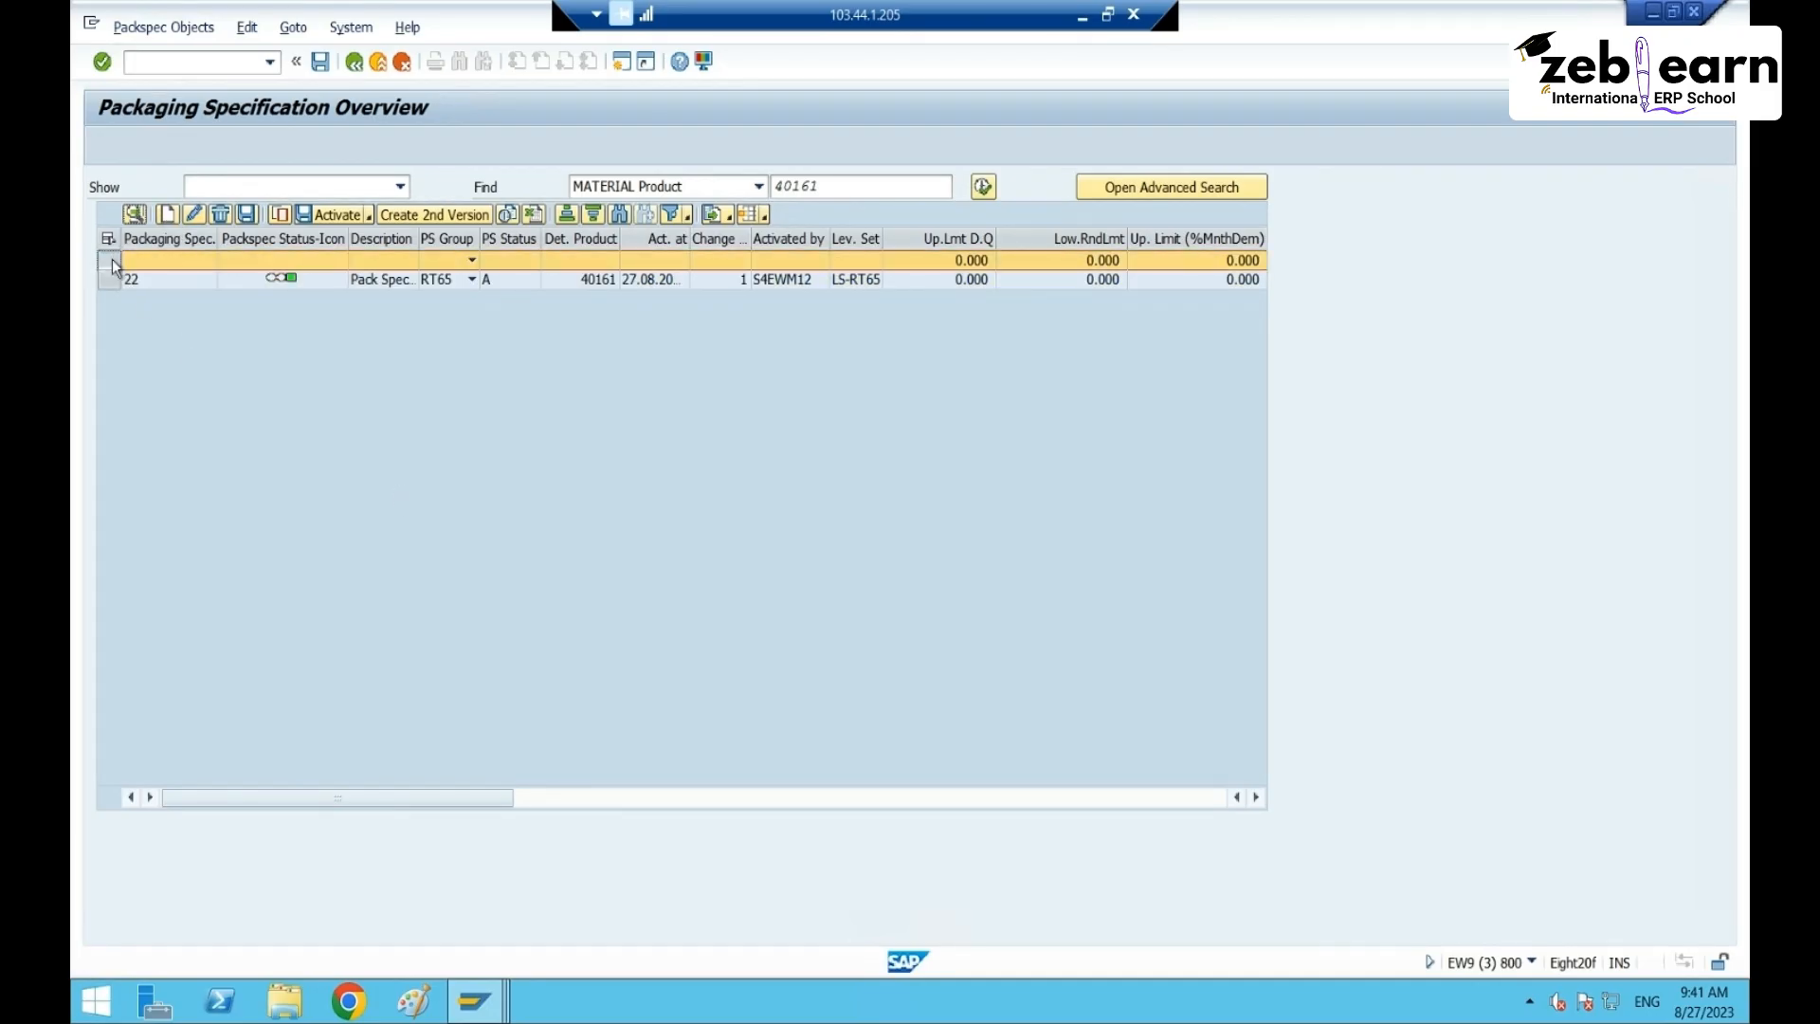
- Create packaging specification 23 with PS group RT65 and select it for editing
click(517, 263)
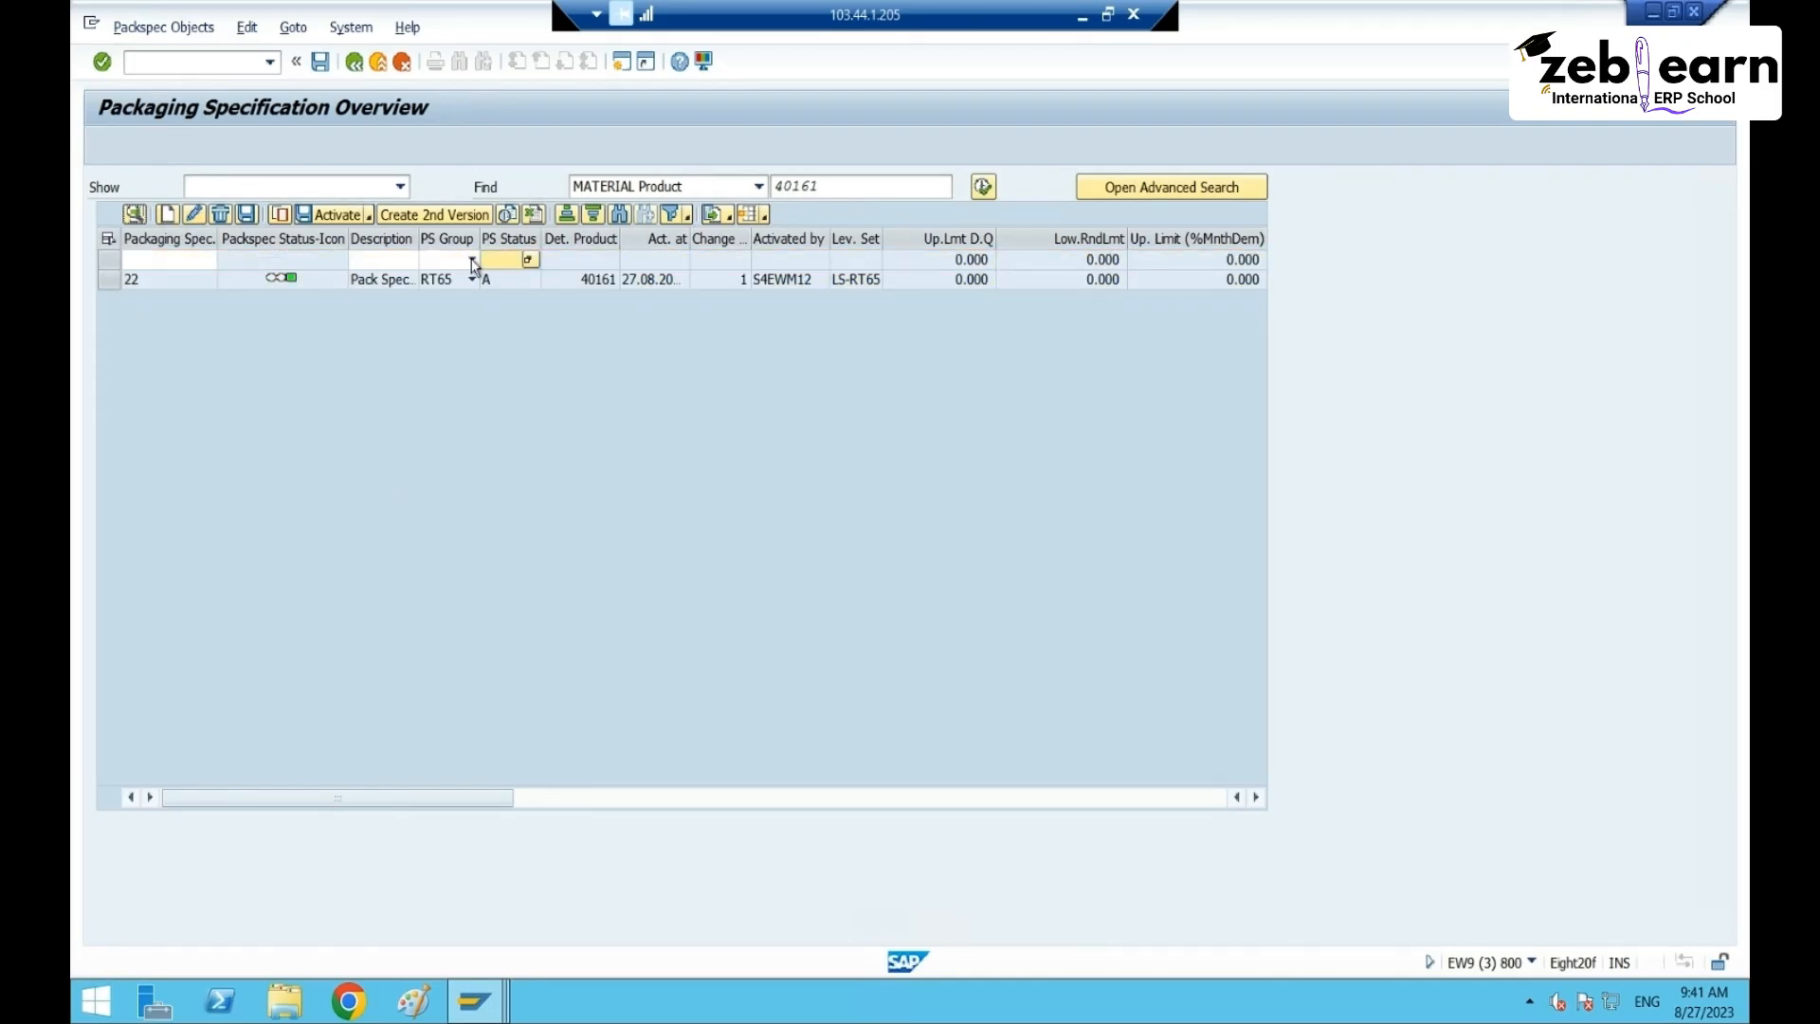
click(455, 261)
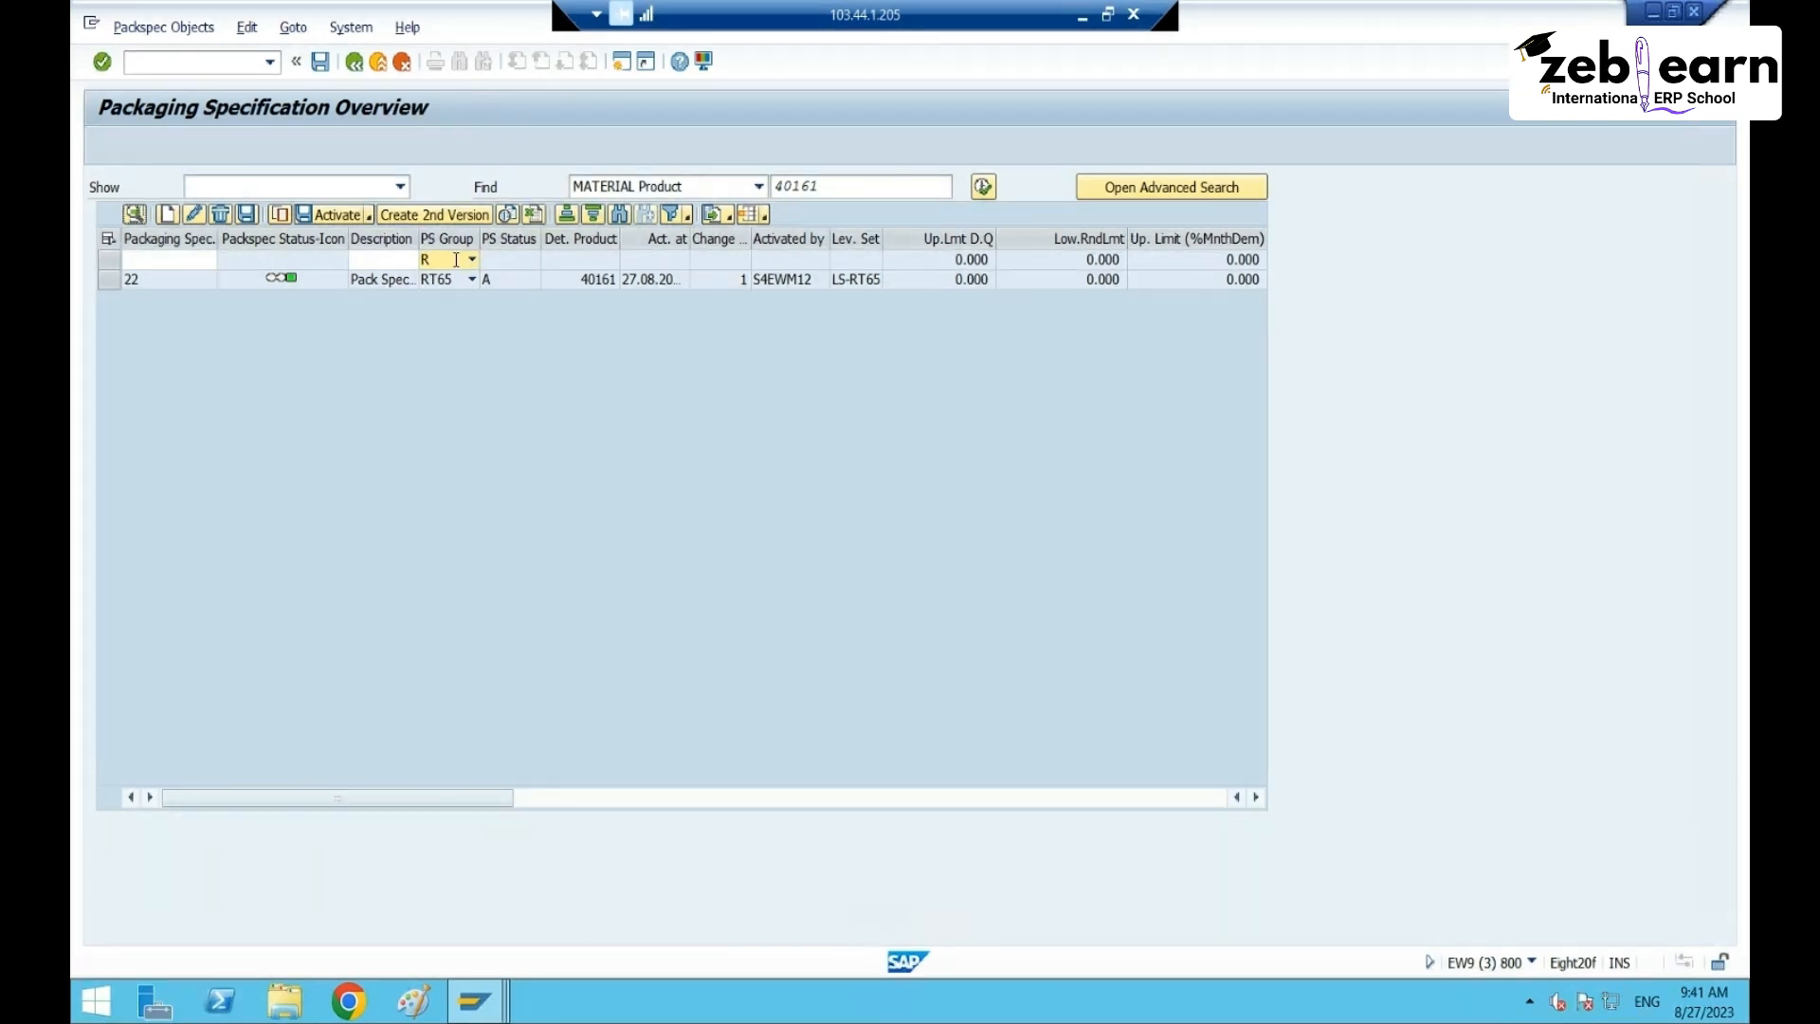
text(RT65)
key(Return)
click(108, 260)
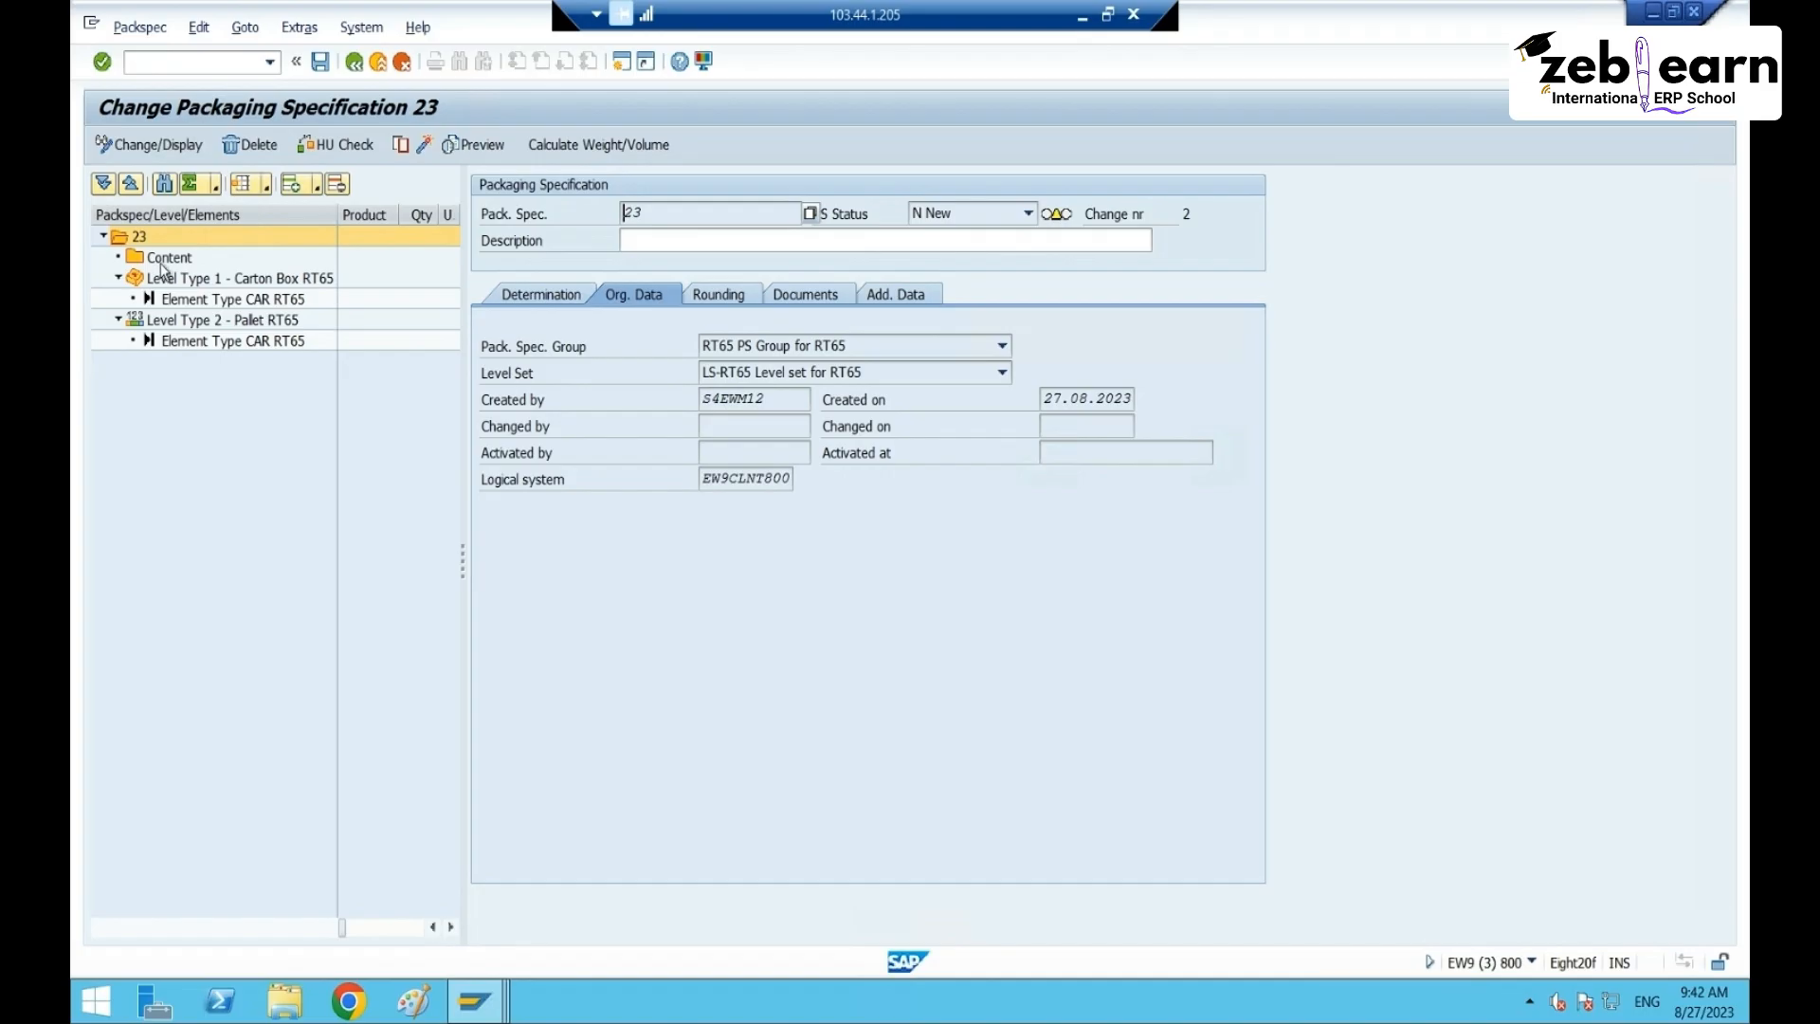
- Add an empty product entry under specification 23's Content
click(167, 261)
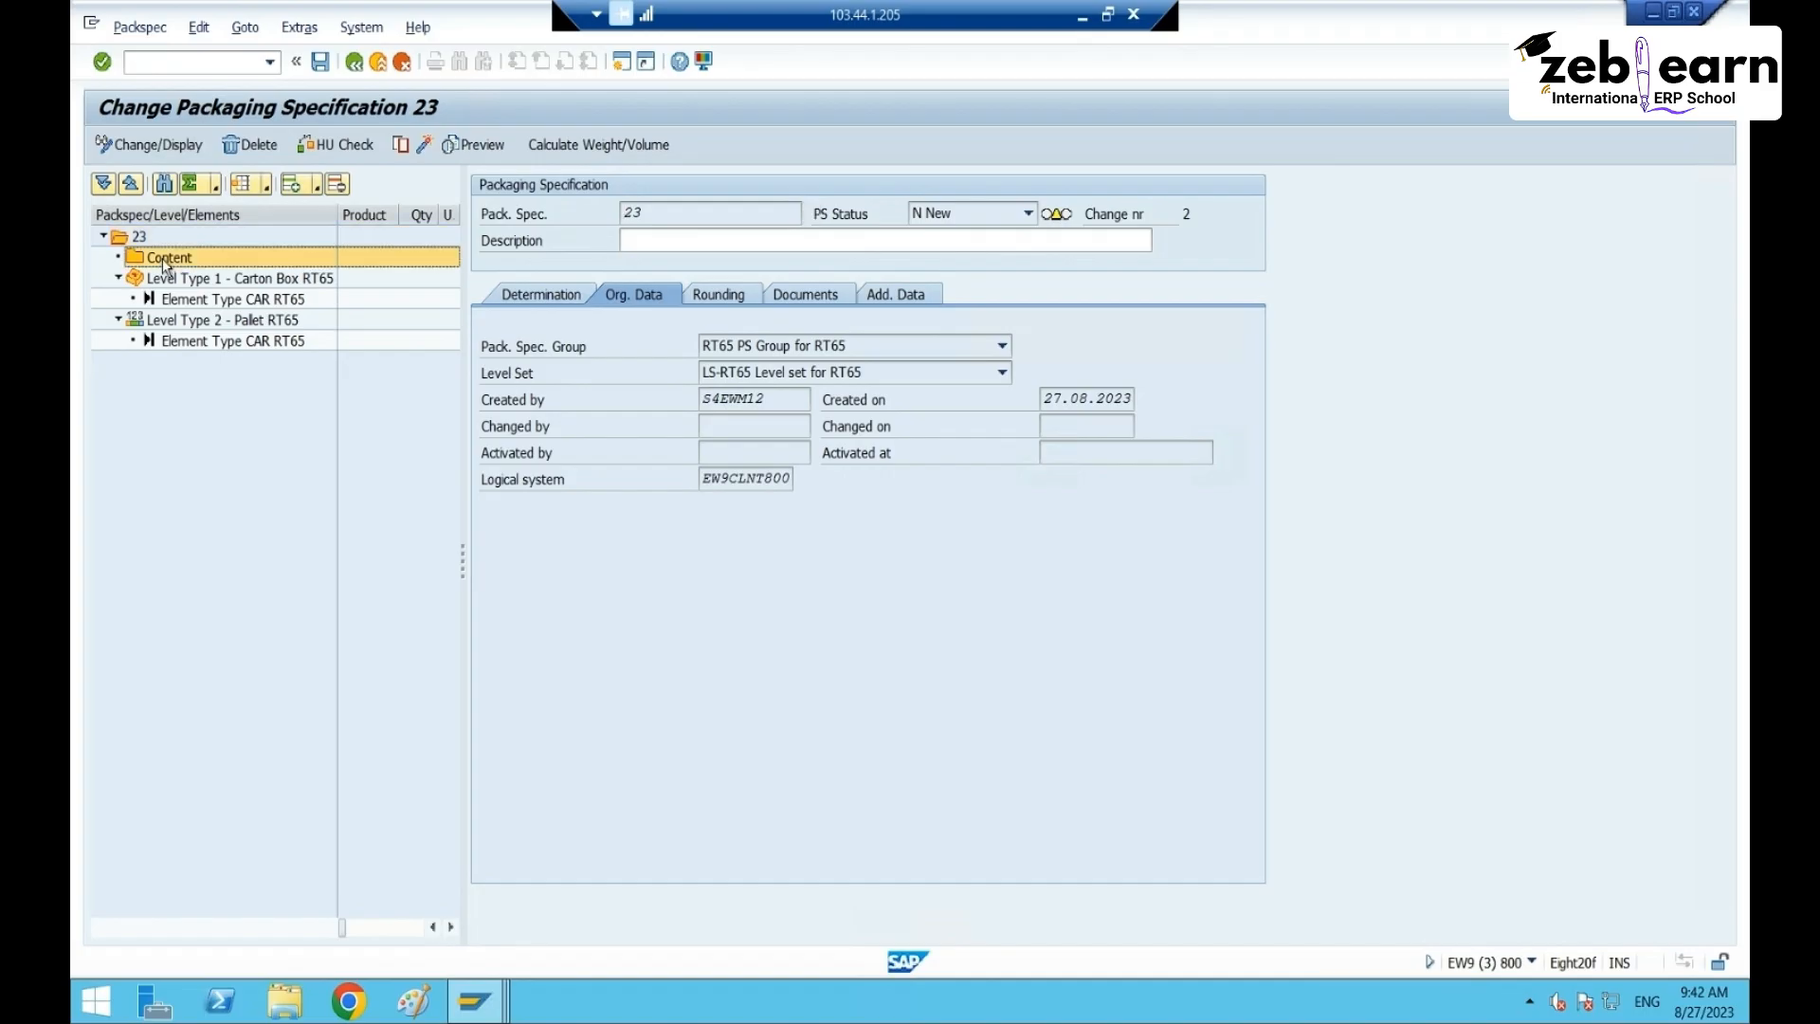
right_click(165, 263)
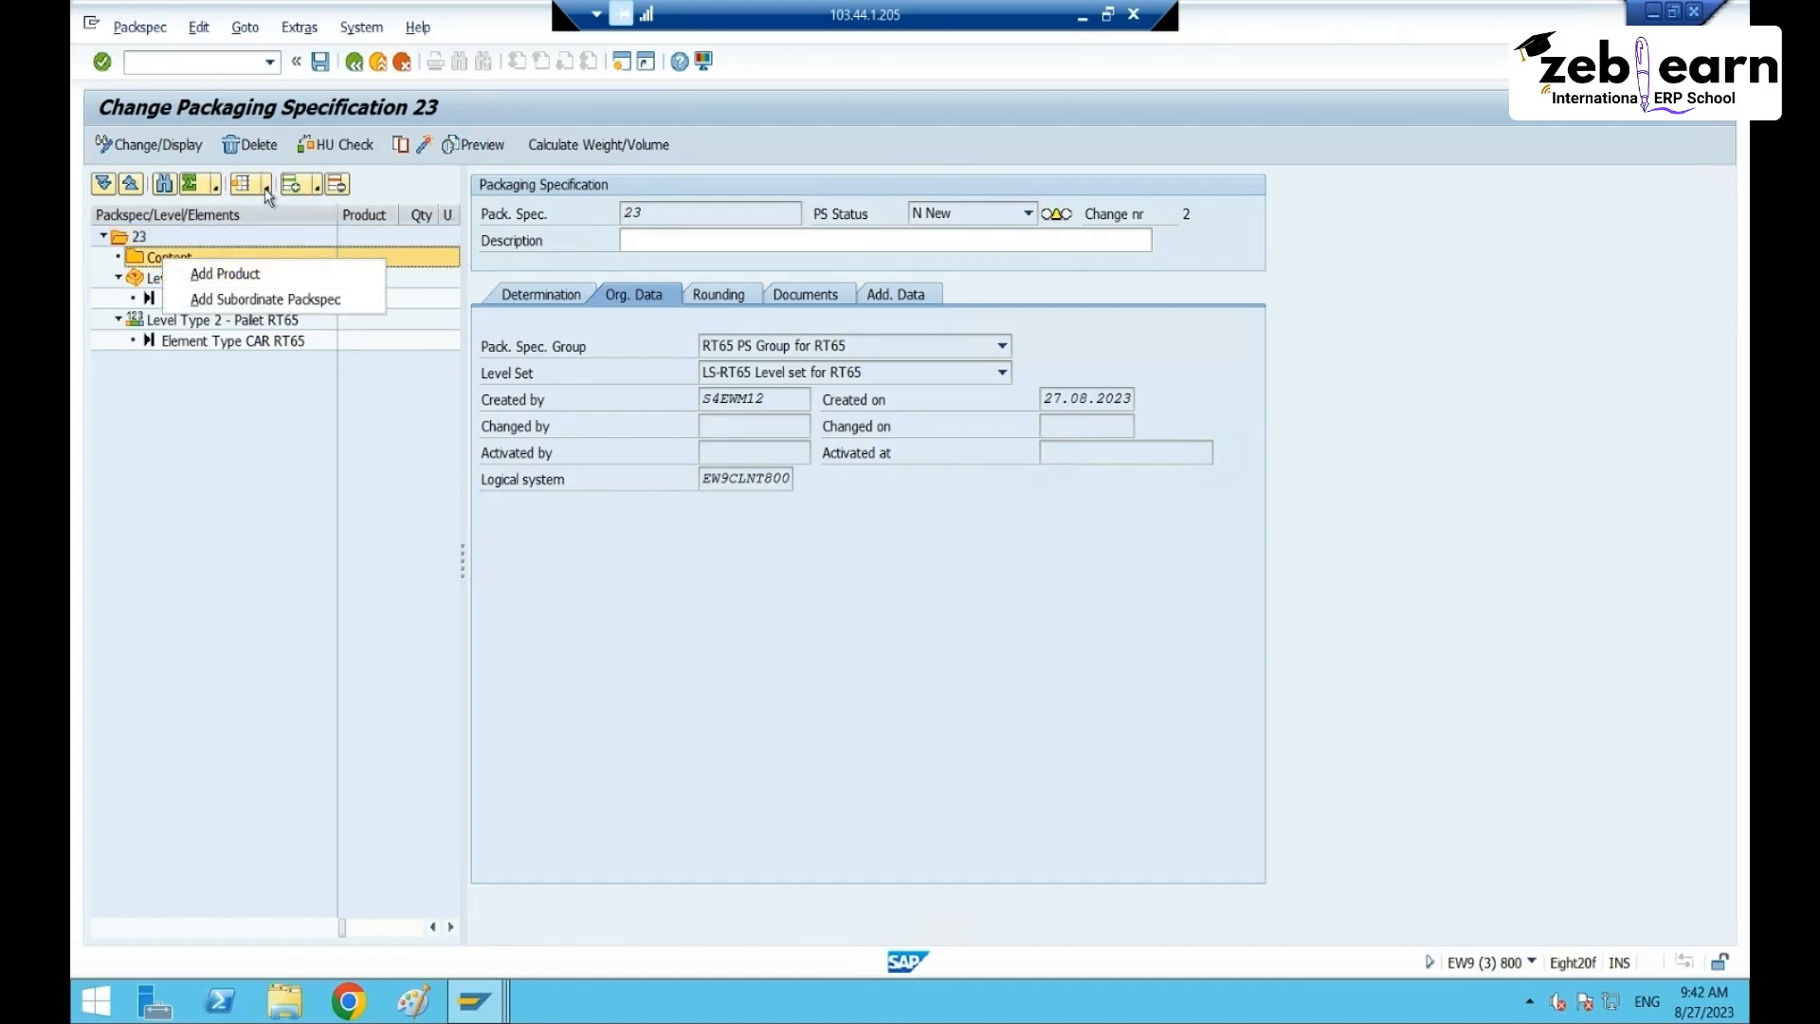
click(317, 188)
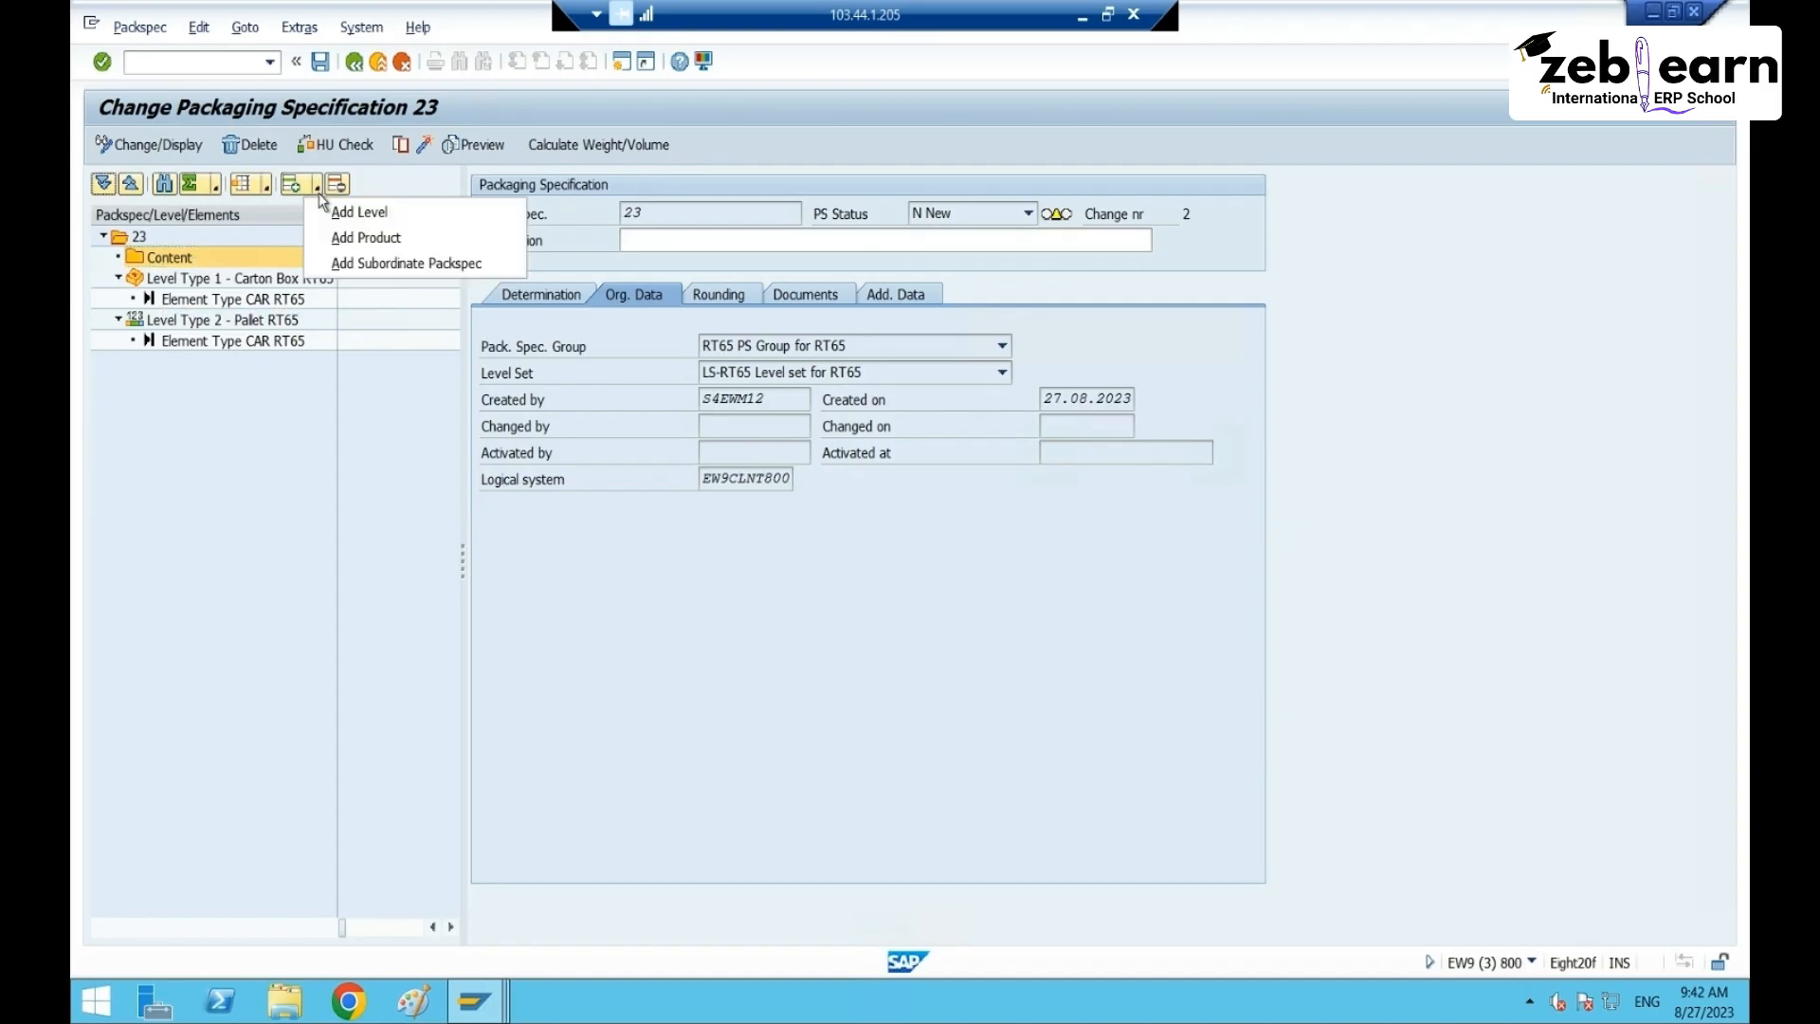
click(382, 247)
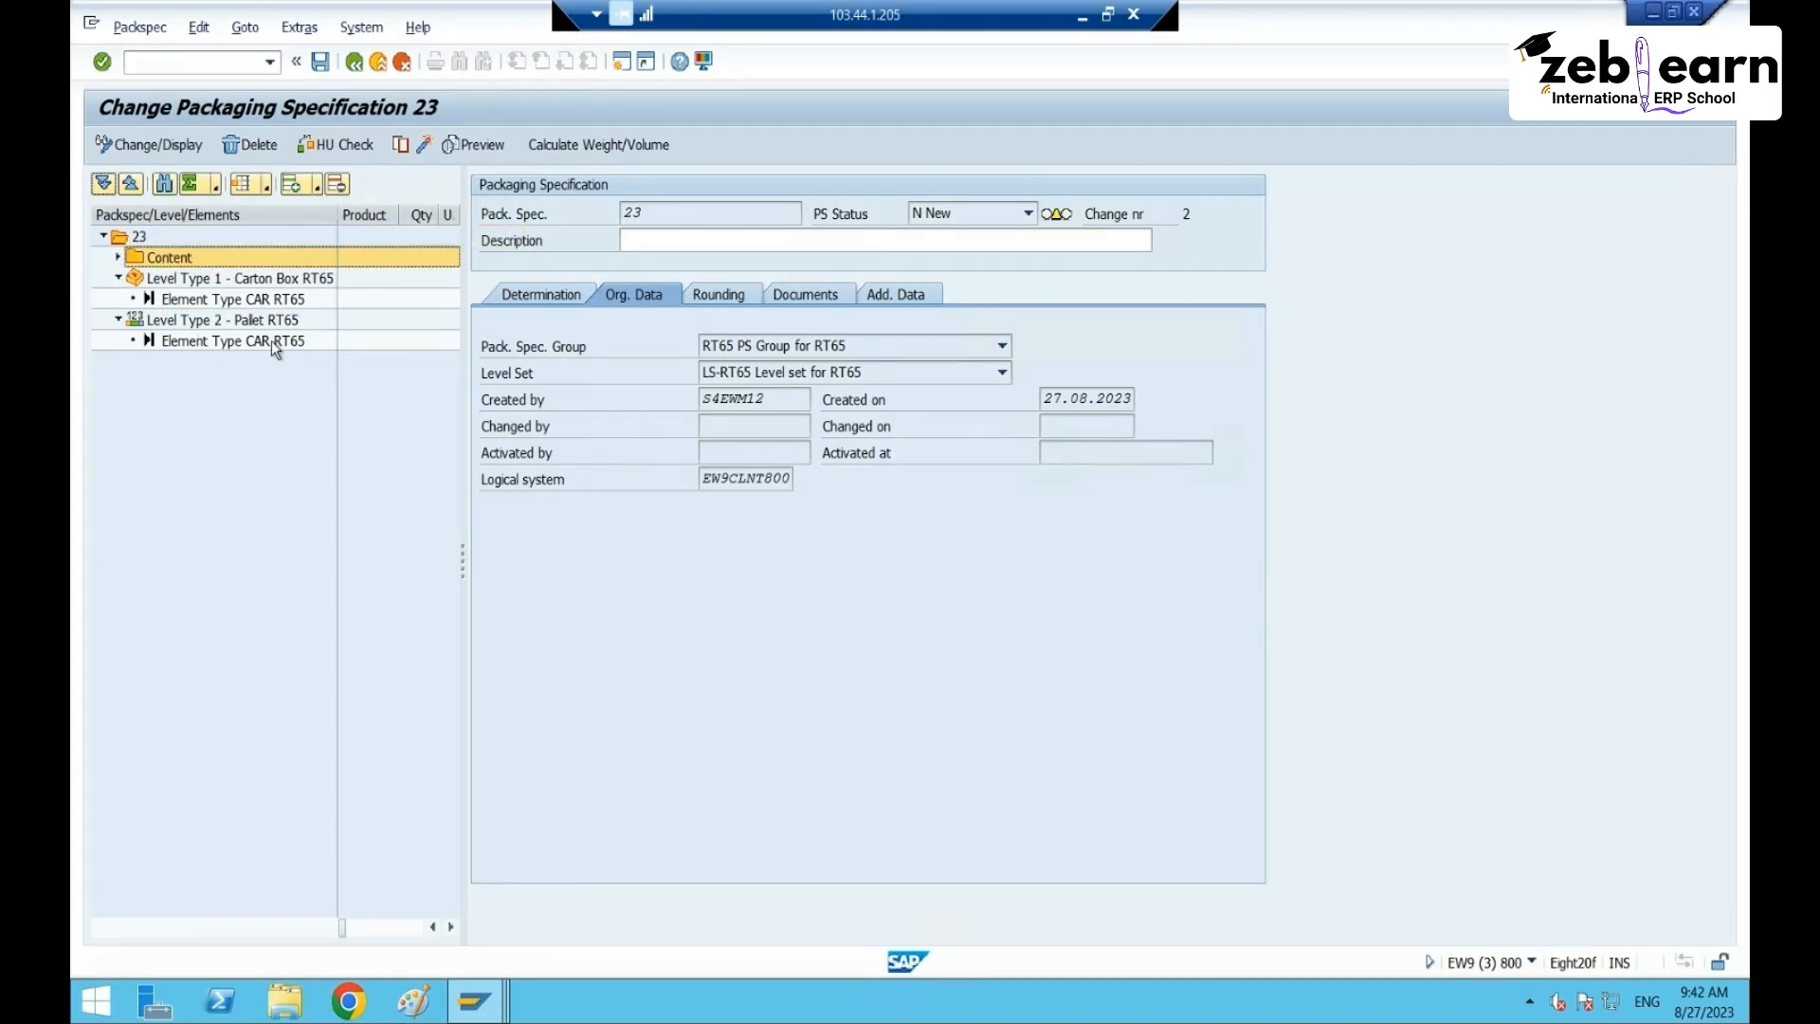
click(118, 257)
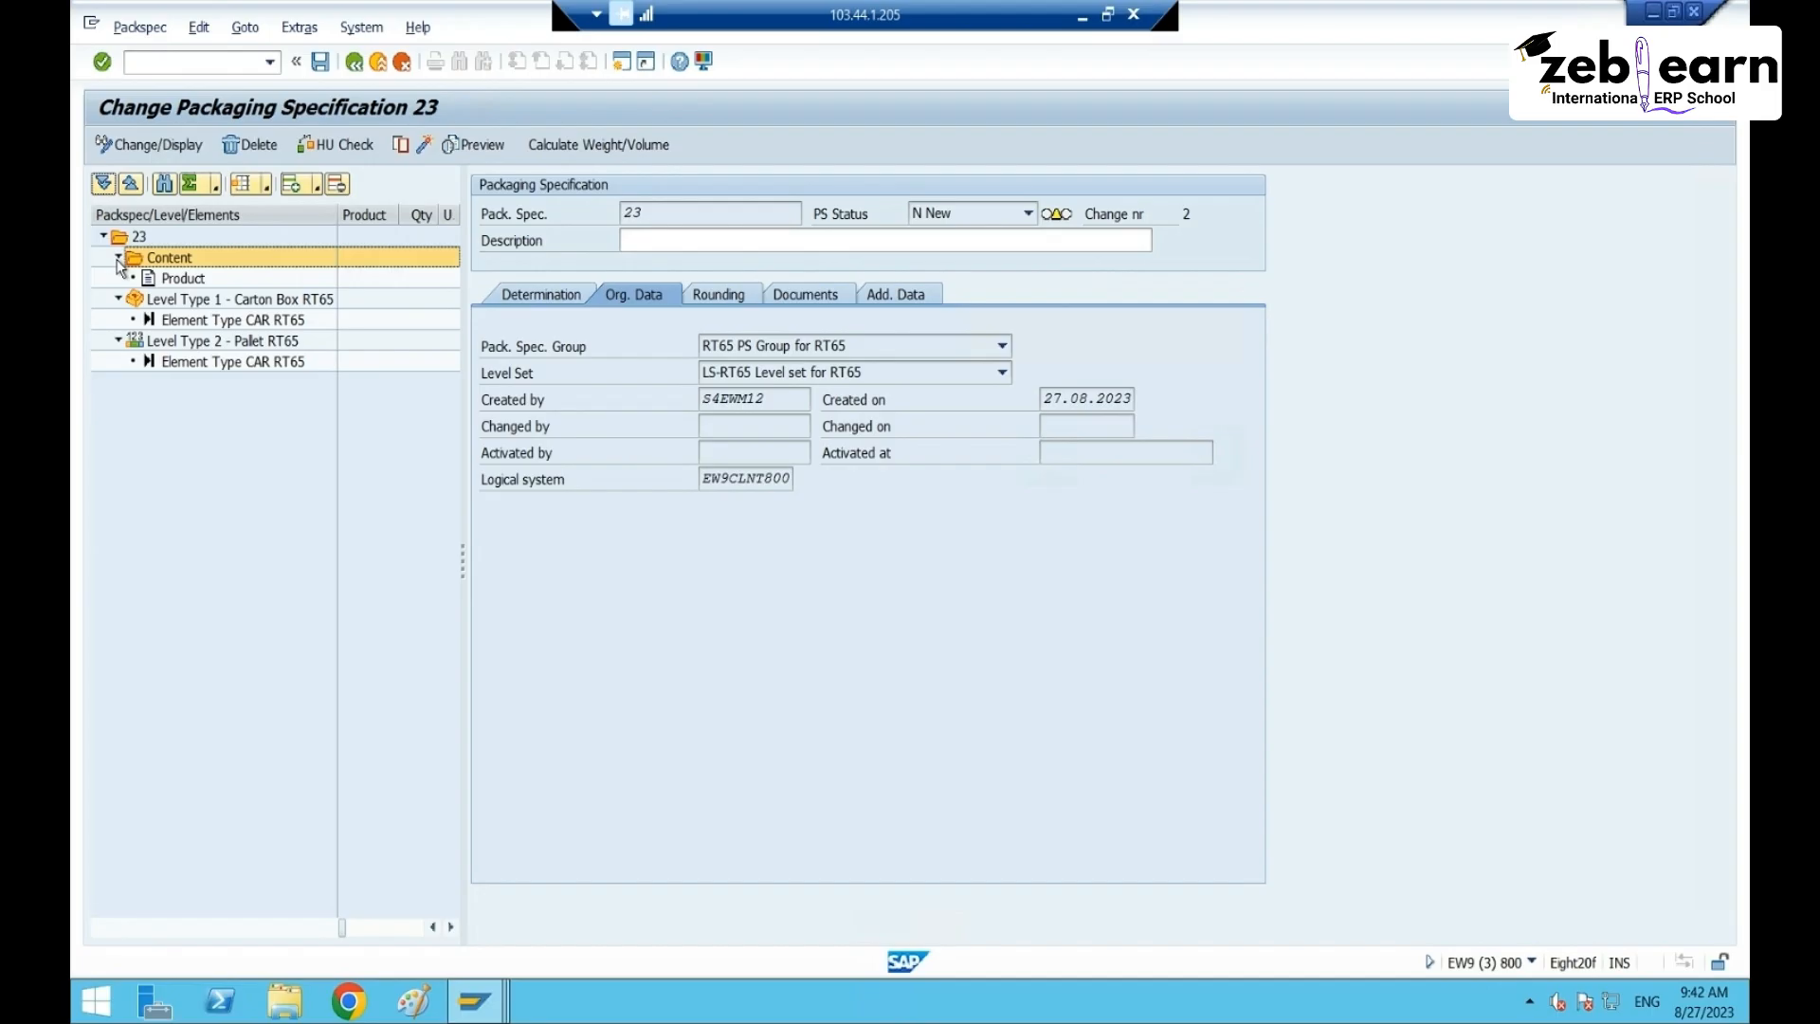
click(180, 281)
- Enter product 40162 with quantity 1 and unit PC, then confirm it
click(681, 347)
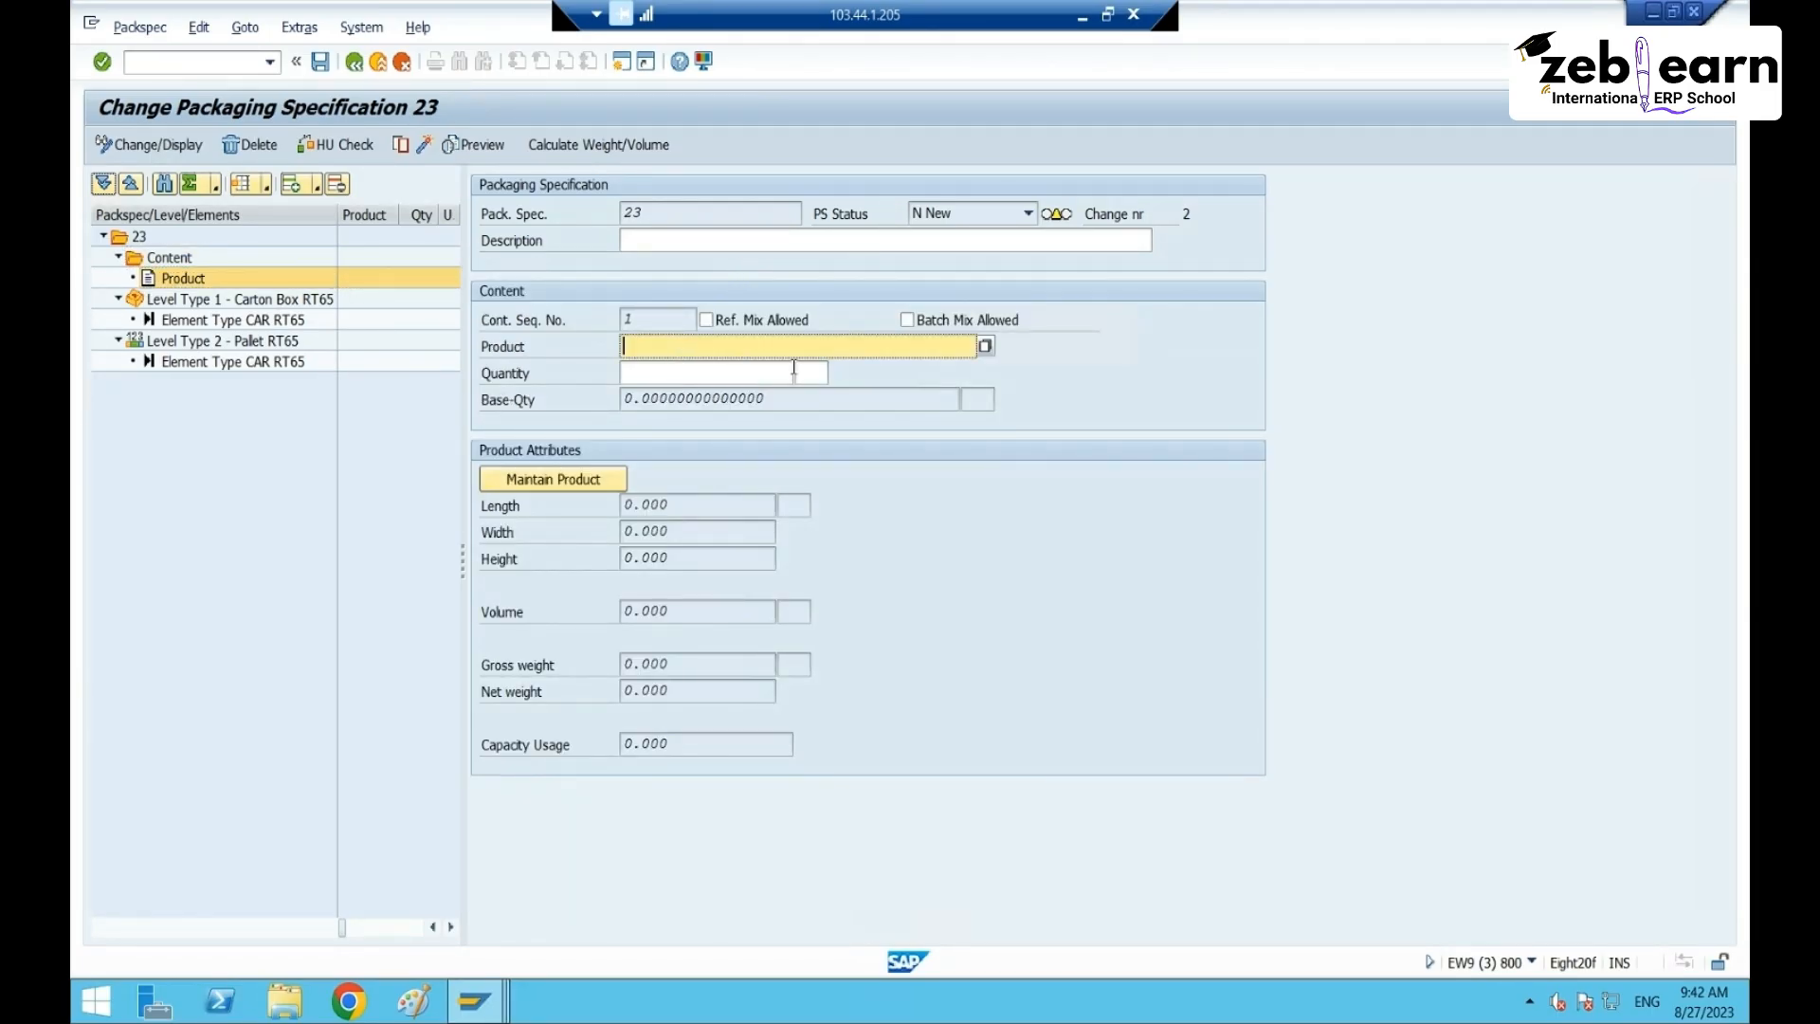
text(40162)
click(746, 372)
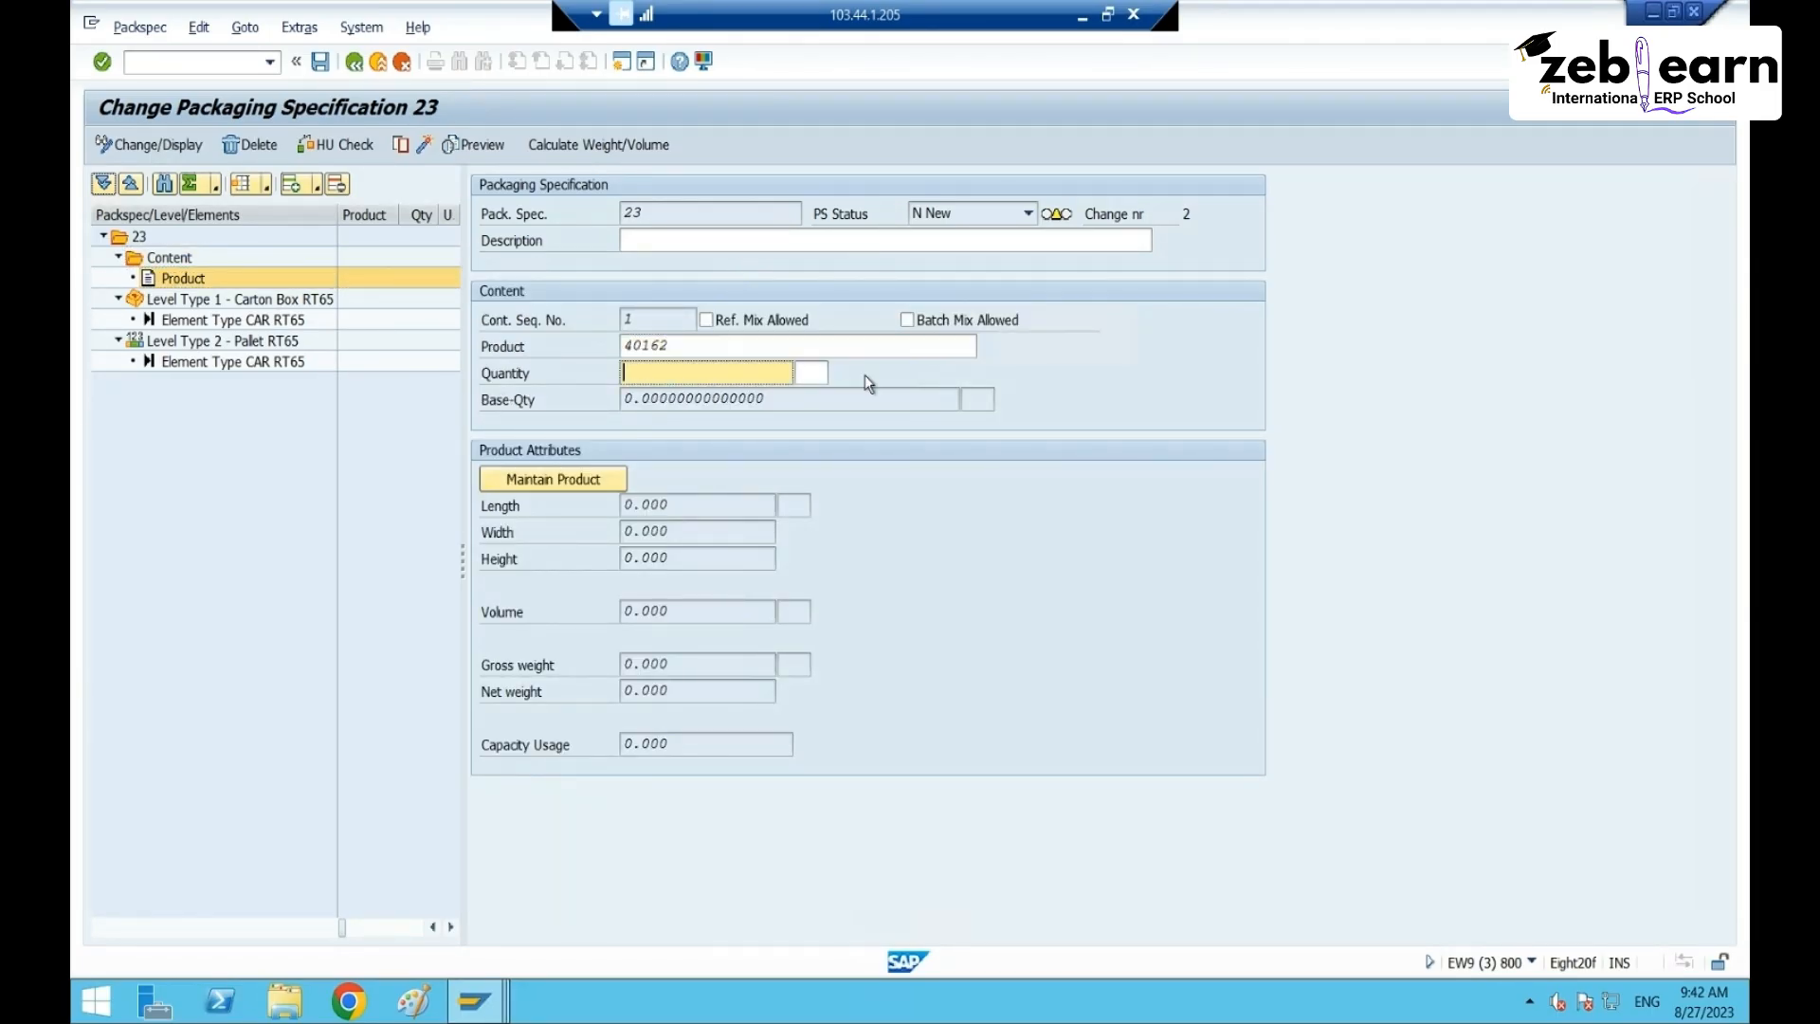
text(1)
key(Tab)
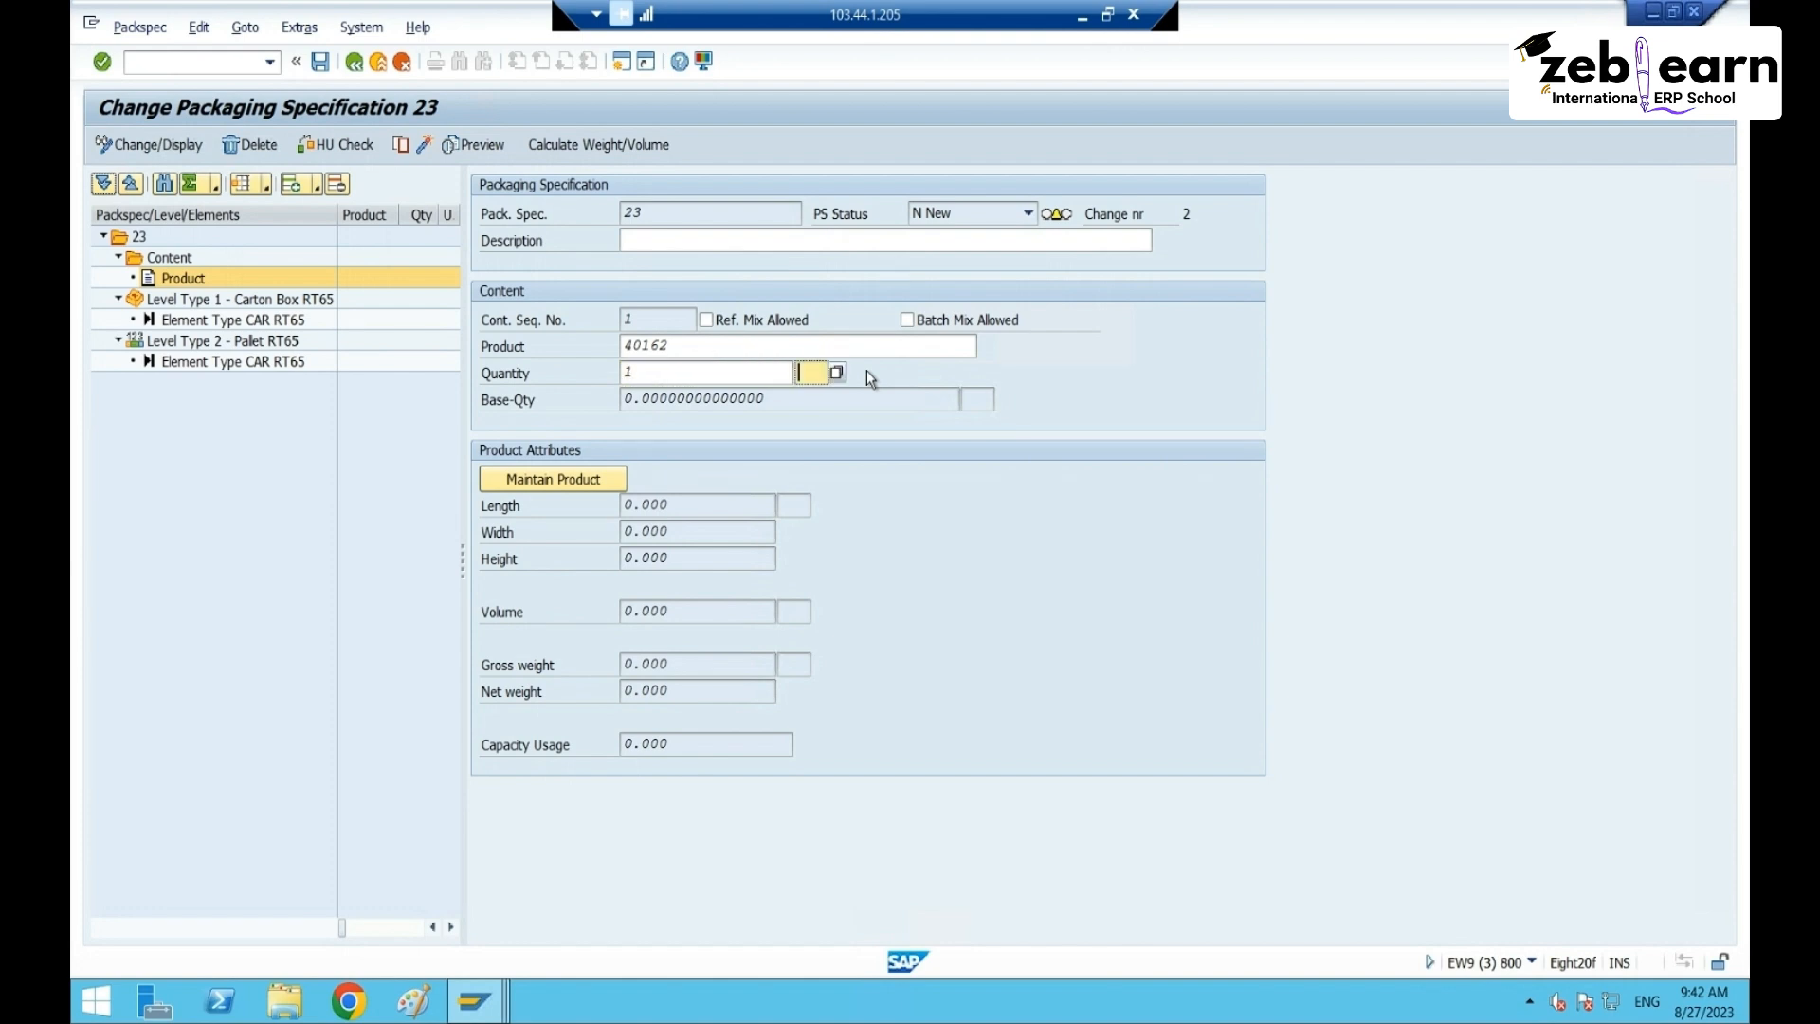
text(PC)
click(675, 372)
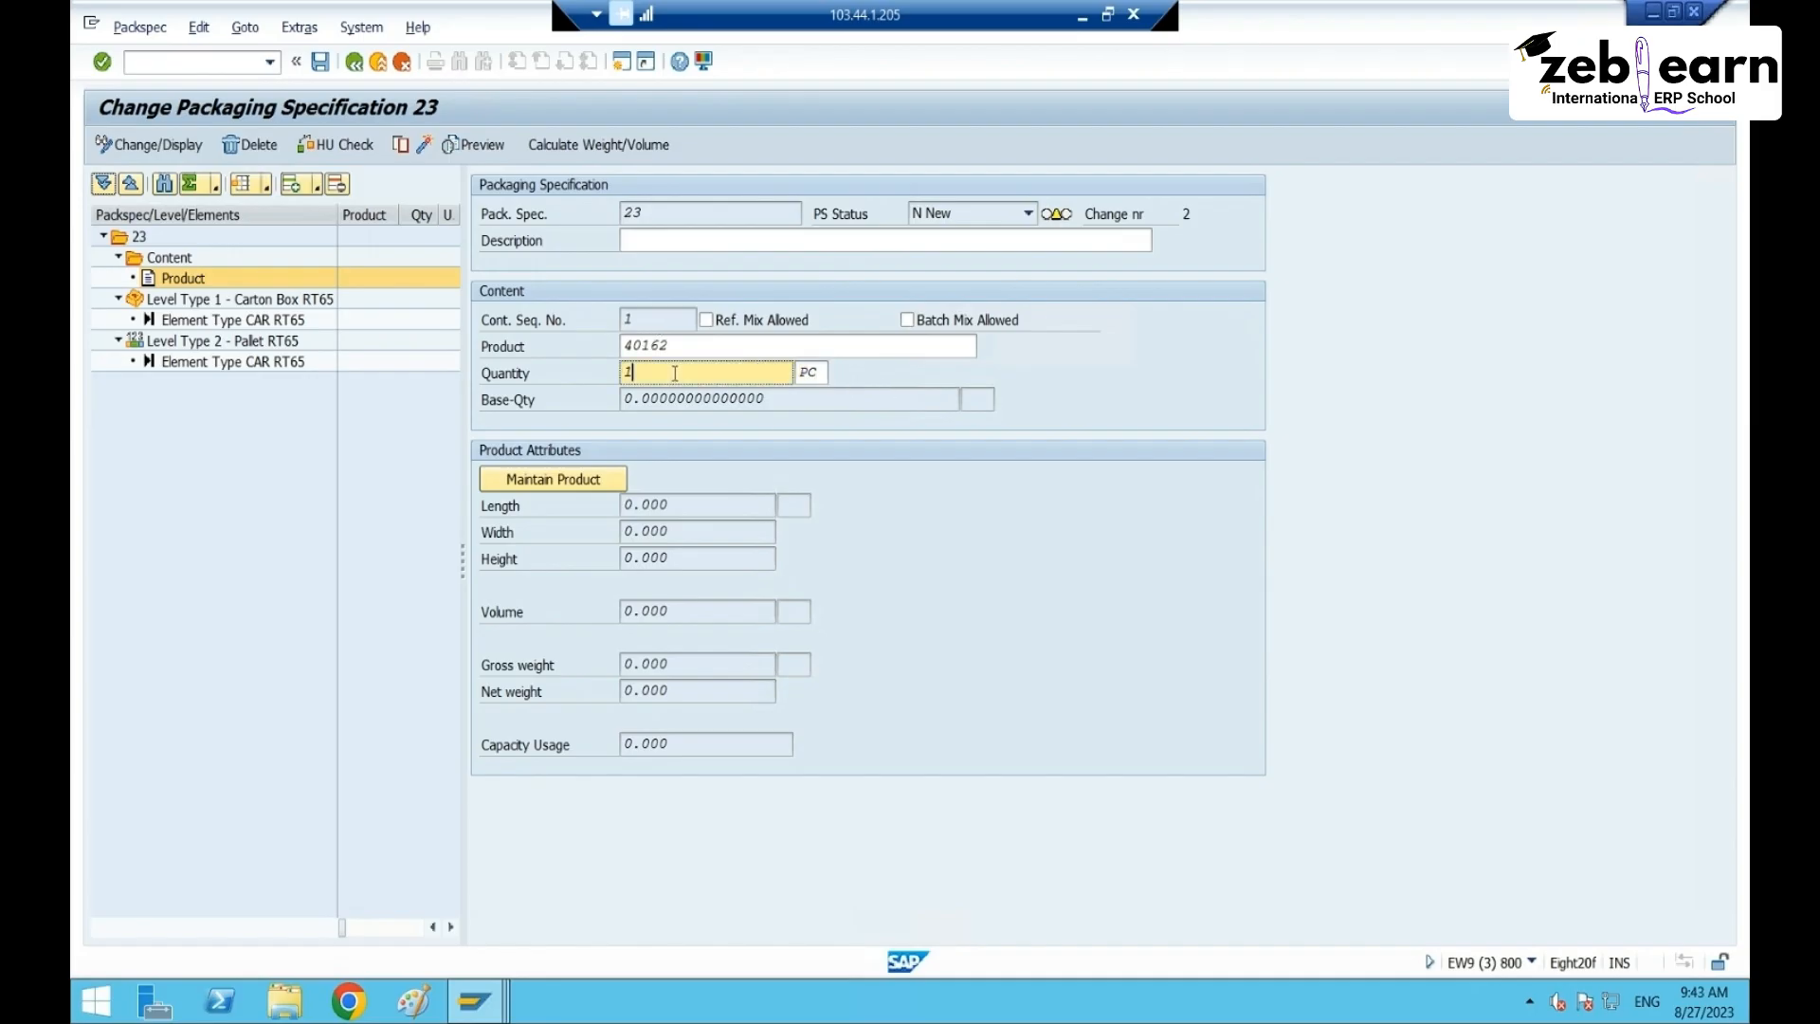
click(696, 341)
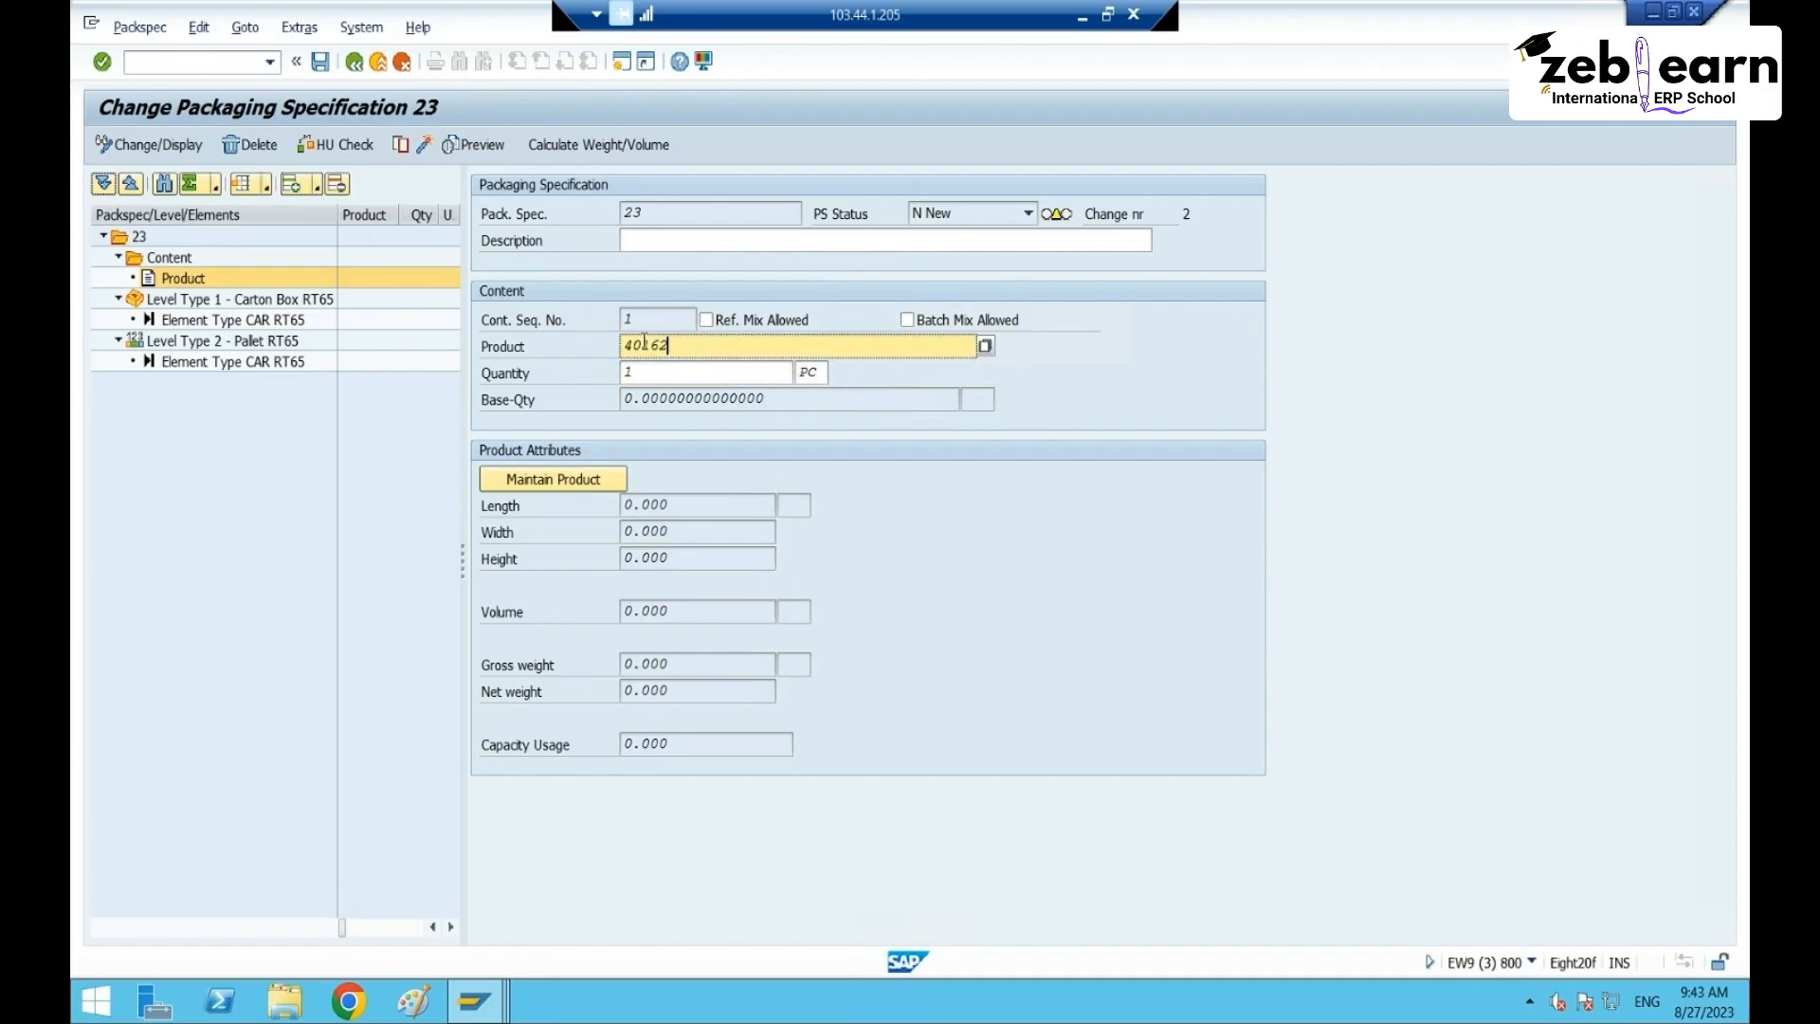
click(661, 377)
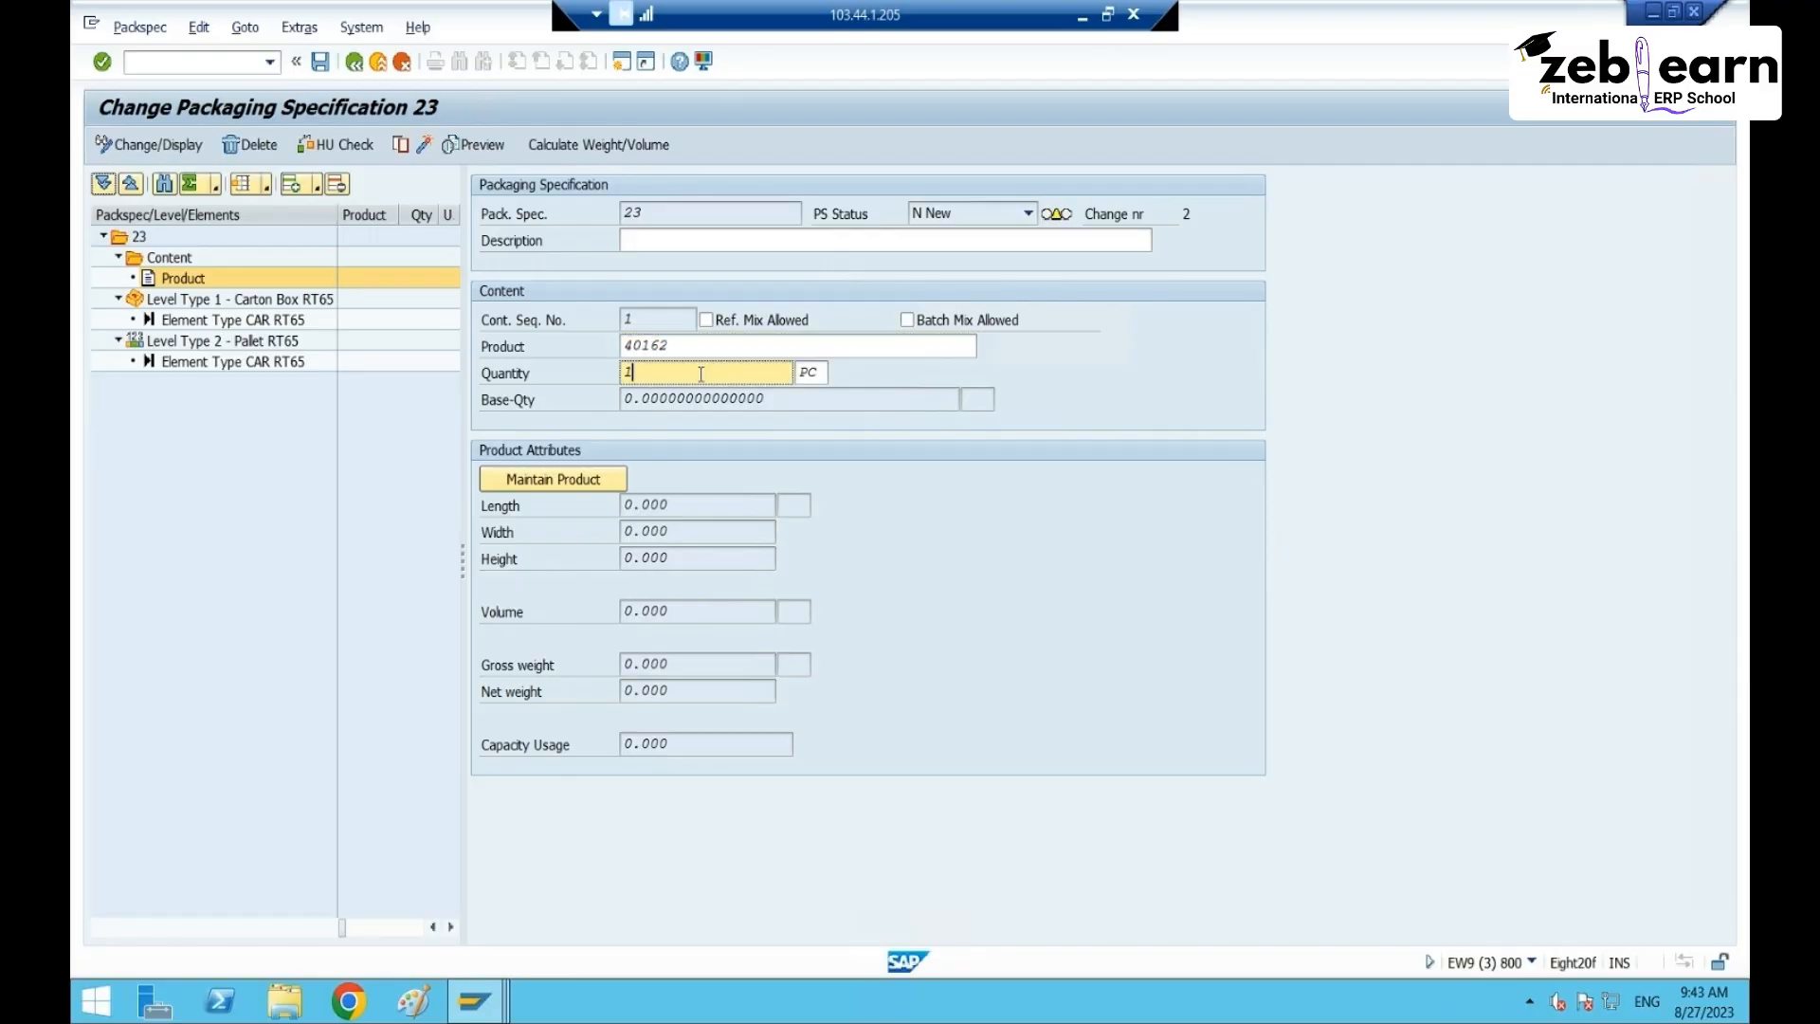
click(812, 376)
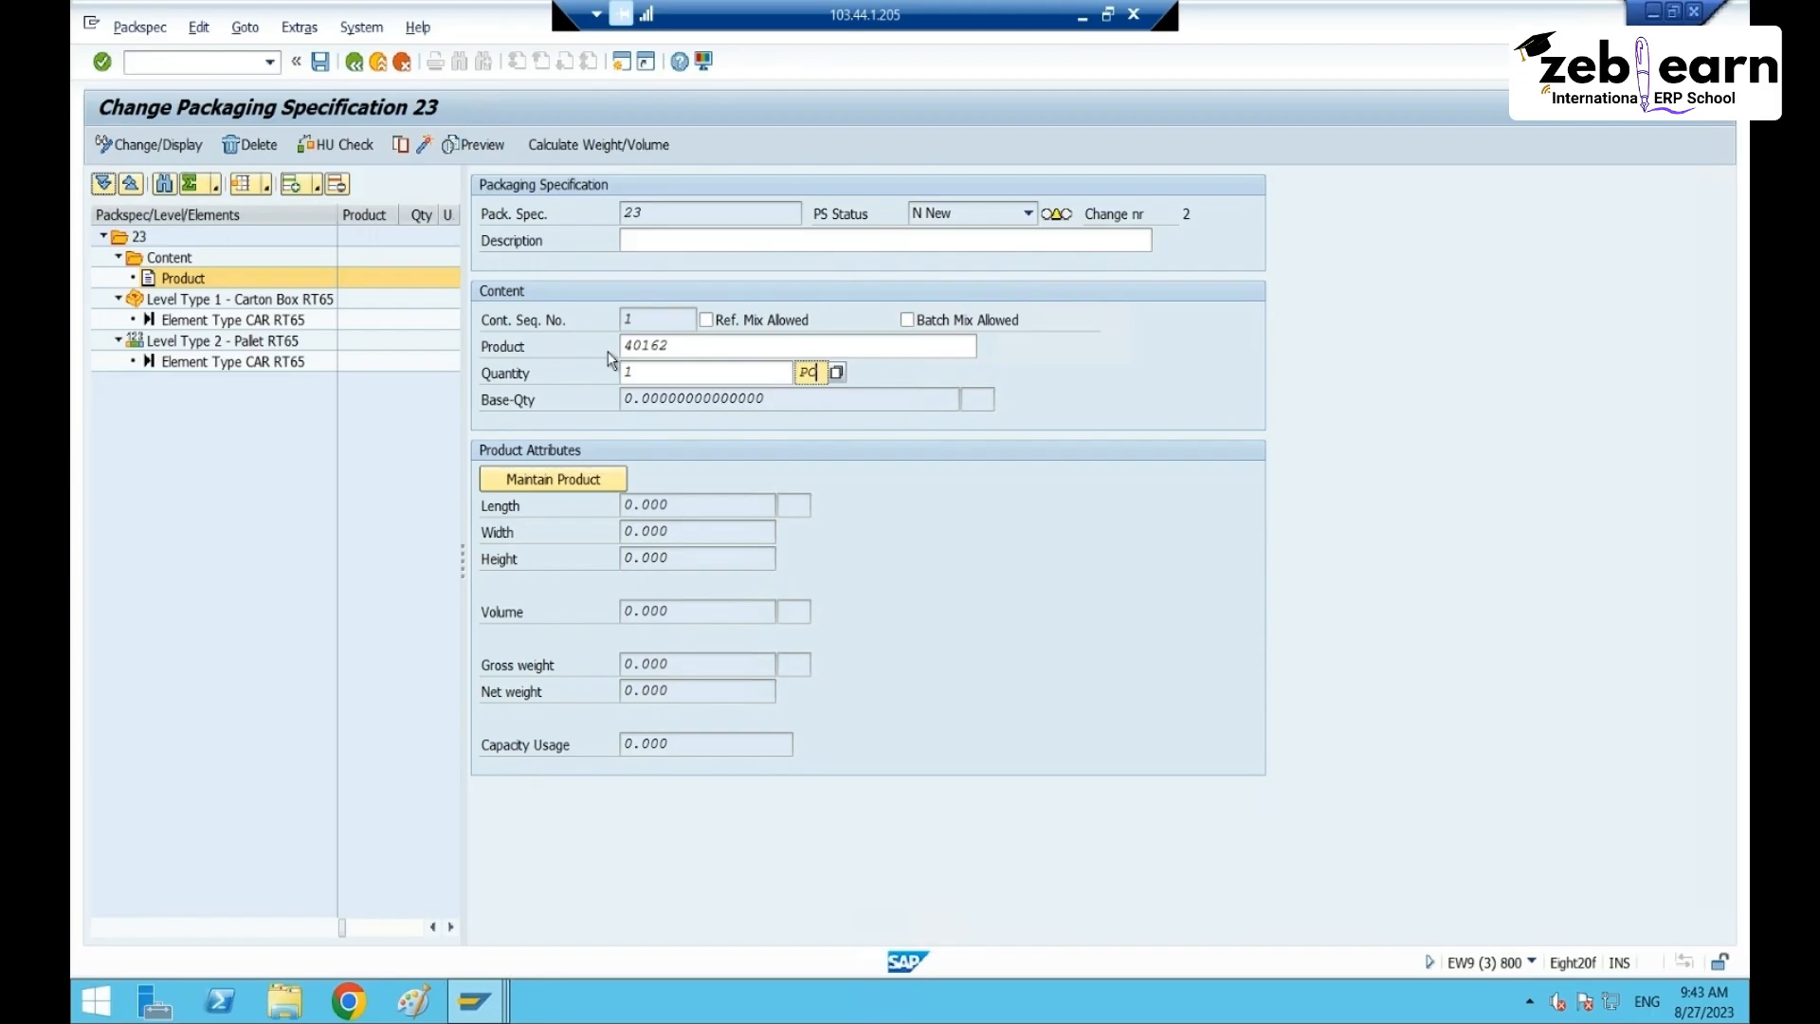
key(Return)
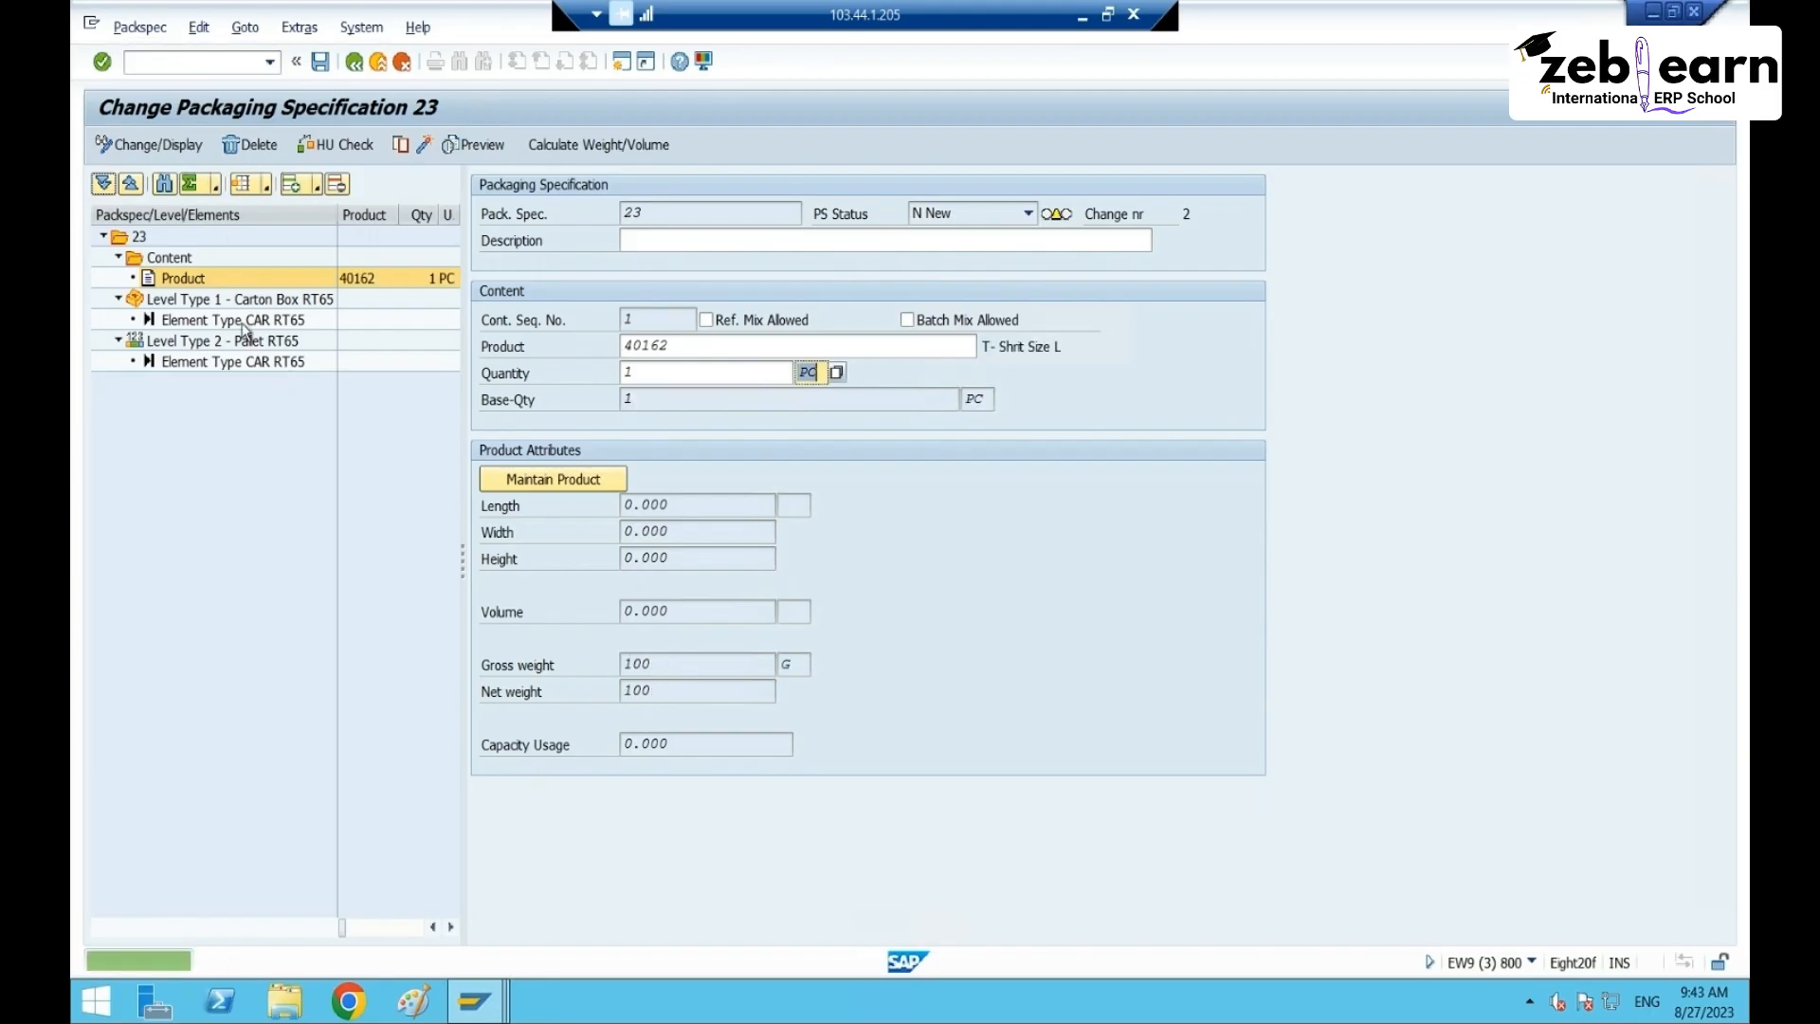
- Set the Carton Box level to target quantity 6, minimum quantity 1, with HU creation on
click(206, 301)
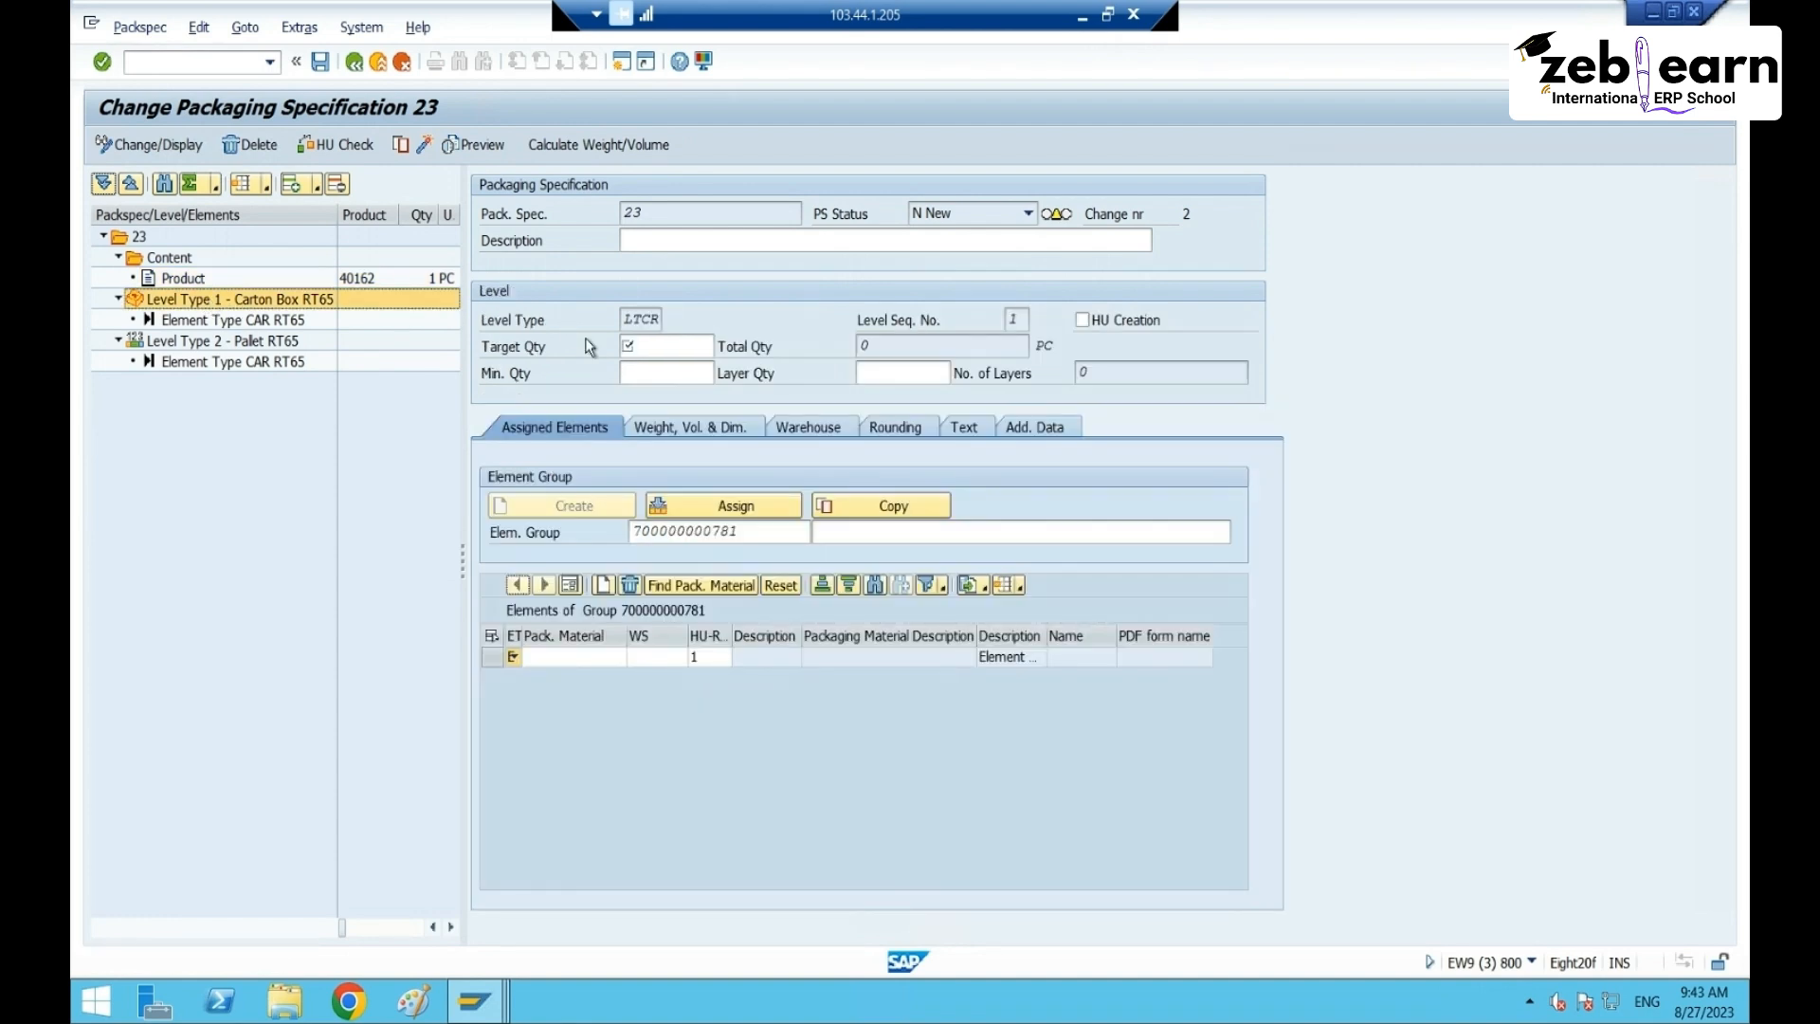
click(653, 343)
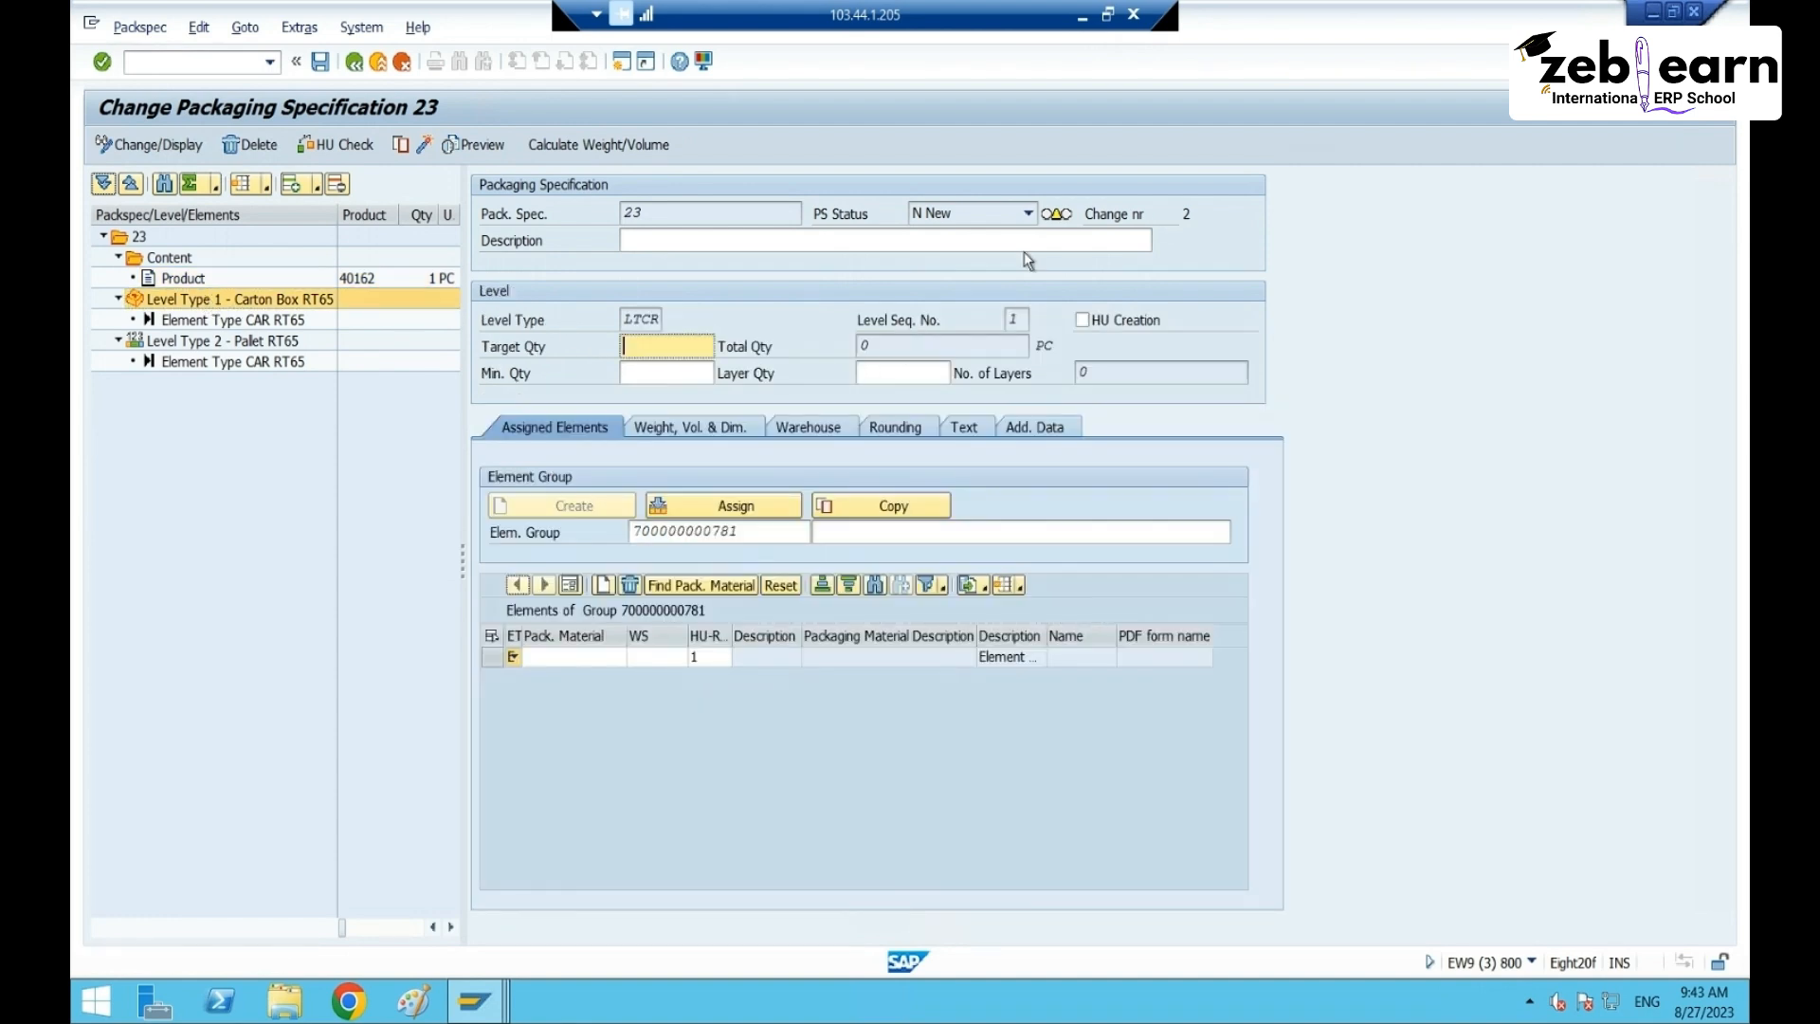
text(6)
click(654, 370)
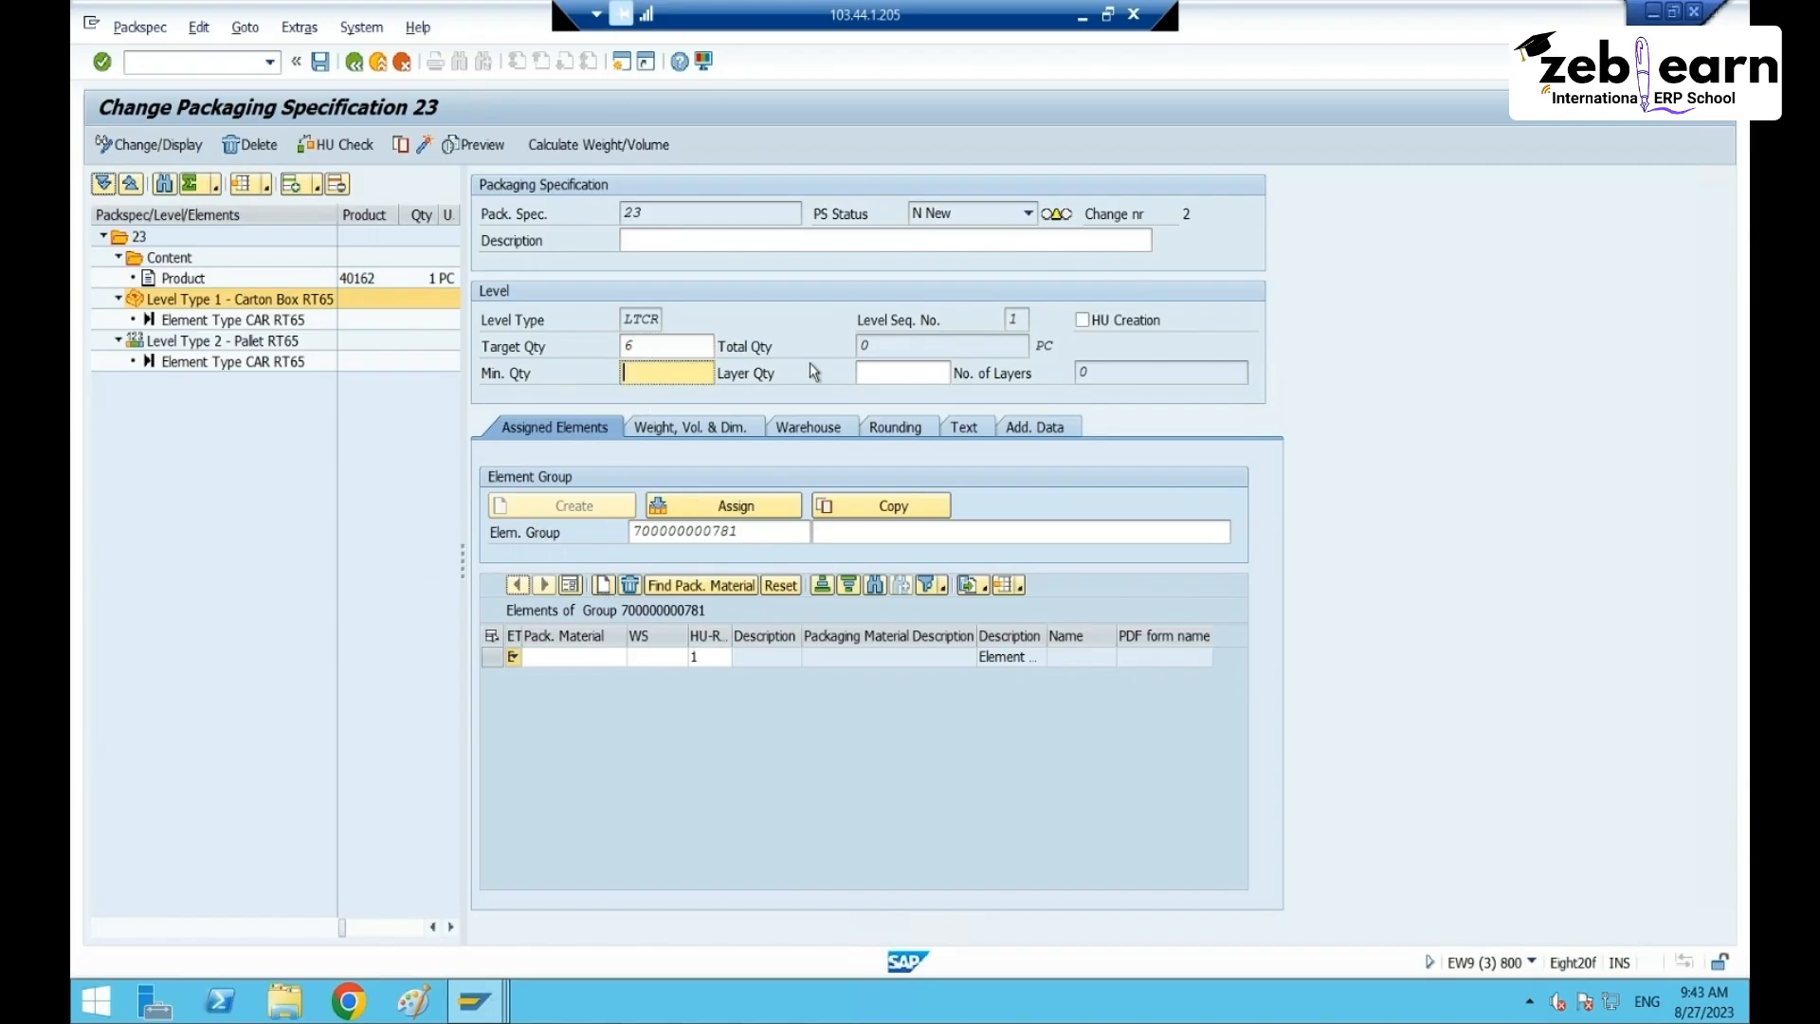
text(1)
click(1081, 319)
key(Return)
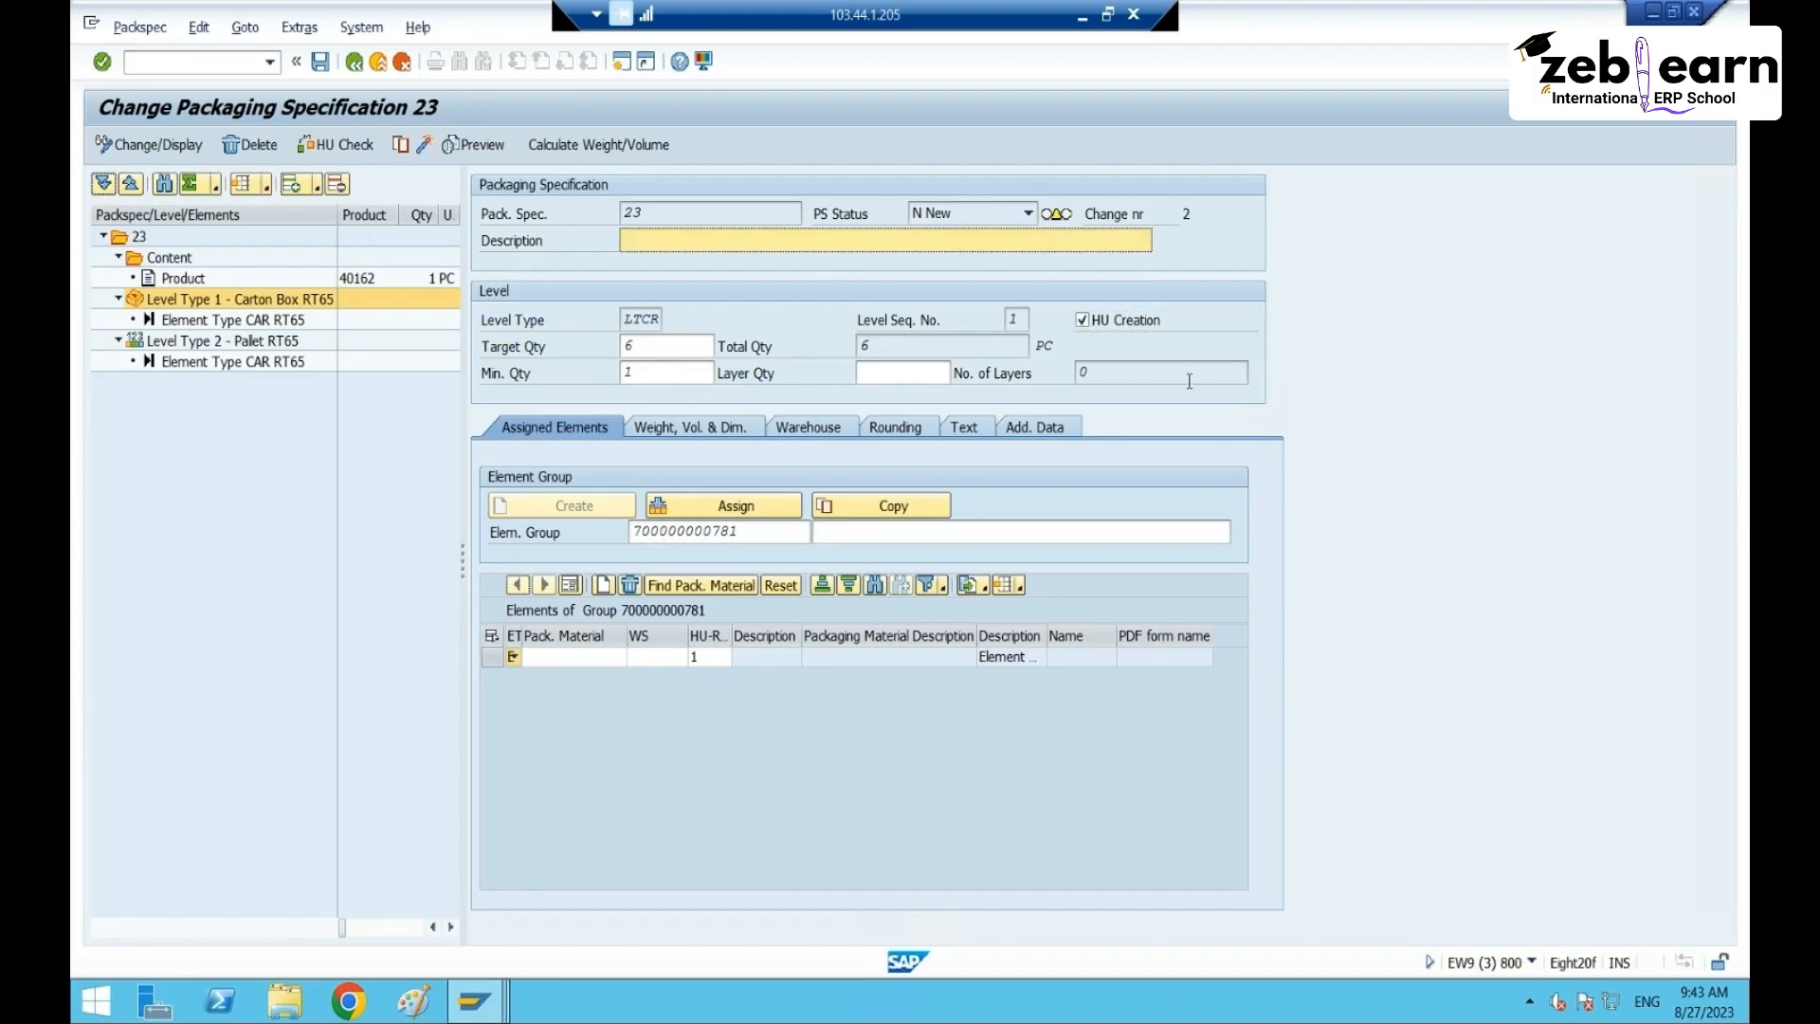
click(761, 532)
key(shift+Home)
key(BackSpace)
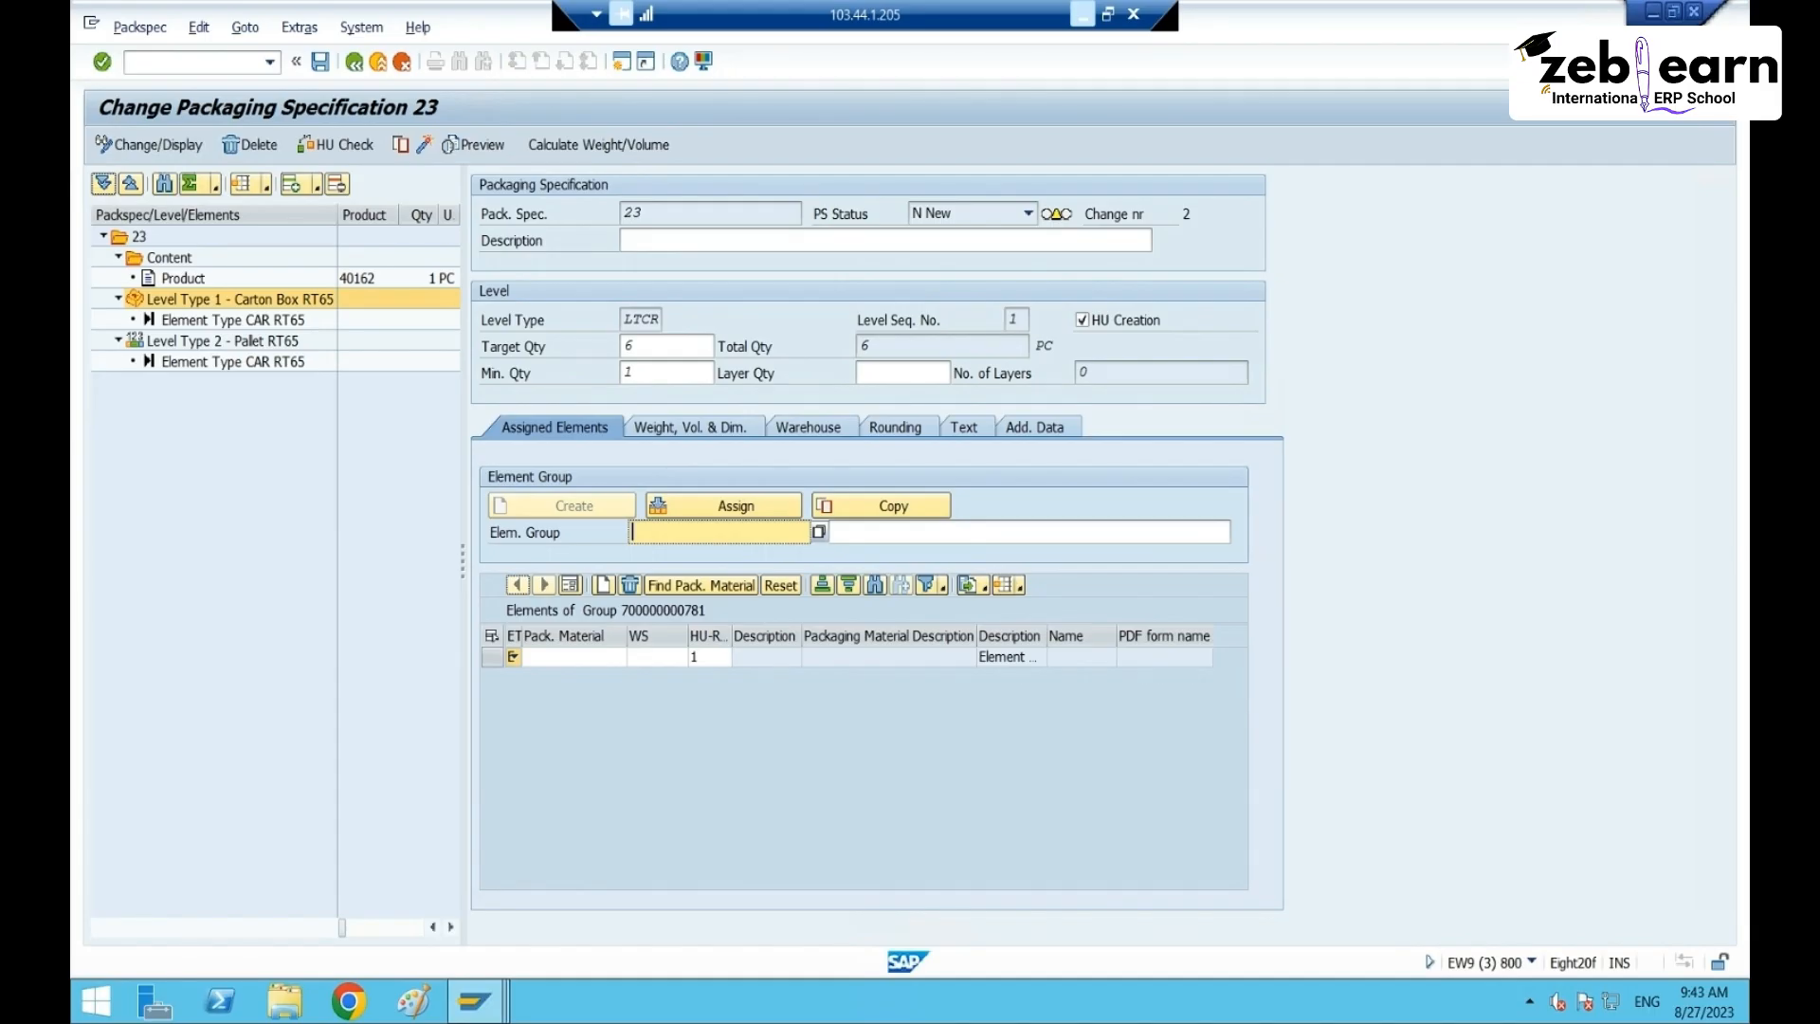
key(ctrl+v)
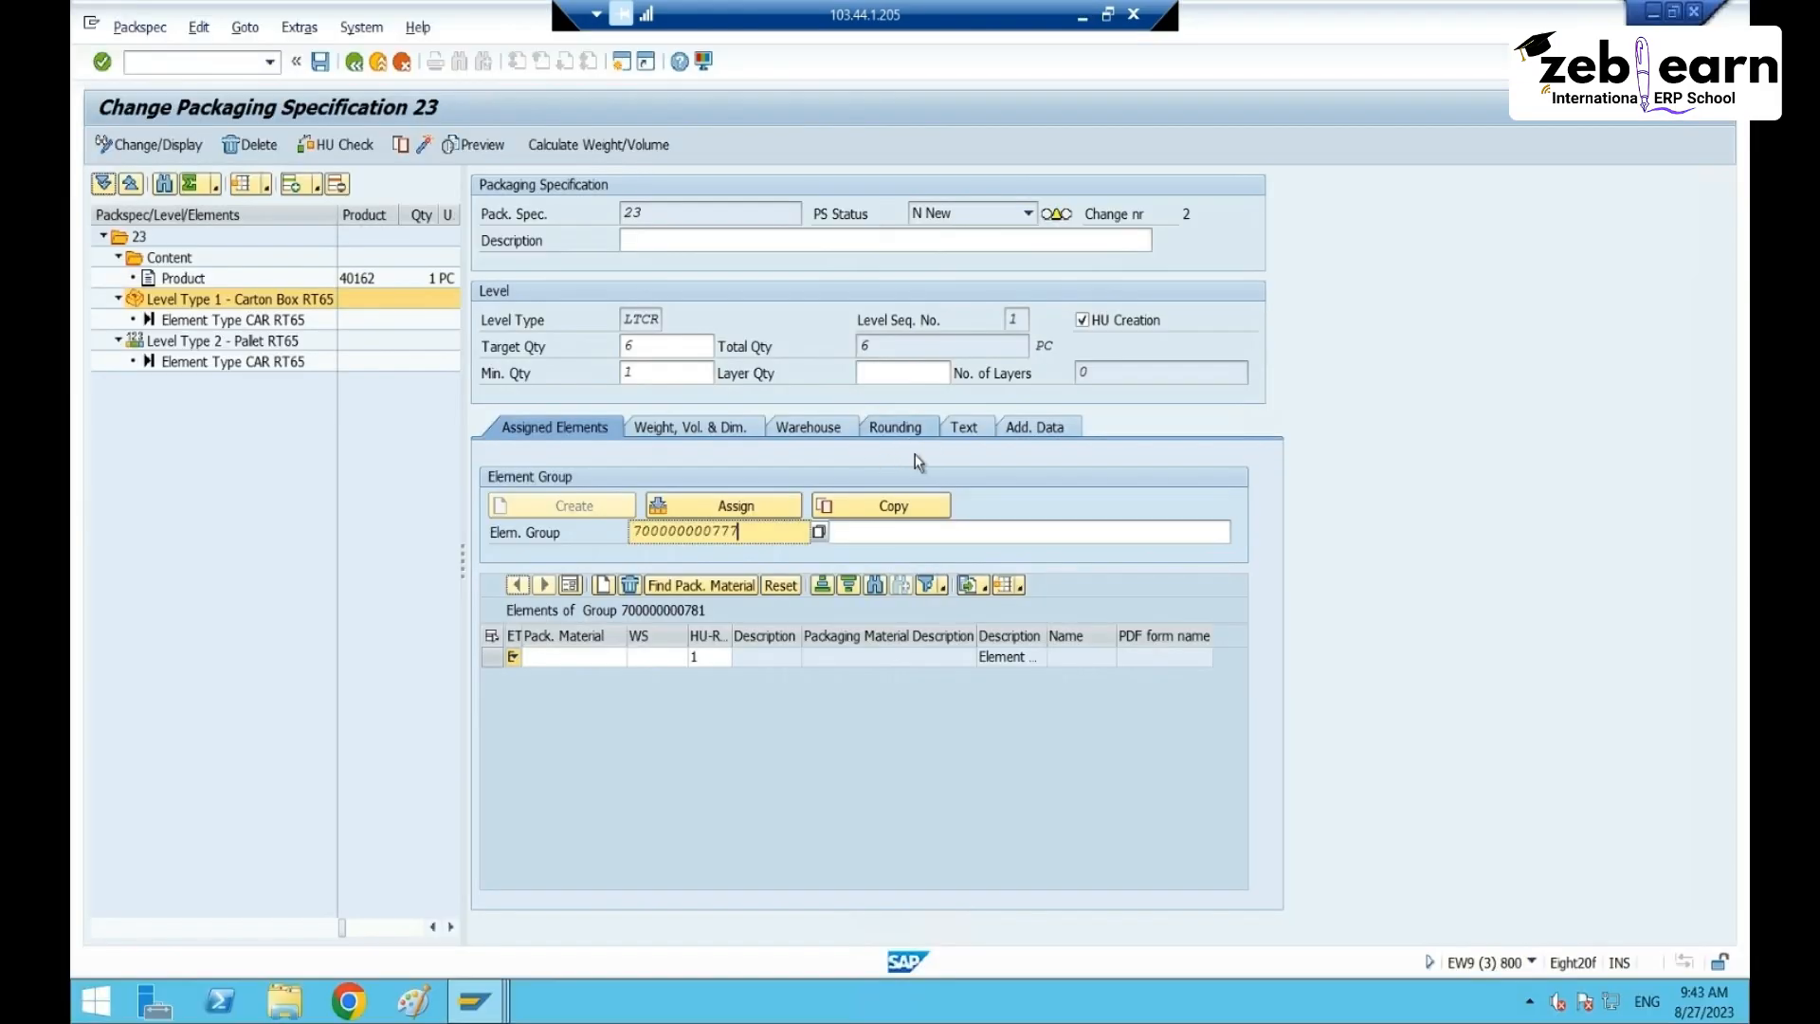
click(737, 504)
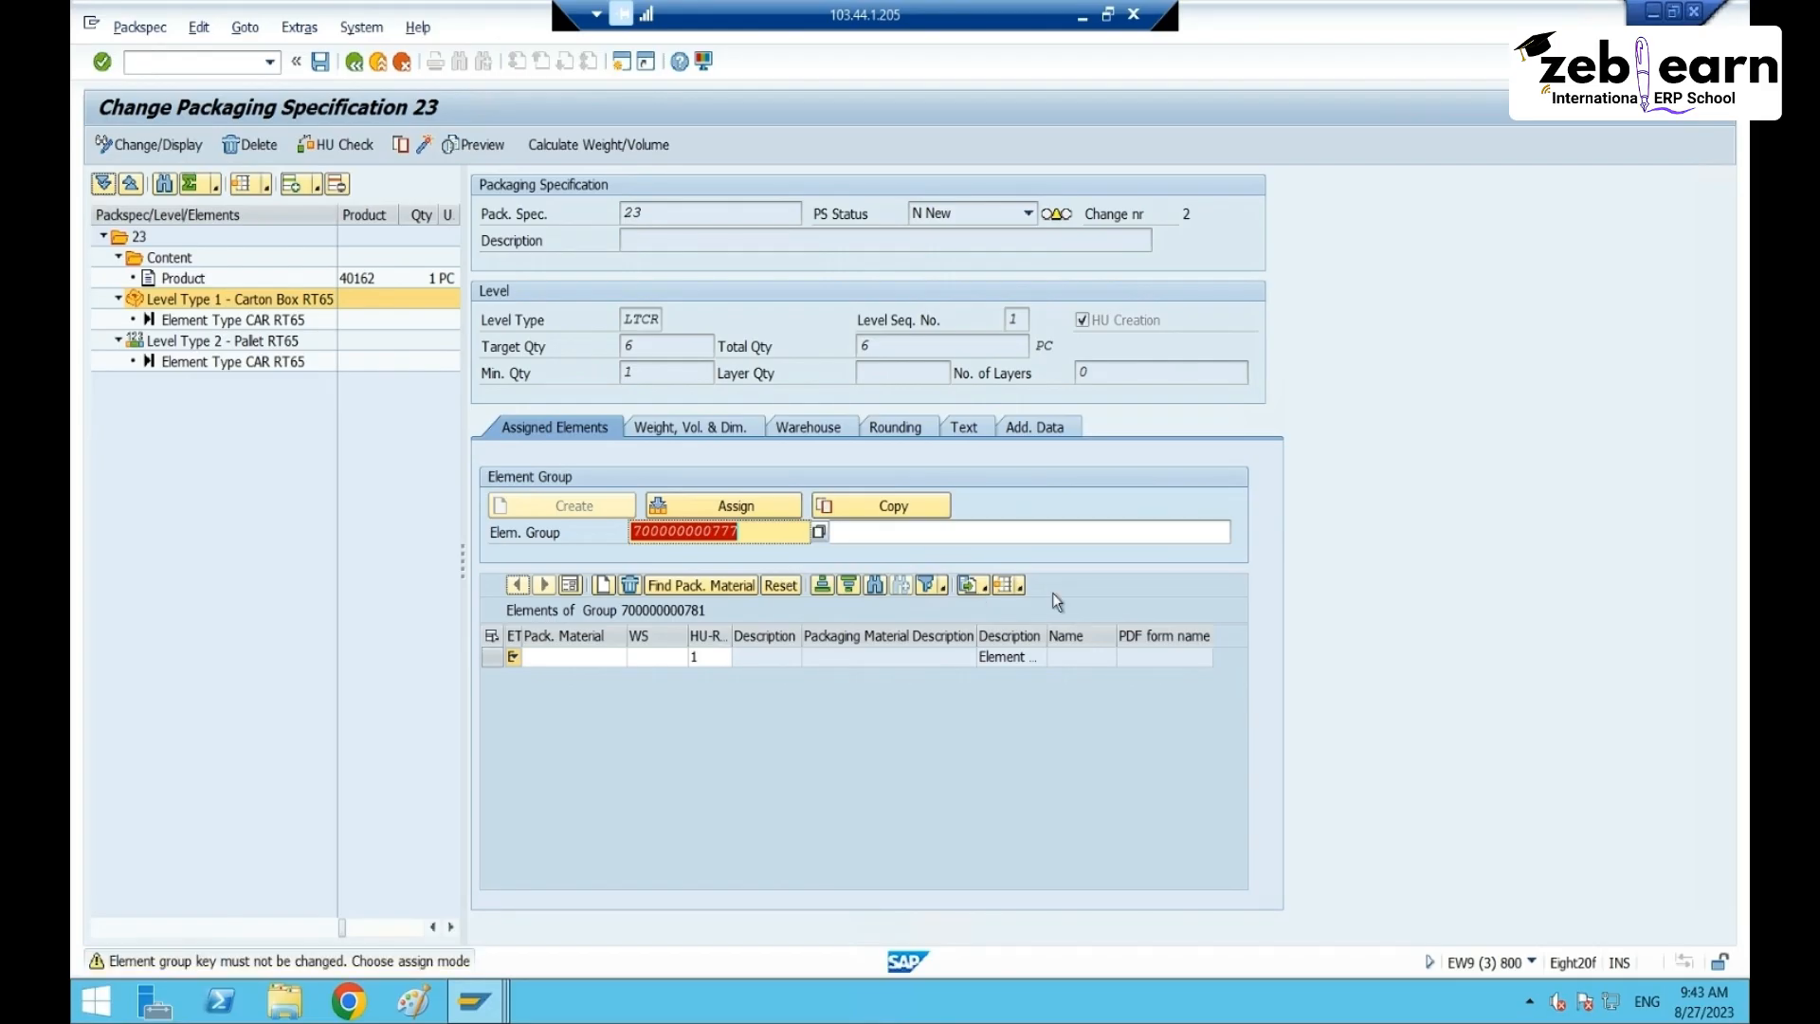
key(Delete)
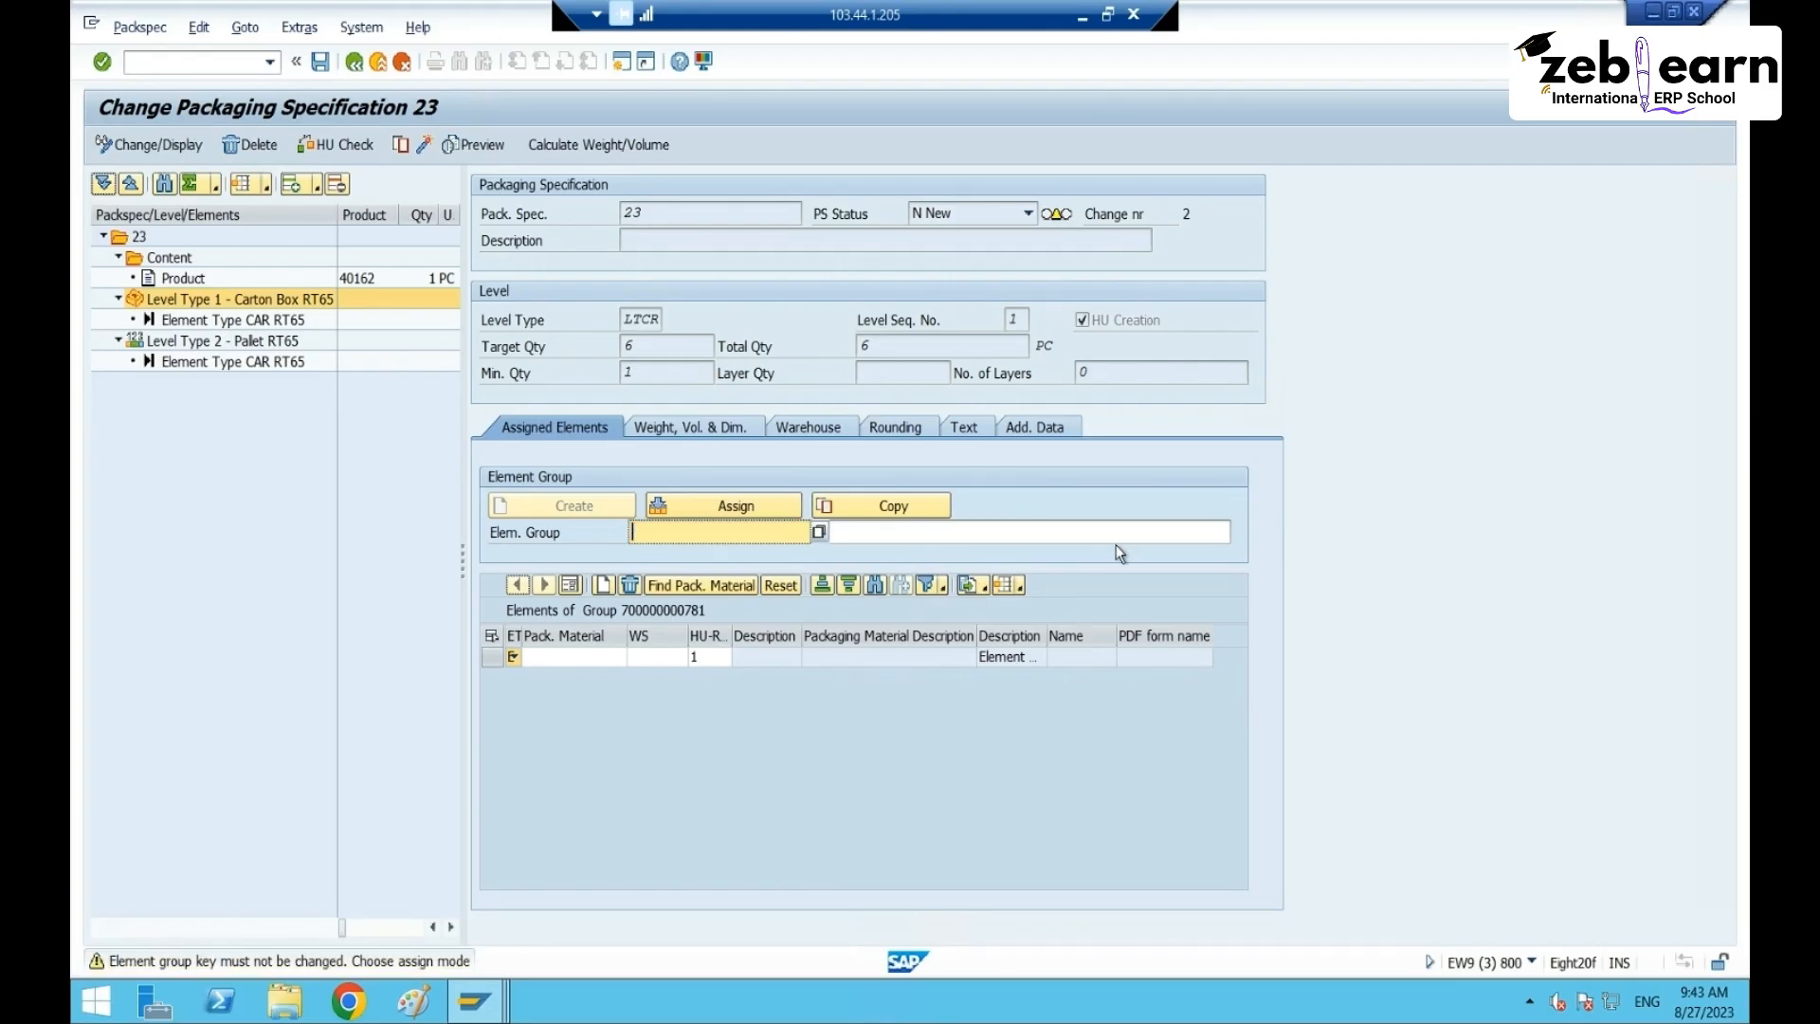
- Leave specification 23 without saving and reopen the packaging specification overview with /n/sc
click(691, 515)
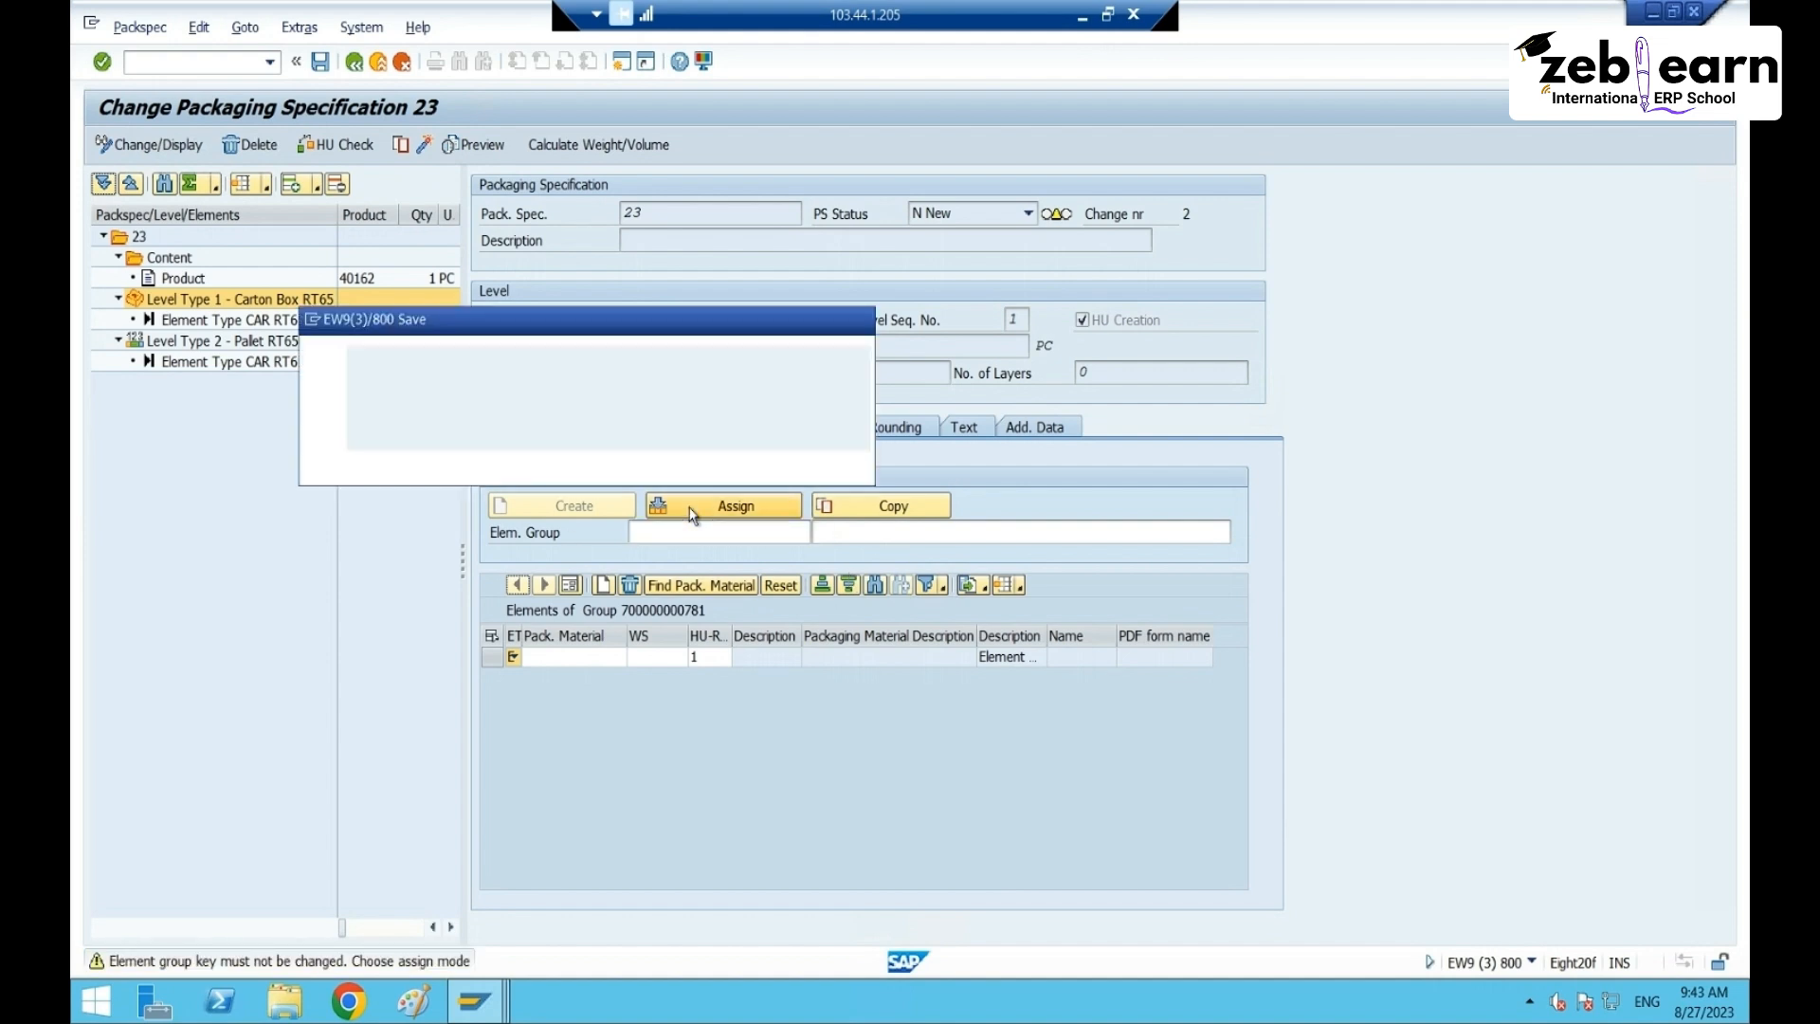
click(532, 466)
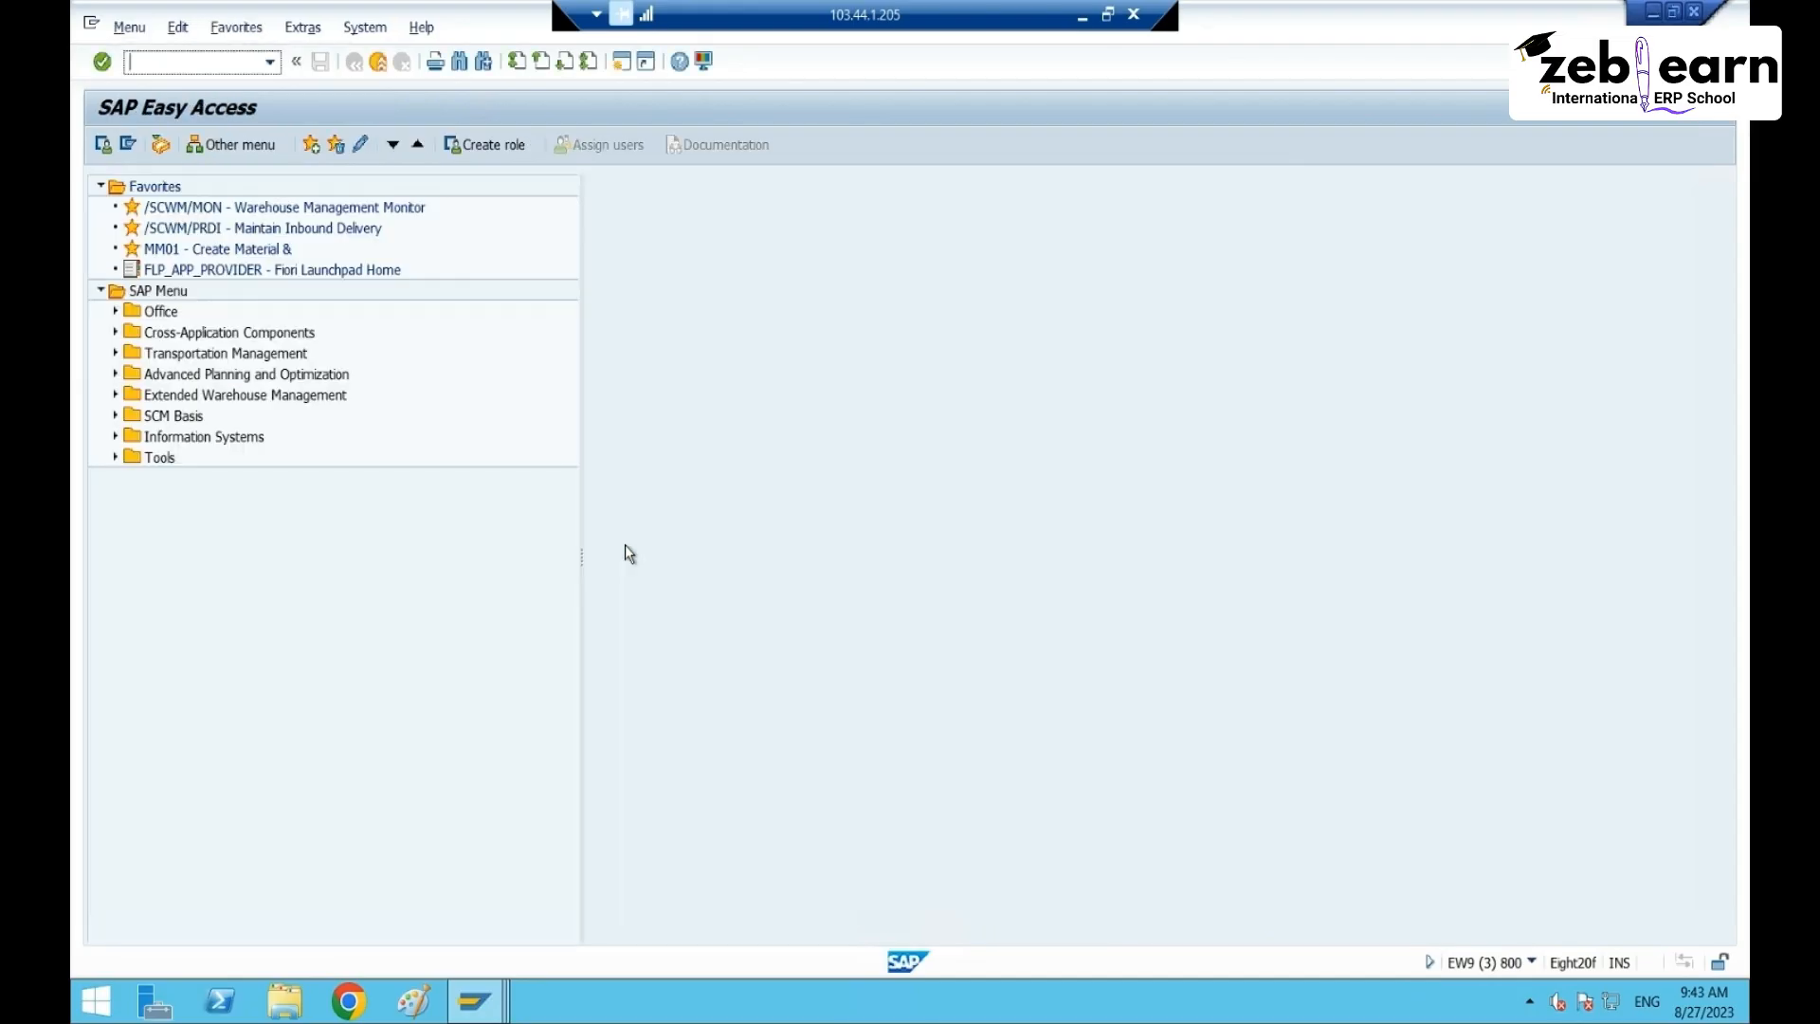
text(/n/scwm/packspec)
key(Return)
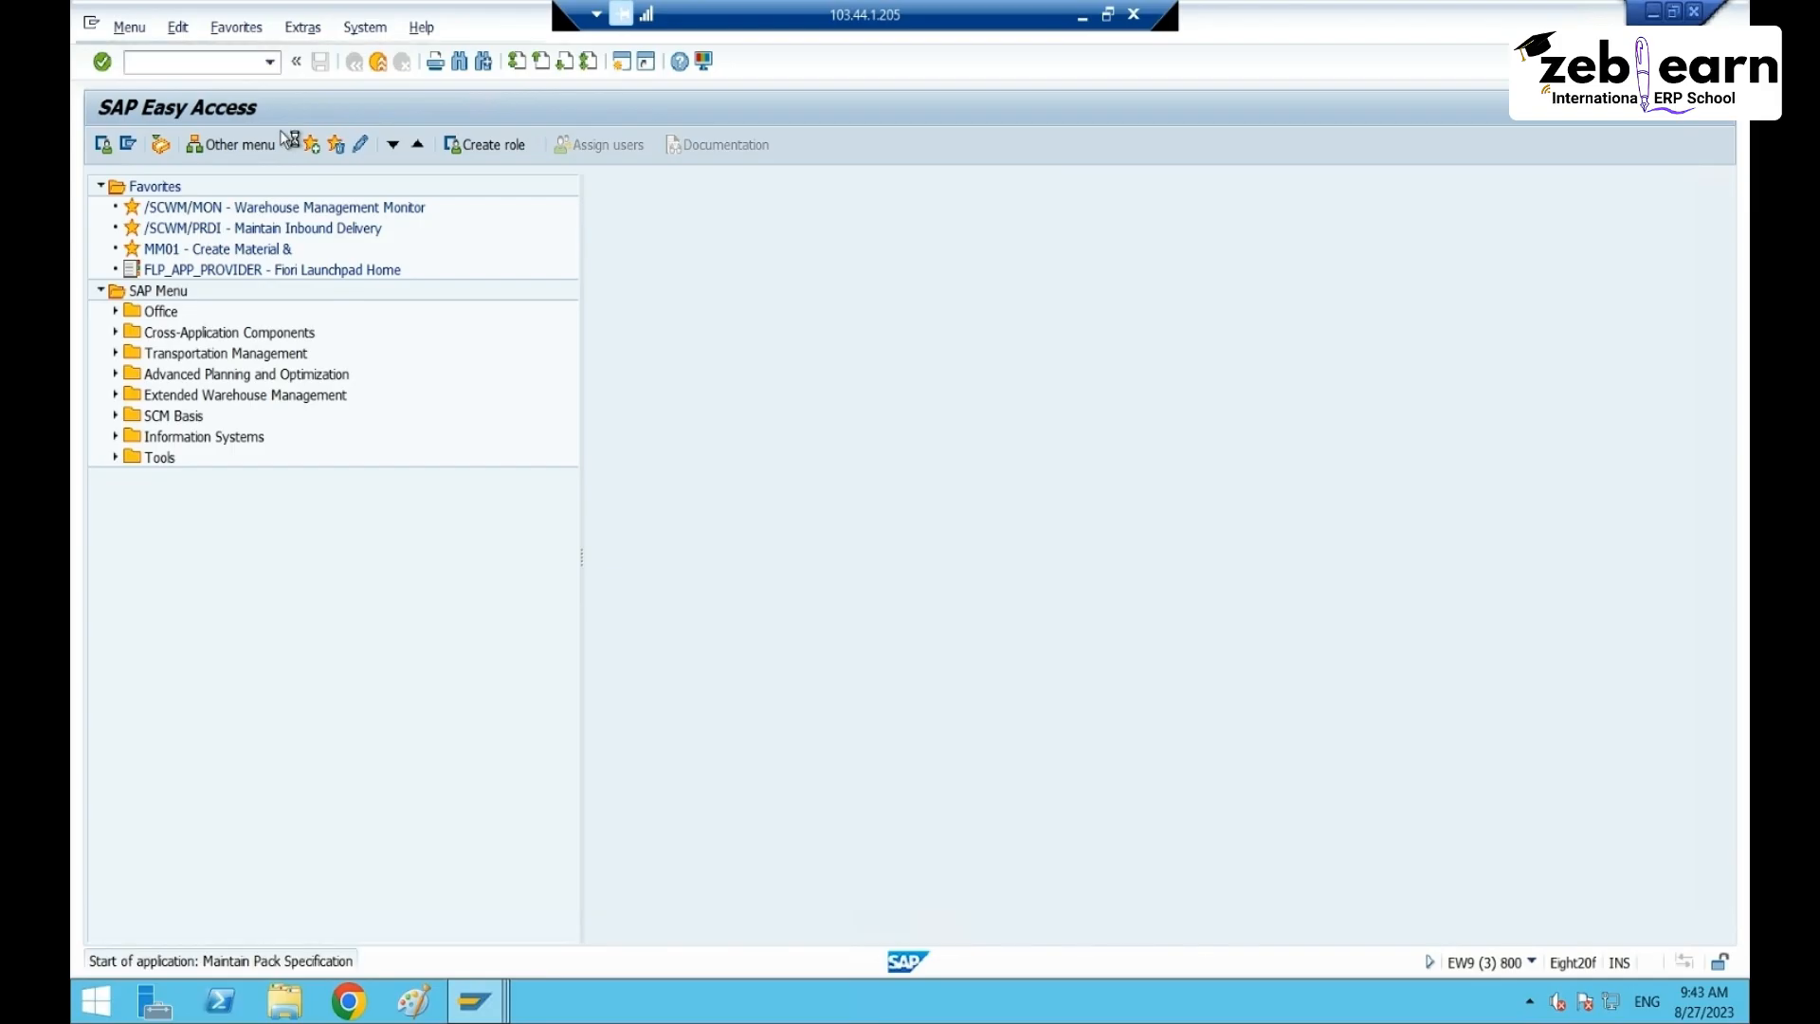
- Create packaging specification 24 in group RT65 and select it
click(913, 188)
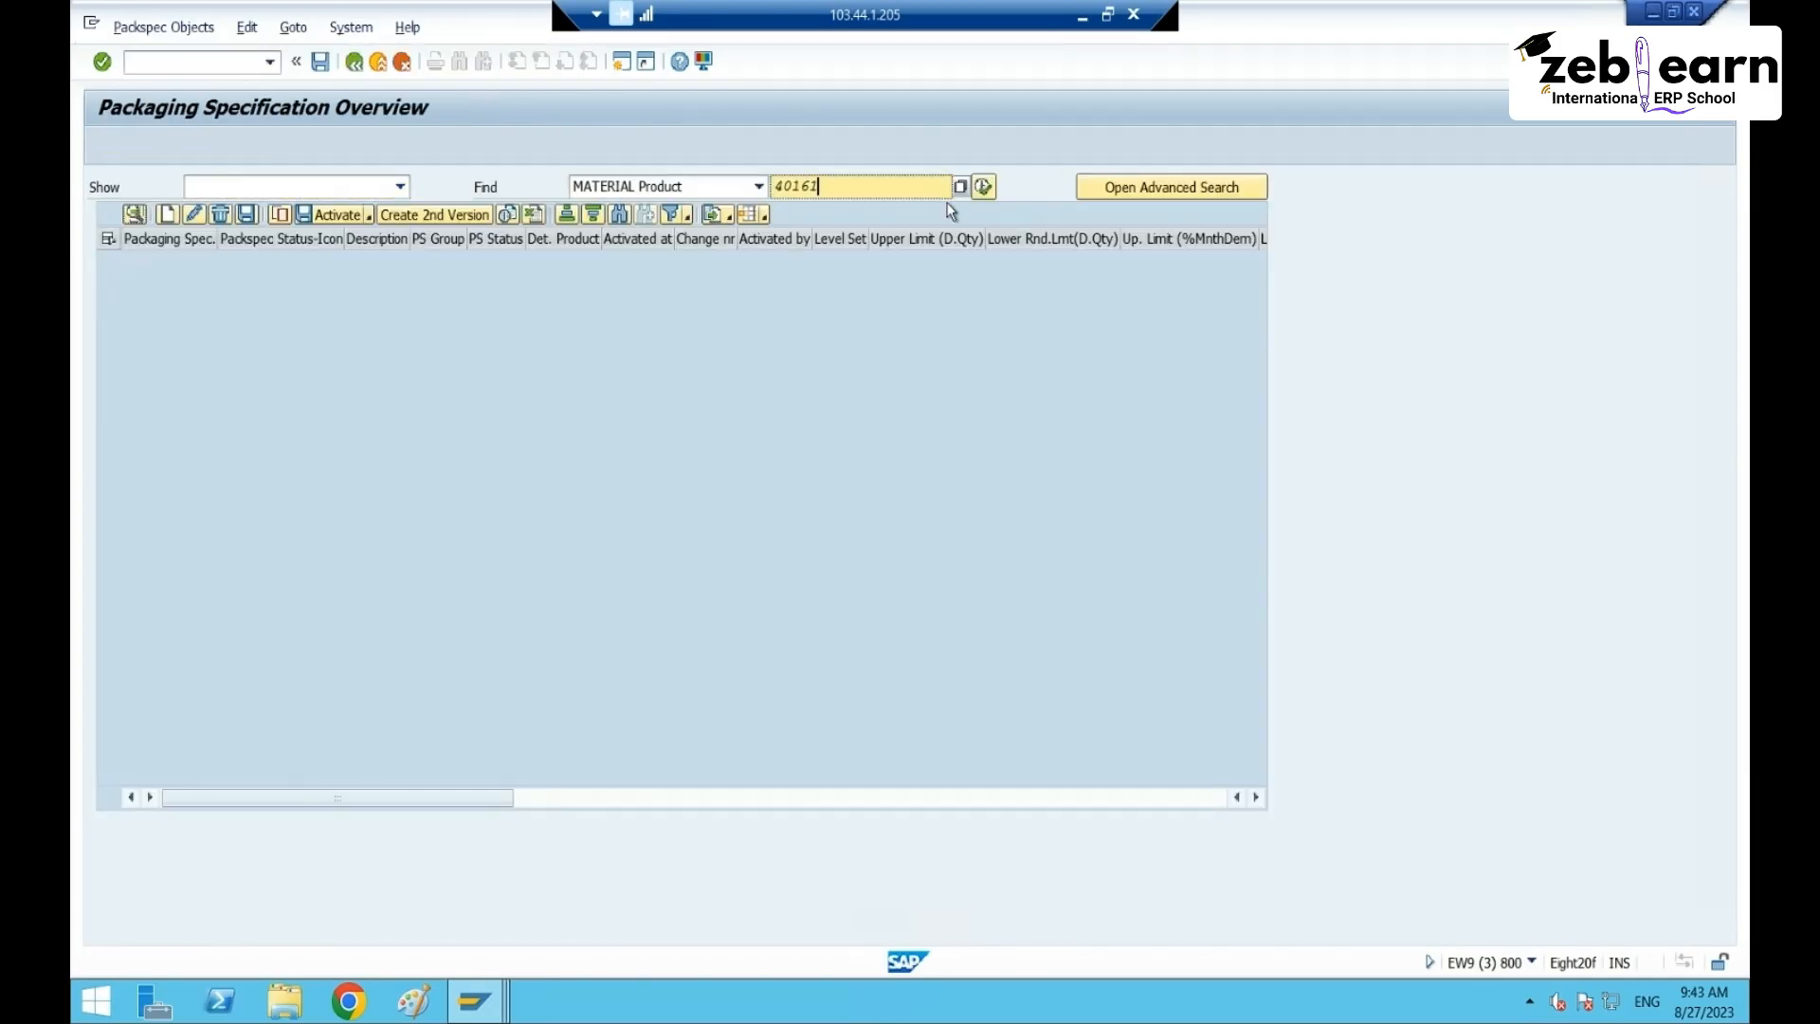
click(167, 214)
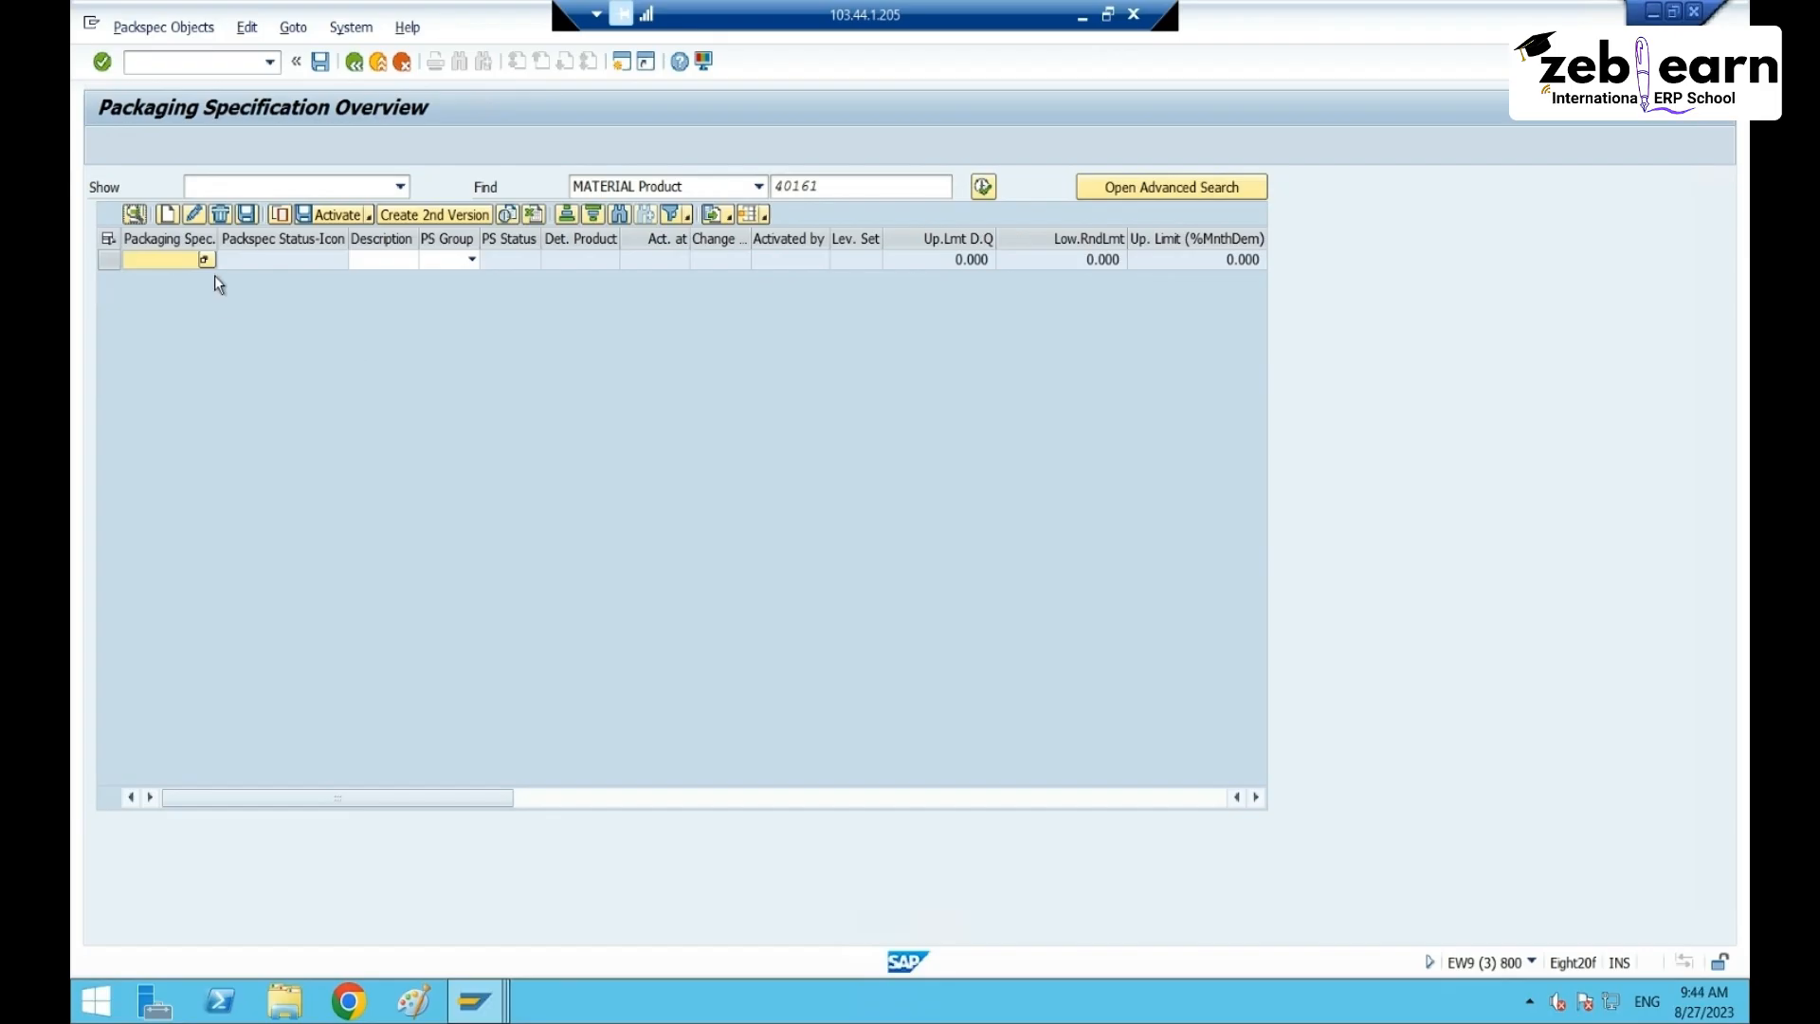
click(458, 261)
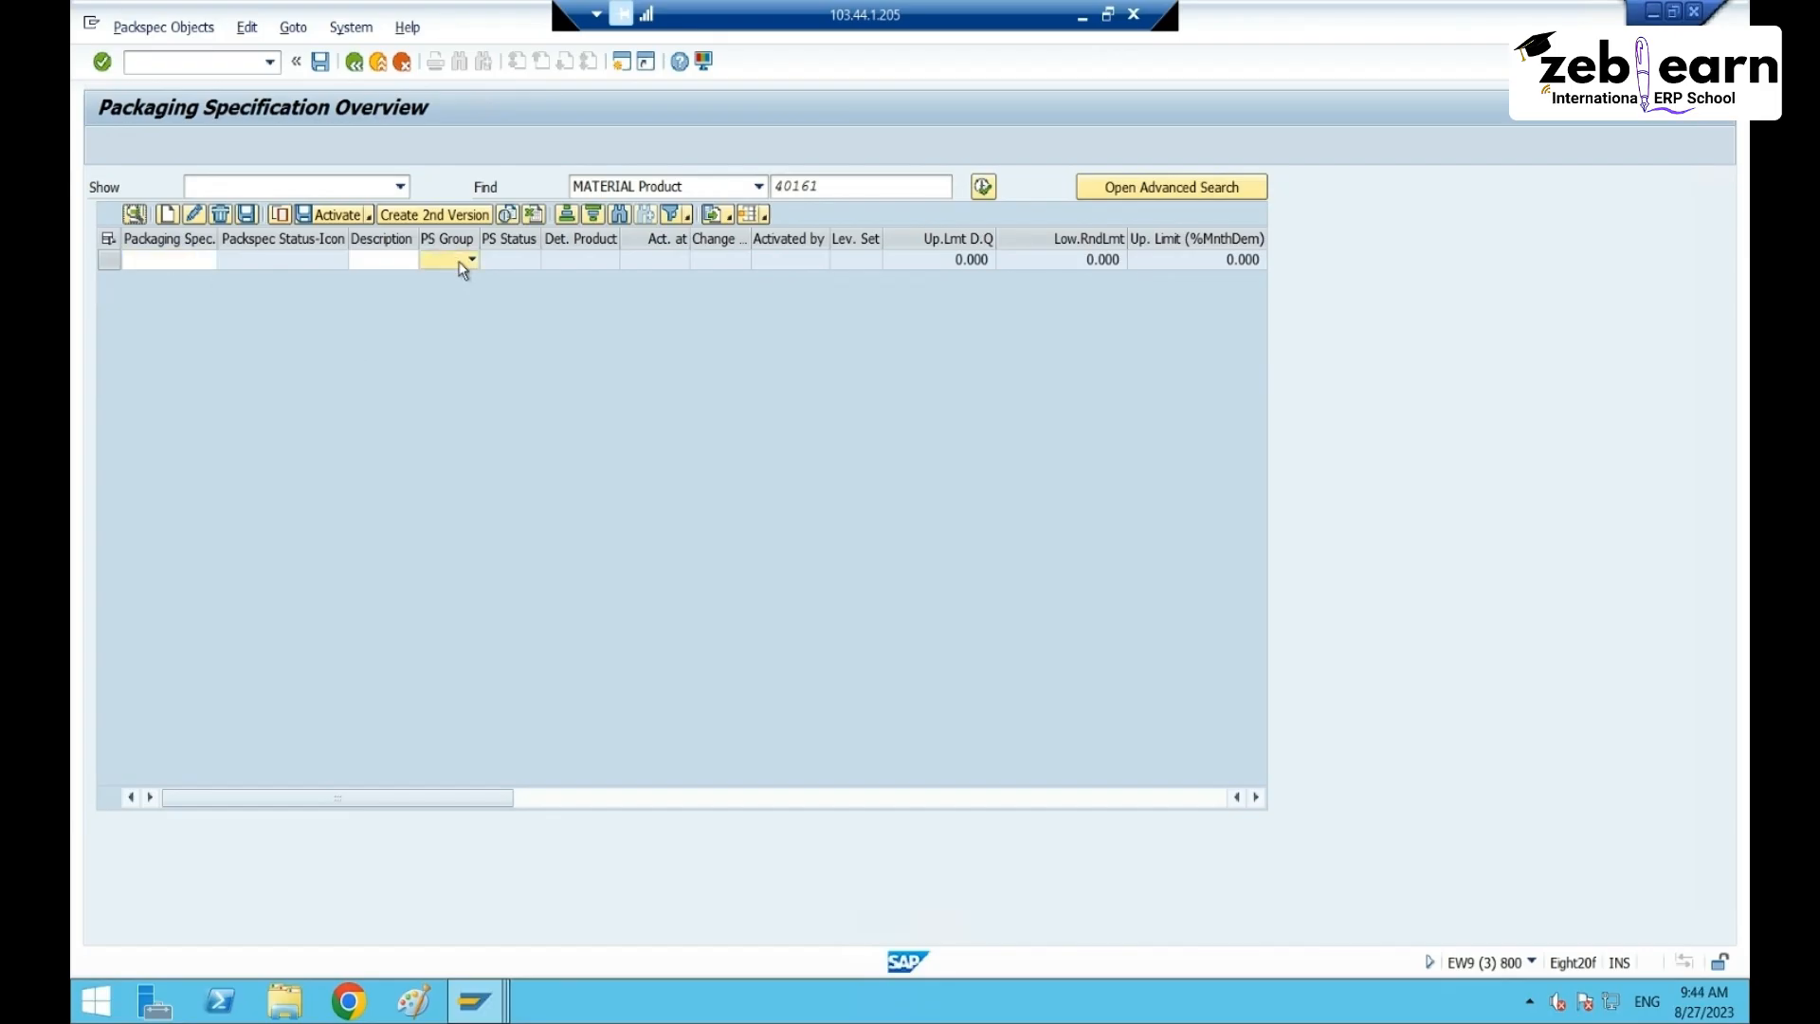
text(rt65)
key(Return)
click(128, 264)
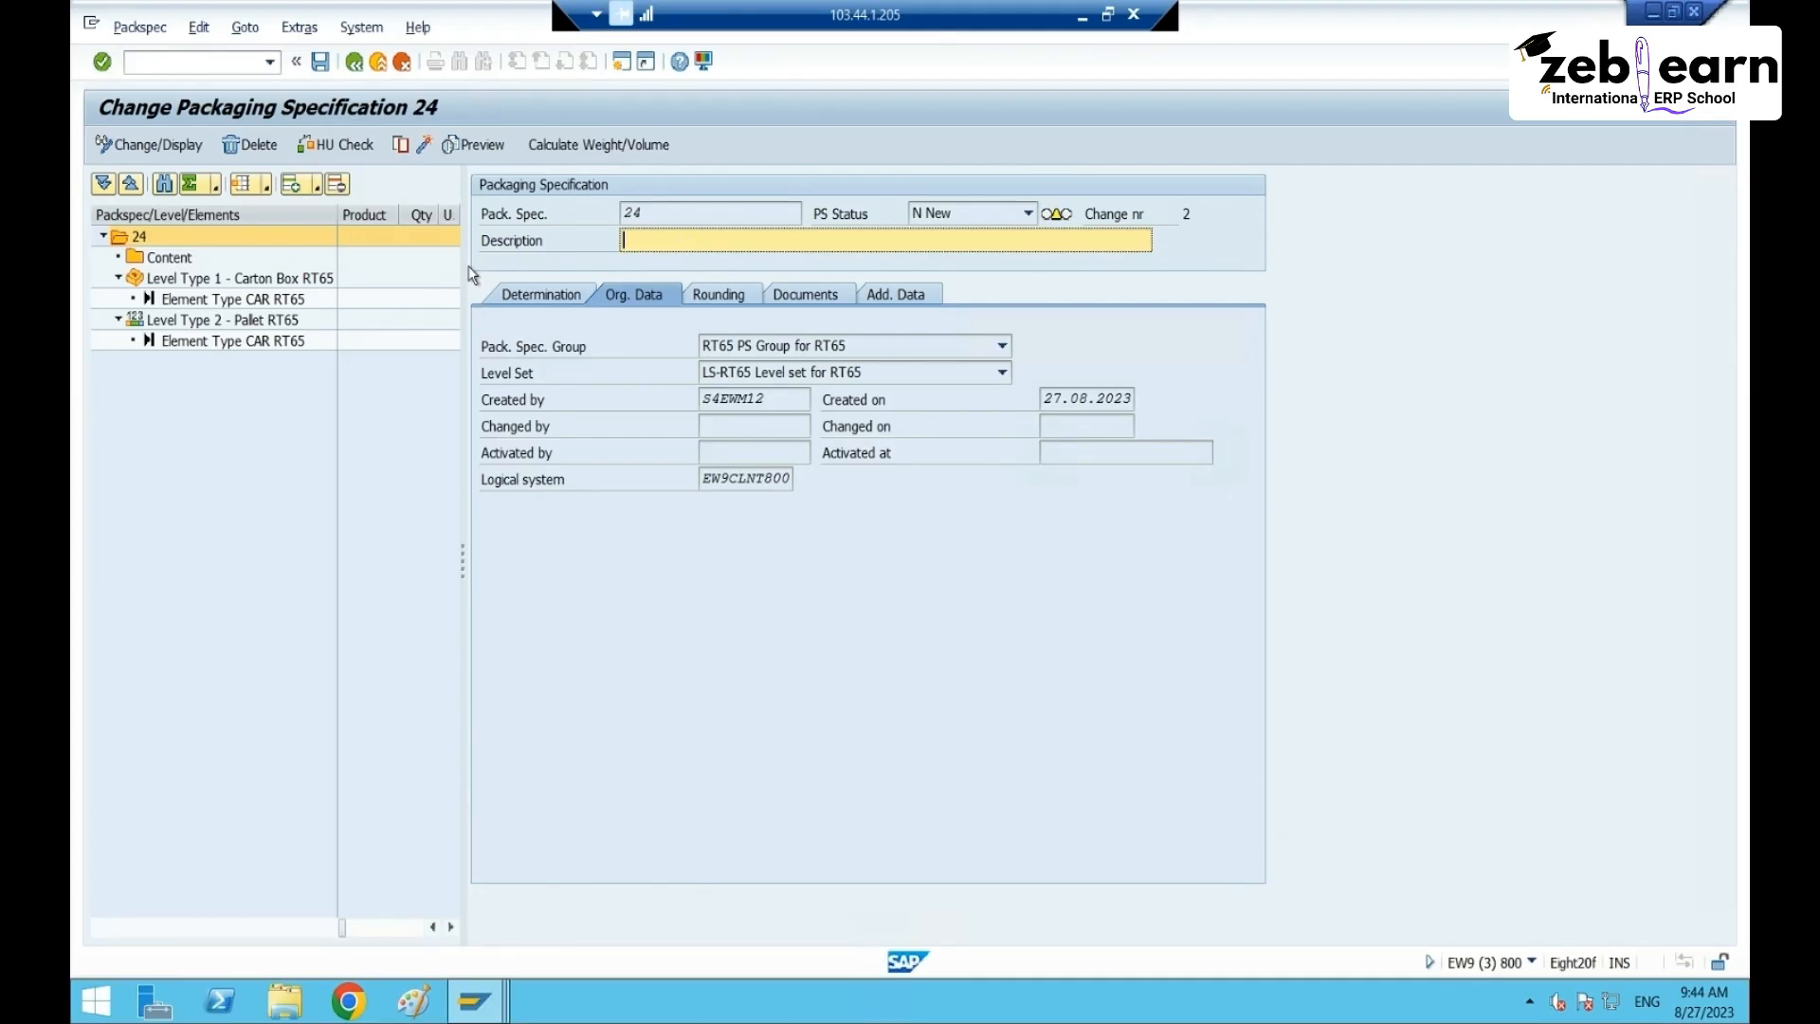
- Add an empty product entry under specification 24's Content node
click(169, 258)
right_click(169, 257)
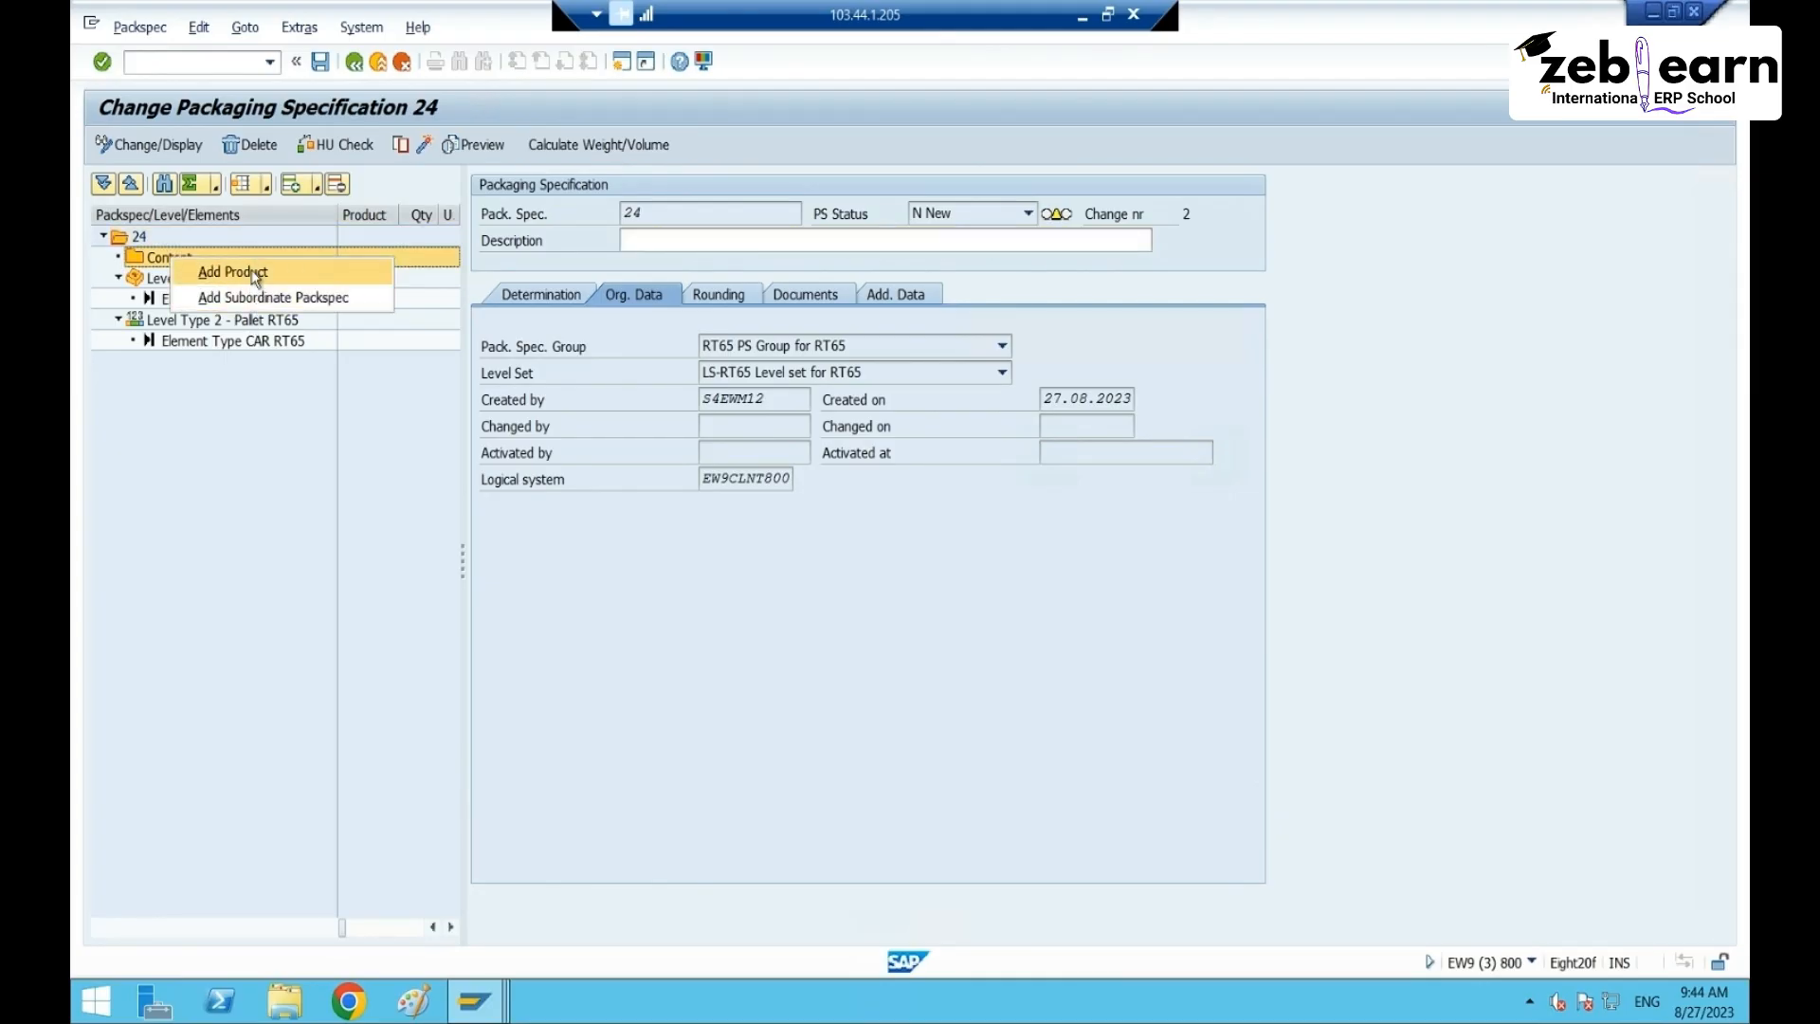
click(254, 273)
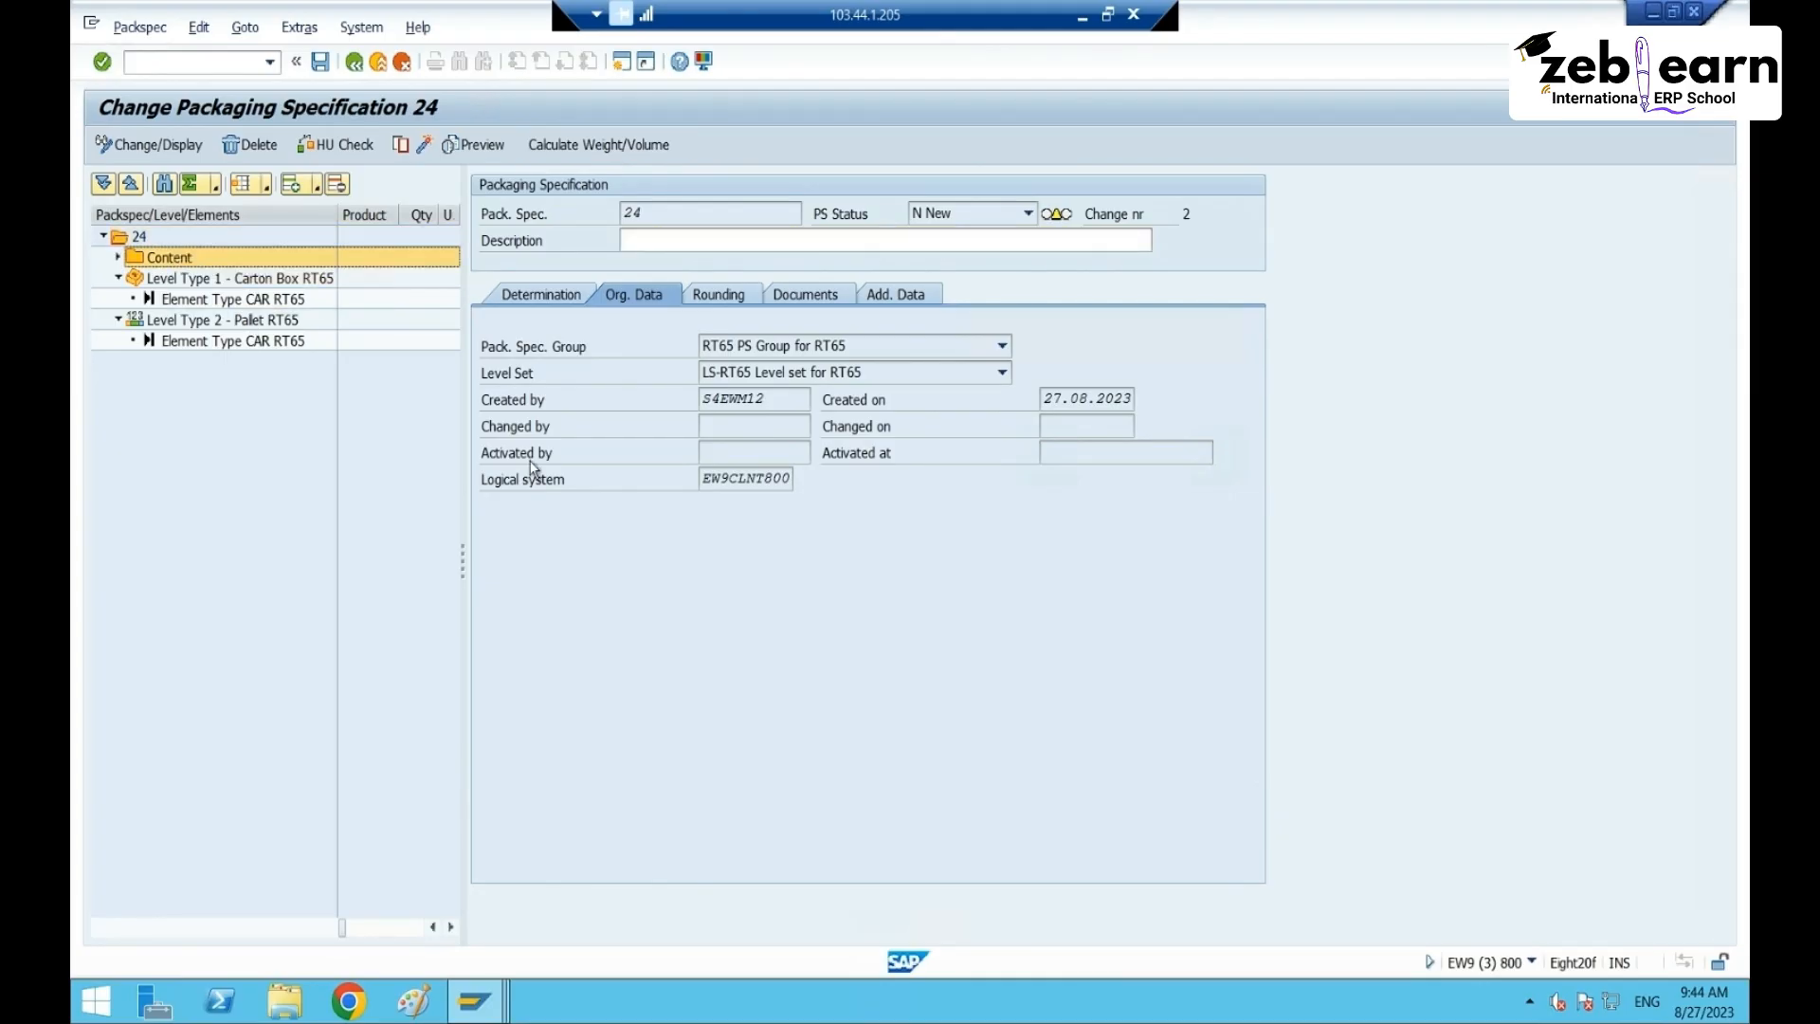
click(685, 244)
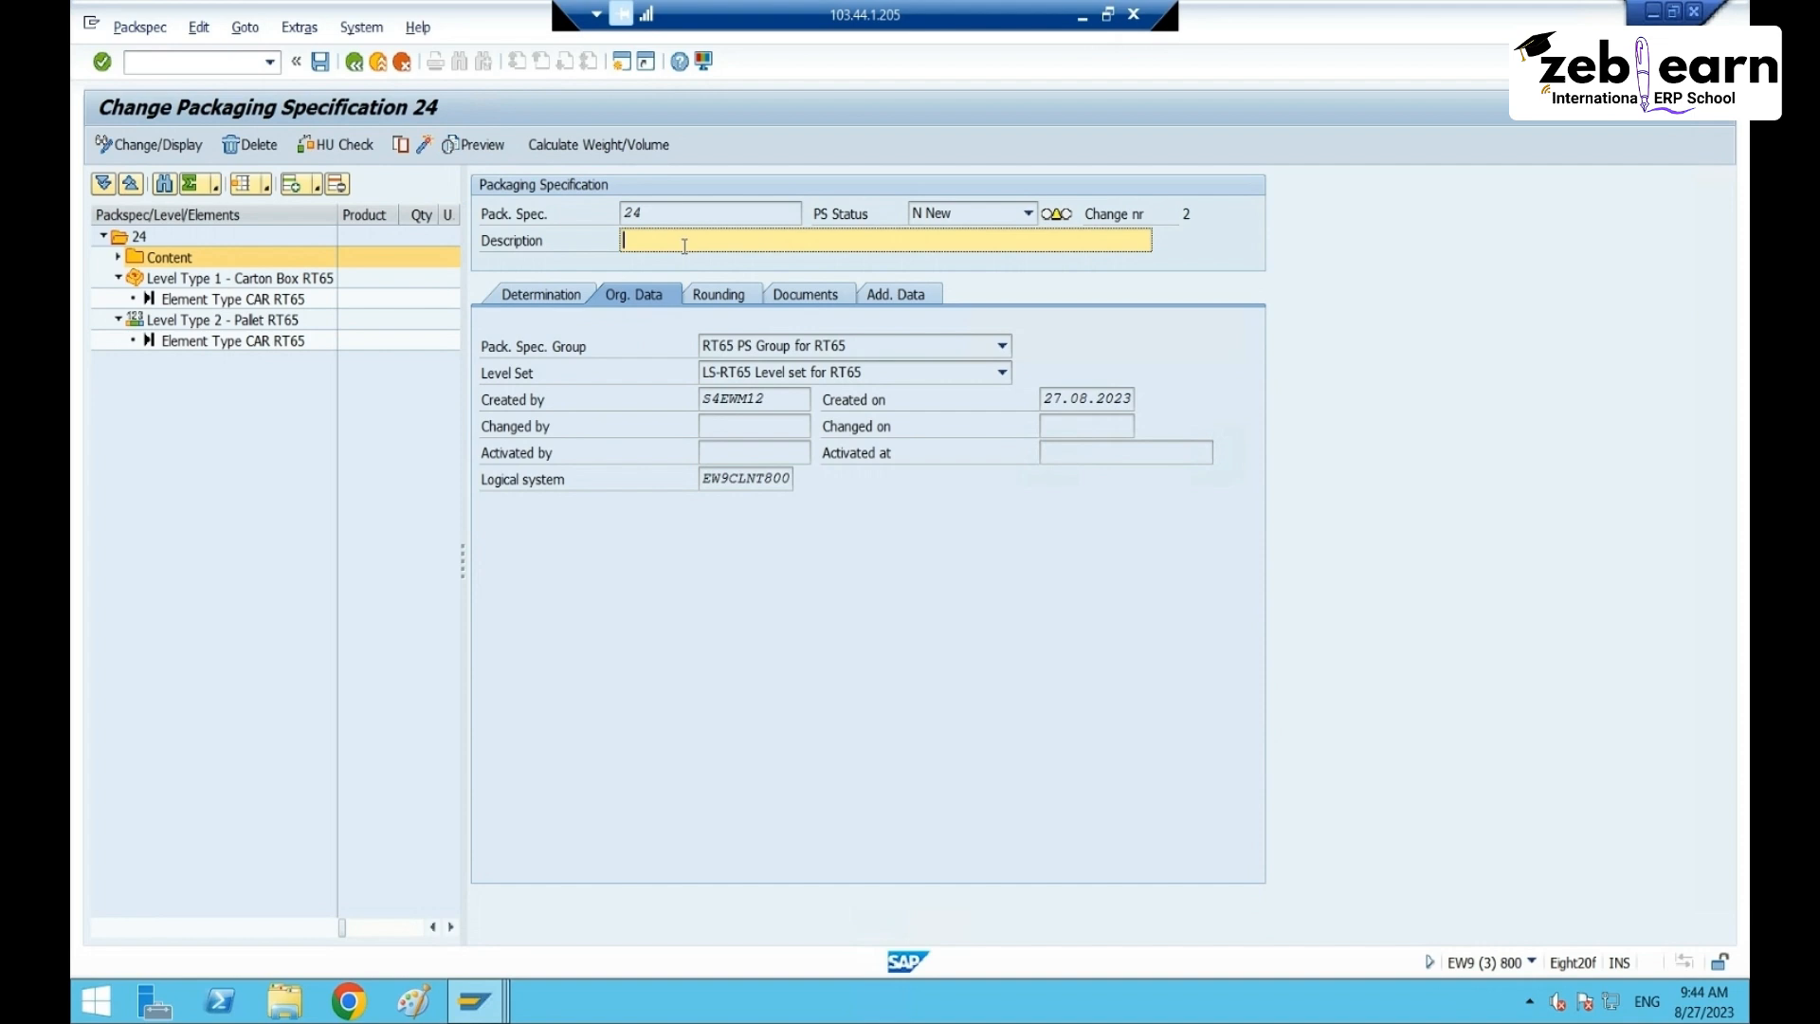
click(117, 257)
- Fill in product 40162 with quantity 1 and unit PC as specification 24's content
click(181, 280)
click(737, 246)
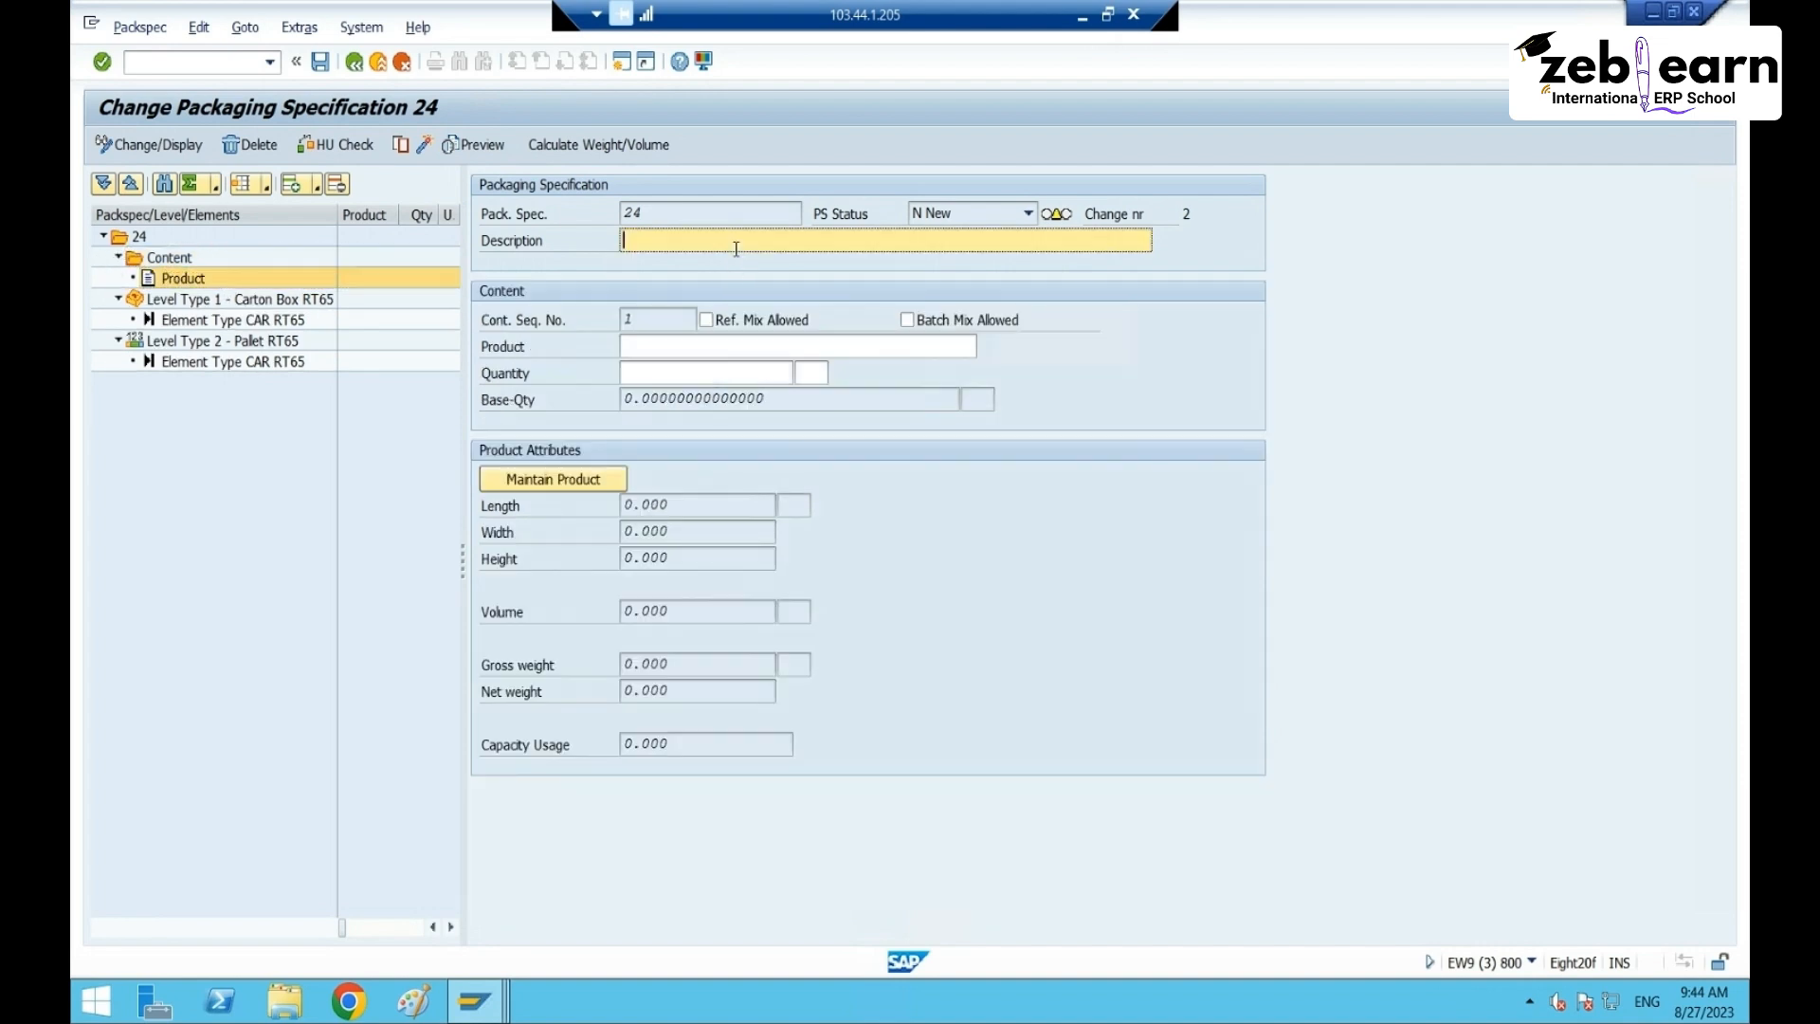
click(661, 347)
click(667, 370)
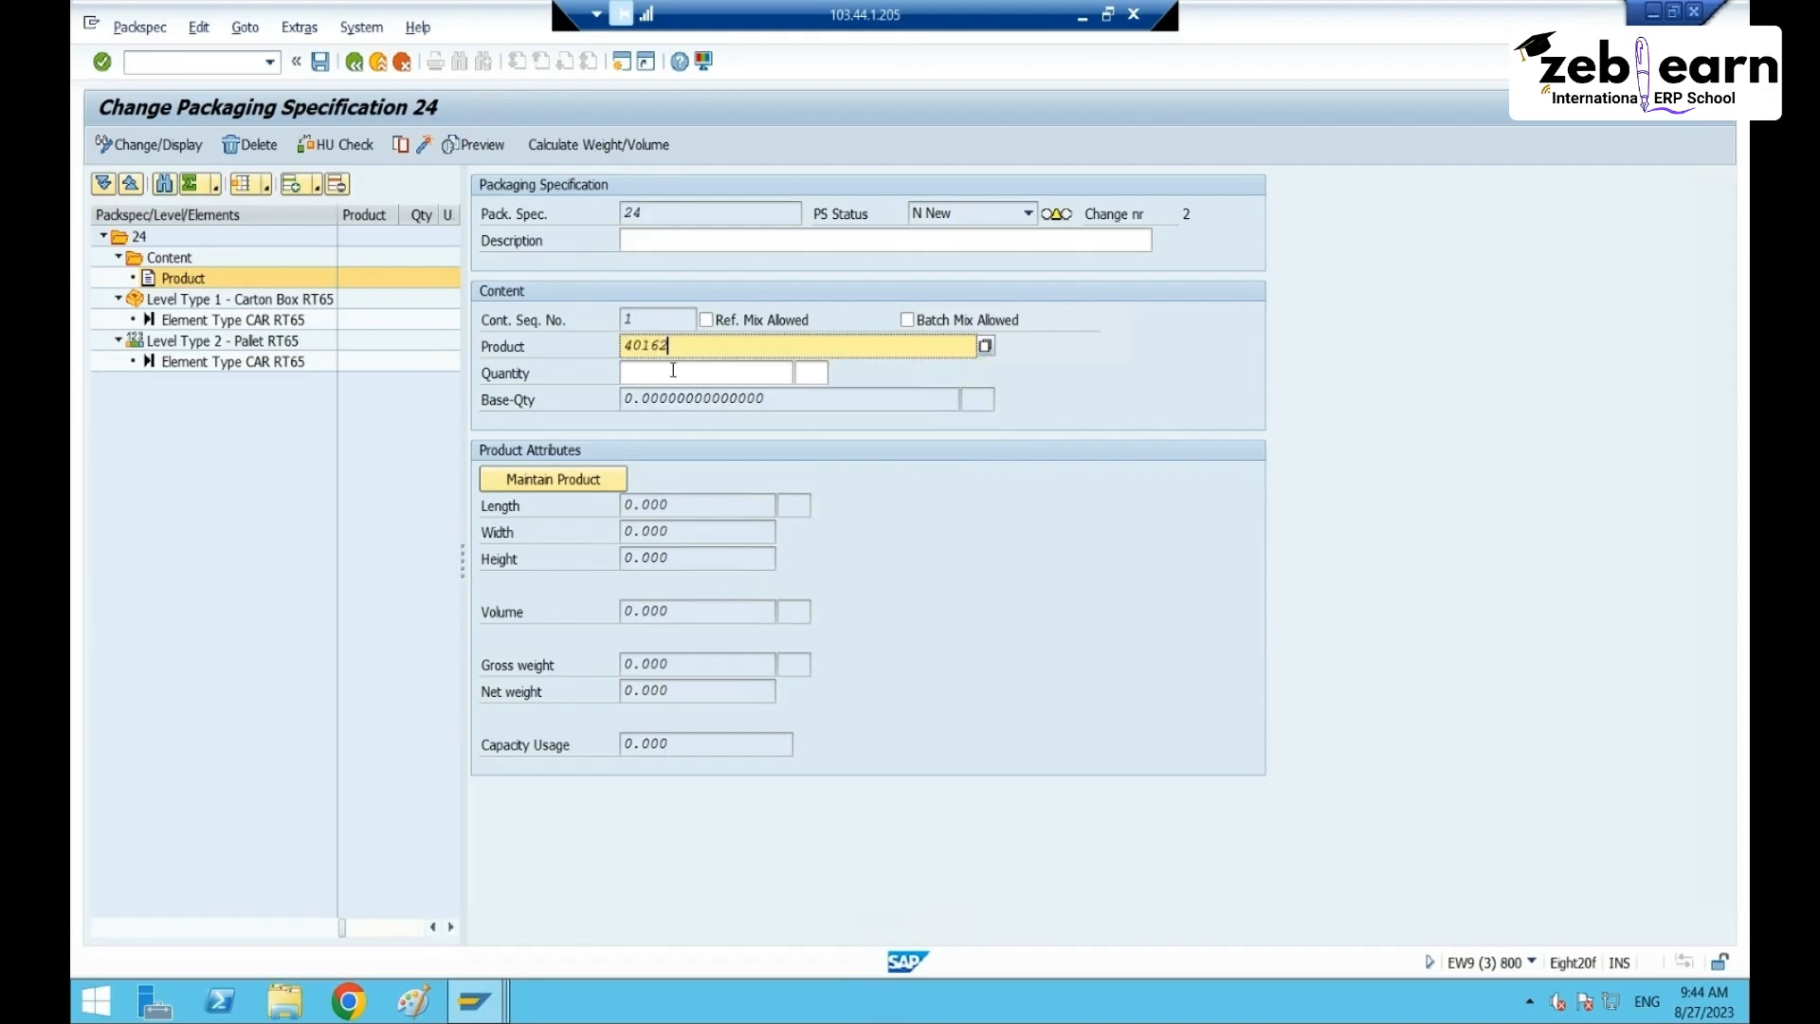
click(738, 373)
key(Tab)
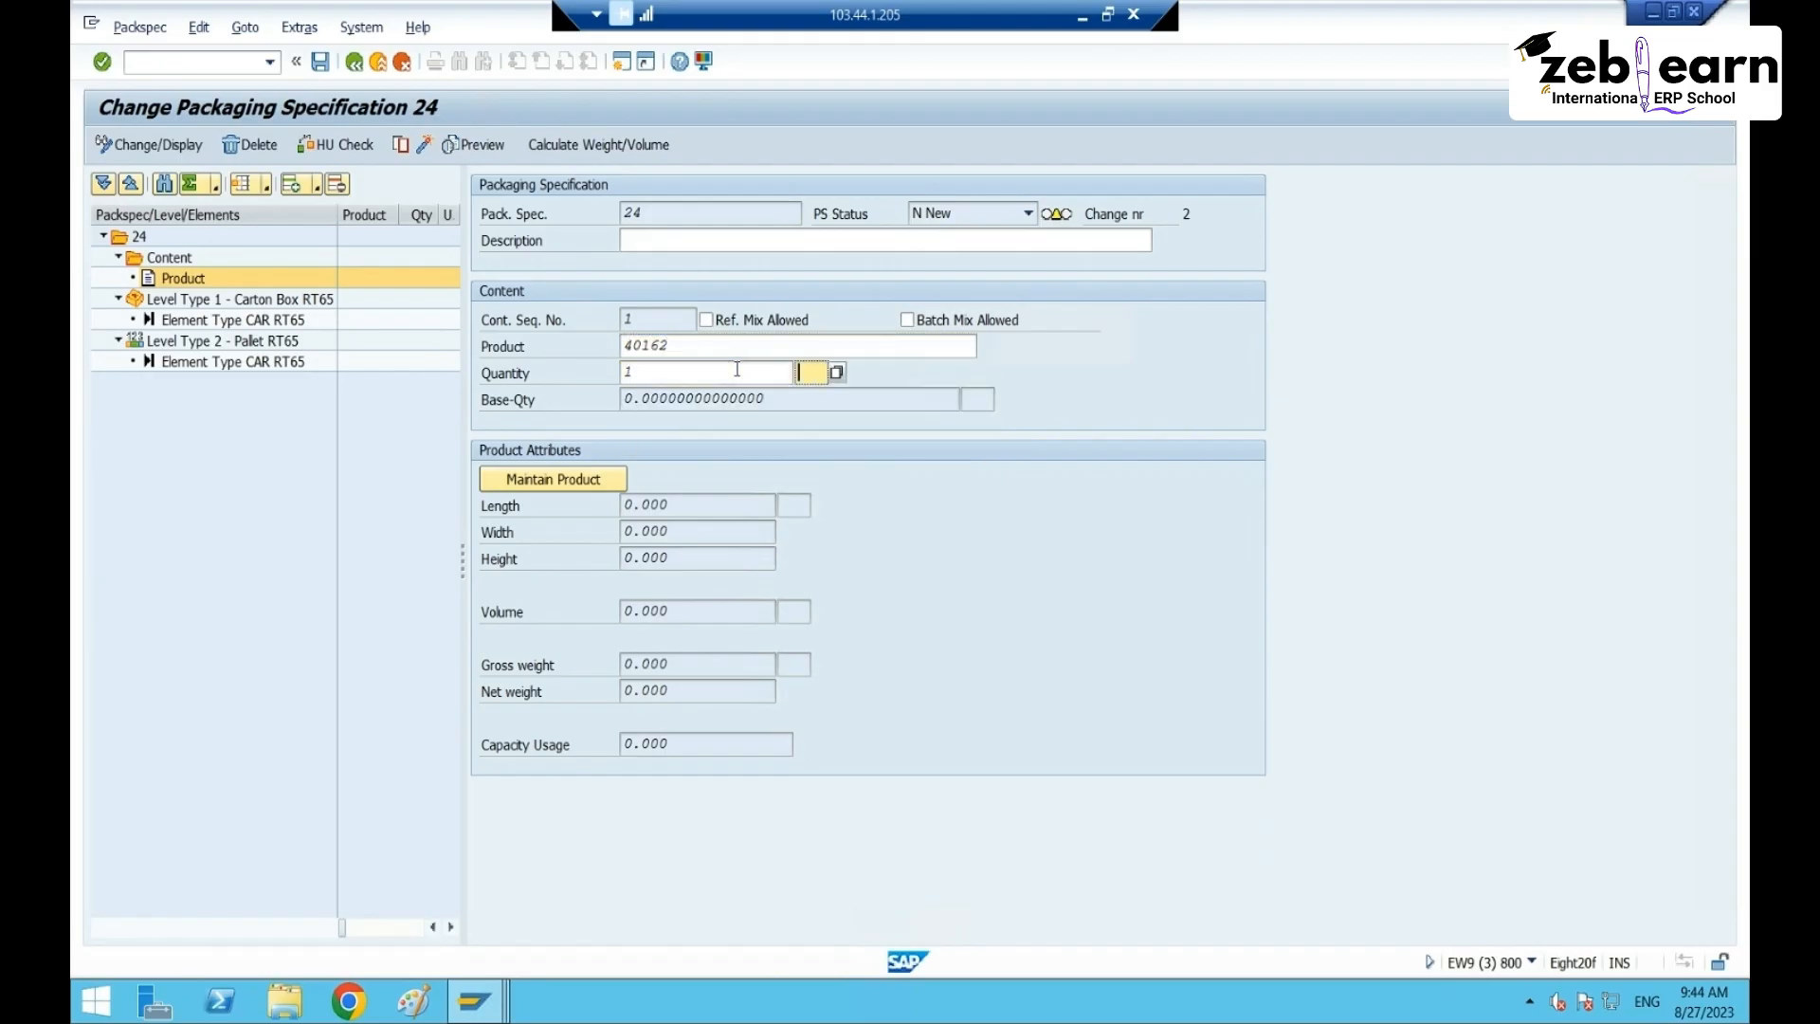
text(p)
click(220, 320)
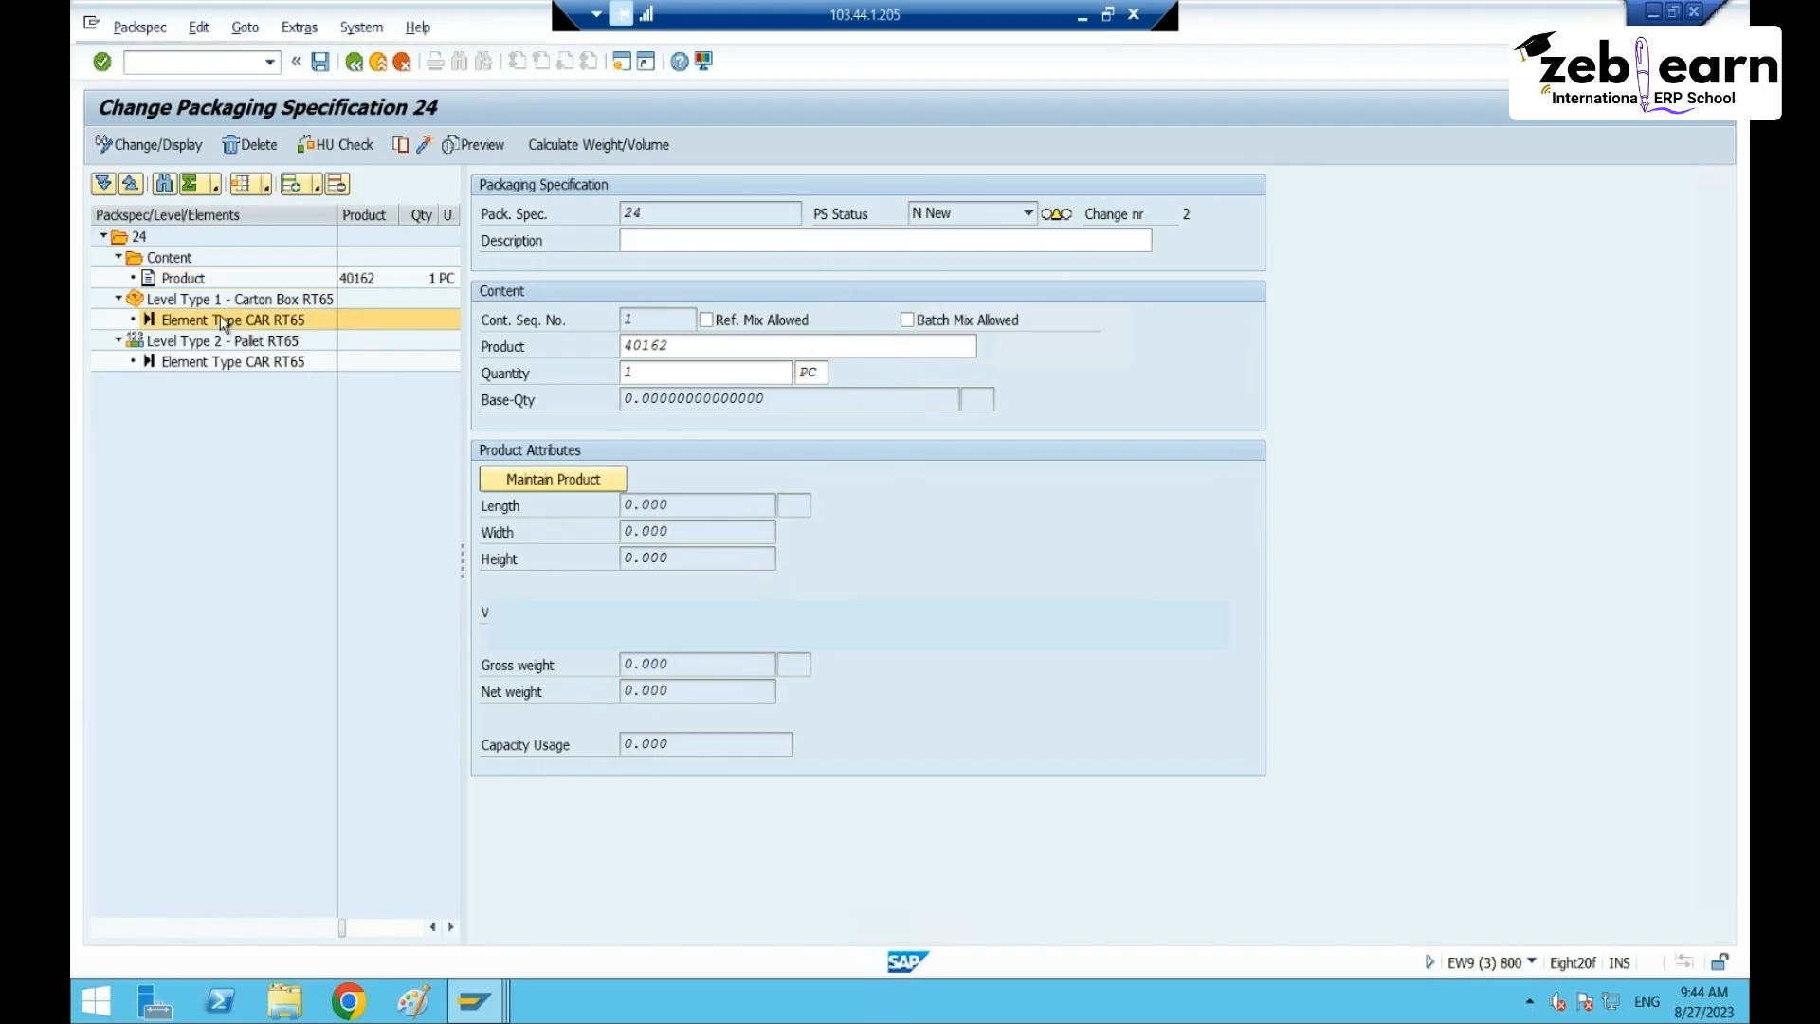
- Set the carton box level's target quantity 6 and minimum quantity 1
click(224, 300)
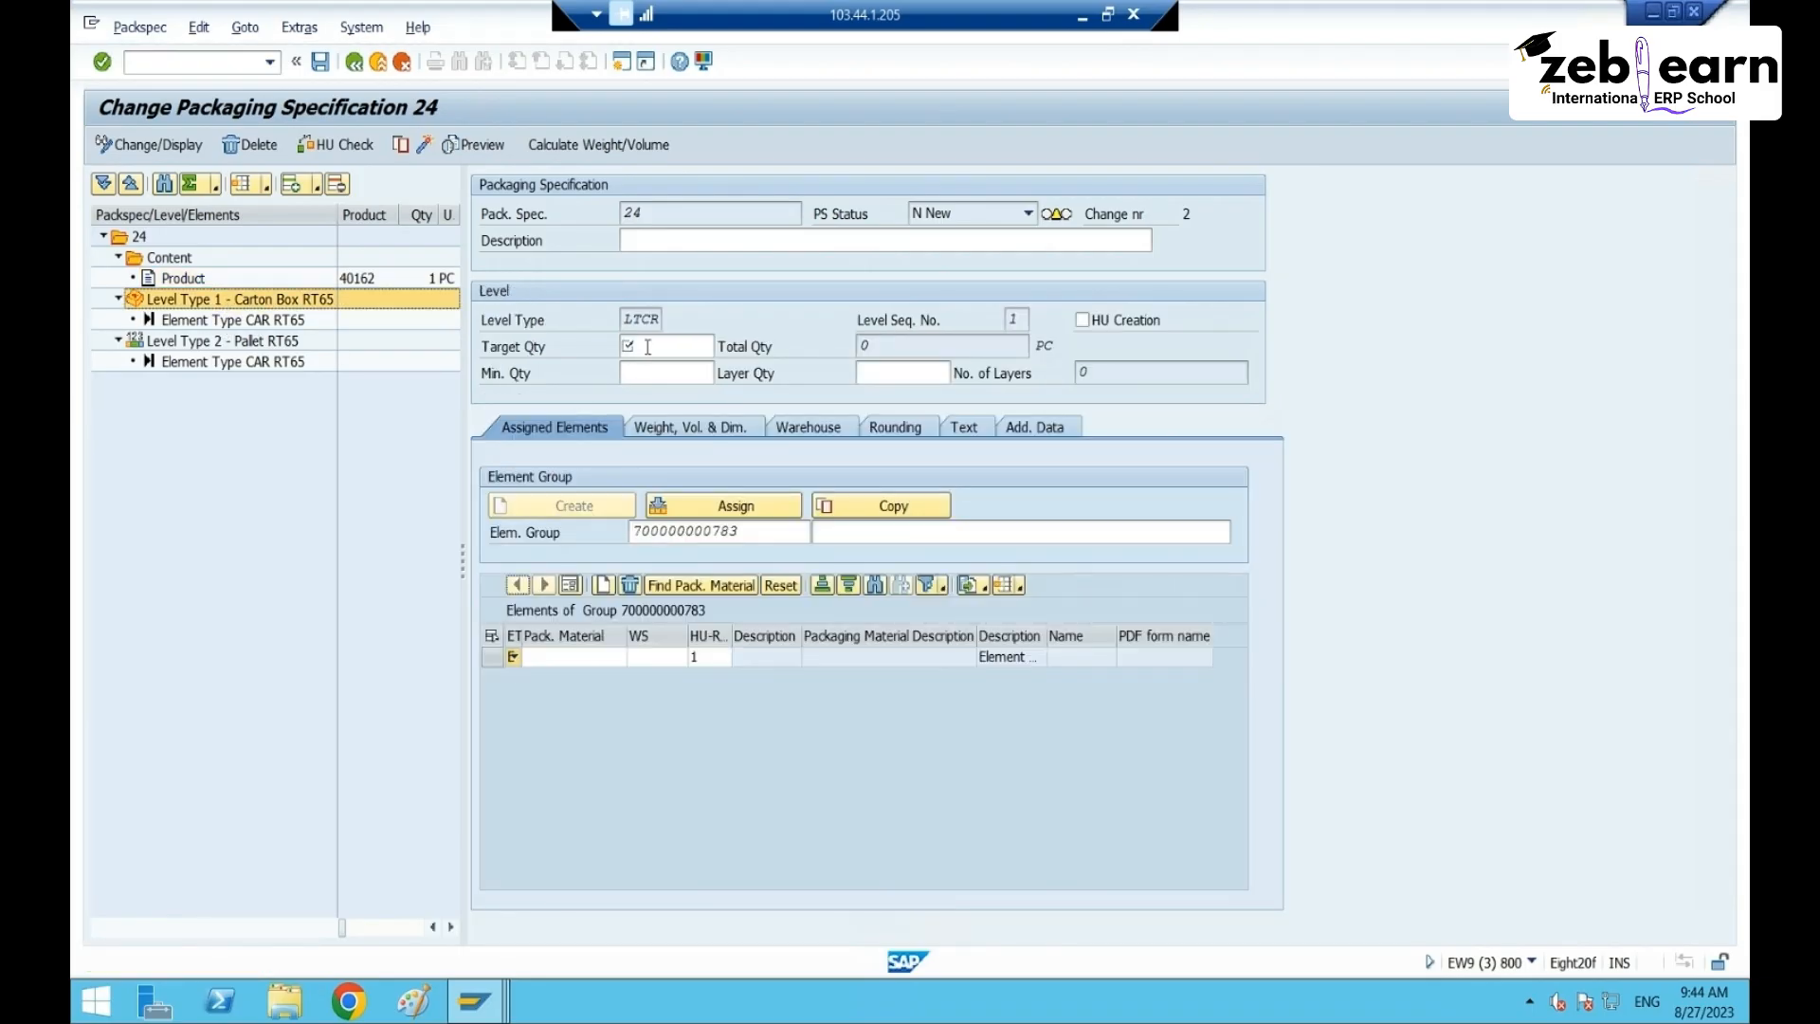
click(647, 347)
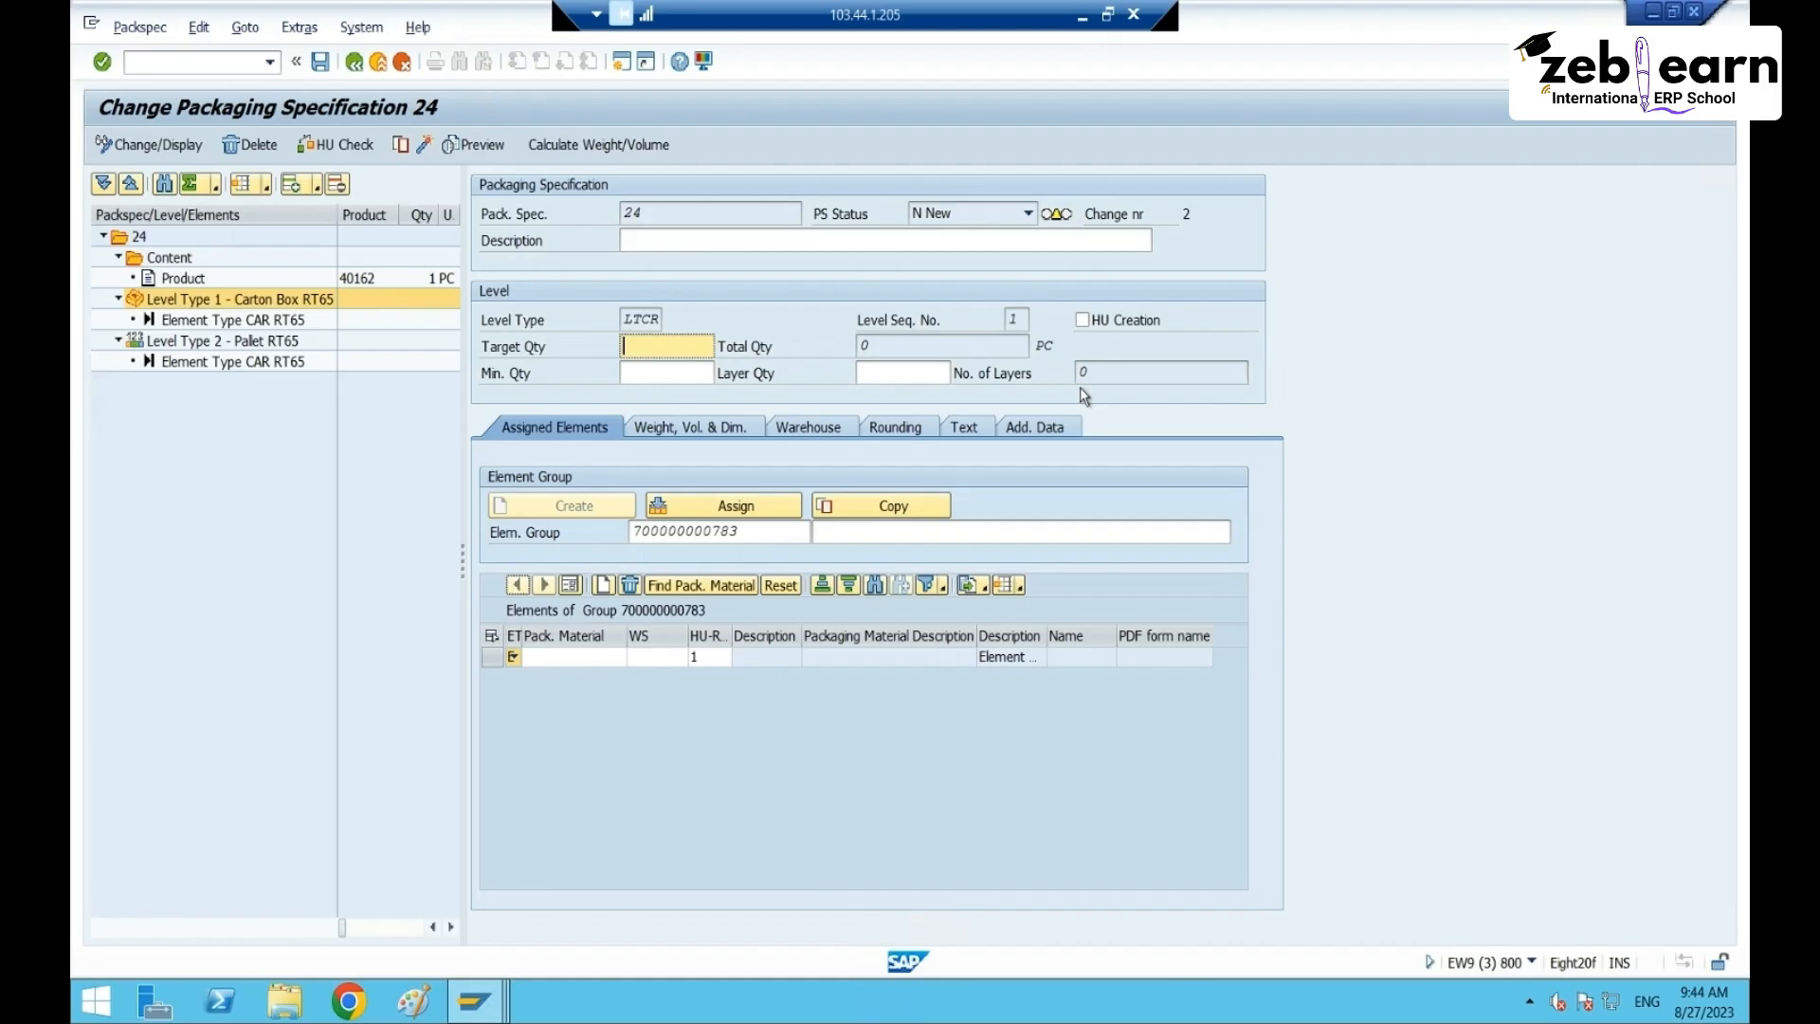
key(Tab)
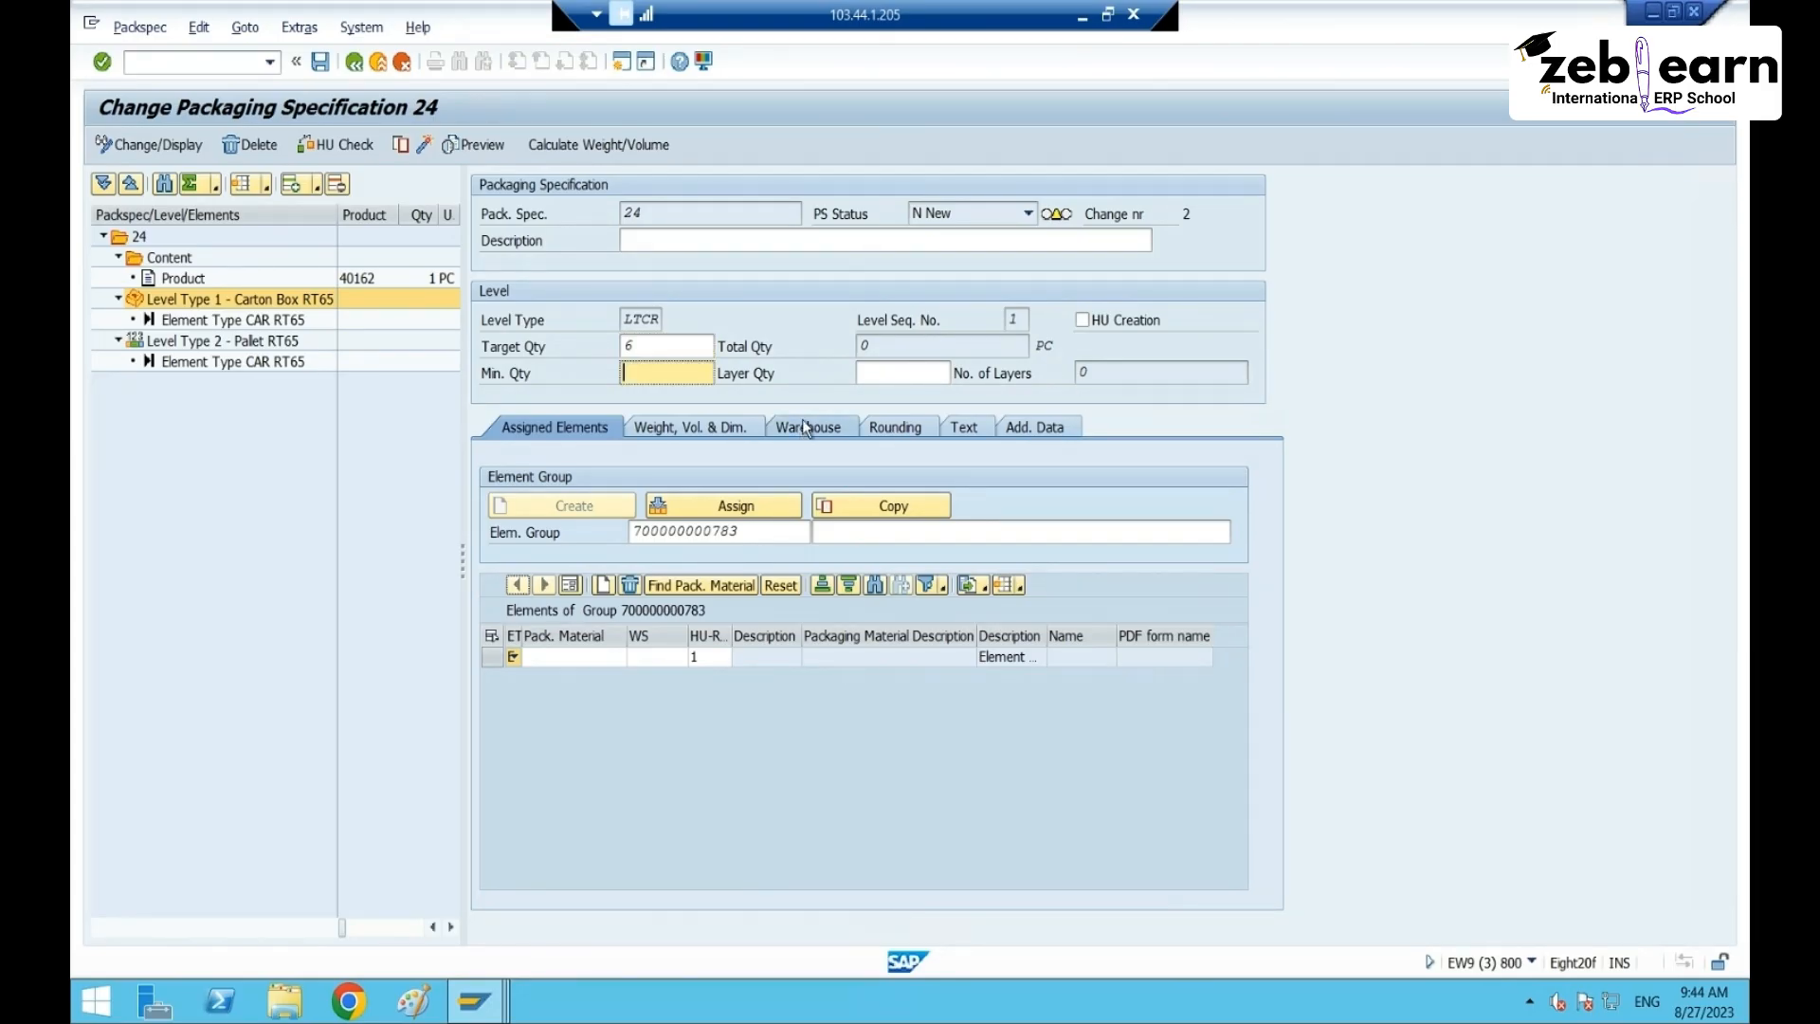
text(1)
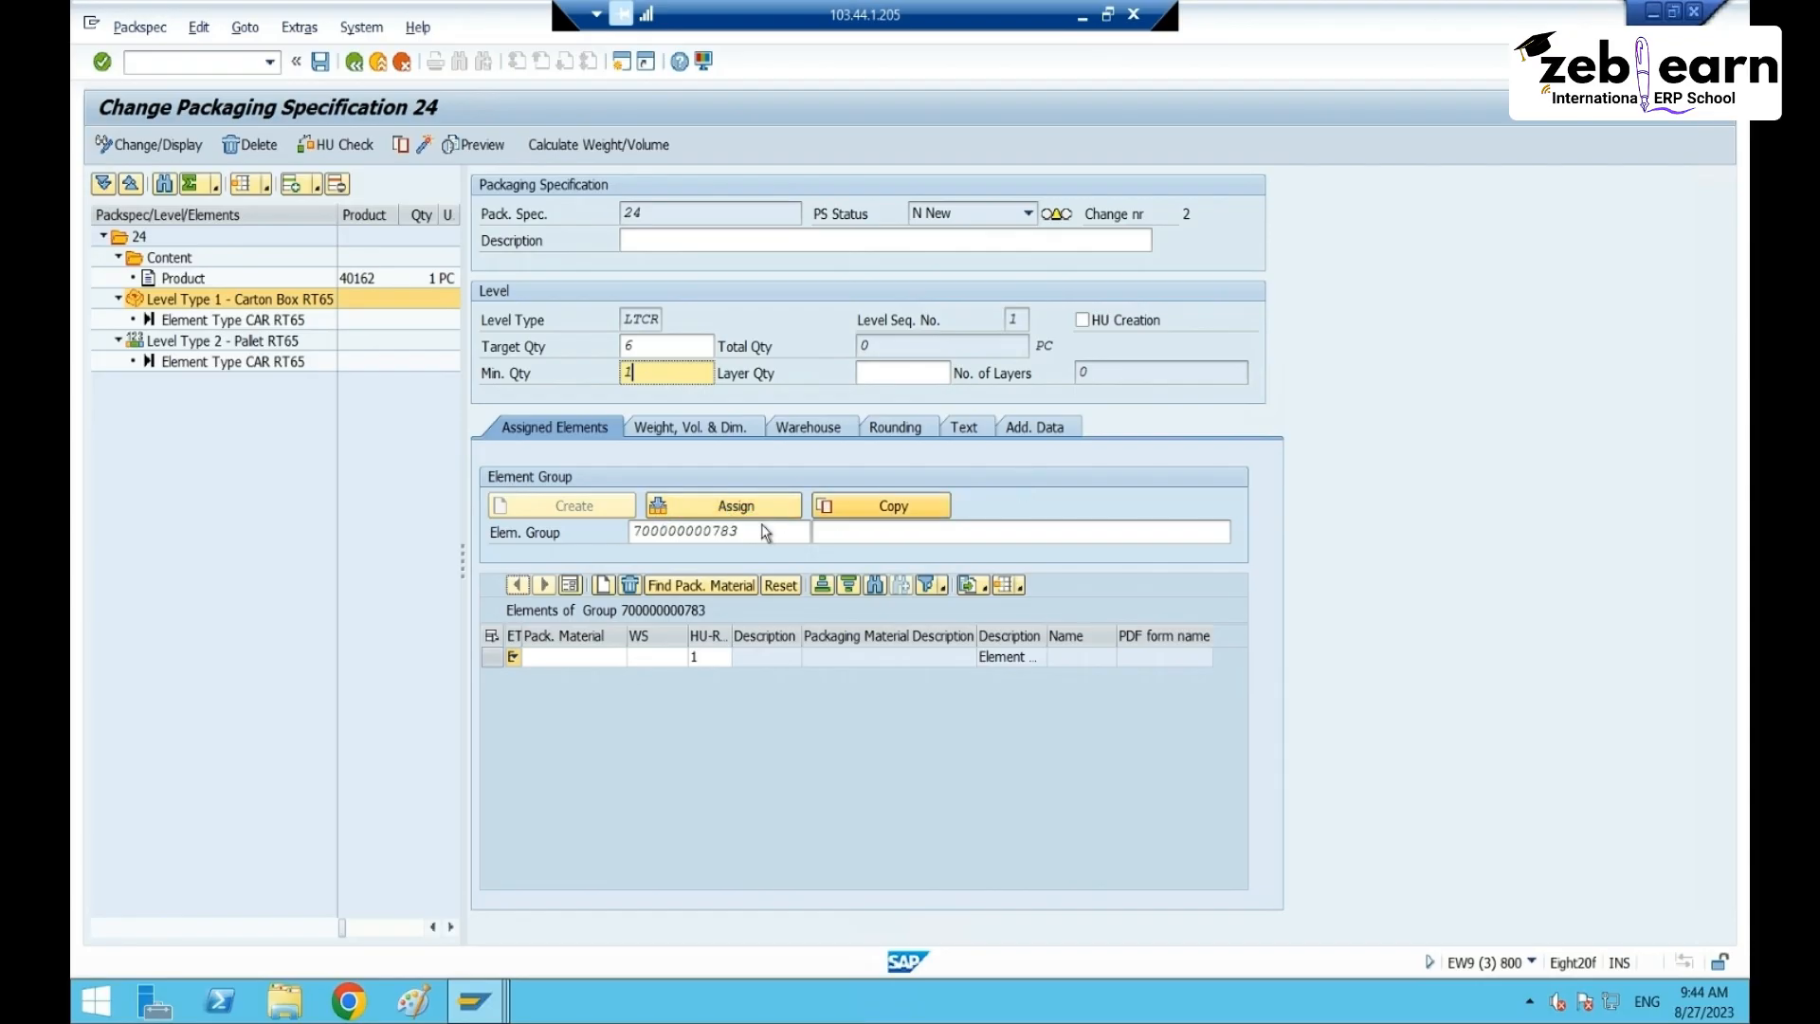
click(732, 508)
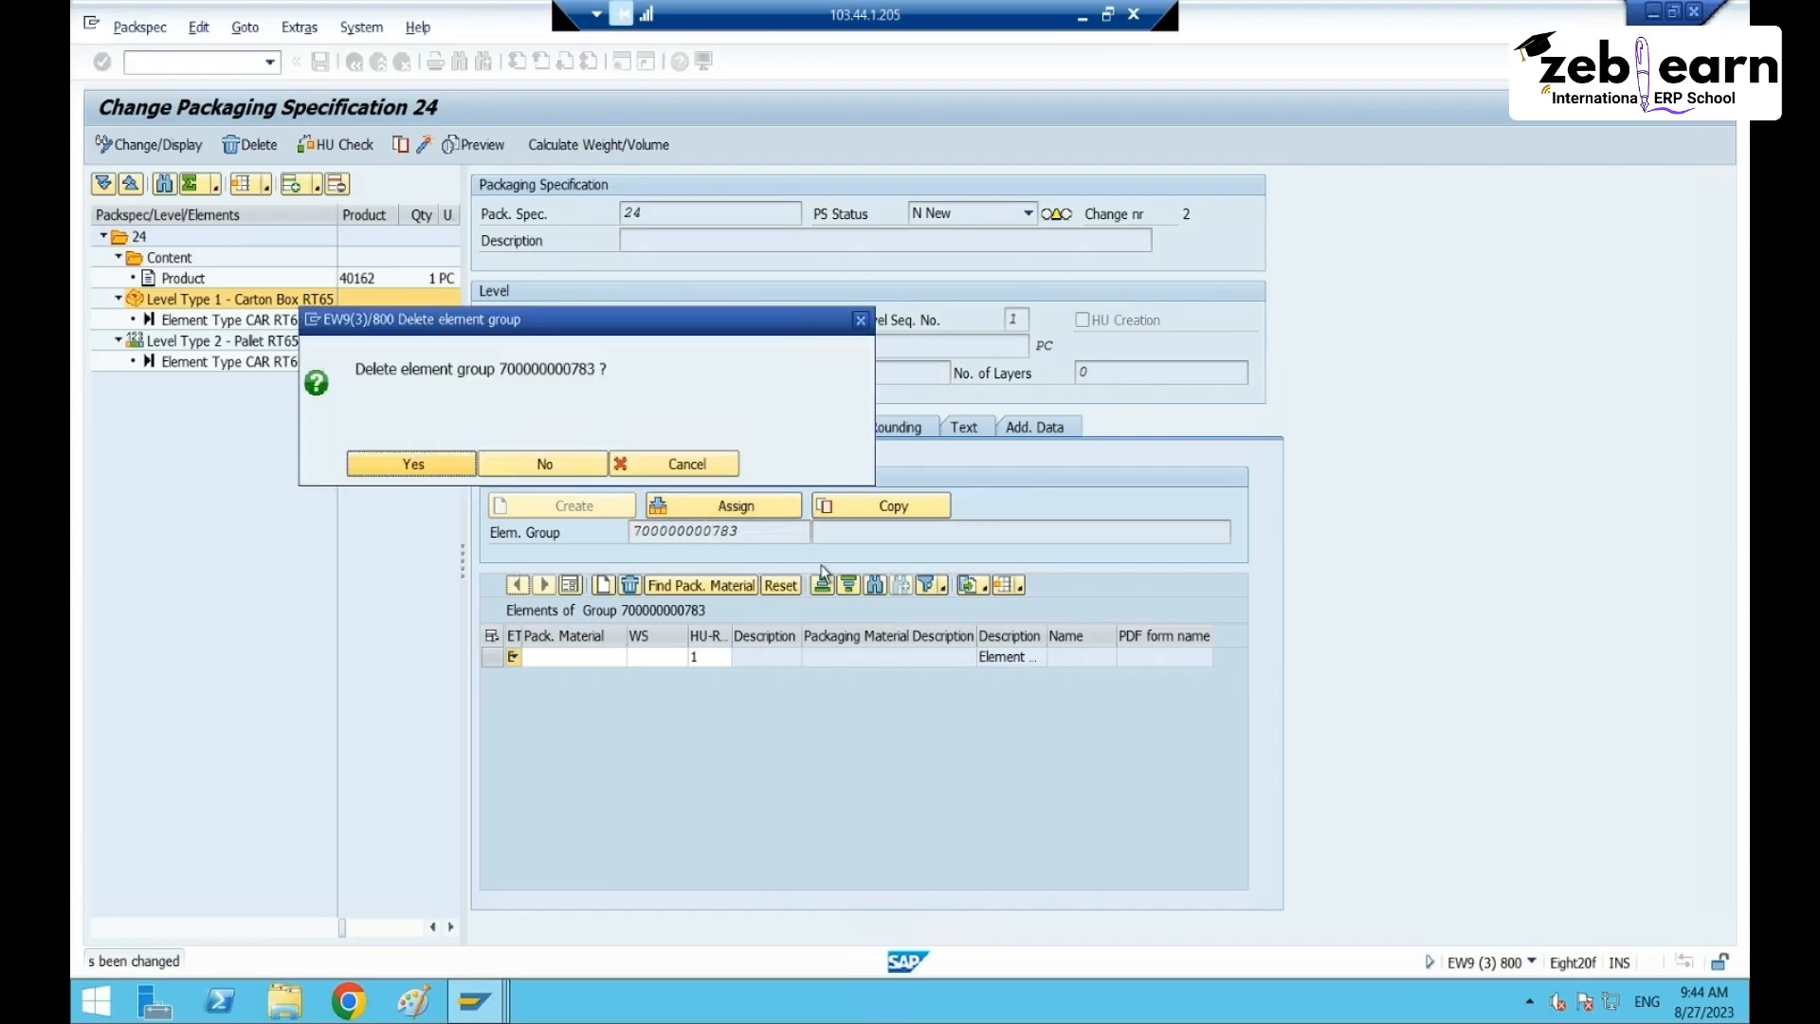
click(432, 466)
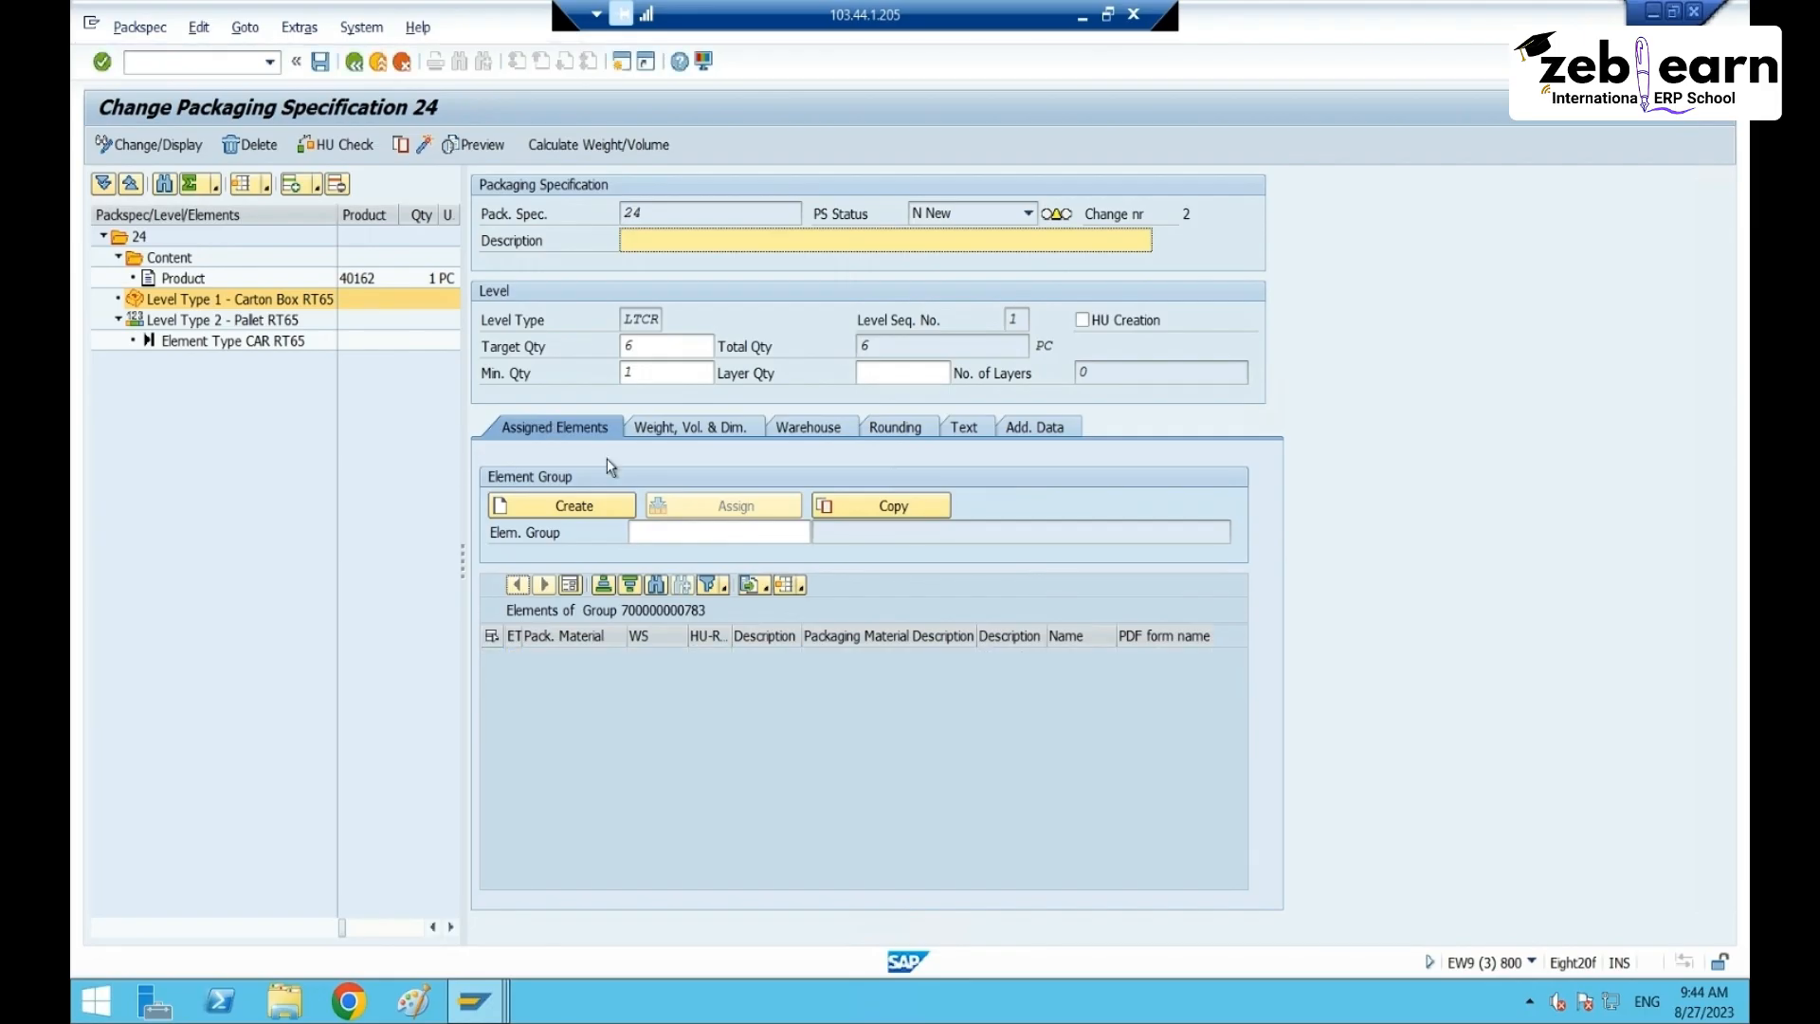
click(735, 533)
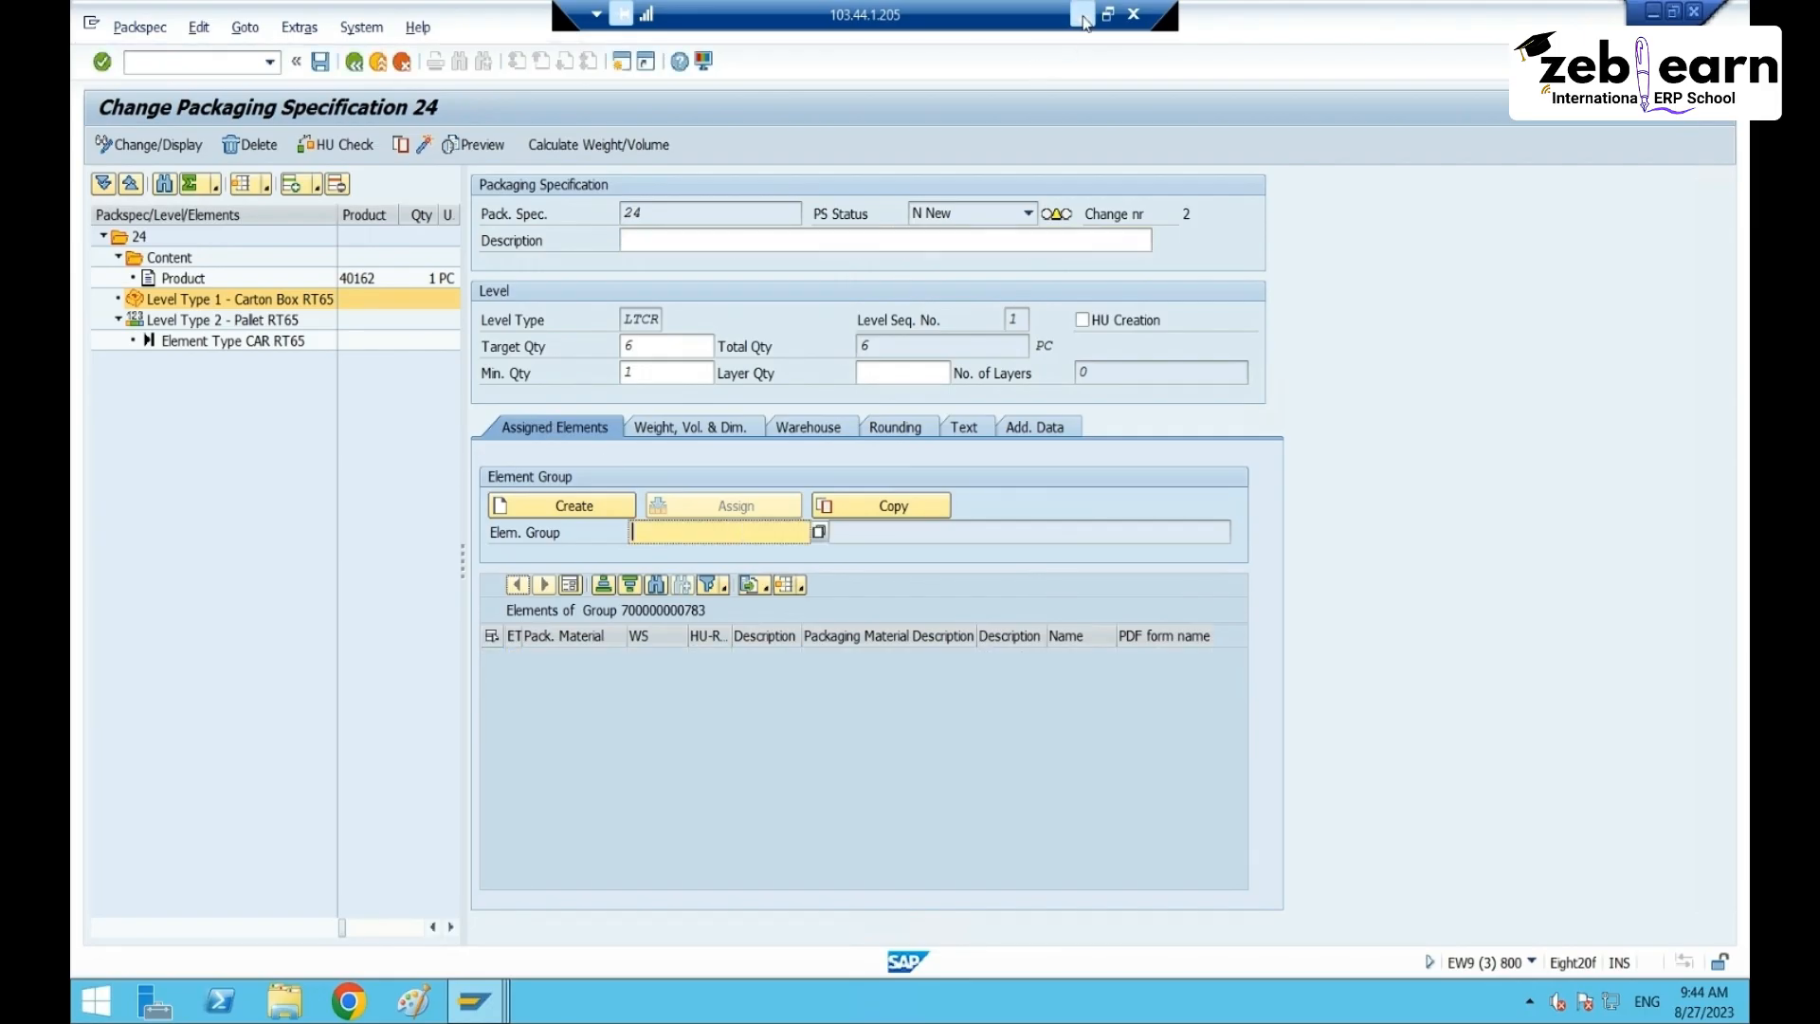
key(ctrl+v)
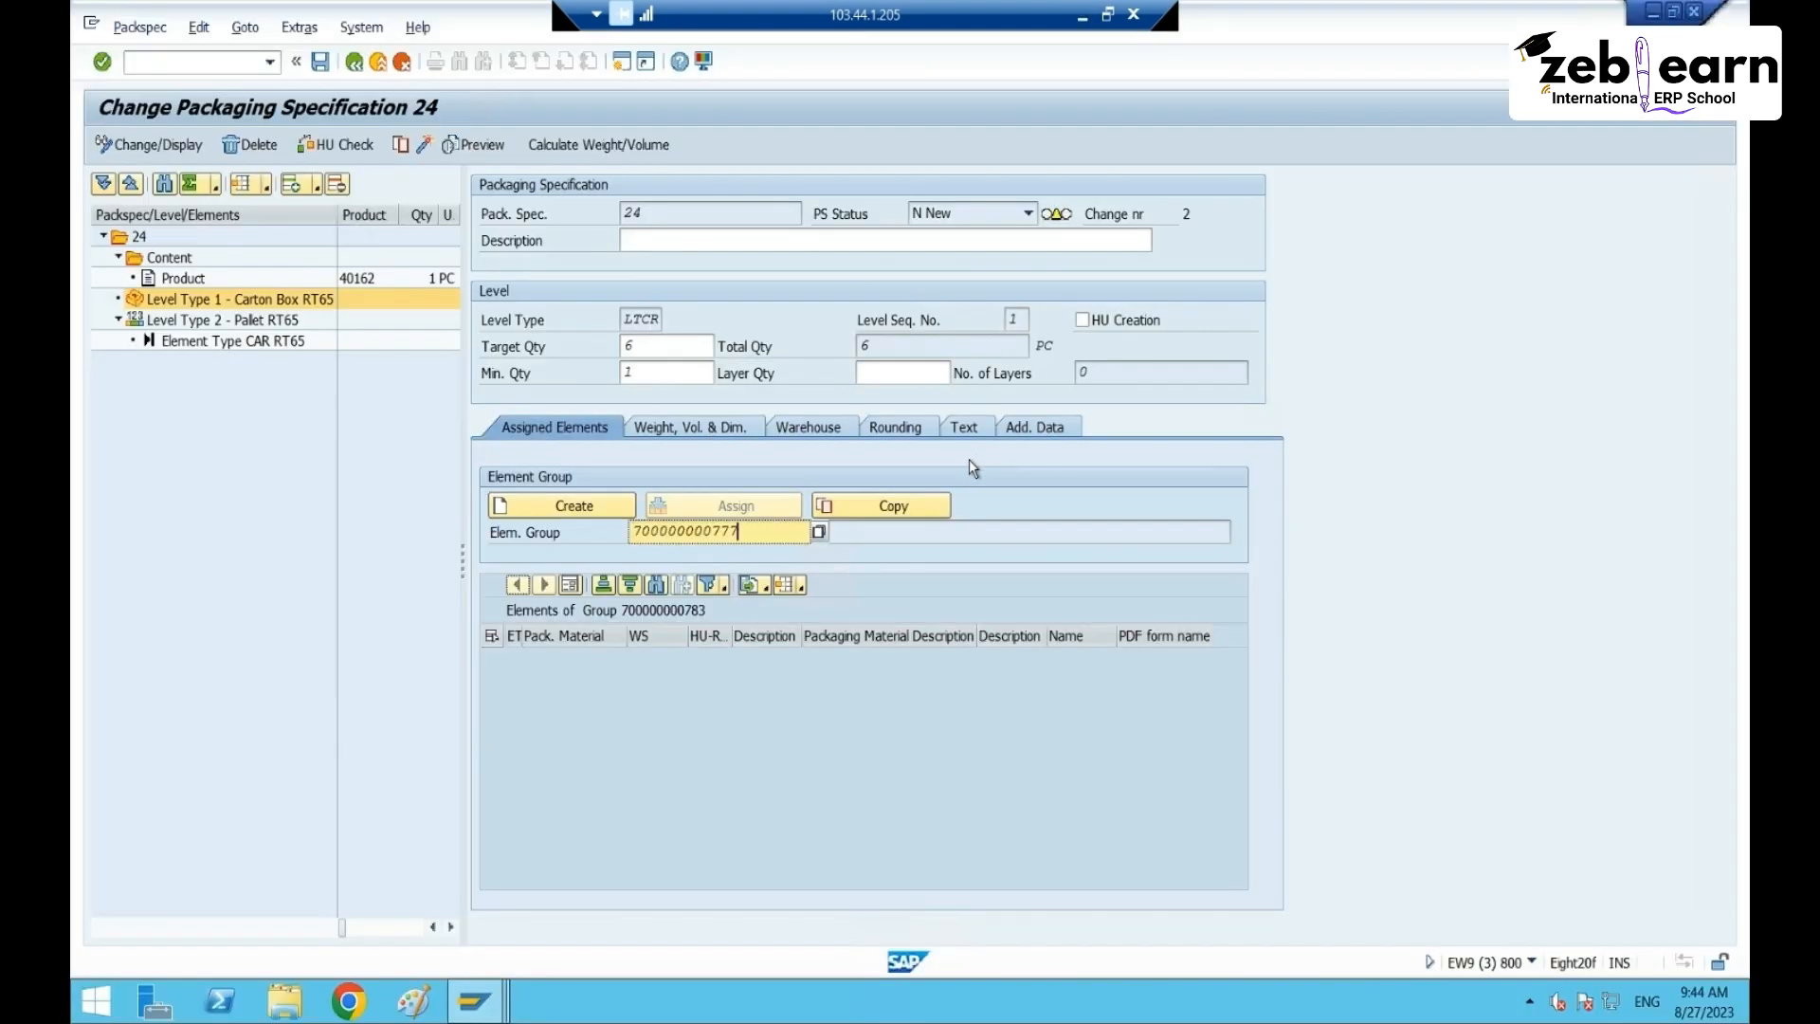
key(Return)
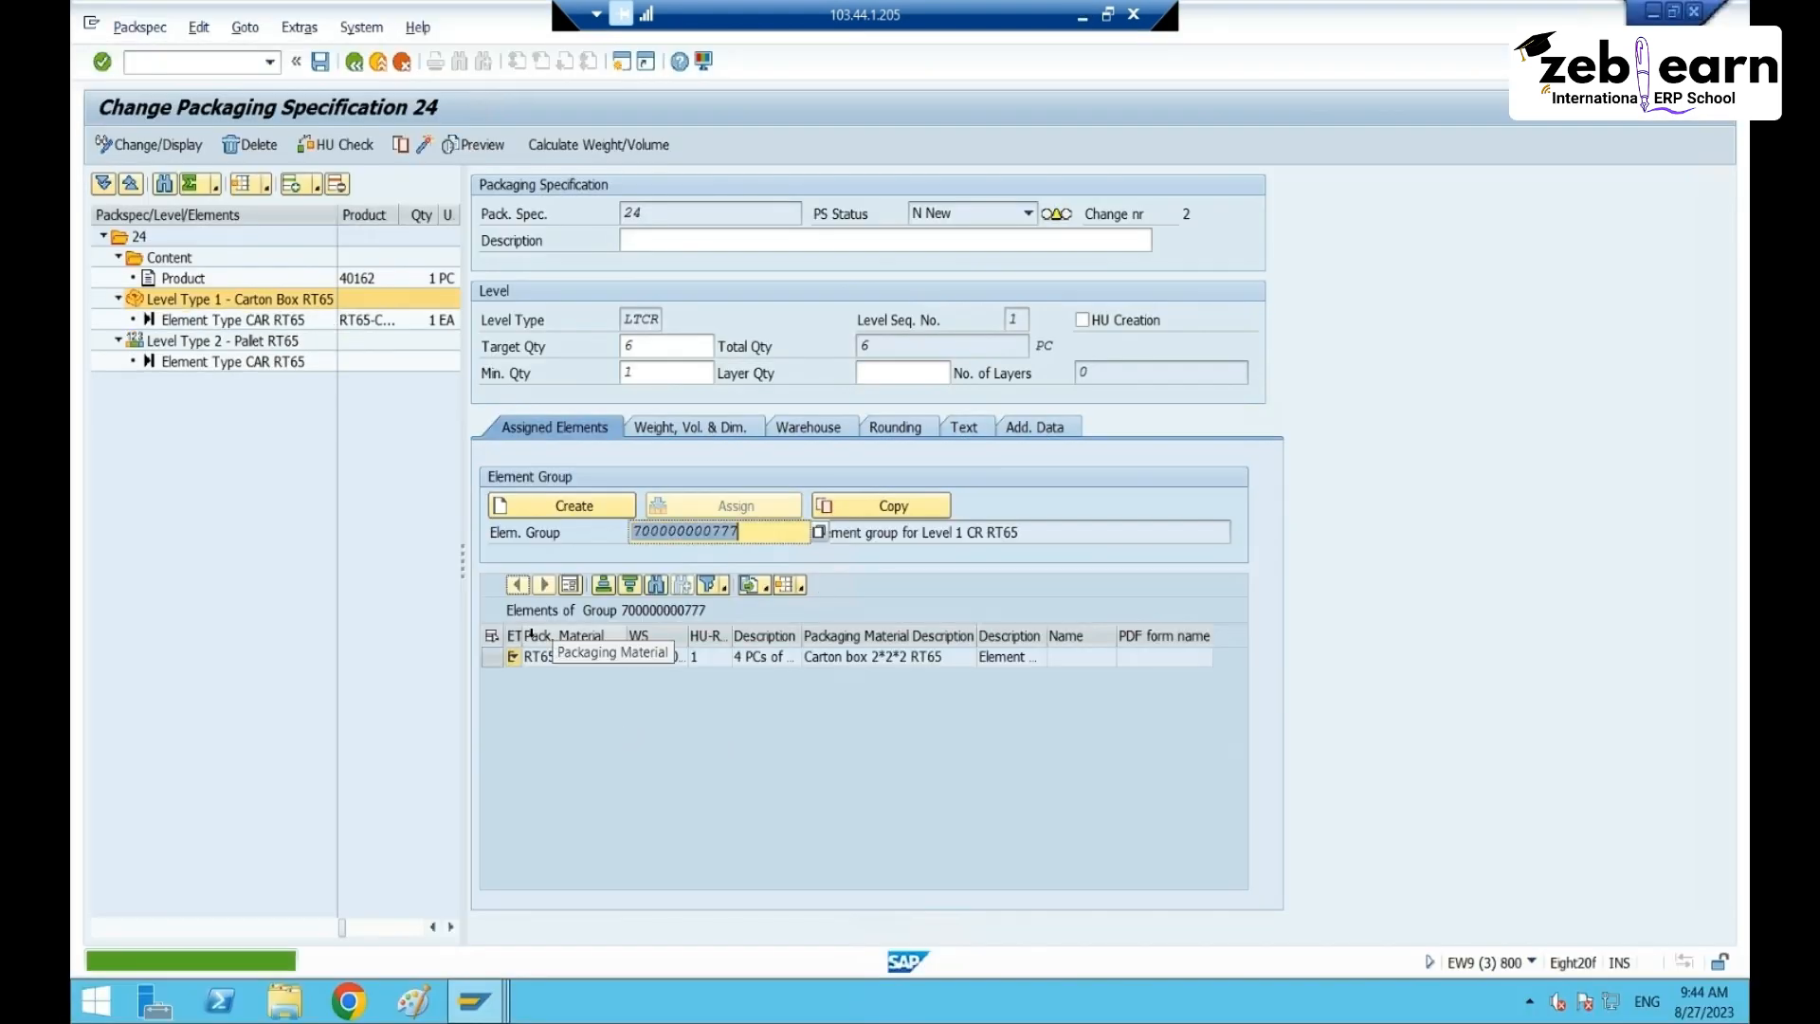
- Review the assigned carton element RT65-CT-BX-S, its work step and description
click(554, 650)
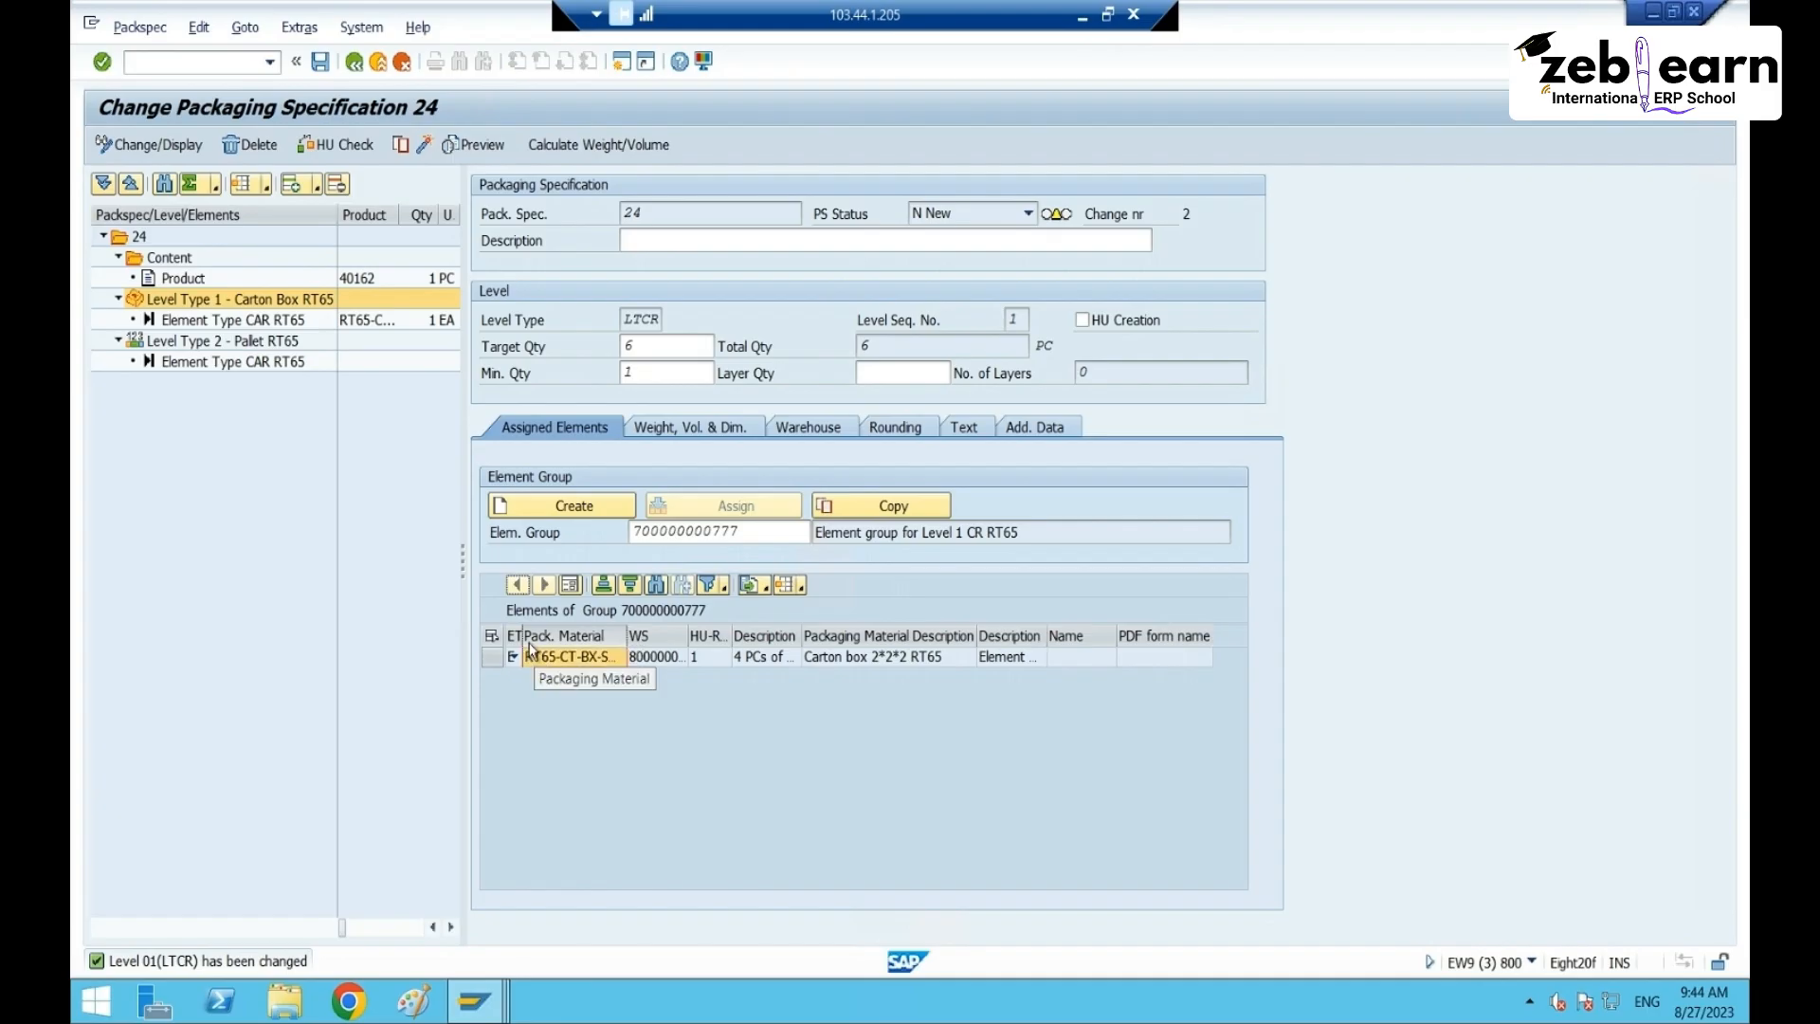
click(654, 658)
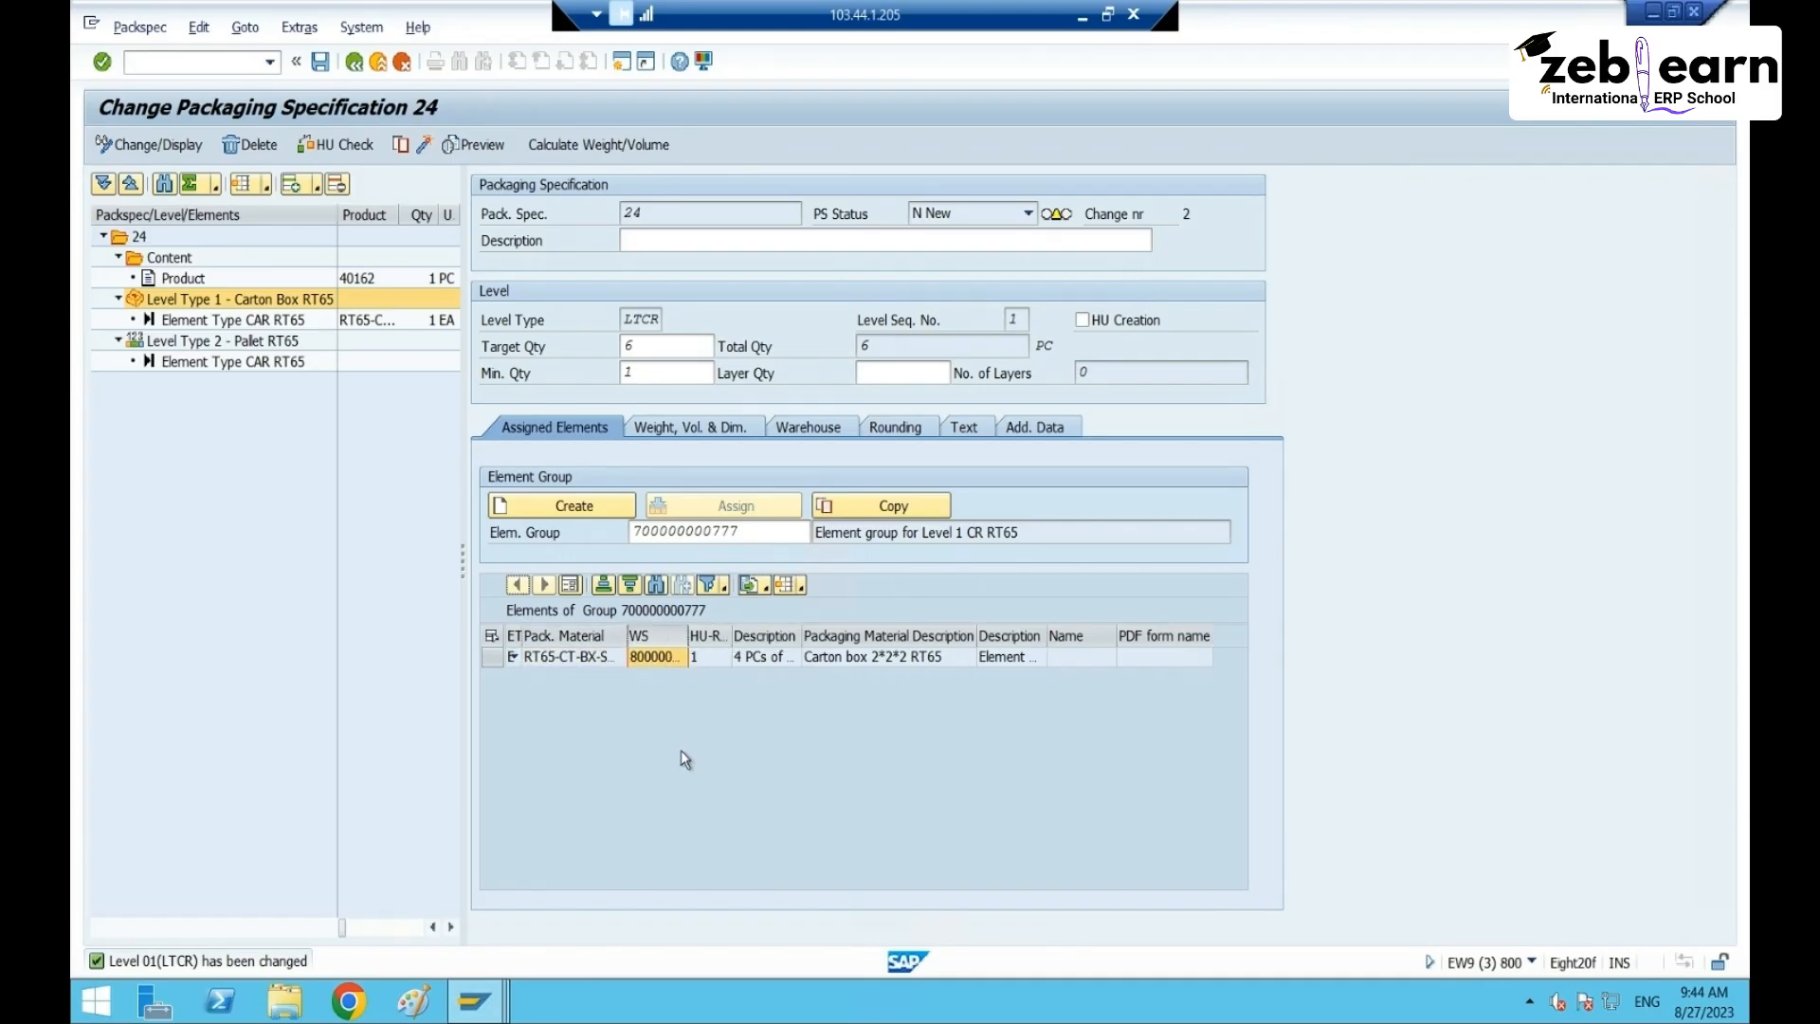
click(760, 658)
drag(801, 637, 885, 632)
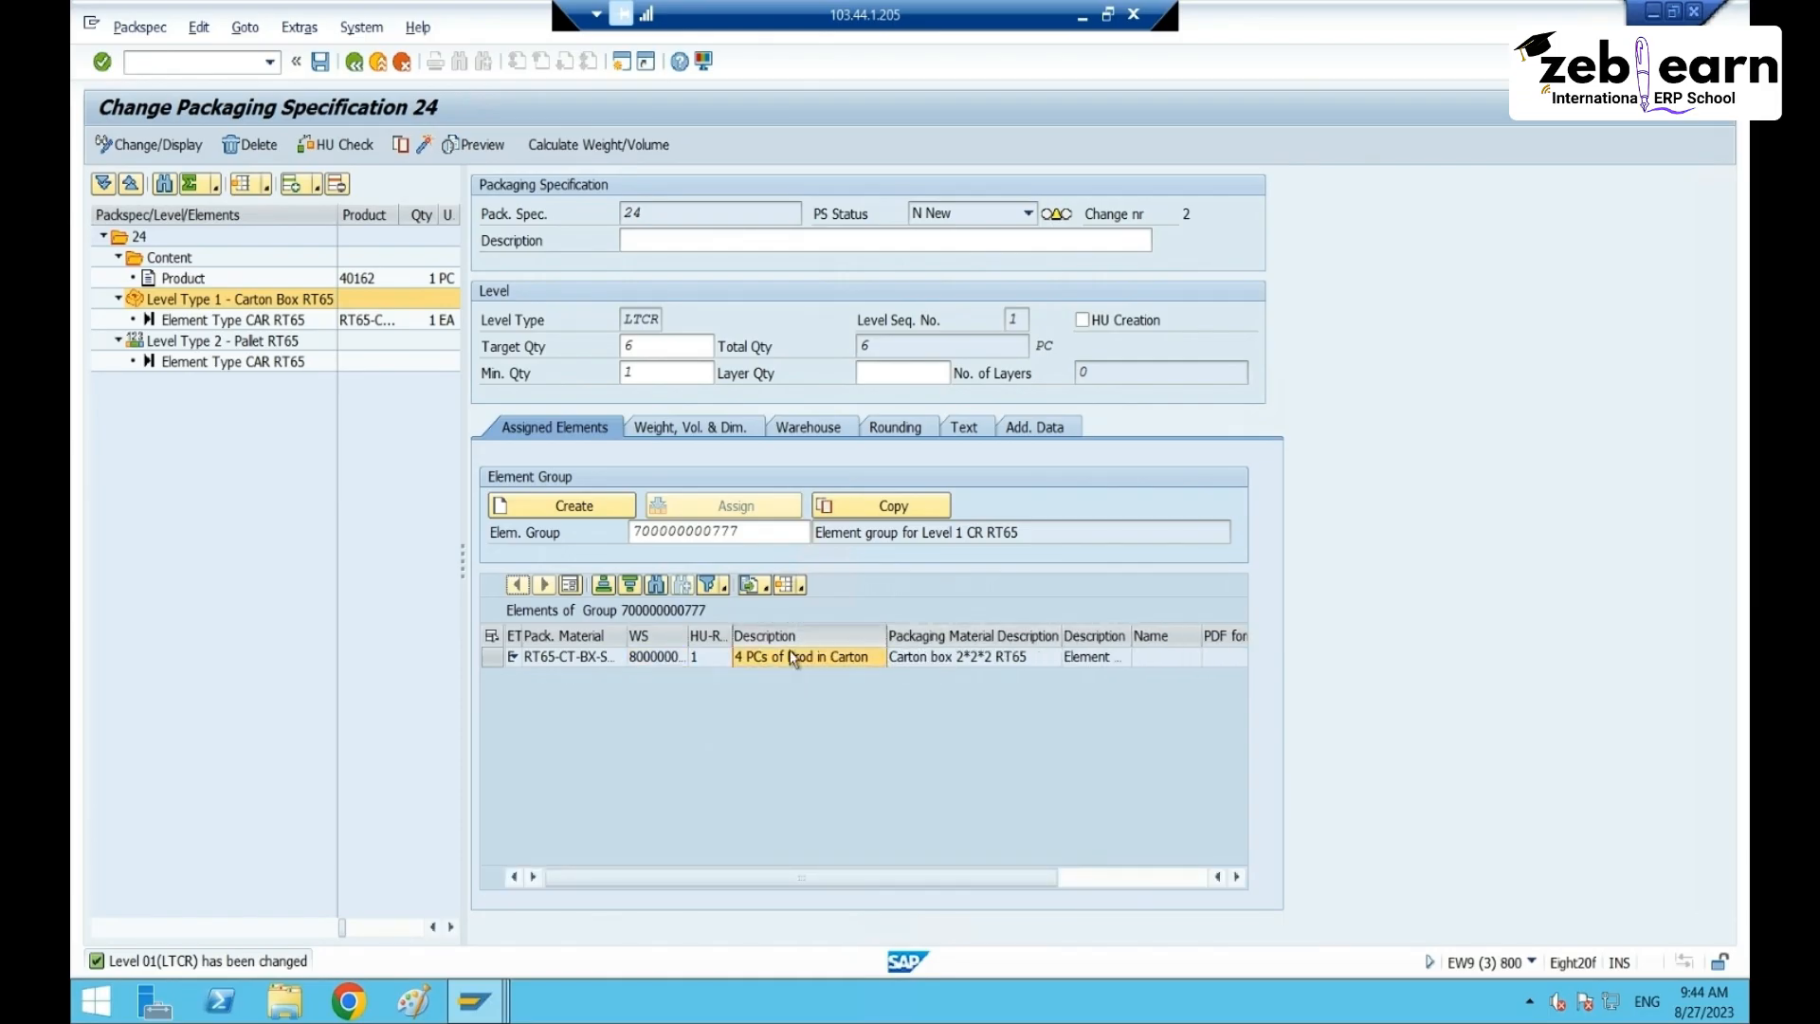
click(643, 656)
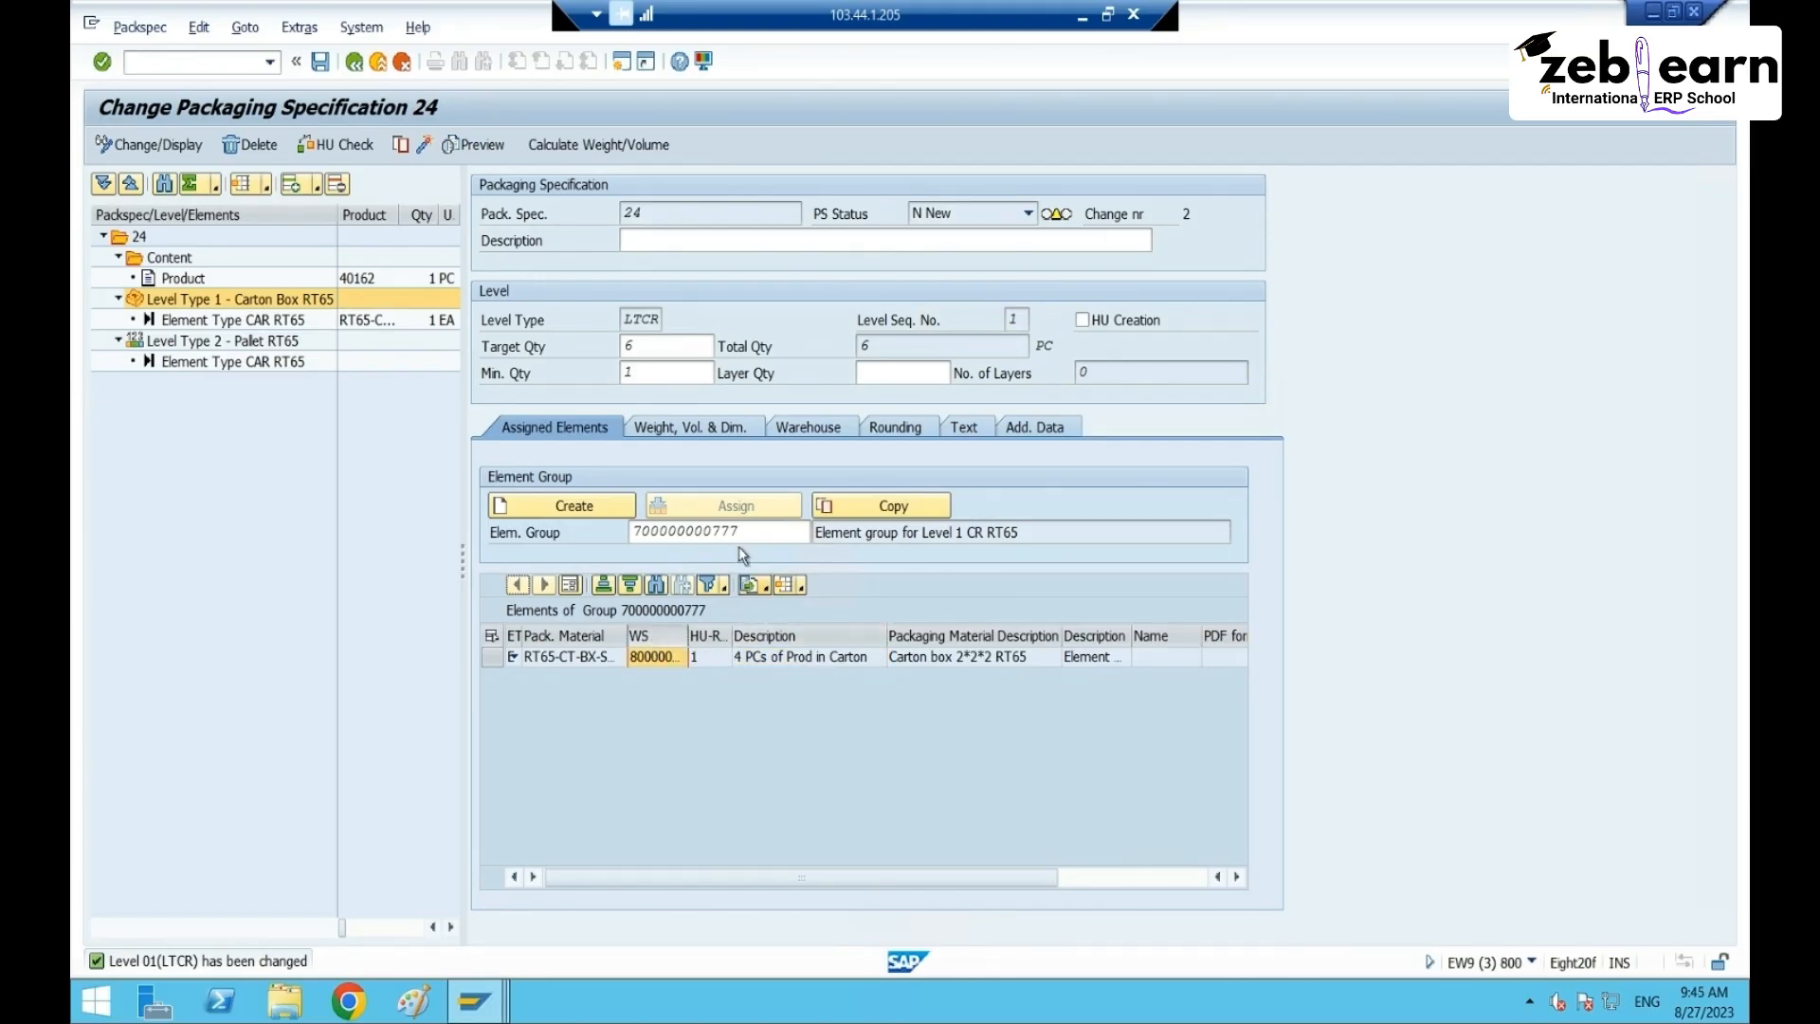
click(495, 658)
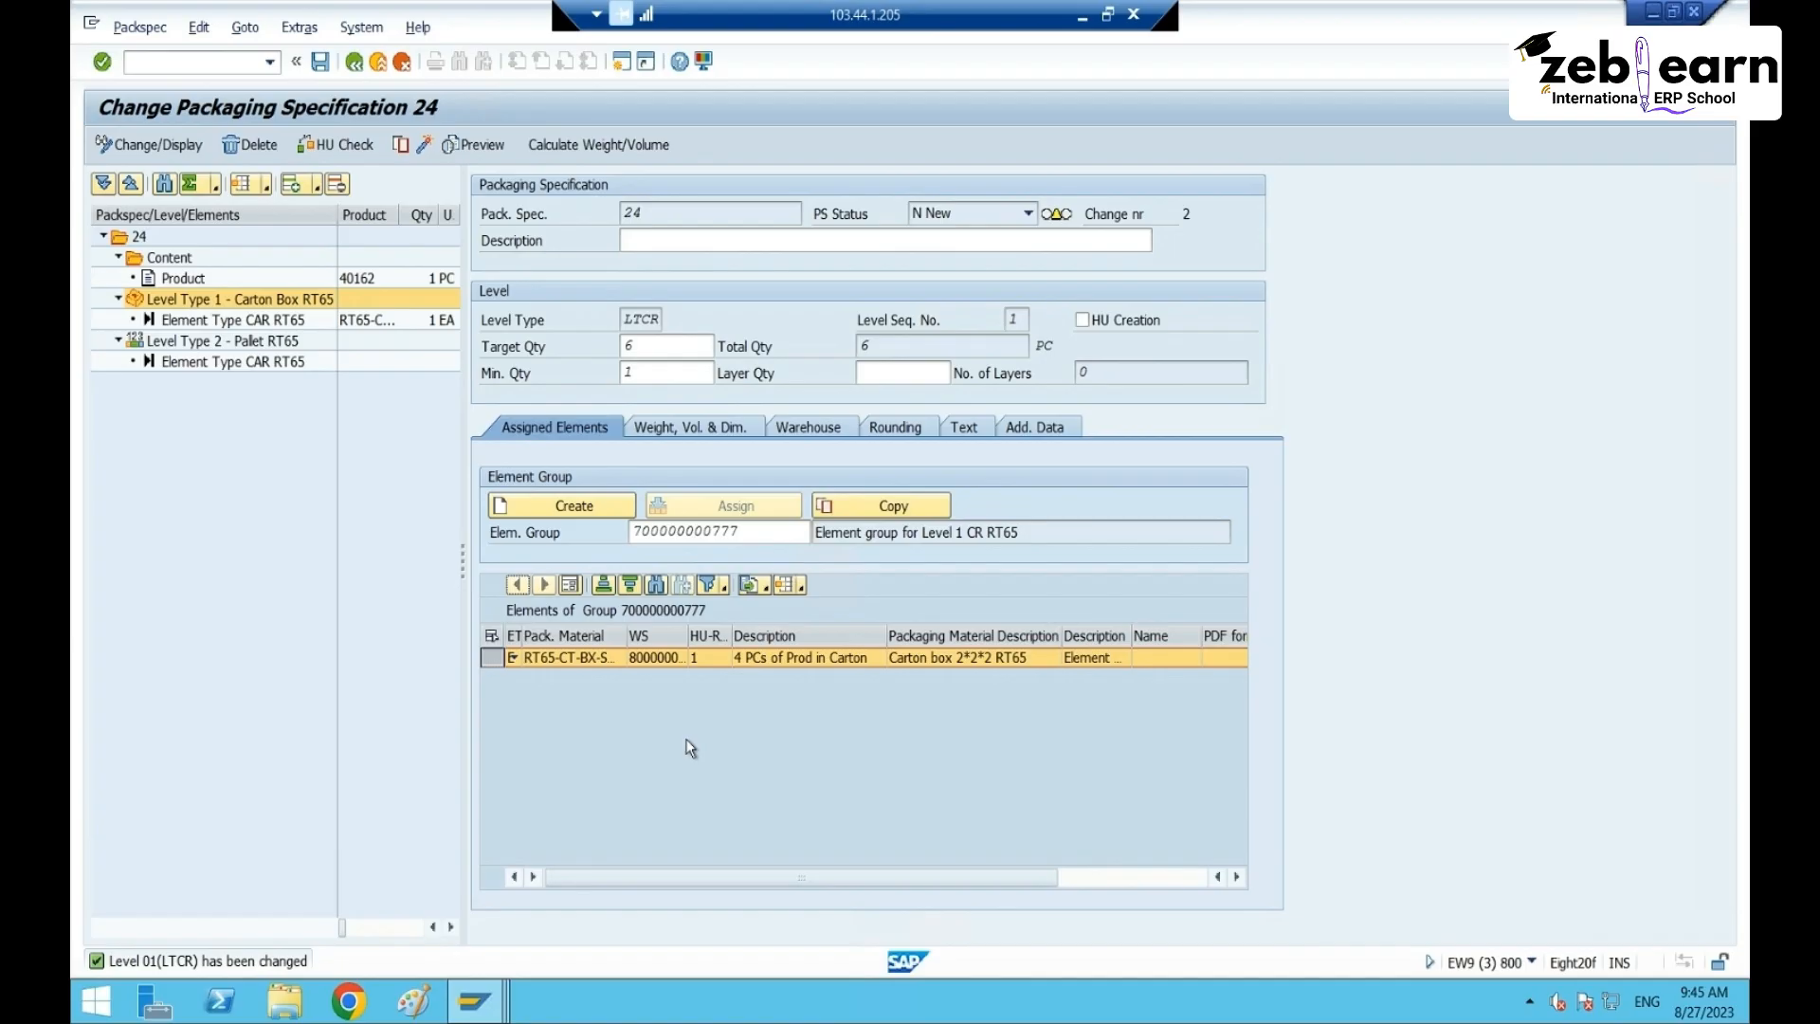
click(715, 658)
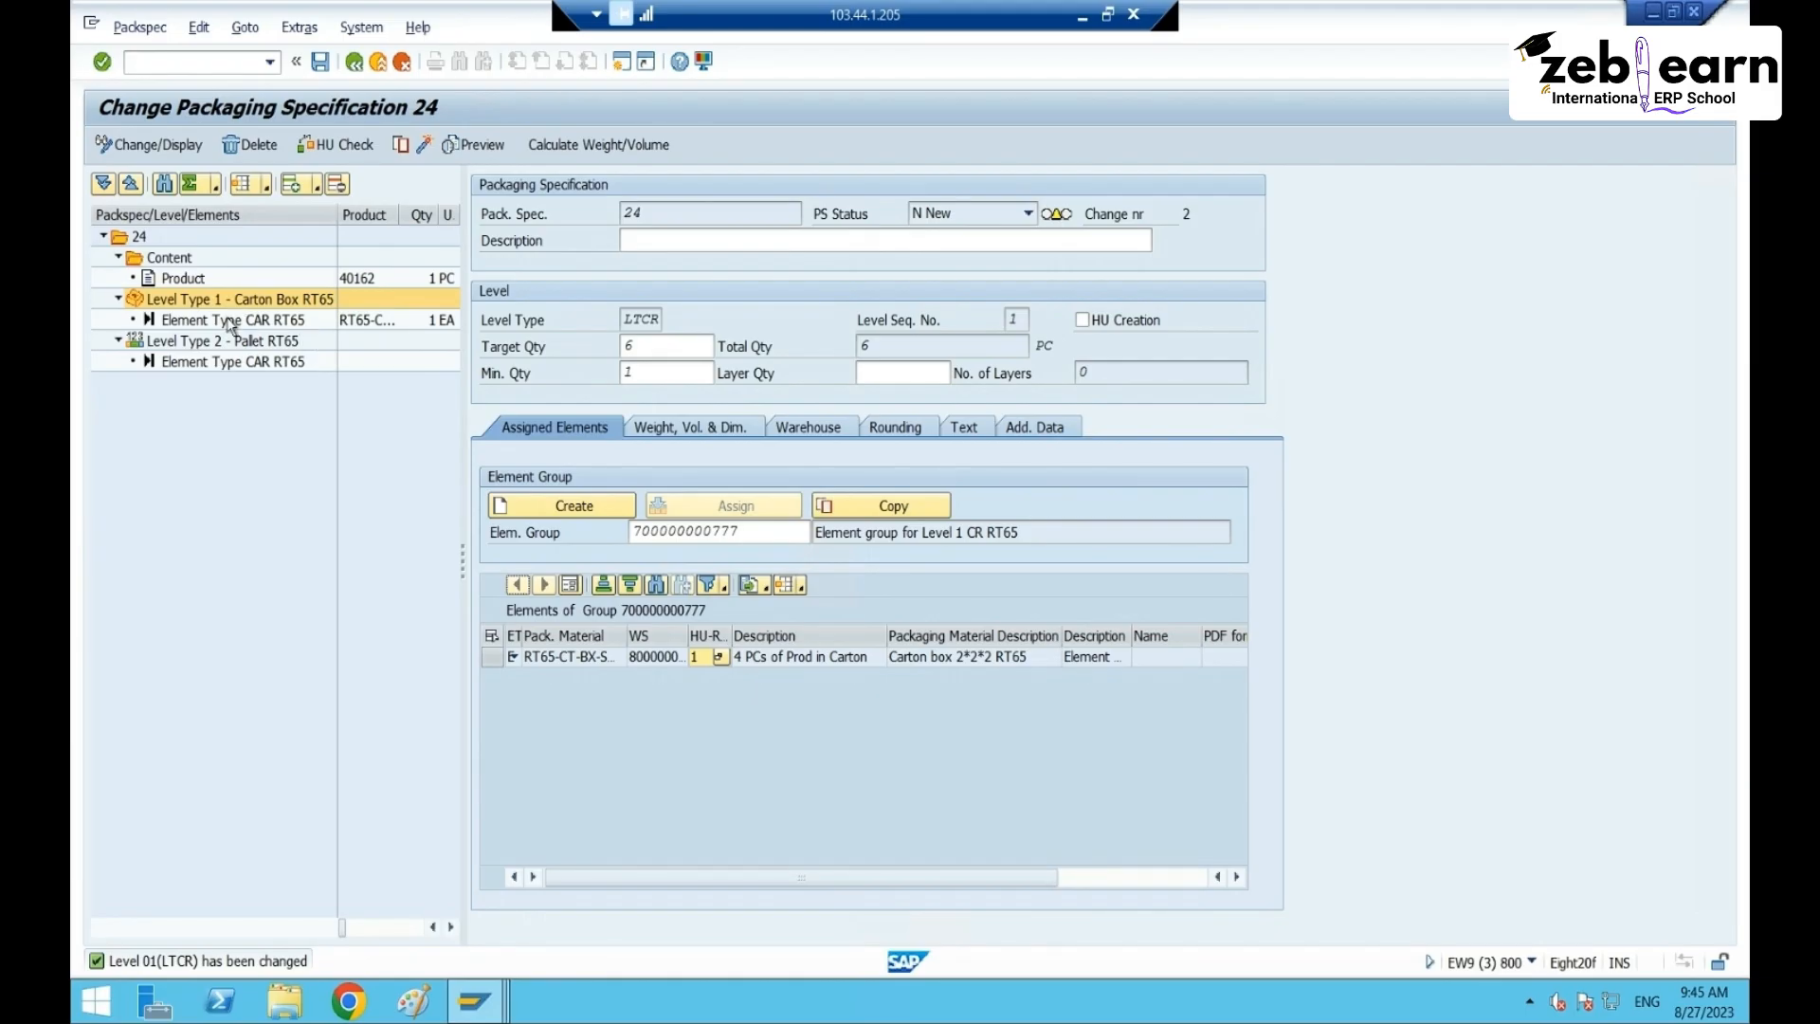
- Give spec 24's pallet level a target quantity of 8 and minimum quantity of 4
click(213, 347)
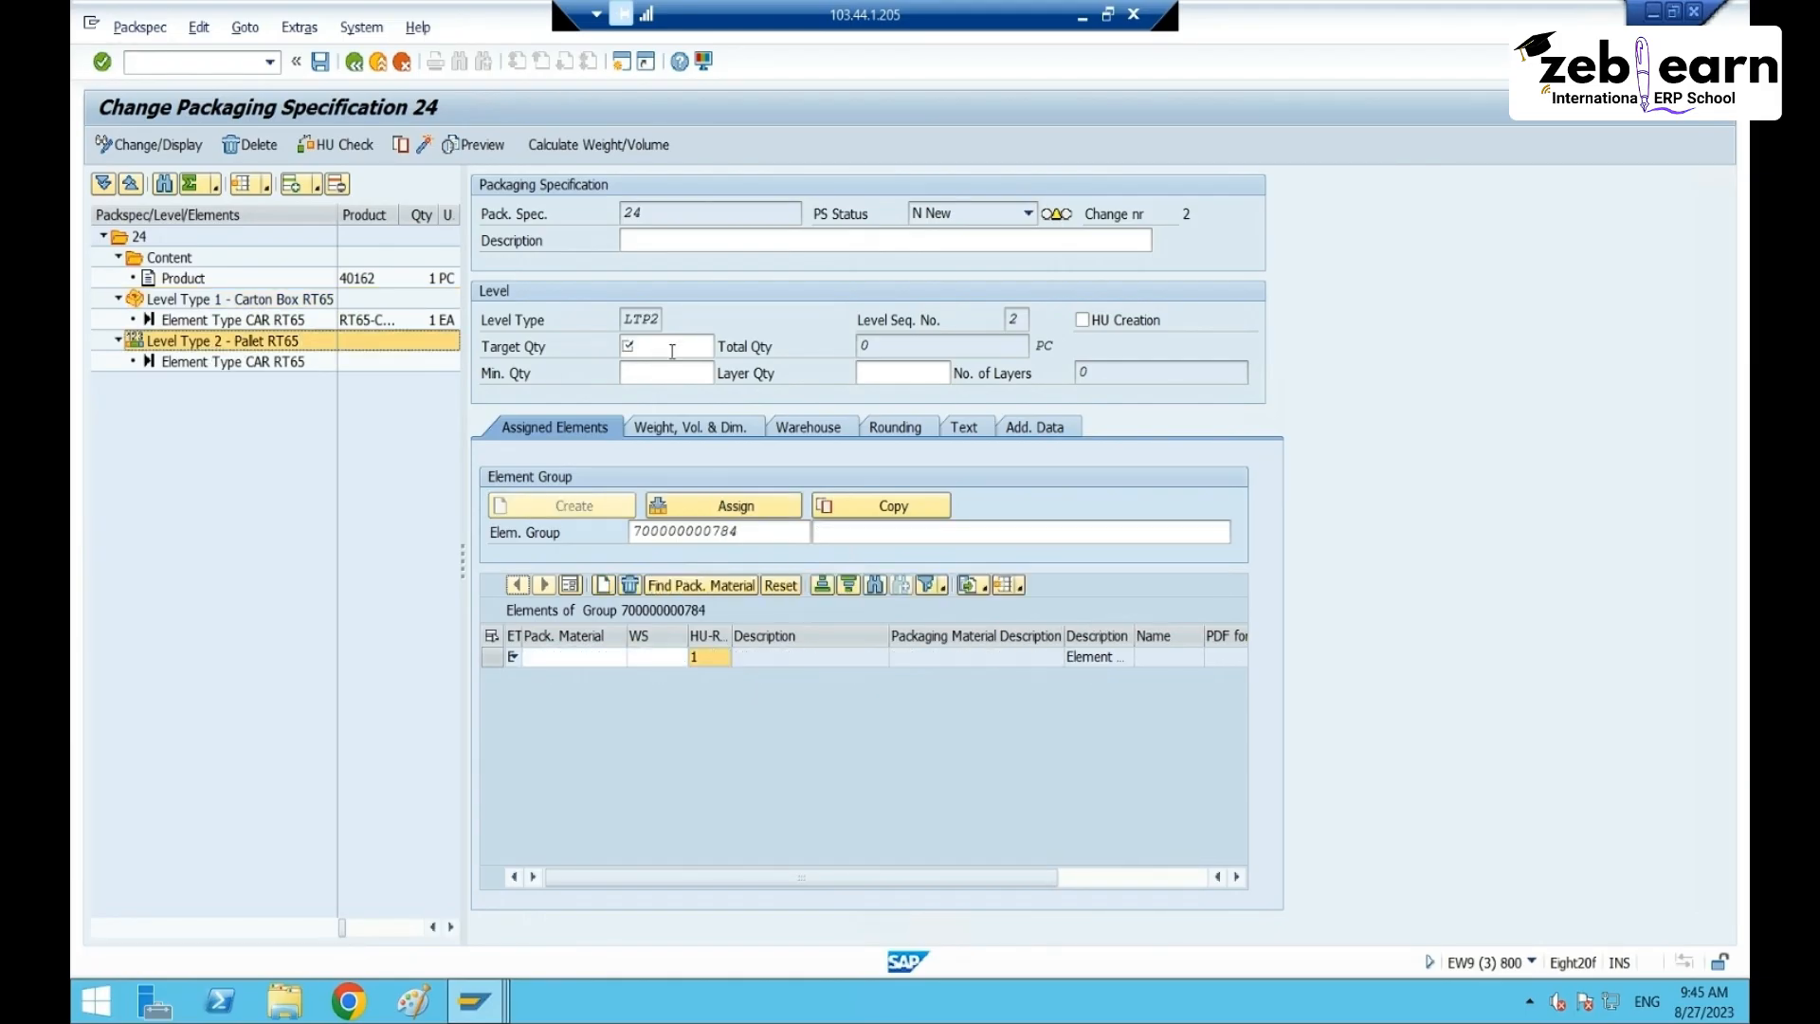
click(663, 347)
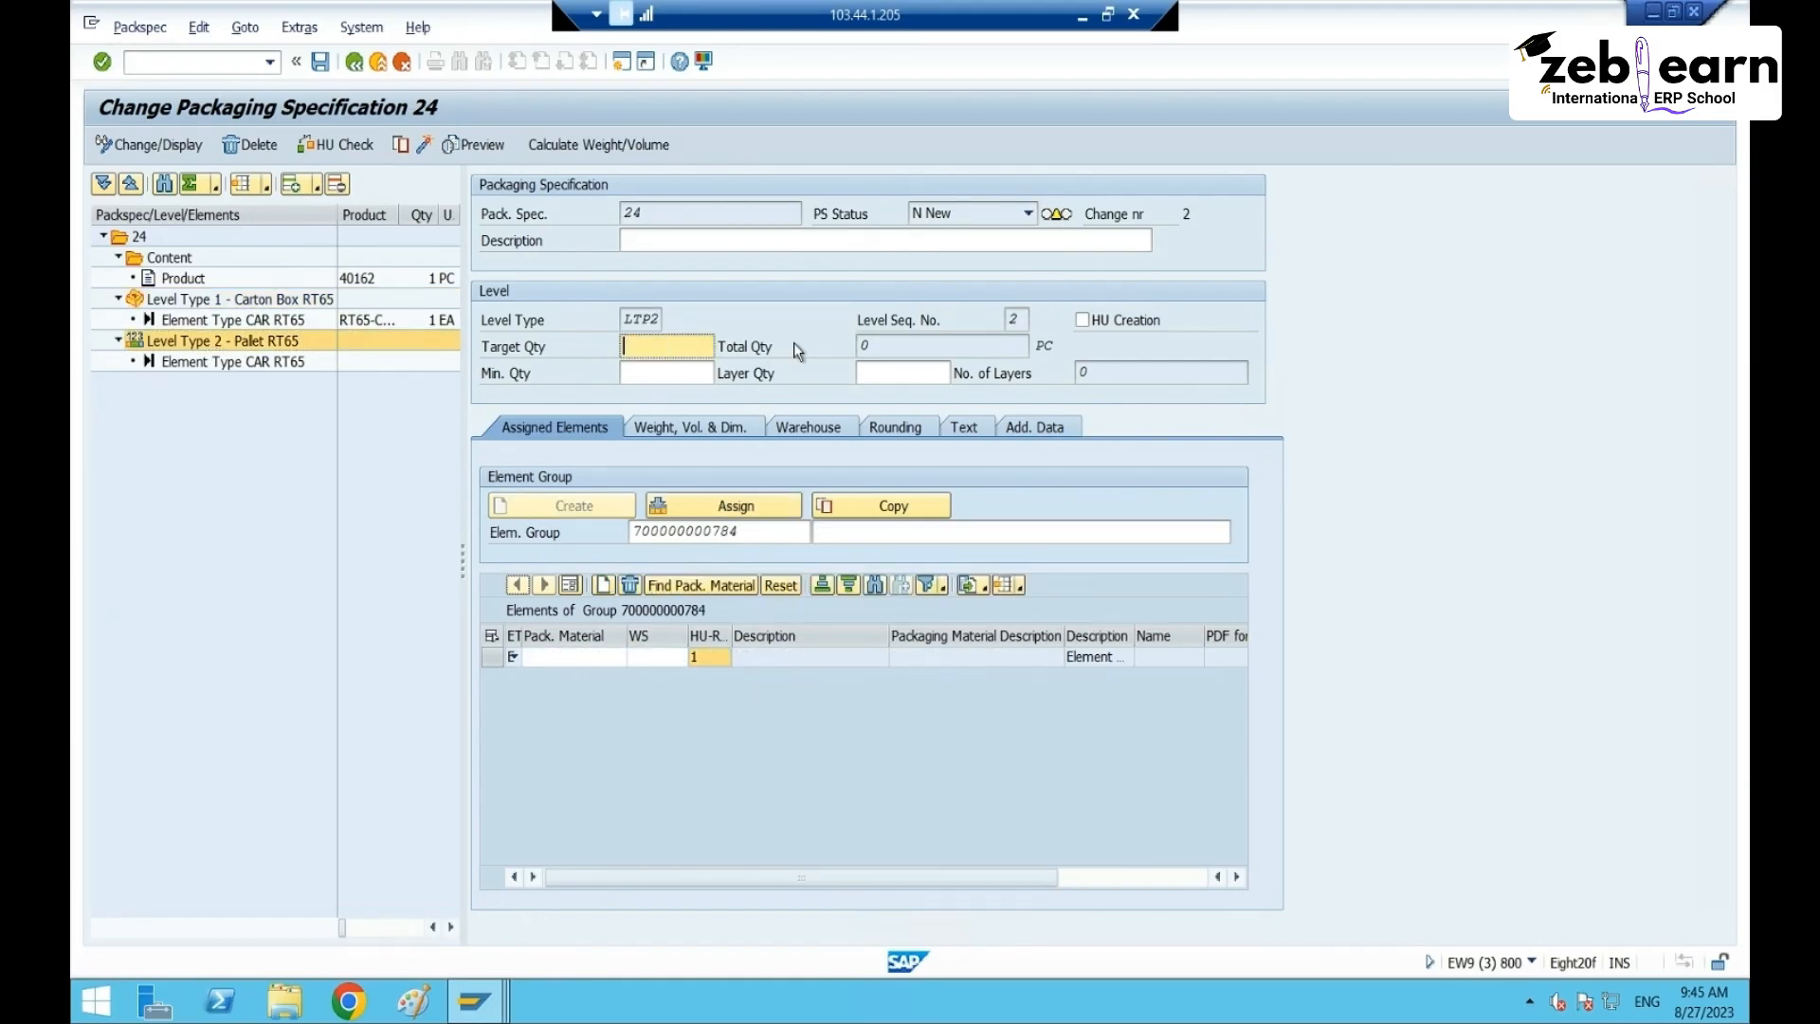
text(8)
click(711, 377)
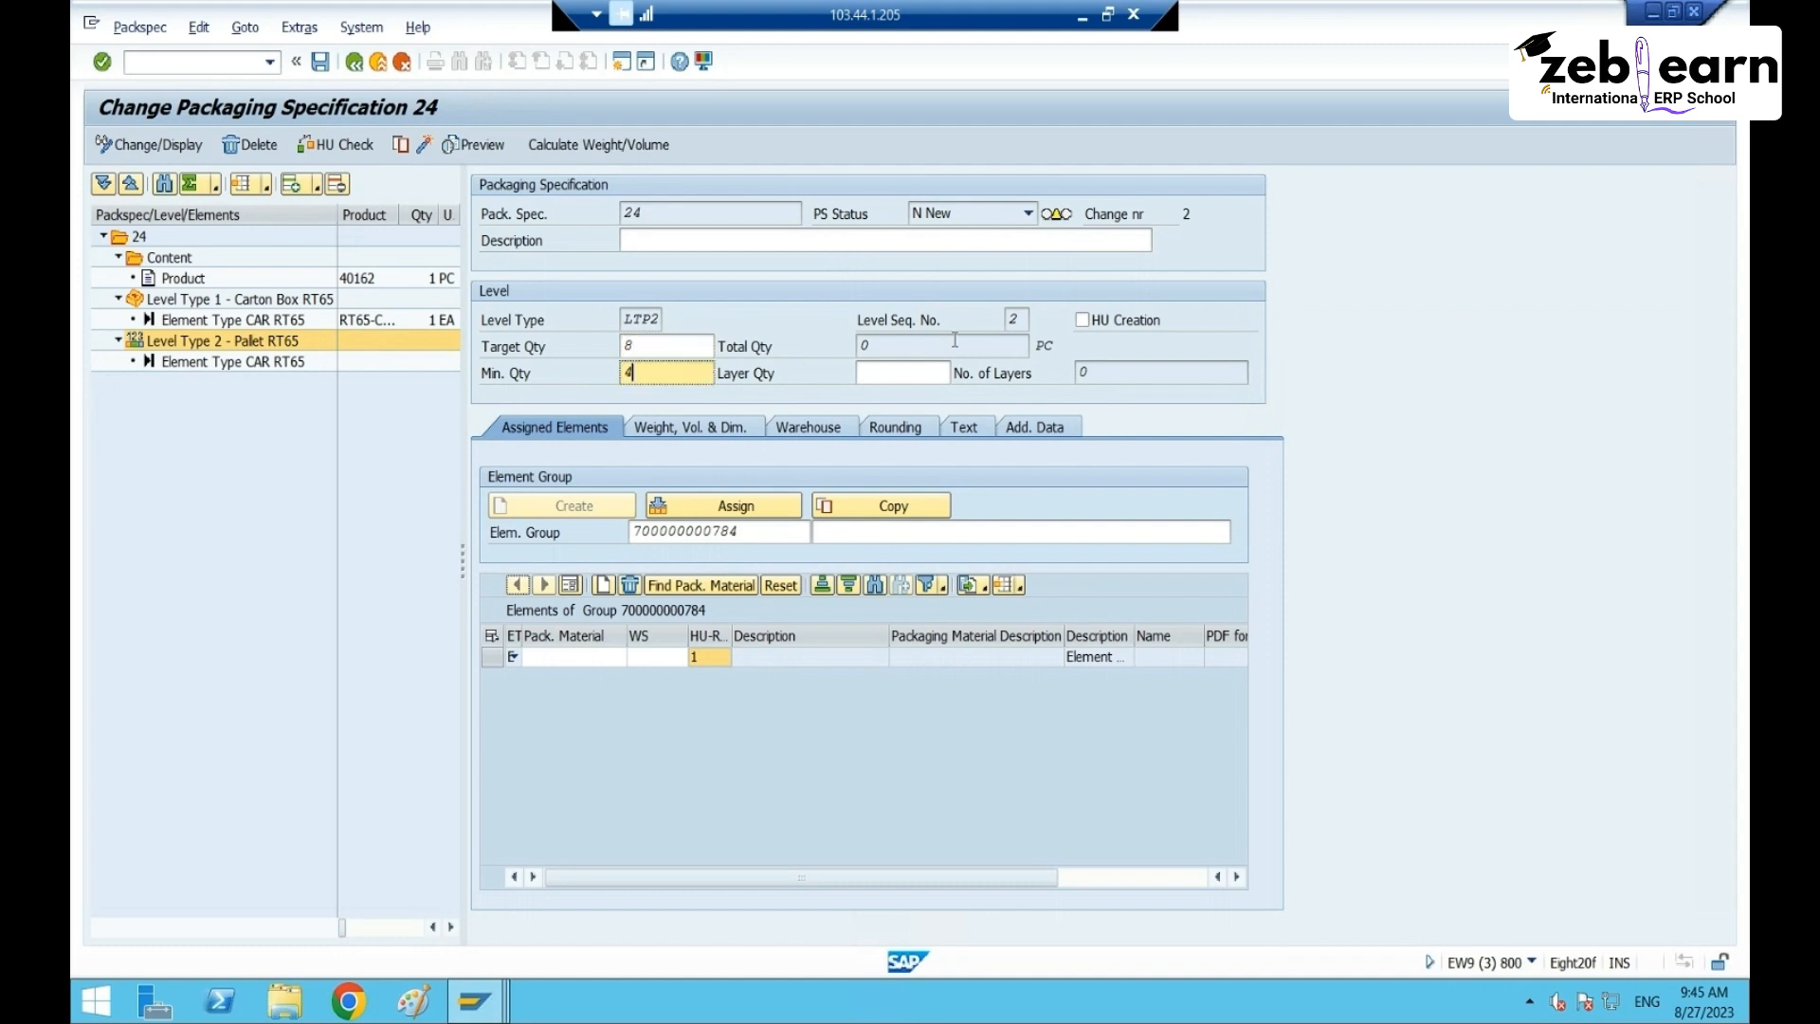
key(Return)
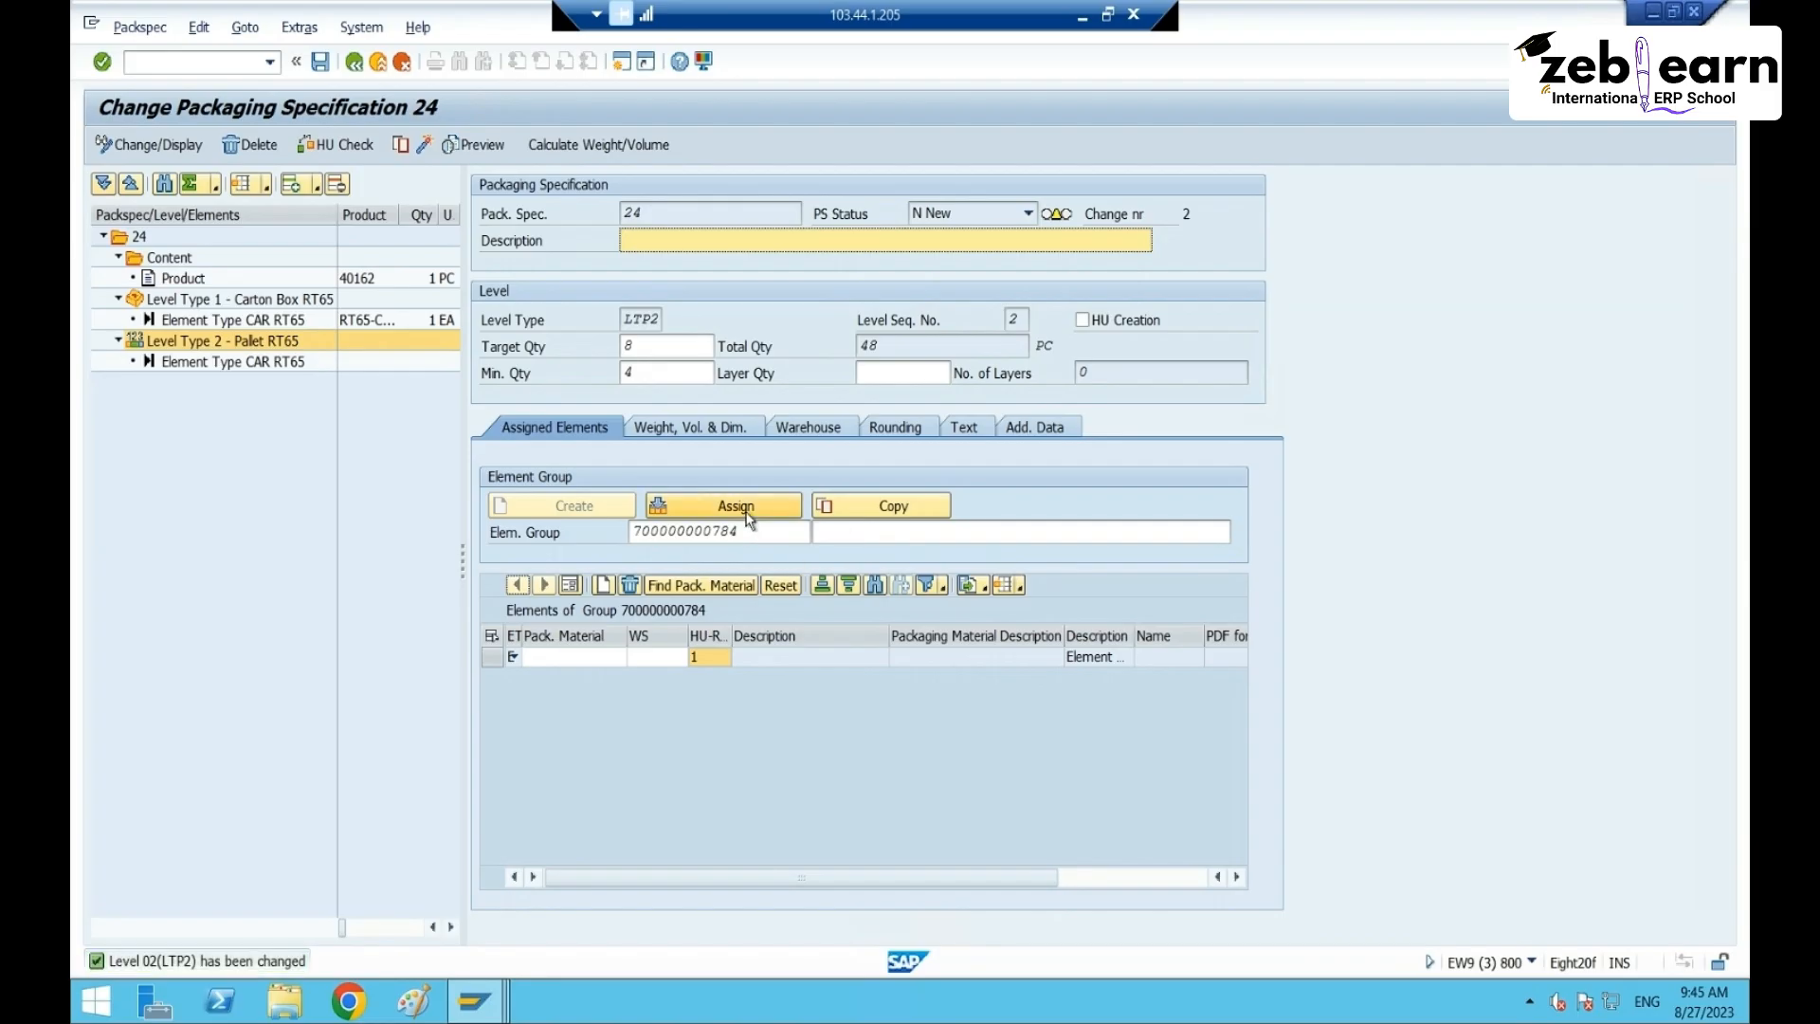
click(749, 517)
click(409, 467)
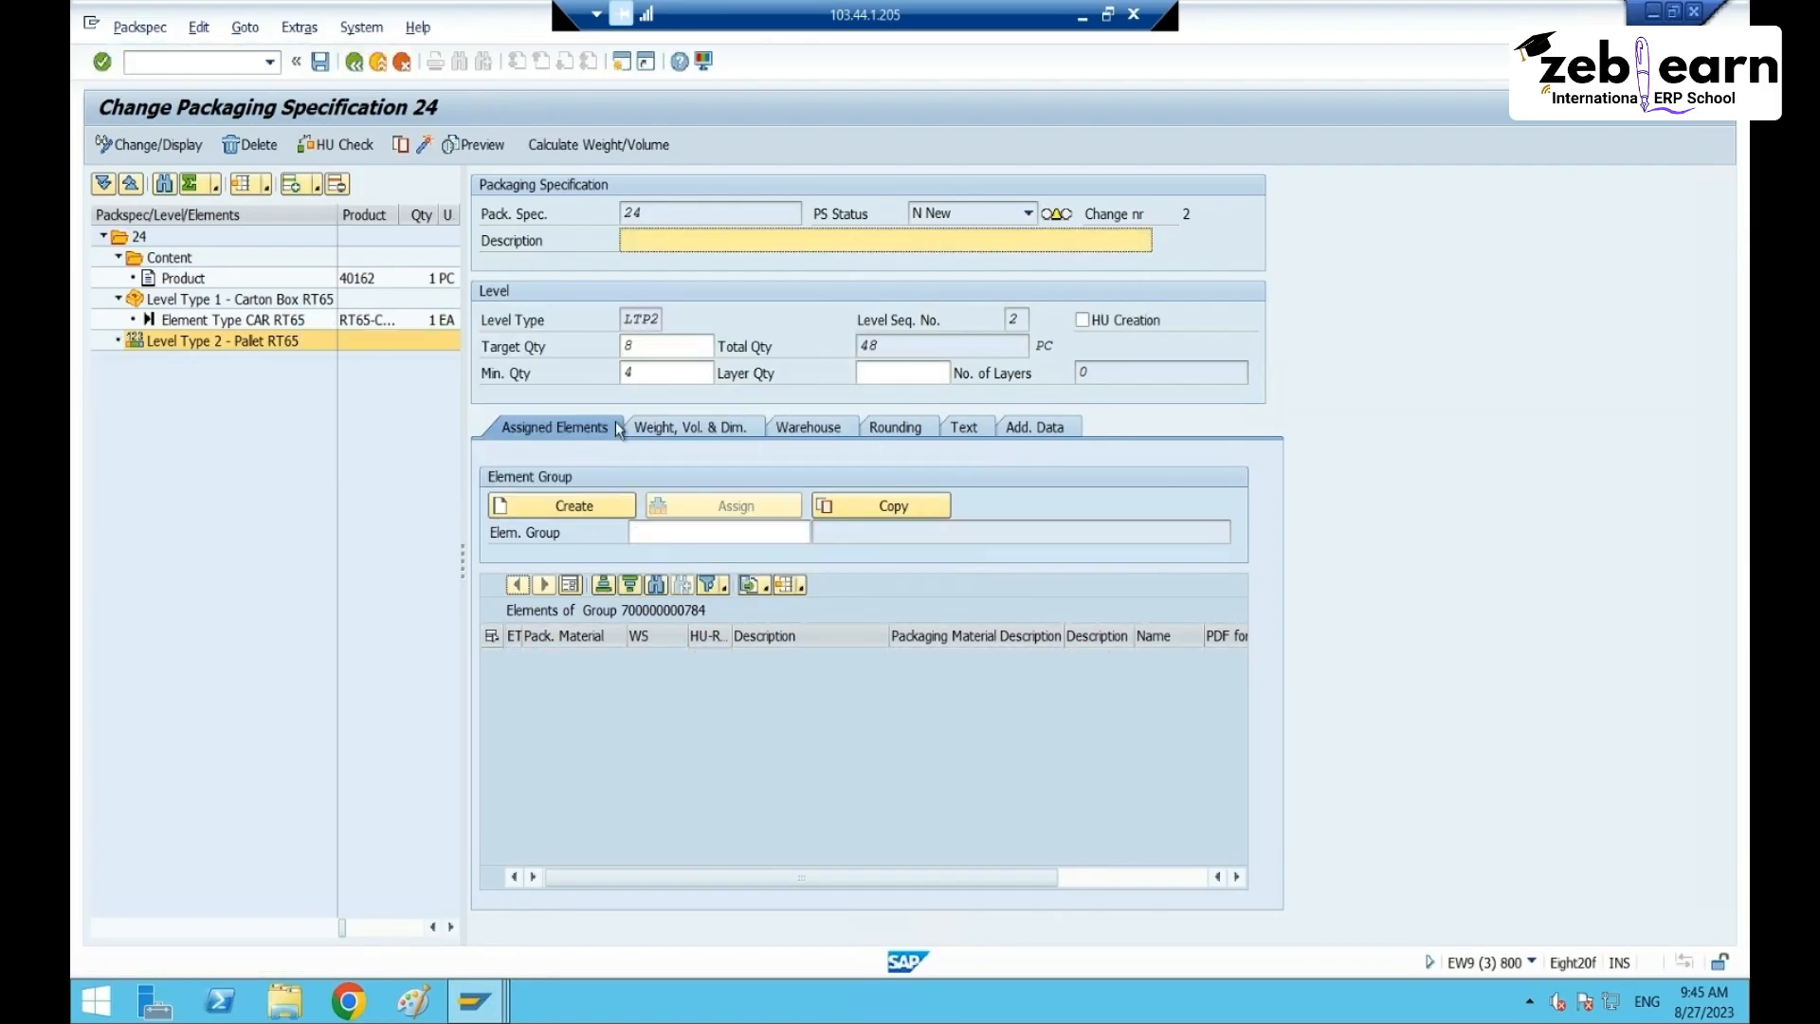
click(1093, 19)
key(ctrl+v)
click(723, 532)
key(ctrl+v)
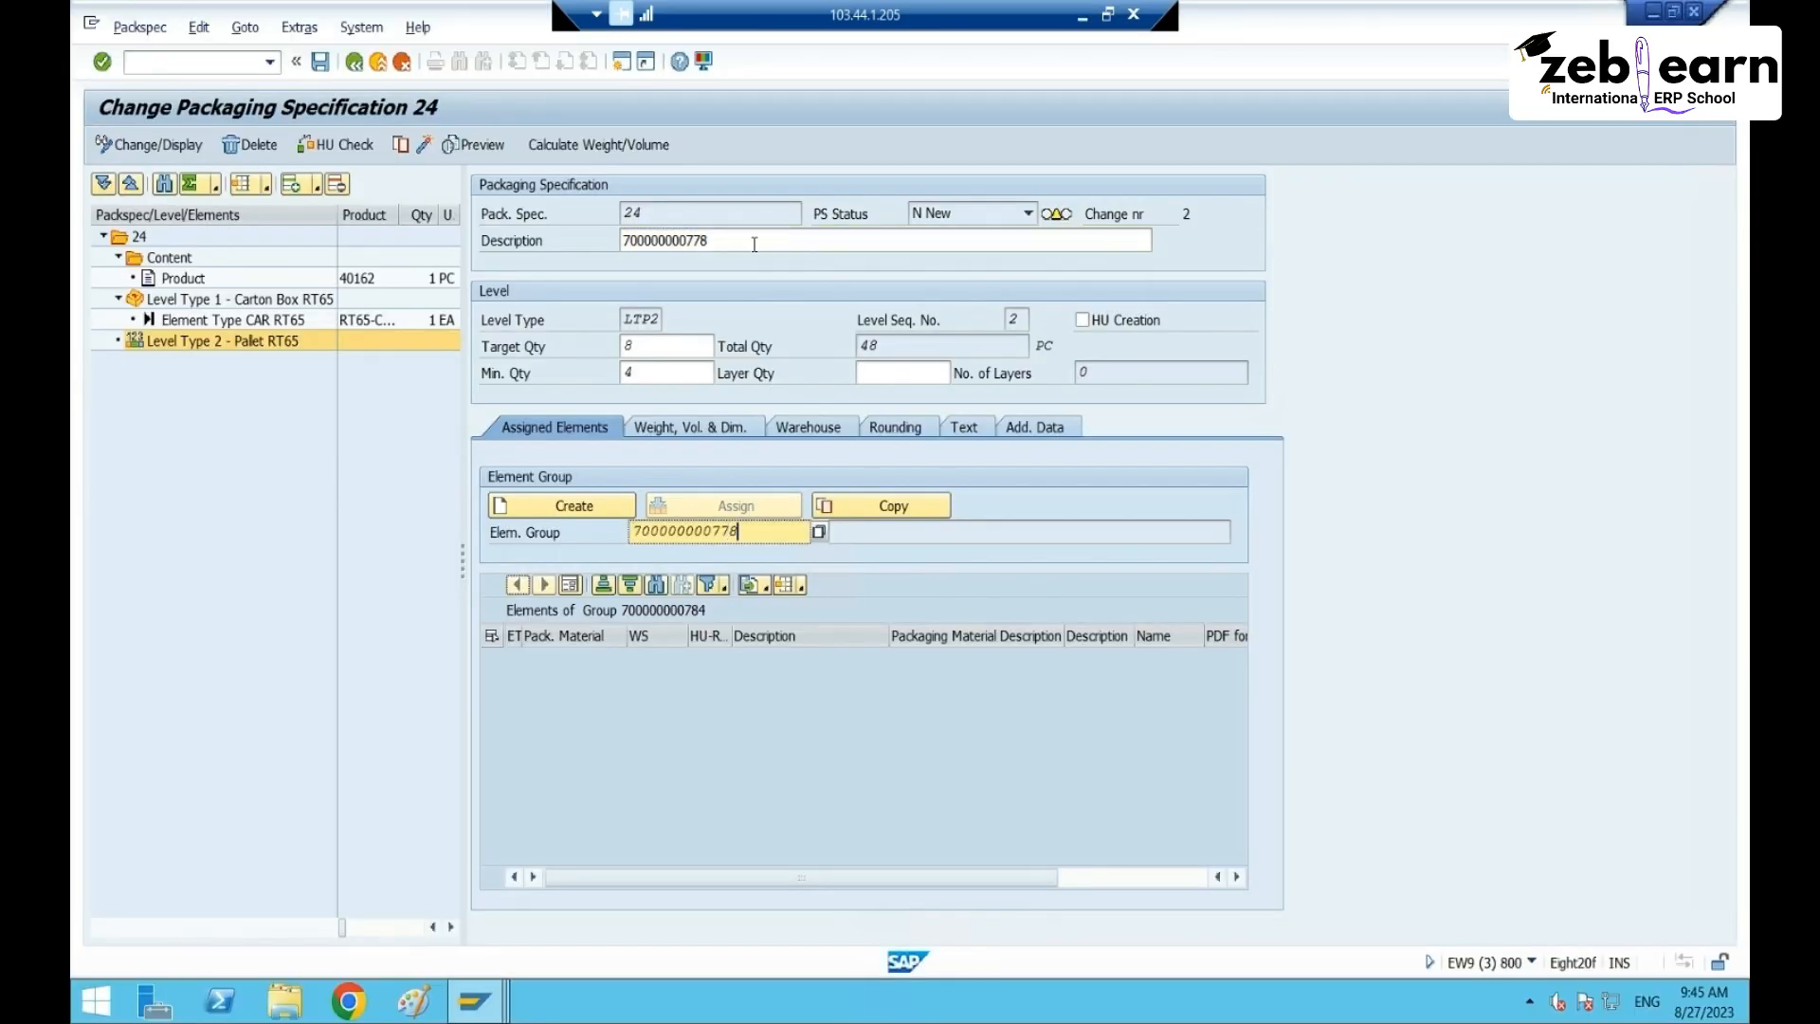
click(815, 234)
key(ctrl+z)
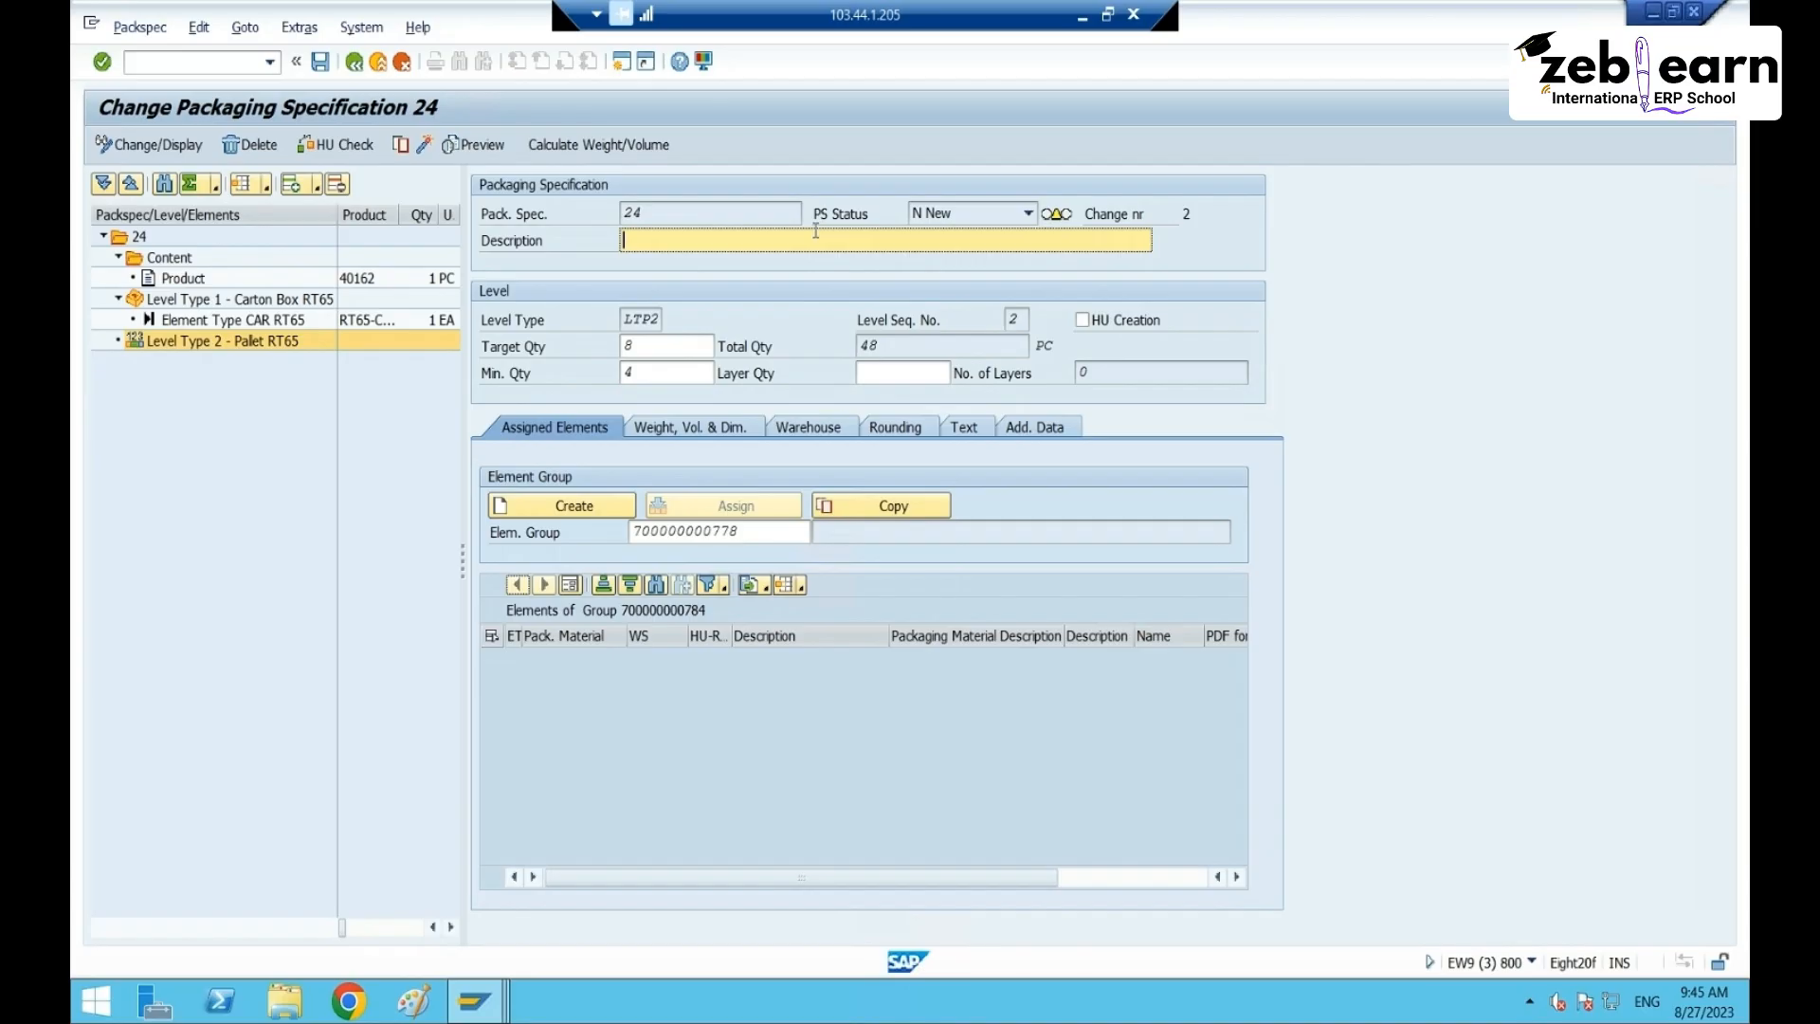
click(768, 532)
key(Return)
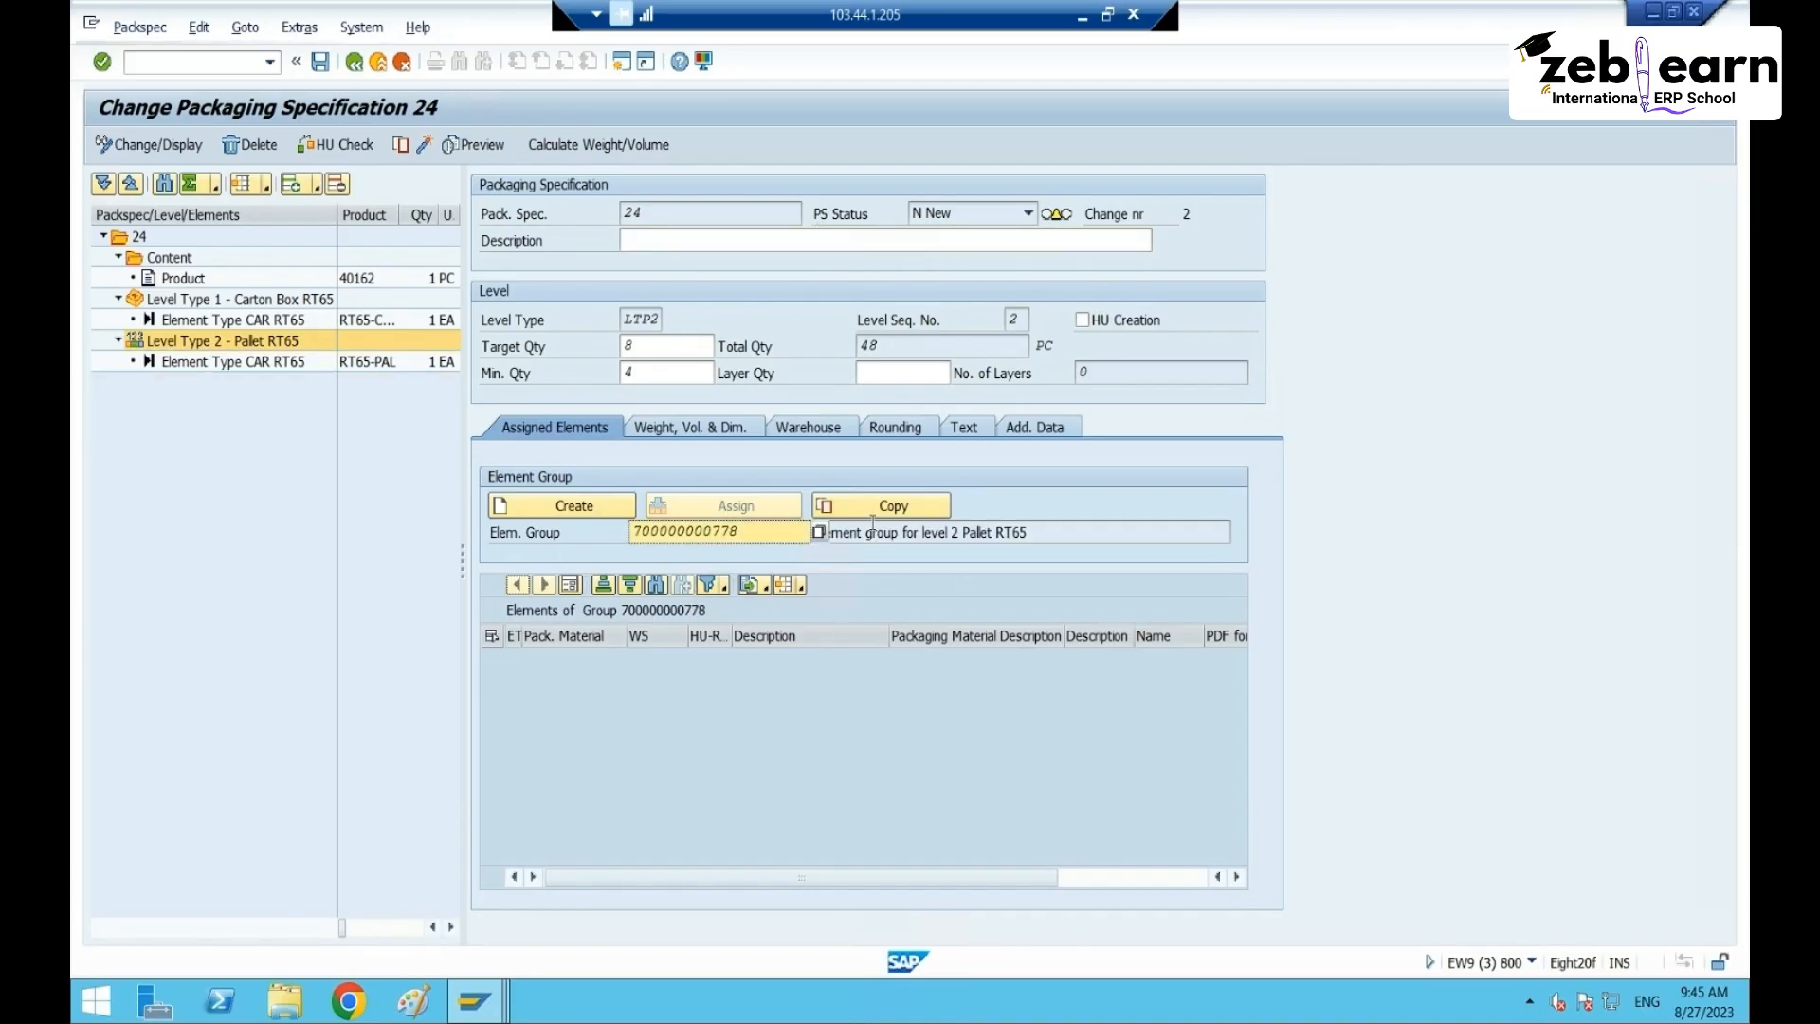
click(817, 630)
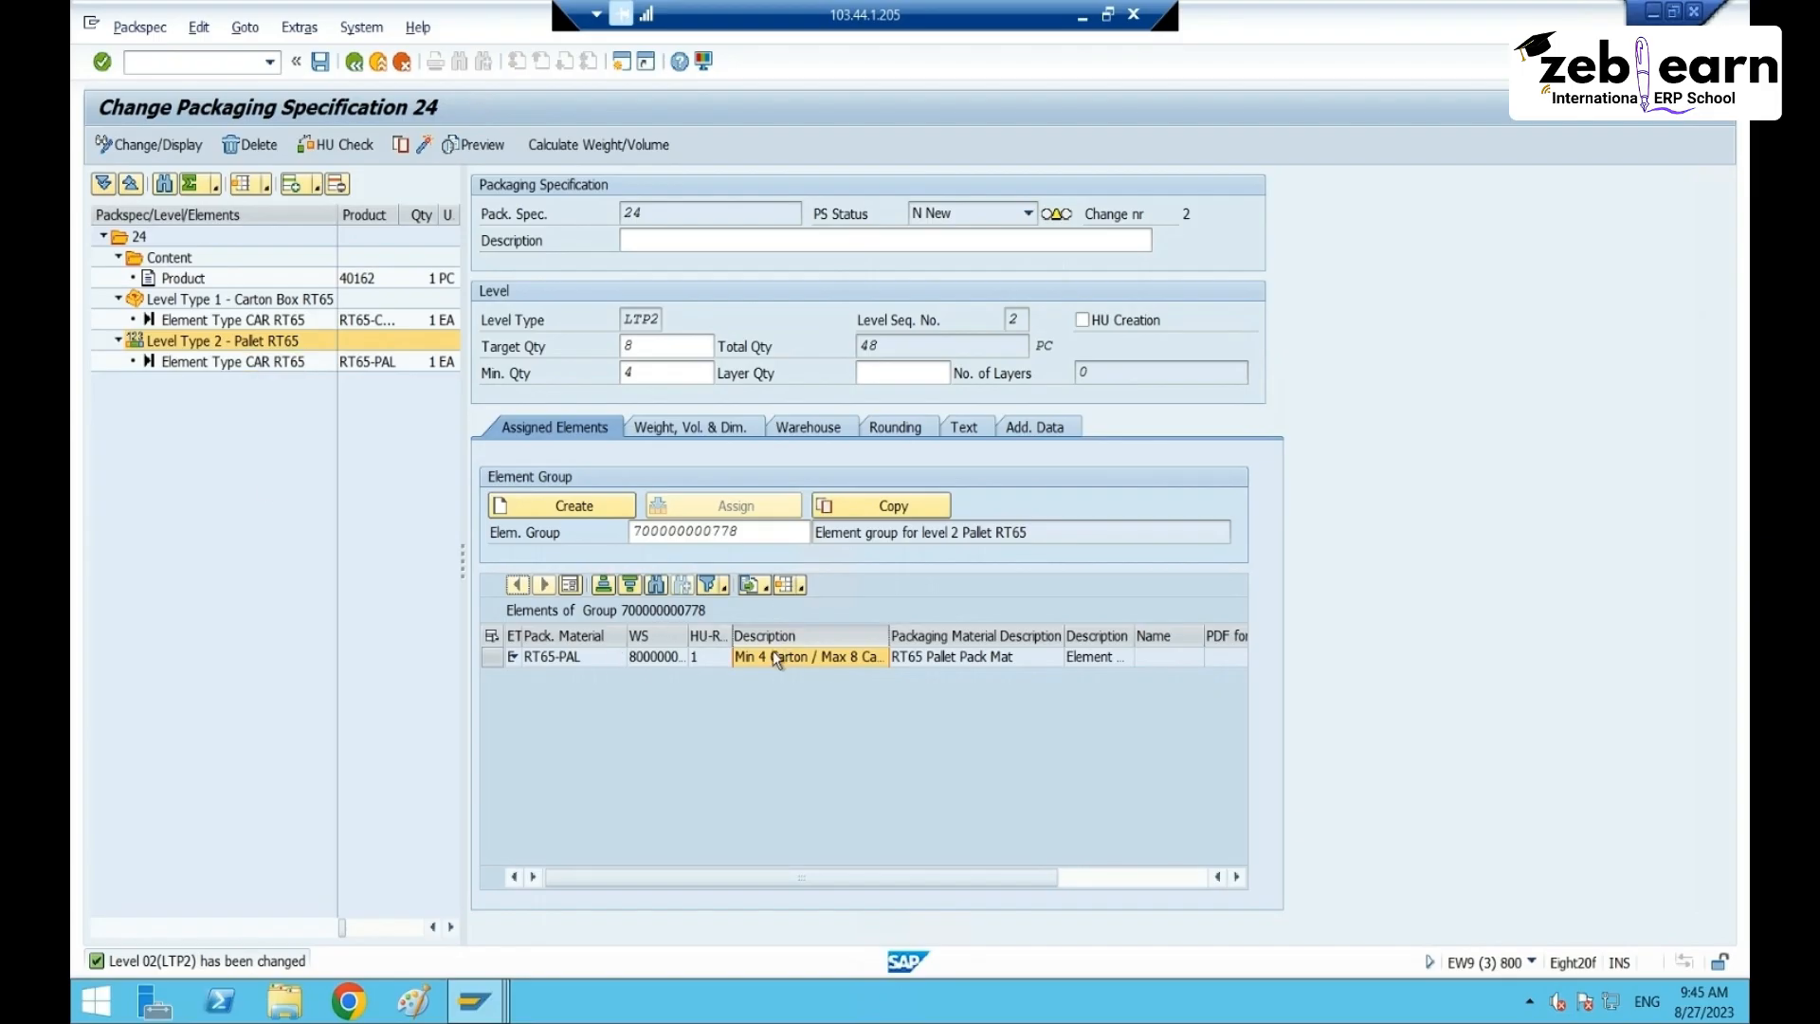
- Review the packaging elements of the pallet and carton levels
click(211, 320)
click(133, 298)
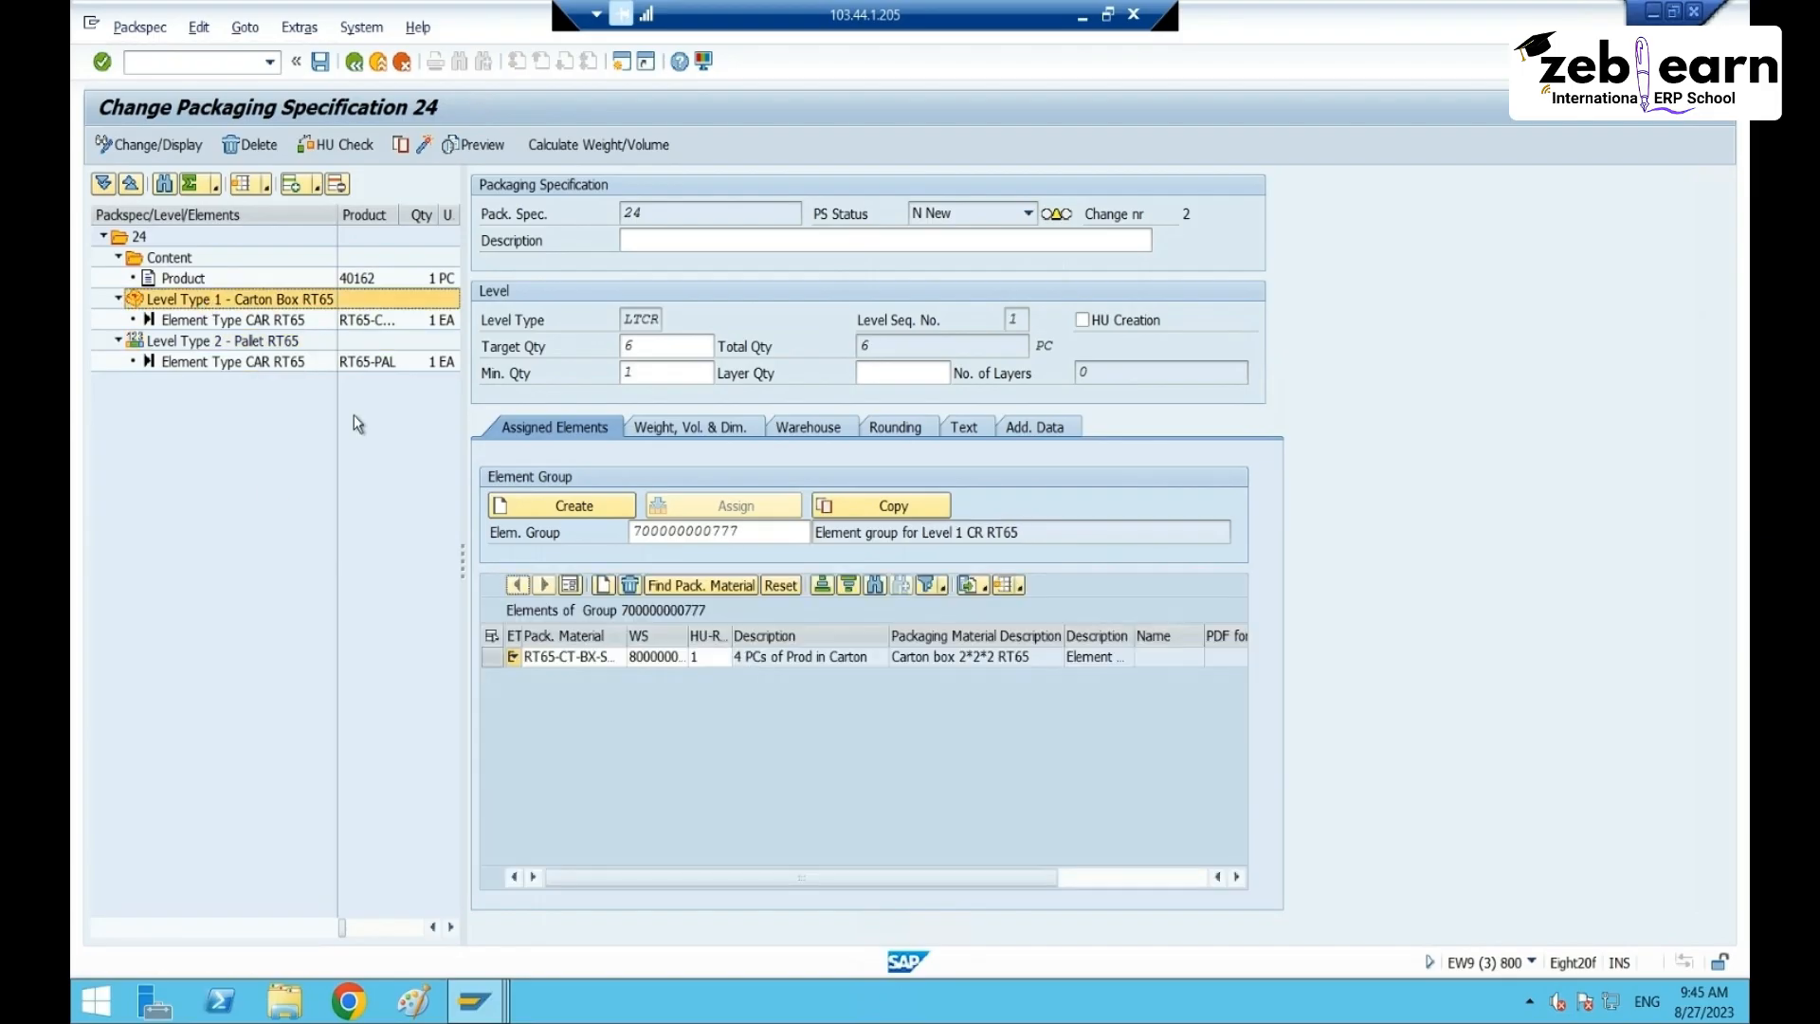
click(818, 641)
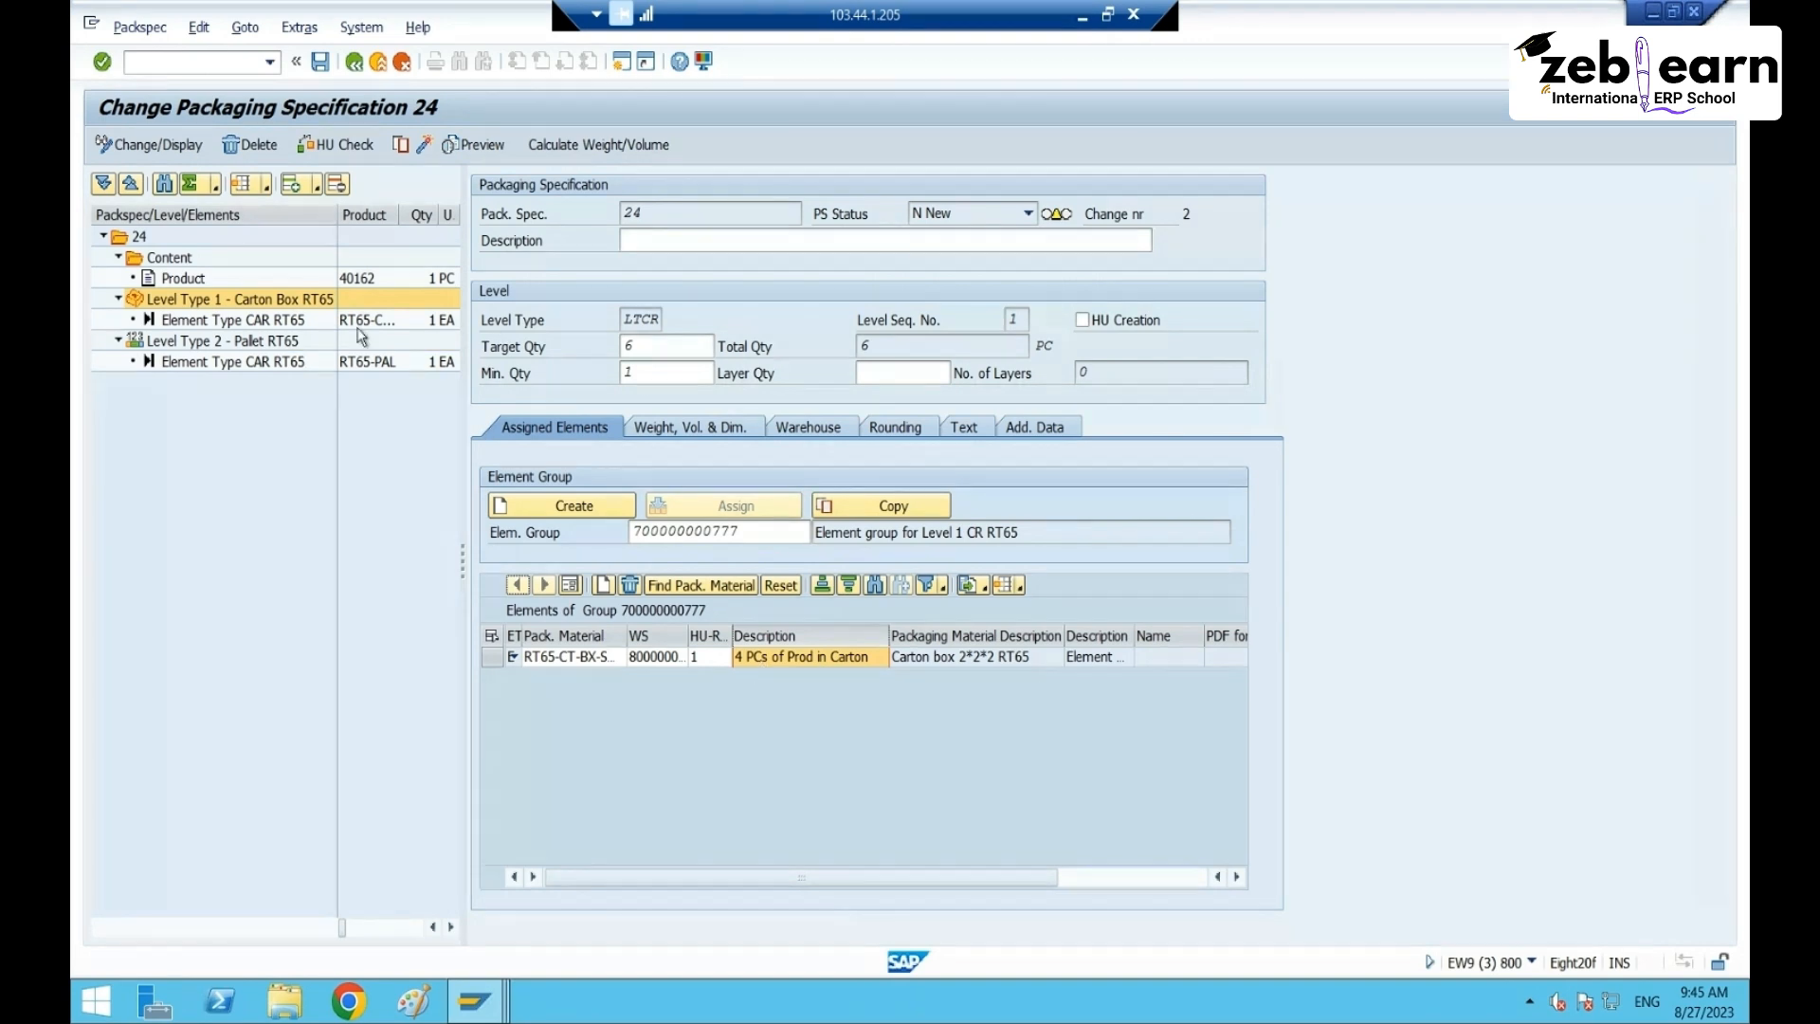
- Take product number 40162 from the content and set the spec description to PS 40162
click(180, 264)
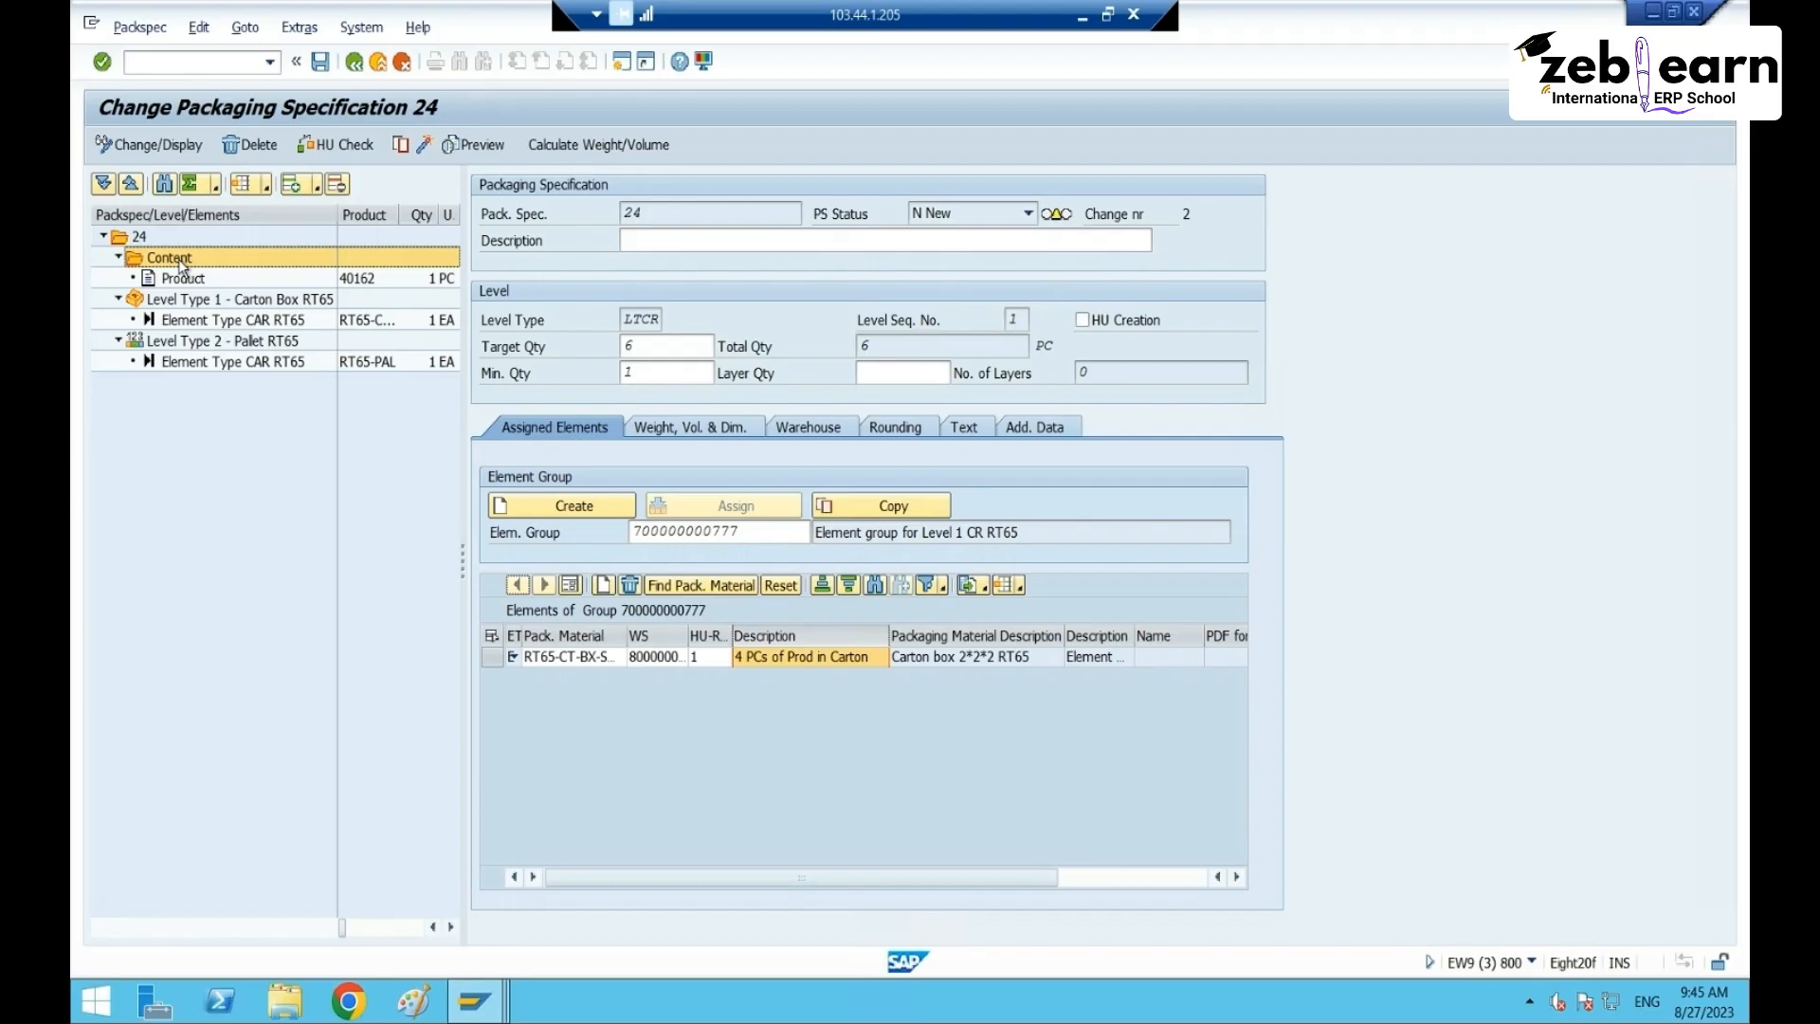
click(653, 242)
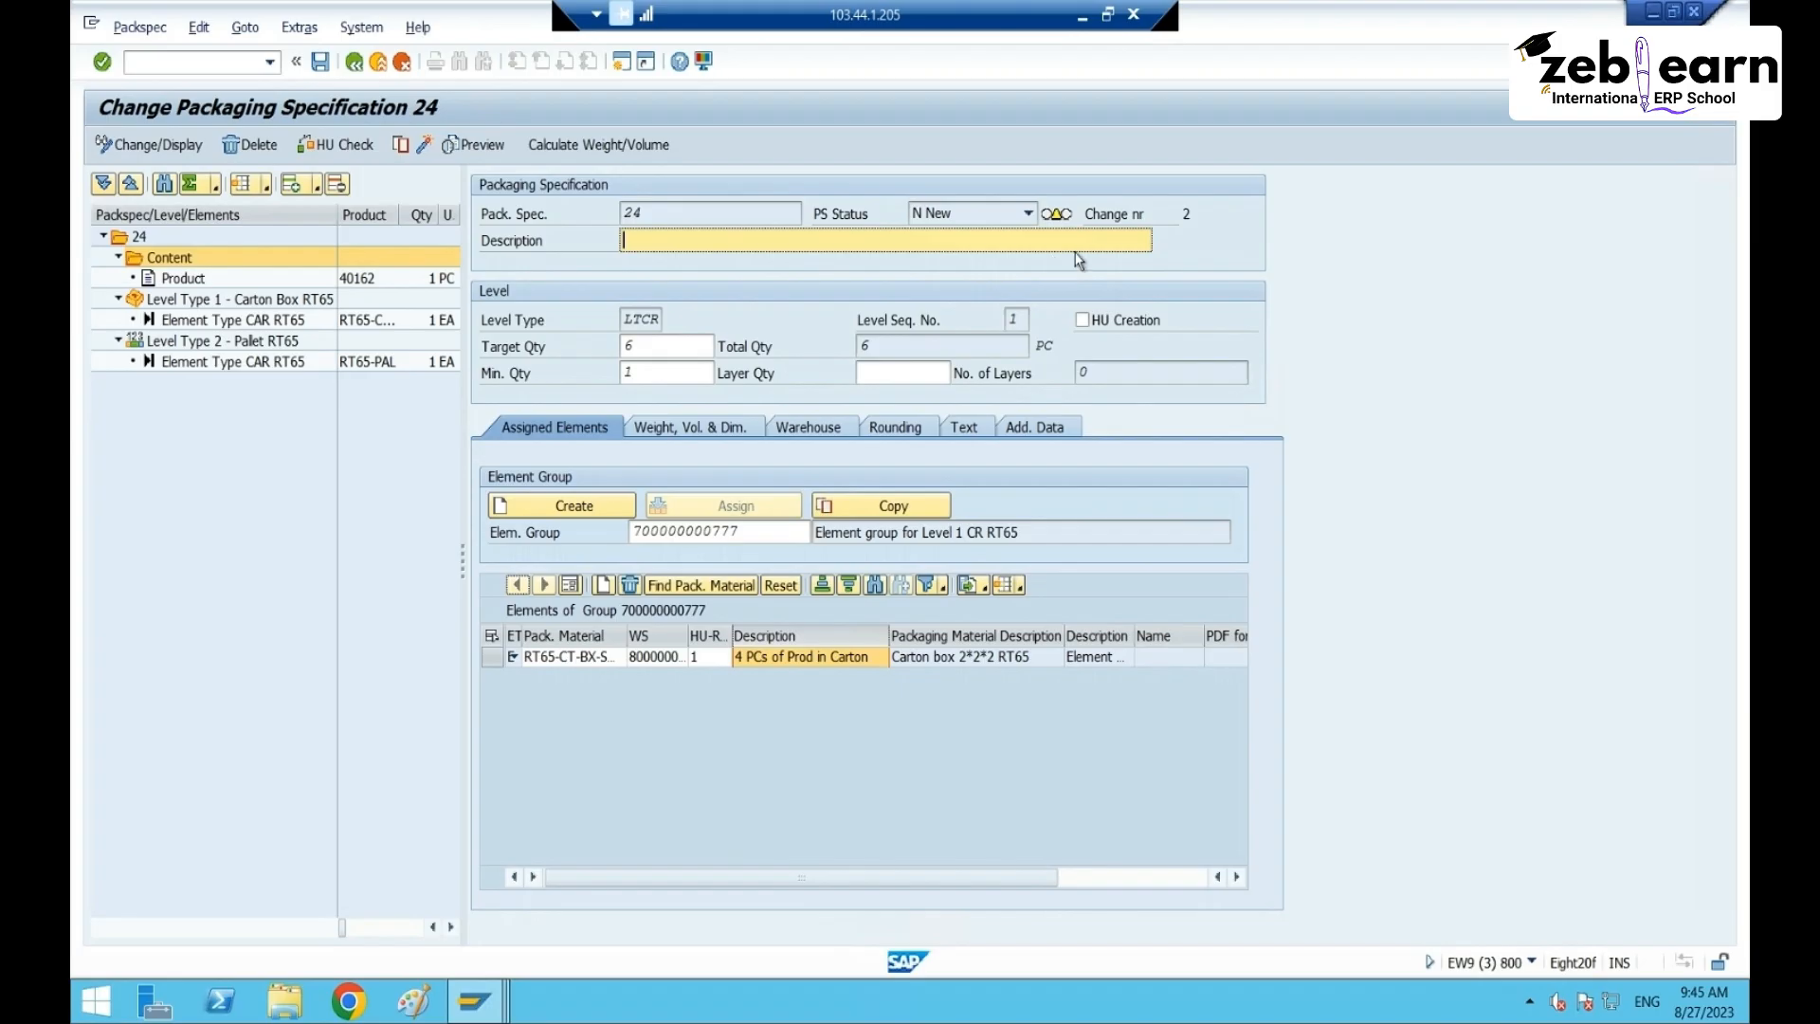
click(189, 279)
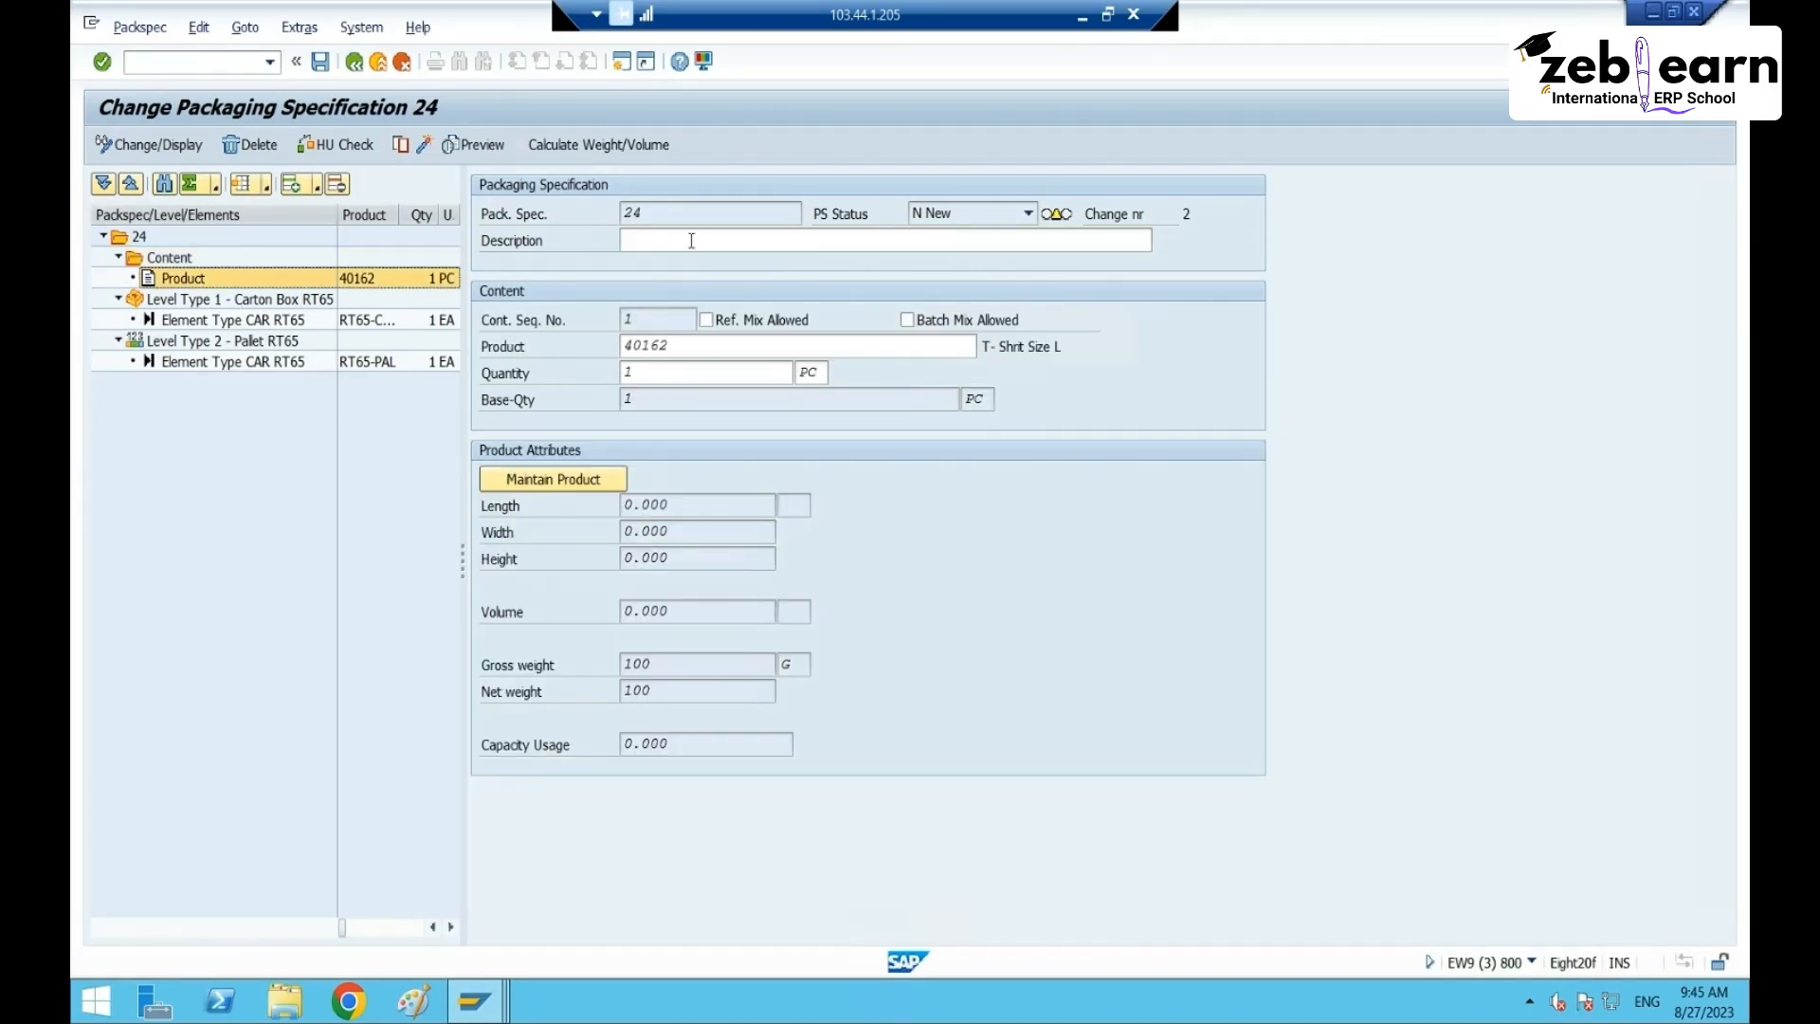
double_click(622, 347)
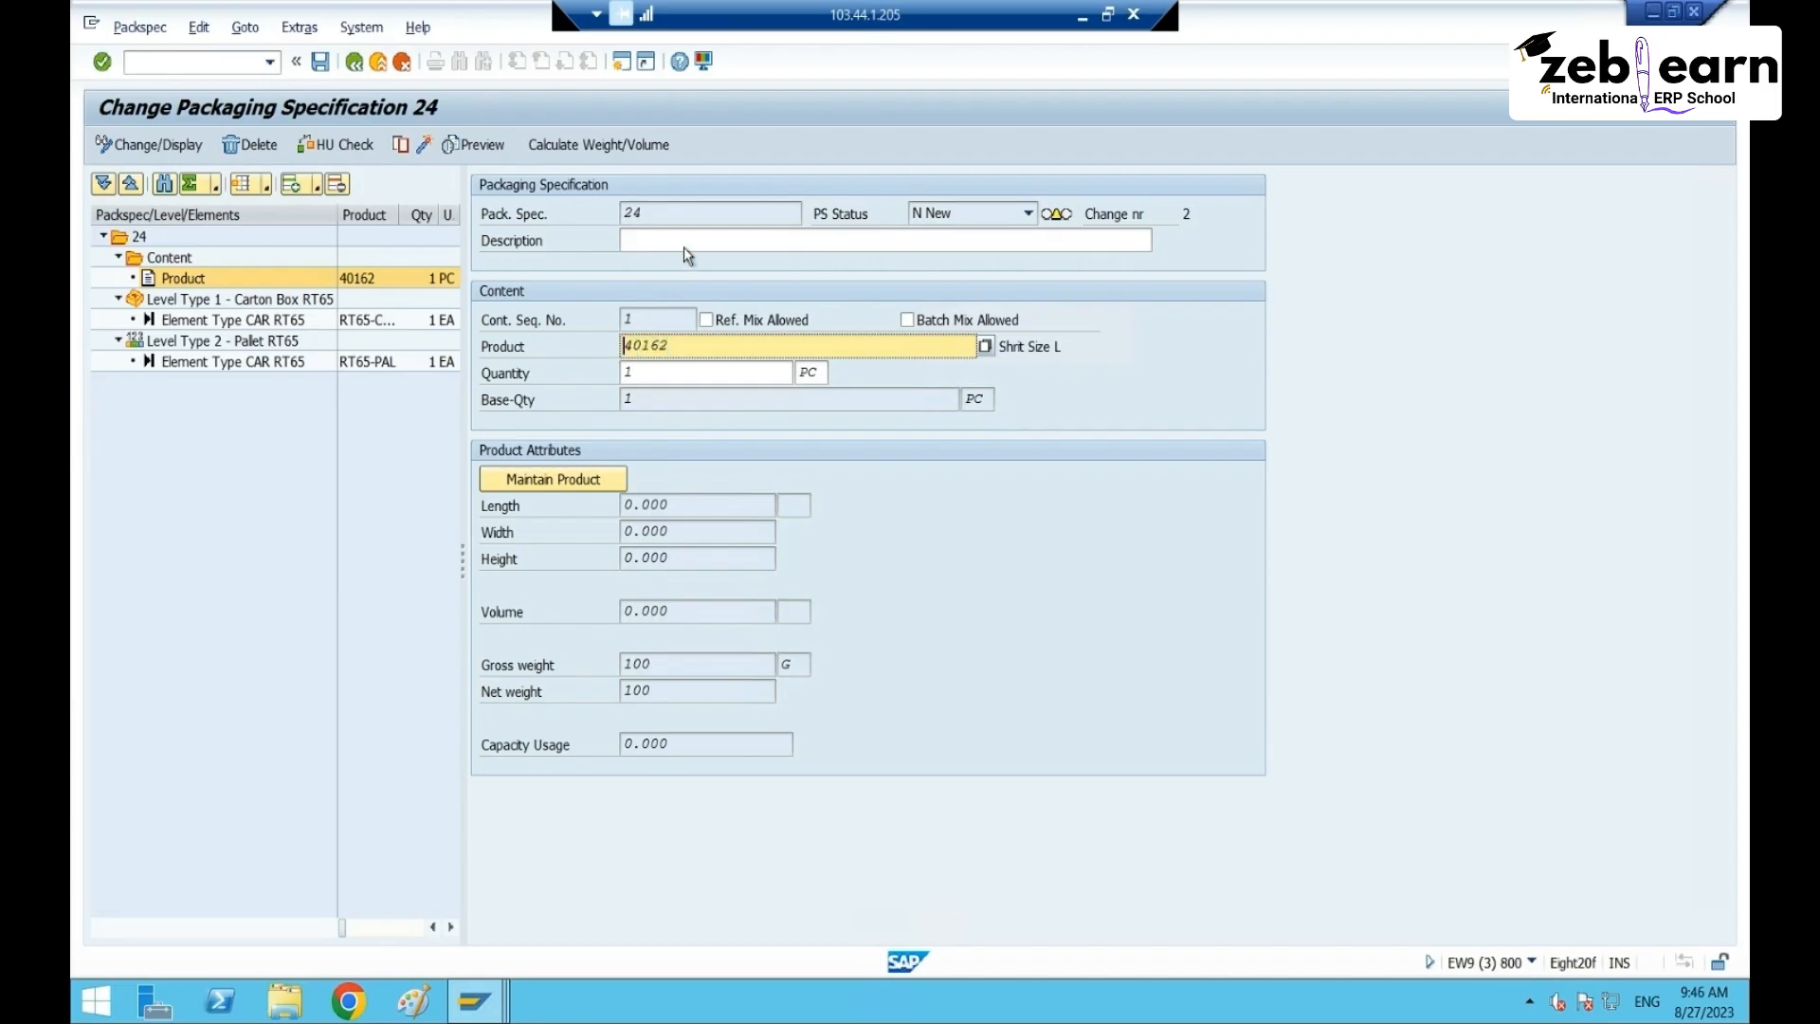
click(893, 238)
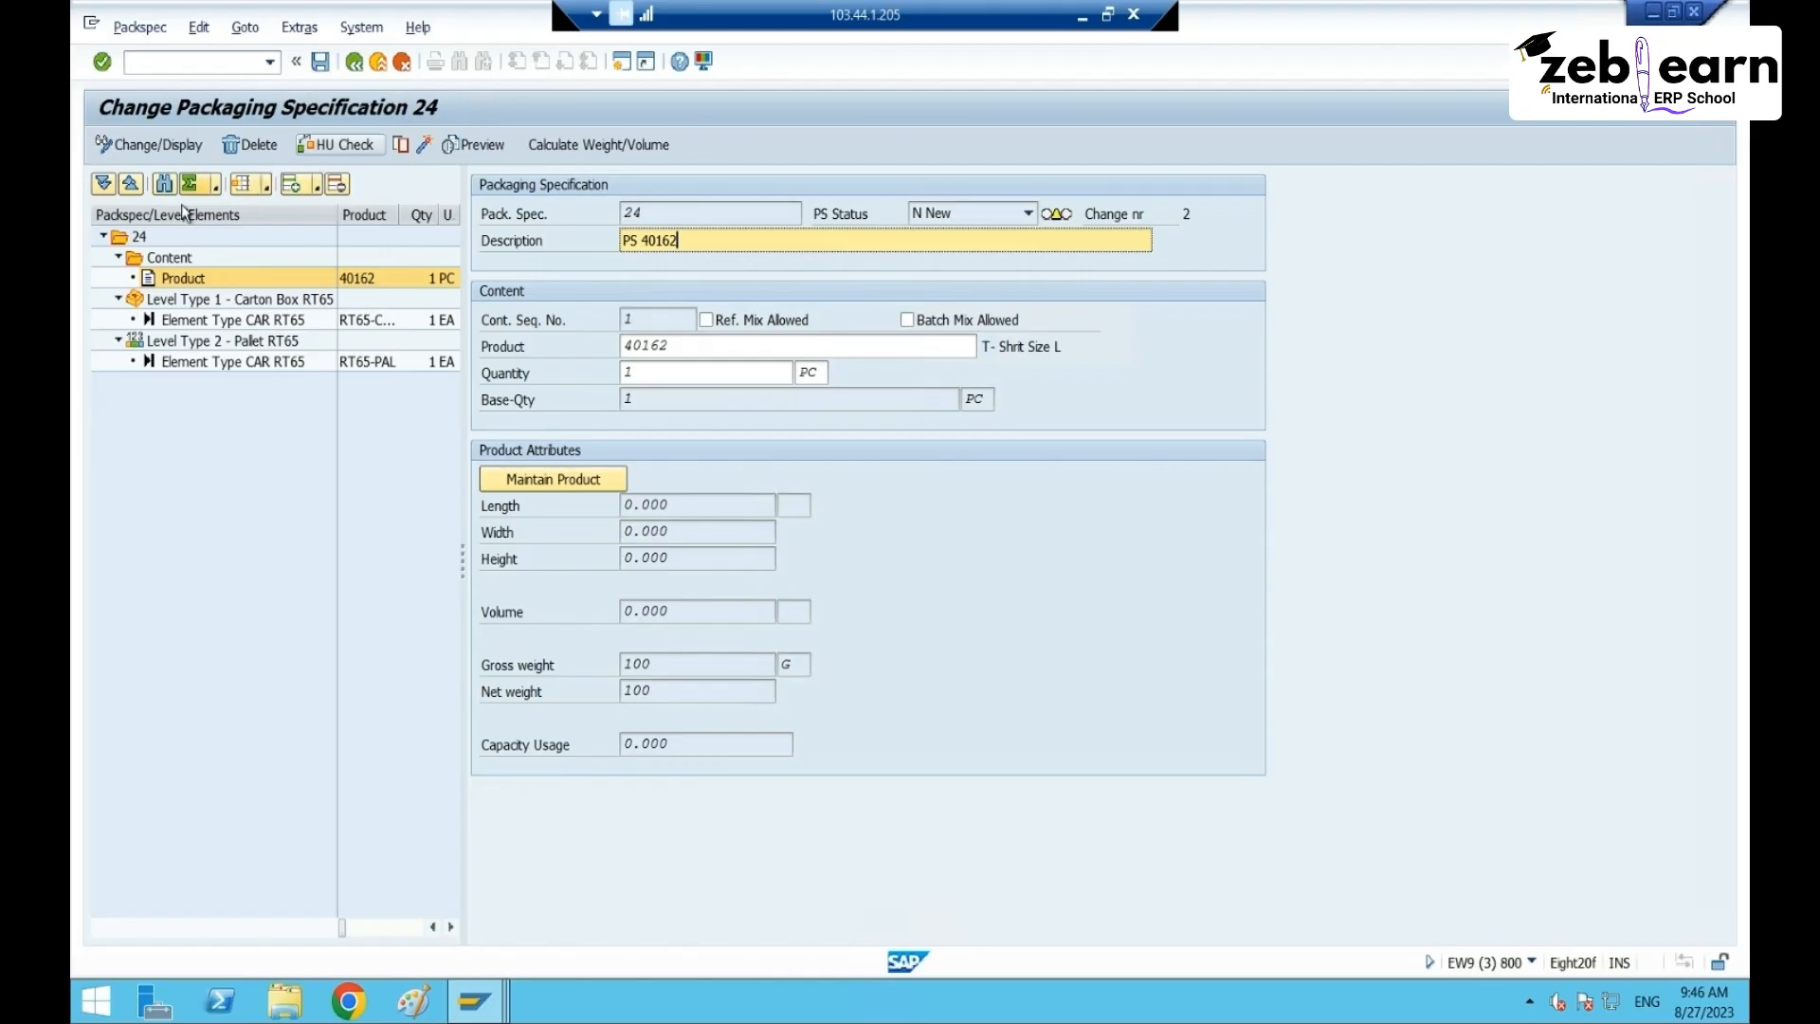
- Add a 0IBD Inbound Delivery determination record with key combination SAPIBD01 for product 40162
click(137, 236)
click(542, 292)
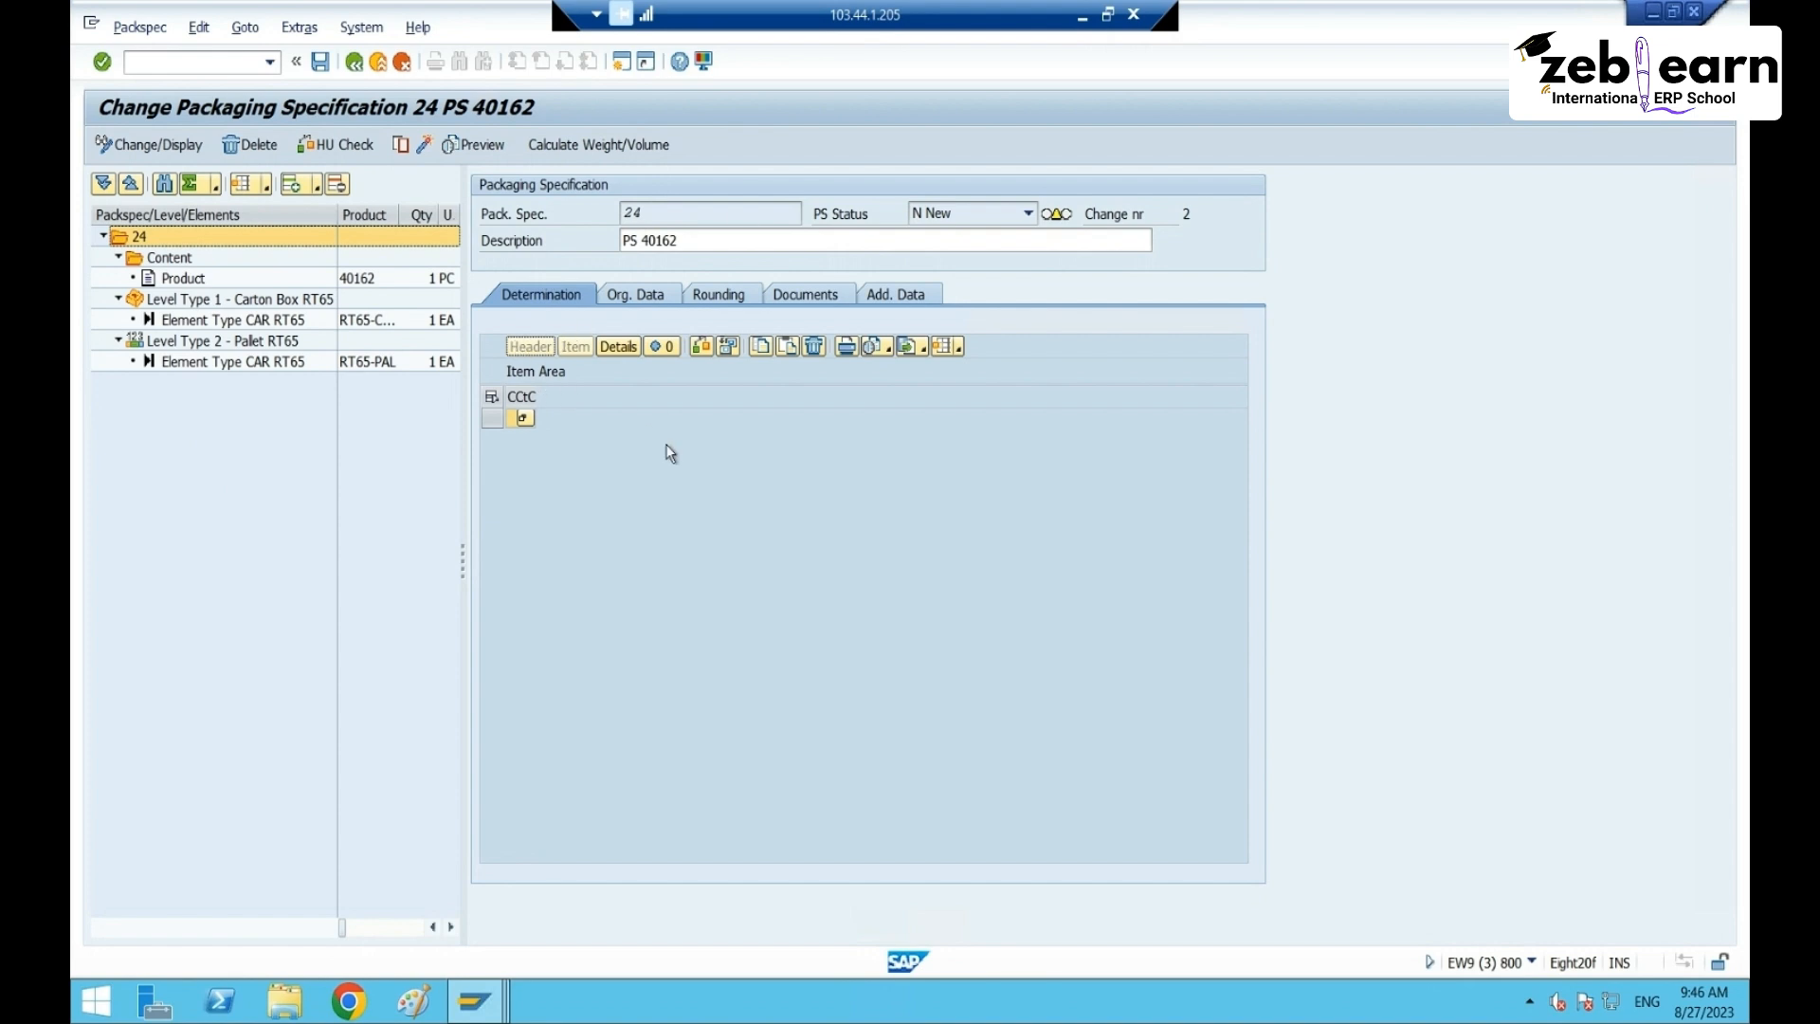
click(523, 418)
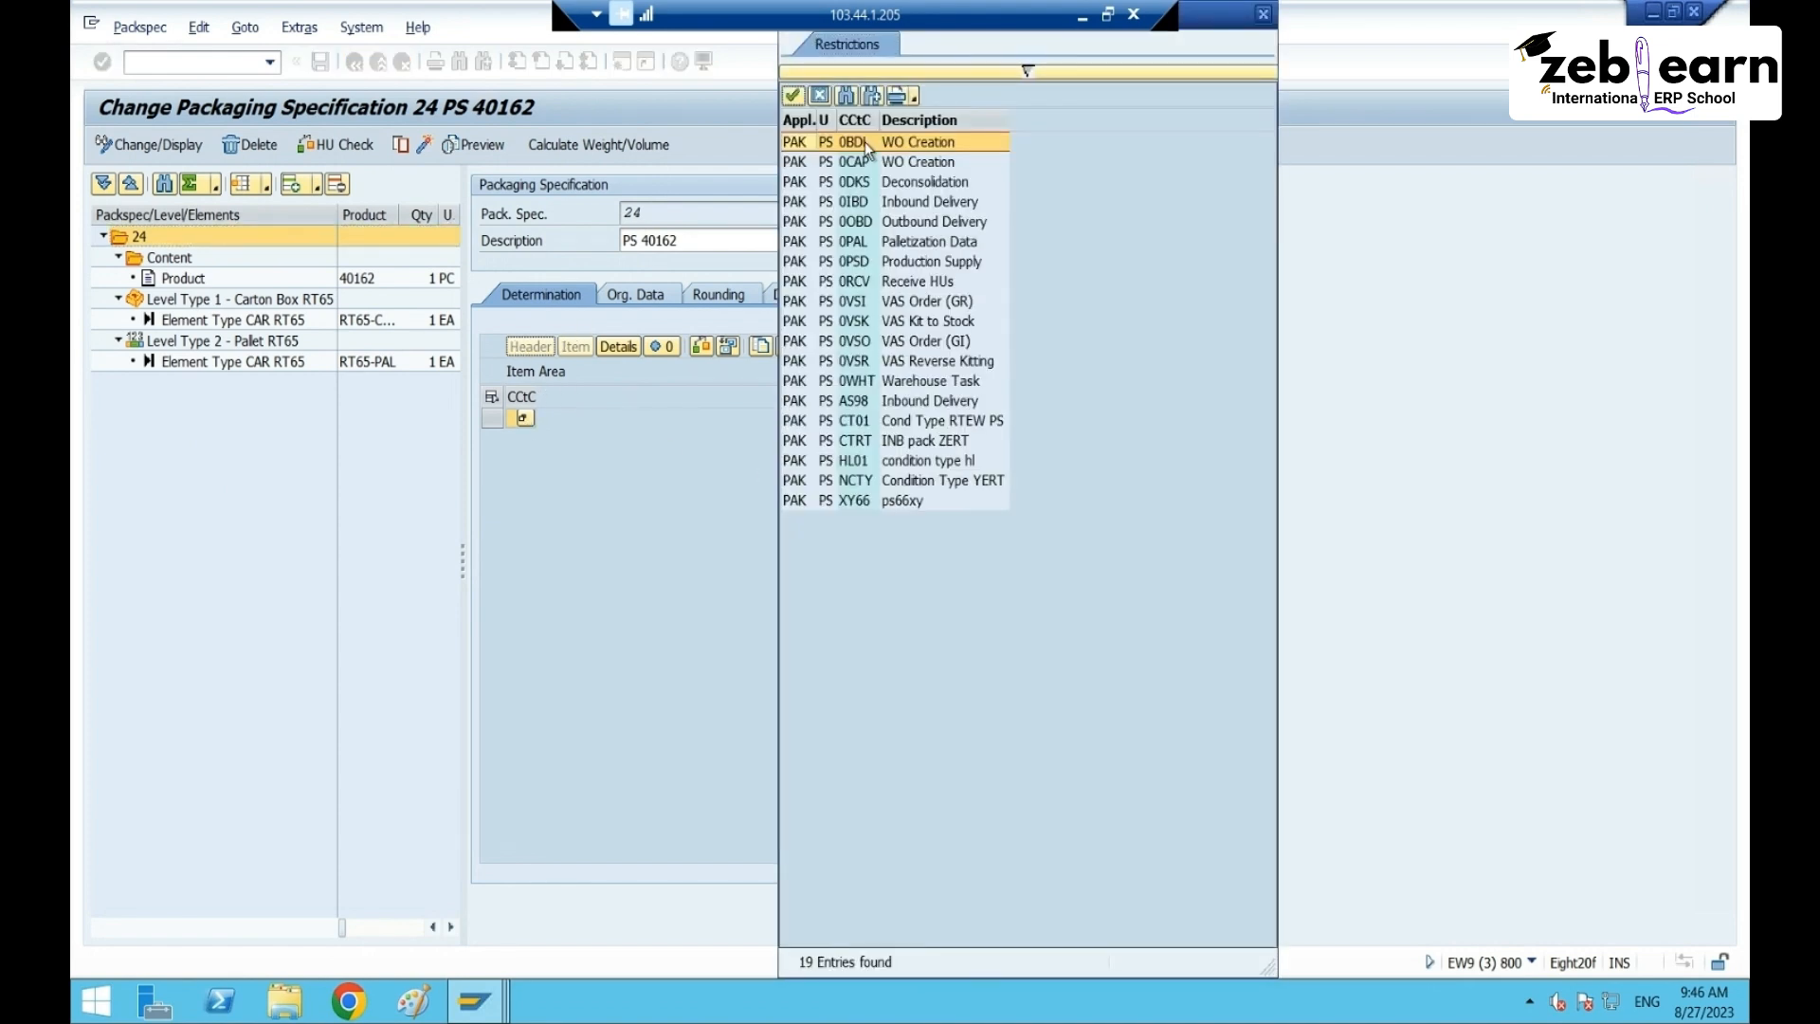
click(924, 202)
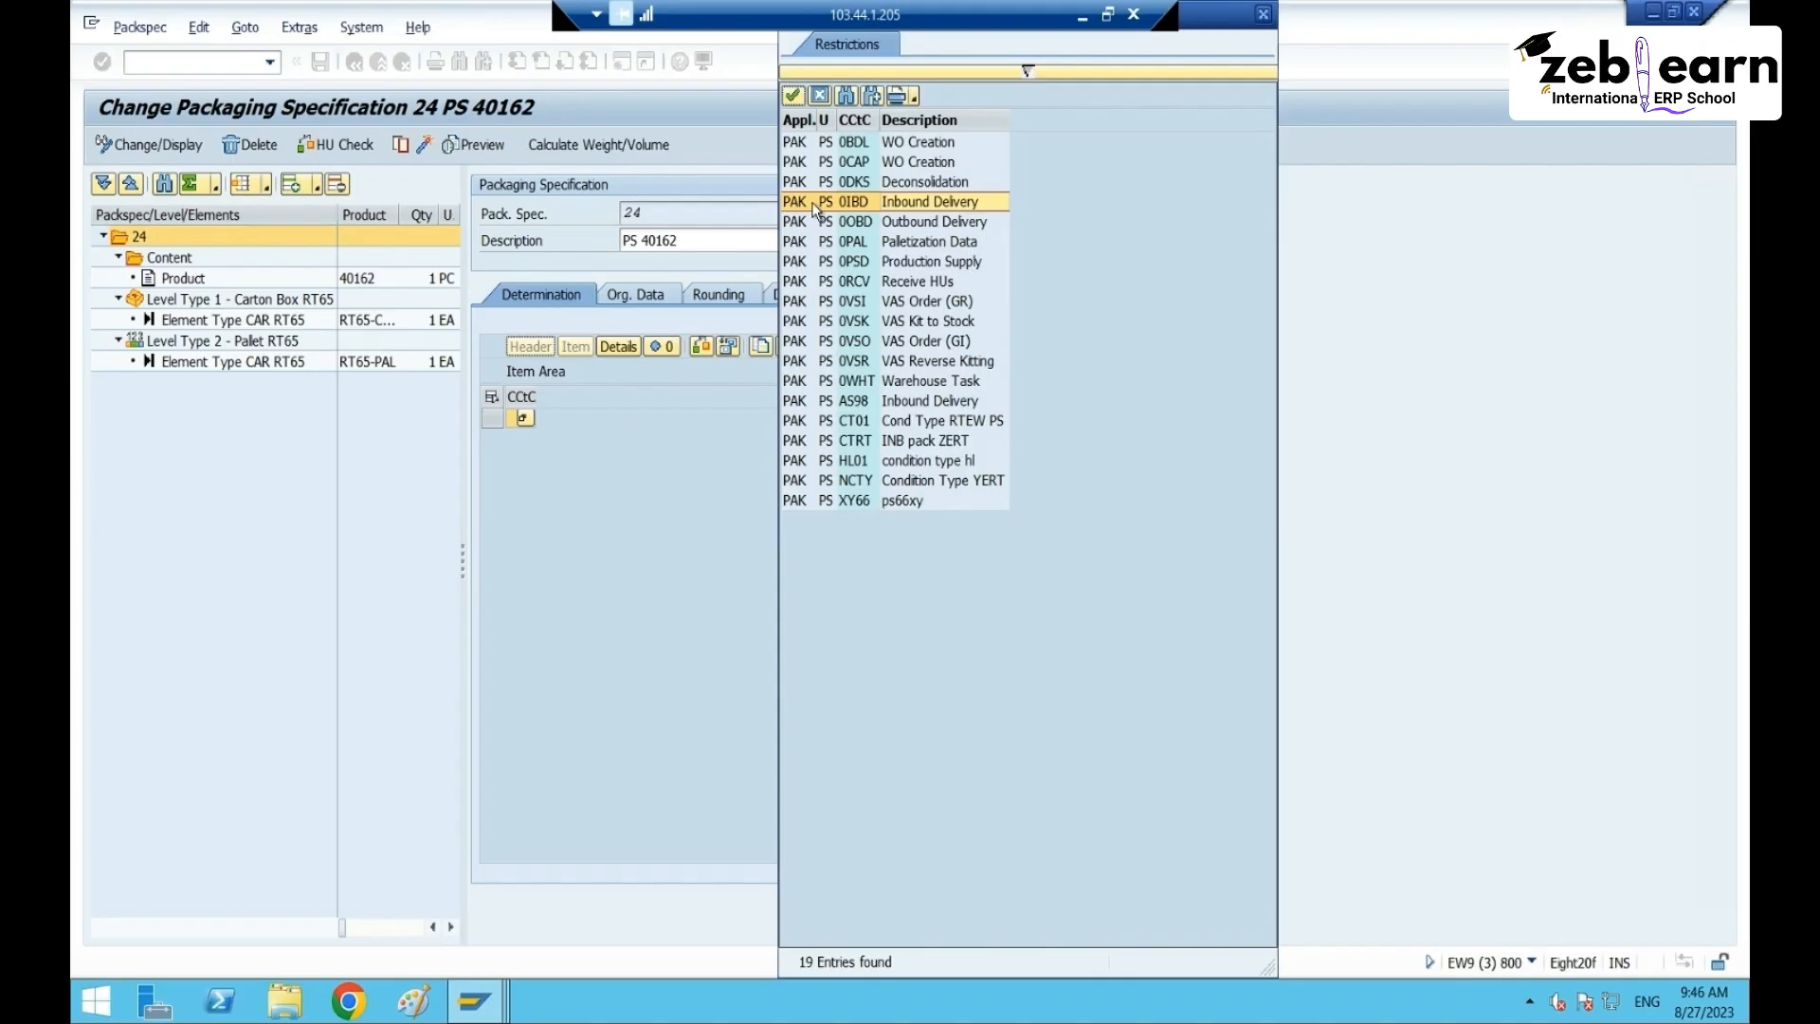
double_click(924, 203)
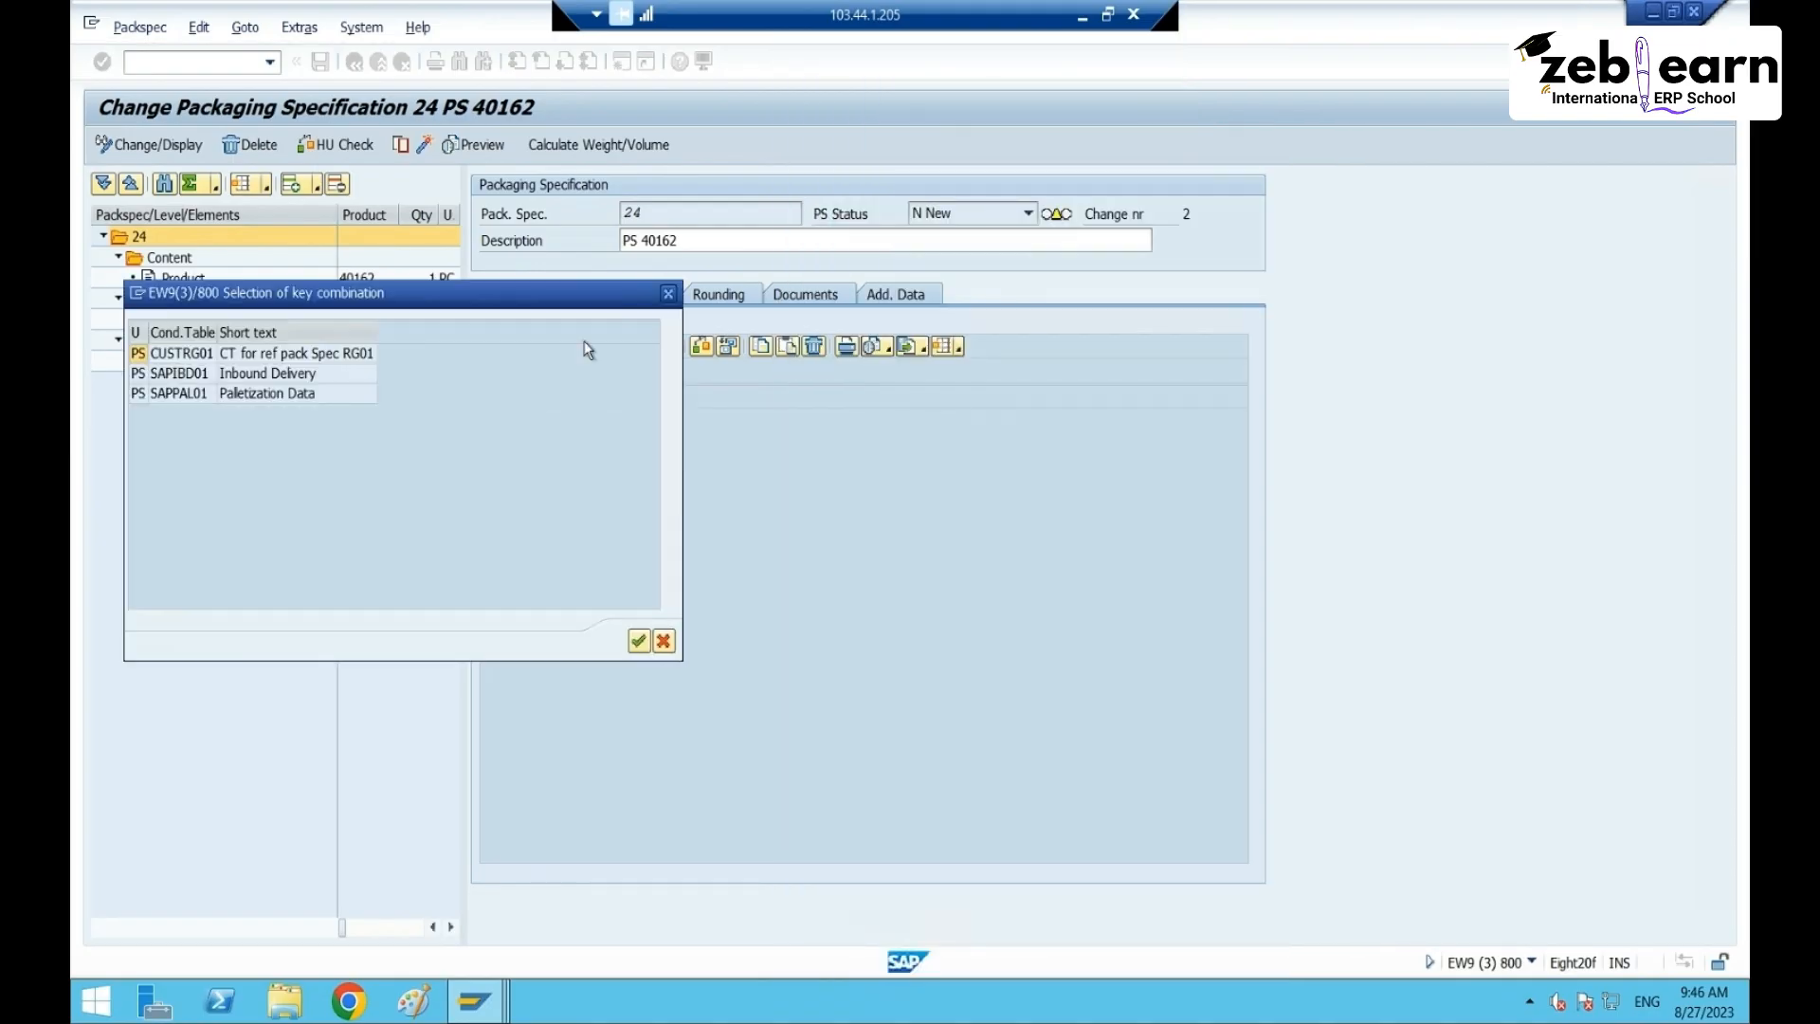
click(243, 374)
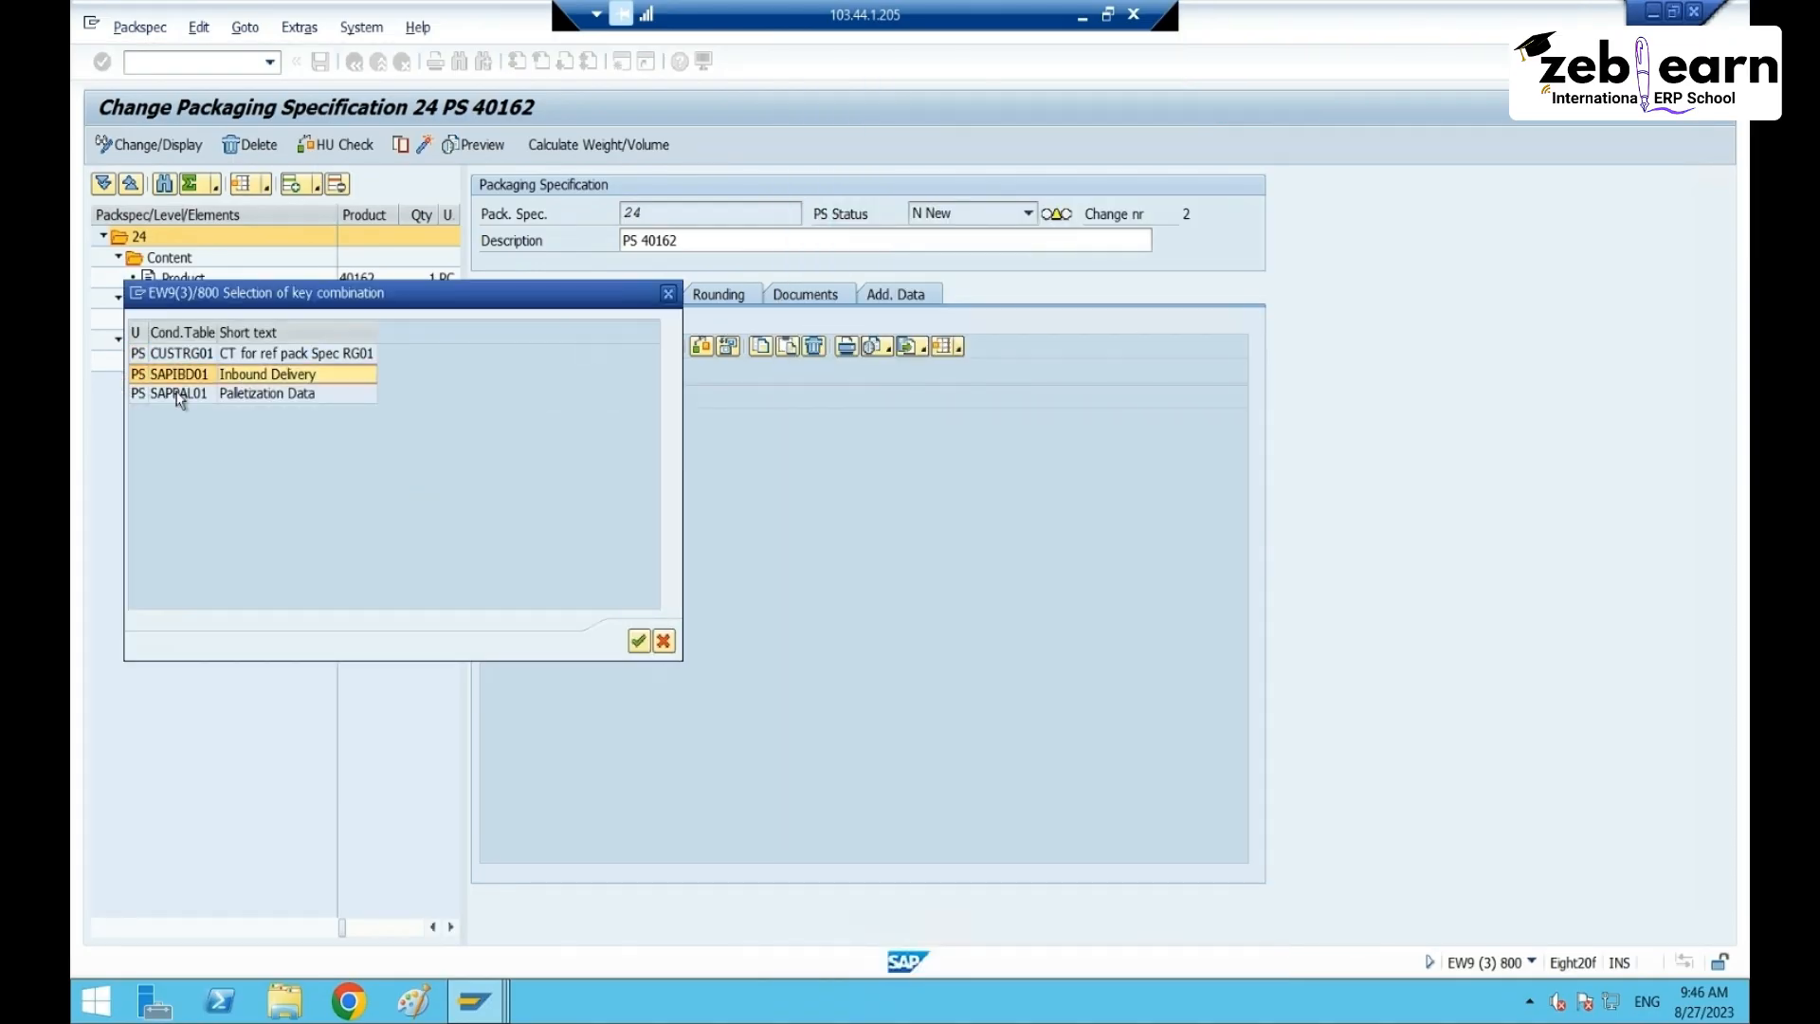
double_click(248, 376)
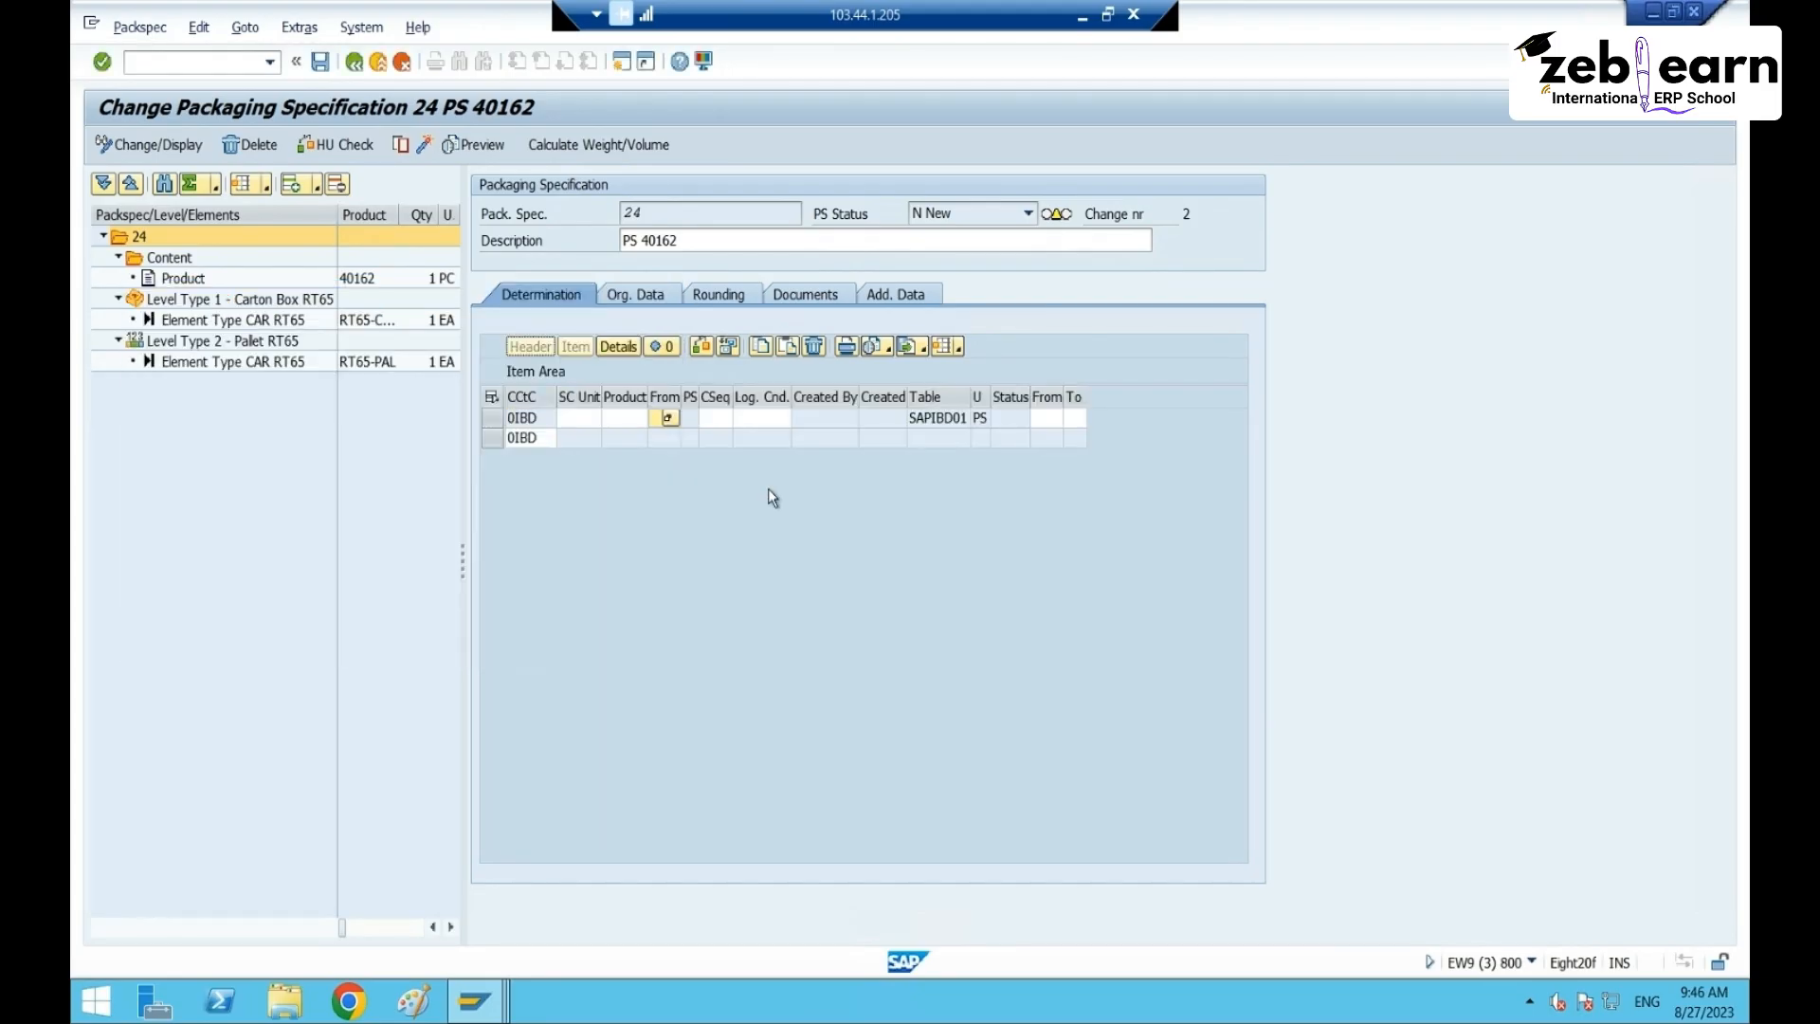
click(626, 420)
text(40162)
key(Return)
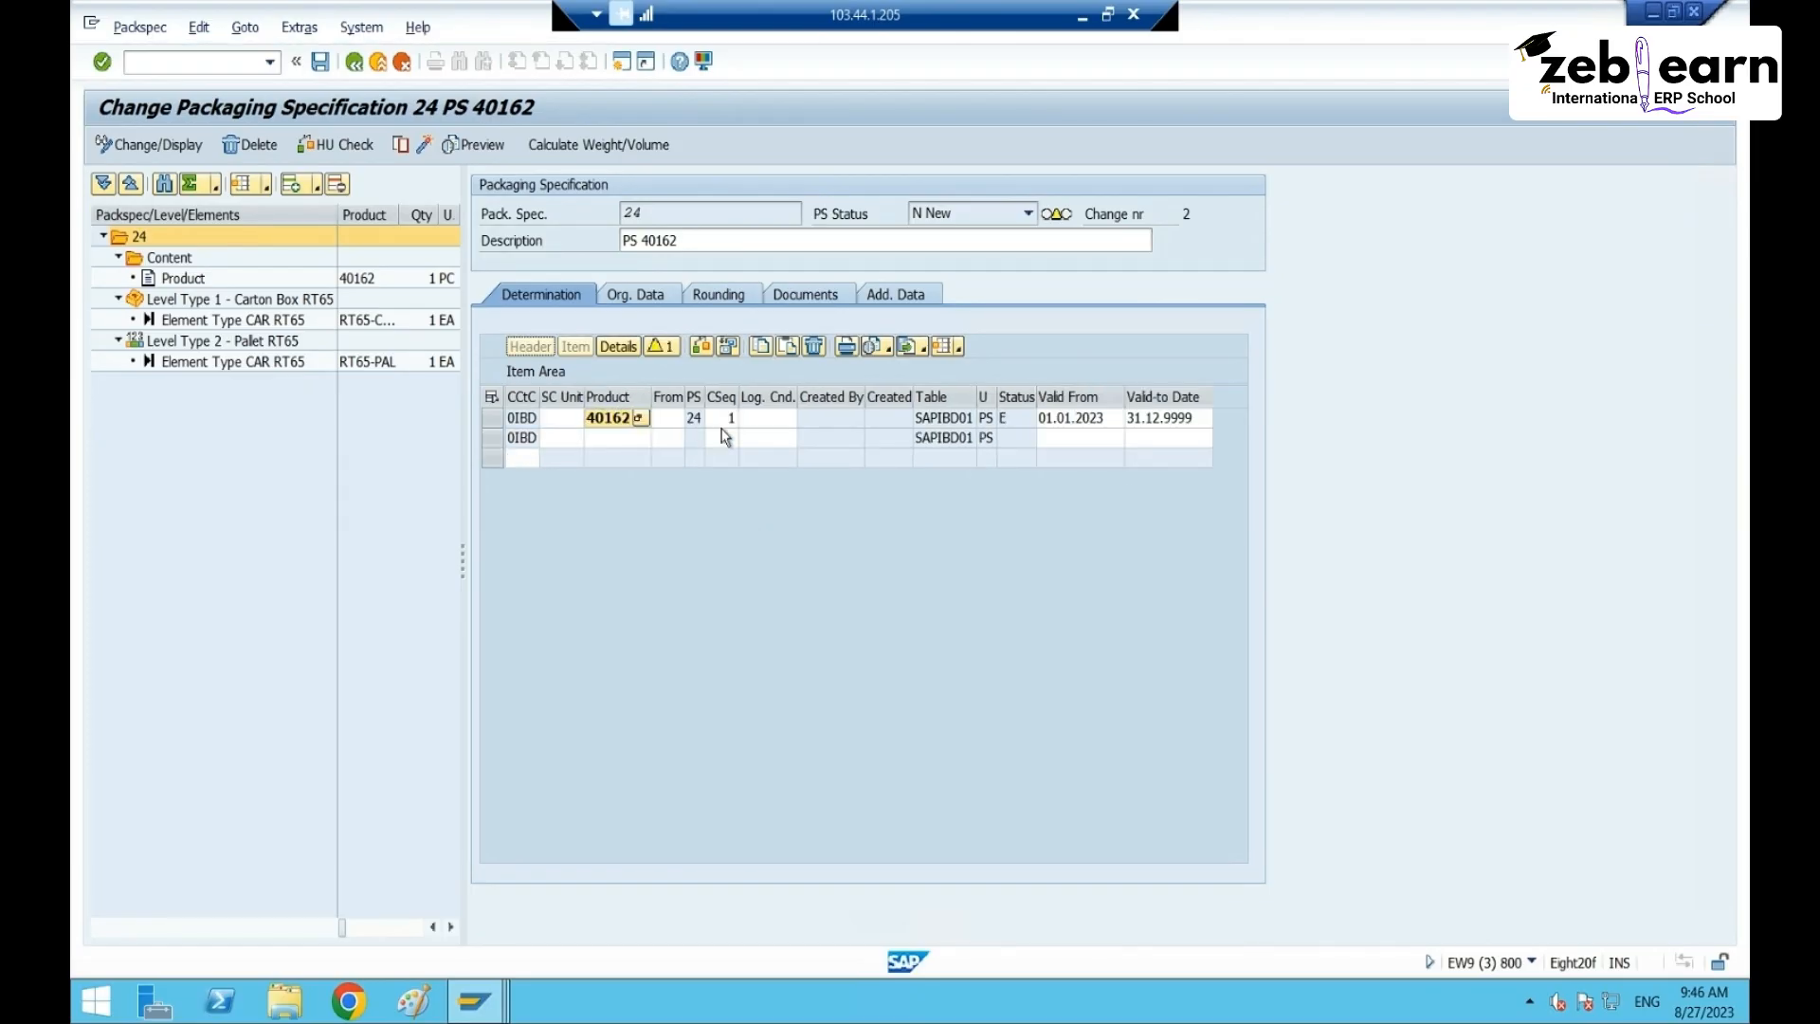
- Save packaging specification 24 and activate it
click(320, 62)
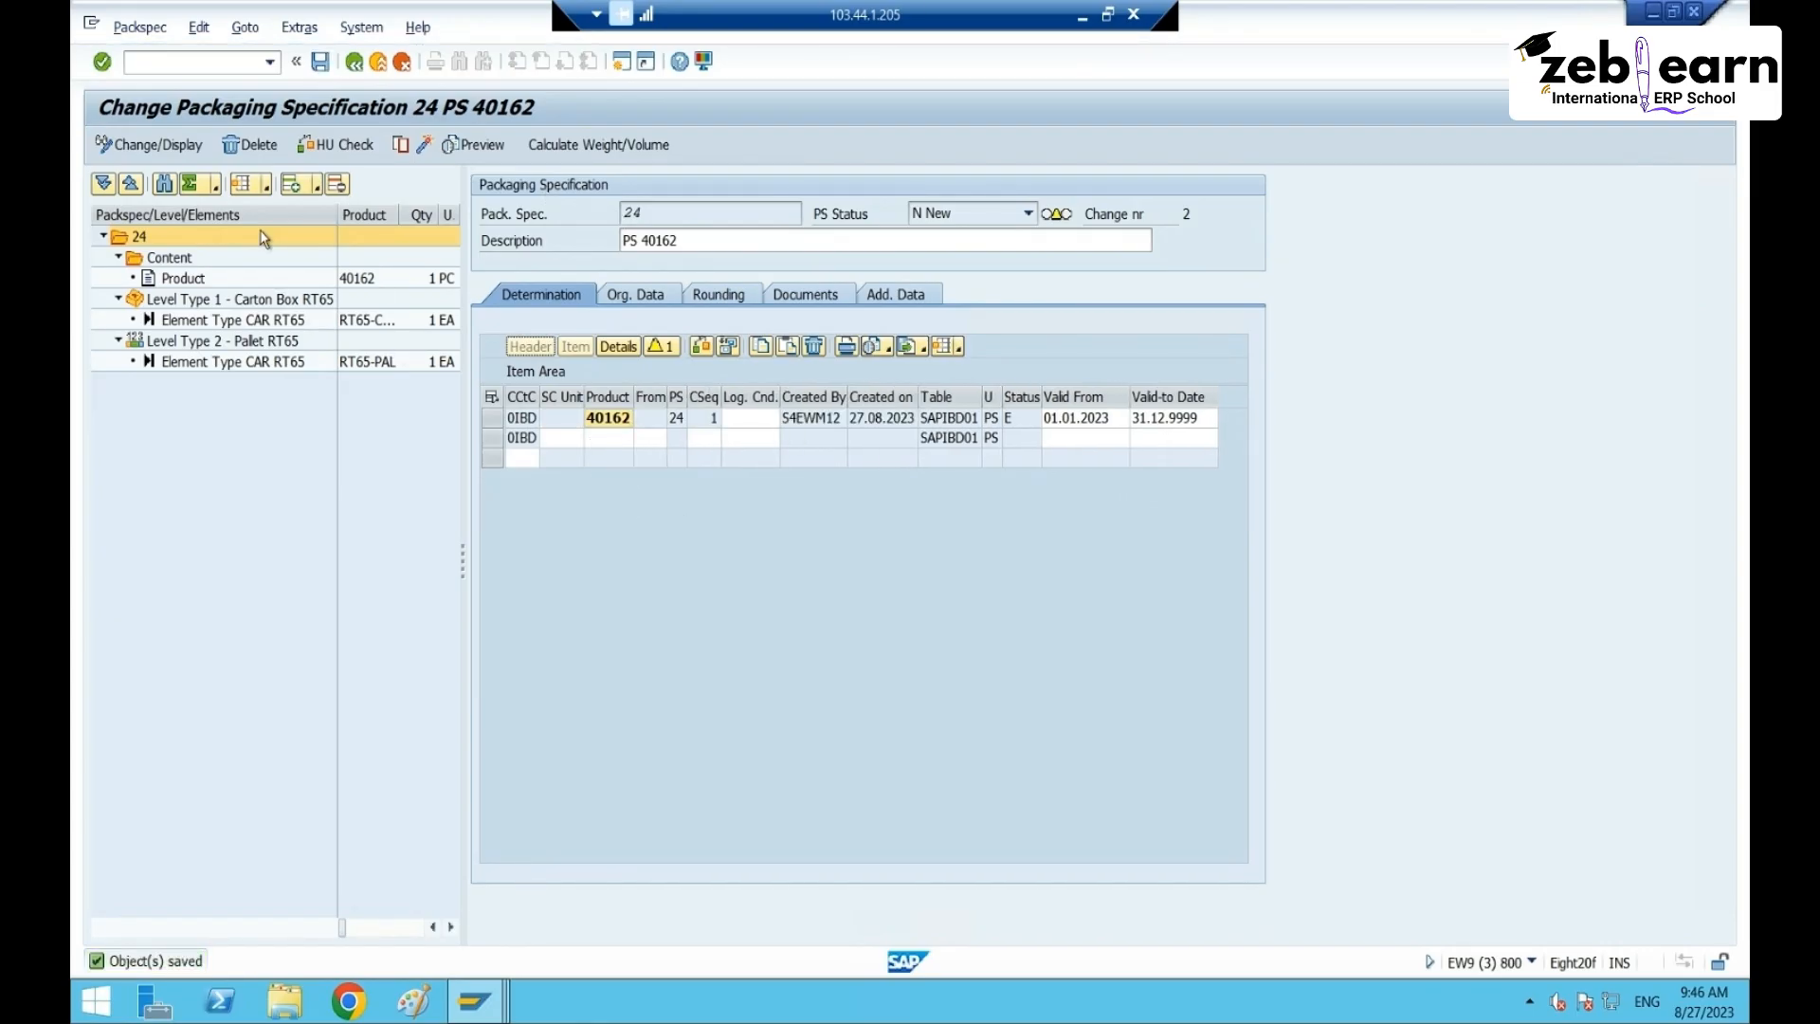
click(188, 422)
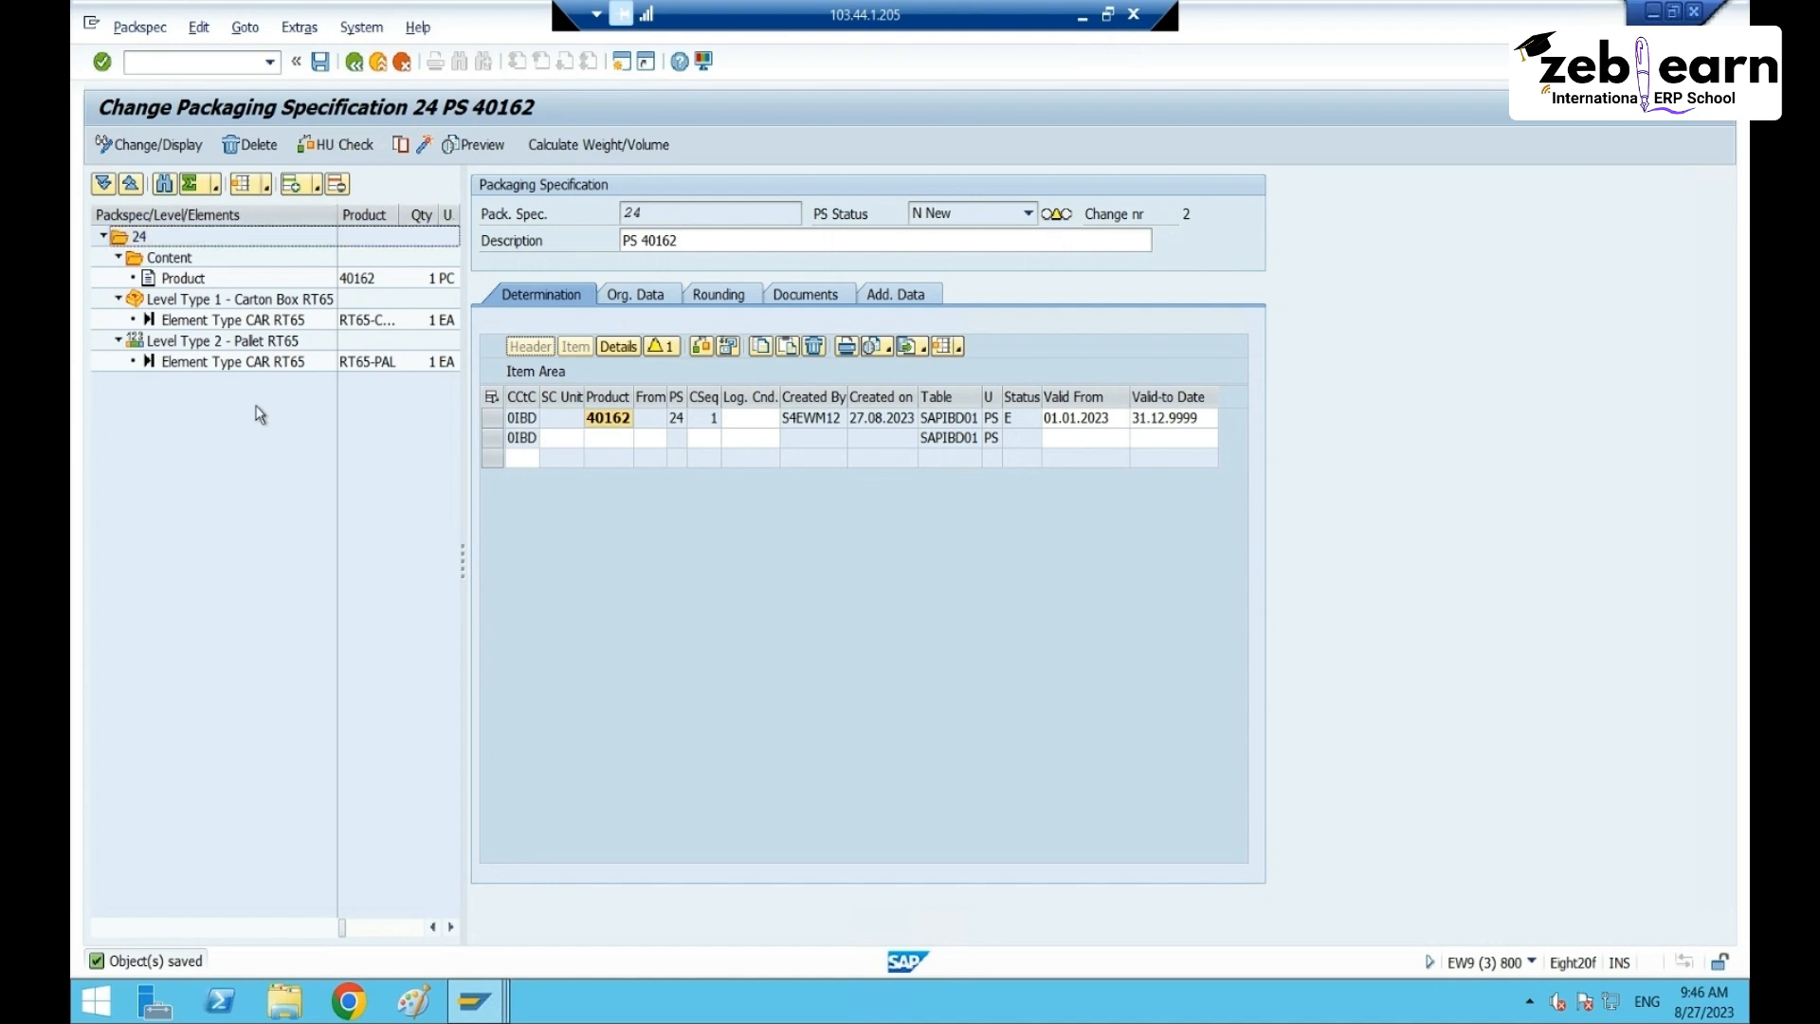
click(179, 263)
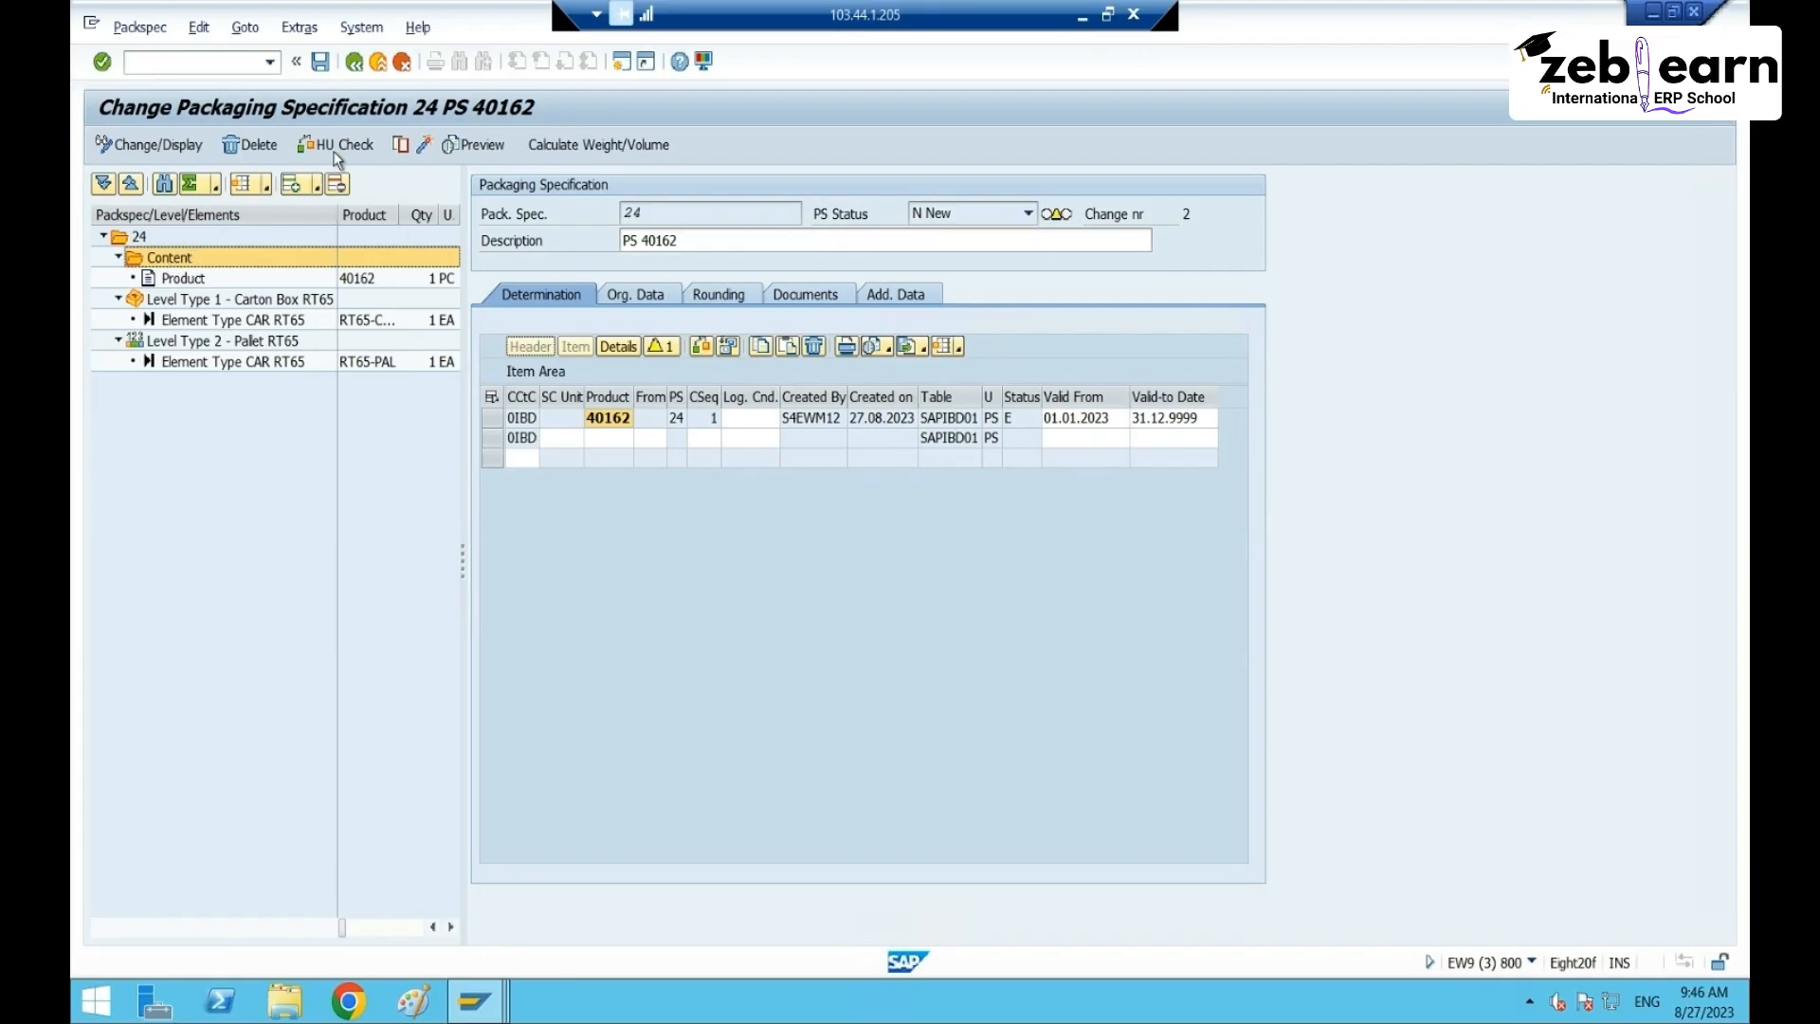
click(424, 144)
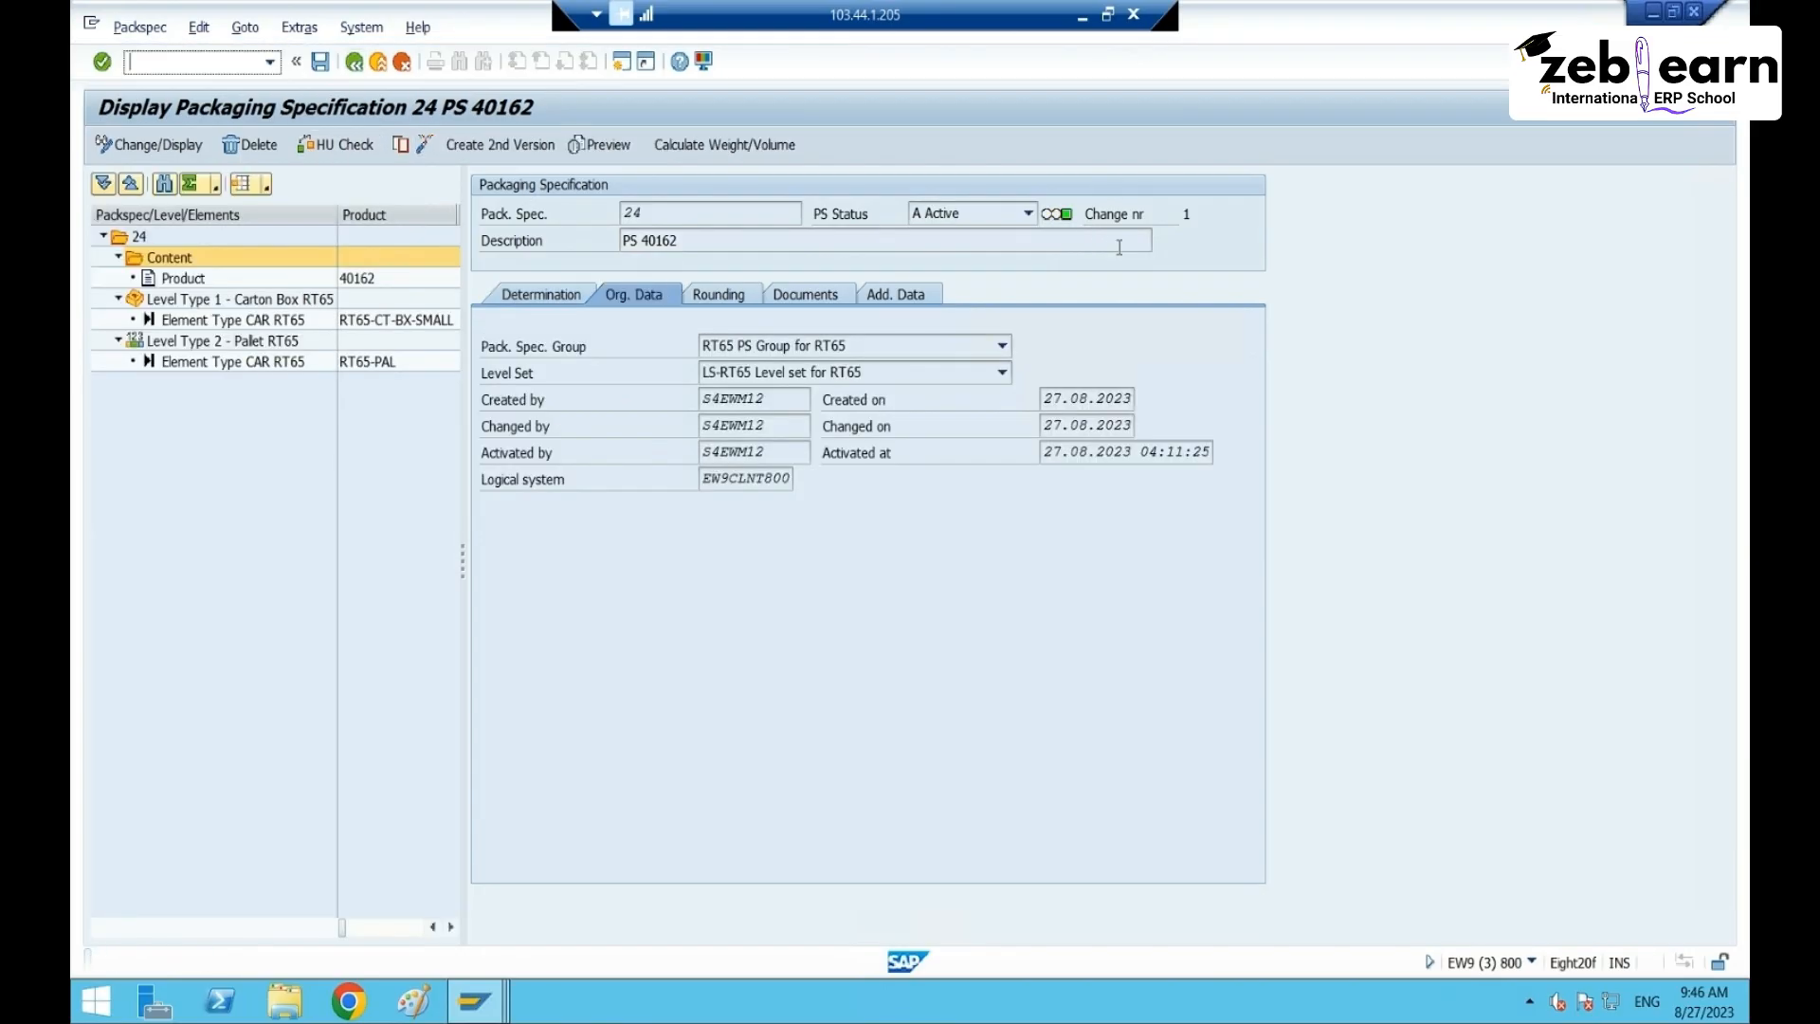
- From the overview, create specification 25 in PS group RT65 and select it for editing
click(354, 61)
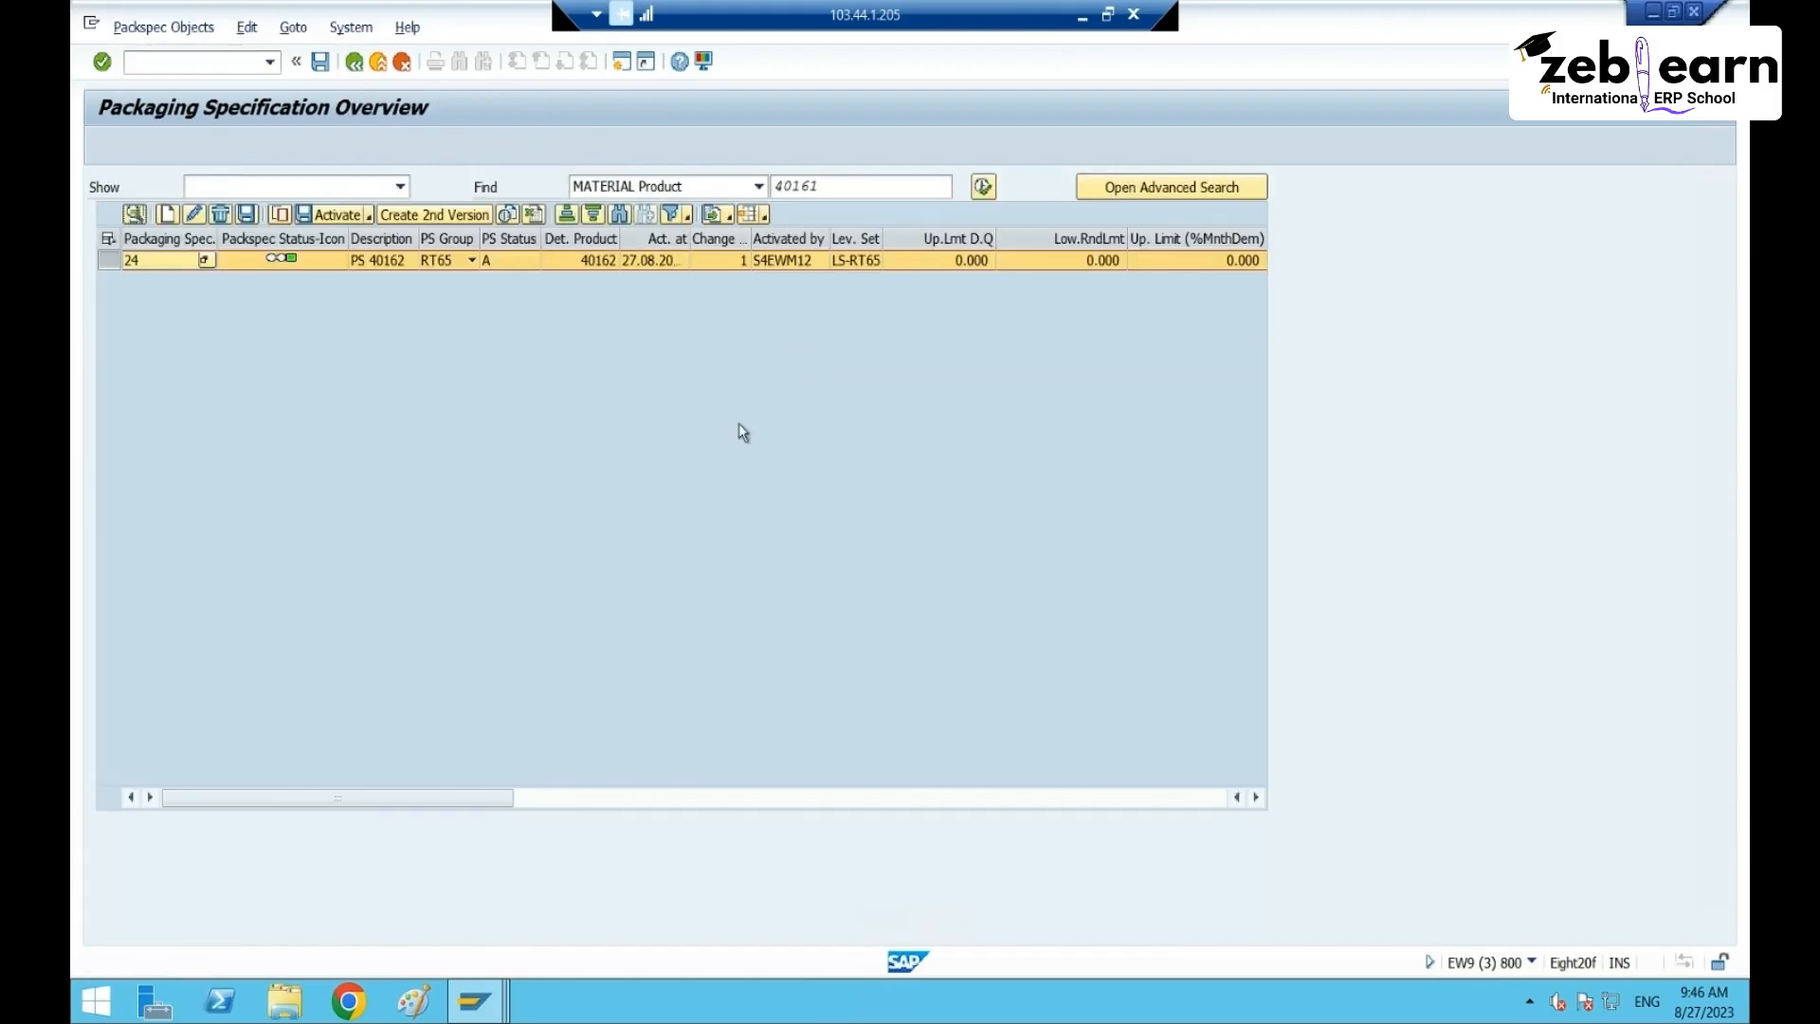
click(167, 215)
click(465, 262)
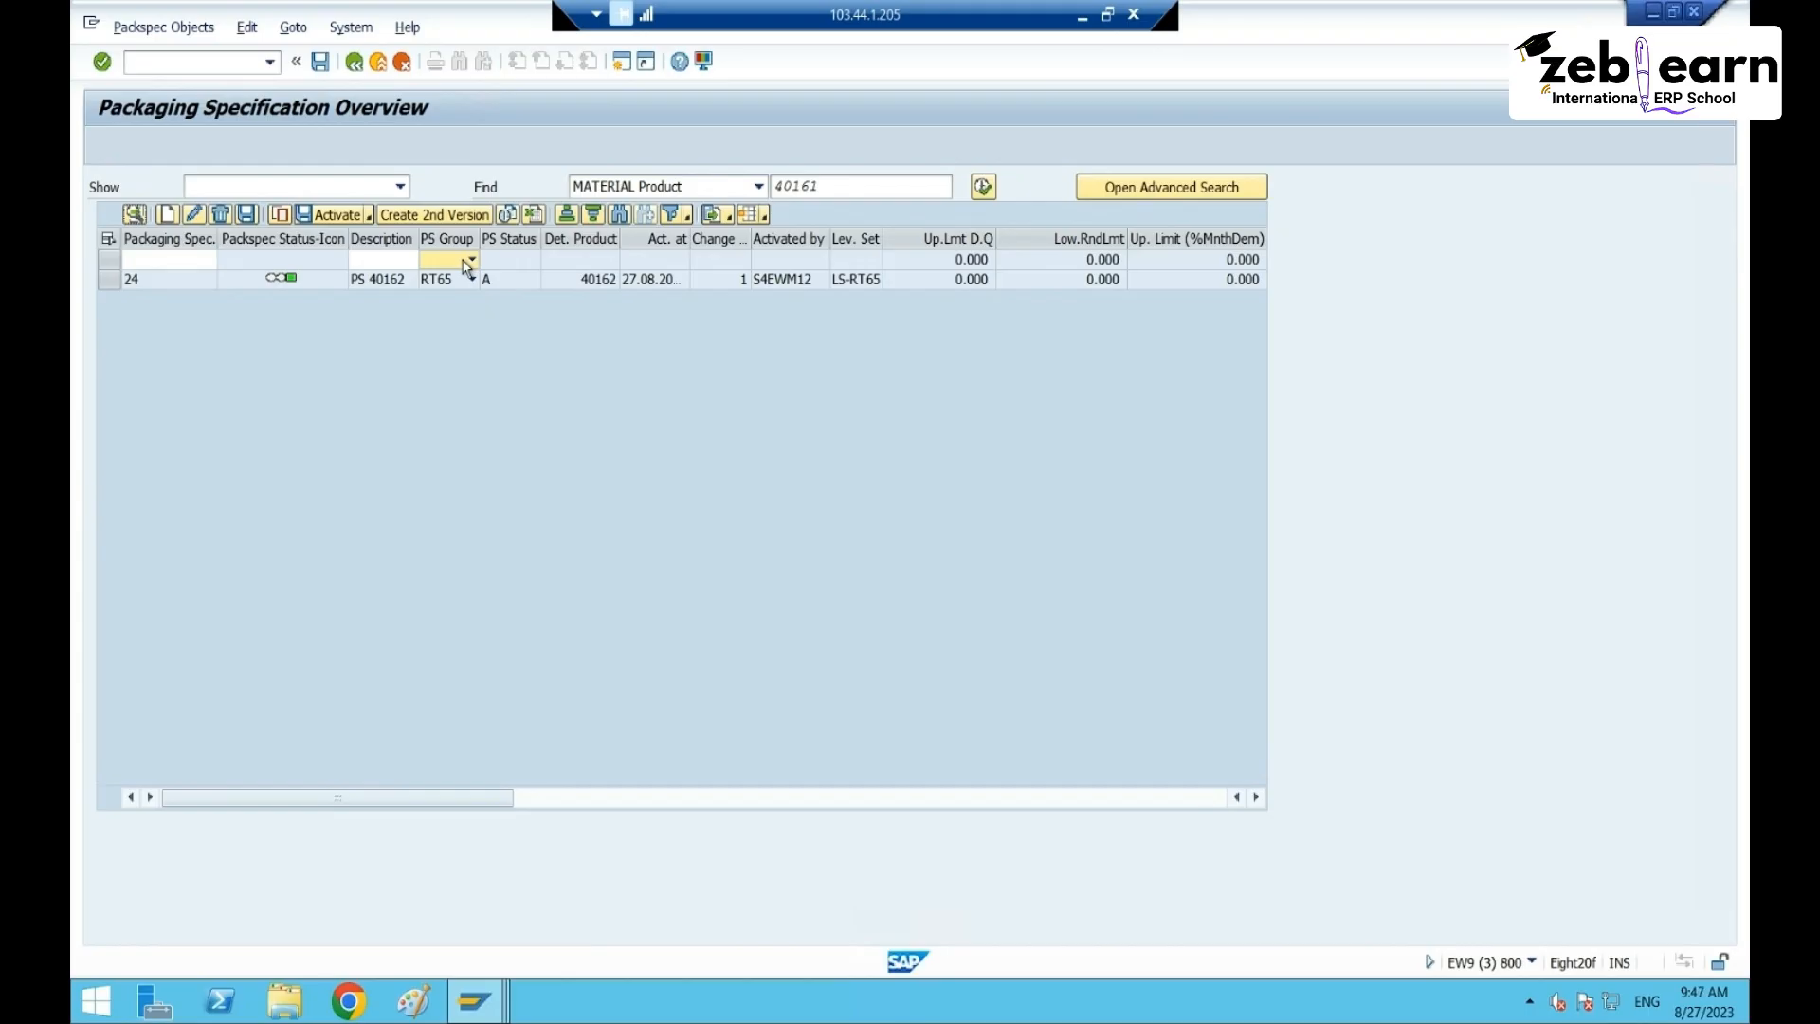
text(rt65)
key(Return)
click(109, 258)
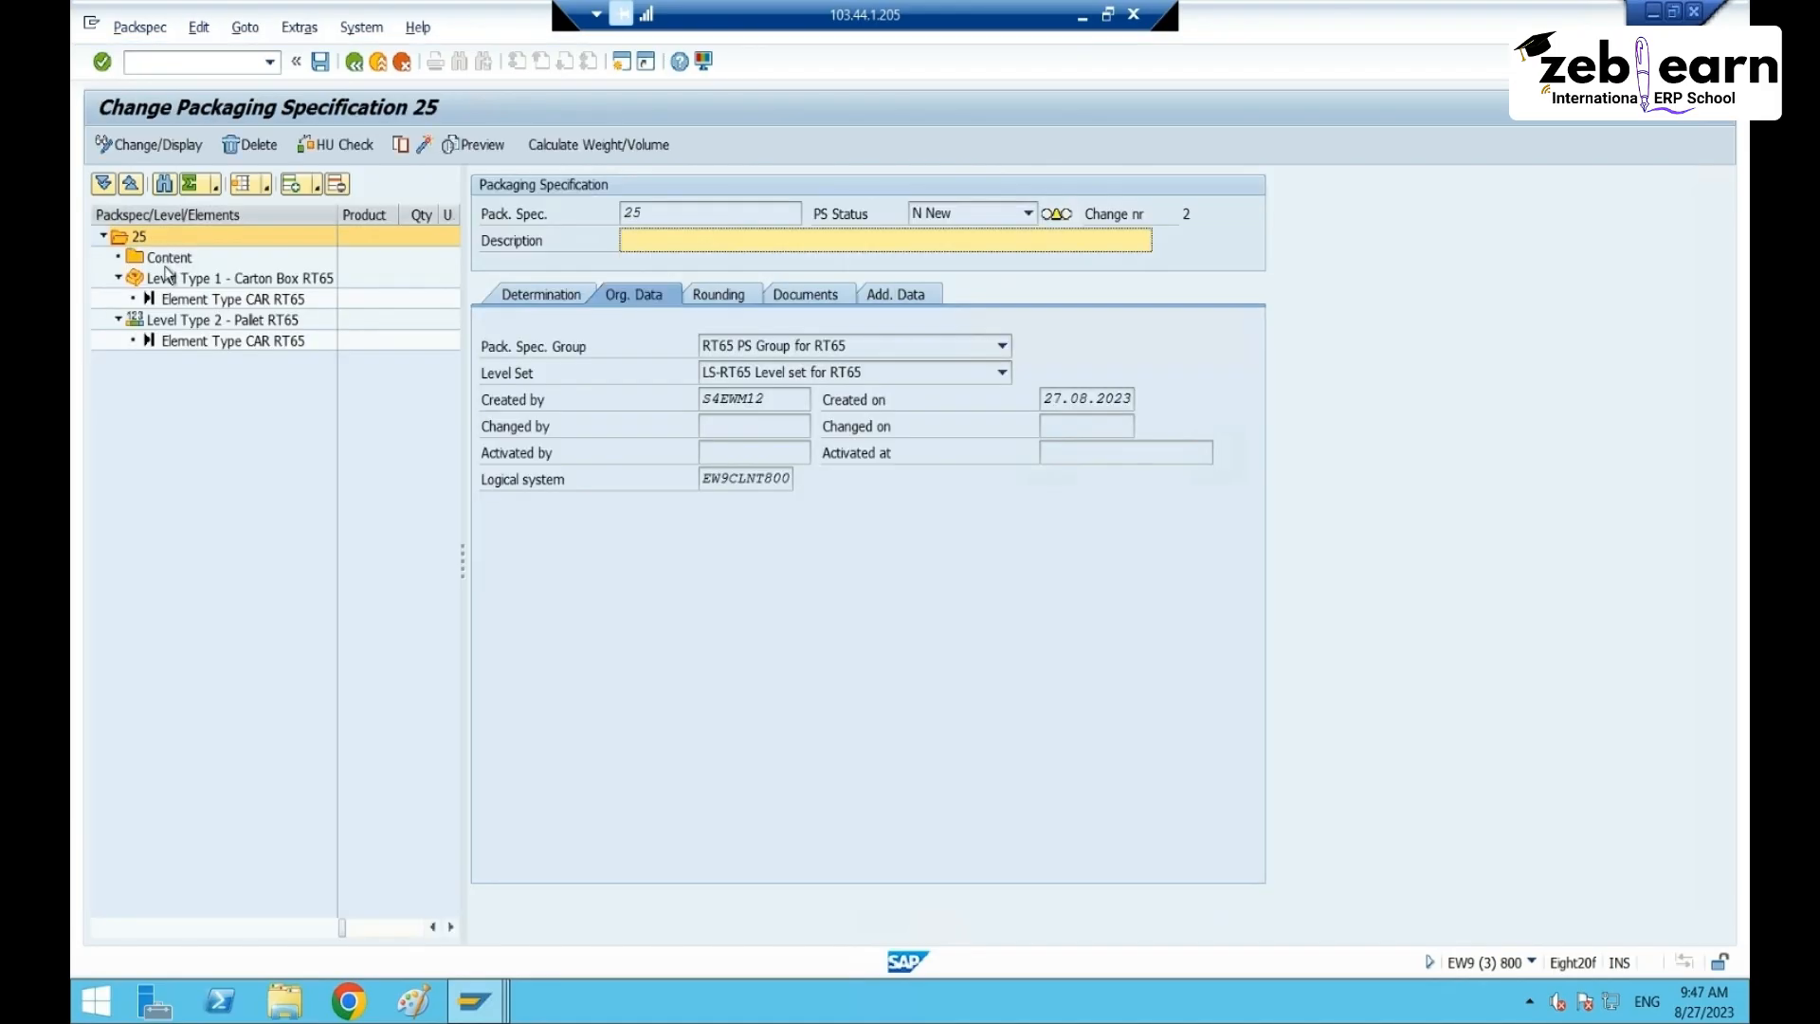
- Add product 40163 with quantity 1 PC as content, entering 40163 as the description
right_click(165, 259)
click(243, 272)
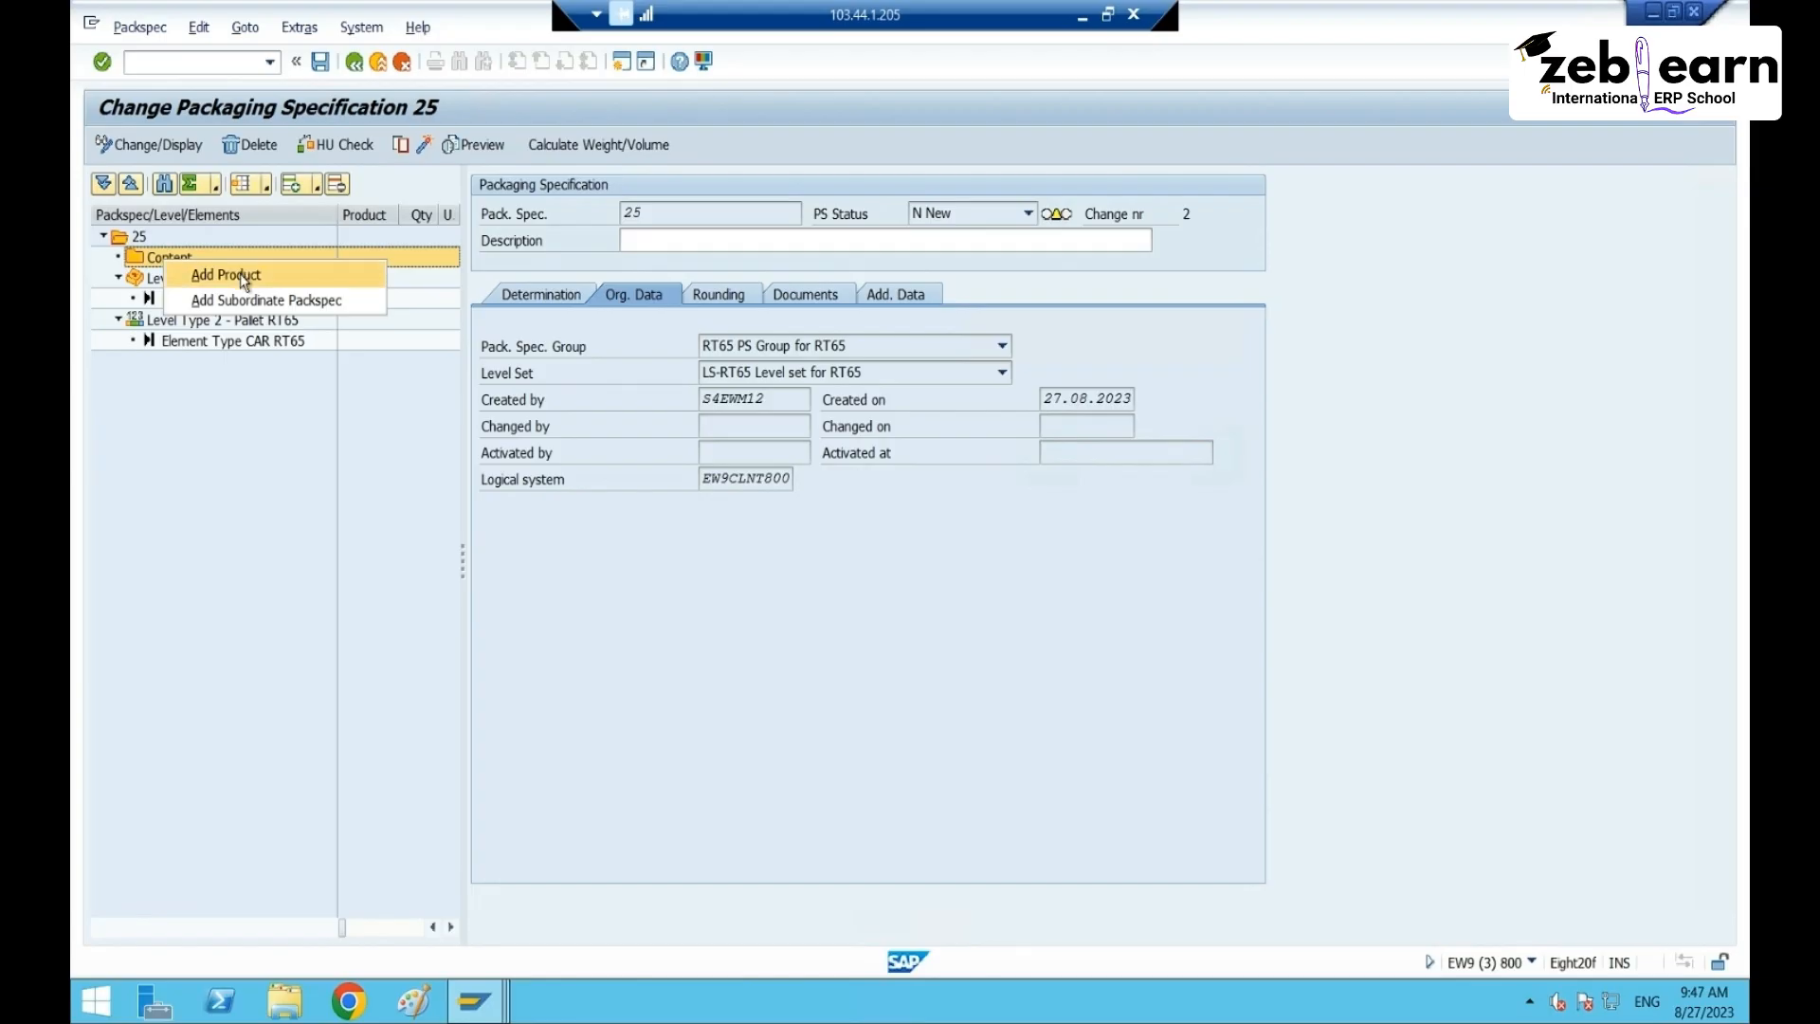
click(199, 280)
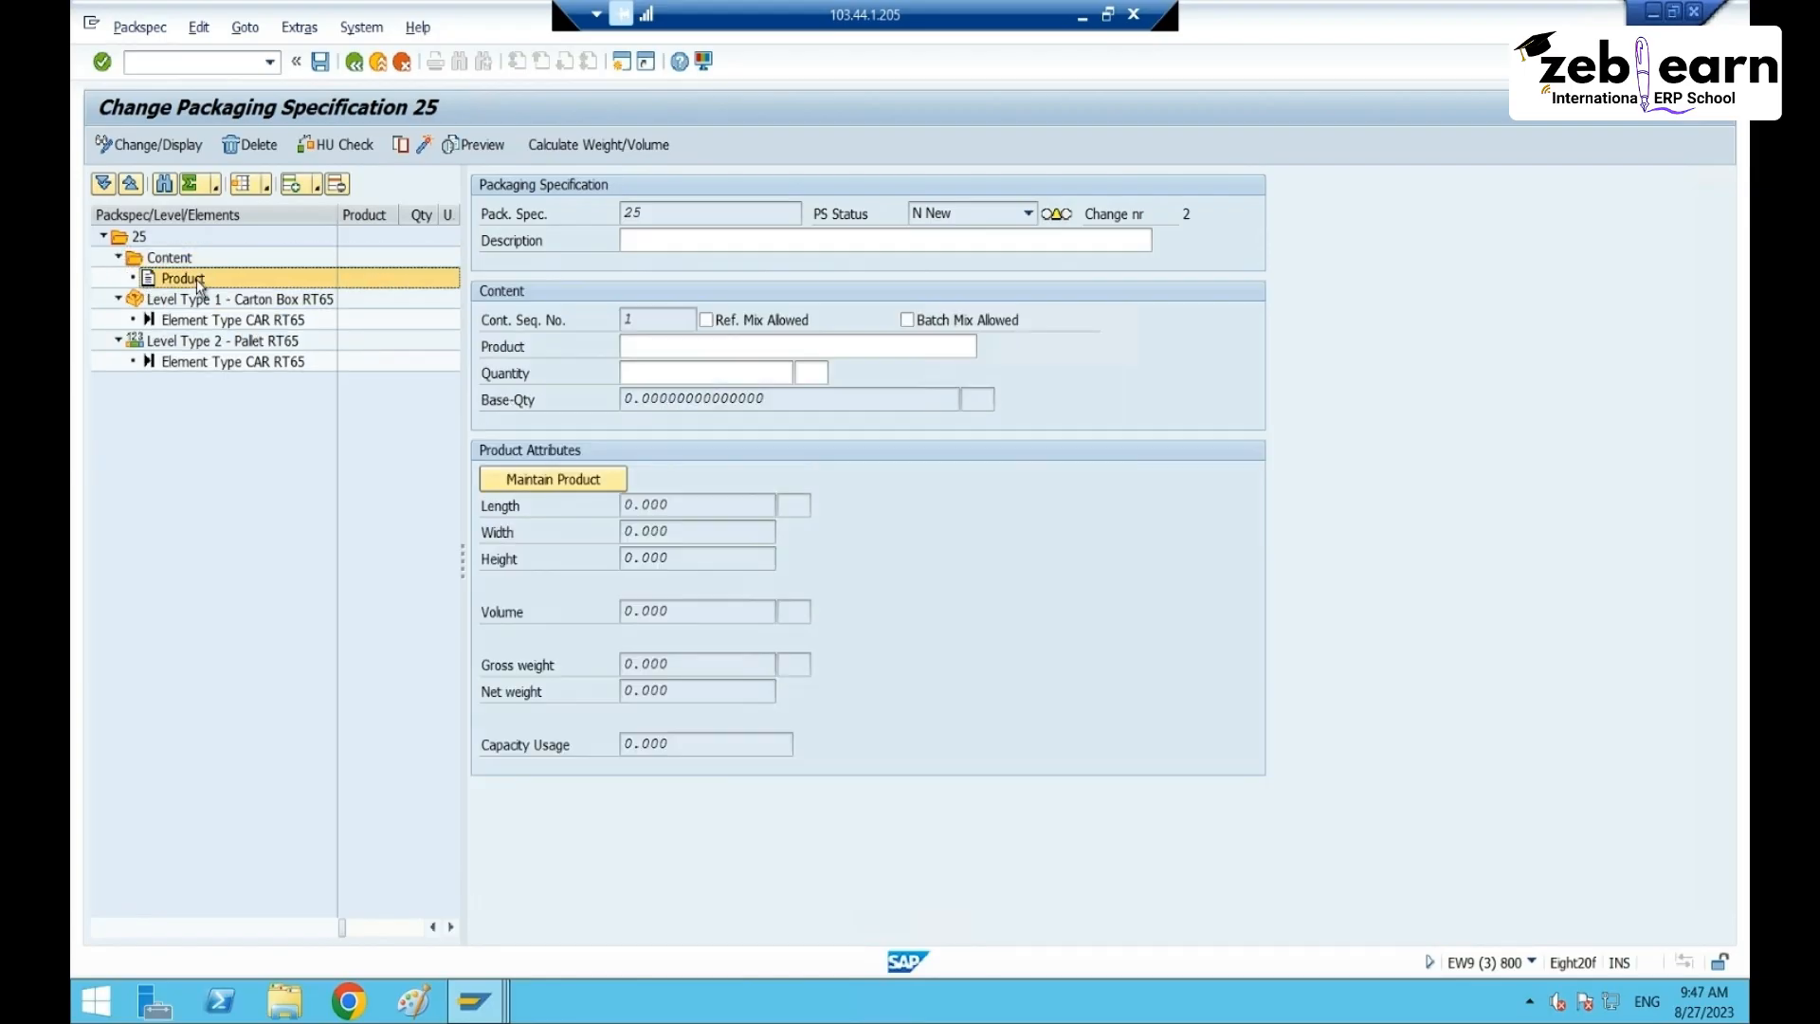
click(720, 240)
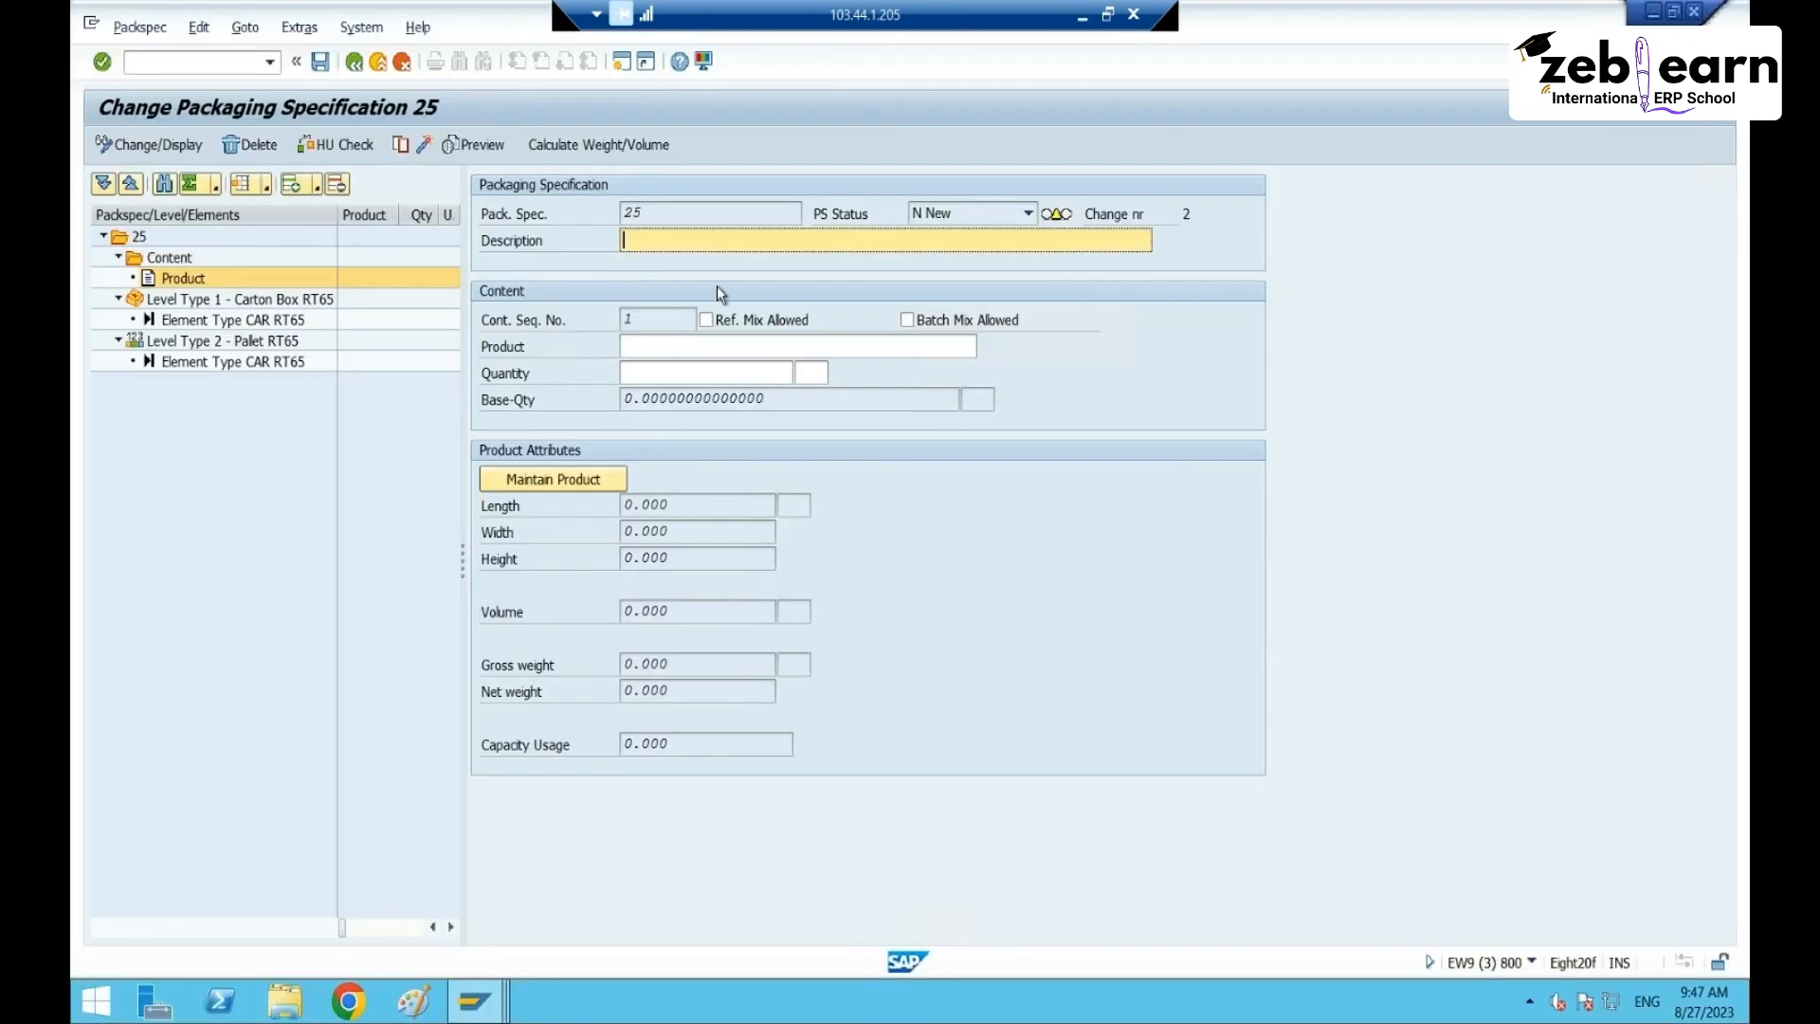
text(40163)
click(668, 347)
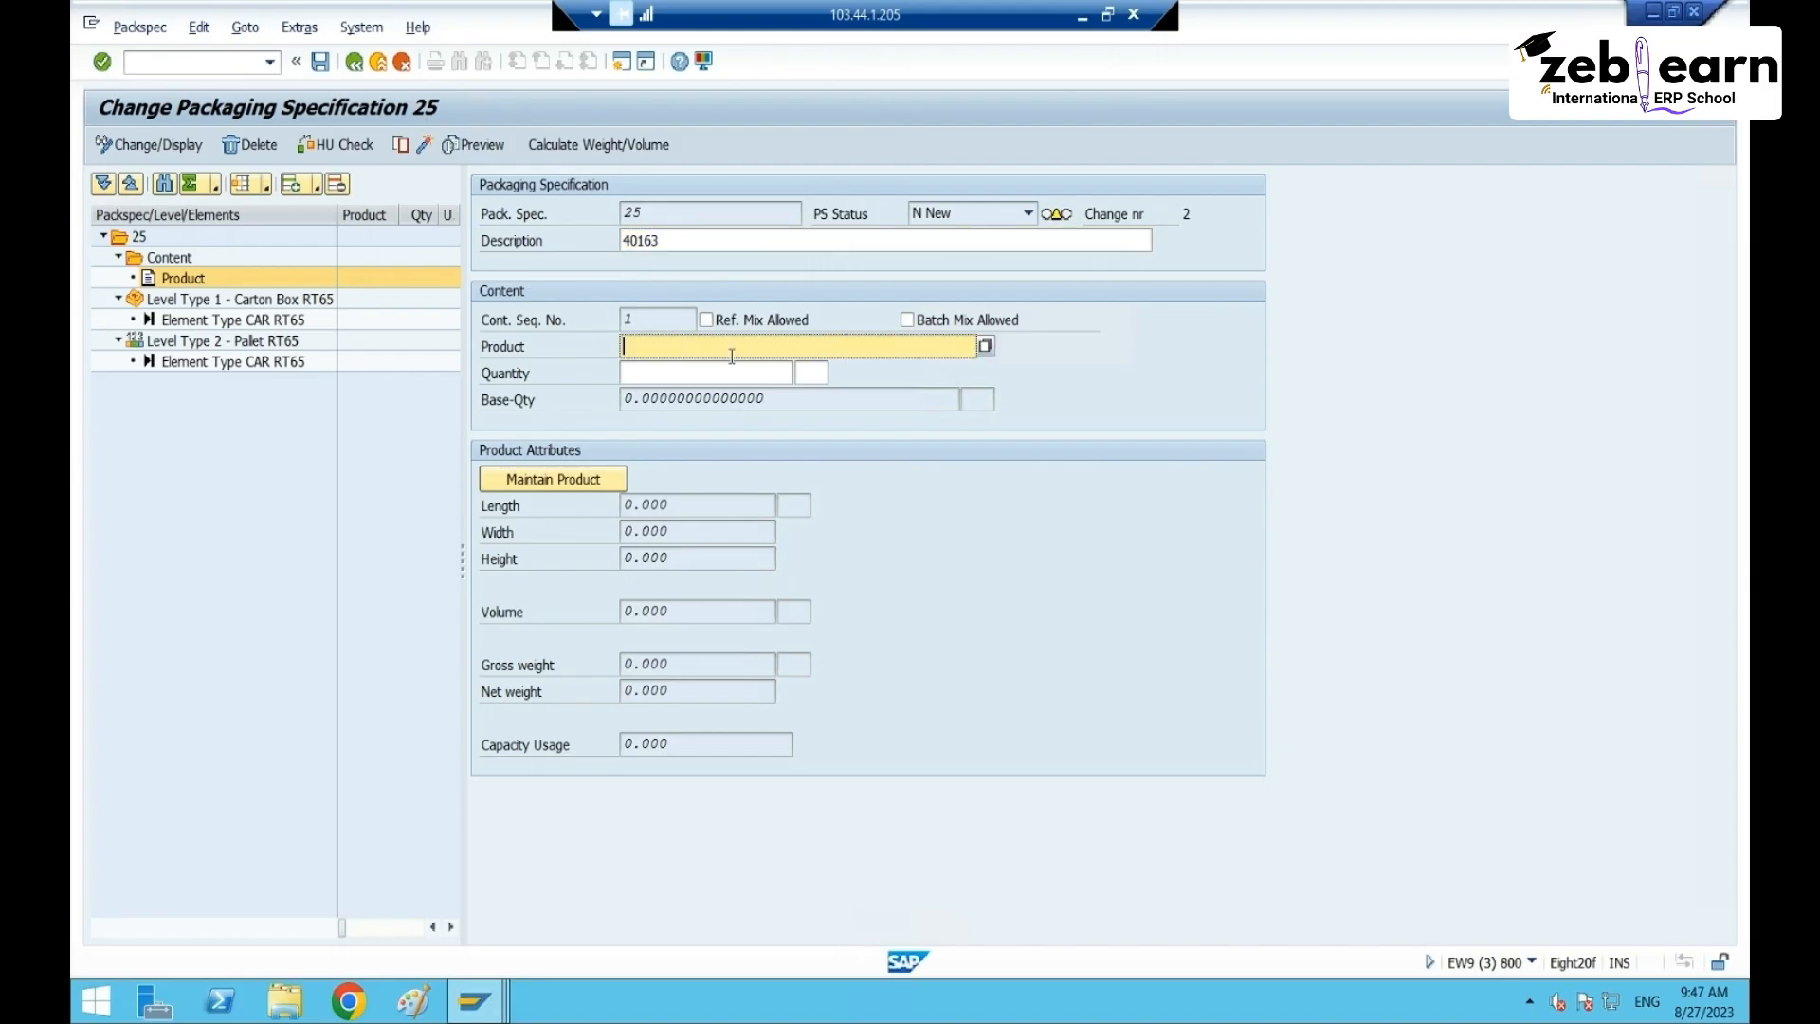
text(40163)
click(733, 369)
key(Tab)
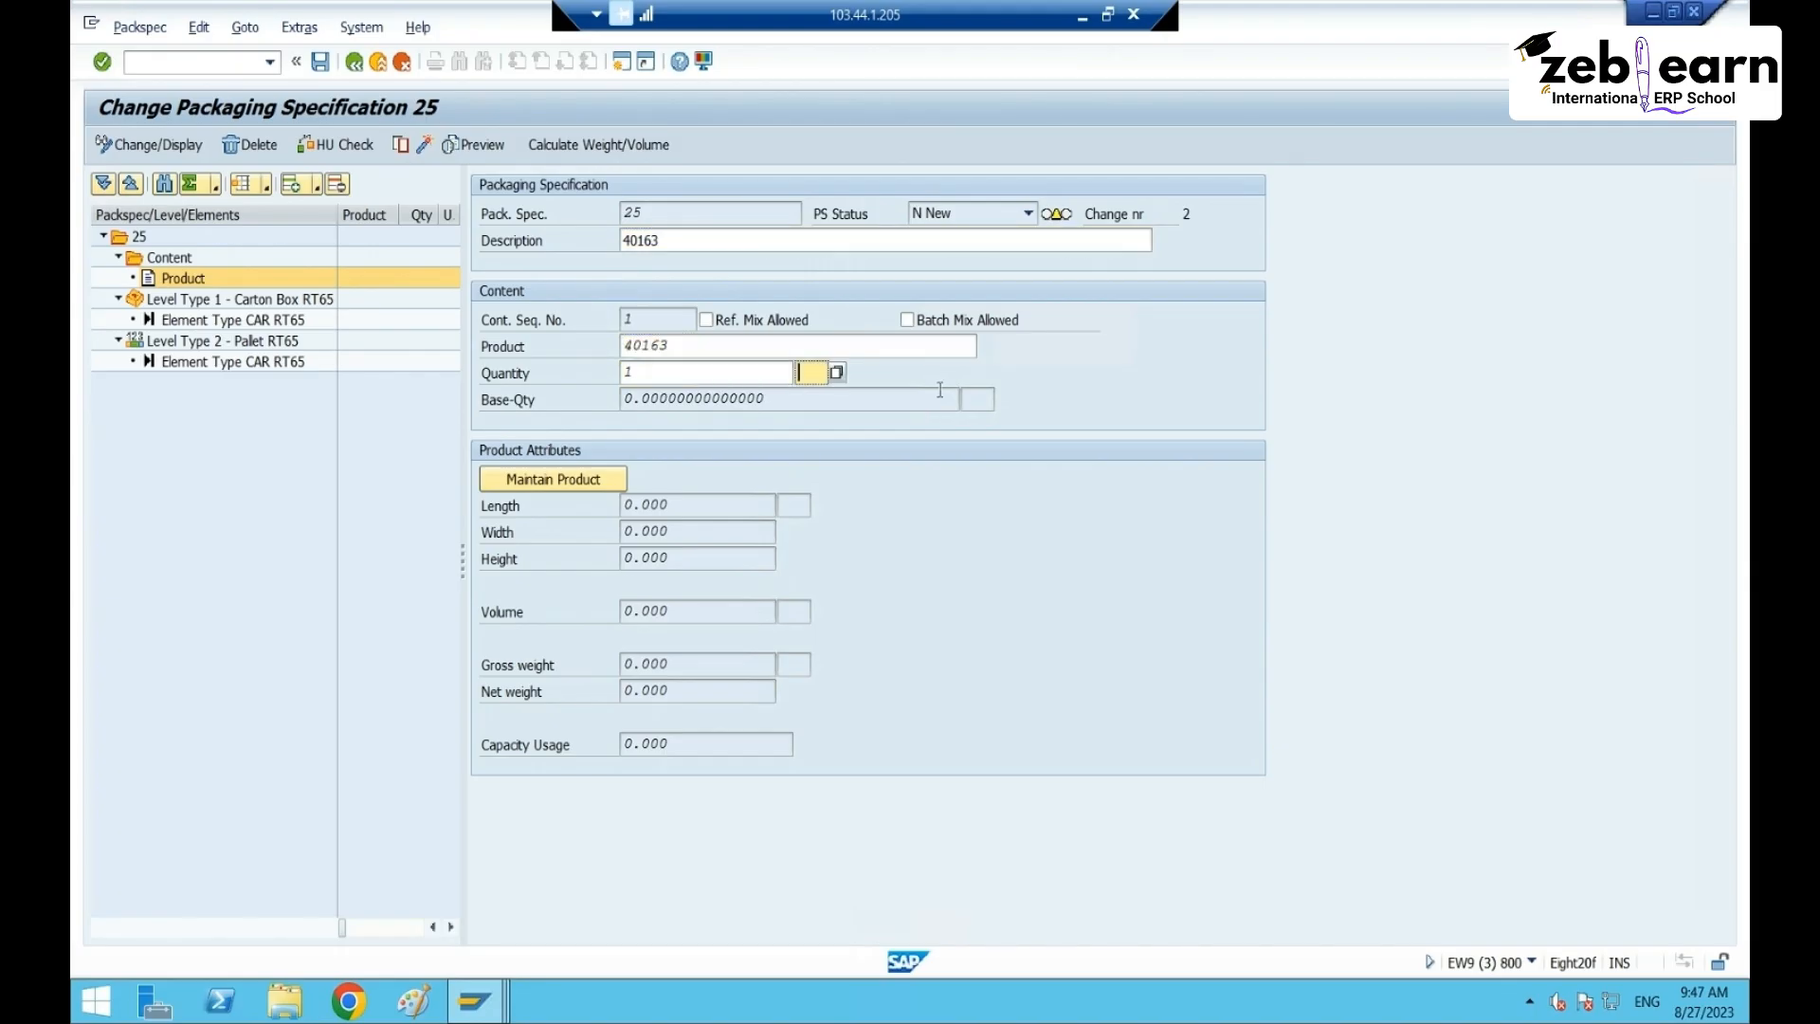
text(PC)
key(Tab)
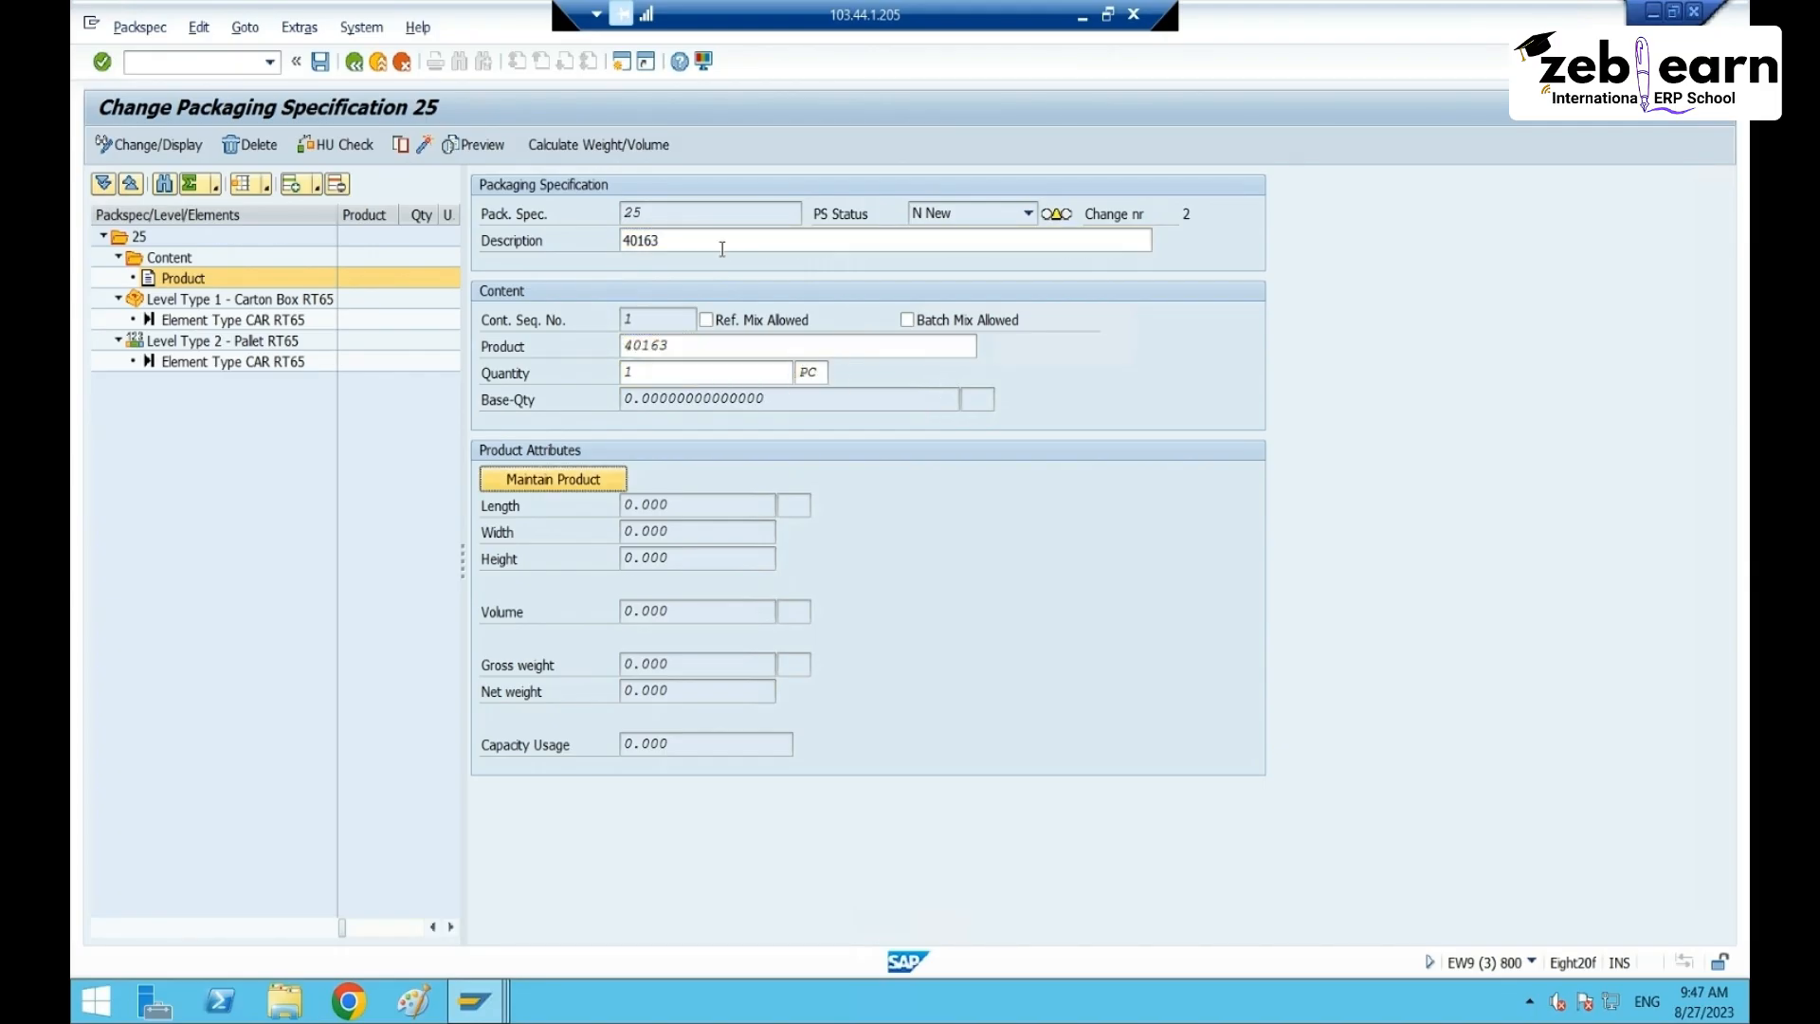
- Complete the description as PS 40163, confirm the content, and show the carton box level
click(625, 240)
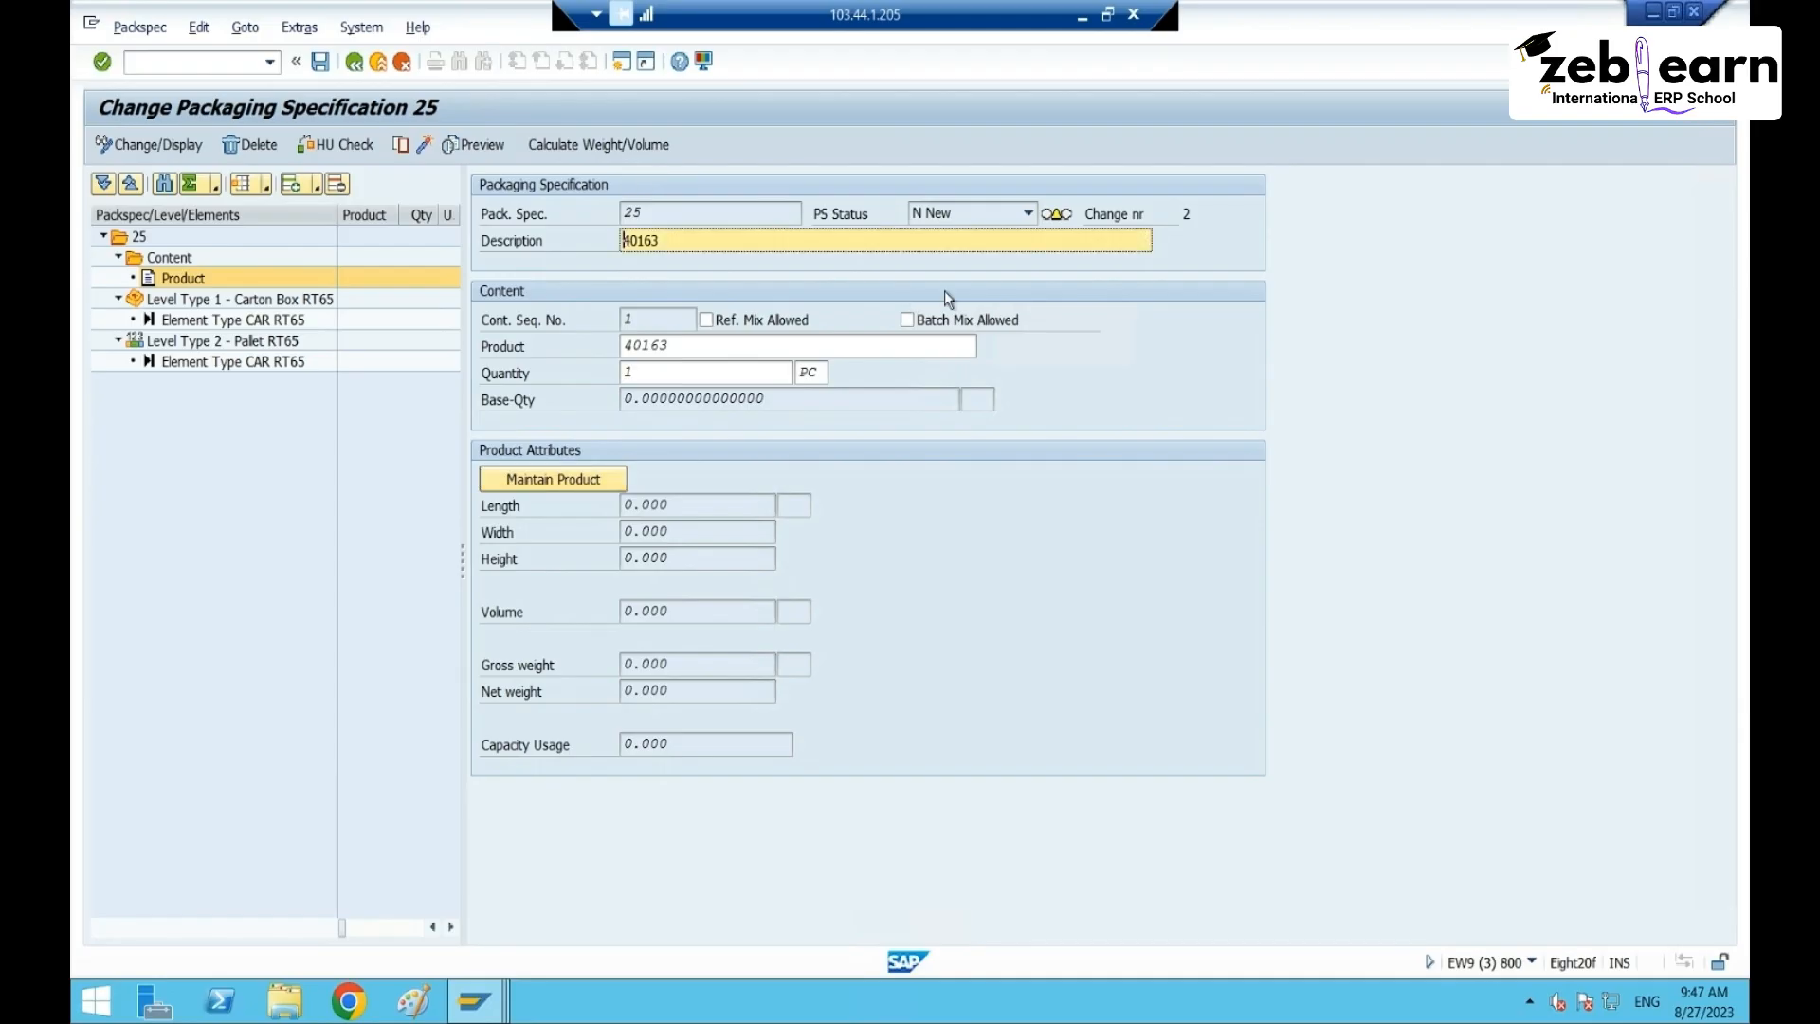
text(PS)
key(Return)
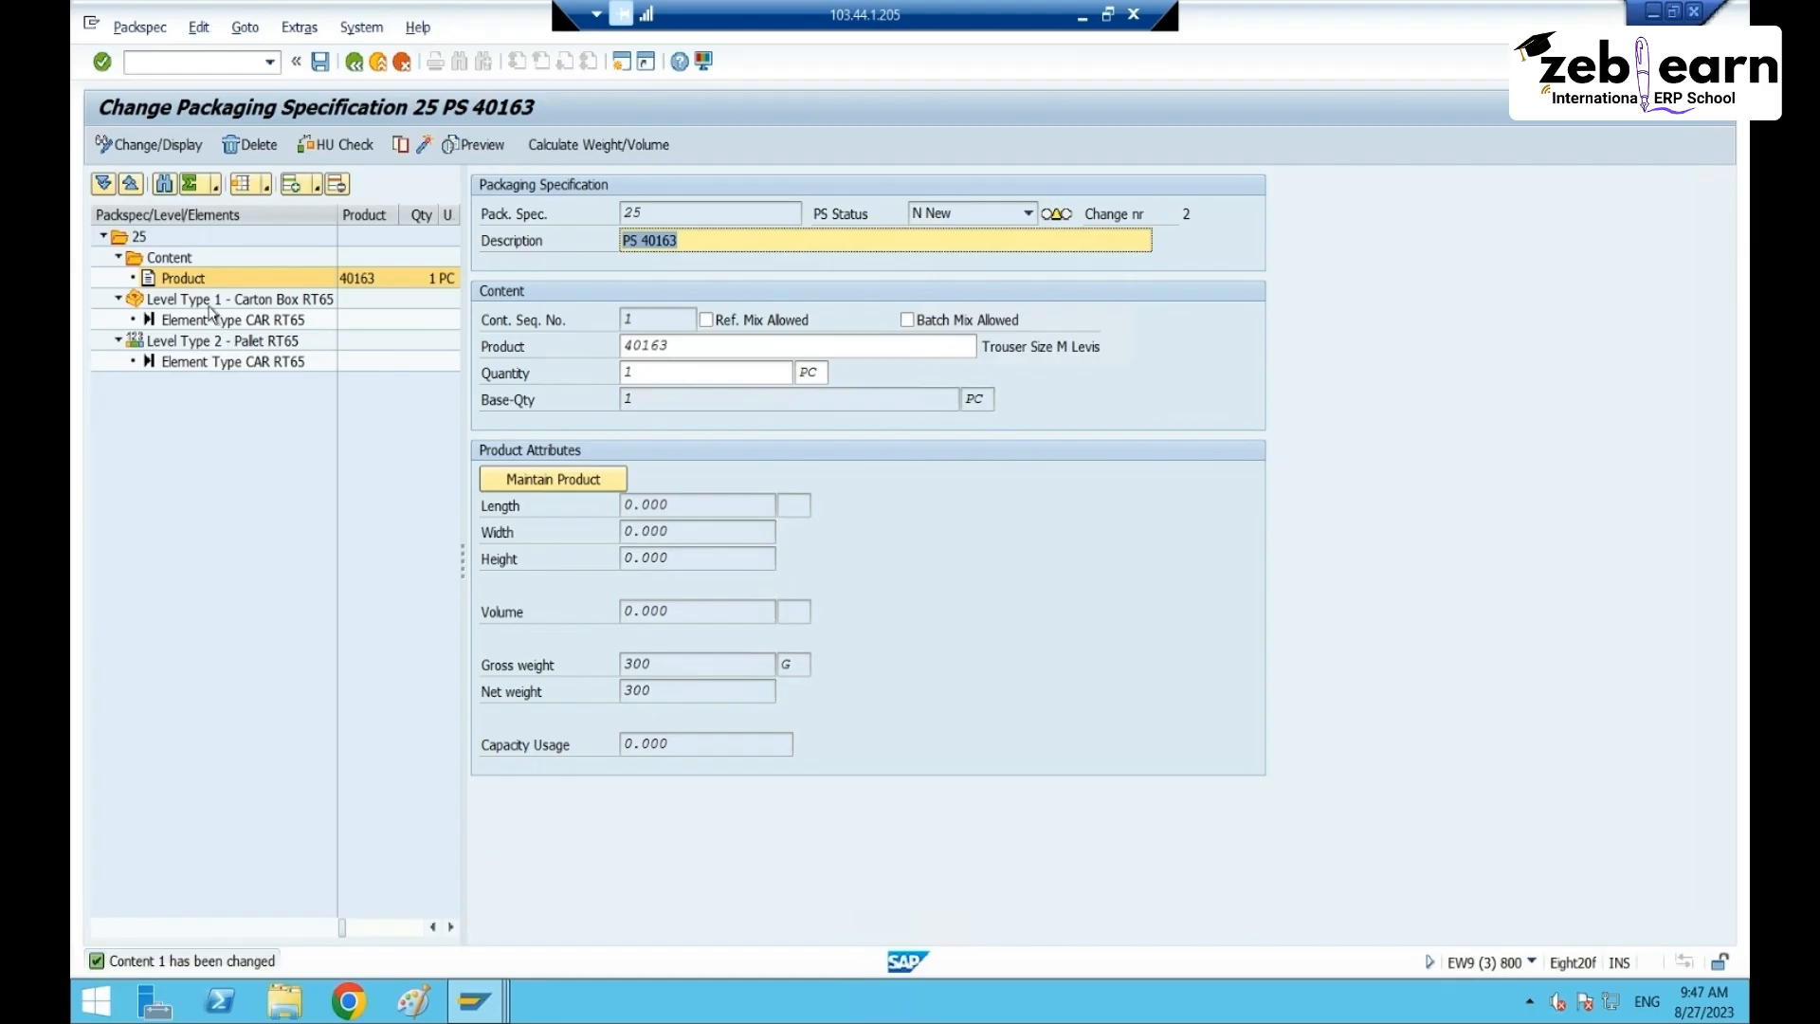
click(212, 299)
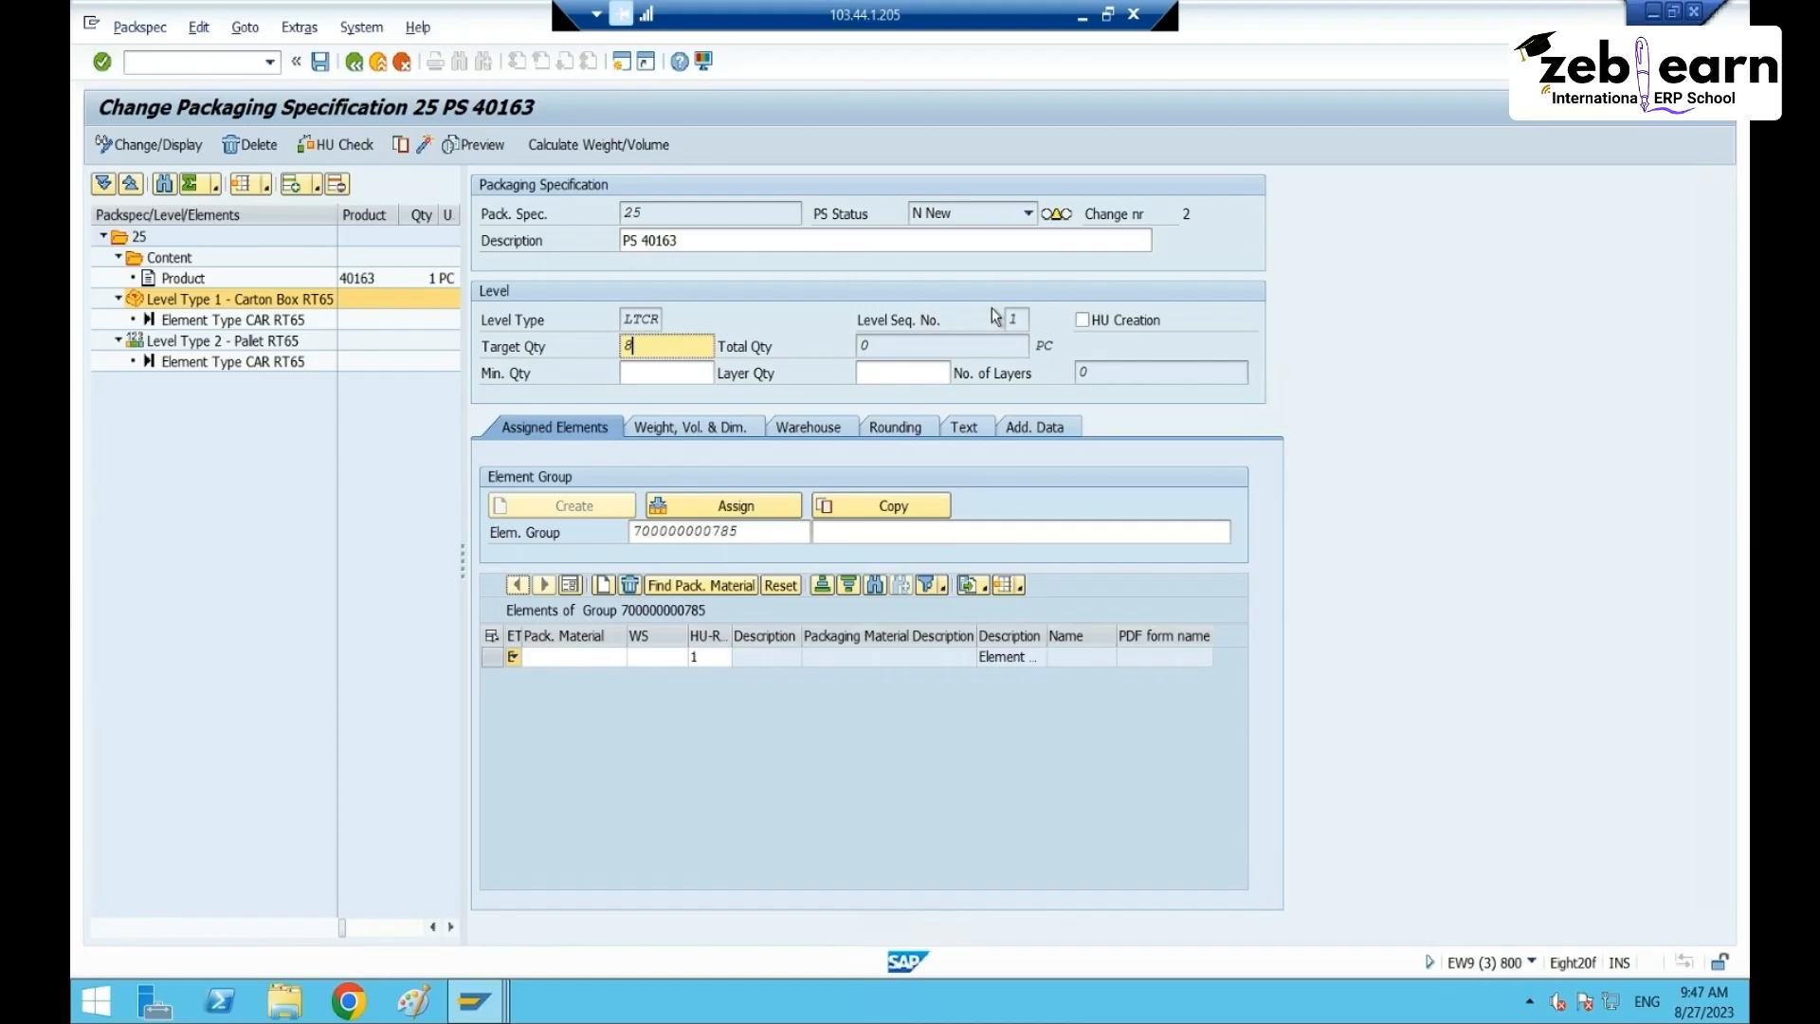
- Enter carton target 8 and minimum 1, then pallet target 8 and minimum 4, totalling 64 PC
key(Return)
click(663, 375)
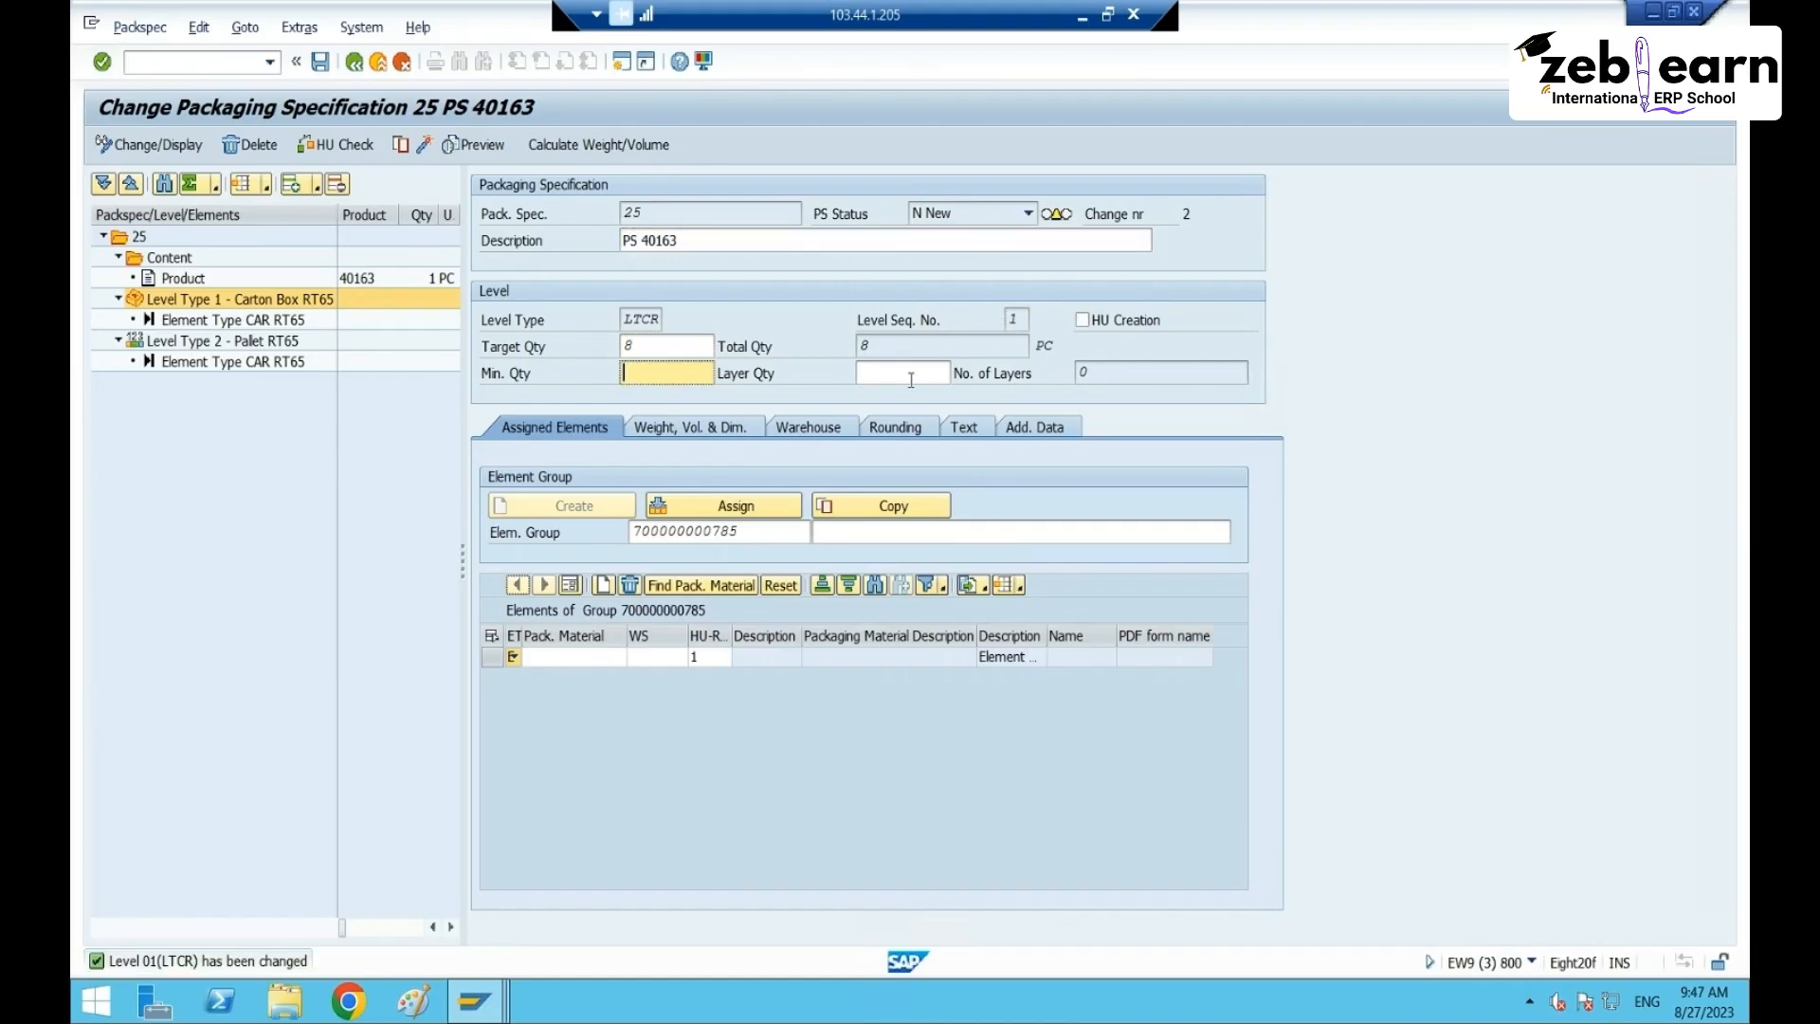
key(Return)
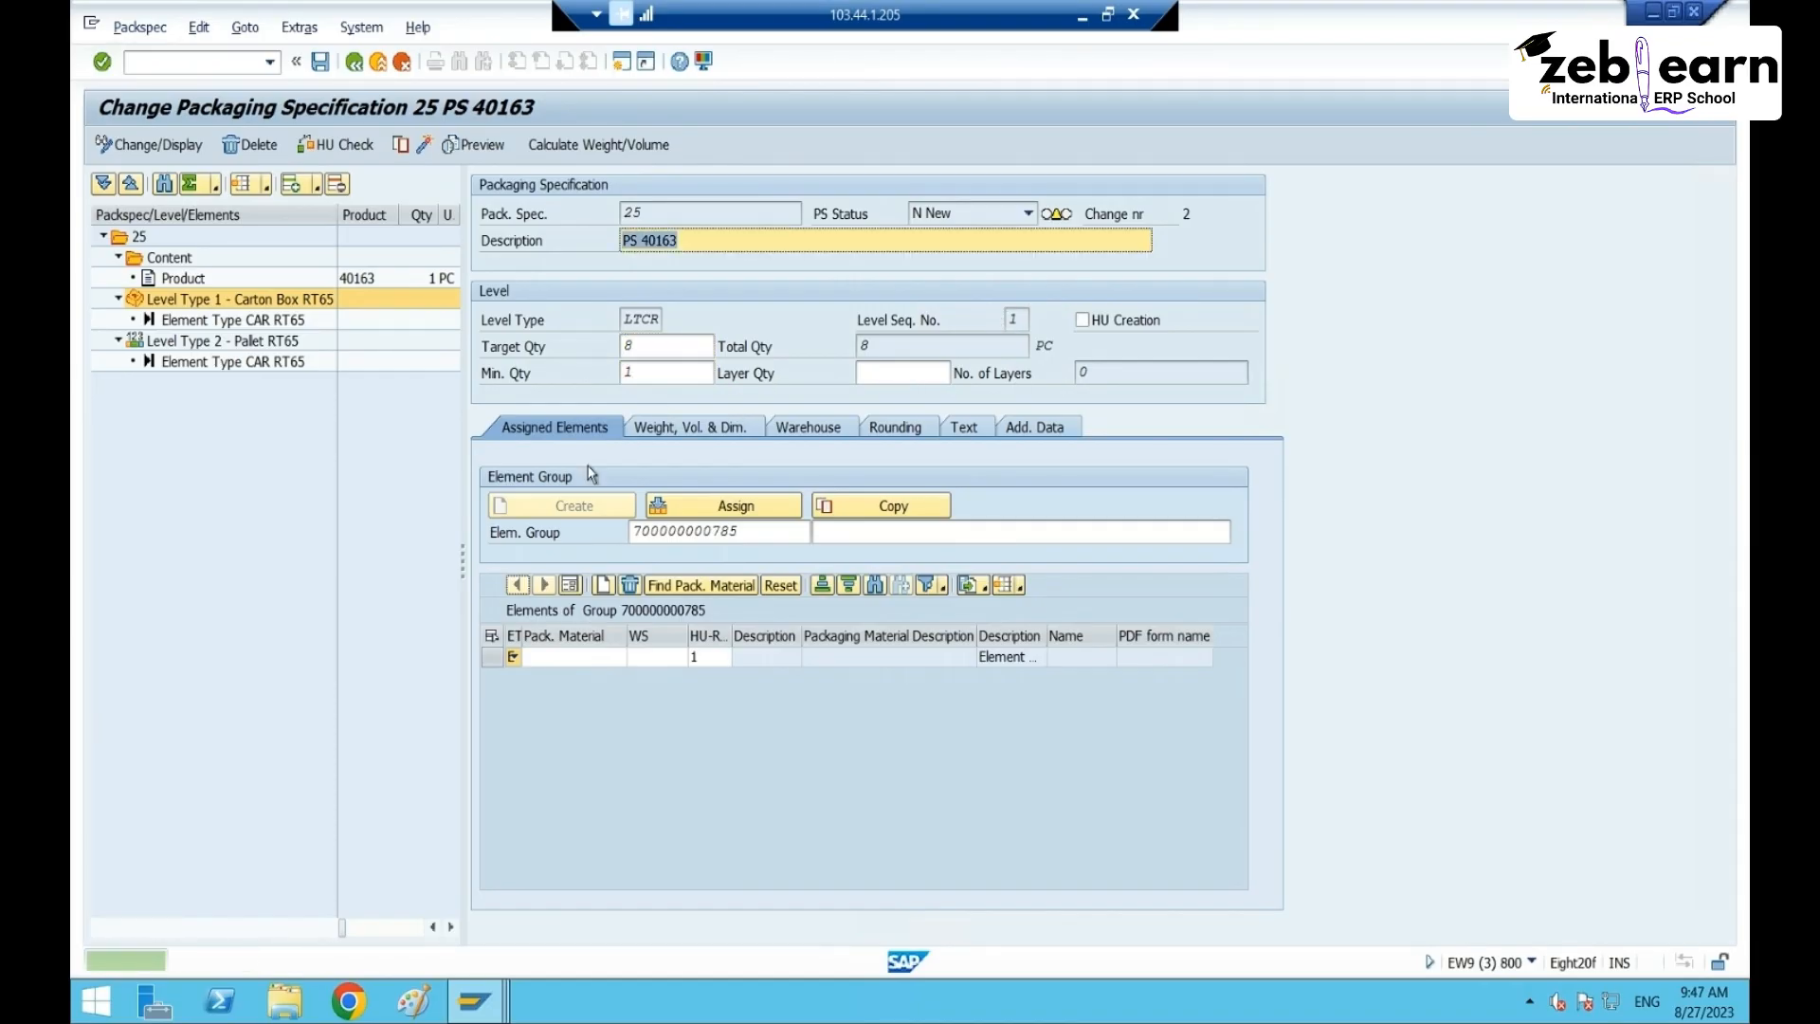
click(199, 342)
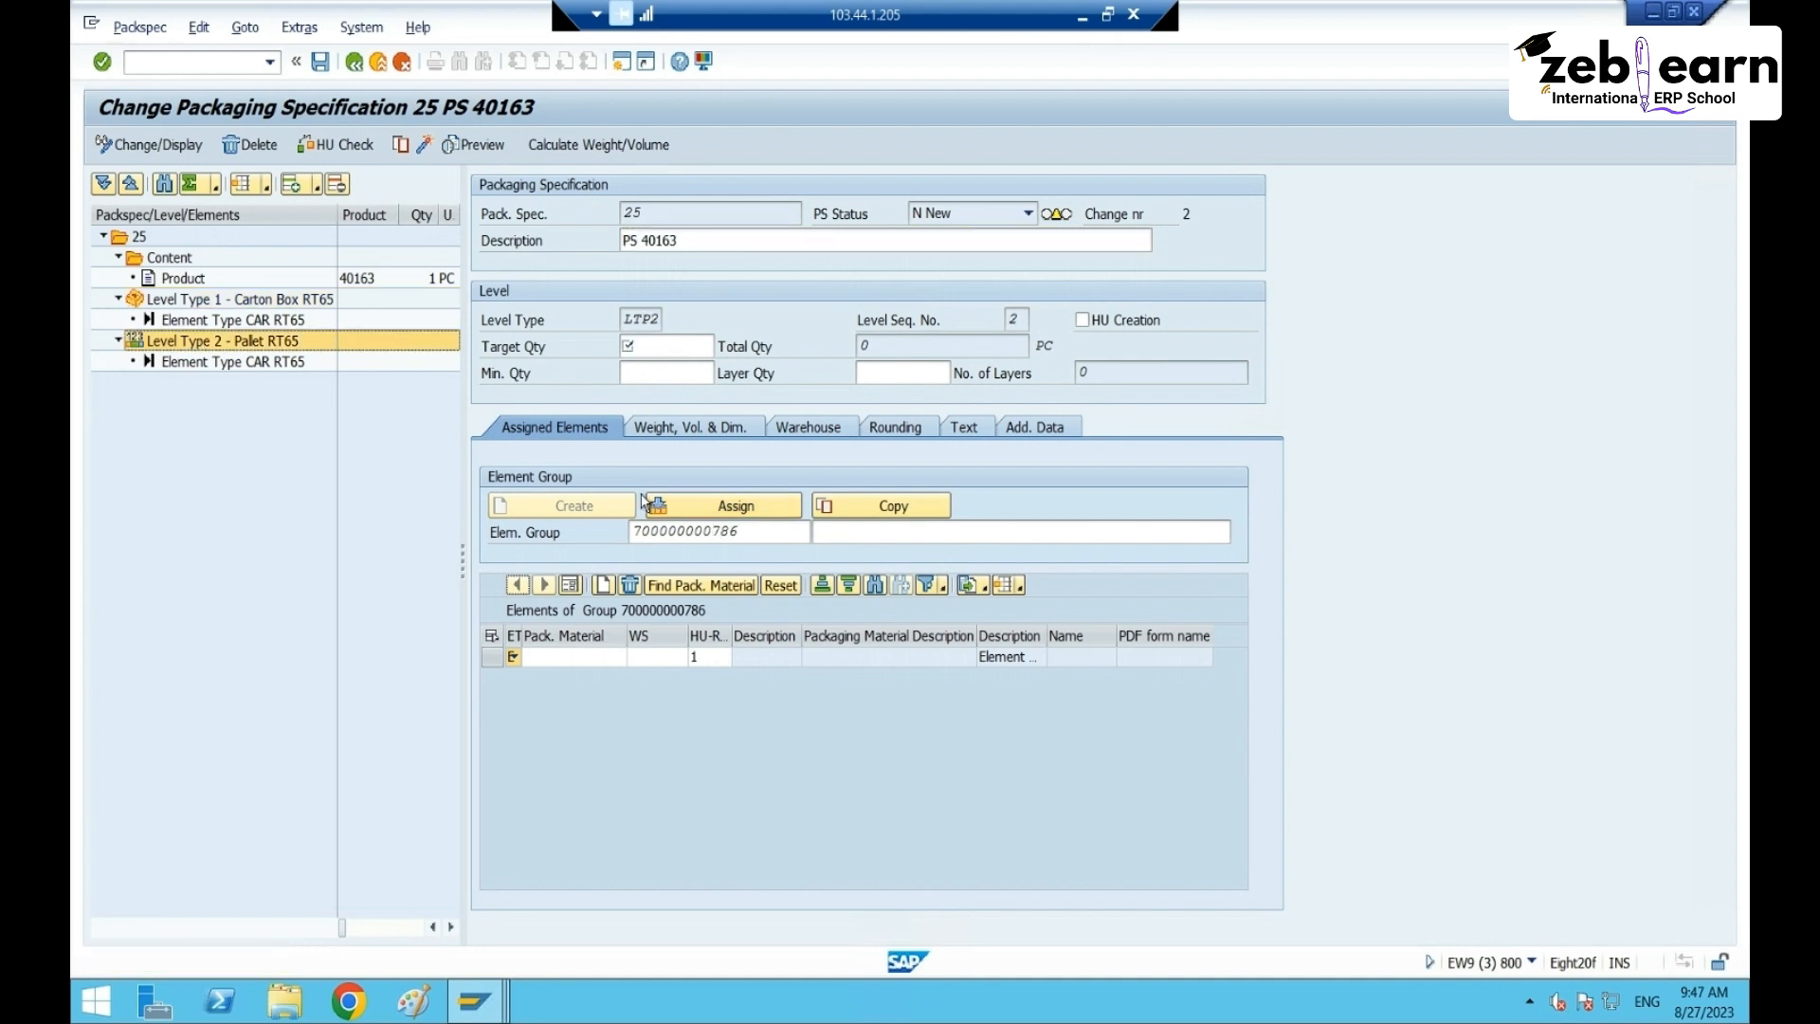
click(666, 348)
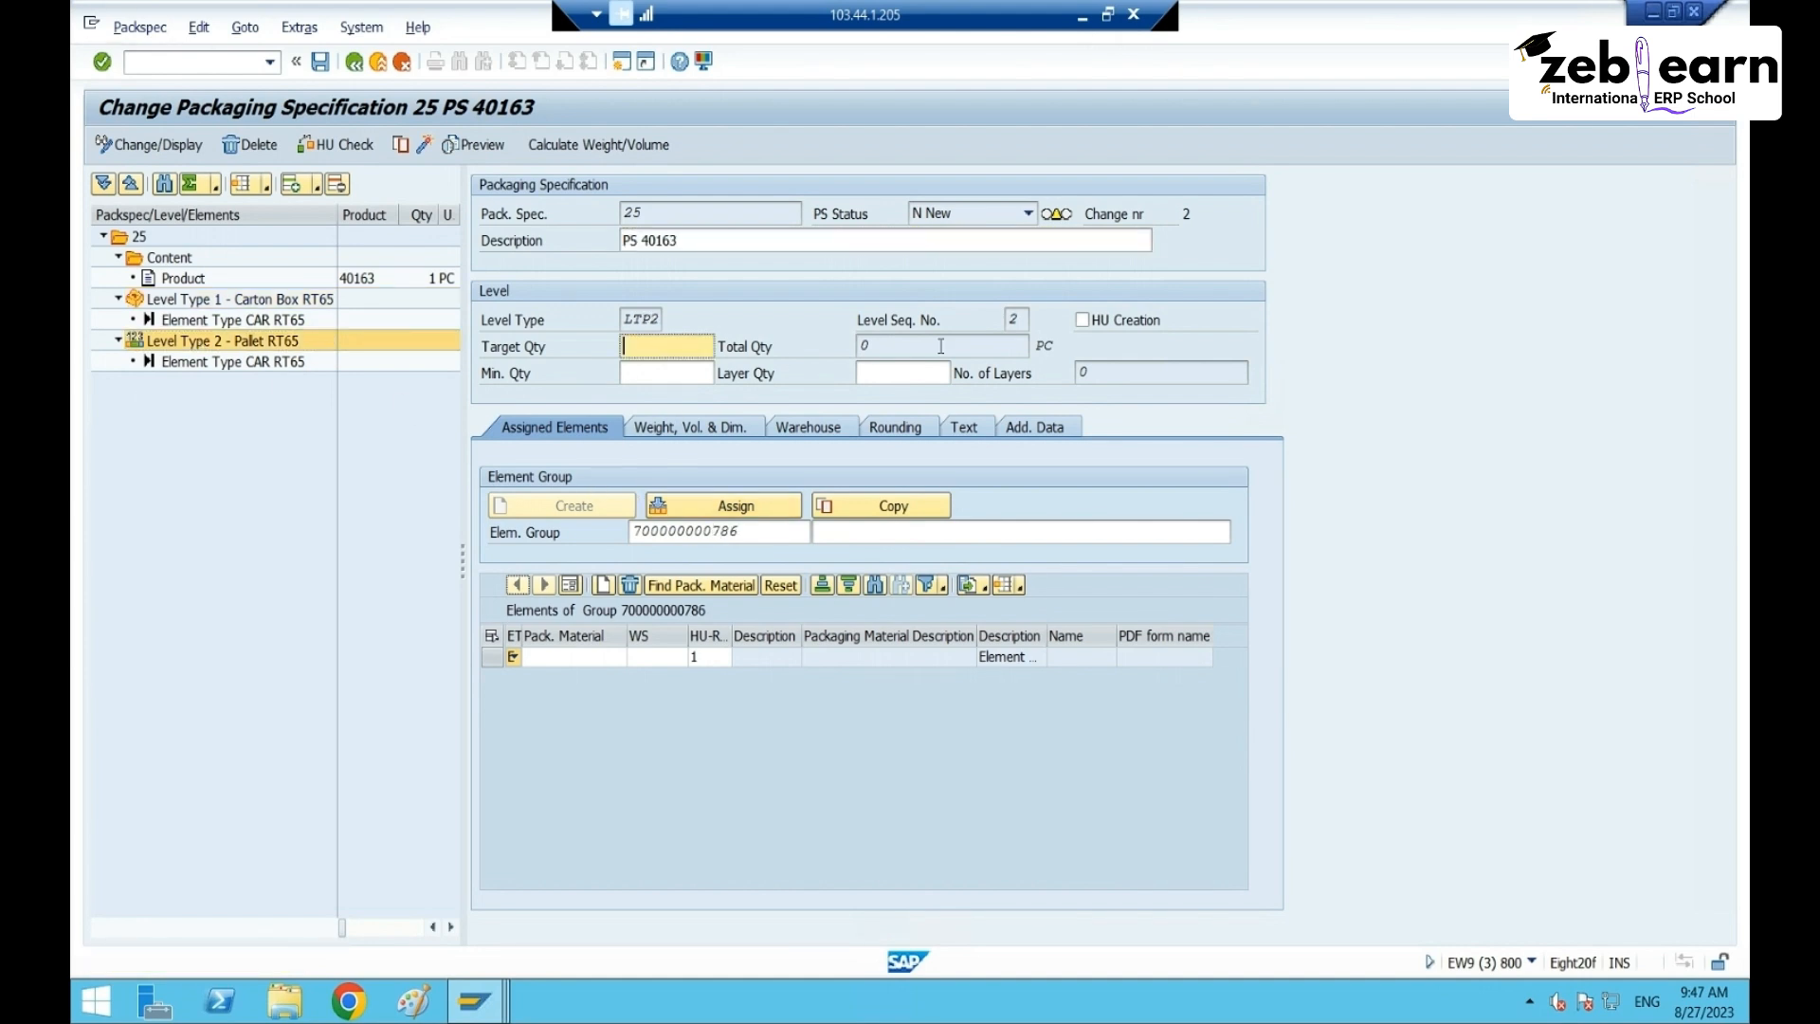
key(Tab)
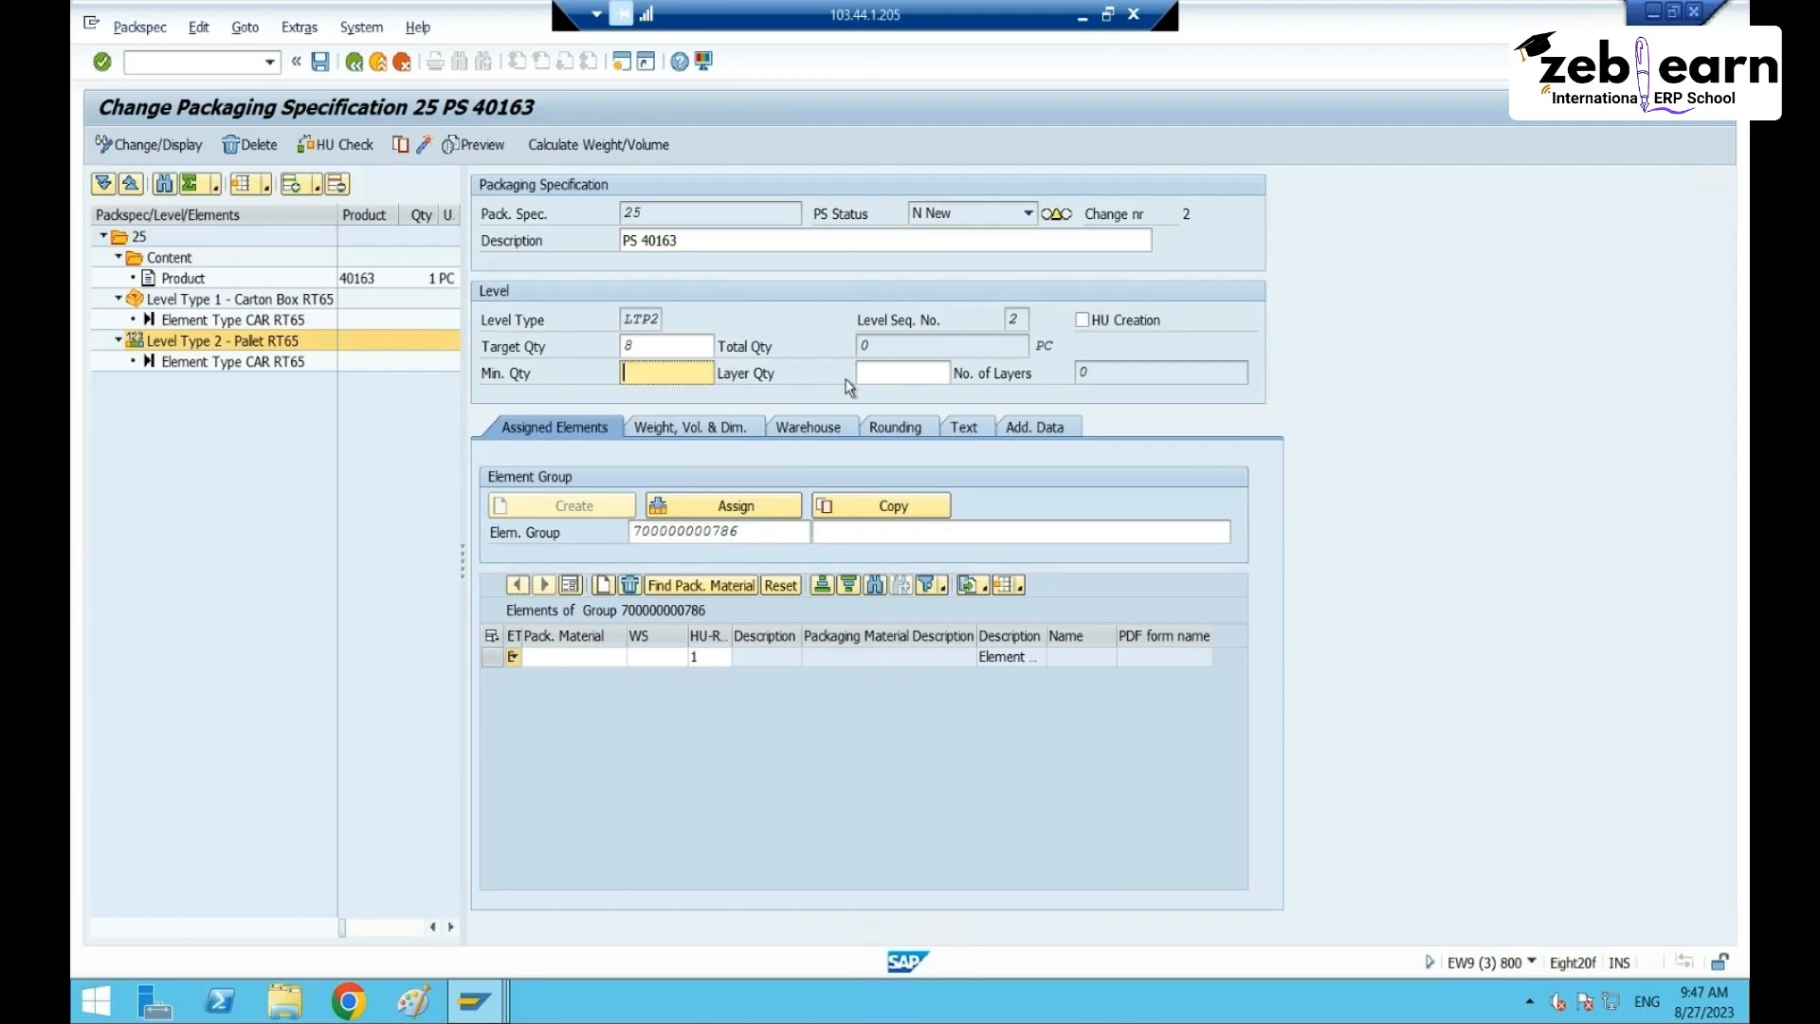
key(Return)
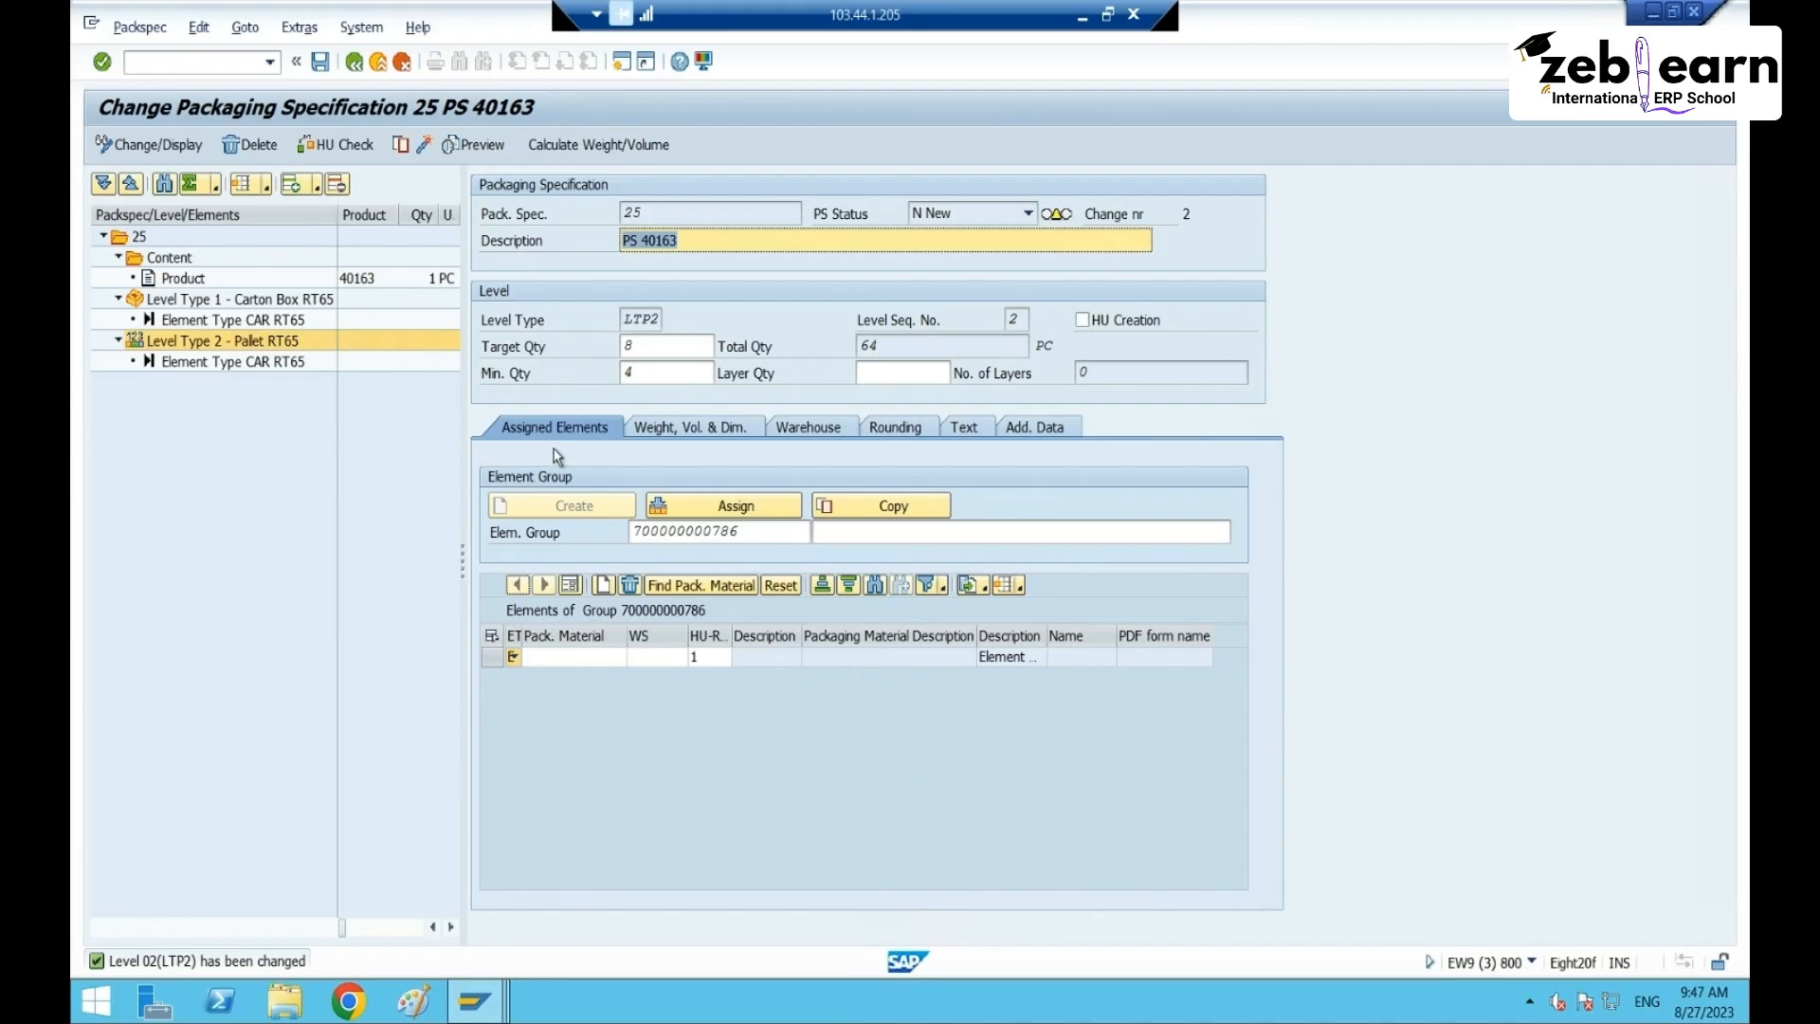
click(768, 531)
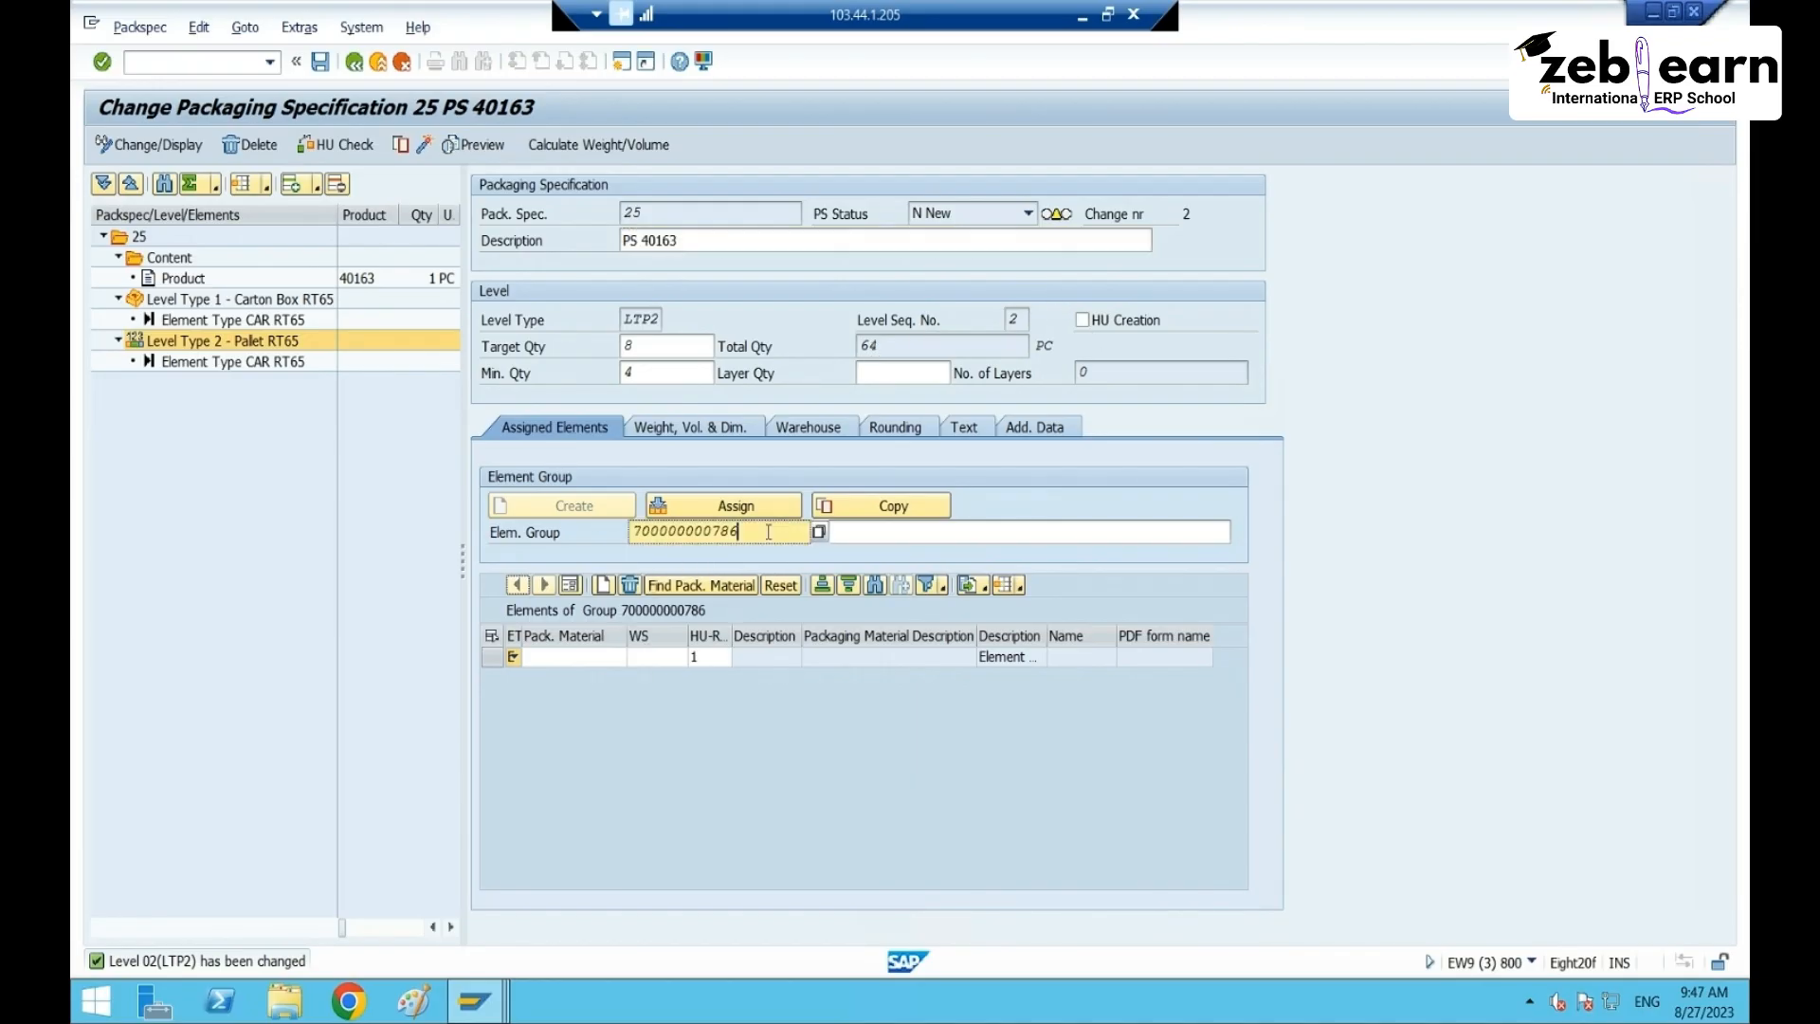
click(772, 503)
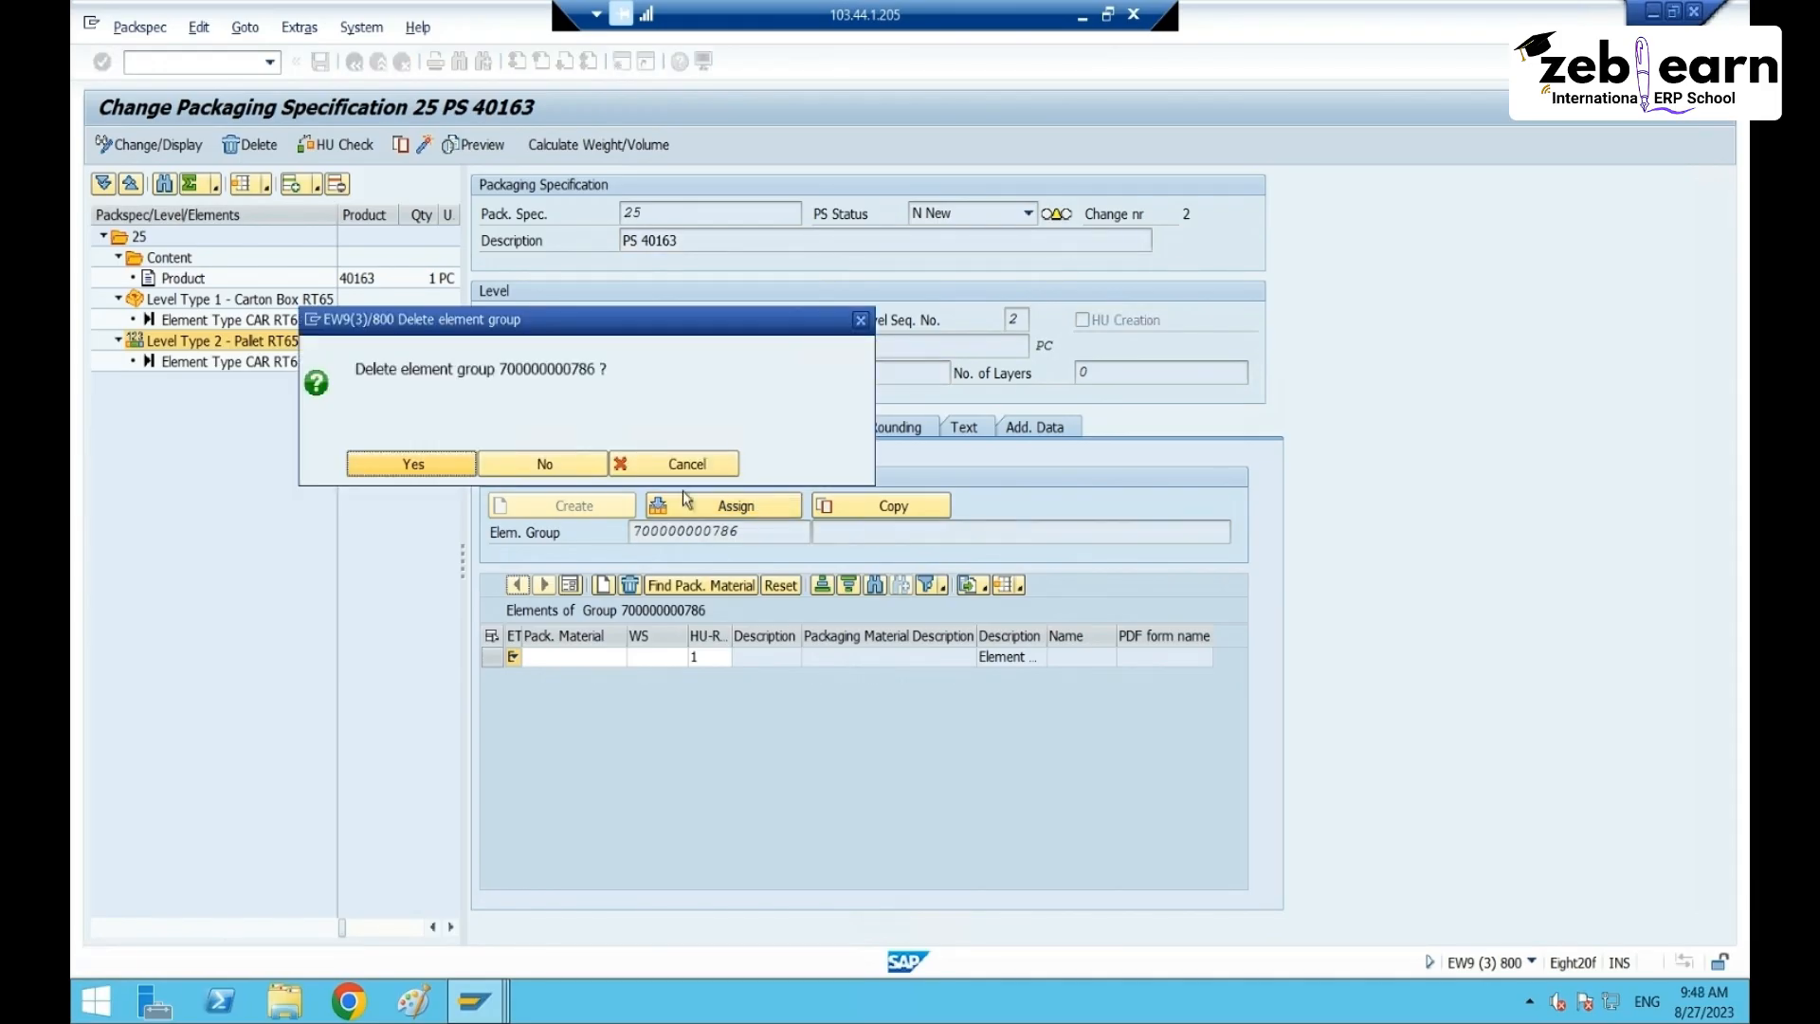
click(456, 466)
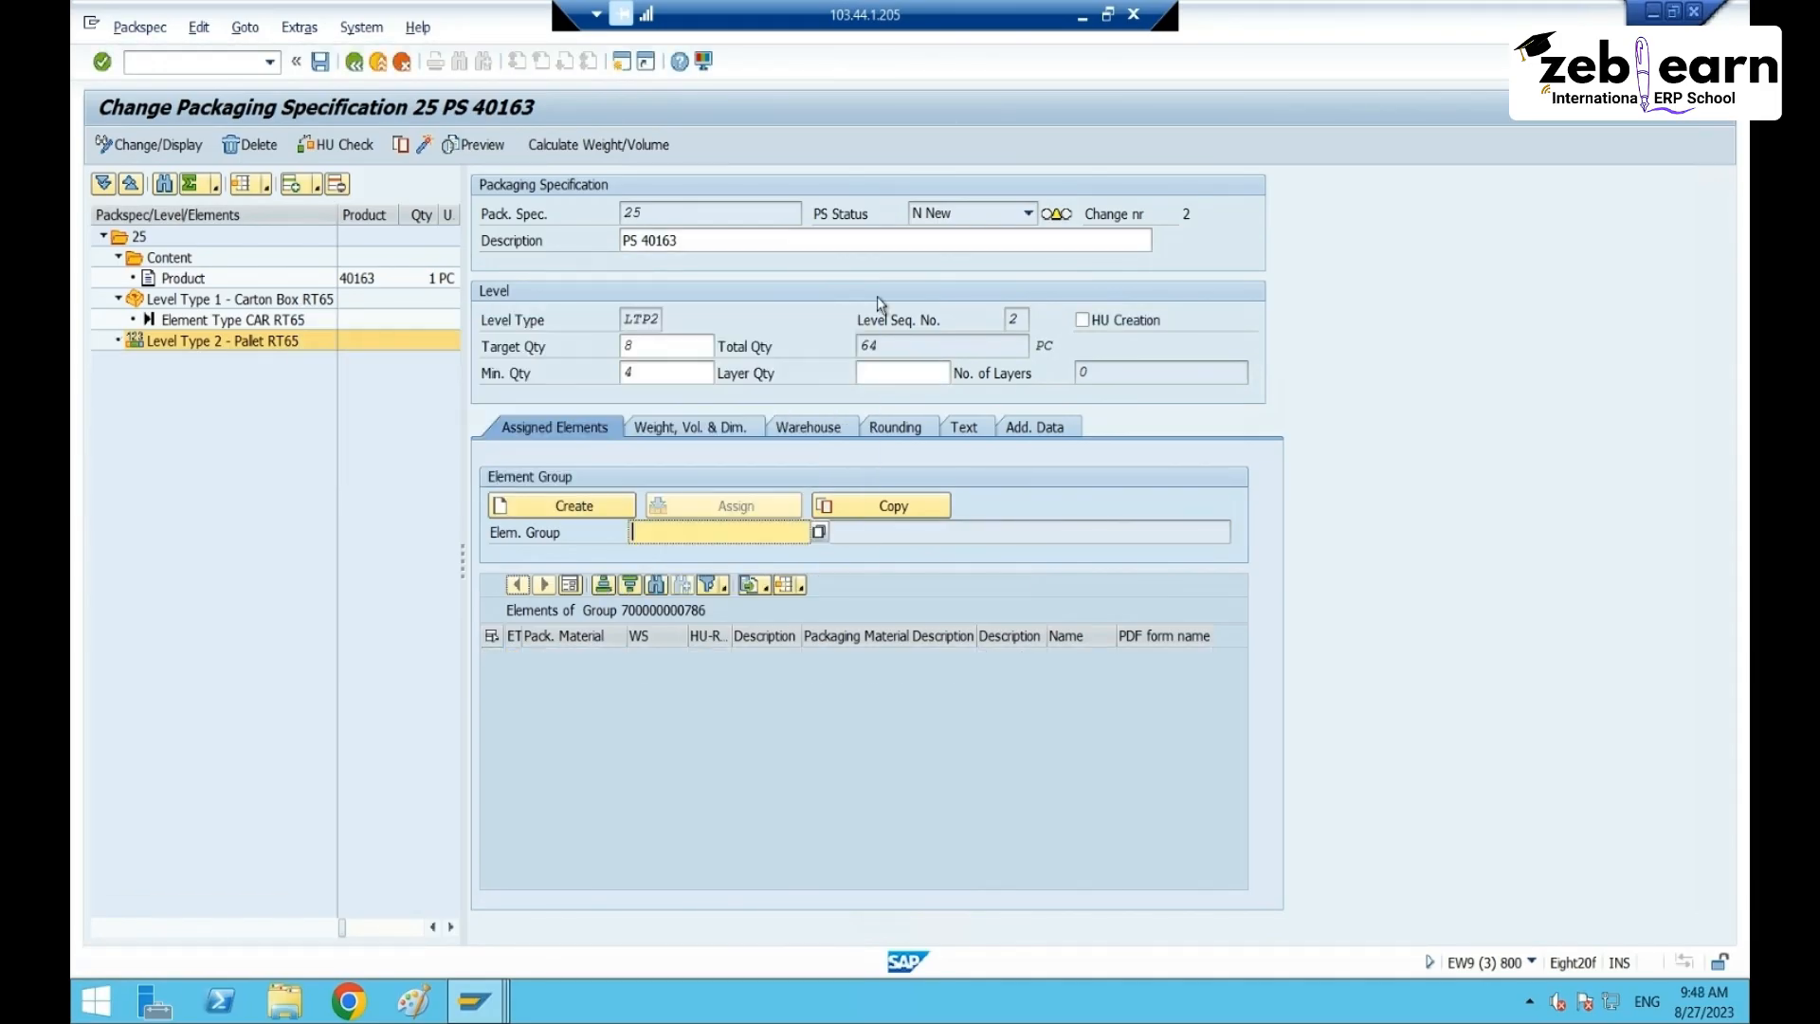
click(1082, 17)
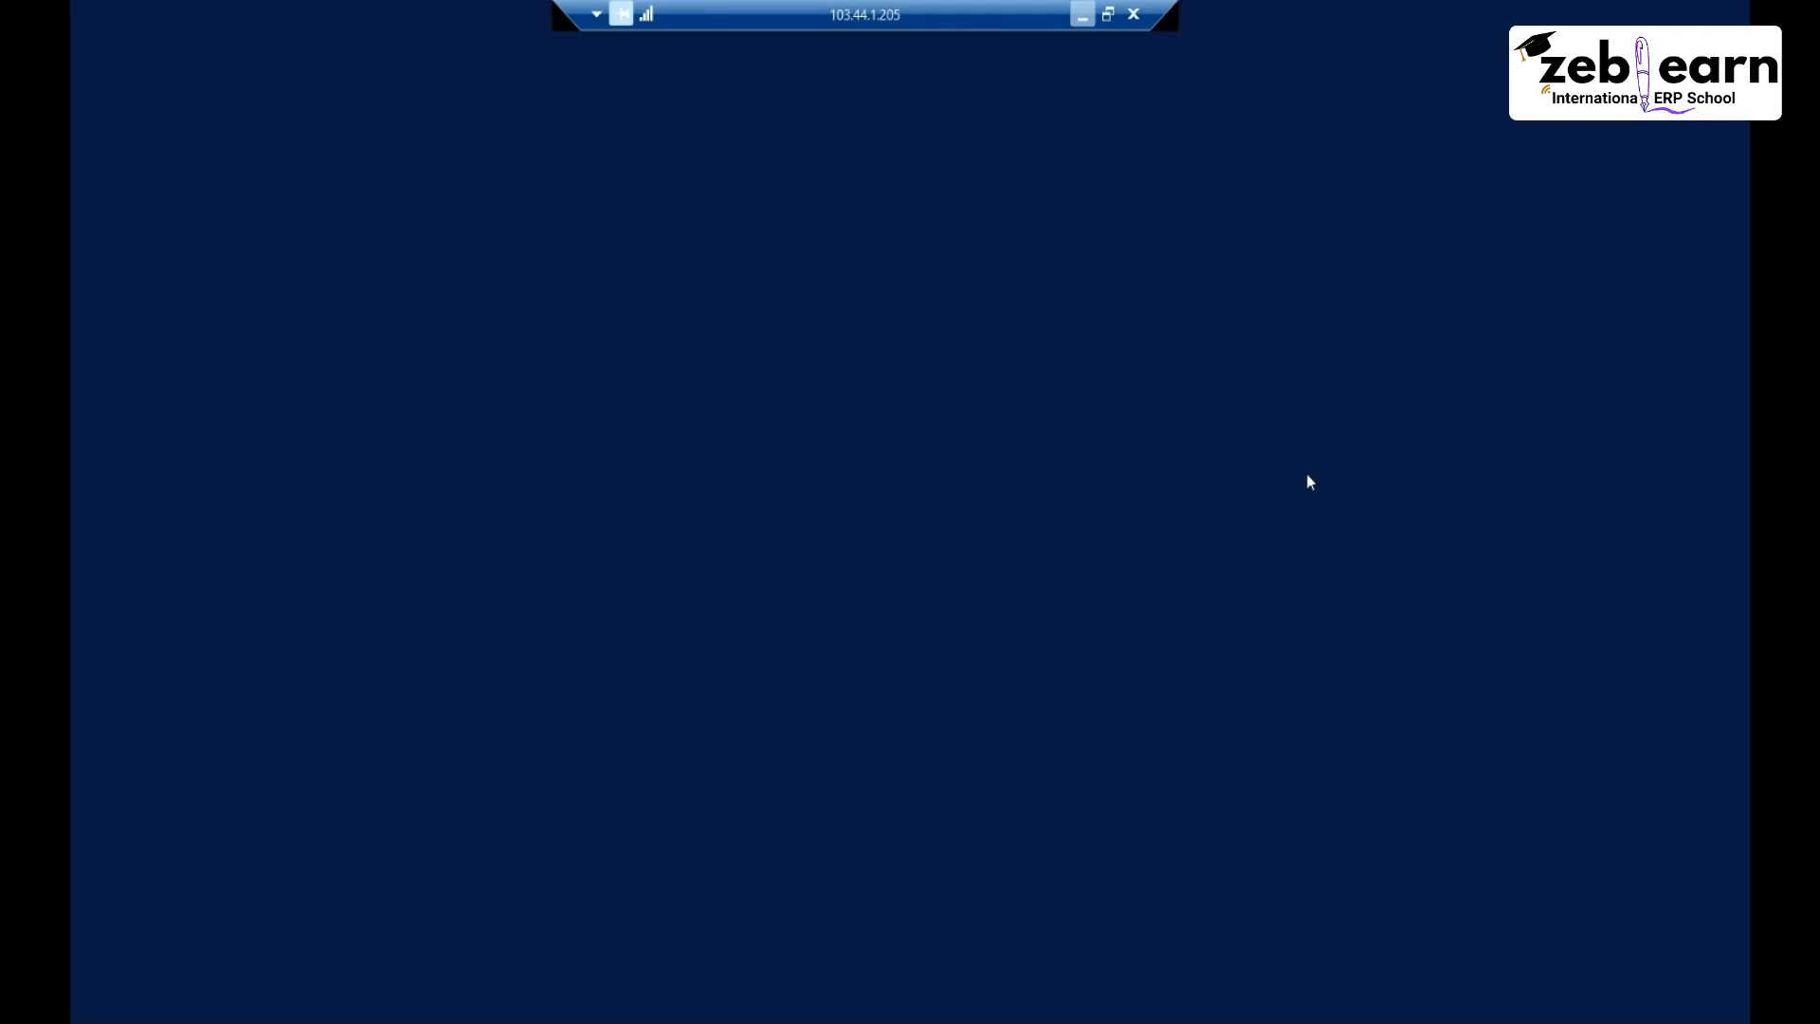
key(ctrl+v)
key(Return)
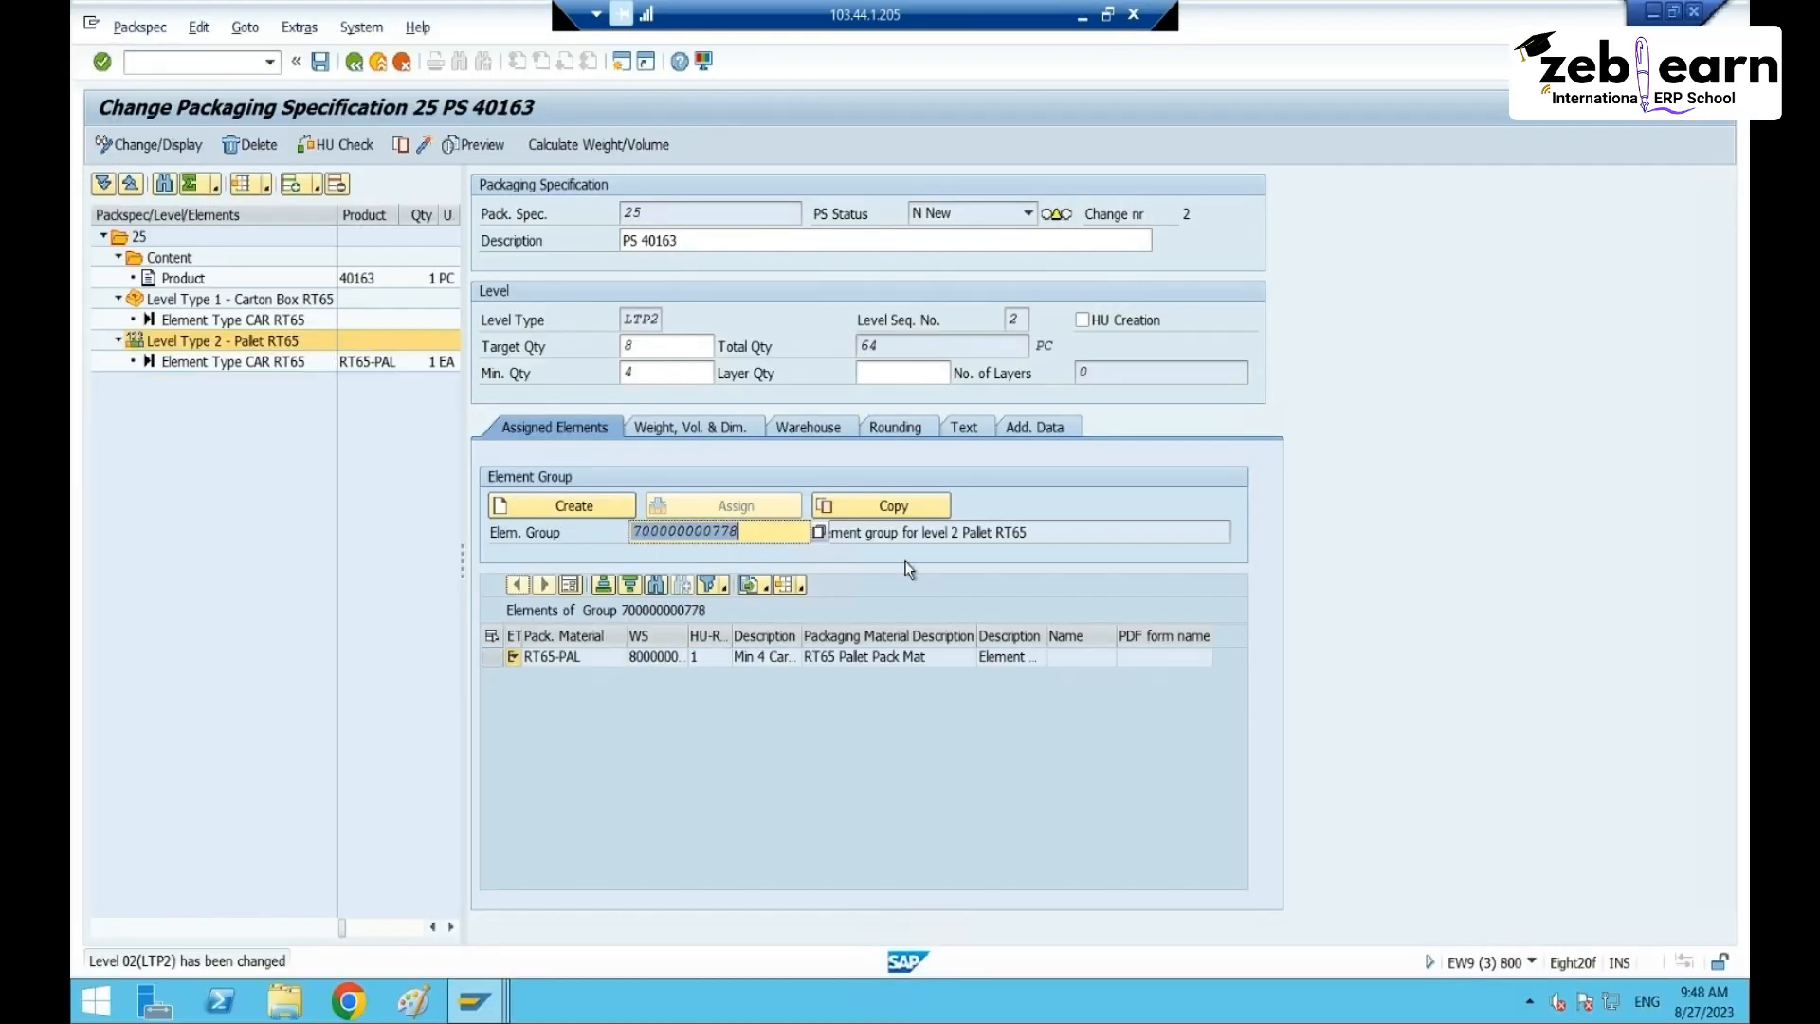
click(237, 299)
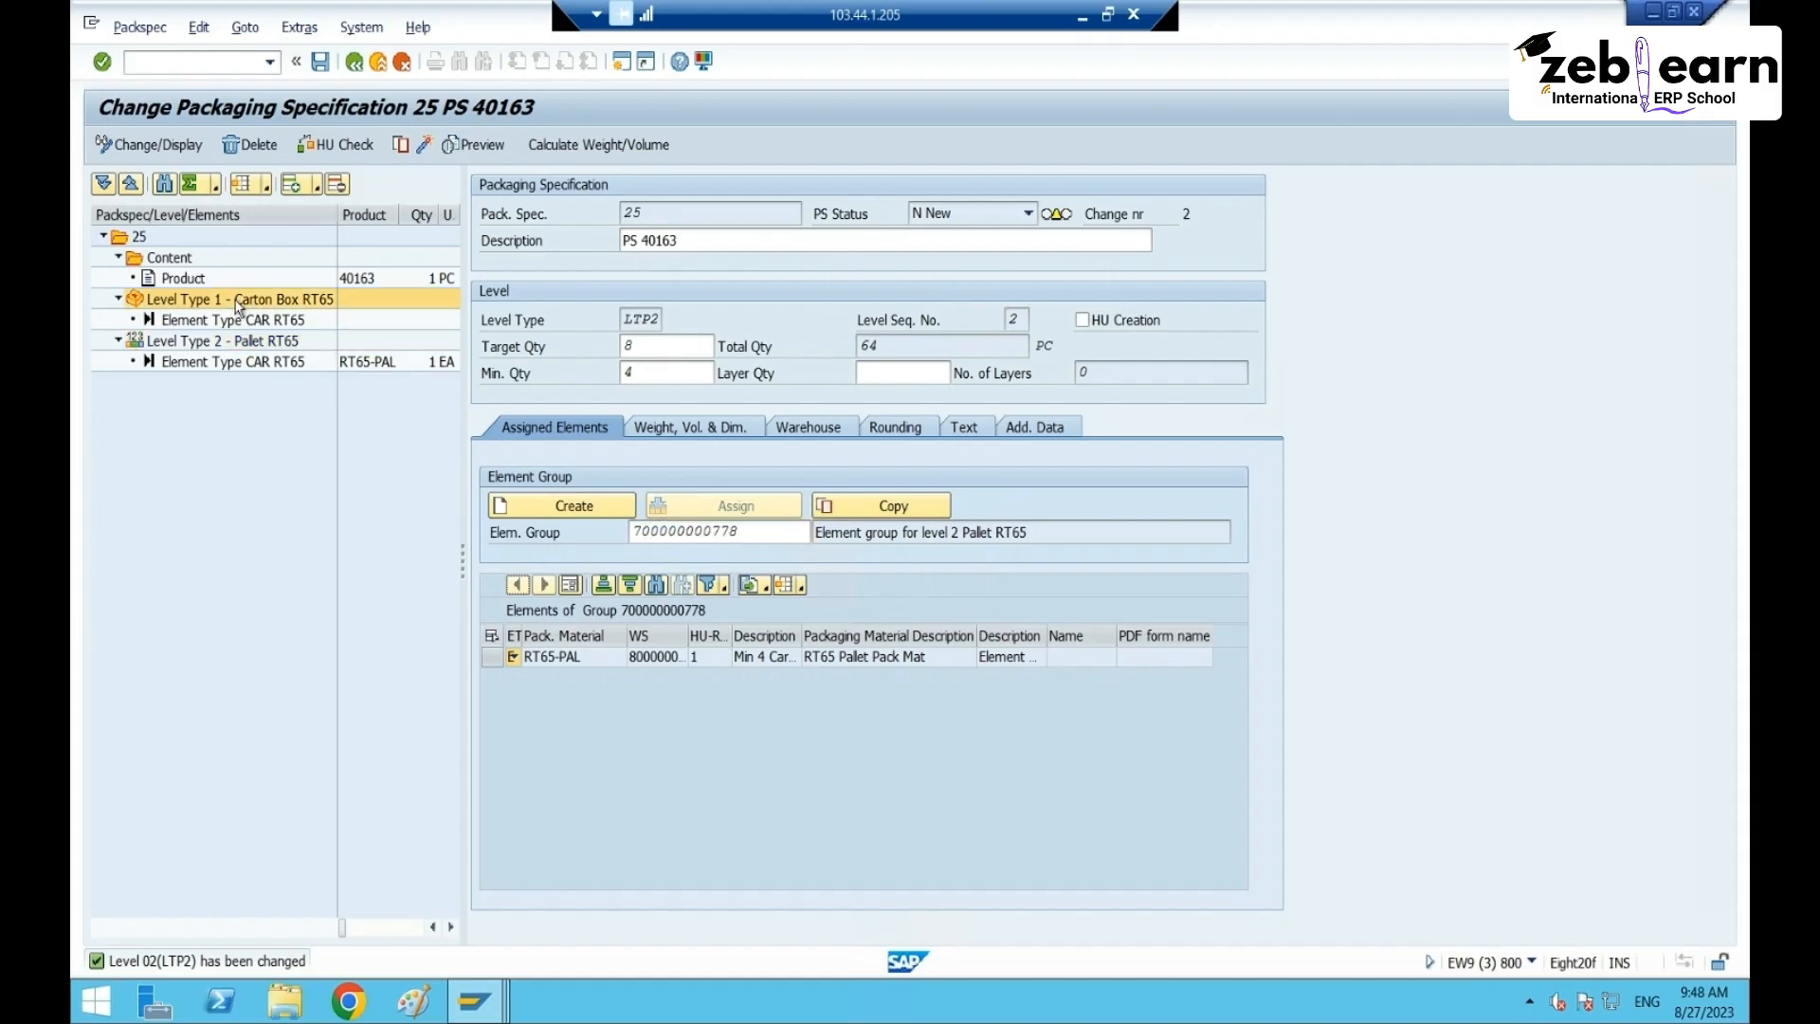
click(698, 505)
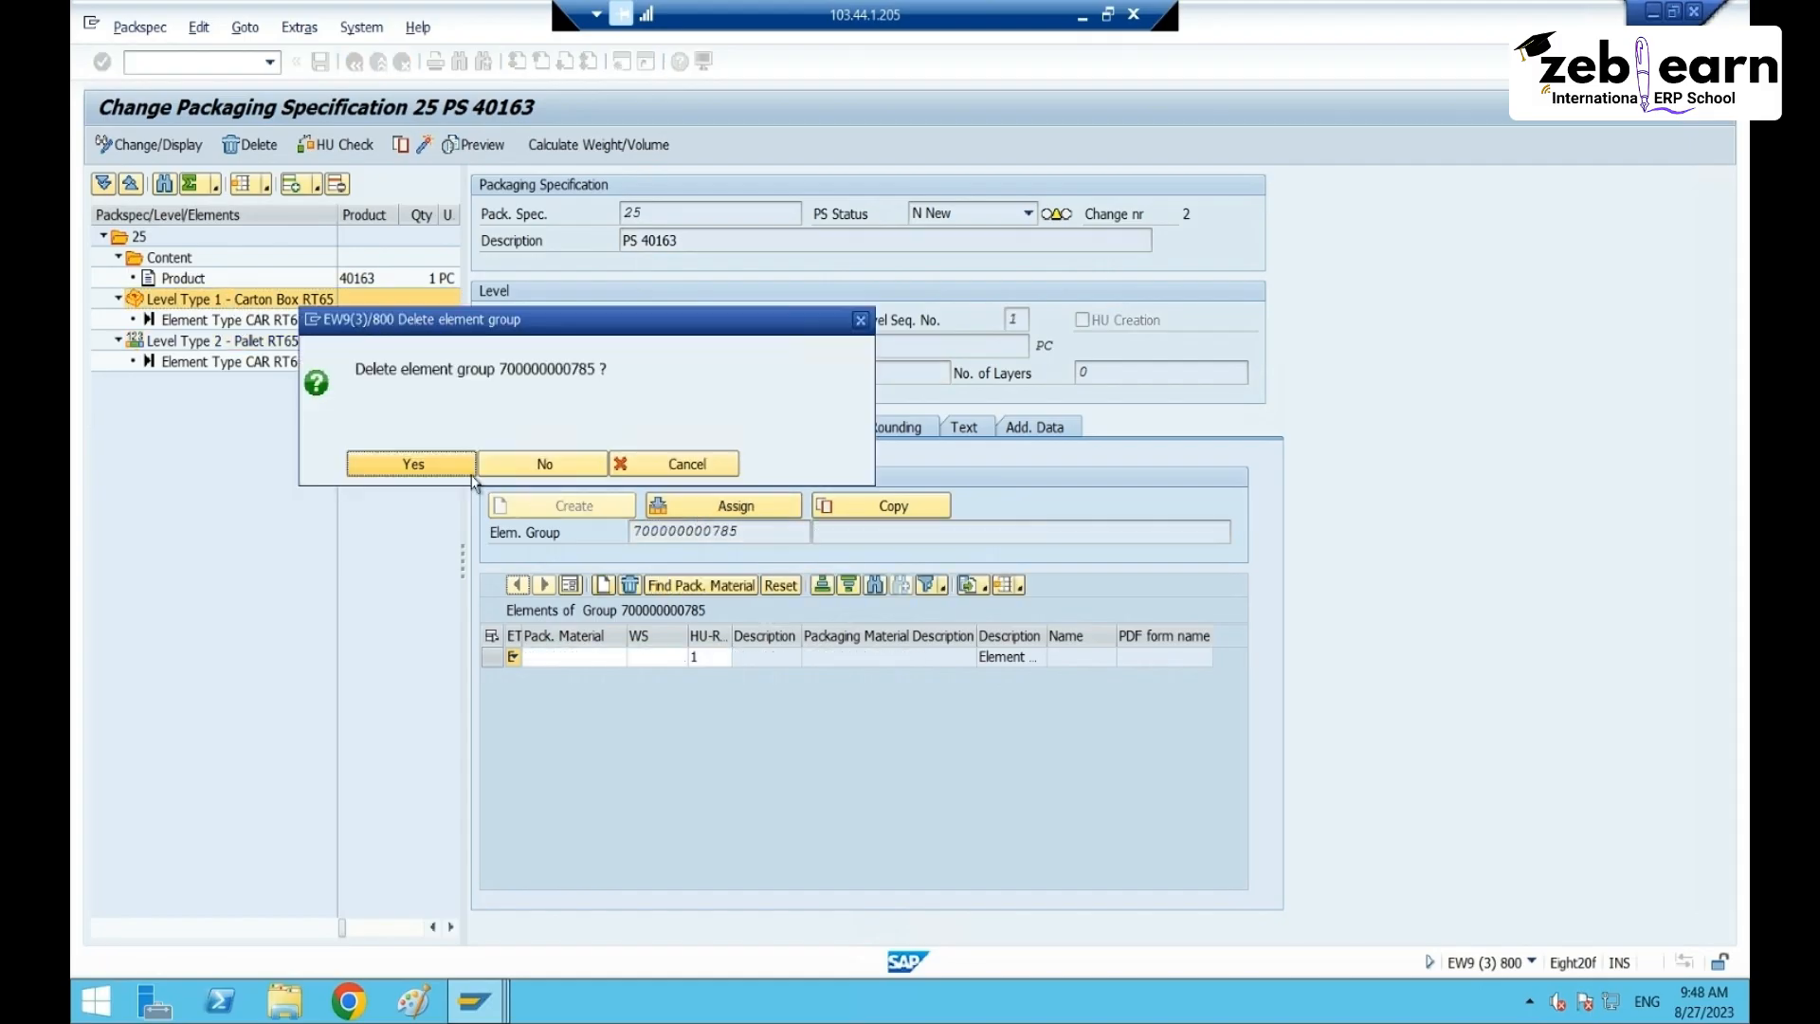
click(415, 468)
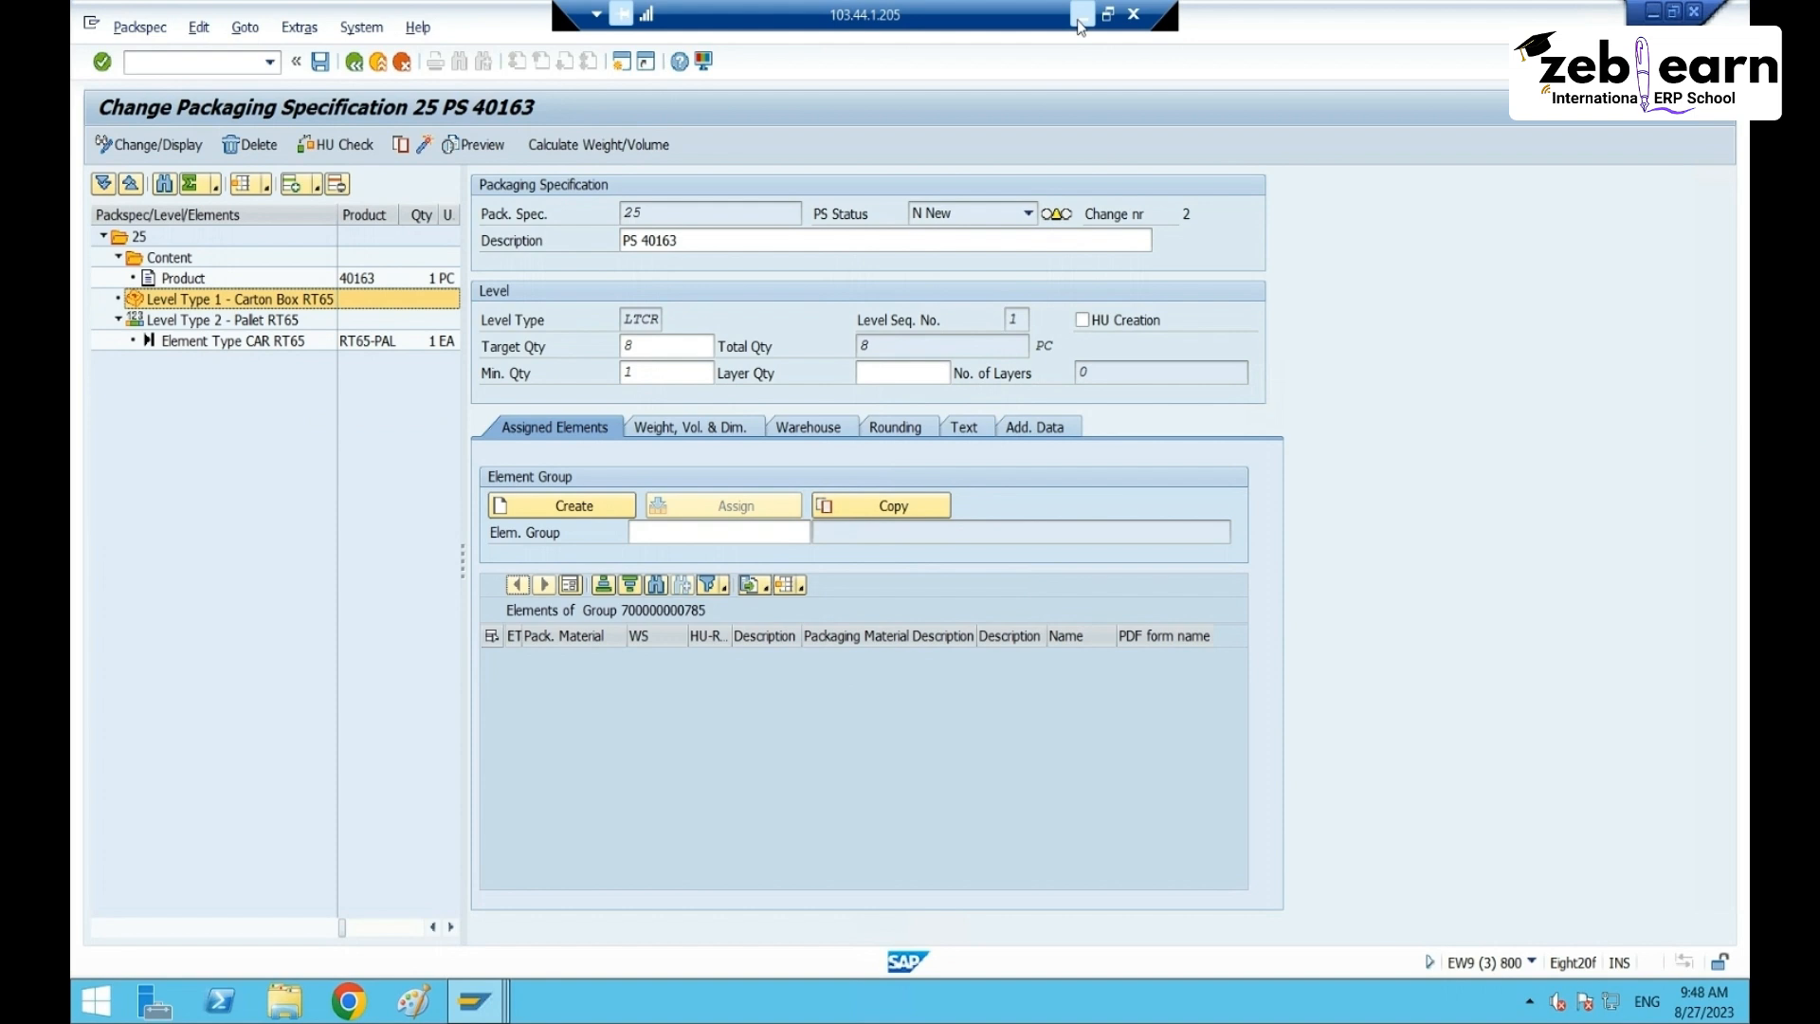
click(1081, 27)
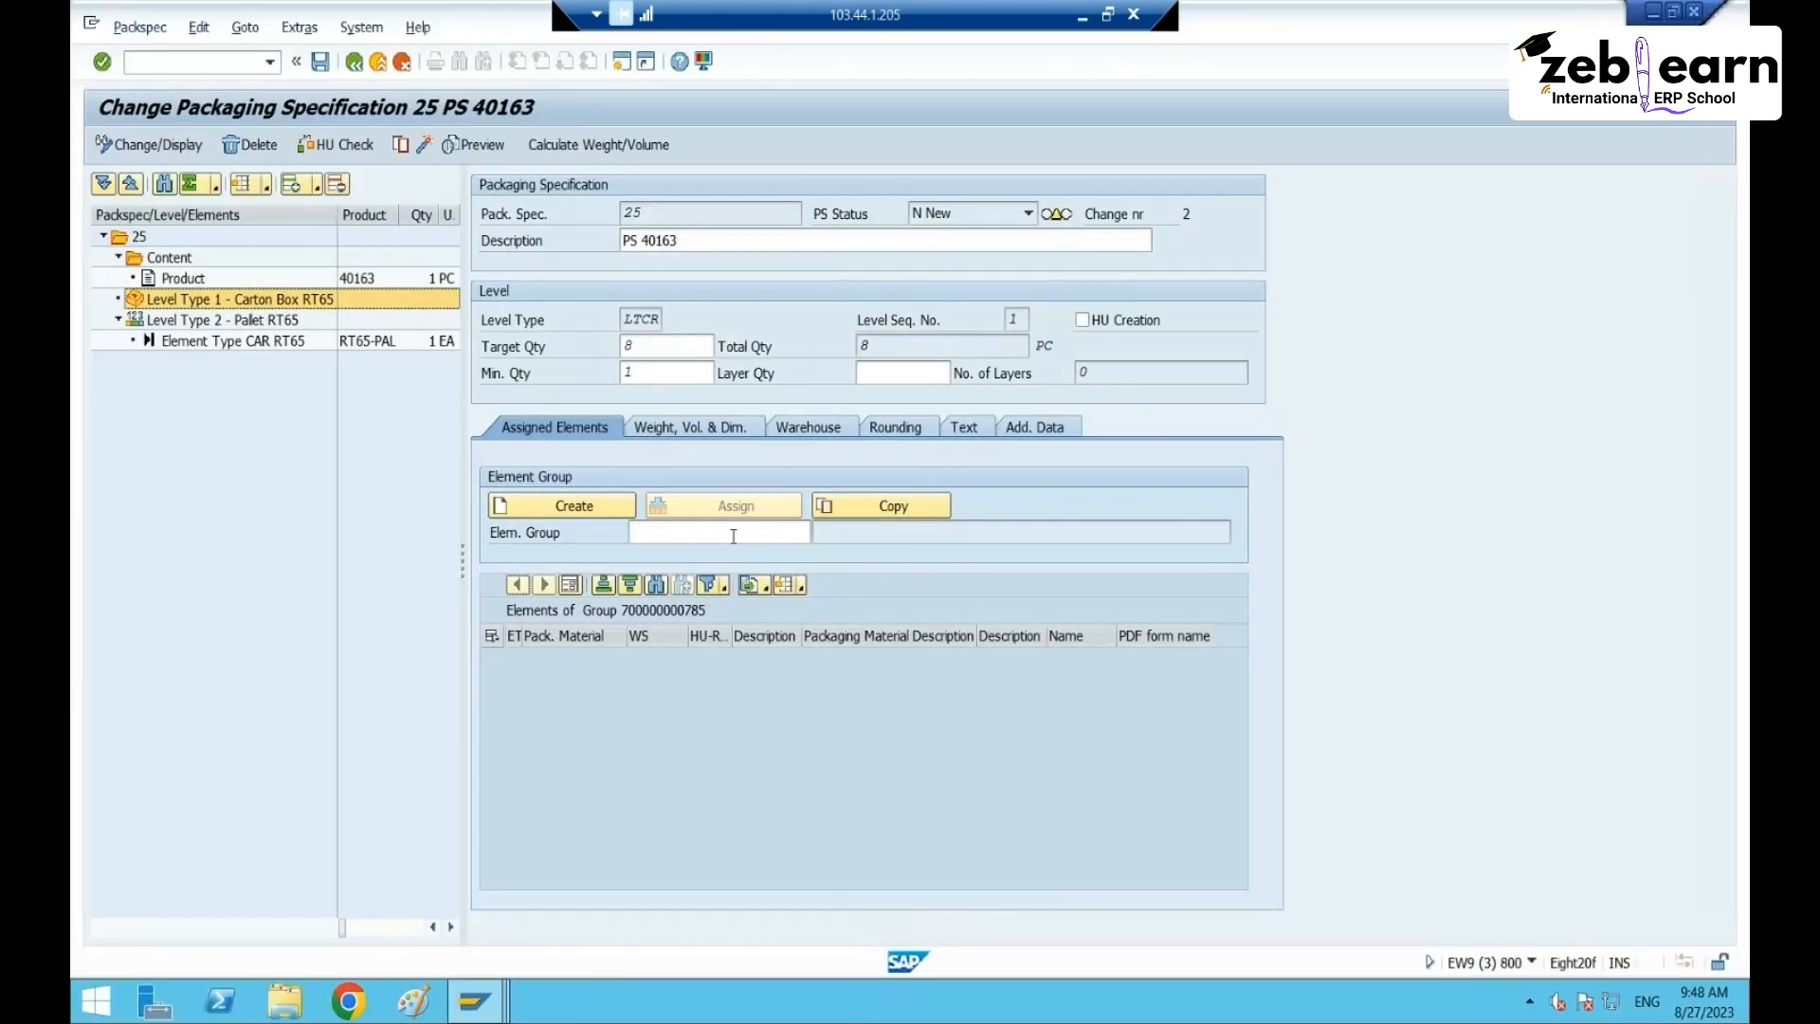
click(734, 536)
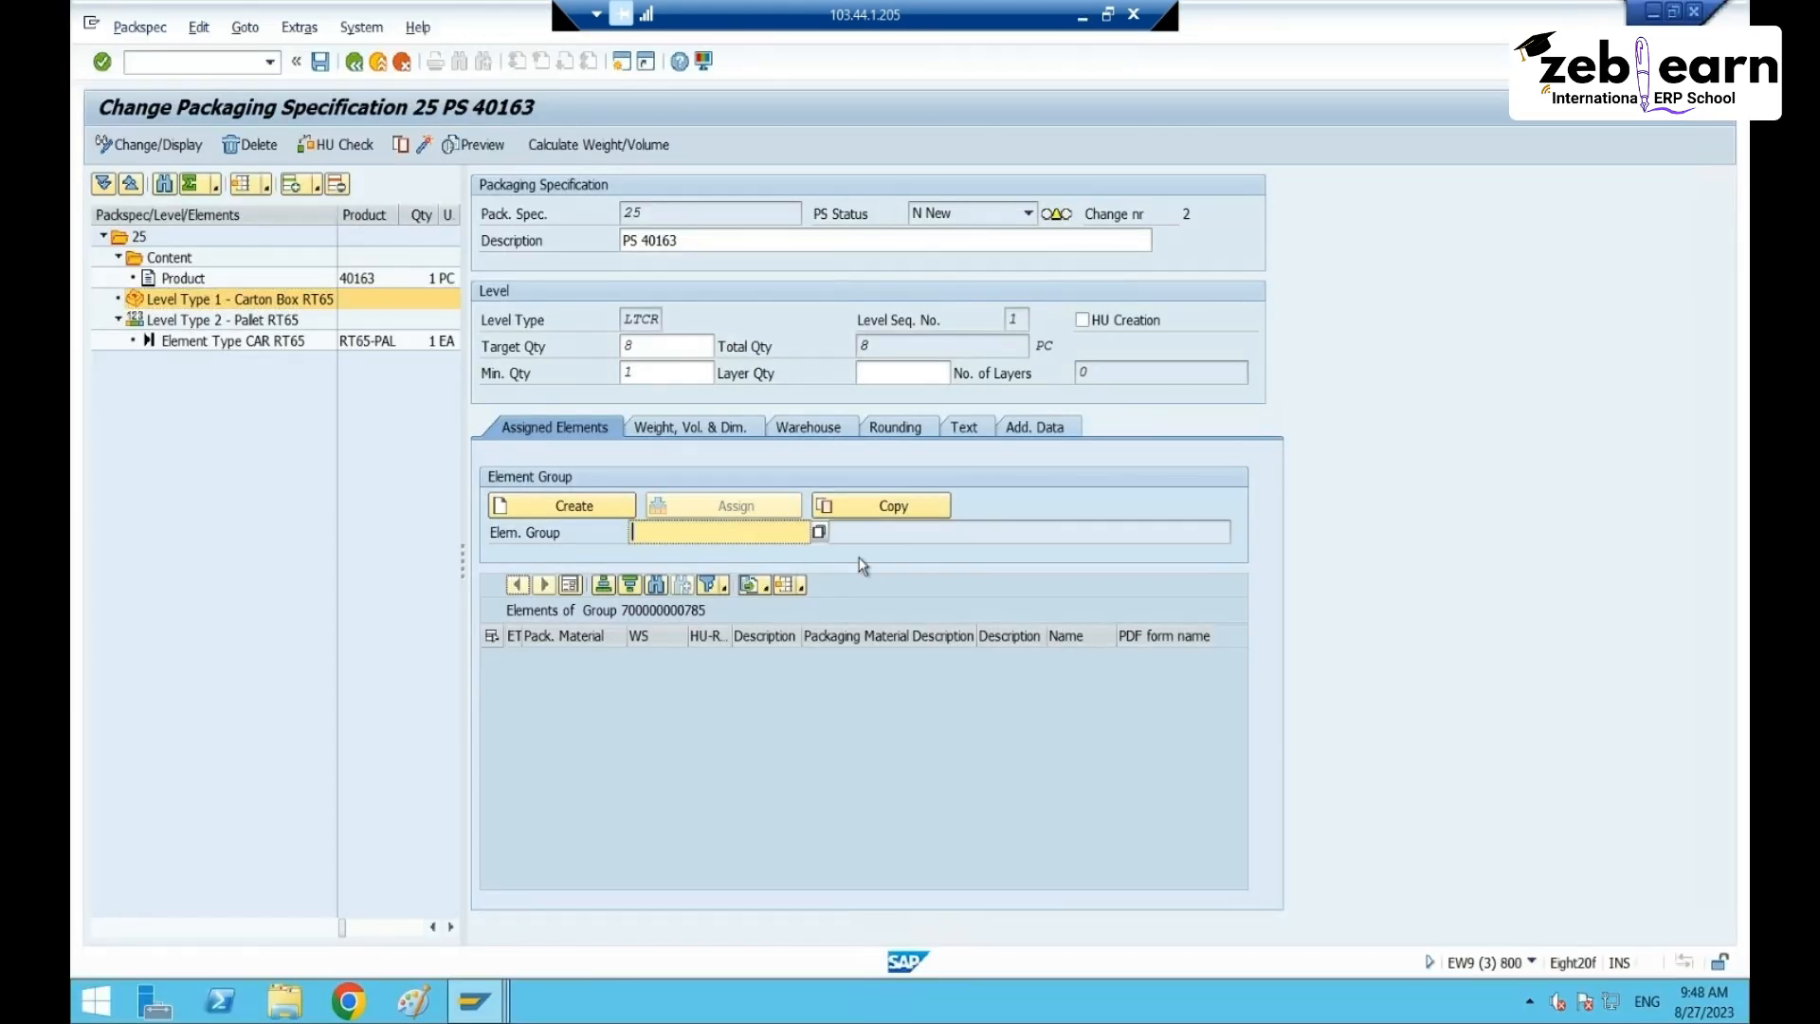
key(ctrl+v)
key(Return)
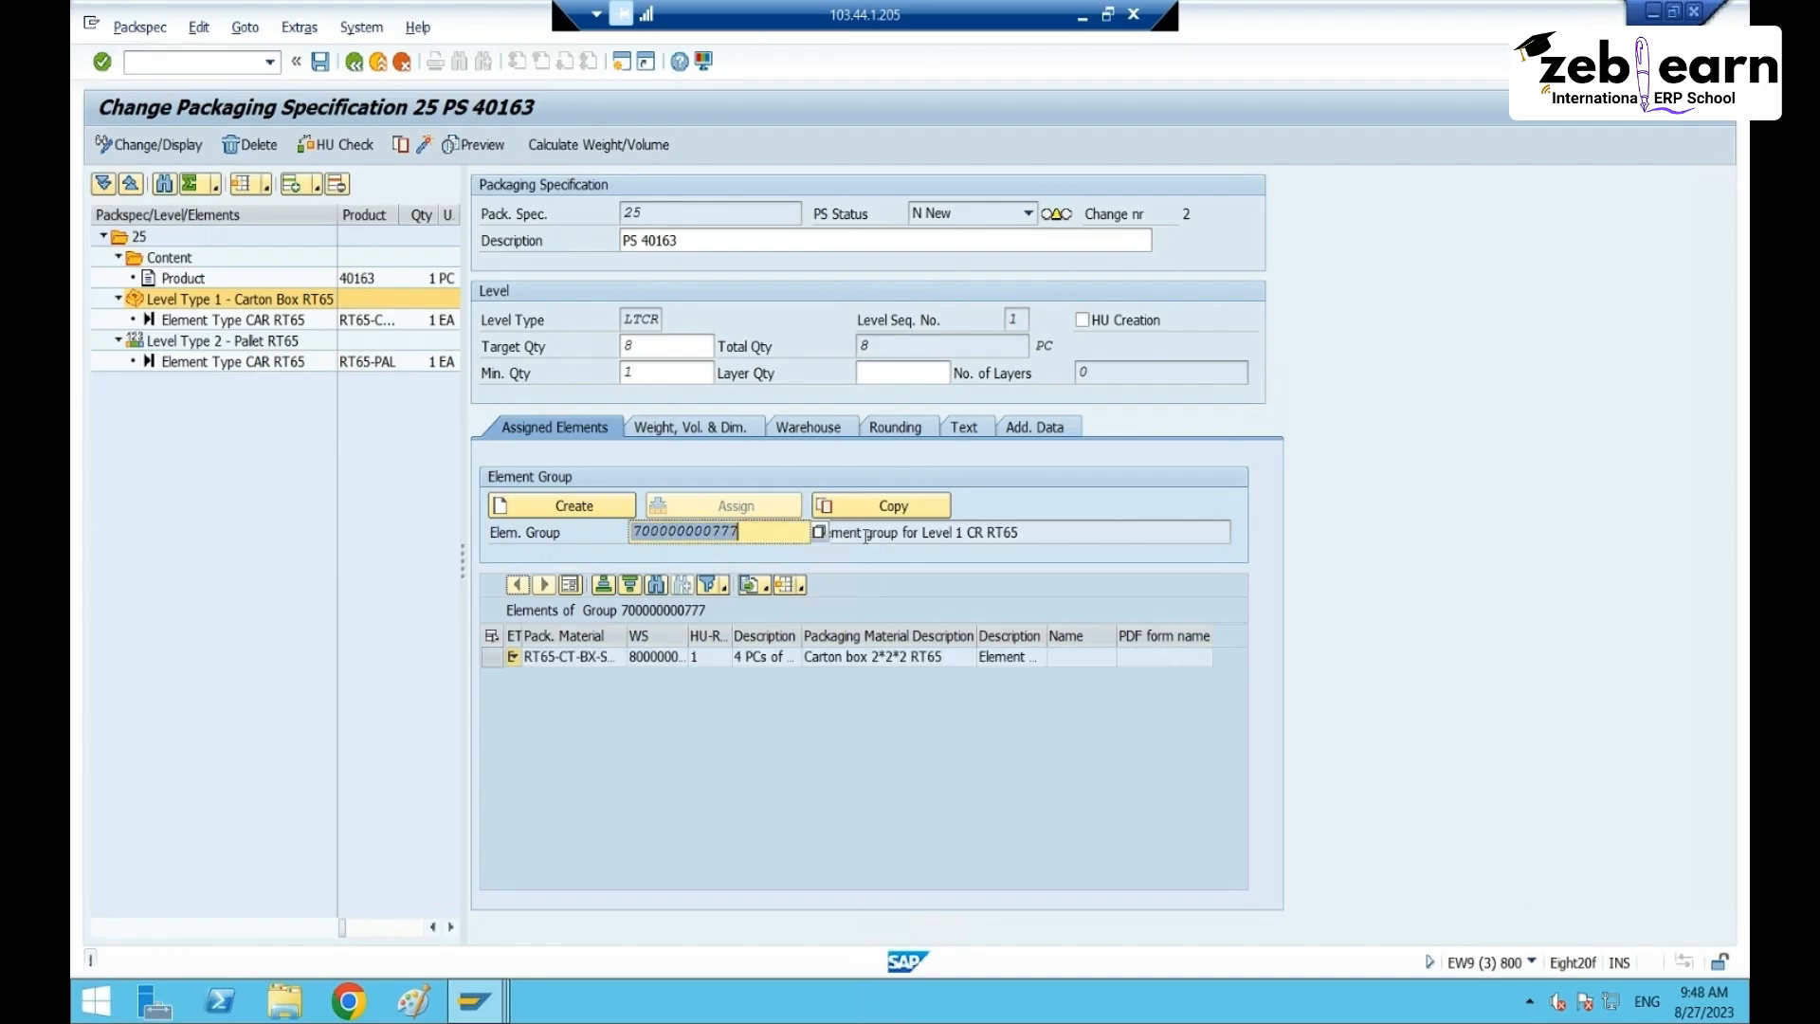
- Save specification 25 and show its header's determination records
click(320, 63)
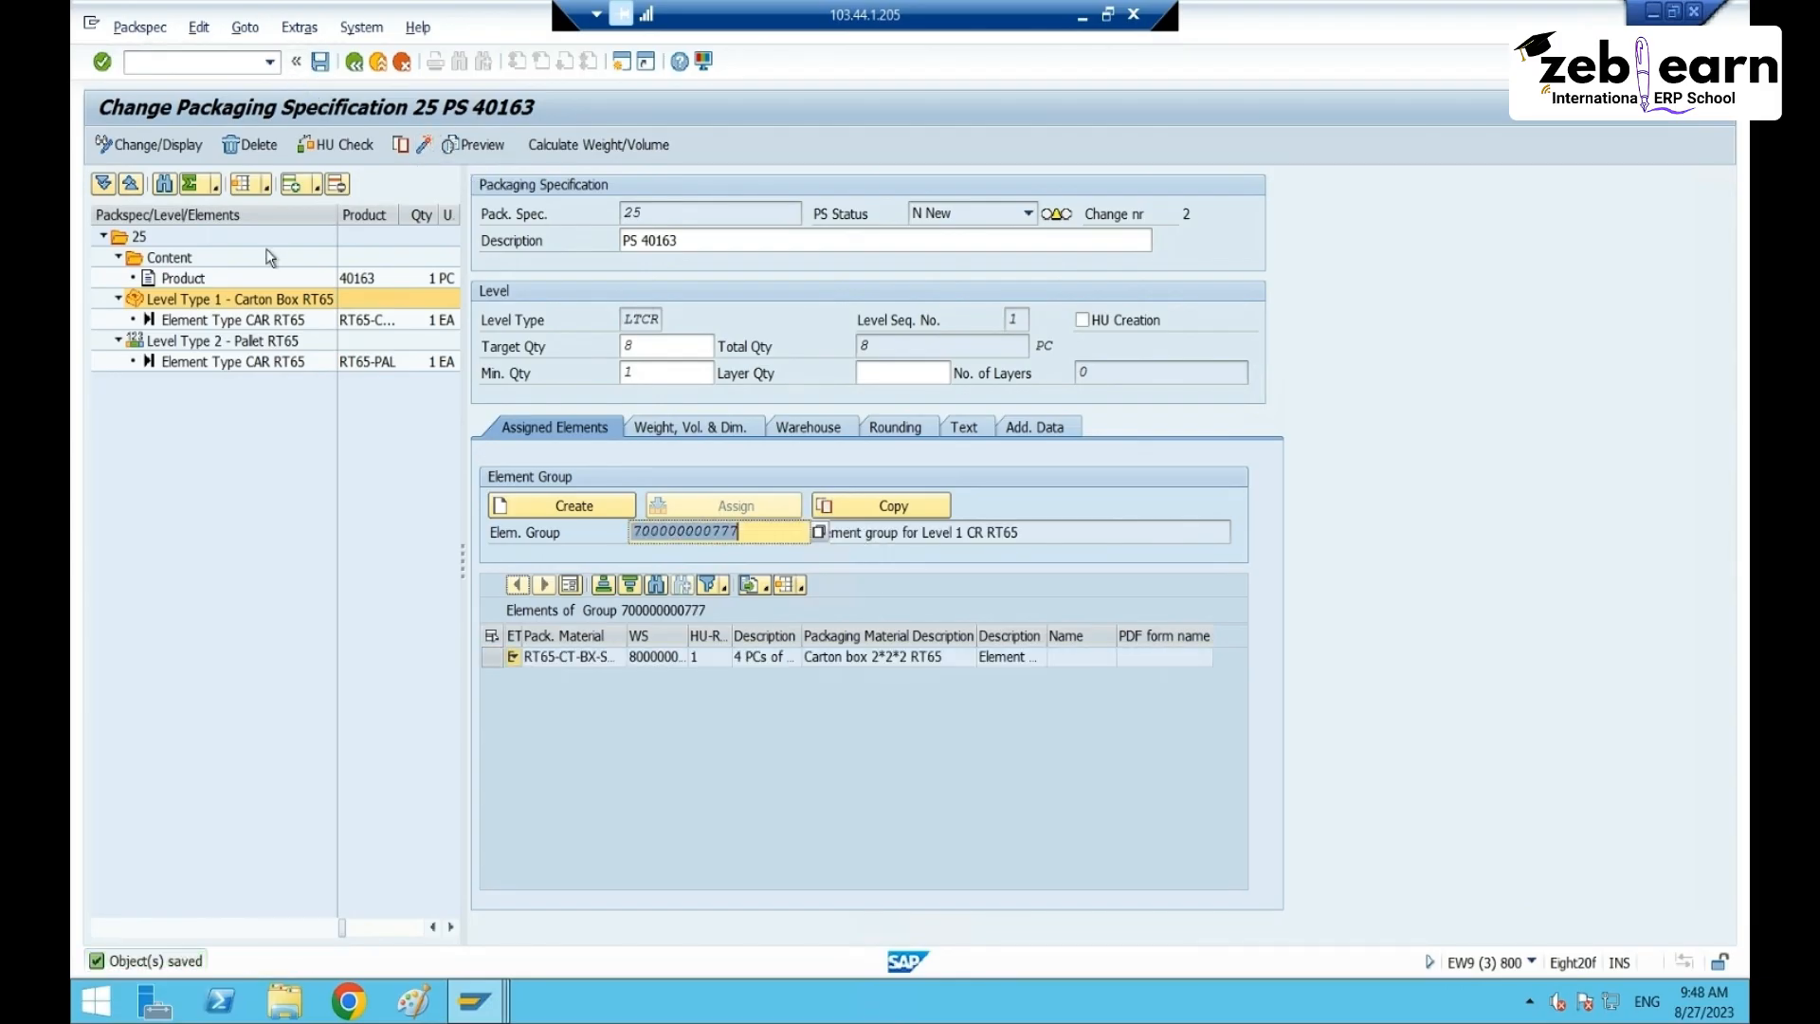
click(149, 239)
click(512, 295)
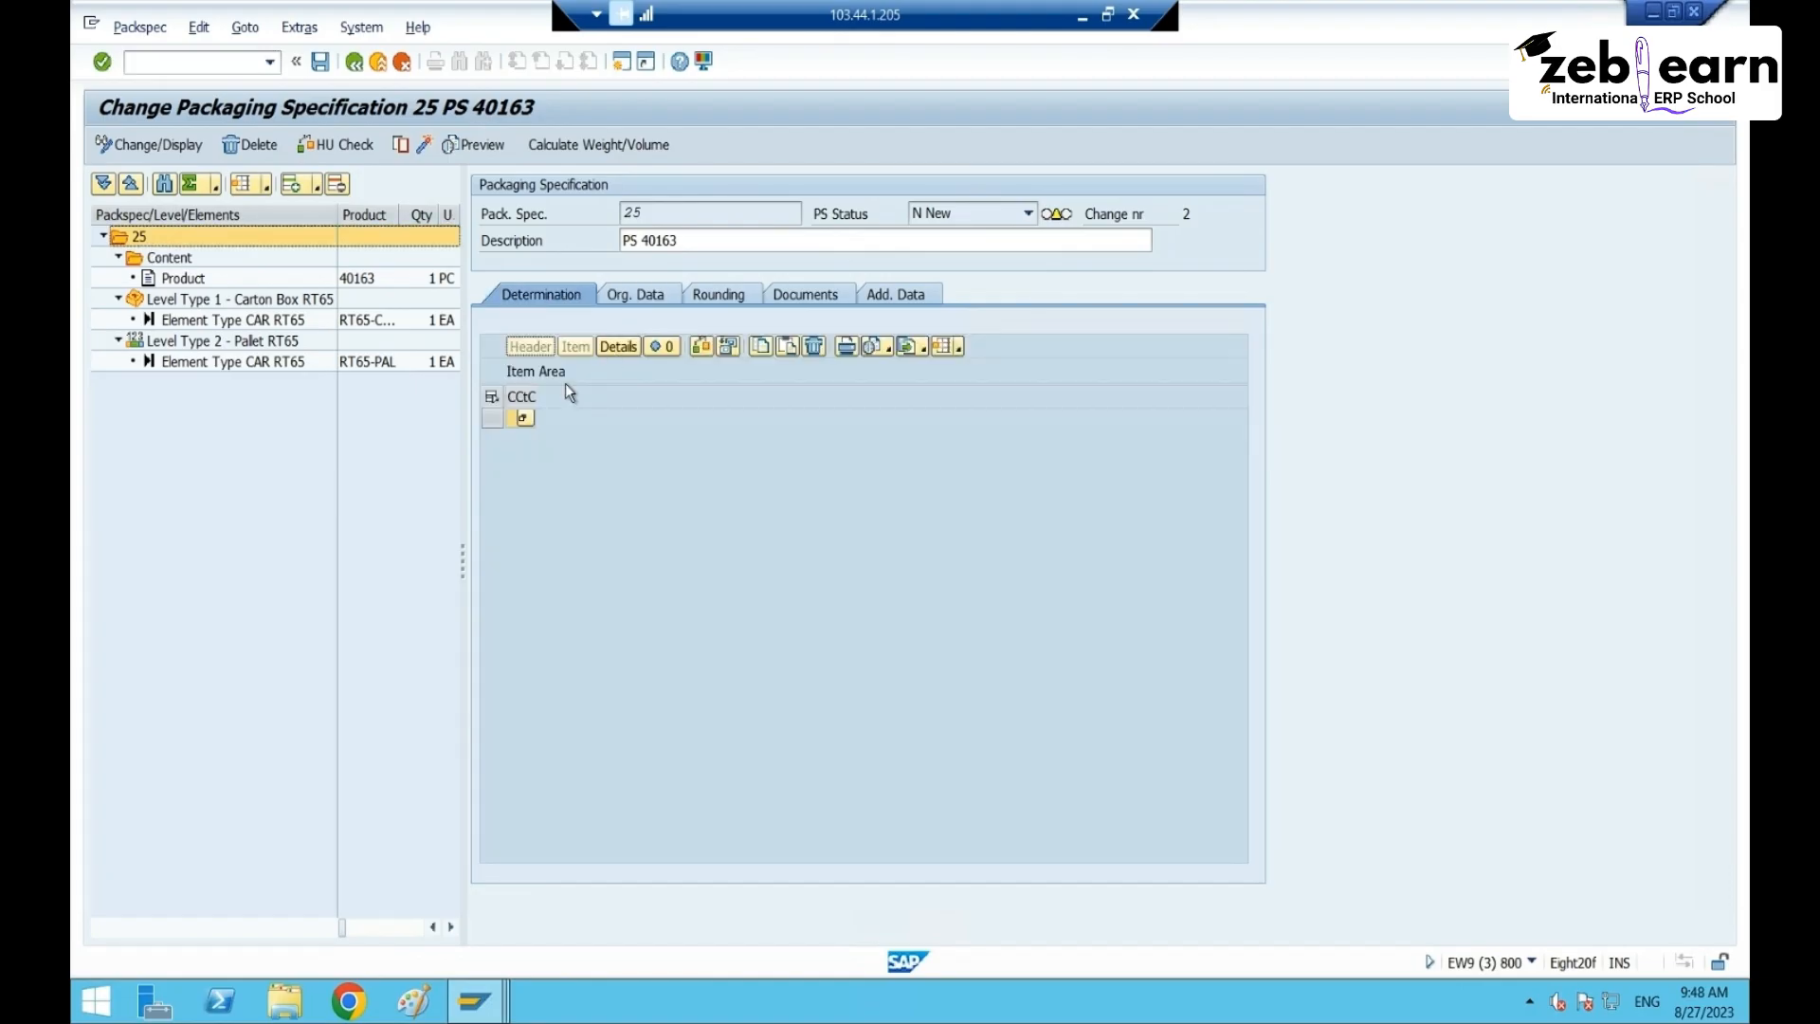
- Add and save a 0IBD Inbound Delivery record, key combination SAPIBD01, for product 40163
click(526, 420)
double_click(860, 202)
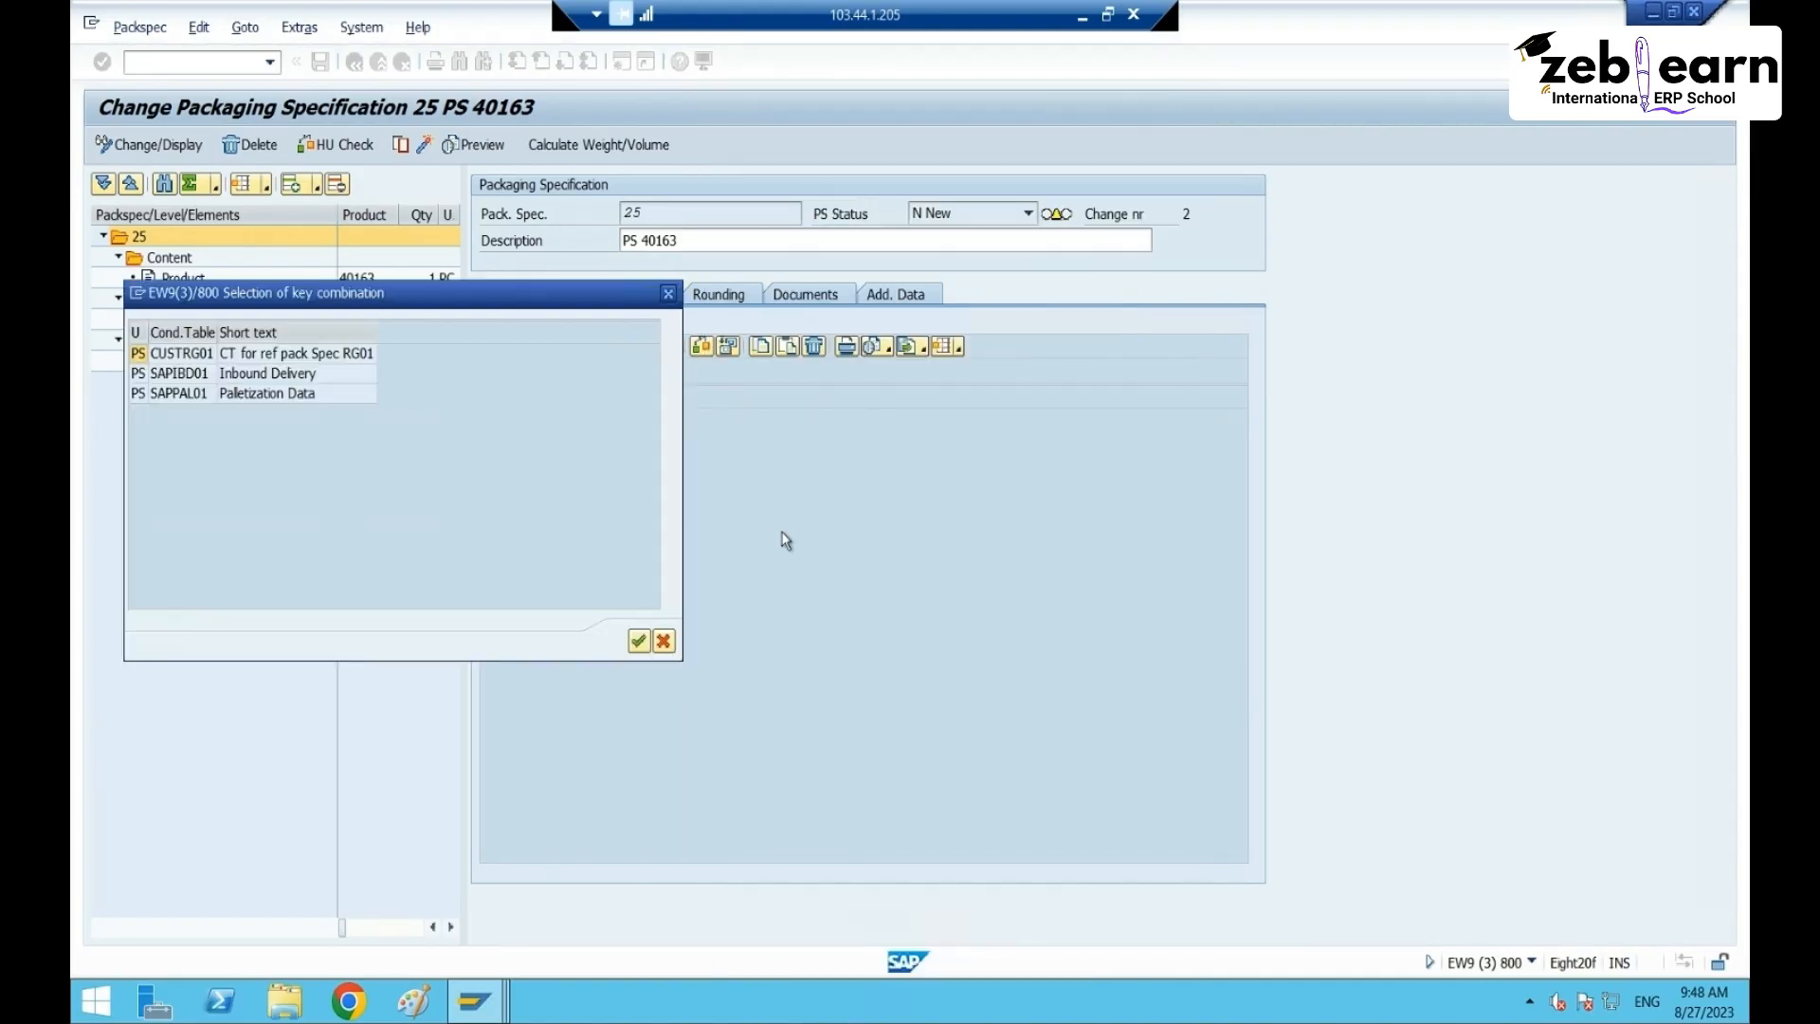
click(278, 375)
double_click(278, 384)
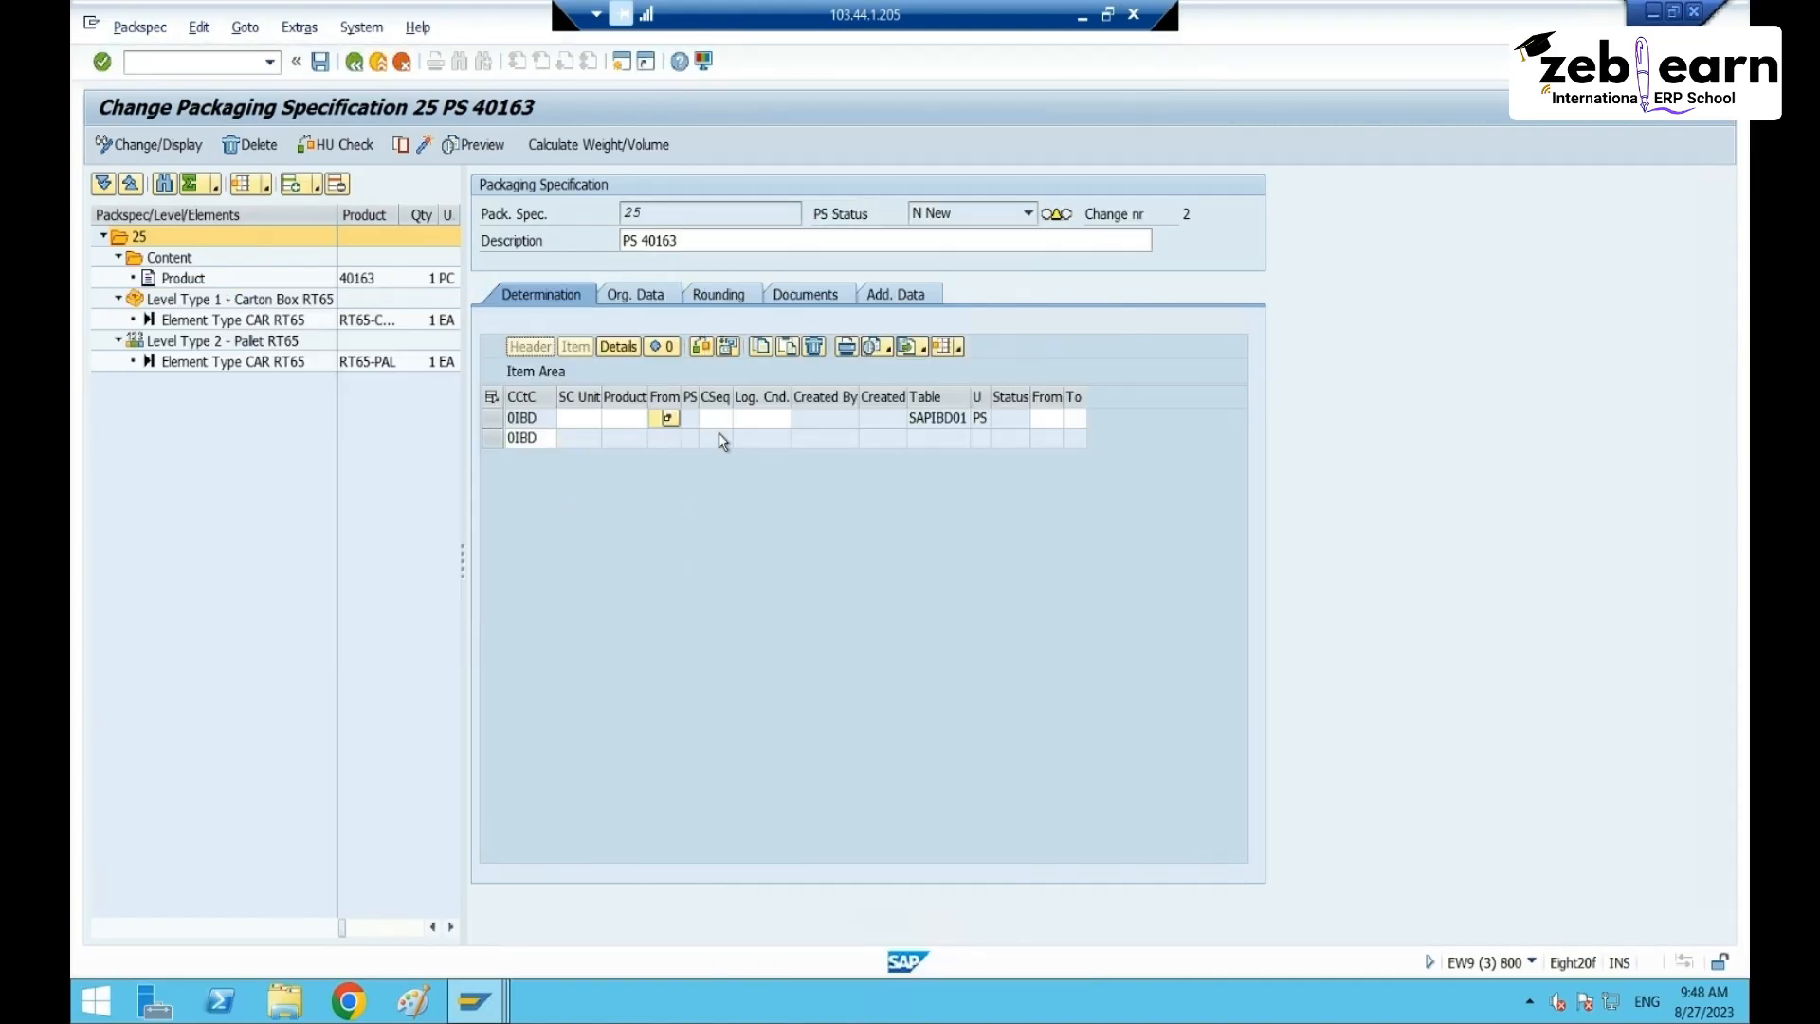
click(624, 418)
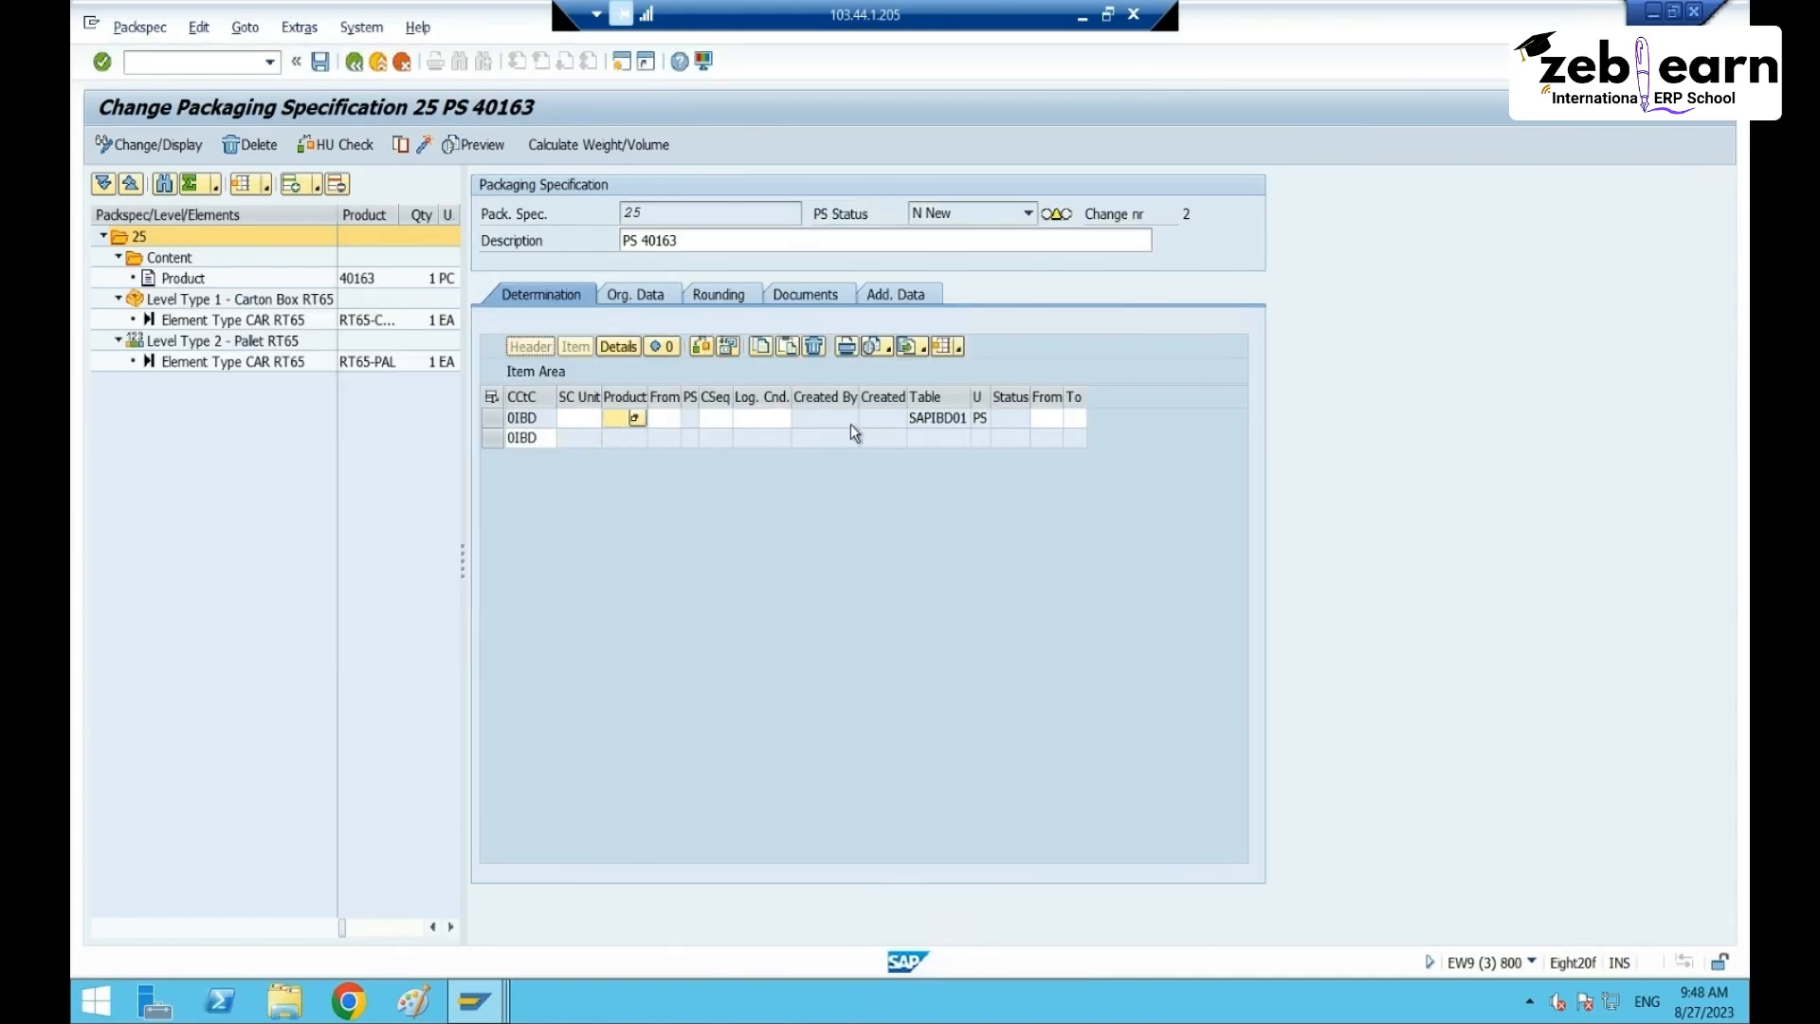
text(40163)
key(Return)
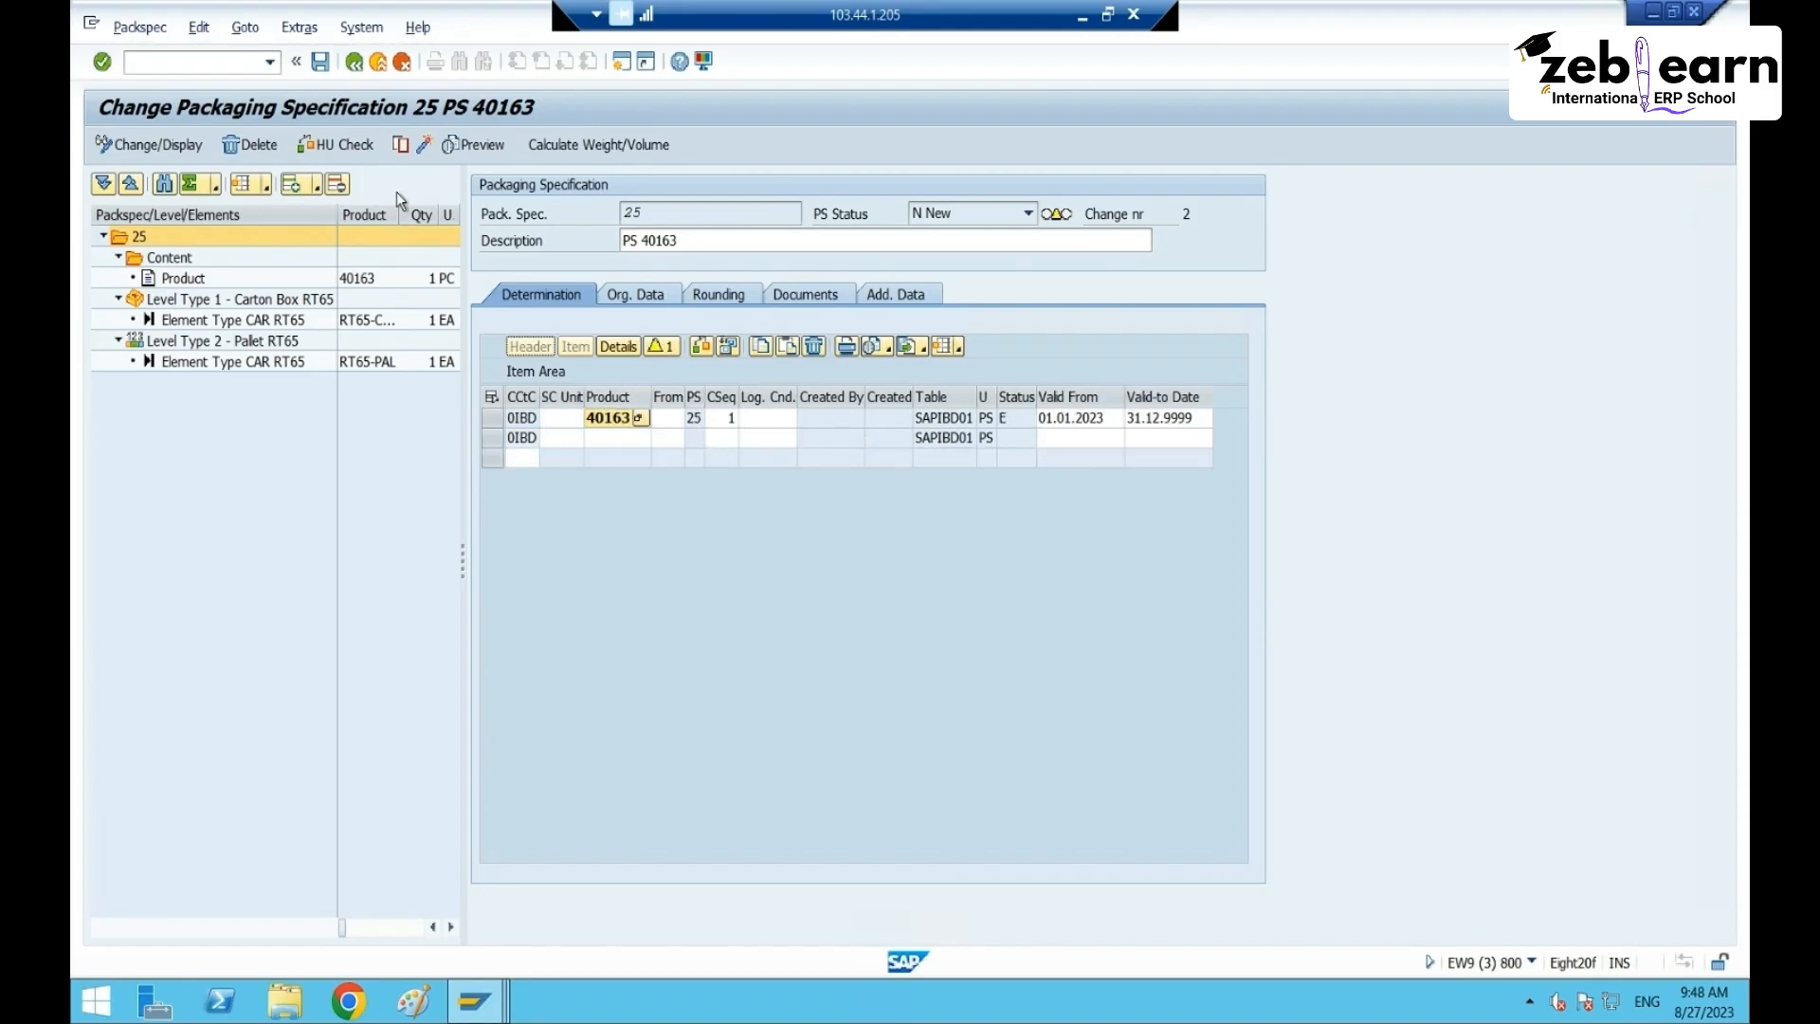
click(321, 63)
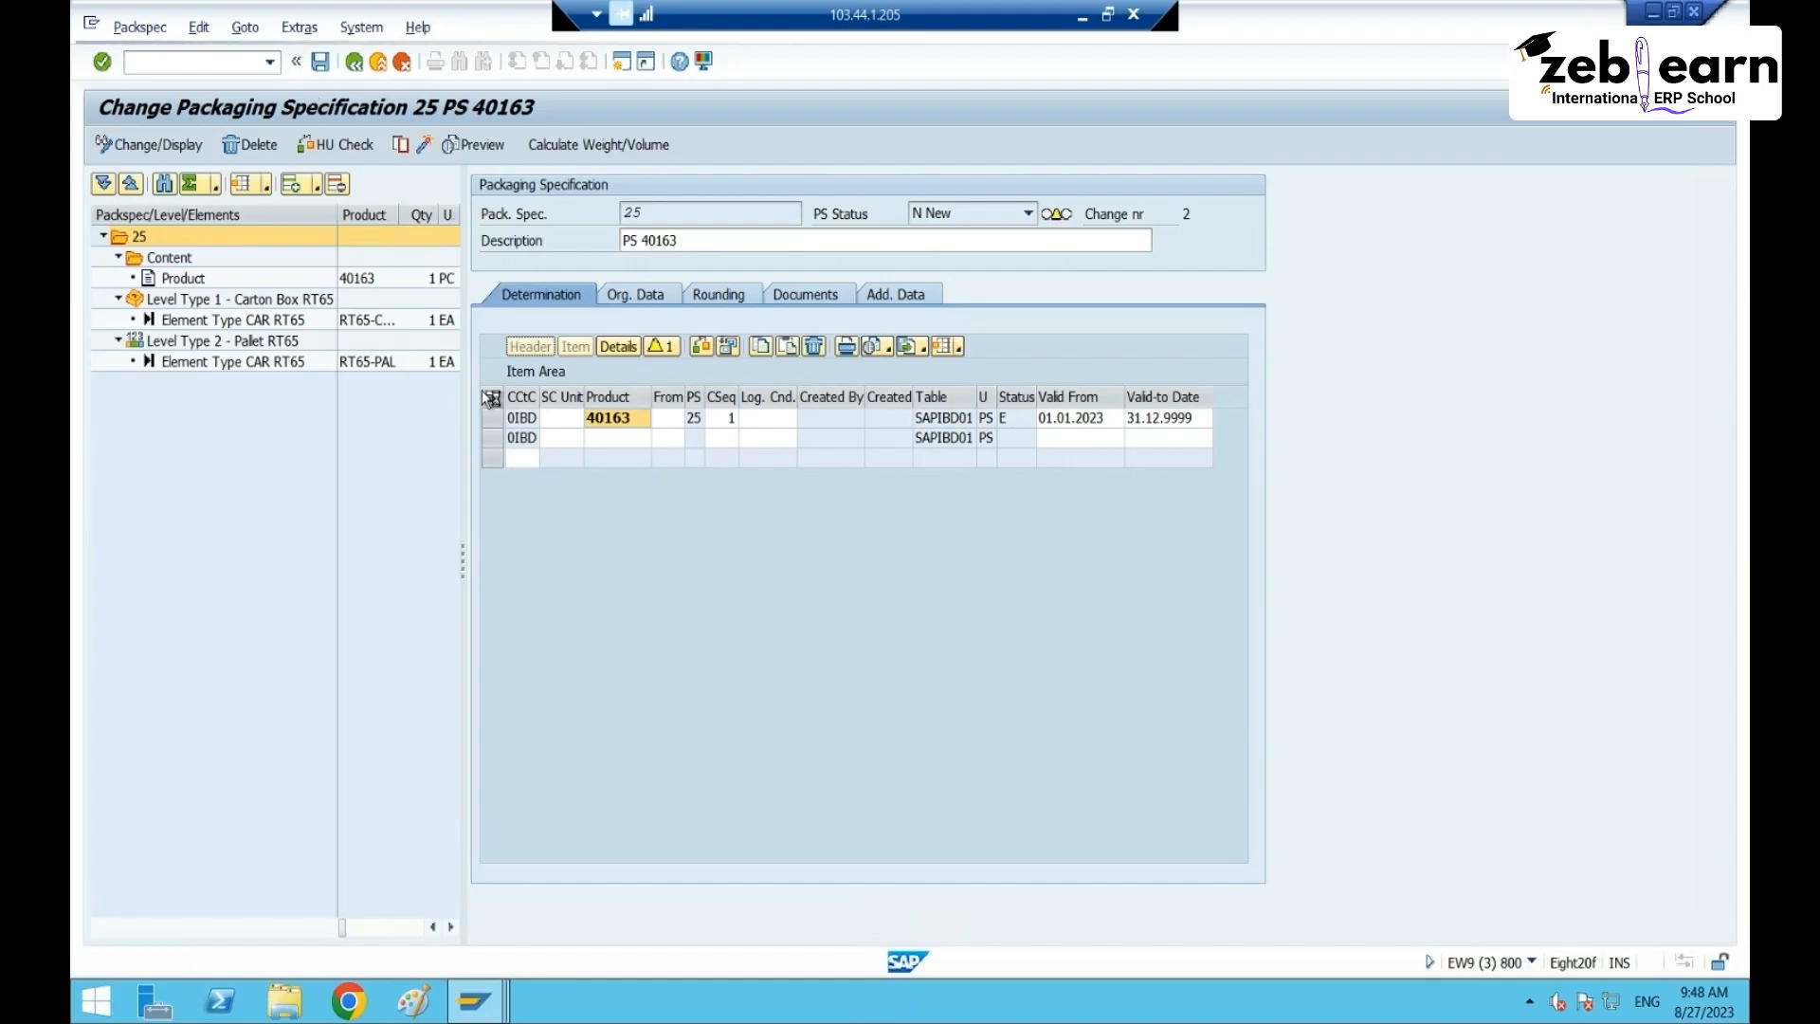
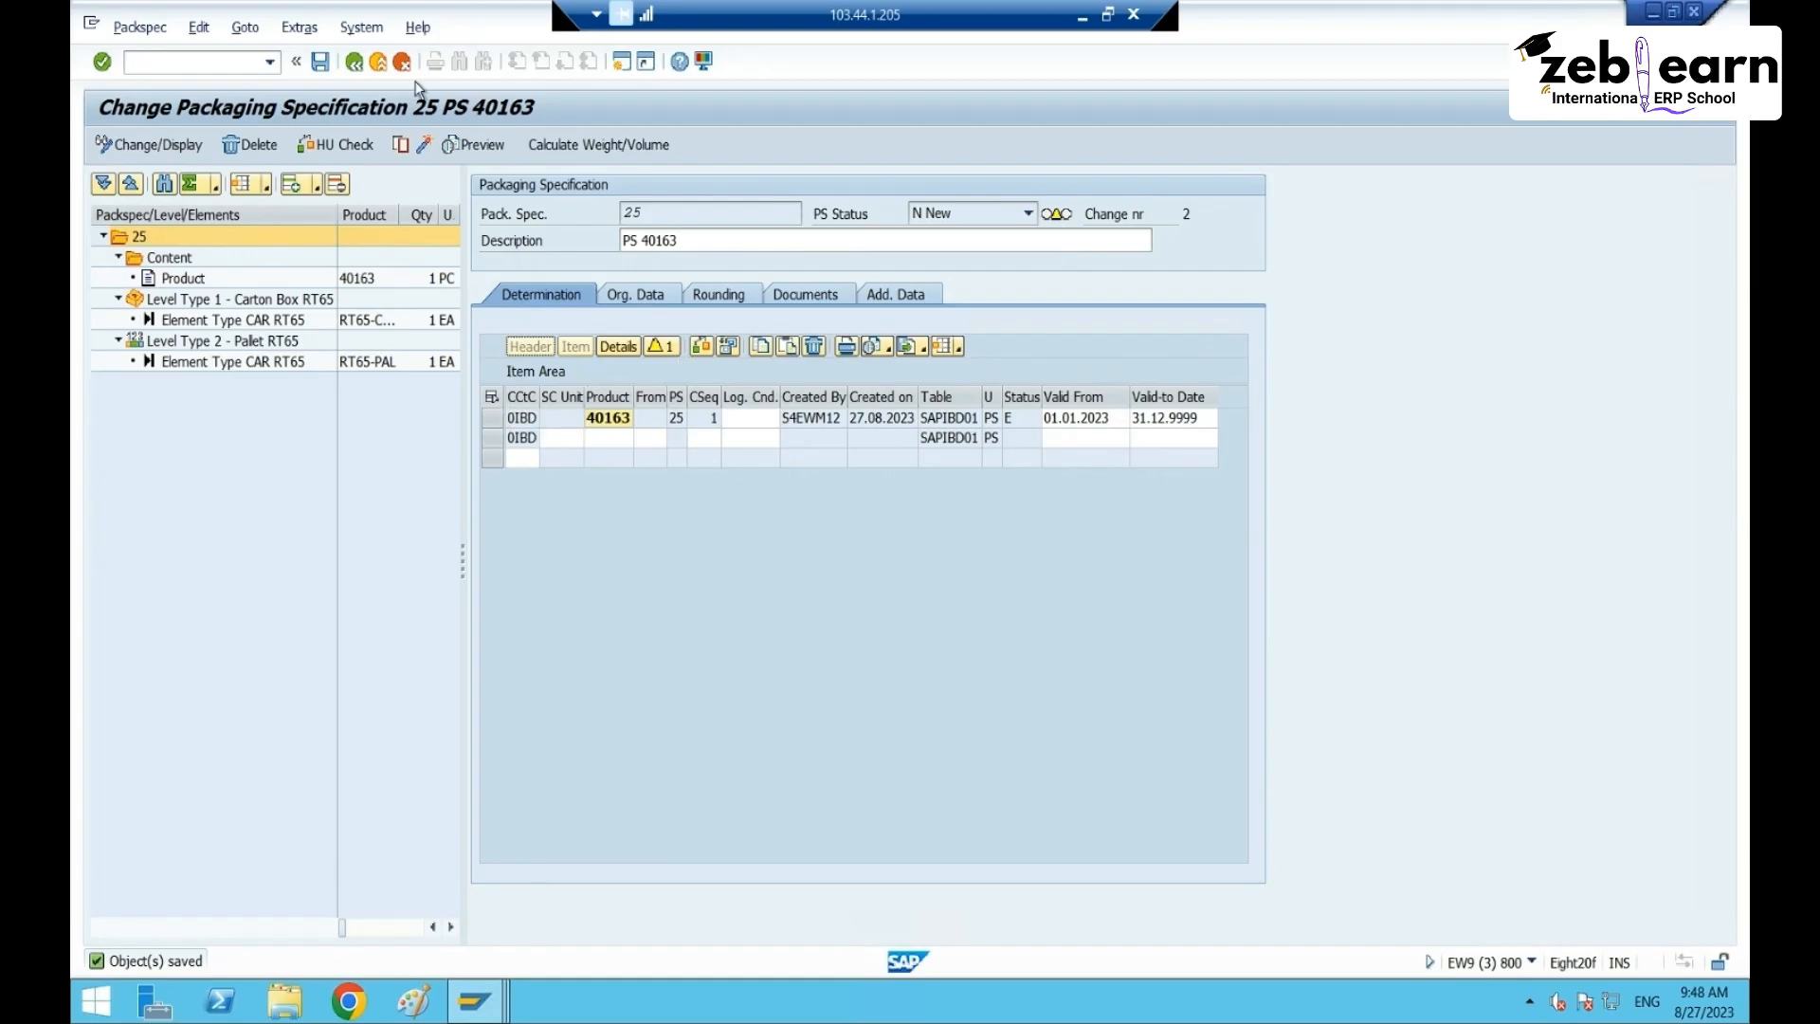
click(321, 63)
click(1695, 13)
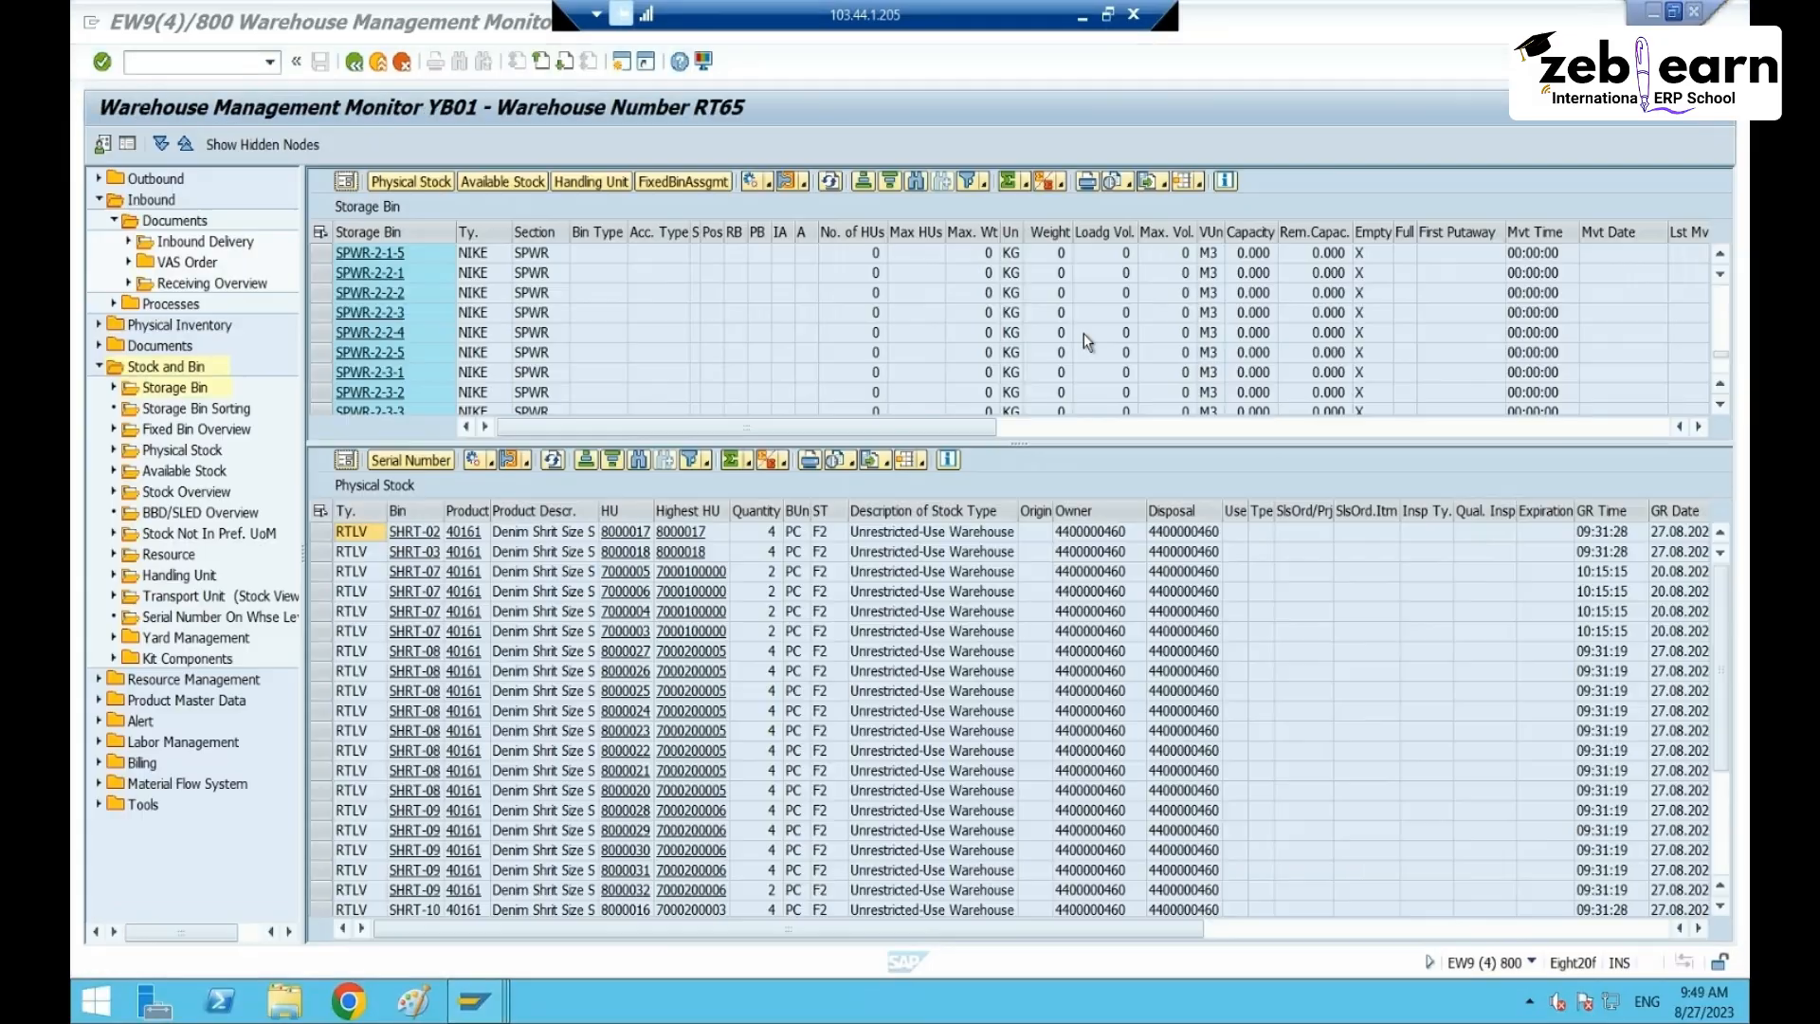
click(477, 1001)
click(419, 883)
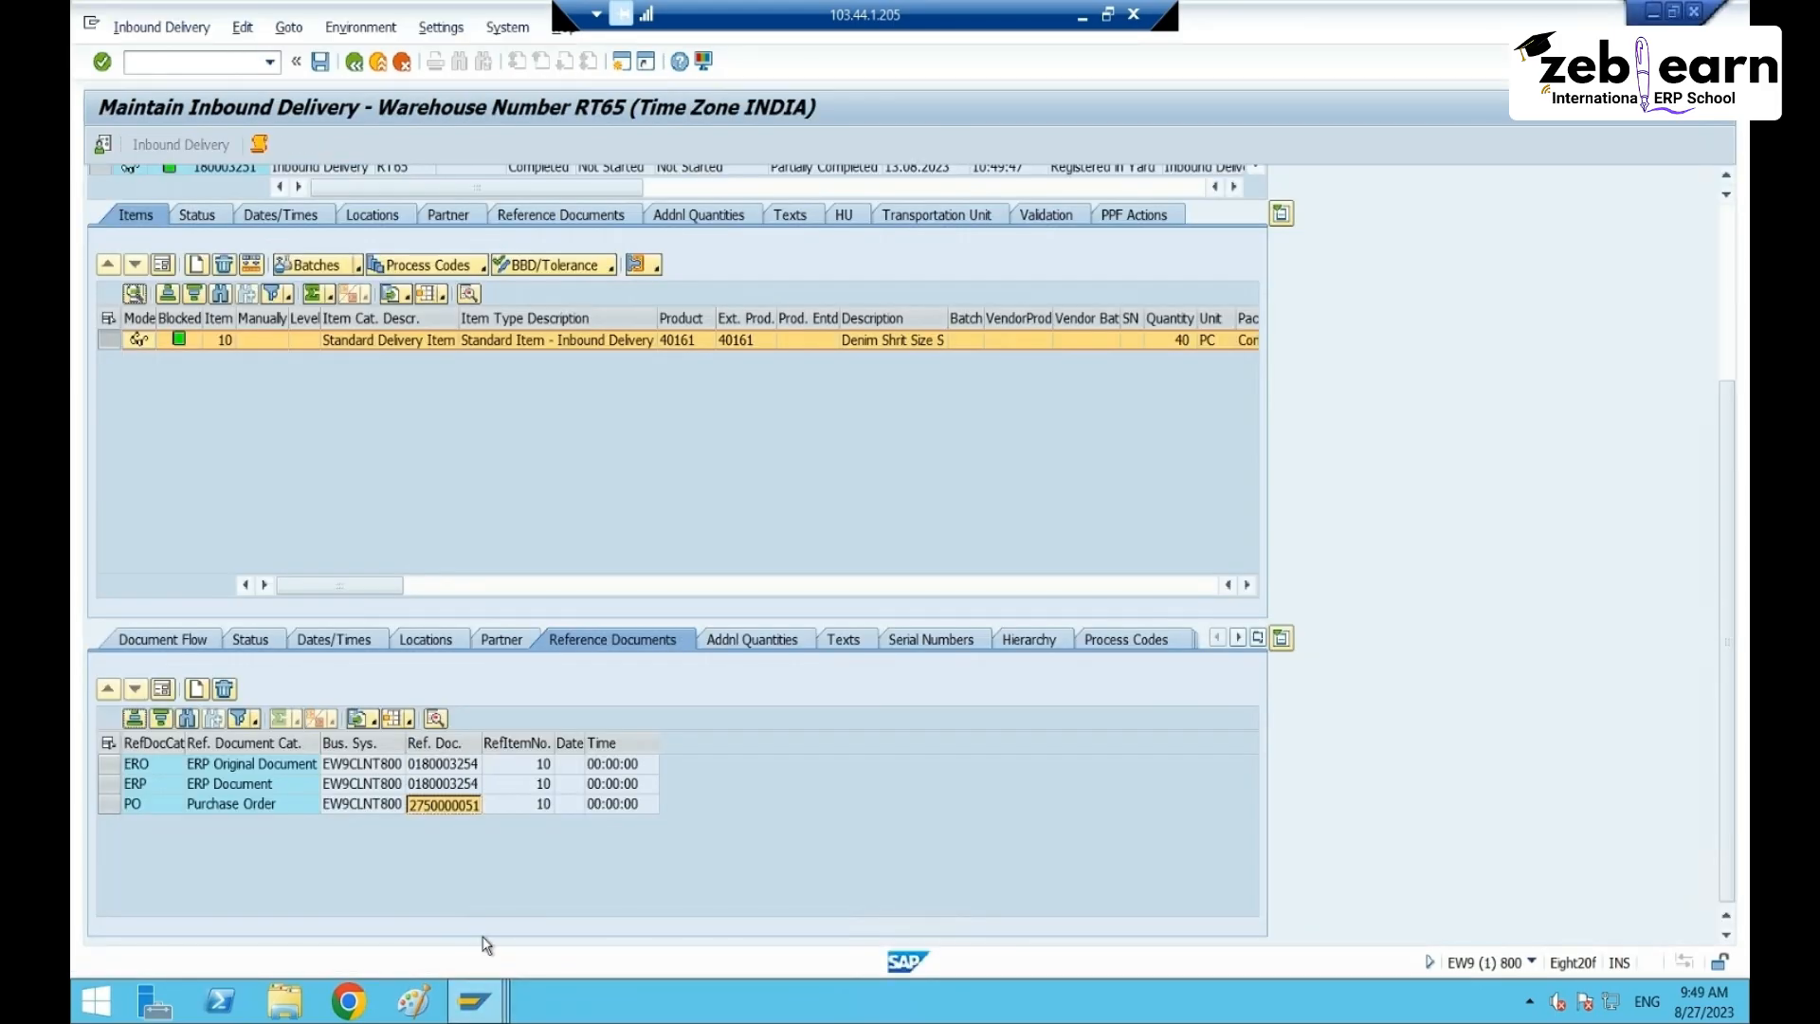
click(488, 1010)
click(683, 895)
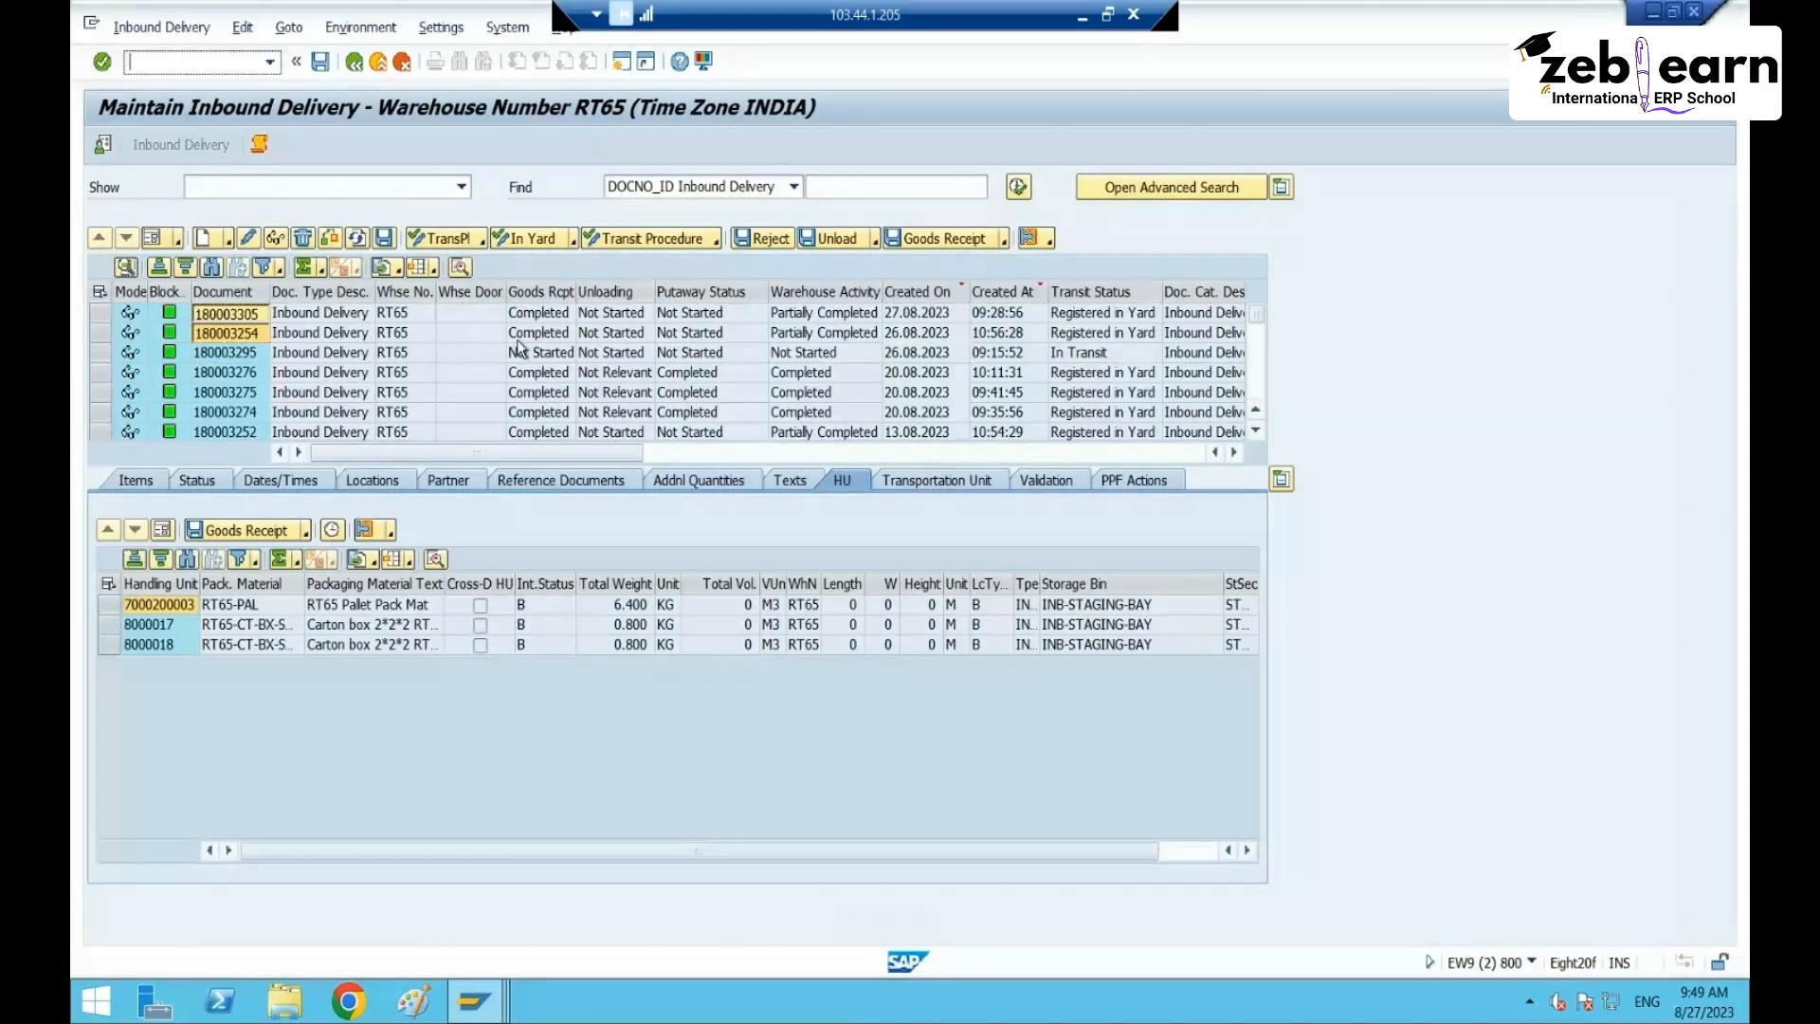
click(474, 1001)
click(423, 870)
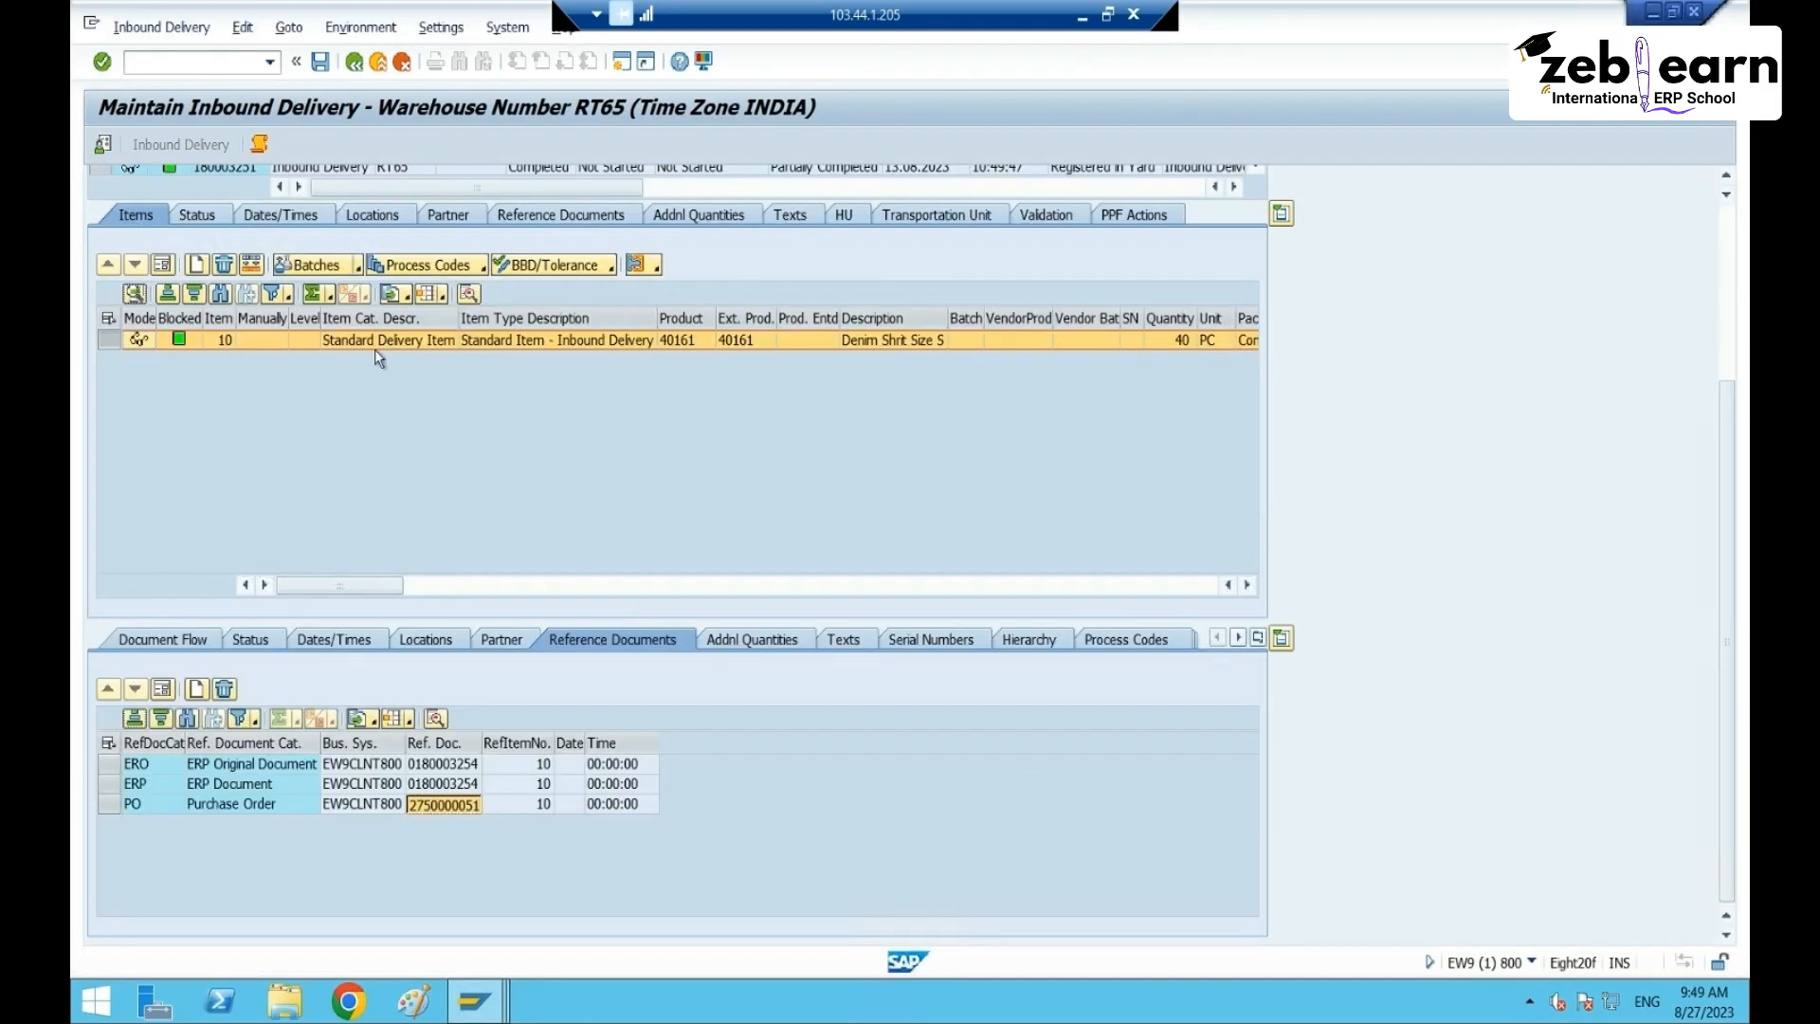
click(200, 59)
key(Return)
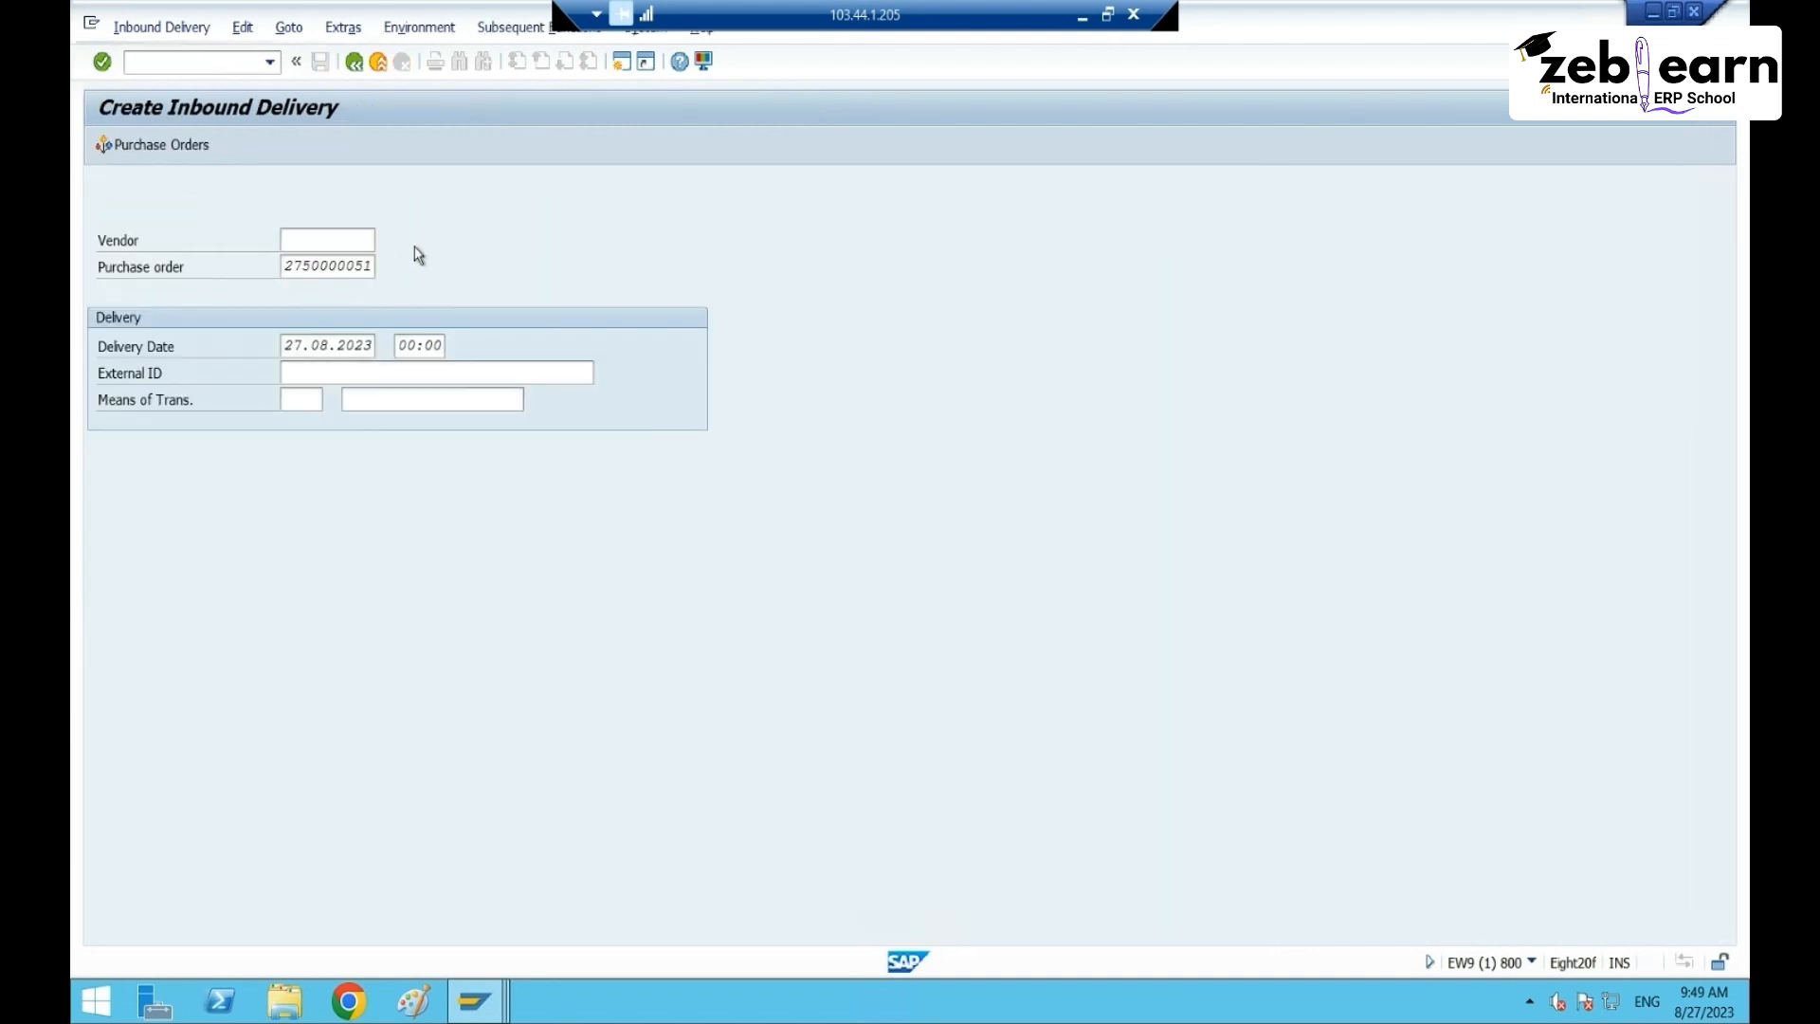
key(Return)
click(721, 451)
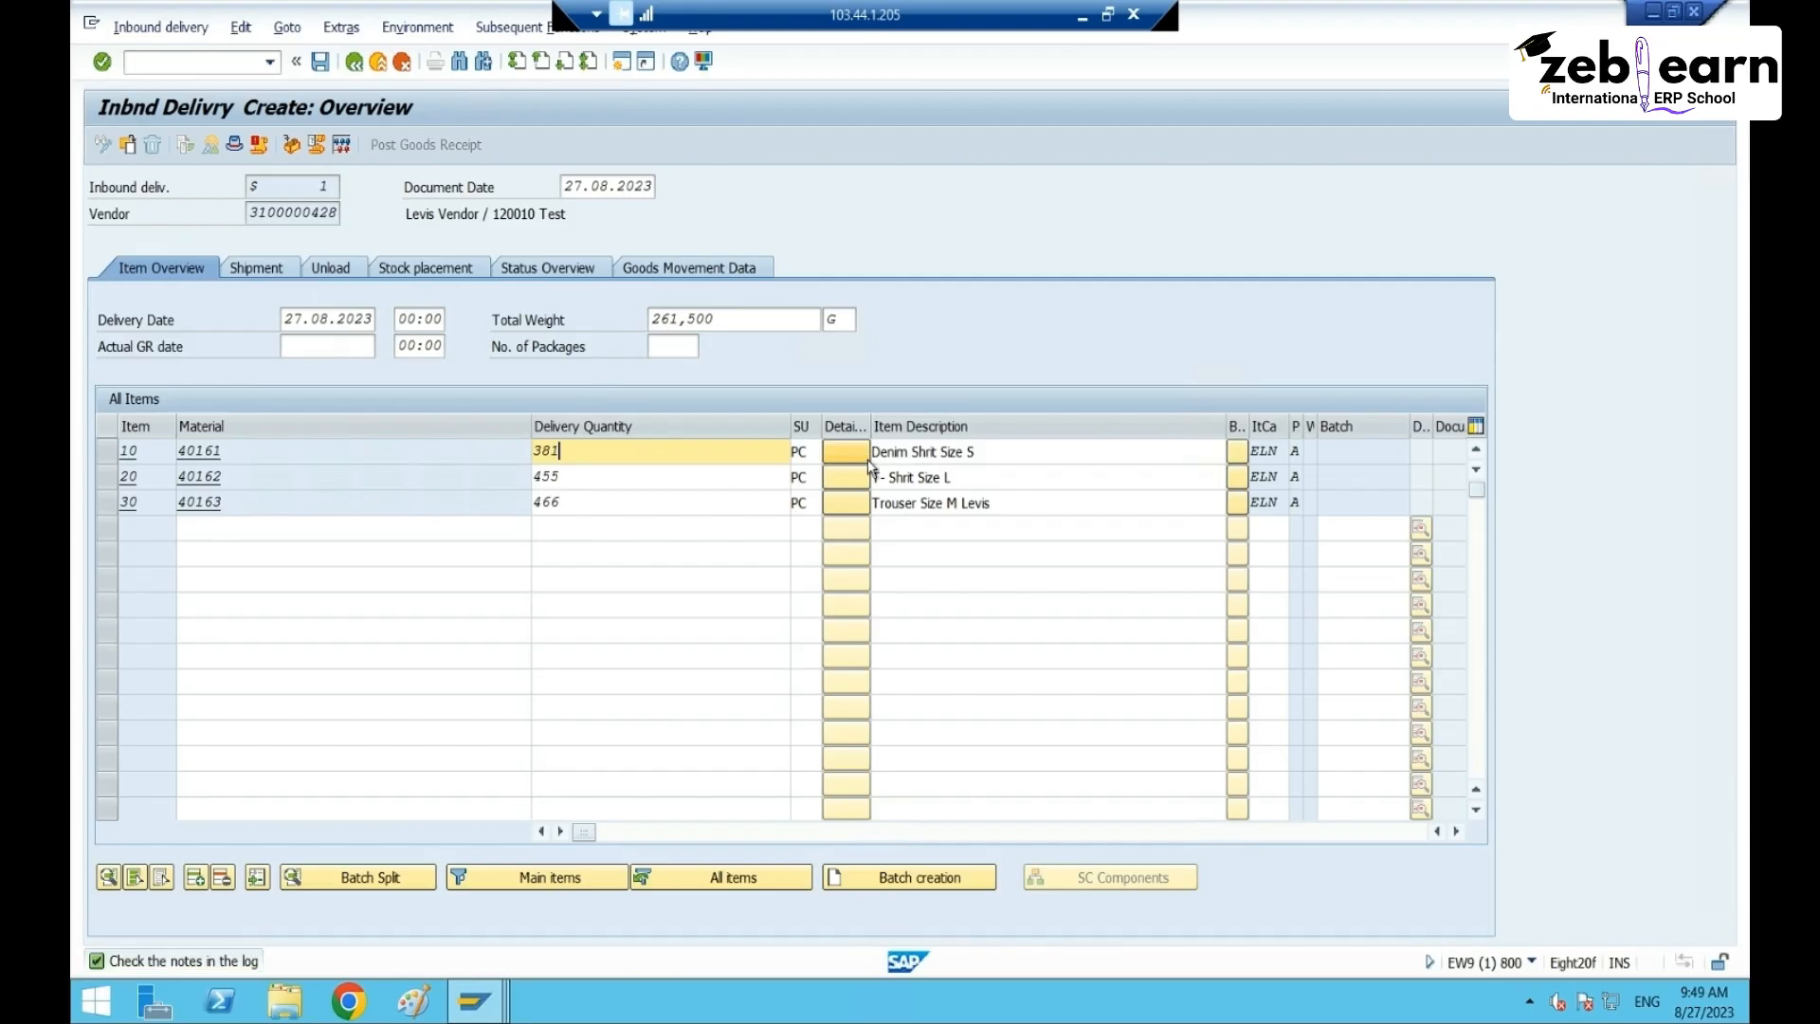
key(BackSpace)
key(BackSpace)
key(BackSpace)
text(40)
key(Tab)
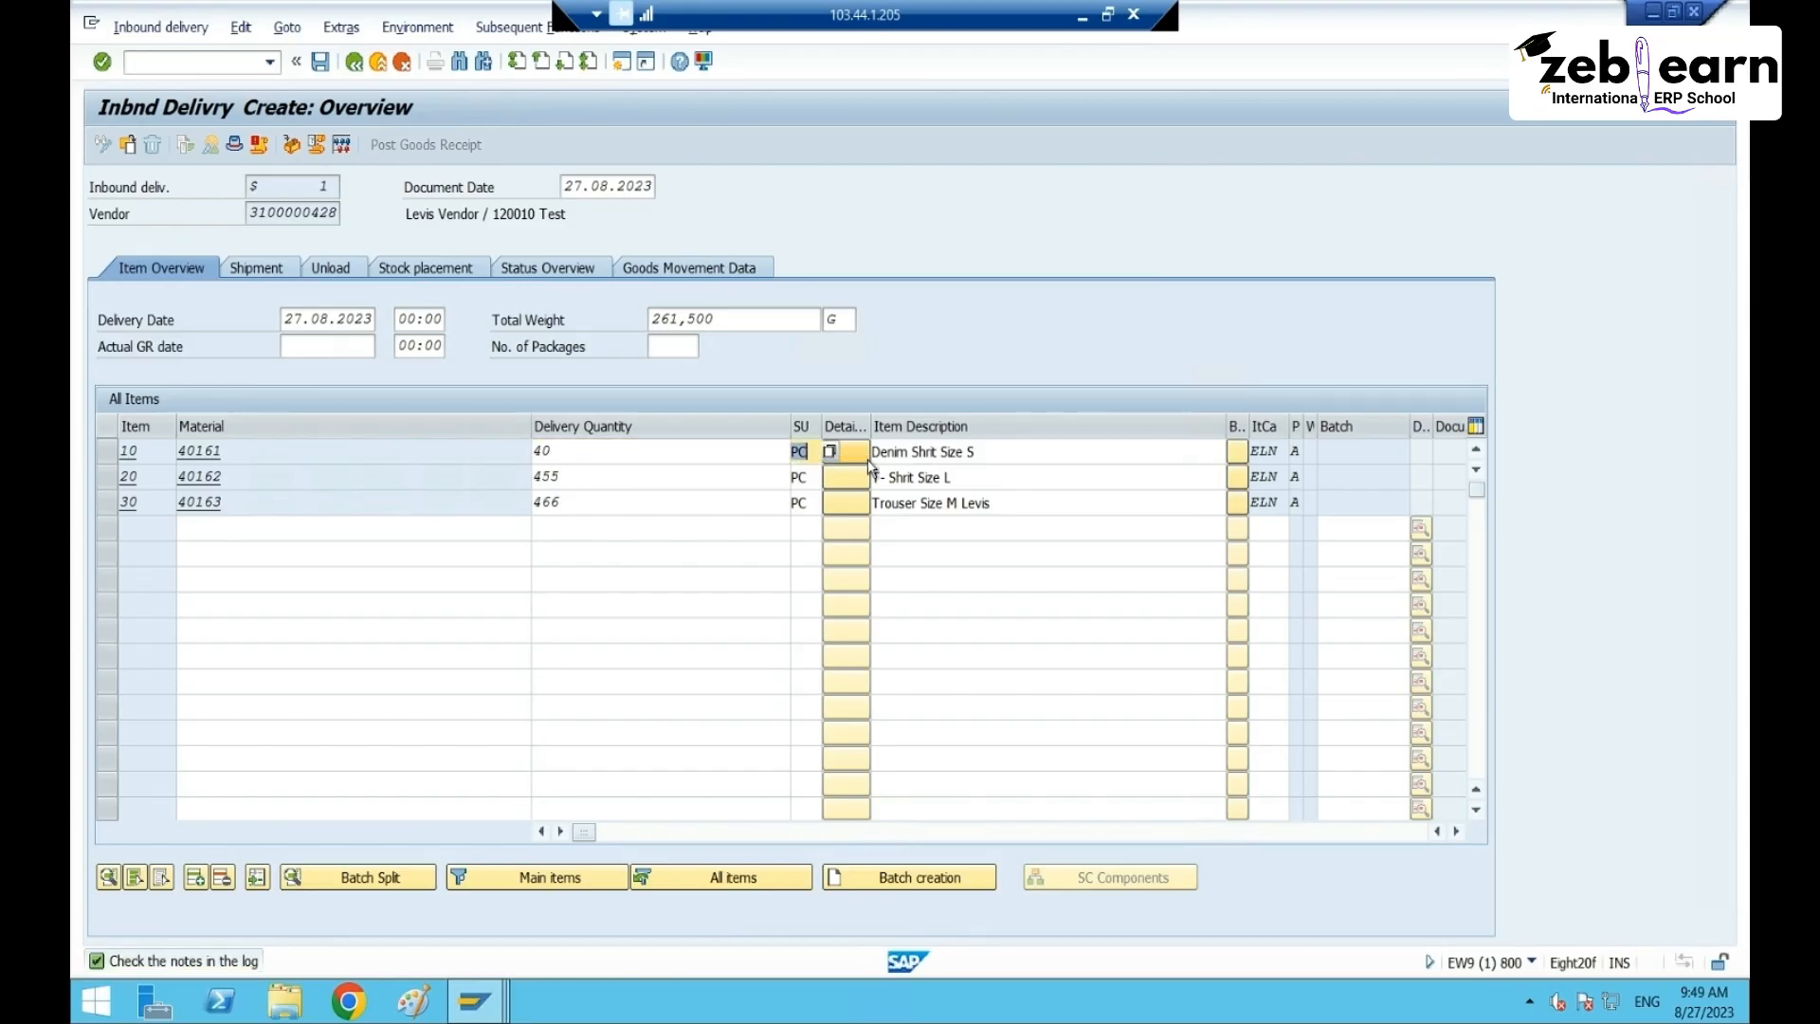
- Set items 20 and 30 to 56 and 64 pieces, accept the warning and save
click(649, 474)
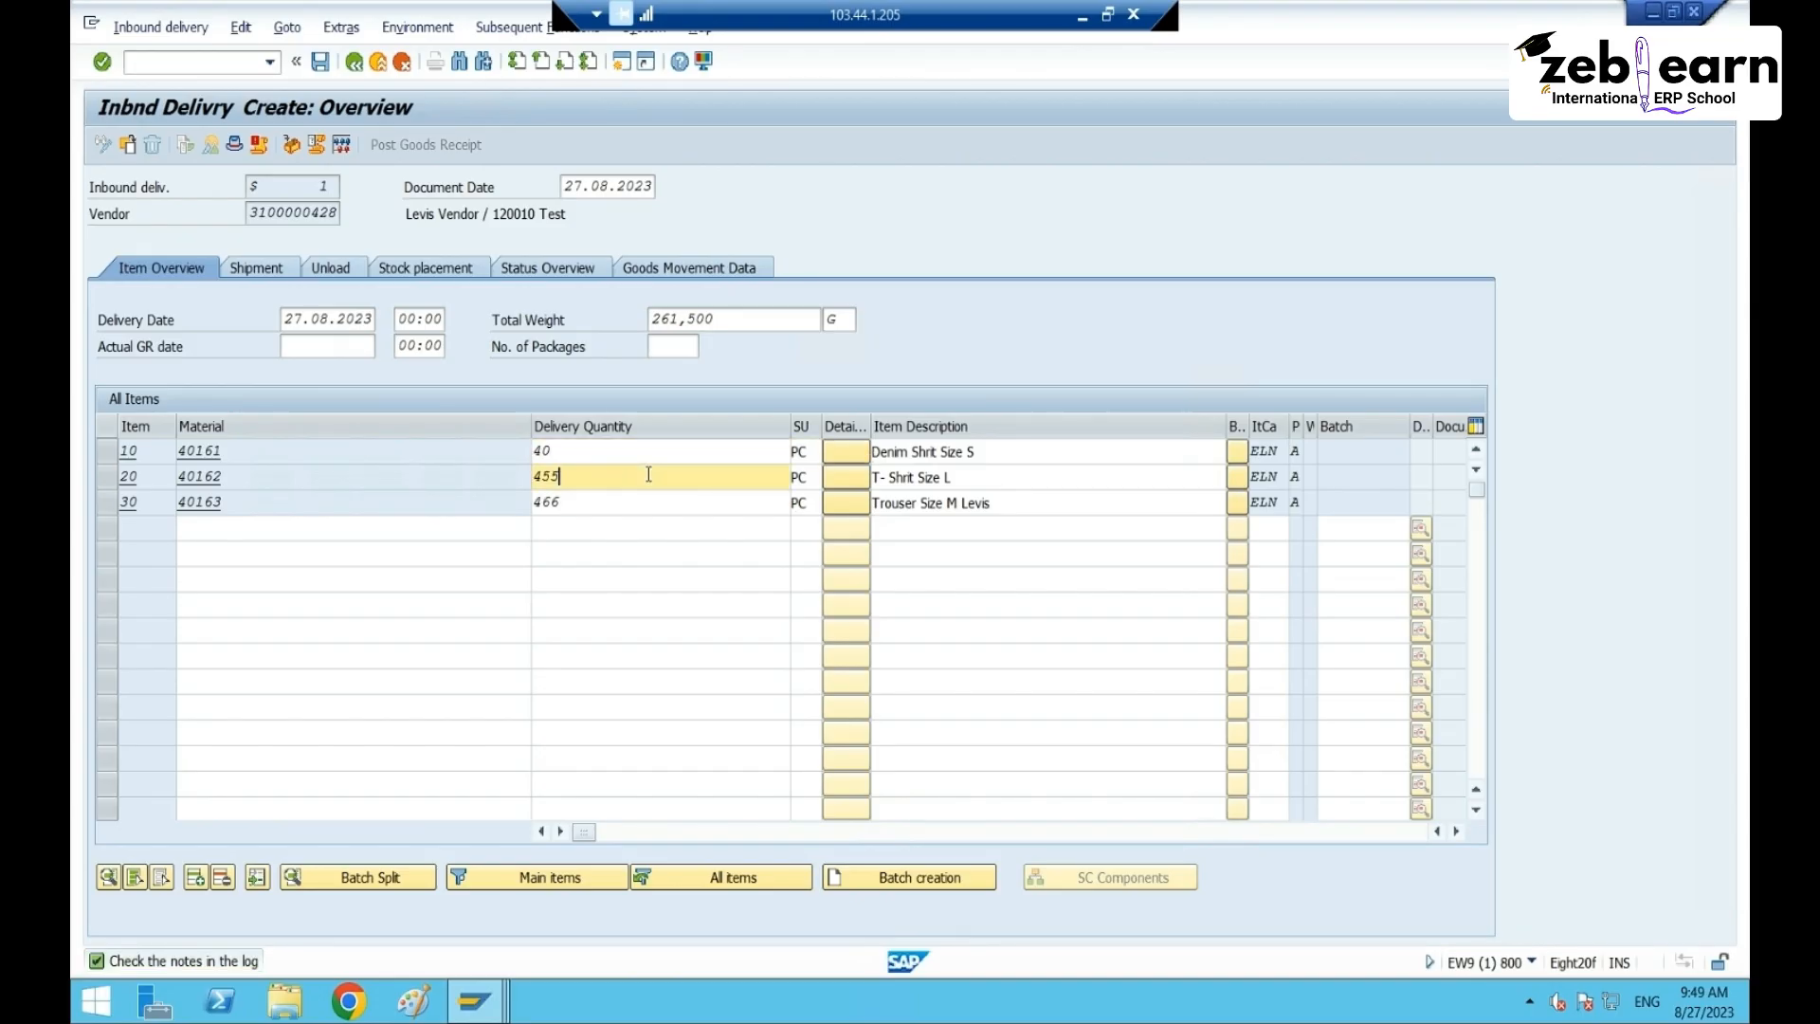
key(BackSpace)
key(BackSpace)
key(BackSpace)
text(56)
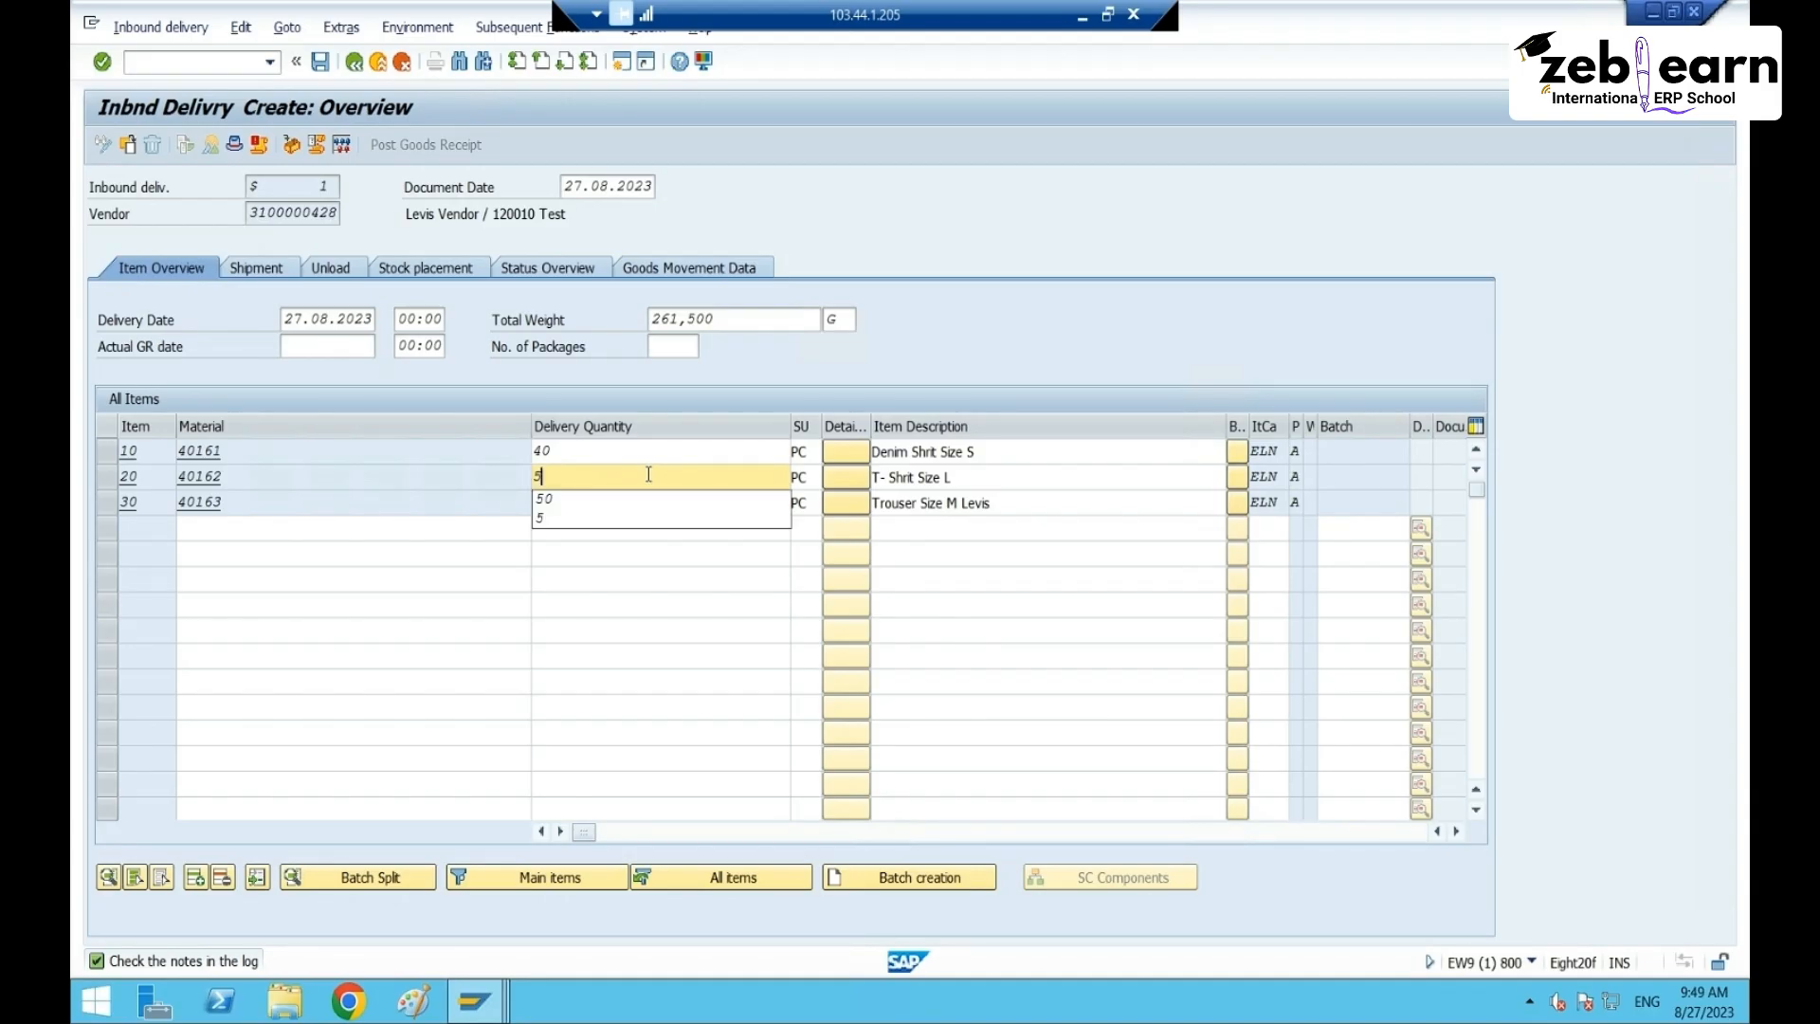
key(Tab)
click(606, 496)
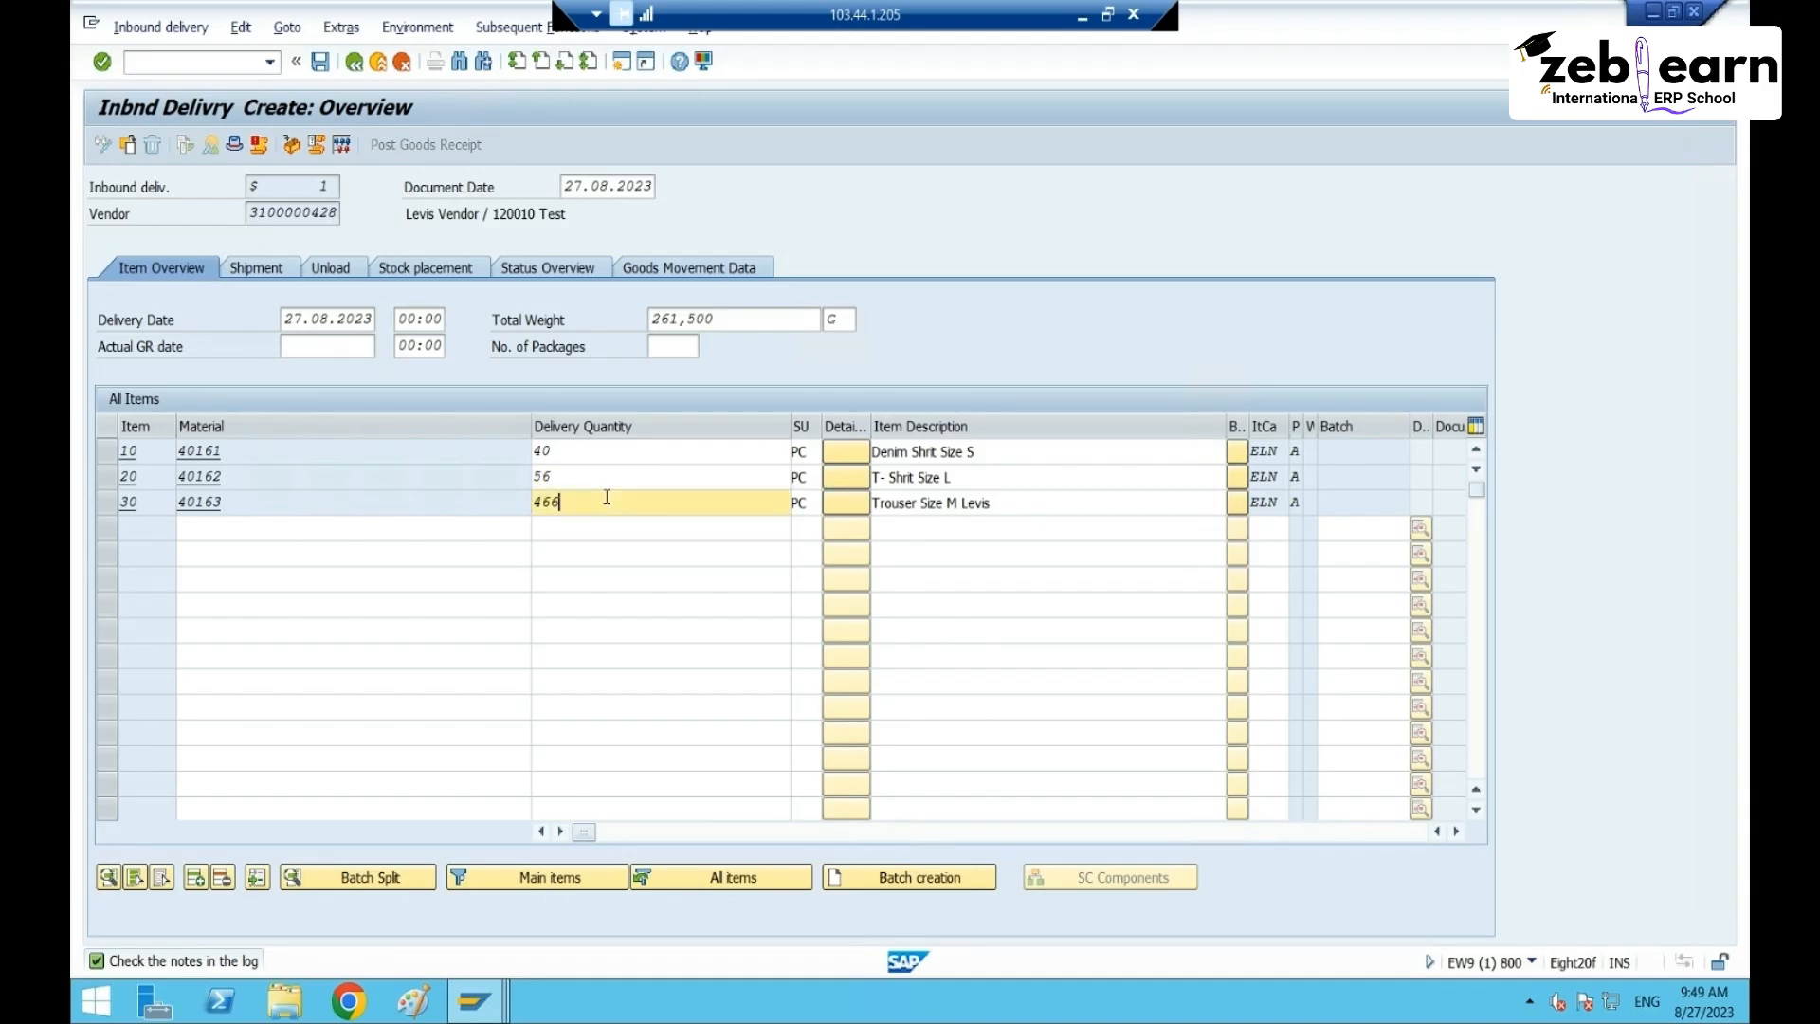
key(BackSpace)
key(BackSpace)
text(64)
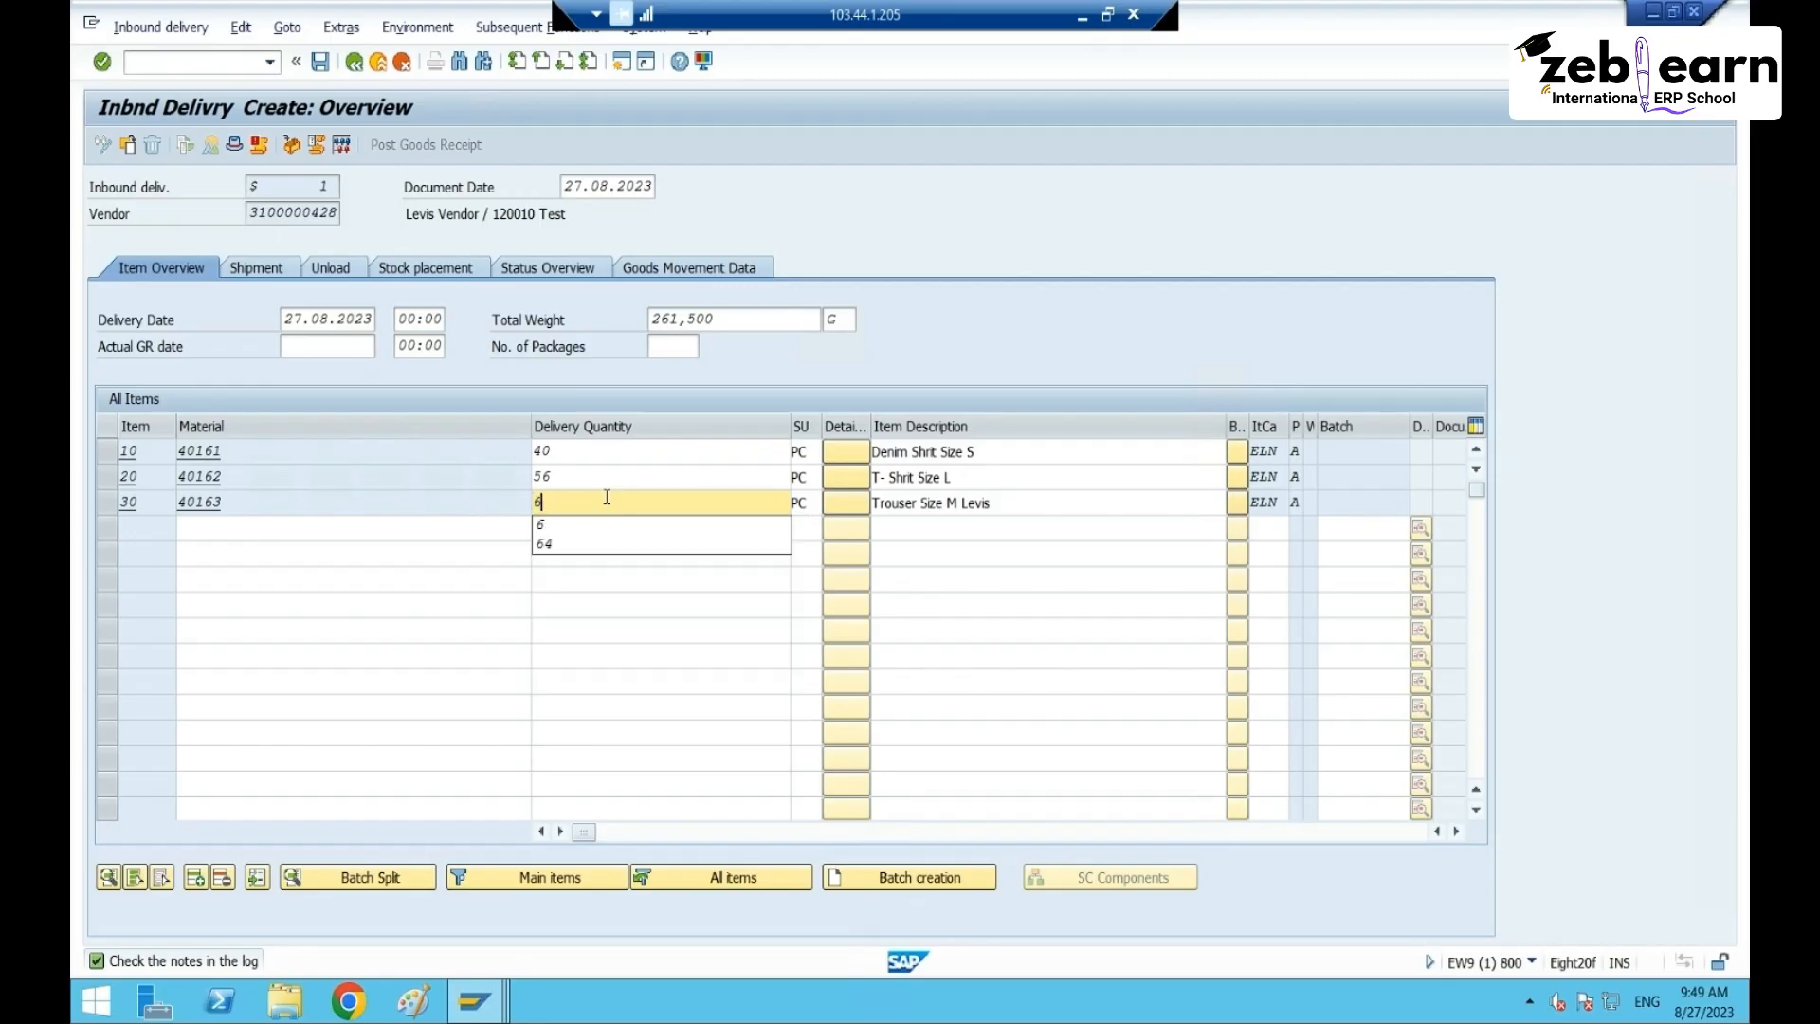
key(Return)
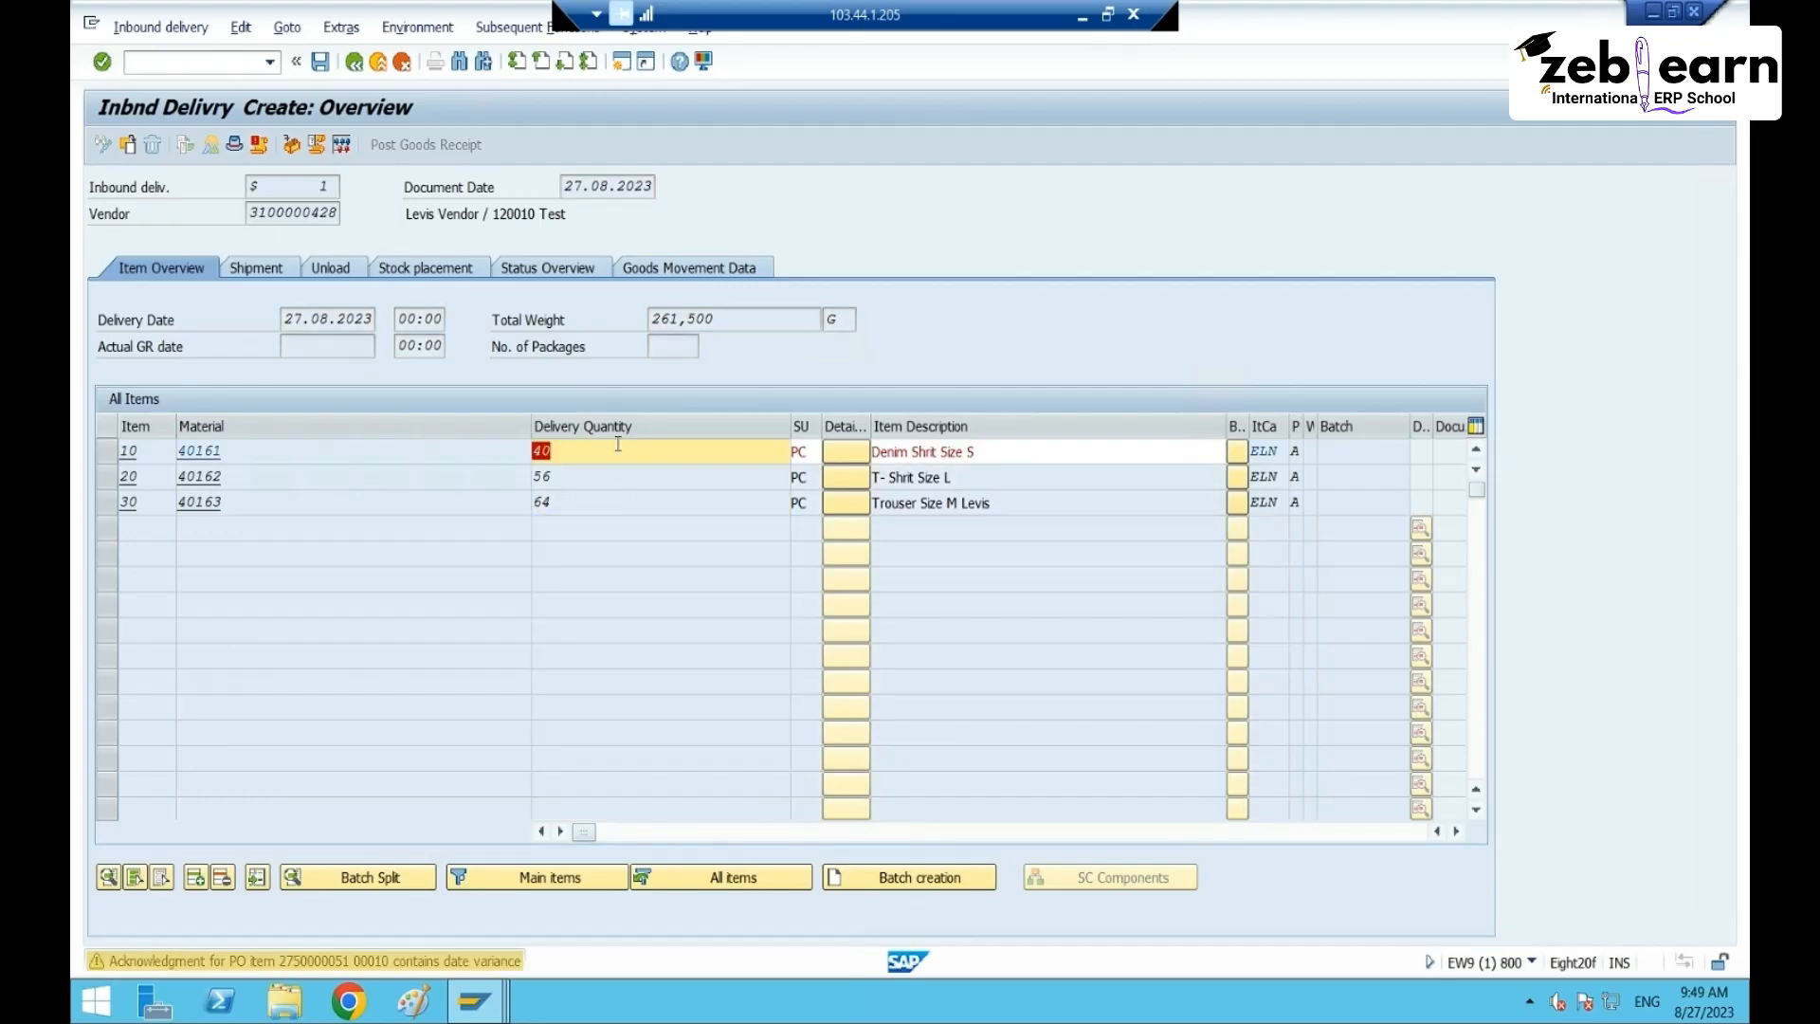
key(Return)
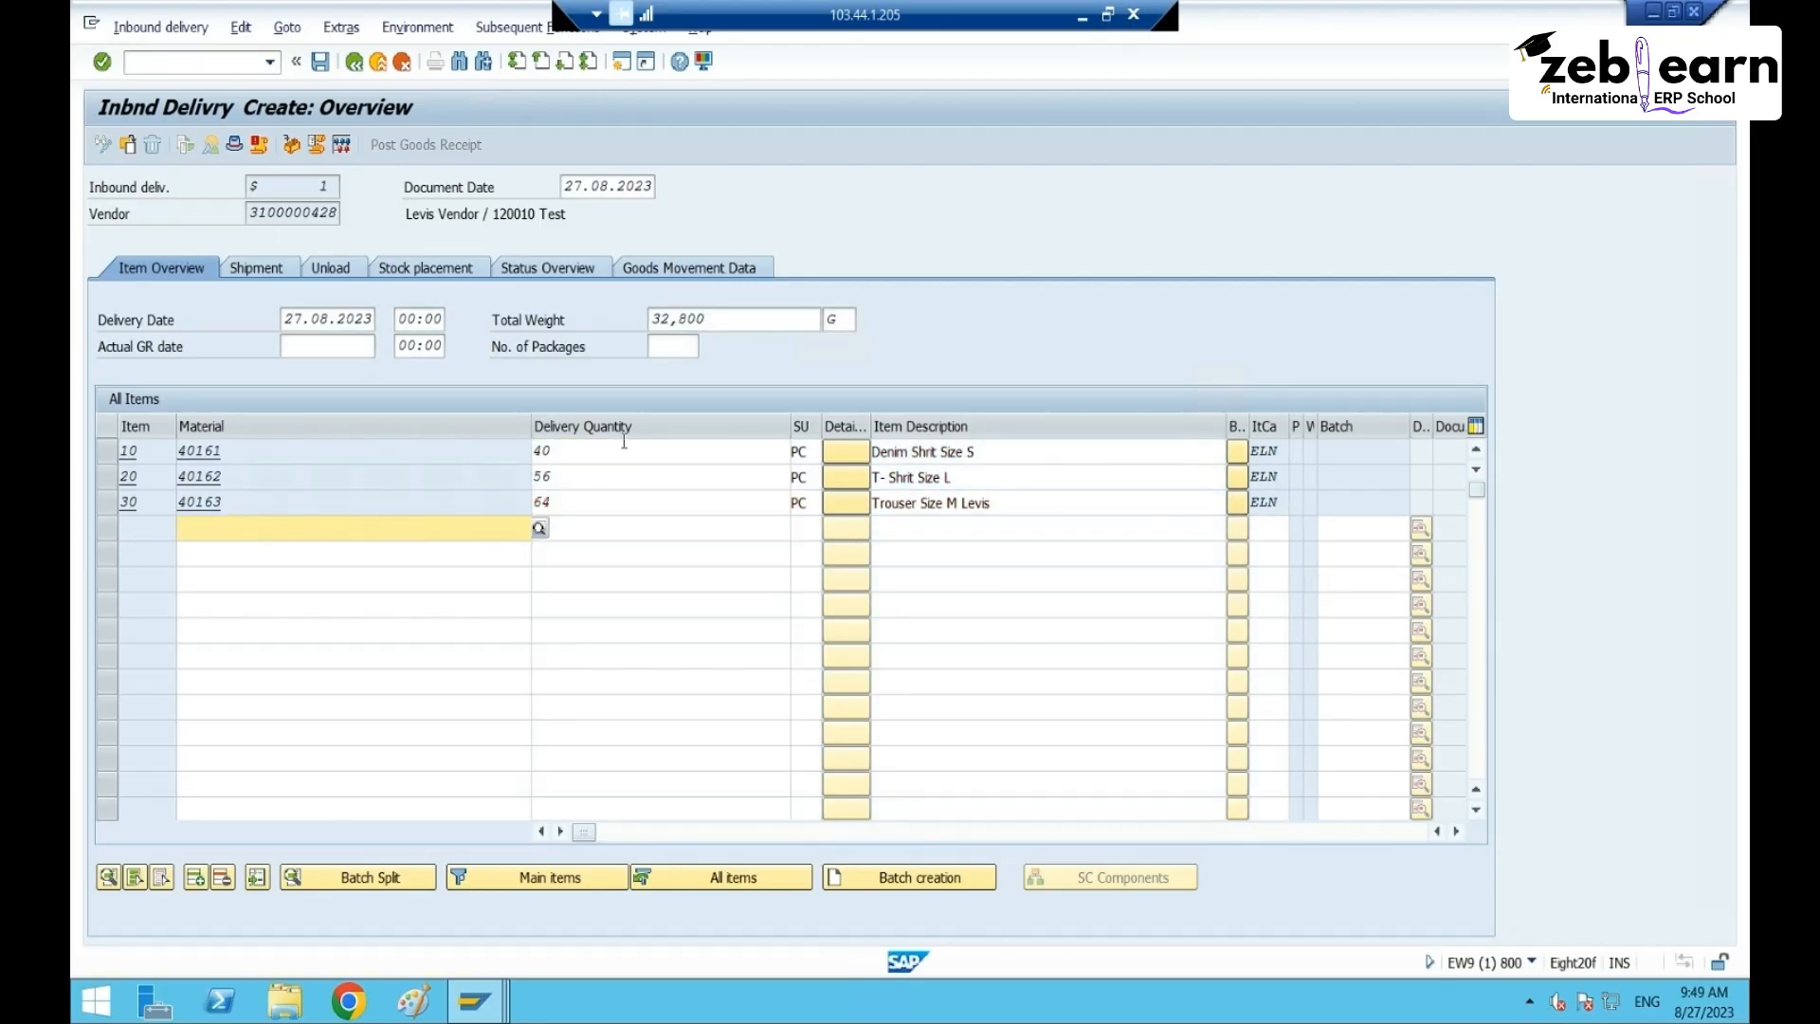
key(ctrl+s)
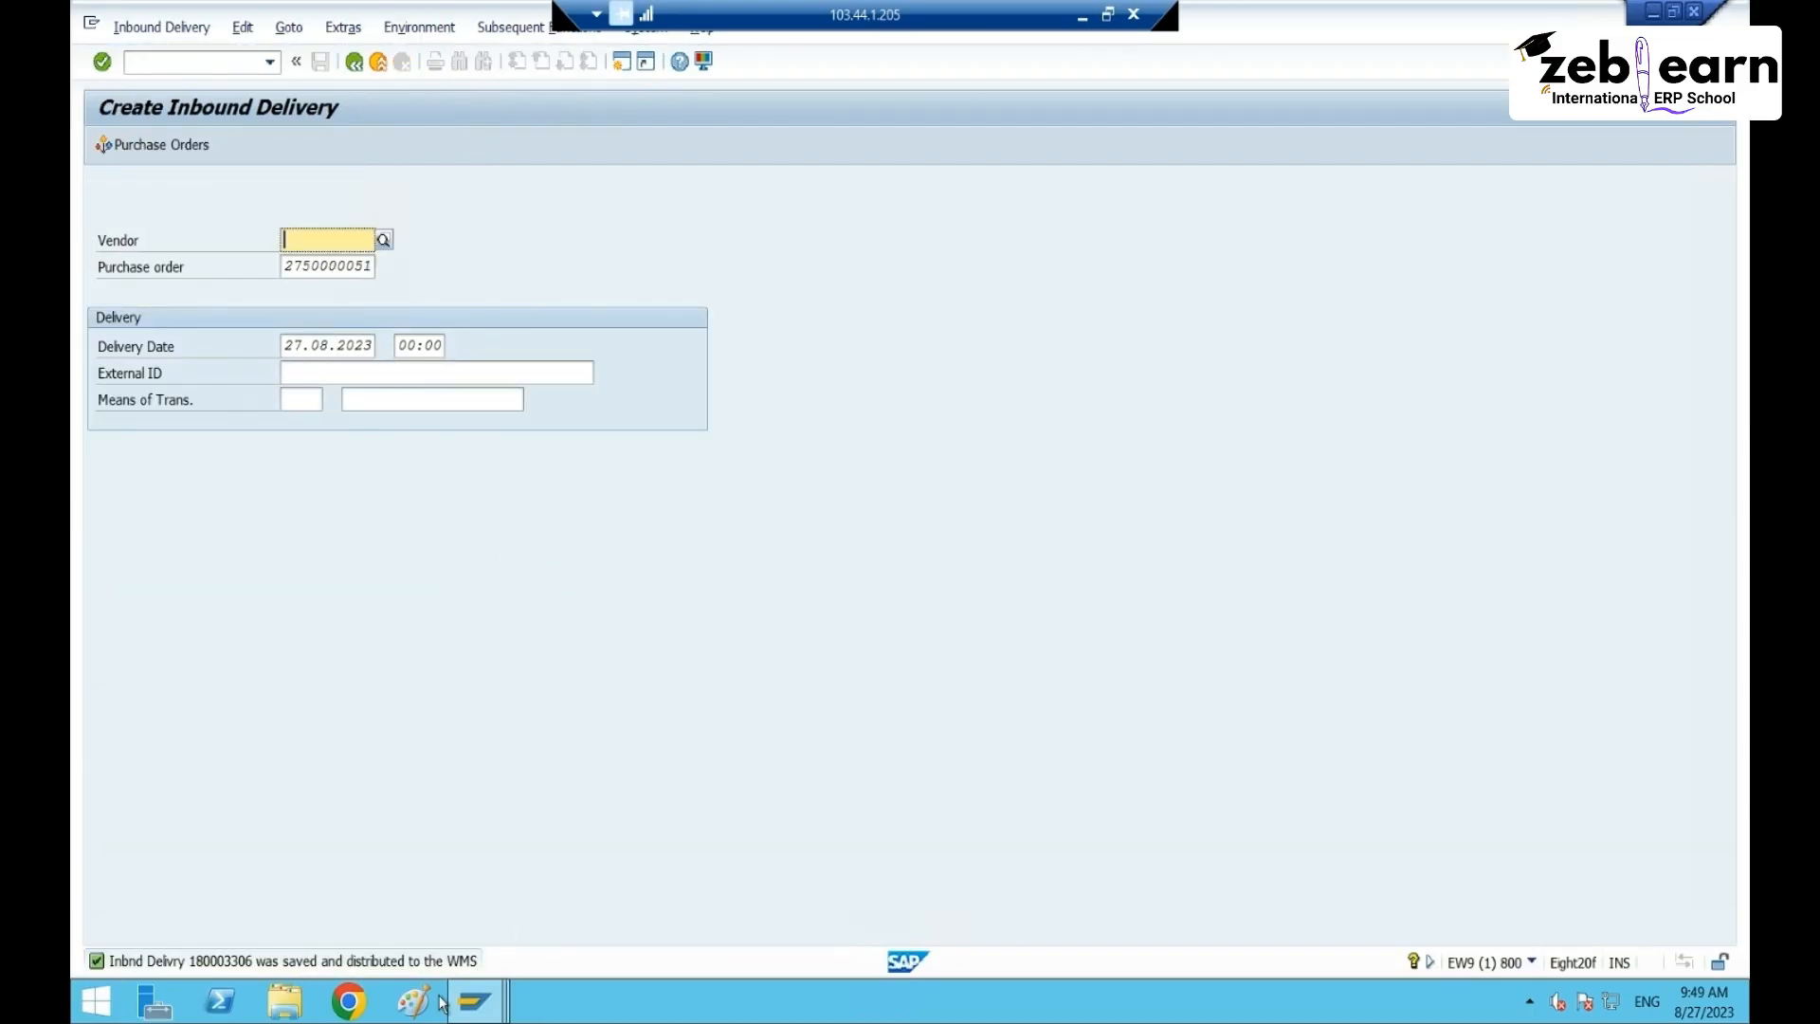
- In Maintain Inbound Delivery, search all deliveries and select 180003306
mouse_move(474, 1001)
click(635, 895)
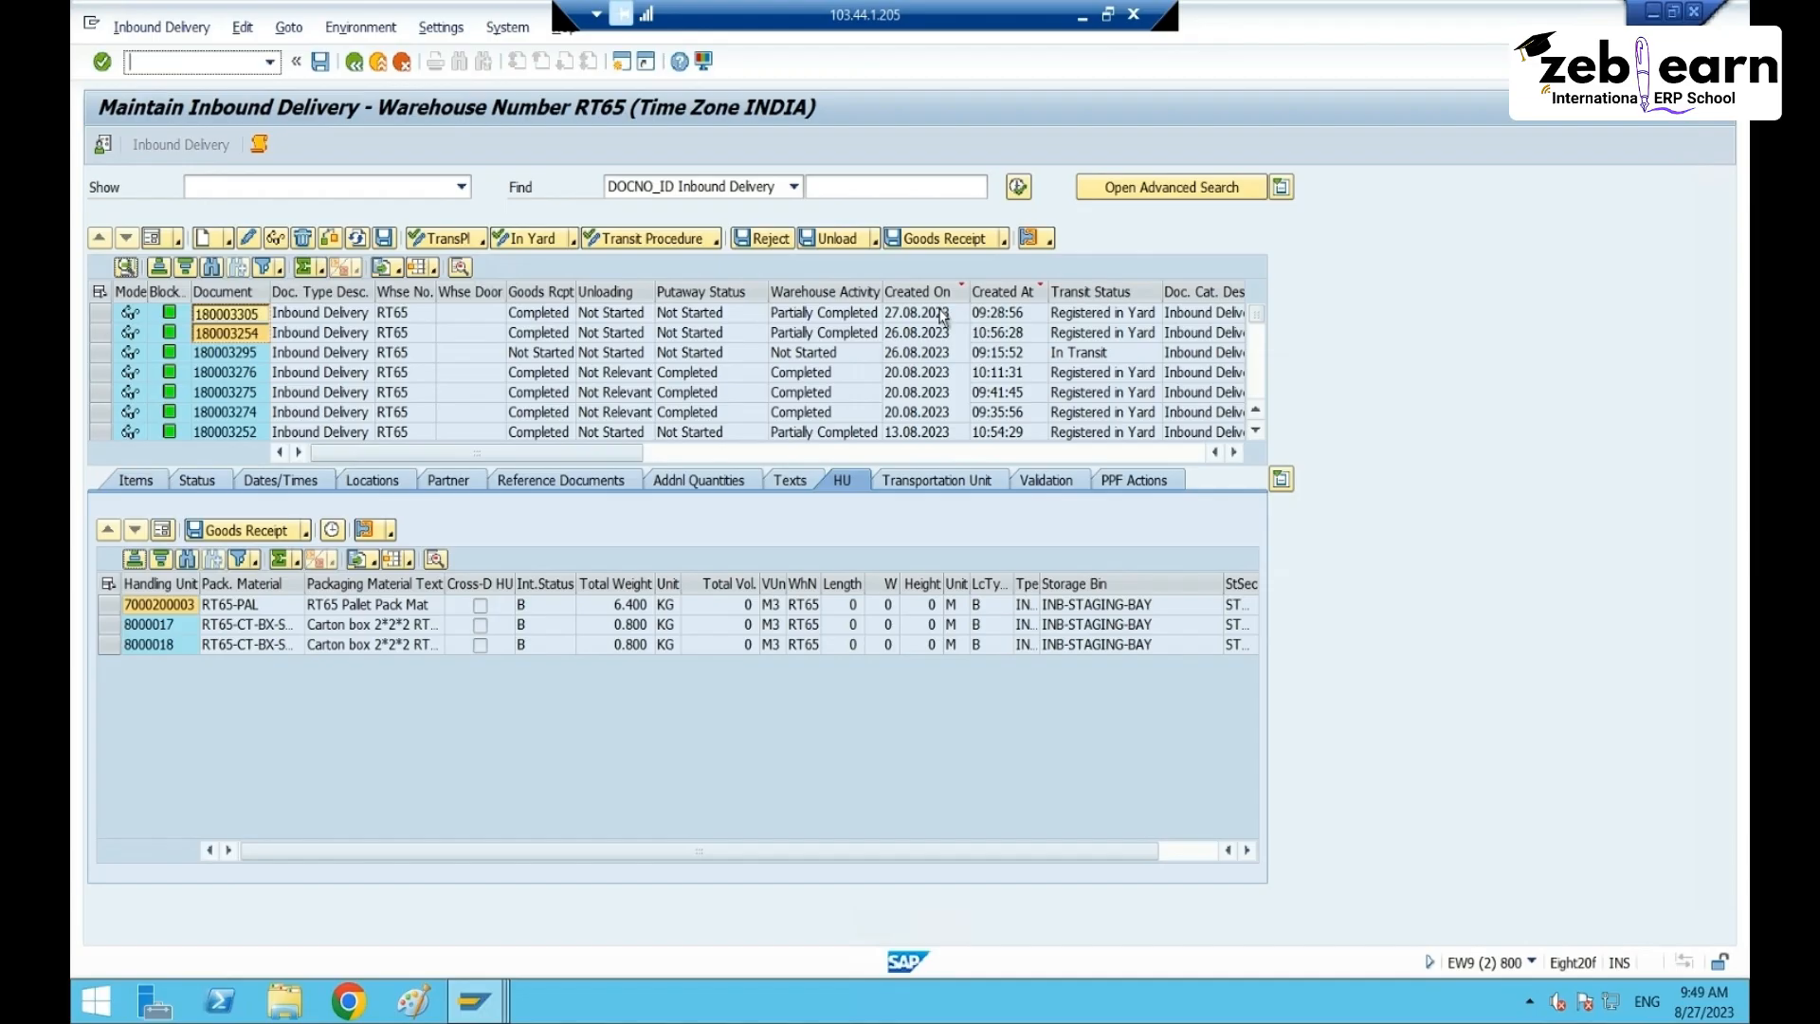
click(1018, 187)
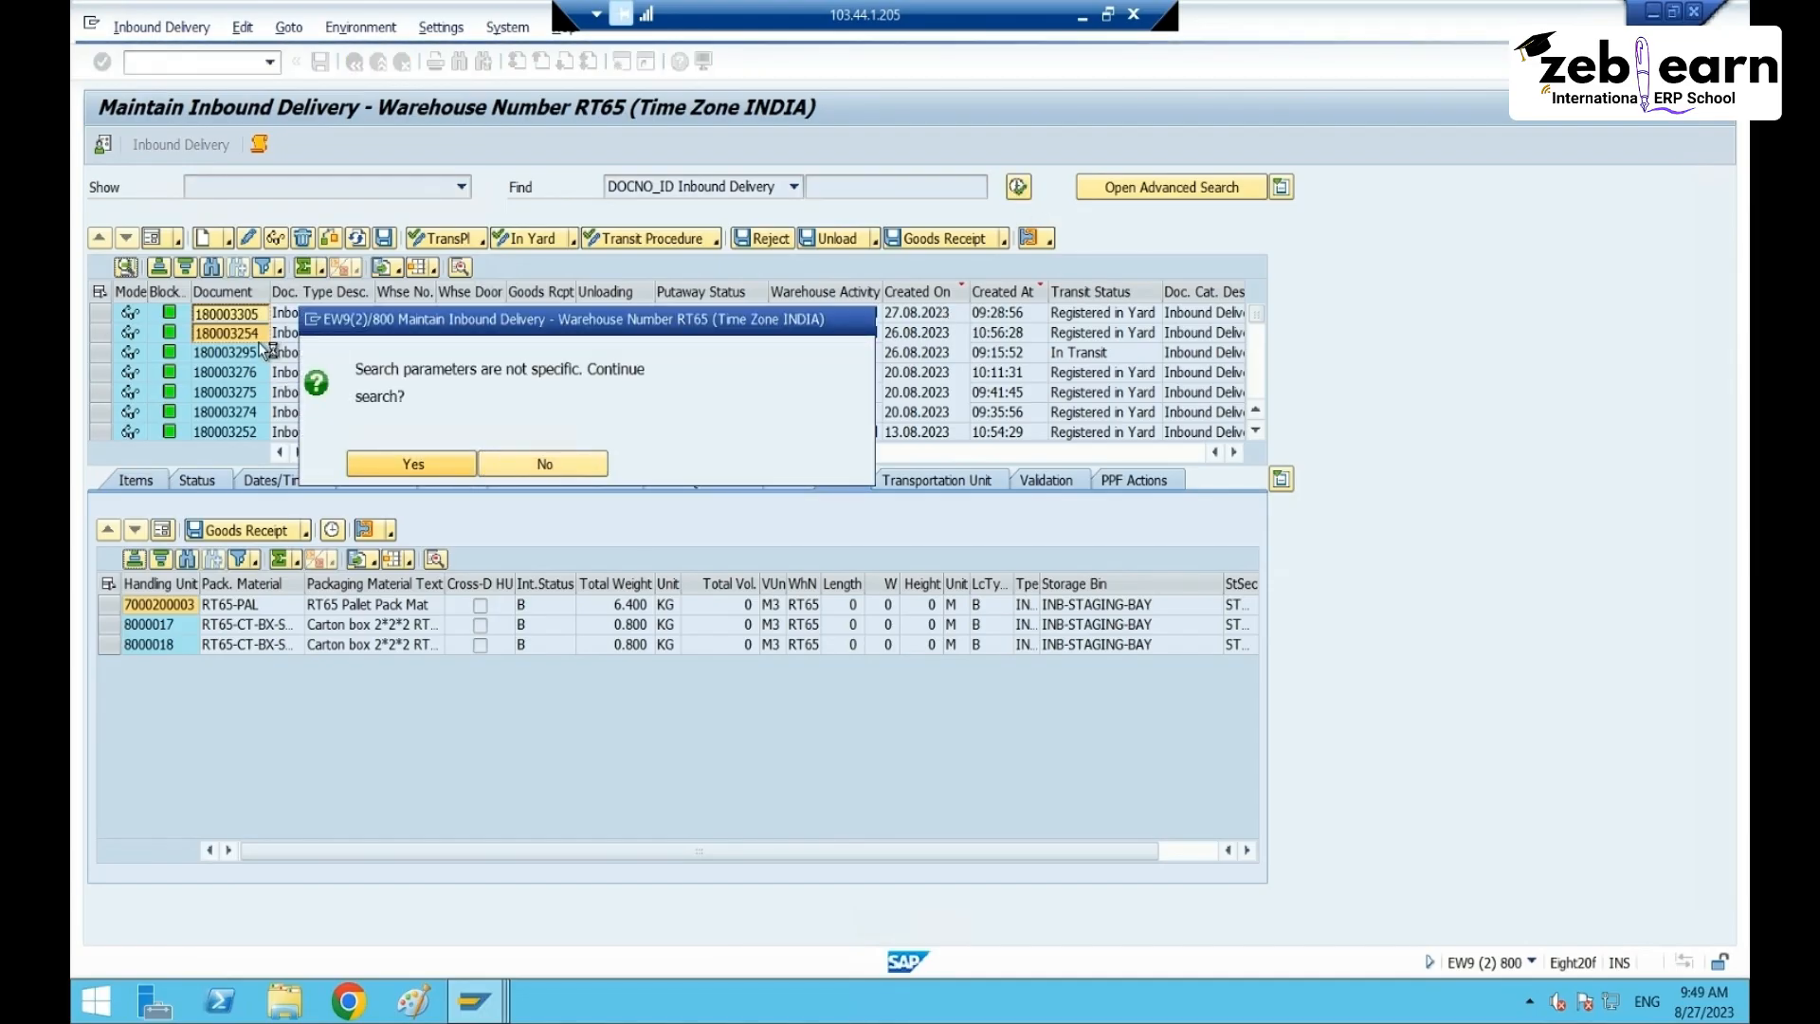
key(Return)
click(201, 320)
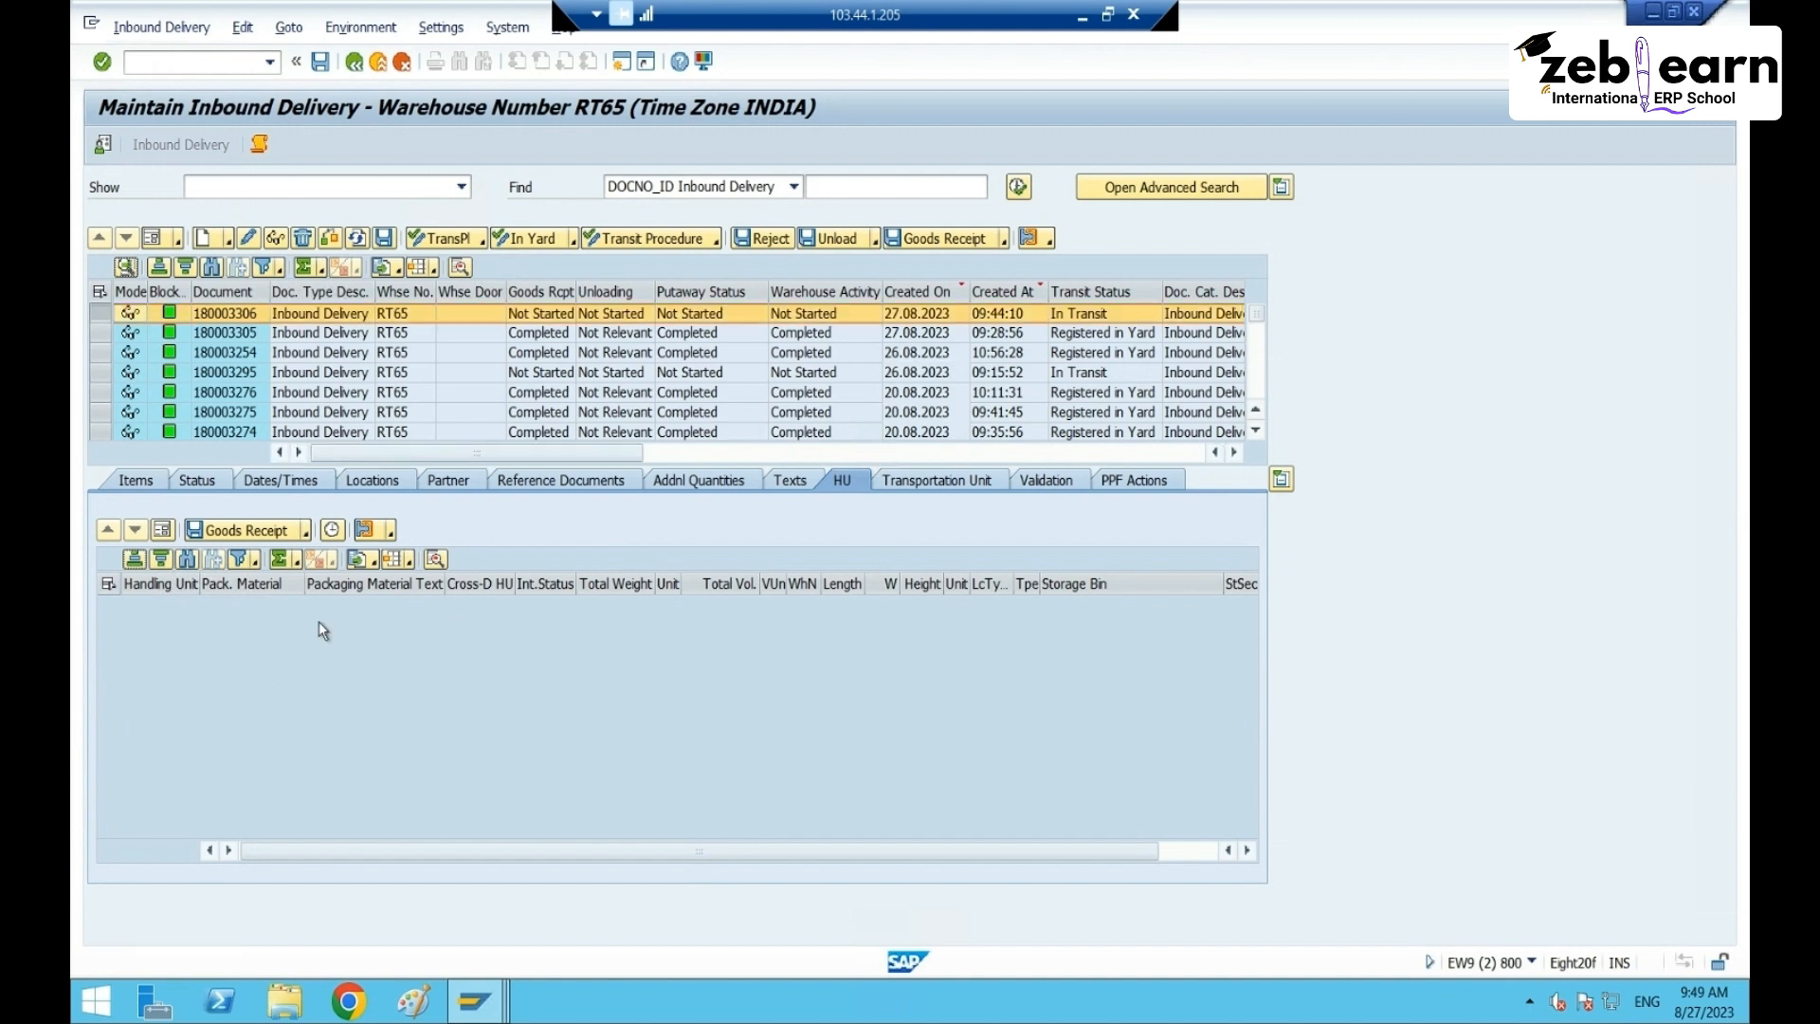
- Preview putaway warehouse tasks for items 10 and 20, then go back without saving
click(163, 28)
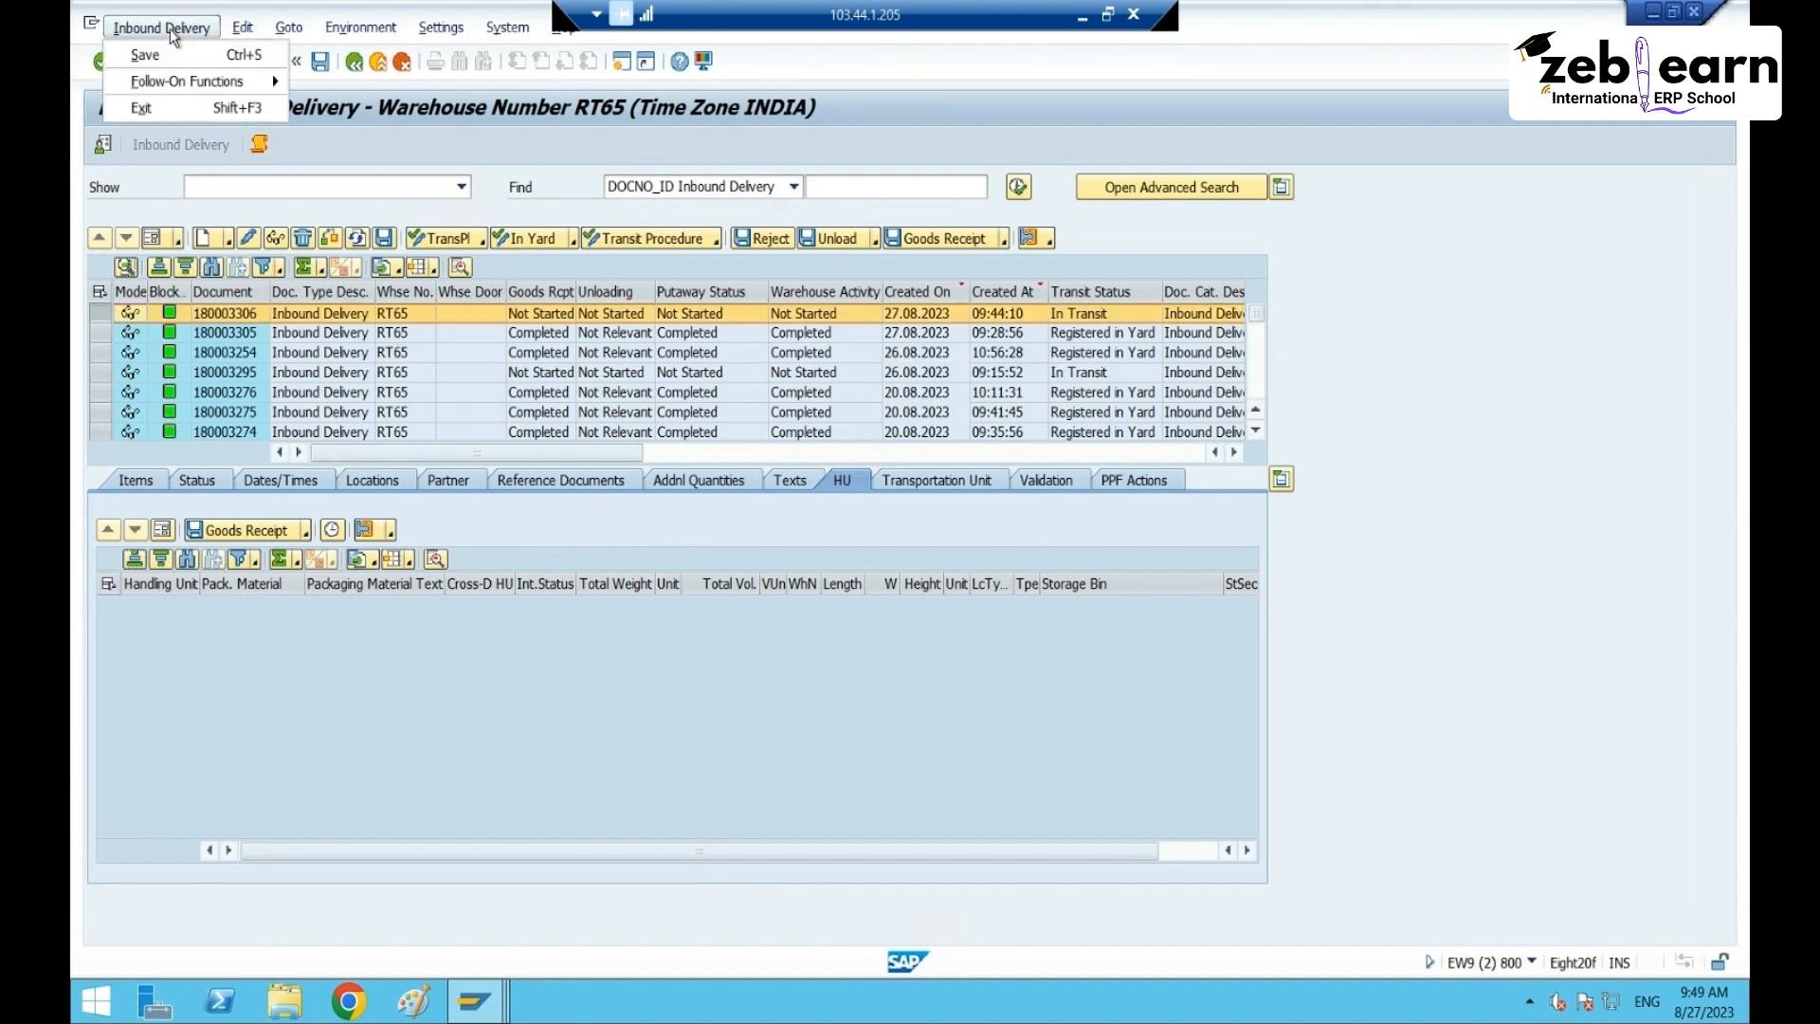
mouse_move(278, 83)
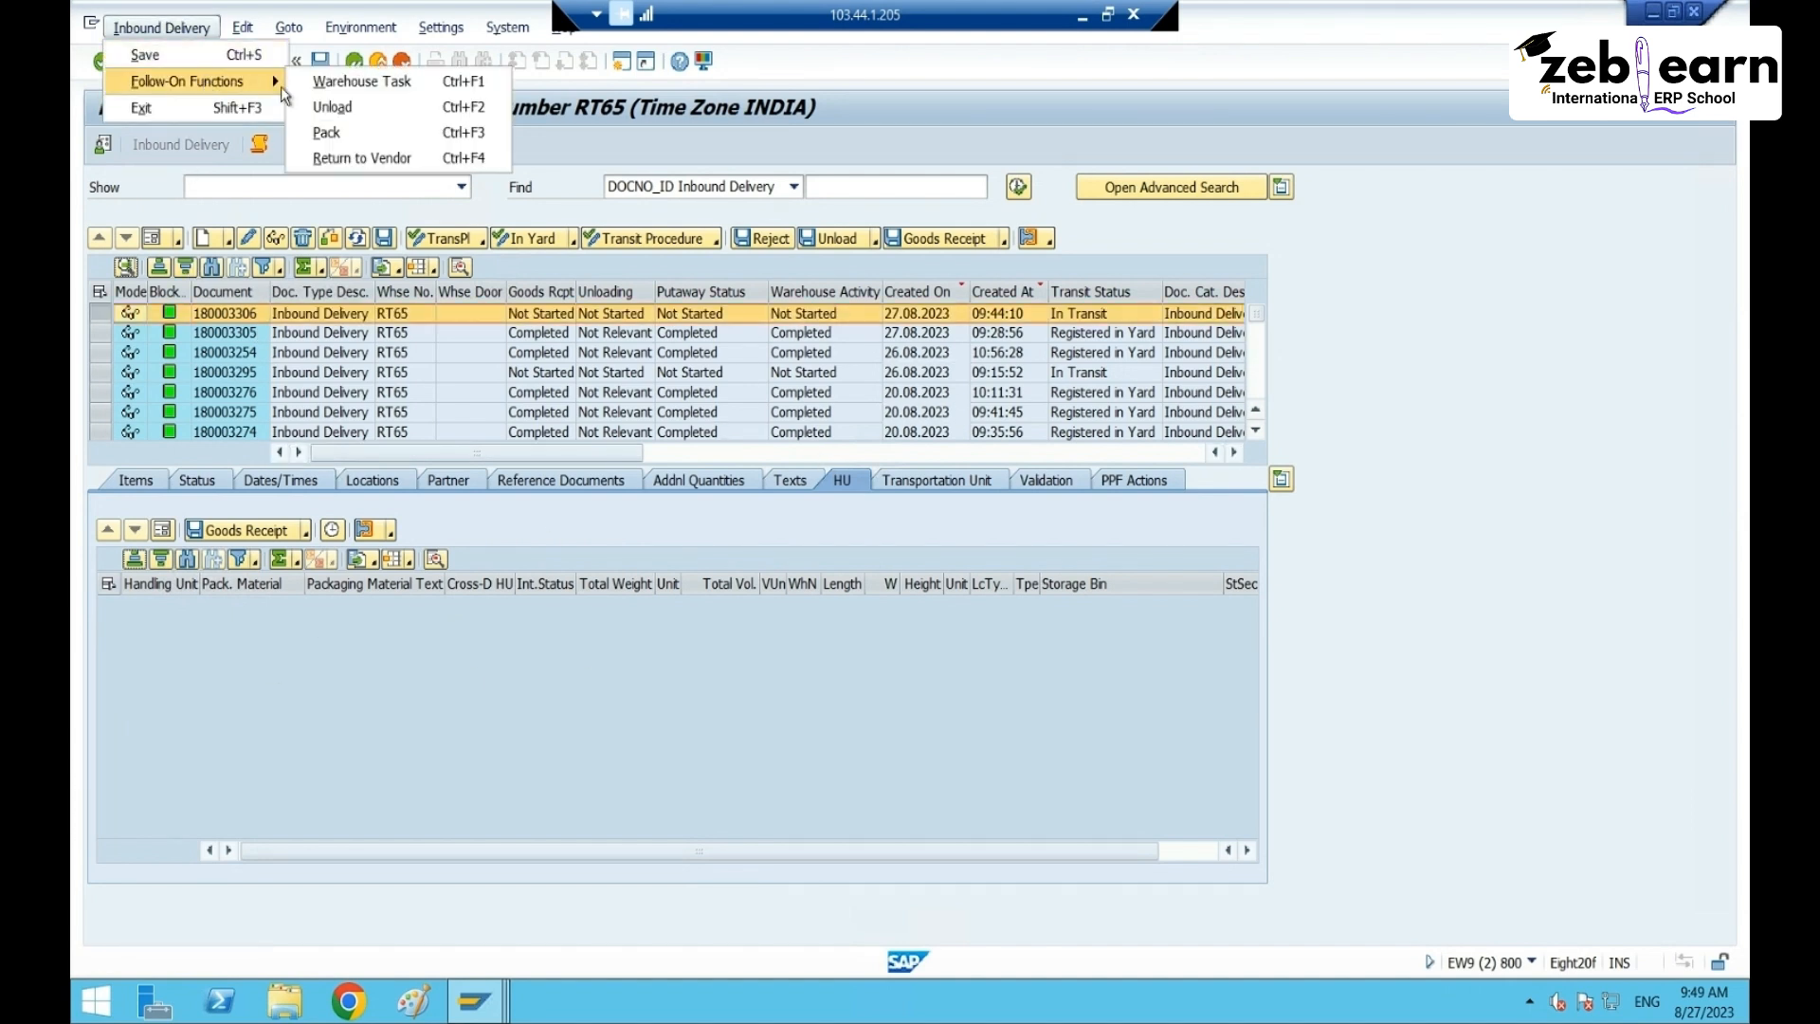
click(367, 86)
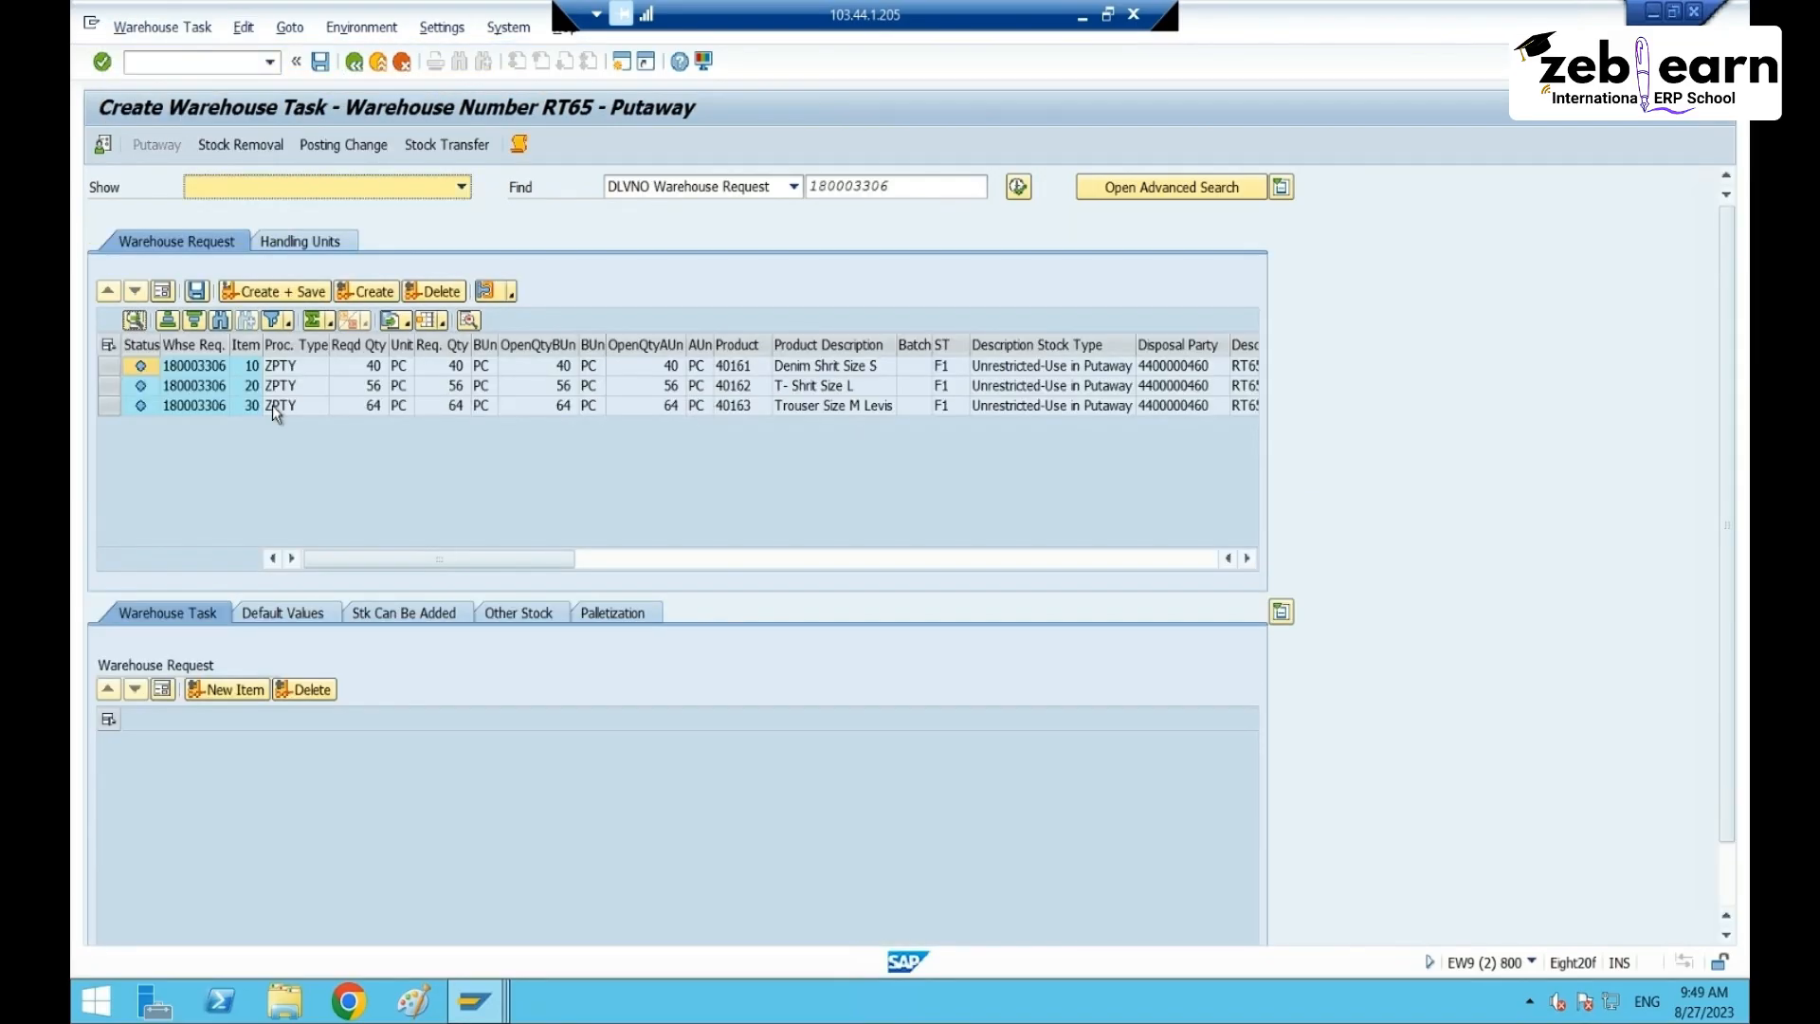
click(108, 366)
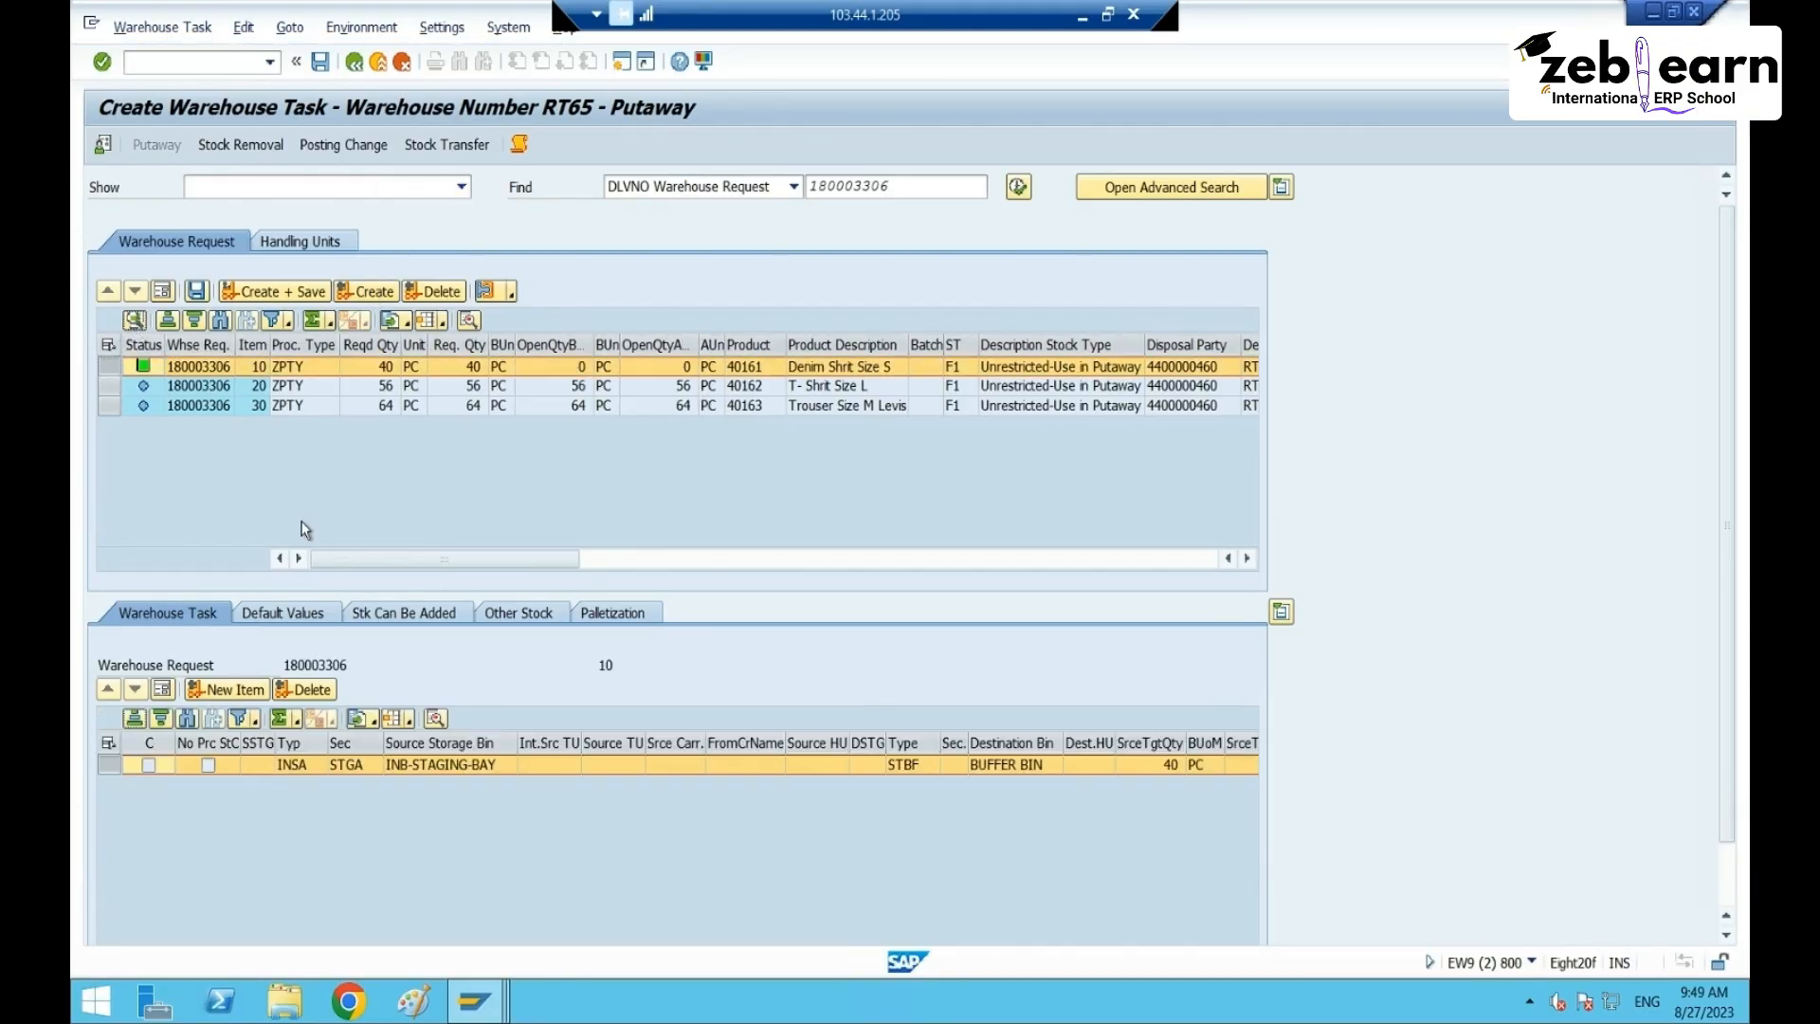
click(108, 386)
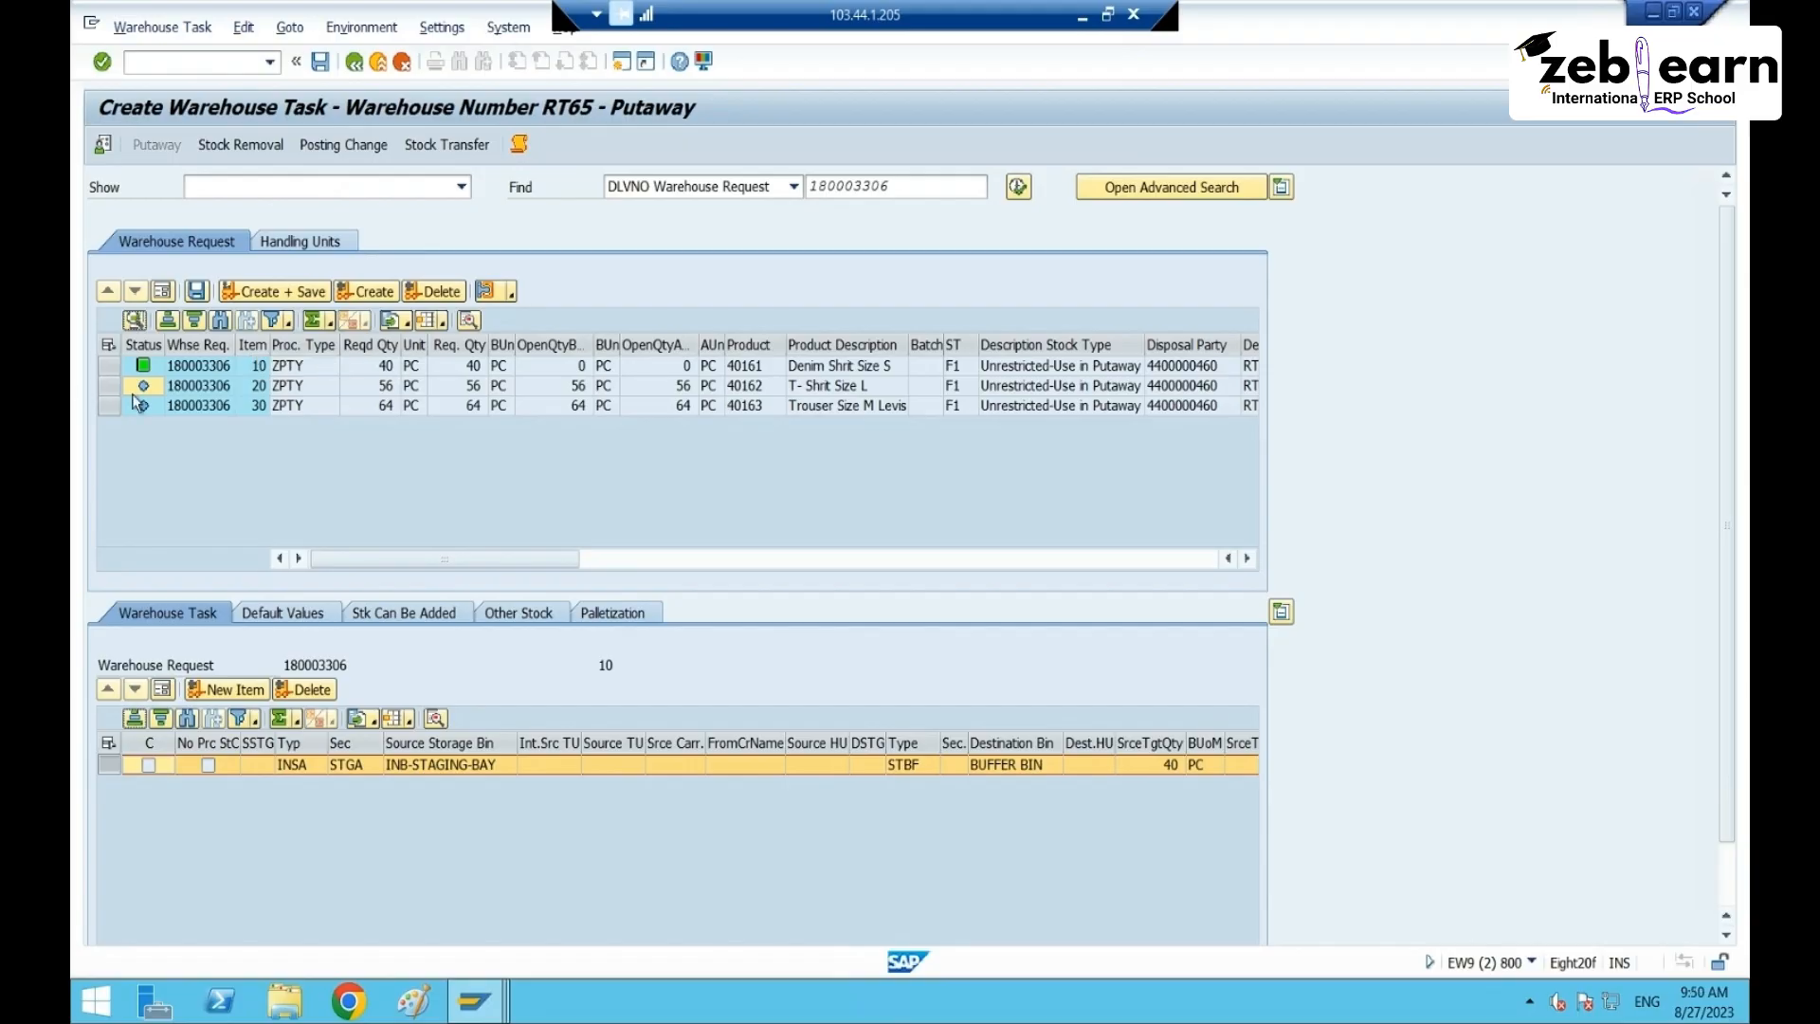
click(367, 293)
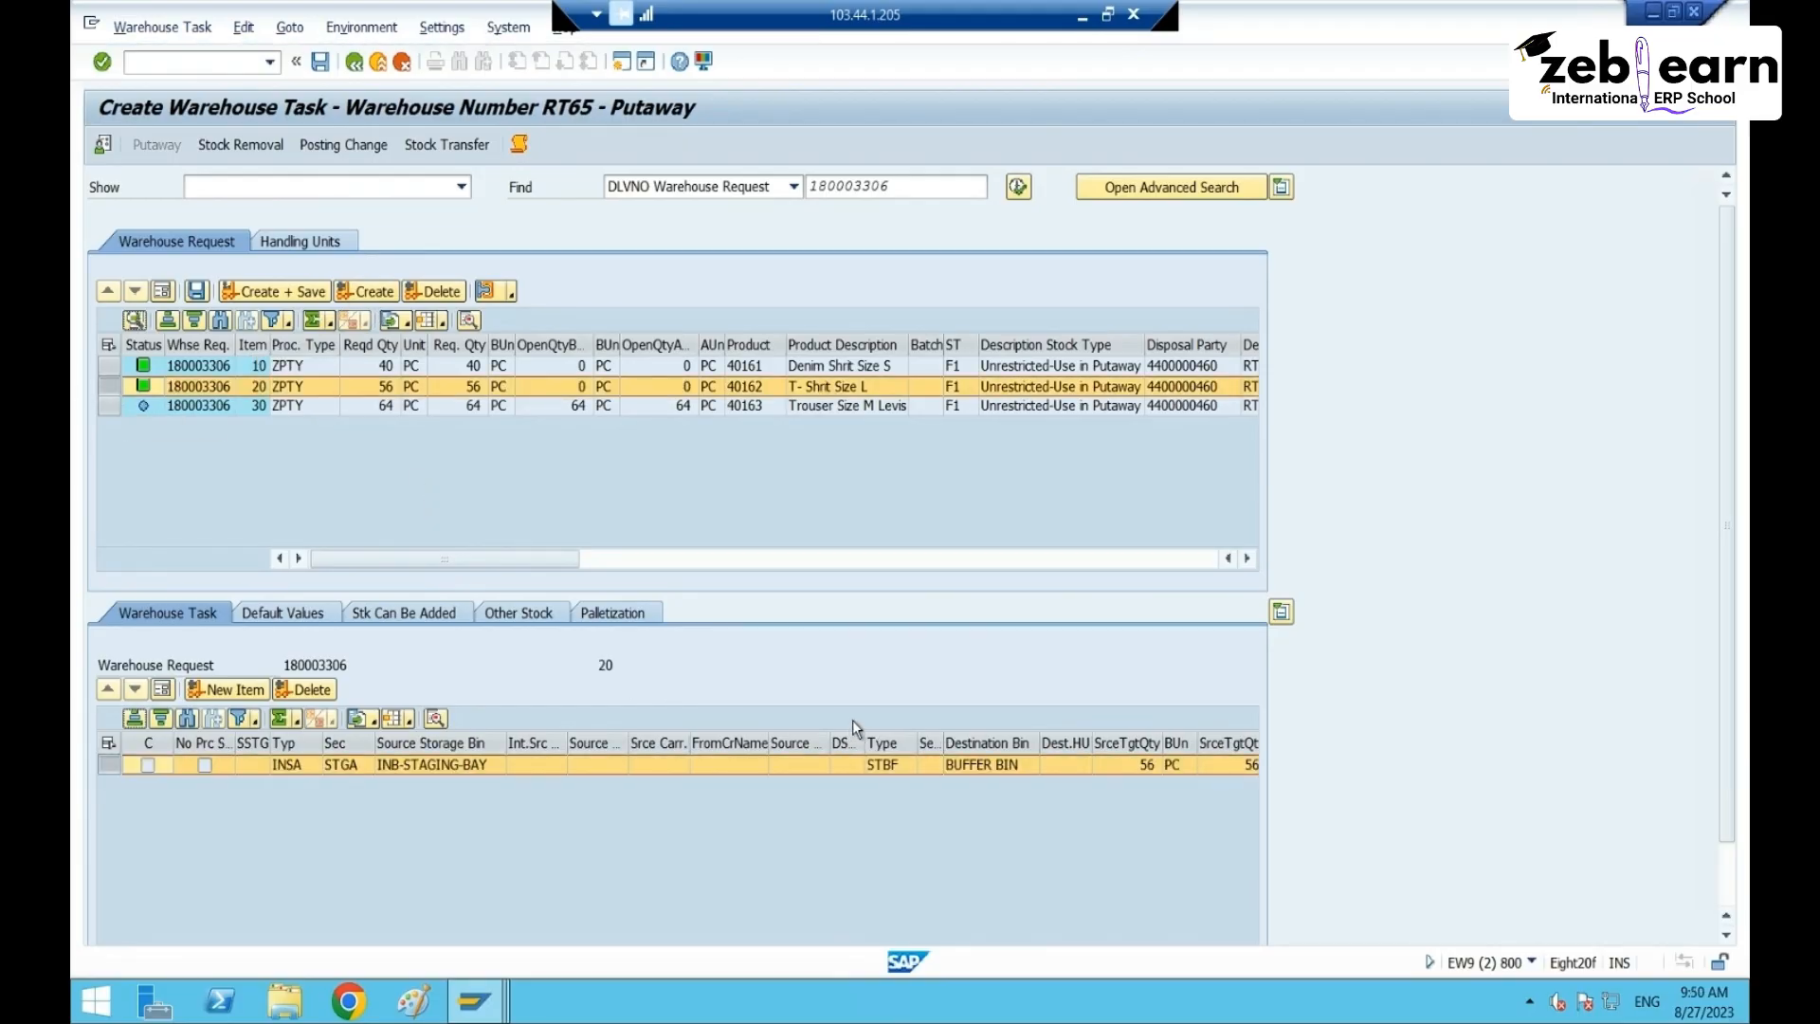
click(353, 63)
click(544, 463)
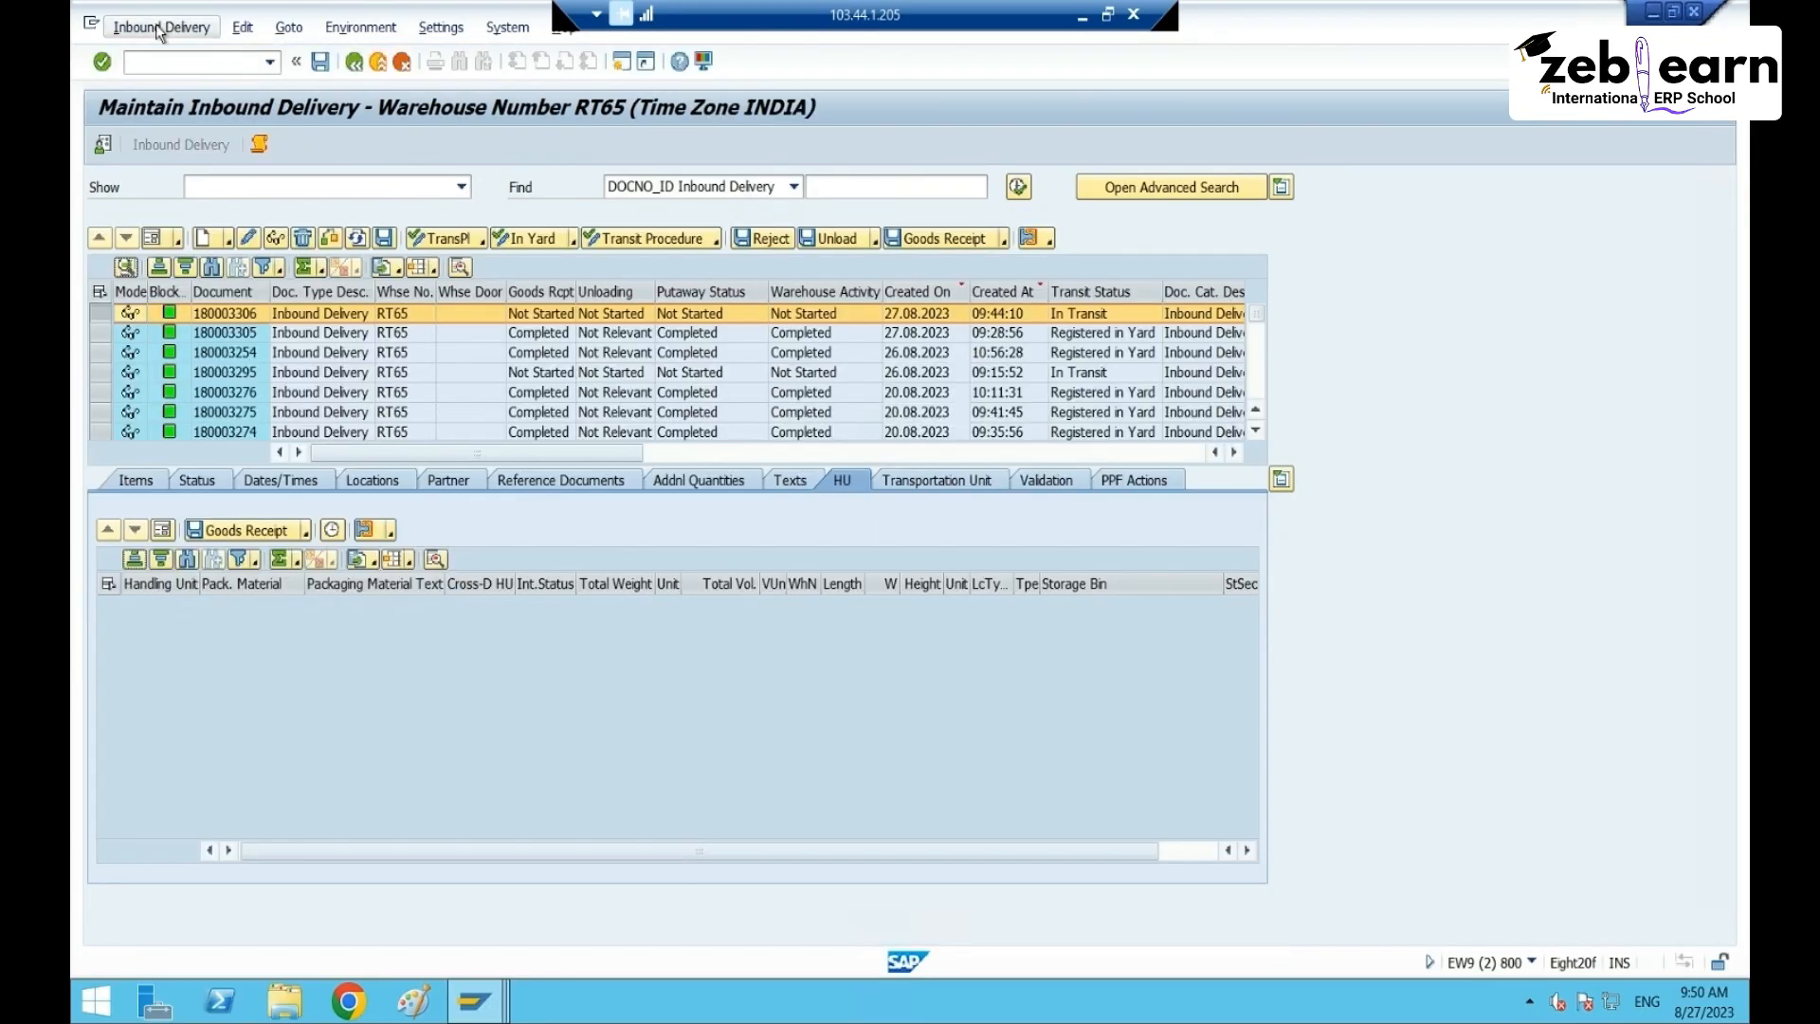
- Open packing for delivery 180003306 through Follow-On Functions > Pack
click(161, 27)
mouse_move(223, 83)
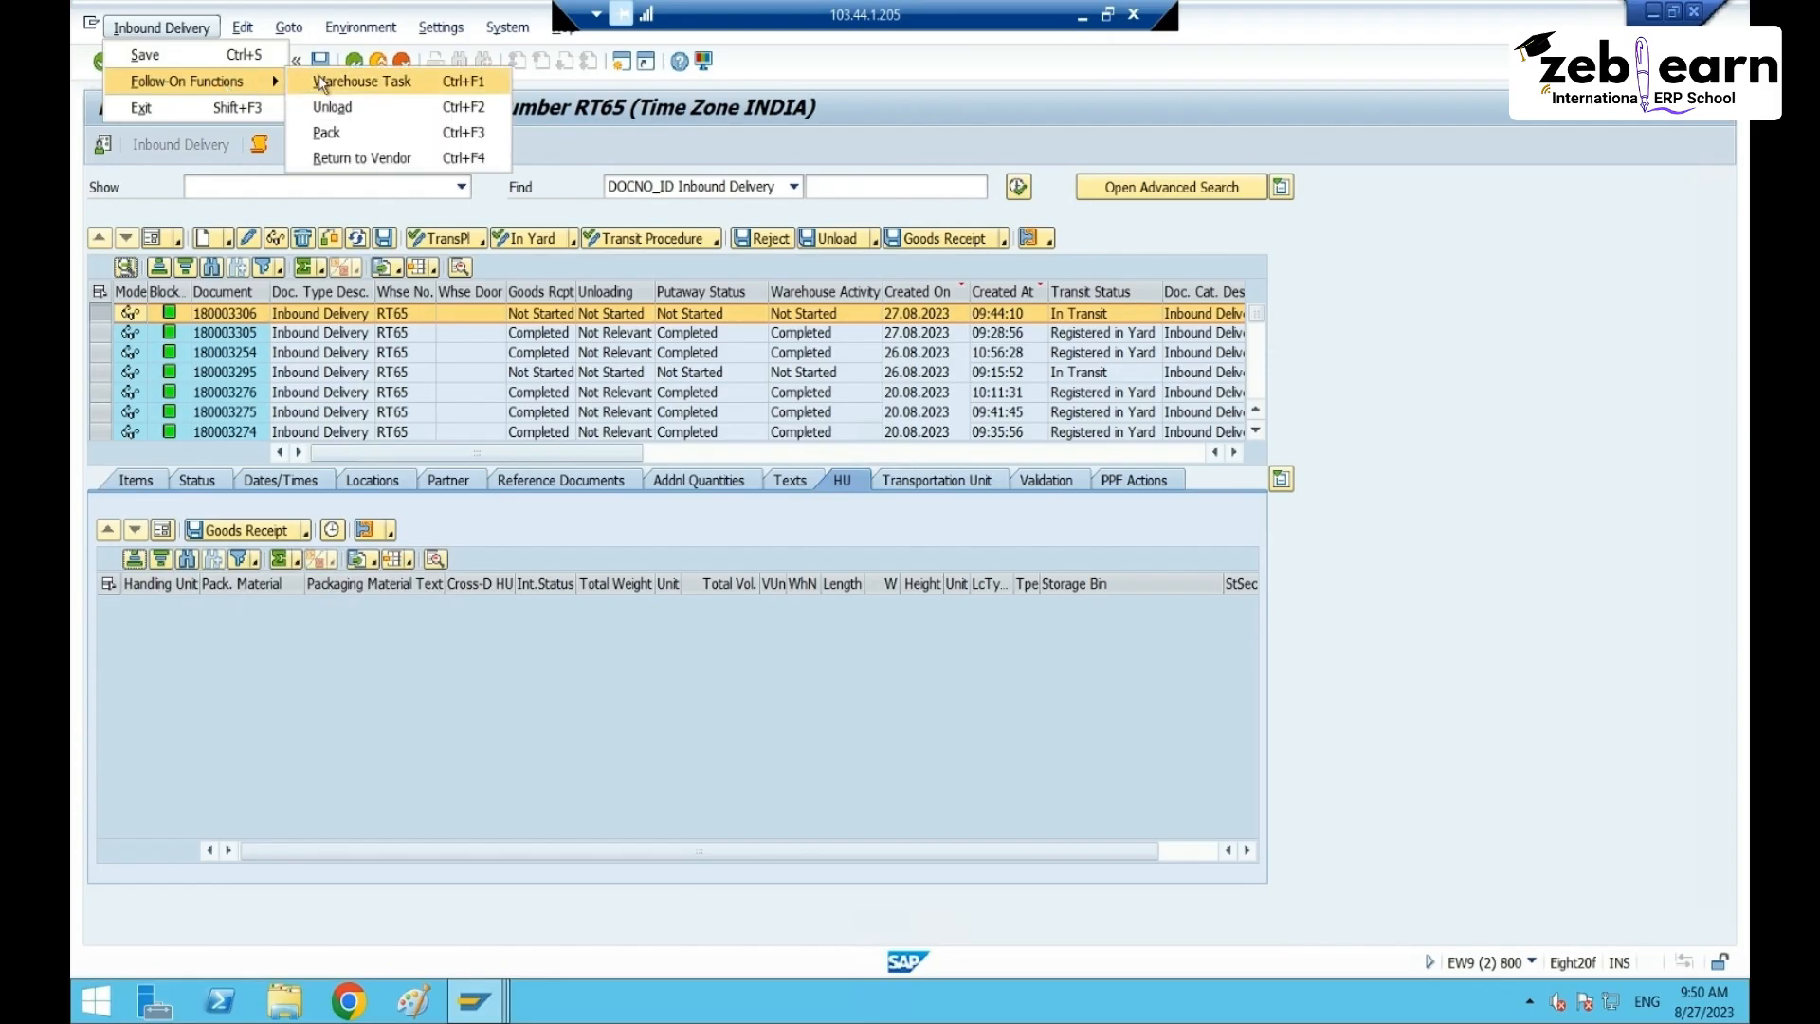
click(332, 133)
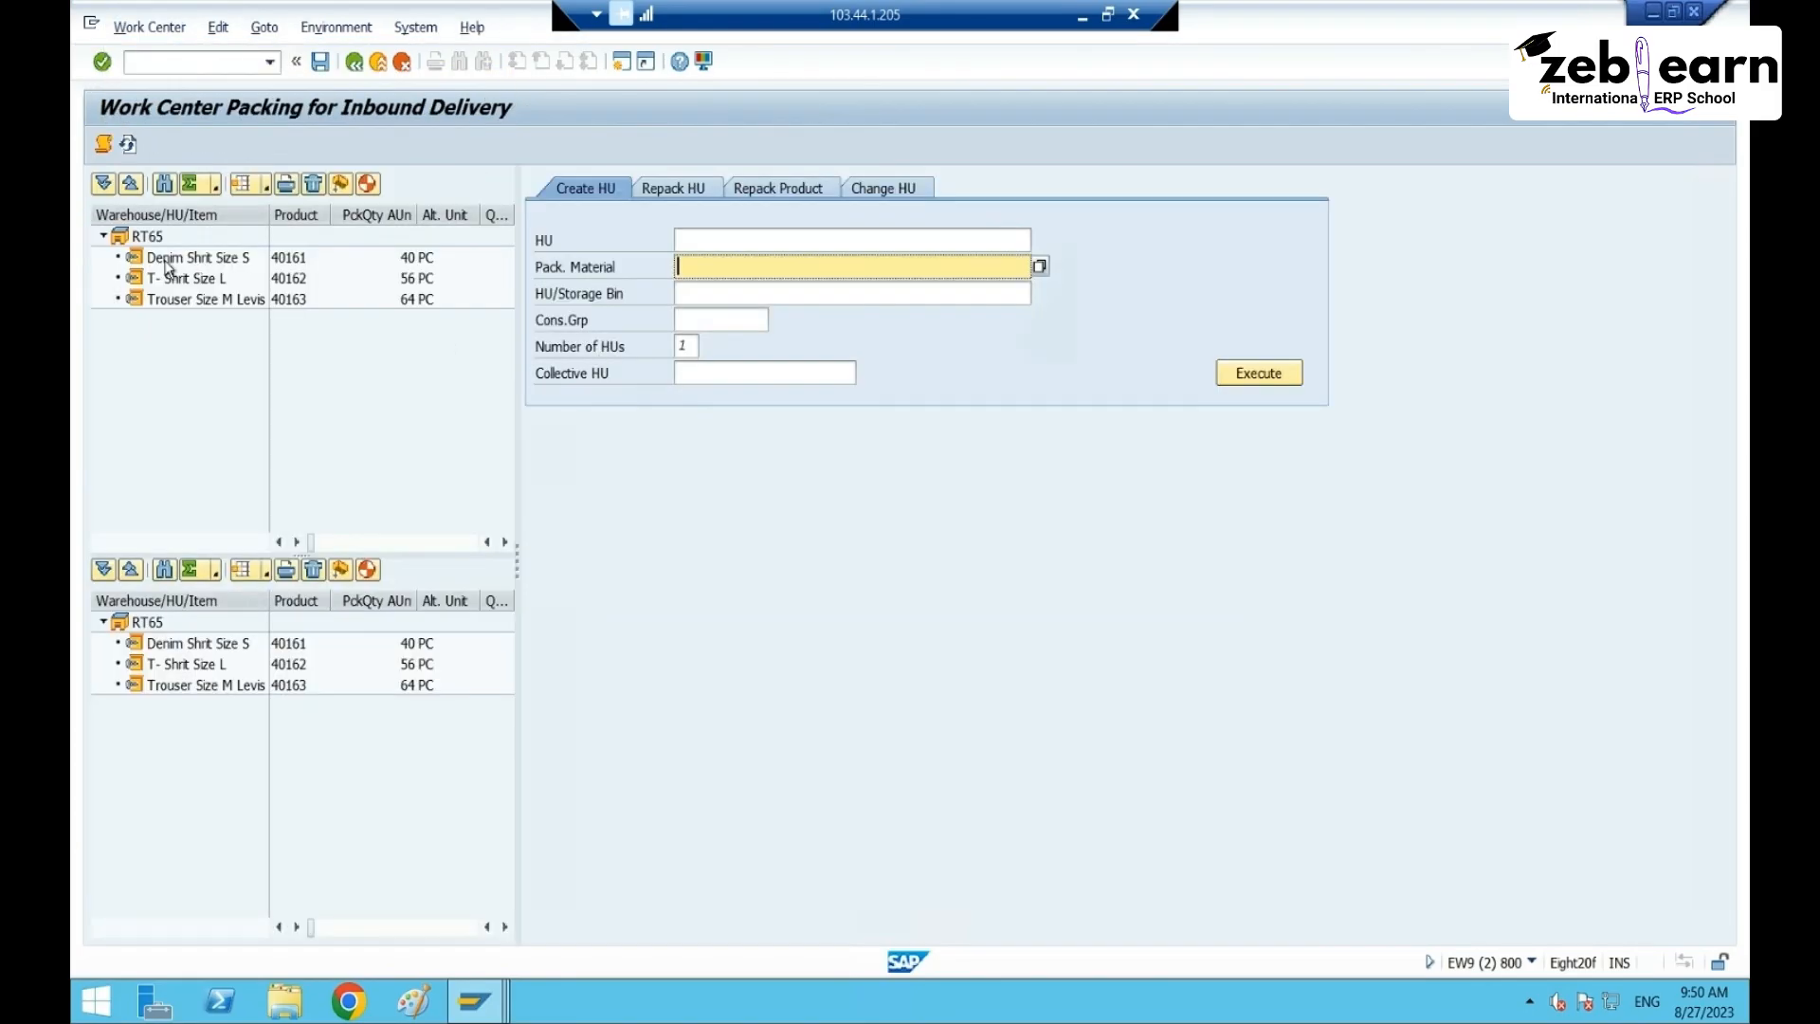
- Review the items and handling units, then auto-pack the T-Shirt Size L item
click(167, 261)
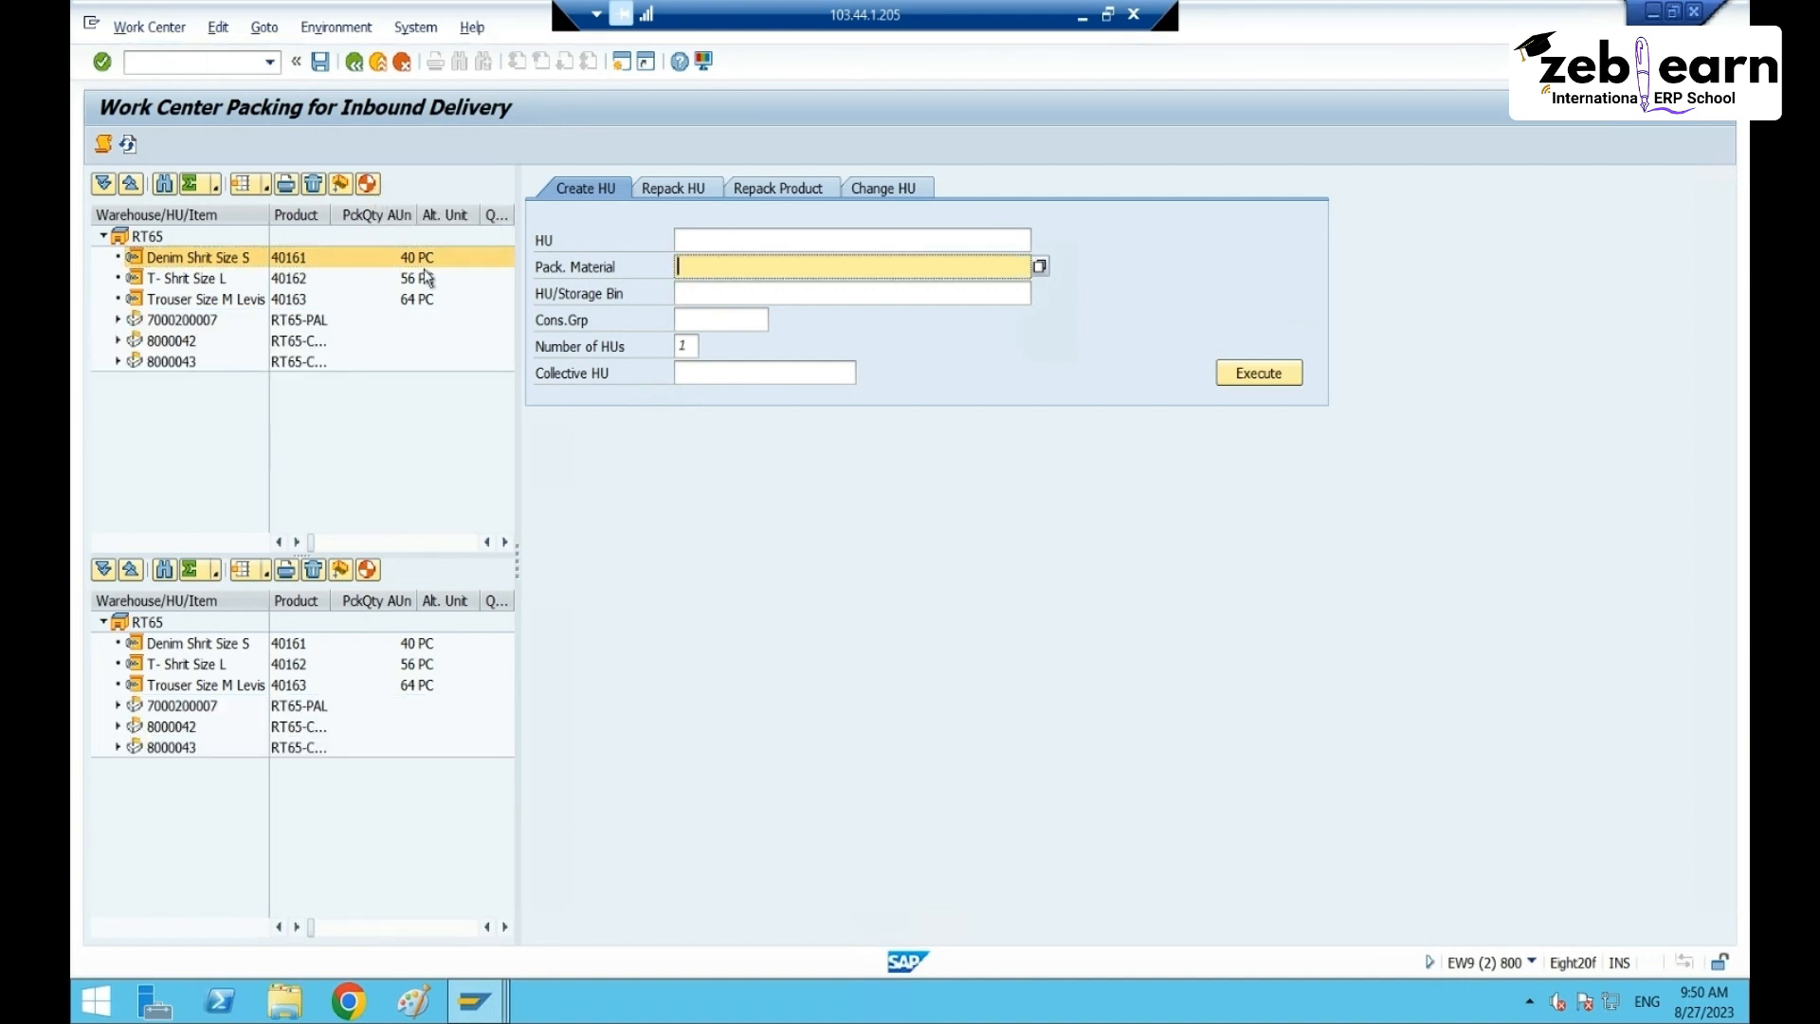
click(285, 322)
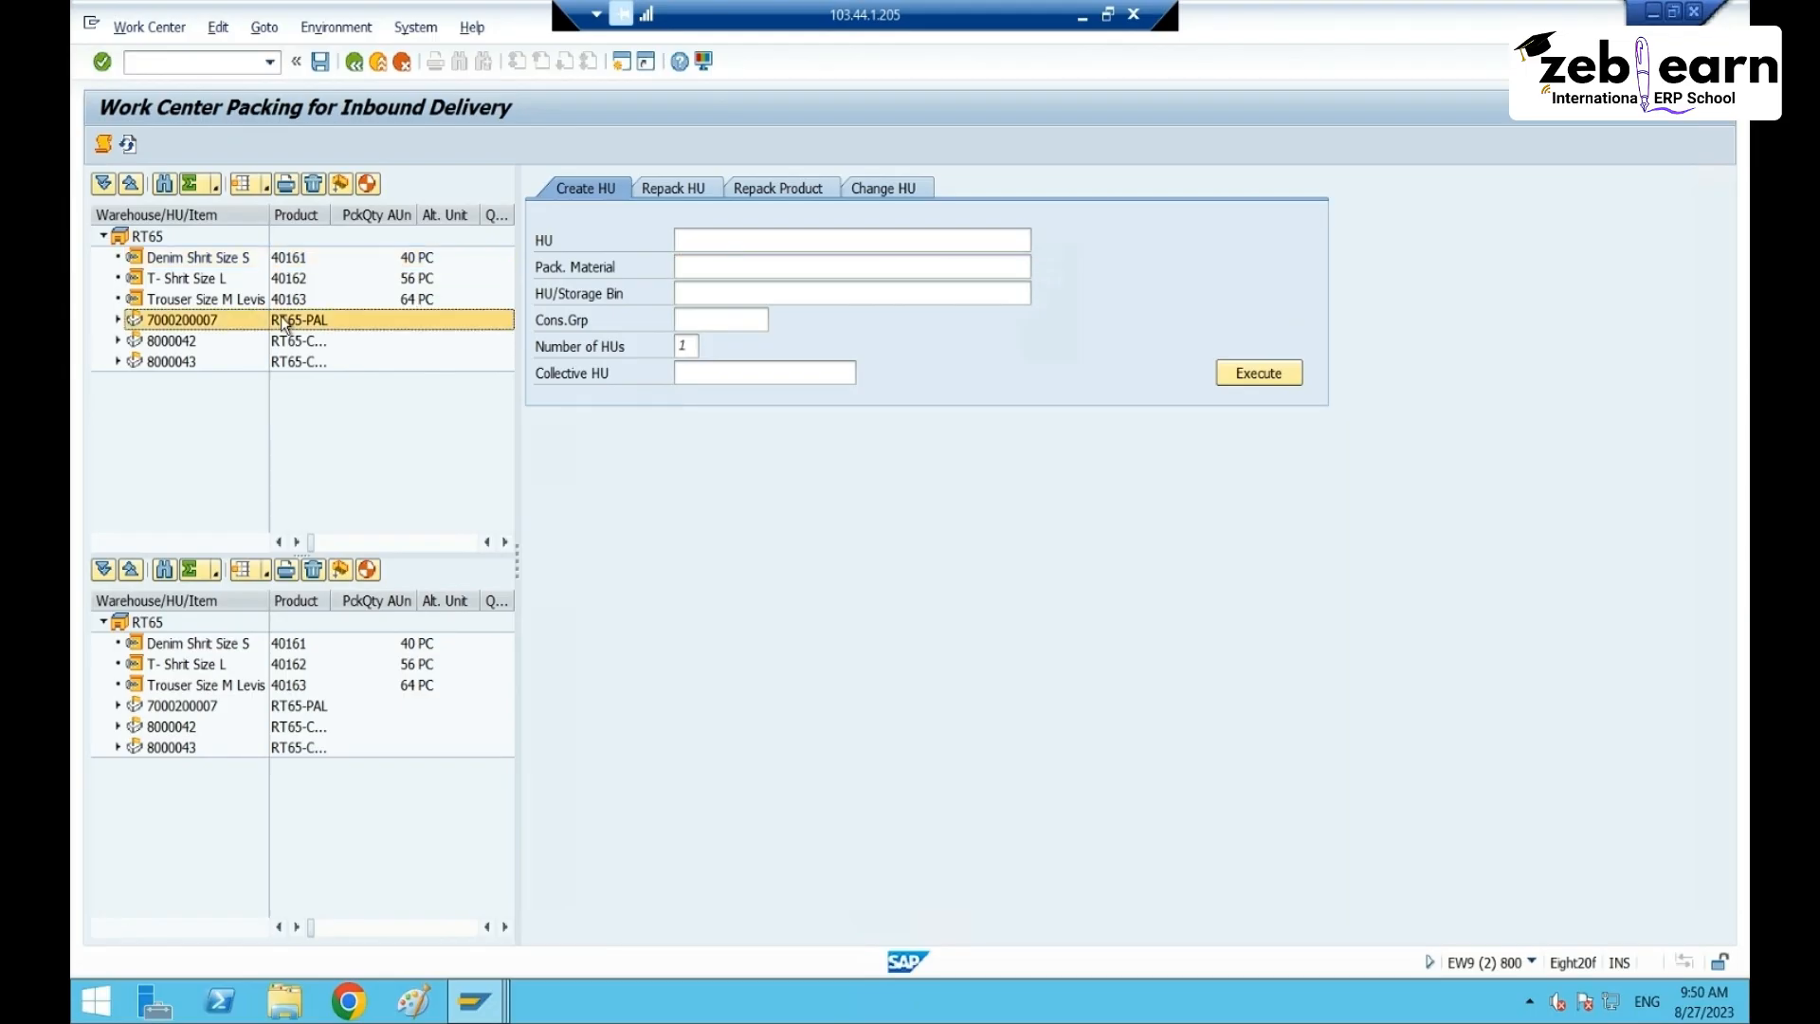
click(290, 363)
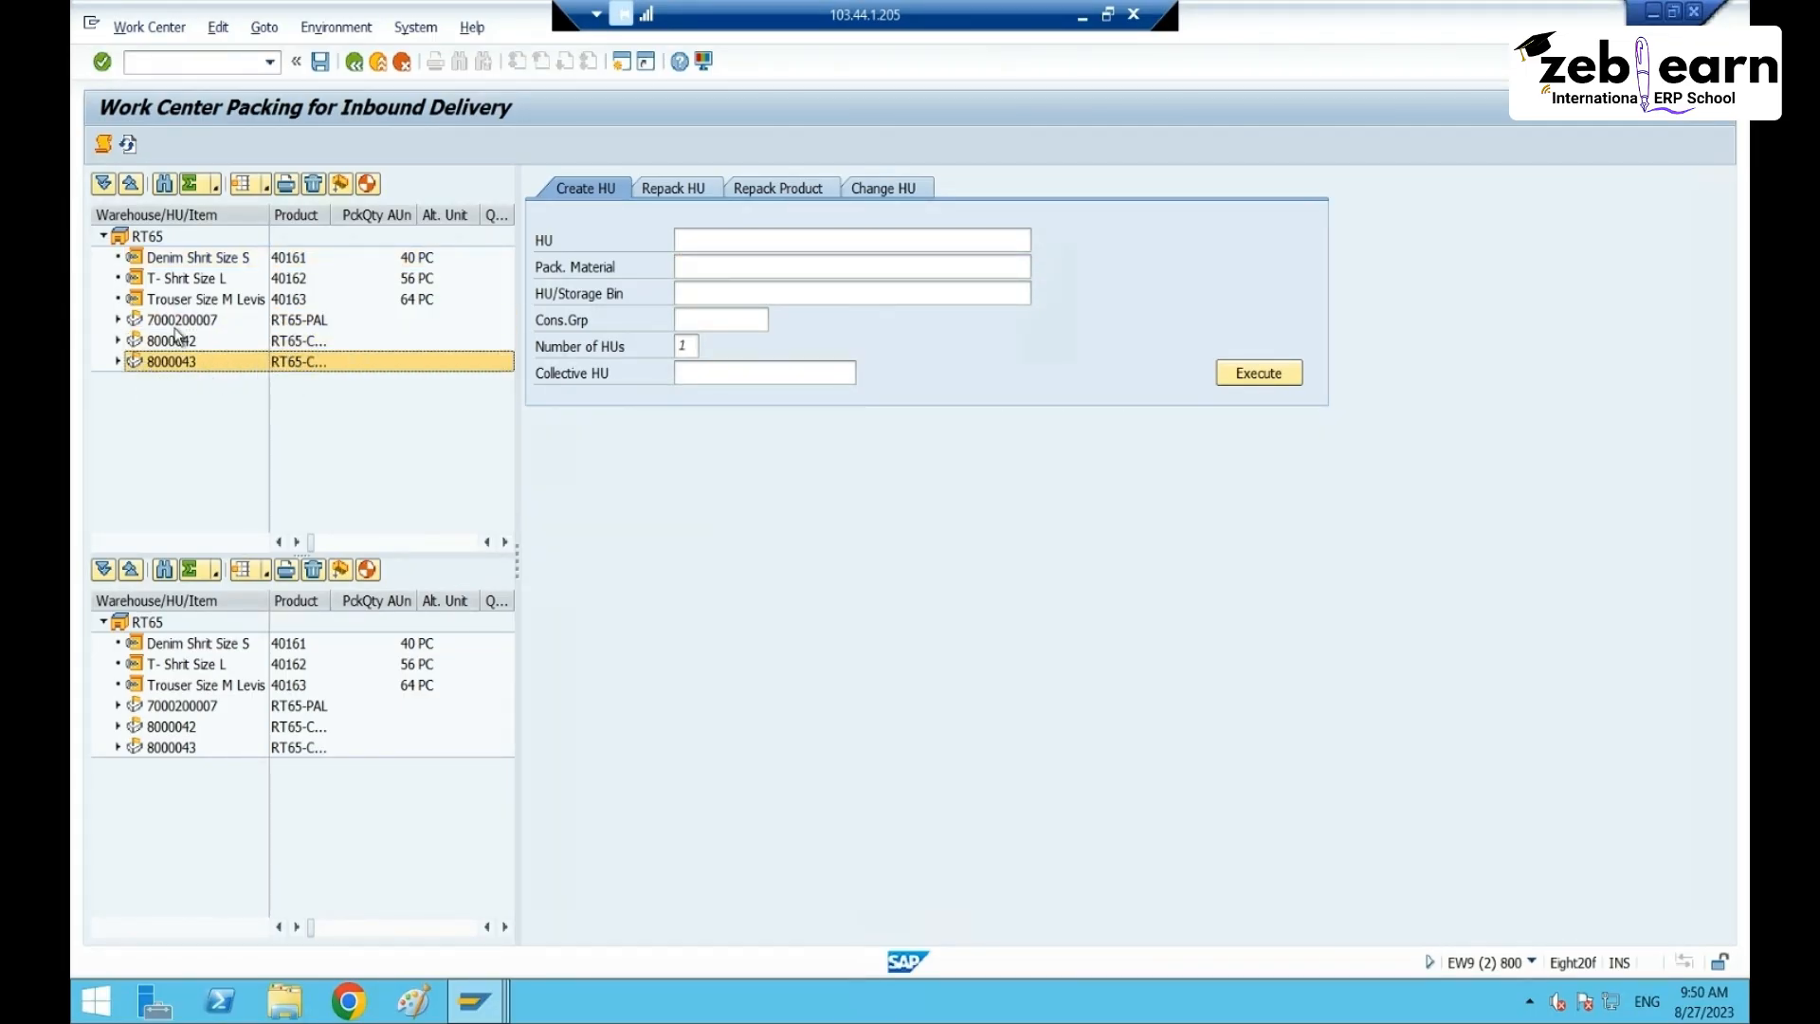
click(227, 278)
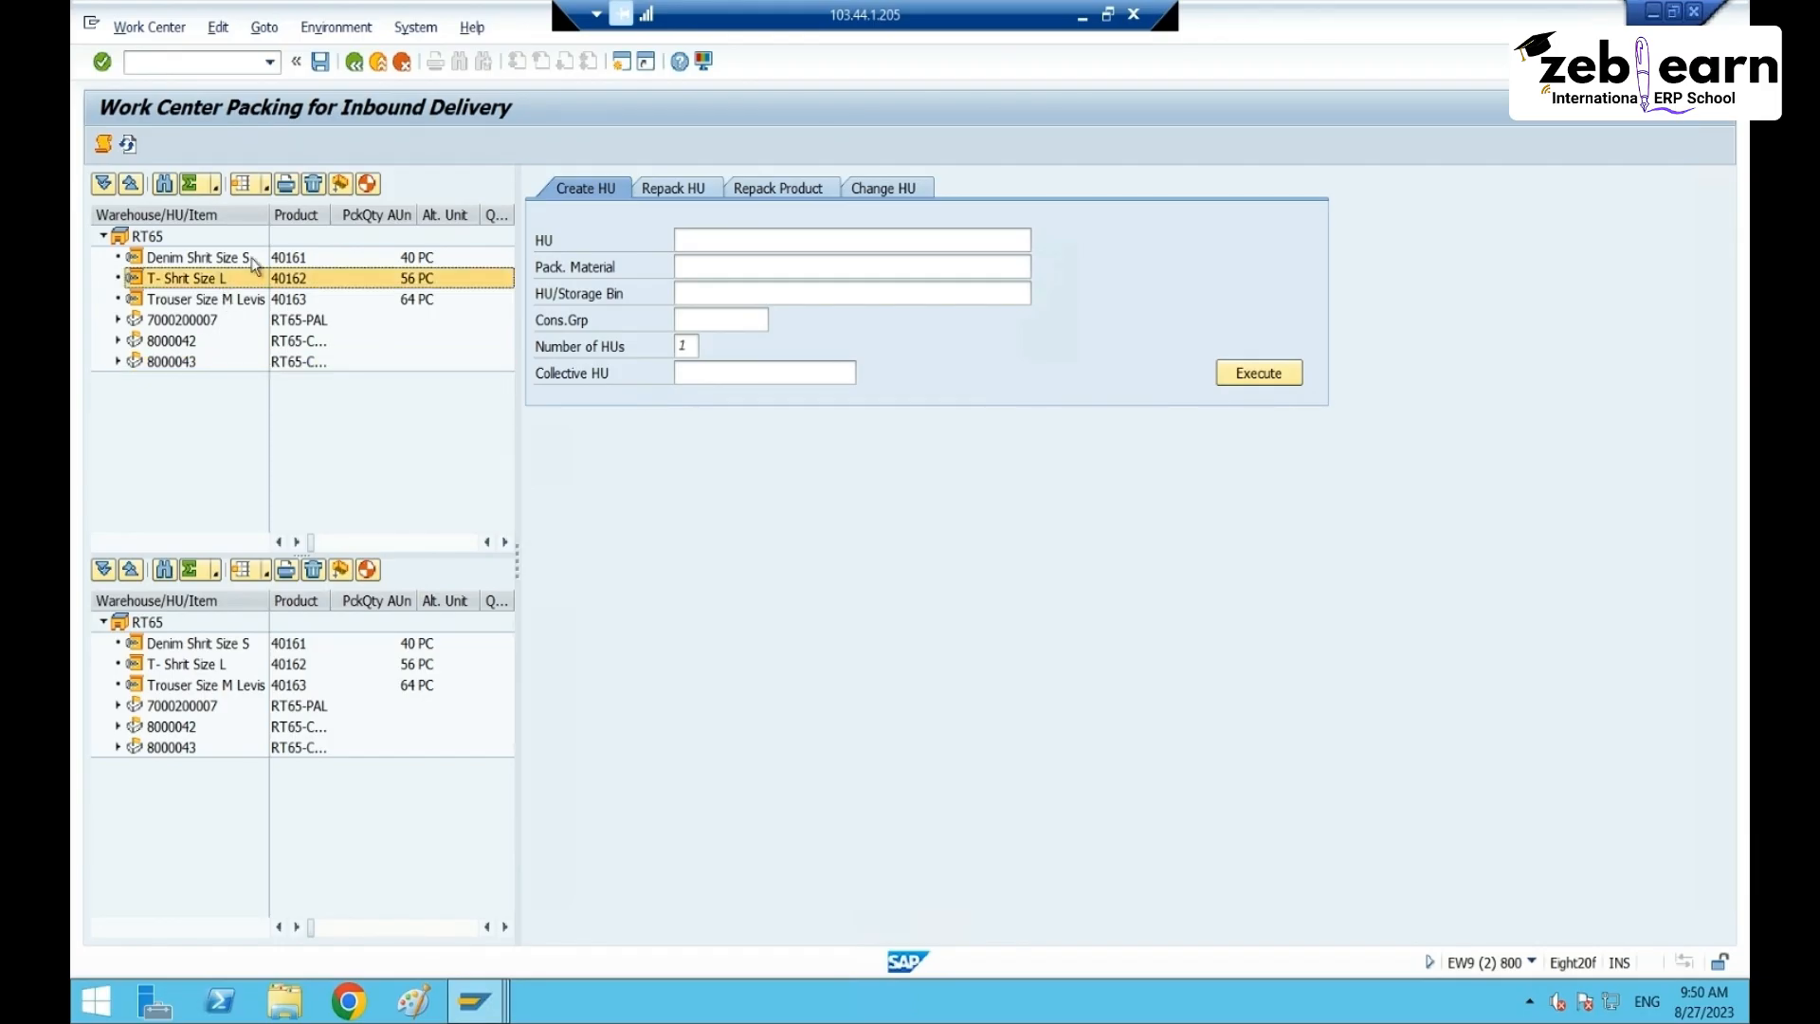
click(367, 185)
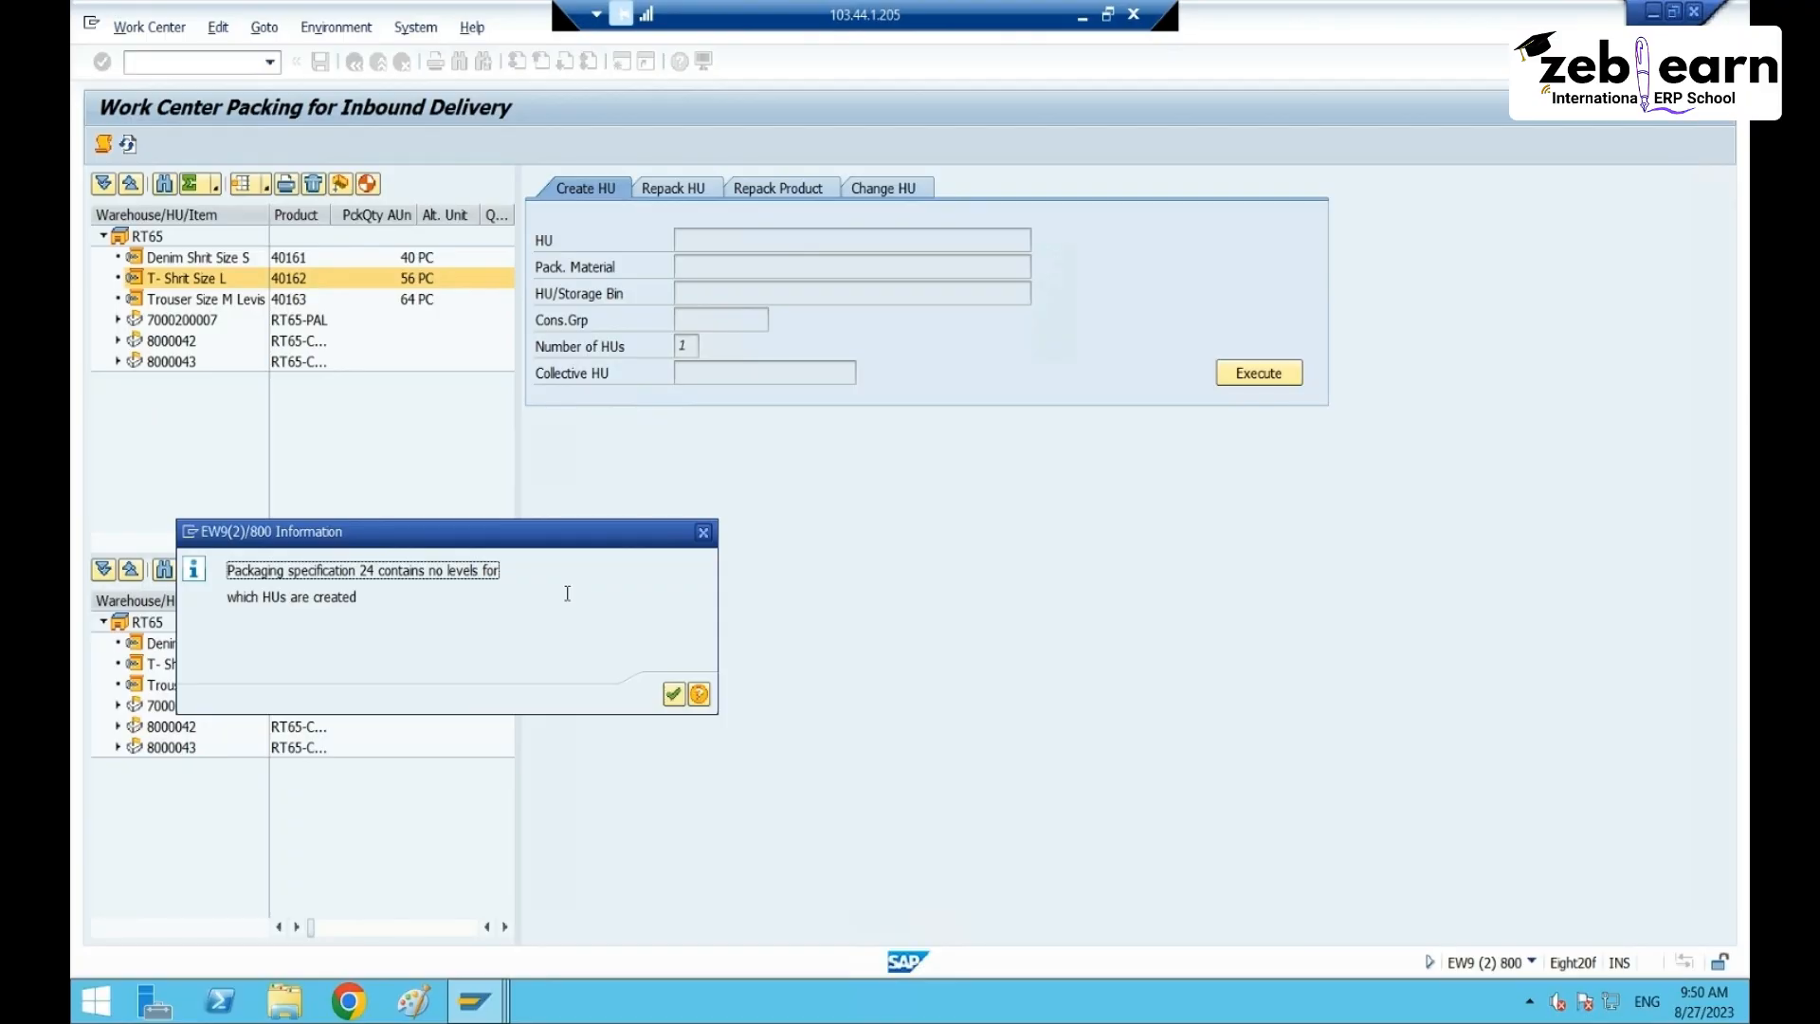
- Read and dismiss the message that specification 24 has no HU-creating levels
drag(567, 593, 505, 620)
click(202, 587)
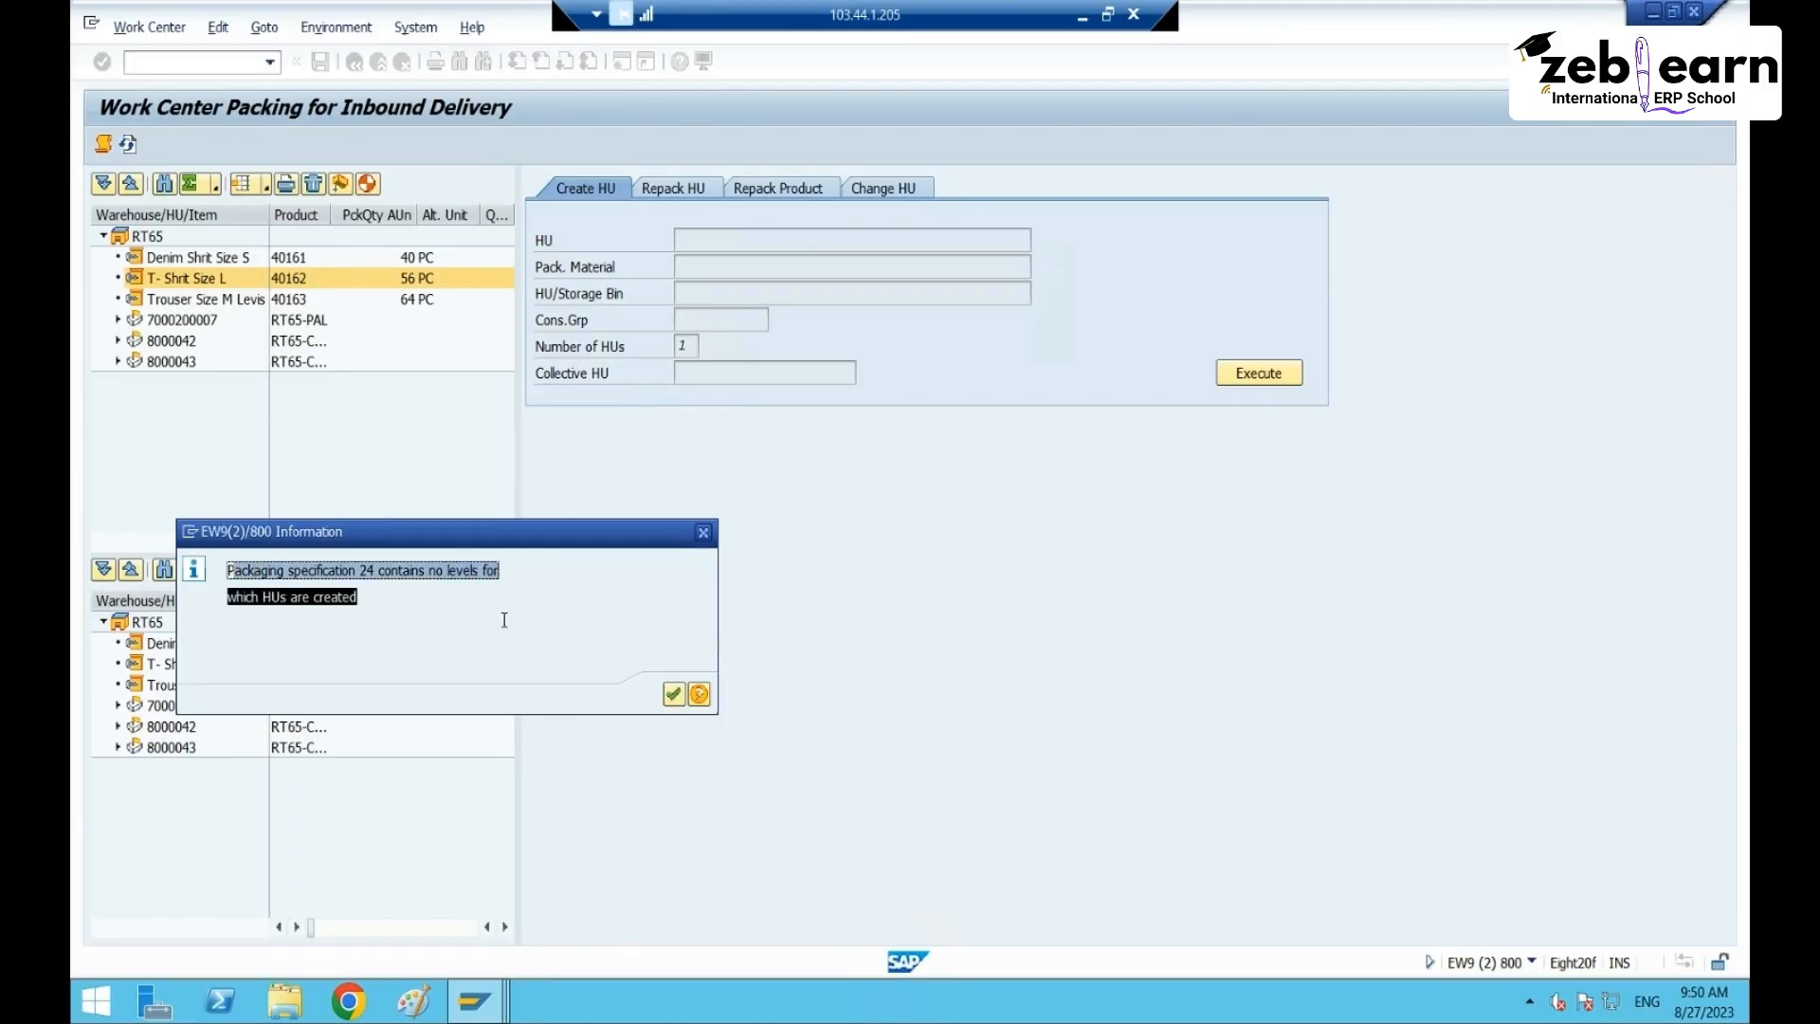
click(674, 693)
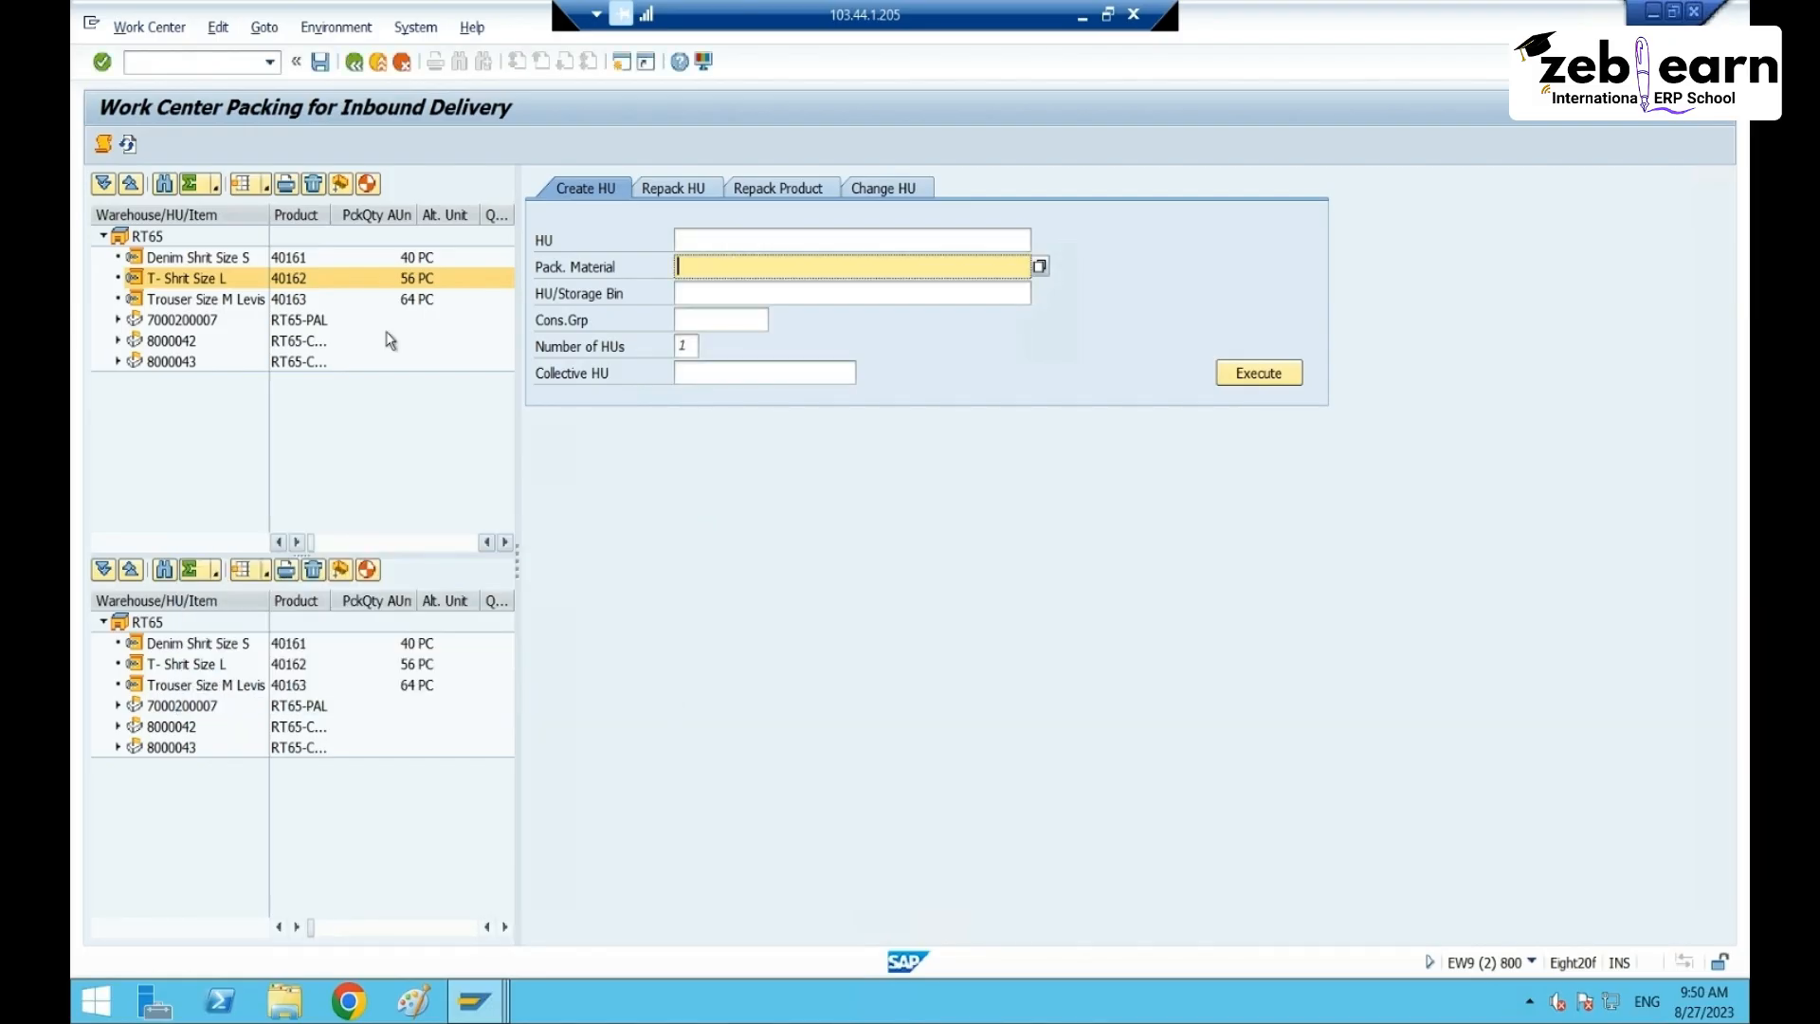
click(194, 64)
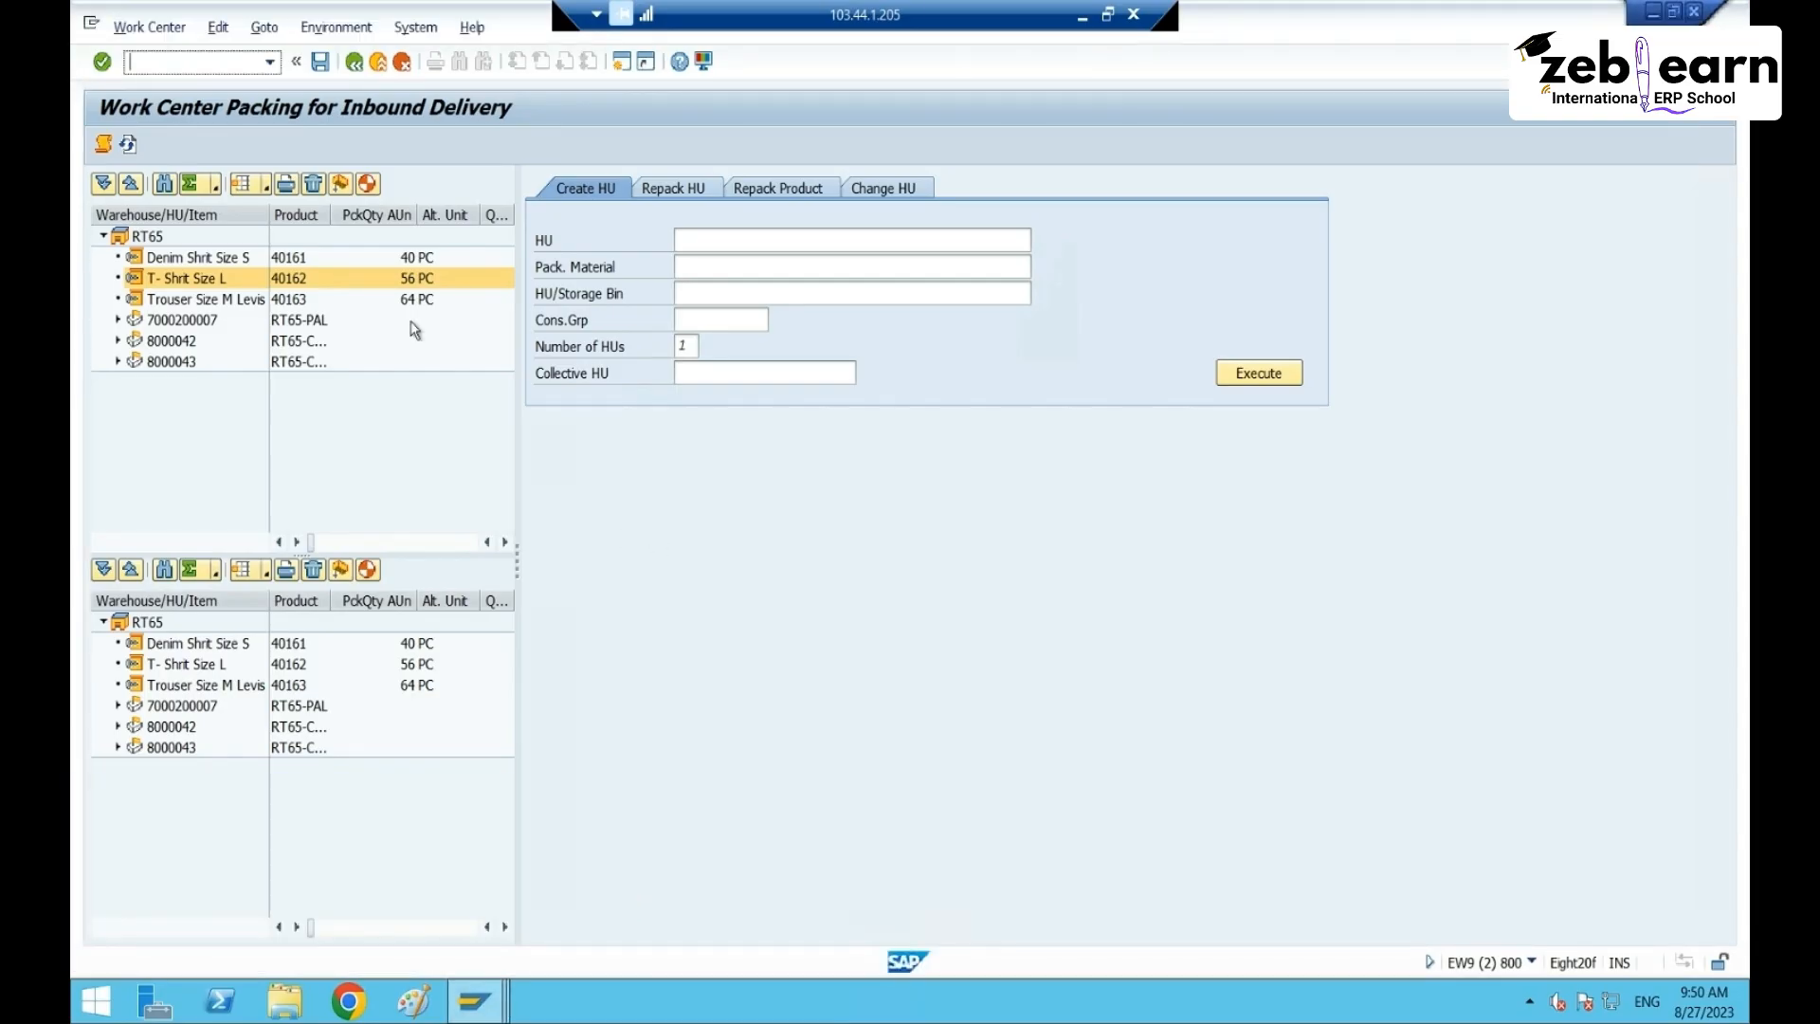
- In the Create Inbound Delivery session, launch the /n/scwm/packspec transaction
mouse_move(474, 1000)
click(431, 876)
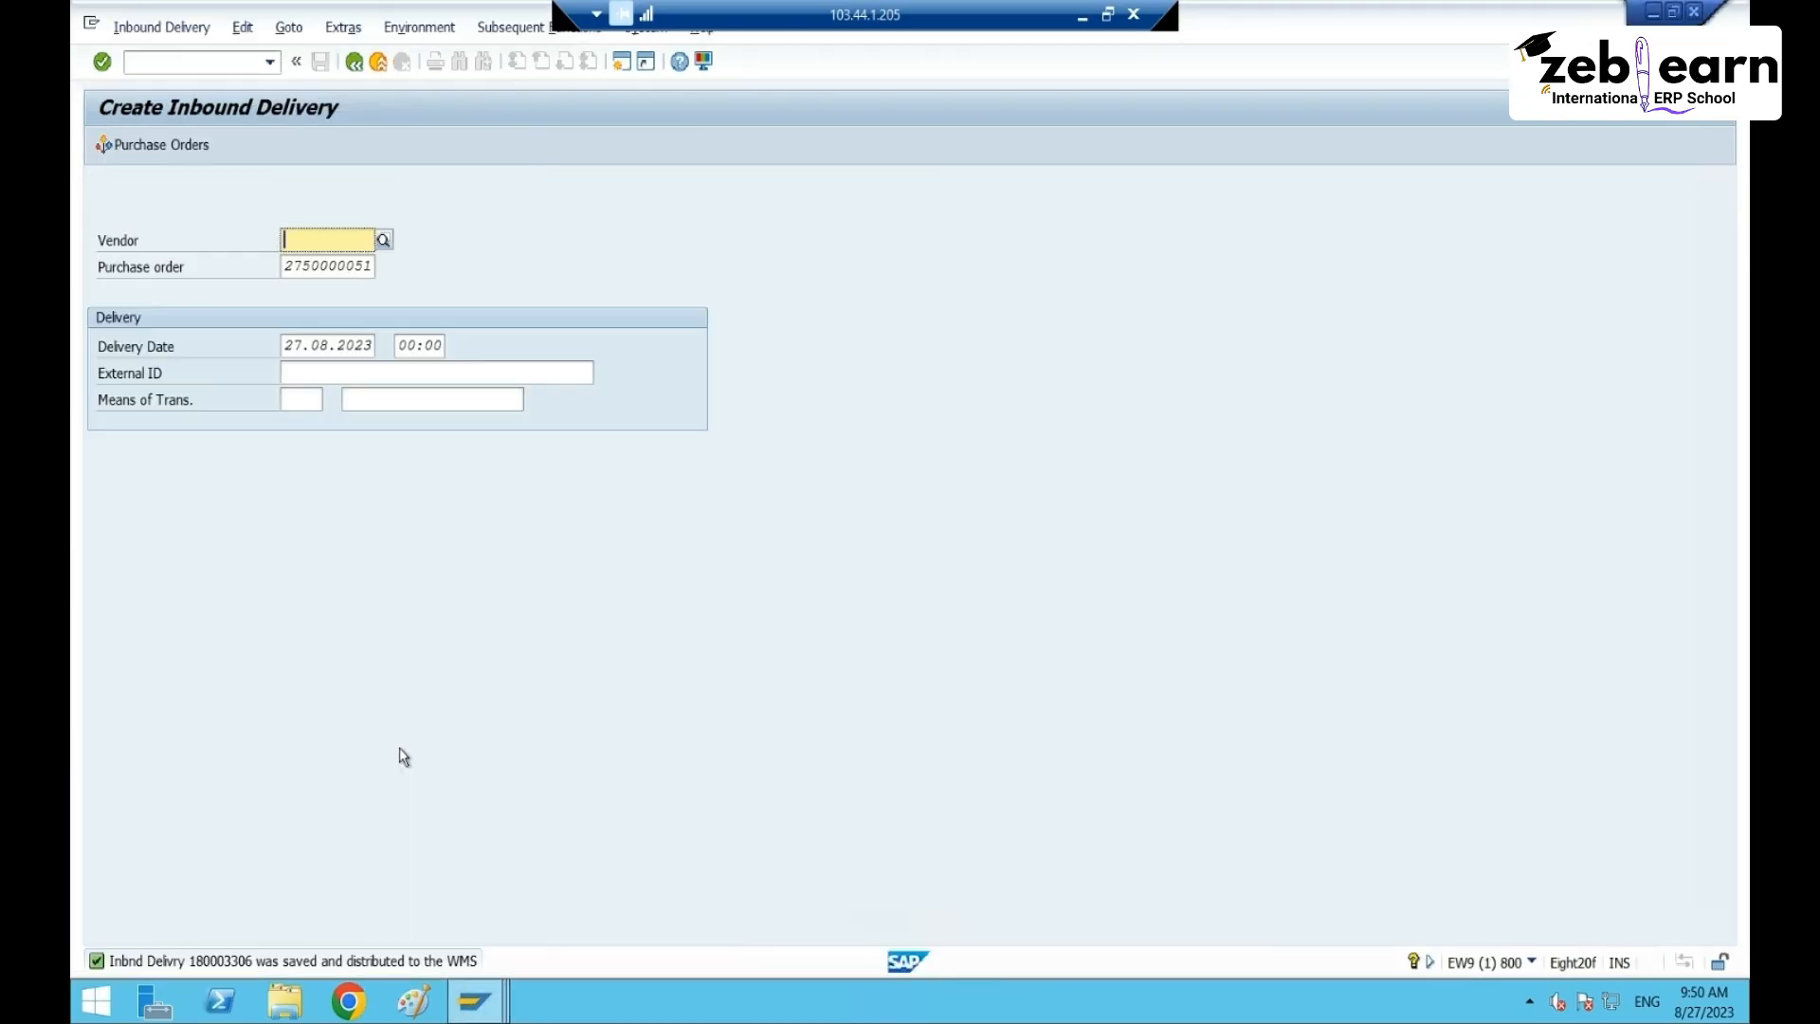
click(186, 55)
text(/n/scwm/pa)
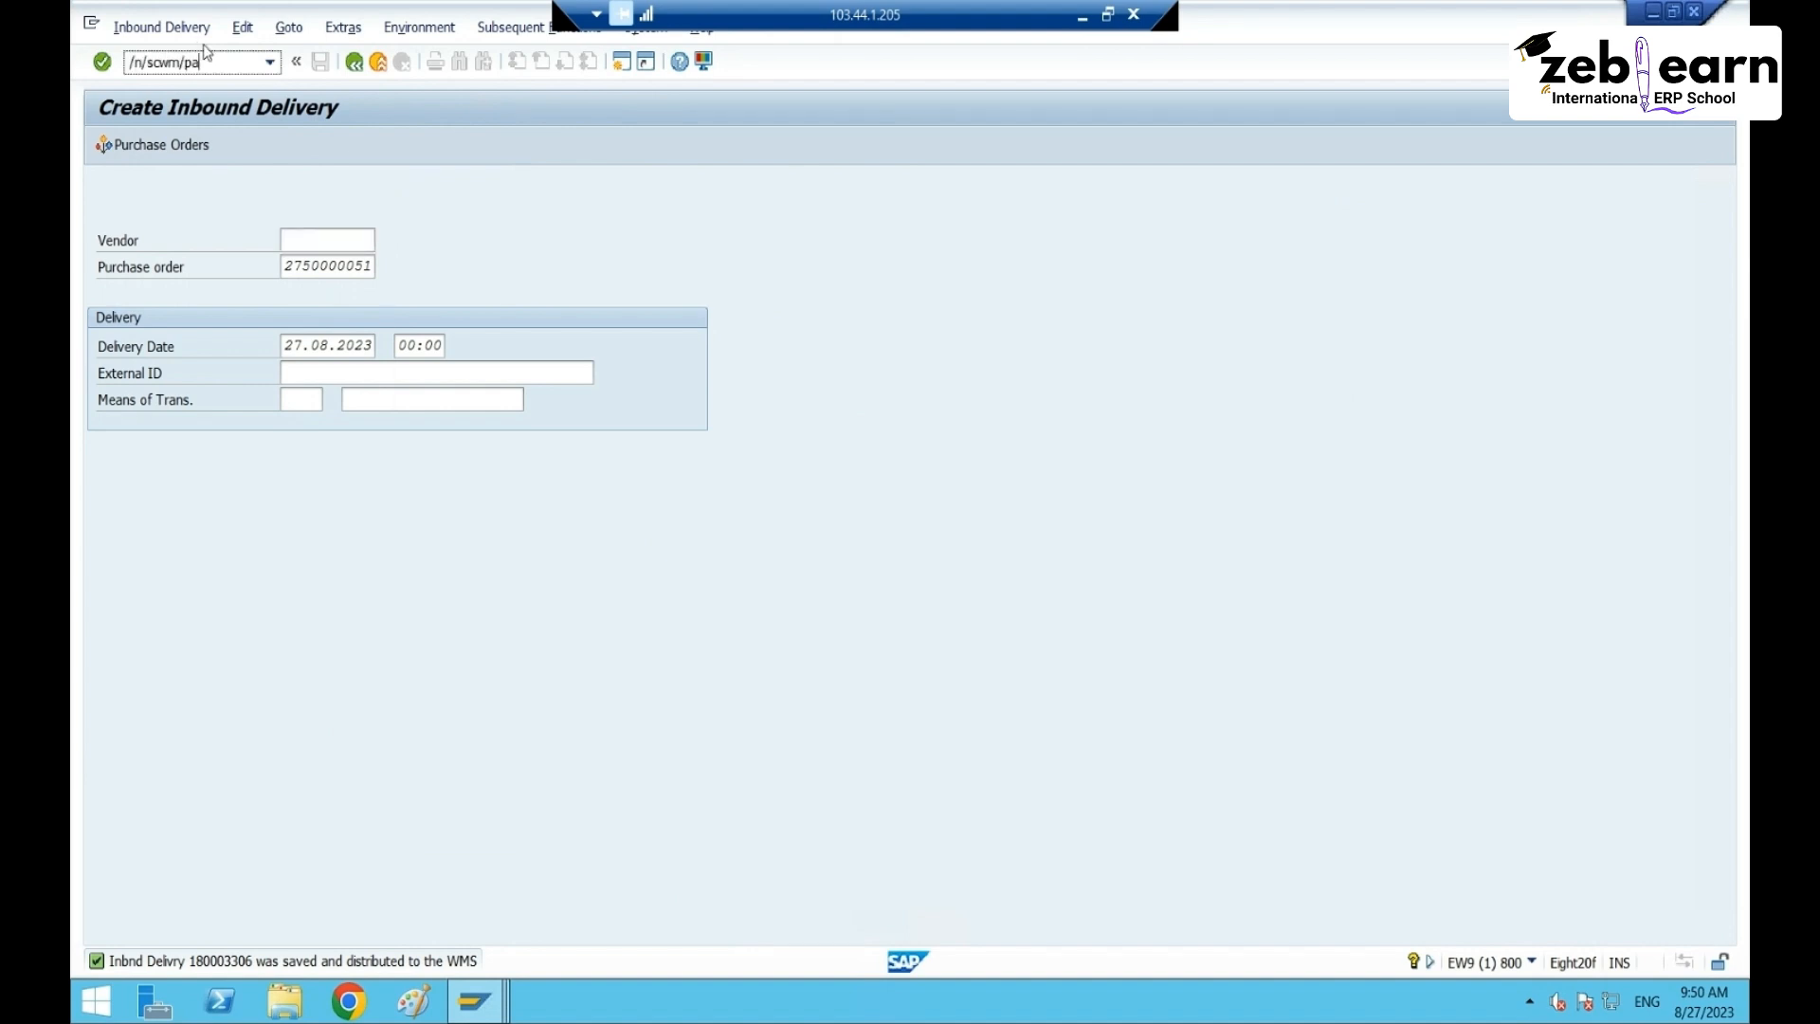
text(ckspec)
key(Return)
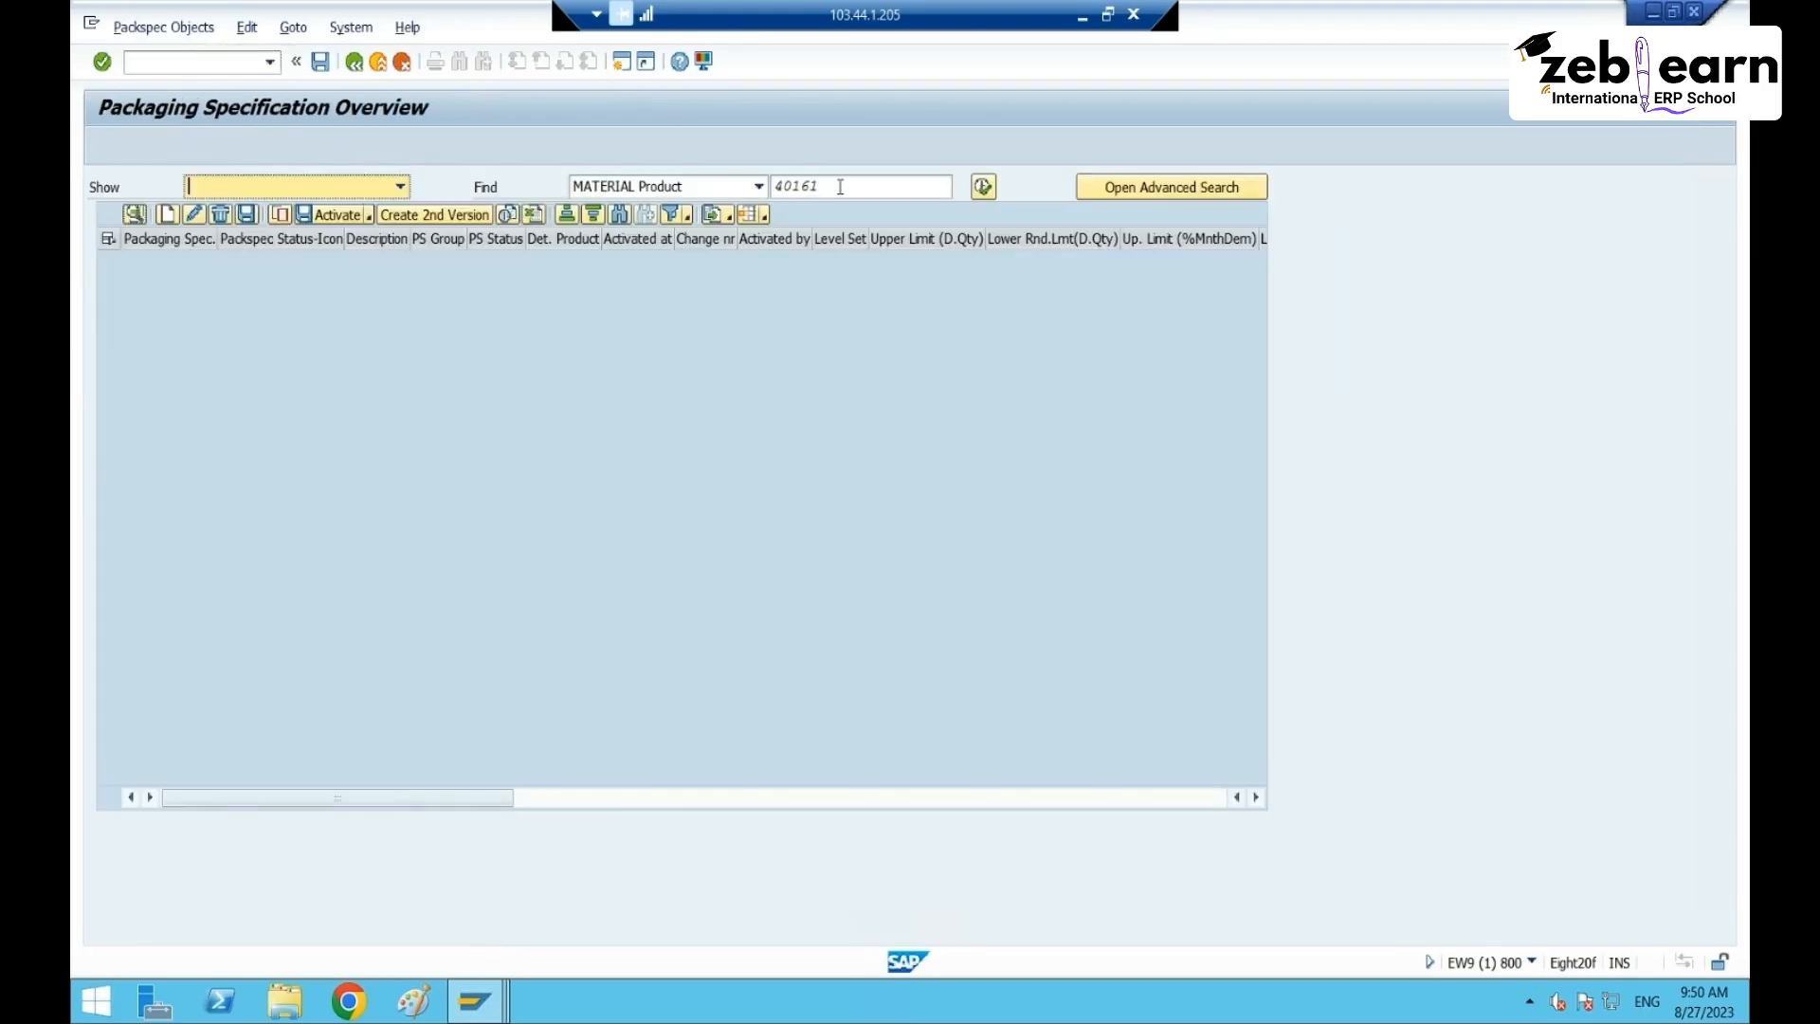
- Search for packaging specification 24 by specification number
click(723, 186)
click(712, 224)
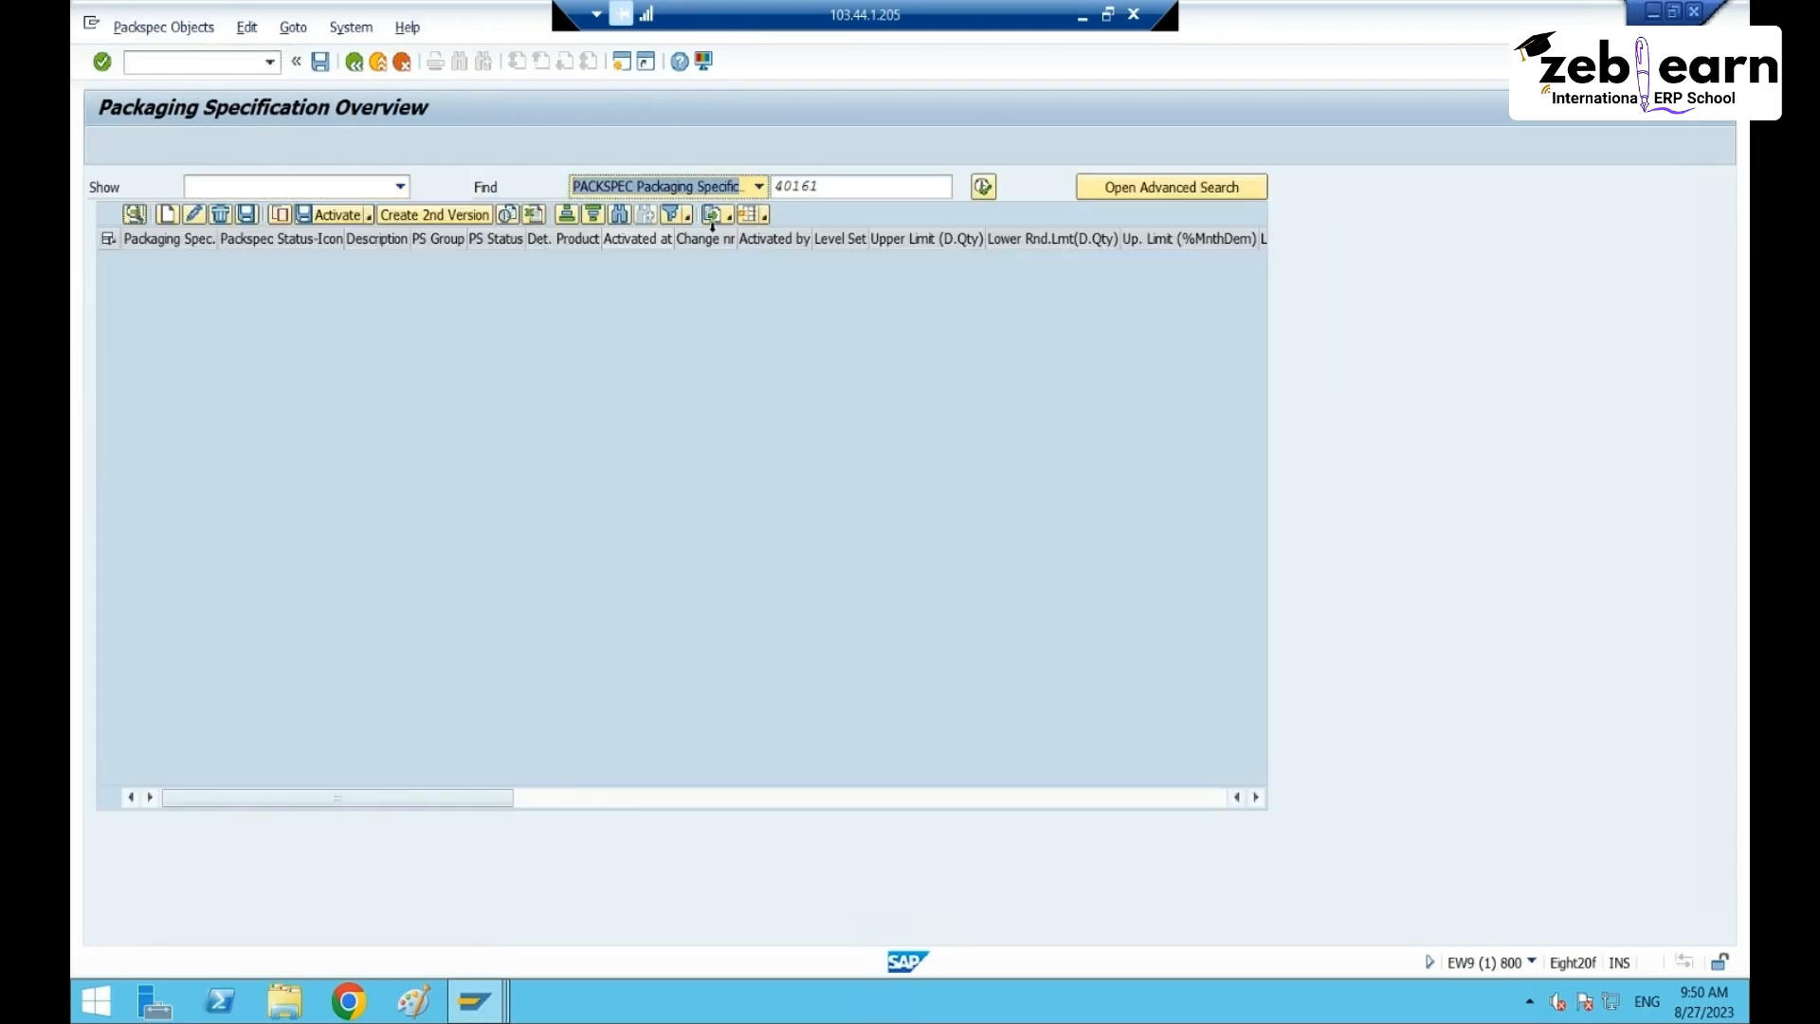
click(817, 187)
key(BackSpace)
key(BackSpace)
key(BackSpace)
key(BackSpace)
key(BackSpace)
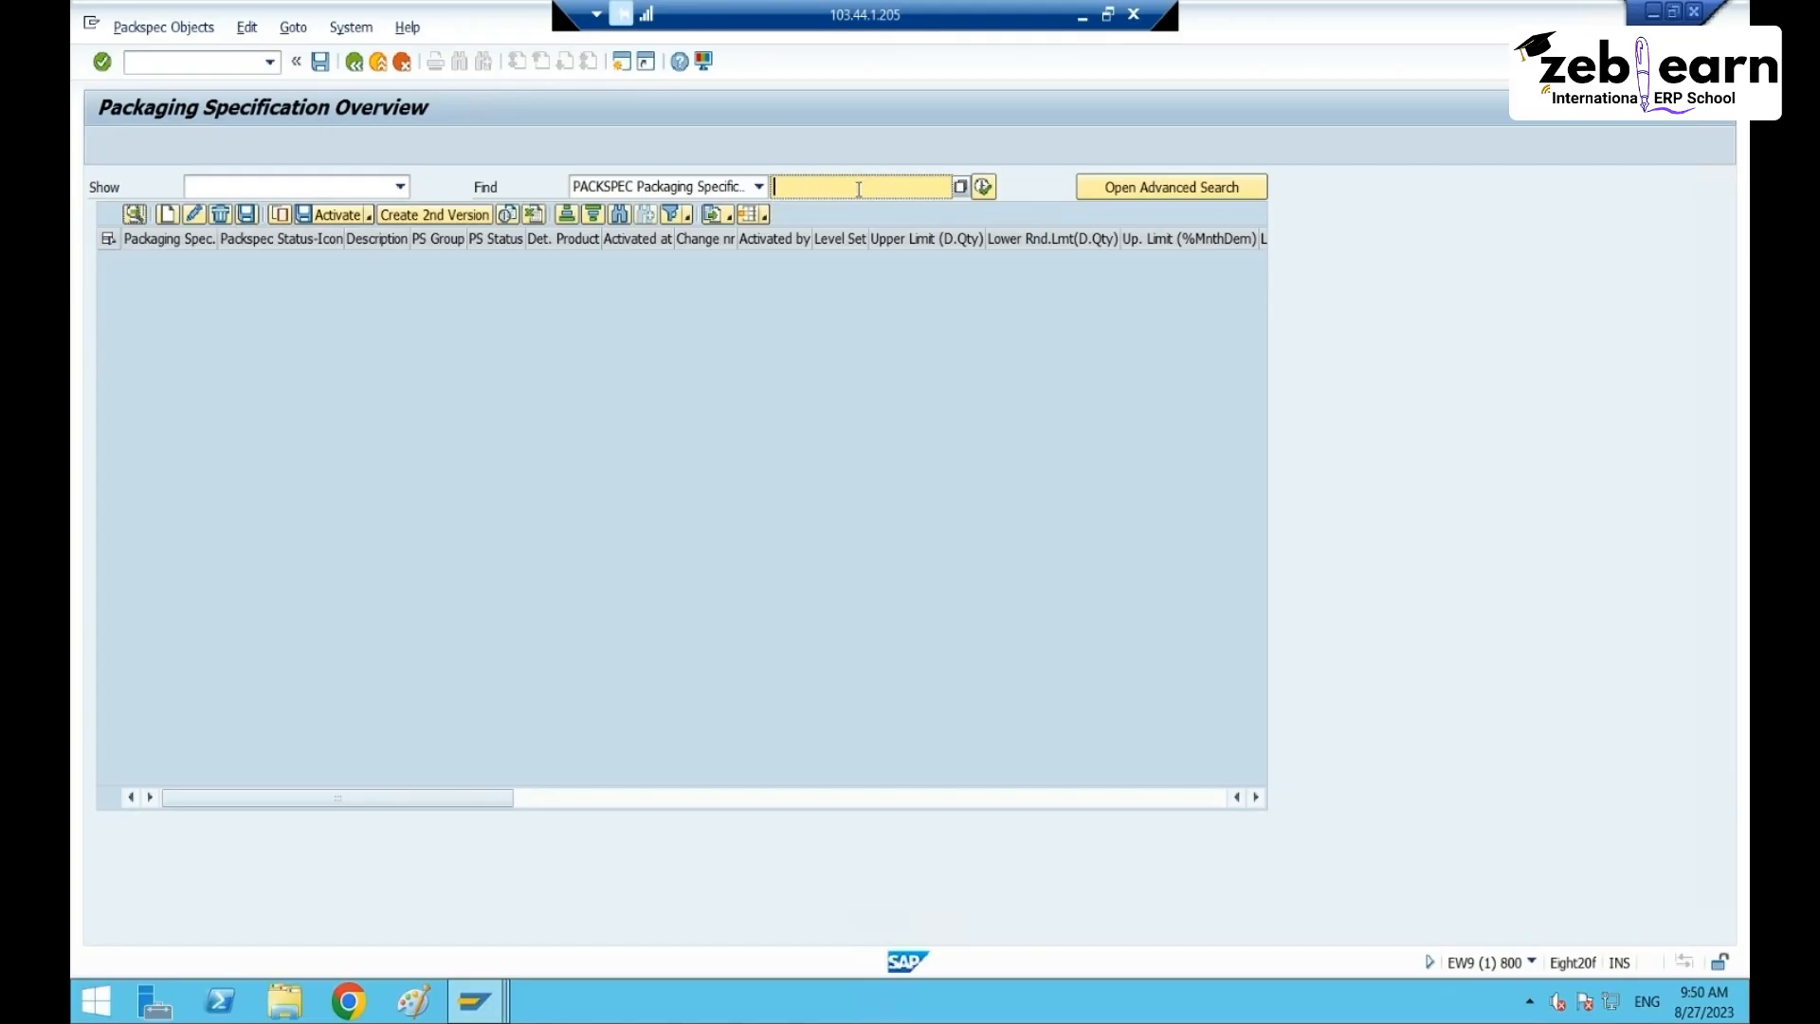
text(24)
key(Return)
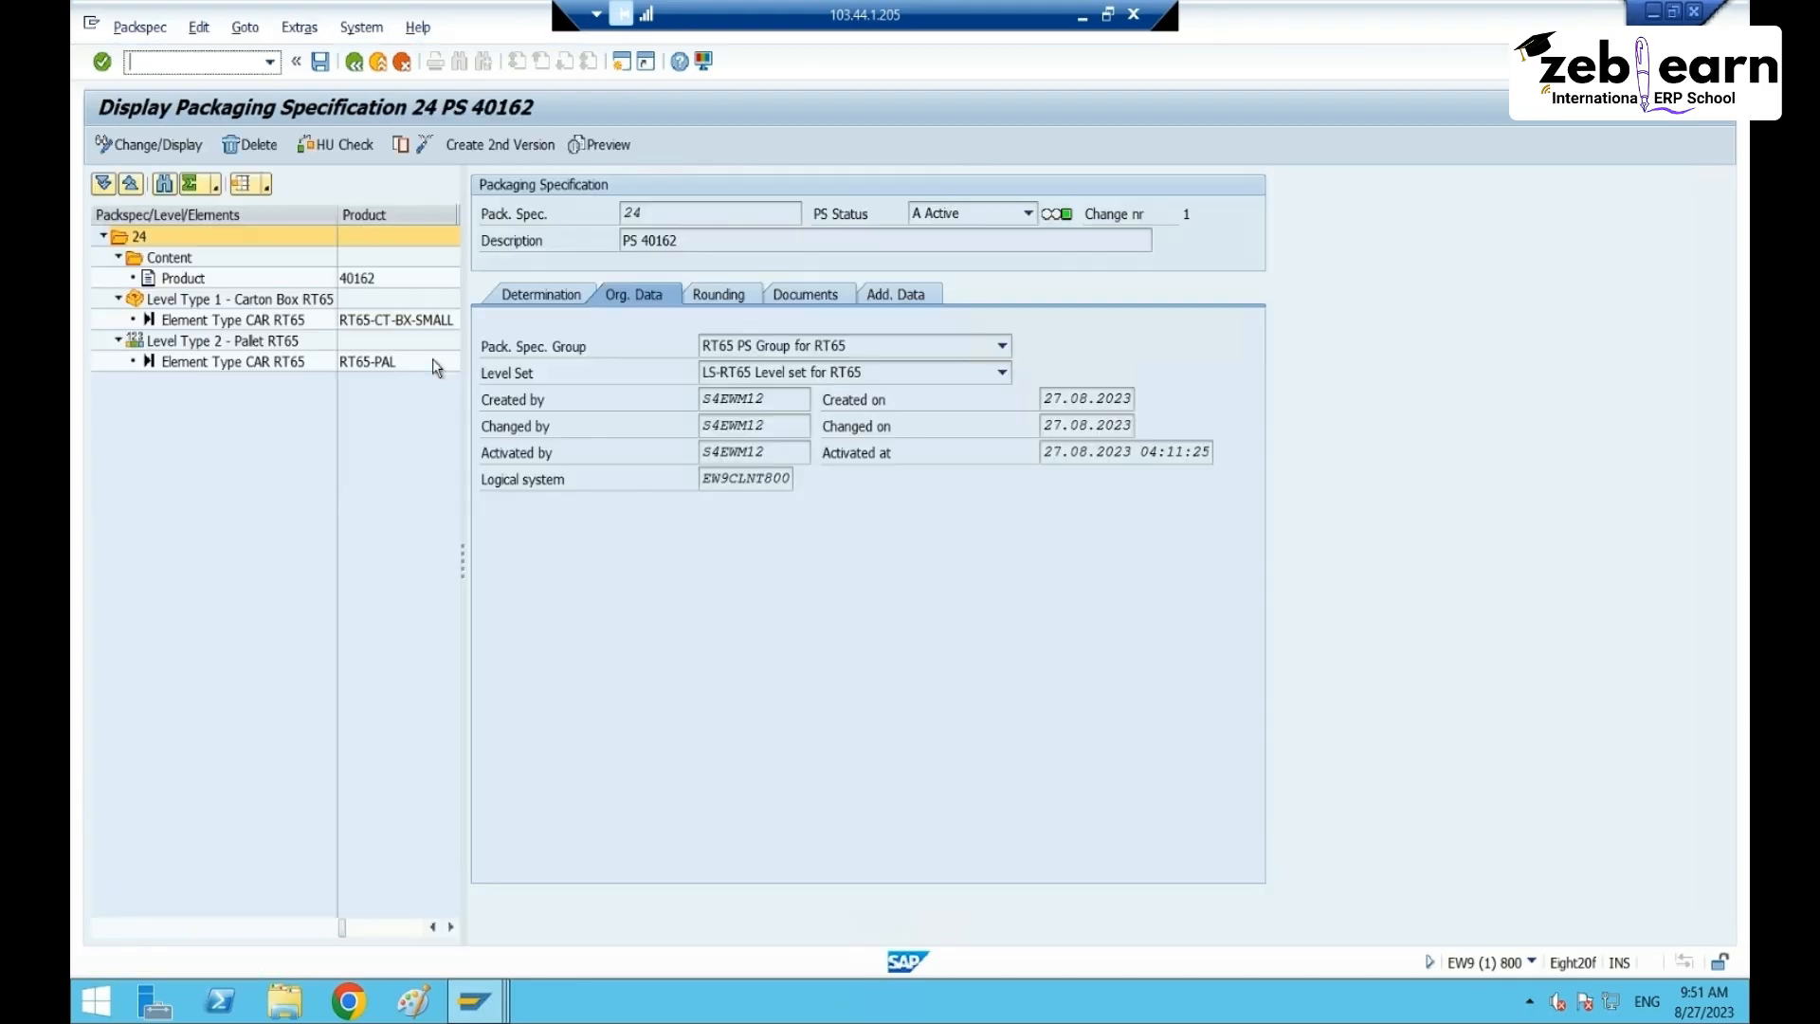
- Turn on HU creation for specification 24's levels and save it
click(228, 300)
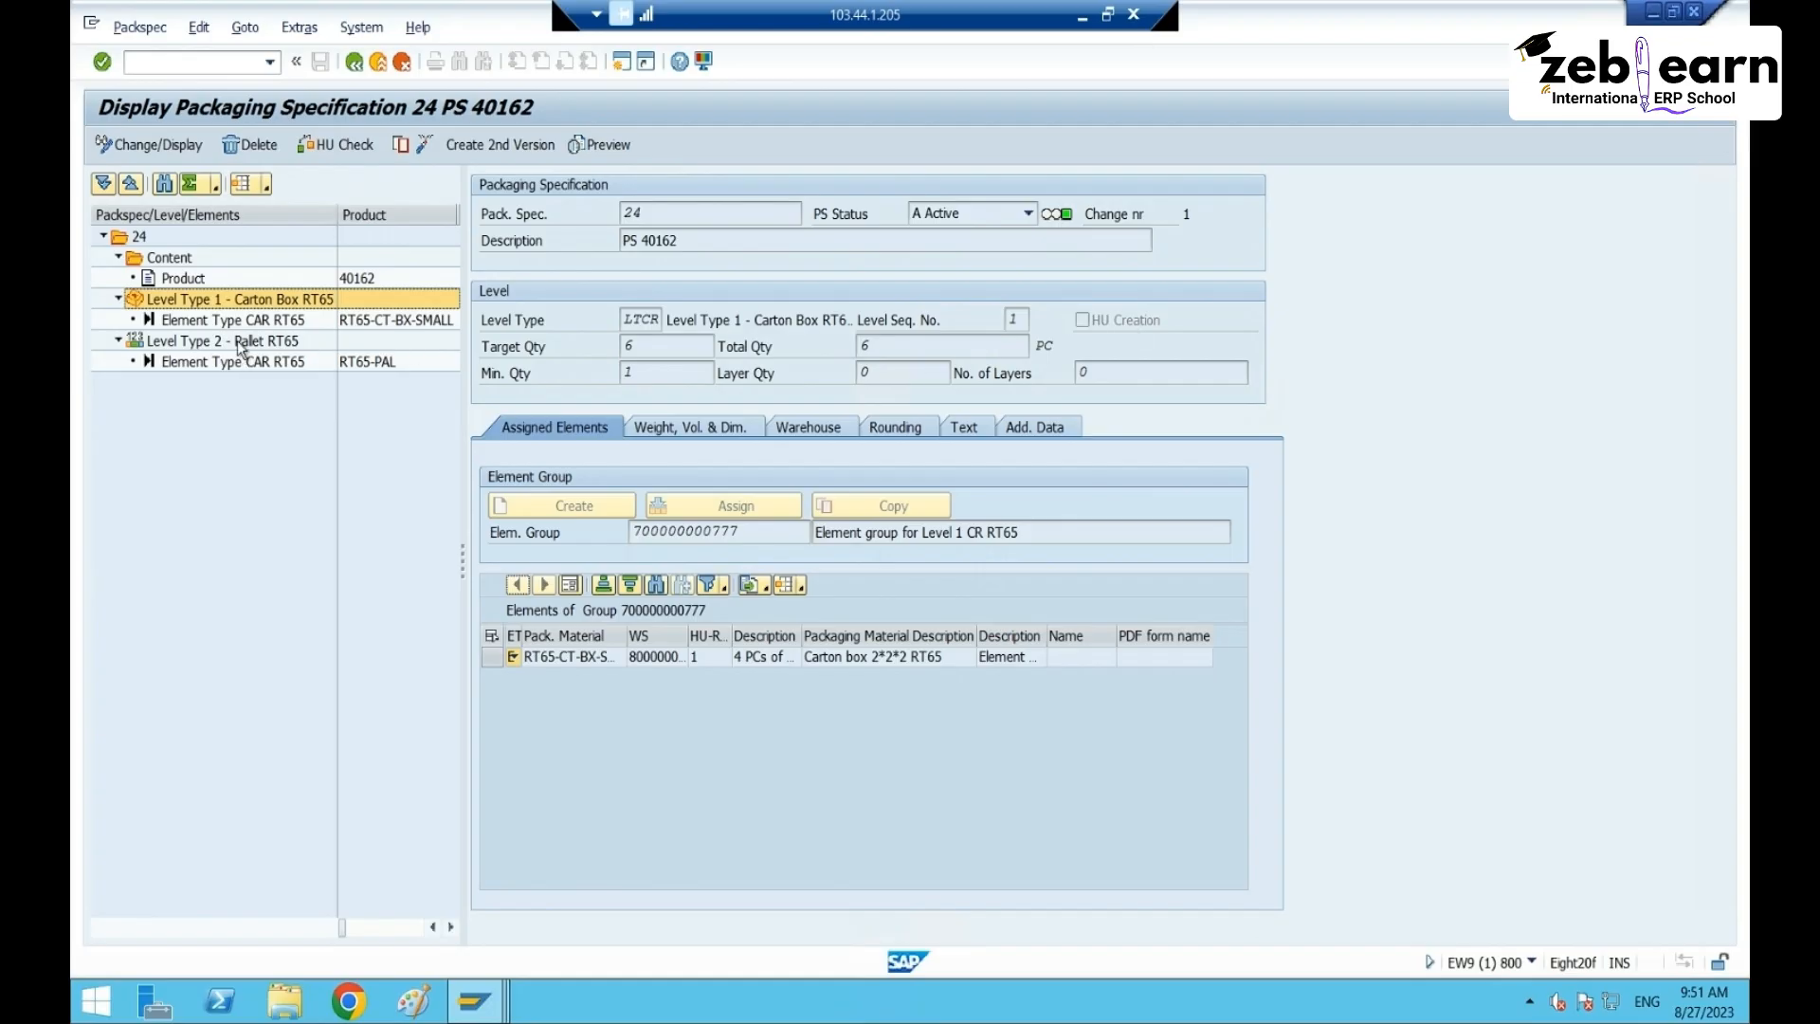
click(240, 345)
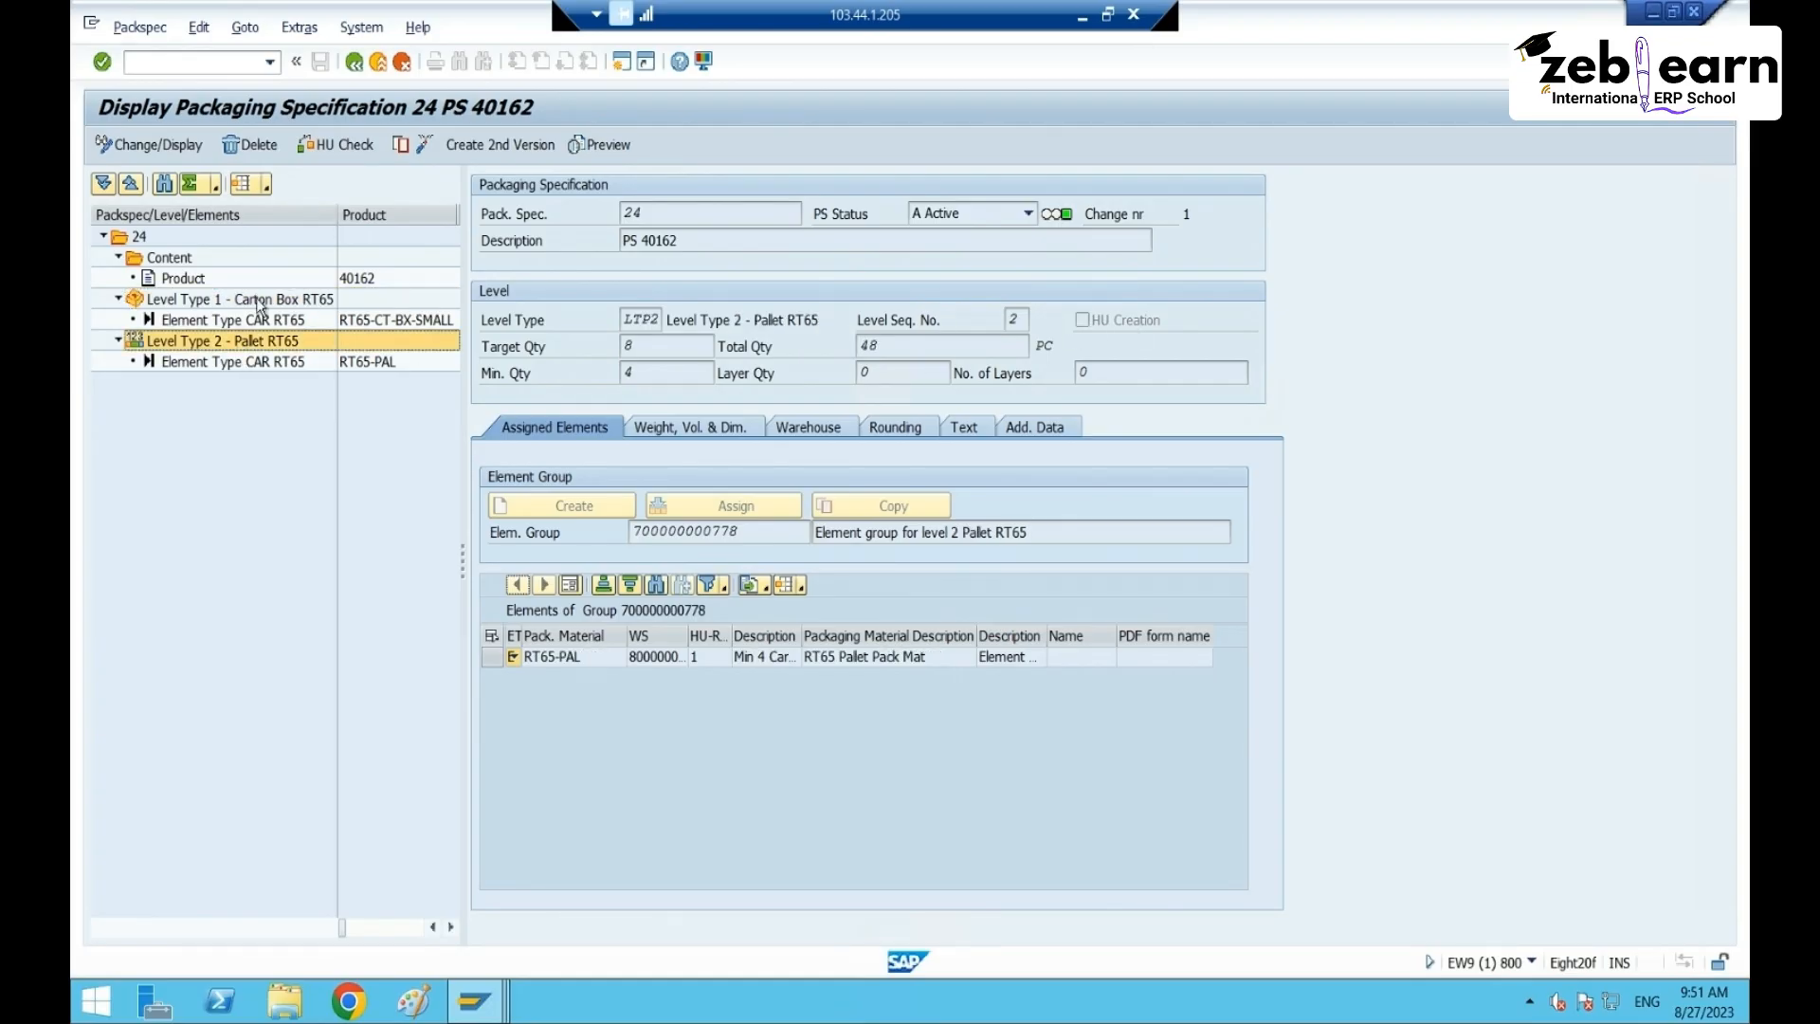
click(261, 302)
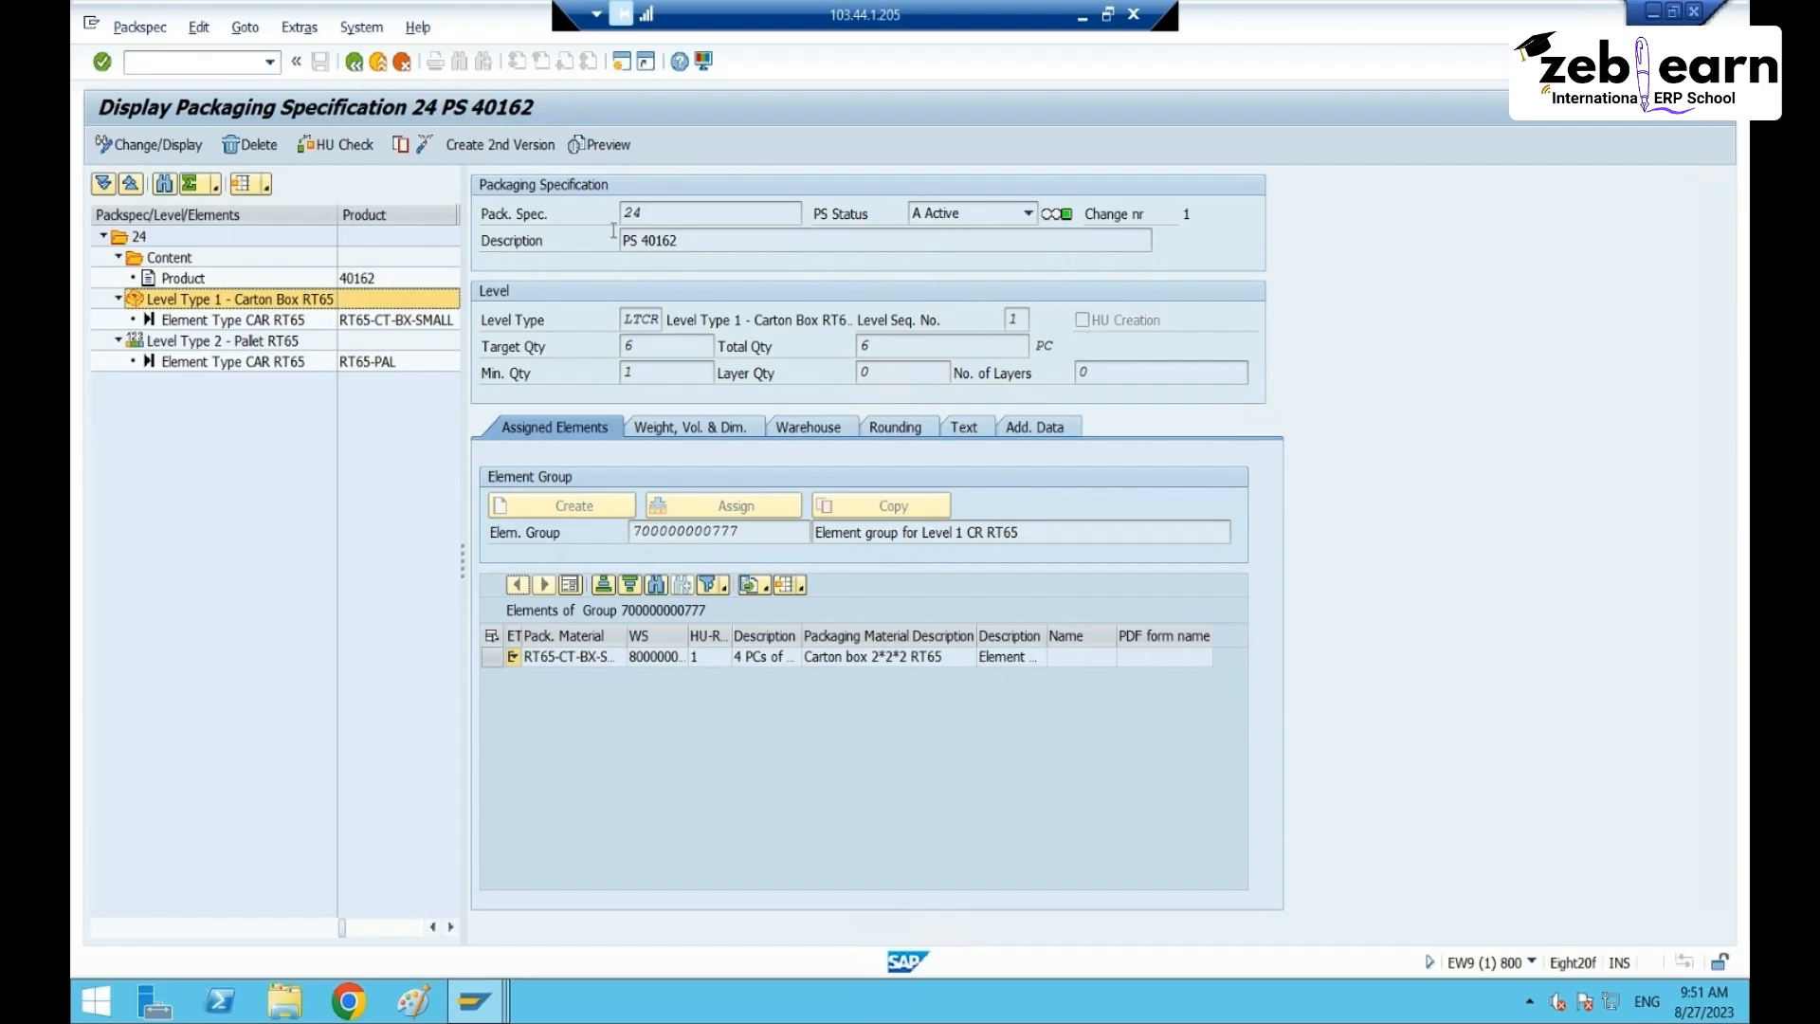
click(470, 153)
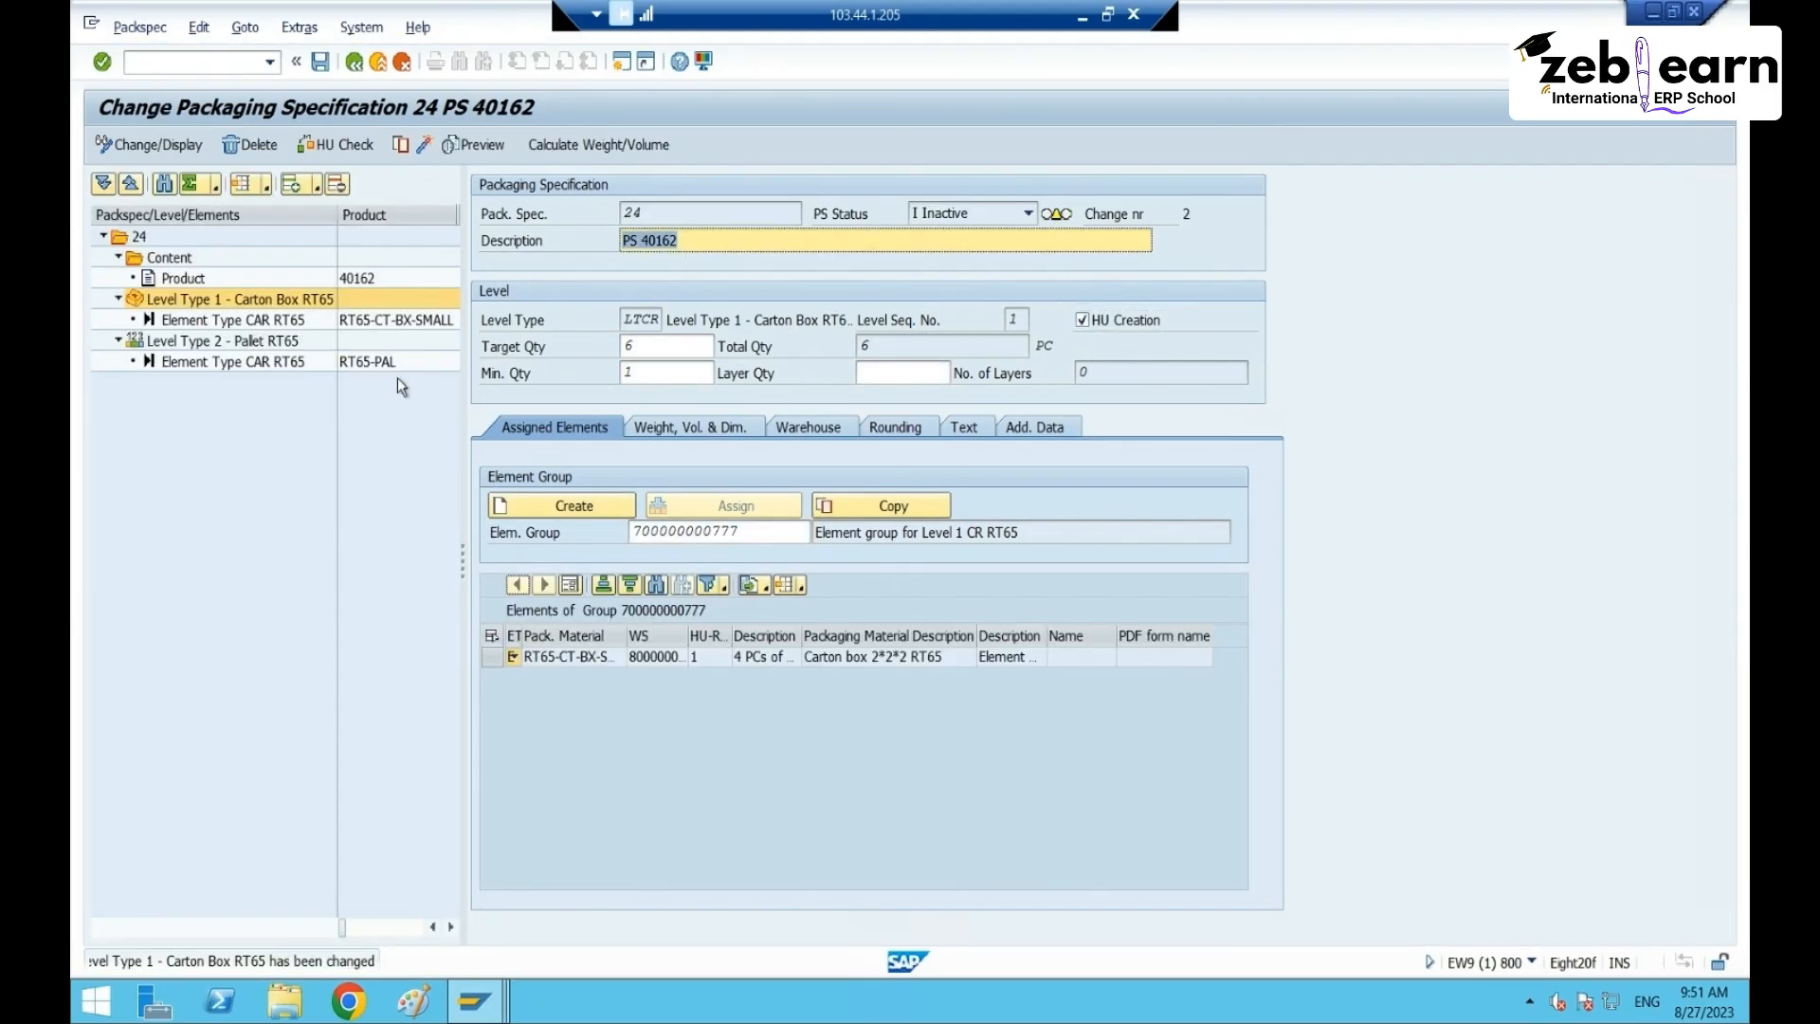
click(228, 341)
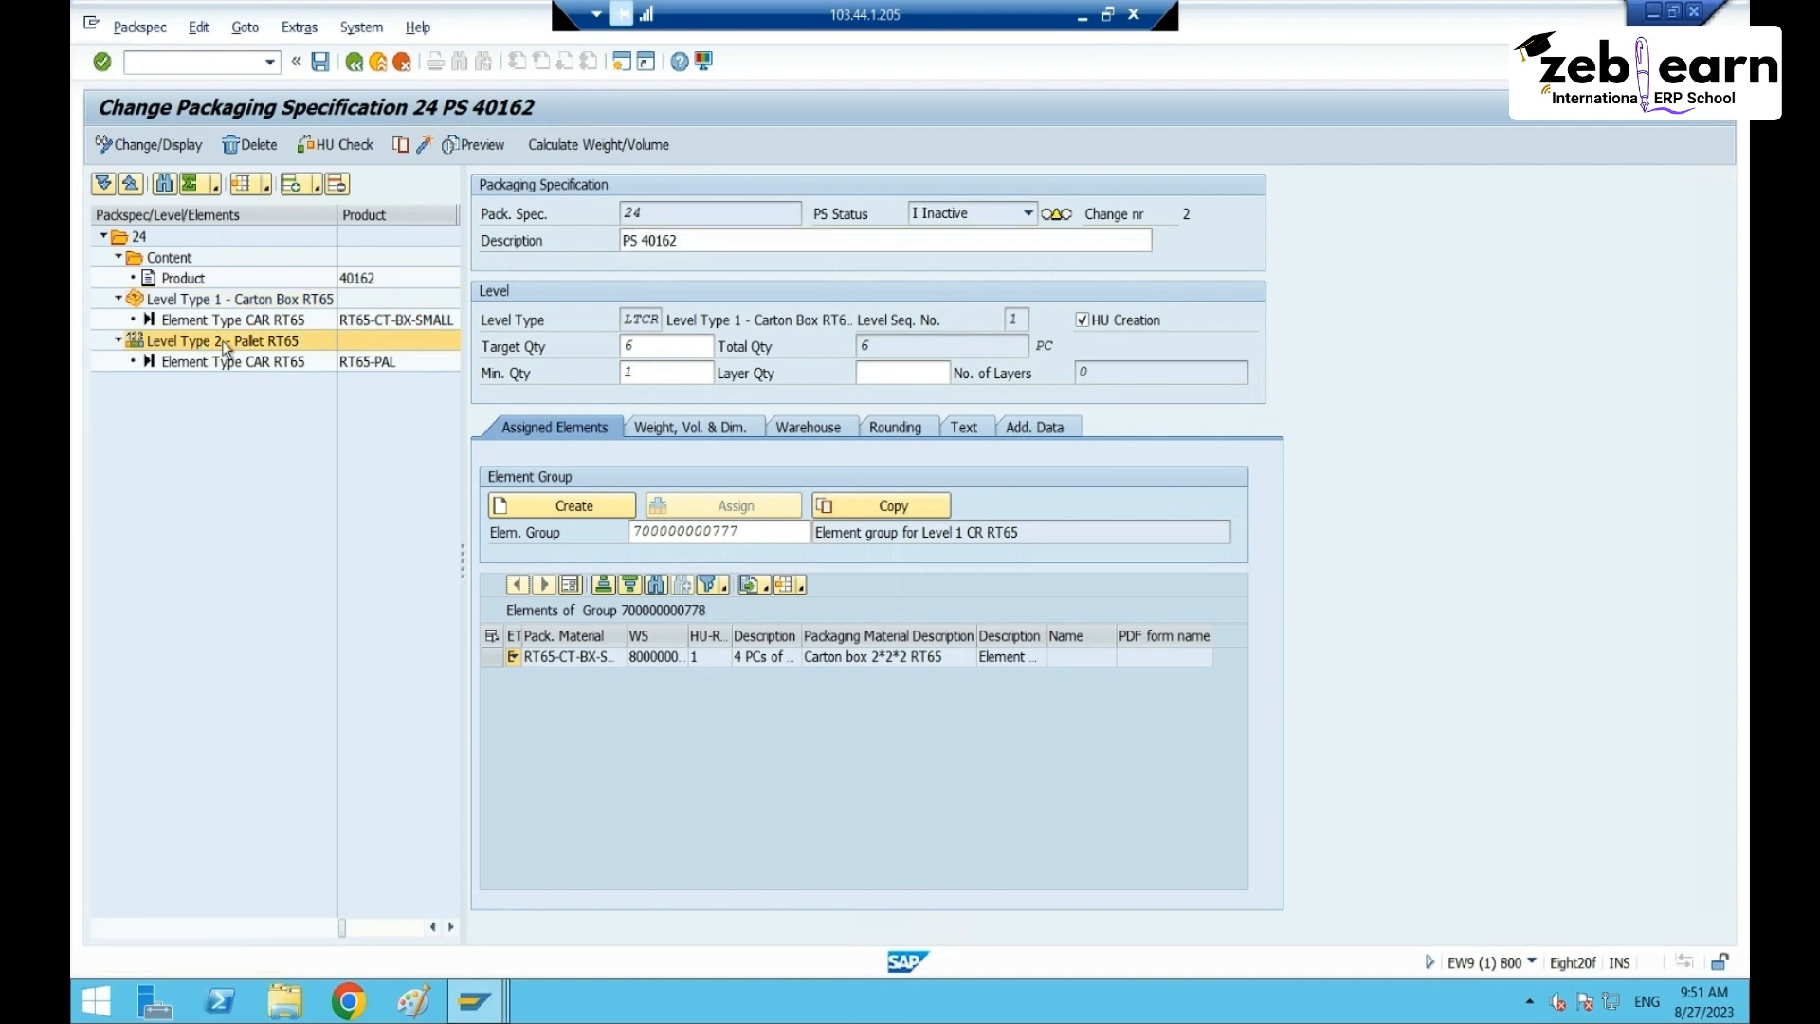
click(1083, 321)
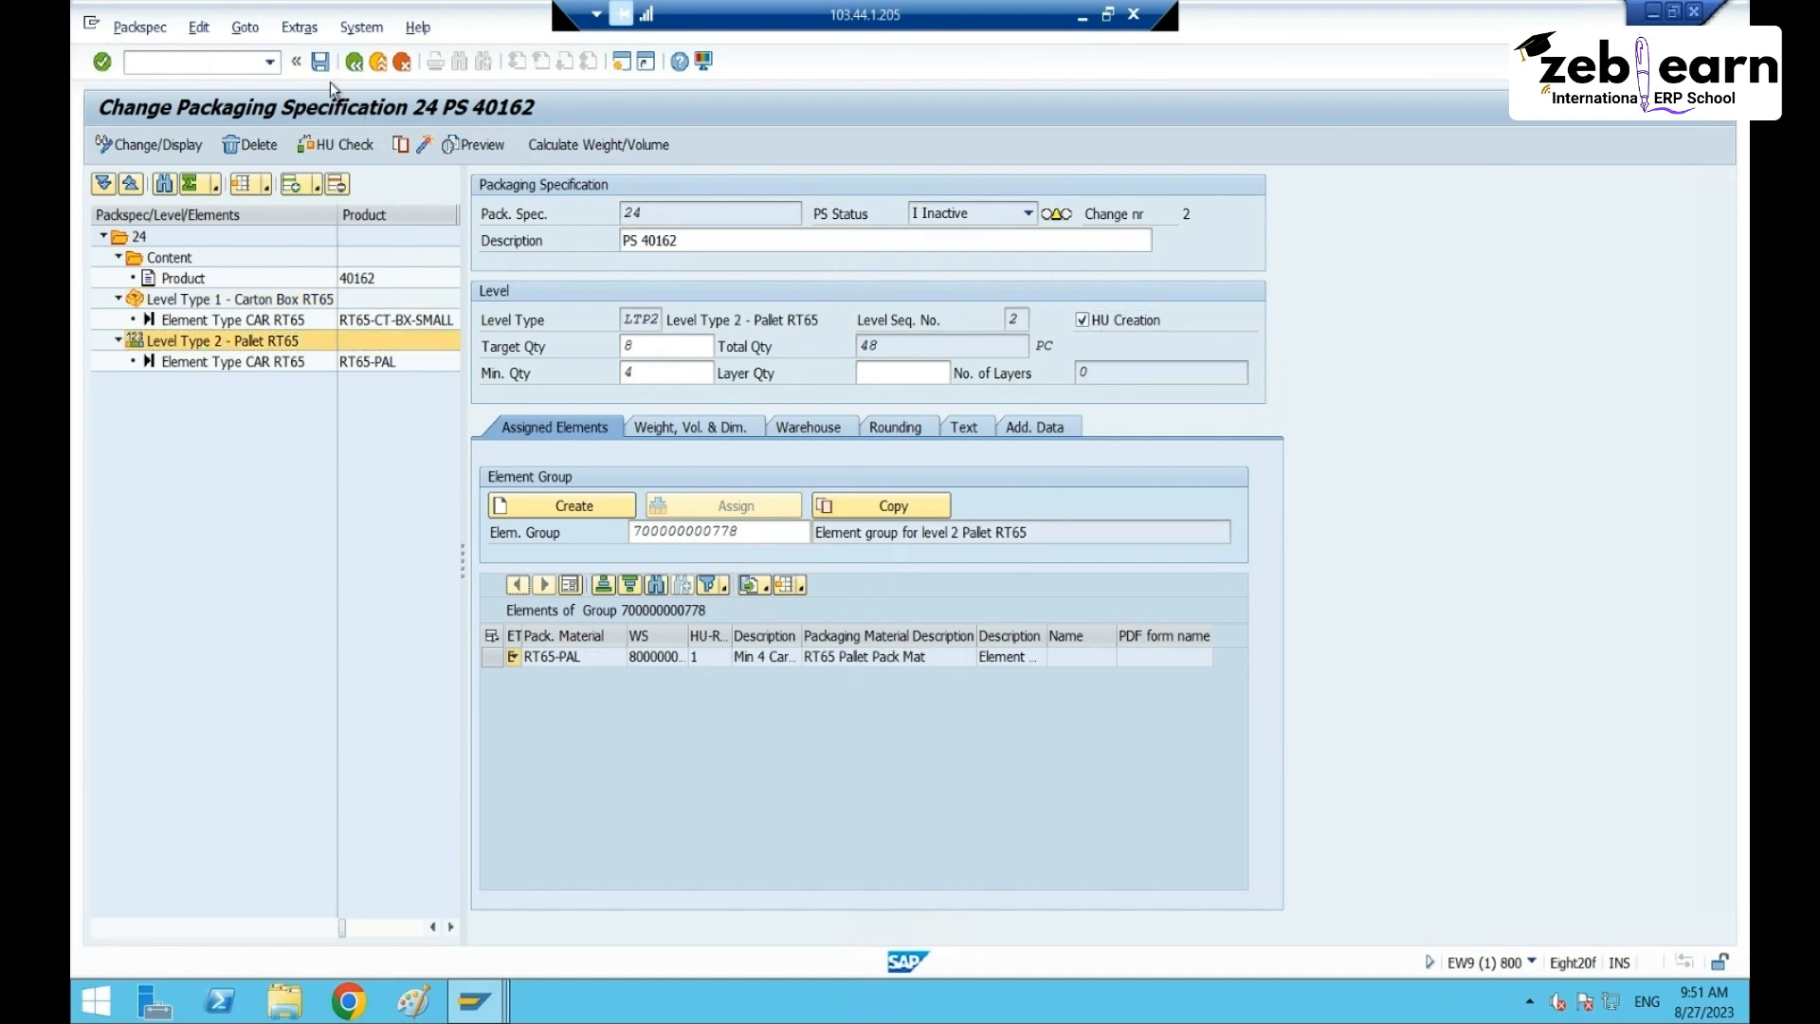
click(424, 144)
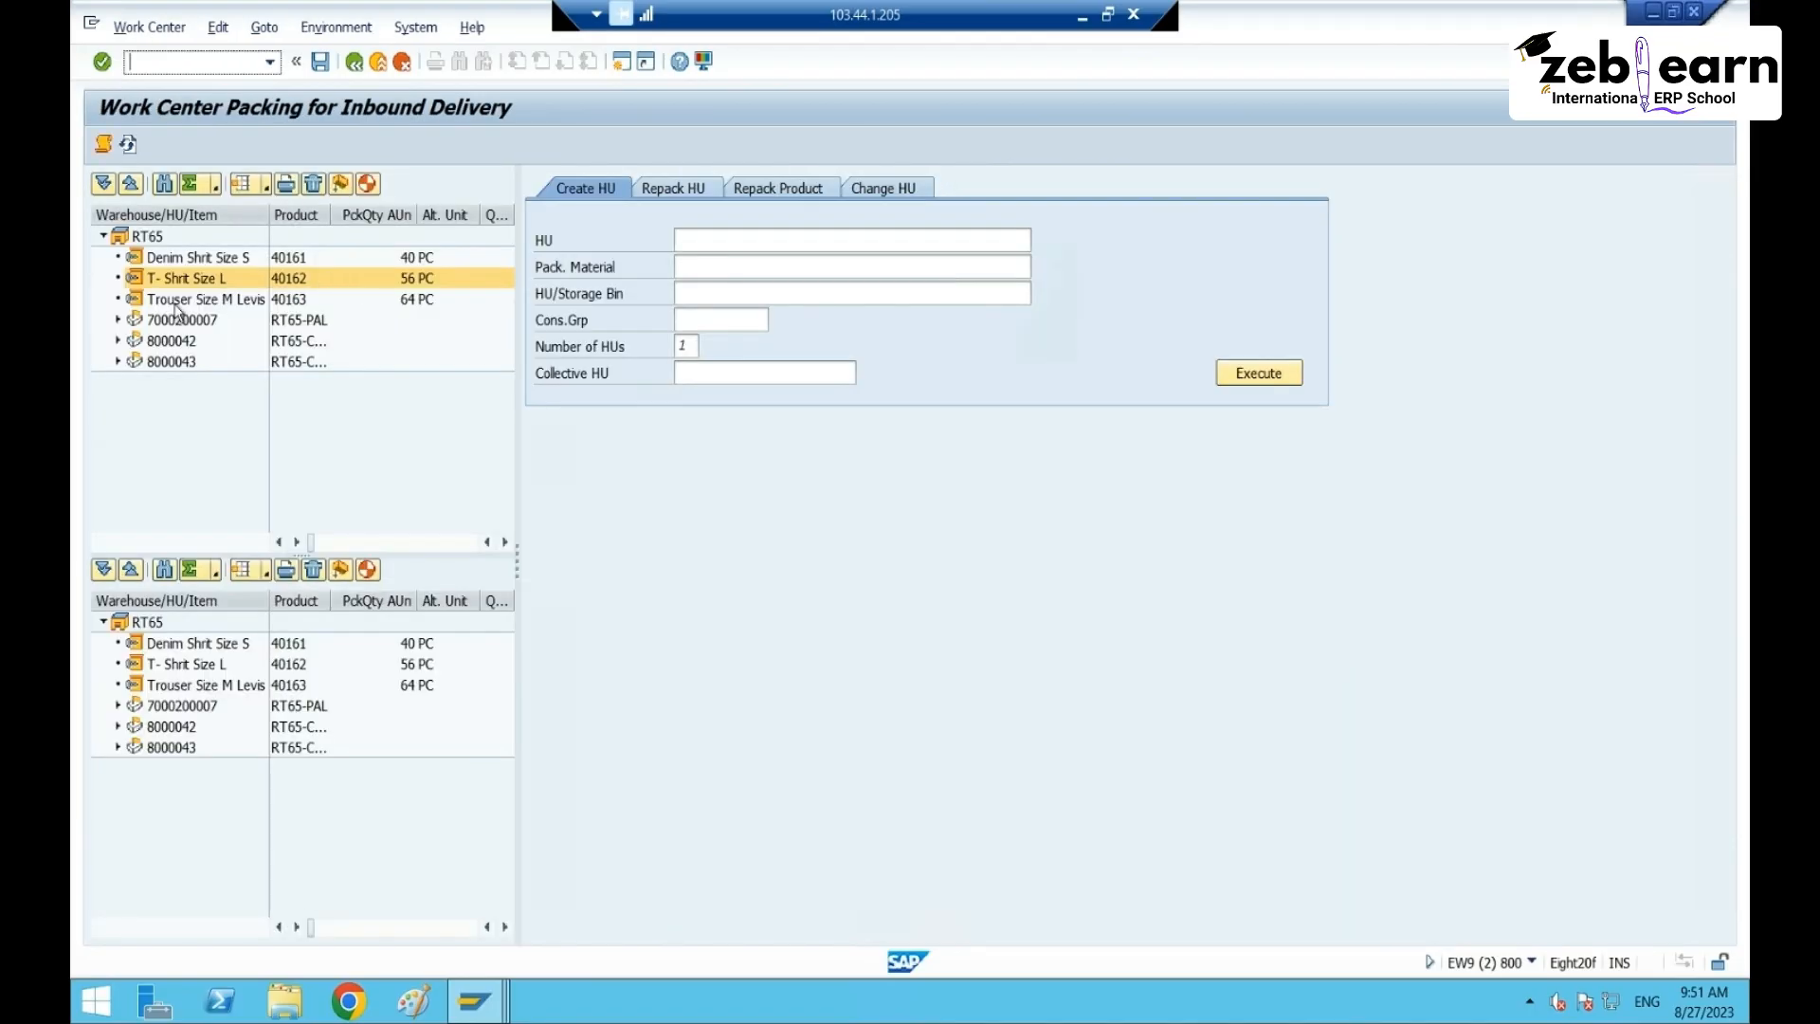
- Retry auto-packing the T-Shirt Size L item and dismiss the resulting message
click(201, 300)
click(198, 277)
click(367, 184)
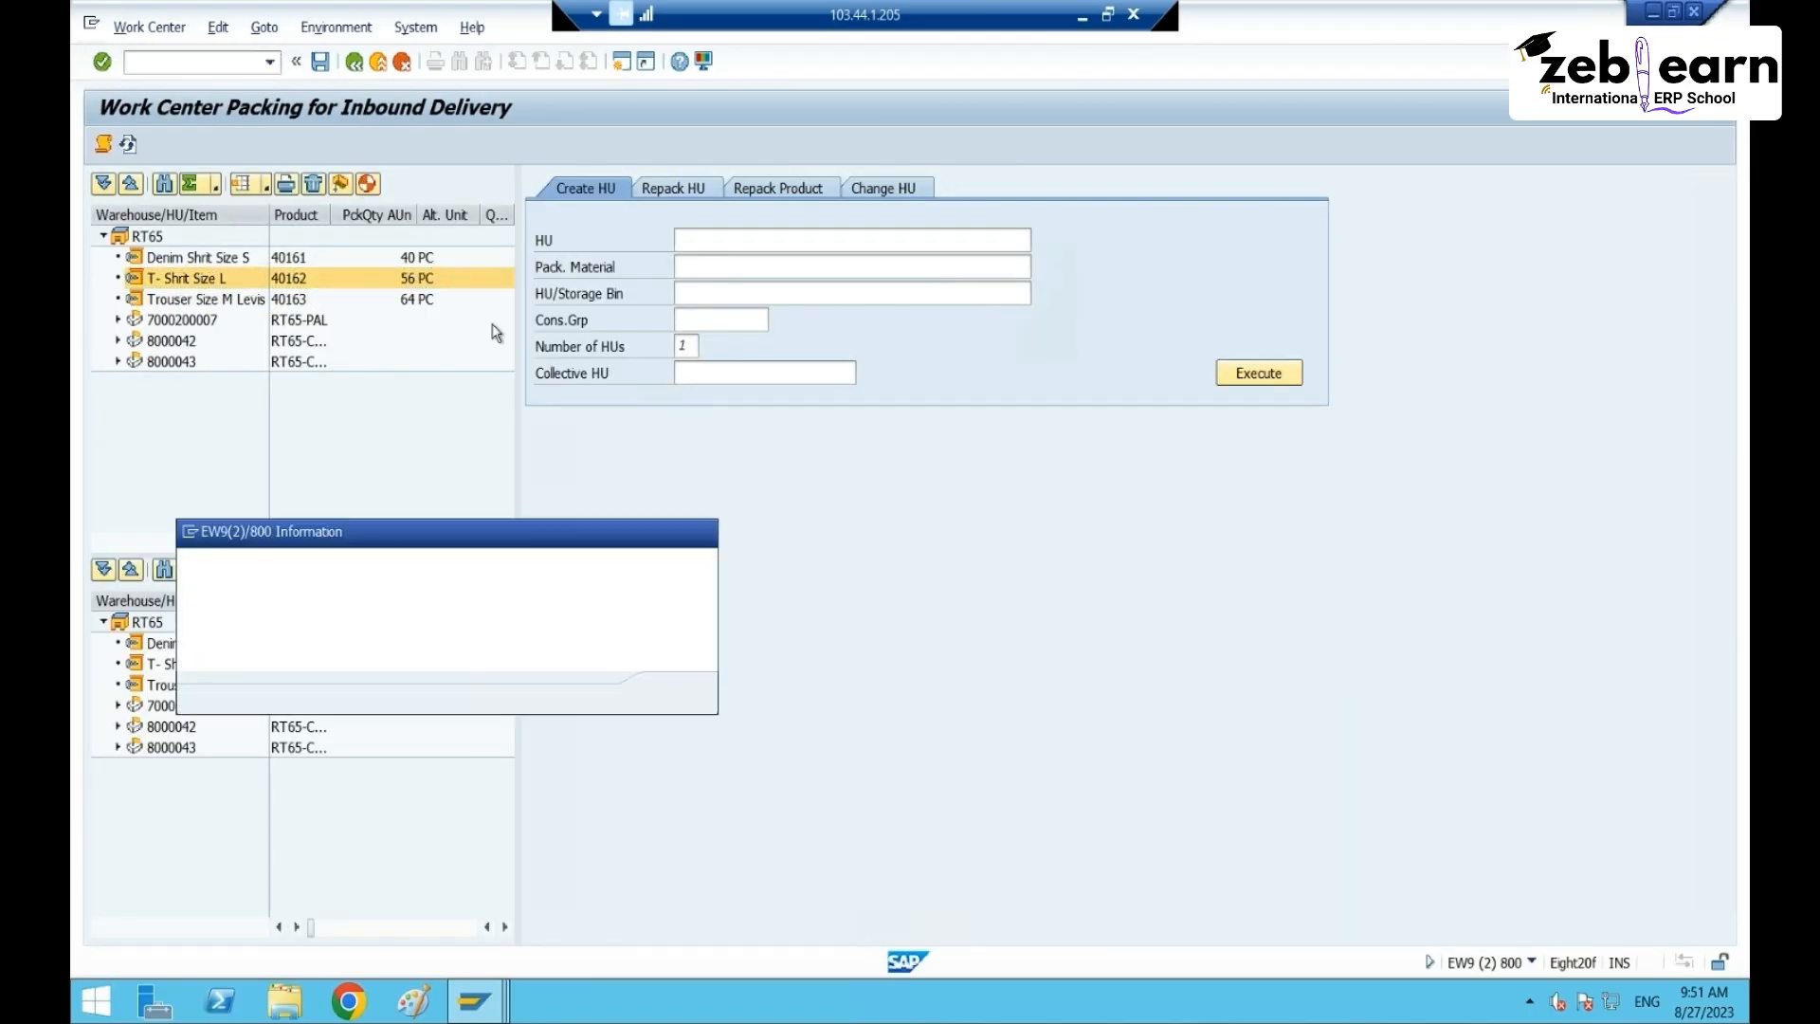
click(673, 695)
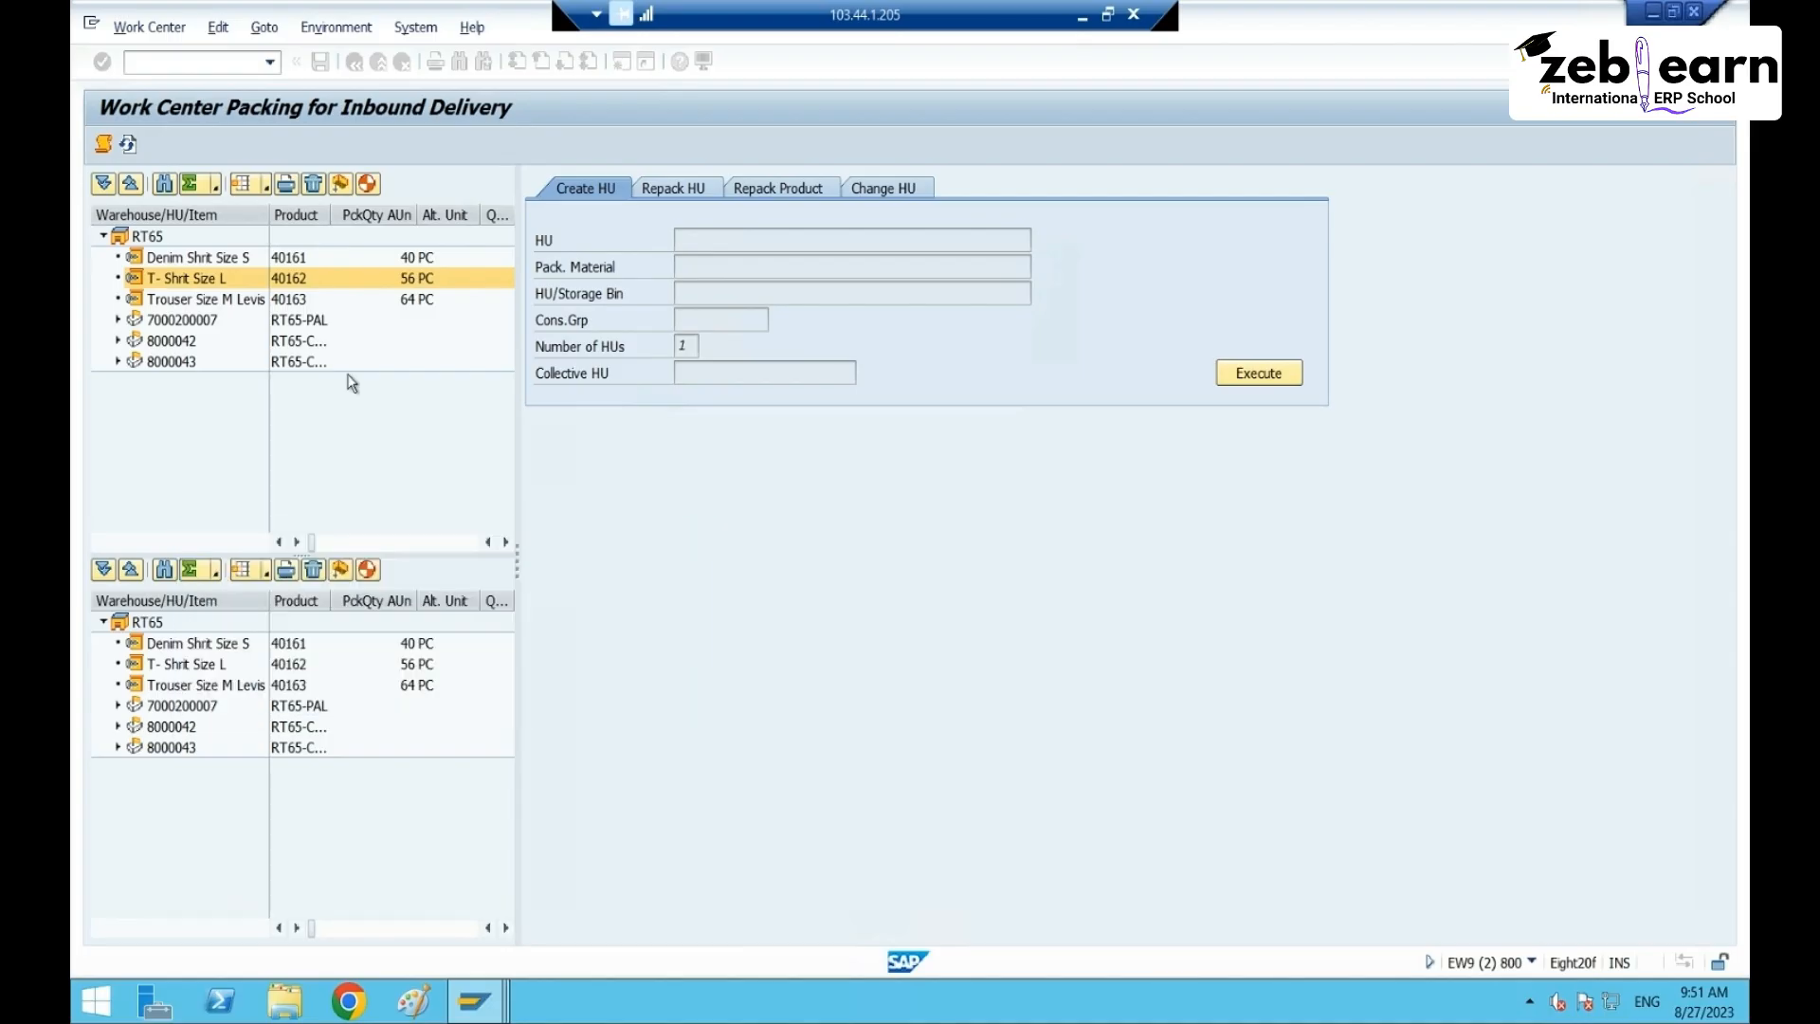
- Exit packing without saving, re-search deliveries and reopen packing for 180003306
click(354, 62)
click(530, 462)
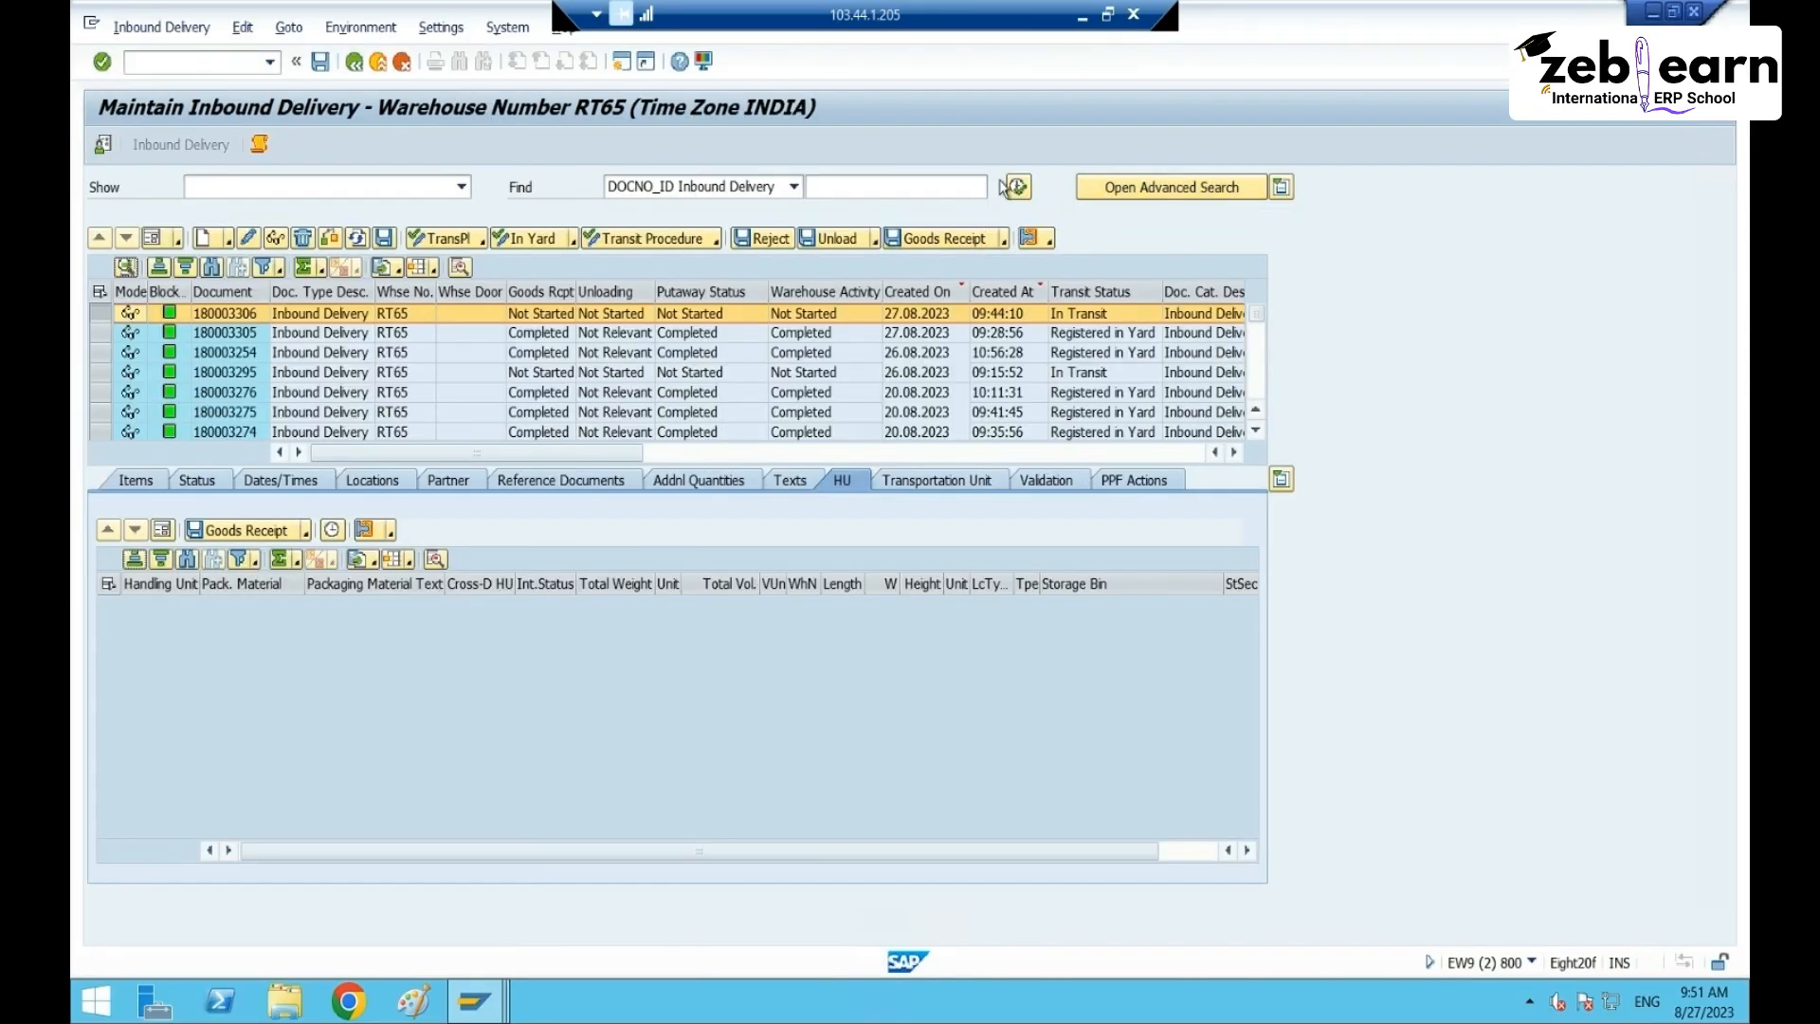
click(1017, 187)
click(411, 464)
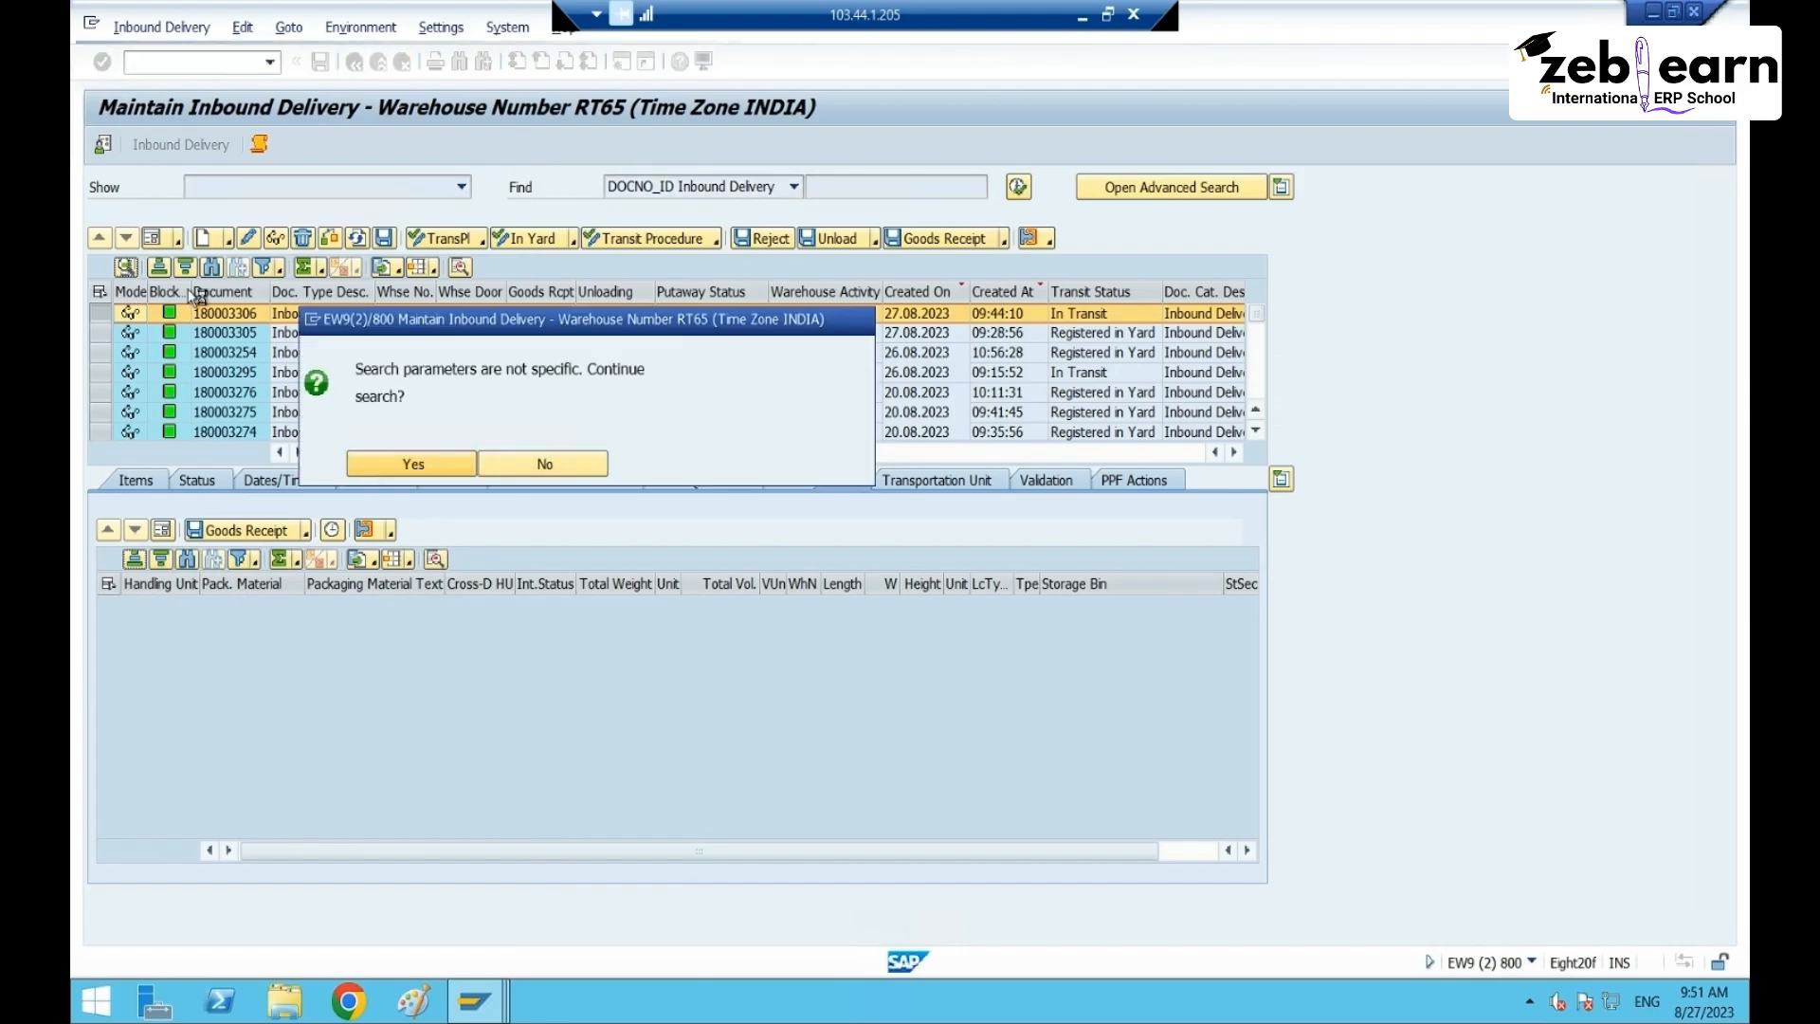
click(100, 313)
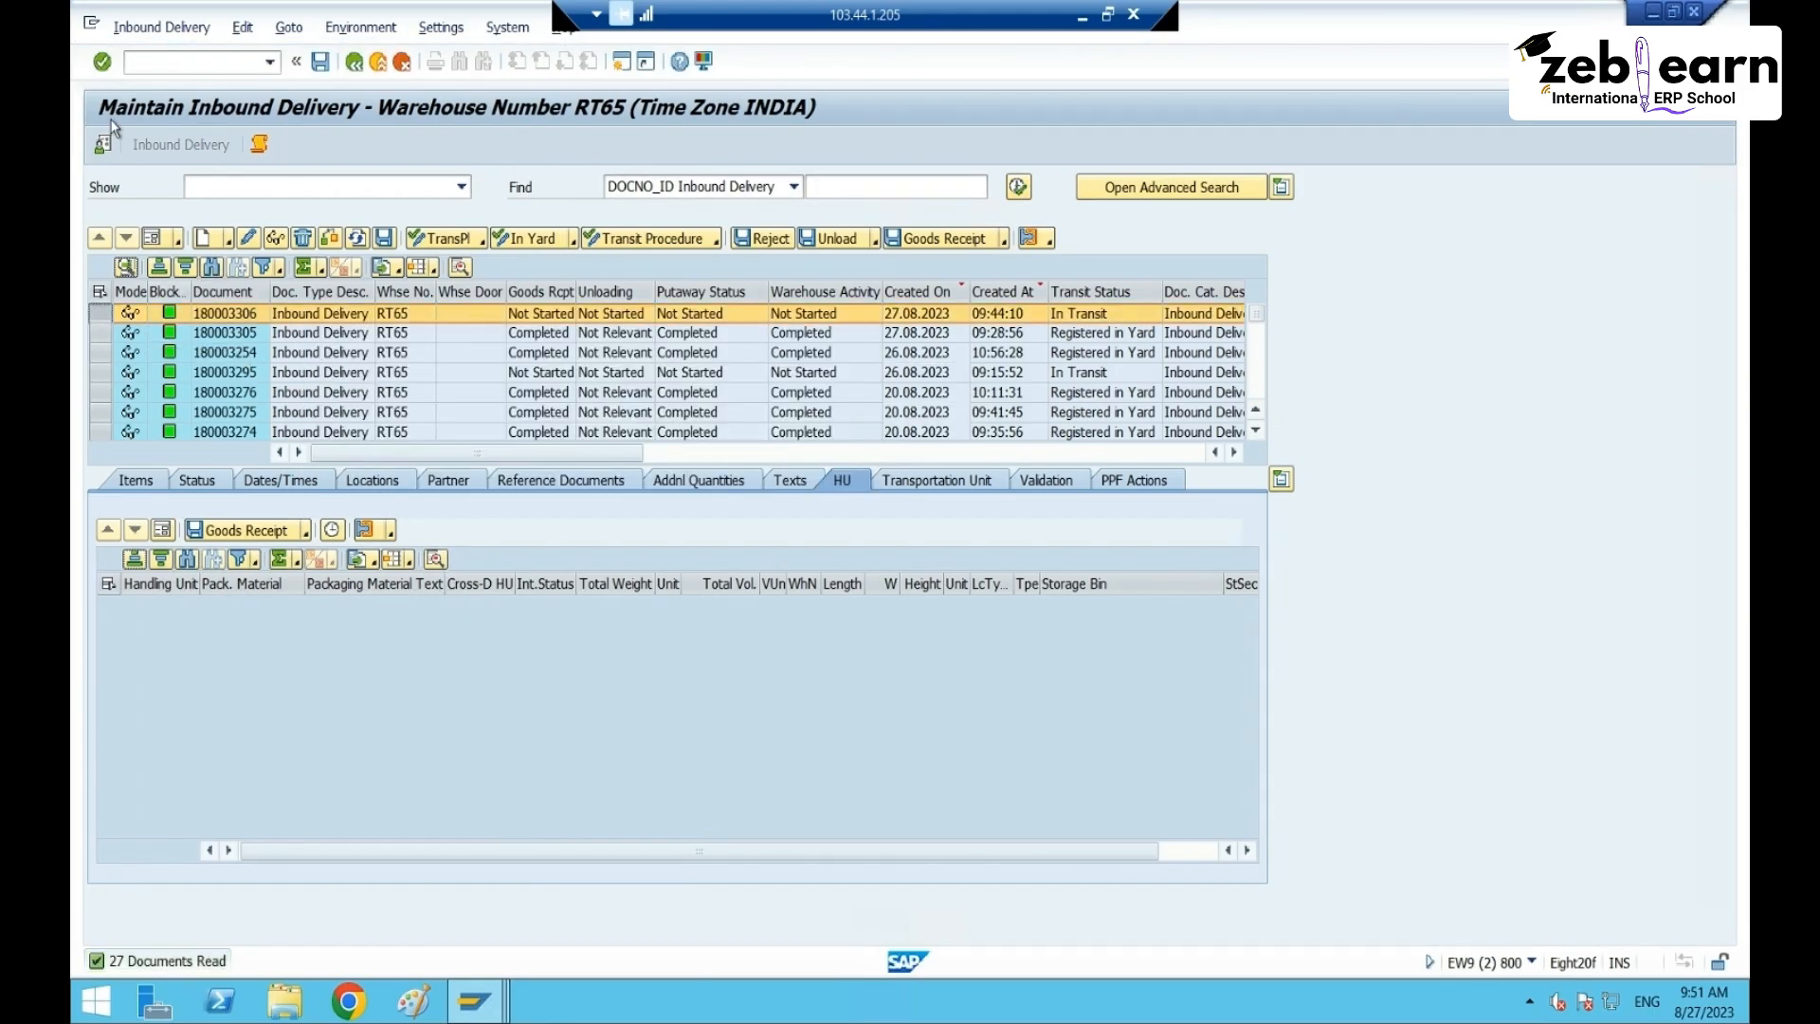
click(161, 28)
mouse_move(217, 81)
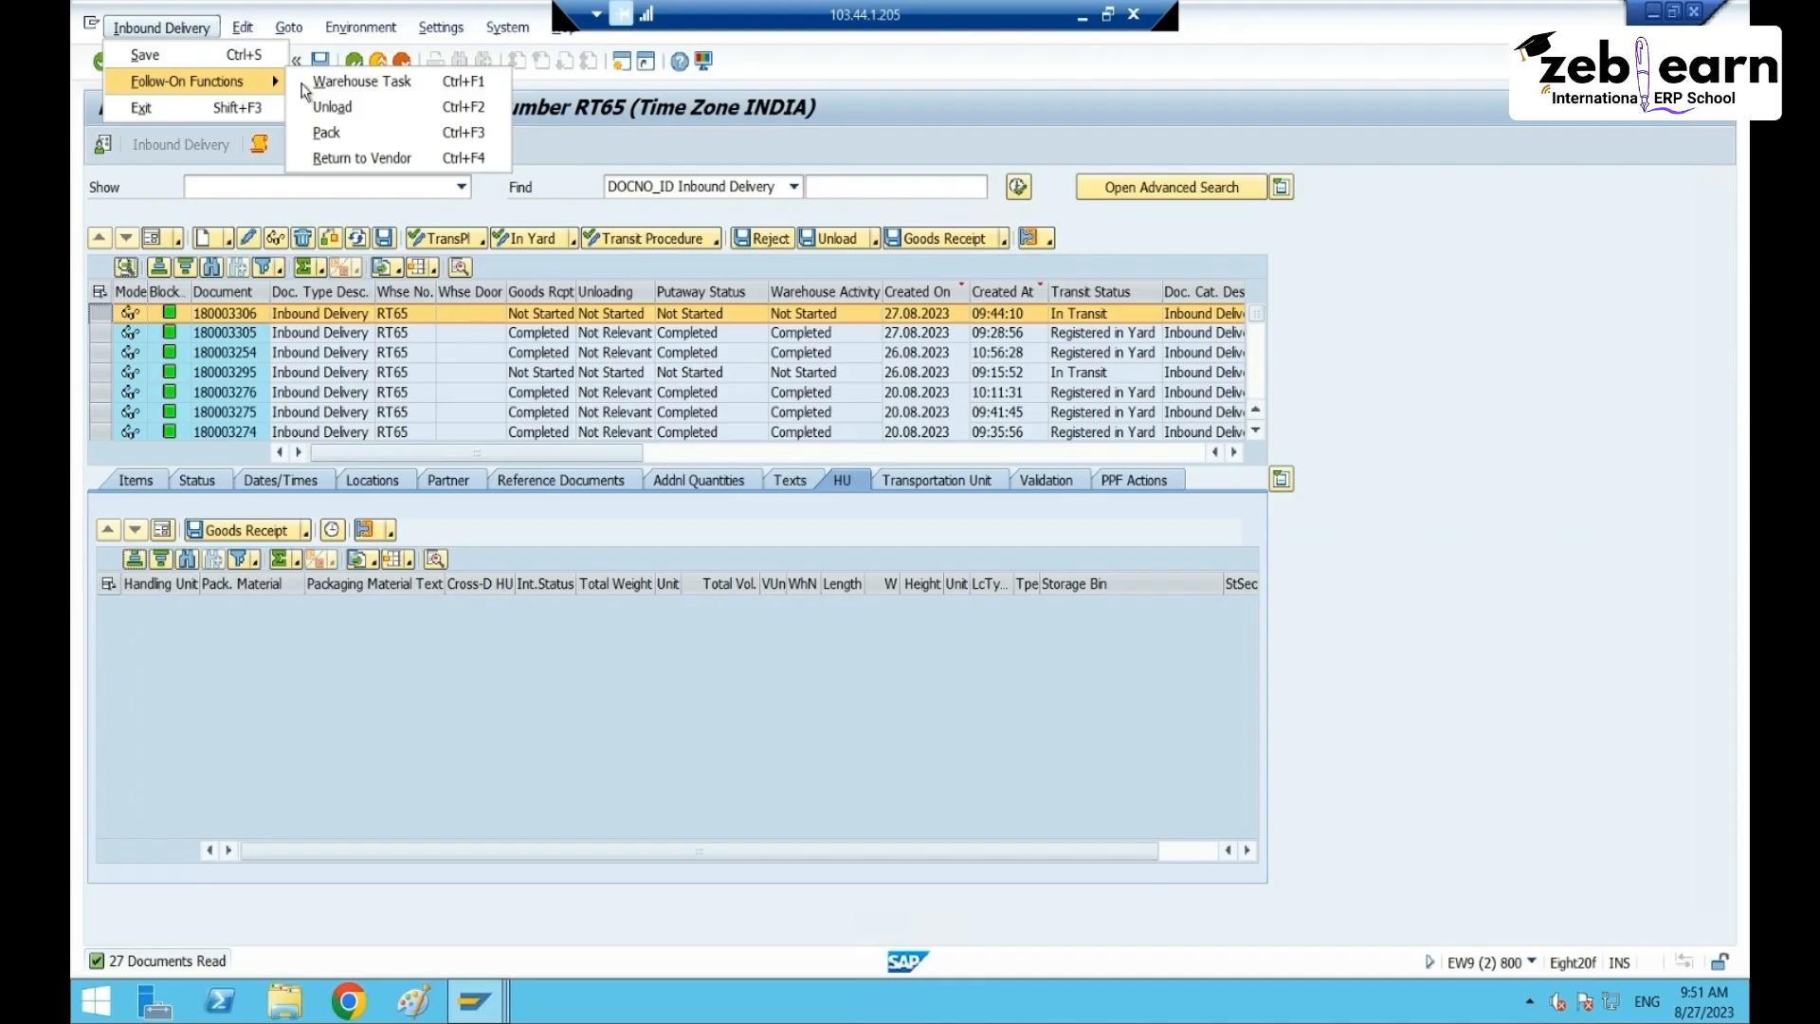
click(327, 133)
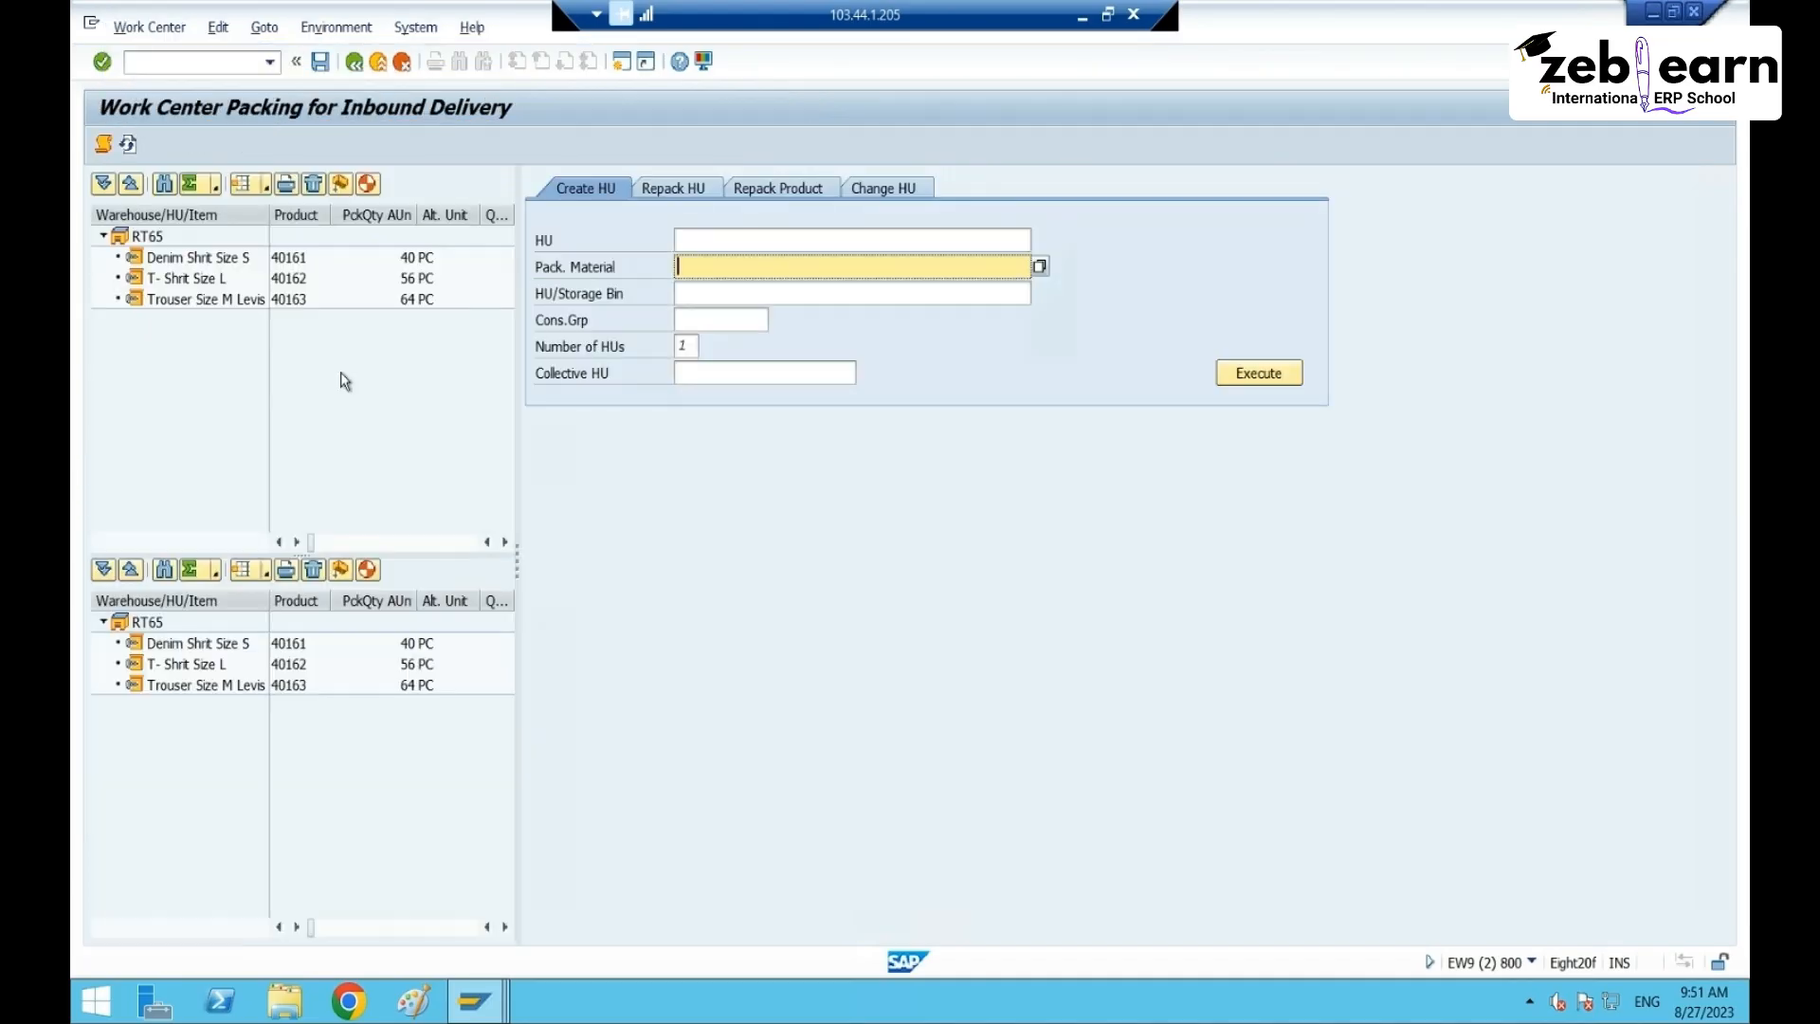
- Auto-pack the Denim Shirt Size S and T-Shirt Size L items into handling units
click(195, 257)
click(343, 184)
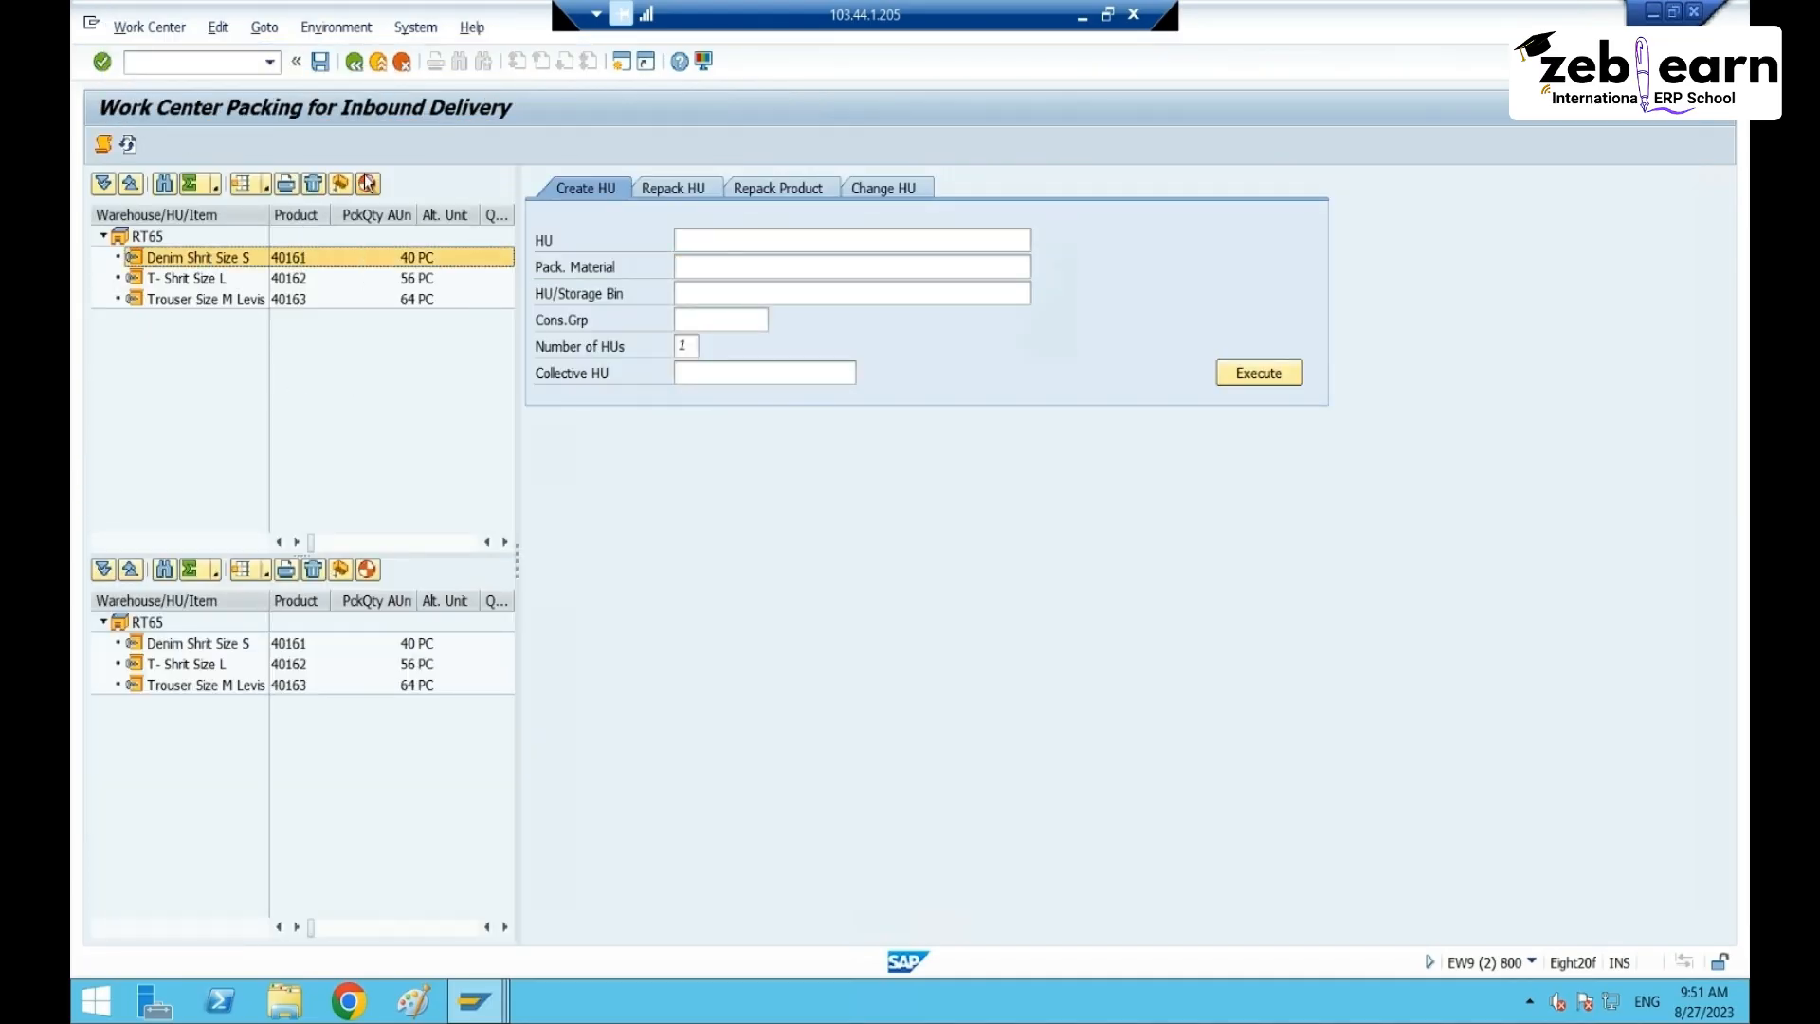
click(189, 278)
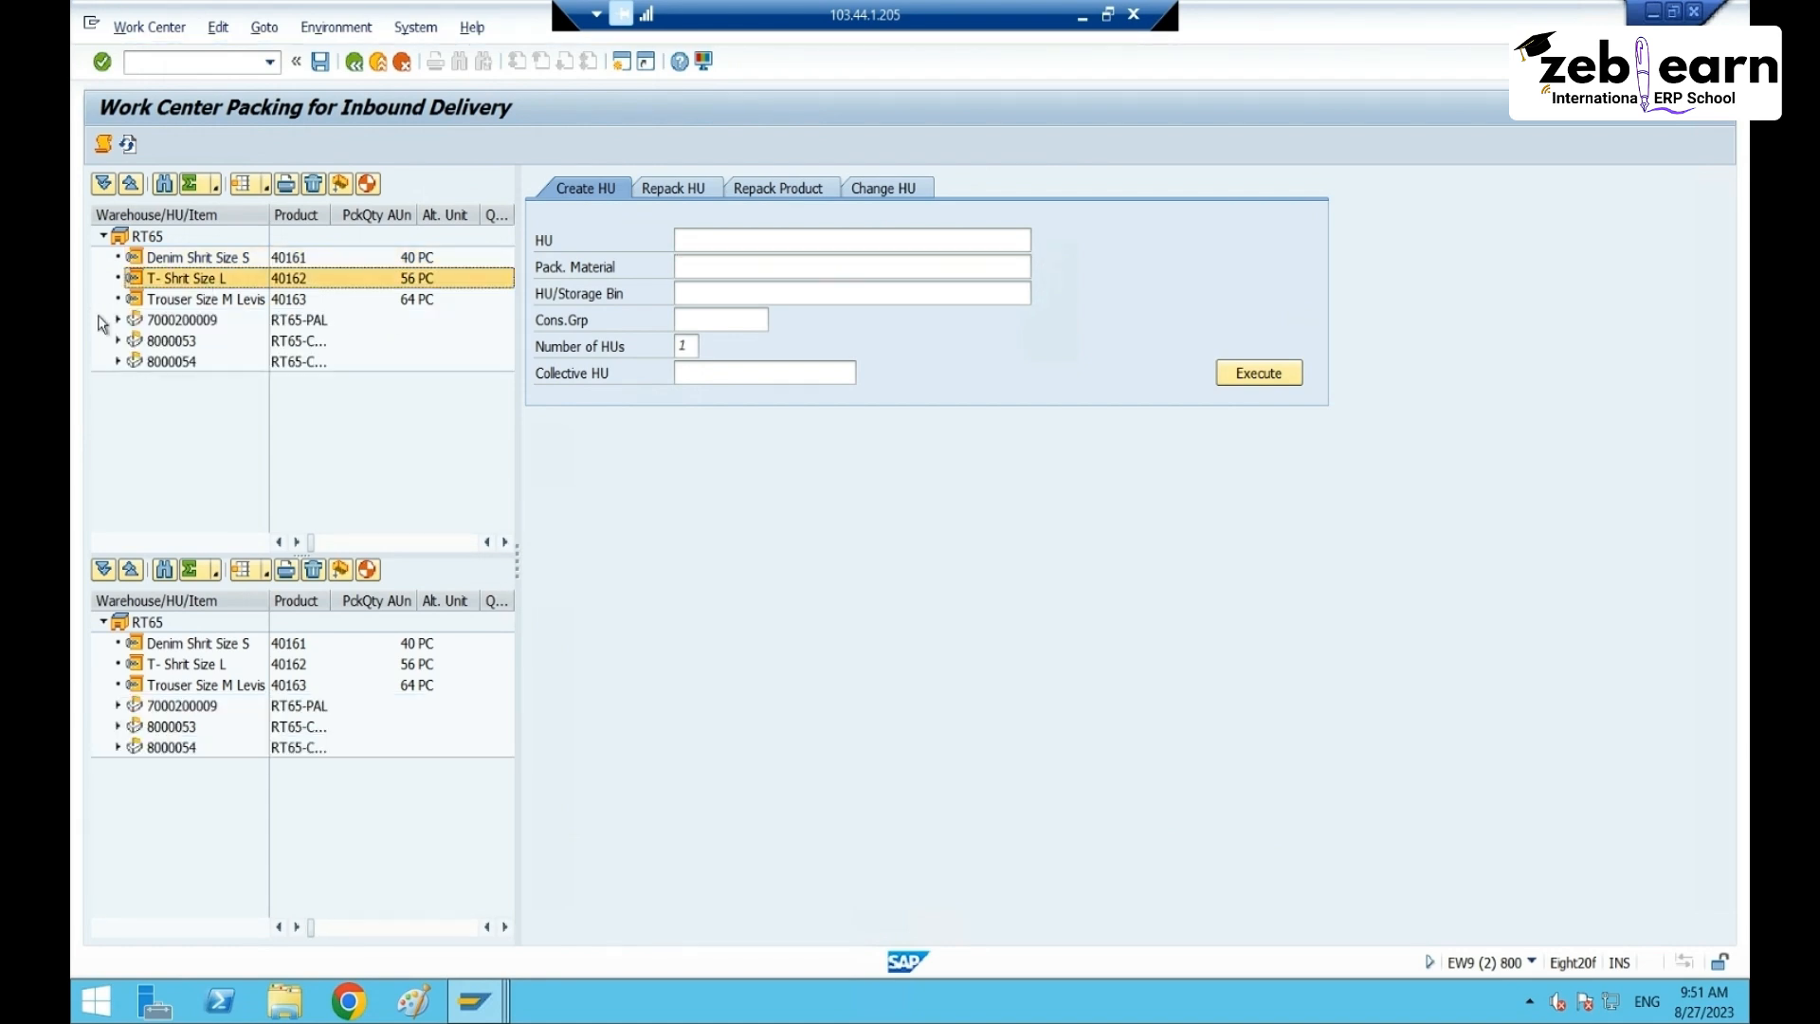
click(366, 184)
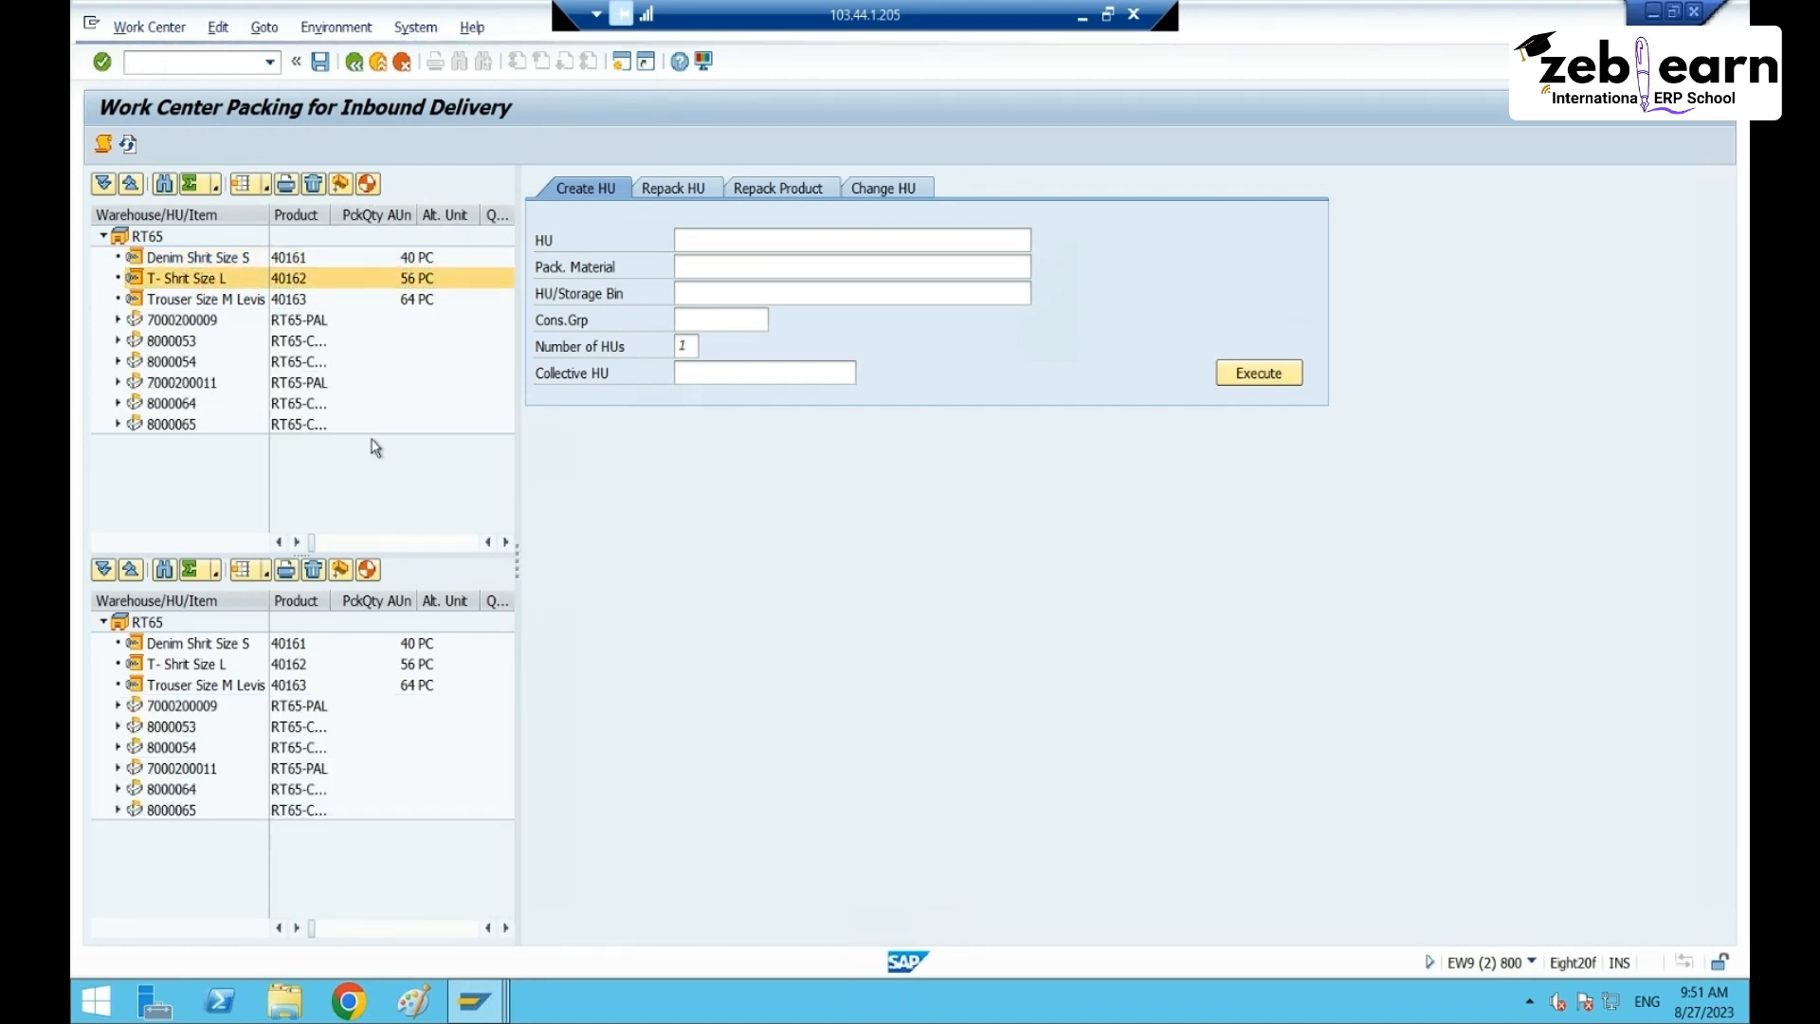
click(203, 381)
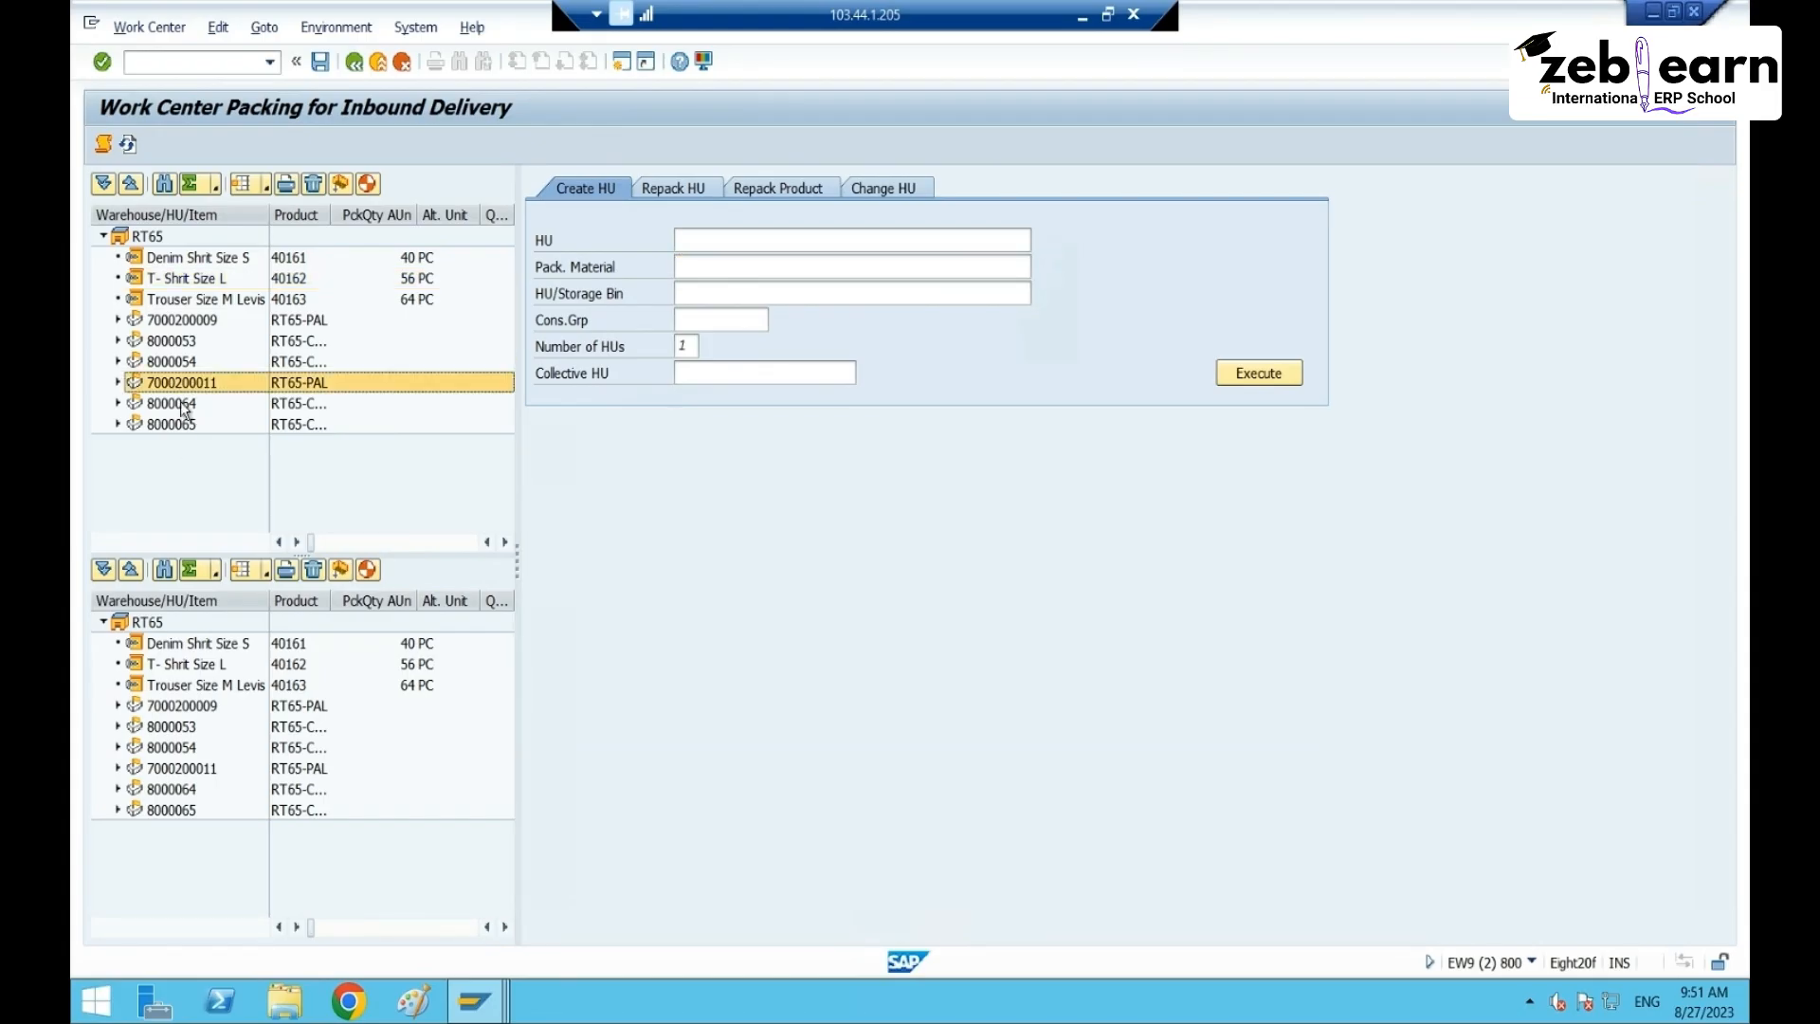
click(118, 403)
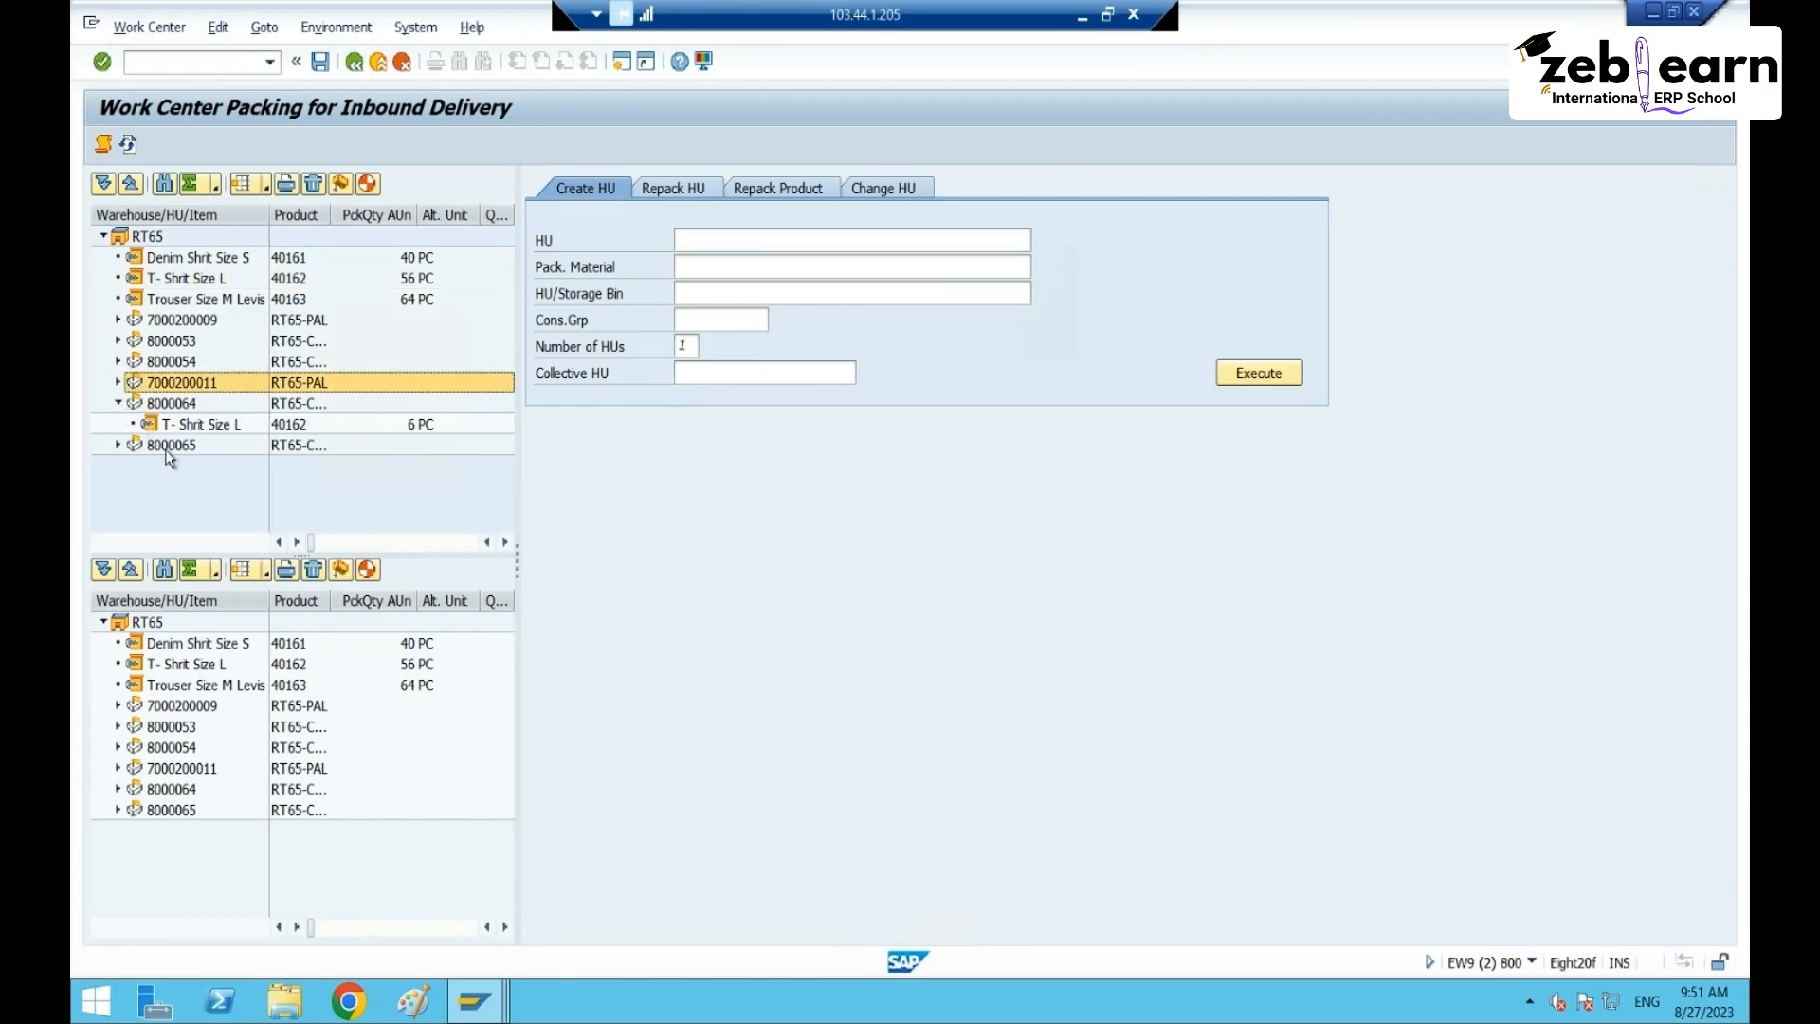
click(117, 445)
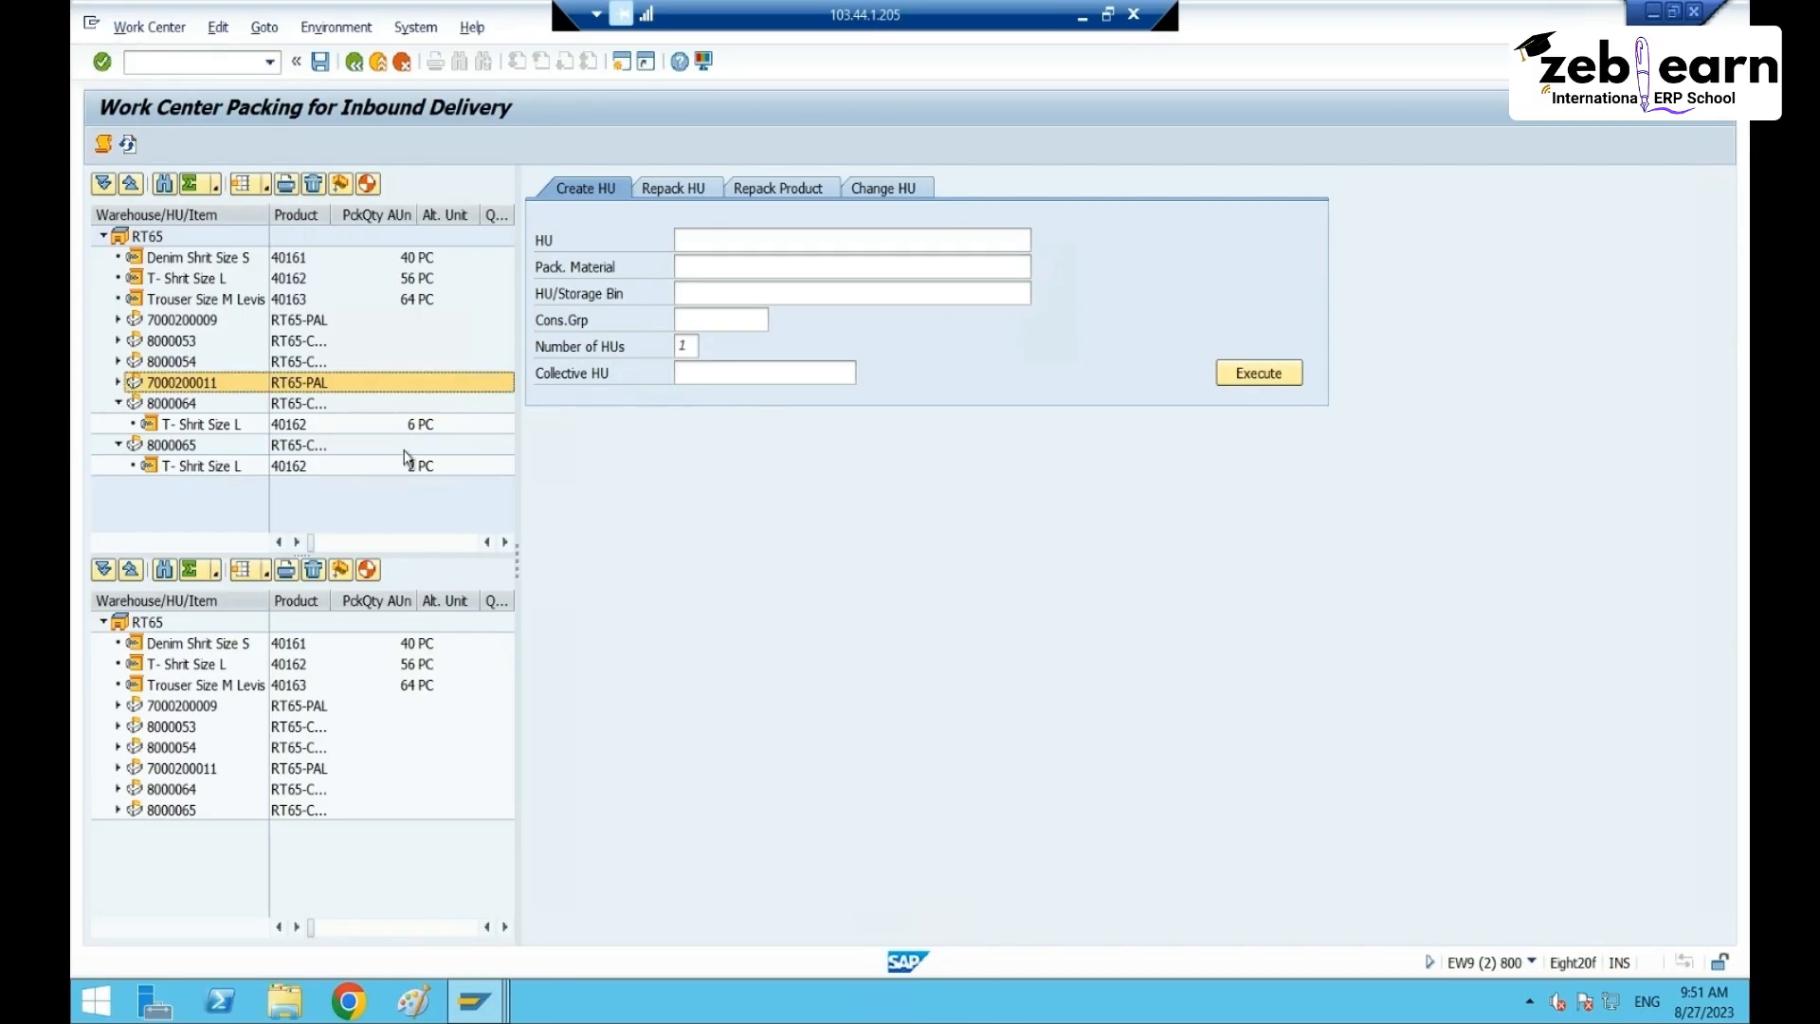
click(174, 405)
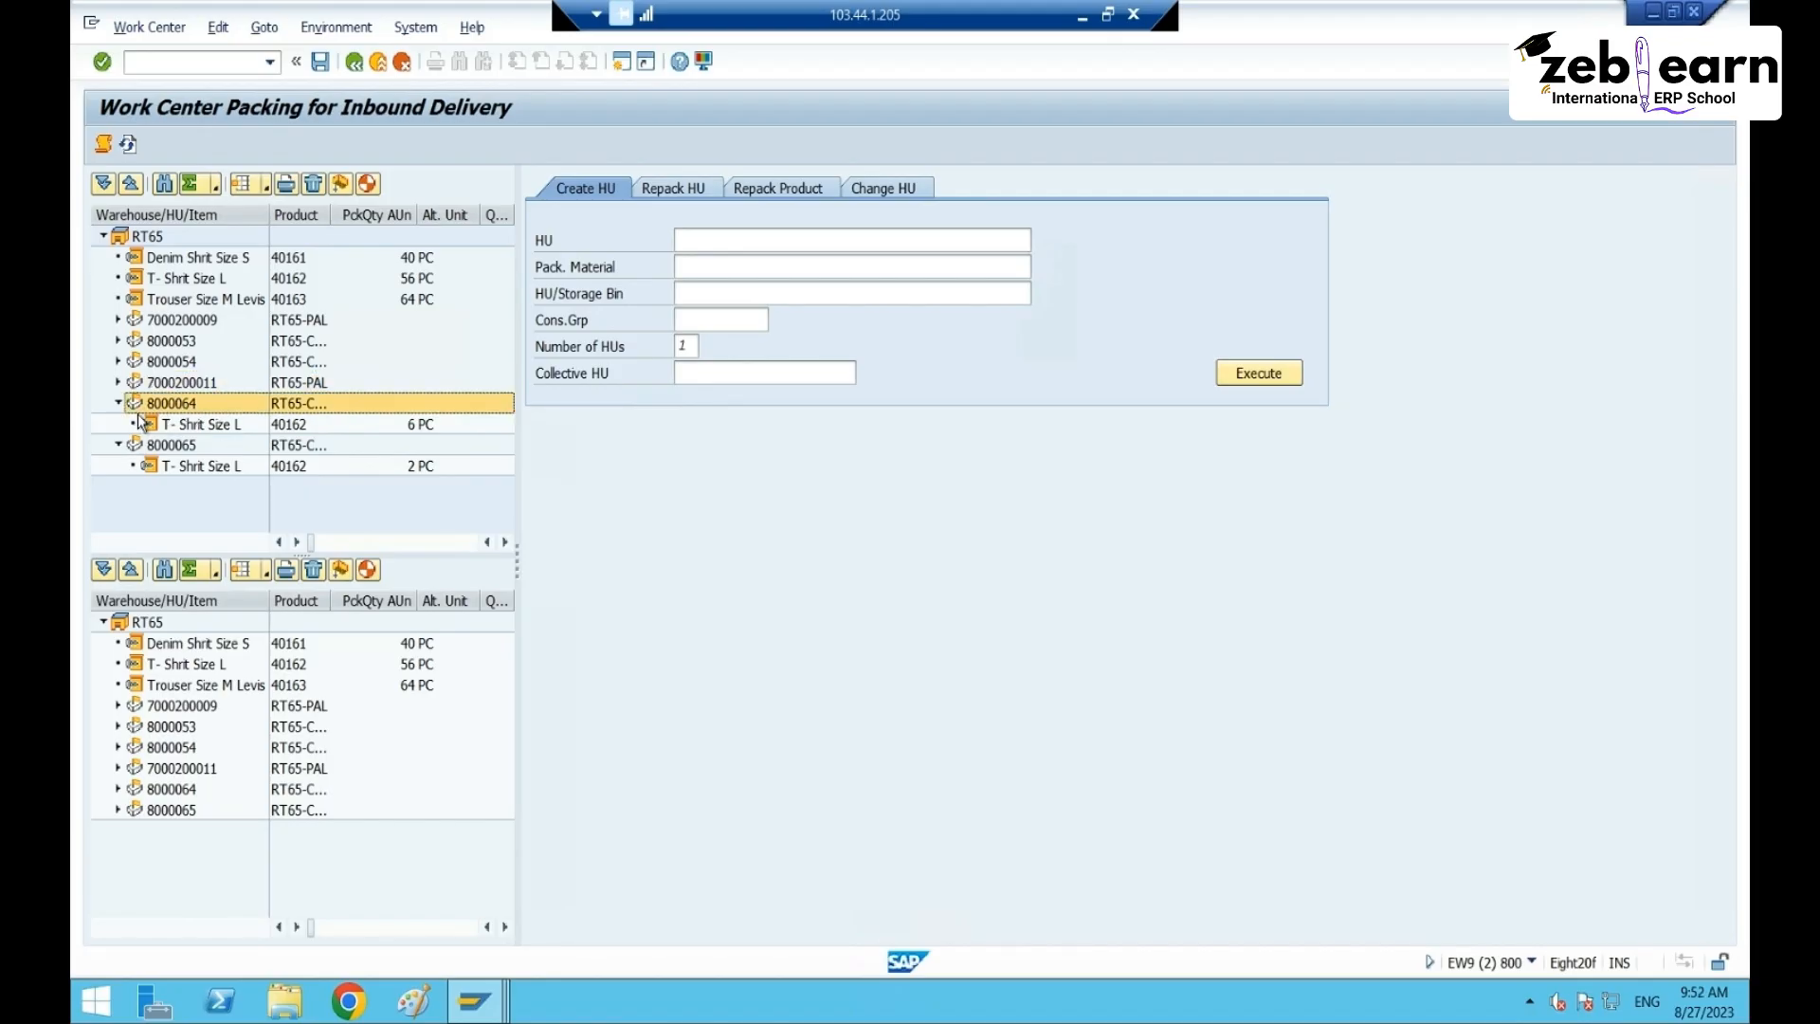
click(165, 387)
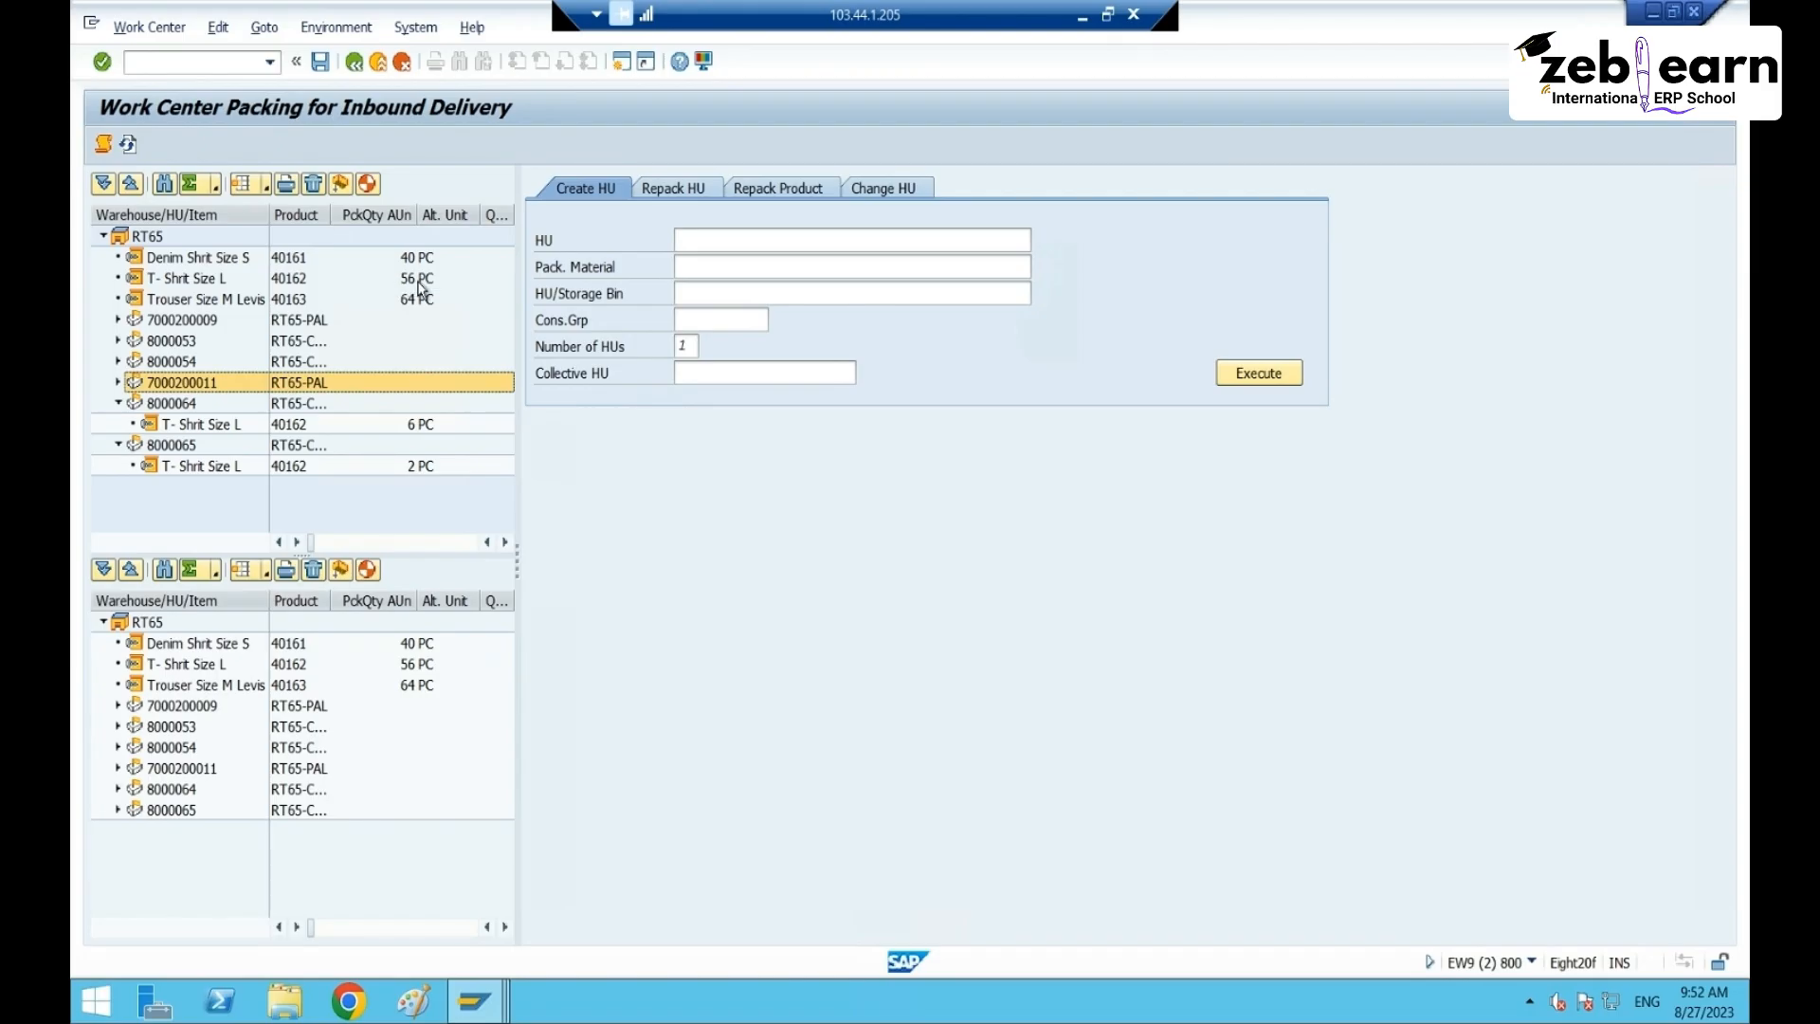
click(405, 427)
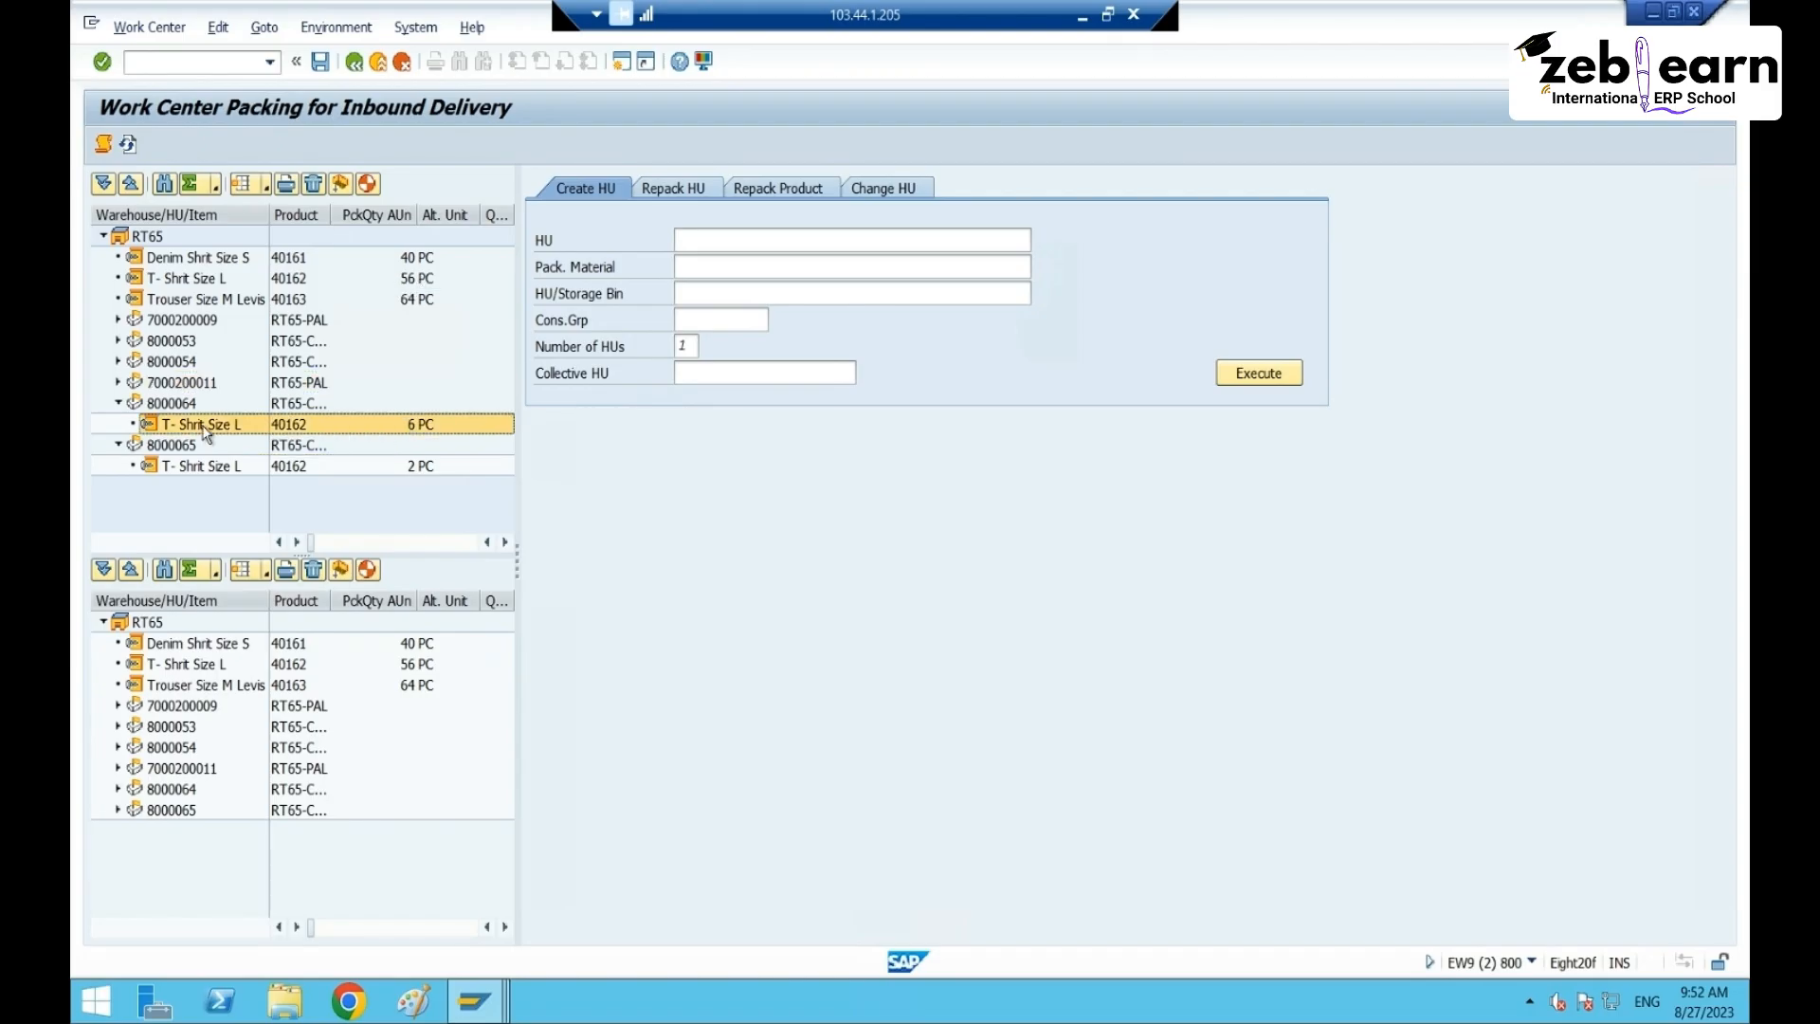
click(429, 467)
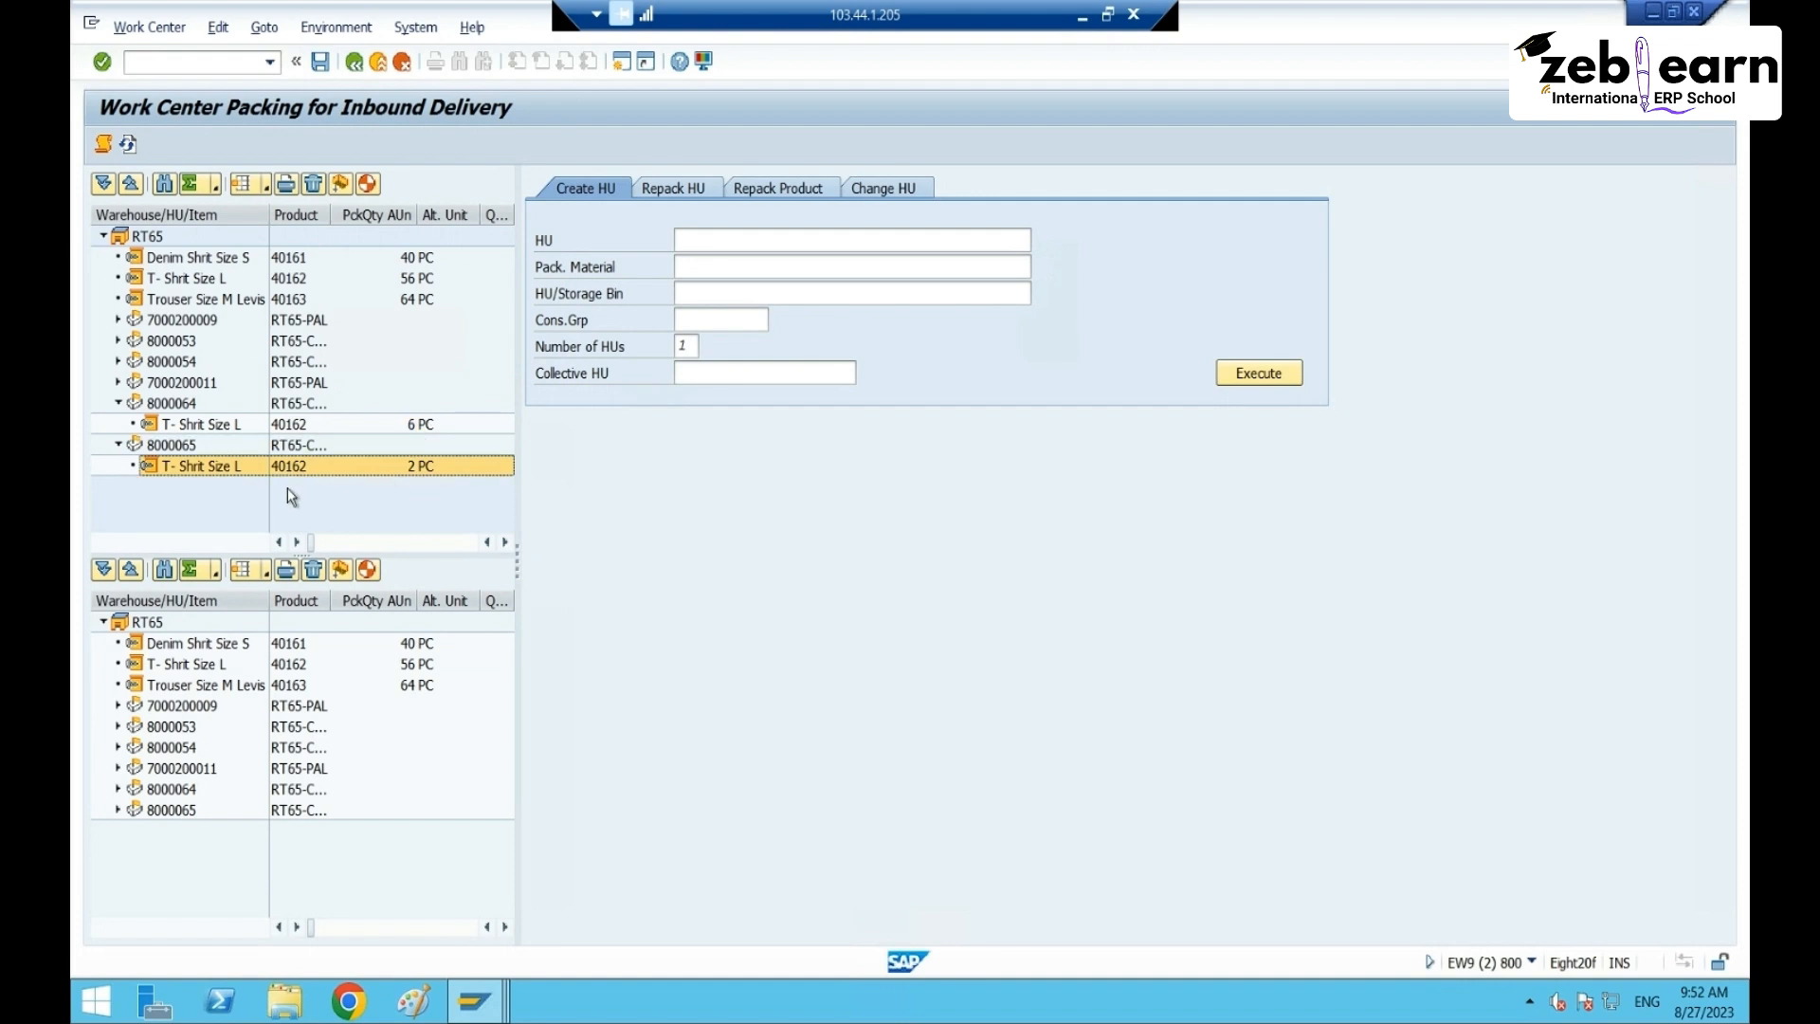
click(119, 444)
click(119, 404)
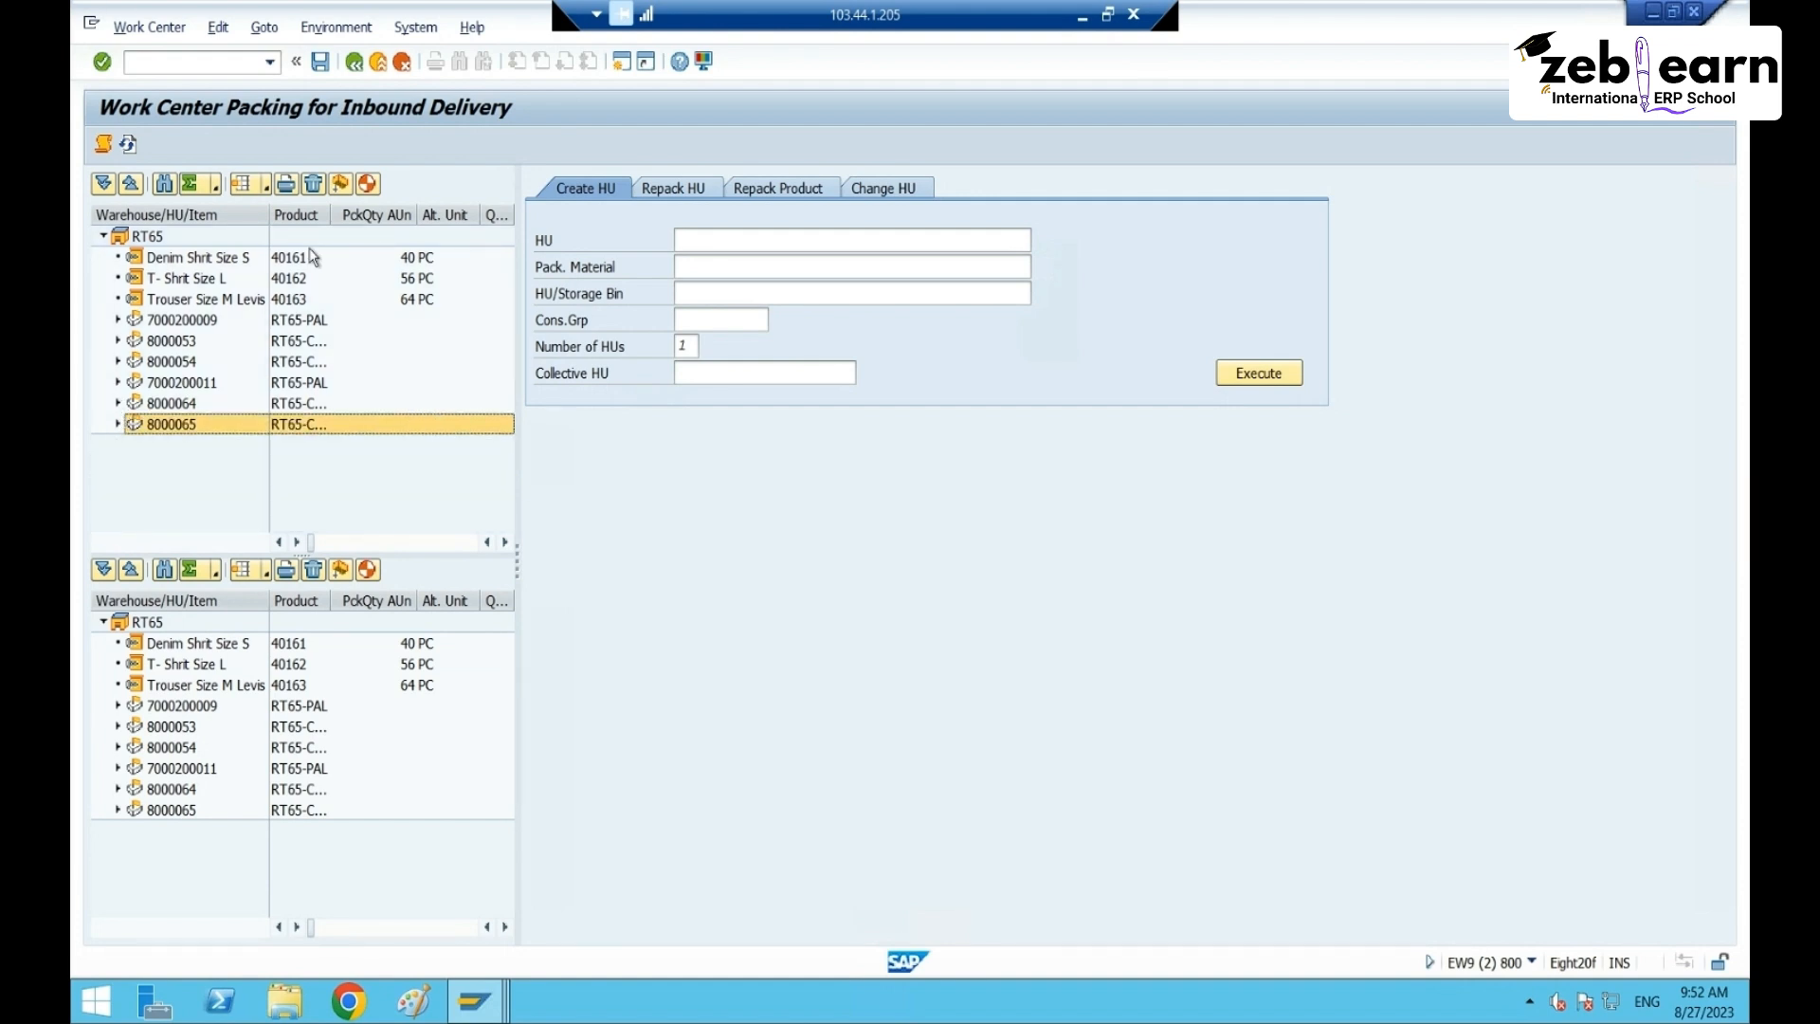
- Open packing details for Trouser Size M Levis (40163) and switch to the specification session
click(194, 300)
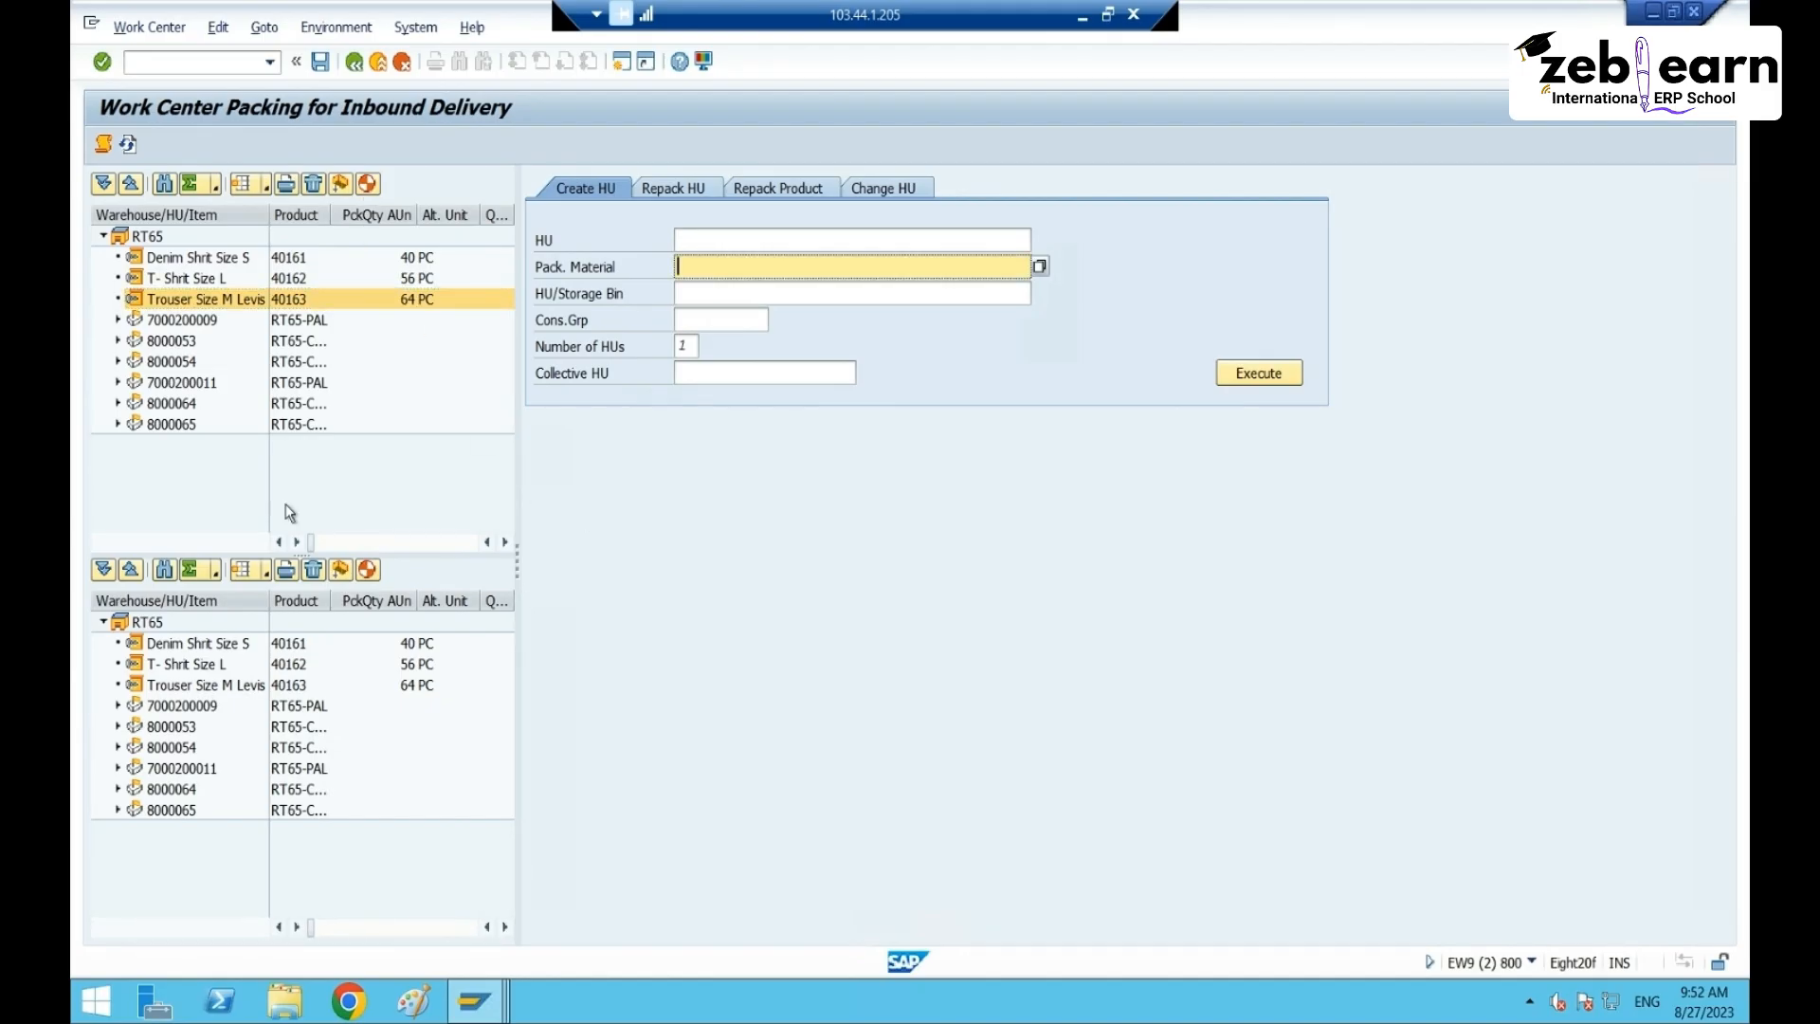
click(372, 185)
double_click(218, 302)
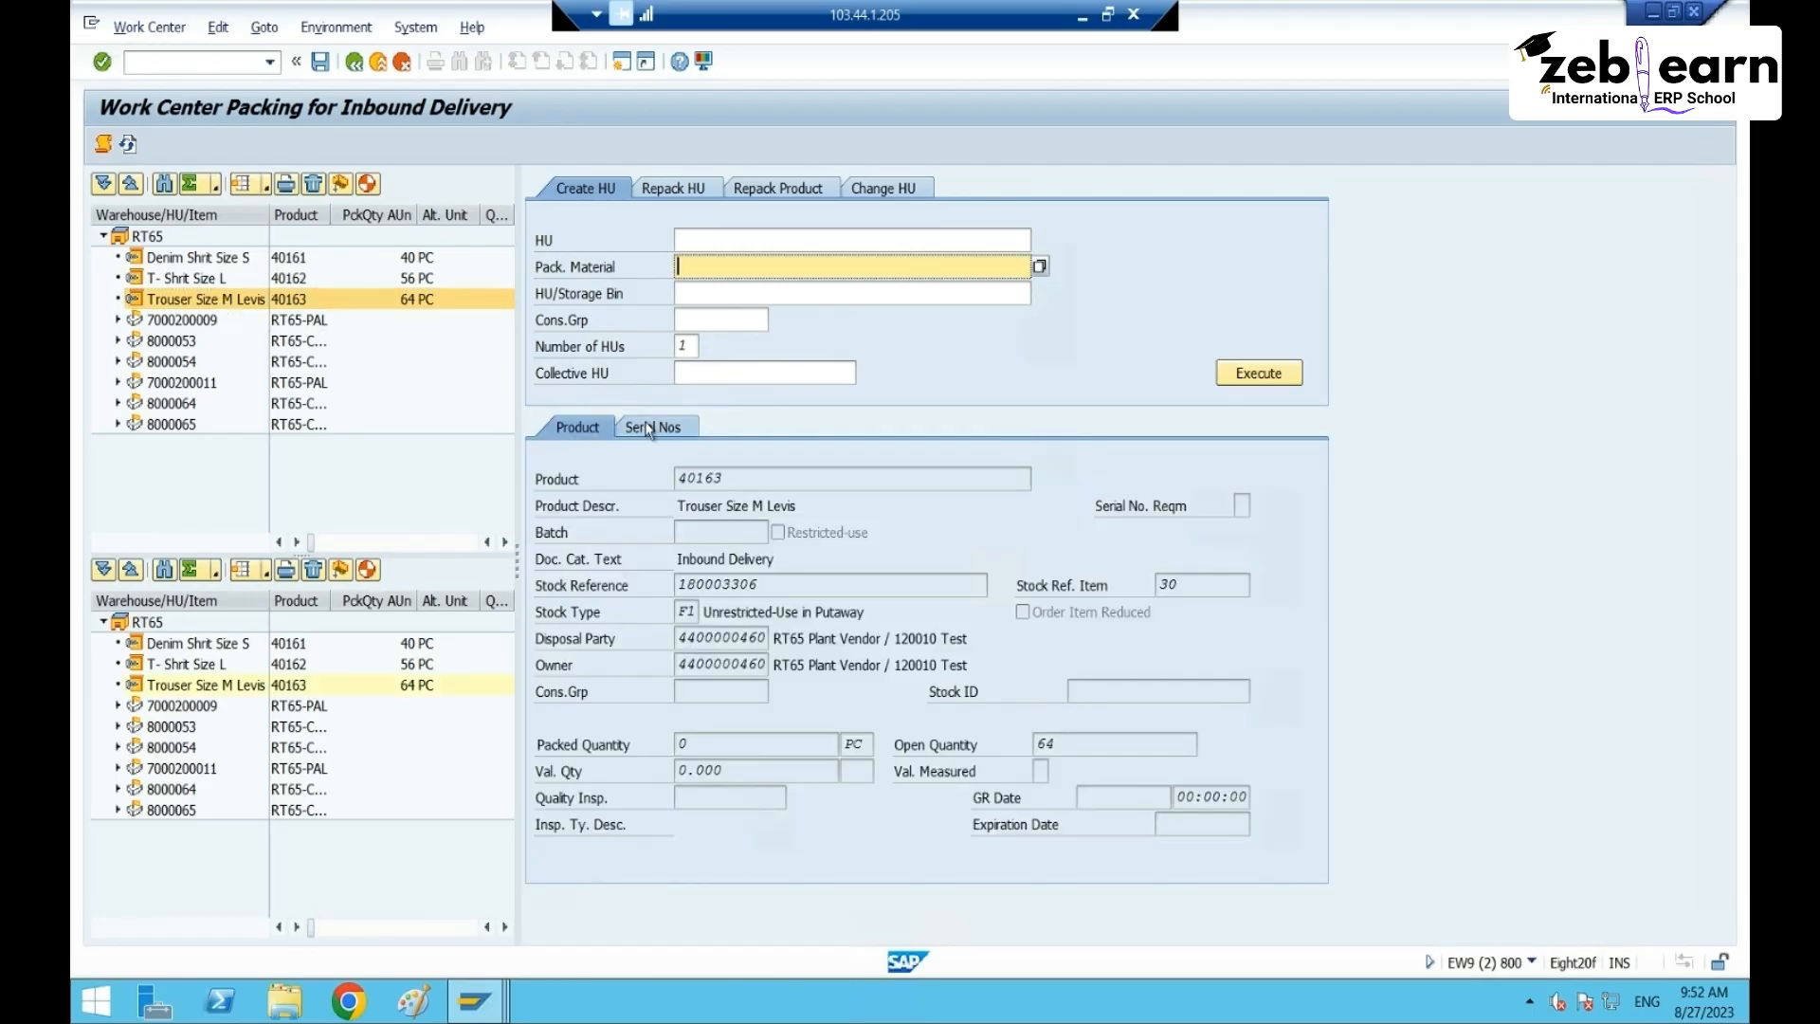
click(760, 480)
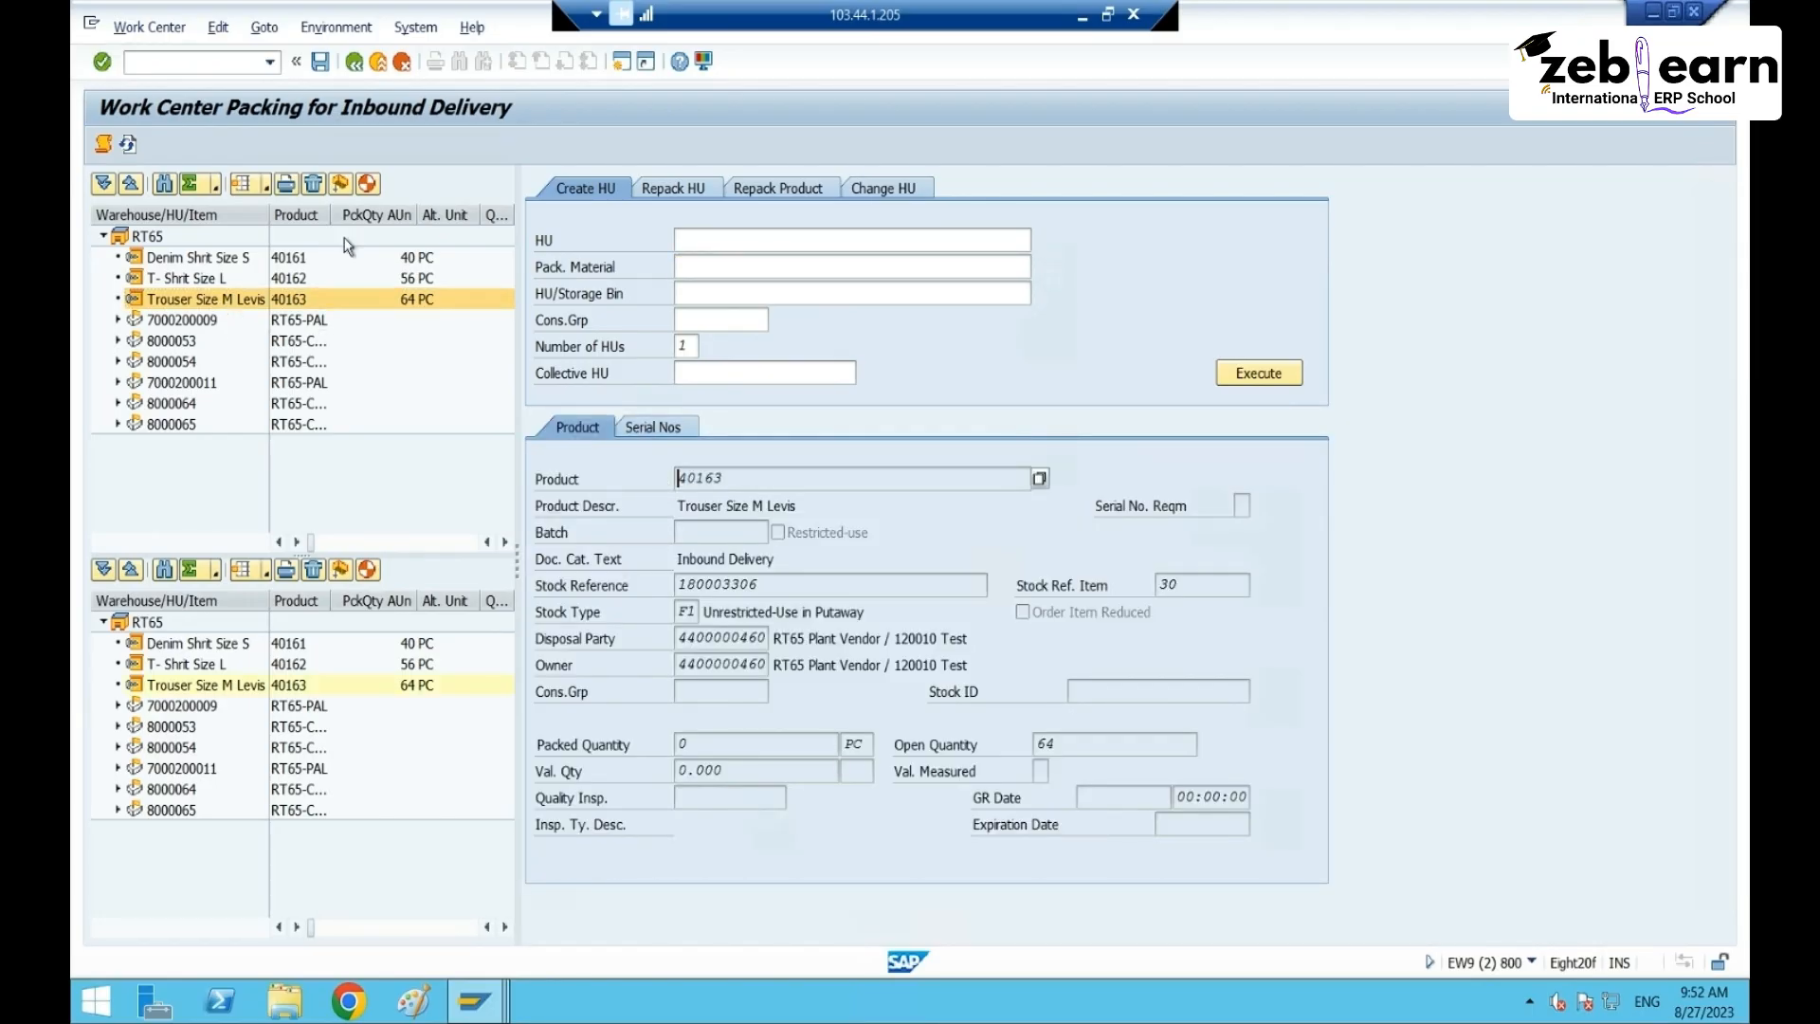
key(alt+Tab)
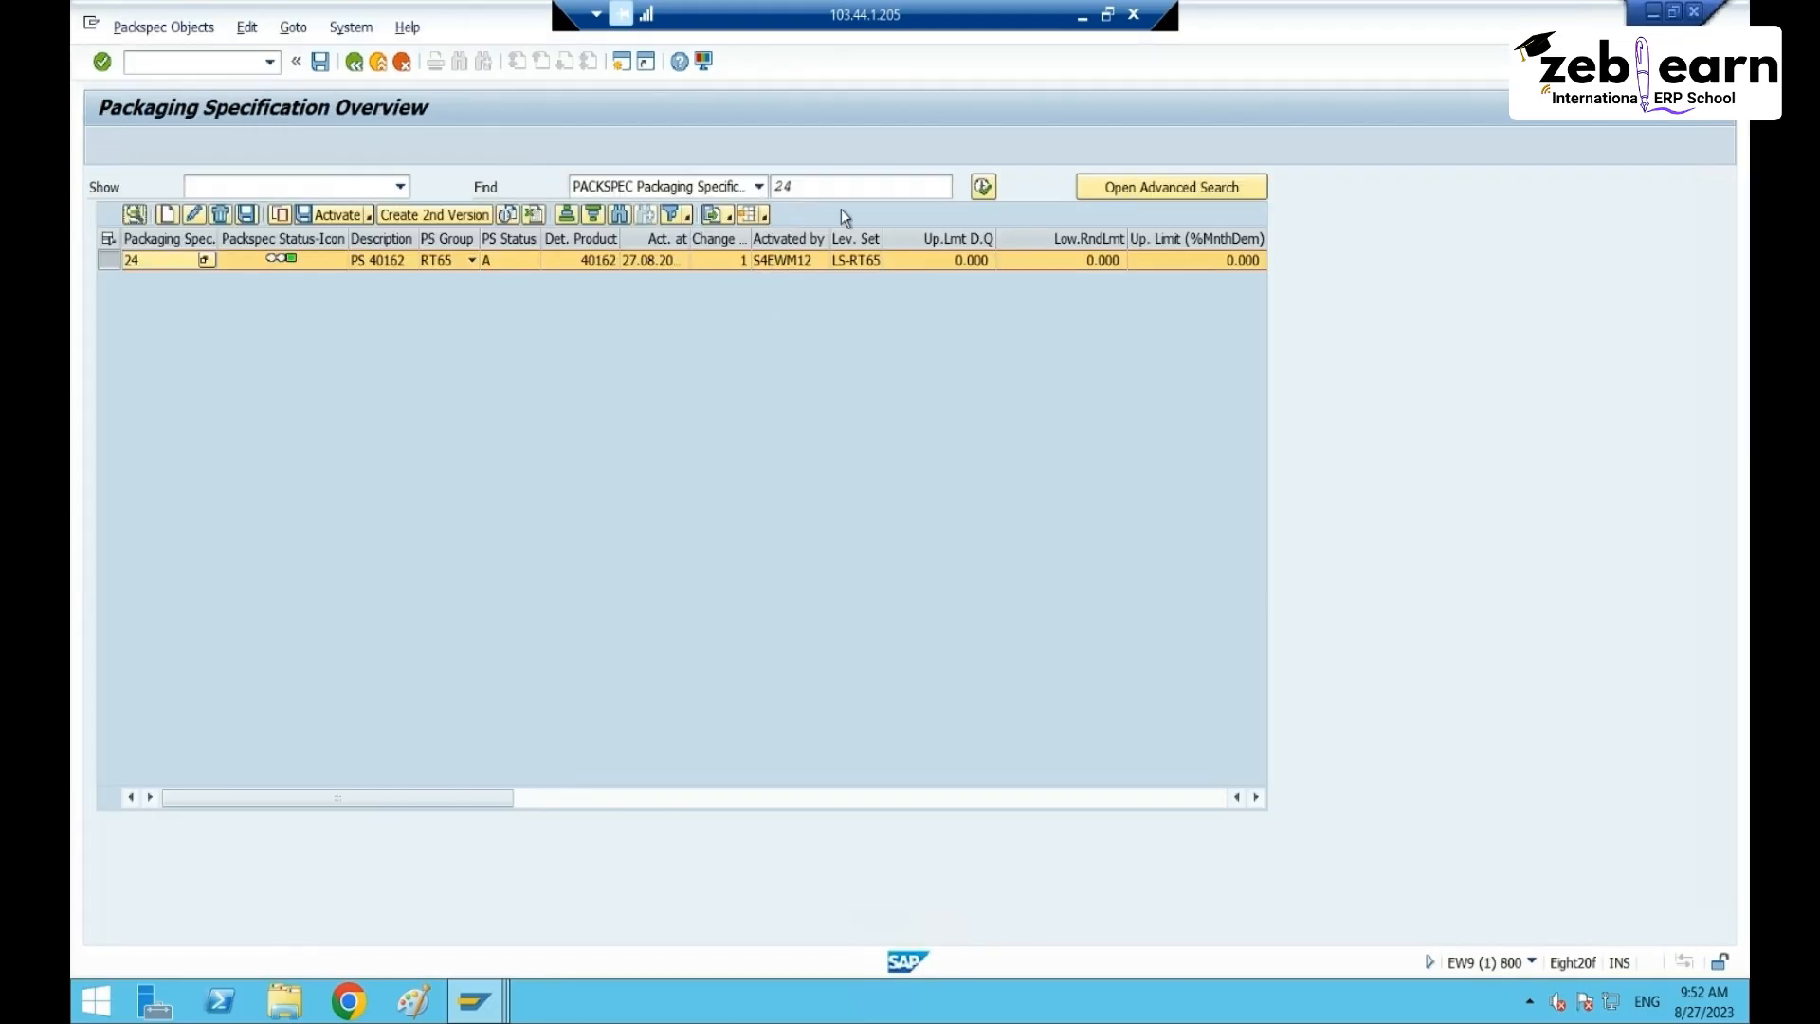
- Search packaging specifications by product 40163
click(759, 187)
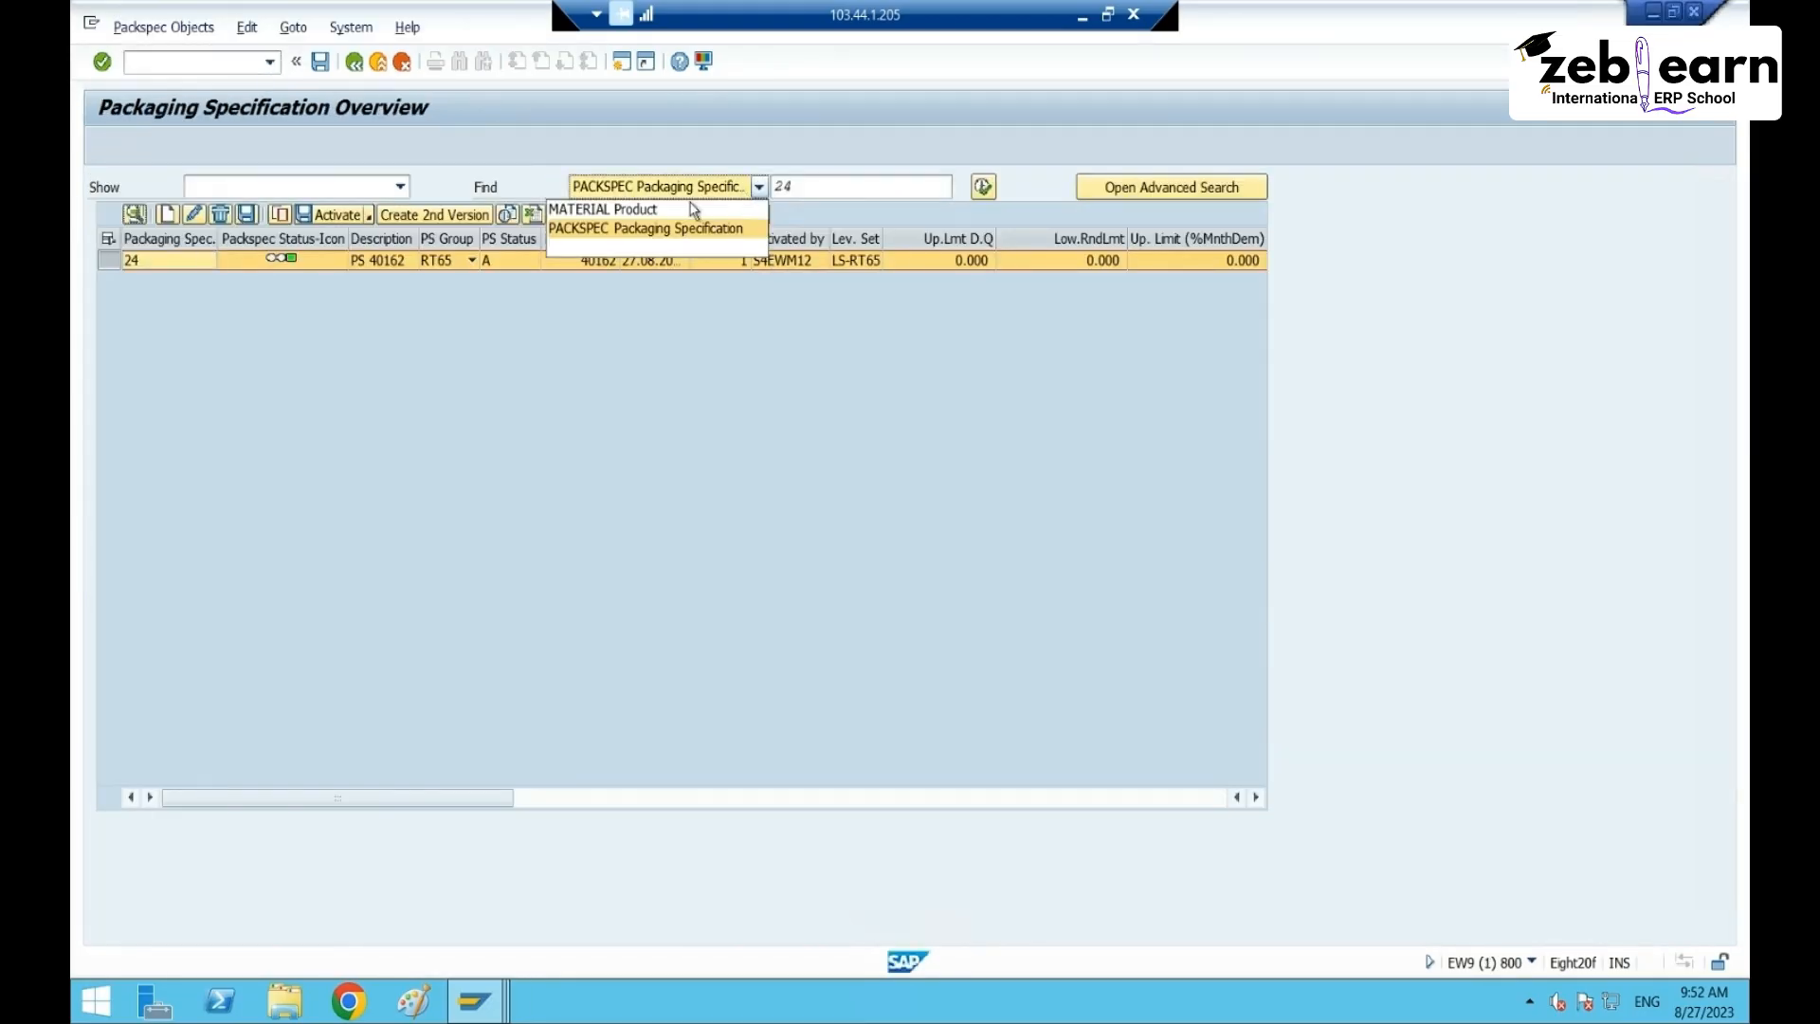
click(623, 209)
click(824, 186)
key(BackSpace)
key(BackSpace)
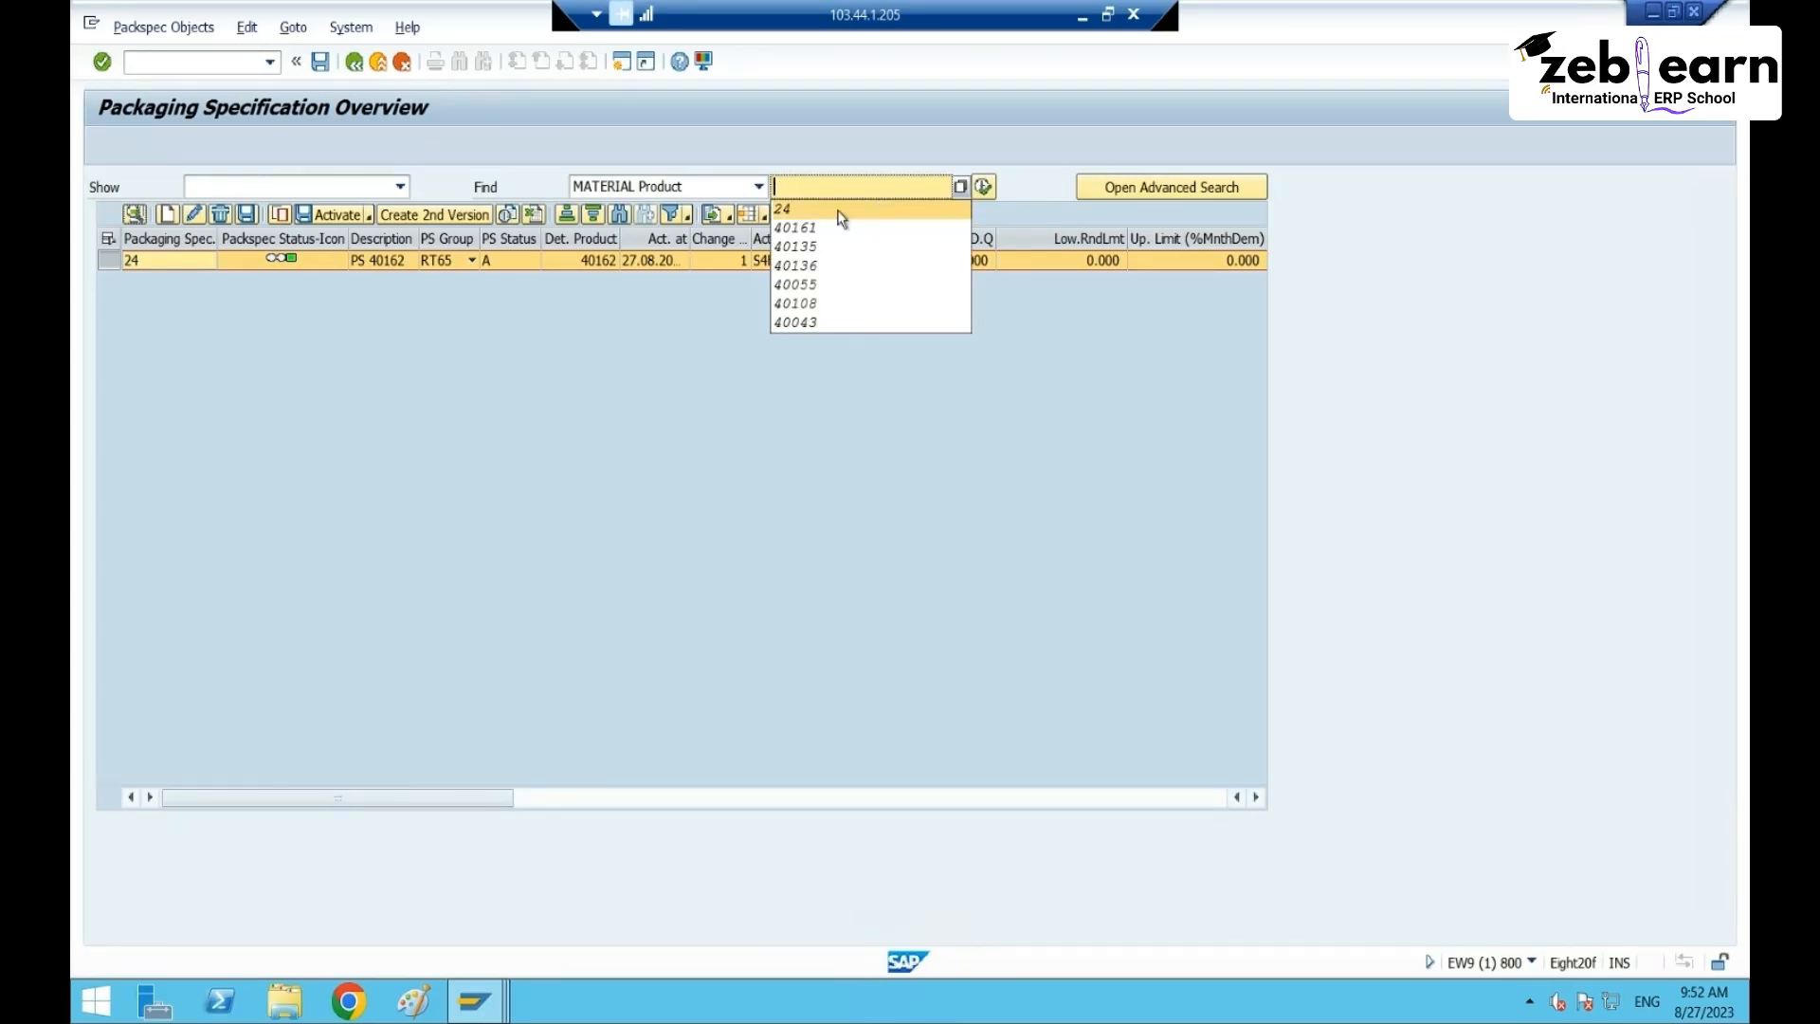
text(4016)
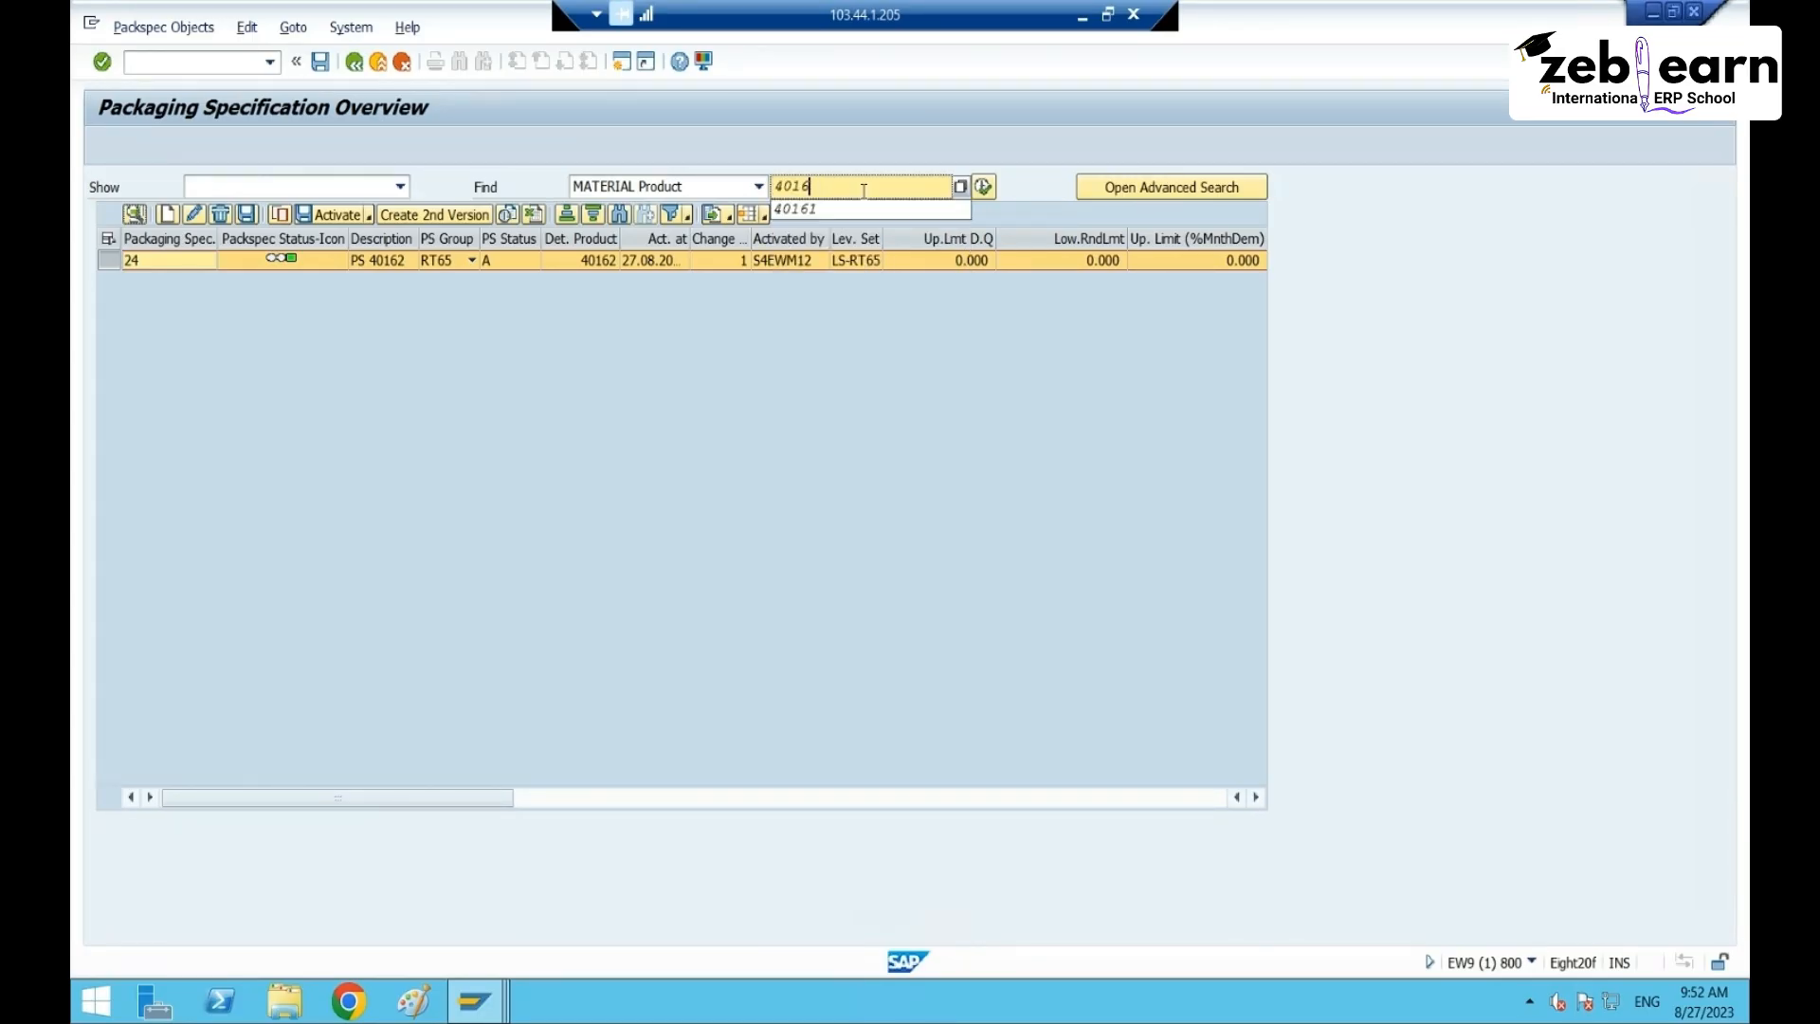
text(3)
click(983, 185)
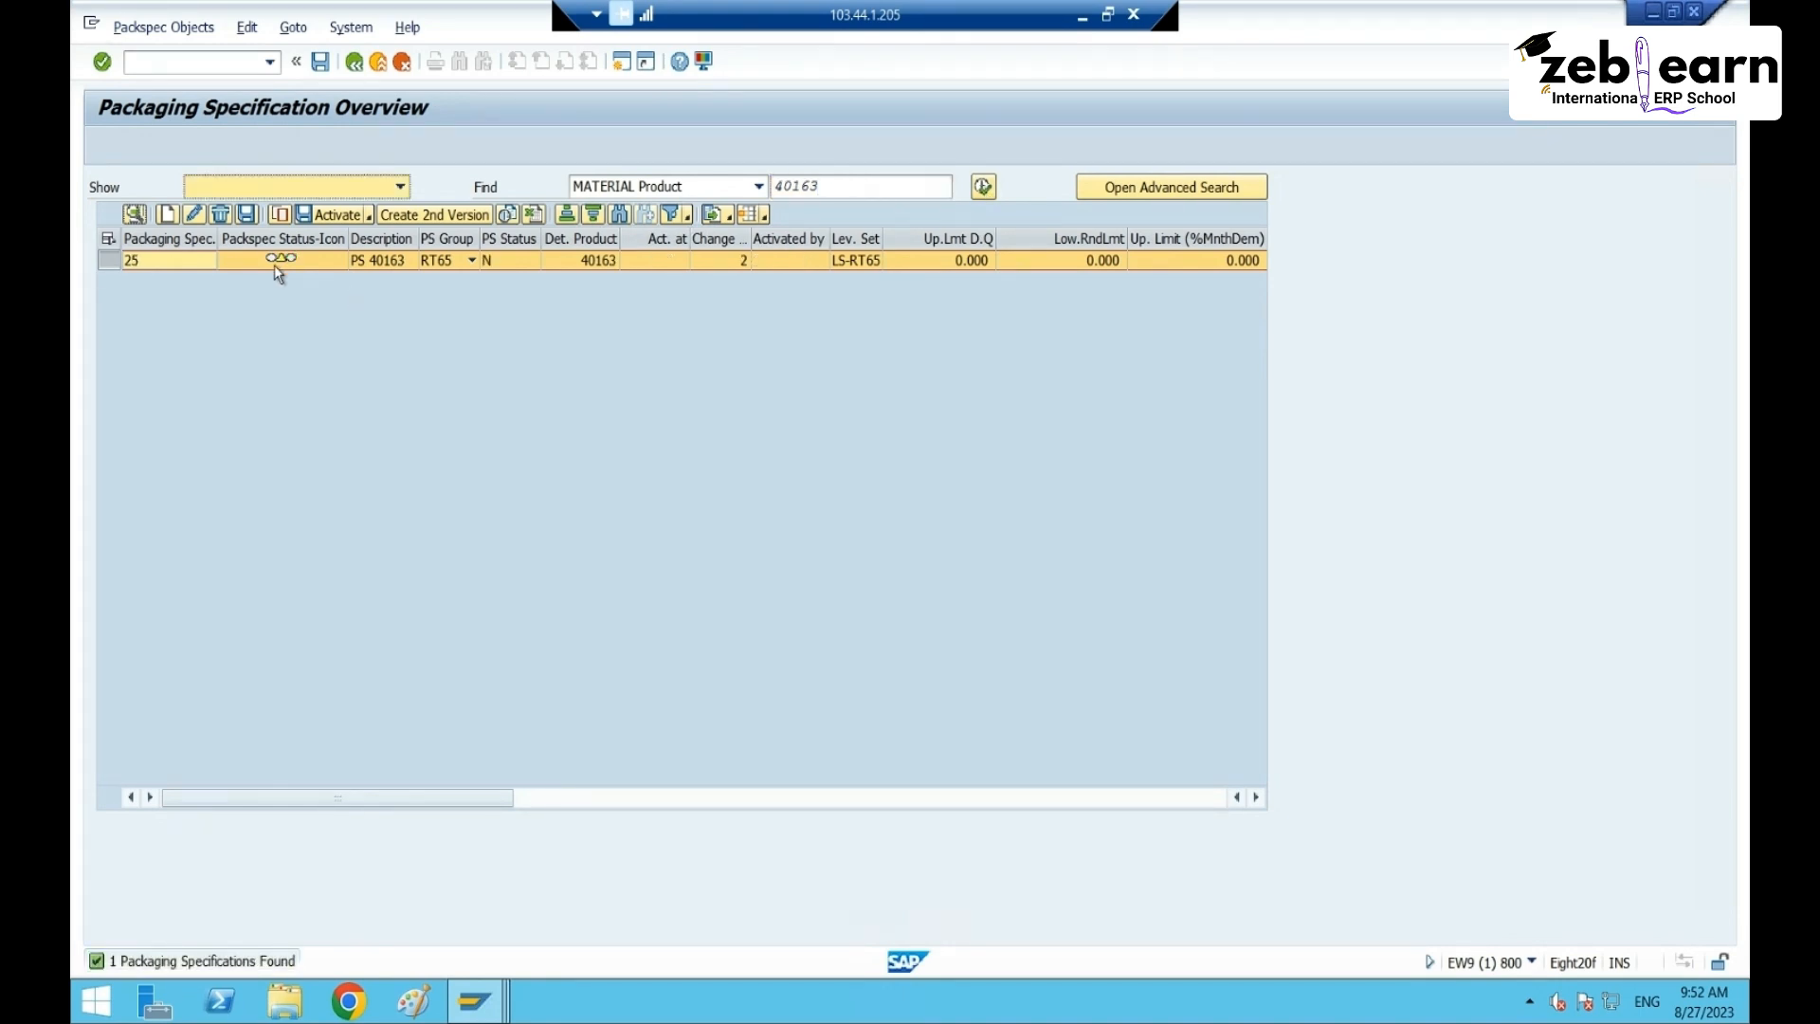
- Open specification 25 in change mode, review its levels and determination records, and run Check
click(138, 218)
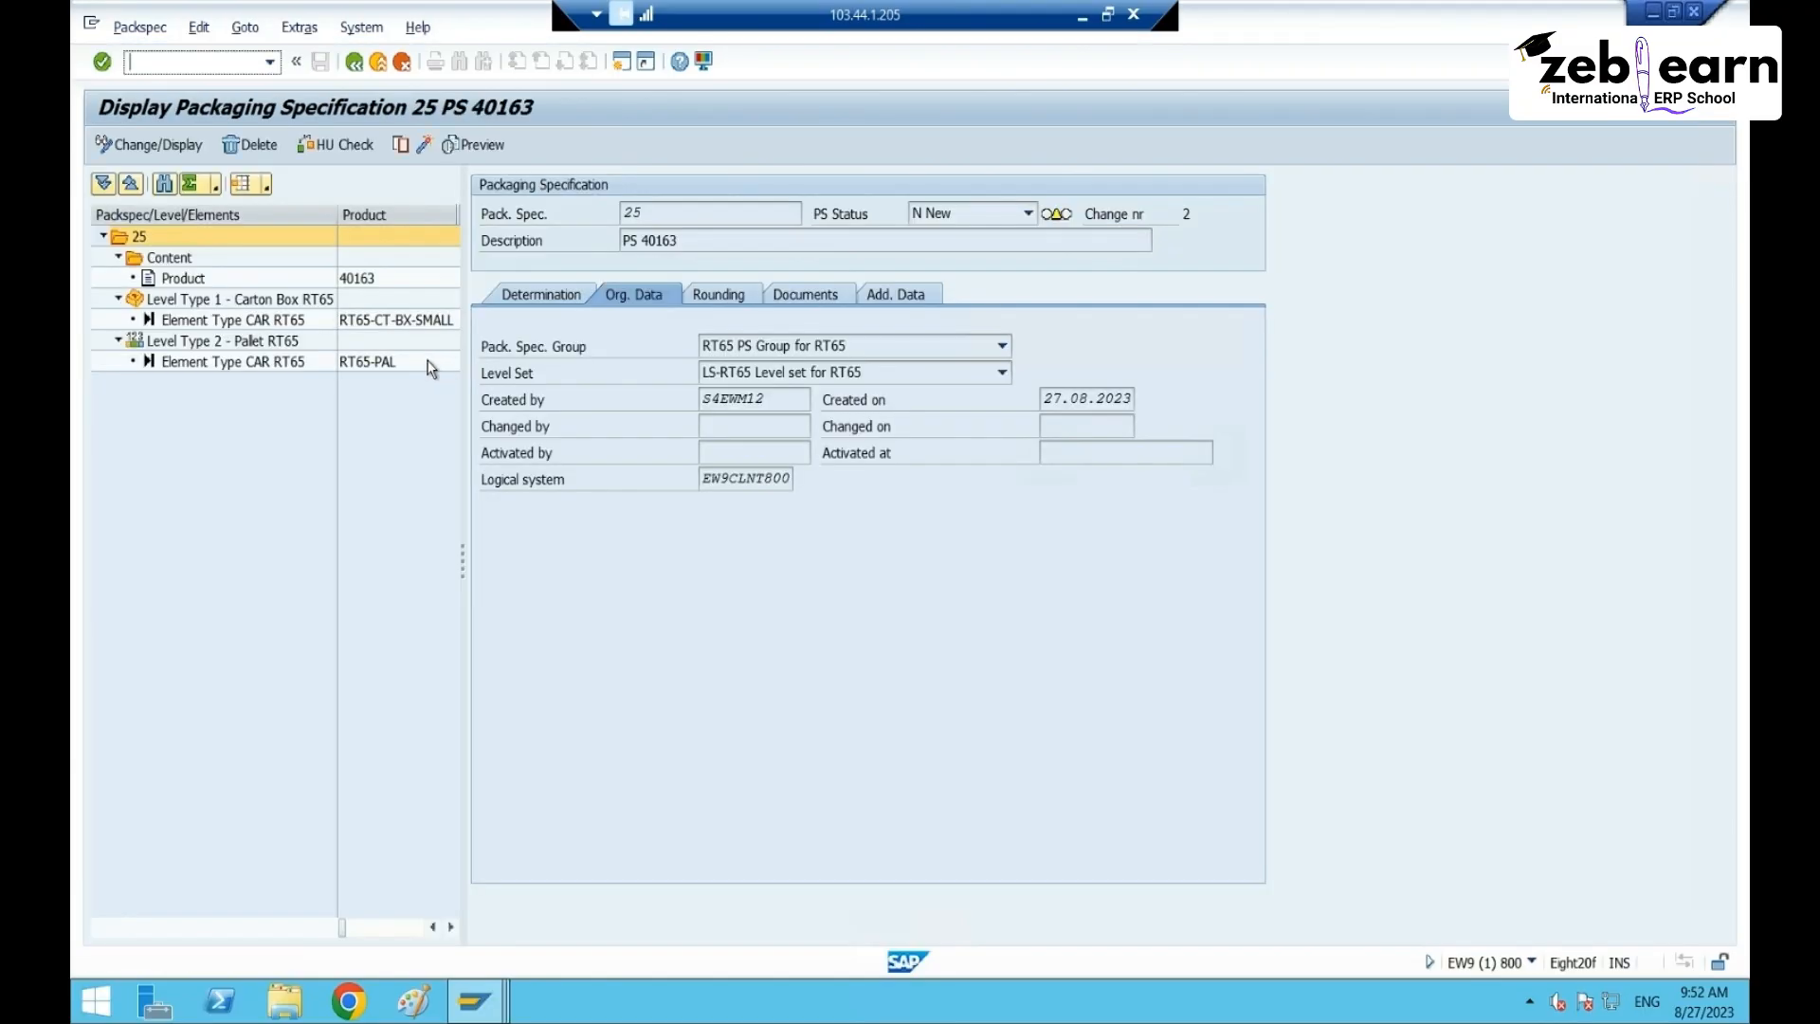
click(213, 343)
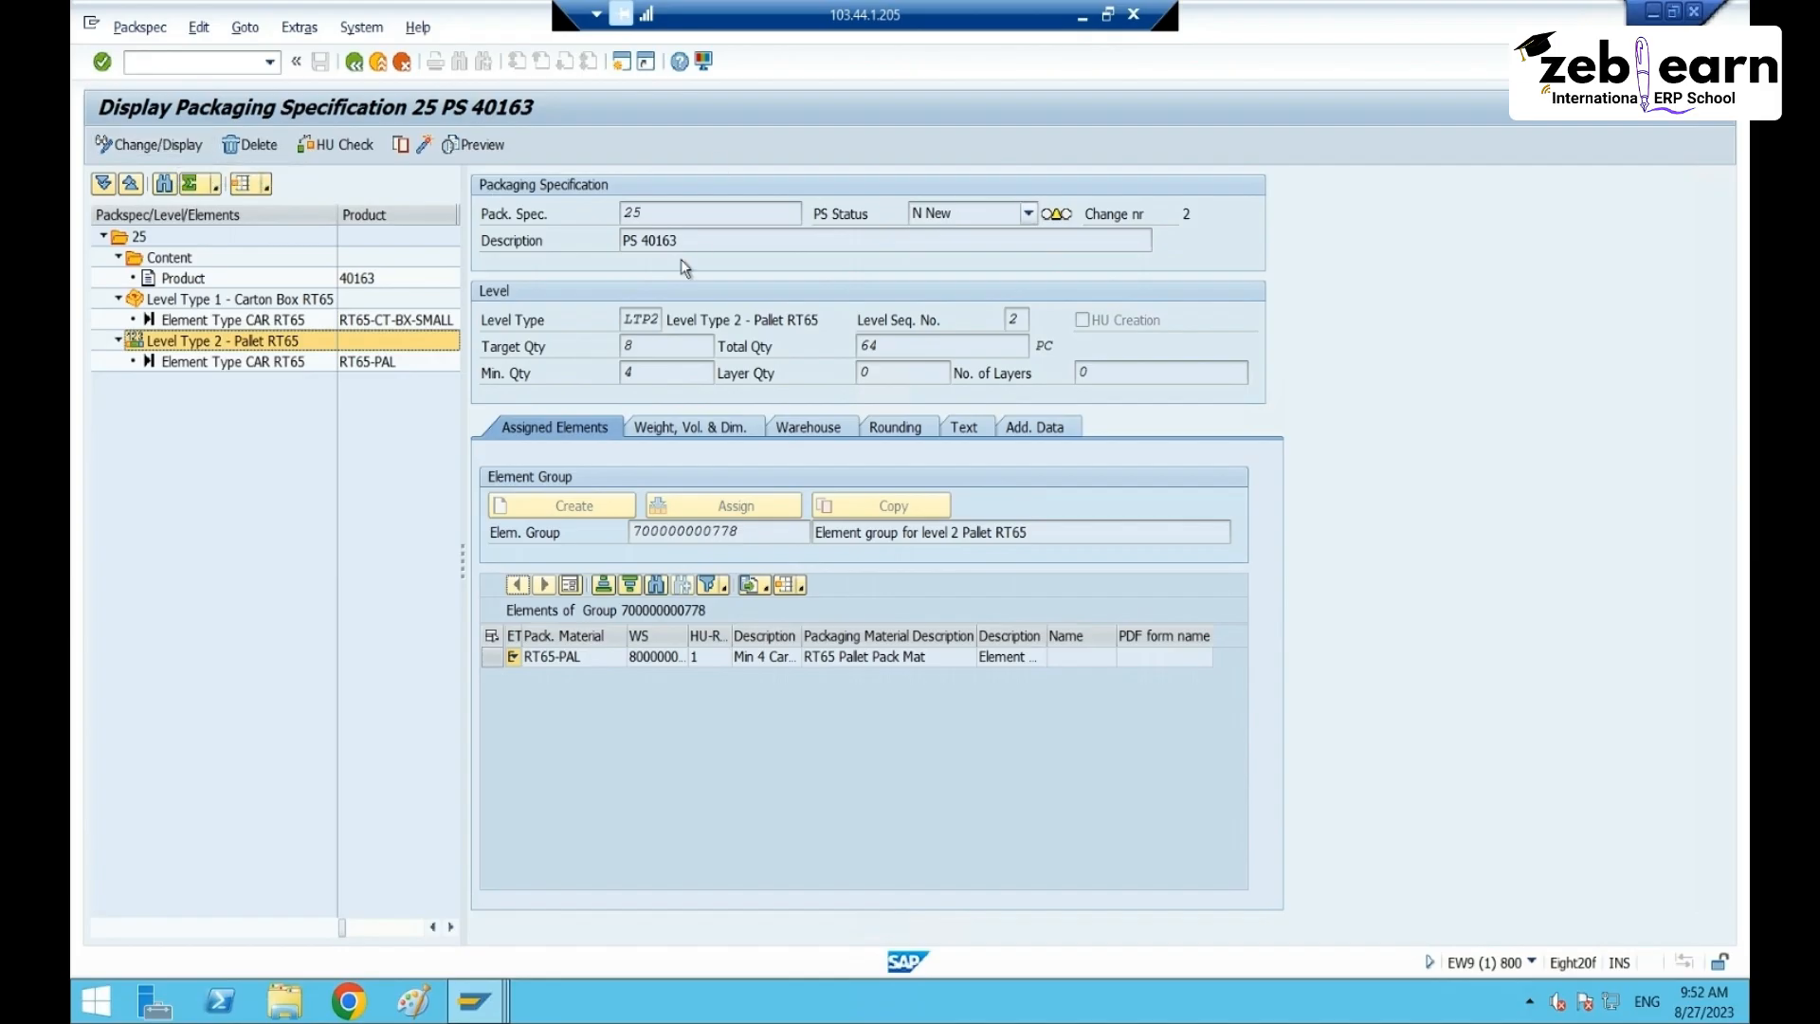
click(135, 147)
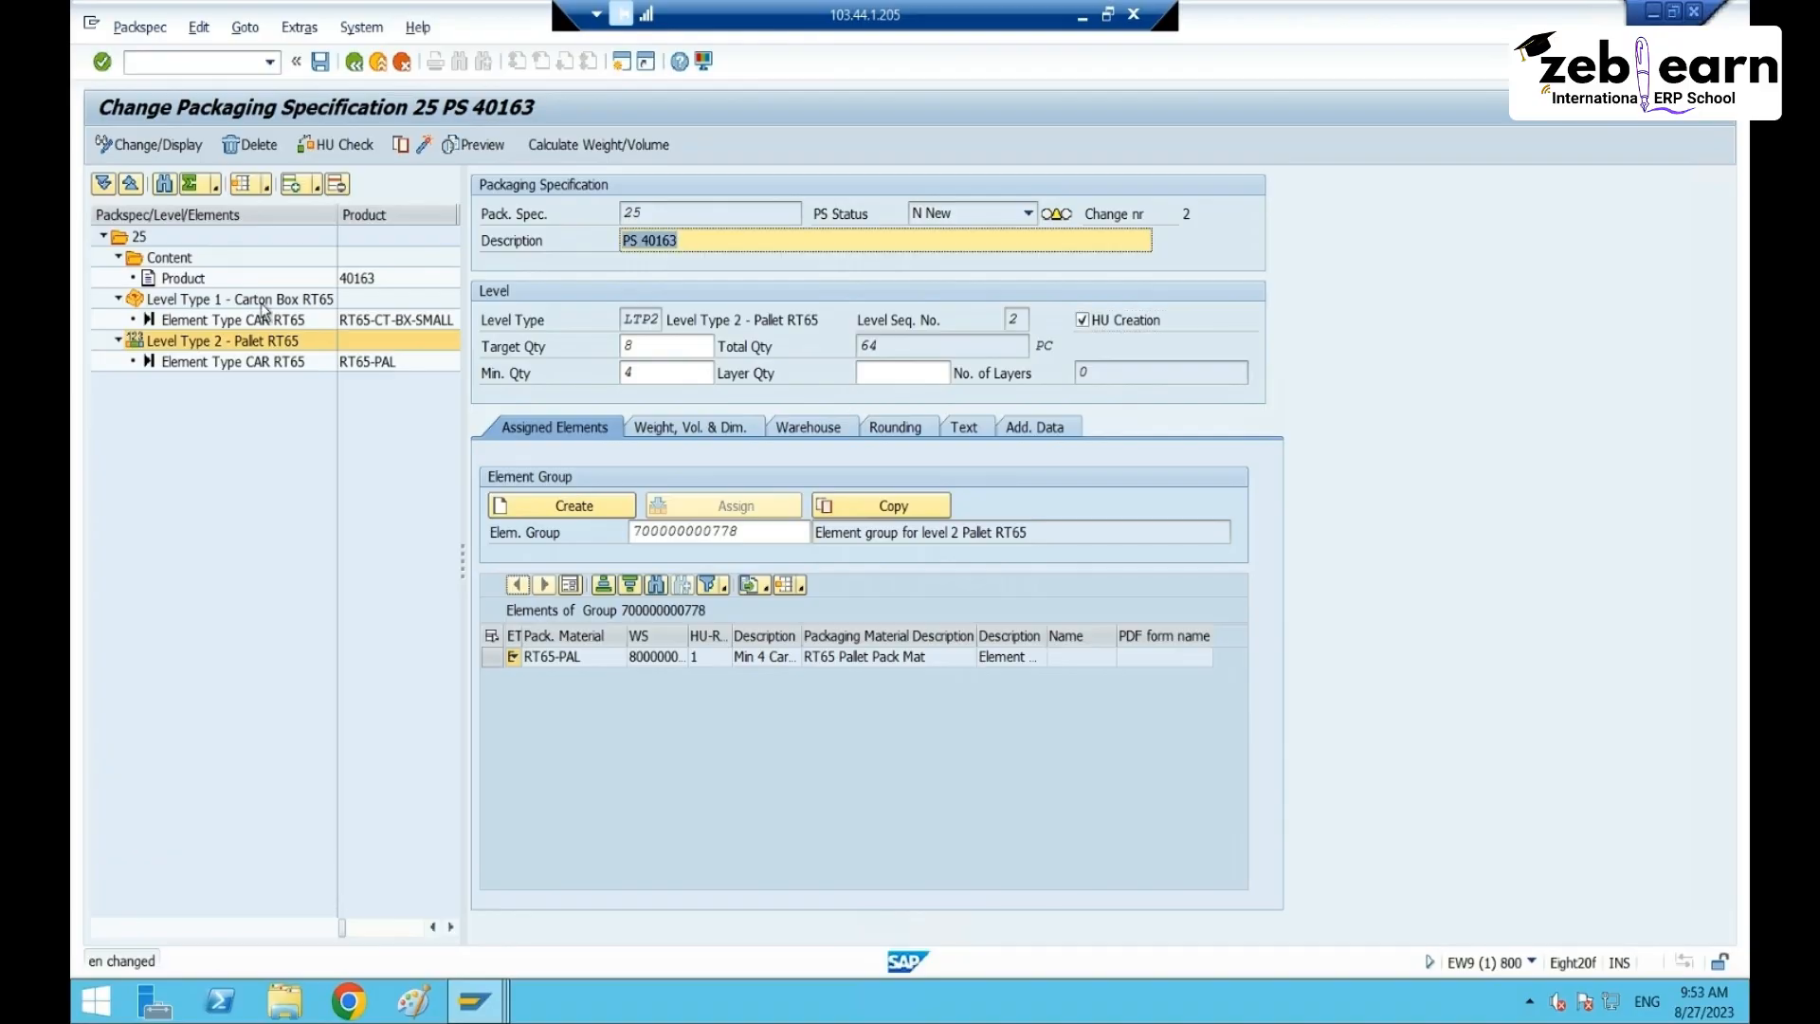
click(251, 299)
click(142, 237)
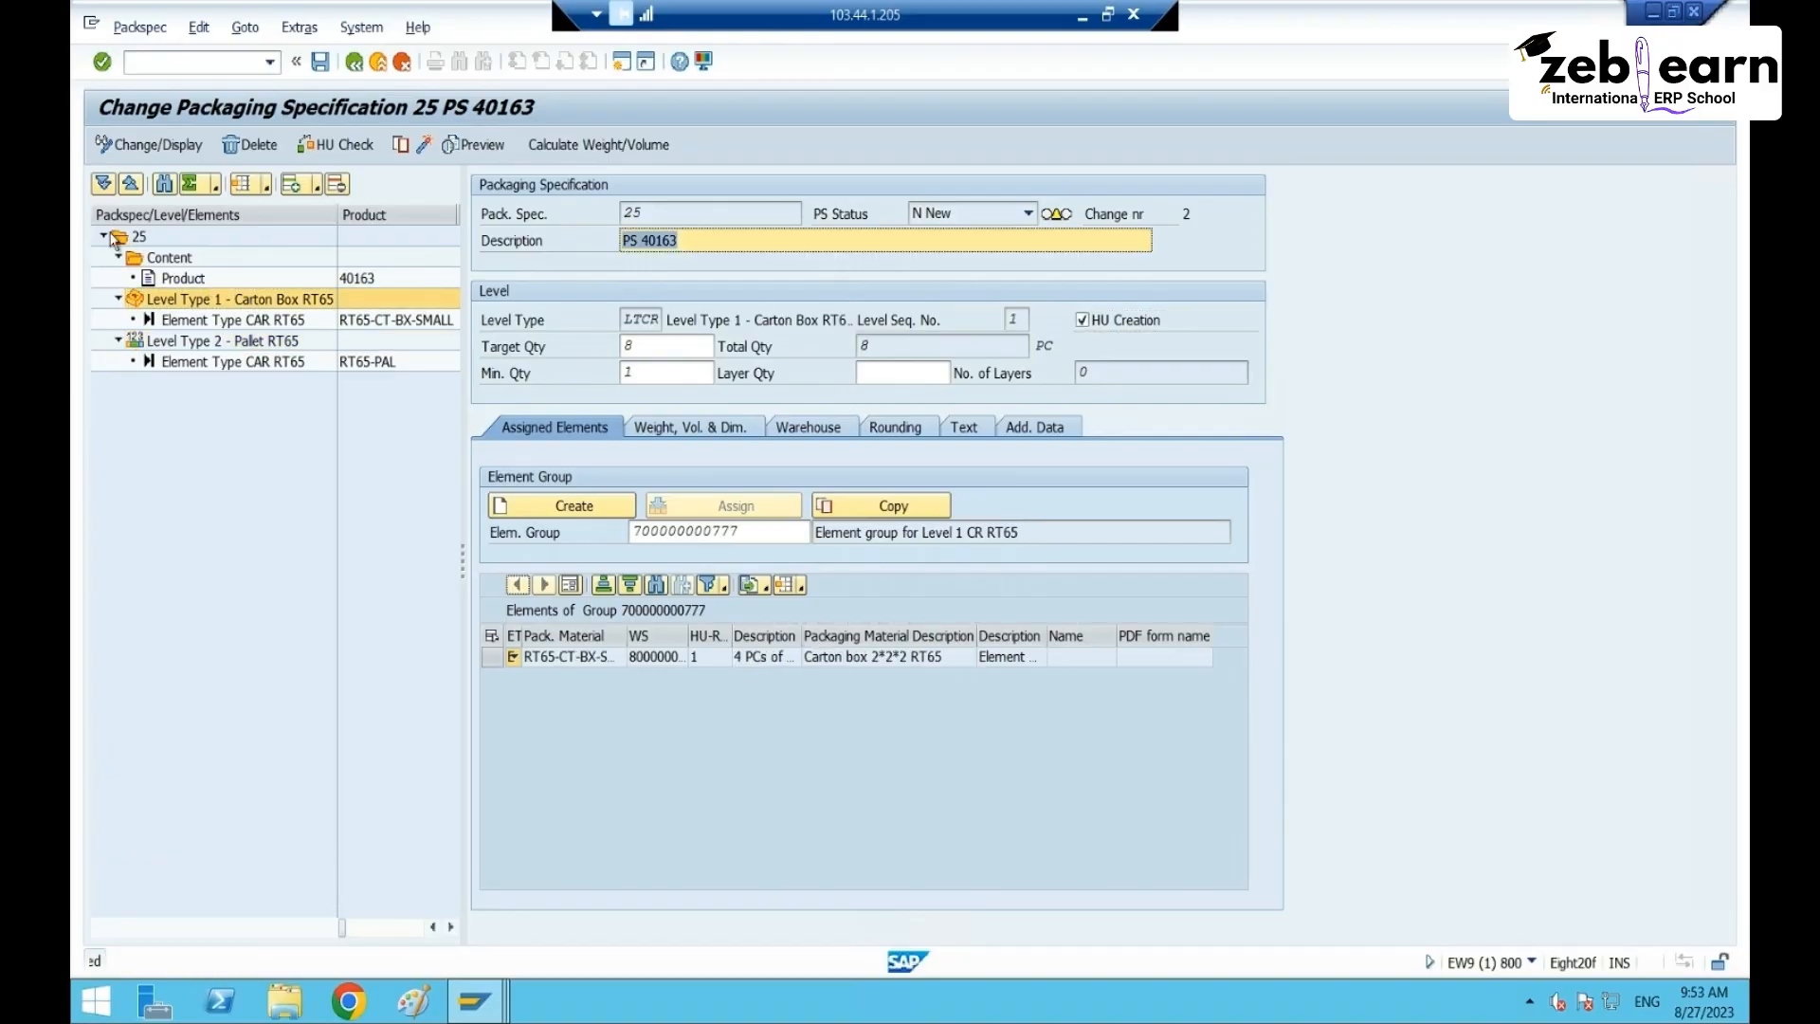
click(547, 291)
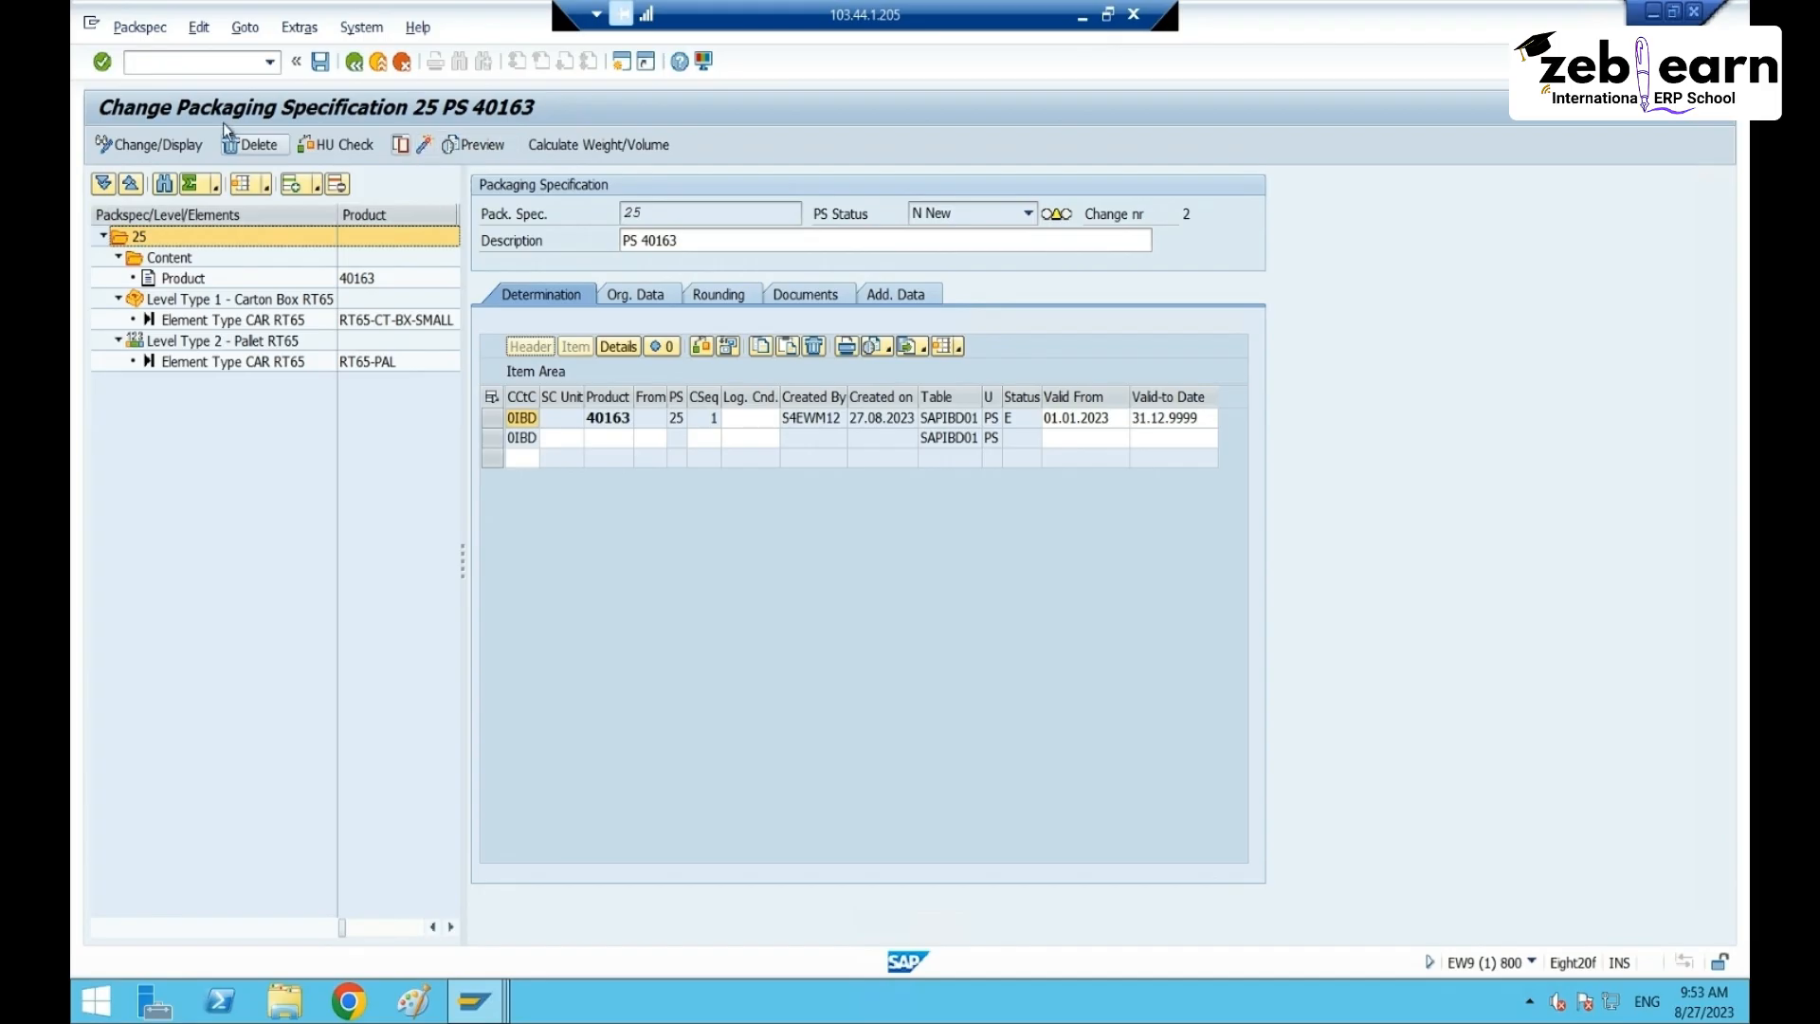
click(423, 147)
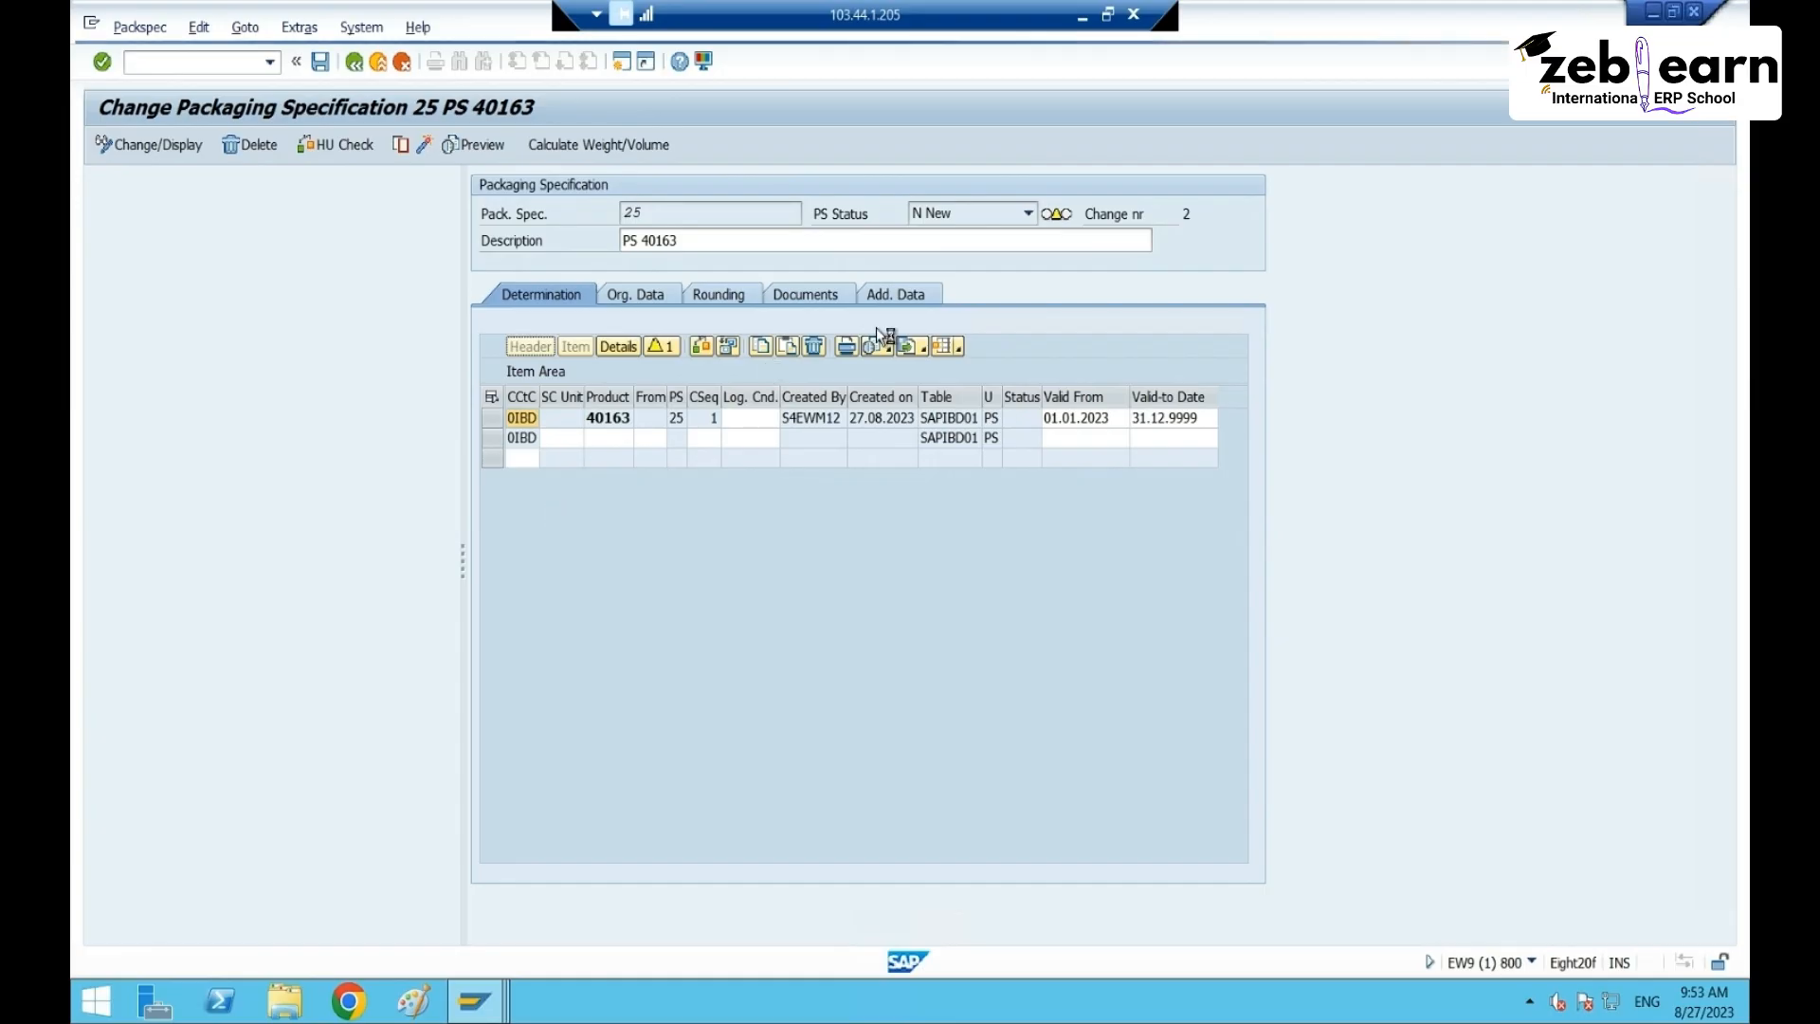
- Refresh the packing work center with saving, reselect Trouser Size M Levis, and exit
key(alt+Tab)
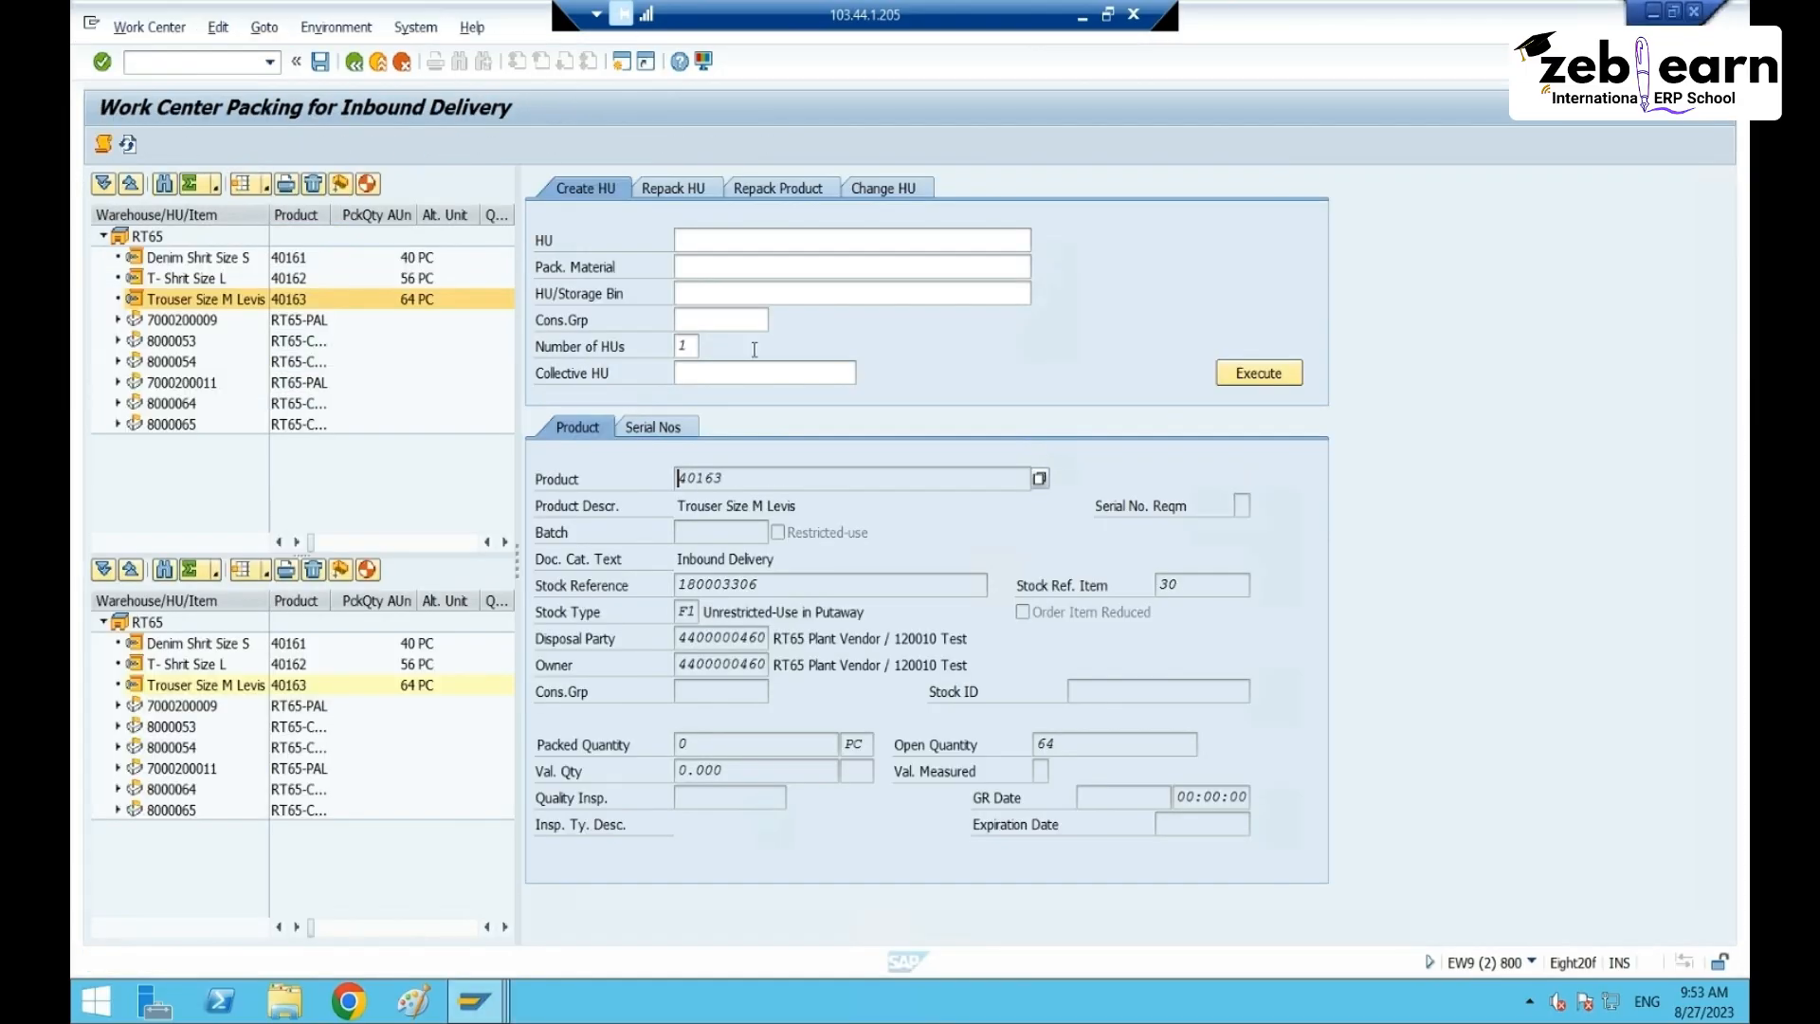
click(720, 267)
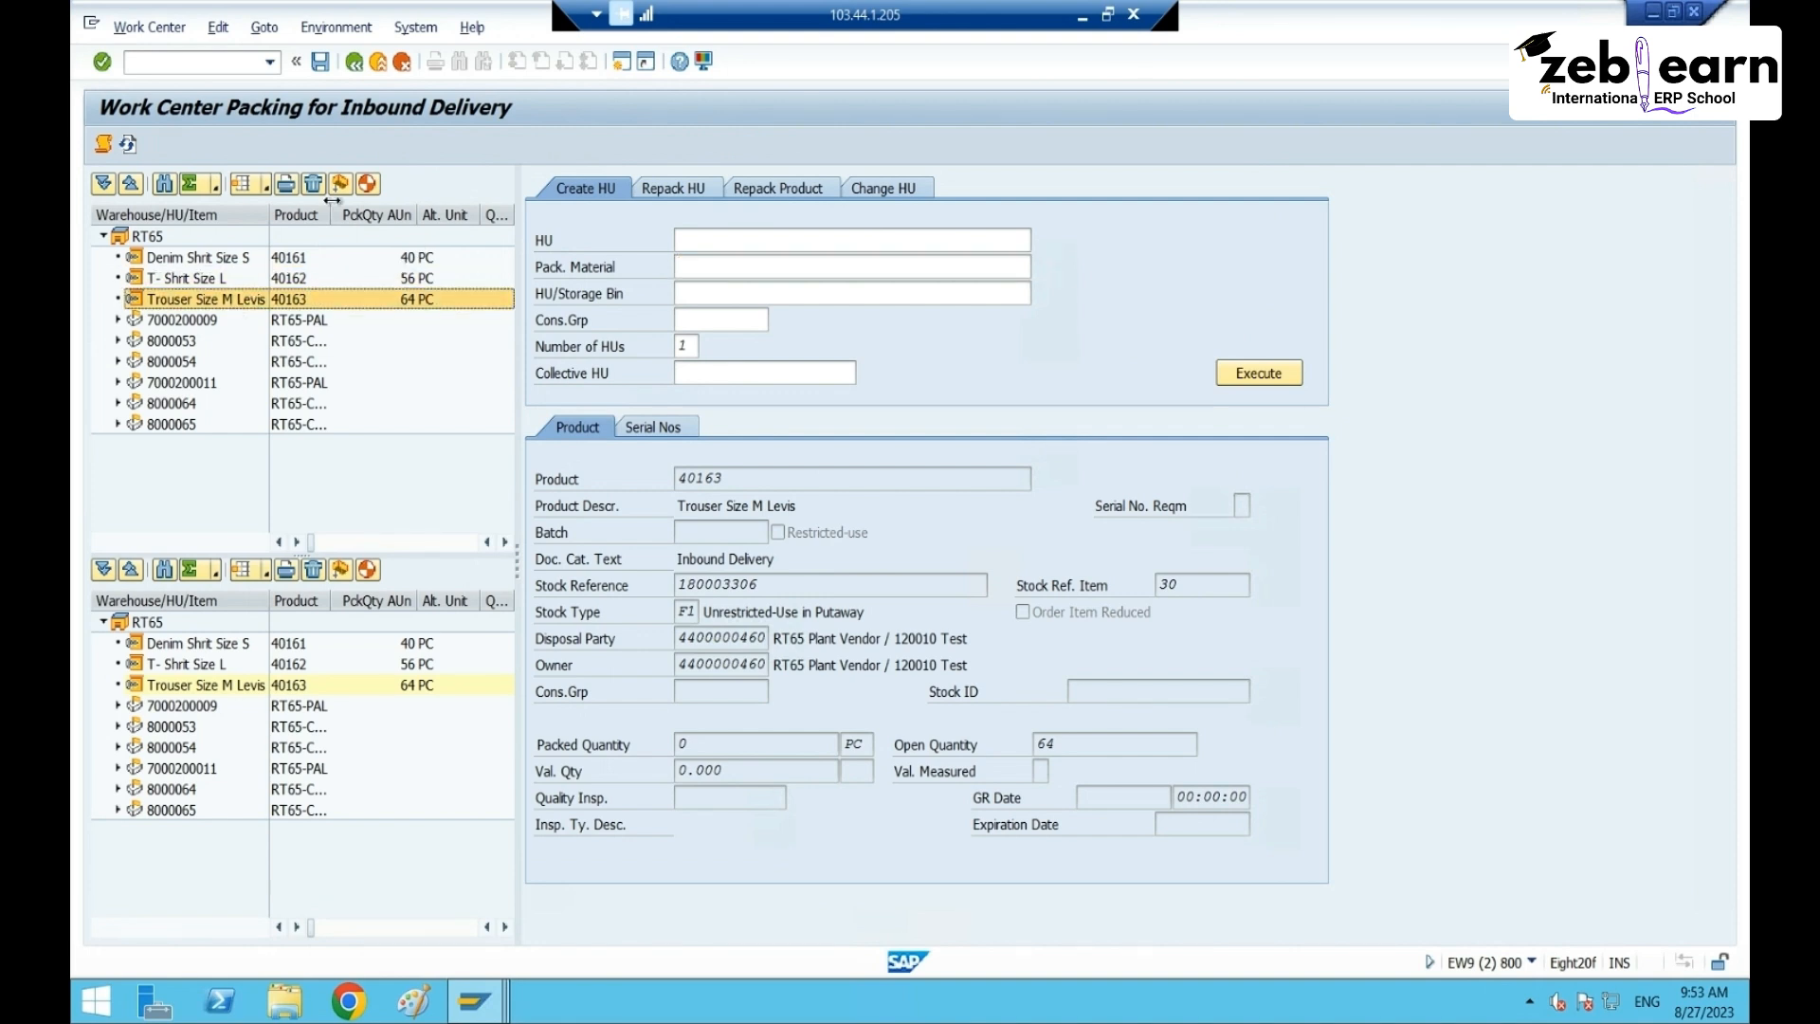
click(128, 145)
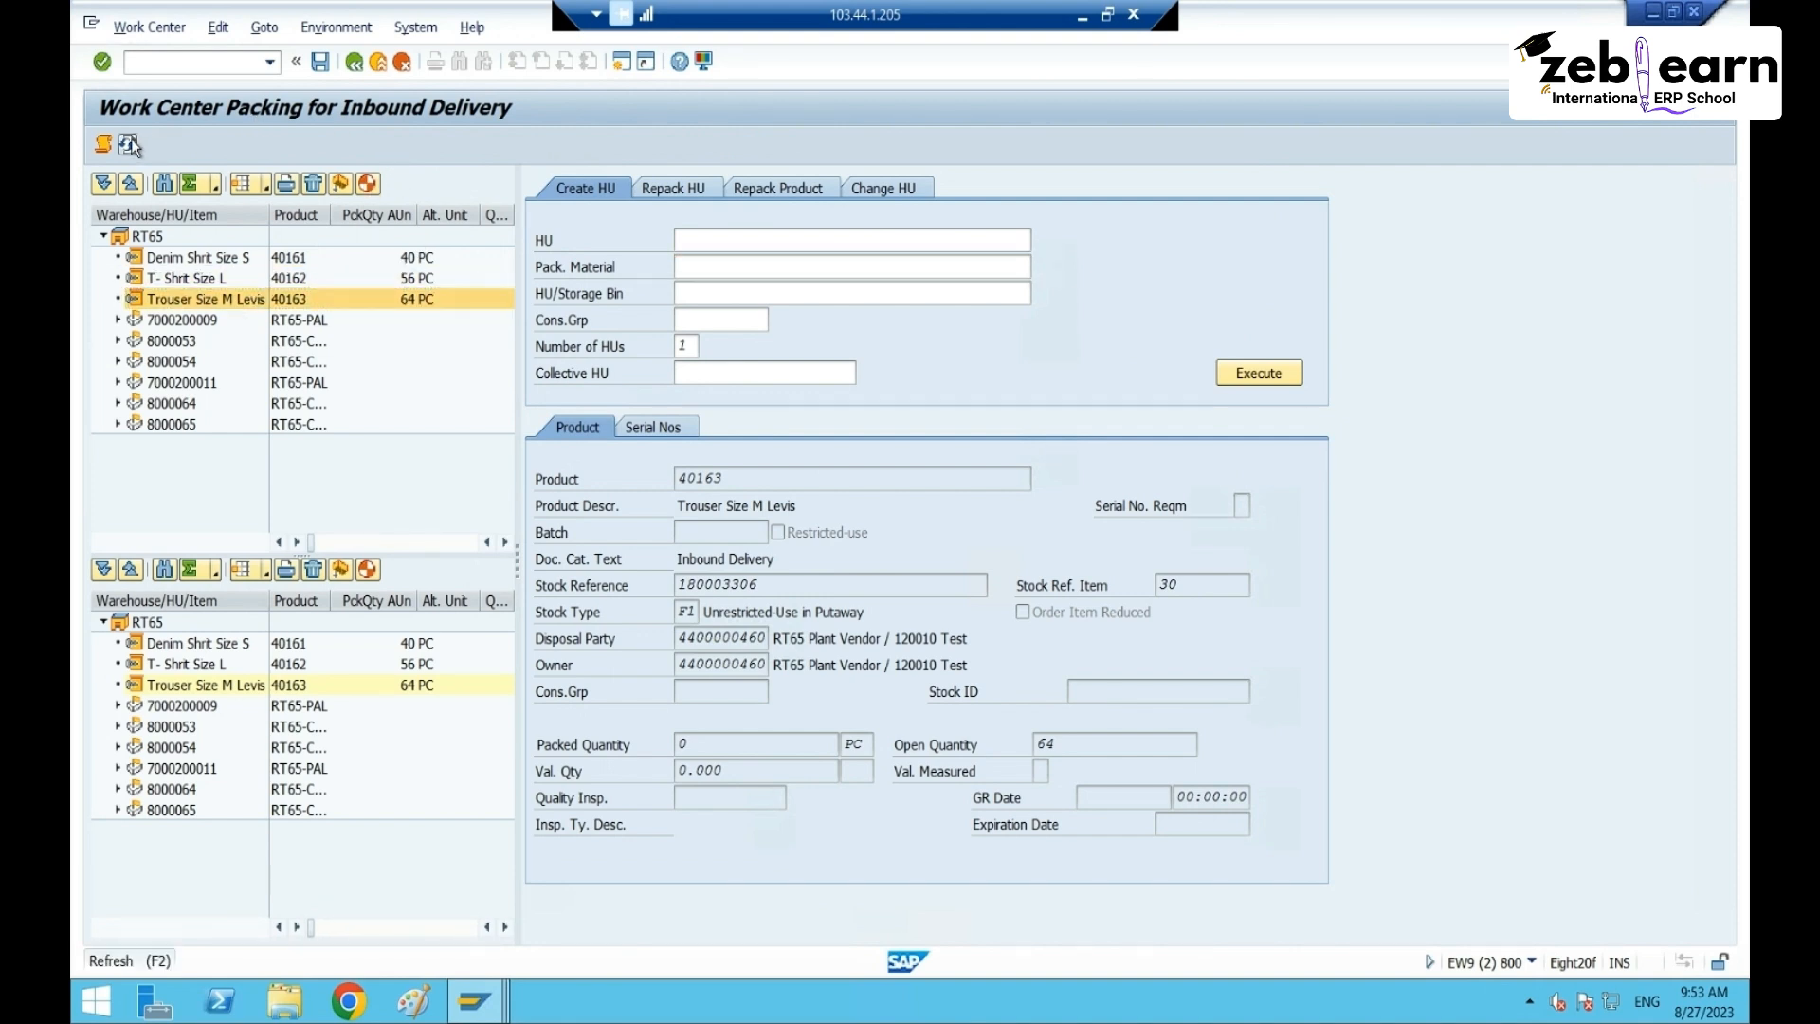
click(447, 474)
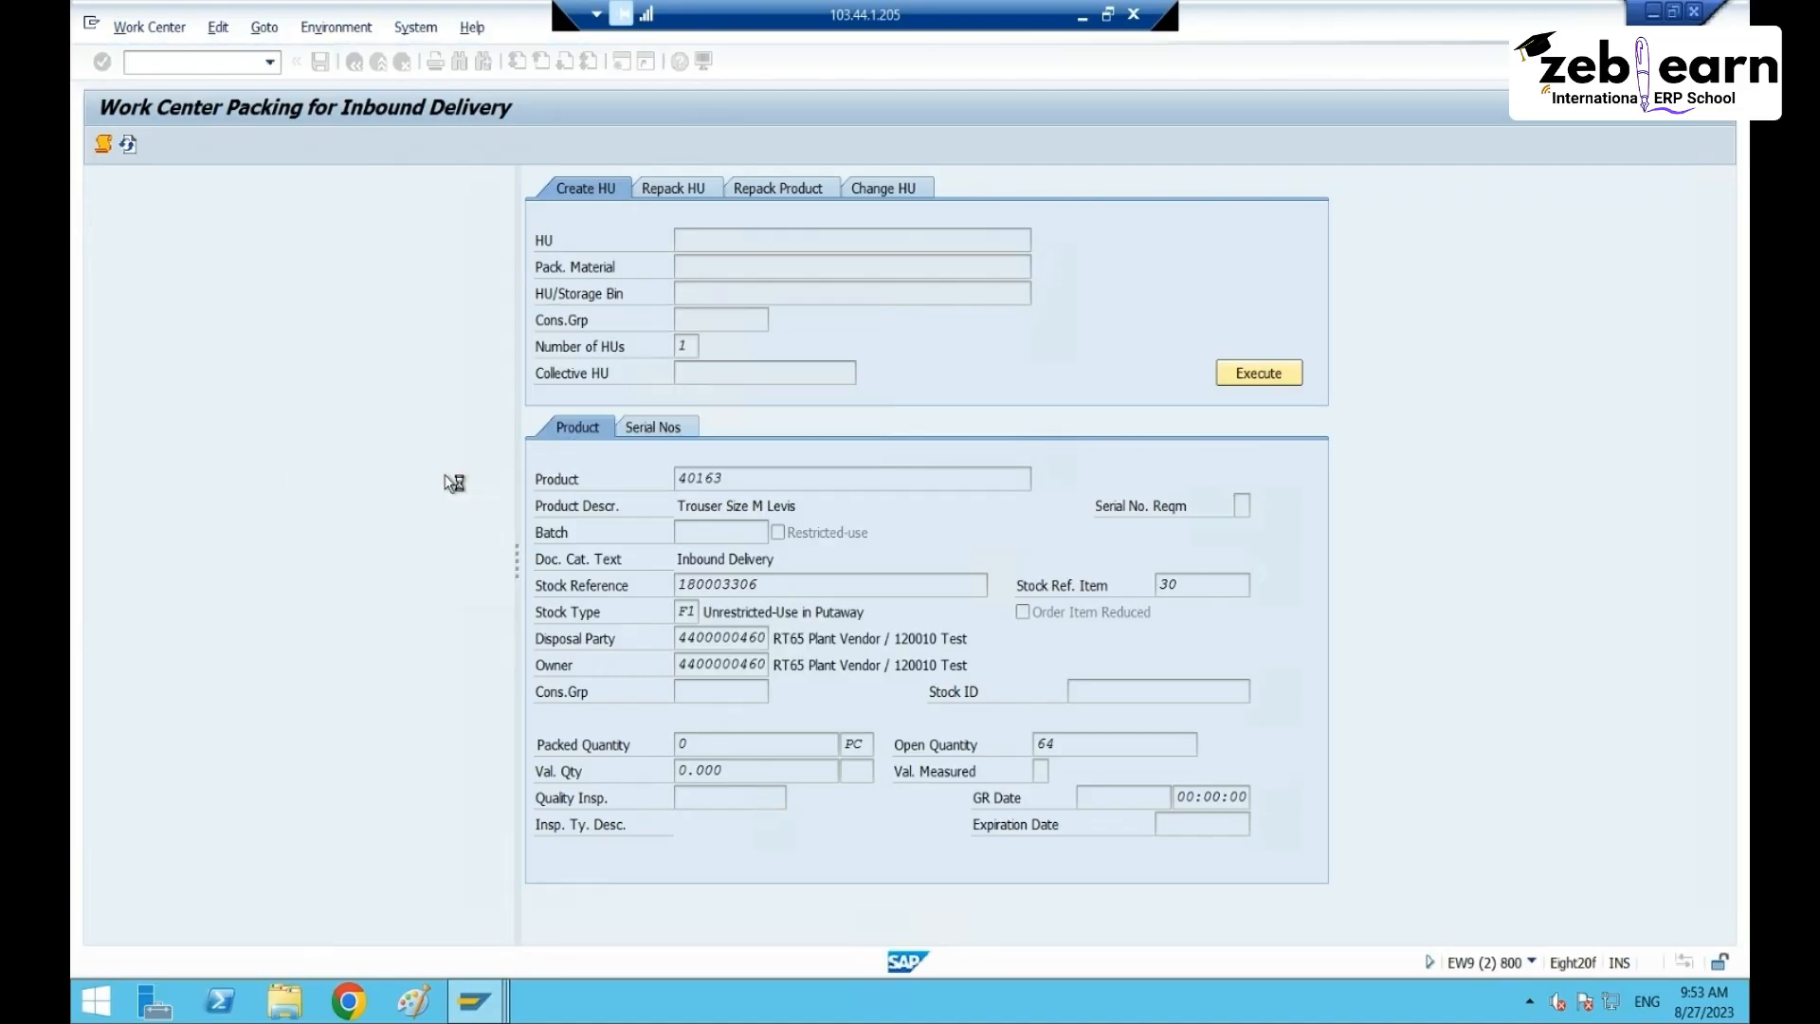
click(204, 299)
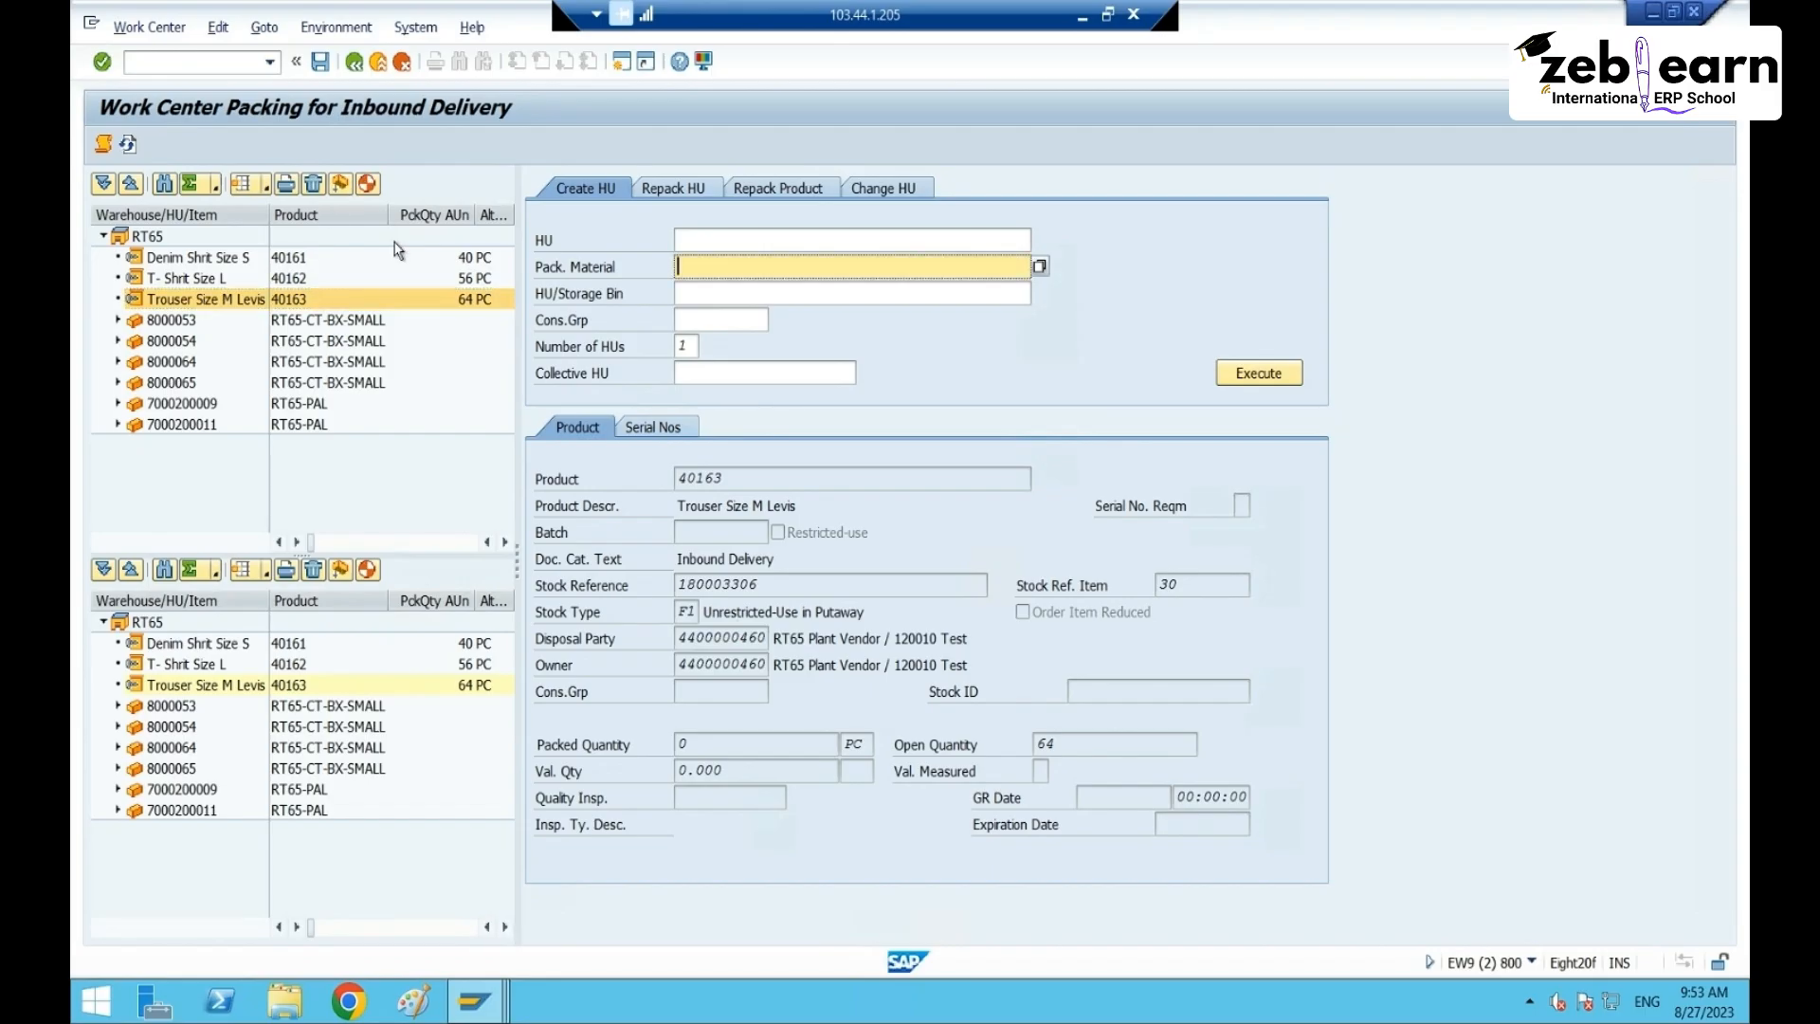
click(370, 185)
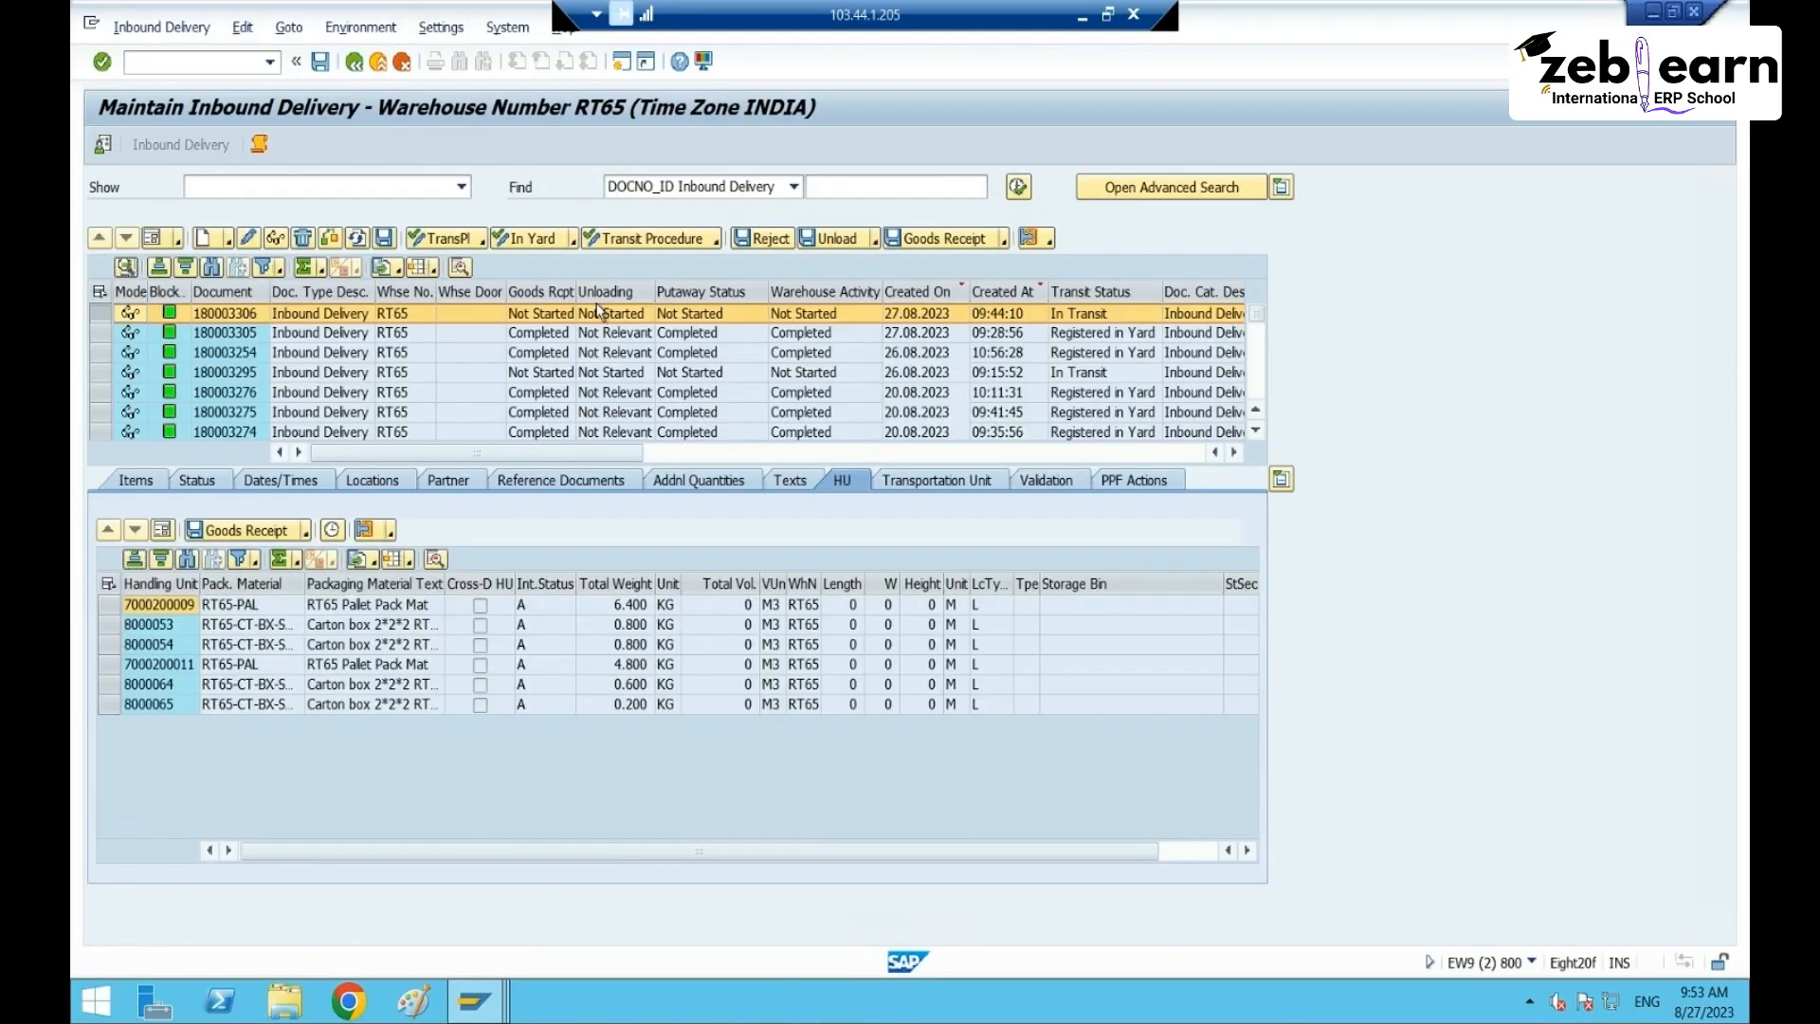
- Re-search all 27 RT65 inbound deliveries and start warehouse task creation for the delivery
click(1019, 188)
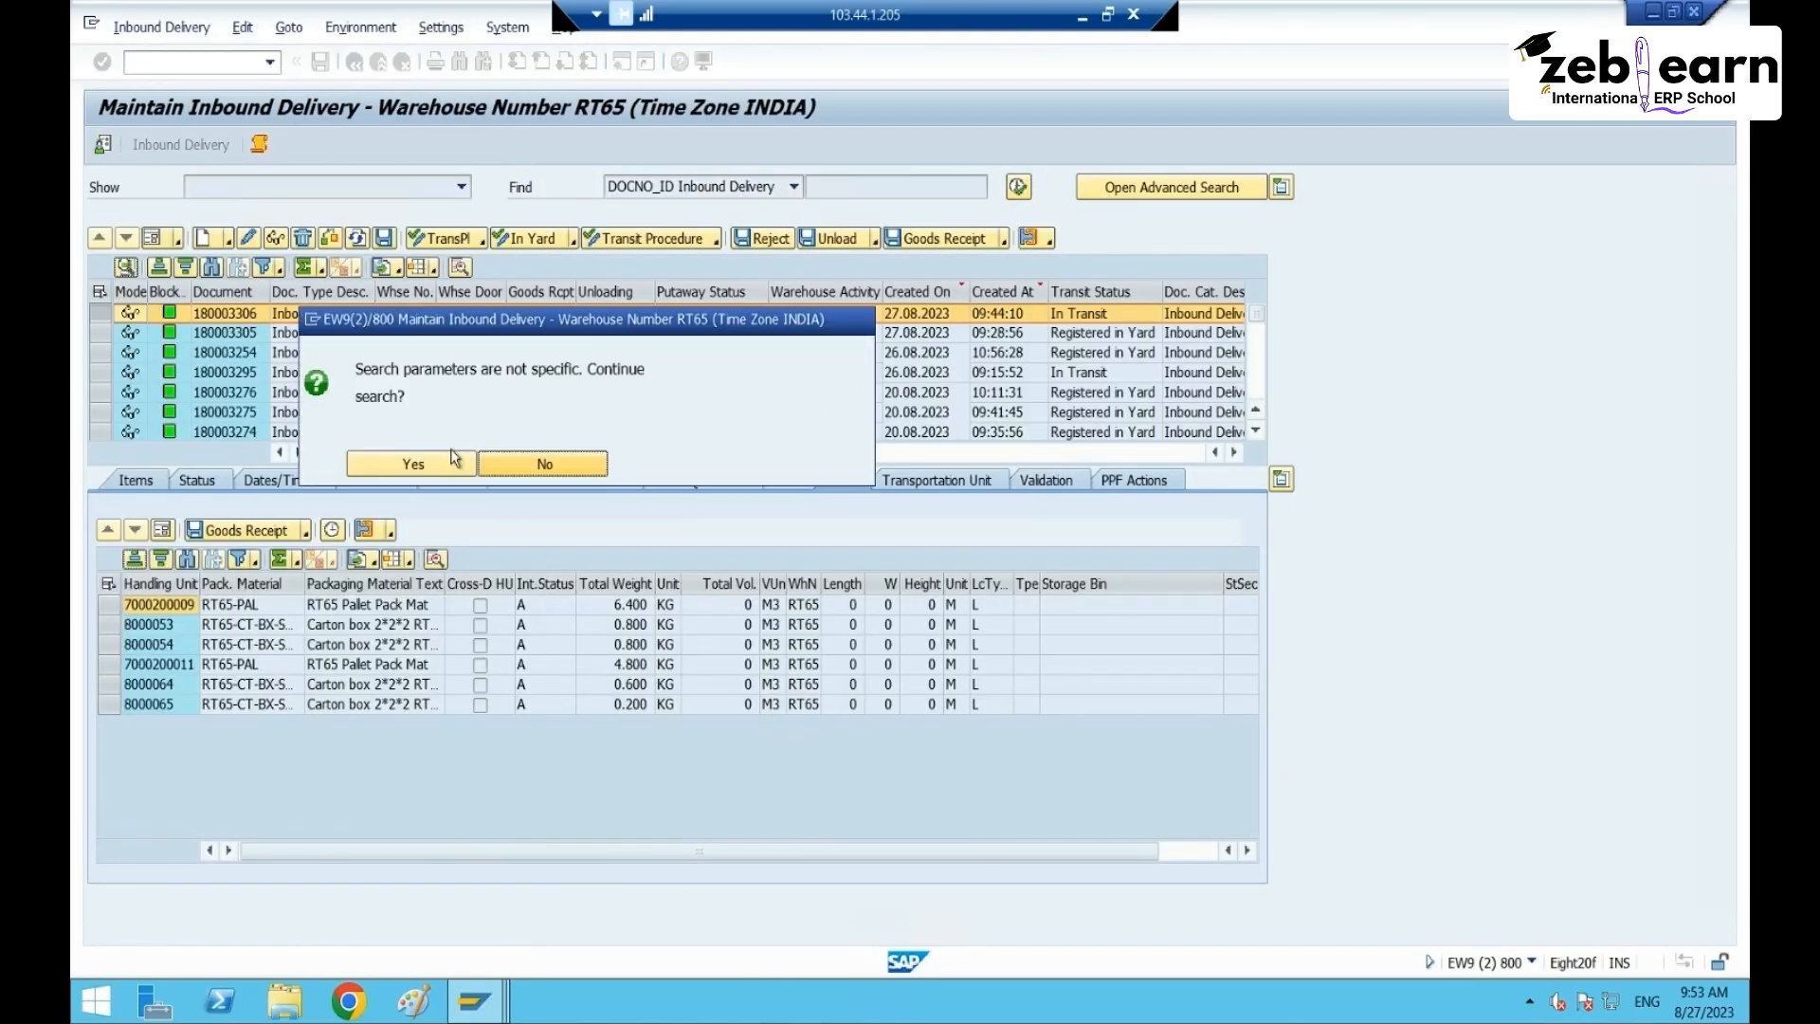
click(409, 464)
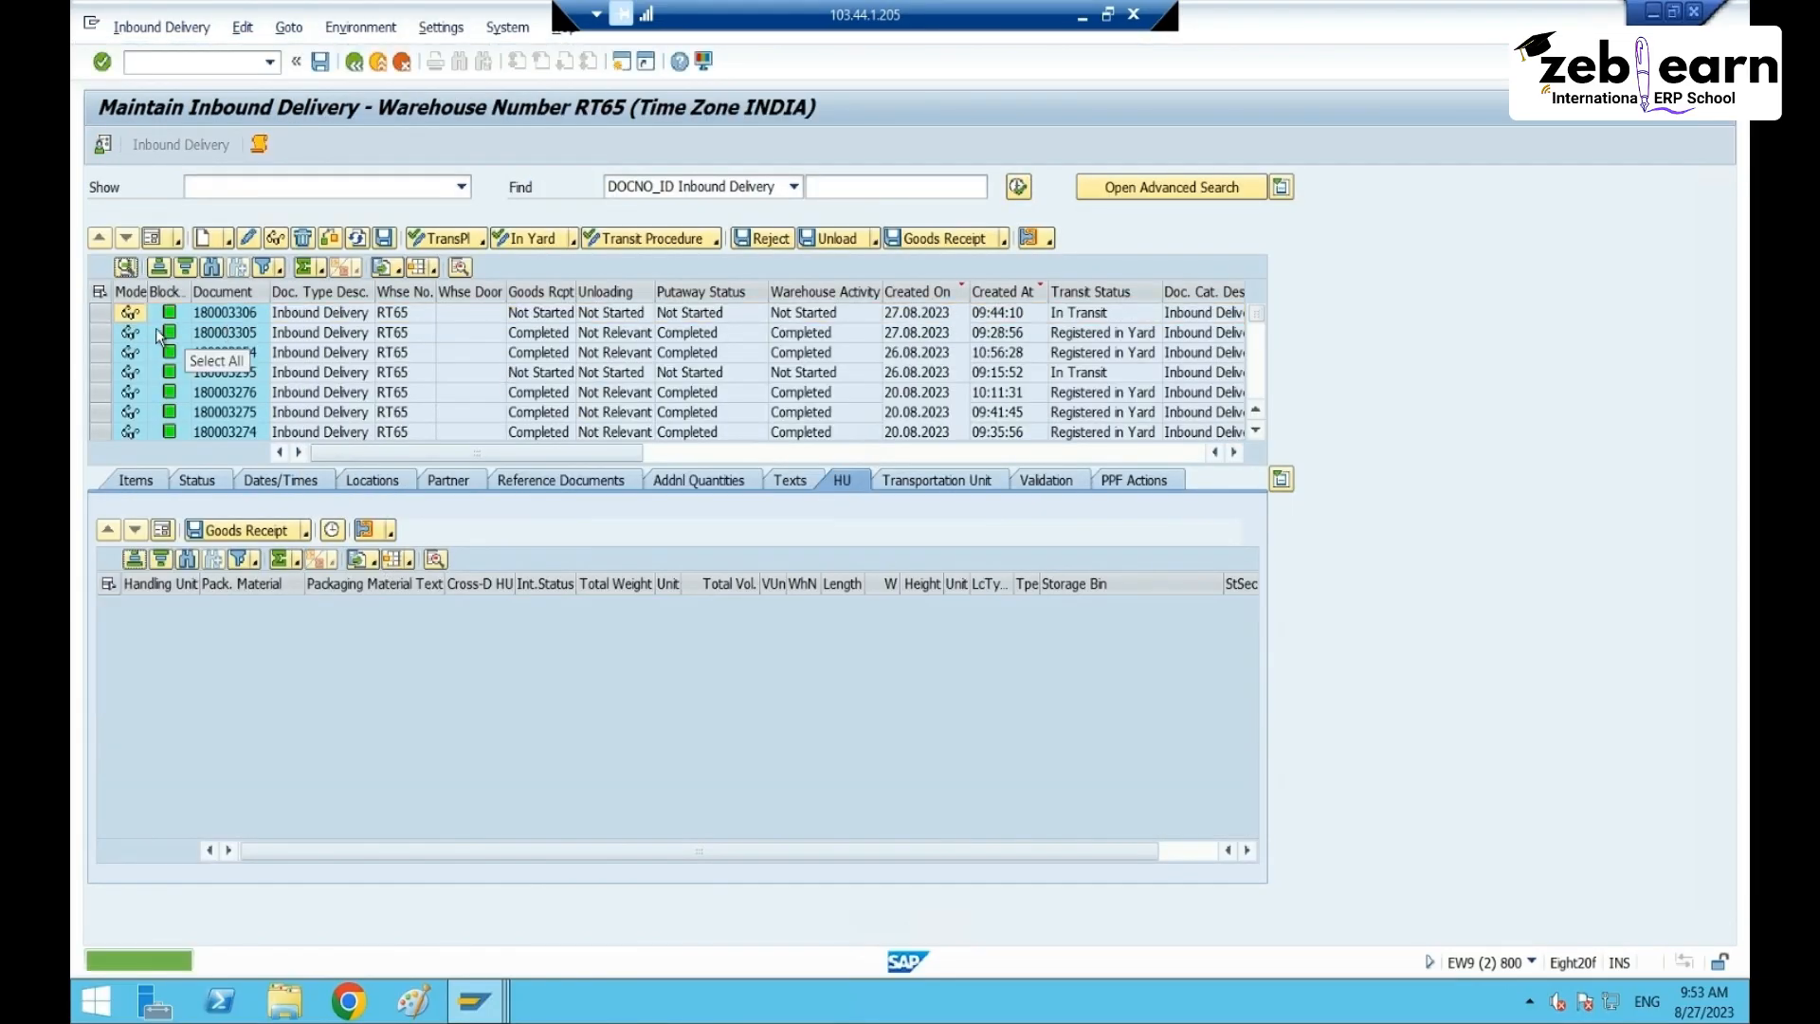
click(161, 27)
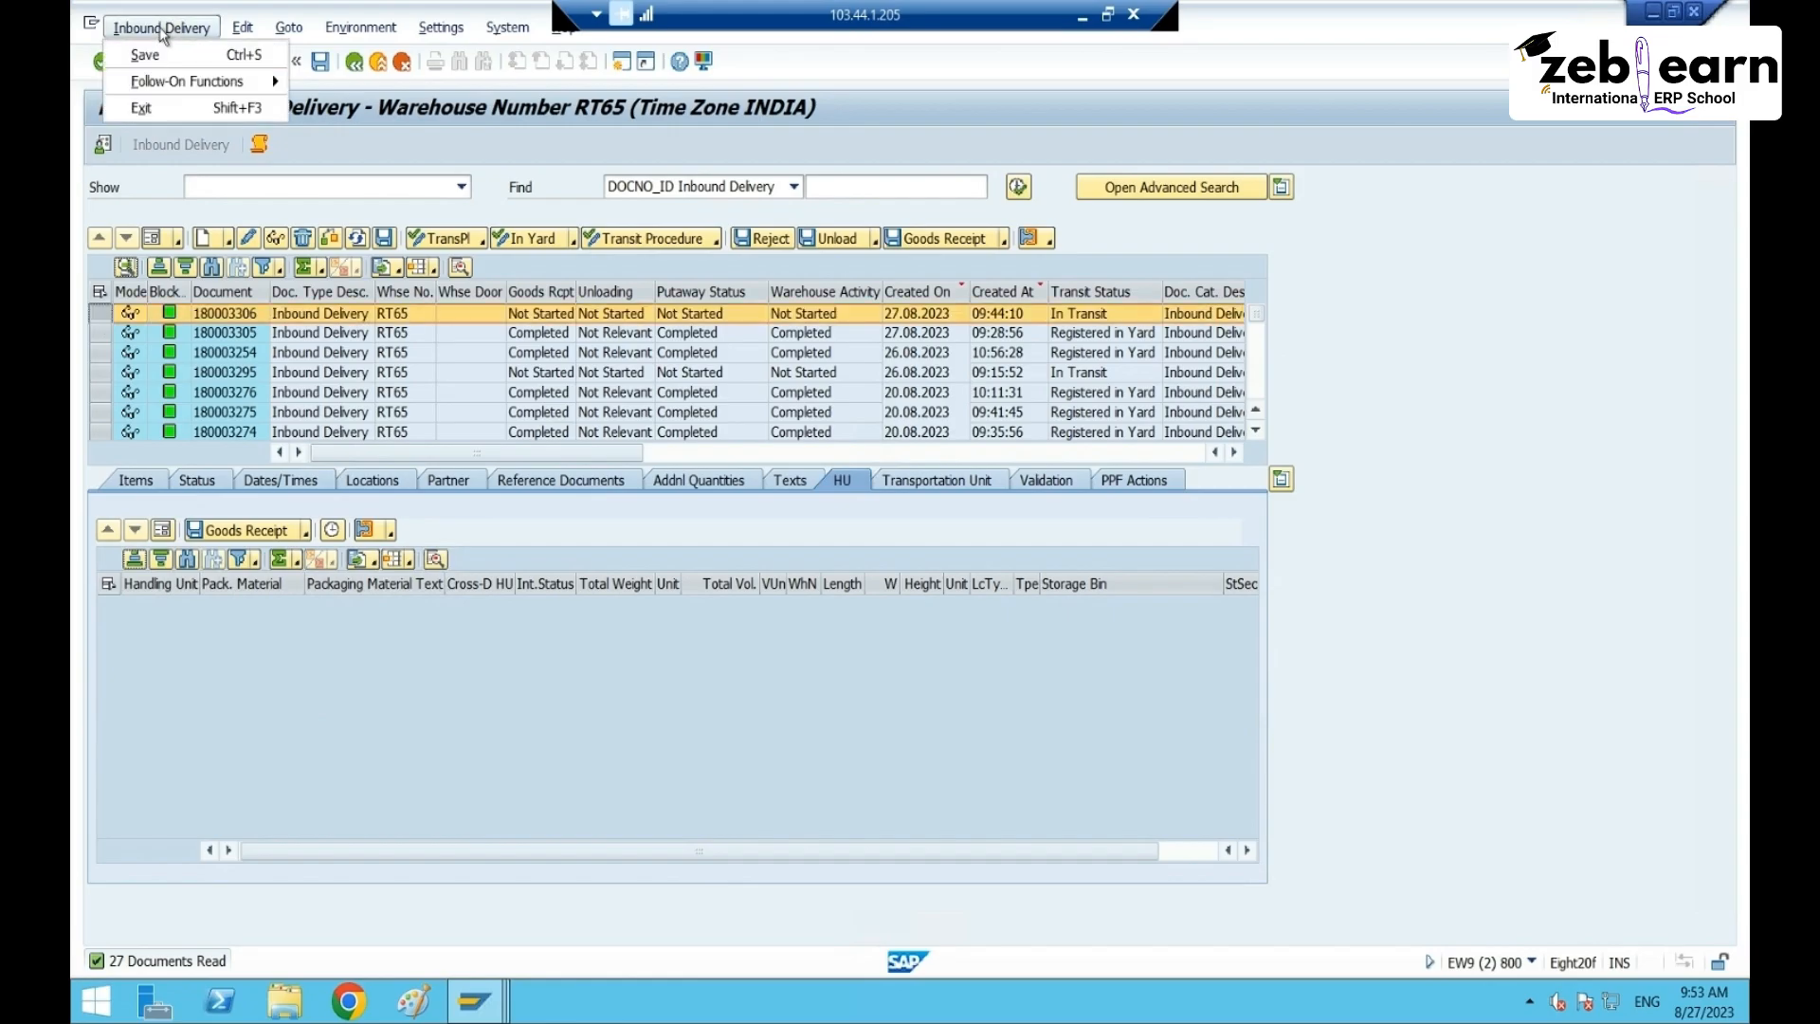
mouse_move(248, 81)
click(328, 85)
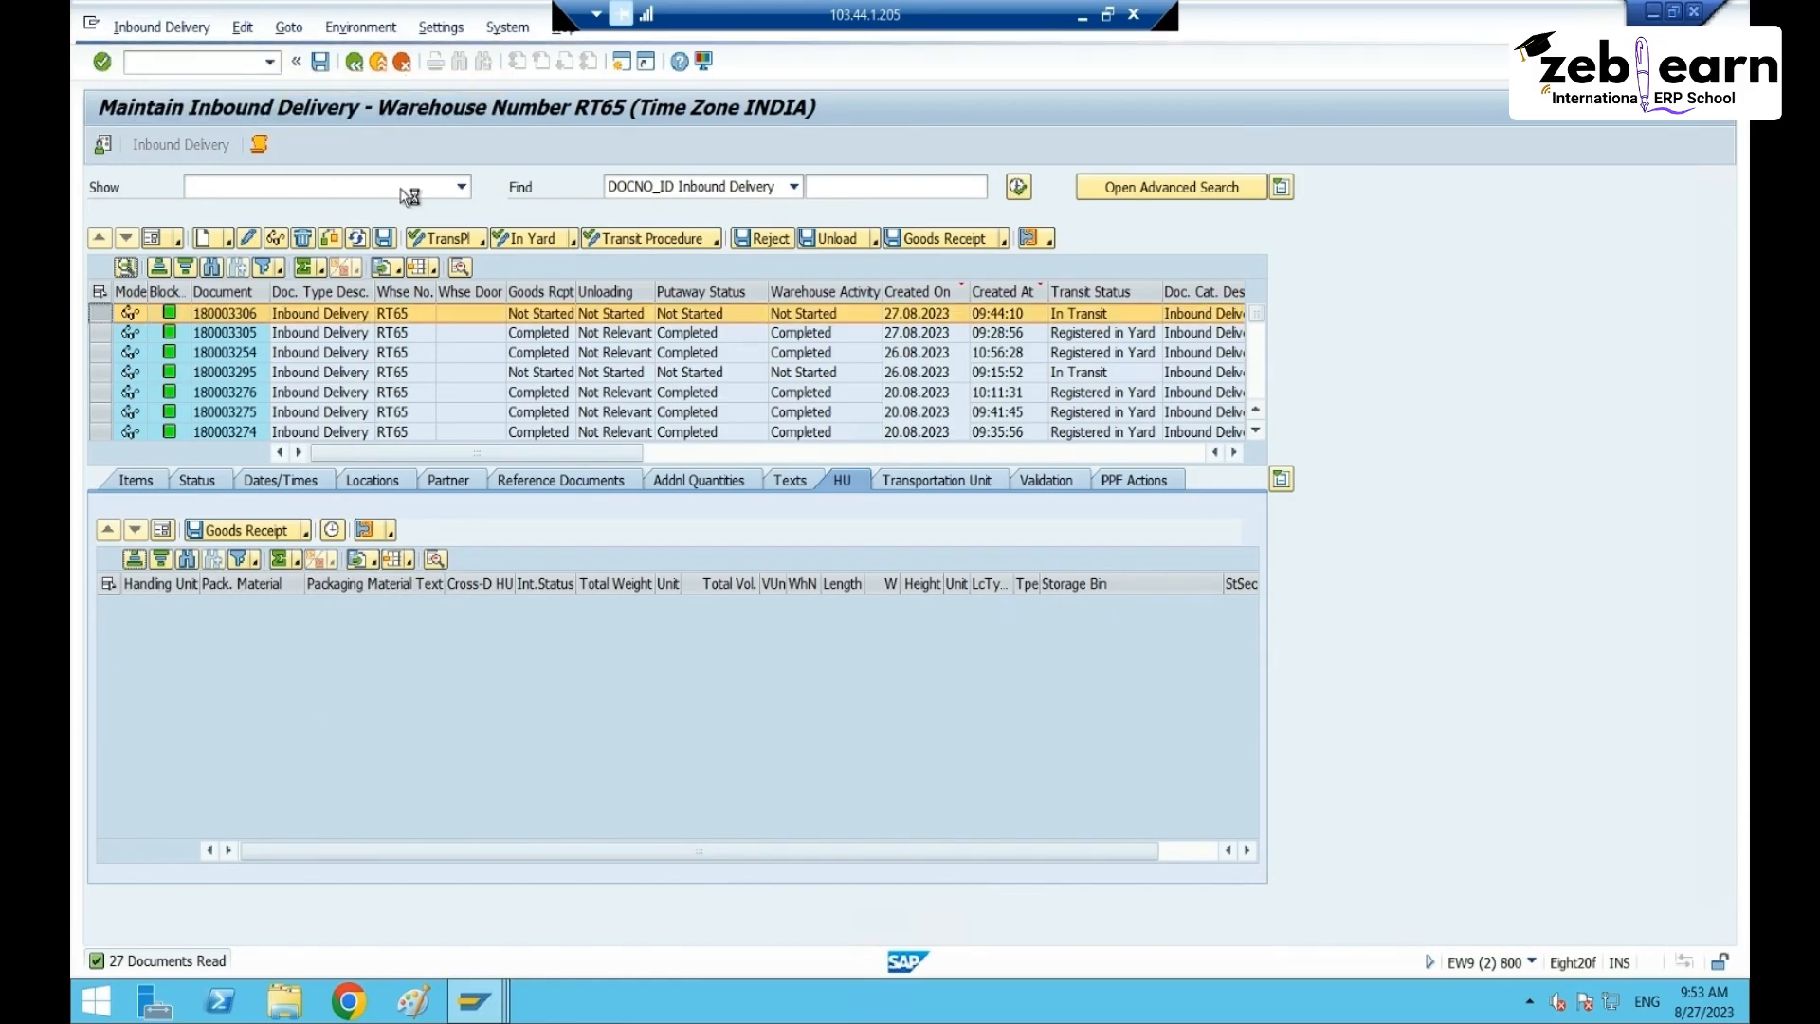
click(354, 61)
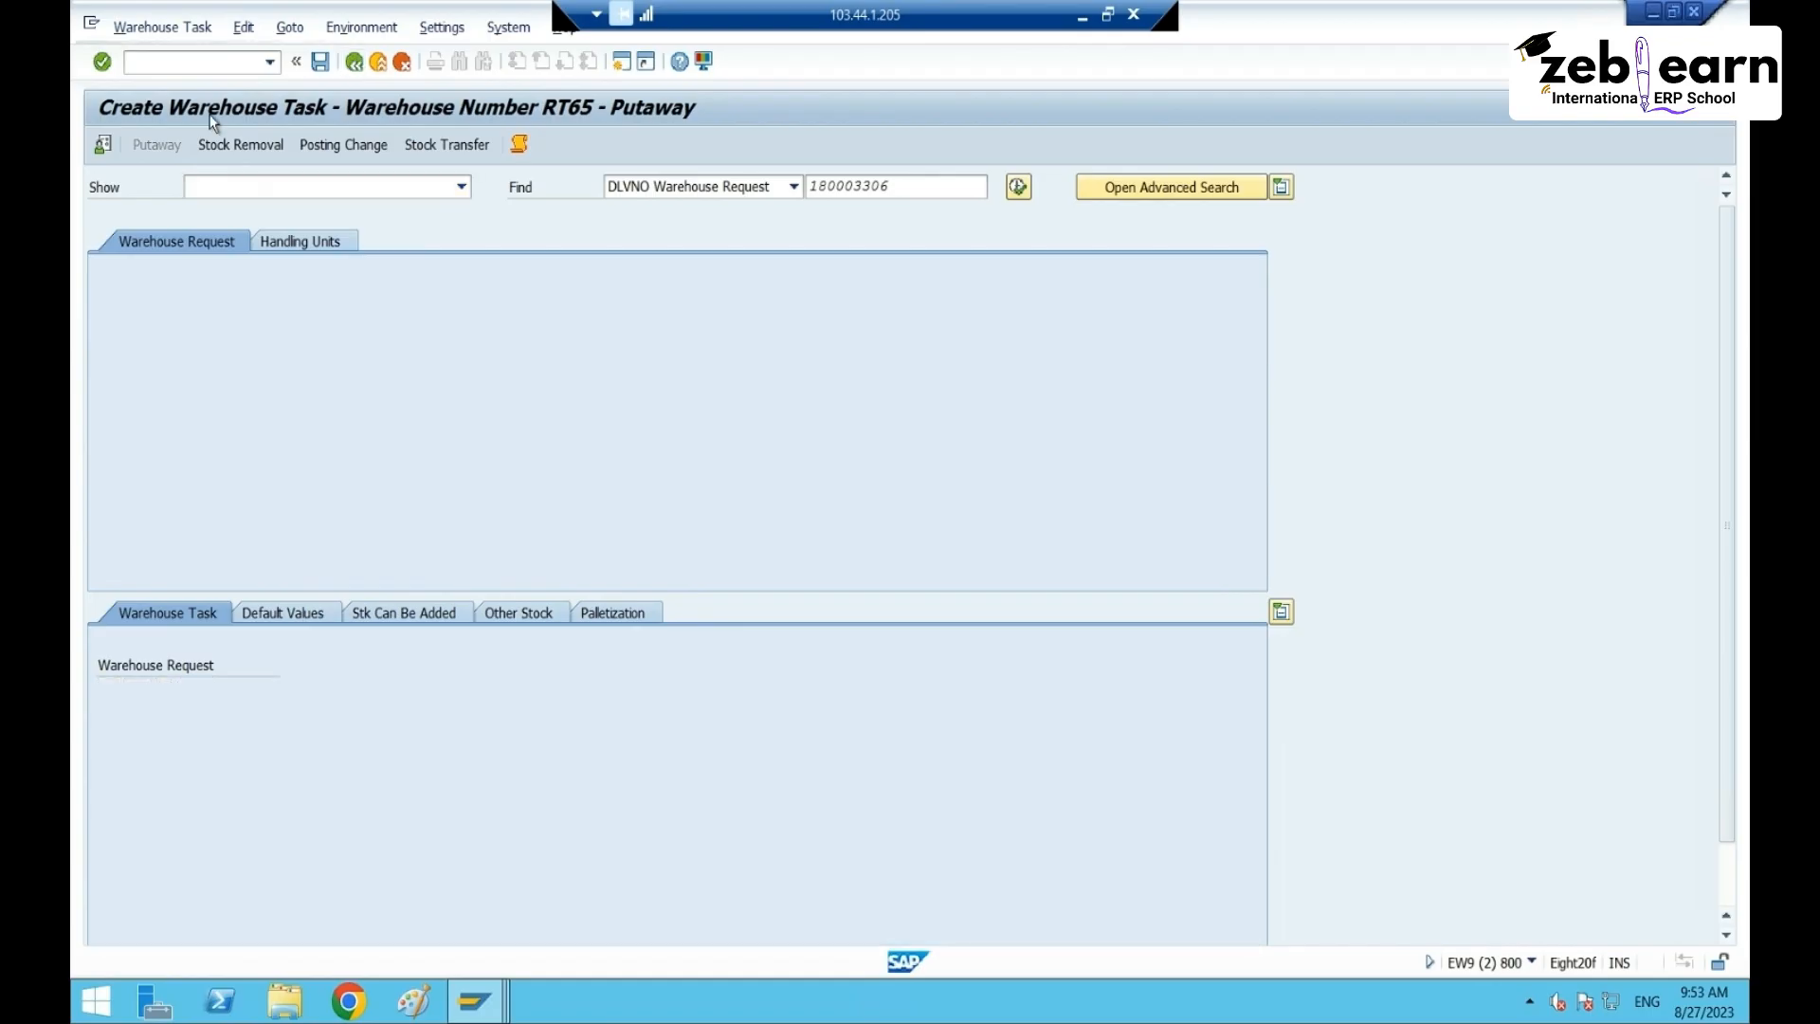
click(161, 26)
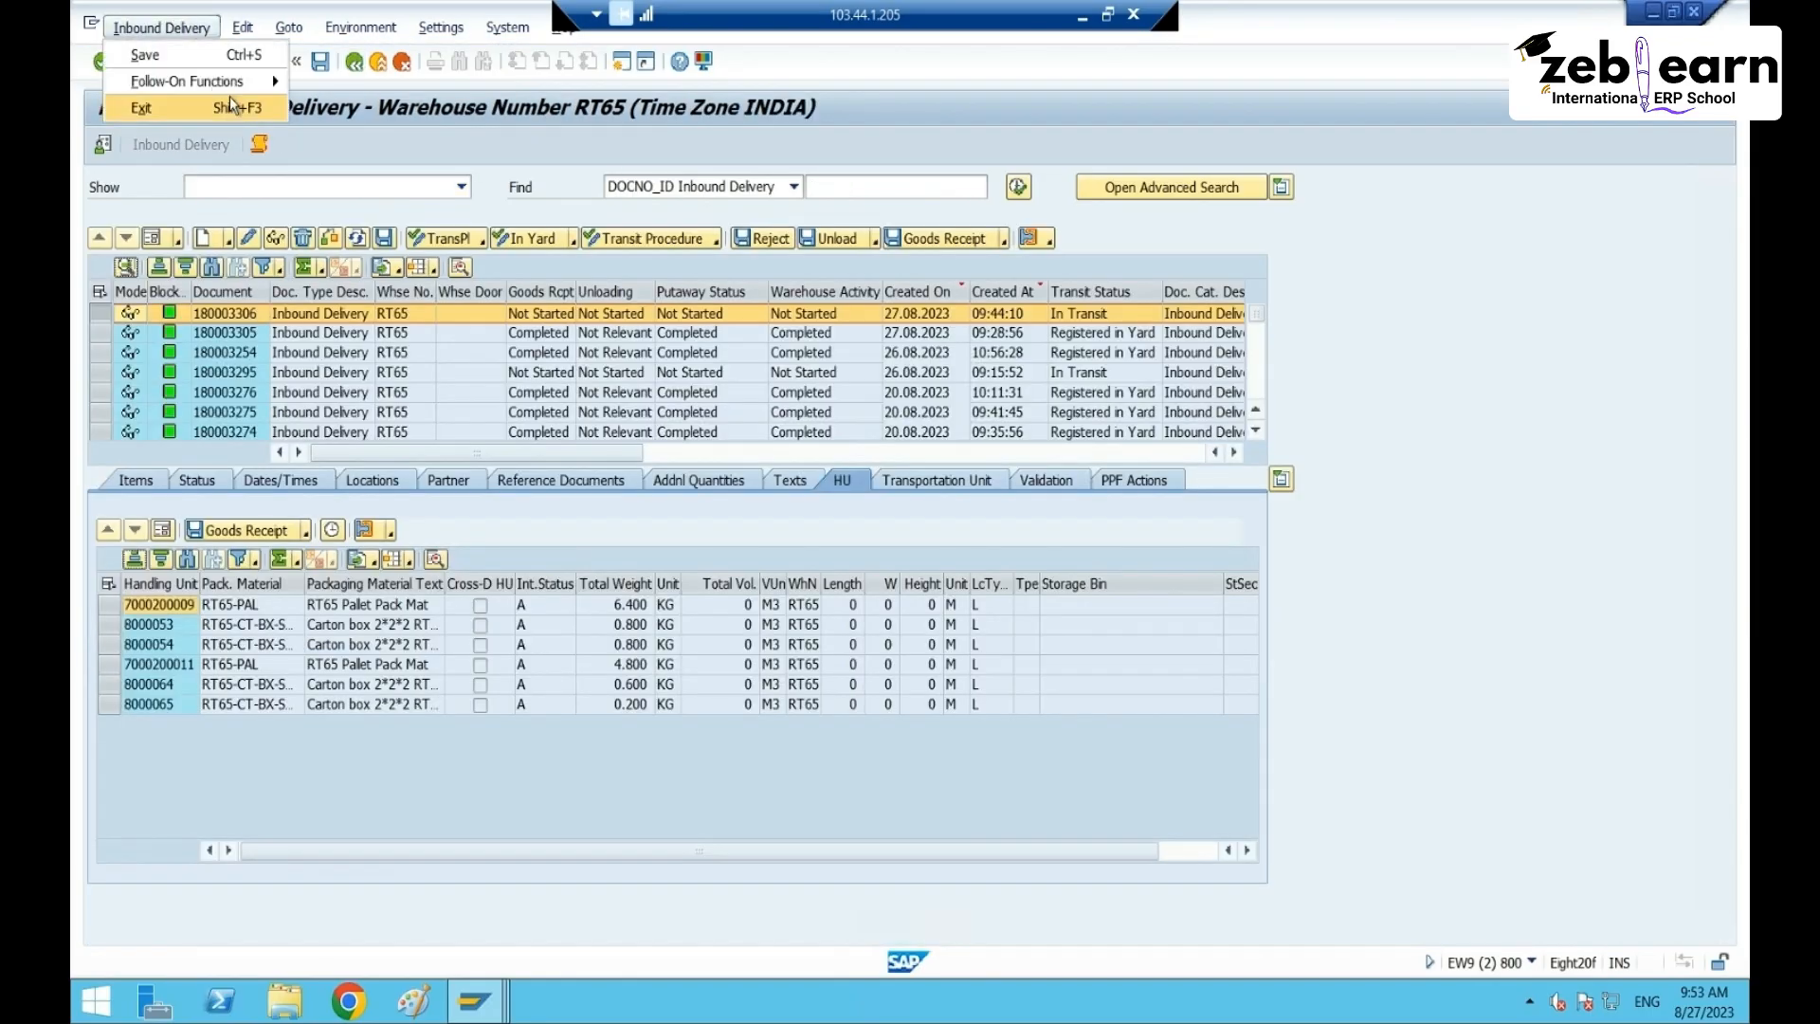
mouse_move(248, 81)
click(353, 131)
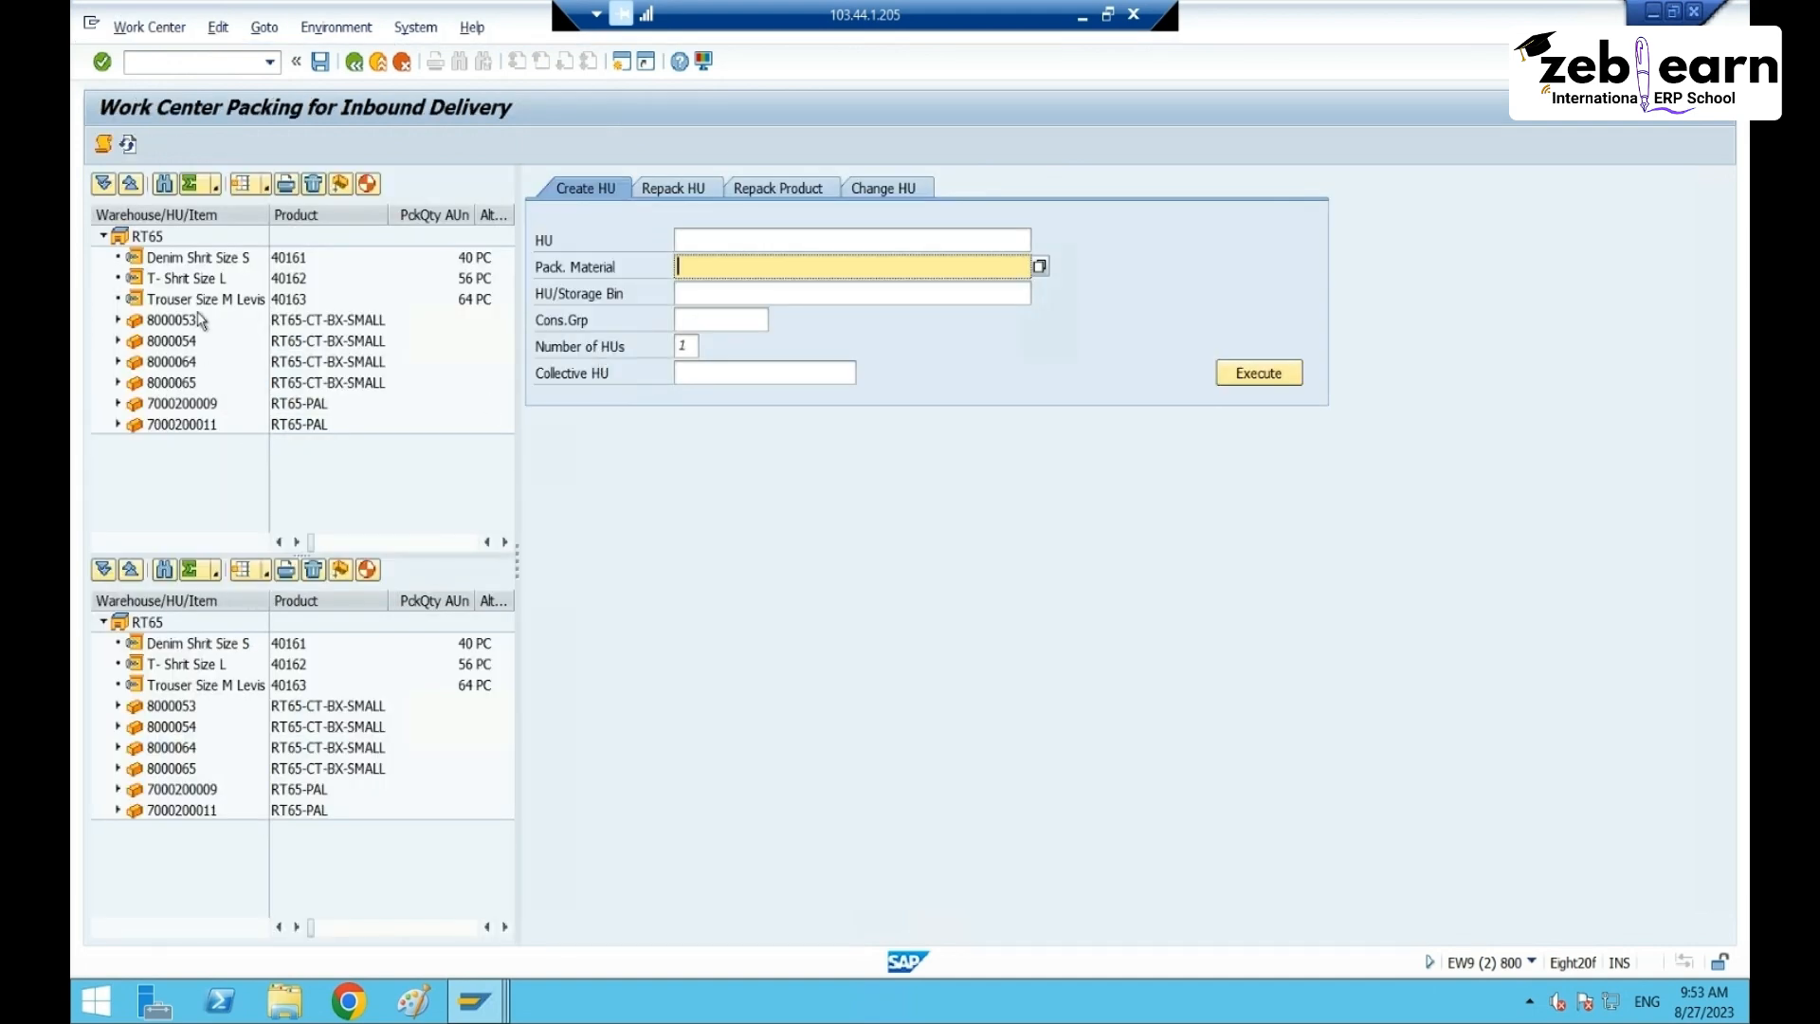
click(317, 298)
click(368, 183)
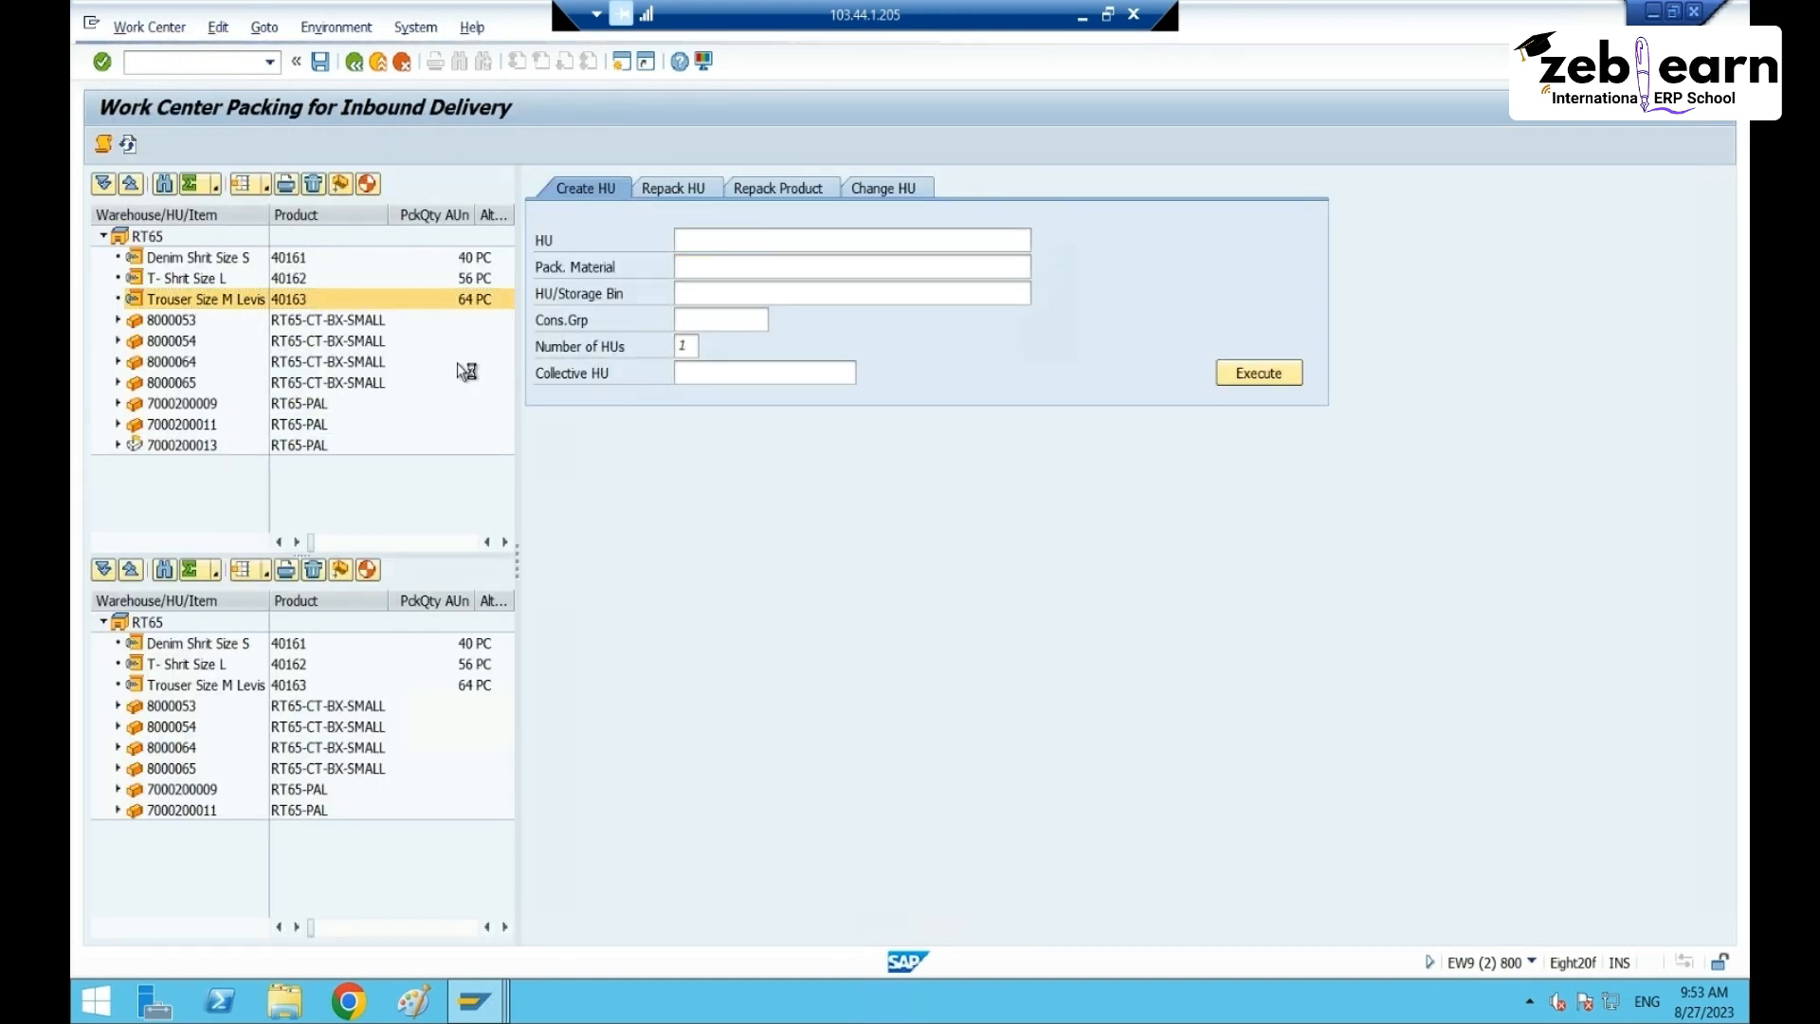
click(163, 445)
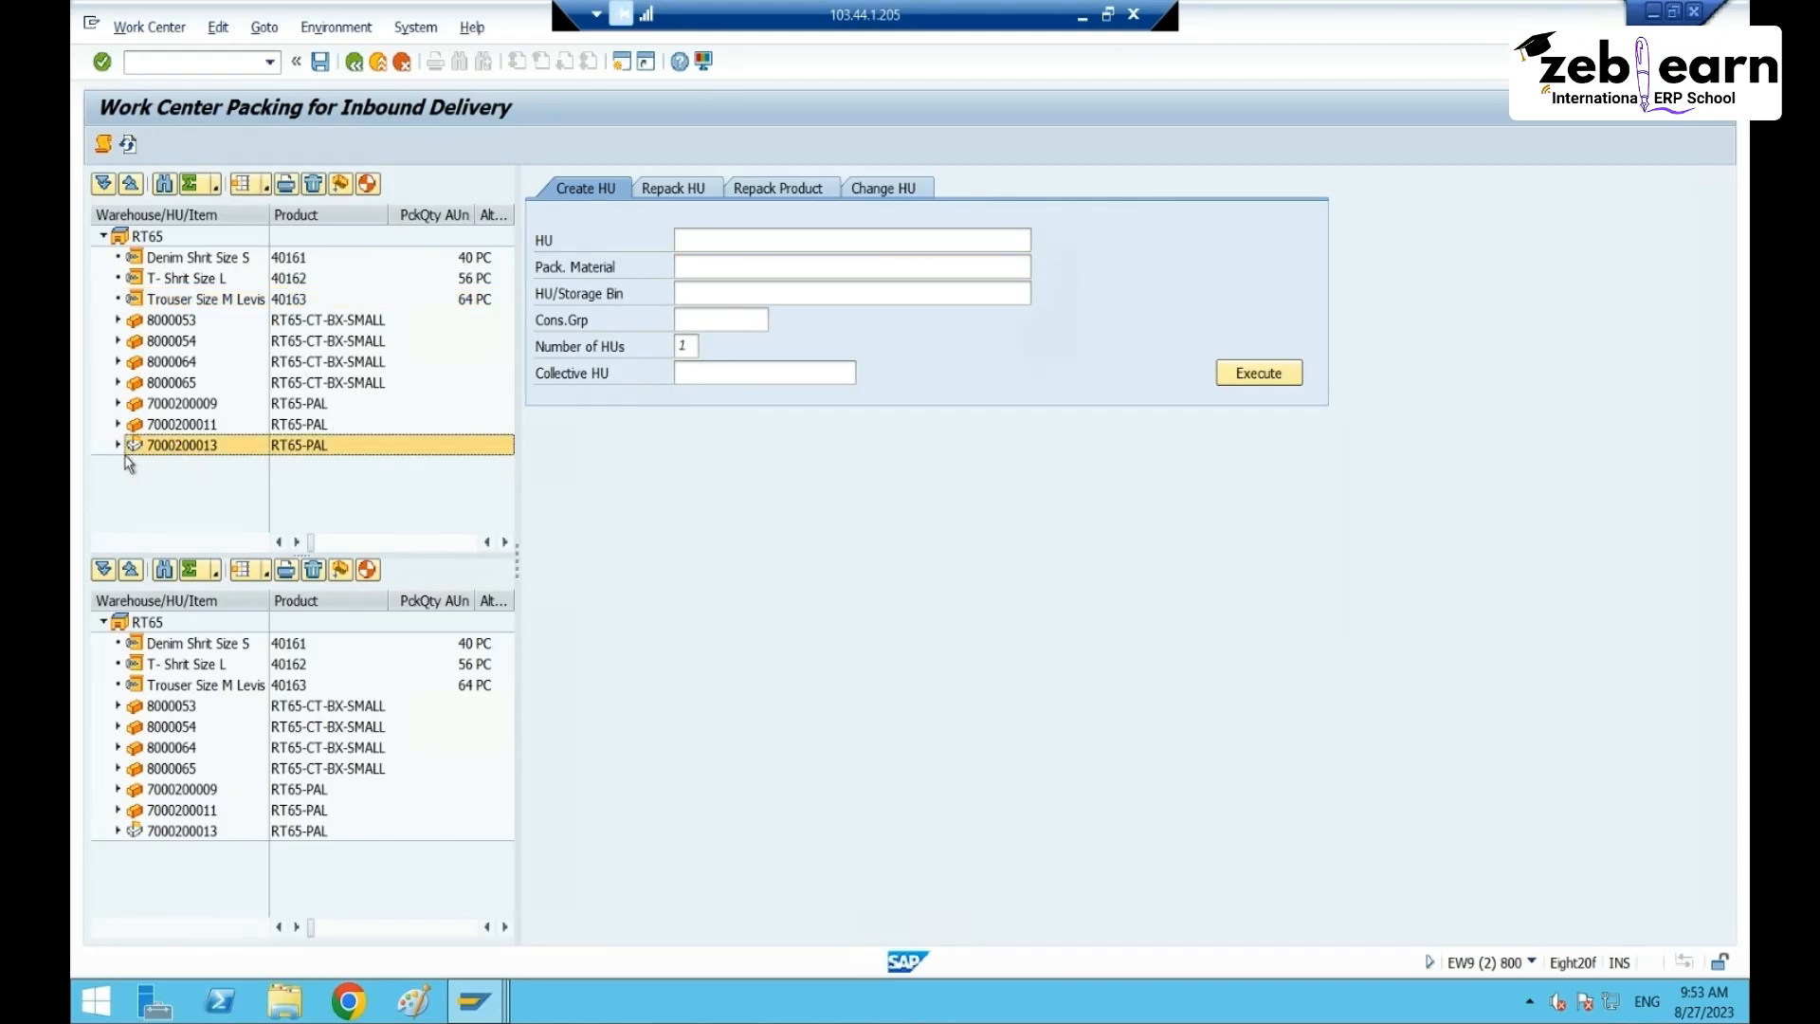
click(118, 445)
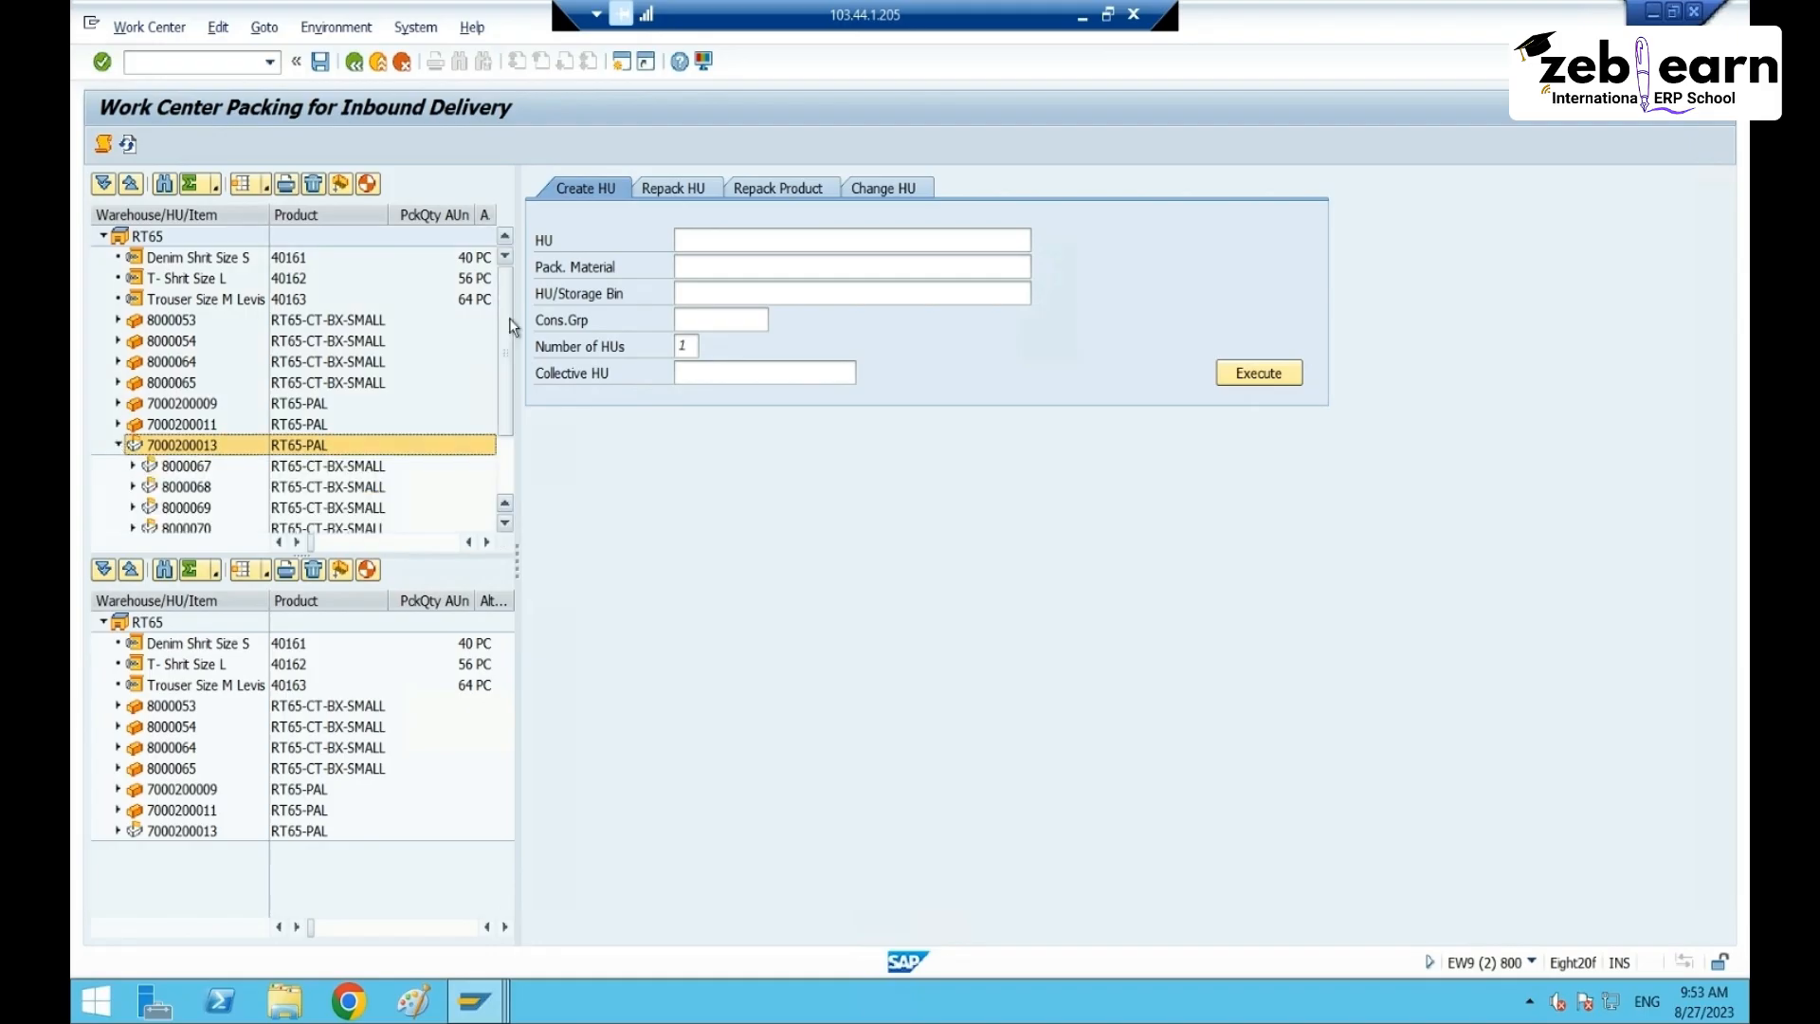
drag(509, 327, 522, 439)
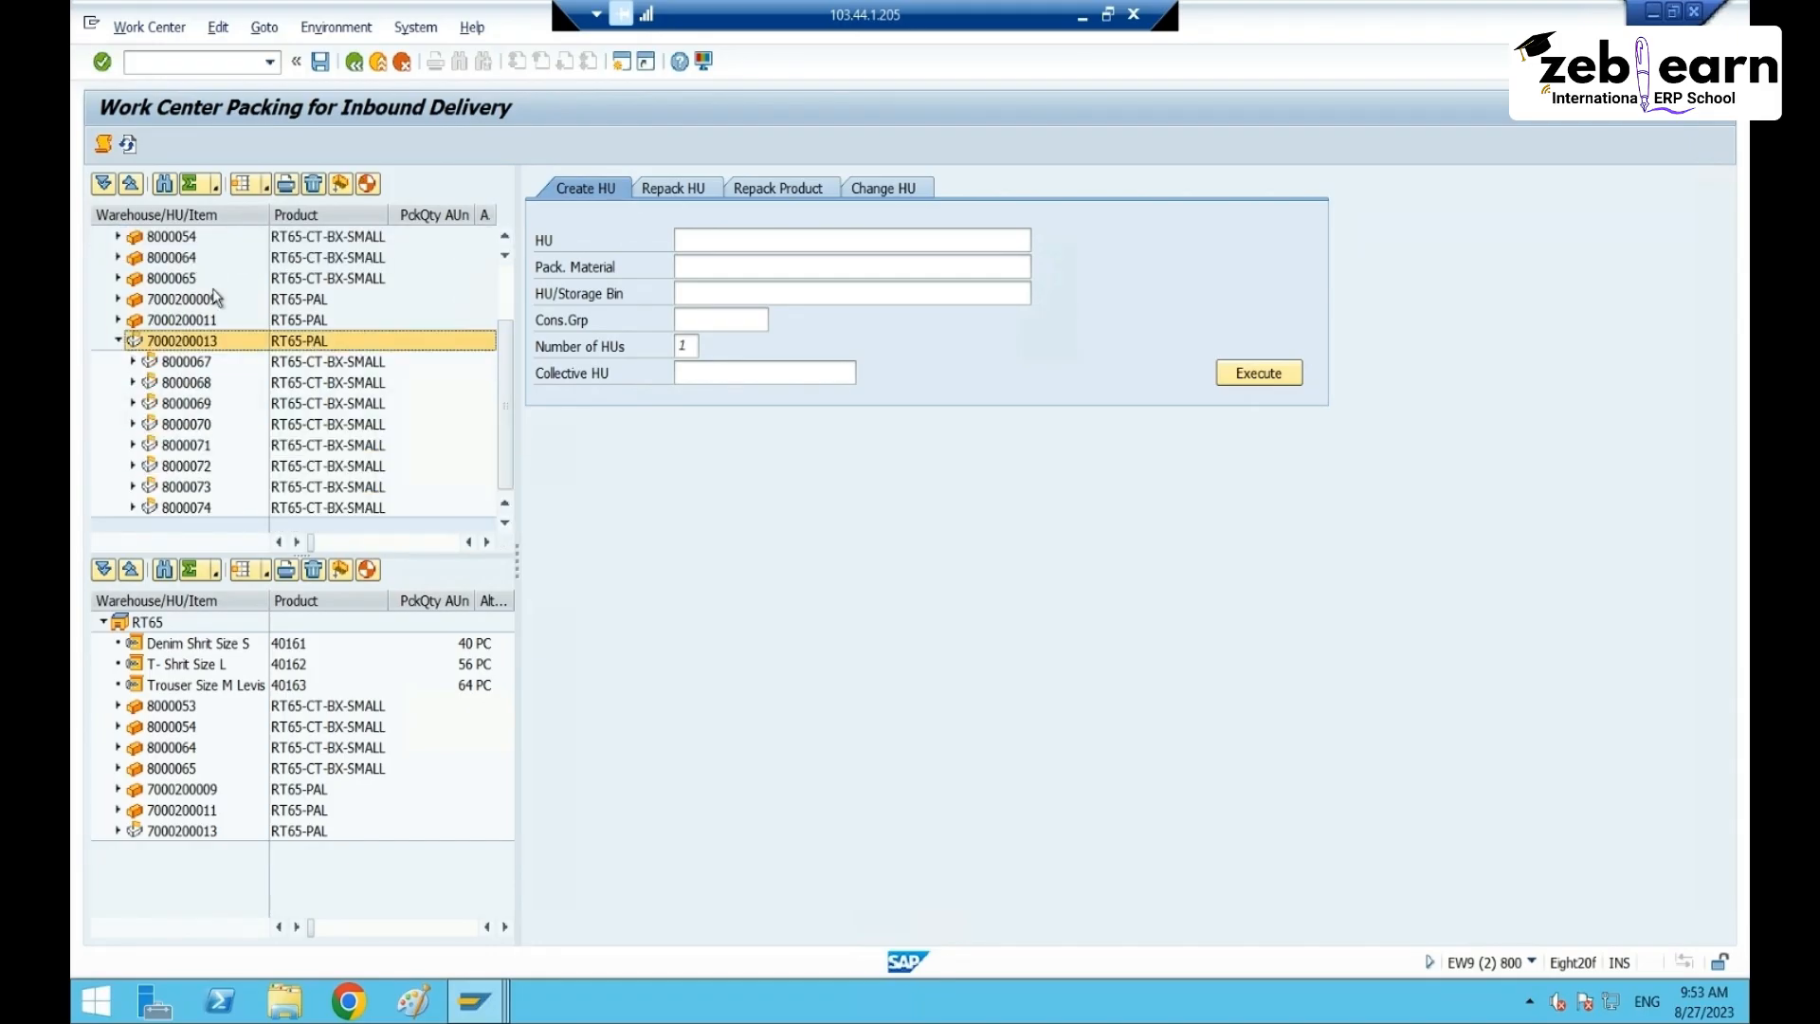
click(133, 362)
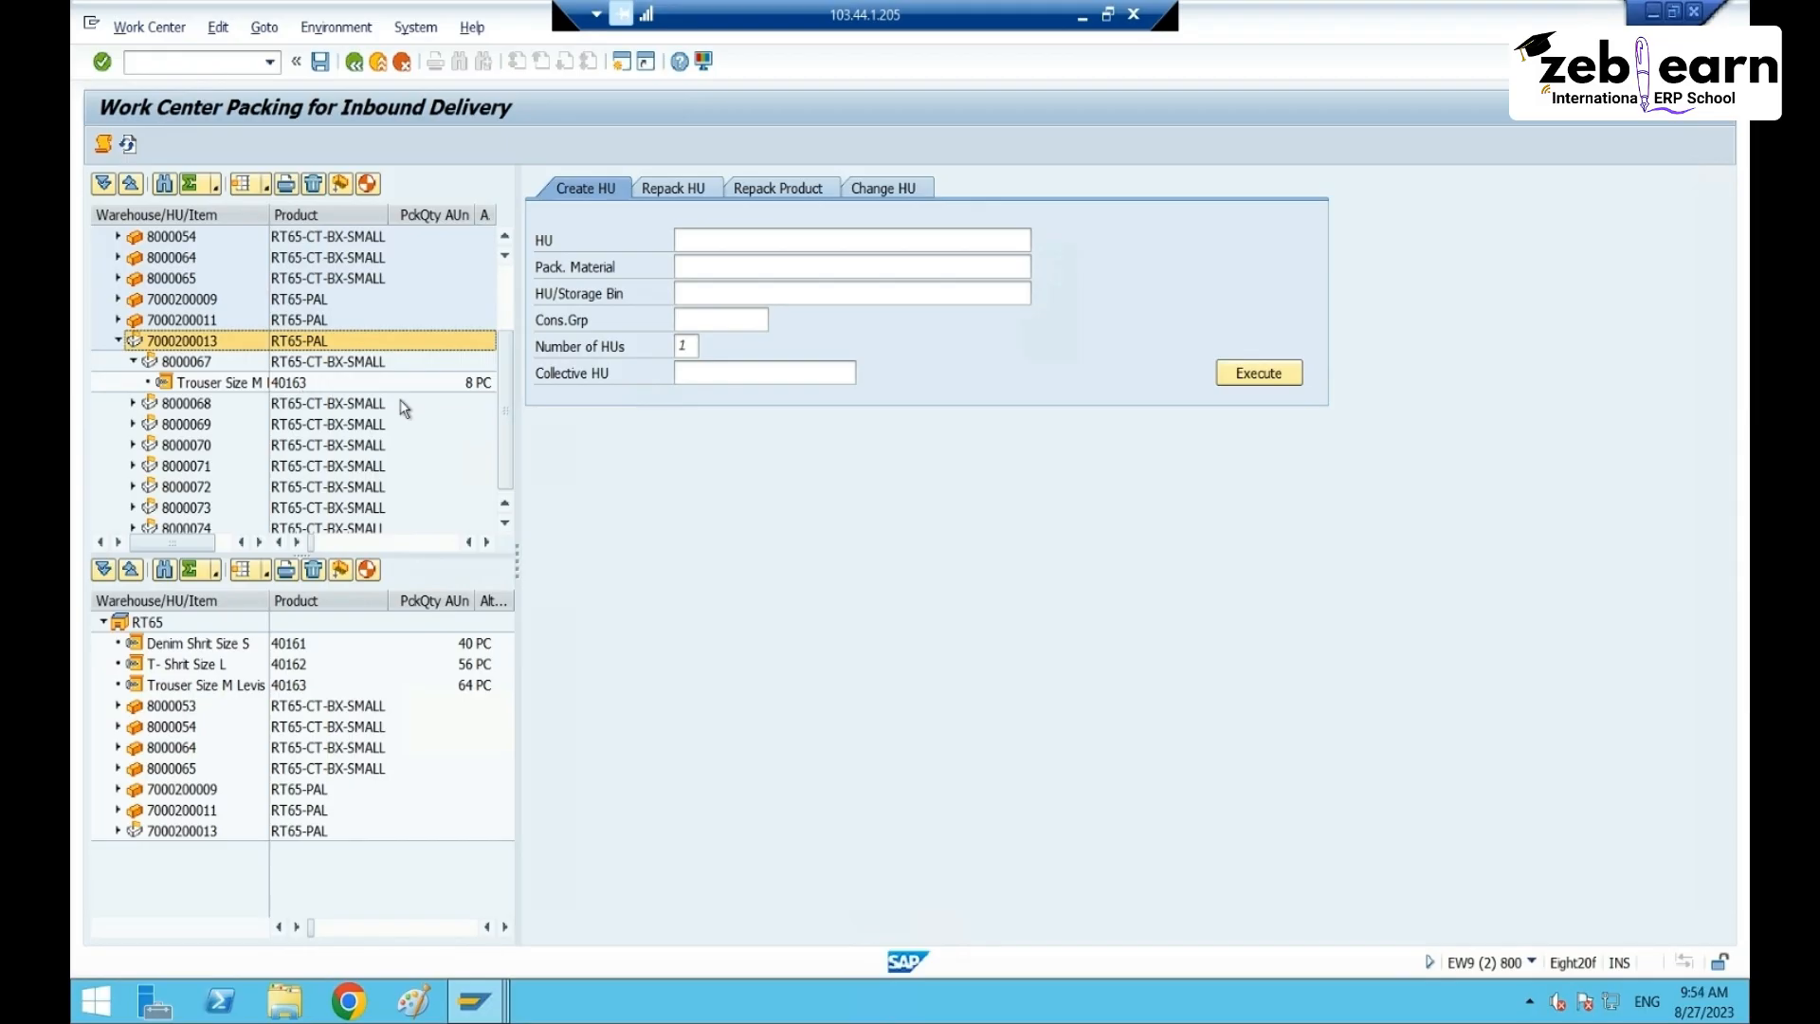
click(133, 362)
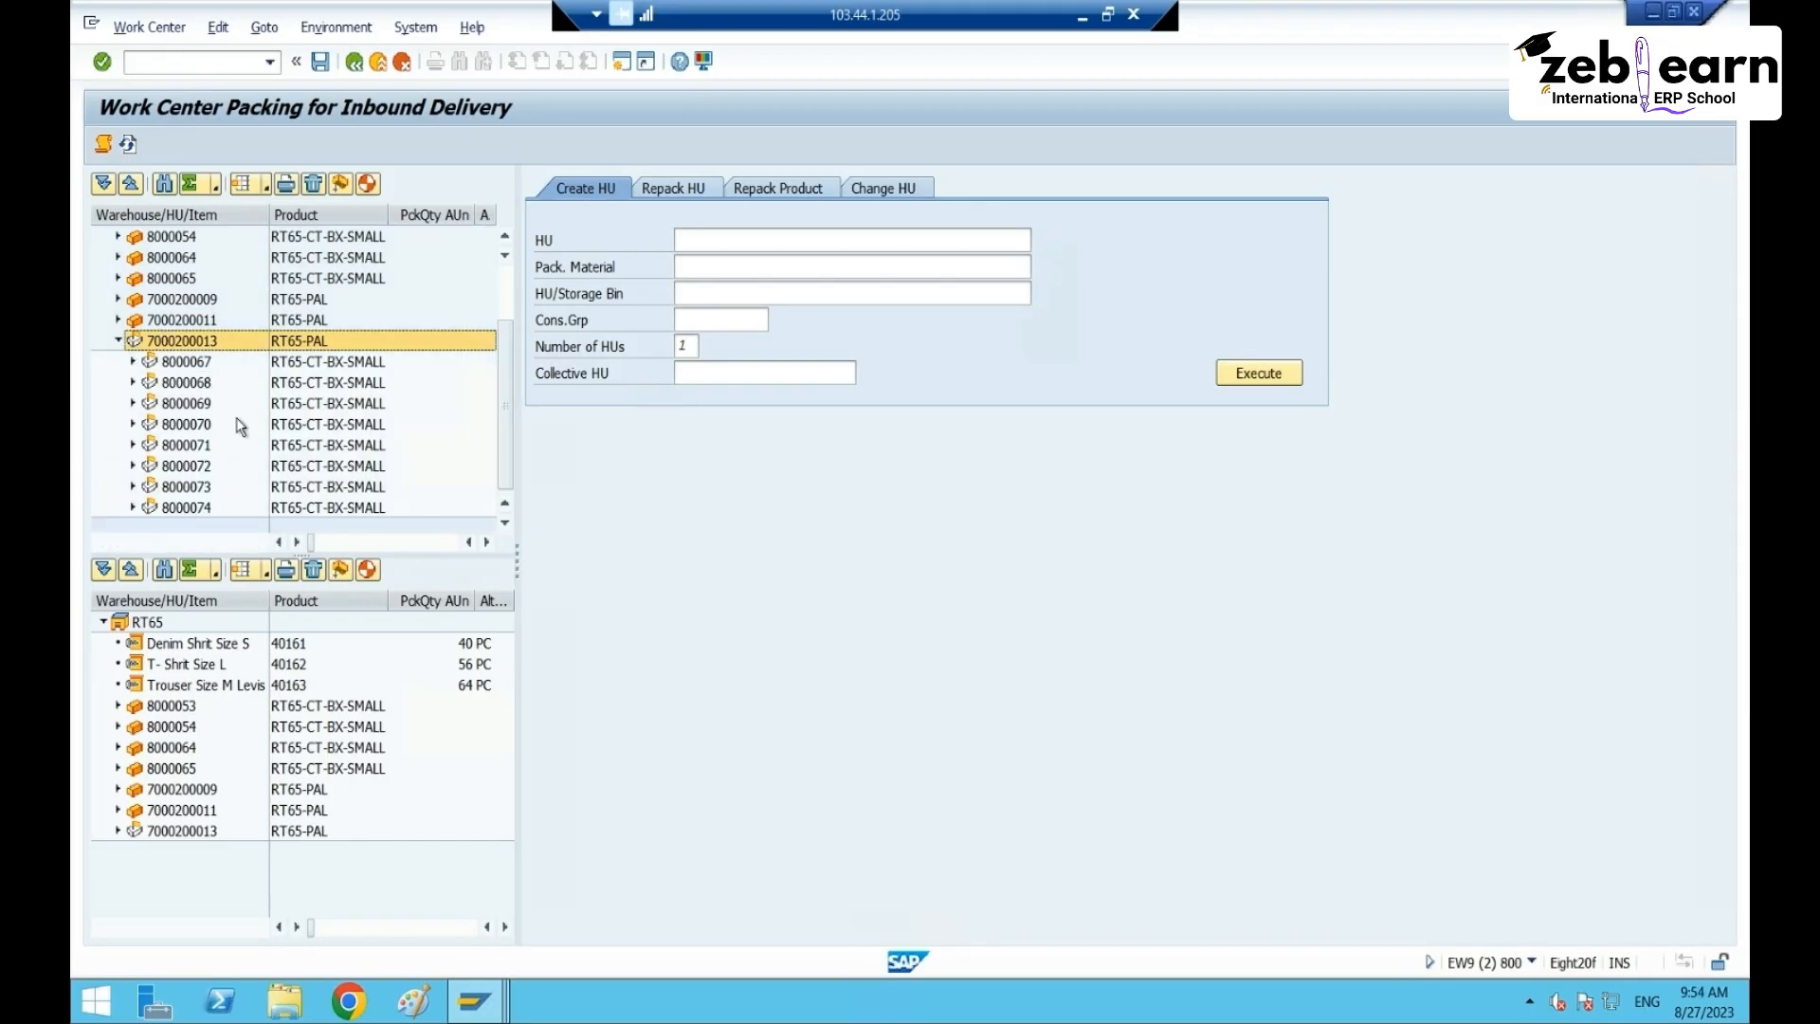
click(118, 341)
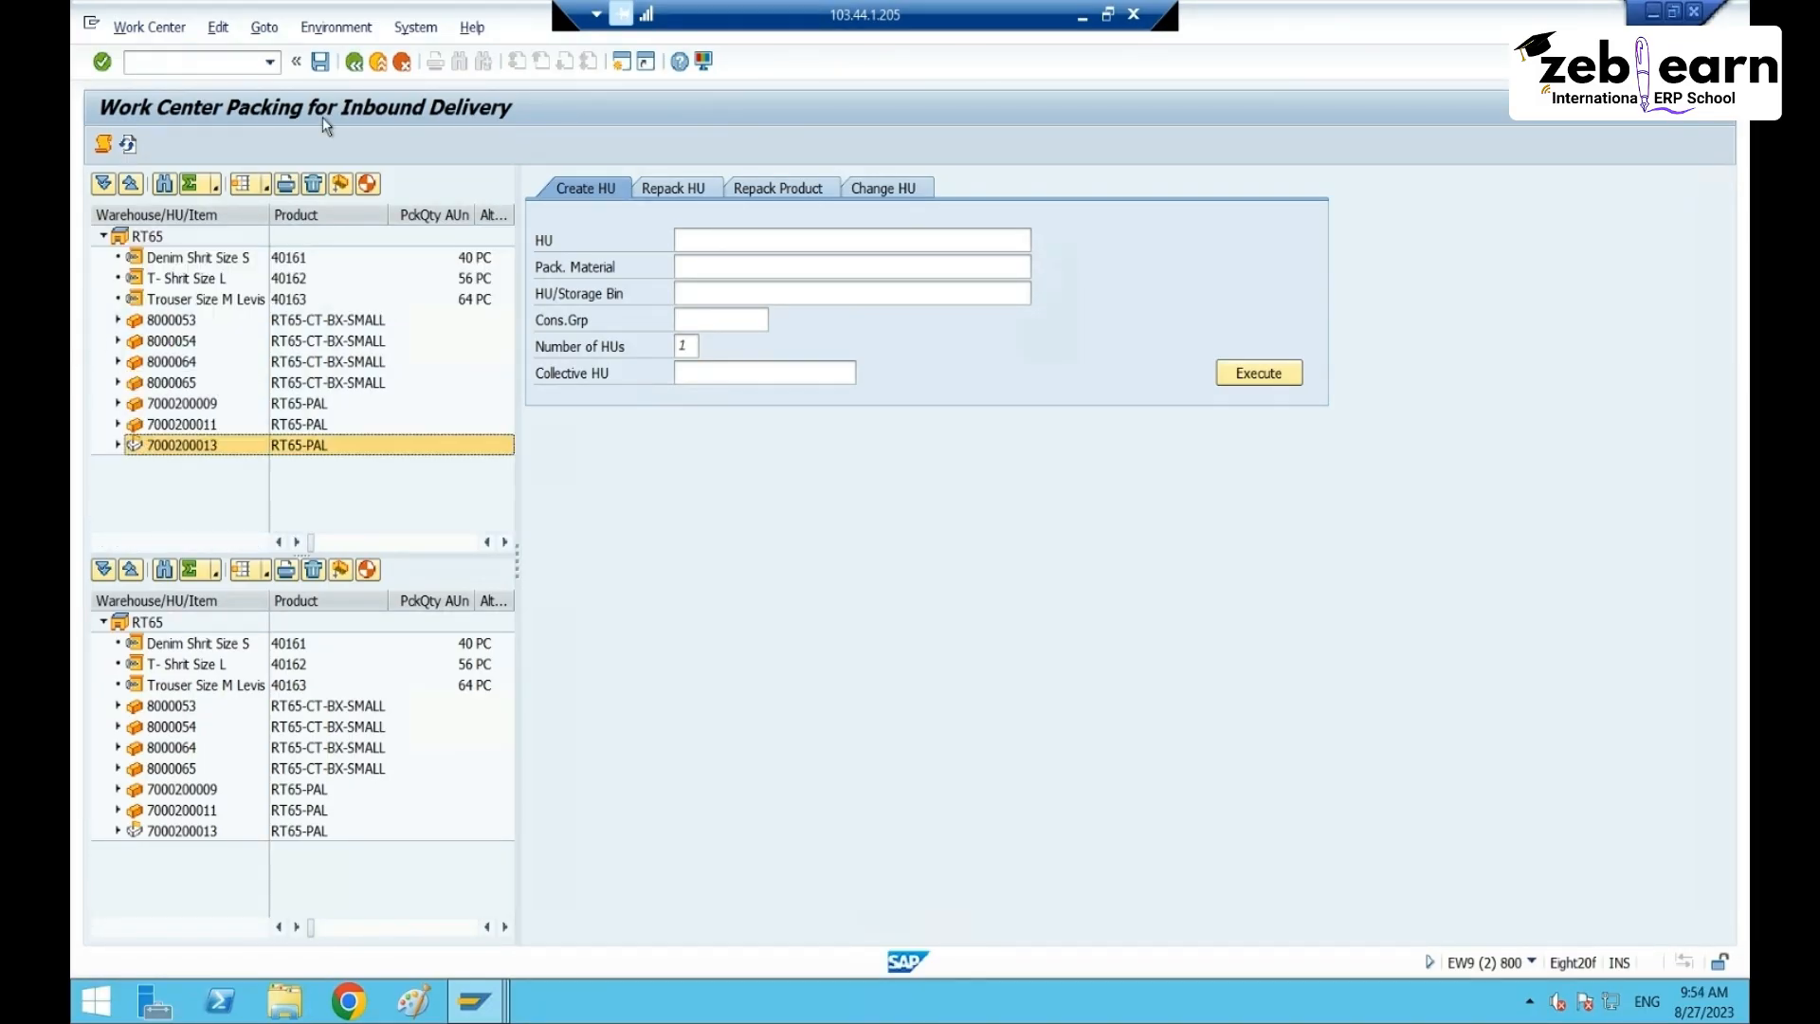
click(354, 62)
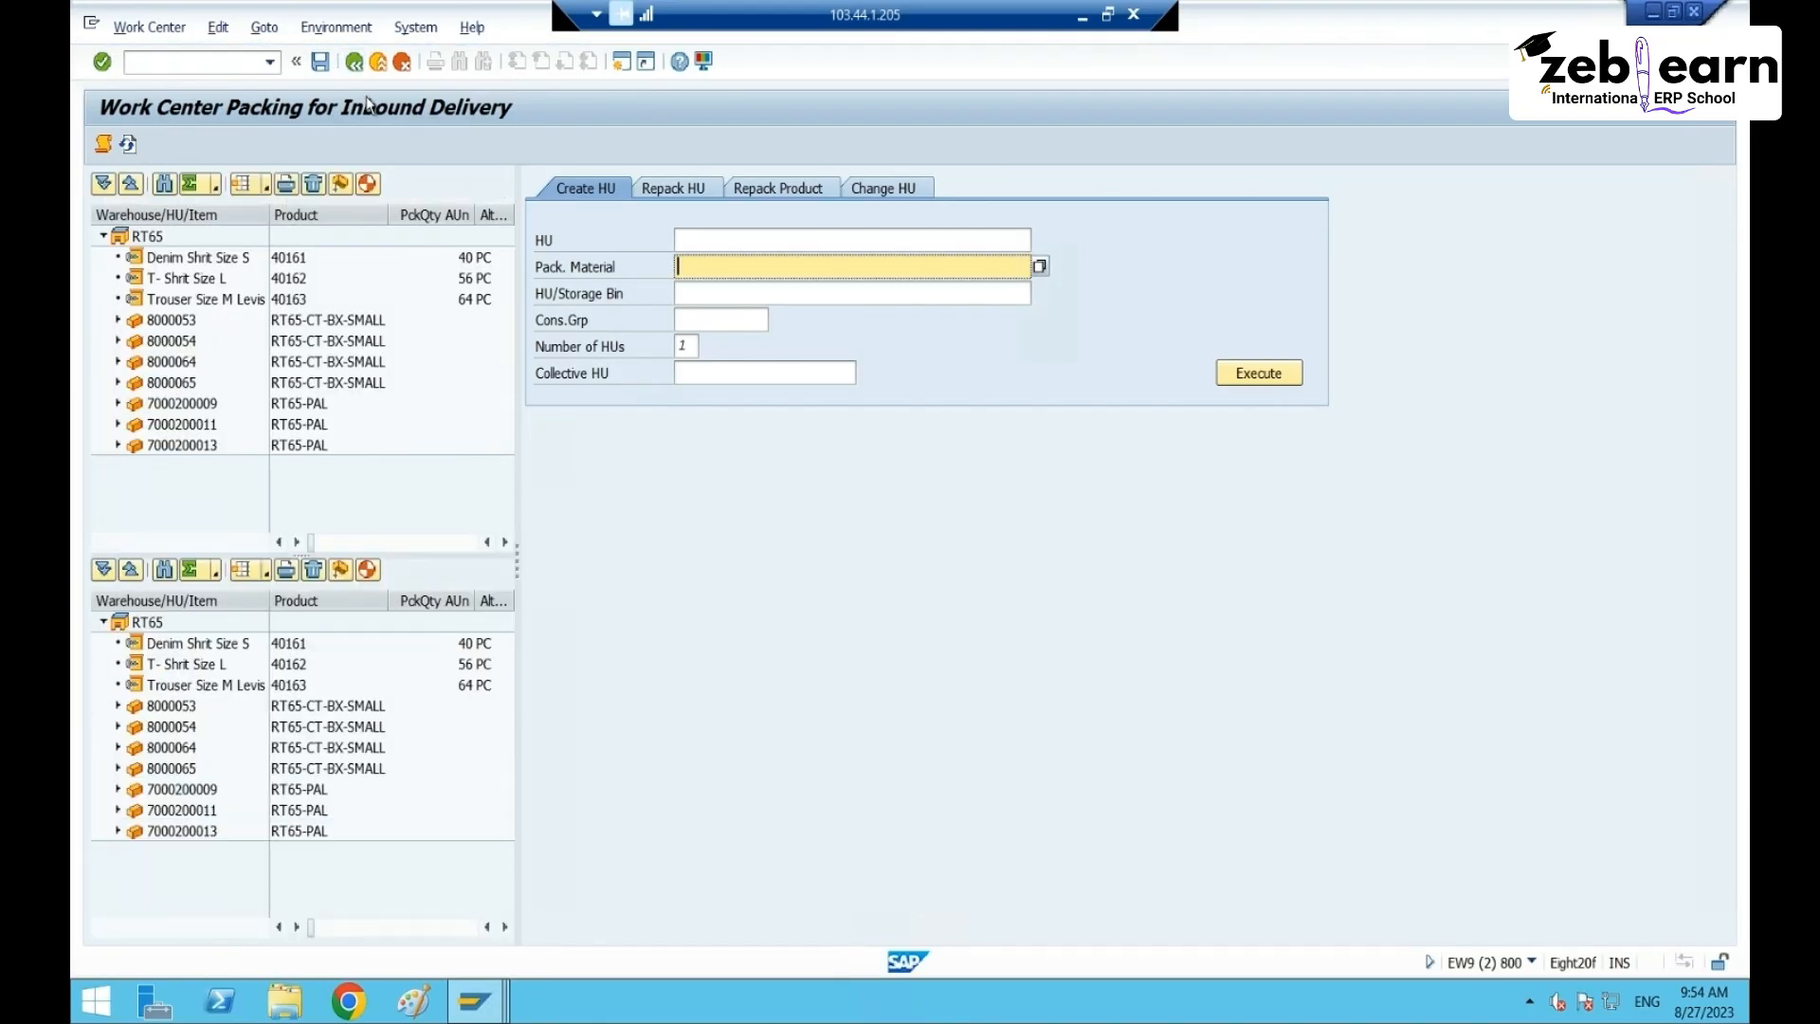
click(354, 63)
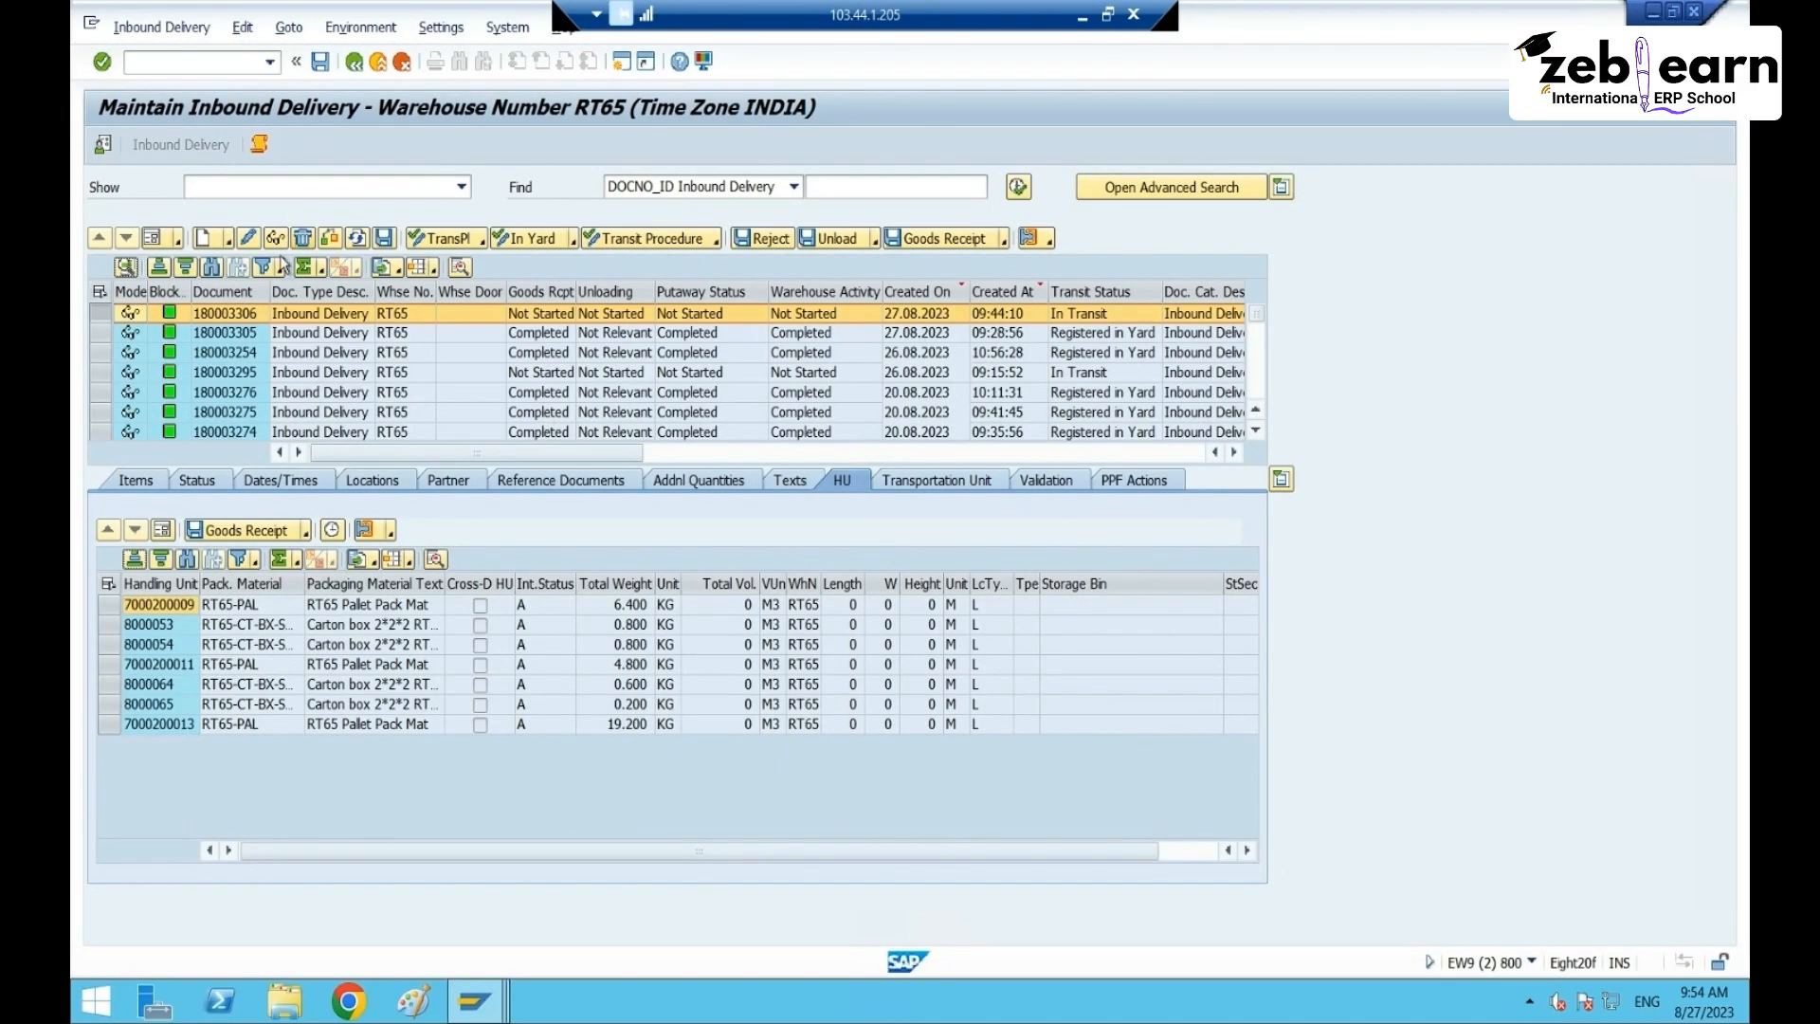
- Select all handling units of inbound delivery 180003306 and post goods receipt
click(367, 607)
click(189, 583)
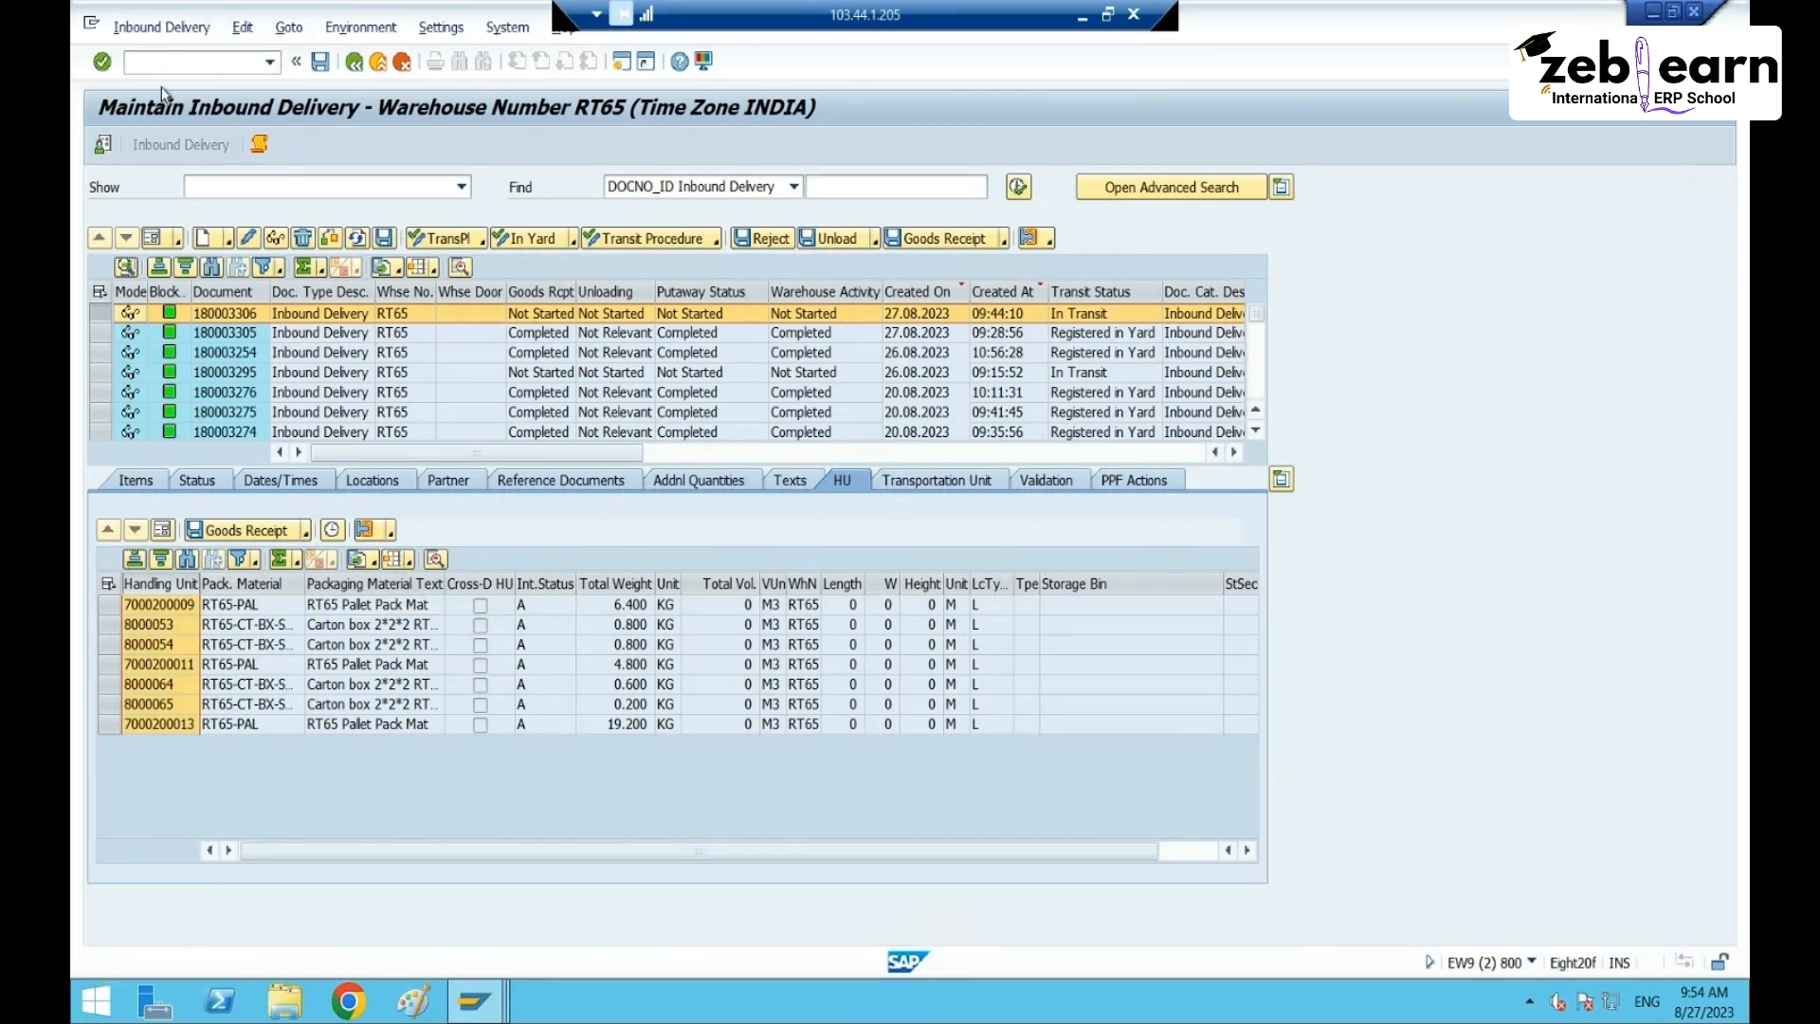
click(943, 242)
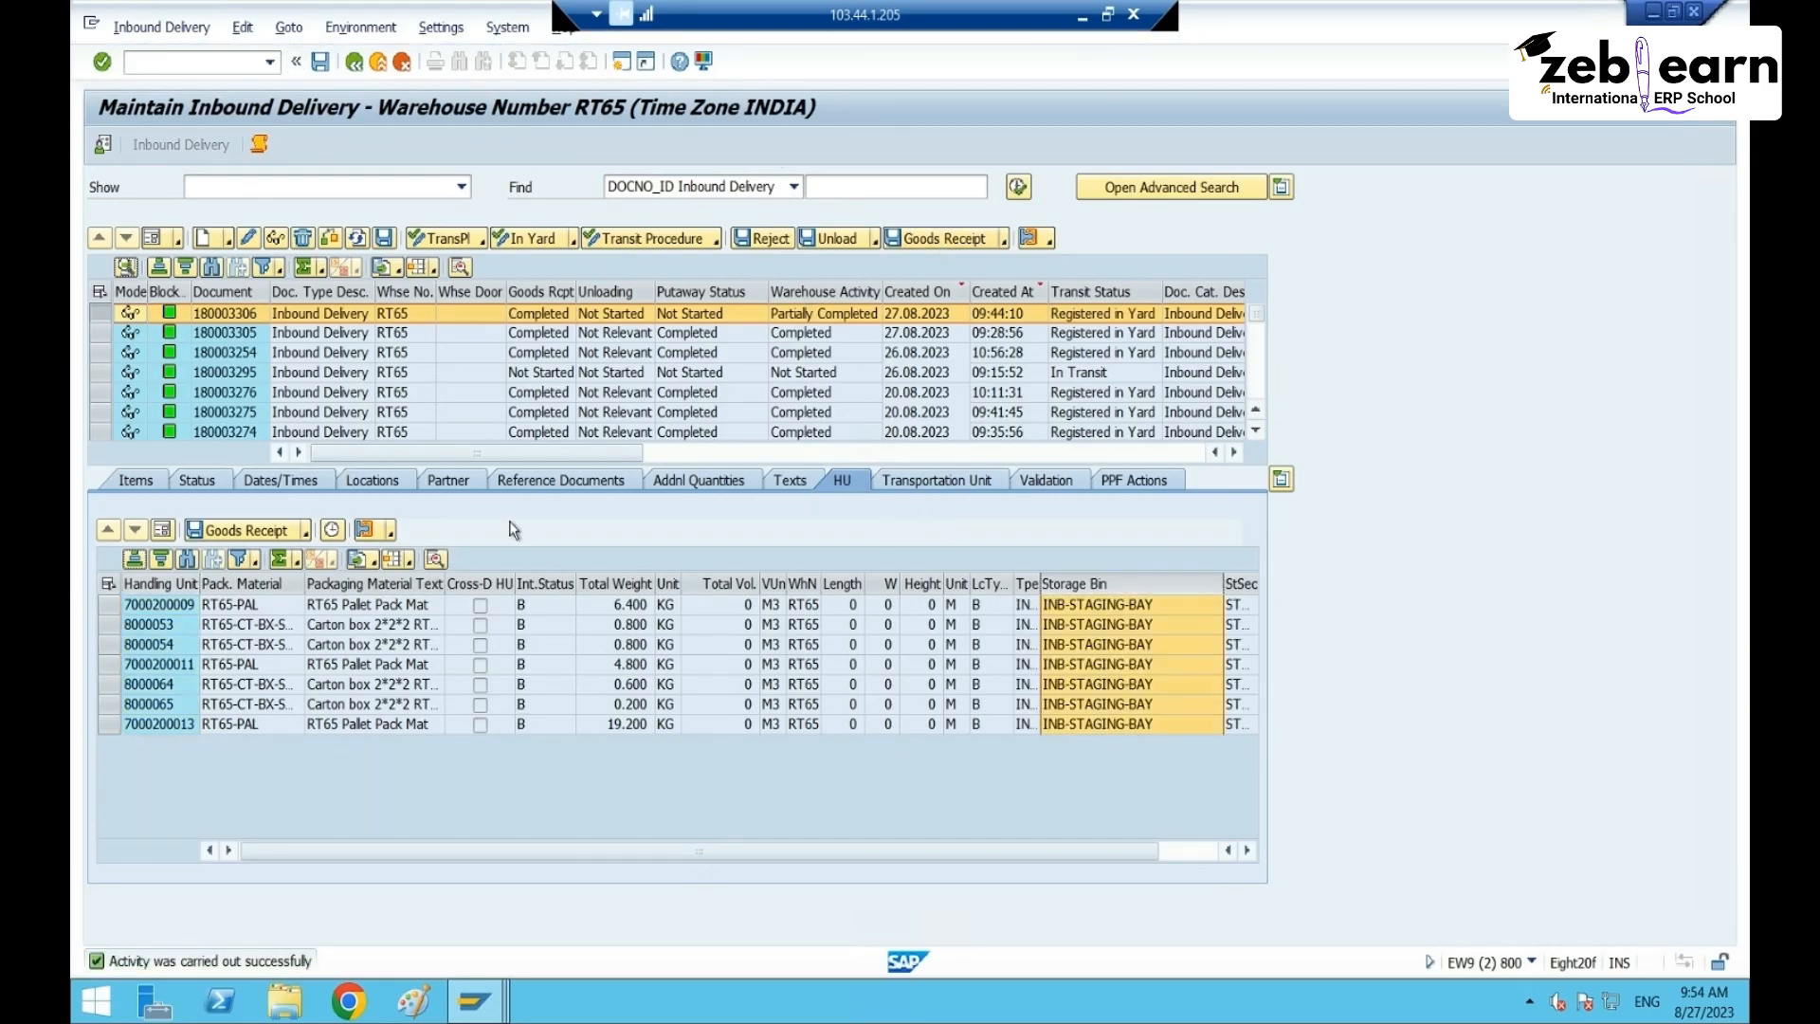
- Start warehouse task creation for the delivery from its follow-on functions
click(142, 27)
mouse_move(189, 81)
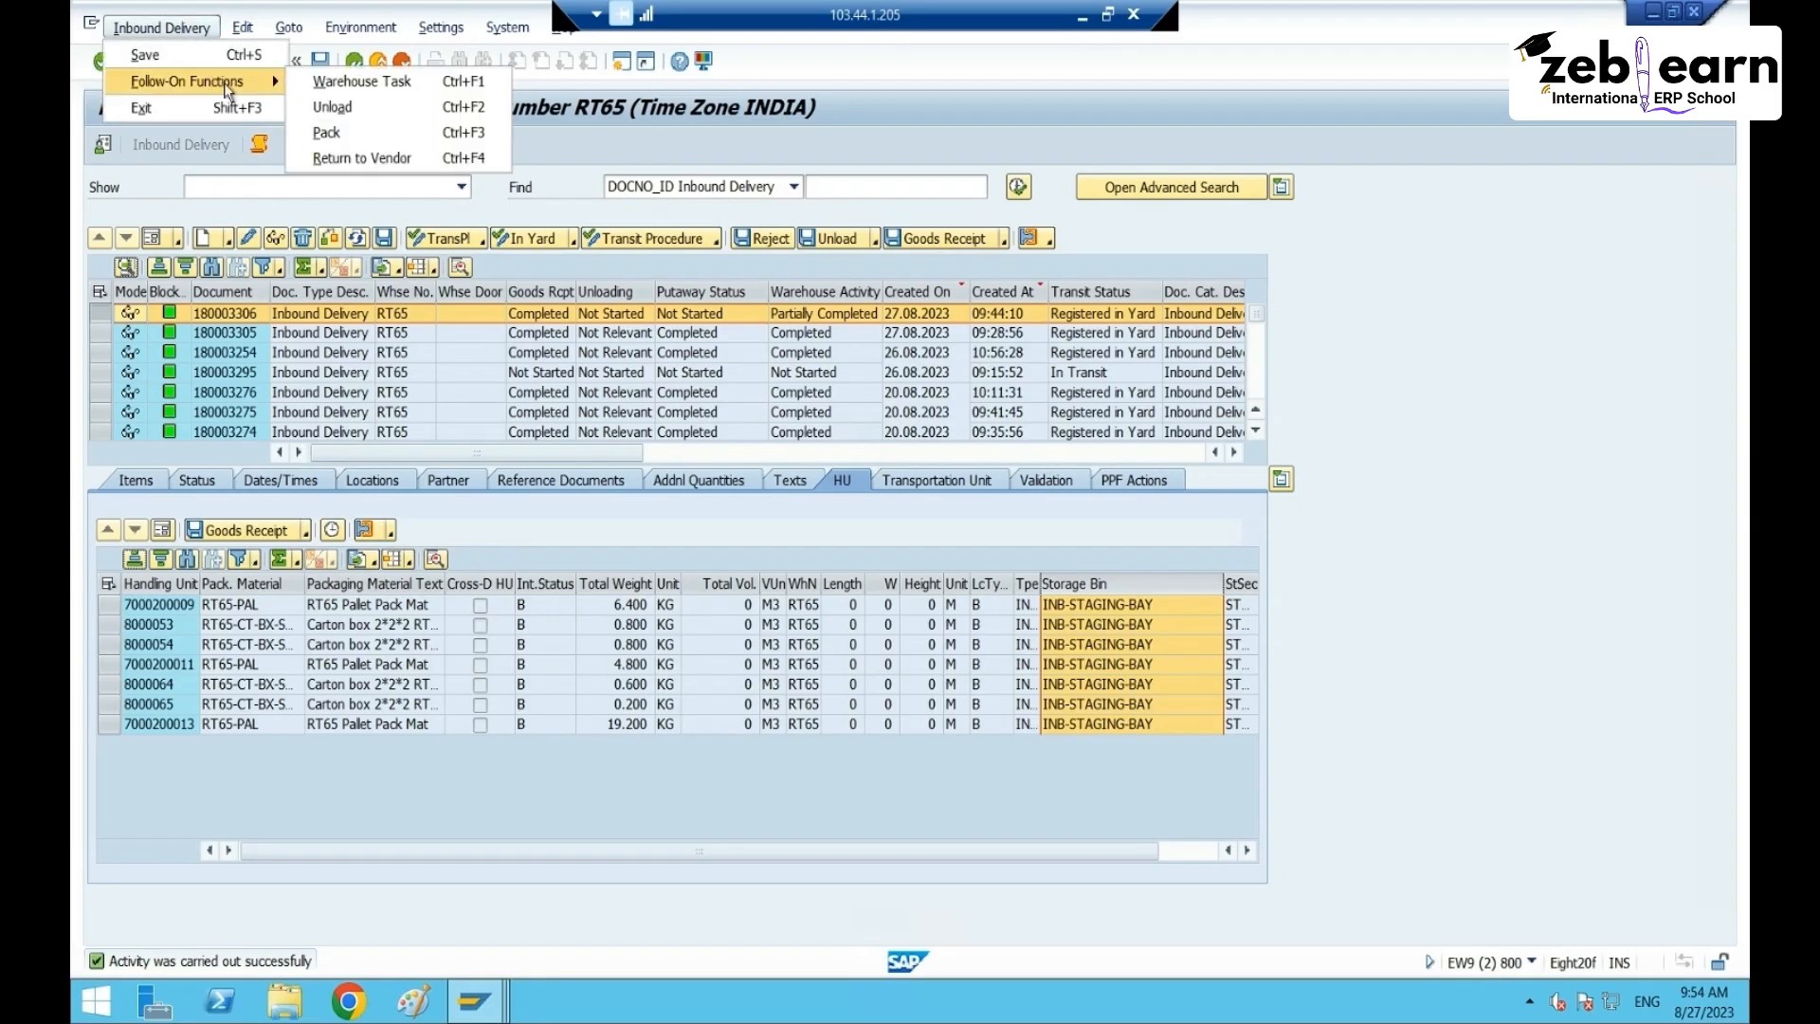
click(370, 80)
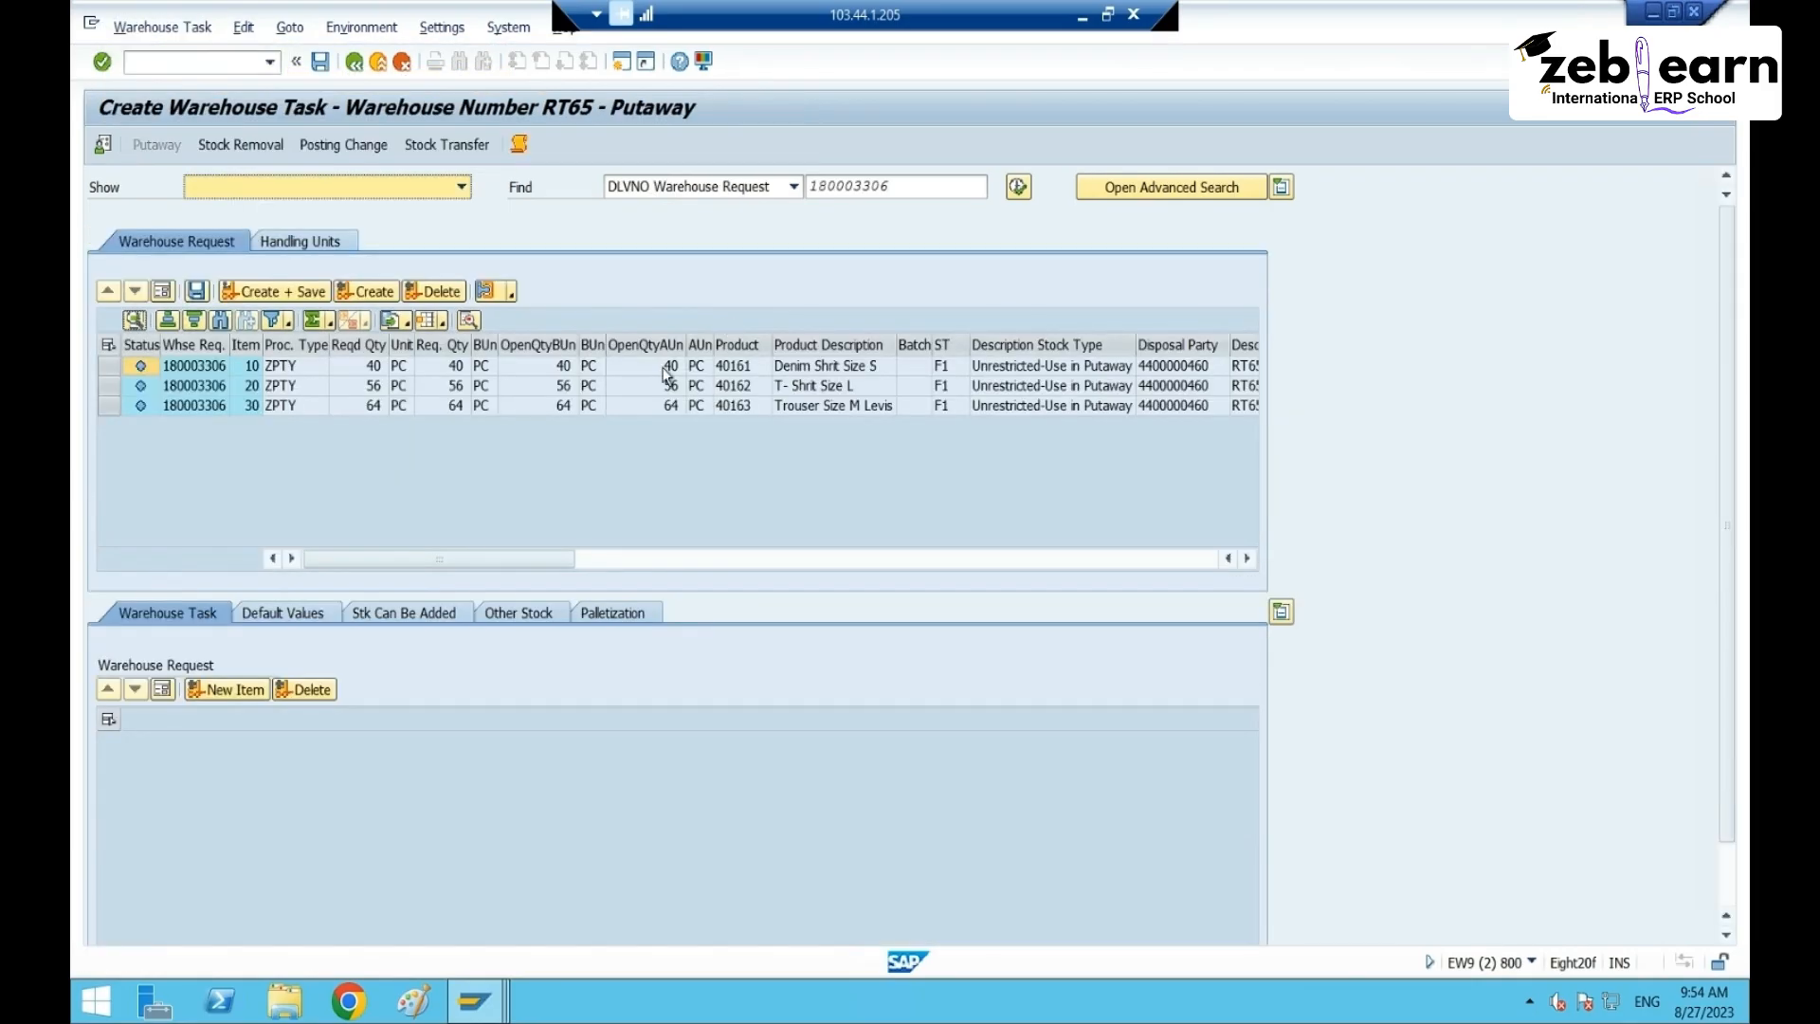
- Propose putaway warehouse tasks for request items 10, 20 and 30
click(109, 366)
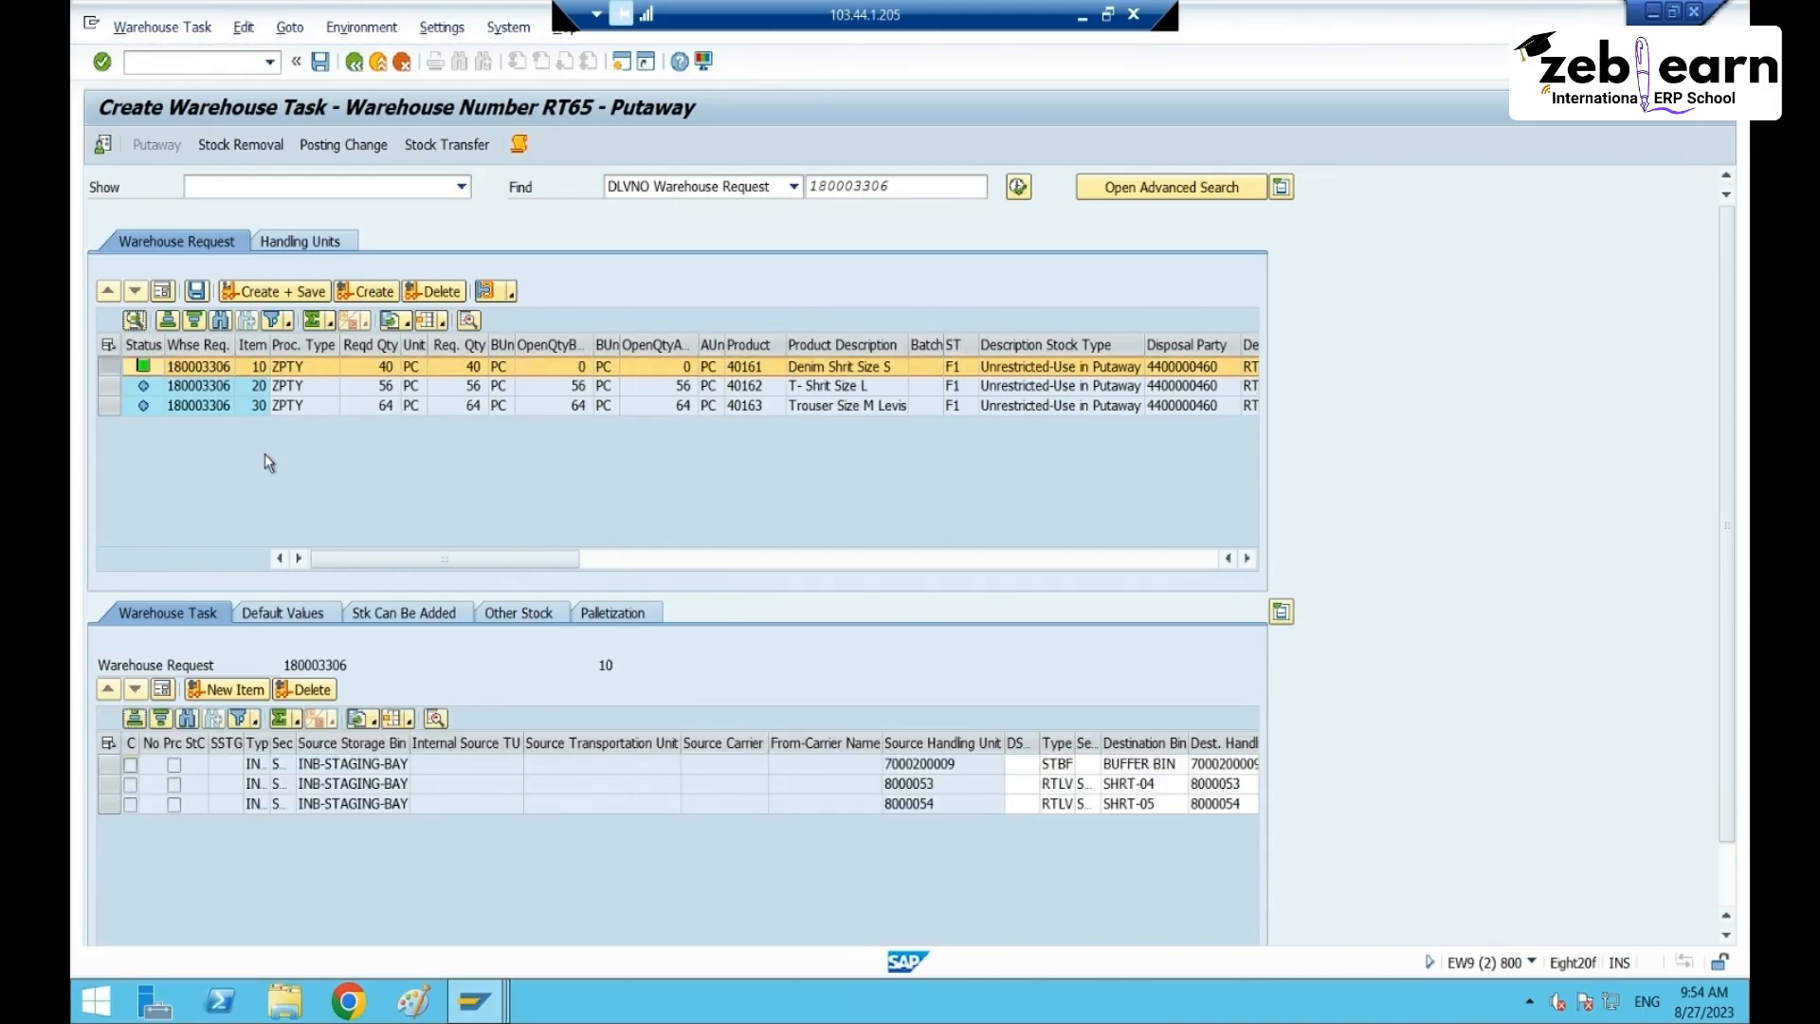
click(189, 386)
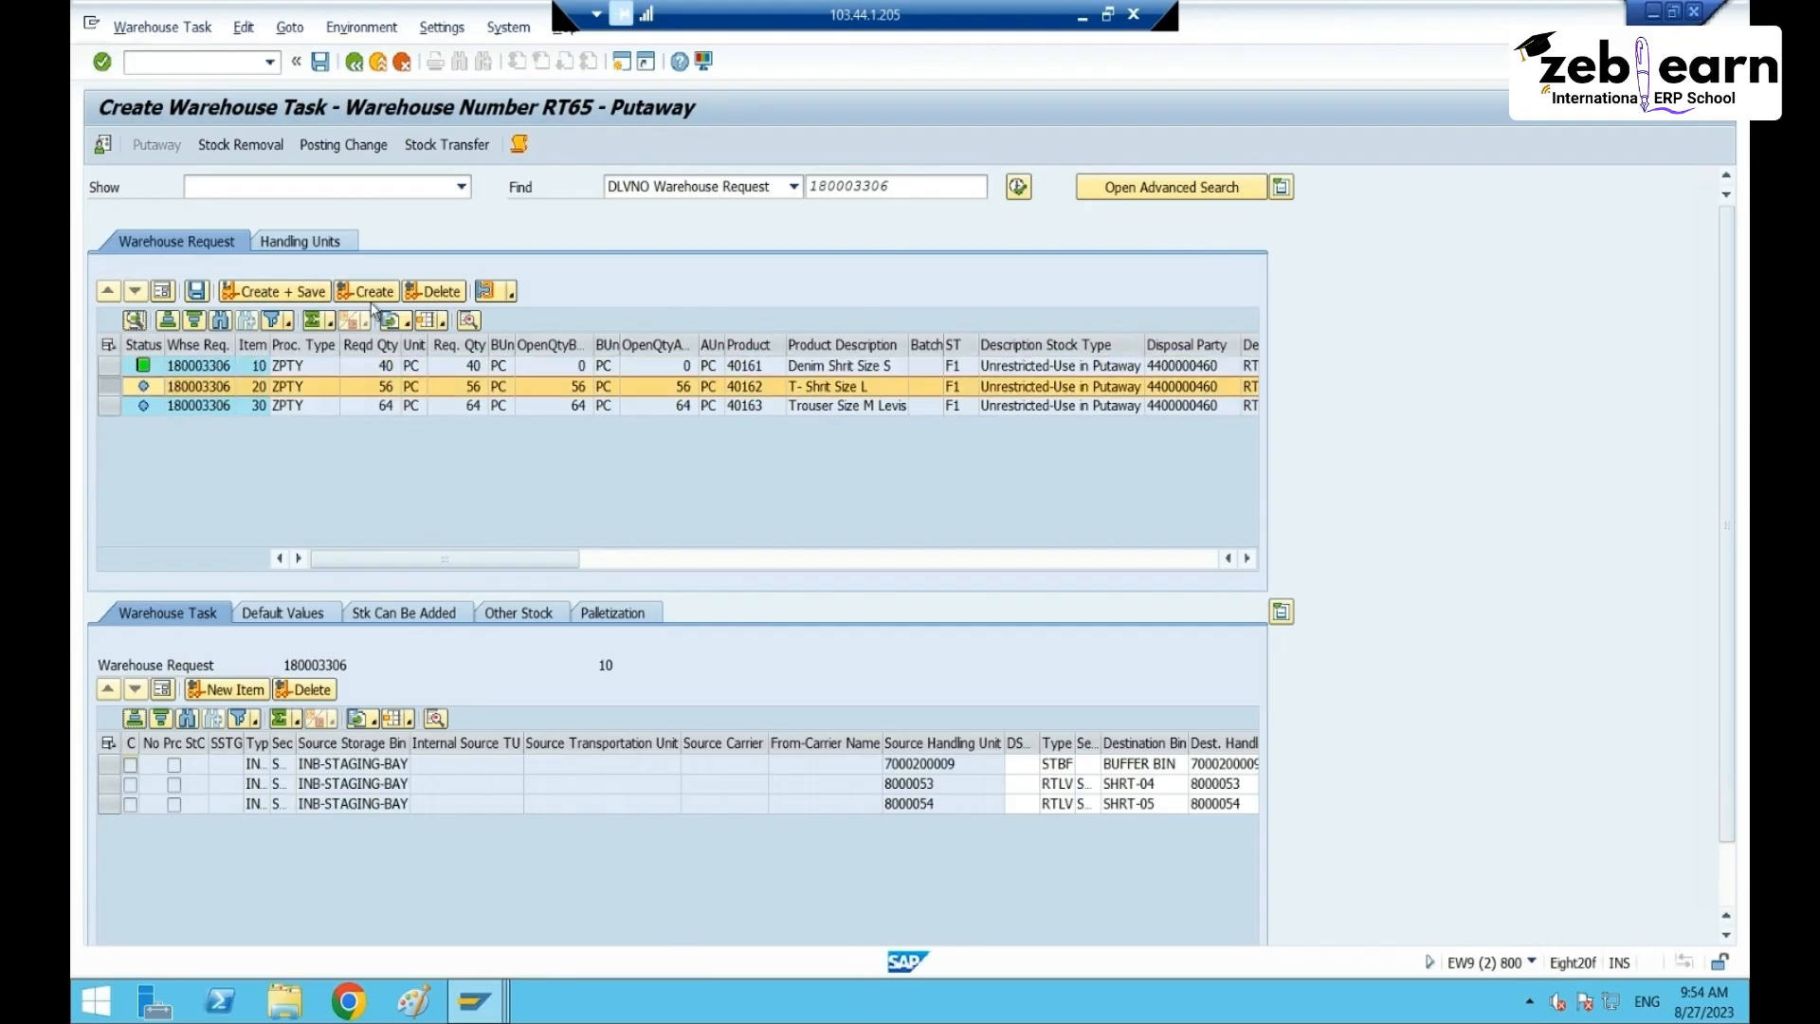
click(384, 294)
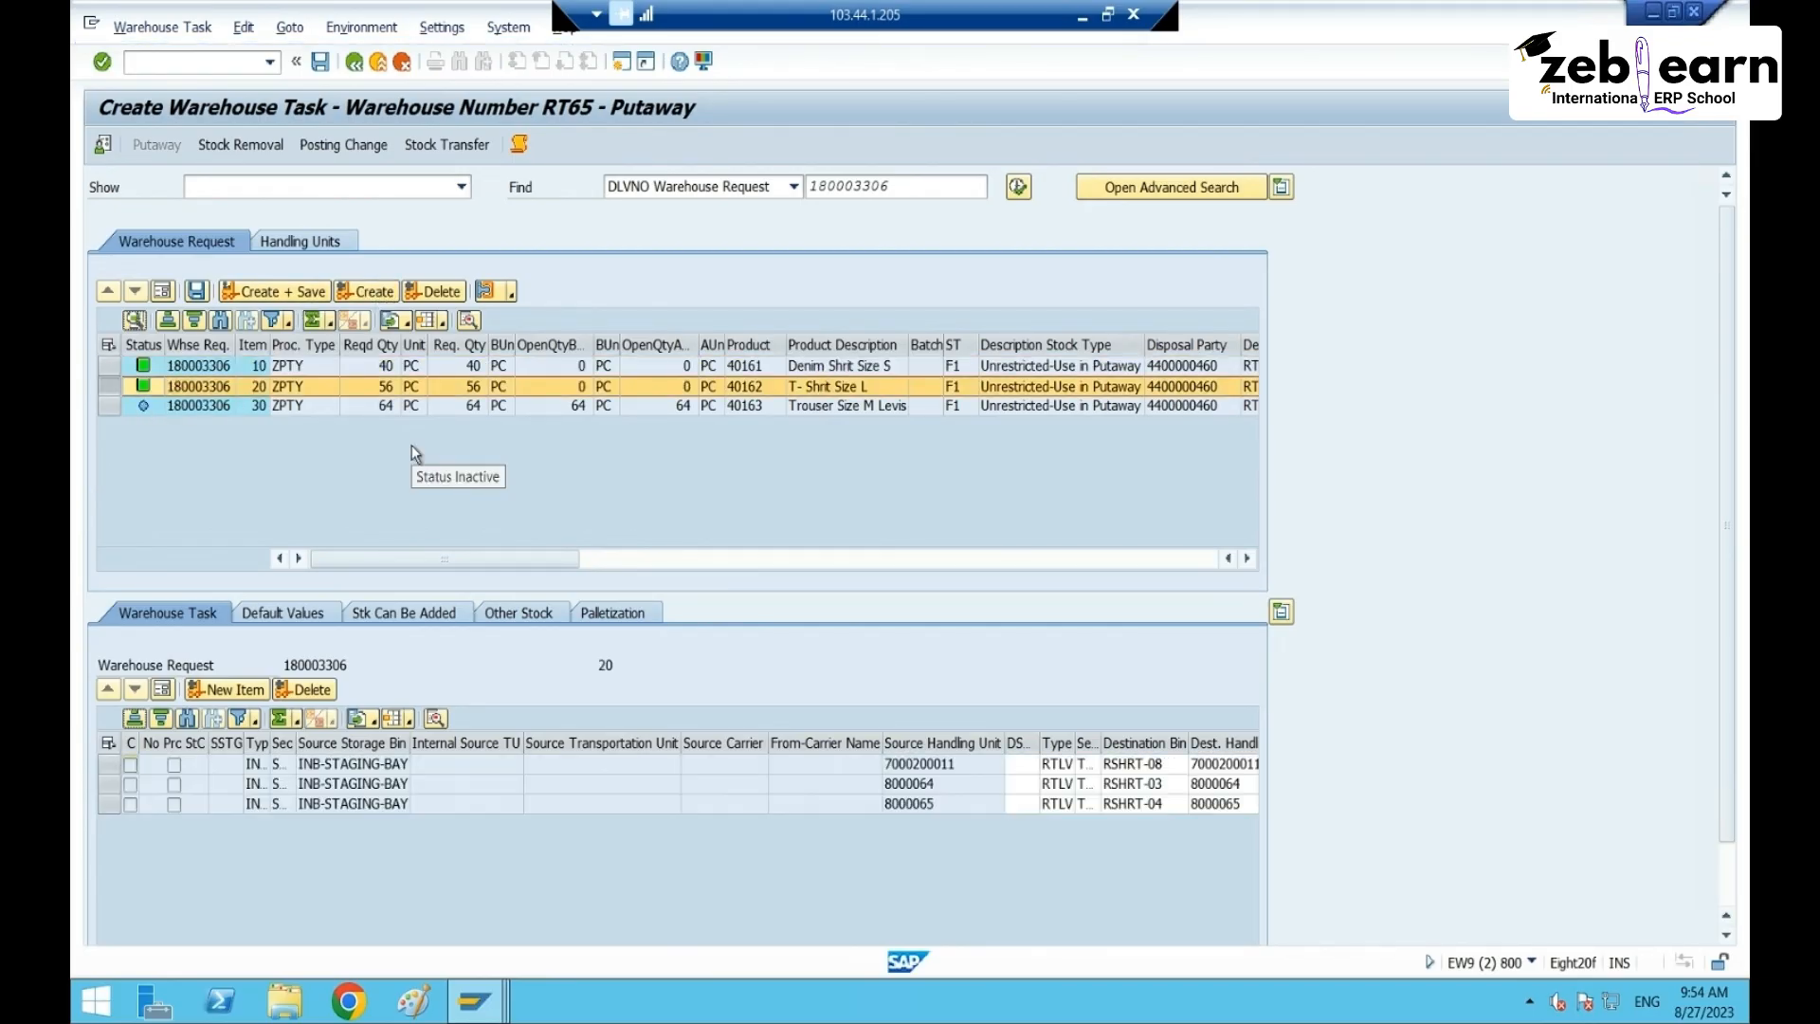
click(150, 406)
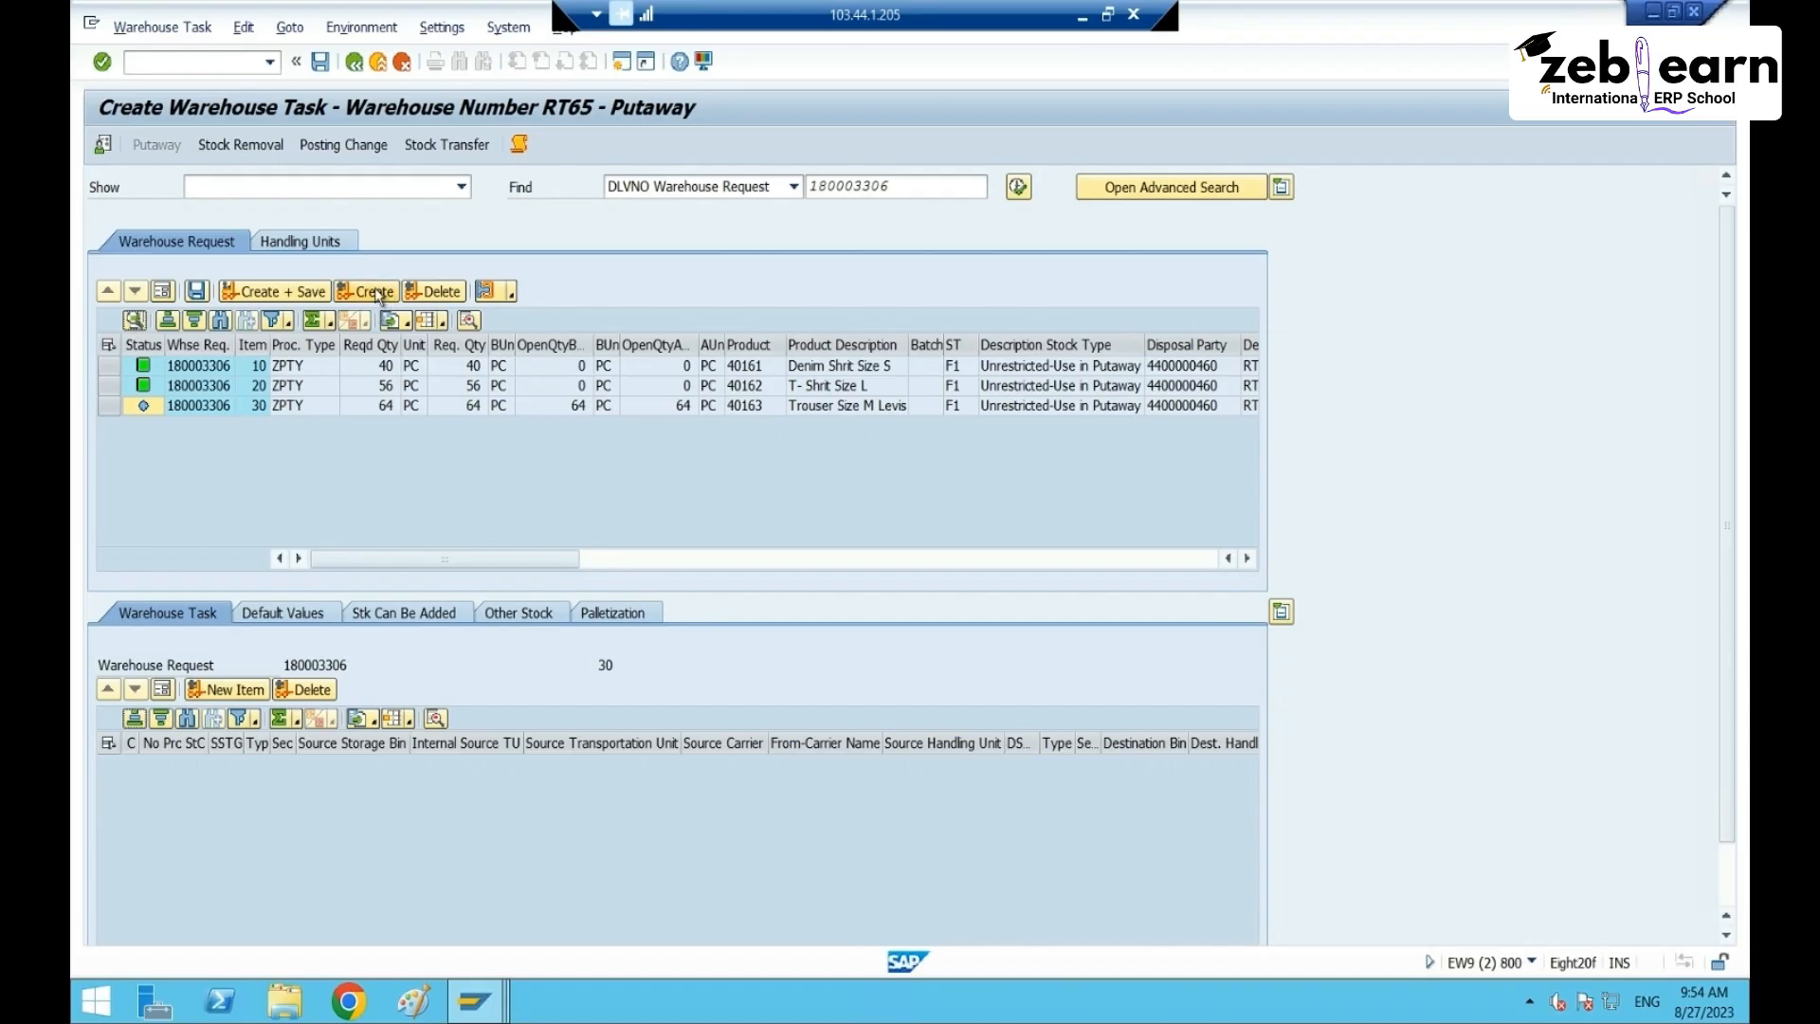
click(370, 291)
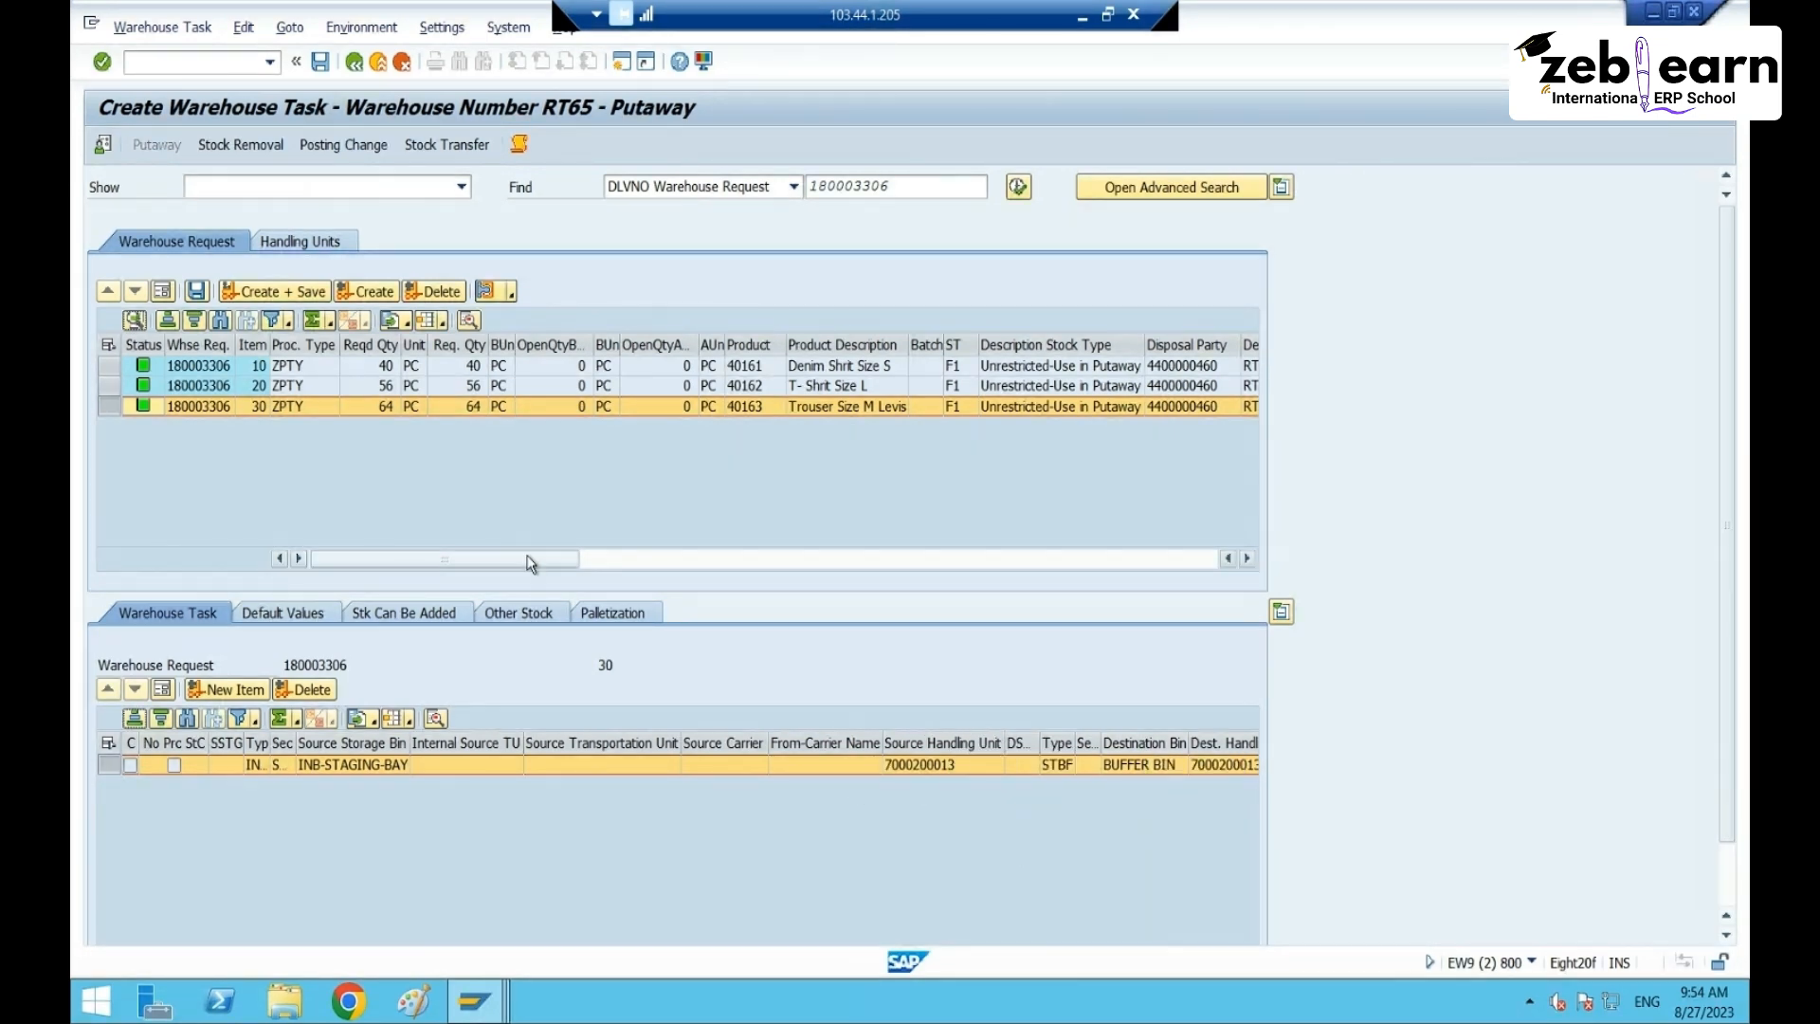
- Create and save the proposed tasks for all three items, then bring up their confirmation
click(139, 345)
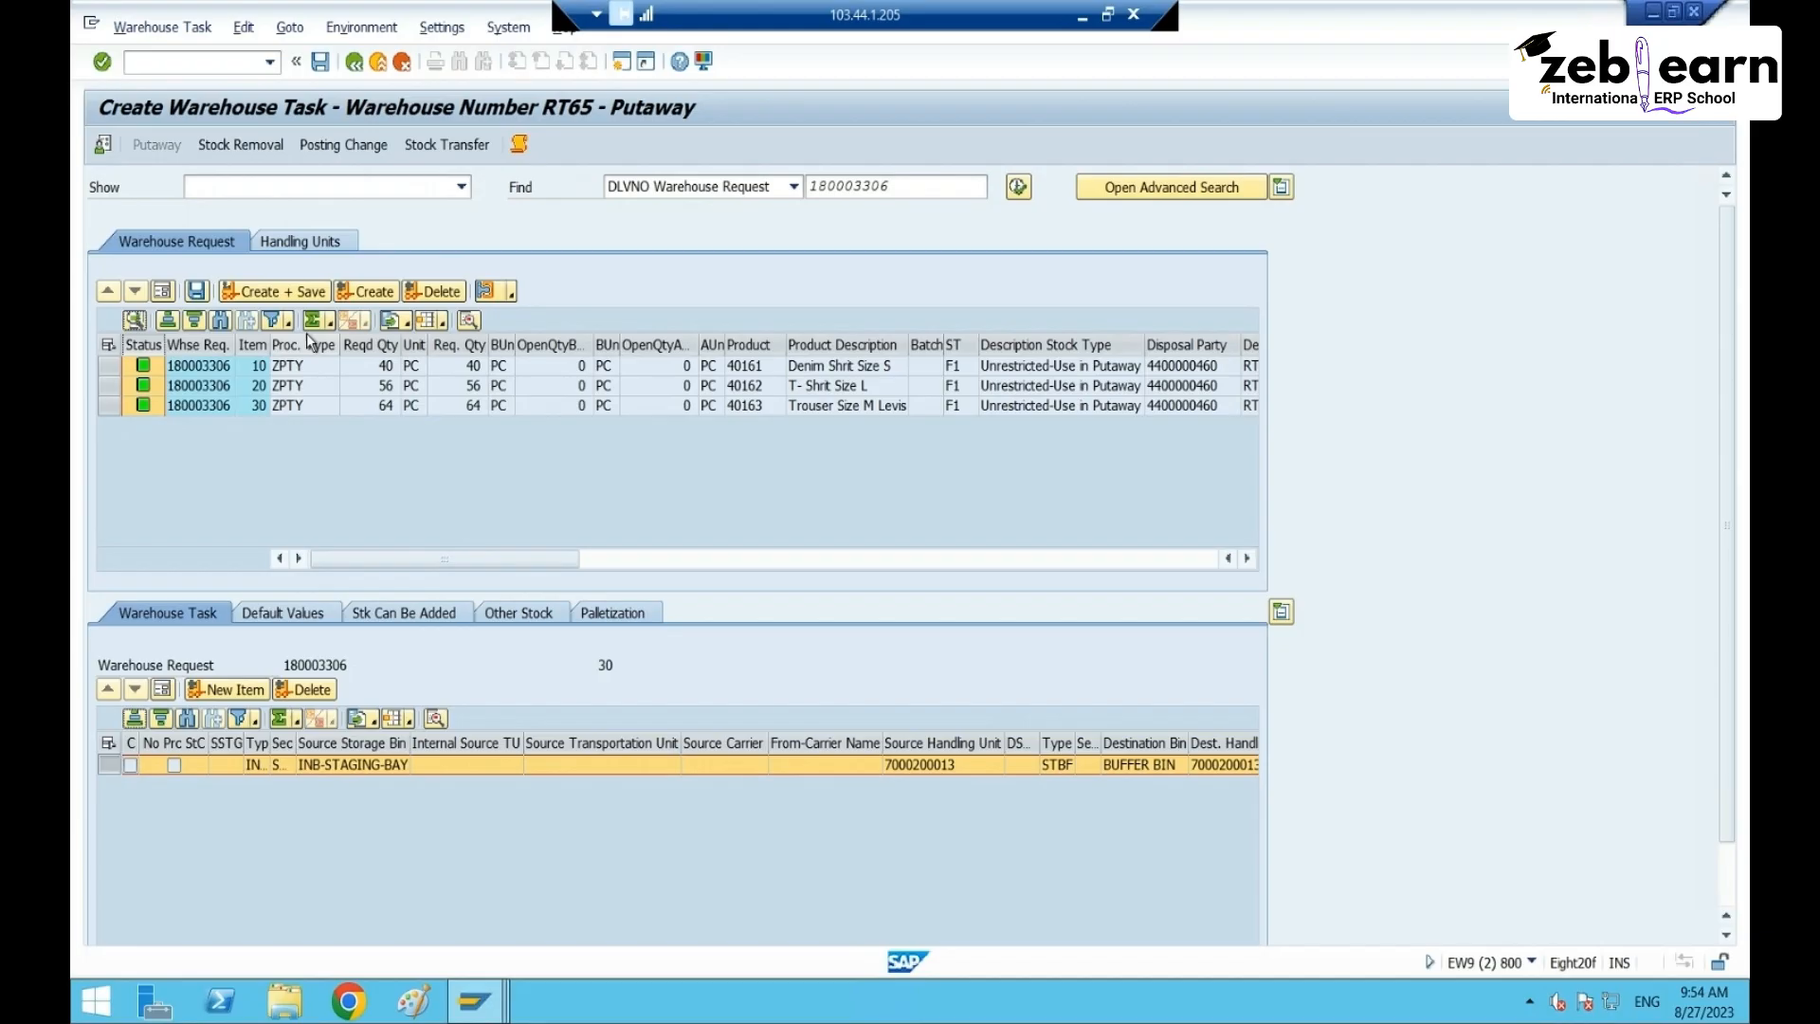
click(280, 291)
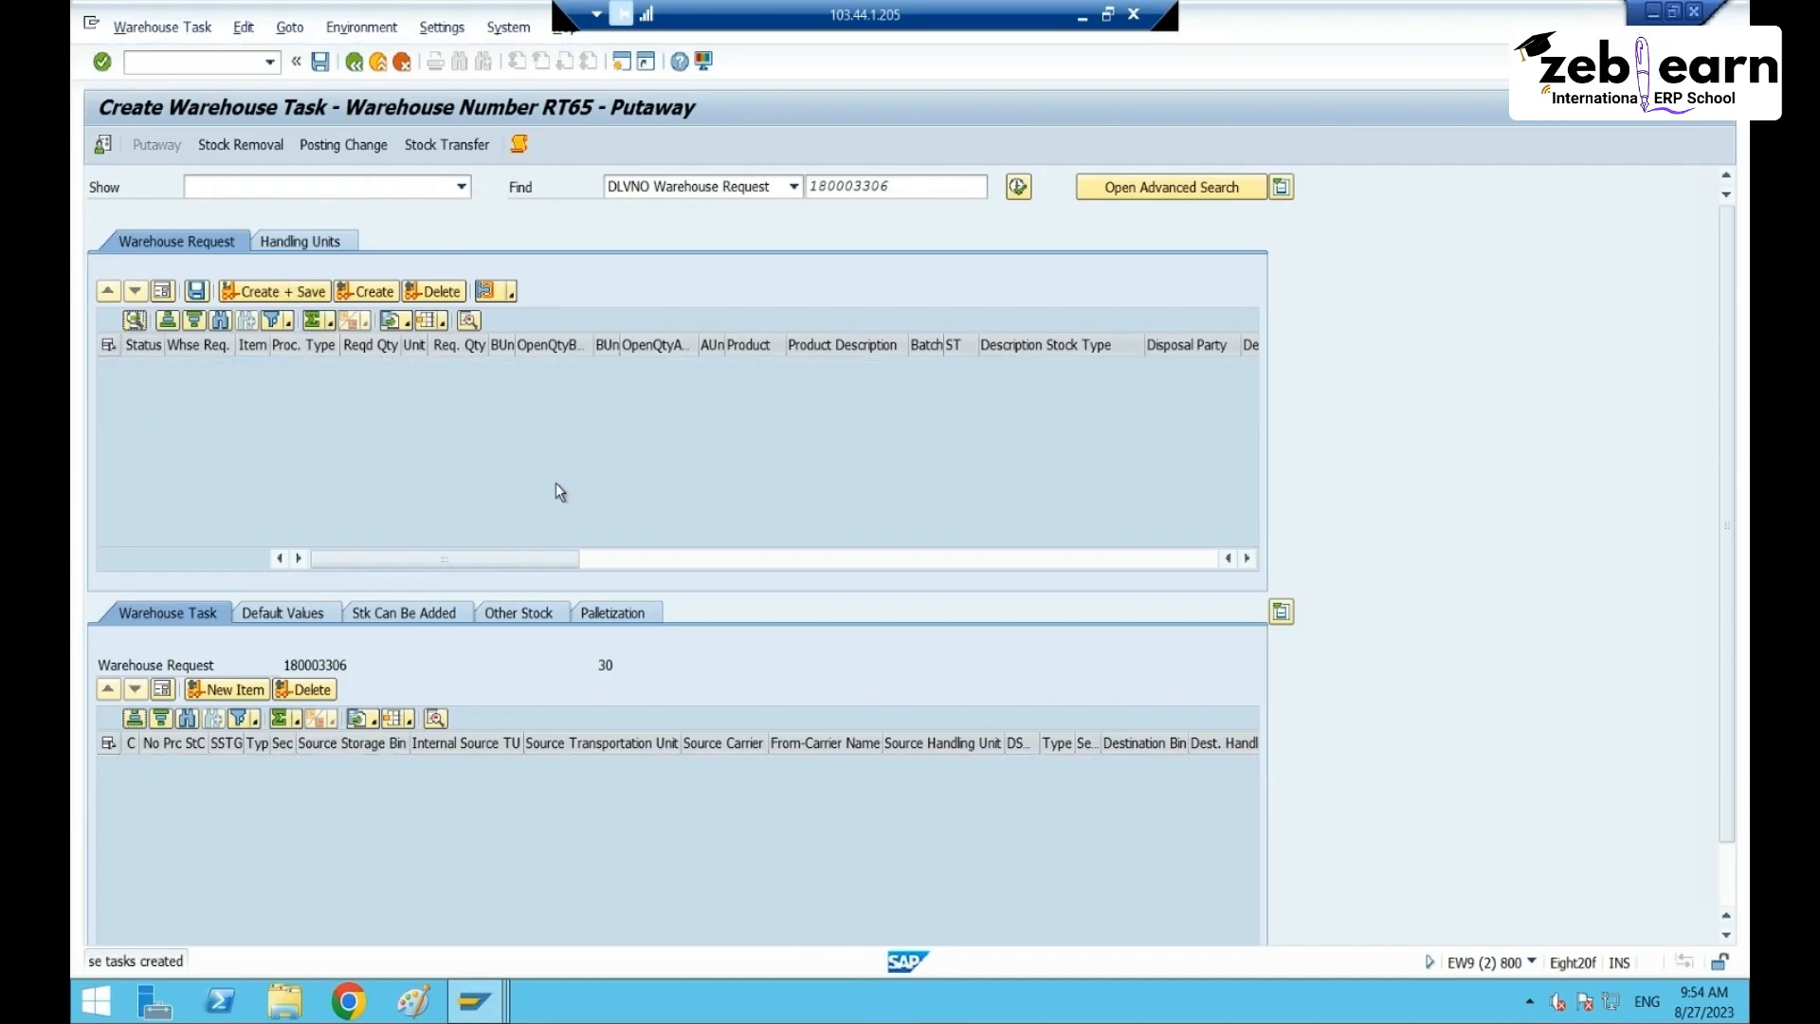
click(162, 26)
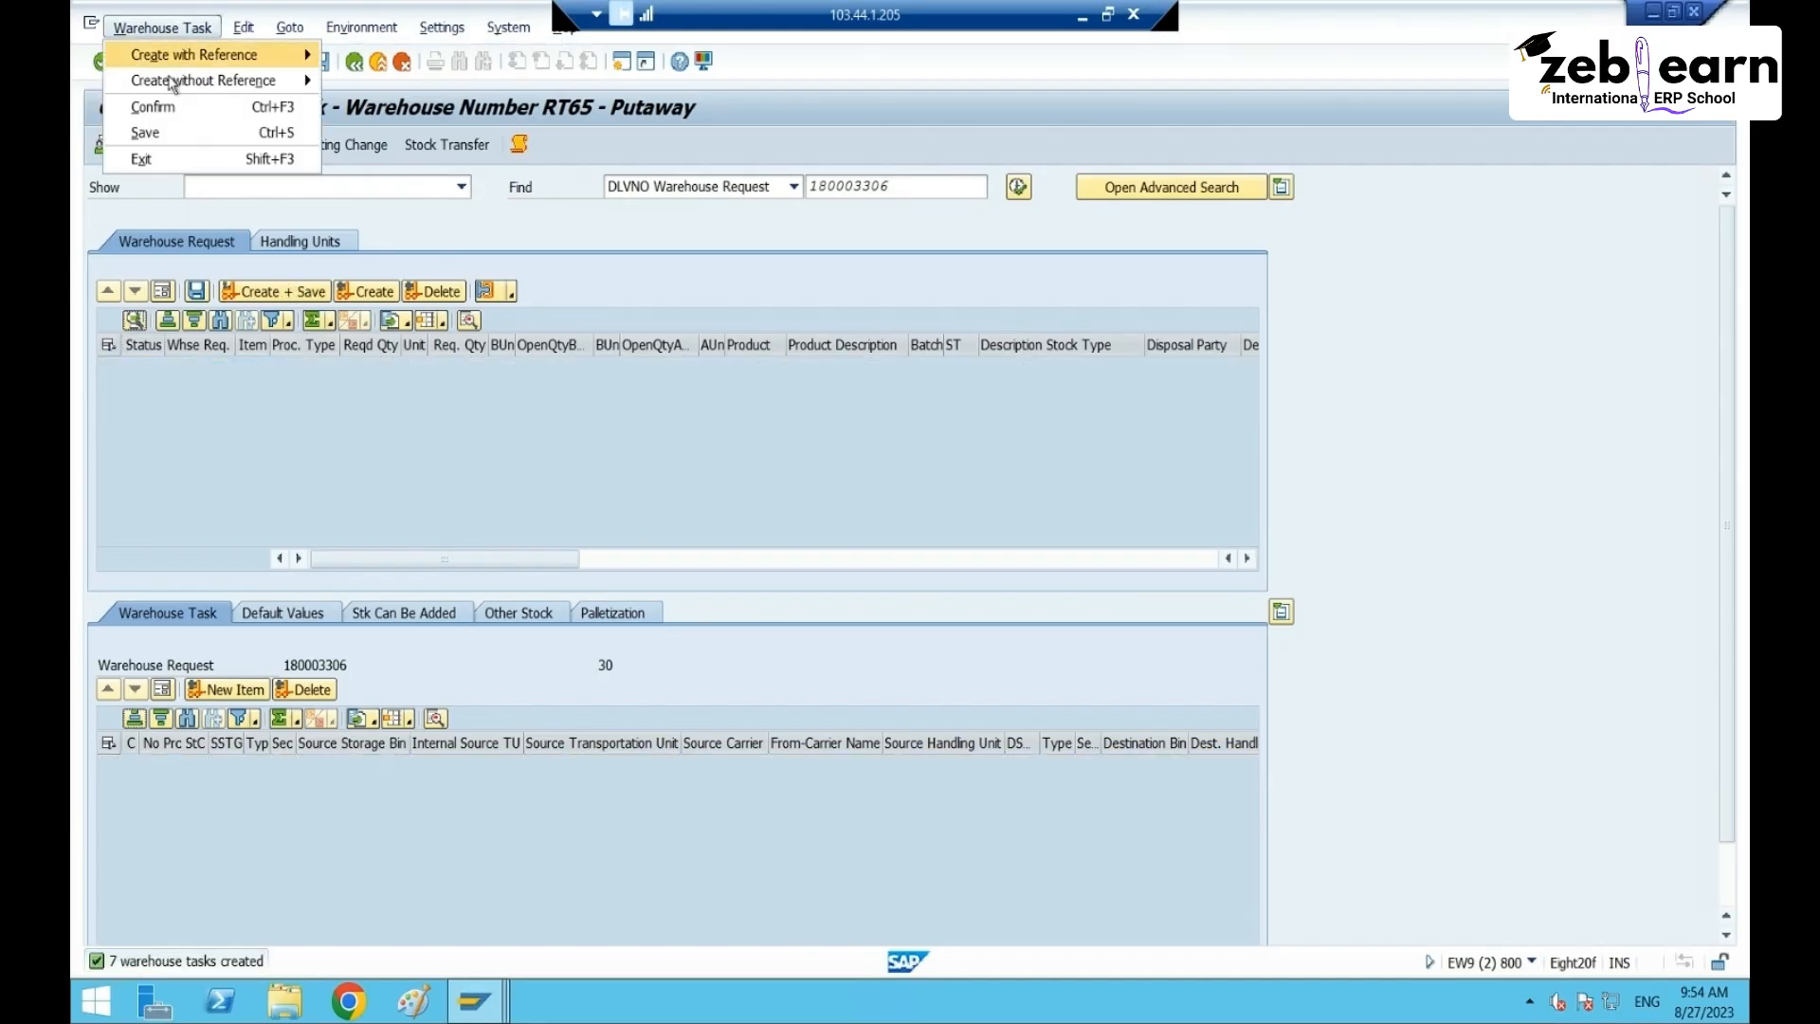
click(162, 111)
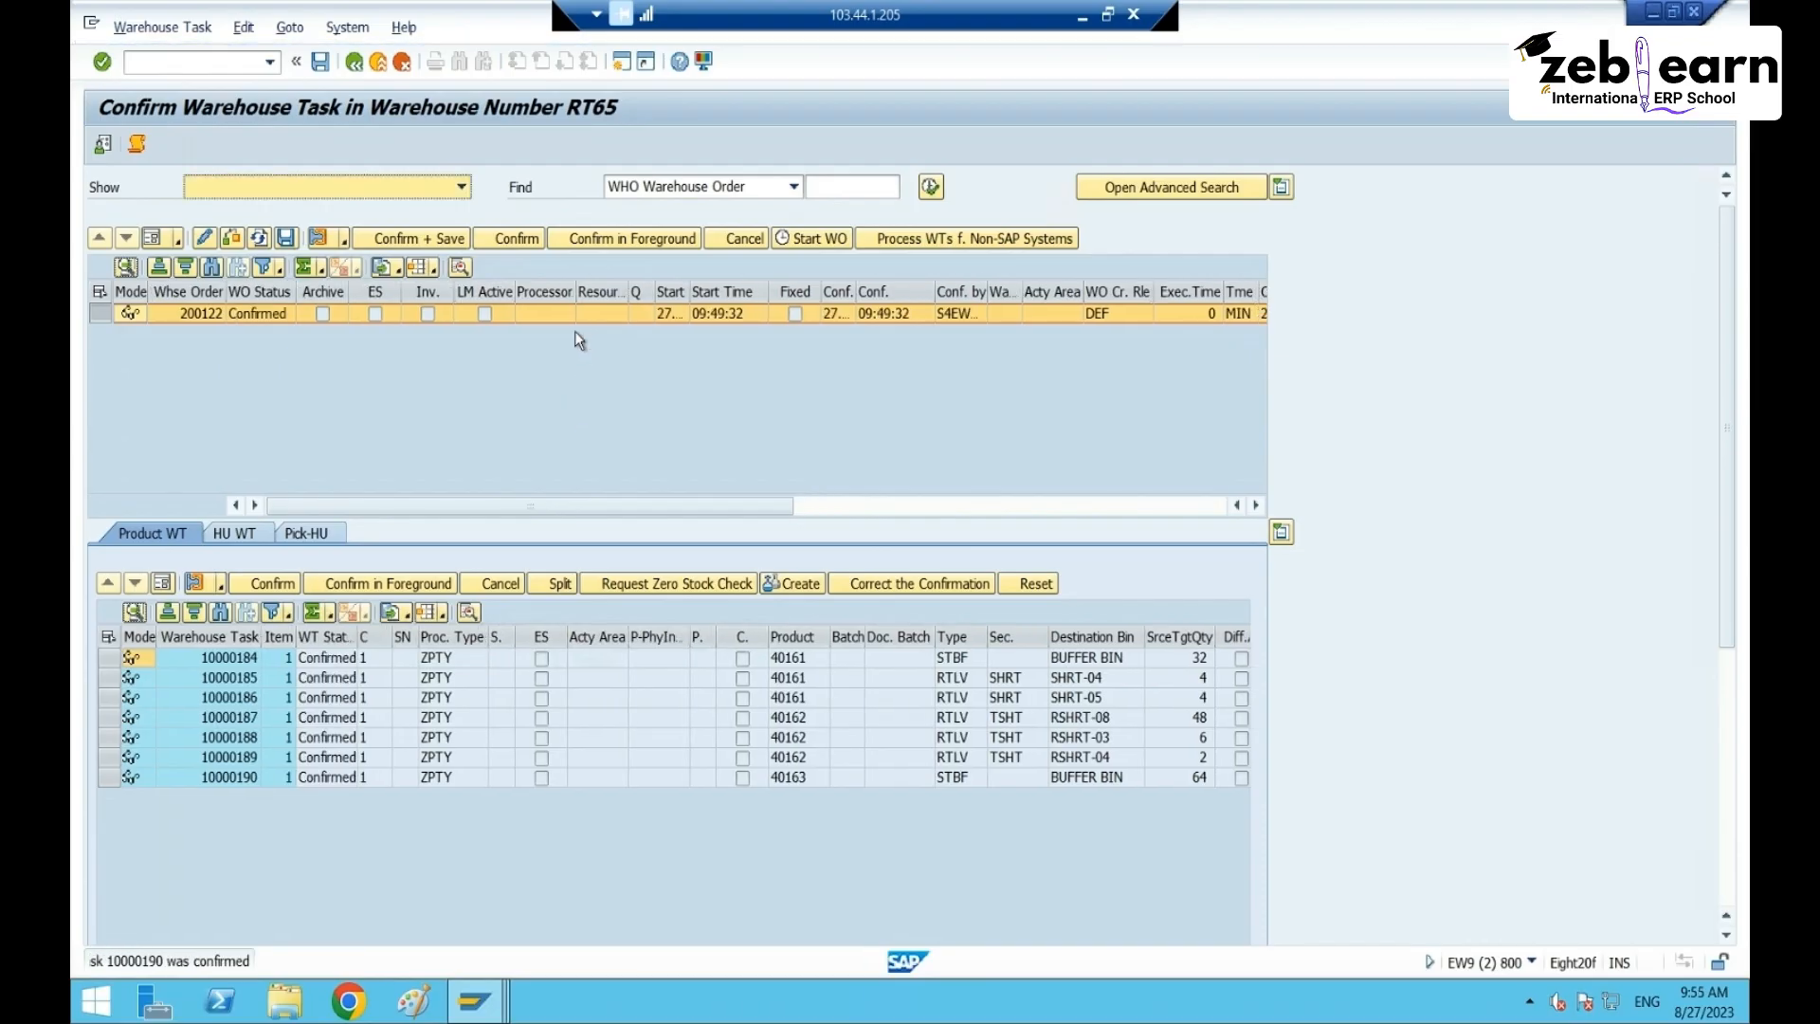
- Review confirmed tasks 10000184 and 10000190 of warehouse order 200122, then close the confirmation window
click(1102, 656)
click(107, 656)
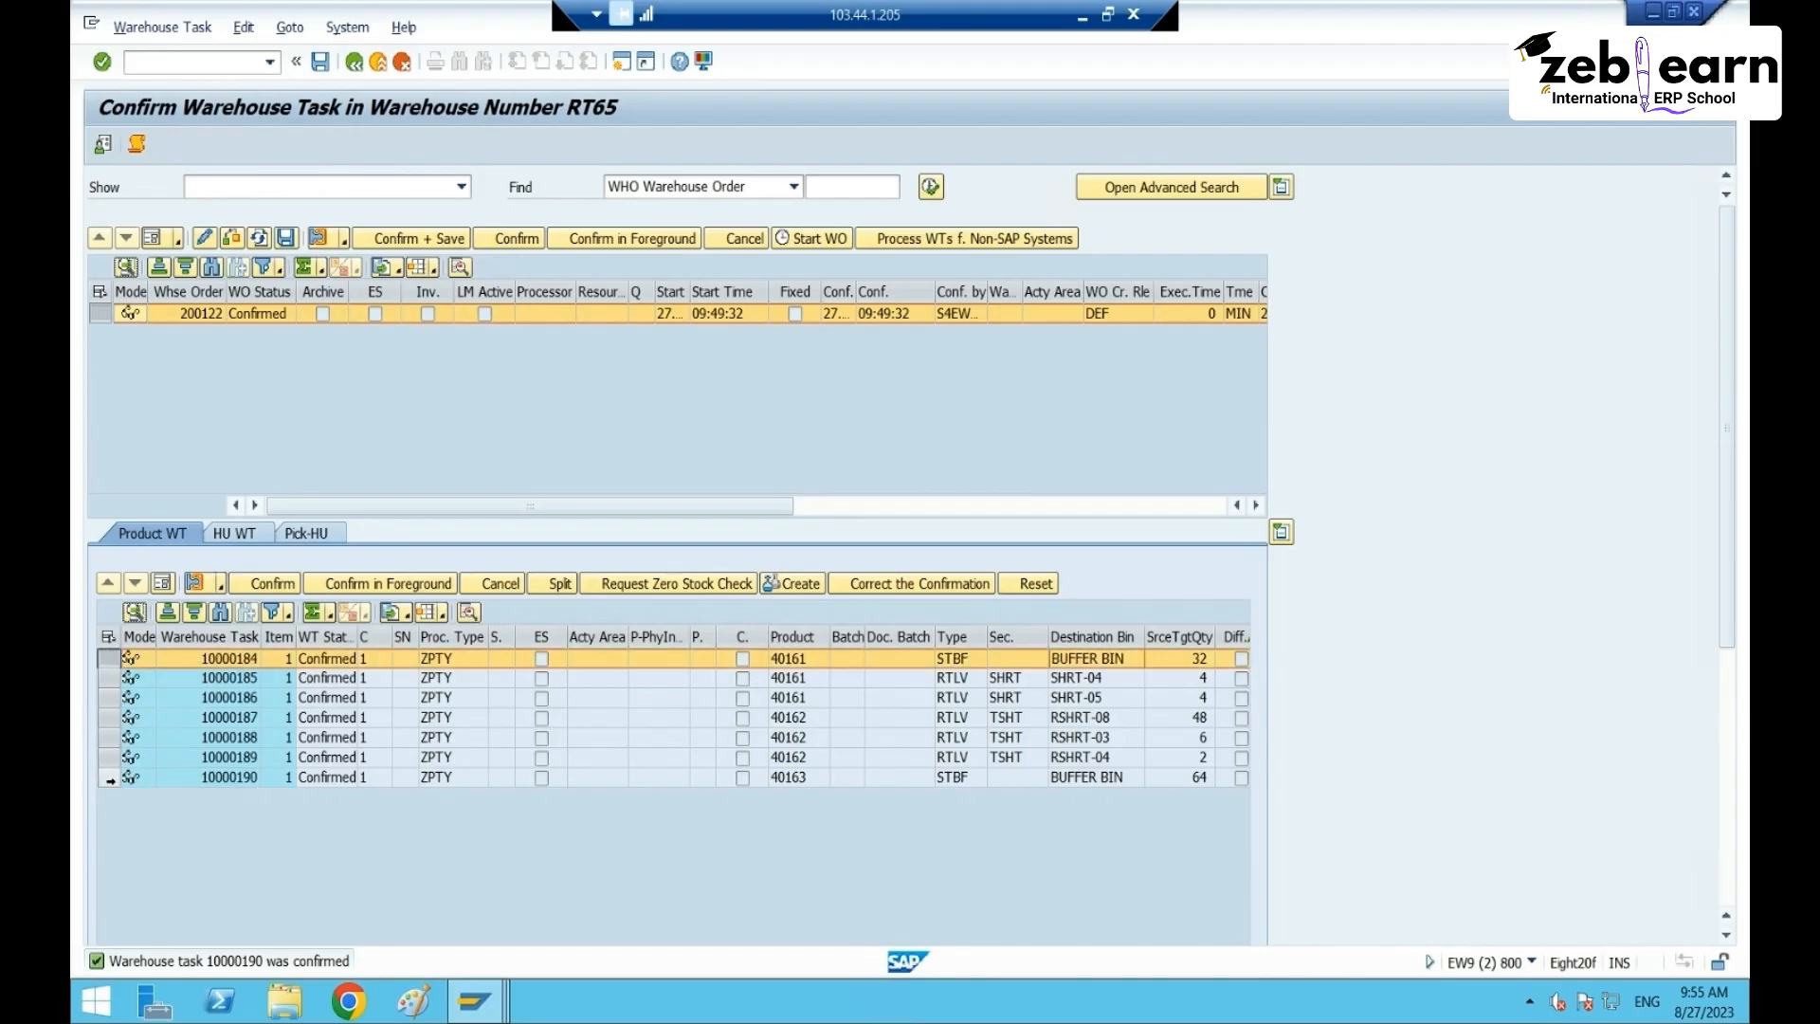
ctrl+click(108, 777)
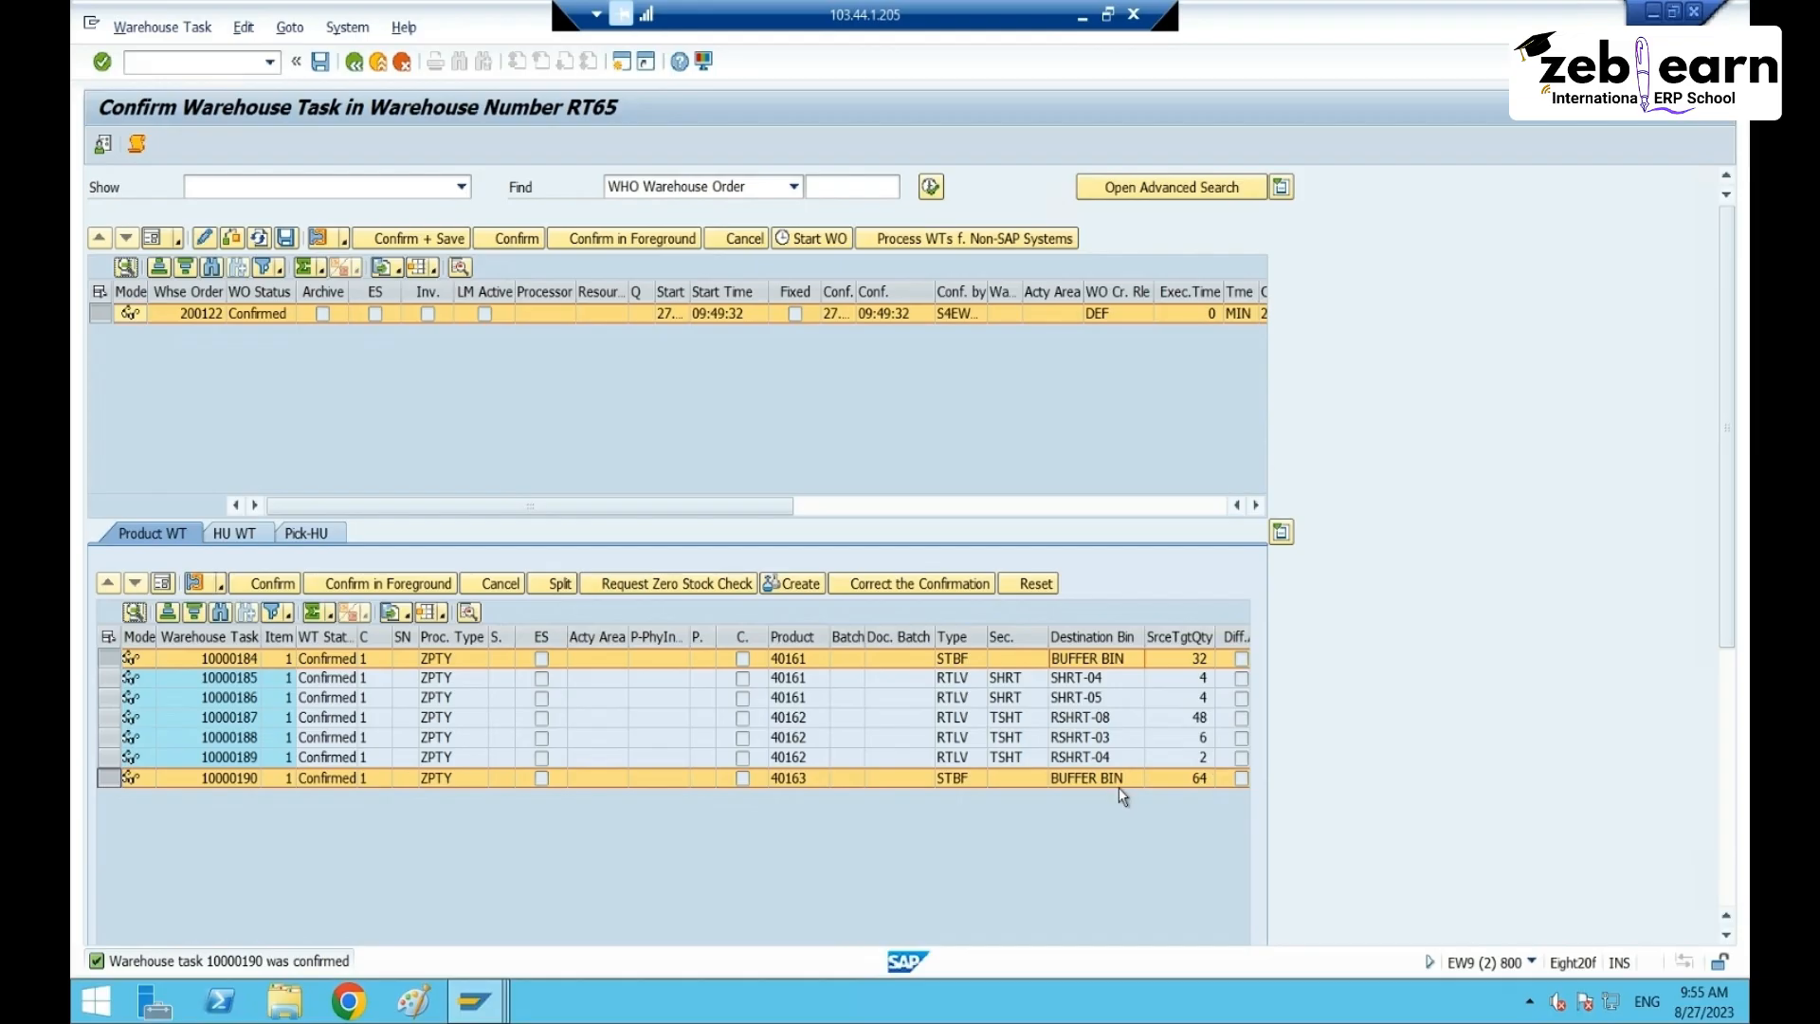
click(781, 777)
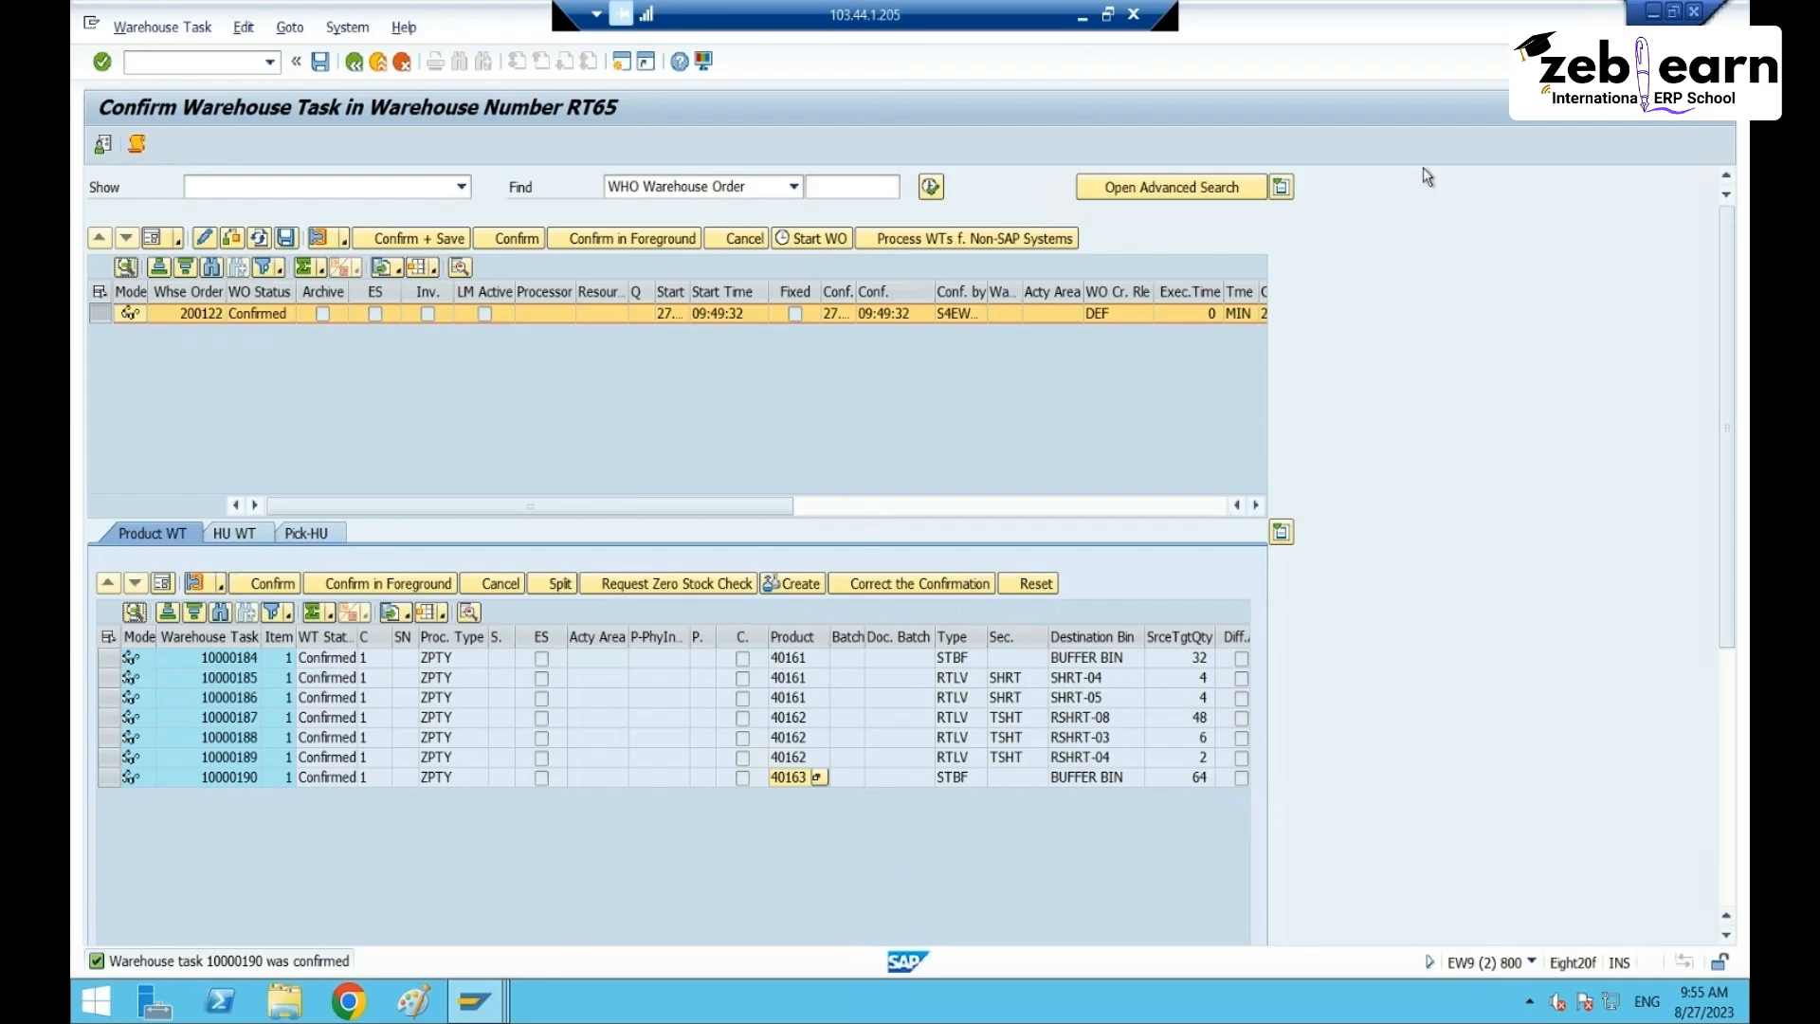
click(1694, 13)
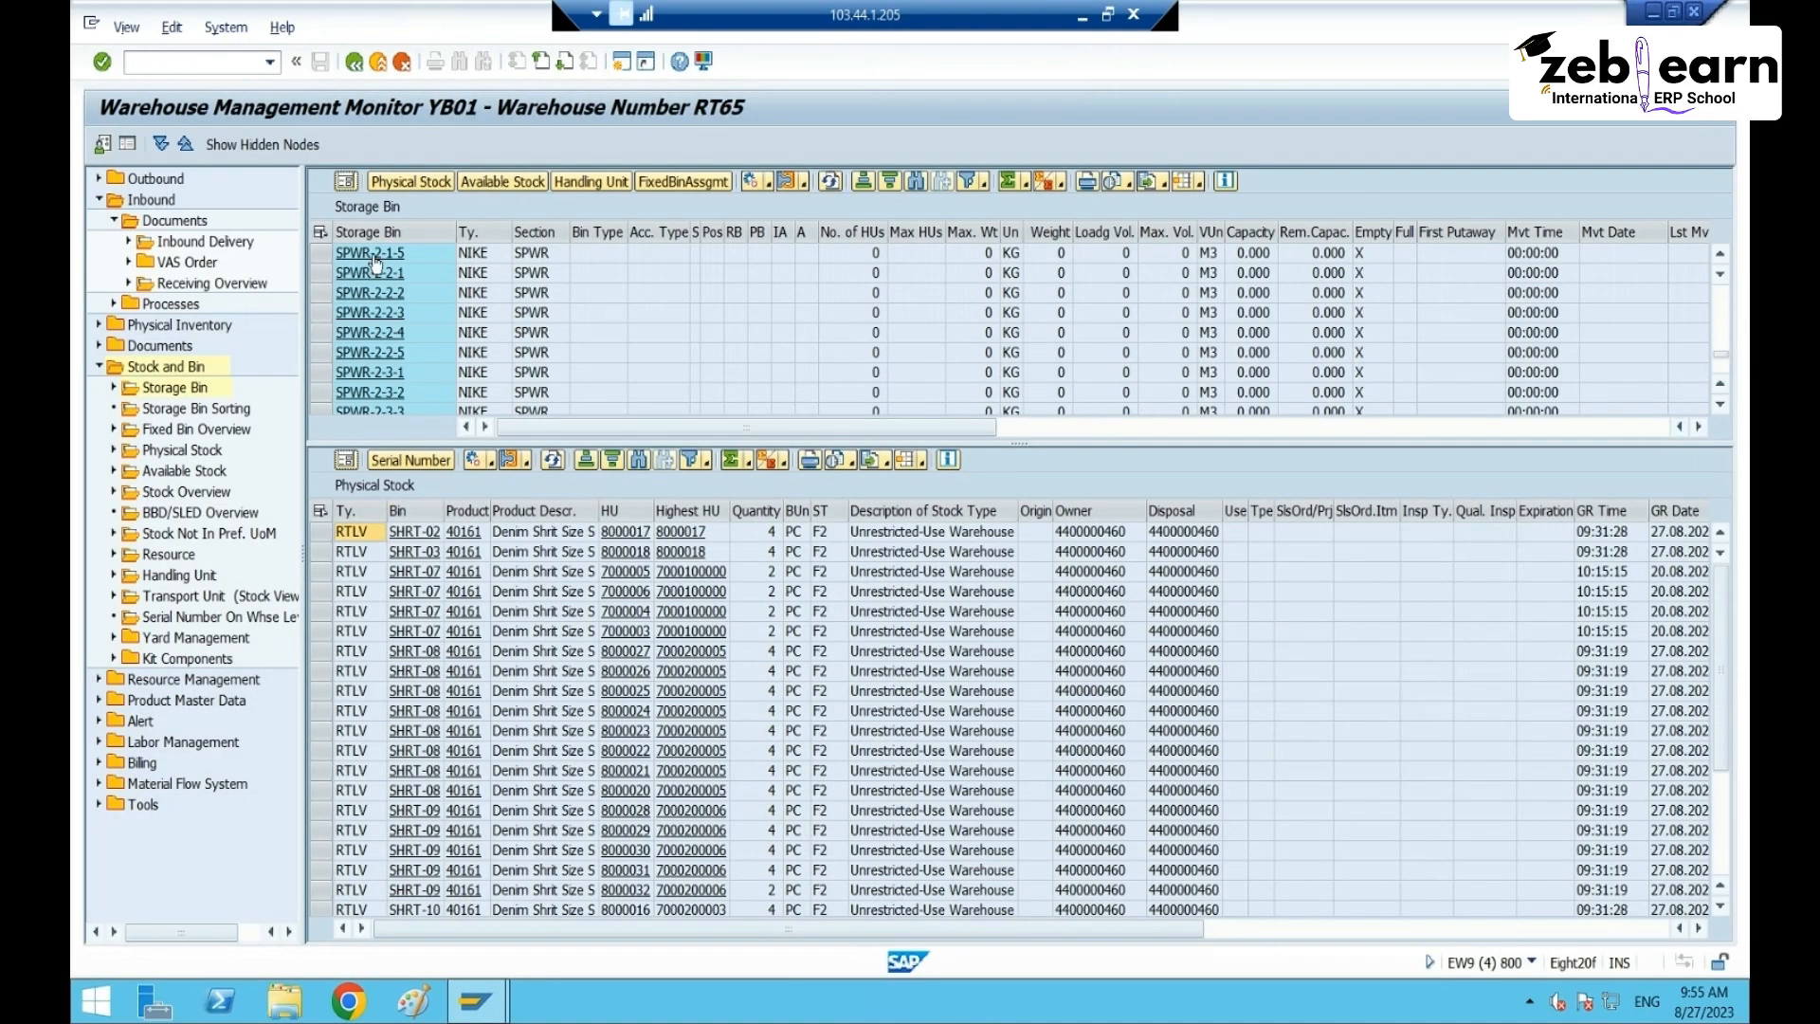
click(830, 180)
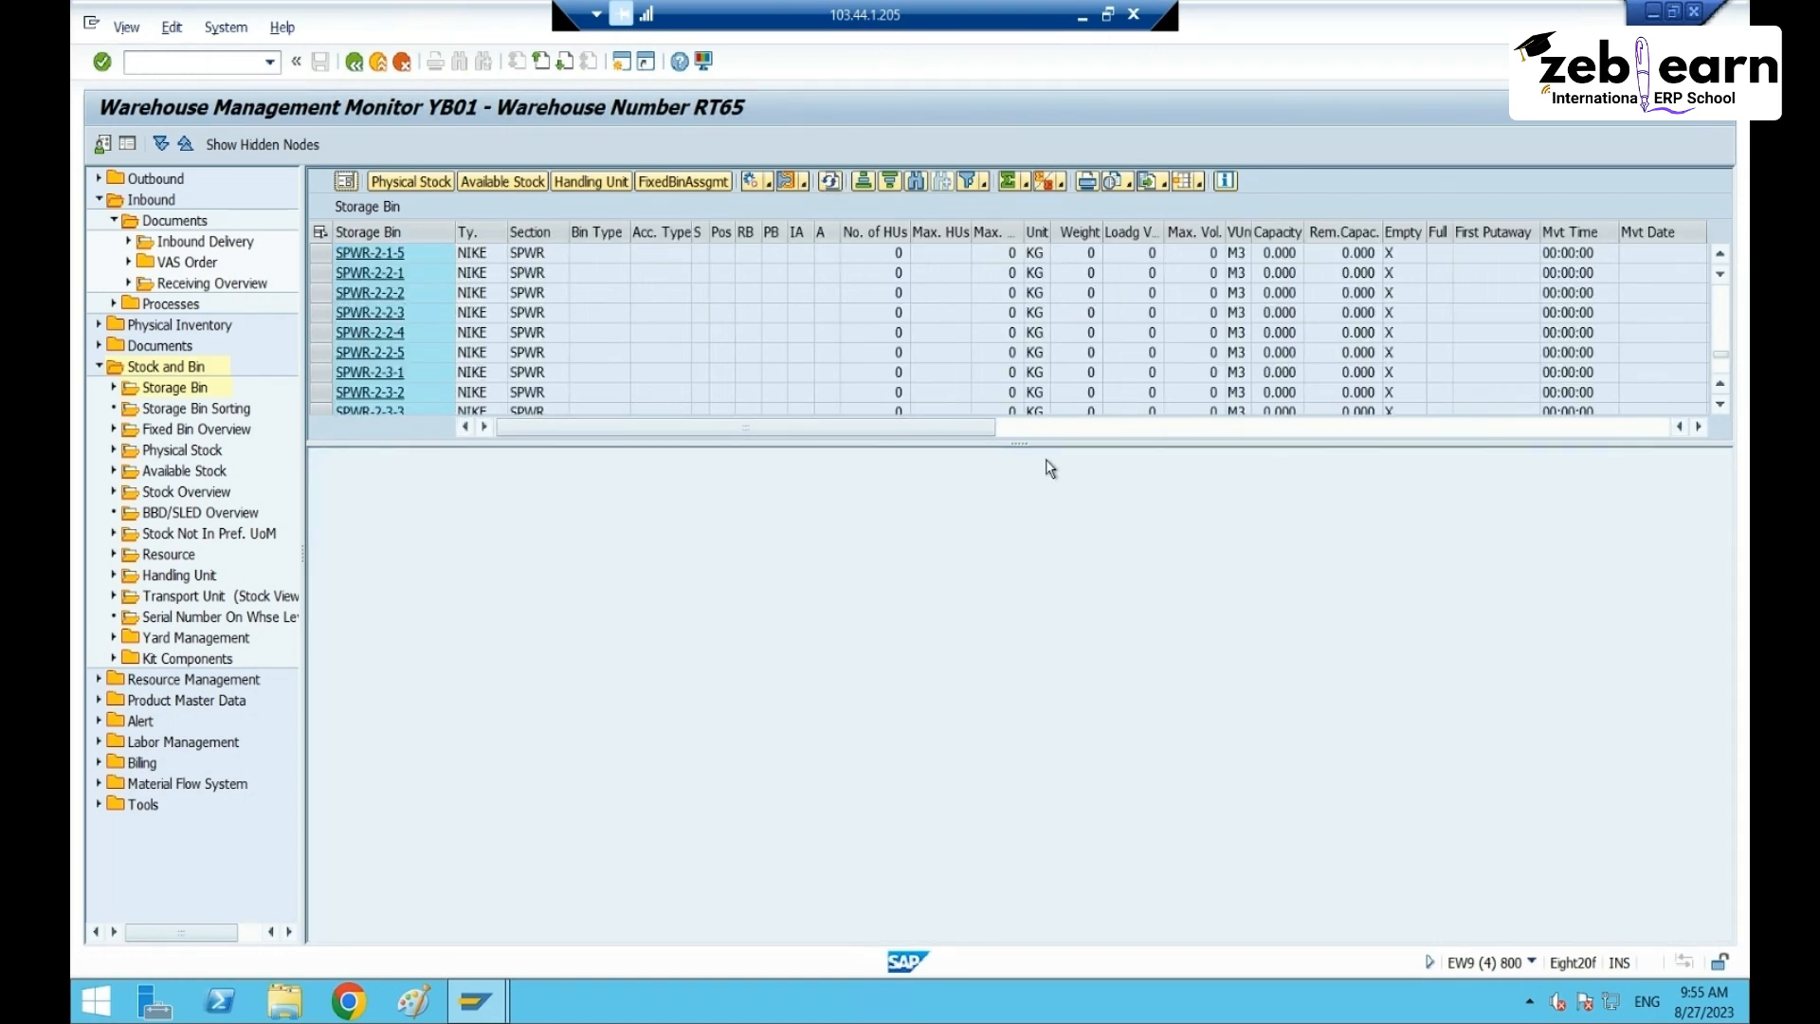
drag(1030, 439, 1038, 804)
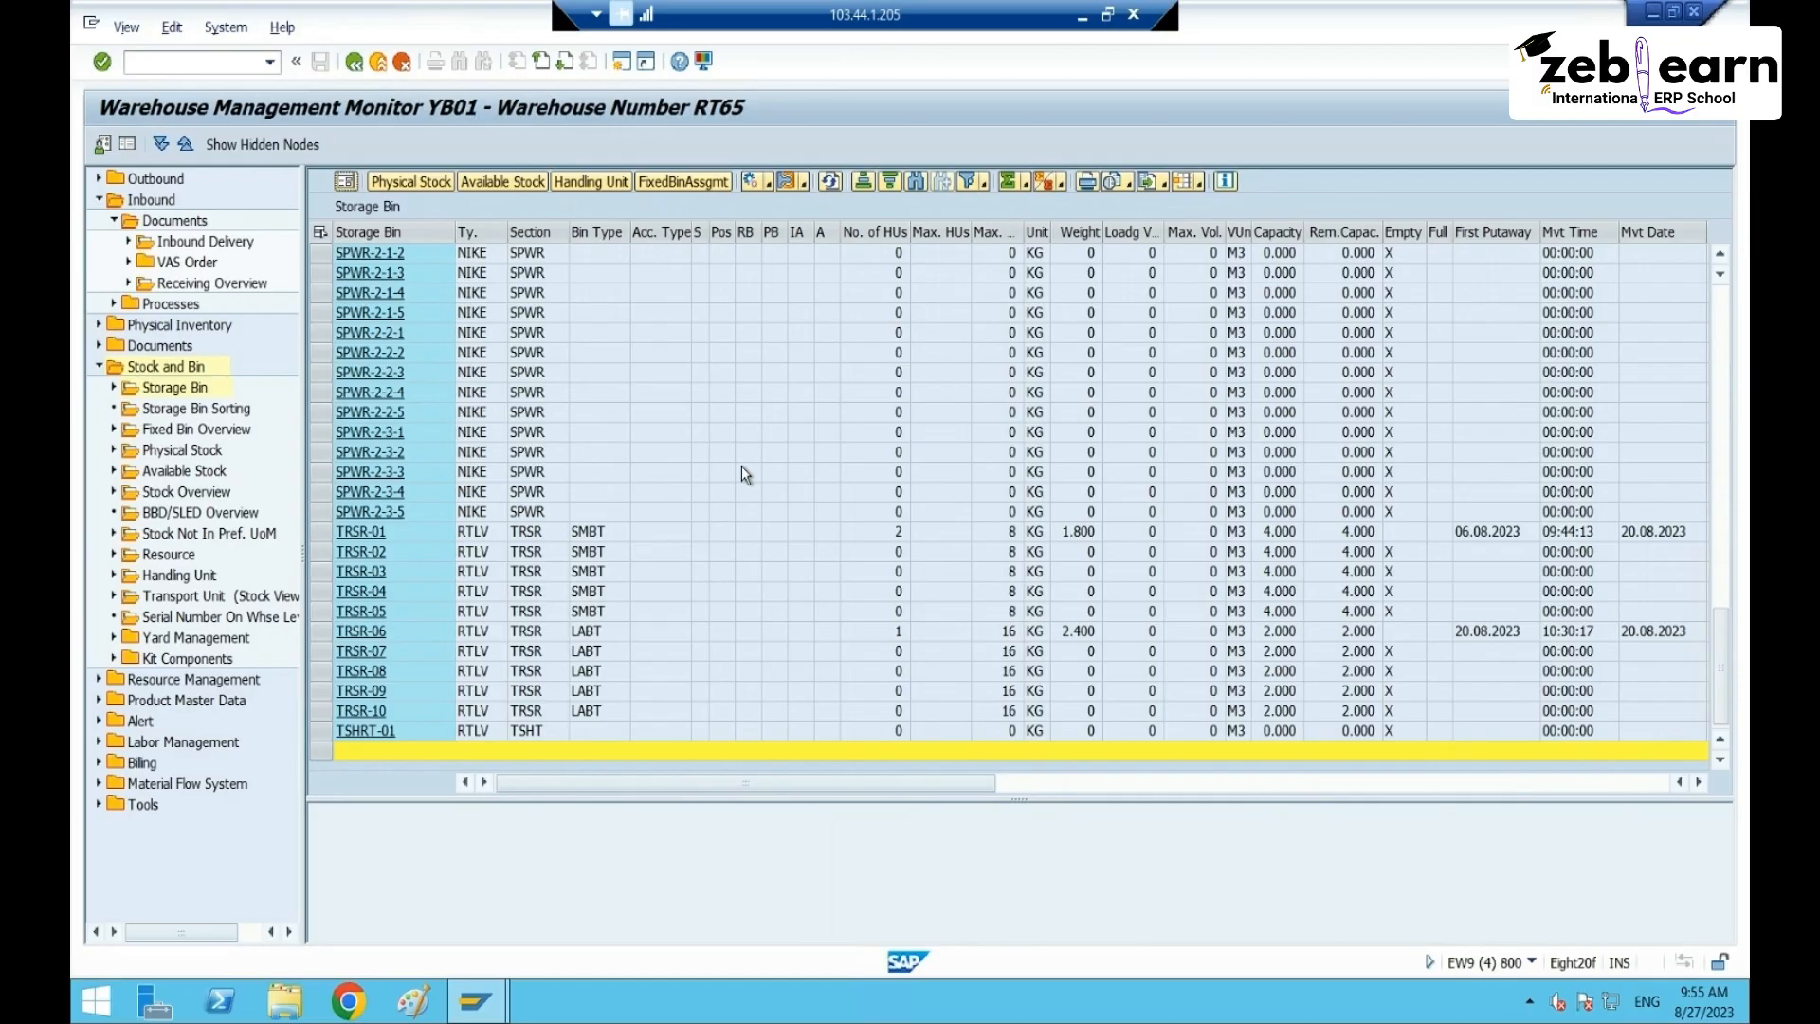
scroll(741, 464, up, 1)
scroll(1087, 565, down, 1)
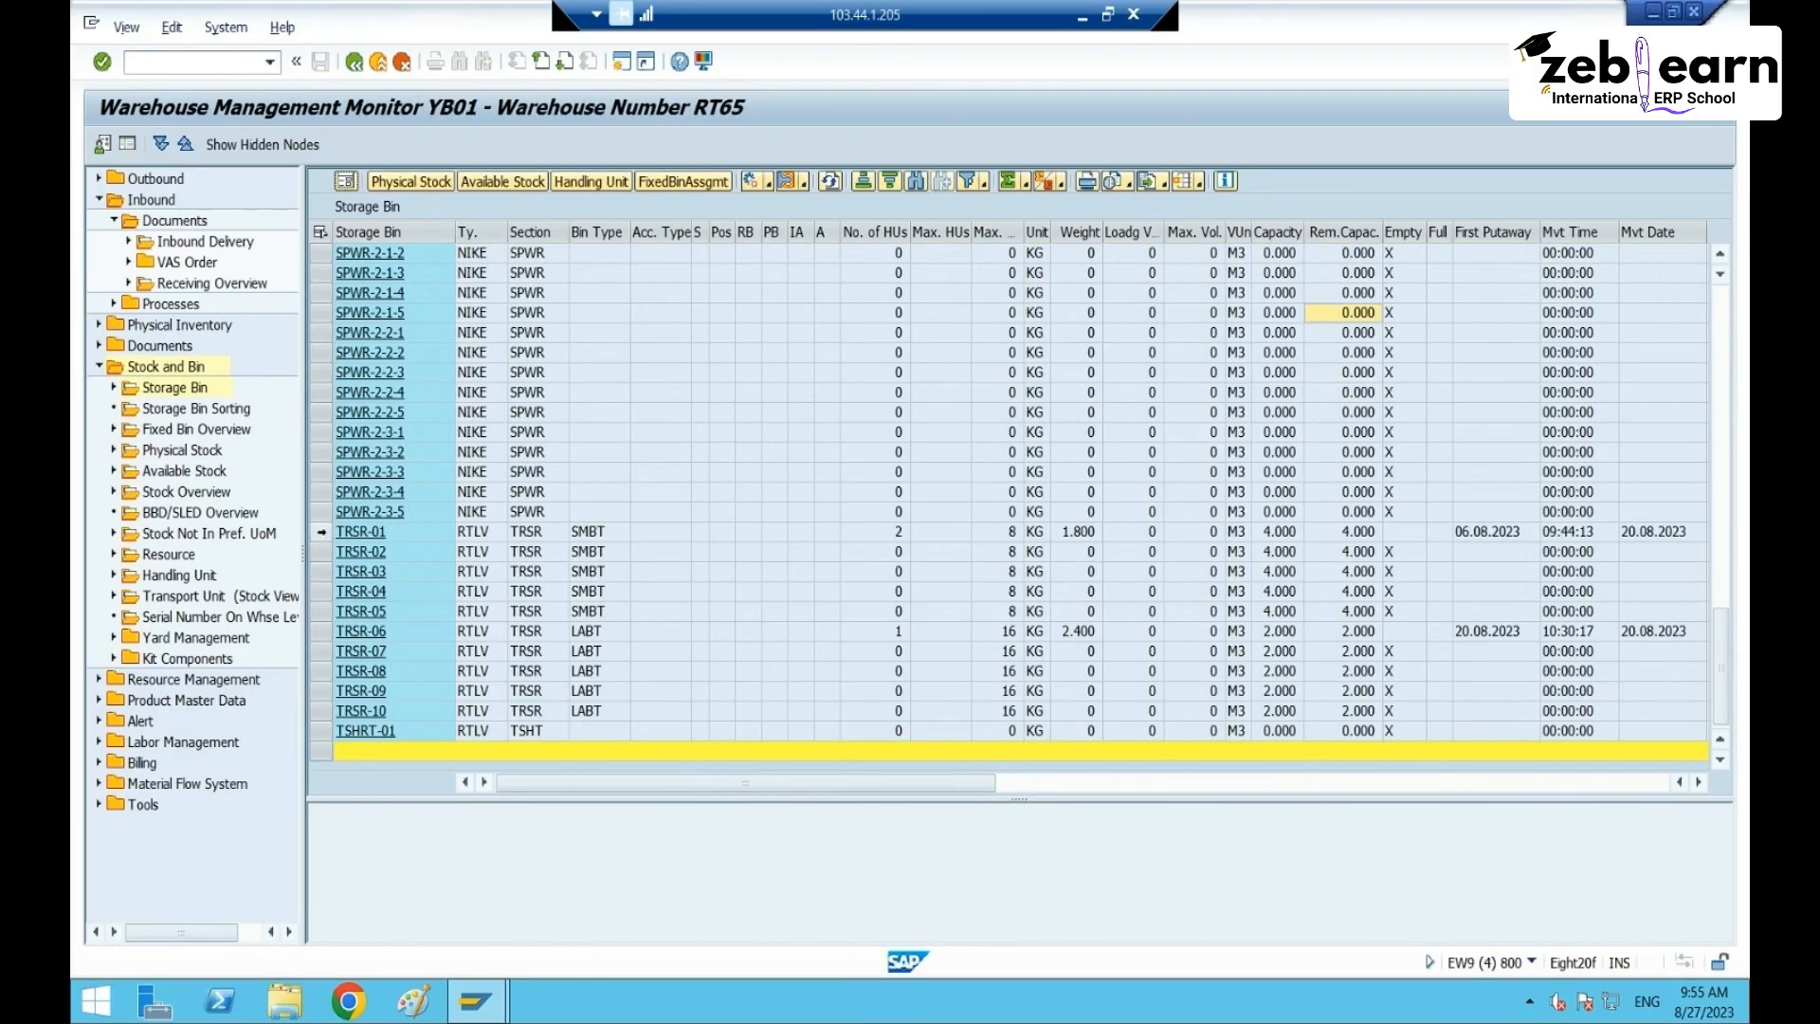
drag(322, 532, 310, 705)
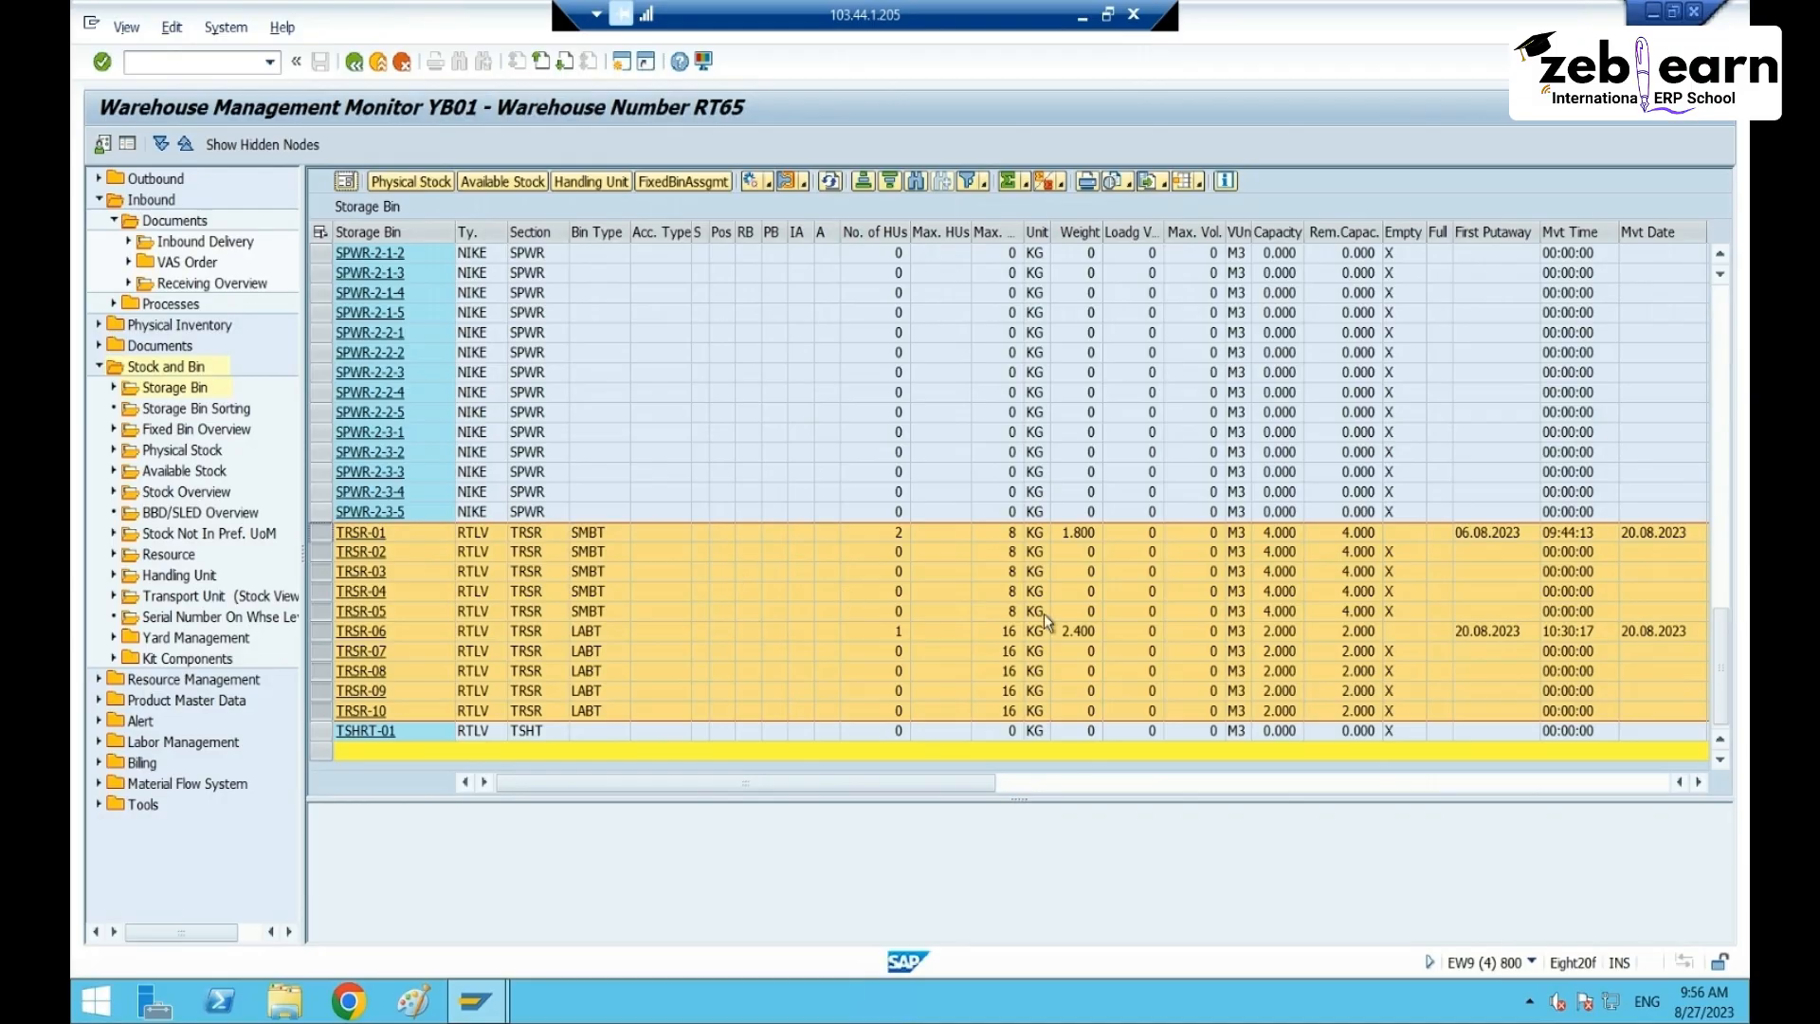
scroll(1043, 613, up, 7)
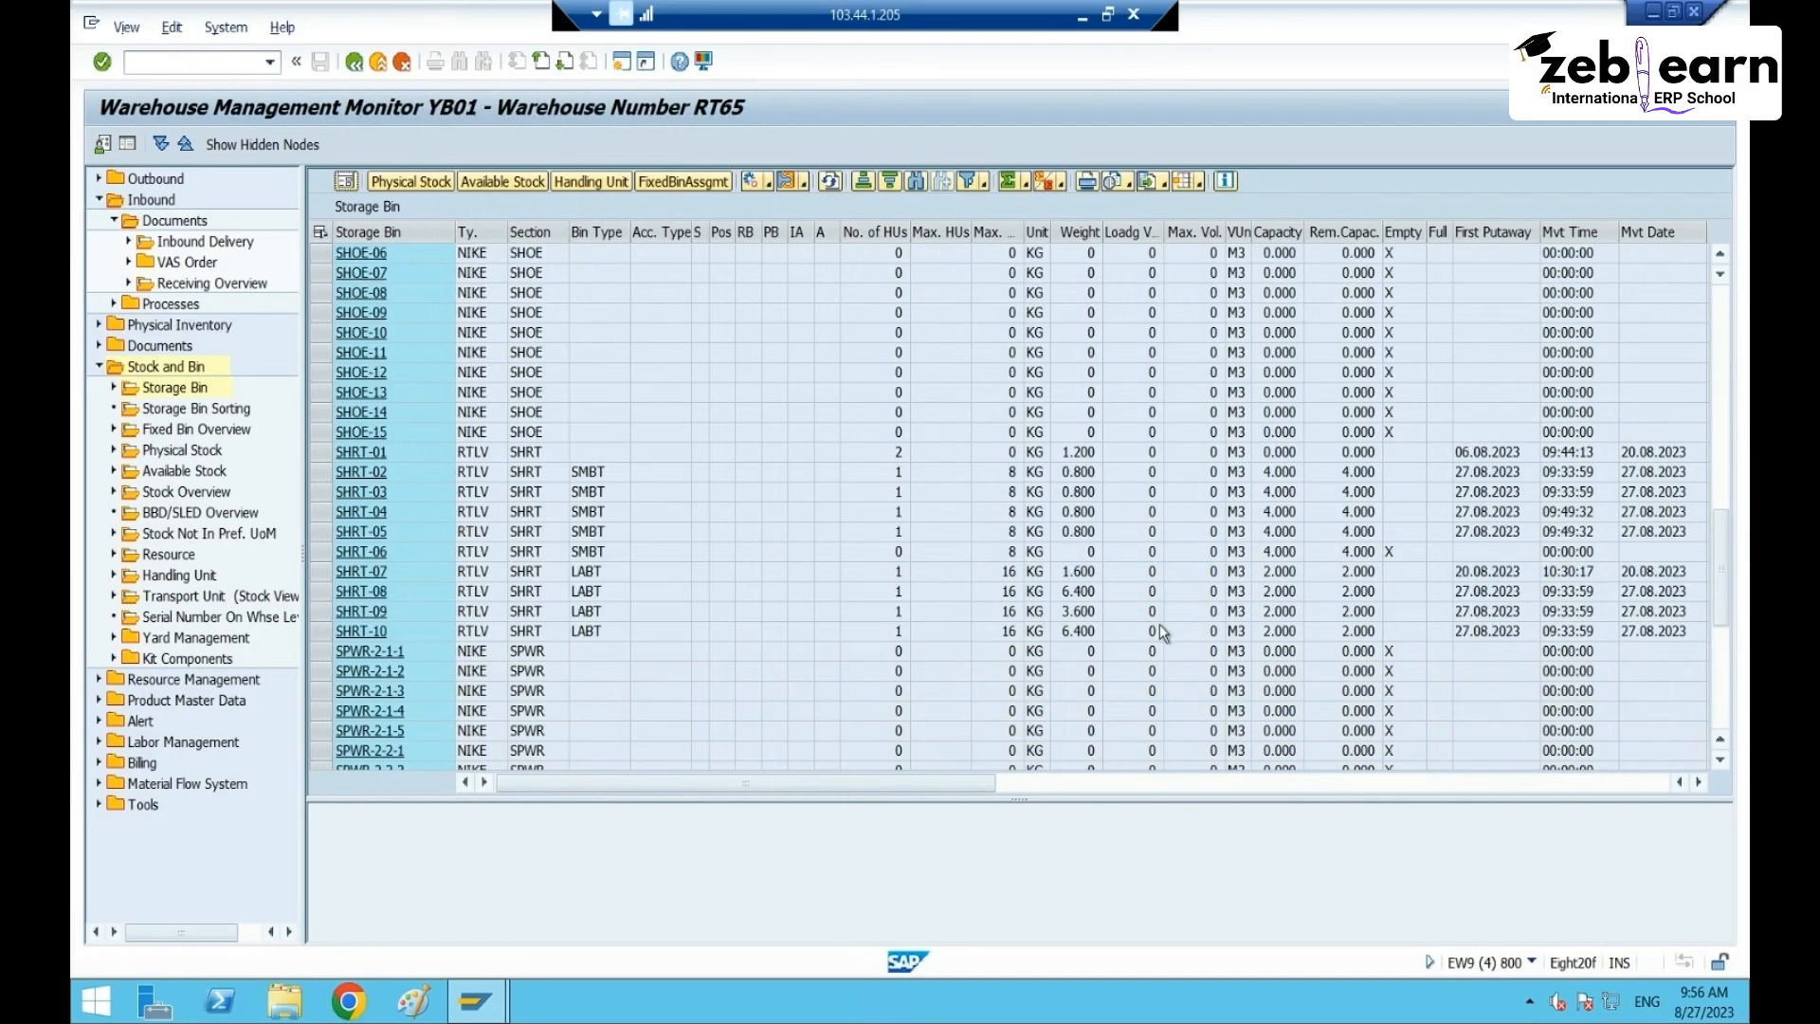
scroll(1158, 630, up, 9)
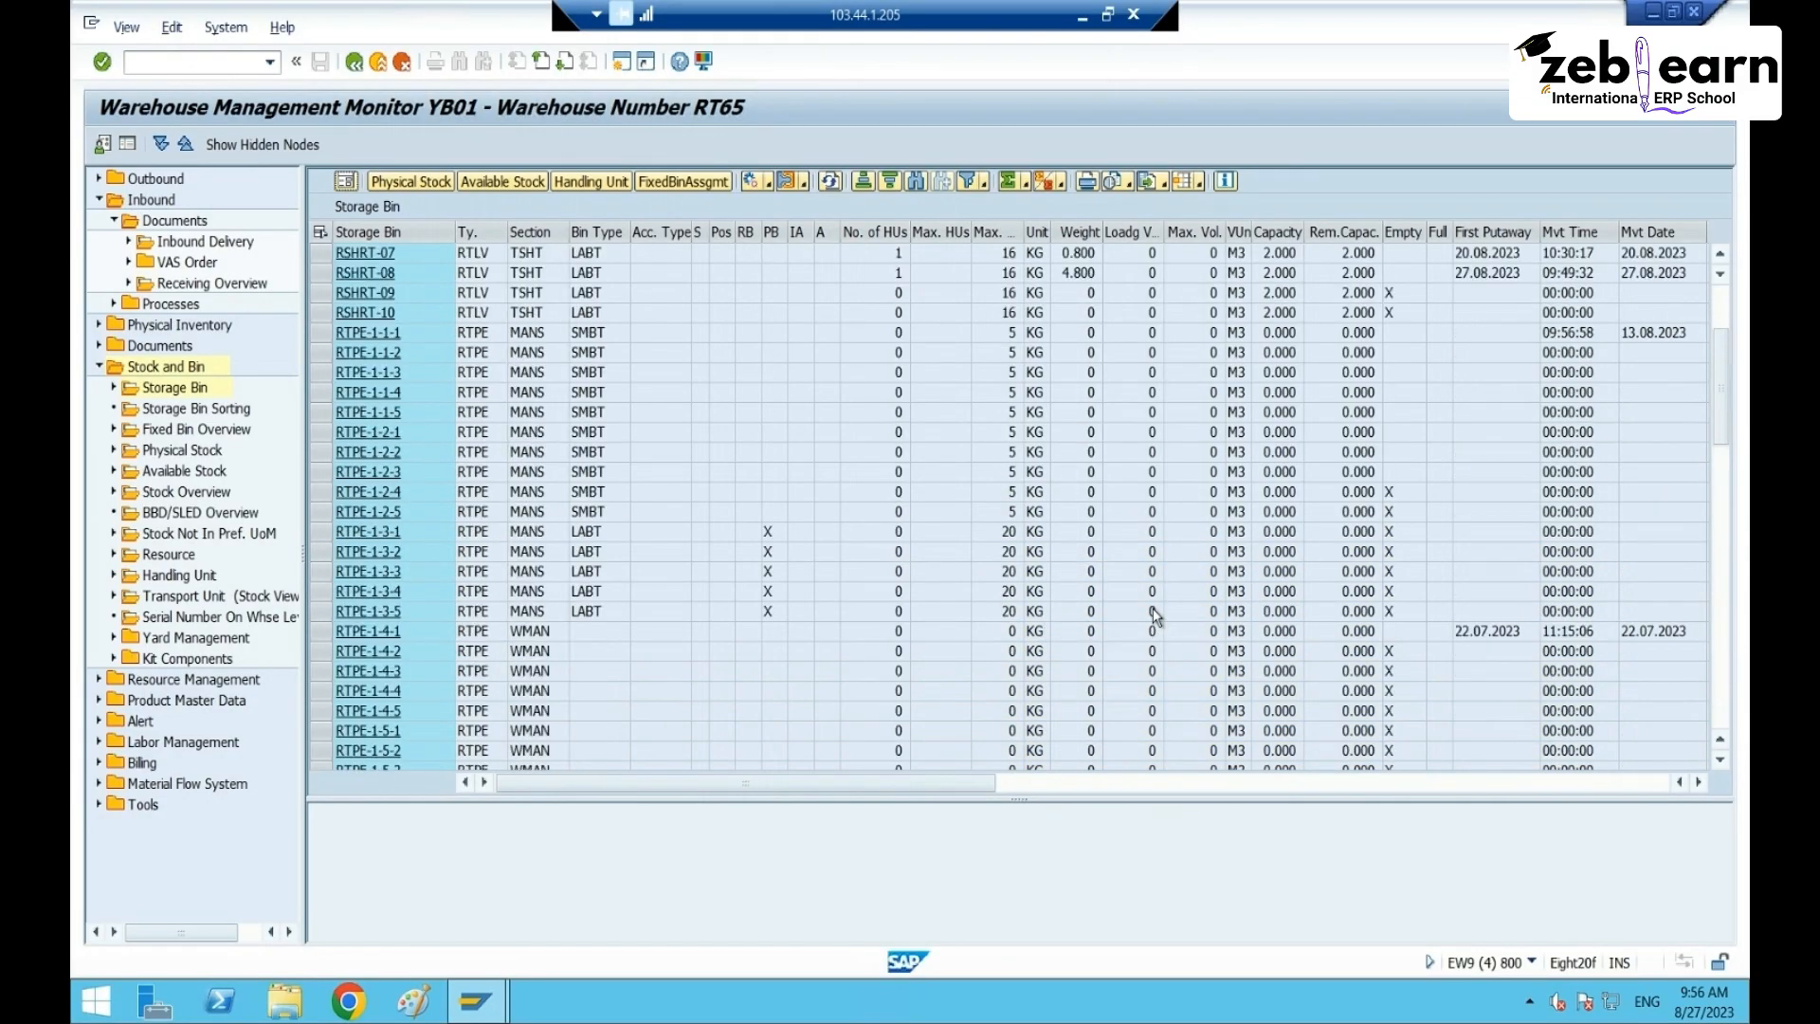
scroll(1151, 613, up, 7)
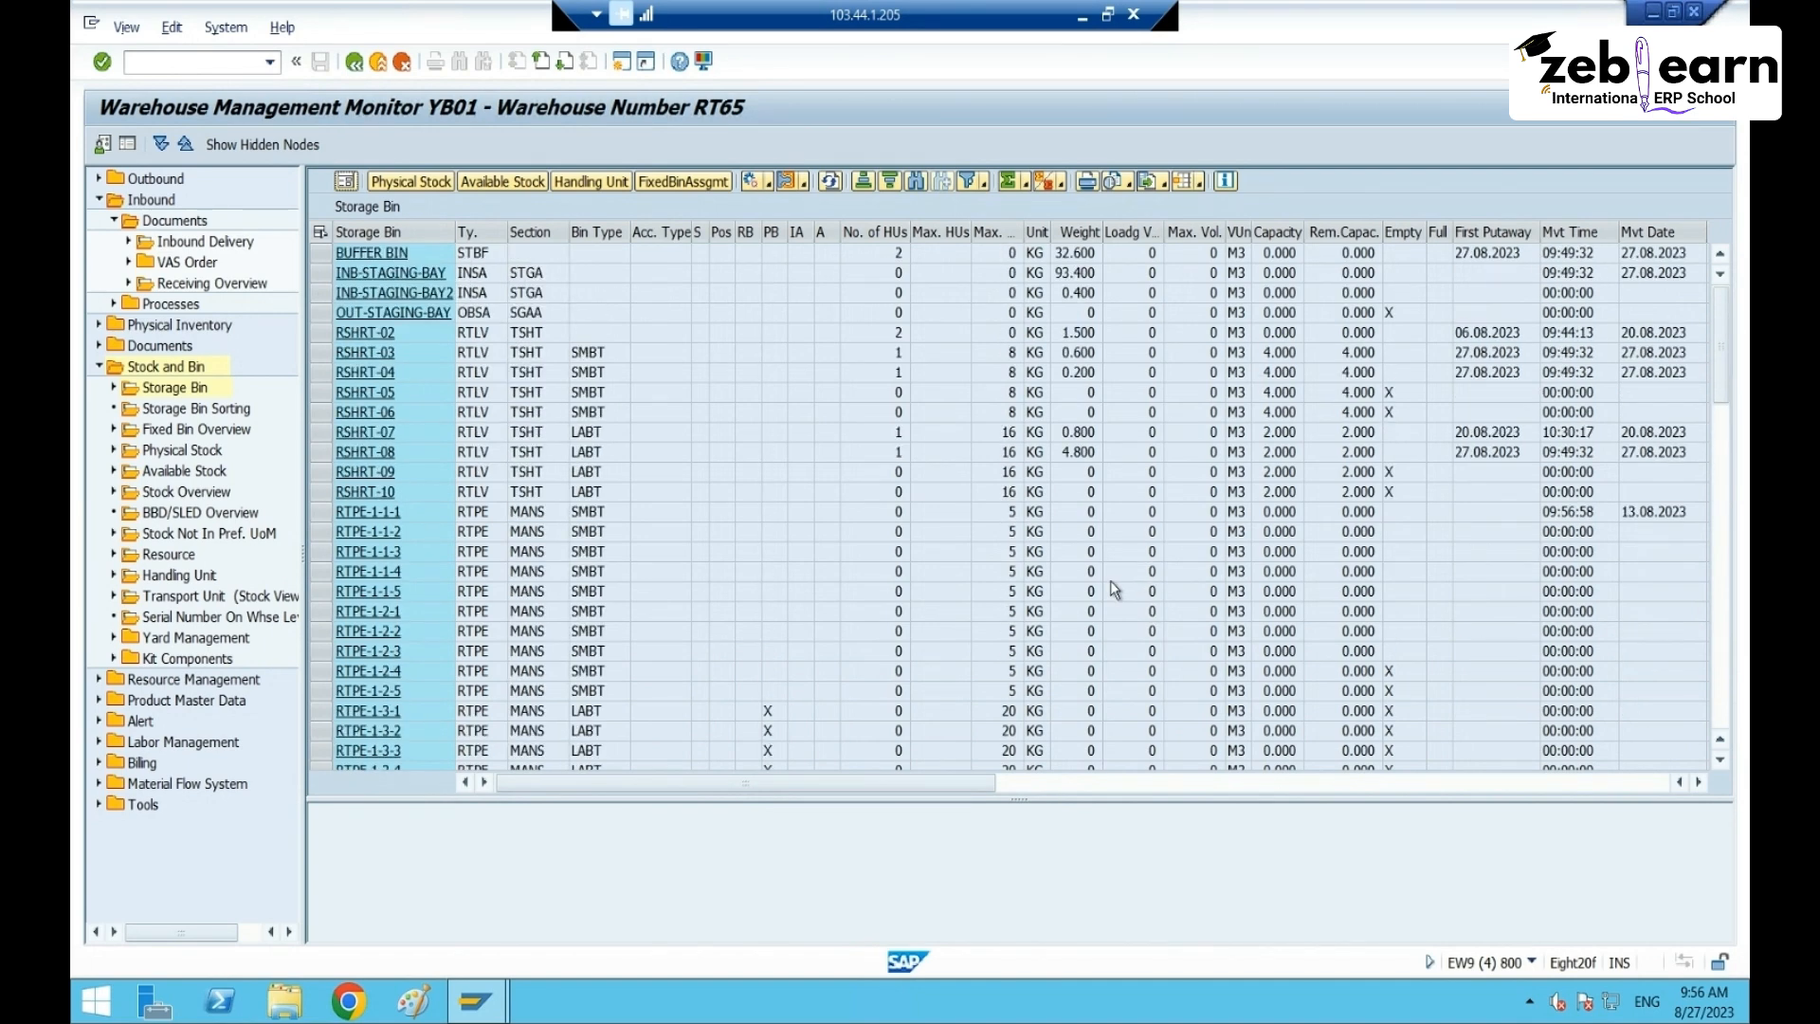
click(321, 252)
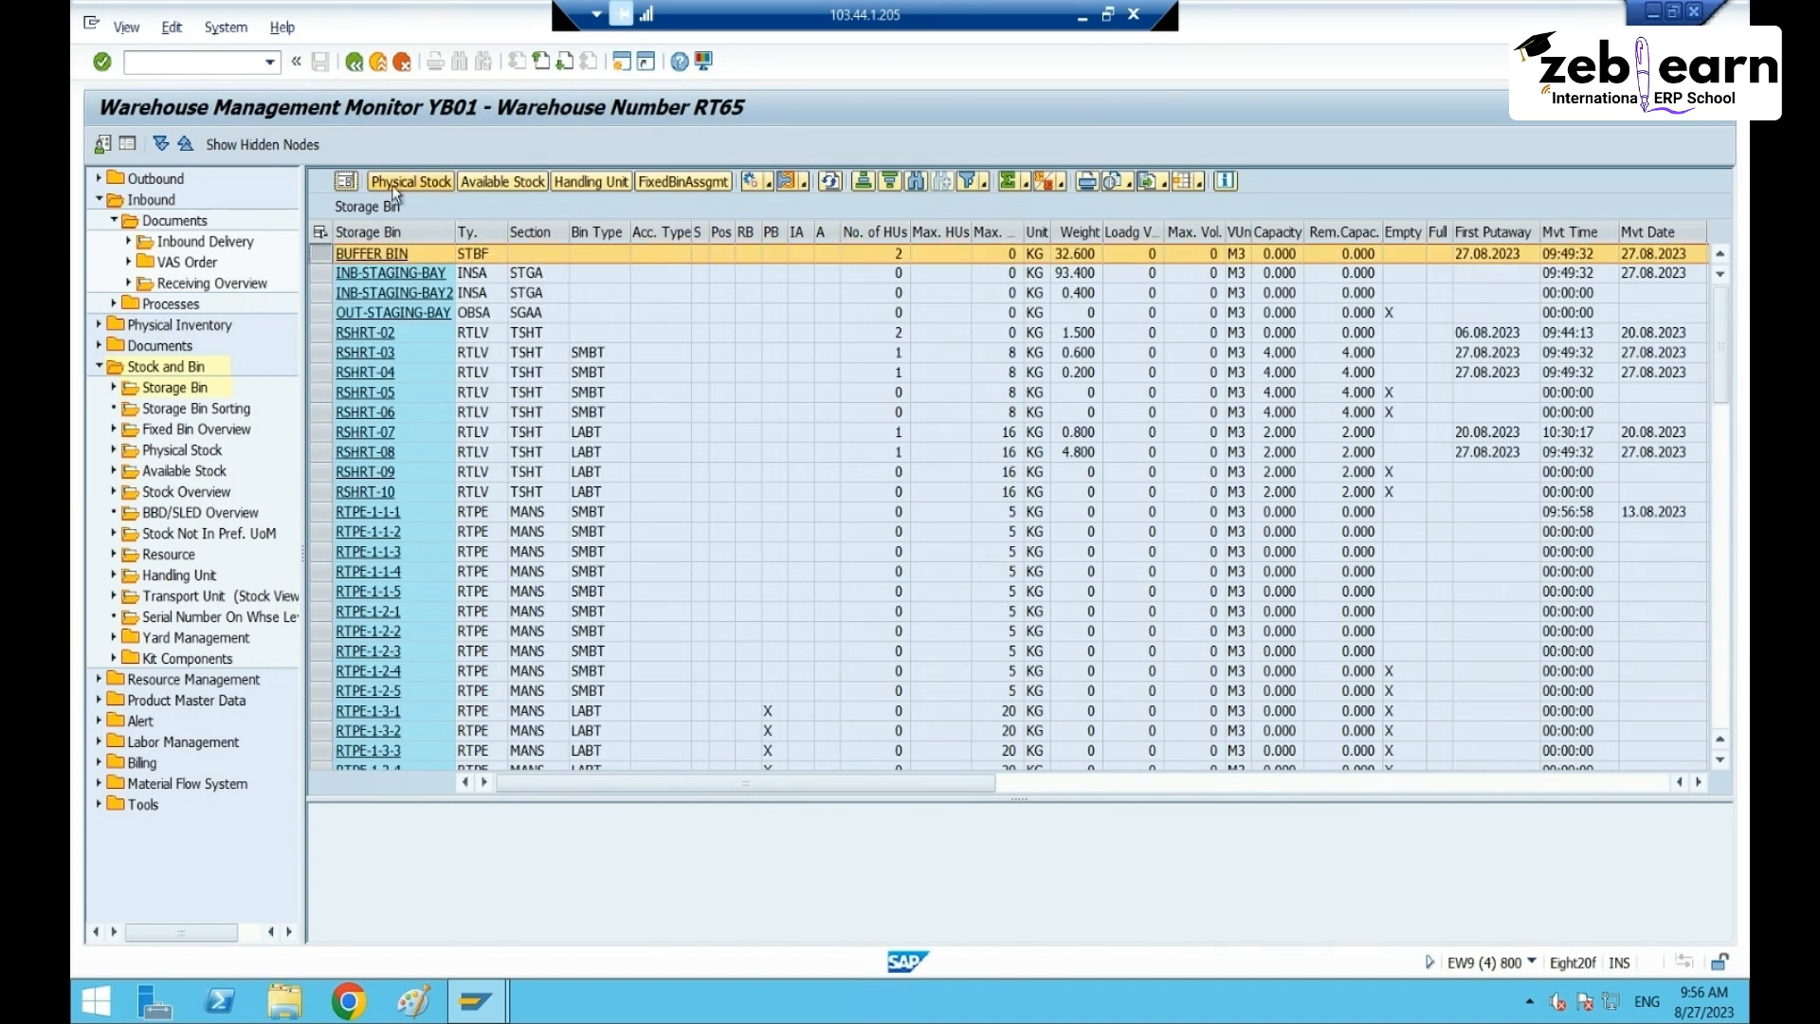
- Show BUFFER BIN's physical stock, enlarge the list and move Highest HU next to the quantity
click(400, 180)
scroll(886, 634, down, 10)
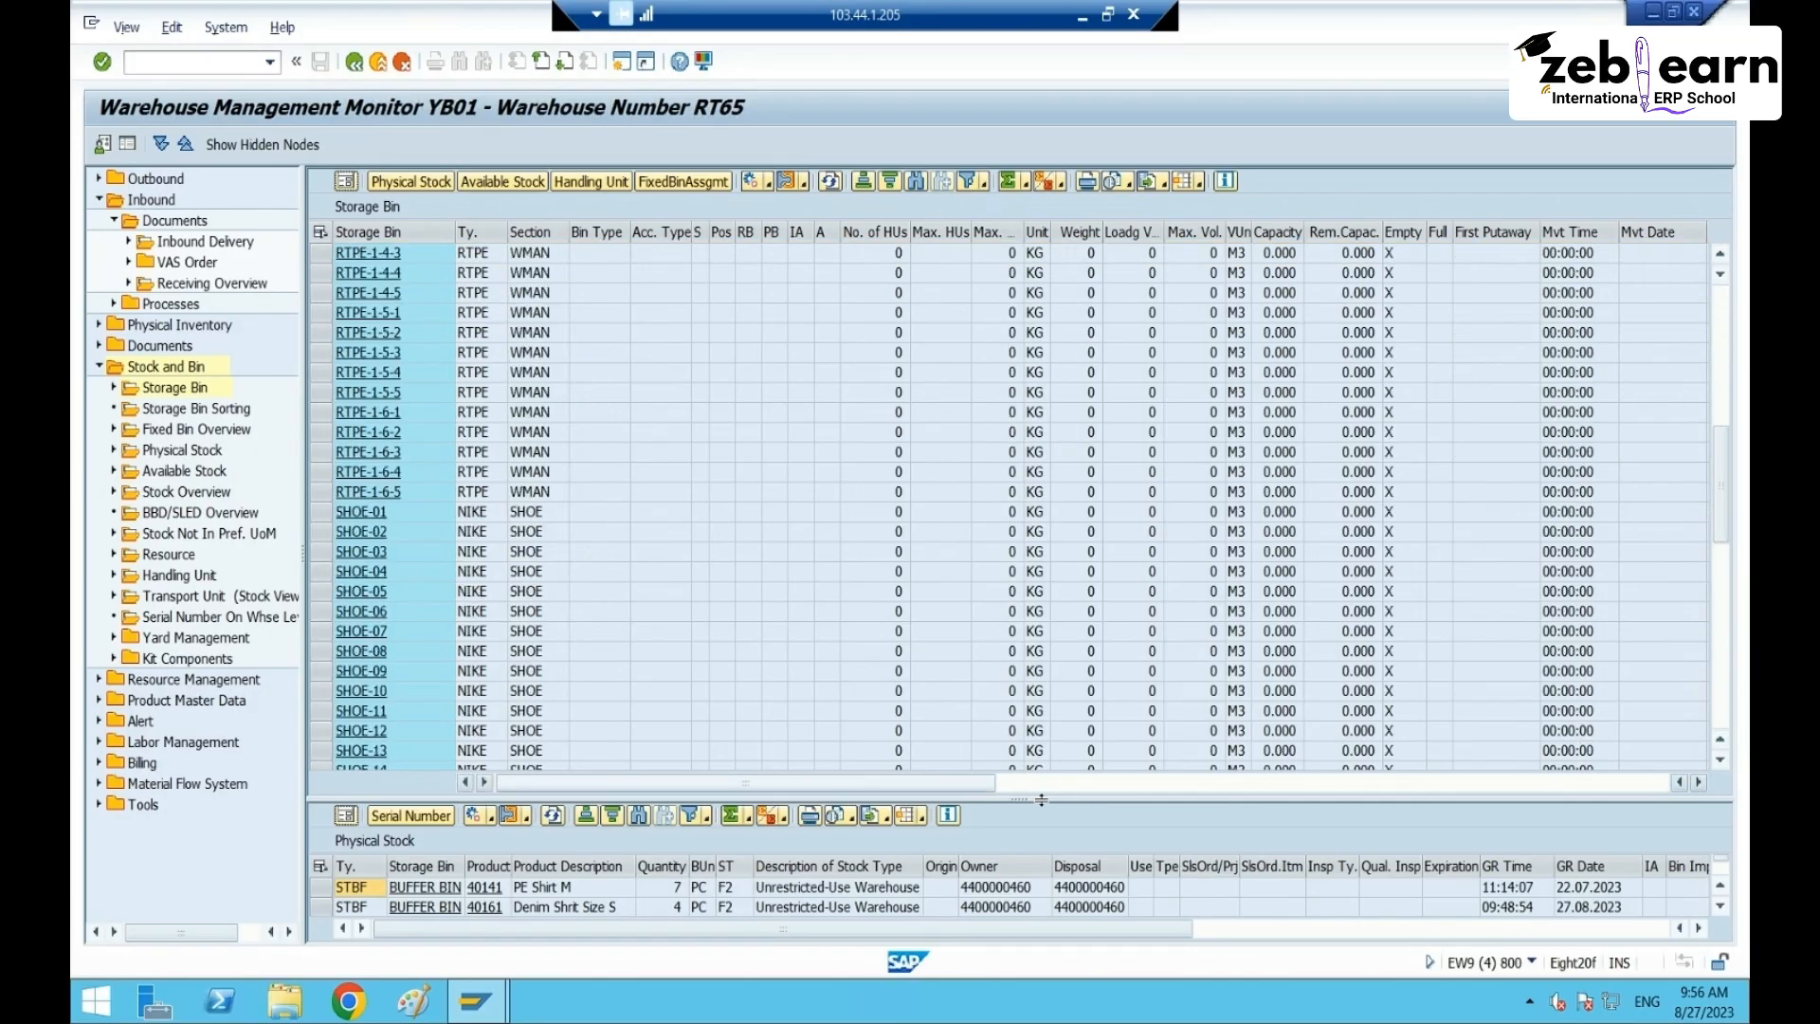
drag(1009, 461, 1013, 417)
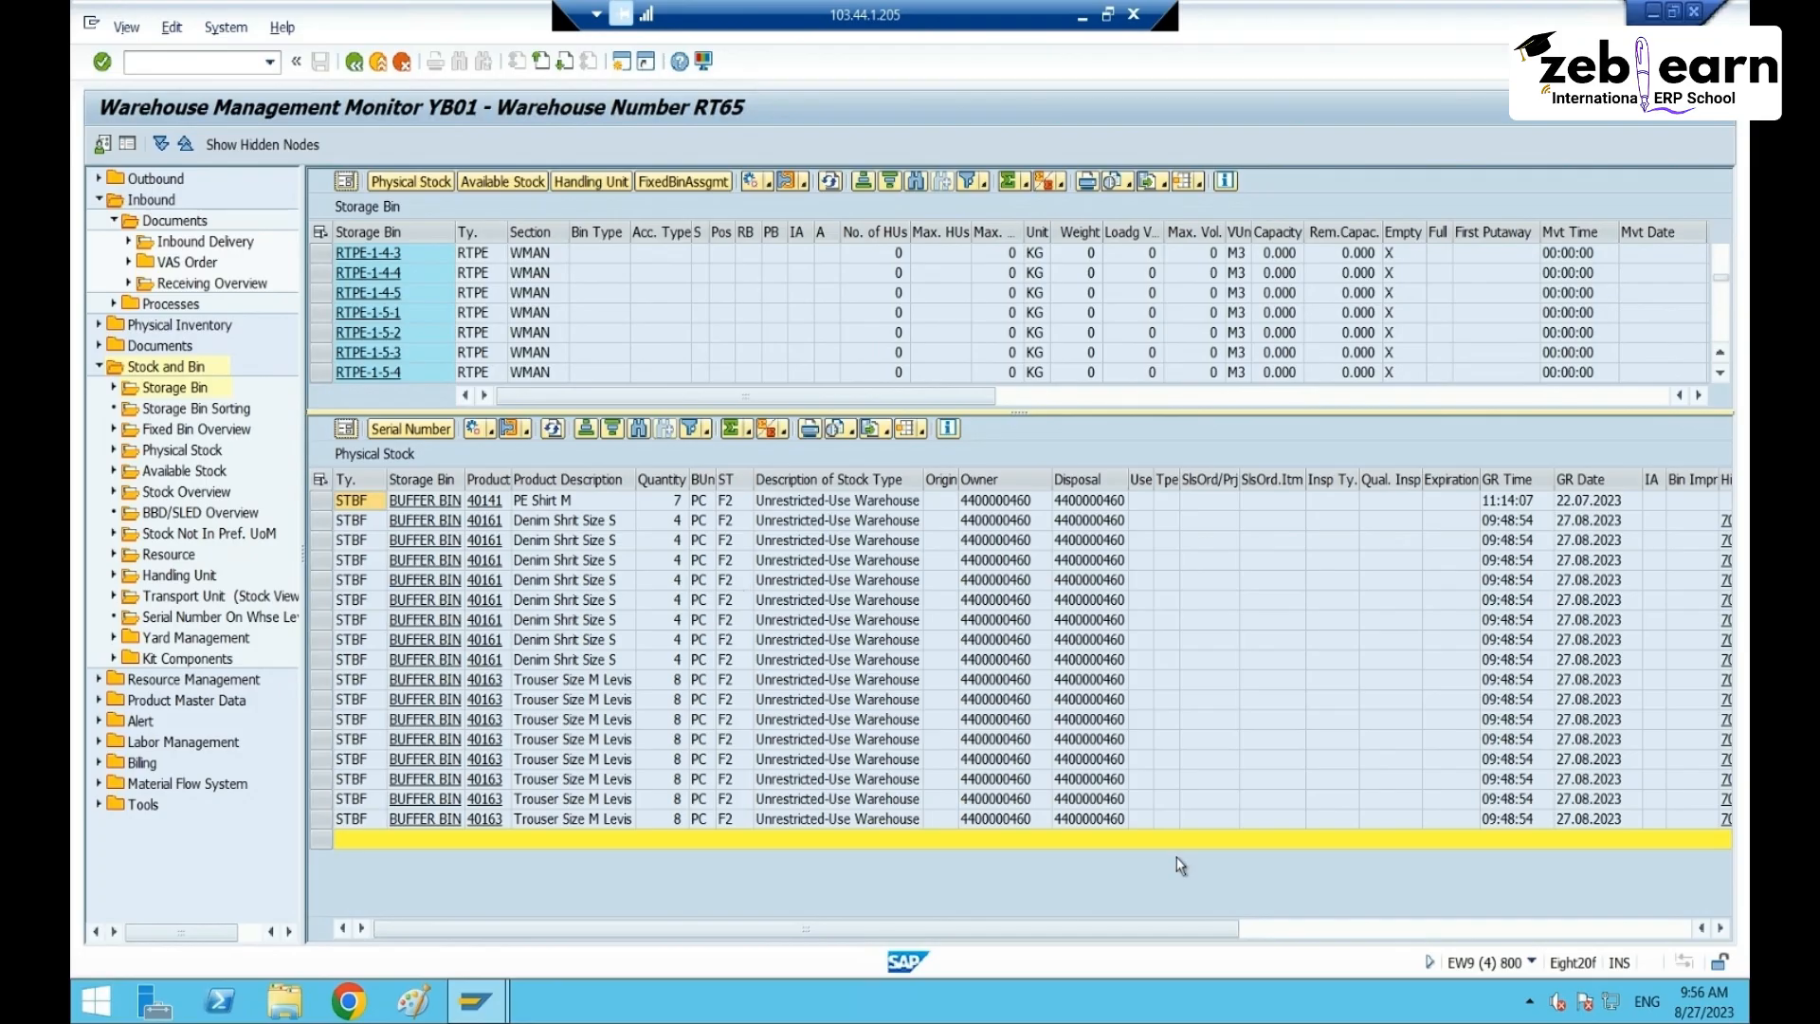
click(1525, 929)
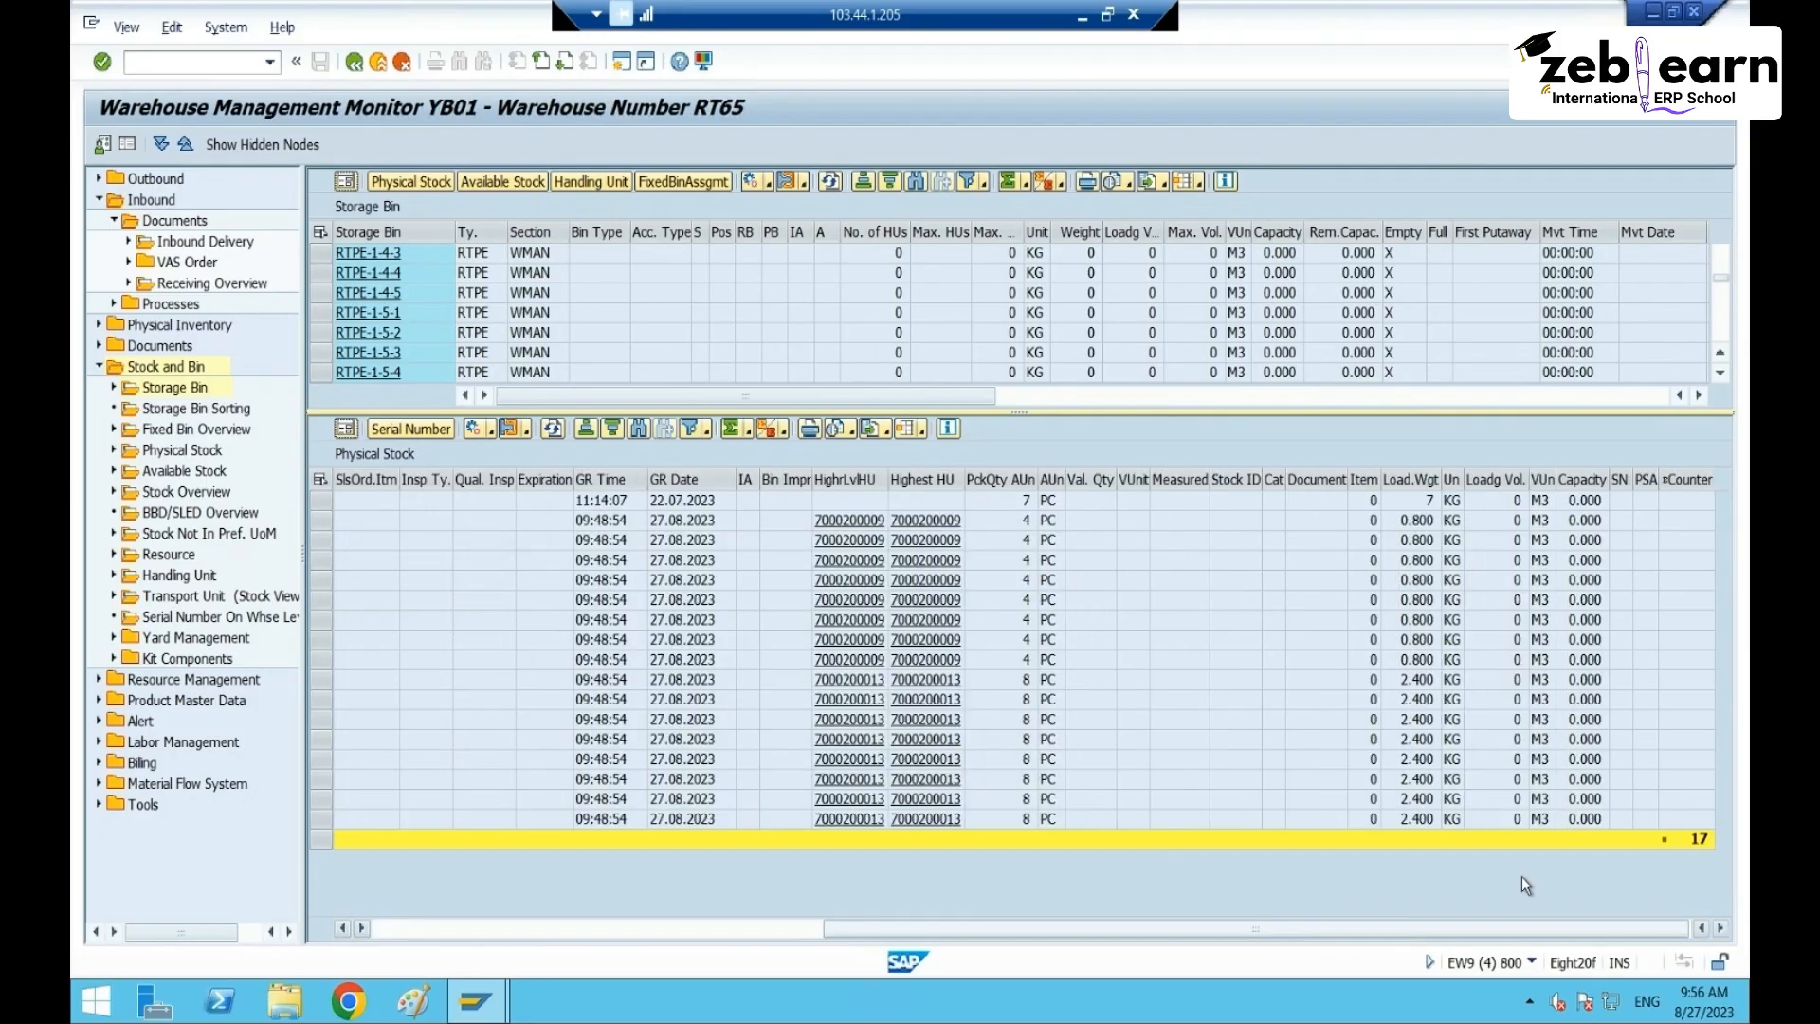
double_click(926, 481)
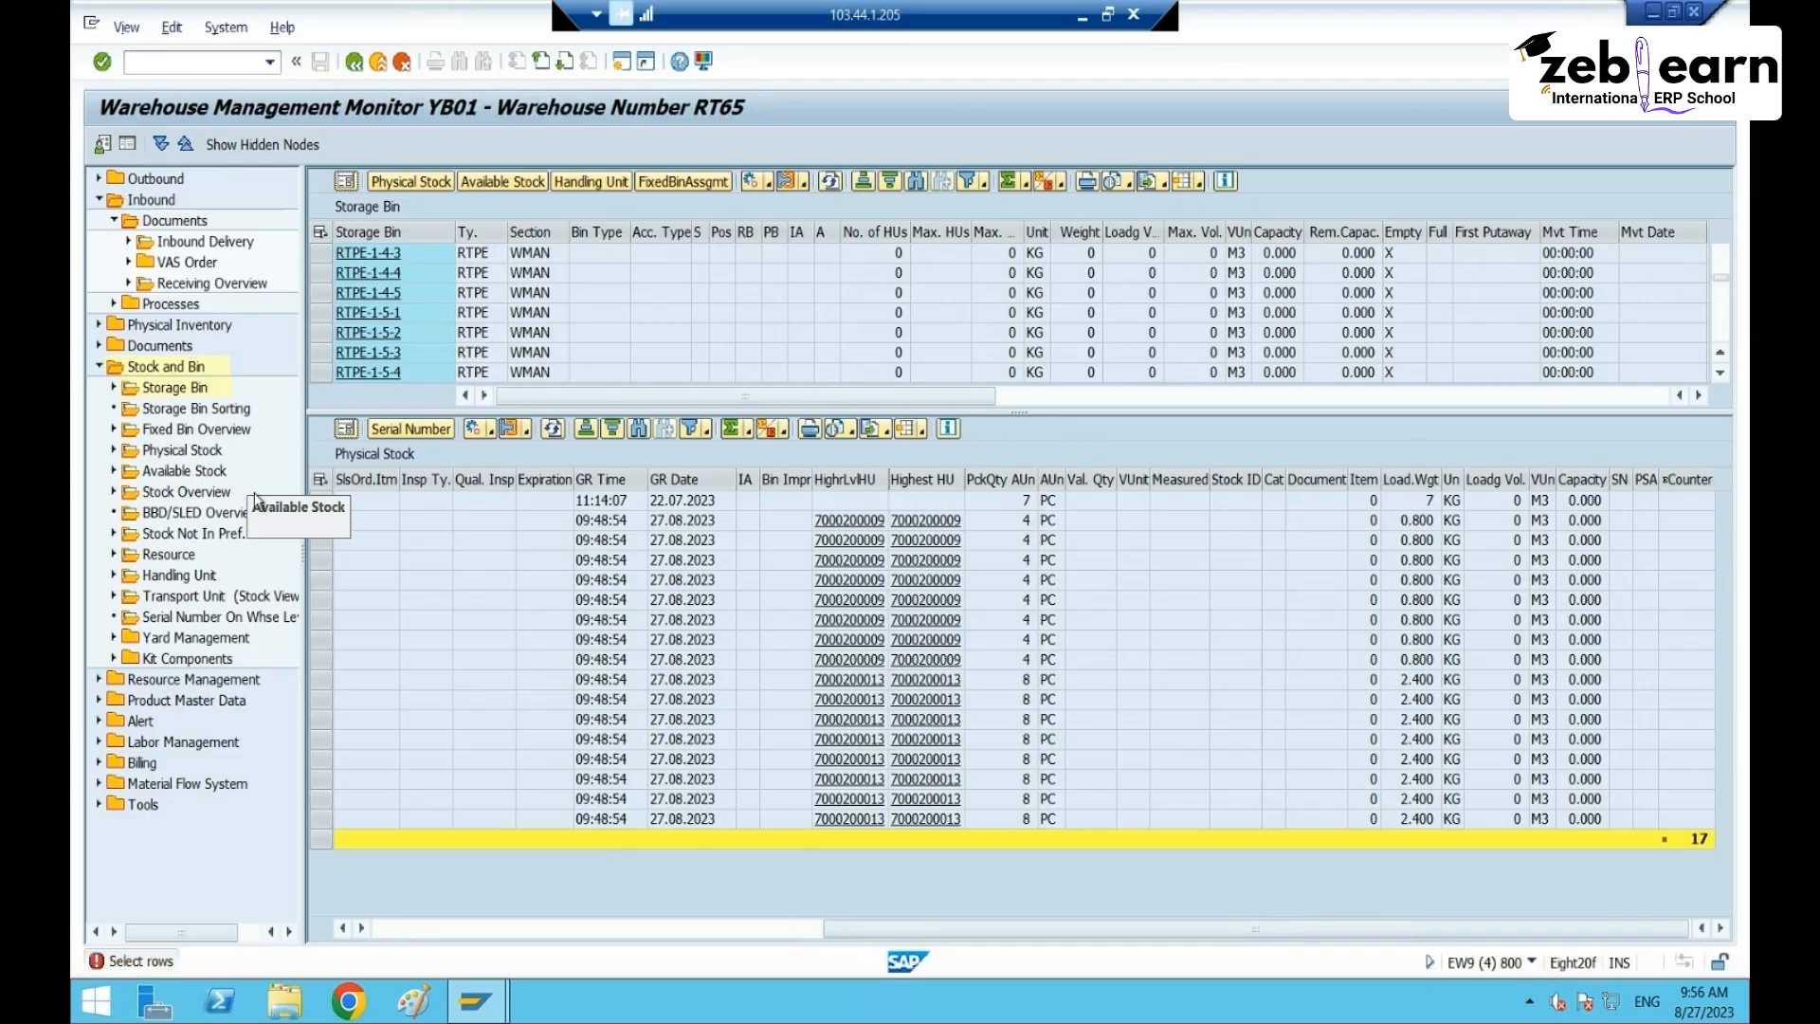
click(925, 480)
mouse_move(958, 486)
mouse_down()
mouse_move(304, 479)
mouse_move(716, 481)
mouse_up()
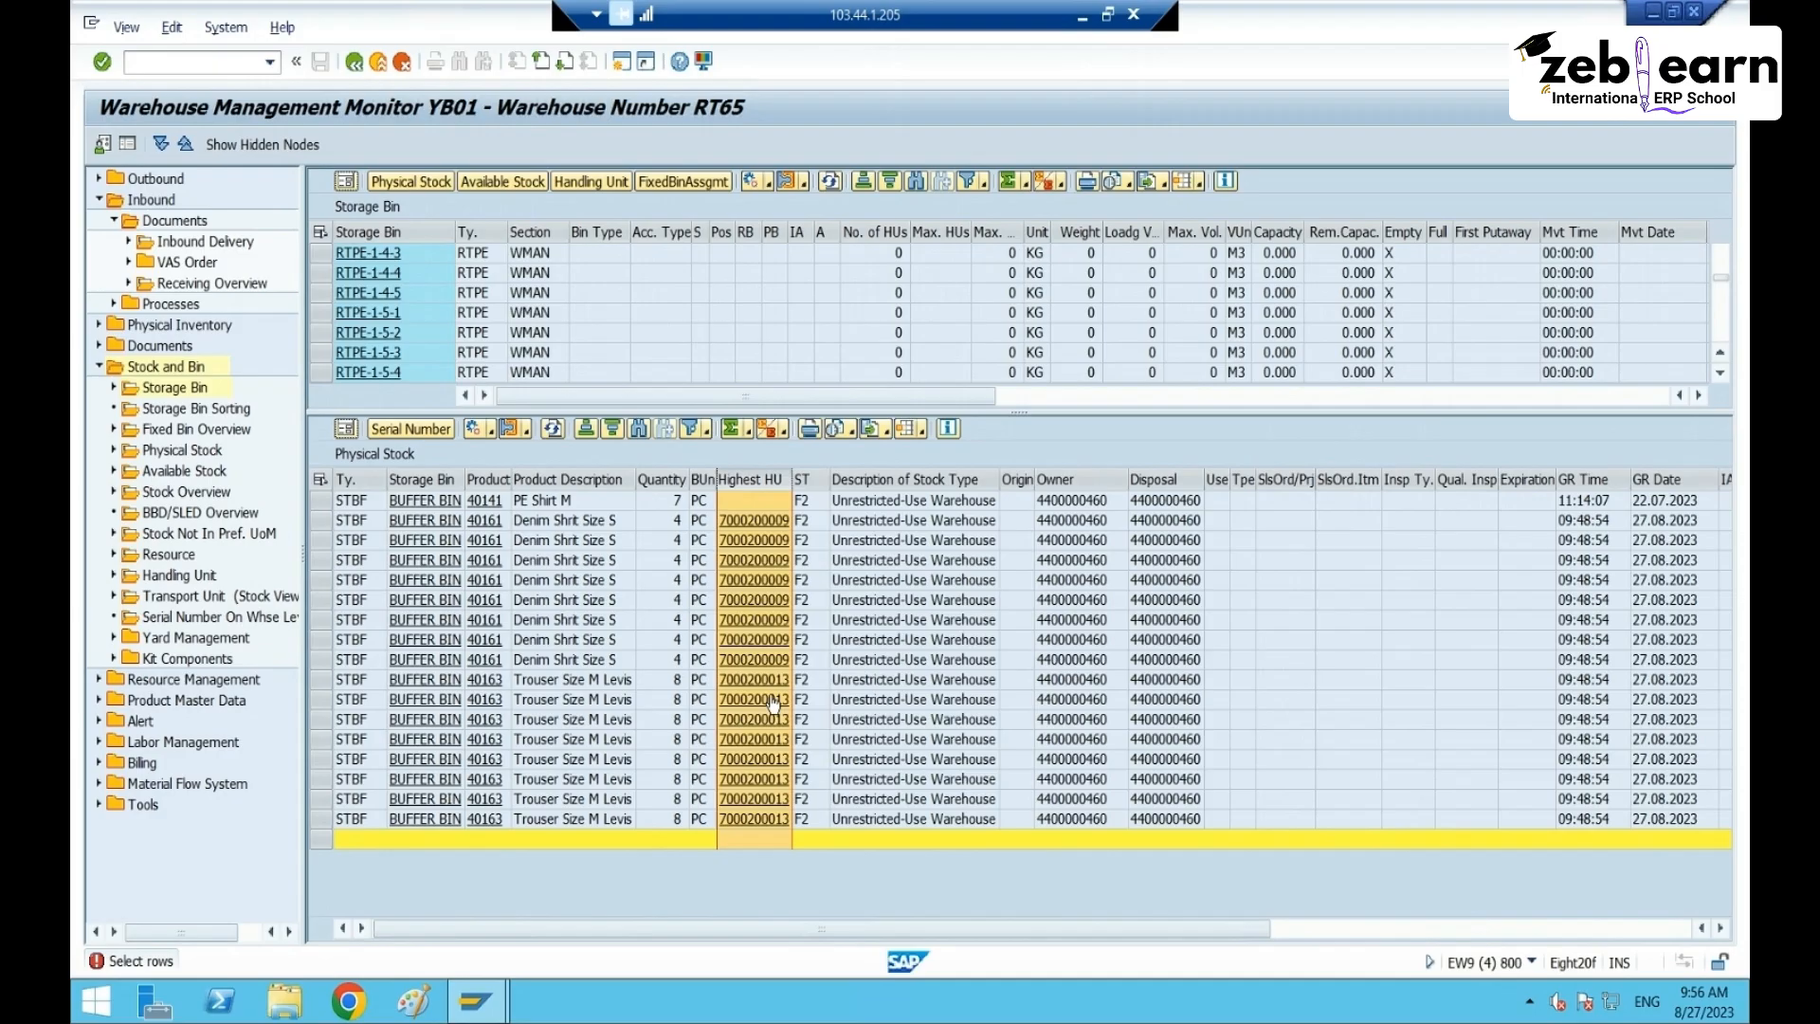
click(684, 677)
drag(323, 683, 323, 820)
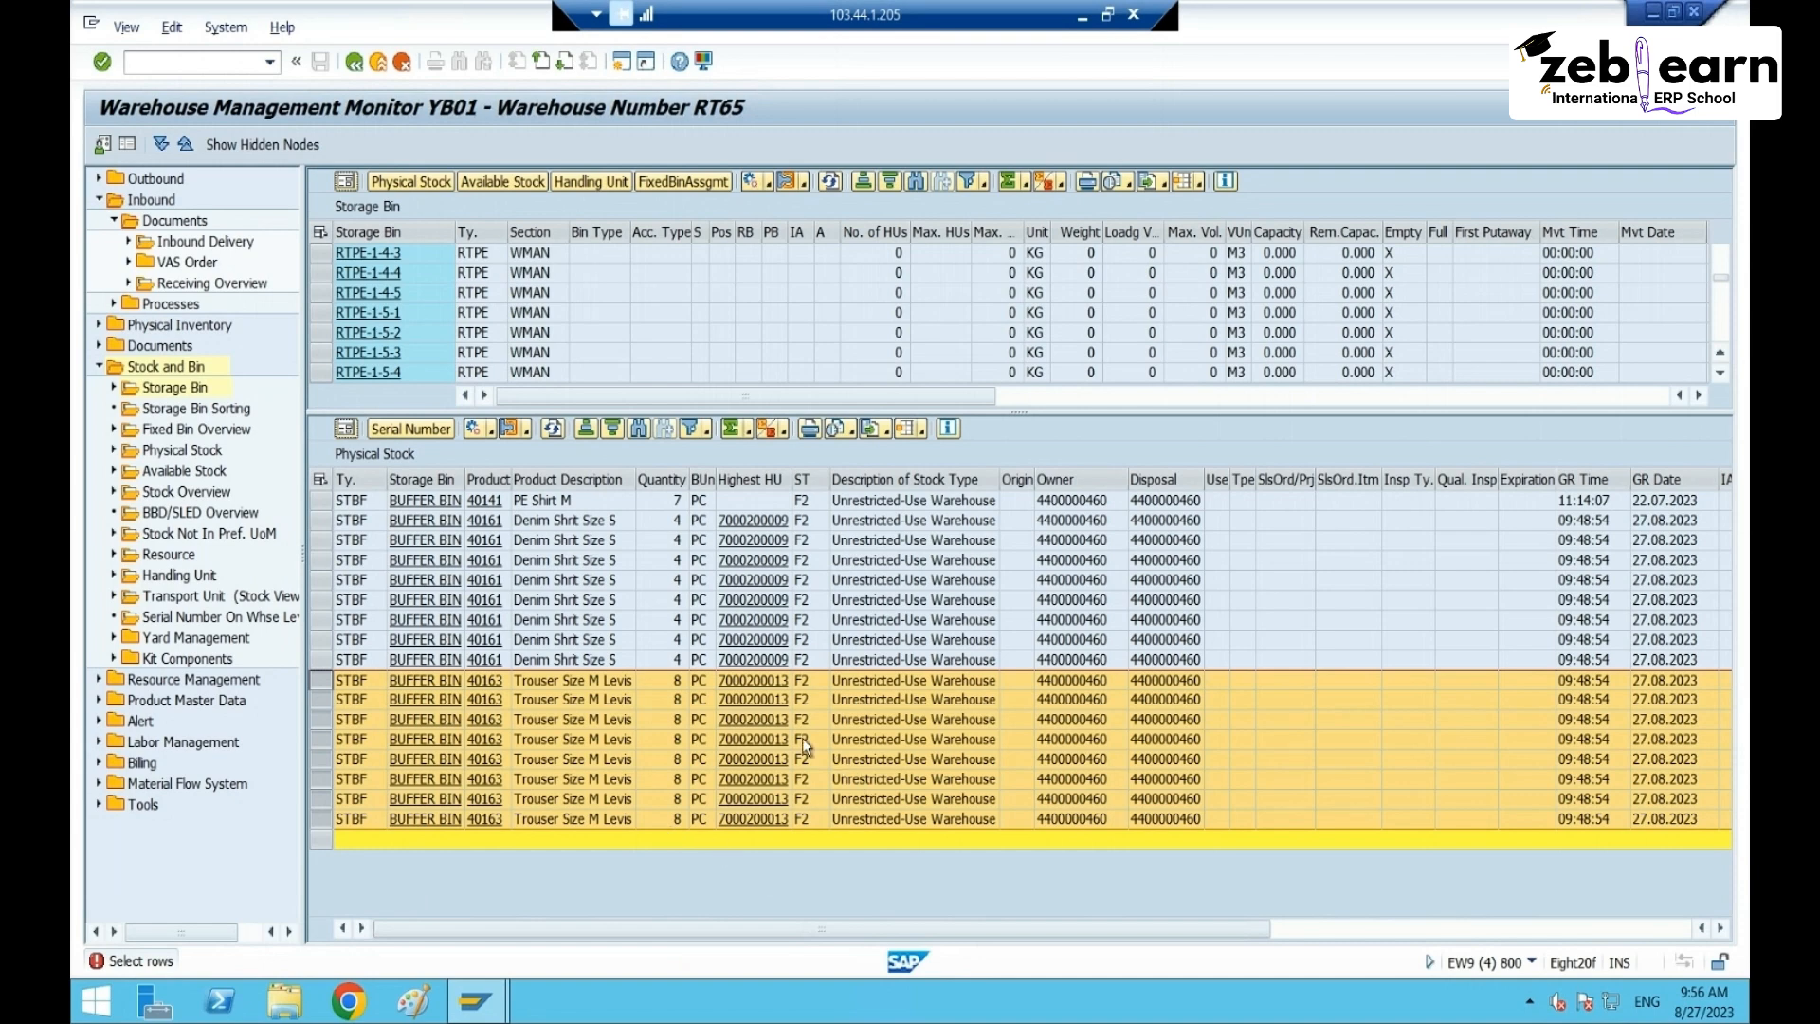
click(1263, 607)
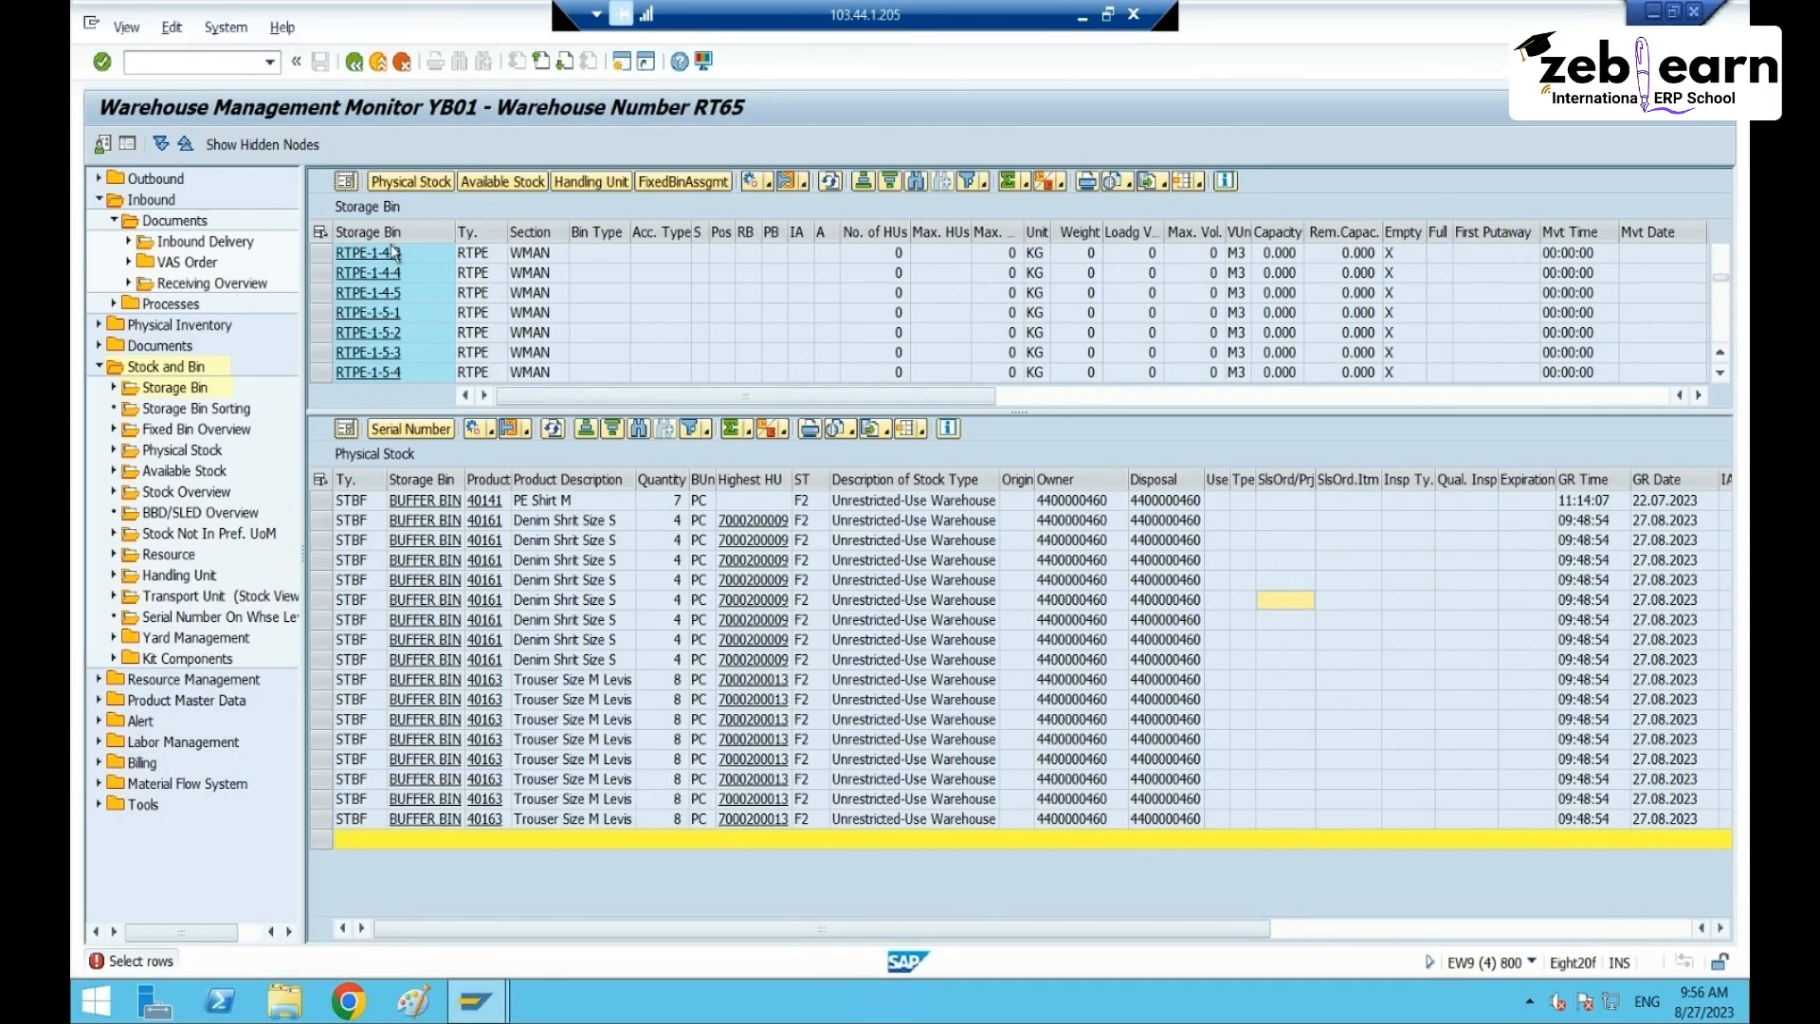
- Run the packaging specification transaction /n/scwm/packspec
click(186, 68)
text(/n/scwm/)
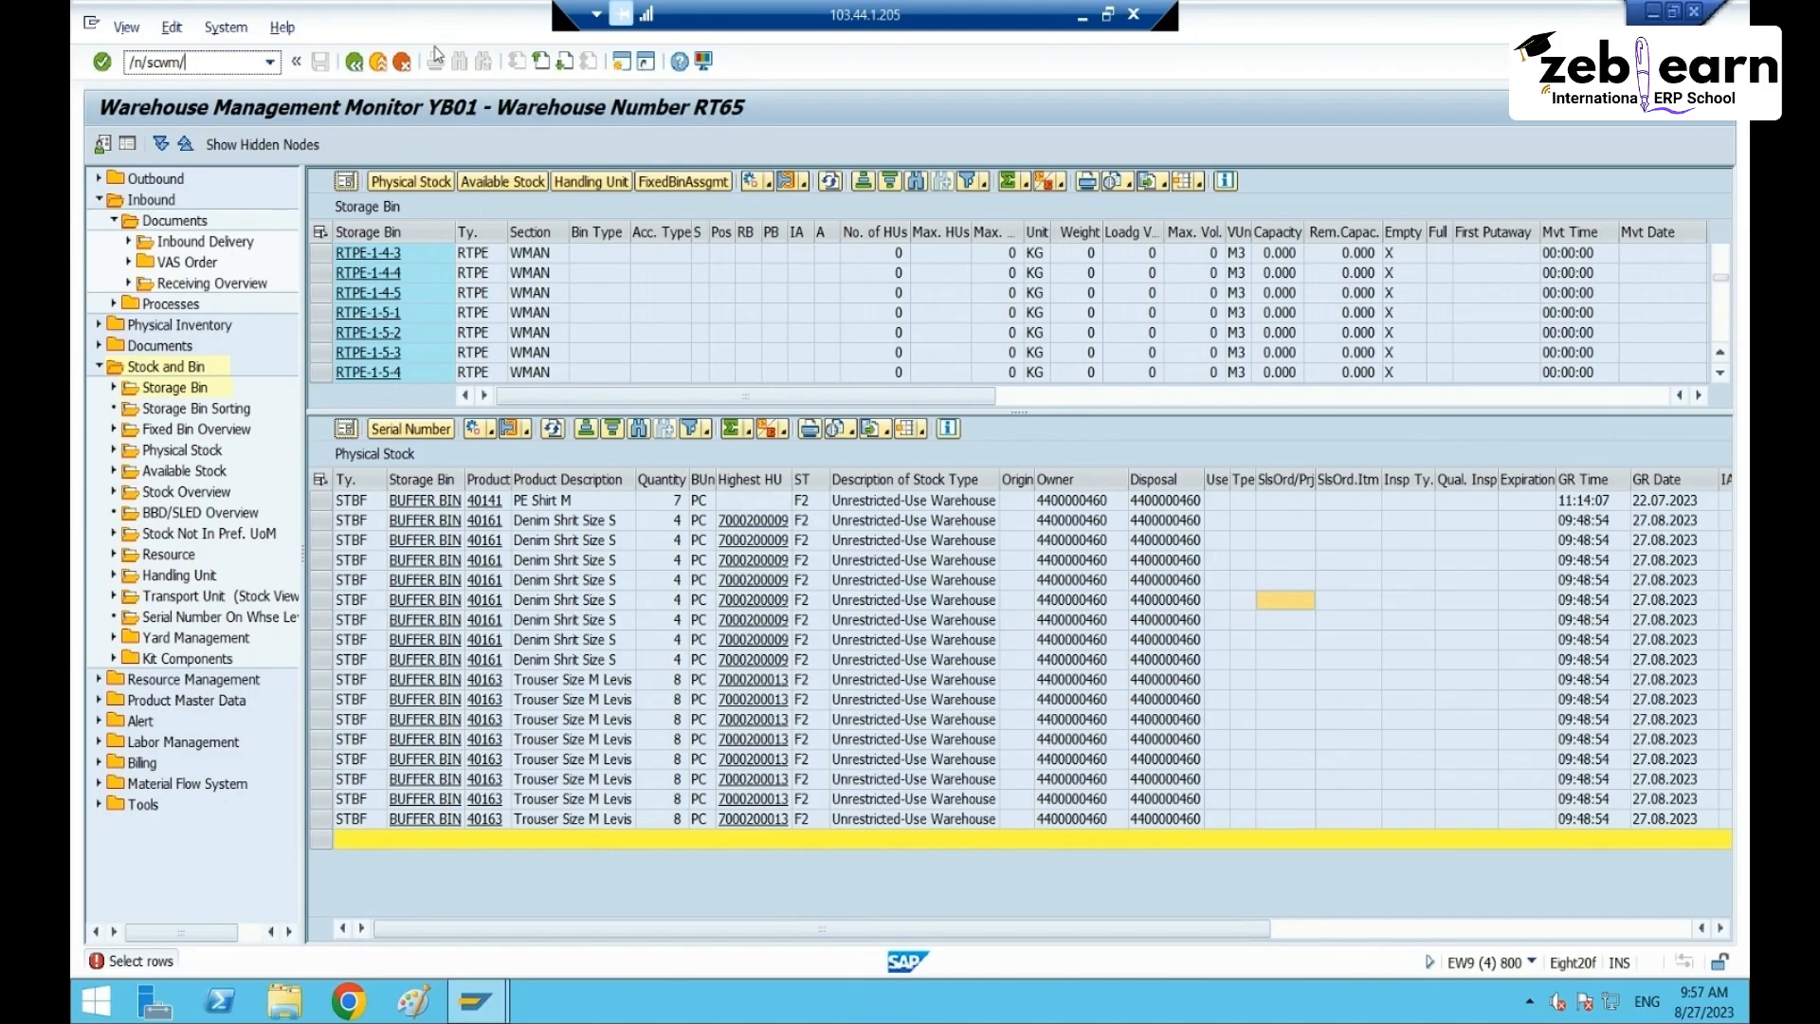
text(packspec)
key(Return)
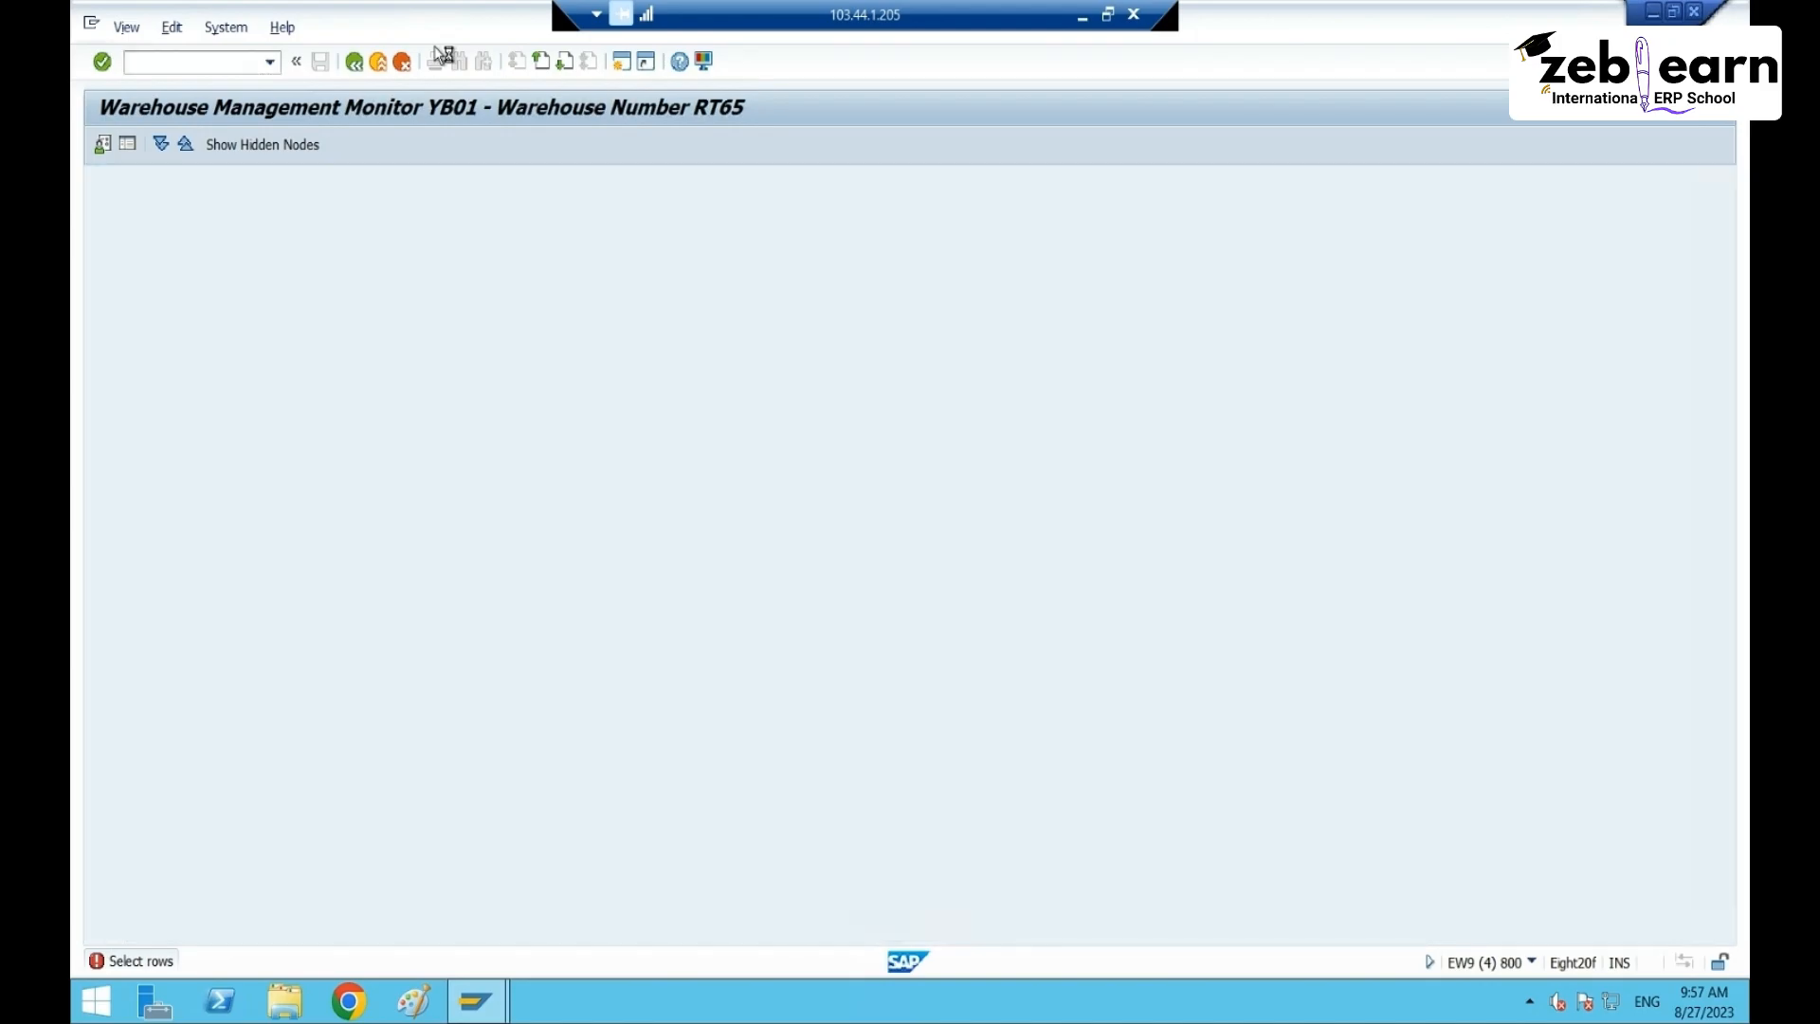
- Search packaging specifications for product 40161 and open specification 22
click(860, 186)
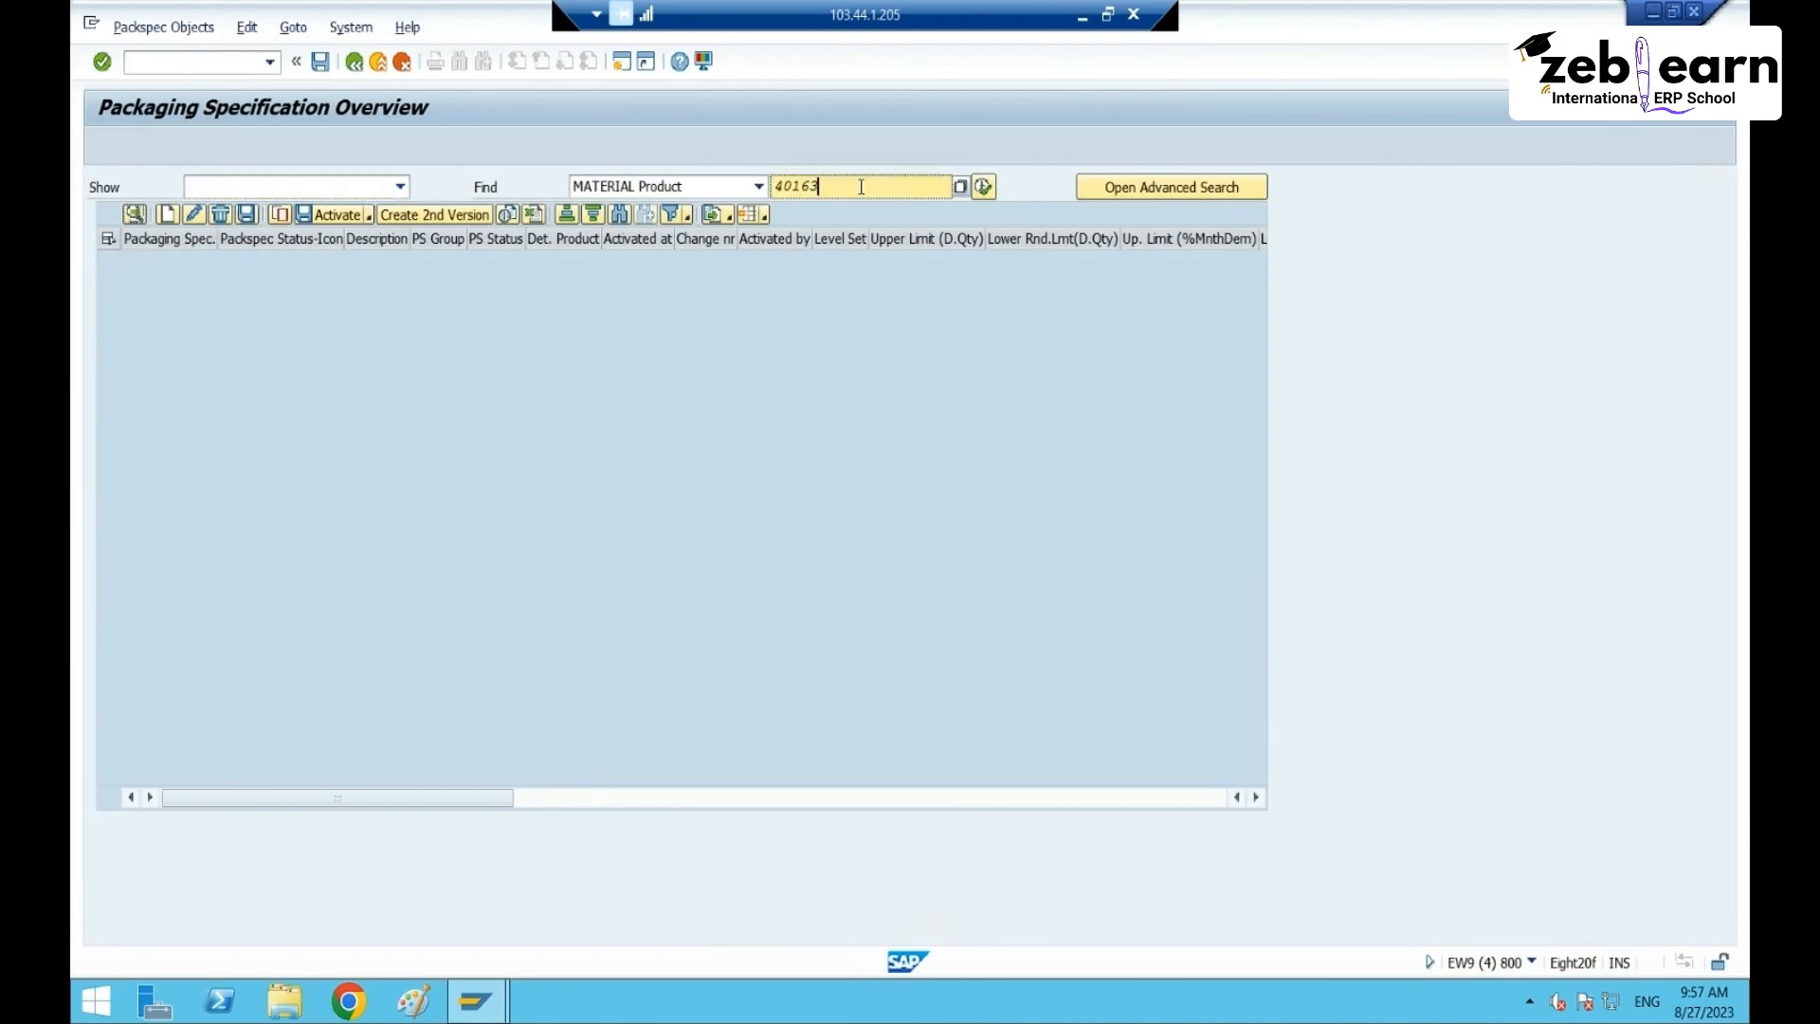
key(BackSpace)
text(1)
key(Return)
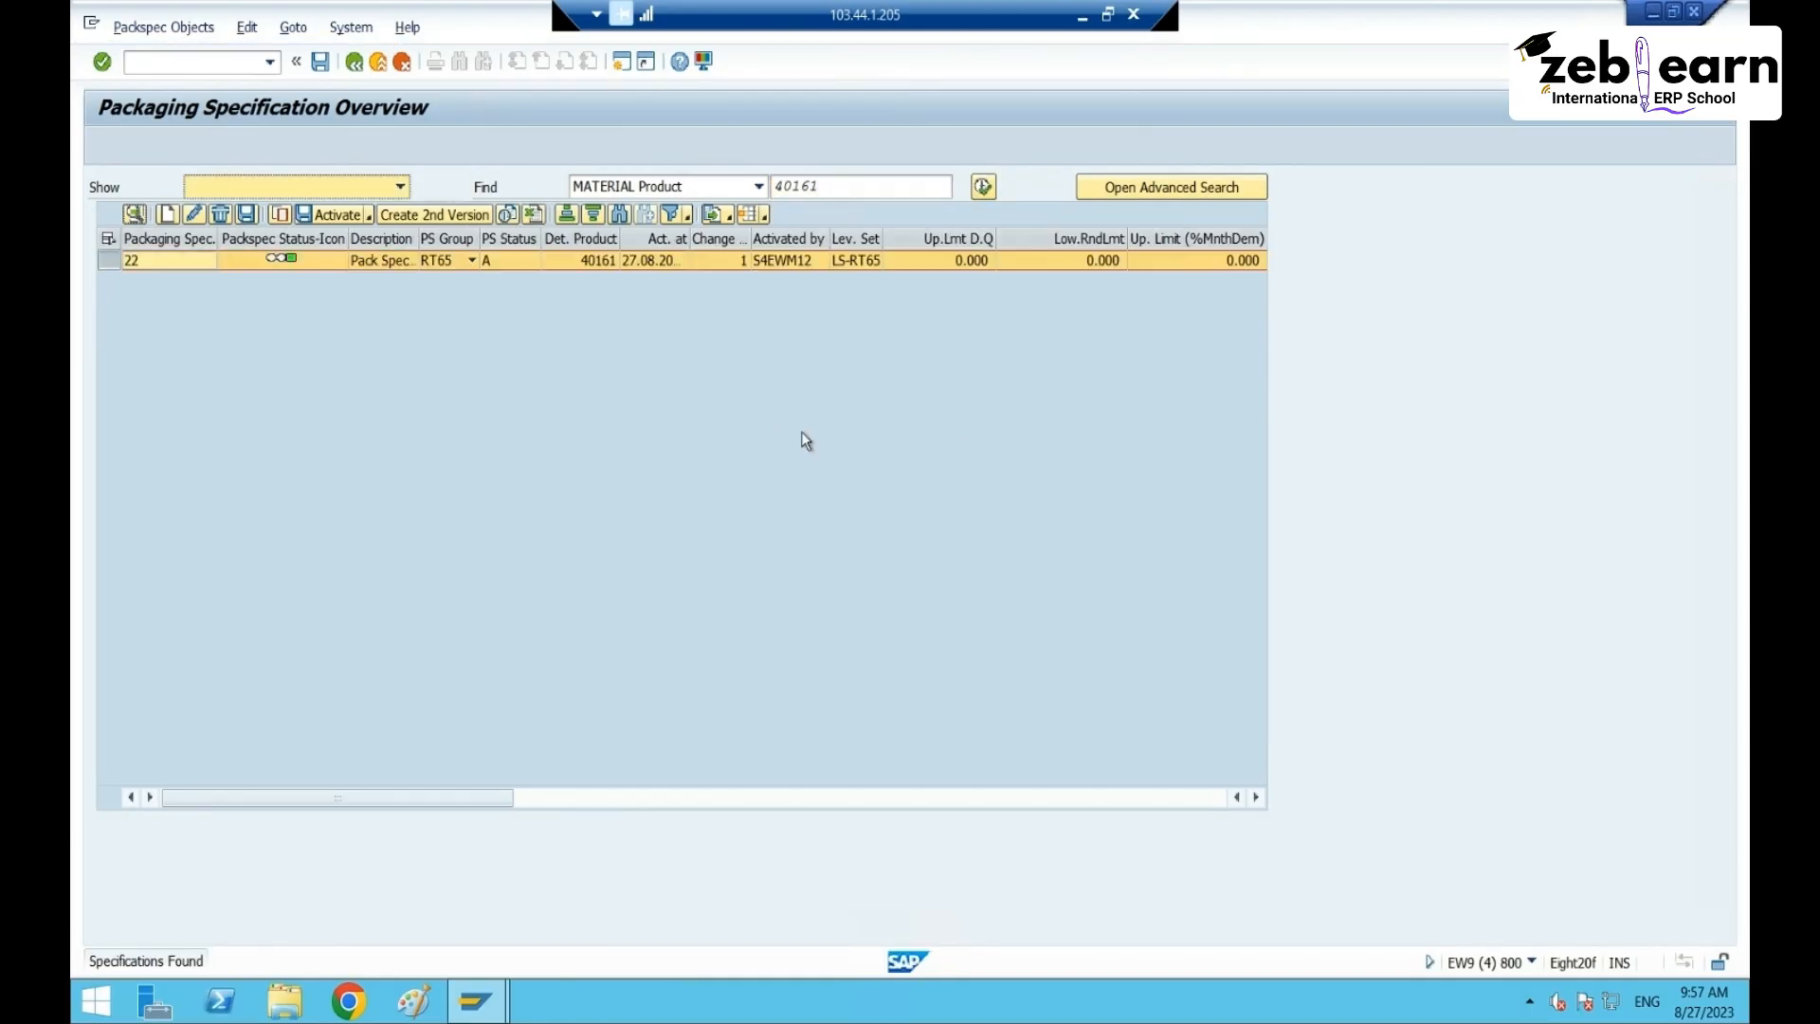
click(135, 215)
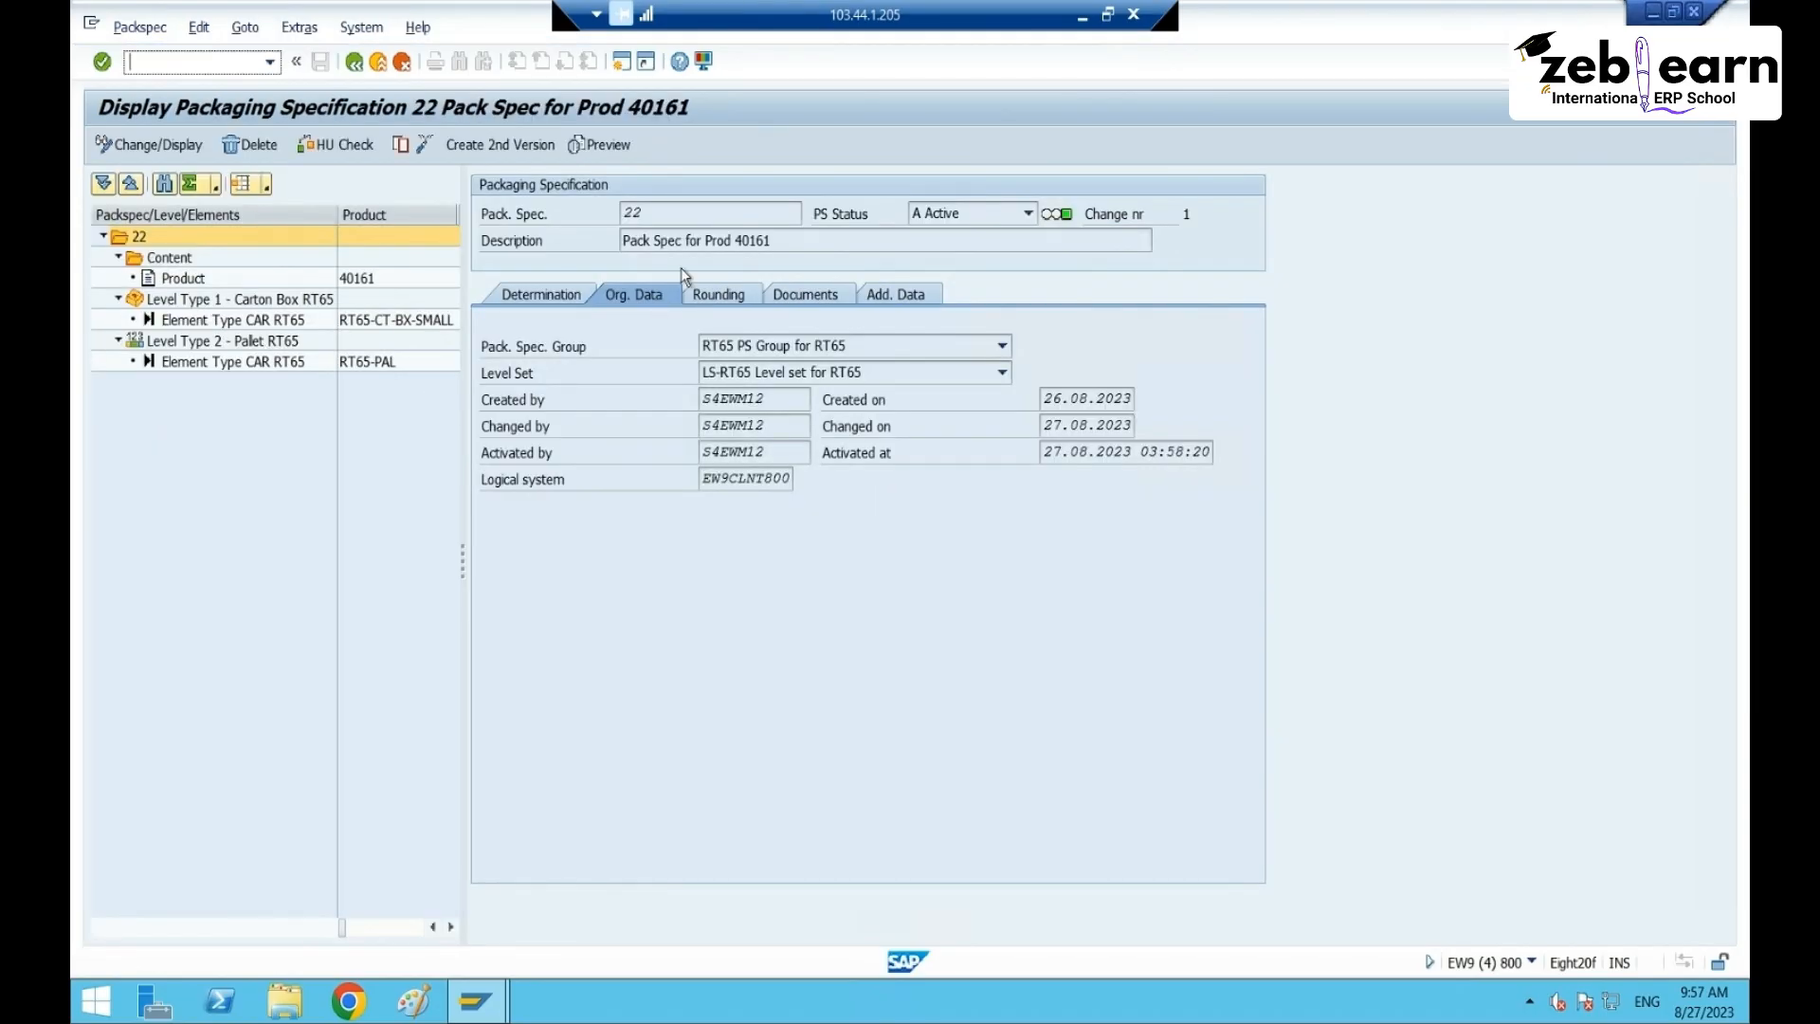
- Display spec 22's determination records, widen the PS column and inspect product 40161 and spec 22
click(545, 296)
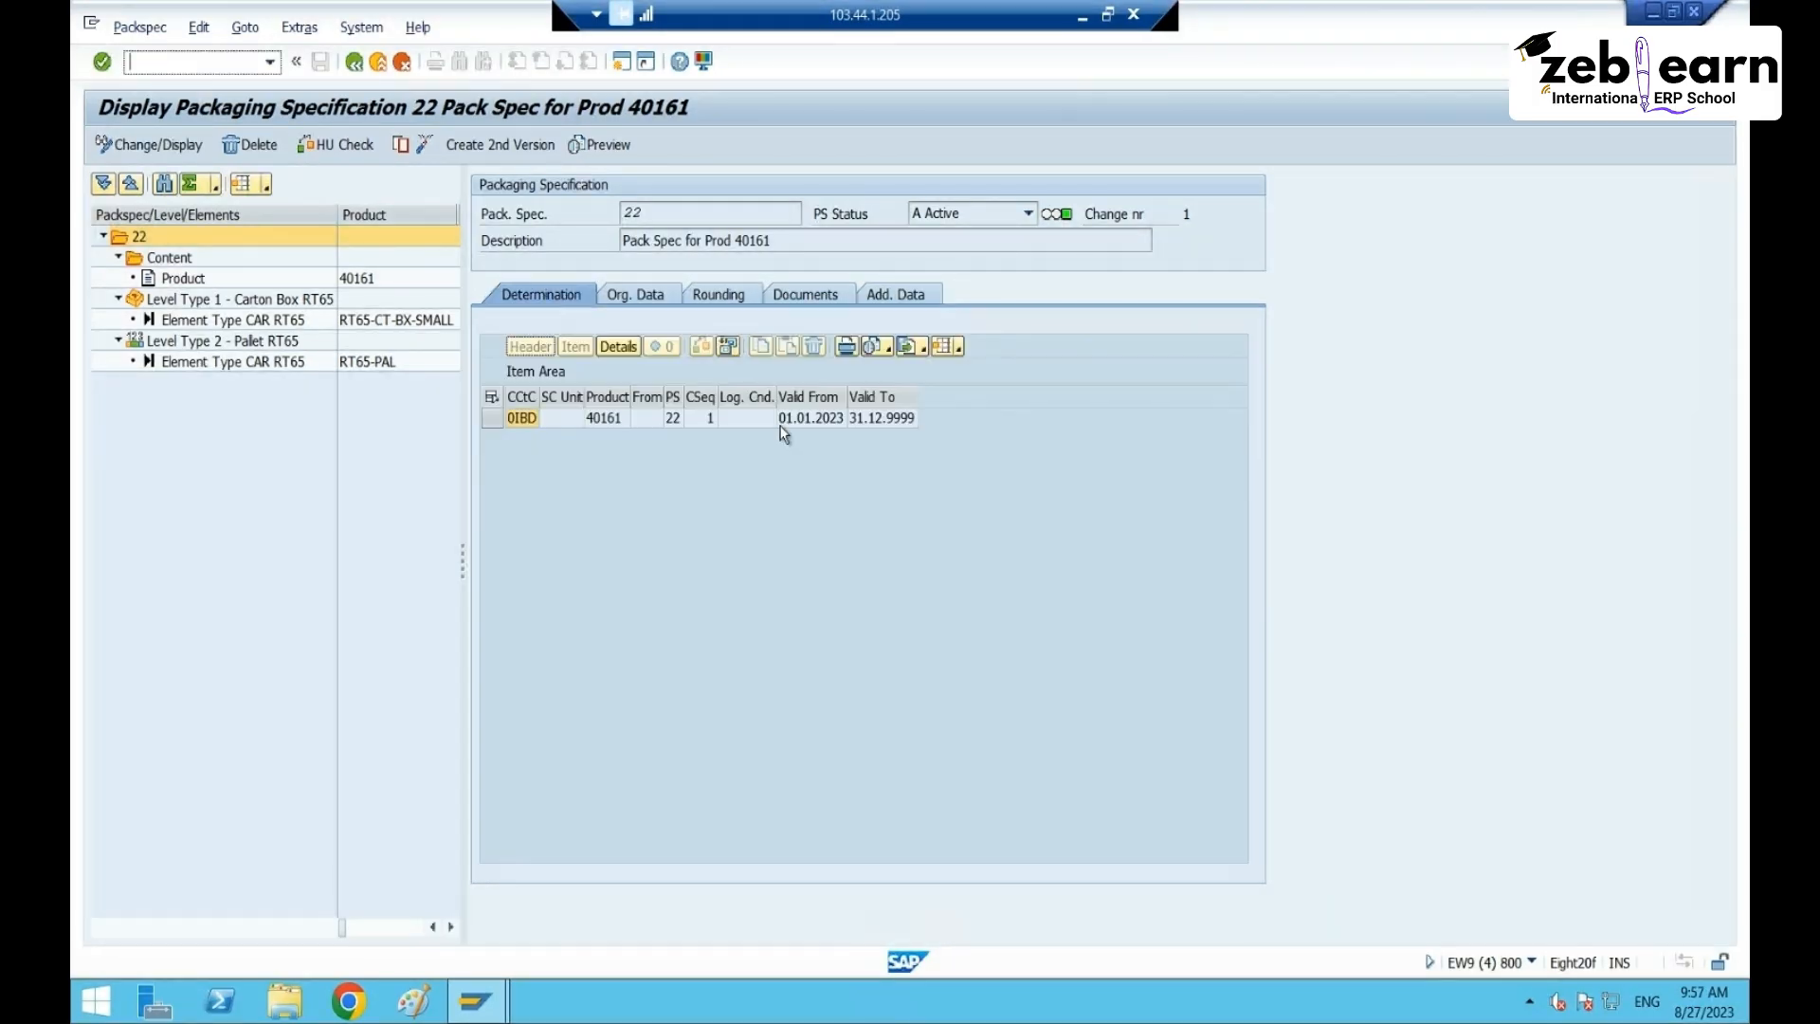
click(607, 417)
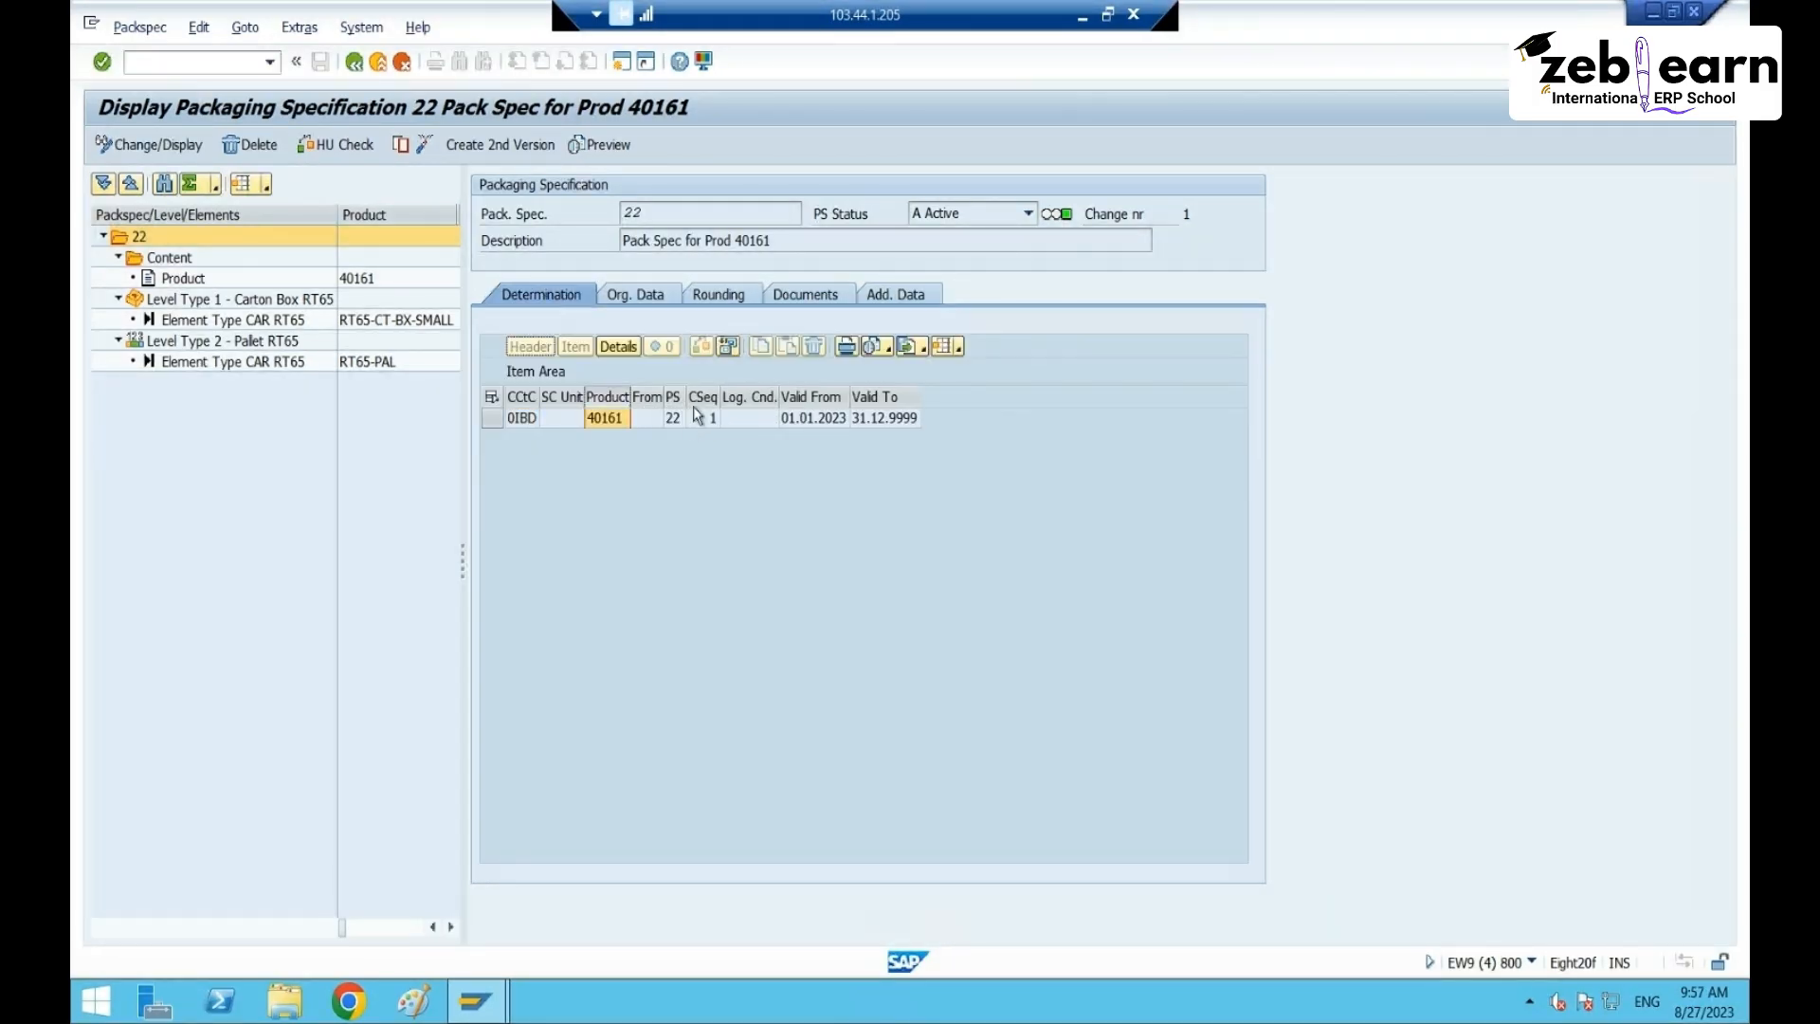
double_click(687, 398)
click(696, 418)
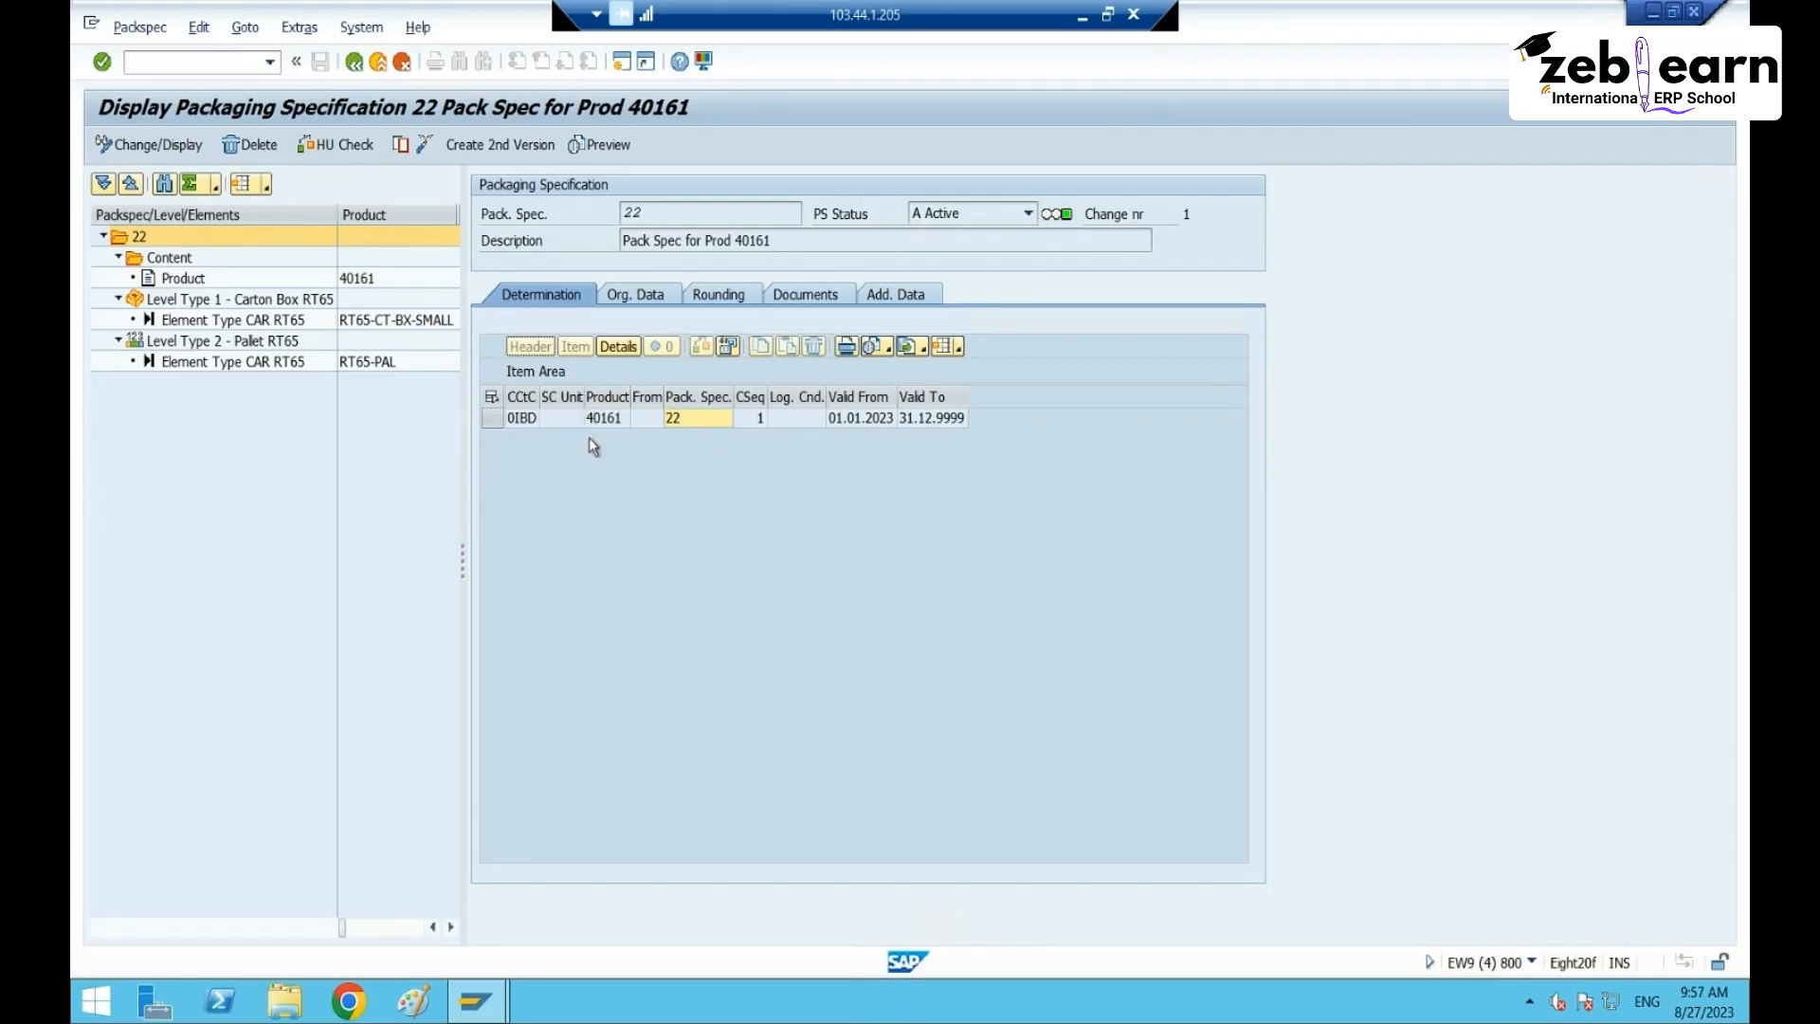
click(490, 418)
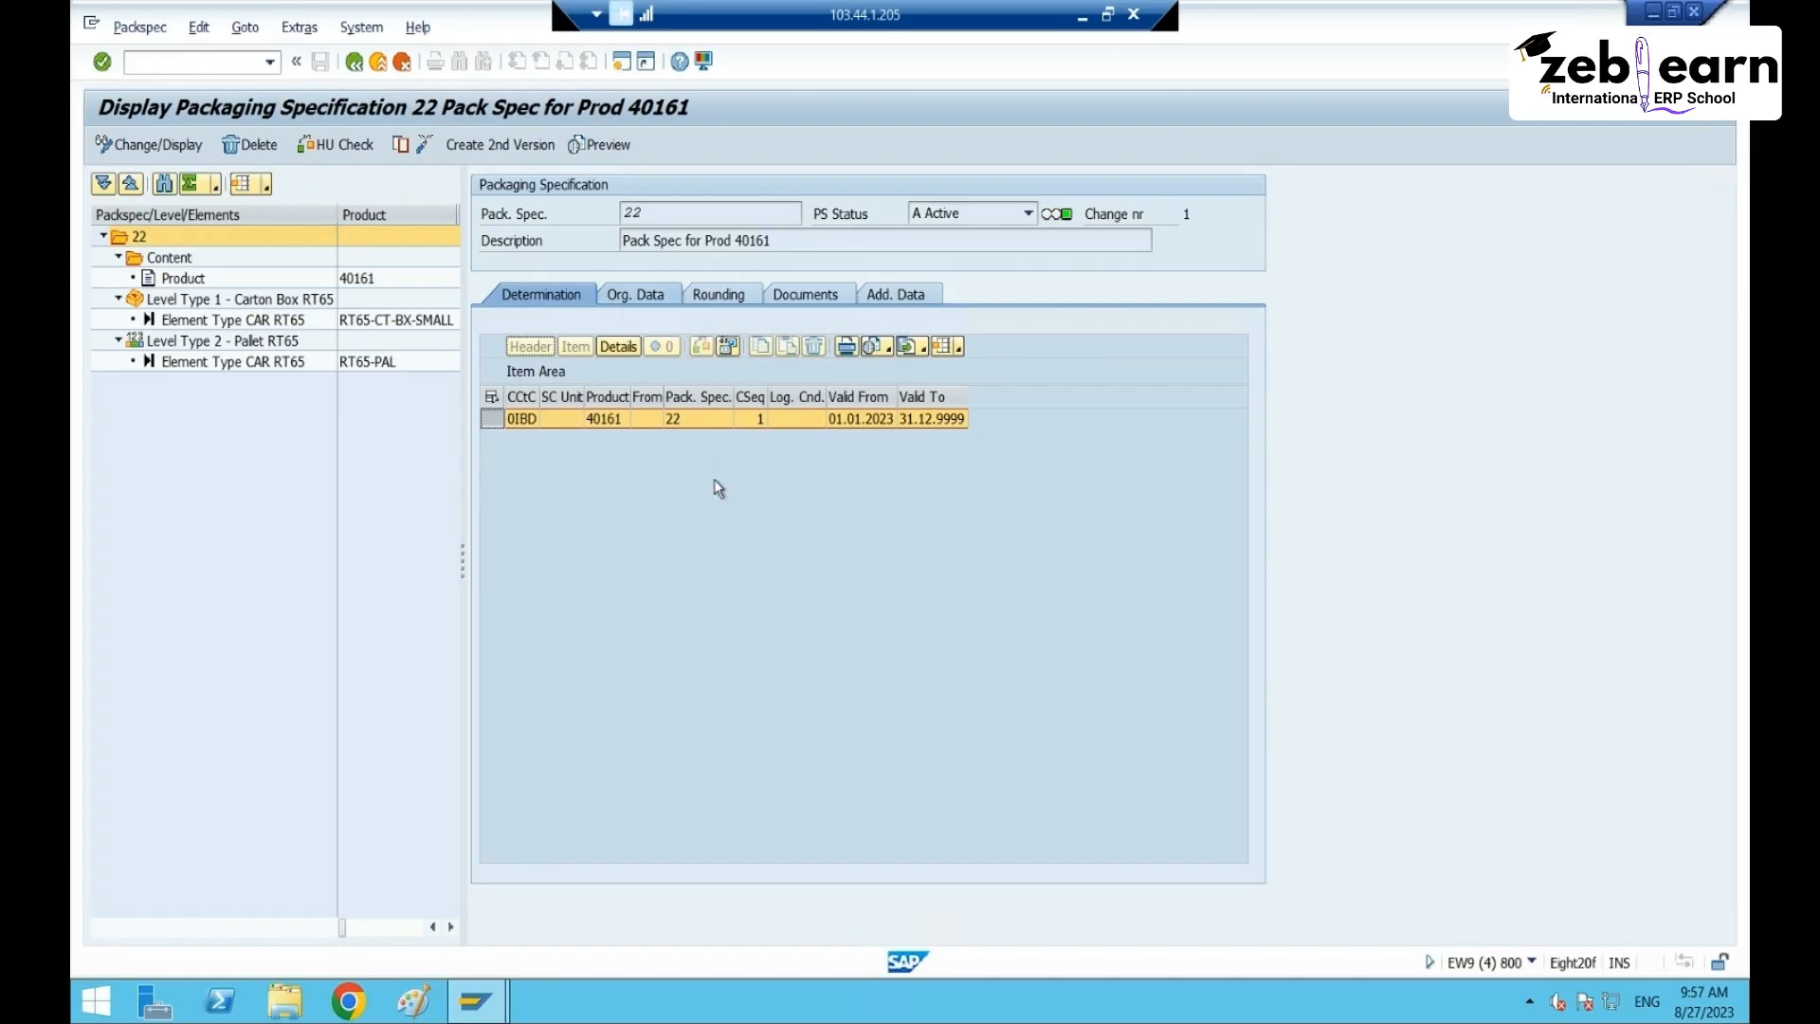
click(564, 422)
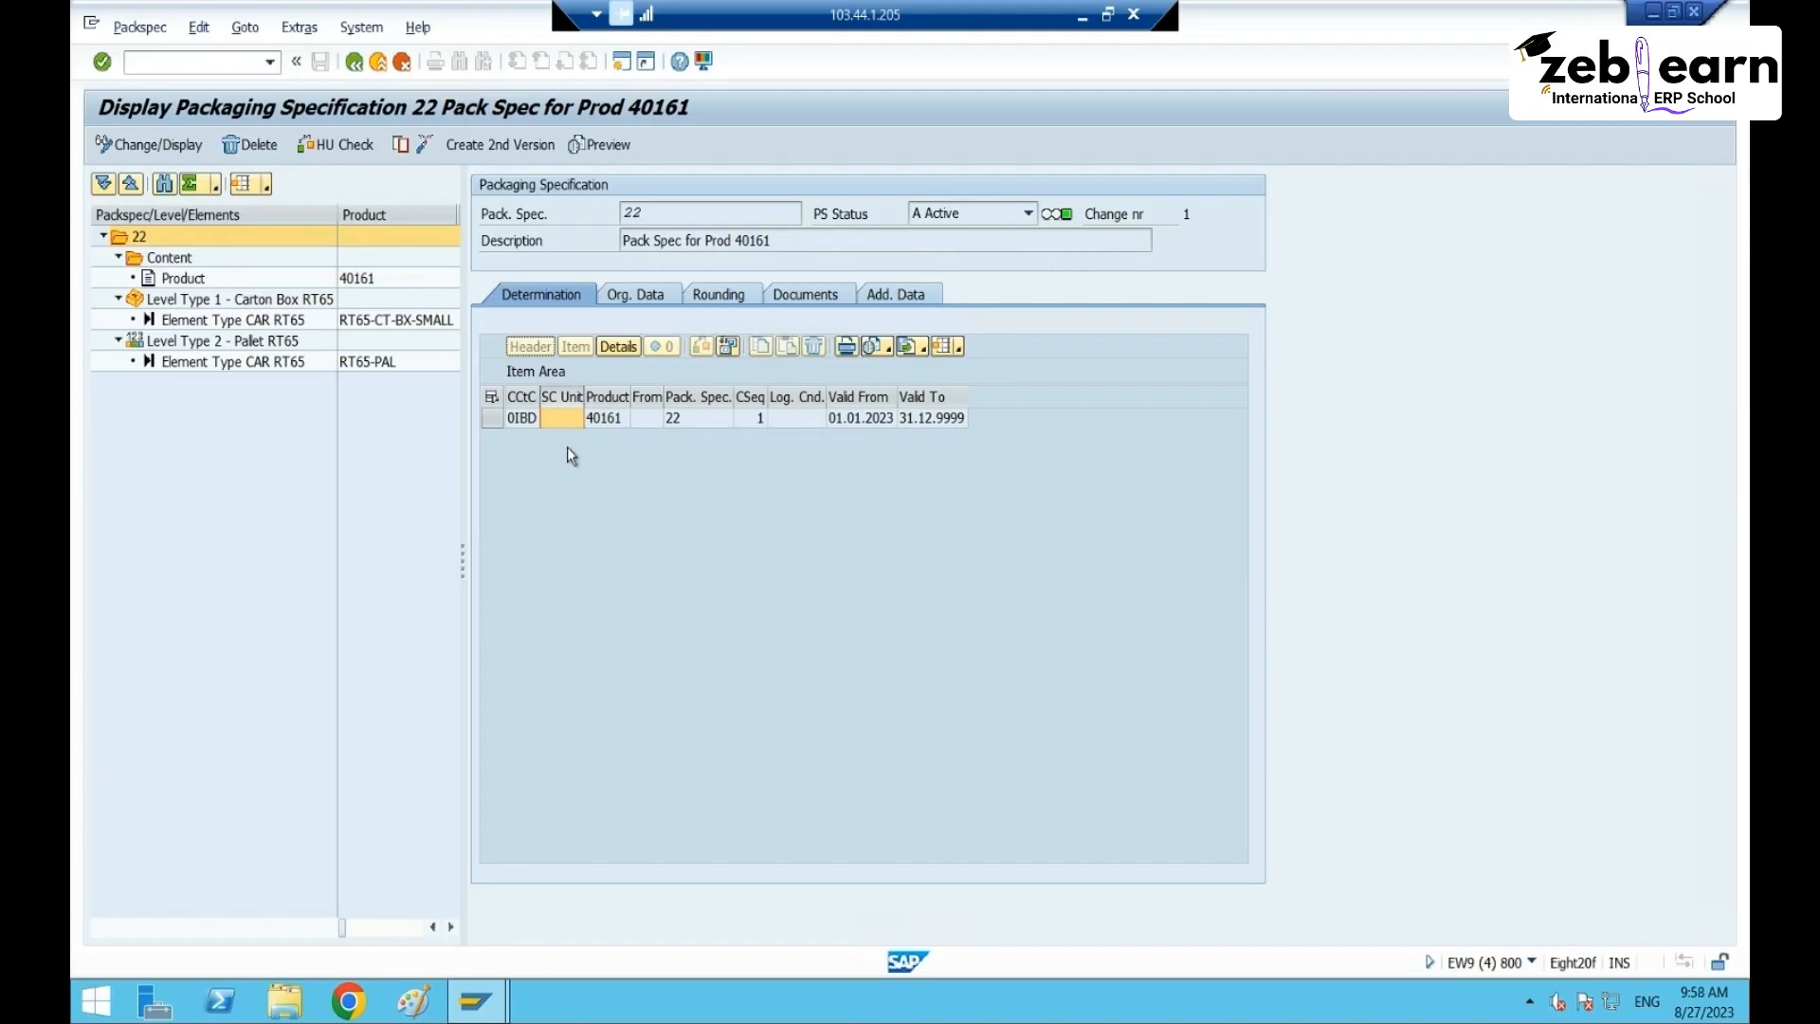
- Widen the Ship-from column and check the record's product 40161, empty ship-from and spec 22
click(607, 418)
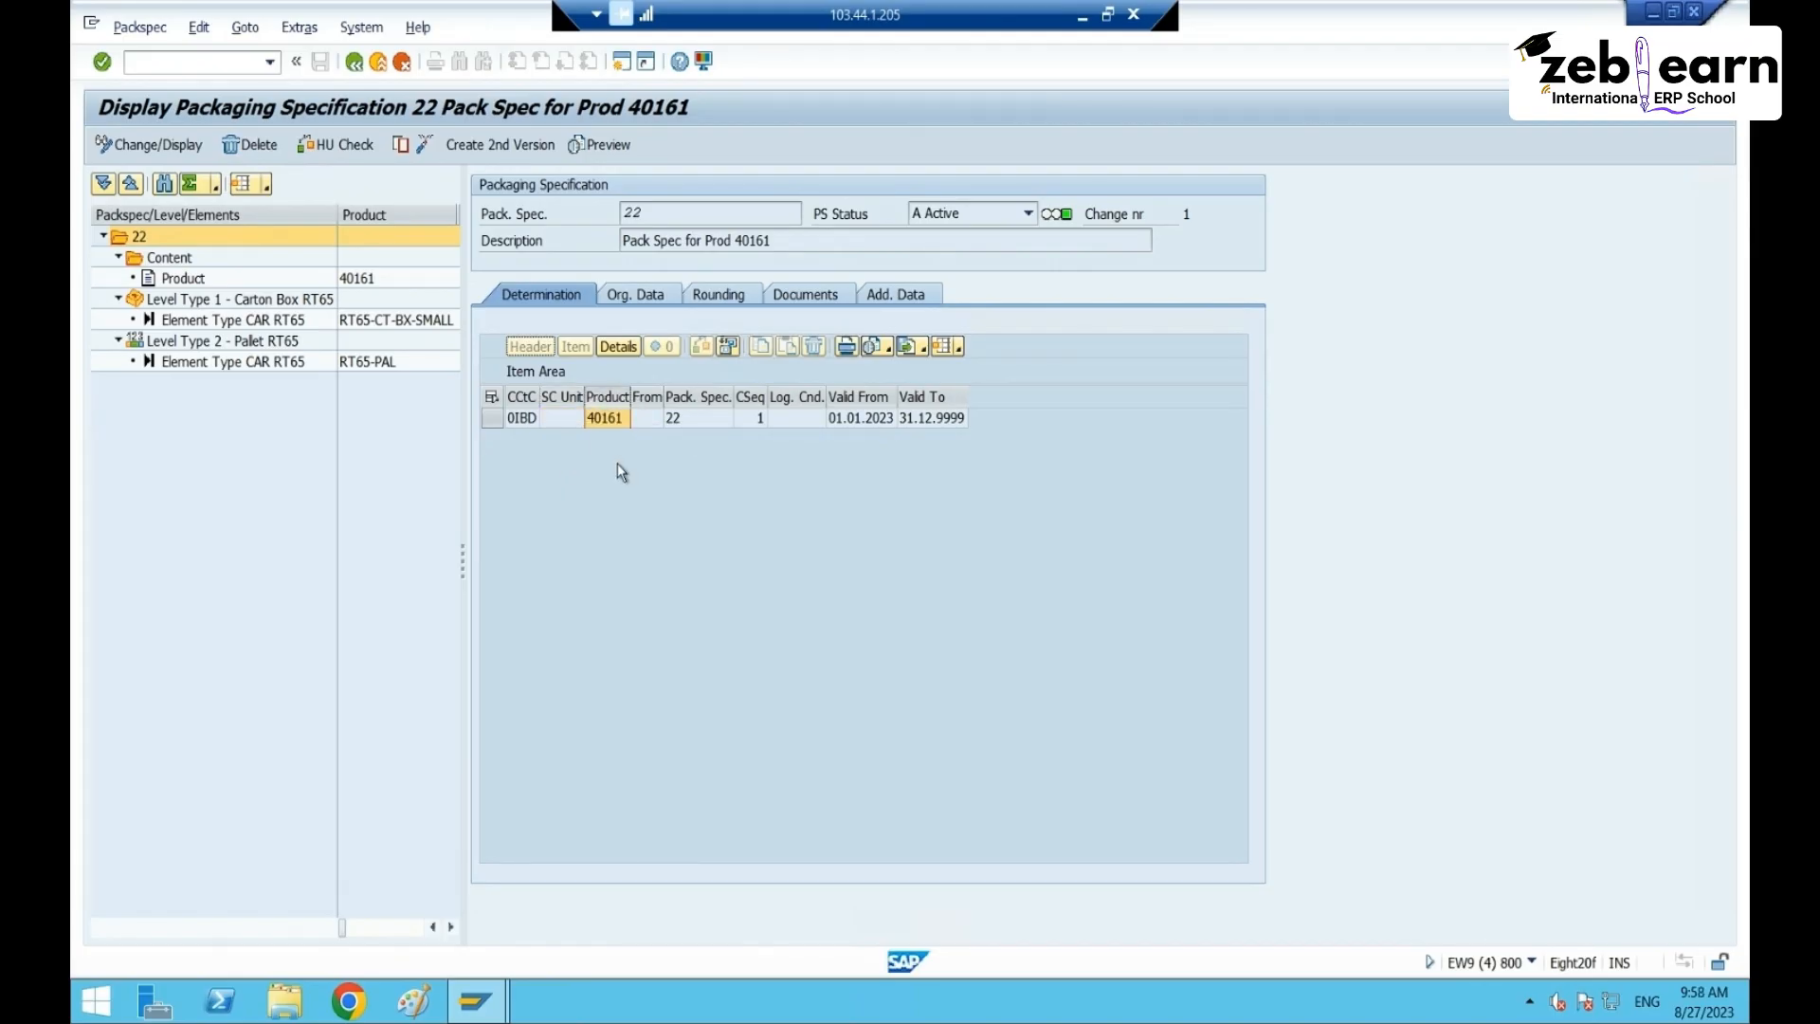
click(646, 418)
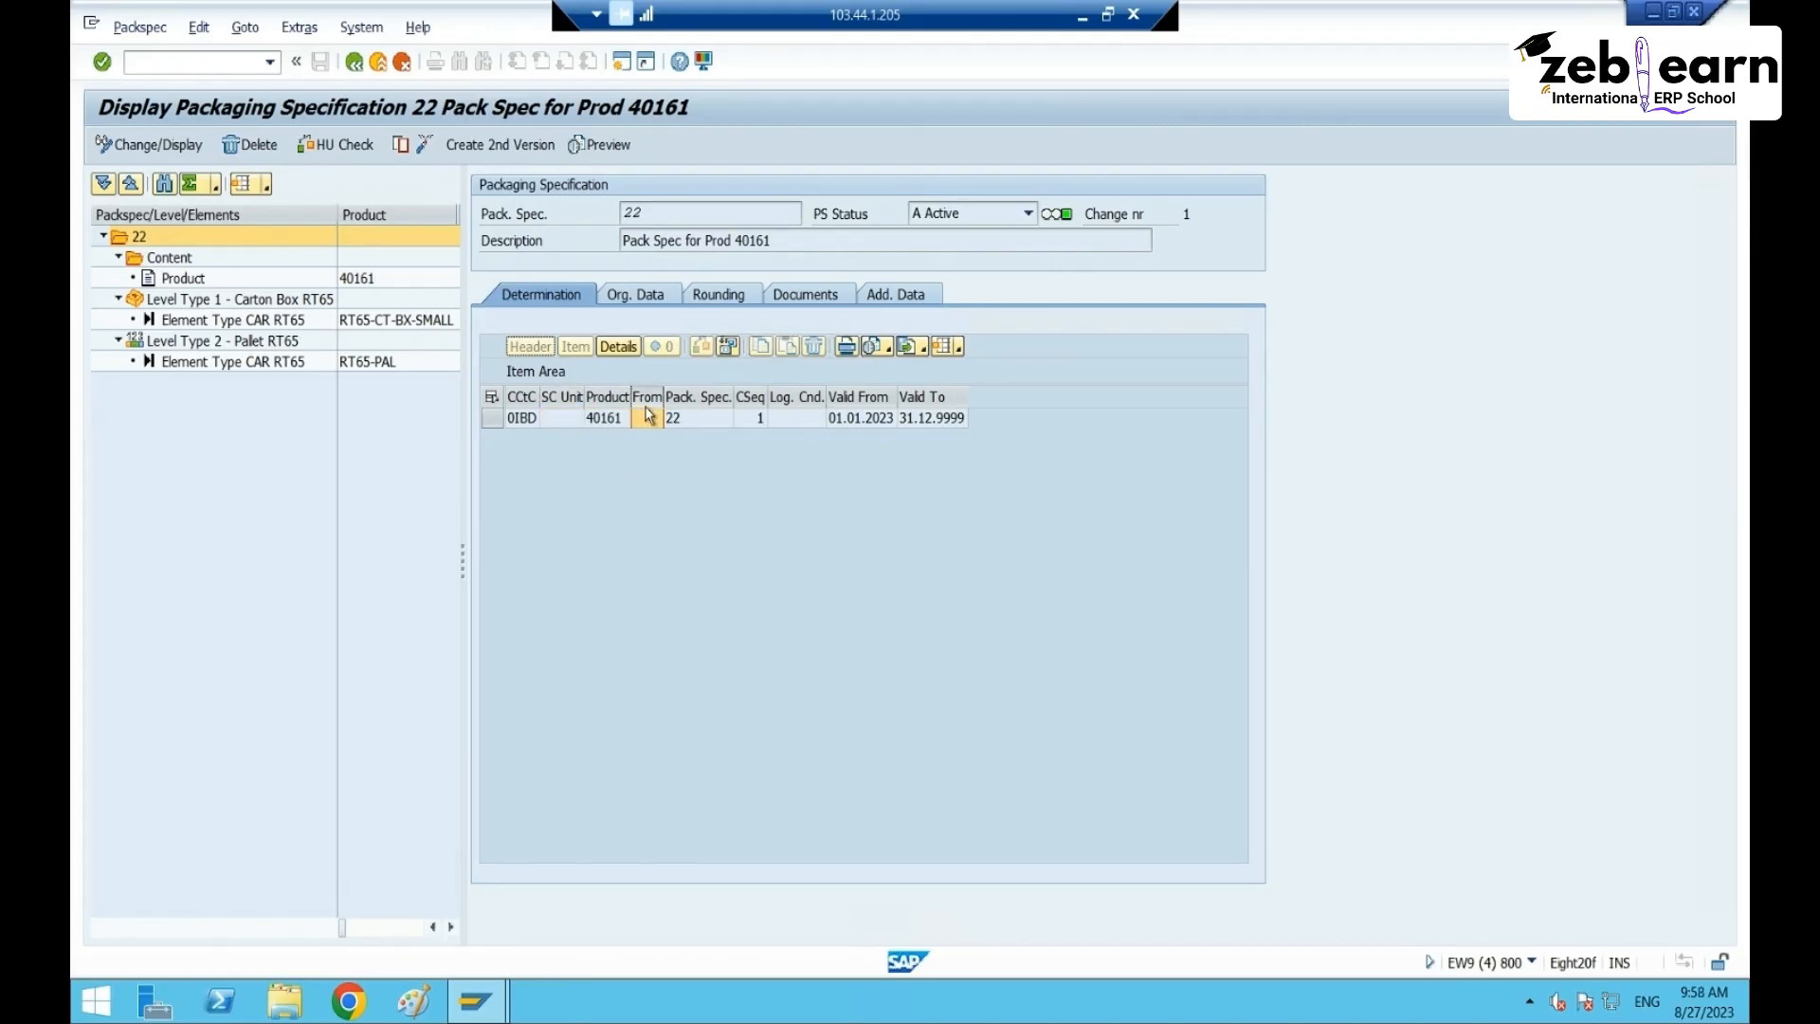
click(693, 414)
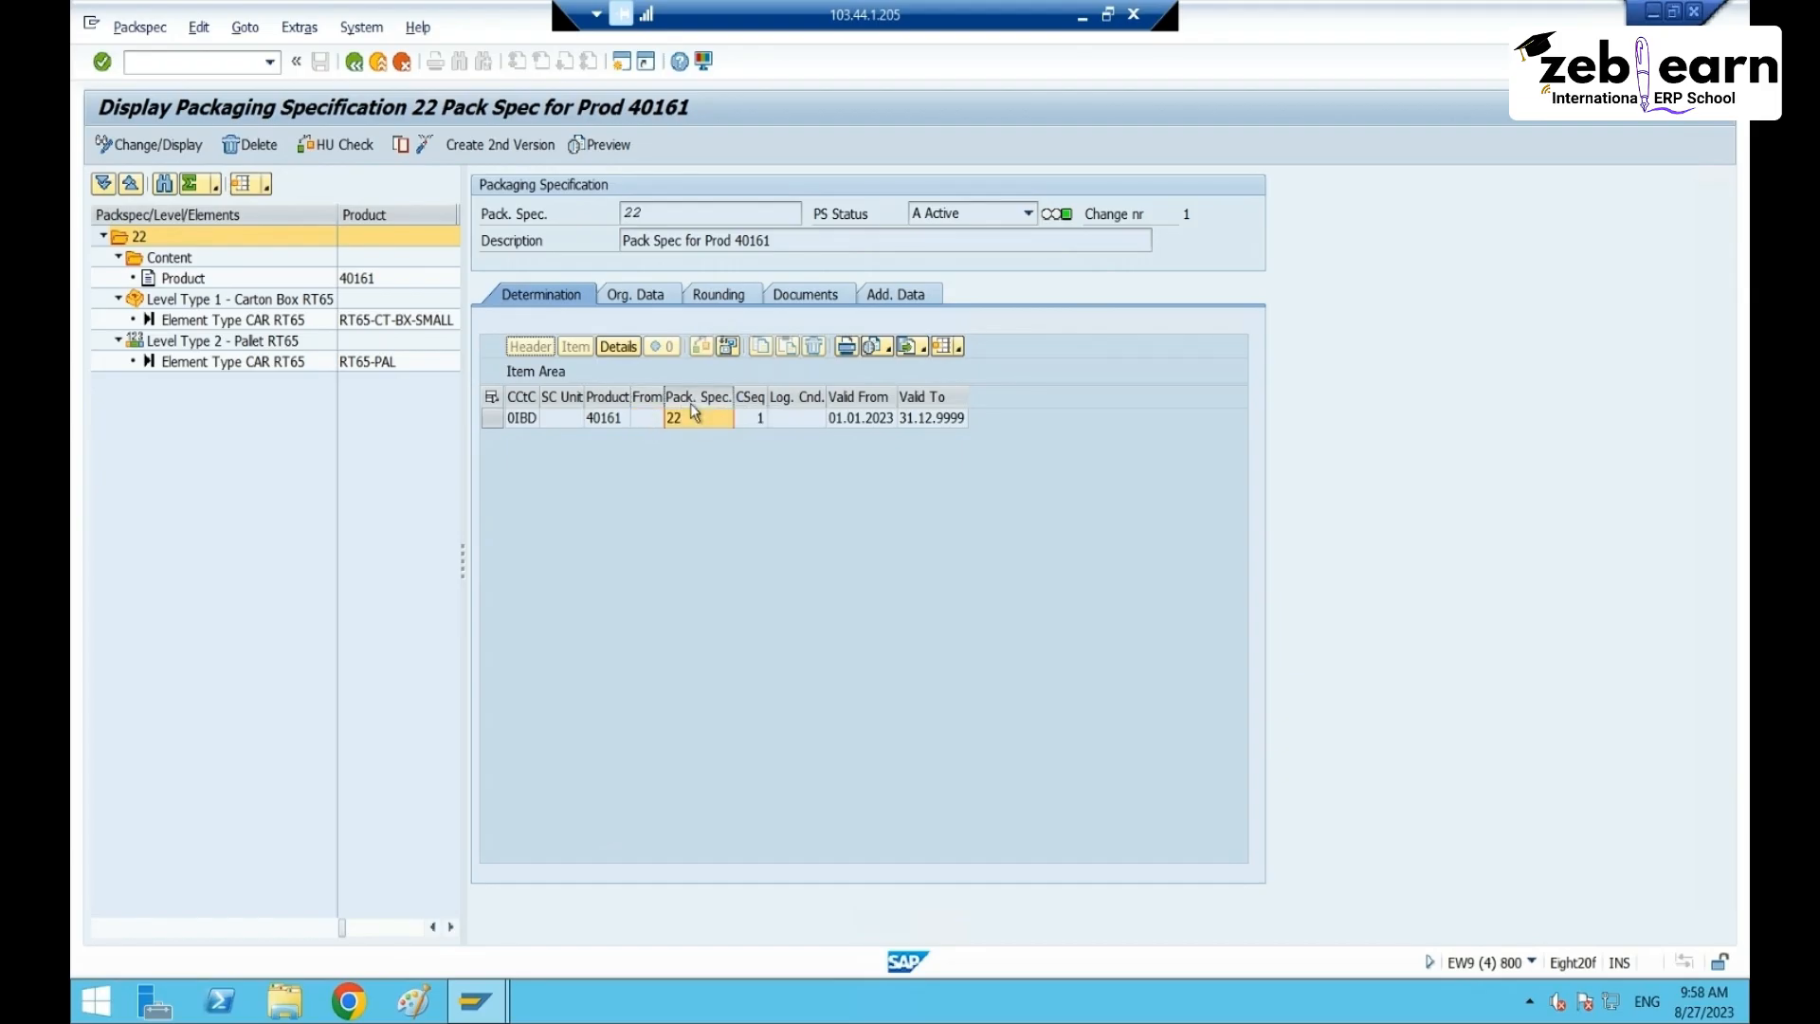
click(607, 418)
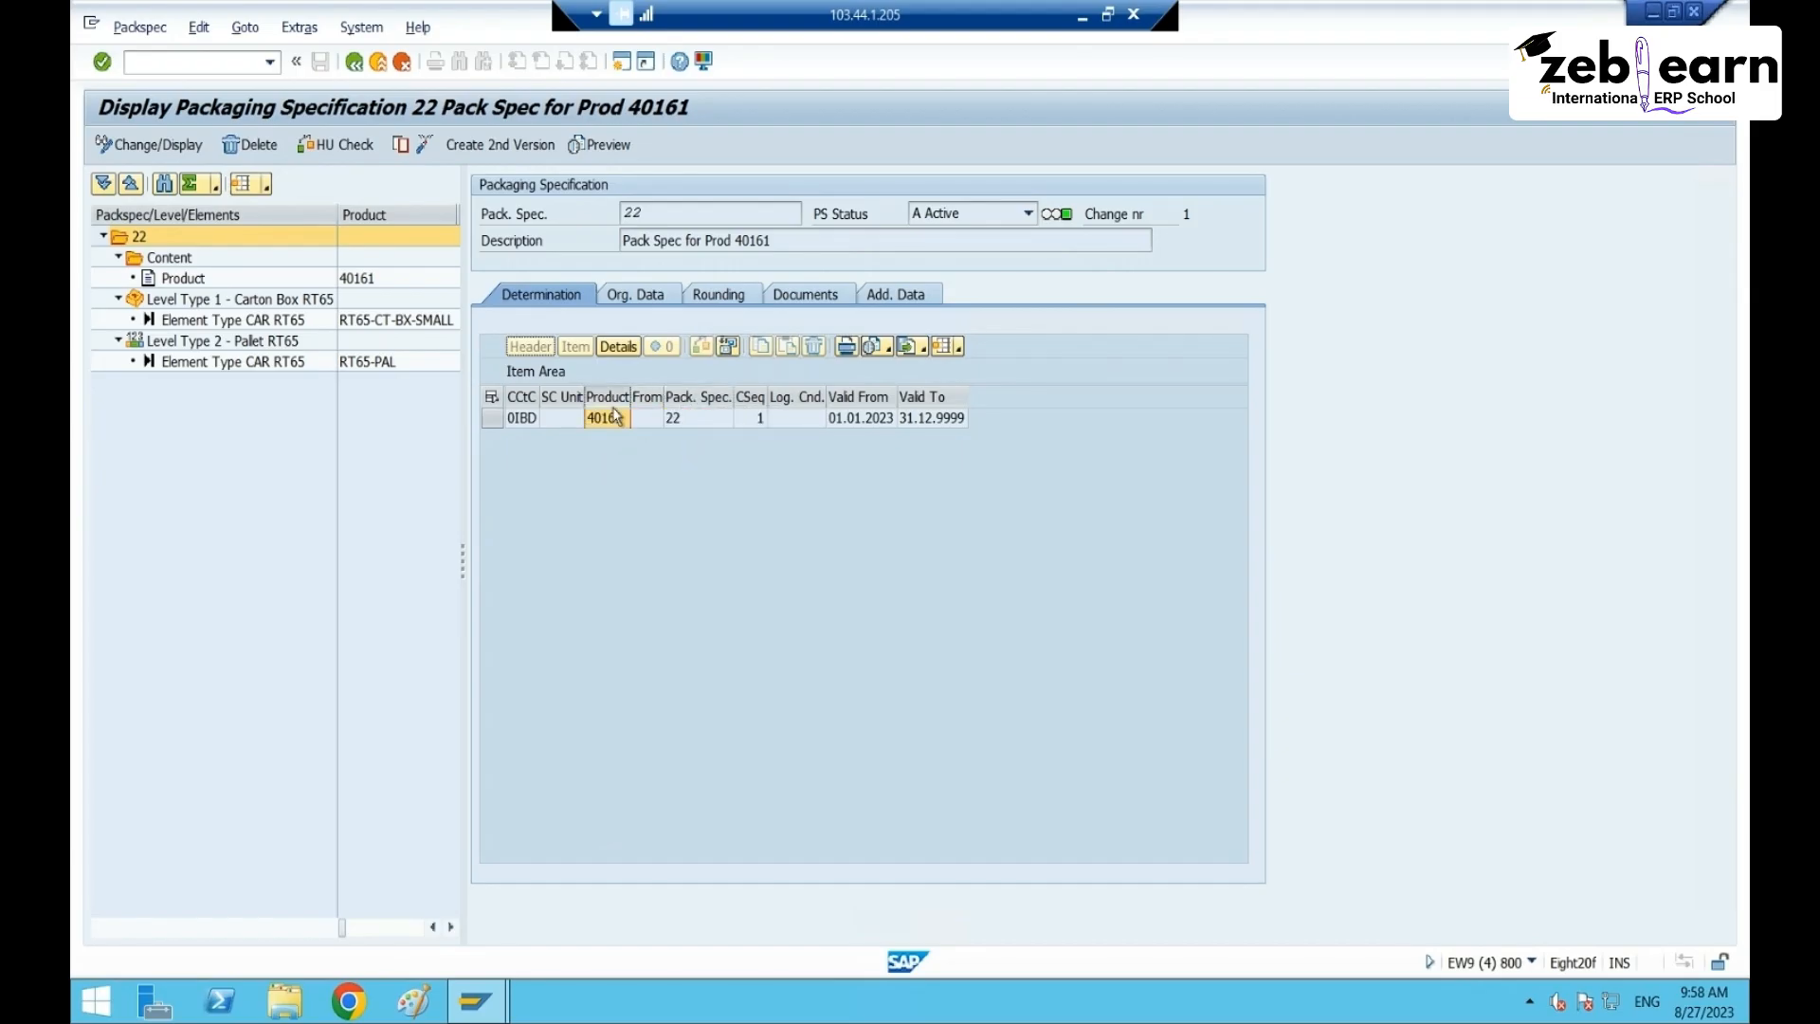
drag(662, 396, 763, 396)
click(677, 417)
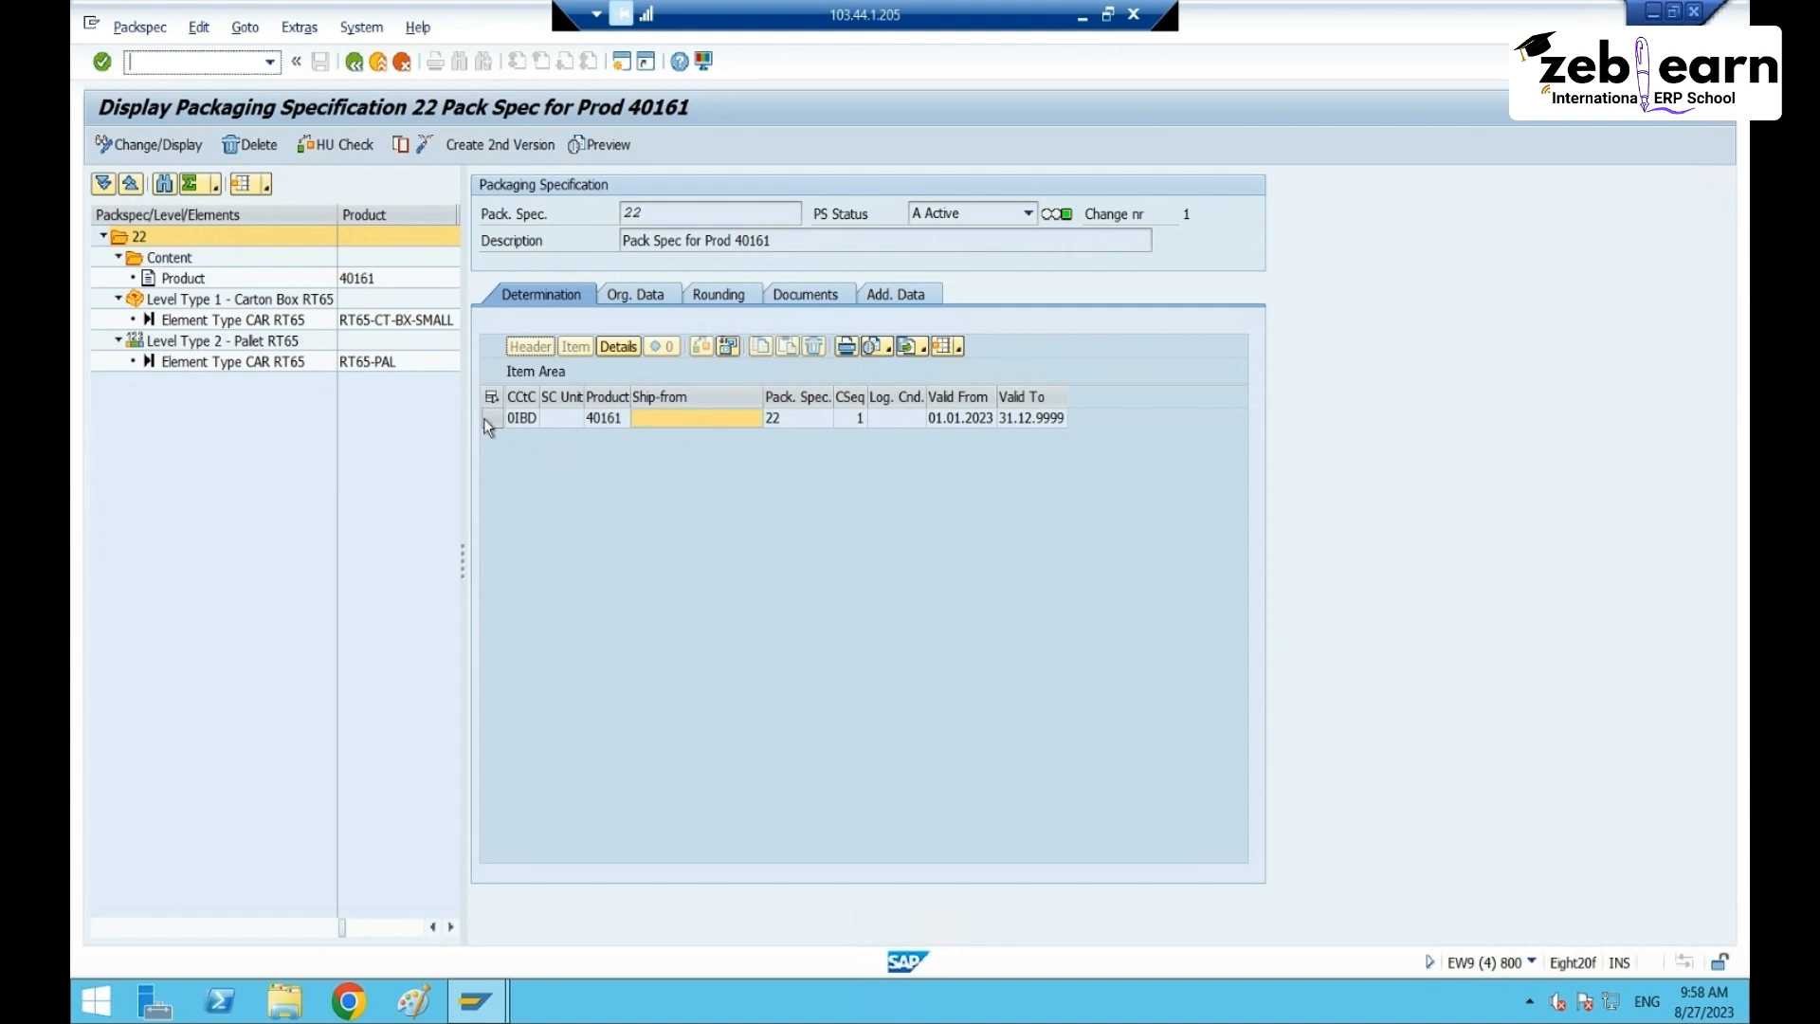
click(810, 423)
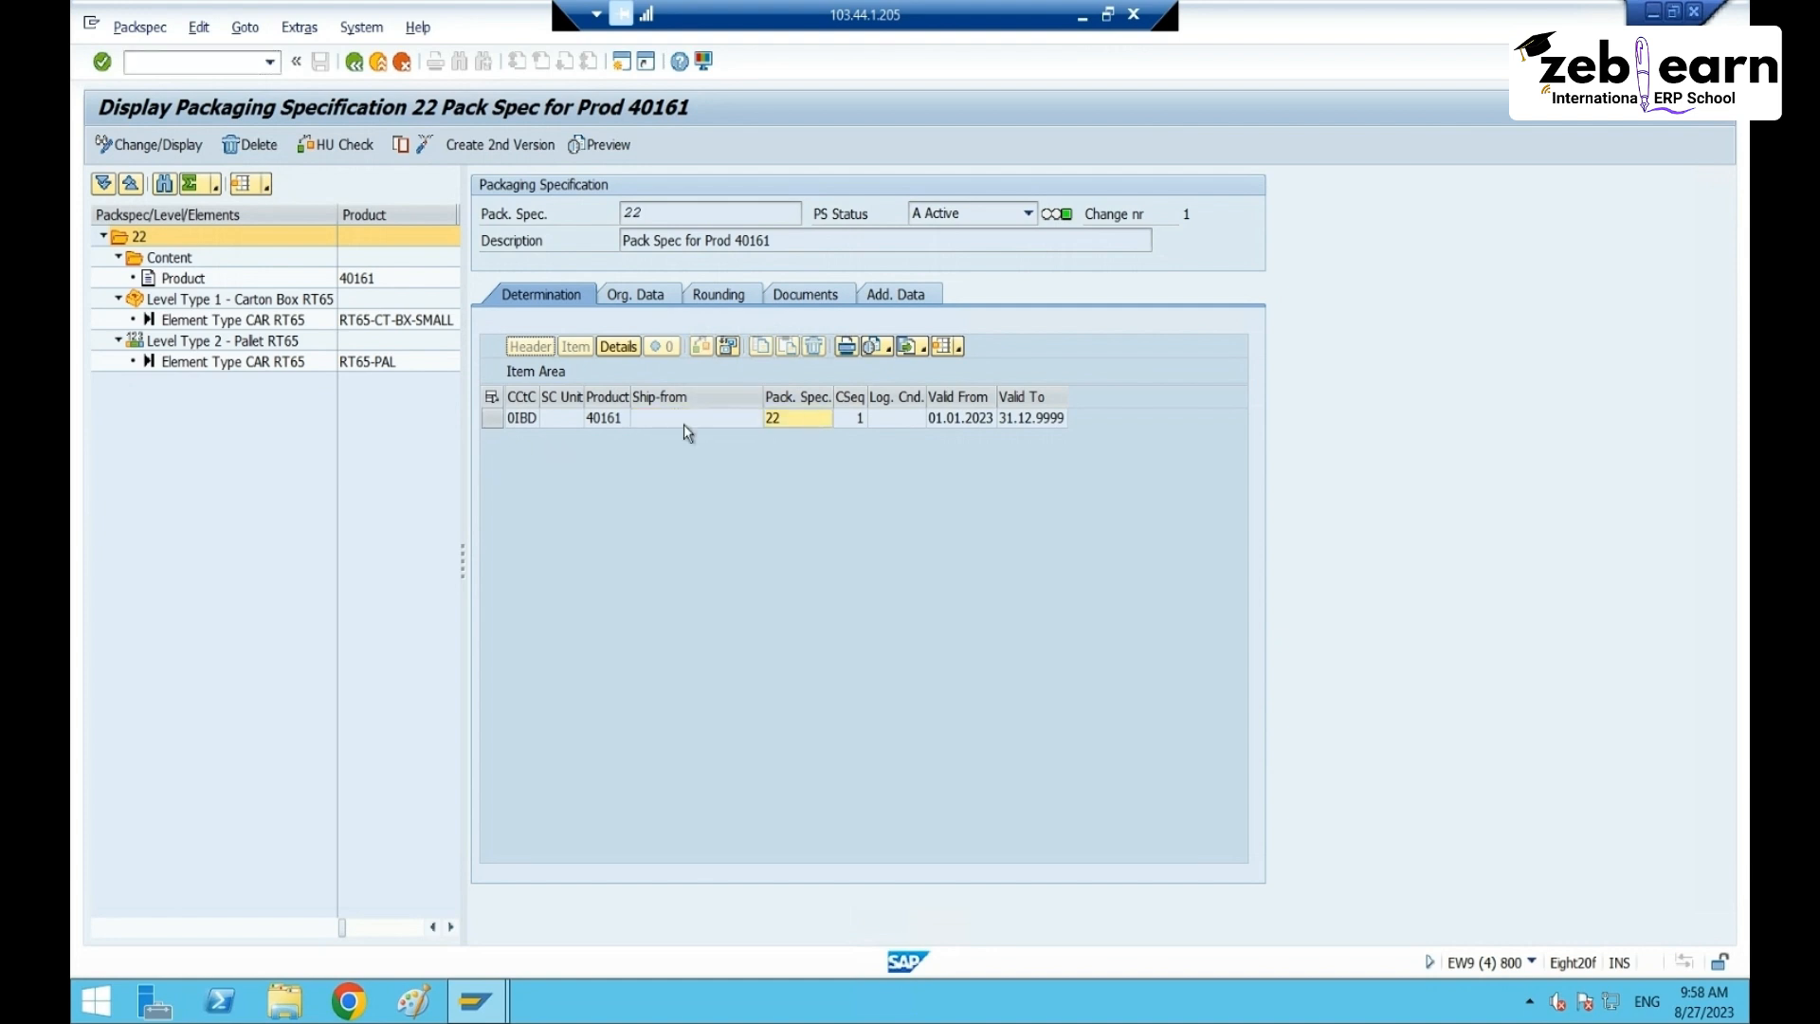
click(491, 421)
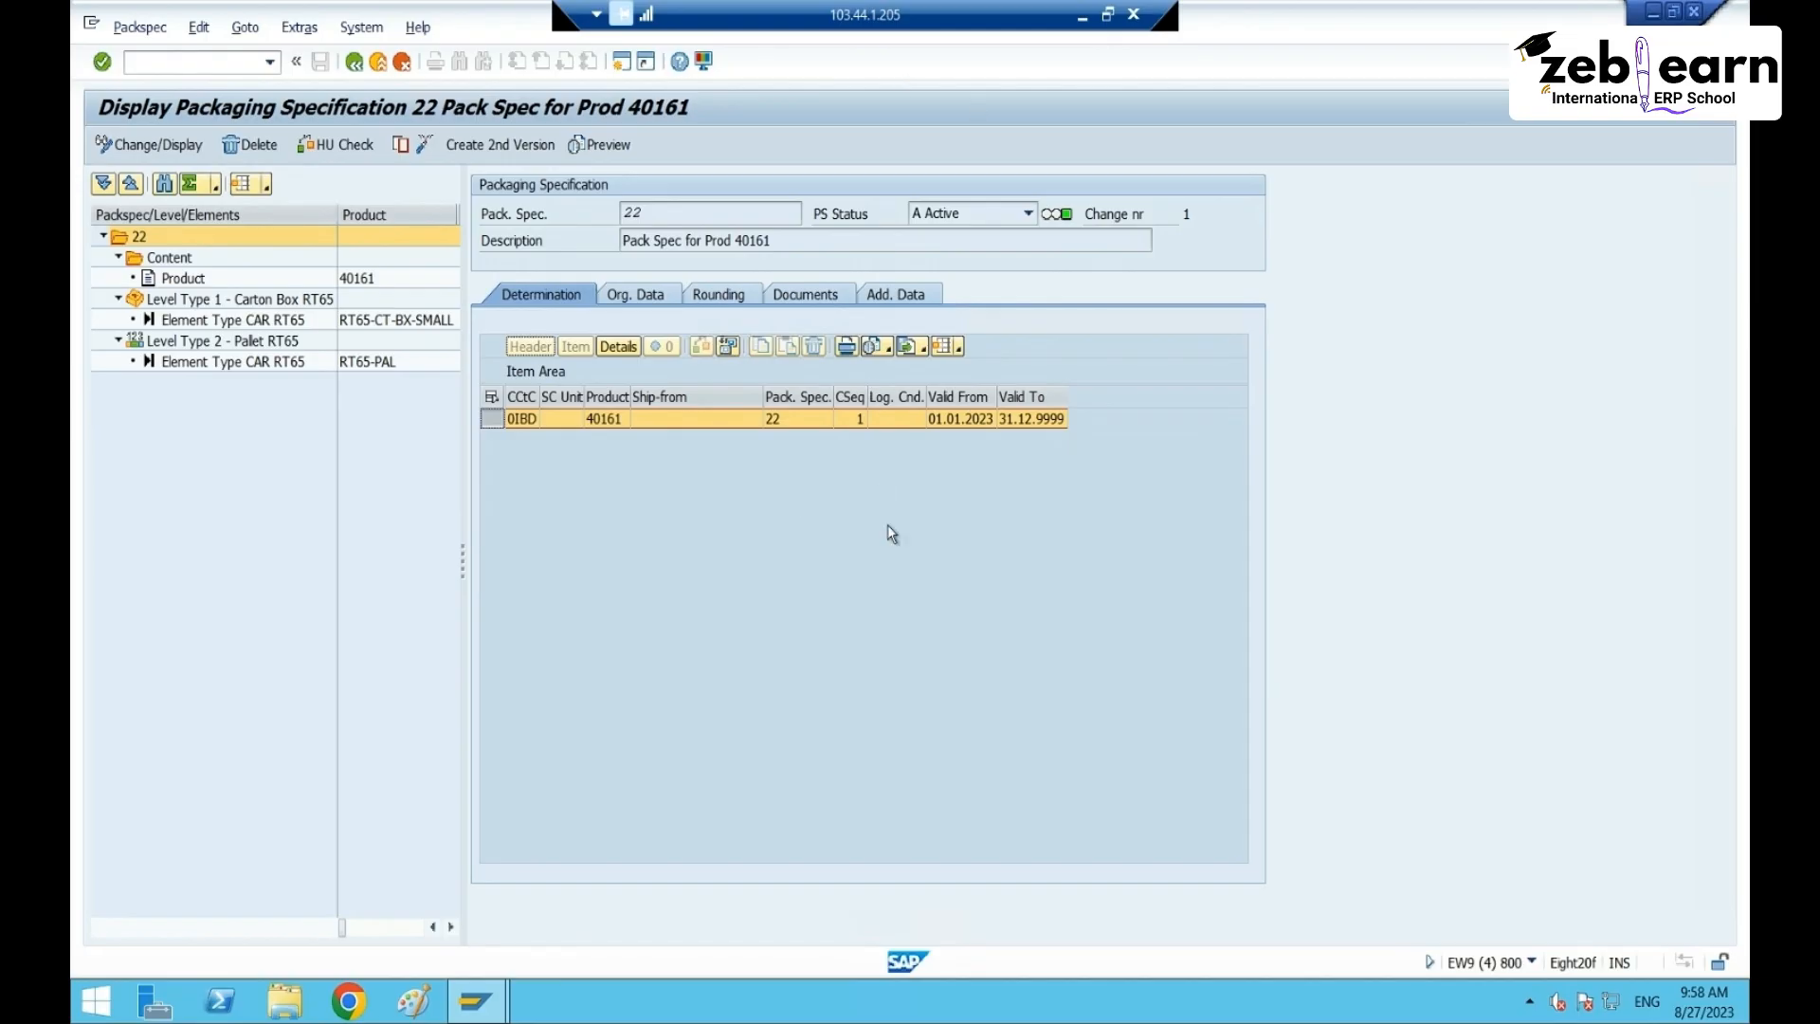
click(698, 418)
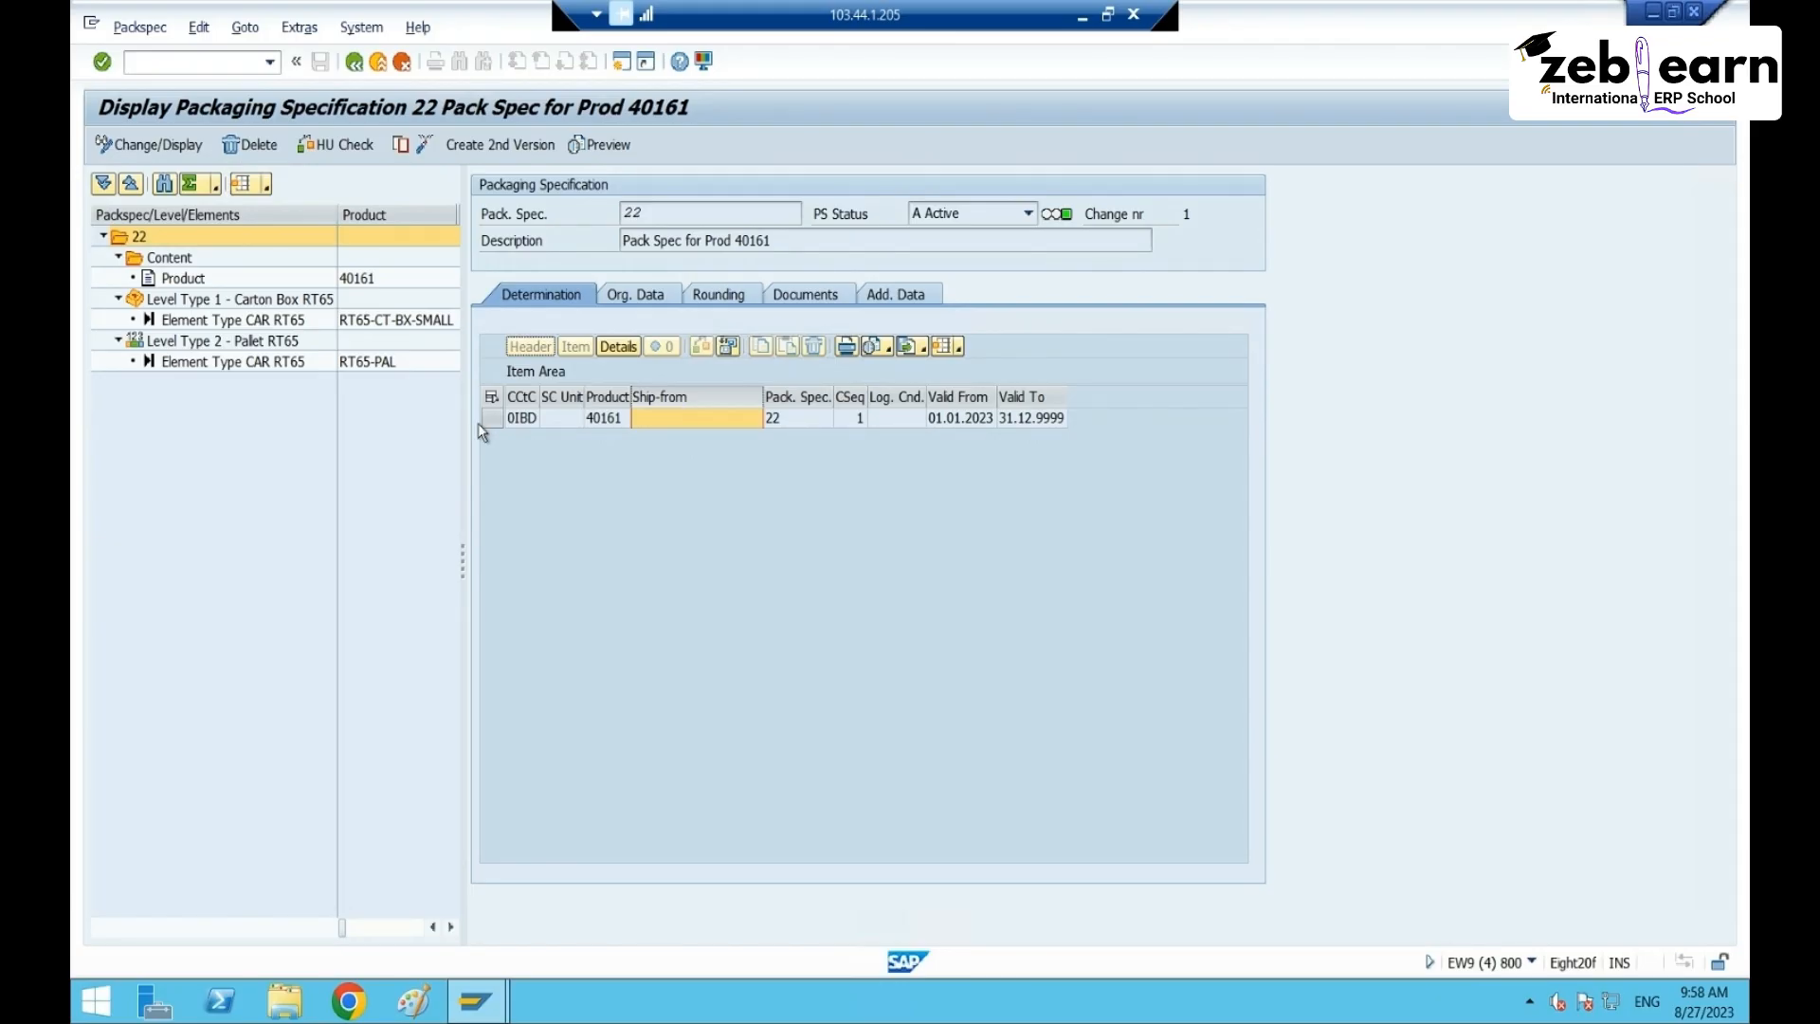
- Widen the CCtC and Product columns of the 0IBD determination record
click(480, 421)
click(701, 418)
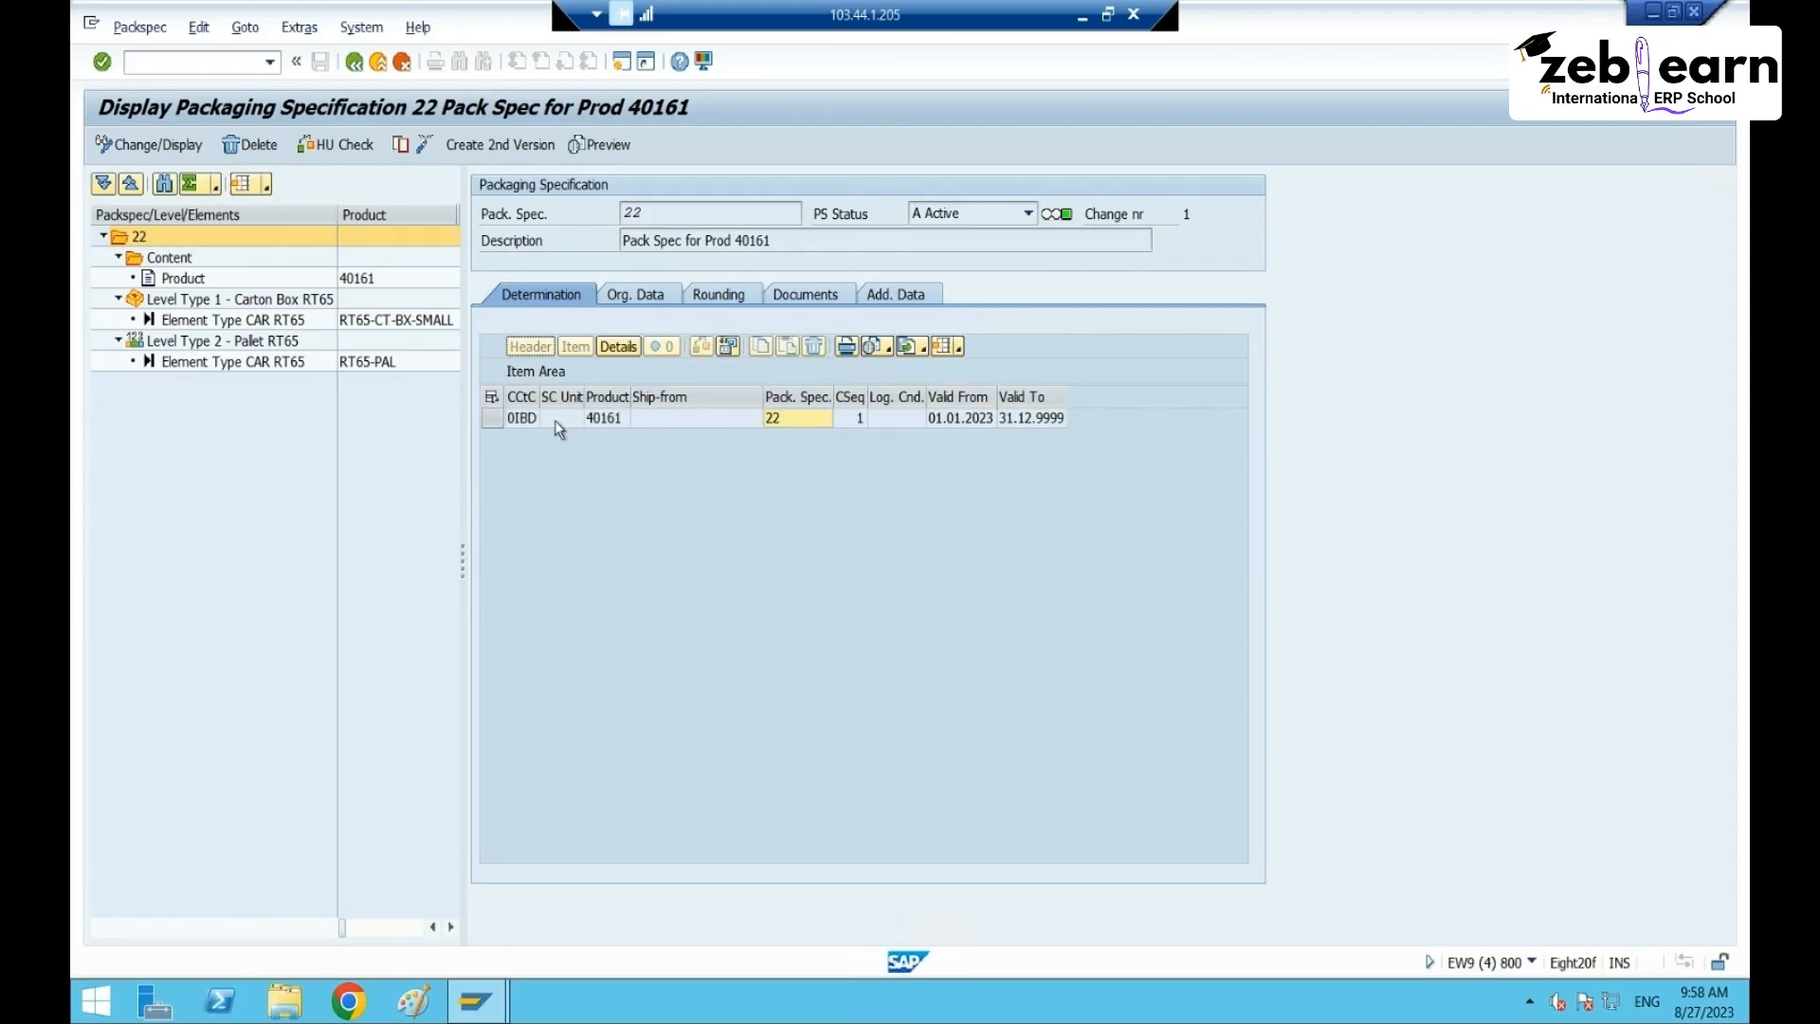
drag(538, 396, 650, 397)
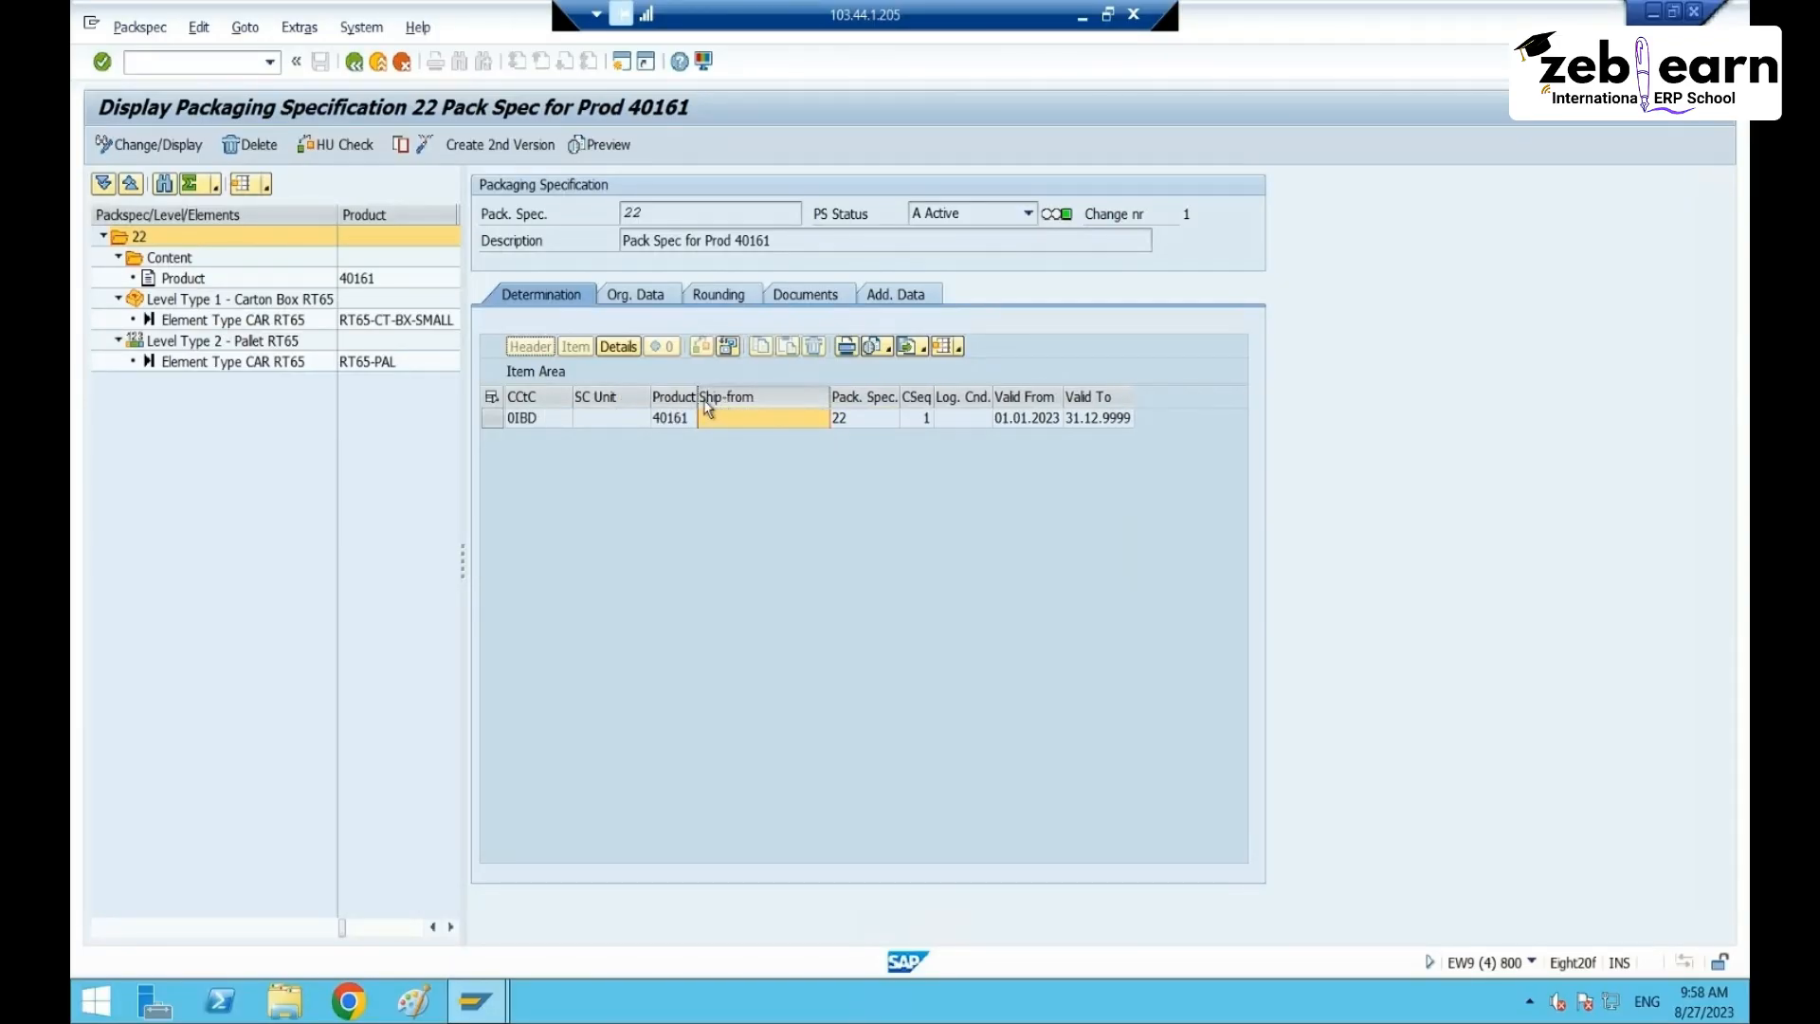
drag(701, 400, 760, 399)
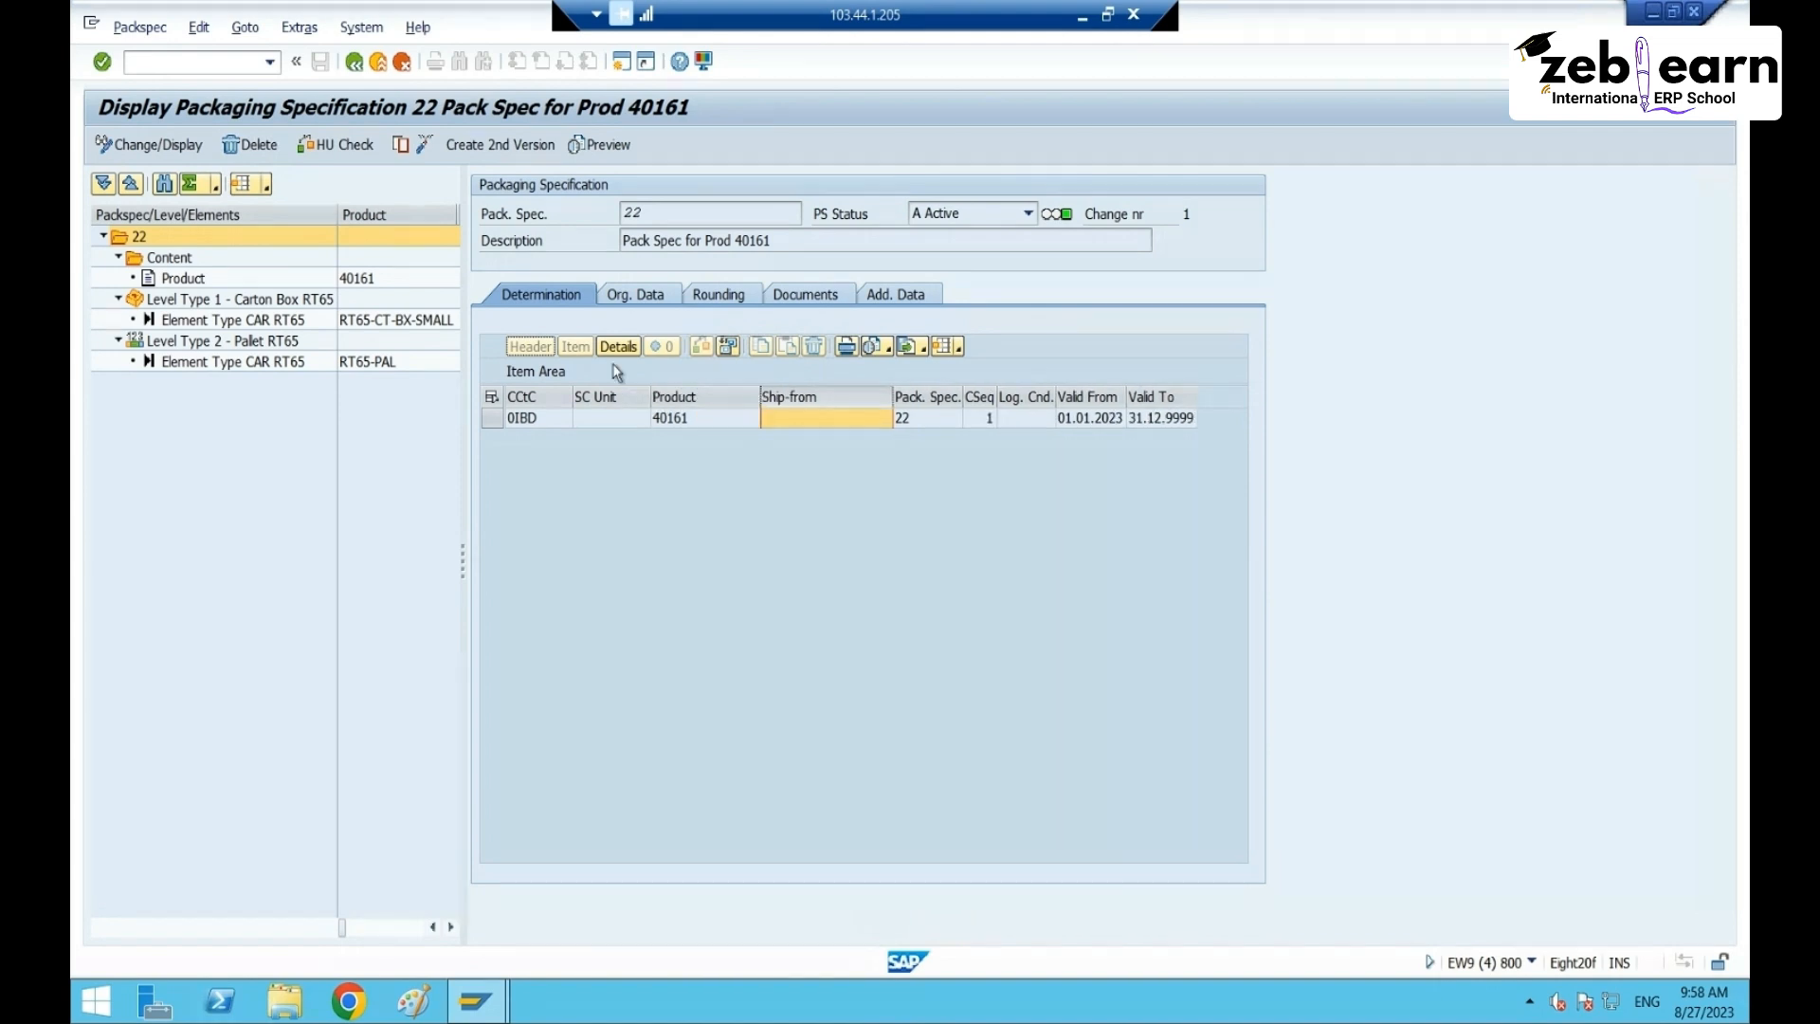
click(607, 417)
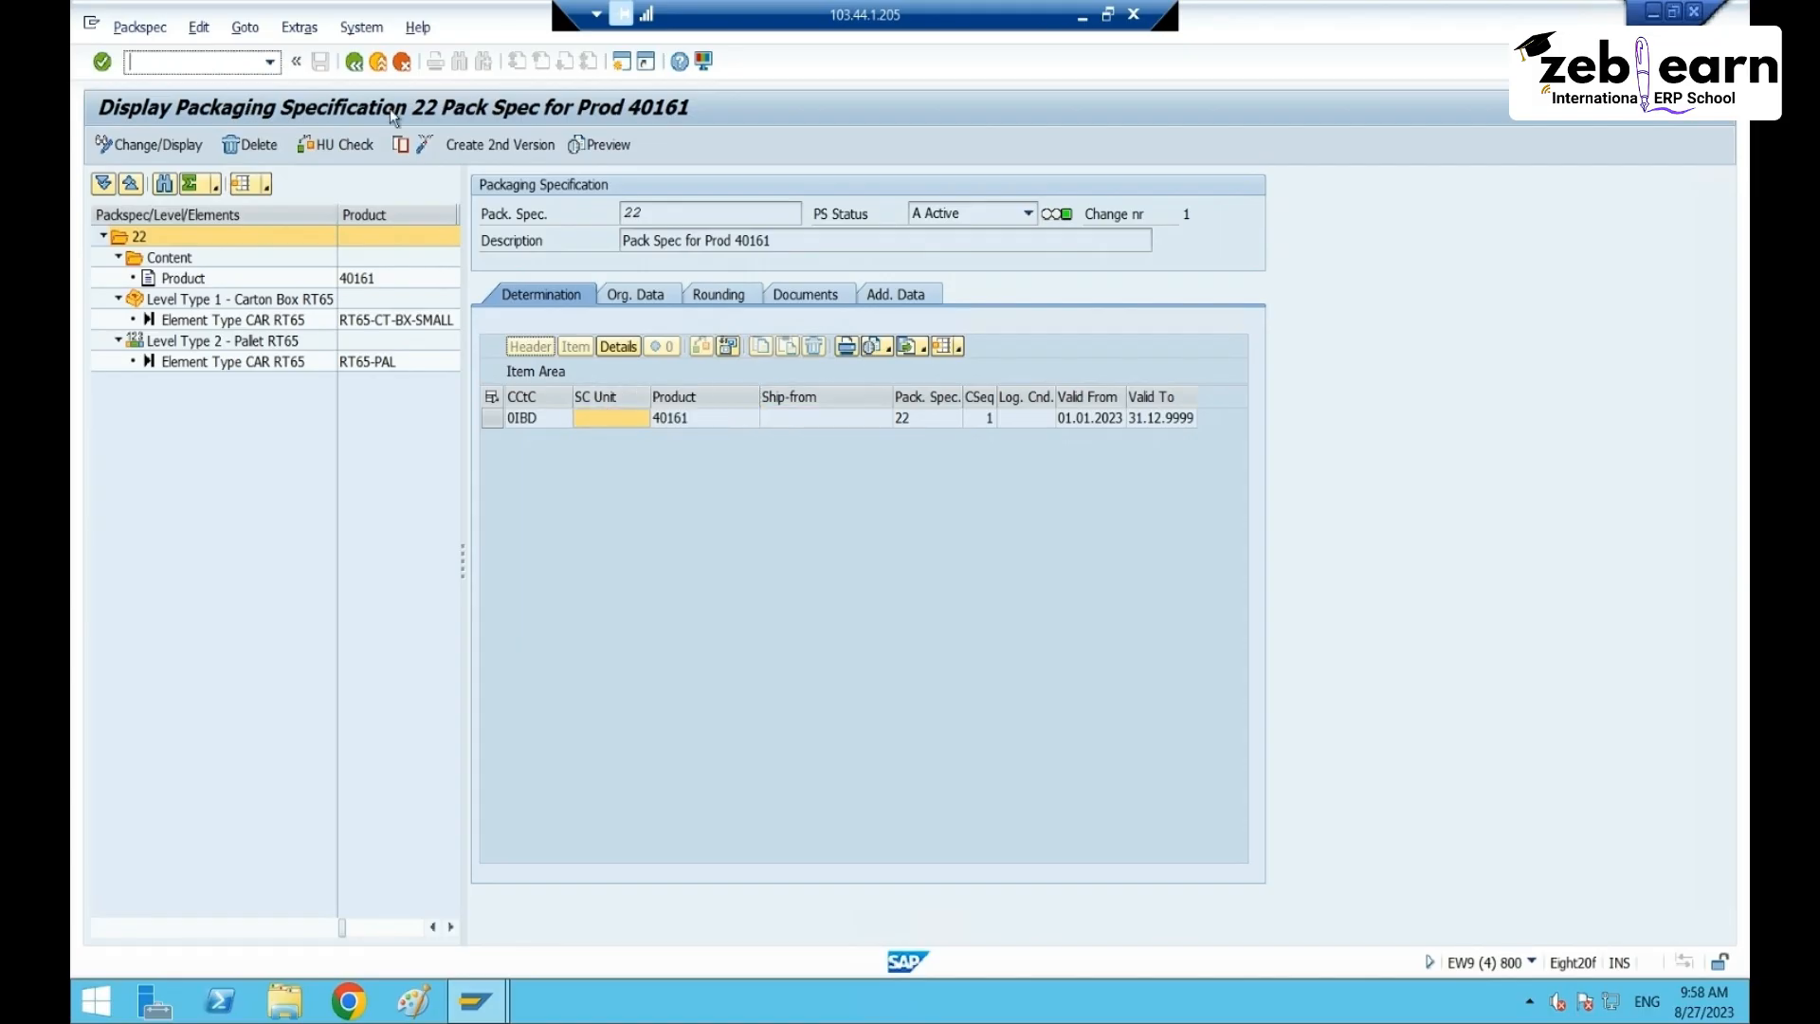
- Start /ospro in a new session and open the SAP Reference IMG
text(/ospro)
key(Return)
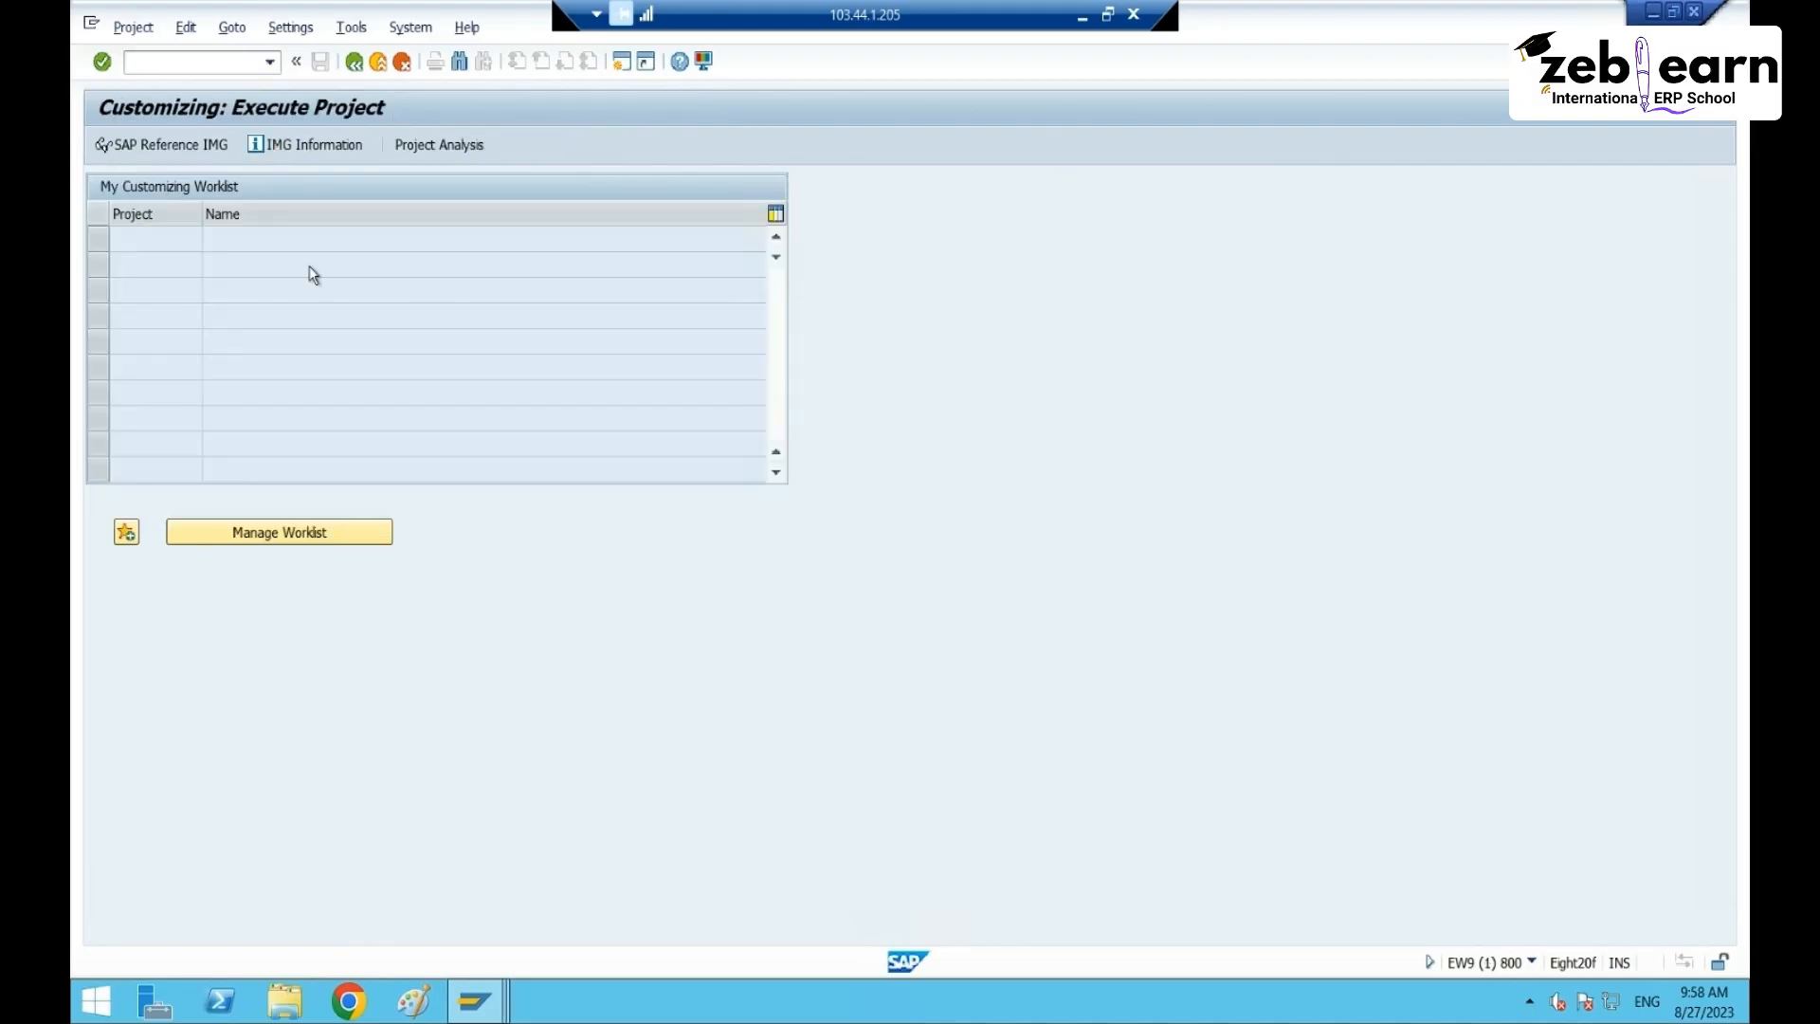
click(156, 146)
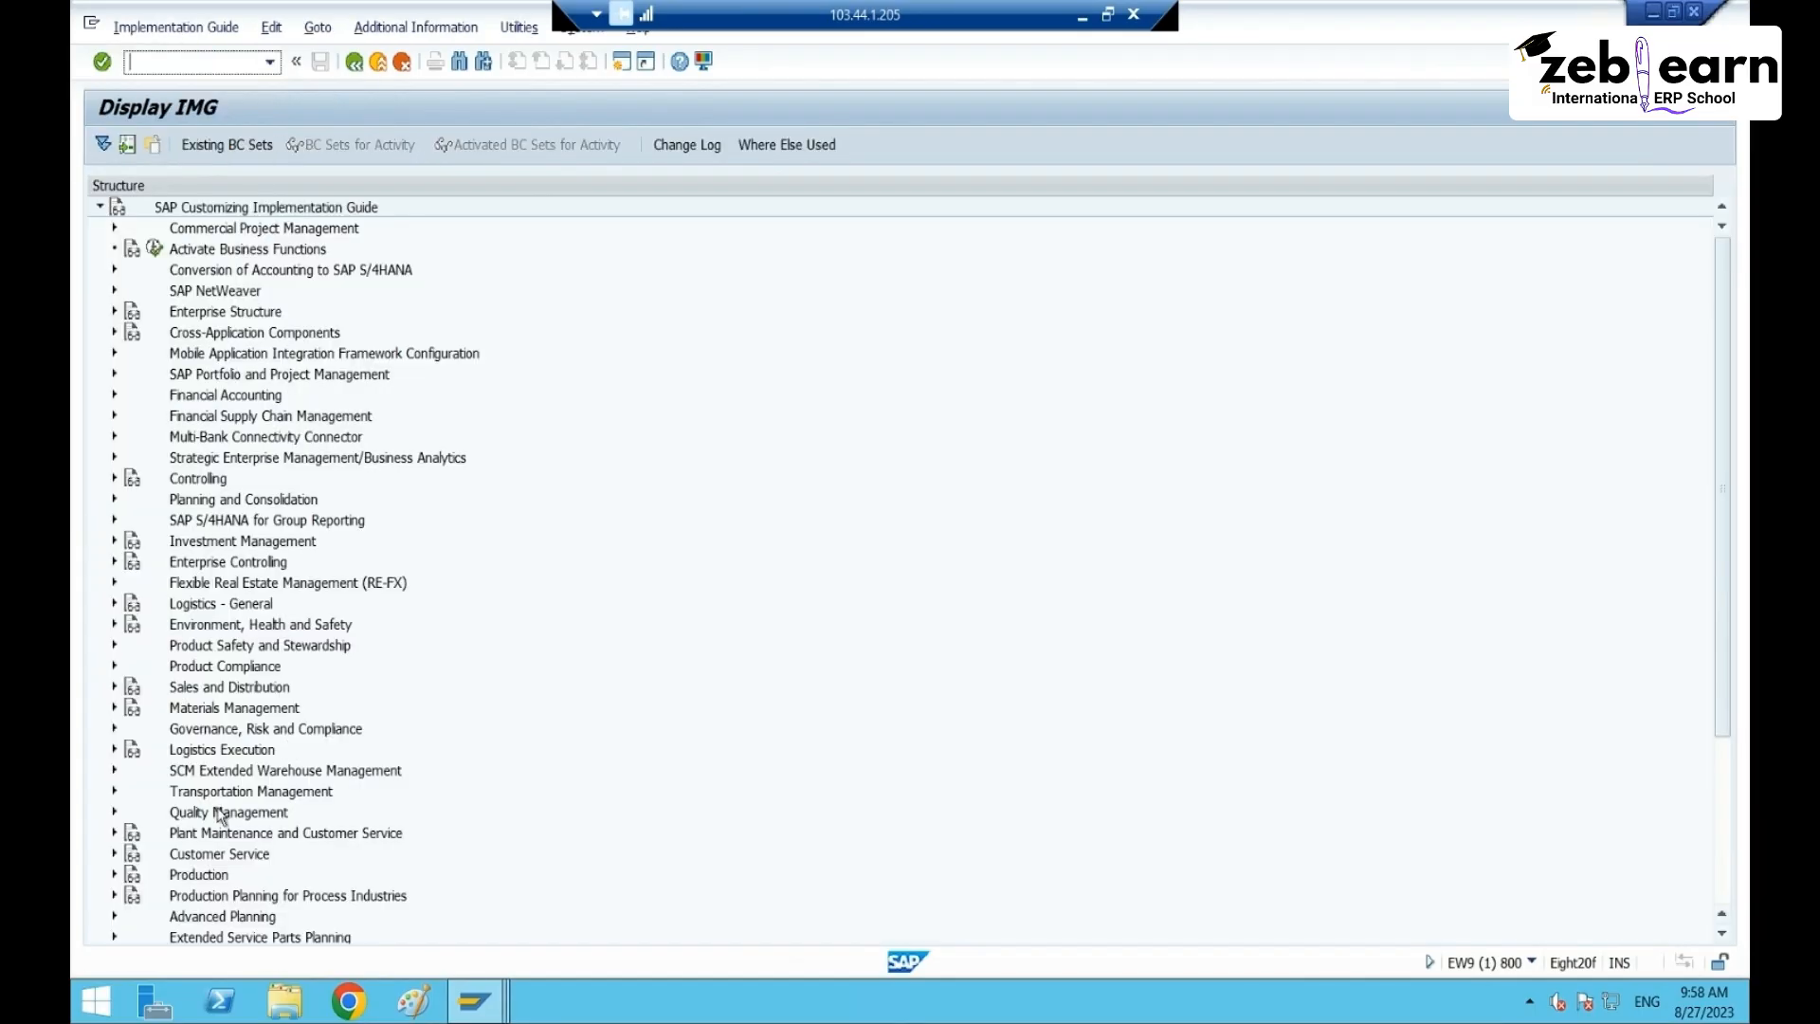
- Expand SCM EWM > Extended Warehouse Management > Master Data > Packaging Specification in the guide
double_click(210, 771)
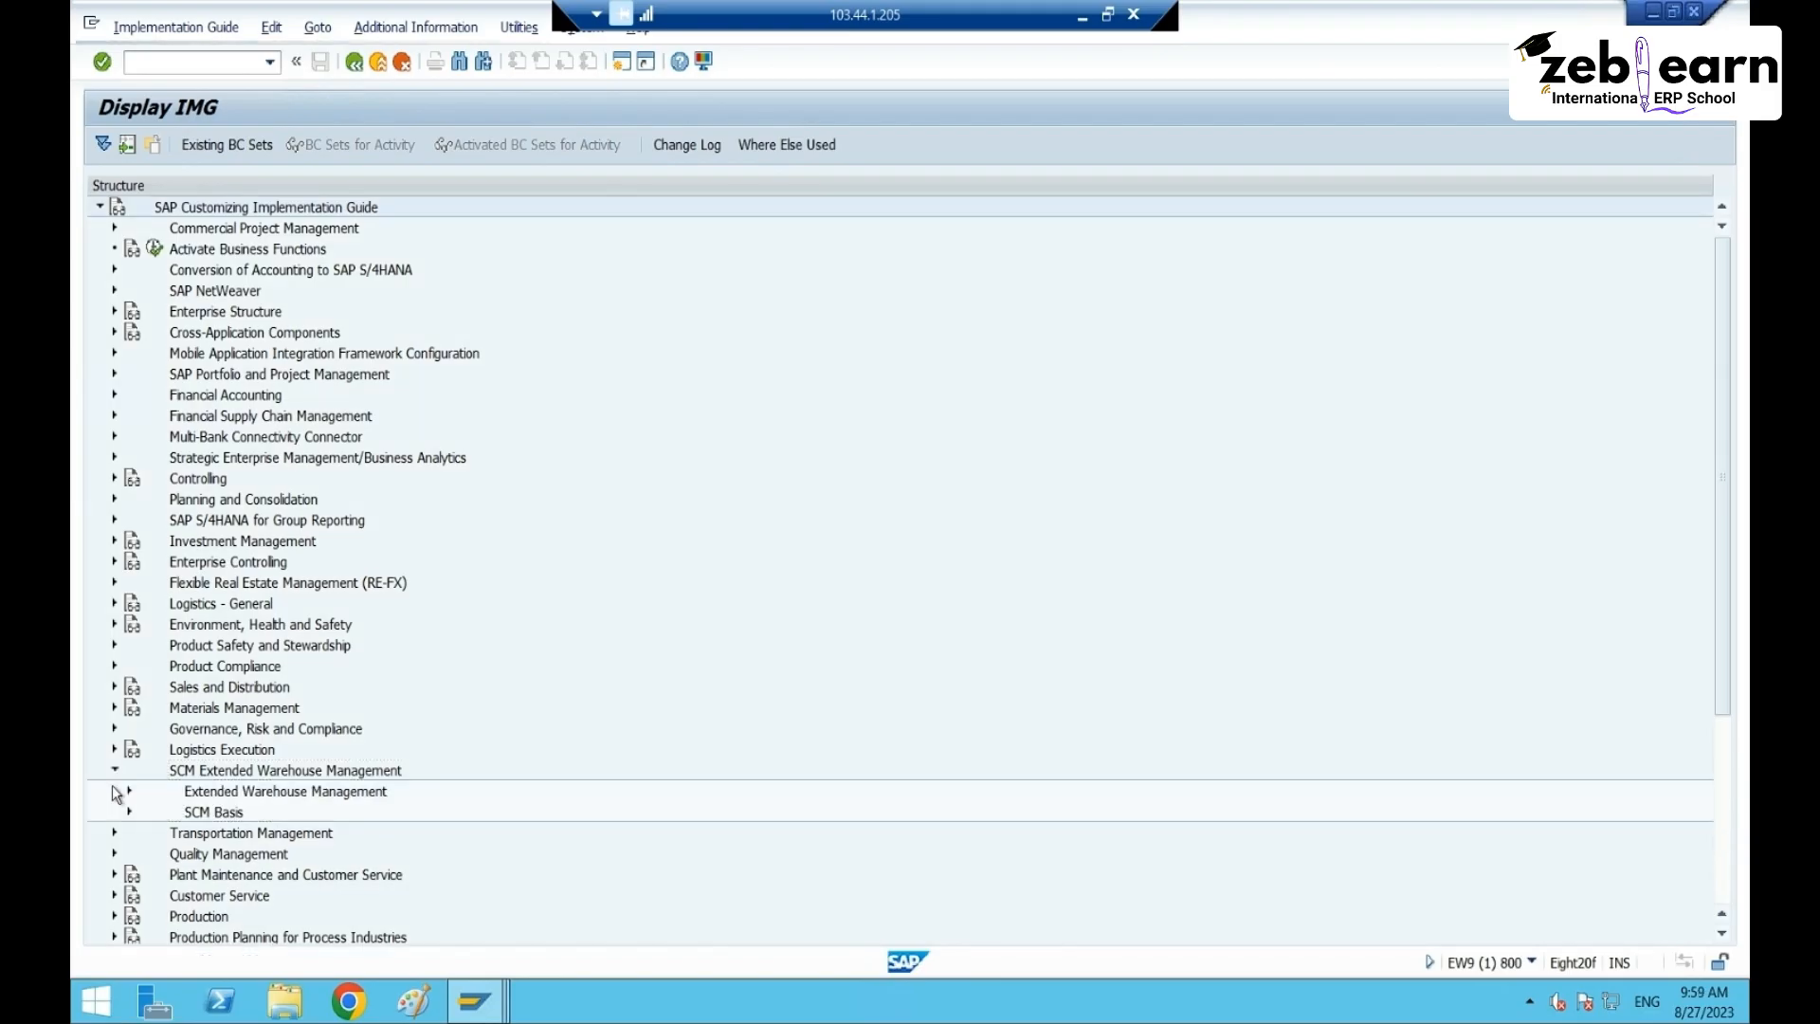
scroll(250, 825, down, 2)
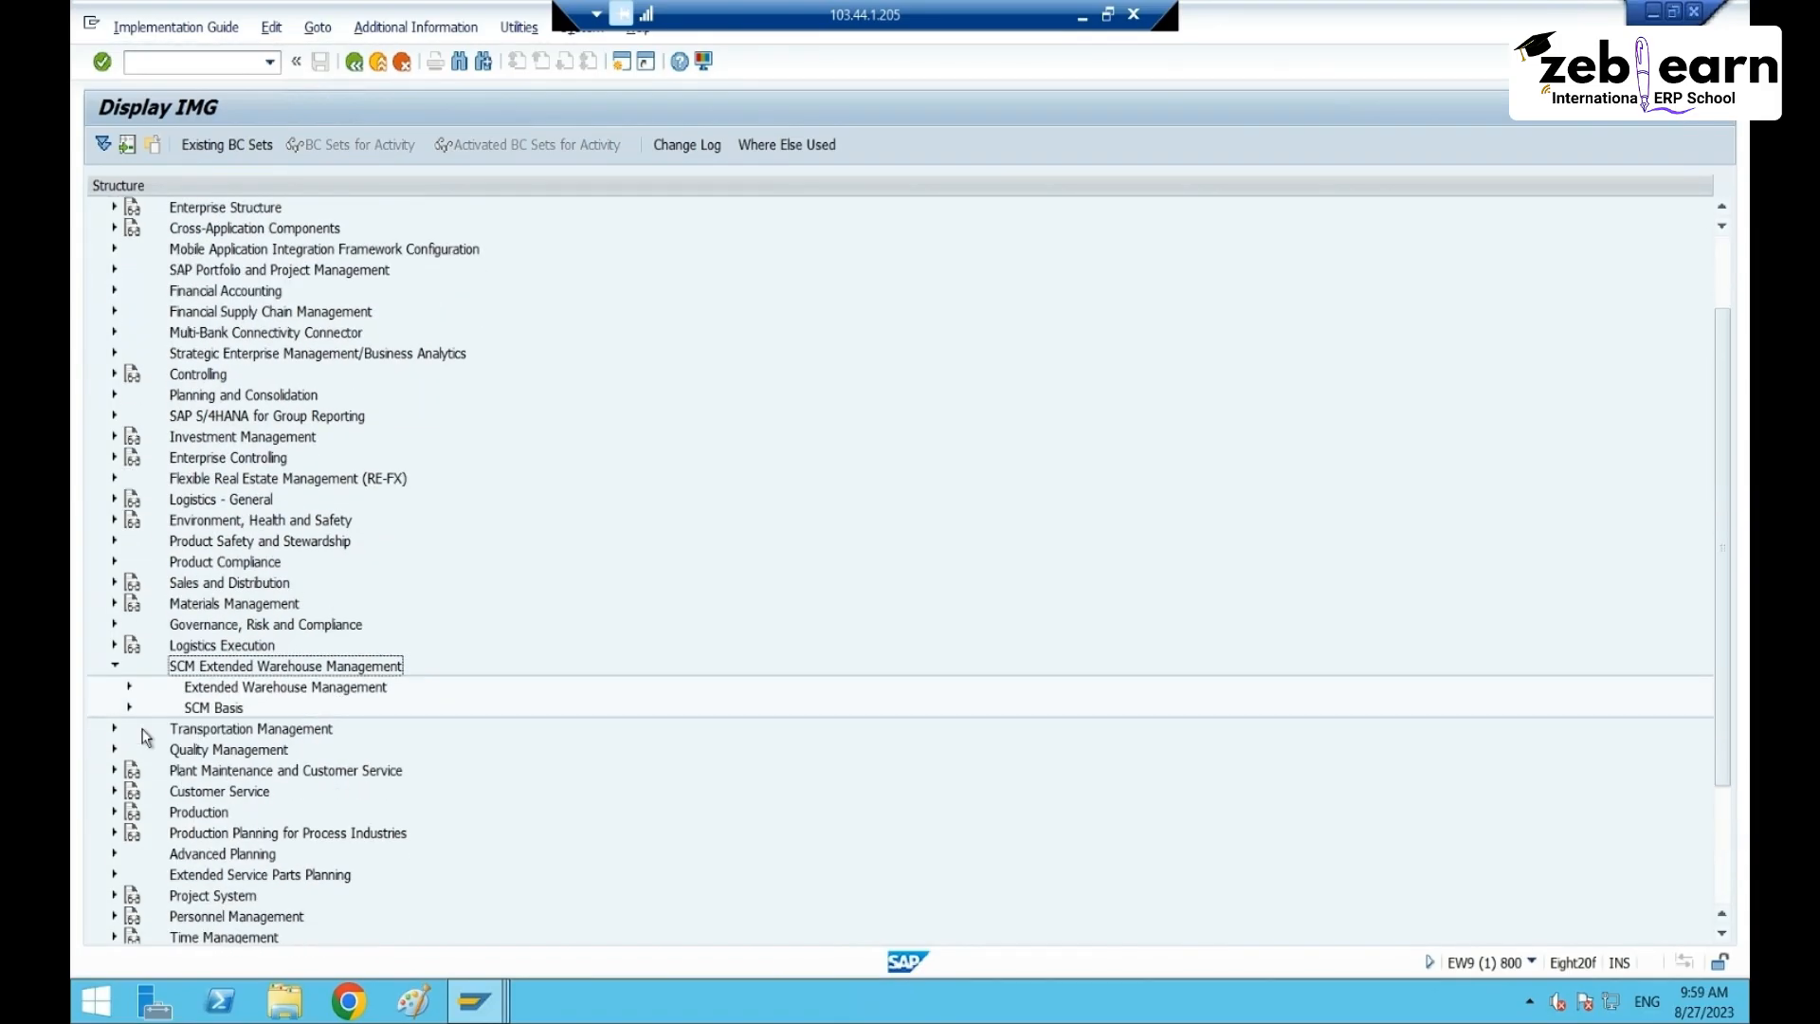
click(131, 687)
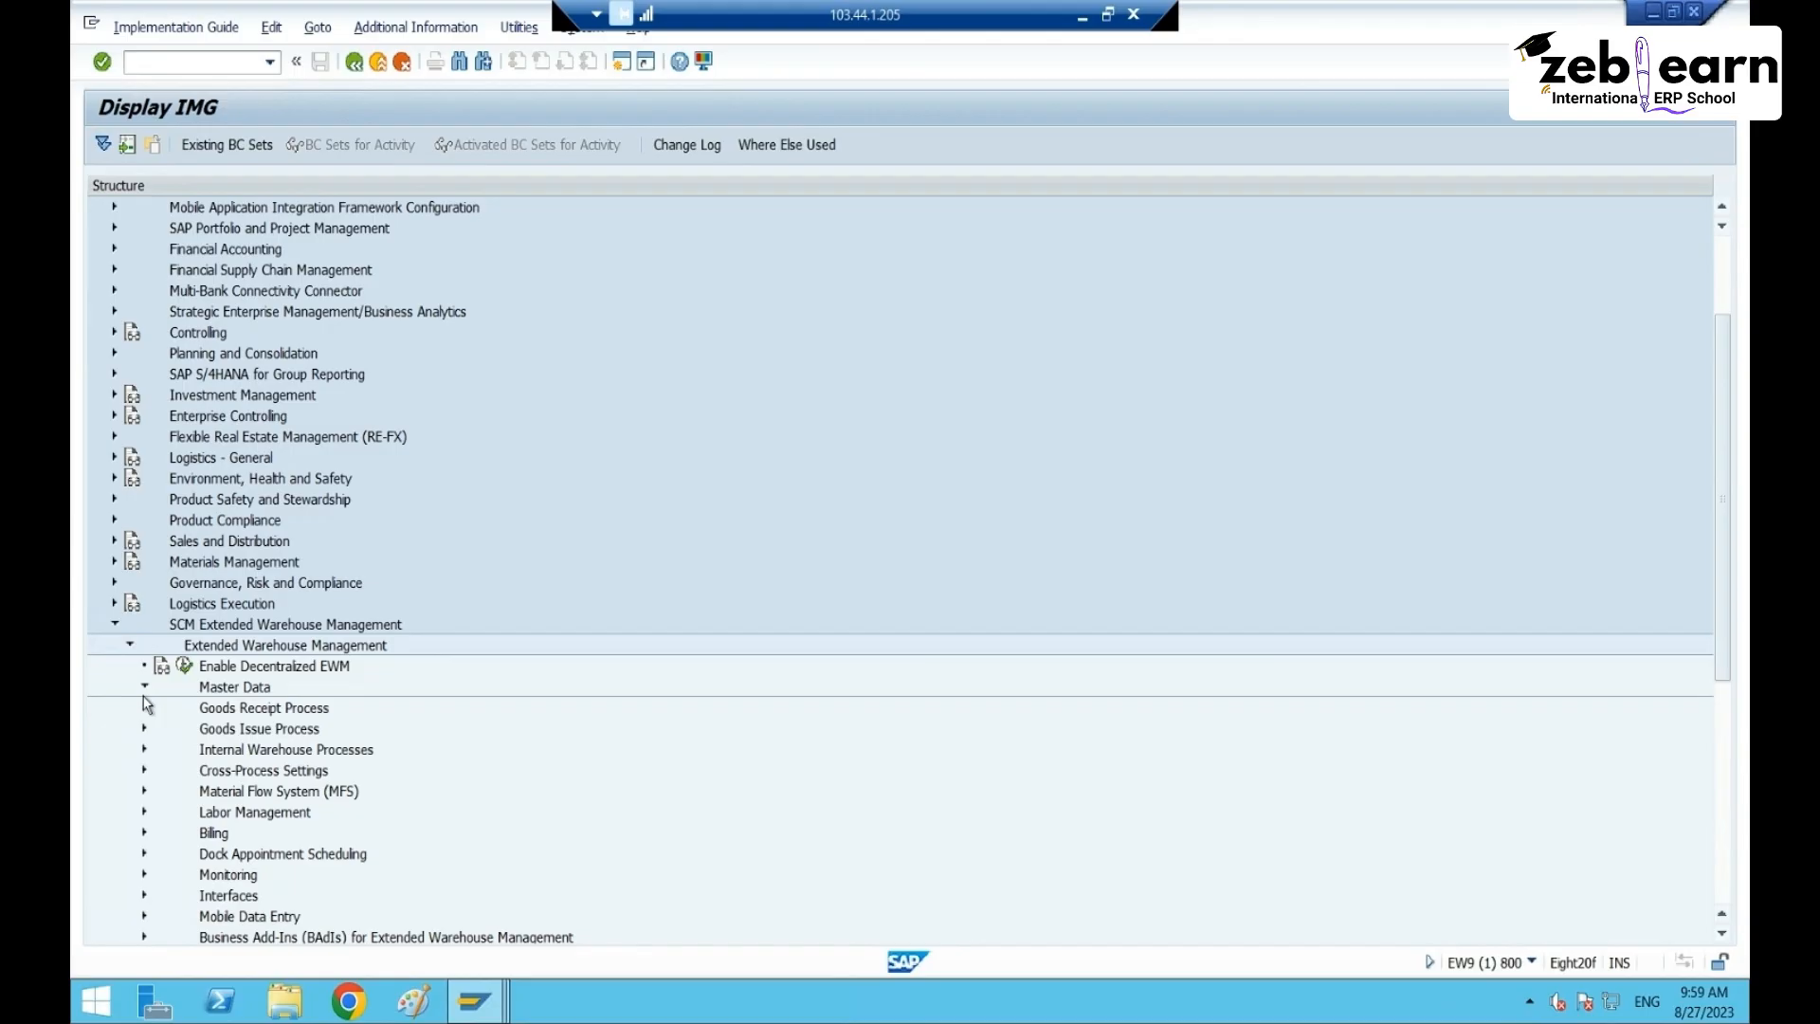
scroll(249, 838, down, 1)
click(248, 834)
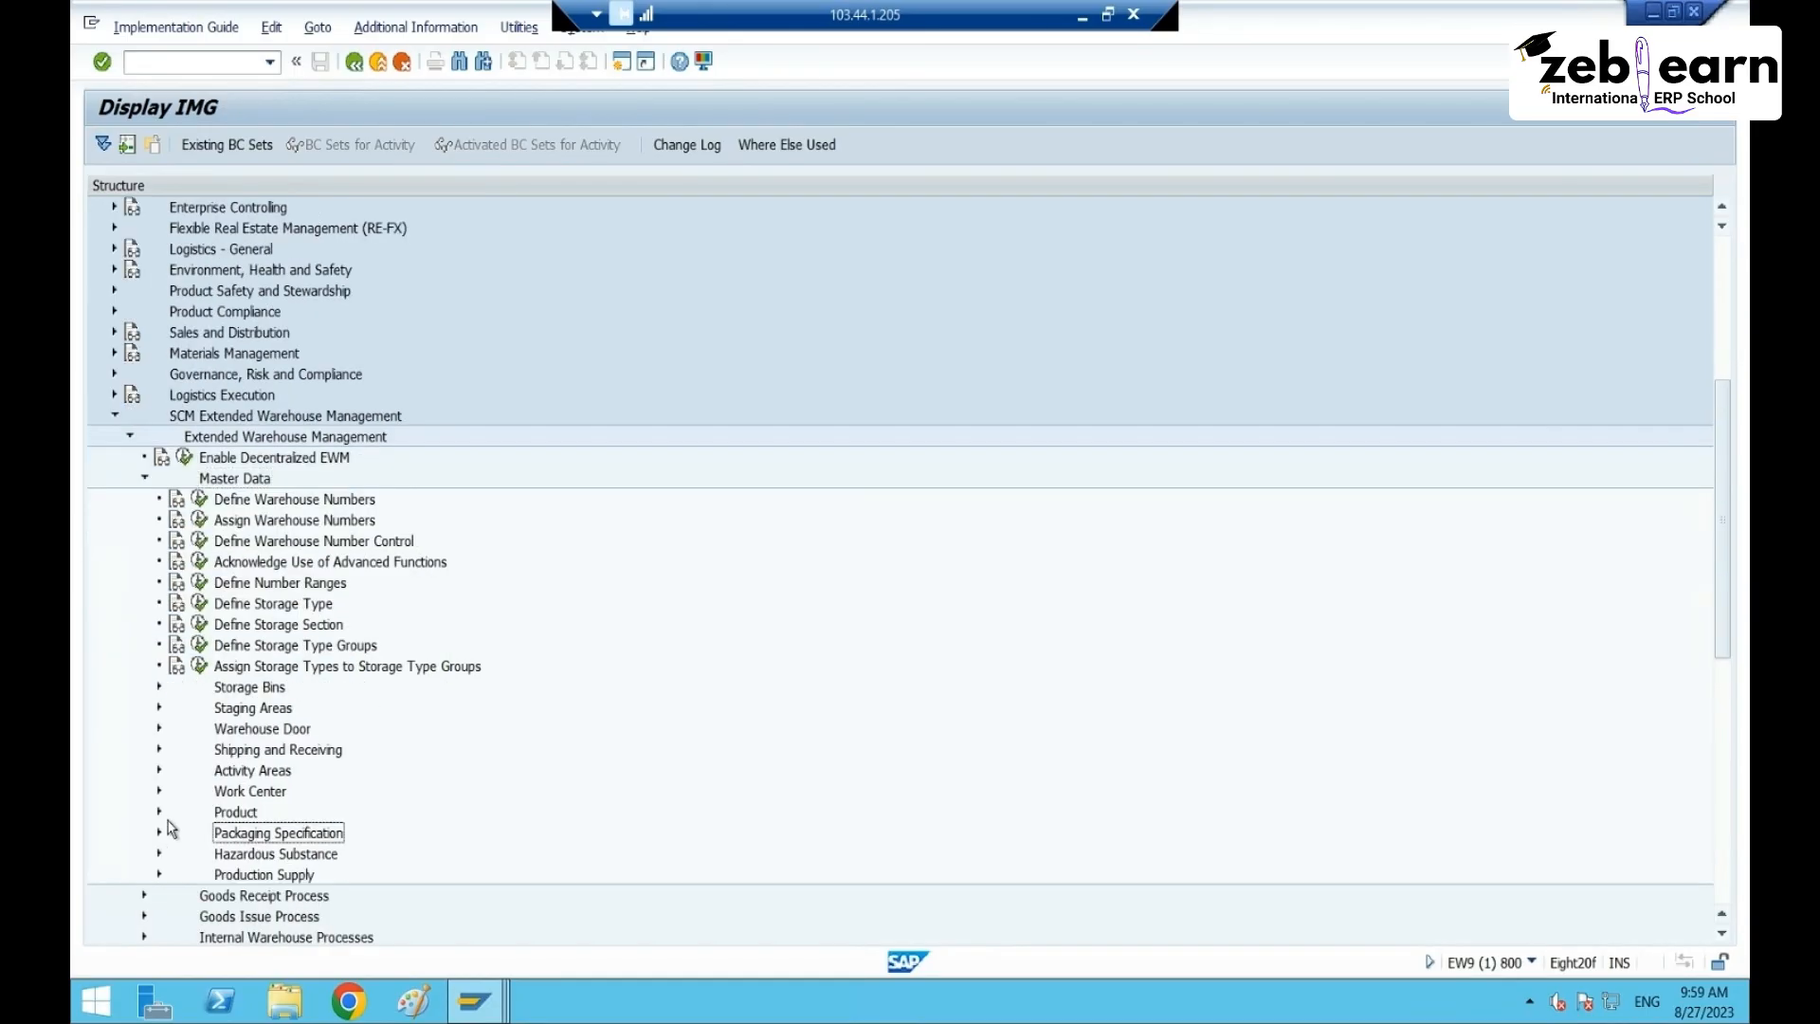
click(159, 832)
scroll(190, 829, down, 2)
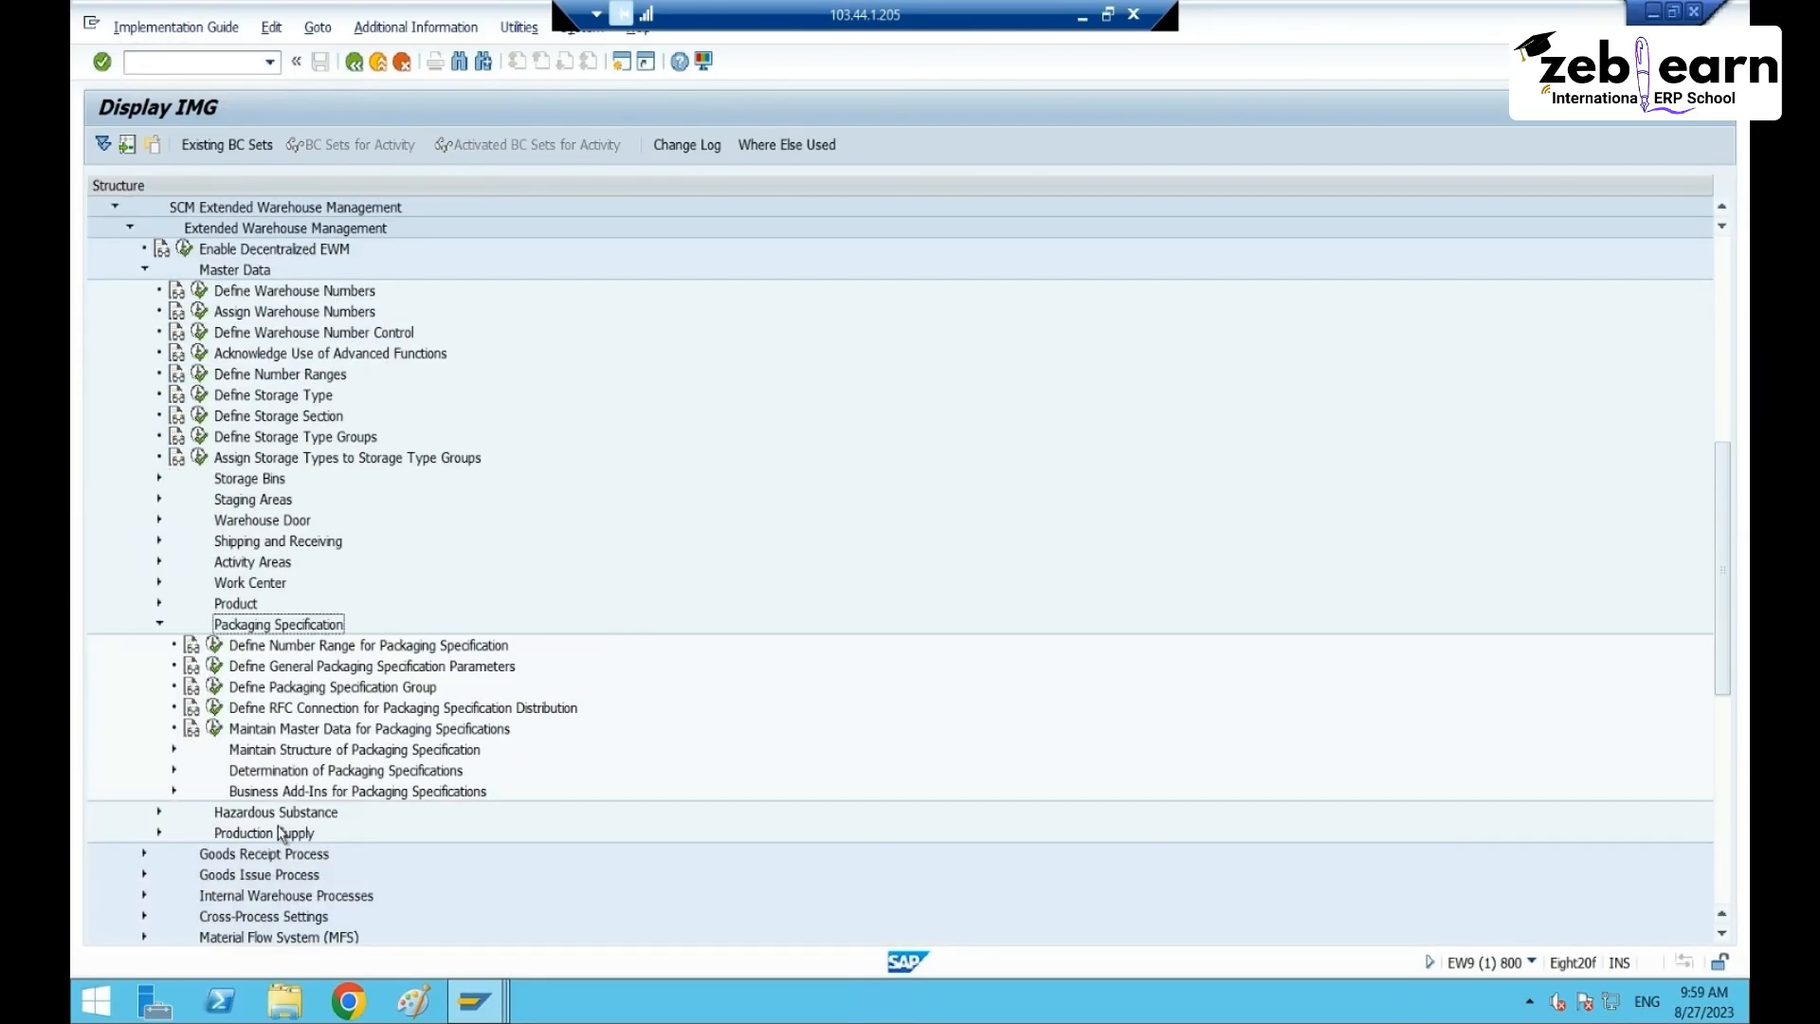
- Expand Determination of Packaging Specifications and execute Create Field Catalog
click(279, 770)
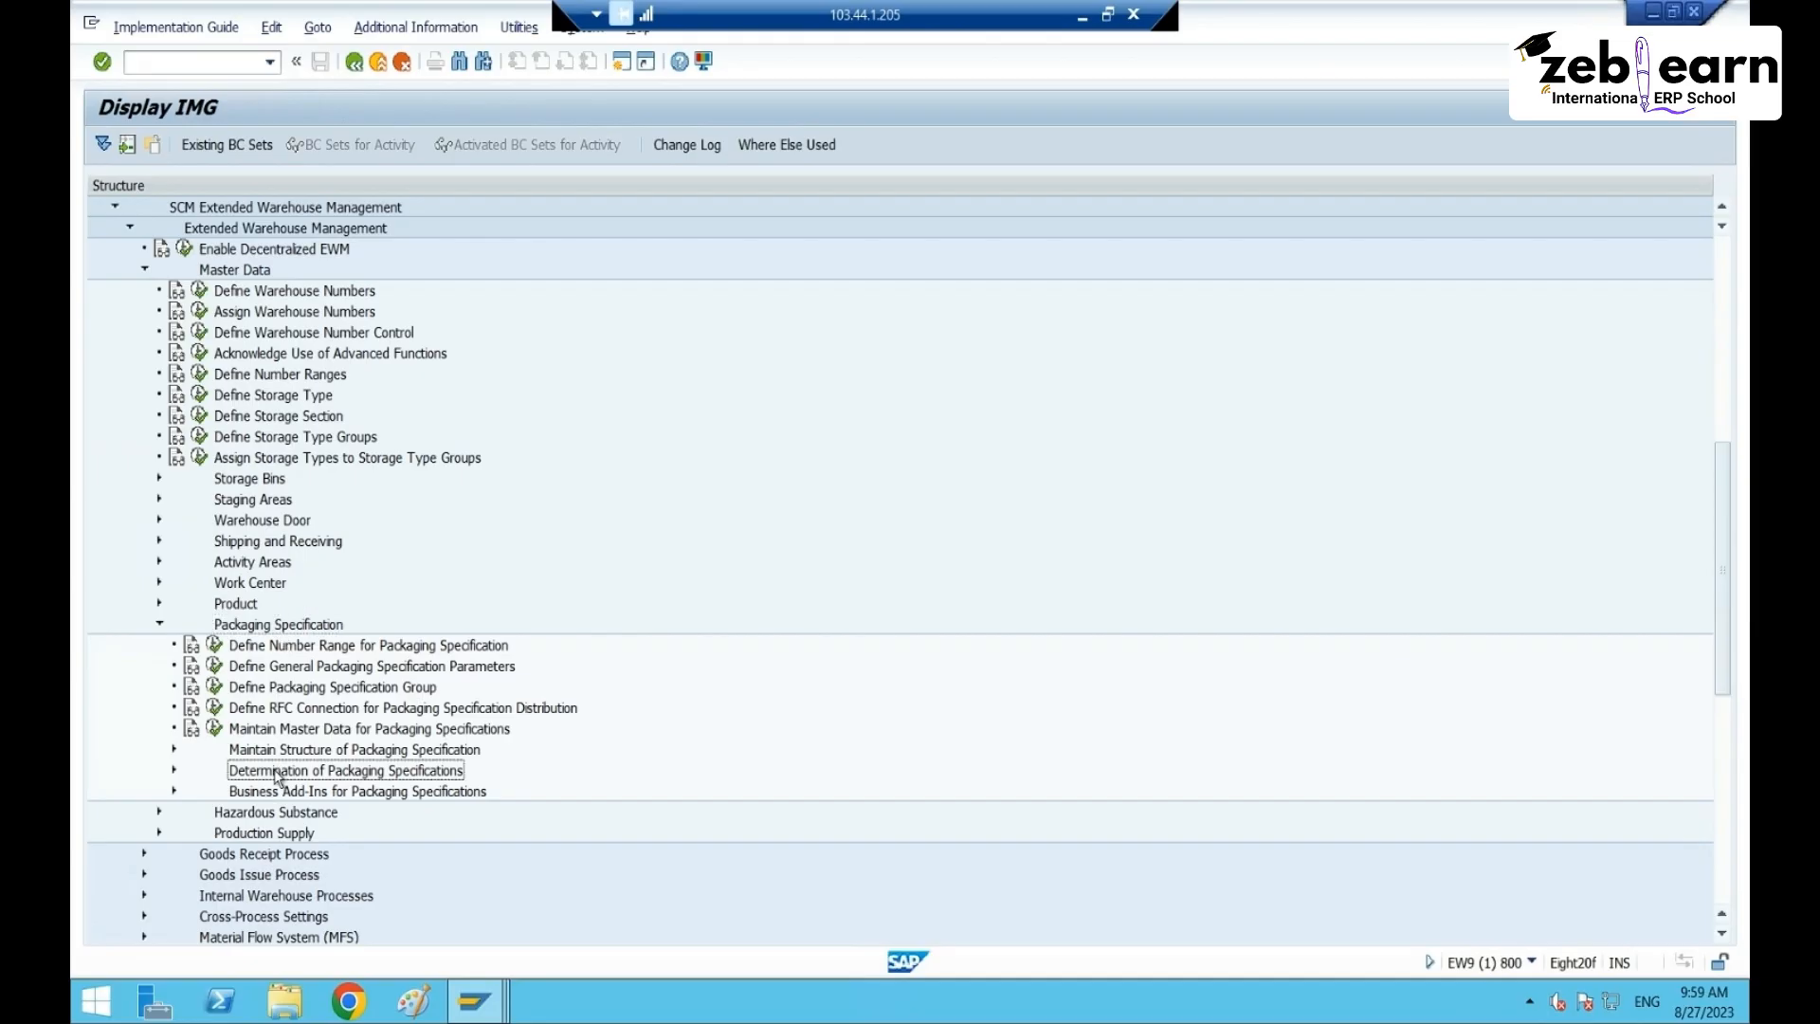
click(174, 769)
scroll(156, 781, down, 2)
click(245, 688)
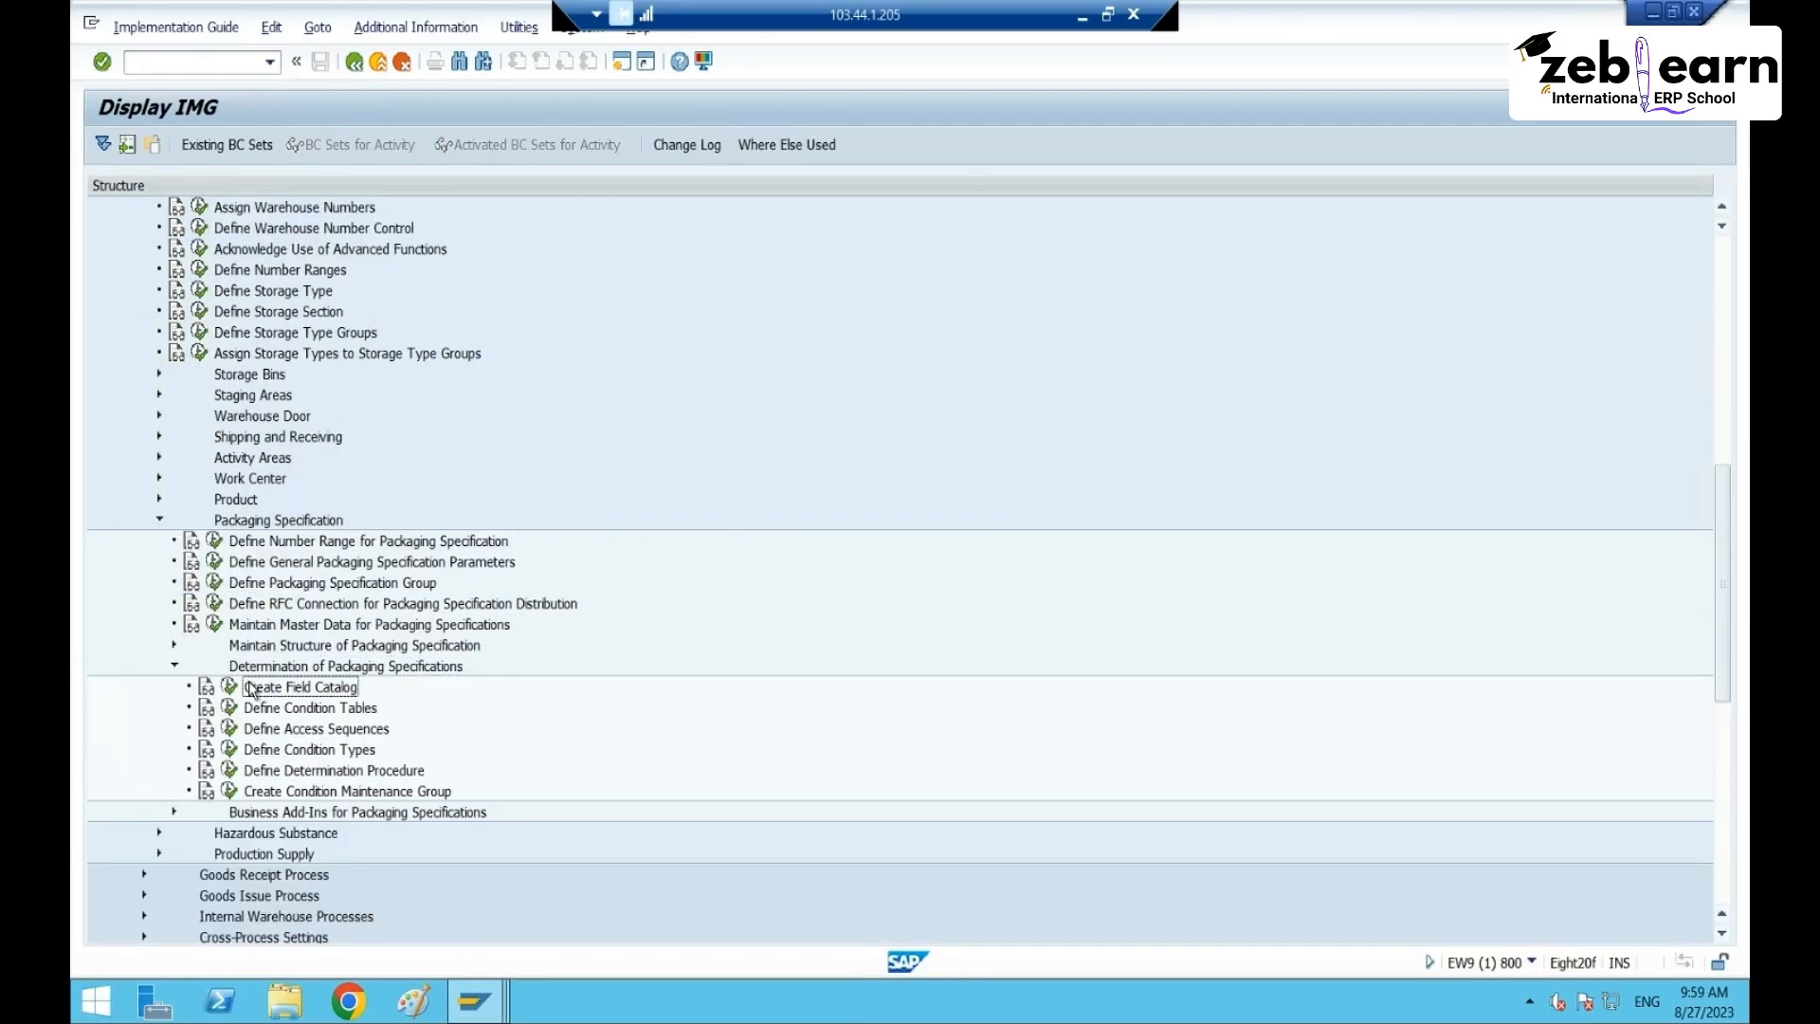
click(230, 686)
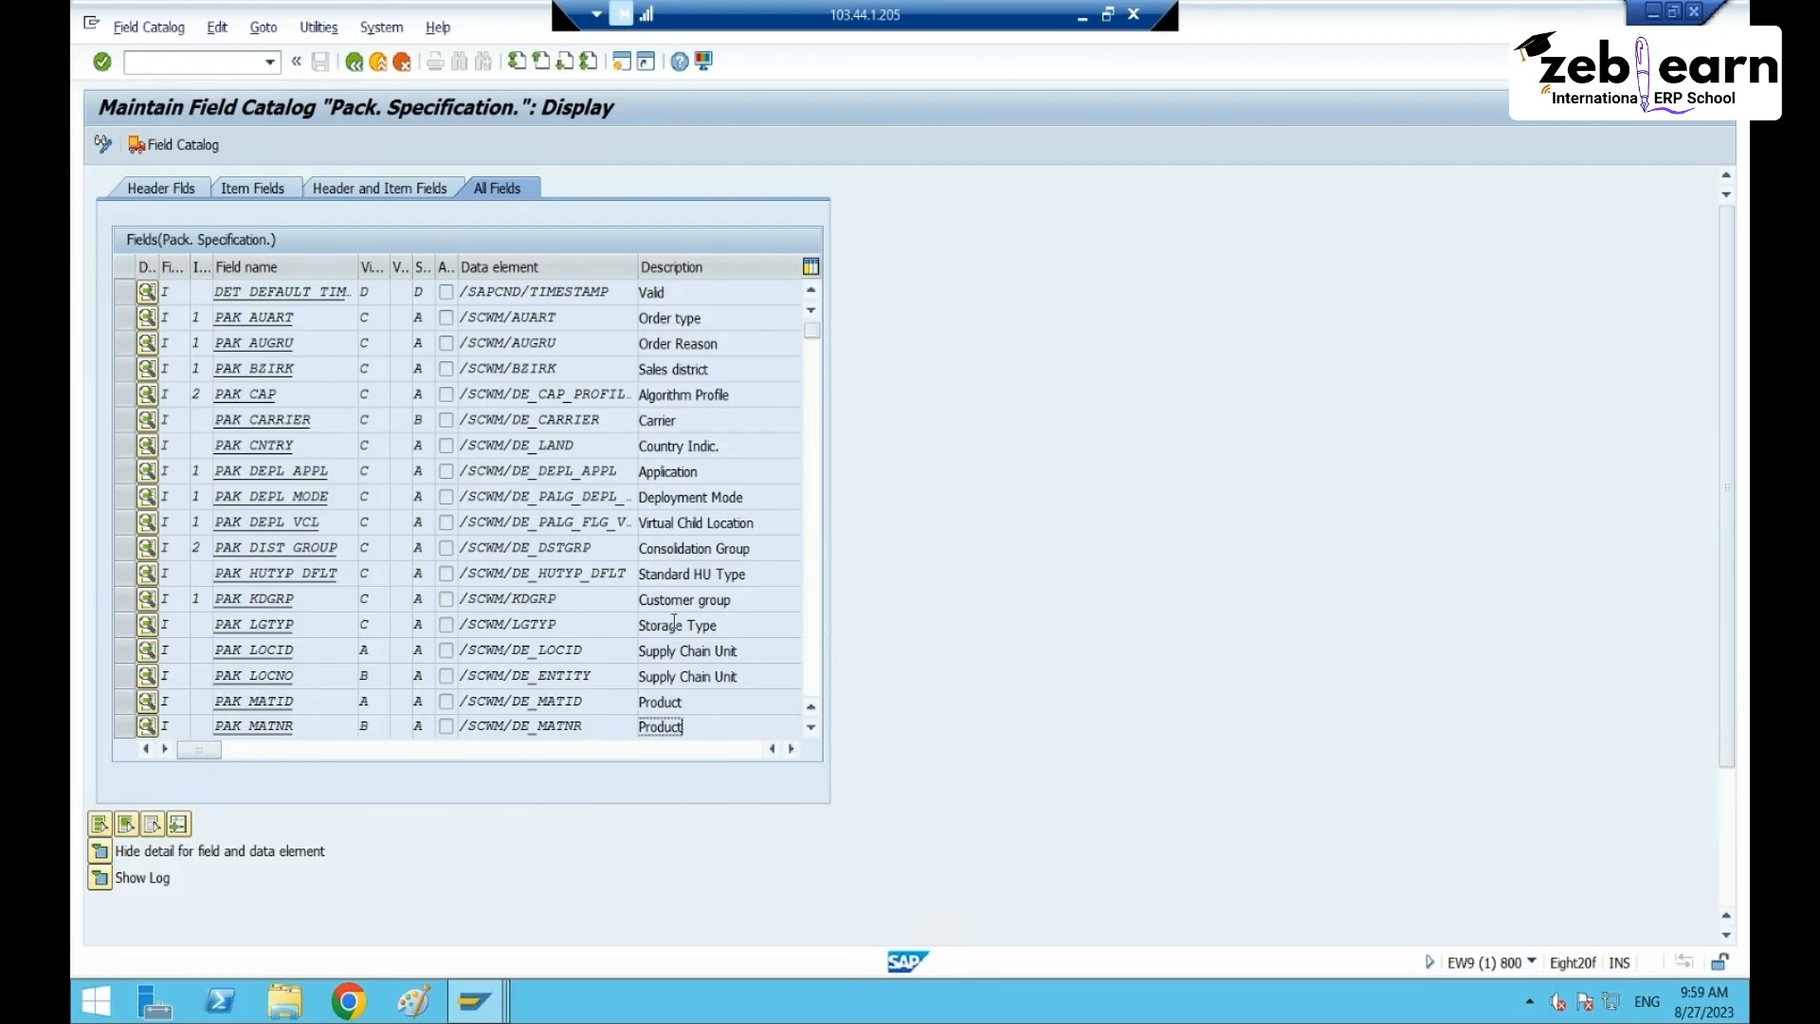
- Go through catalog fields Ship-from, Work Center, Shipping Conditions, Sold-to and Ship-To
scroll(674, 621, down, 3)
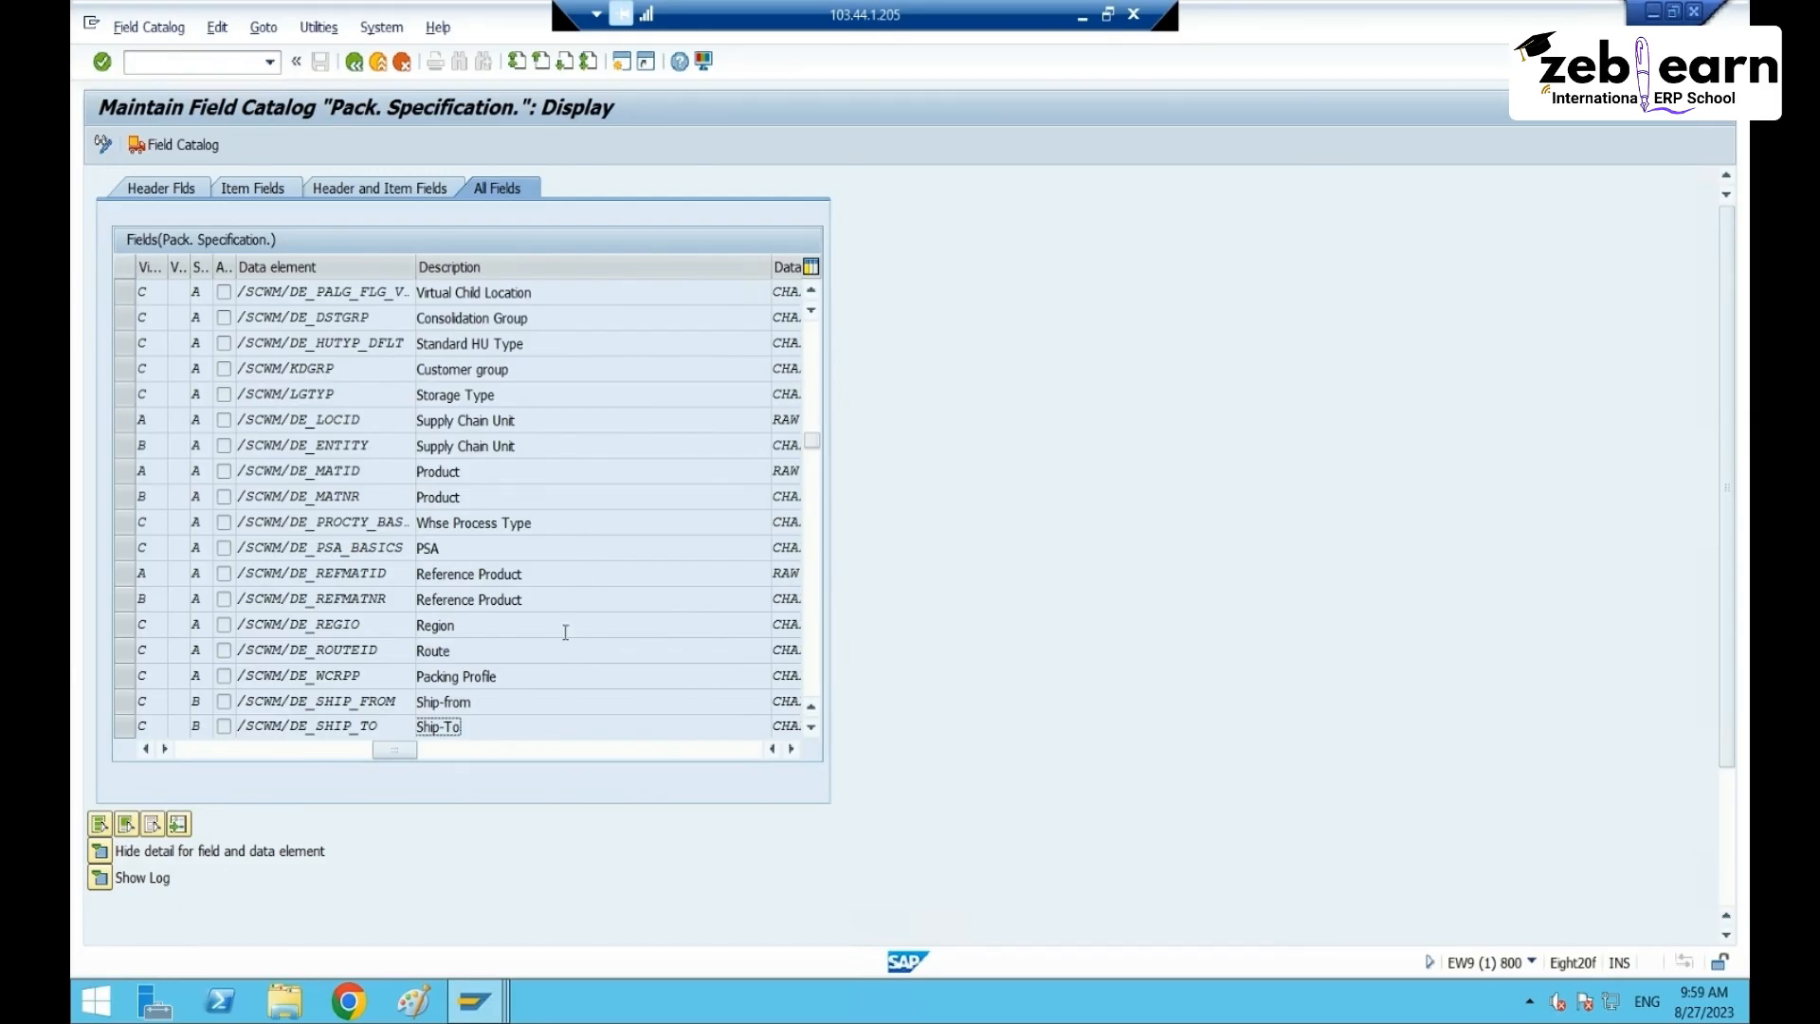
click(520, 707)
scroll(593, 596, down, 1)
scroll(599, 599, down, 2)
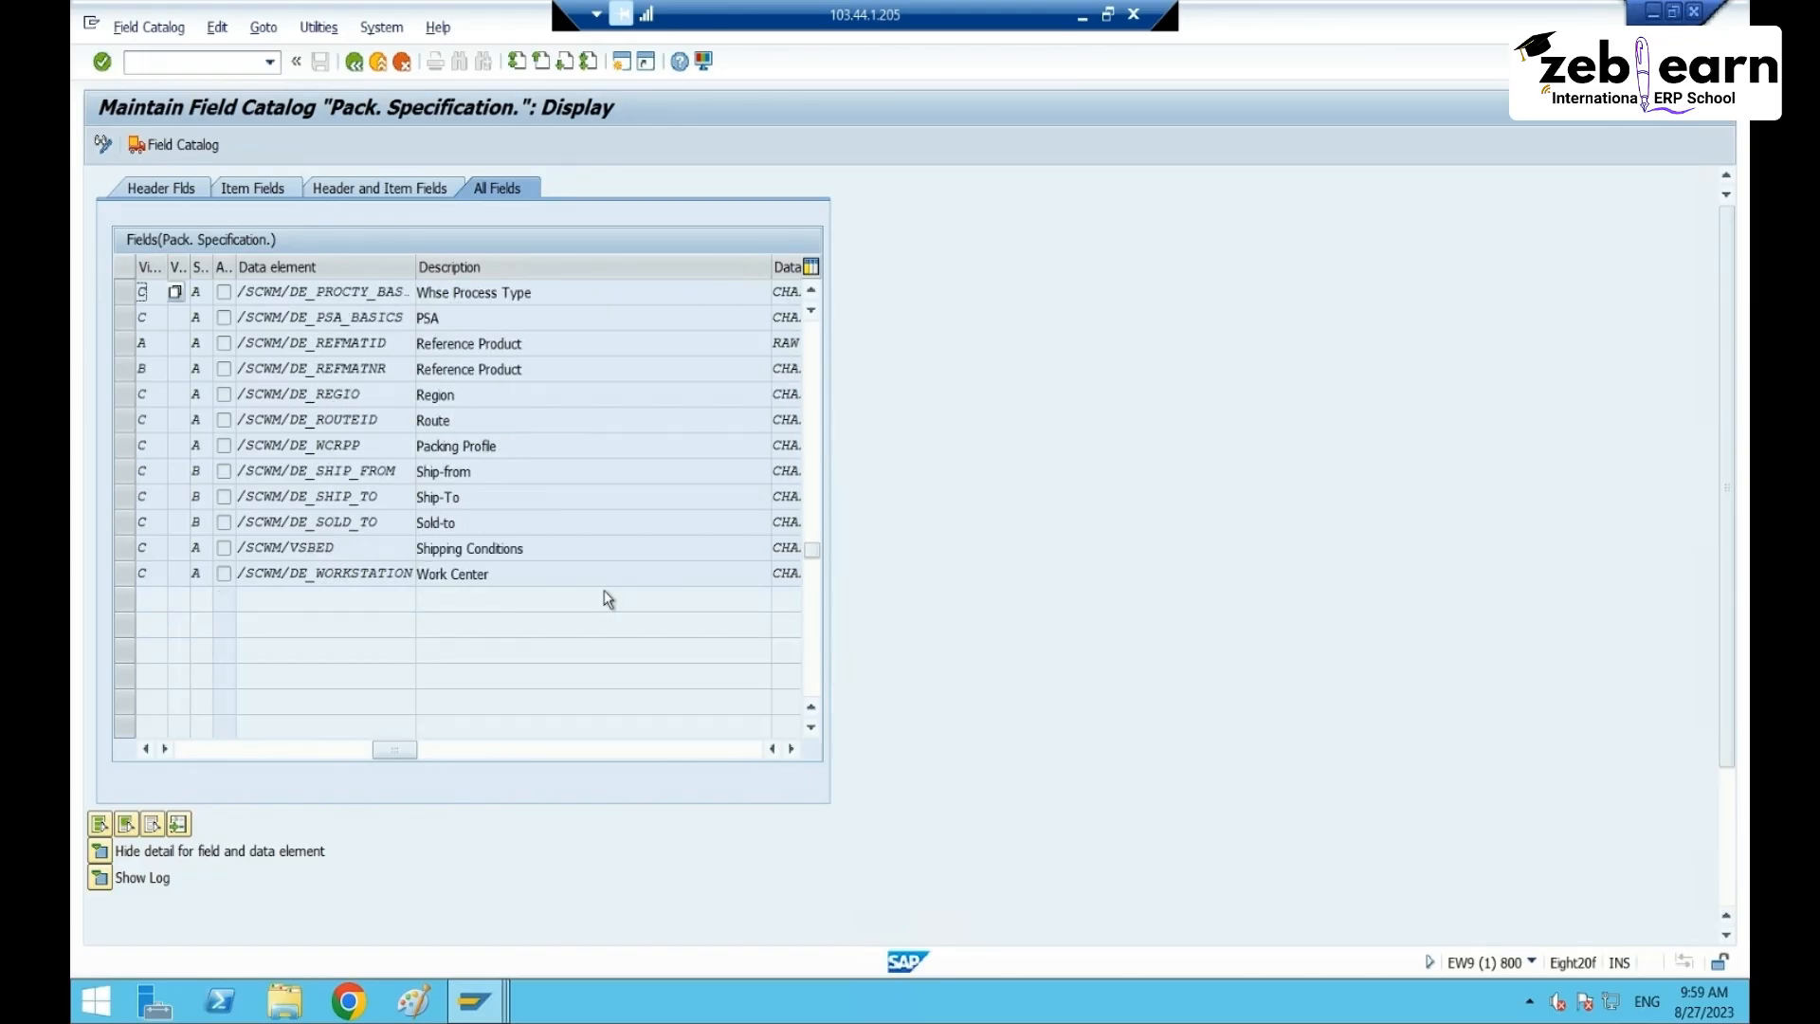
click(574, 572)
click(574, 551)
click(517, 519)
click(517, 495)
click(521, 470)
- Review Packing Profile, Route, Region, Reference Product, PSA and Whse Process Type, then return to spec 22
click(534, 447)
click(545, 414)
click(551, 393)
click(560, 371)
click(559, 341)
click(558, 315)
click(557, 286)
drag(532, 291, 419, 285)
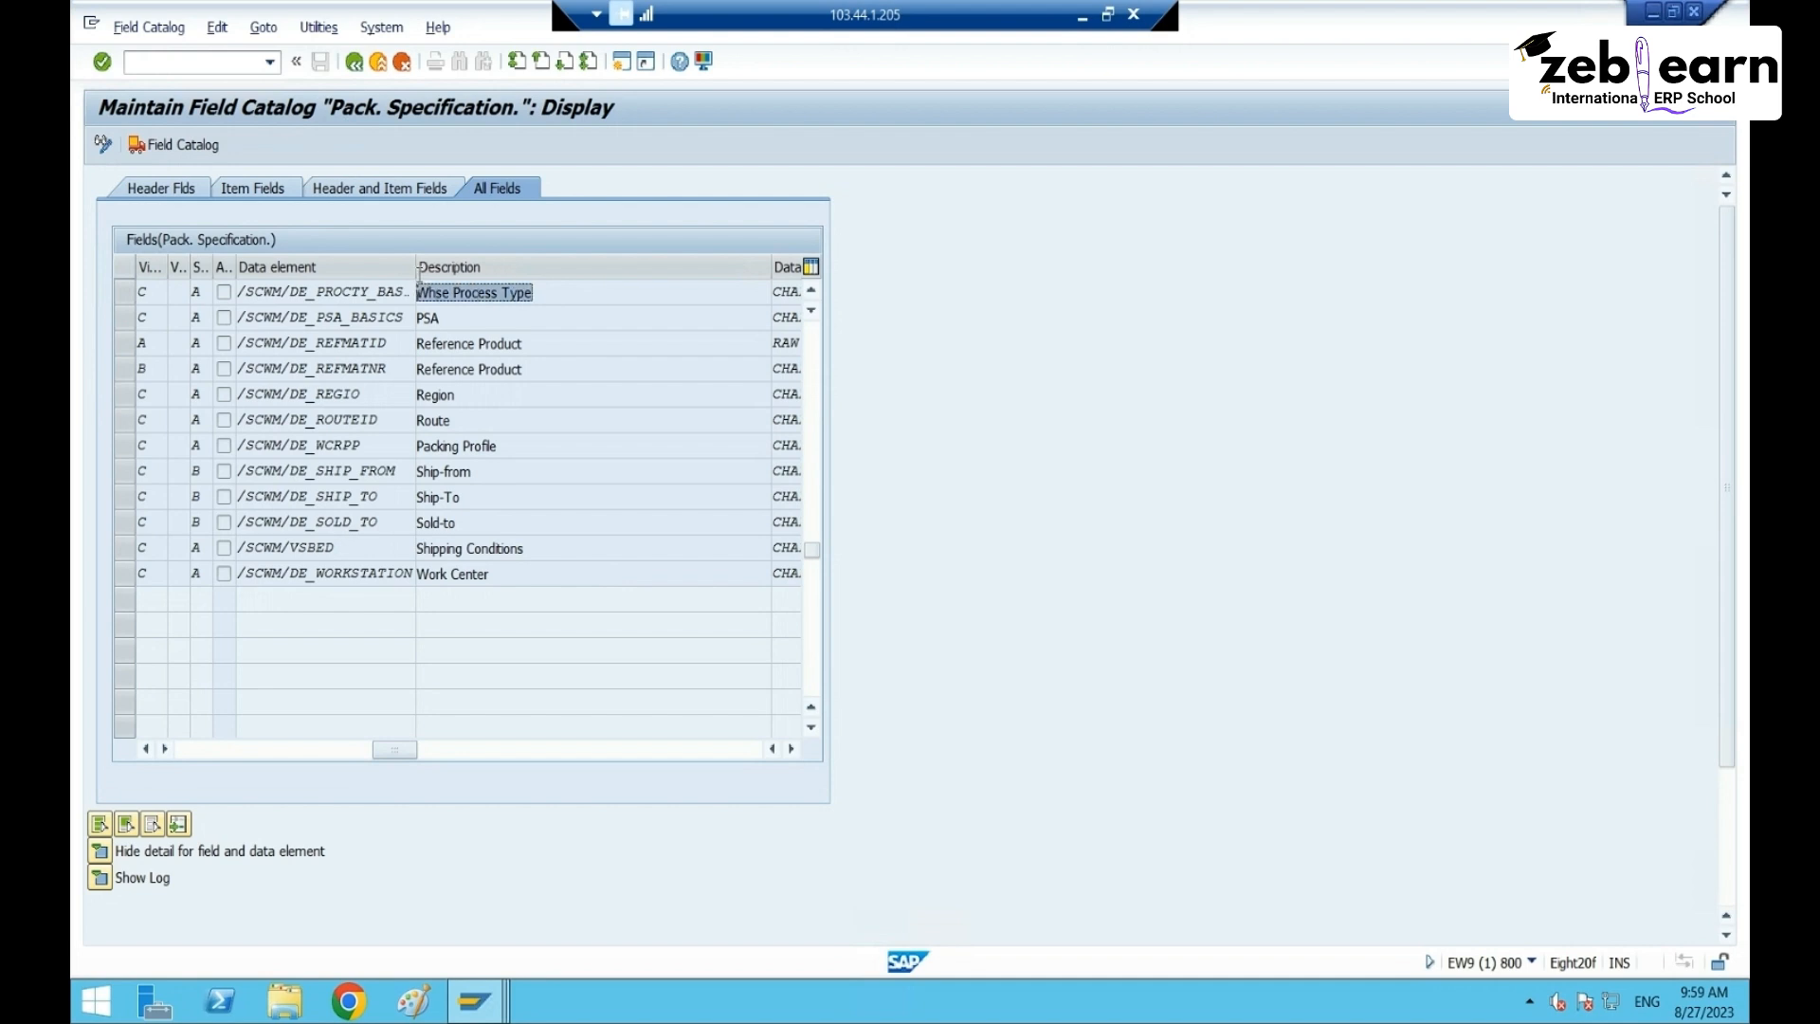
click(419, 288)
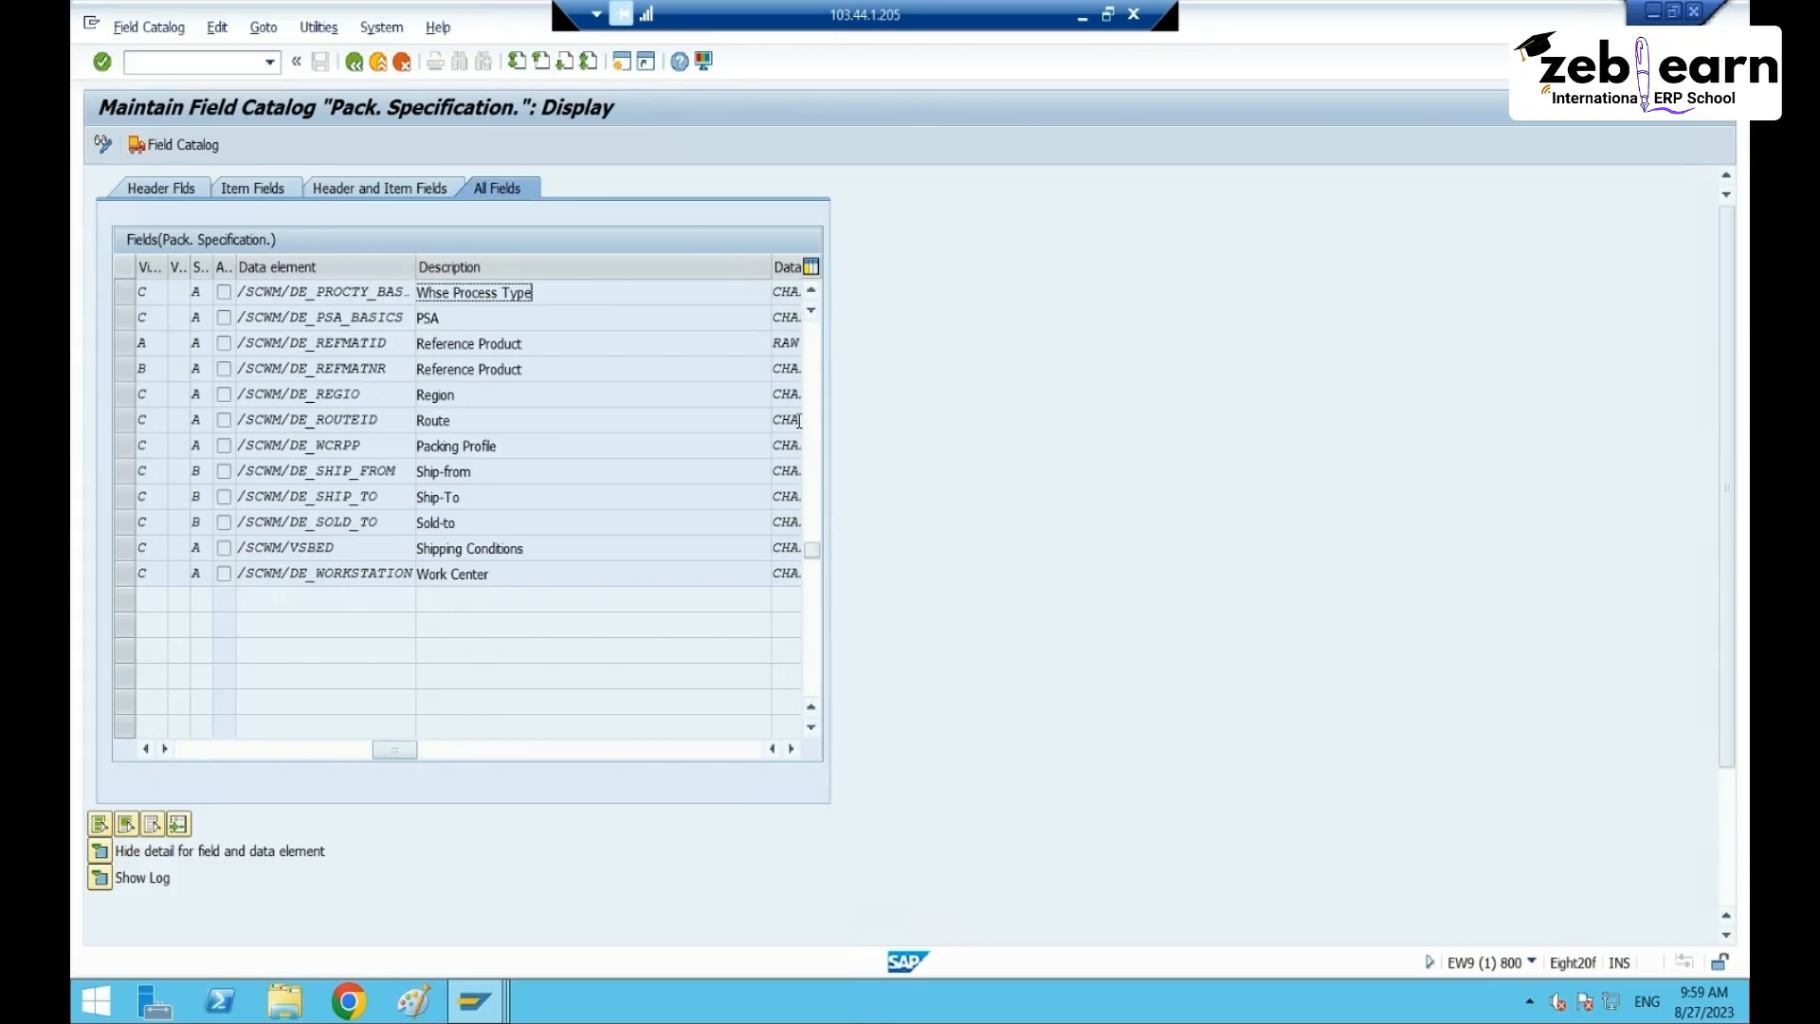
key(alt+Tab)
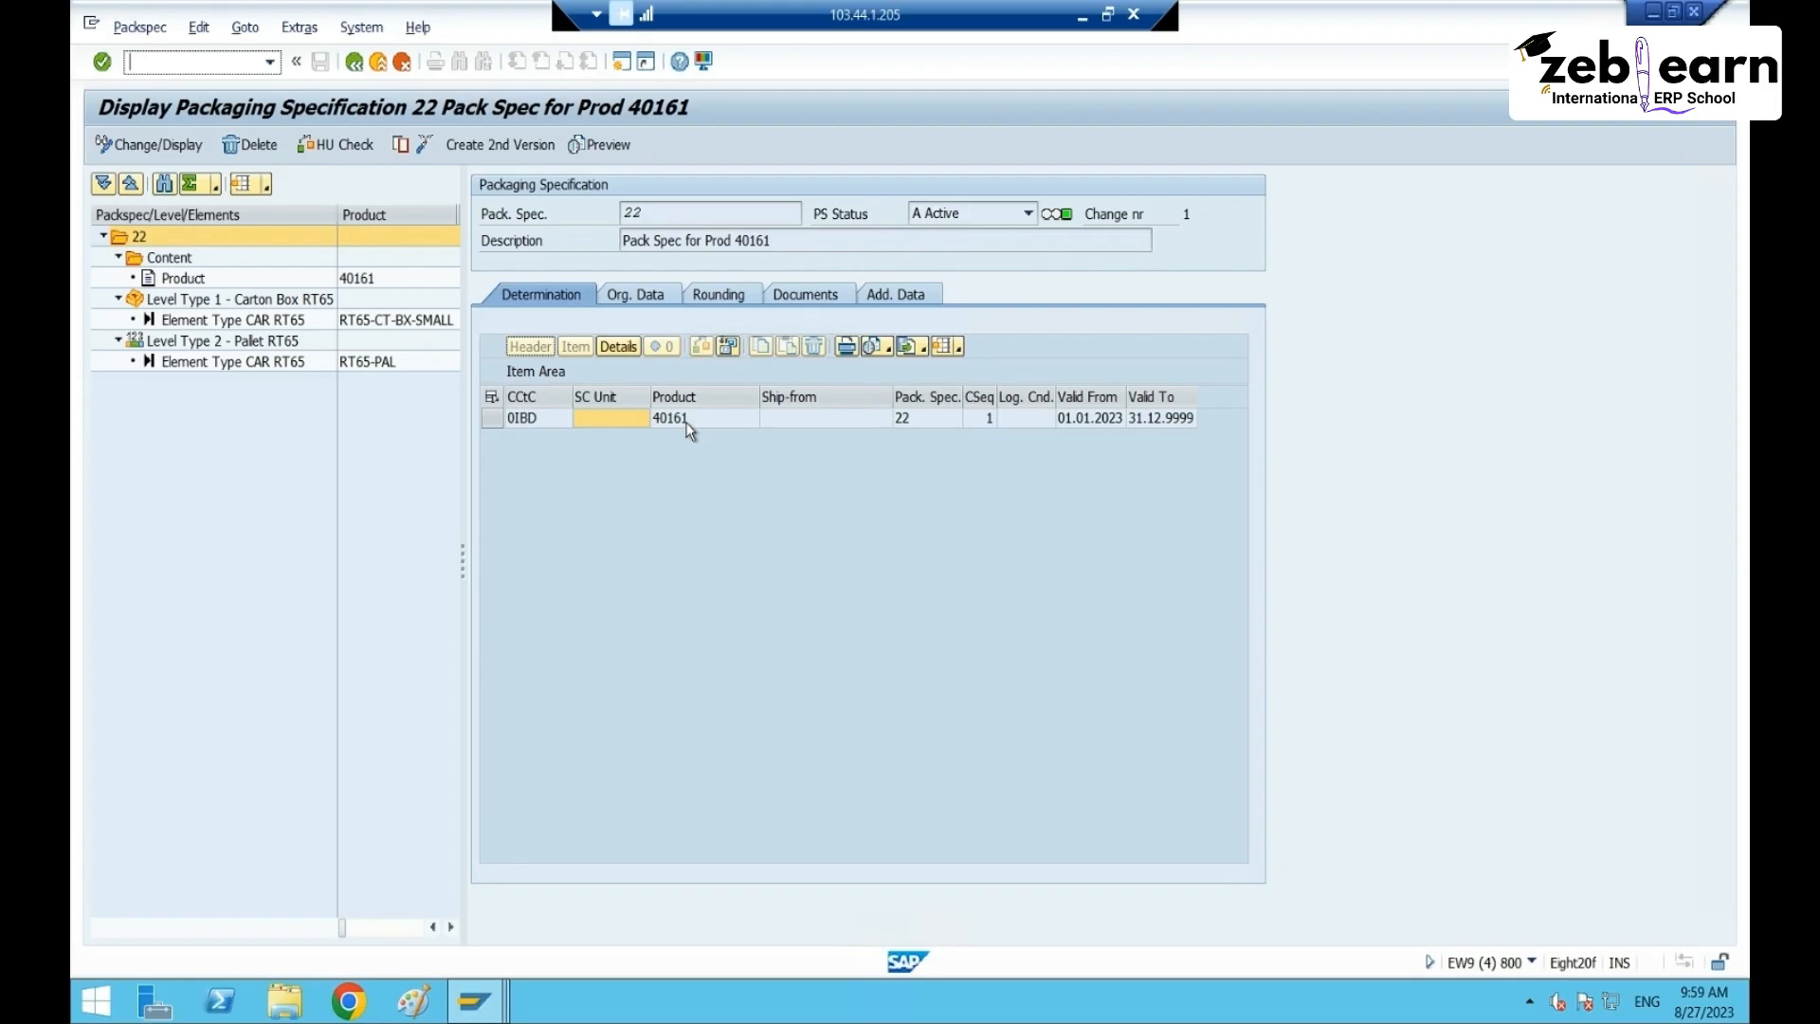
click(685, 422)
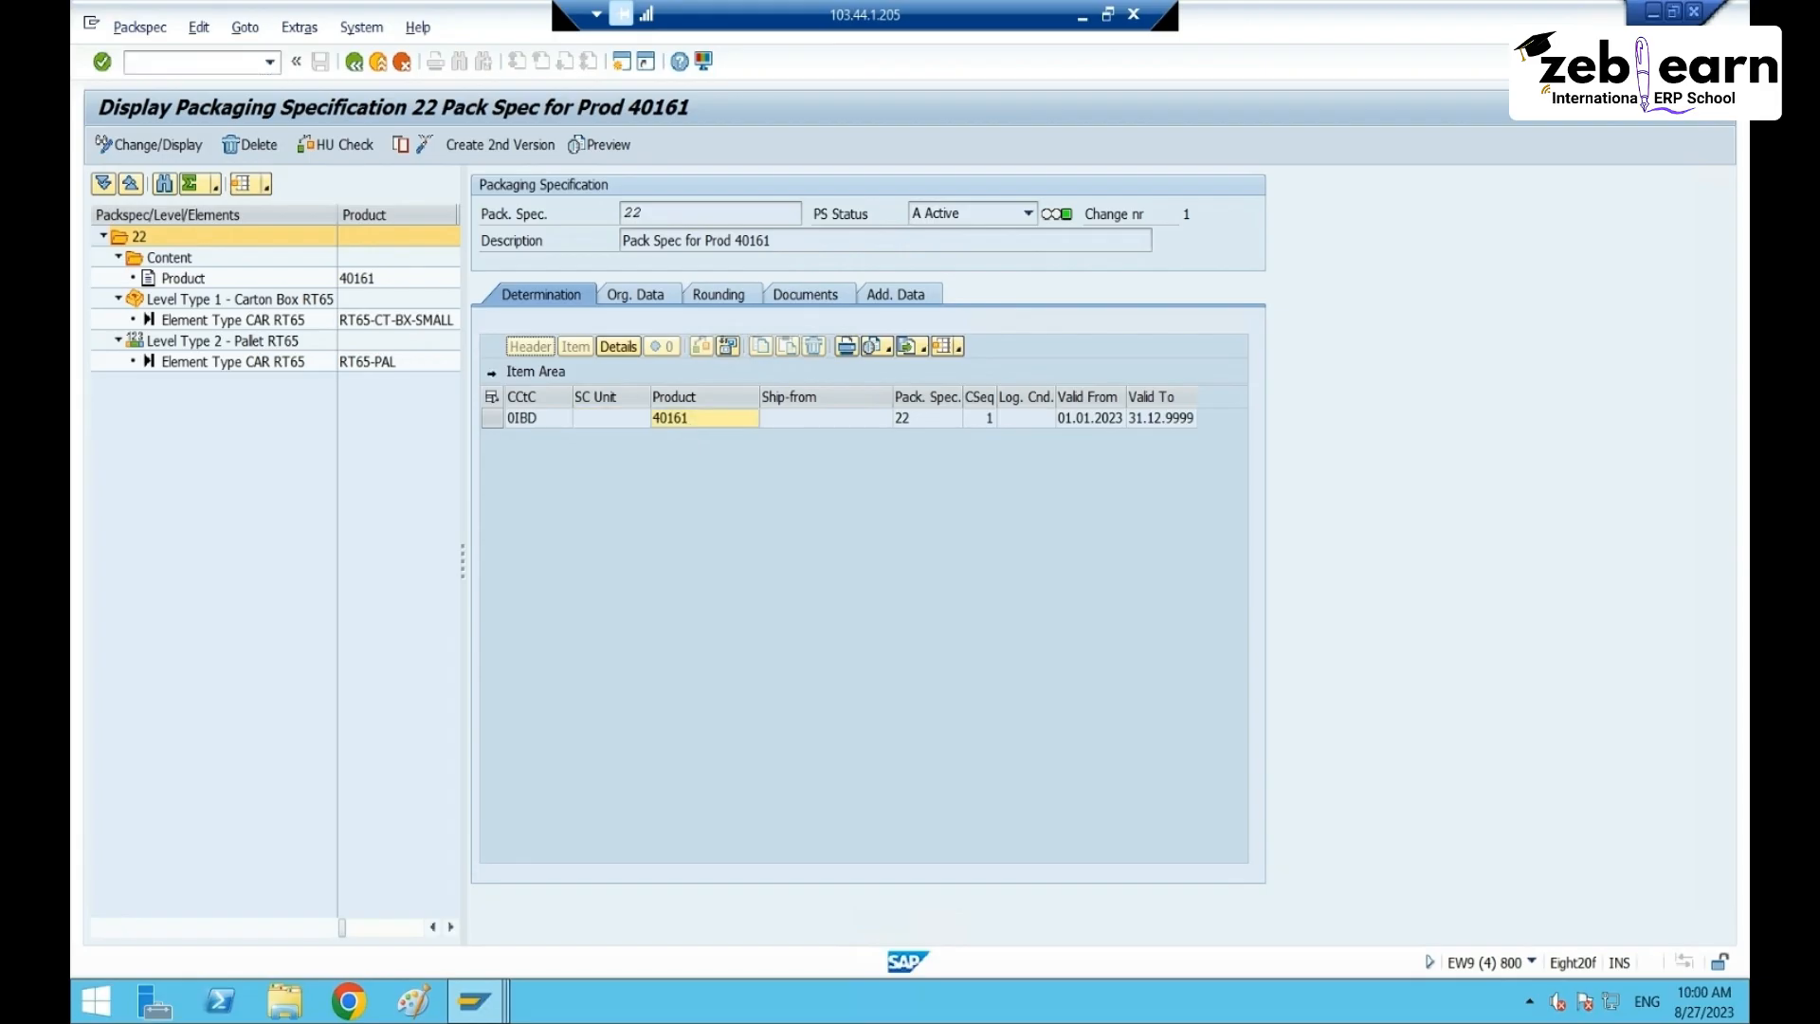
click(796, 424)
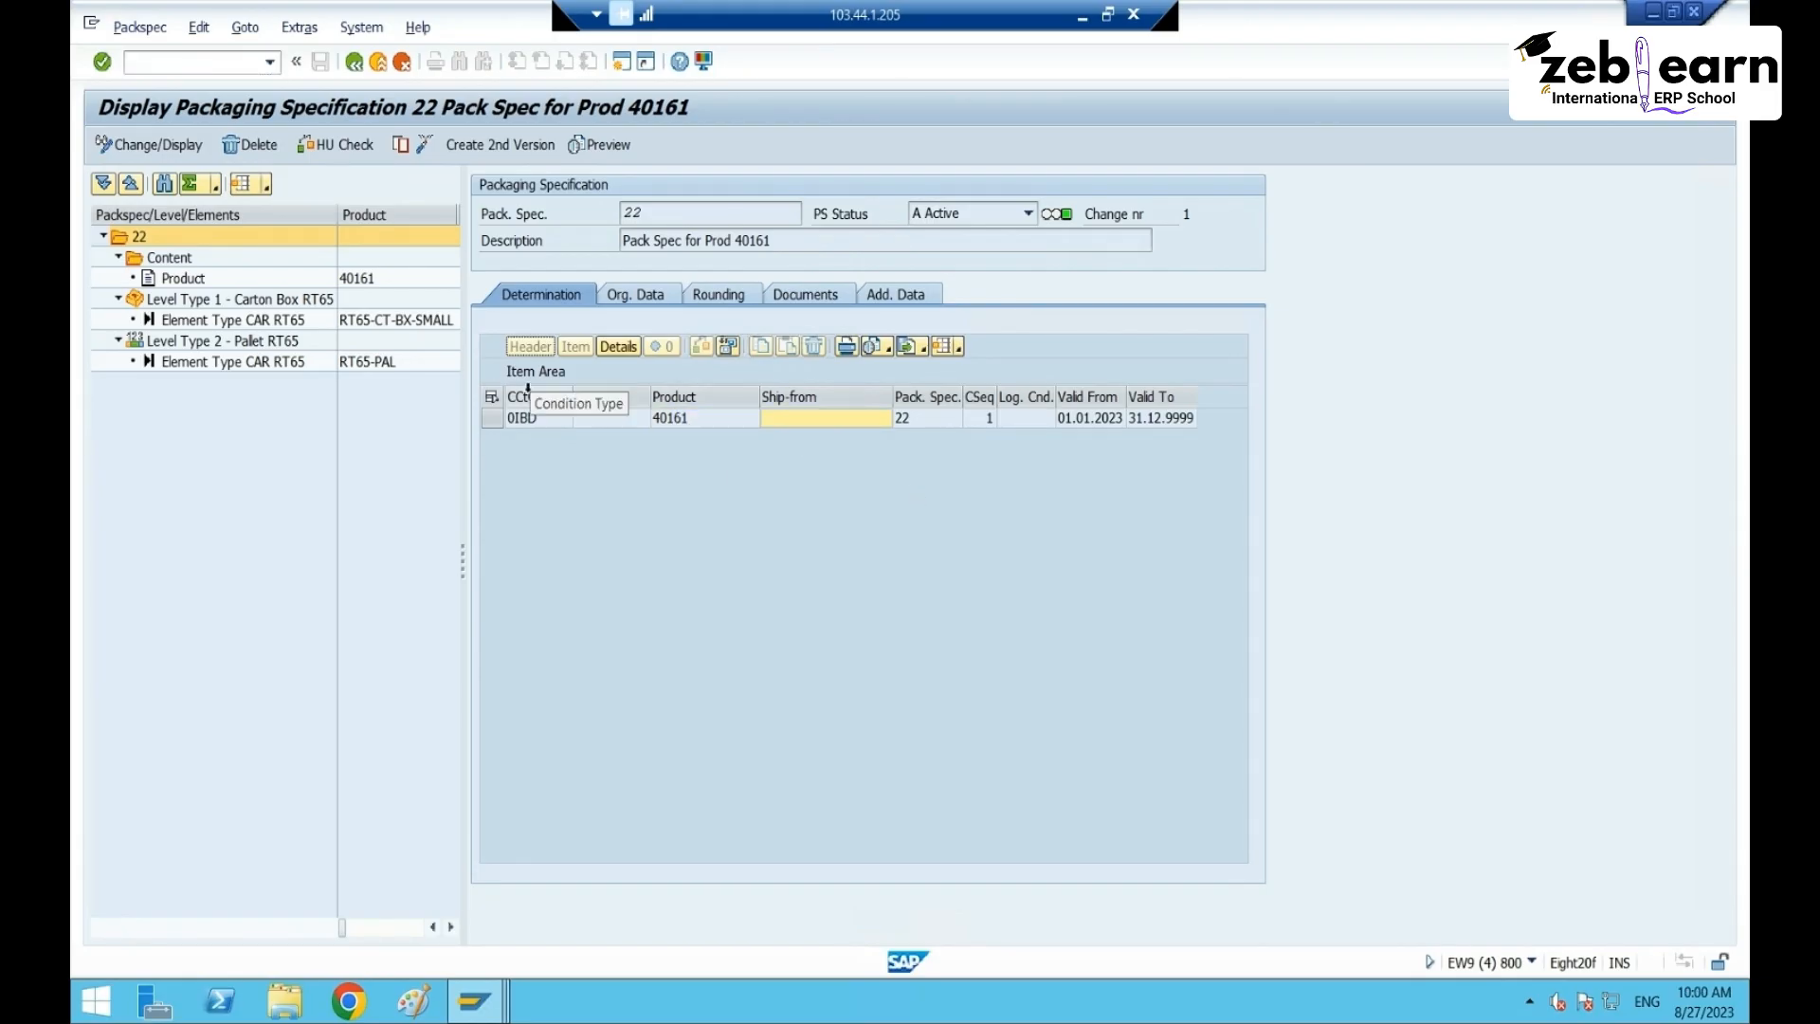
click(491, 418)
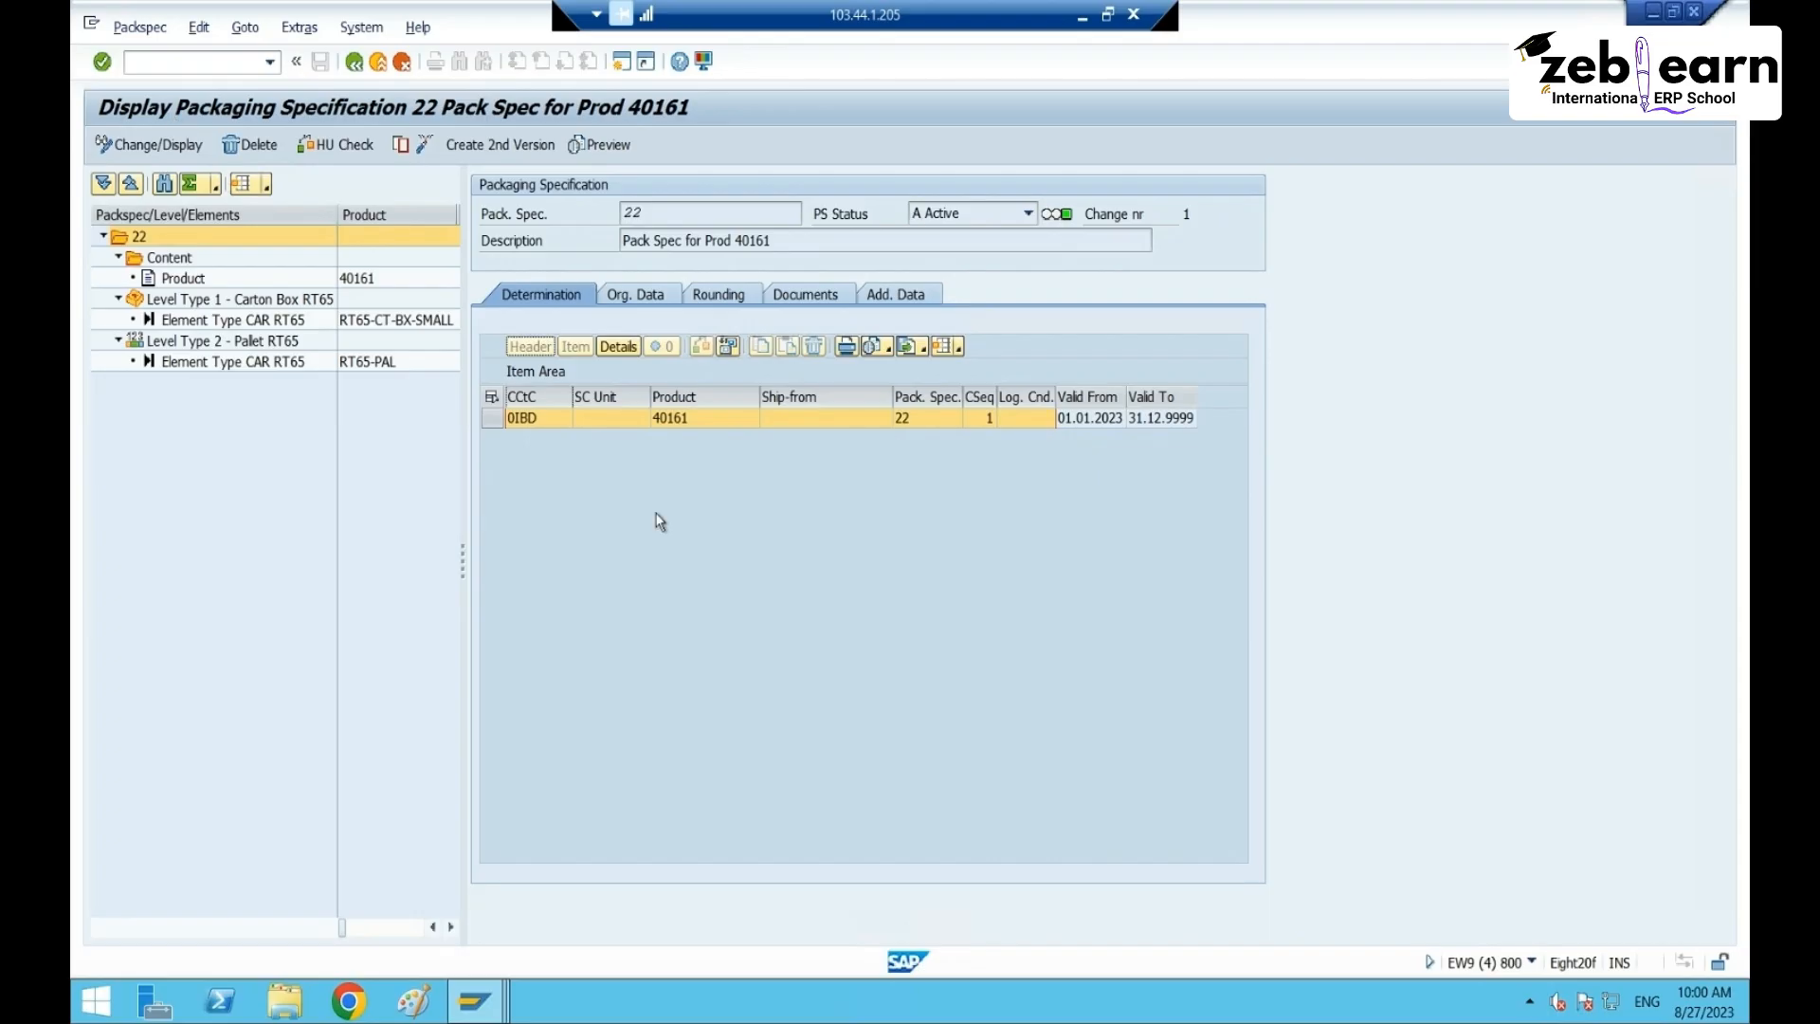
click(714, 417)
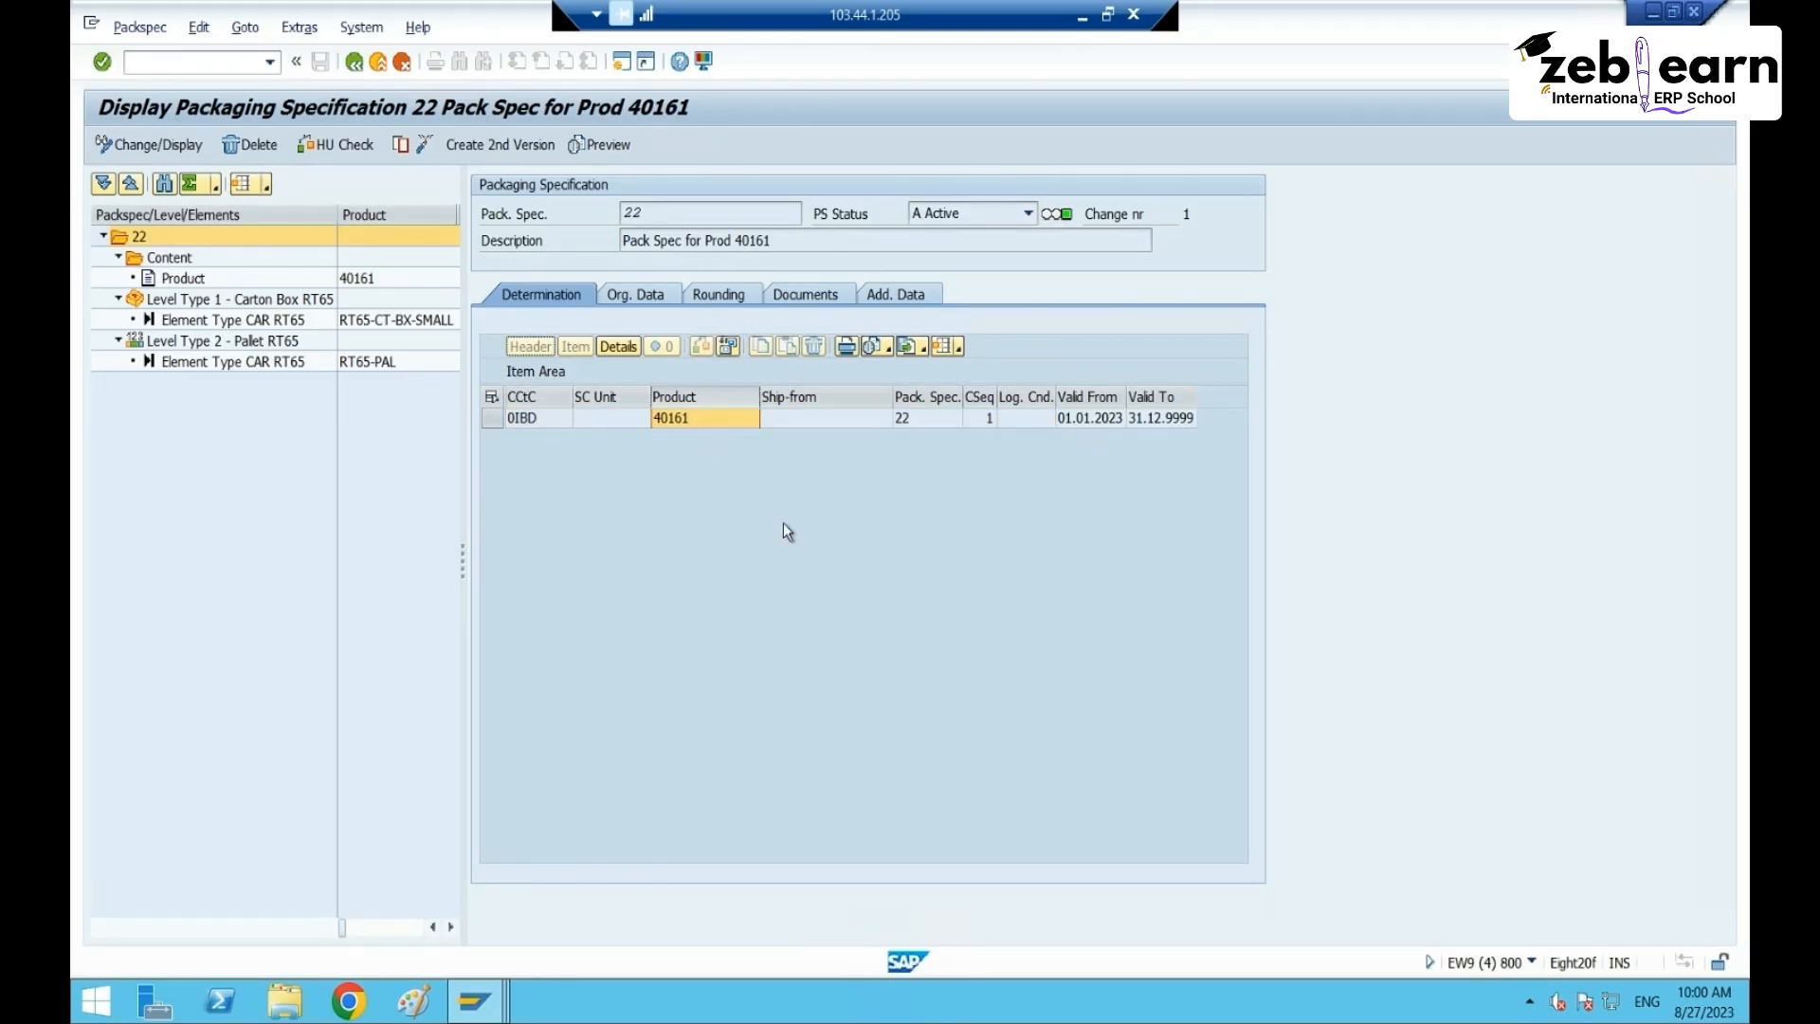
click(595, 418)
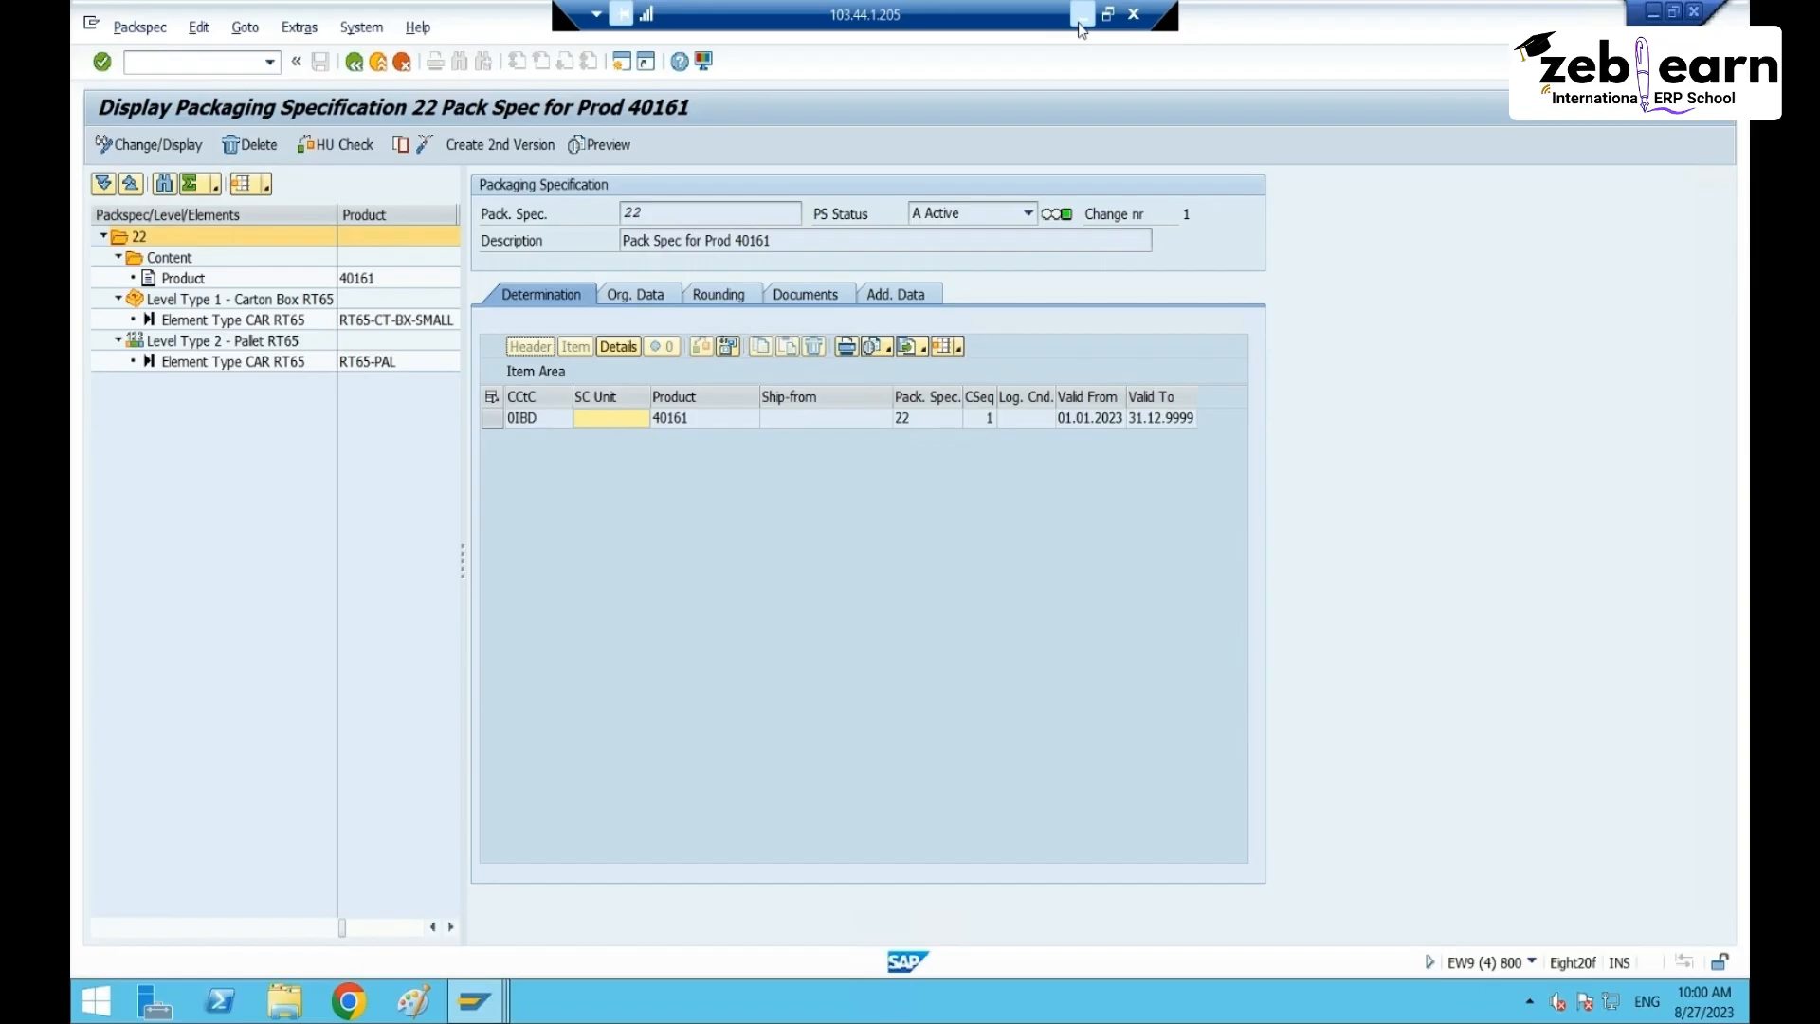
- Minimize and restore the remote desktop, then switch to the field catalog session
click(1081, 17)
click(1295, 1012)
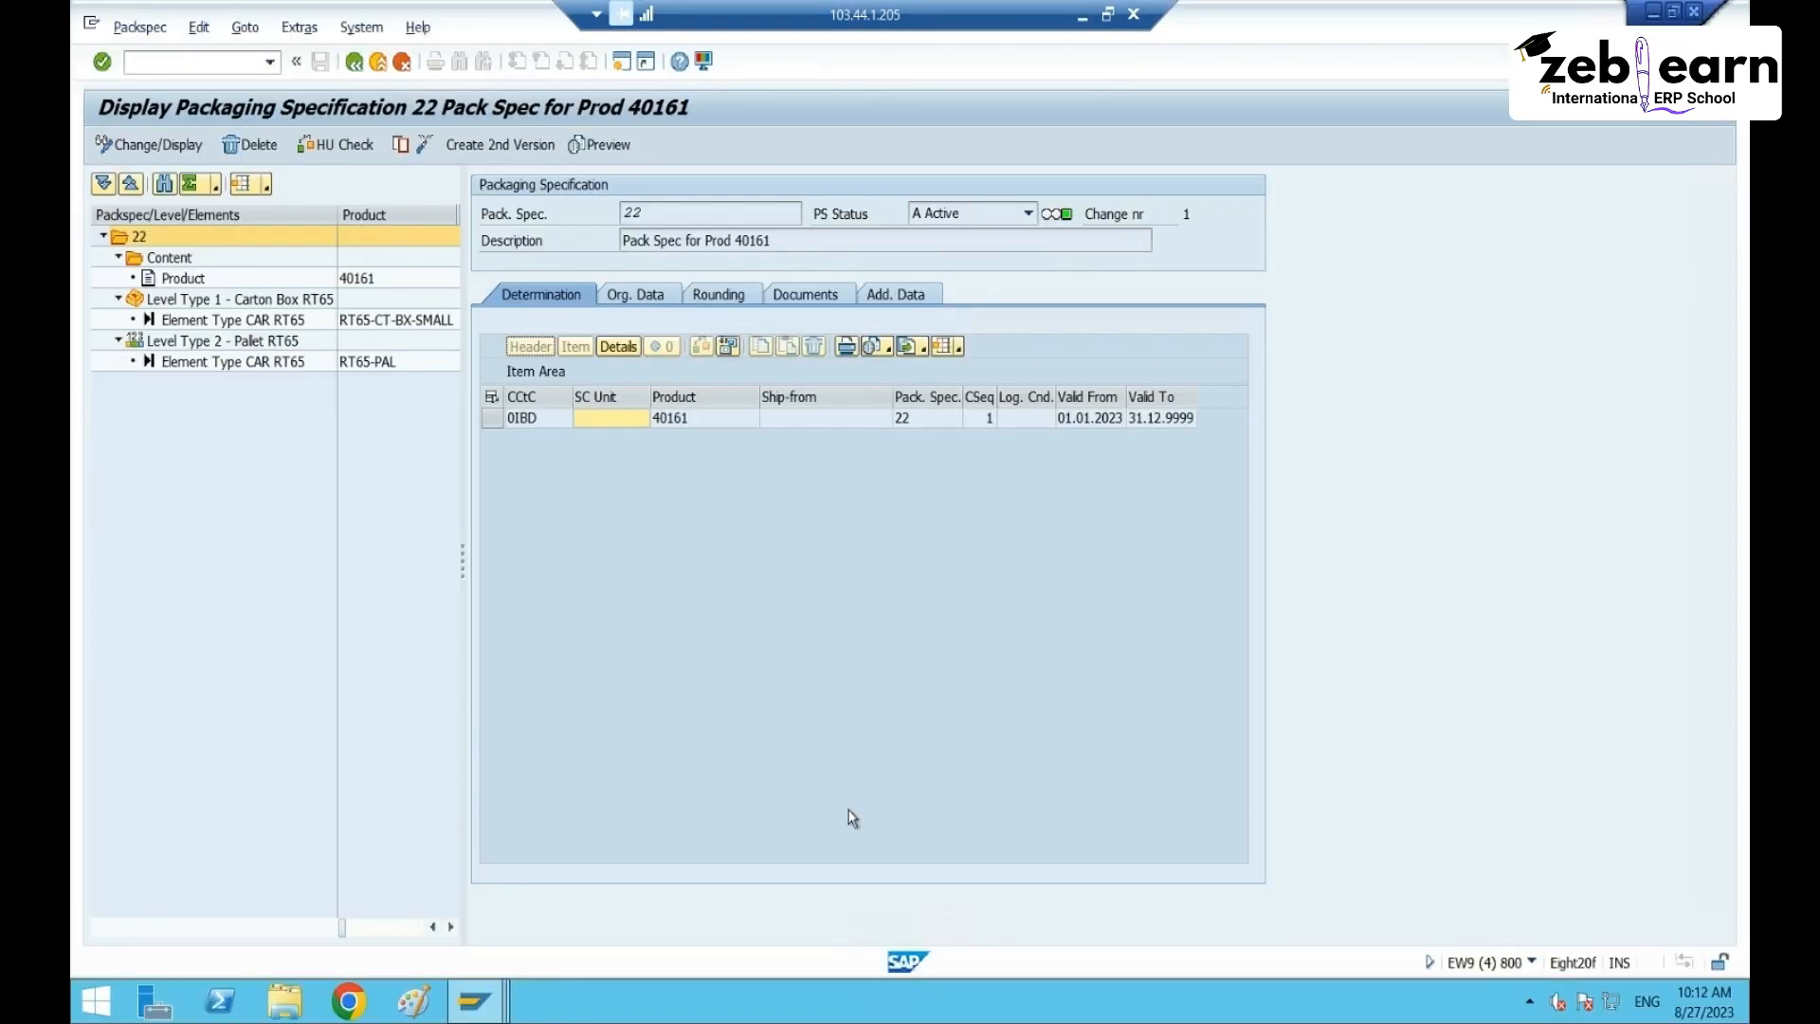
mouse_move(473, 1000)
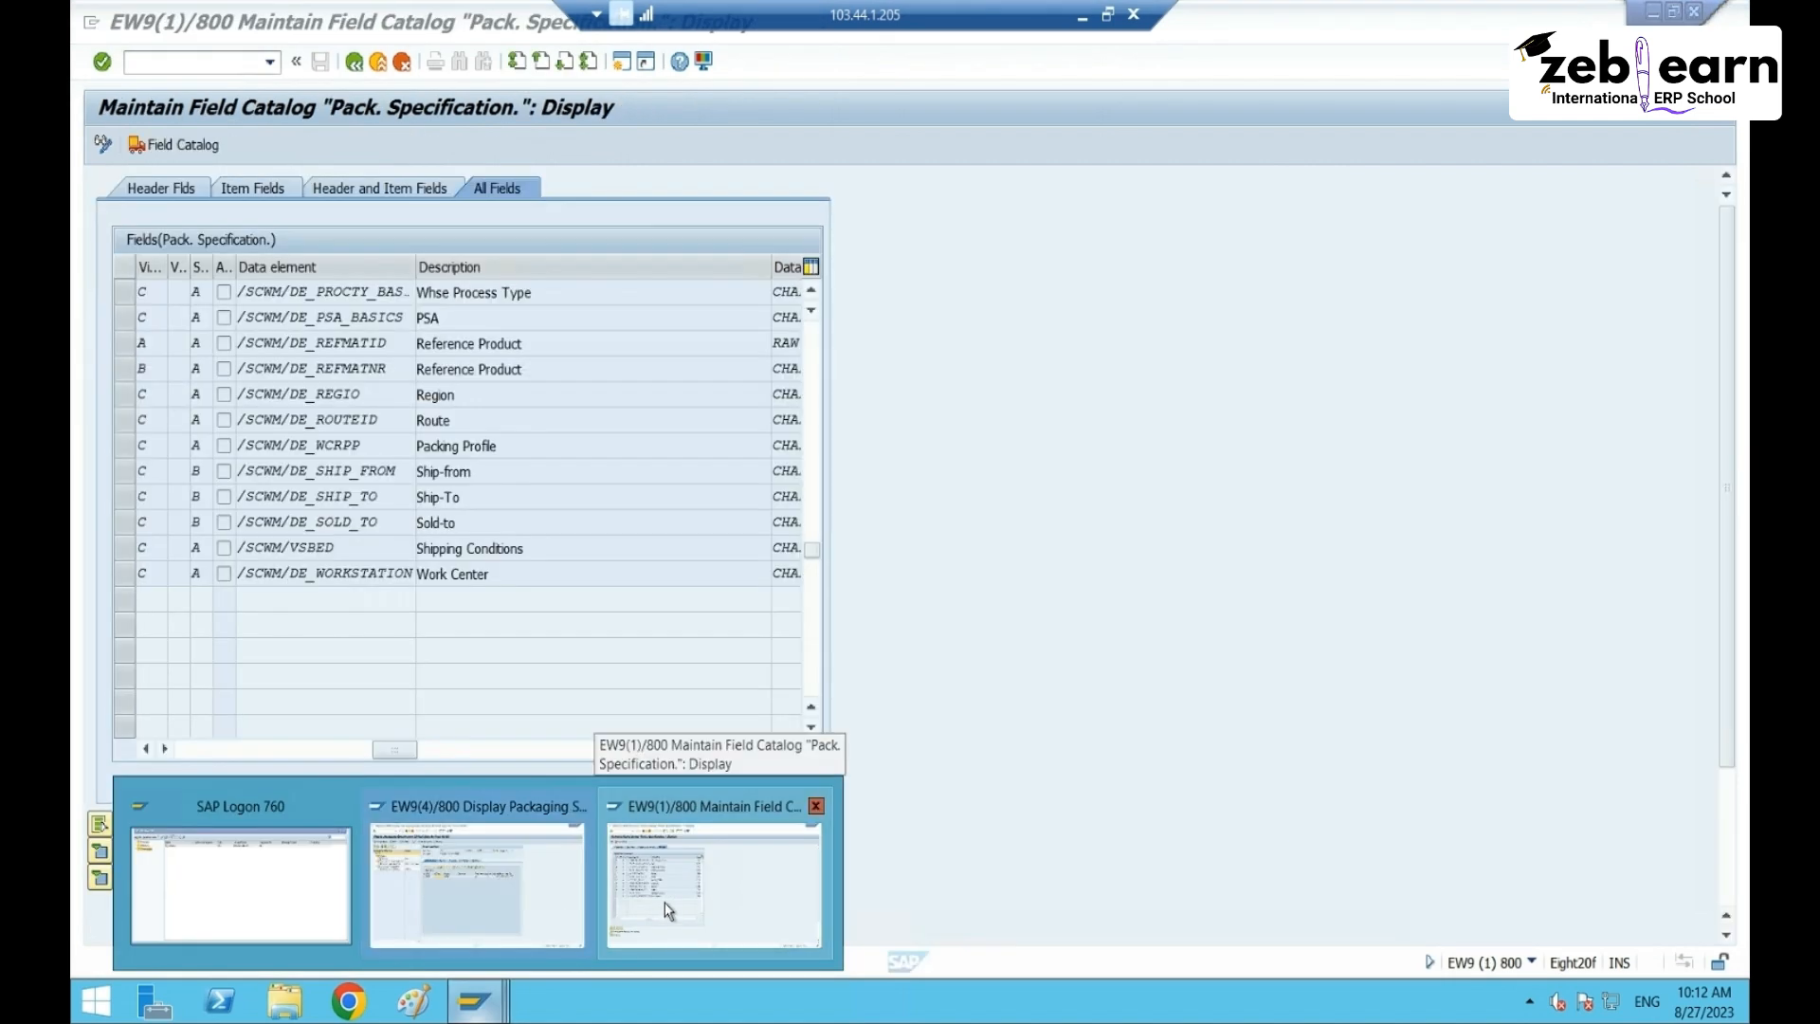
click(670, 910)
- Go back to the guide tree and select Define Condition Tables and Define Access Sequences
click(353, 62)
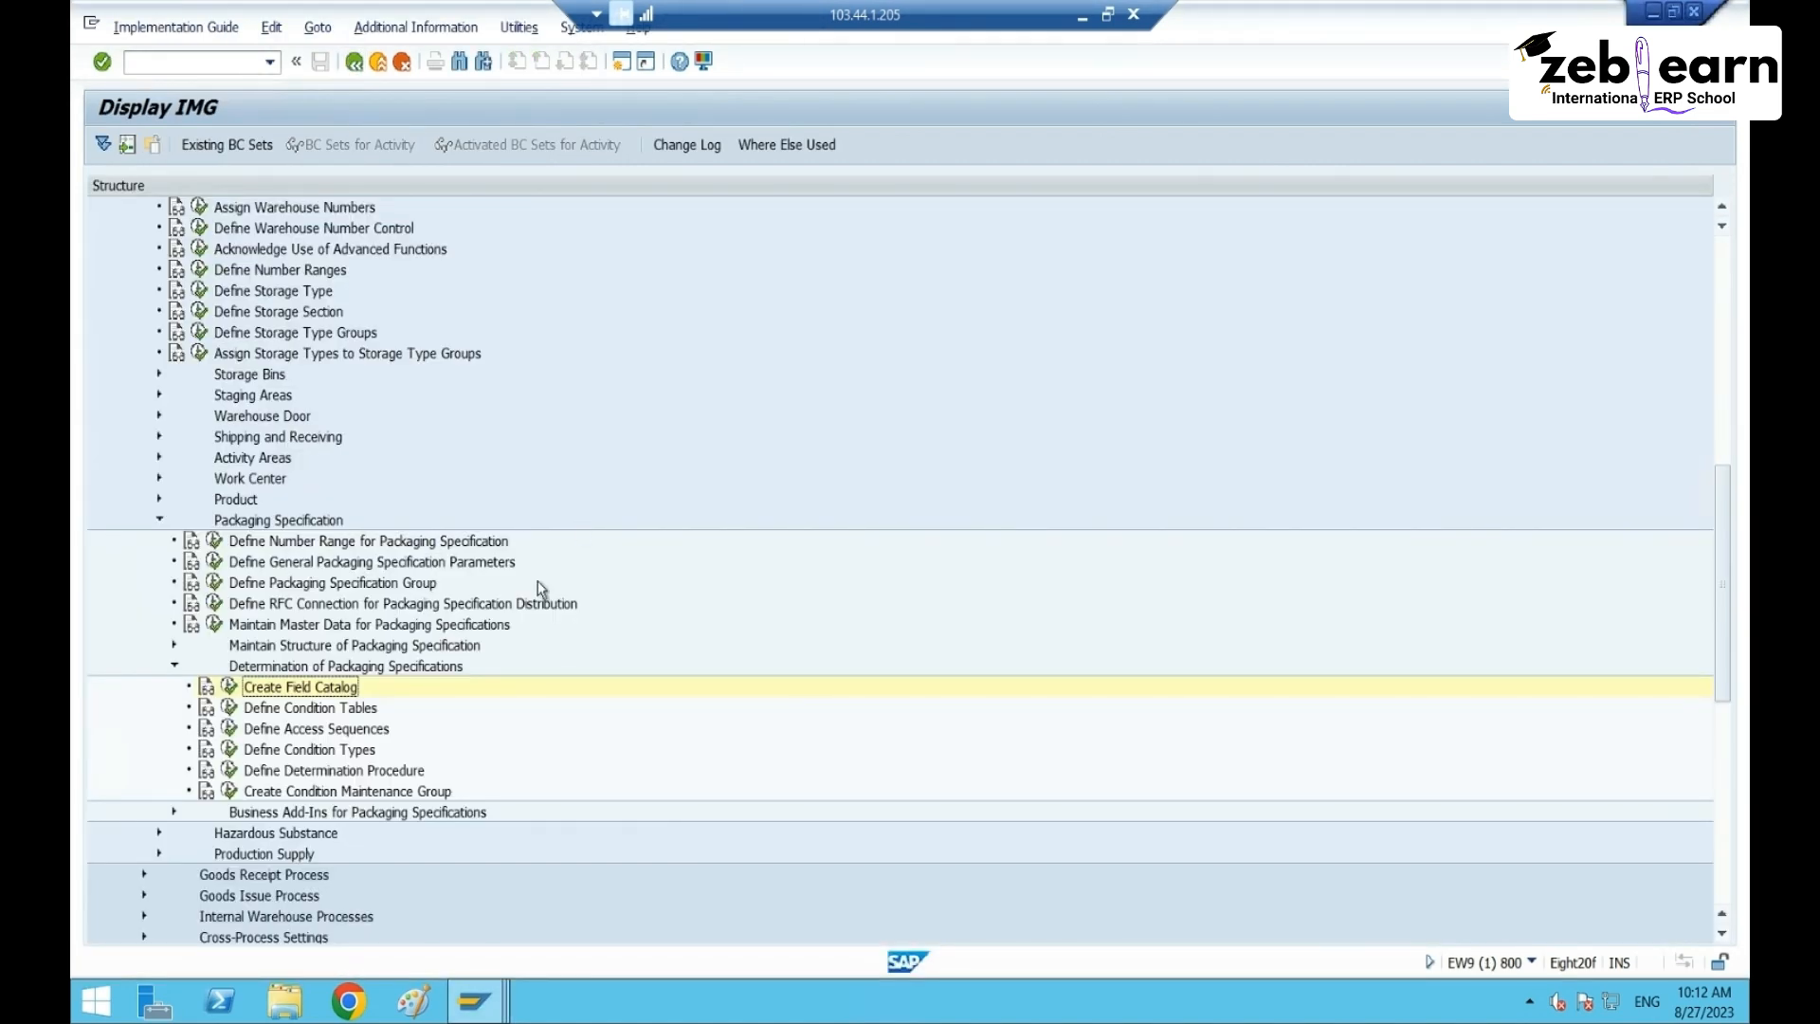
click(342, 712)
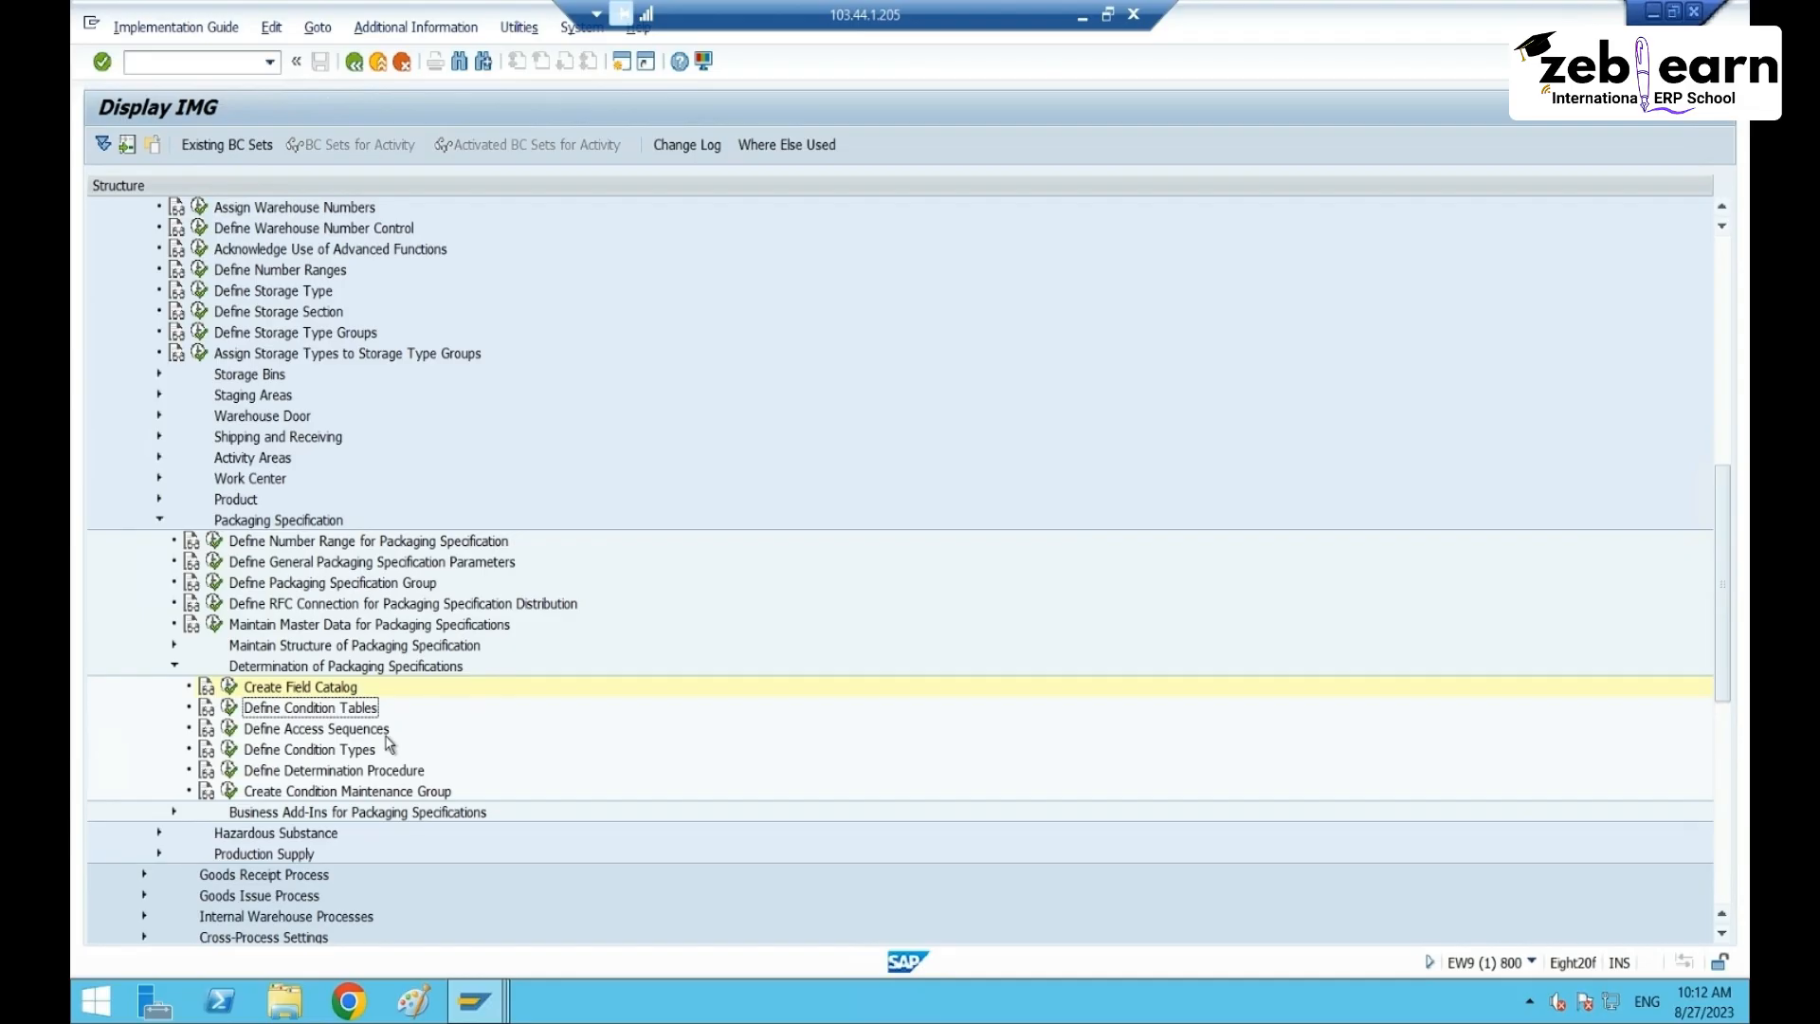
click(358, 731)
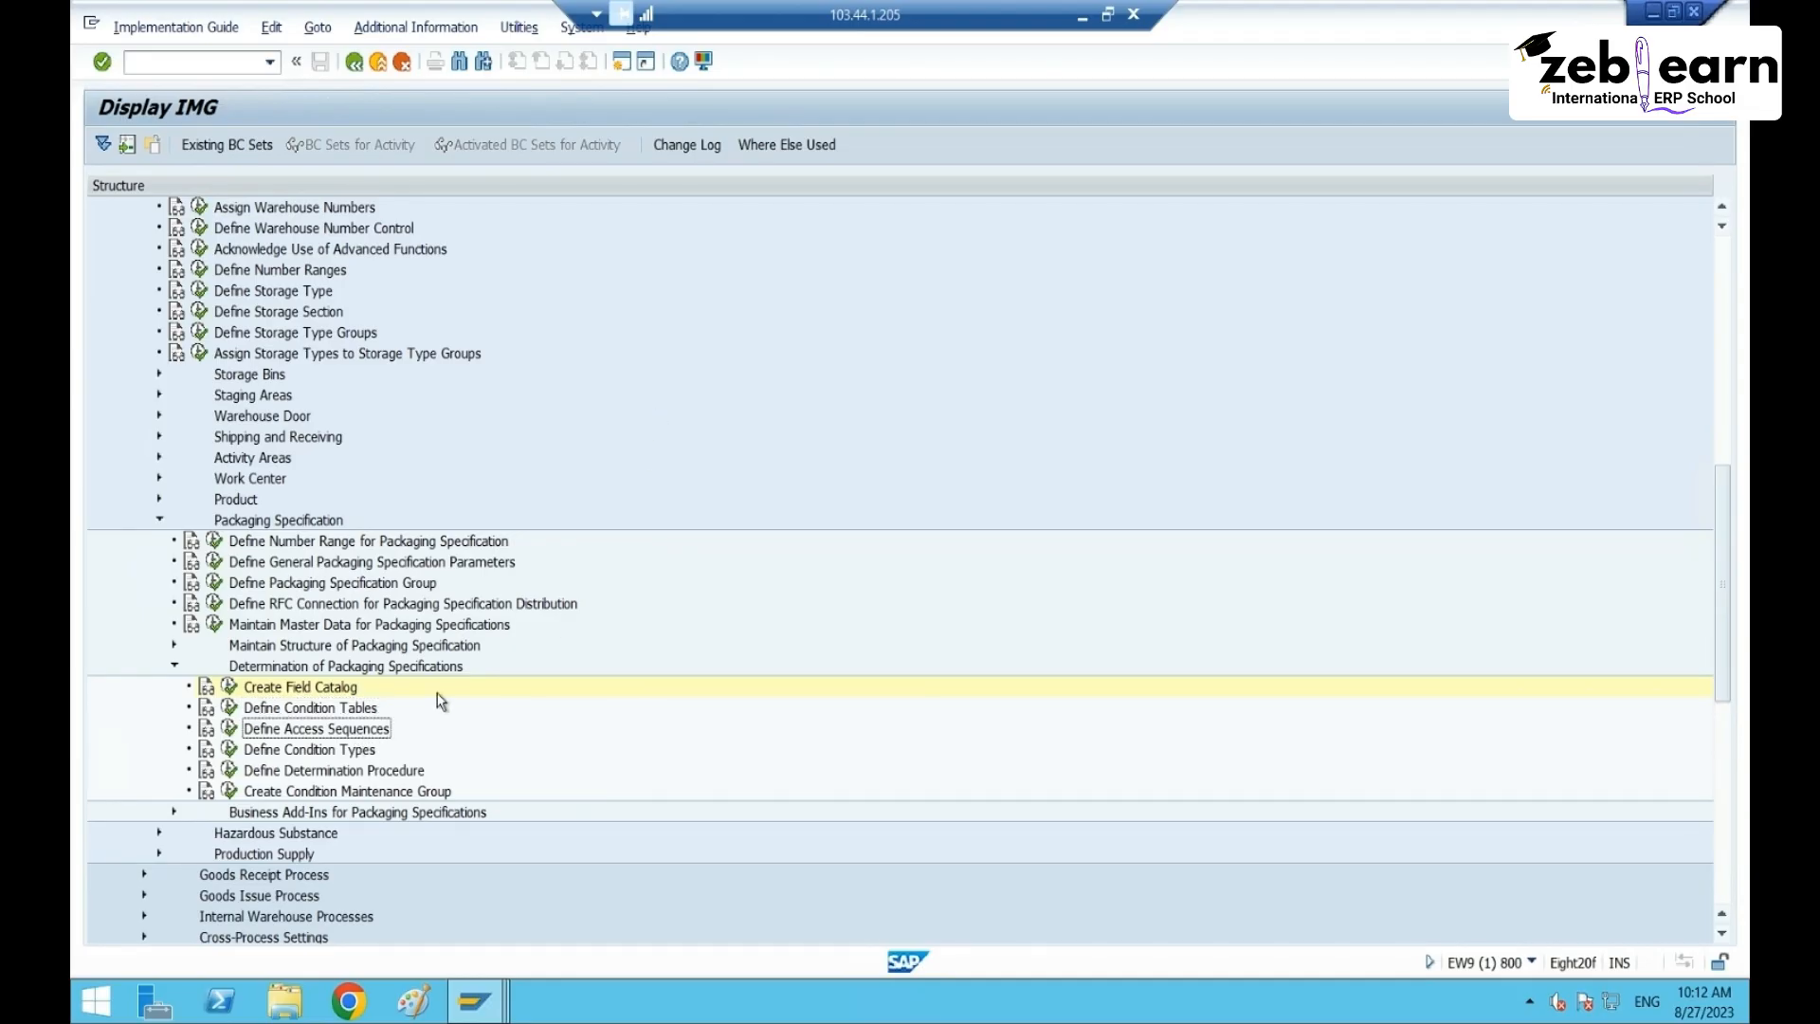
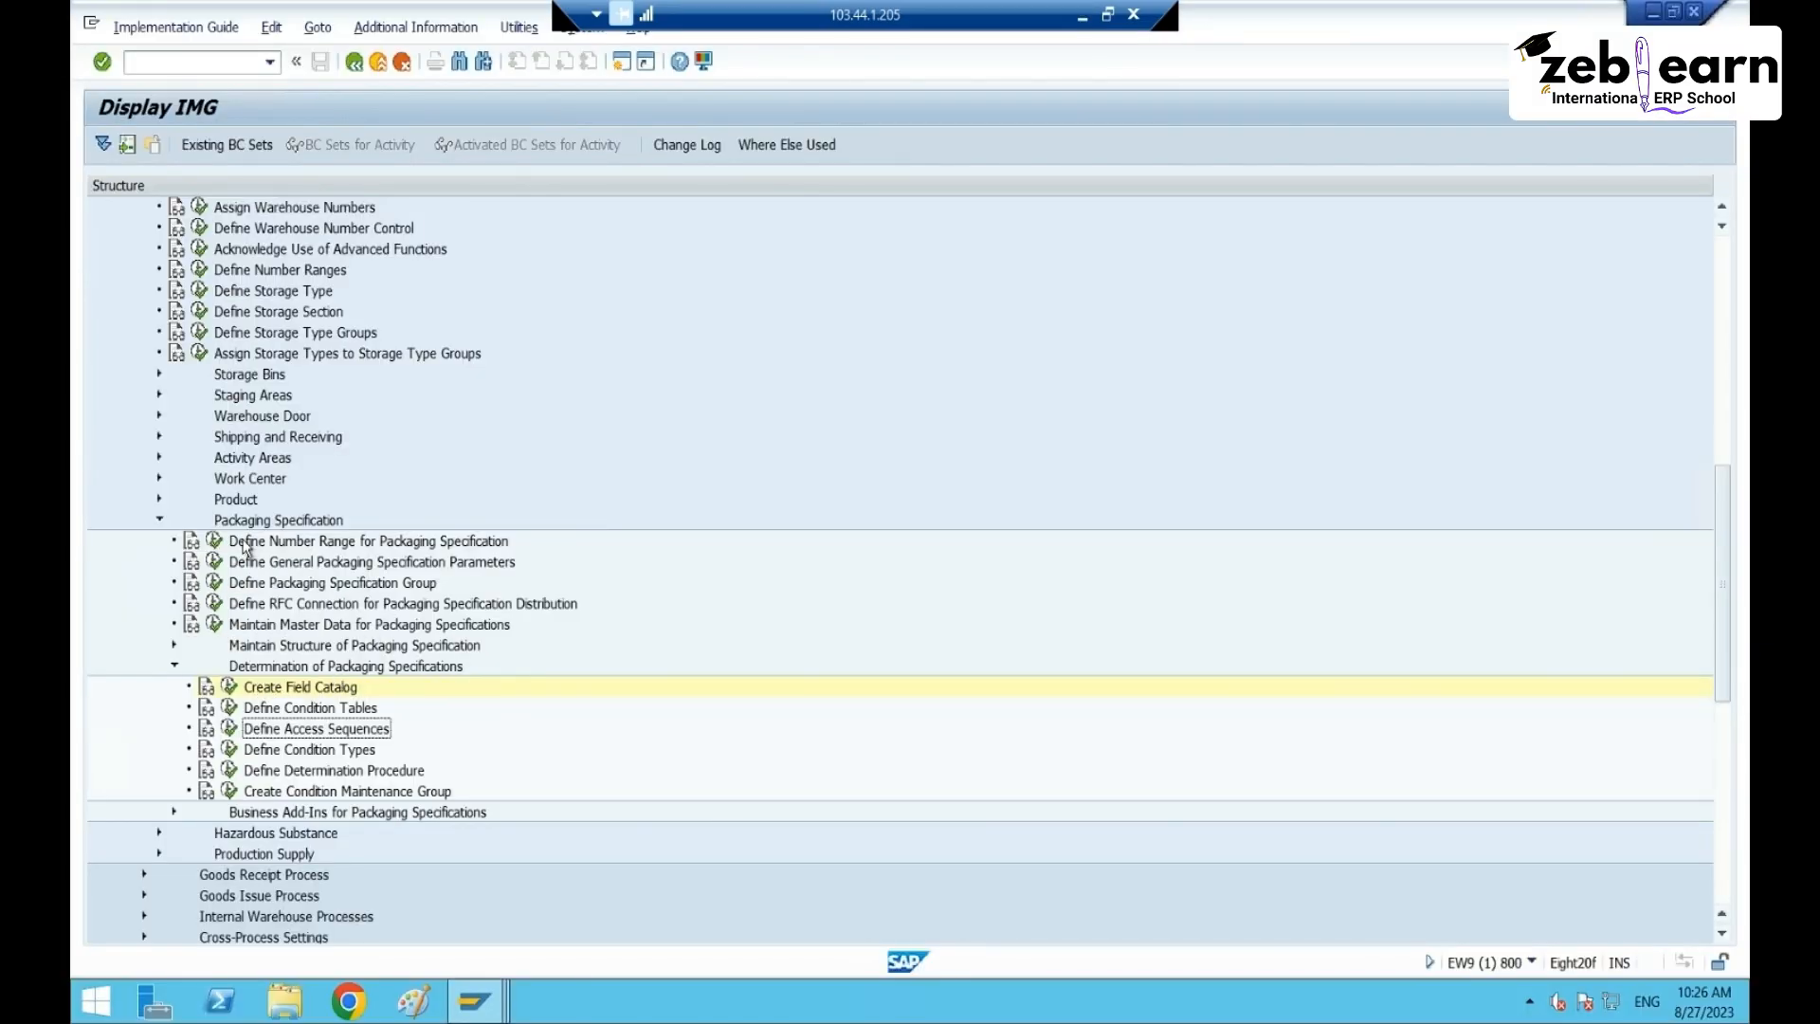
- Execute Create Field Catalog and scroll back to the first fields of the catalog
click(283, 522)
click(282, 684)
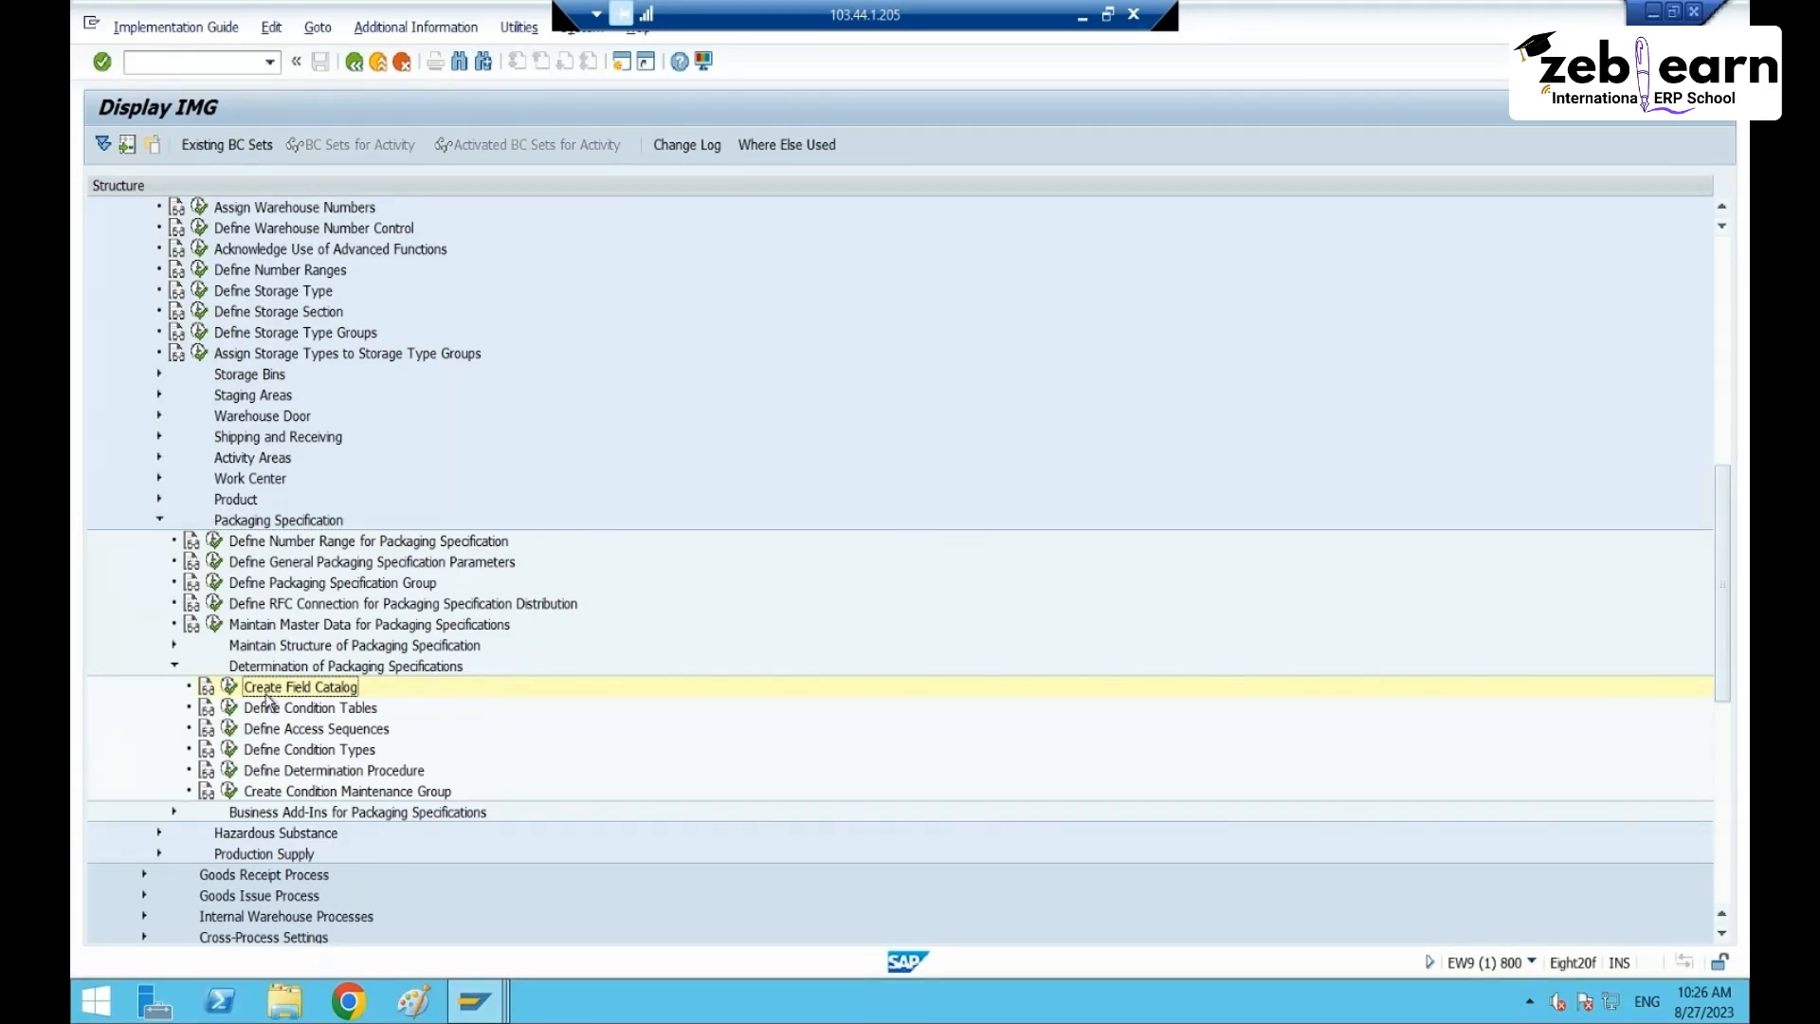
click(229, 686)
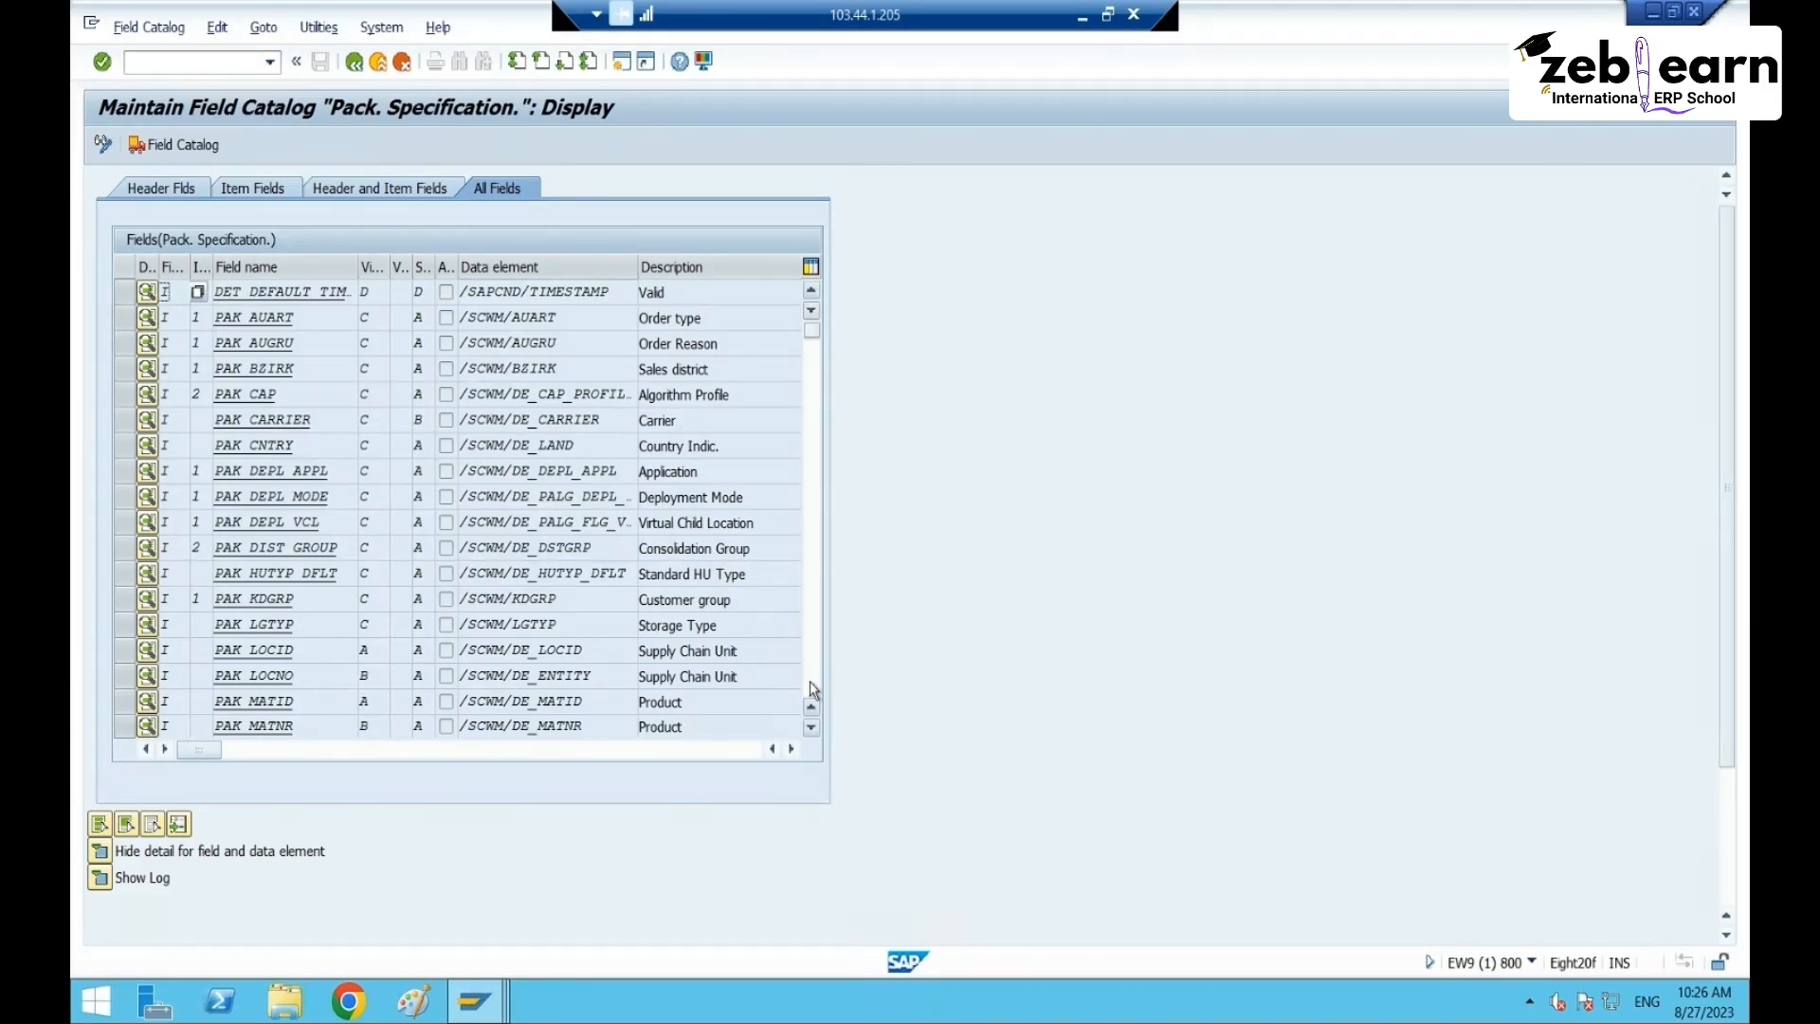
mouse_move(811, 327)
mouse_down()
mouse_move(812, 690)
mouse_move(816, 345)
mouse_up()
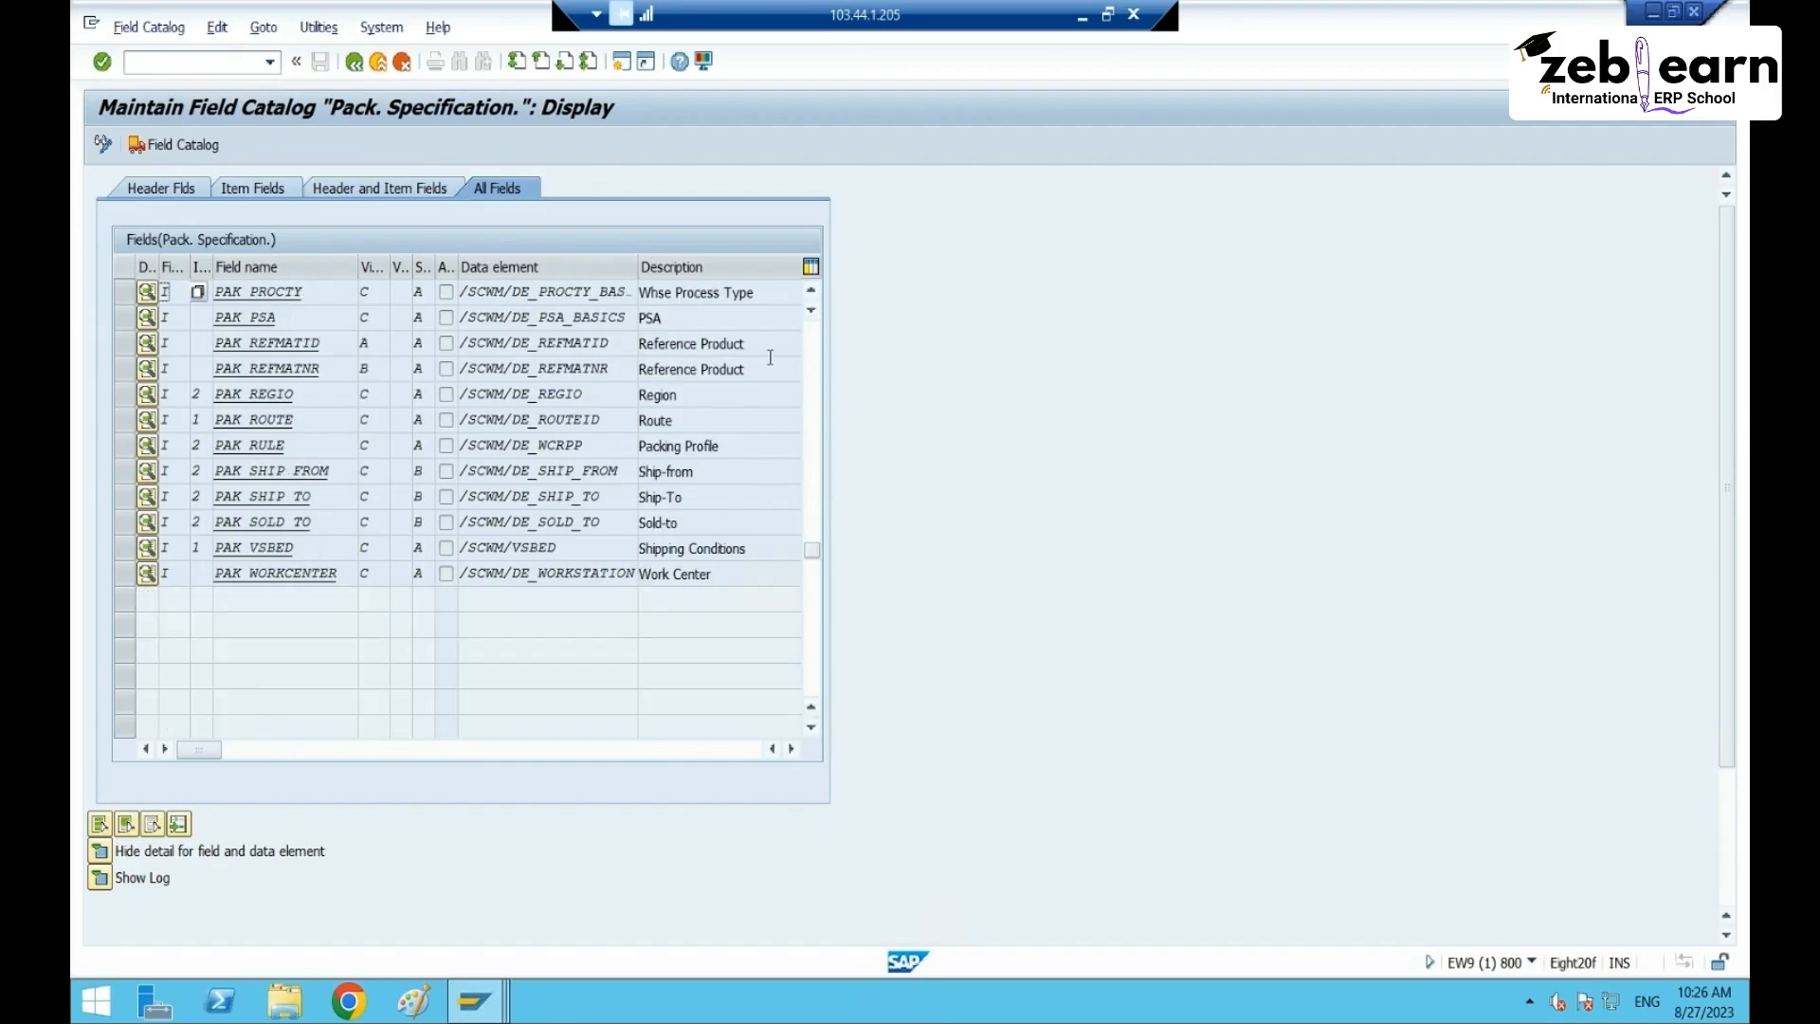
click(811, 290)
click(811, 290)
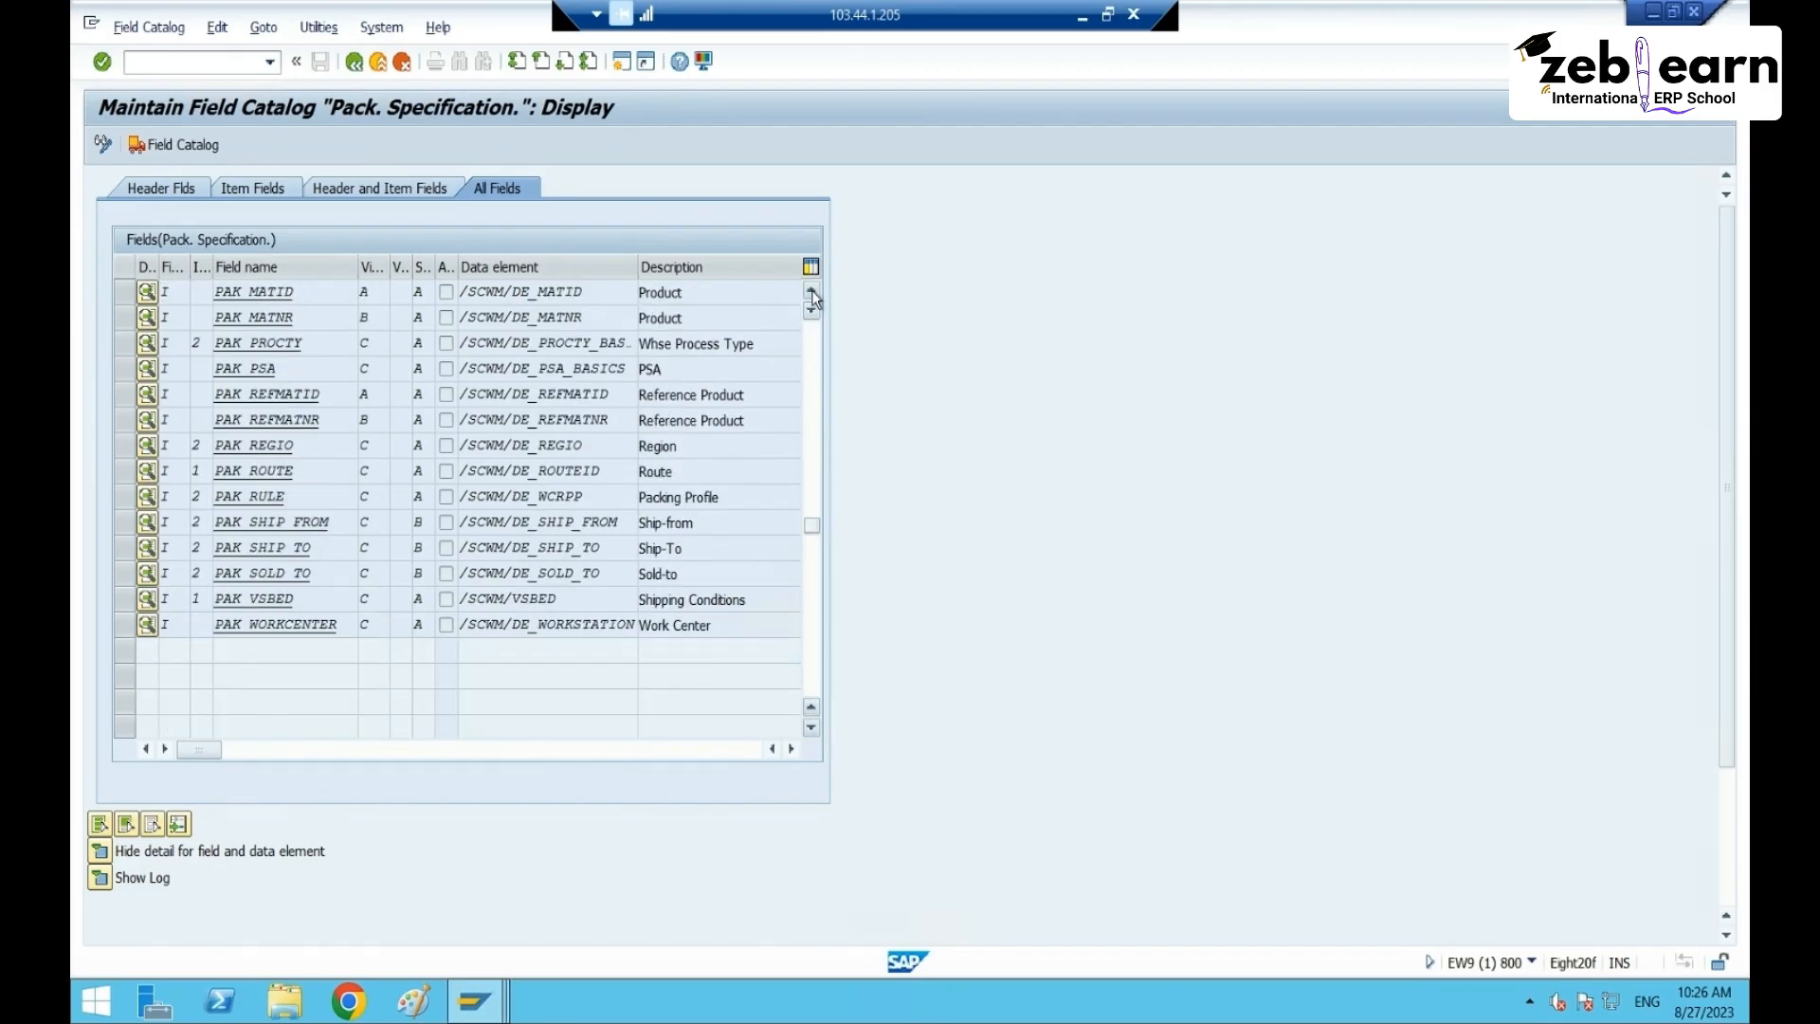
click(811, 290)
click(811, 290)
click(811, 290)
click(811, 290)
click(811, 290)
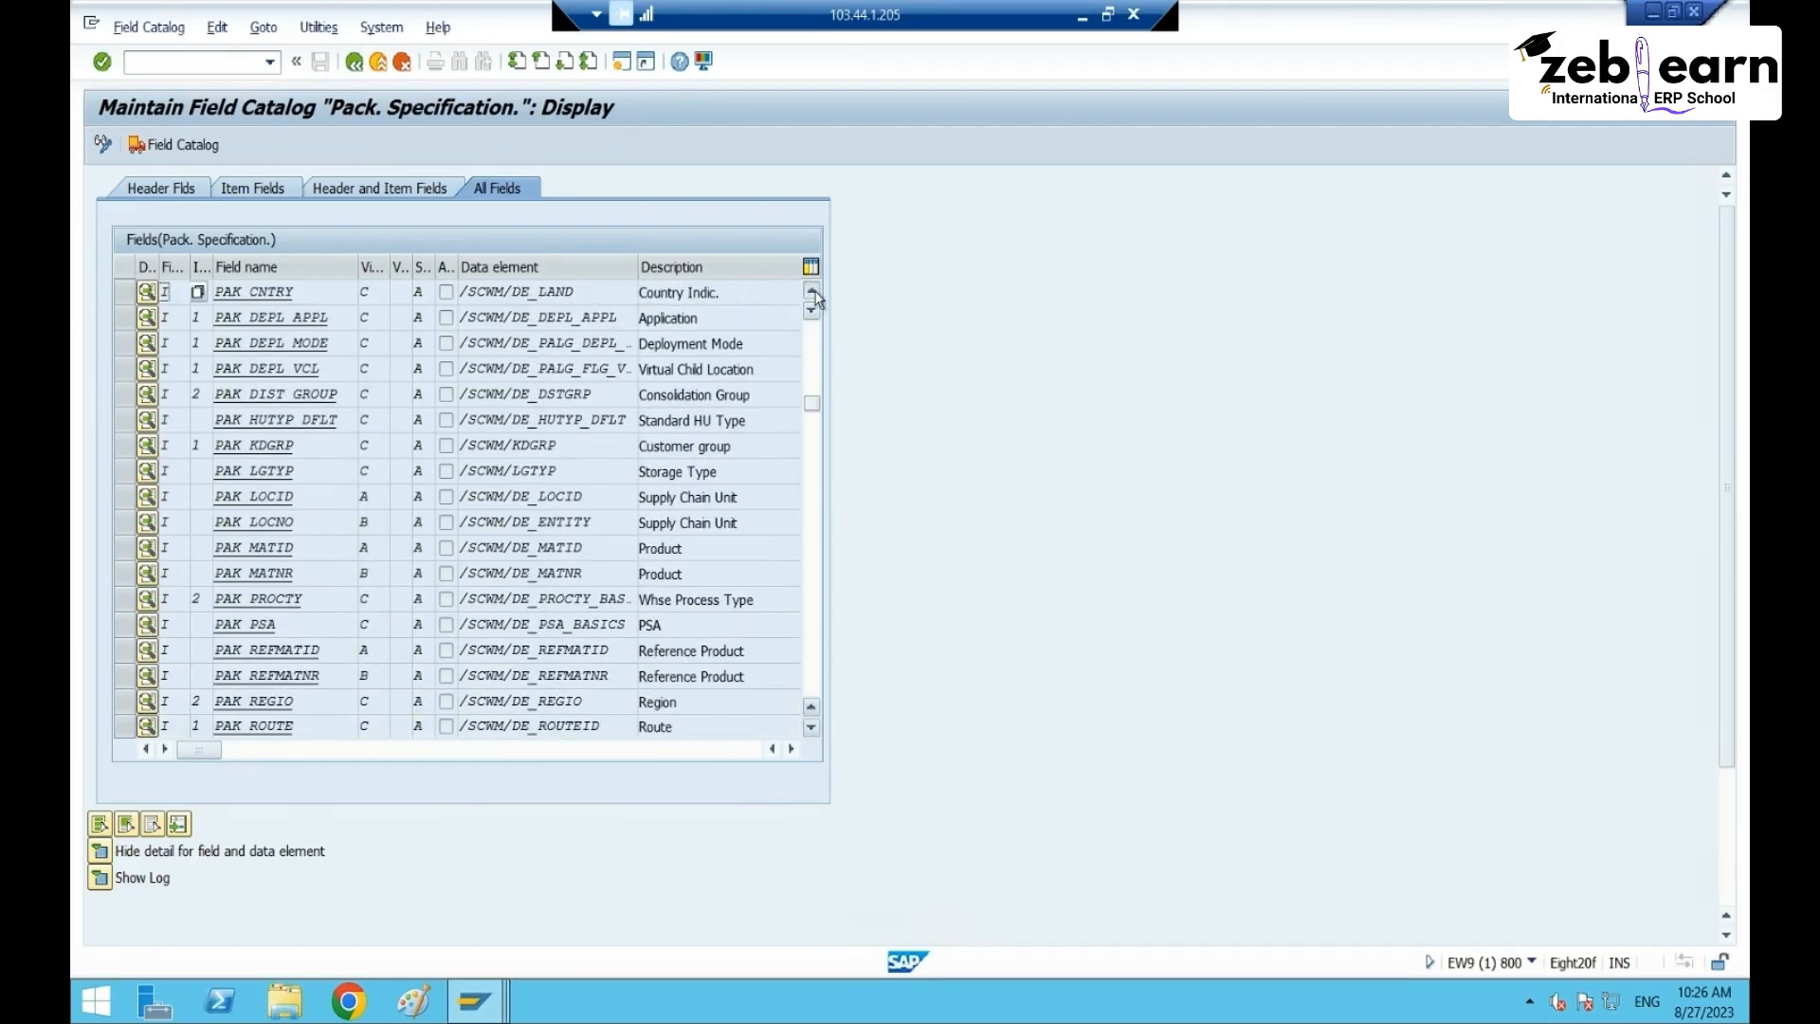
click(811, 290)
click(811, 290)
click(811, 290)
click(811, 290)
click(812, 290)
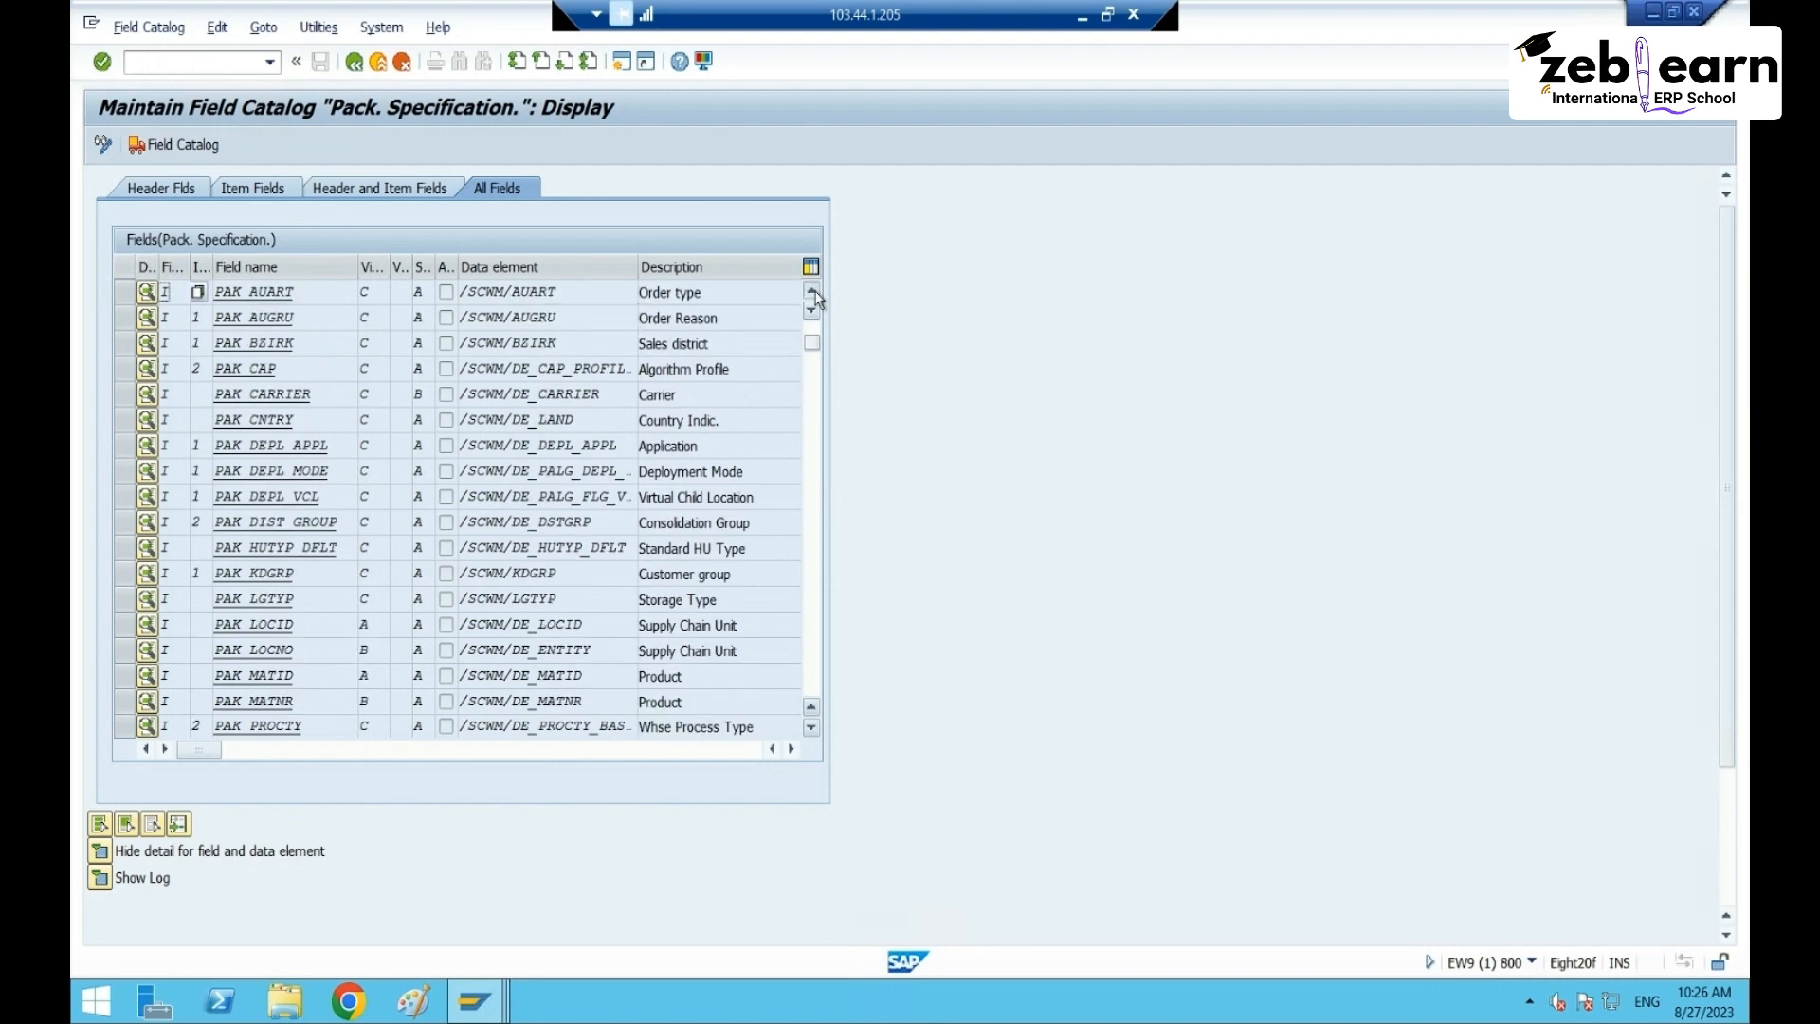
click(811, 290)
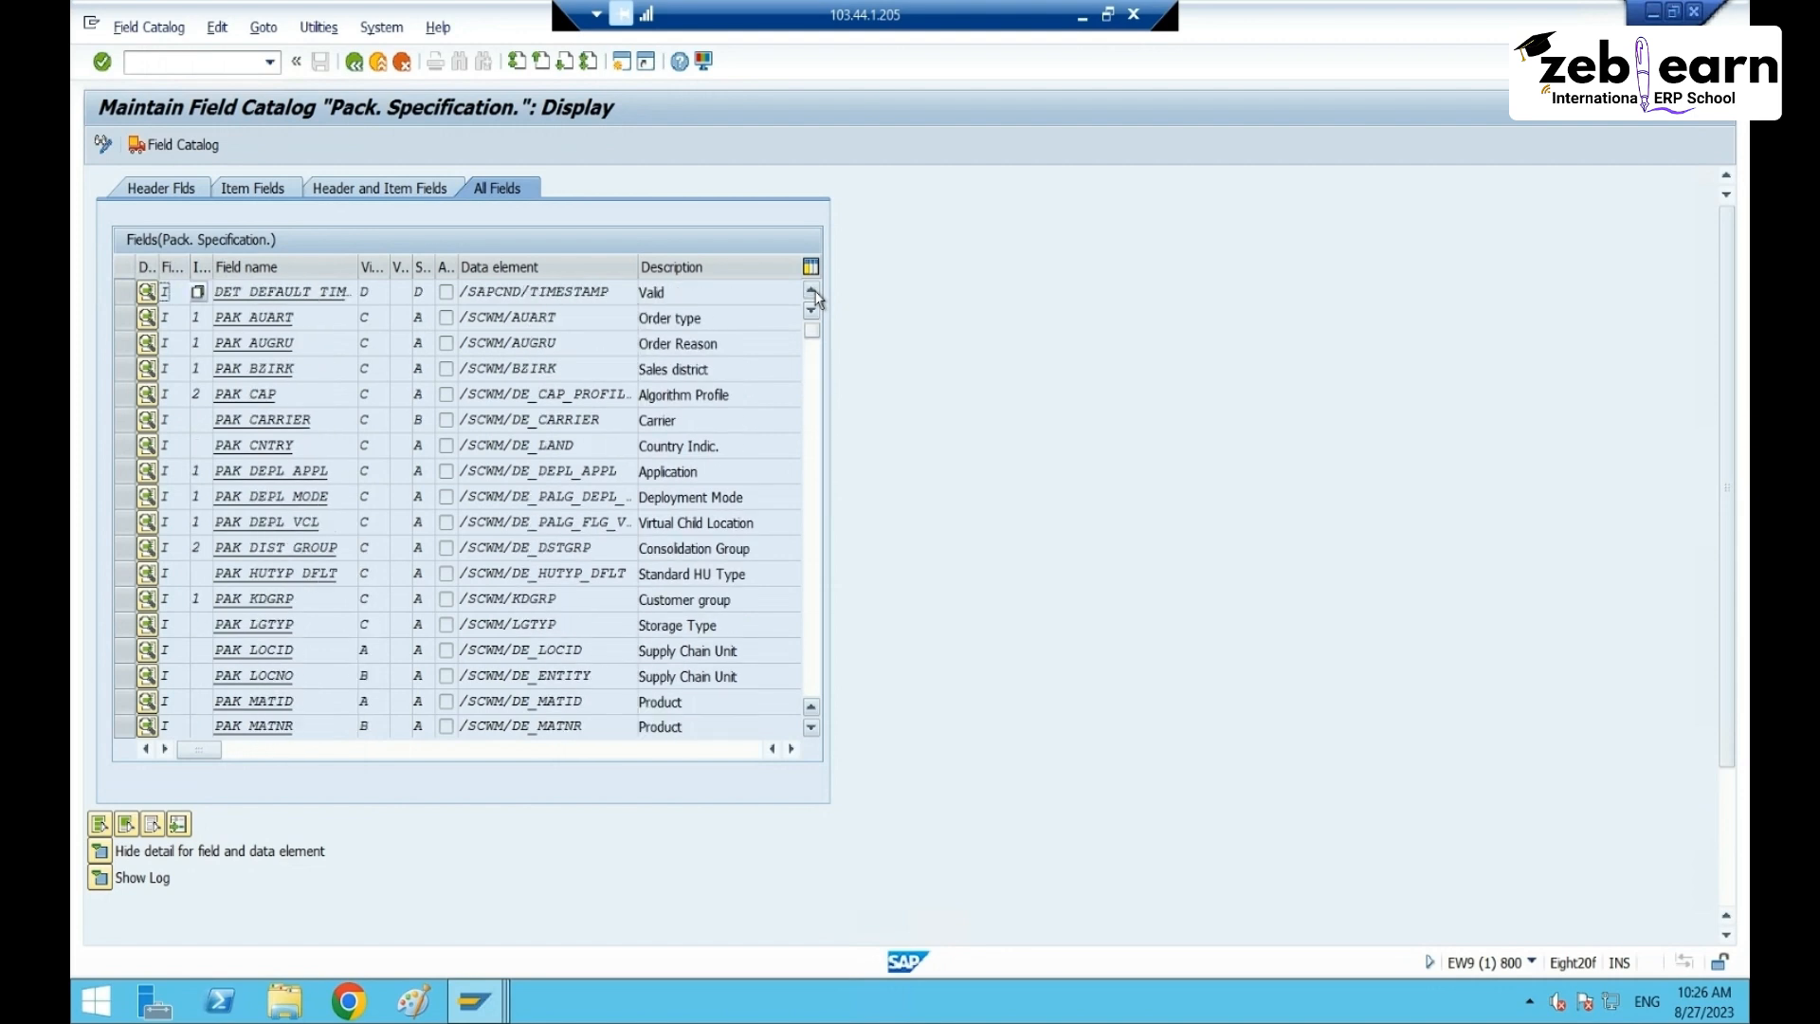
- Review Order type, then mark and unmark the PAK_MATID, PAK_SHIP_FROM and PAK_PROCTY field rows
click(703, 318)
double_click(689, 706)
click(129, 706)
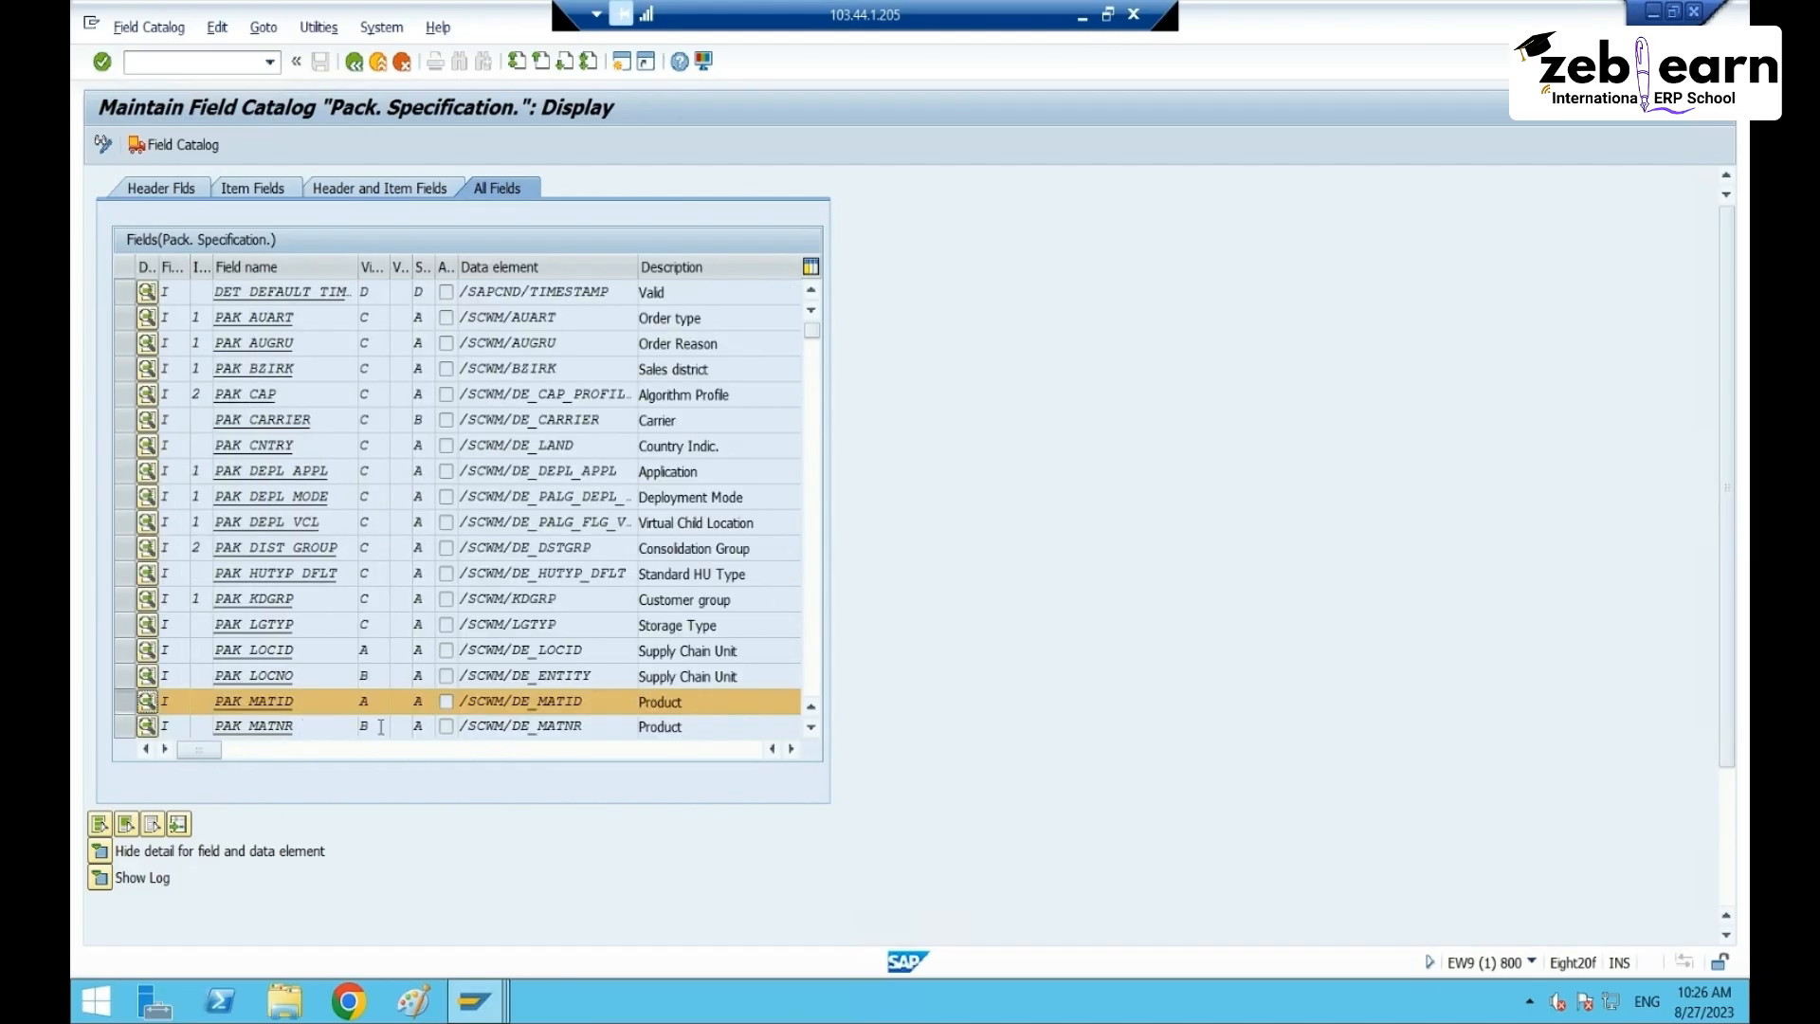
scroll(623, 745, down, 2)
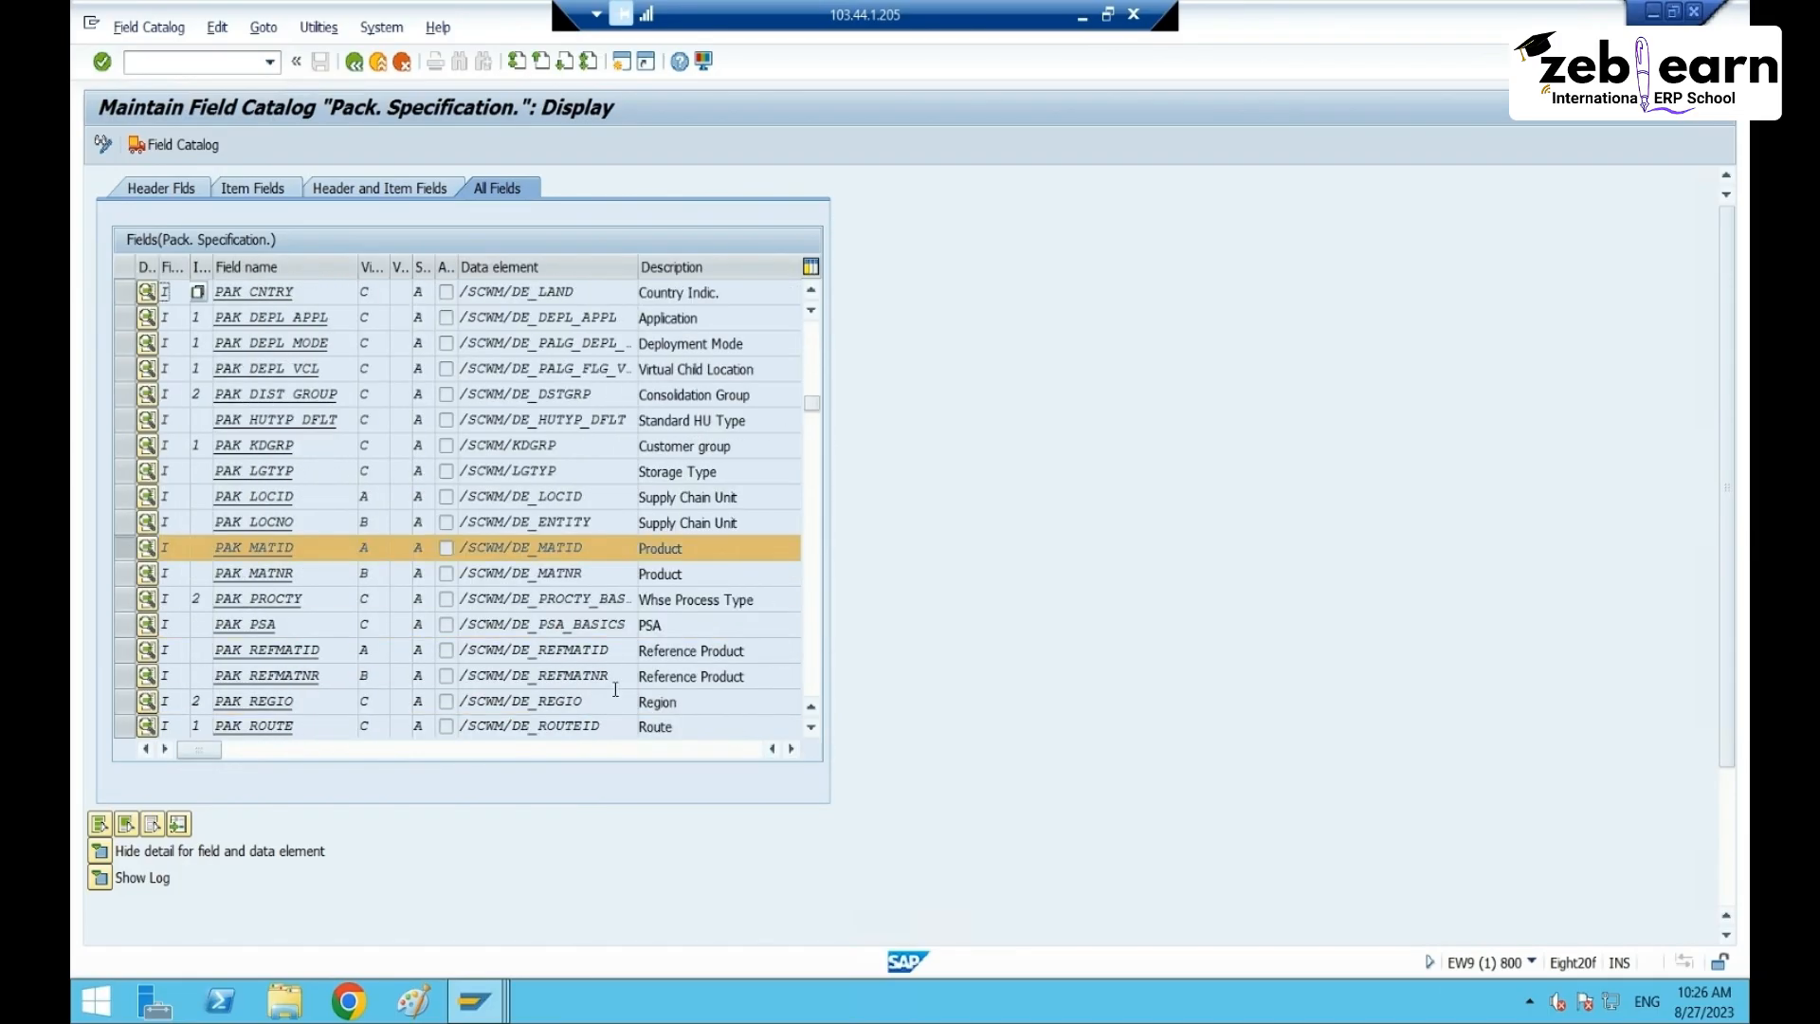
scroll(603, 657, down, 1)
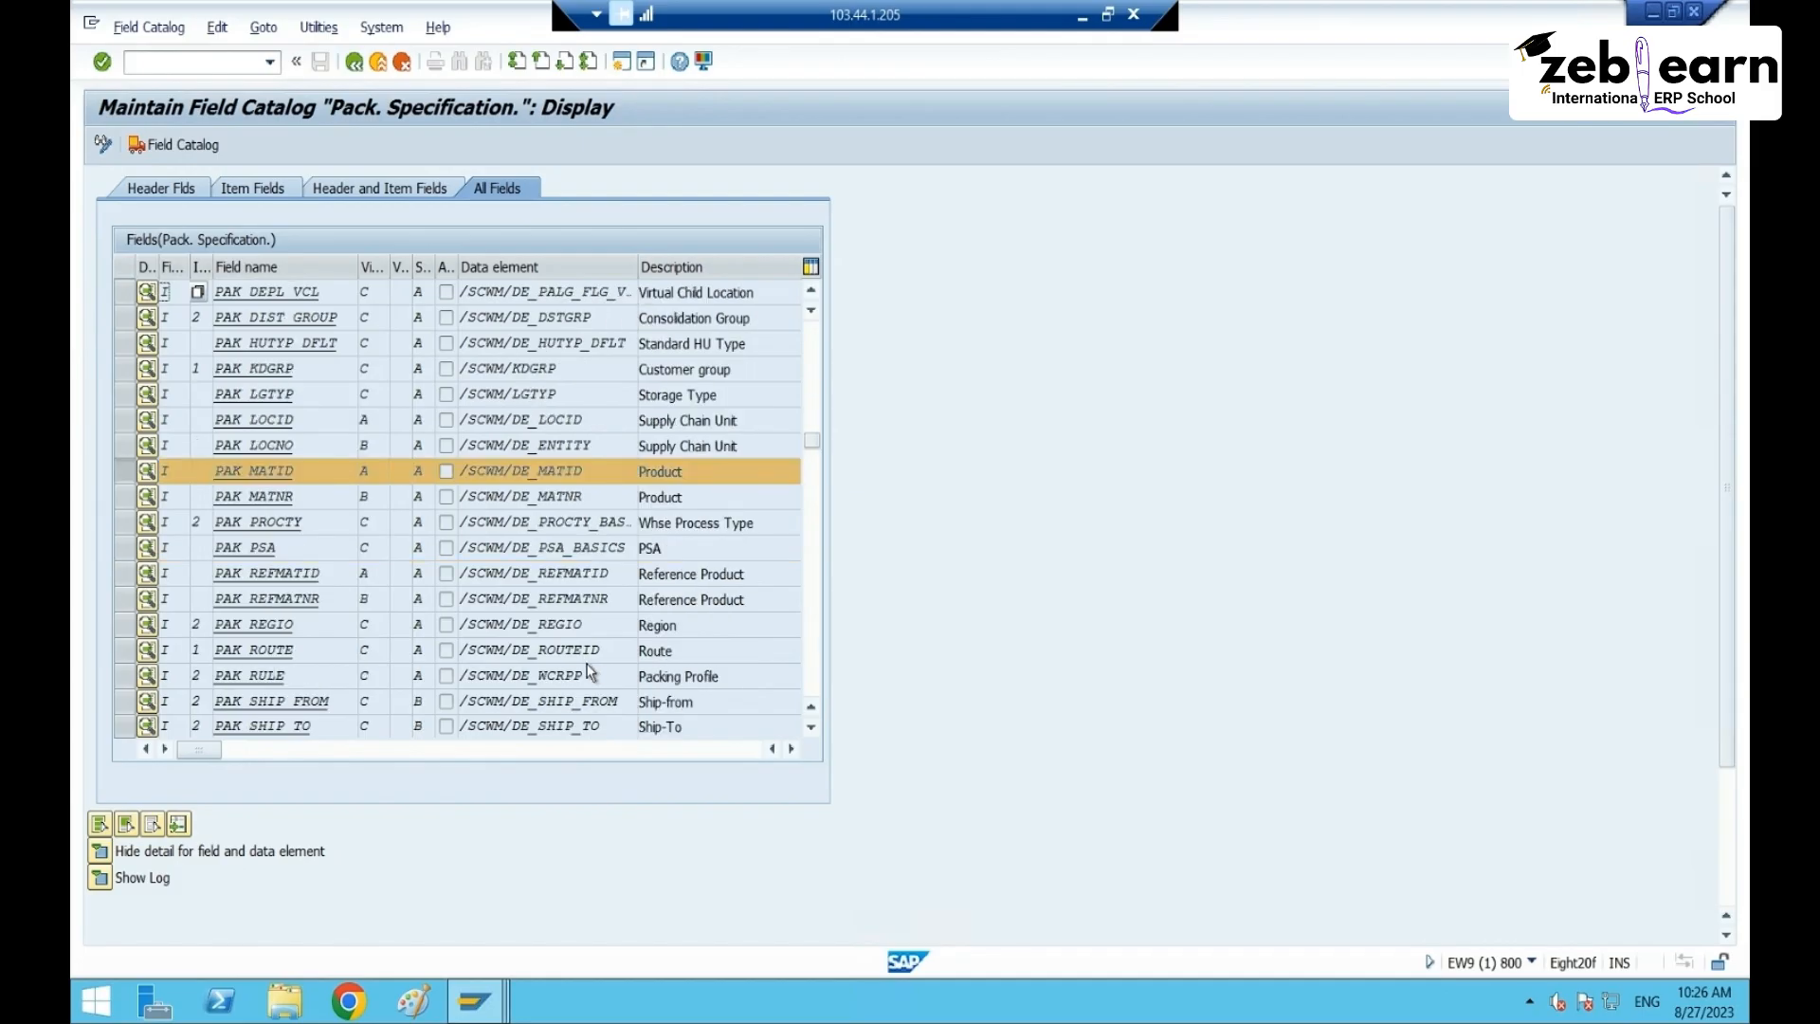
click(124, 701)
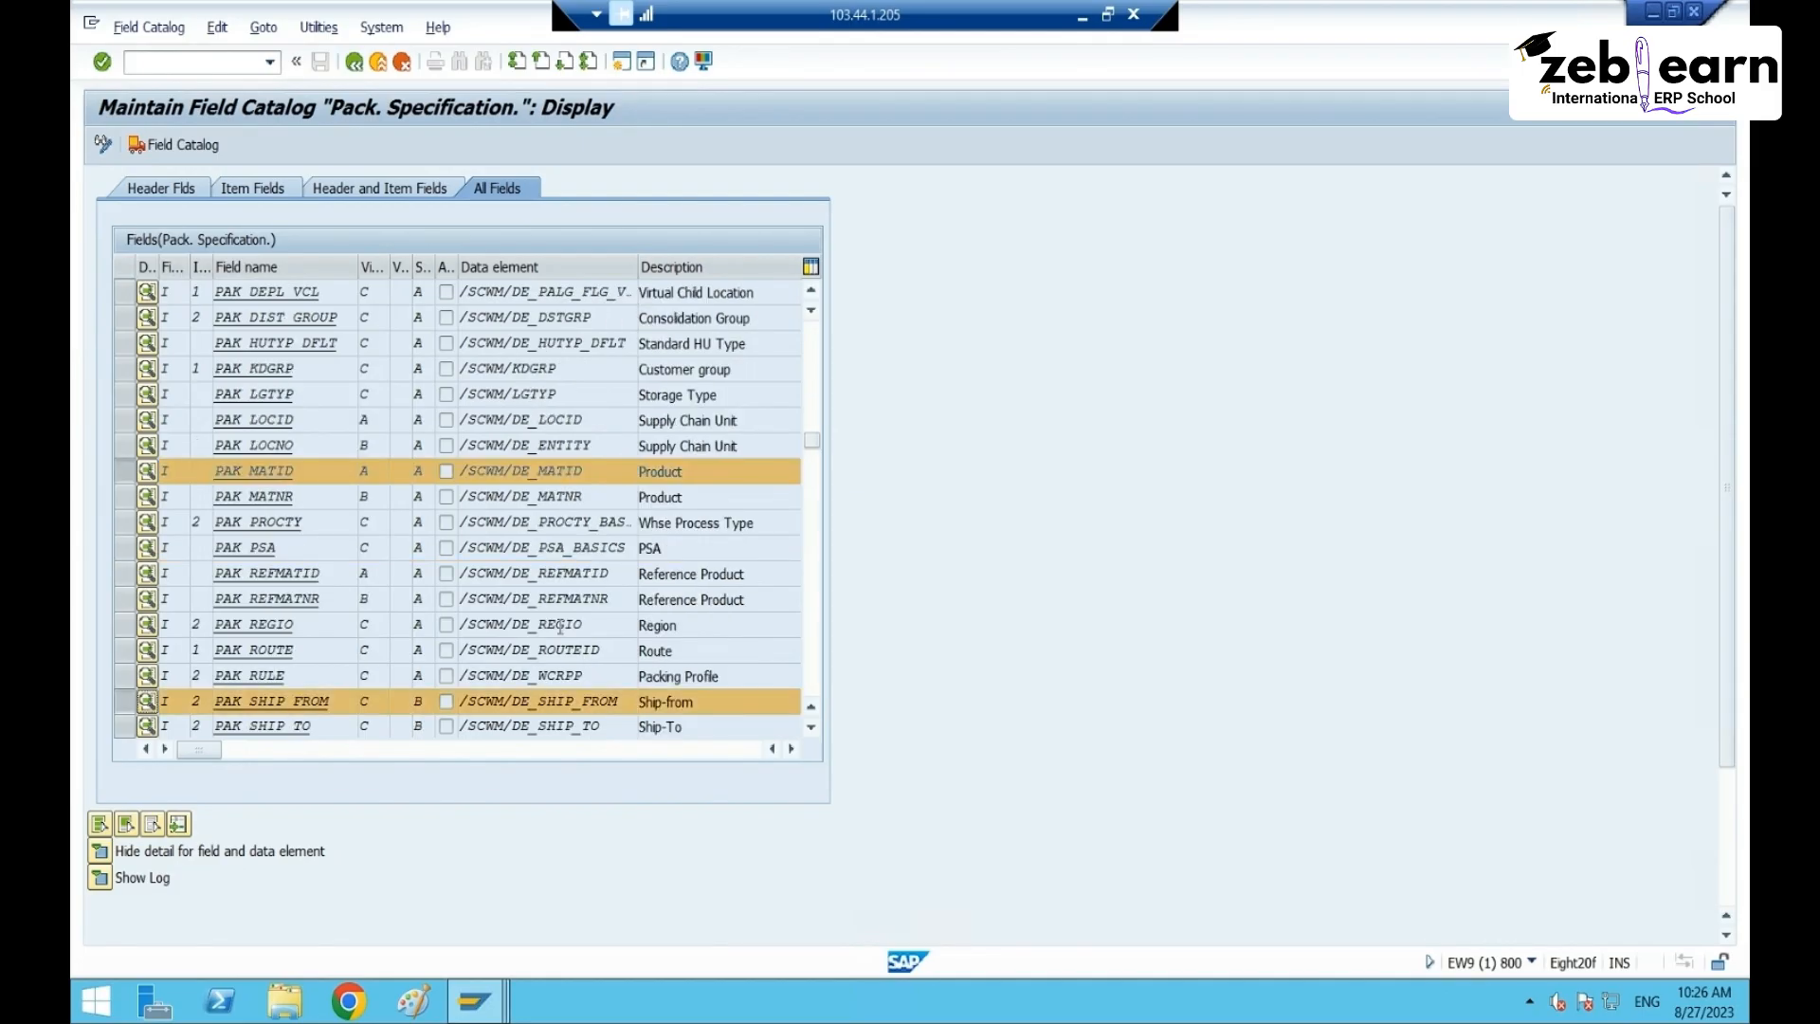
scroll(559, 625, down, 3)
scroll(564, 626, up, 1)
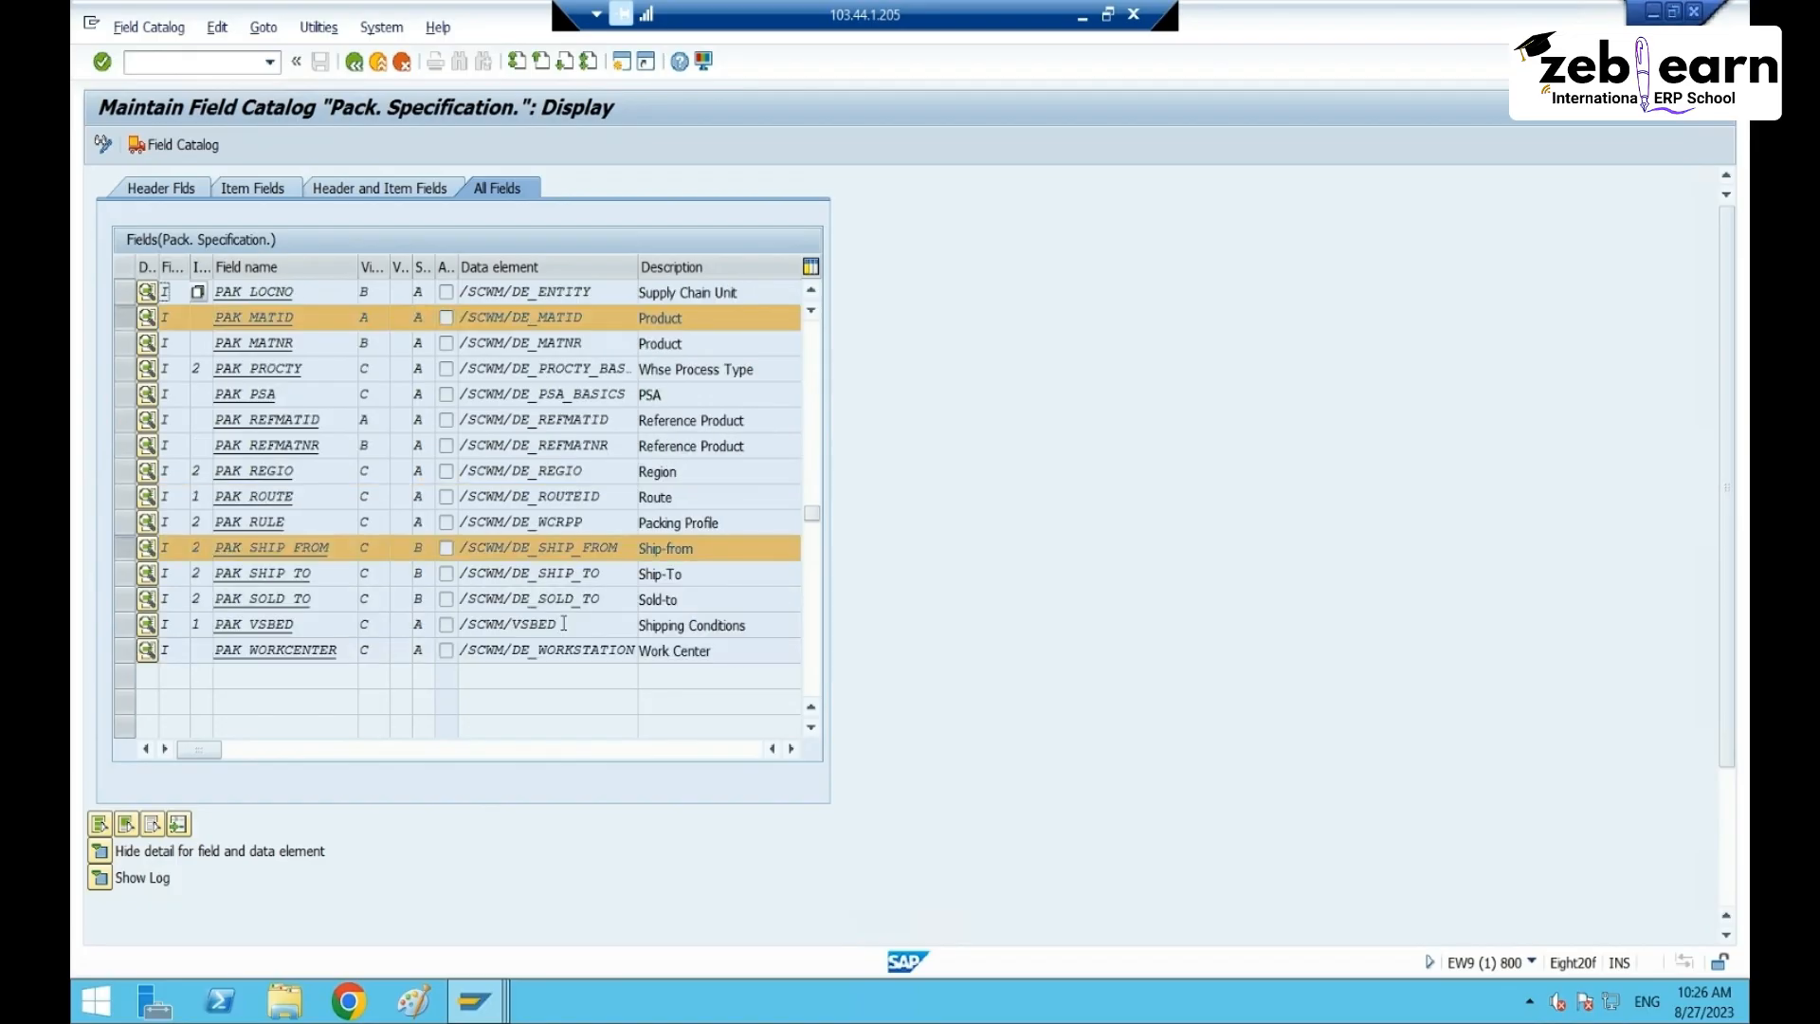
click(125, 372)
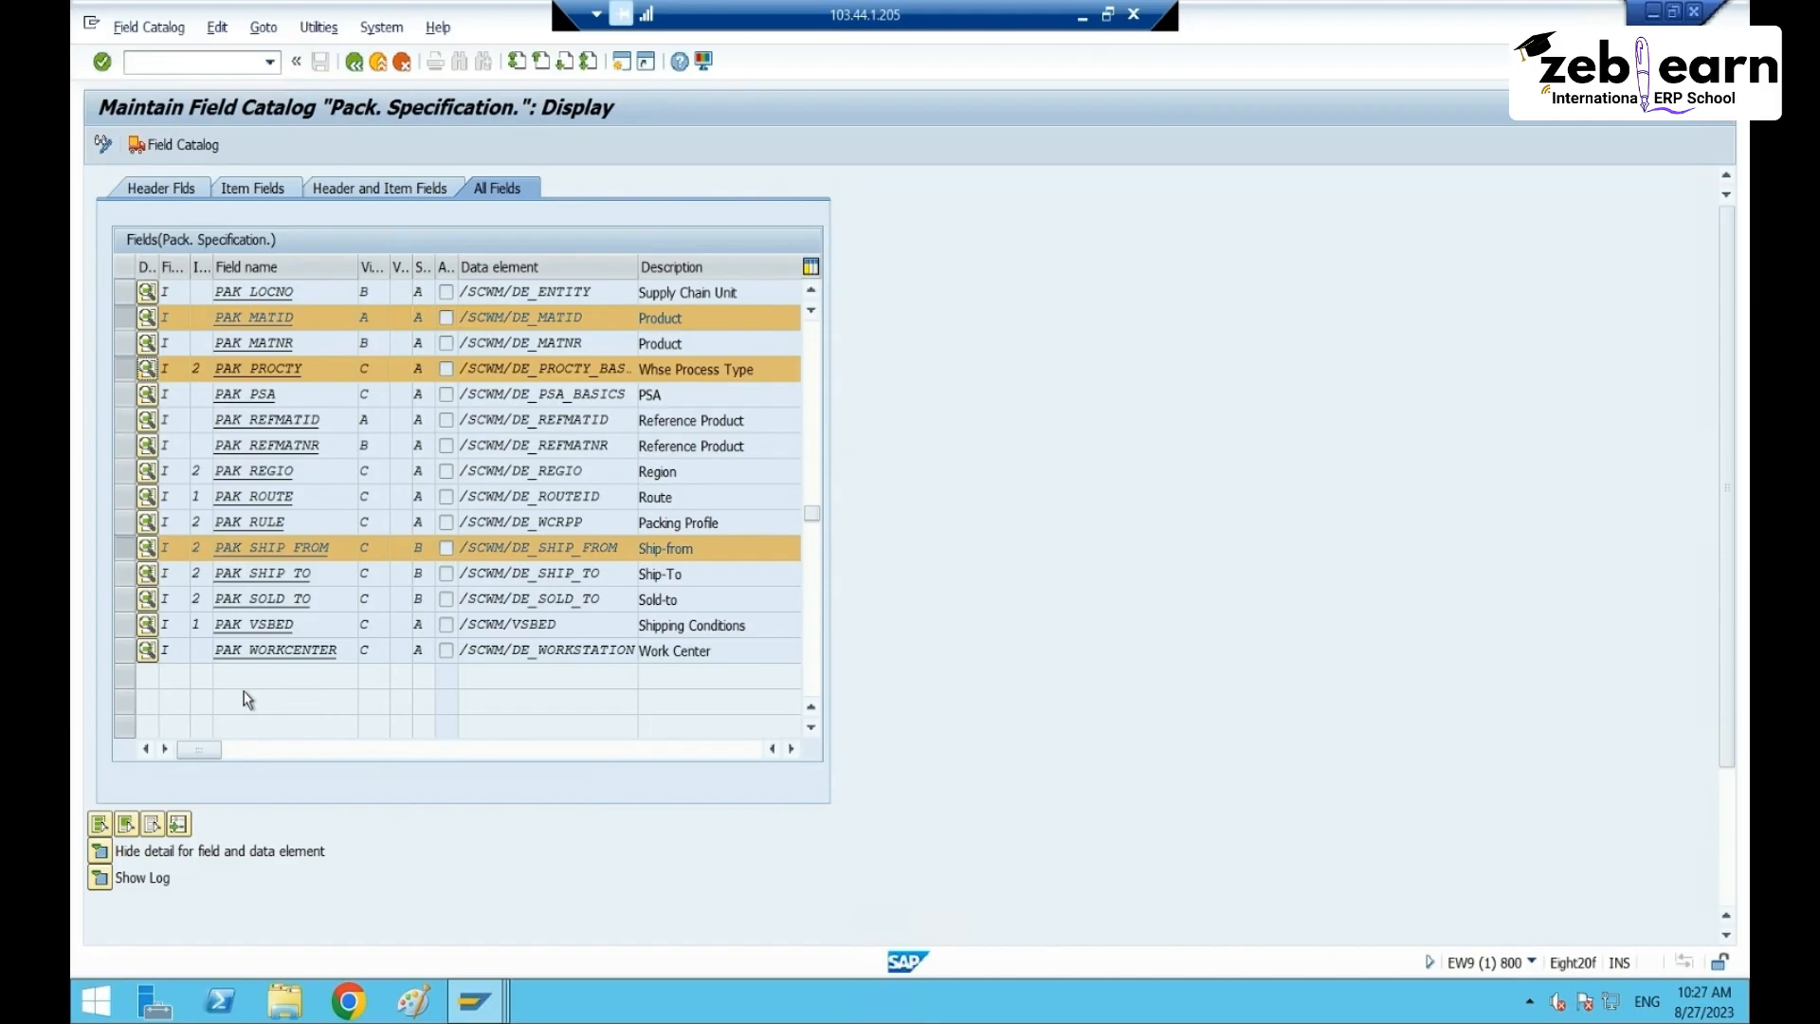
ctrl+click(124, 548)
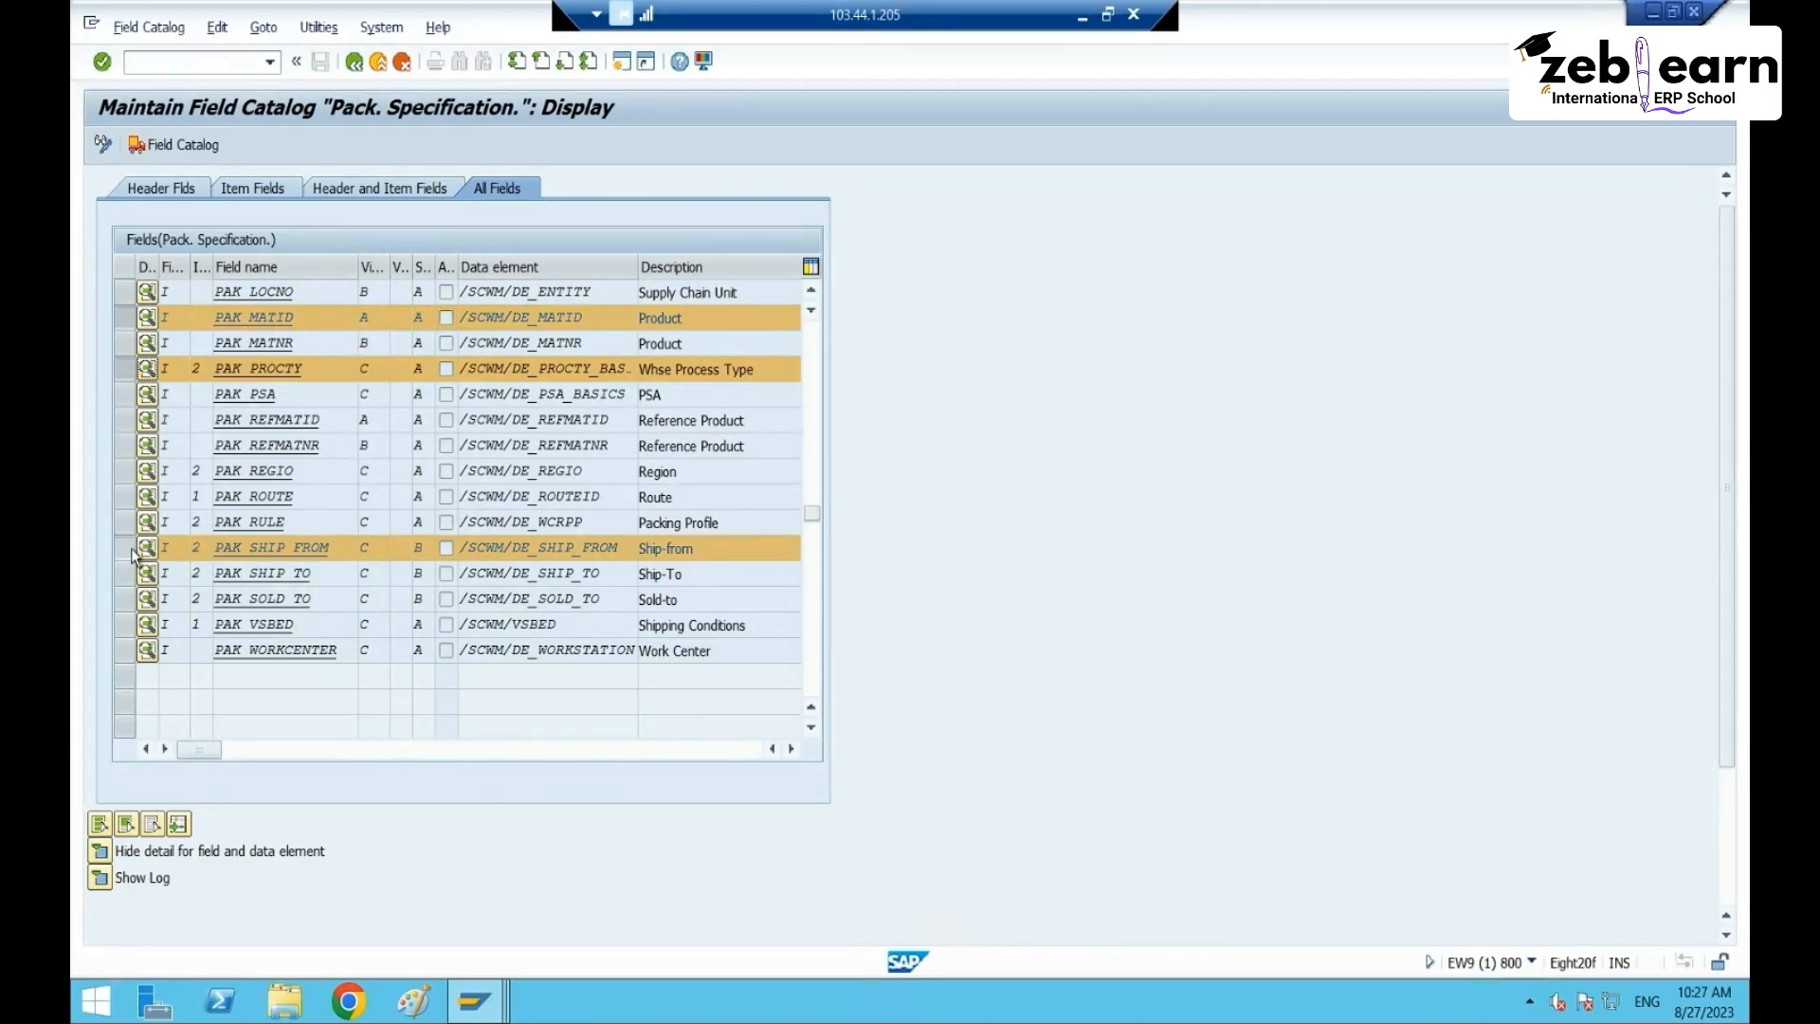
ctrl+click(123, 368)
ctrl+click(122, 317)
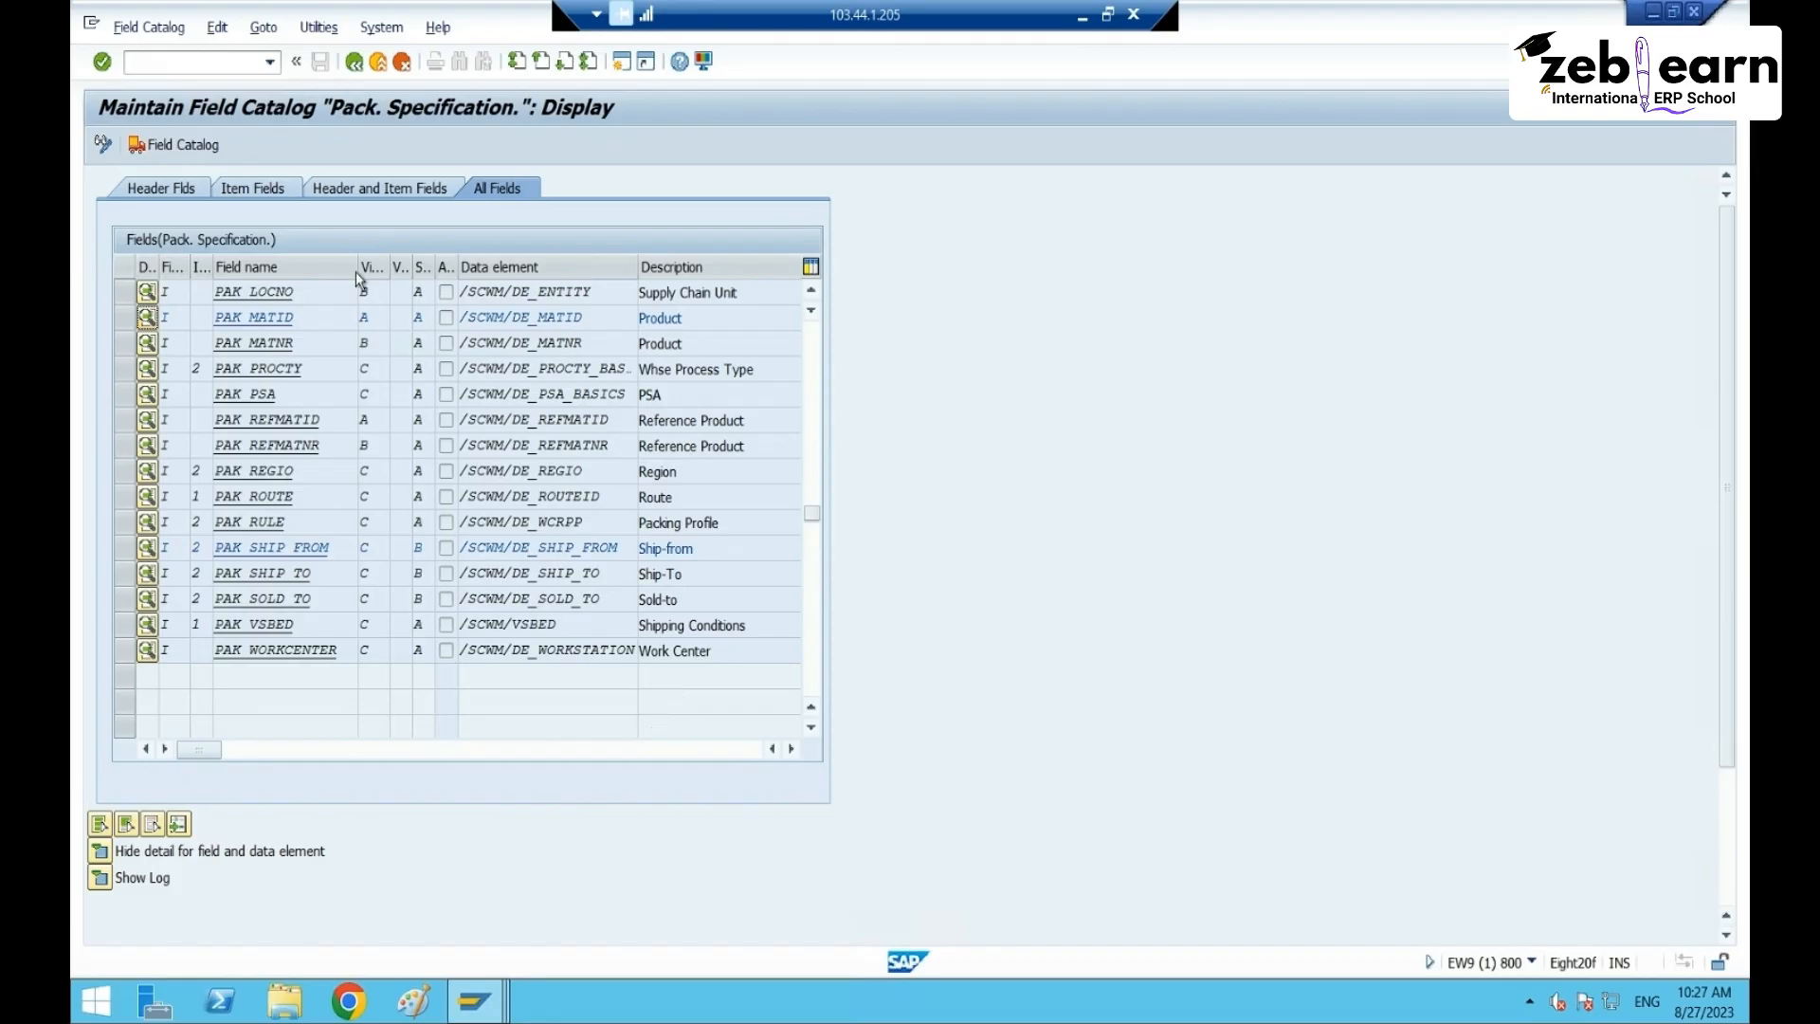
- Go back to the IMG tree and execute Define Condition Tables
click(355, 61)
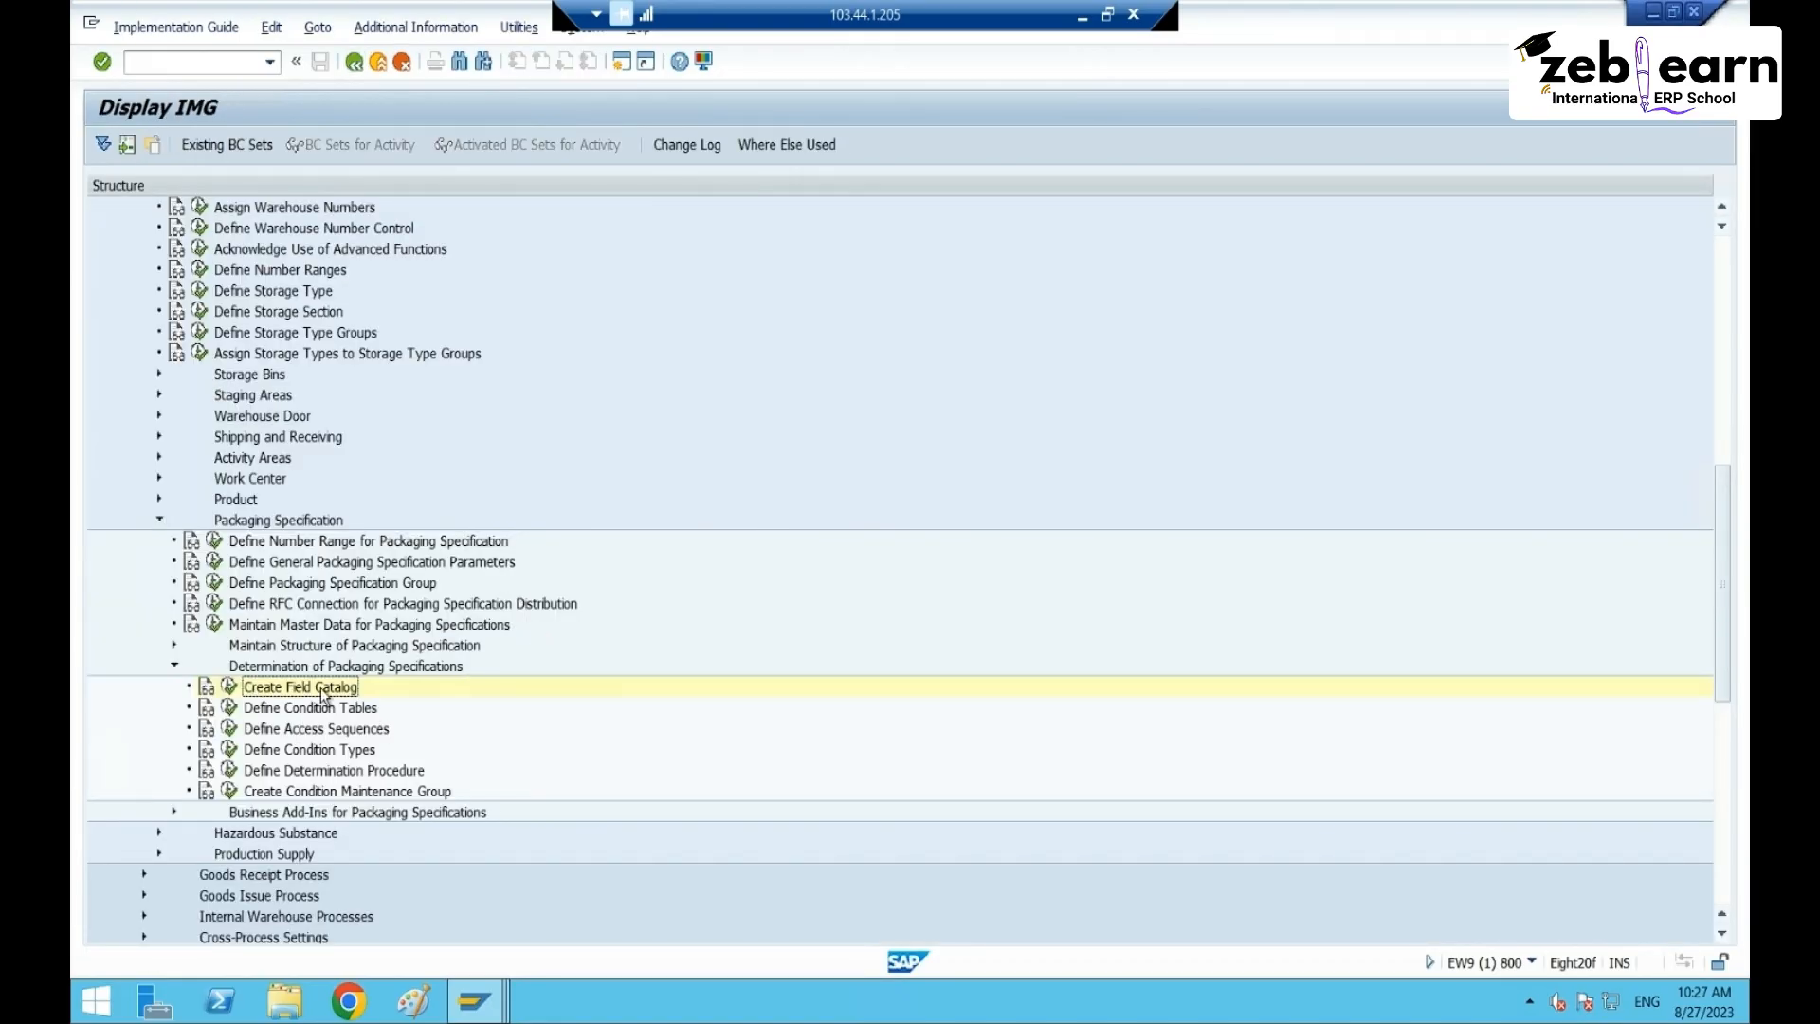
click(321, 709)
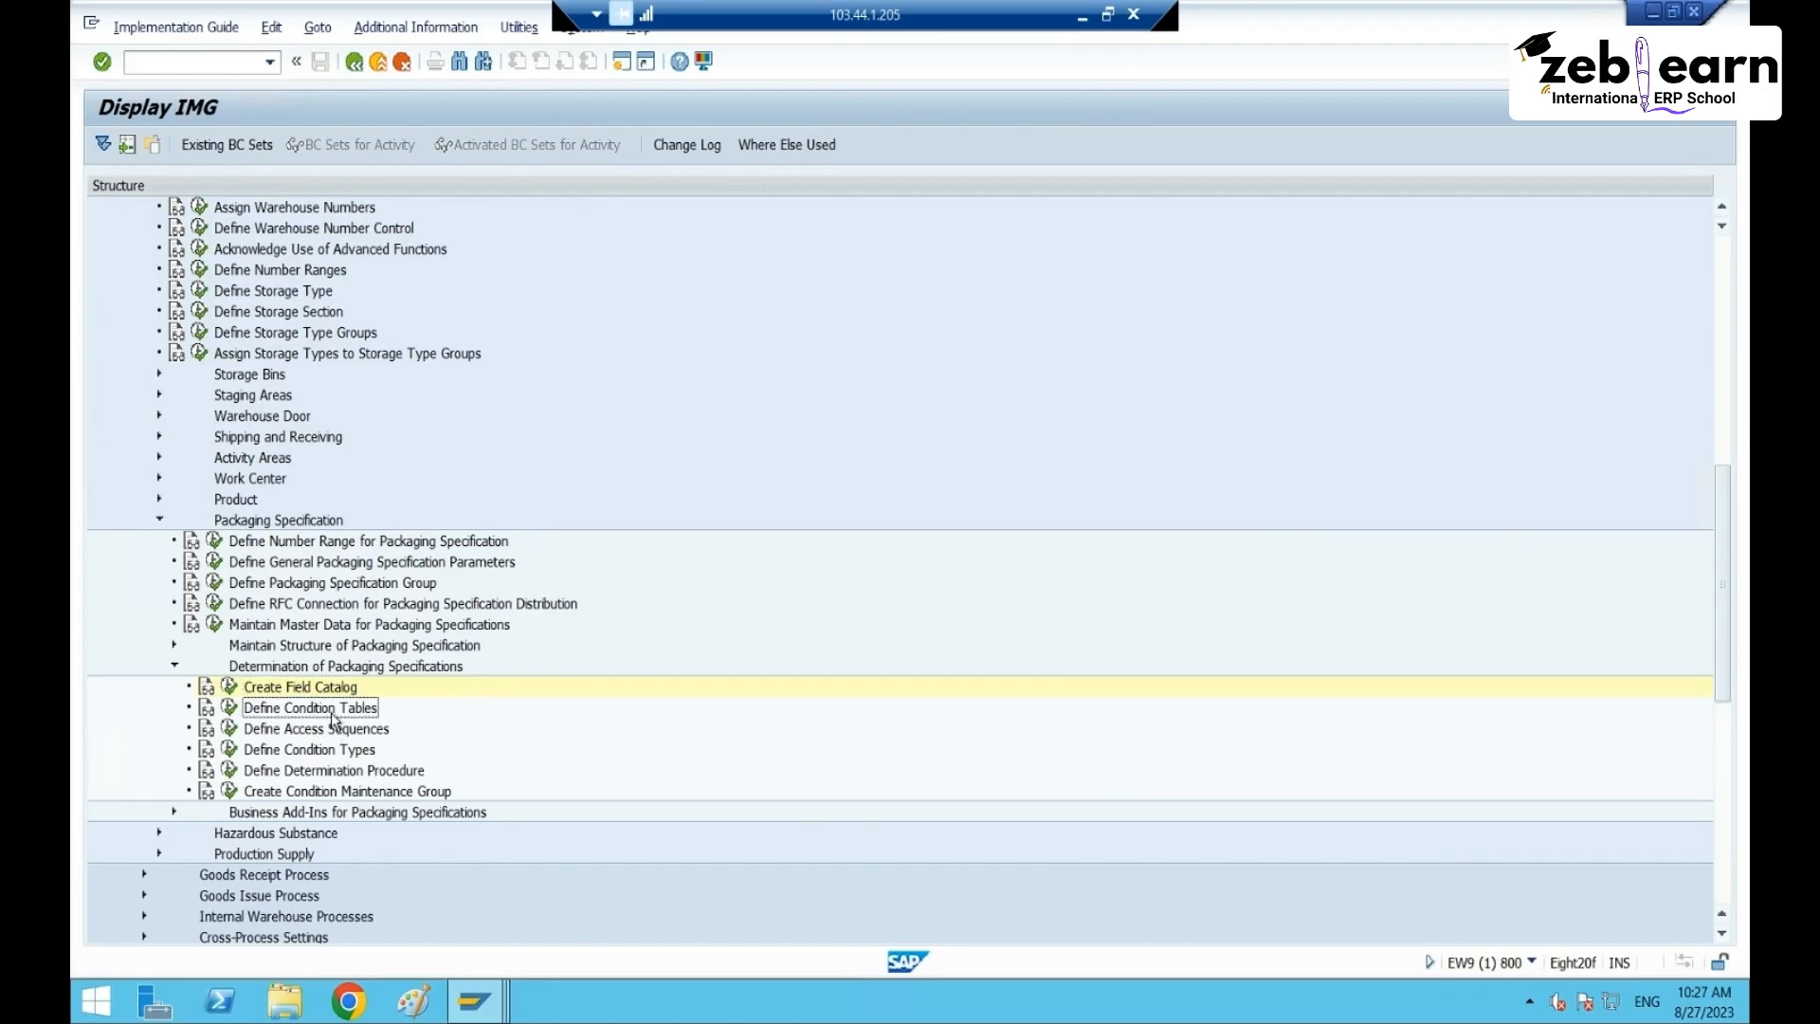
click(231, 708)
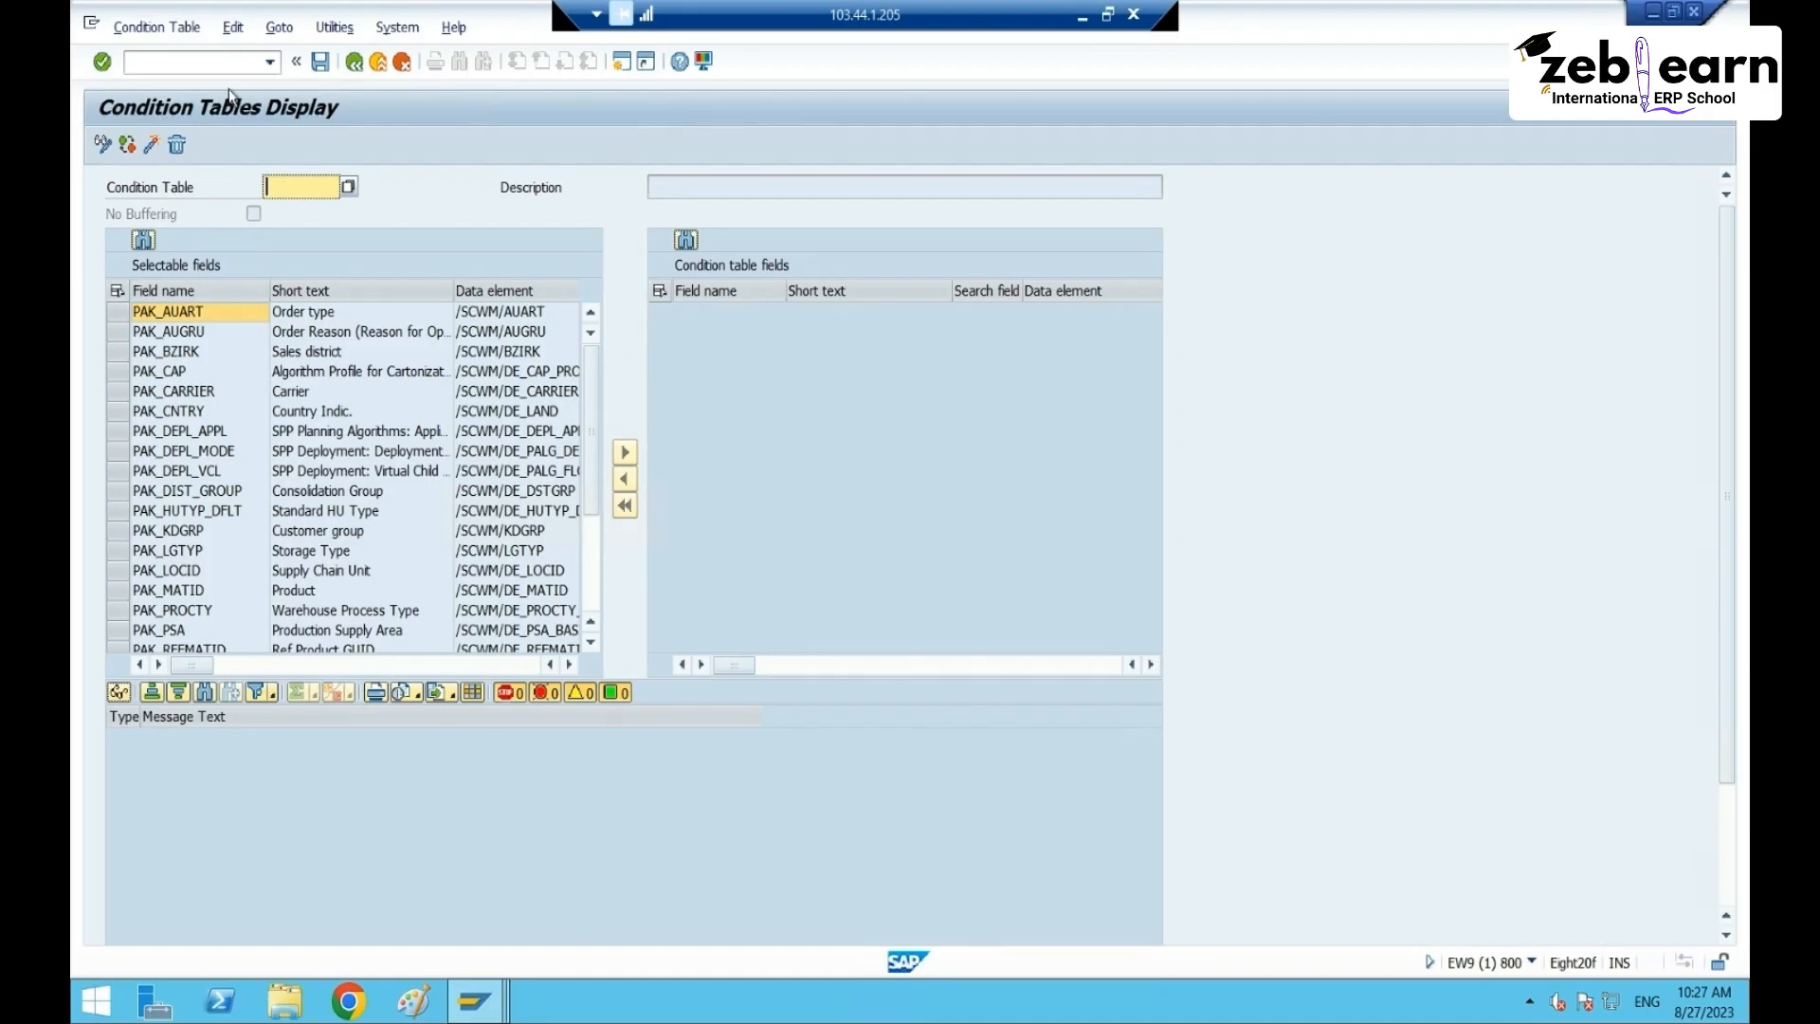
- Switch the condition table screen to change mode and select PAK_MATID and PAK_PROCTY
click(102, 145)
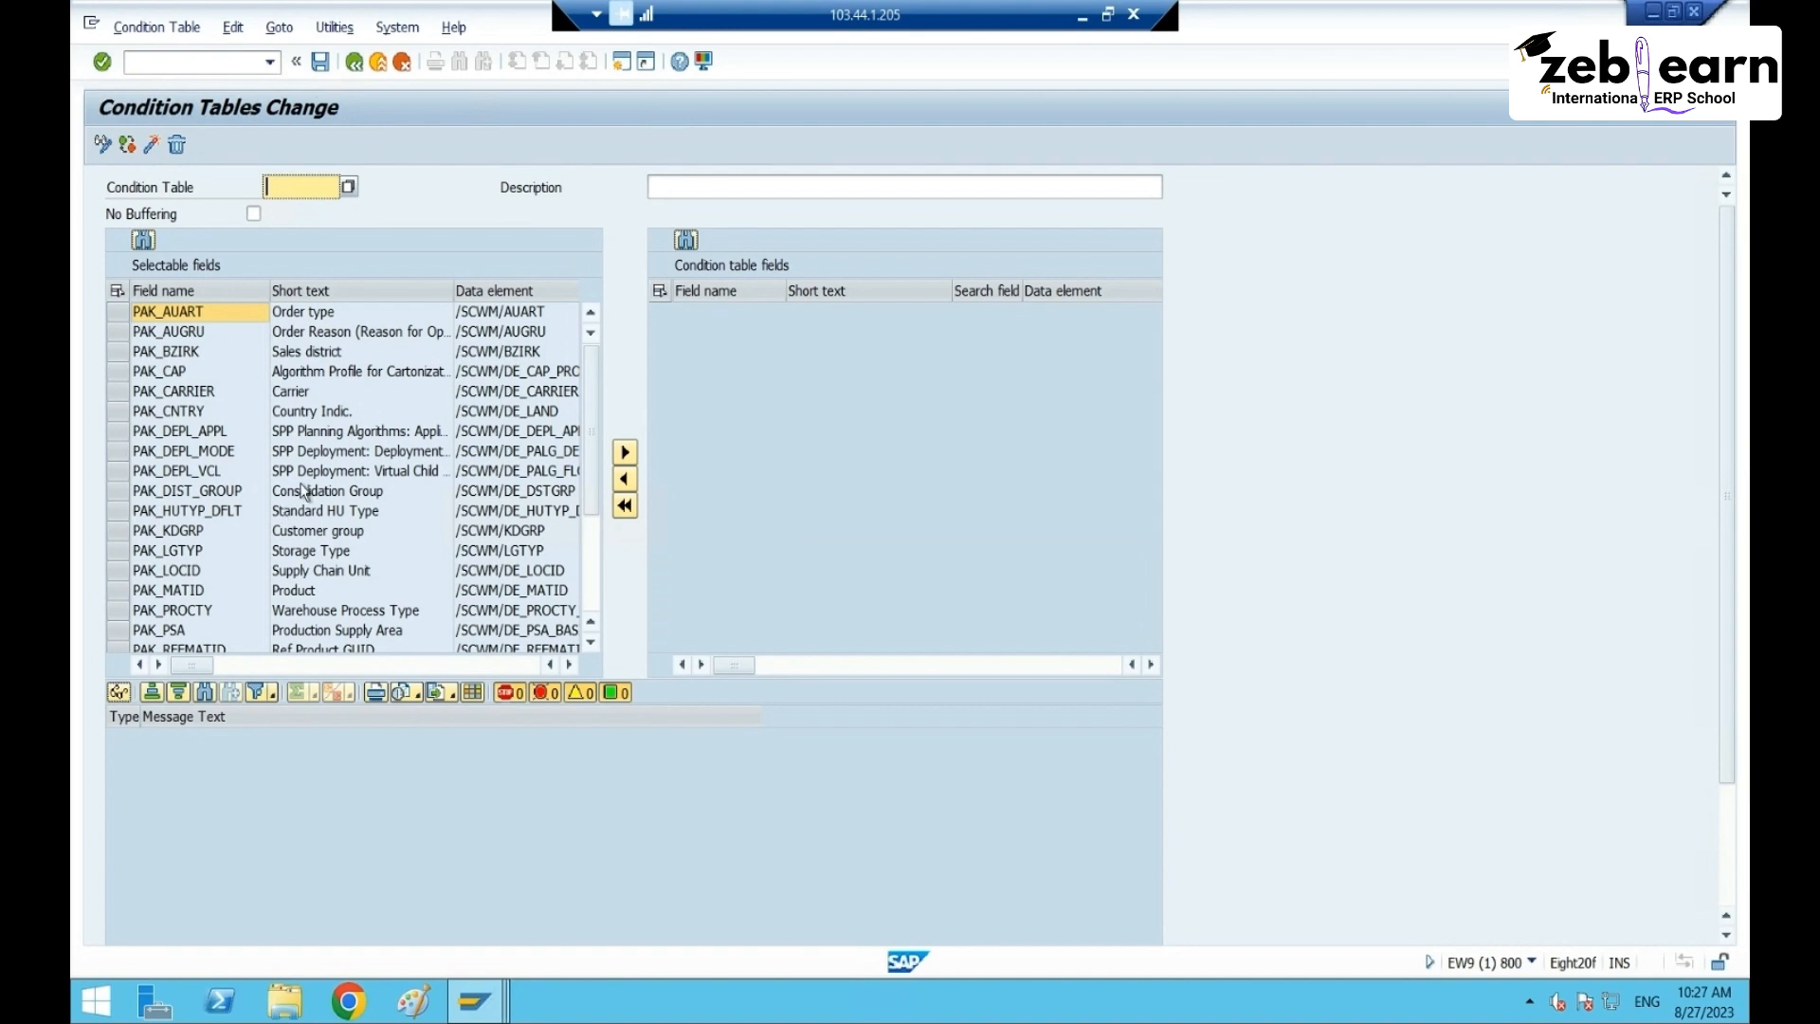
click(322, 616)
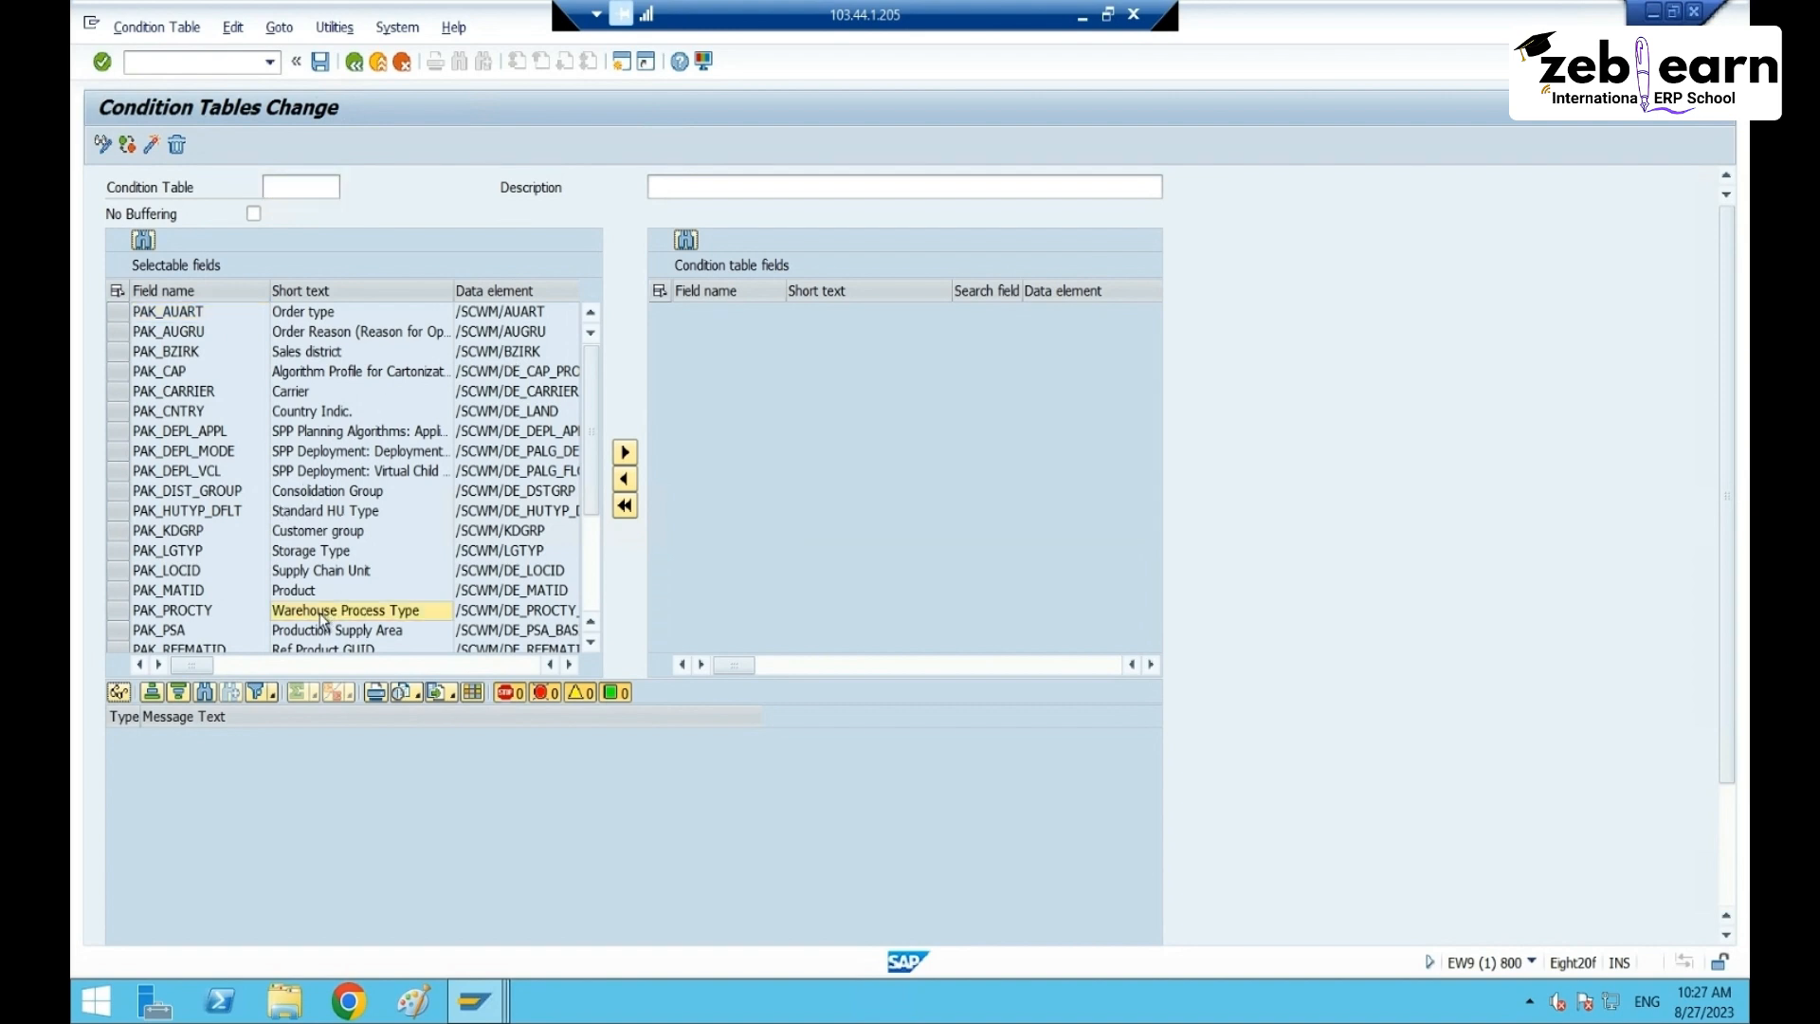
click(186, 594)
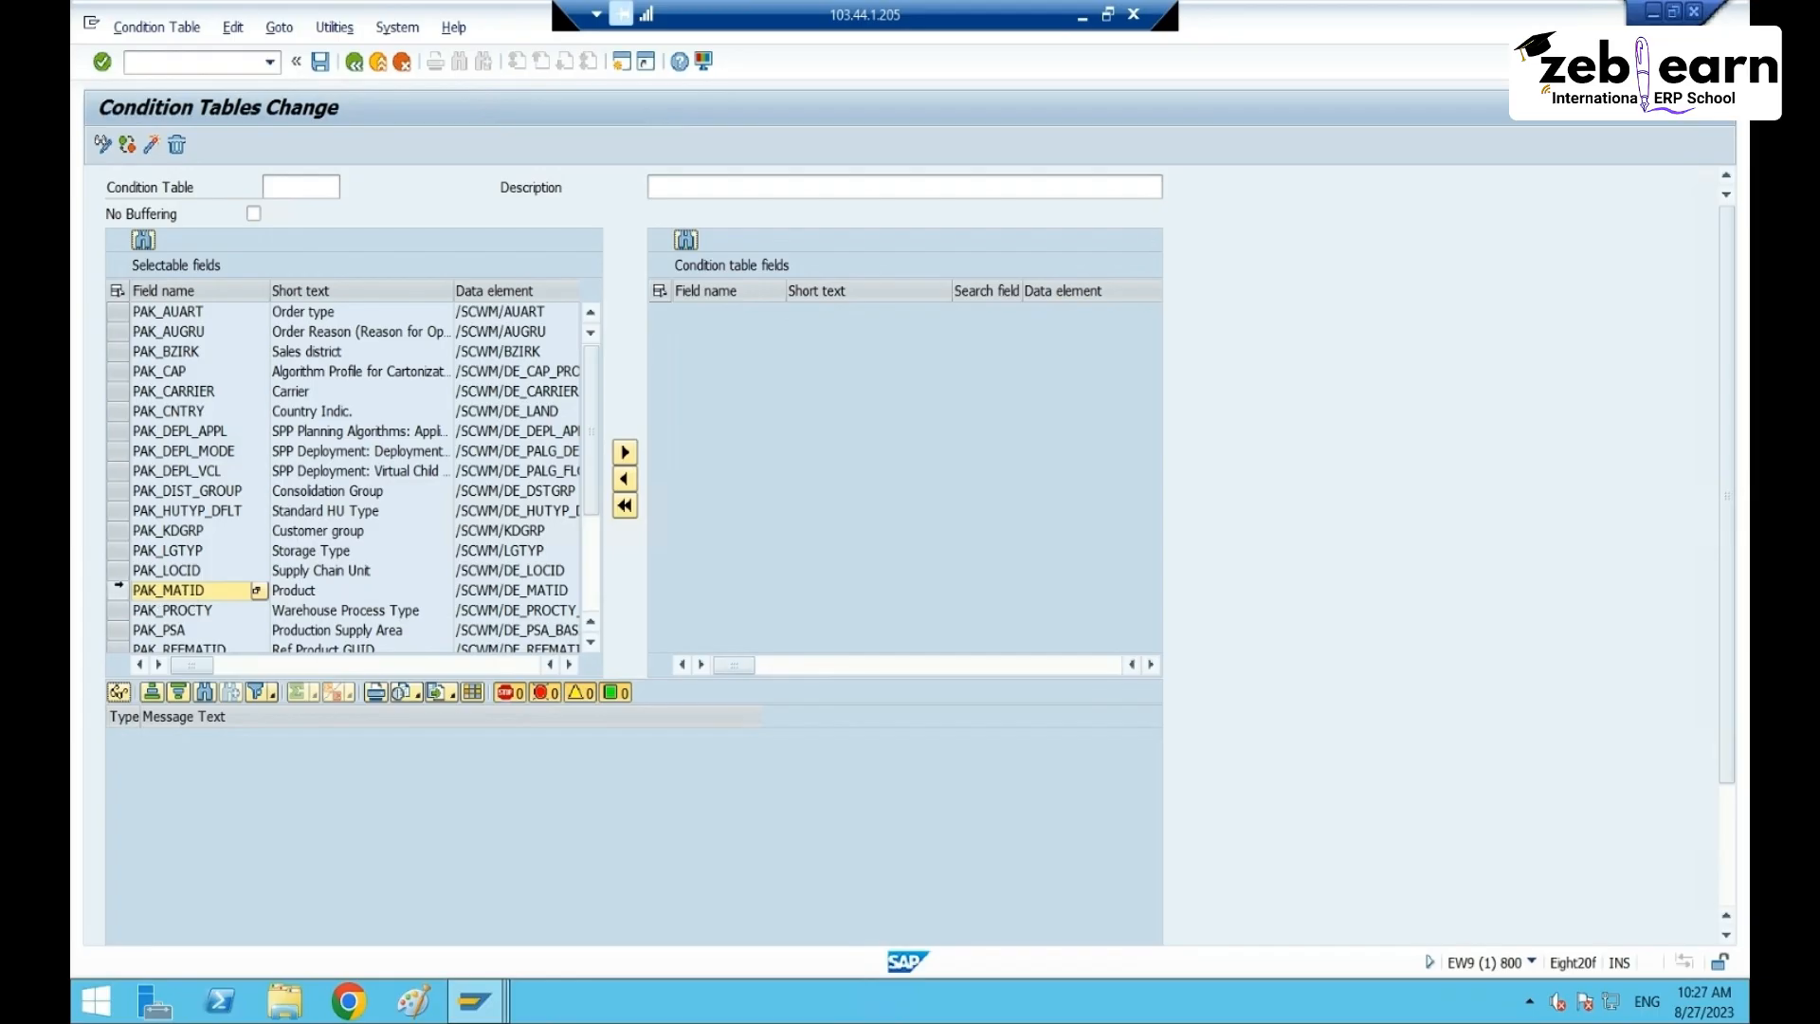
click(118, 590)
click(121, 611)
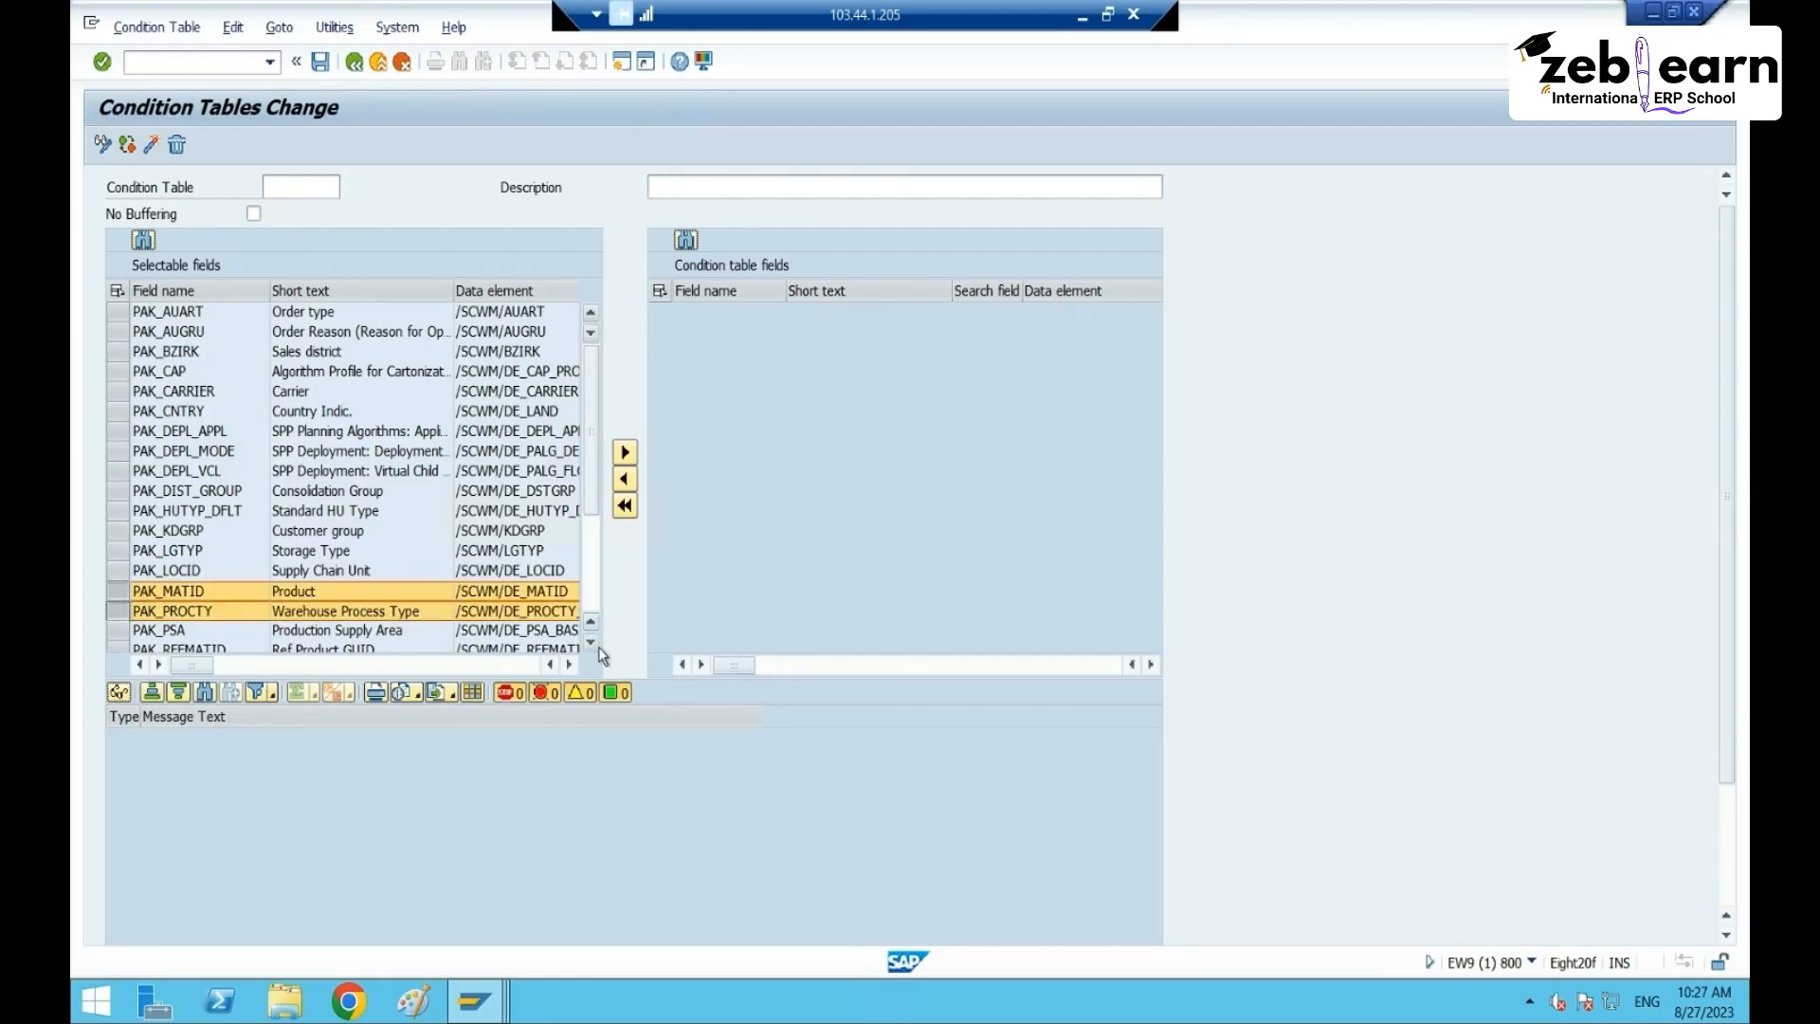
- Add PAK_SHIP_FROM to the selection and move all three fields into the condition table
click(591, 642)
click(591, 642)
click(591, 642)
click(593, 644)
click(593, 644)
click(593, 644)
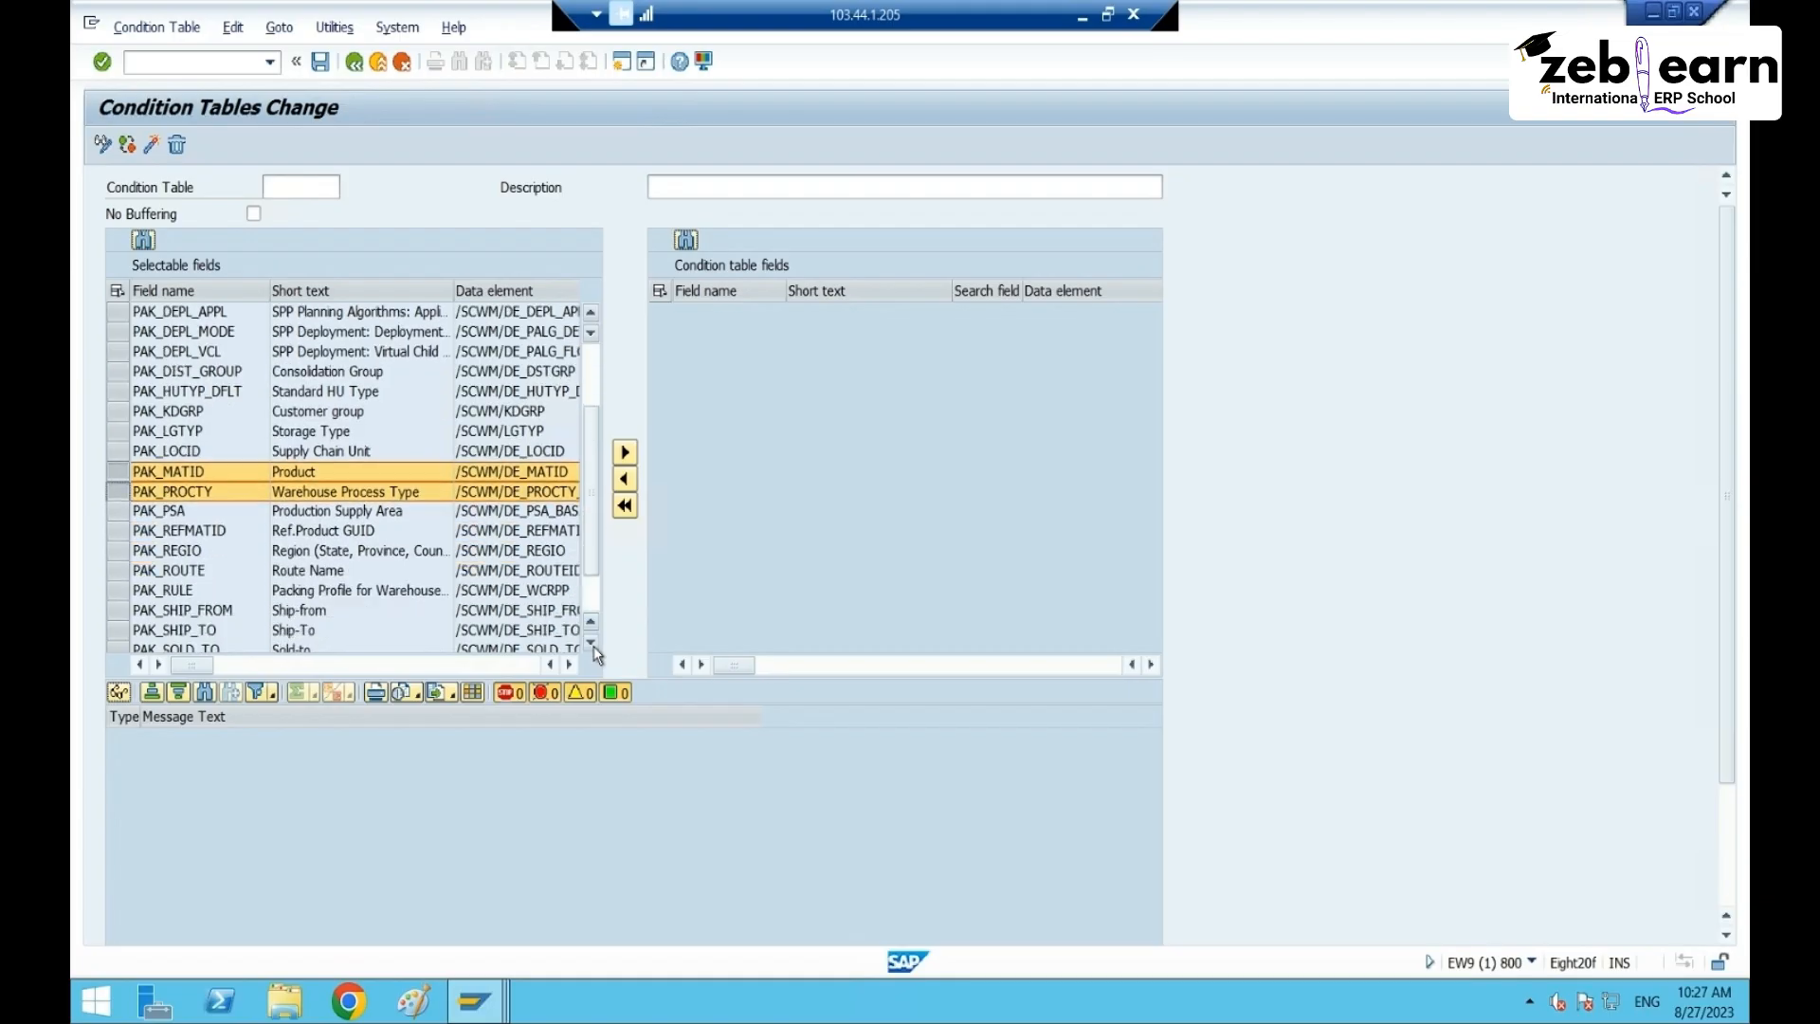
click(593, 645)
click(593, 644)
click(593, 645)
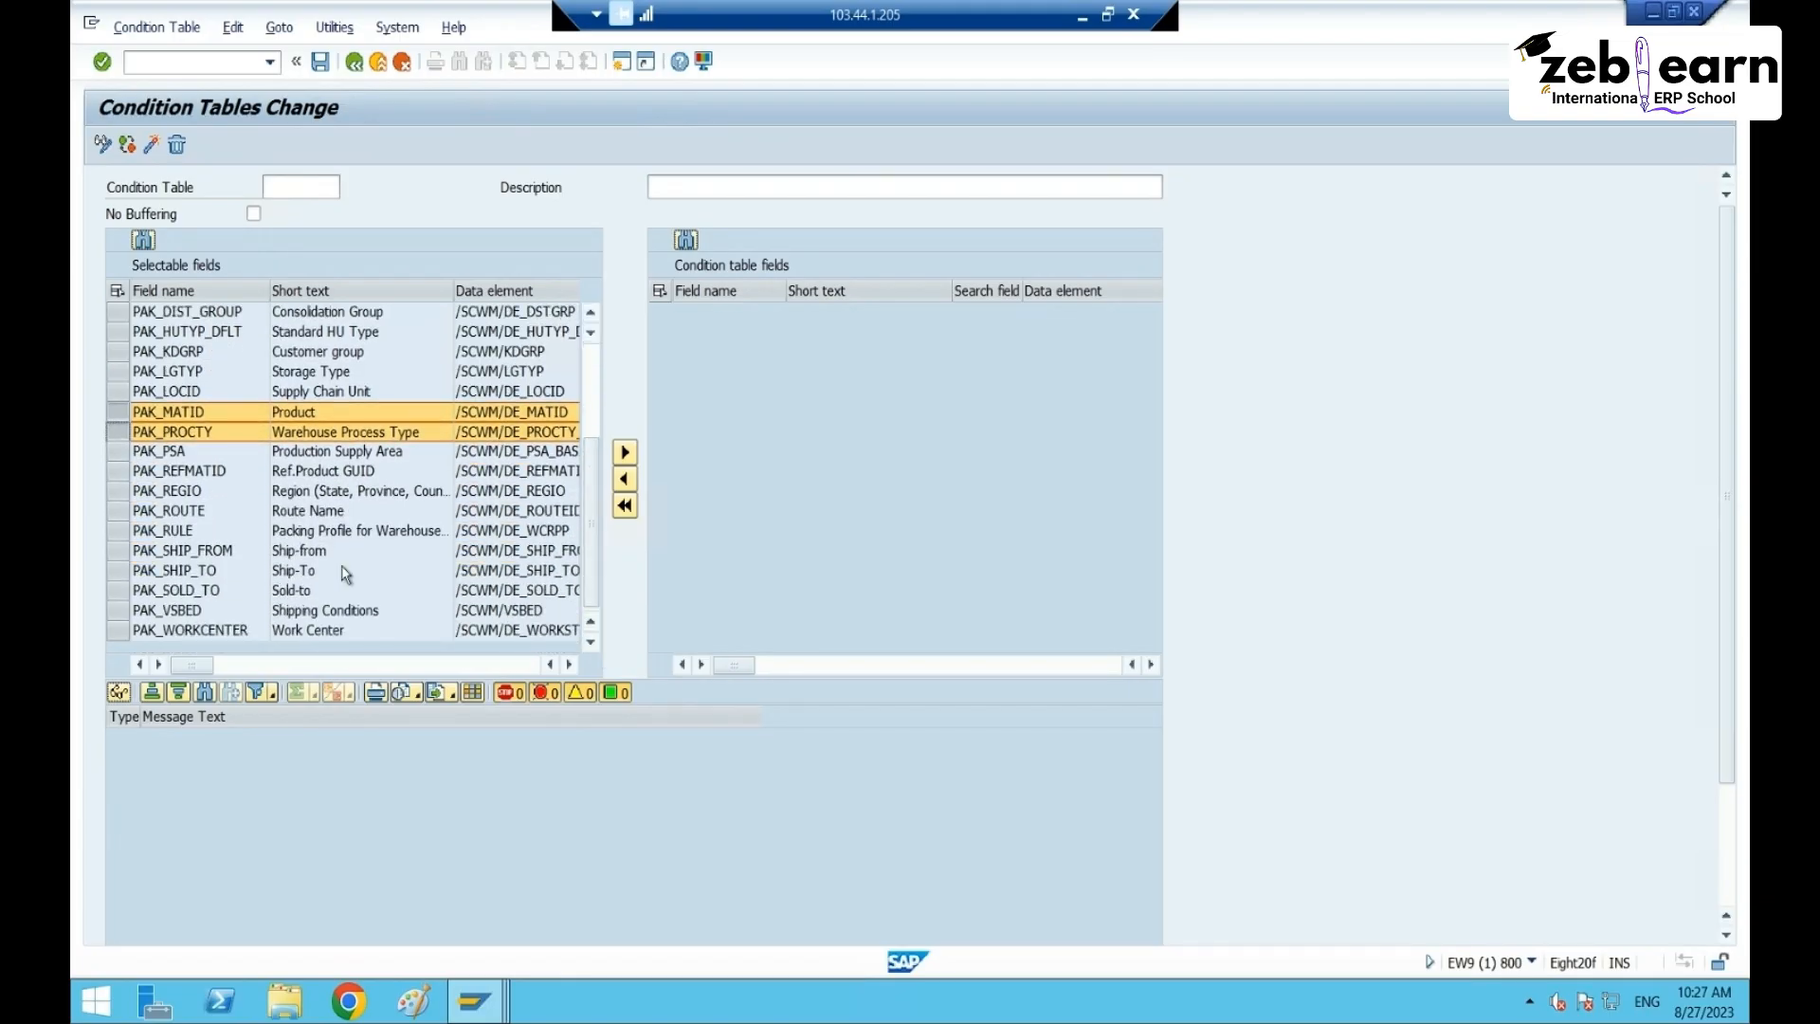
click(116, 554)
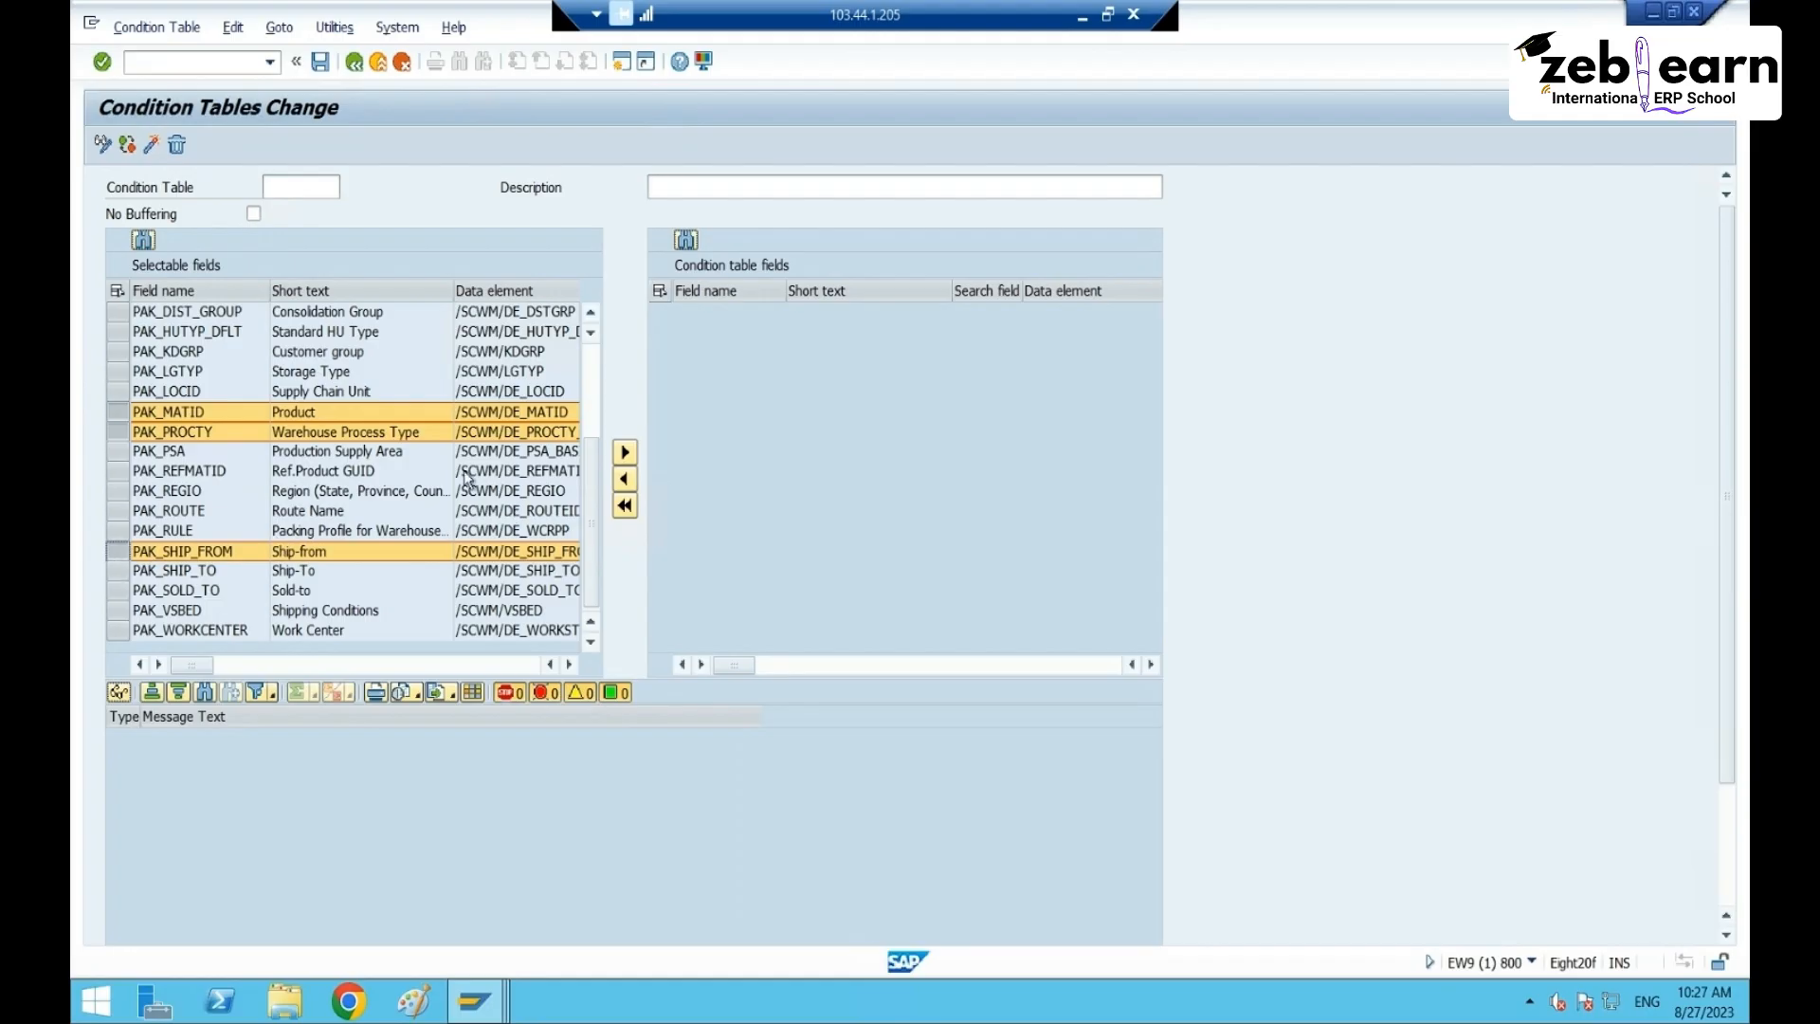
scroll(341, 547, up, 3)
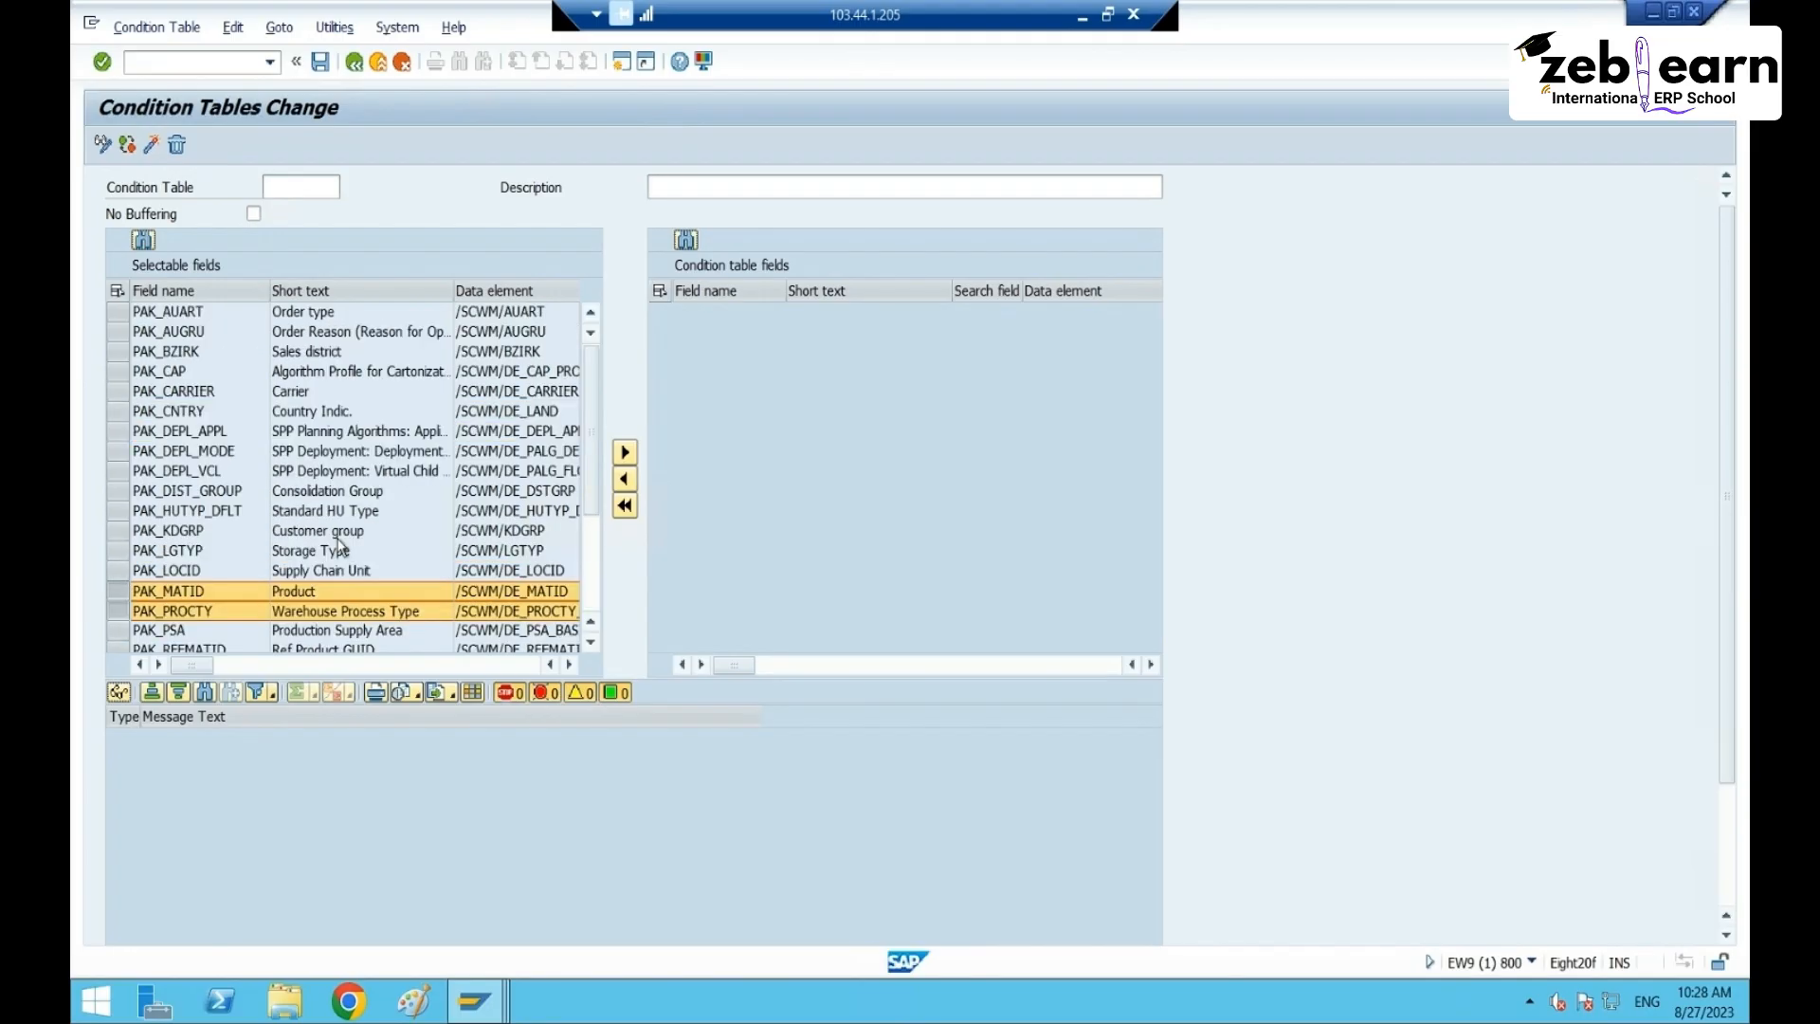
scroll(351, 594, down, 2)
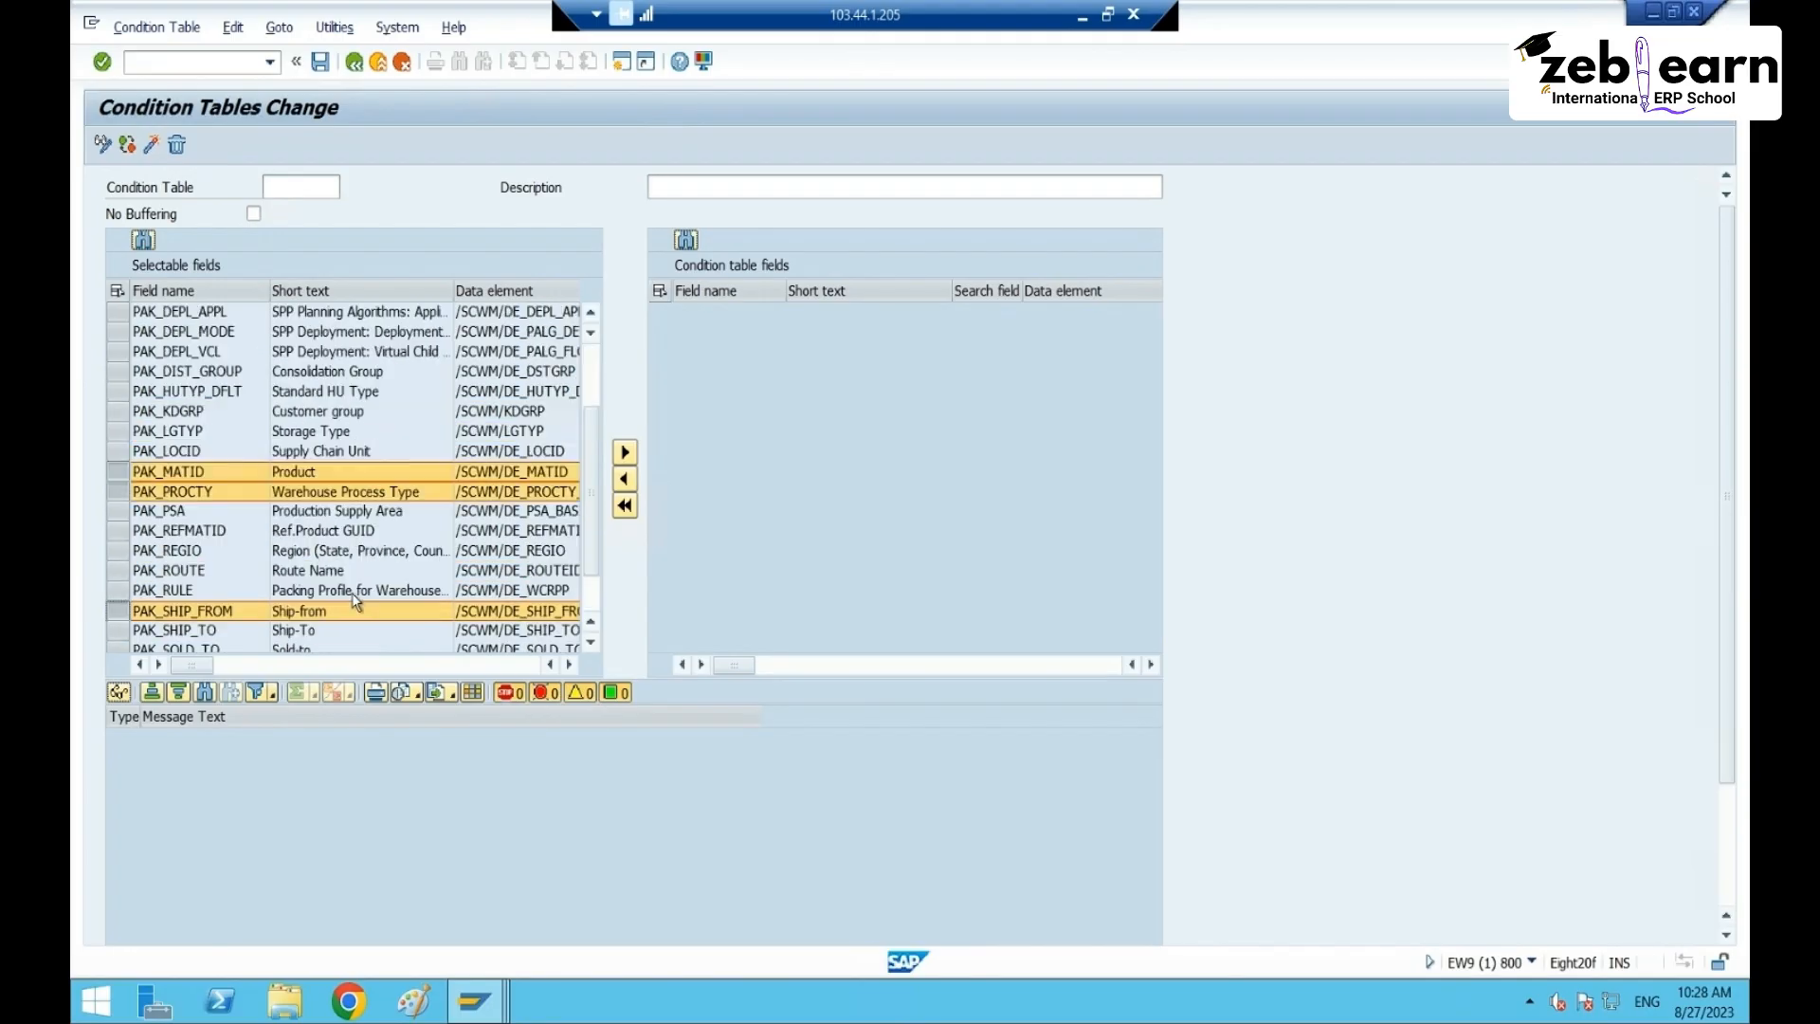
click(625, 451)
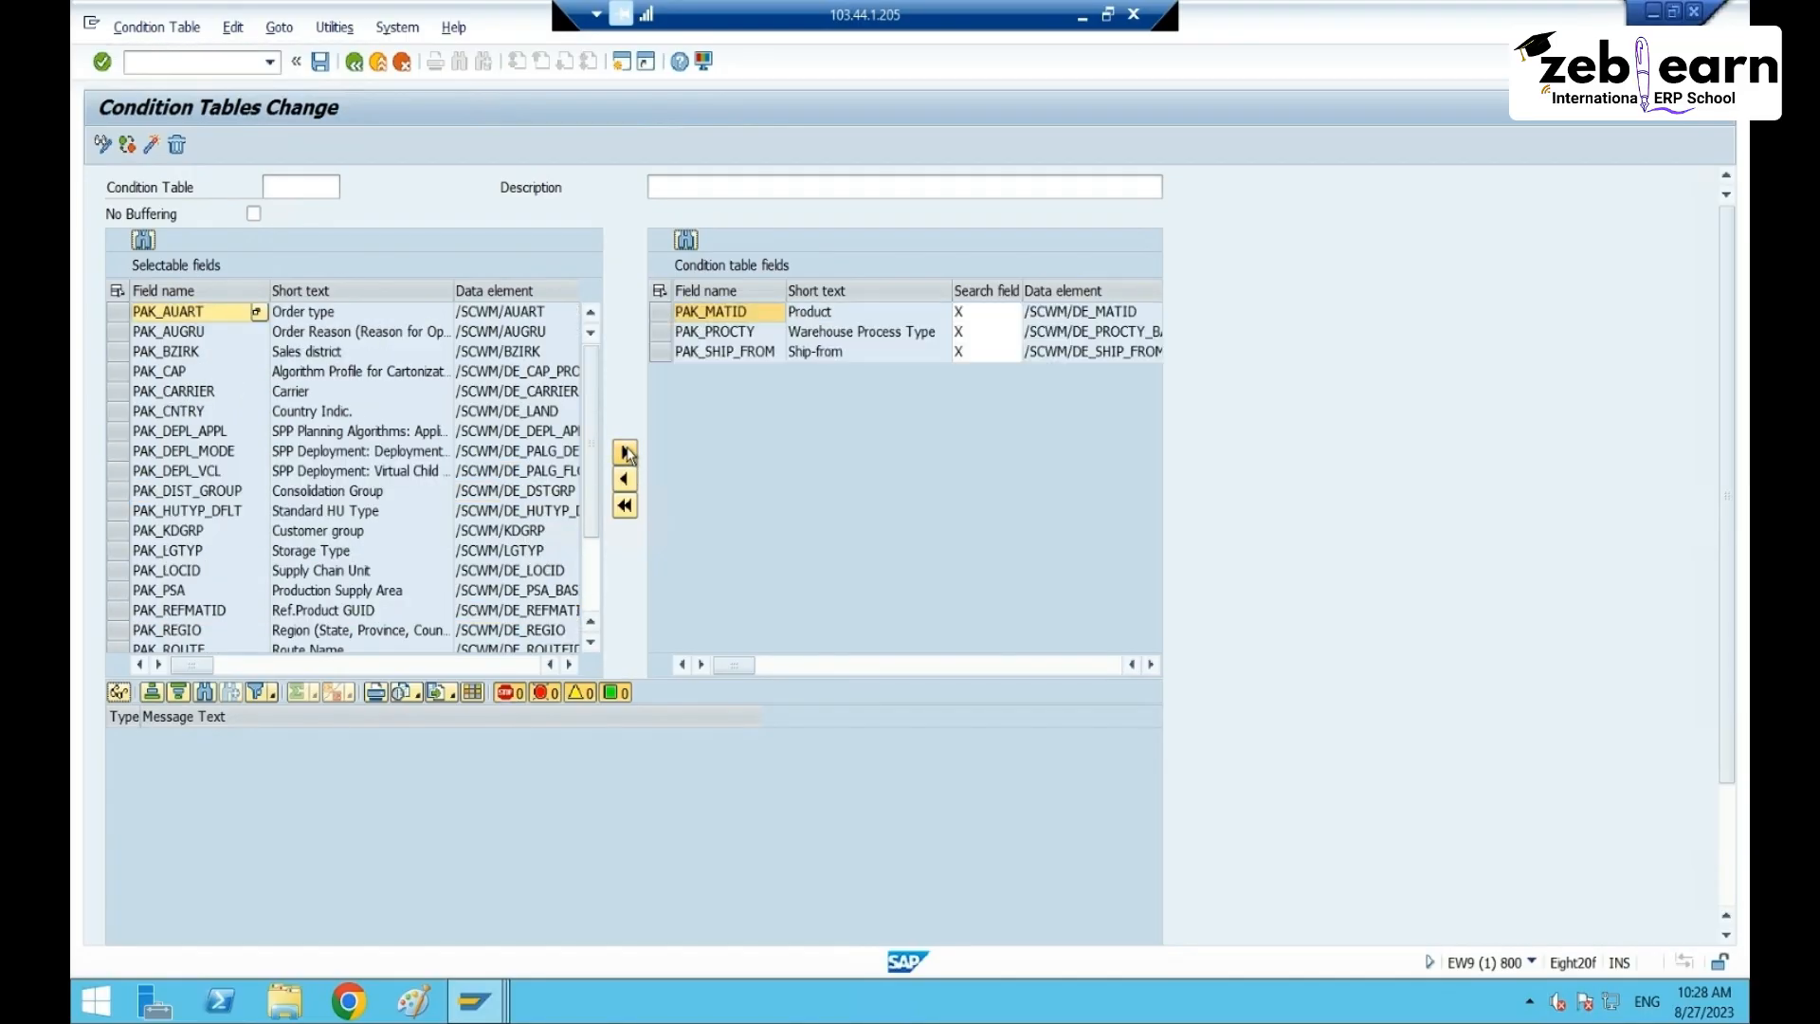
drag(737, 317, 724, 418)
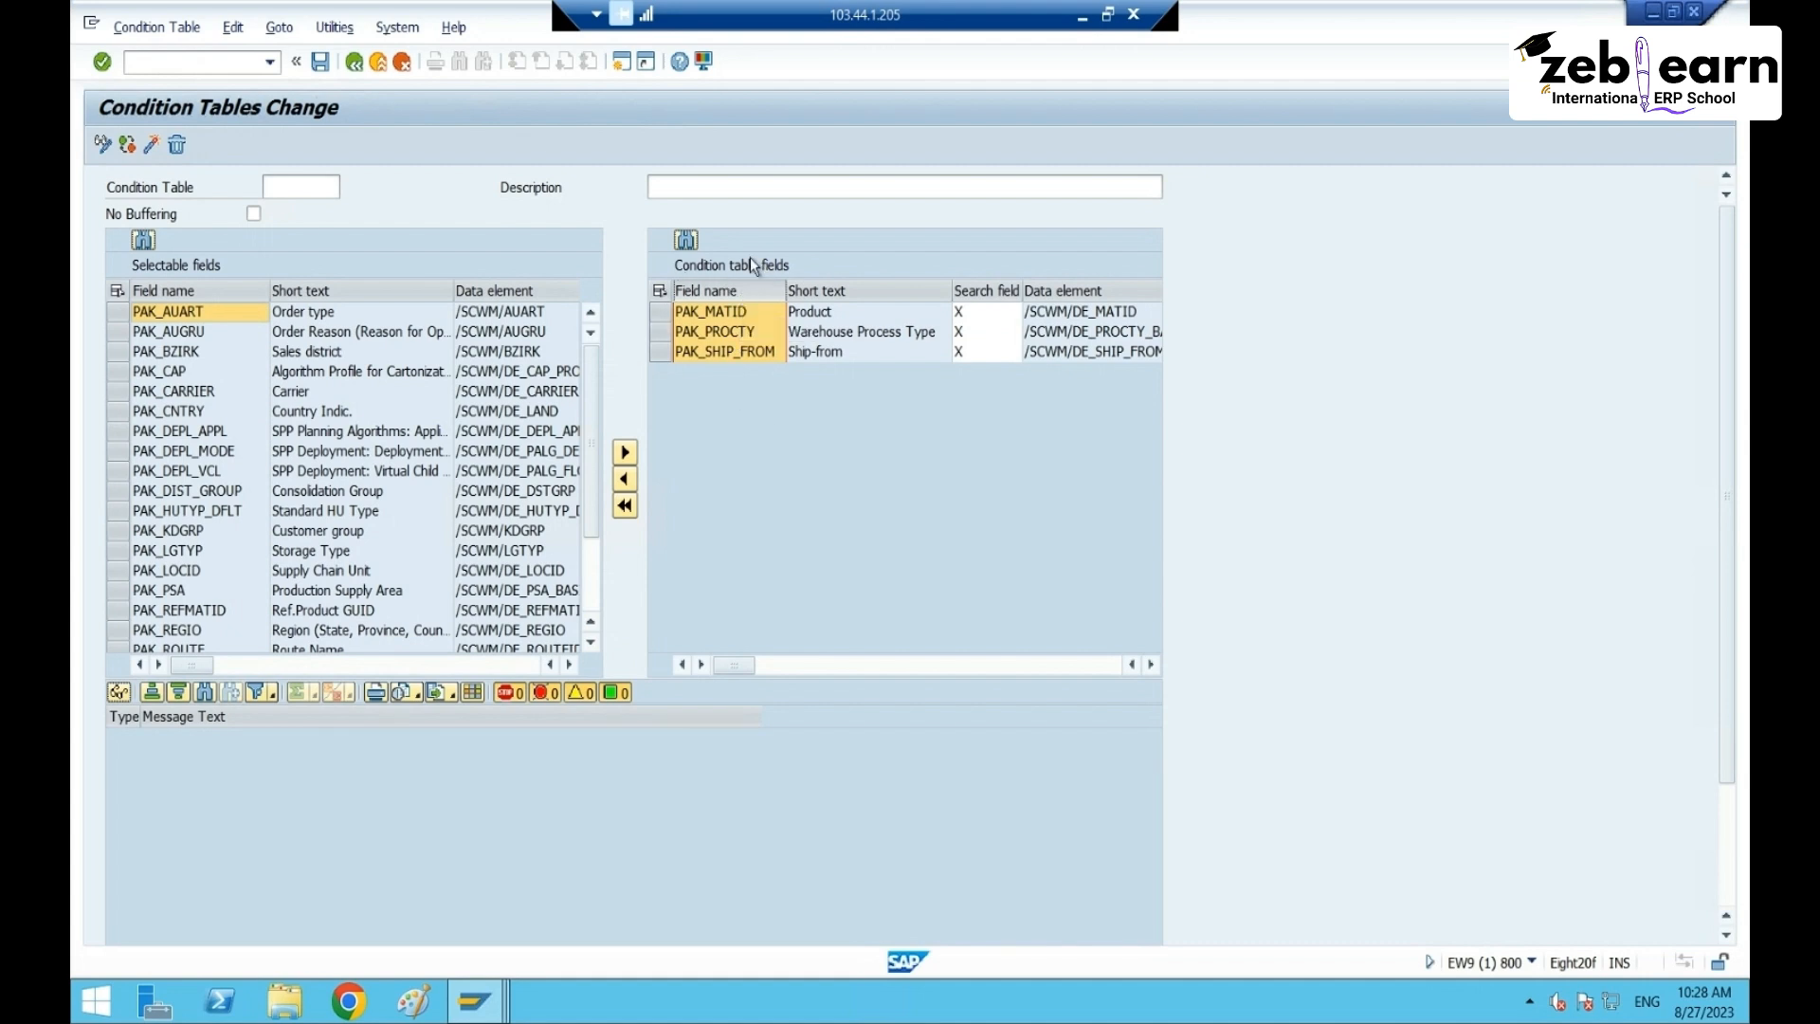
- Name the condition table CTb-RT65, replacing the initial ZRT65
click(289, 188)
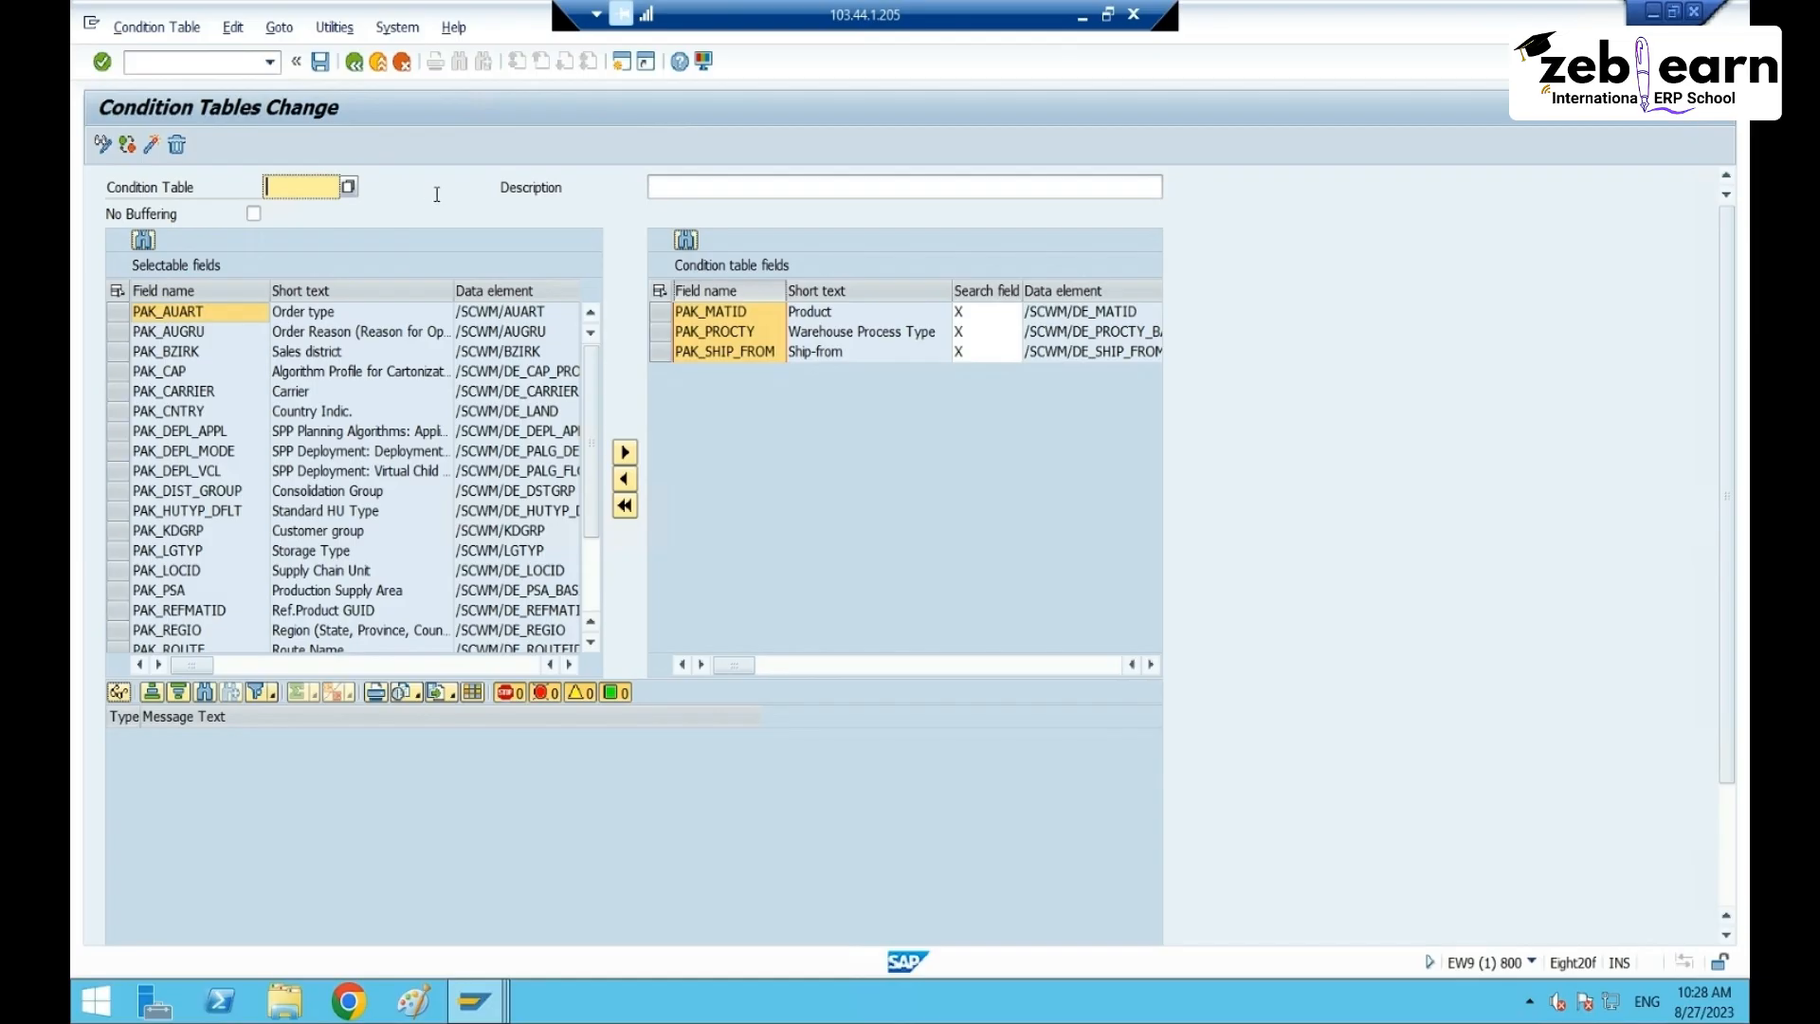
text(ZRT)
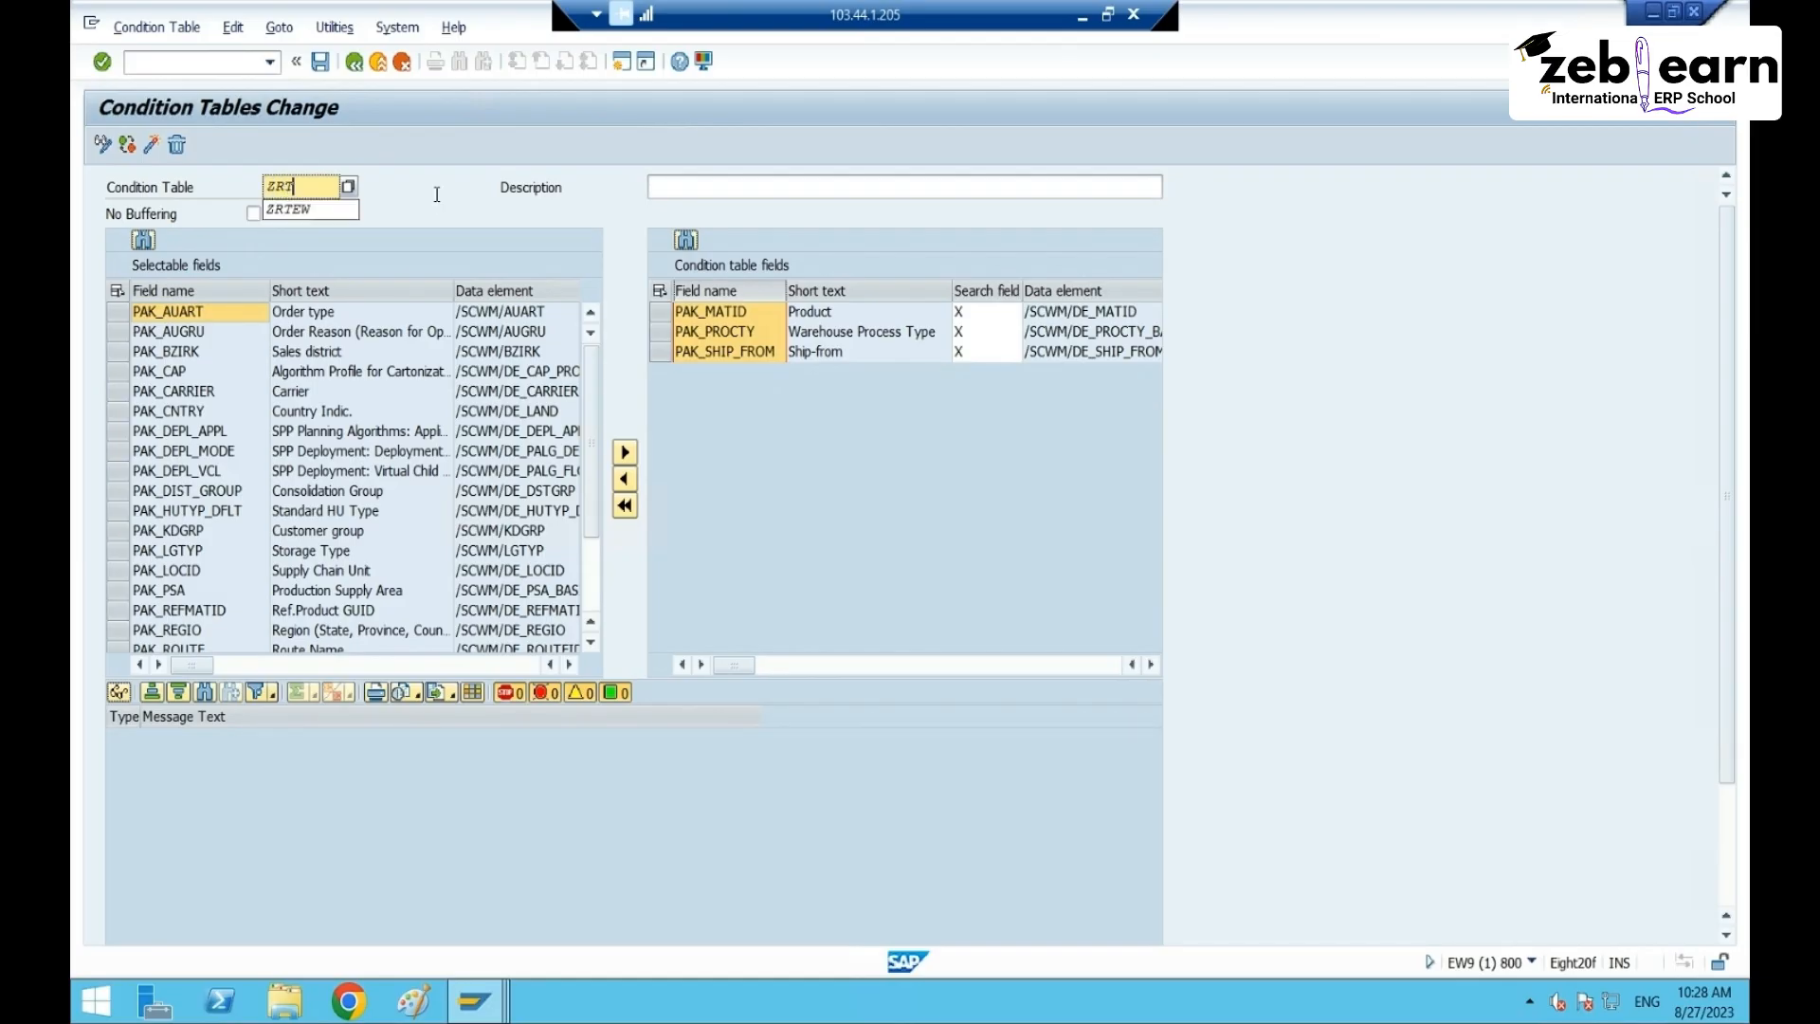
text(65)
key(Tab)
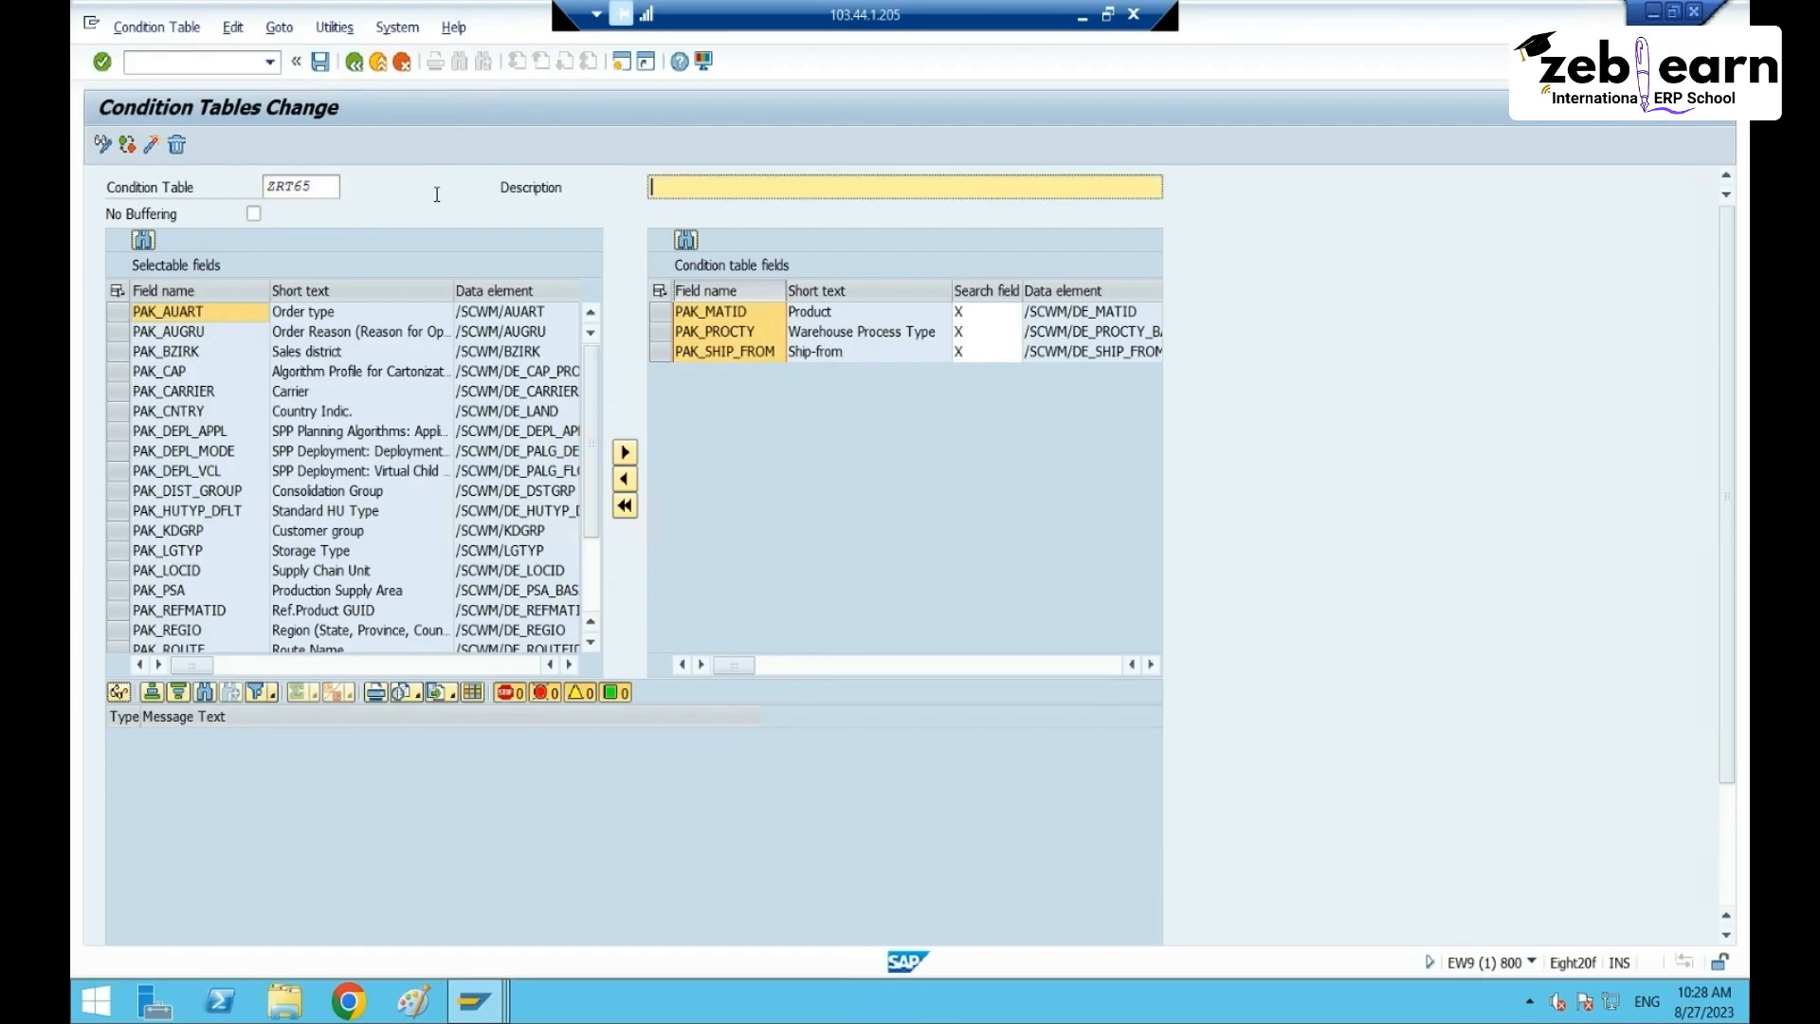
click(289, 187)
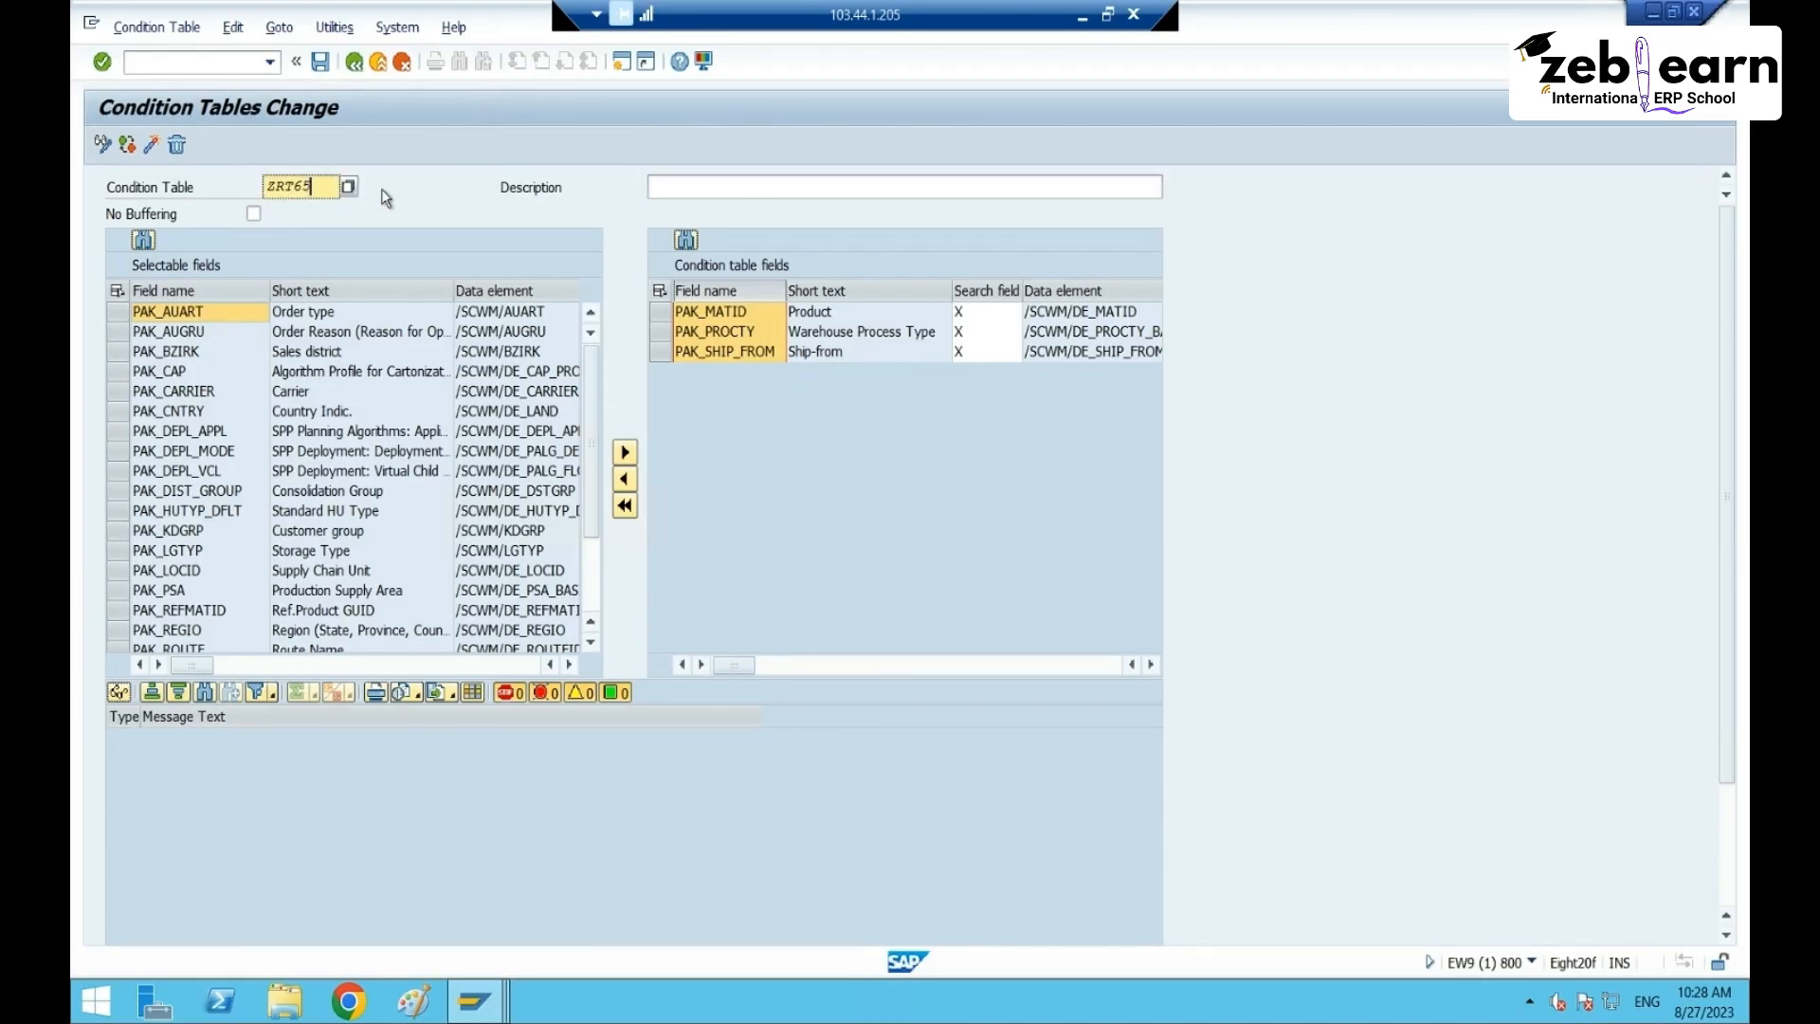
key(BackSpace)
key(BackSpace)
key(BackSpace)
key(BackSpace)
key(BackSpace)
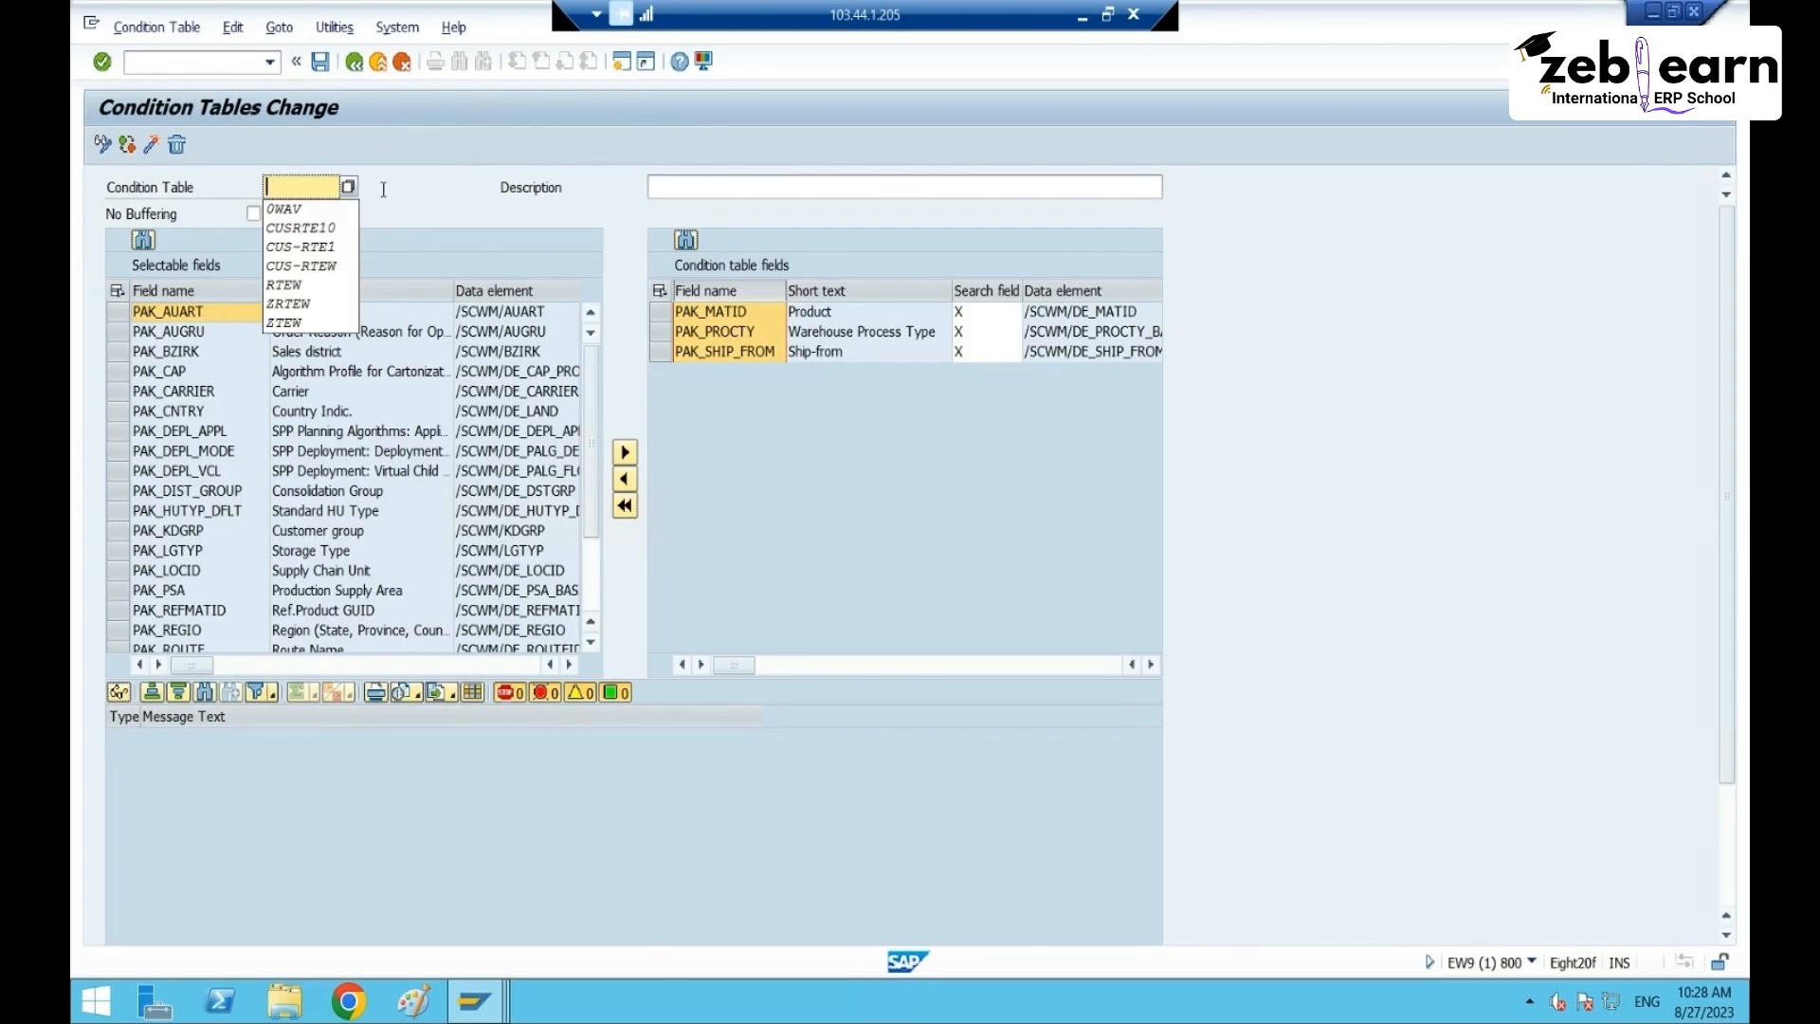
text(C)
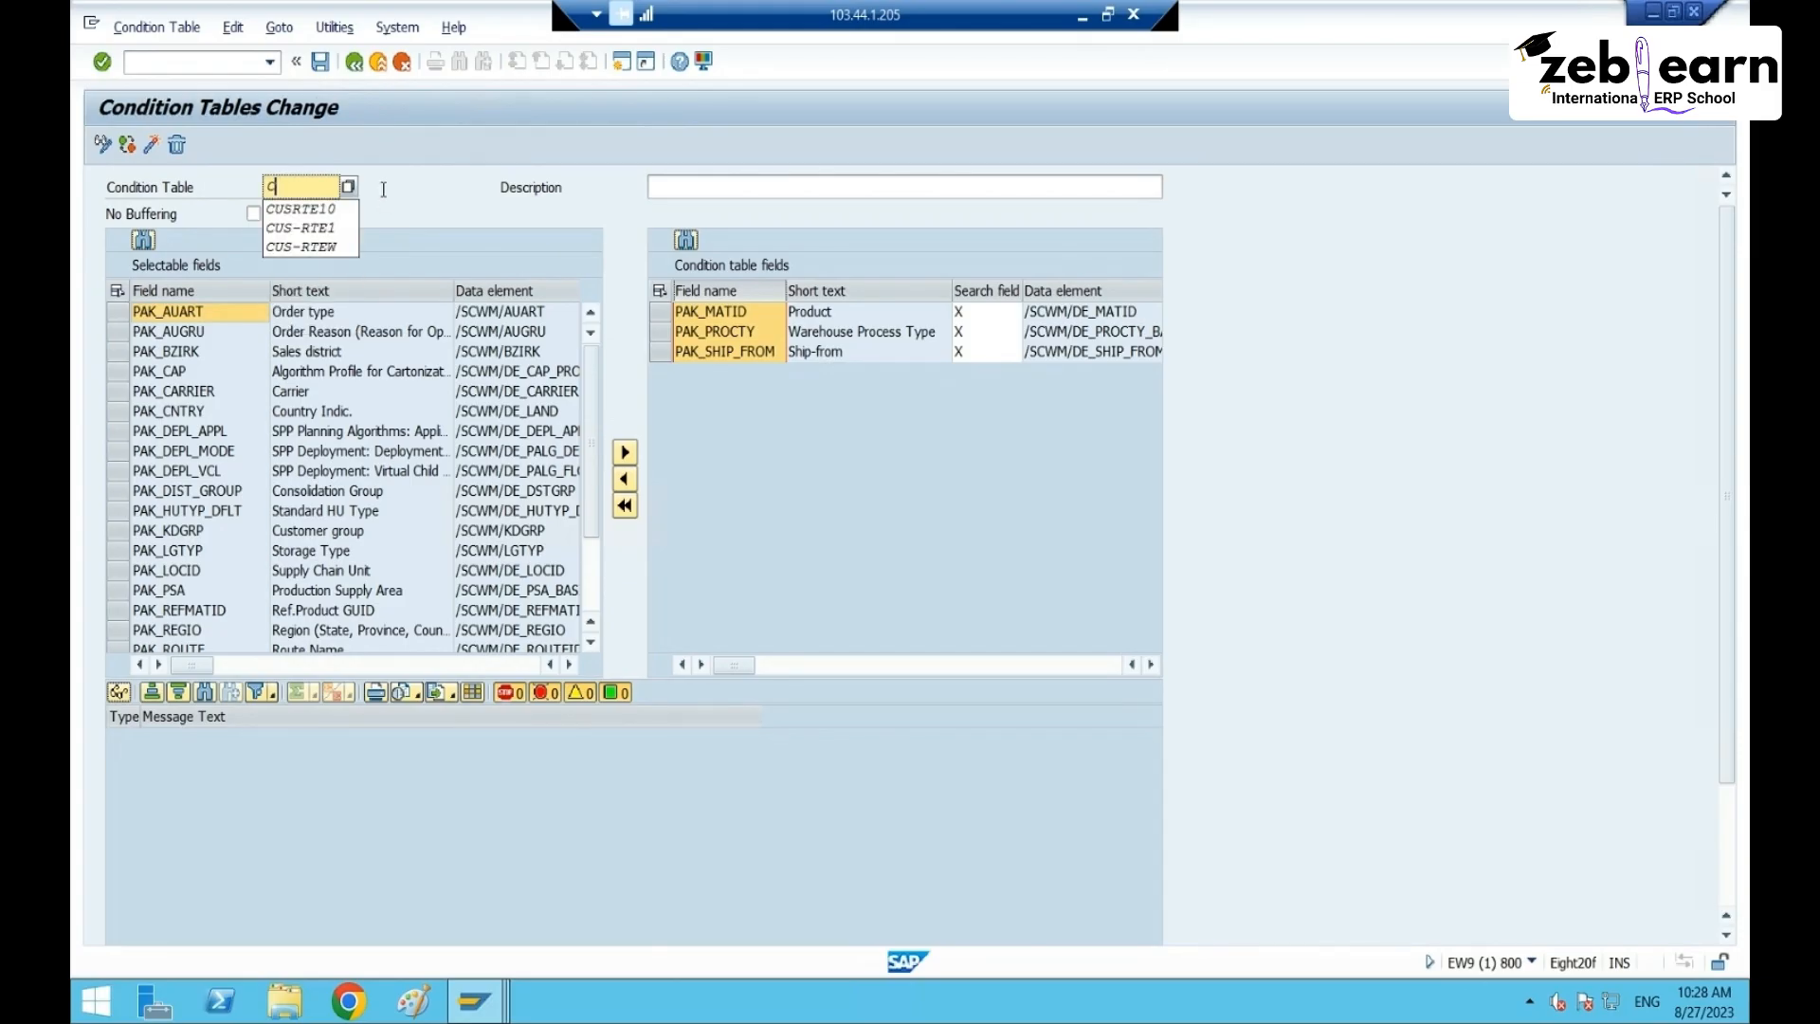
text(T-RT65)
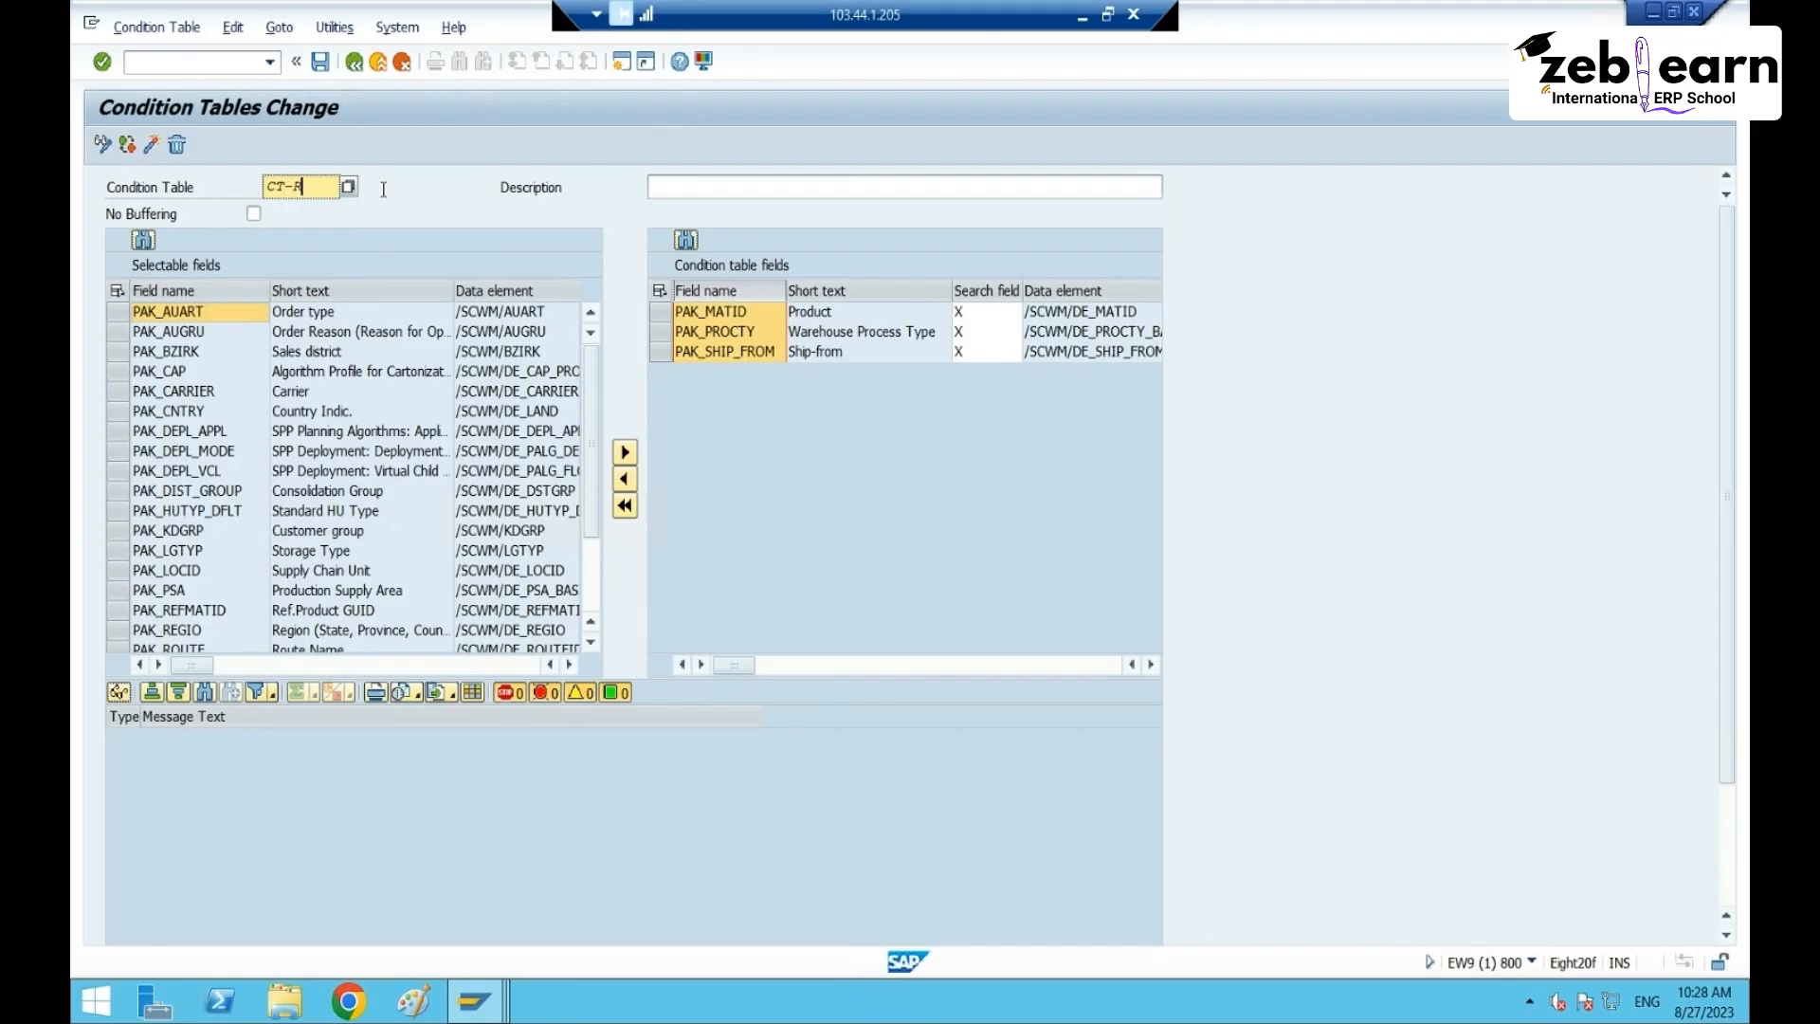
key(Tab)
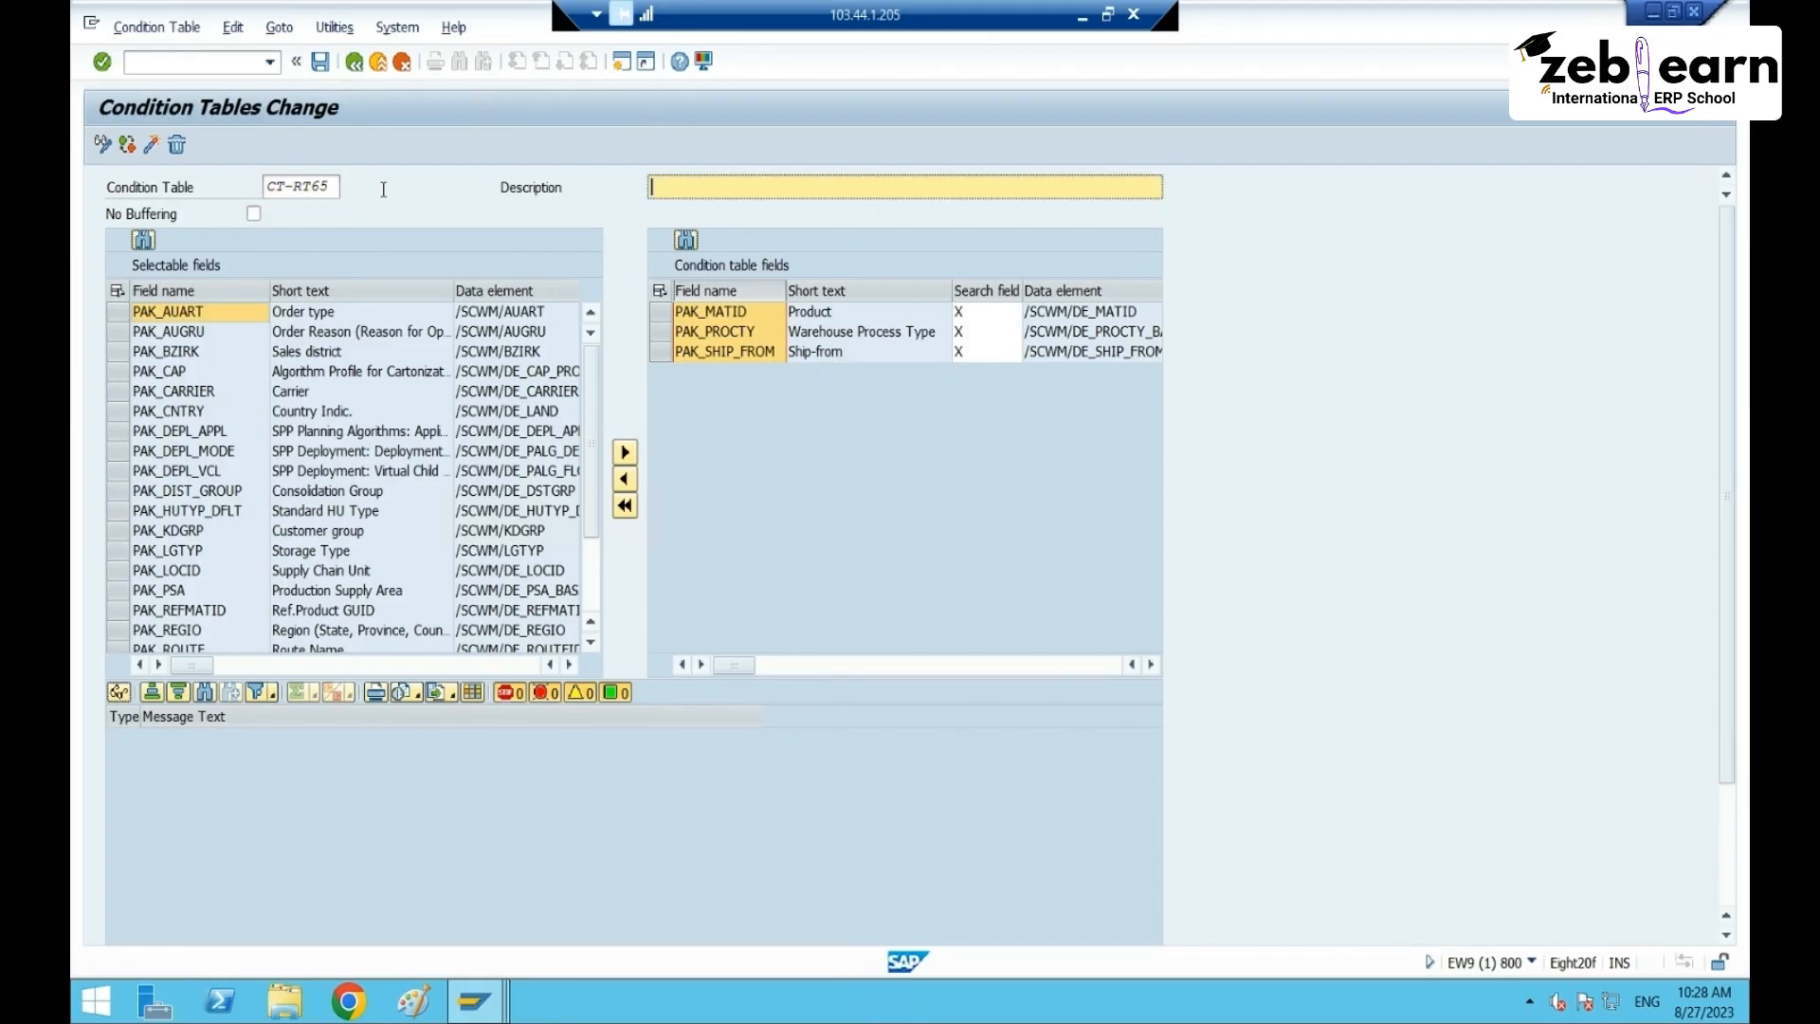
click(284, 187)
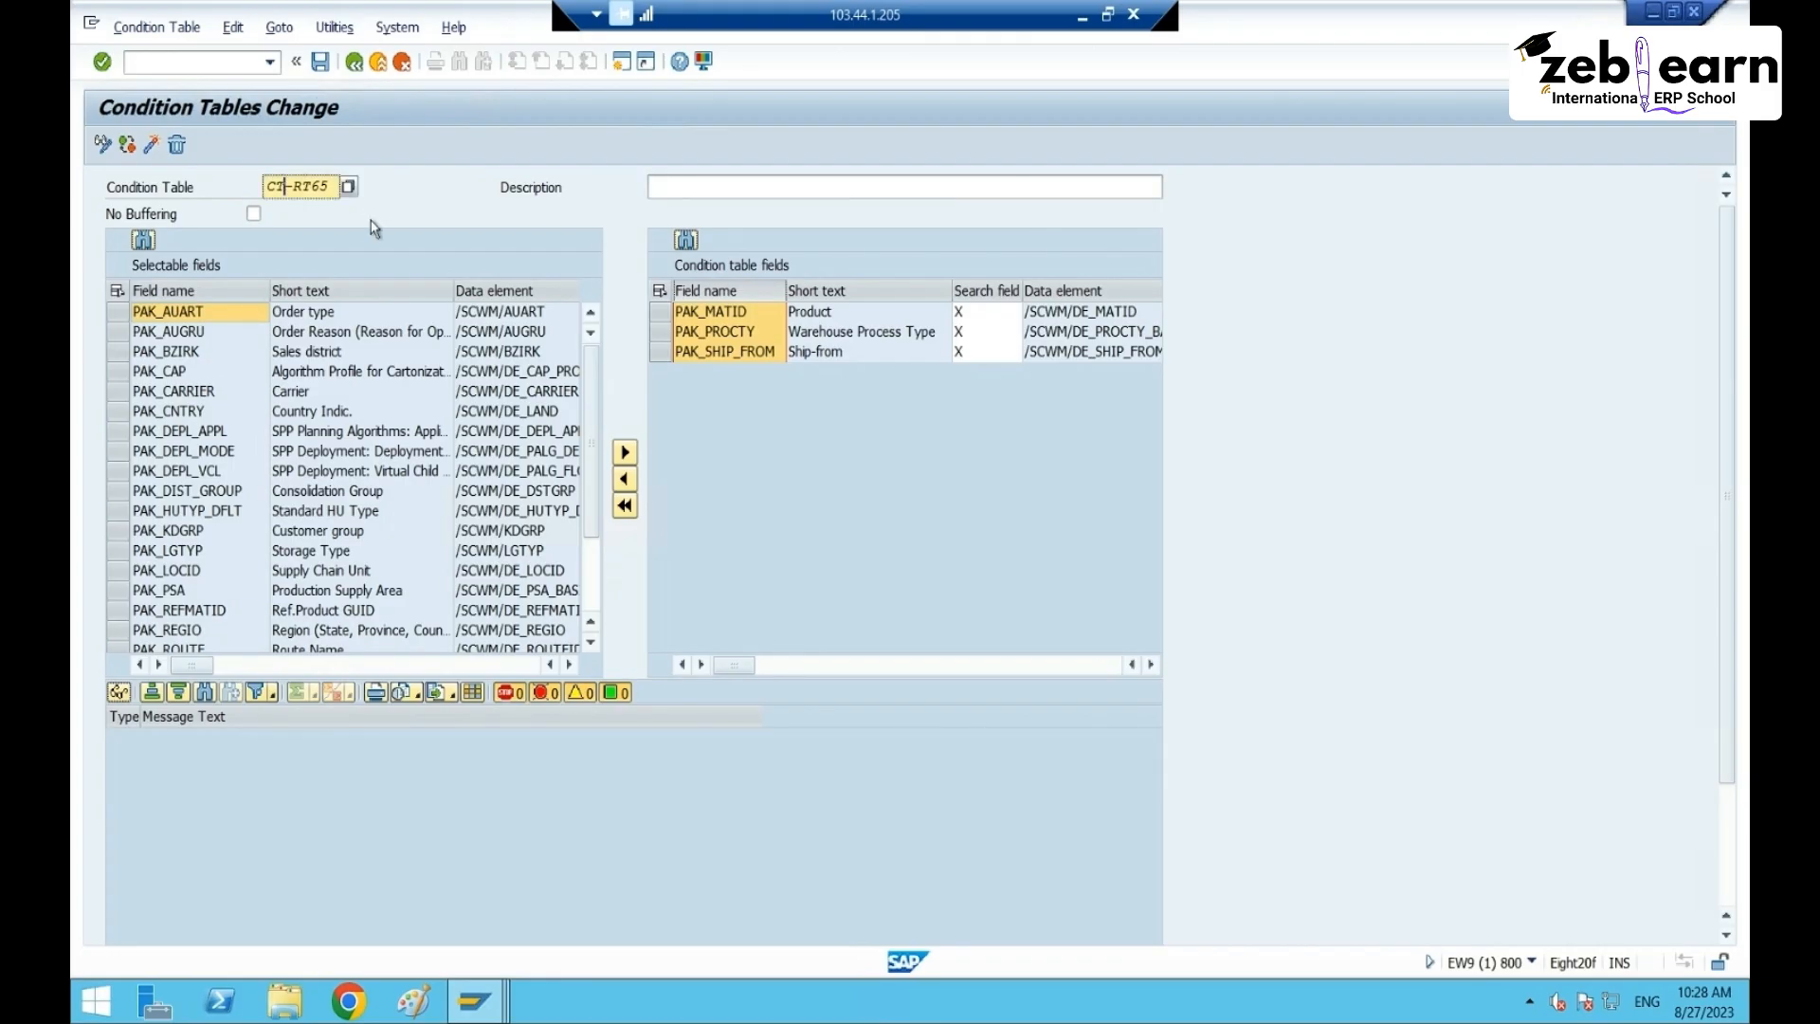
text(b)
- Describe the table as 'Condition table RT65' and save it
click(692, 187)
text(Con)
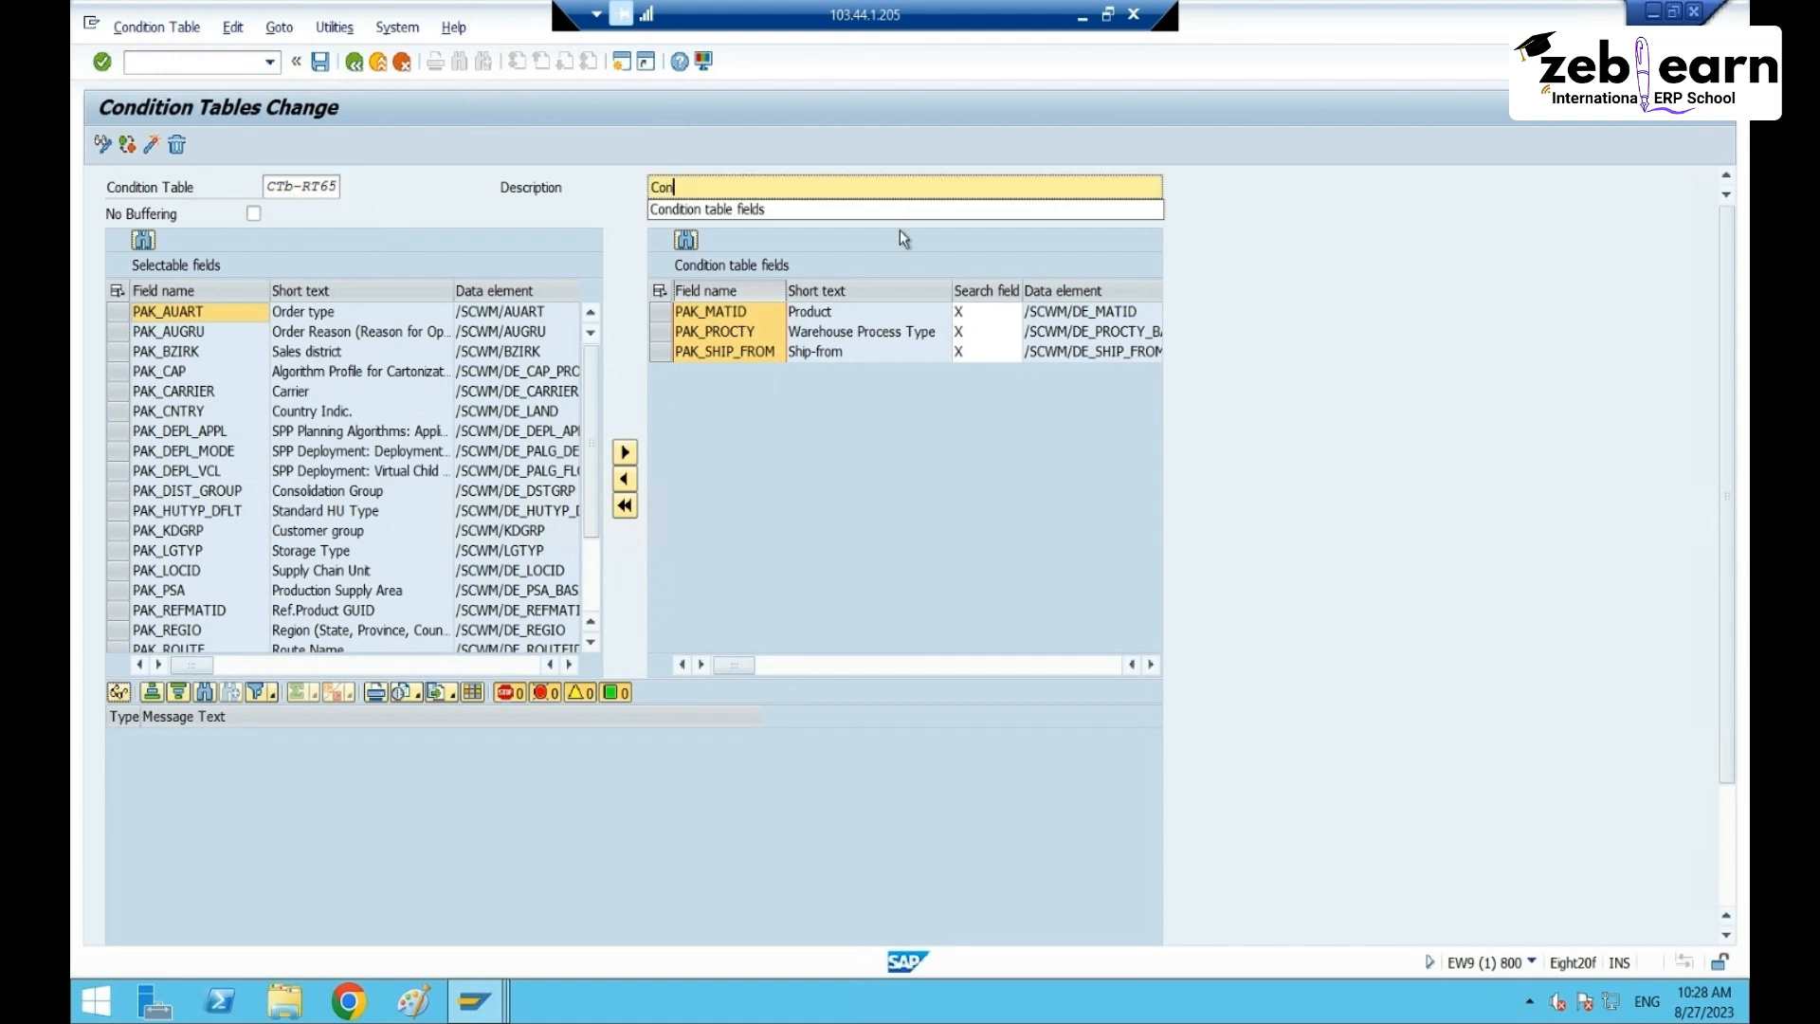
text(dition table fiel)
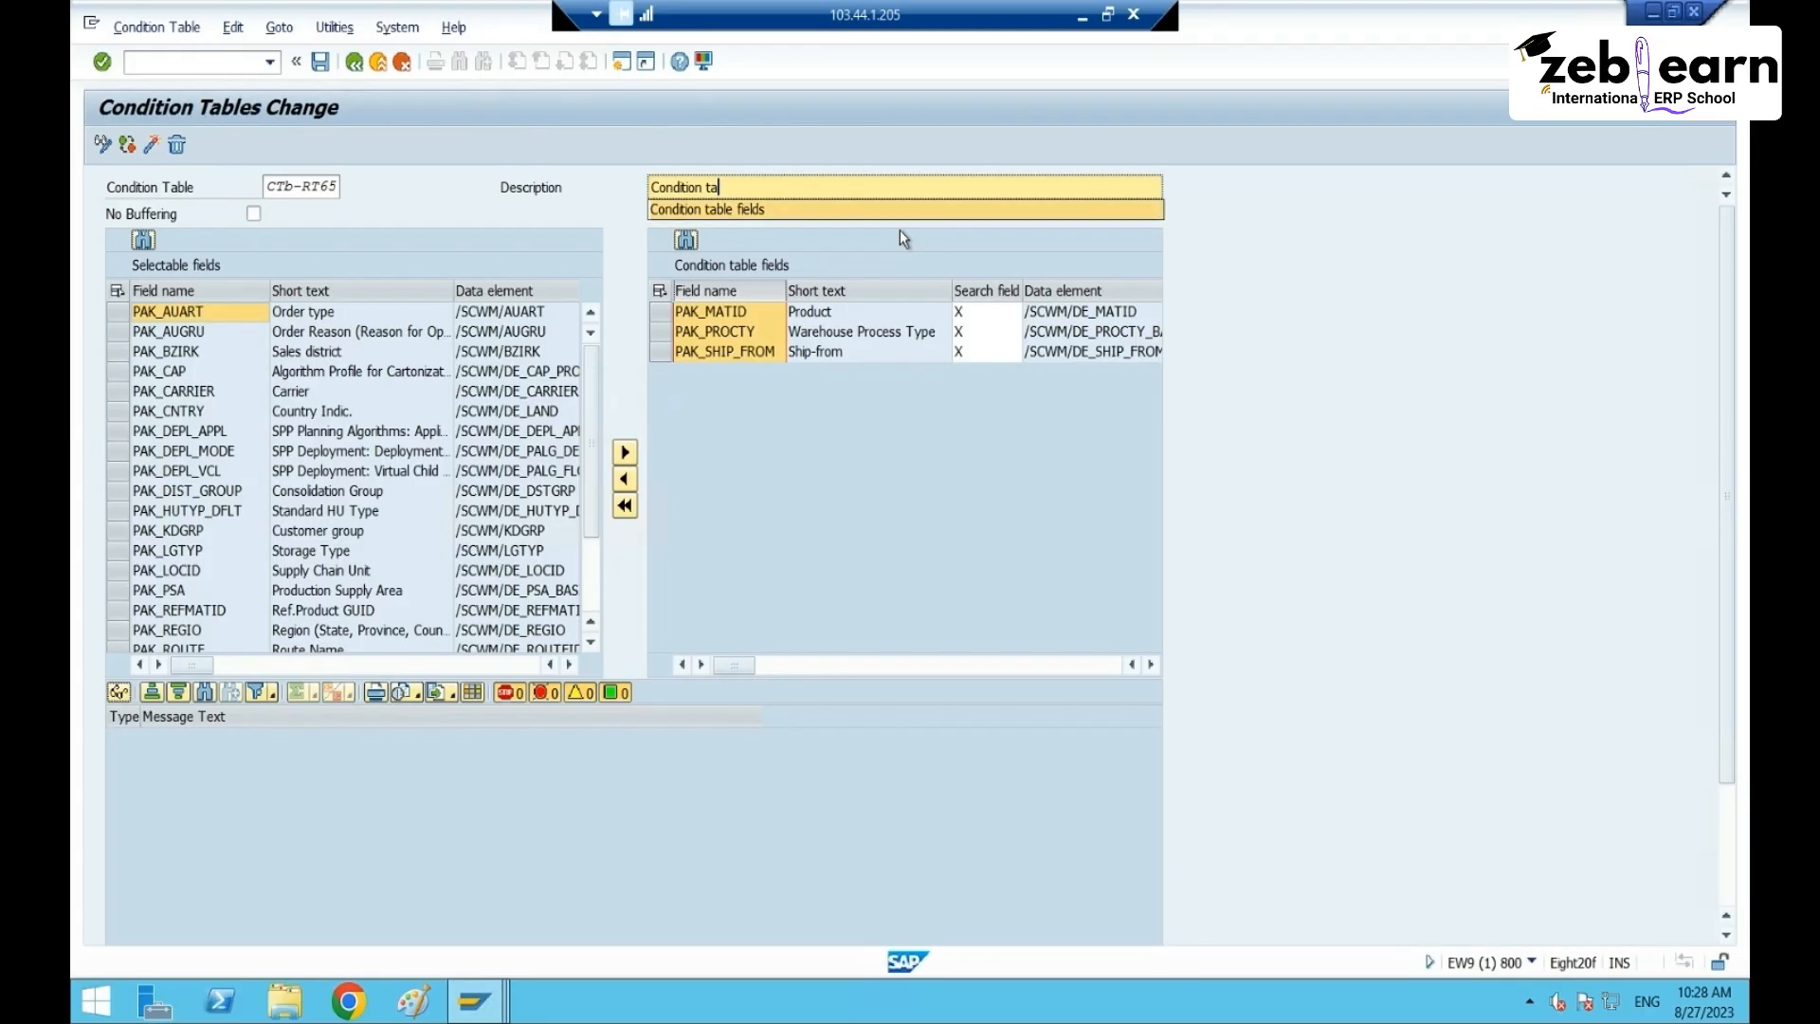
key(BackSpace)
key(BackSpace)
key(BackSpace)
key(BackSpace)
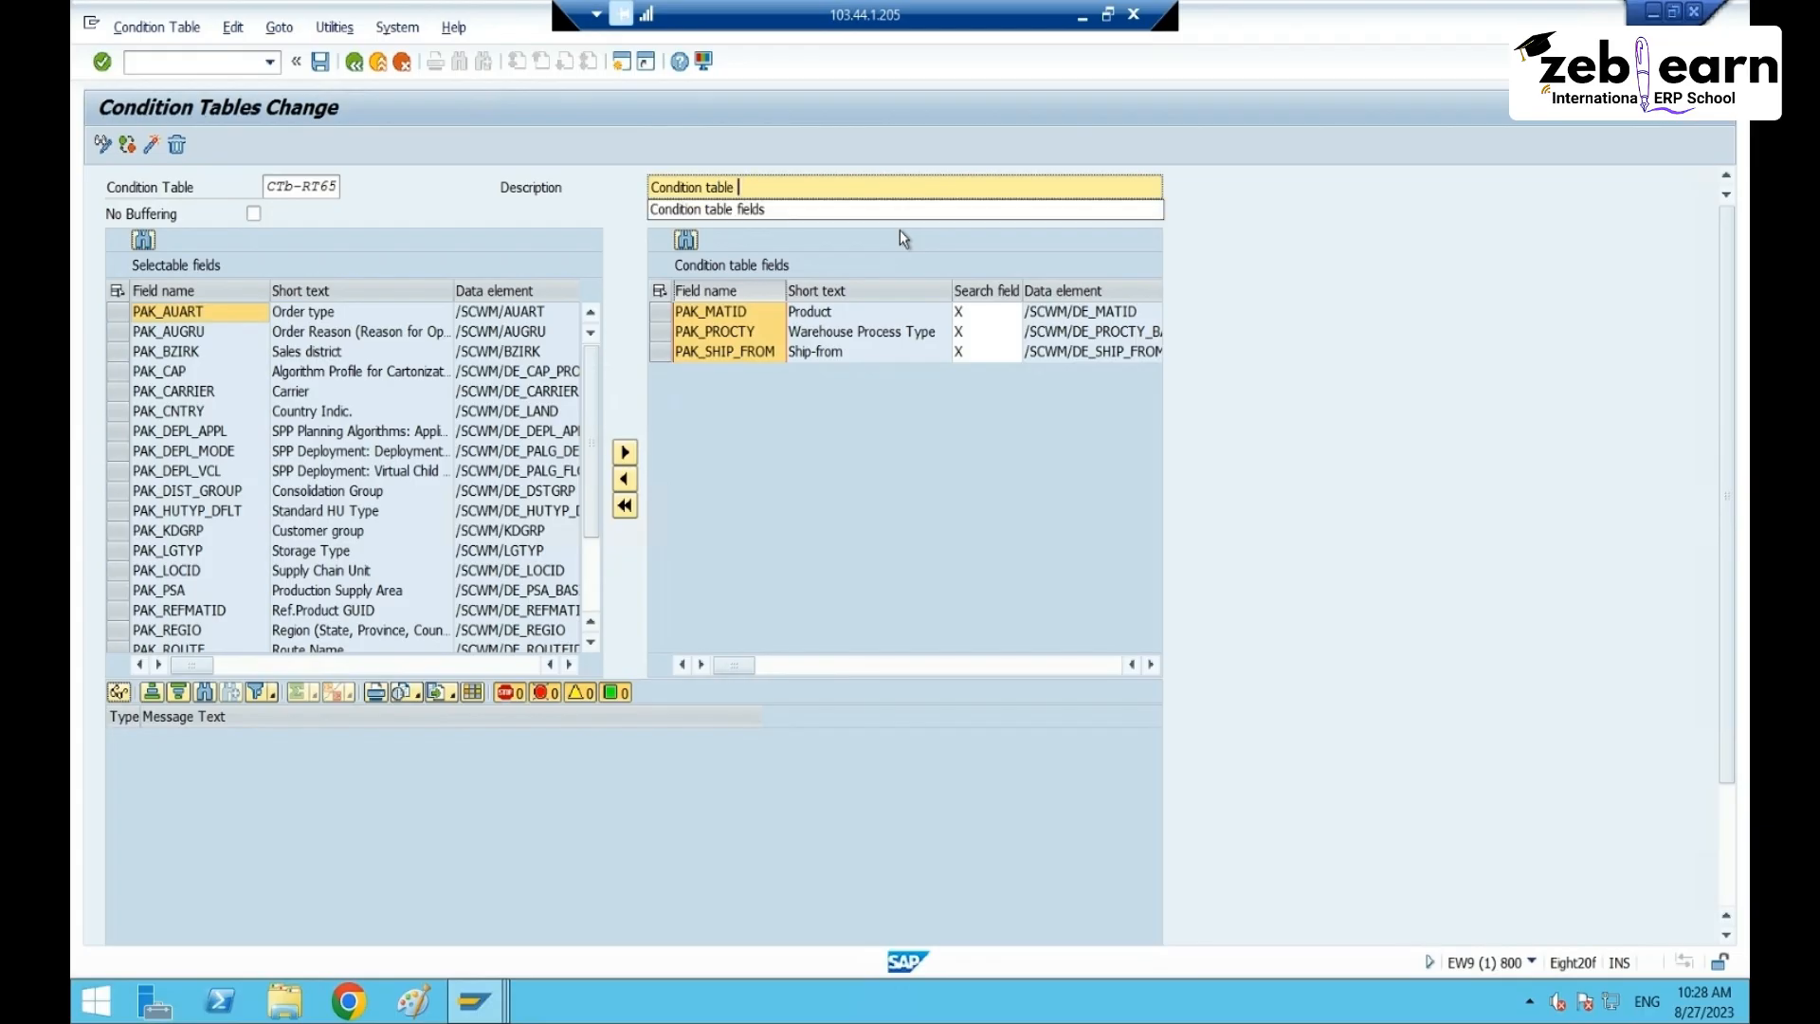
text(RT65)
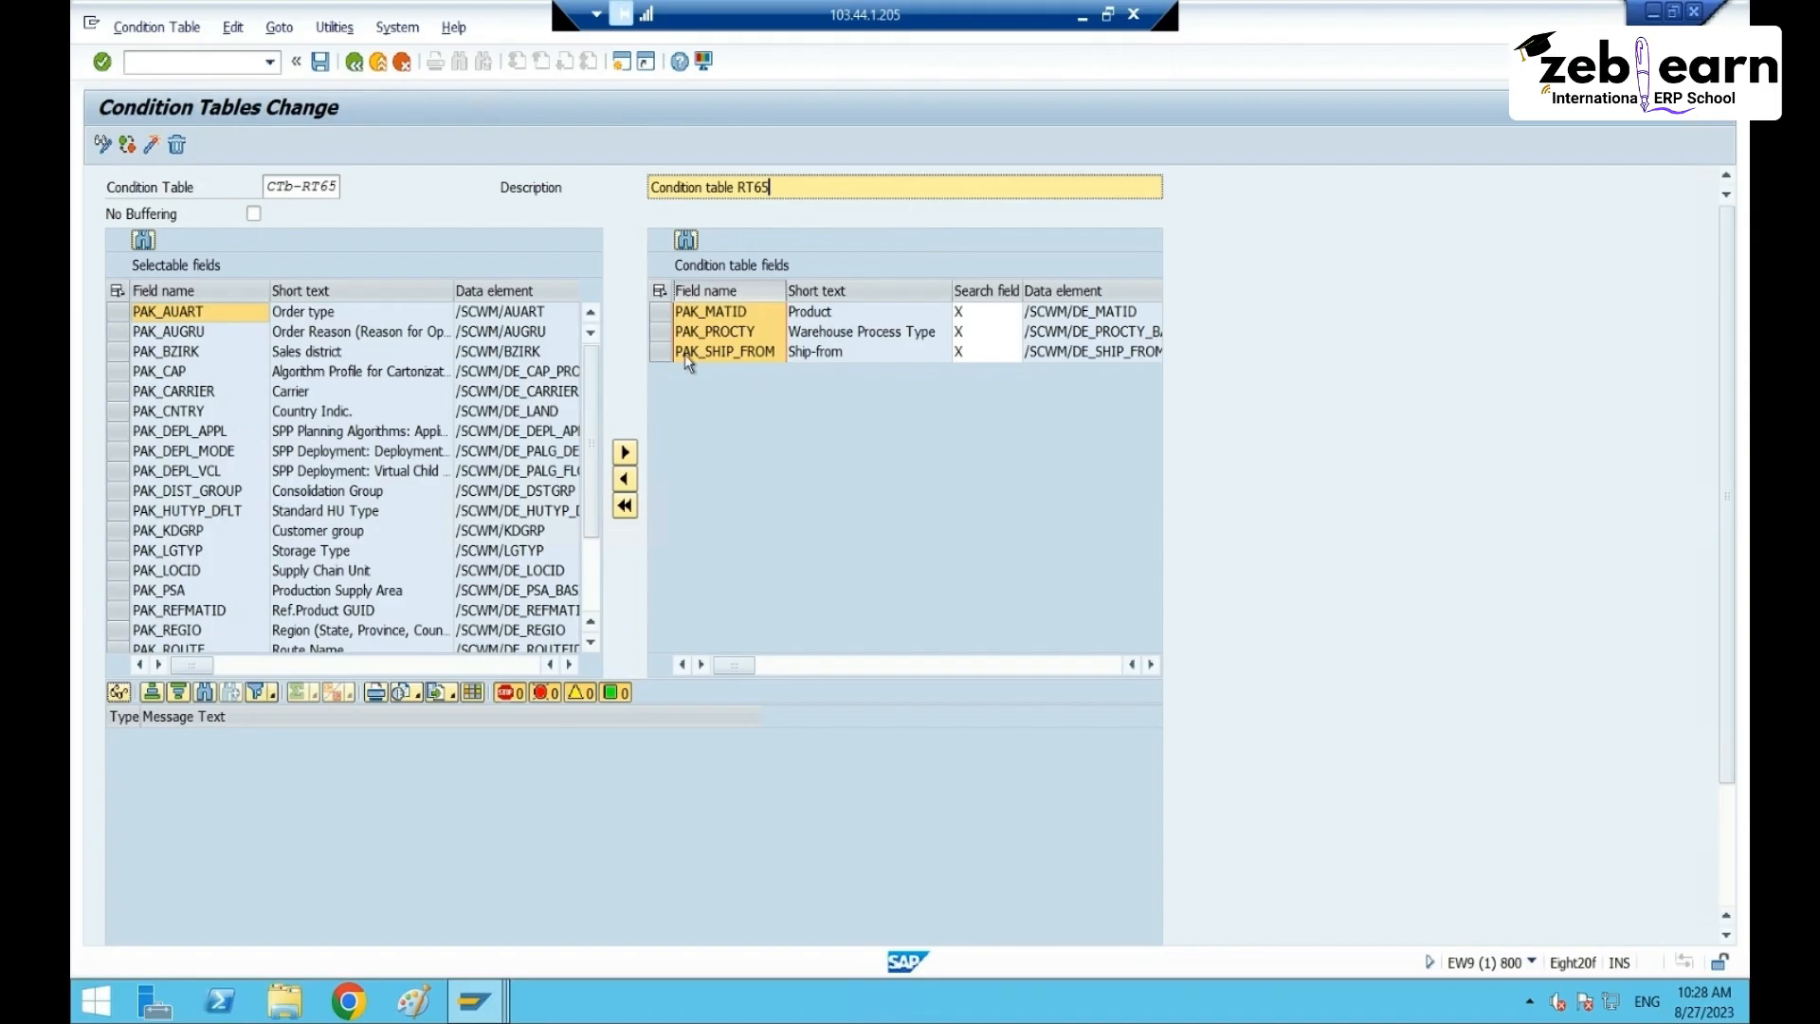
click(654, 292)
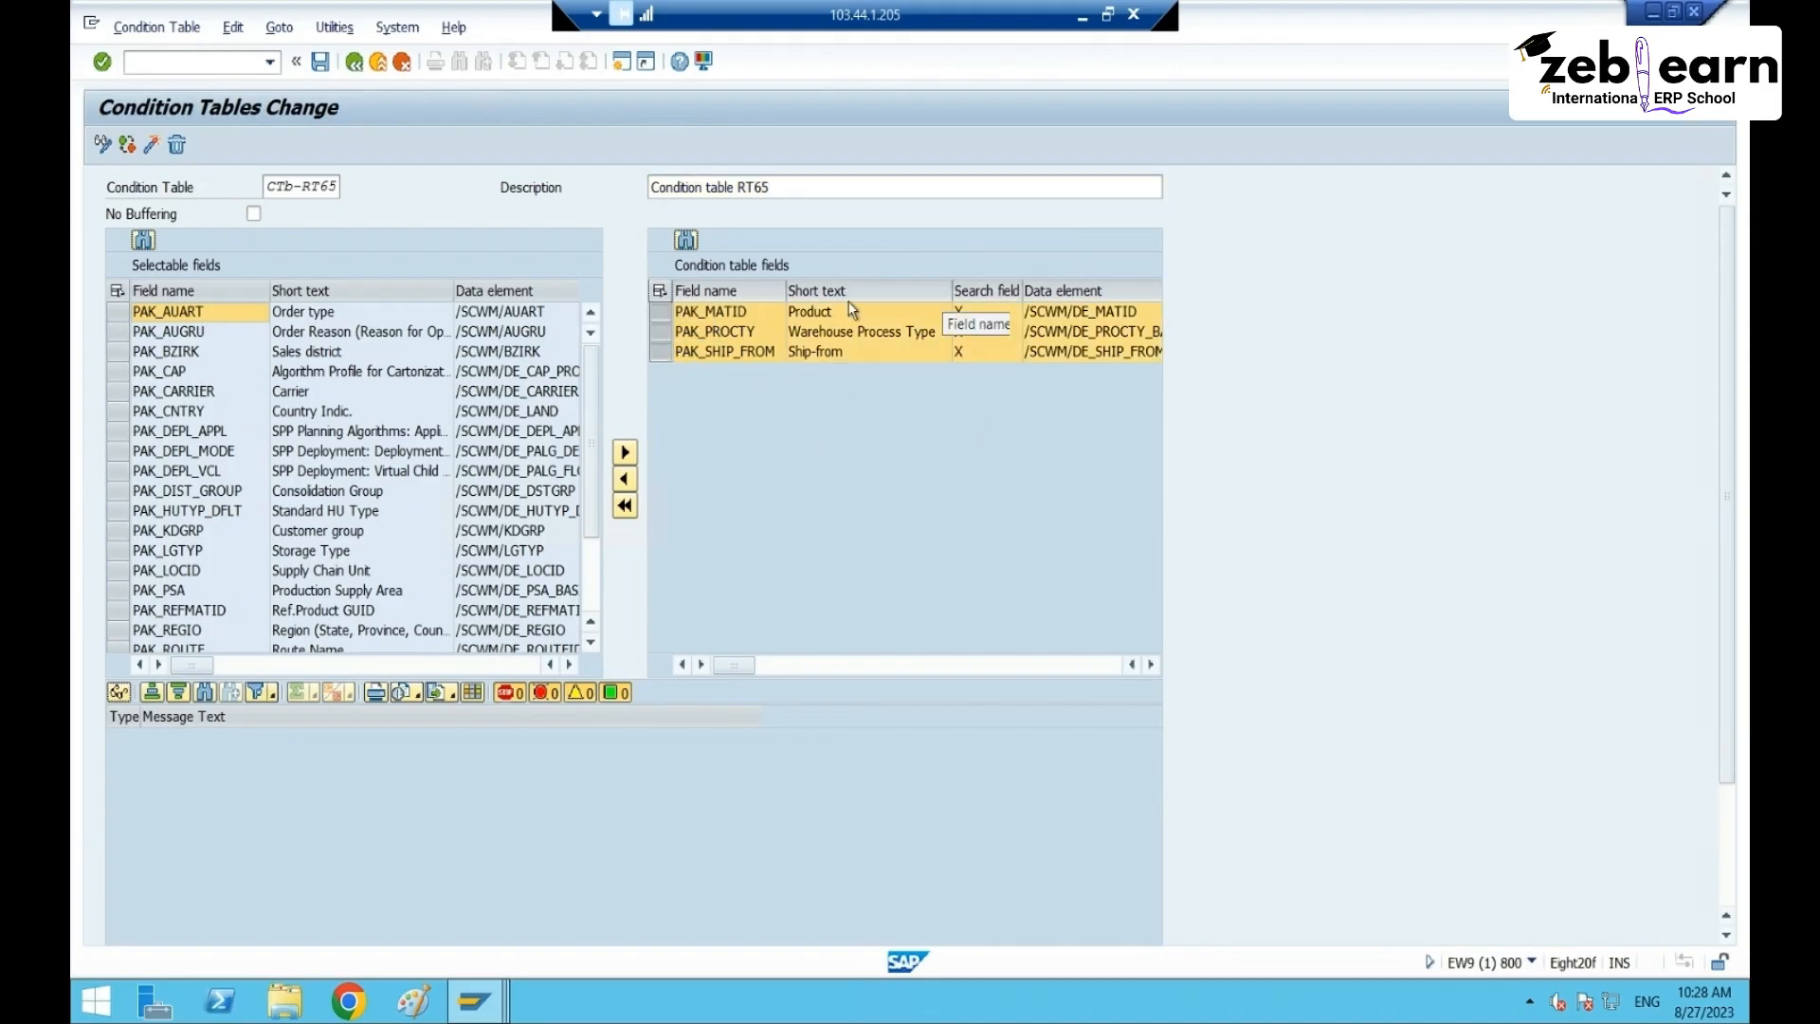
click(750, 286)
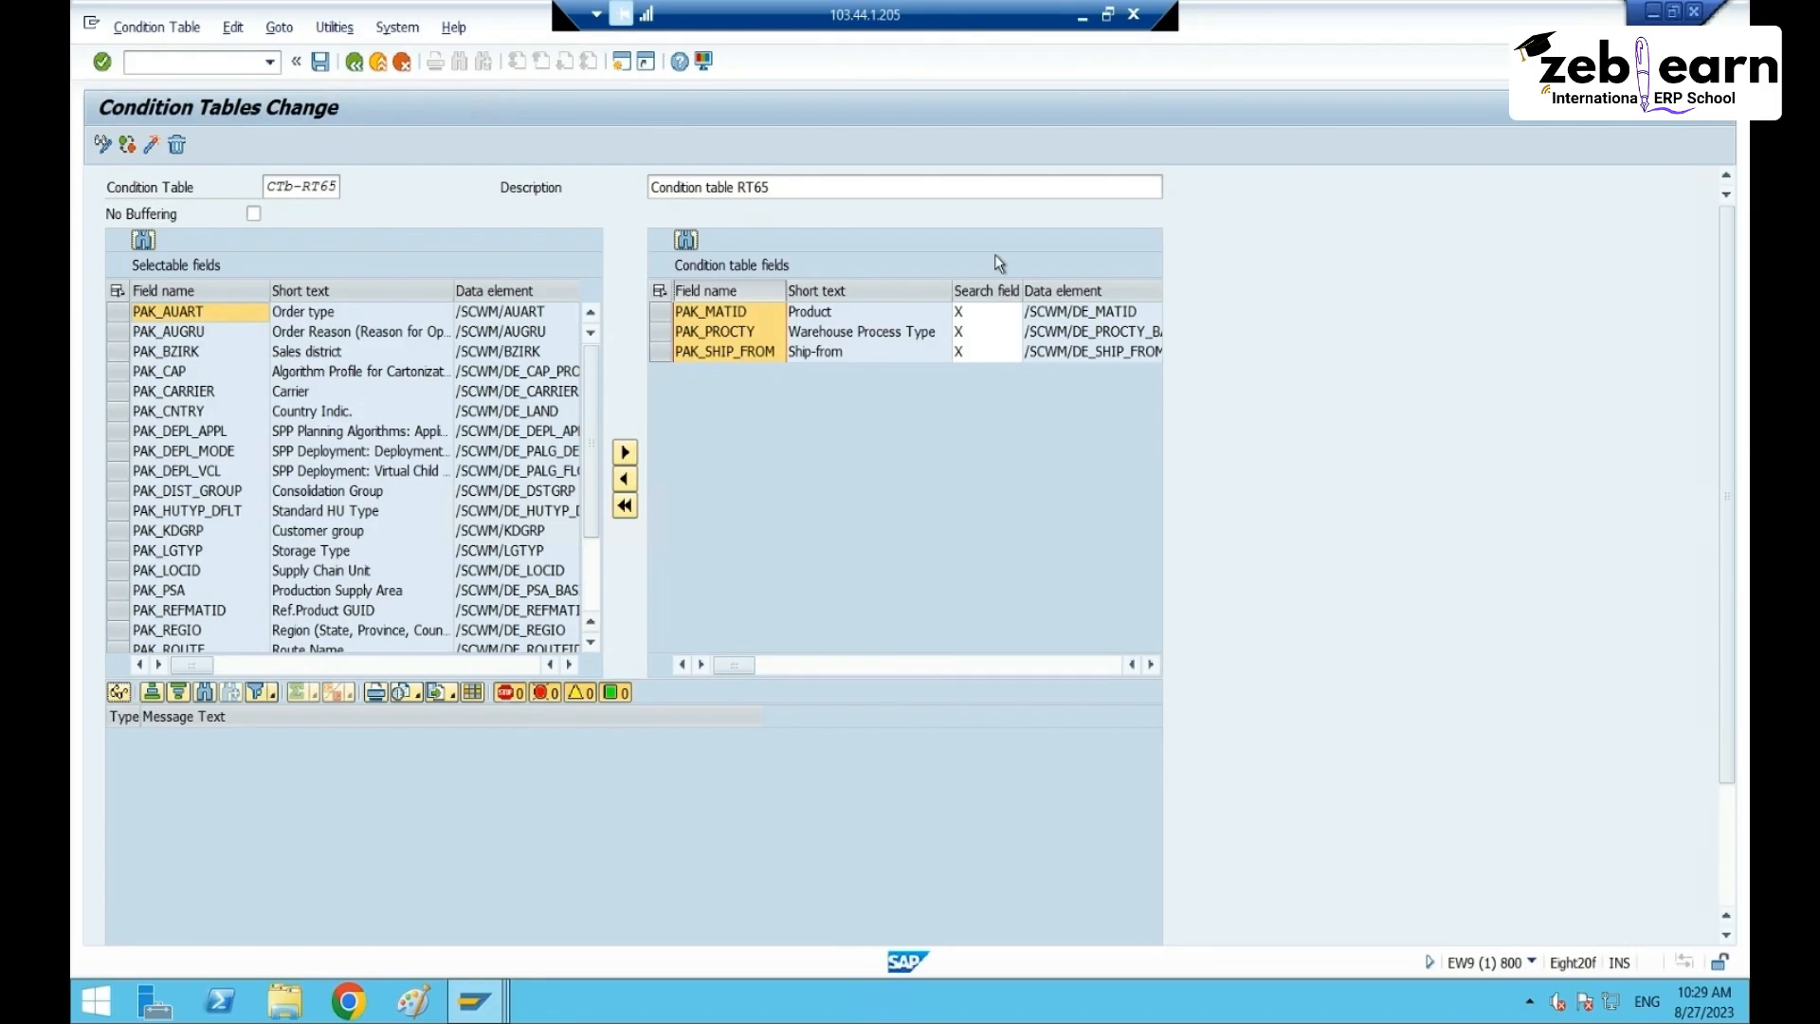
click(320, 63)
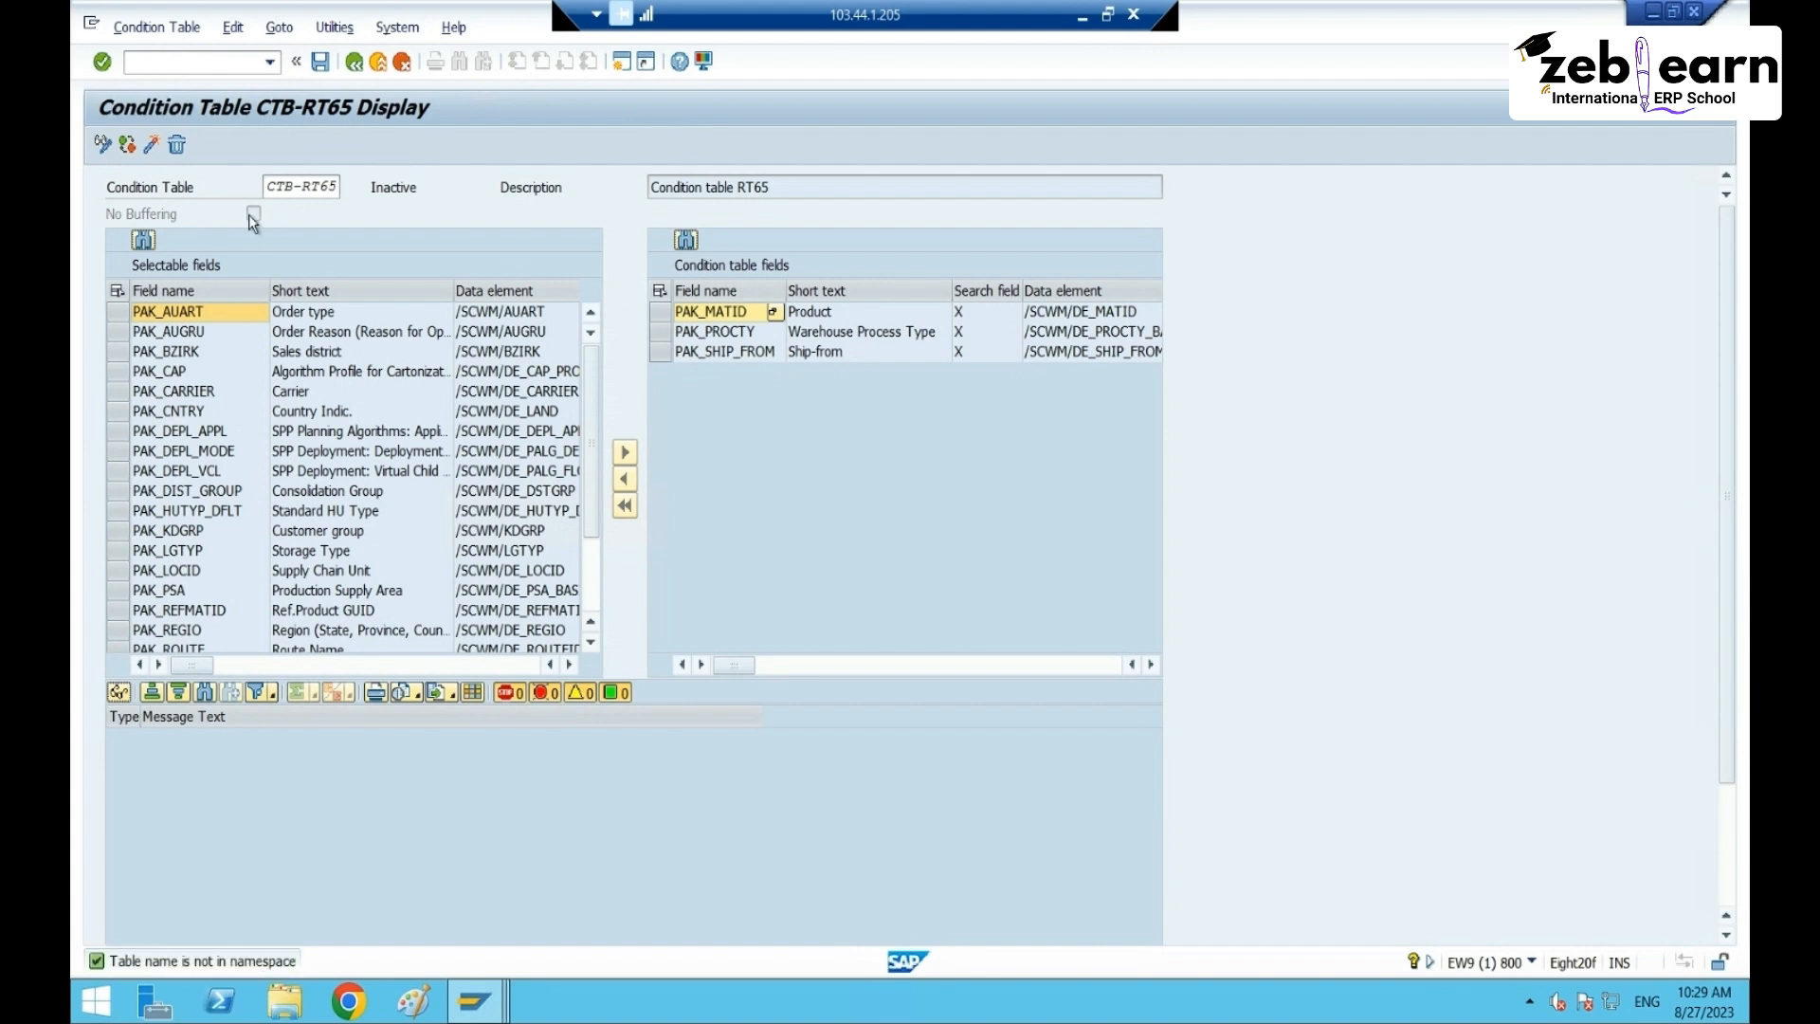
- After a failed activation attempt, rename the table to CTB_RT65 and save
click(151, 144)
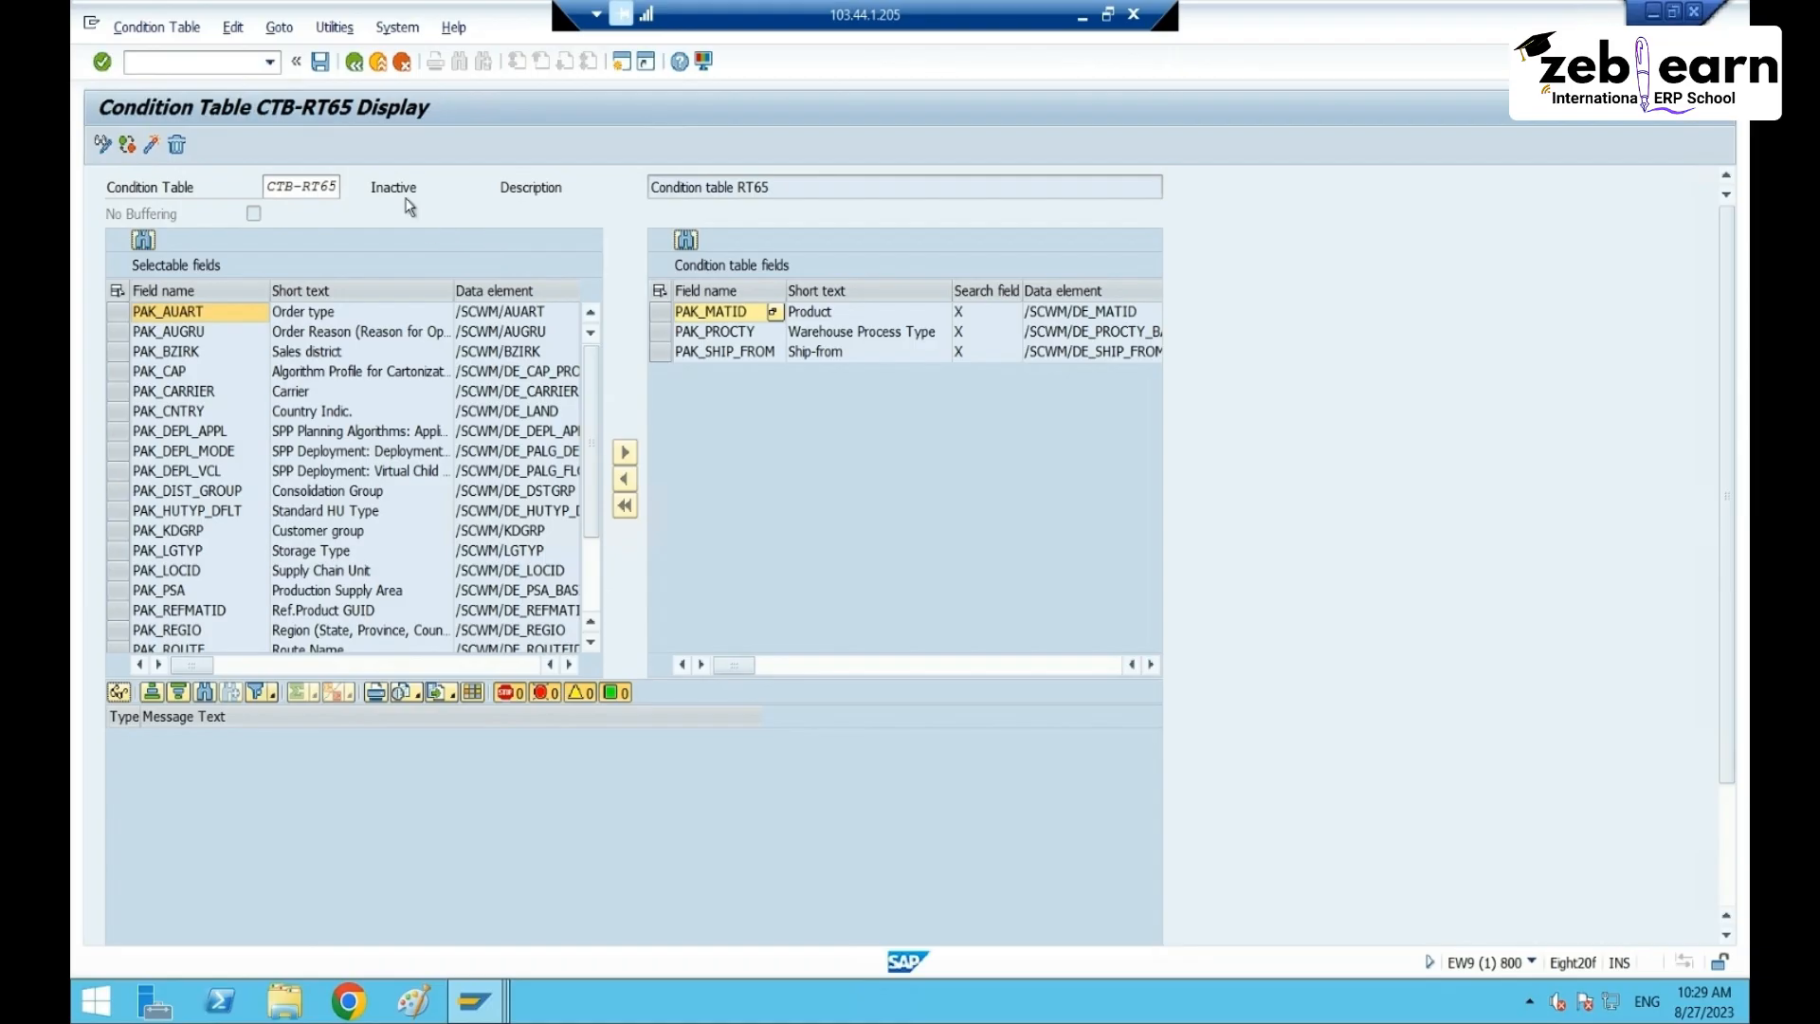
click(150, 148)
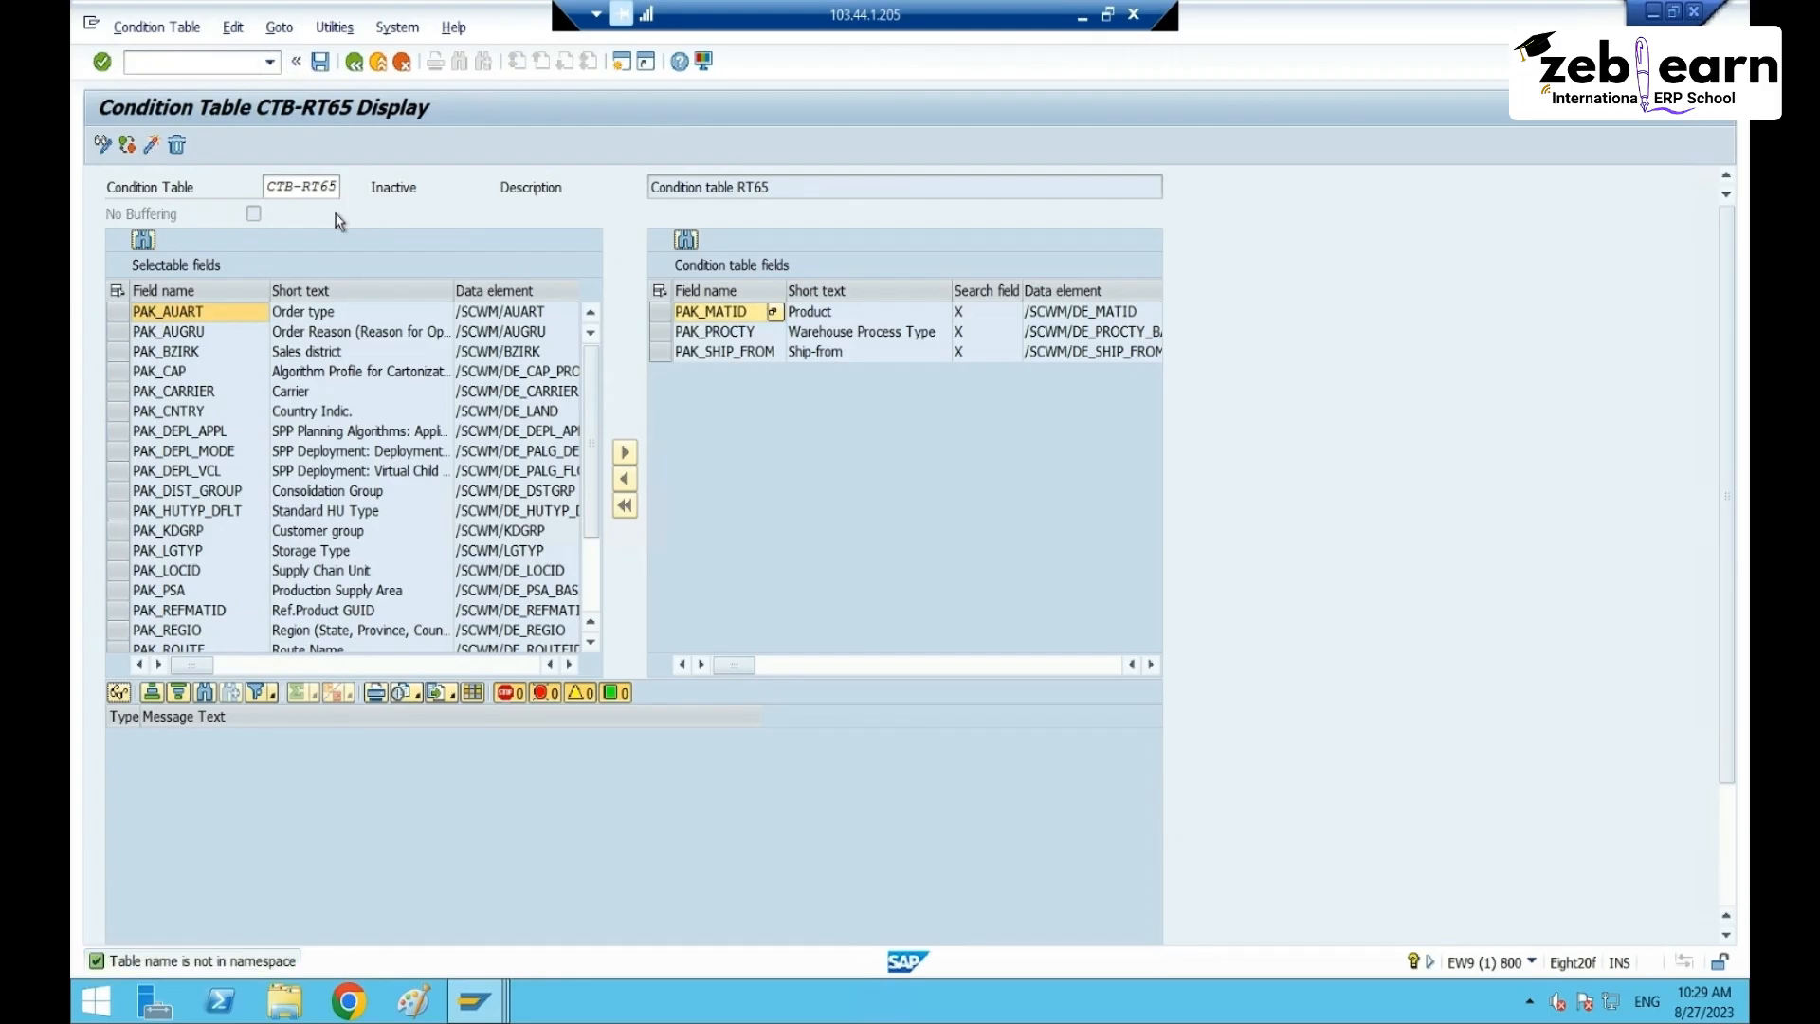
click(294, 185)
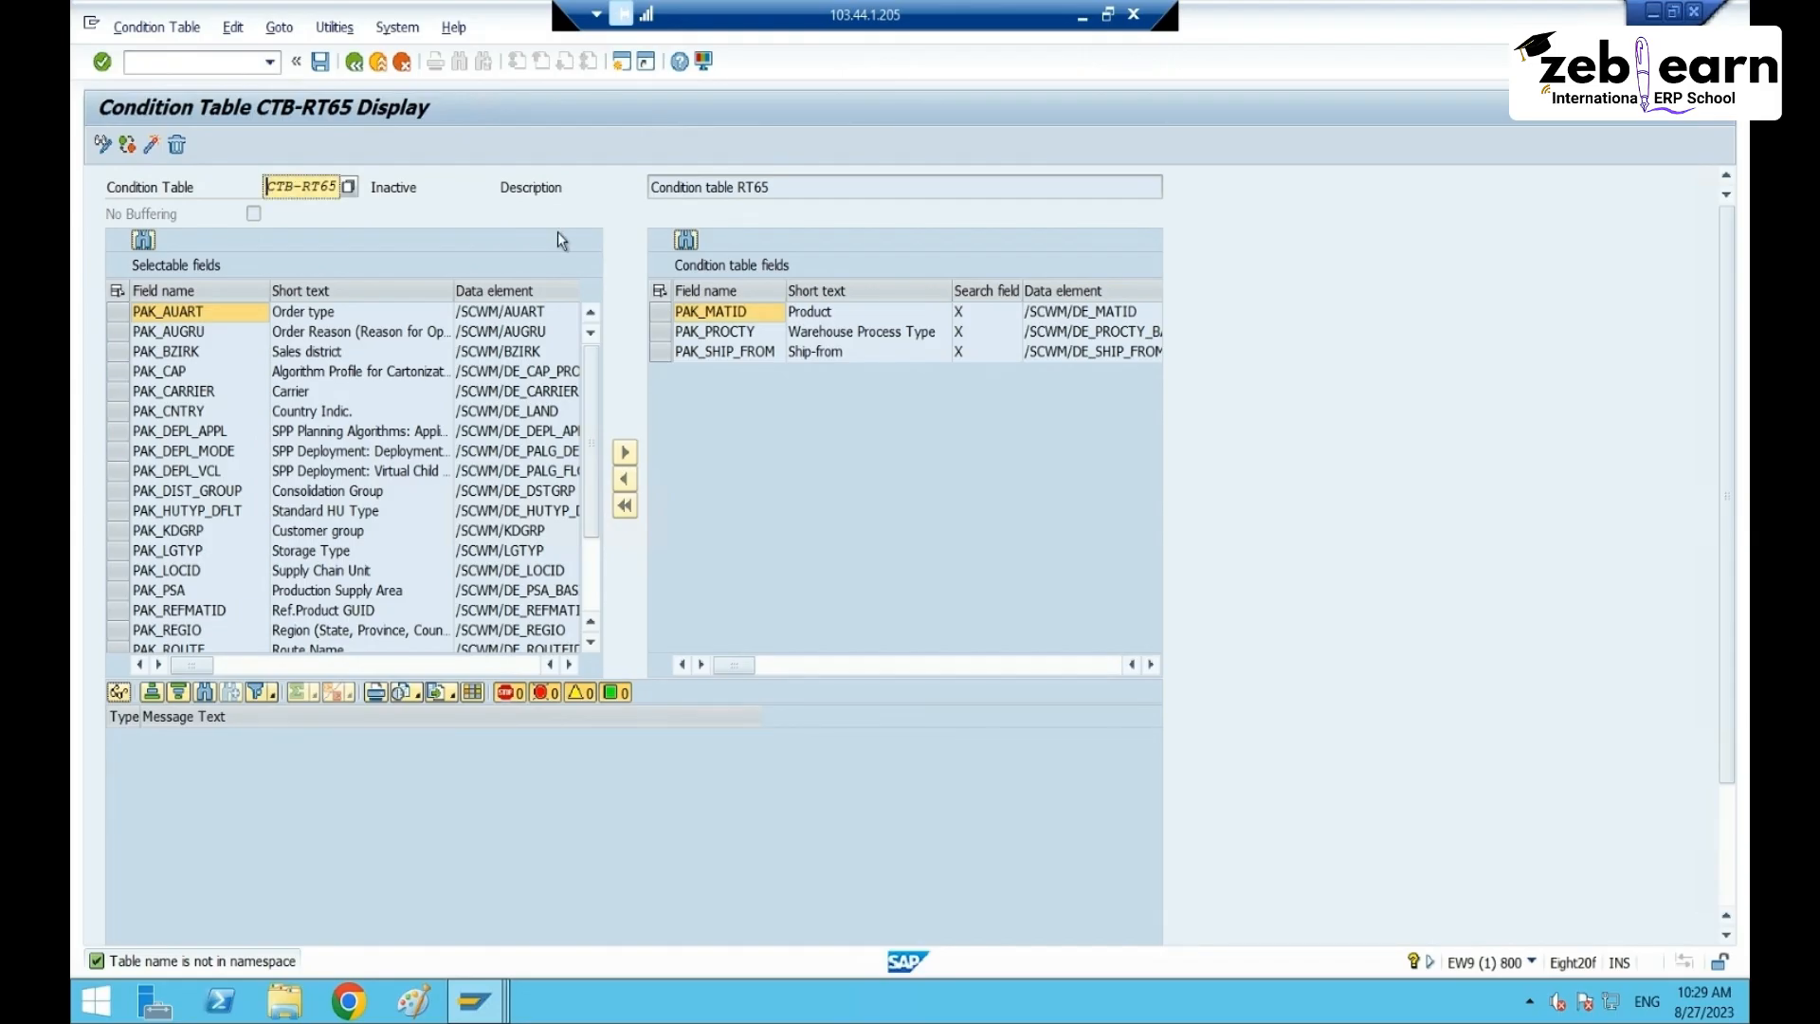
key(Right)
key(Right)
key(Right)
key(Delete)
text(_)
click(153, 147)
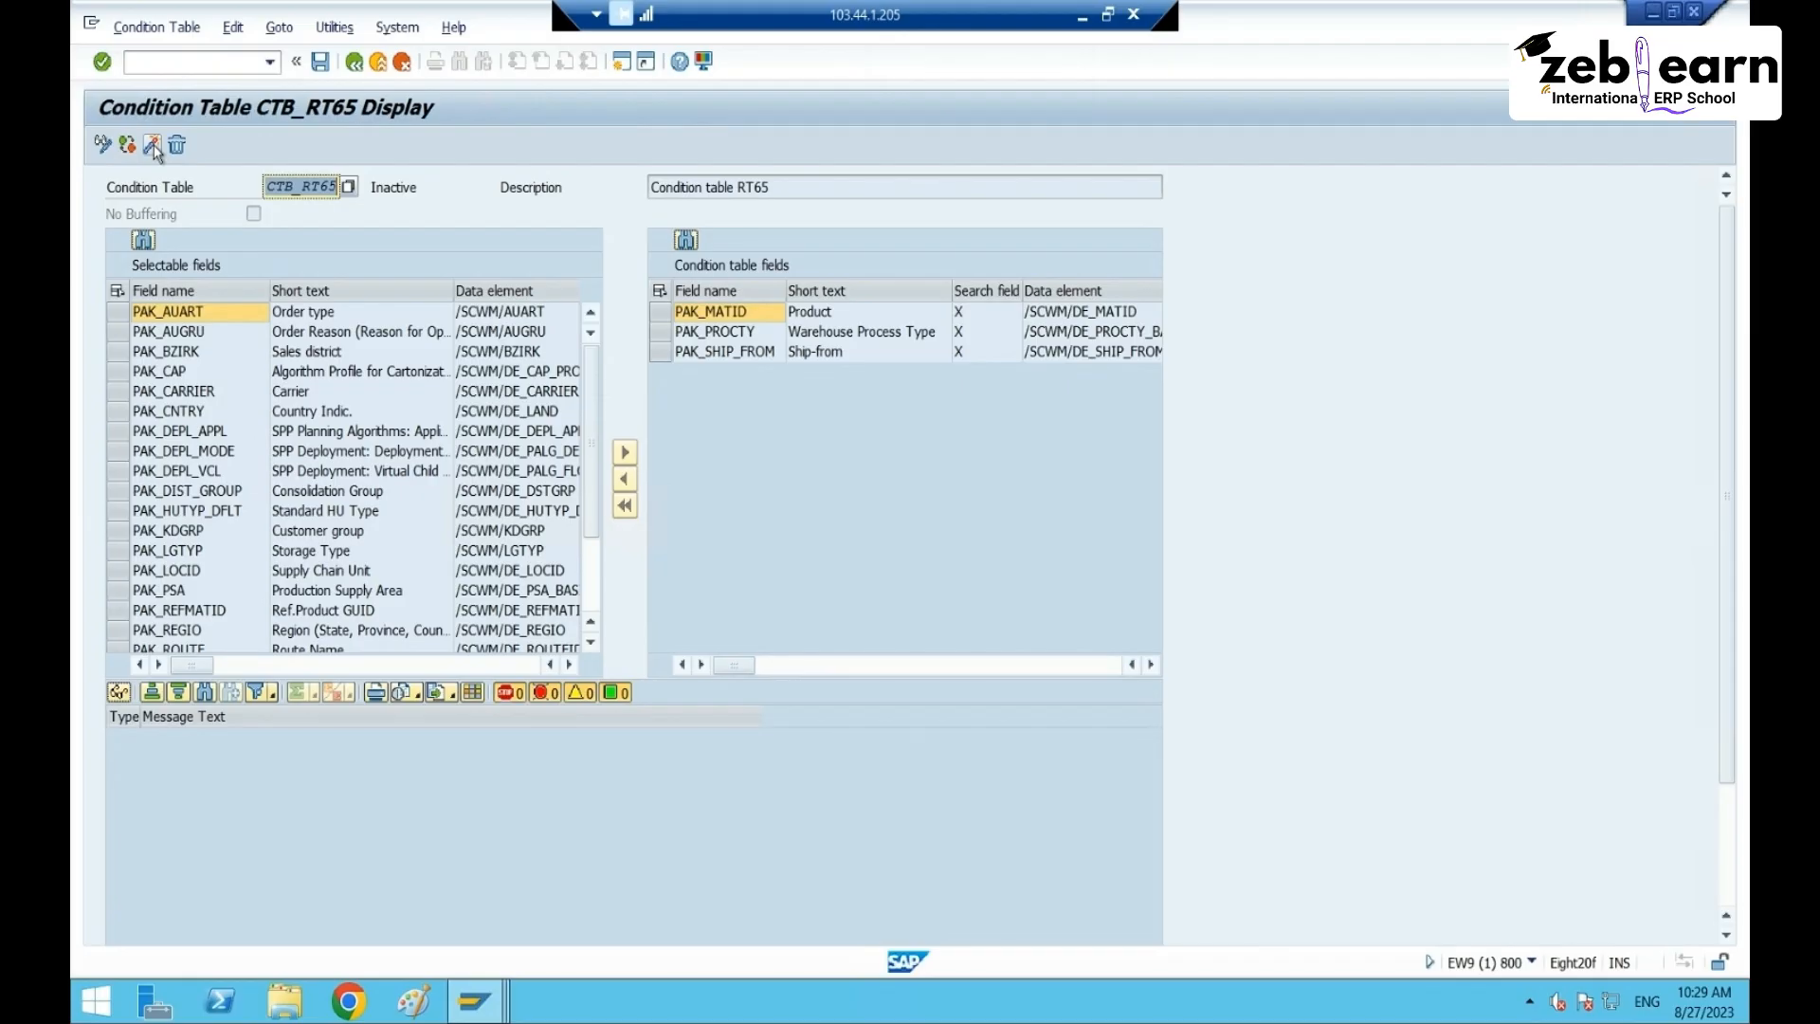
click(322, 63)
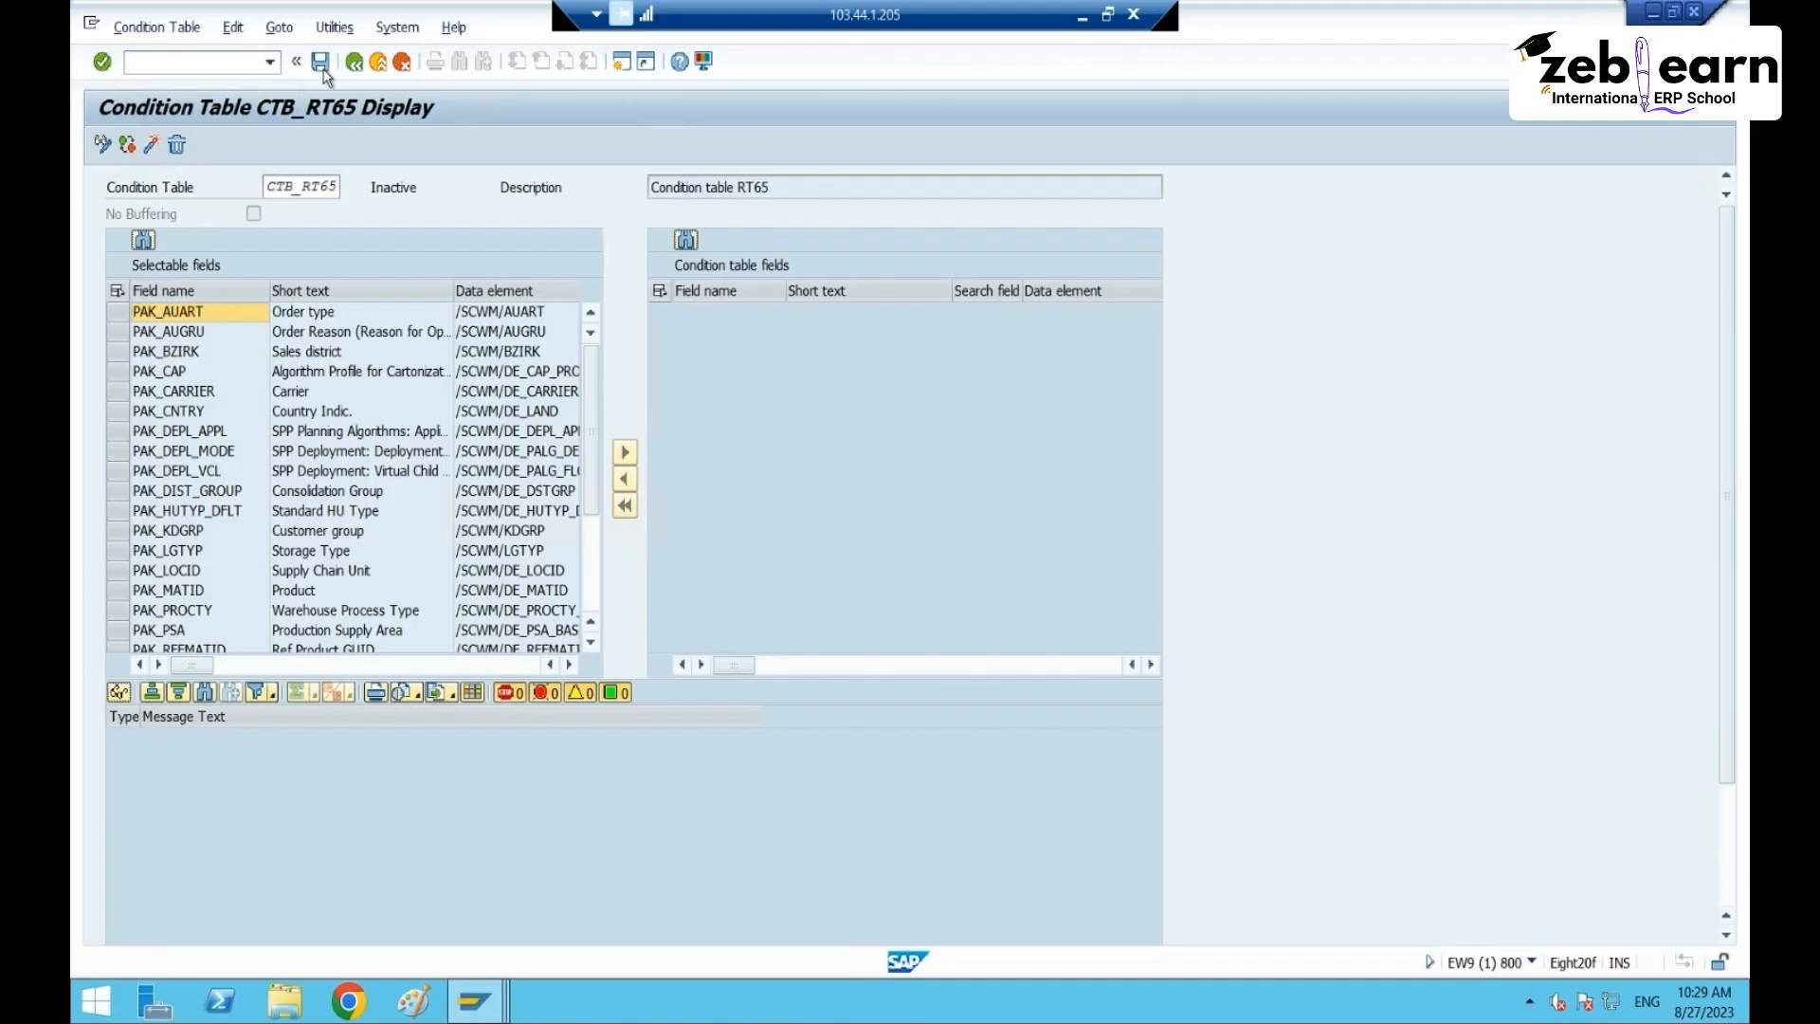
- Rename the table to CTBRT65, then ZCTBRT65, saving each, and return to the IMG tree
click(299, 195)
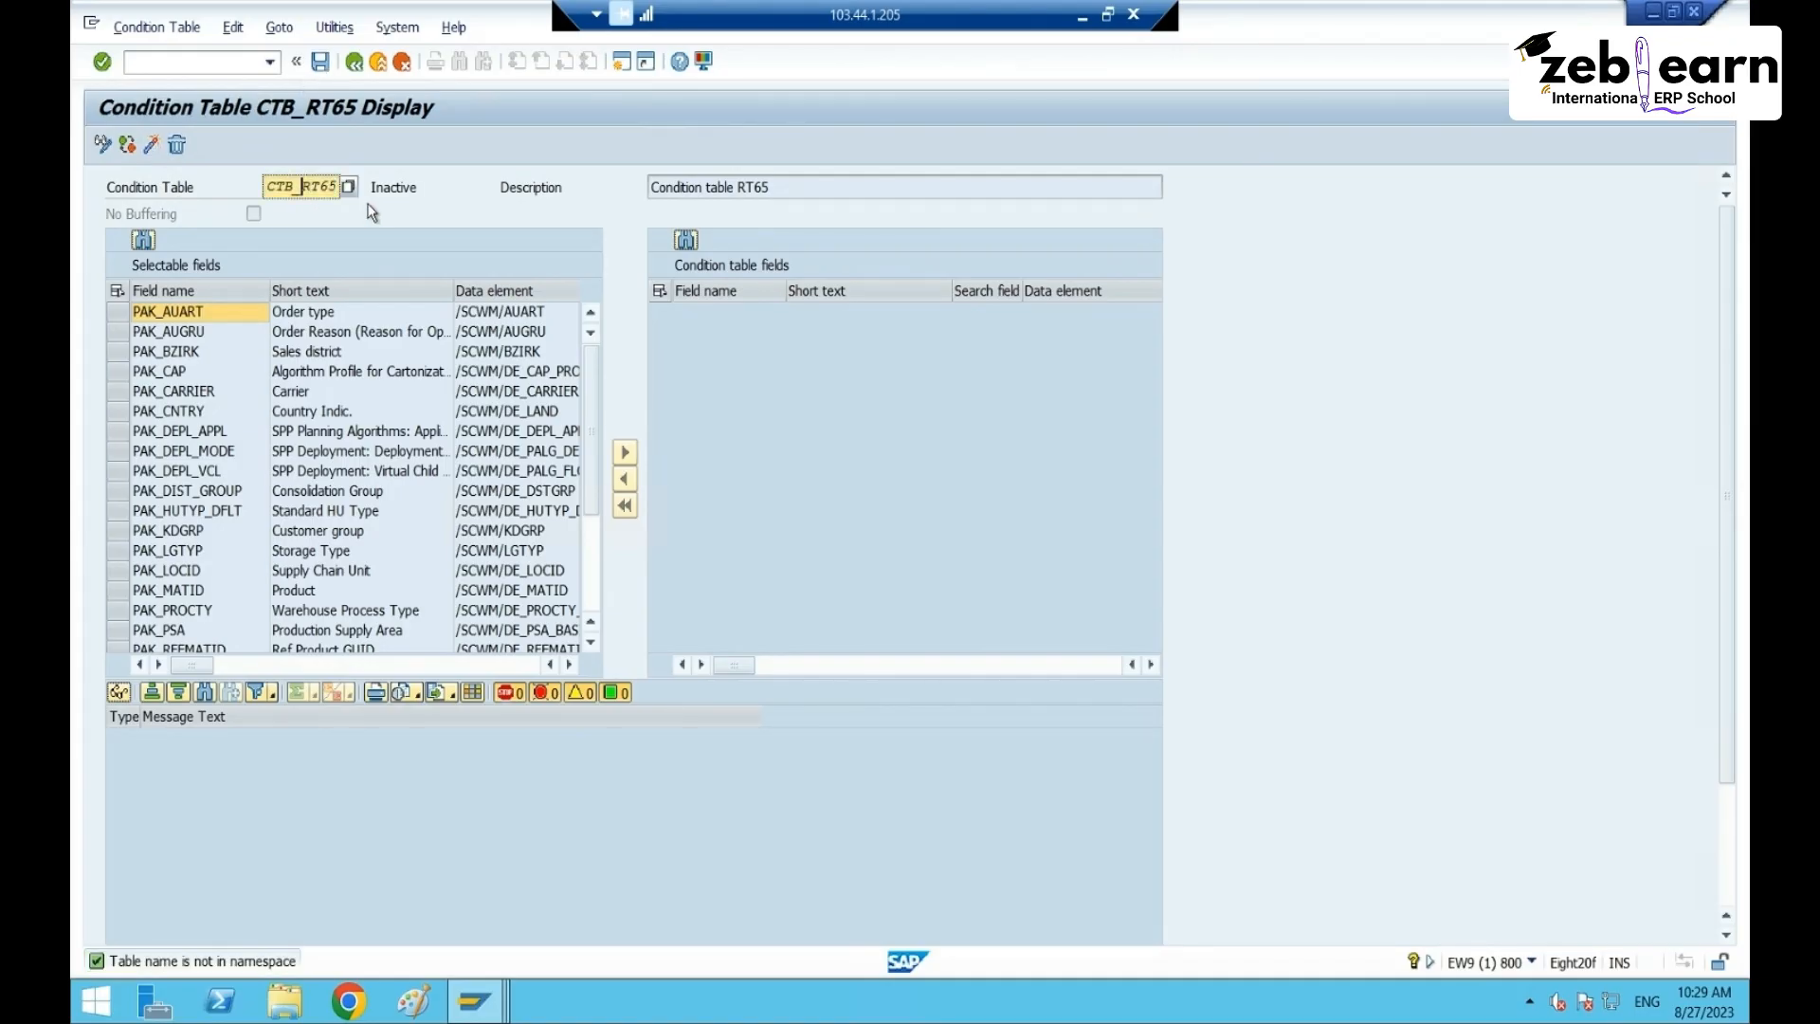
key(BackSpace)
key(Return)
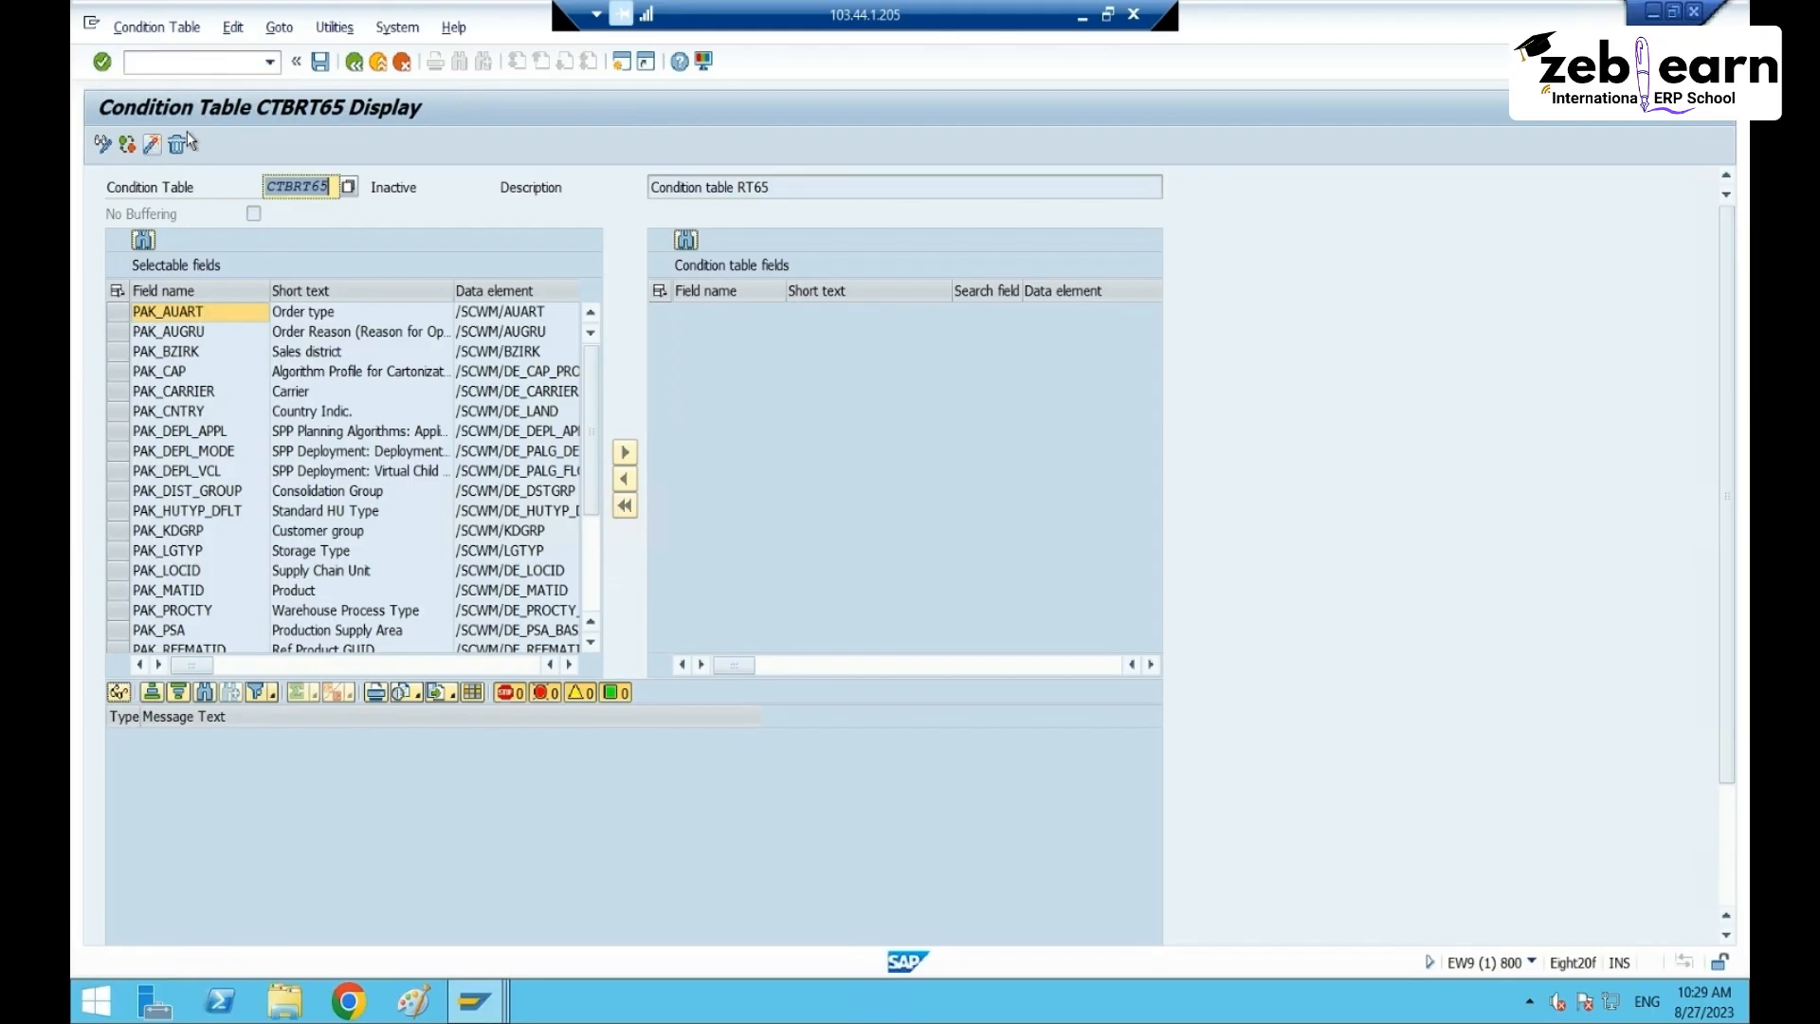
click(319, 63)
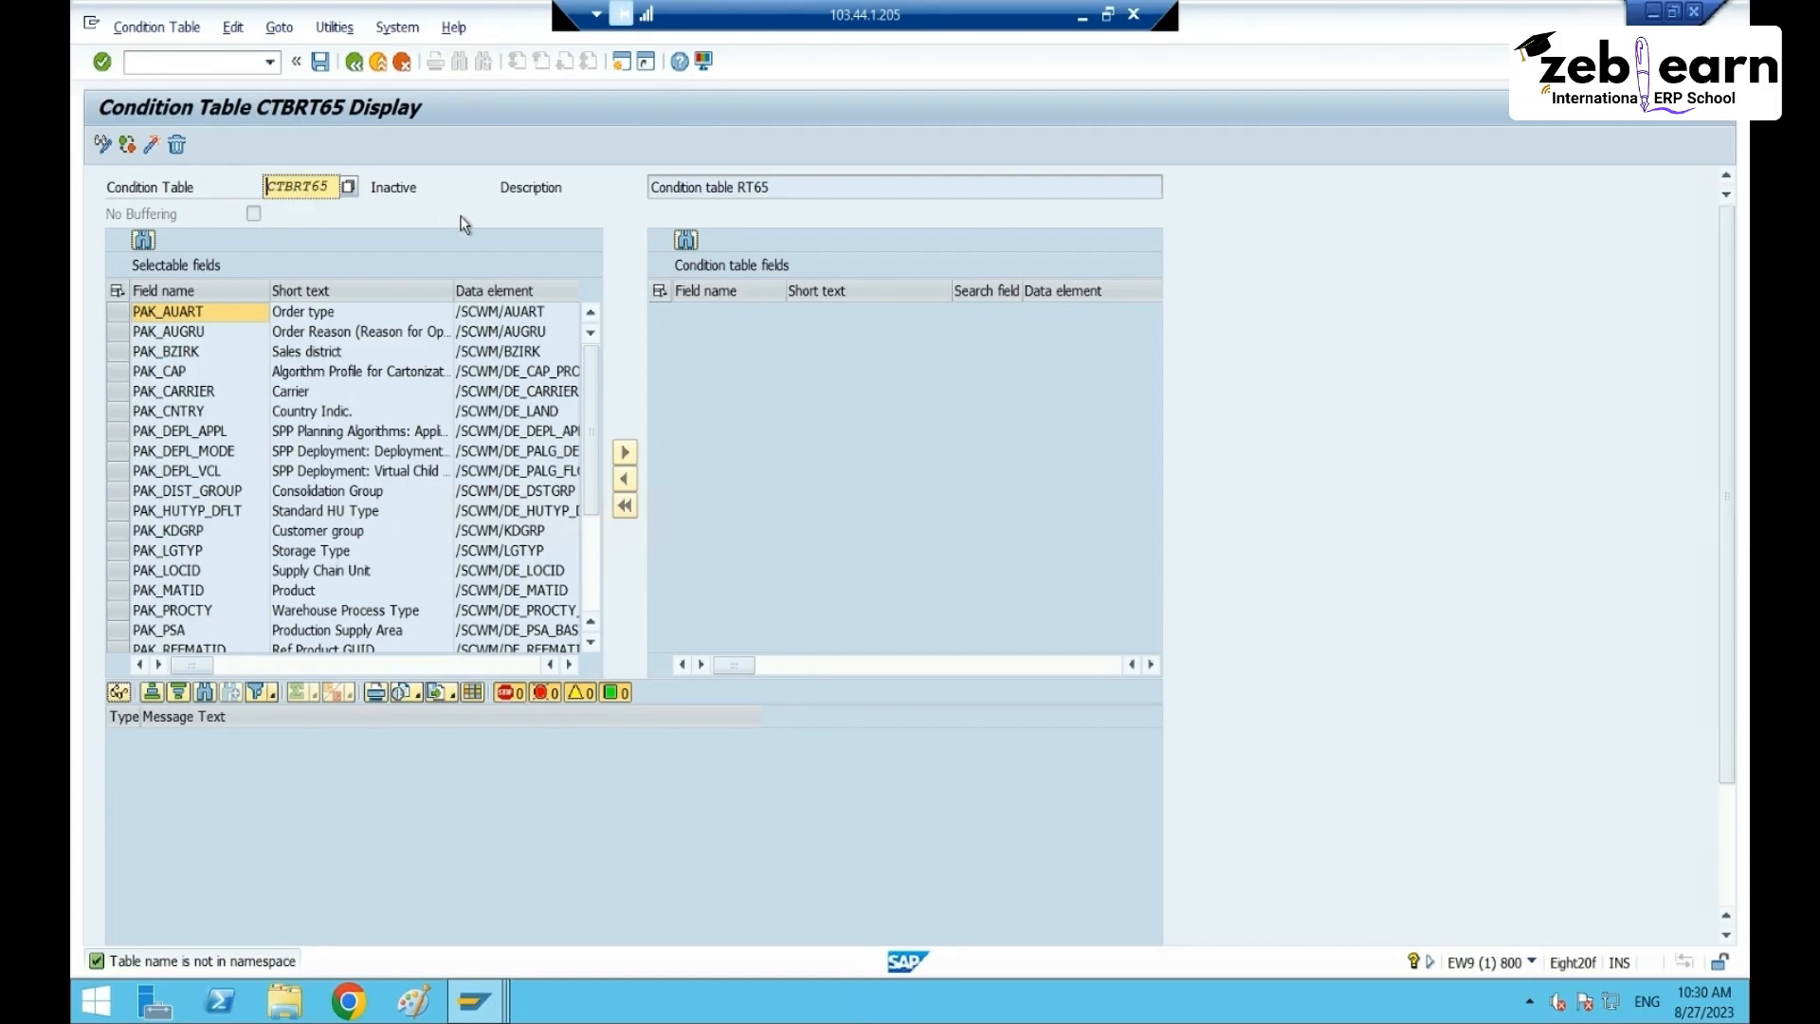
text(Z)
click(150, 148)
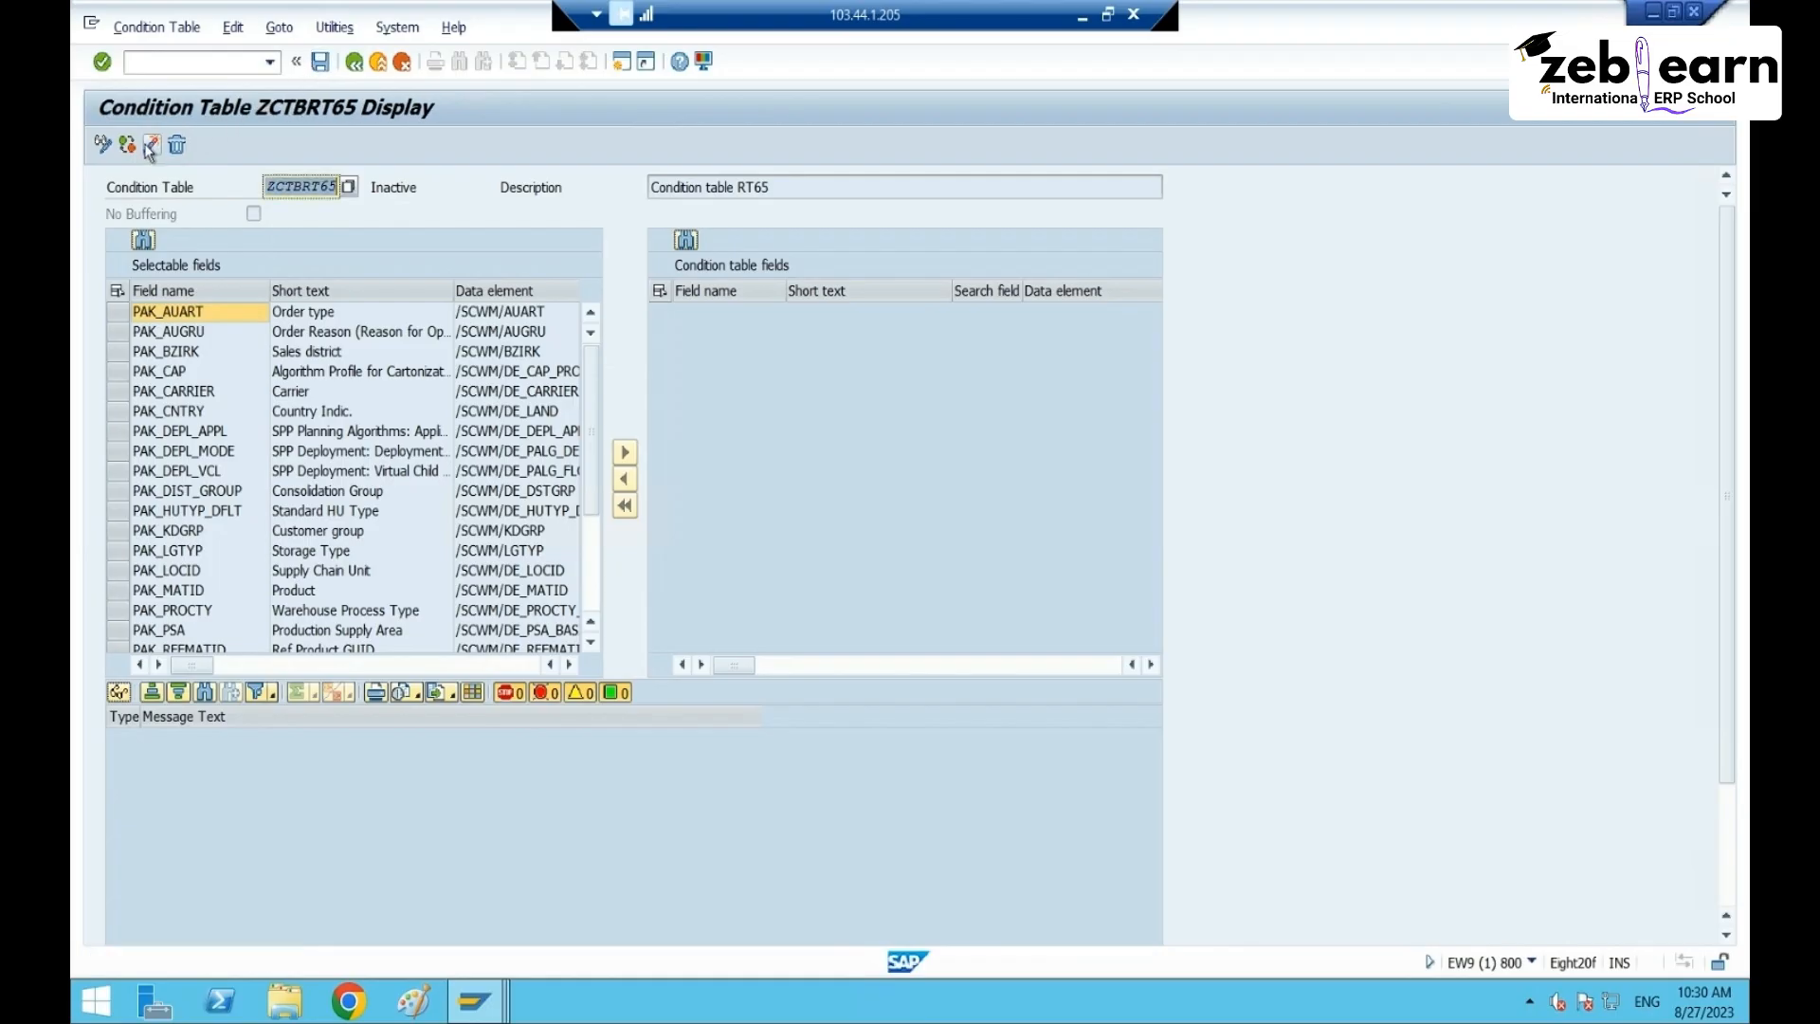
click(320, 62)
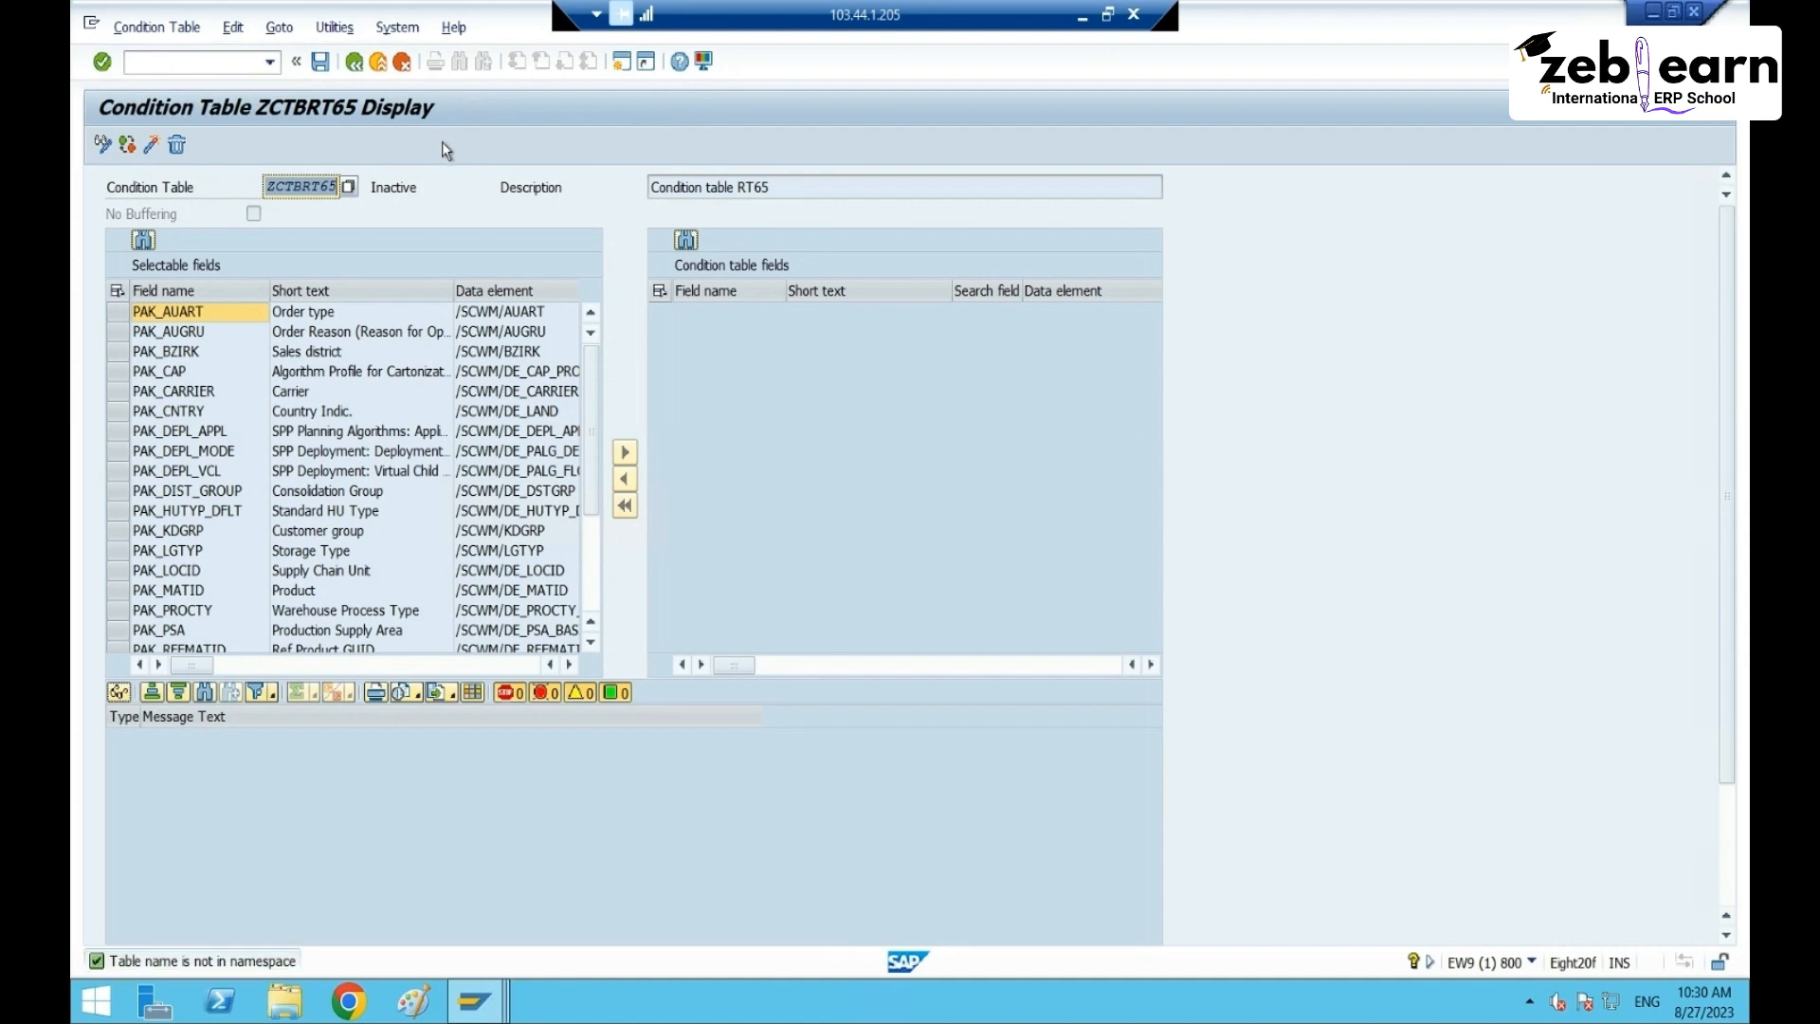
click(354, 63)
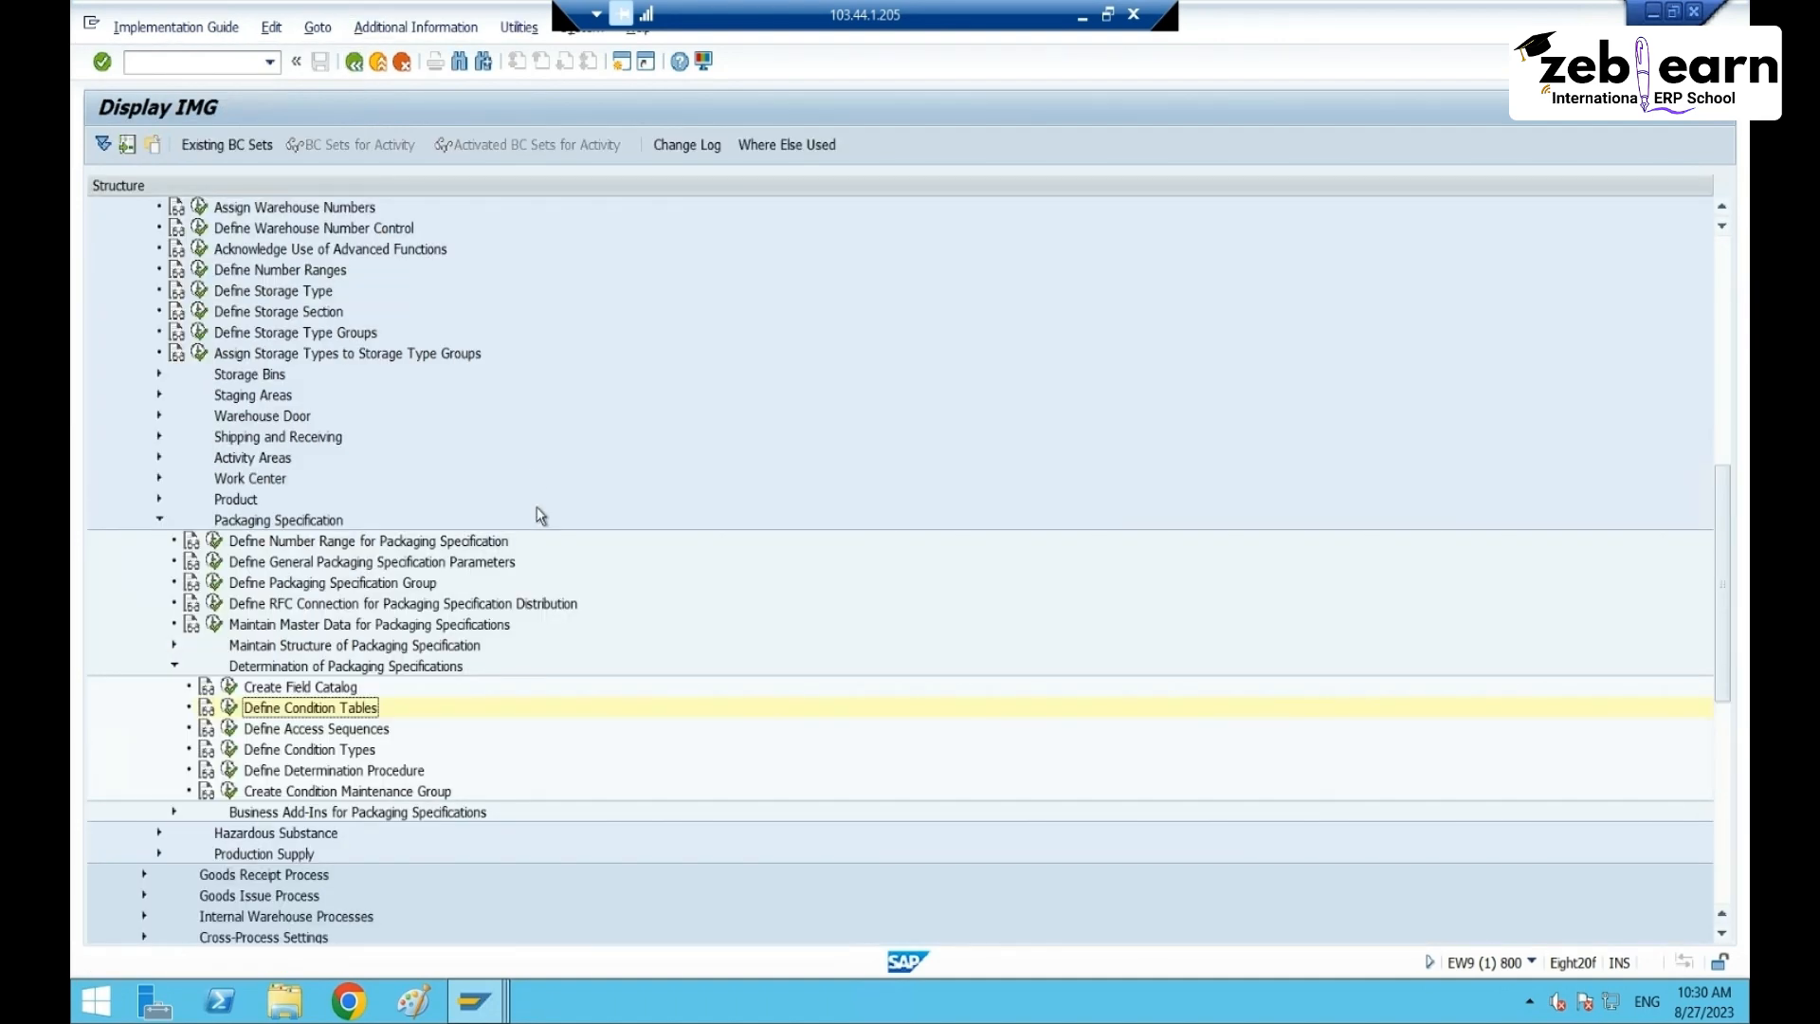
- Reopen Define Condition Tables and display condition table ZCTBRT65
click(230, 686)
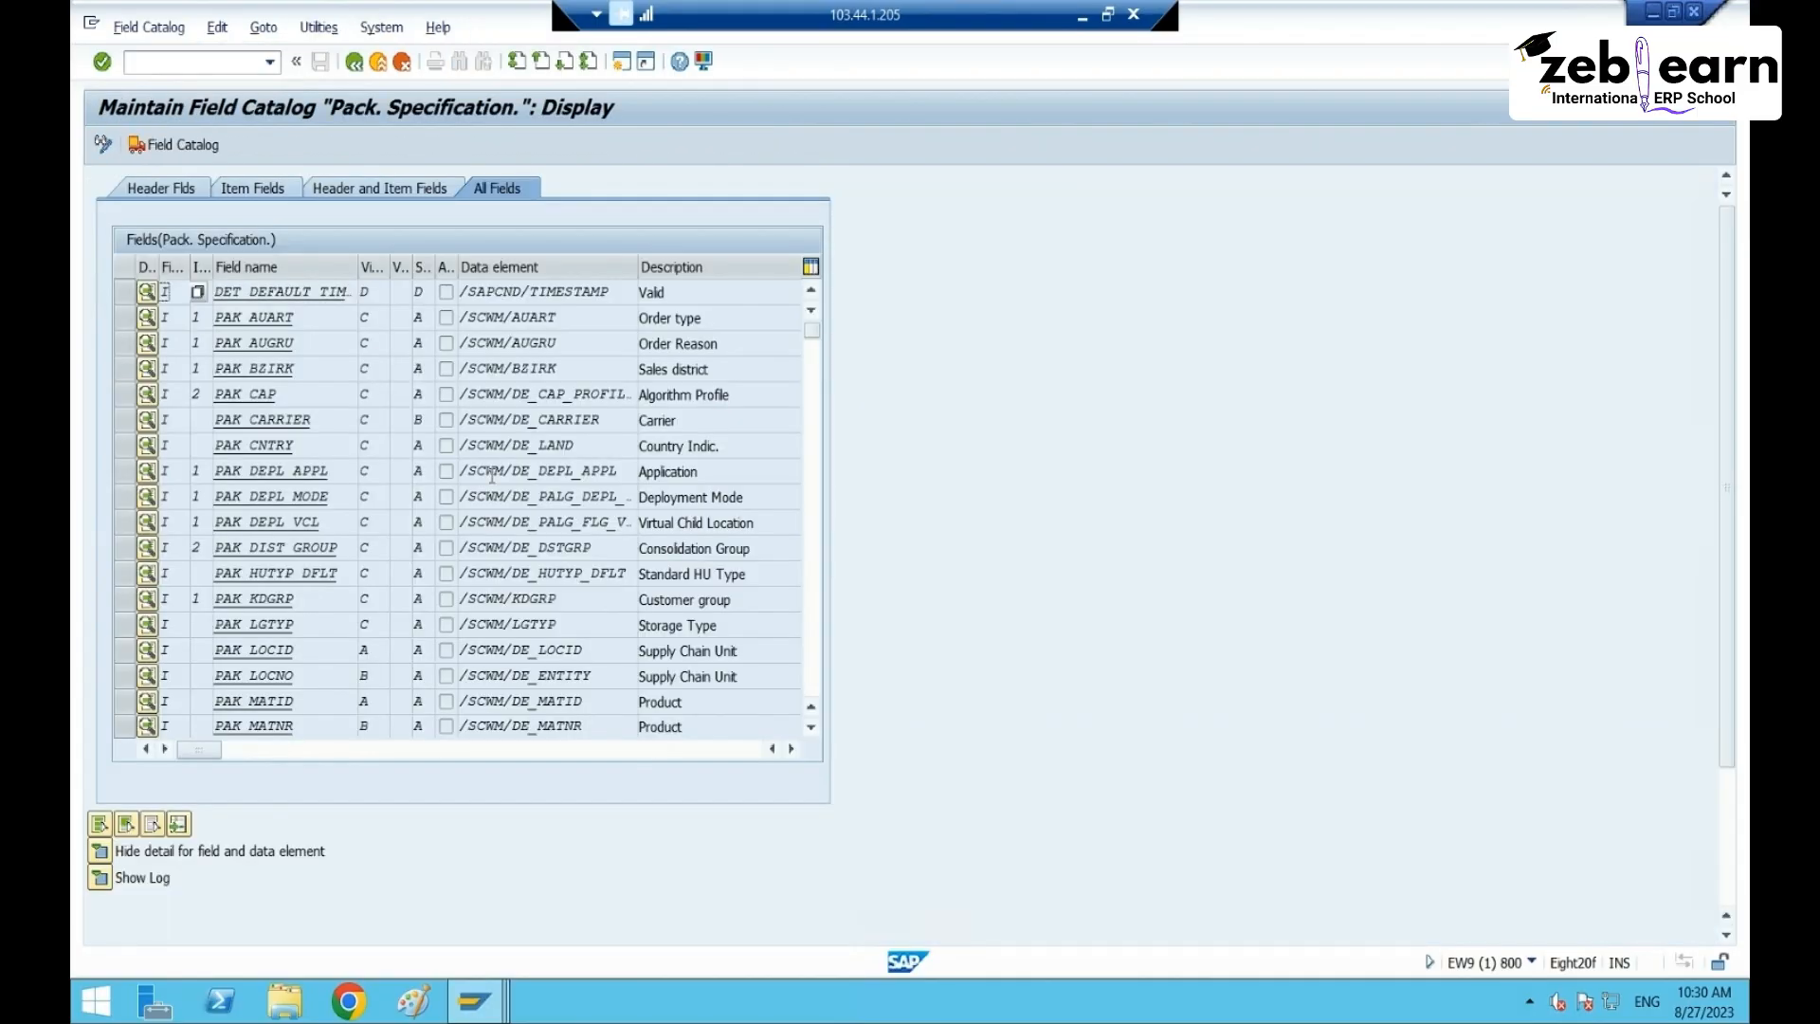
click(358, 63)
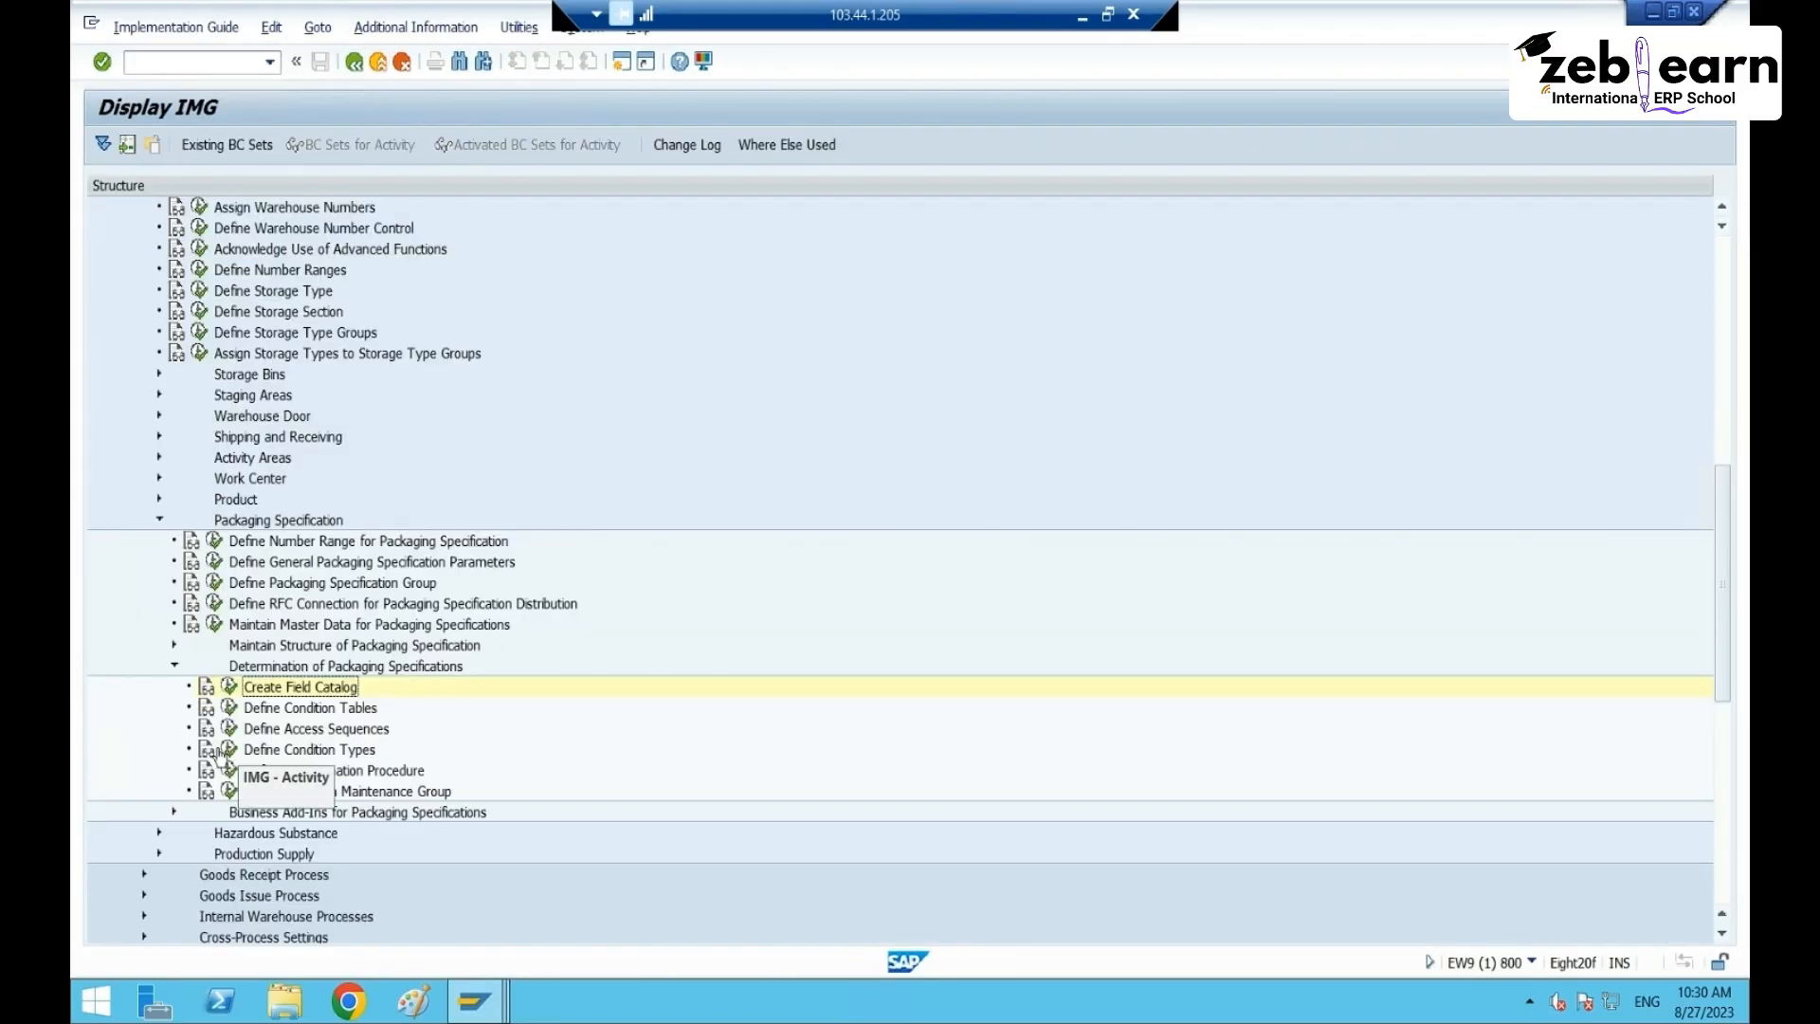
click(229, 708)
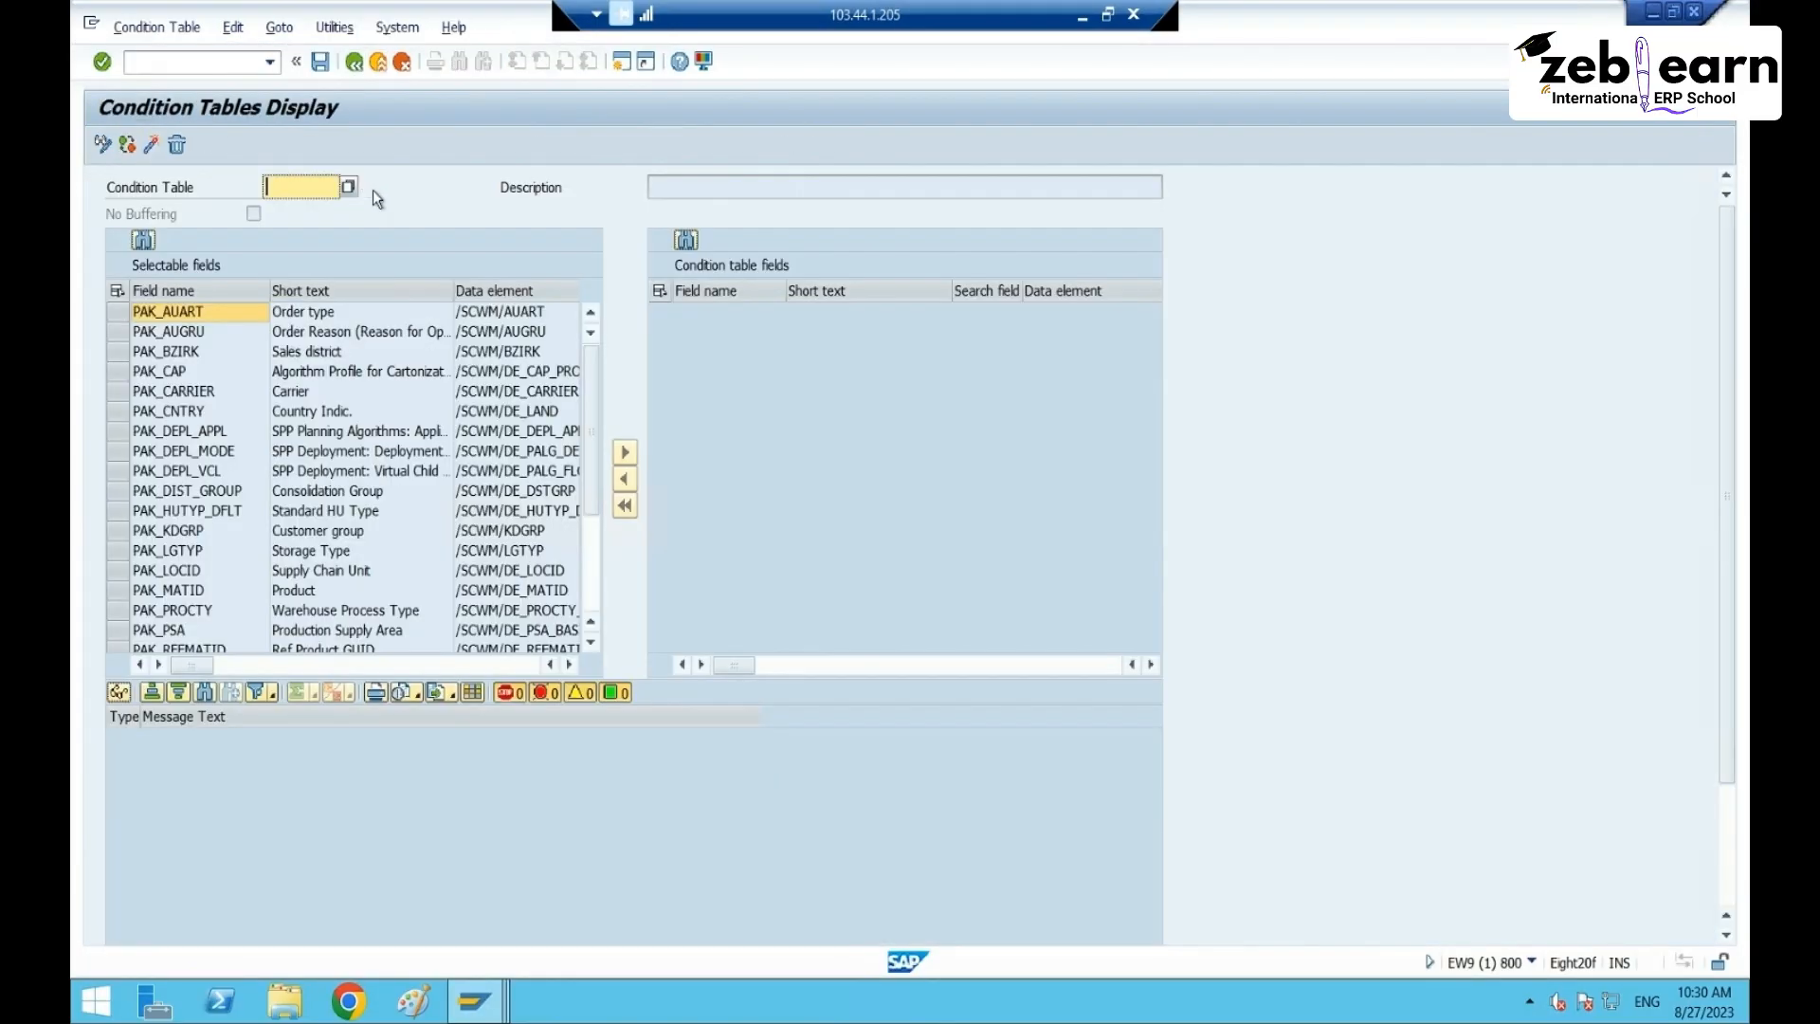
click(327, 210)
key(Return)
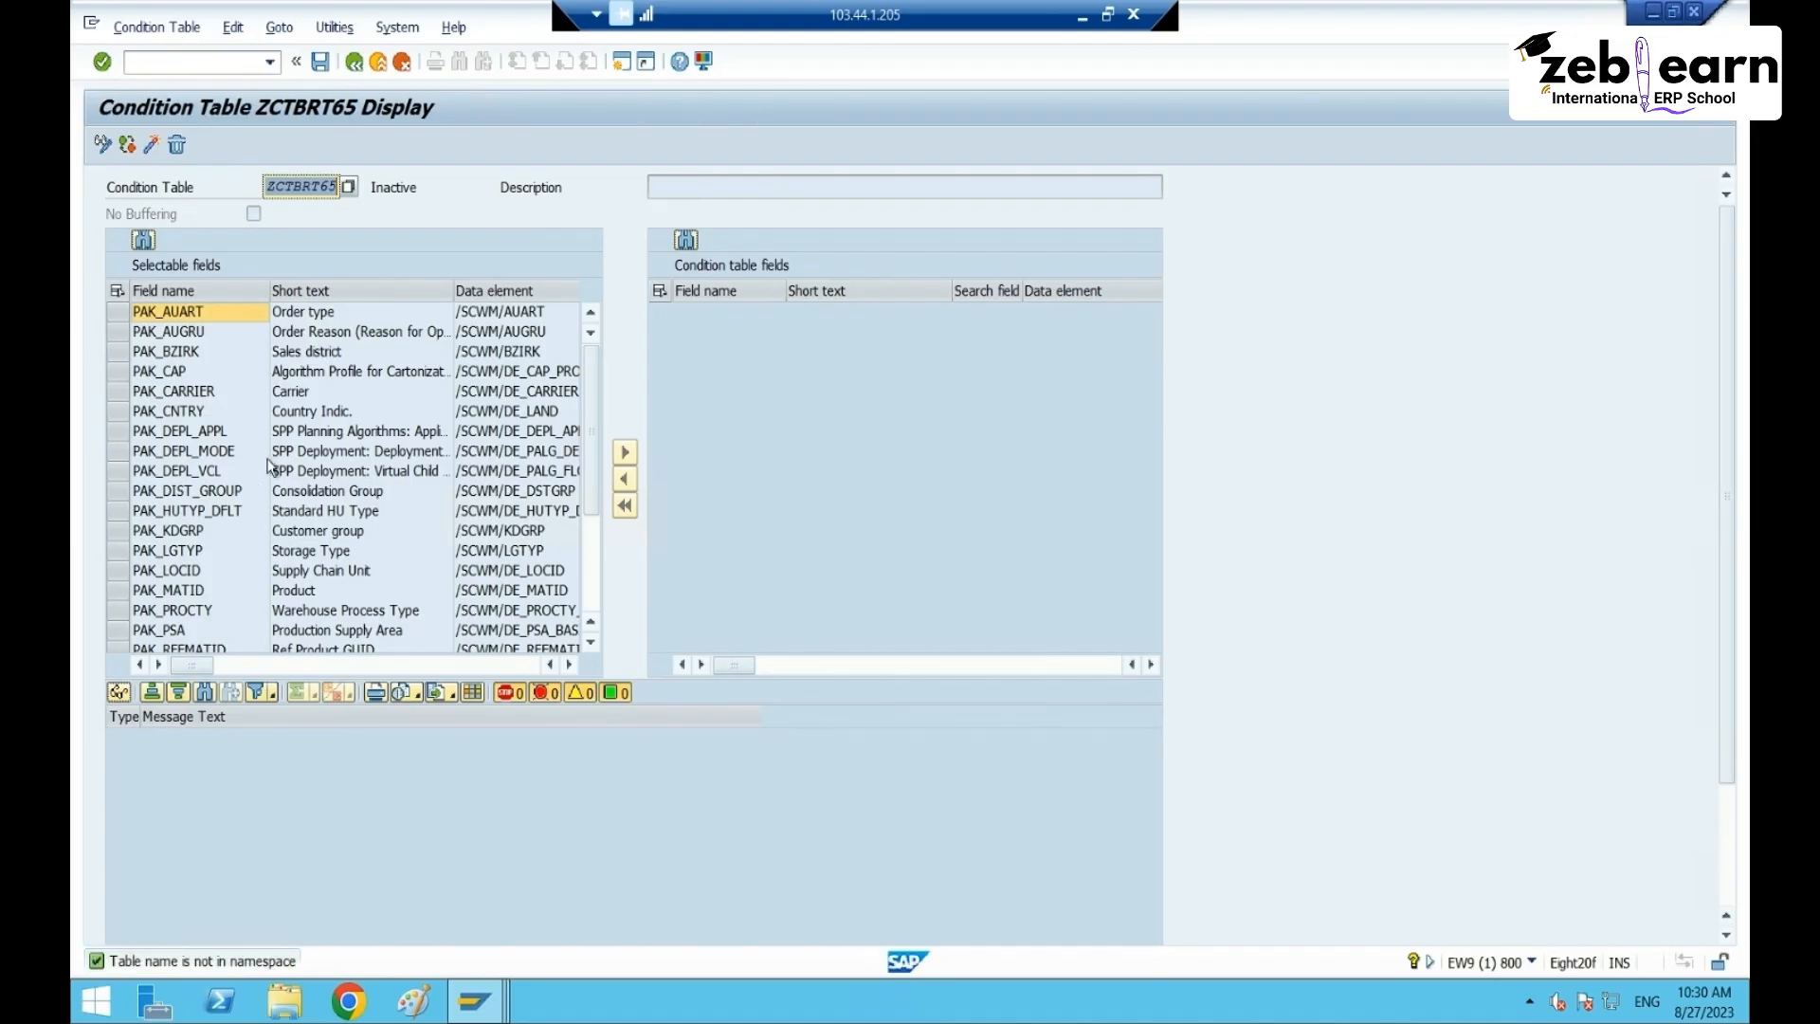
- Clear the condition table name and switch maintenance to change mode
click(317, 611)
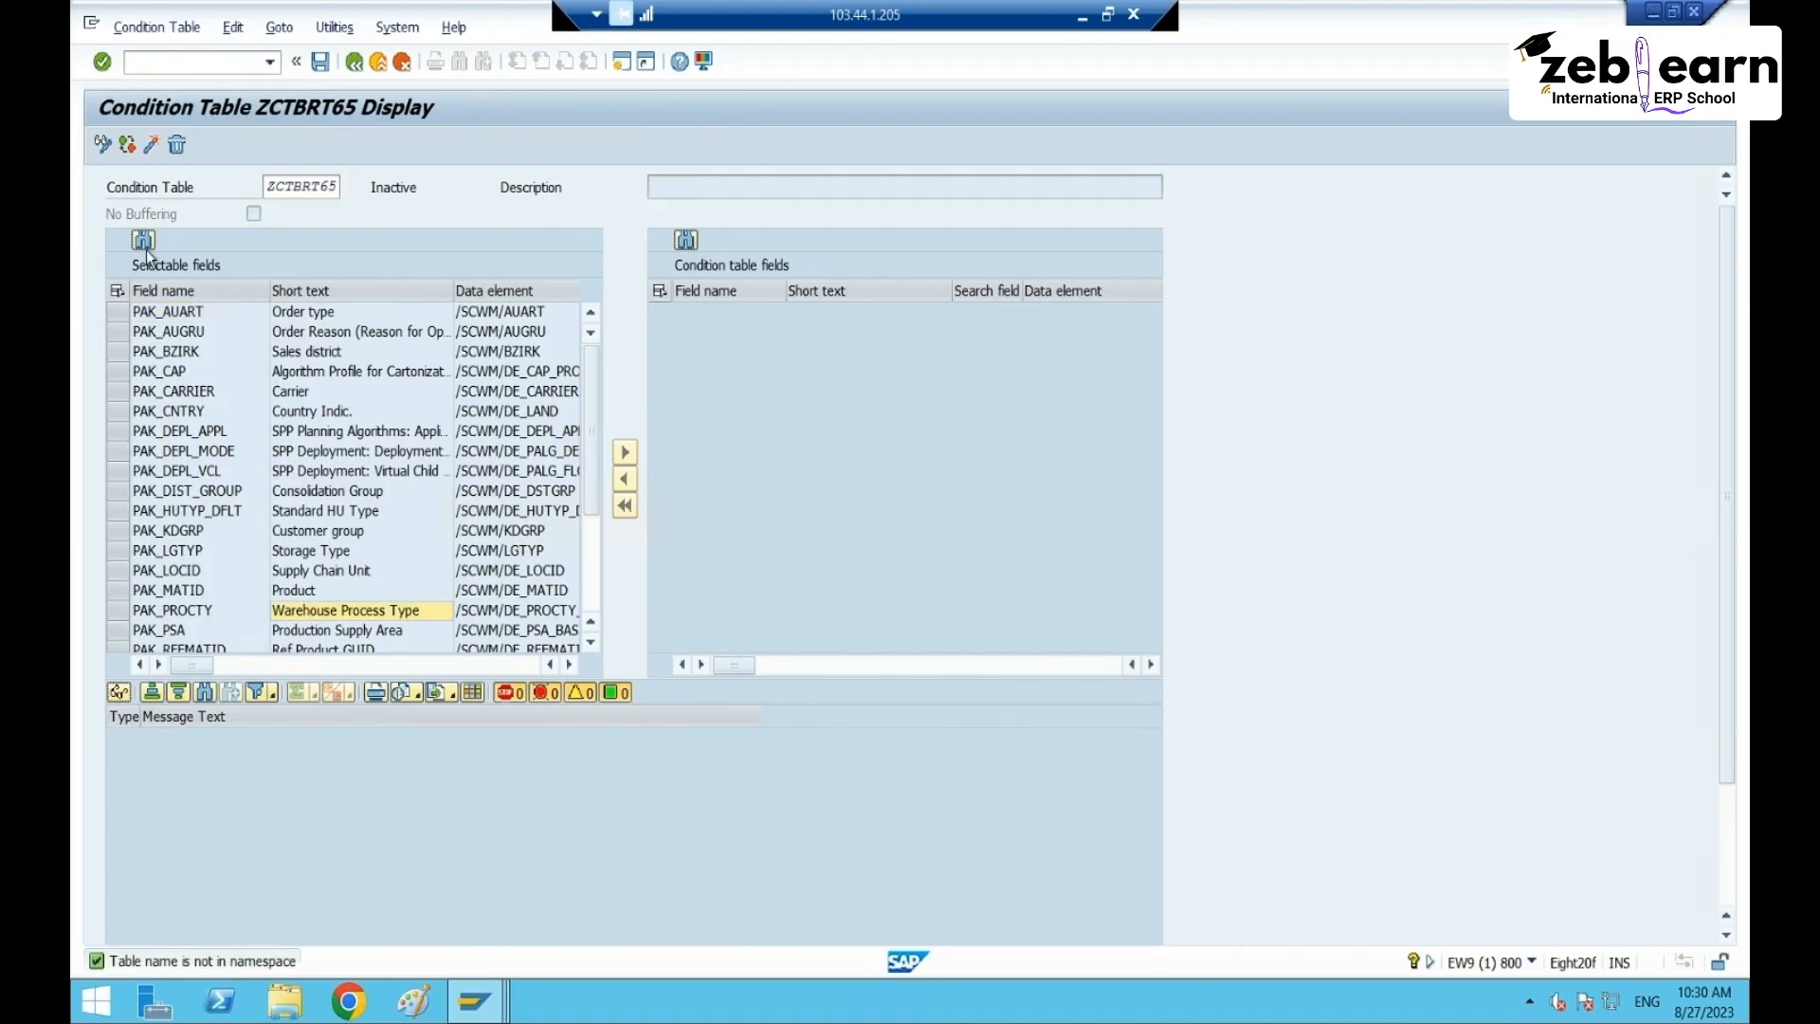
click(107, 145)
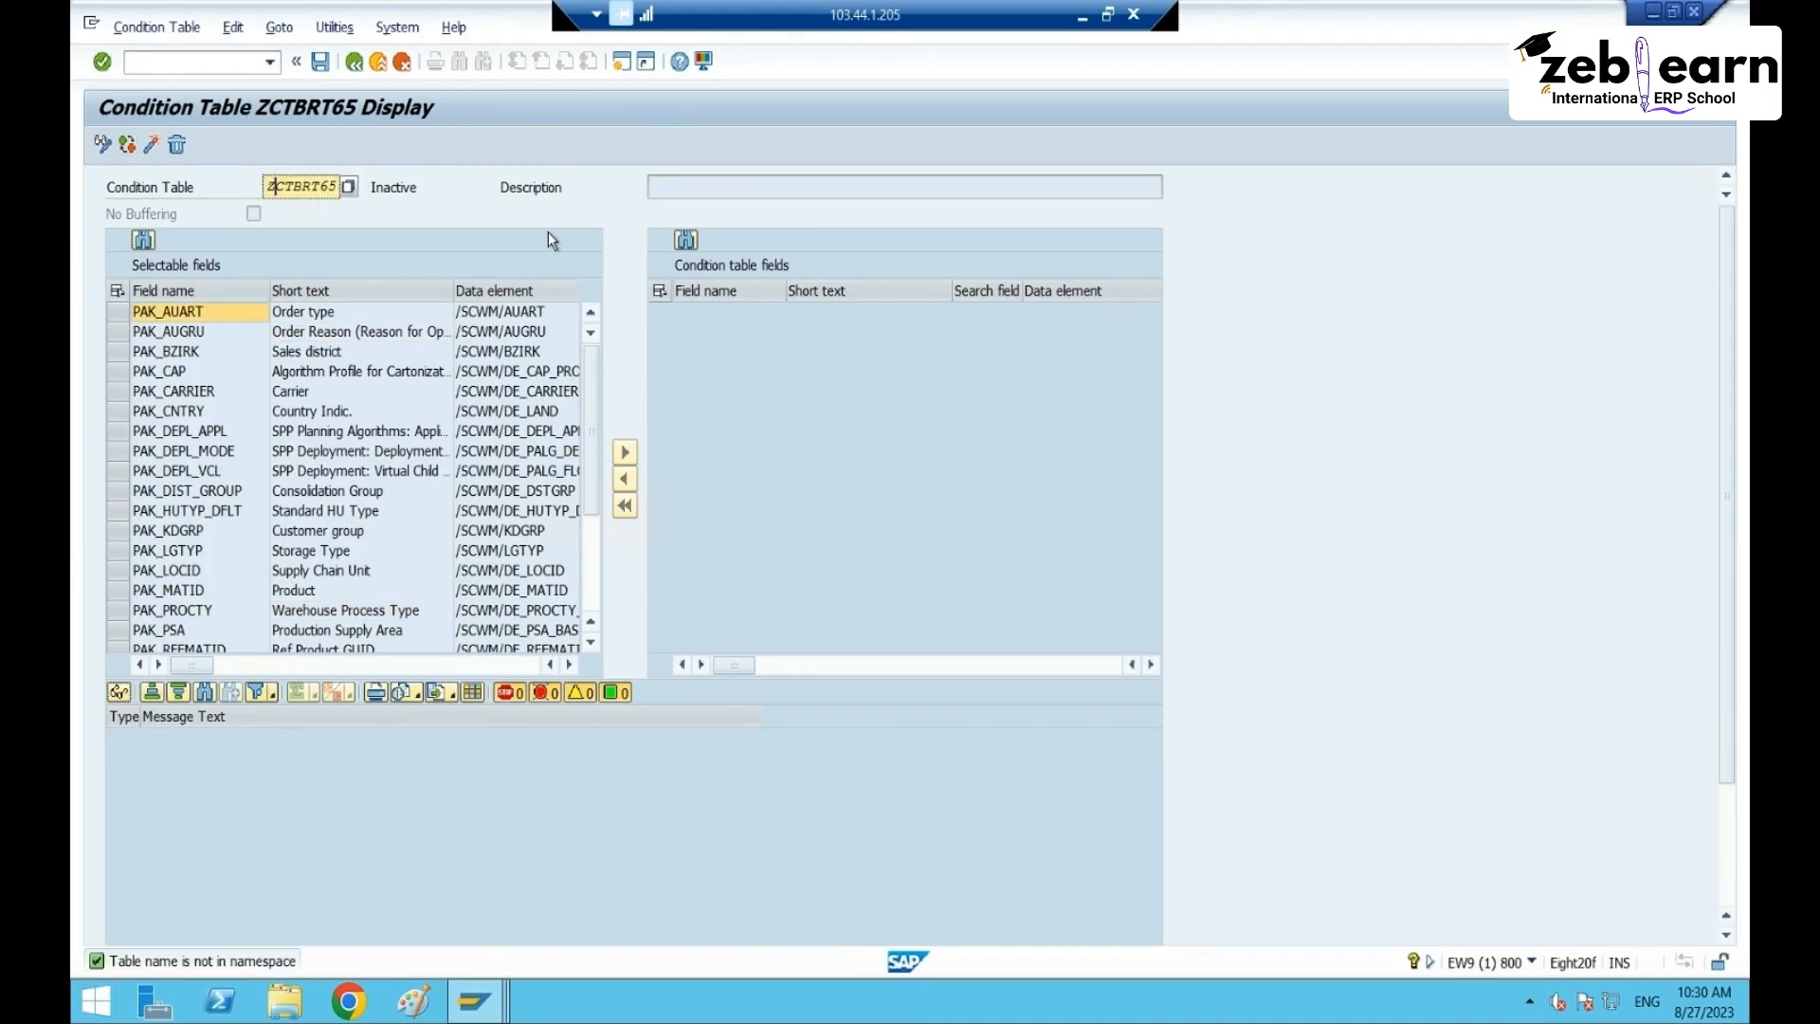
text(Z)
key(BackSpace)
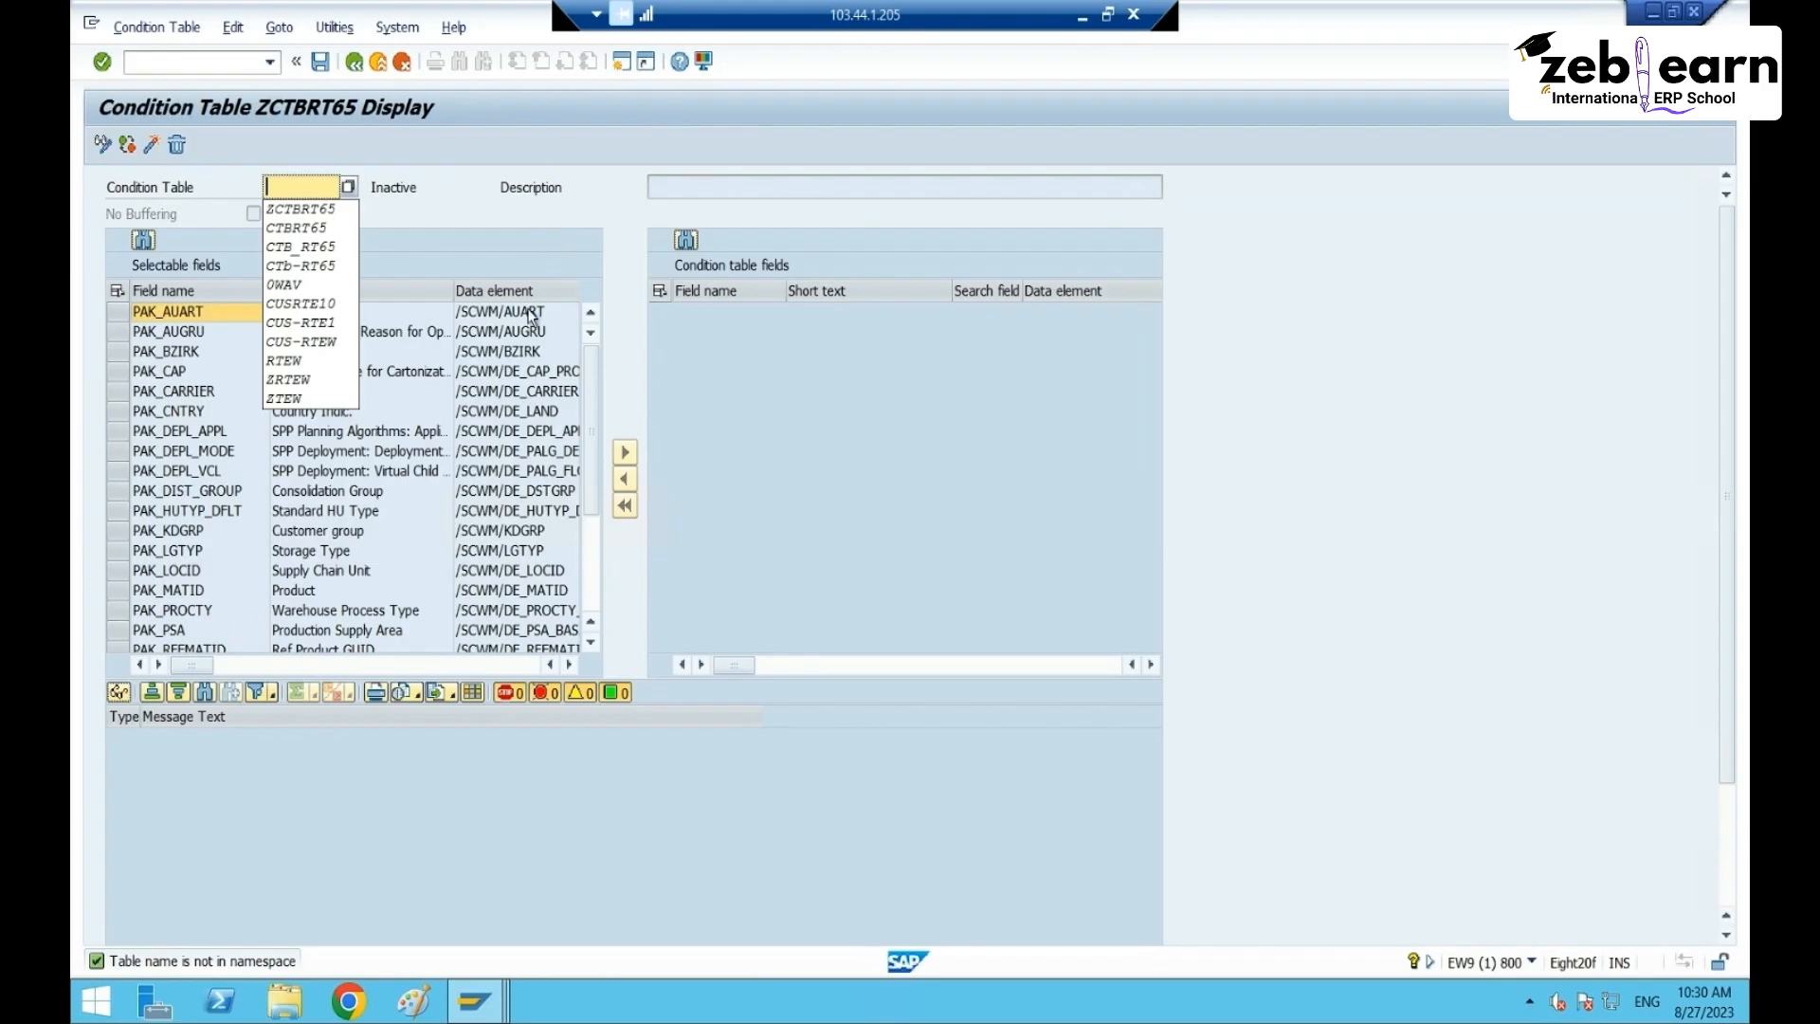
click(667, 375)
click(103, 145)
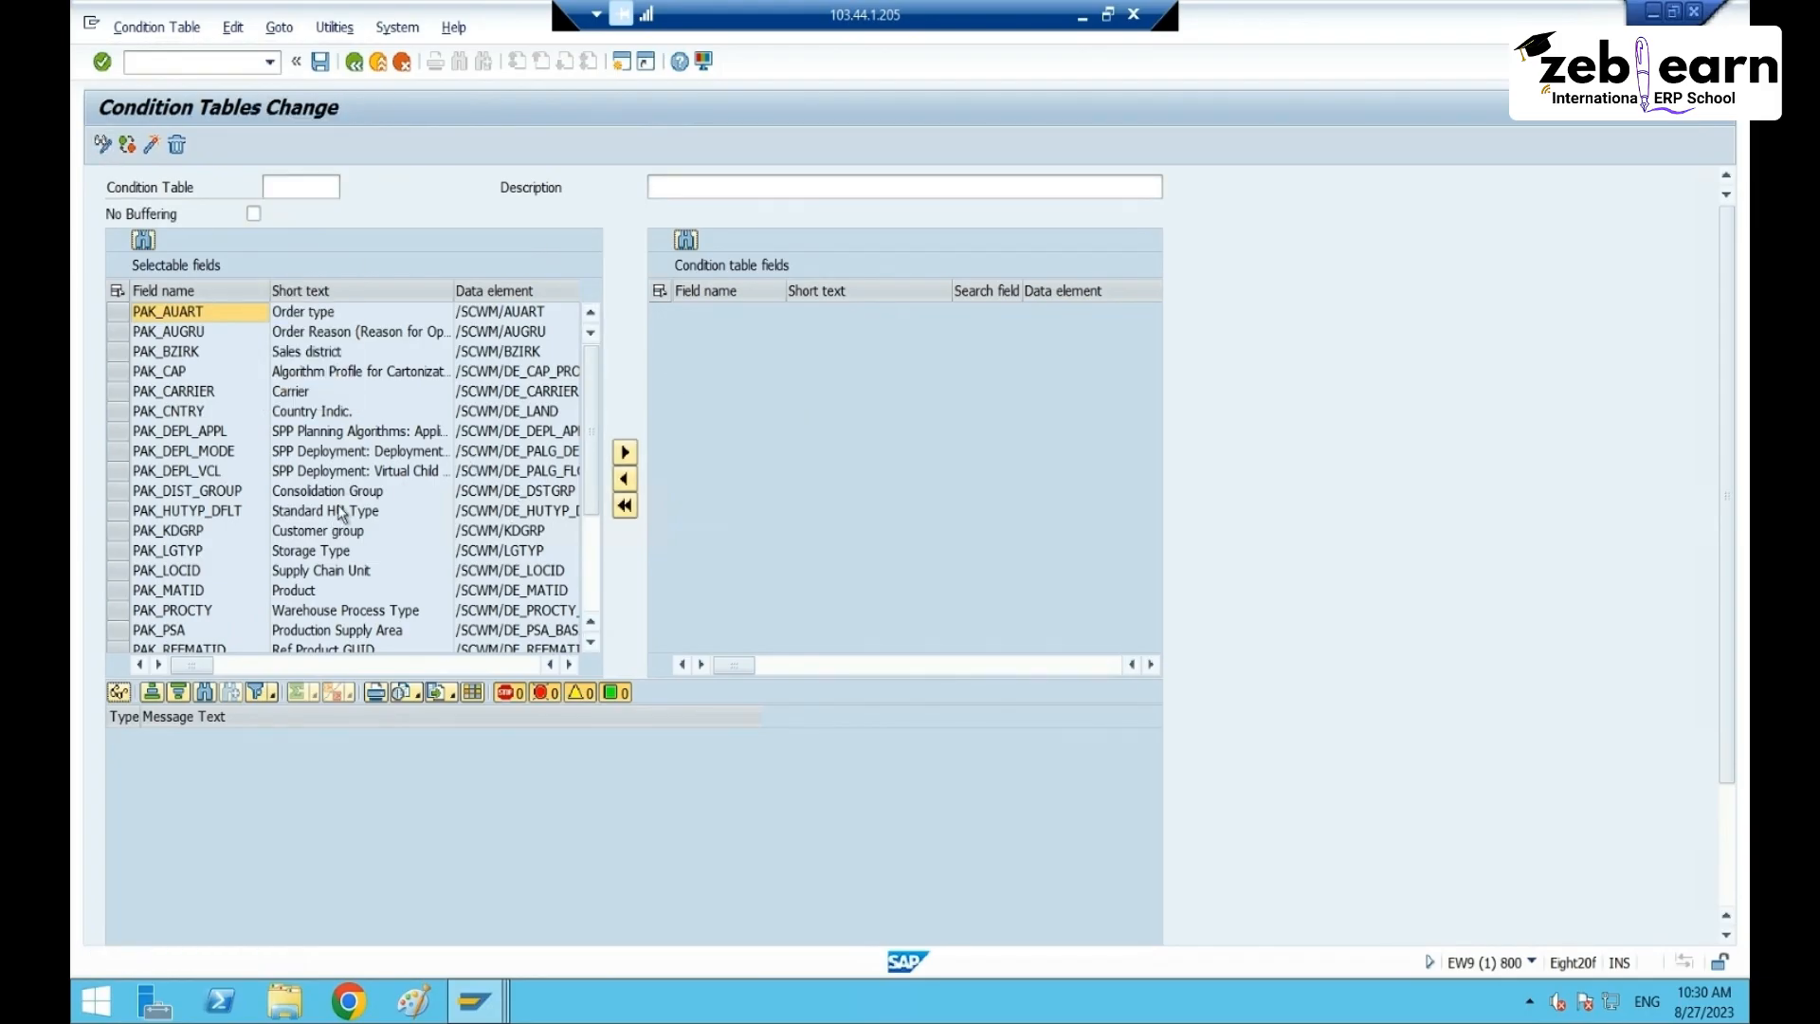
- Select PAK_MATID, PAK_PROCTY and PAK_SHIP_FROM and move them into the condition table
scroll(337, 507, down, 3)
click(340, 573)
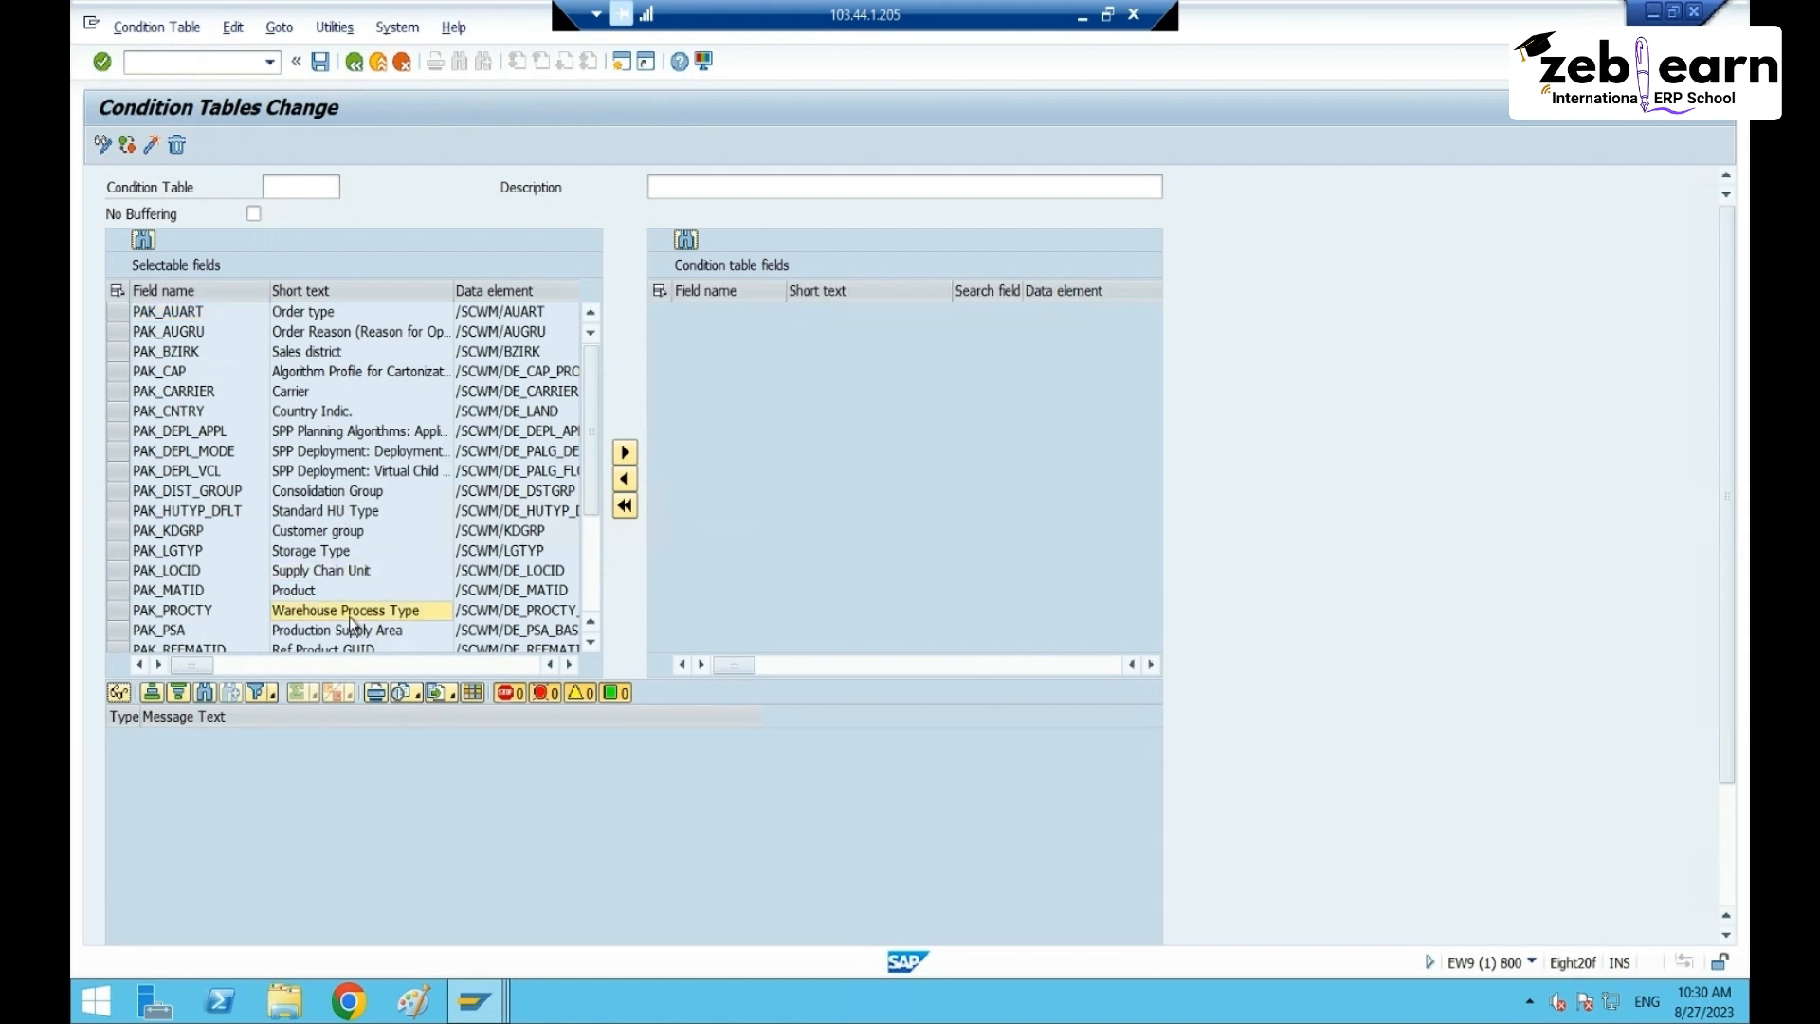
drag(115, 590, 115, 614)
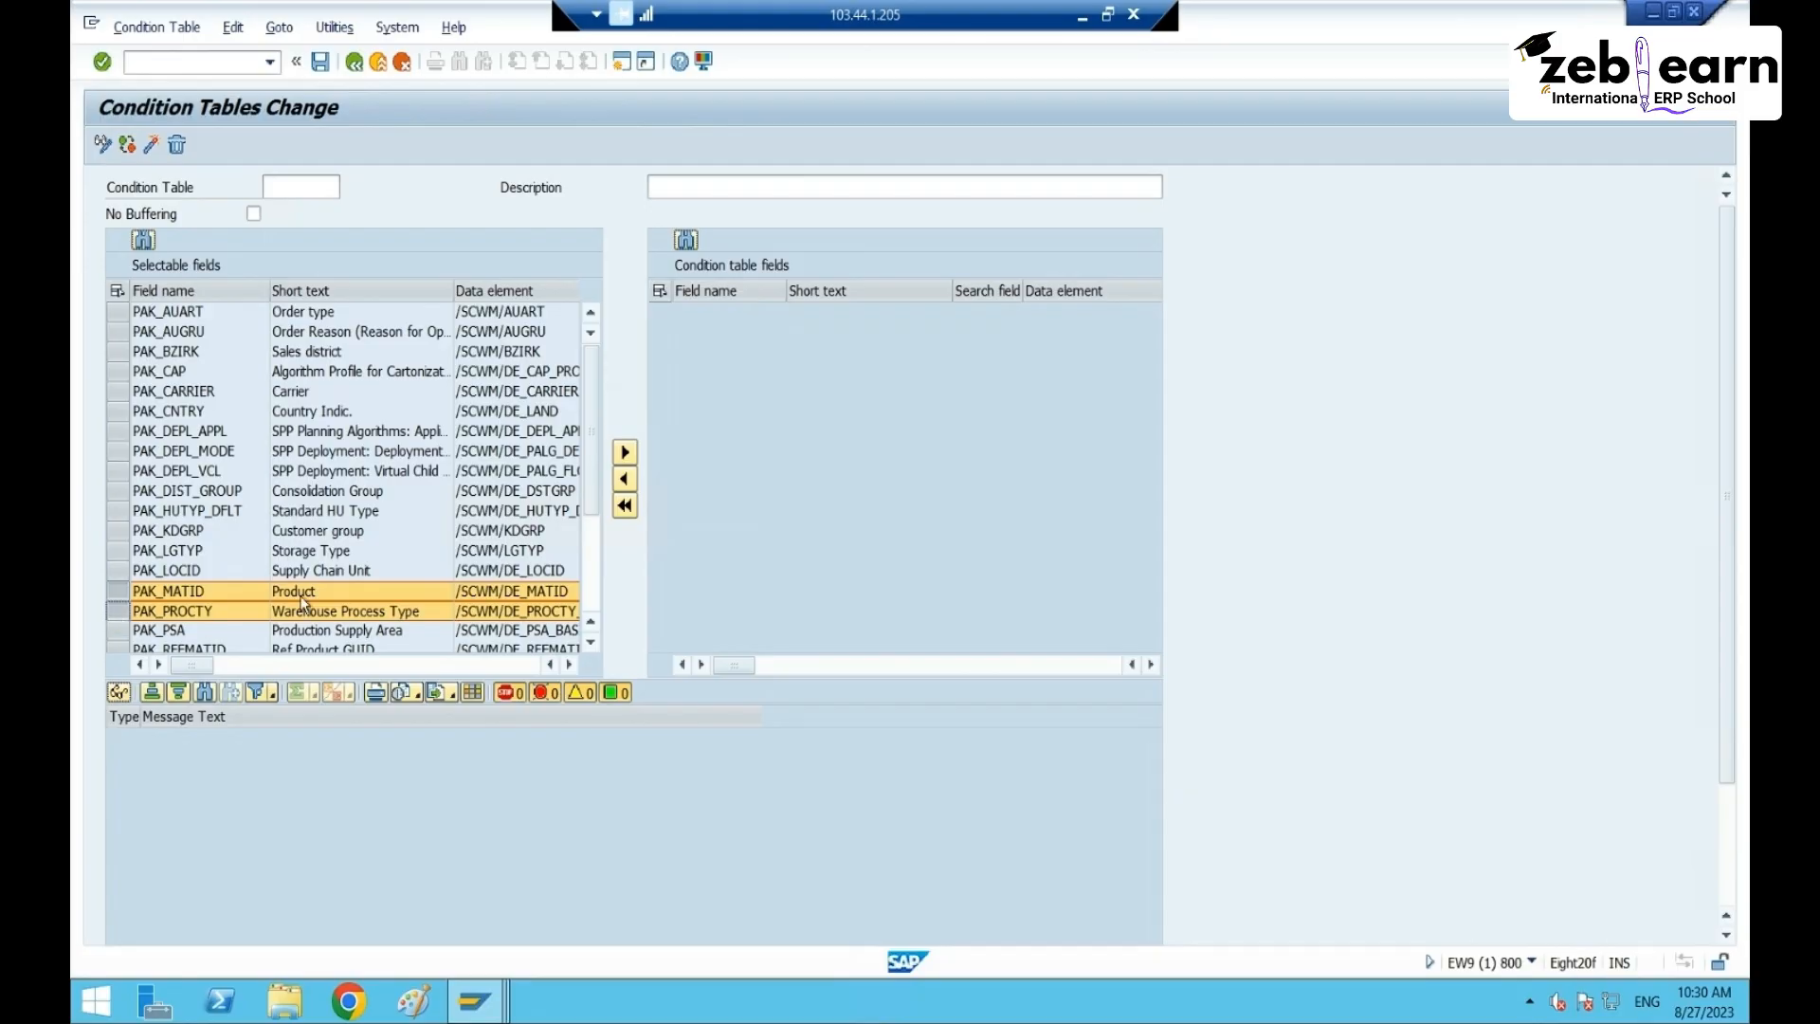
scroll(324, 520, down, 3)
ctrl+click(116, 550)
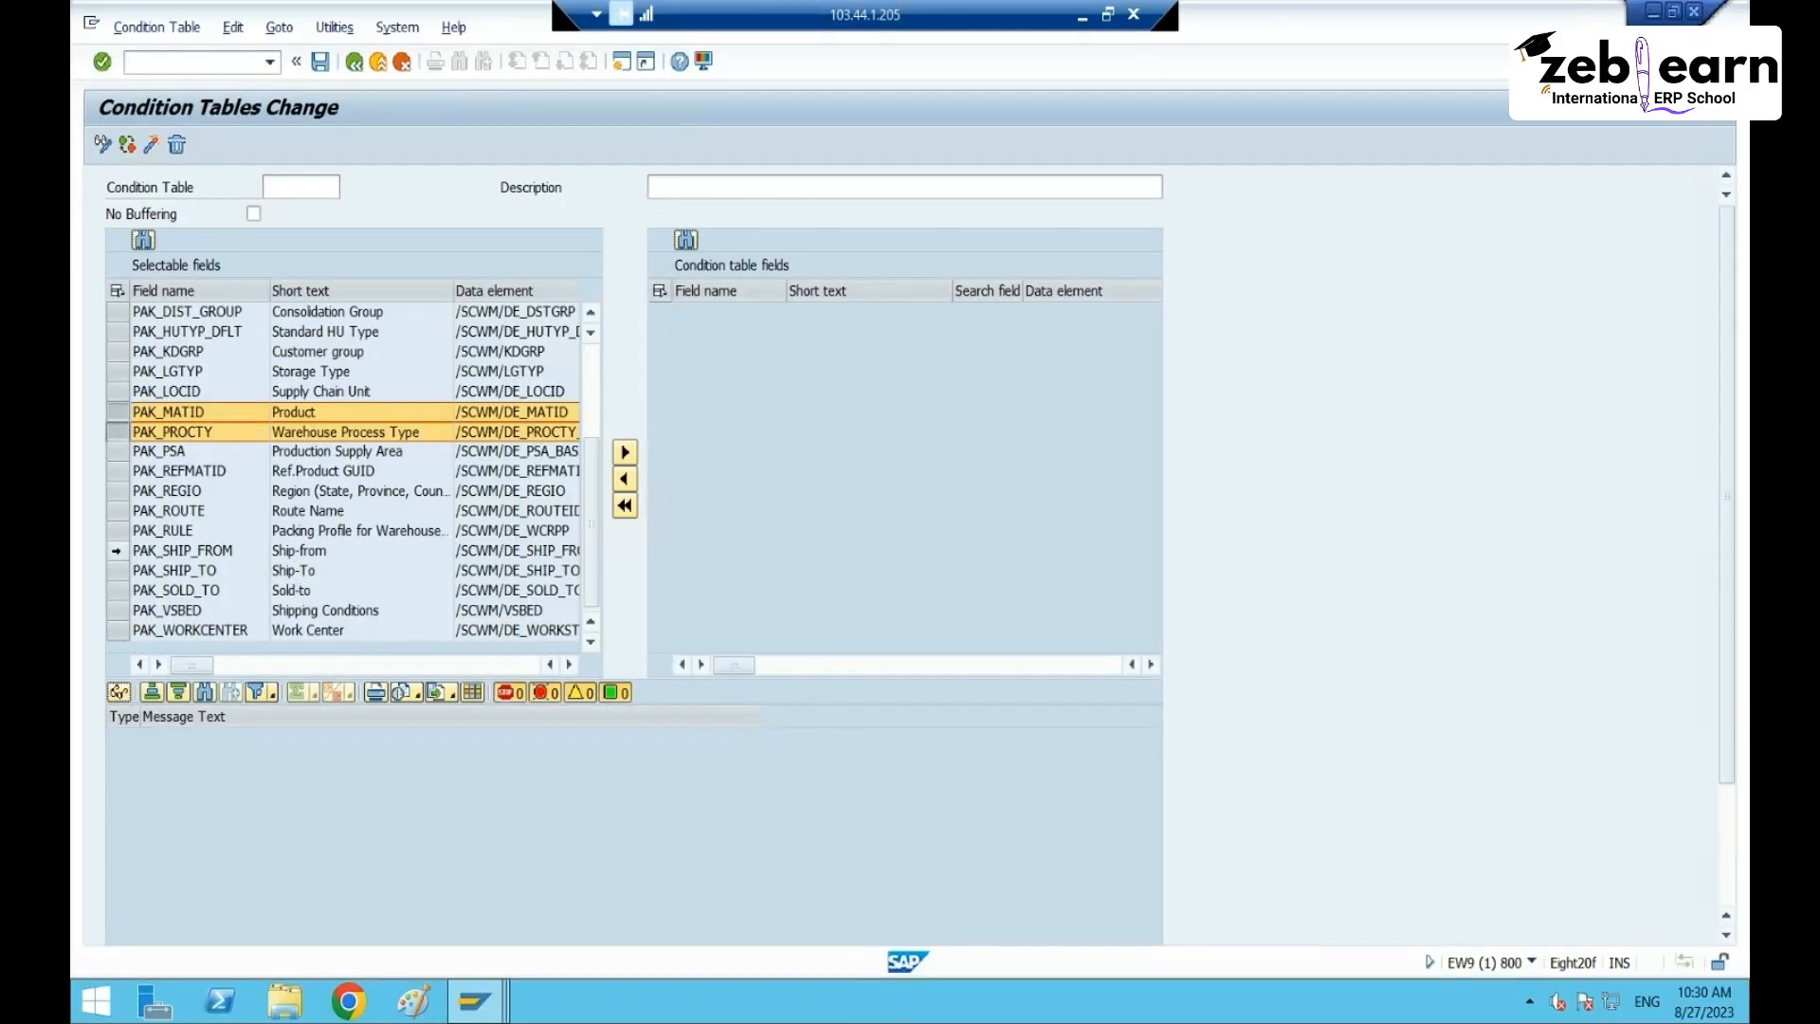
click(625, 452)
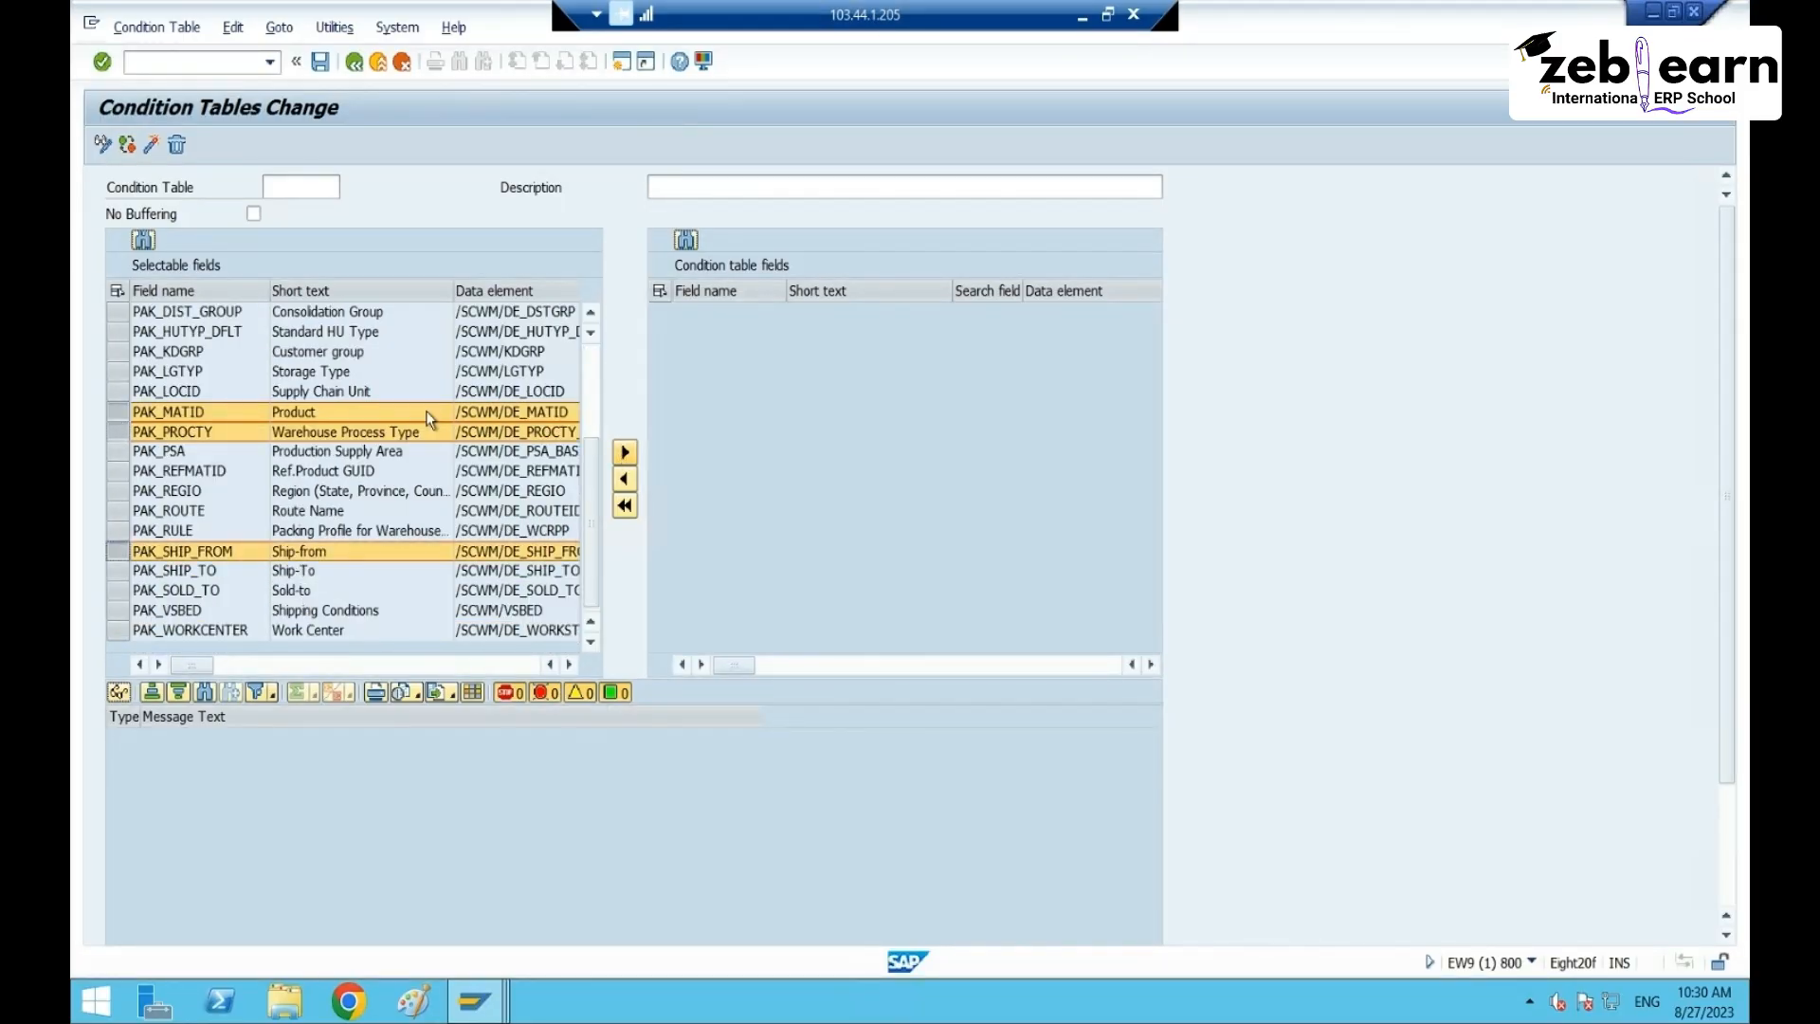
- Enter table name ZCTBRT65 with description 'Condition table RT65' and save
click(280, 187)
text(ZCTBRT65)
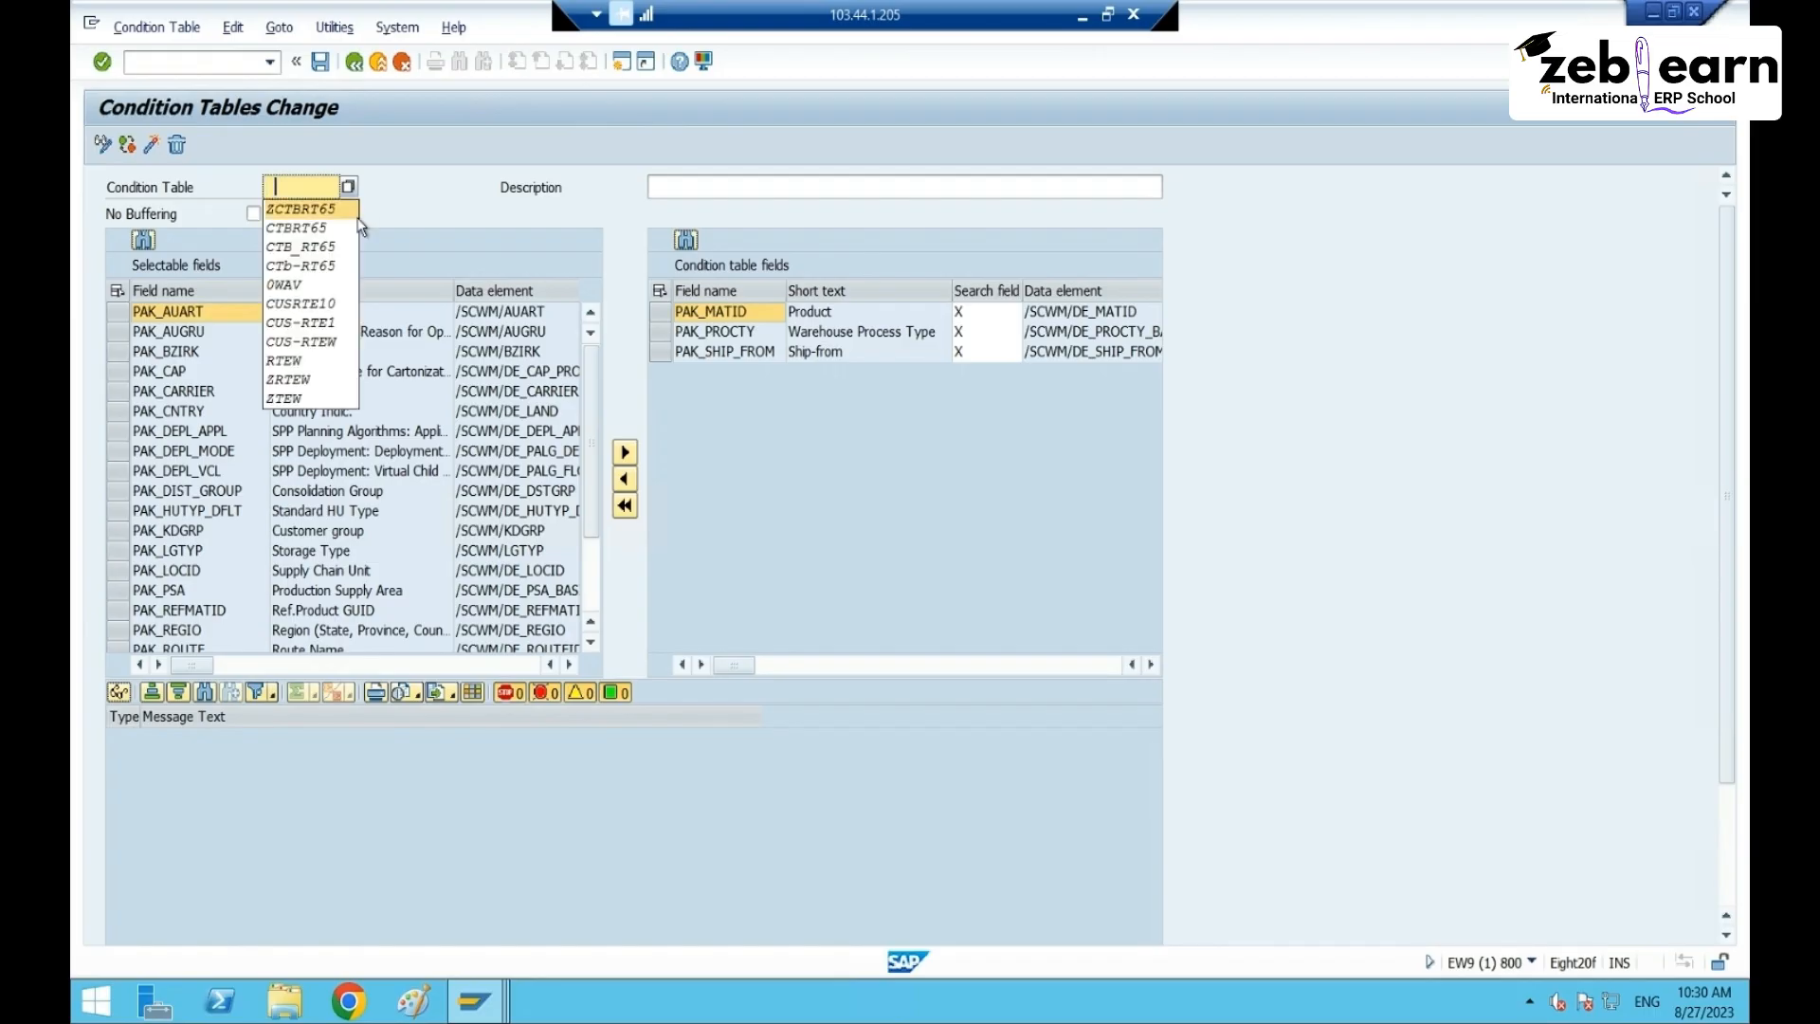
click(700, 189)
click(702, 191)
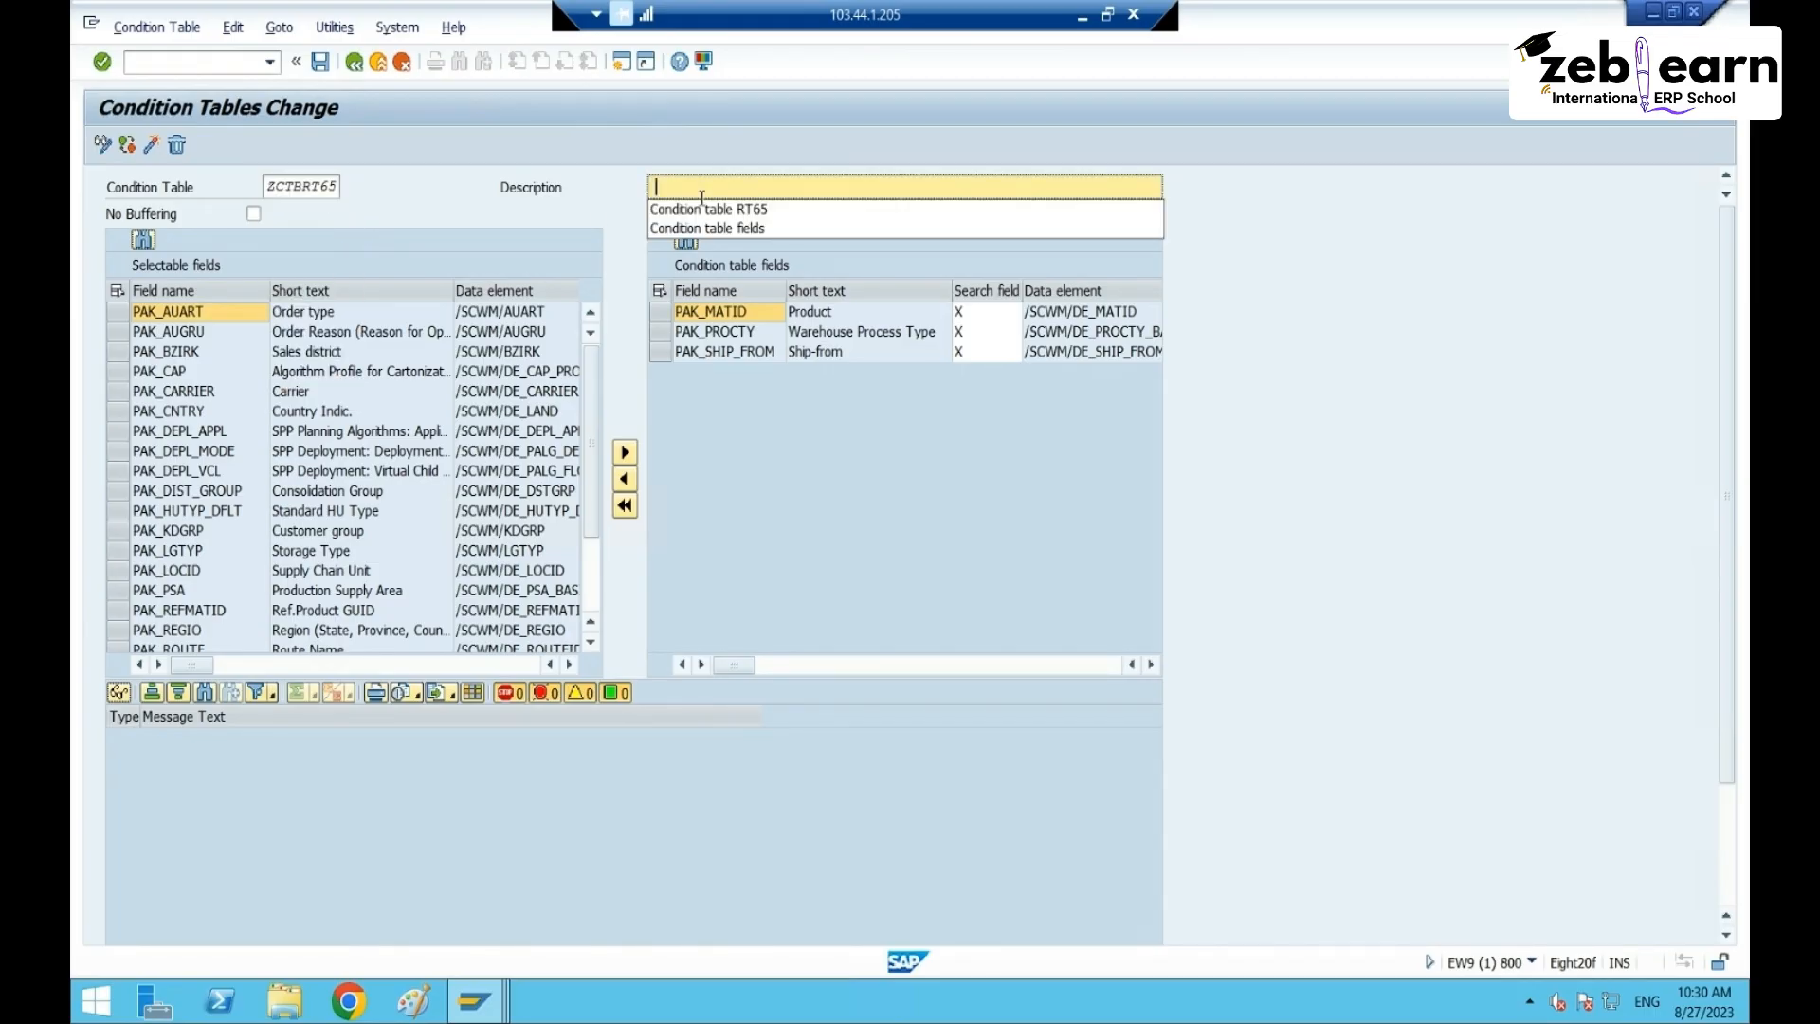
click(699, 210)
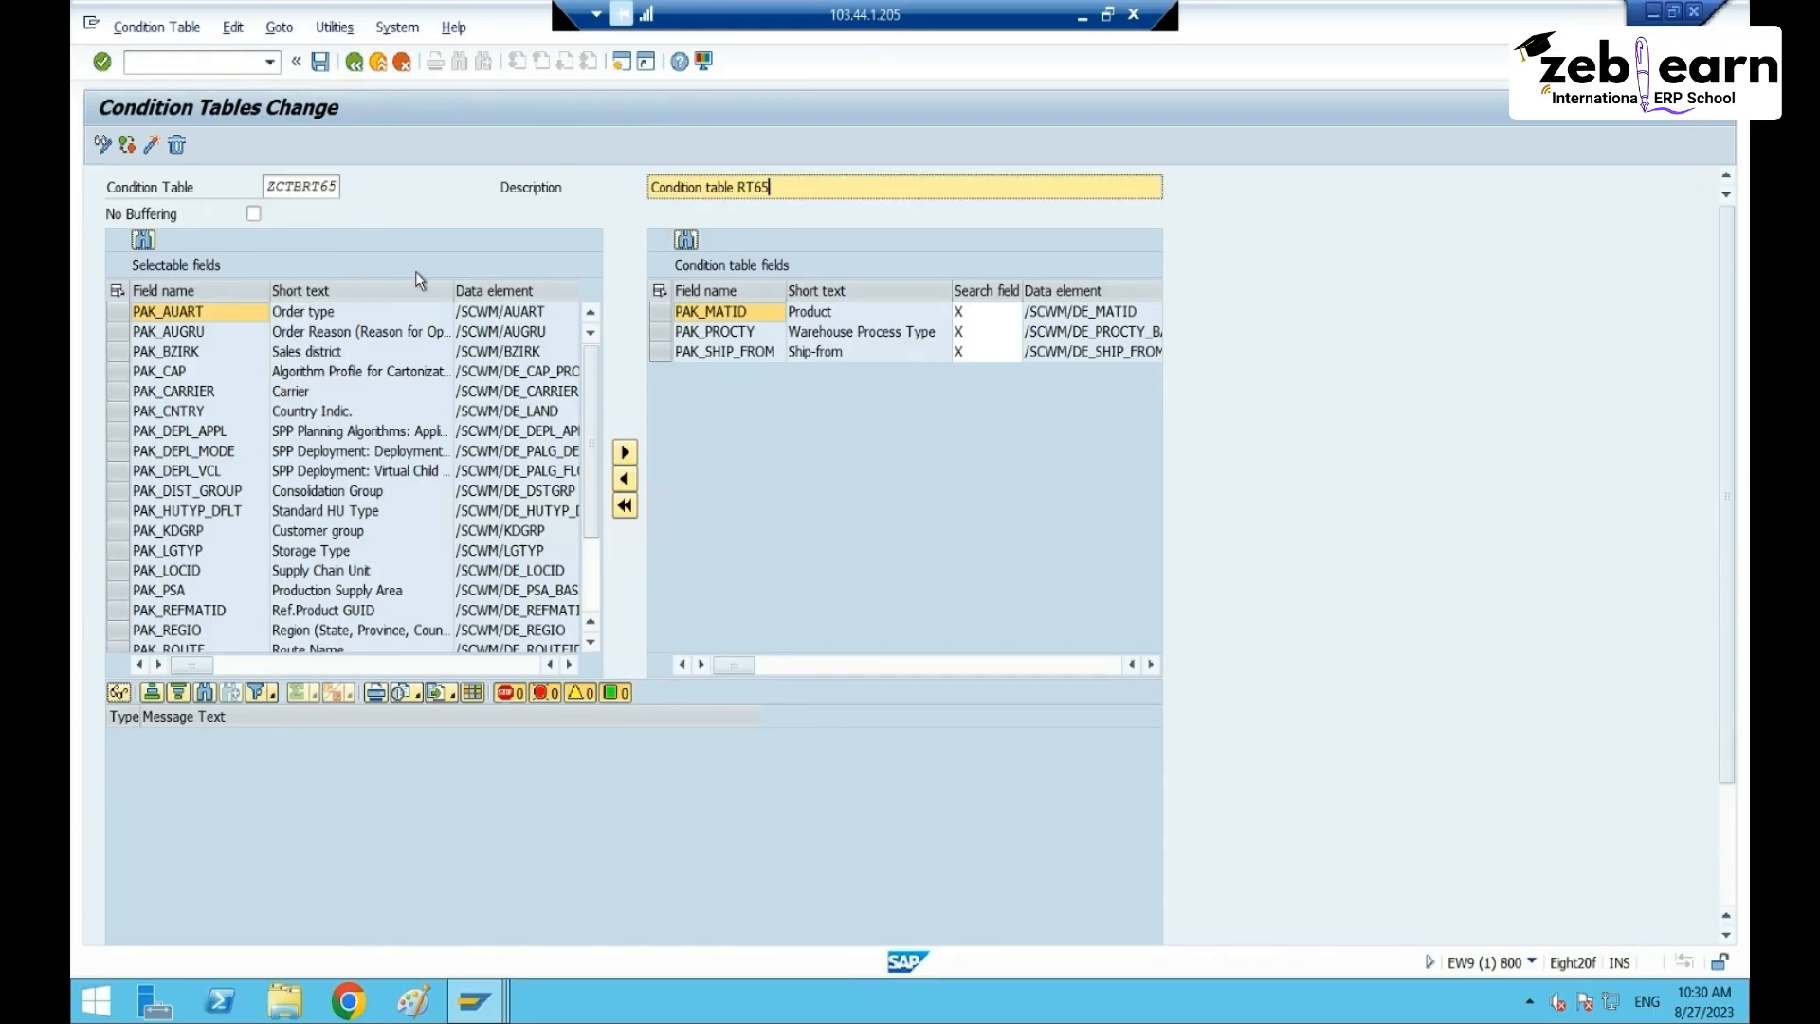
click(151, 145)
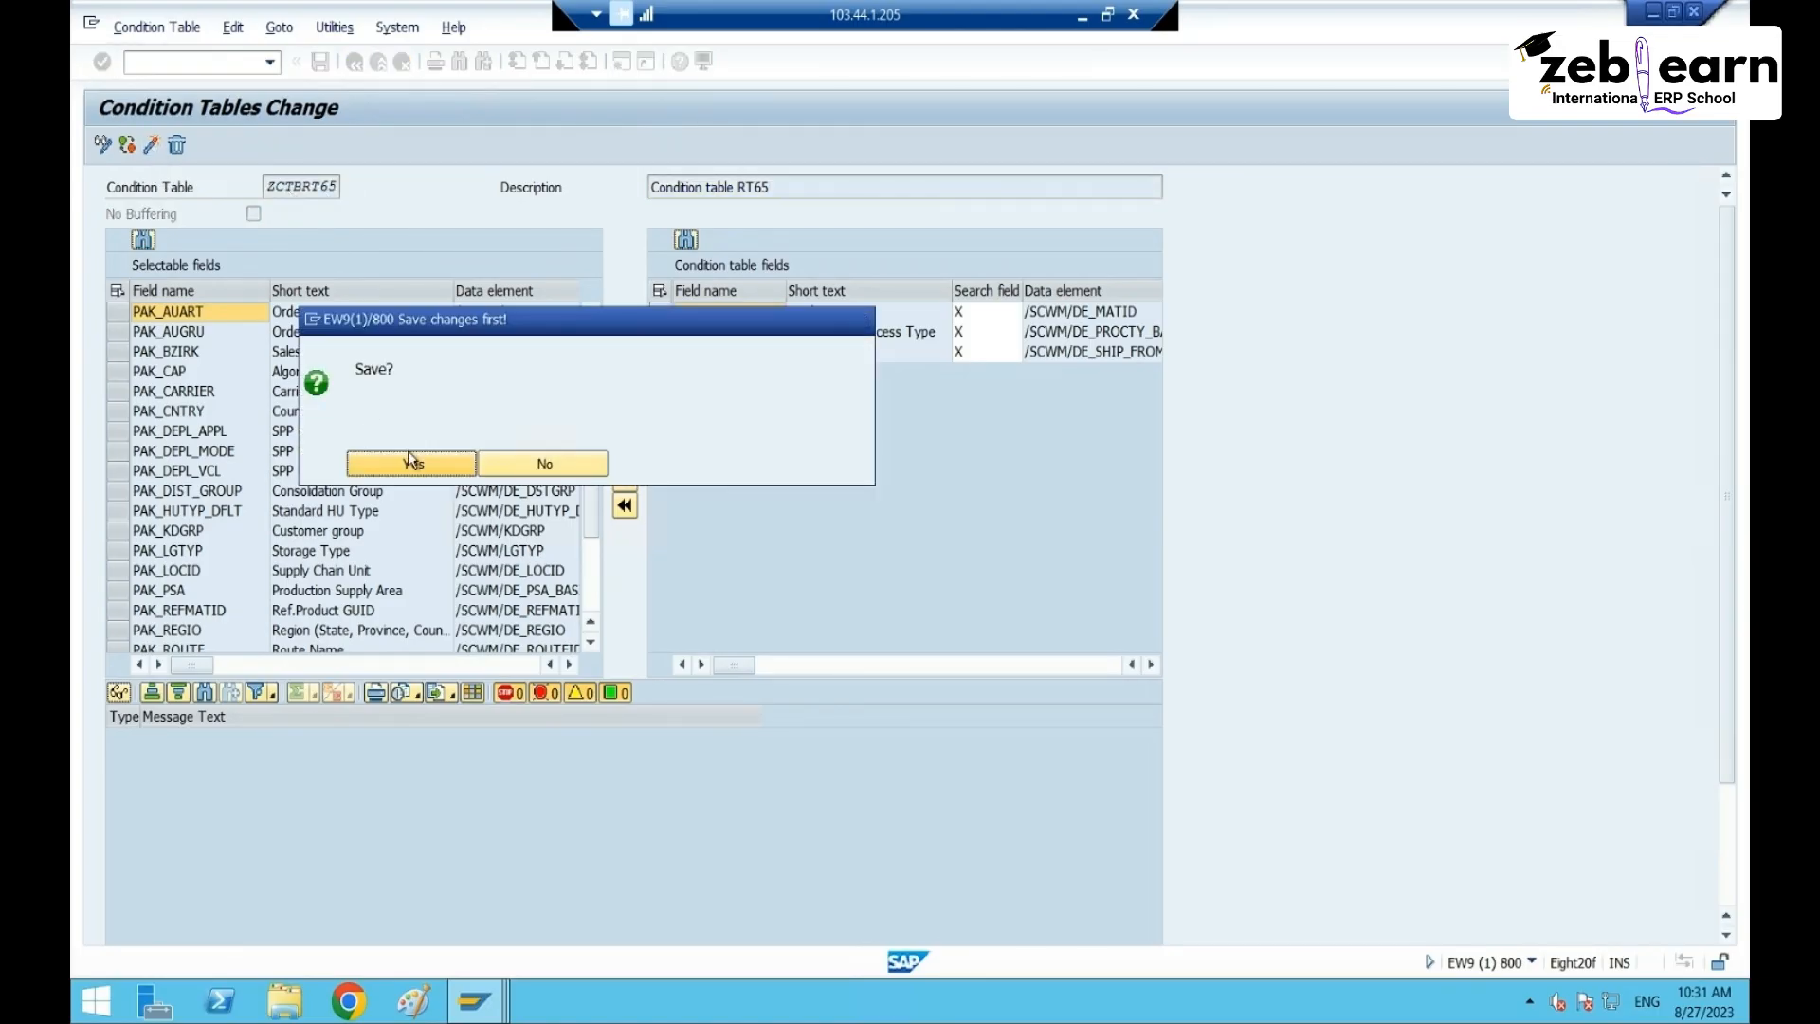
- Confirm the save, store ZCTBRT65 as a local object, and review the activation log
click(413, 464)
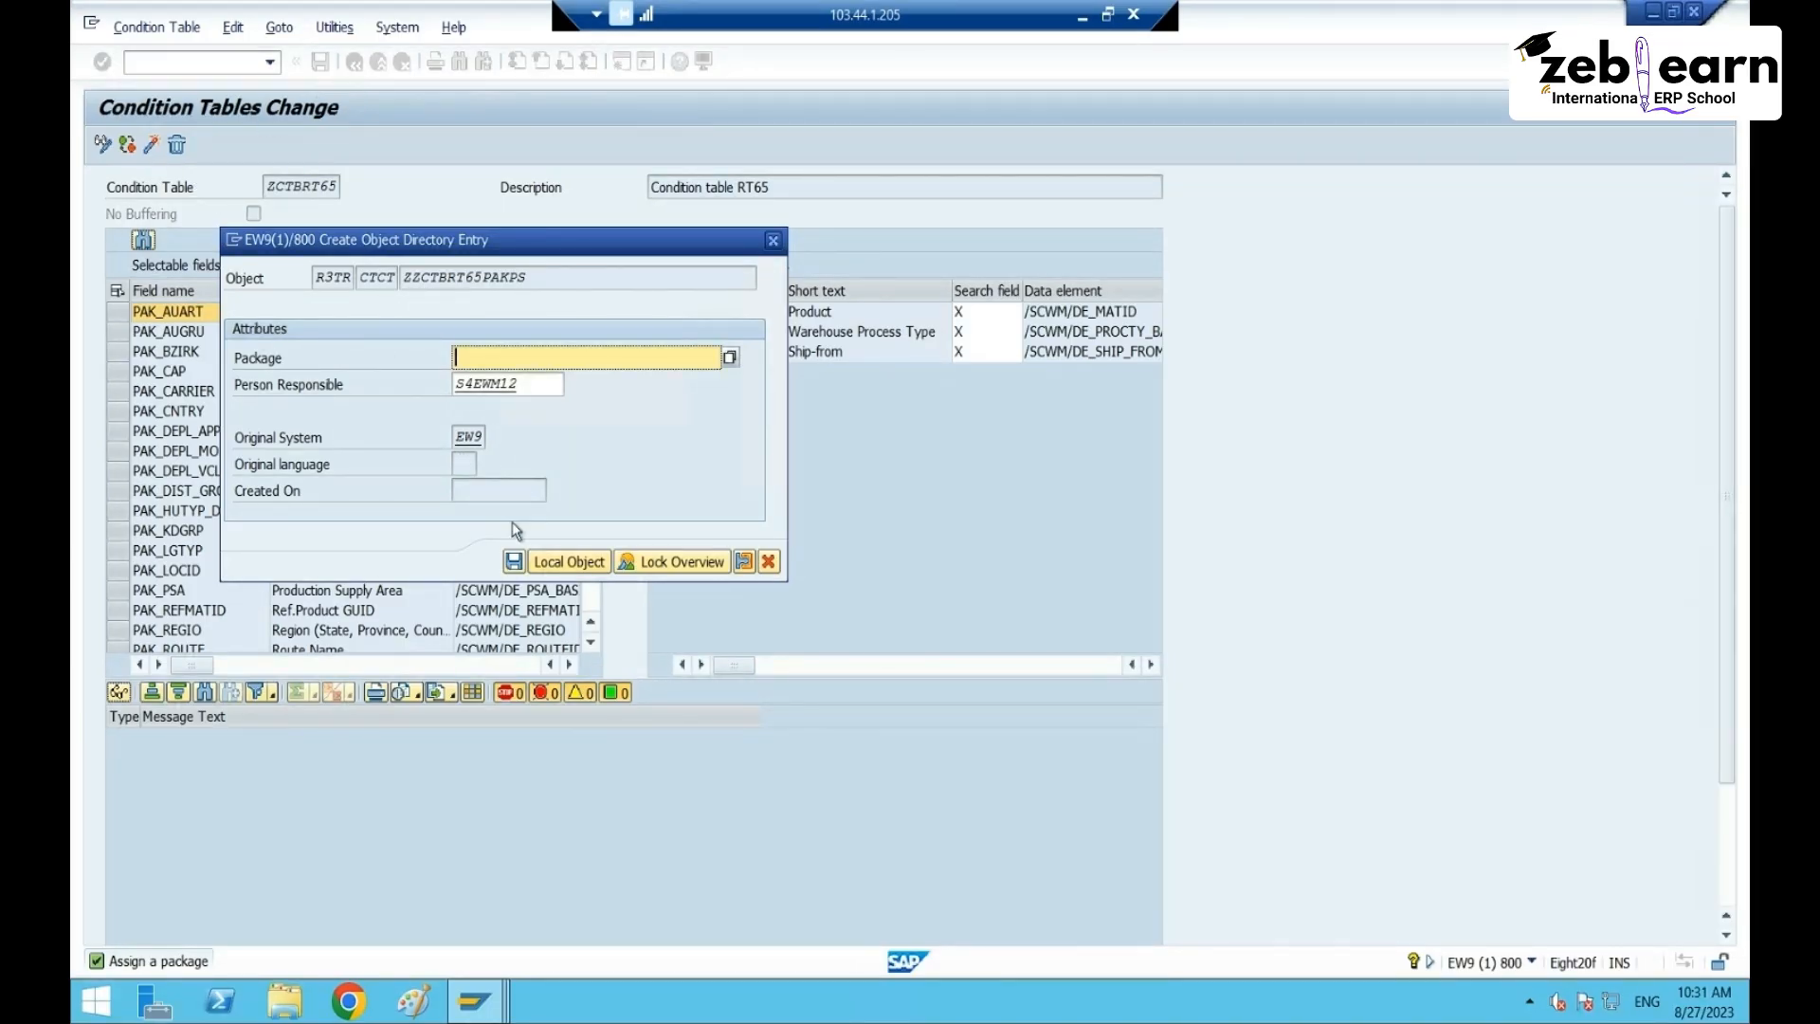
click(572, 562)
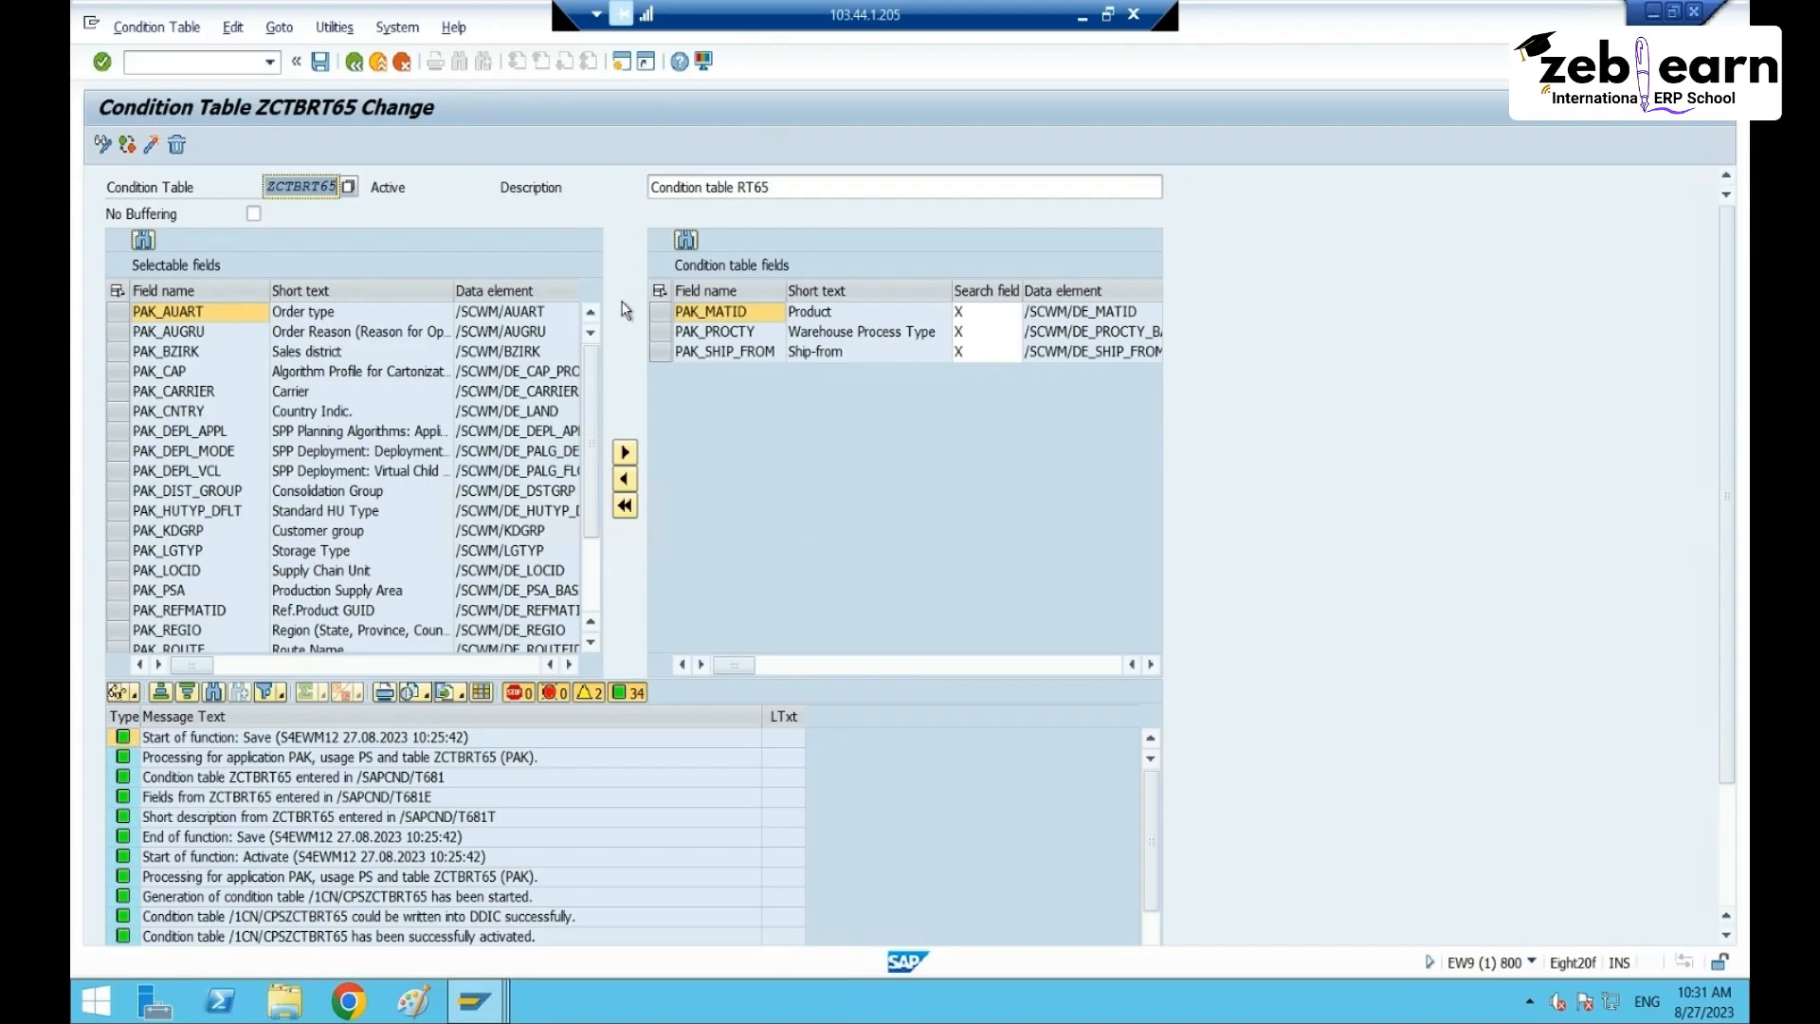
scroll(450, 774, down, 1)
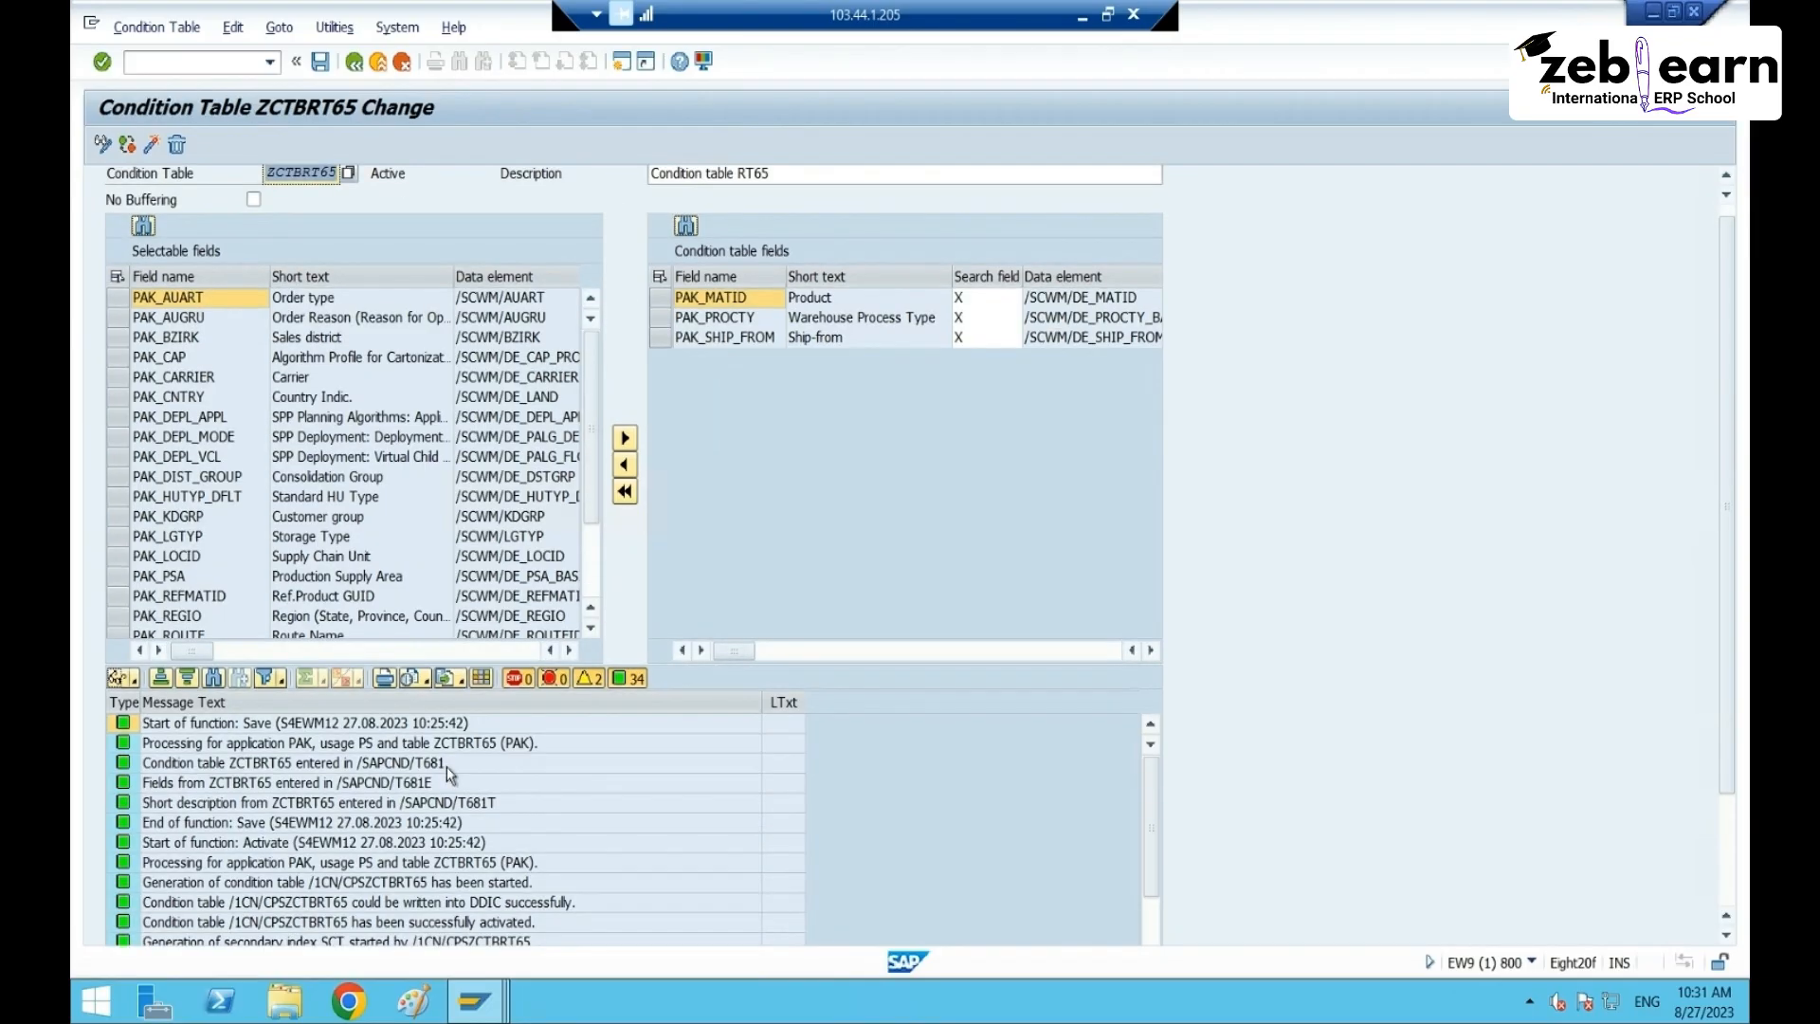
scroll(450, 775, down, 5)
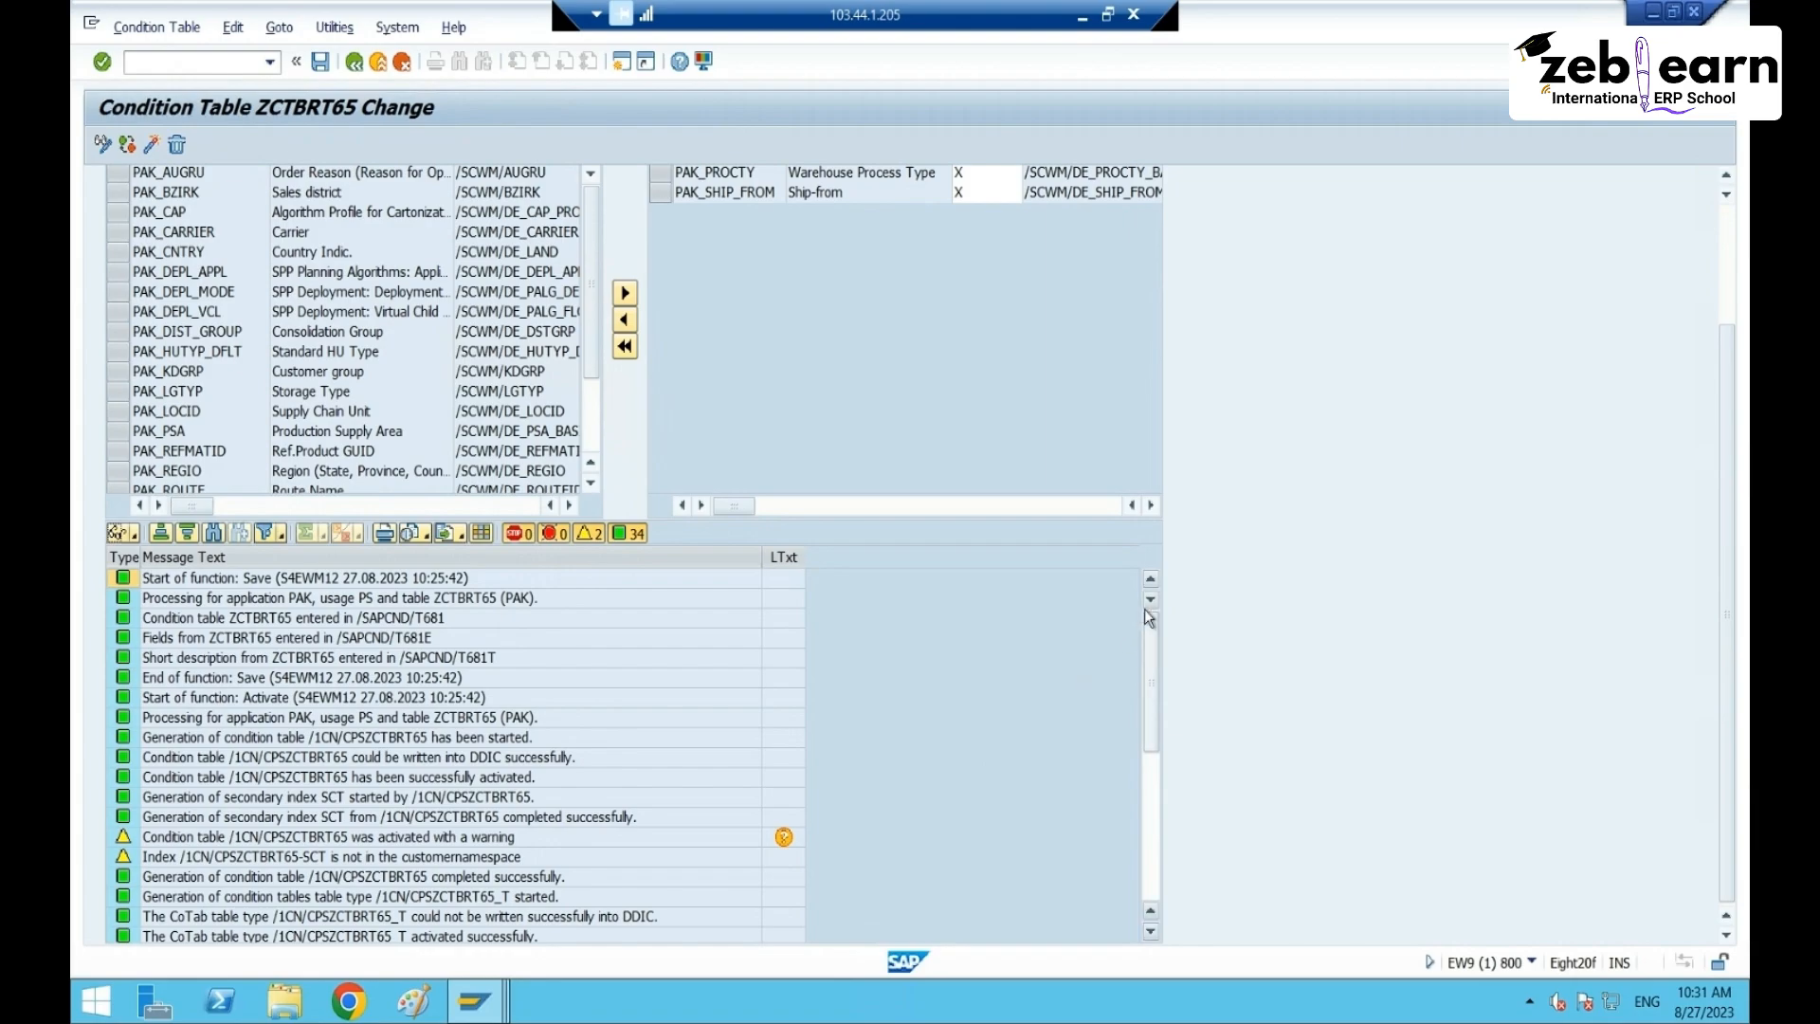
drag(1145, 620, 1137, 858)
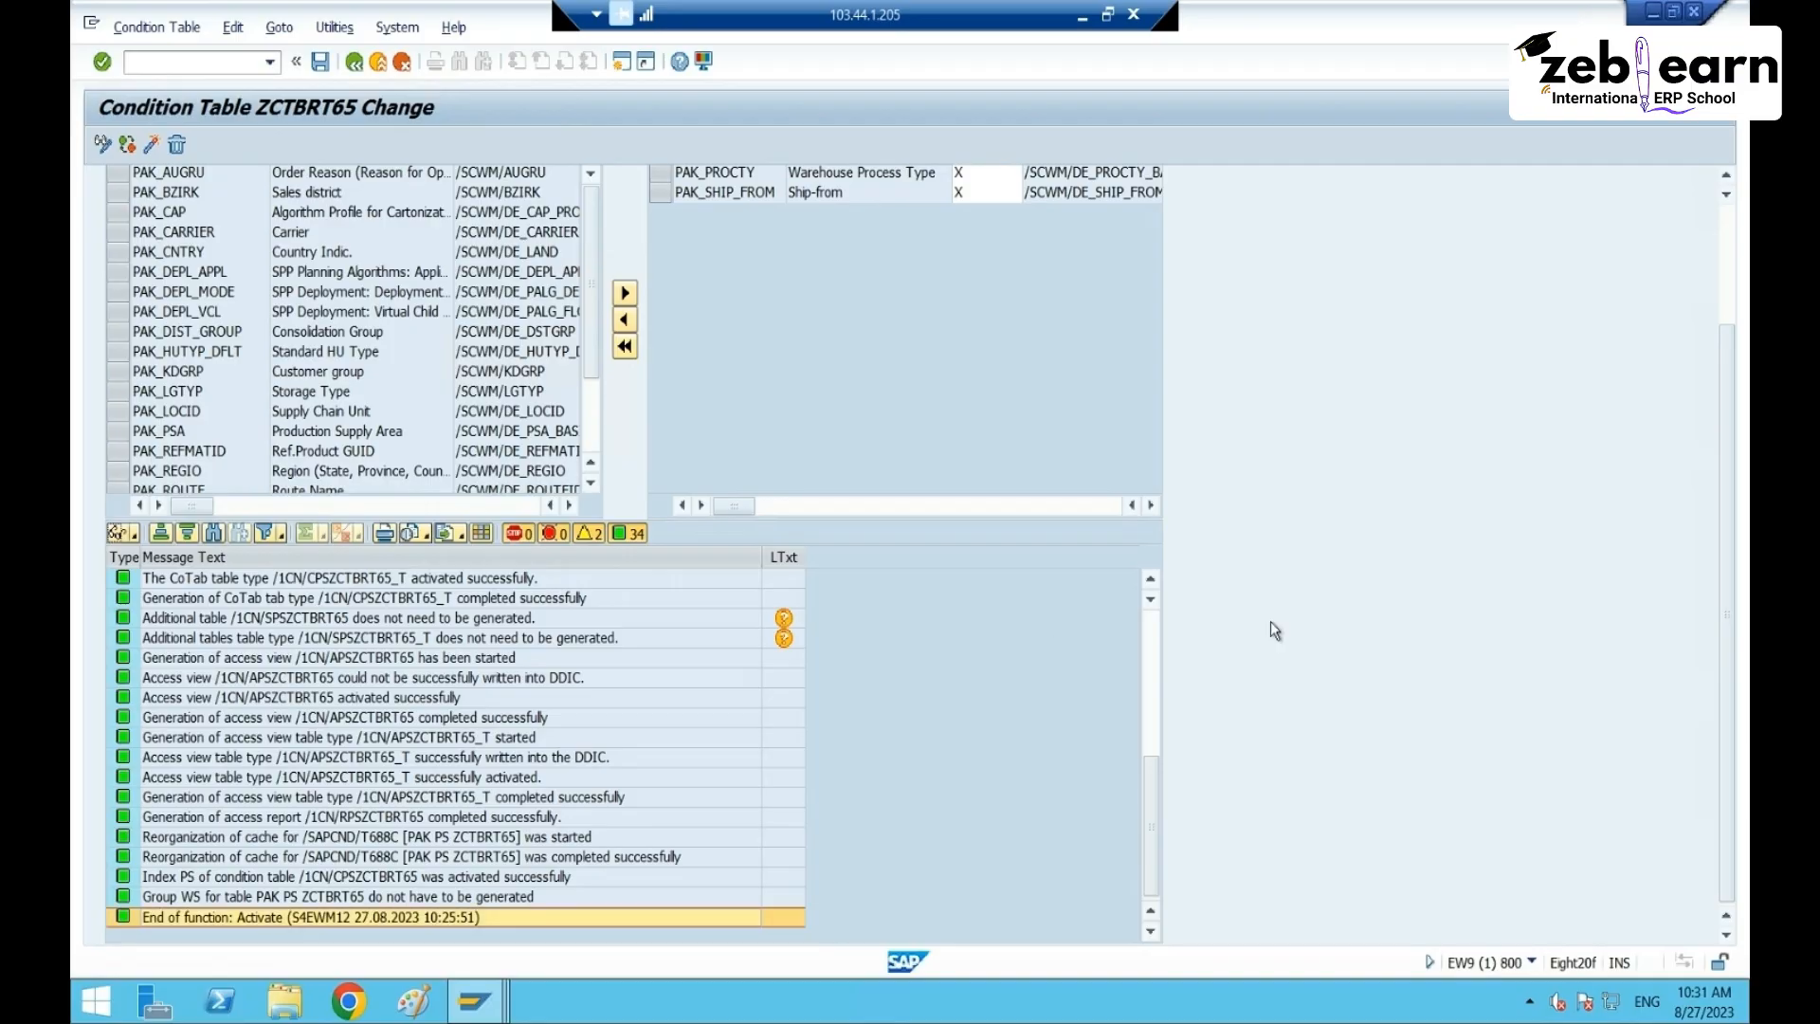
scroll(1002, 398, up, 3)
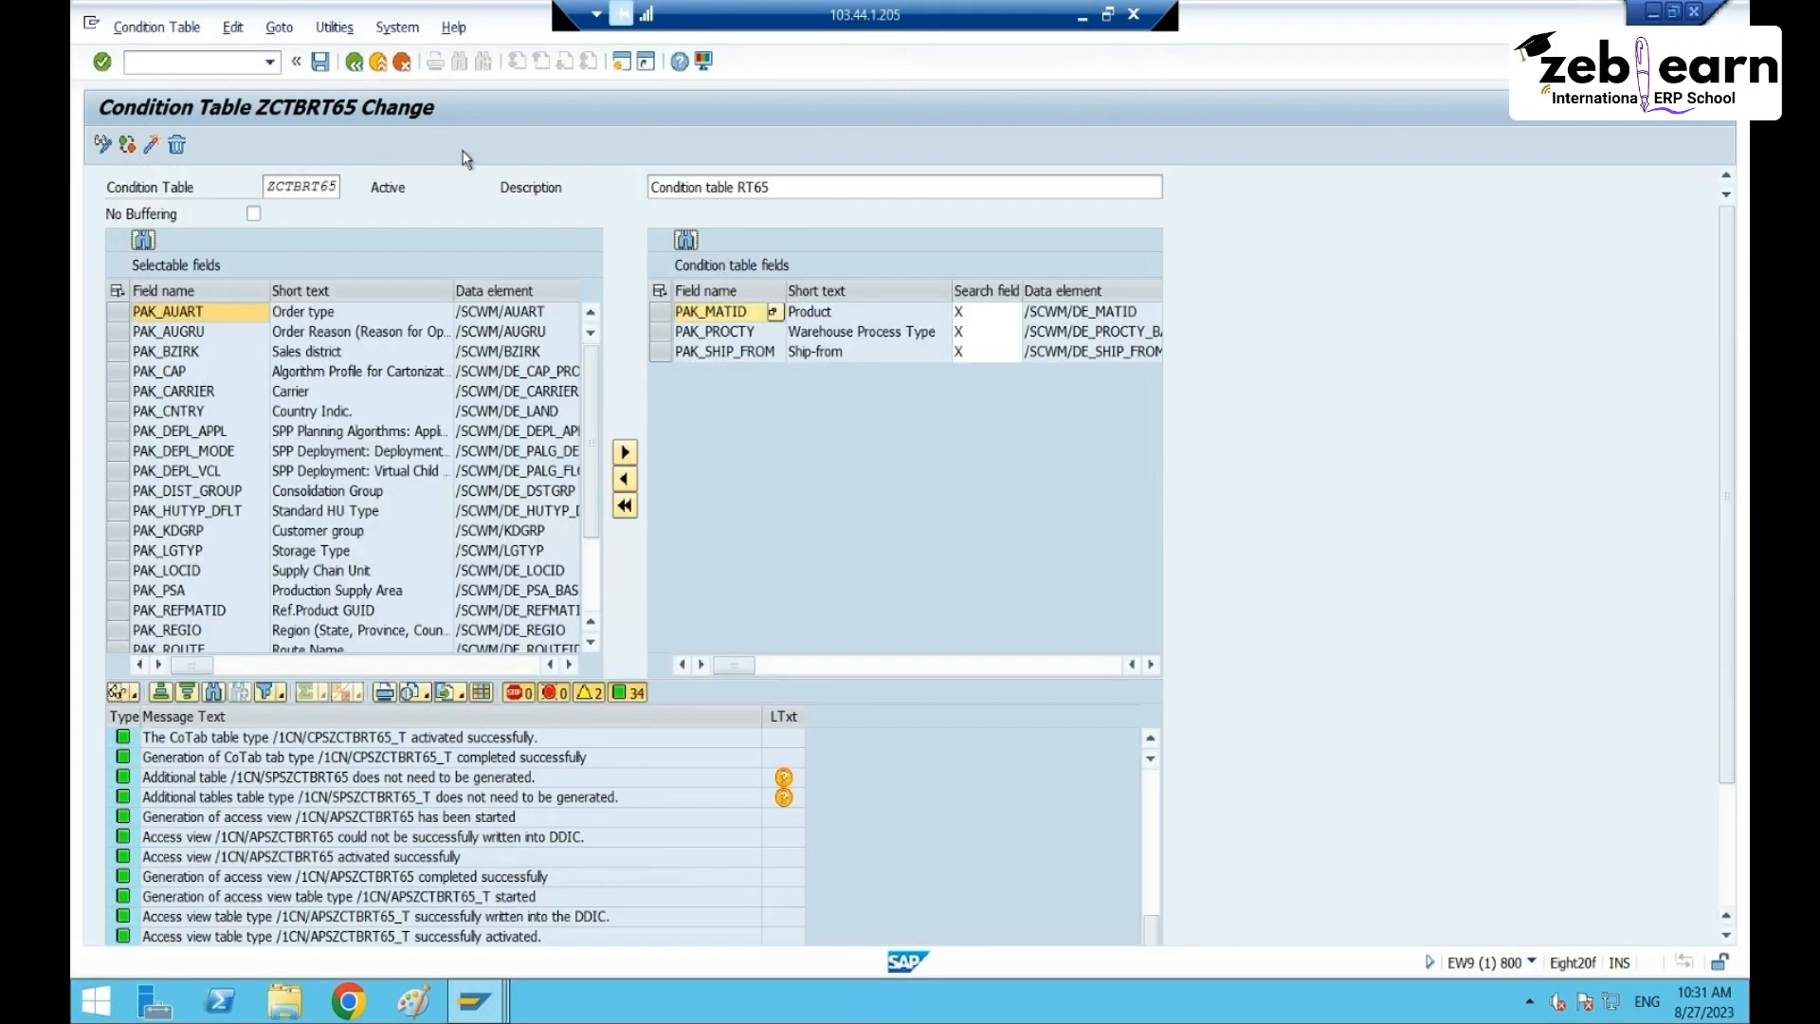
drag(268, 185, 336, 186)
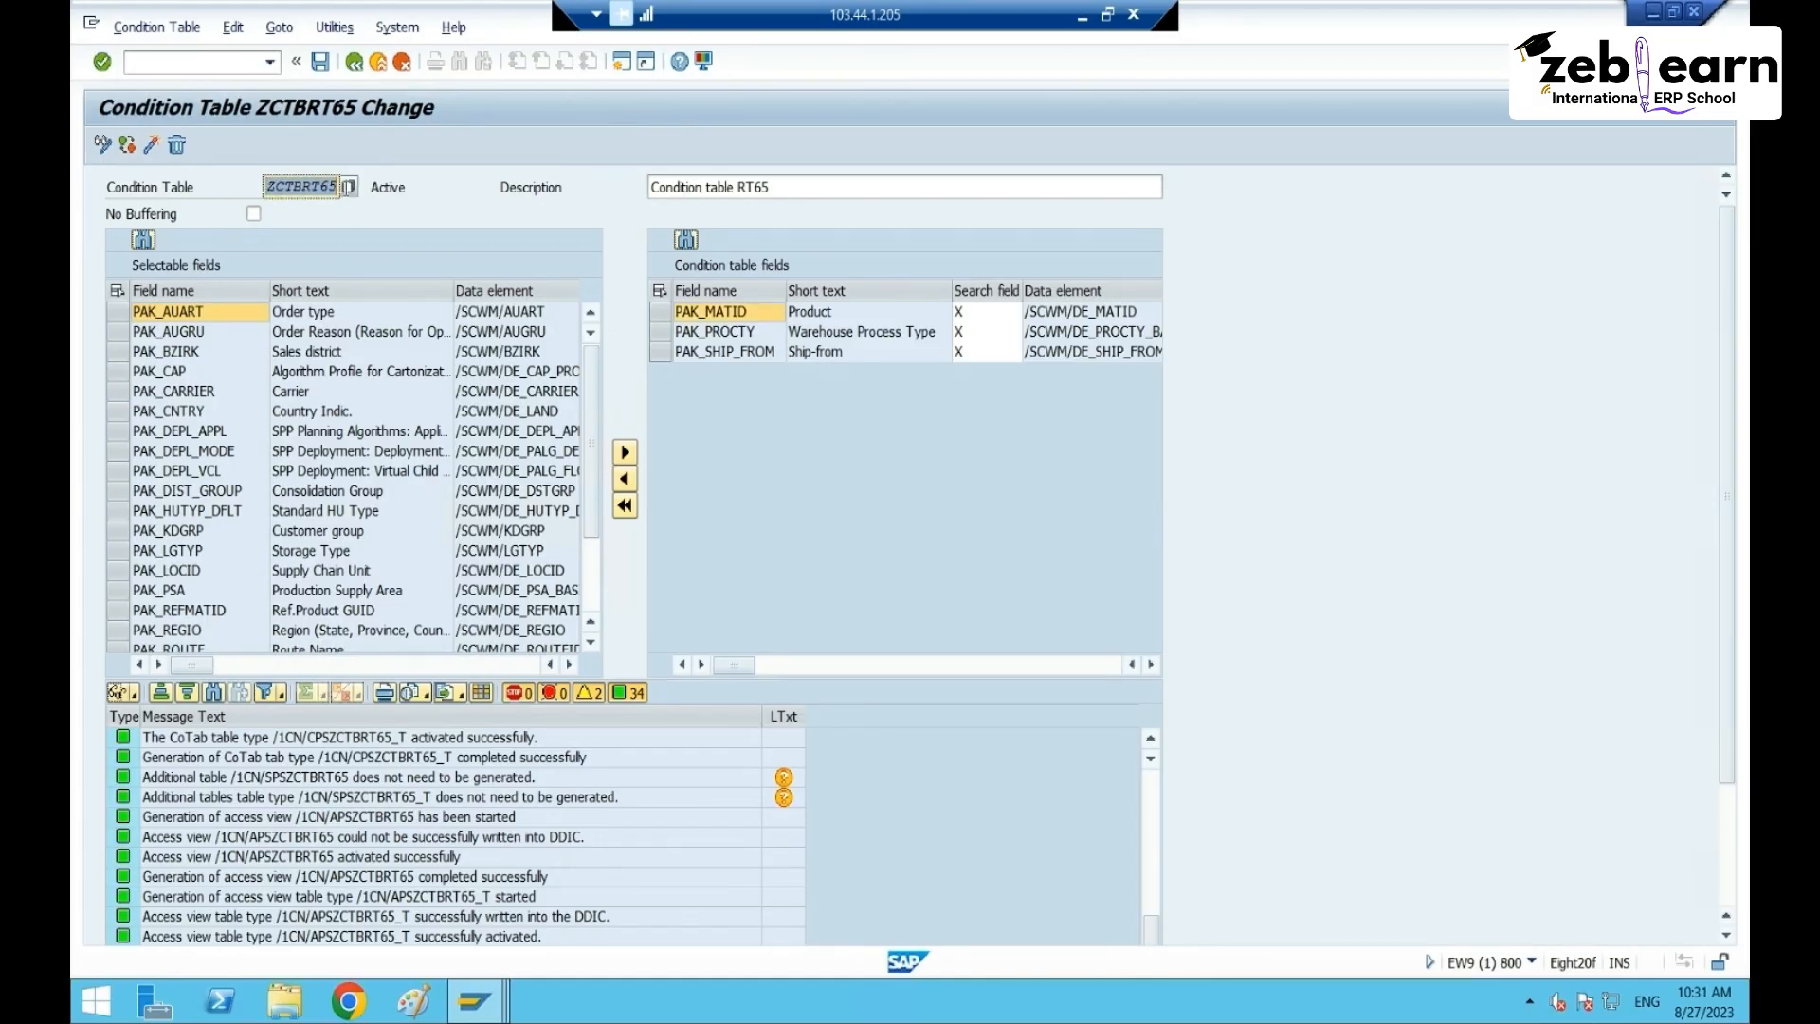
click(335, 188)
click(706, 290)
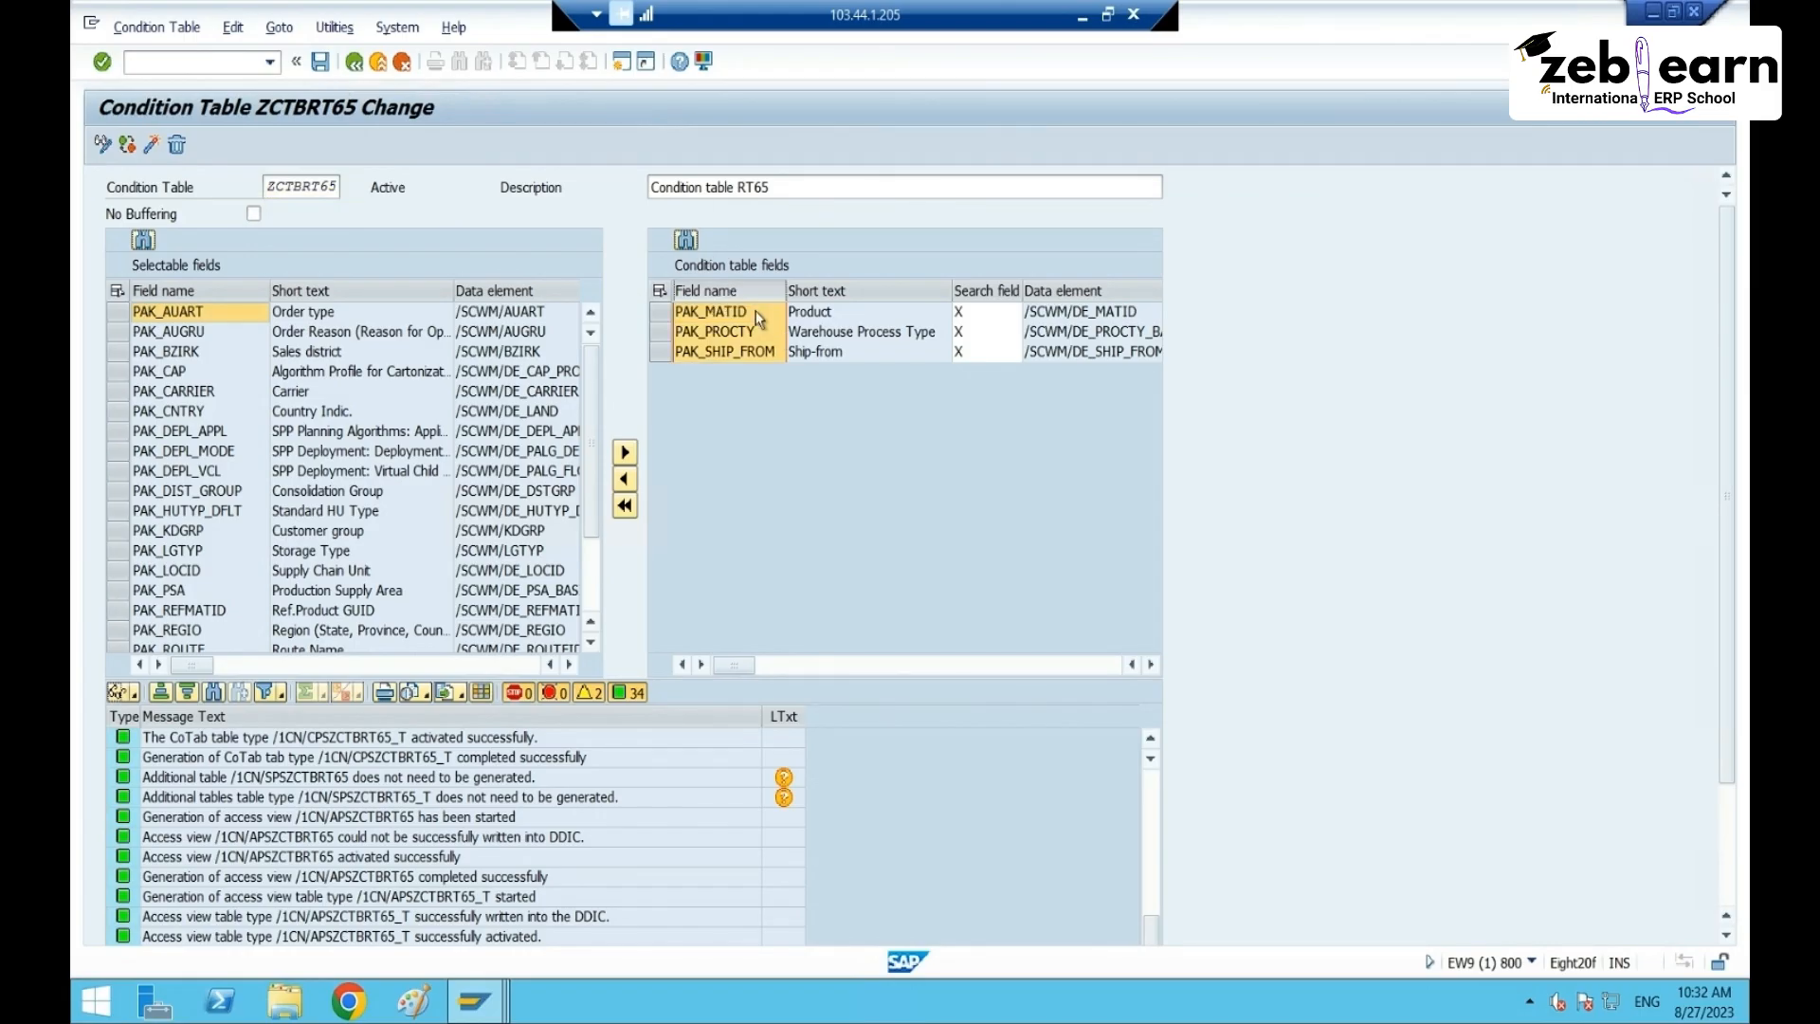
- Open Define Access Sequences in change mode, acknowledging the cross-client warning
click(353, 62)
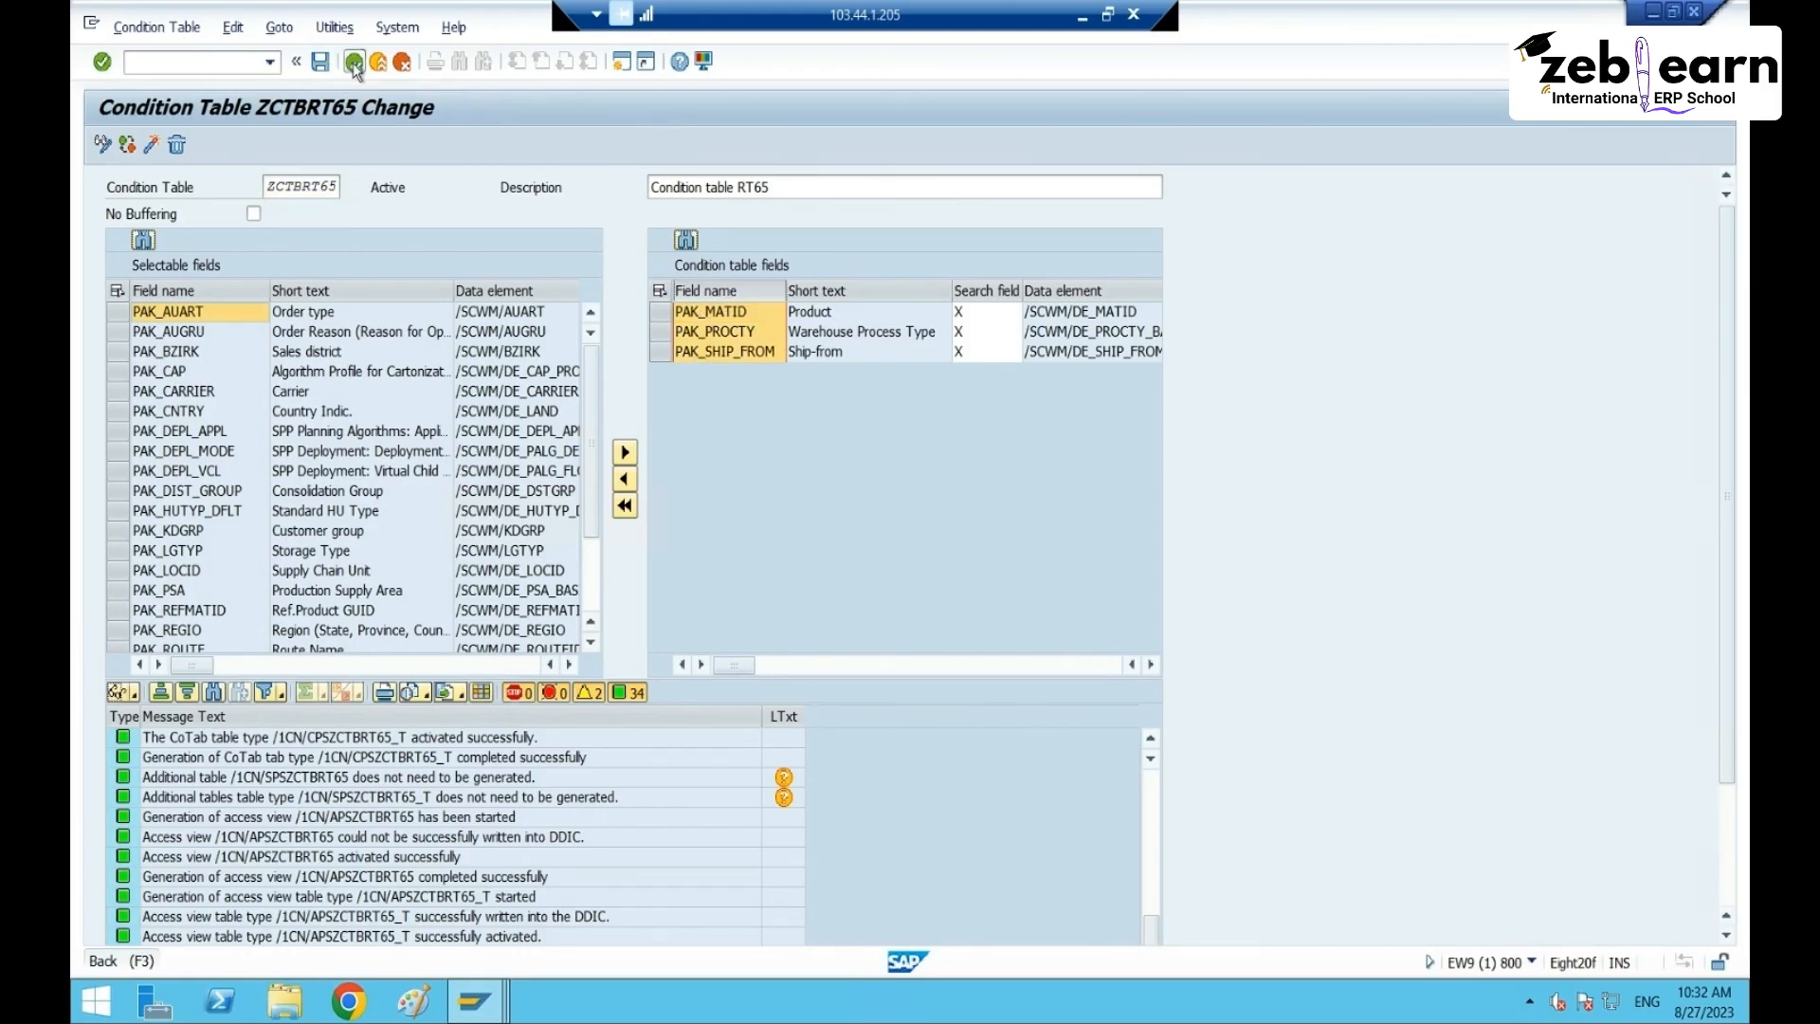
click(292, 730)
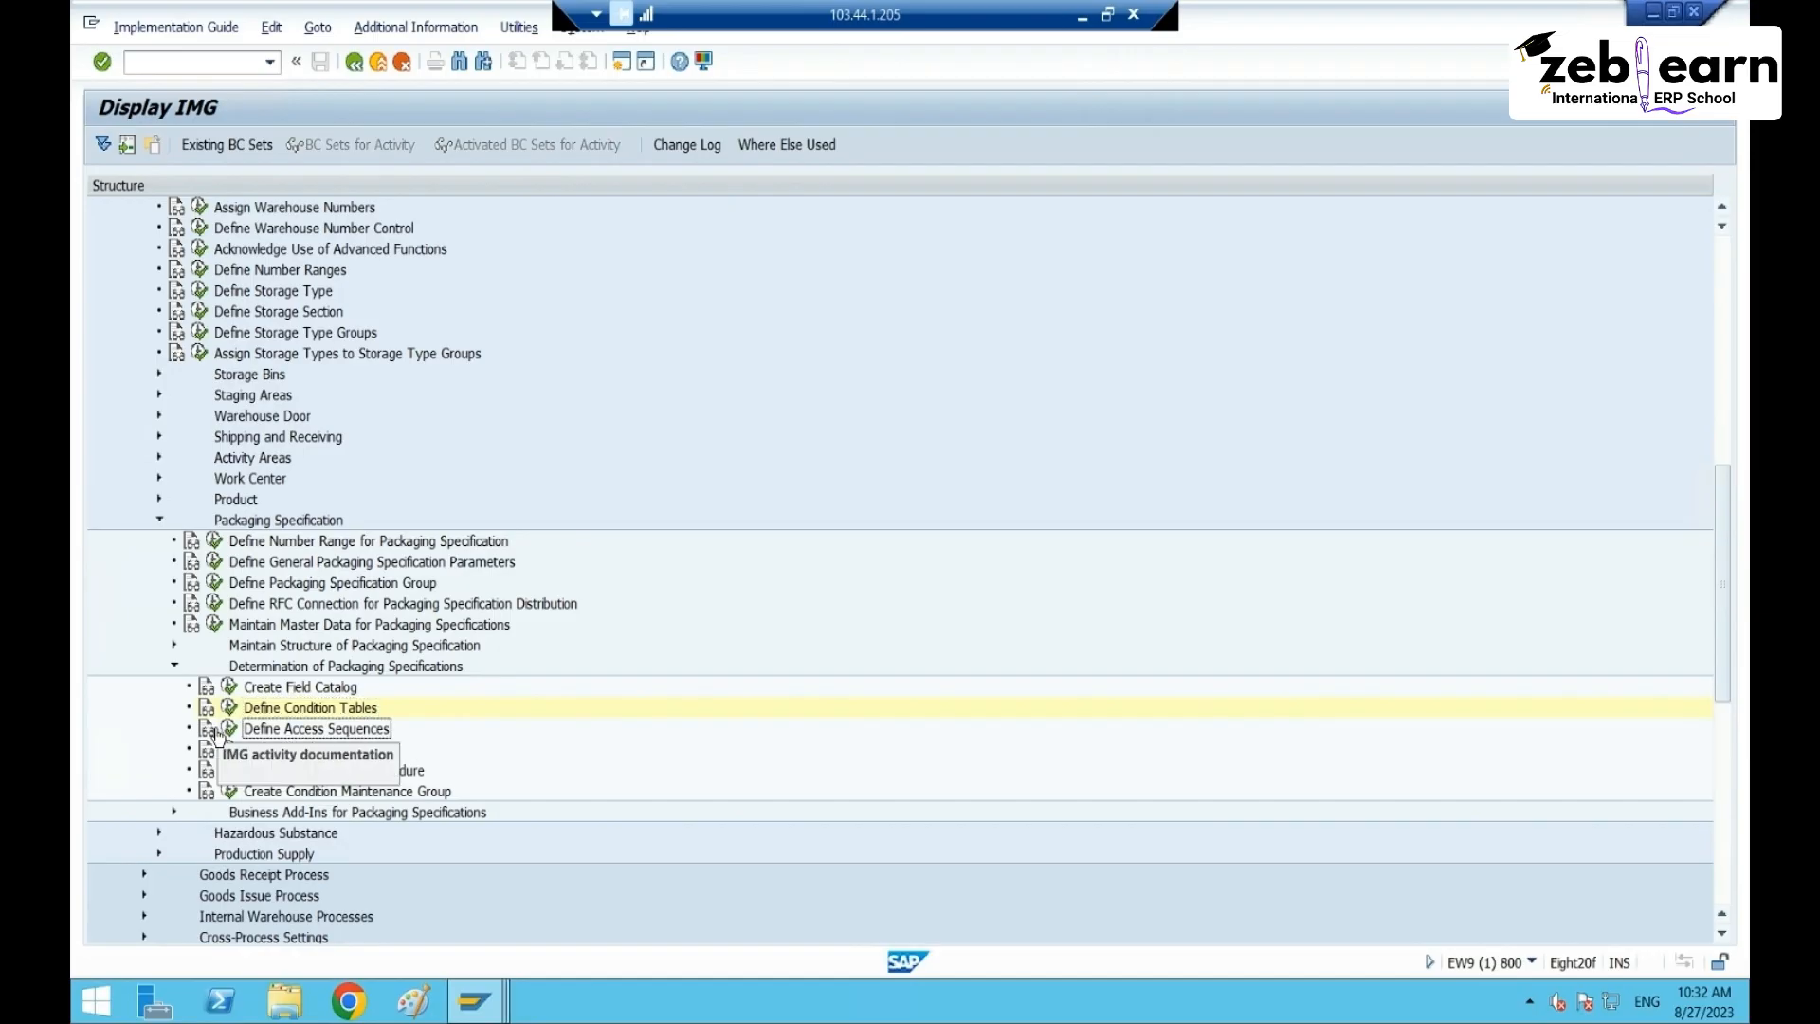
click(229, 728)
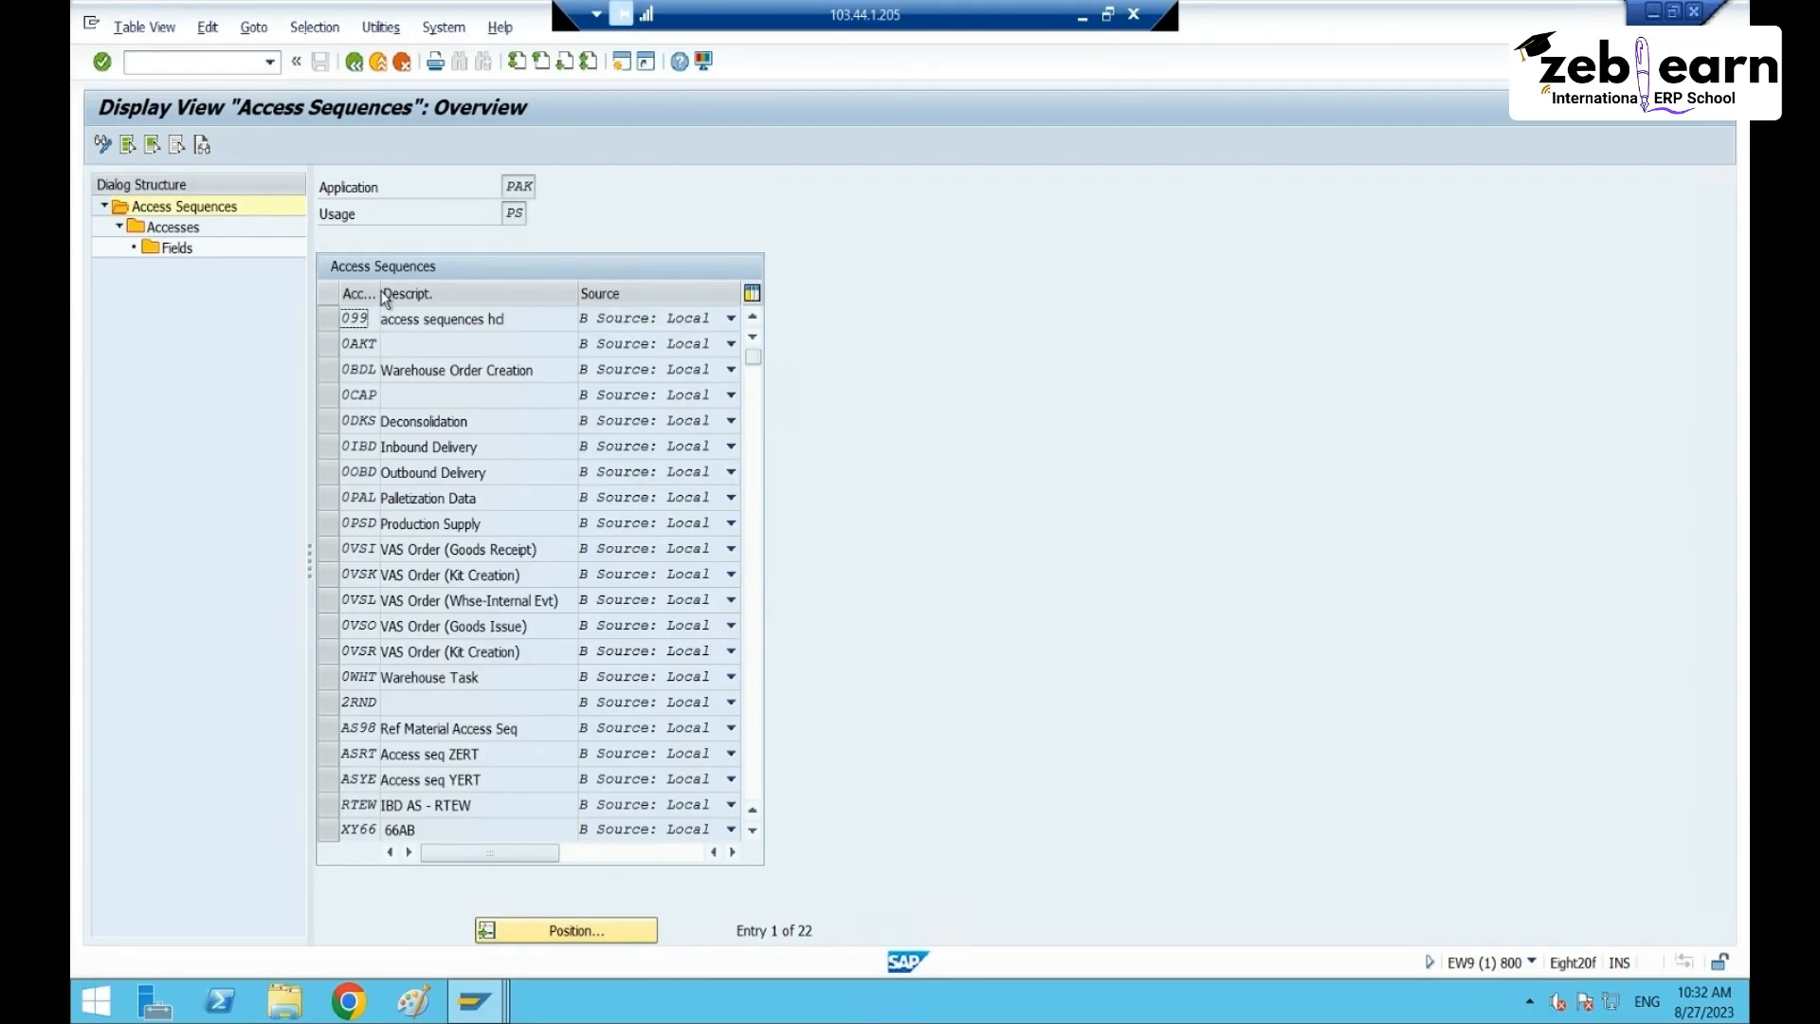
drag(379, 291, 458, 292)
scroll(478, 616, down, 4)
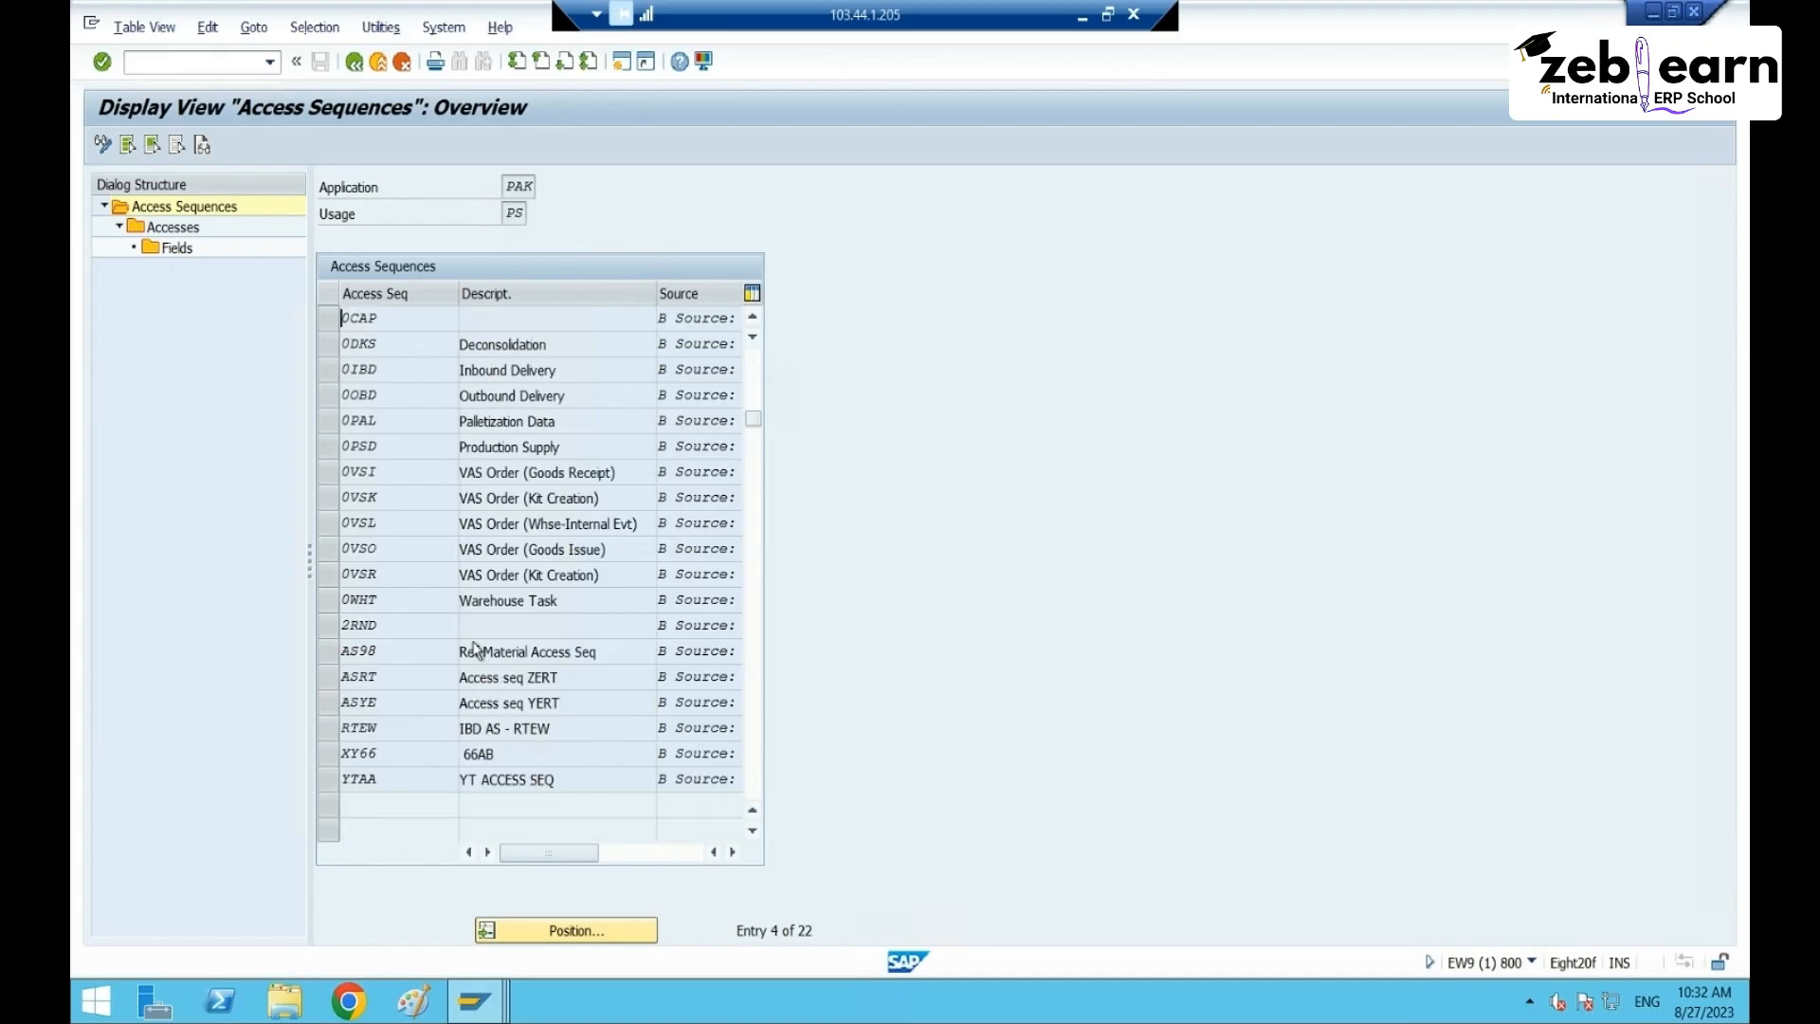
scroll(475, 675, up, 4)
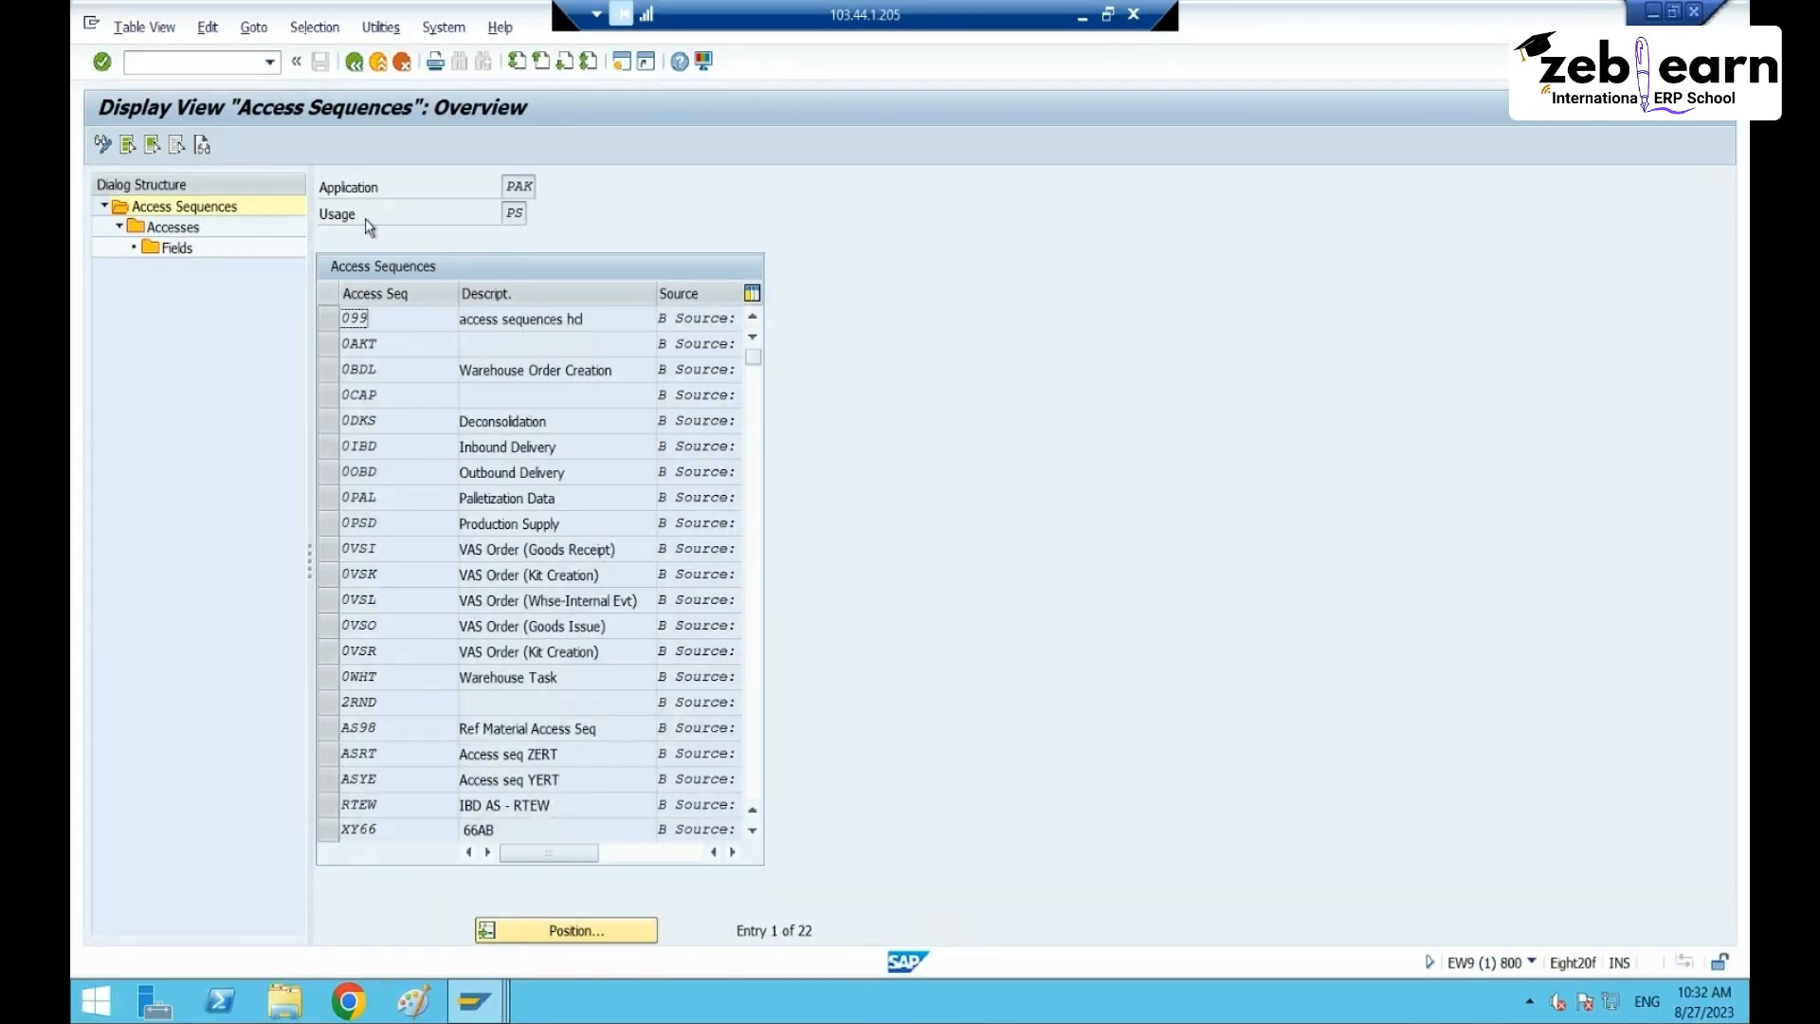
click(103, 145)
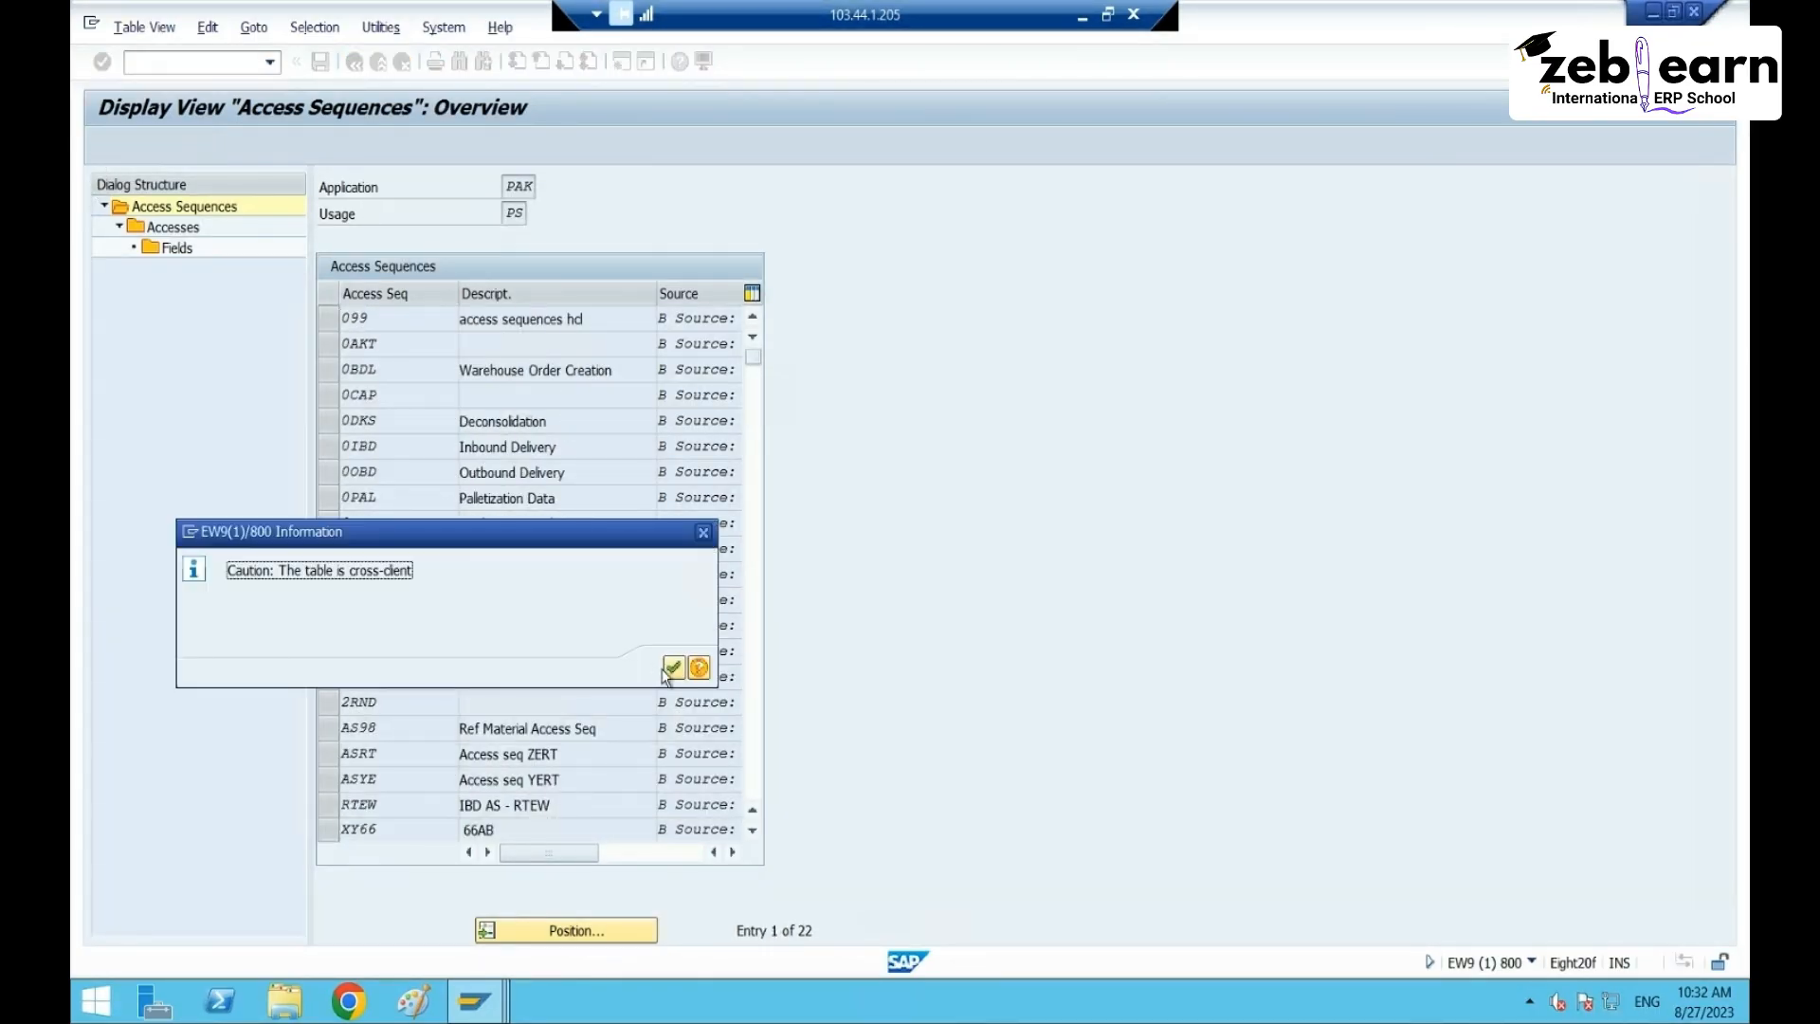
key(Return)
- Add access sequence ASPS described 'Access Sequence for PS RT65'
scroll(441, 655, down, 4)
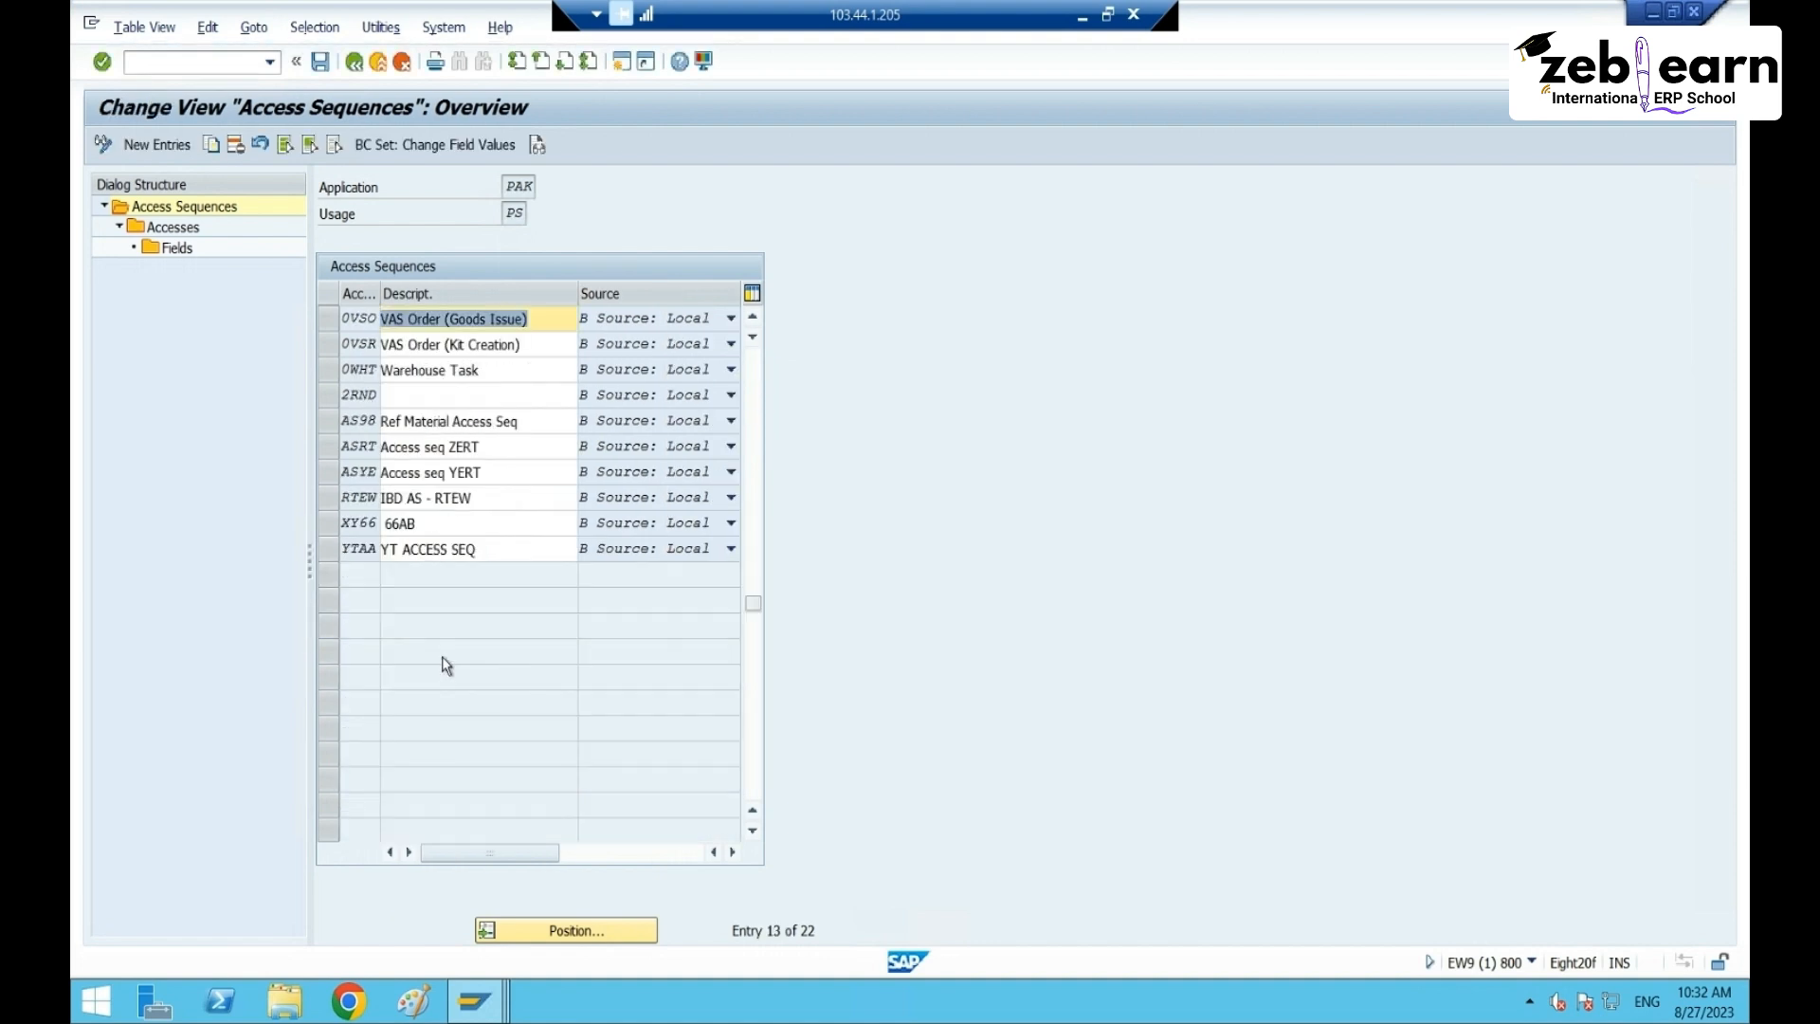
click(142, 144)
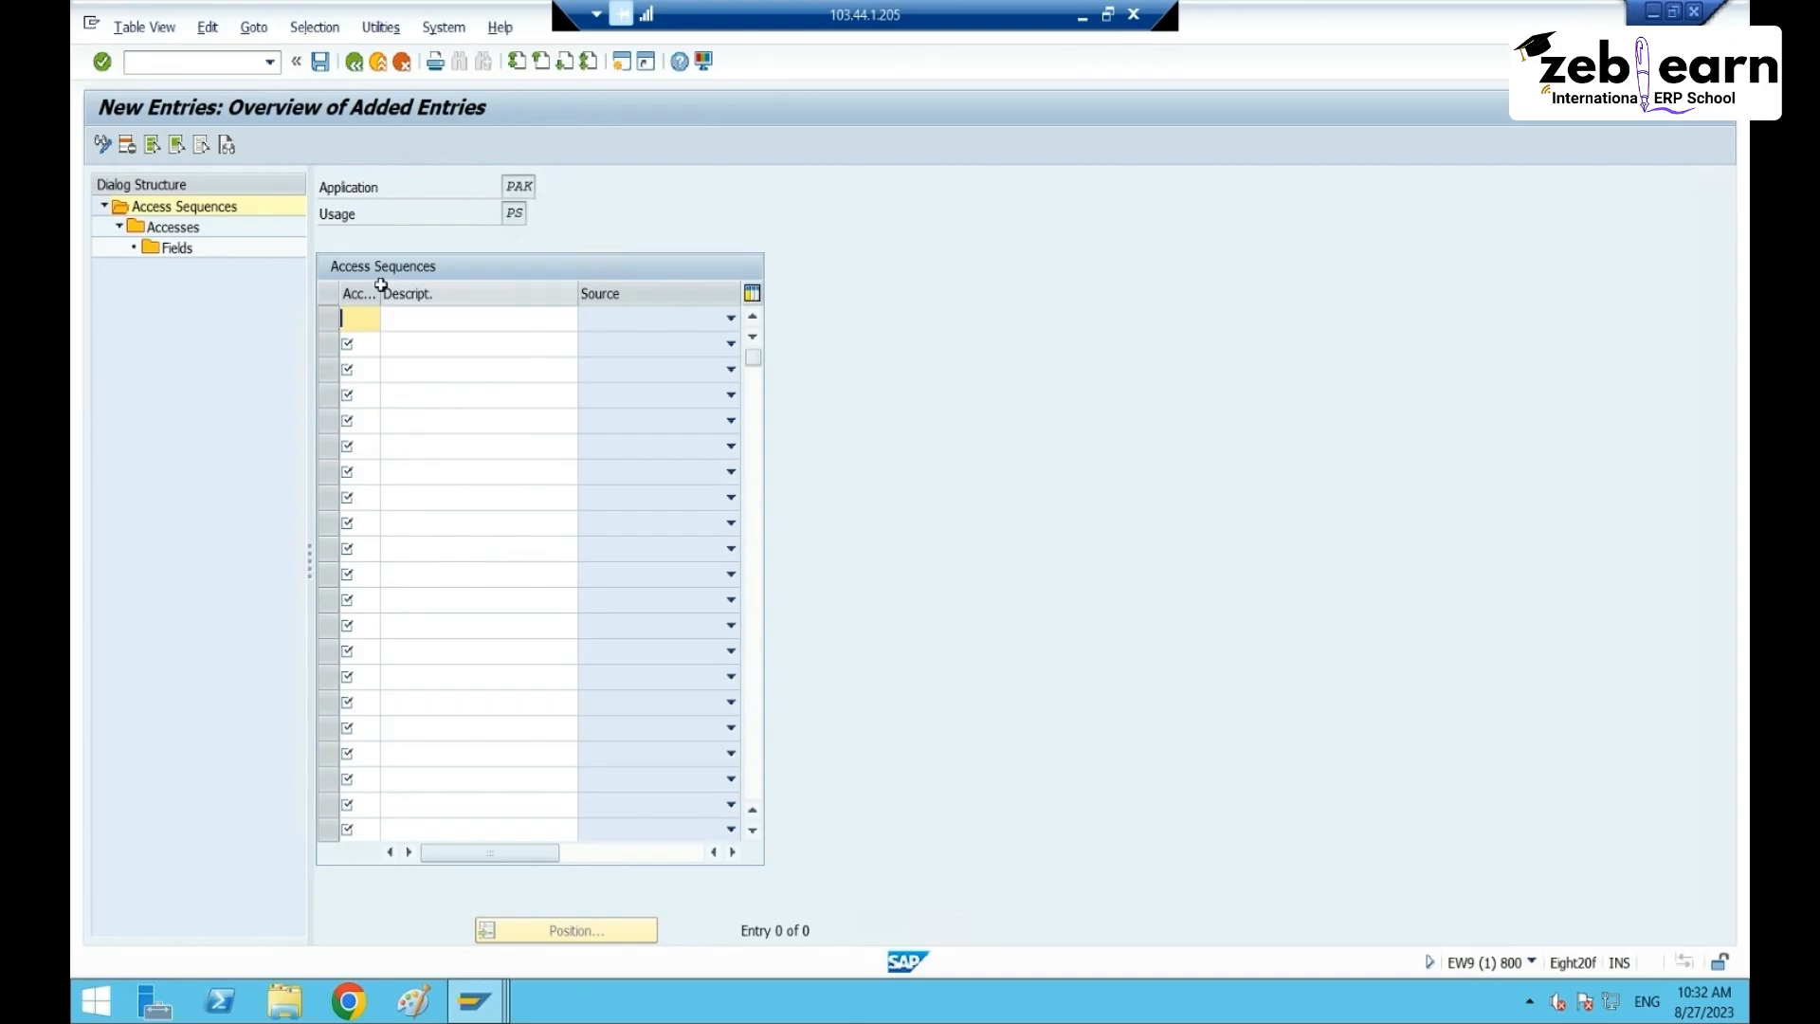
drag(377, 295, 388, 294)
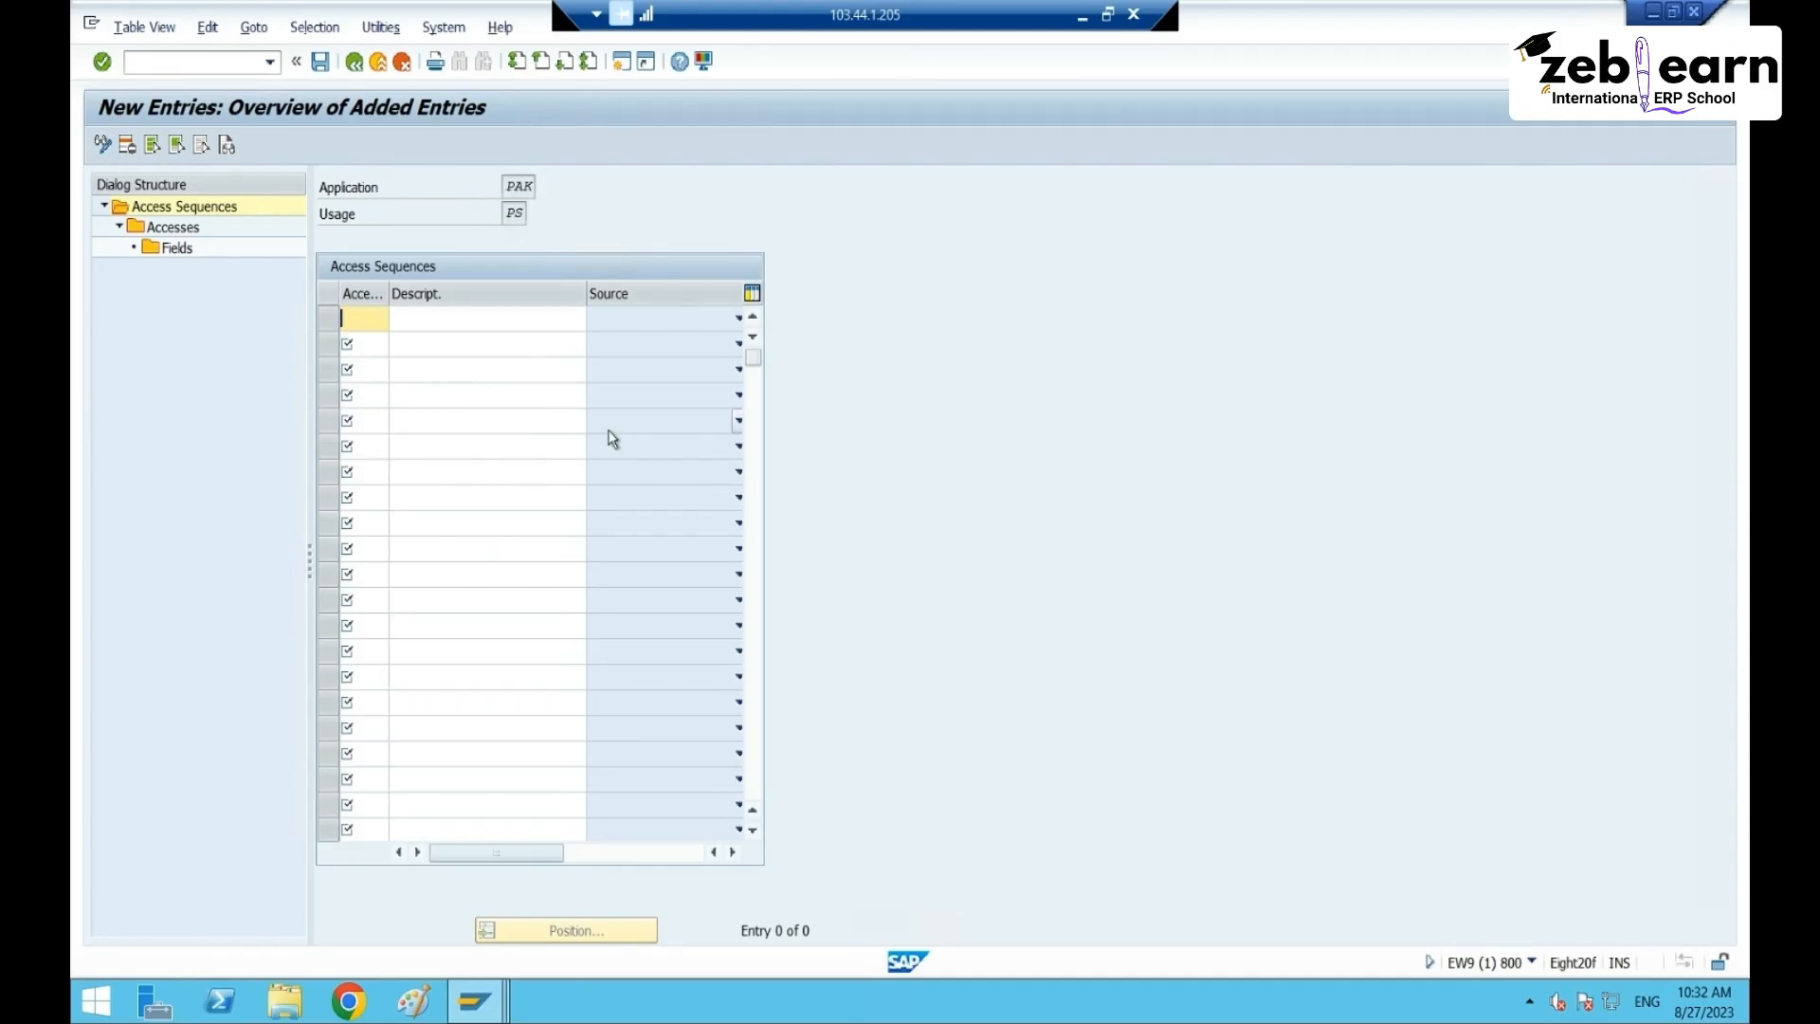
text(AS)
text(PS)
key(Tab)
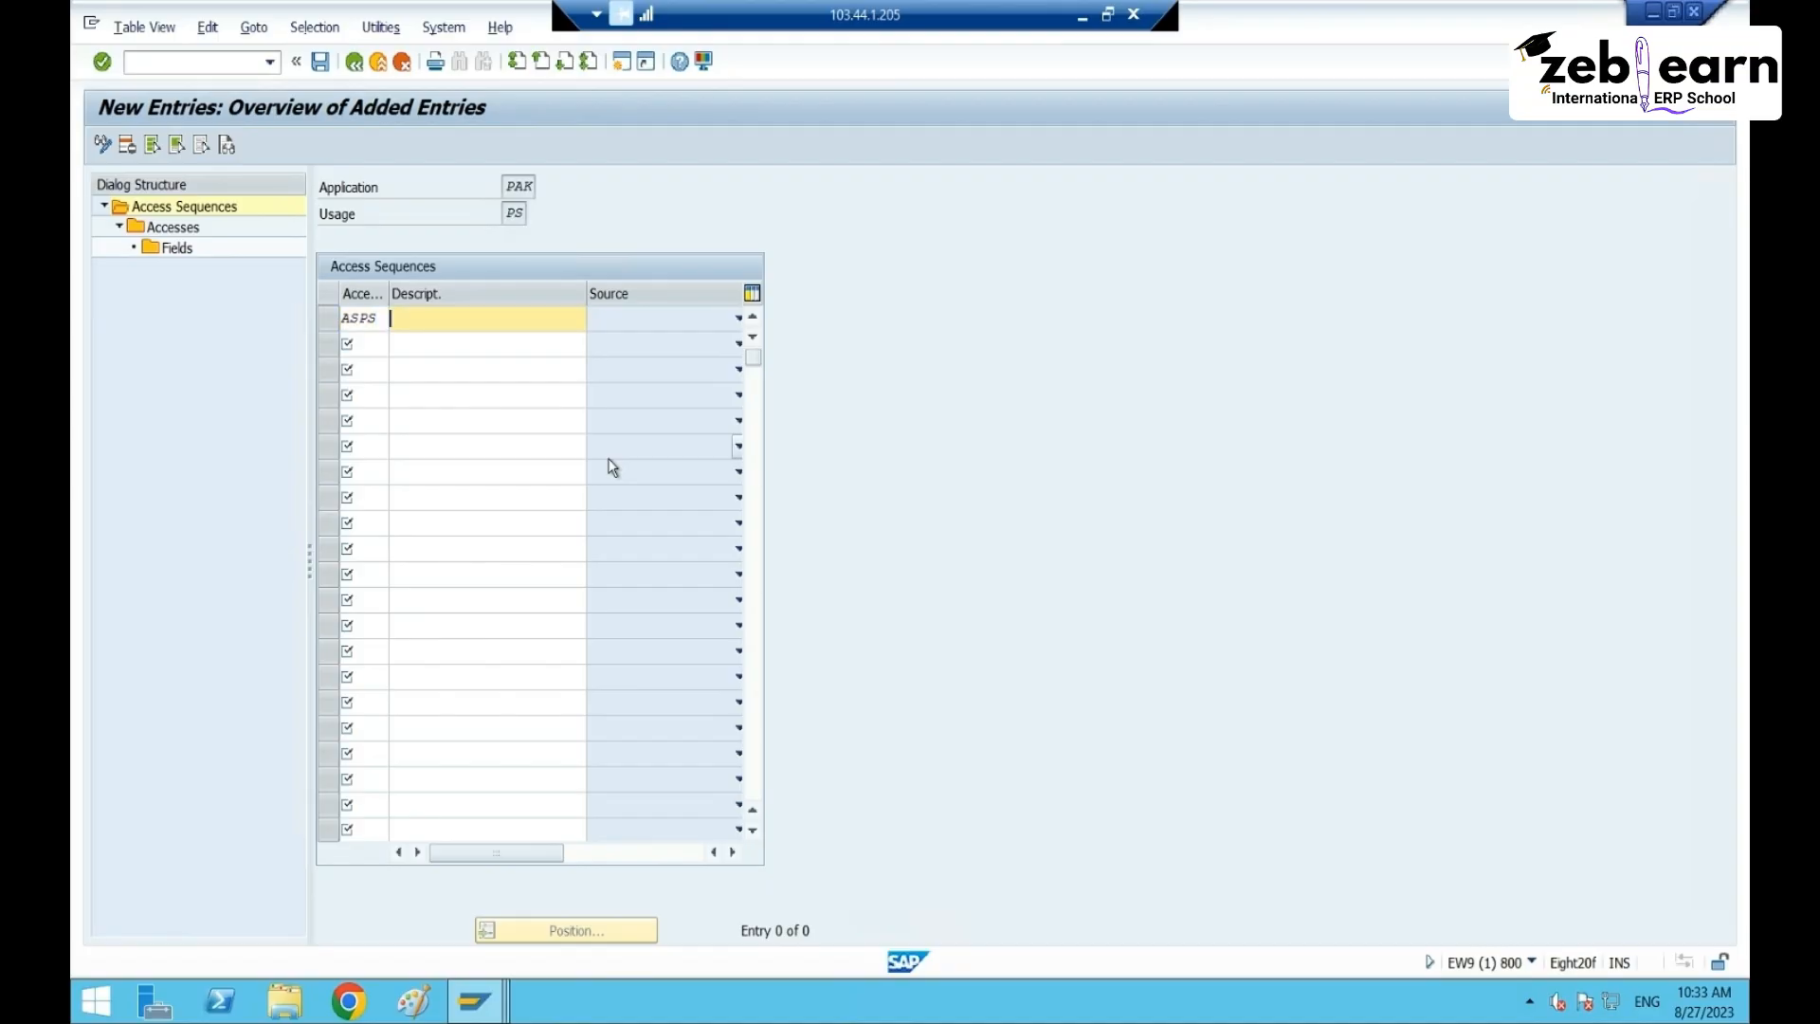
text(Access Sequence for PS RT65)
key(Return)
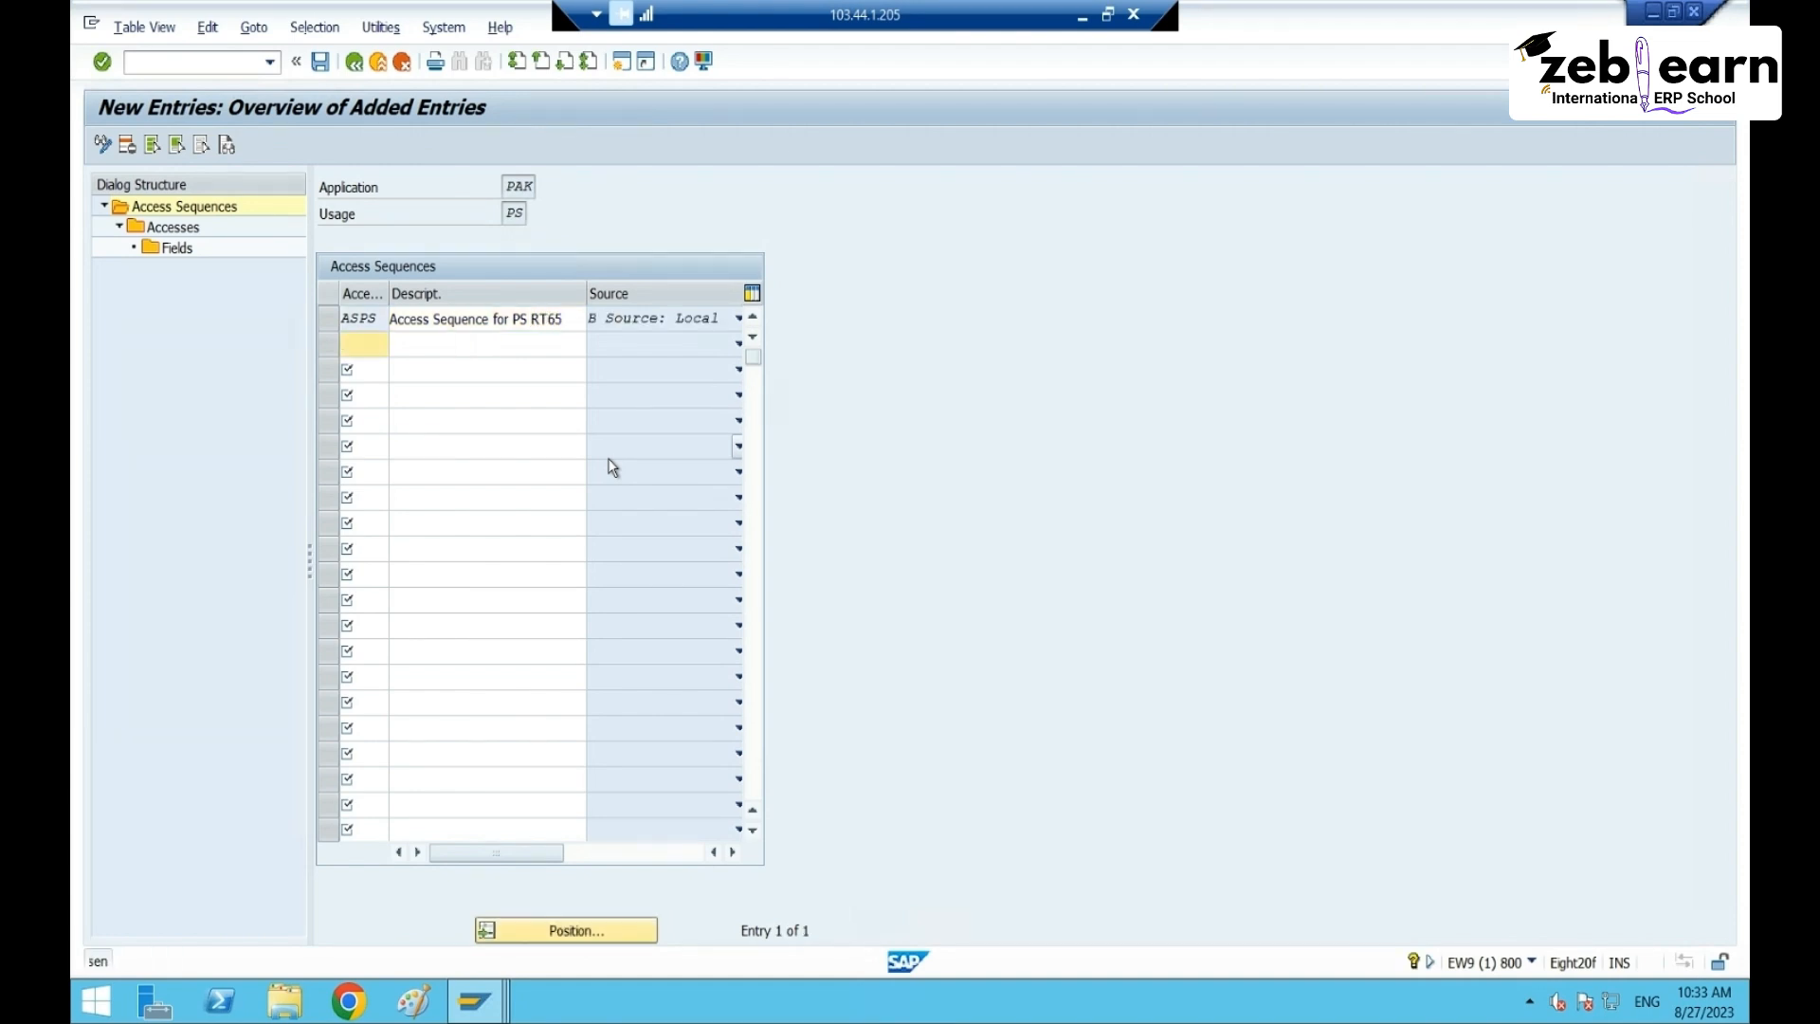
click(327, 320)
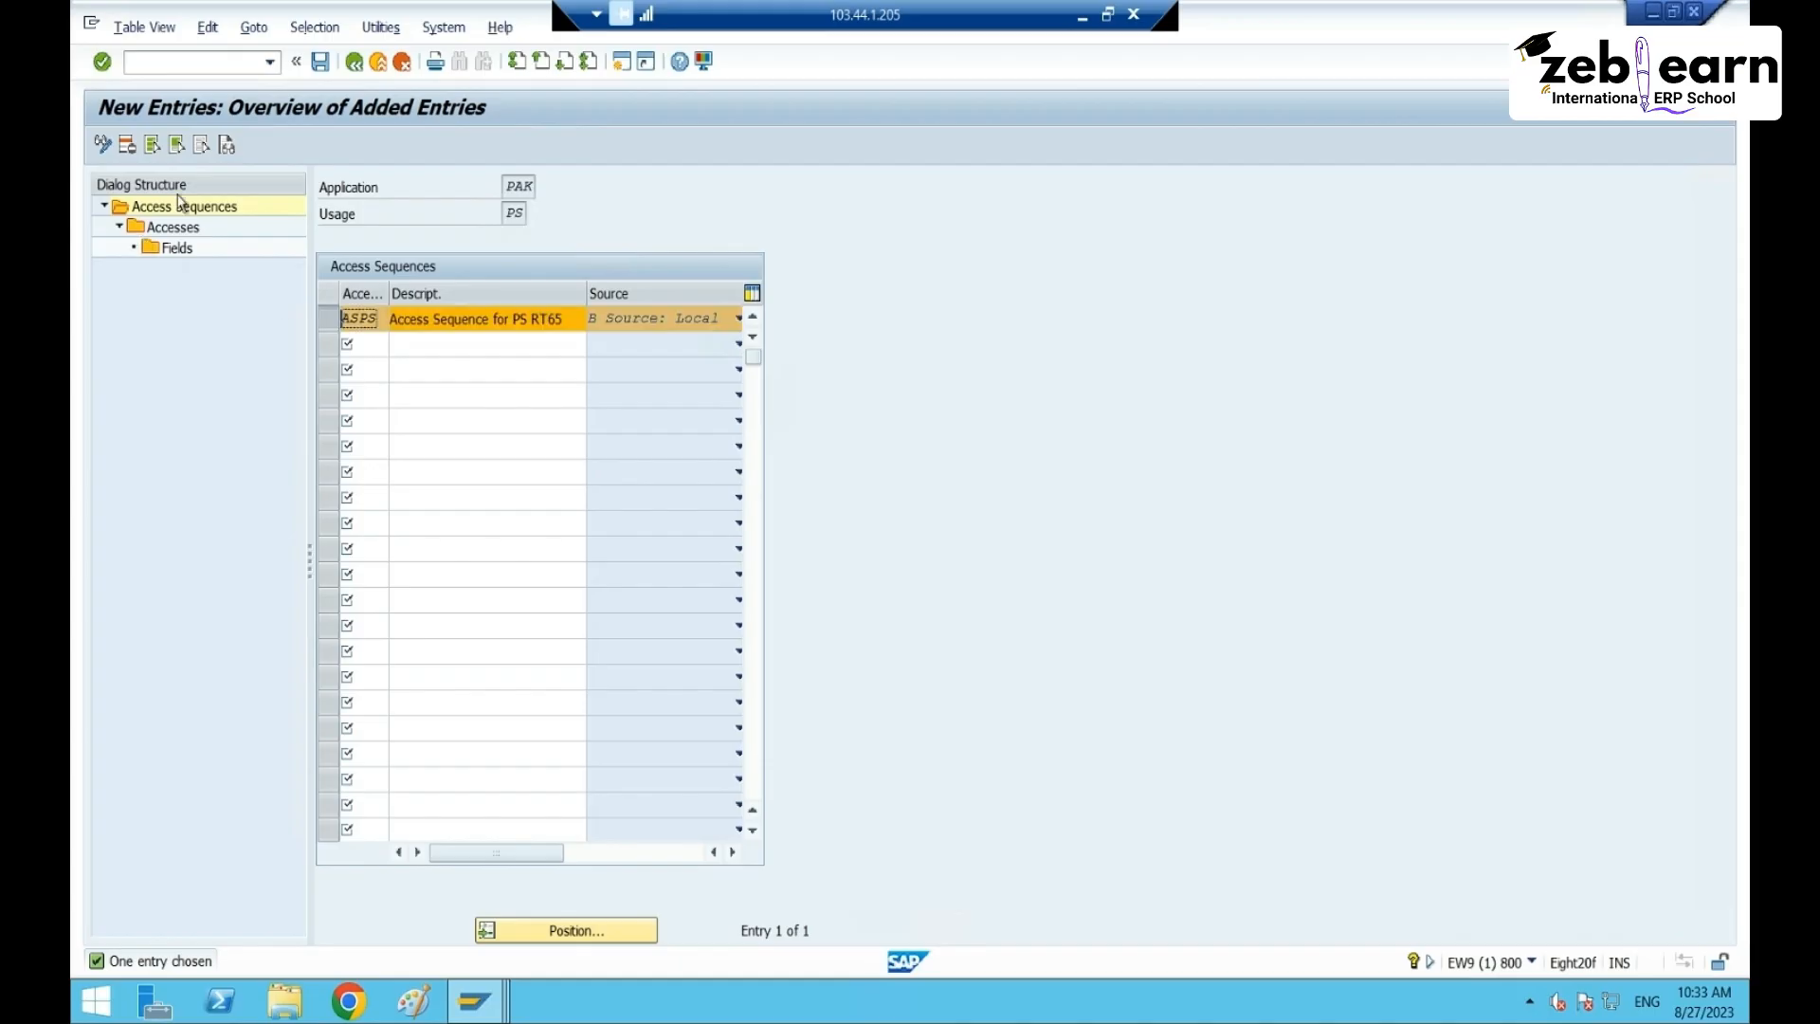
- Add access 1 using table ZCTBRT65 to ASPS and show its fields
double_click(185, 230)
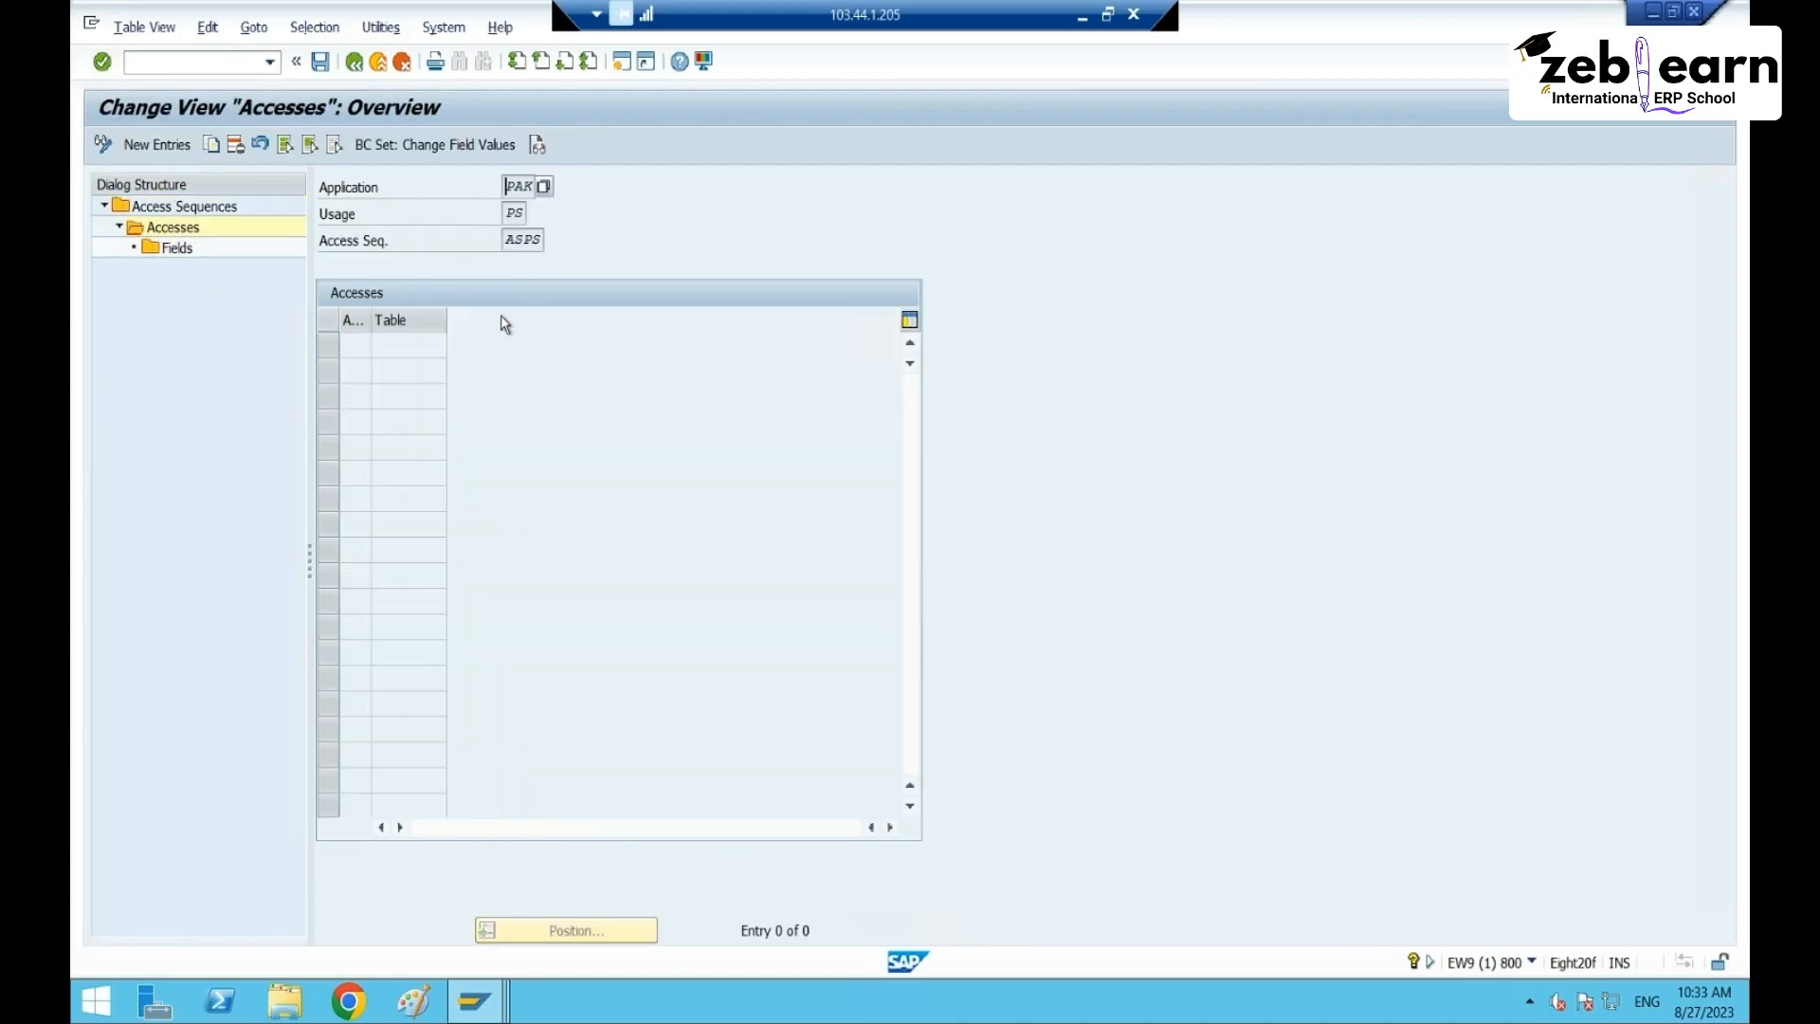
drag(372, 314, 613, 322)
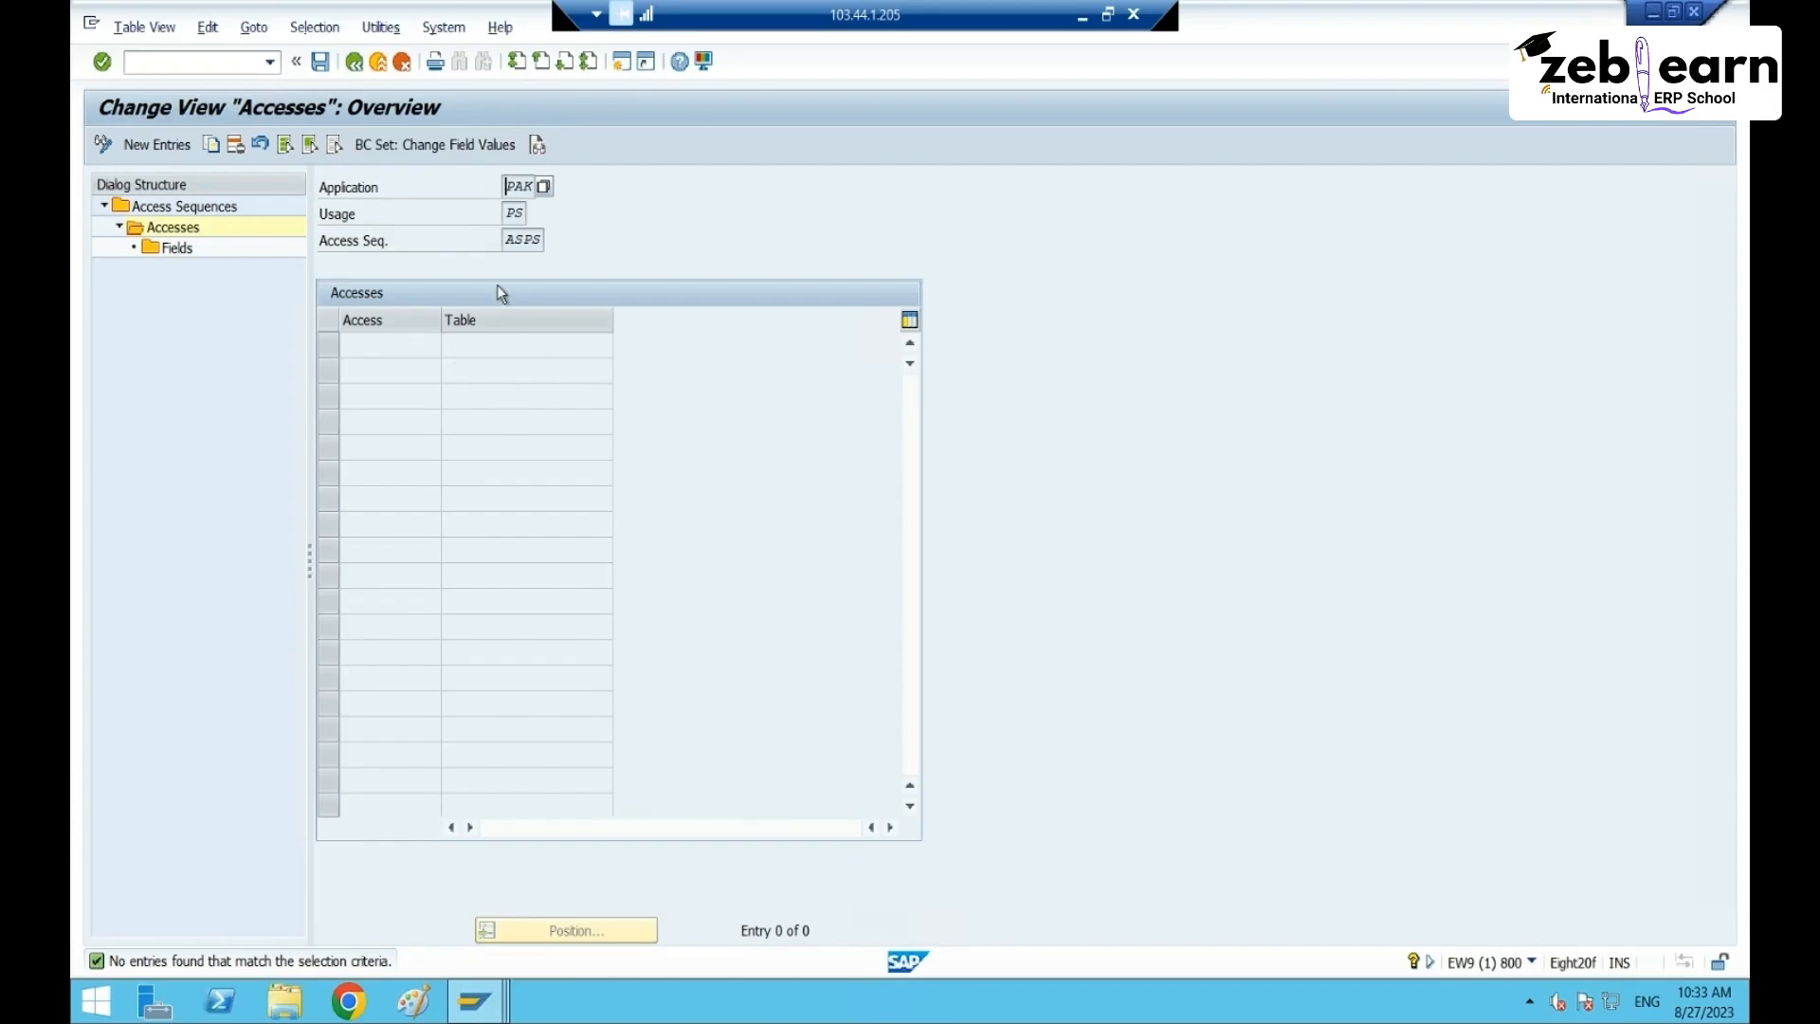
click(154, 144)
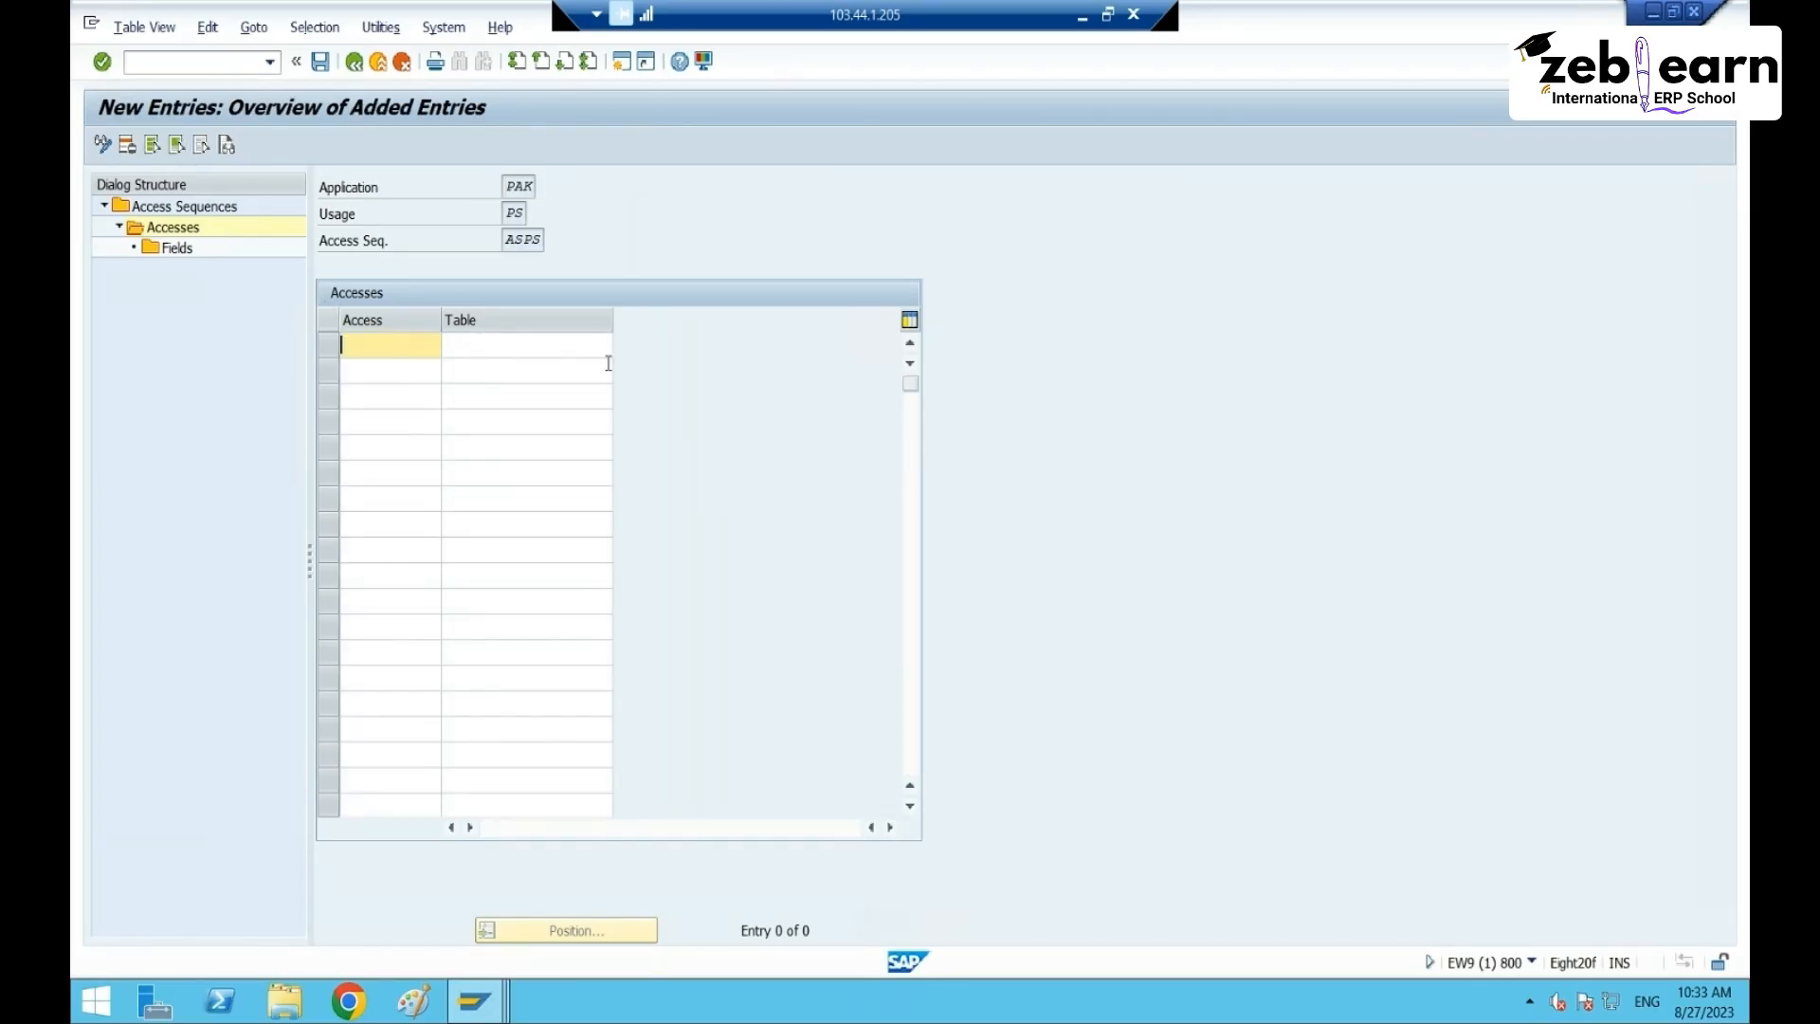
text(1)
key(Tab)
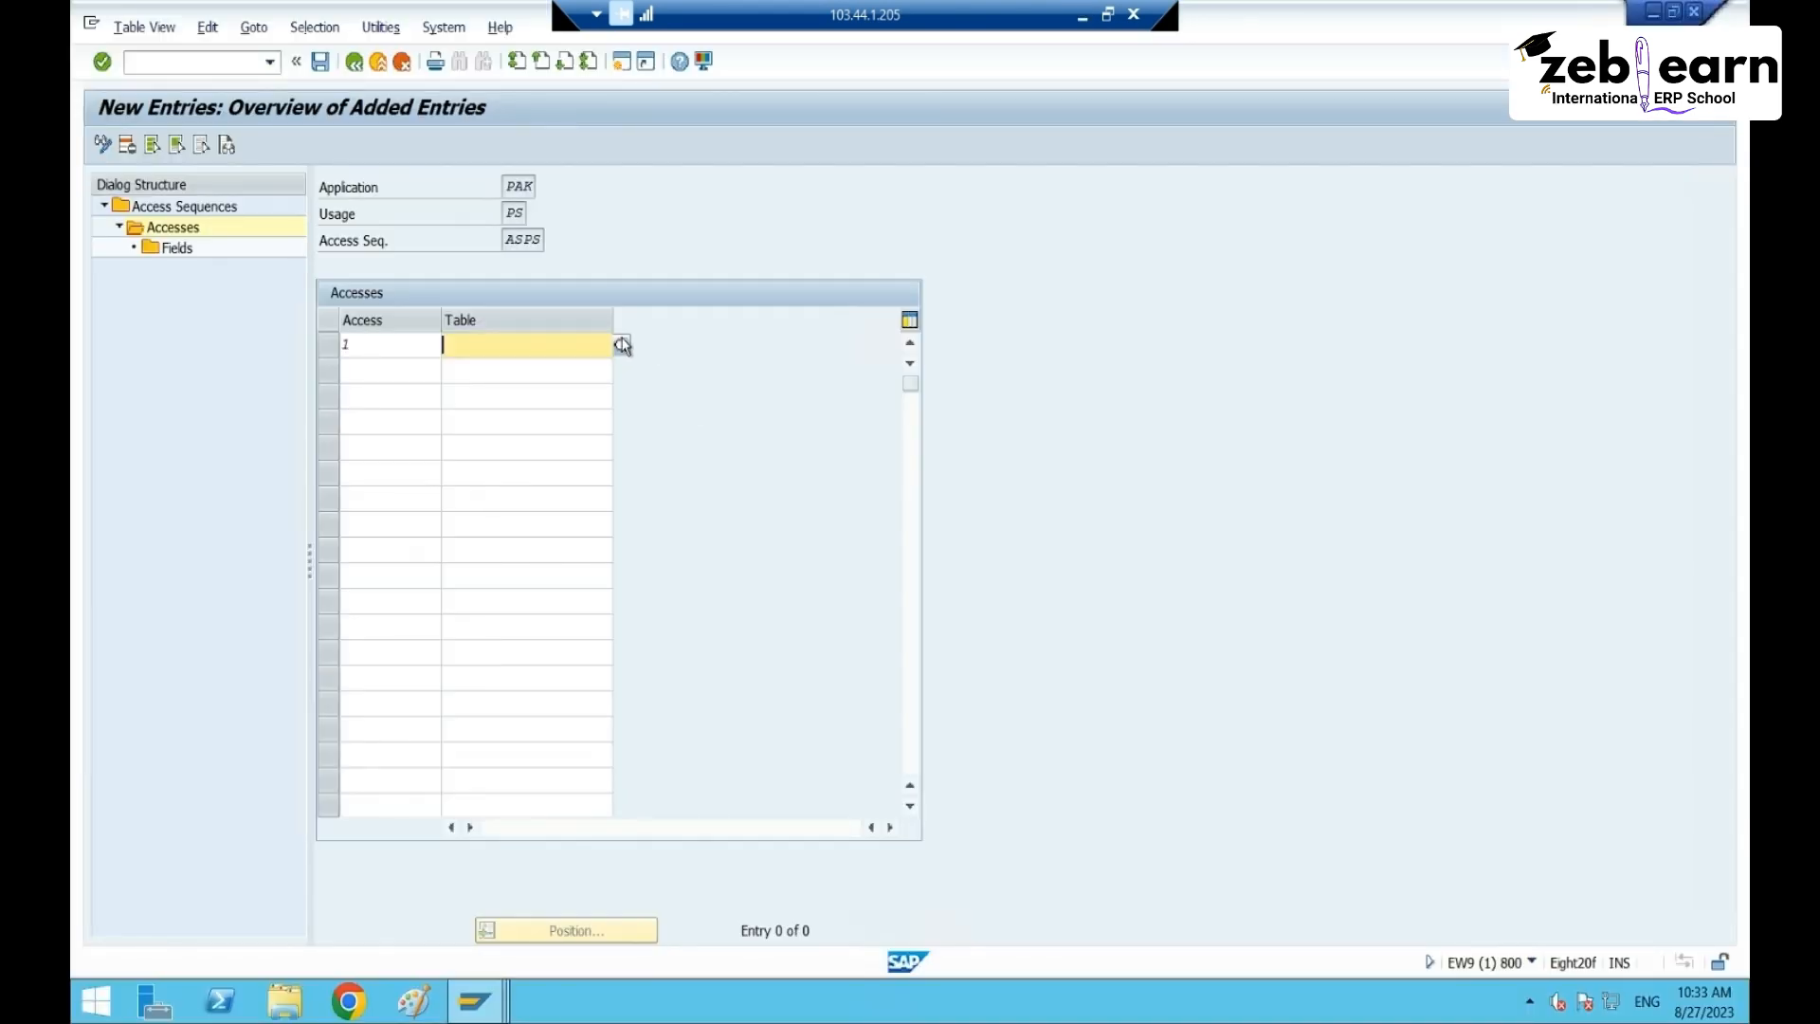
text(ZCTBRT65)
key(Return)
click(328, 344)
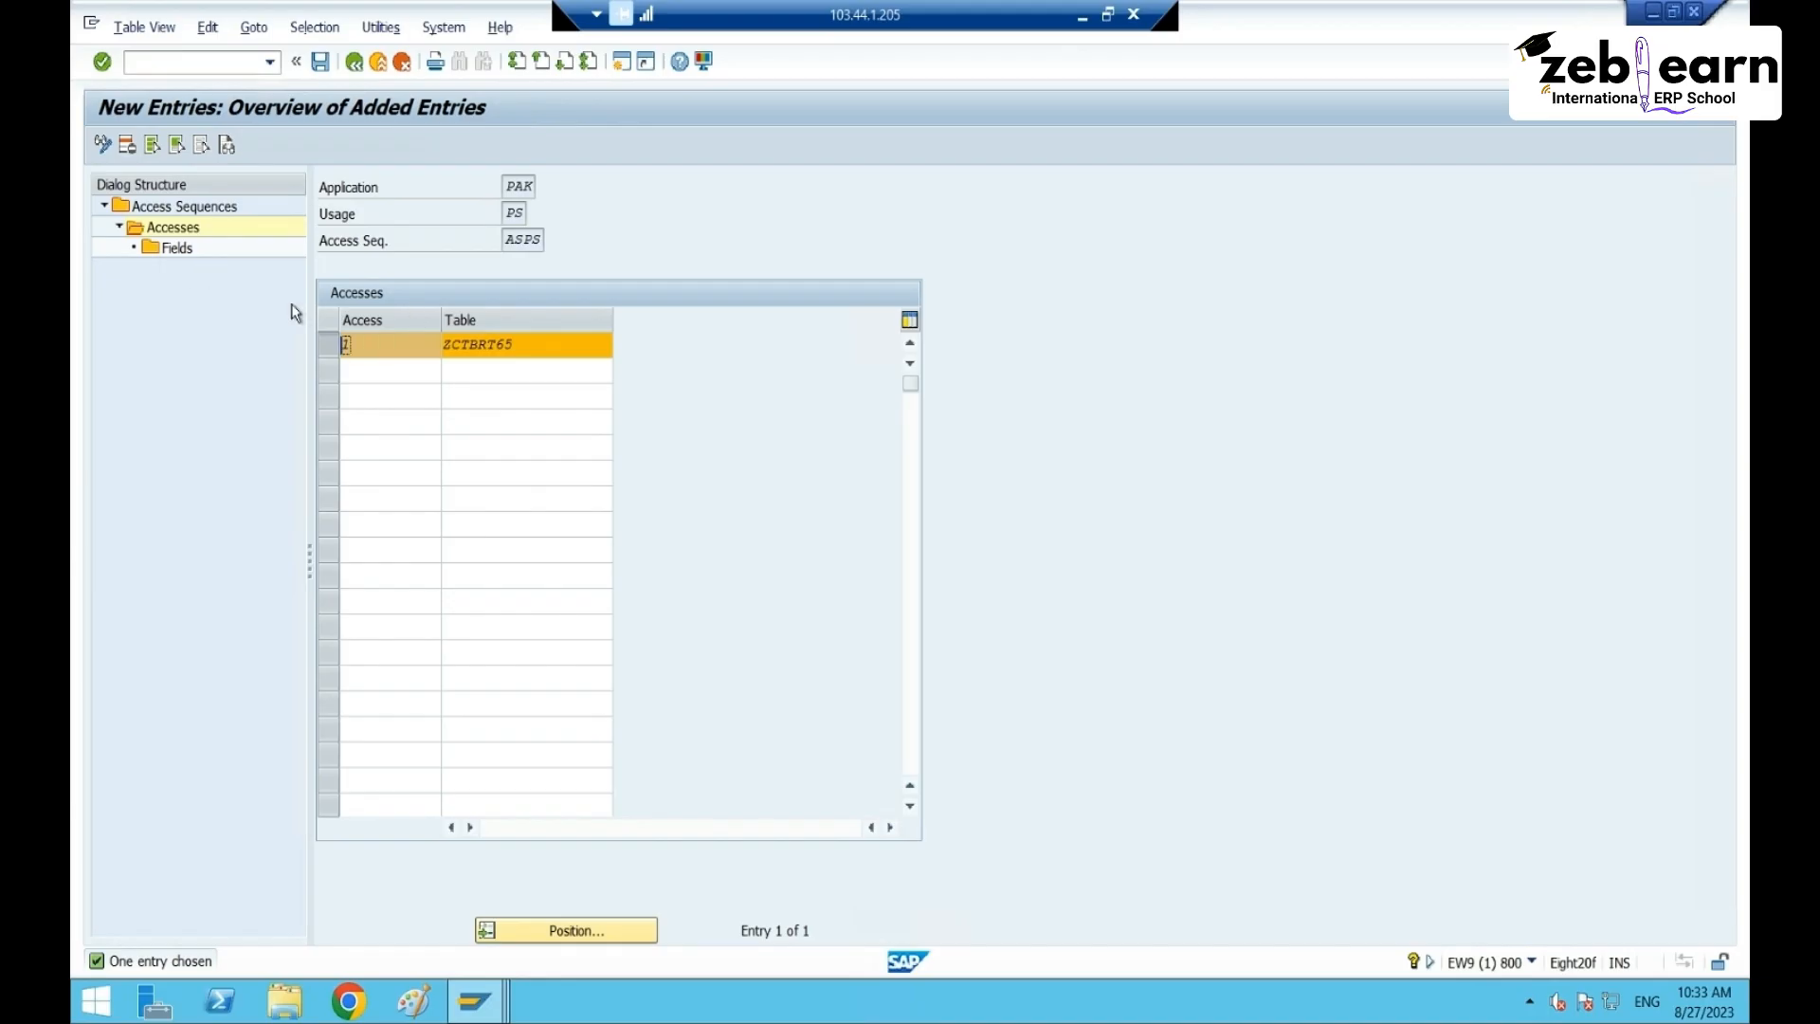
double_click(175, 249)
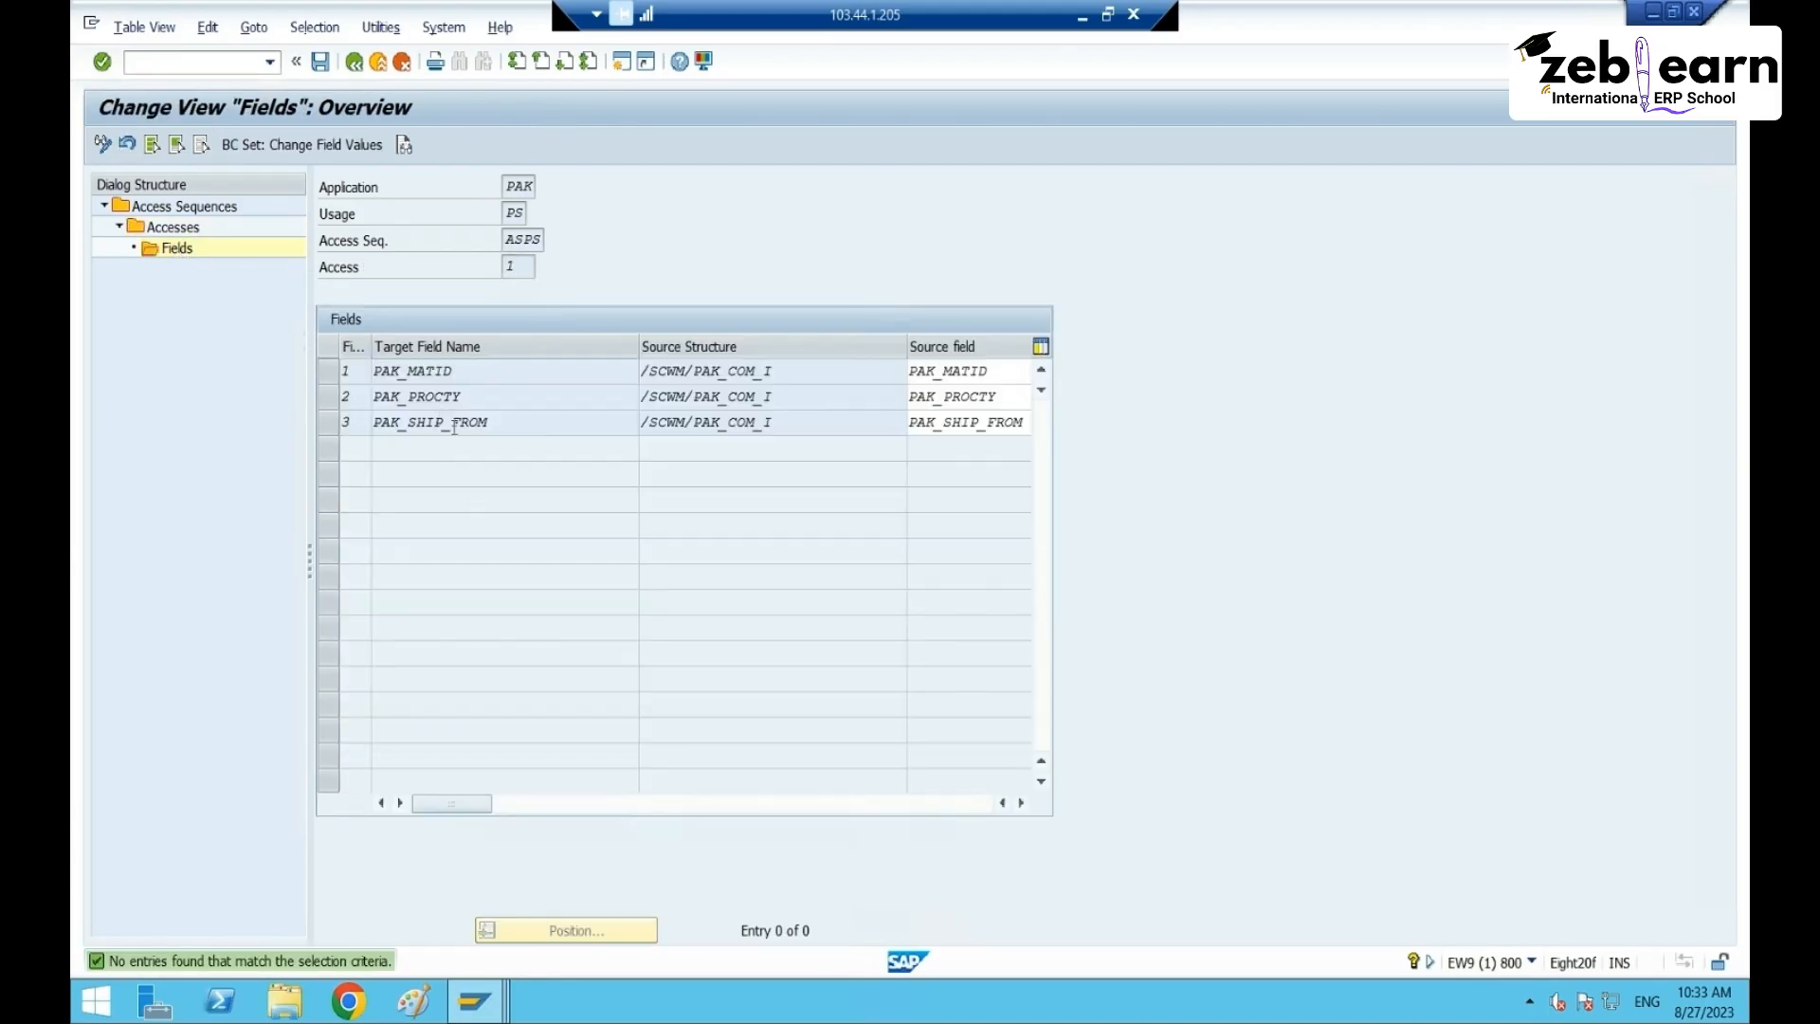
- Point out the PAK_MATID, PAK_PROCTY and PAK_SHIP_FROM target fields in the Fields table
click(480, 373)
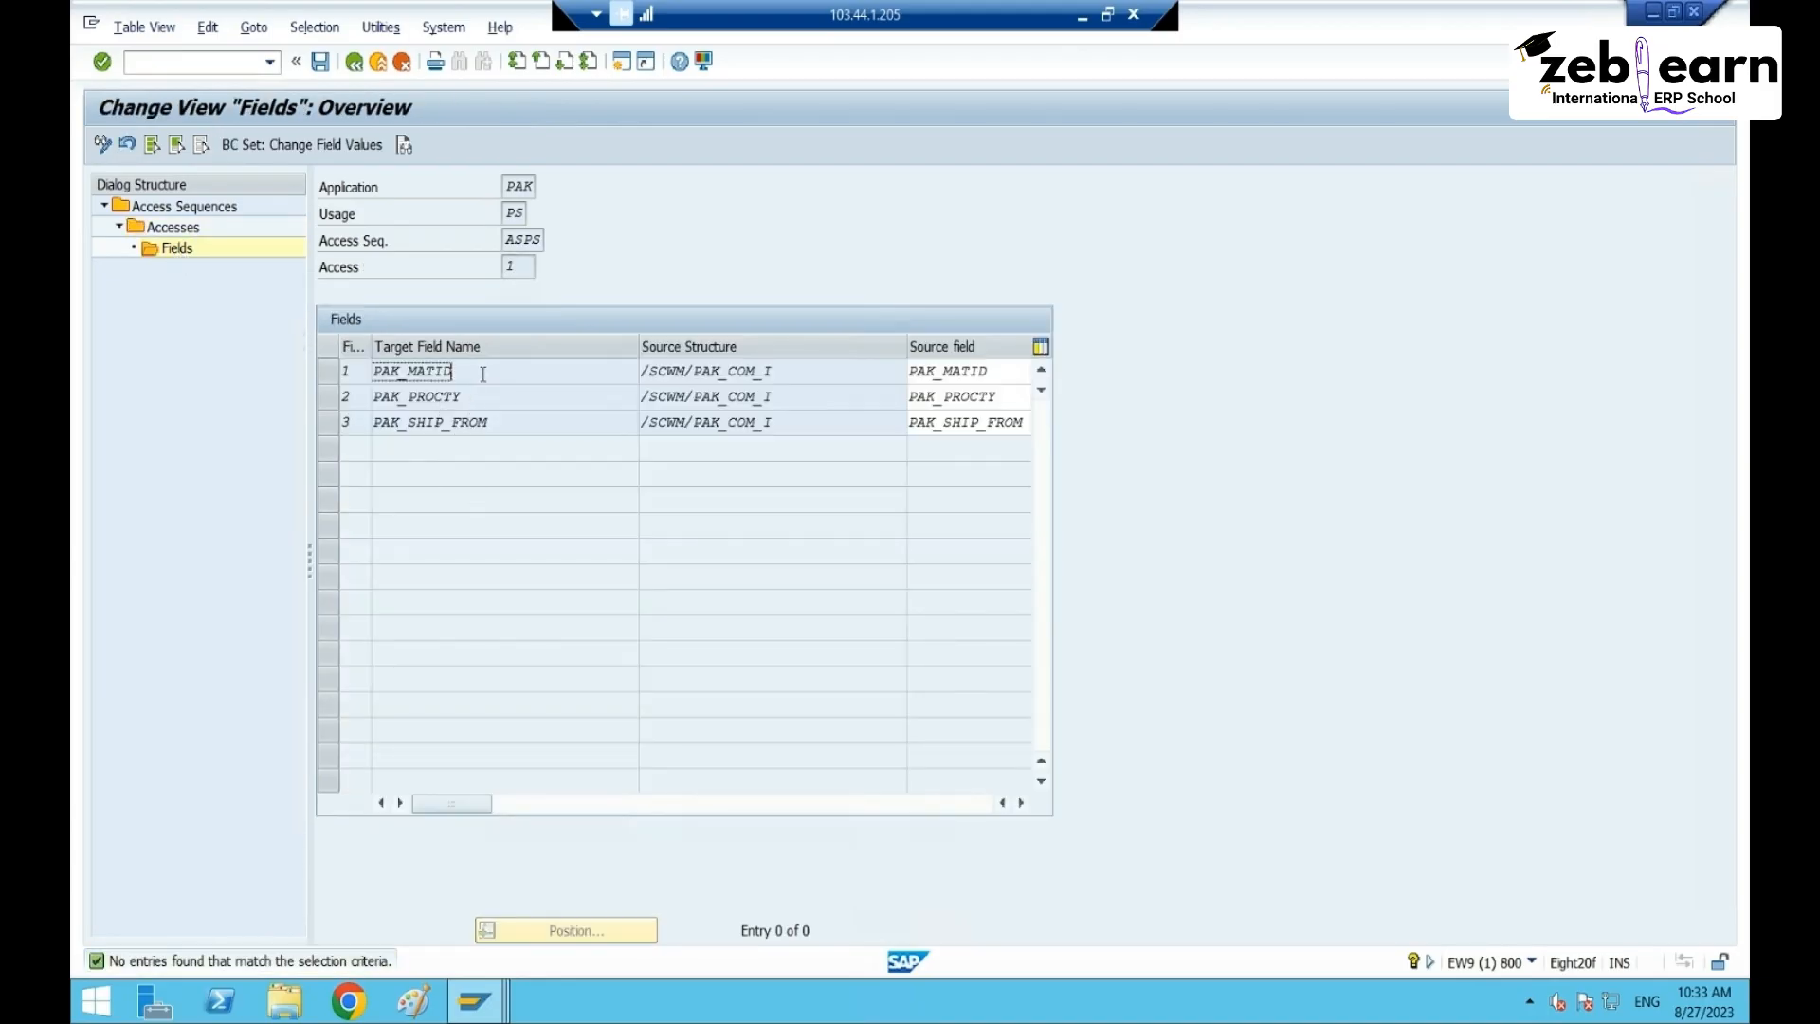
click(492, 403)
click(498, 423)
click(491, 383)
click(493, 398)
click(514, 421)
click(481, 370)
click(488, 397)
click(522, 426)
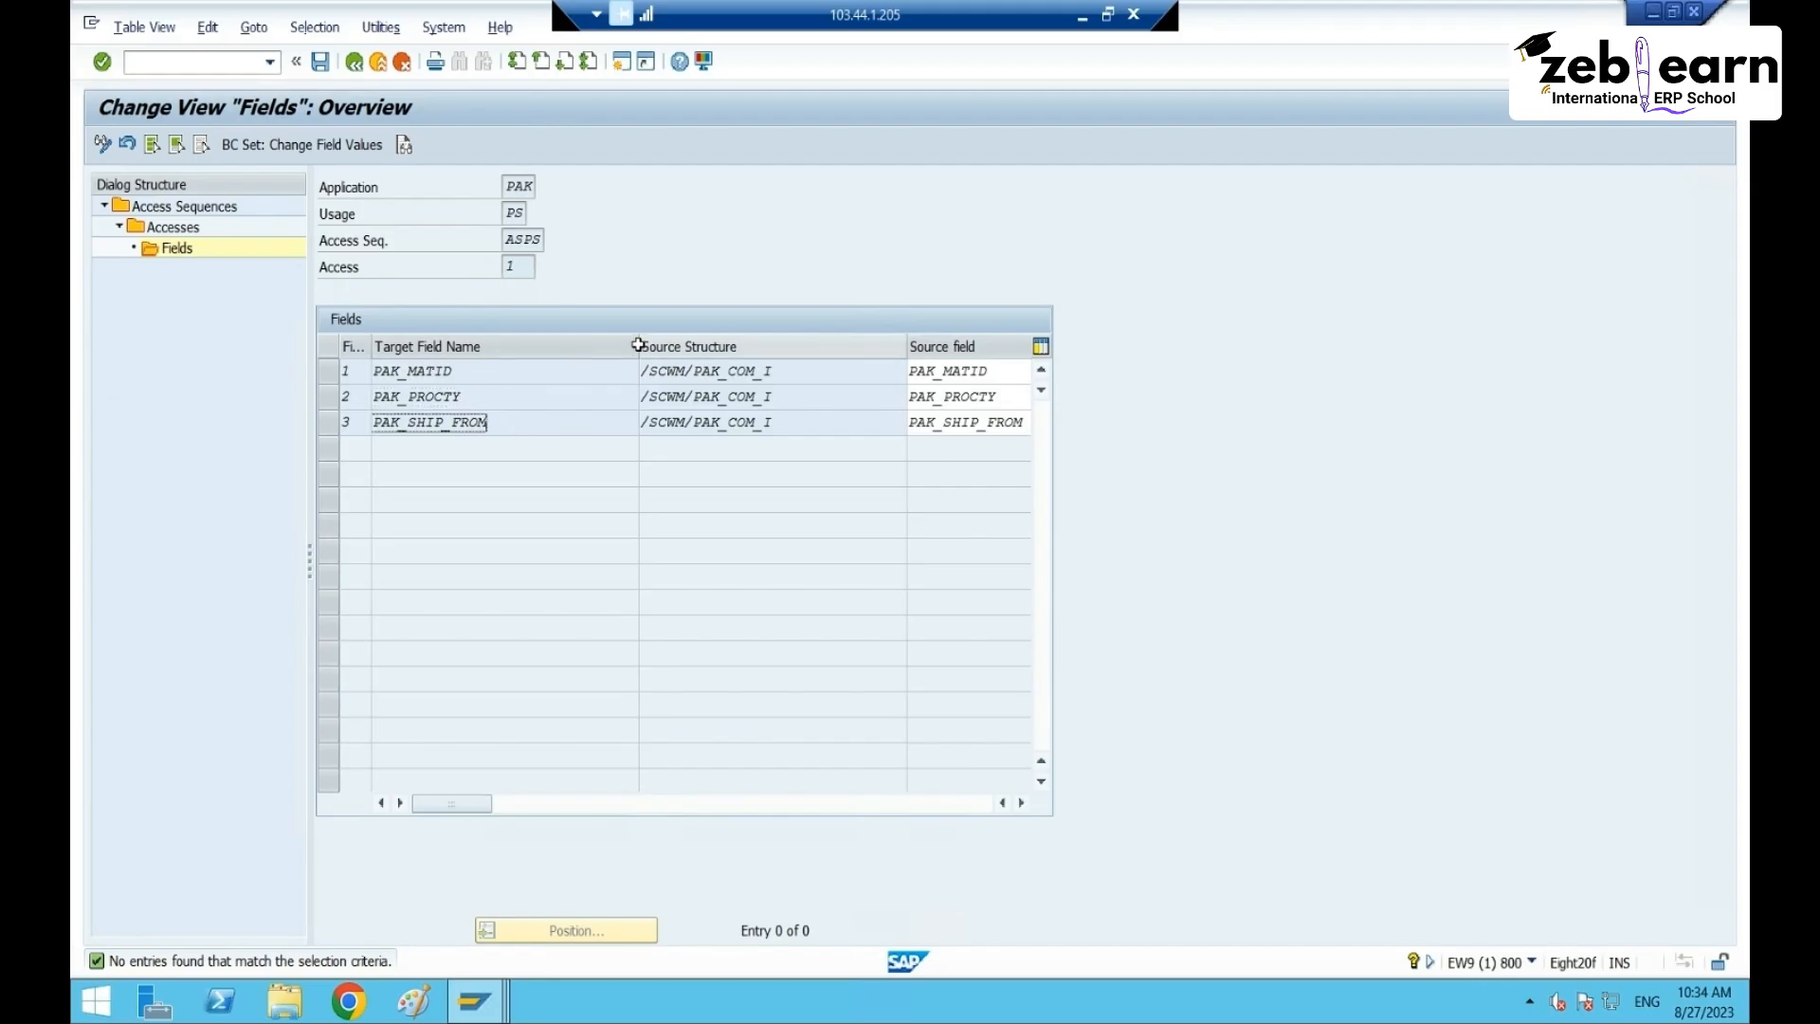
- Shrink the Target Field Name, Source Structure, Source field, Constant and Initial columns
drag(638, 345, 519, 357)
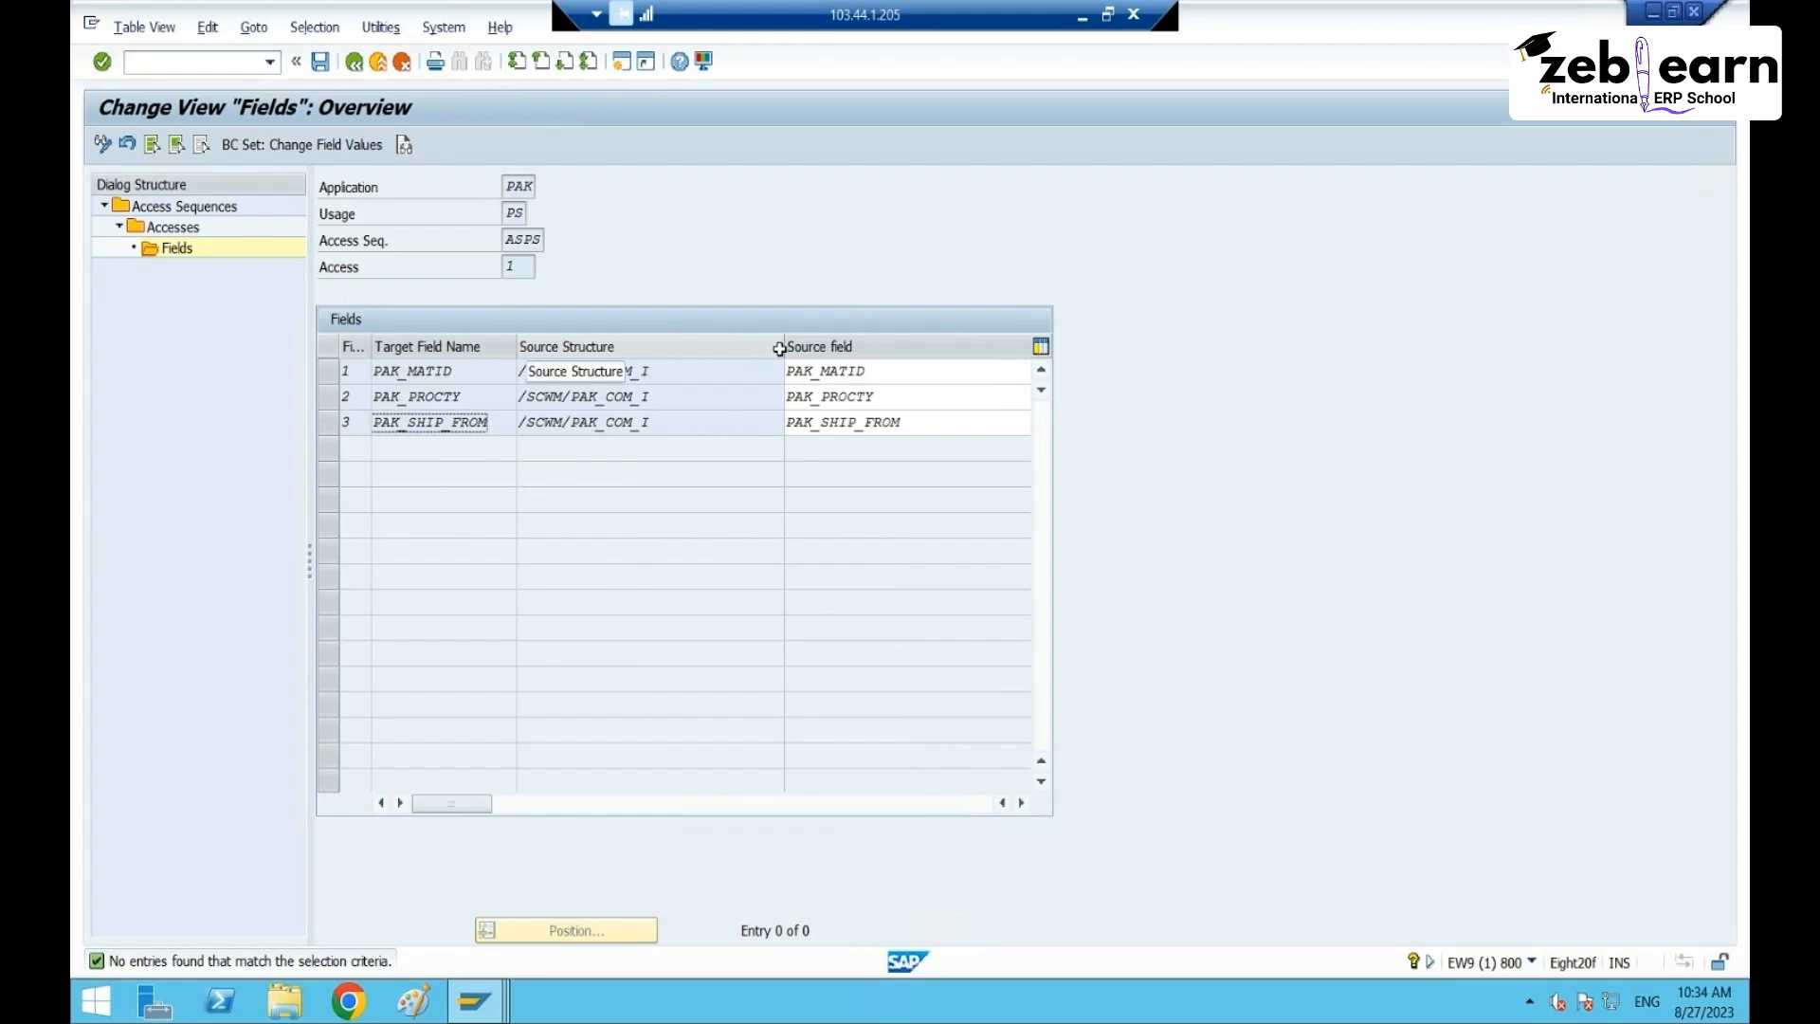
drag(784, 348, 621, 356)
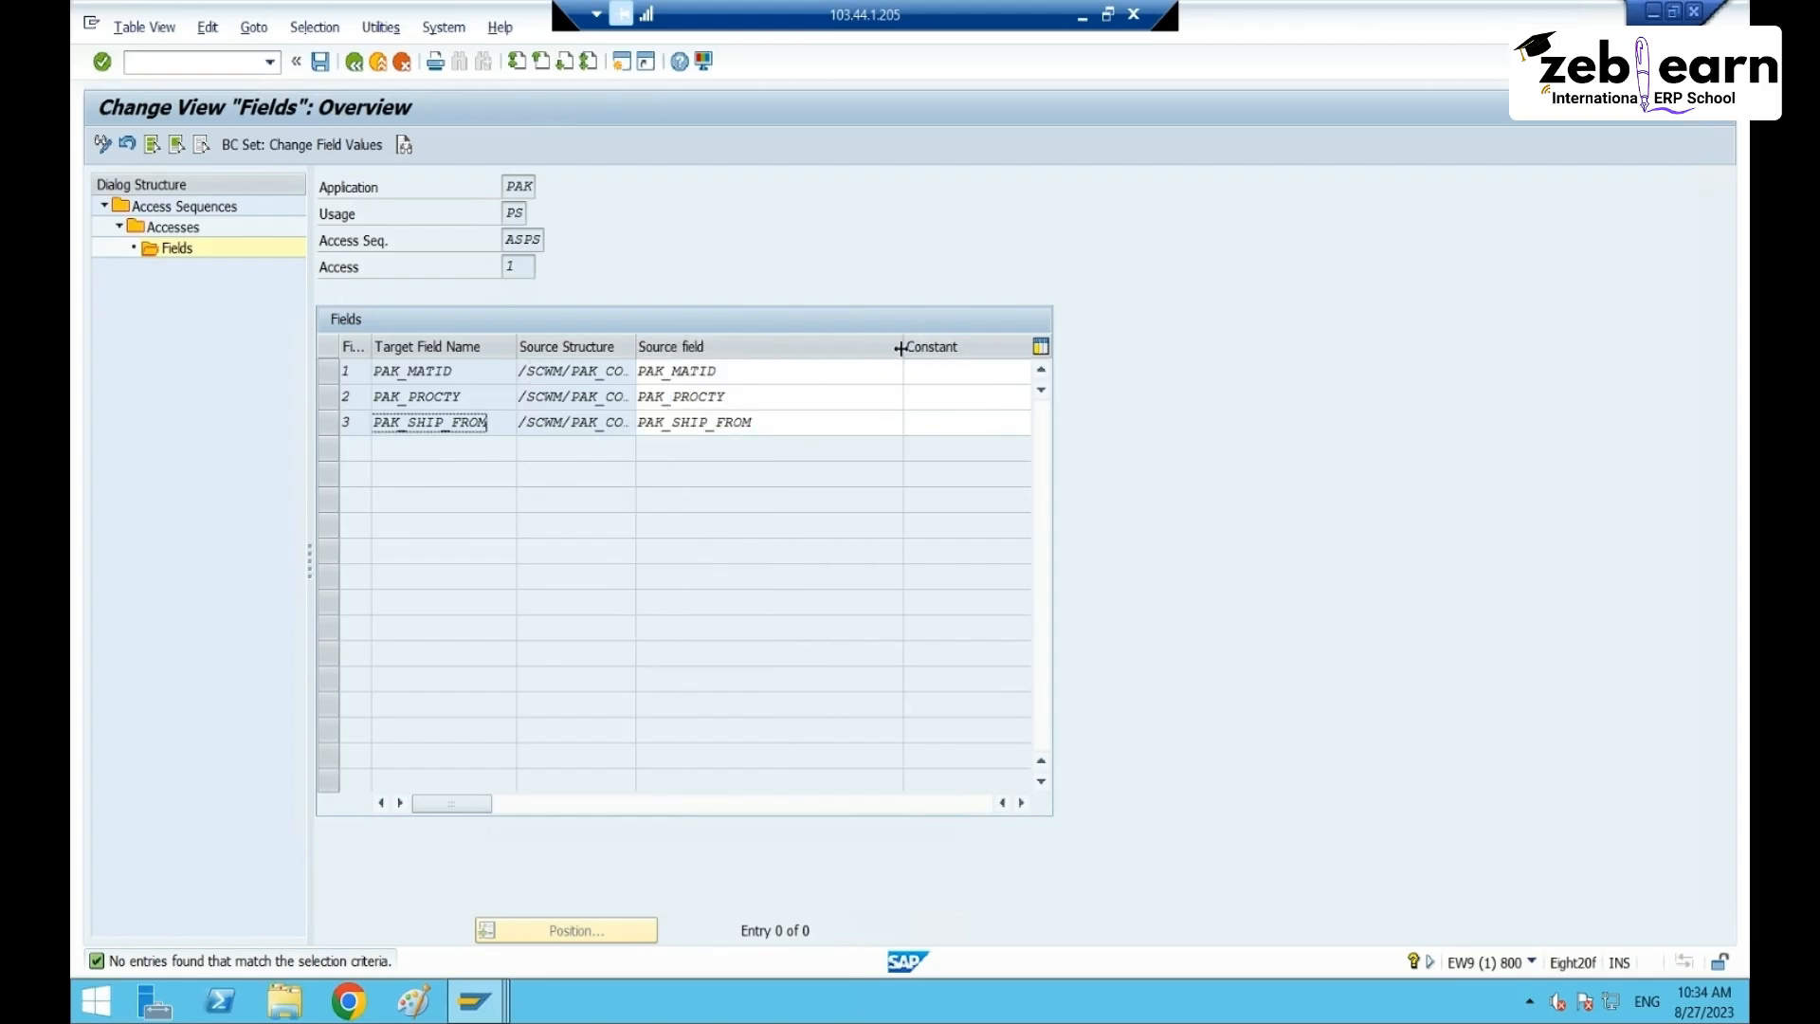
drag(899, 348, 745, 349)
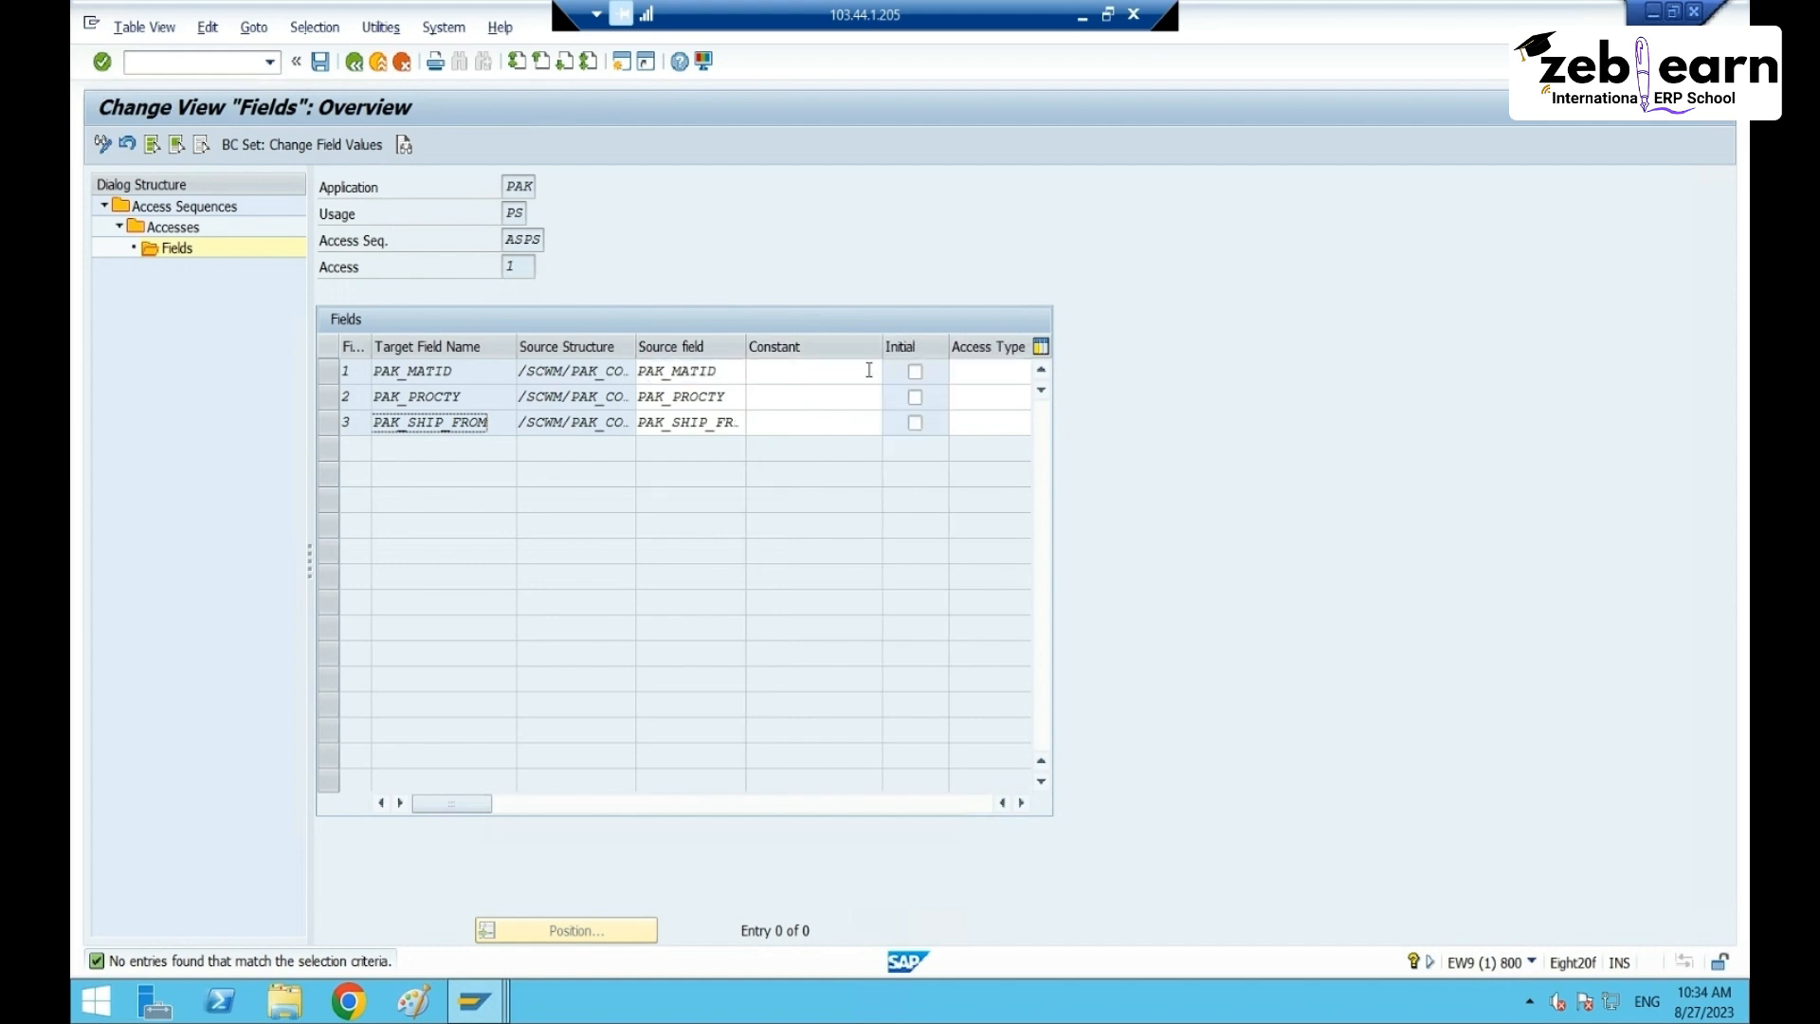
drag(881, 348, 840, 347)
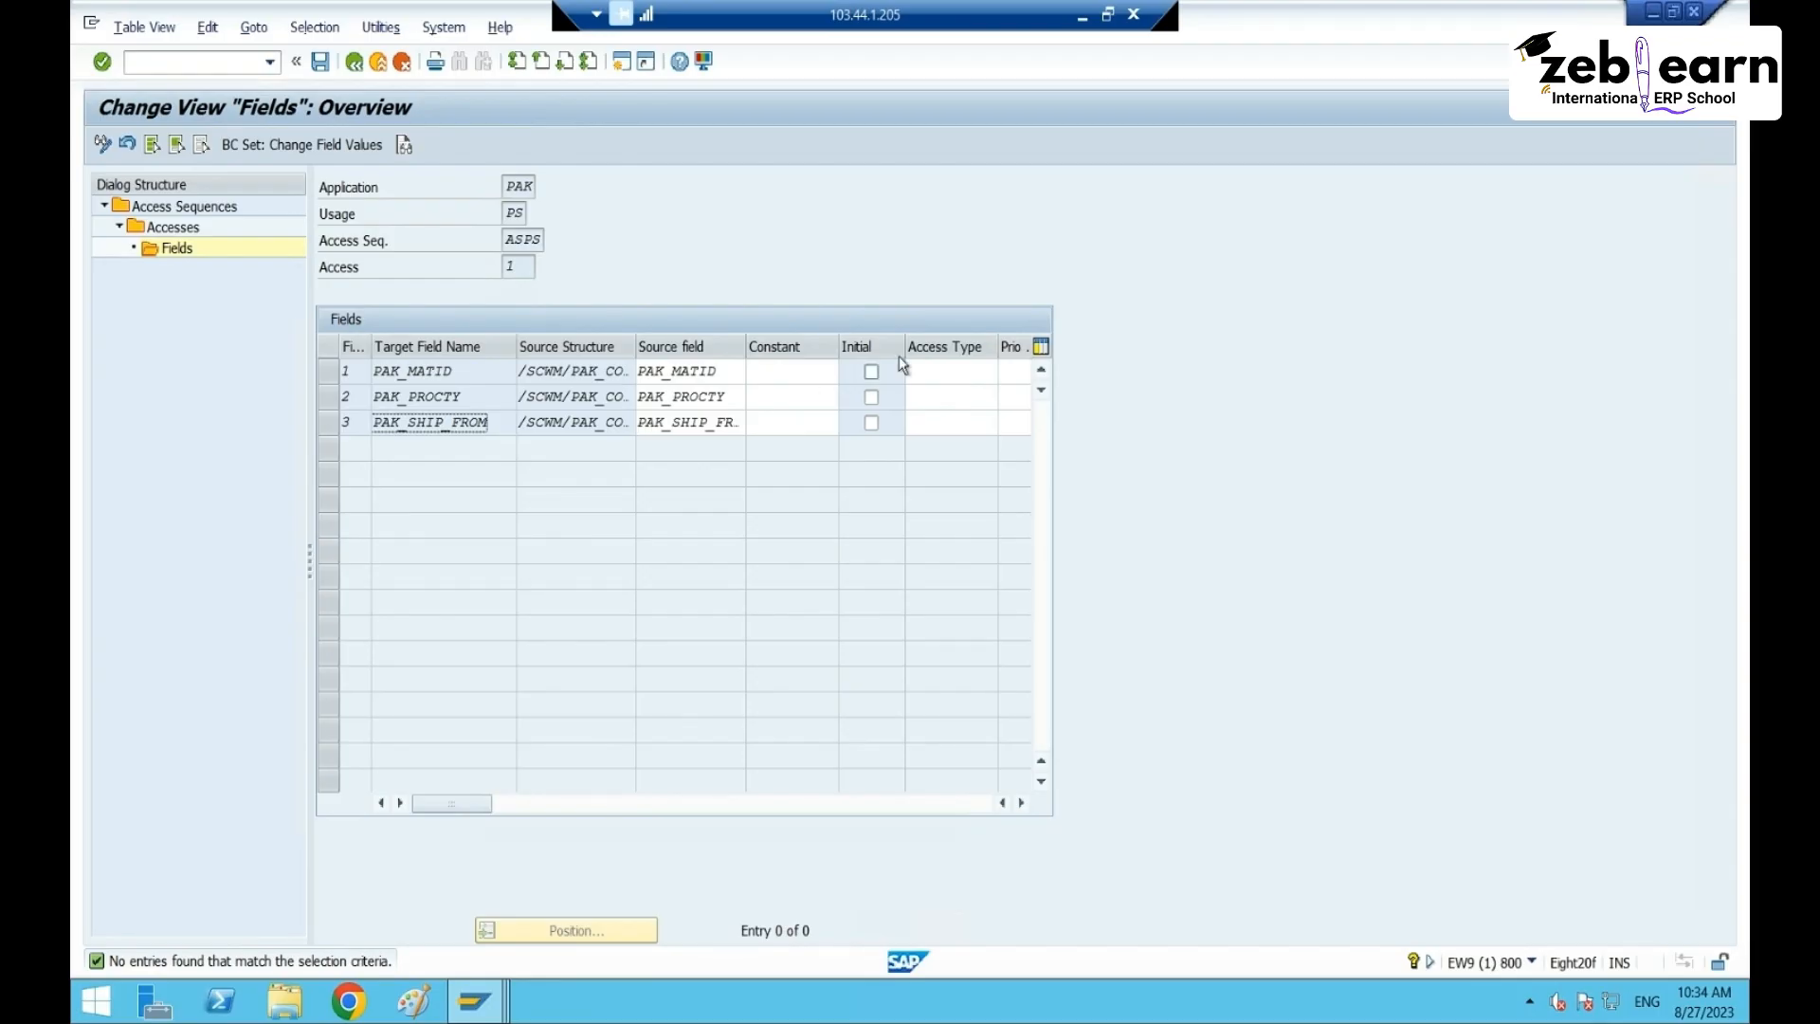
drag(904, 351, 841, 362)
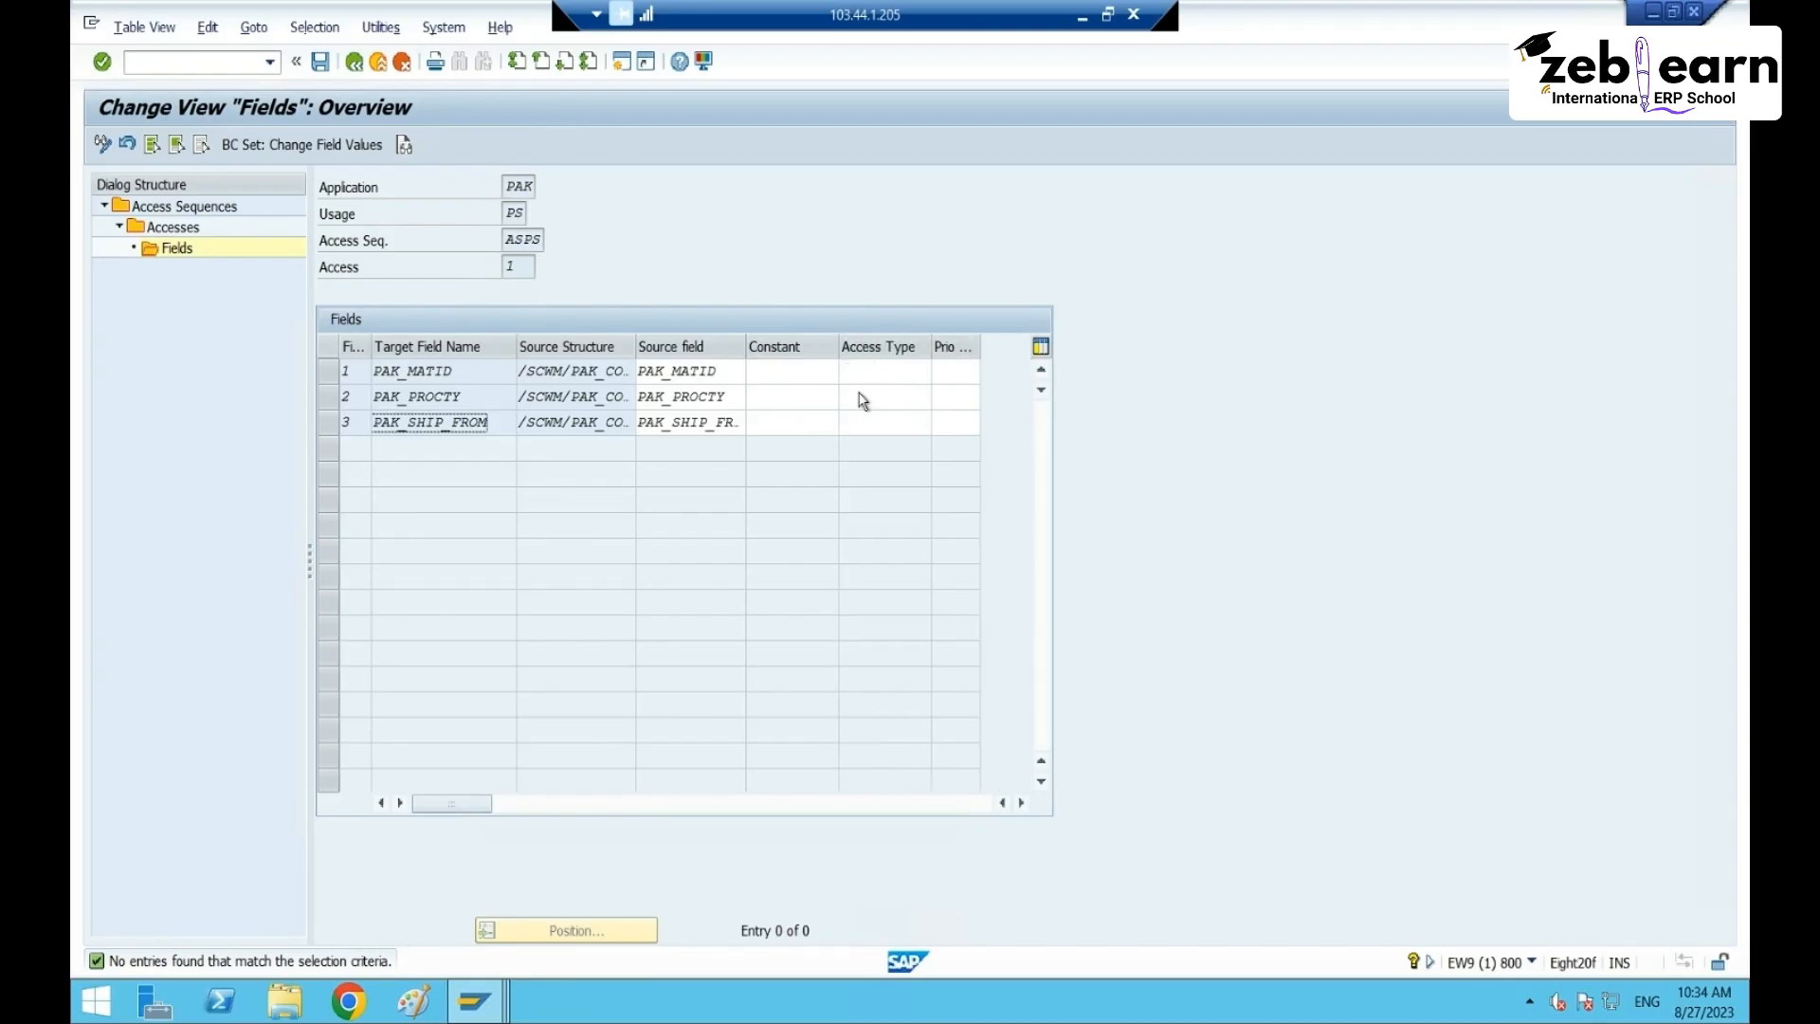
click(905, 375)
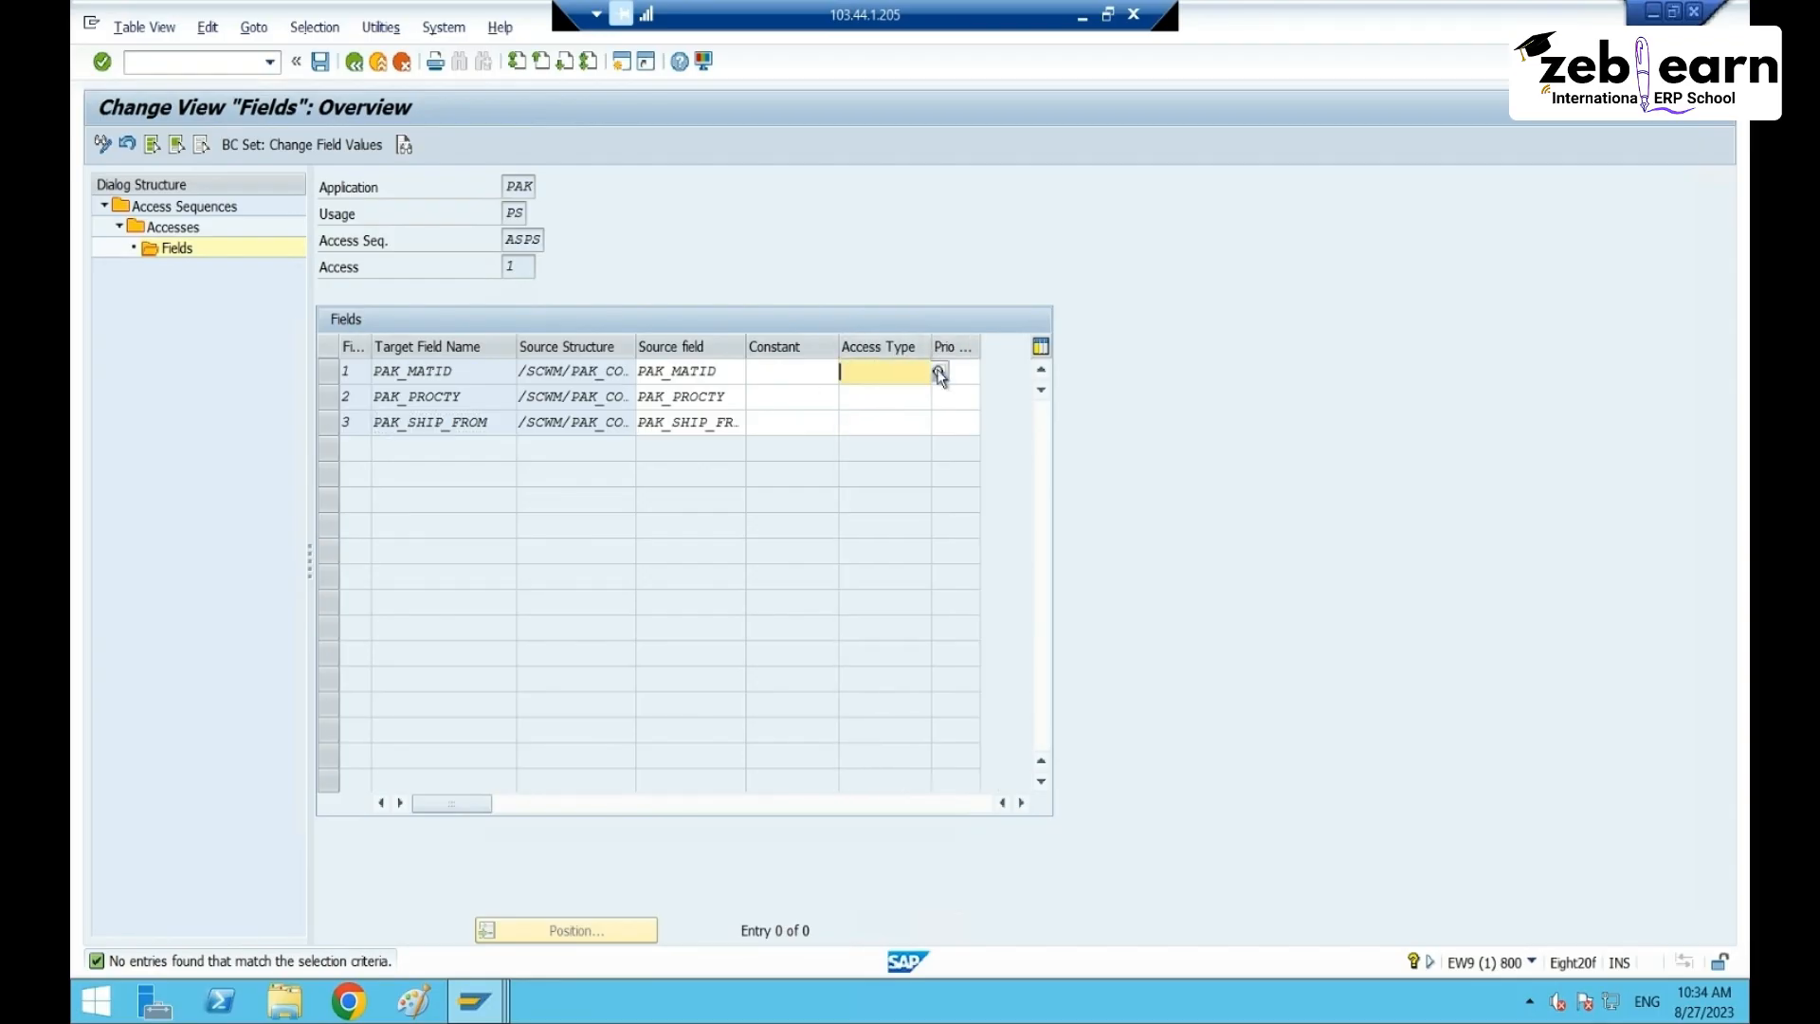
click(938, 371)
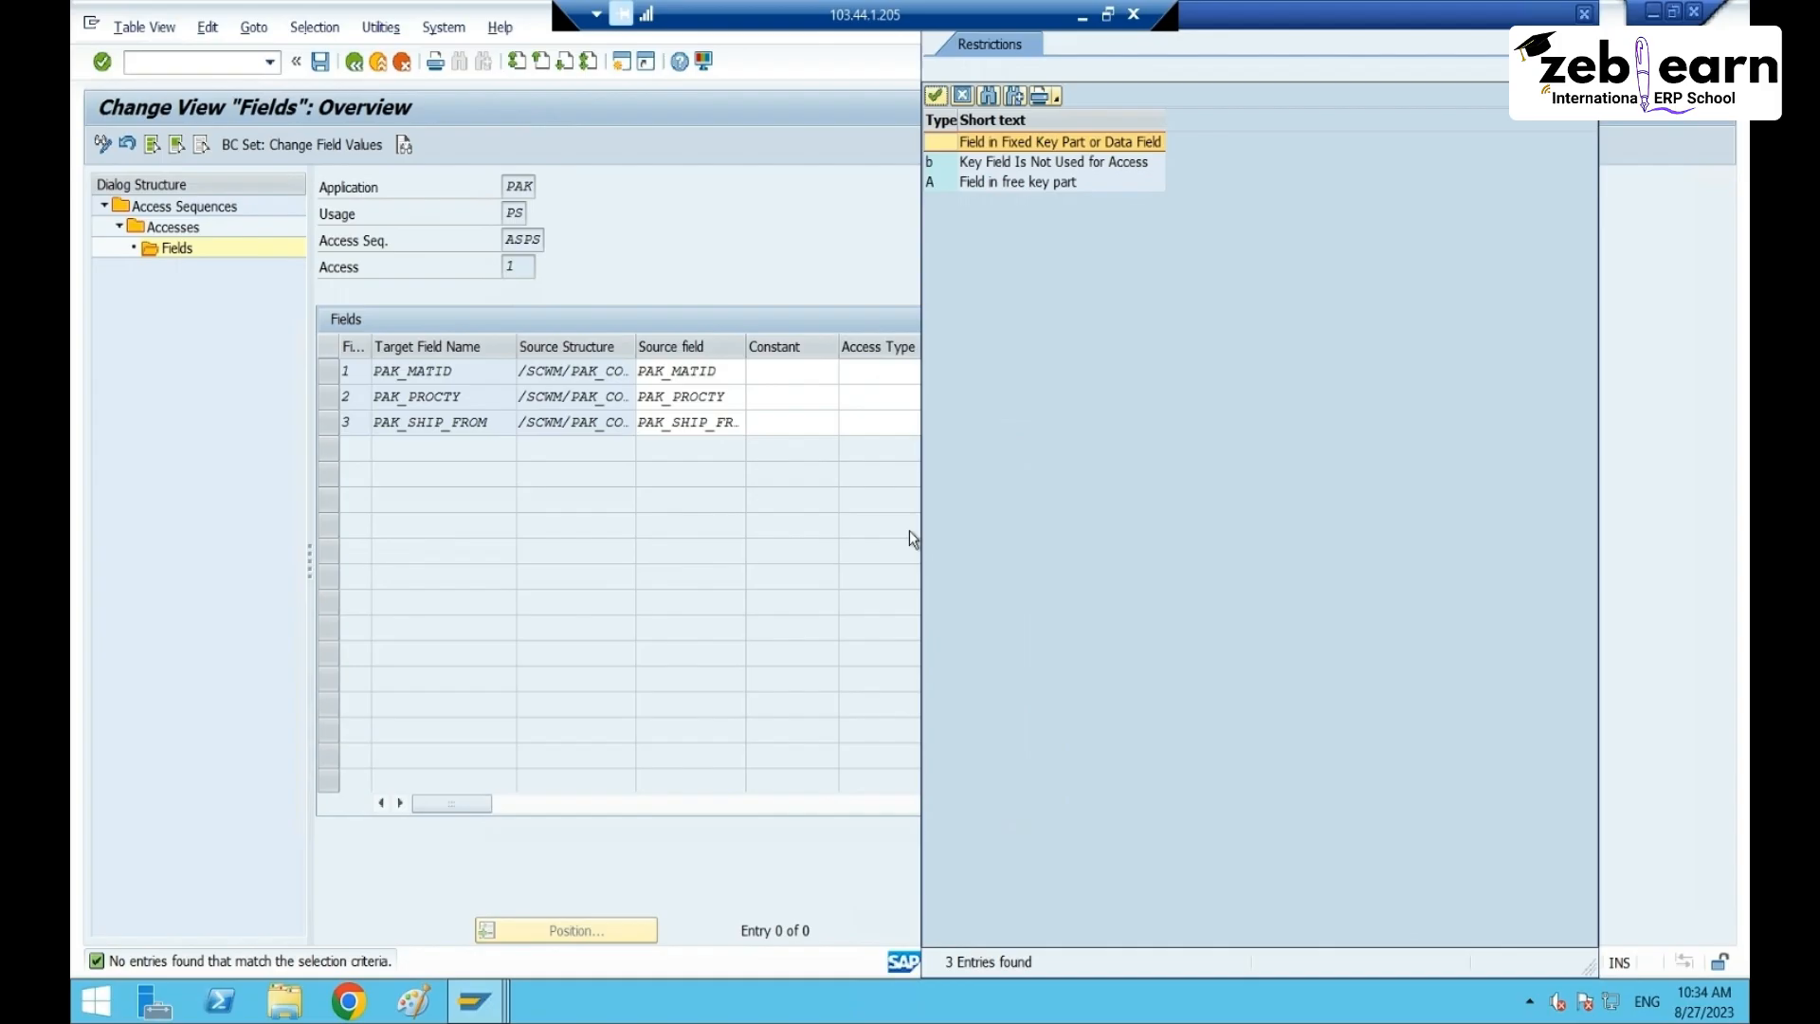
click(1031, 163)
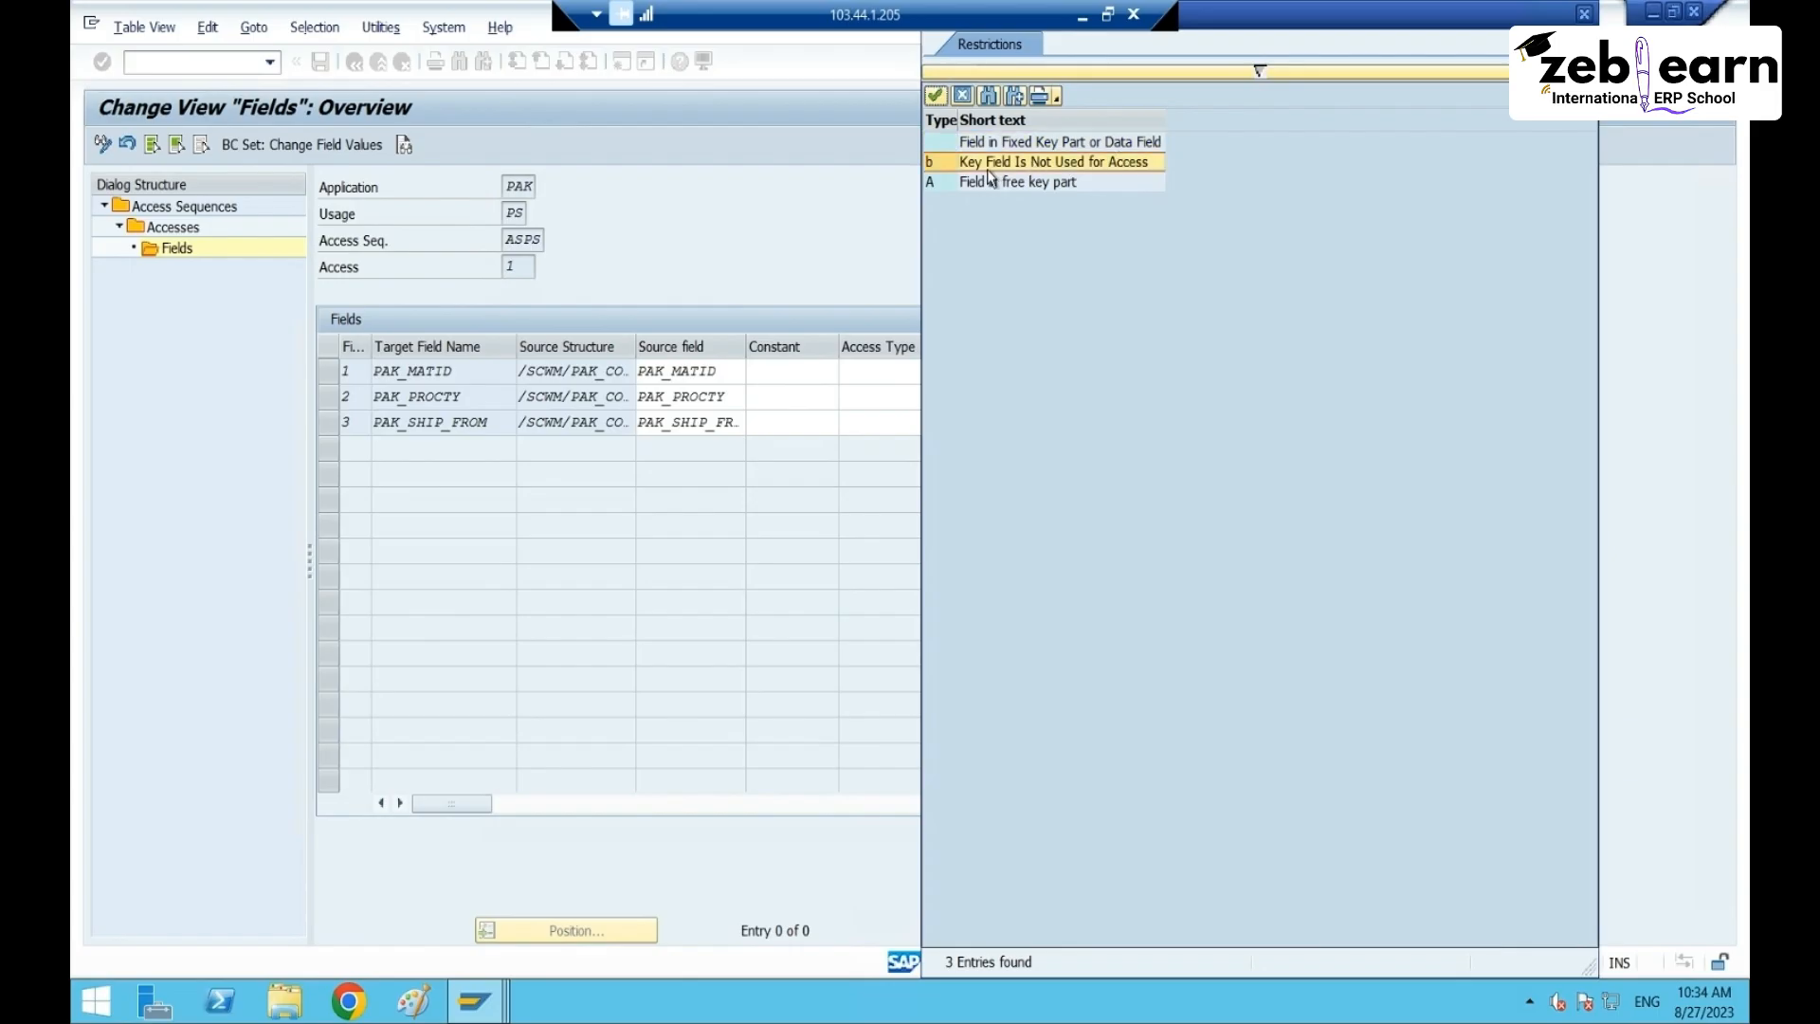
click(1042, 183)
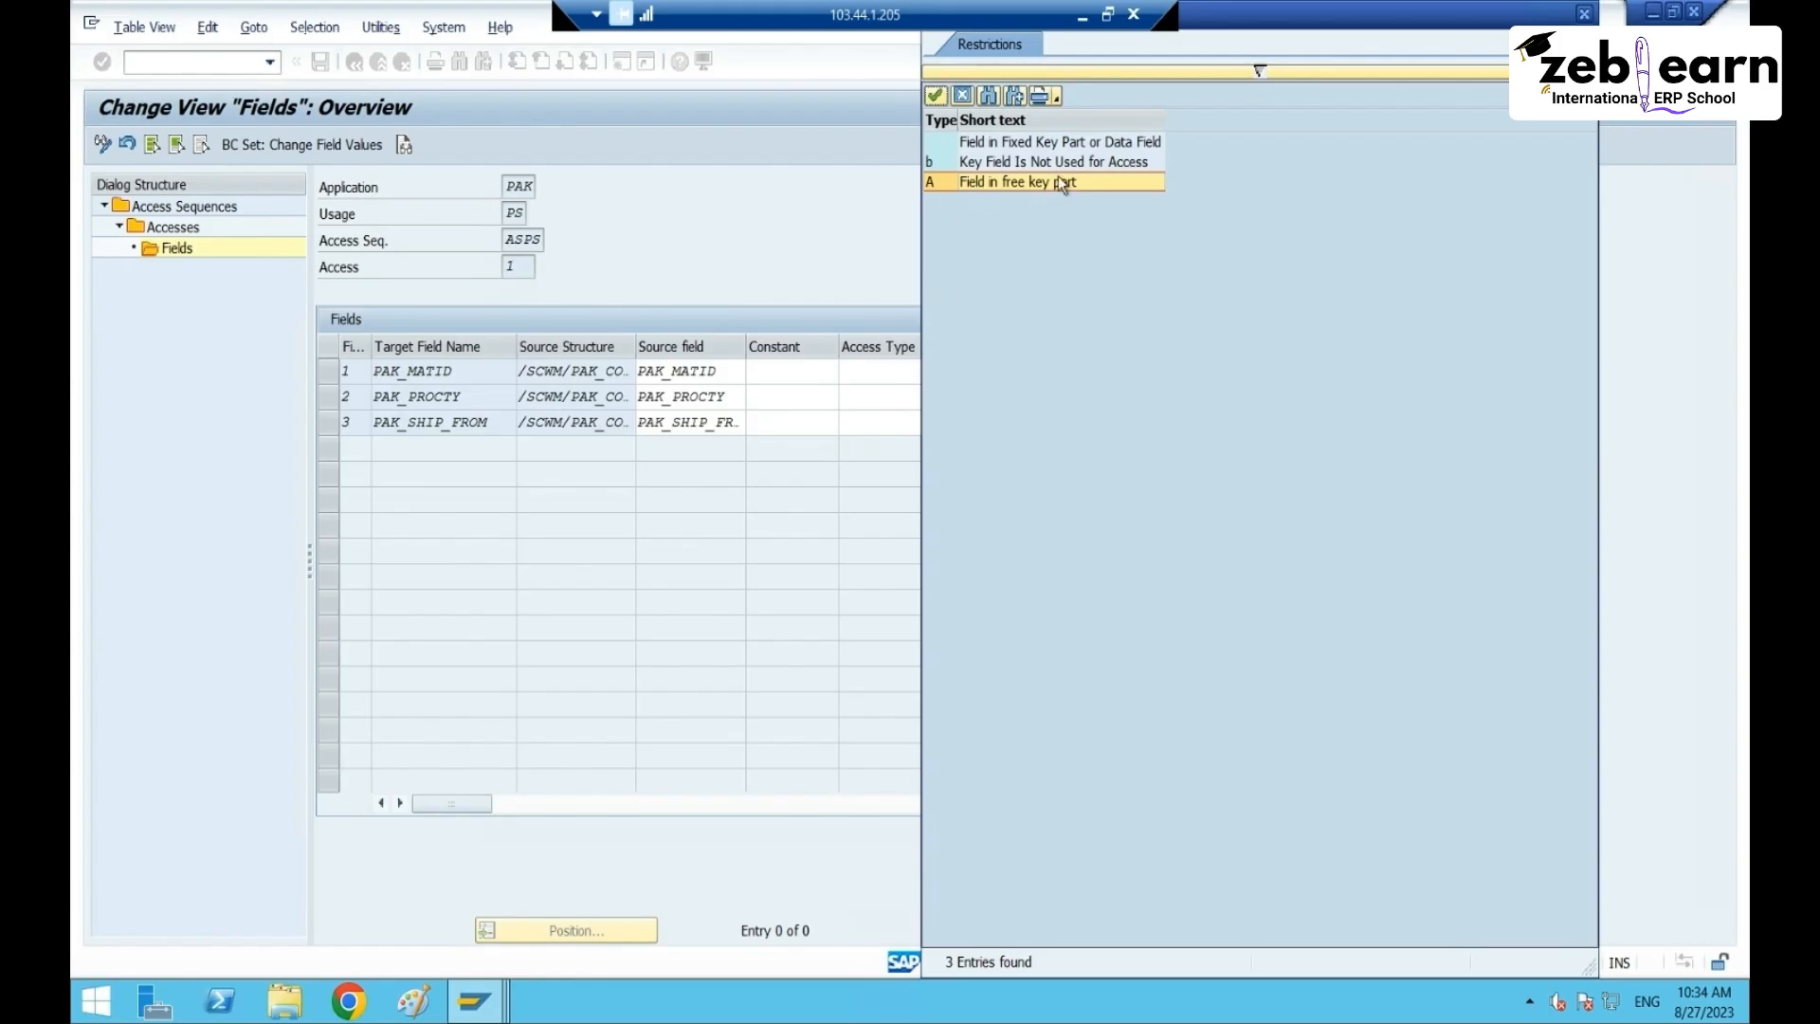
click(955, 144)
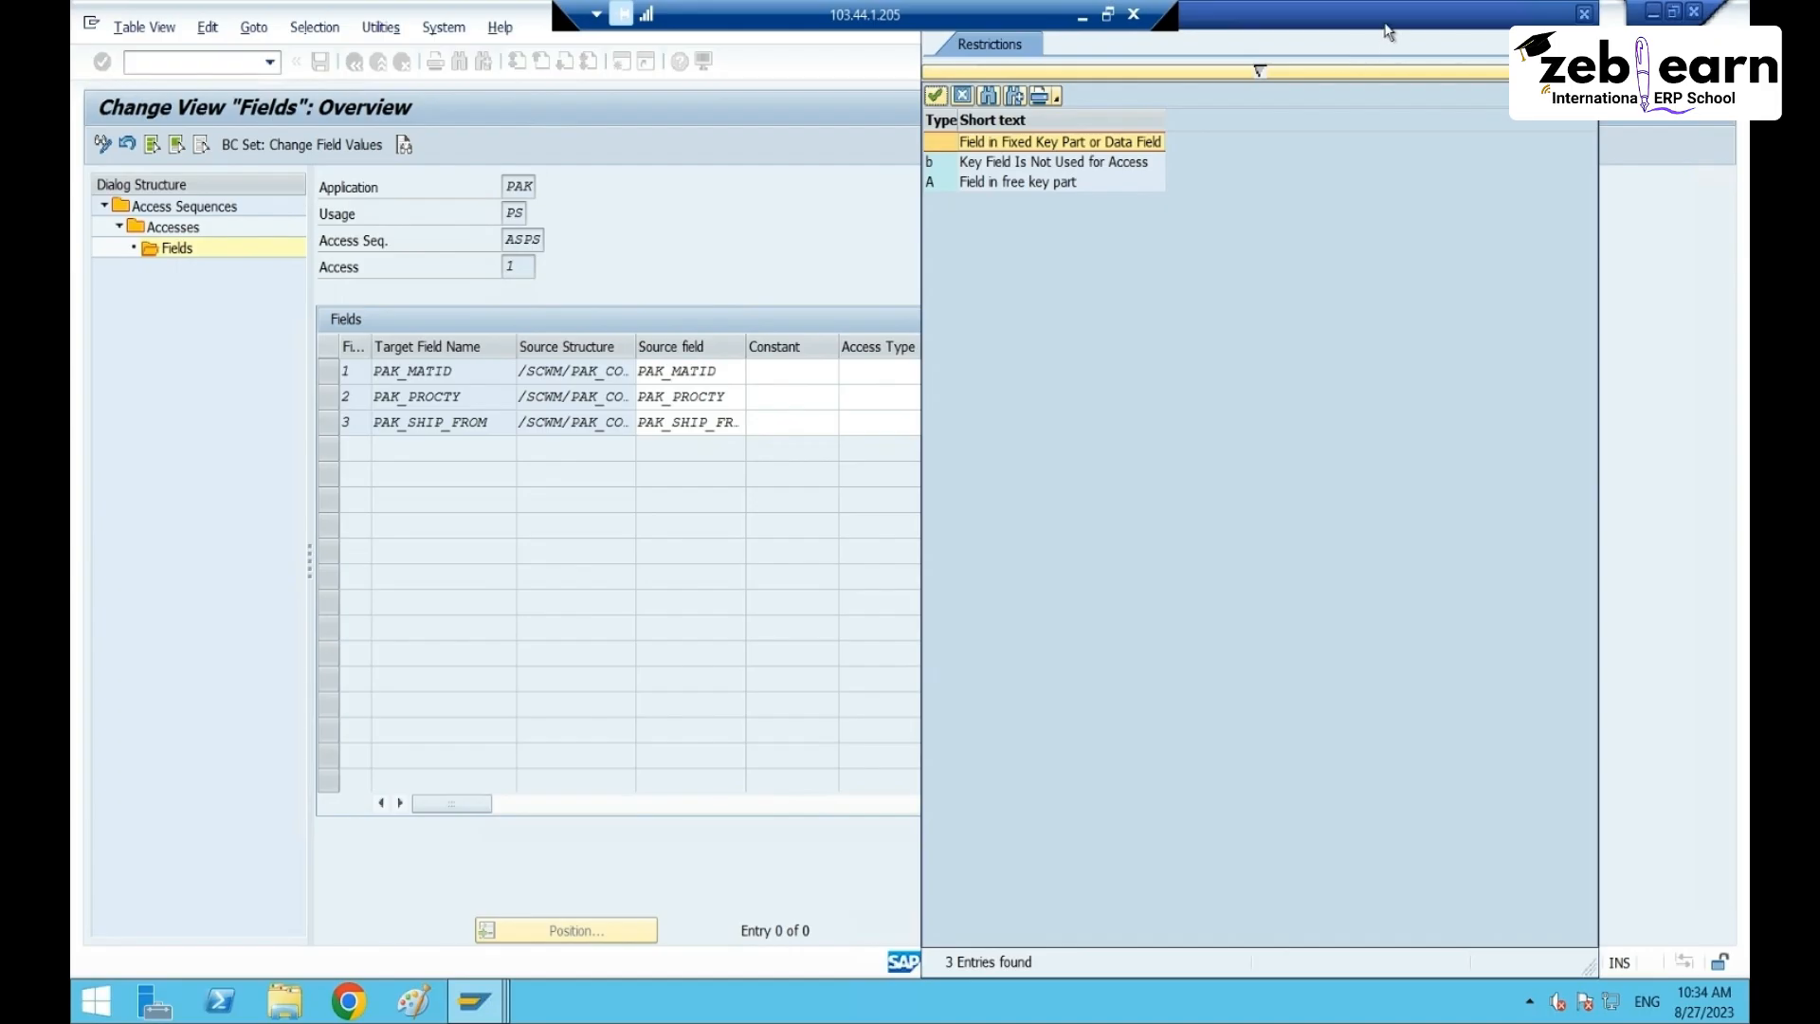
drag(1385, 20, 1373, 105)
click(1571, 96)
- Review the access type and priority cells and highlight the PAK_MATID, PAK_PROCTY and PAK_SHIP_FROM names
click(932, 372)
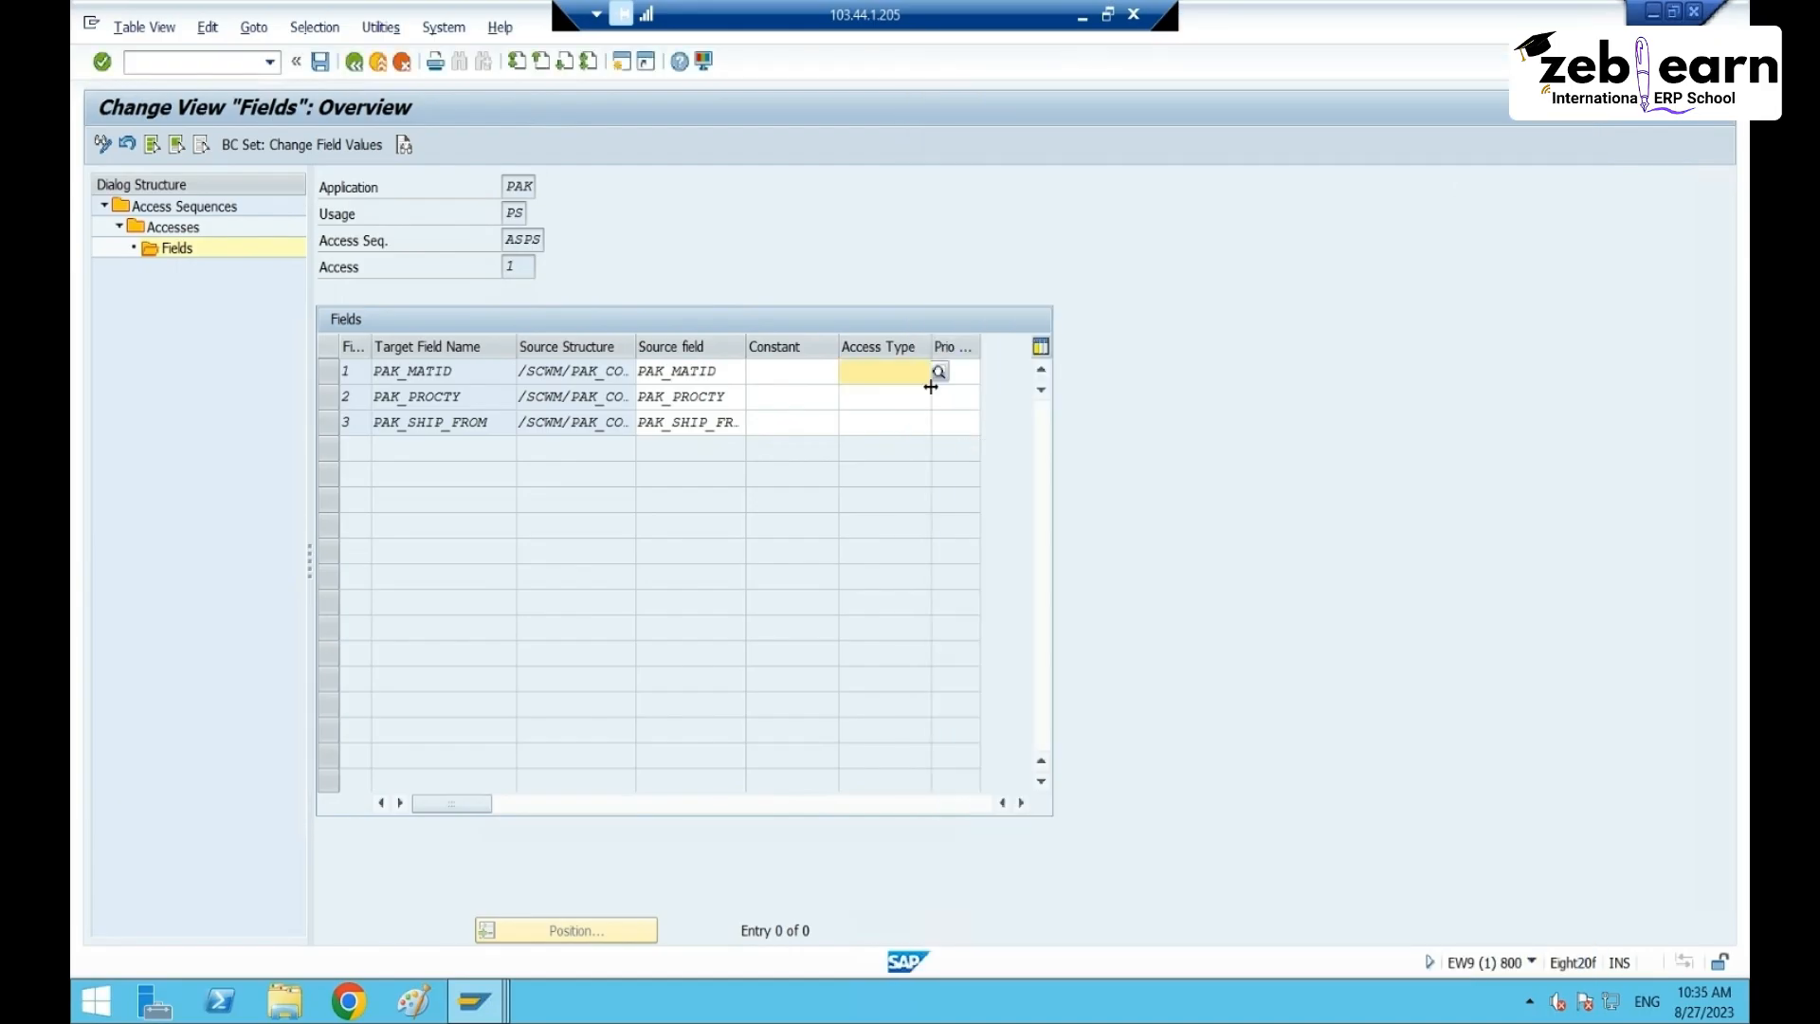
click(980, 376)
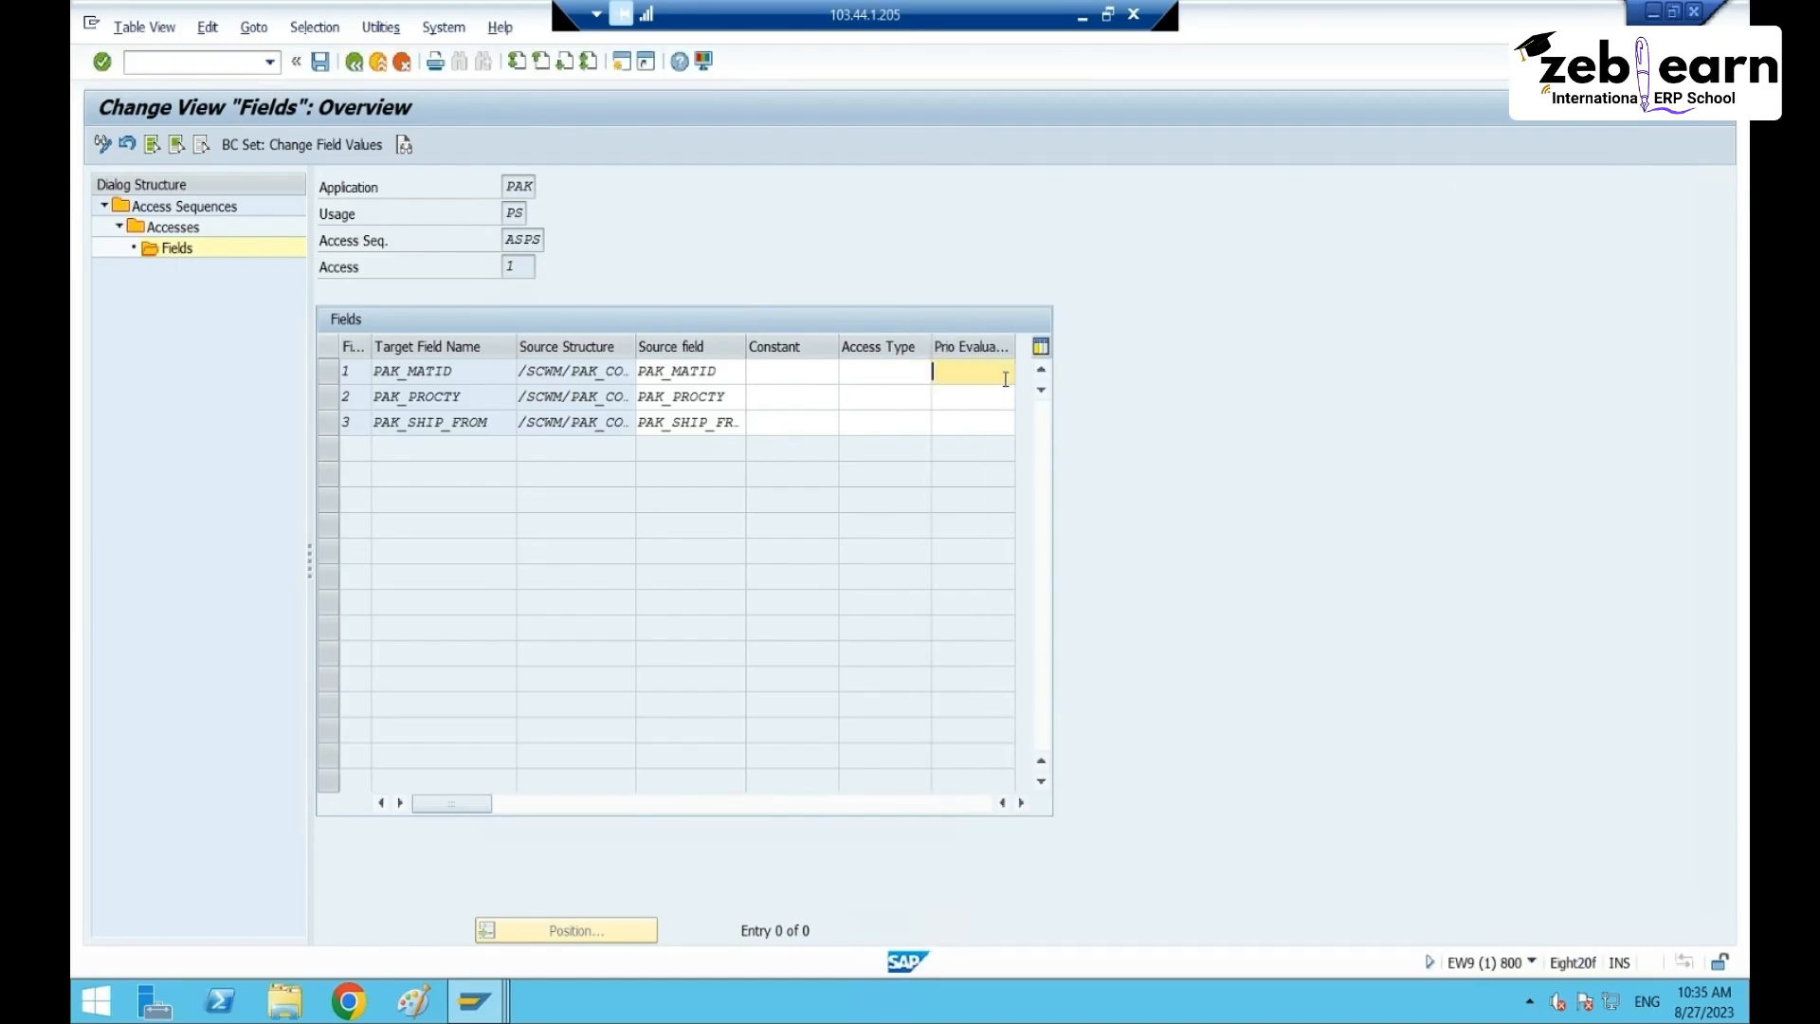
click(970, 390)
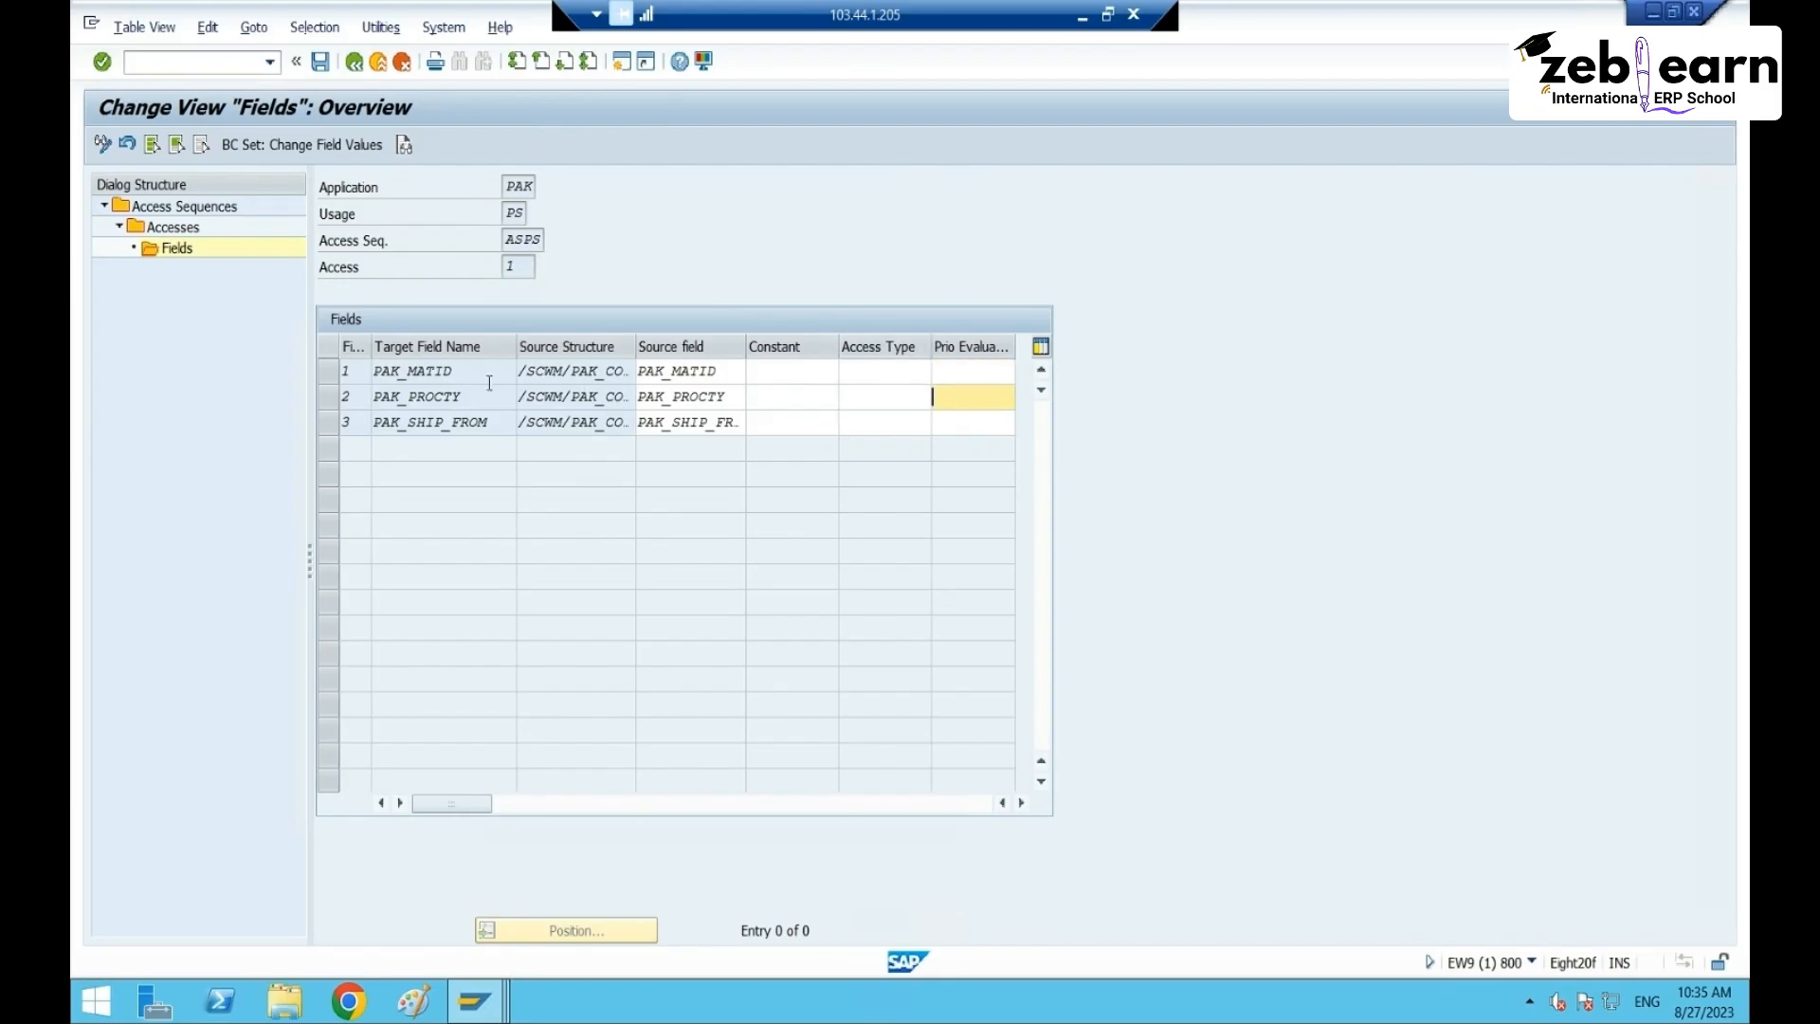
drag(455, 370, 373, 372)
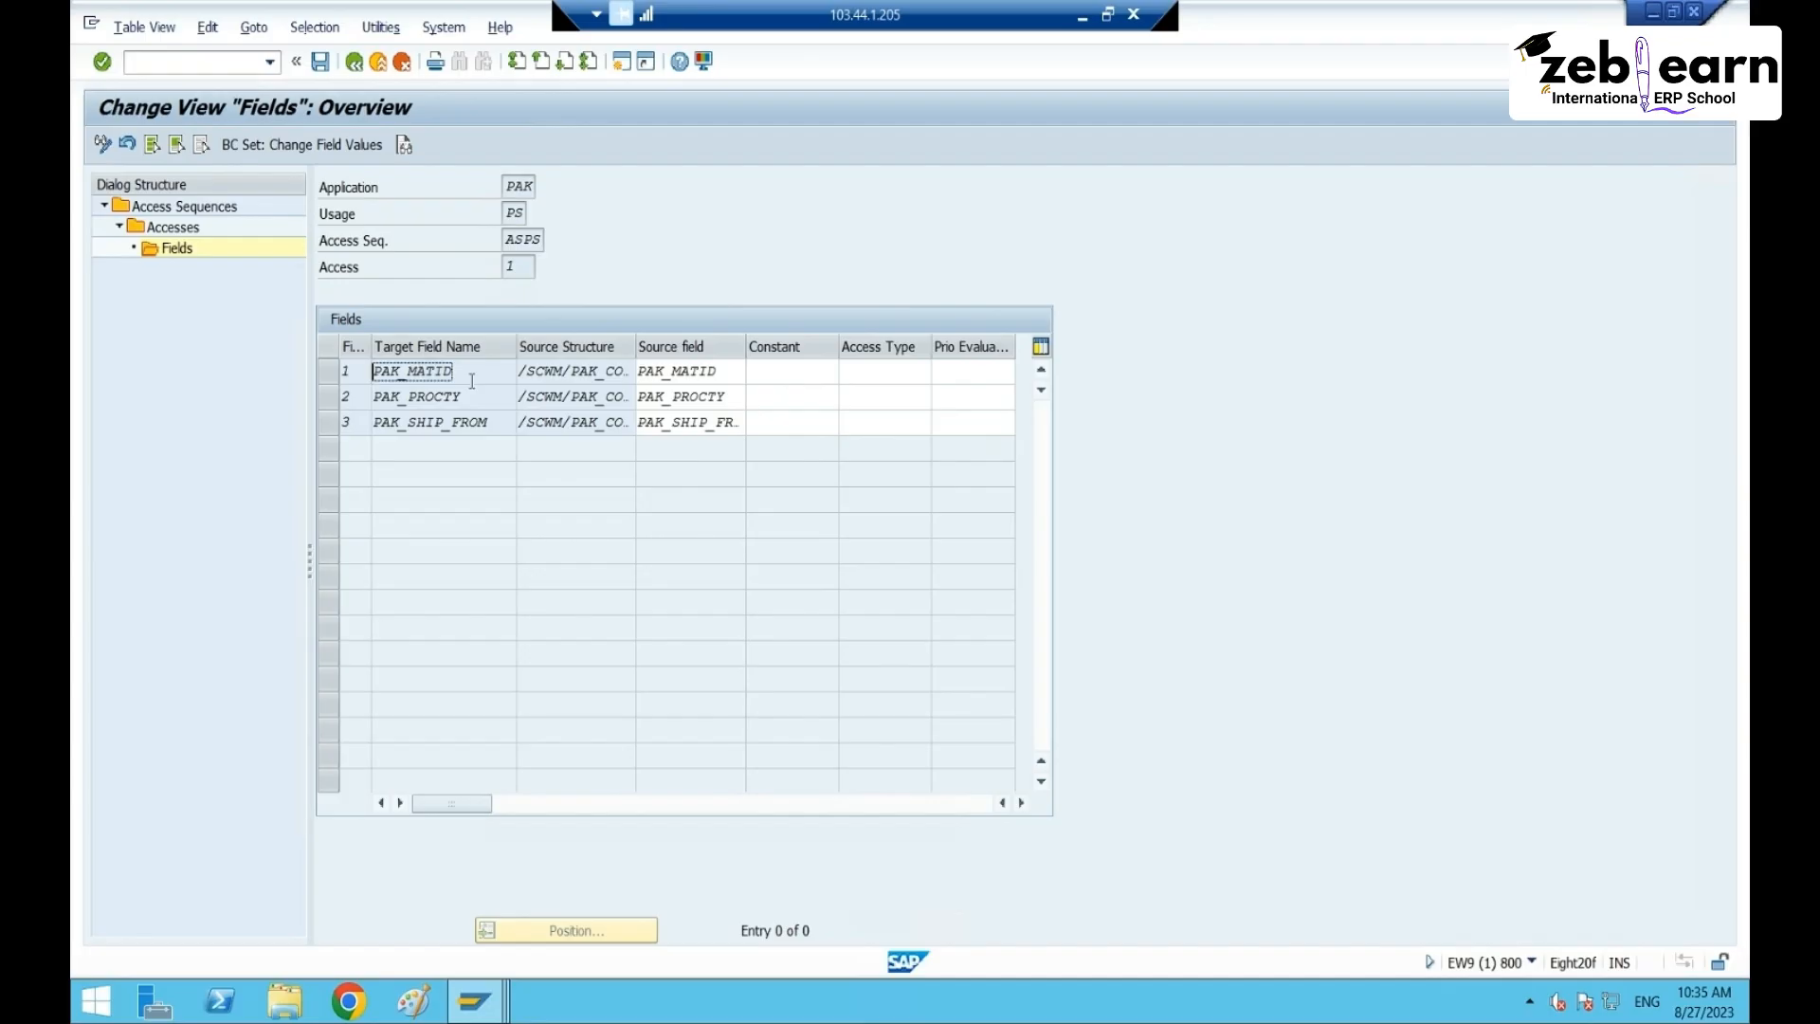
drag(484, 400, 375, 398)
drag(490, 418, 373, 422)
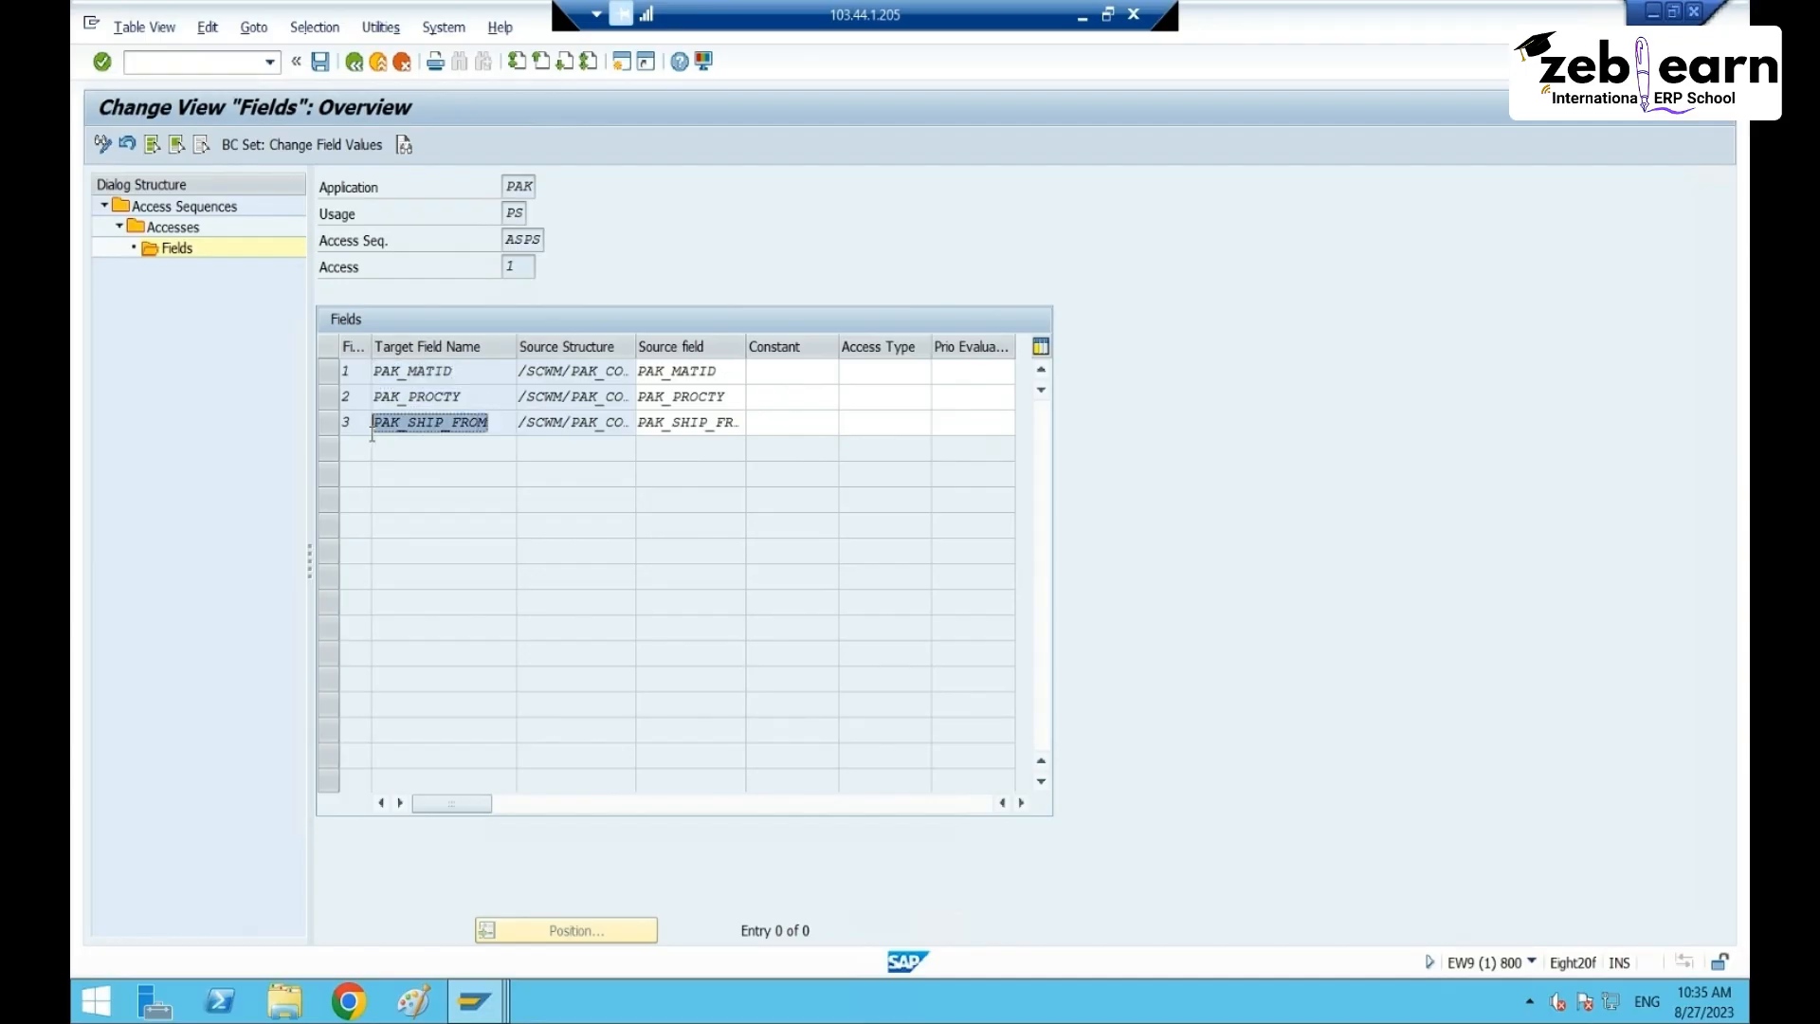
- Enter priority evaluations 2, 1 and 3 for rows 1, 2 and 3
click(948, 396)
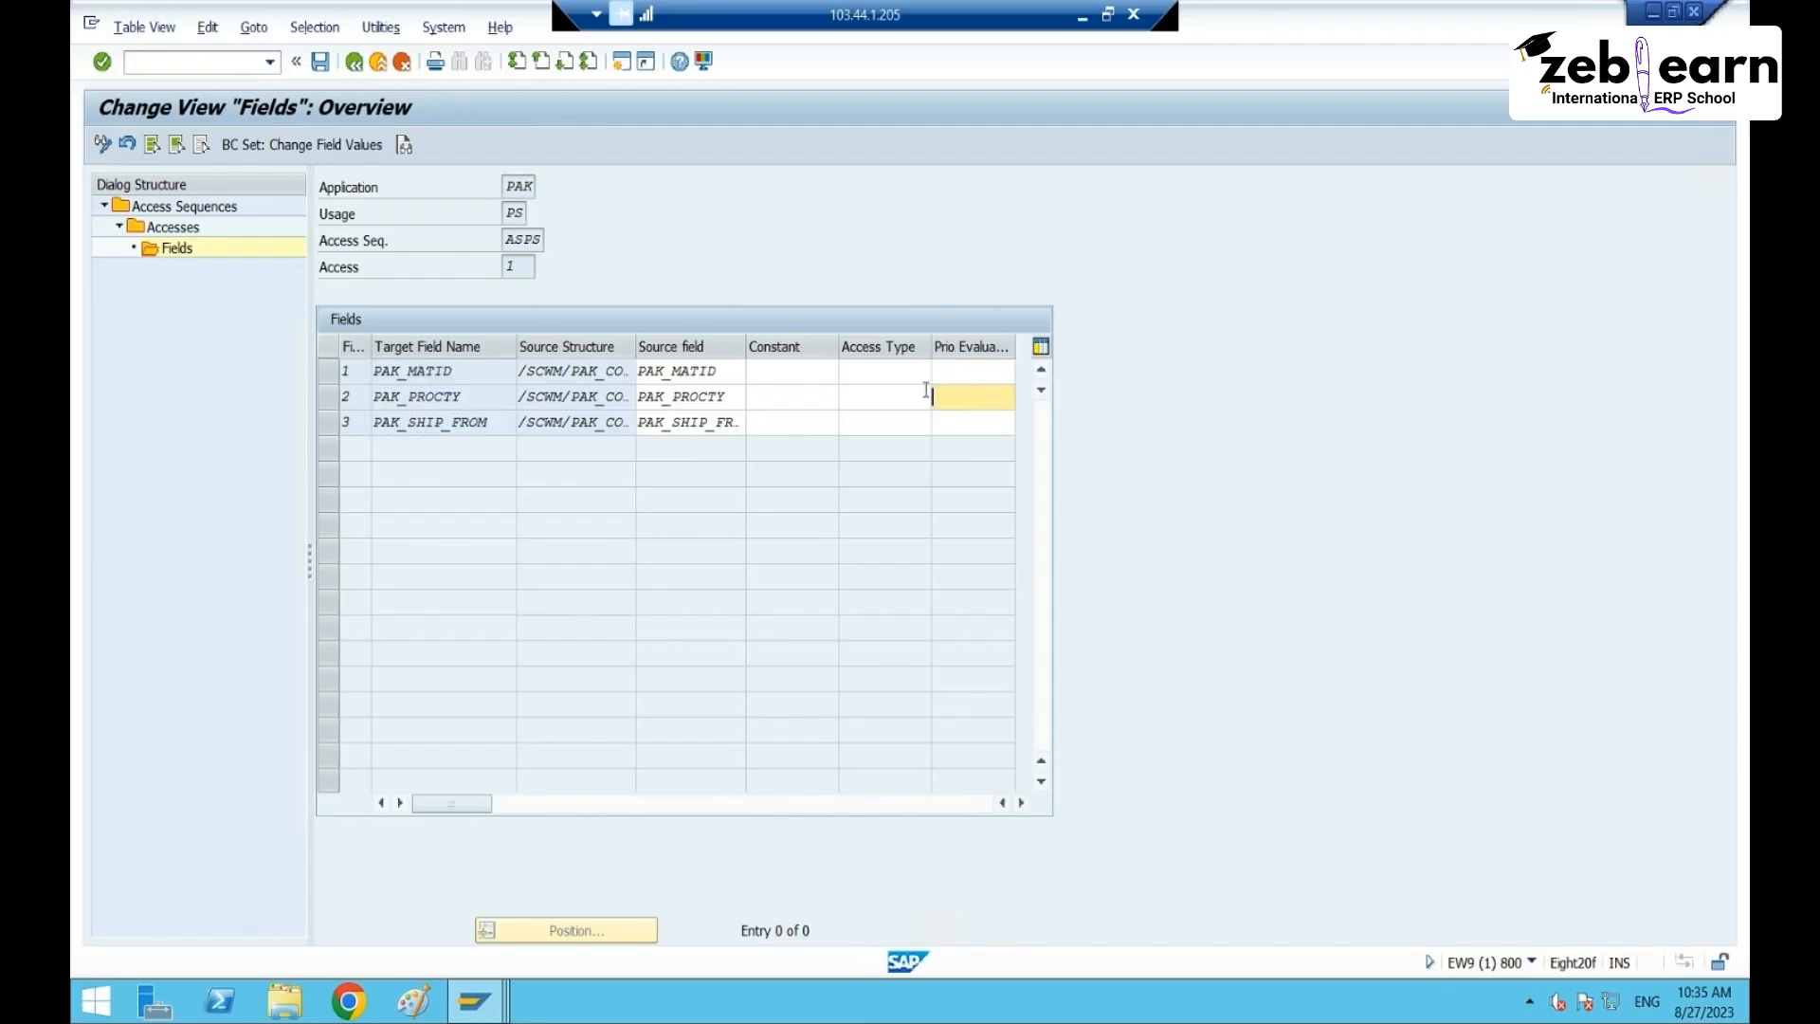
text(1)
click(955, 372)
text(2)
click(976, 427)
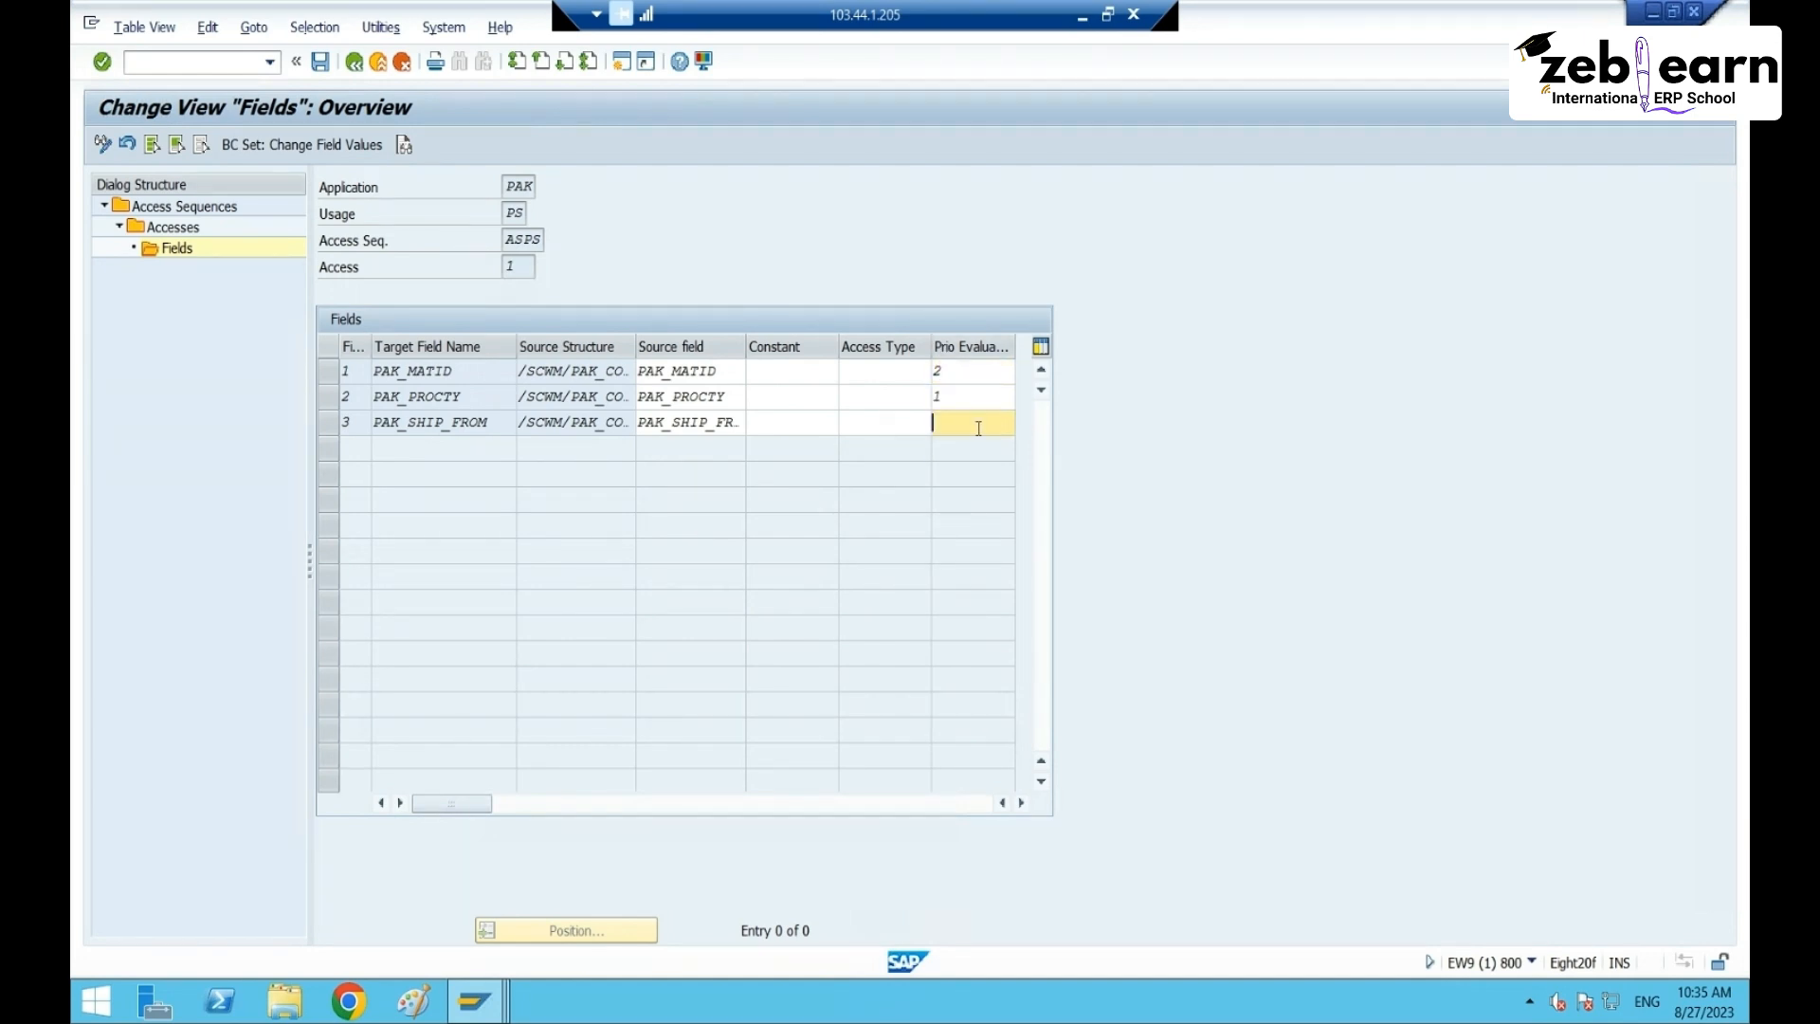
text(3)
key(Return)
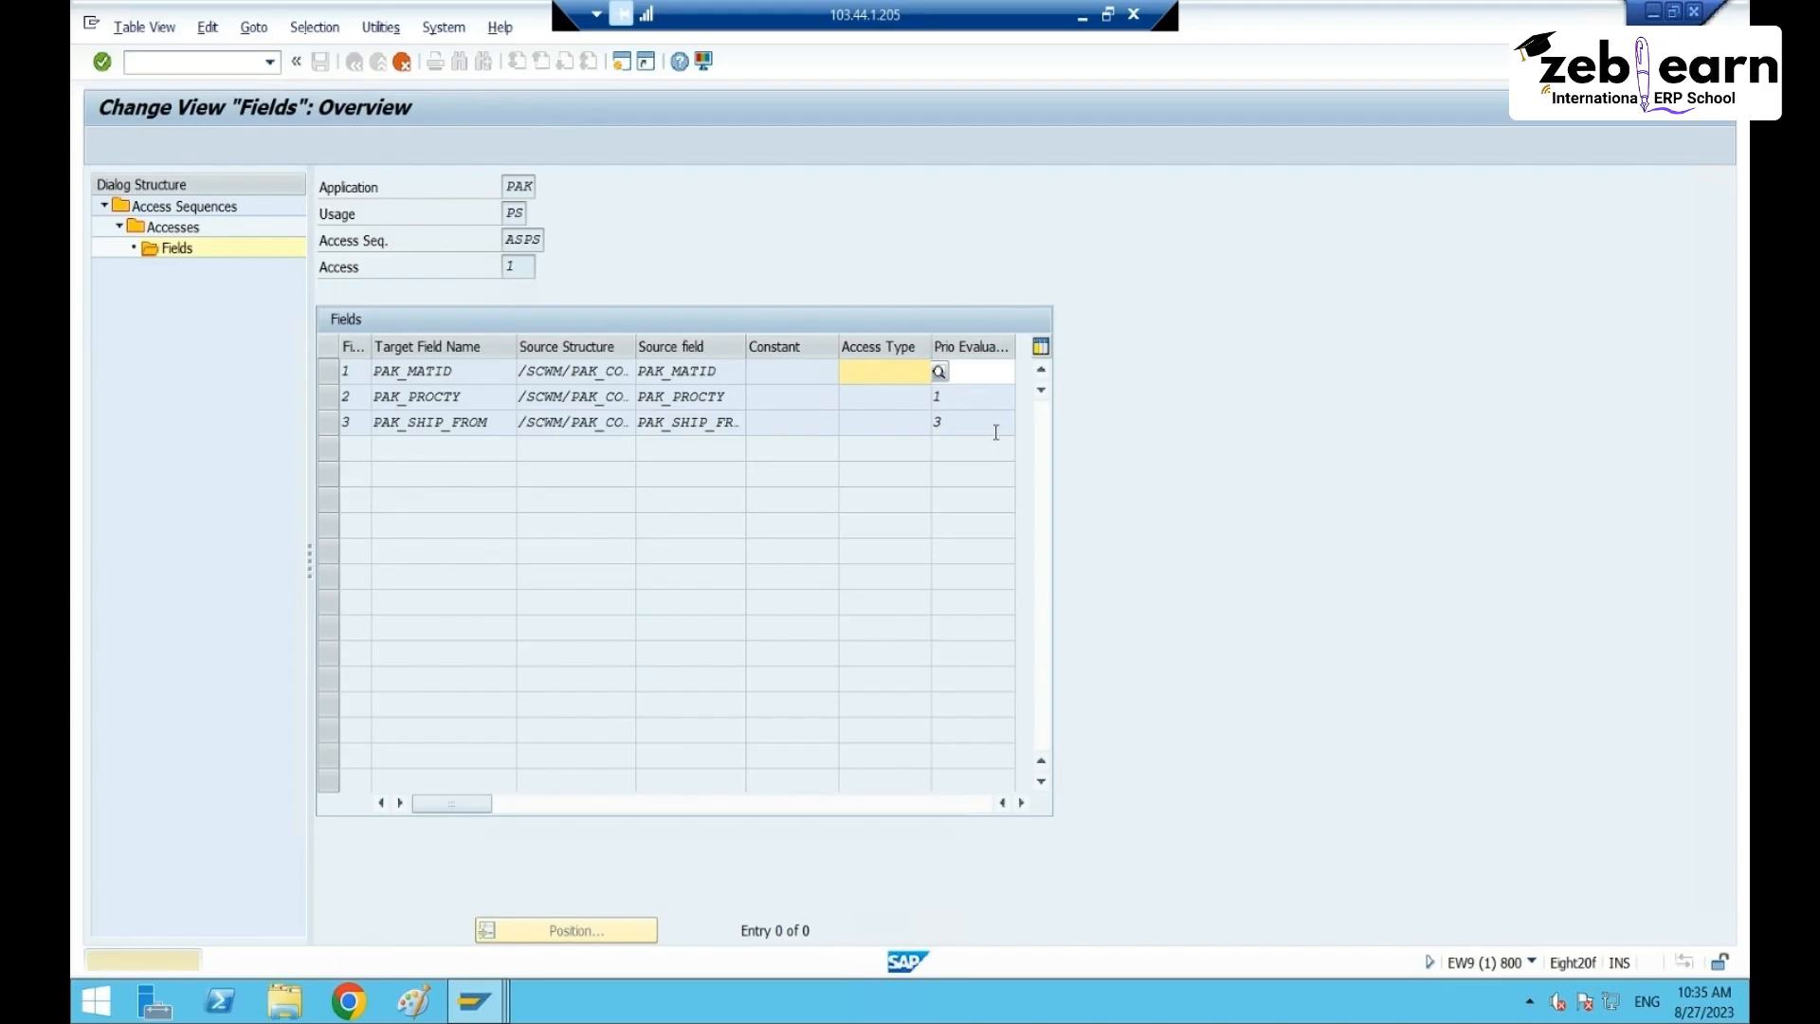
click(977, 402)
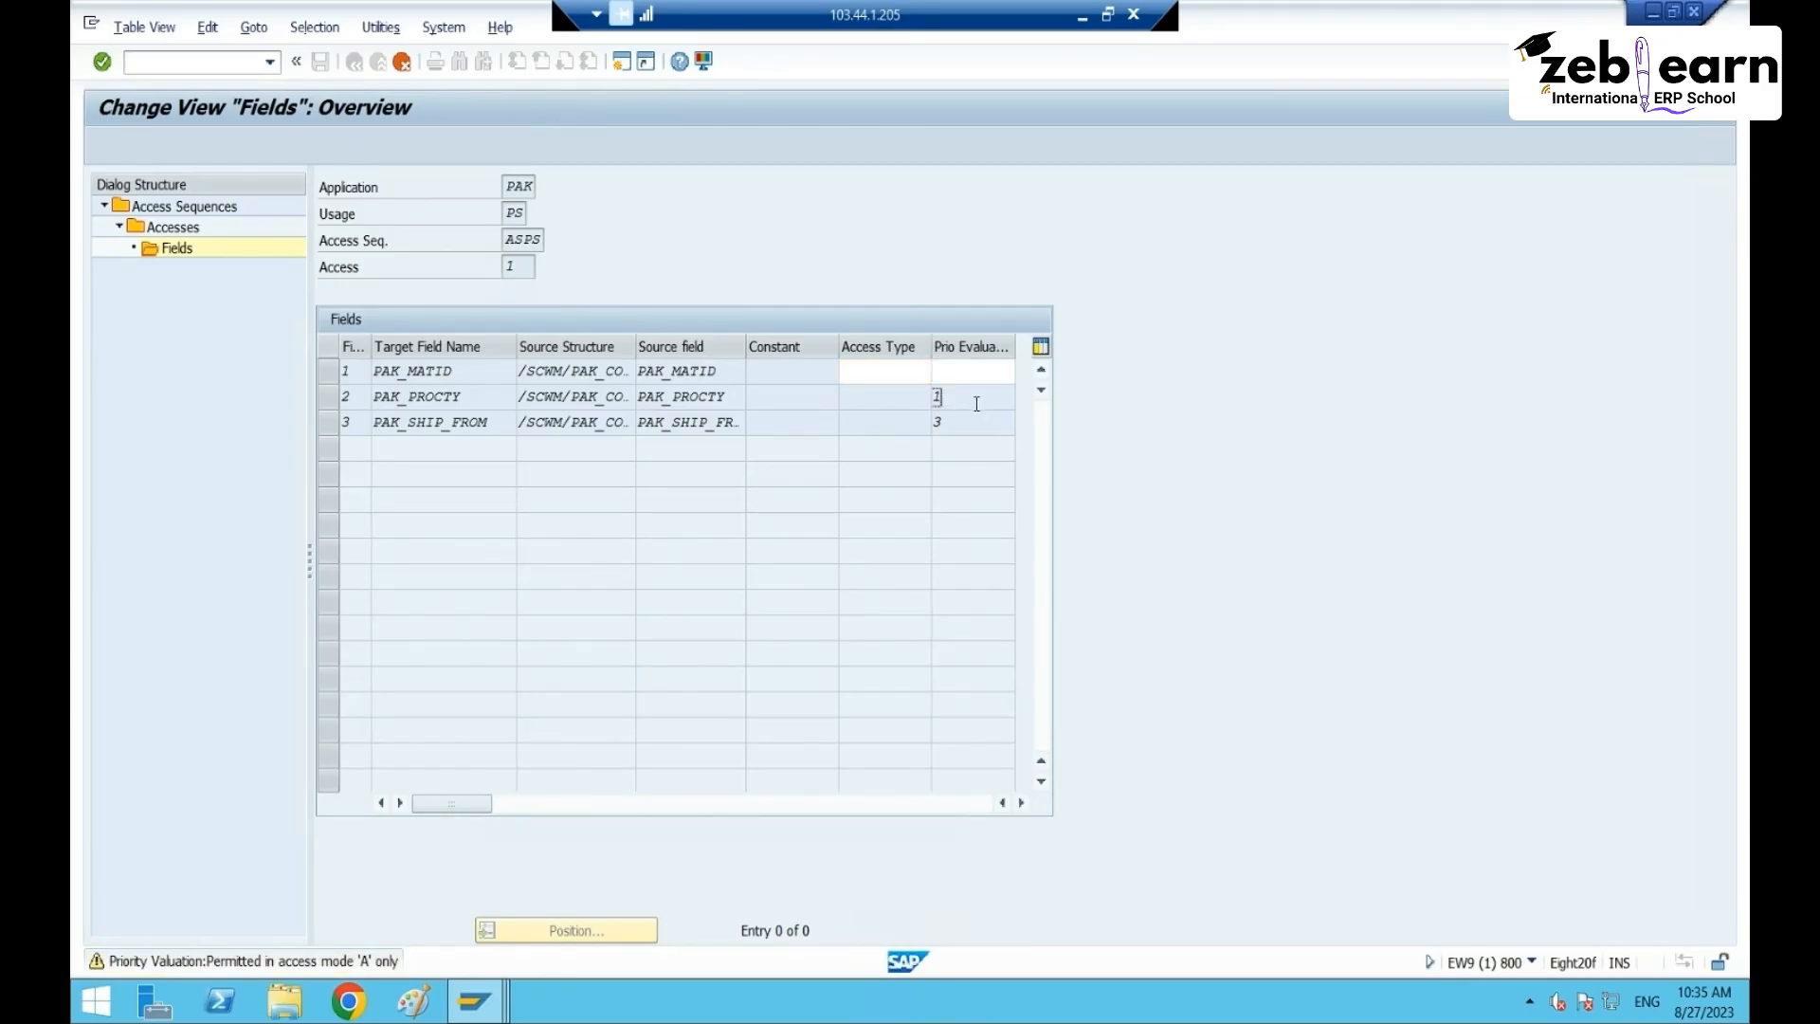
- Set row 1 to access type free key part with priority 2, and row 2 to access type A
click(889, 370)
click(943, 372)
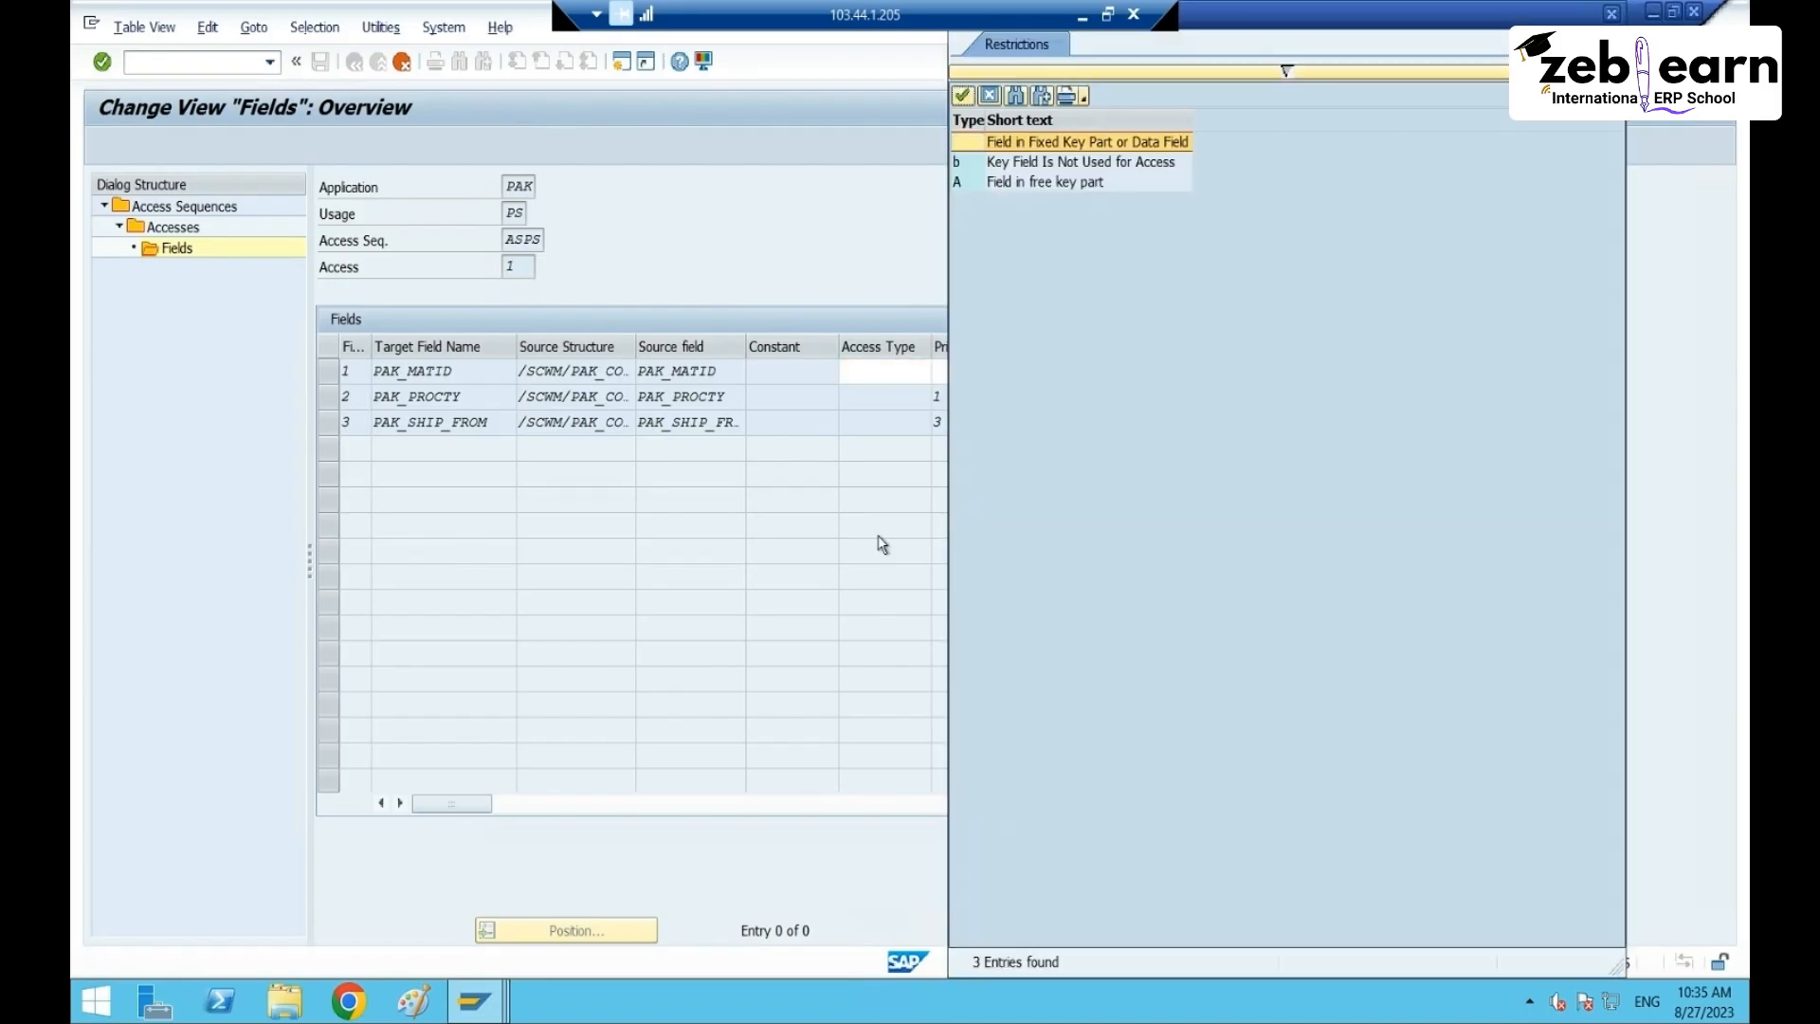
double_click(1031, 186)
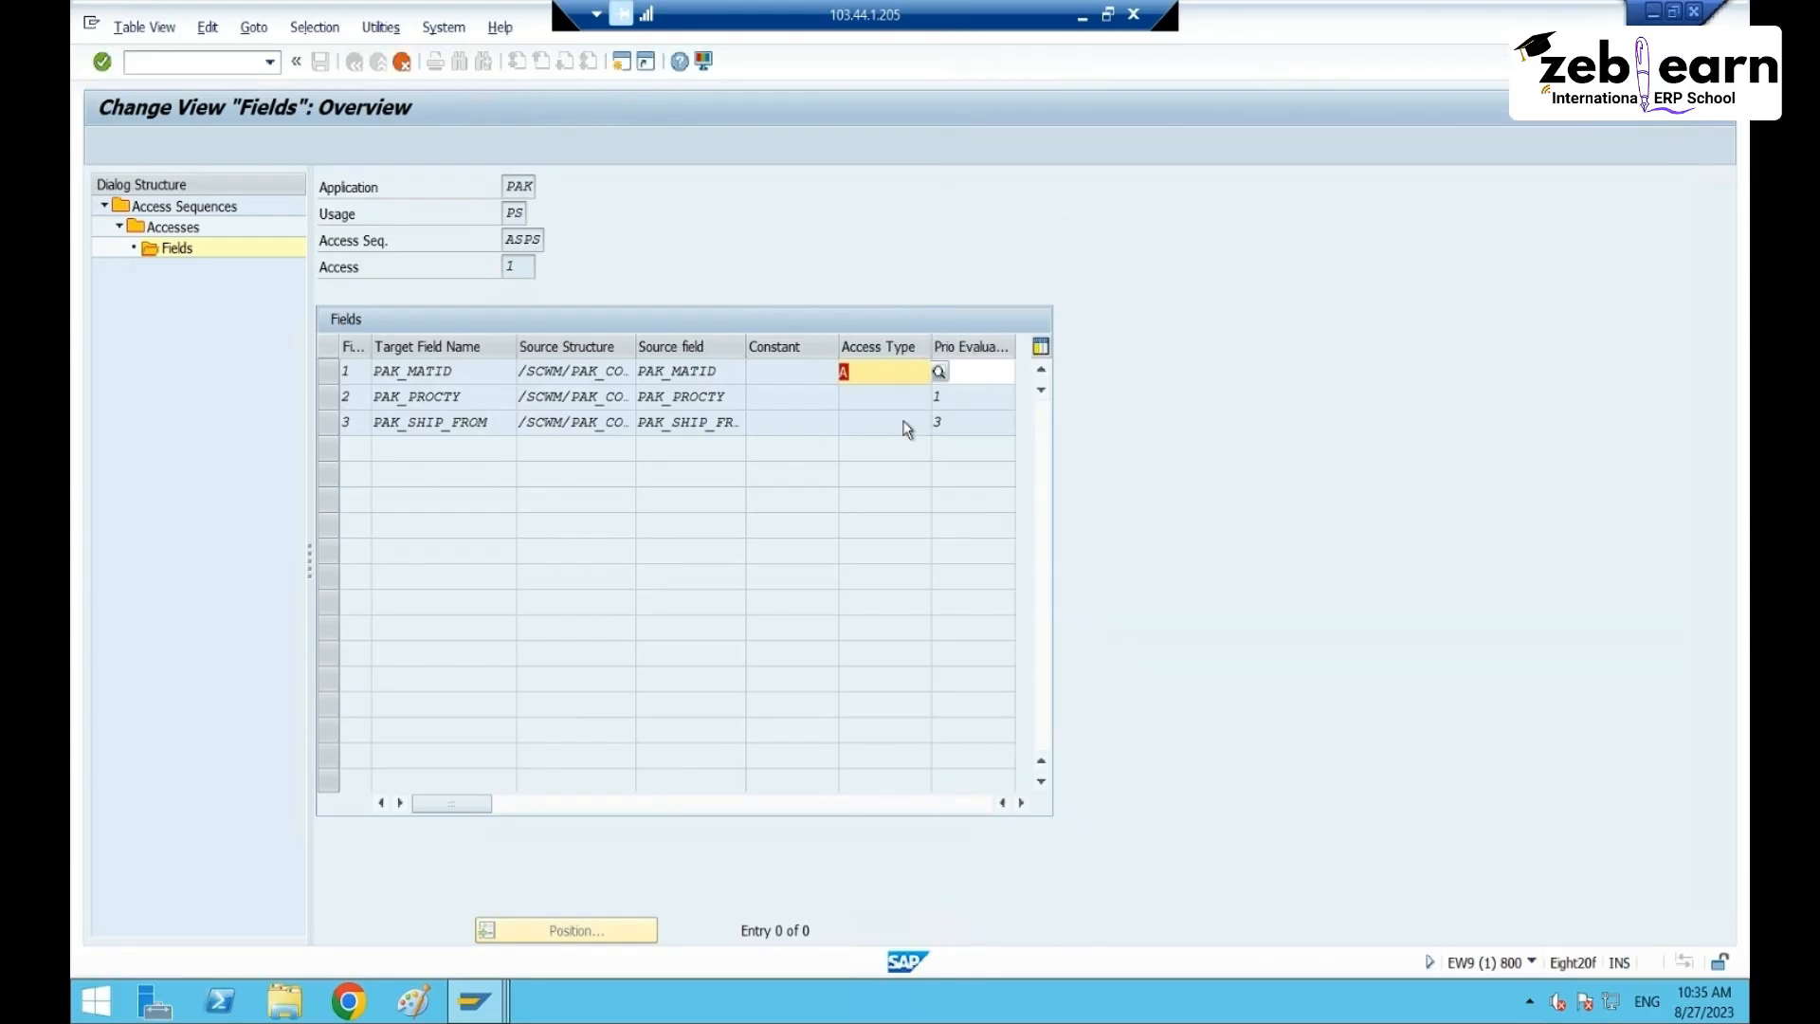
click(974, 372)
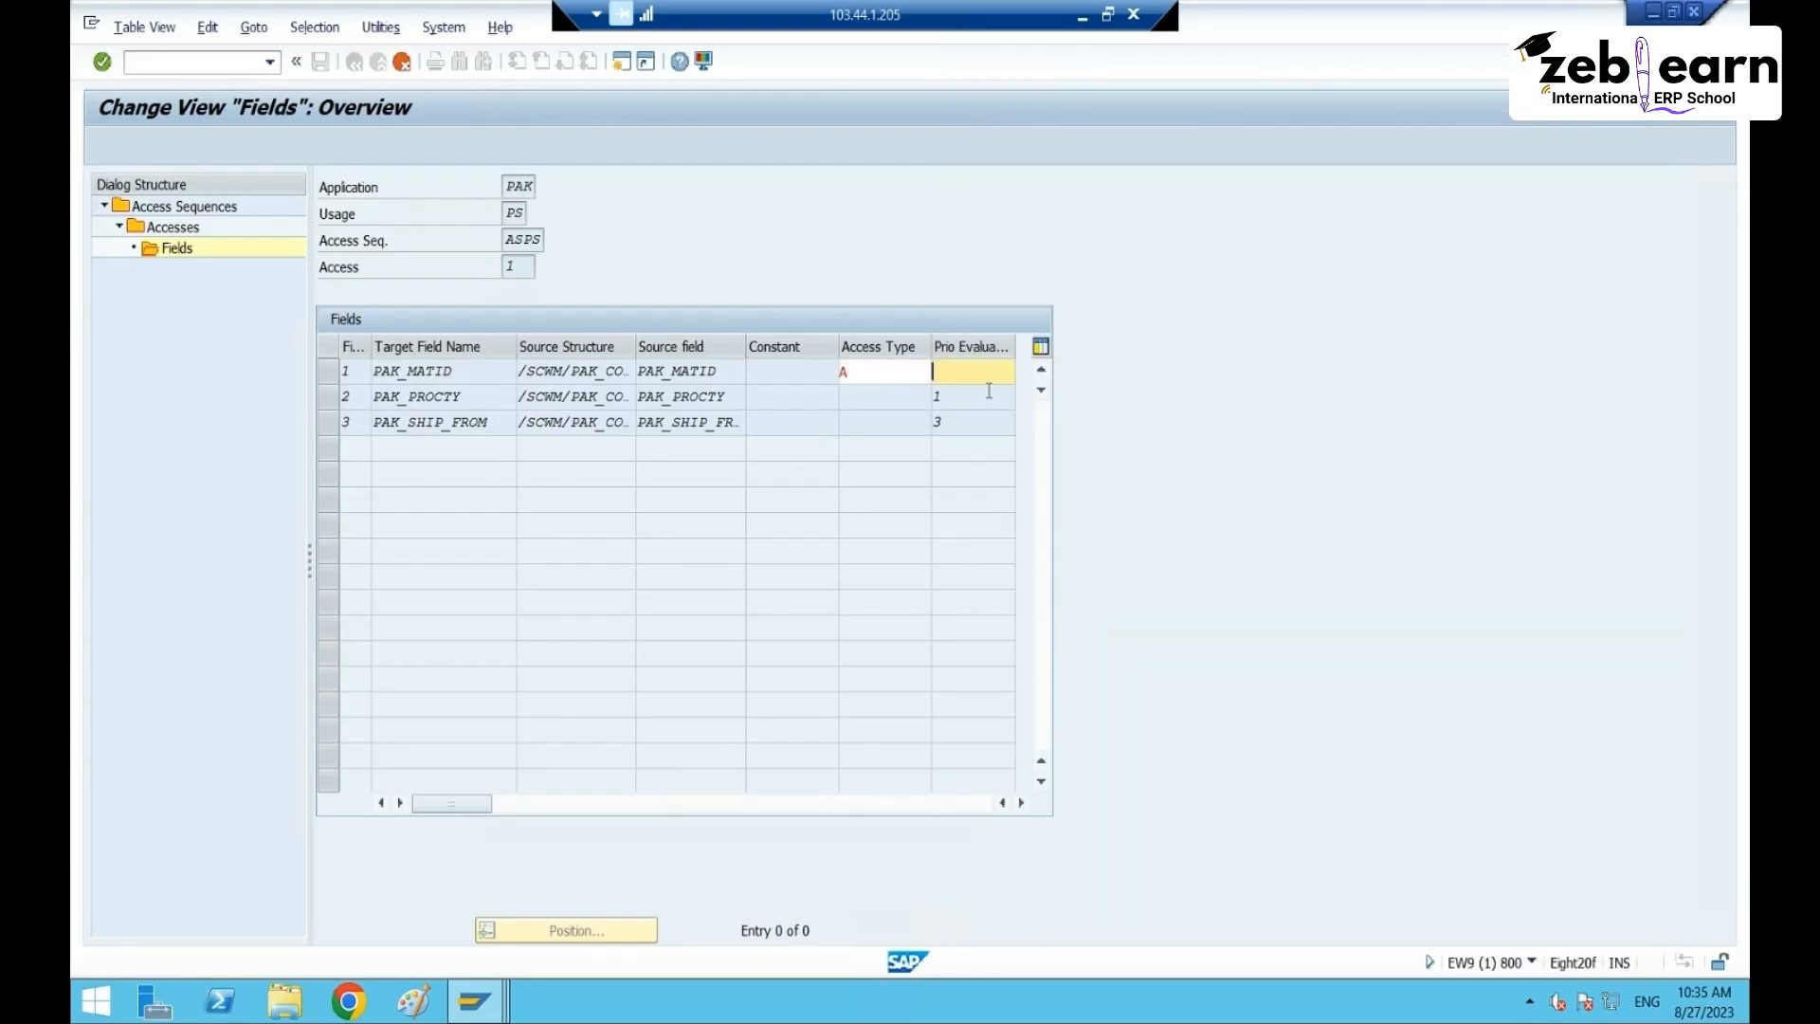
text(2)
key(Return)
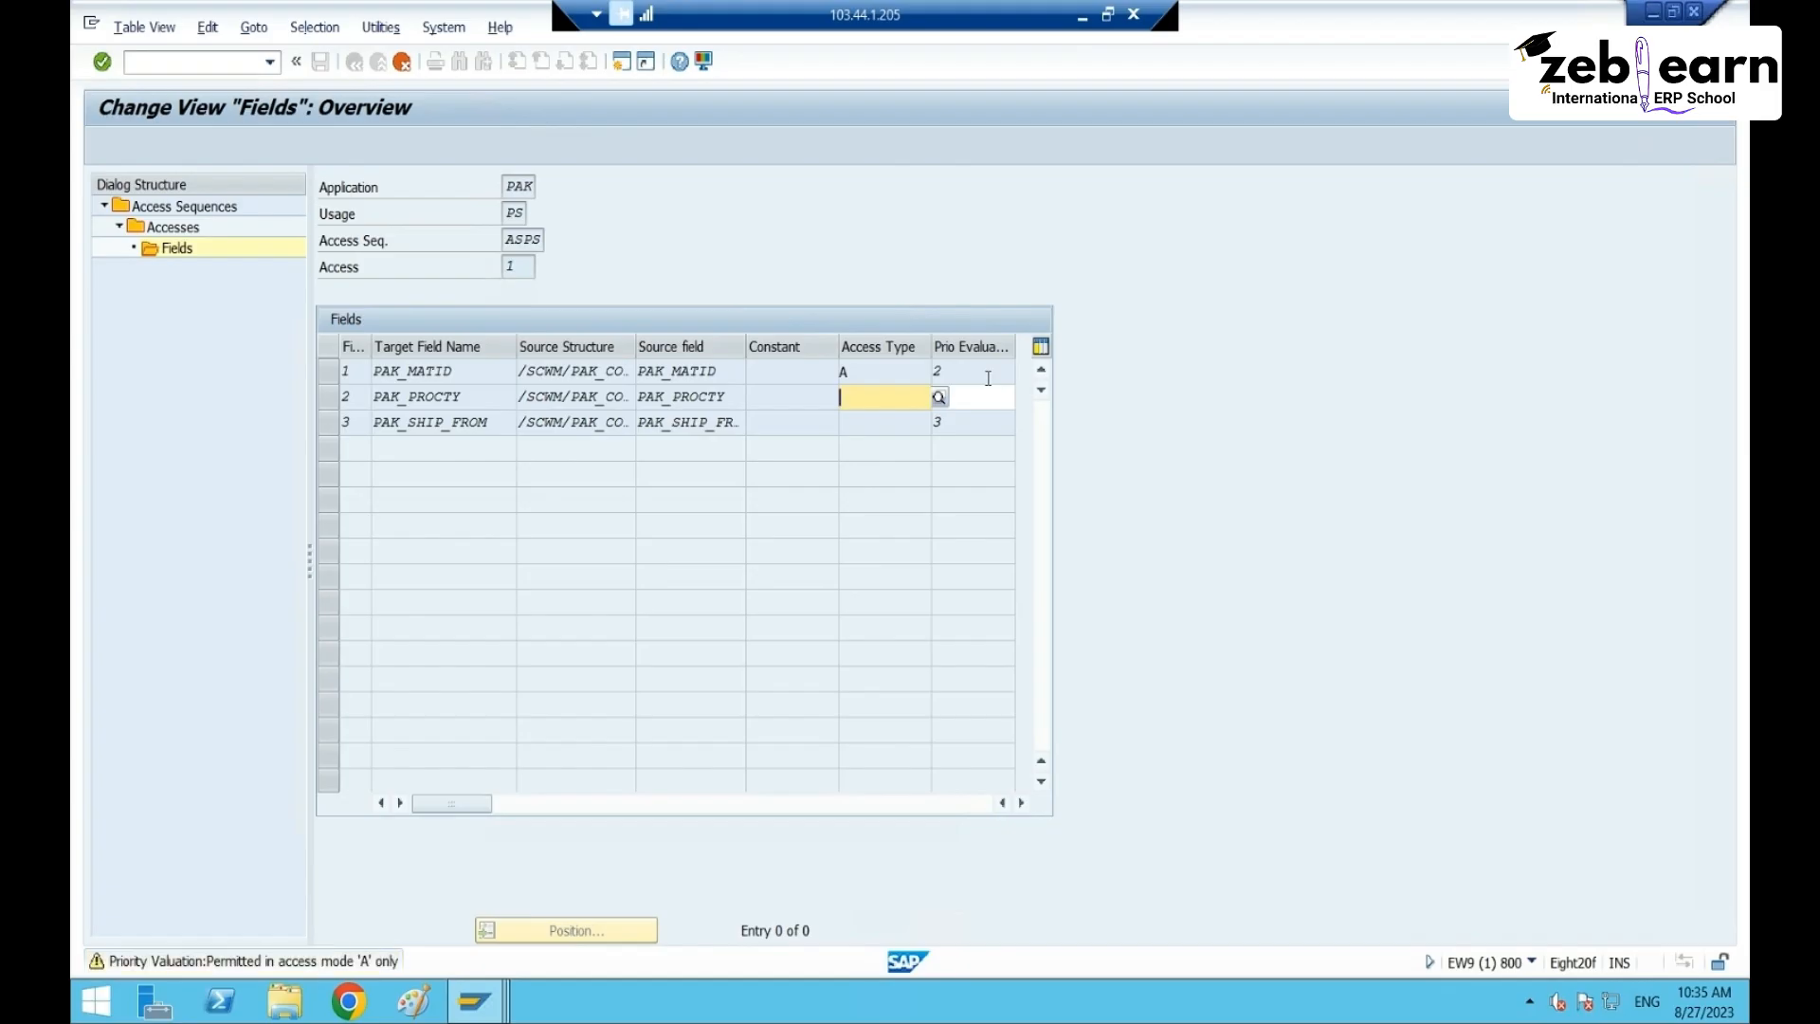
text(A)
key(Return)
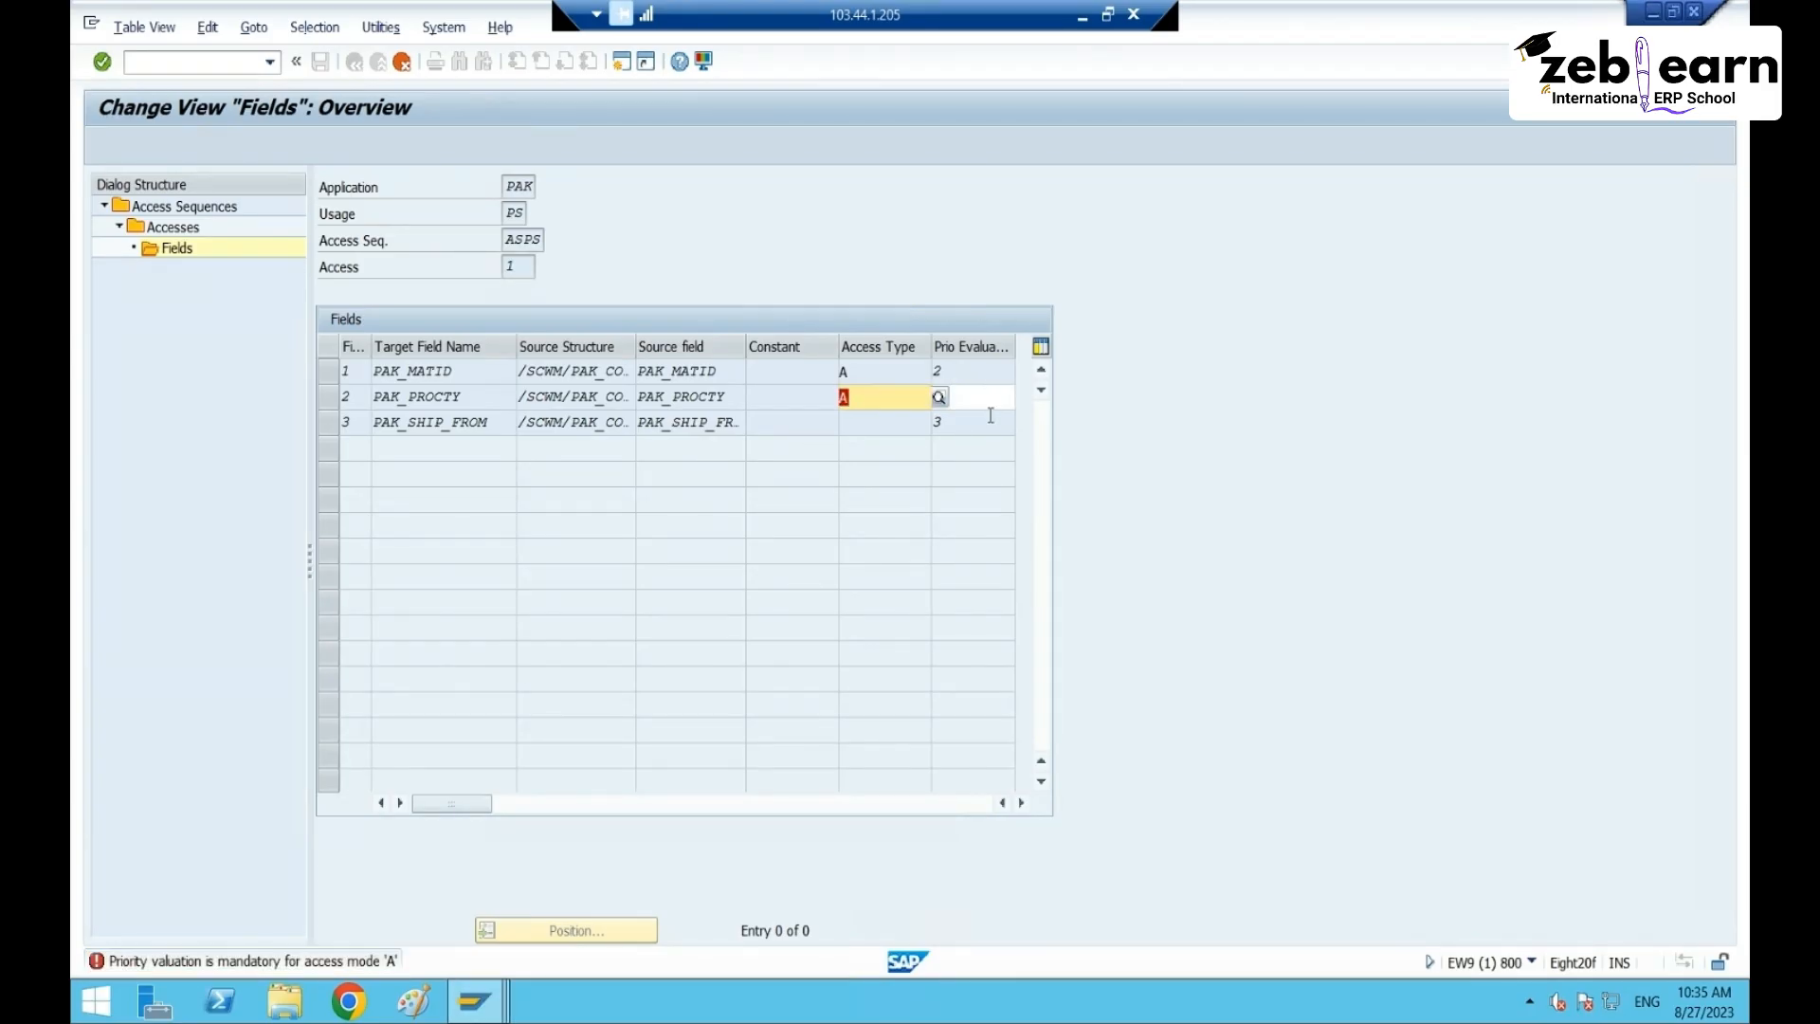
- Give row 2 priority 1, and row 3 access type A with priority 3
click(990, 415)
click(977, 398)
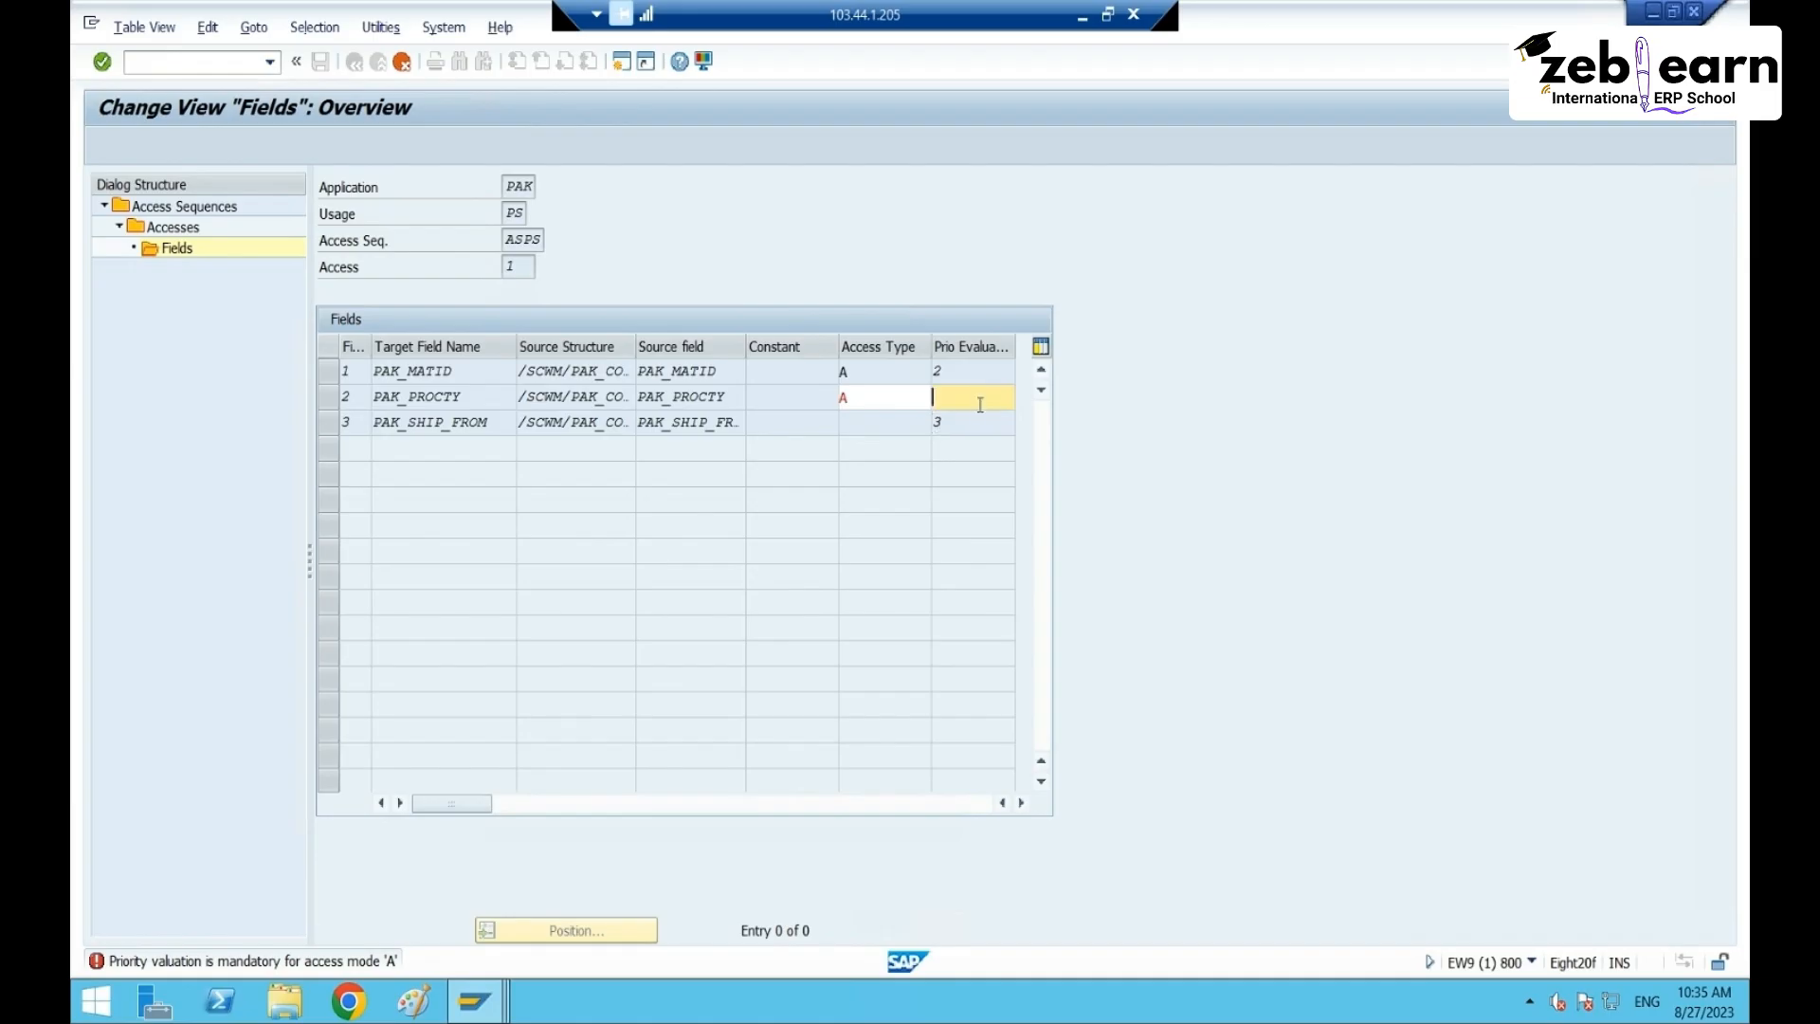
text(1)
key(Return)
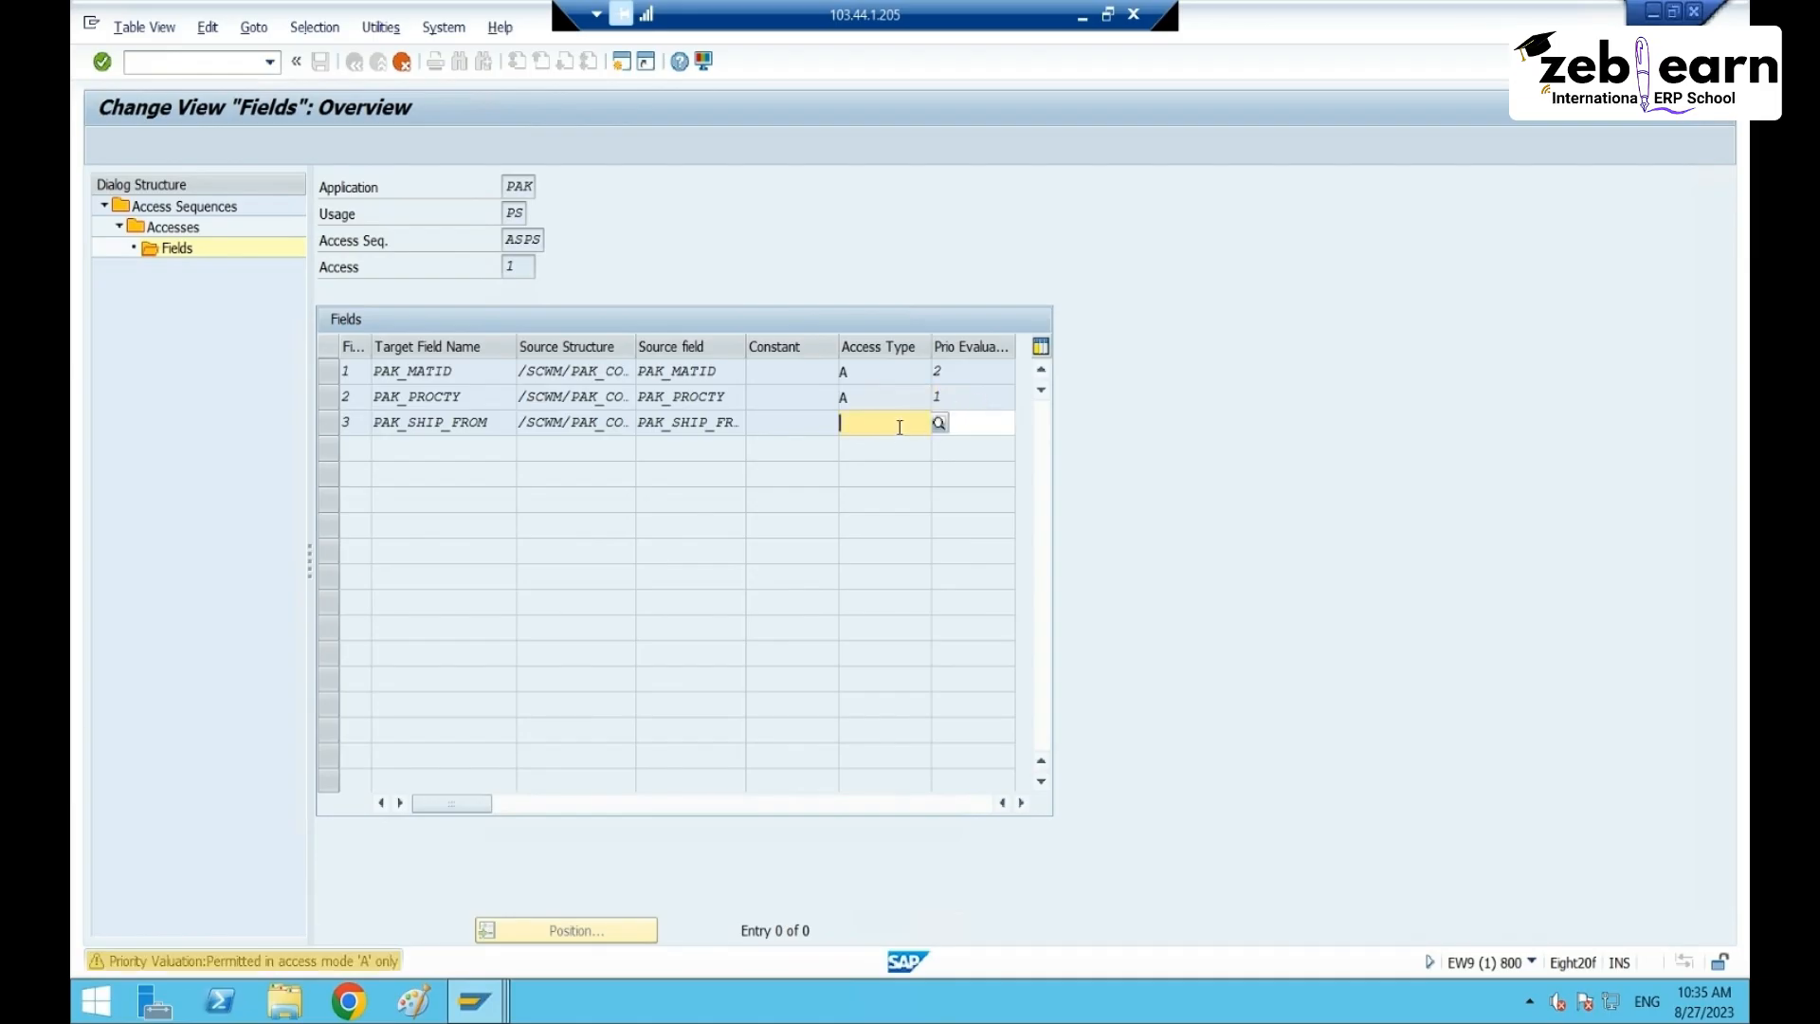
click(900, 422)
text(A)
key(Return)
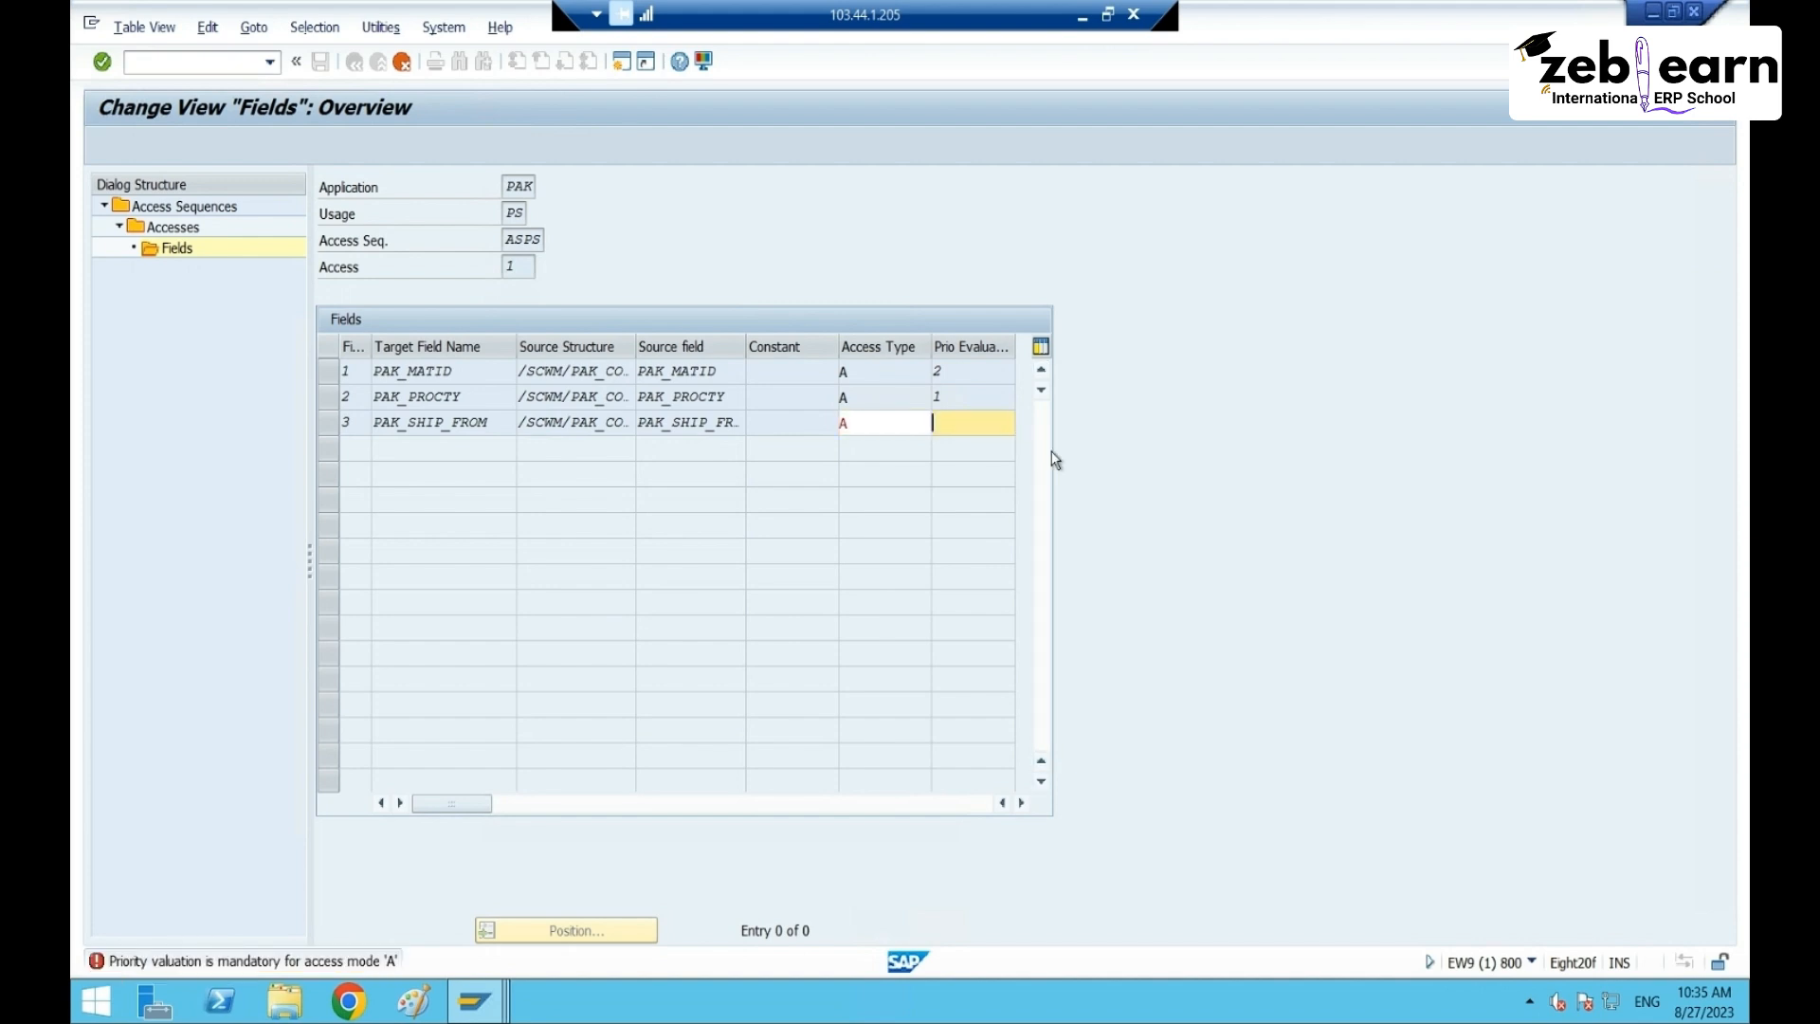
text(3)
key(Return)
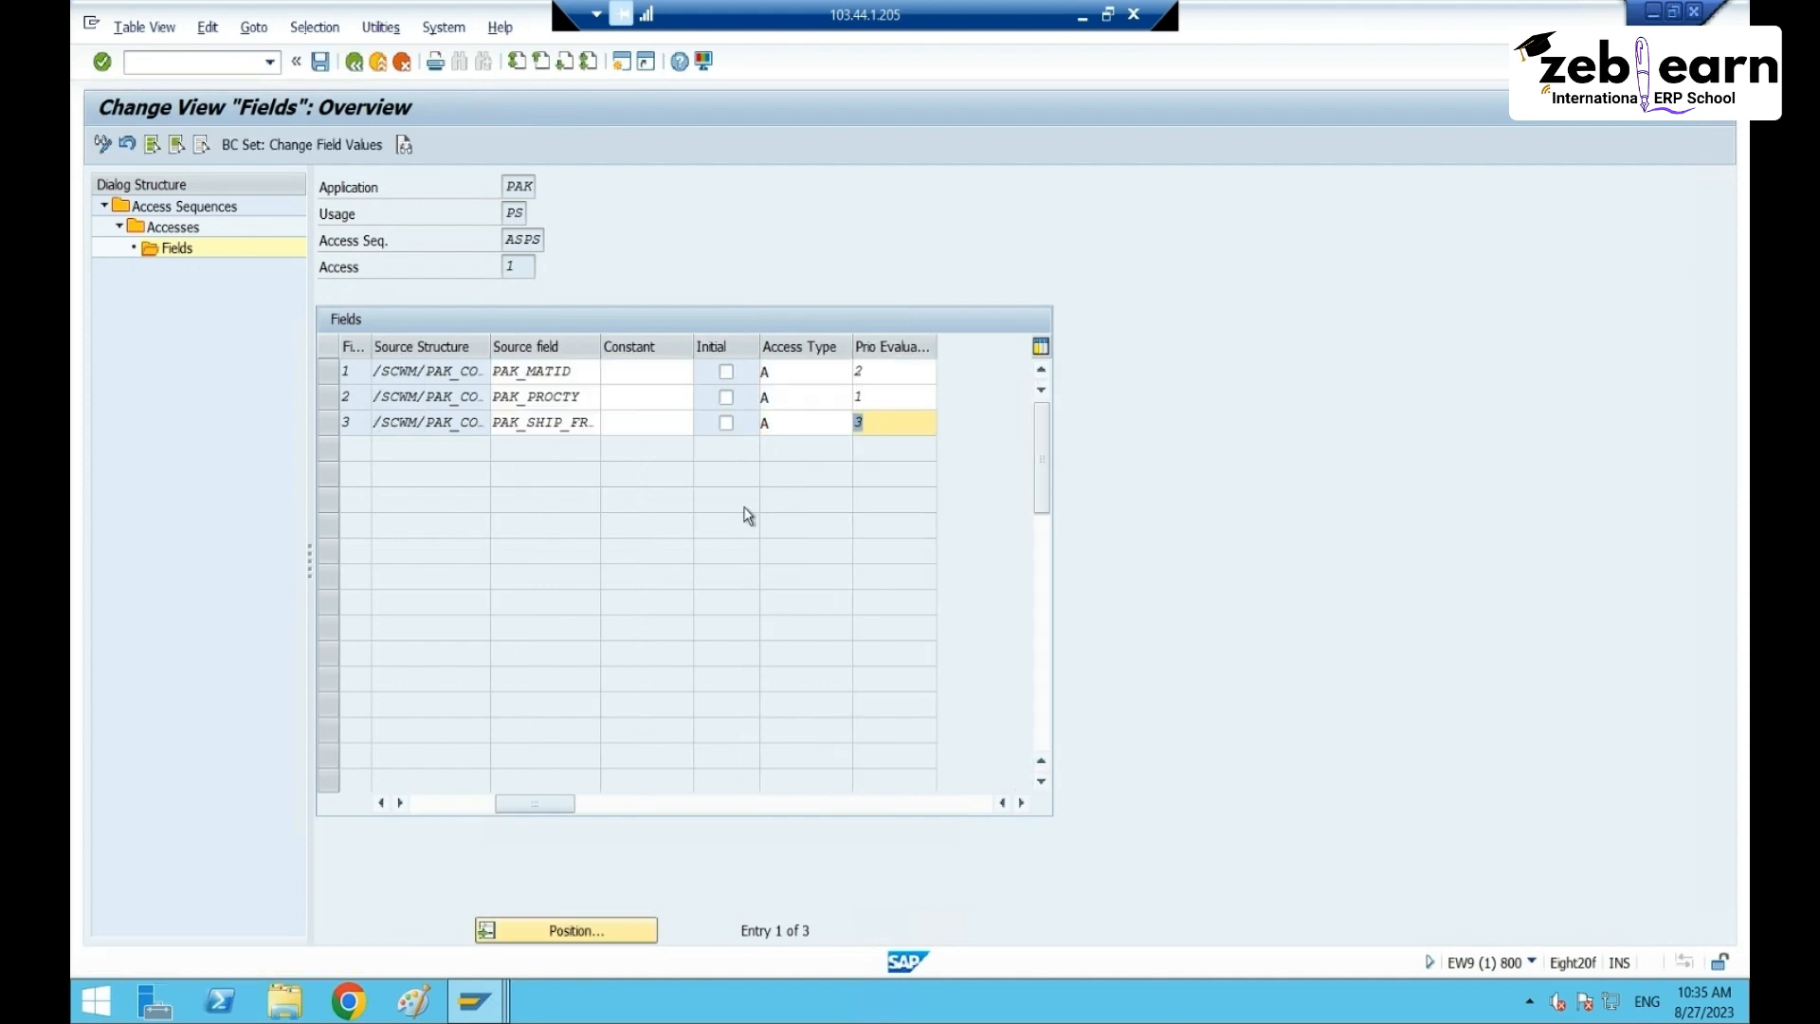
- Clear the PAK_SHIP_FROM access type and switch to the packaging specification 22 window
click(785, 422)
key(BackSpace)
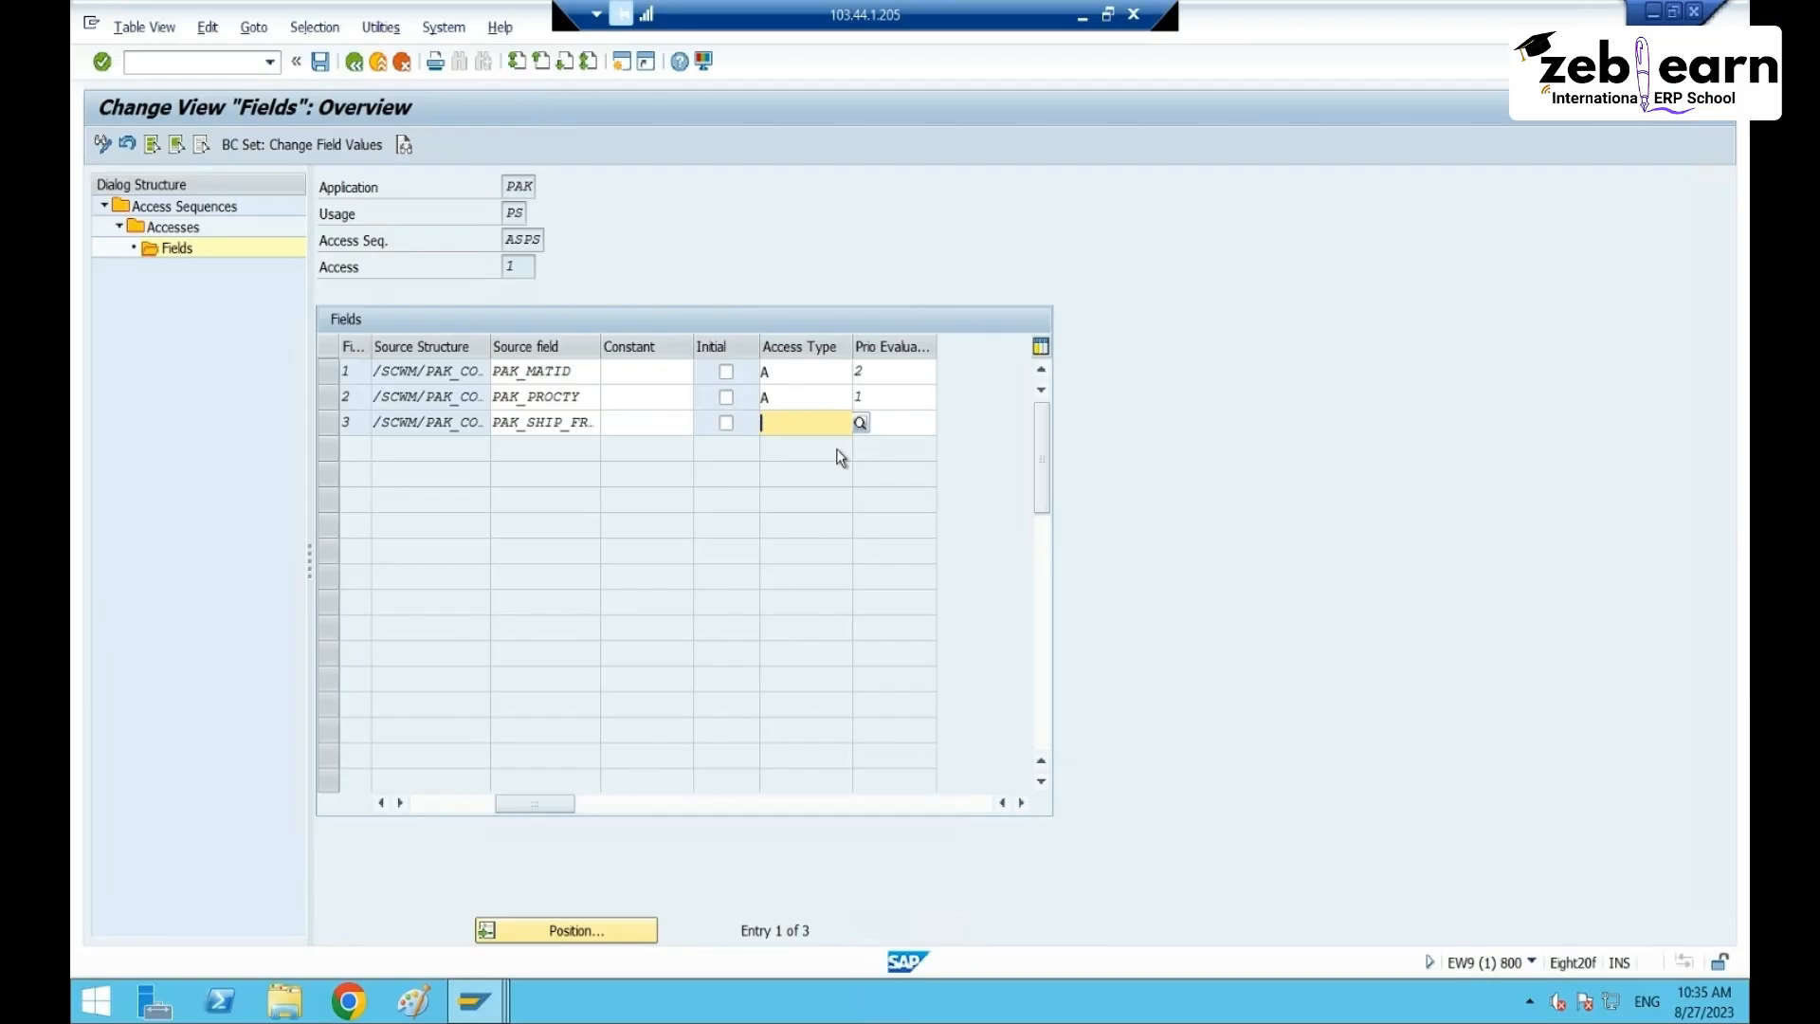
key(Tab)
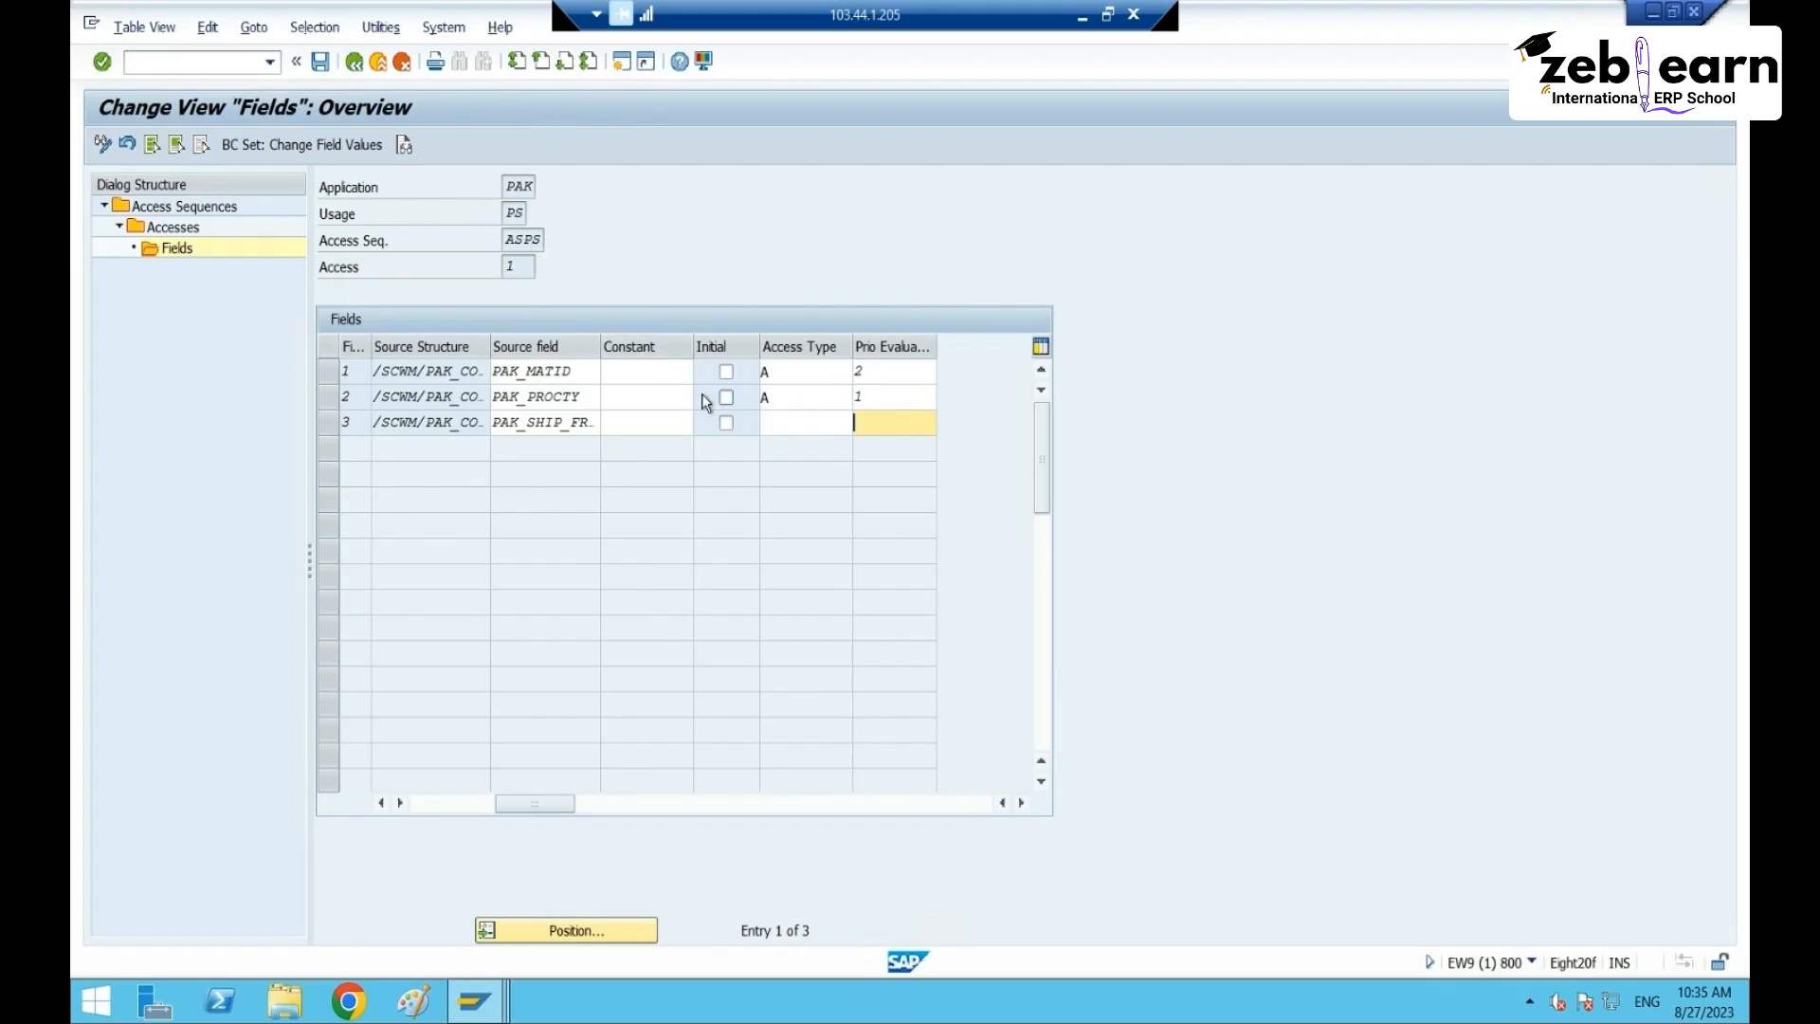
click(488, 1002)
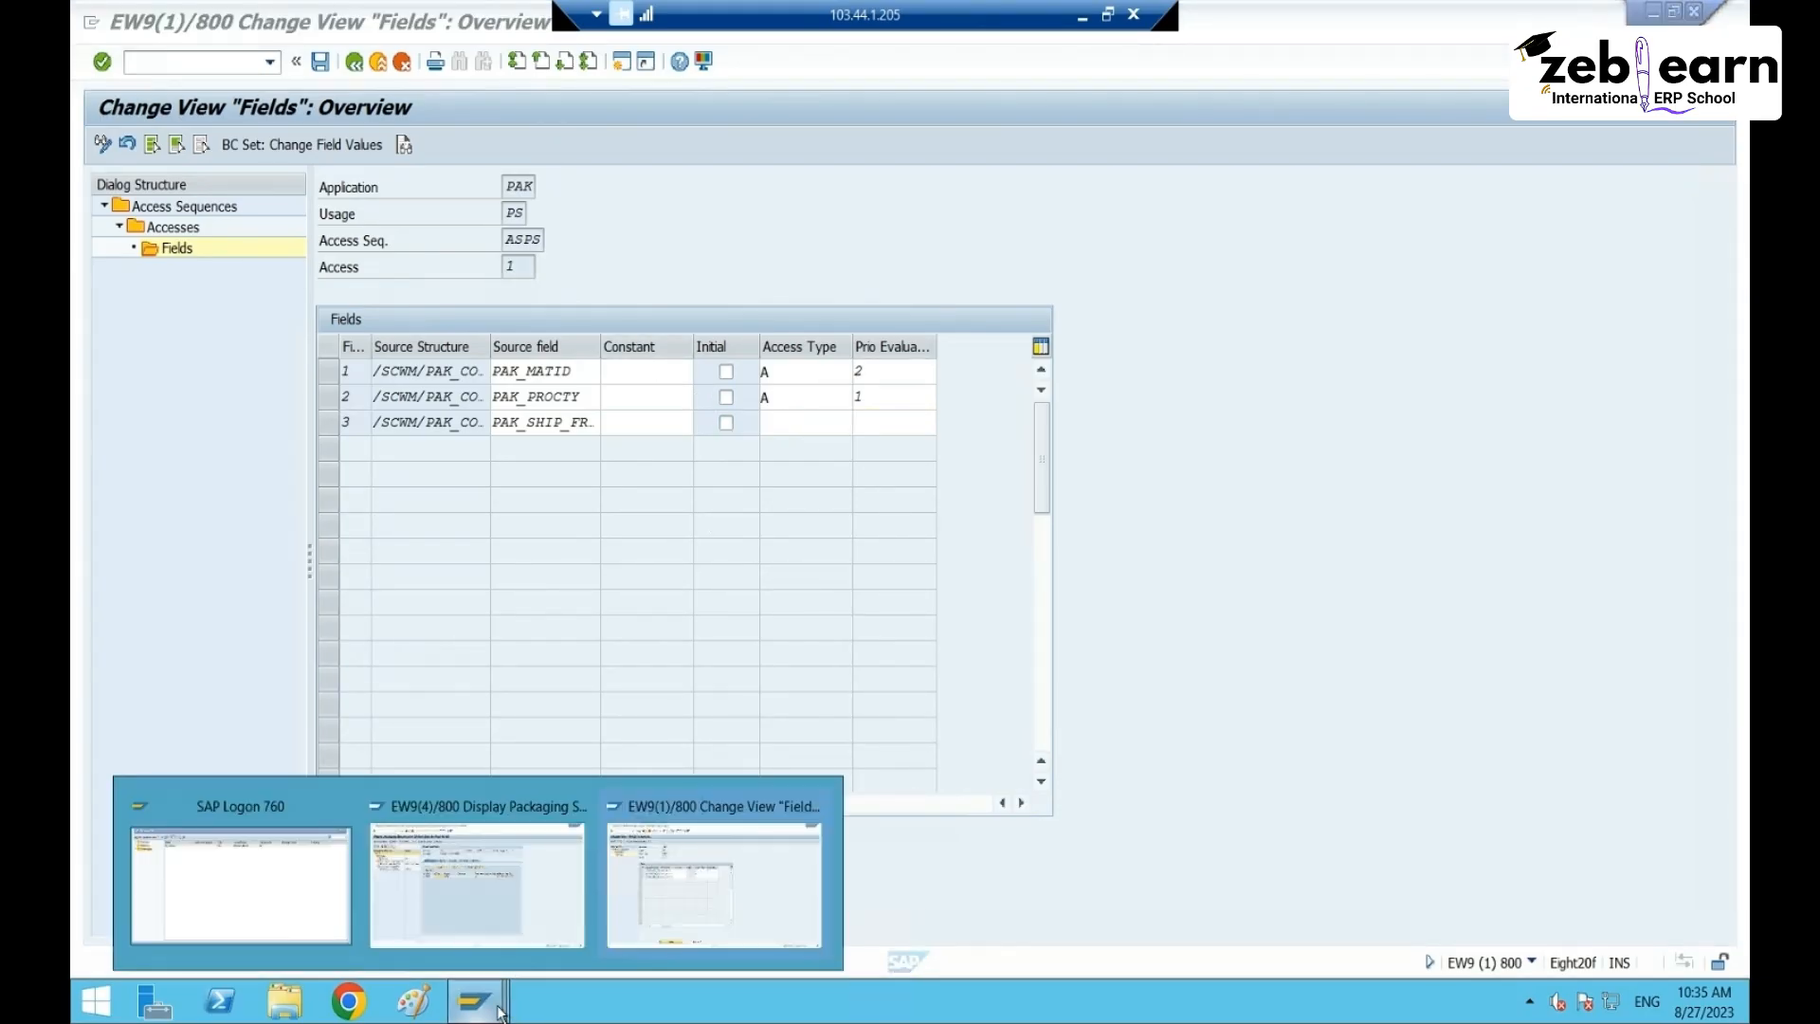
click(417, 918)
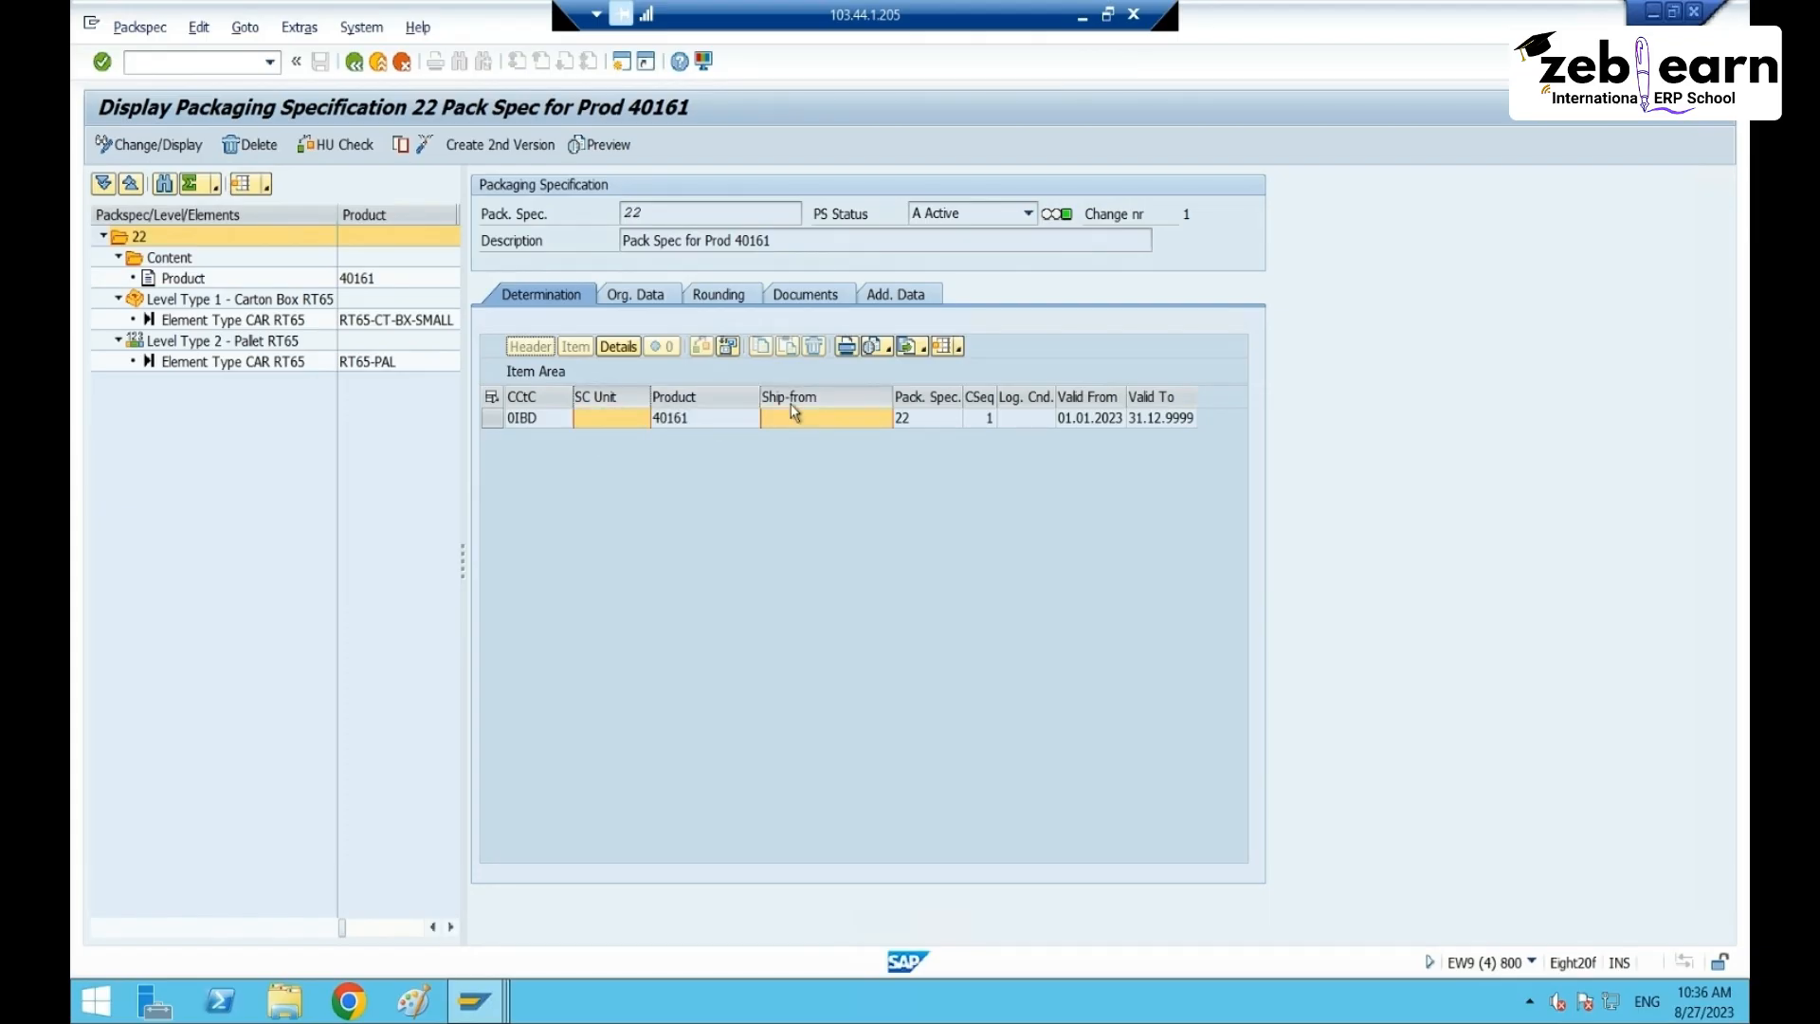
- Compare the item's empty Ship-from value with the access sequence fields, then save the fields
click(811, 419)
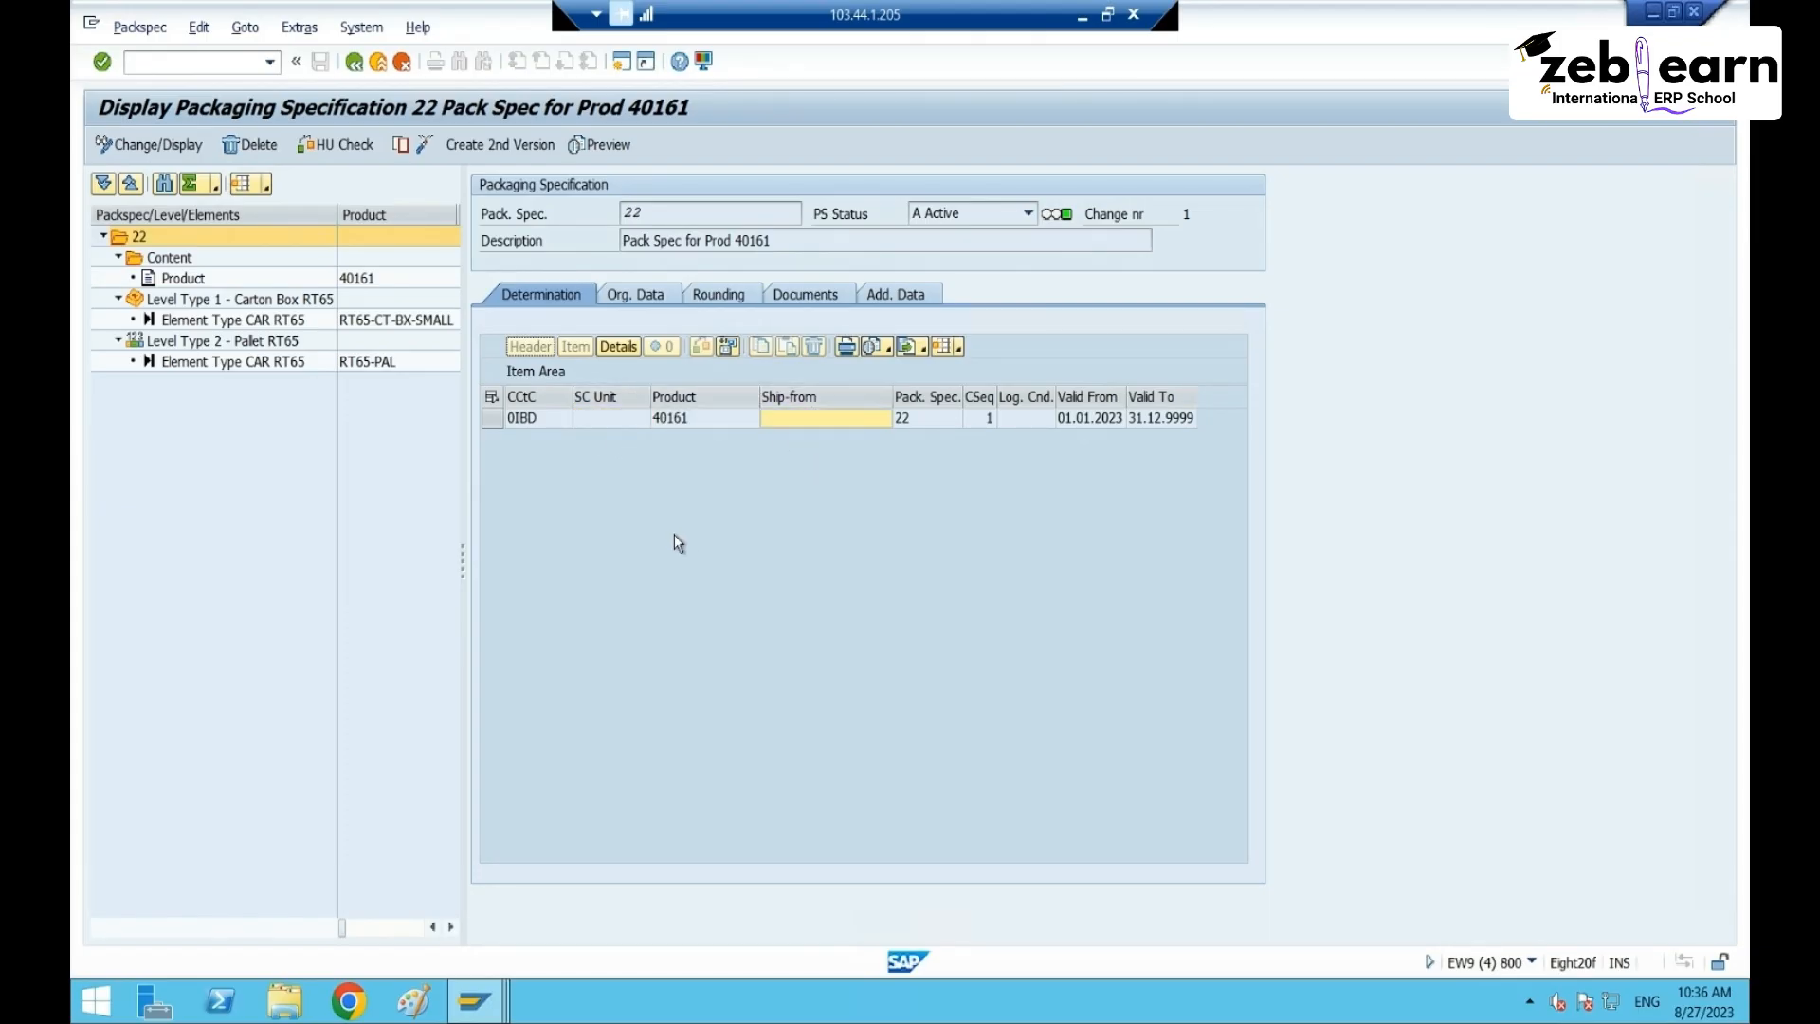
key(alt+Tab)
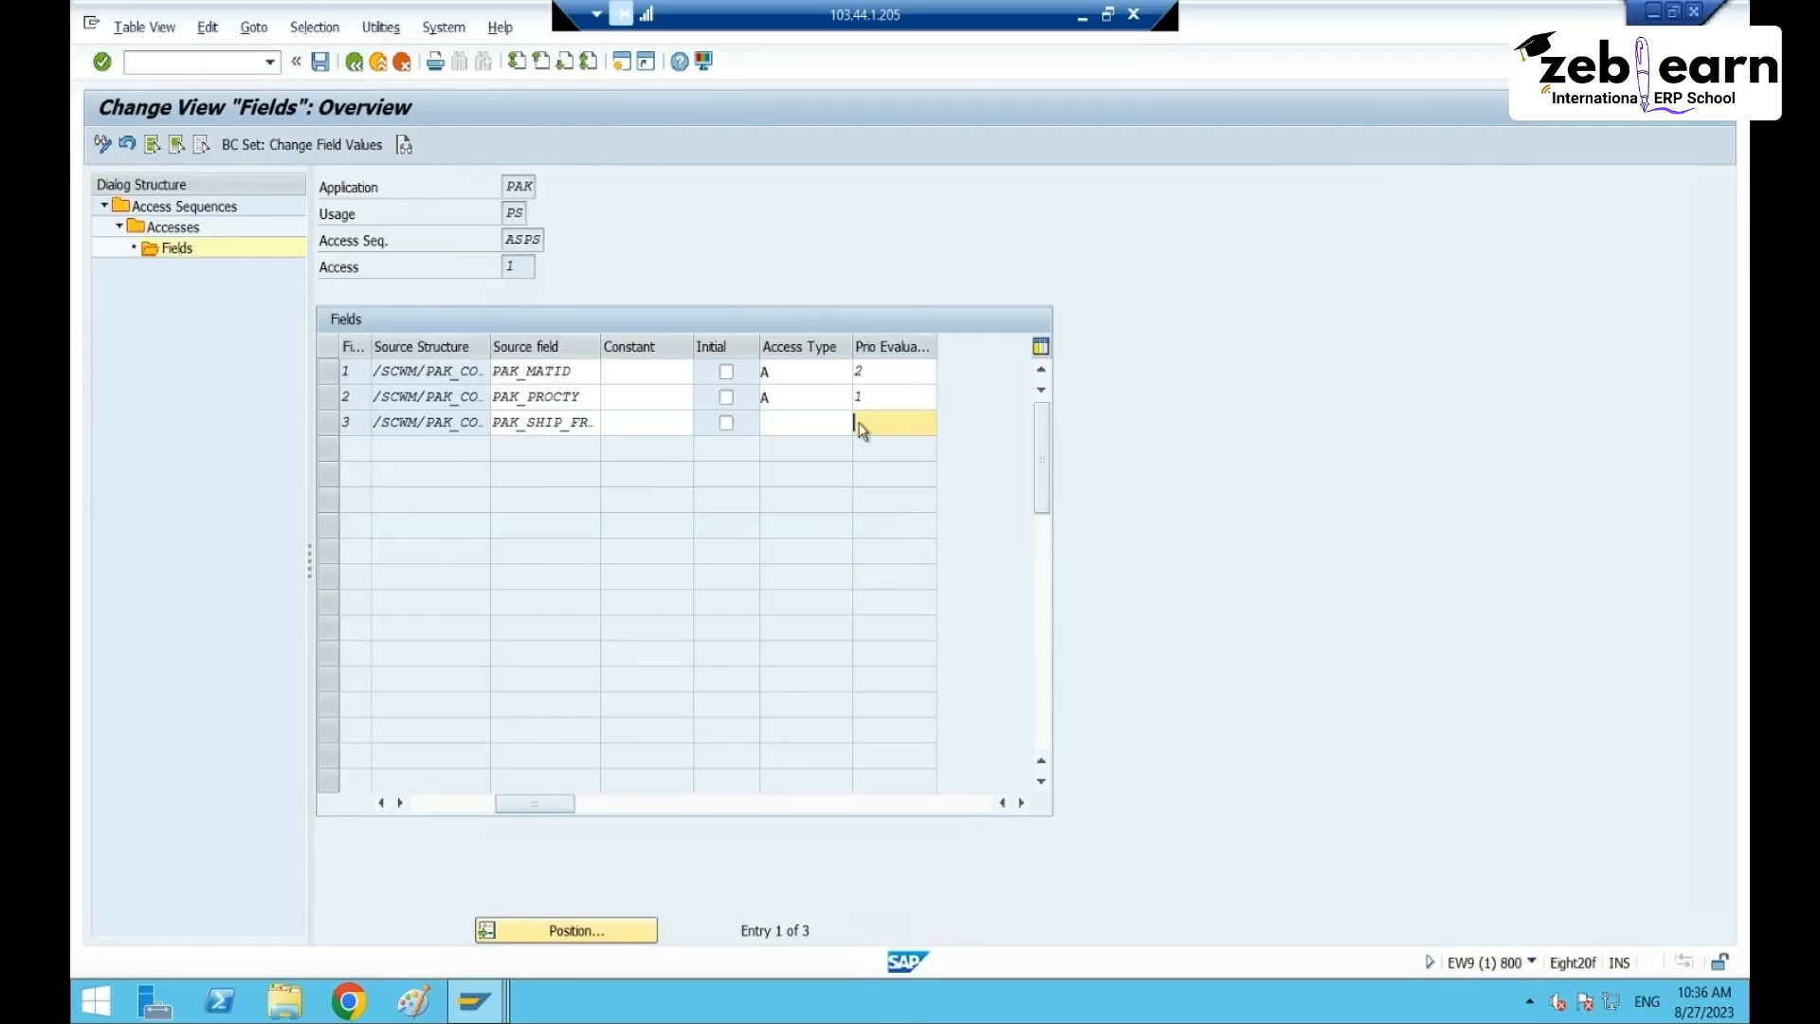
key(alt+Tab)
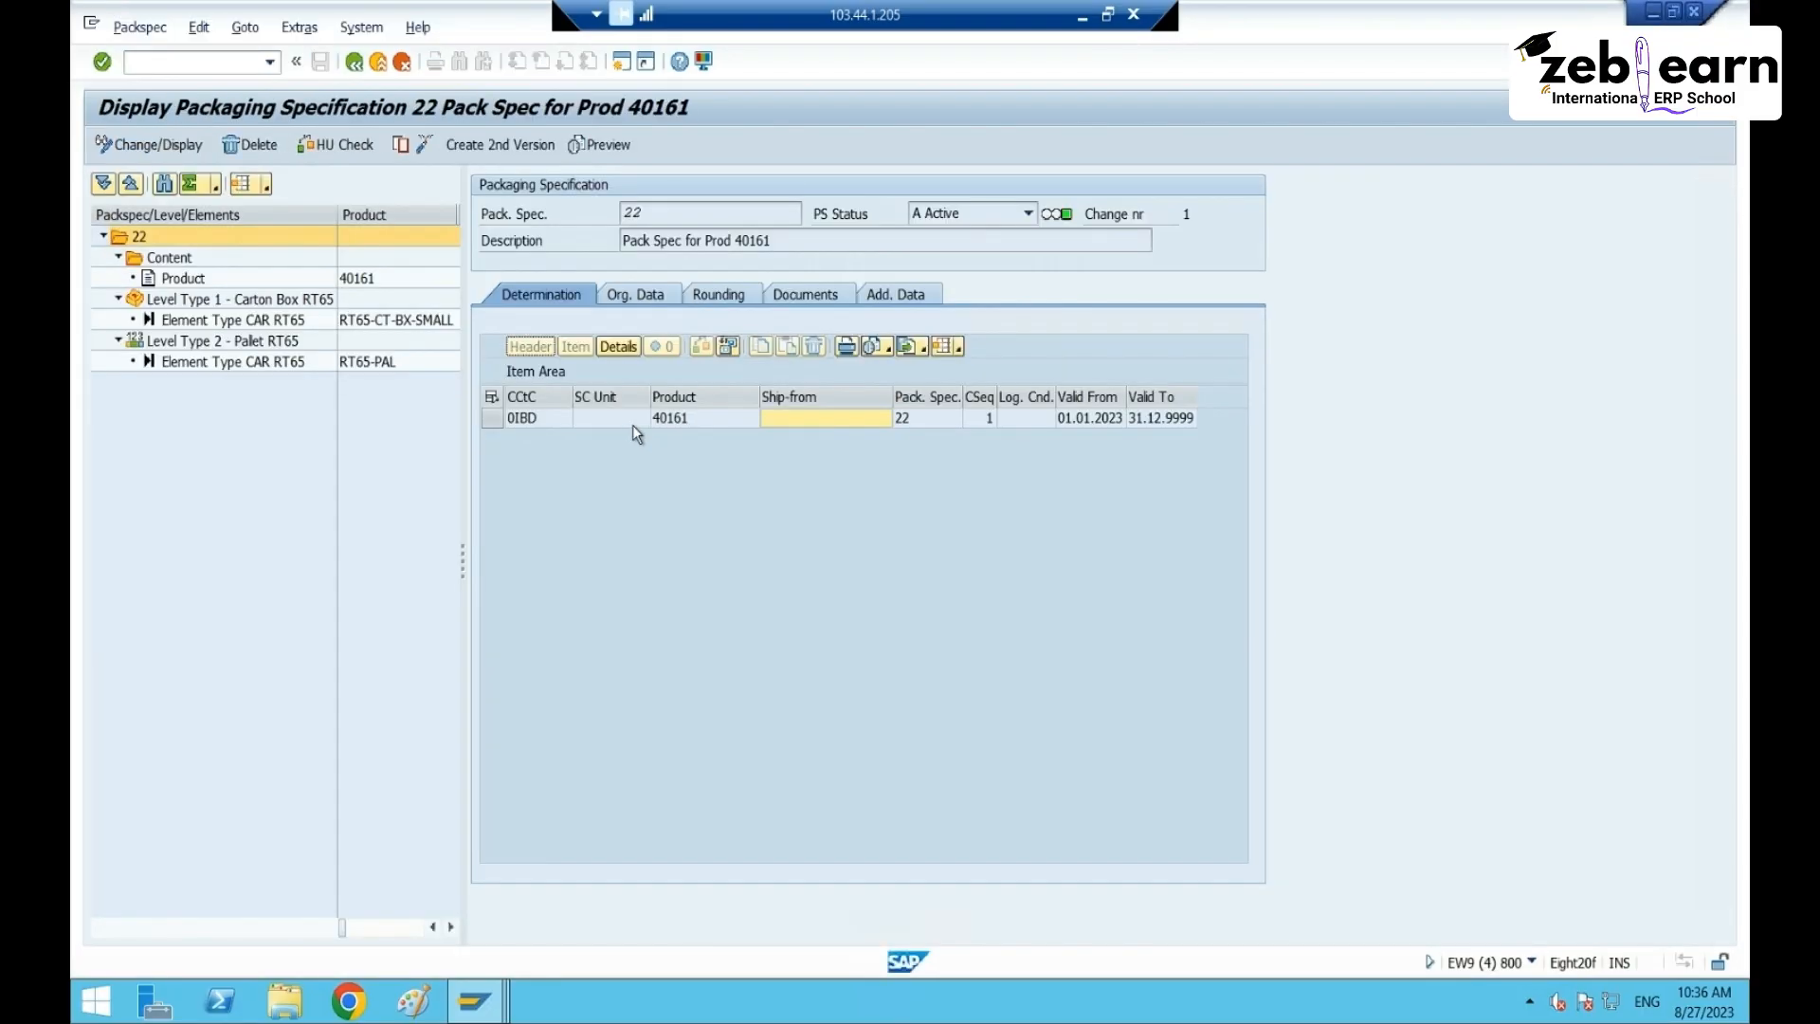
click(798, 418)
key(alt+Tab)
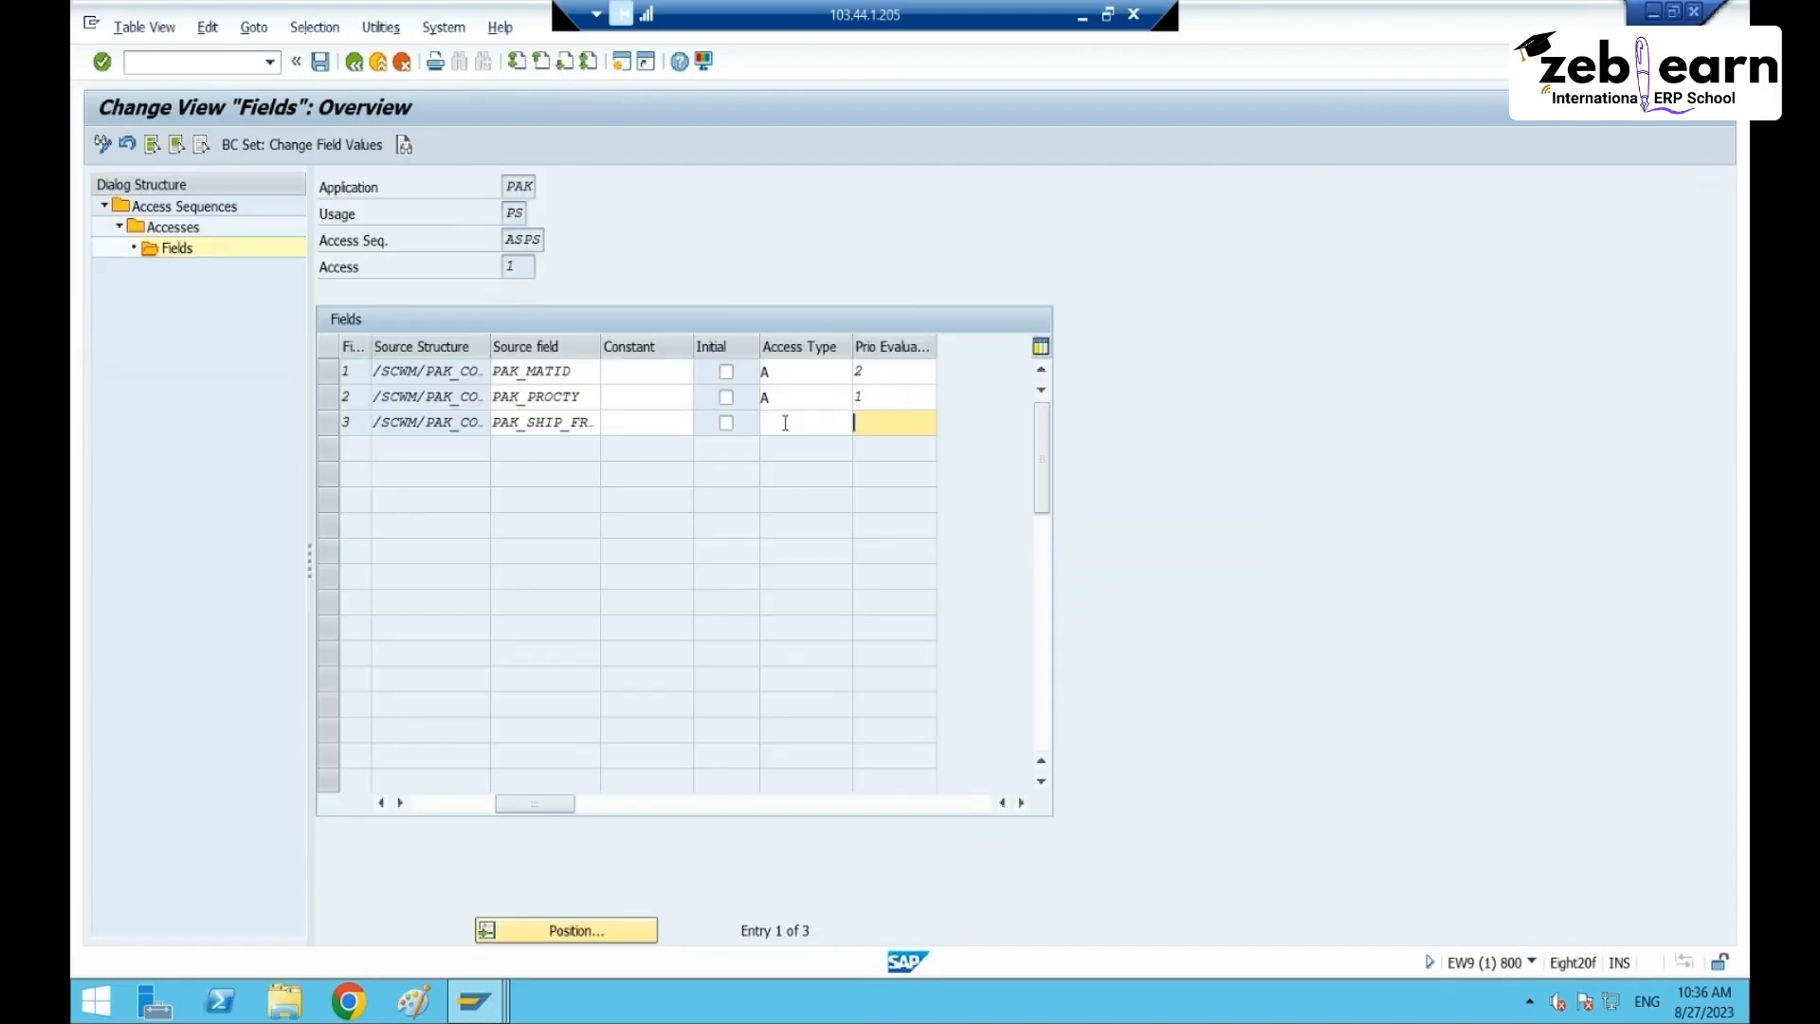
drag(536, 808, 452, 807)
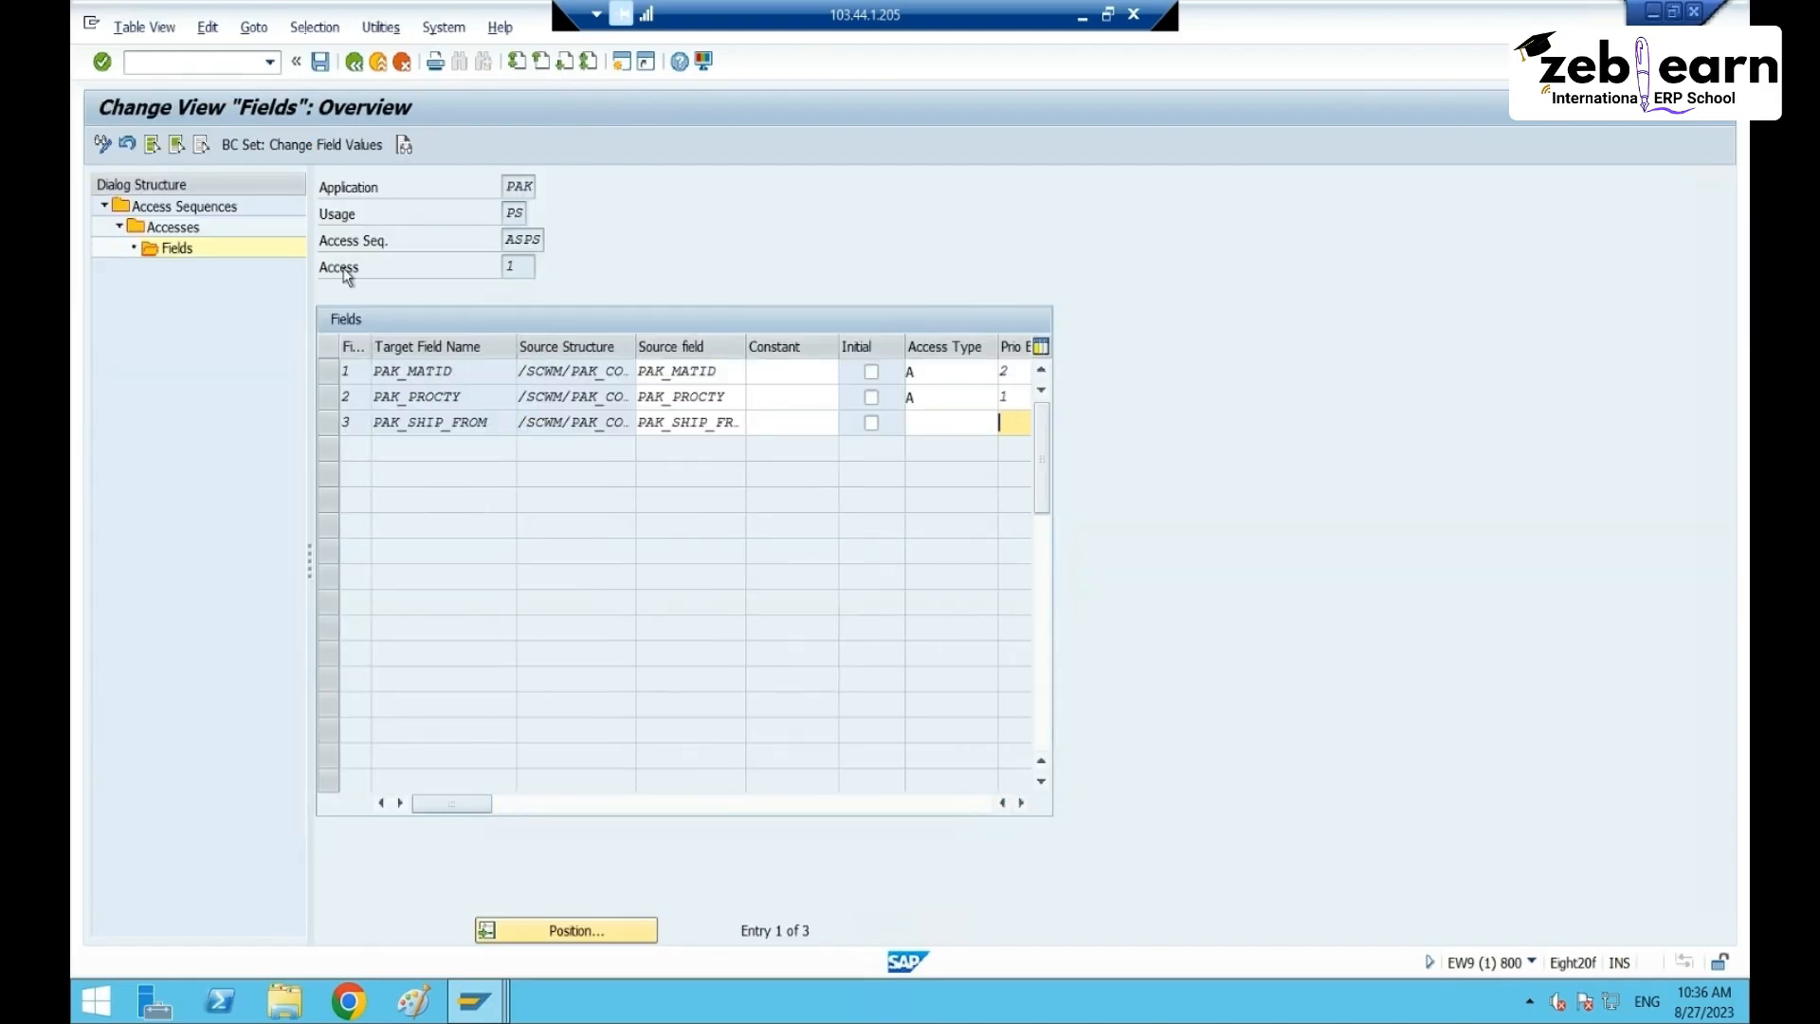
click(320, 62)
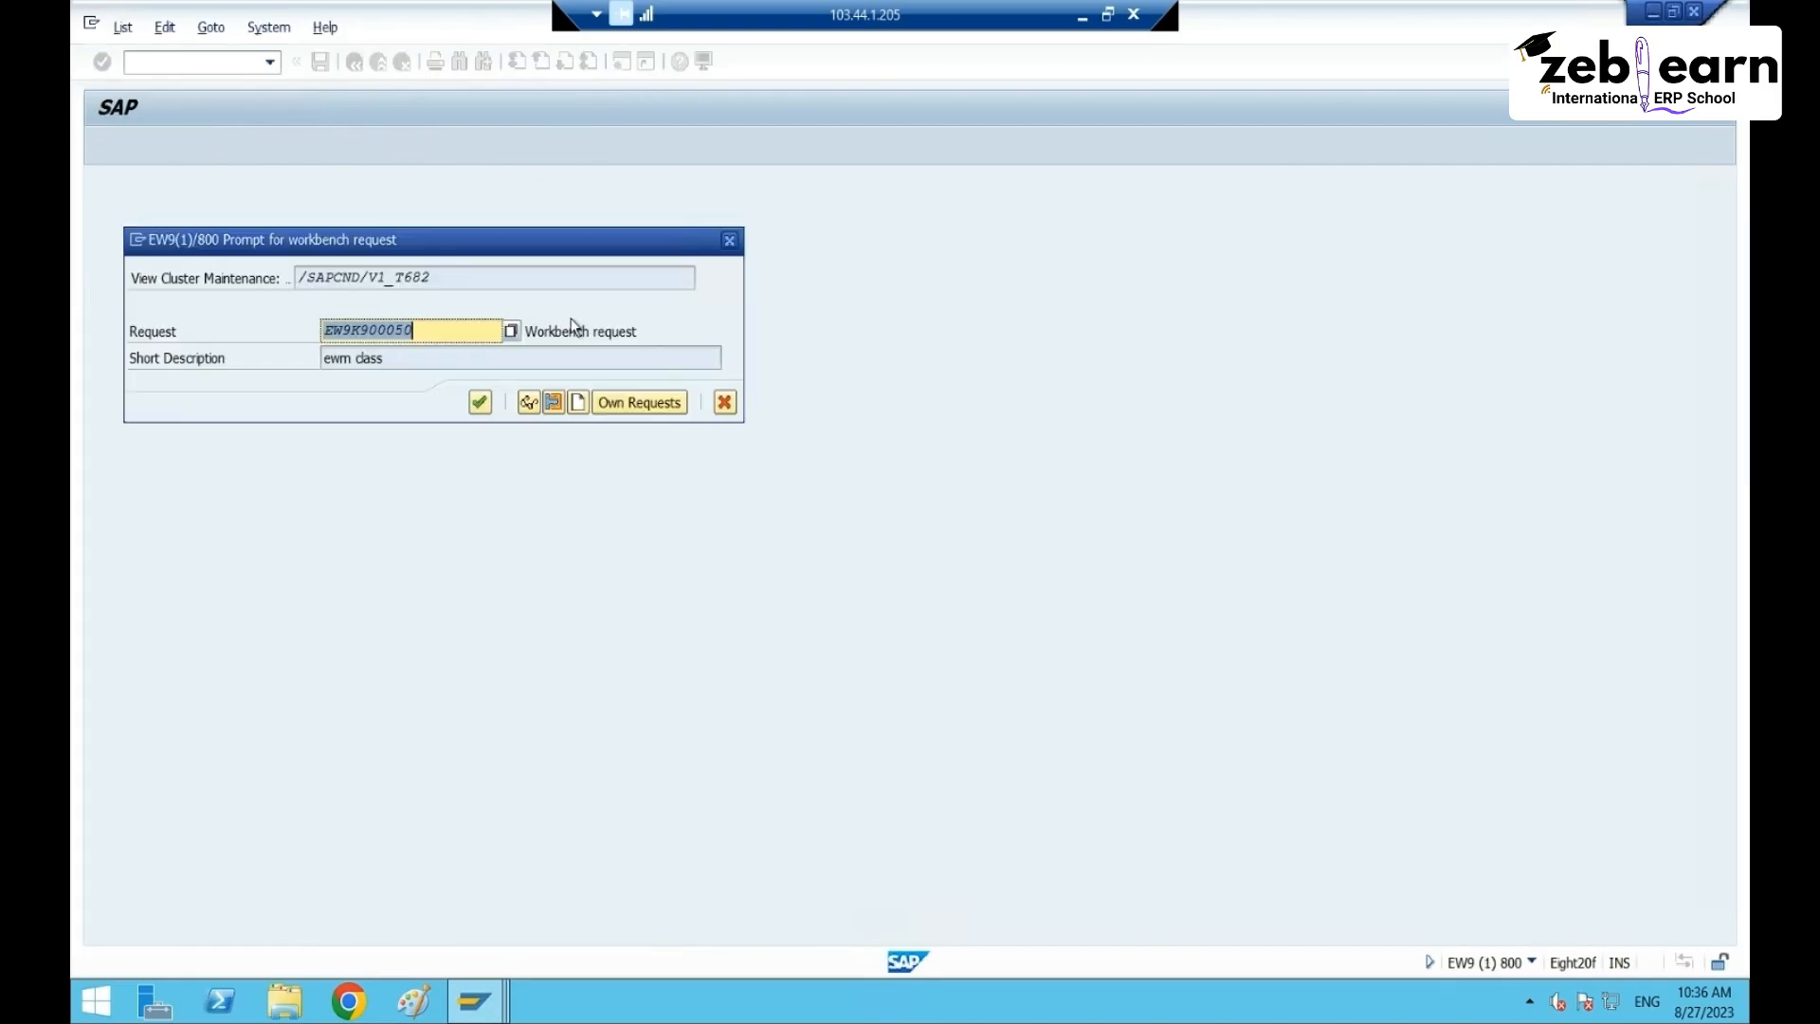
- Confirm the workbench request and go back to the Access Sequences overview
click(479, 402)
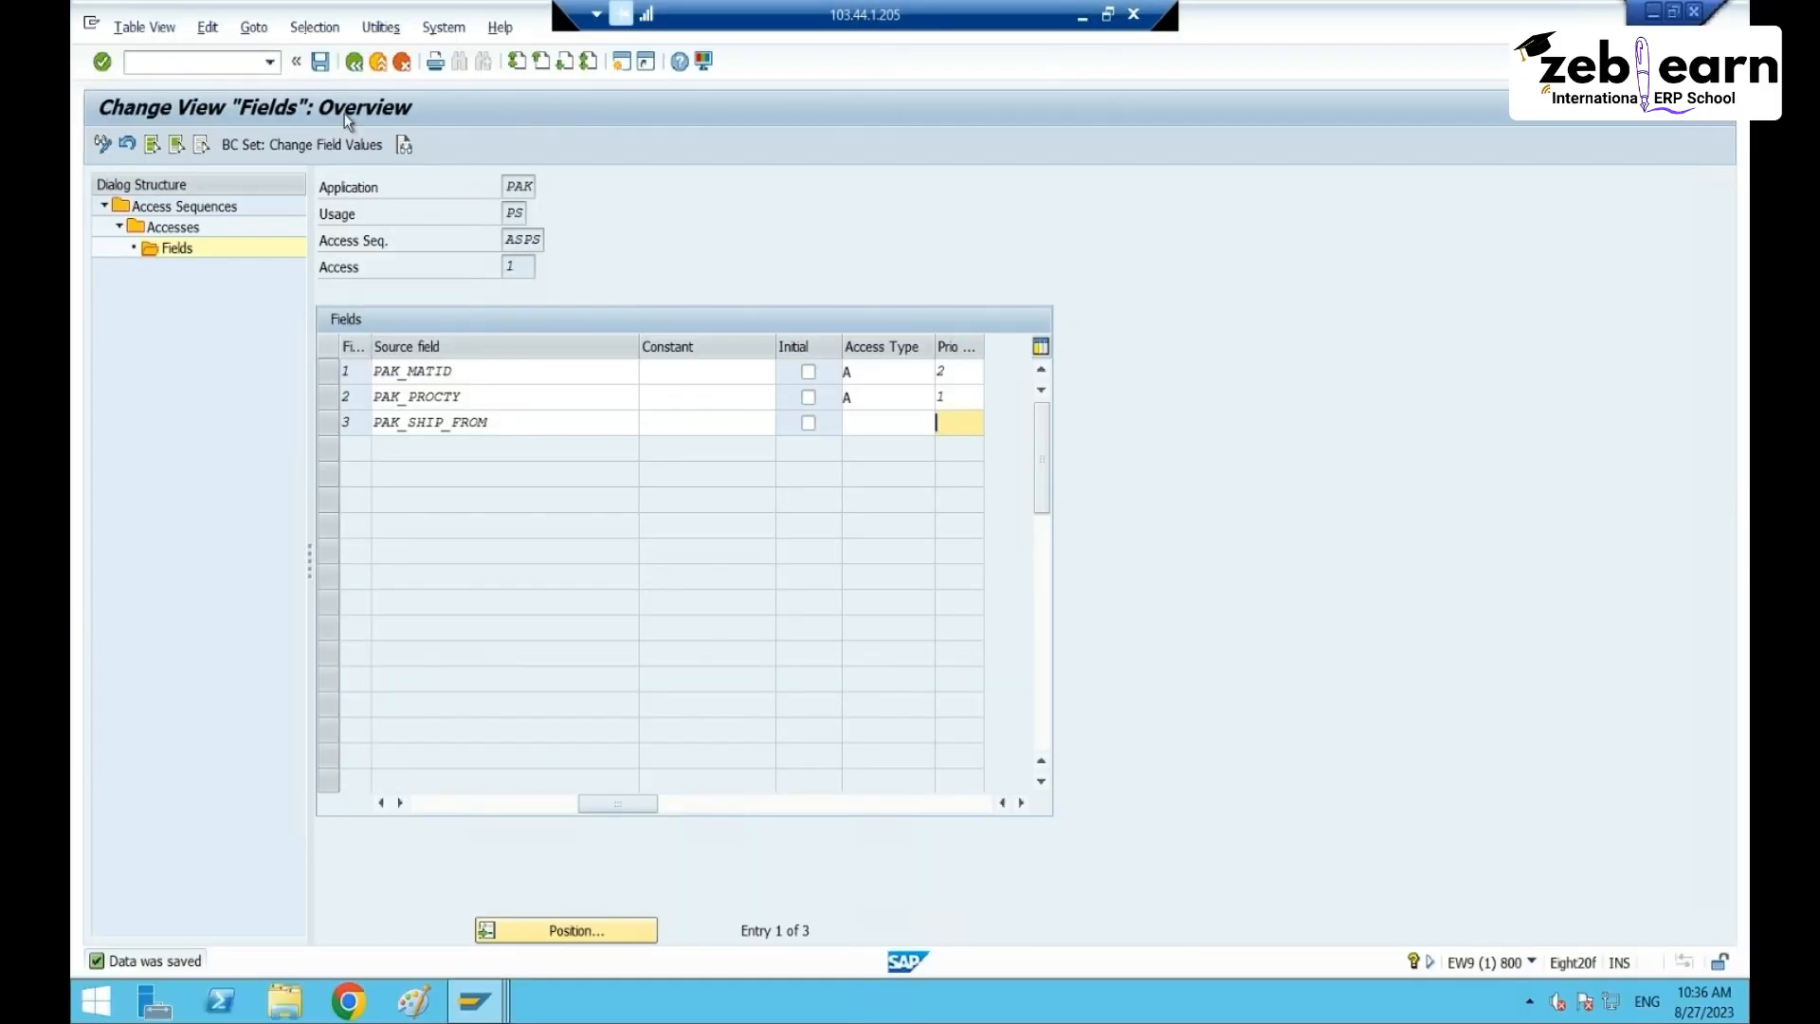
click(353, 63)
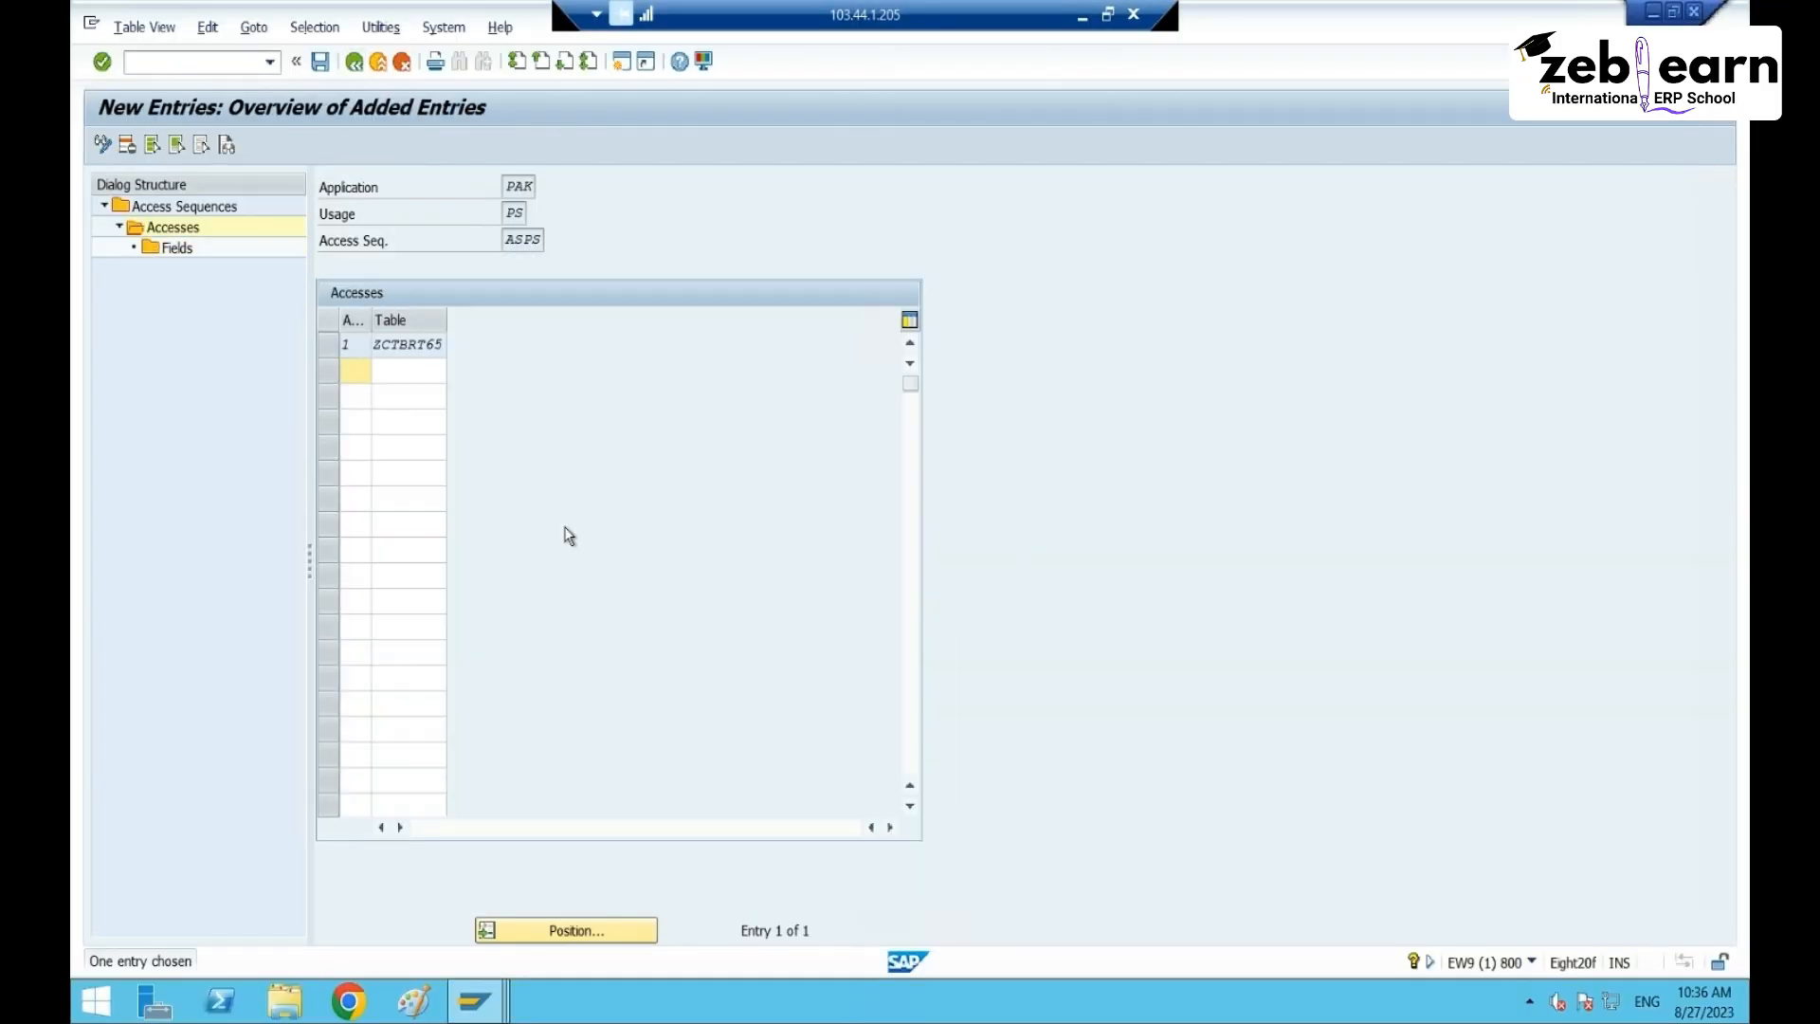
click(353, 63)
click(353, 63)
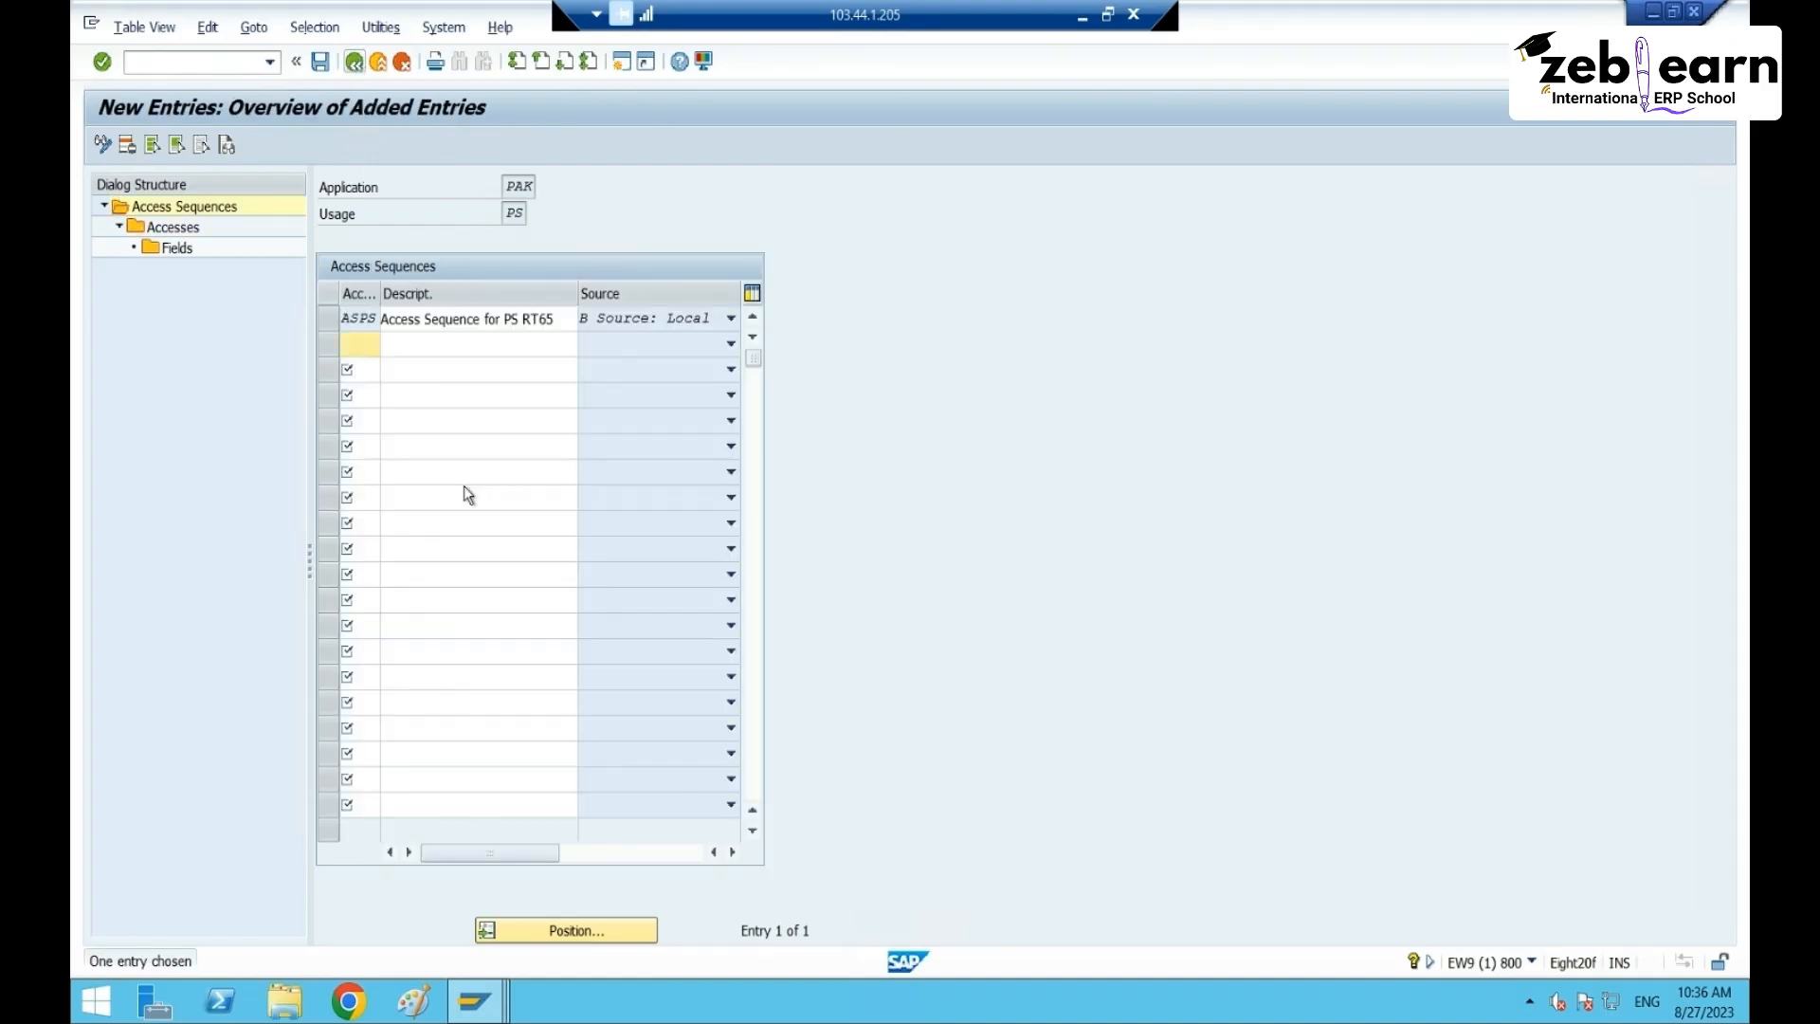
click(350, 63)
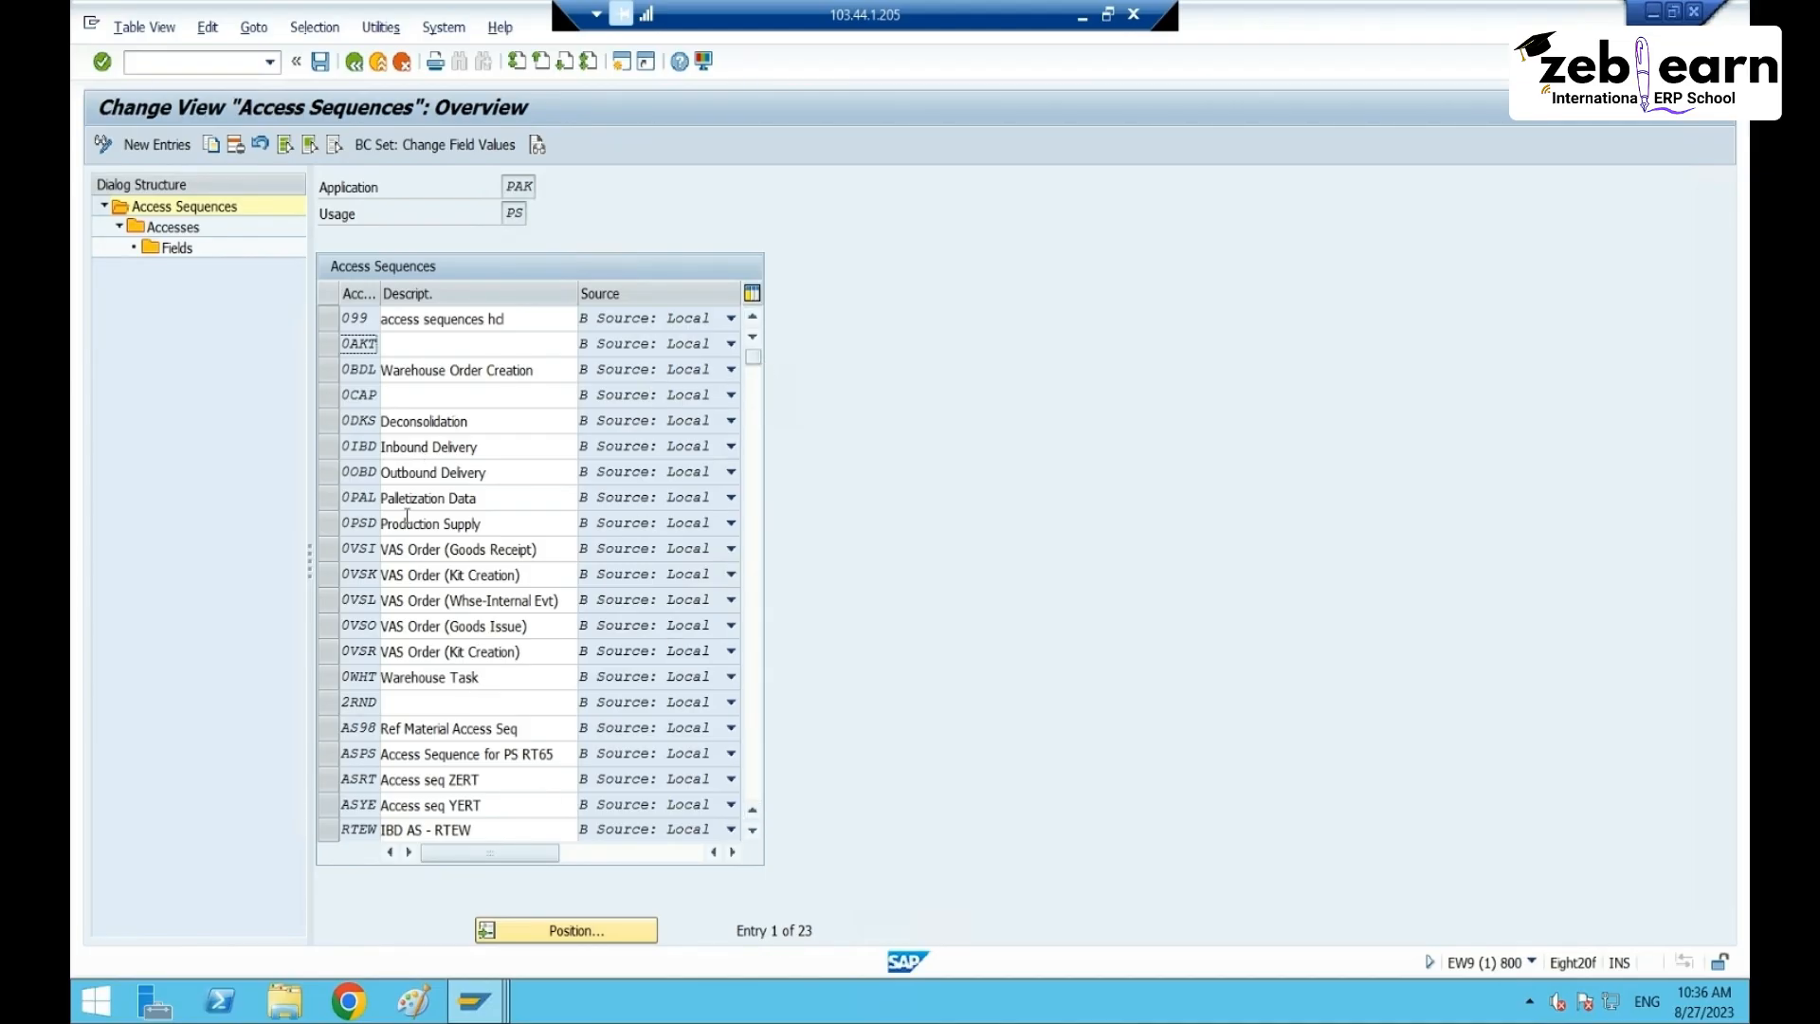
- Select and copy the ASPS access sequence key
click(358, 754)
double_click(358, 753)
key(ctrl+c)
- Return to the Display IMG tree under Determination of Packaging Specifications
click(1080, 21)
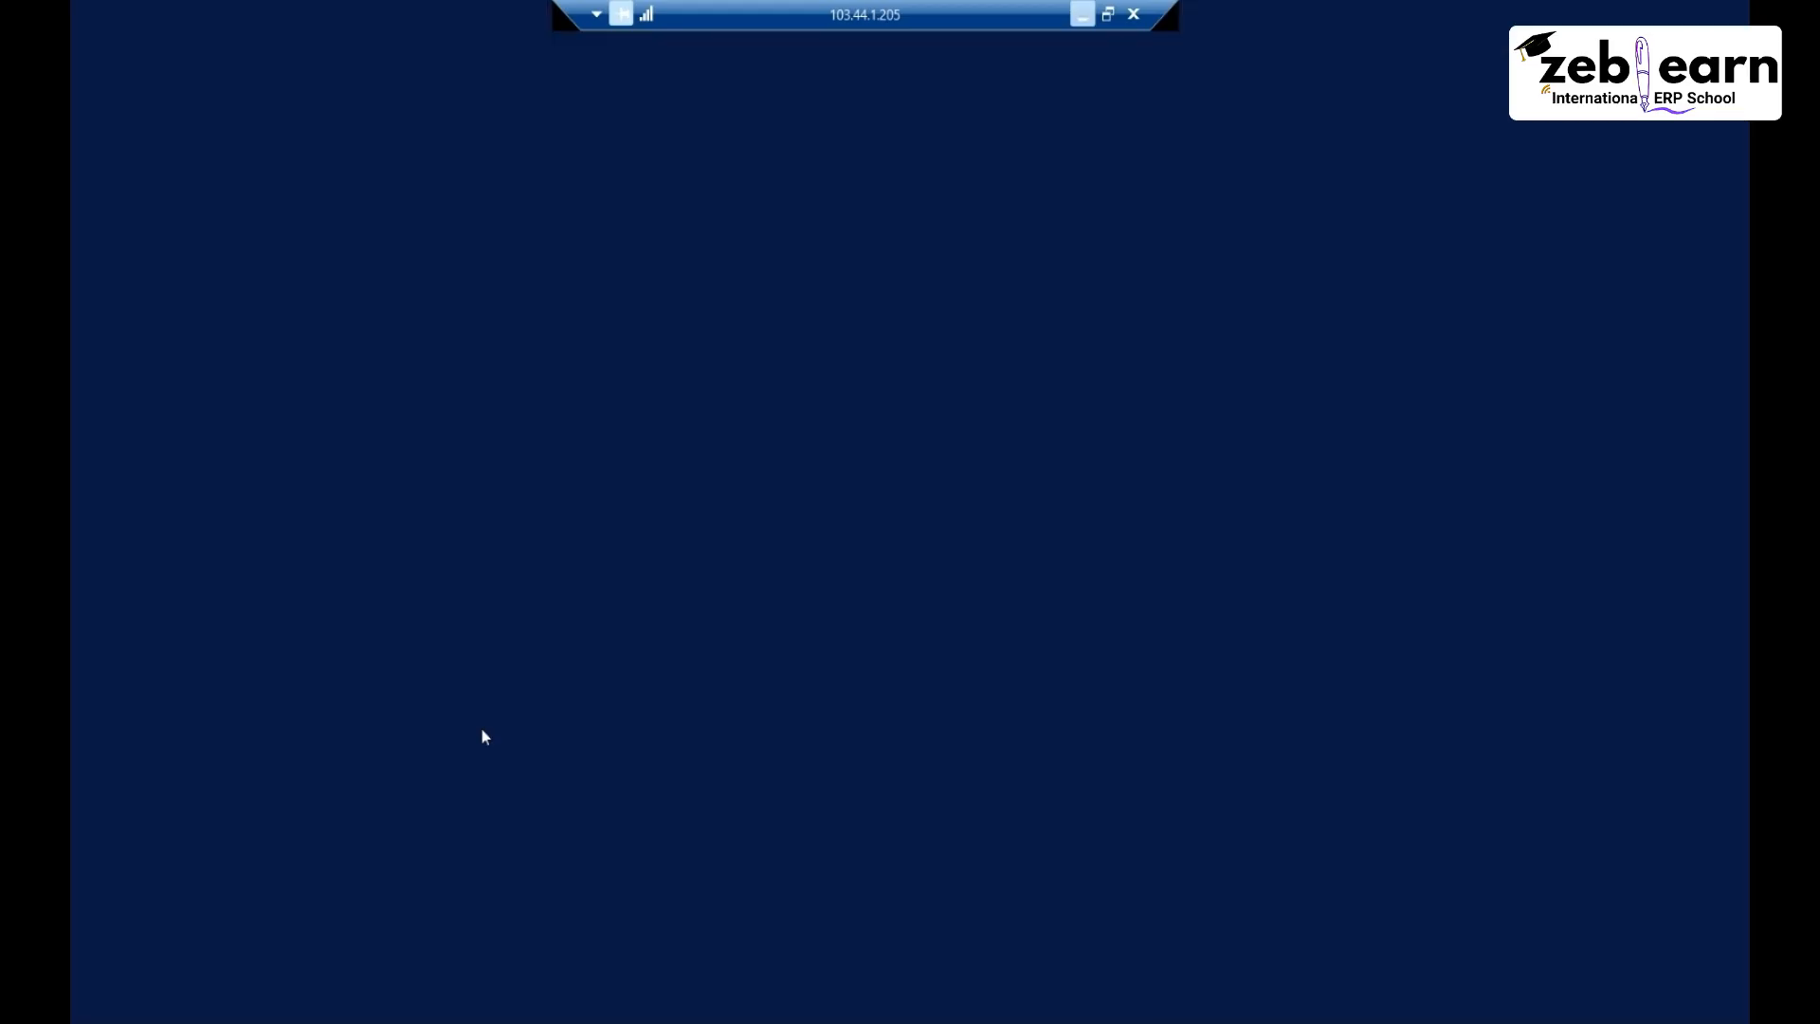
click(359, 63)
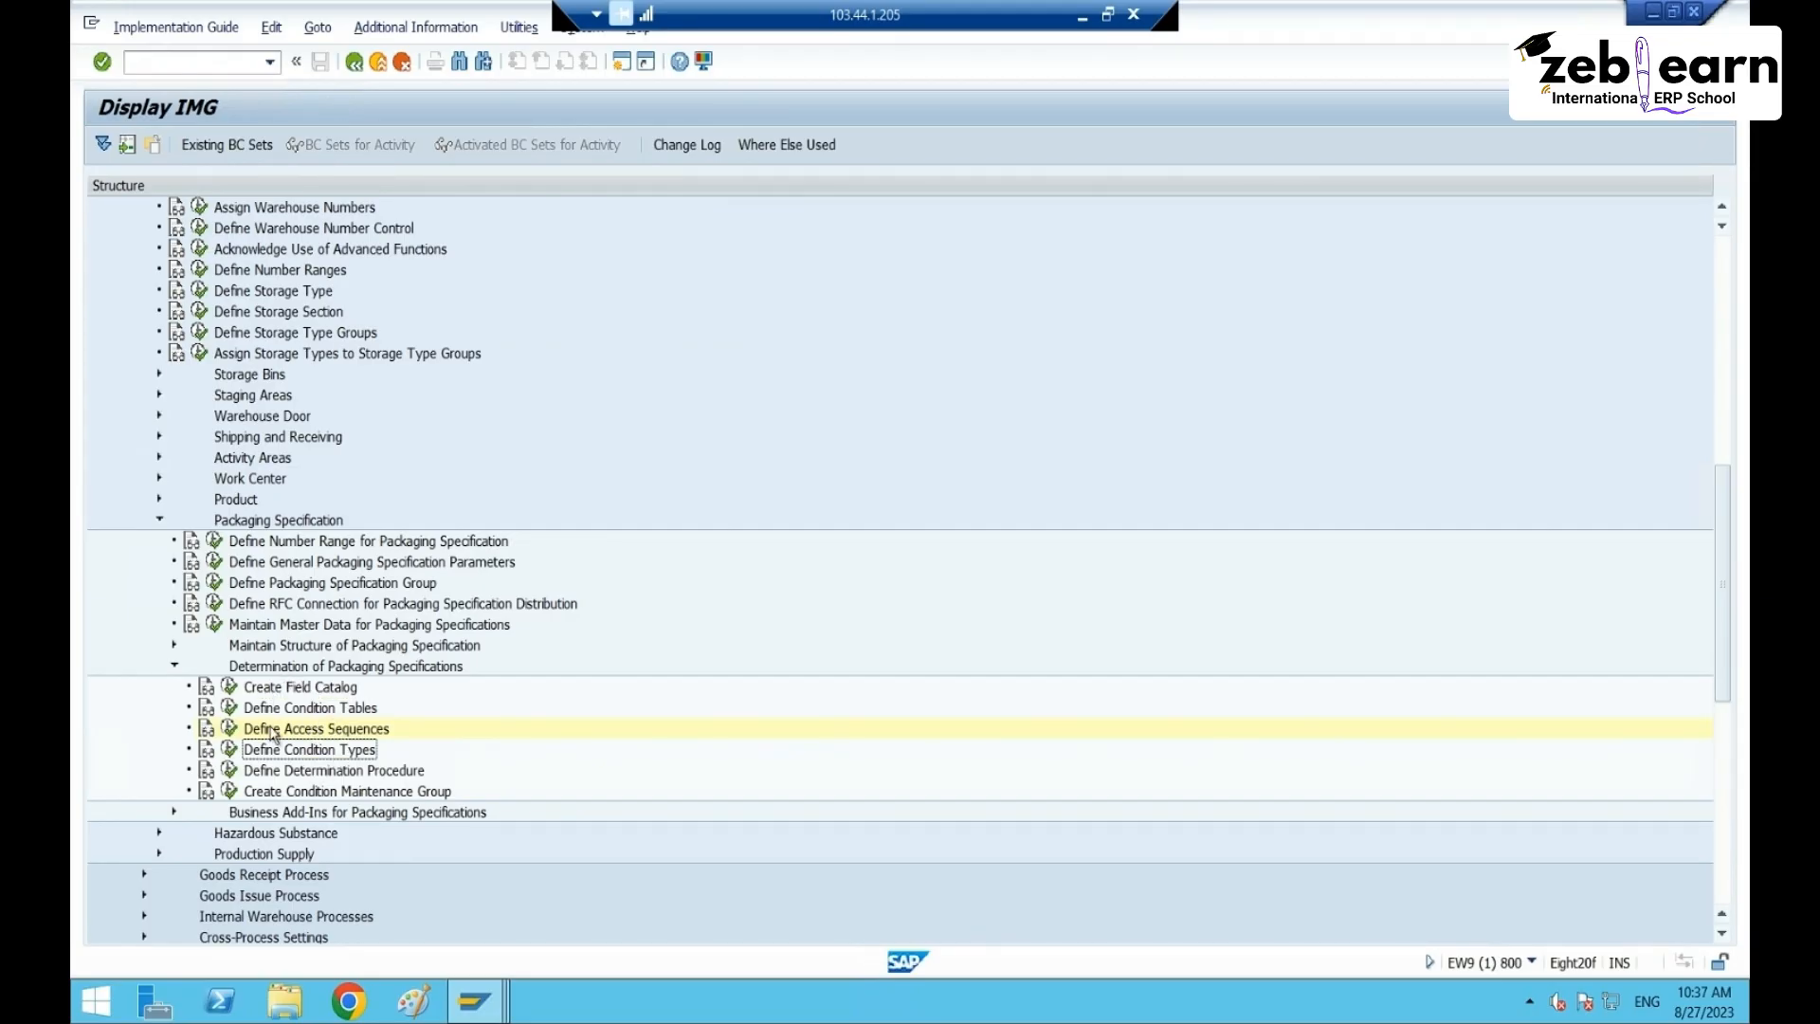
- Open Define Condition Types and select the 0IBD Inbound Delivery row
click(228, 750)
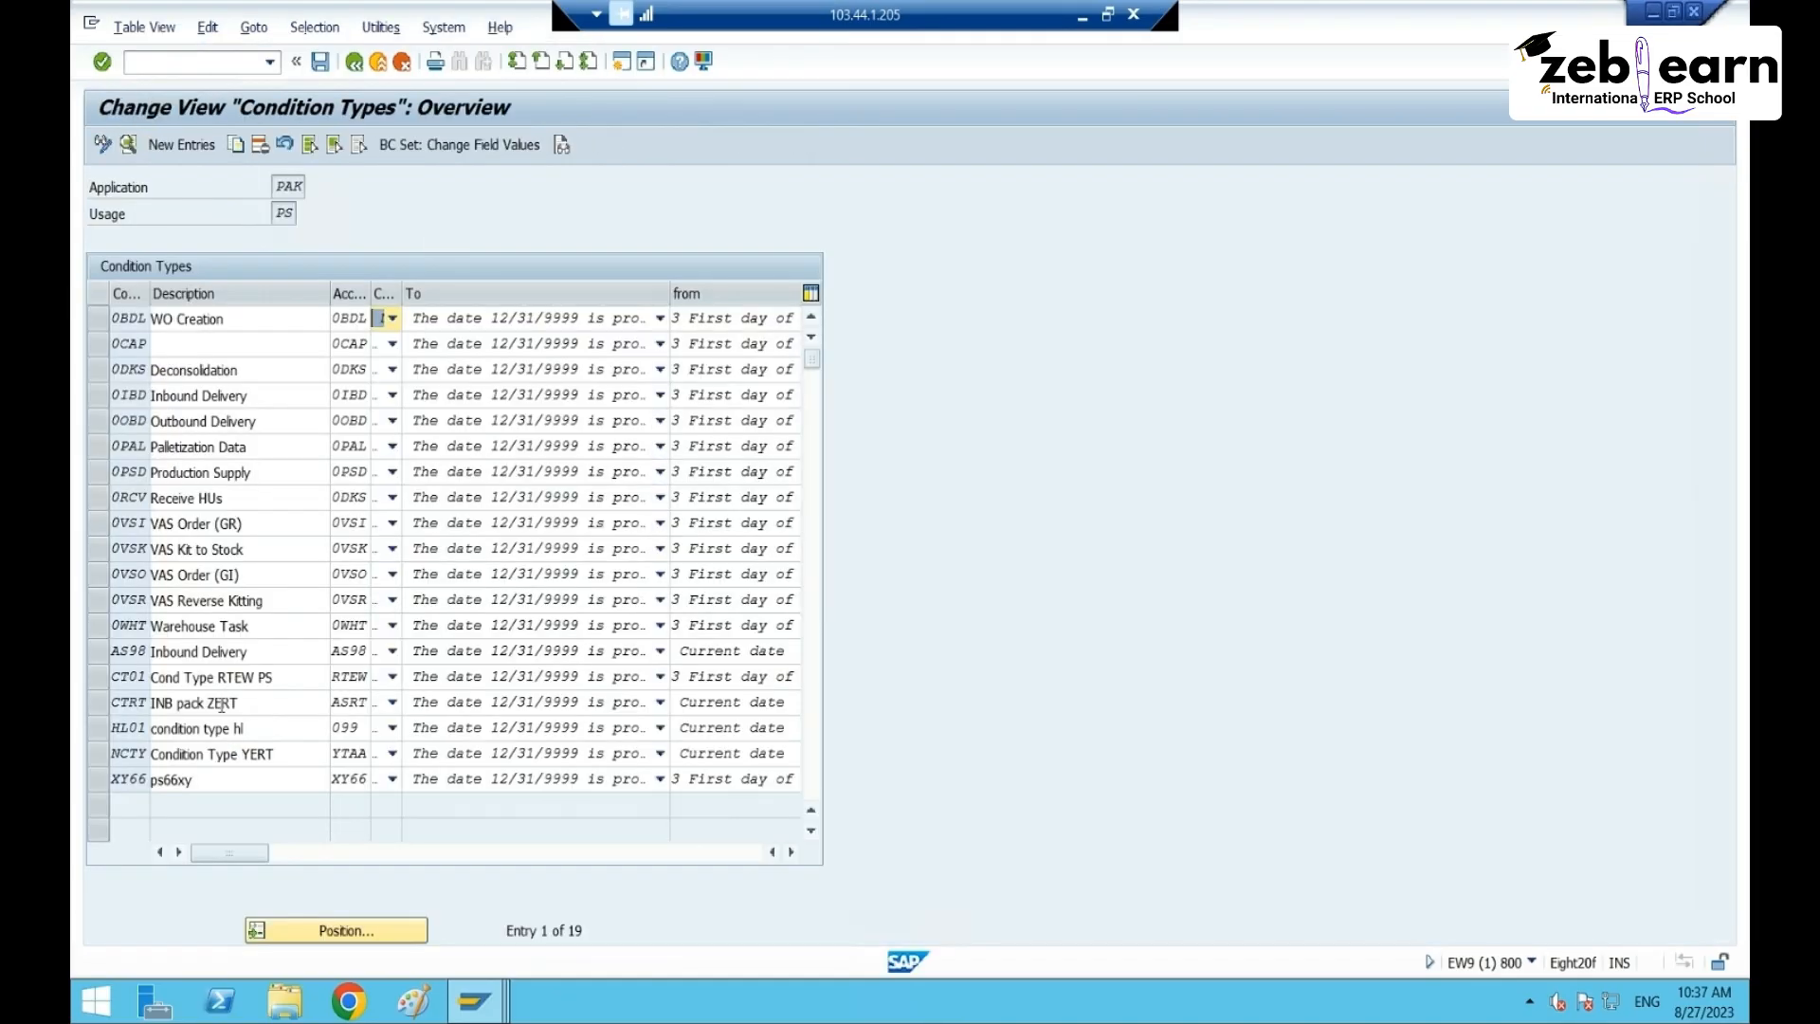
click(259, 395)
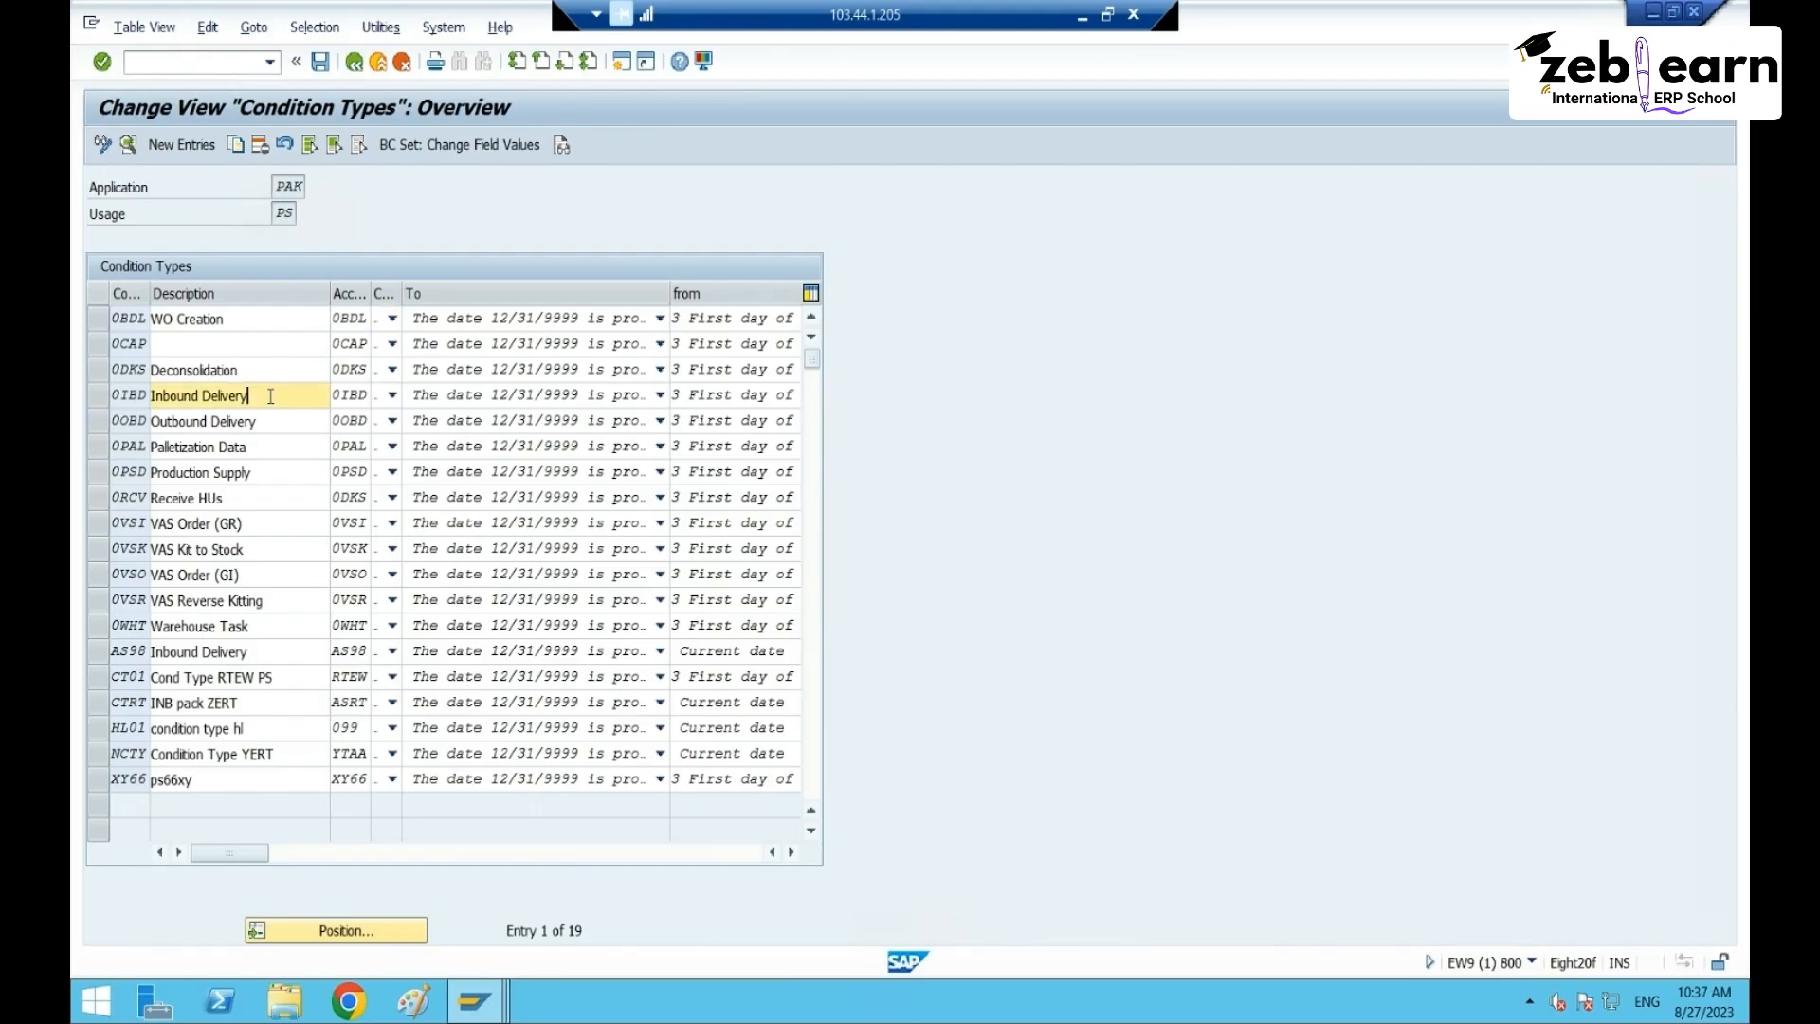
click(93, 396)
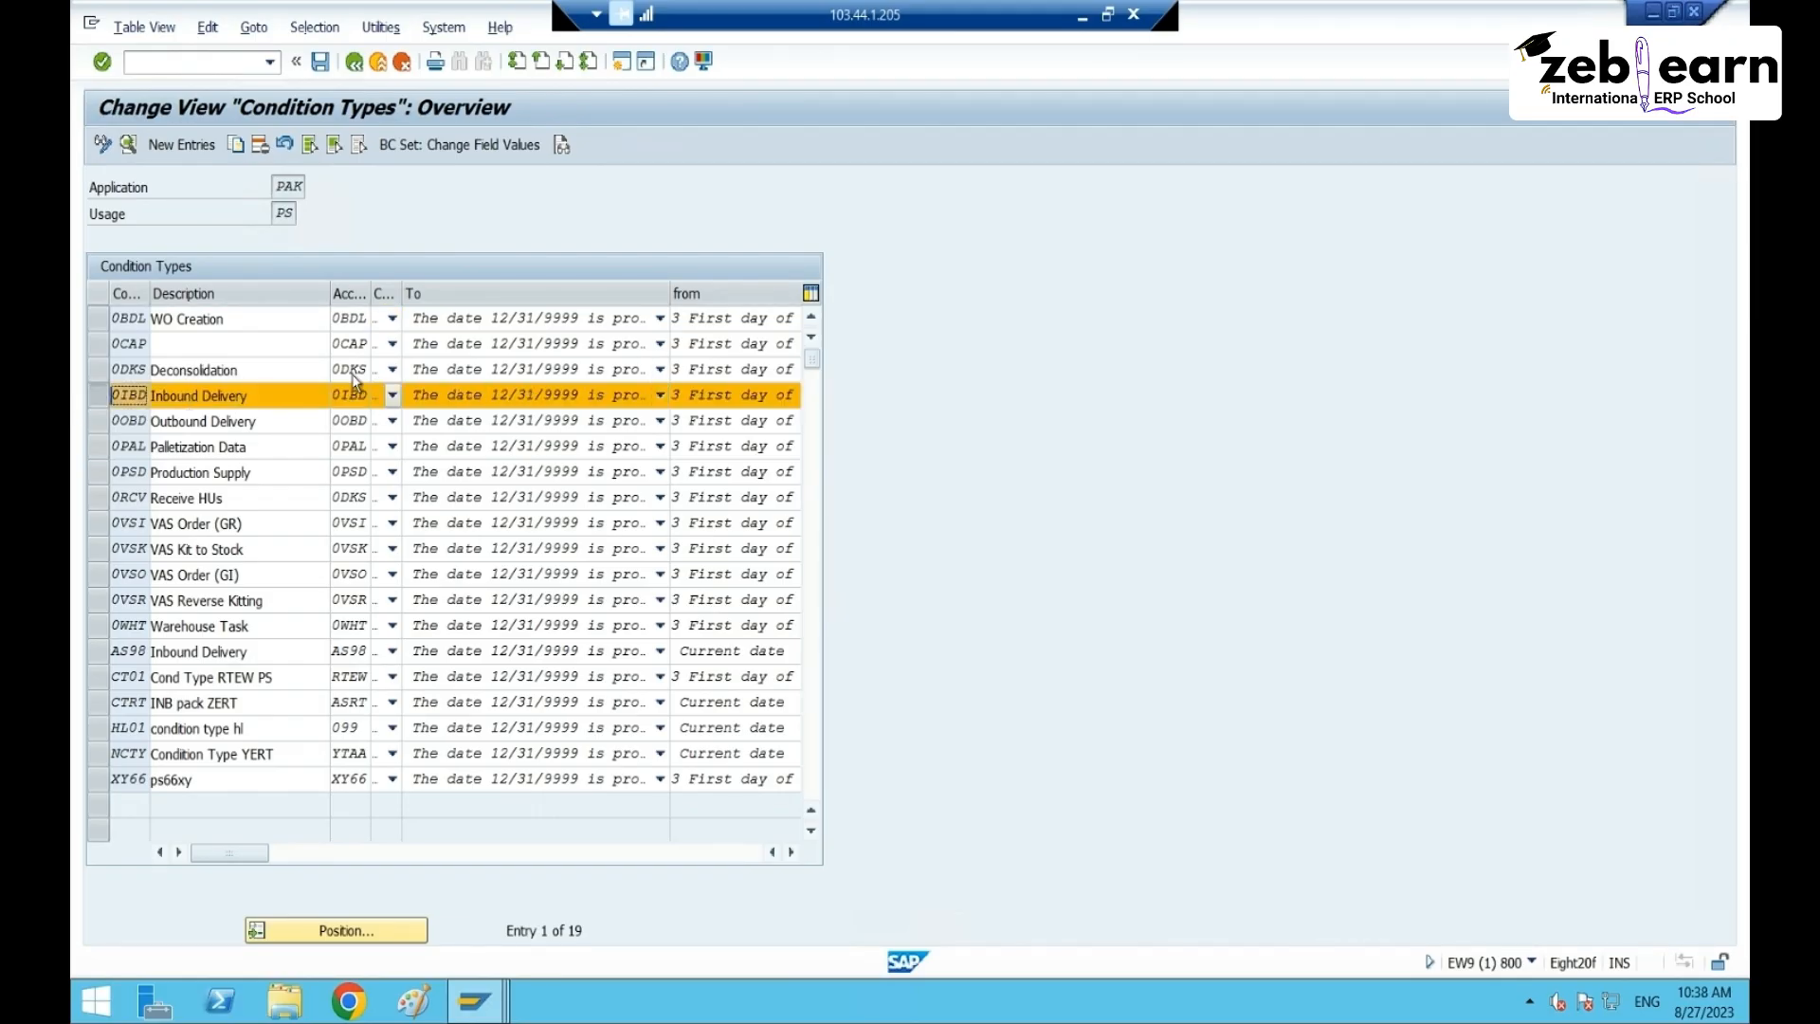
drag(331, 336, 305, 337)
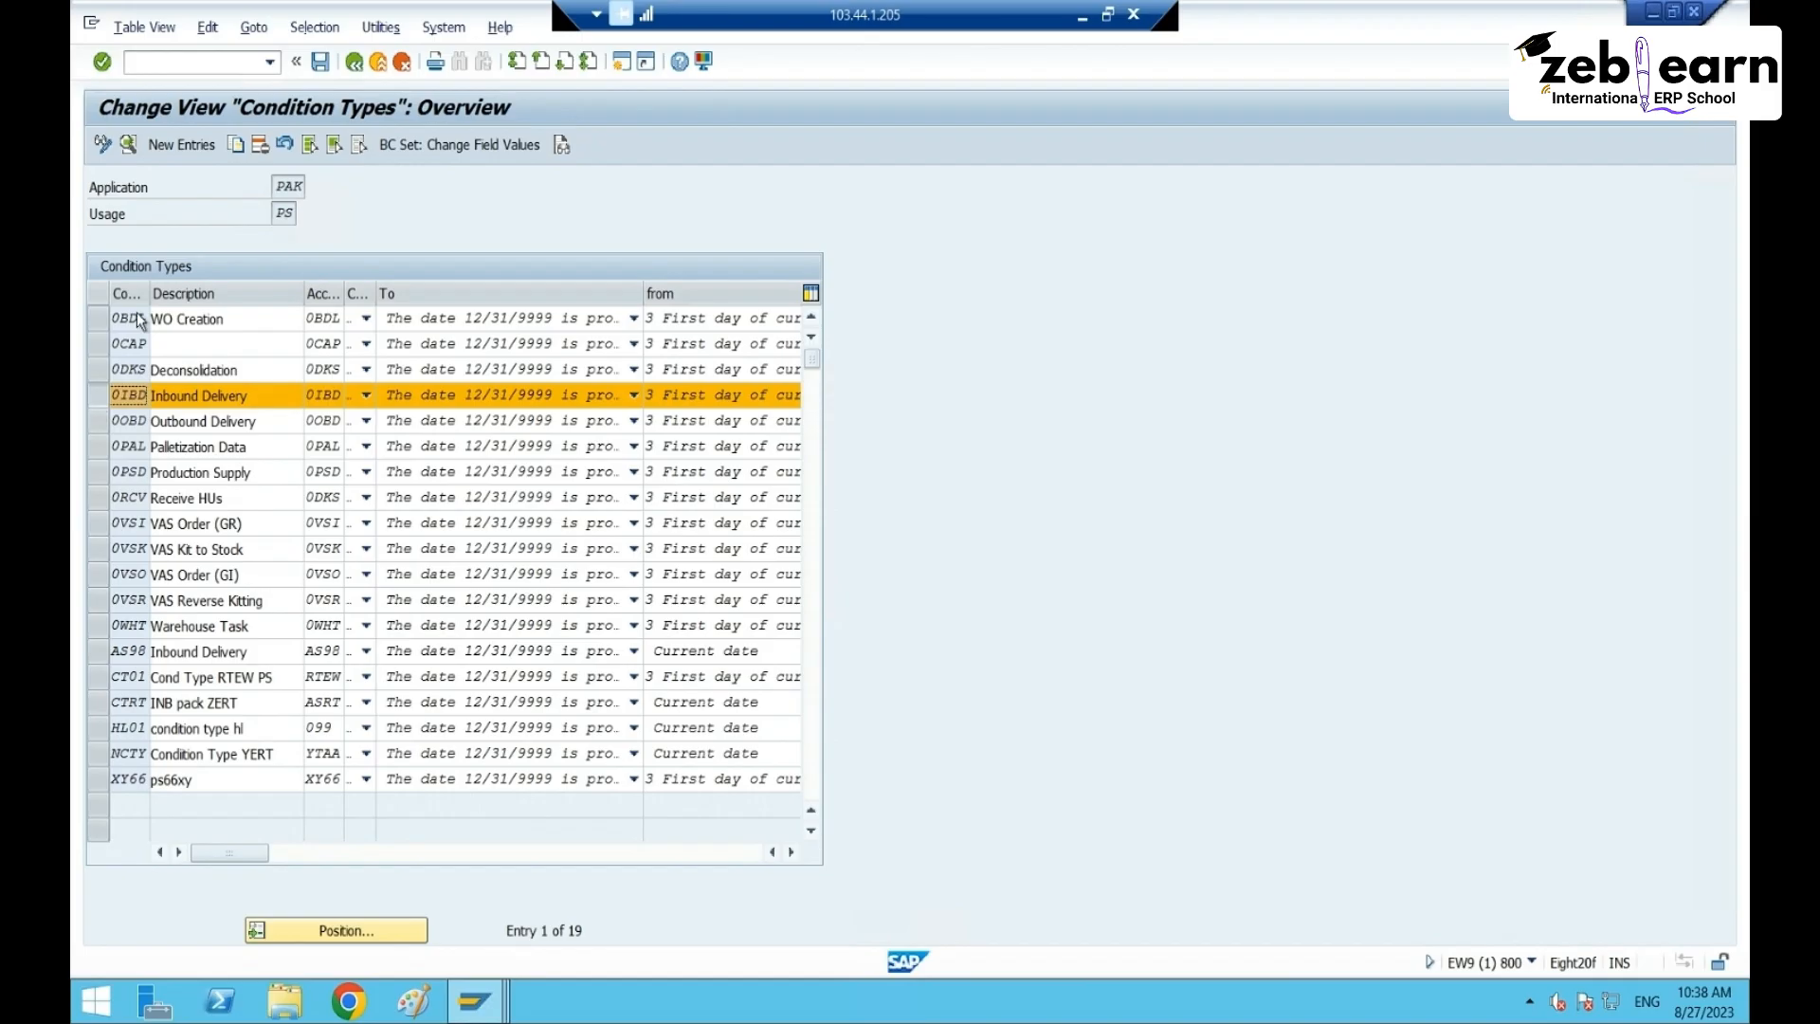
- Copy 0IBD as new condition type CT65 with description 'PS in IBD'
click(237, 144)
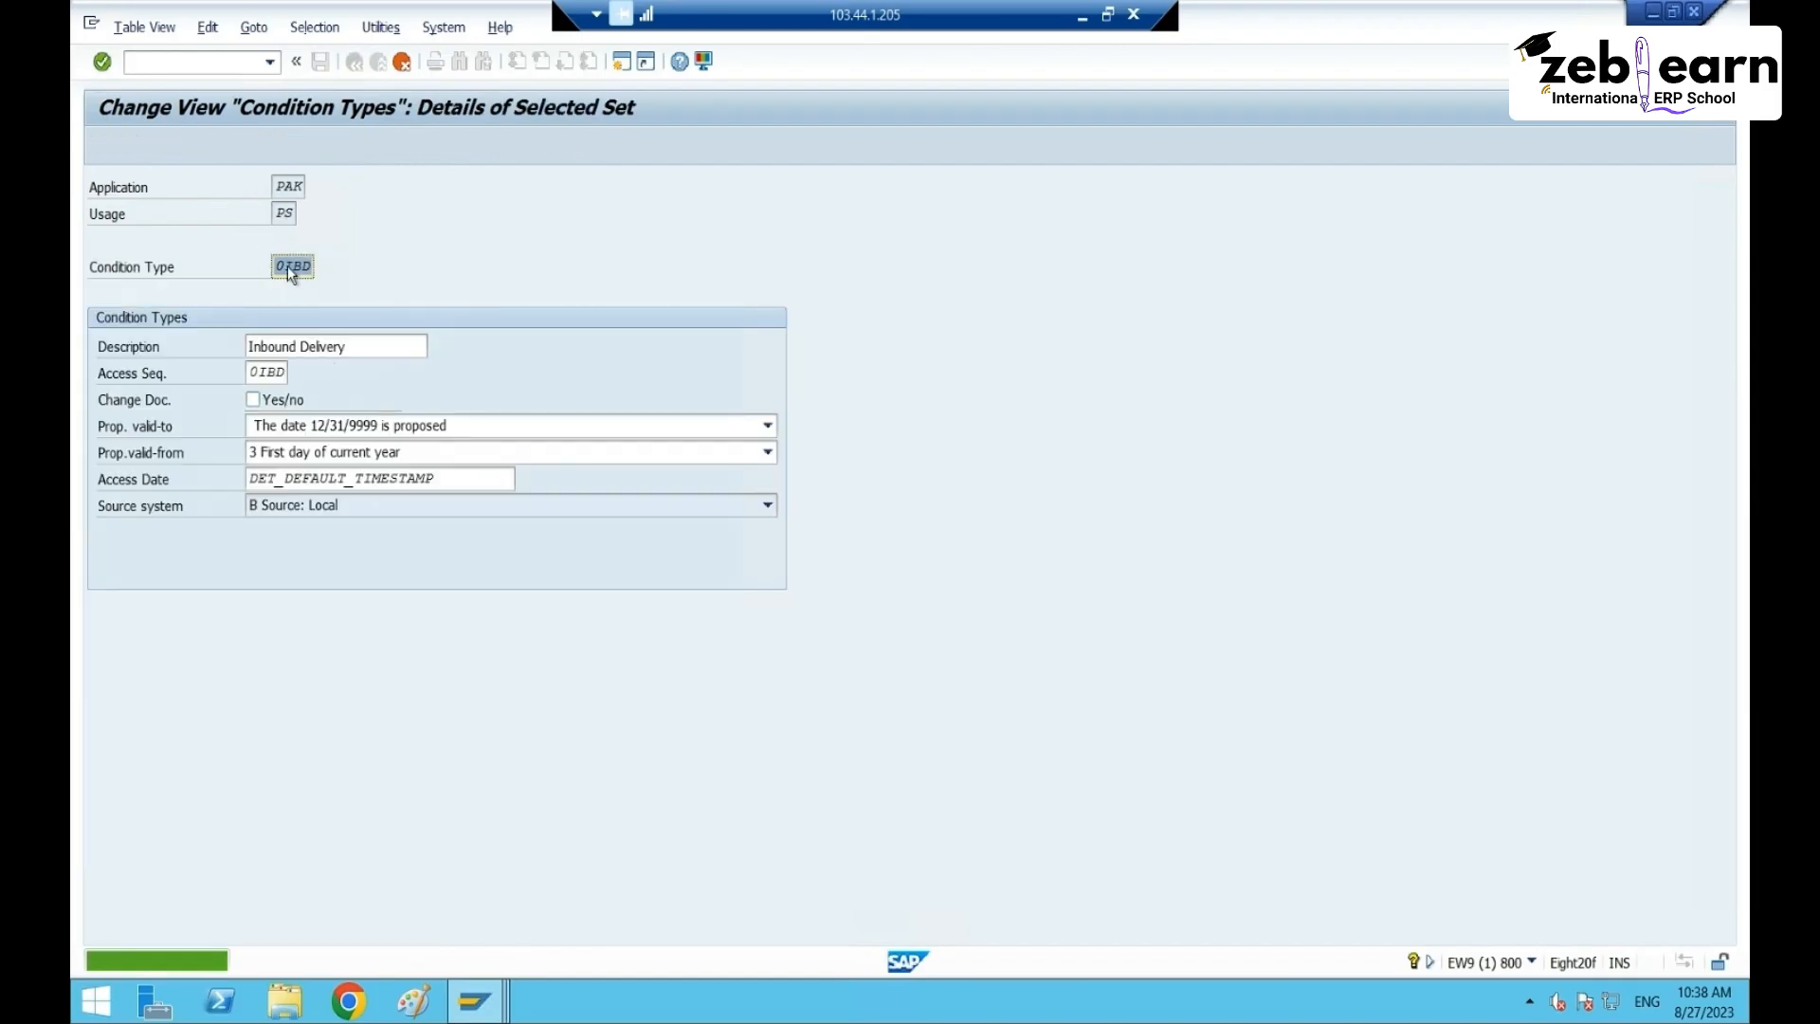
text(CT)
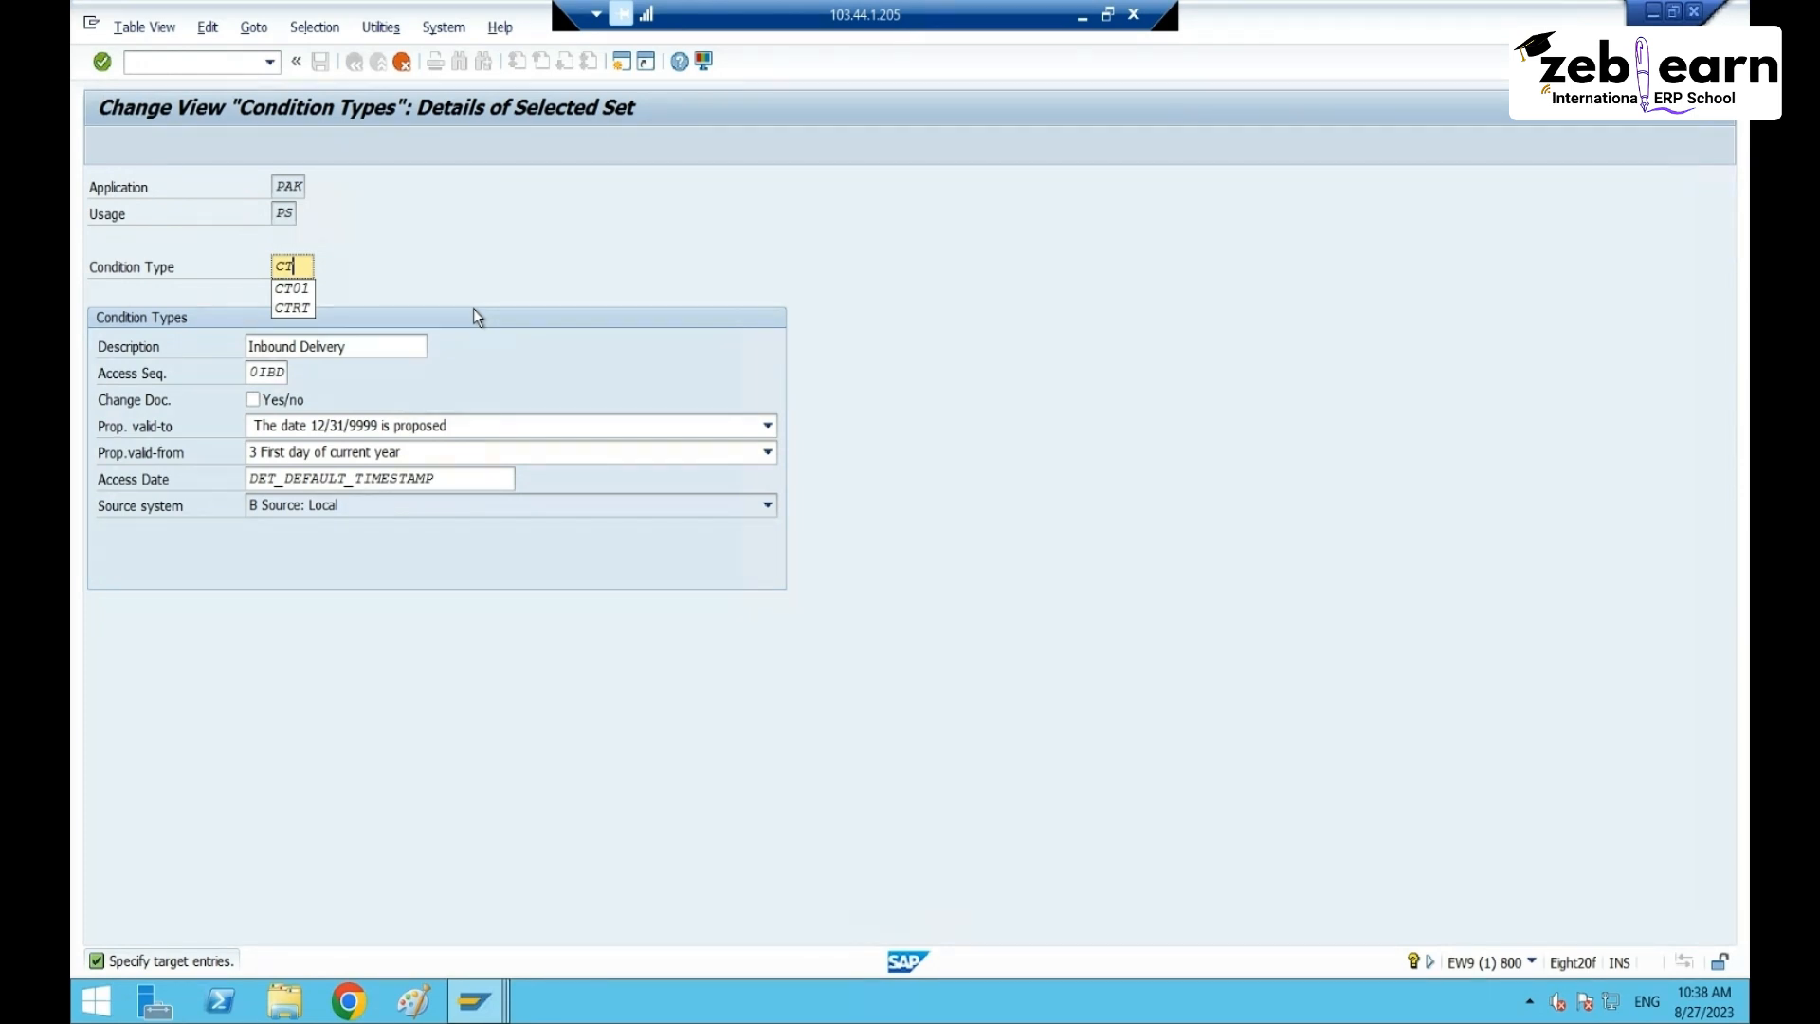
text(65)
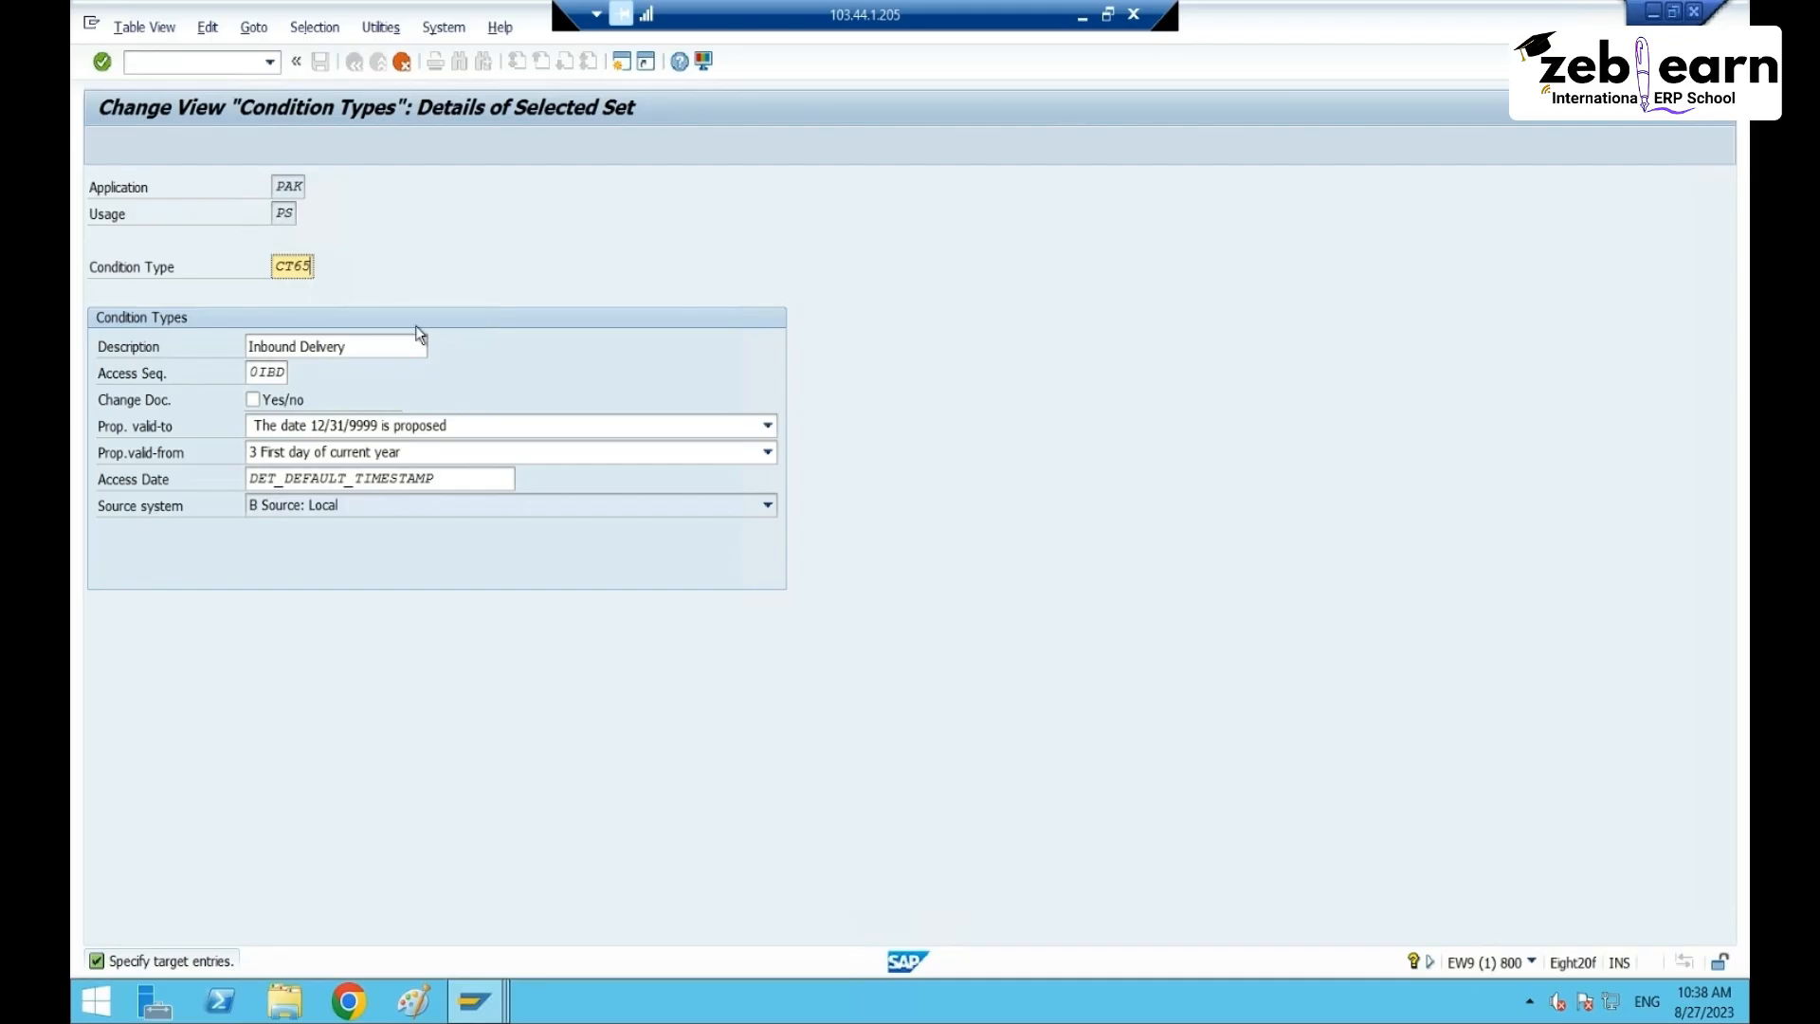
click(389, 346)
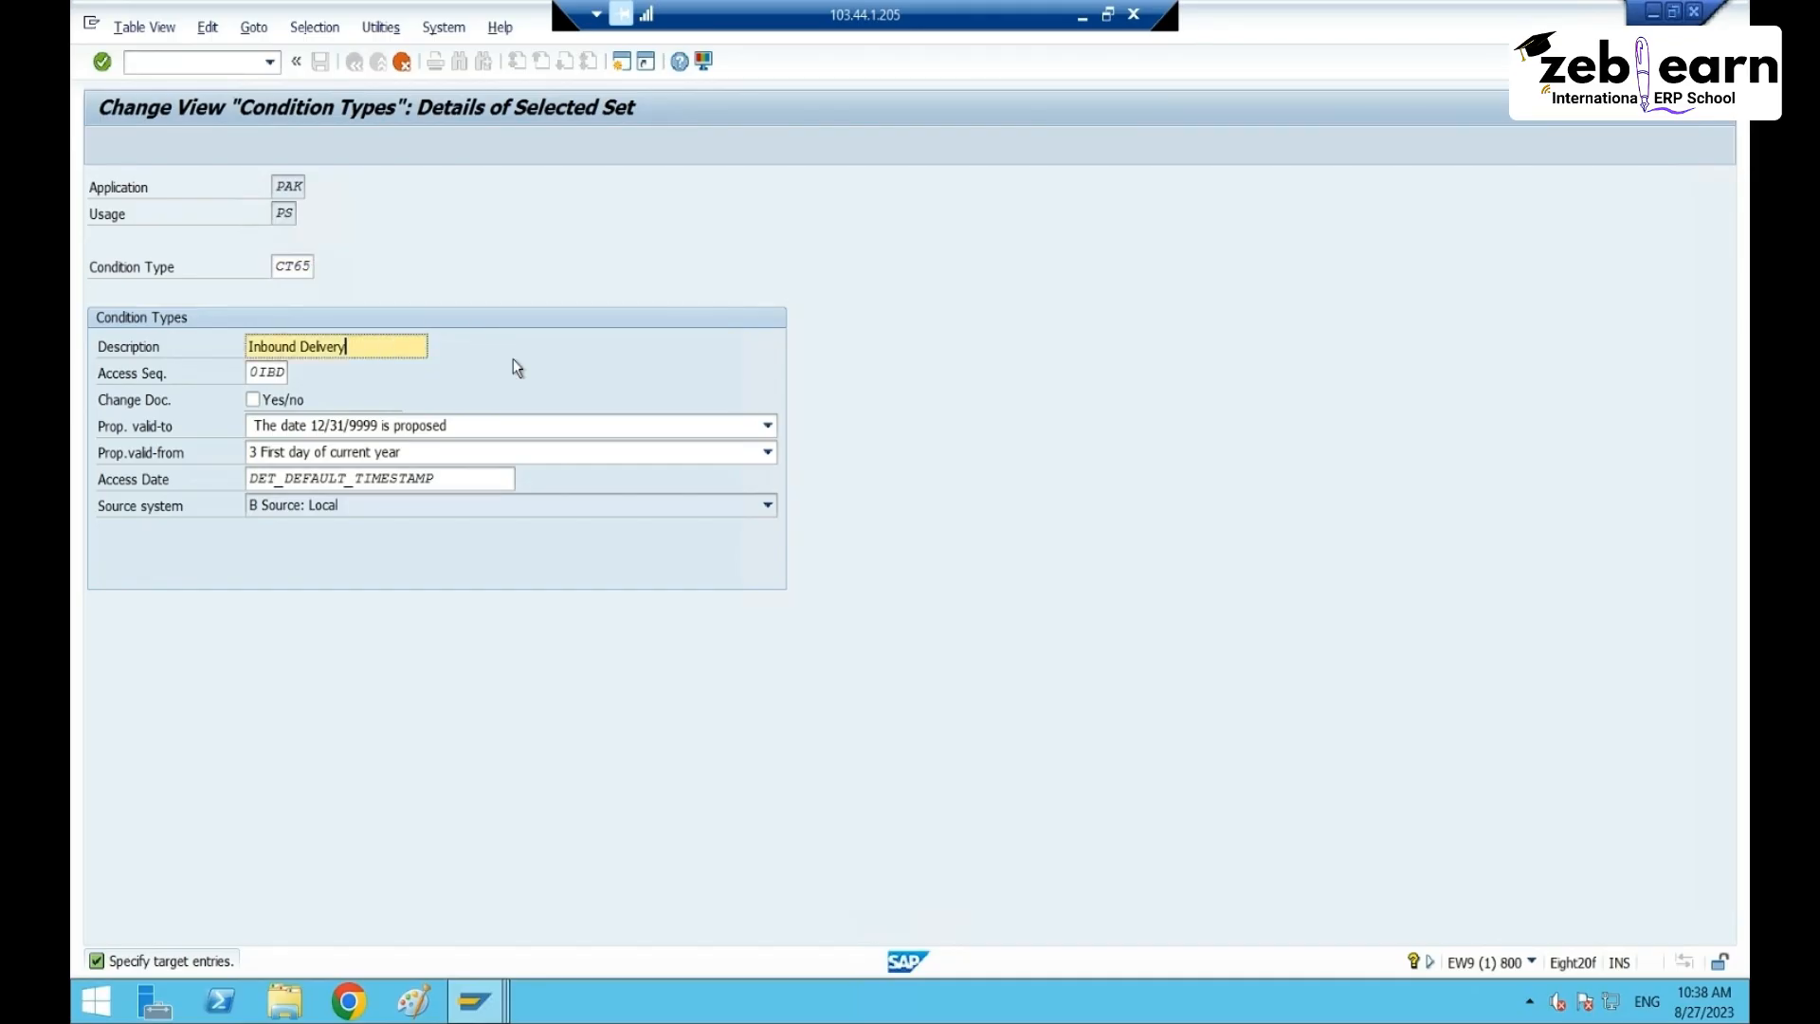
key(shift+Home)
key(BackSpace)
text(PS in IBD)
key(Tab)
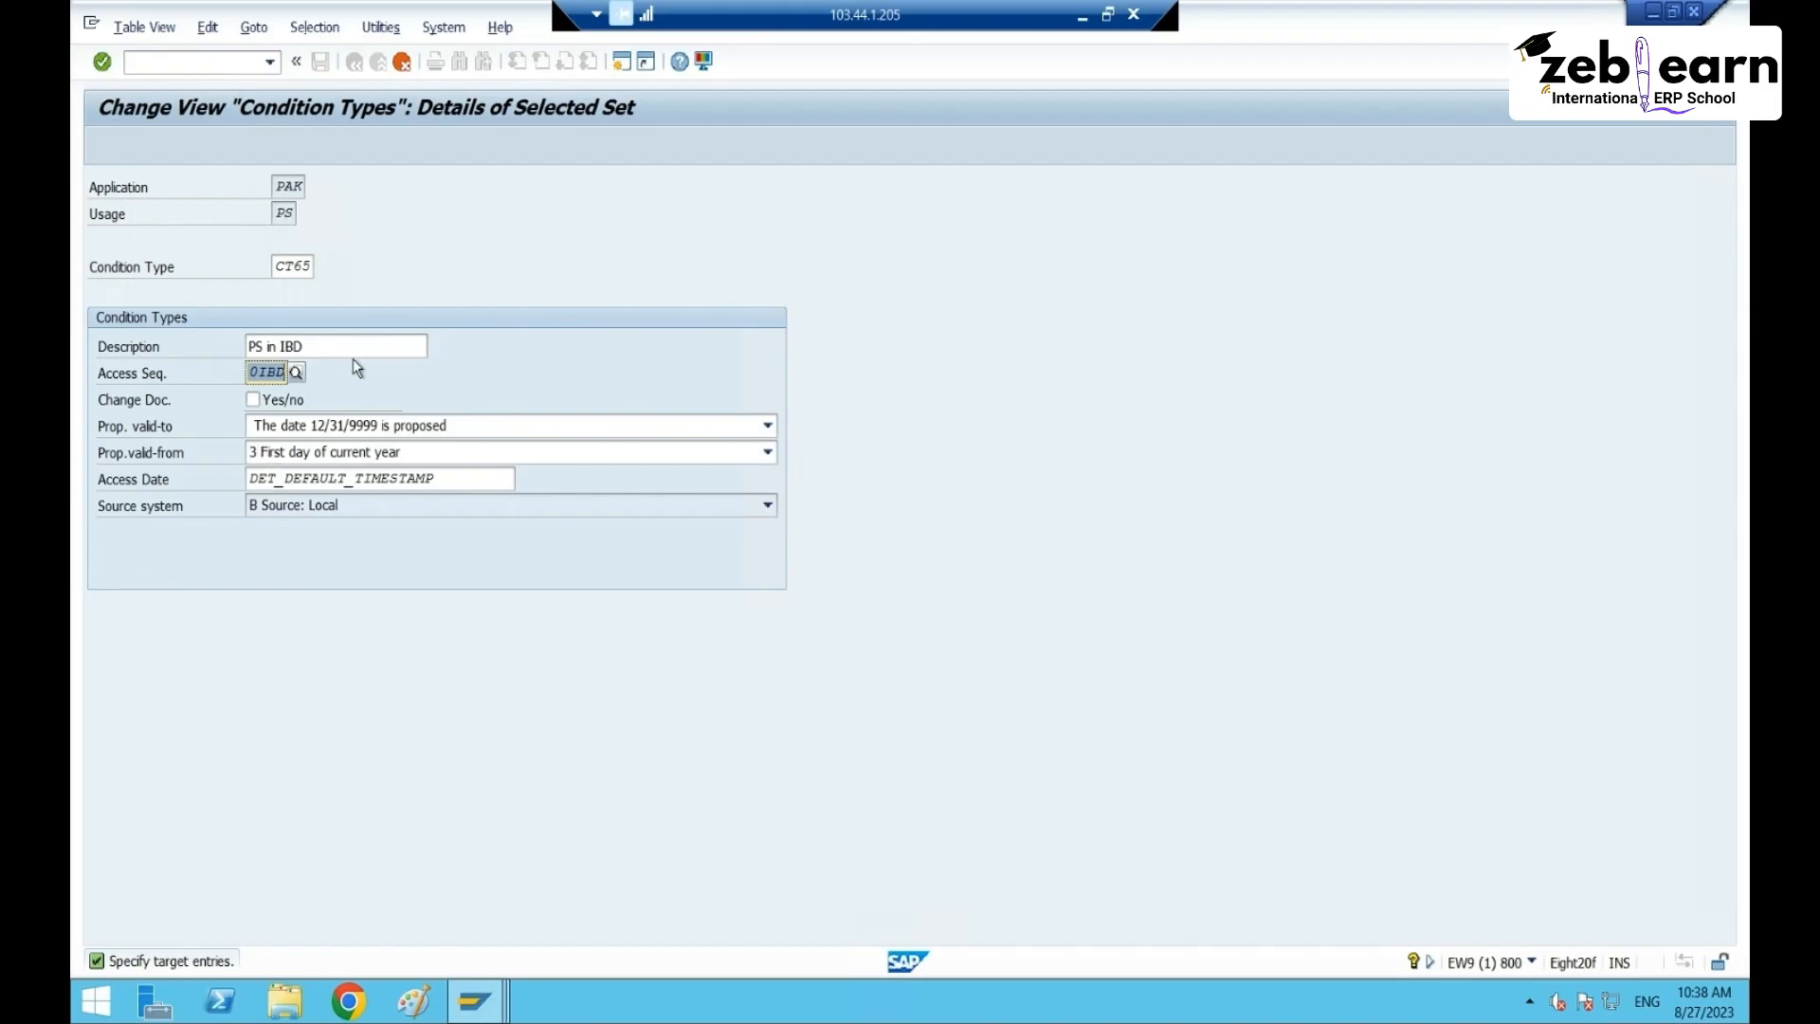
- Choose access sequence ASPS, keep valid-to 12/31/9999 and valid-from first day of current year
click(295, 373)
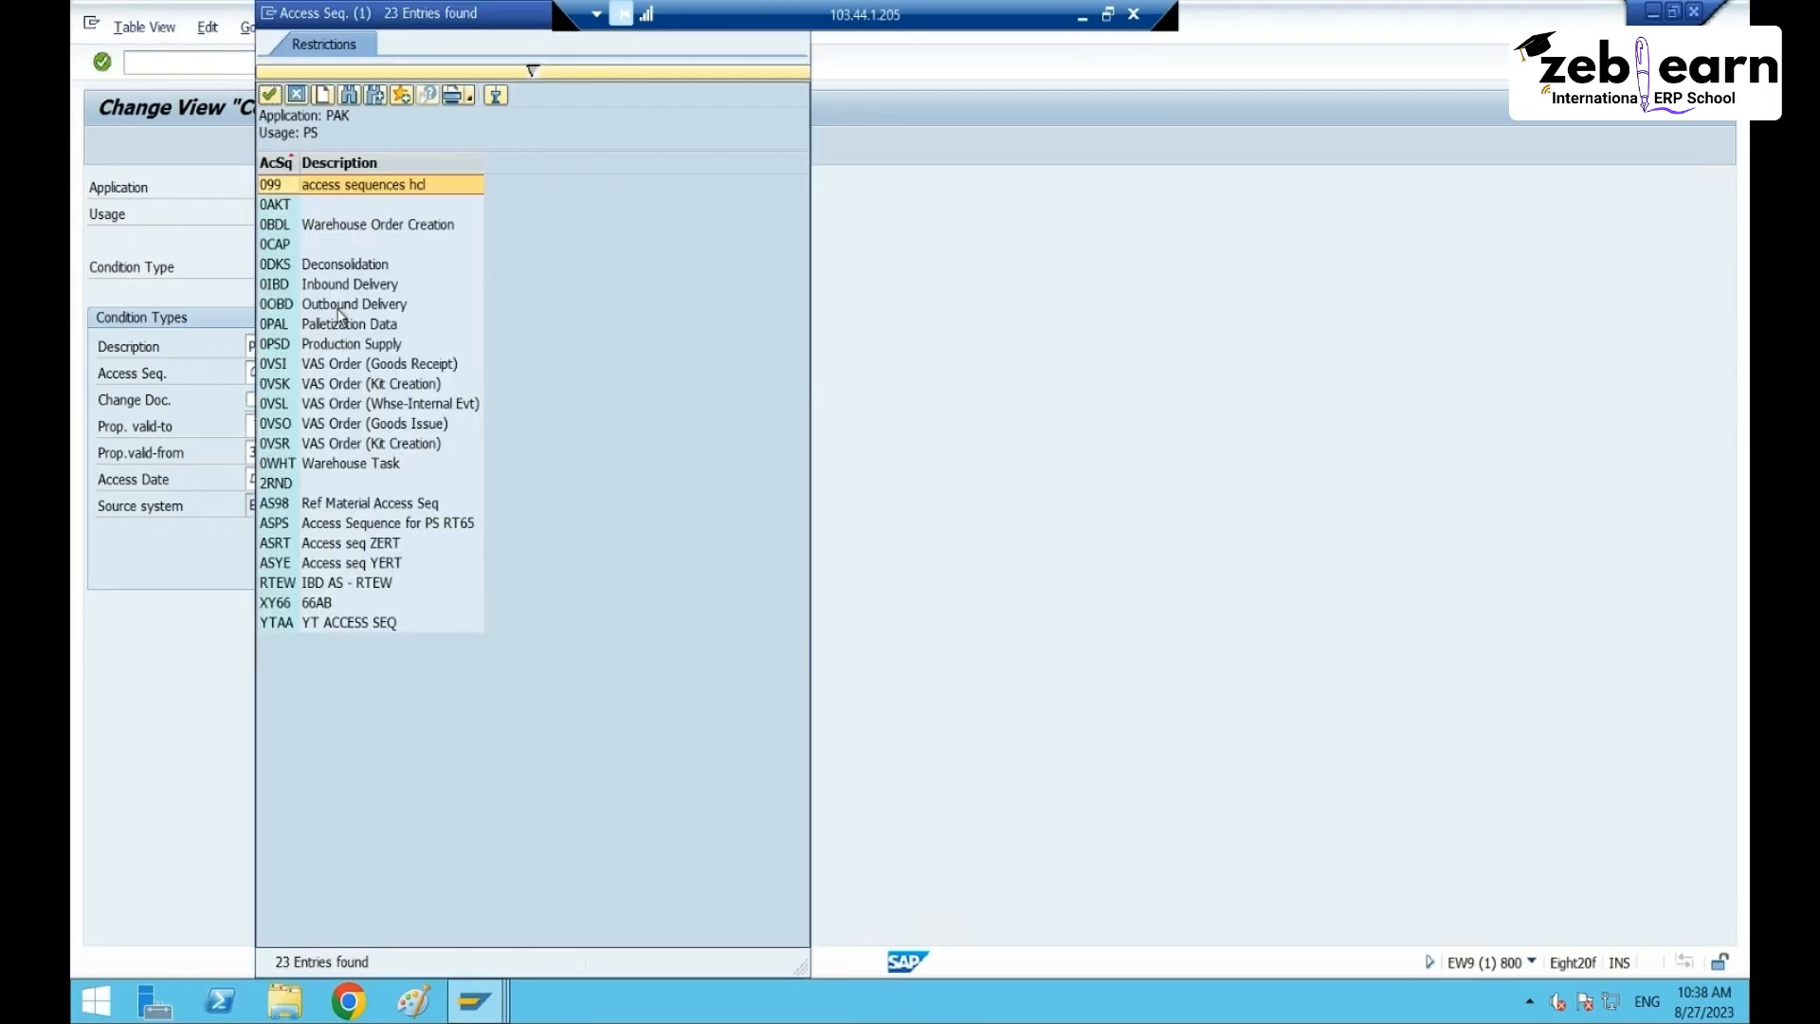
click(303, 226)
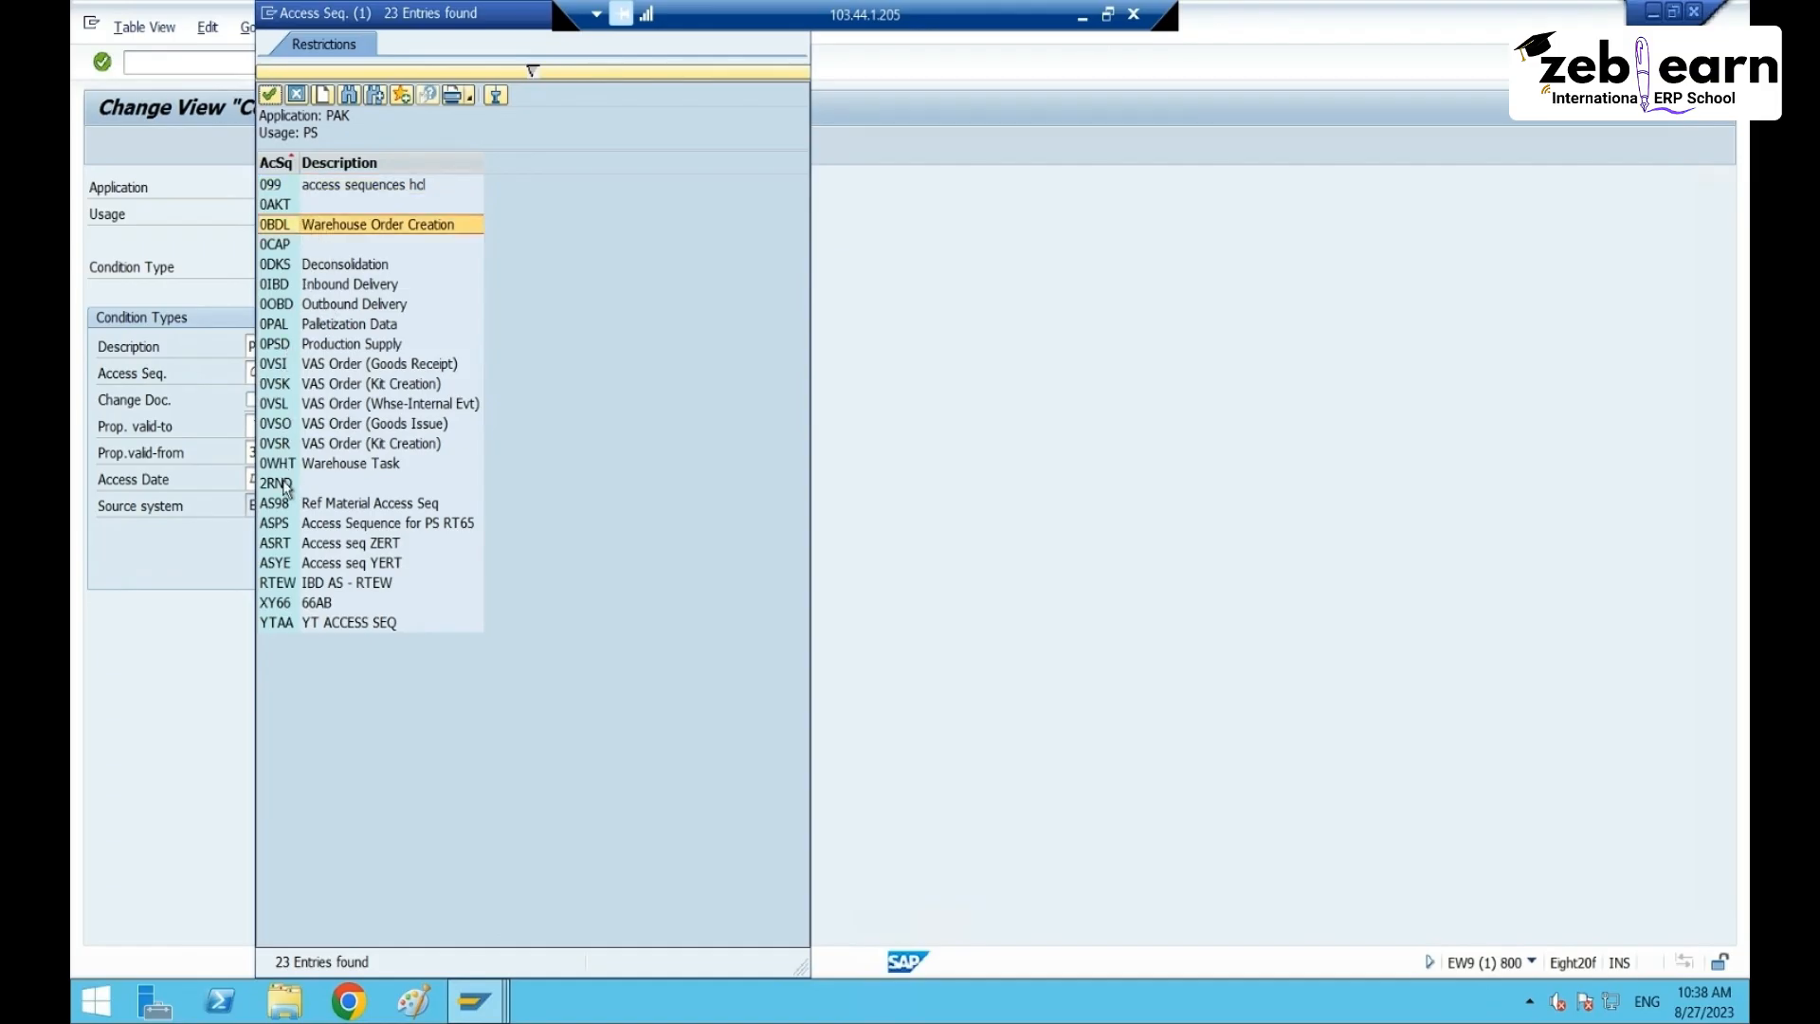
click(289, 524)
double_click(368, 524)
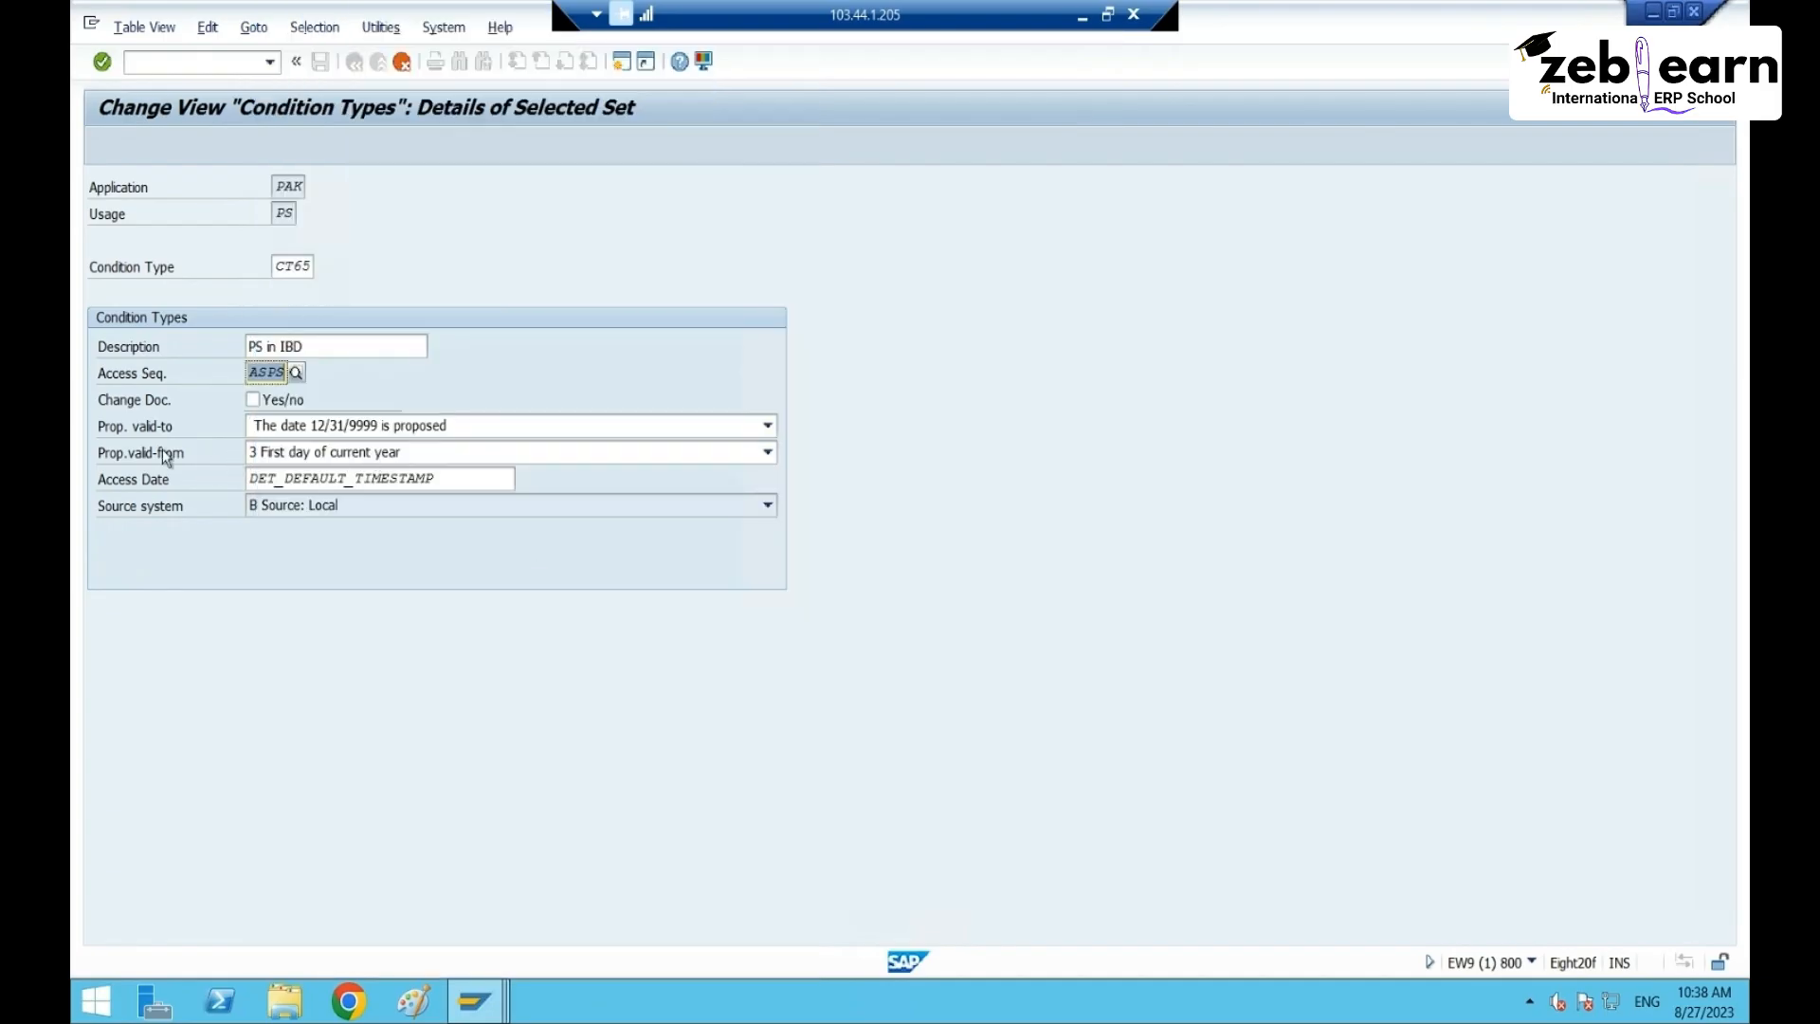
click(395, 426)
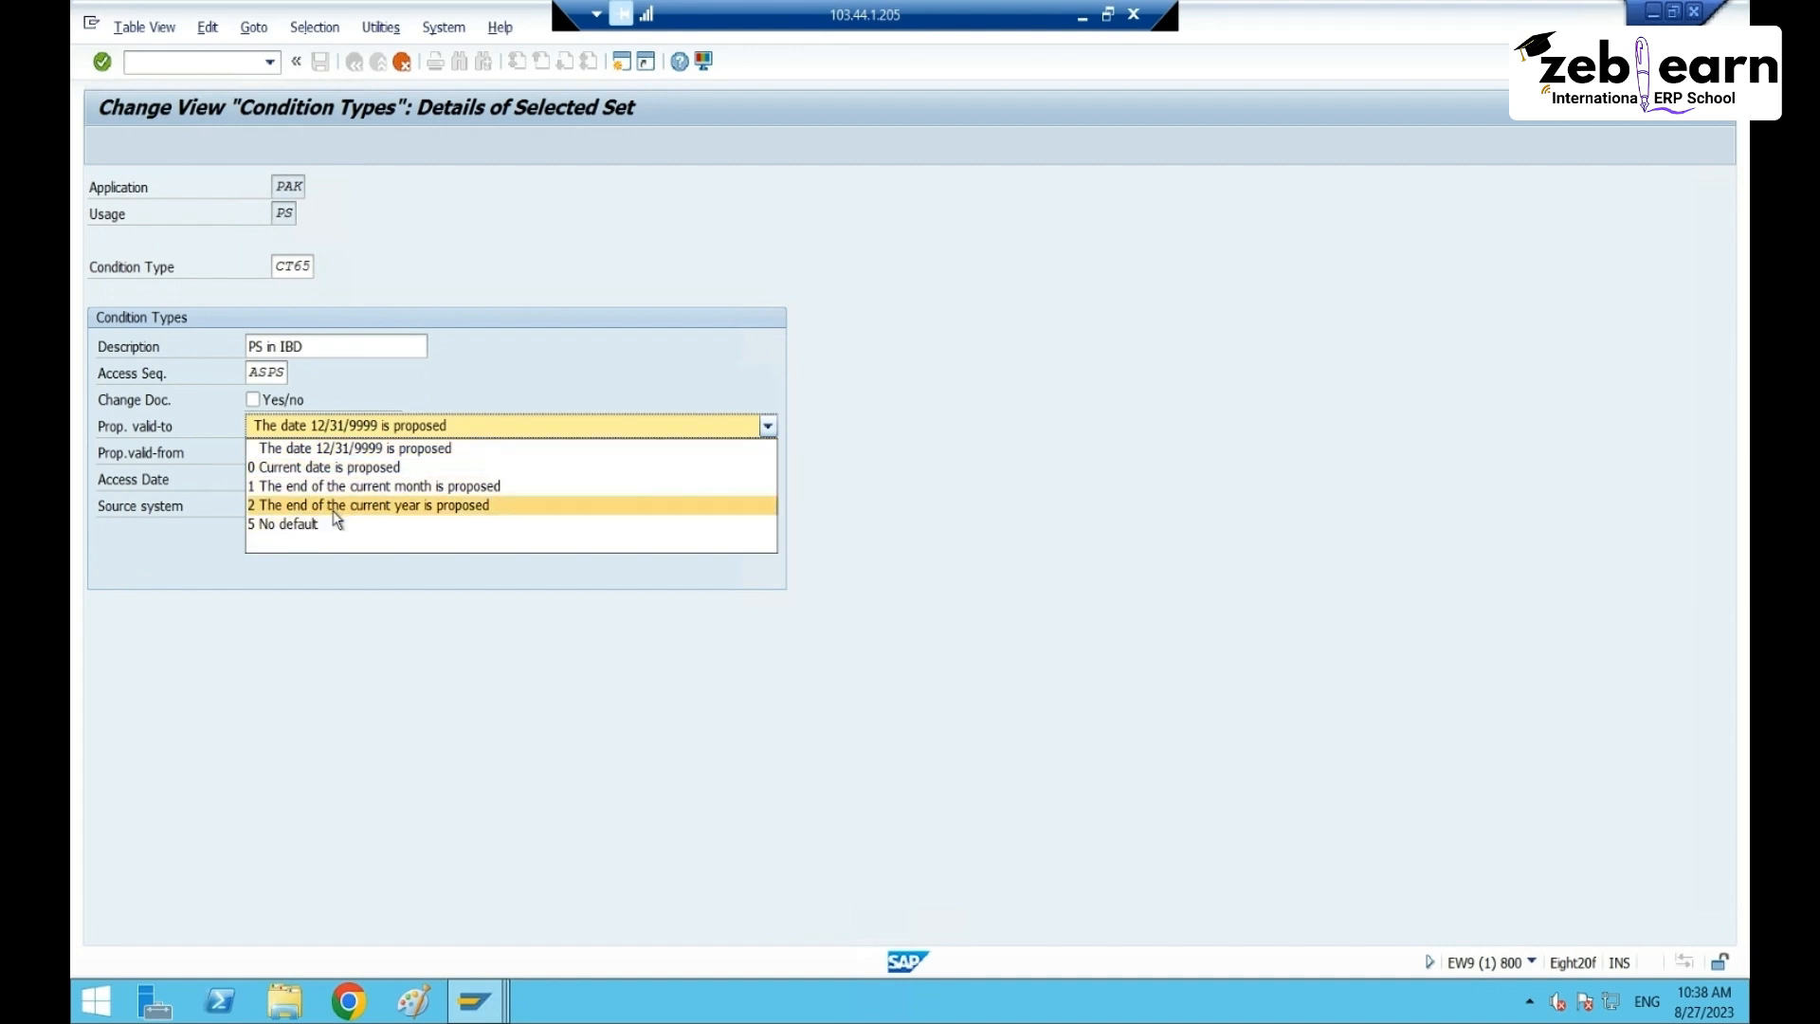
click(342, 445)
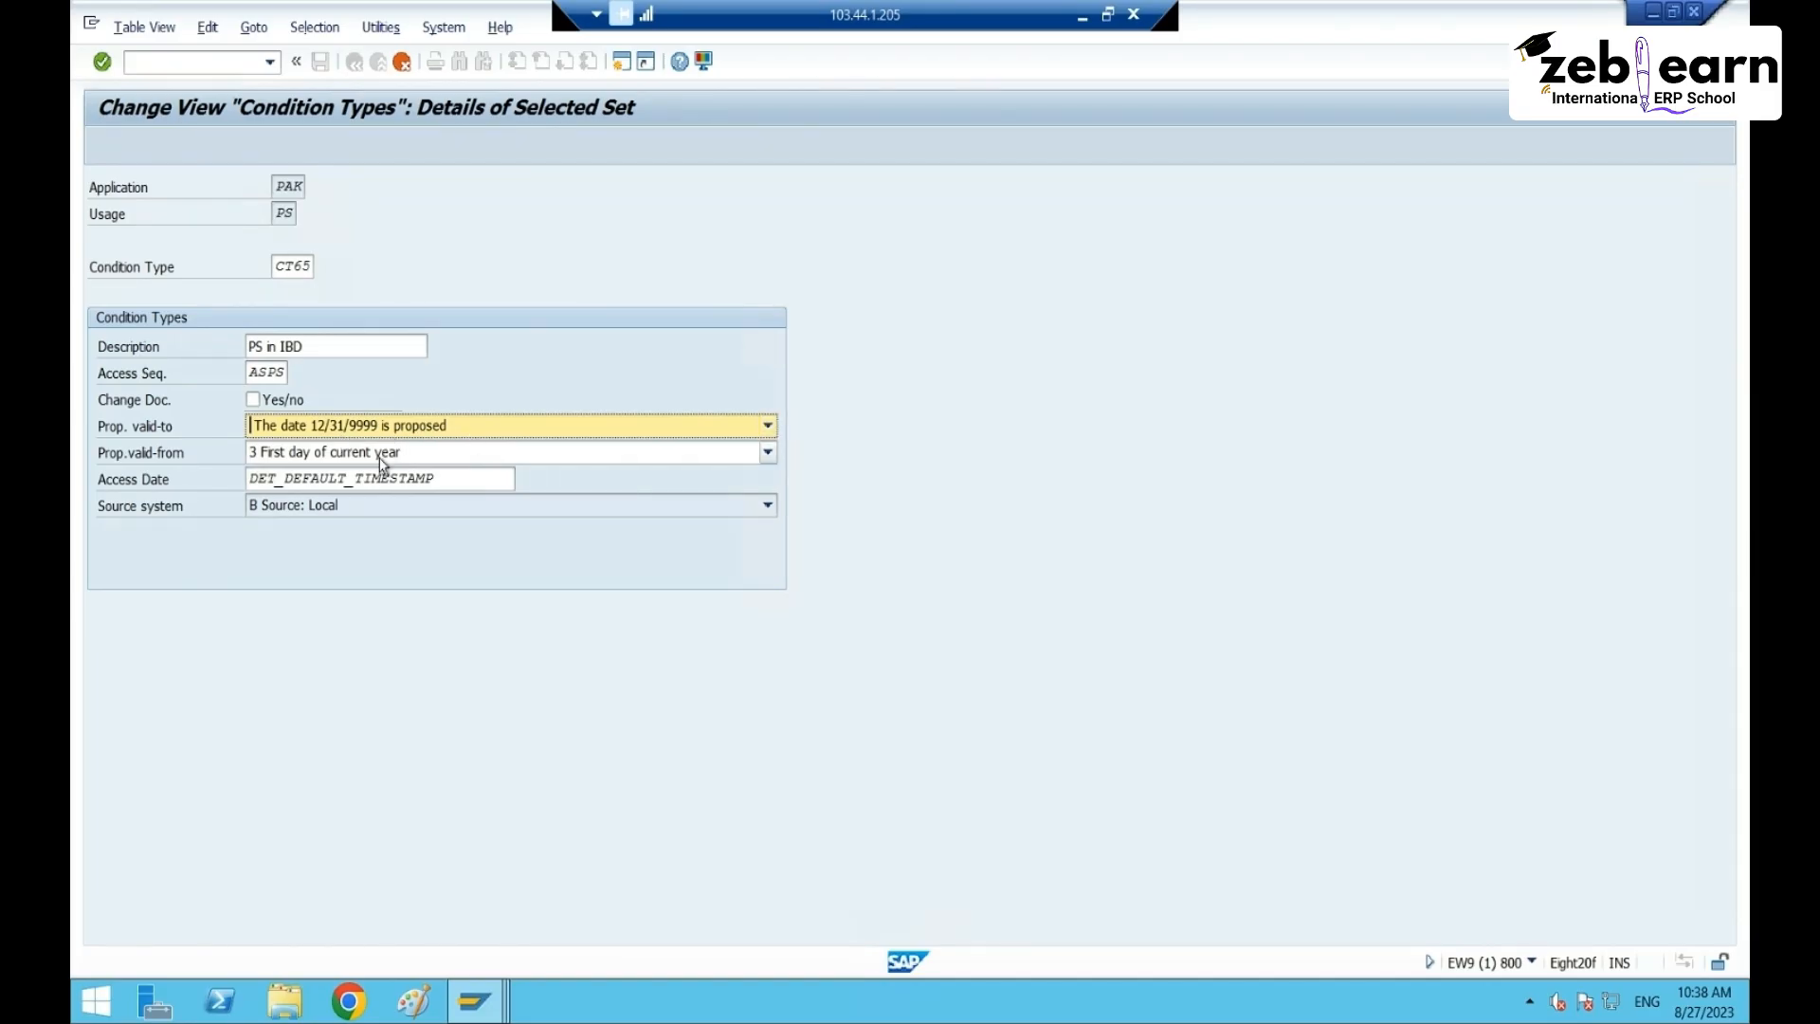
click(378, 451)
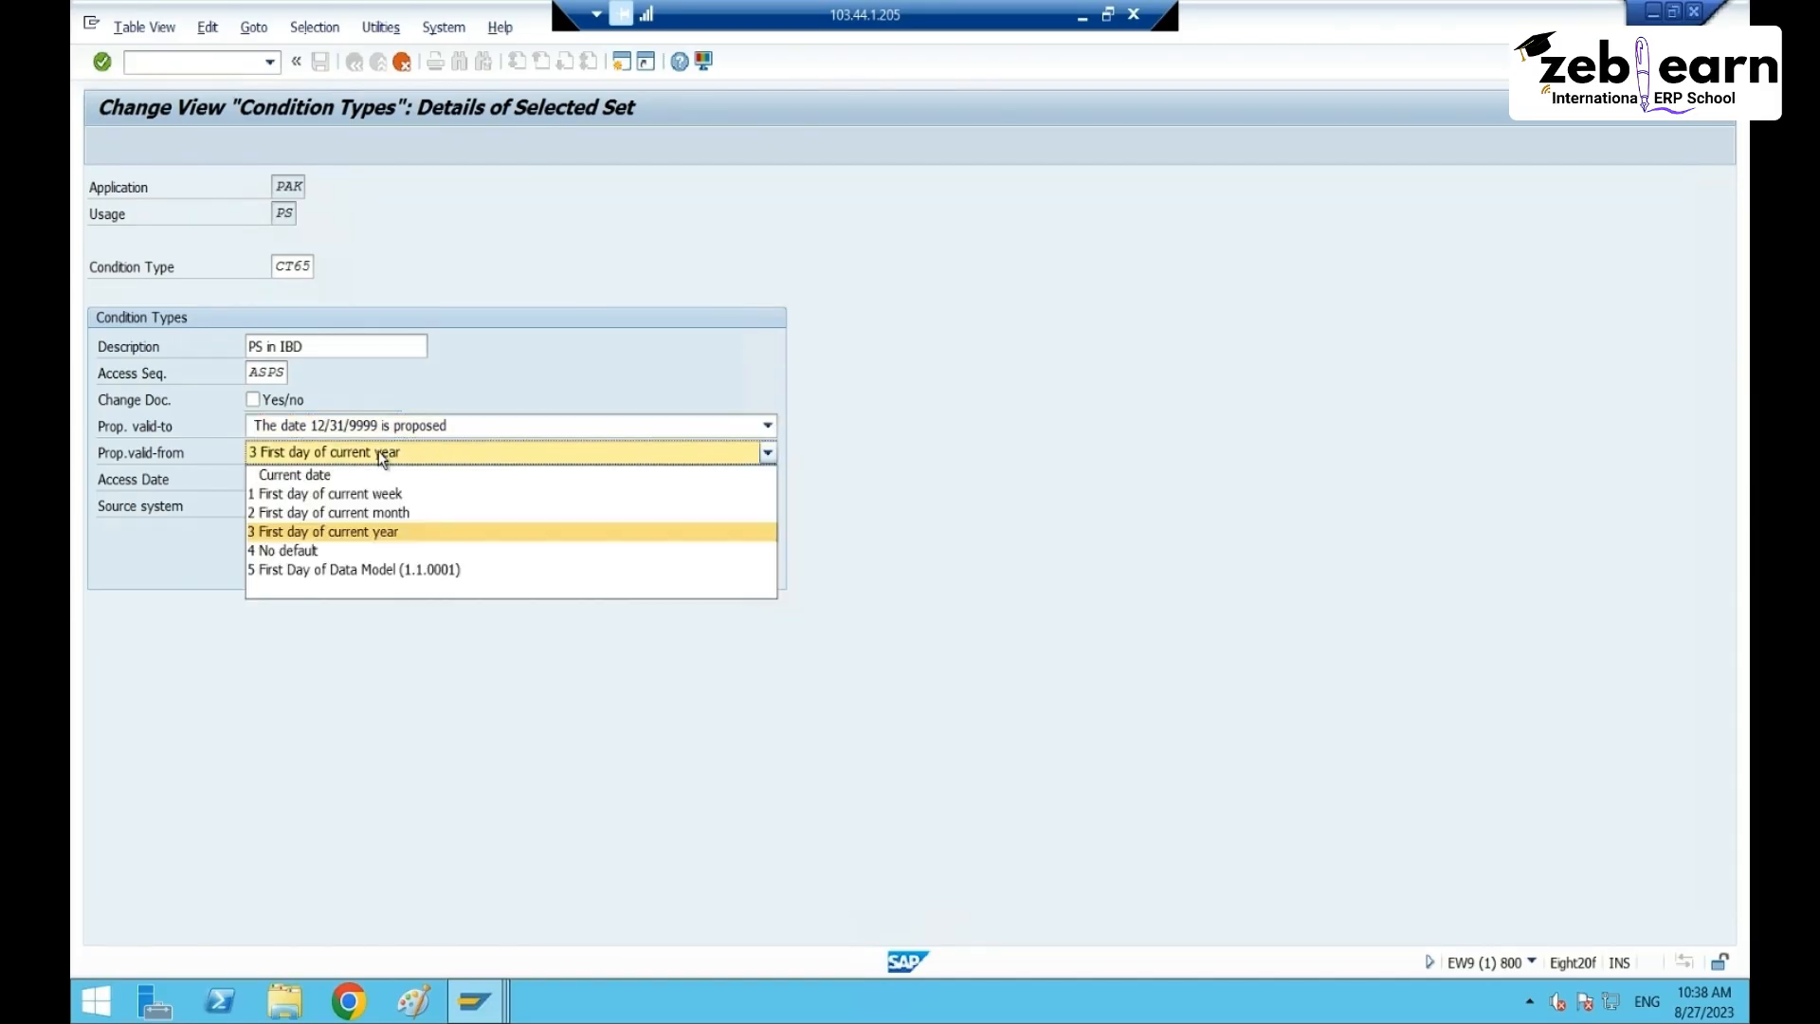
click(332, 532)
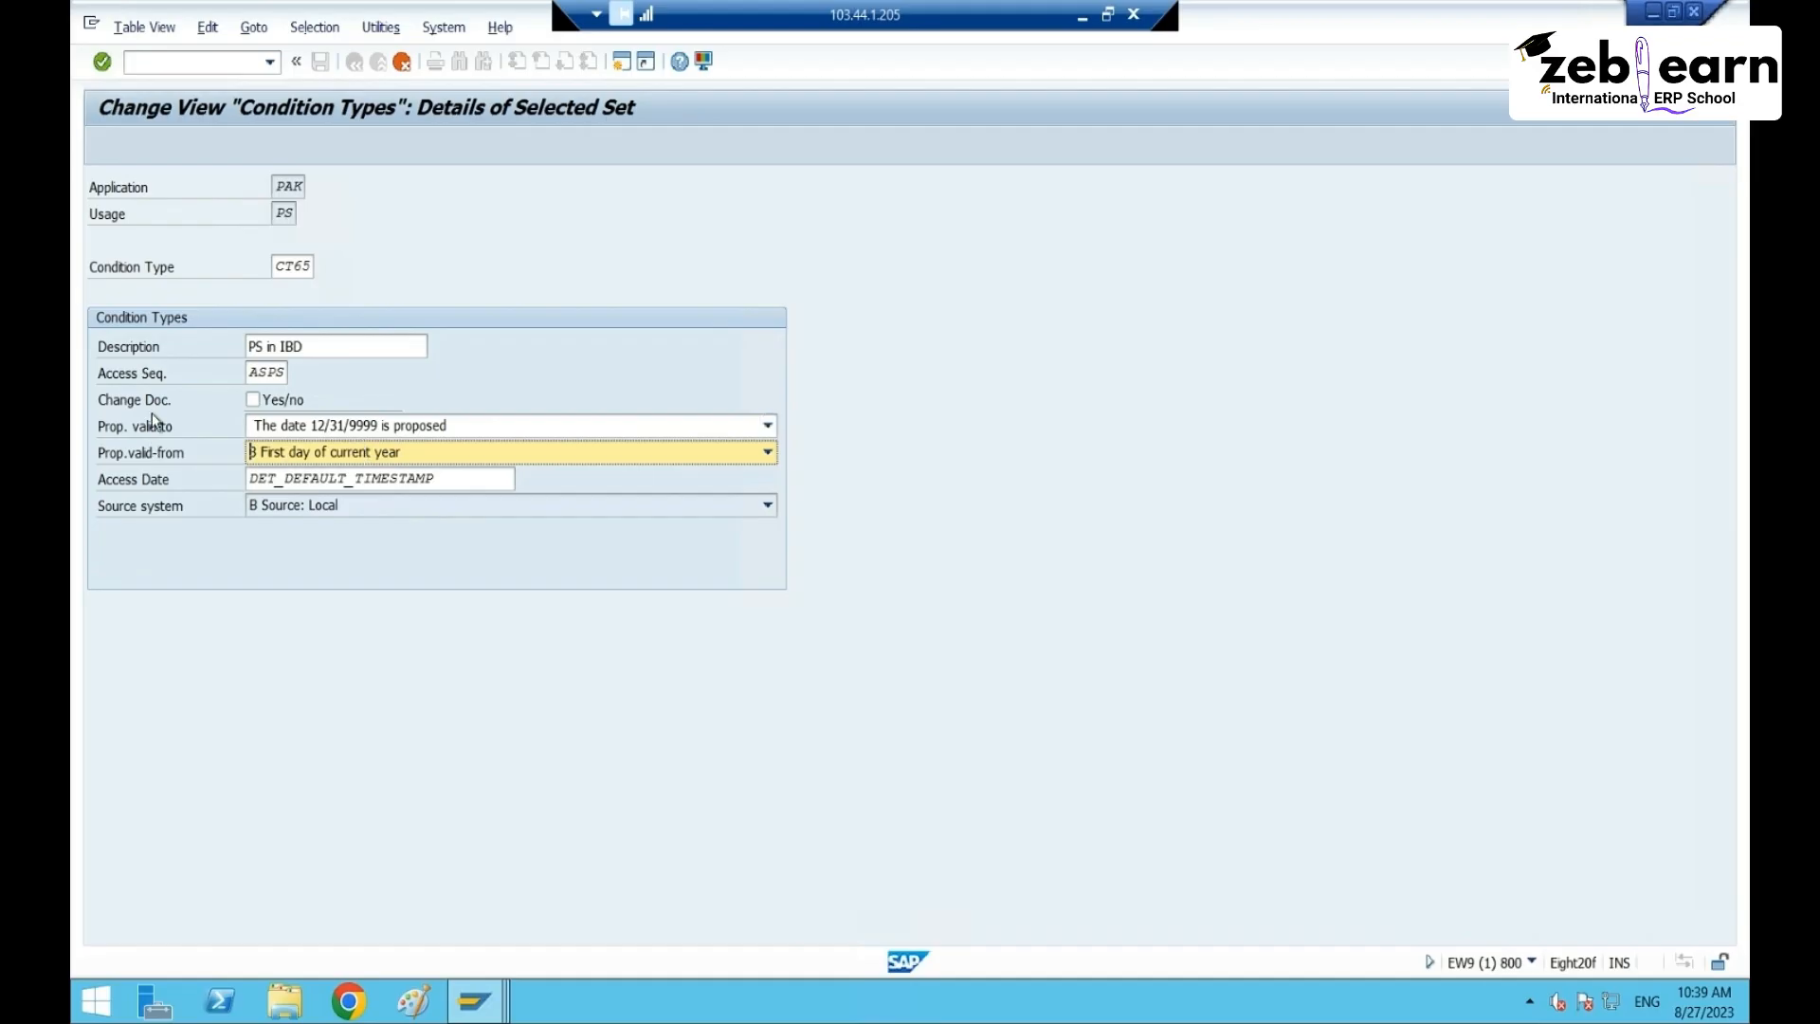
click(490, 1004)
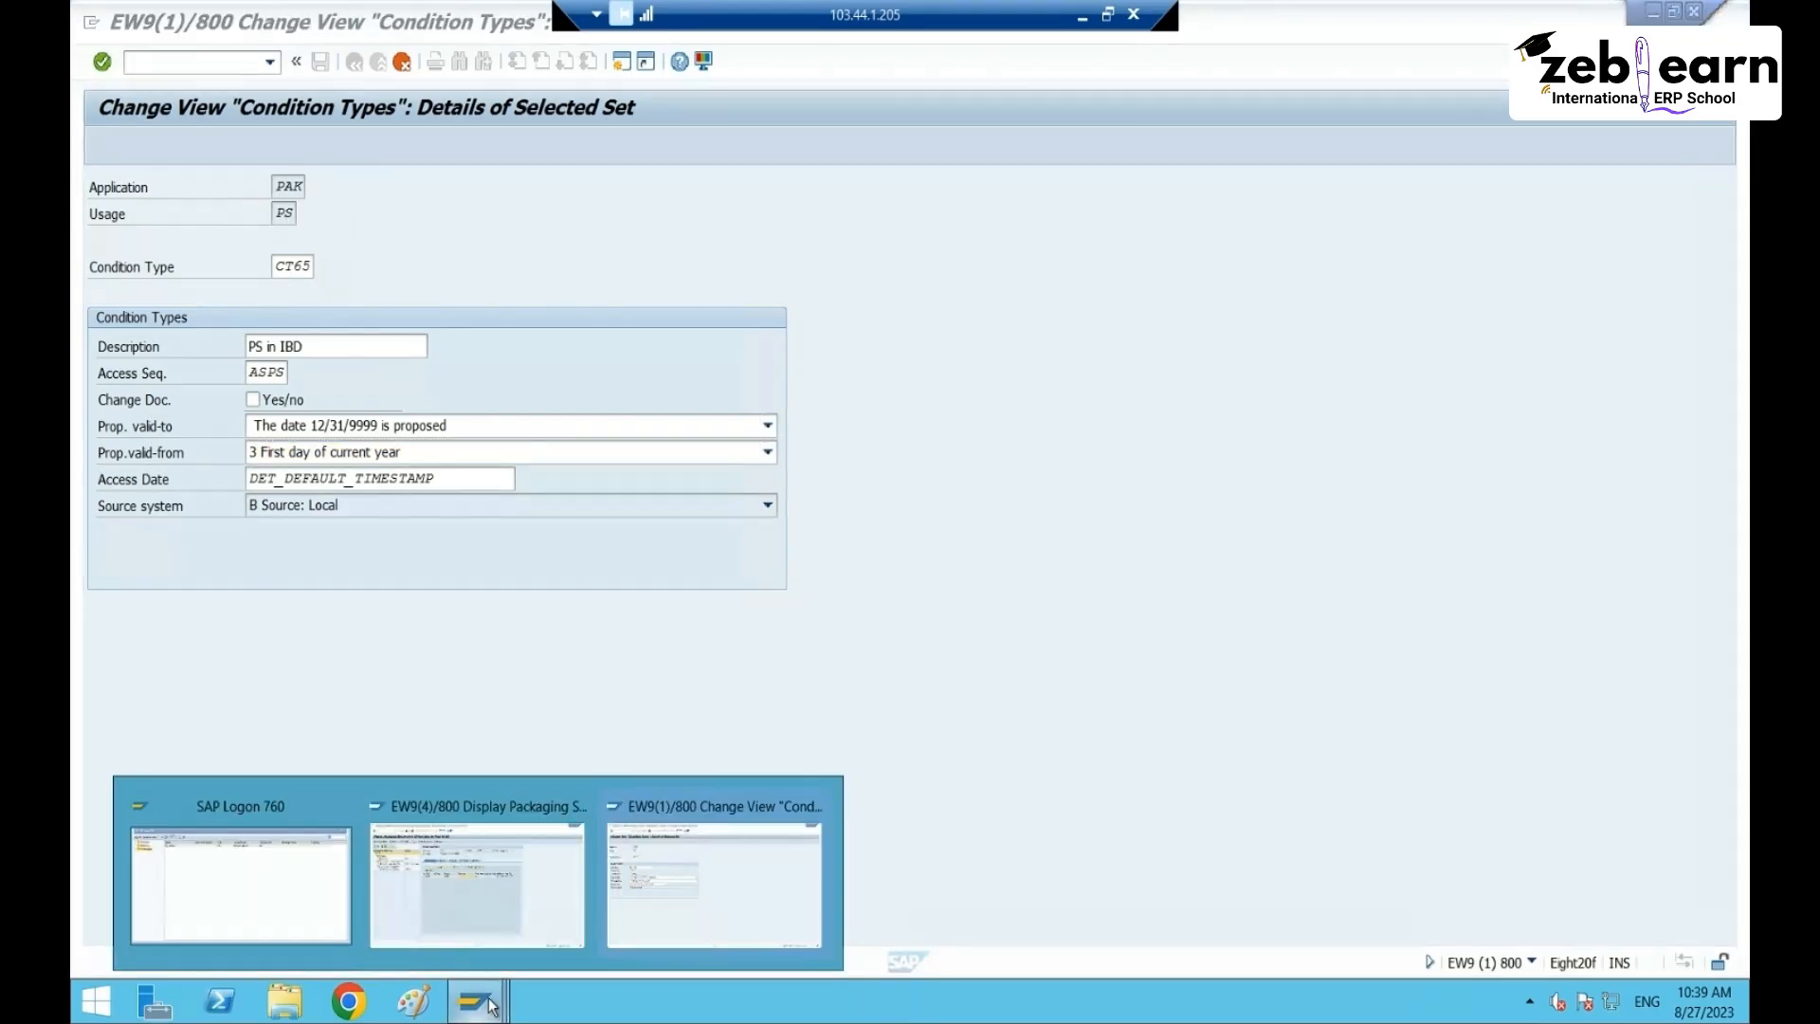
click(399, 880)
click(1090, 417)
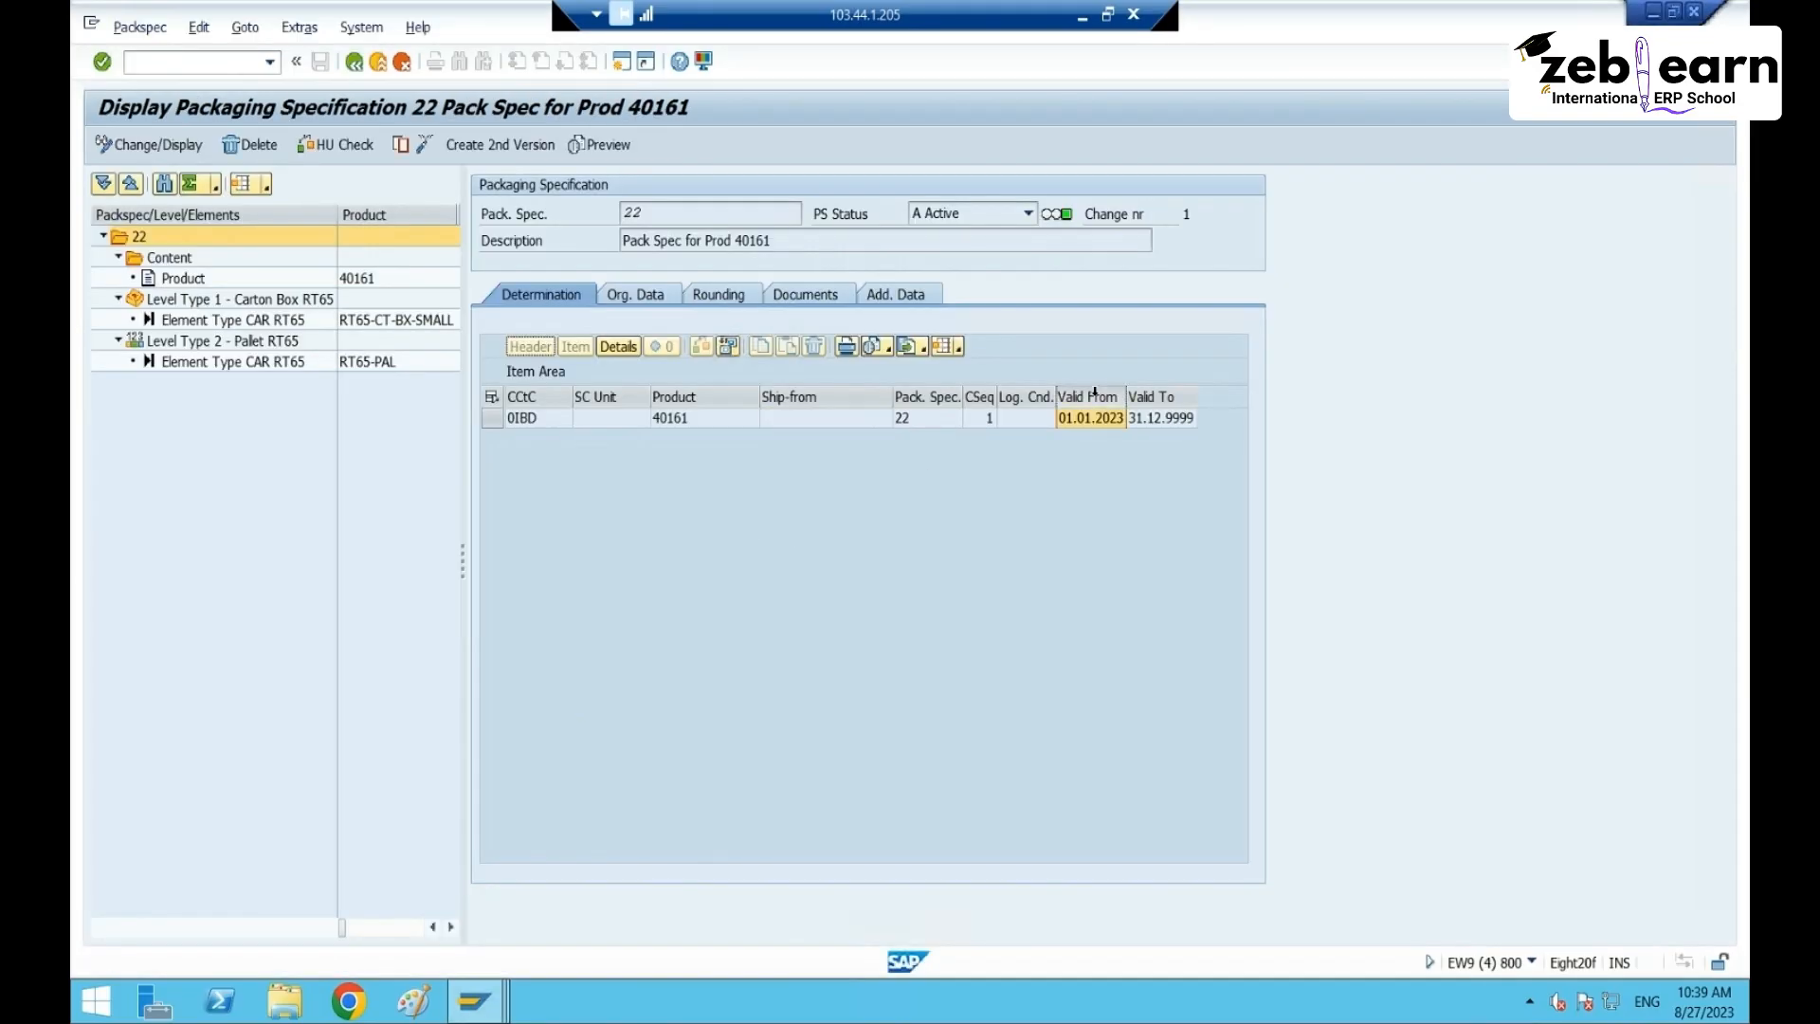
click(1148, 418)
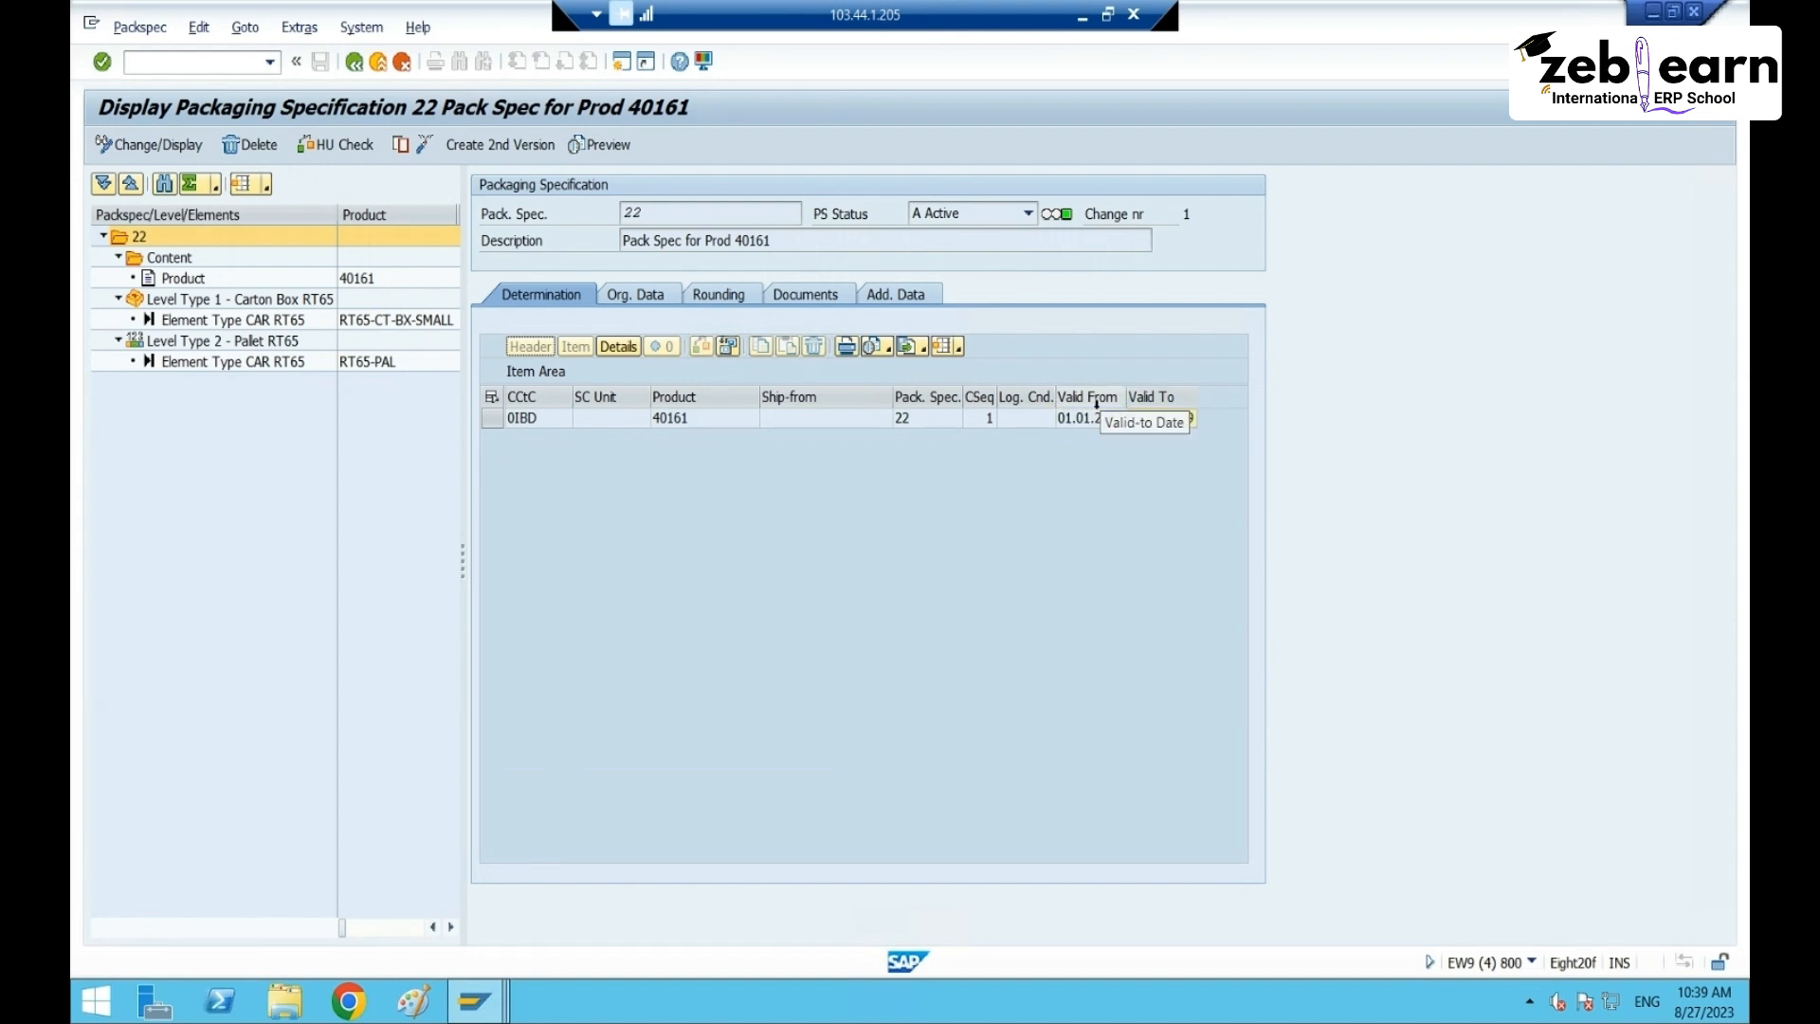
drag(1173, 428, 1121, 438)
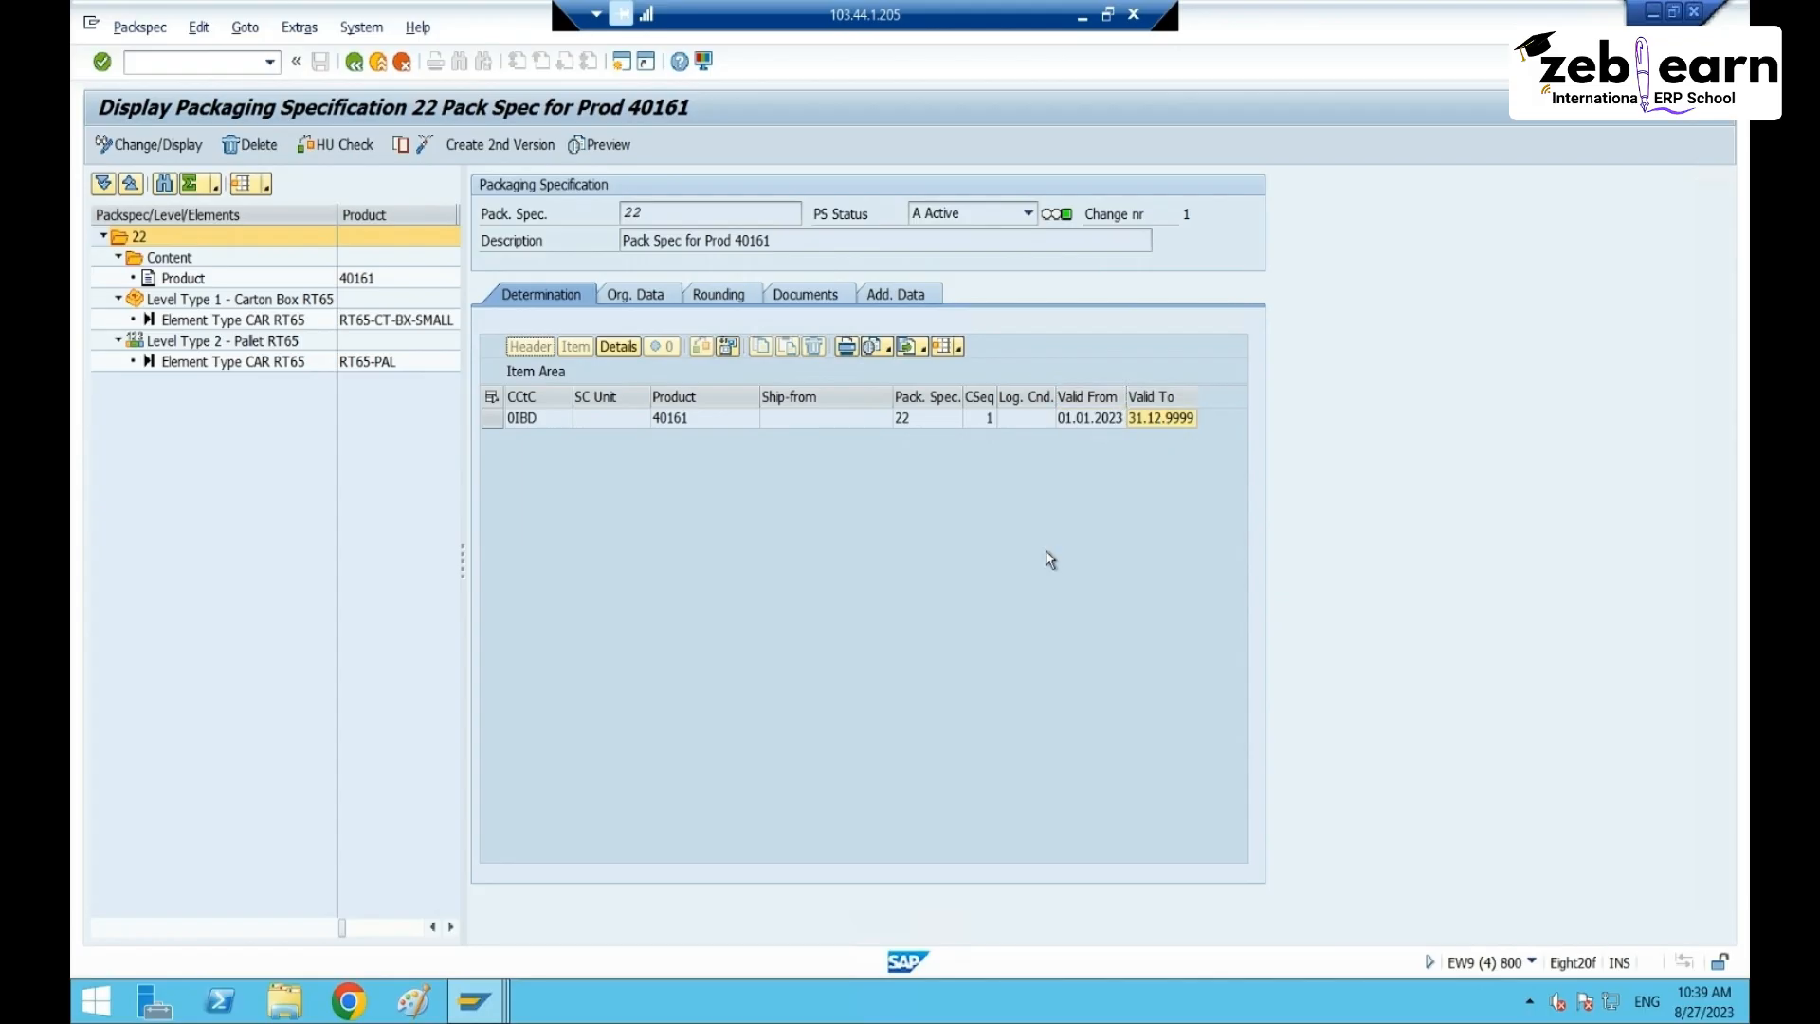
key(alt+Tab)
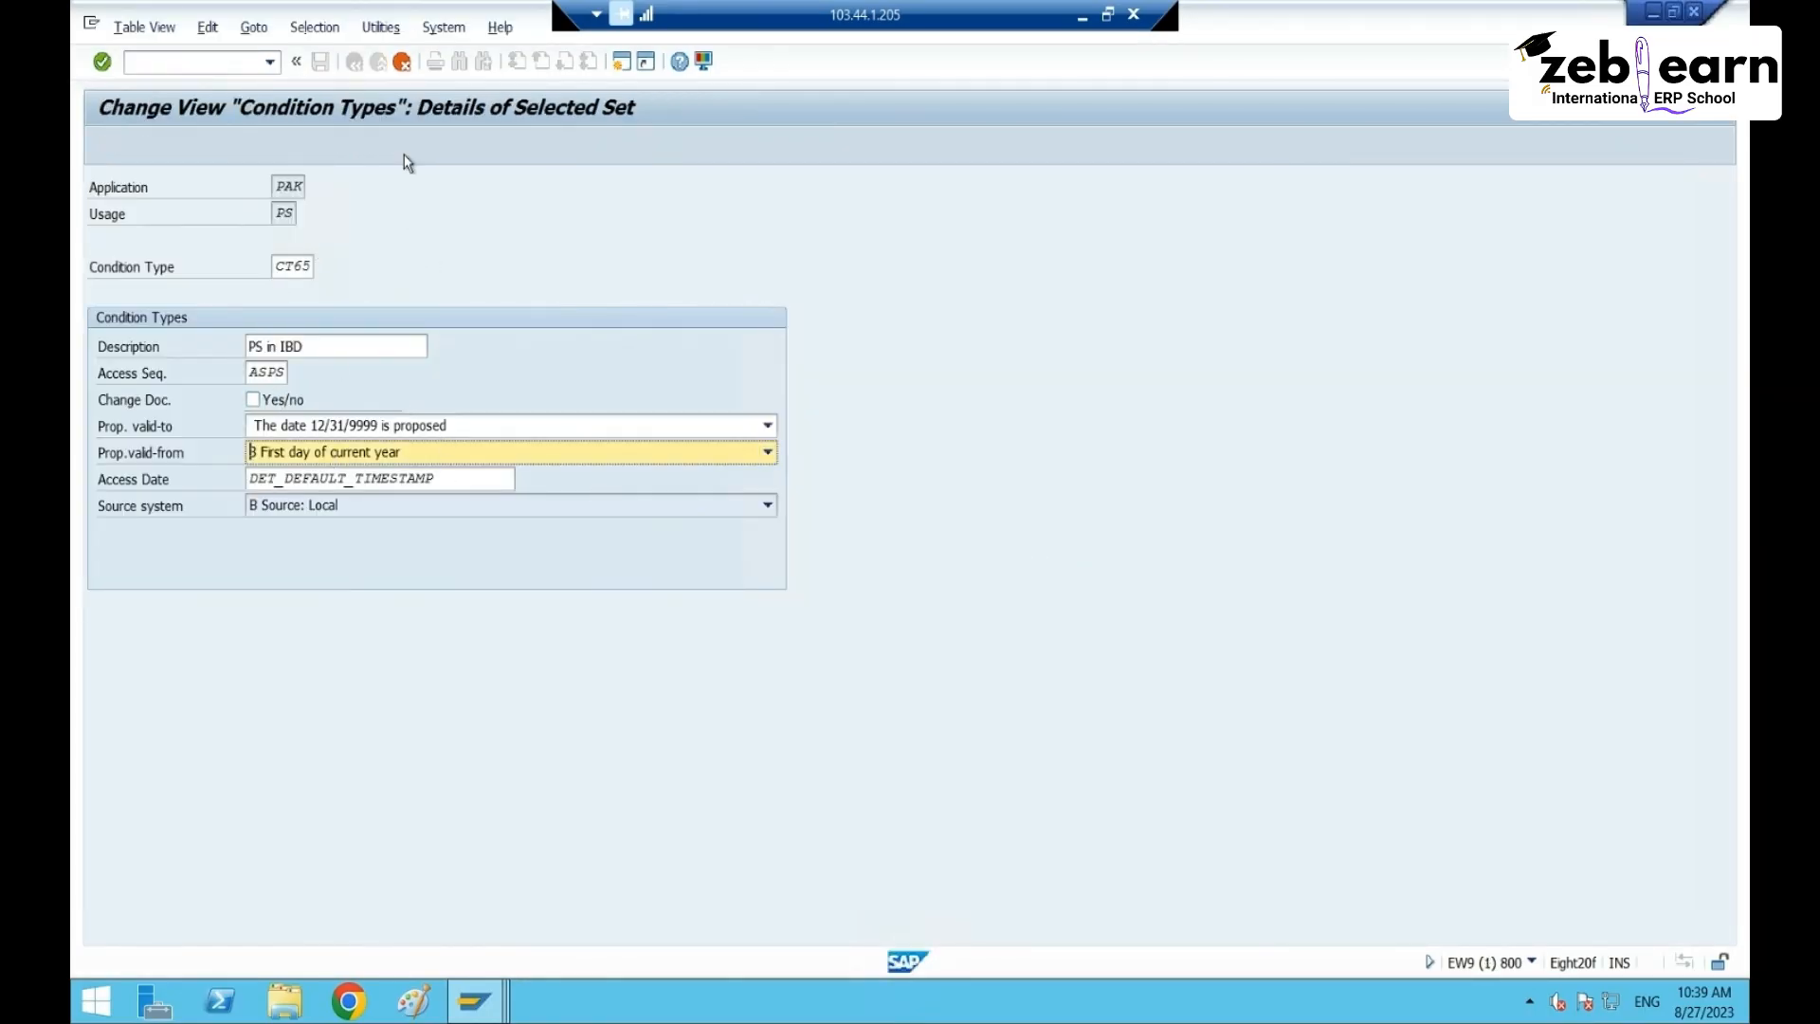
- Select CT65 in the overview and save it under the customizing request on exit
key(Return)
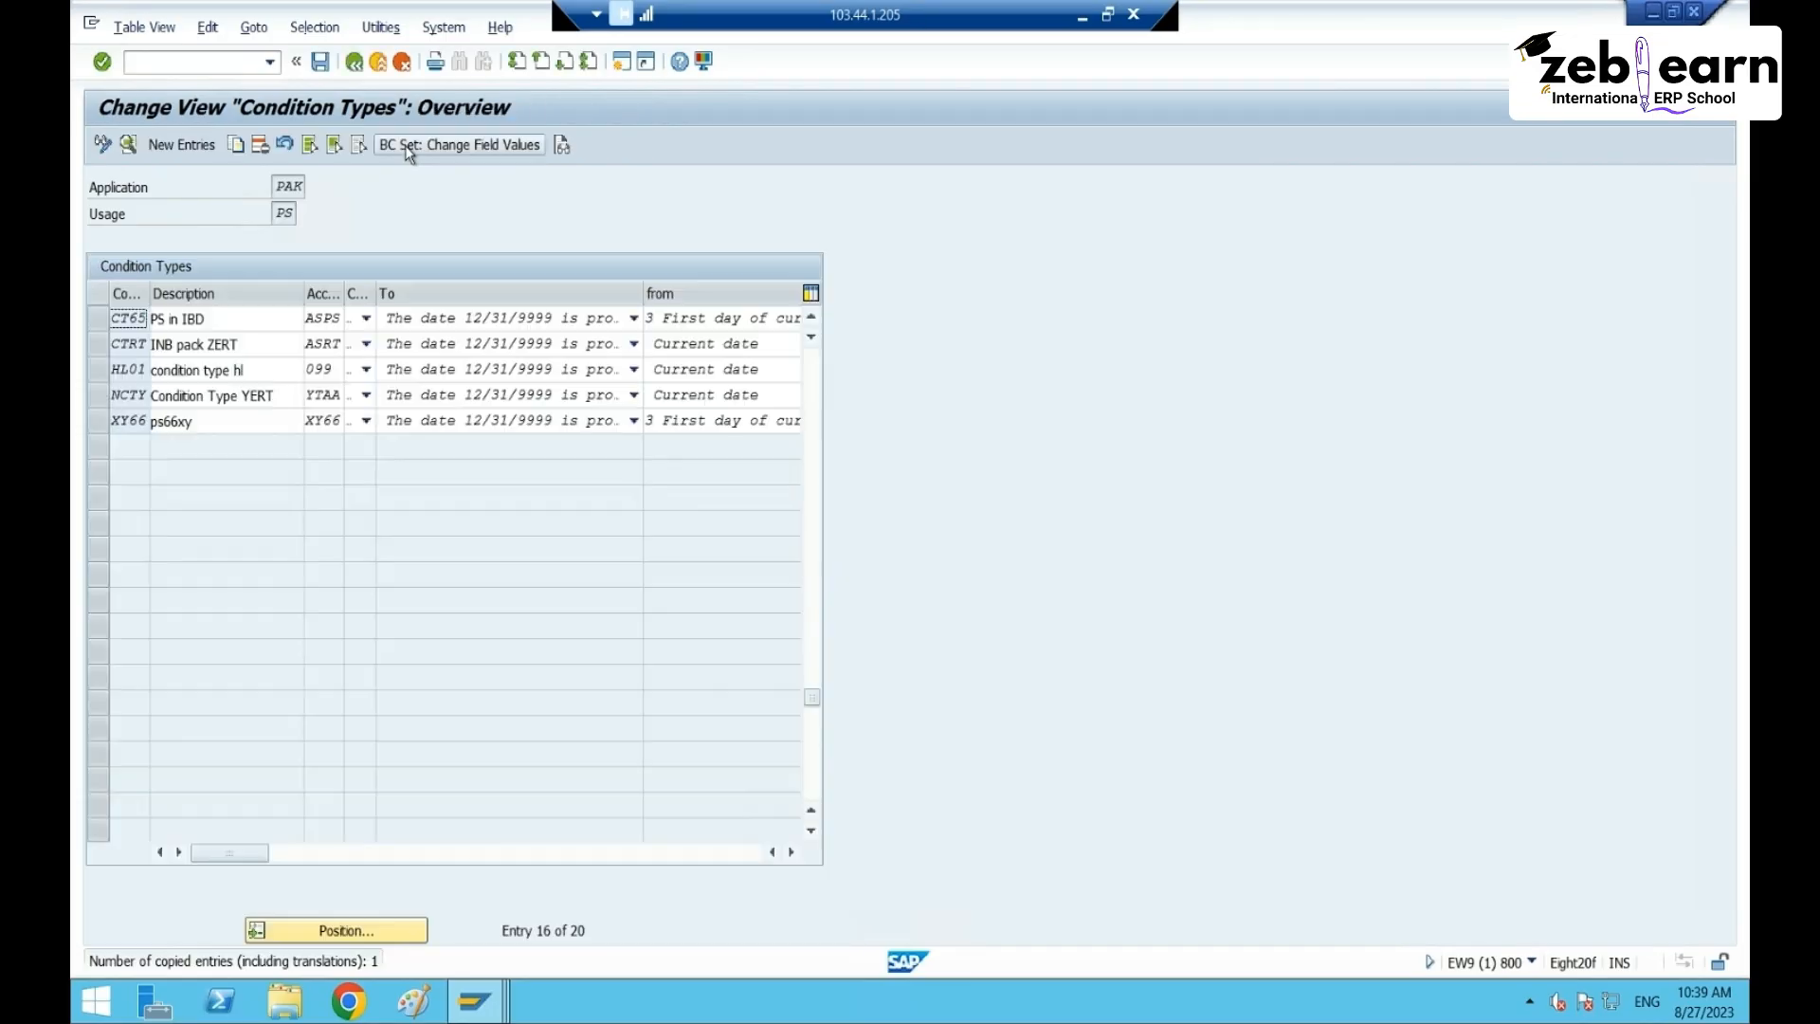
click(97, 322)
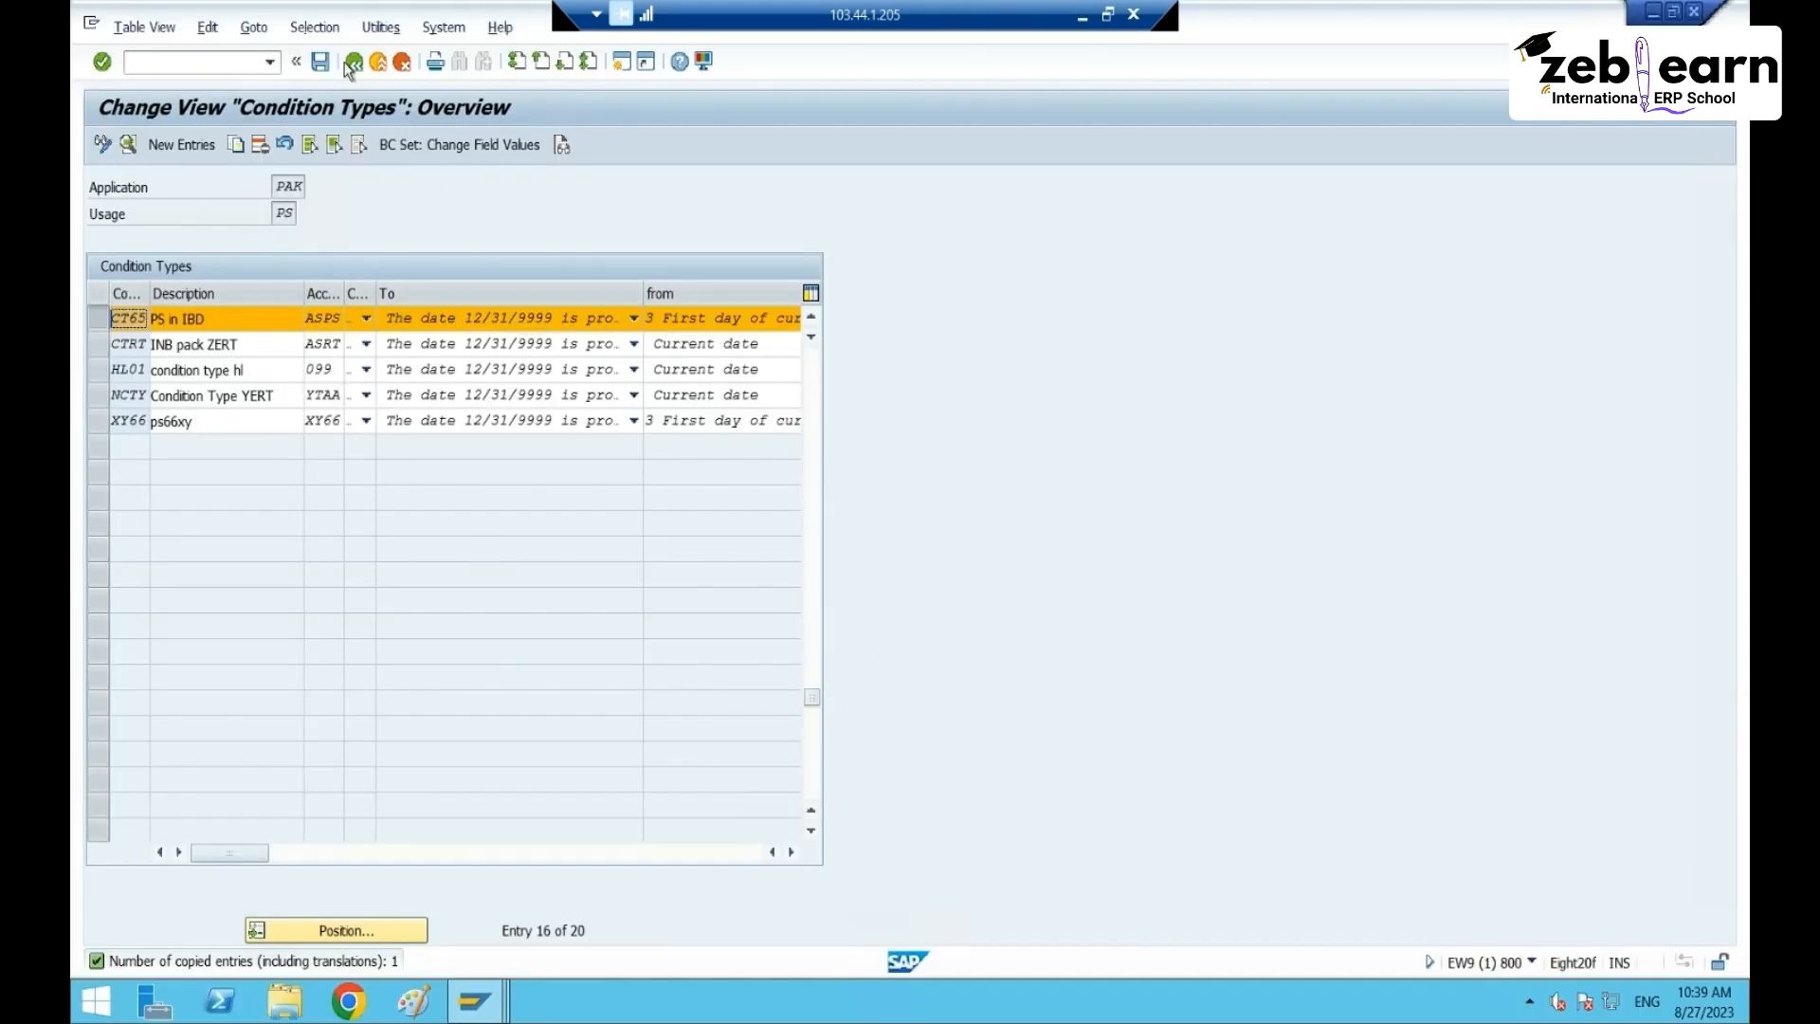
click(353, 62)
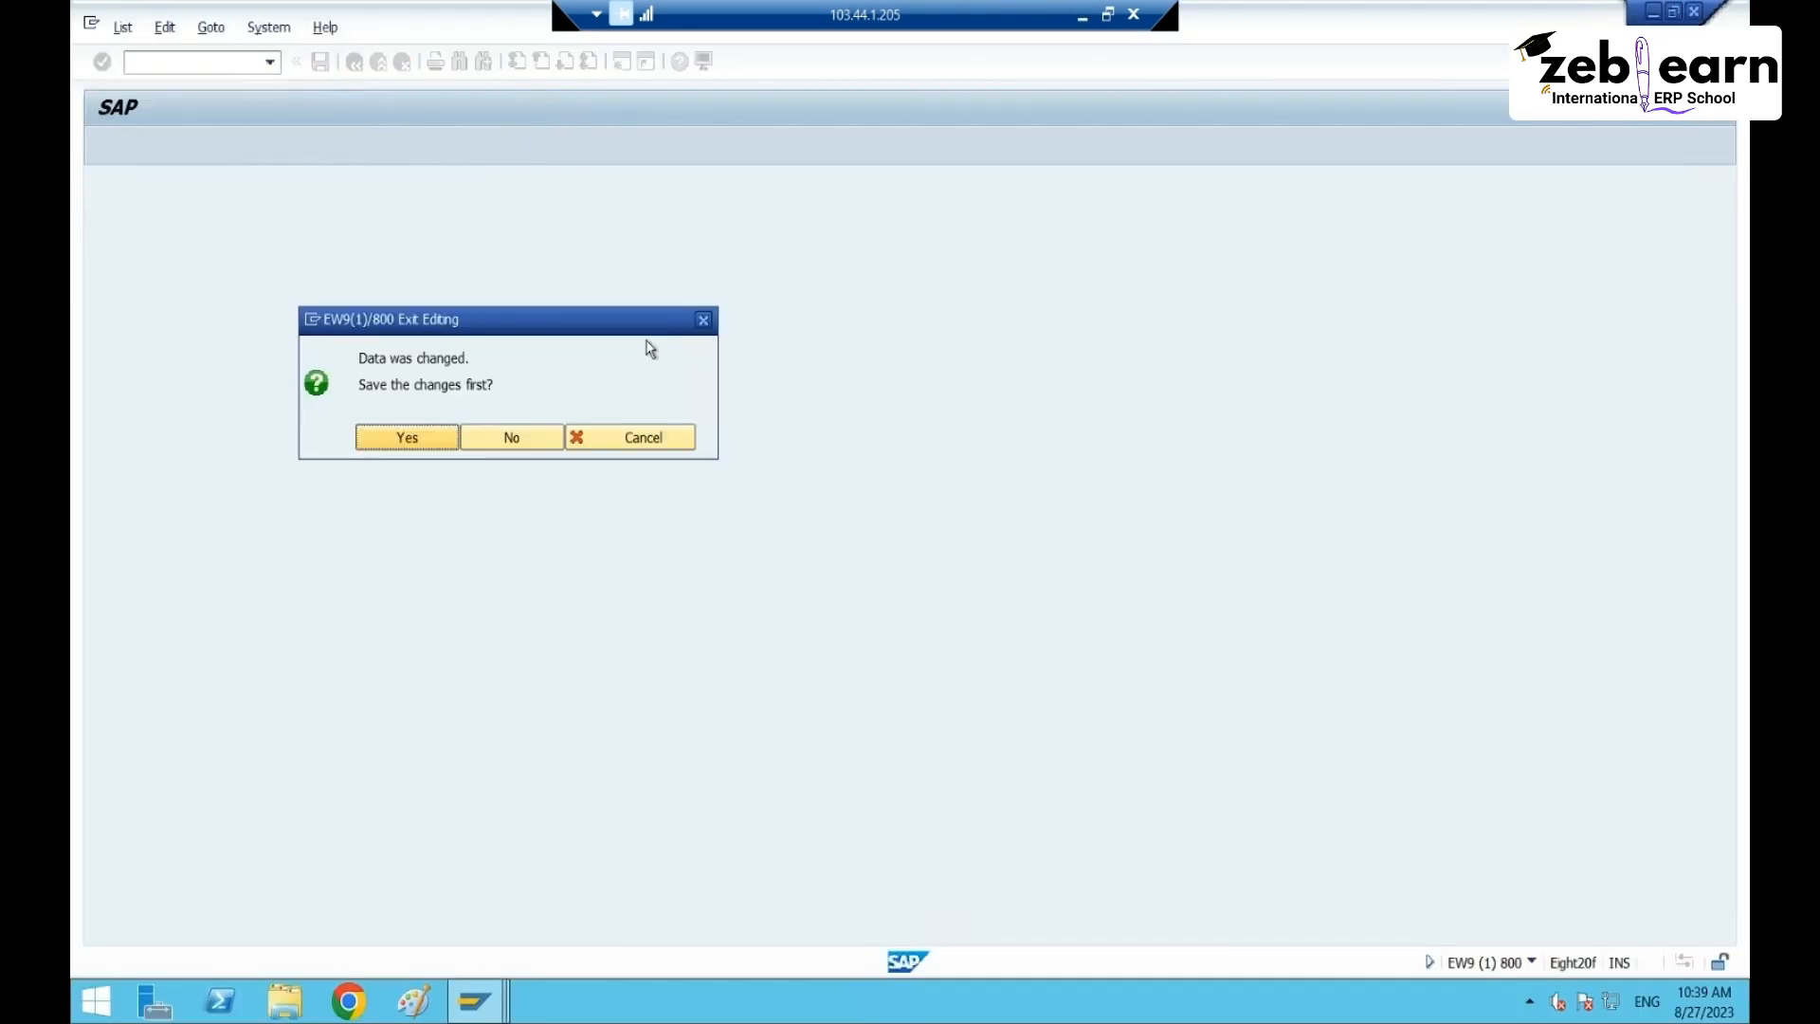
click(438, 441)
click(480, 403)
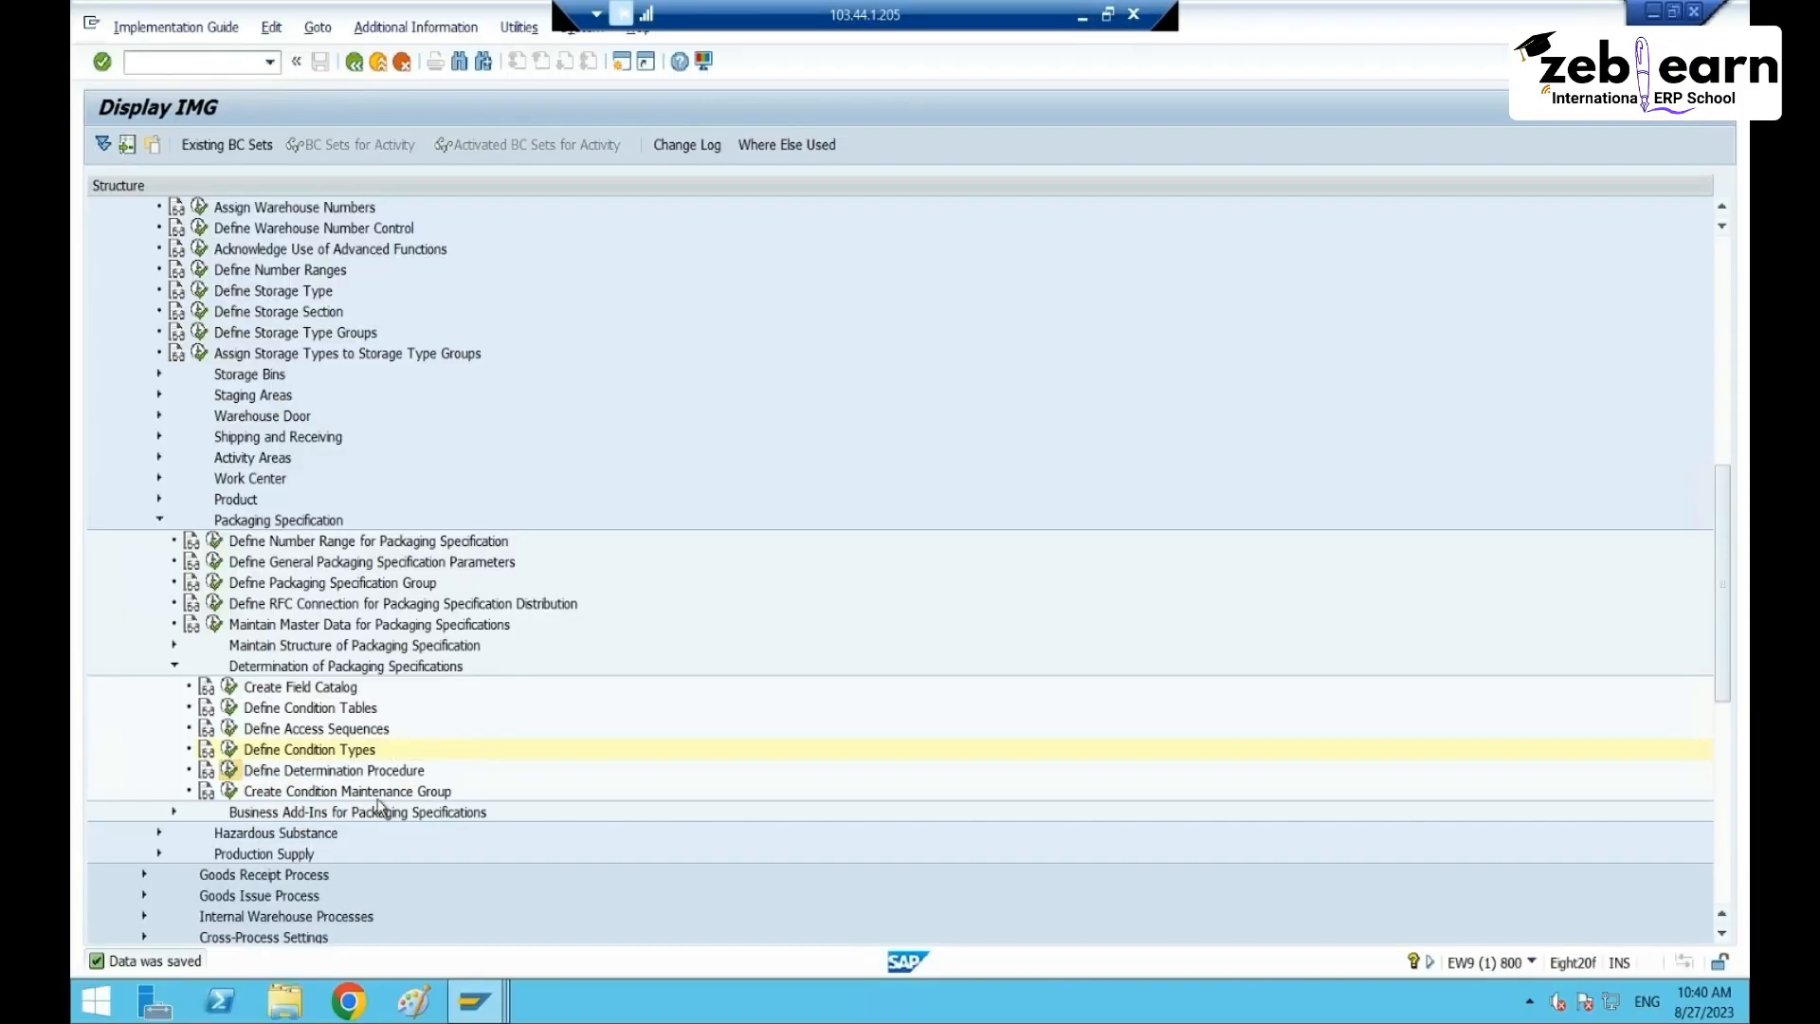
- Open Define Determination Procedure in change mode and copy the 0IBD procedure
click(229, 769)
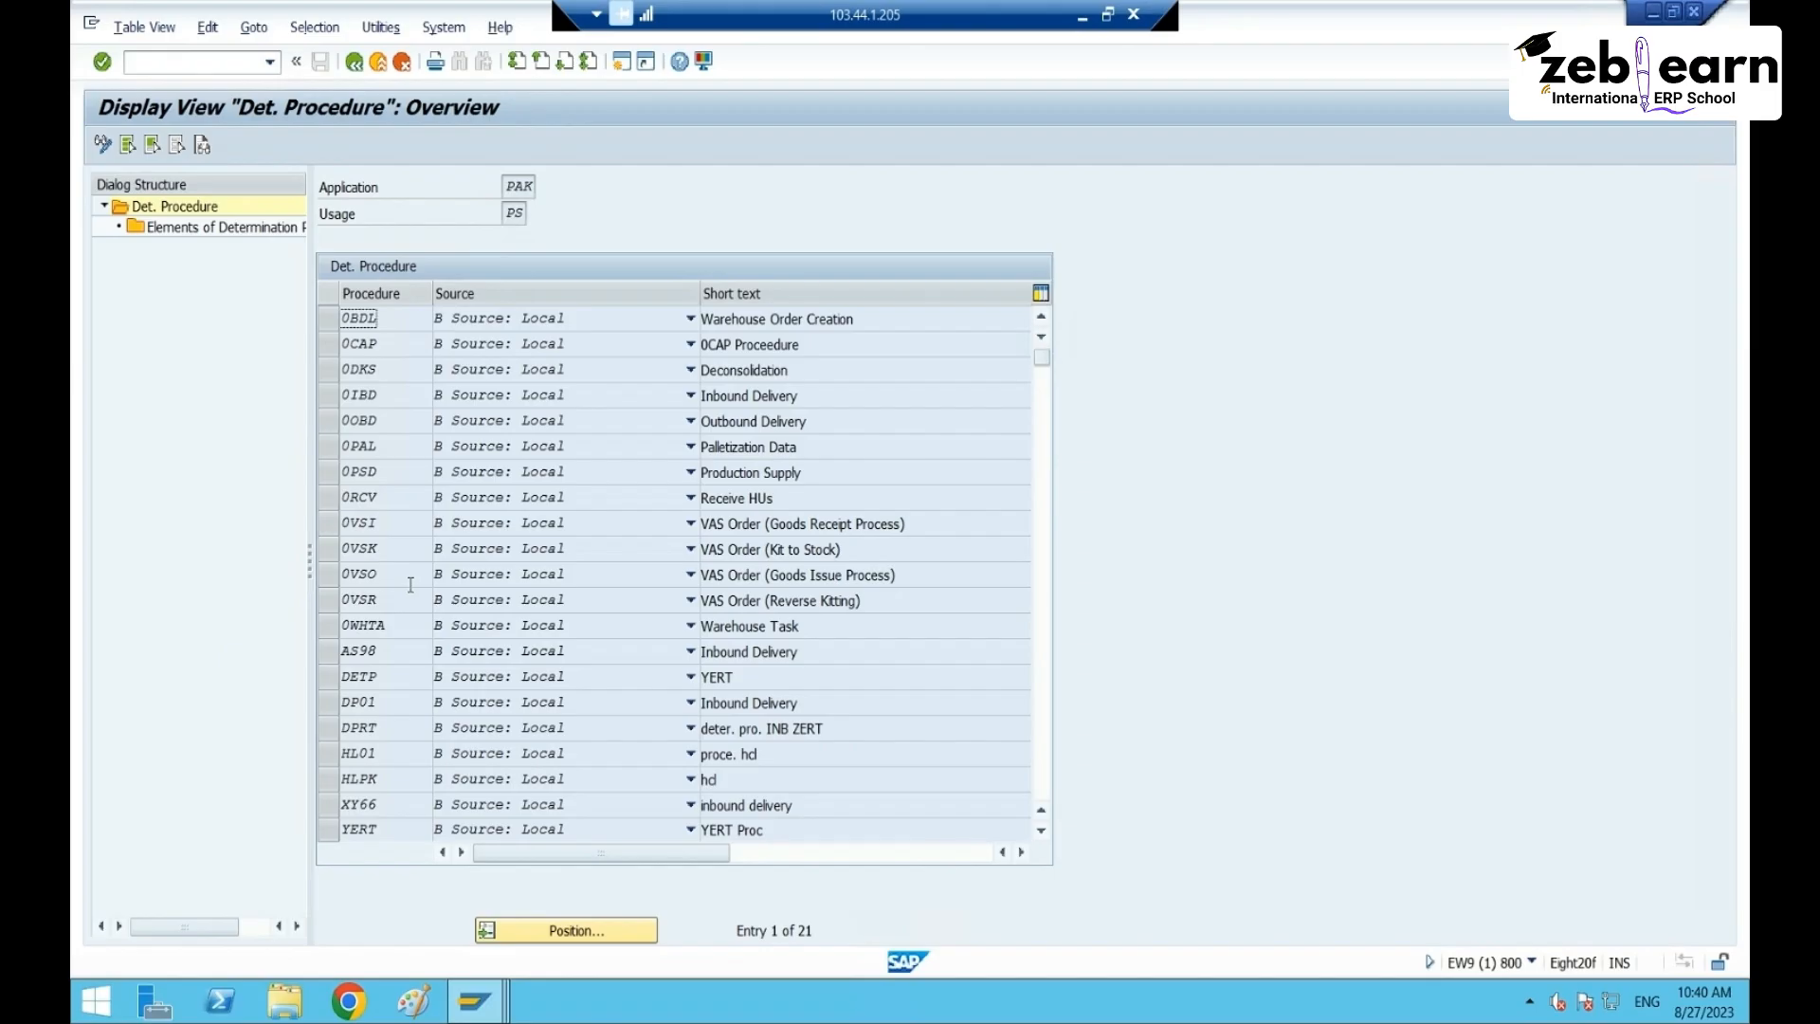
click(333, 396)
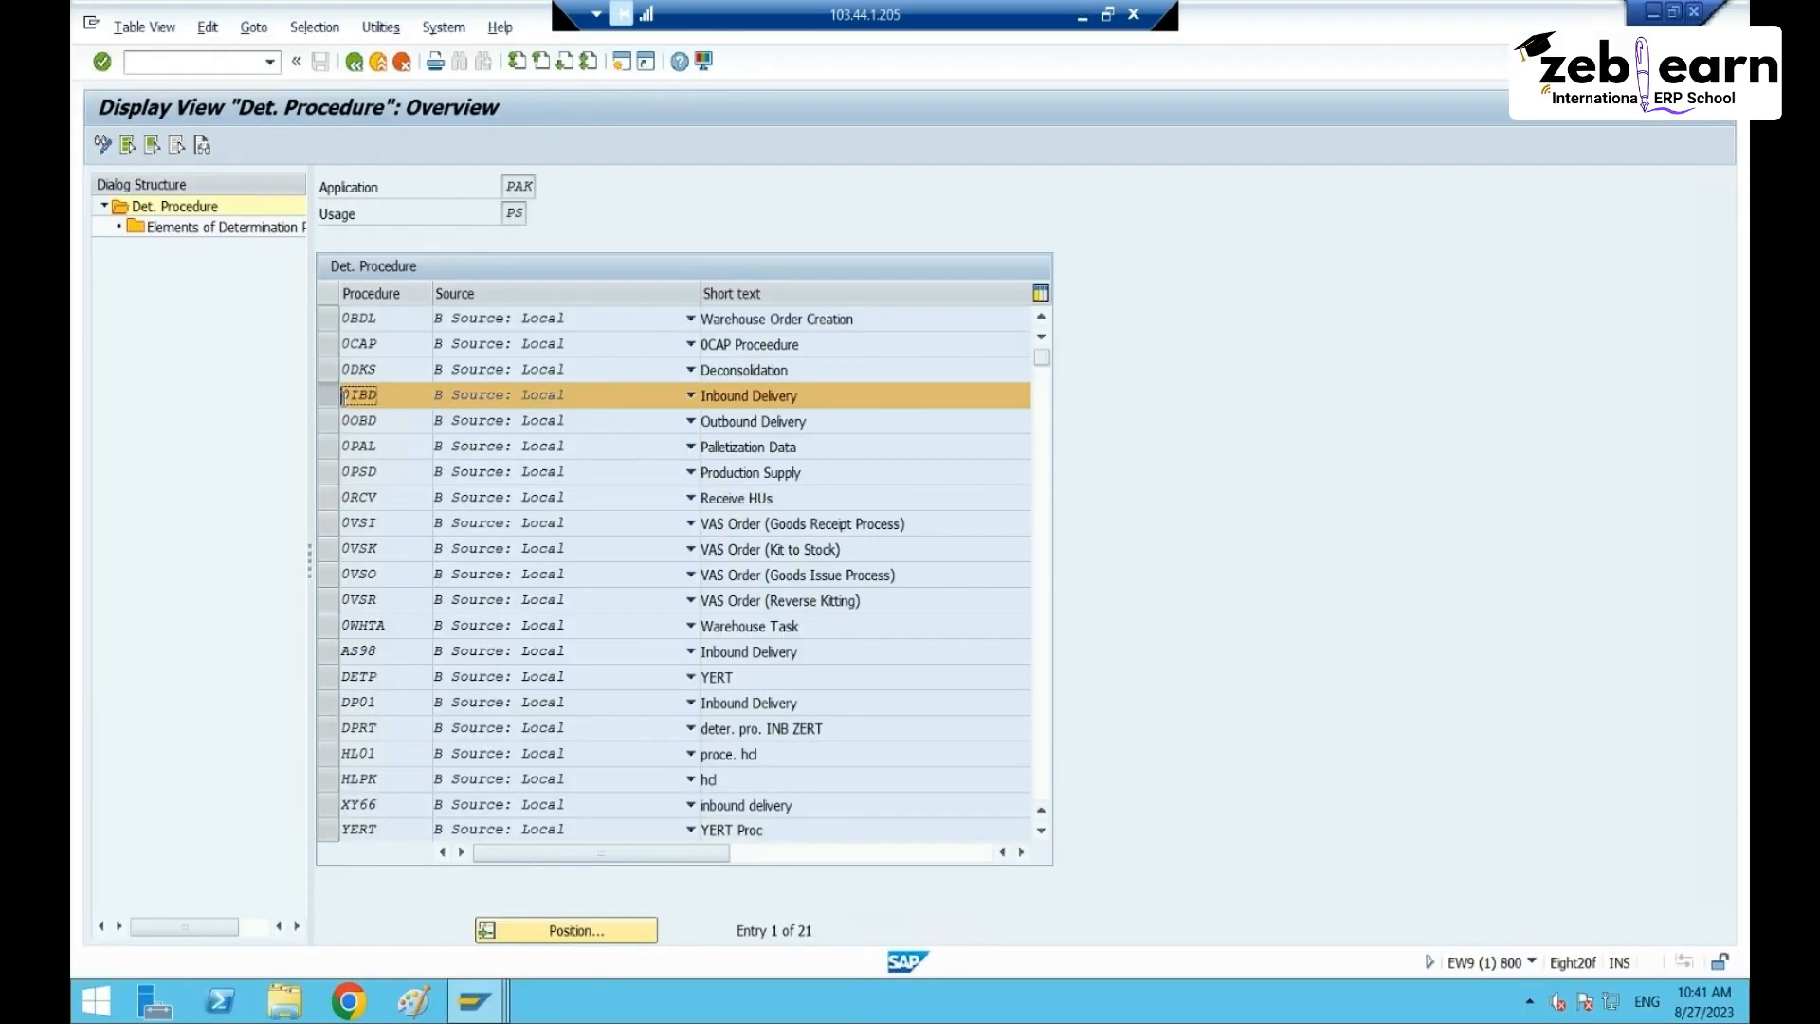
scroll(518, 526, down, 1)
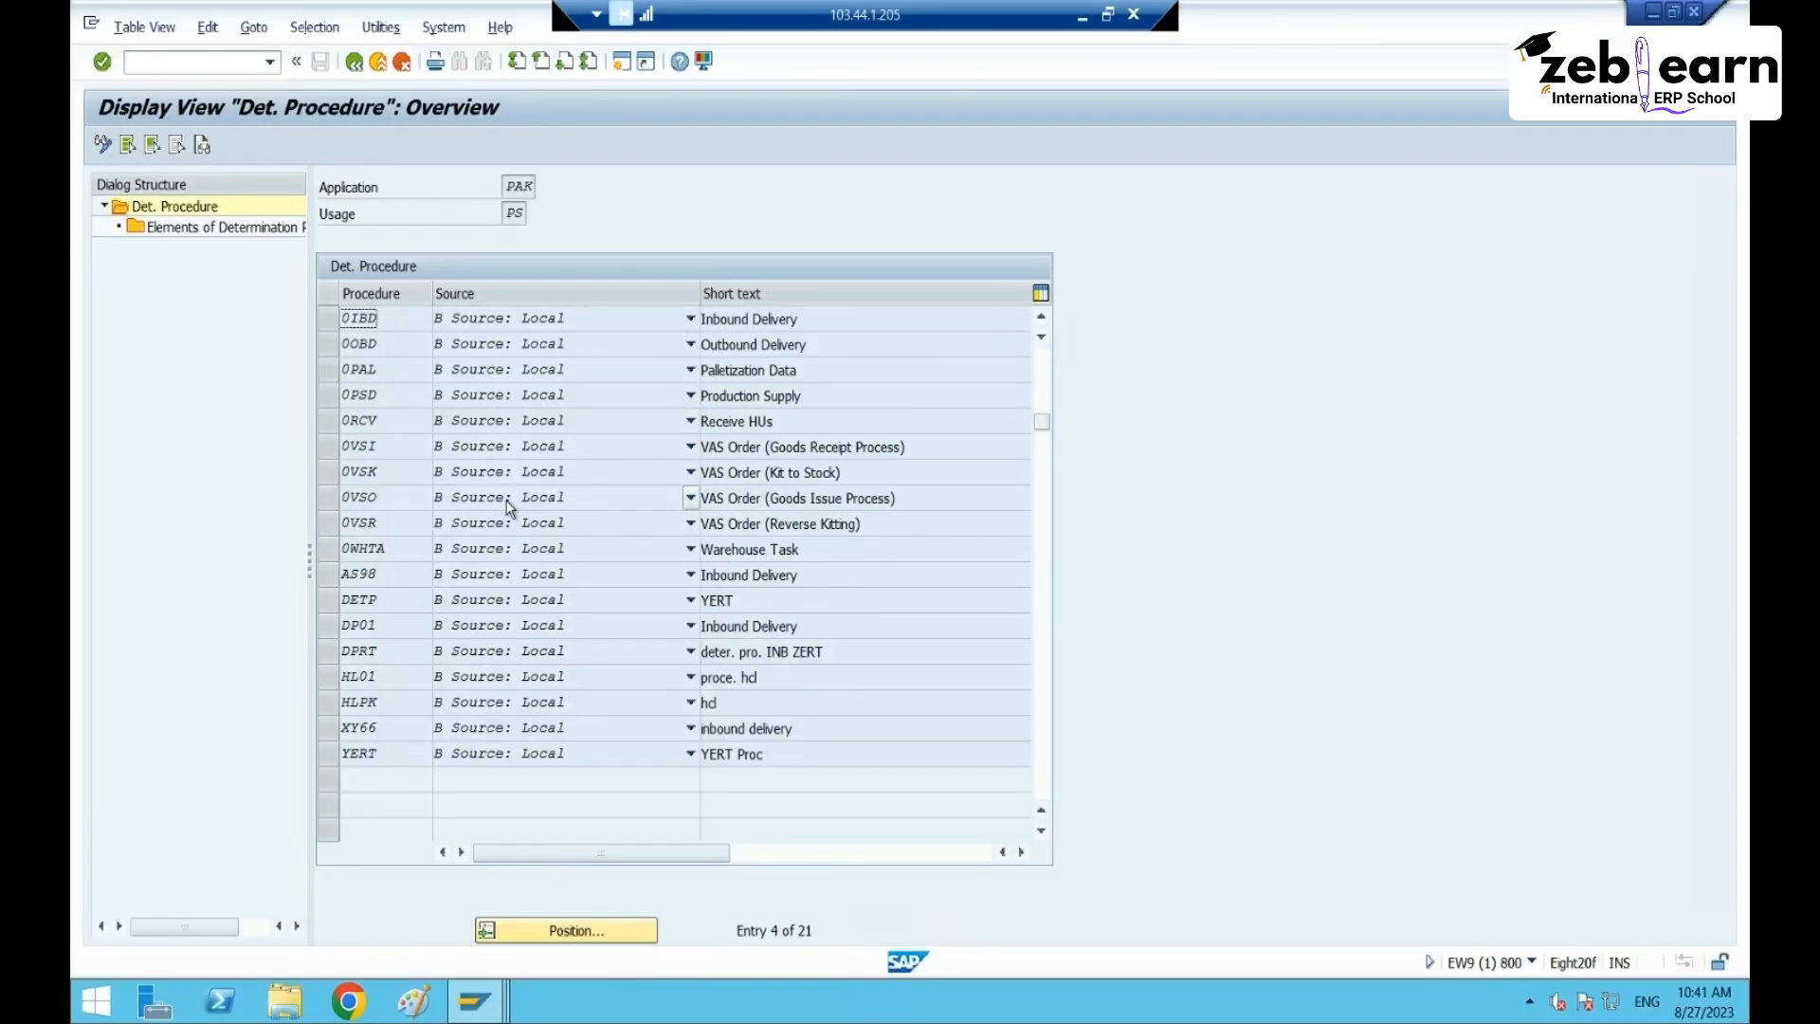
scroll(370, 348, up, 1)
click(328, 395)
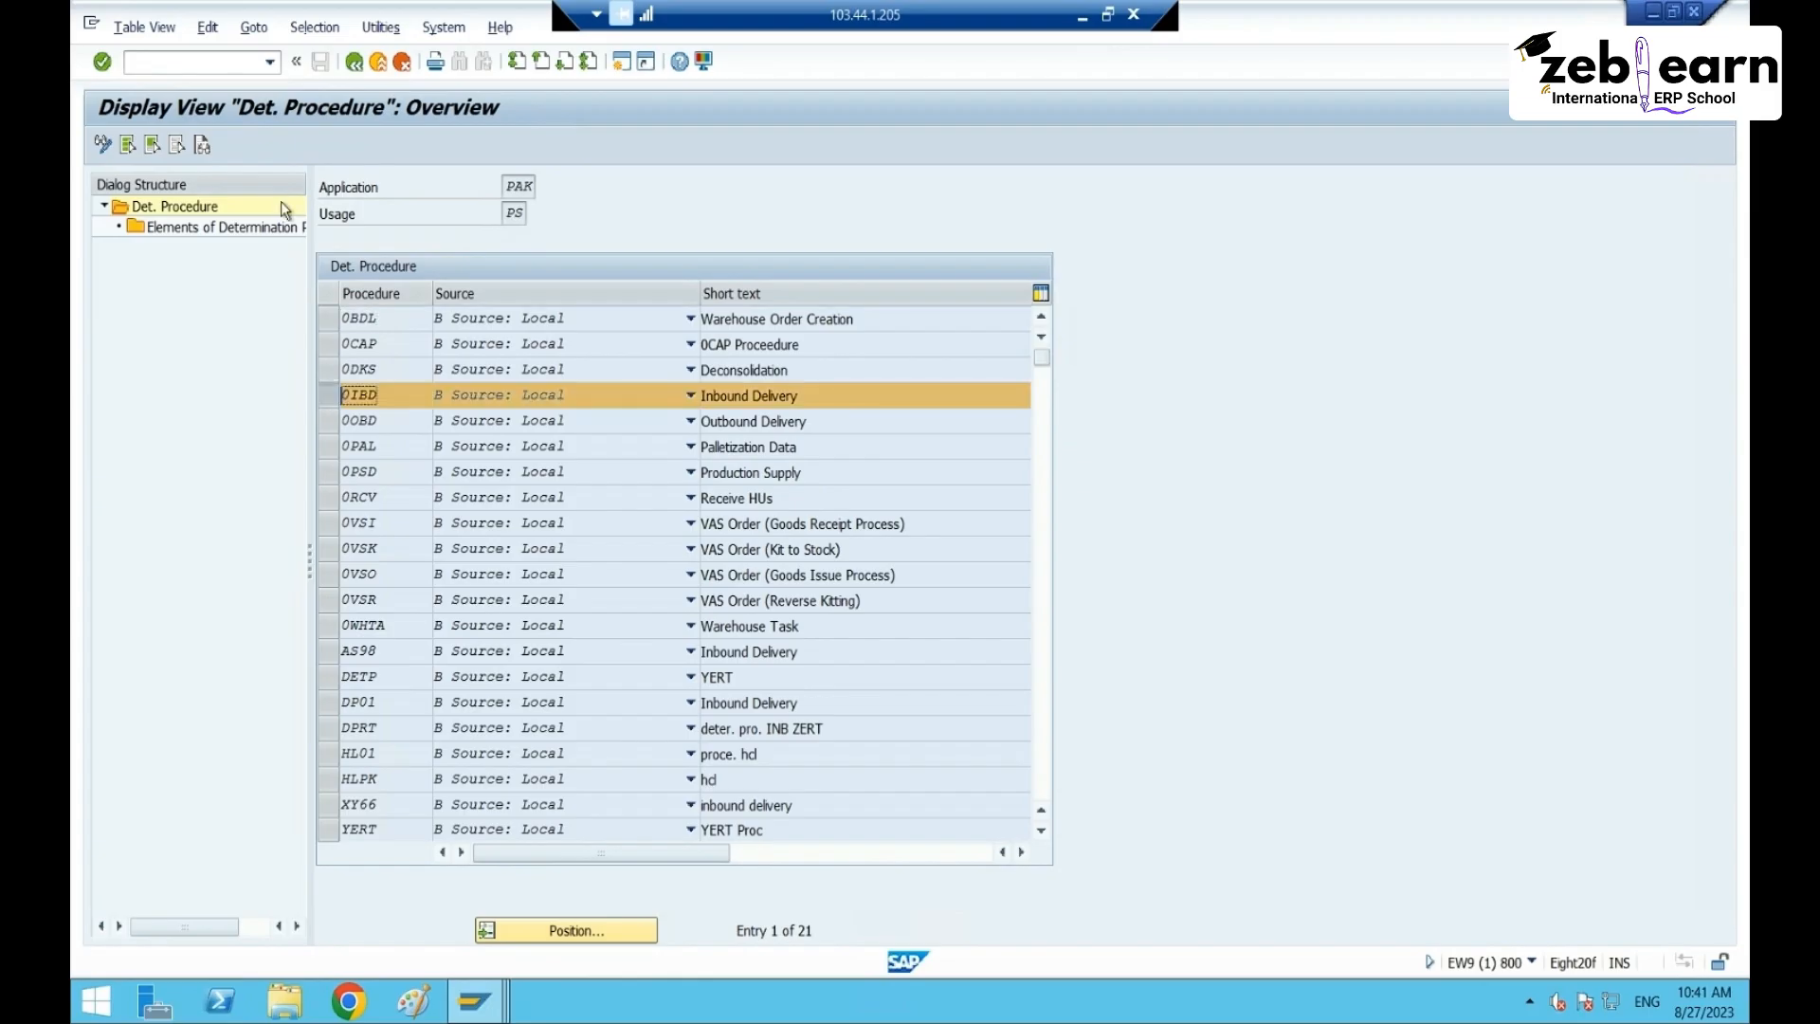
click(102, 144)
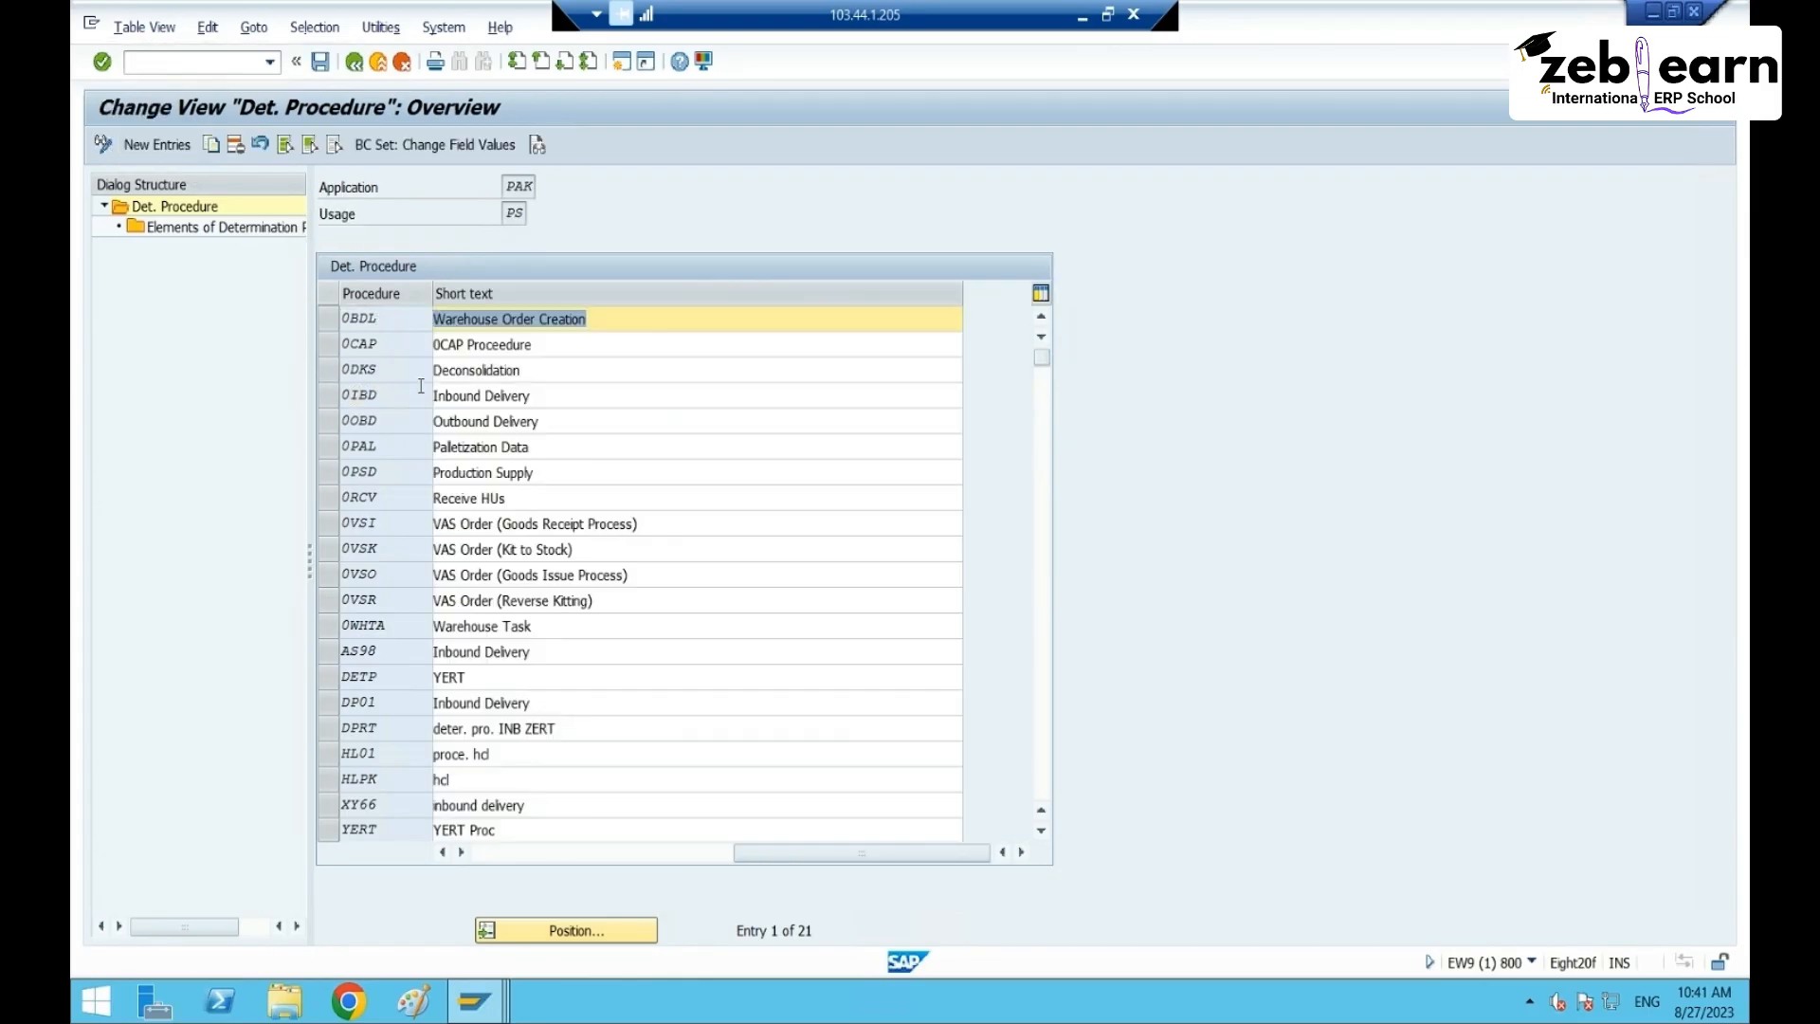
click(329, 396)
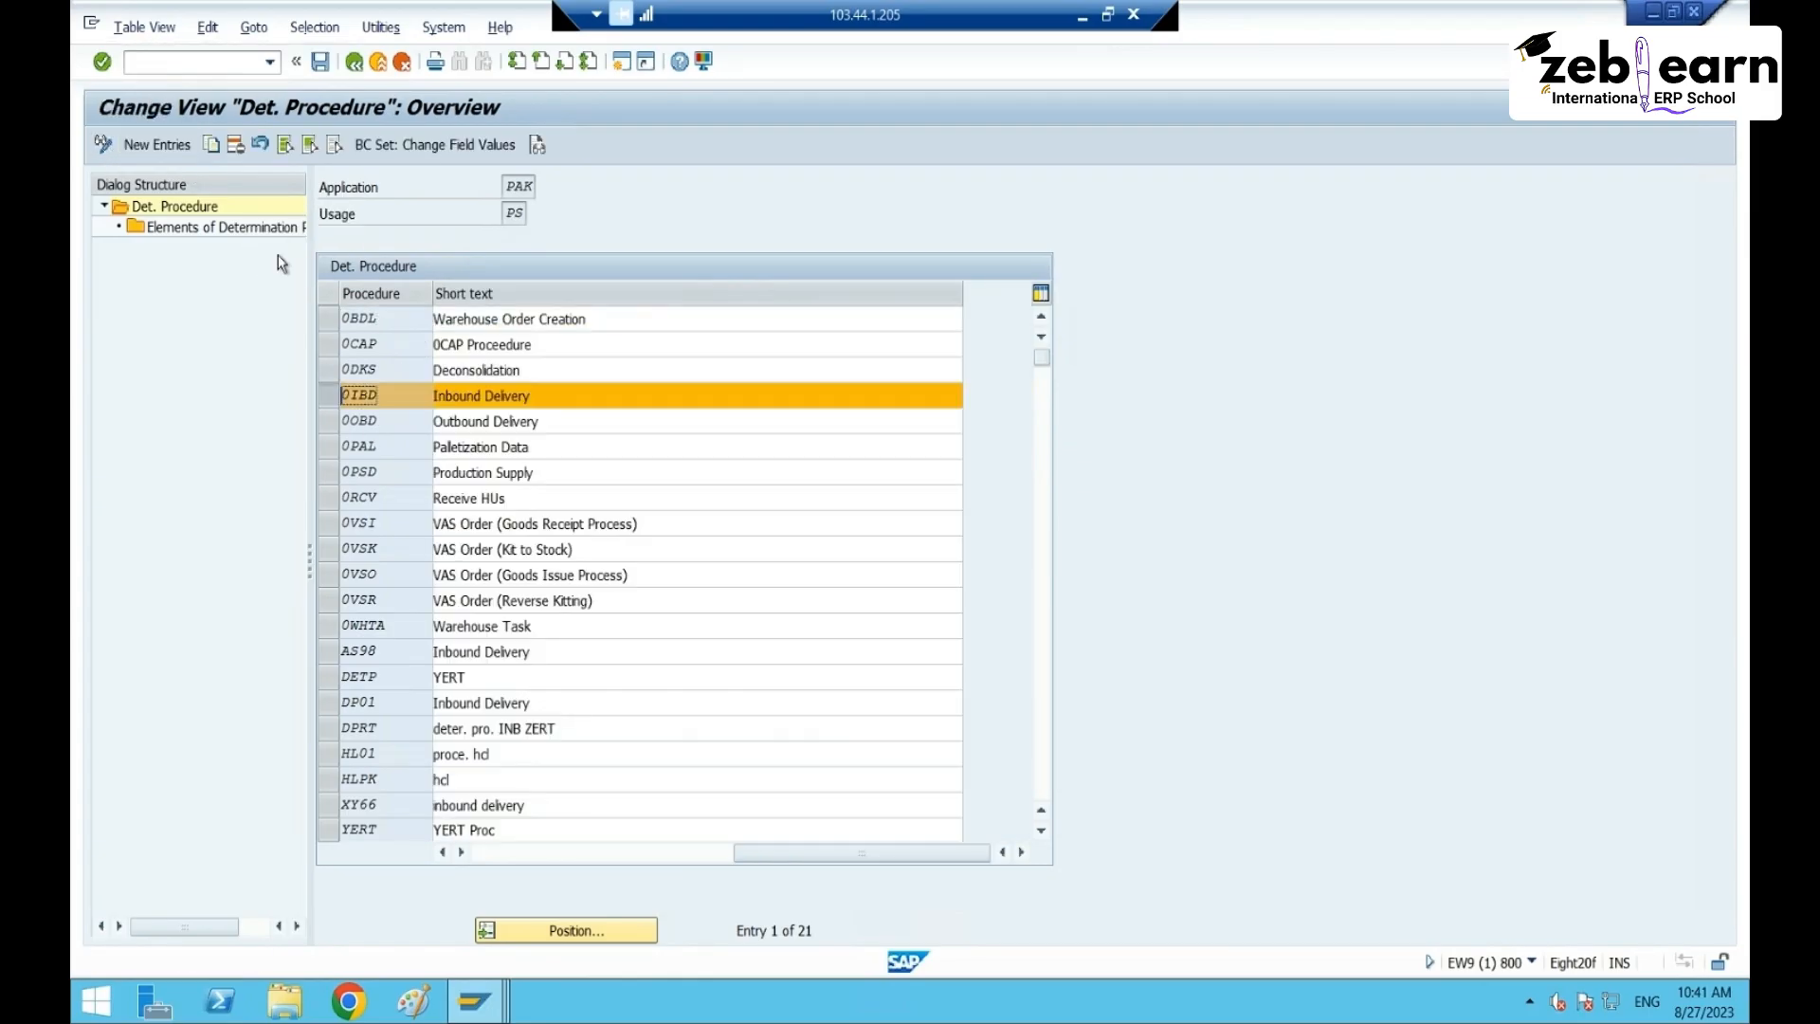
click(236, 147)
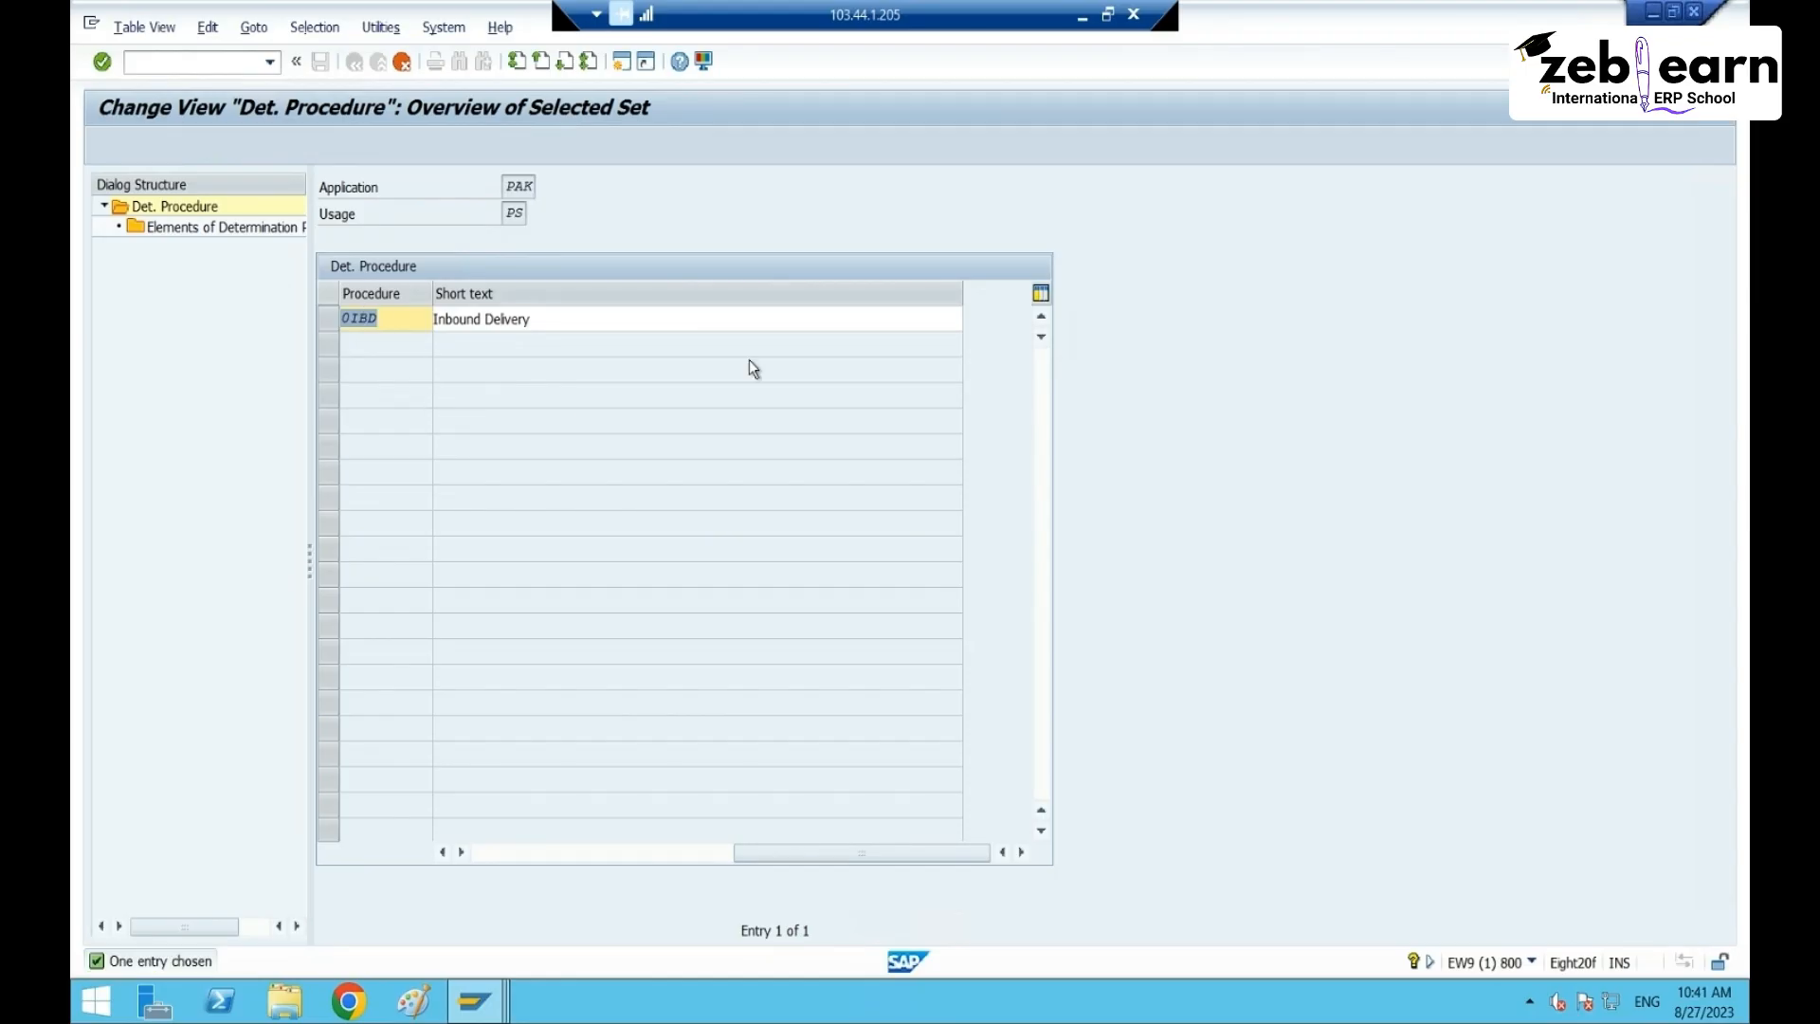
- Create RT65 'Inbound Delivery PAck procedure', copying all dependent entries
text(RT65)
key(Tab)
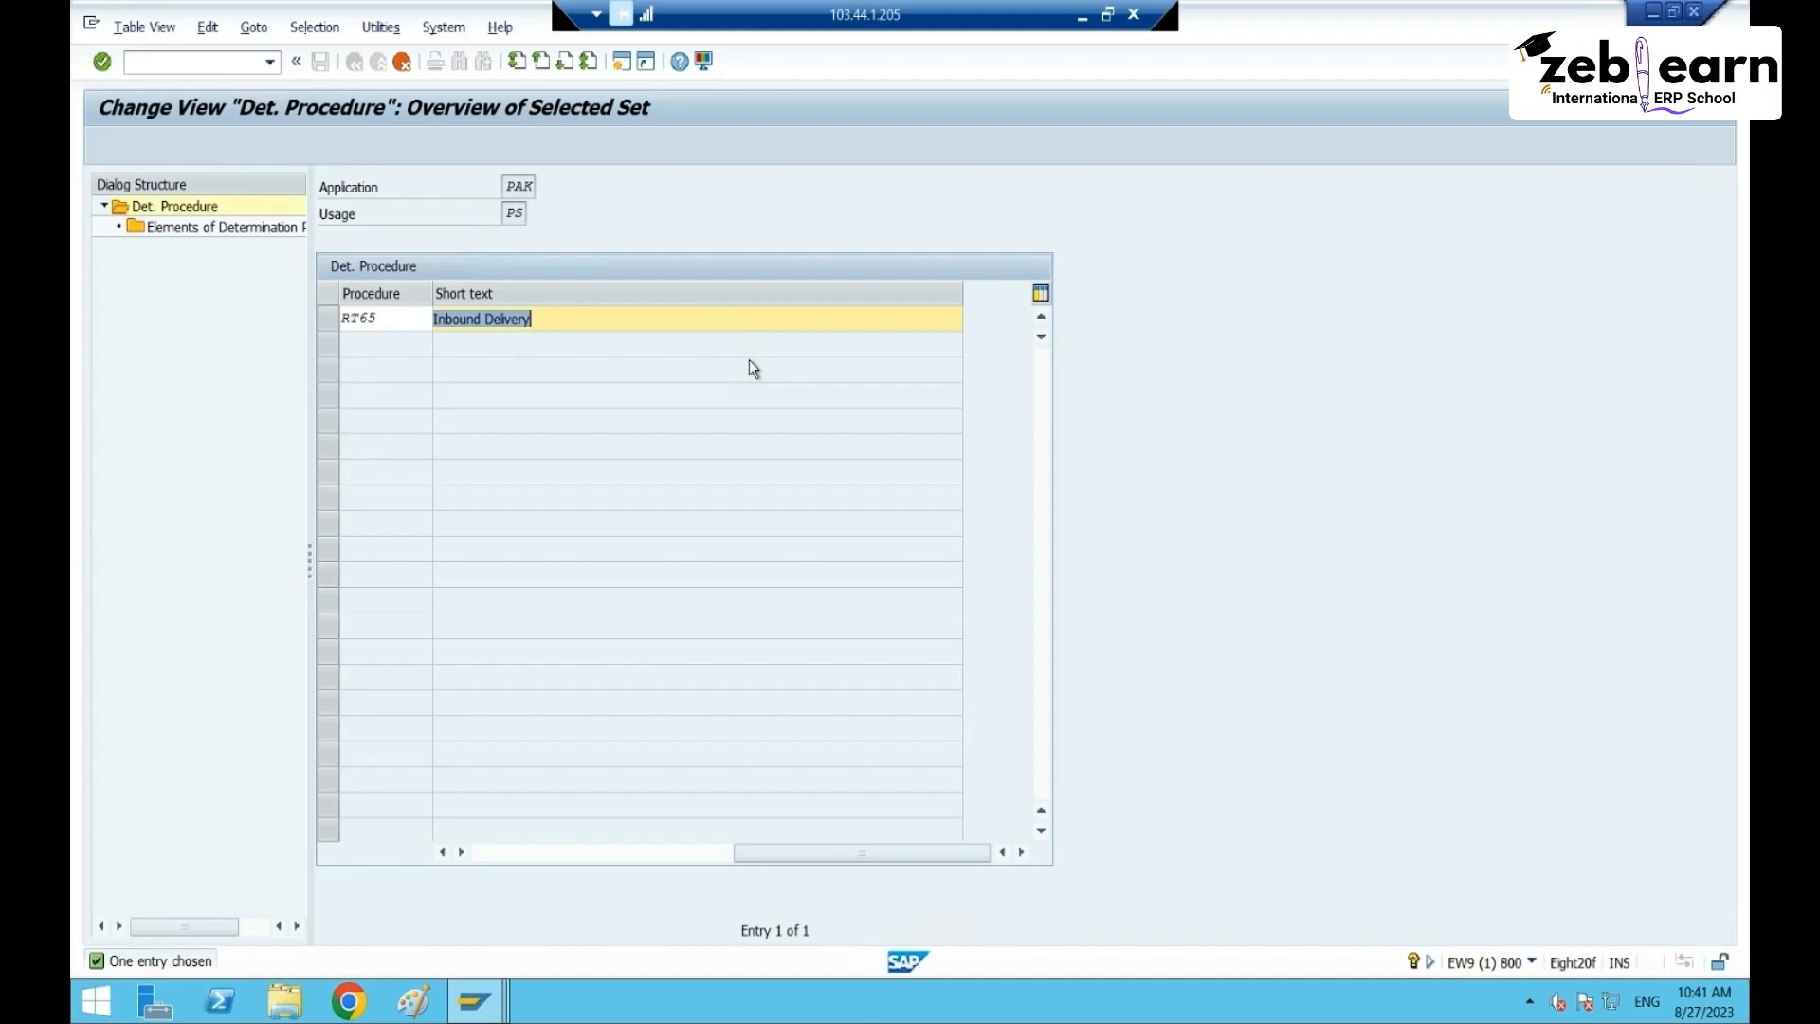
text(Inbound Delivery PAck )
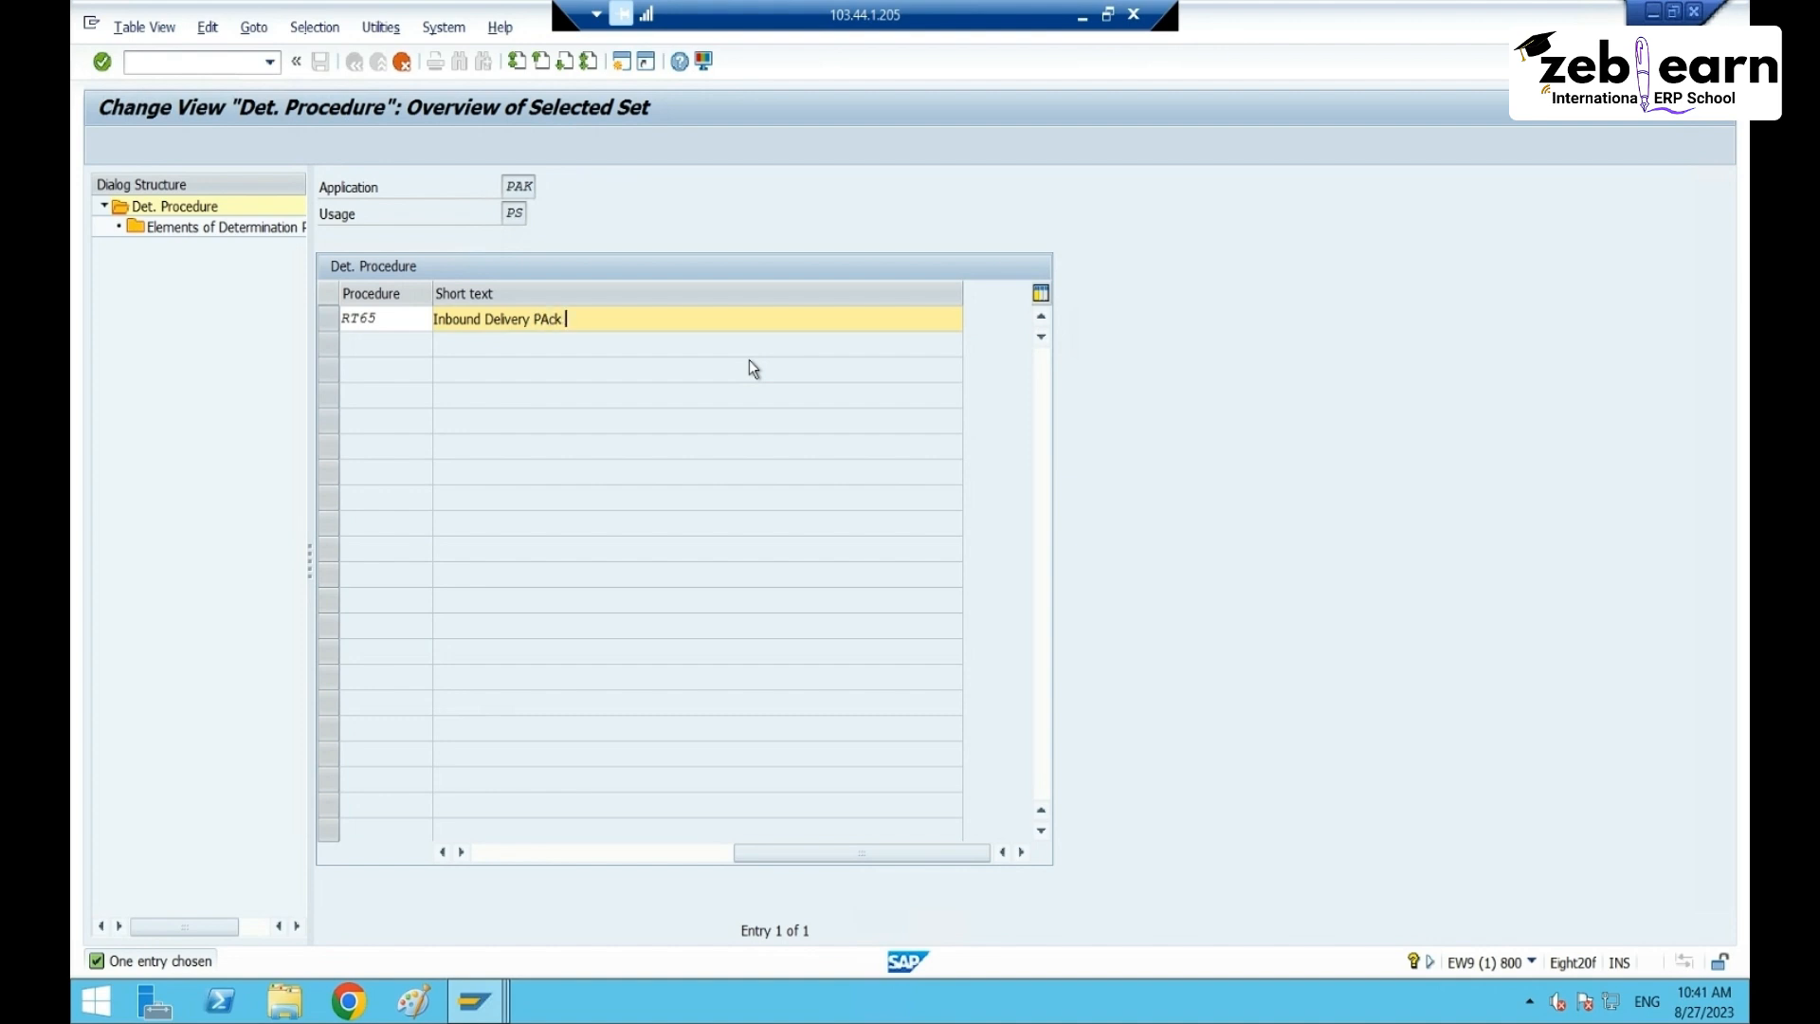
text(procedure)
key(Return)
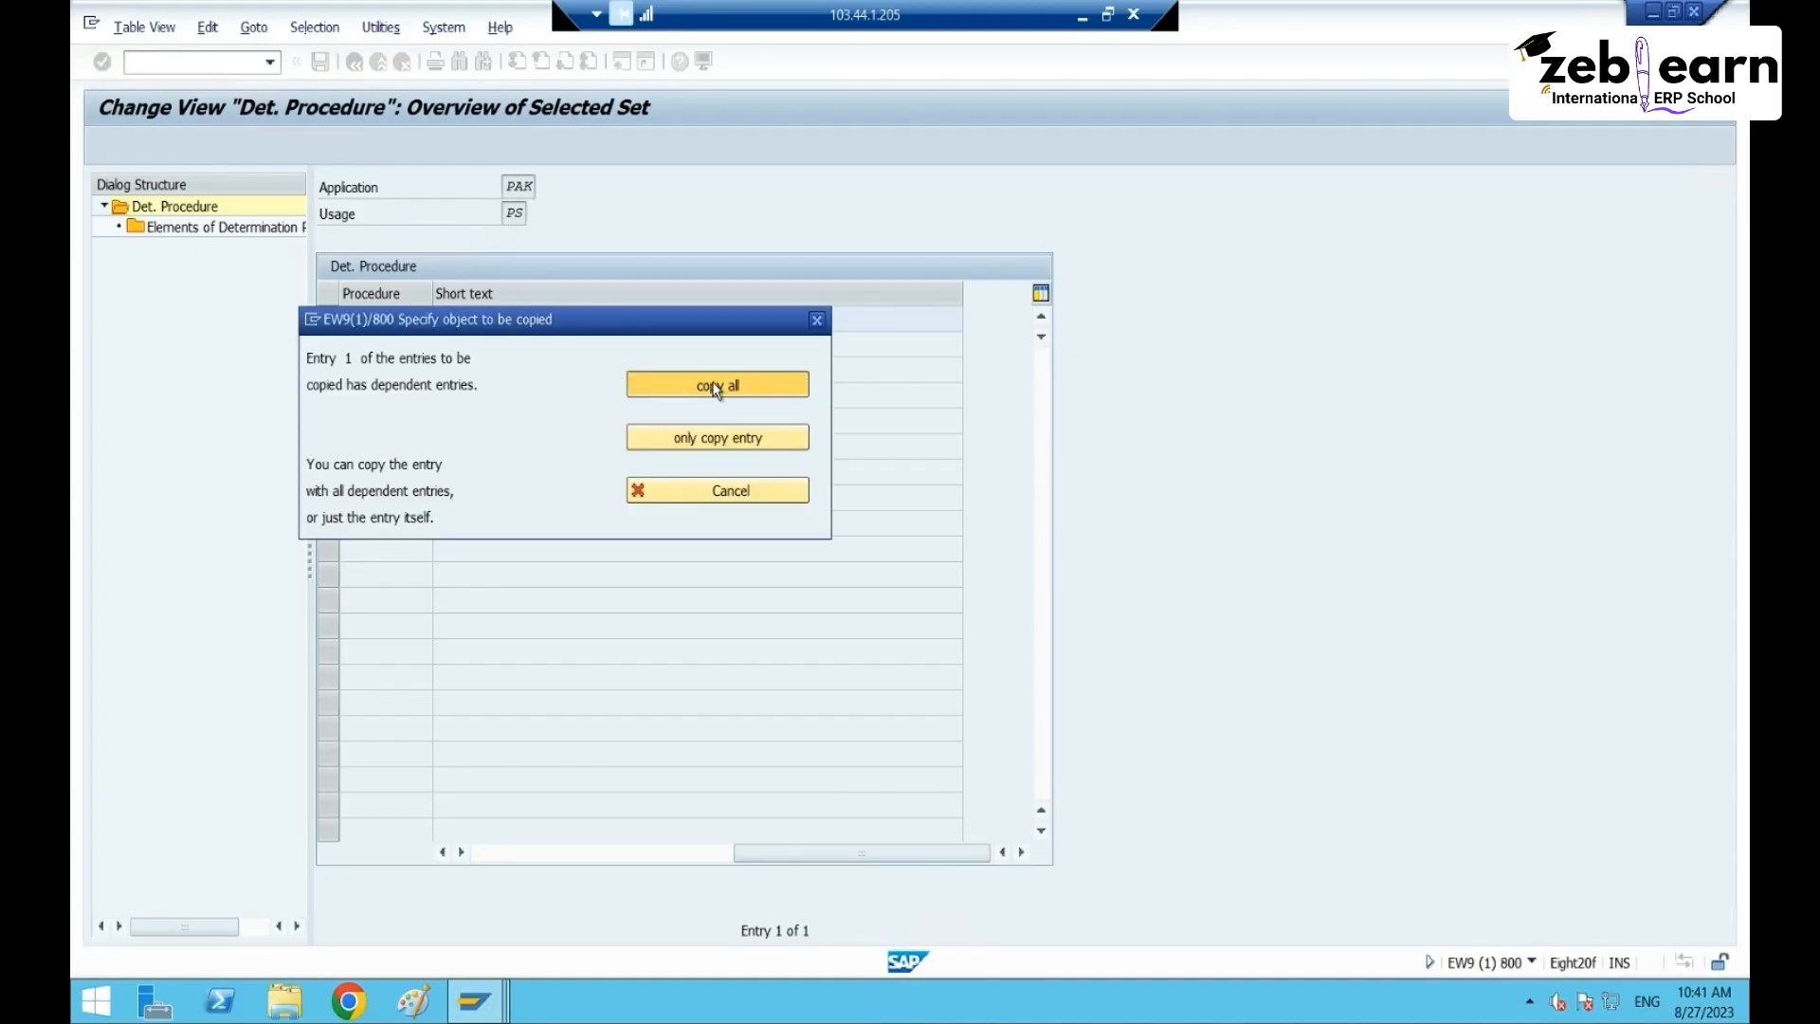
click(714, 385)
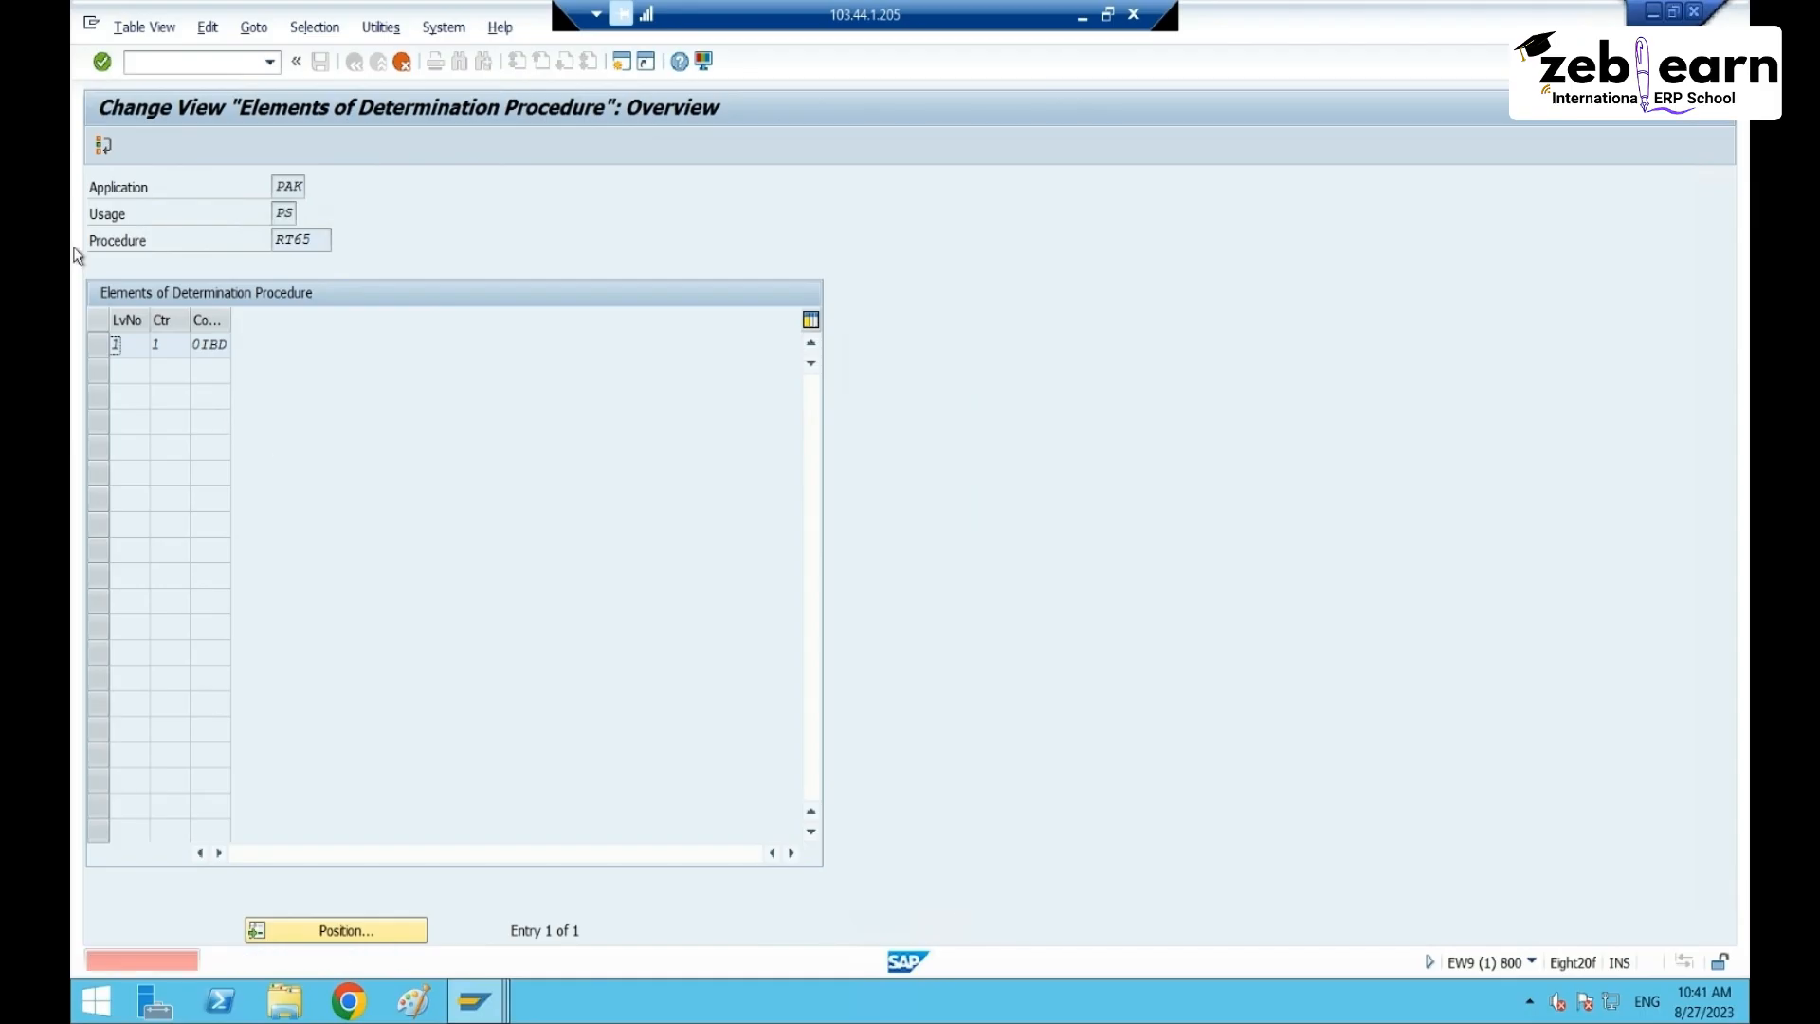
click(104, 144)
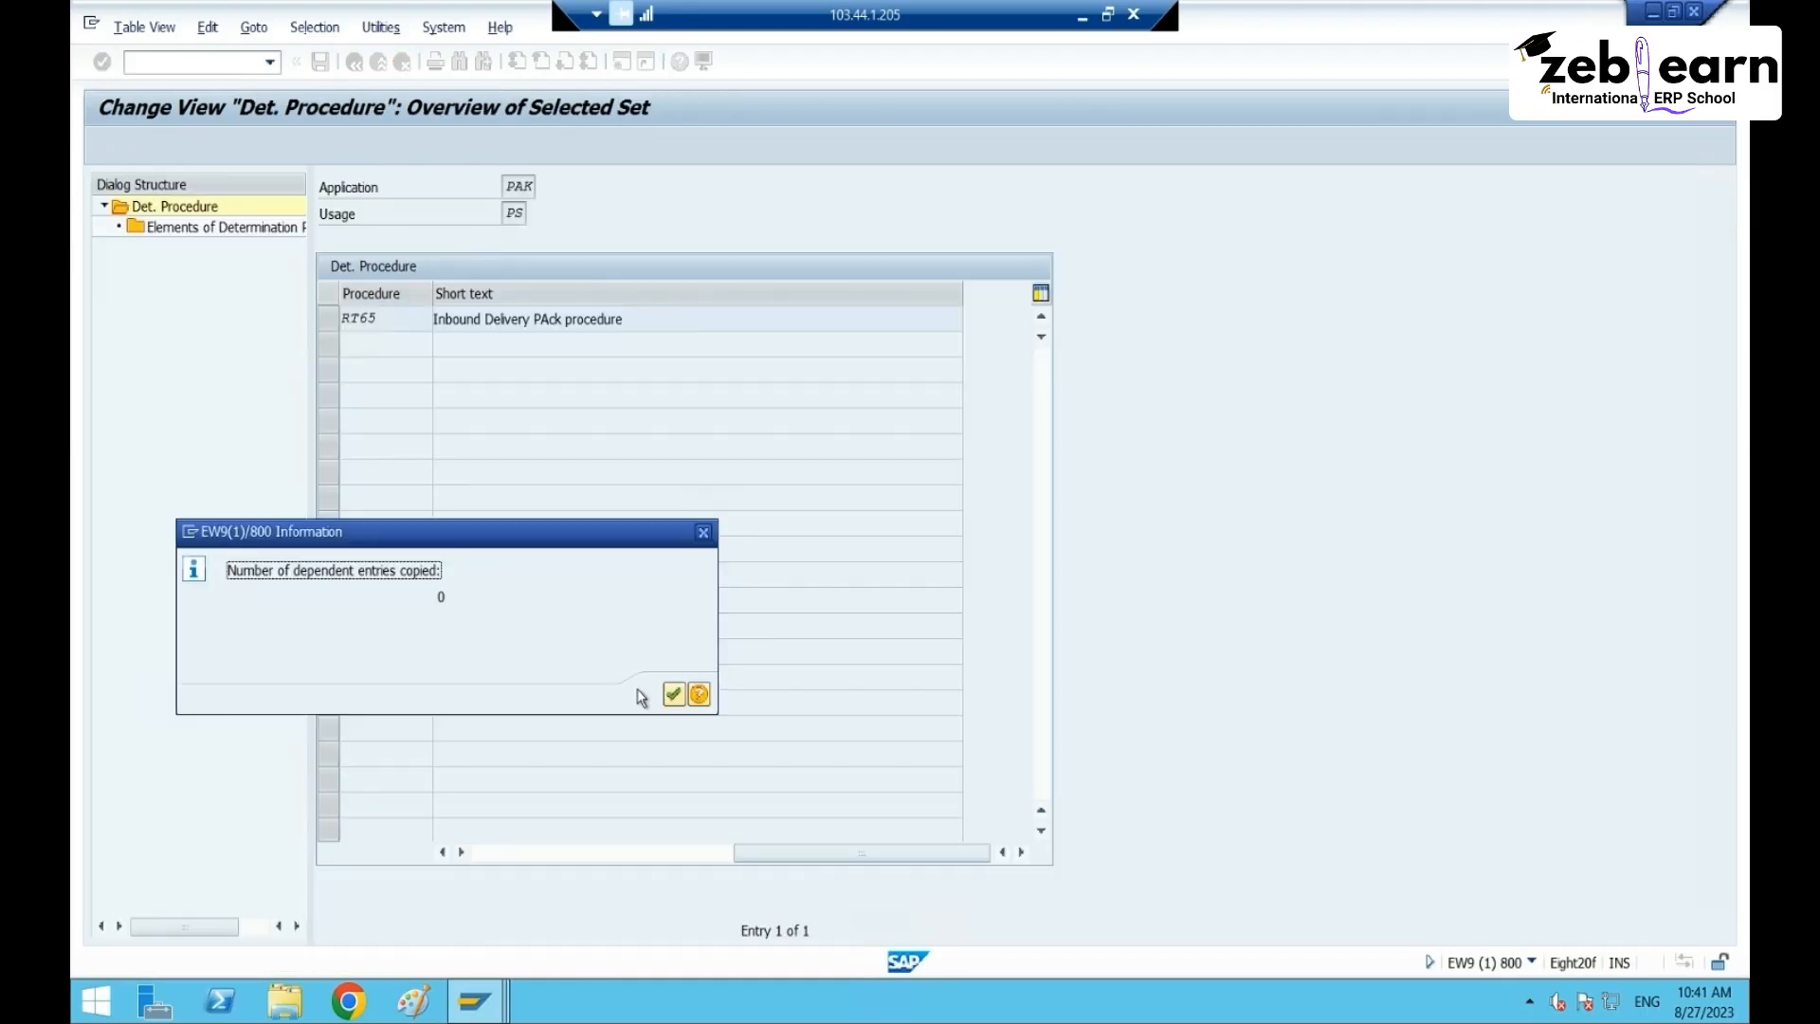
click(673, 695)
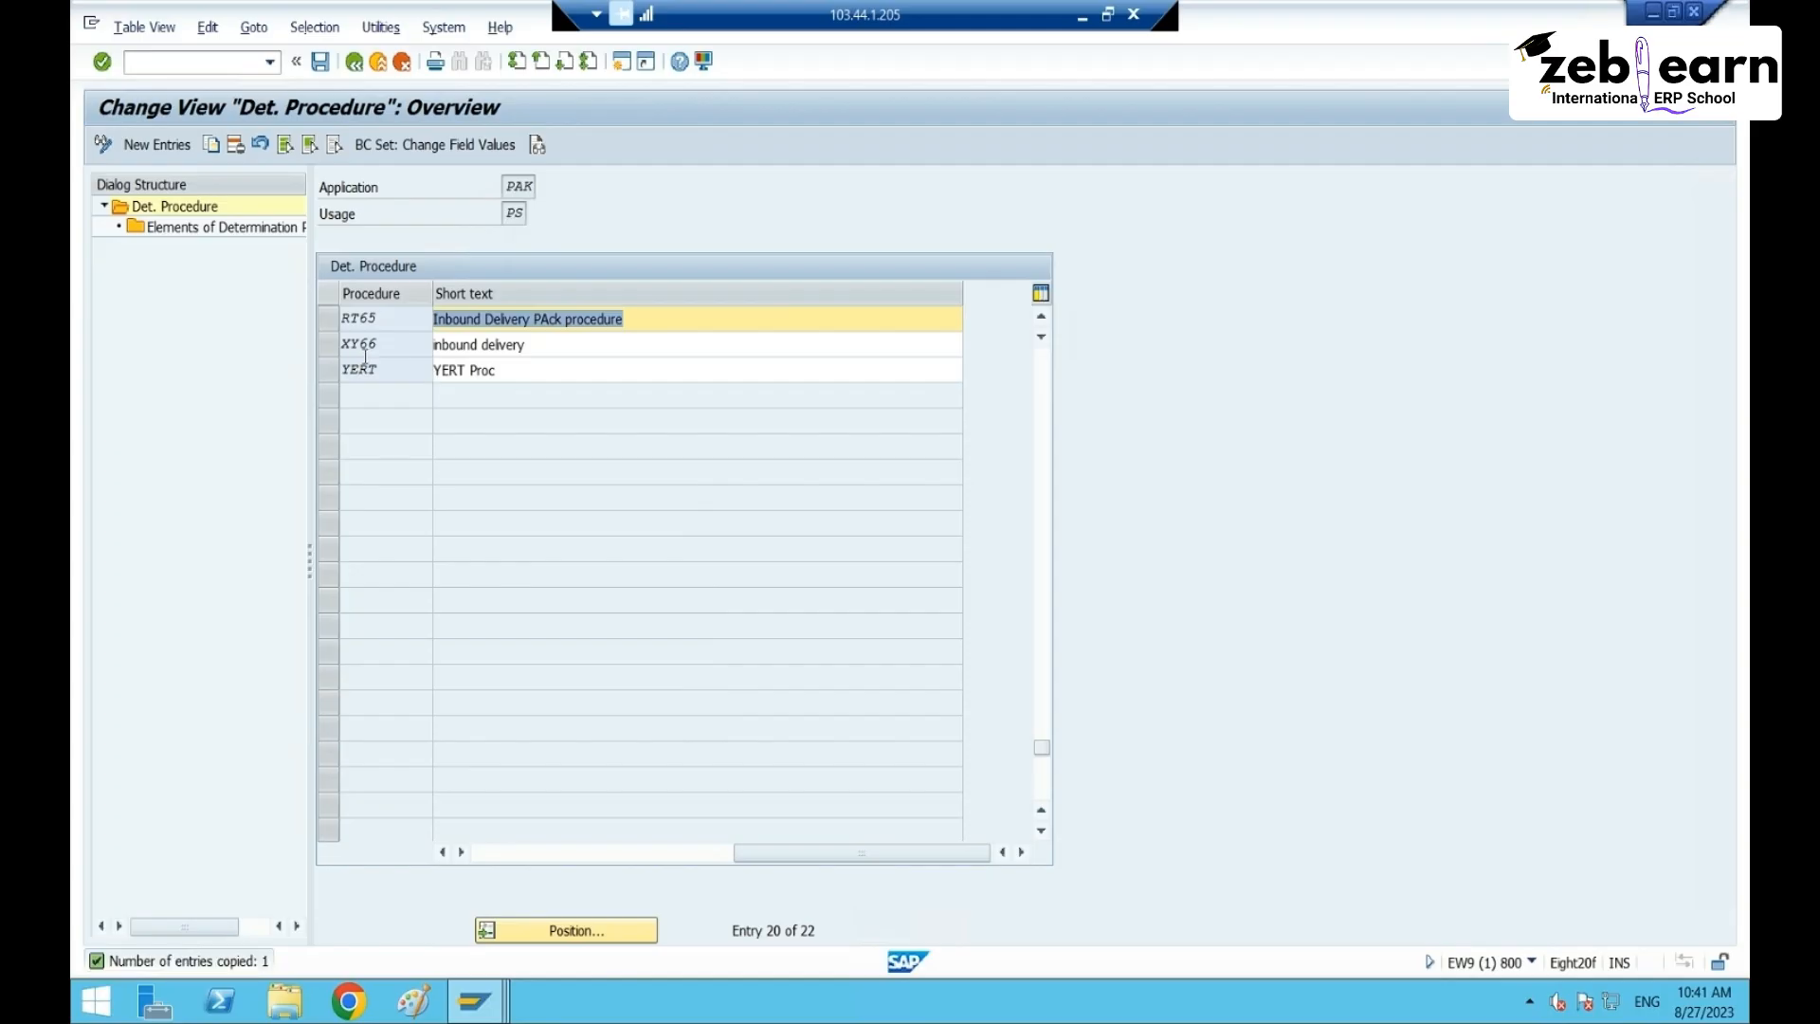
- Delete procedures XY66 and YERT with all dependent entries, then select RT65
drag(329, 345, 339, 375)
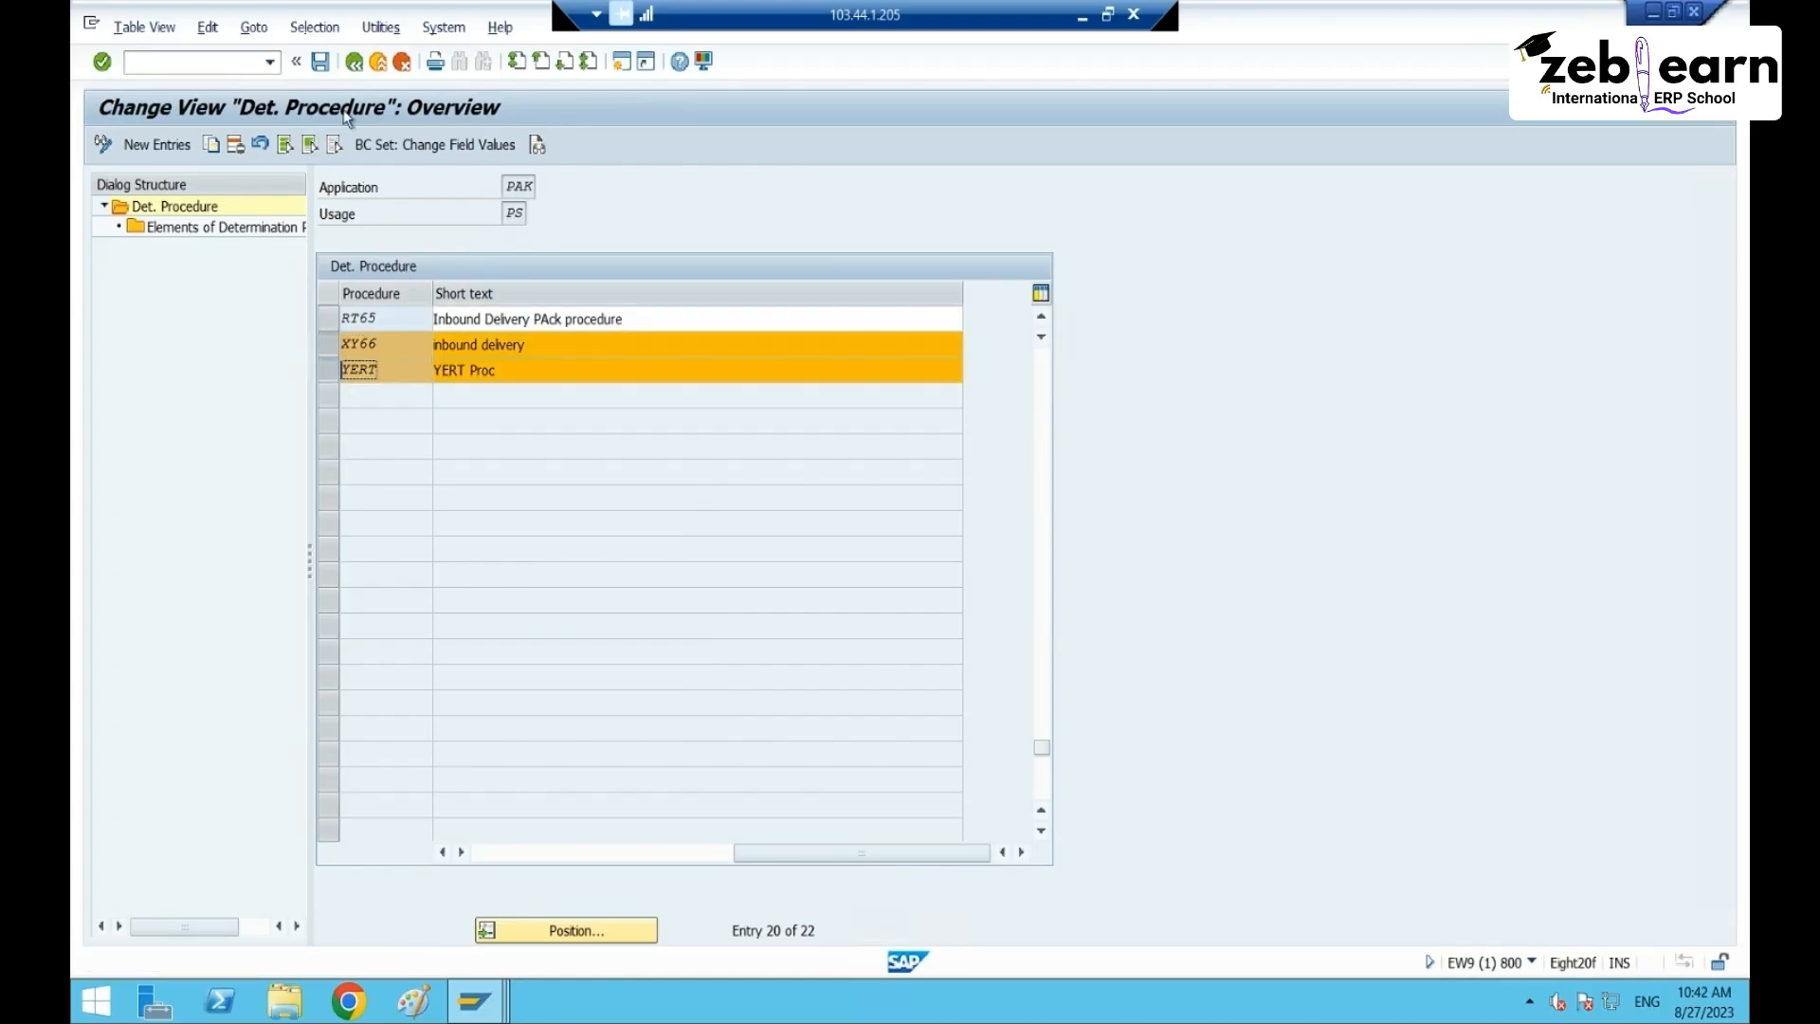
click(235, 144)
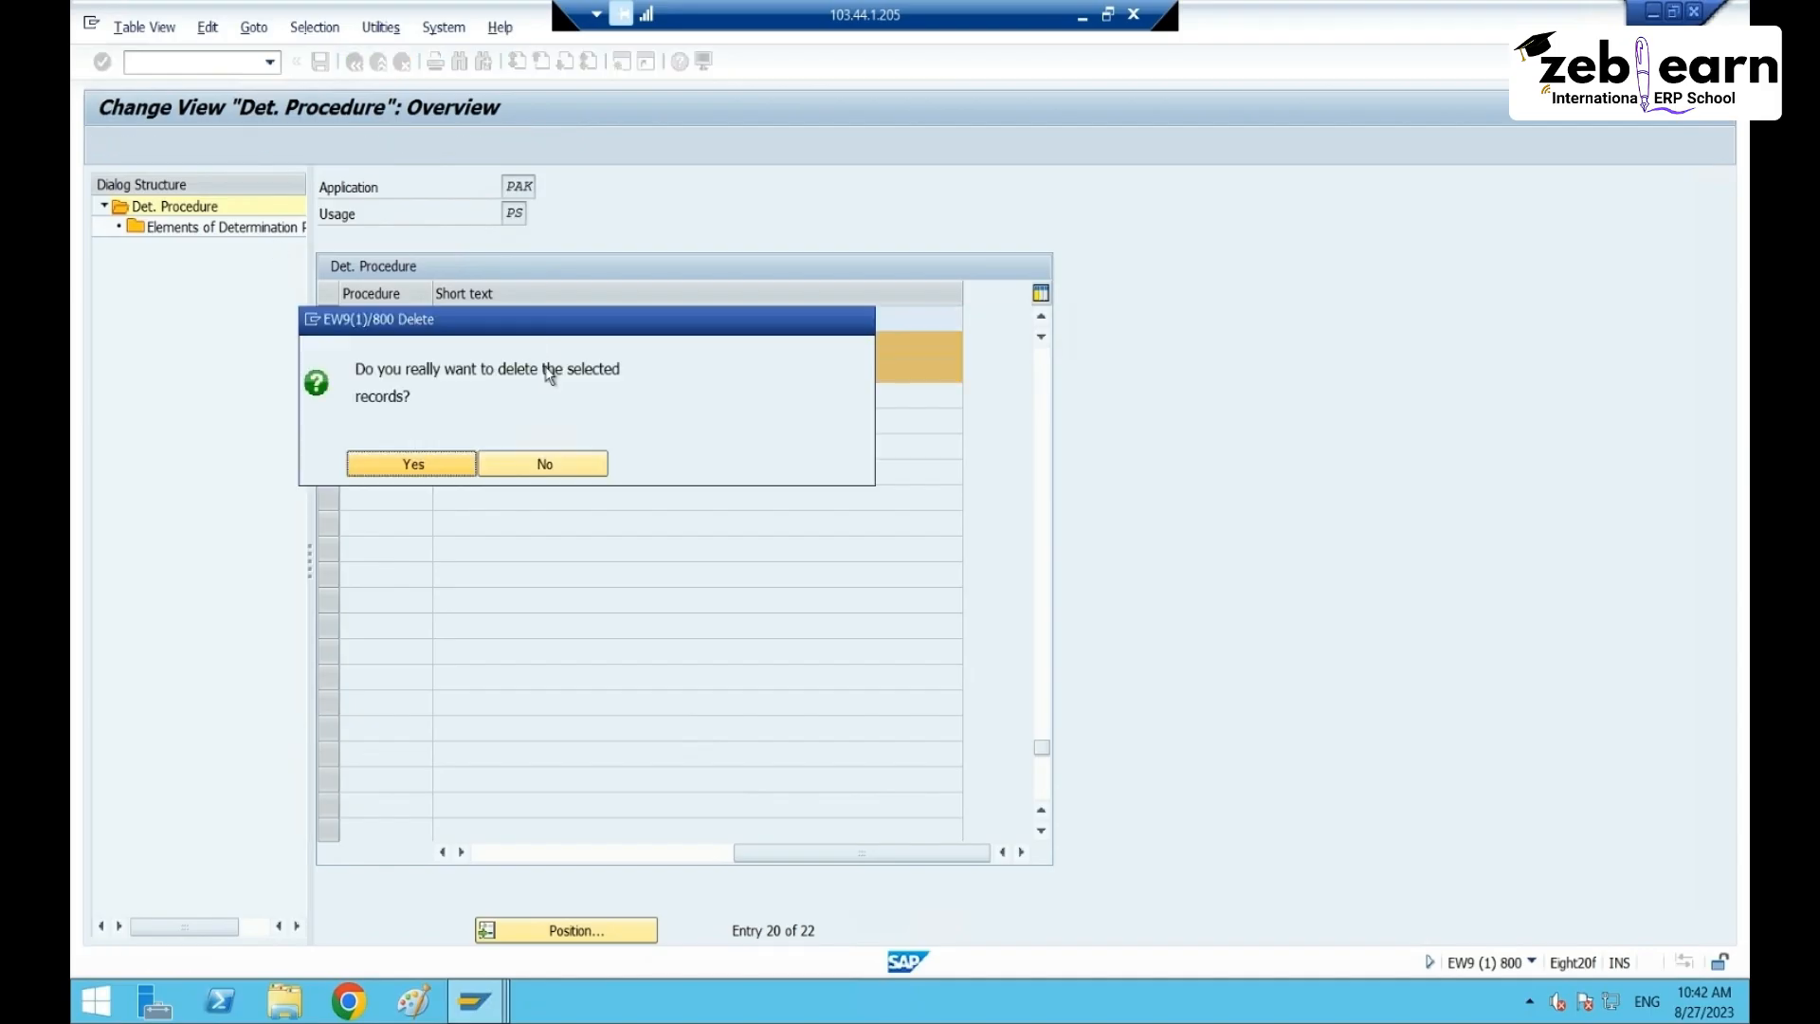
click(438, 464)
click(713, 386)
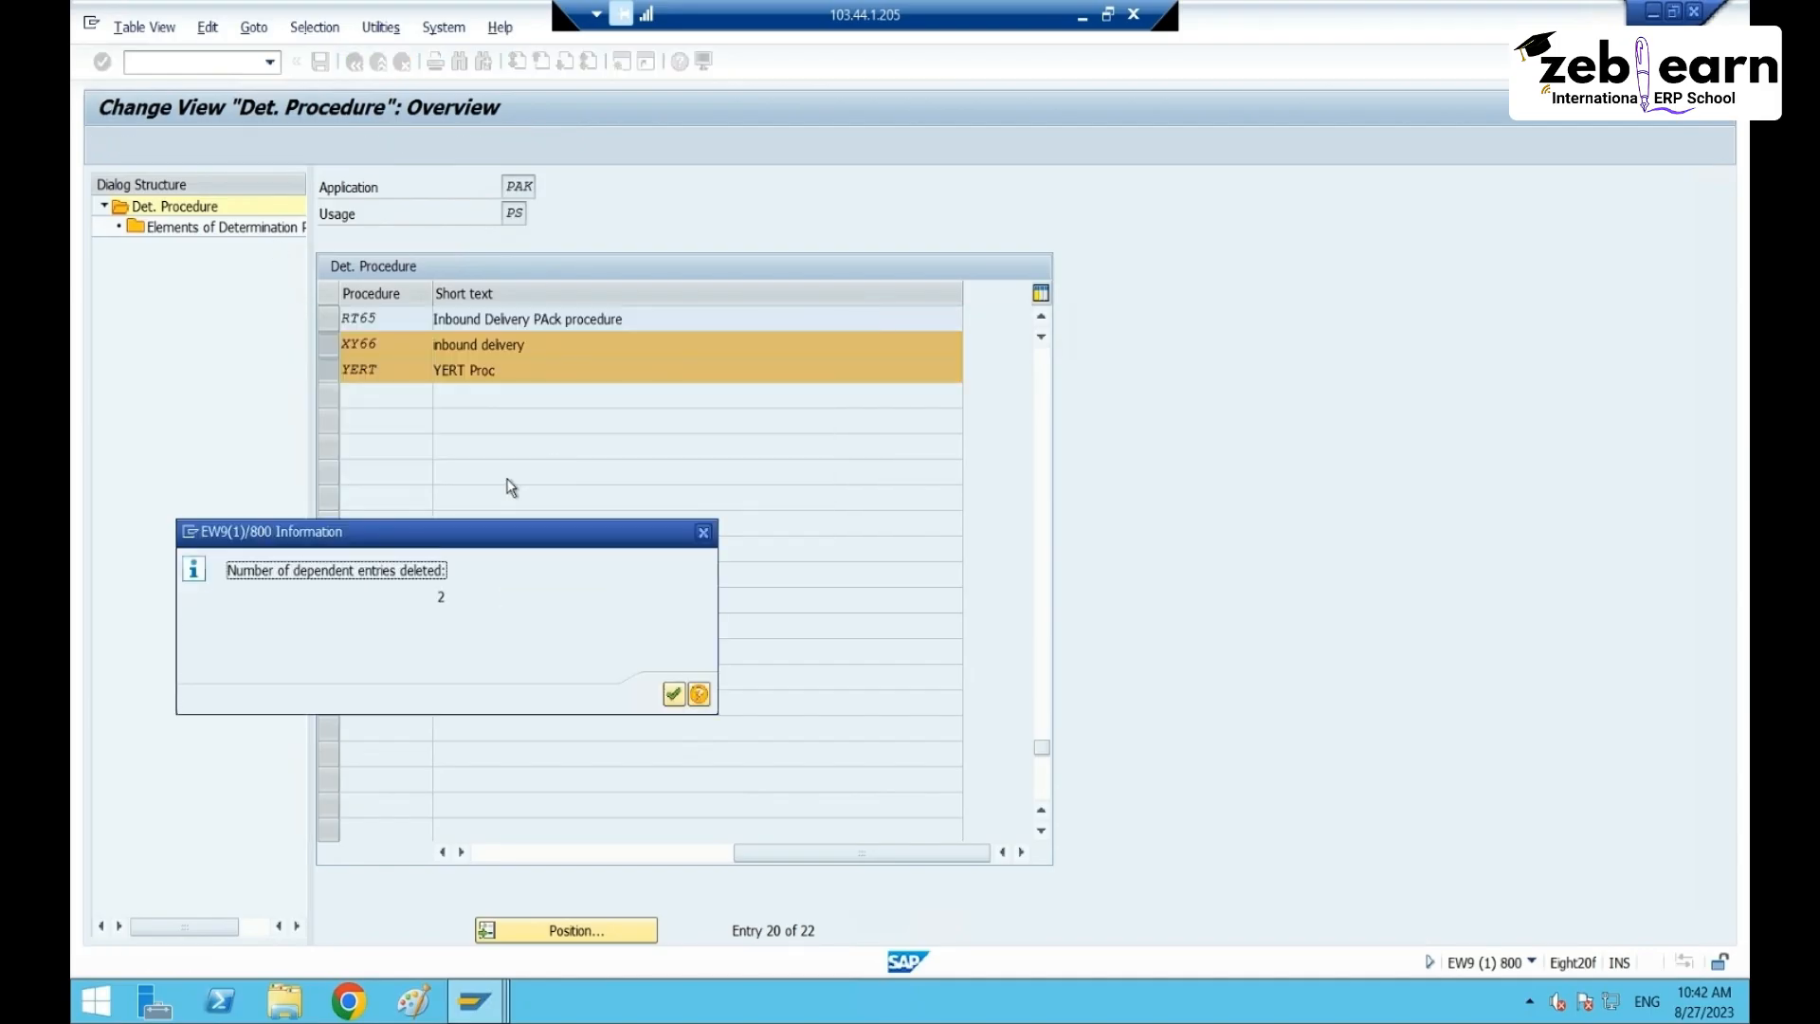
click(678, 695)
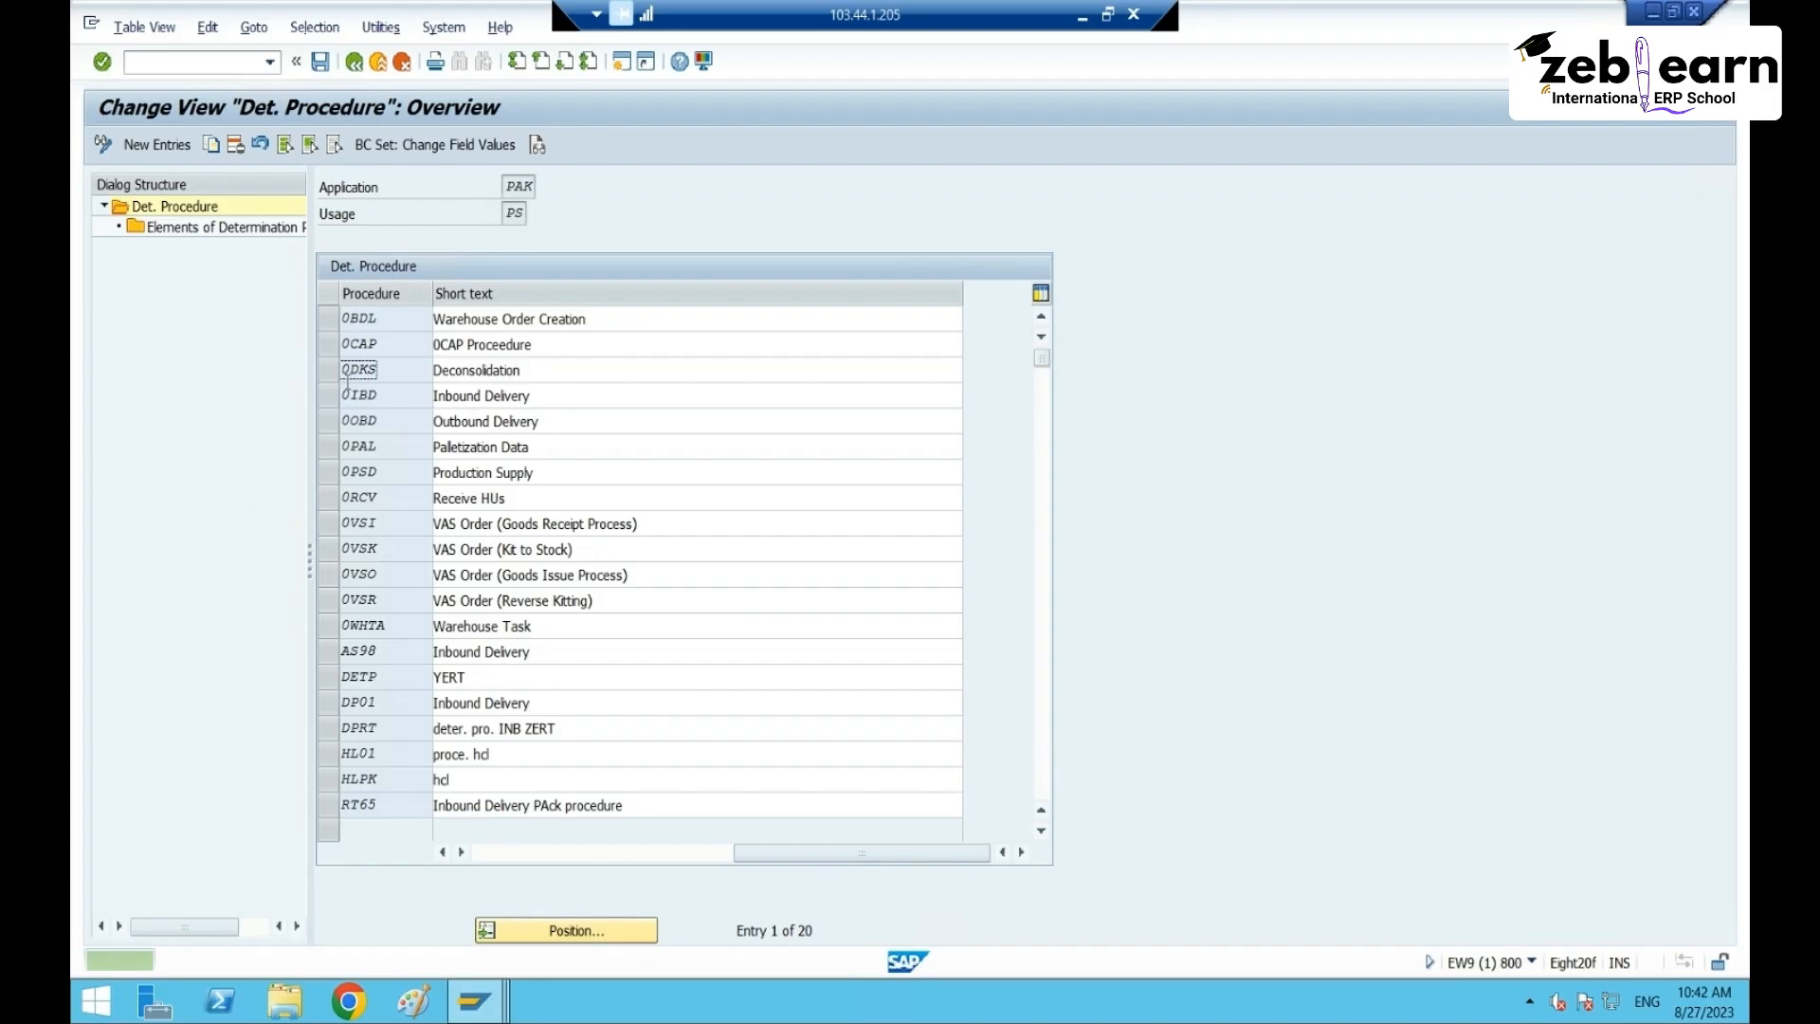
scroll(549, 693, down, 2)
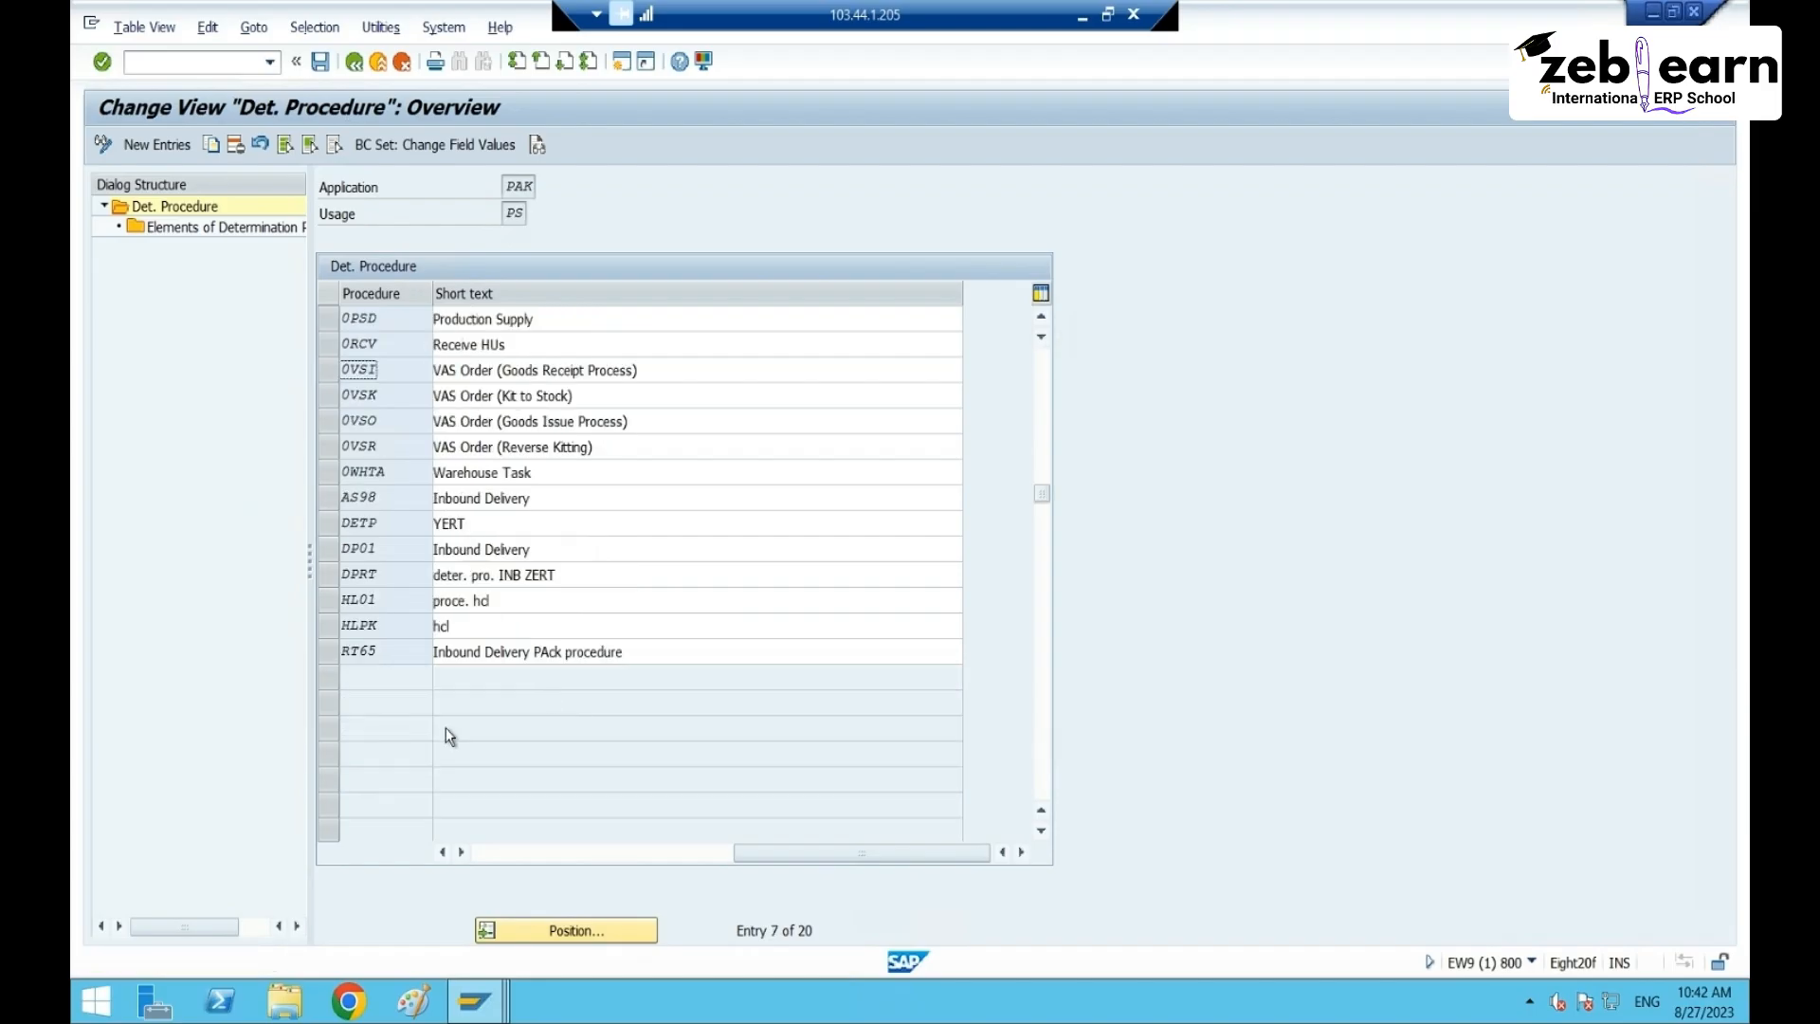
click(328, 651)
- Open the procedure elements of RT65 and widen the Condition Type and Ctr columns
double_click(163, 211)
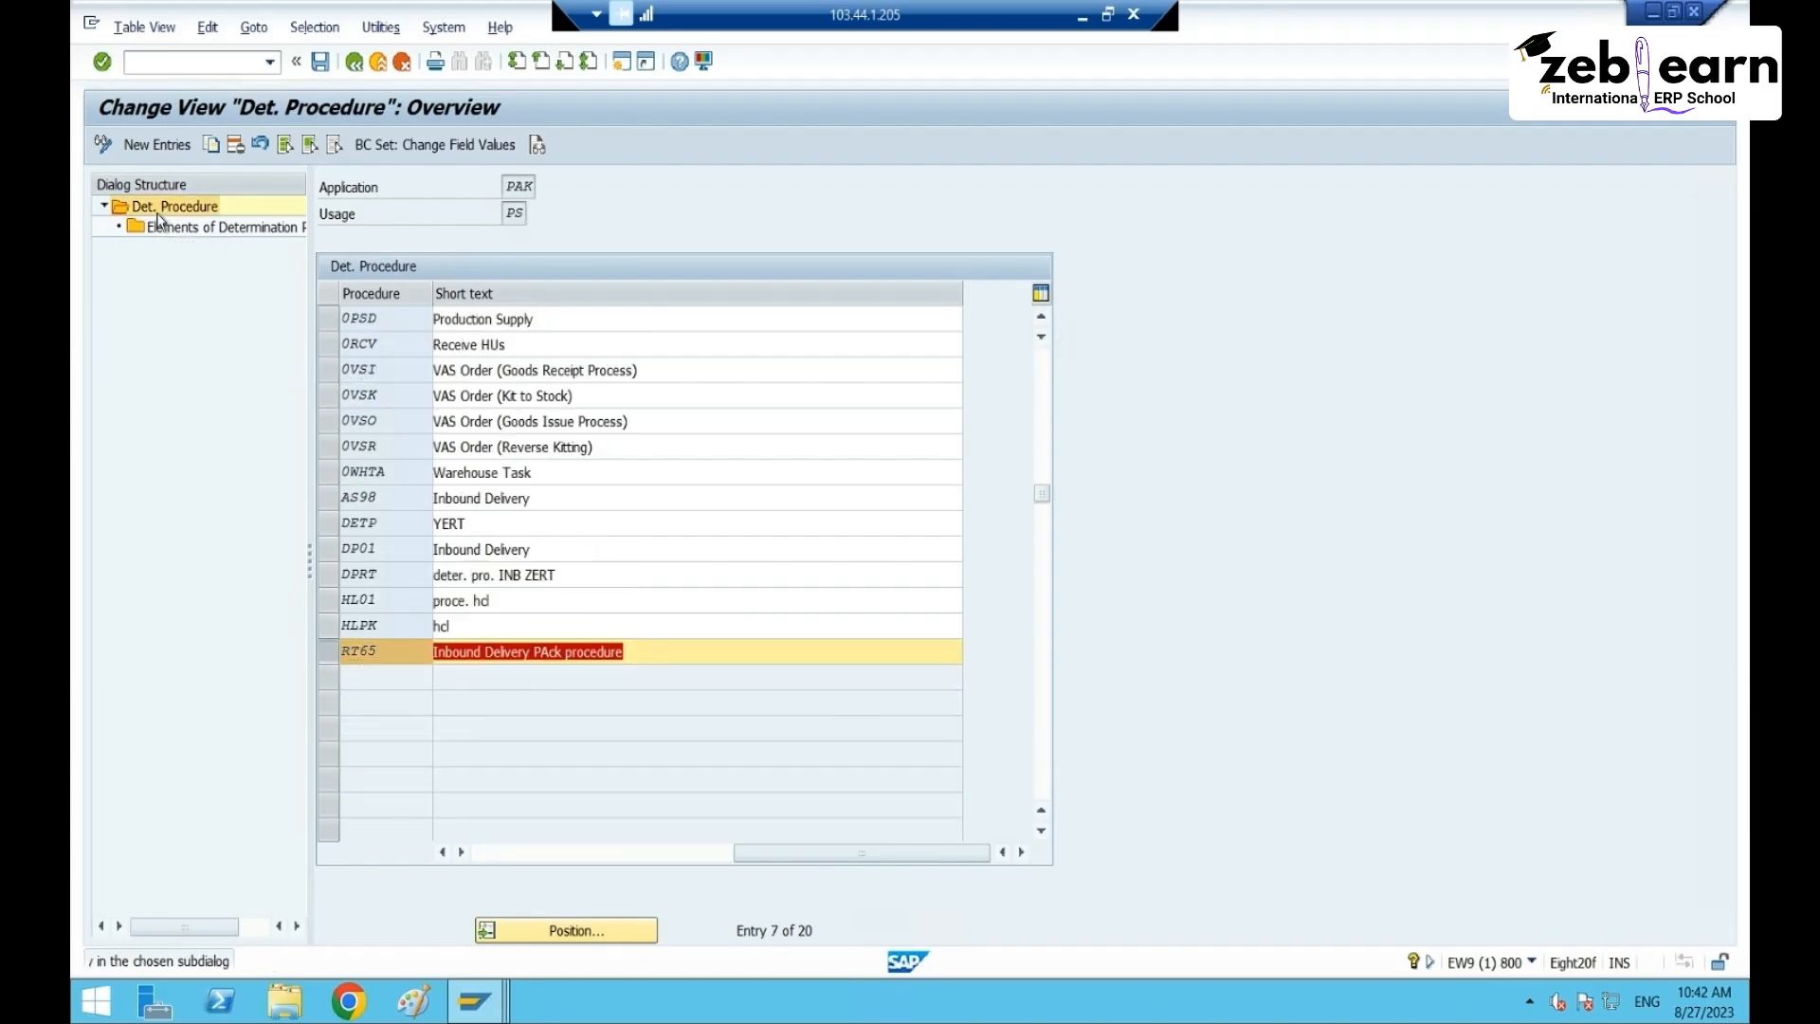
click(331, 653)
click(331, 653)
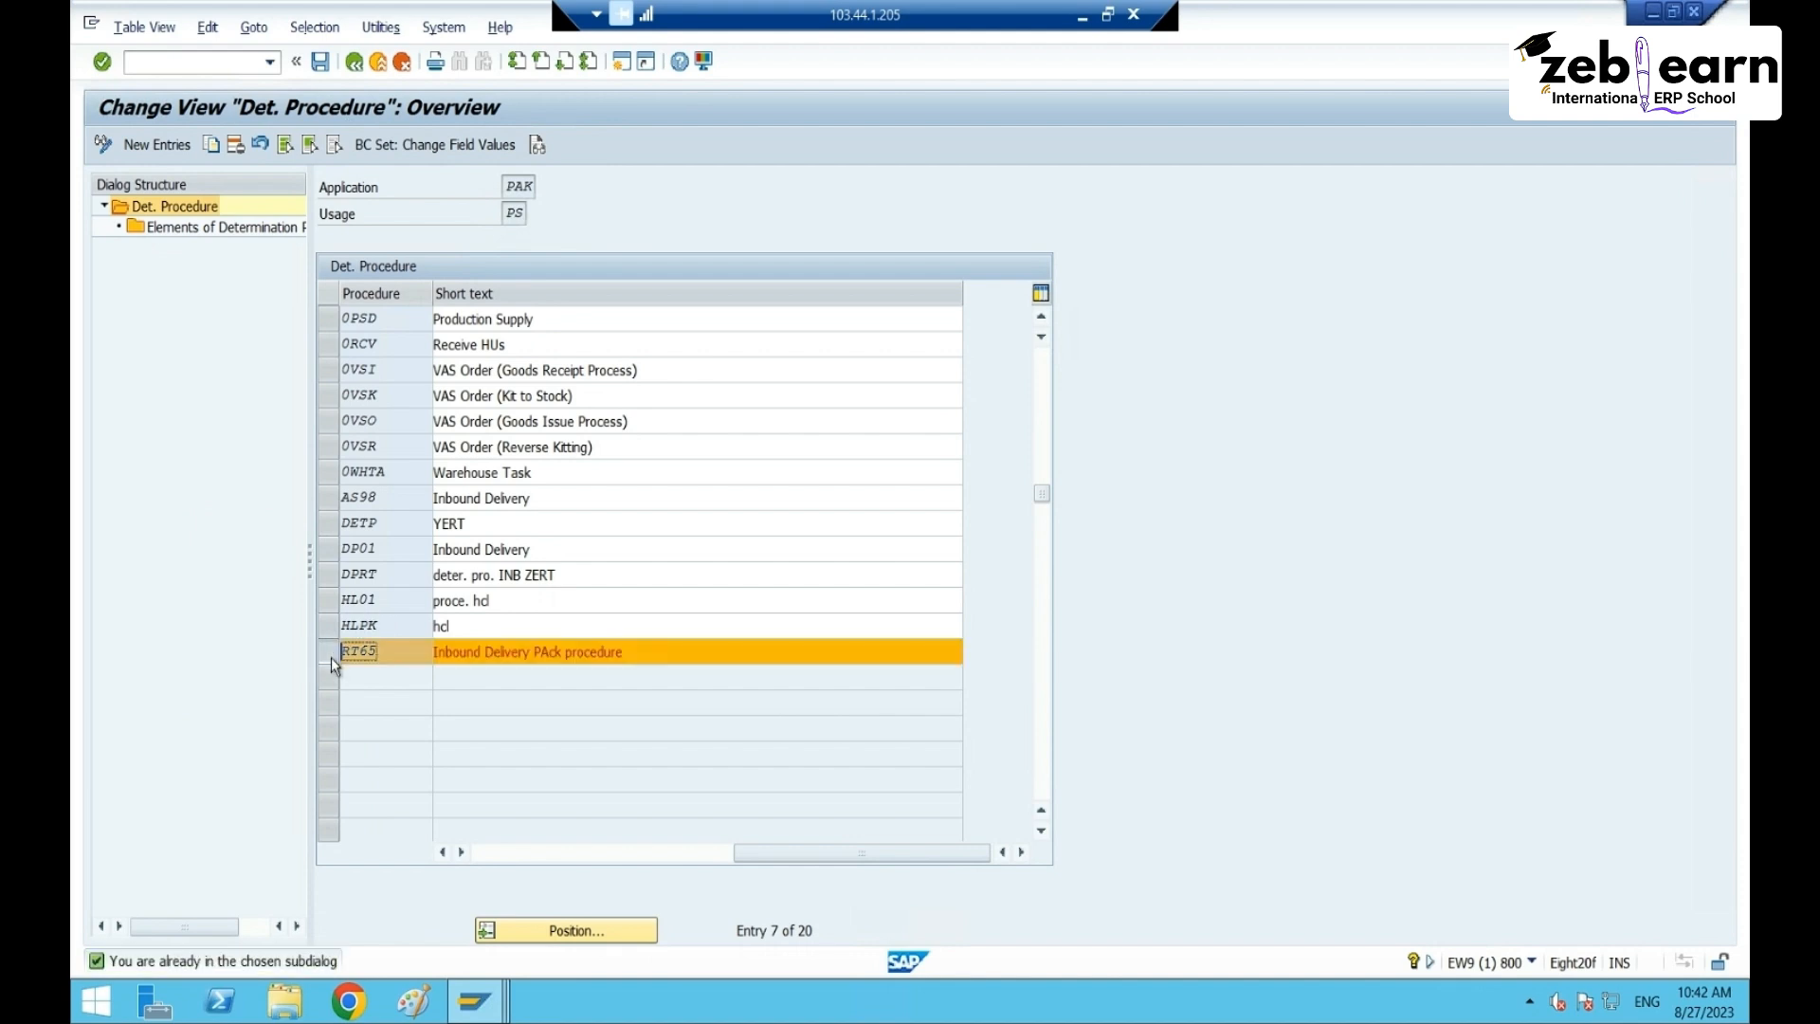
double_click(180, 227)
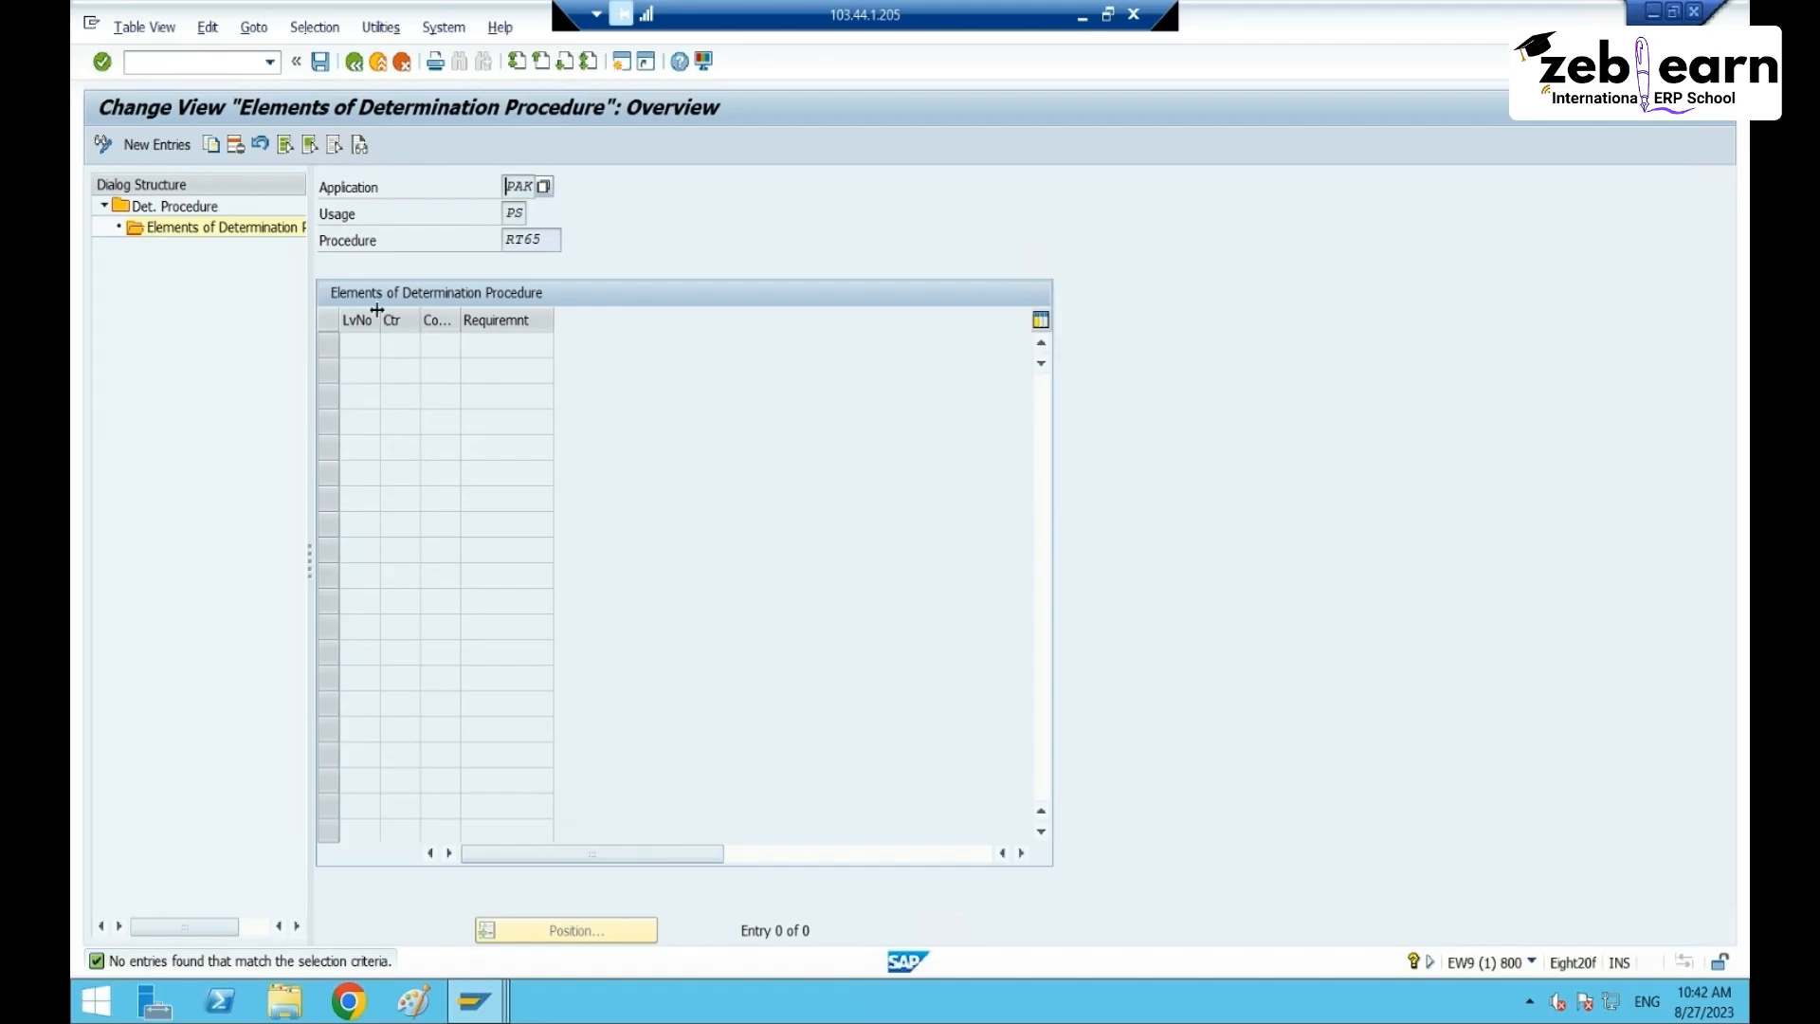
double_click(460, 320)
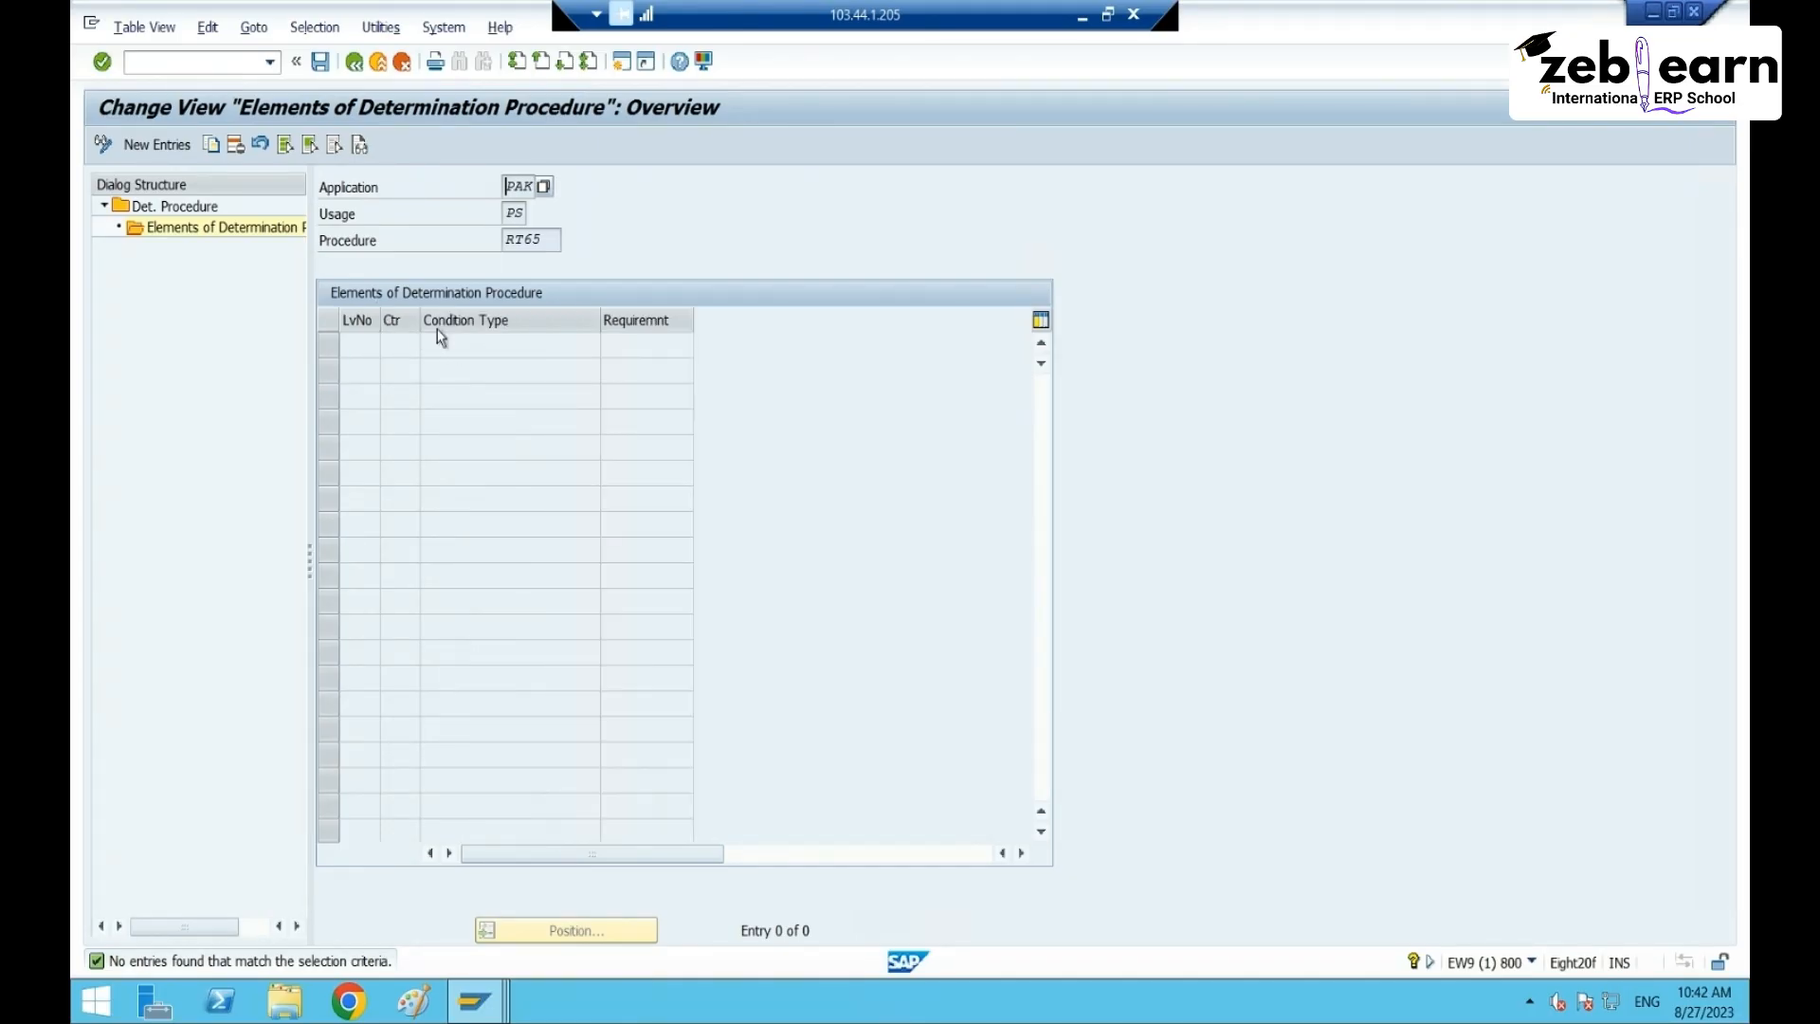
drag(420, 321, 461, 321)
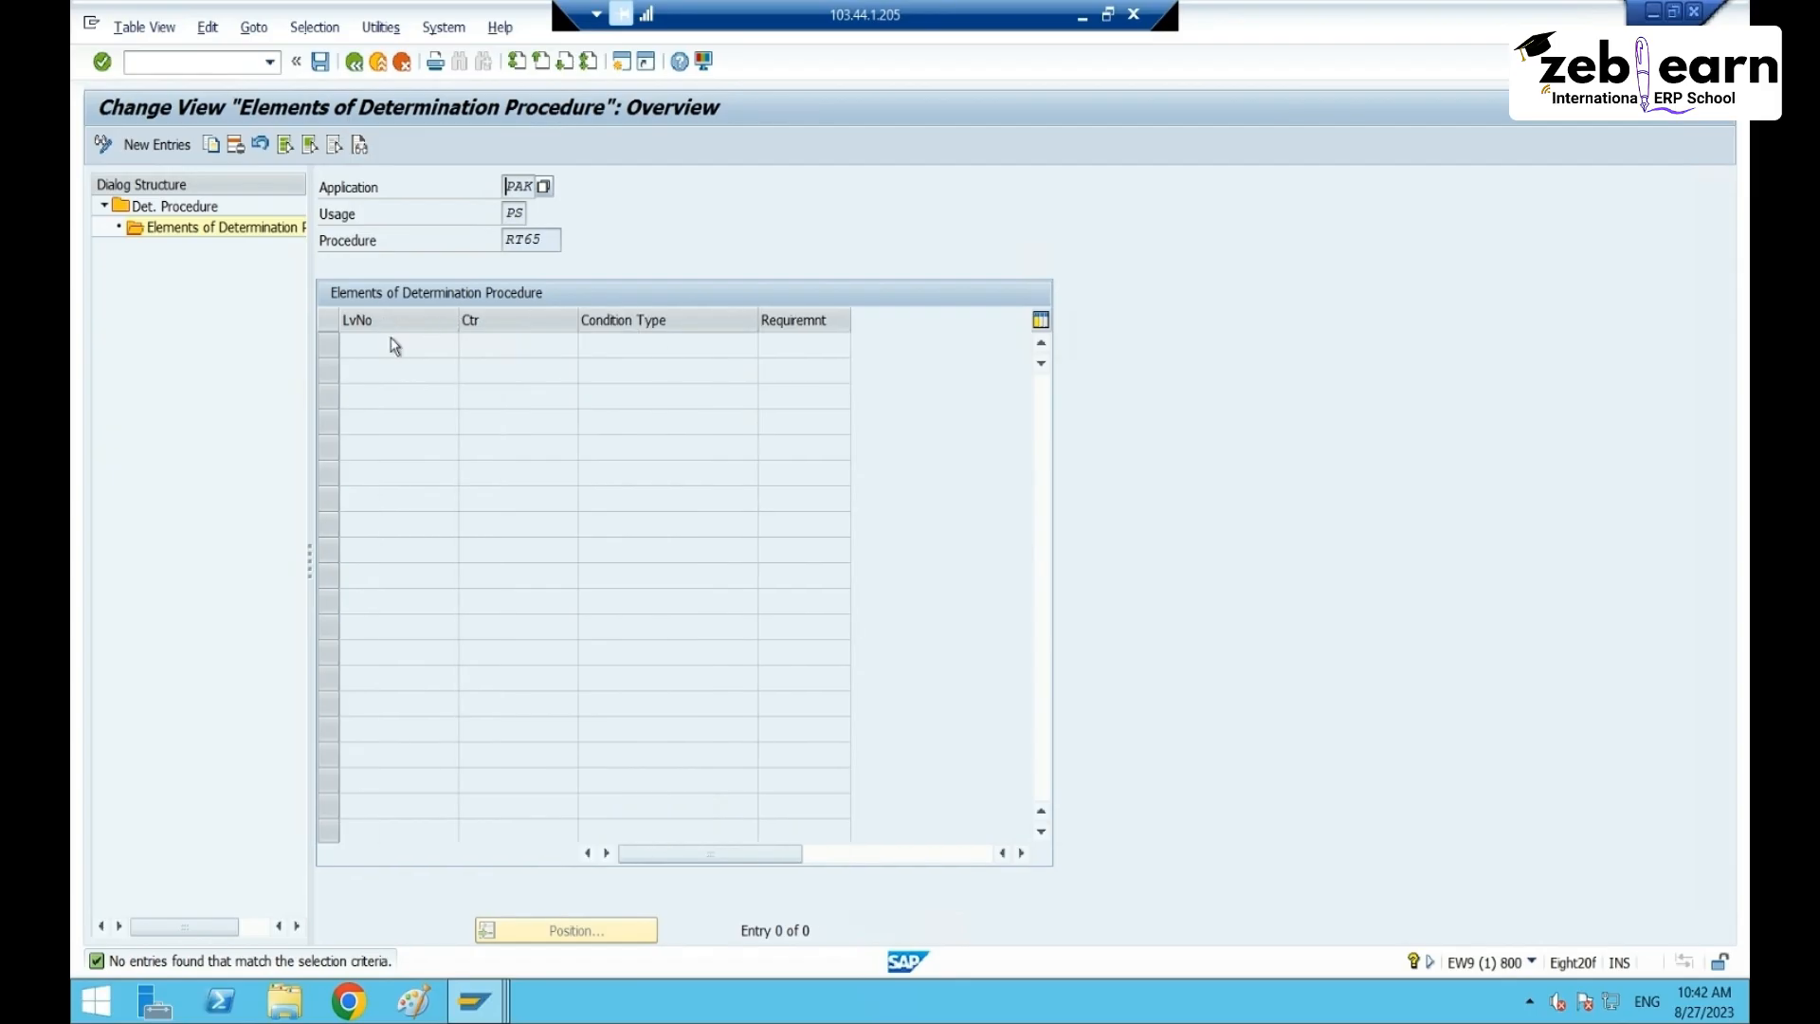
- Add element level 1 with condition type CT65 and save it under the customizing request
click(186, 148)
click(410, 346)
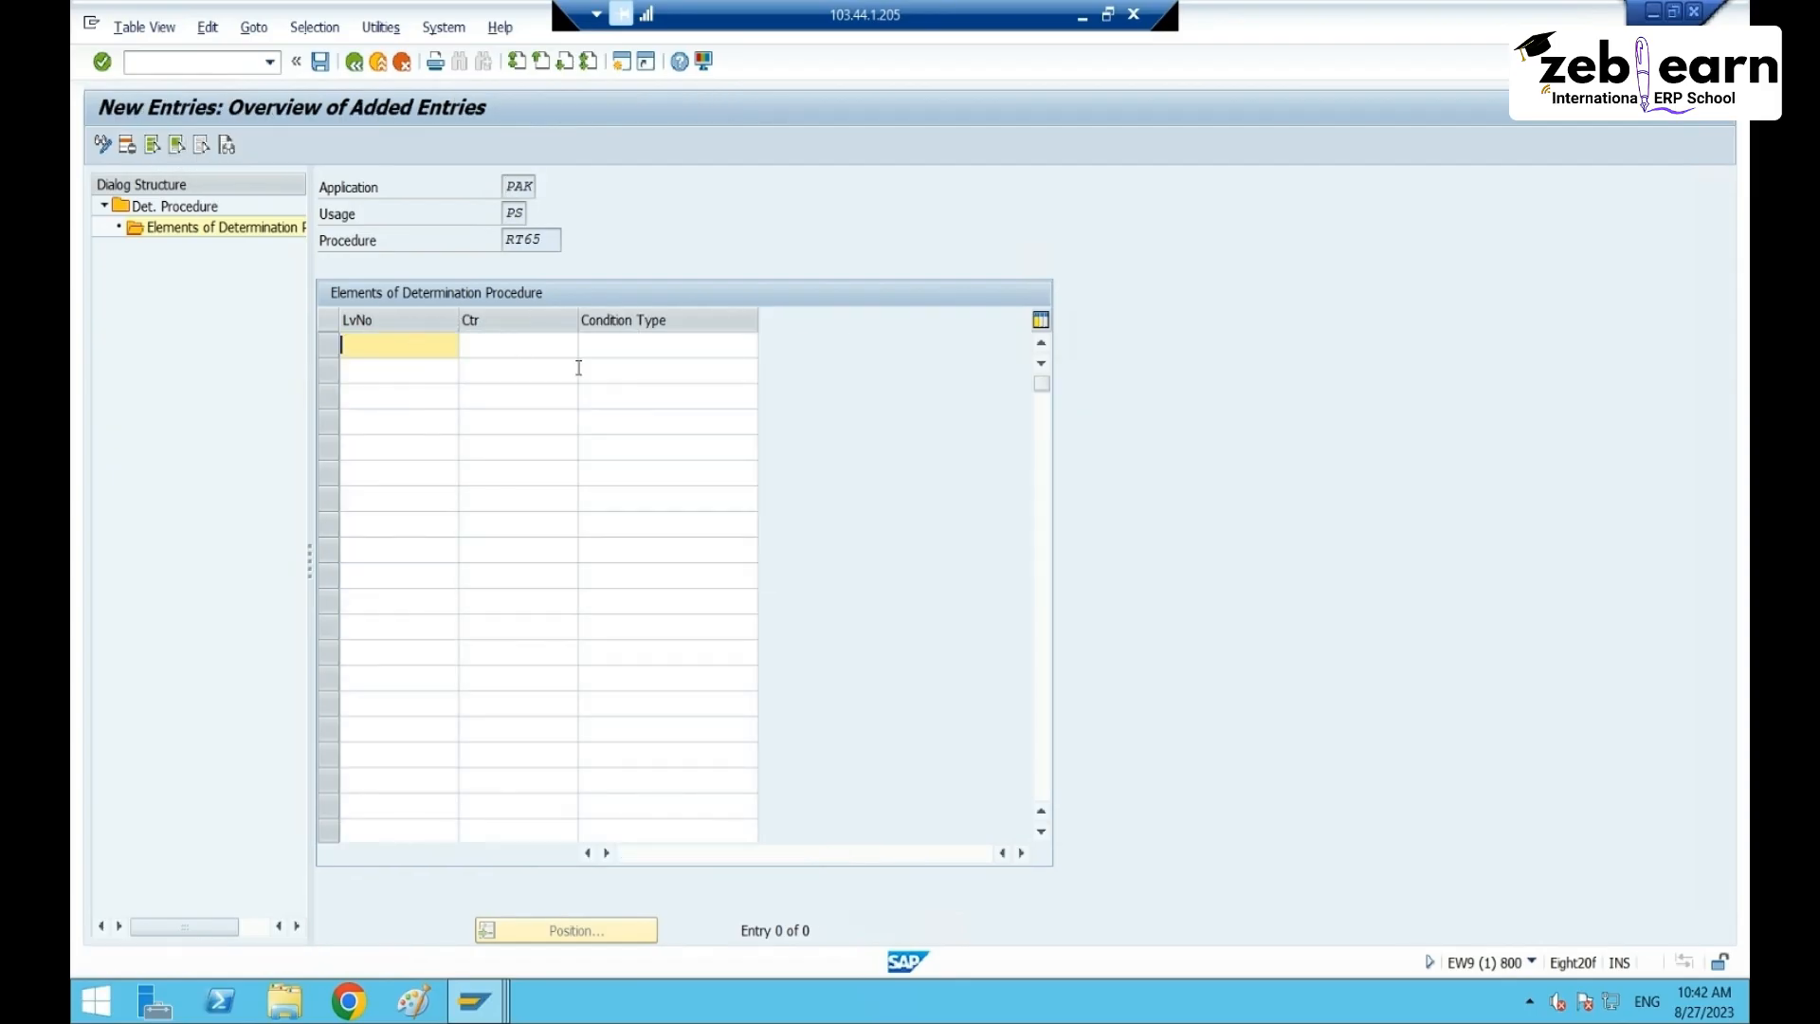
text(1)
key(Tab)
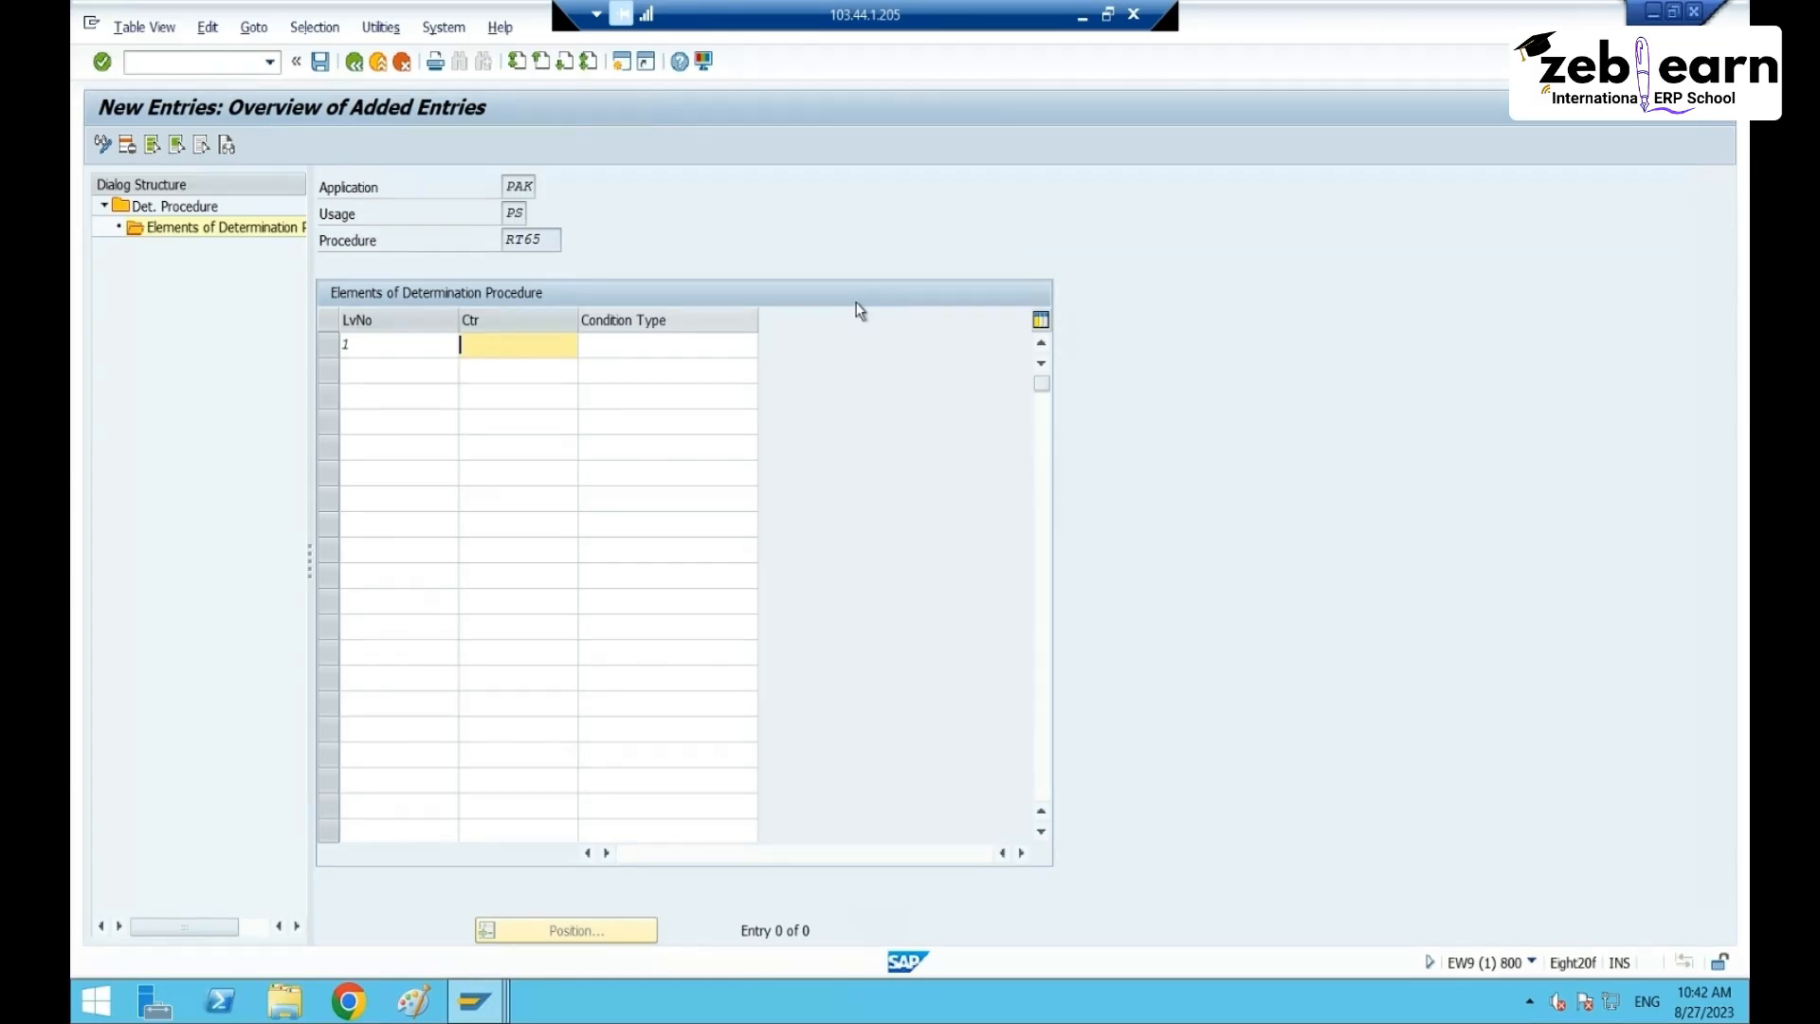
click(696, 339)
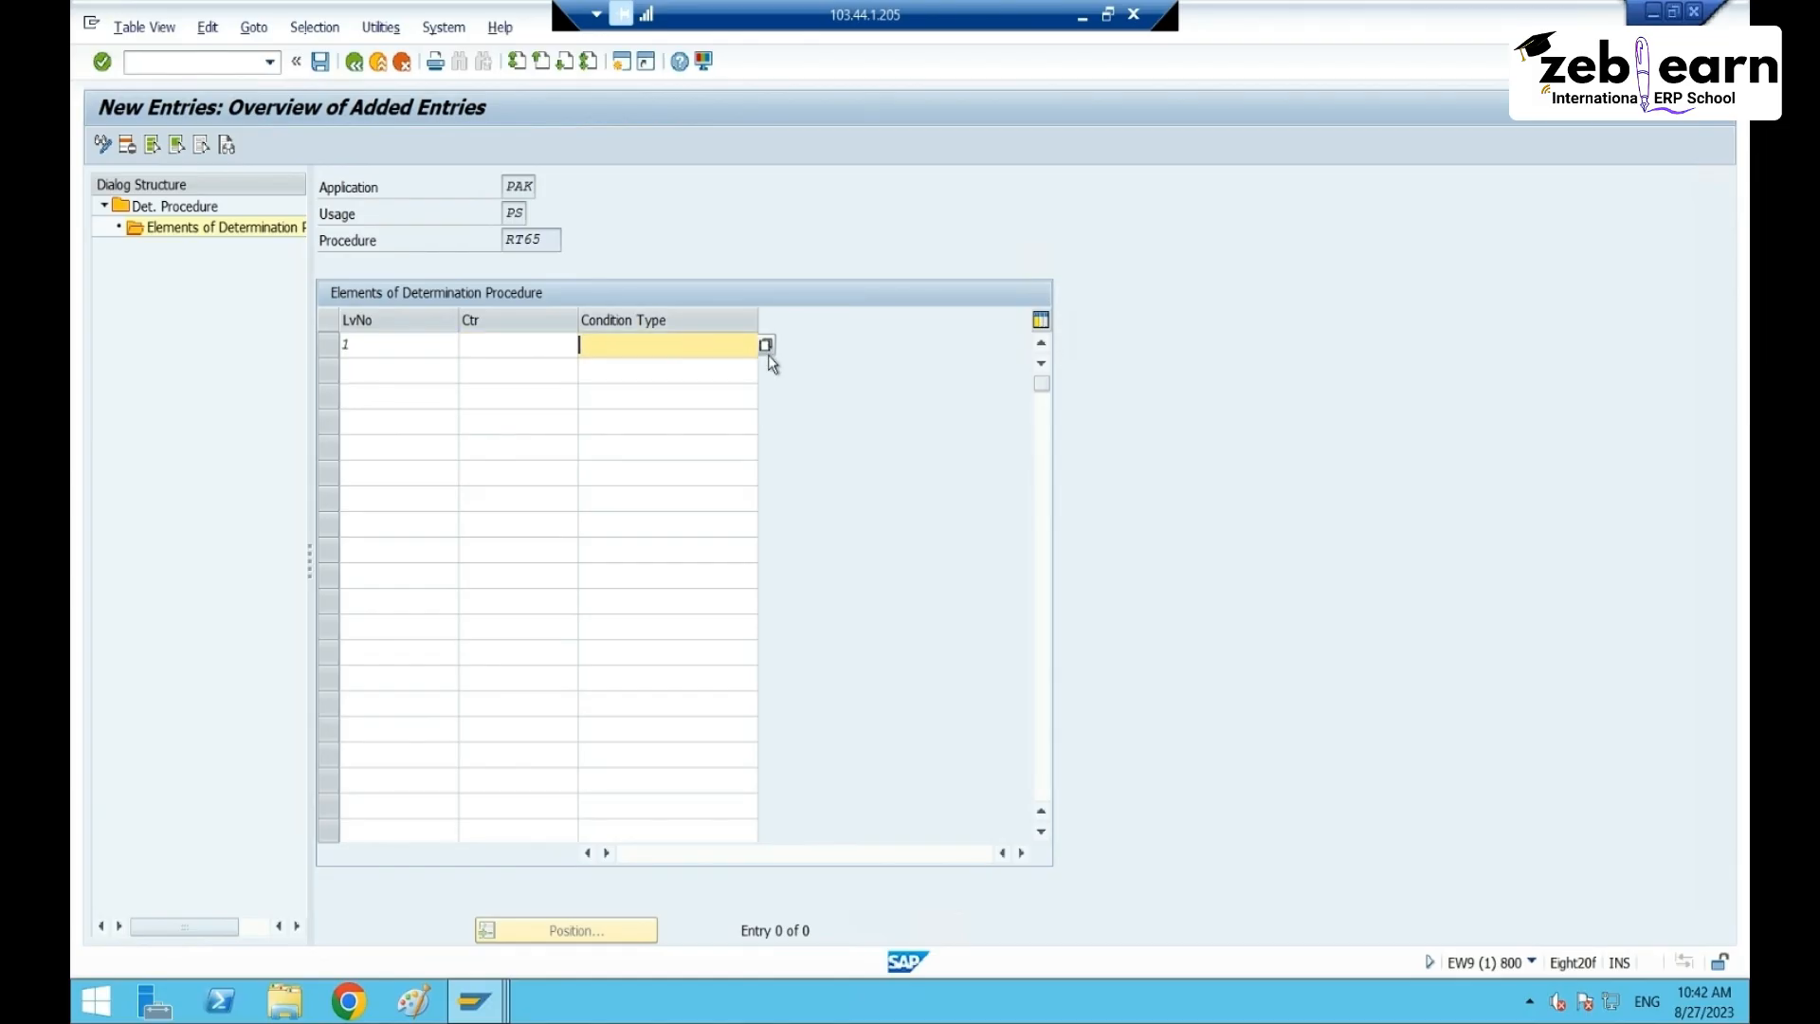
text(CT)
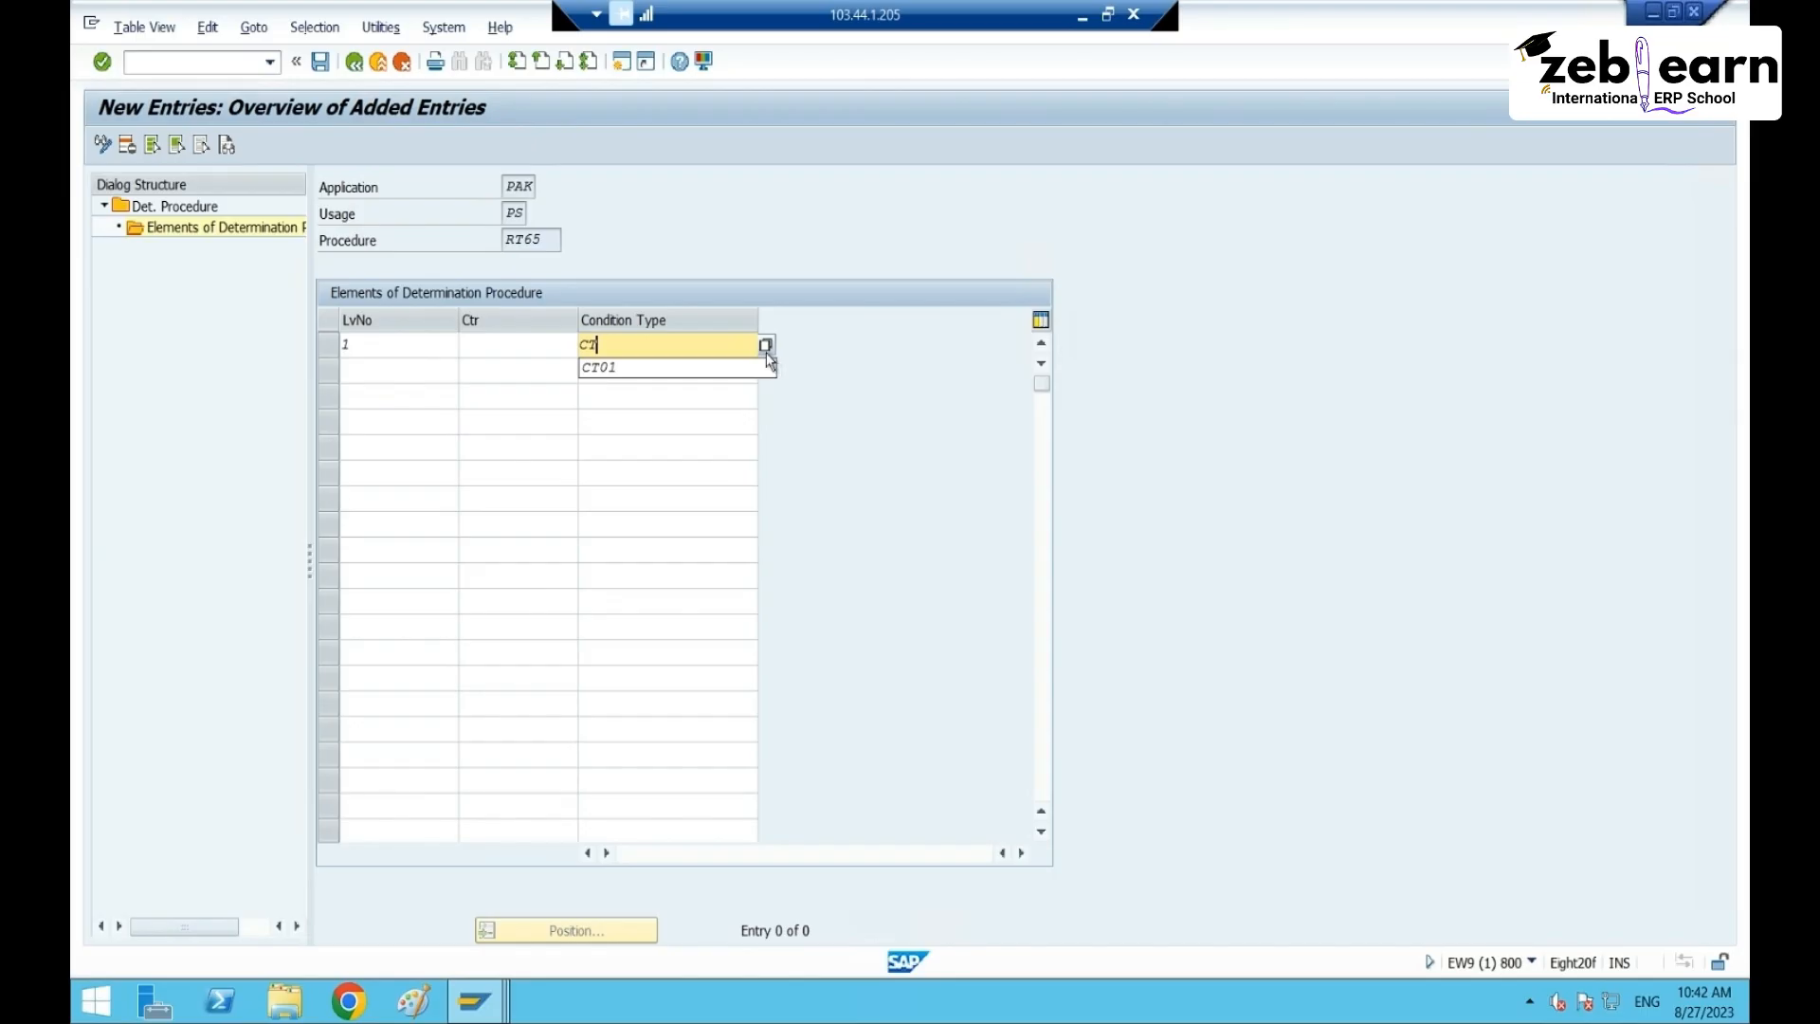
text(65)
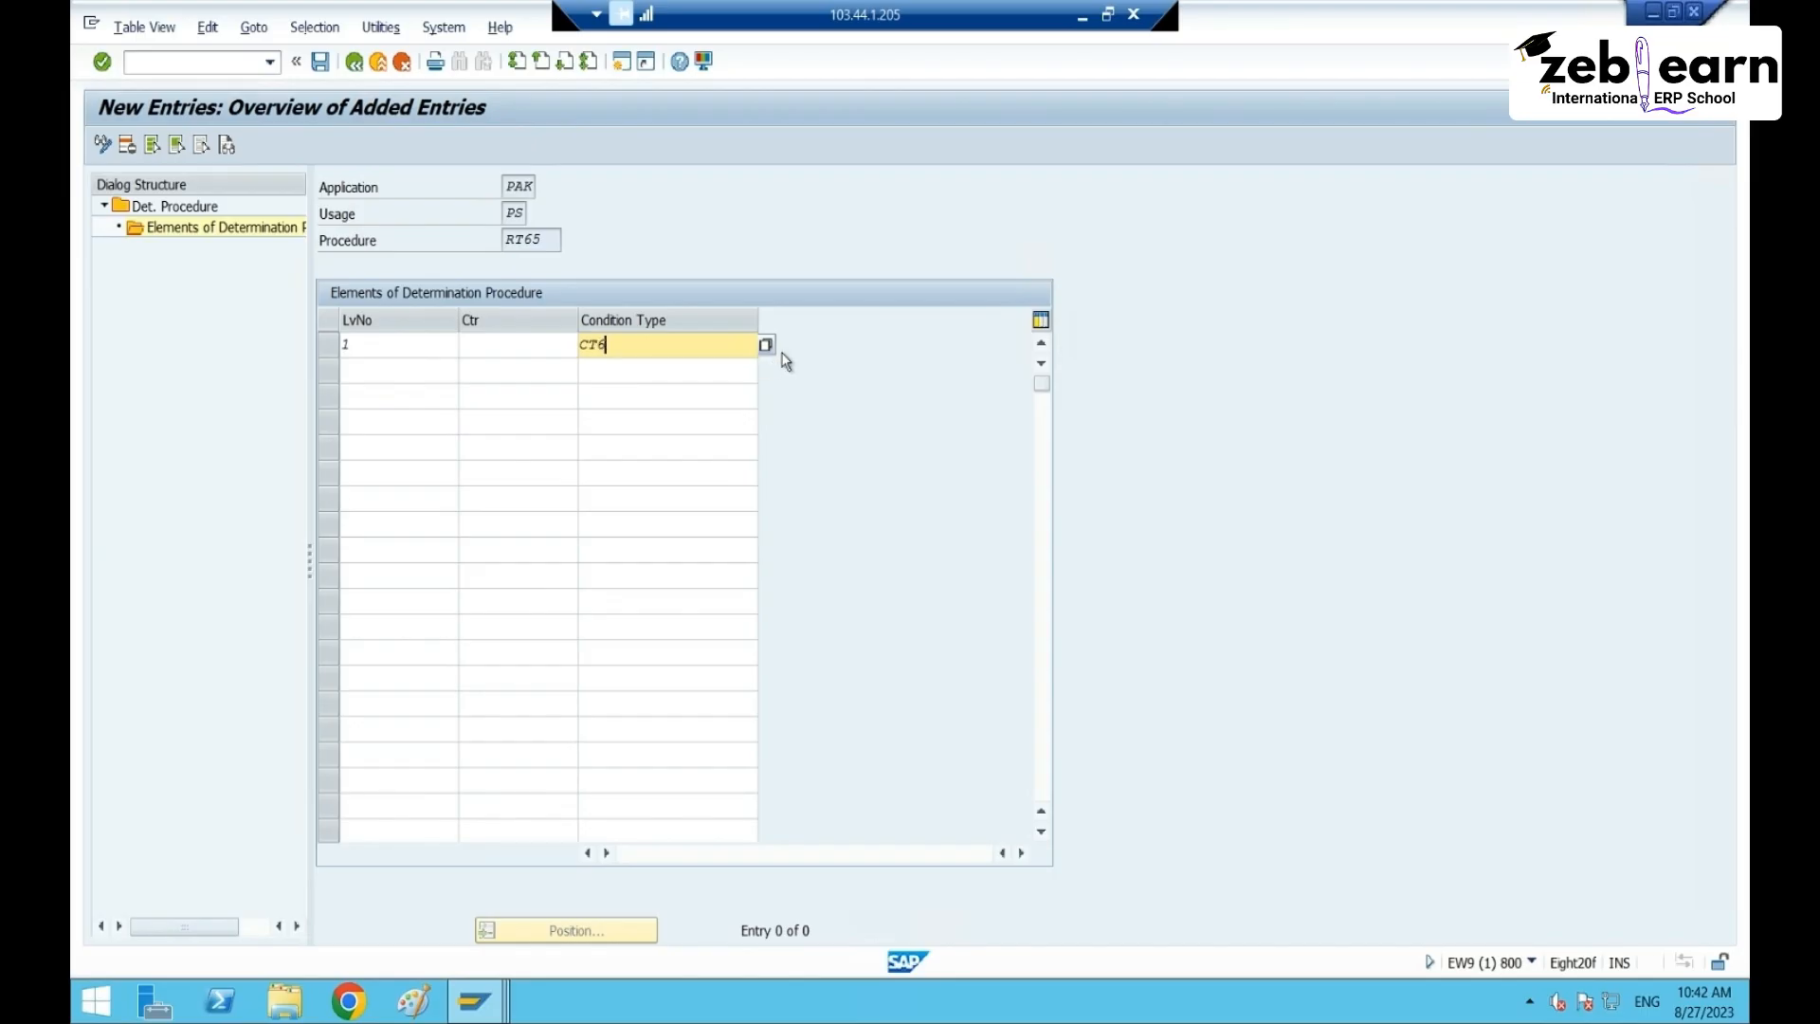
key(Return)
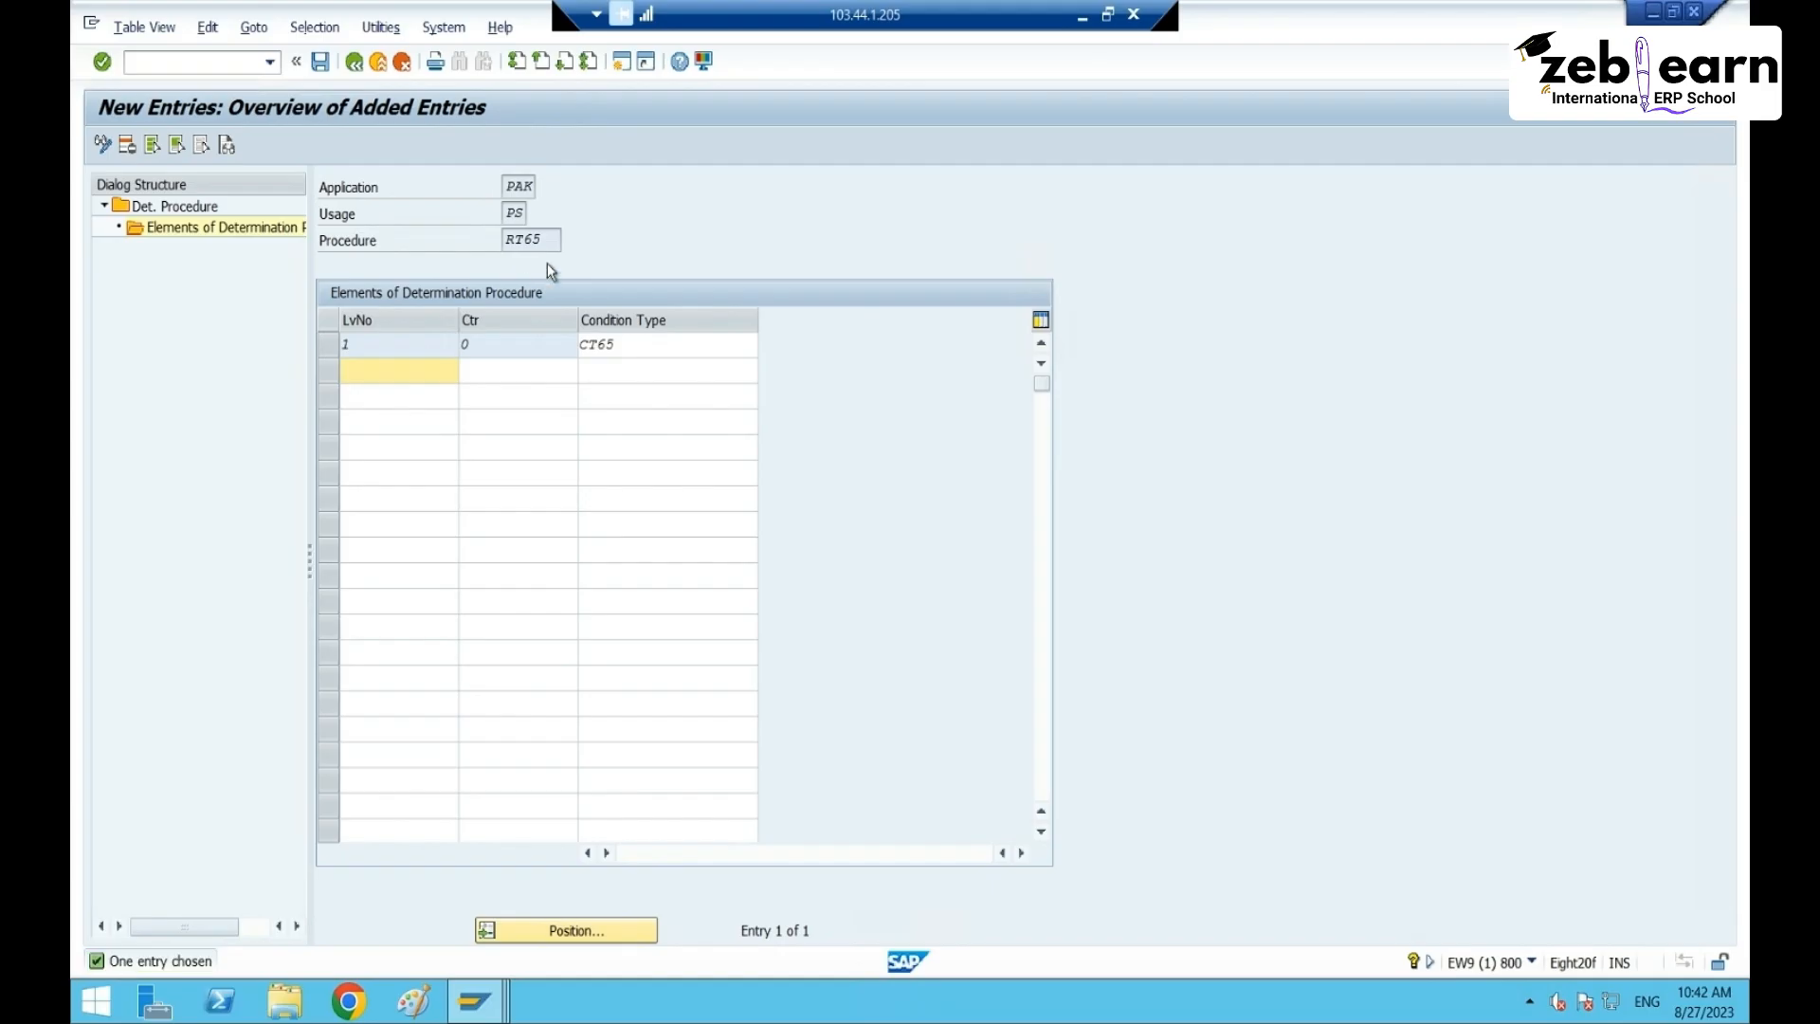
click(319, 63)
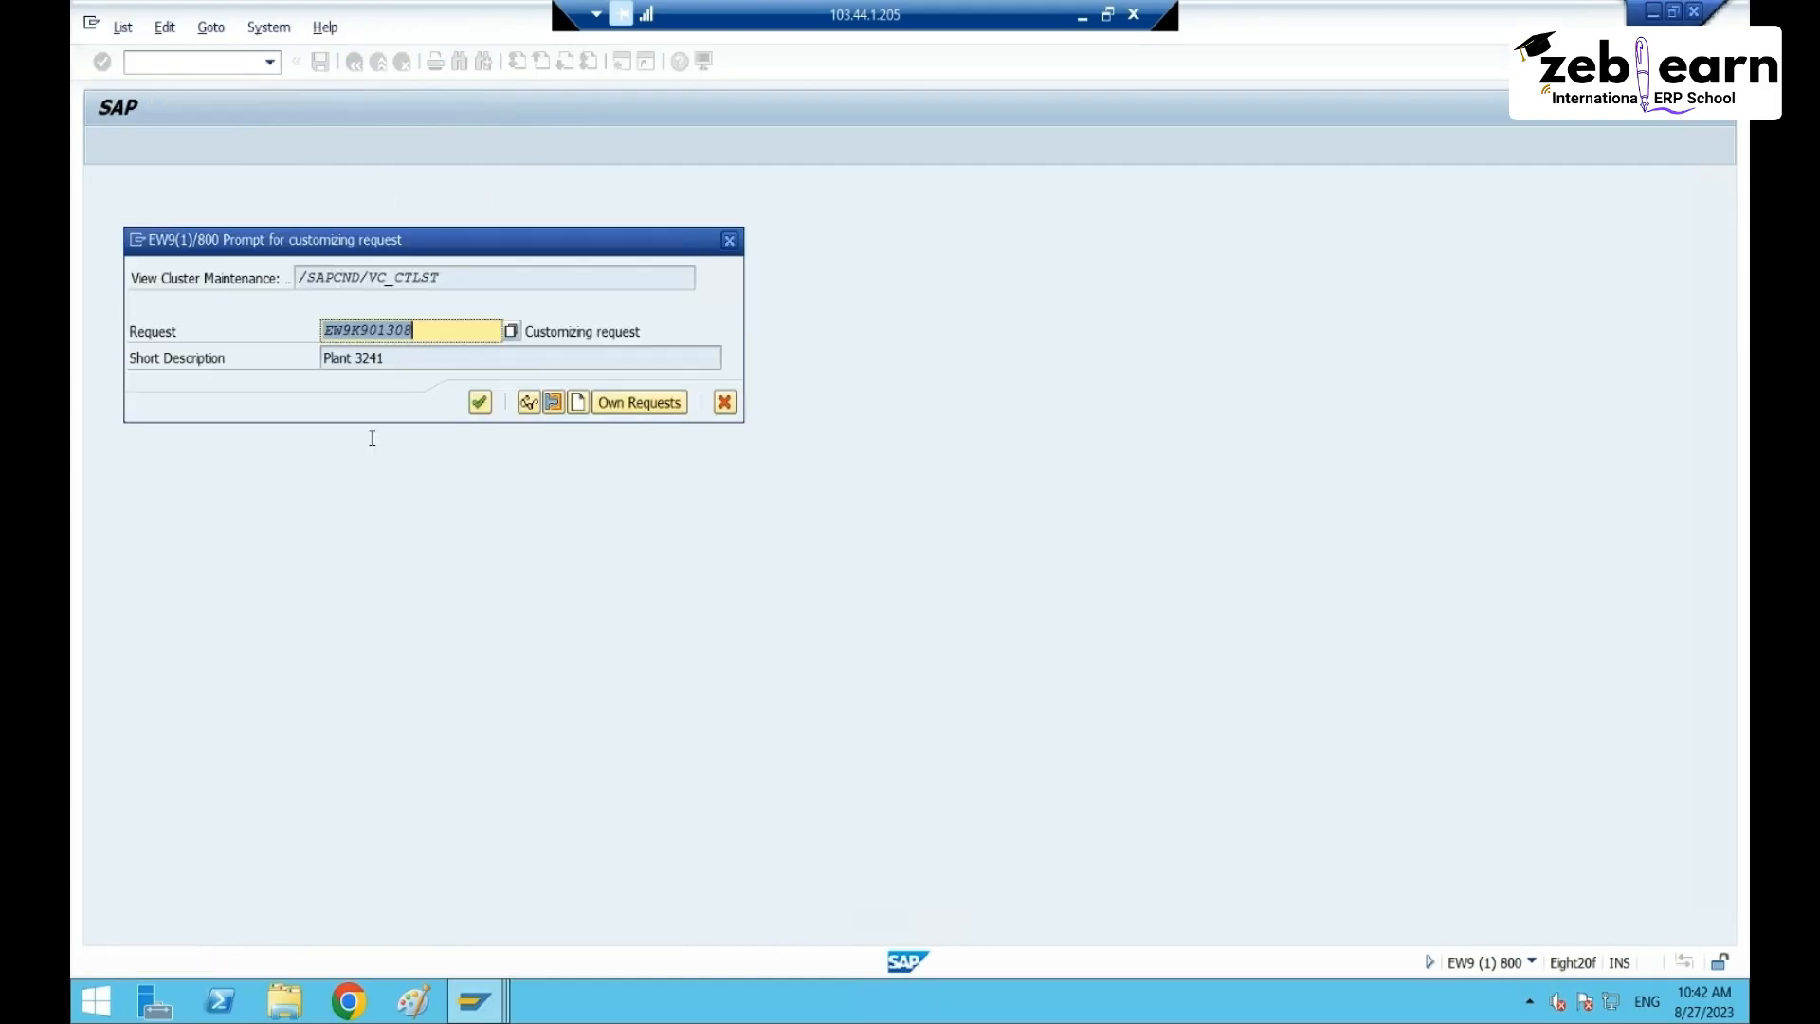
click(481, 407)
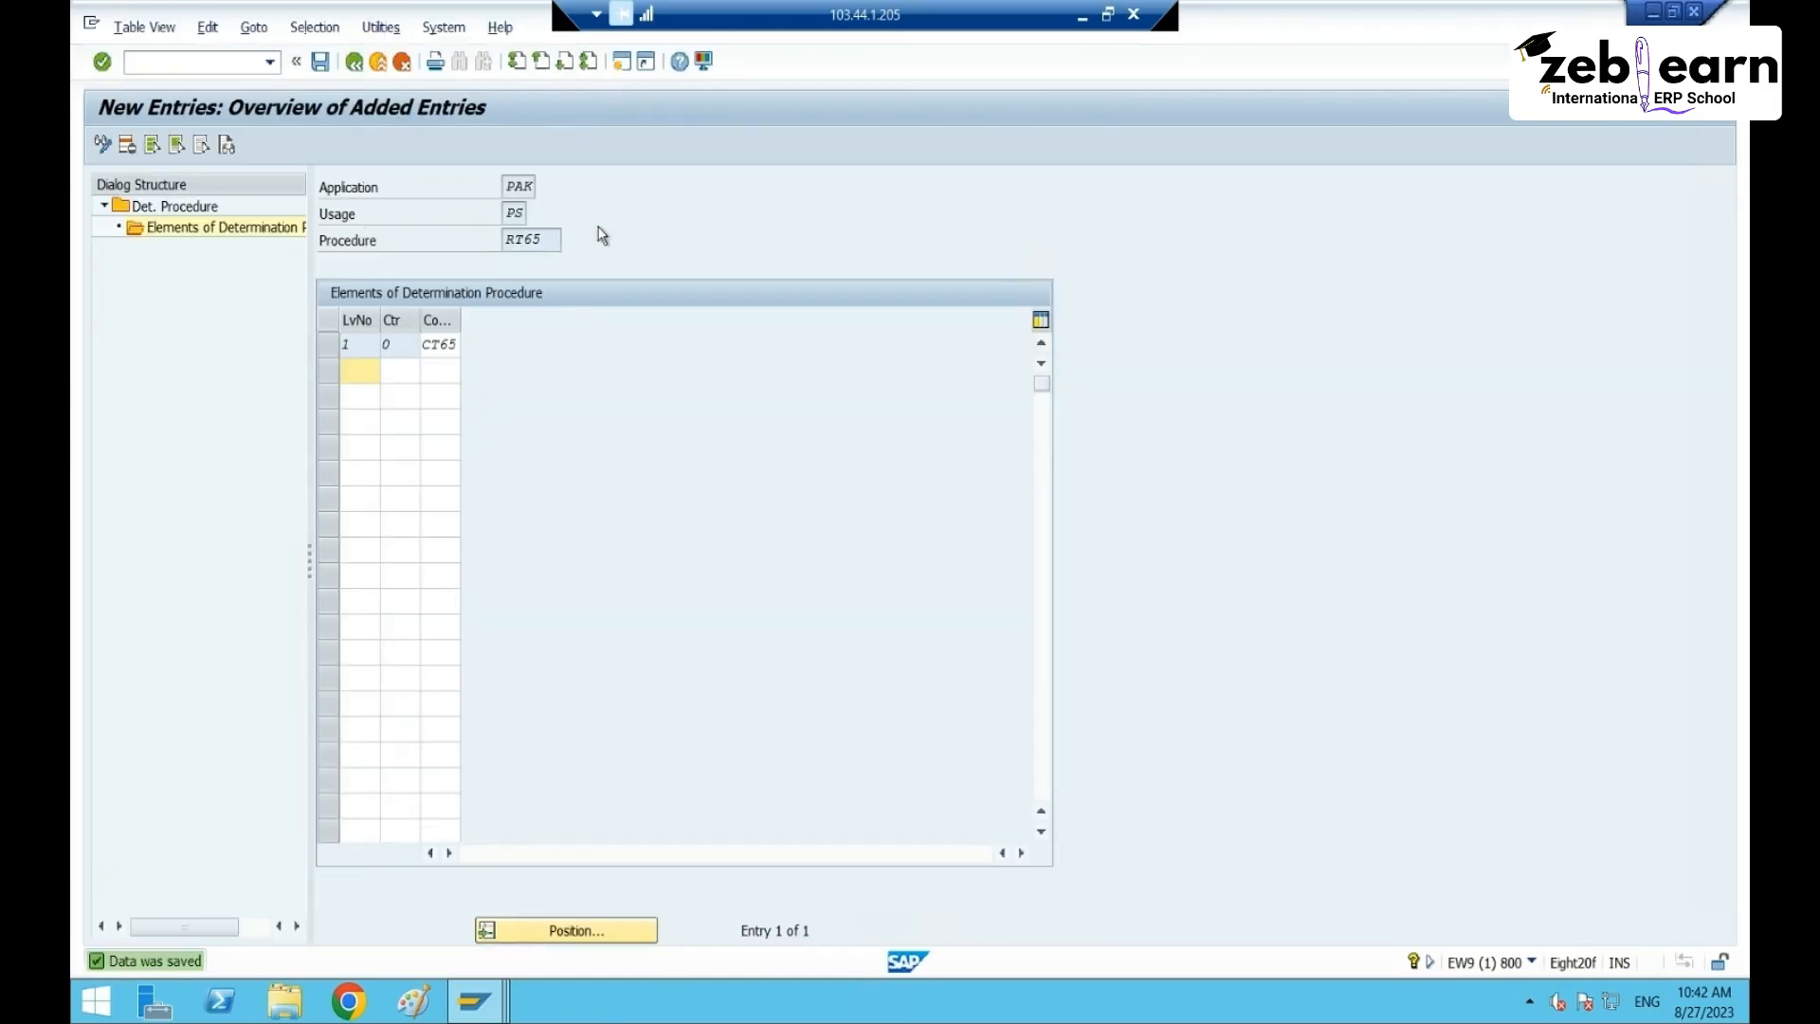
- Go back to the determination procedure list
drag(548, 240, 486, 241)
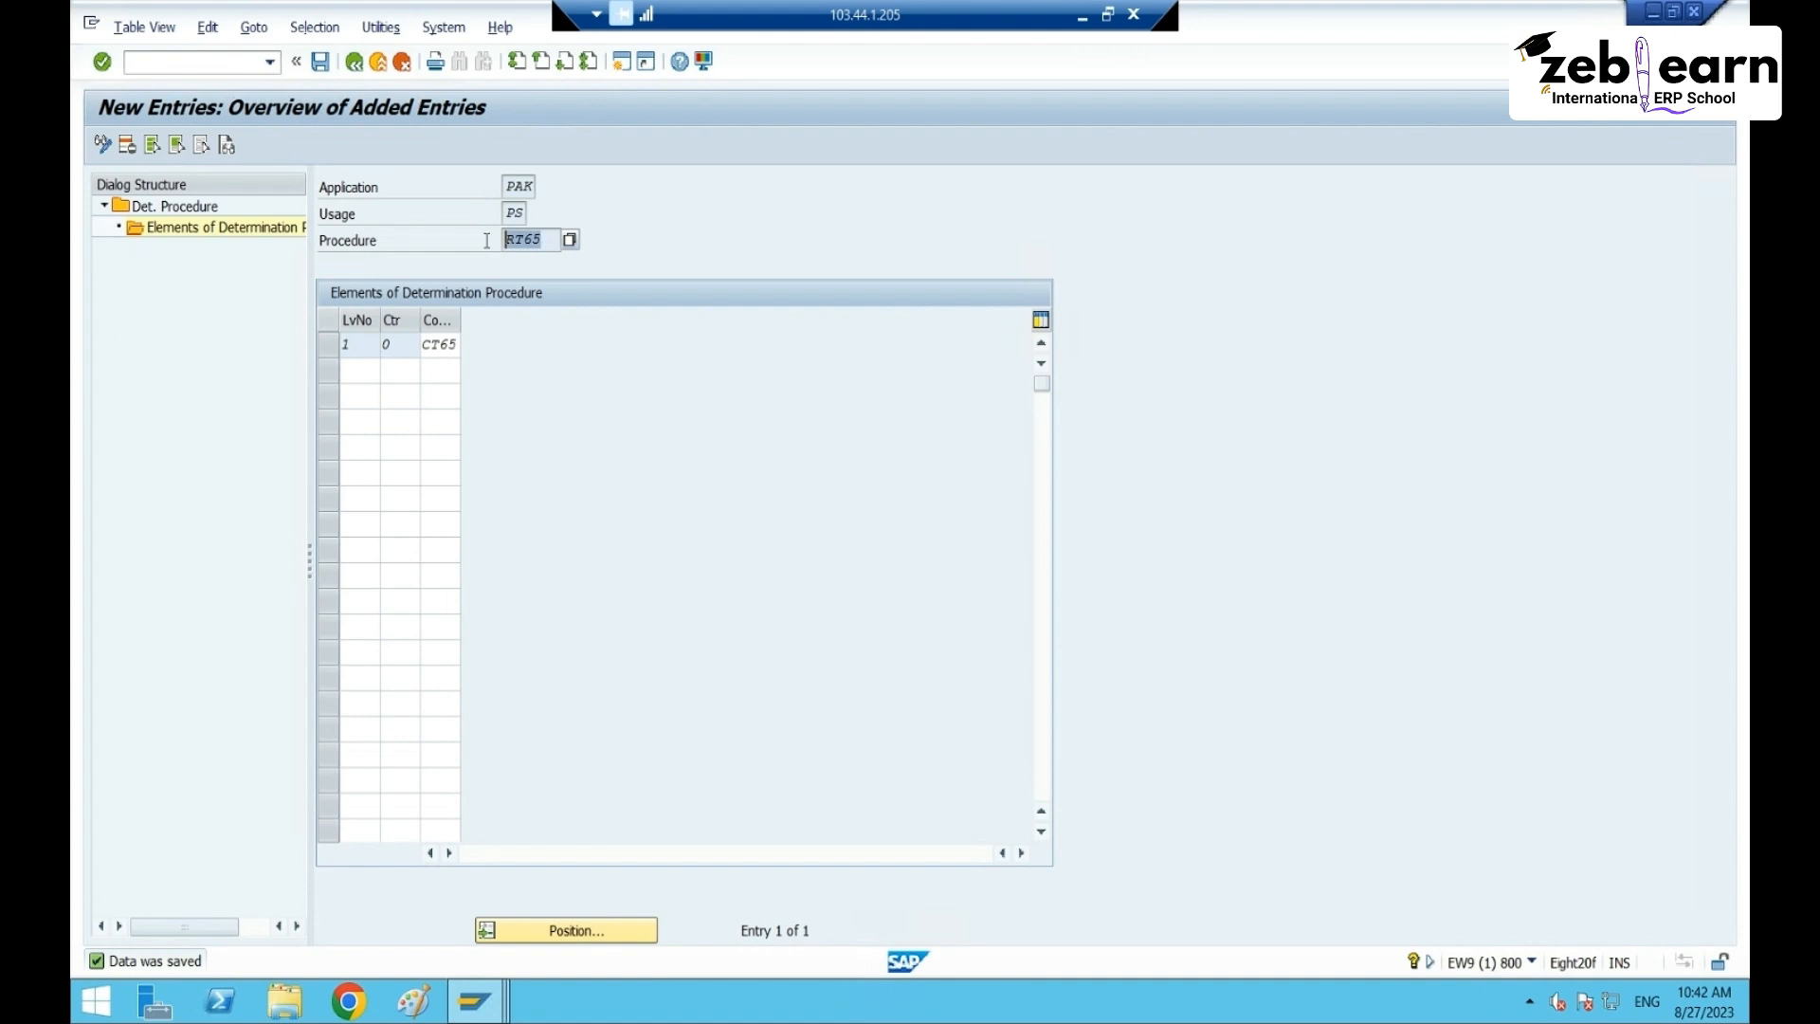
click(353, 62)
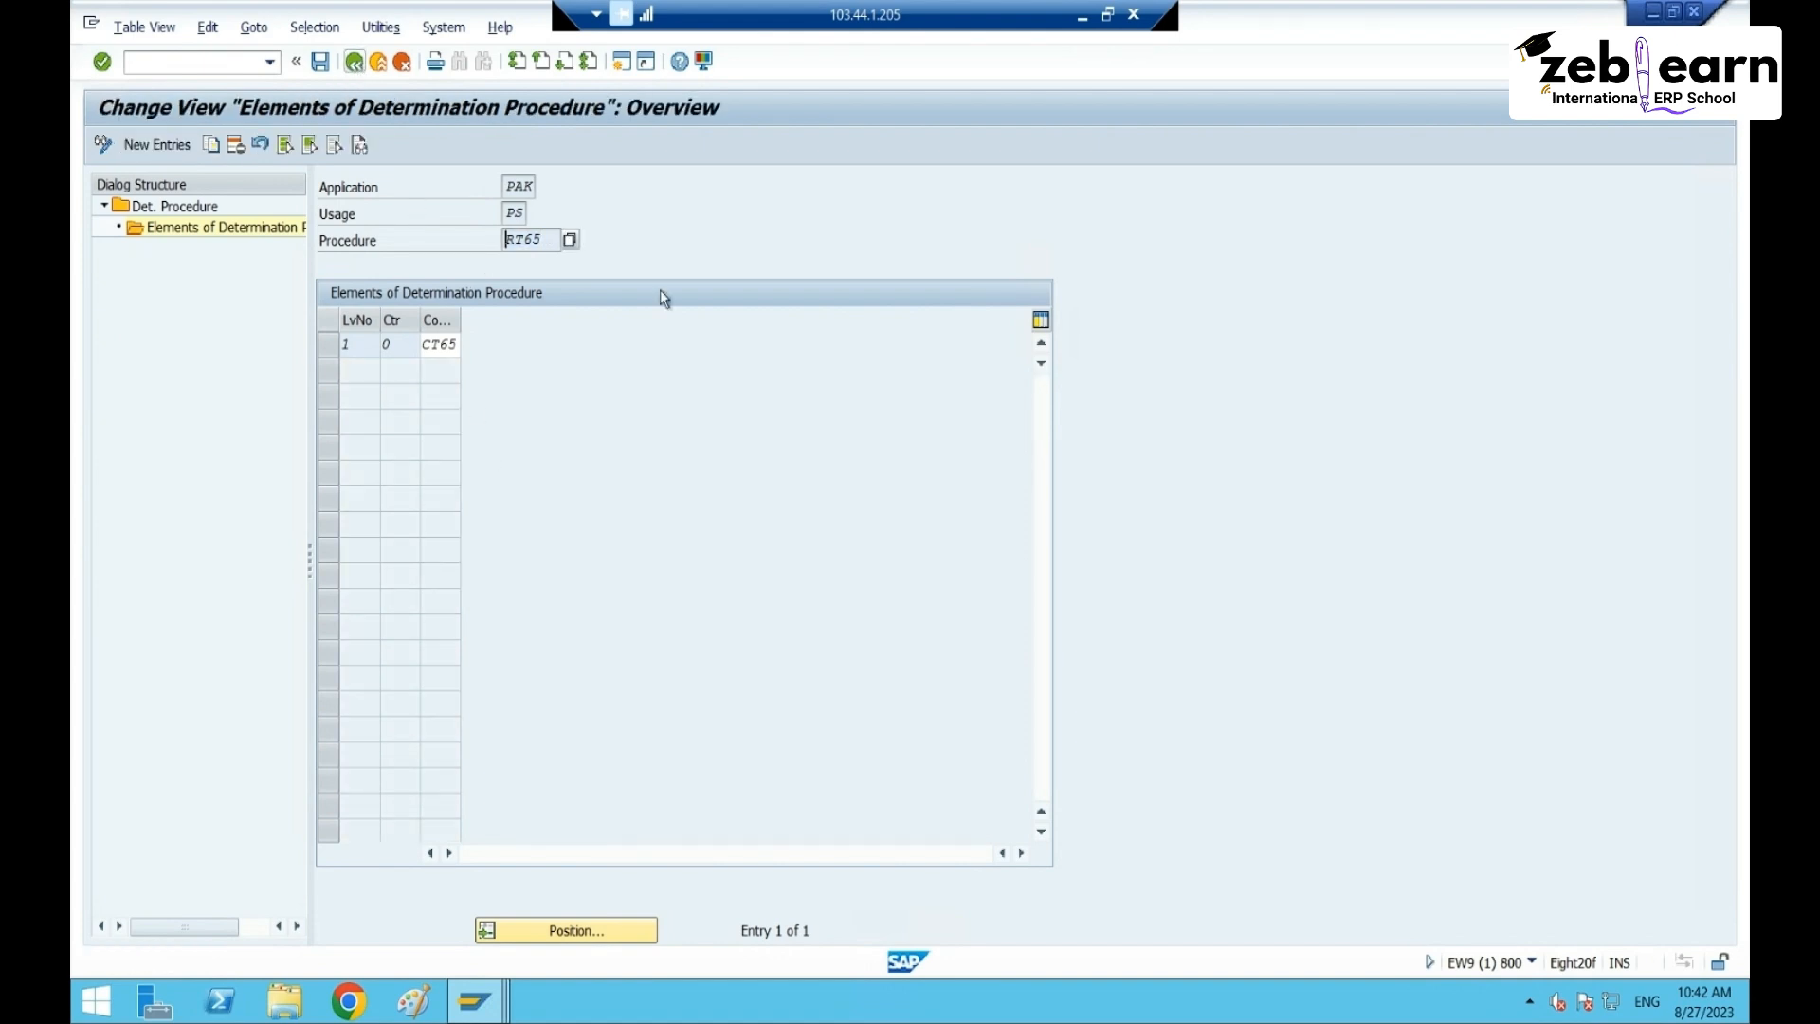
drag(545, 237, 487, 240)
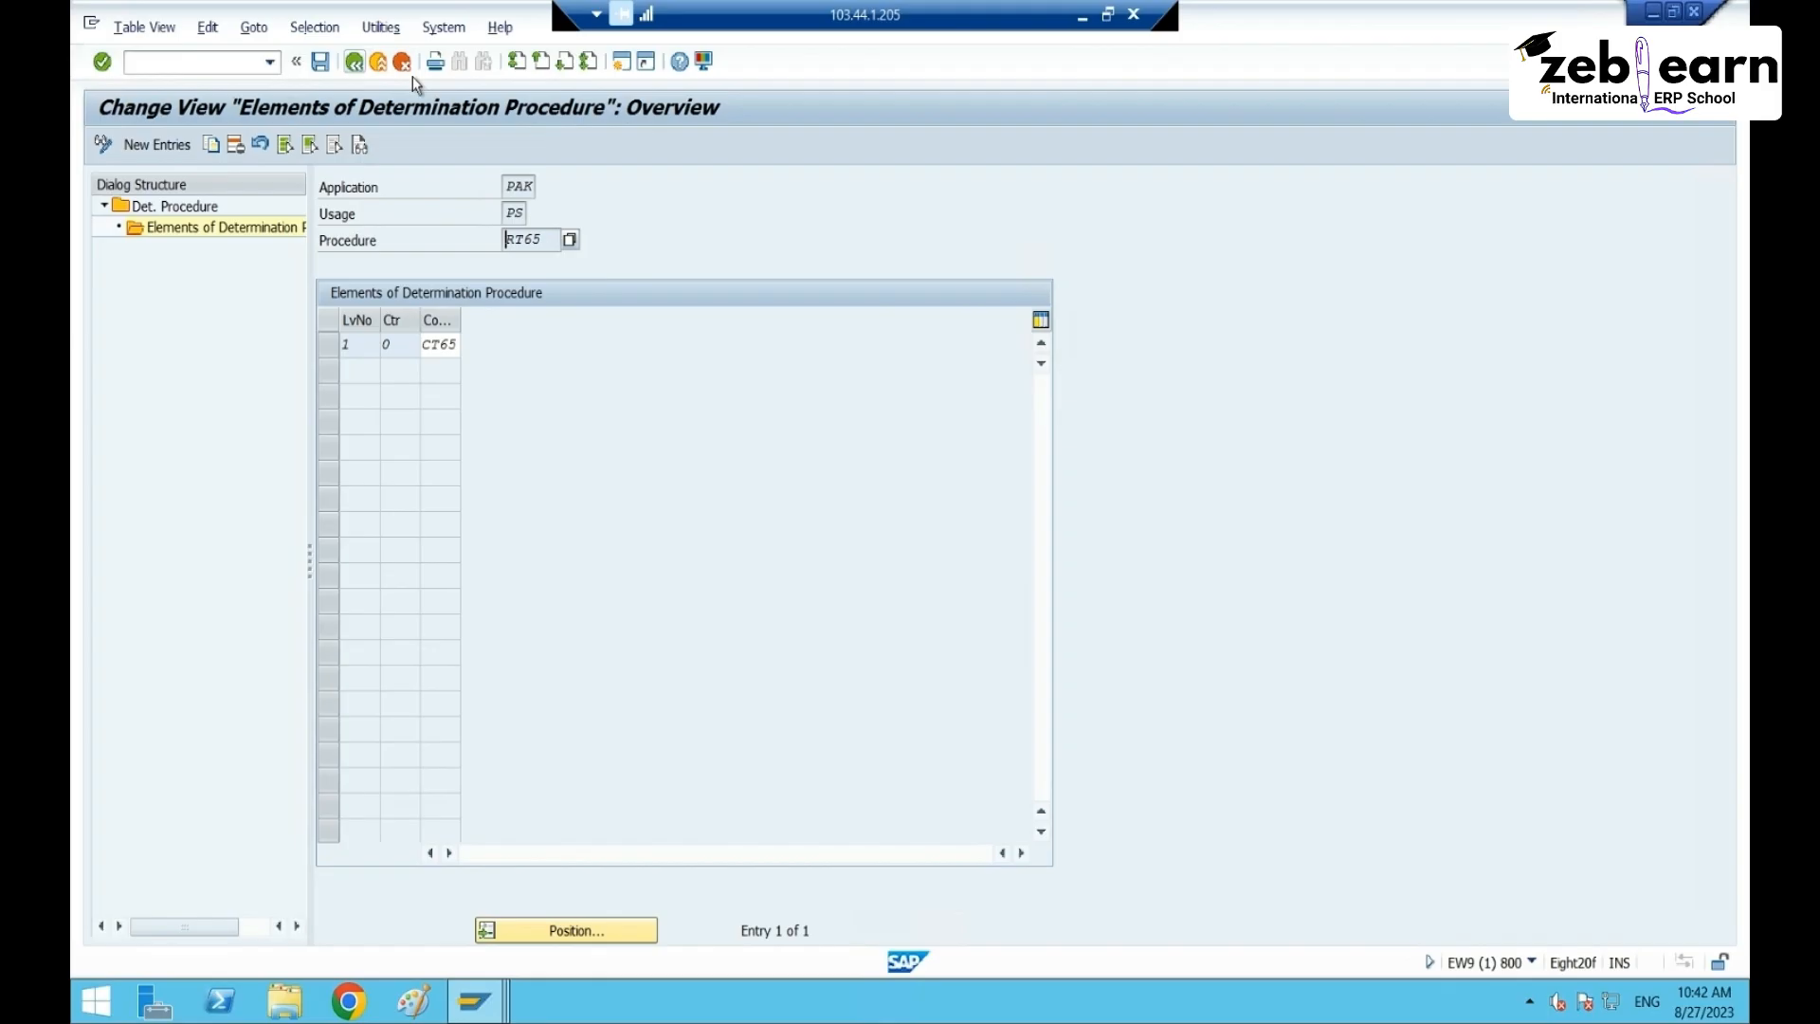
click(353, 64)
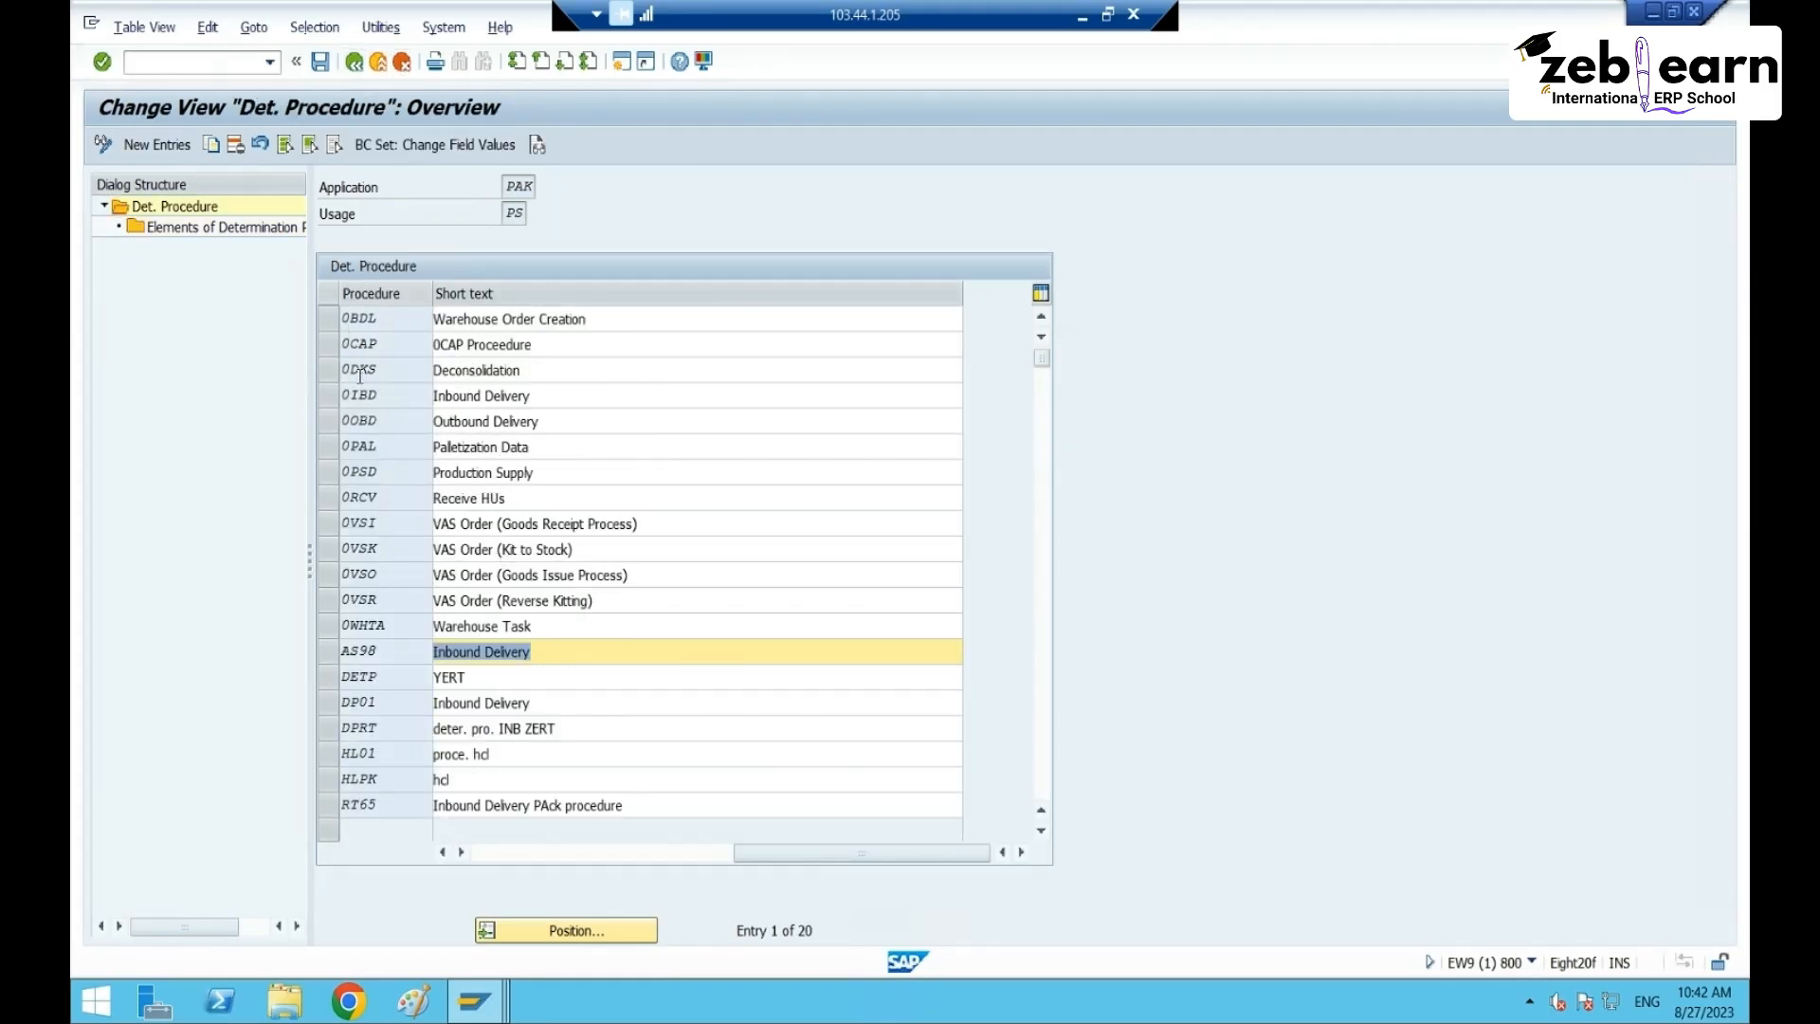
- Check the counter on procedure 0IBD's element for reference, then return to the procedure list
click(329, 396)
double_click(147, 228)
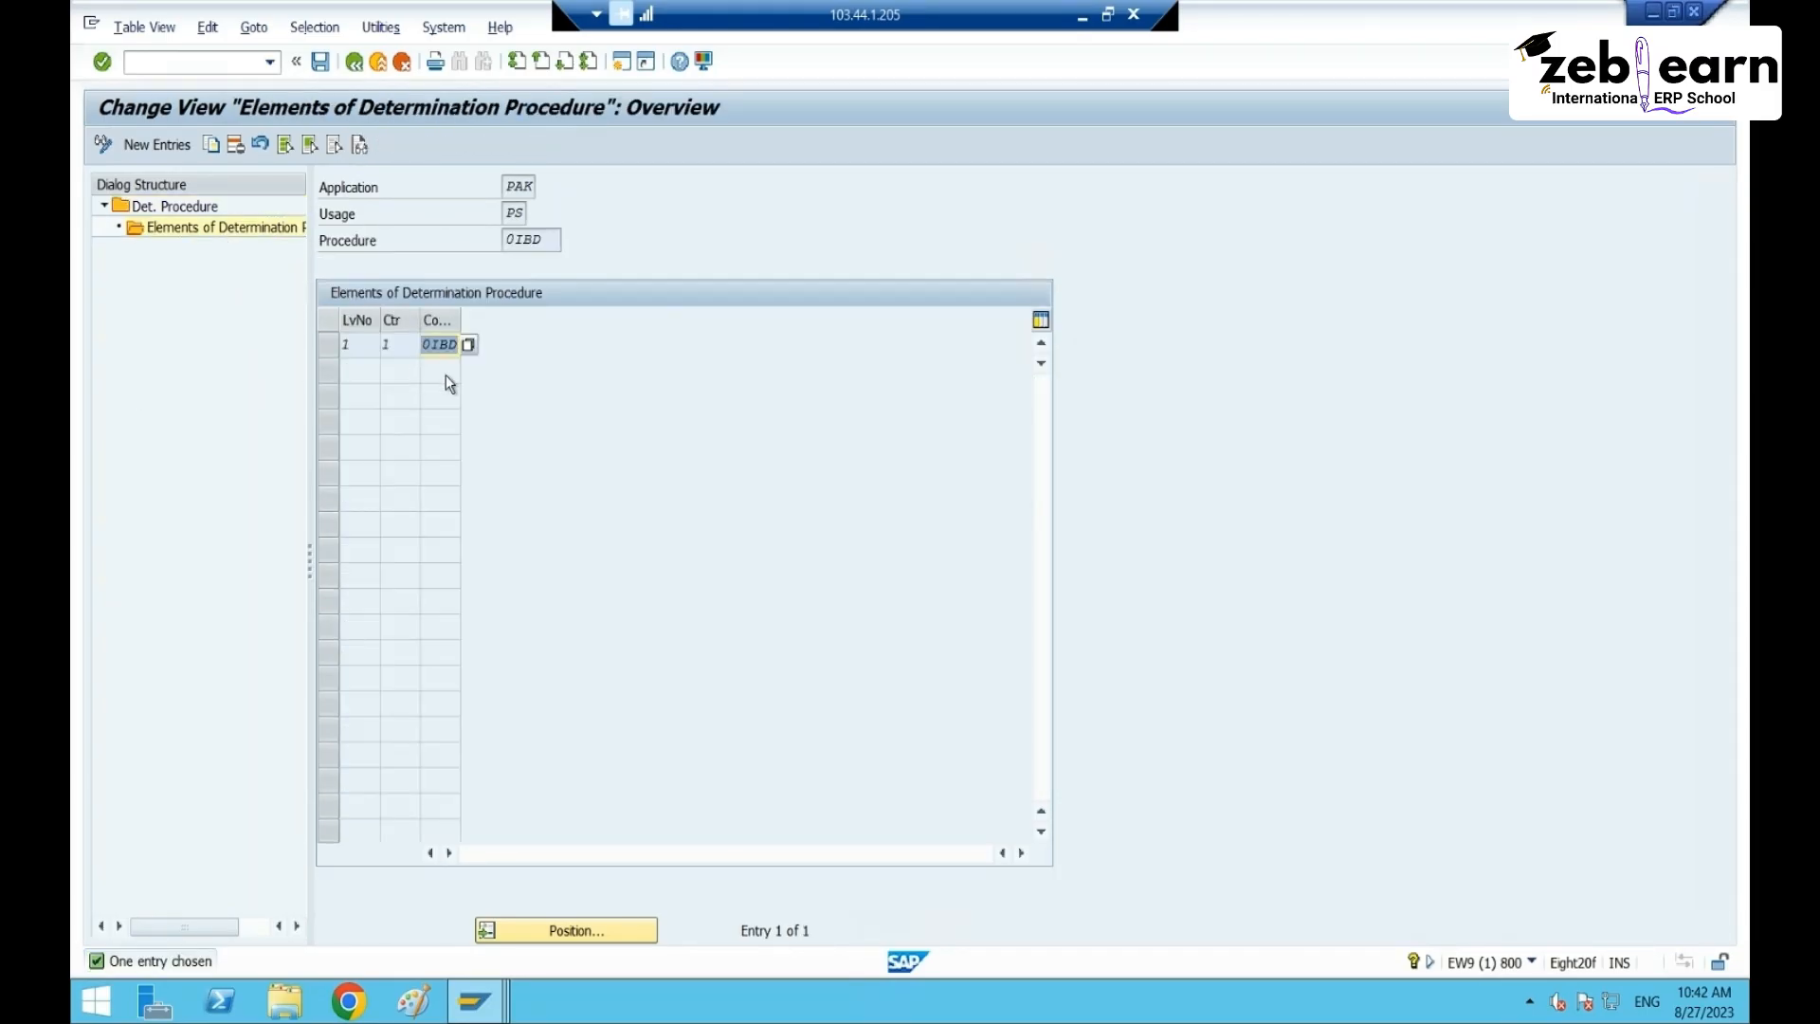
click(396, 344)
click(353, 62)
- Open procedure RT65's elements and switch the view to display-only and back to editable
scroll(551, 713, down, 3)
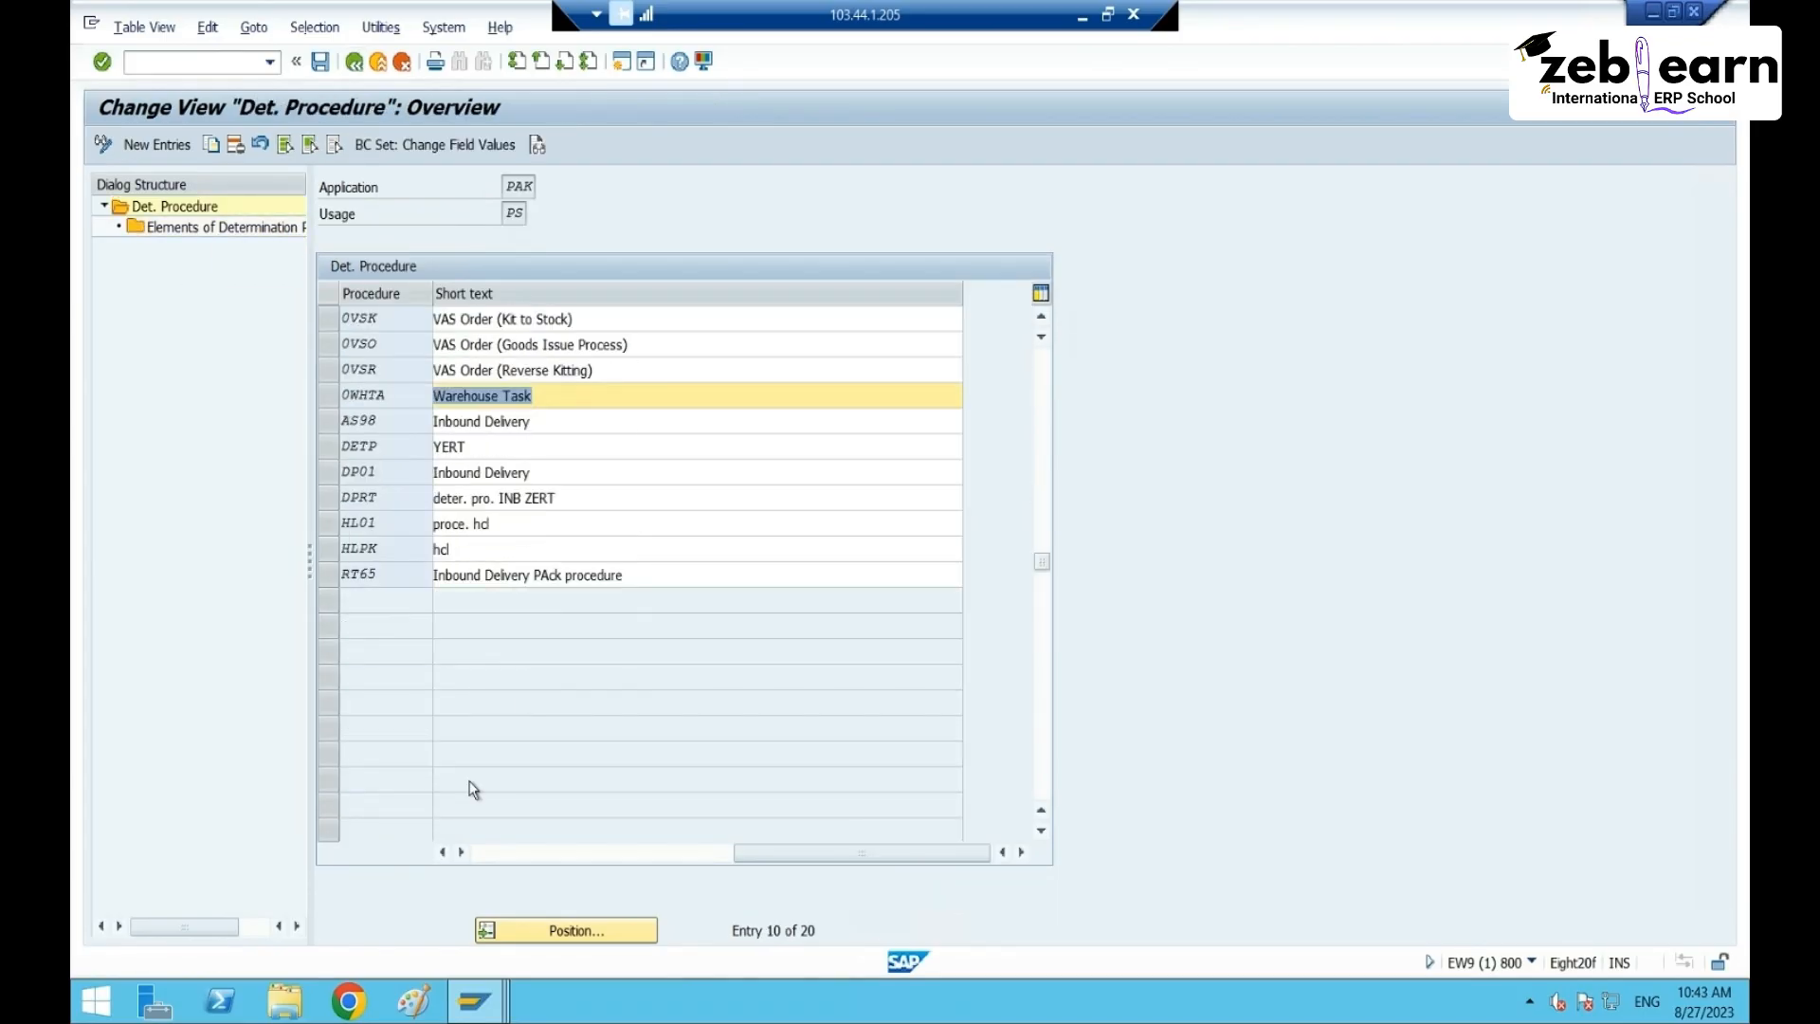
click(327, 575)
double_click(194, 227)
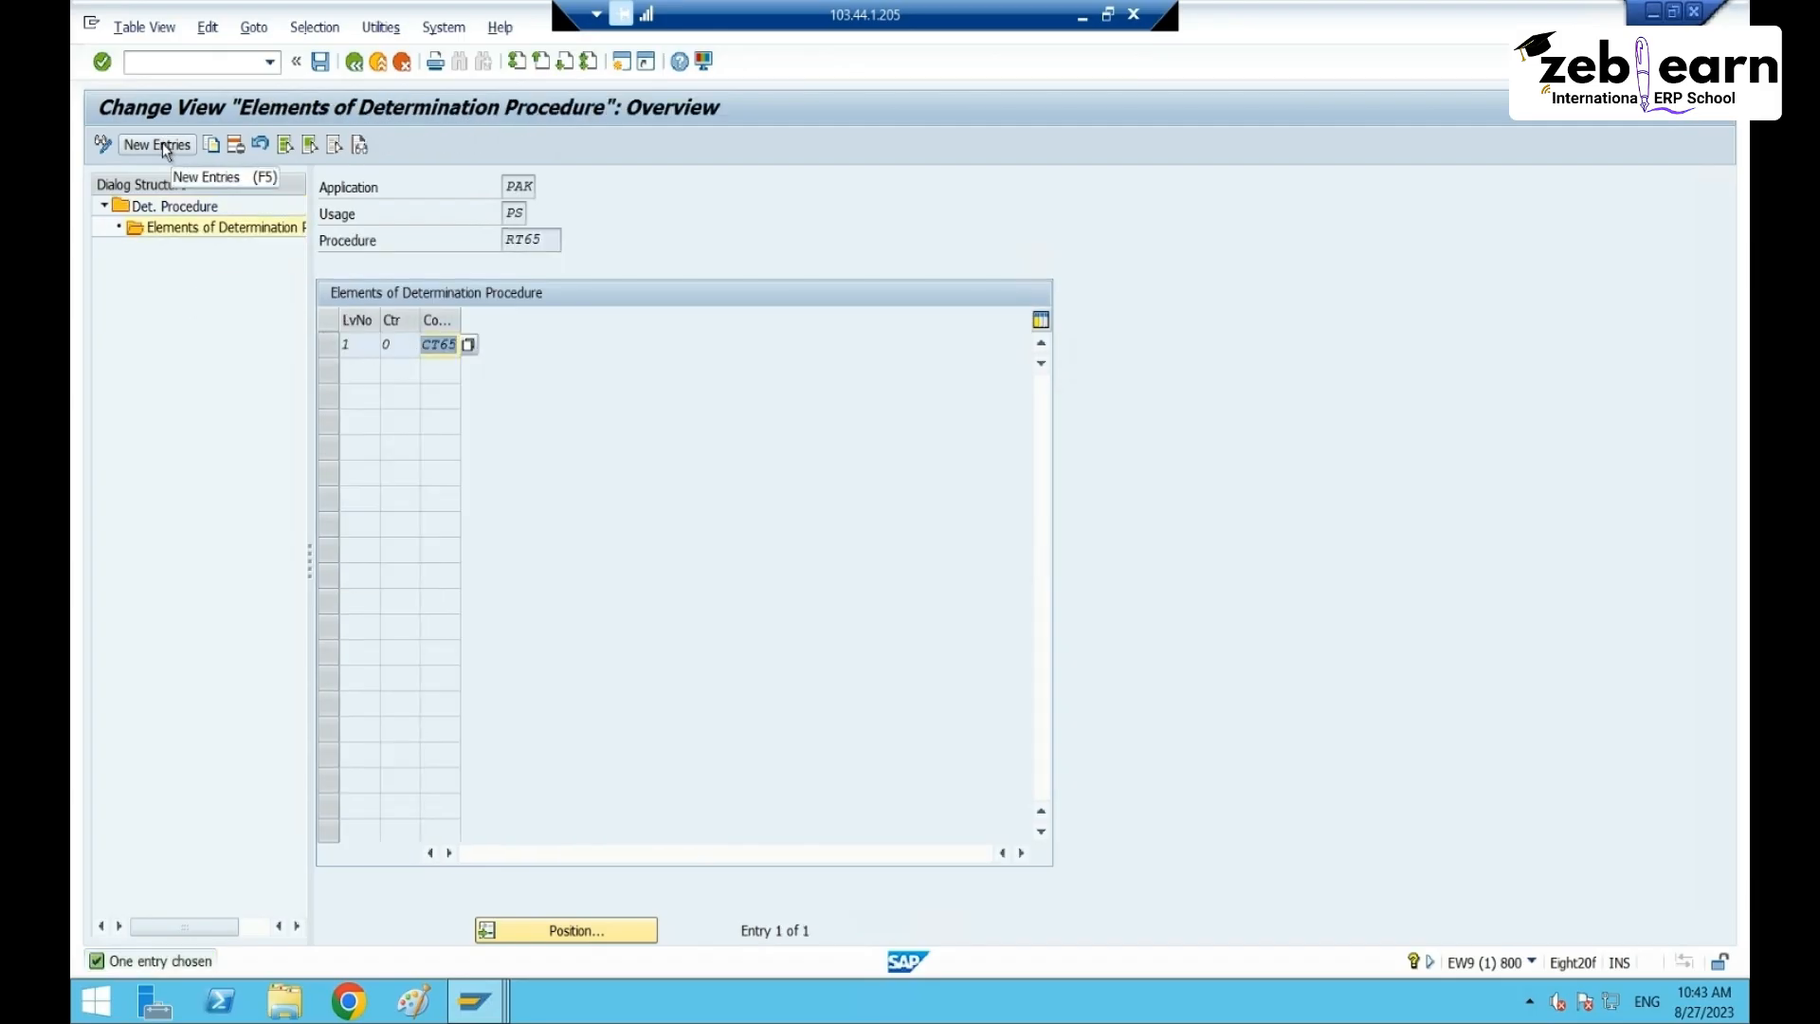
click(102, 144)
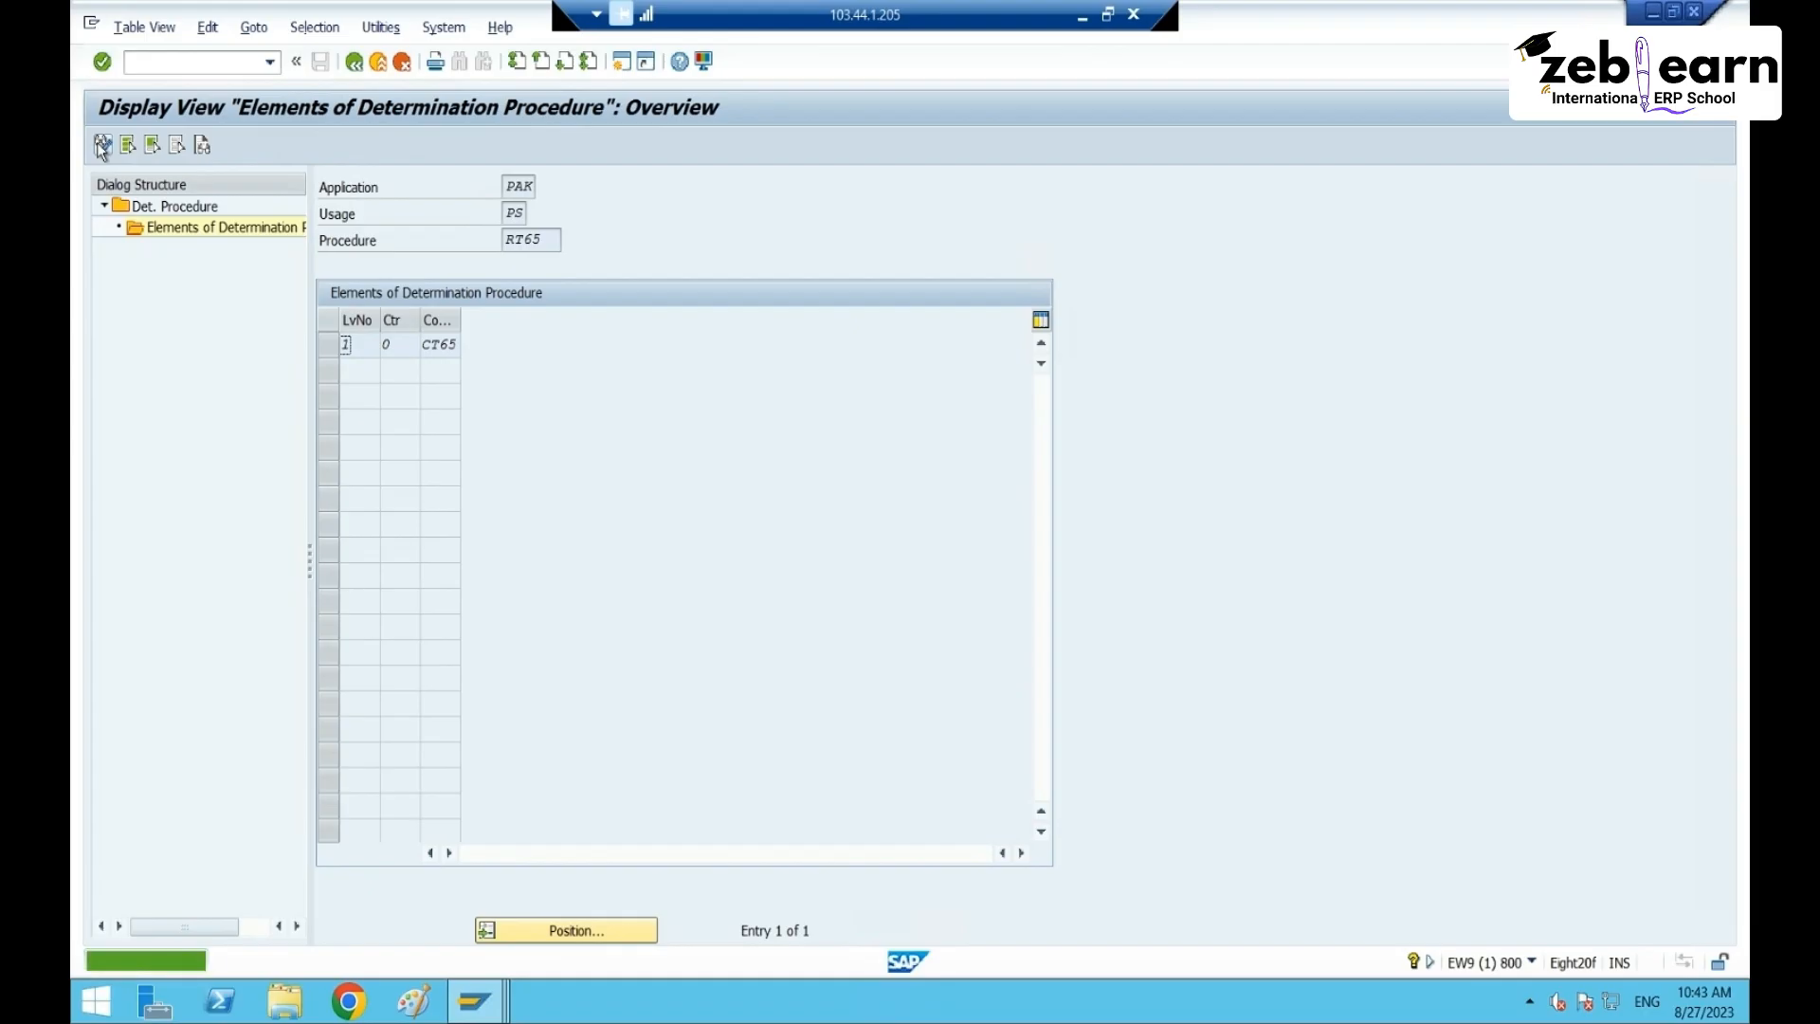
click(110, 150)
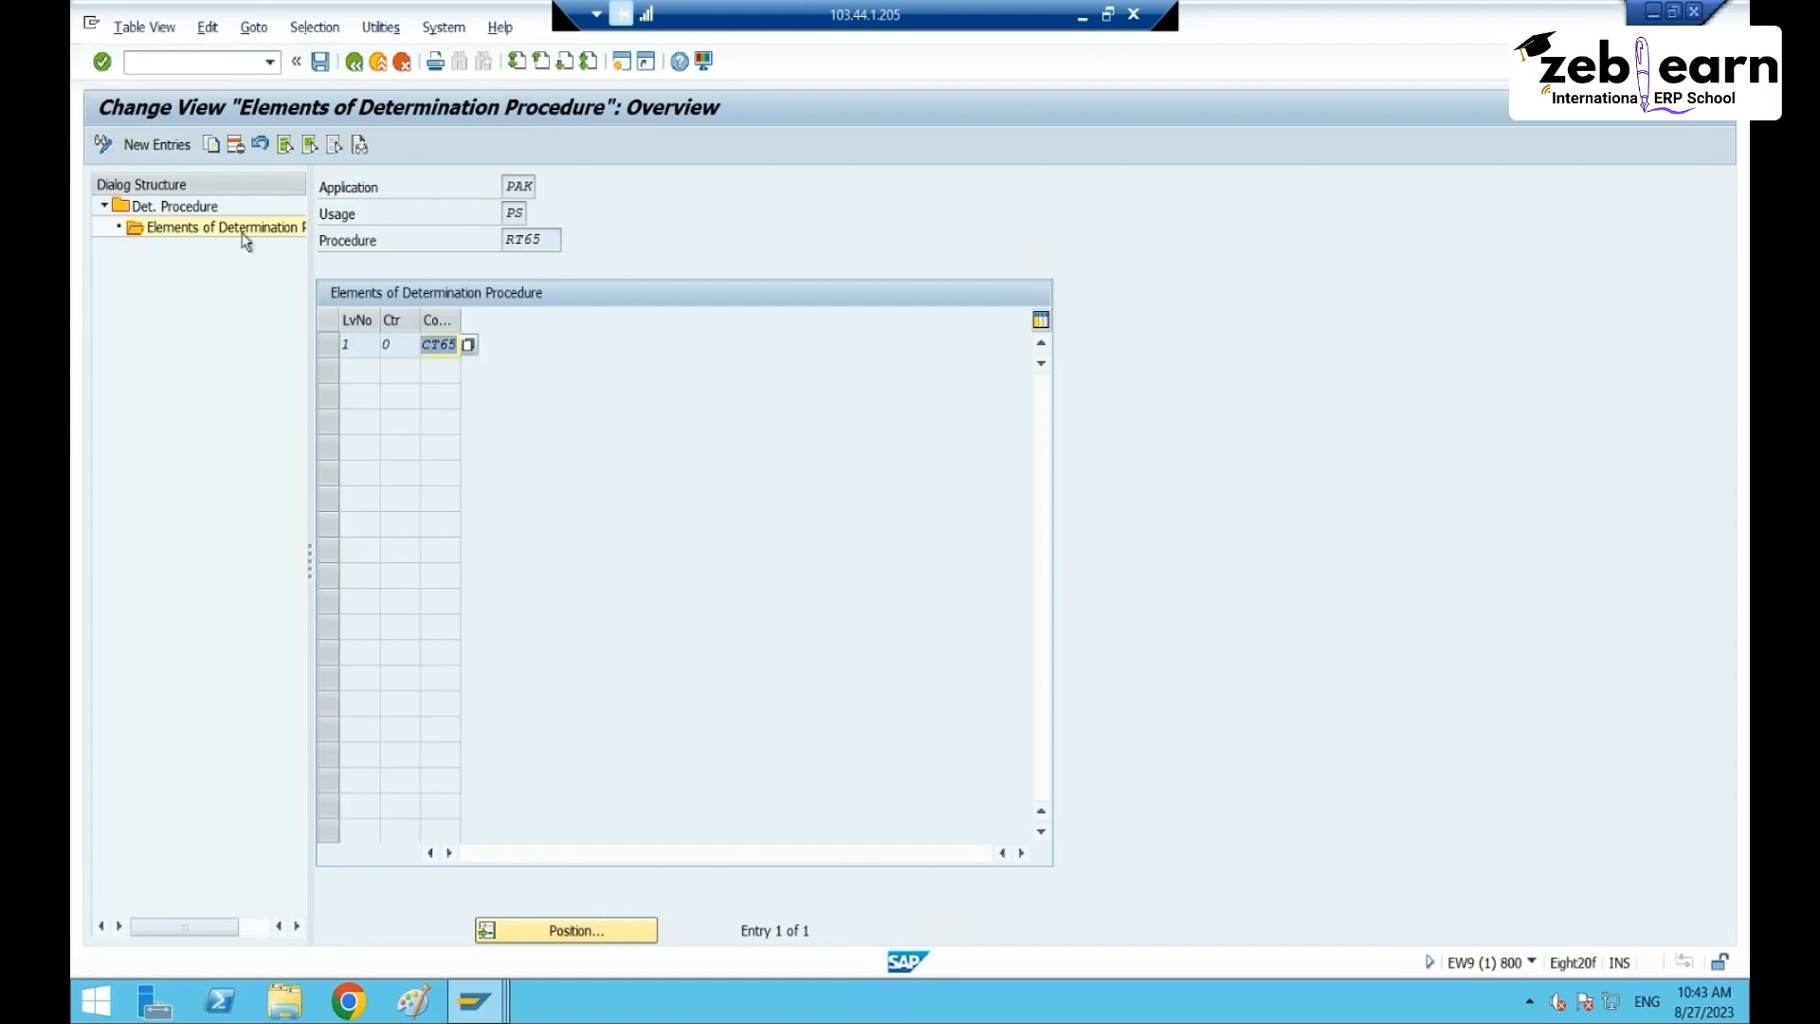
- Copy the CT65 element row with counter 1, then discard the unsaved copy
click(322, 343)
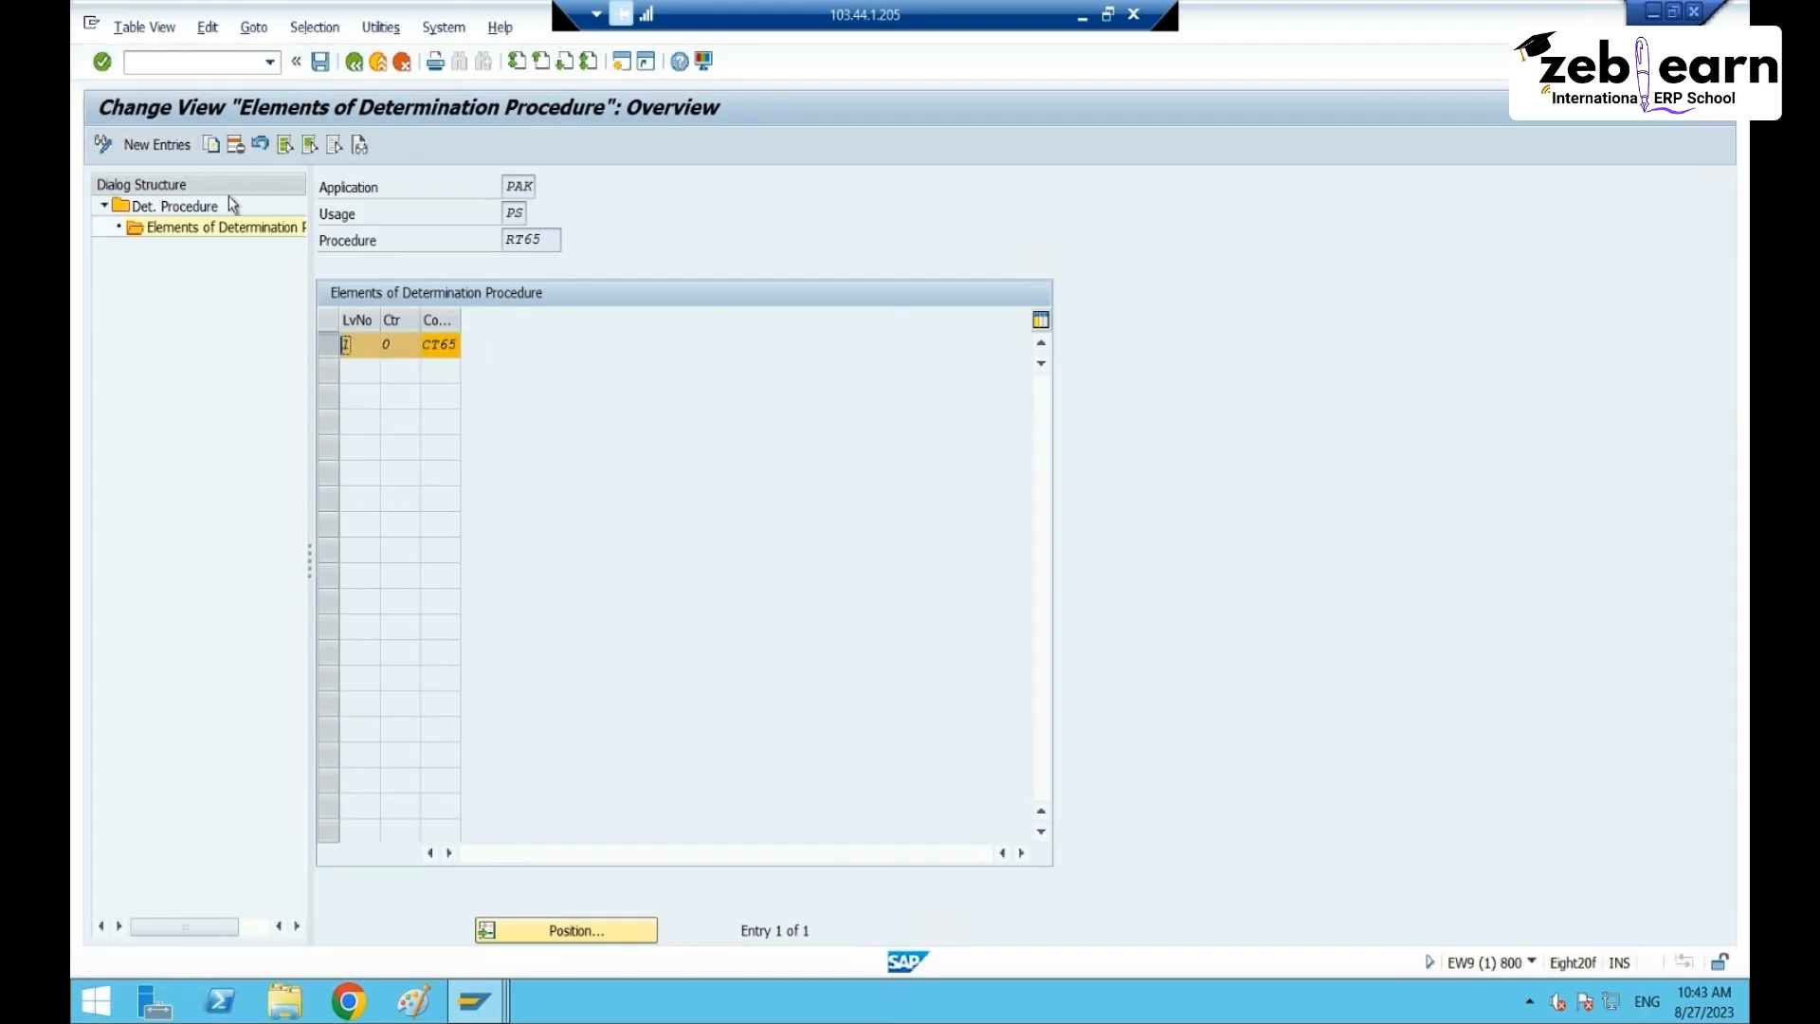
click(211, 144)
click(377, 351)
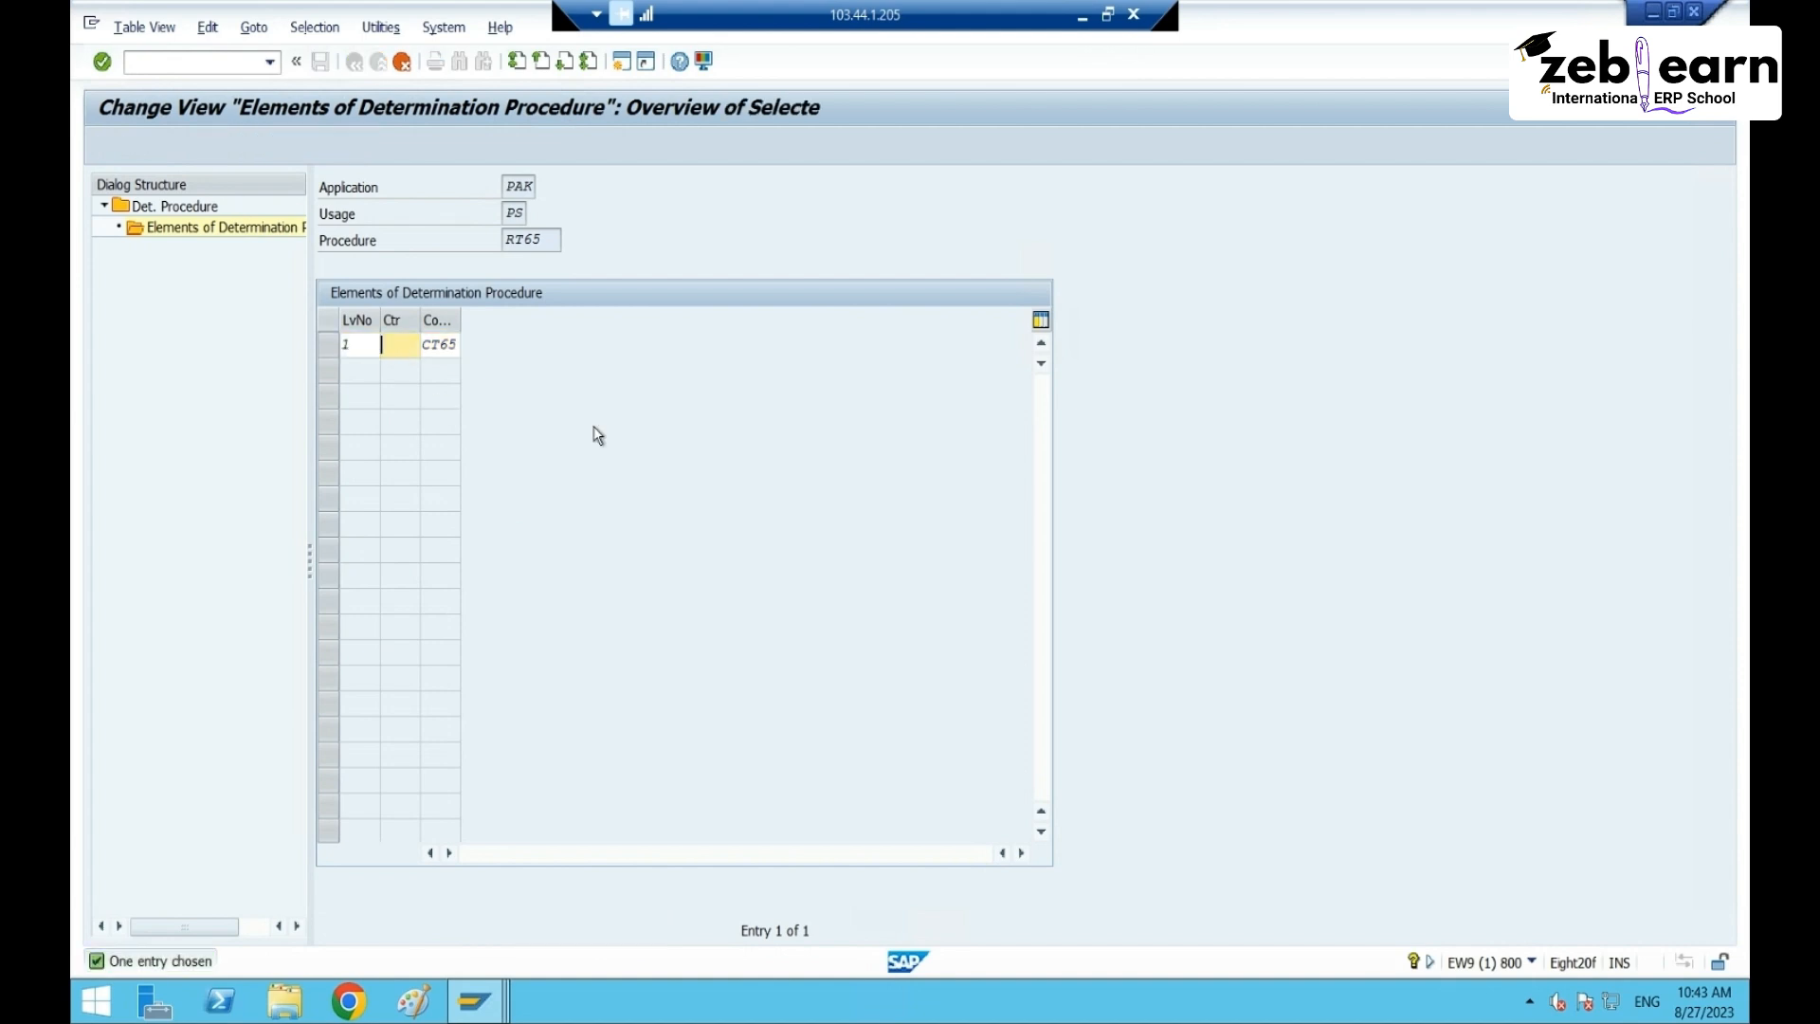
text(1)
key(Return)
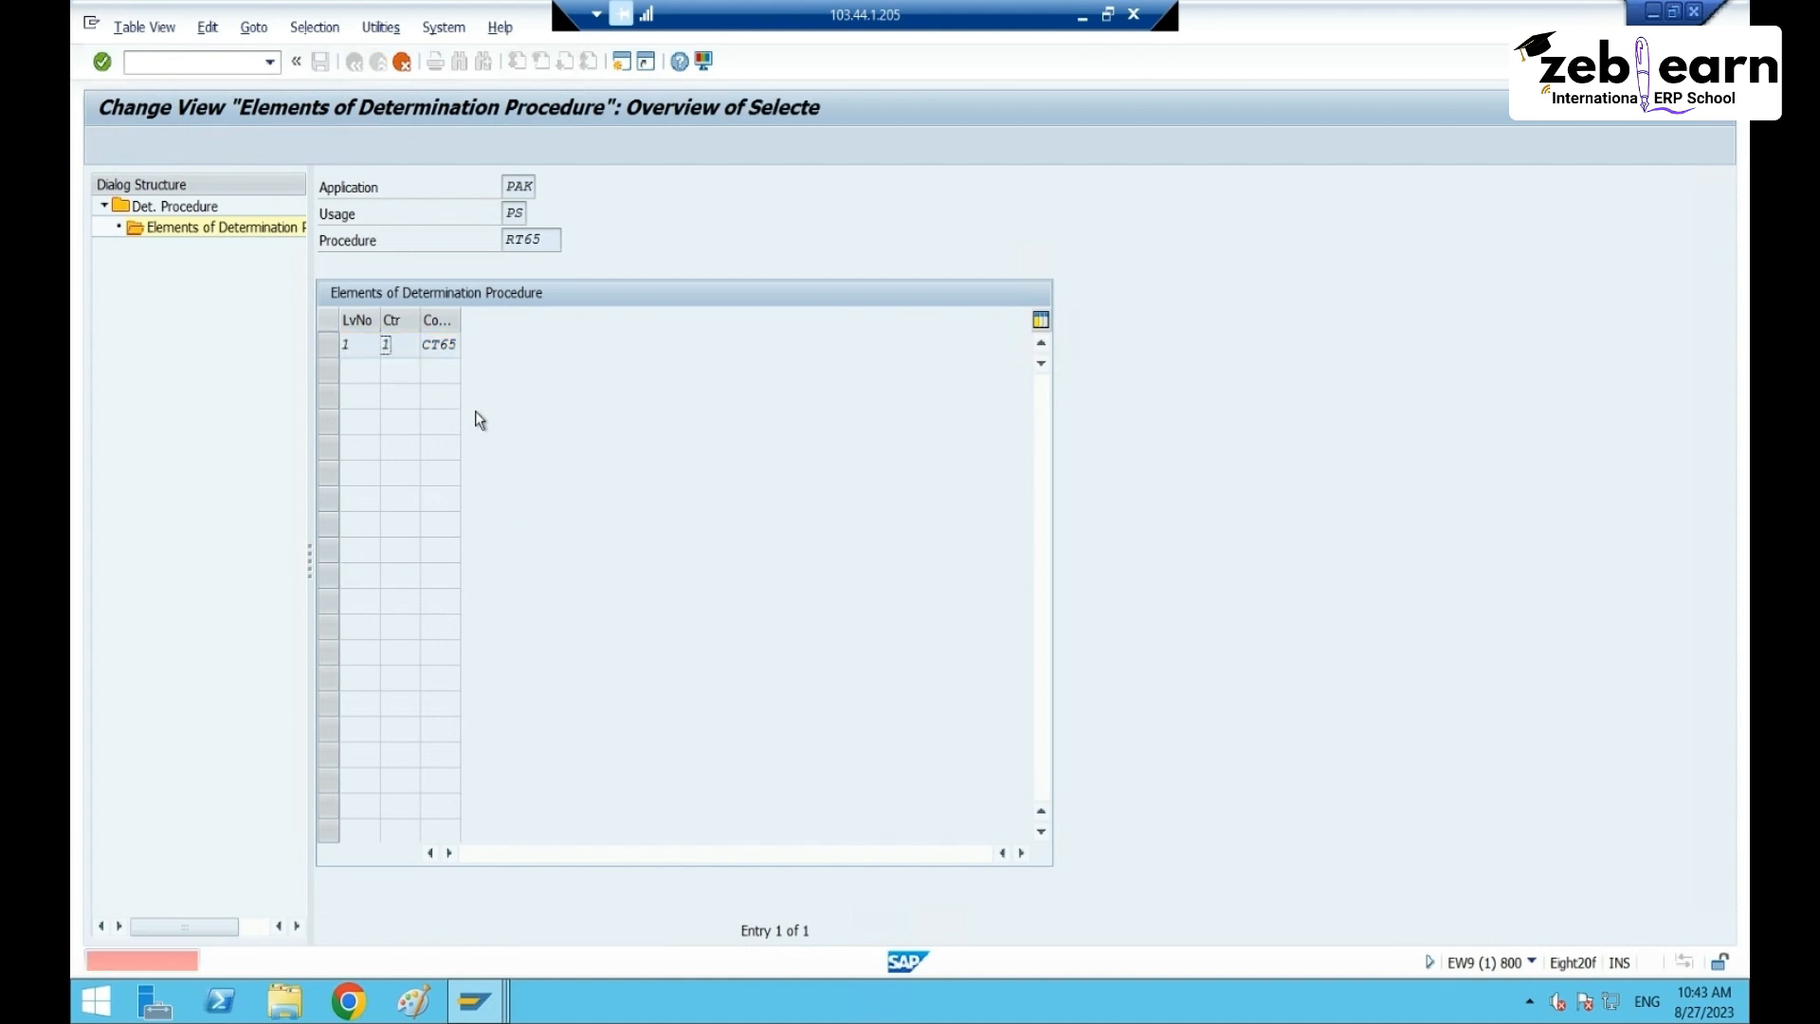
click(402, 62)
click(398, 434)
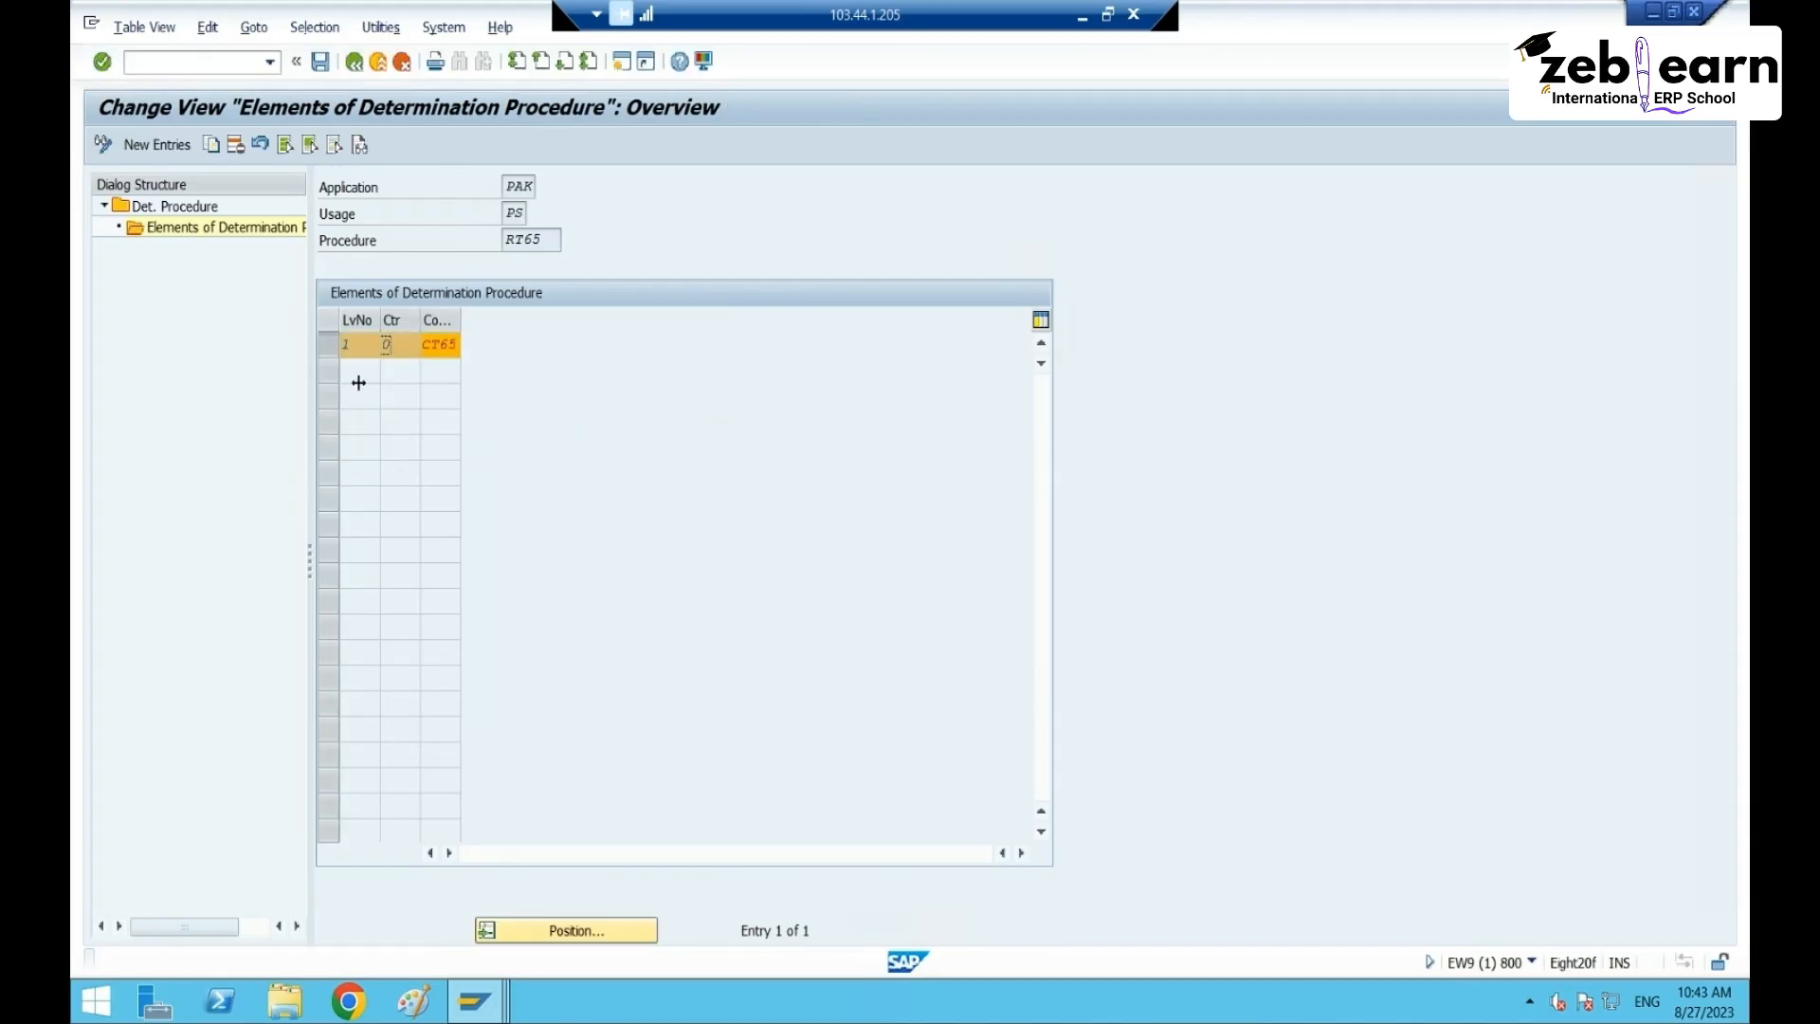
- Delete RT65's existing CT65 element and add a new one: level 1, counter 1, condition type CT65
click(235, 144)
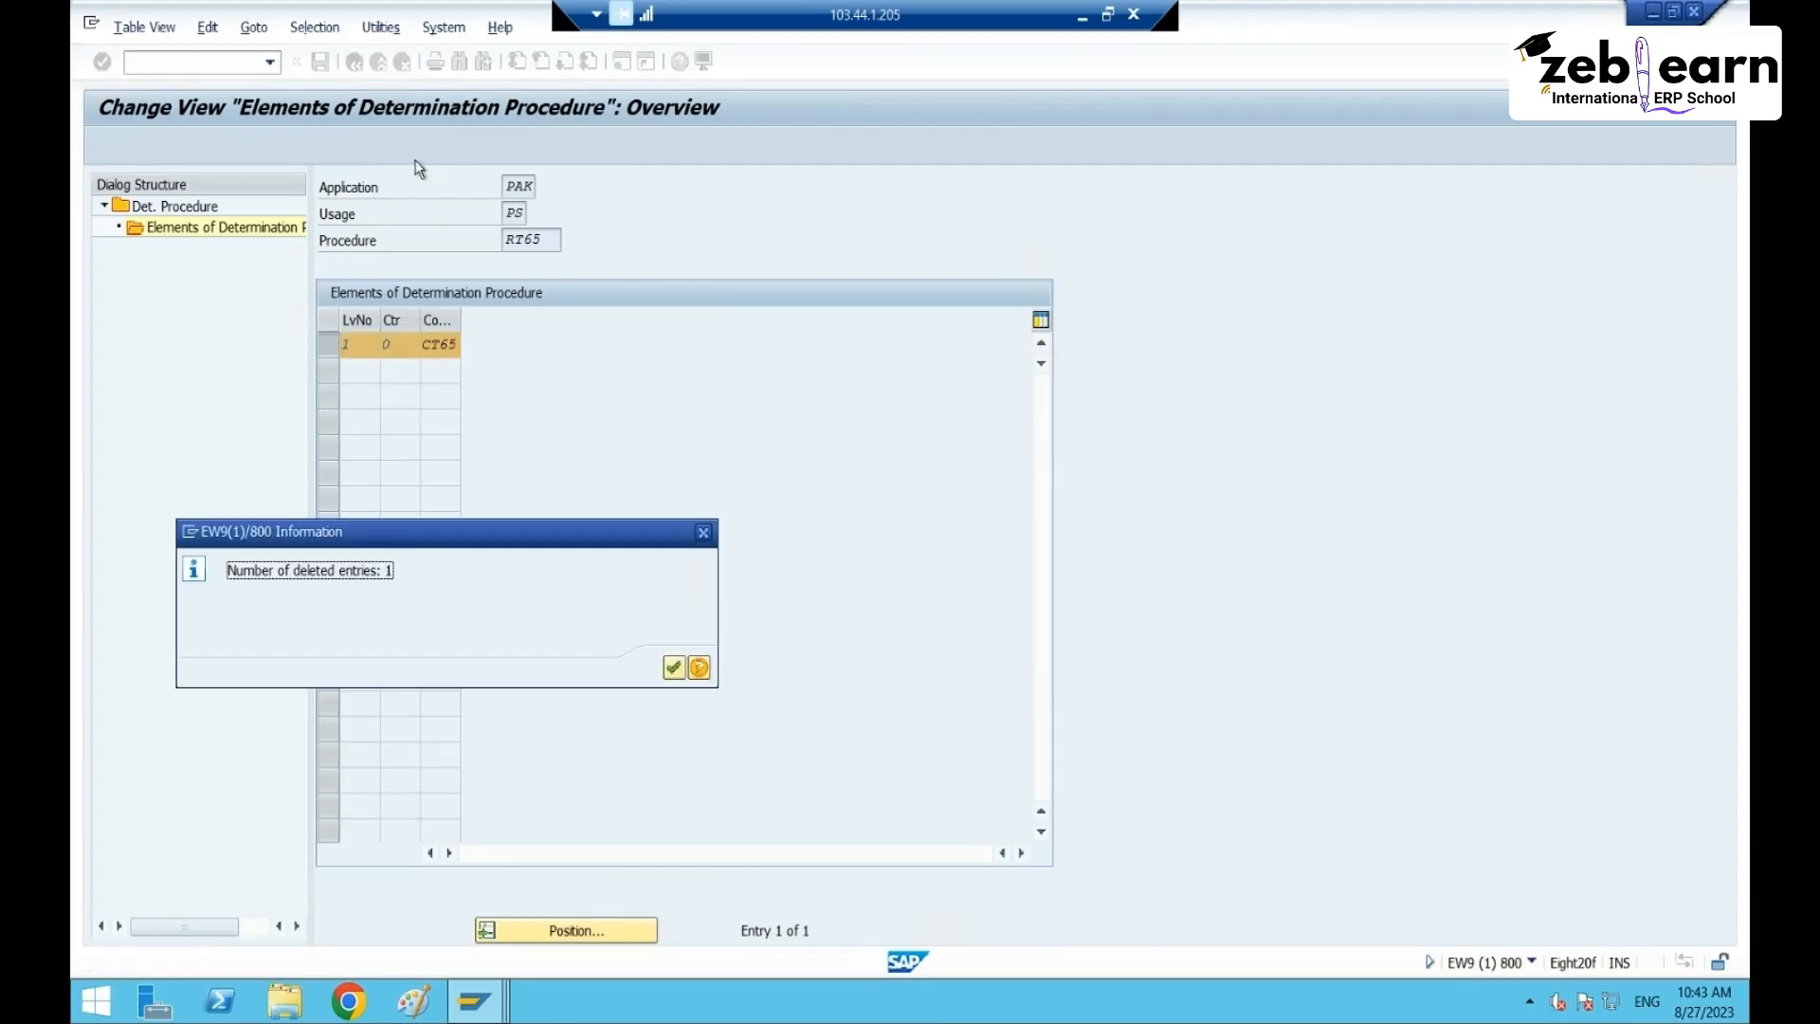
click(674, 668)
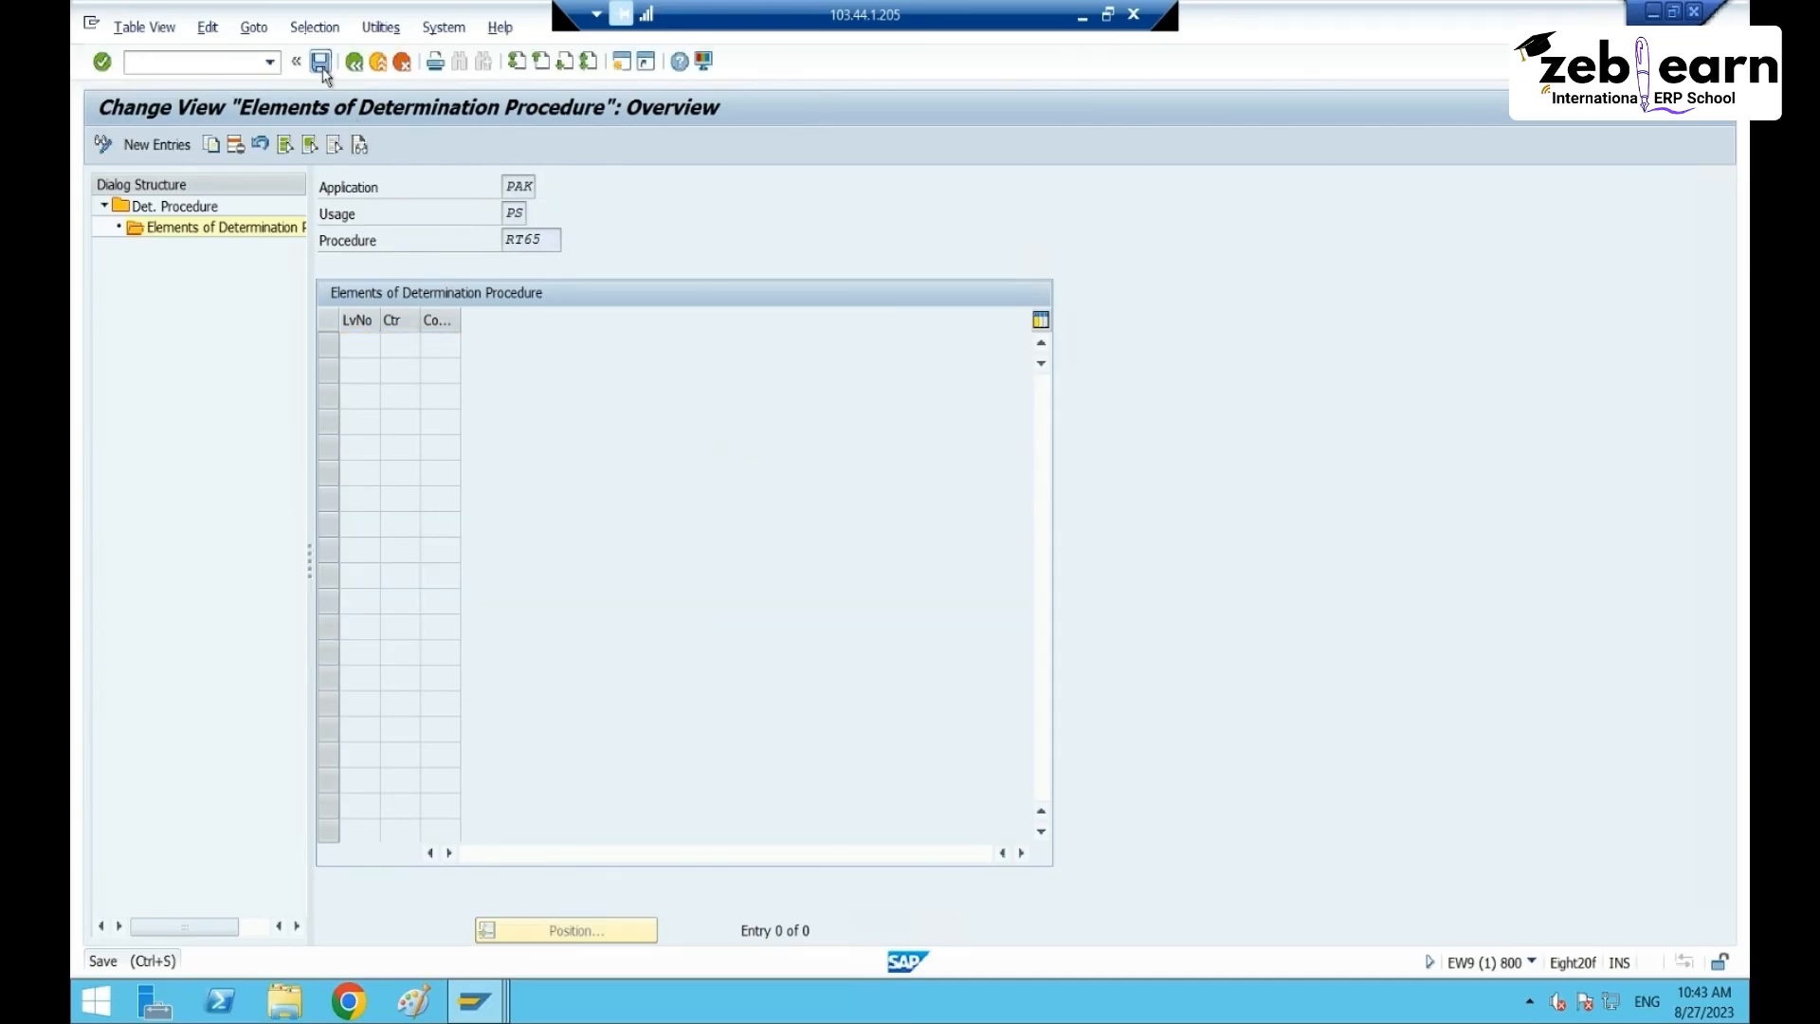
click(158, 144)
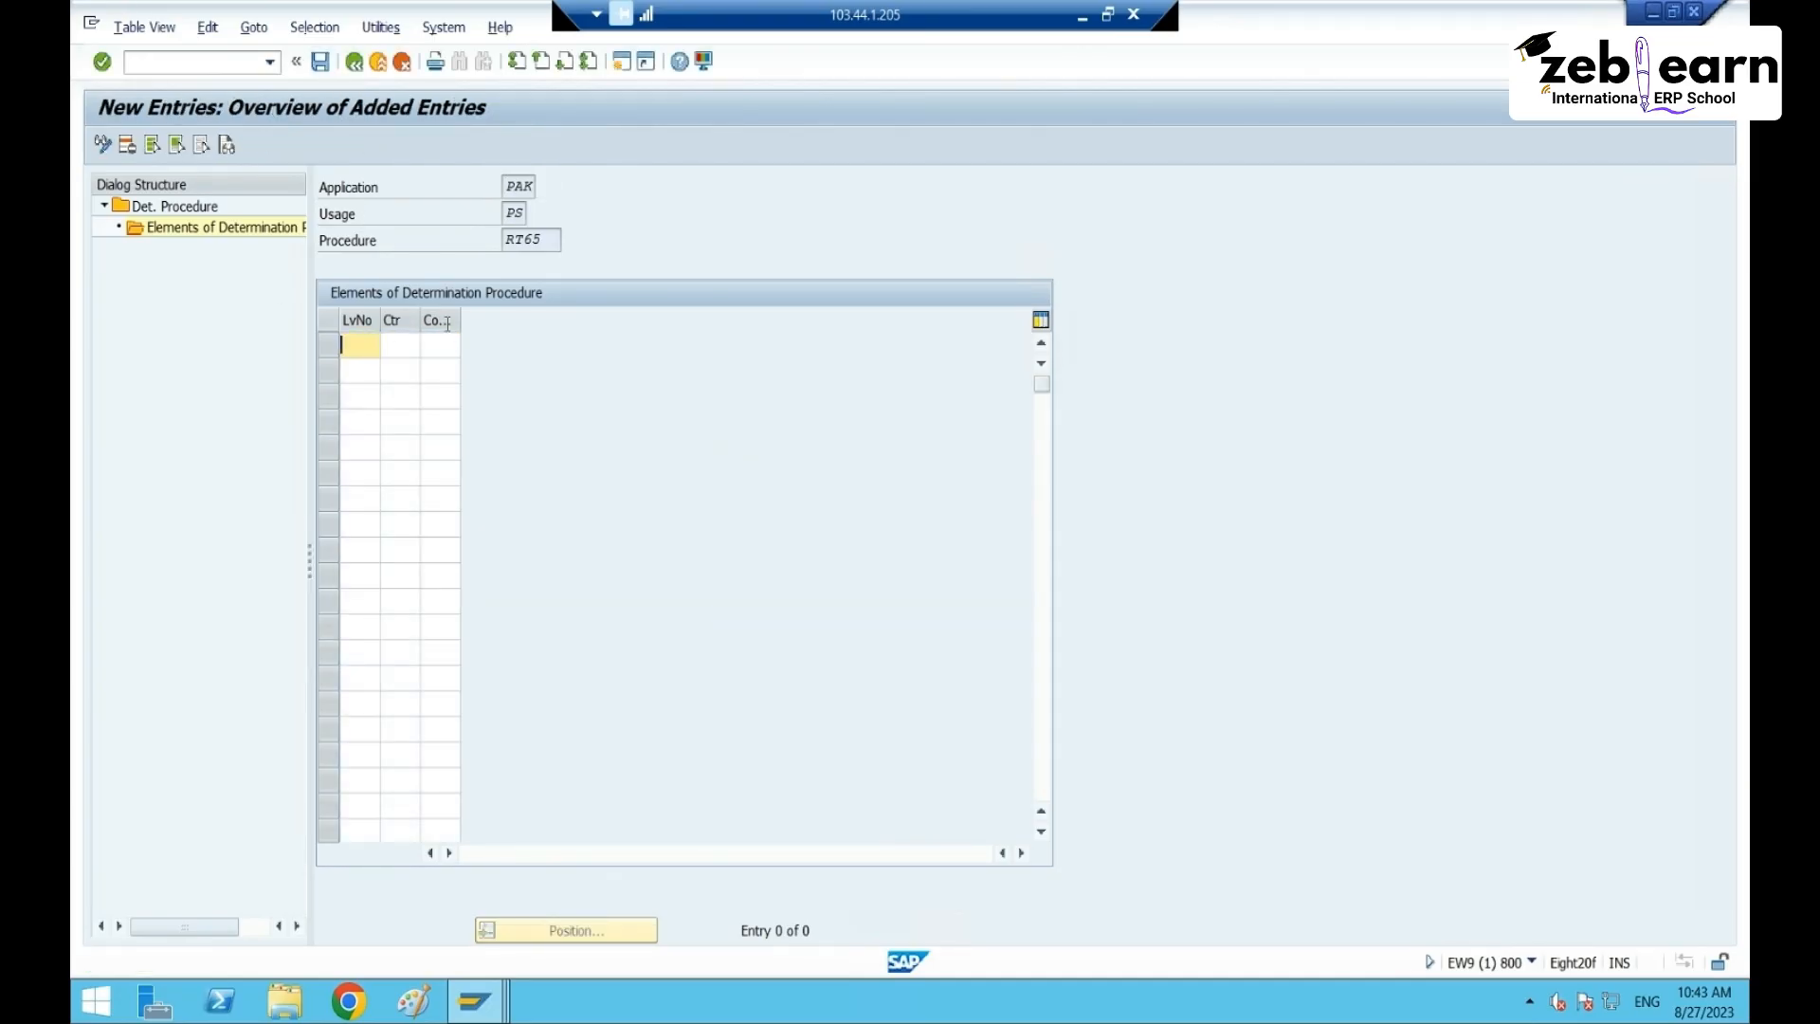
text(1)
key(Tab)
text(1)
key(Tab)
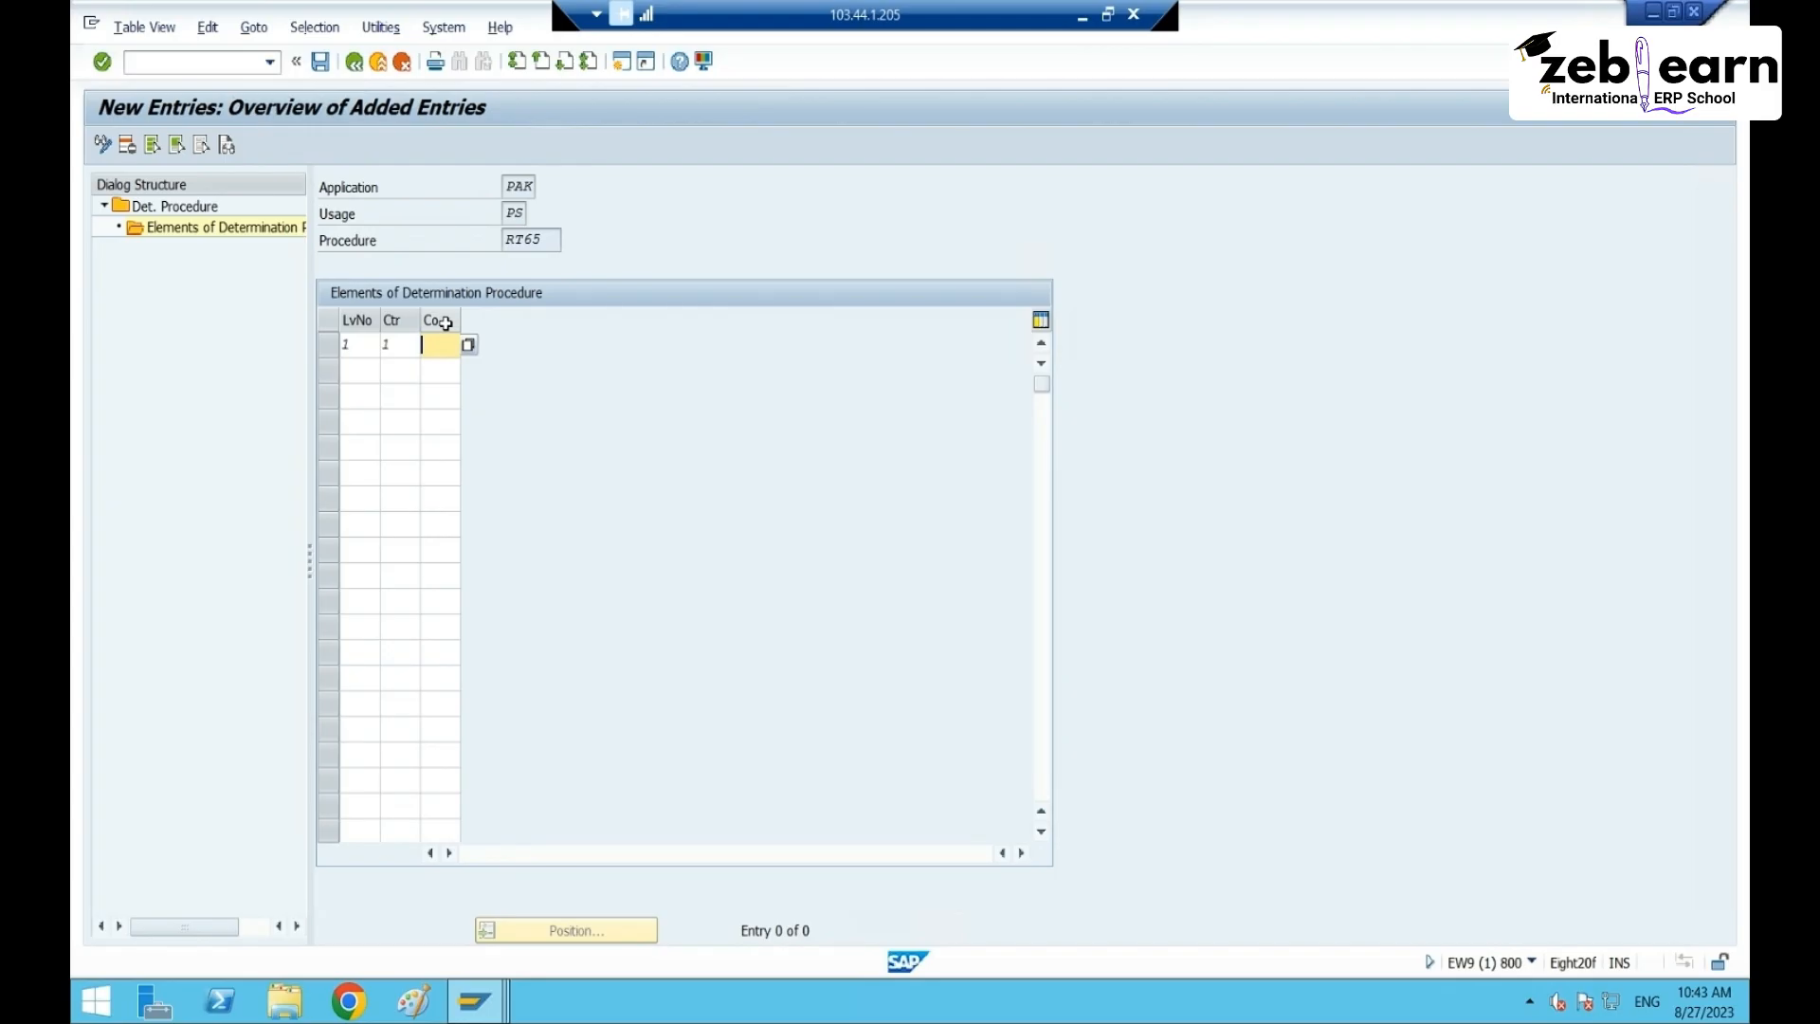
text(c)
key(Down)
key(Return)
key(Return)
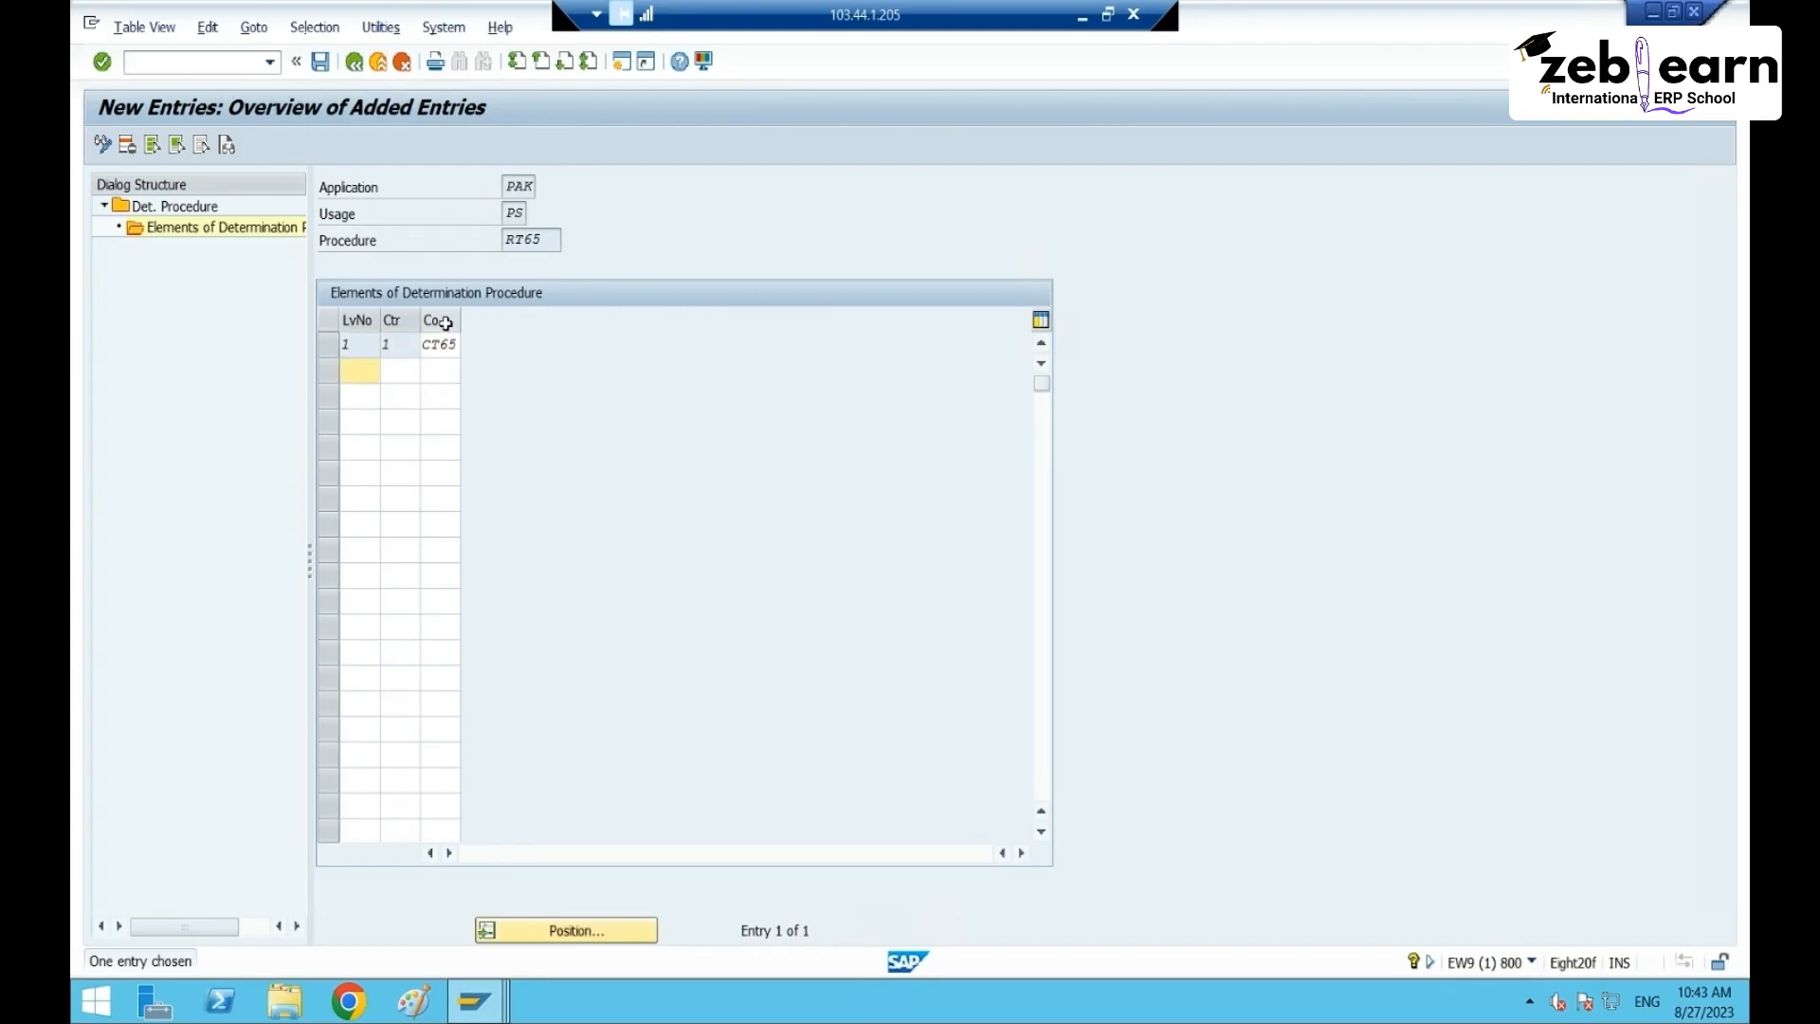
- Save the new element, go back to the IMG tree and select Create Condition Maintenance Group
key(ctrl+s)
click(355, 63)
click(354, 62)
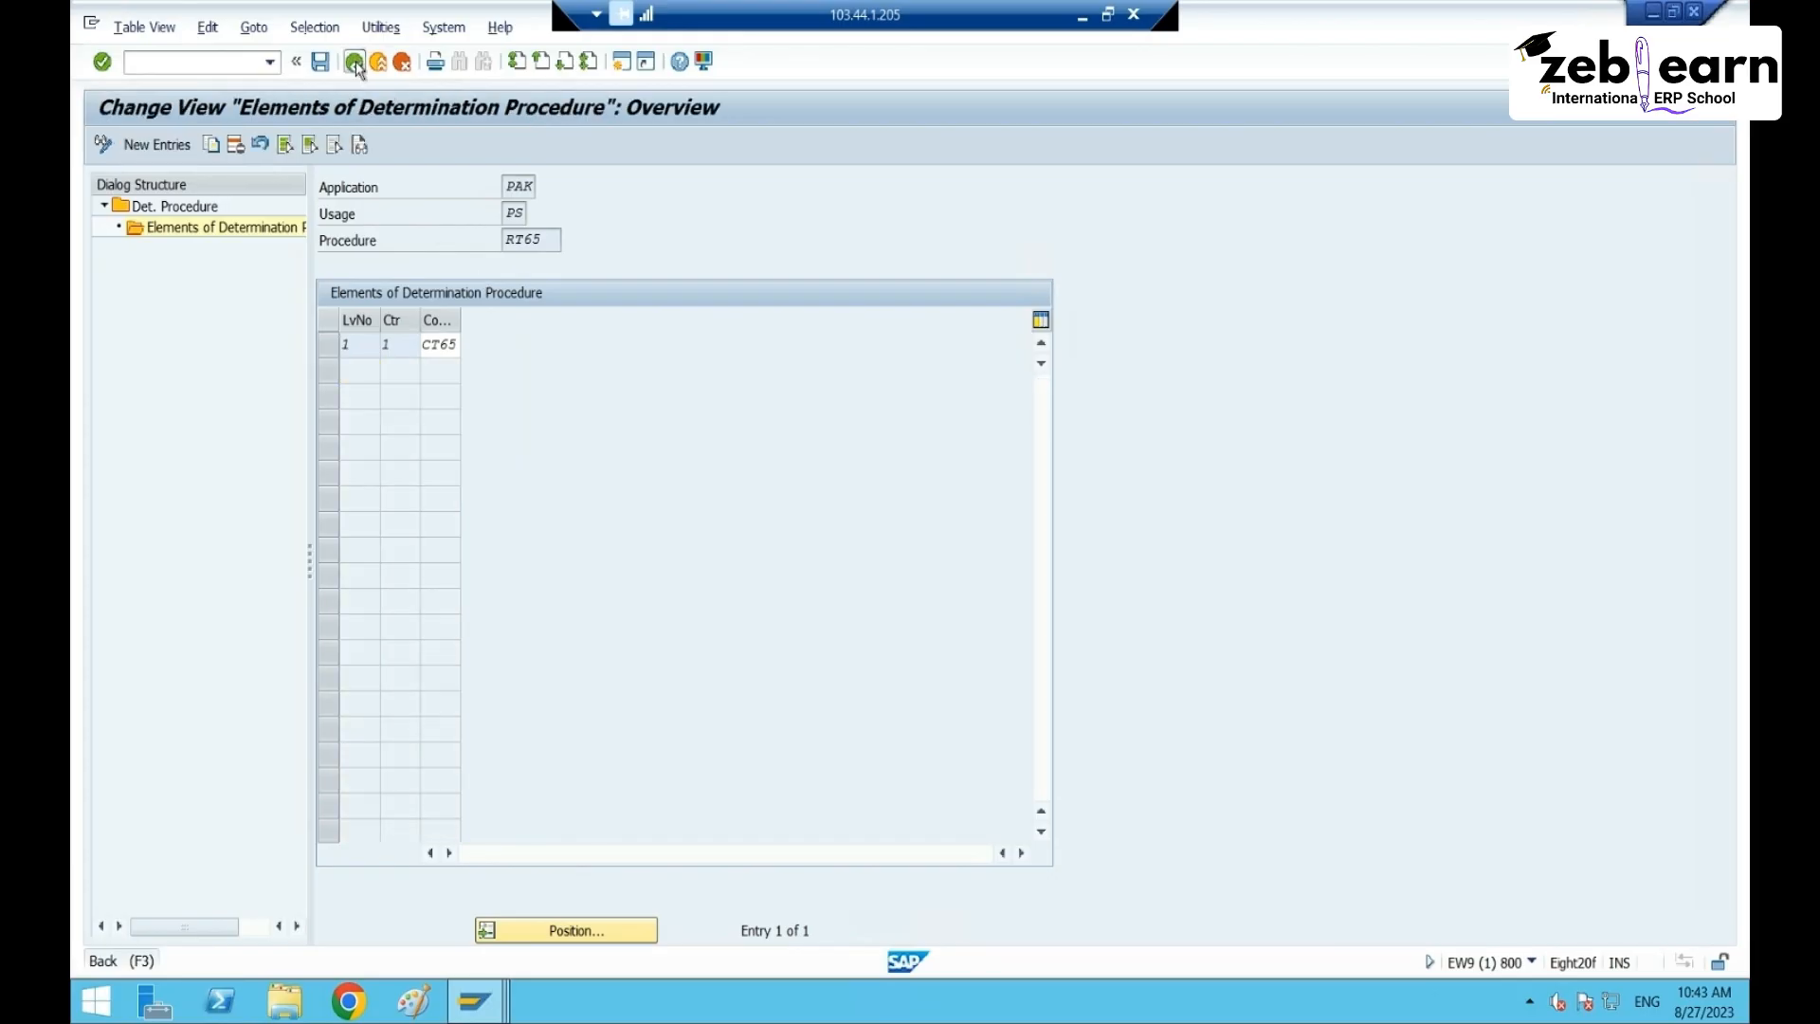
click(355, 62)
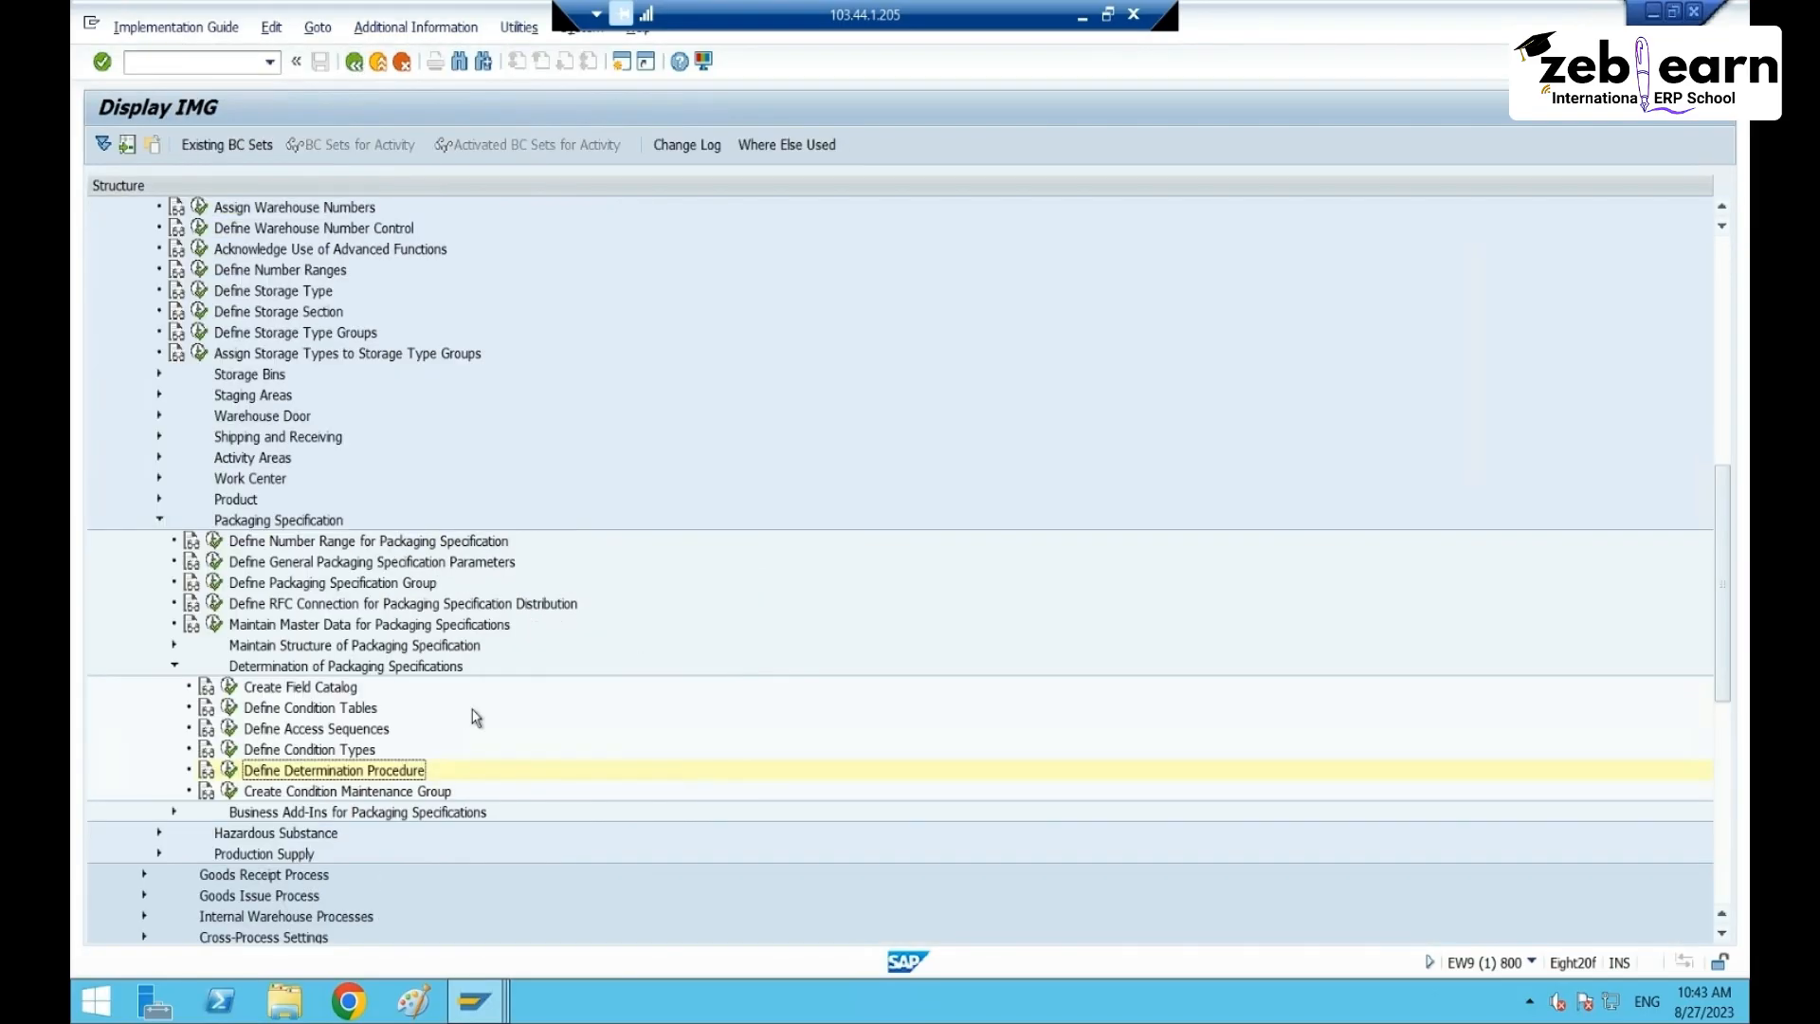
click(321, 794)
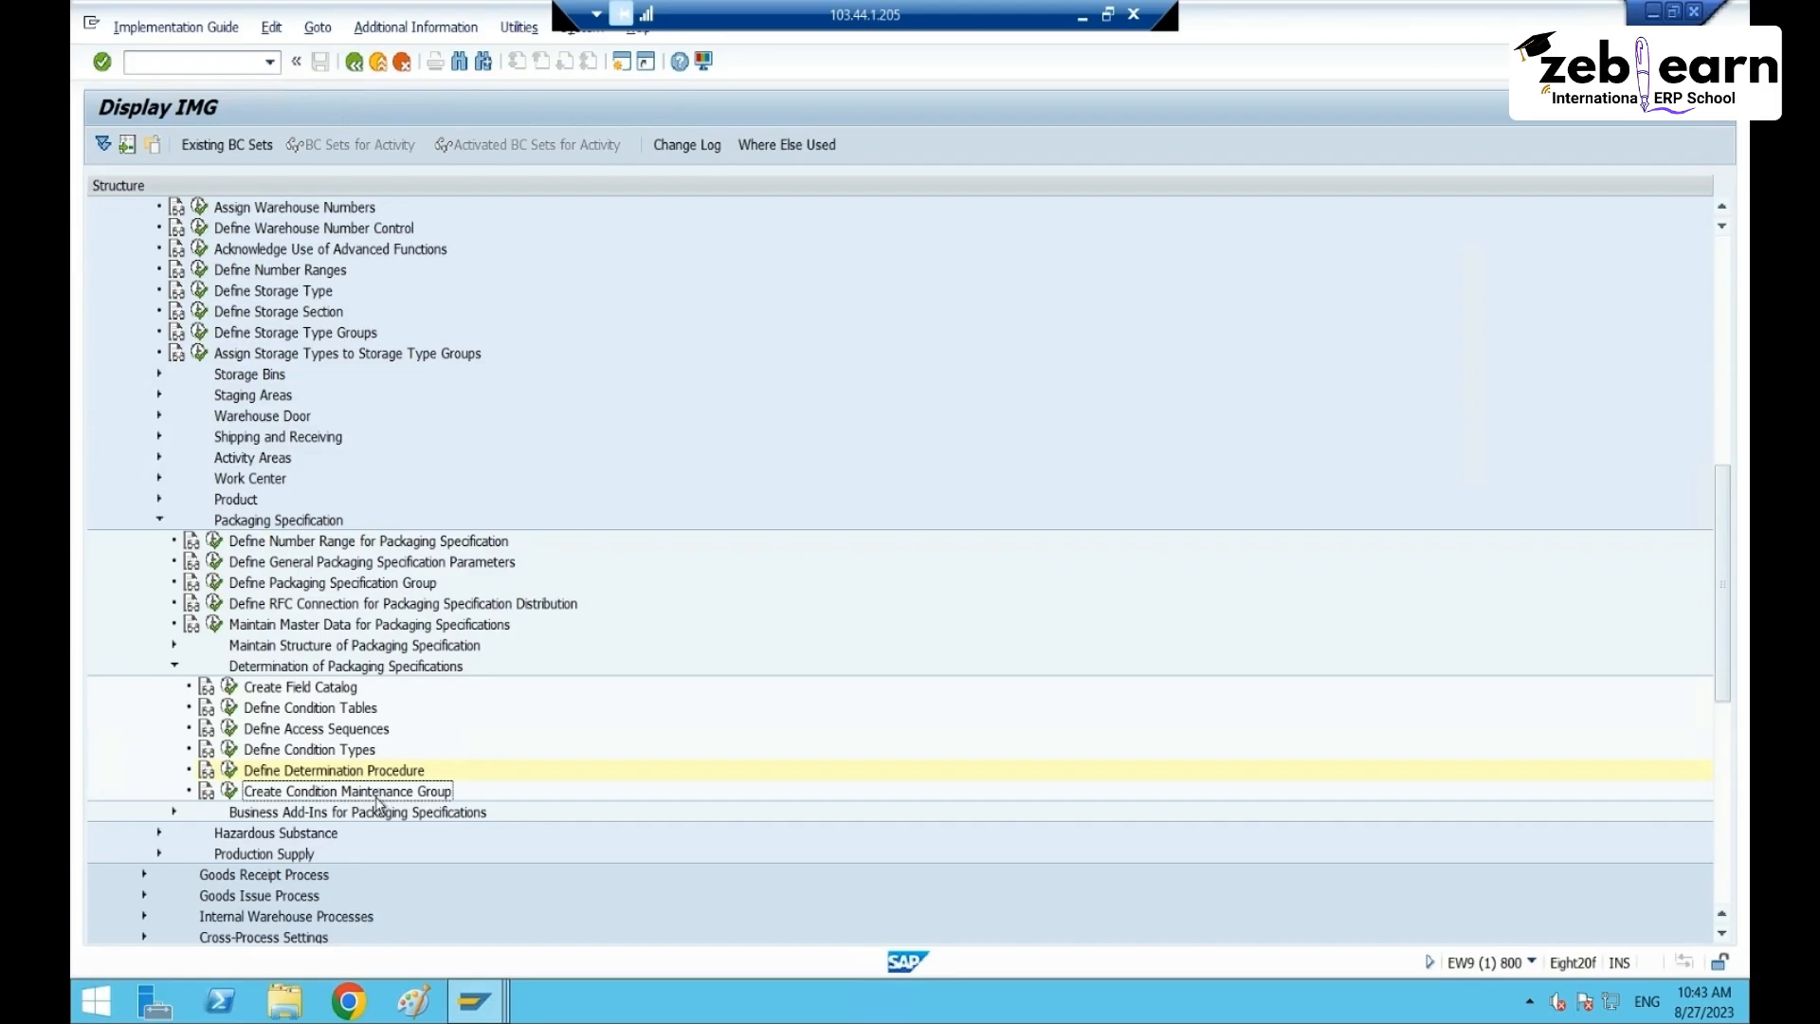
- Execute the Create Condition Maintenance Group activity in the IMG
click(287, 811)
click(289, 791)
click(230, 791)
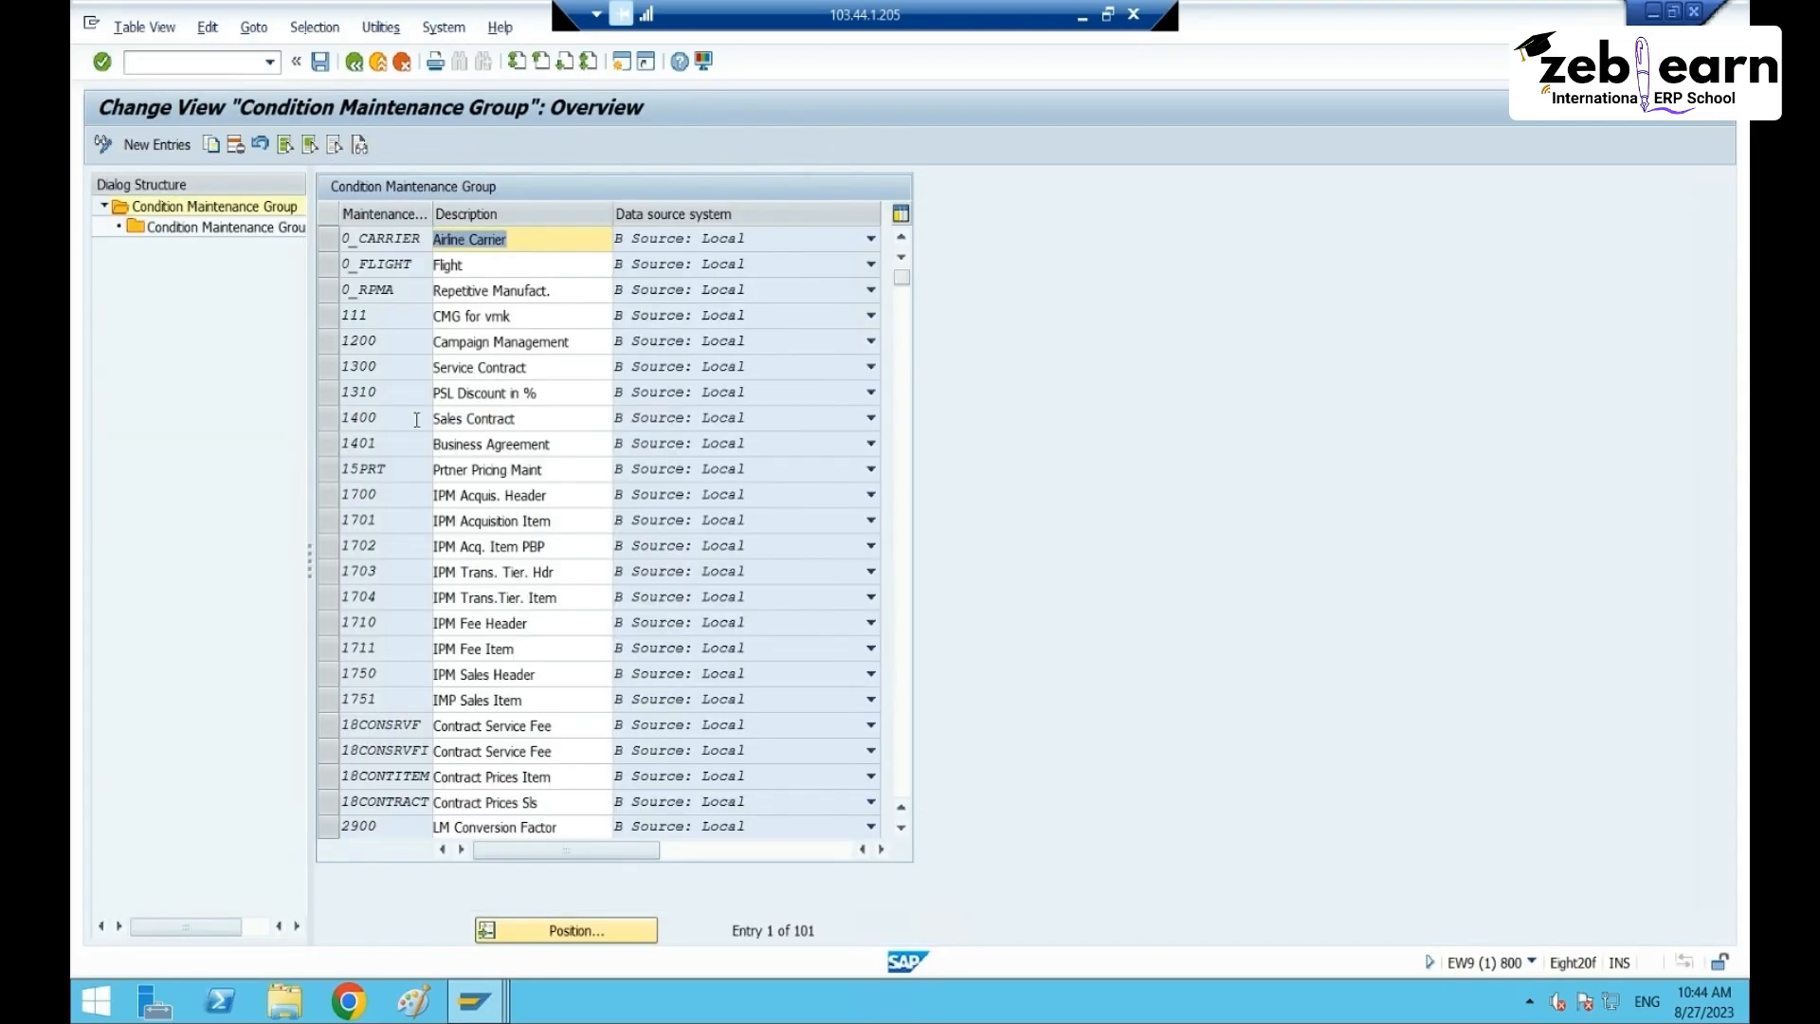
- Scroll to the PAK Packing Instructions group and open its 18 detail entries
scroll(416, 440, down, 6)
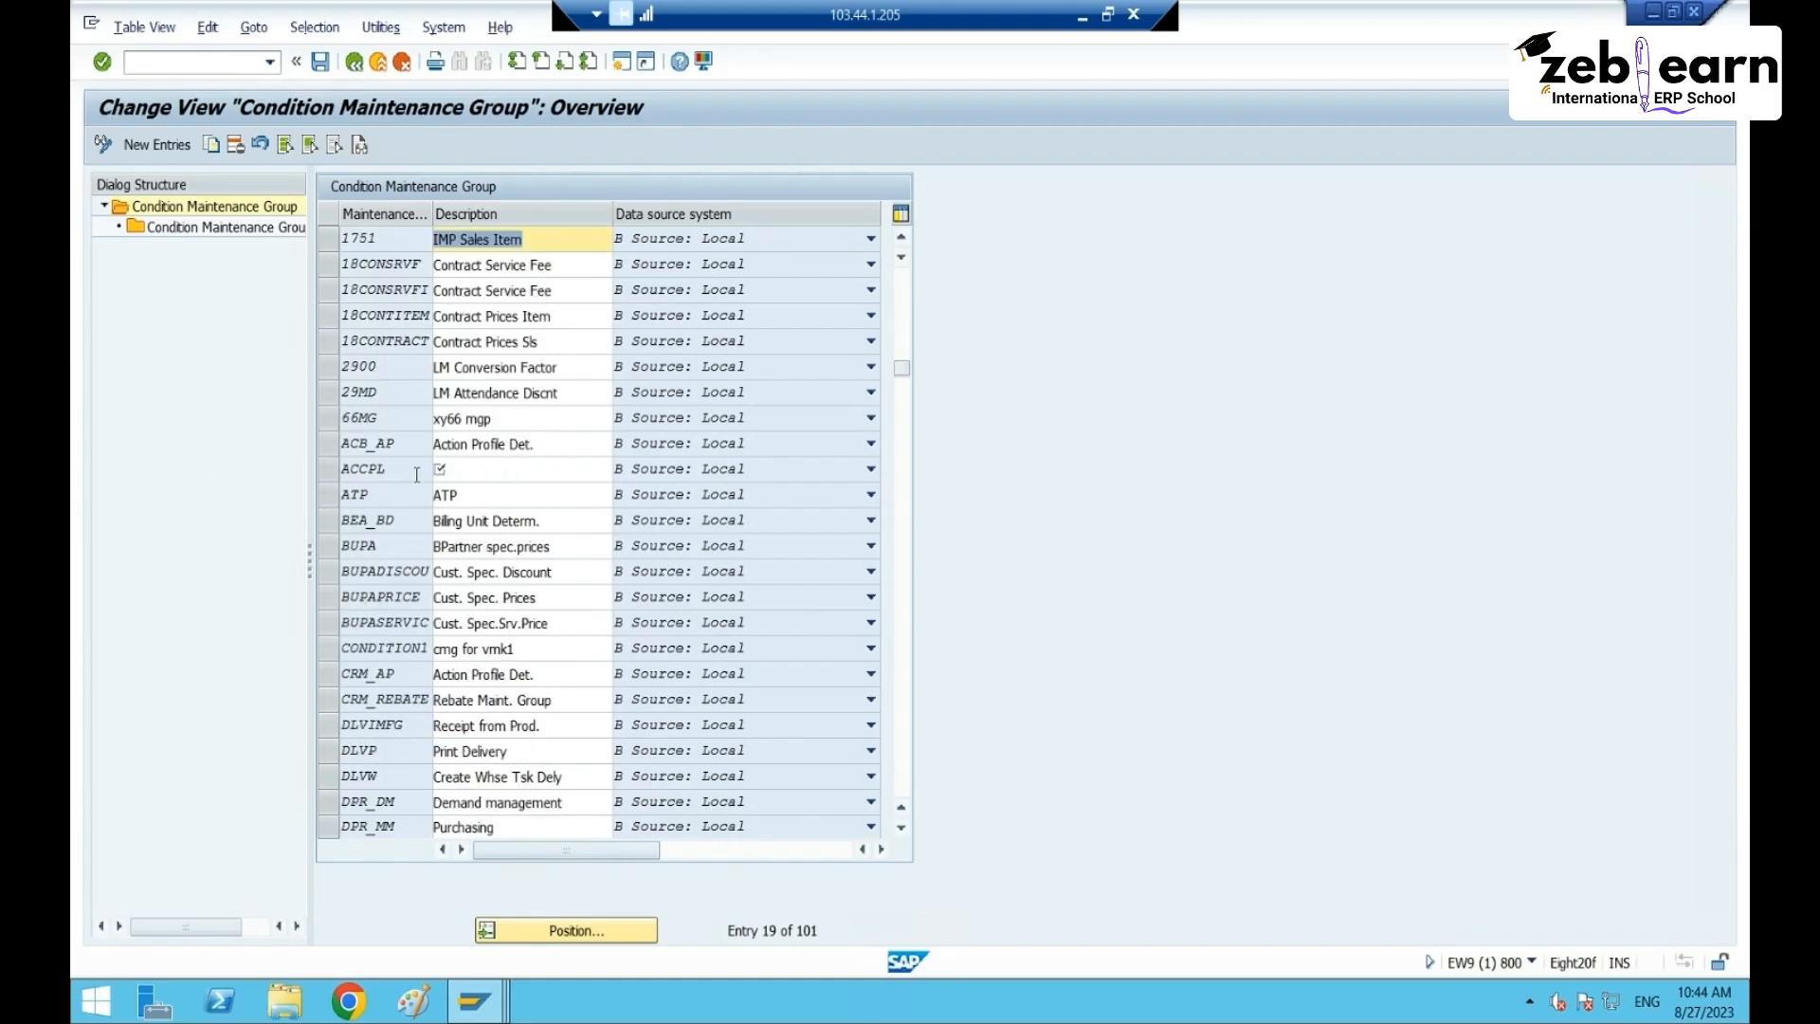
scroll(416, 474, down, 4)
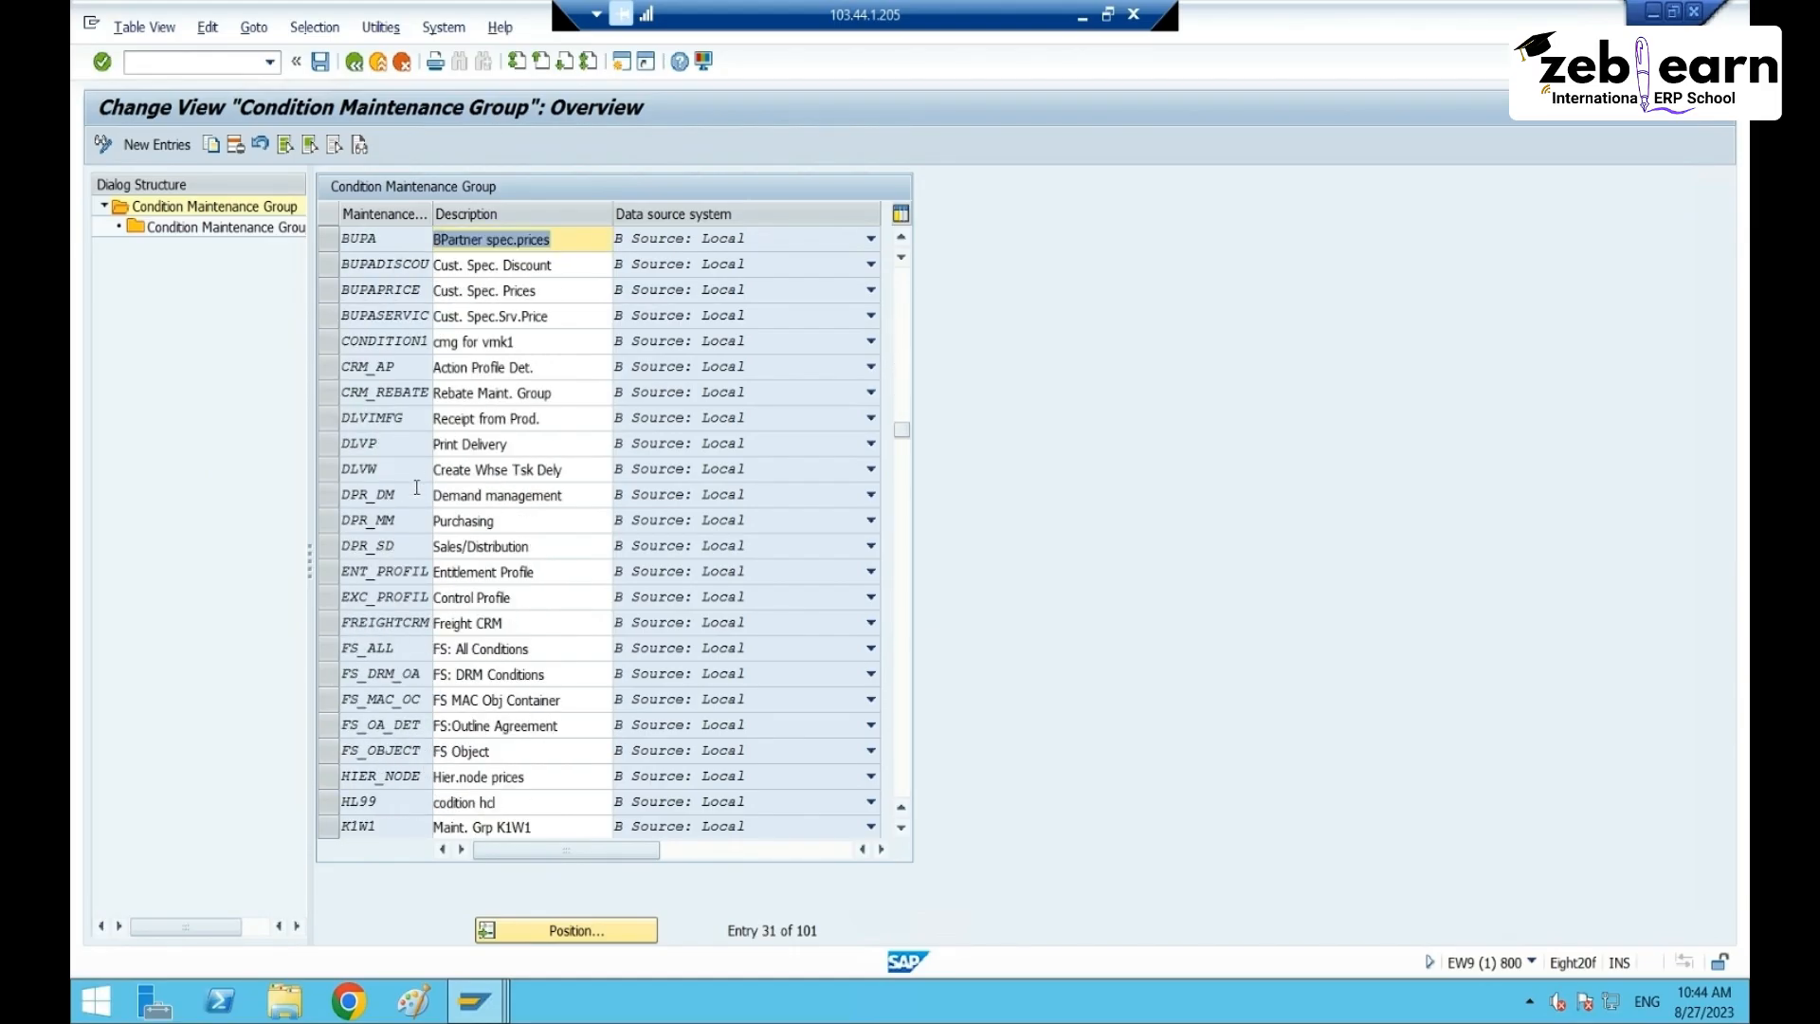
scroll(419, 572, down, 2)
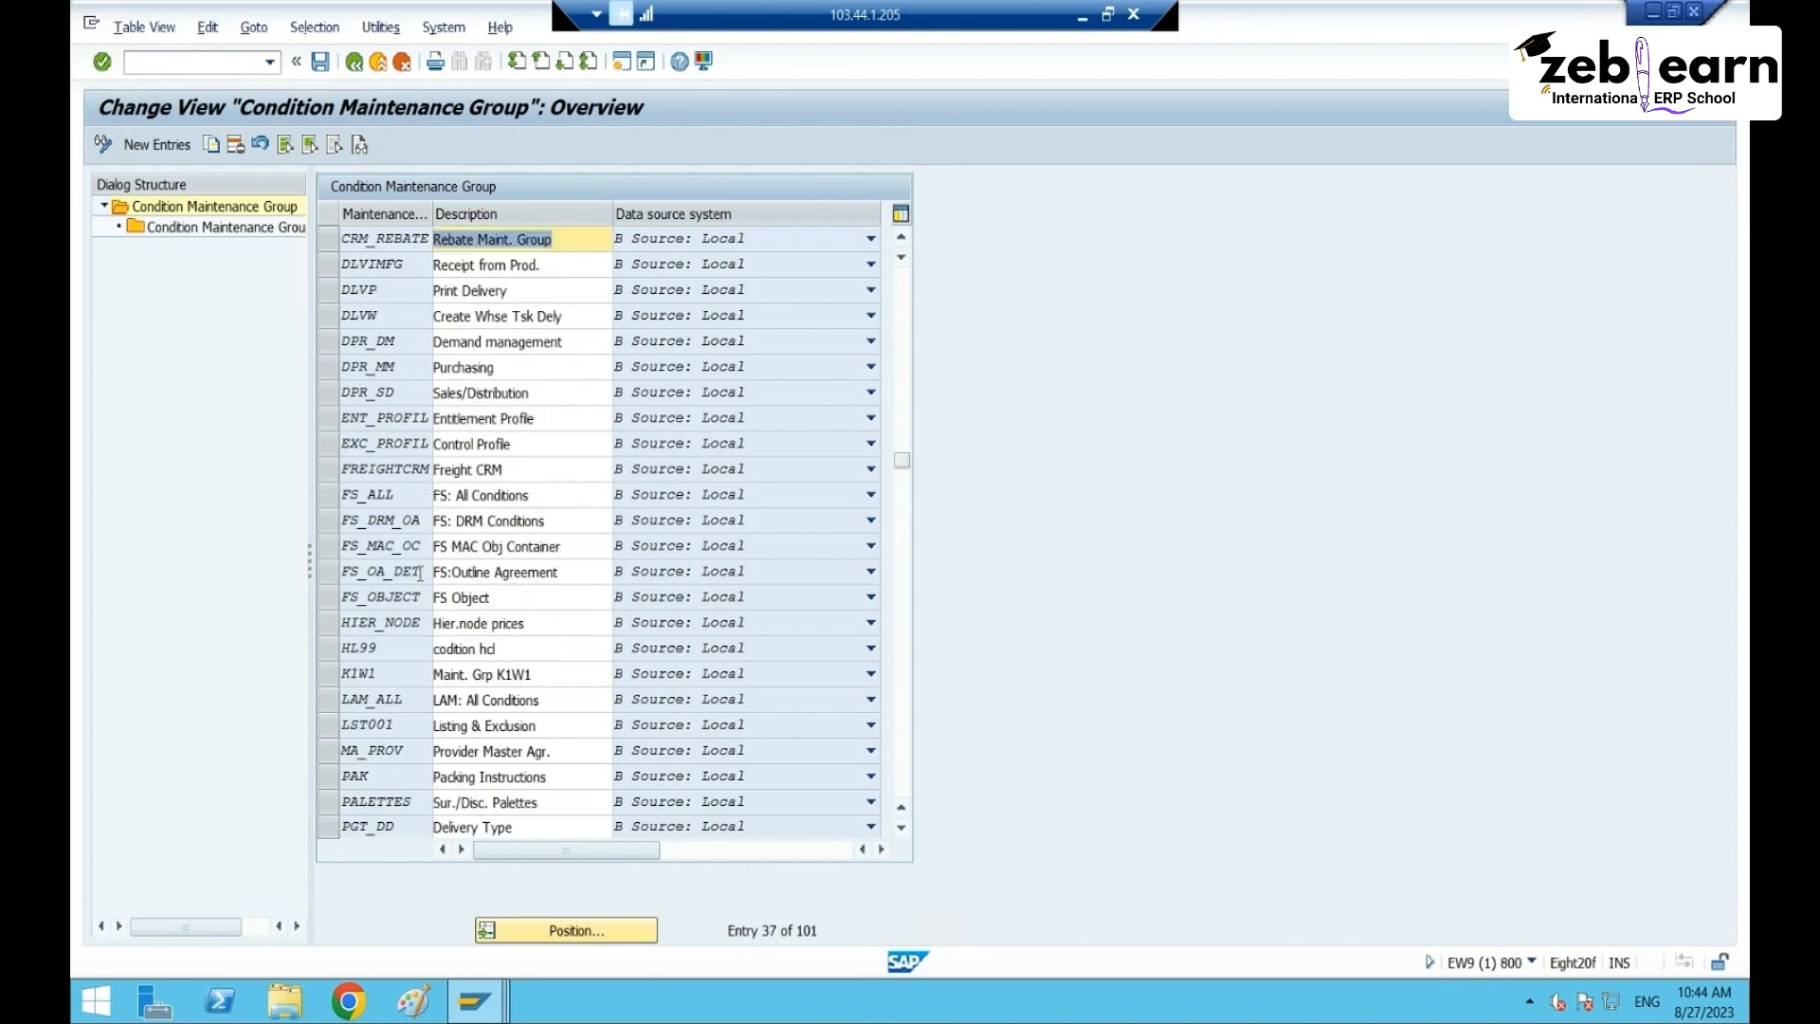
click(332, 775)
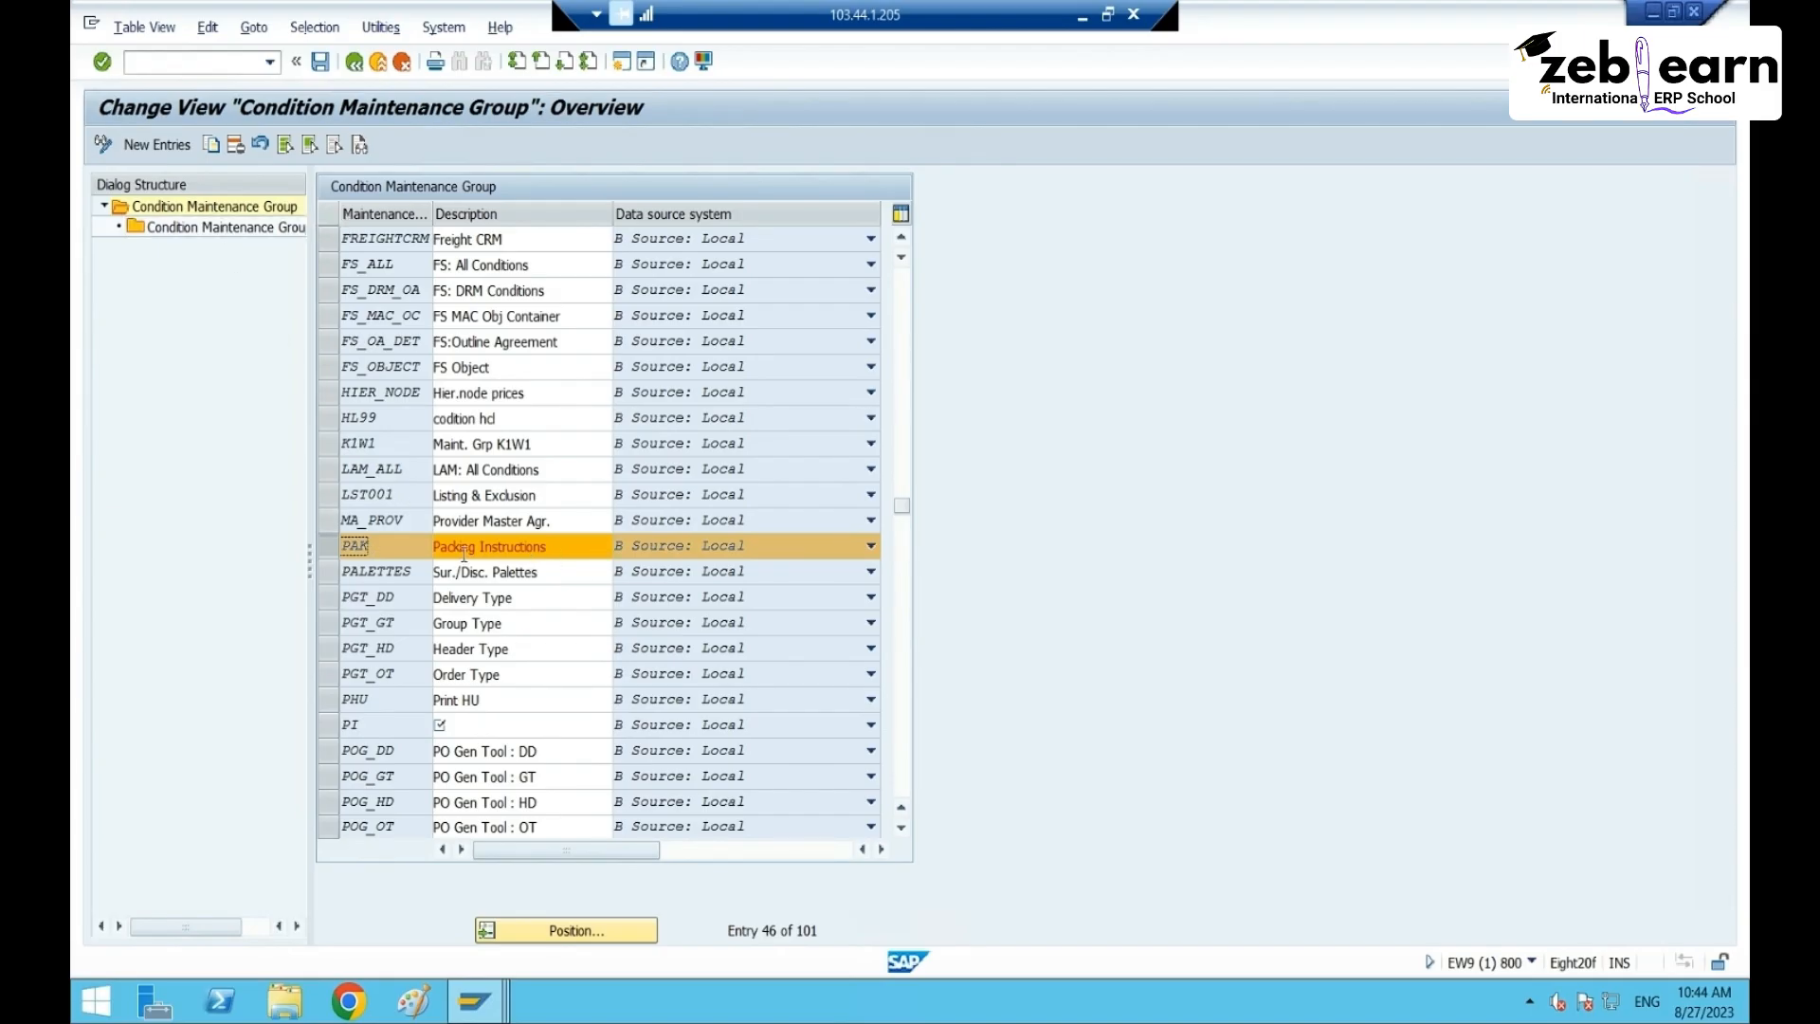
double_click(220, 227)
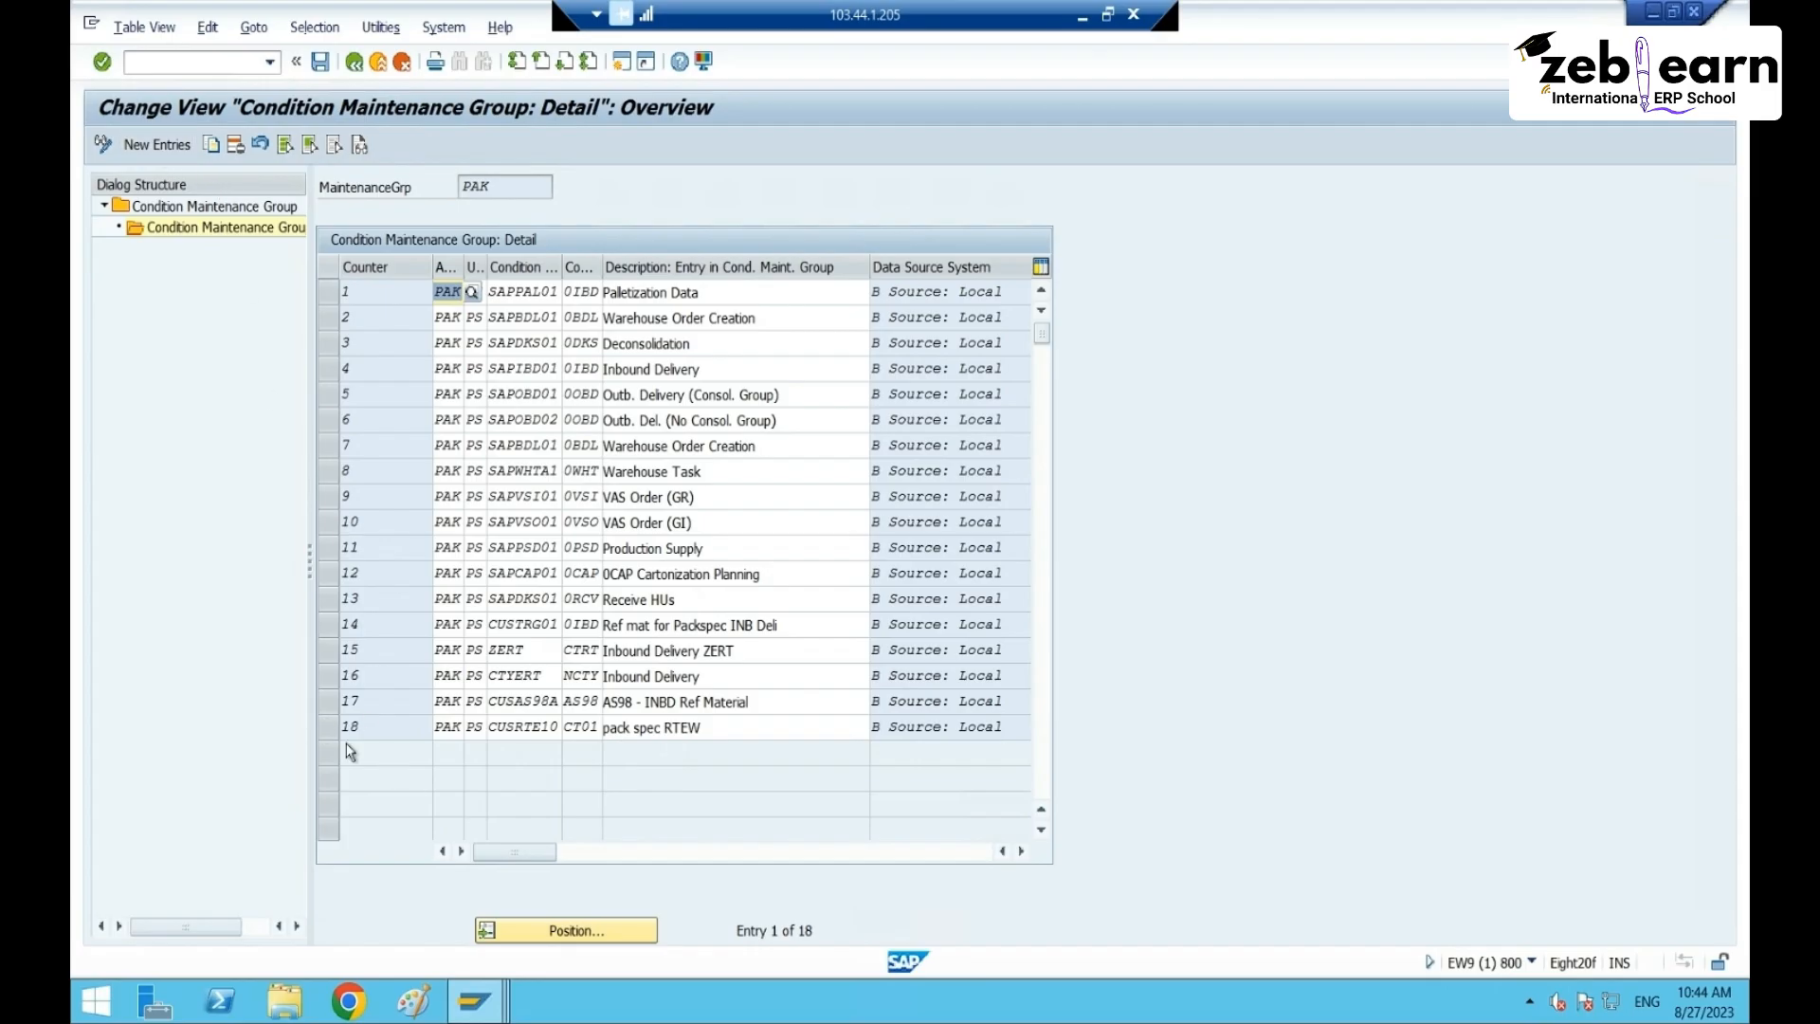
- Copy the SAPIBD01 Inbound Delivery entry as a new entry with counter 19 and usage PS
click(324, 731)
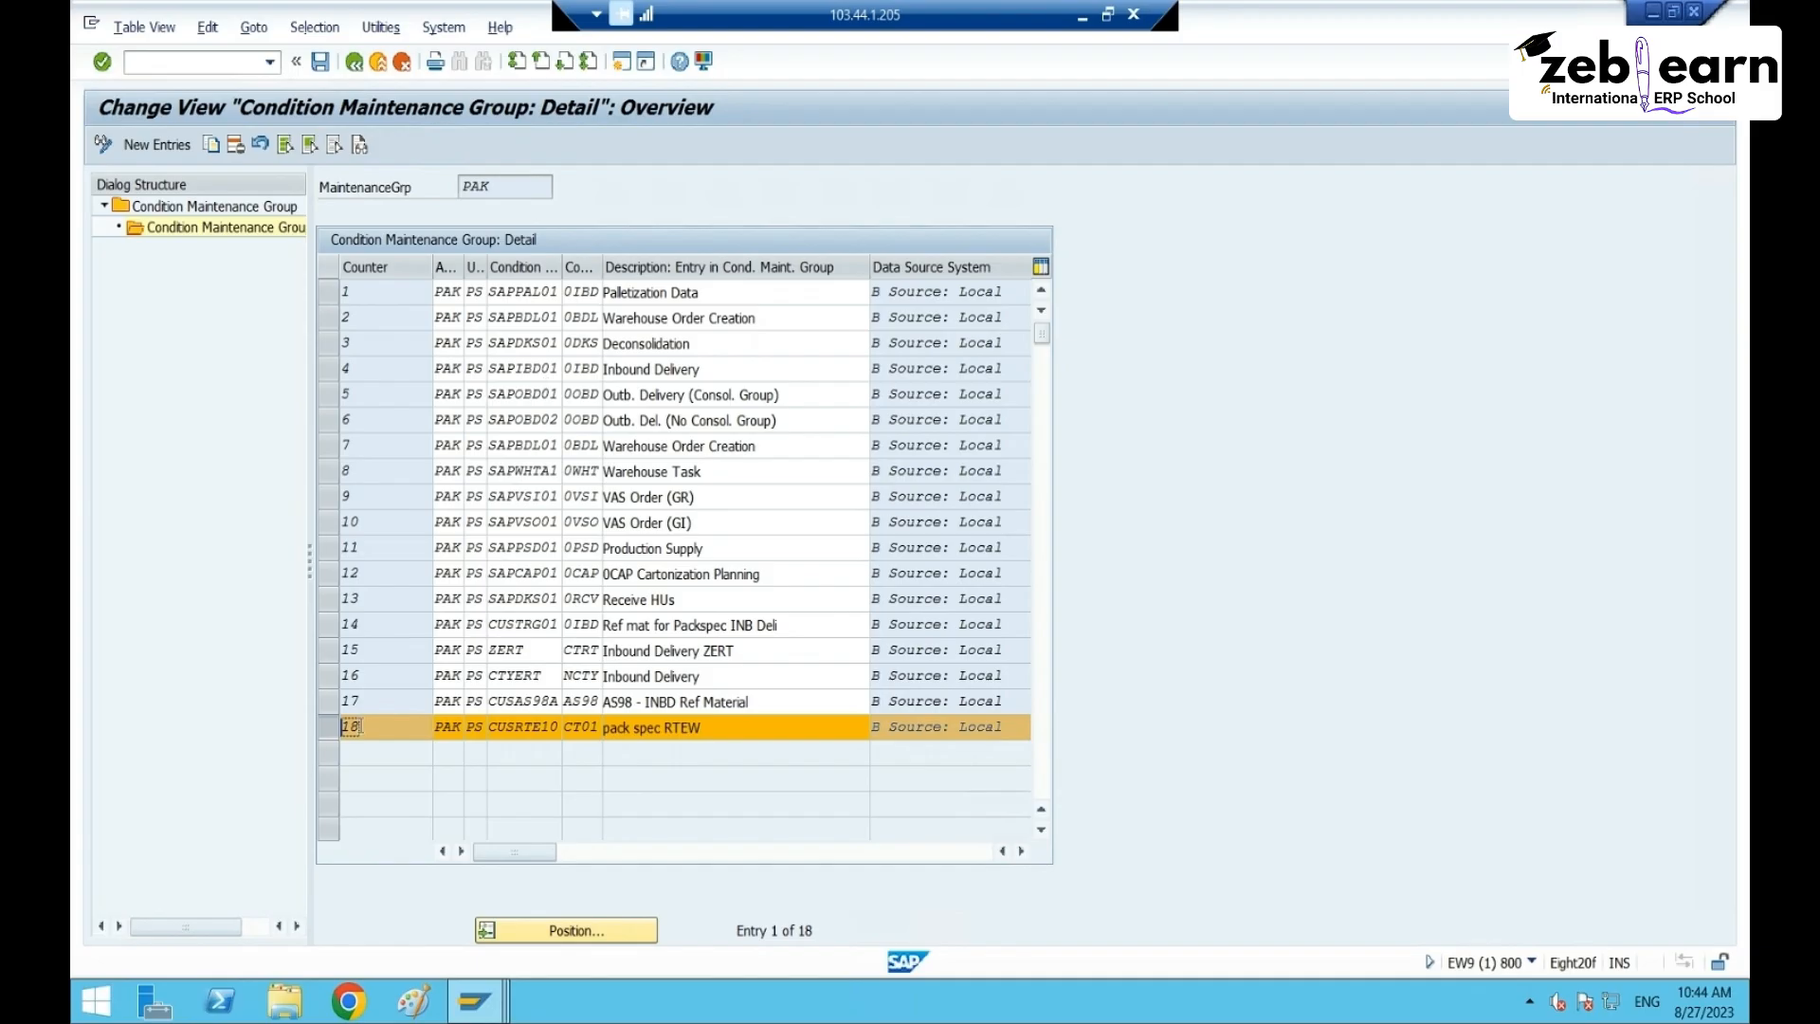
click(332, 725)
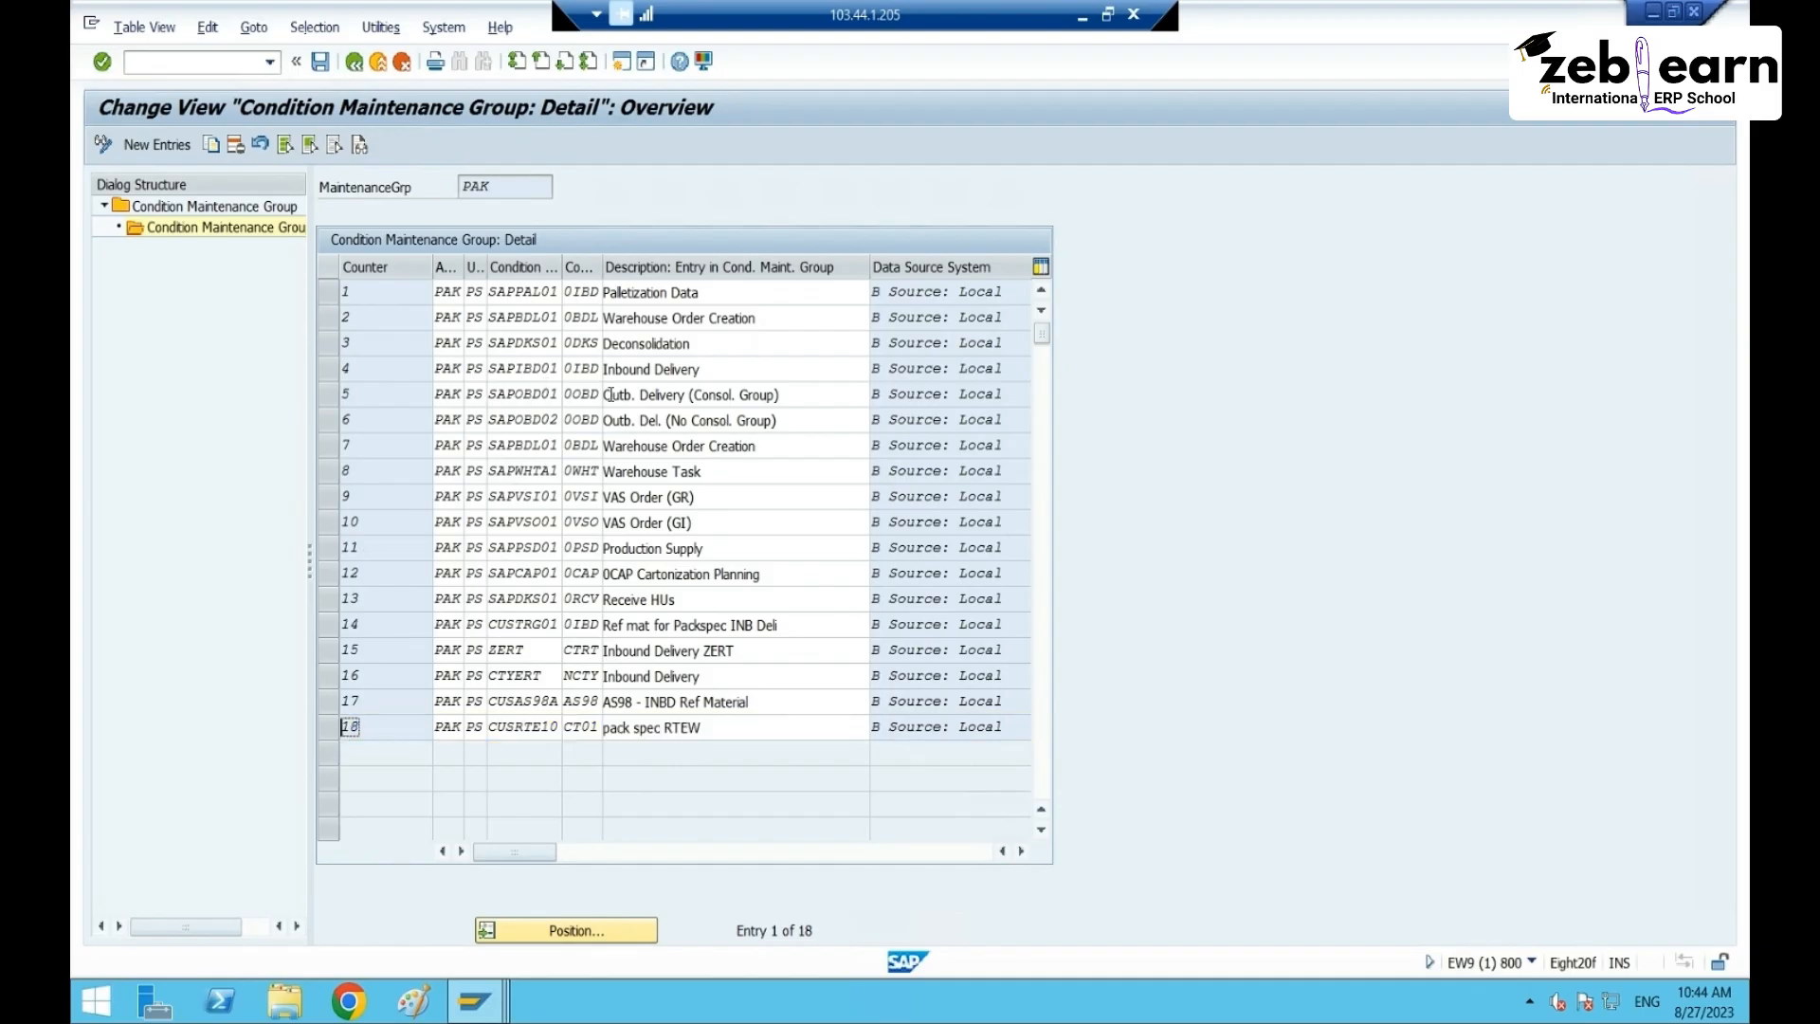
click(330, 370)
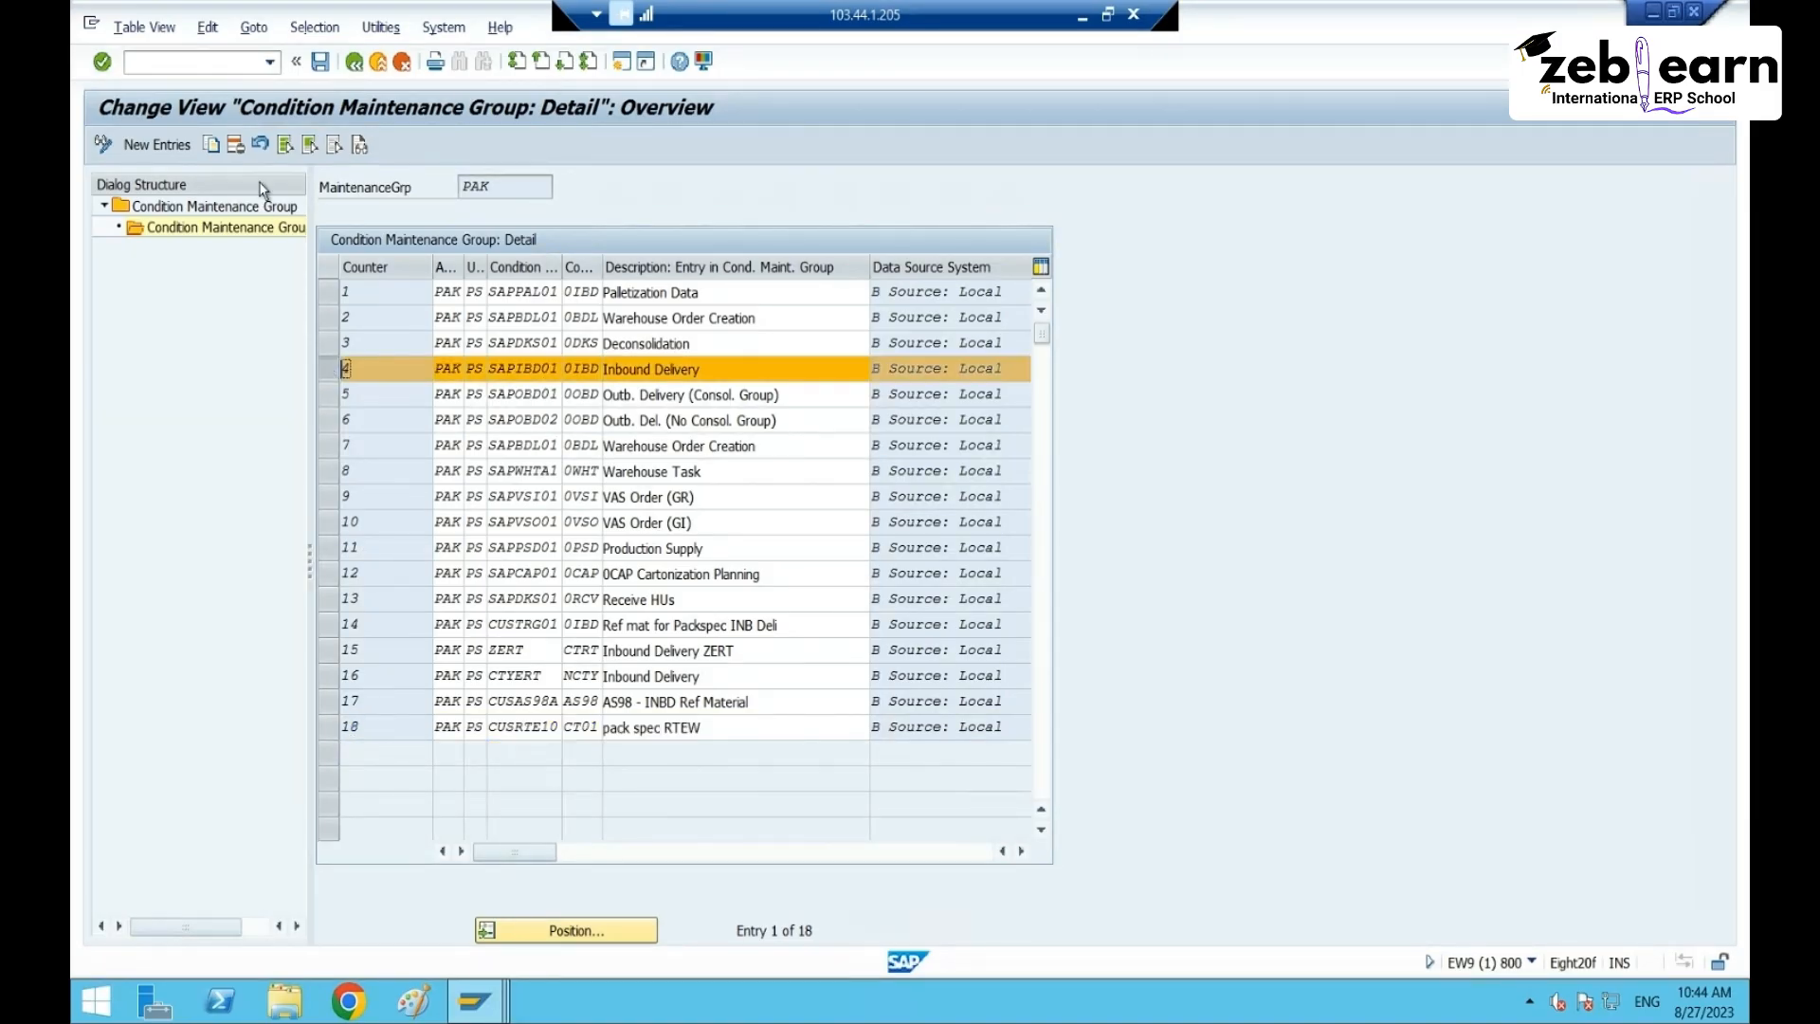
click(212, 145)
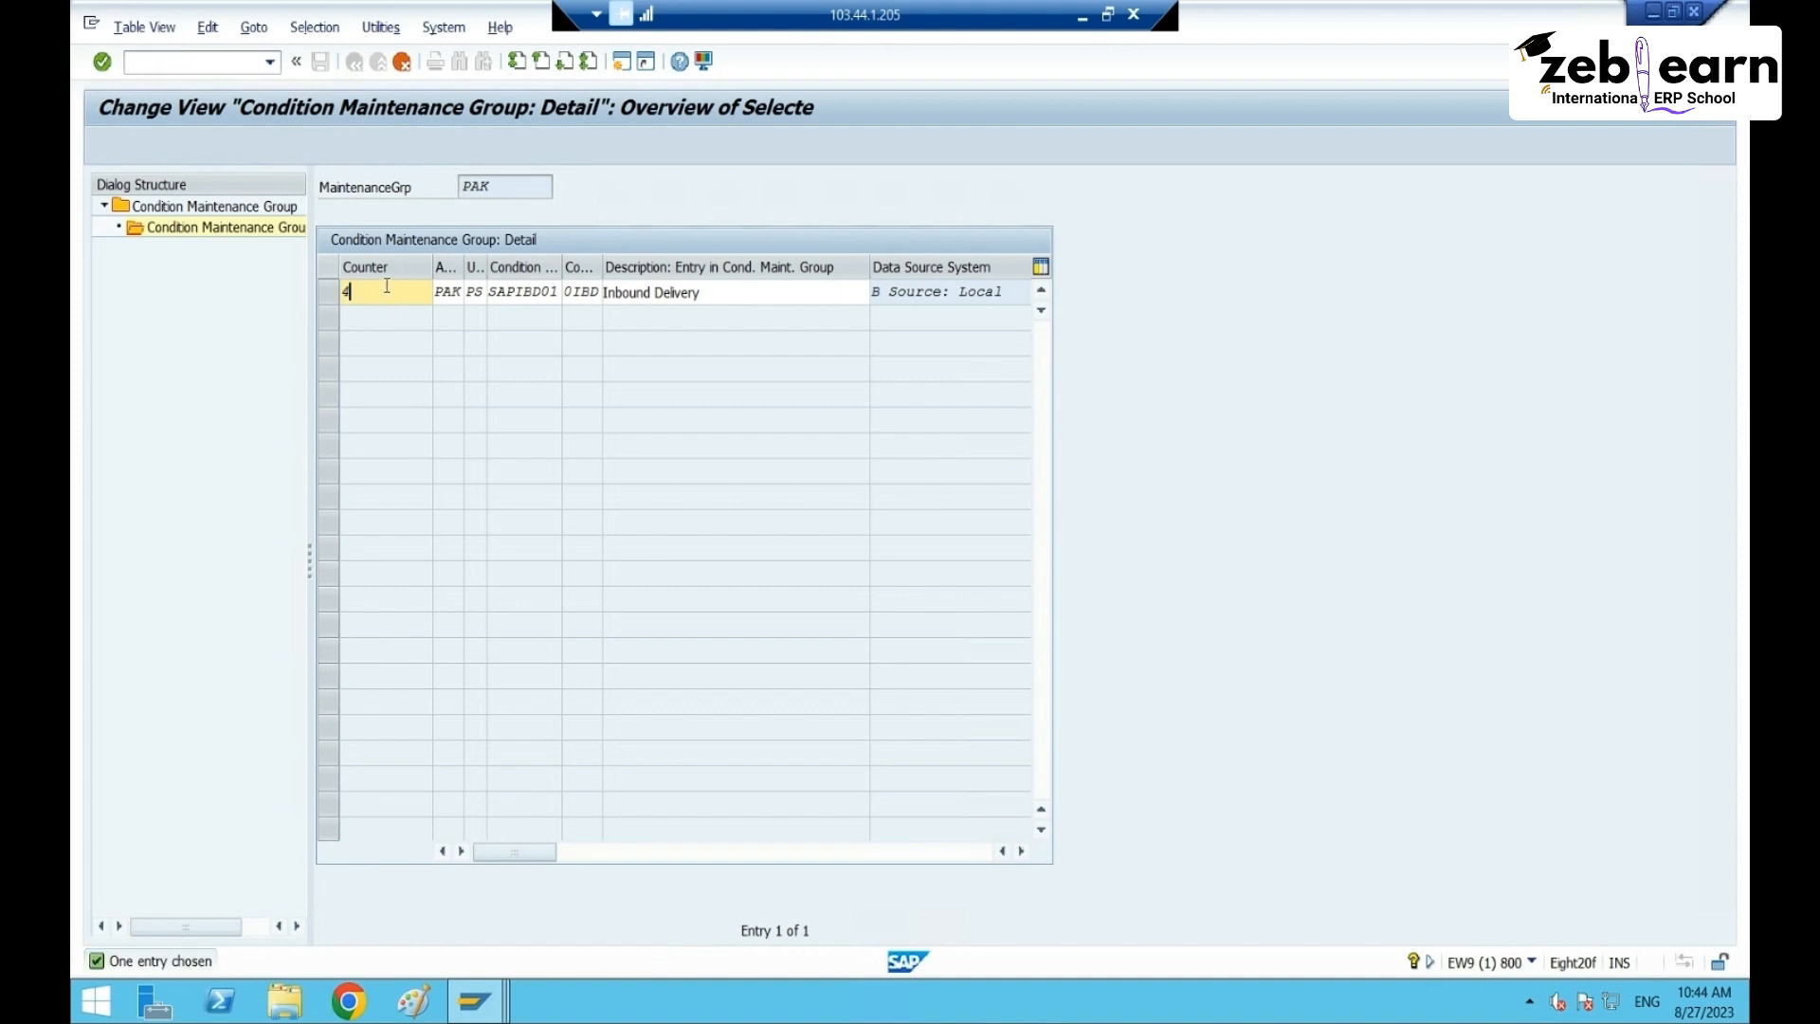
text(19)
key(Tab)
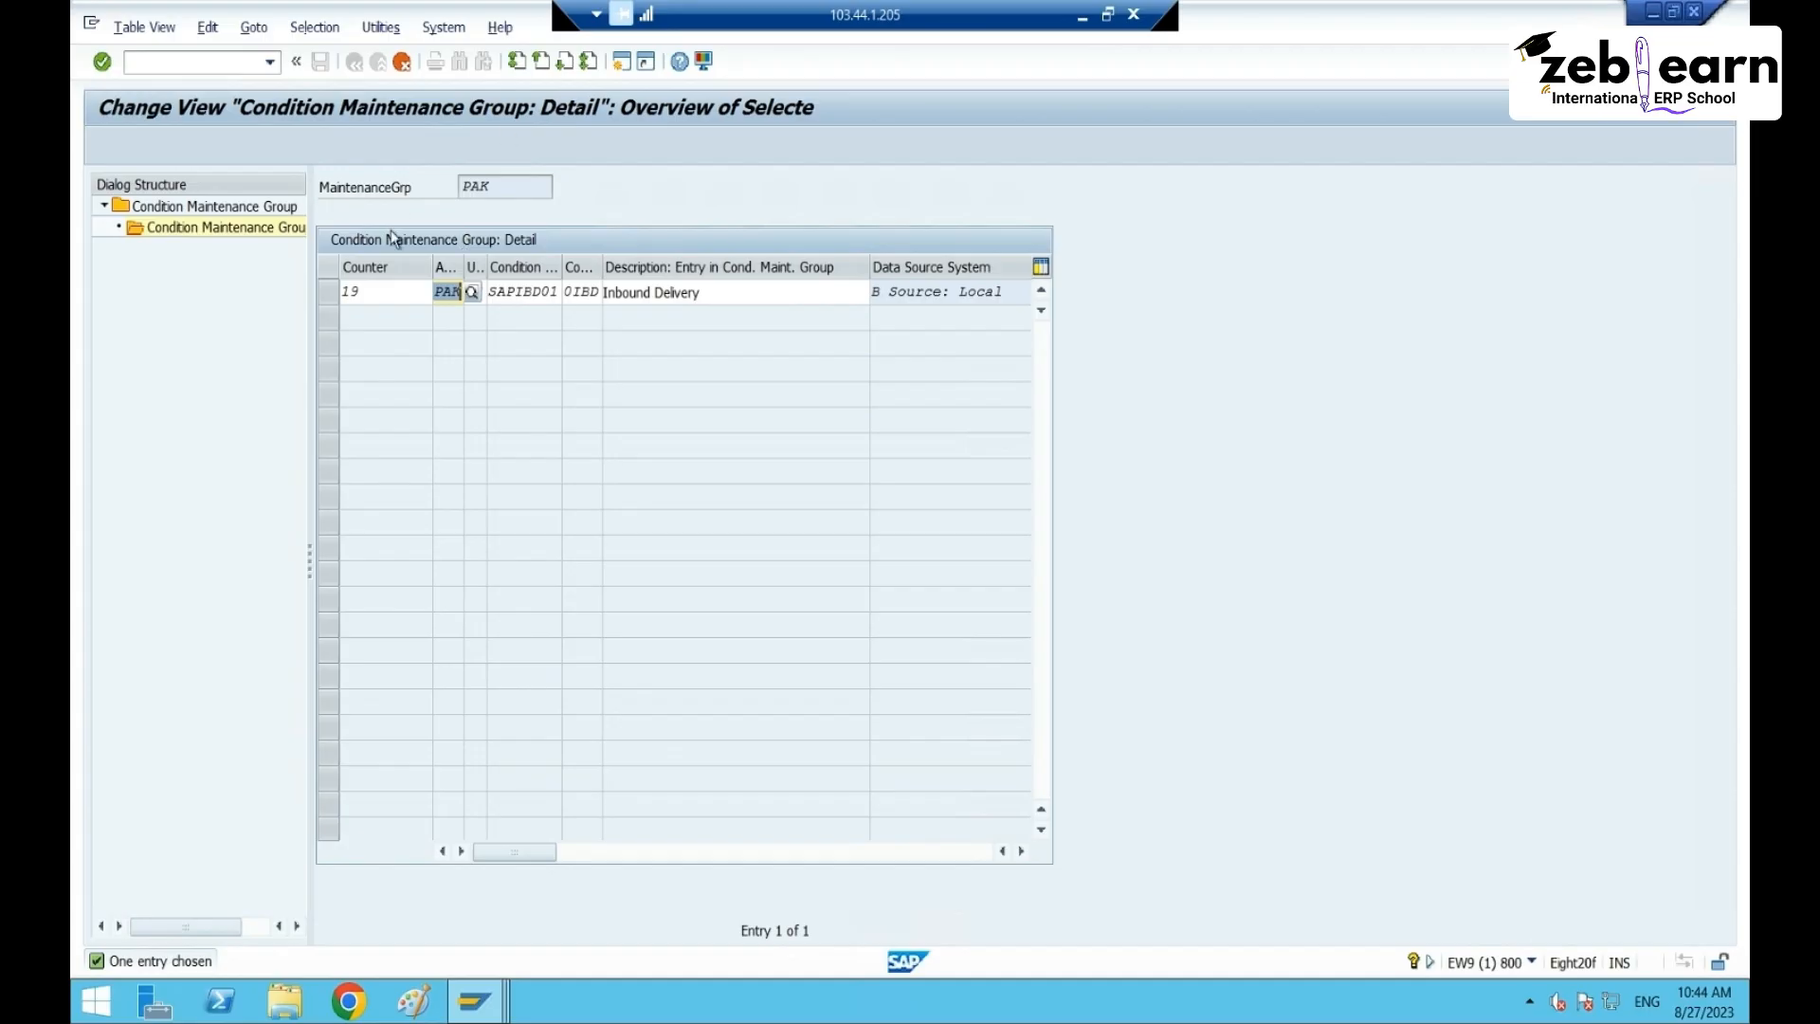
drag(417, 270, 556, 269)
click(490, 294)
text(PS)
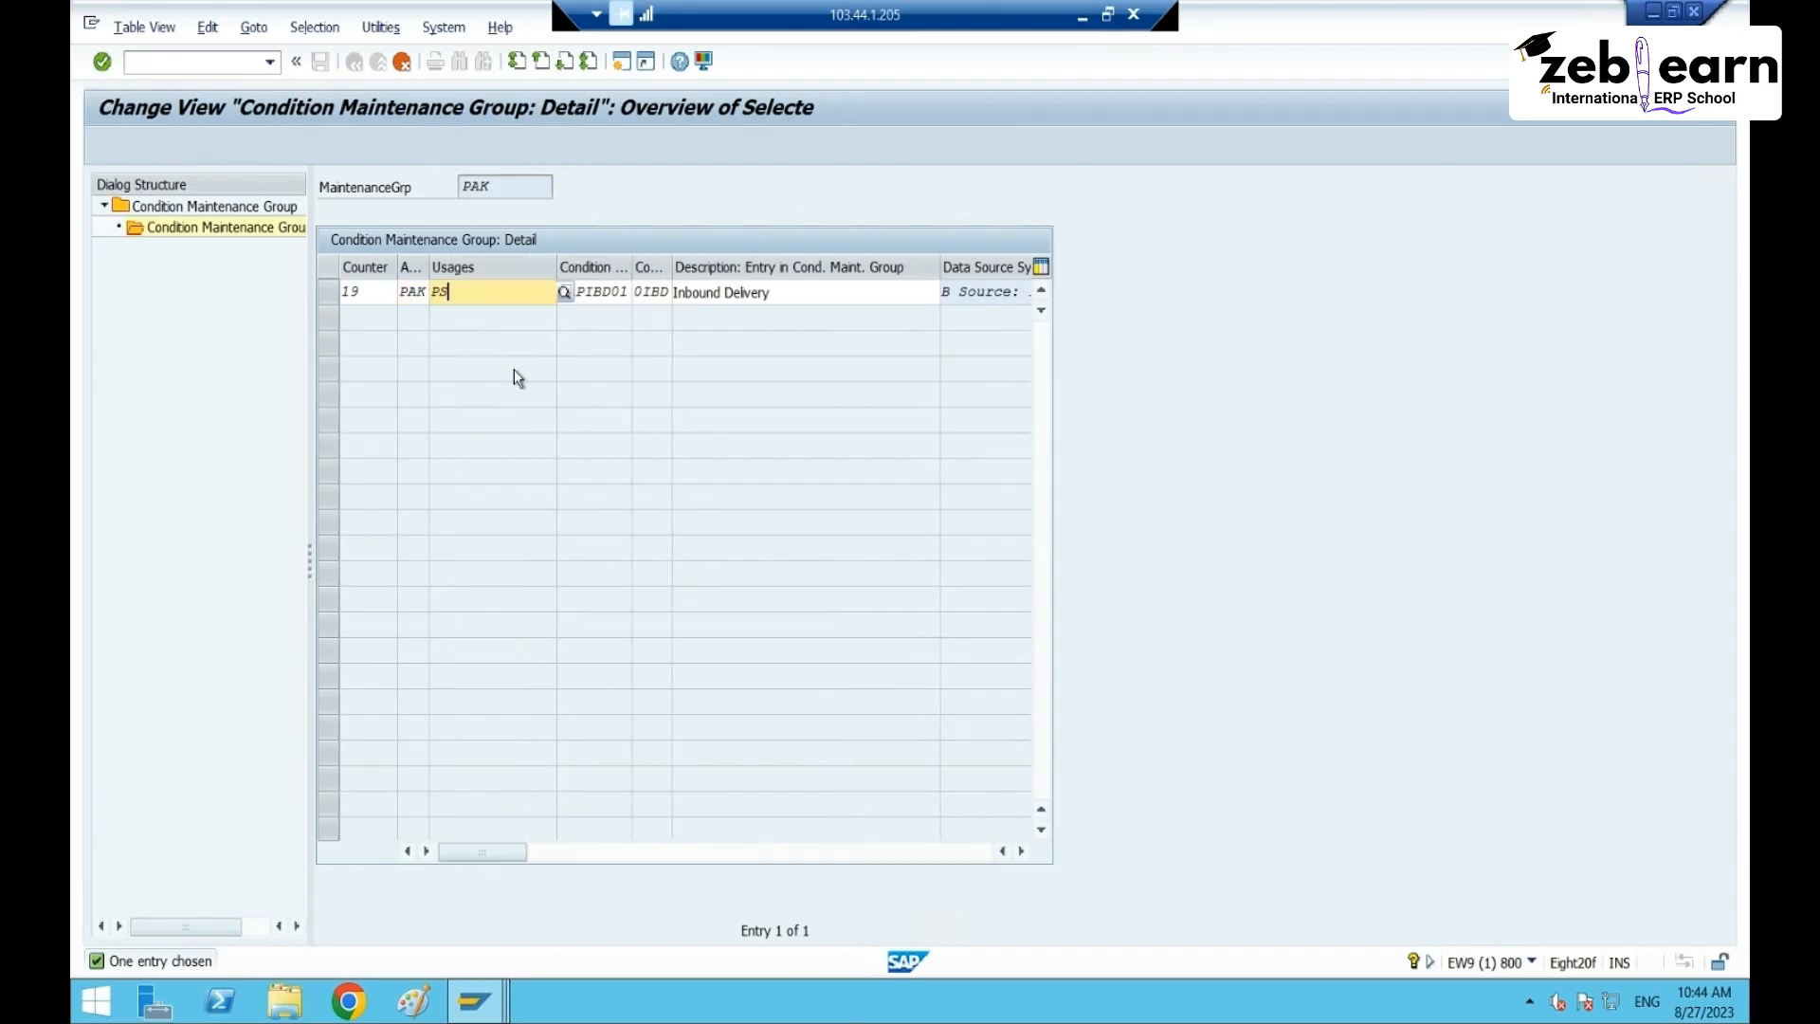
- Clear the copied condition table and condition type values of entry 19
click(603, 298)
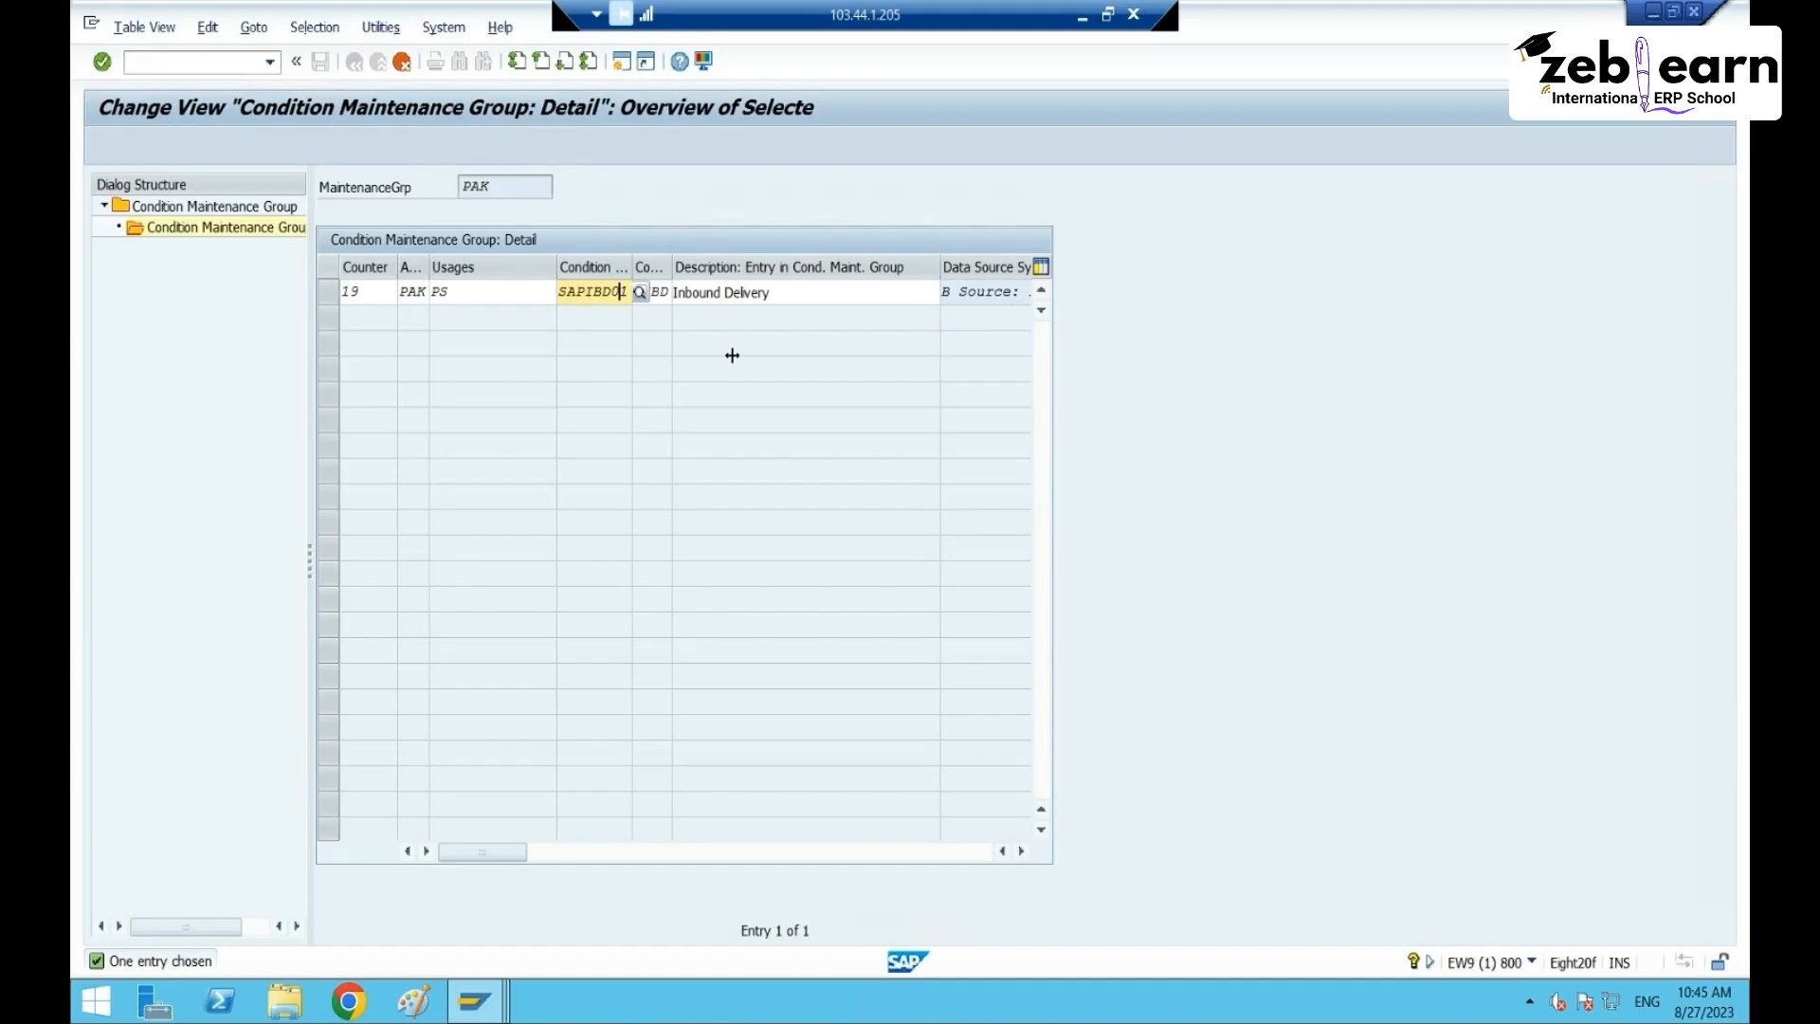
click(643, 294)
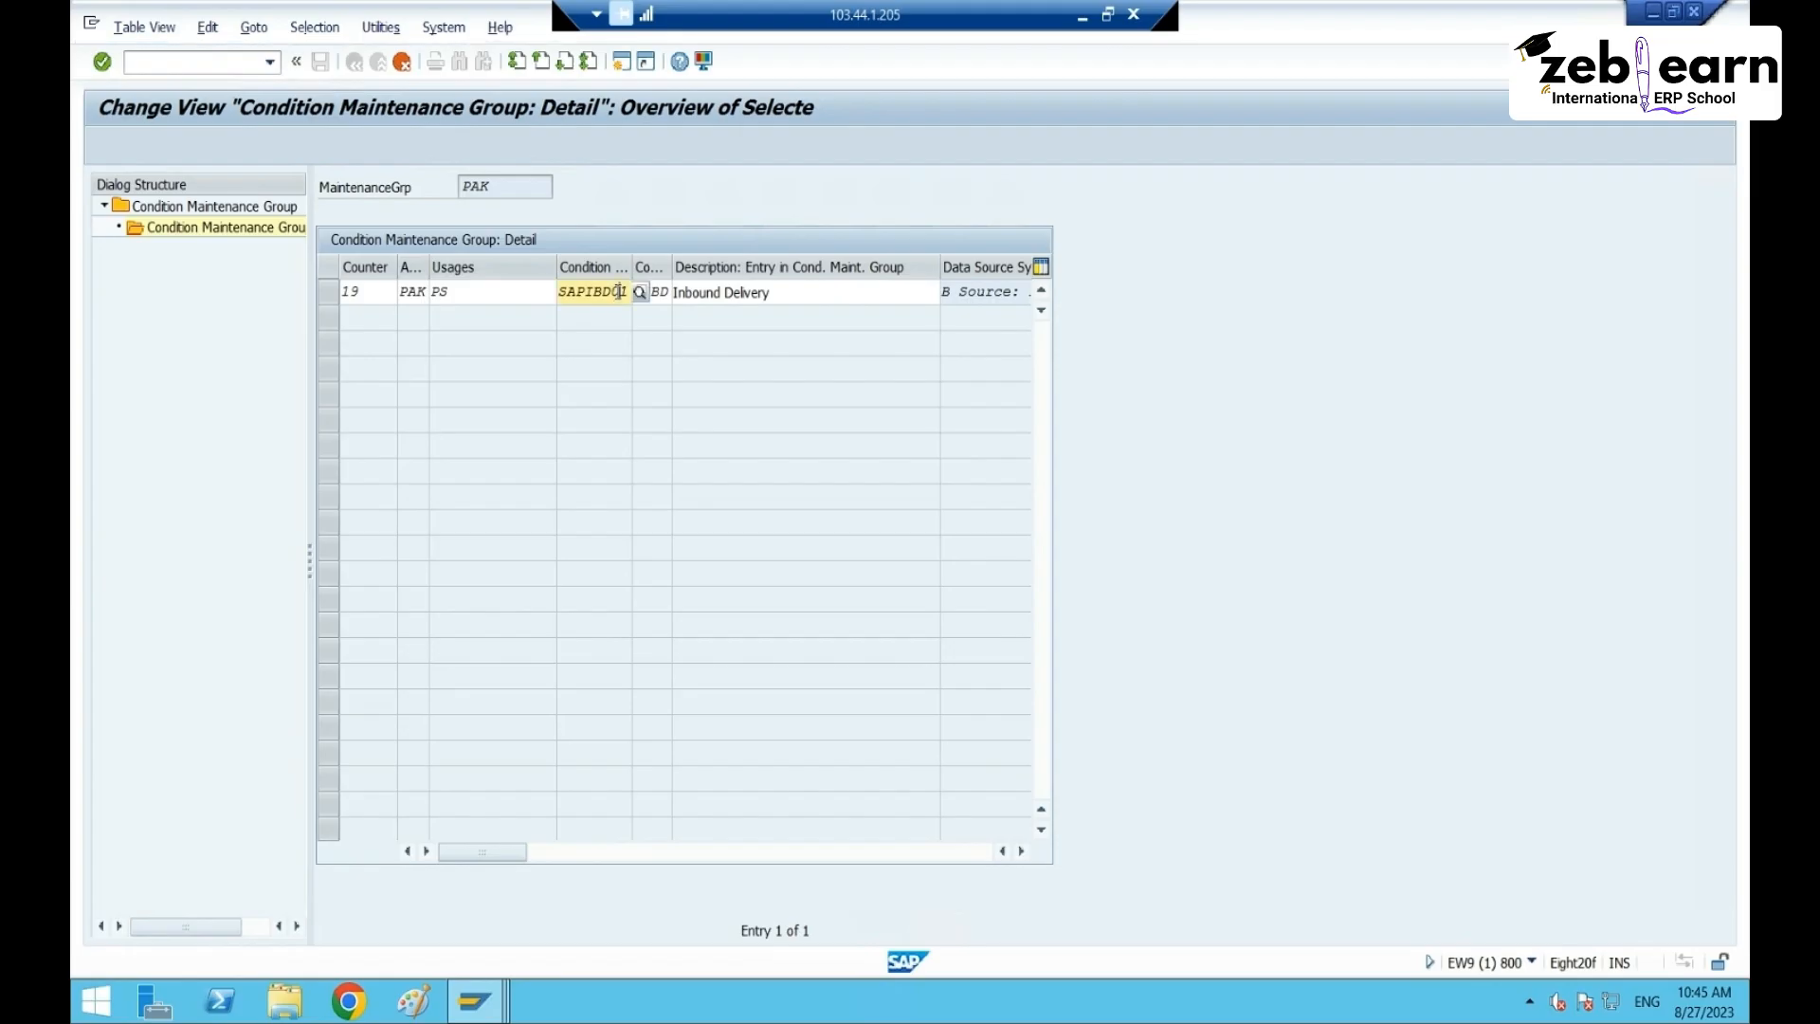
click(643, 291)
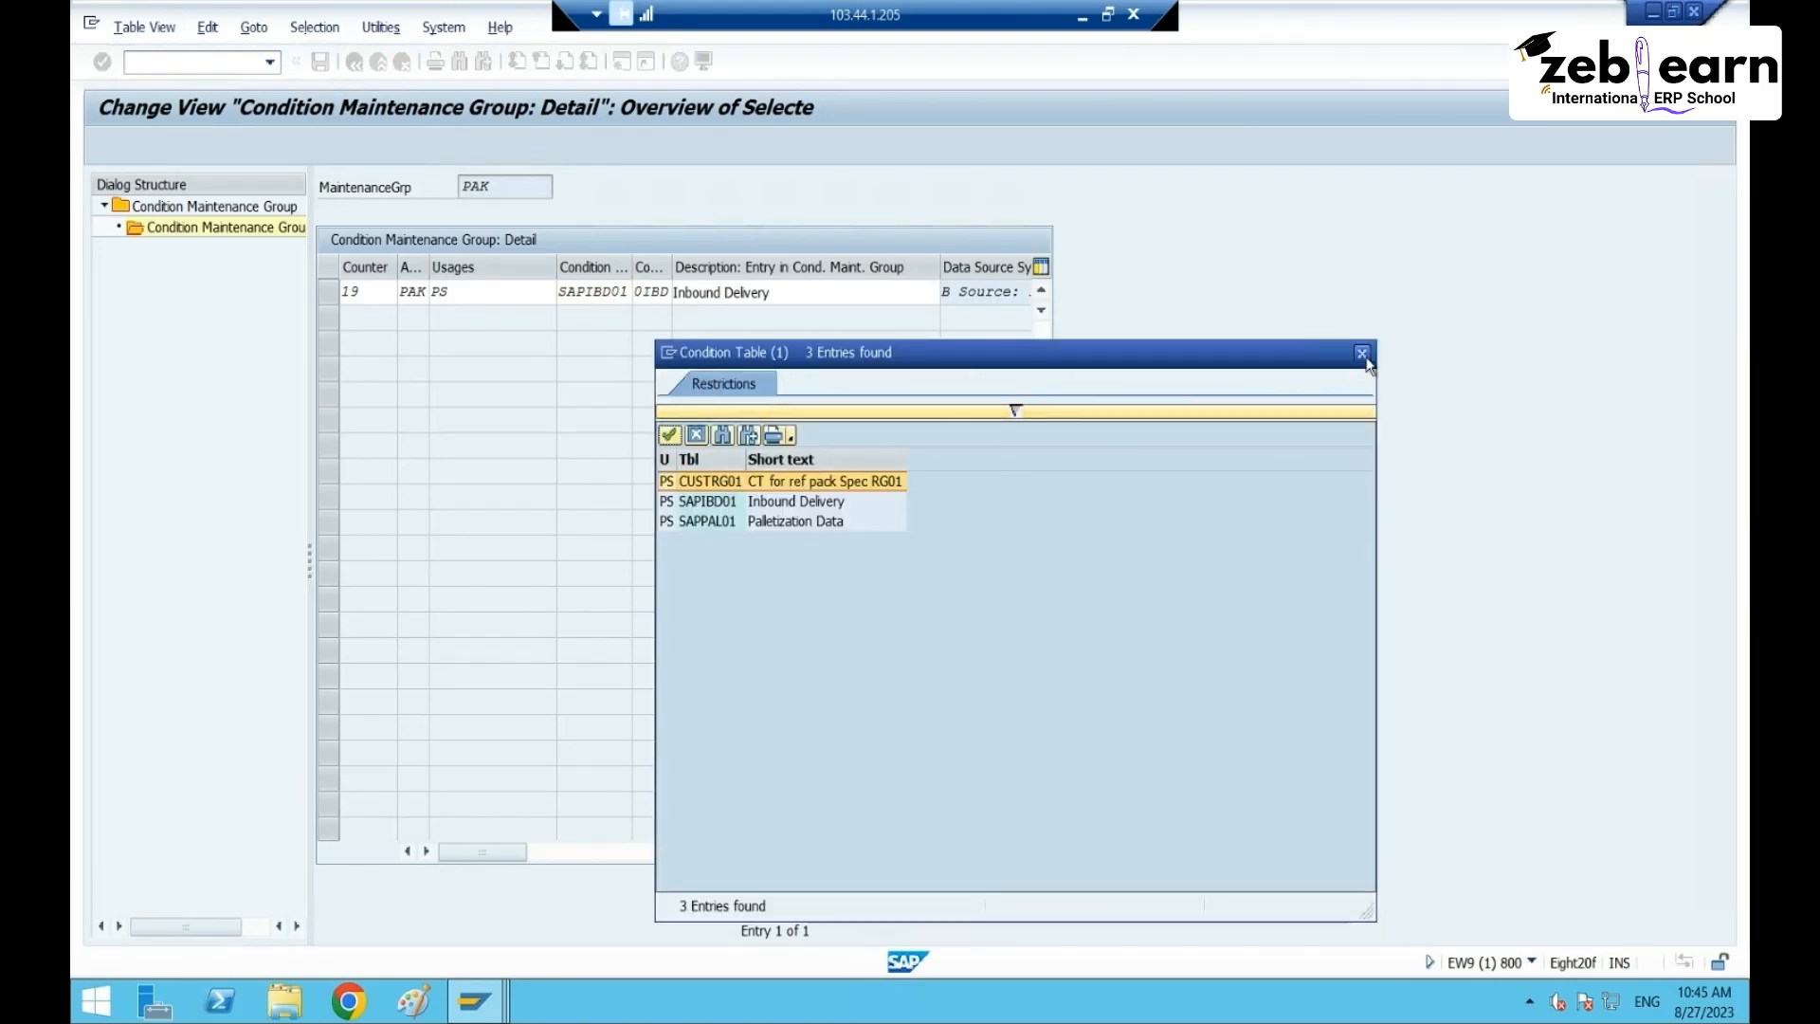
click(1362, 353)
click(661, 292)
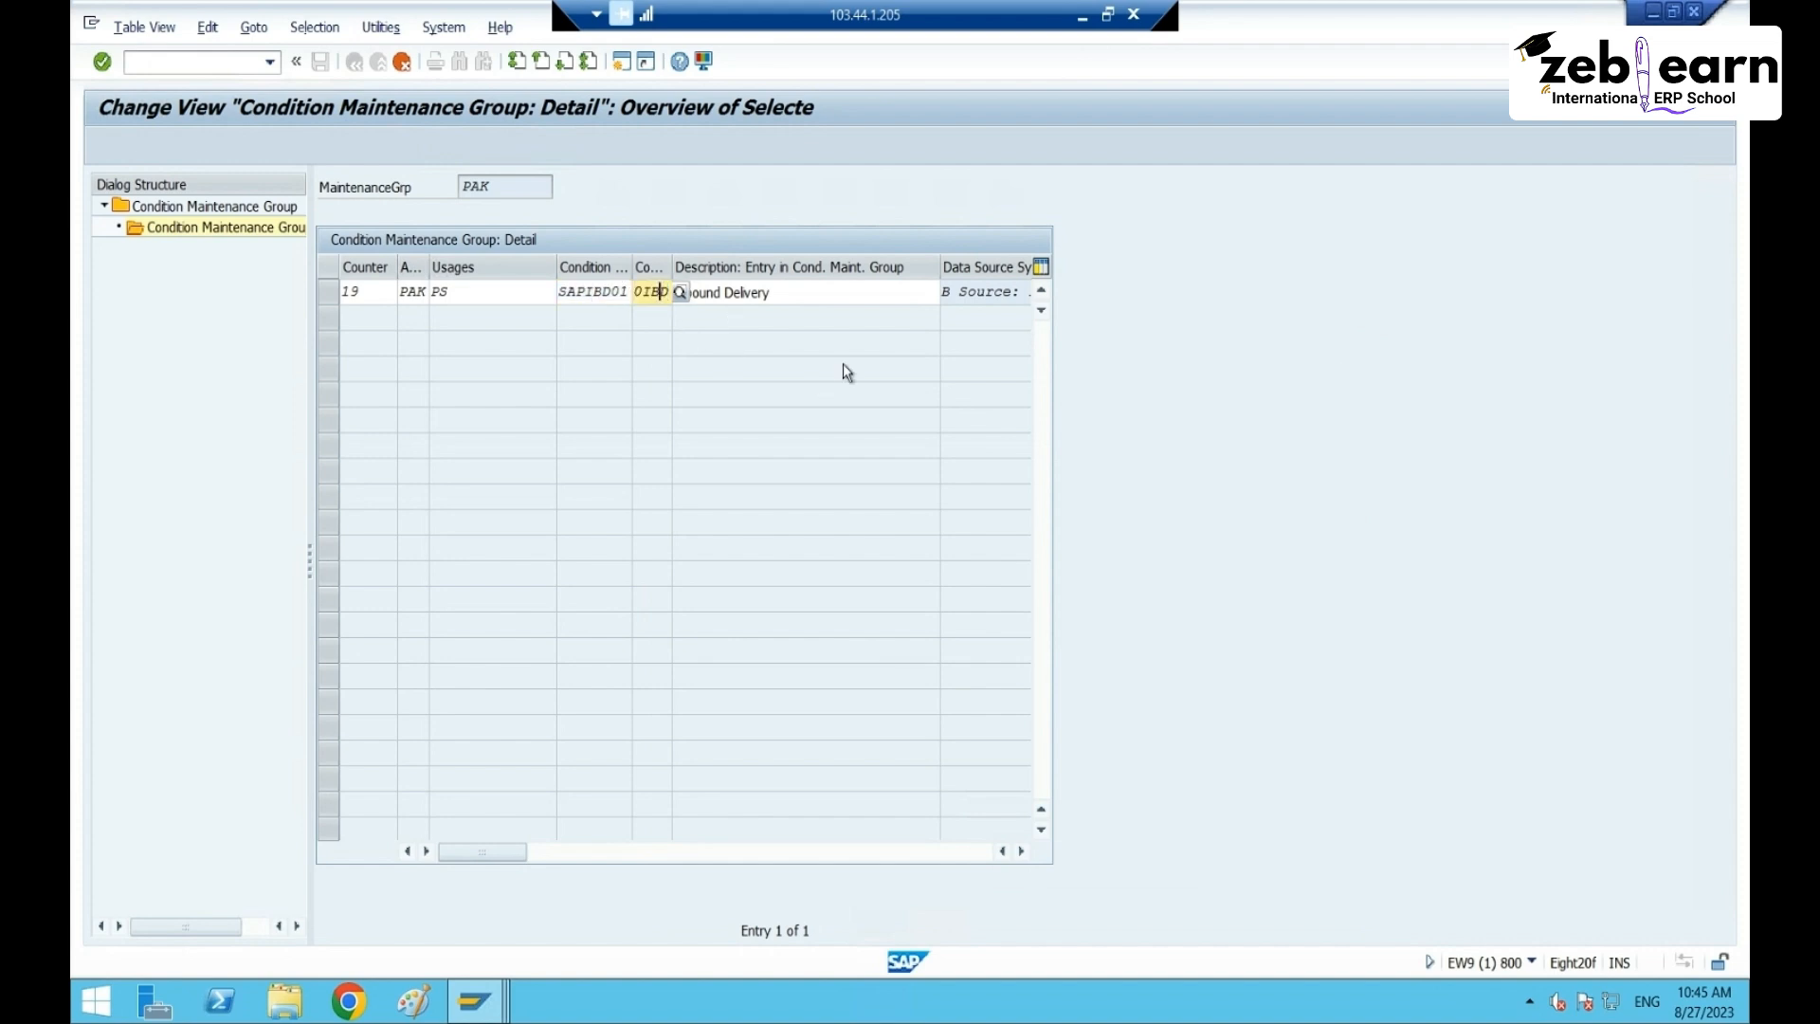
key(BackSpace)
key(BackSpace)
key(BackSpace)
key(BackSpace)
click(604, 291)
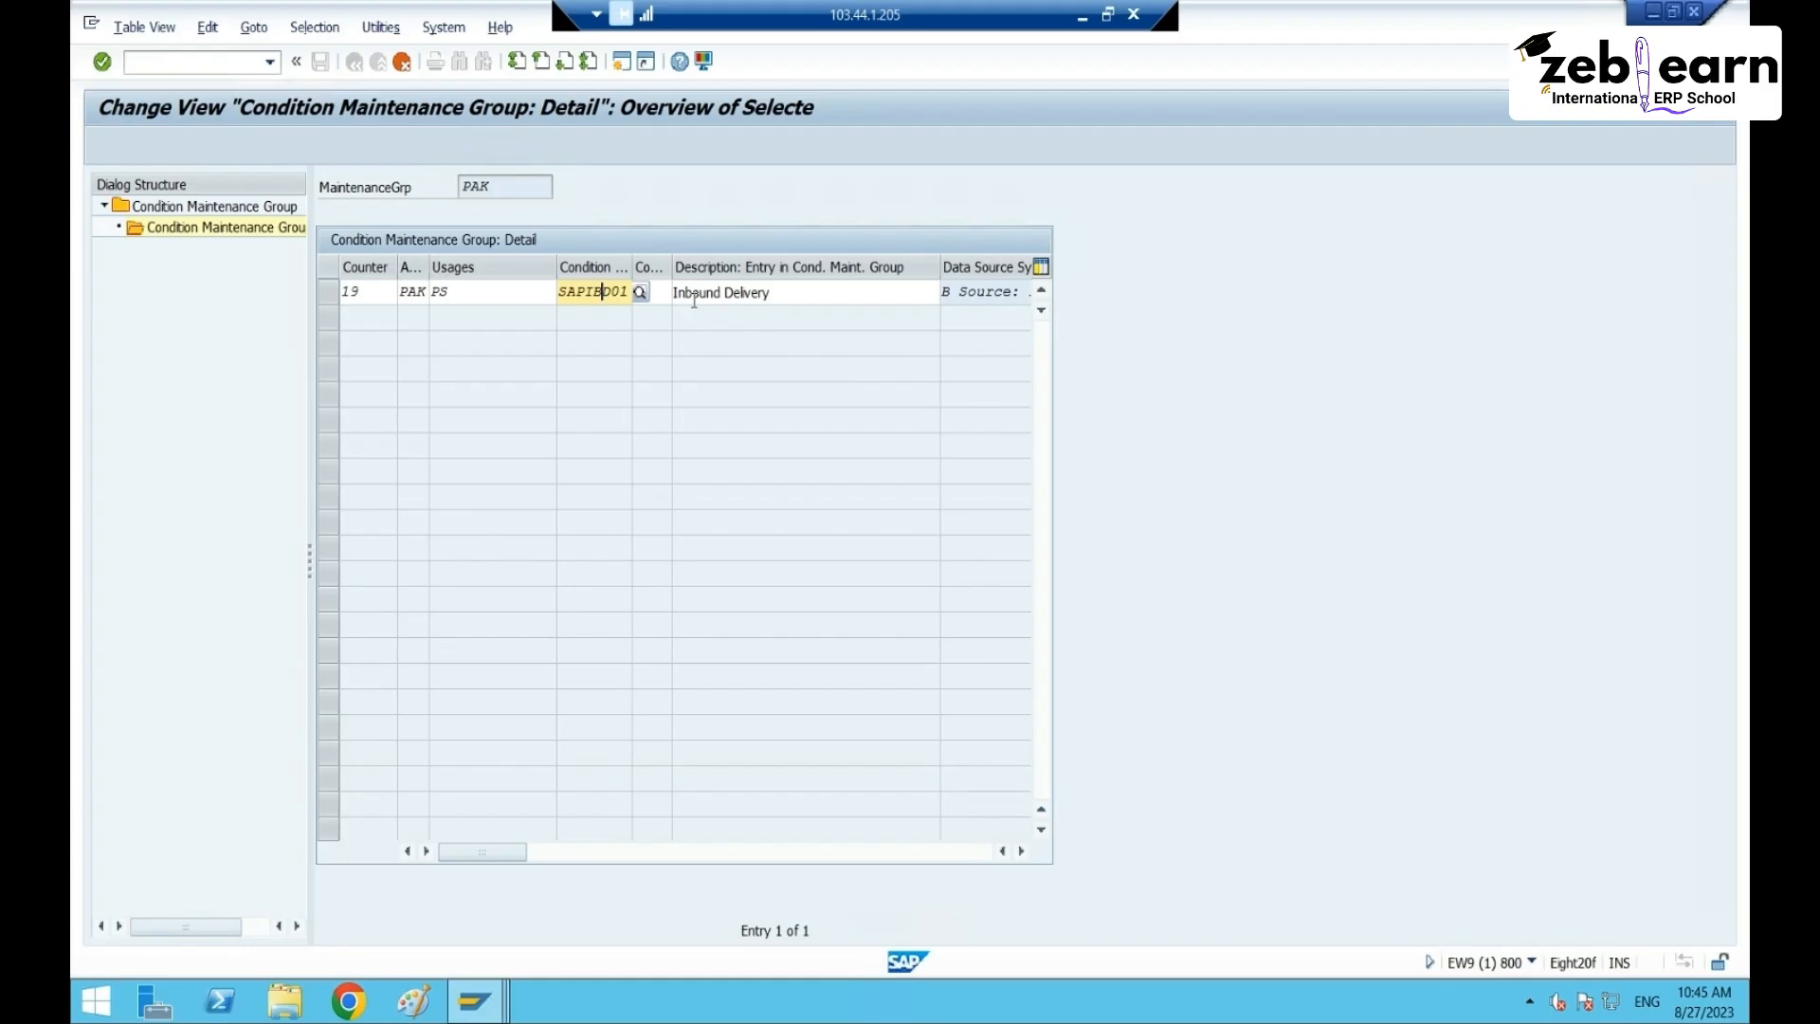
key(BackSpace)
key(BackSpace)
key(BackSpace)
key(BackSpace)
key(BackSpace)
key(Delete)
- Paste ZCTBRT65 as entry 19's condition table
click(639, 292)
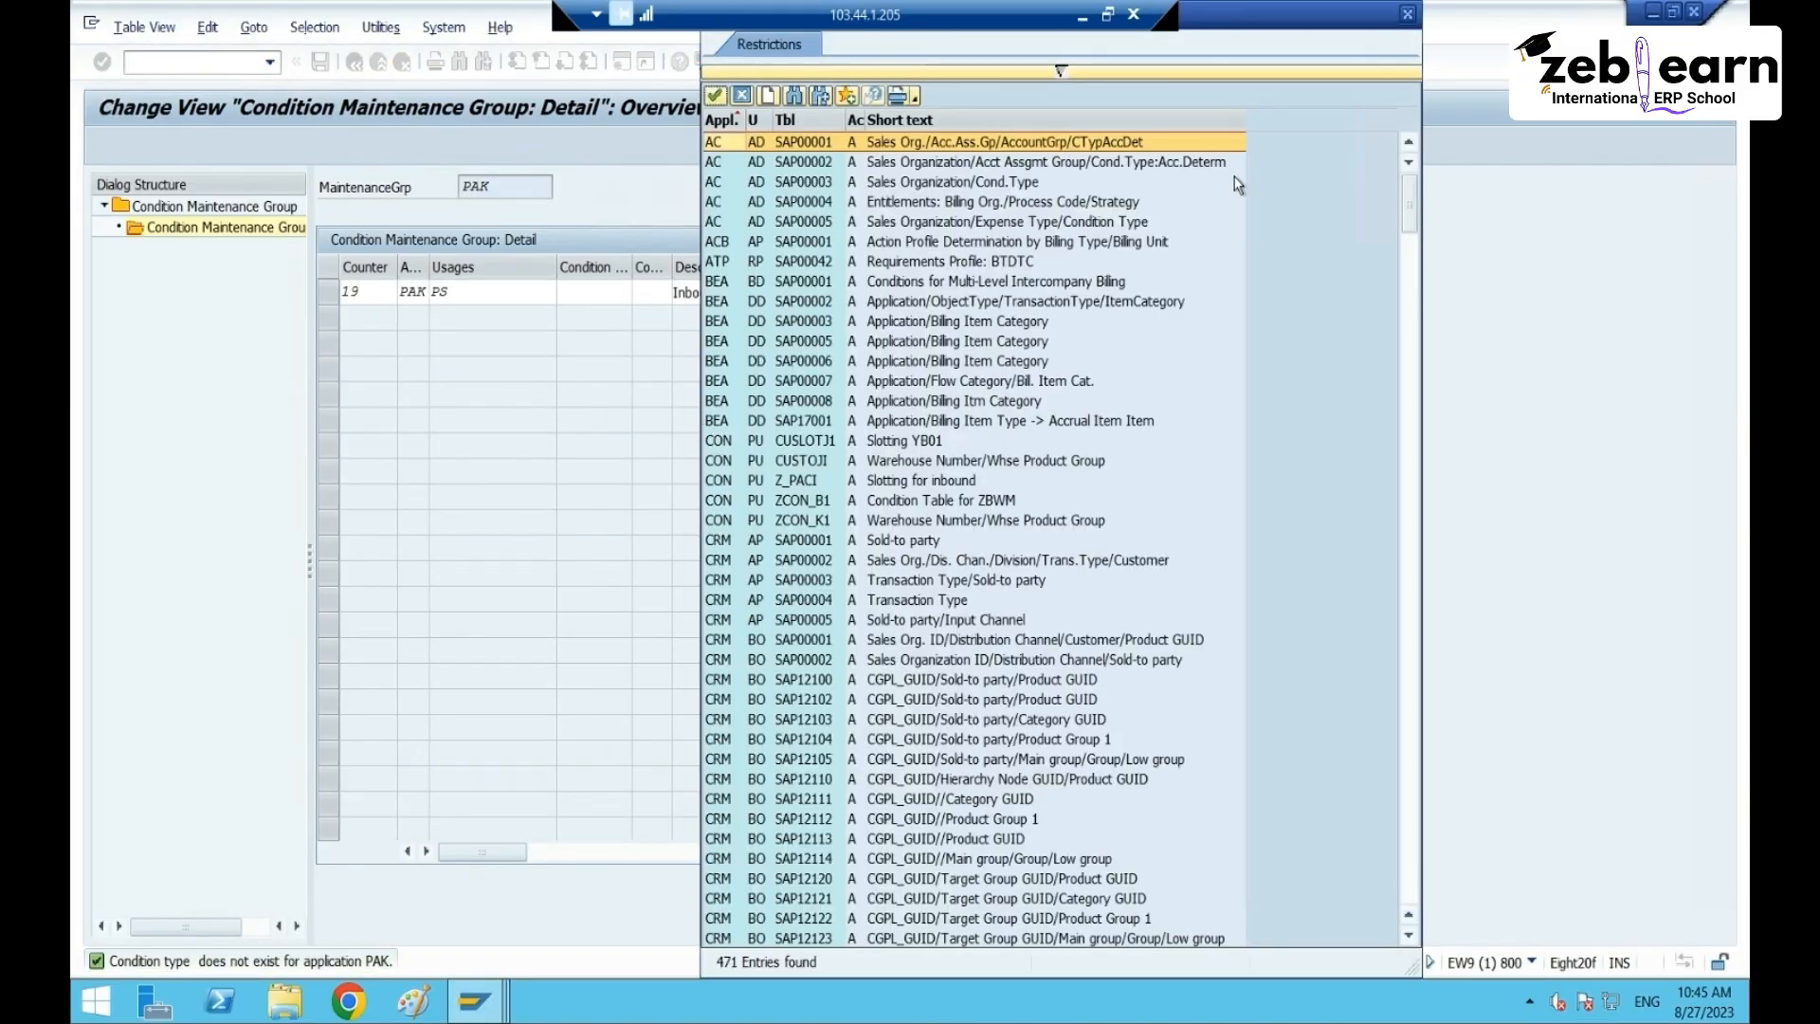
click(1407, 13)
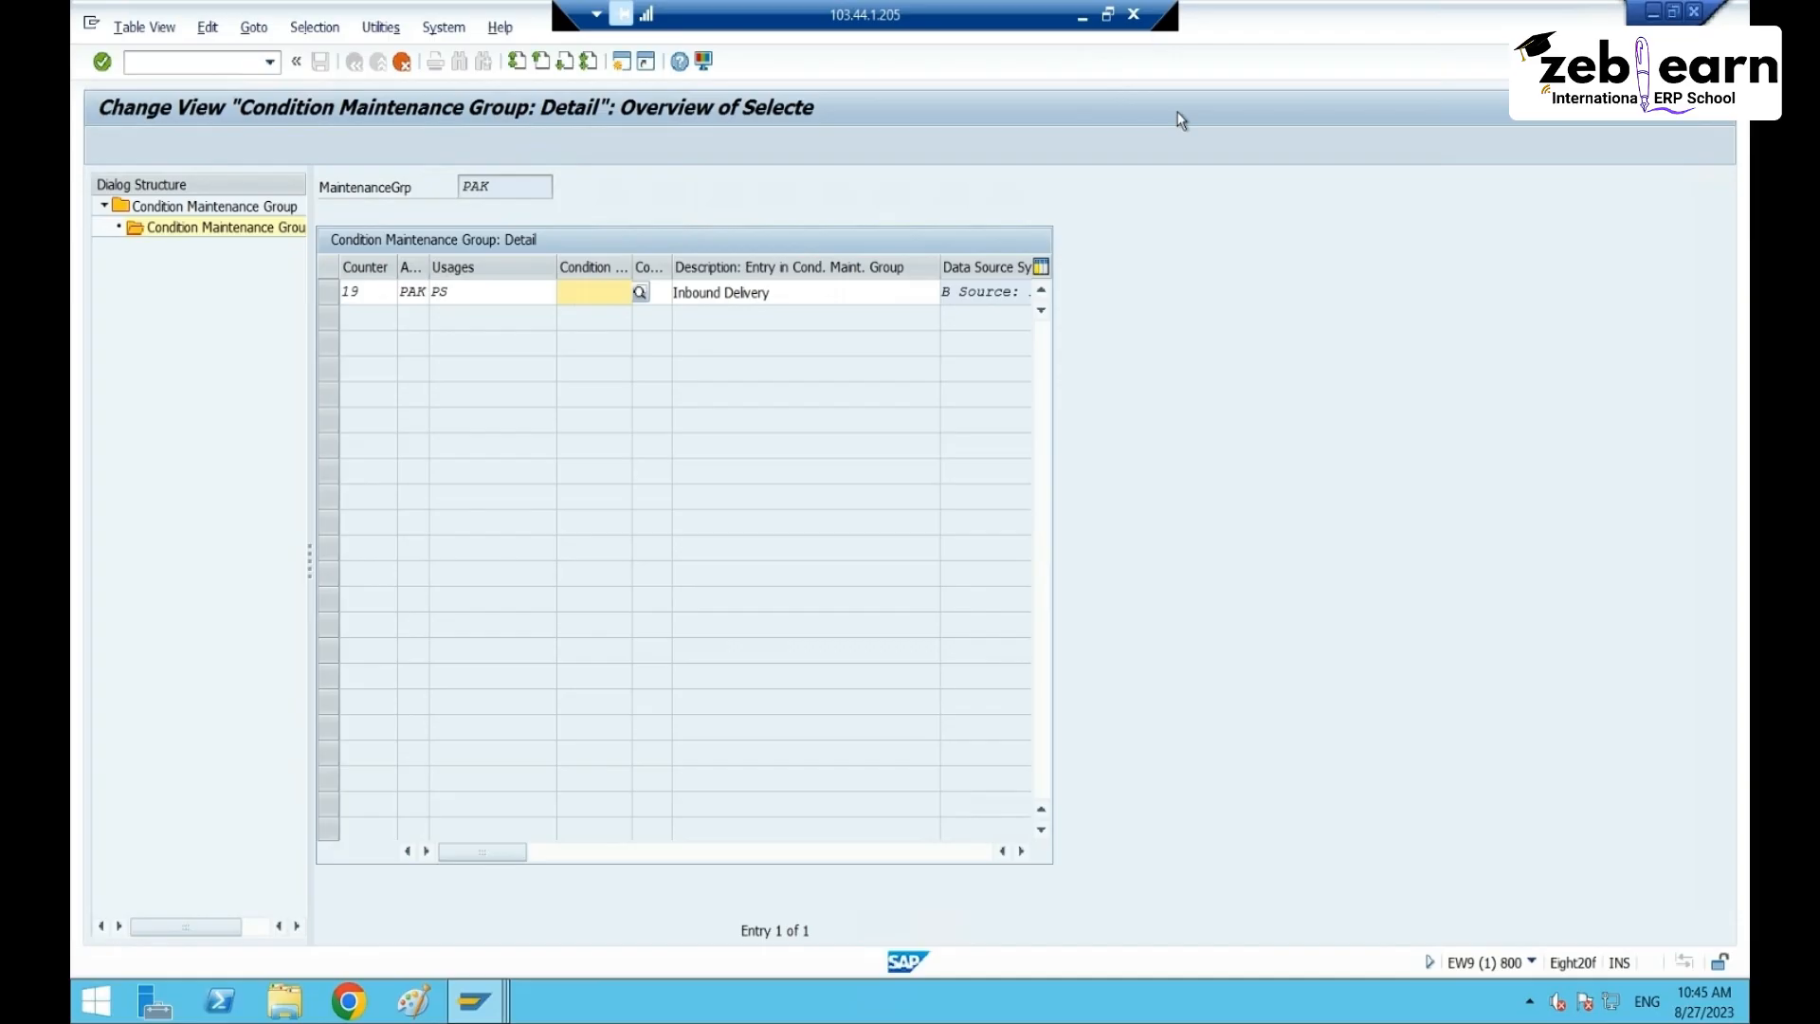
click(1080, 14)
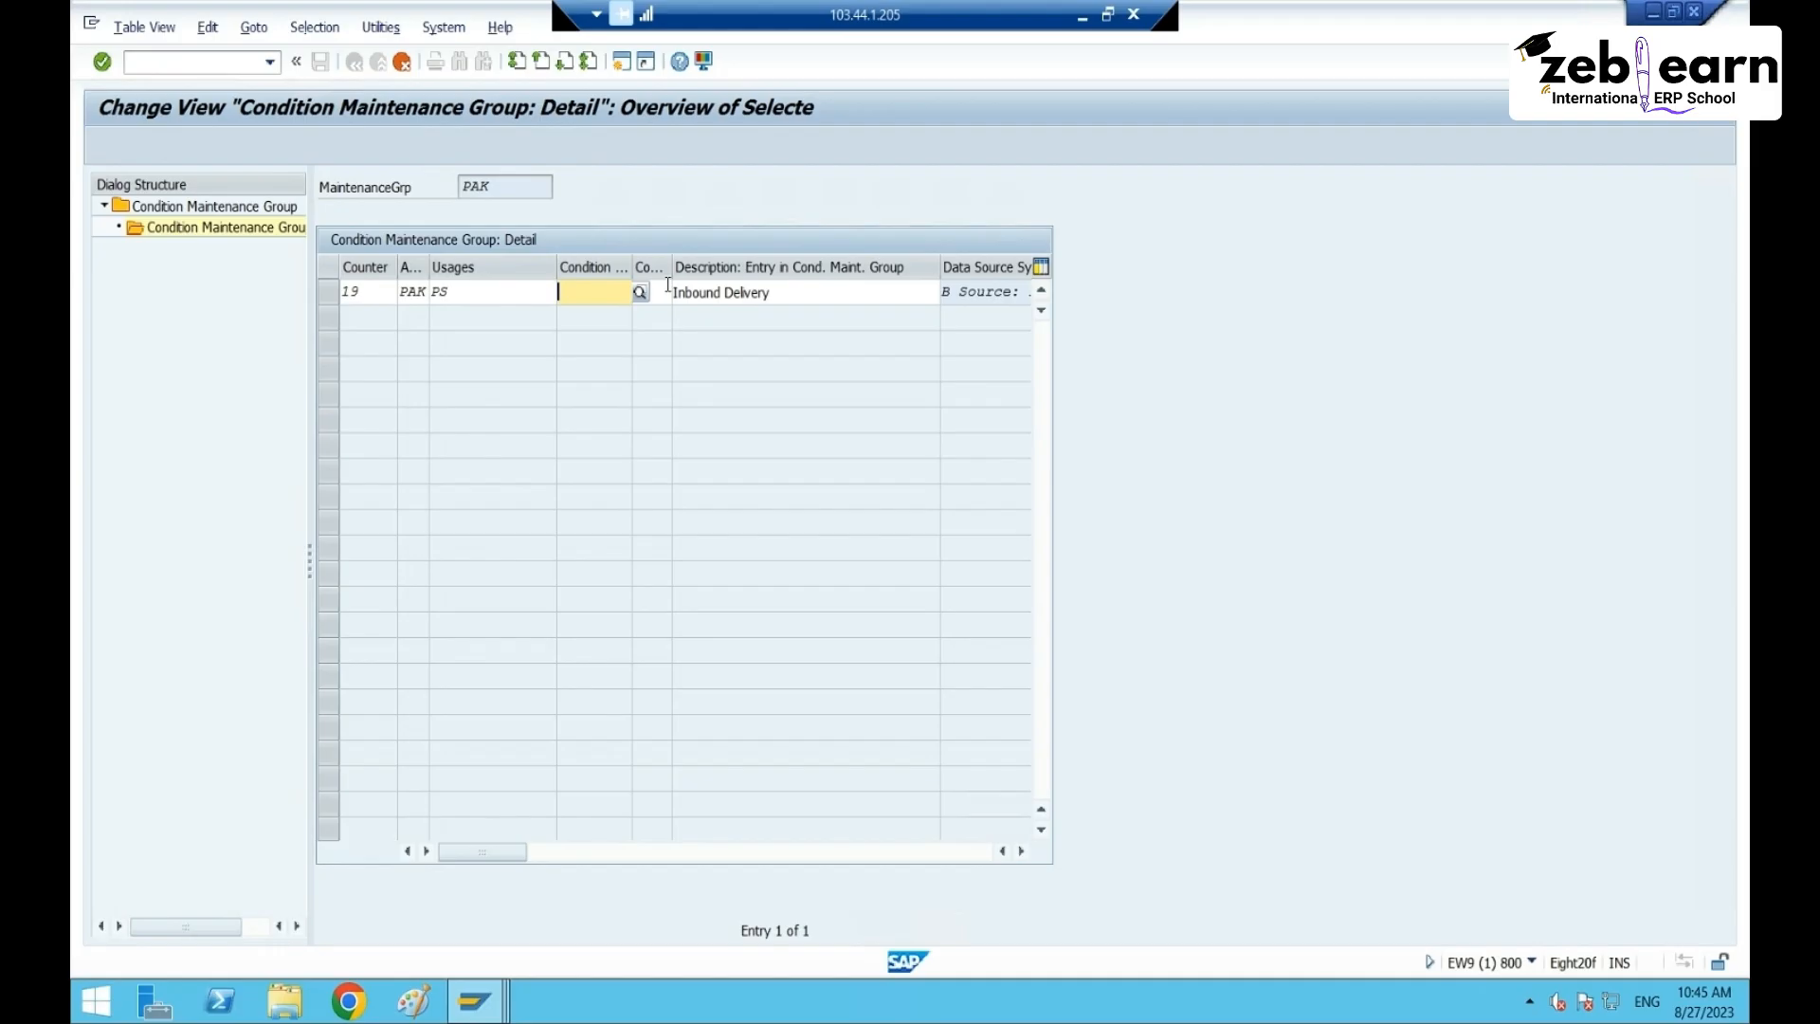
key(ctrl+v)
key(Tab)
- Choose condition type CT65, extend the description to 'Inbound Delivery- PS' and confirm the warning
click(680, 293)
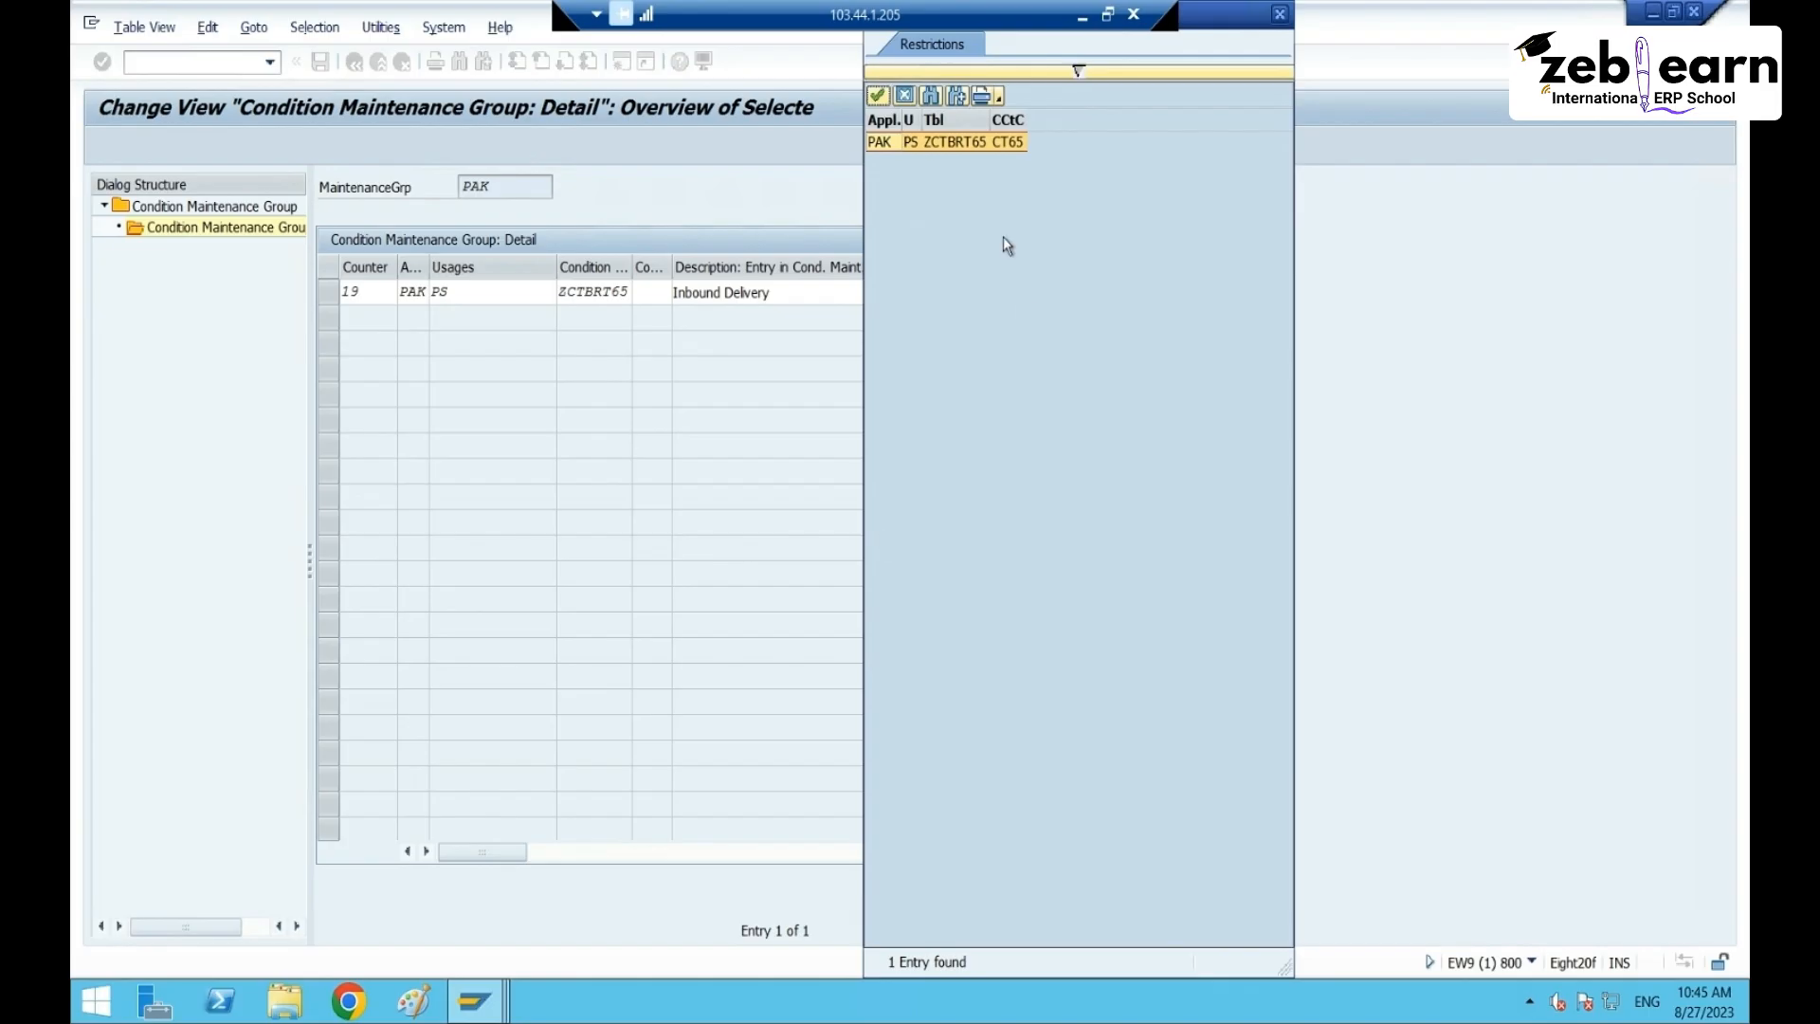
double_click(966, 142)
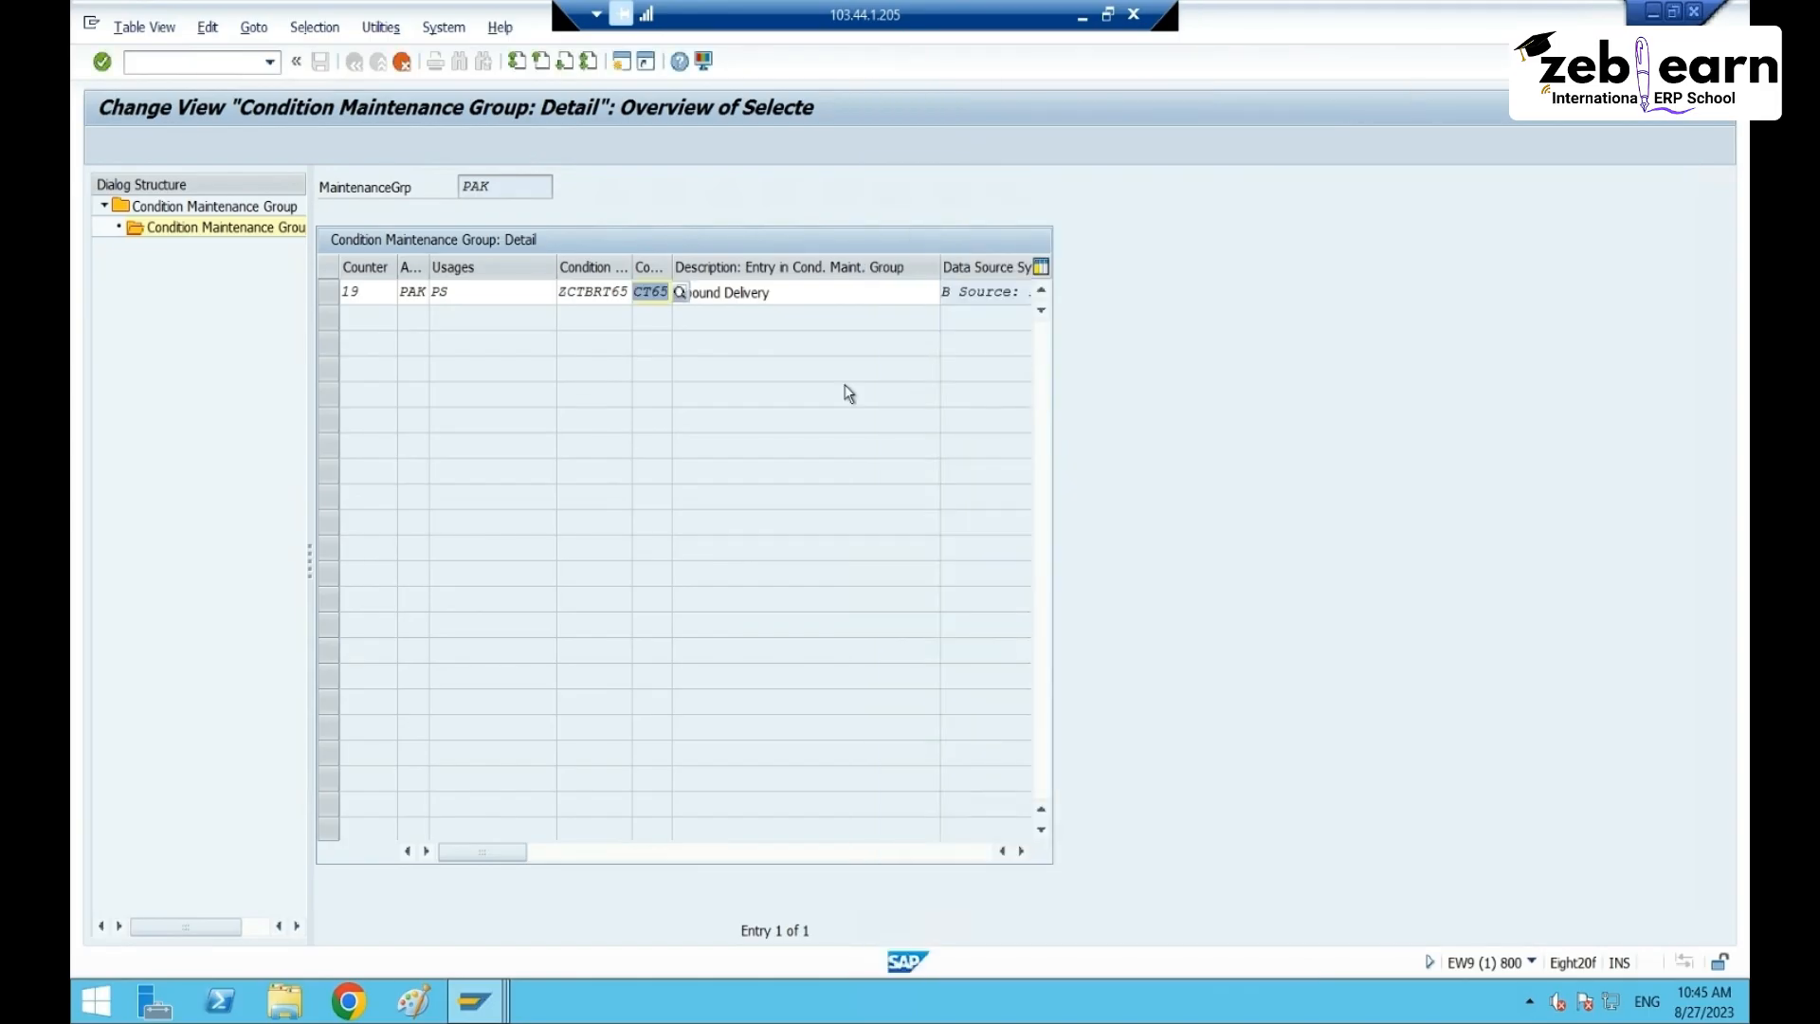
click(805, 291)
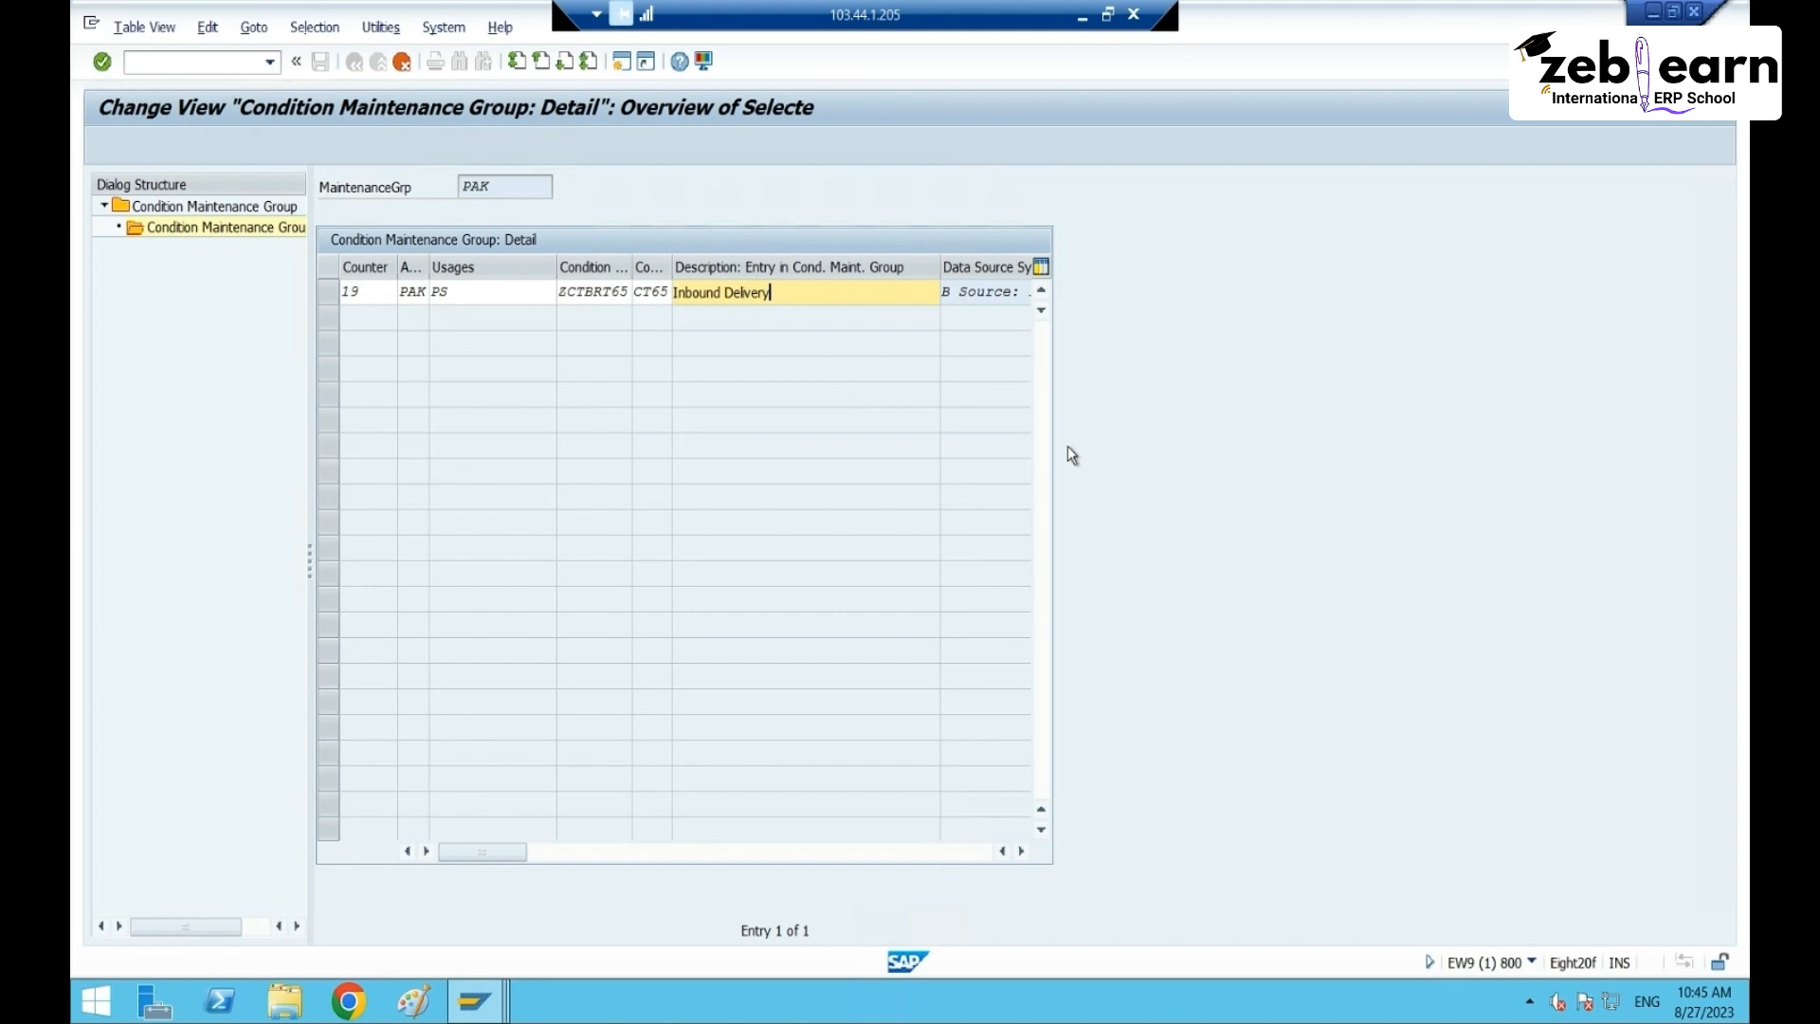
text(- PS)
key(Return)
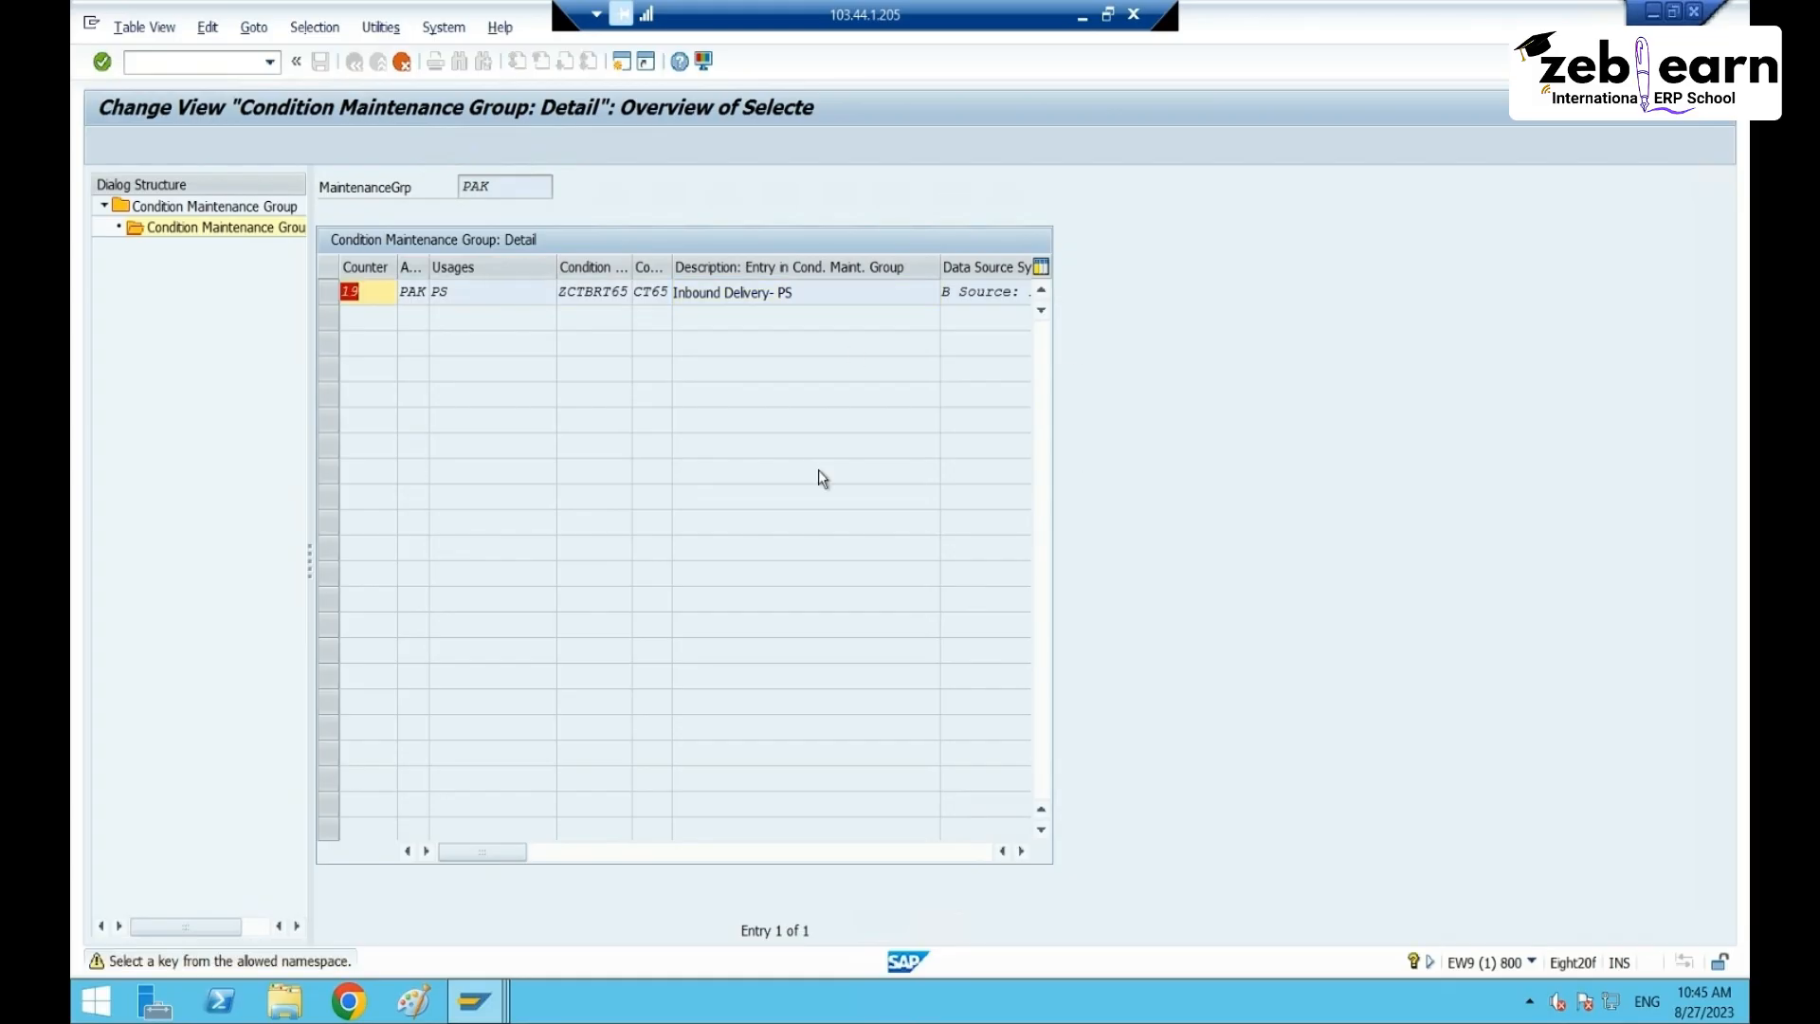
key(Return)
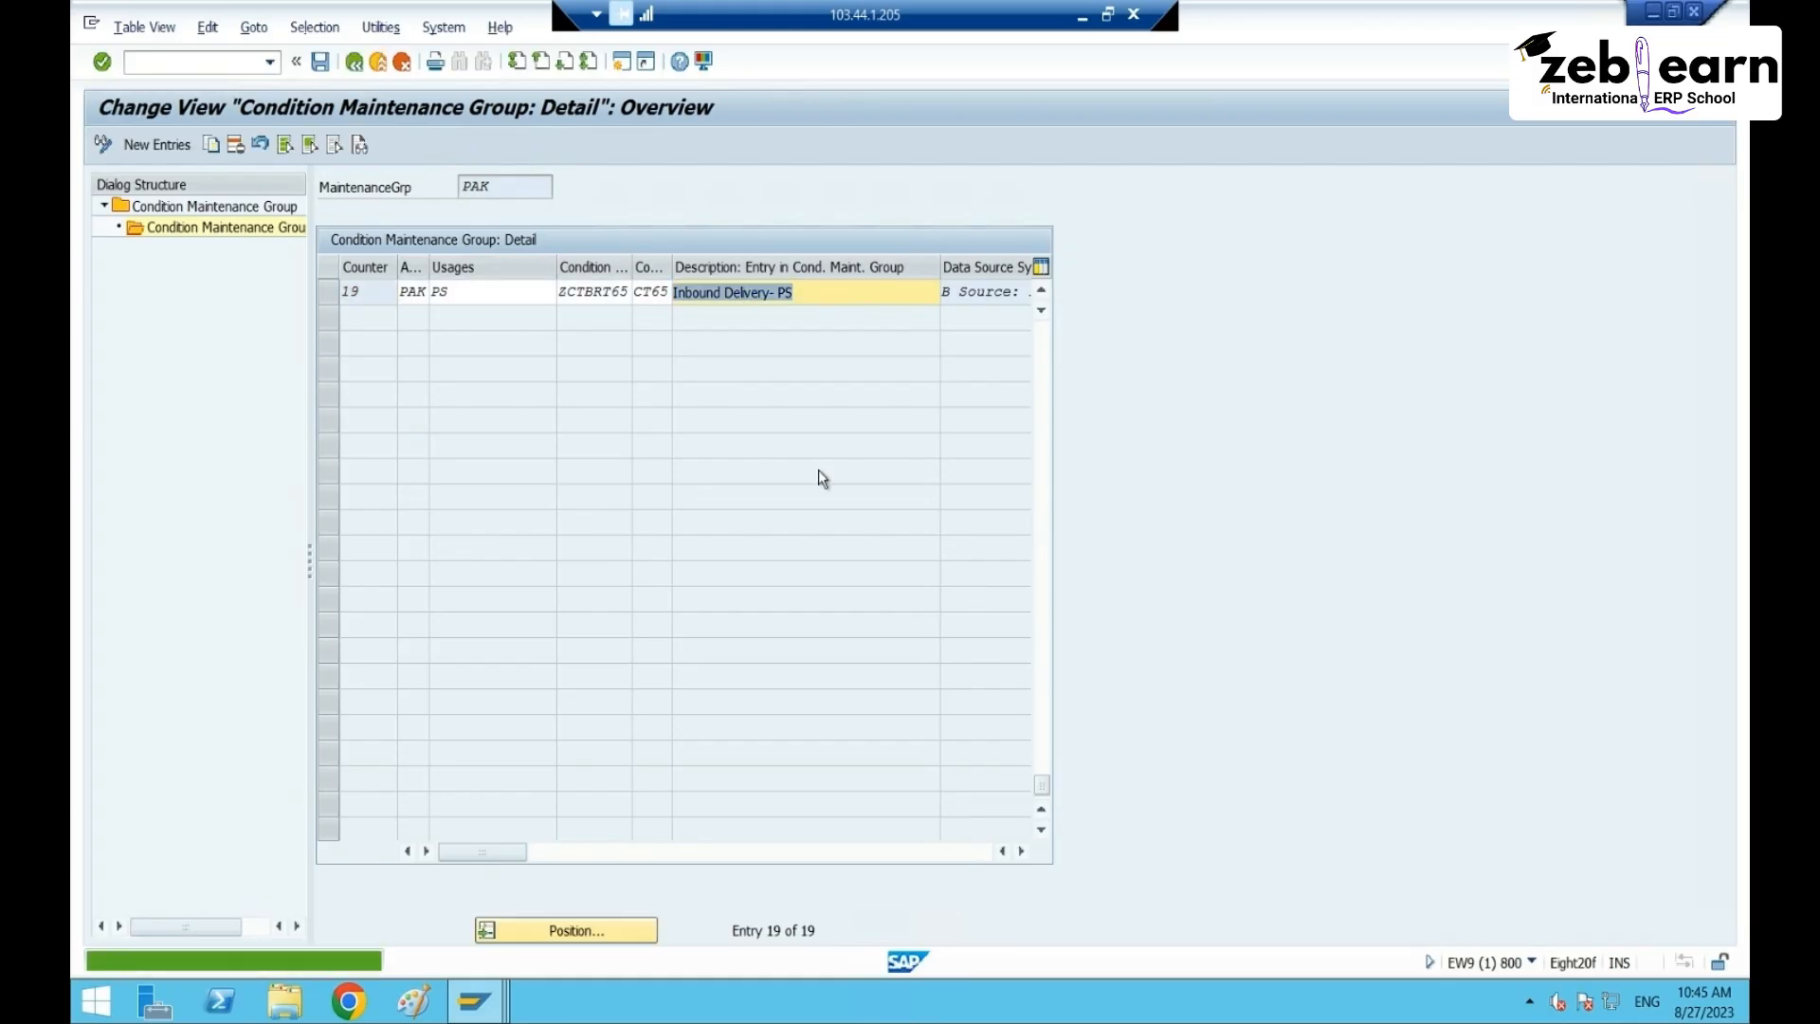
- Save PAK entry 19 under a customizing request and close the generation log
click(320, 62)
click(479, 404)
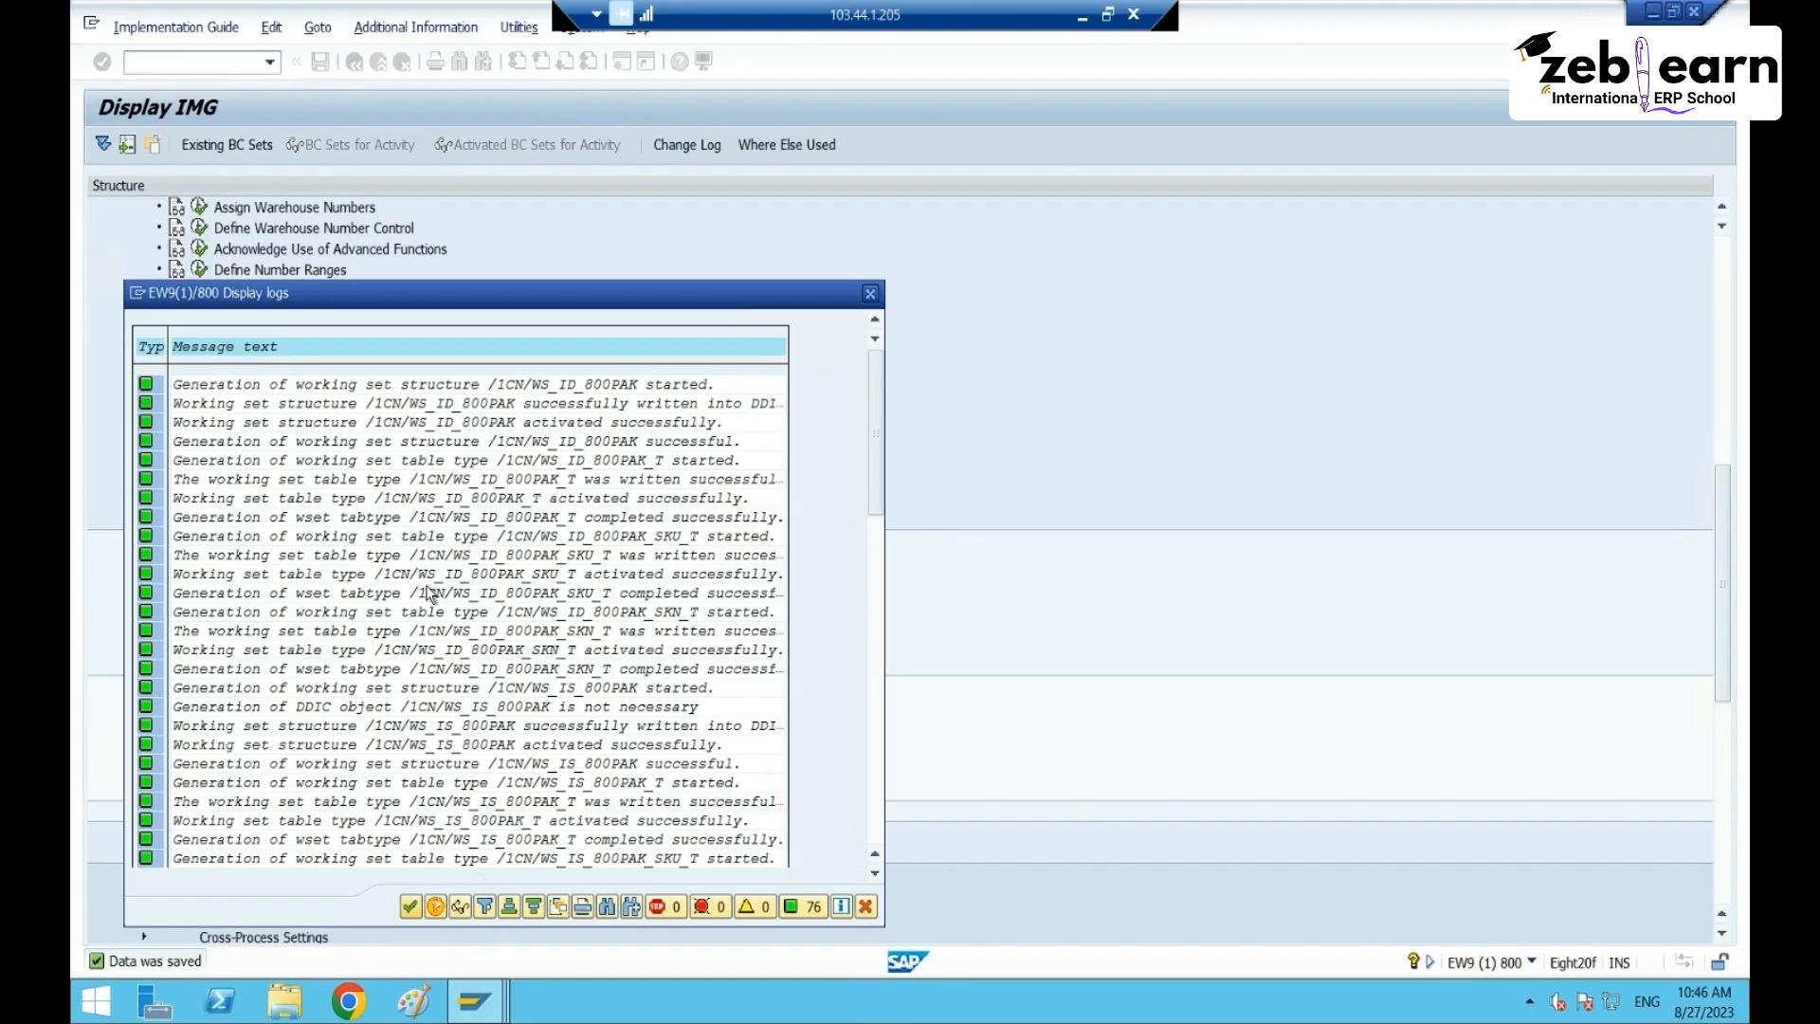
scroll(459, 585, down, 2)
scroll(517, 606, down, 4)
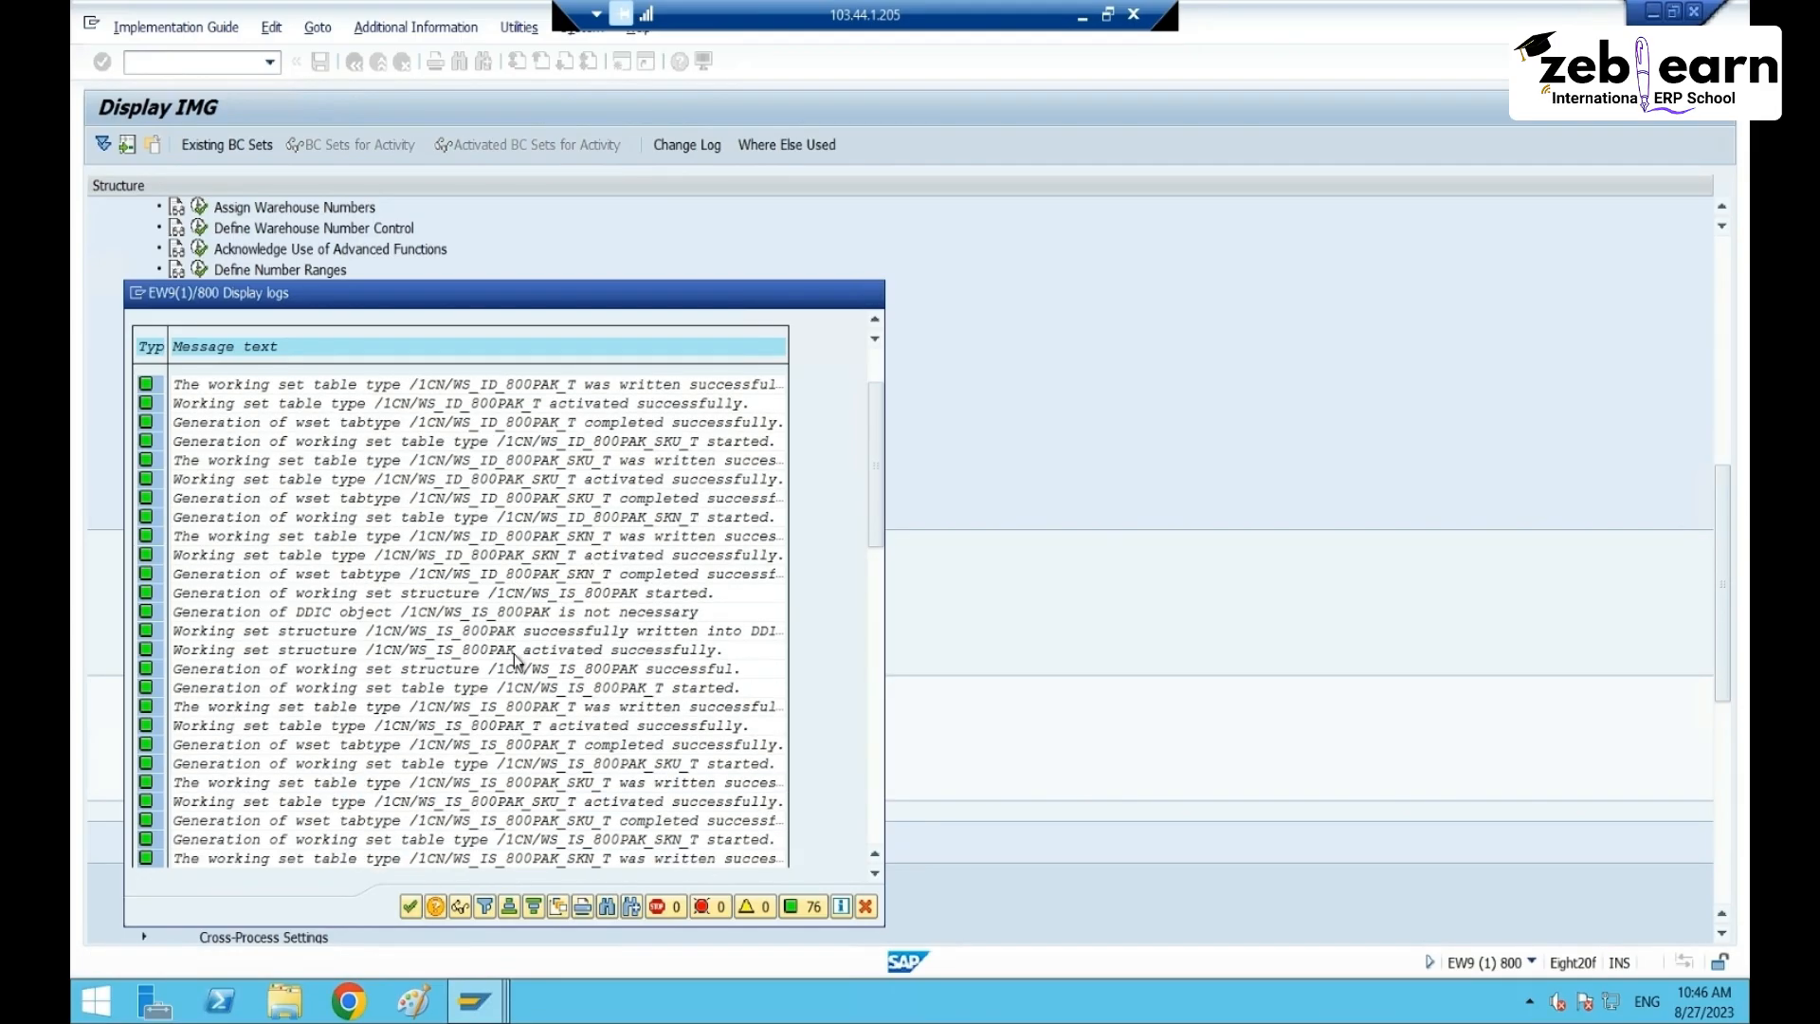
drag(879, 436, 881, 842)
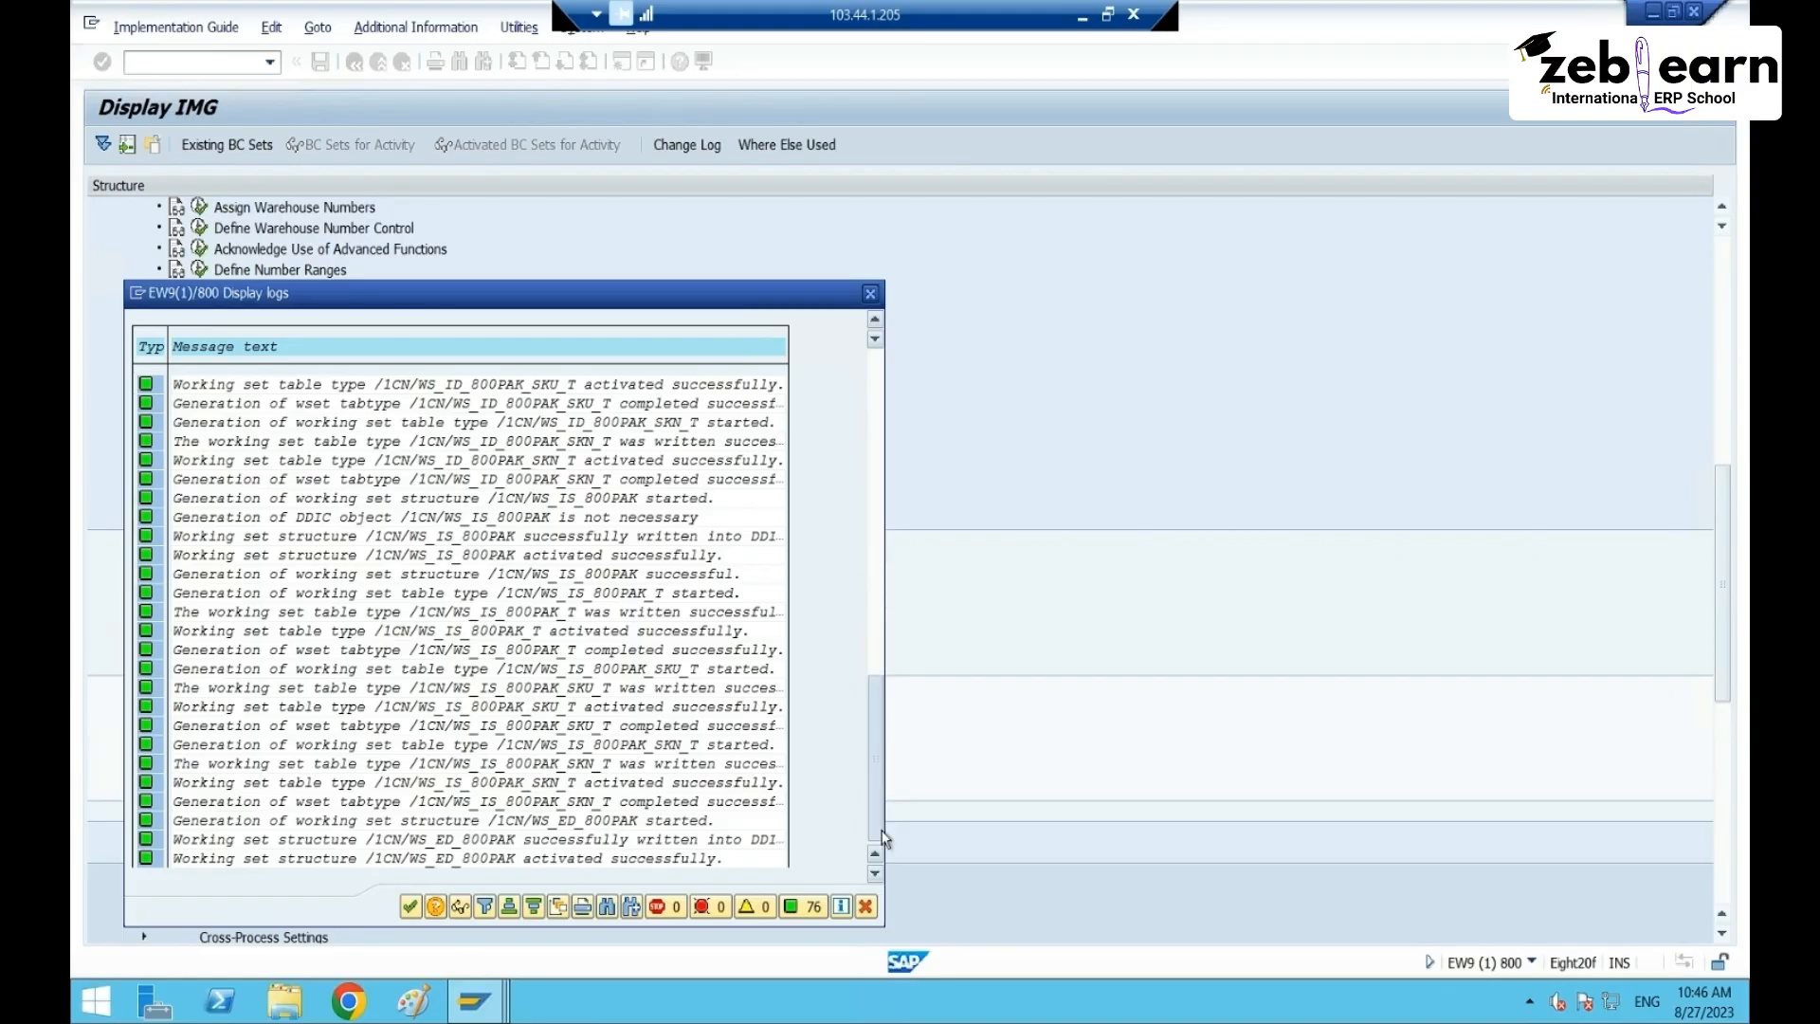
click(411, 907)
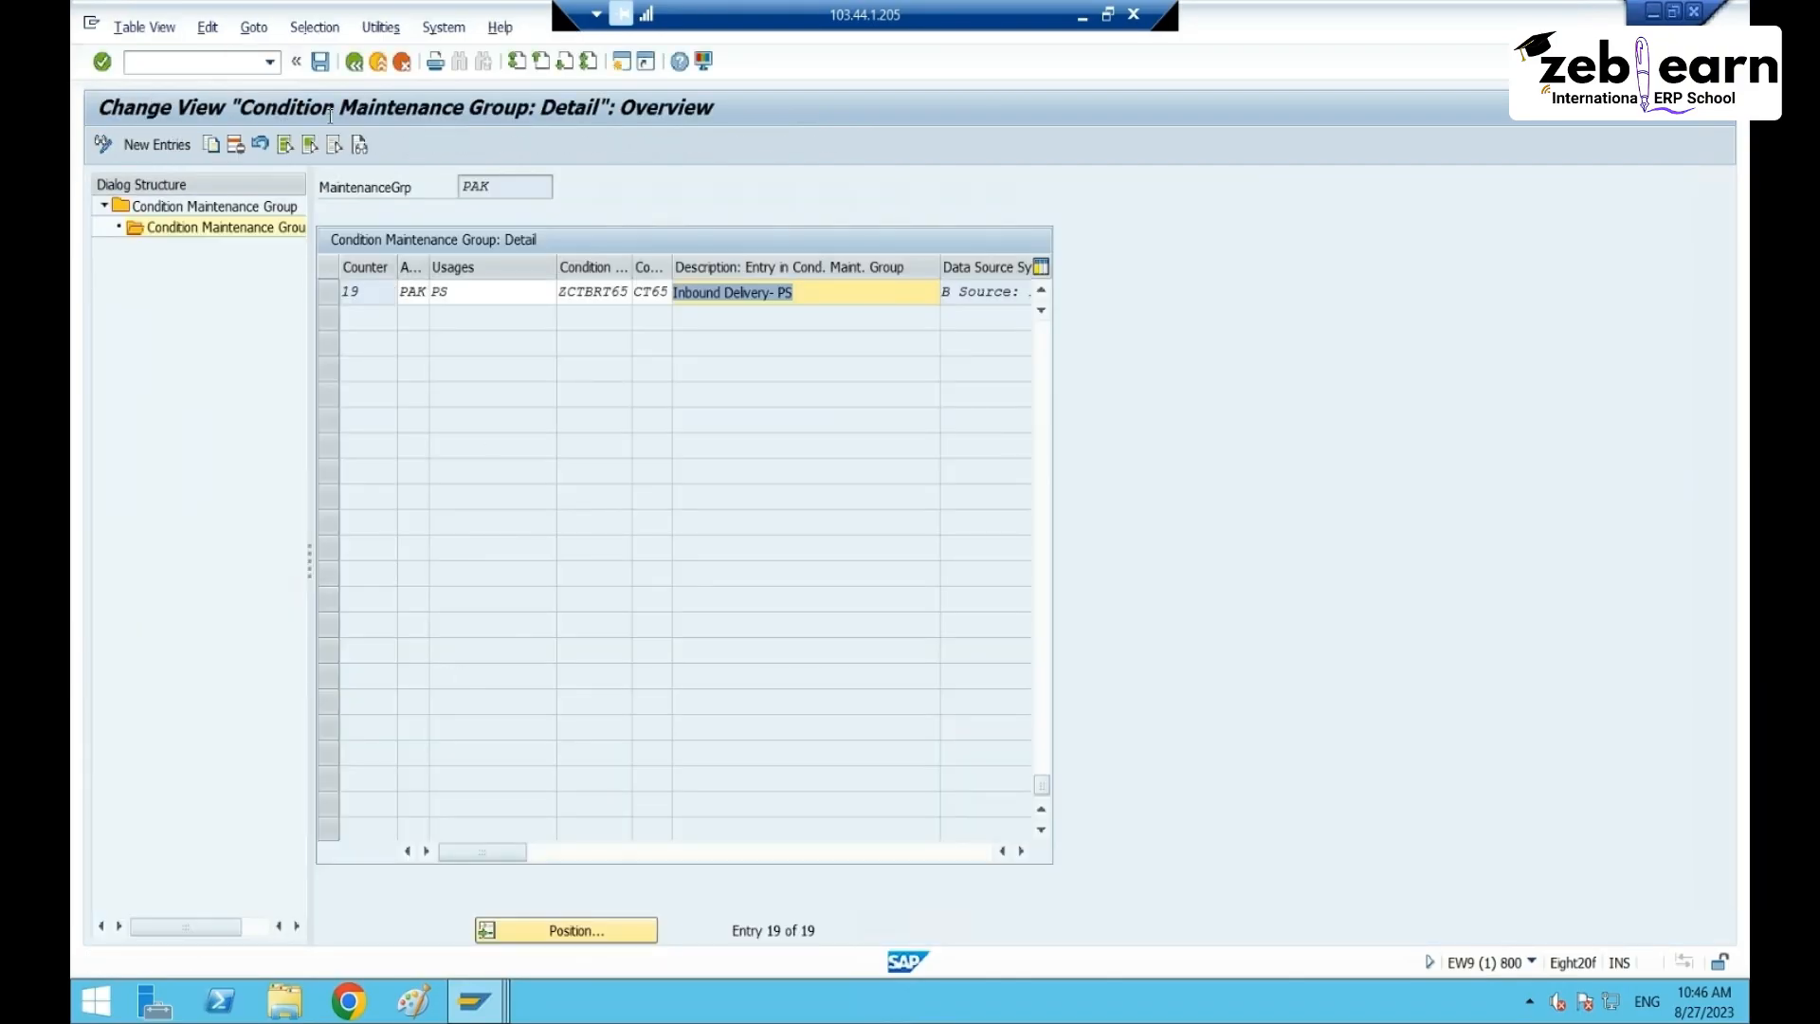
- Return to the 101-group overview and open the help for status message SV517
click(354, 62)
scroll(417, 522, down, 9)
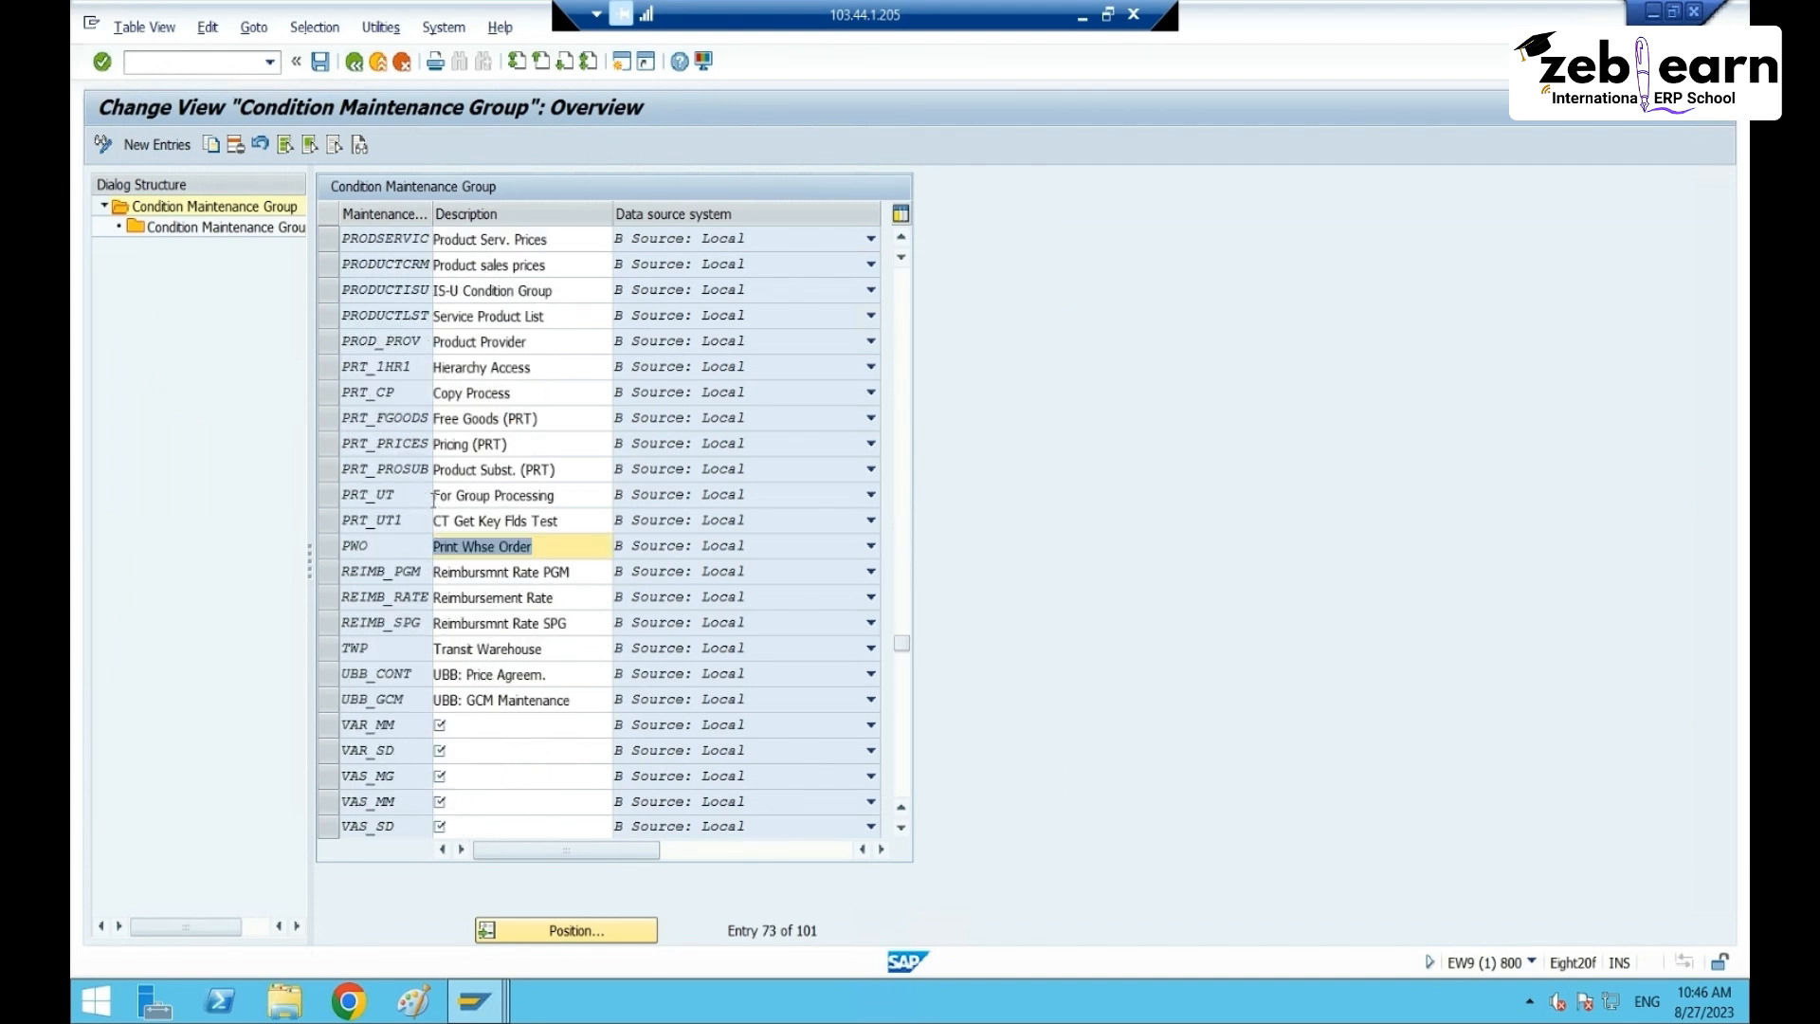
scroll(389, 531, down, 3)
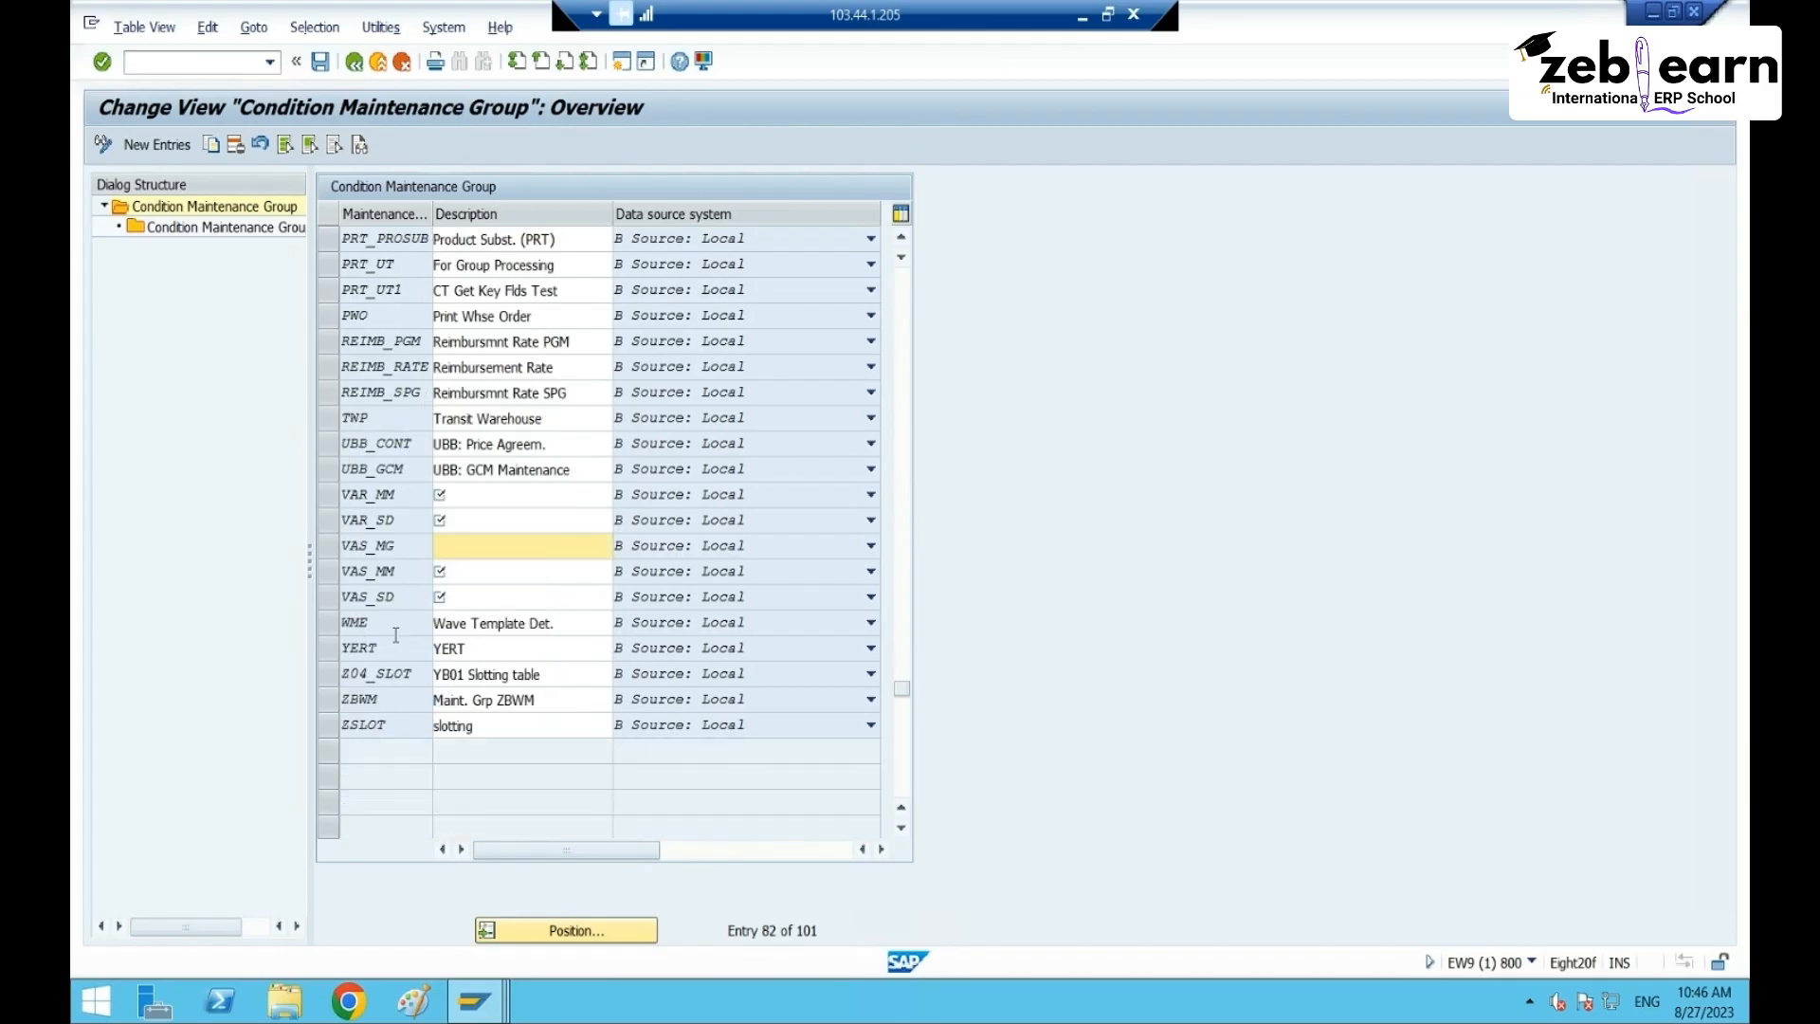
scroll(401, 642, up, 3)
scroll(401, 642, up, 4)
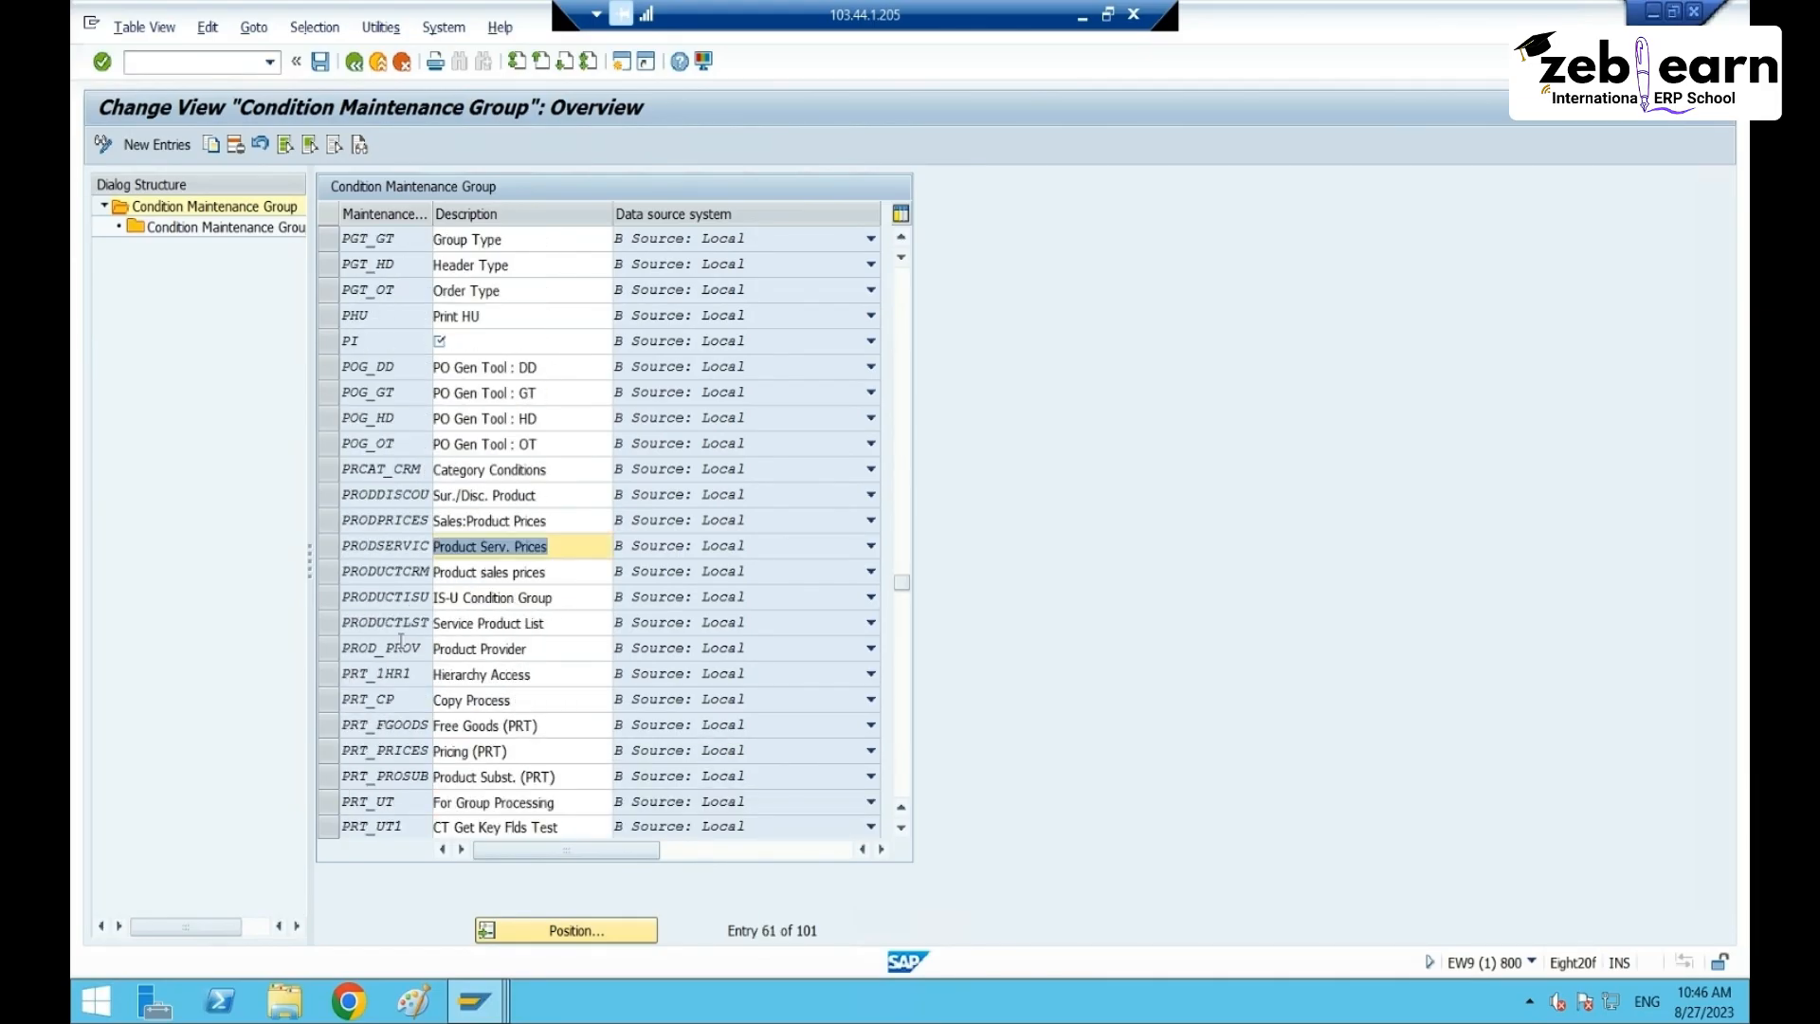
scroll(374, 505, up, 8)
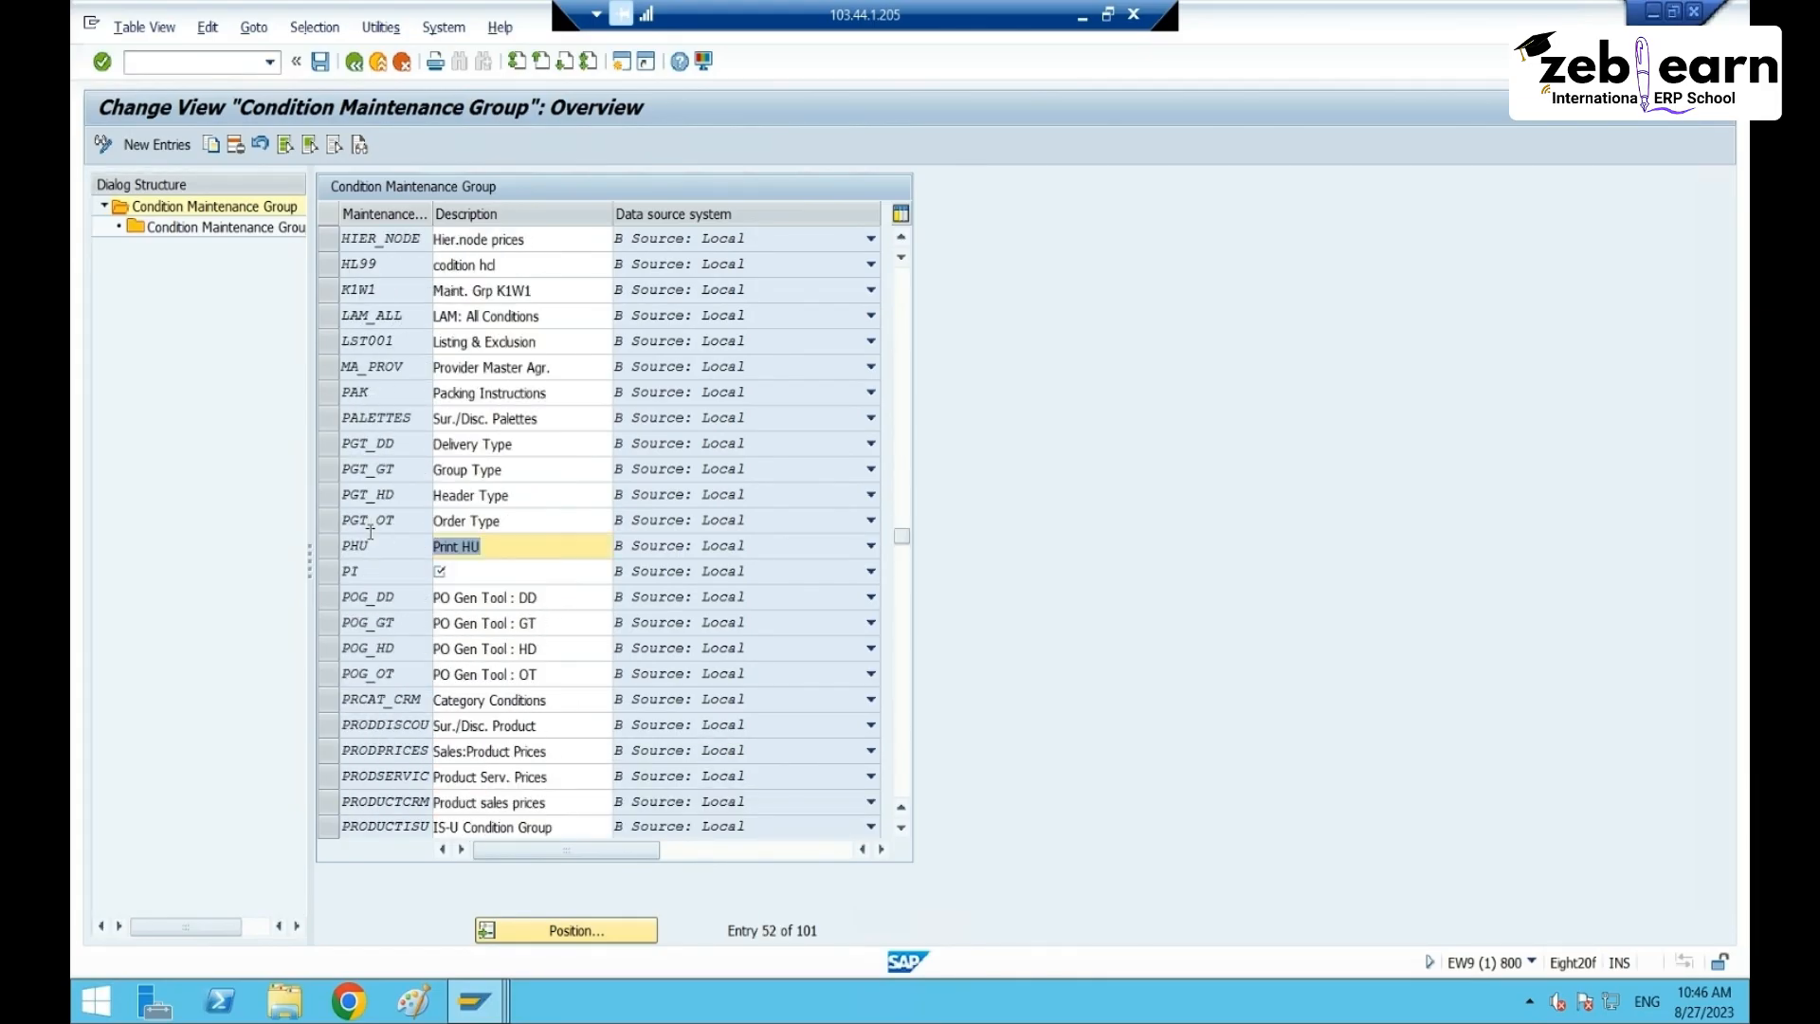
scroll(370, 532, up, 5)
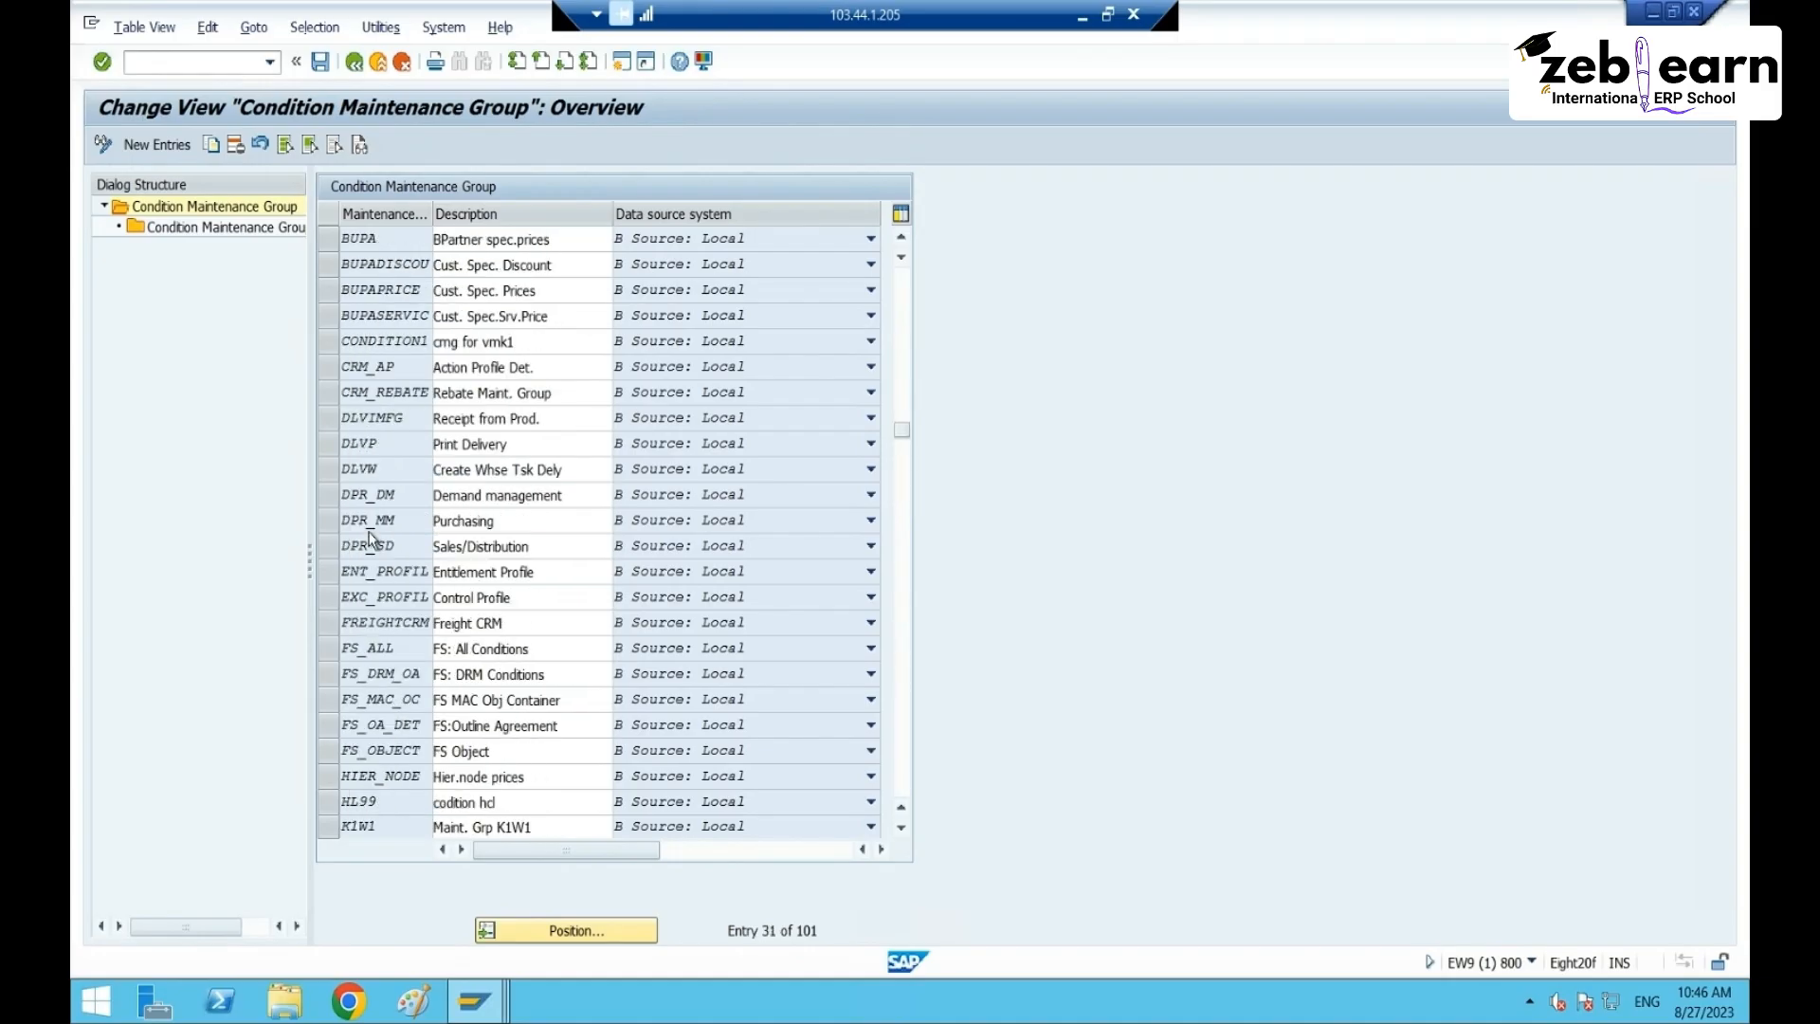
scroll(406, 399, up, 7)
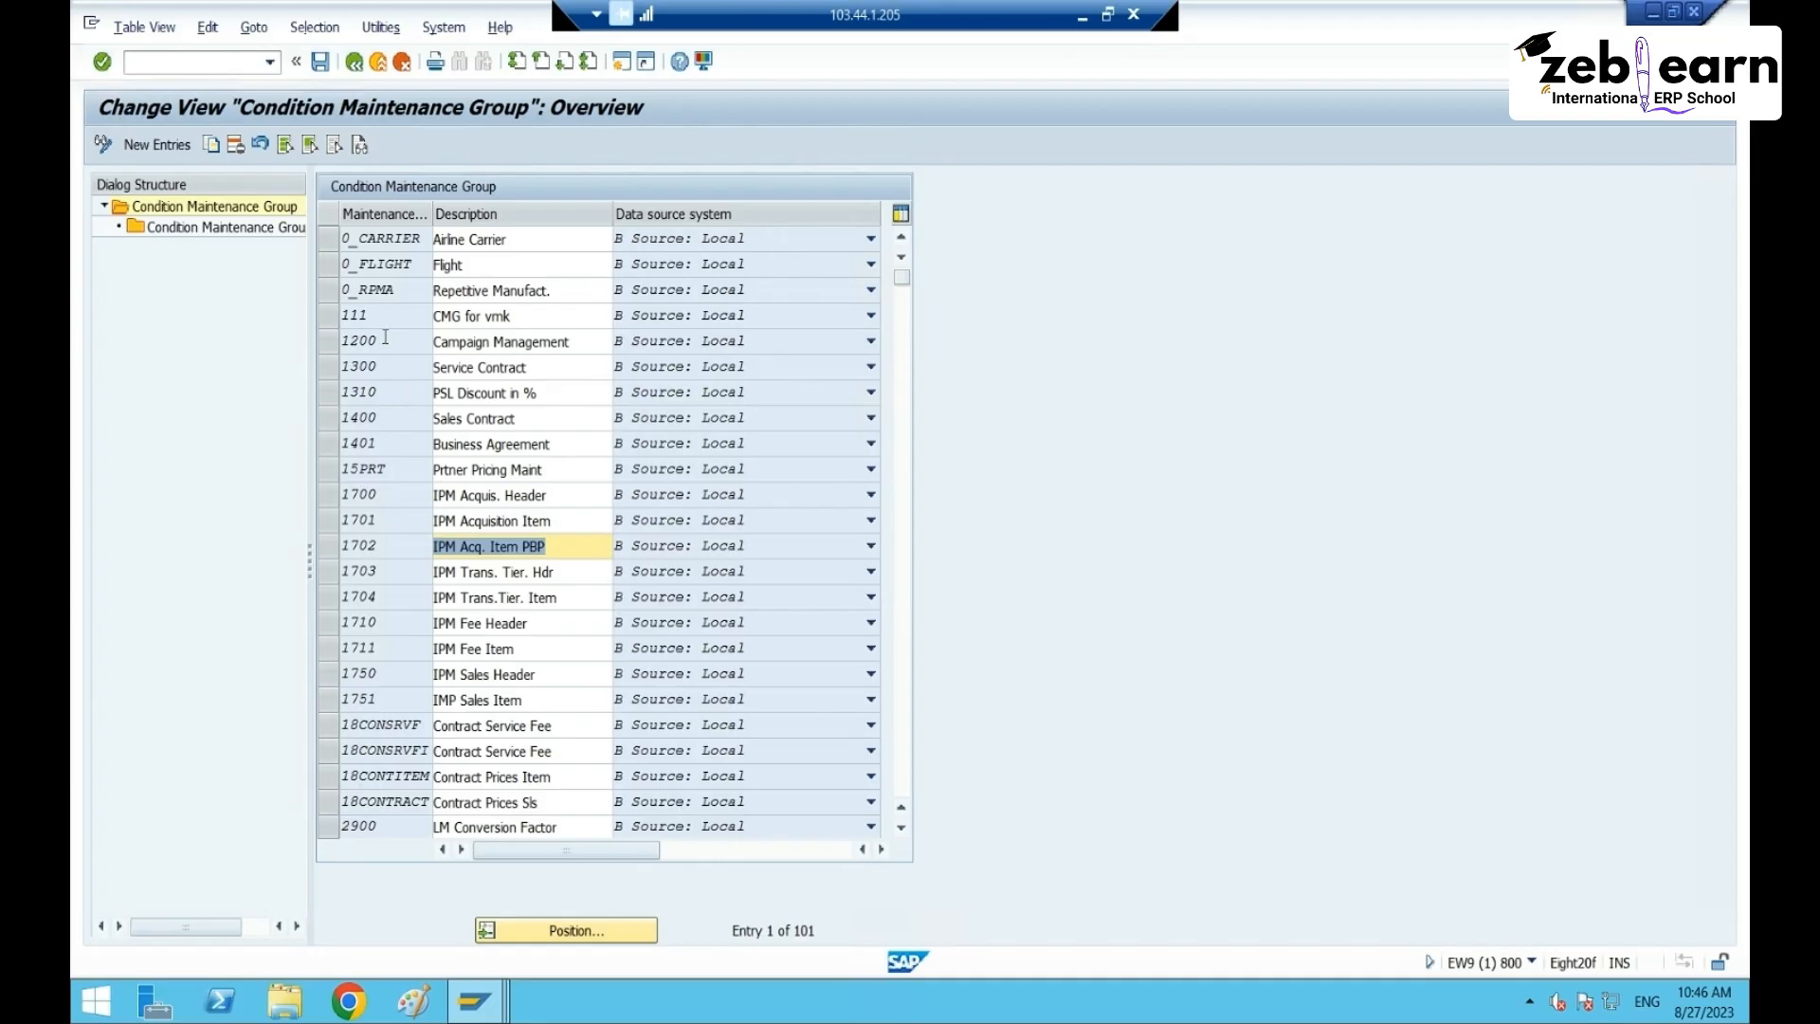
double_click(246, 207)
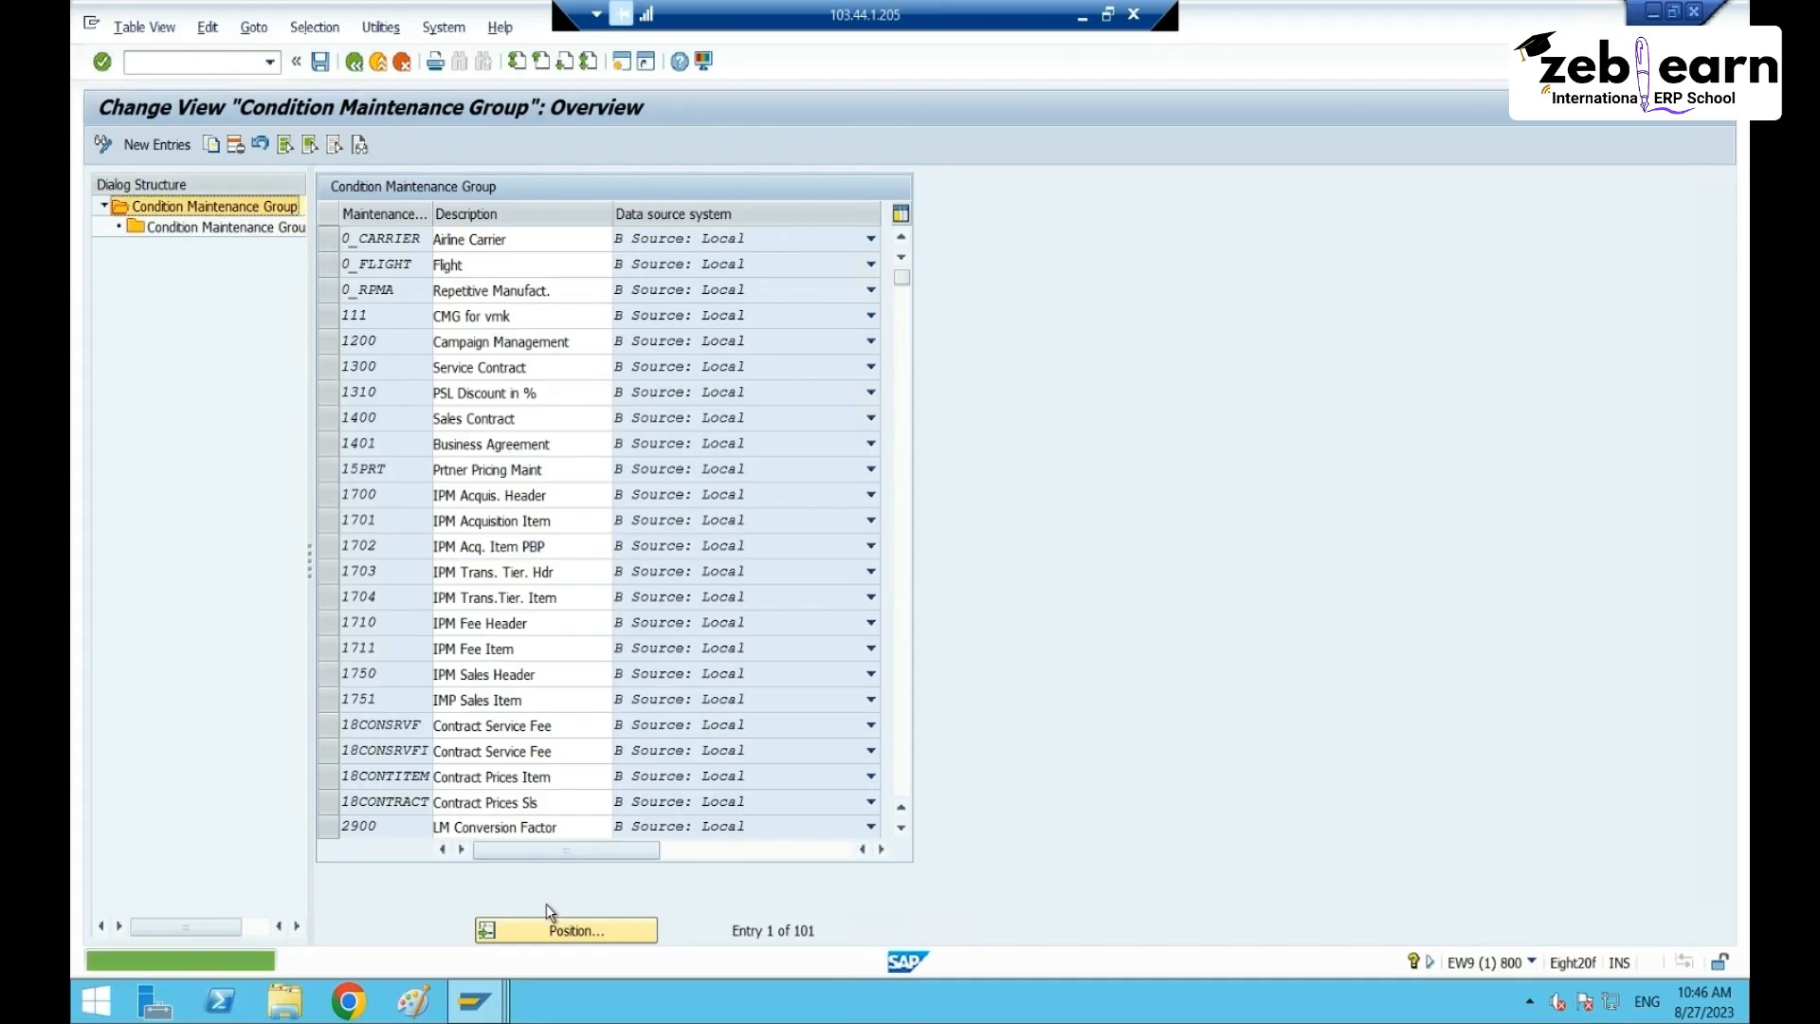
click(559, 948)
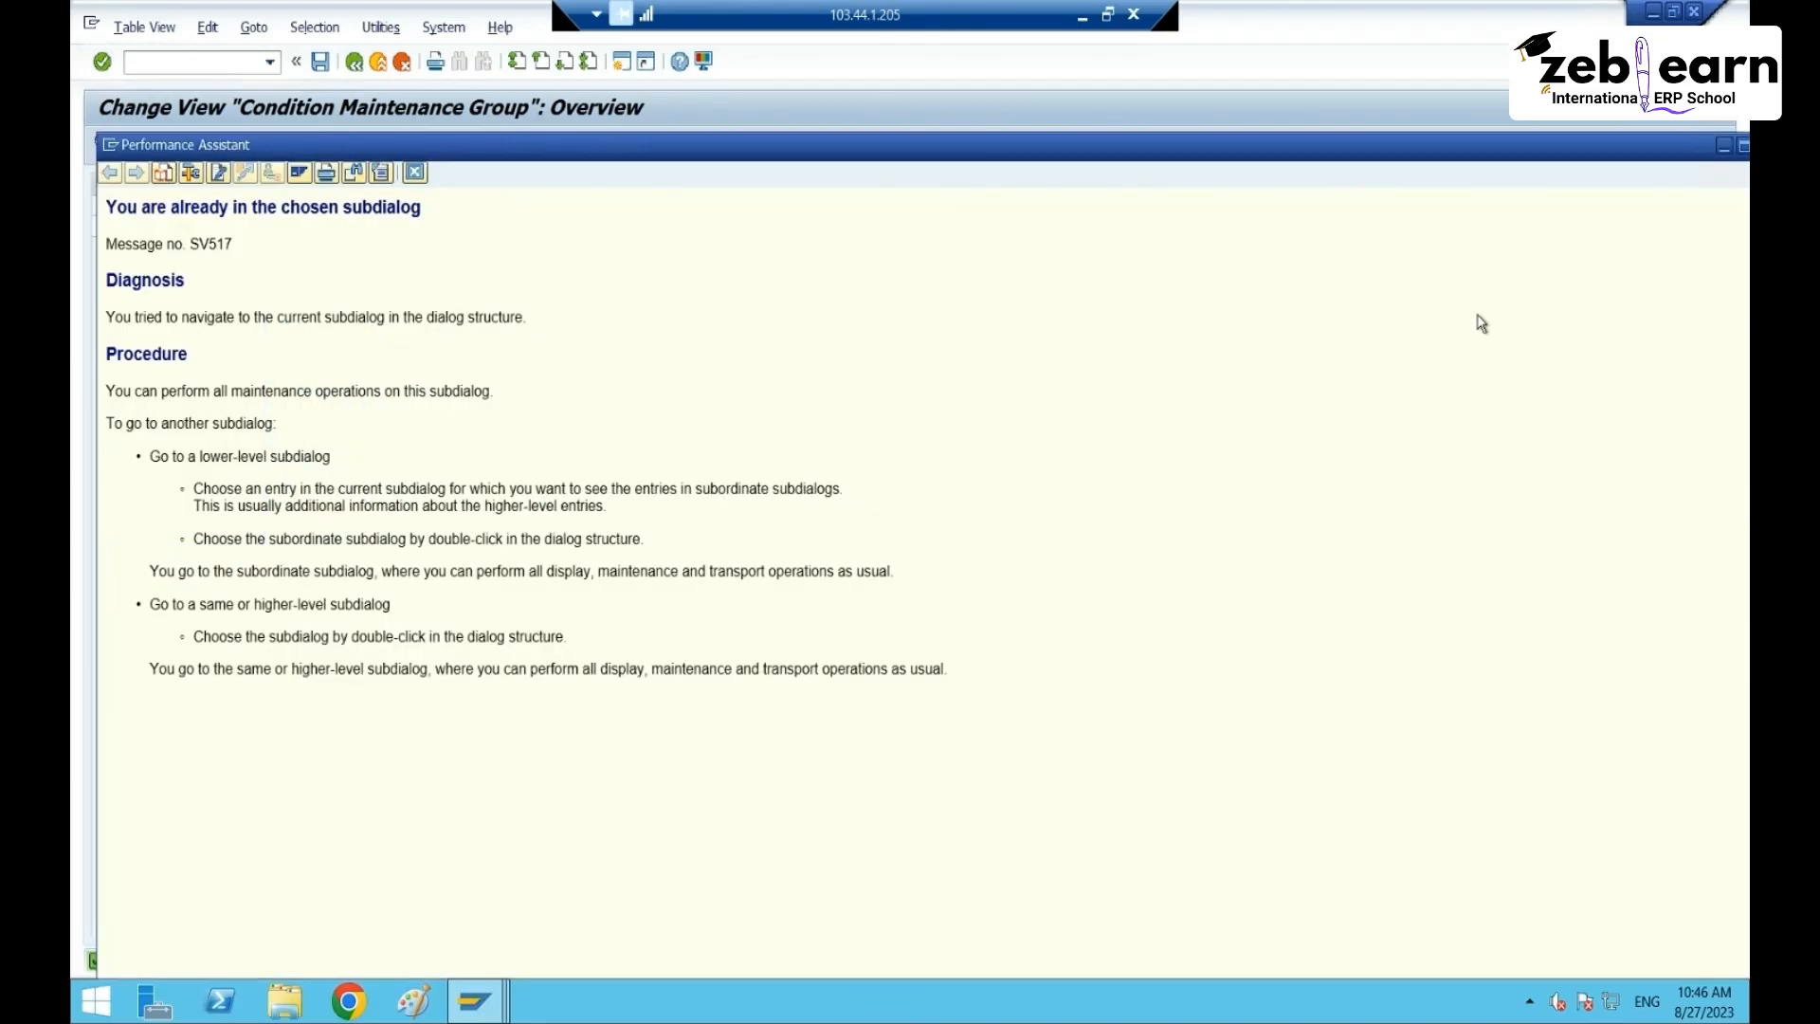
- Close the help window and position the group list on PAK
drag(1609, 148, 1505, 147)
click(1661, 154)
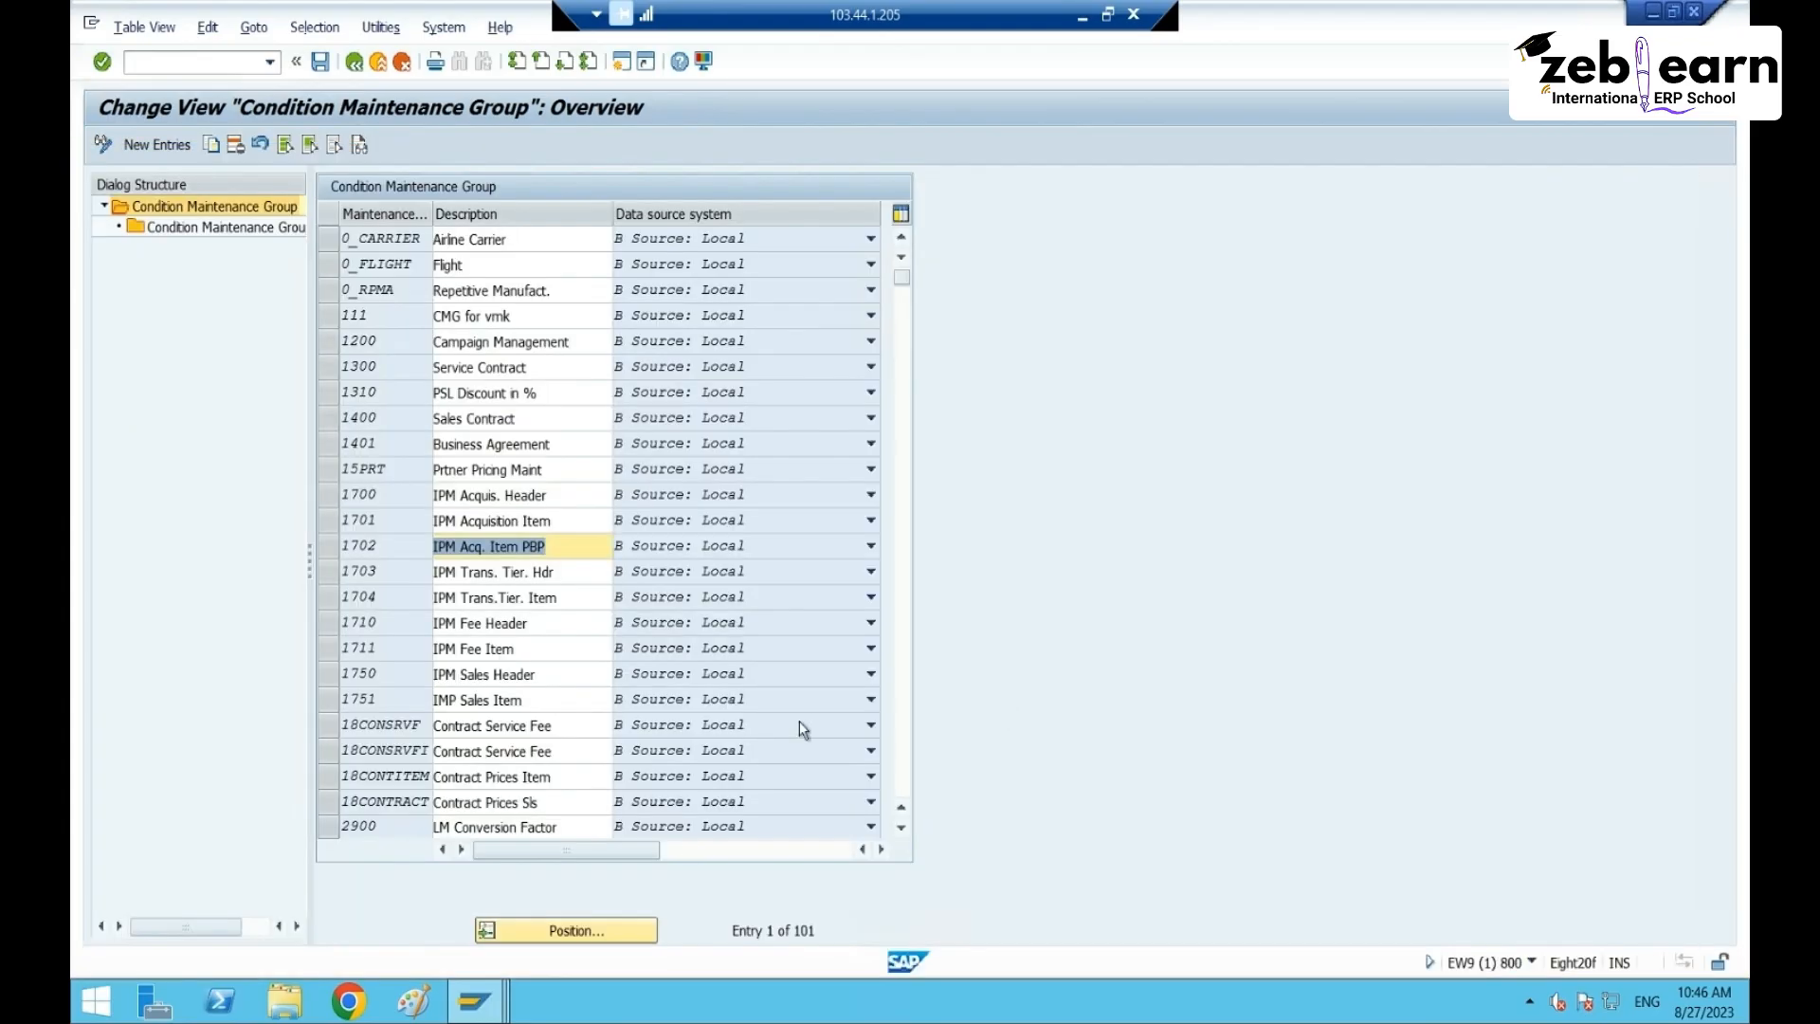
click(606, 927)
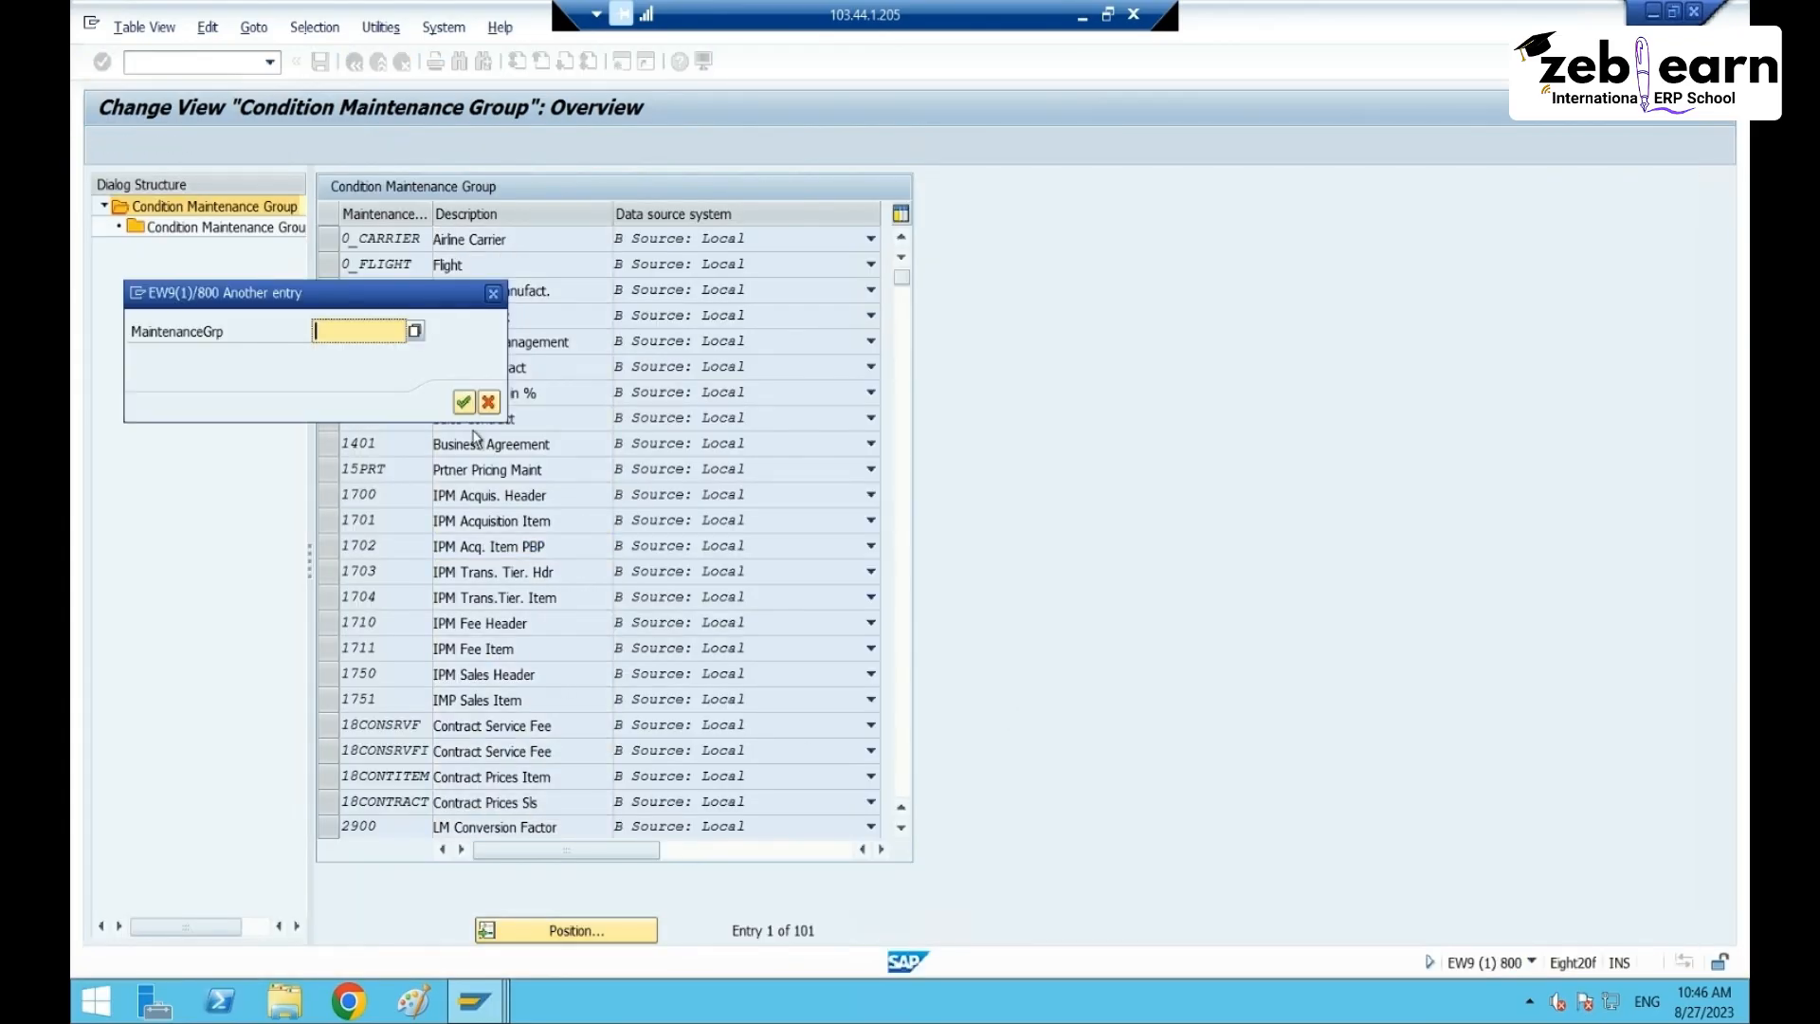
text(PAK)
key(Return)
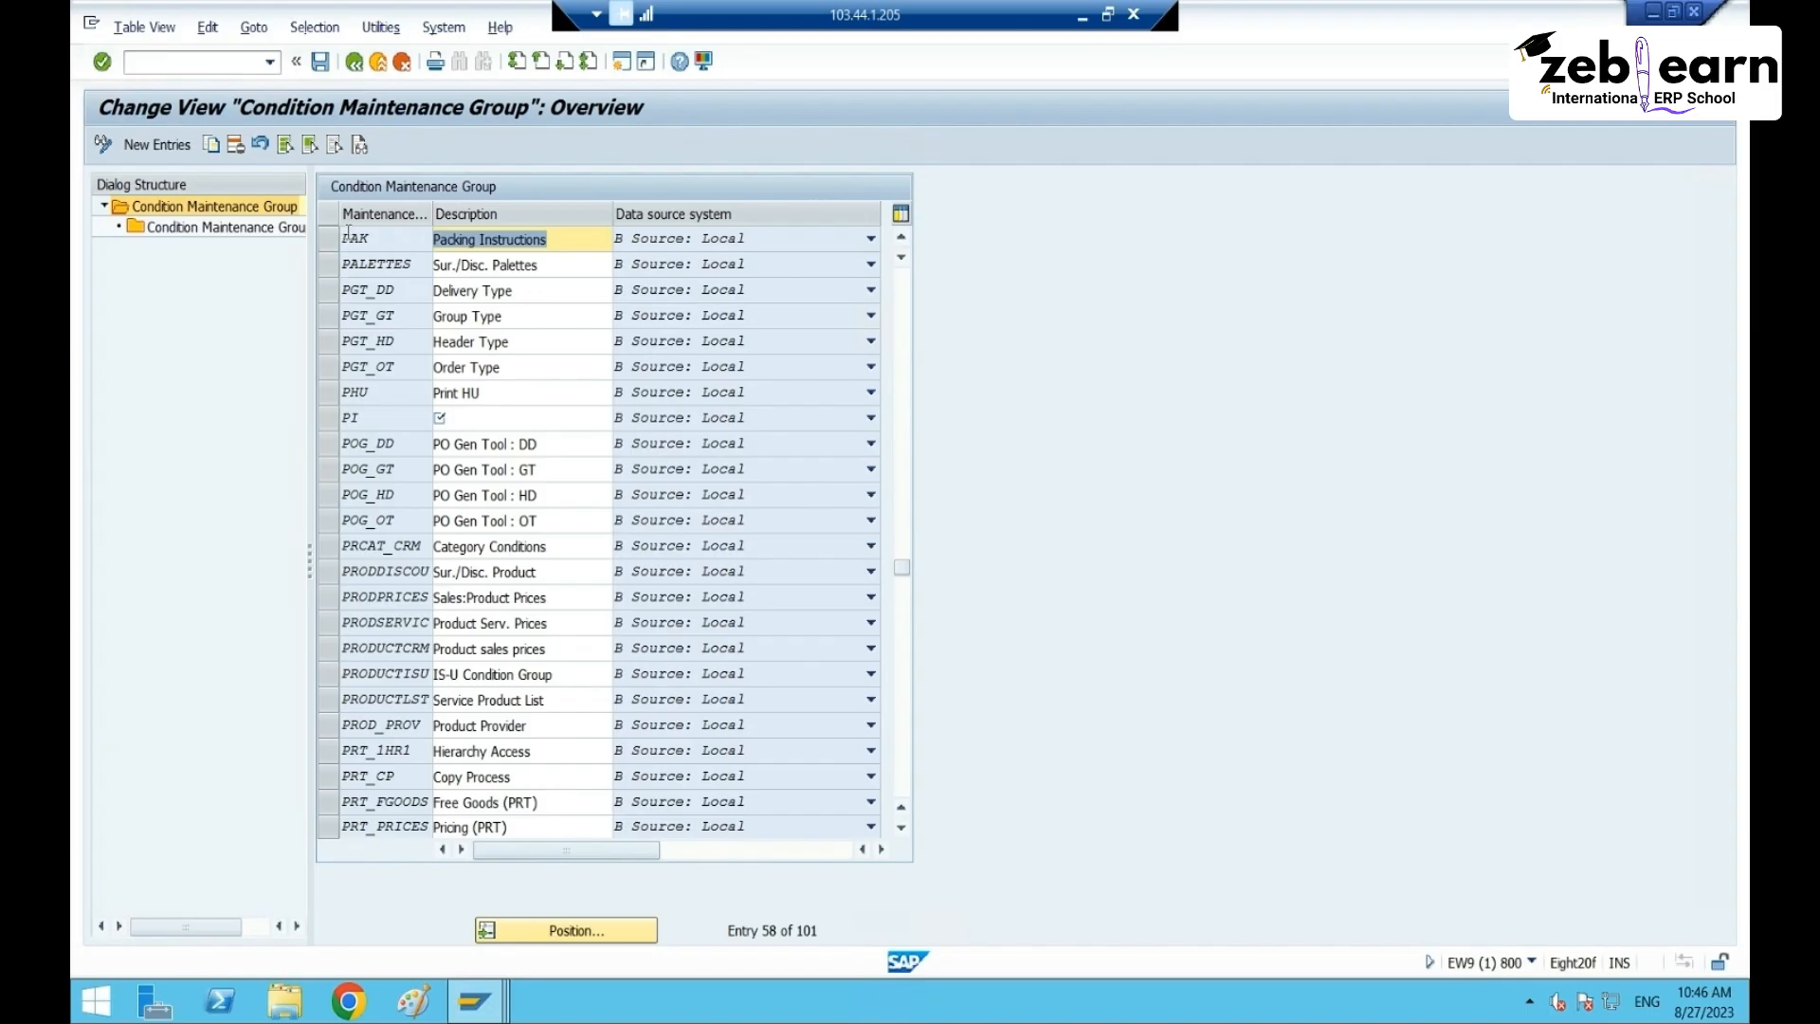
- Review PAK's 19 condition entries, then switch to the packaging specification 22 session
click(328, 239)
double_click(216, 228)
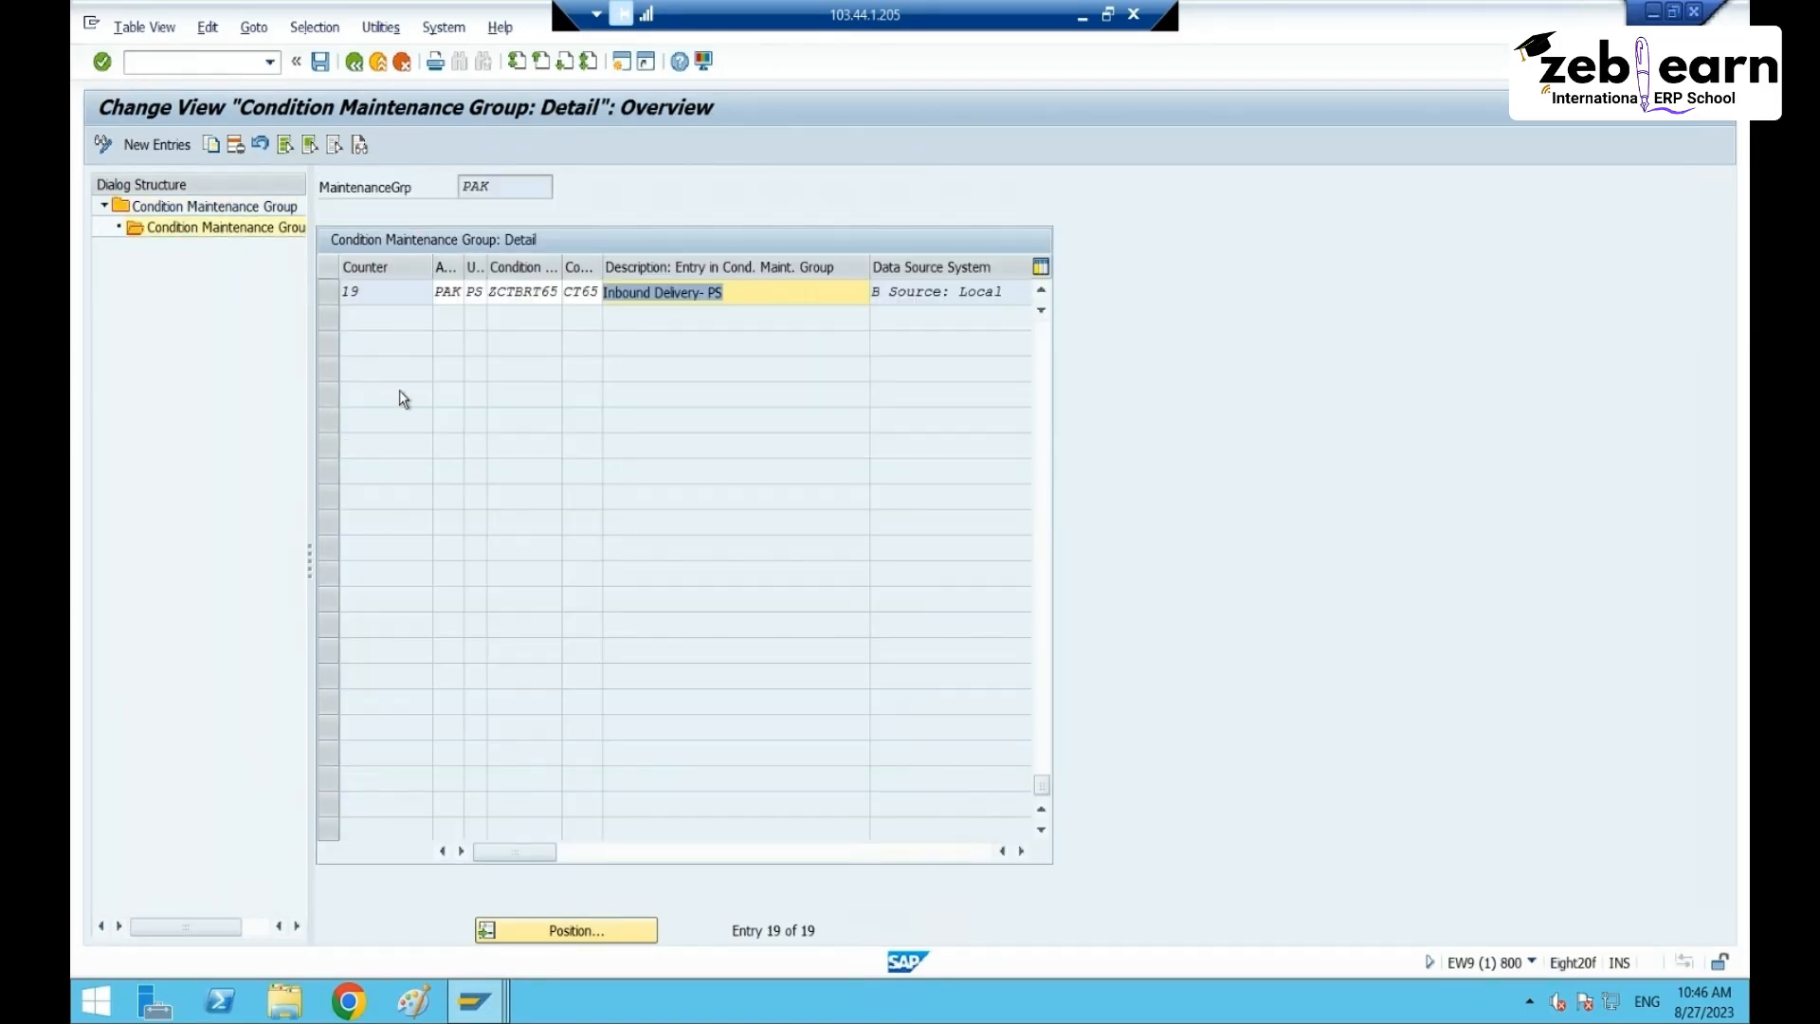
scroll(597, 545, up, 6)
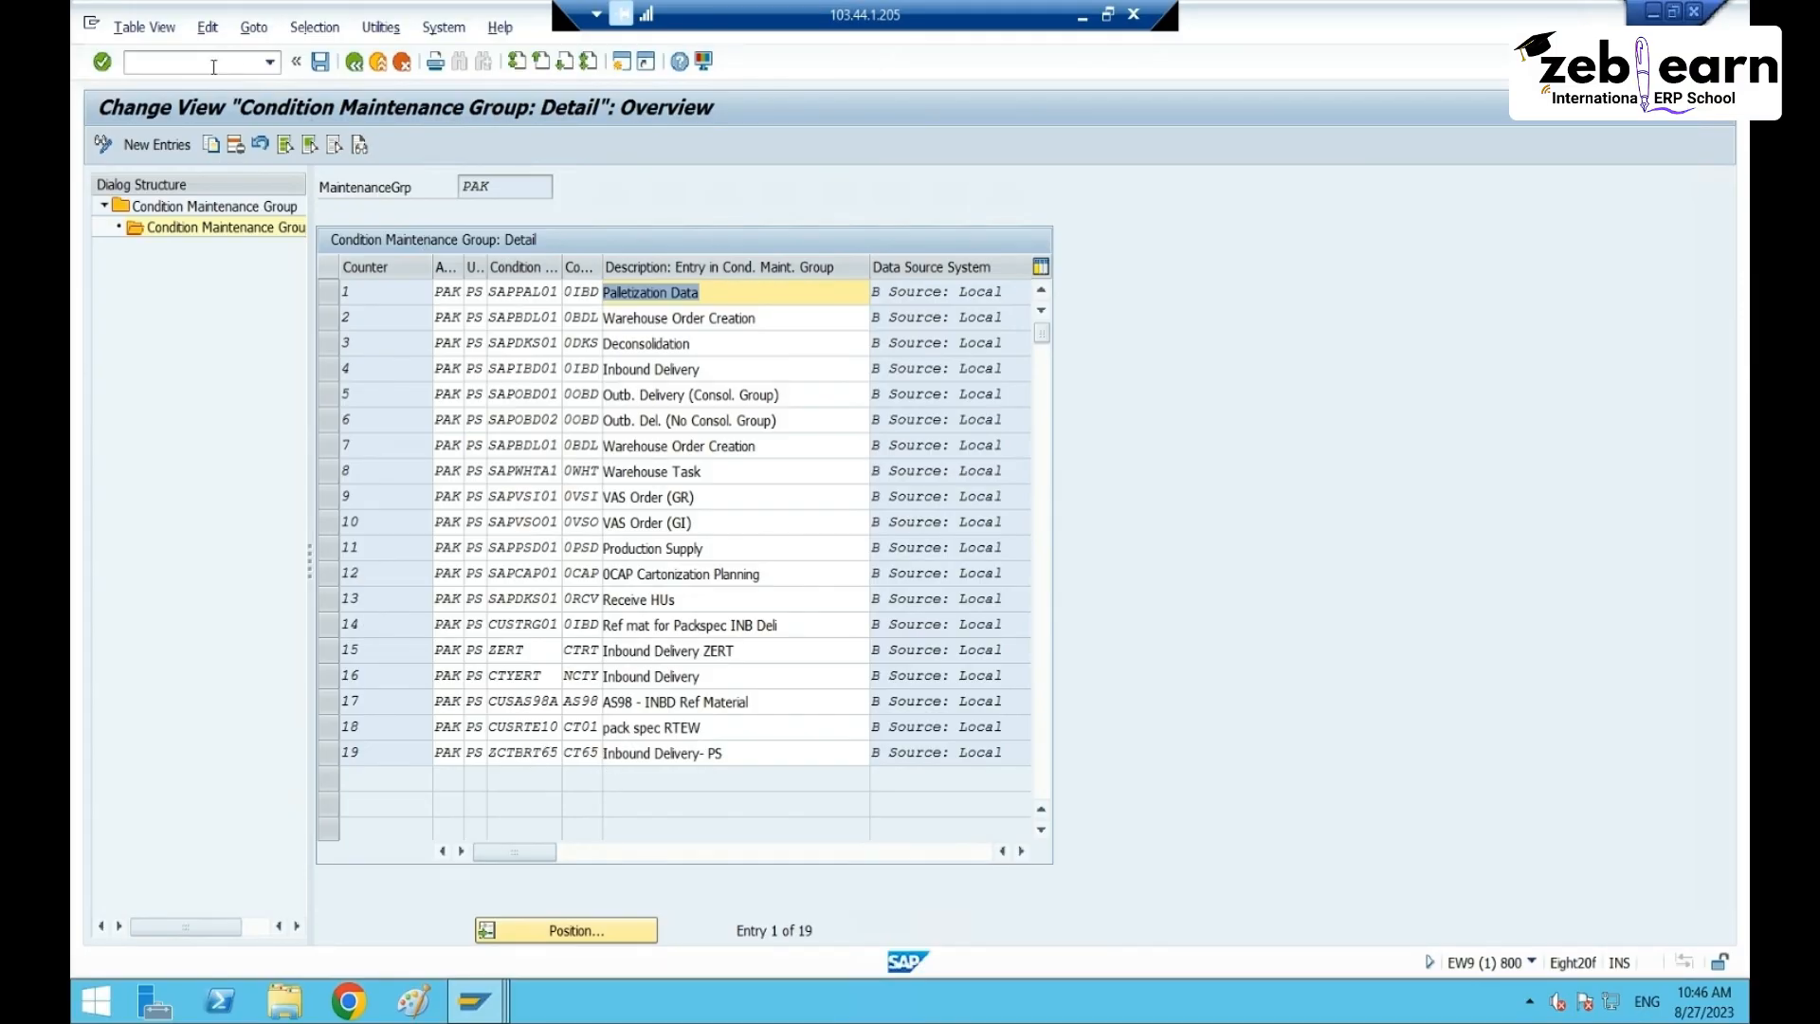
click(1695, 16)
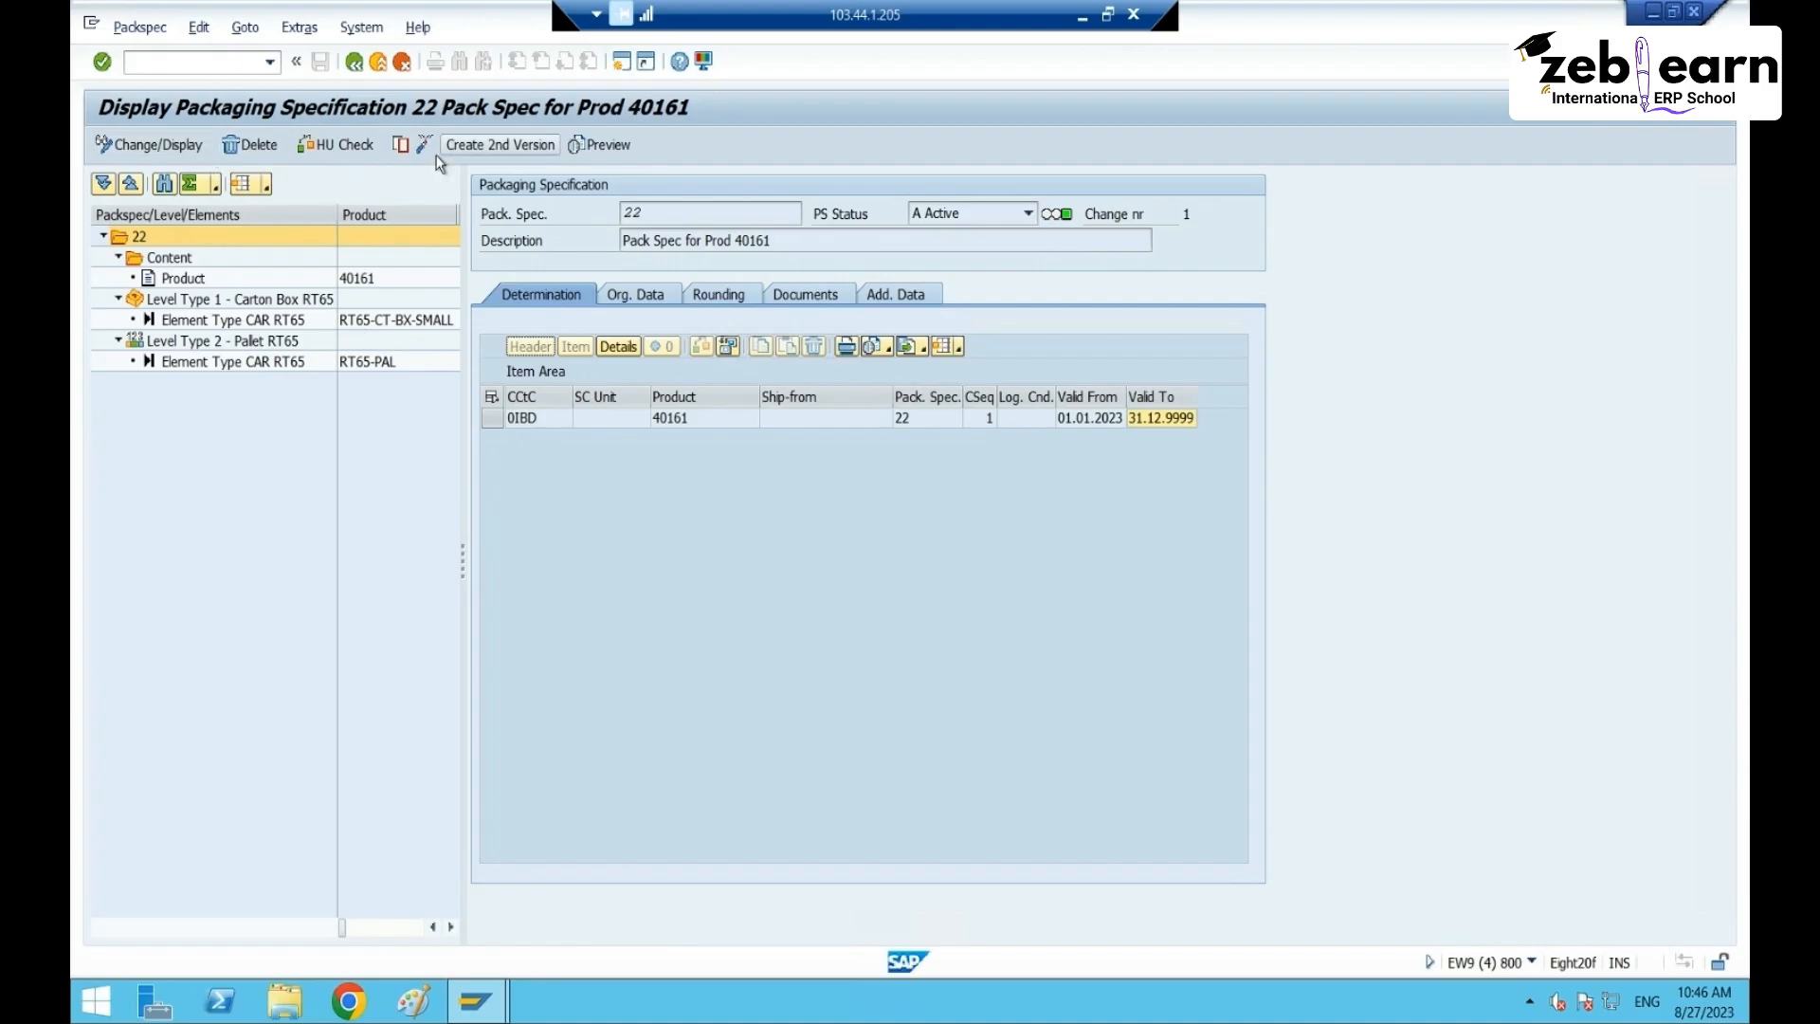
- Create a second version of packspec 22 and delete its 0IBD determination record
click(483, 146)
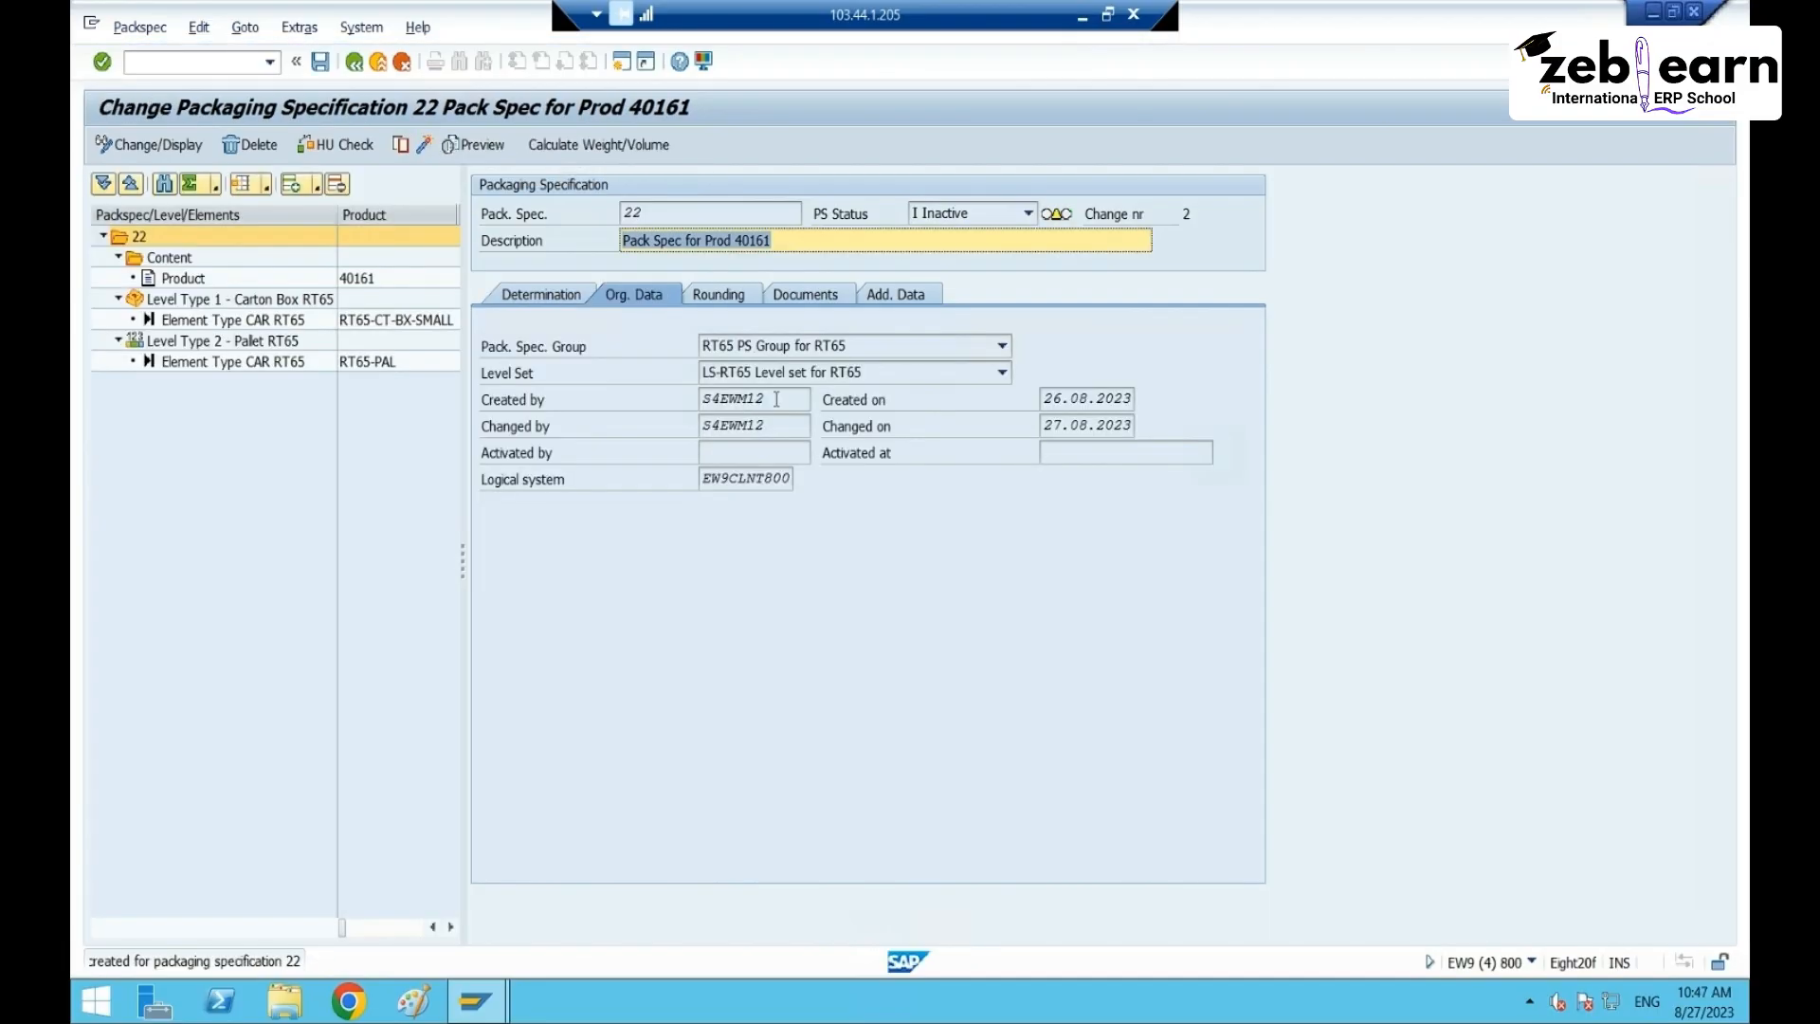
click(555, 297)
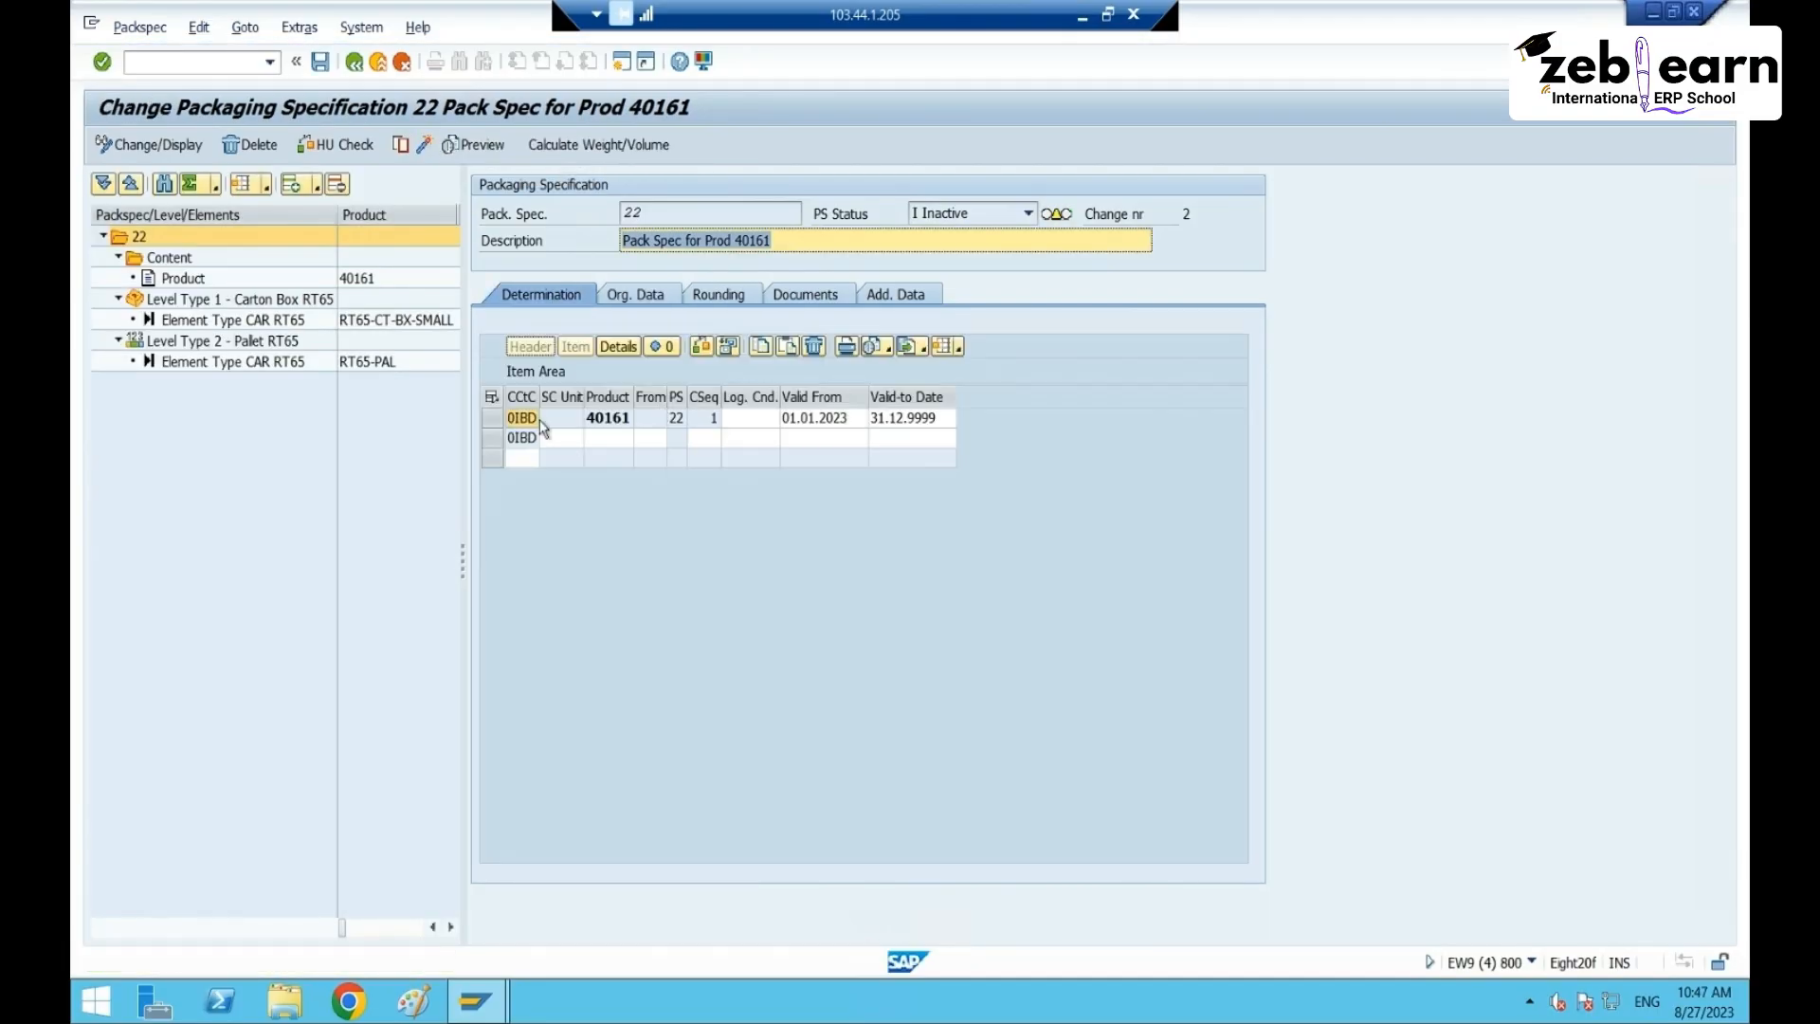
click(491, 418)
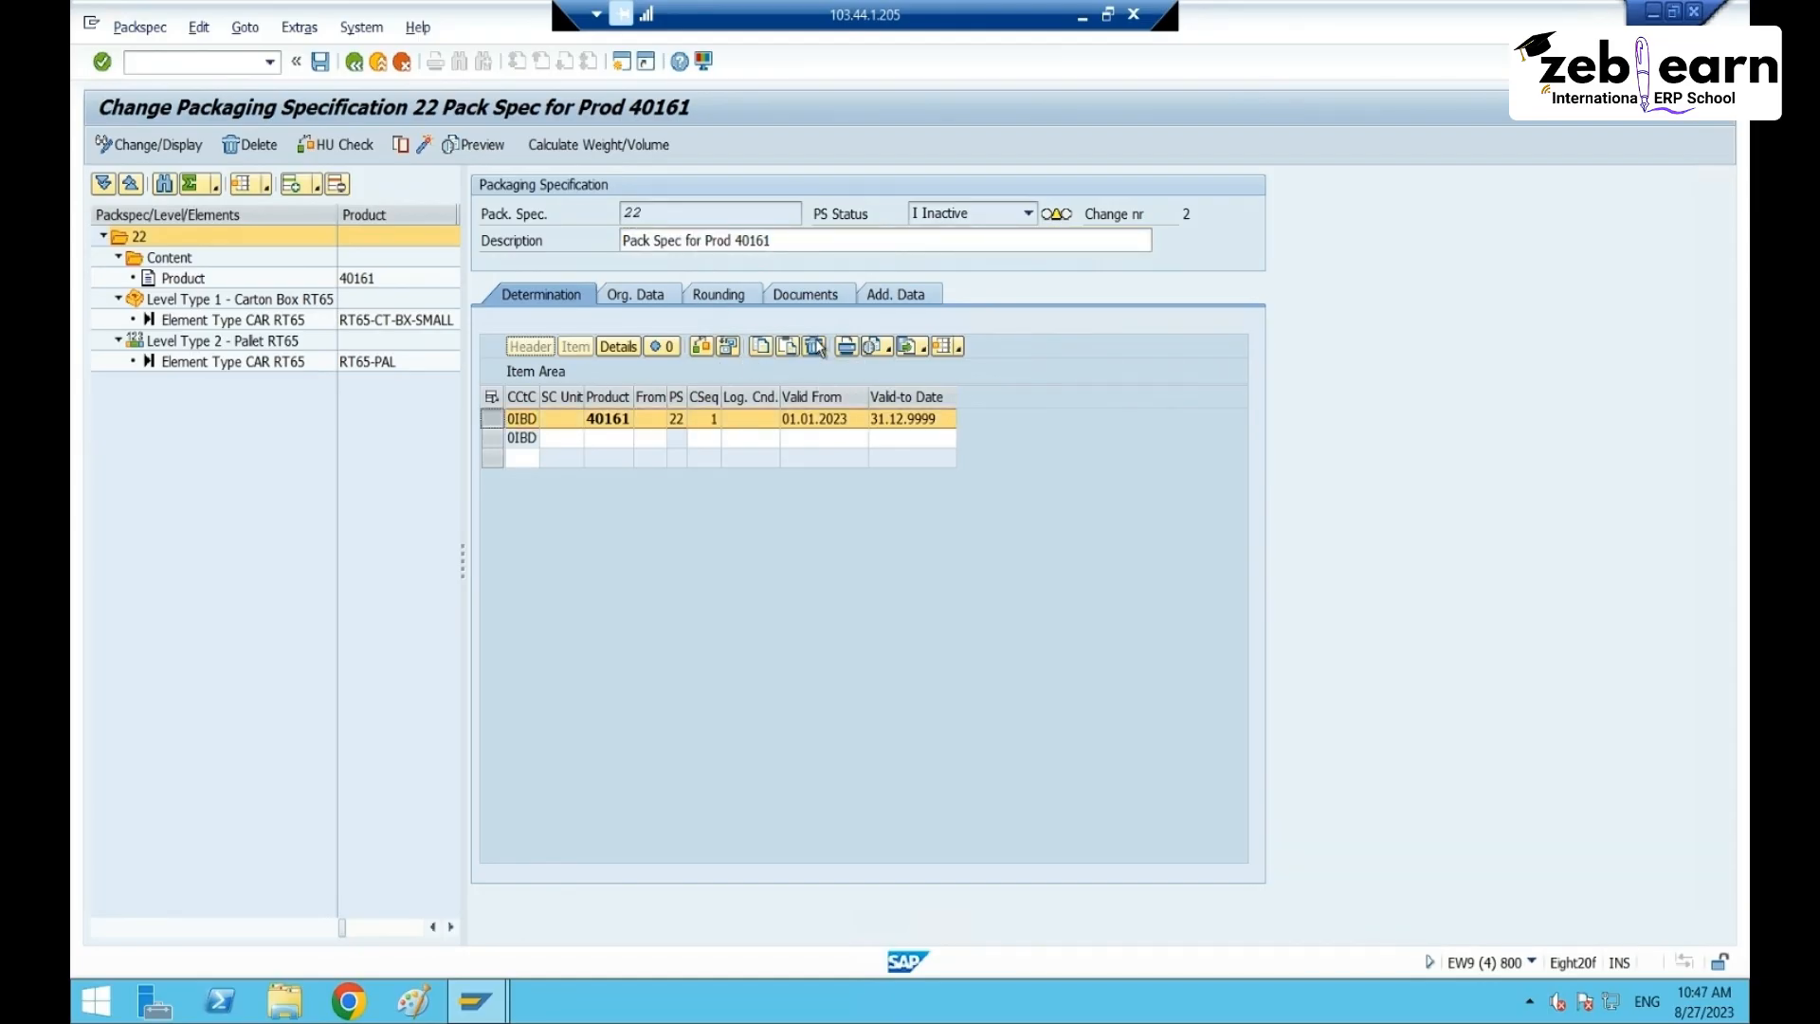
click(815, 346)
click(435, 469)
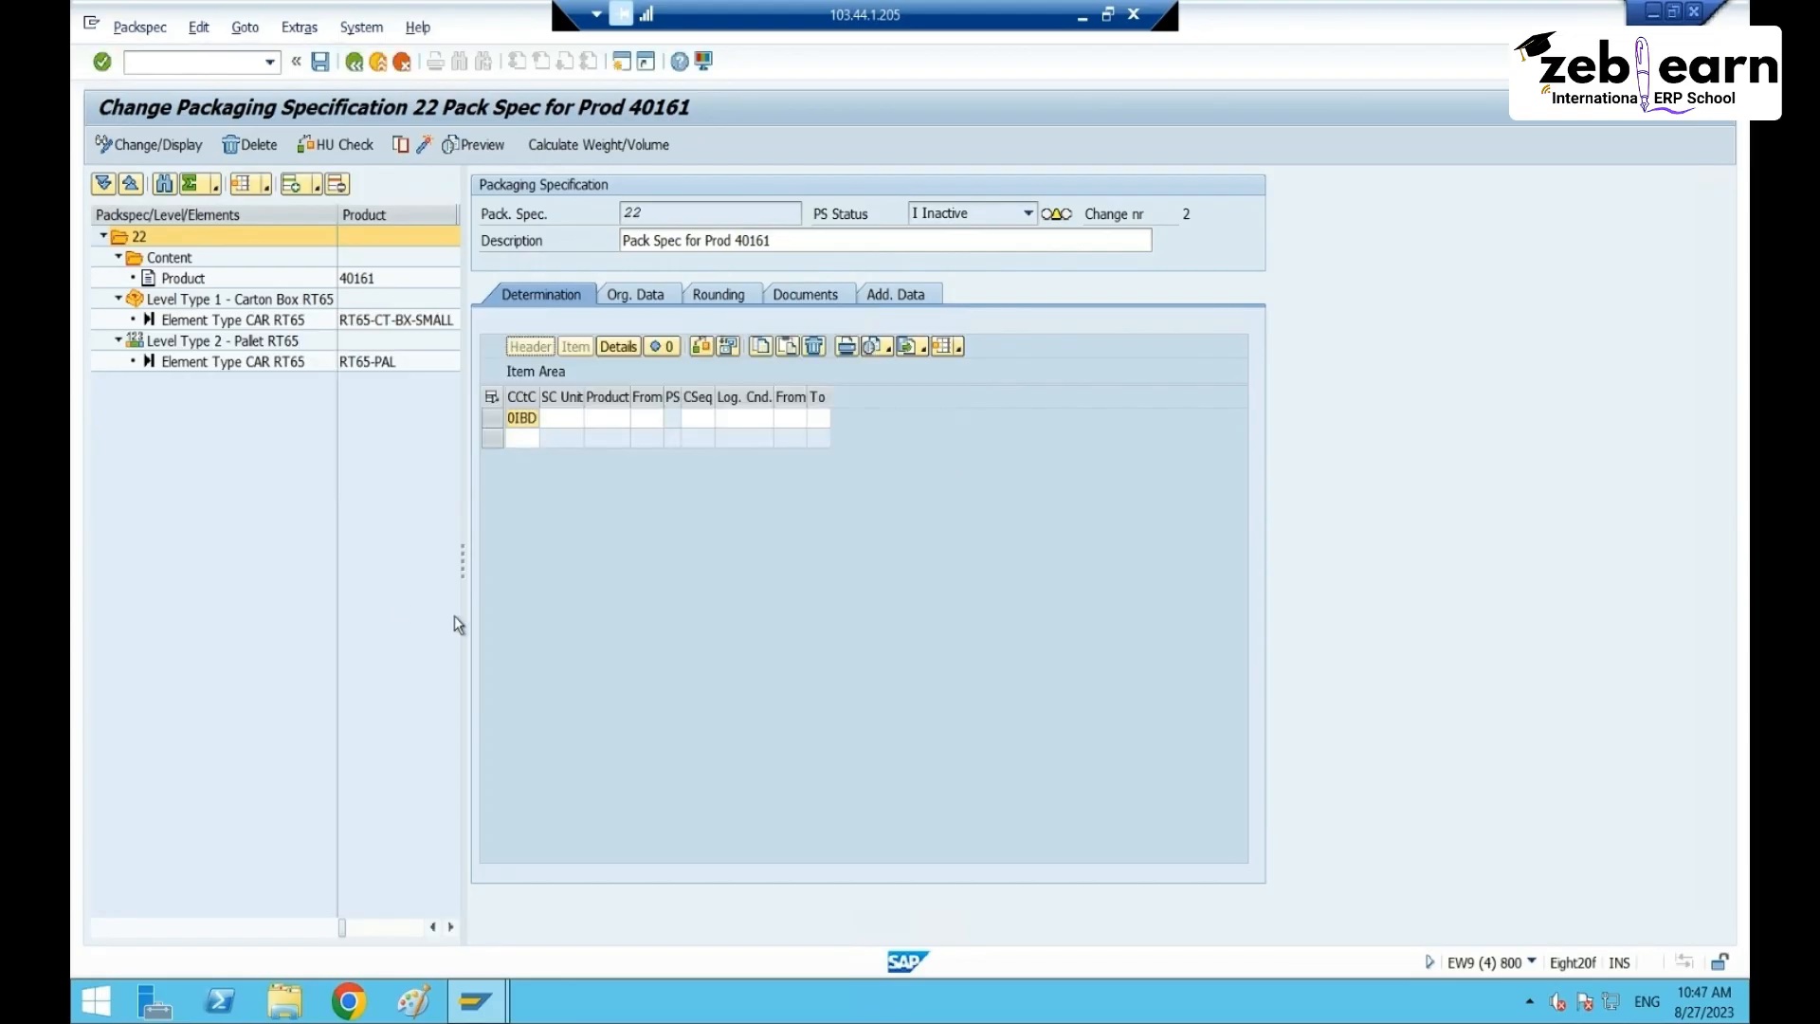
- Enter condition type CT65 (PS in IBD) in a new determination row
click(523, 437)
click(528, 437)
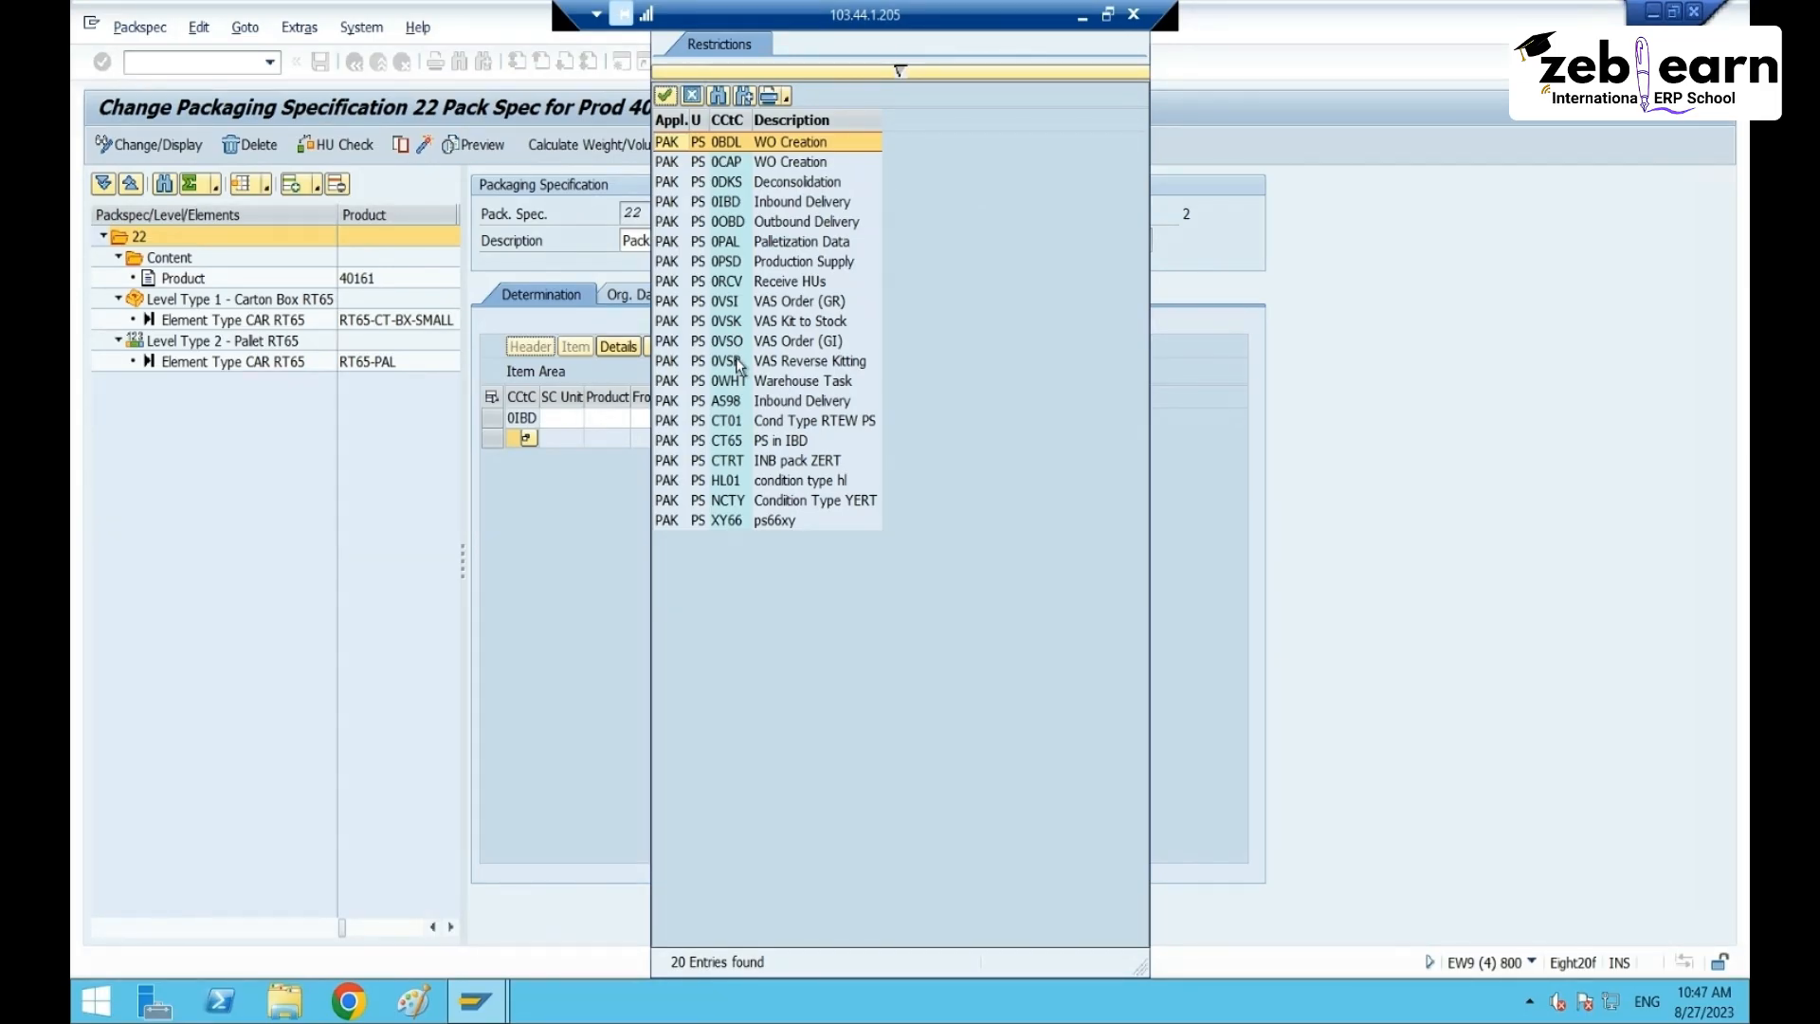
click(764, 447)
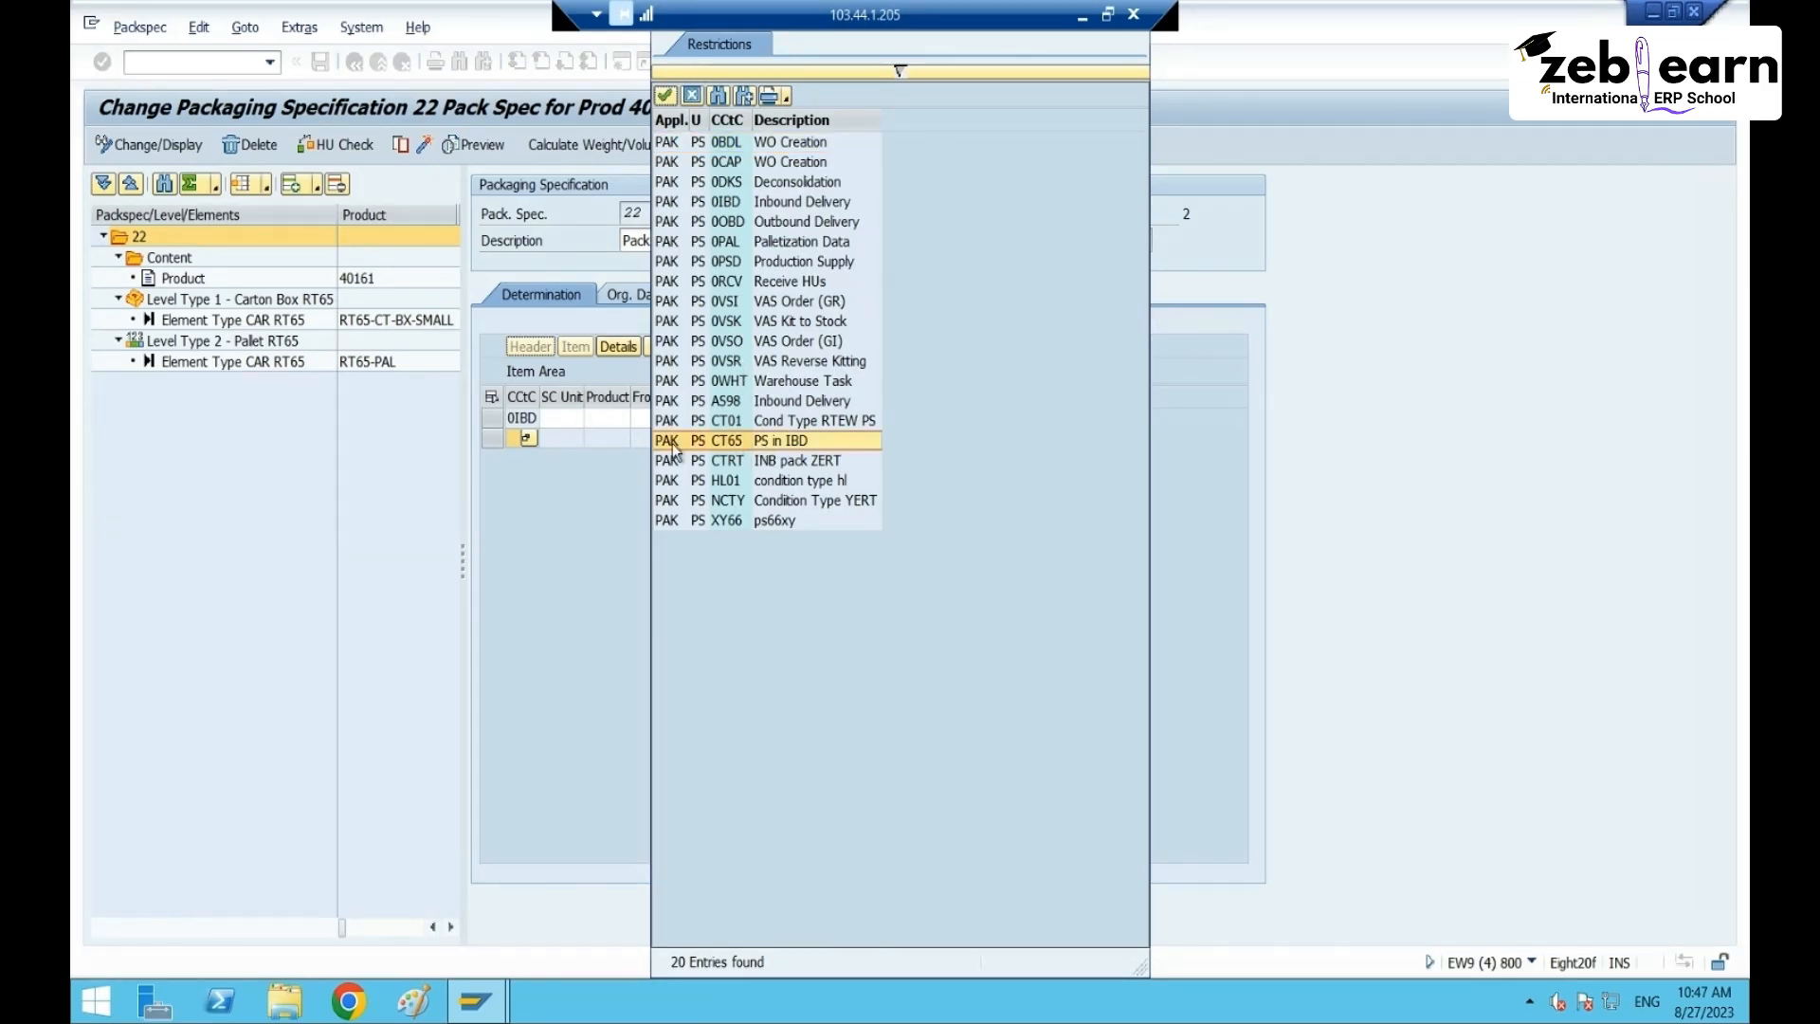
double_click(722, 442)
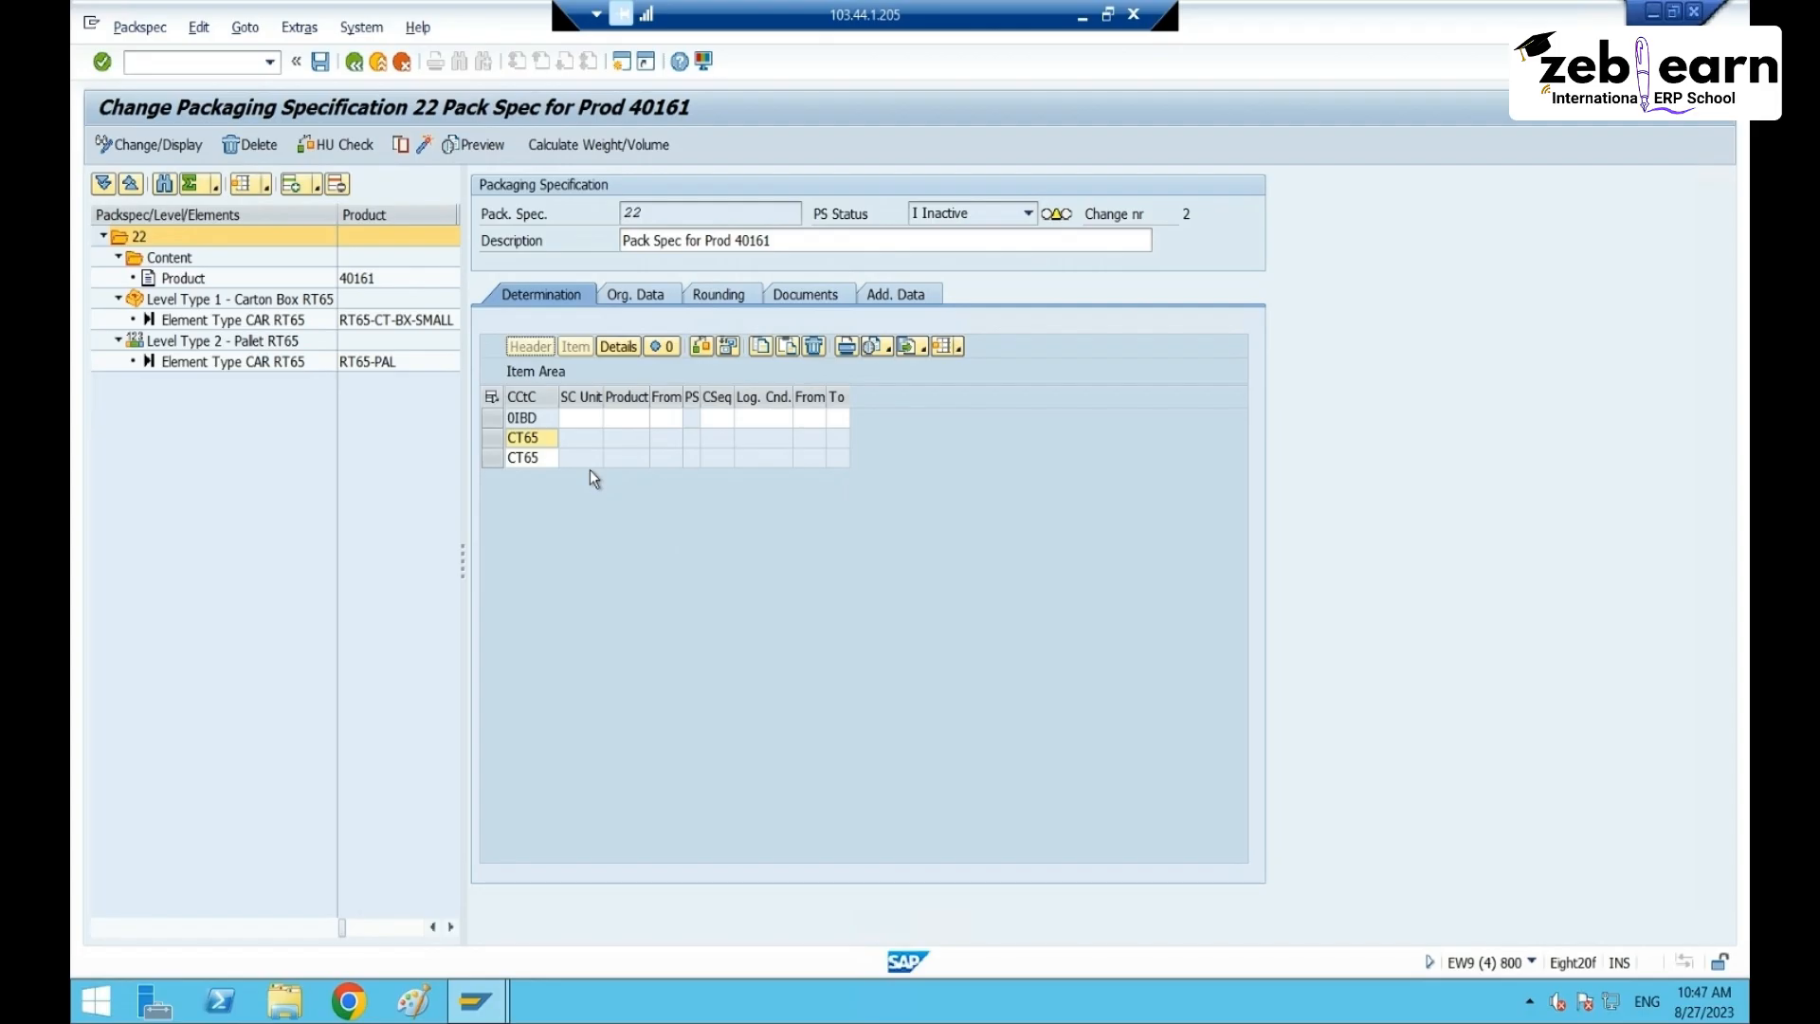
- Select and delete the 0IBD determination record again
click(661, 439)
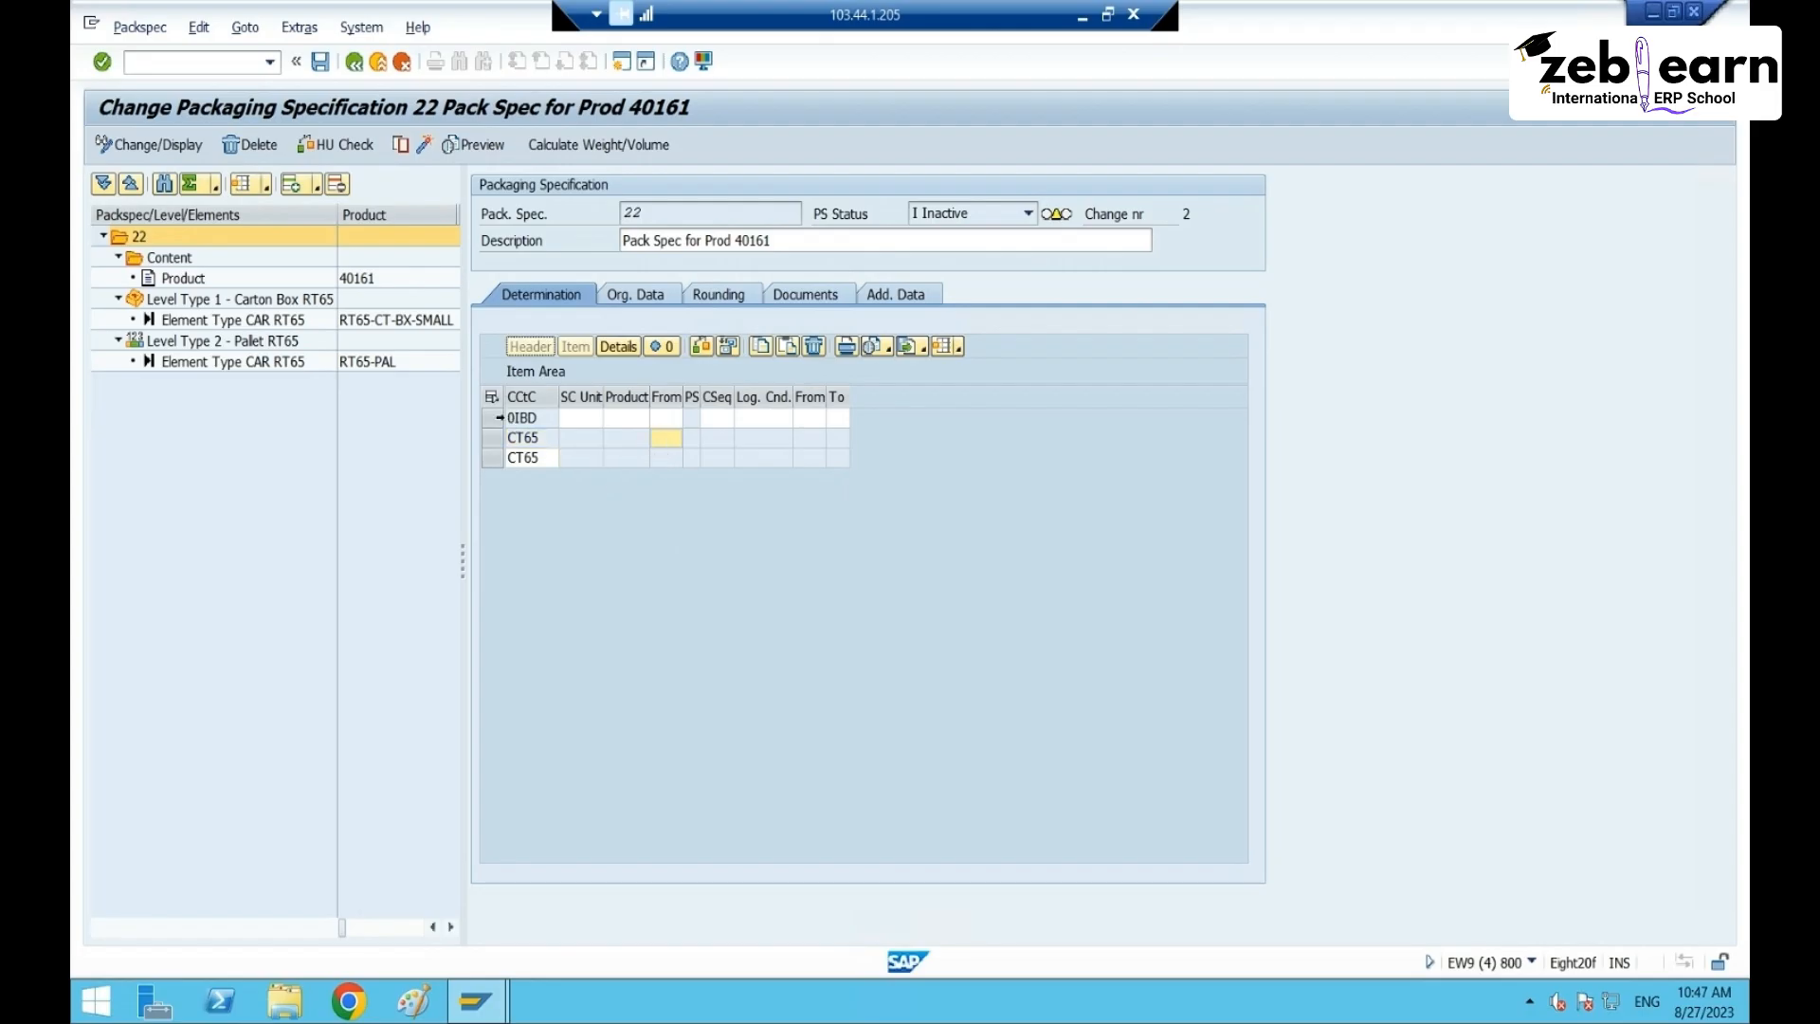
click(491, 417)
click(814, 346)
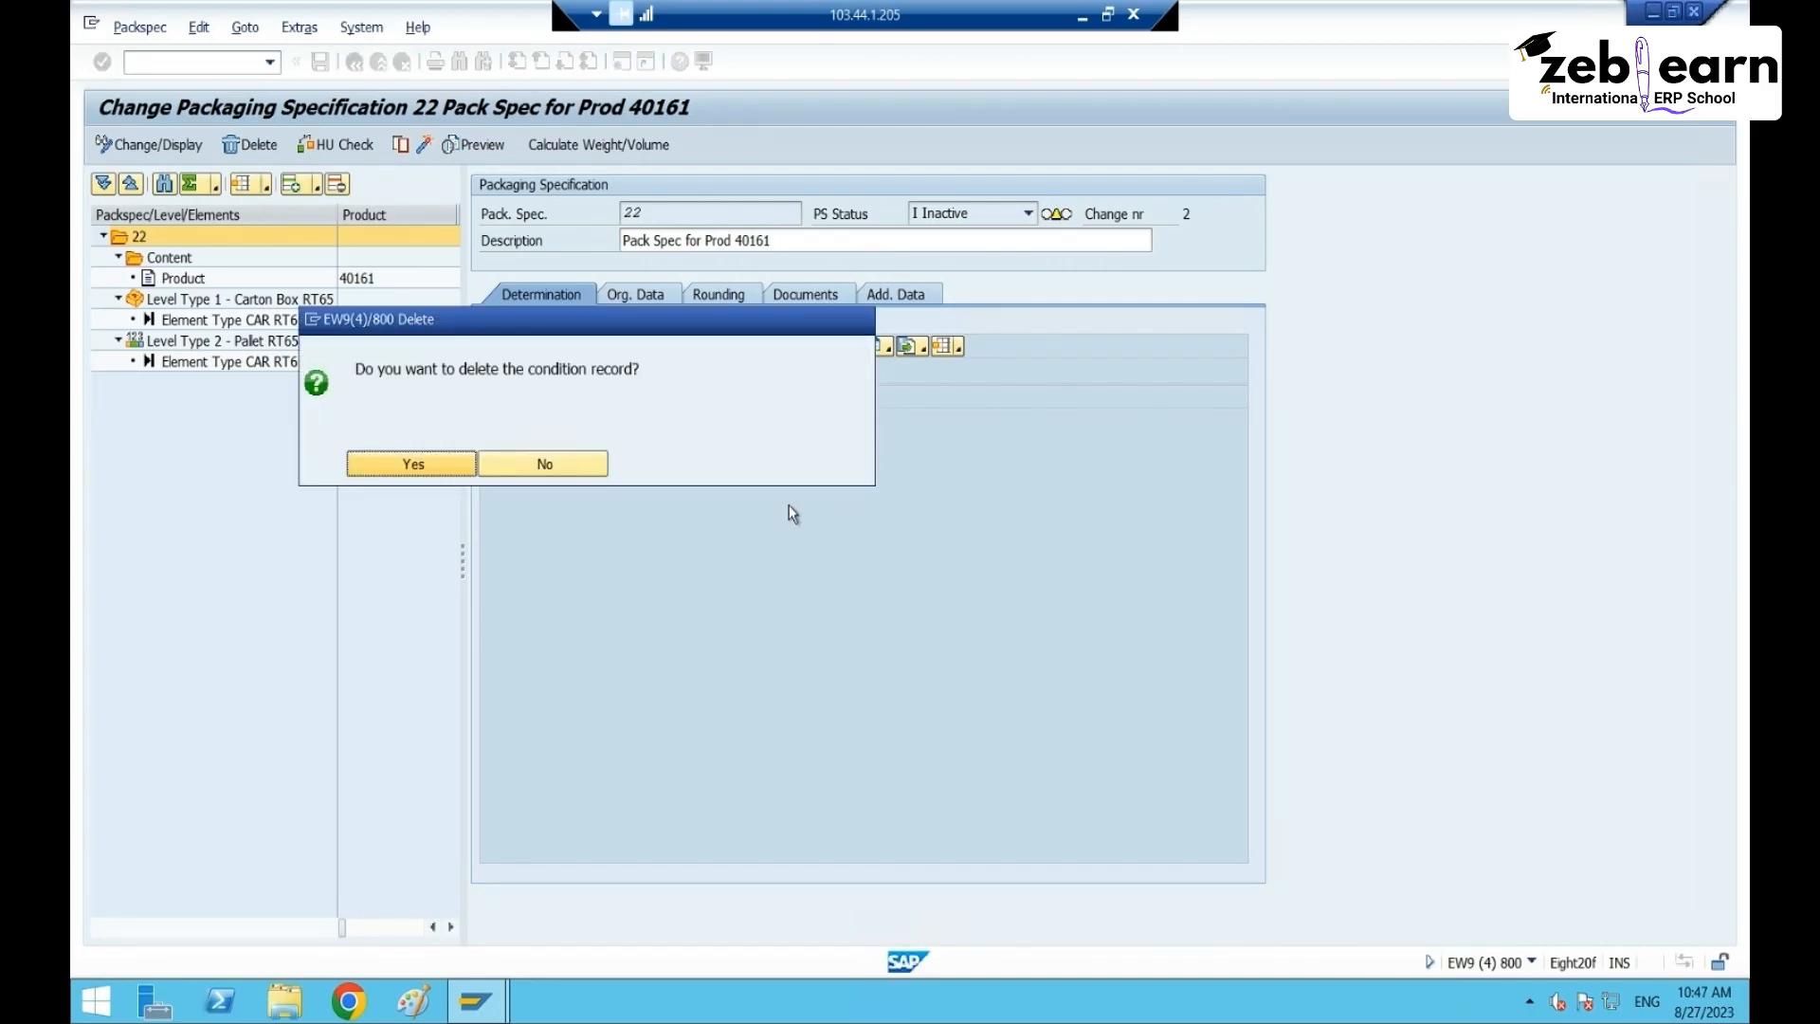
click(467, 465)
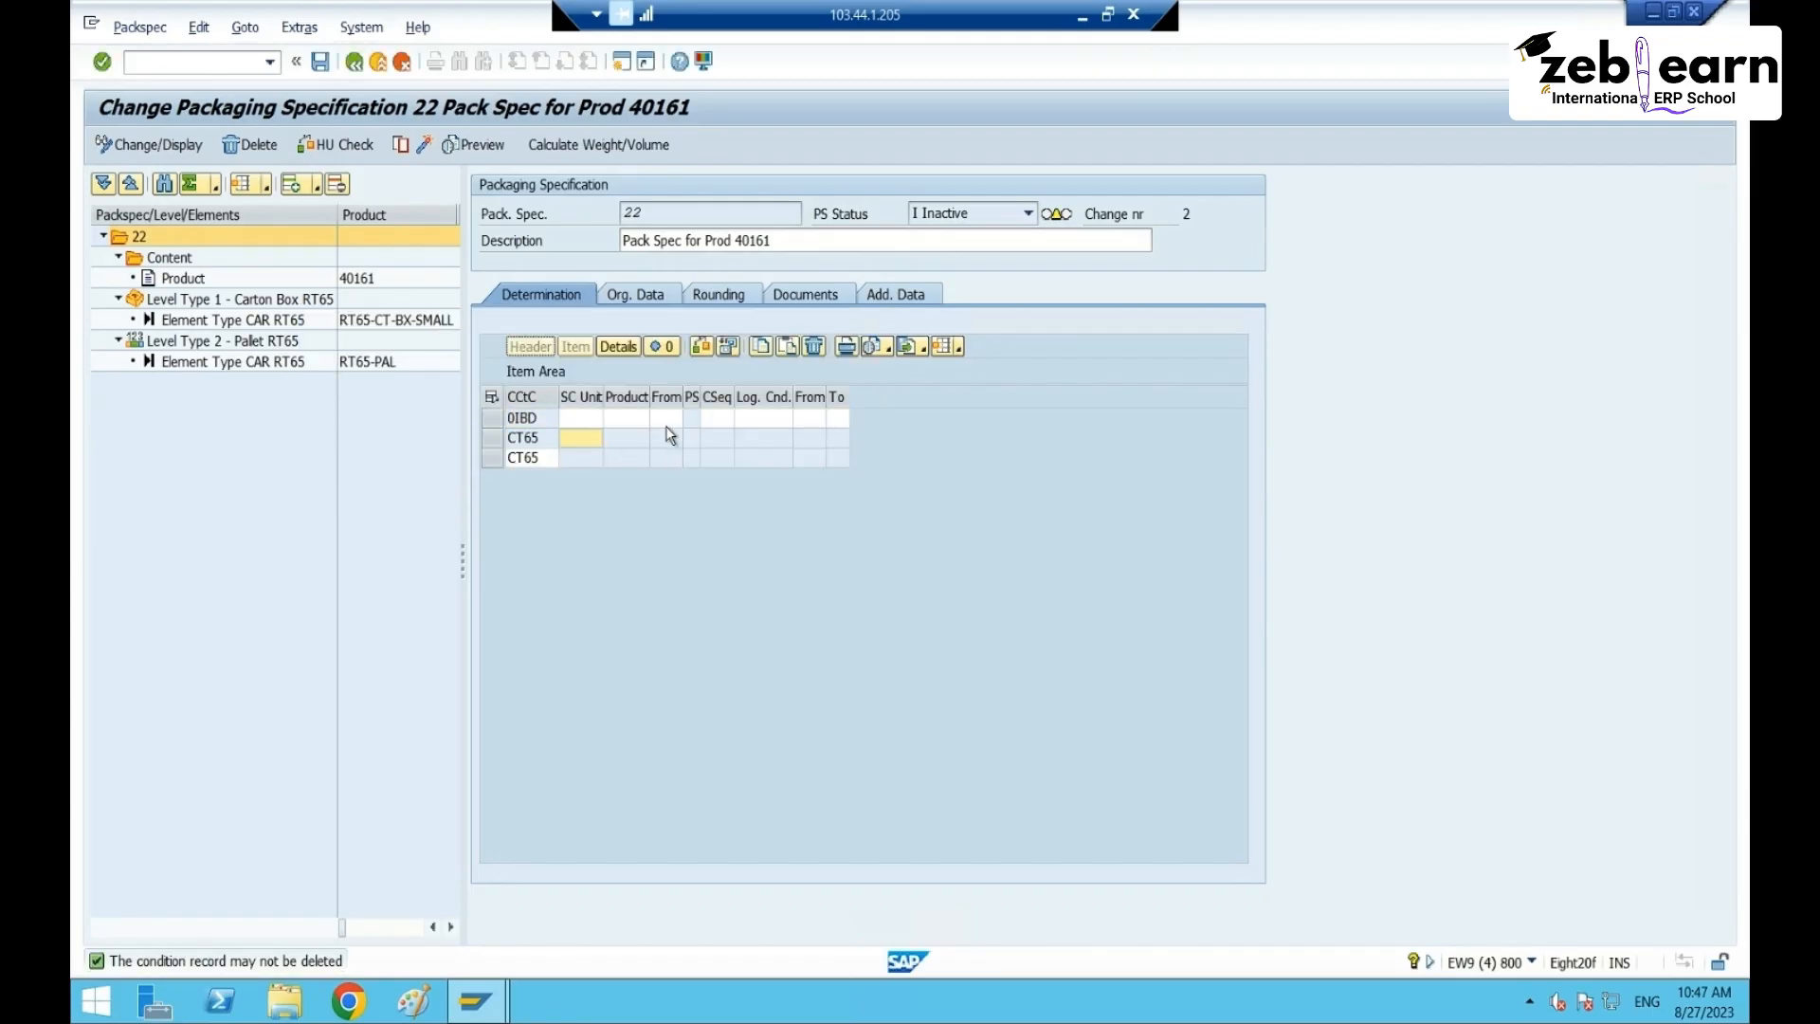
click(671, 419)
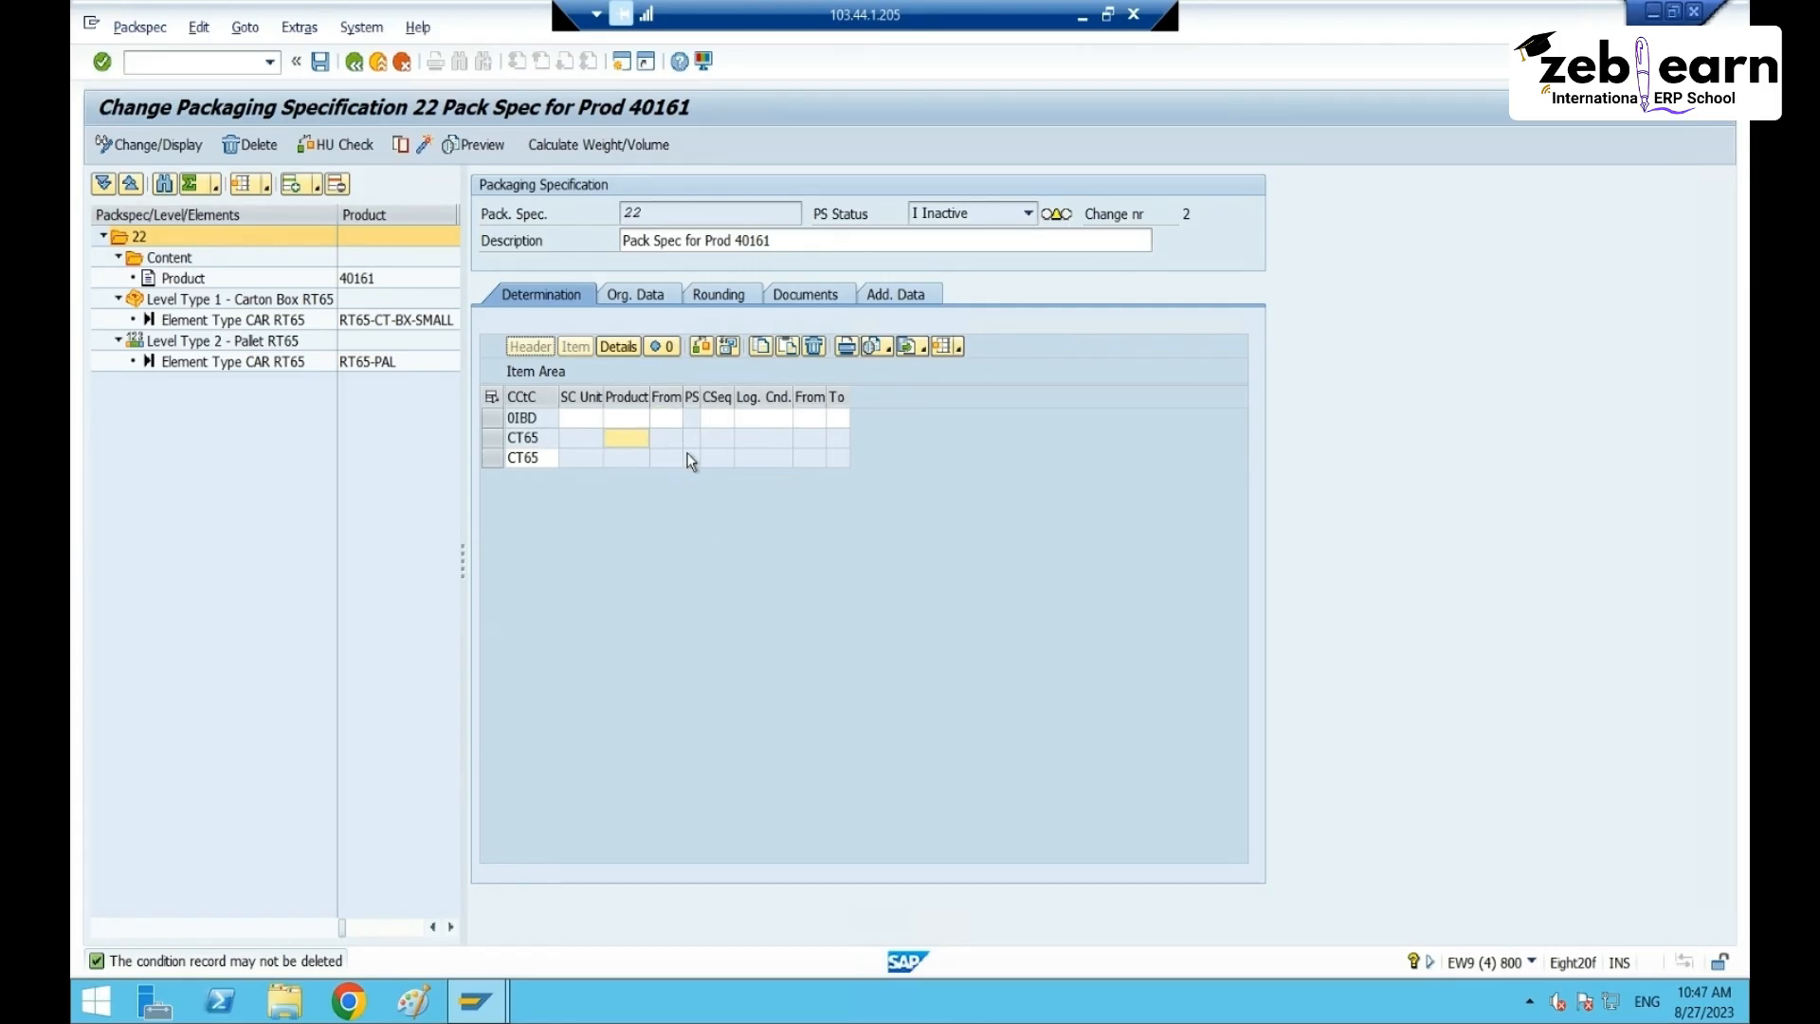
- Set the second CT65 row to 0IBD Inbound Delivery with the SAPIBD01 key combination
click(491, 438)
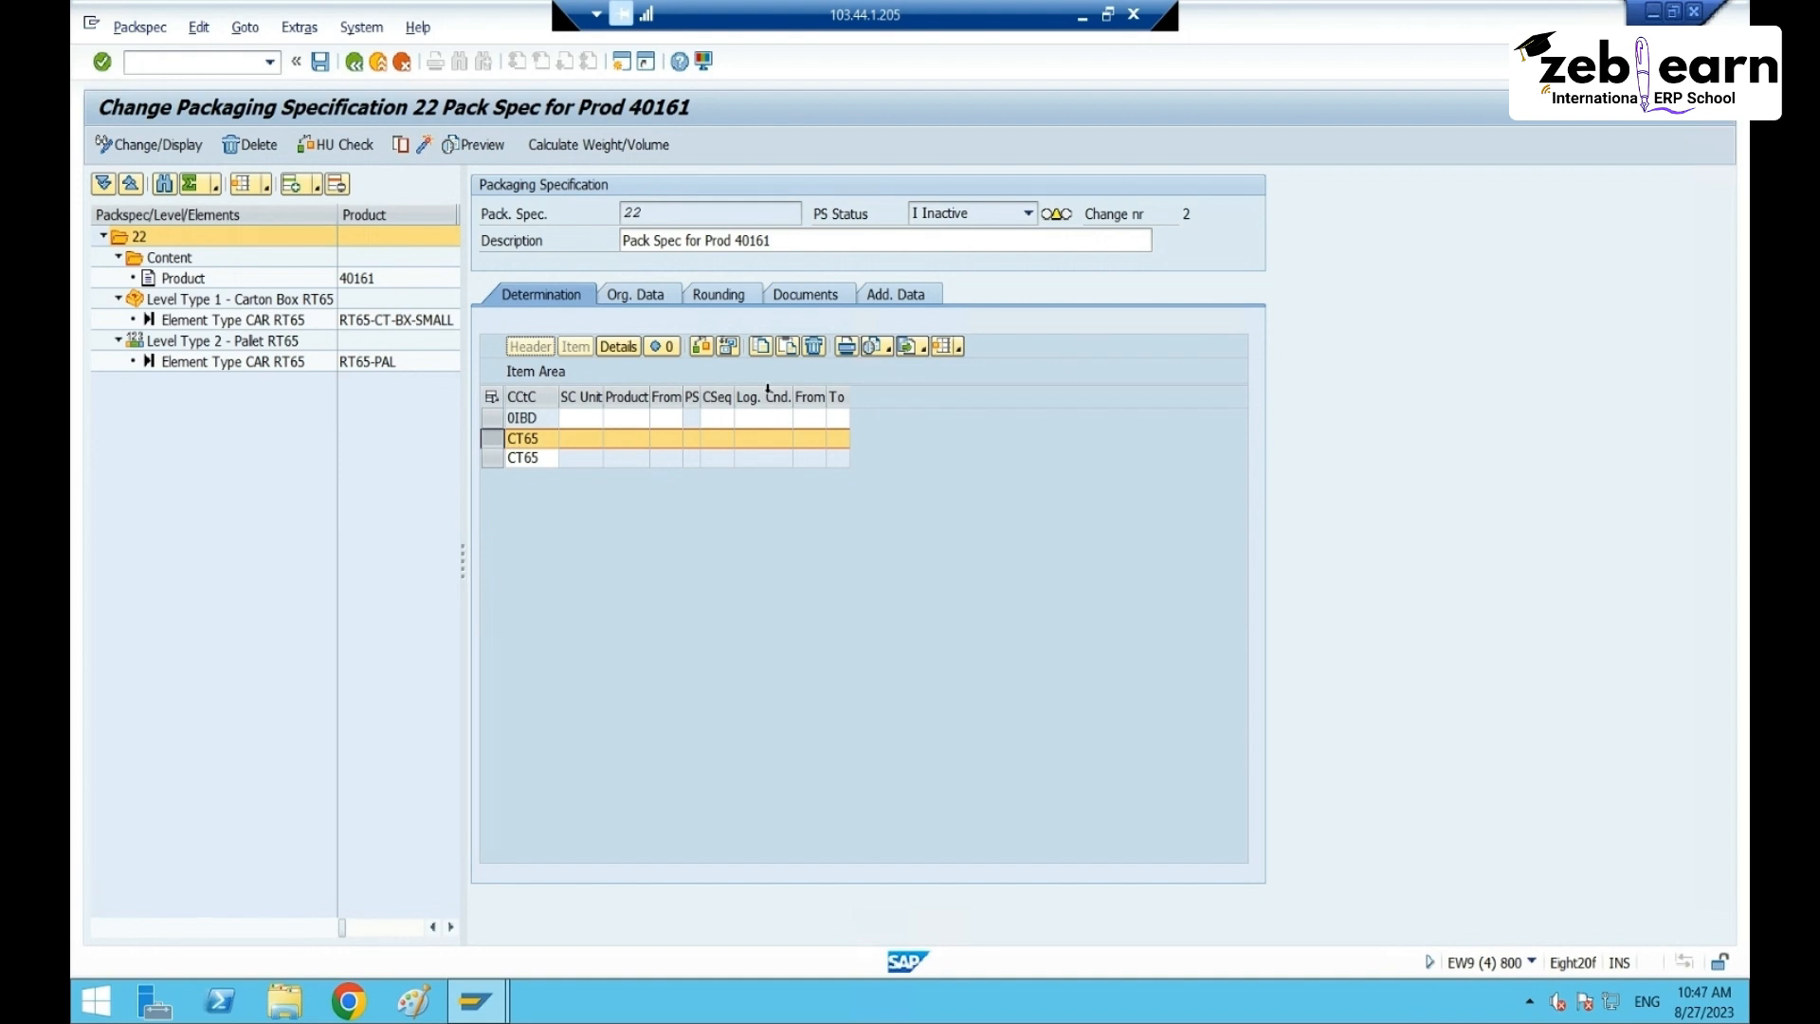
click(565, 457)
click(552, 458)
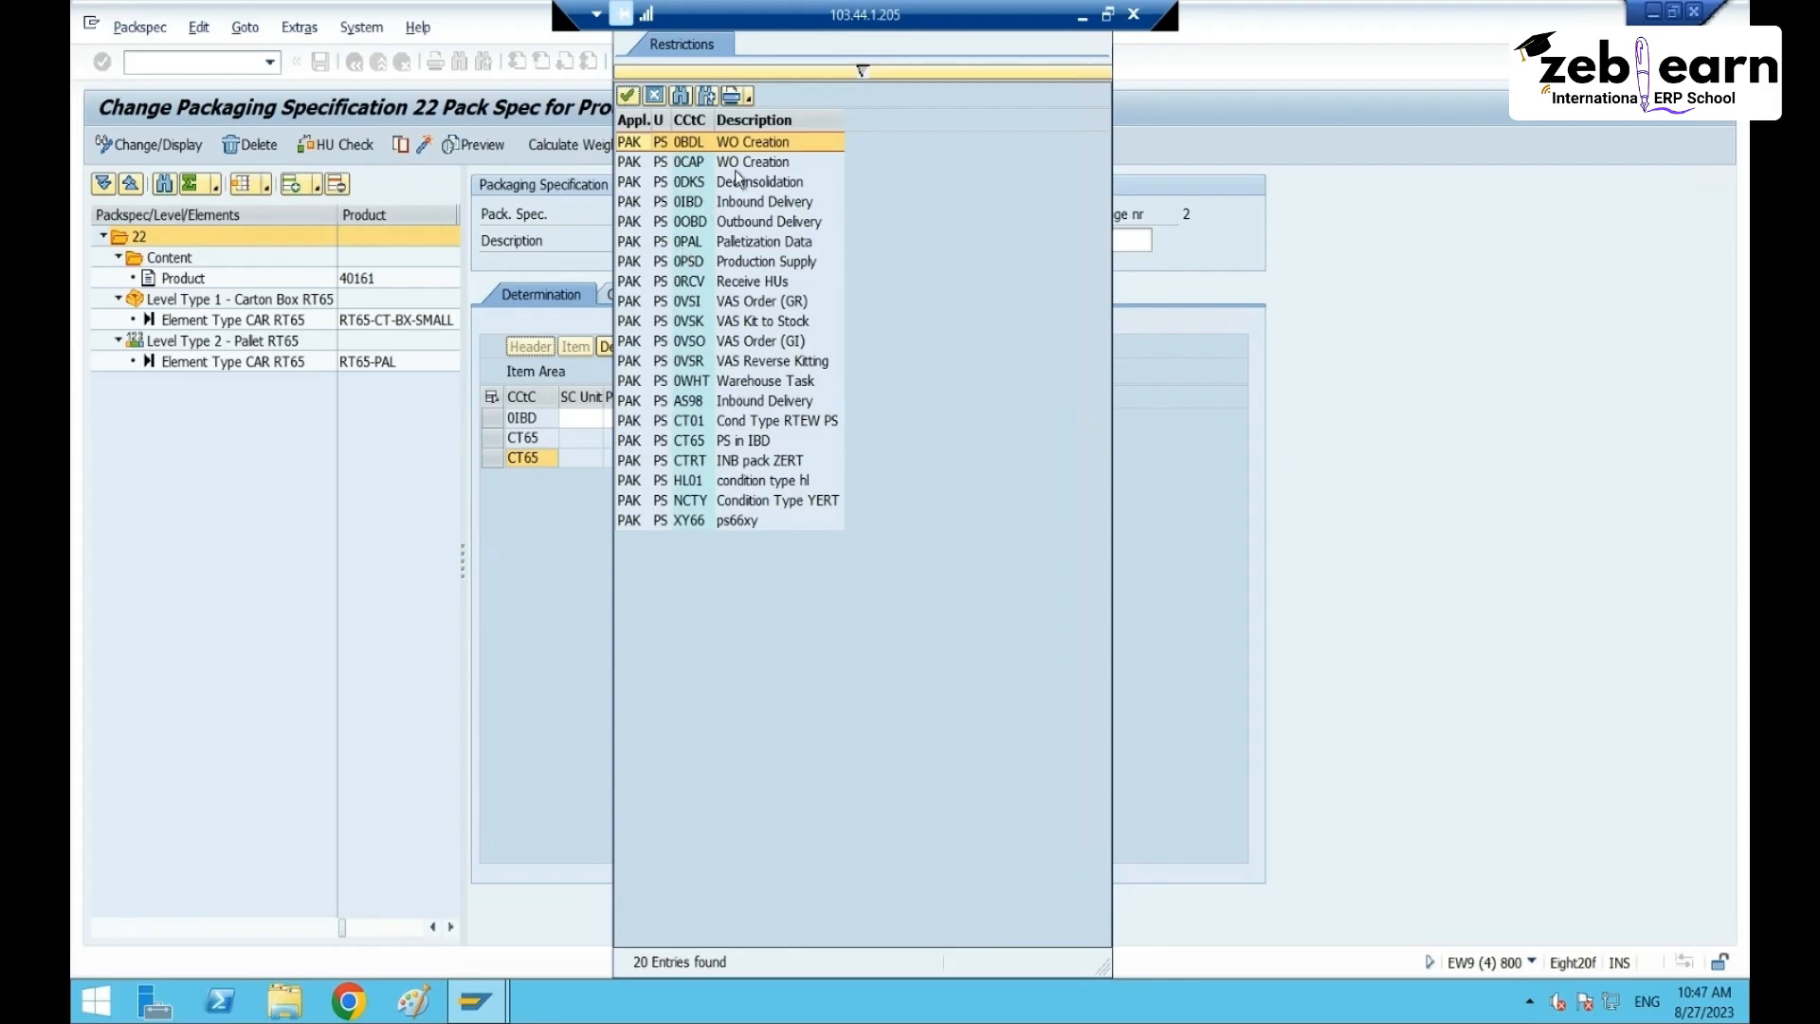
click(764, 208)
click(762, 204)
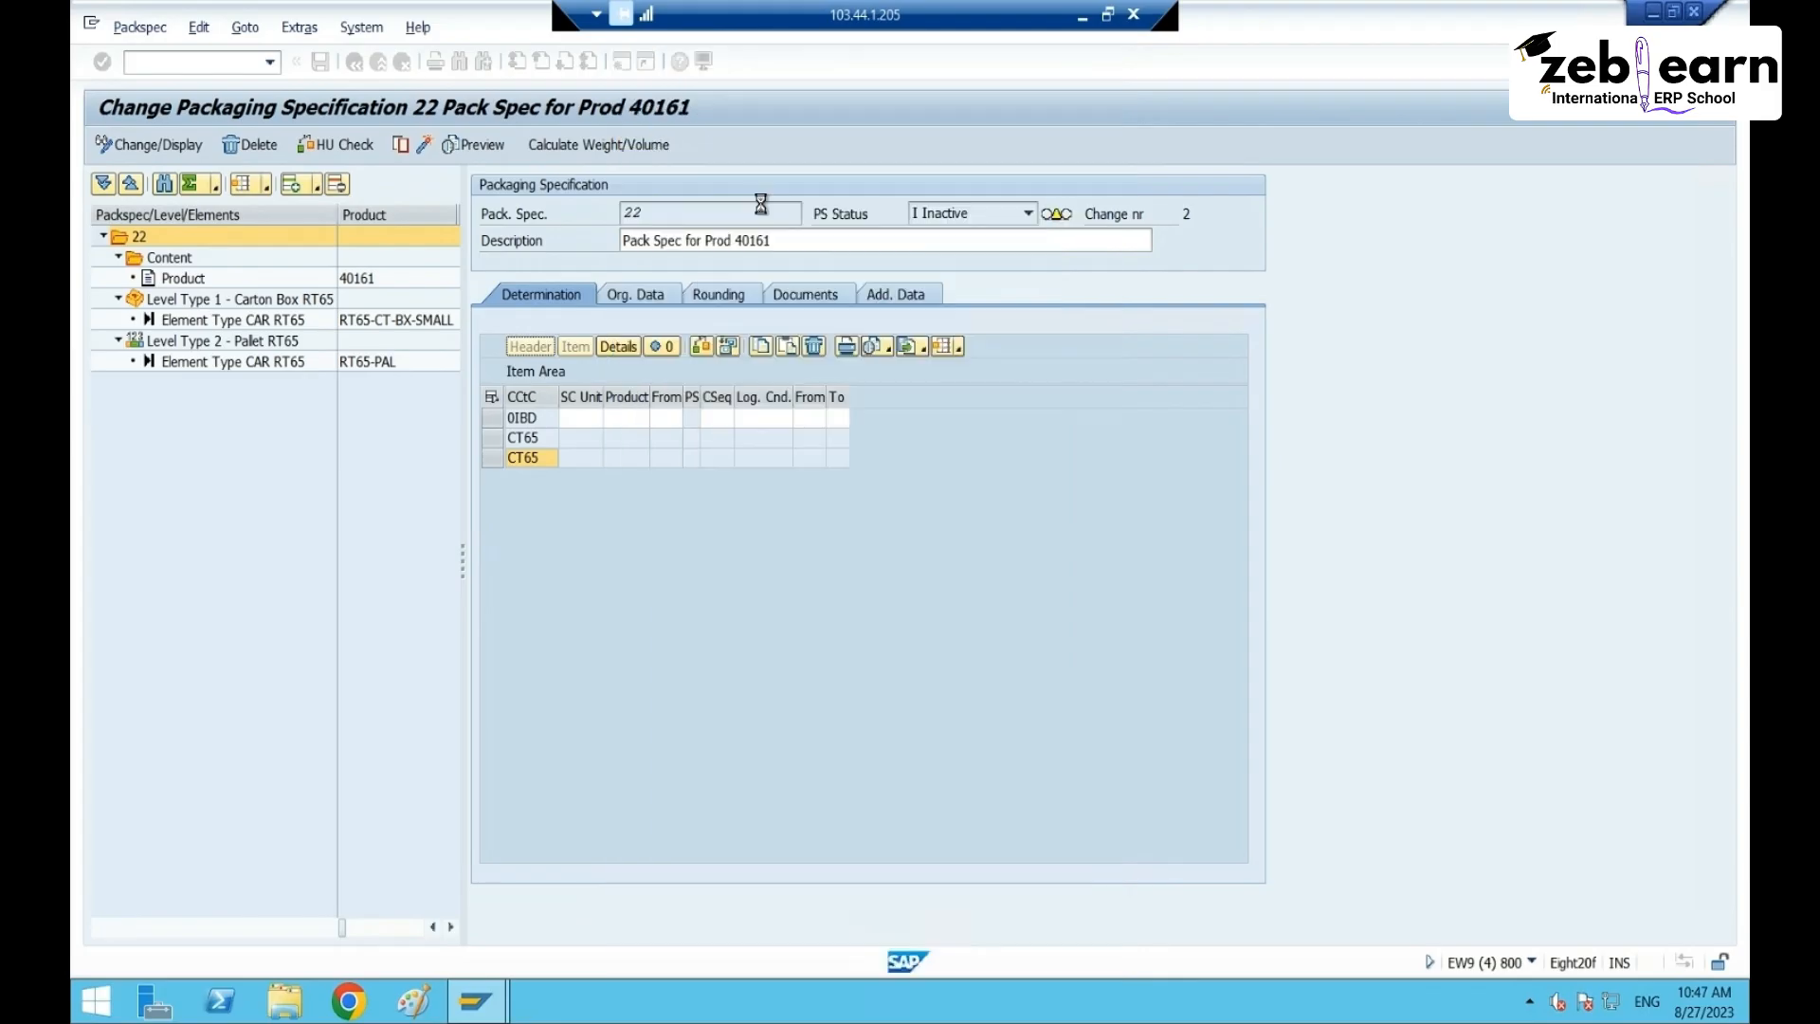
double_click(318, 376)
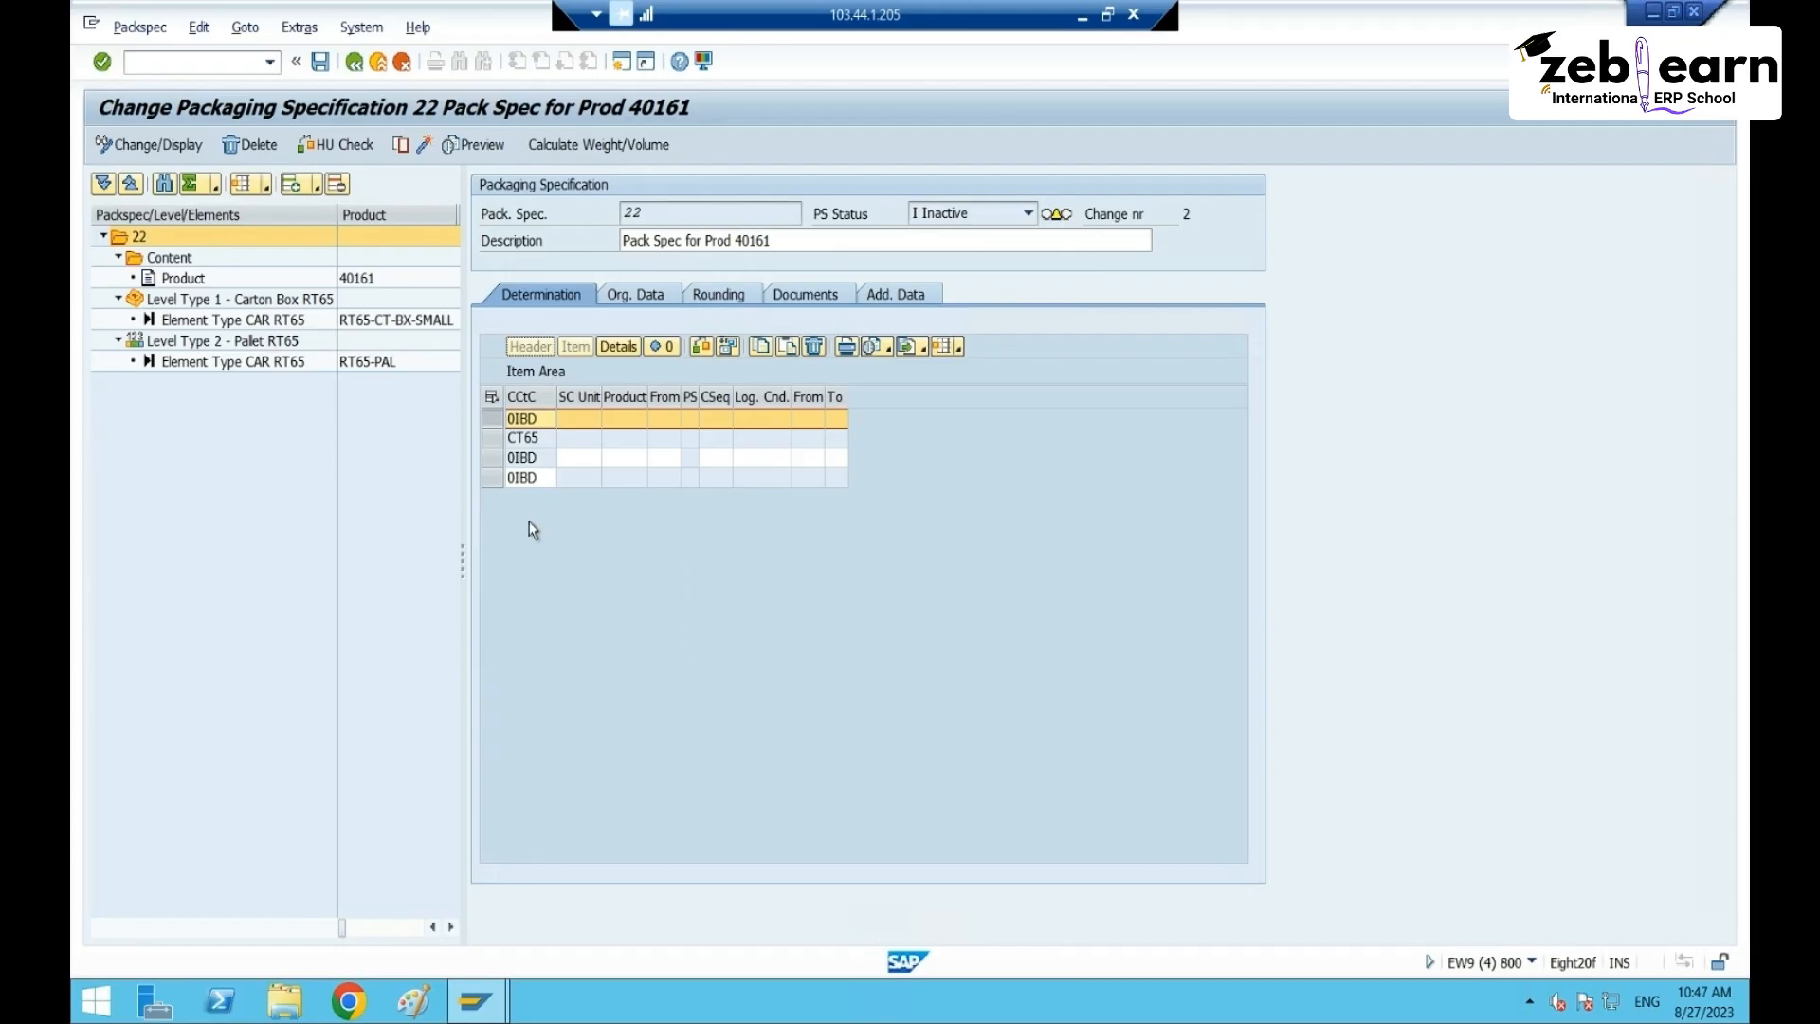
- Move through the CT65 and 0IBD row fields, then leave the packspec without saving
click(585, 441)
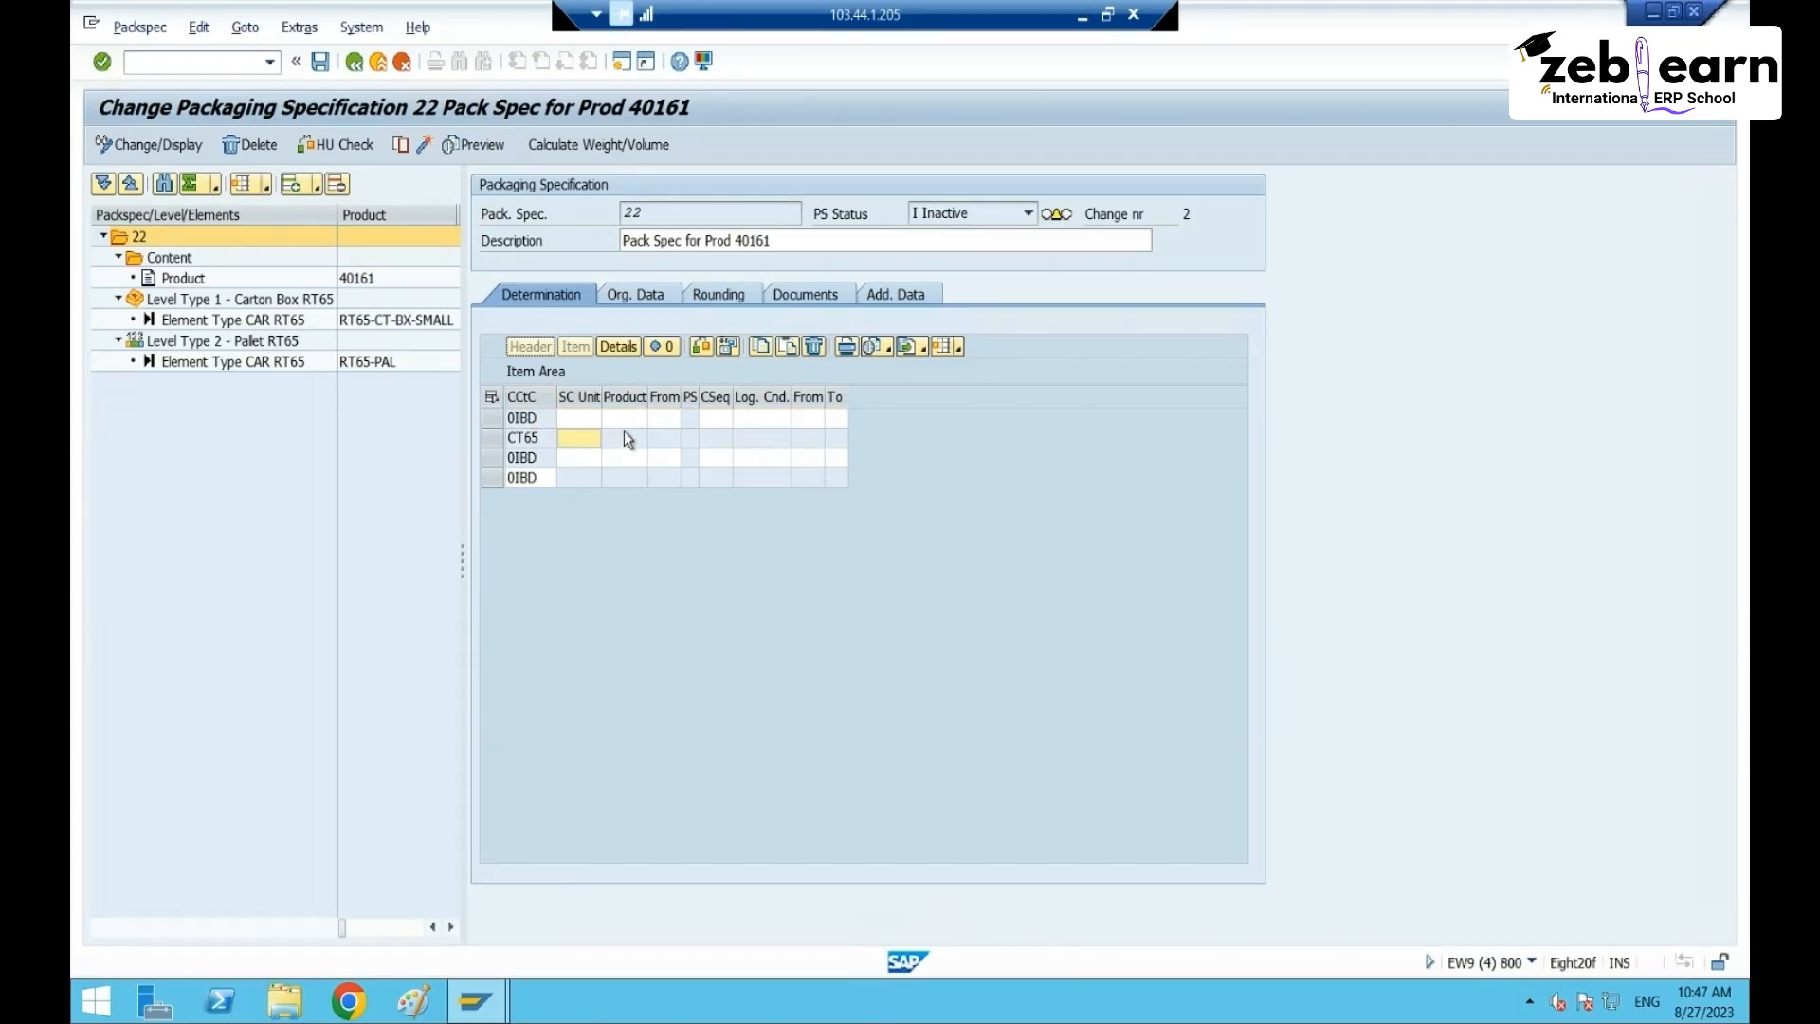
click(676, 441)
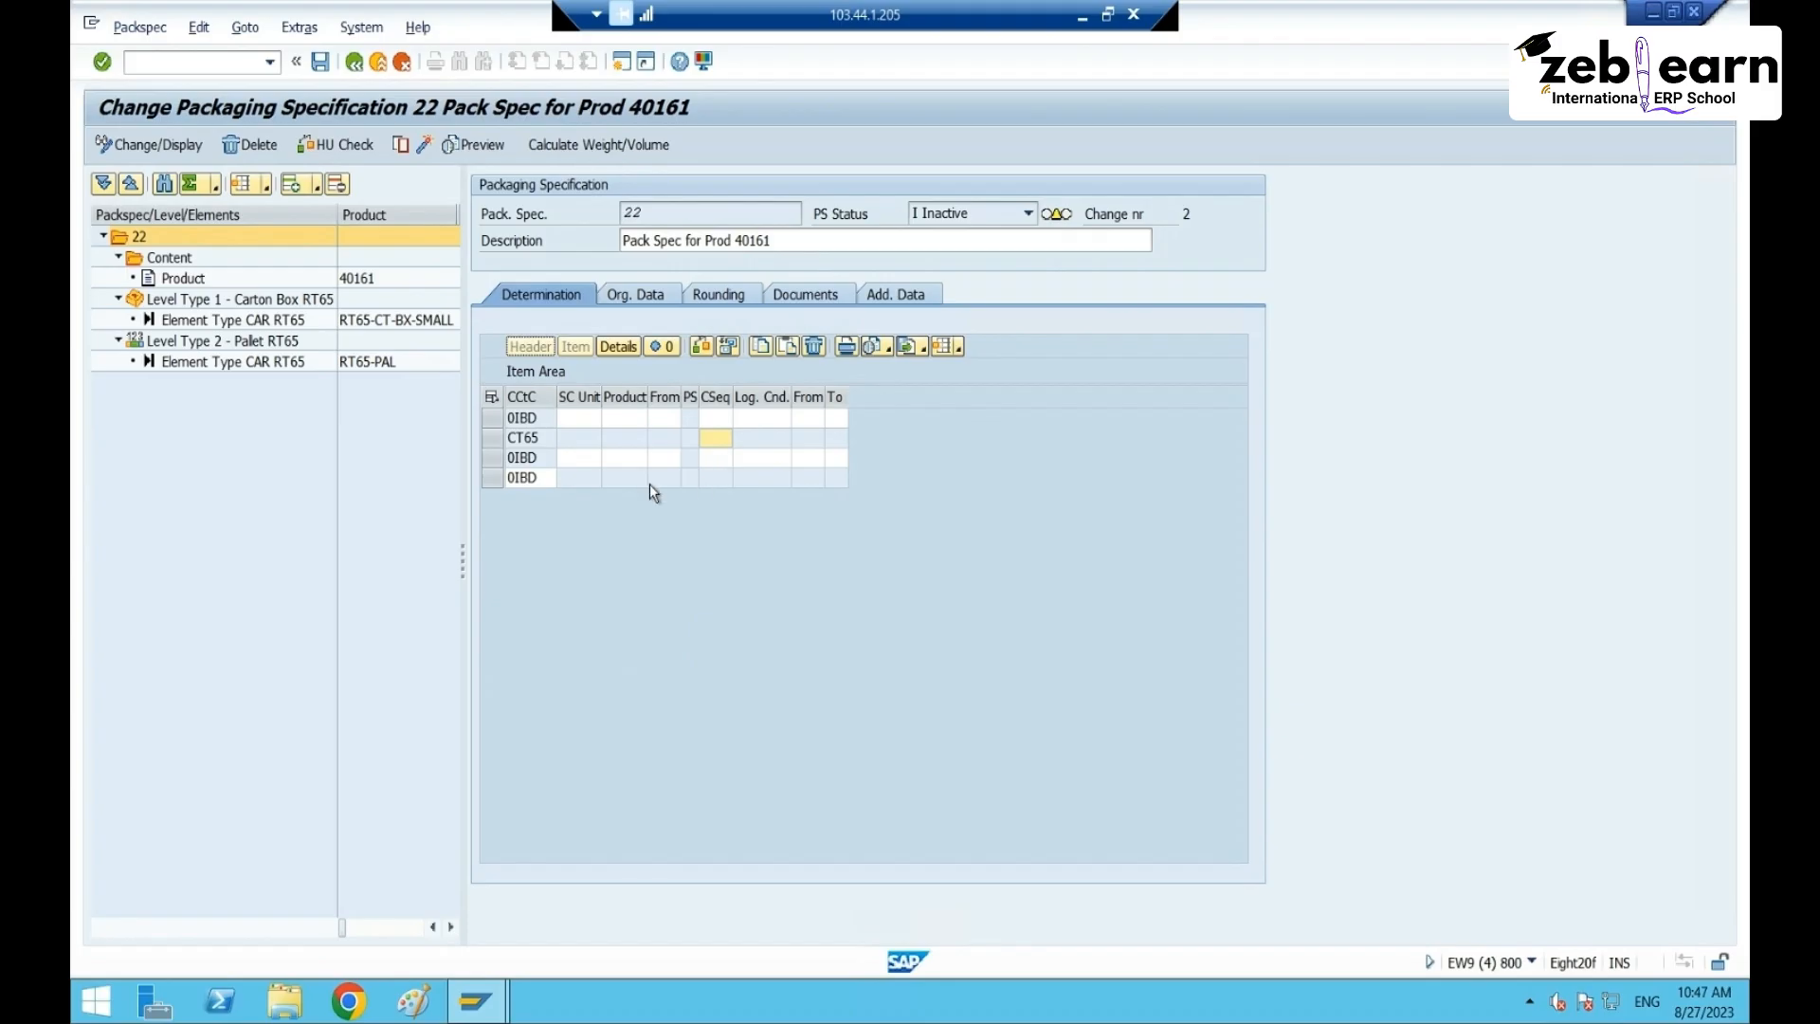
click(578, 419)
click(637, 441)
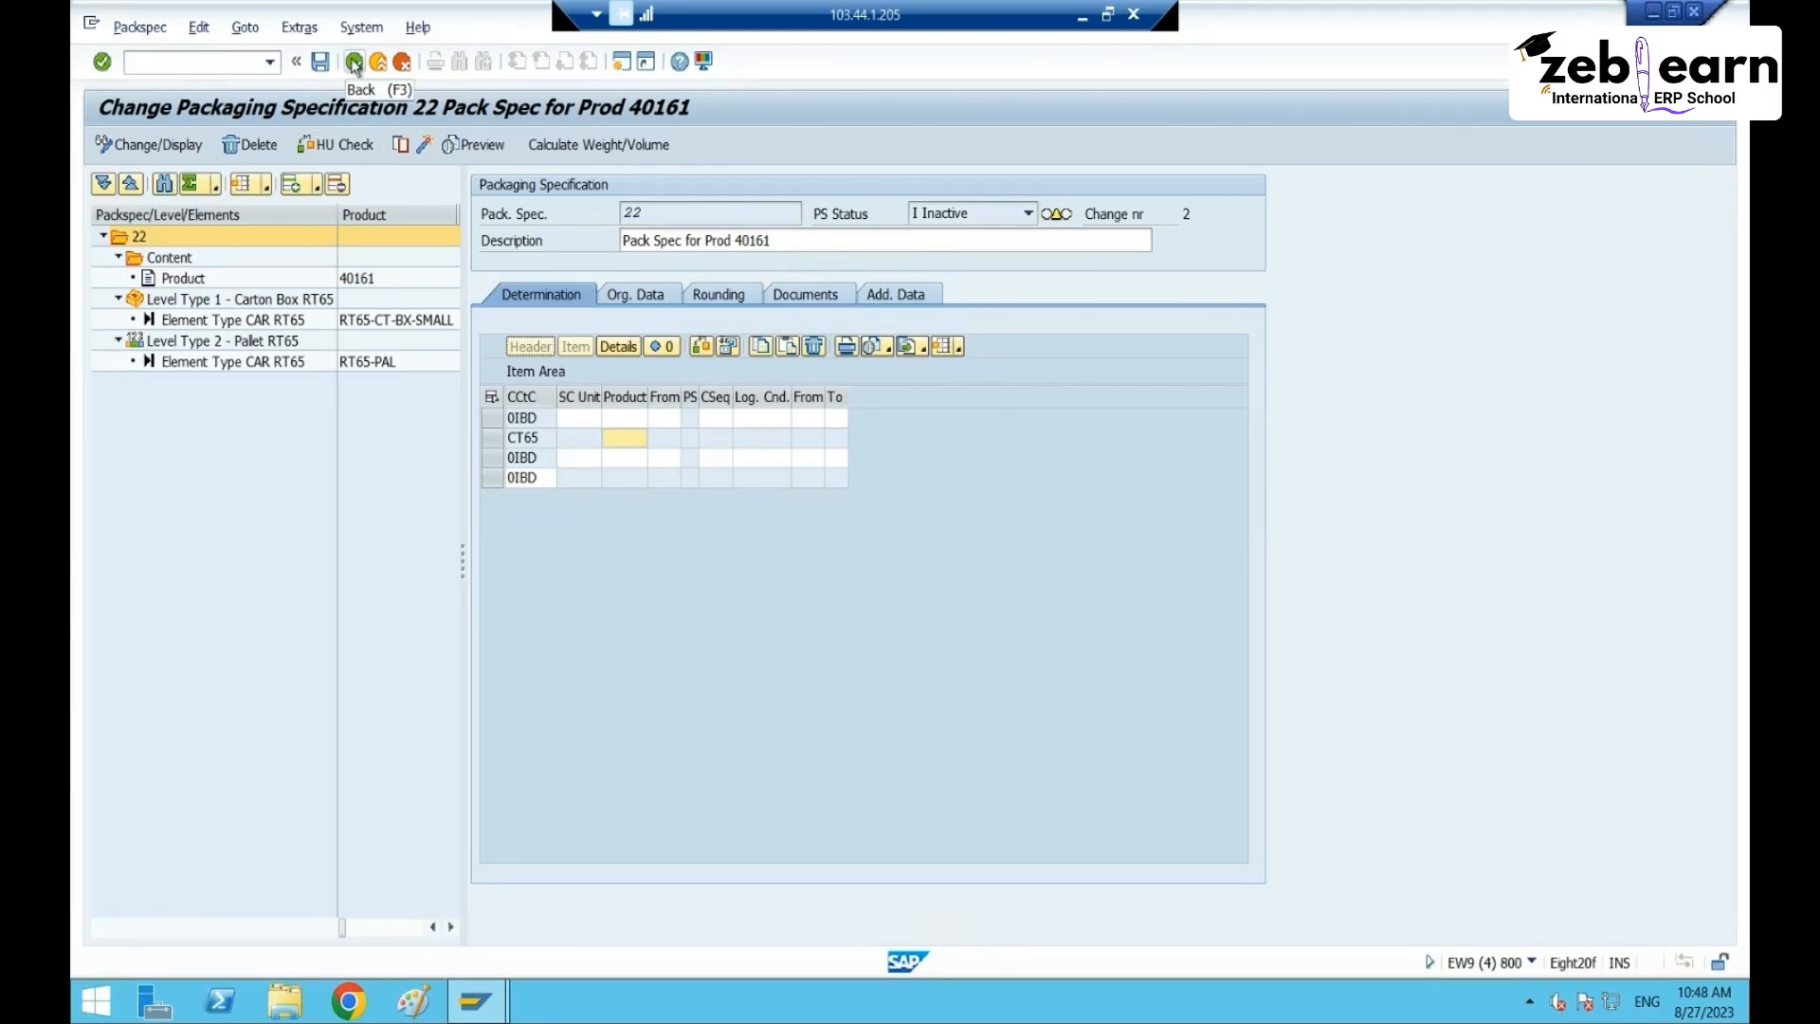
click(354, 63)
- Discard the unsaved packspec changes and end the session with /nex
click(546, 465)
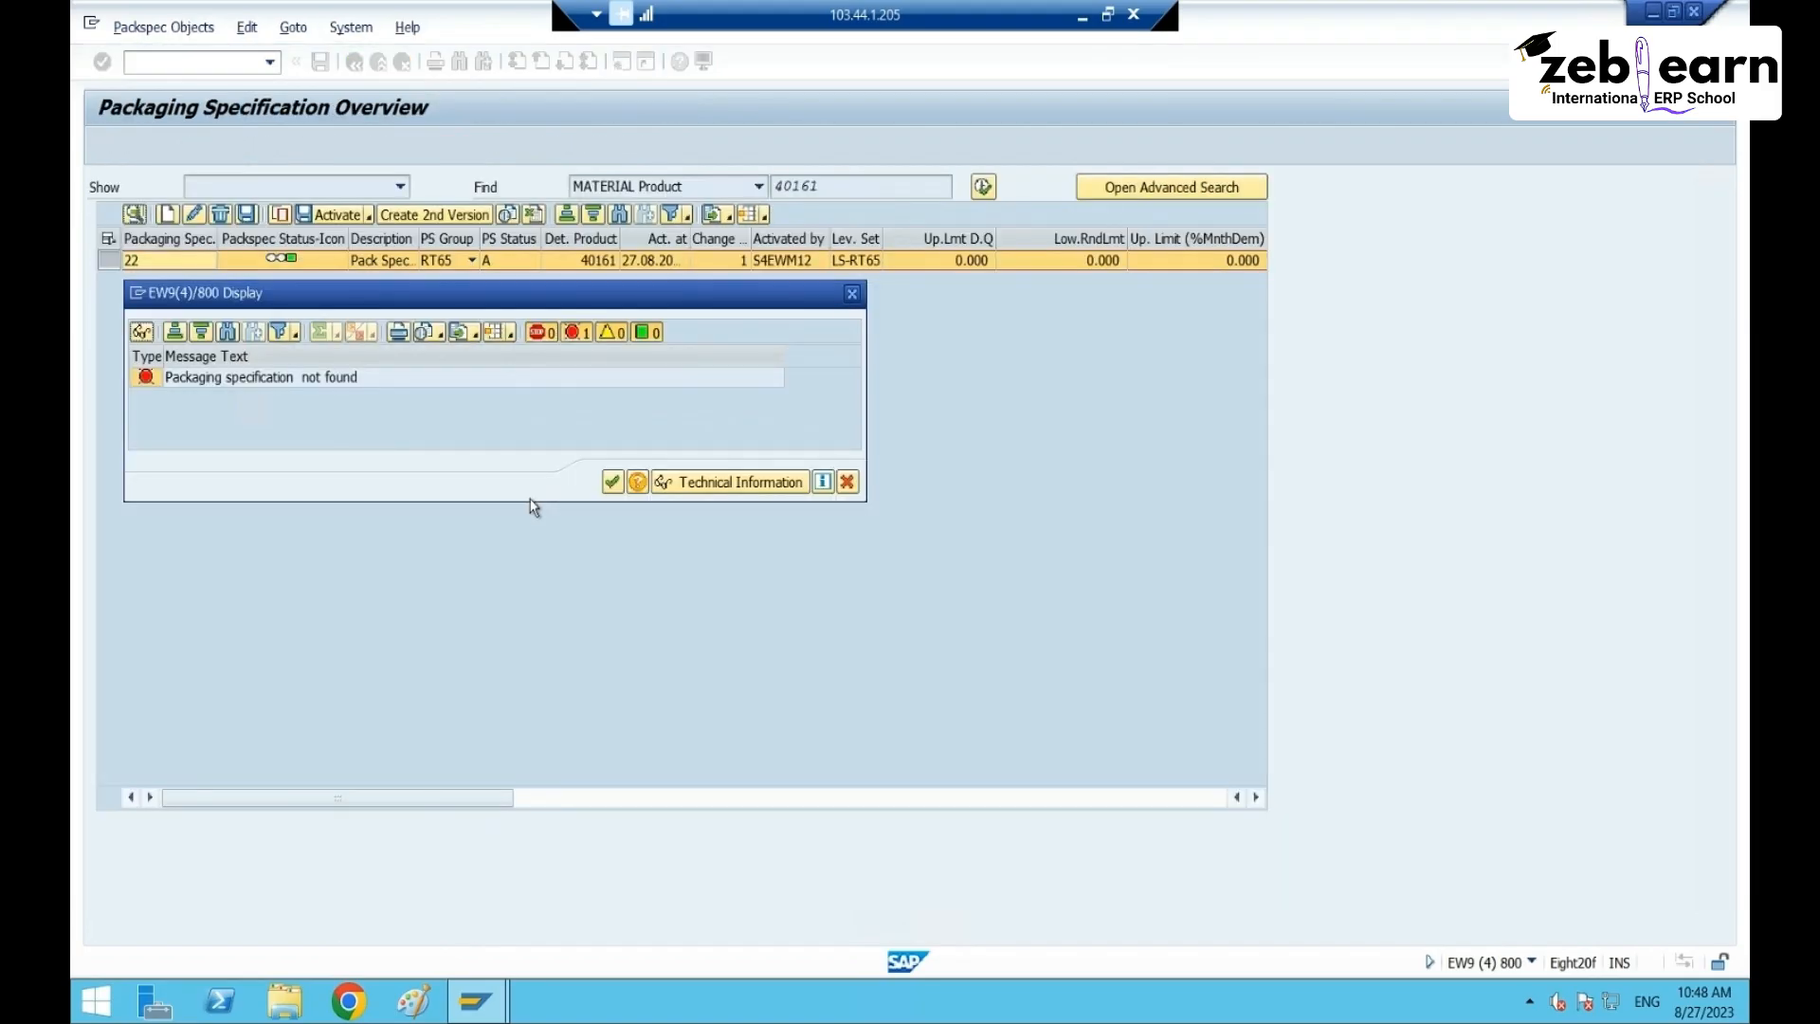
click(612, 482)
click(234, 67)
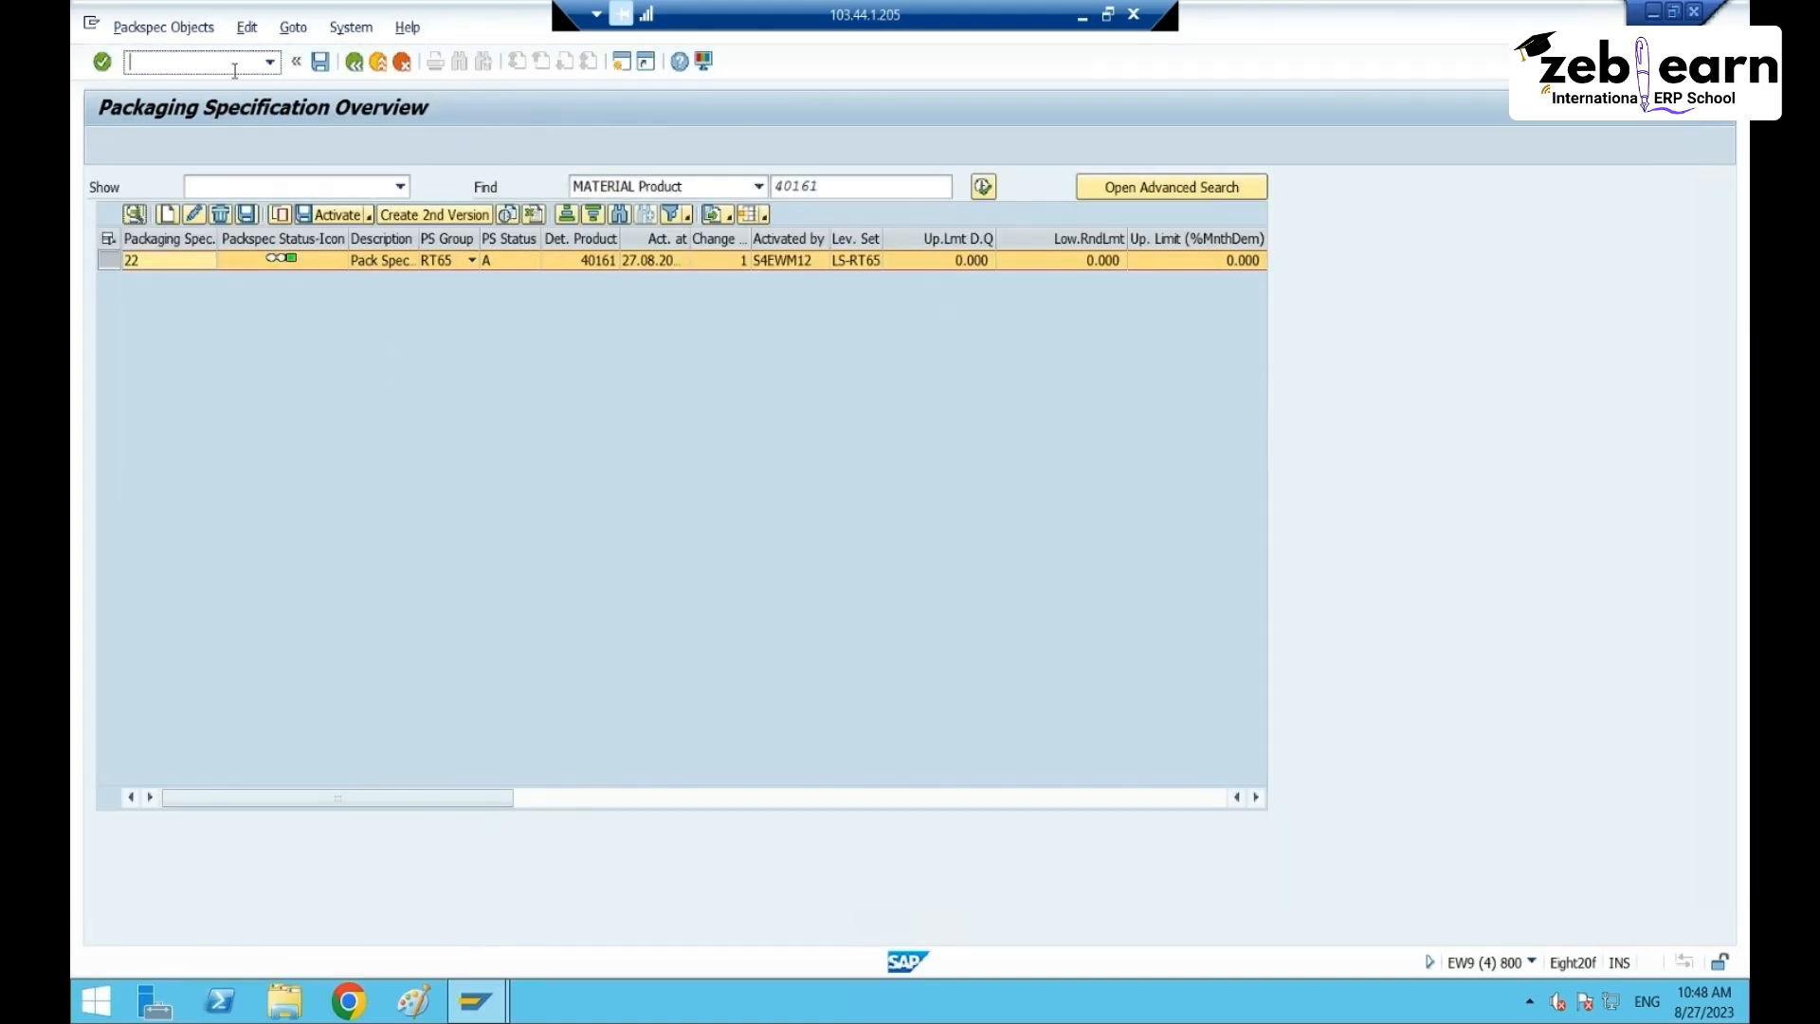
text(/nex)
key(Return)
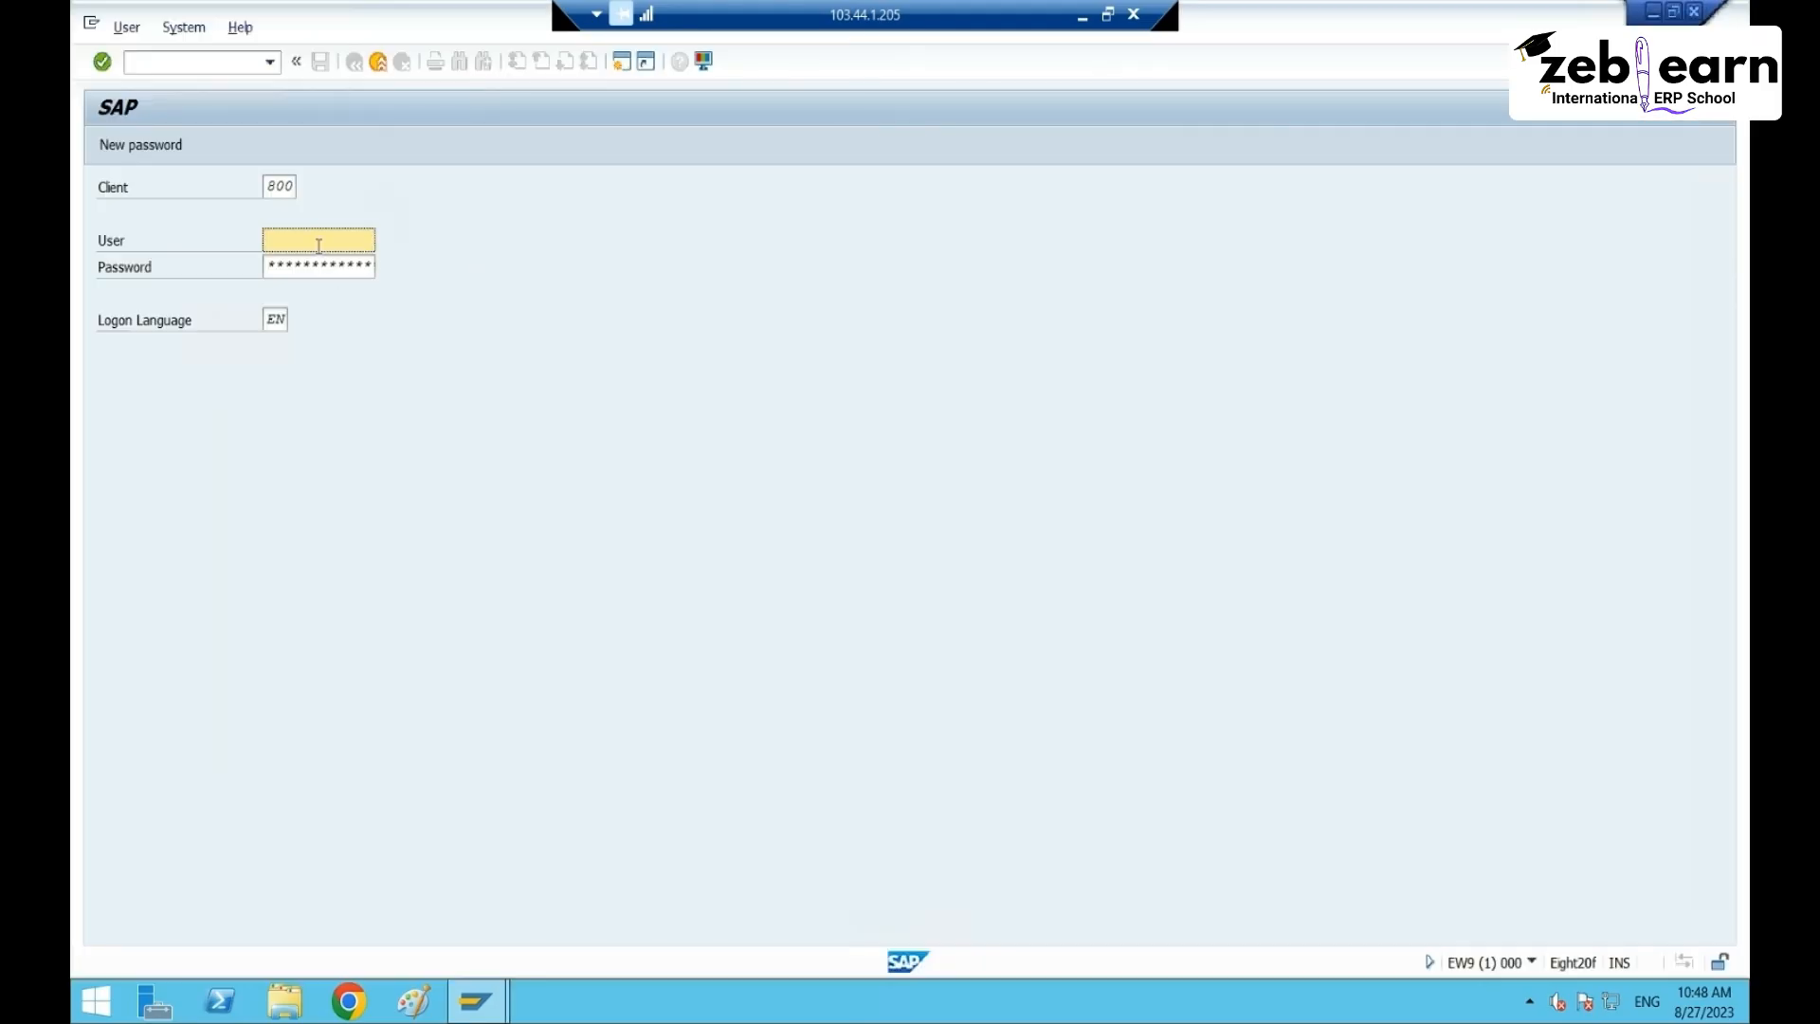
- Log back on with the saved user and run /n/scwm/packspec
click(317, 243)
click(303, 264)
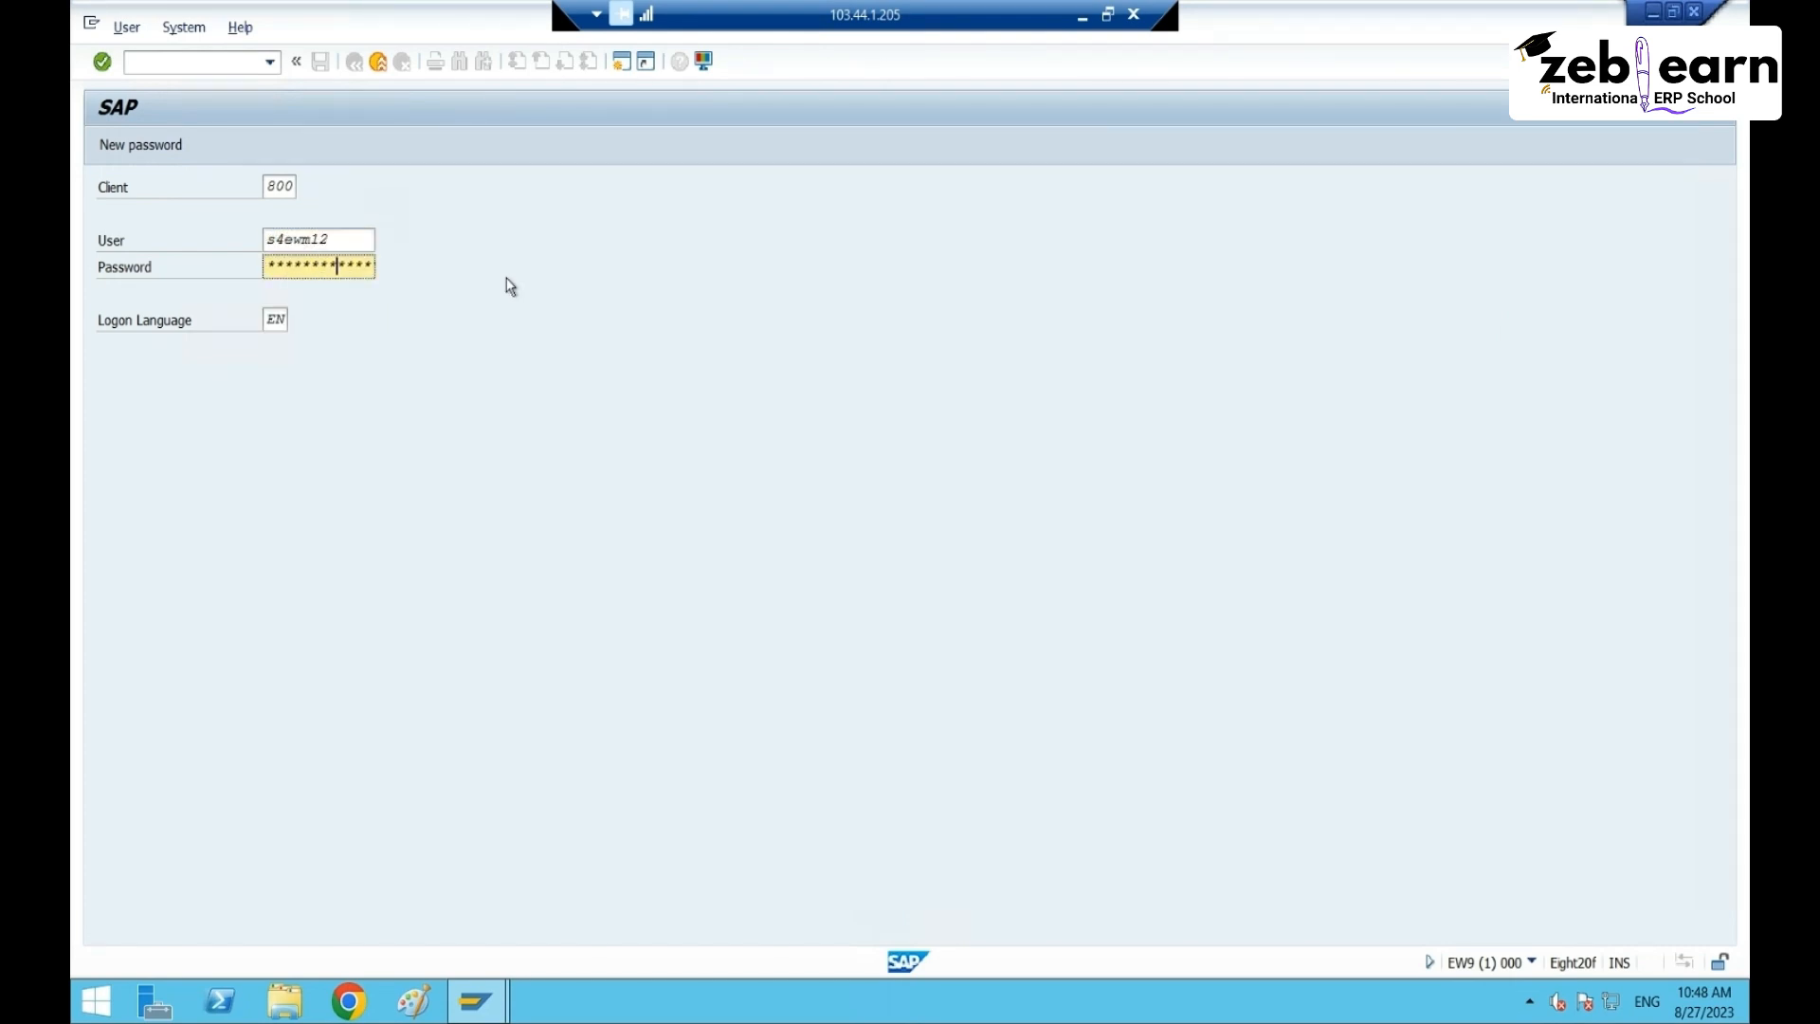
key(Return)
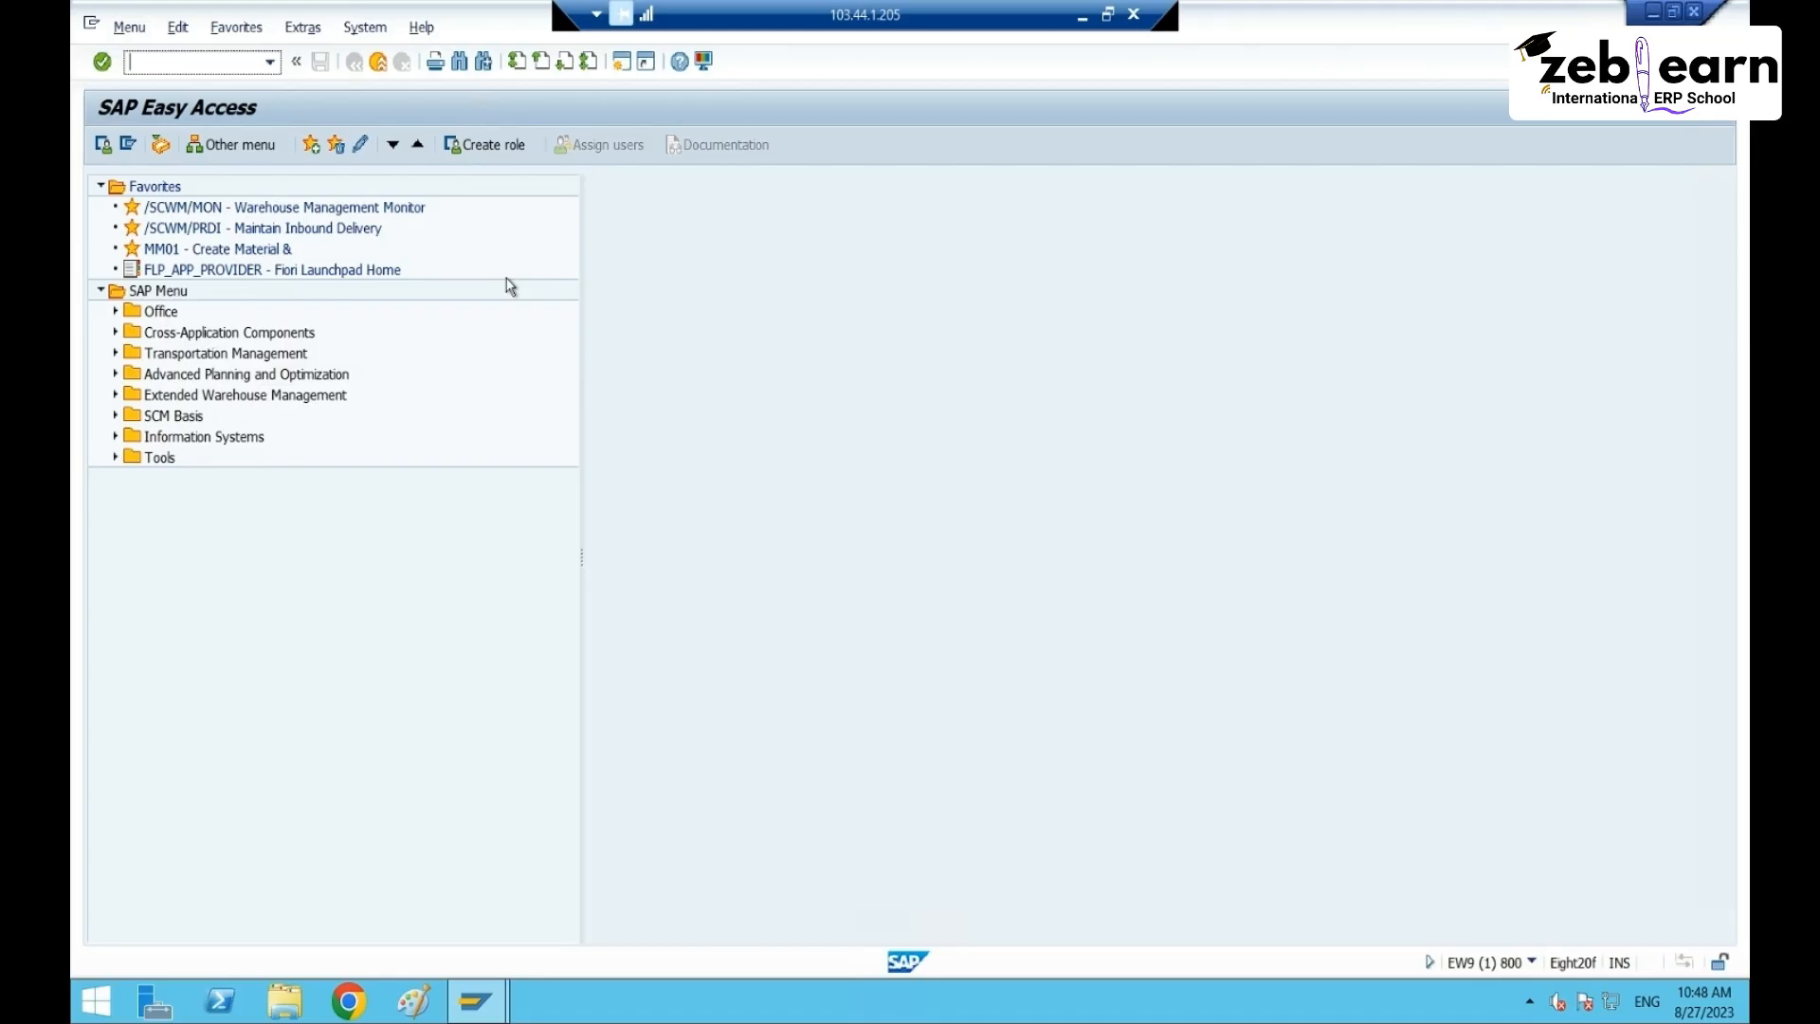
text(/n/scwm/packspec)
key(Return)
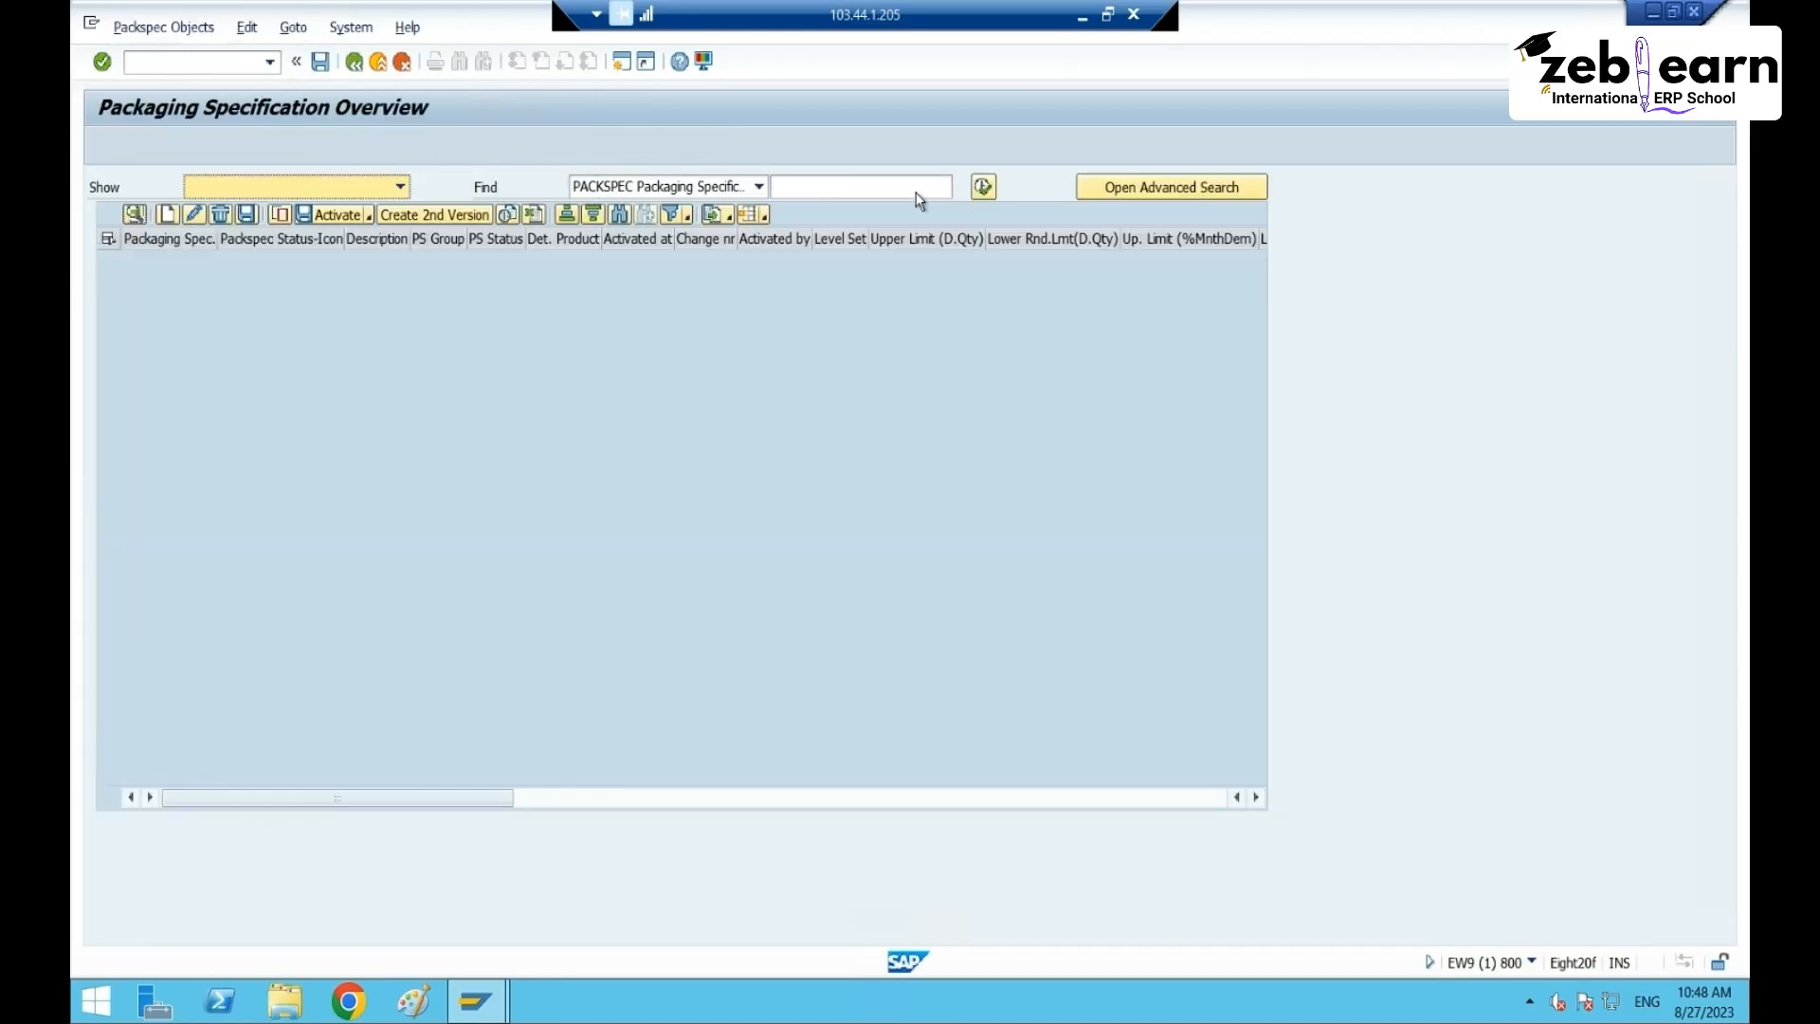
- Enter 40161 as the search value and run a first packaging specification search
click(908, 189)
click(872, 208)
click(978, 191)
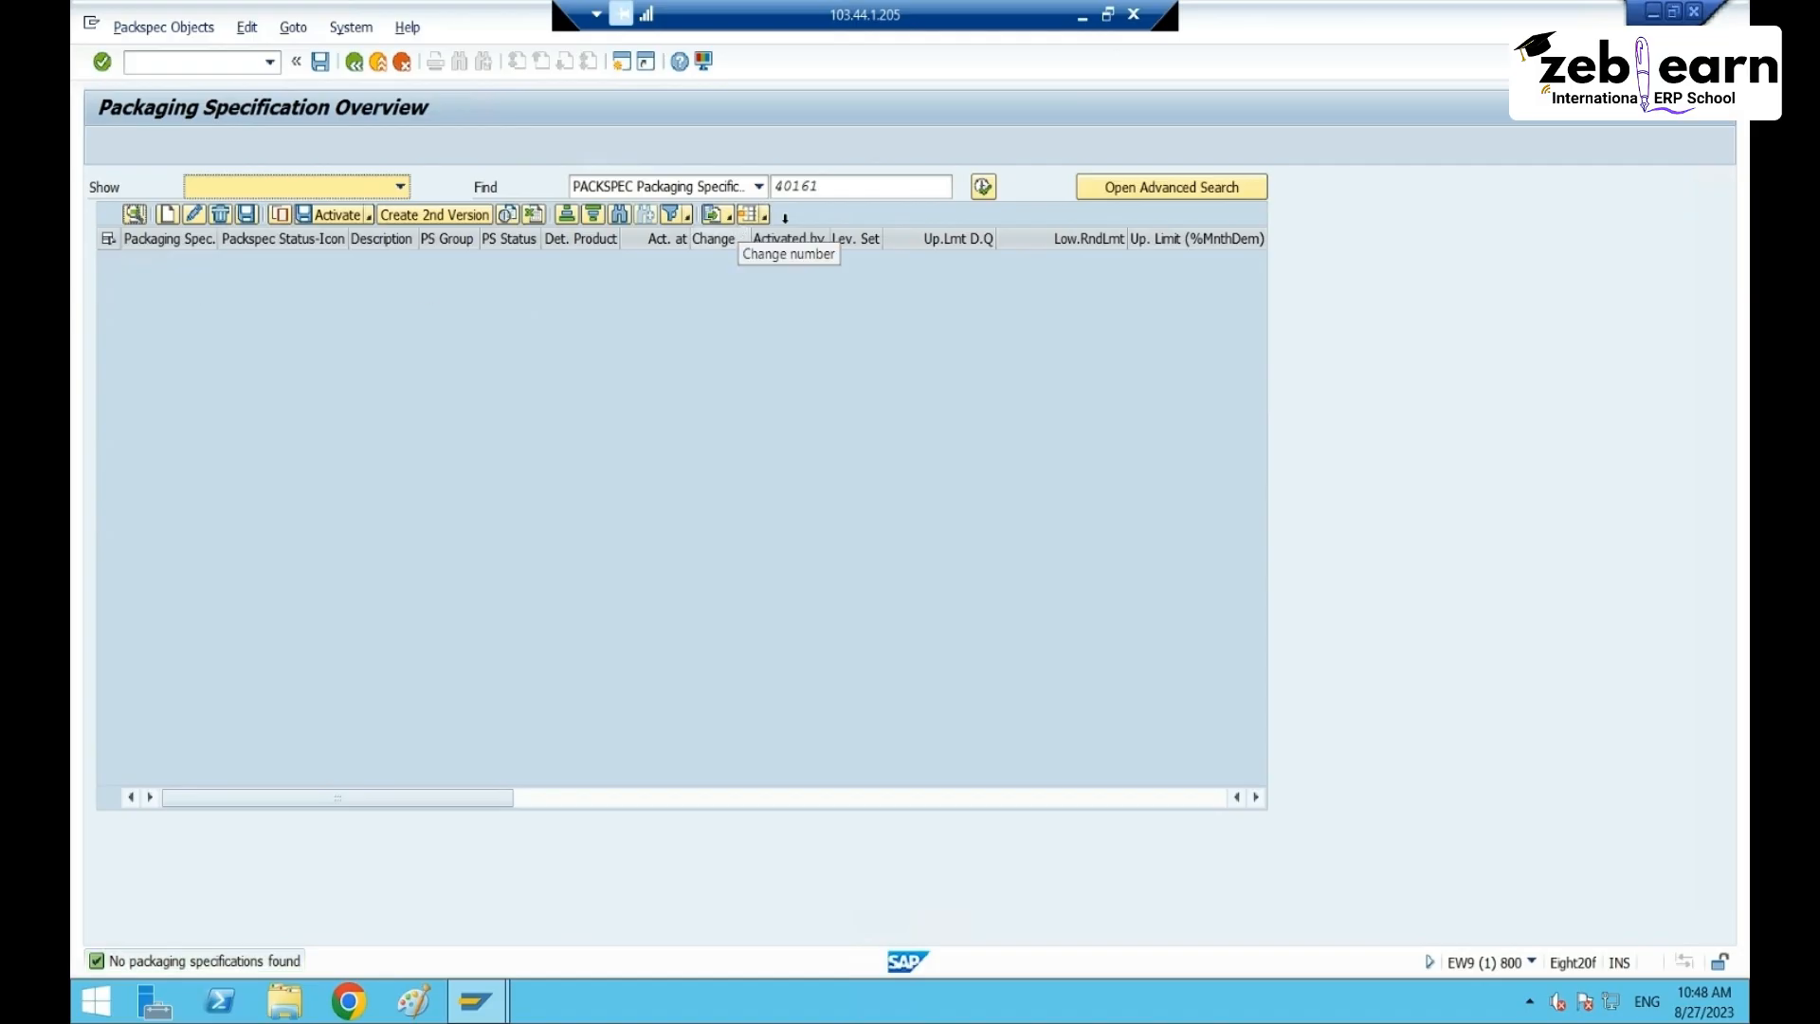
click(754, 212)
click(780, 187)
- Search by MATERIAL Product 40161 and view packspec 22's determination records
click(741, 191)
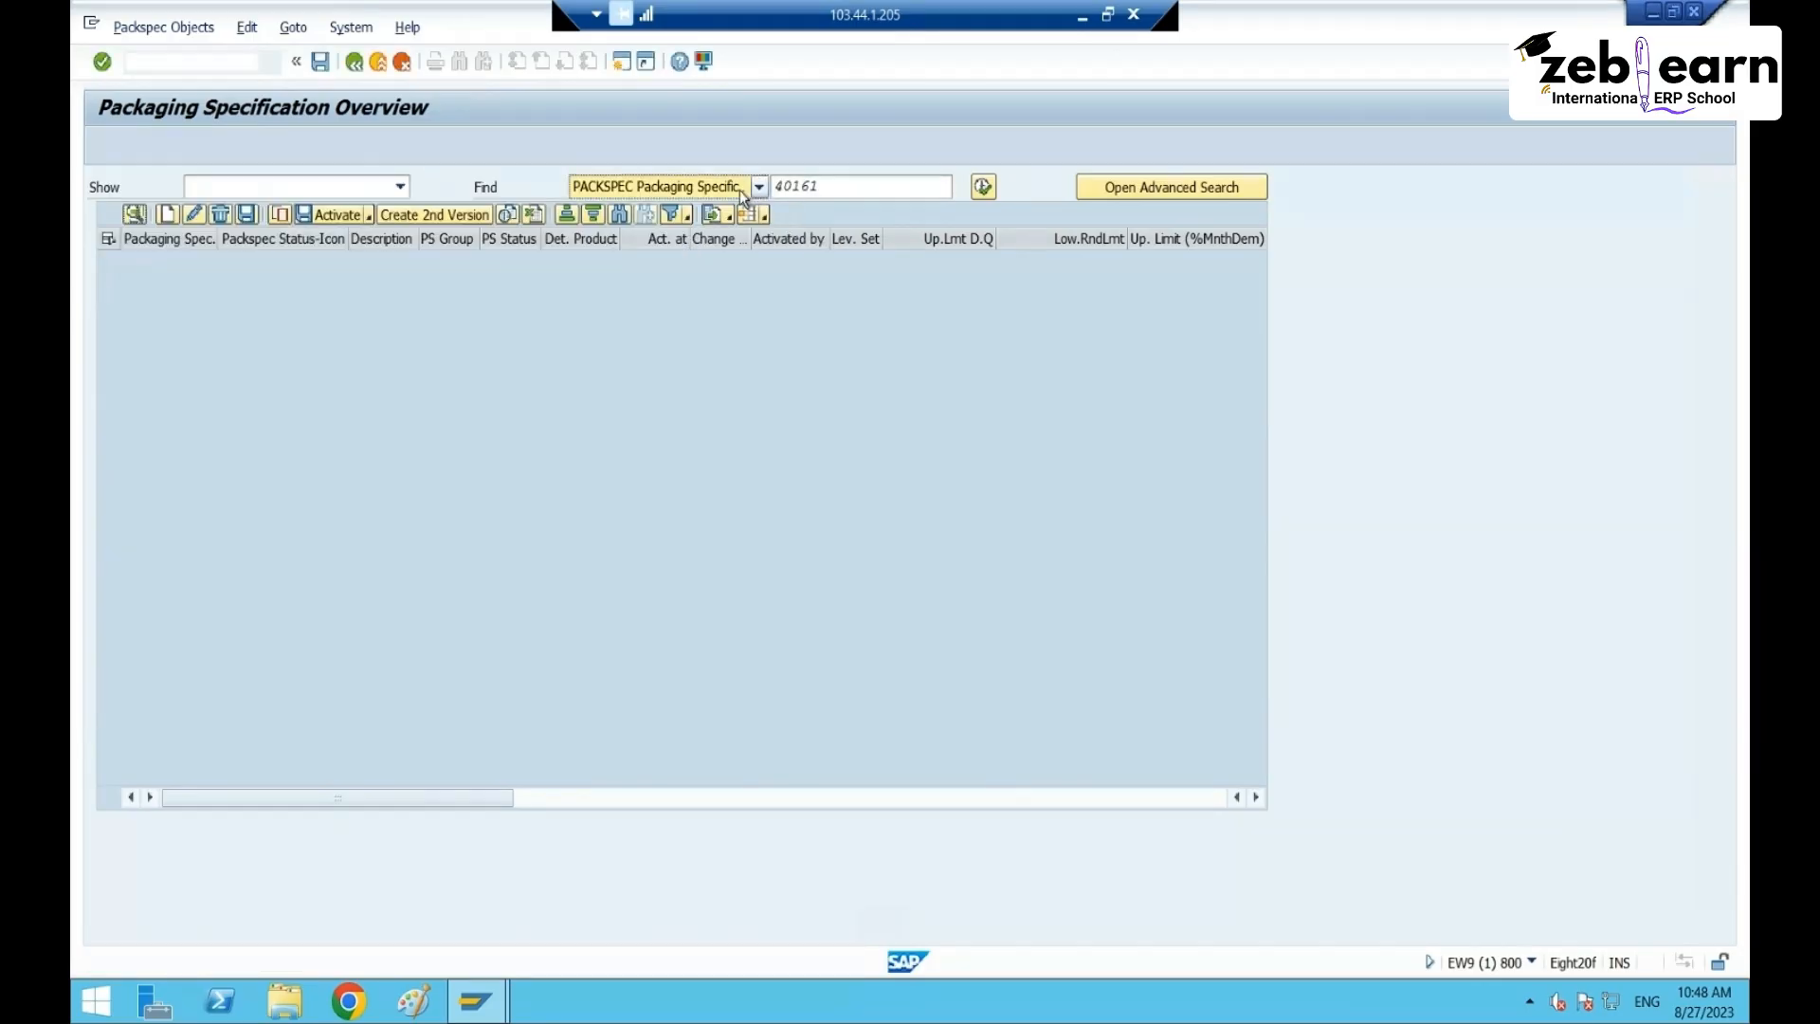
click(739, 190)
click(690, 228)
click(701, 189)
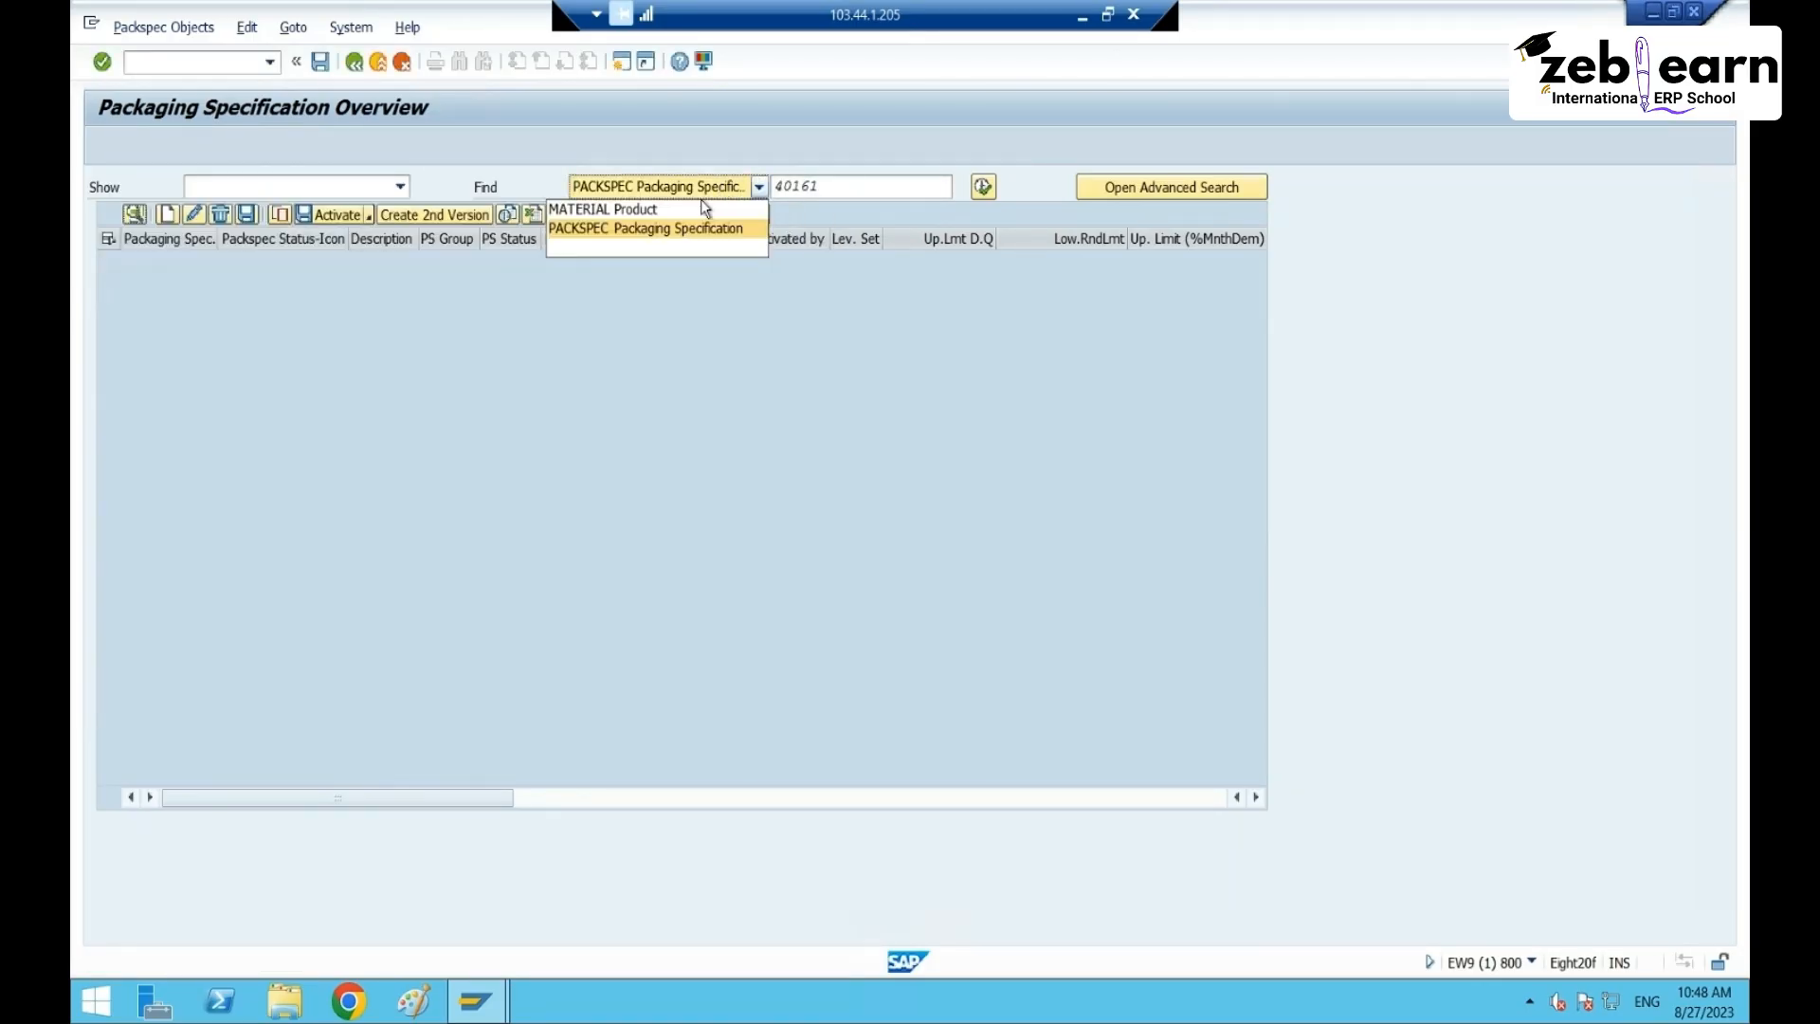
click(682, 209)
click(984, 191)
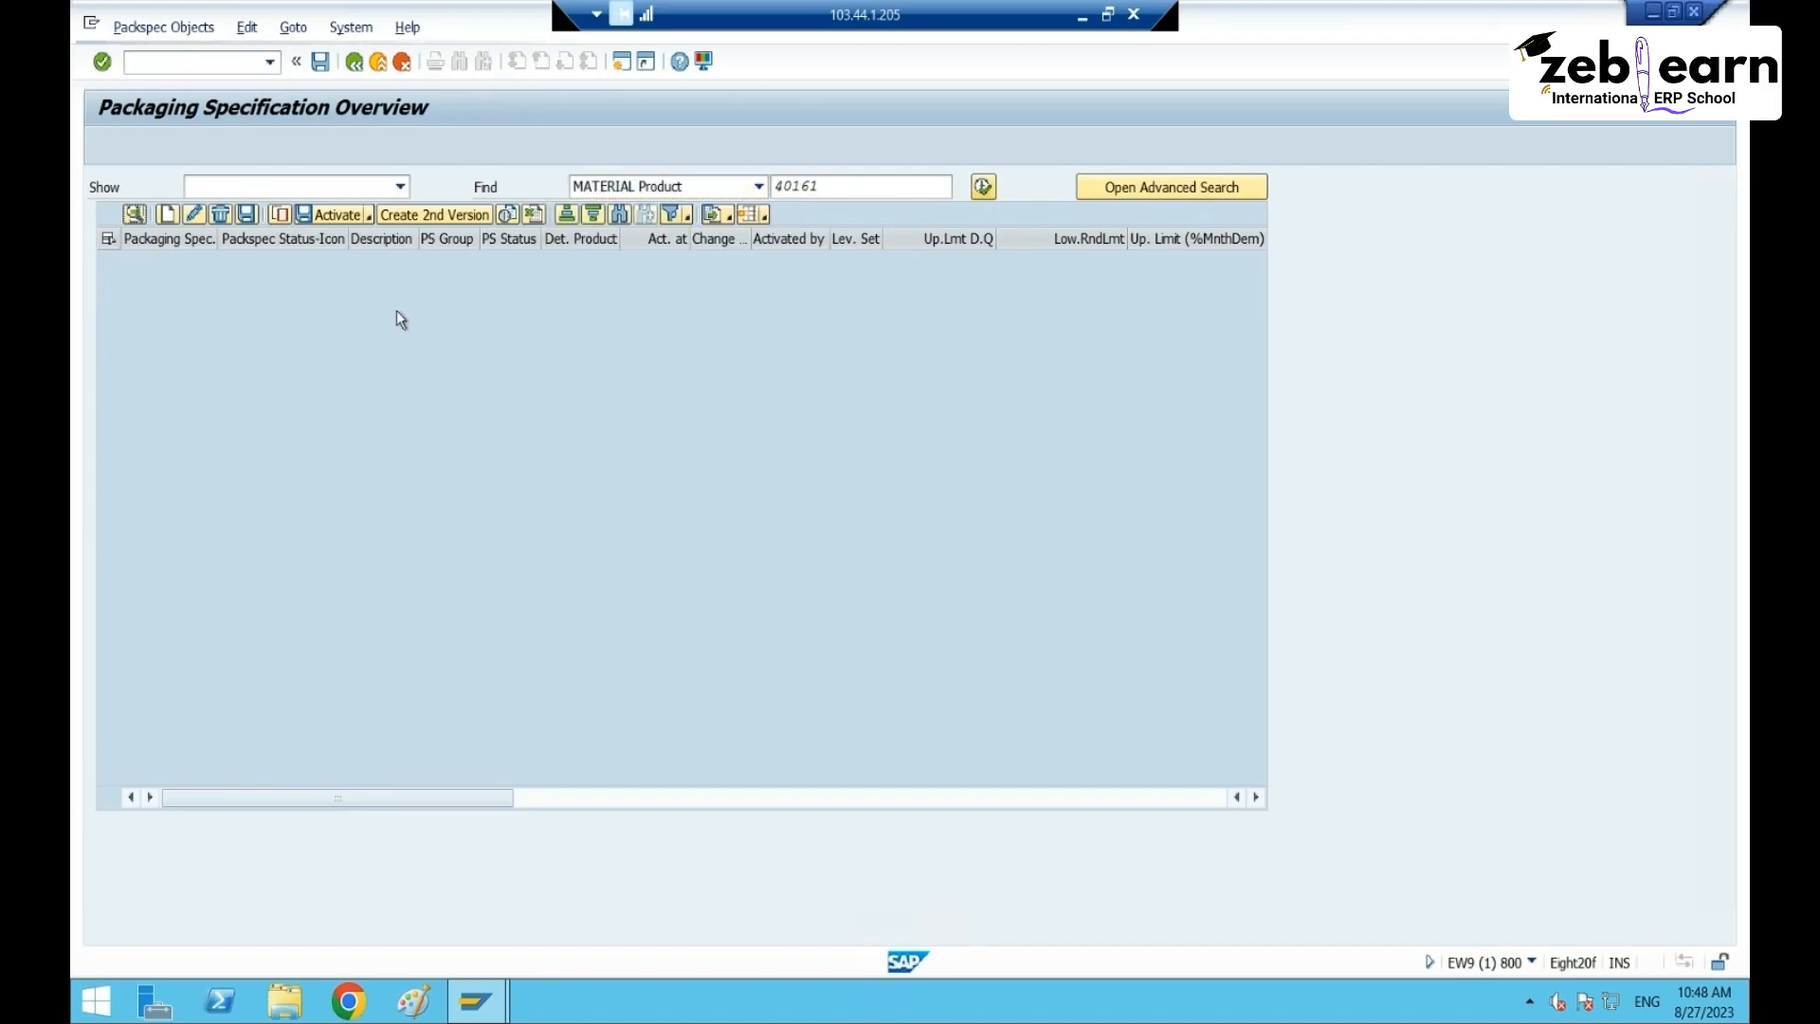
click(134, 216)
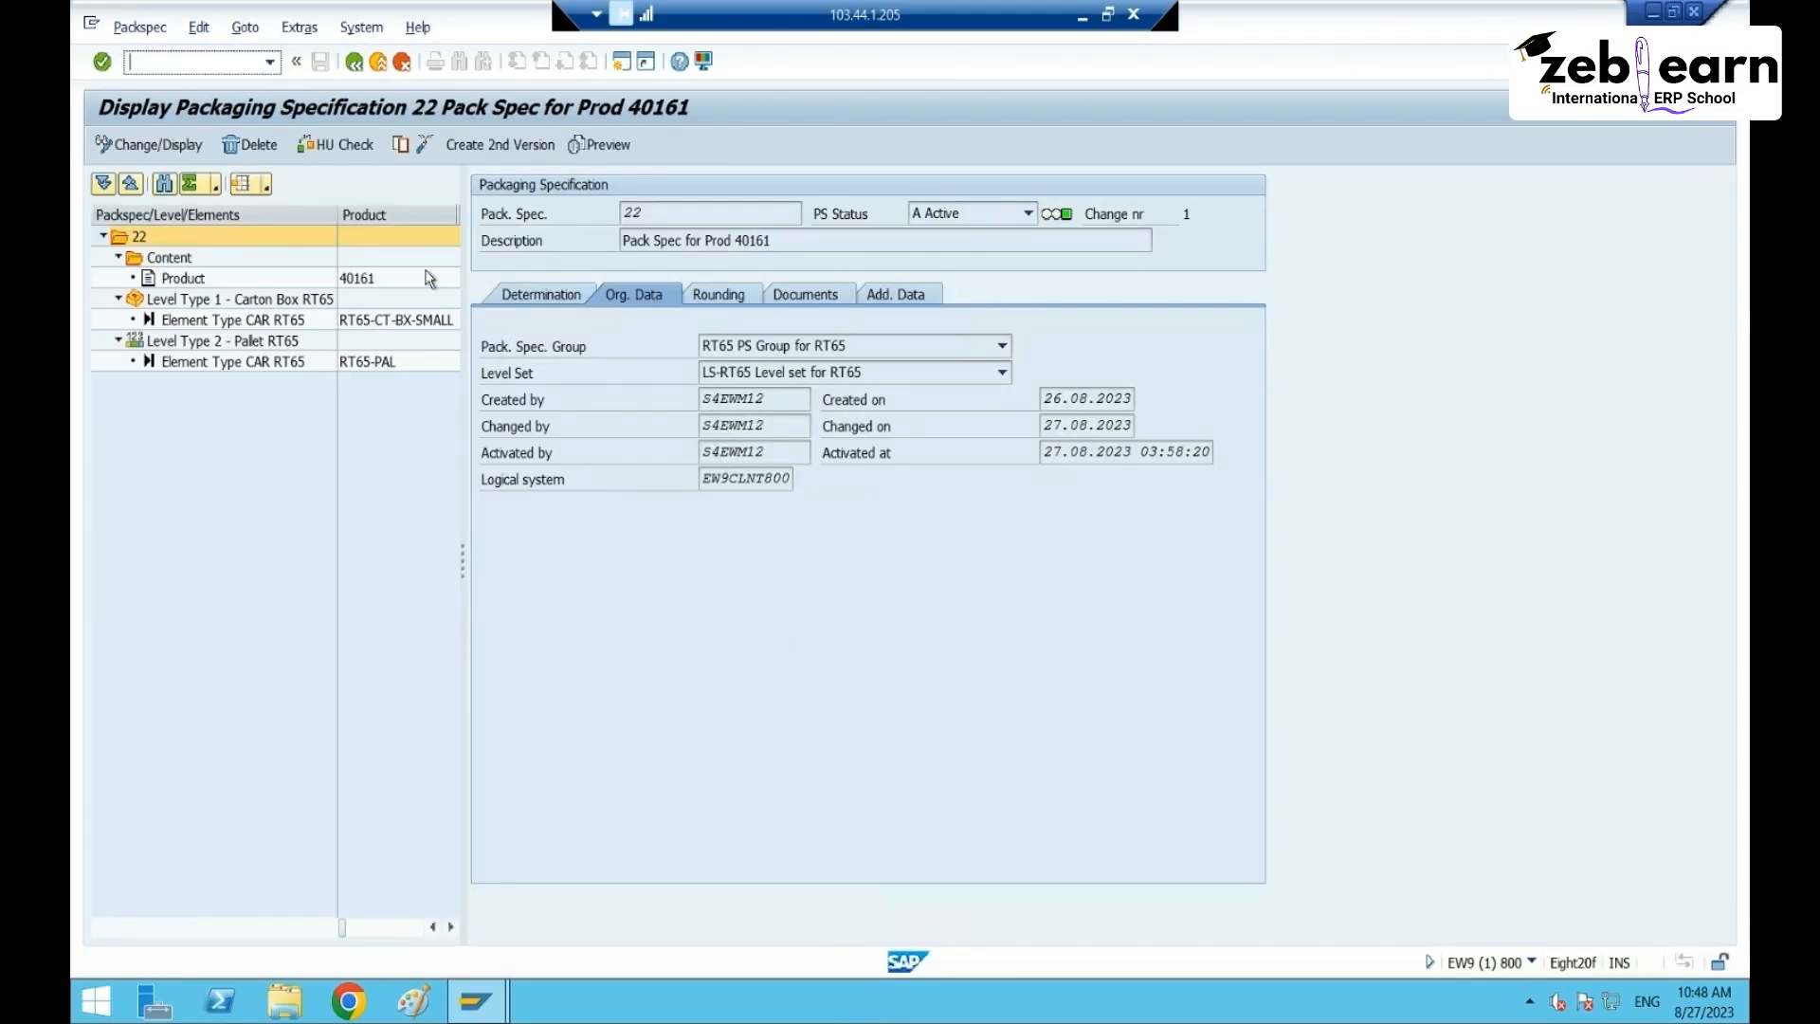
click(517, 296)
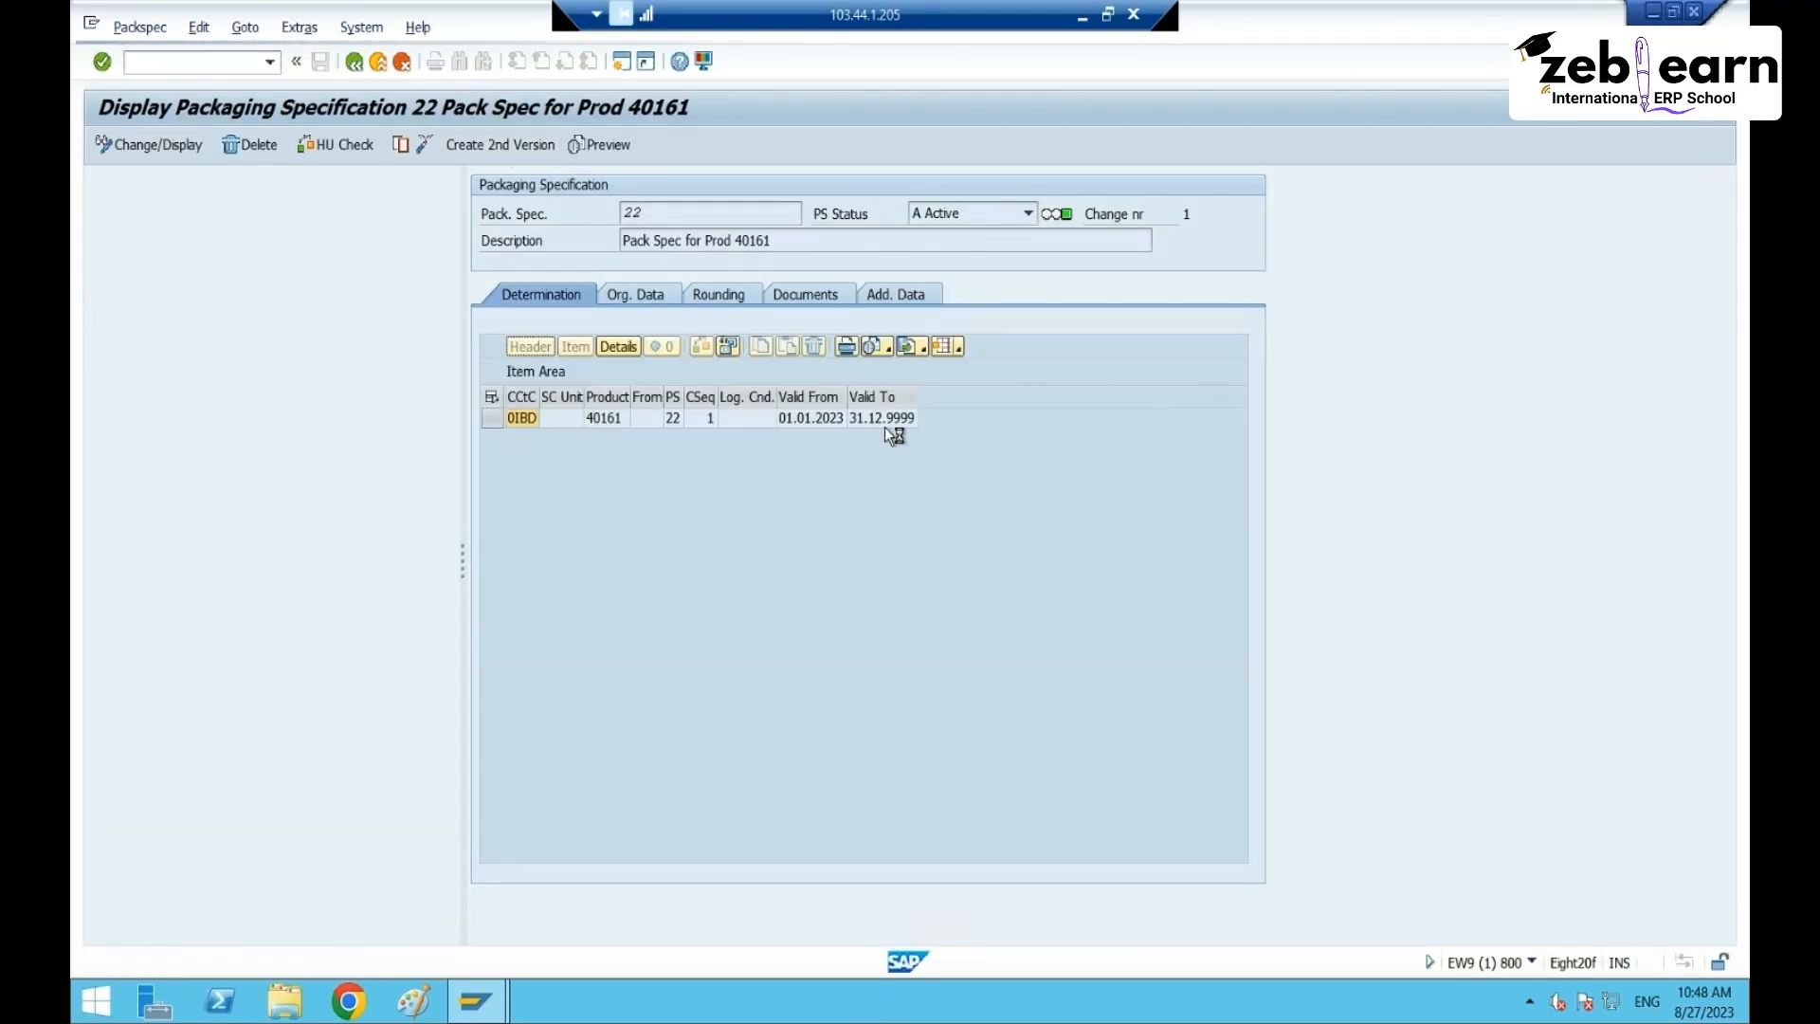
- Add a new determination row with condition type CT65 in packspec 22's version 2
click(543, 296)
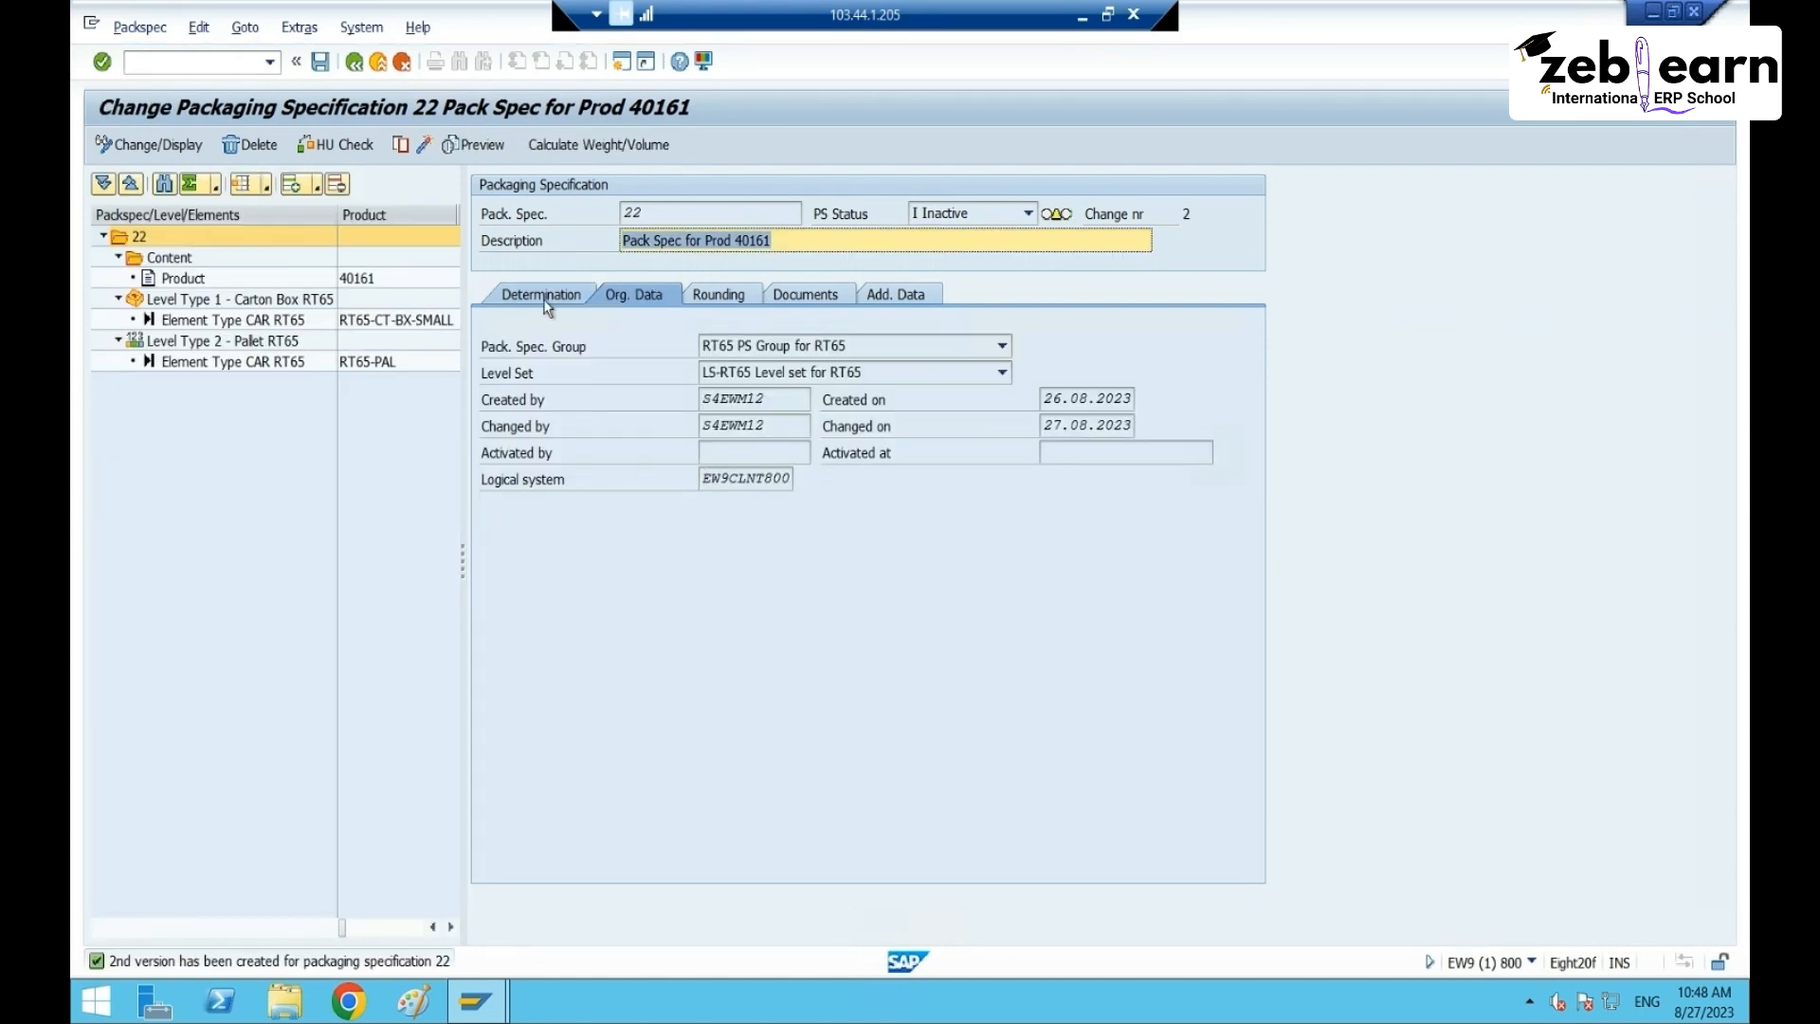
click(521, 458)
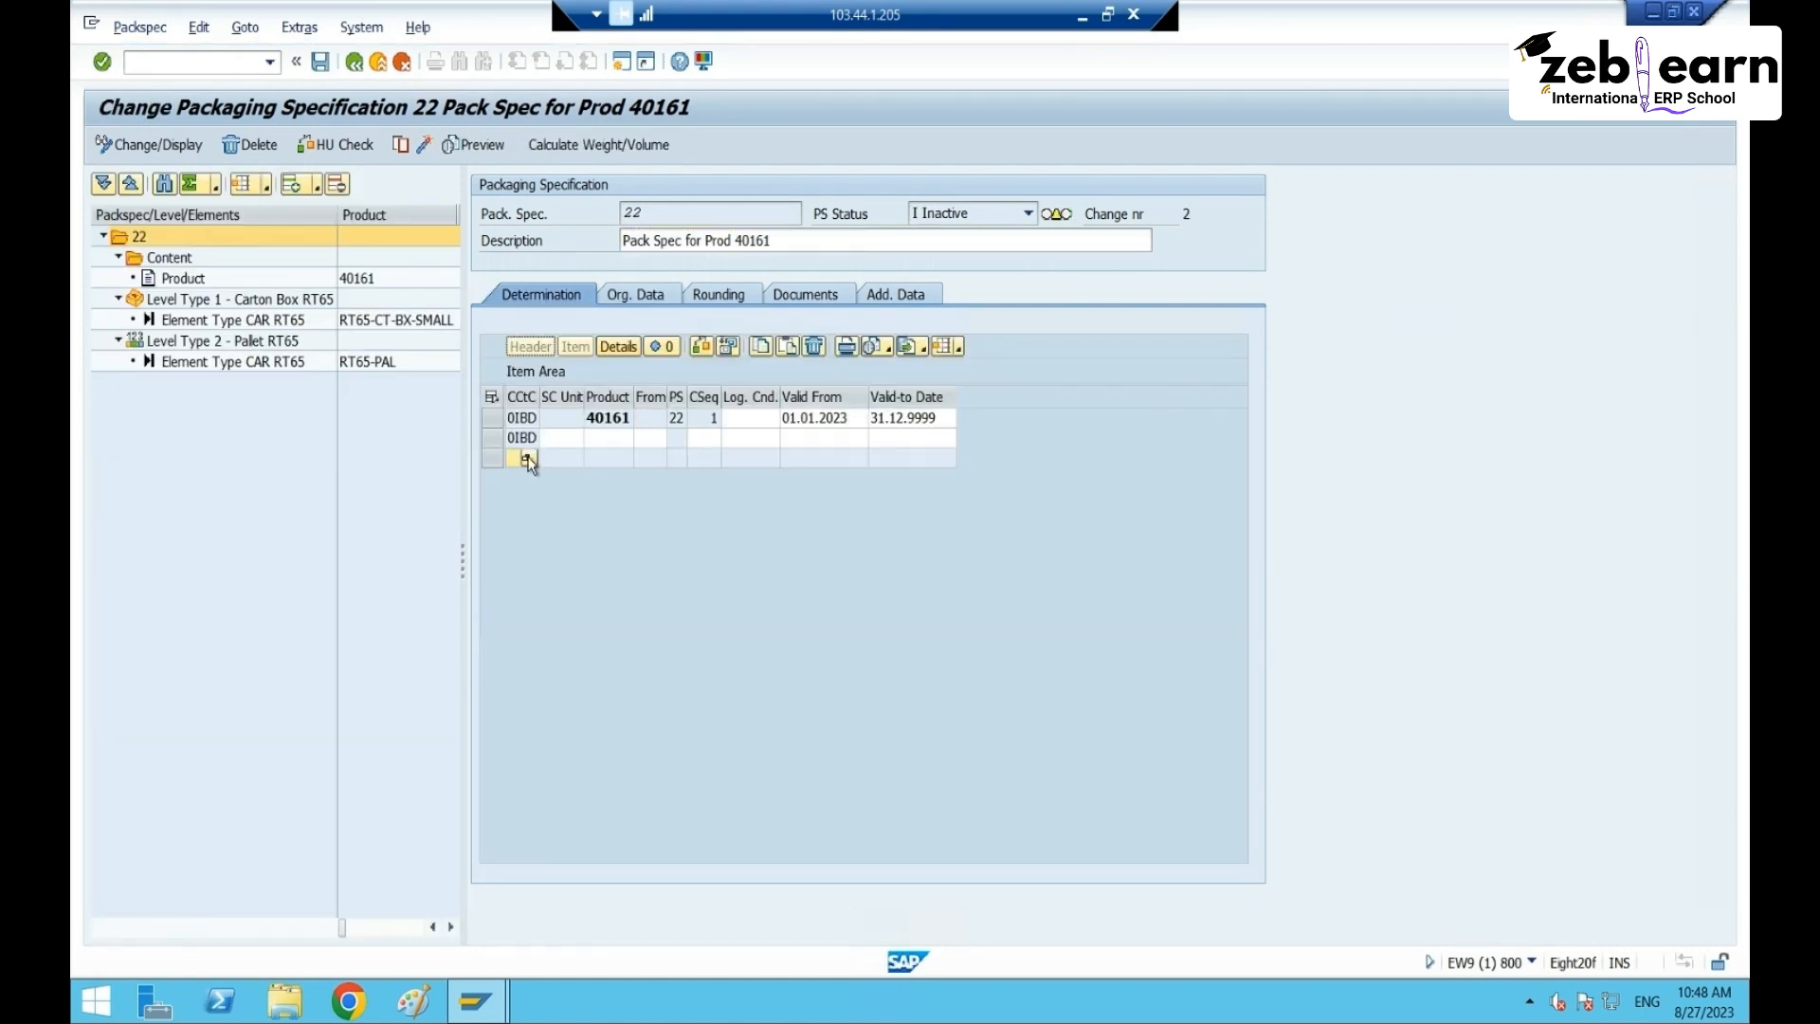
click(527, 458)
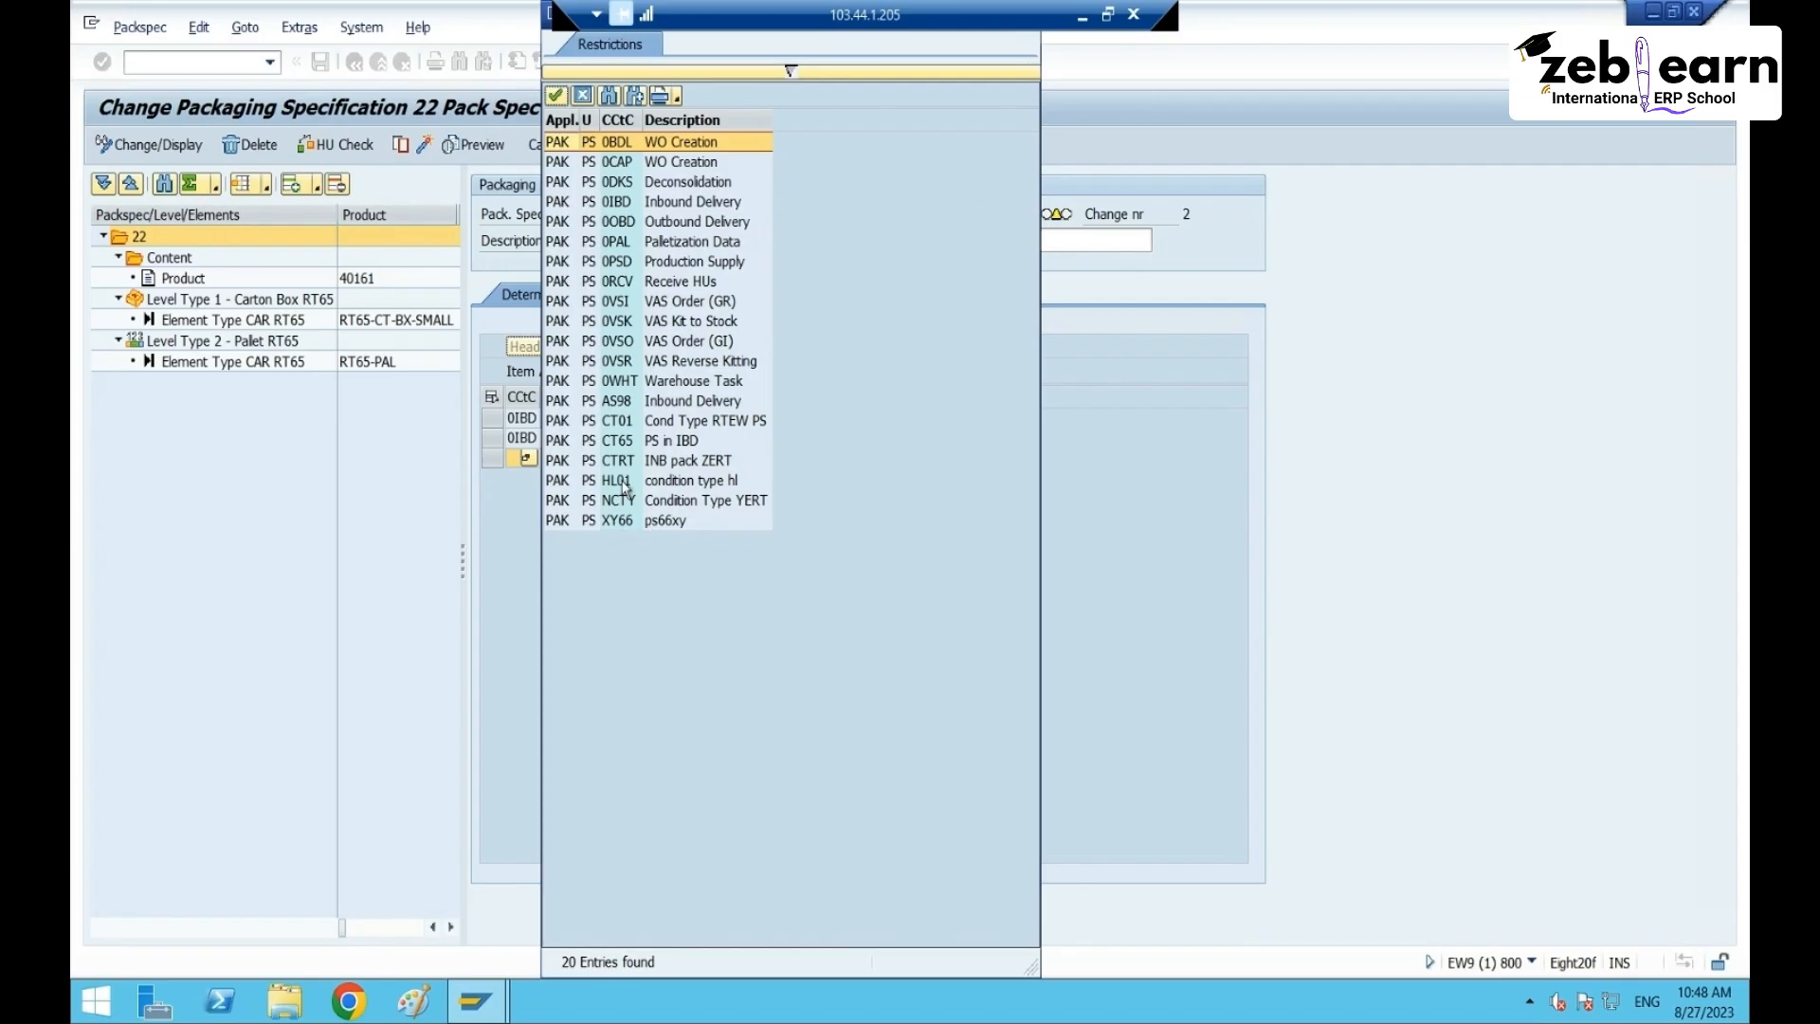
click(630, 441)
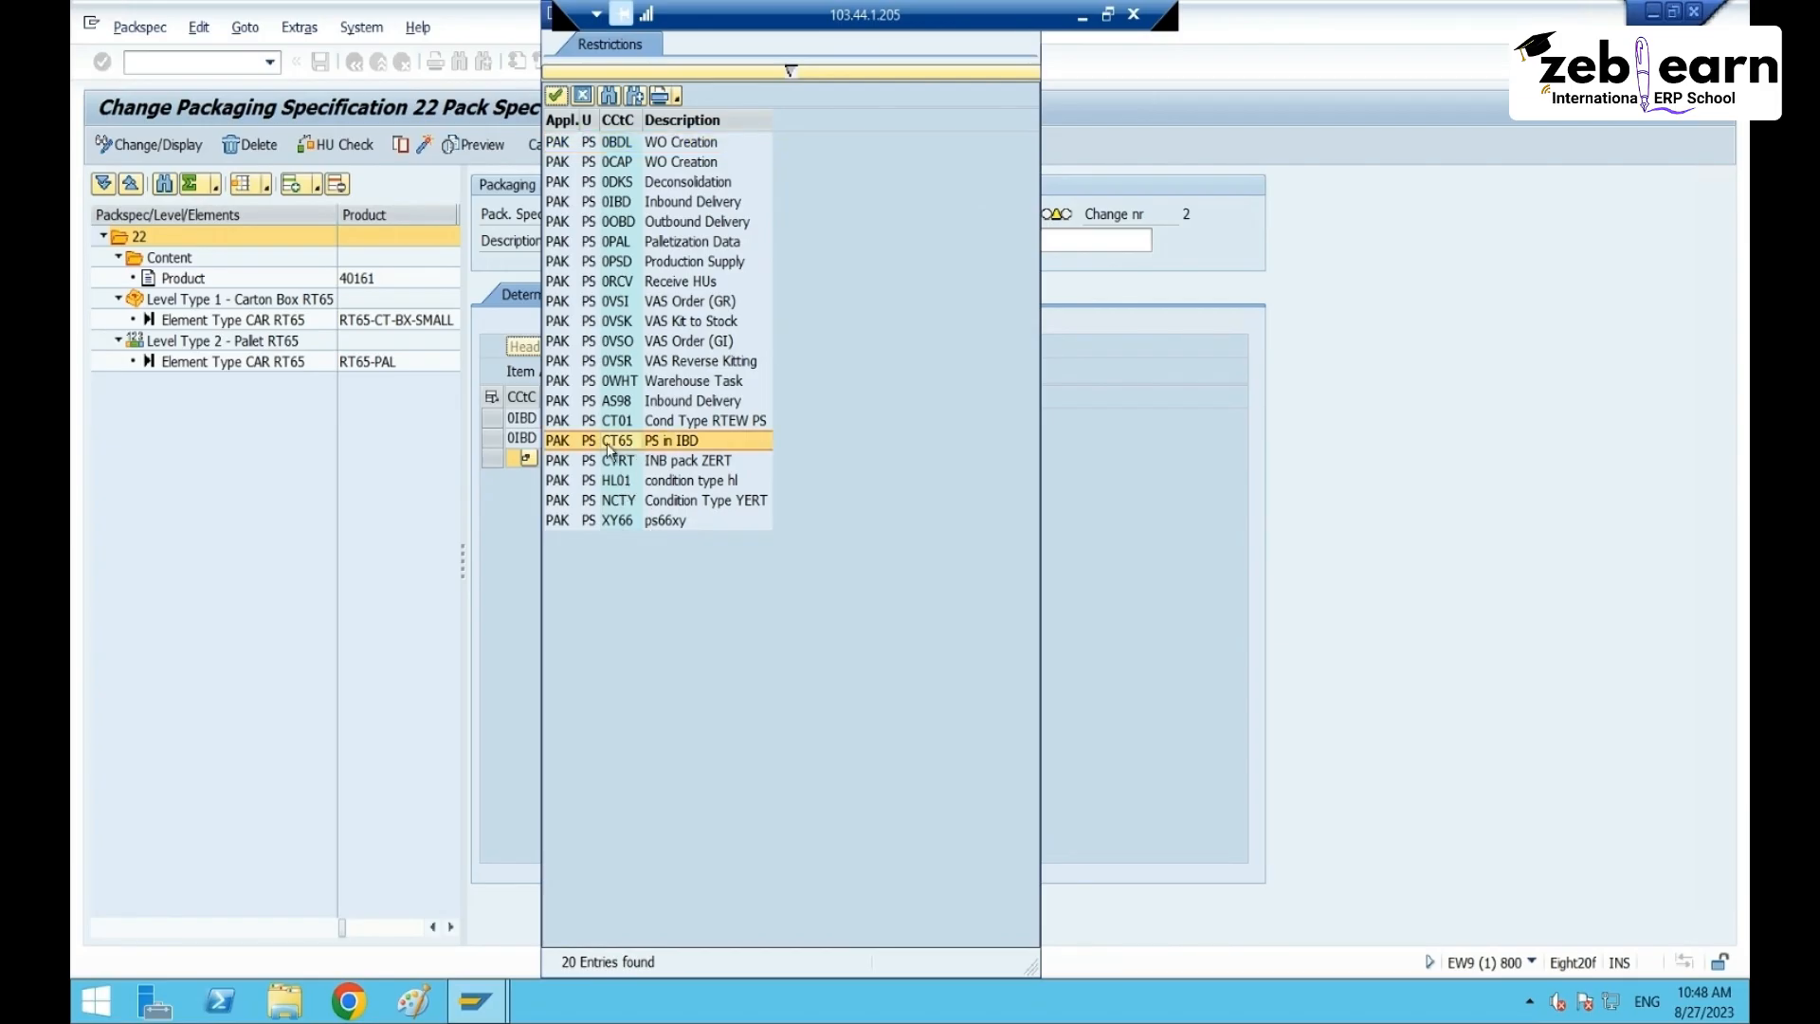
double_click(608, 442)
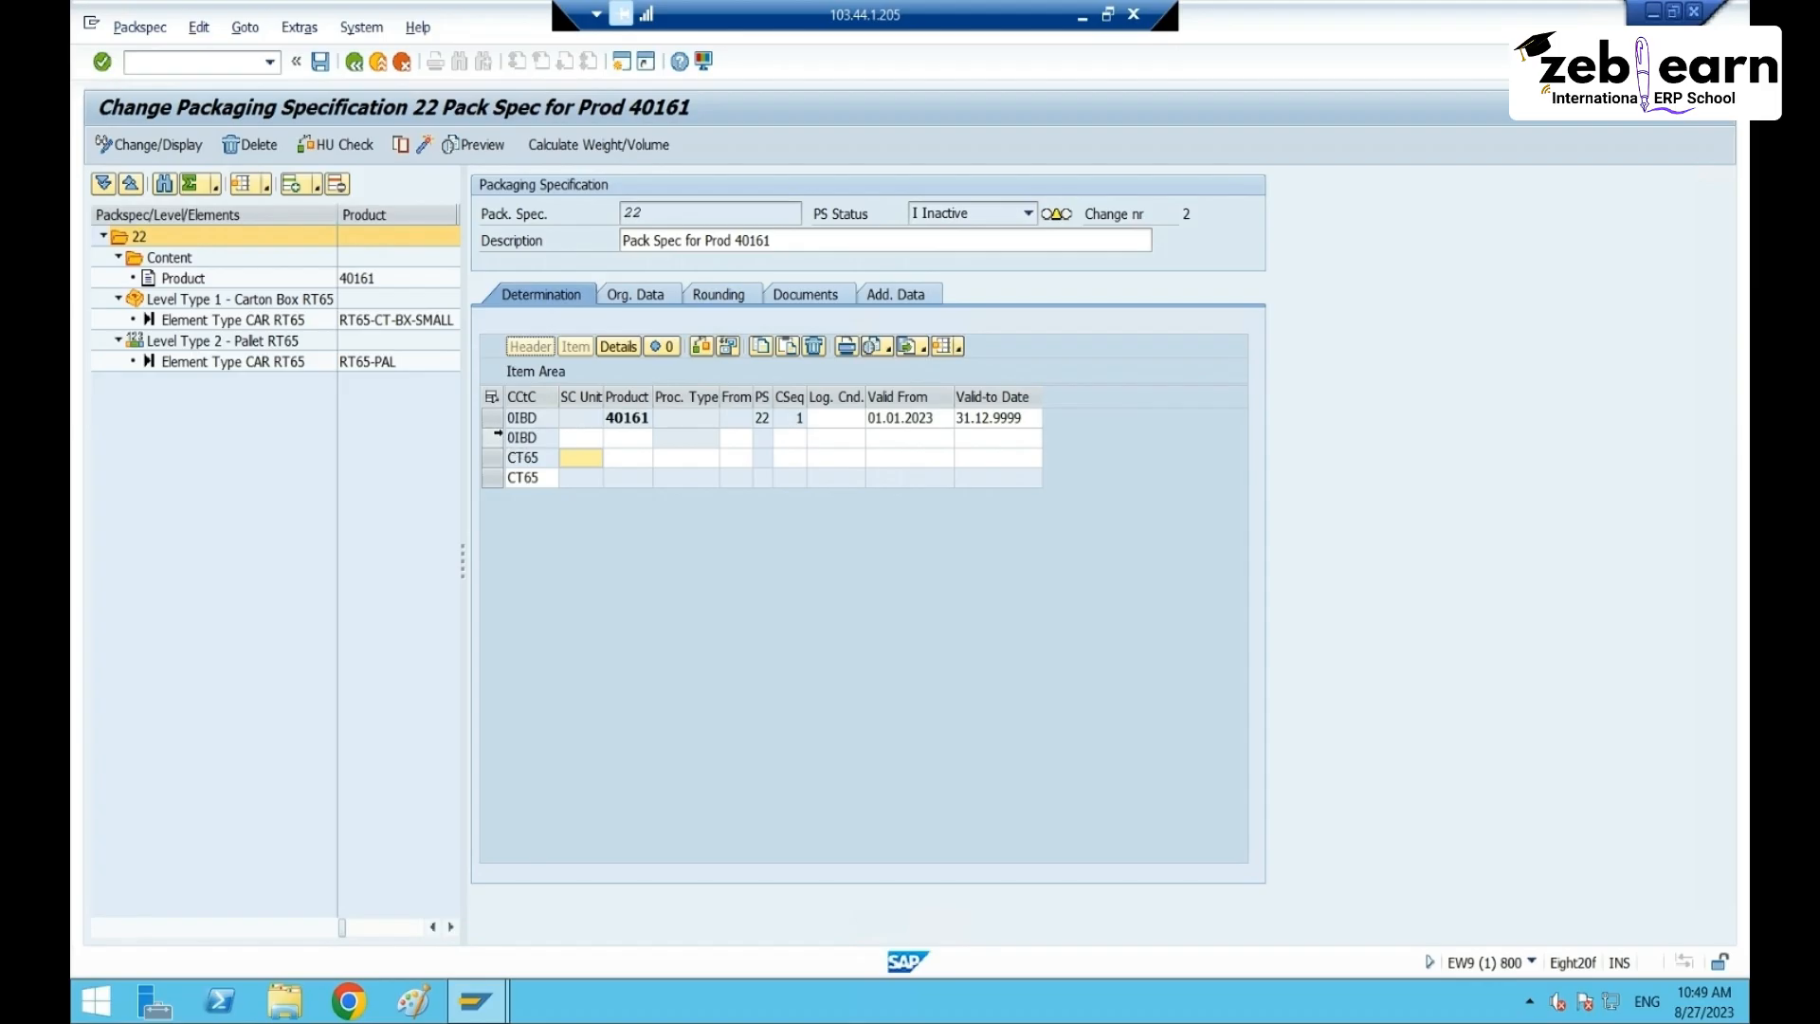
- Delete the two old 0IBD condition records
click(491, 437)
click(489, 417)
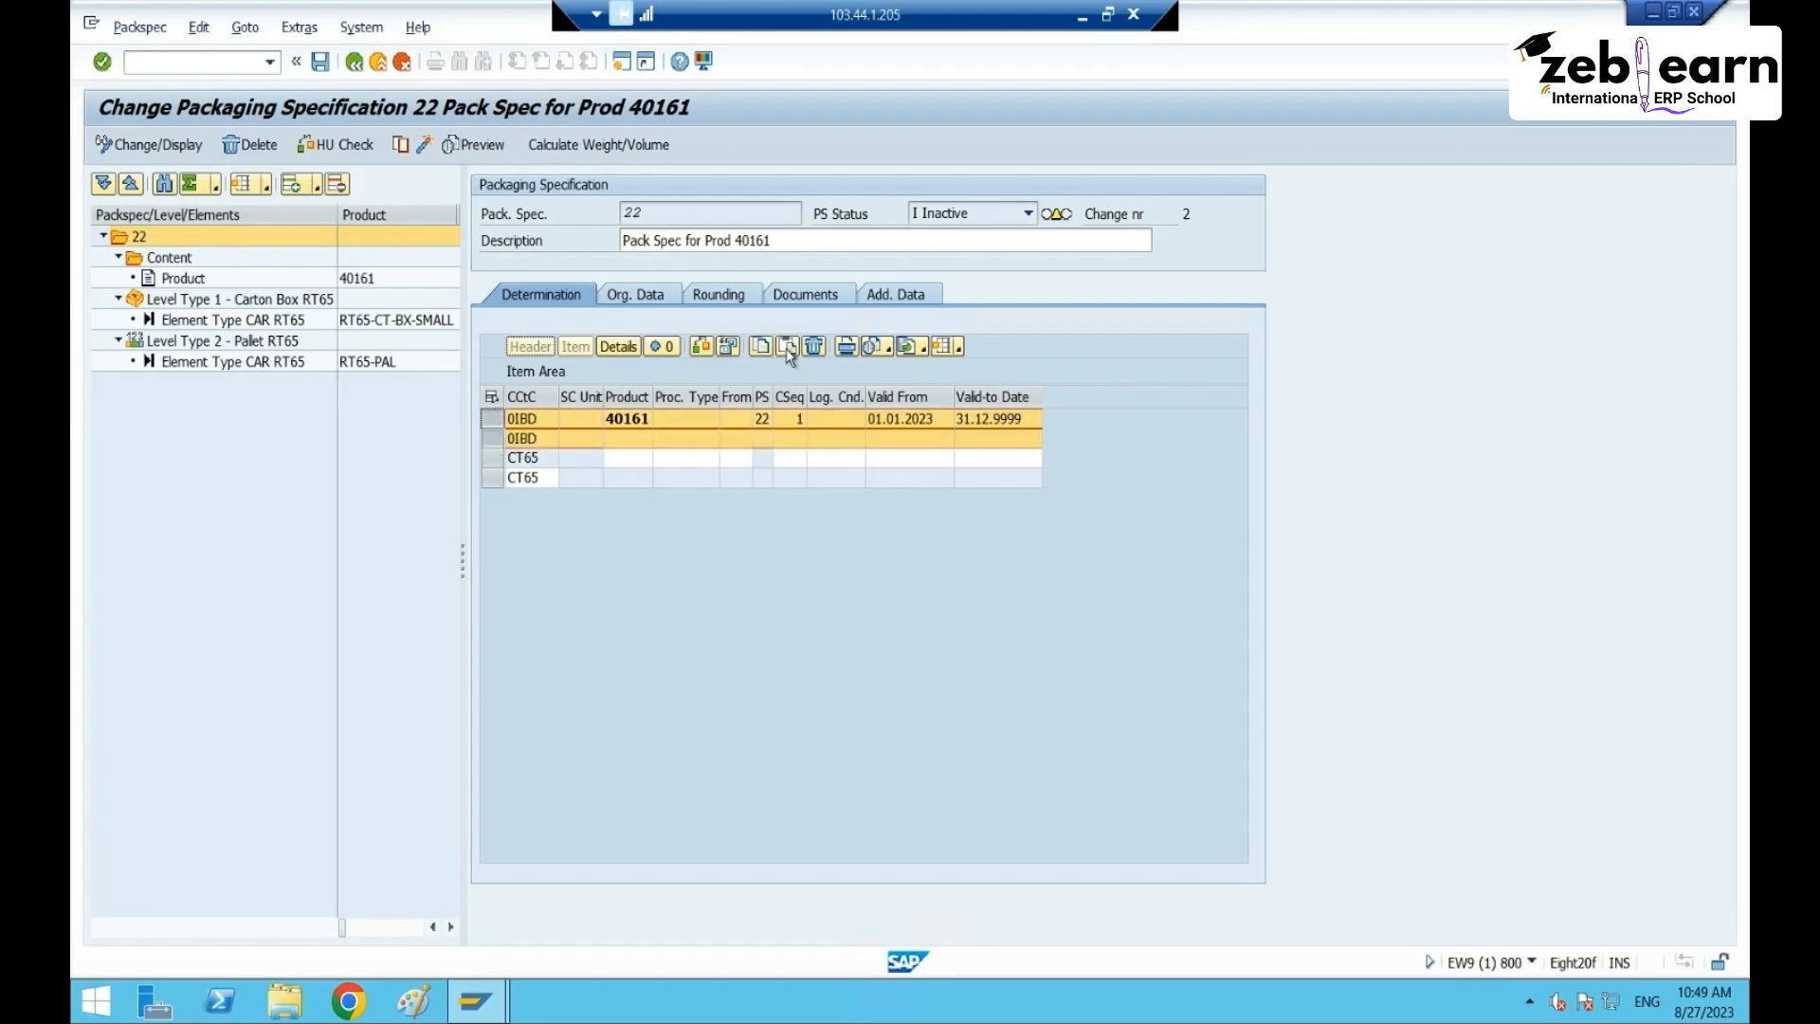
click(813, 347)
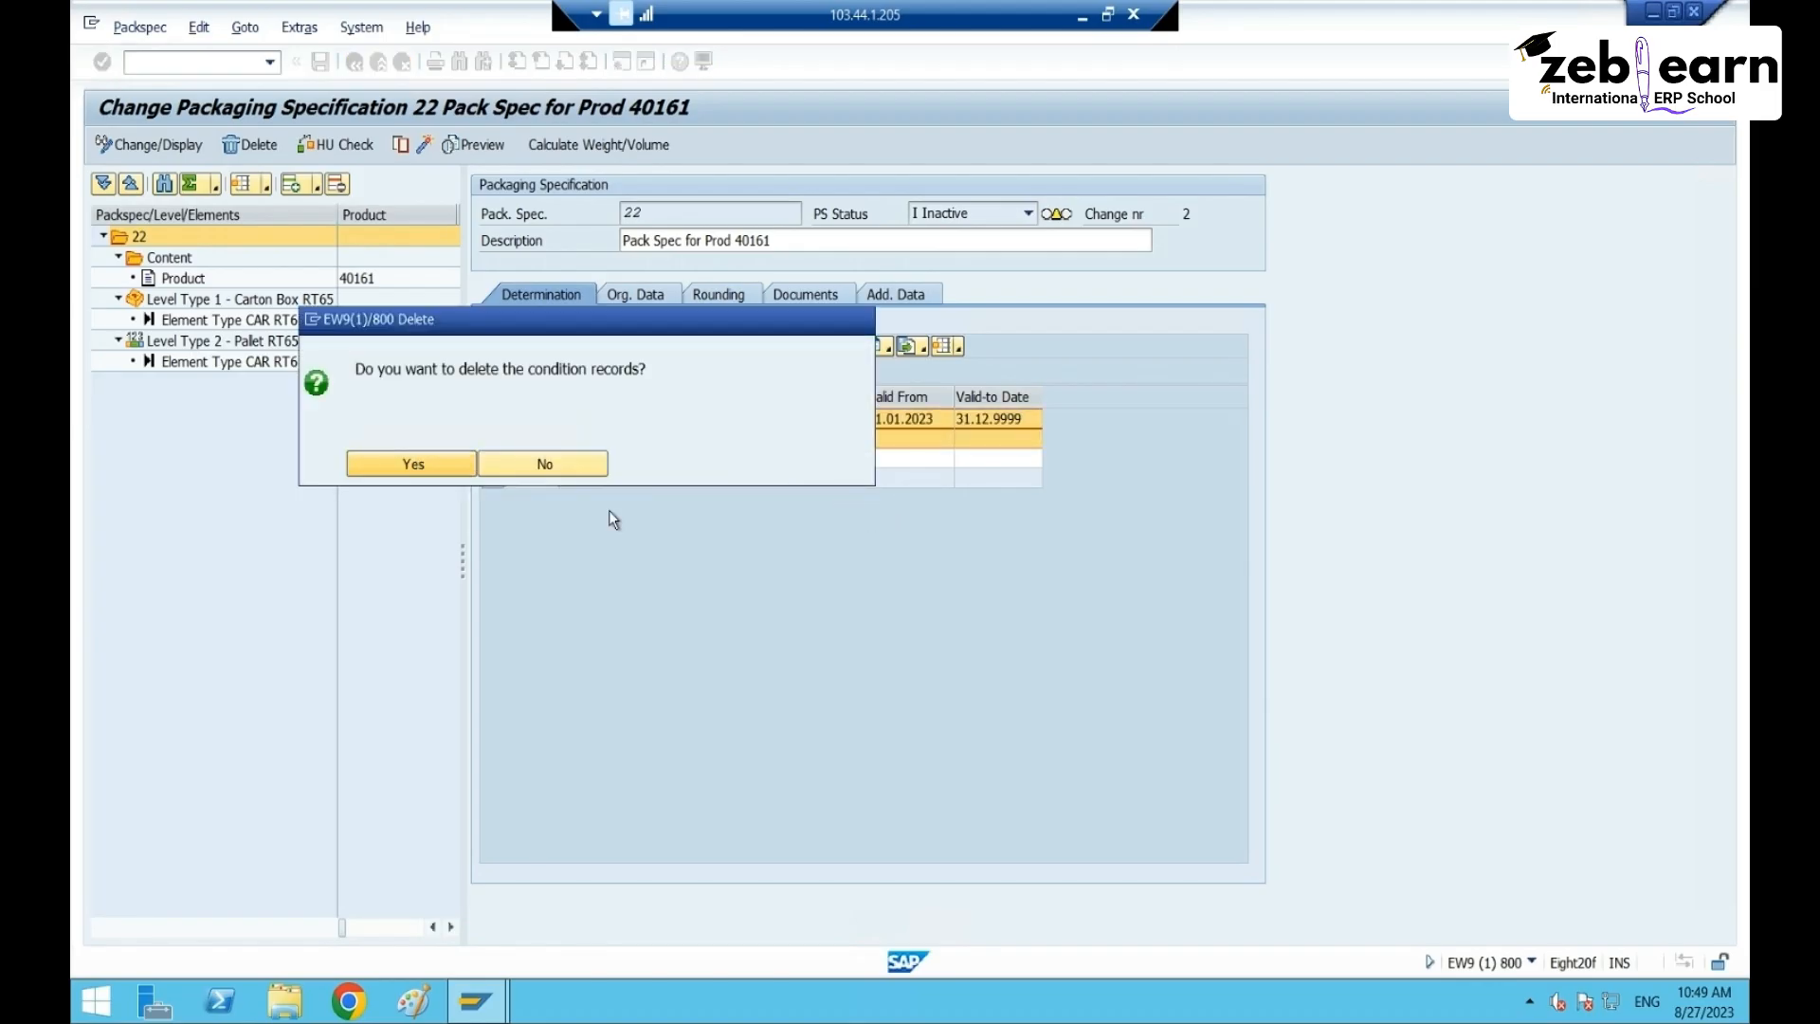
key(Return)
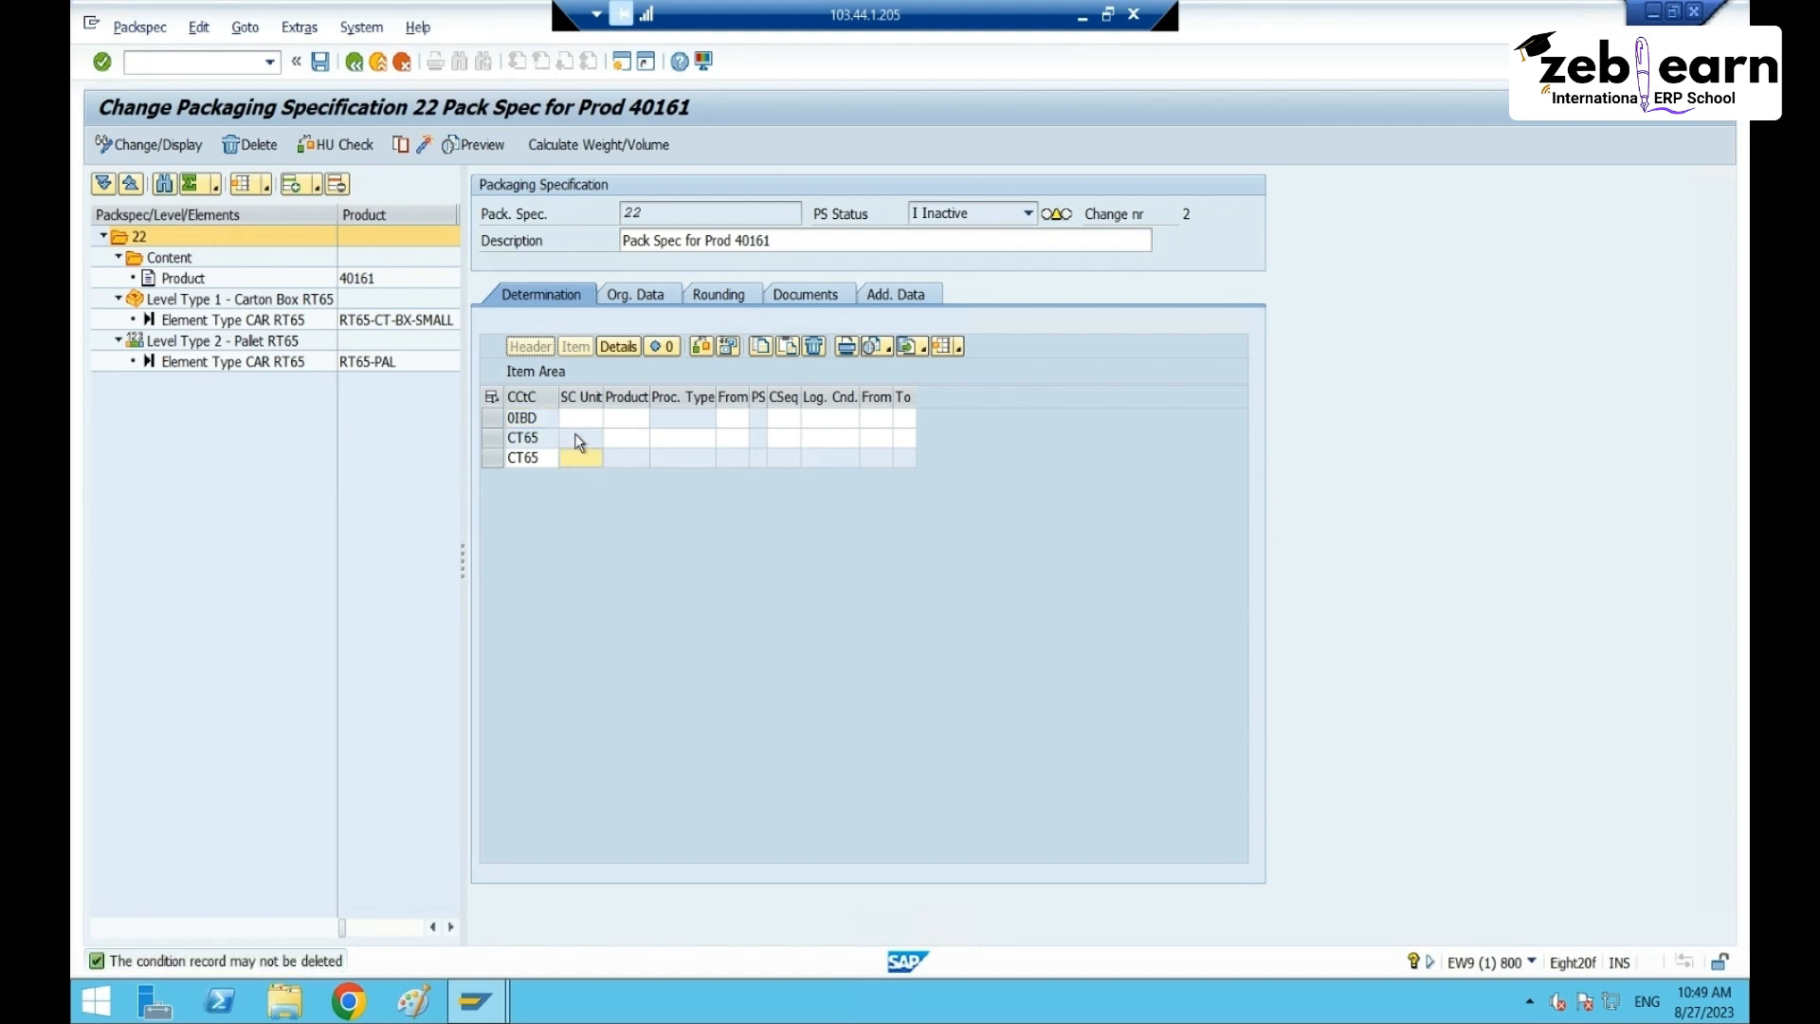
- Enter product 40161 on the CT65 record, leave process type empty, and check the packspec
click(607, 439)
text(4)
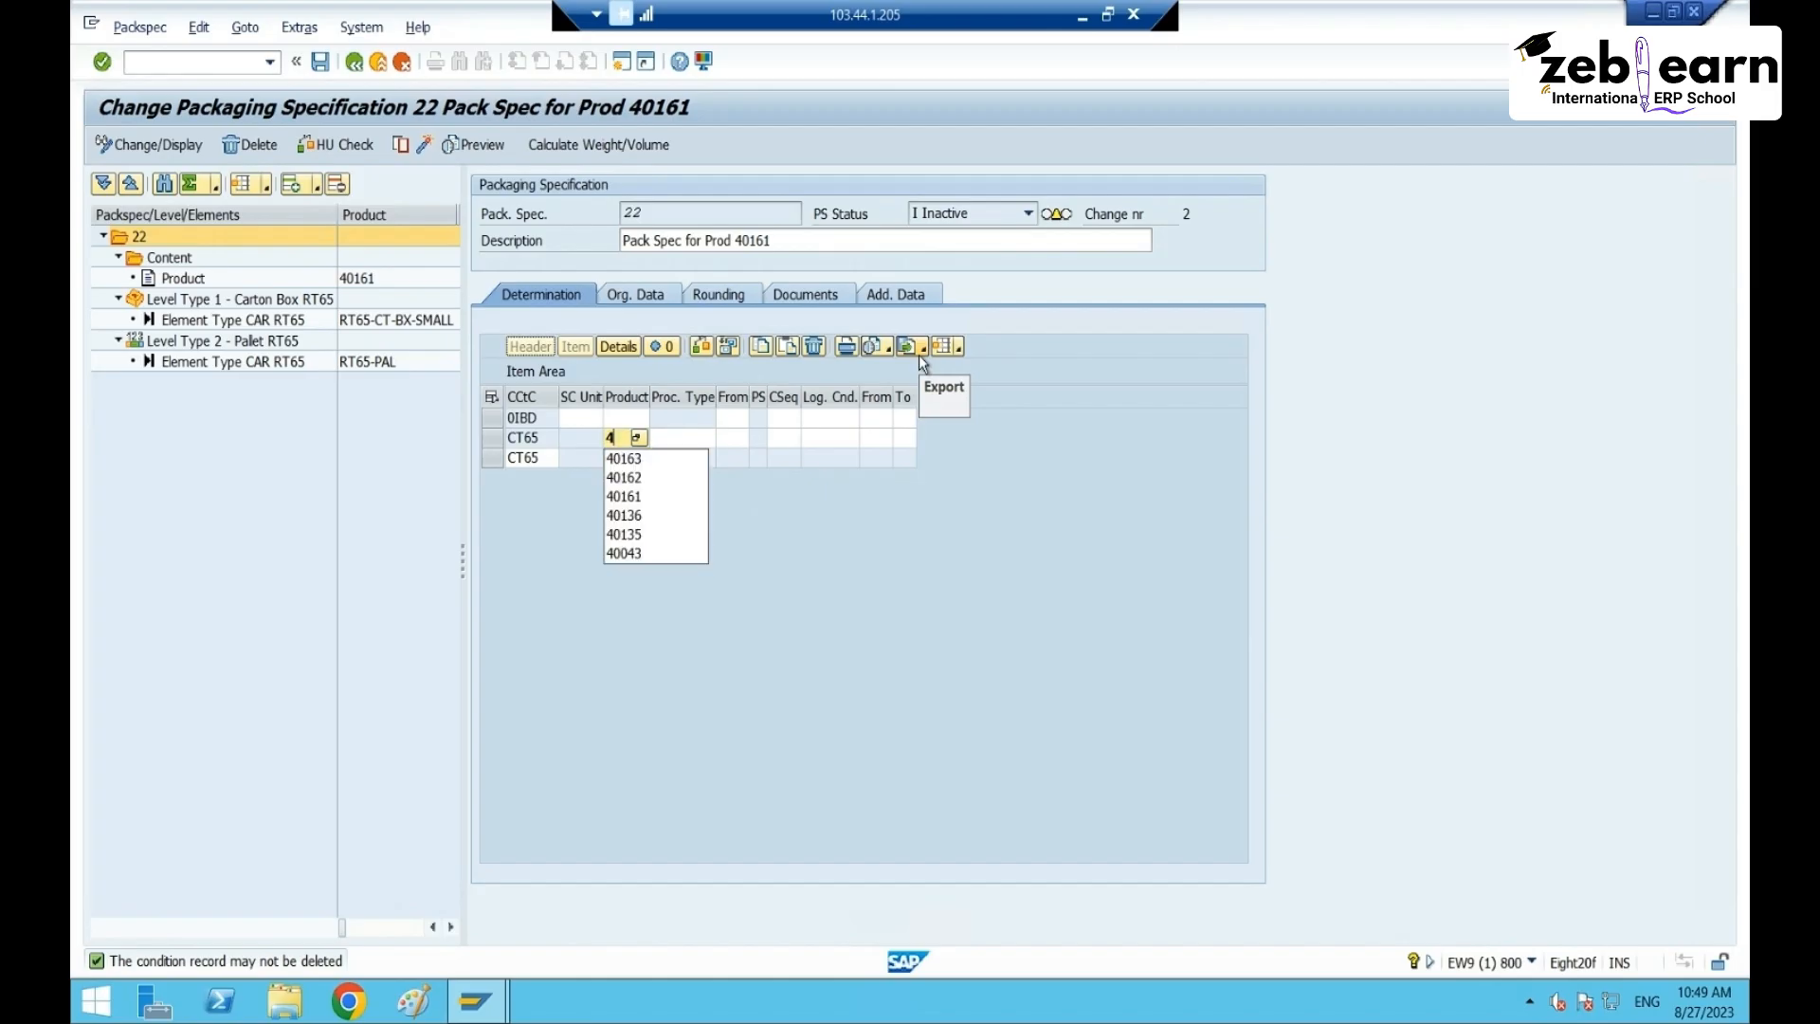
text(01)
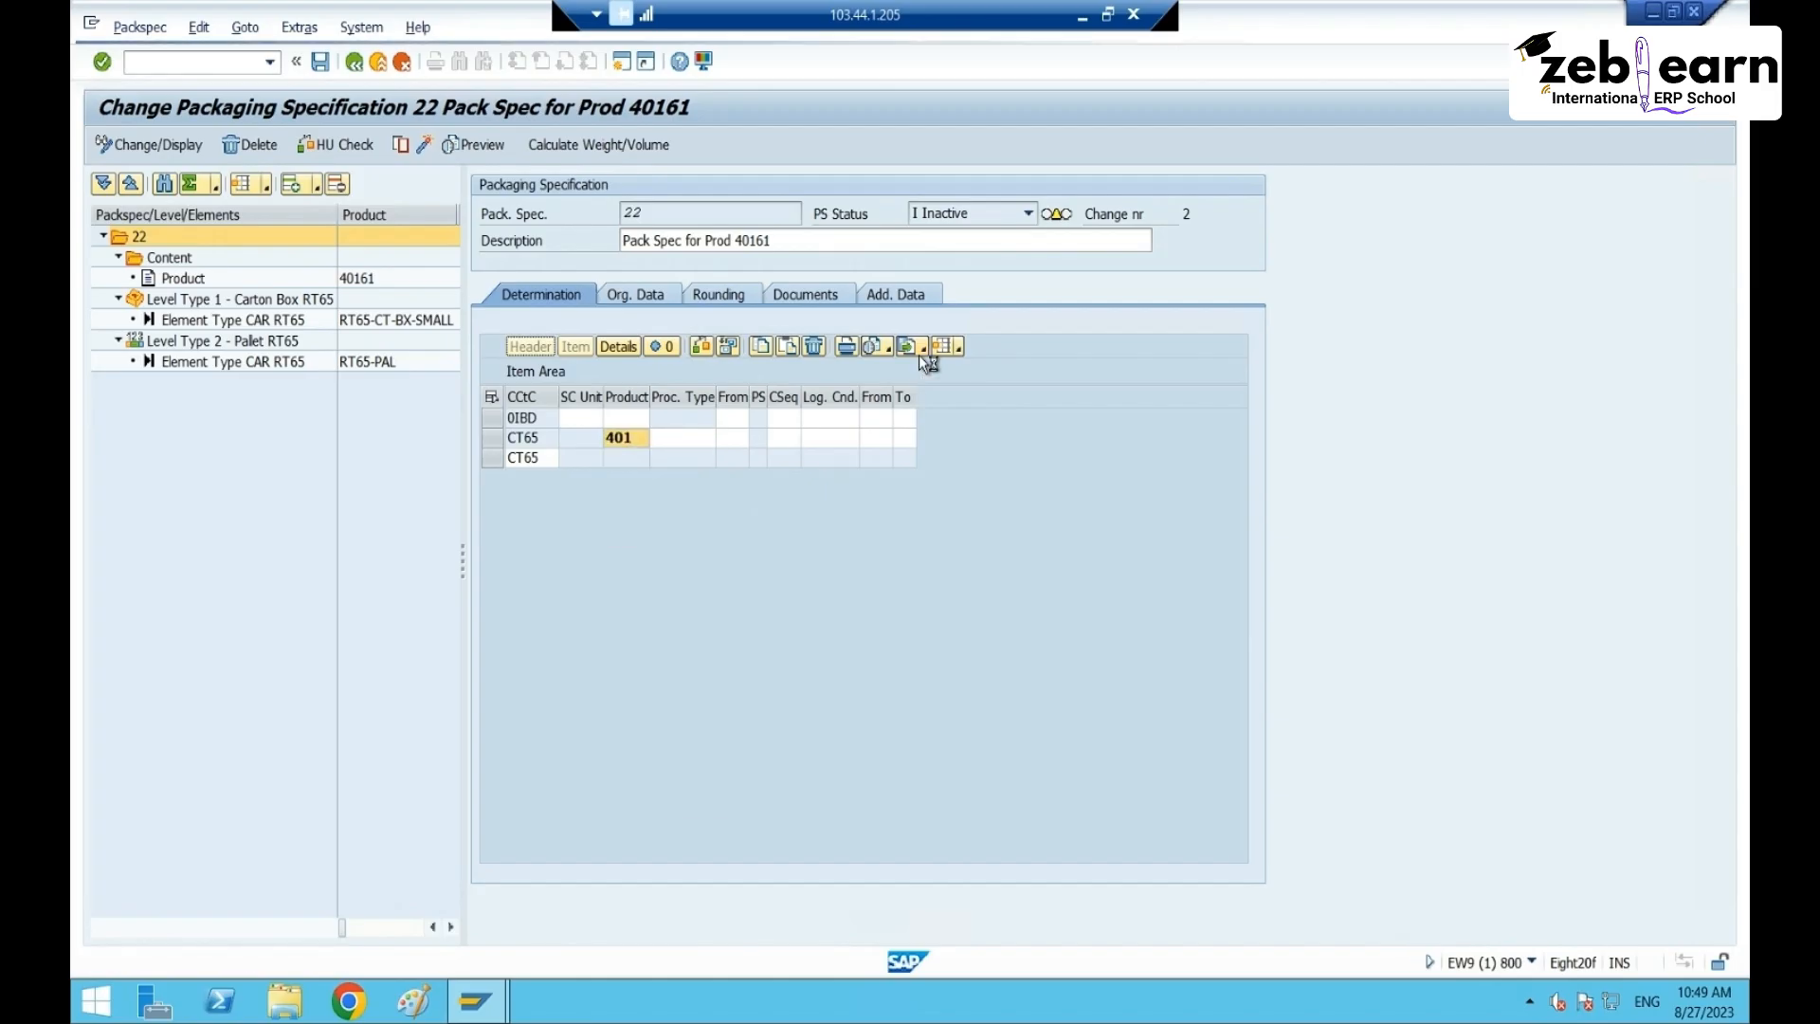
text(61)
key(Return)
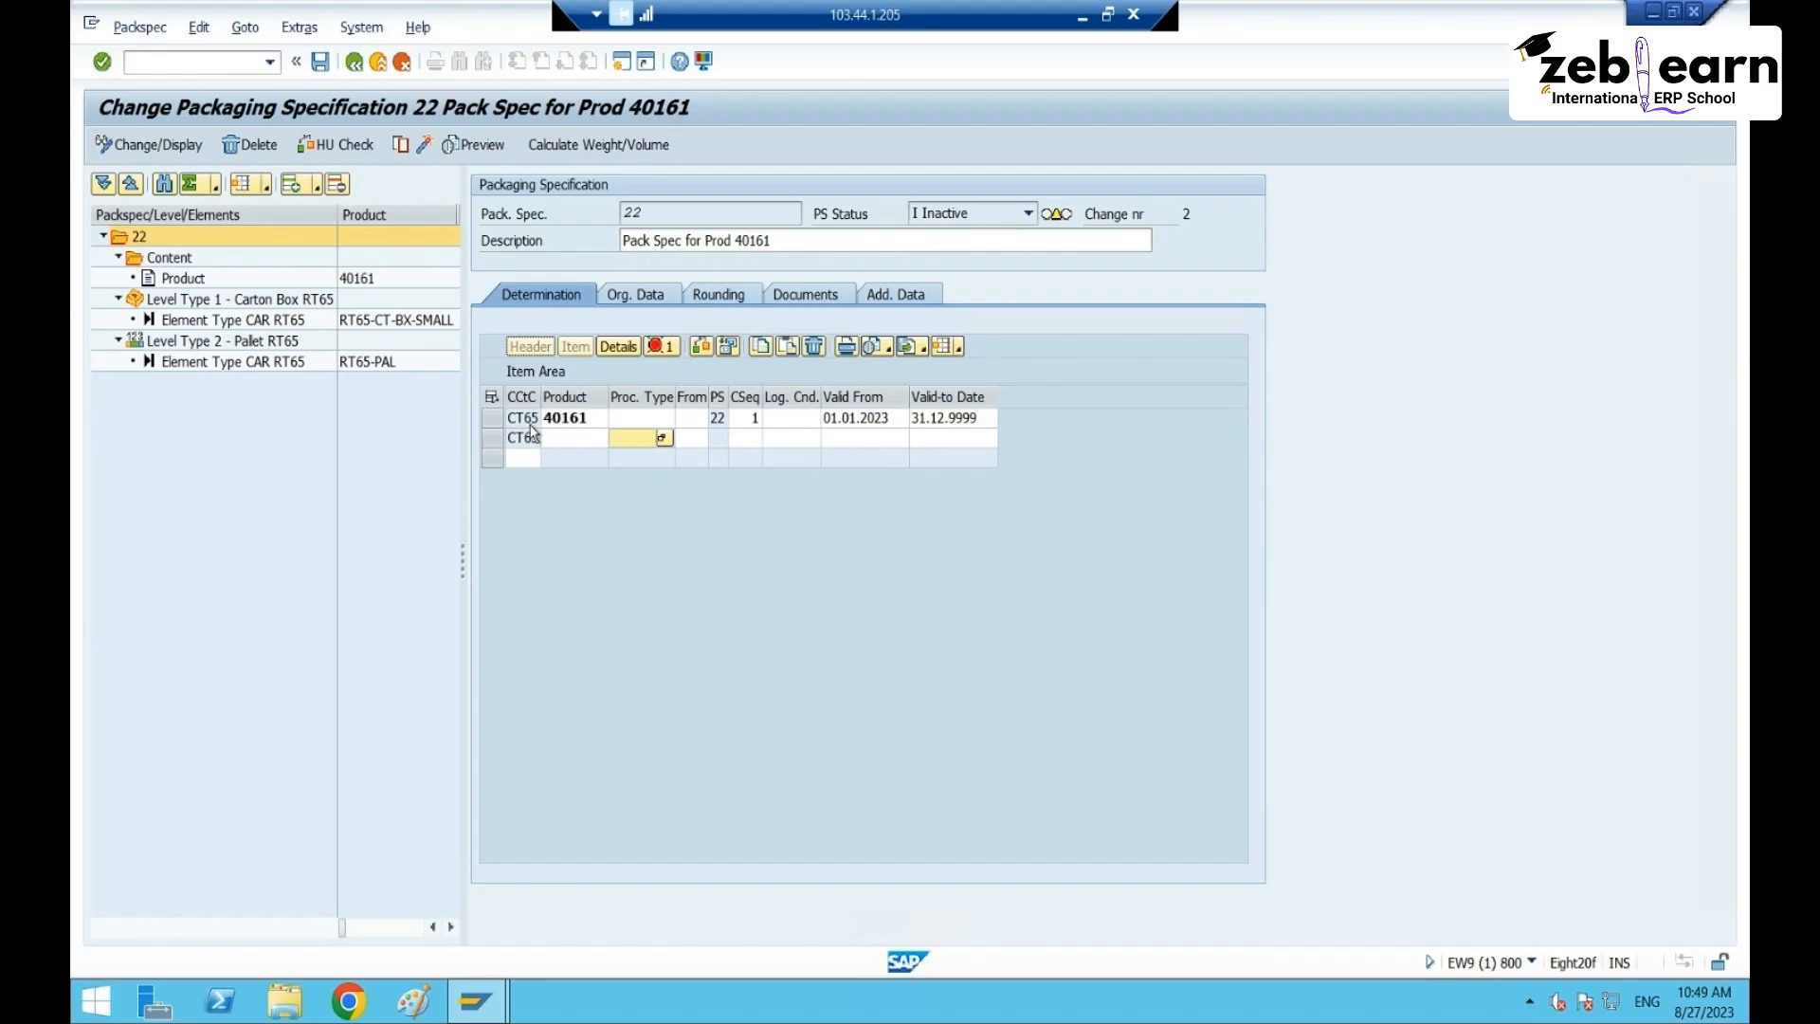
key(Up)
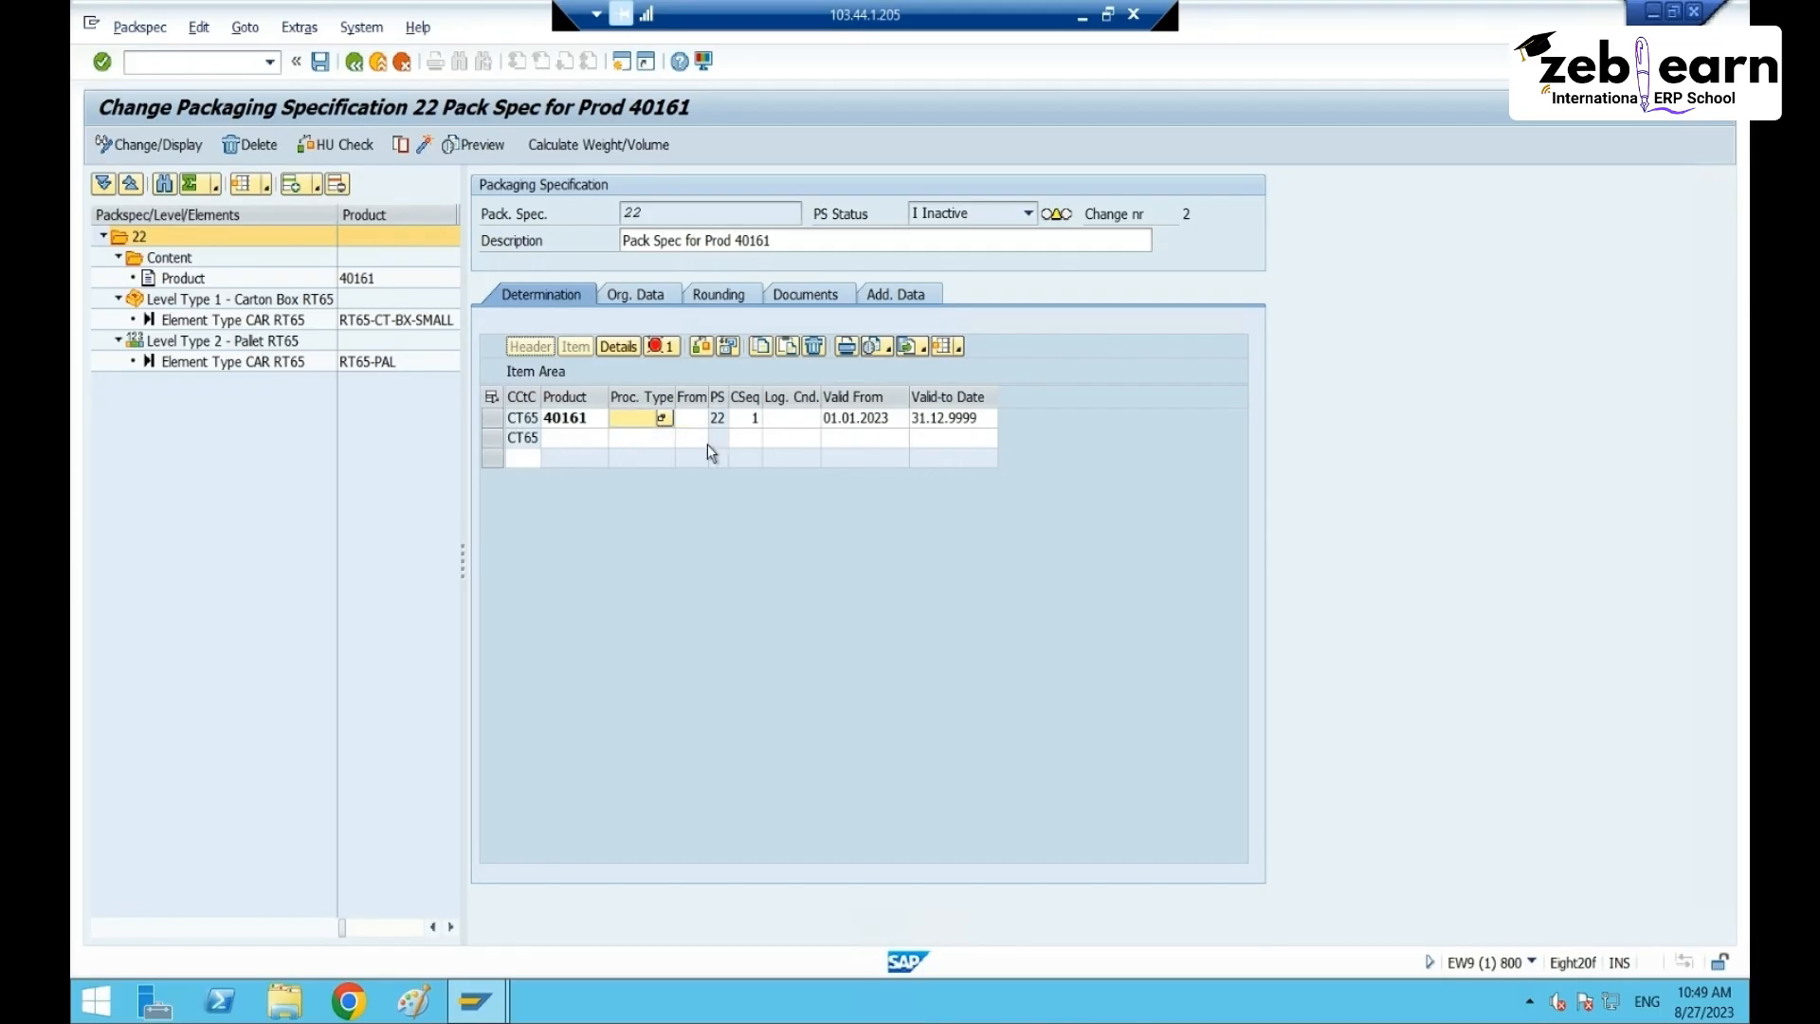
text(ZPTY)
key(BackSpace)
key(BackSpace)
click(745, 439)
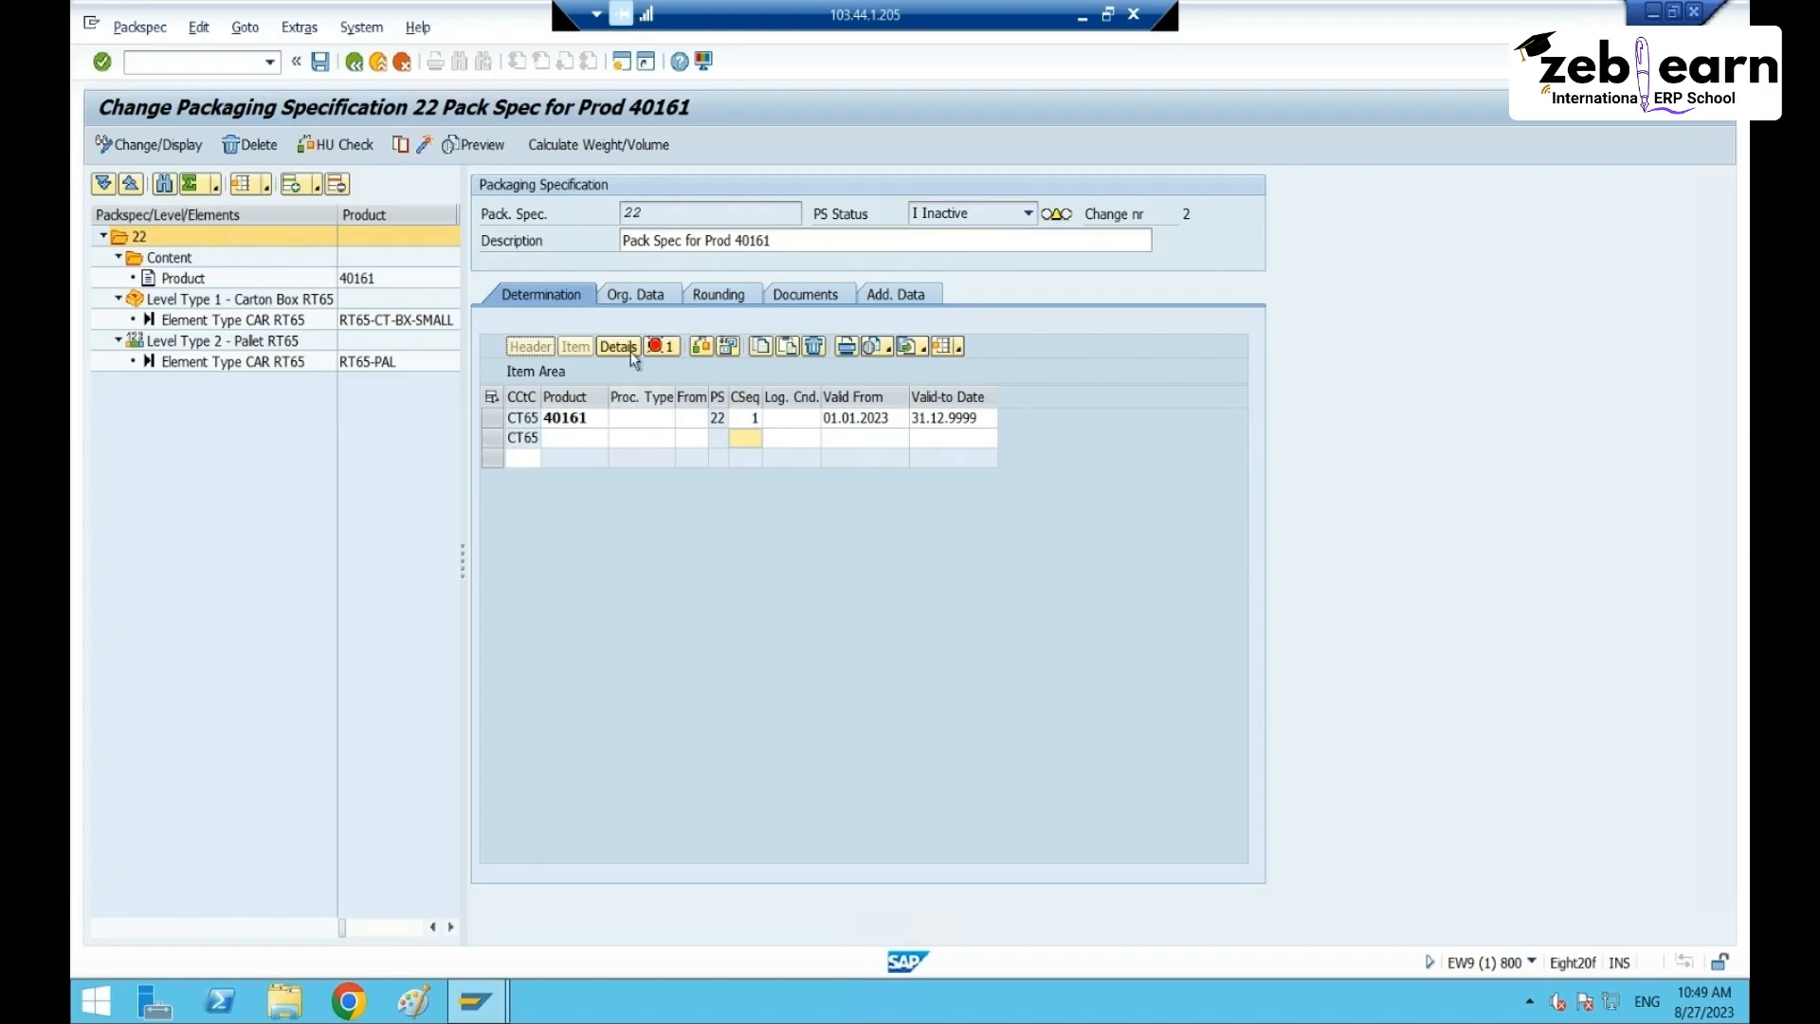
click(633, 421)
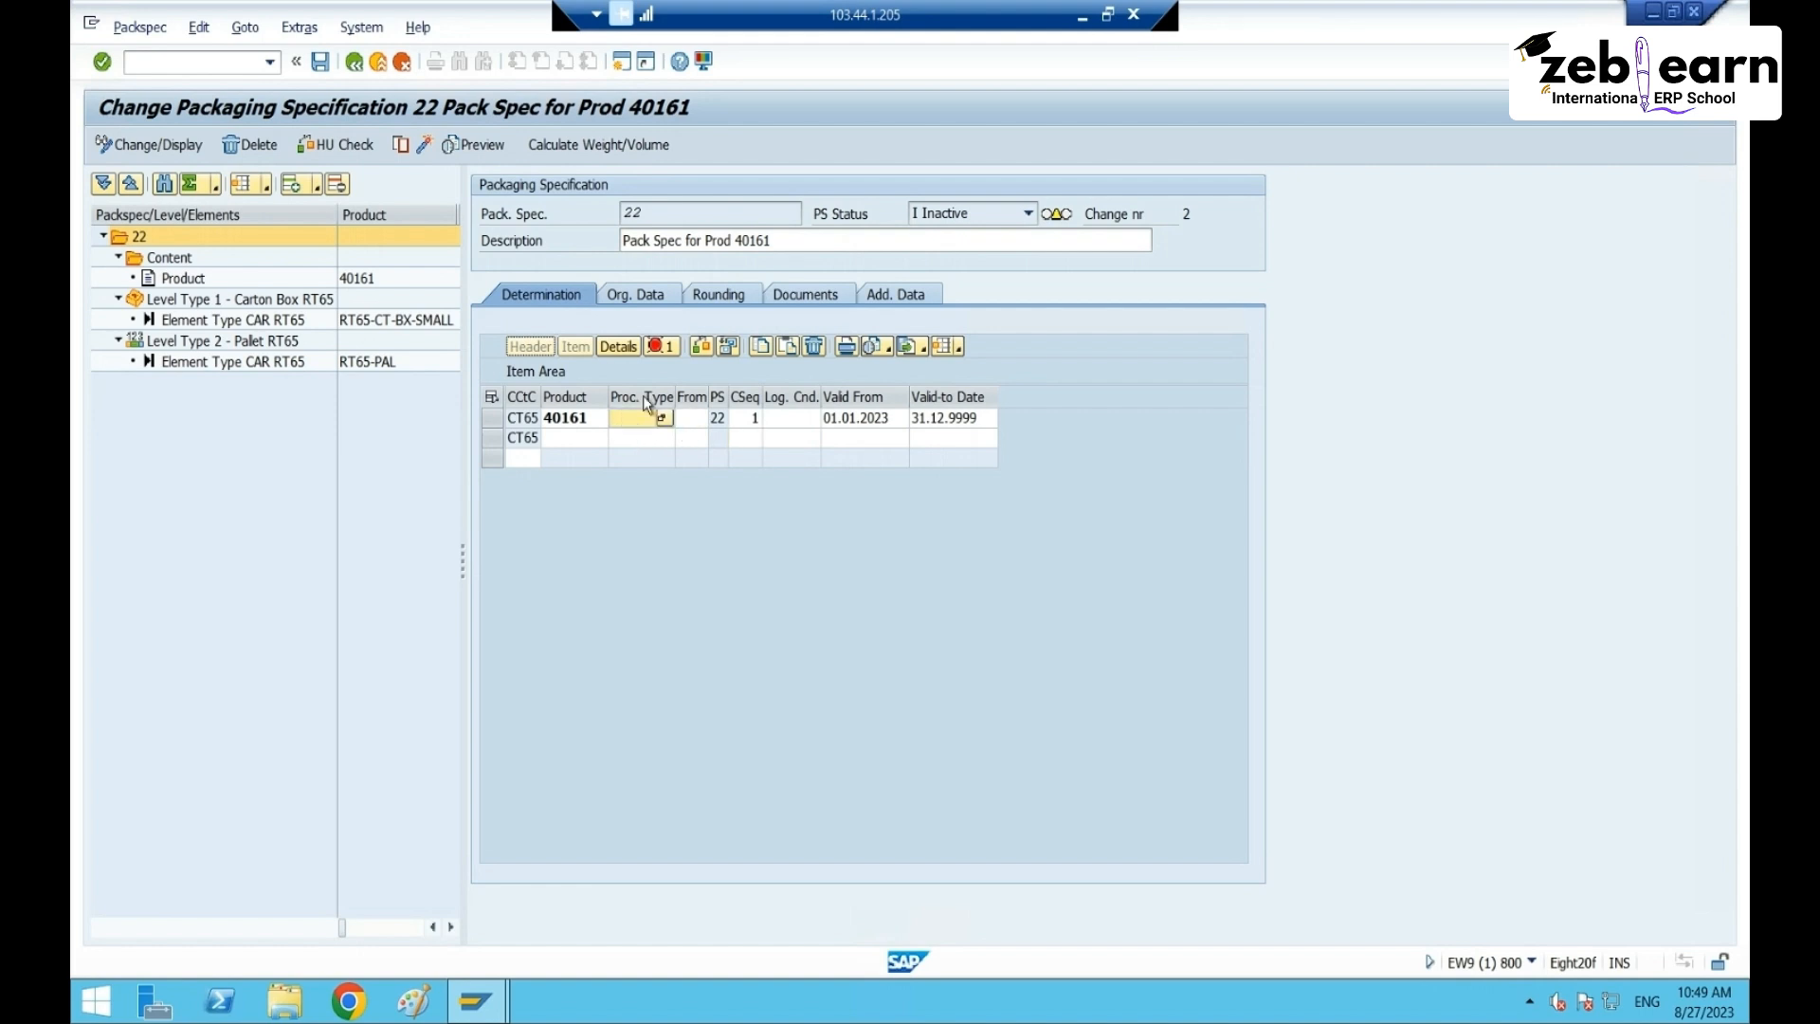
click(663, 347)
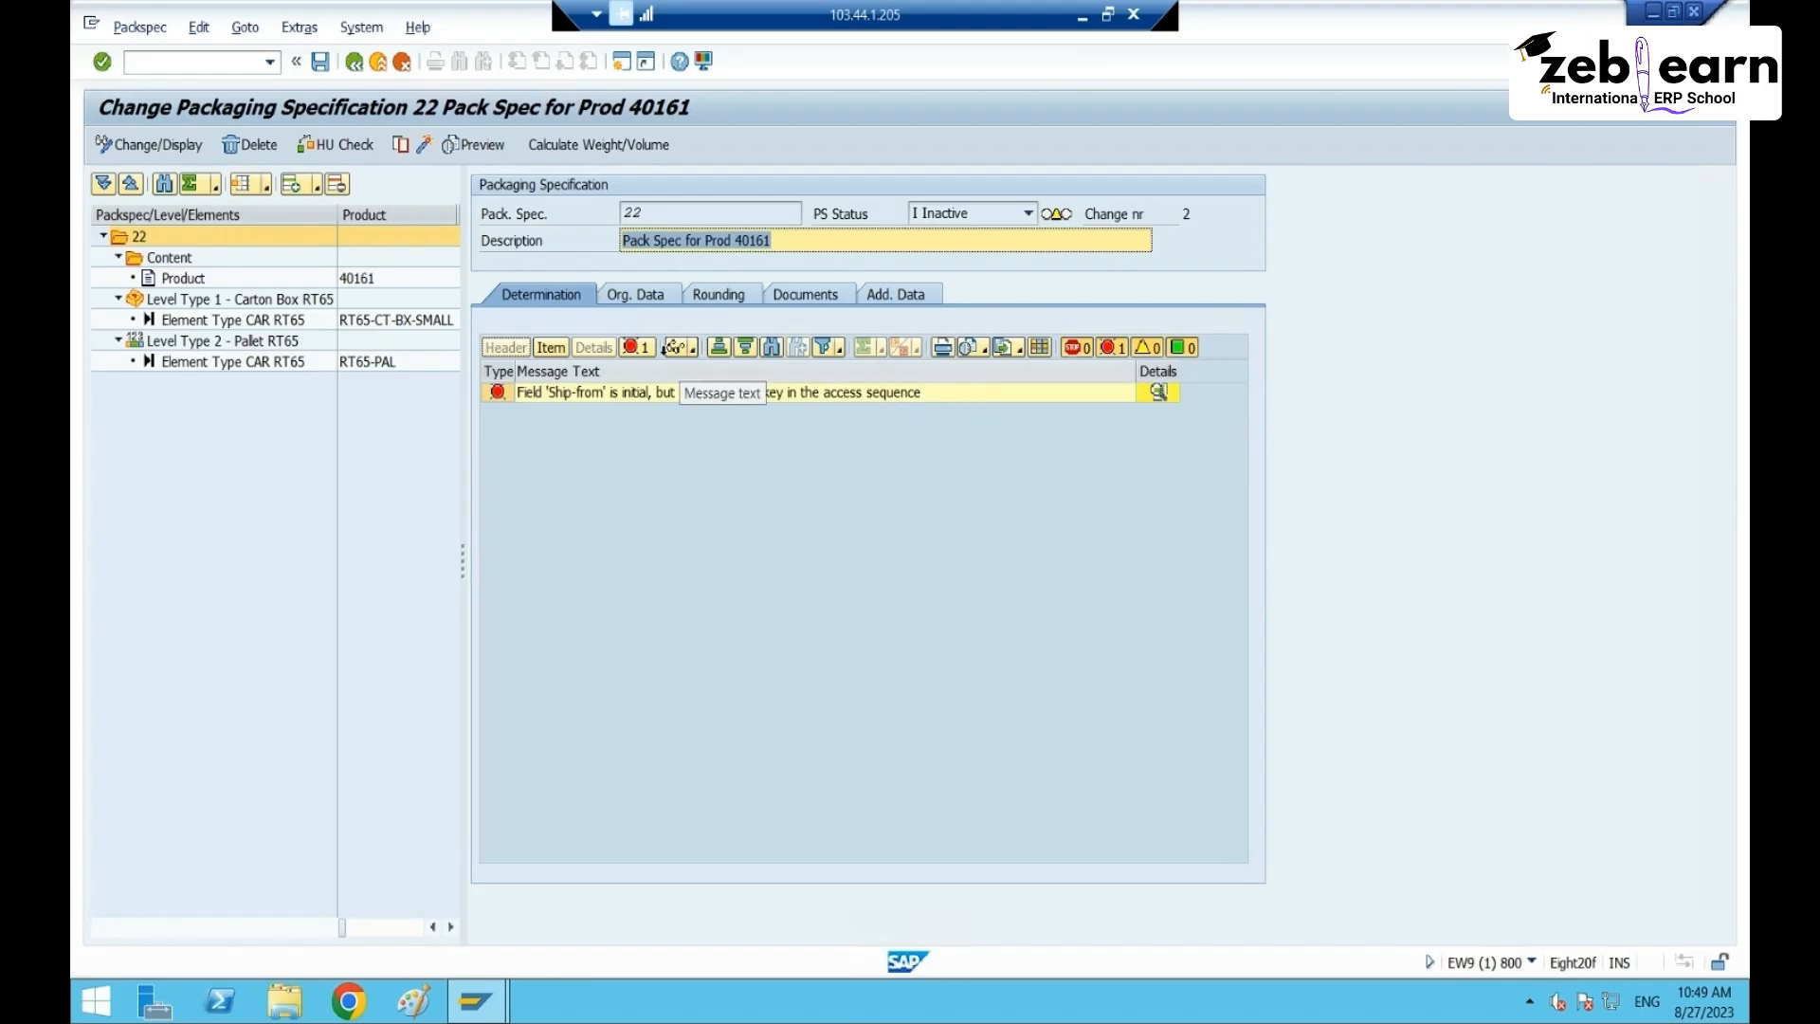
- Return to the determination item table and widen the Ship-from column to show it's empty
click(635, 295)
click(530, 298)
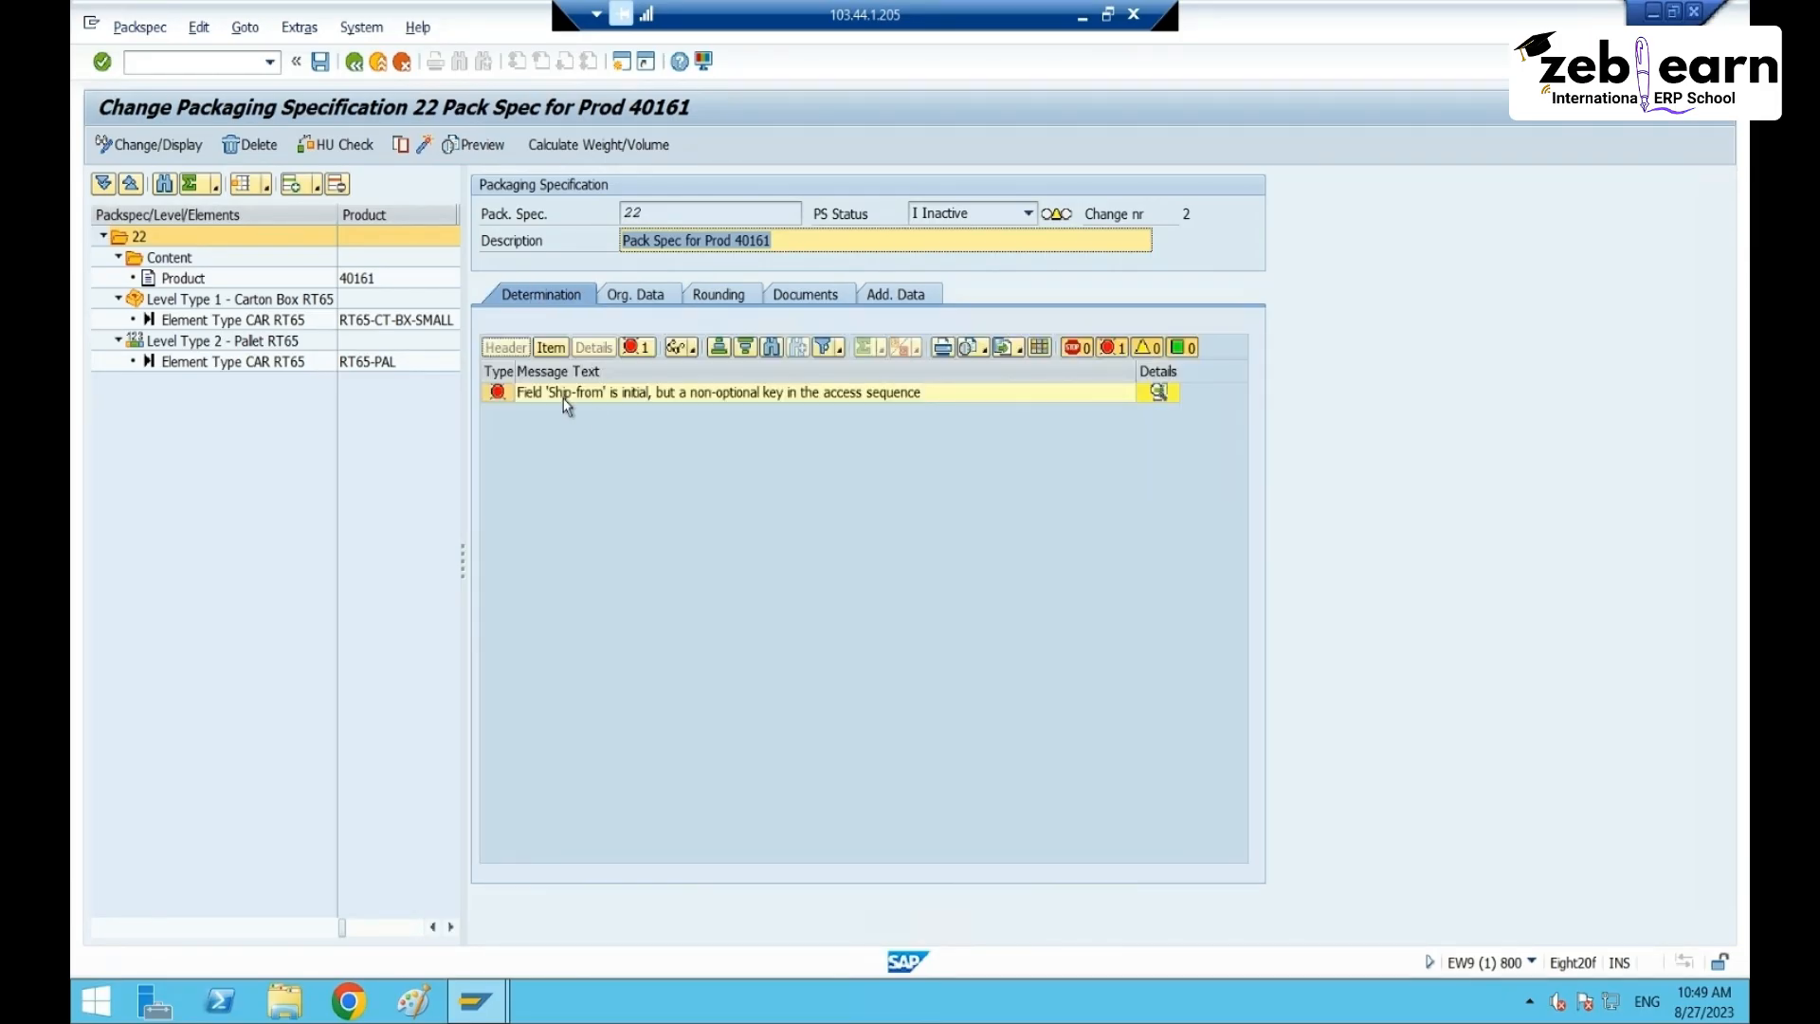
click(552, 348)
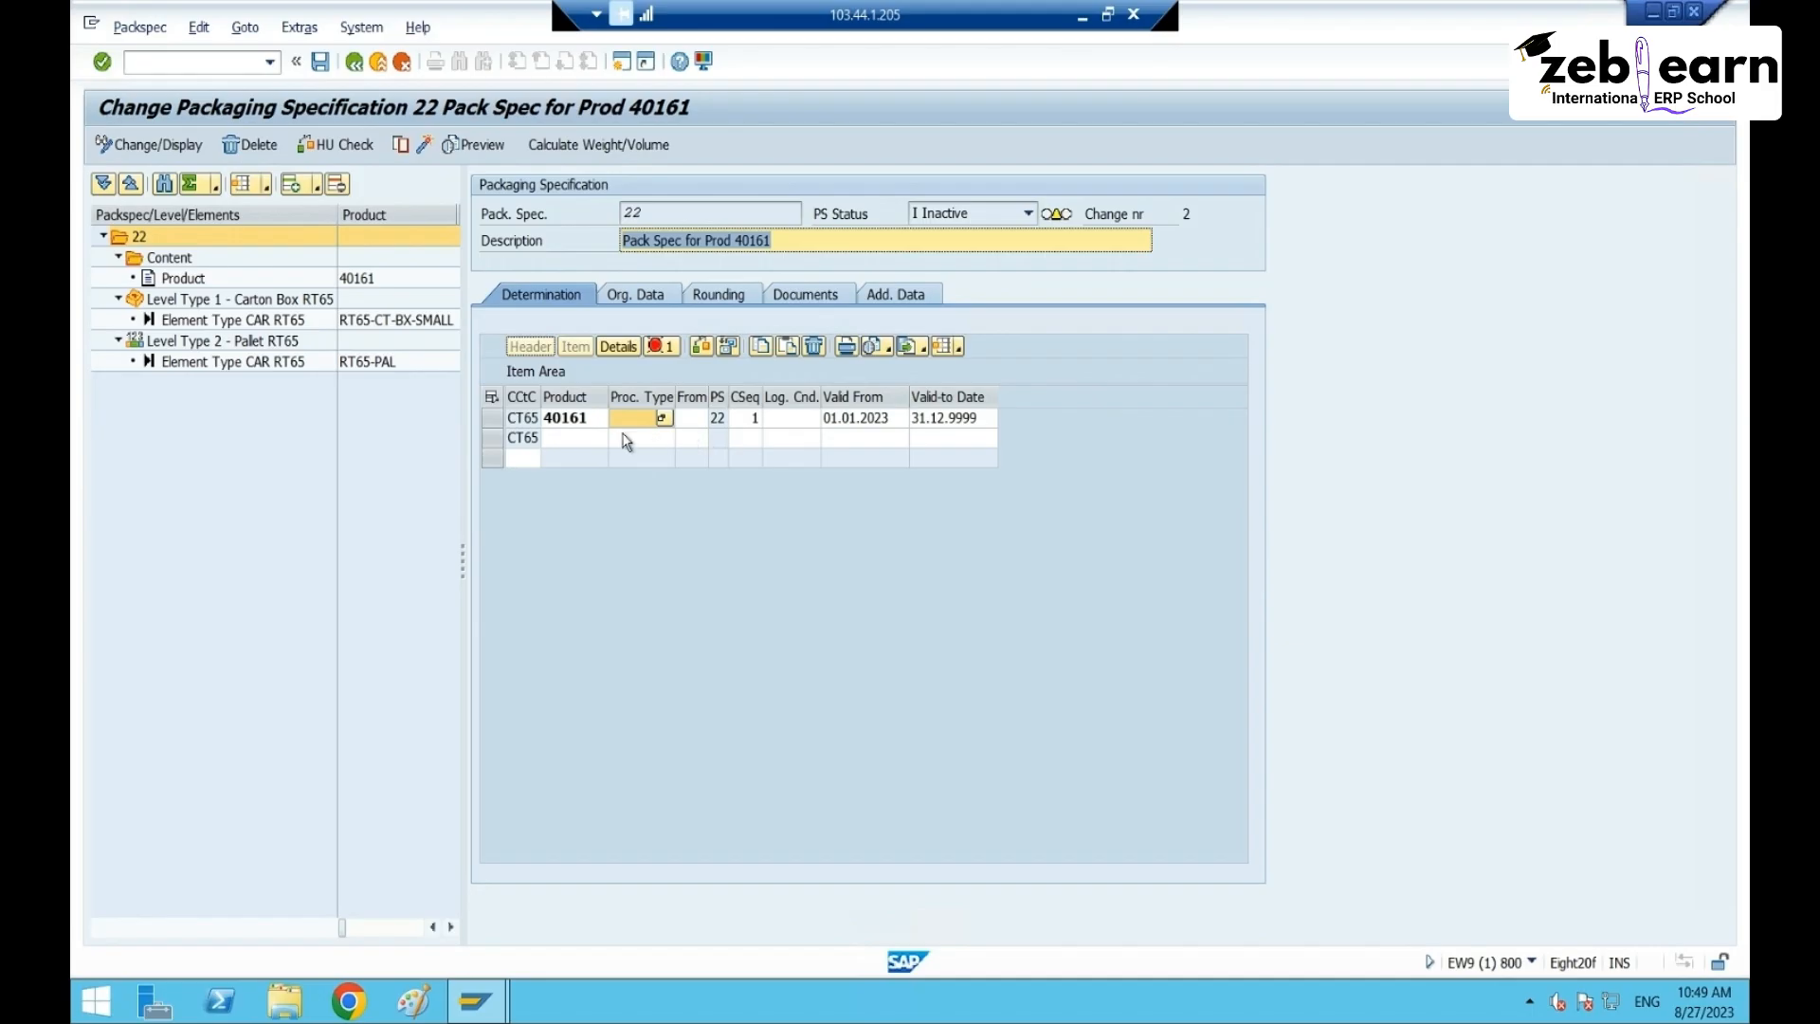
click(697, 420)
drag(708, 397, 834, 403)
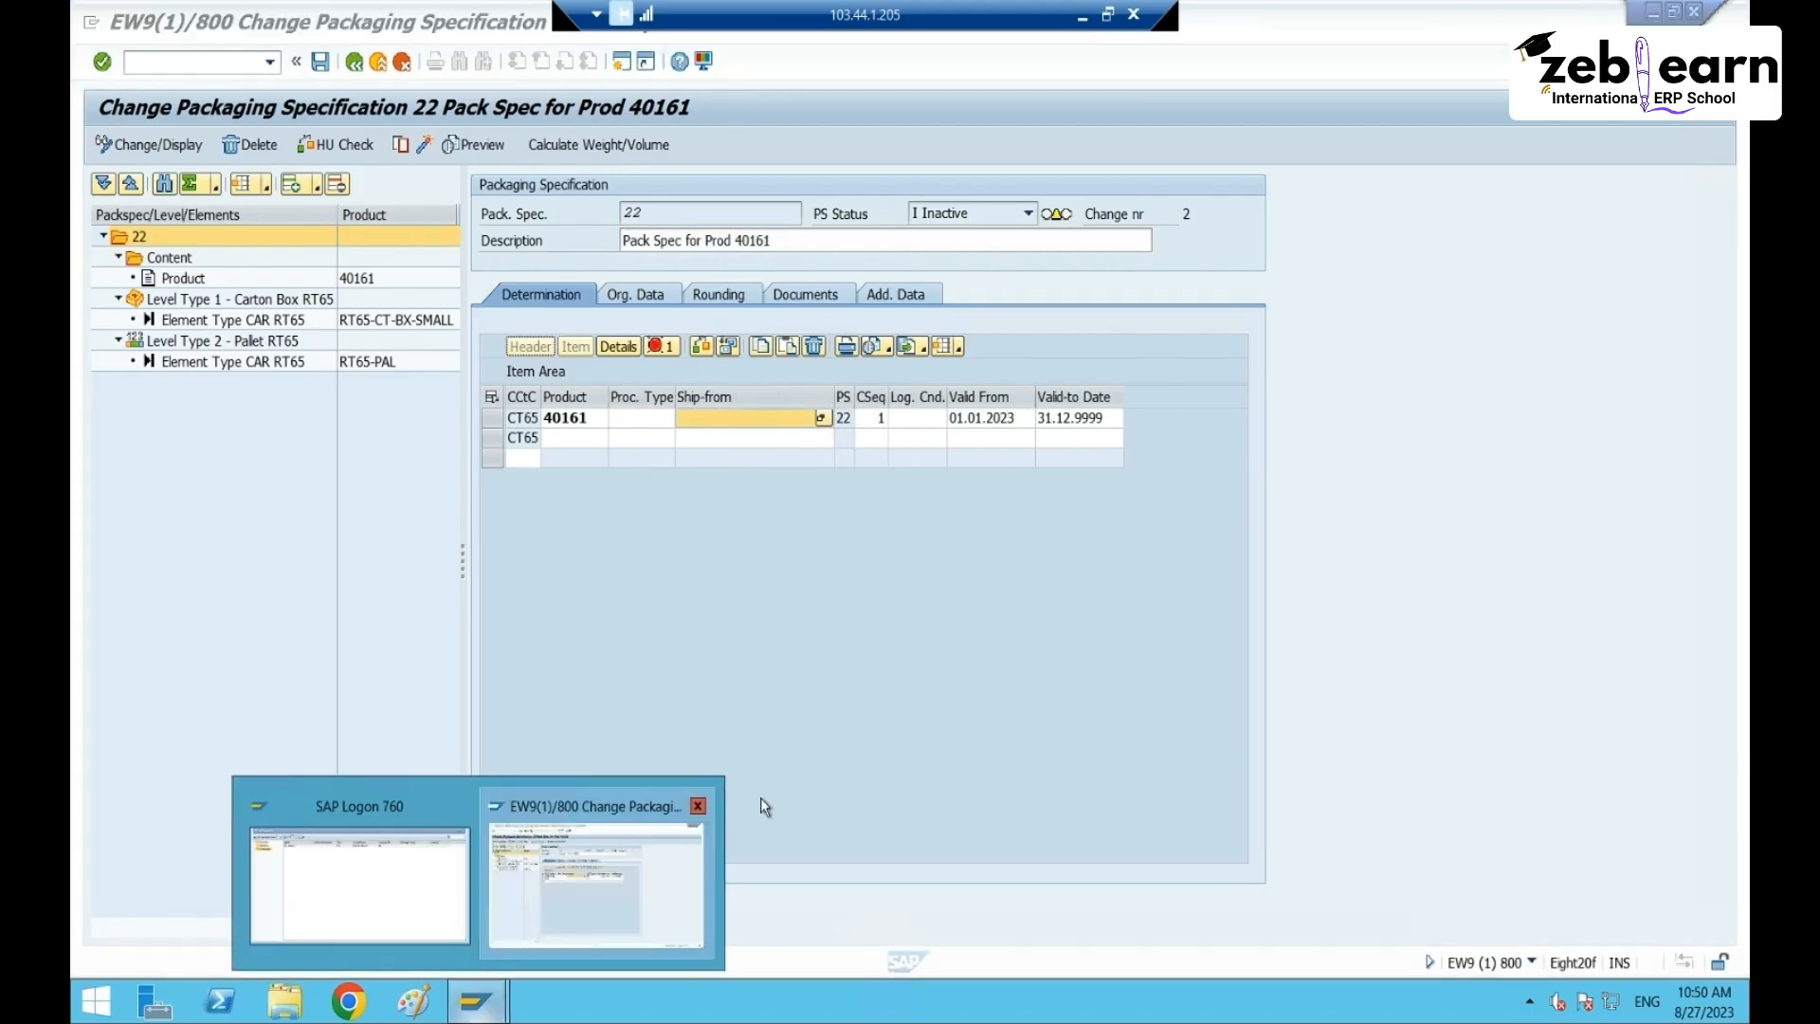
- Open inbound delivery maintenance /o/scwm/PRDI in a new session
click(178, 63)
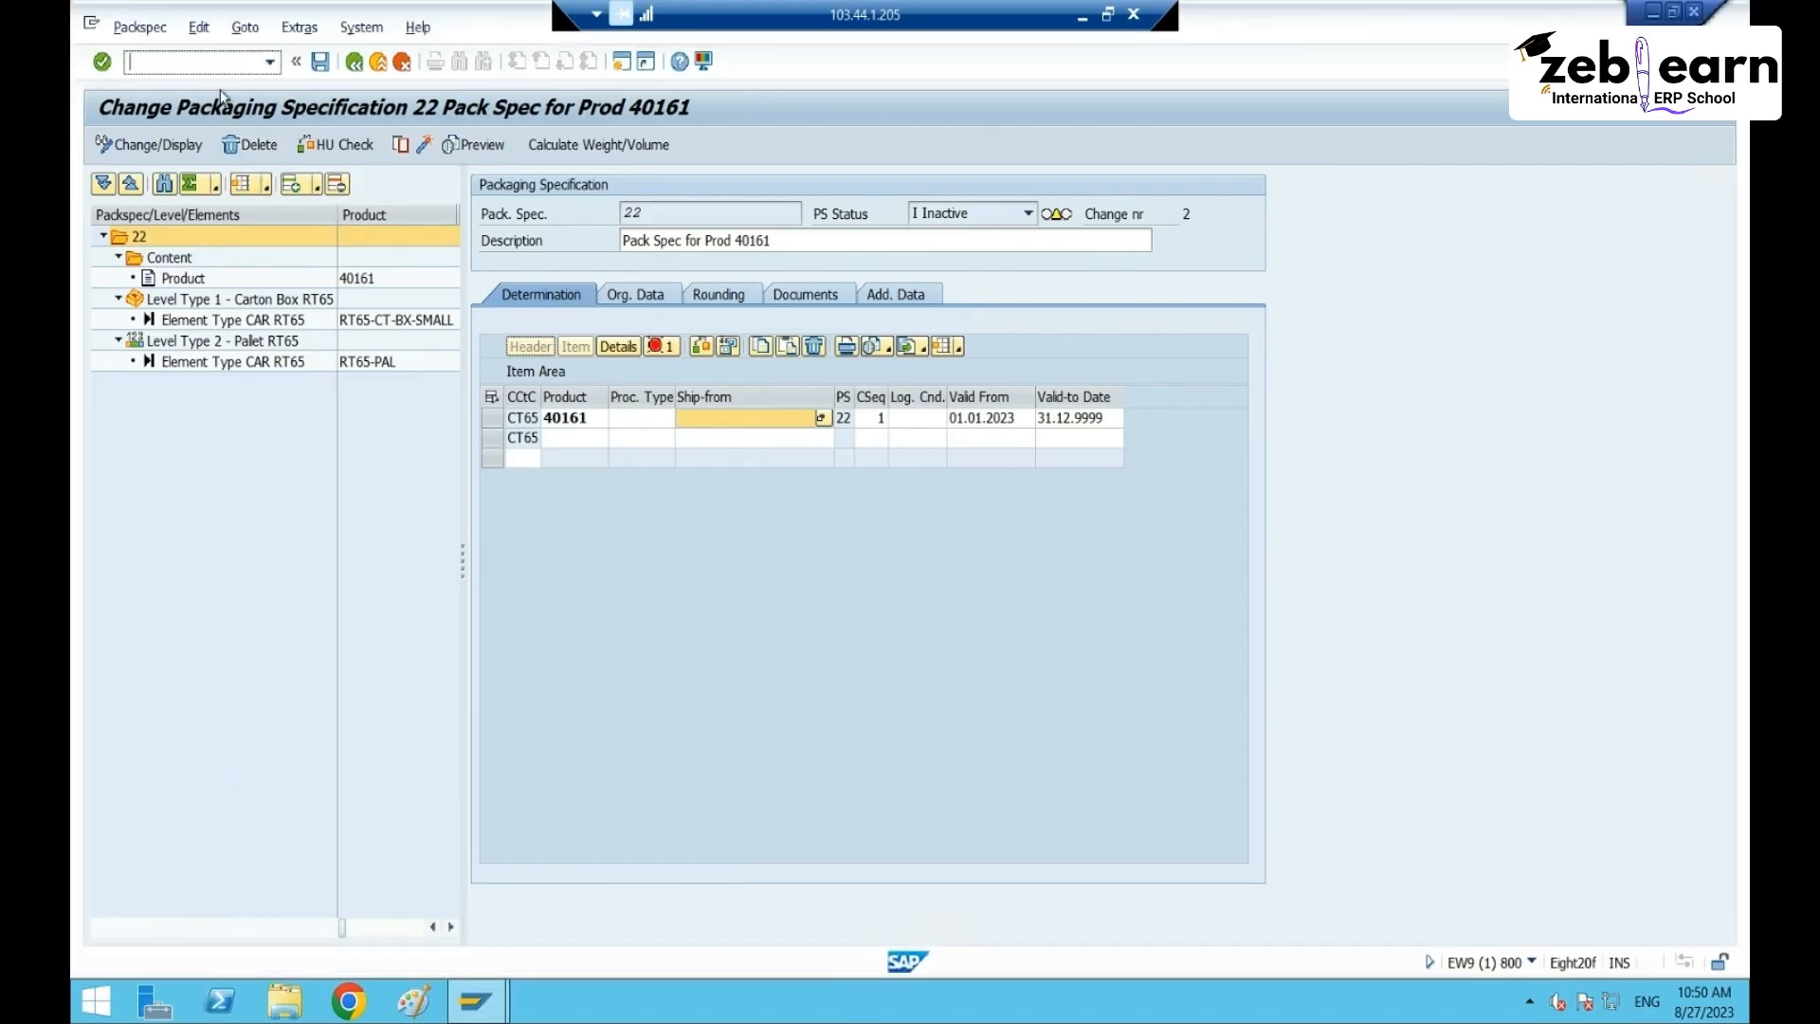
text(/o/scwm/PRDI)
key(Return)
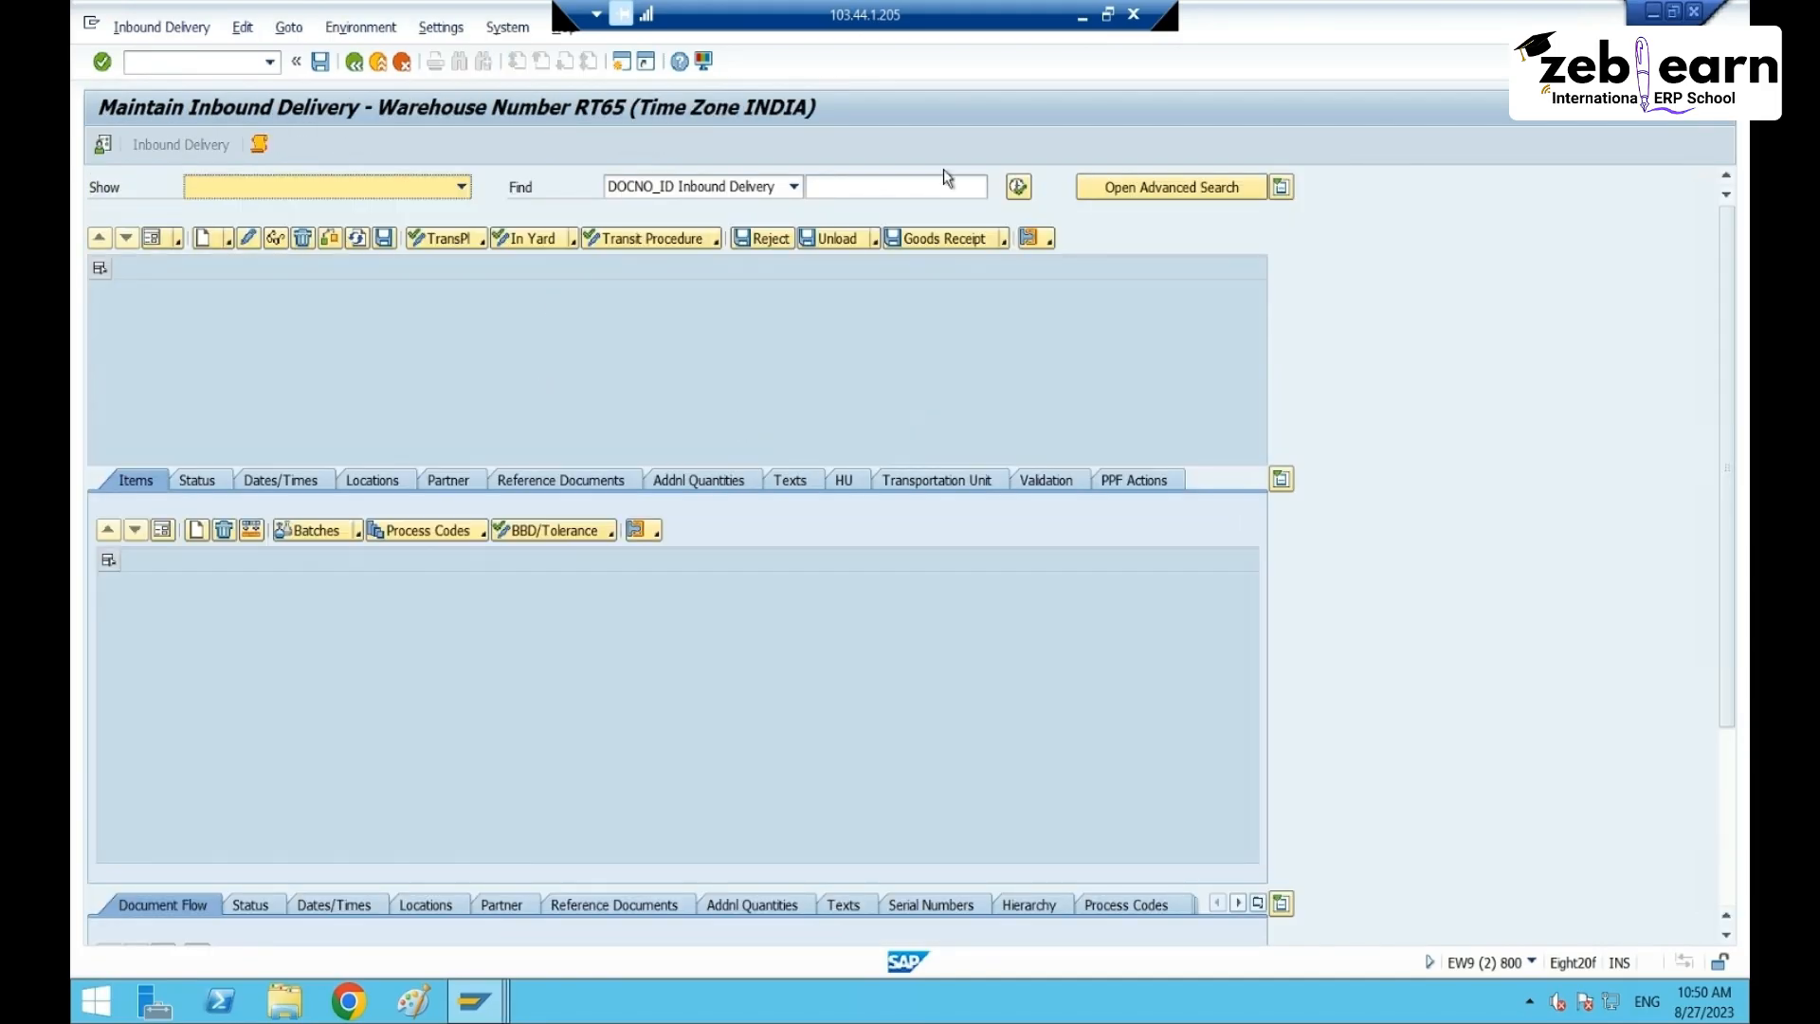
- Load product 40161's inbound delivery from search history and inspect its item partners
click(911, 189)
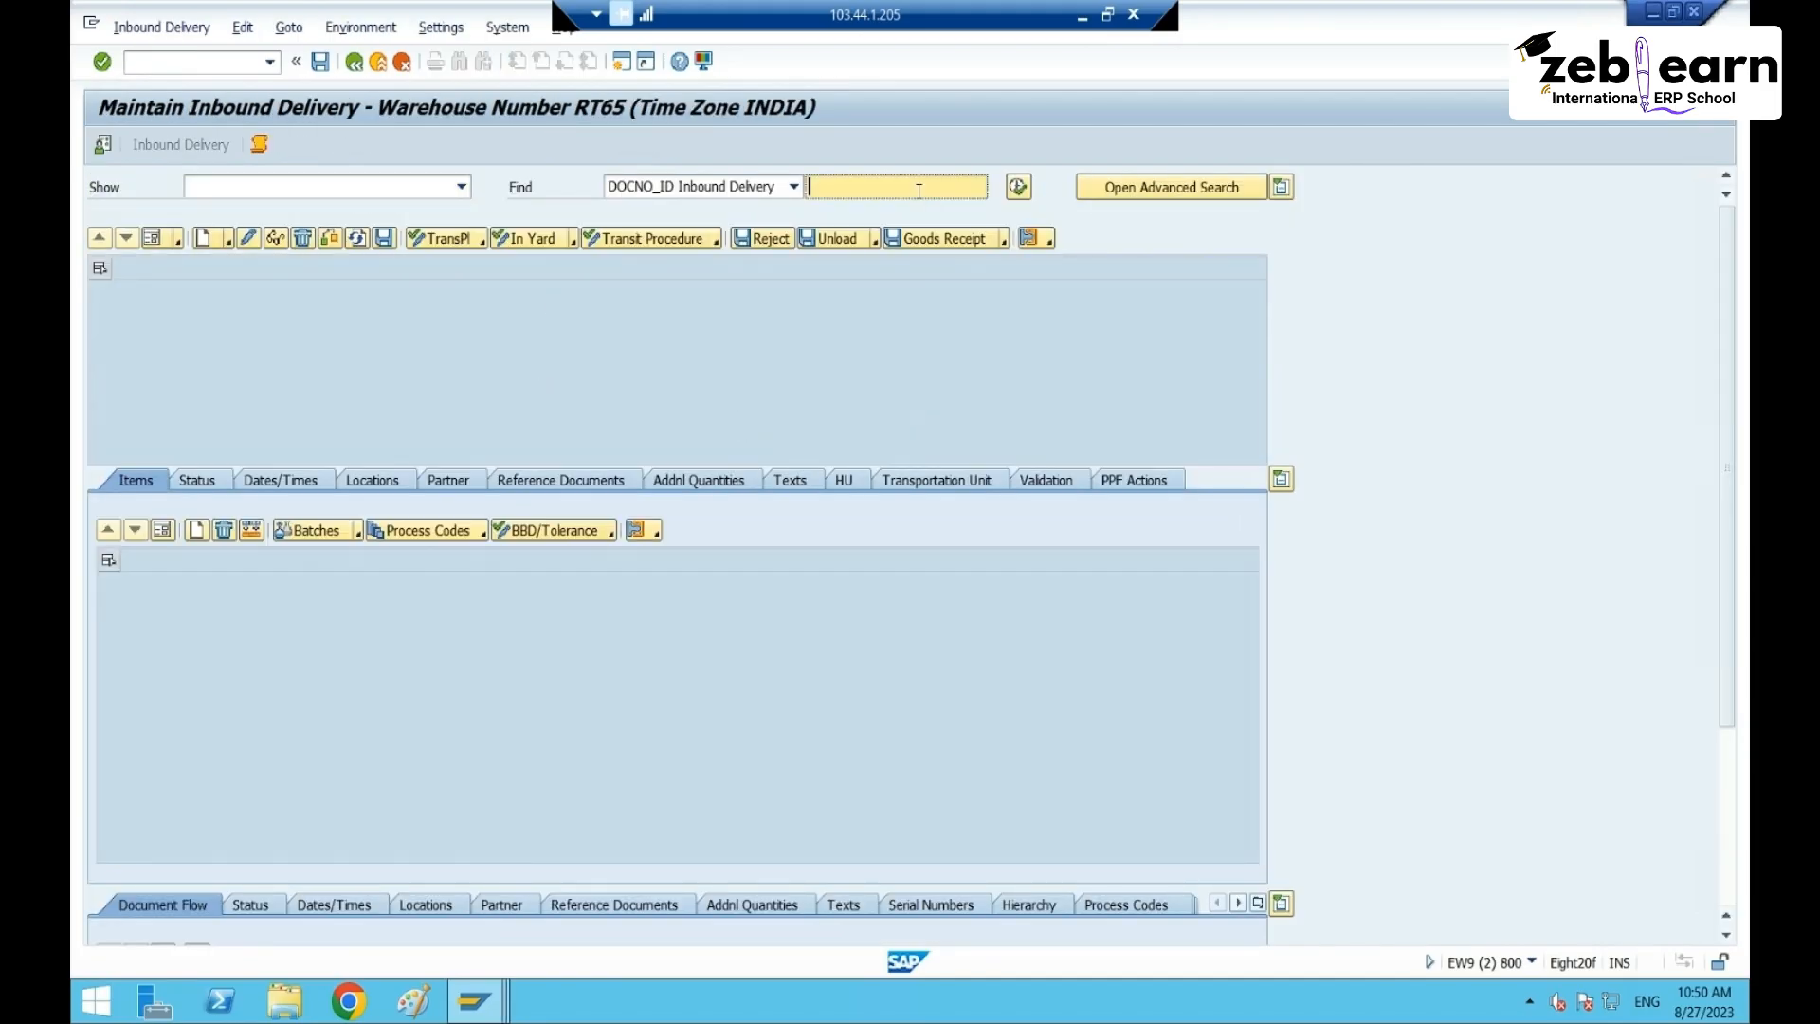
click(873, 210)
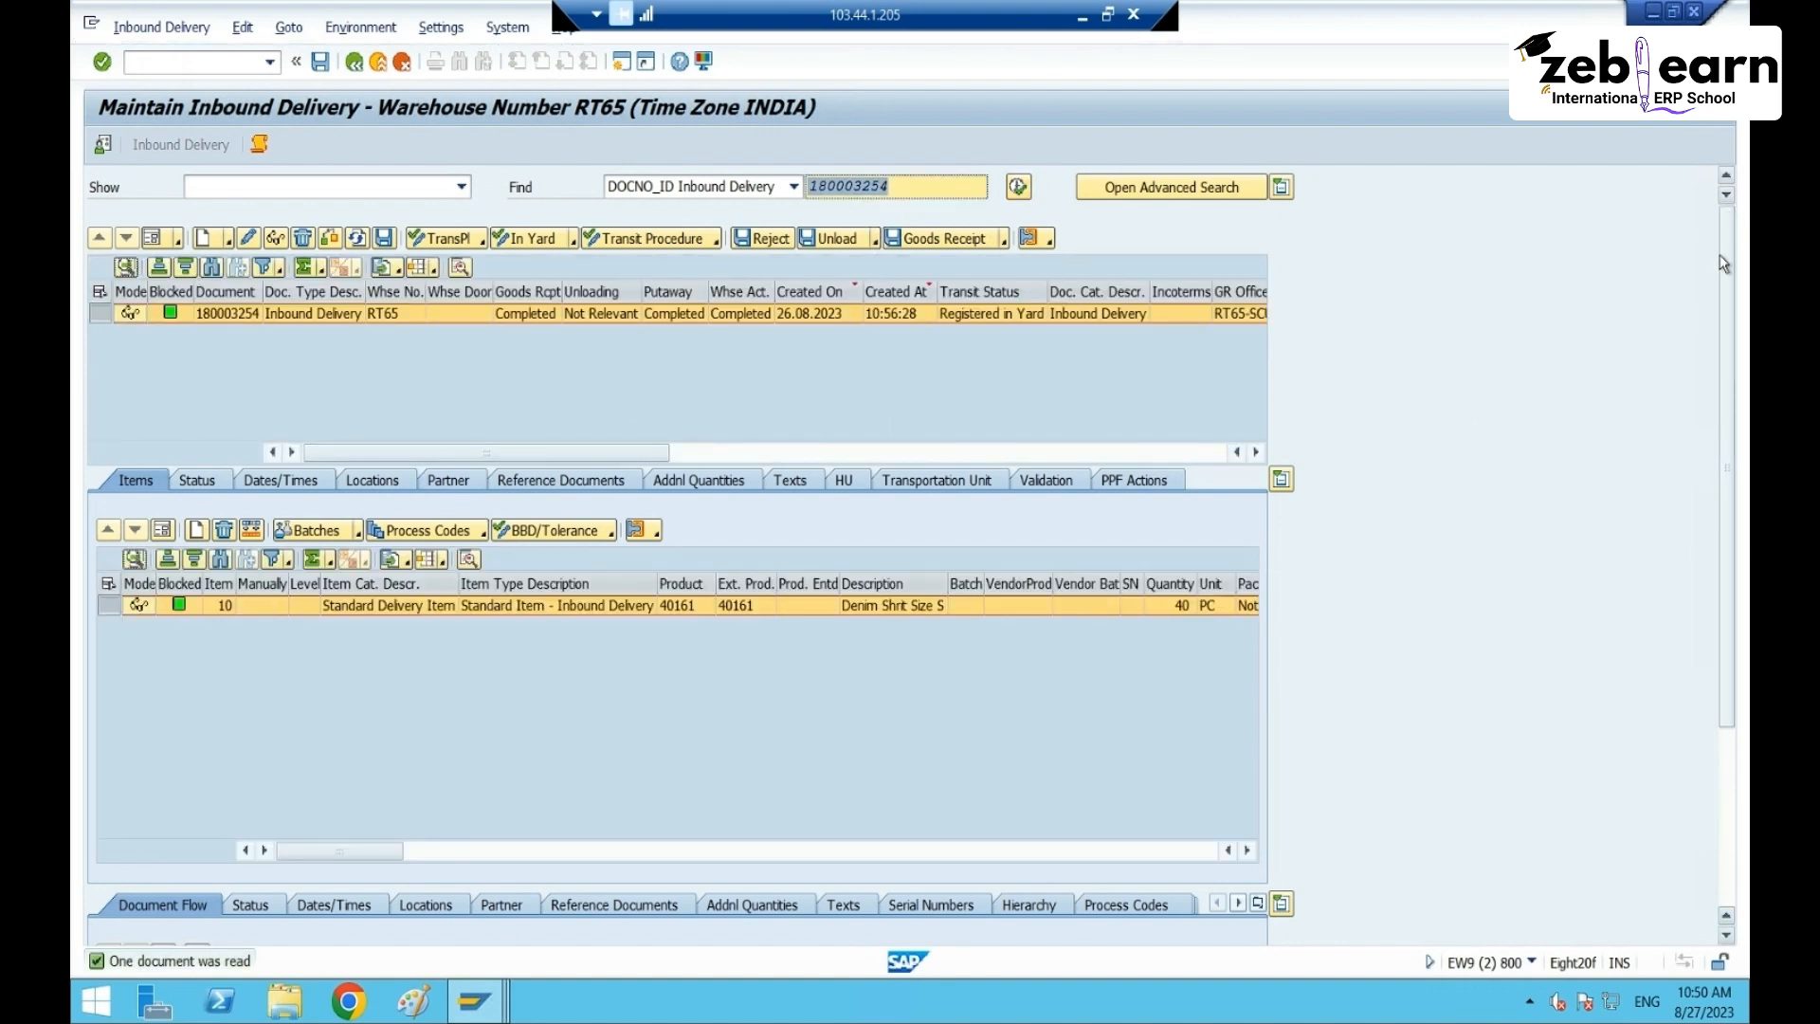
scroll(1061, 600, down, 5)
click(512, 650)
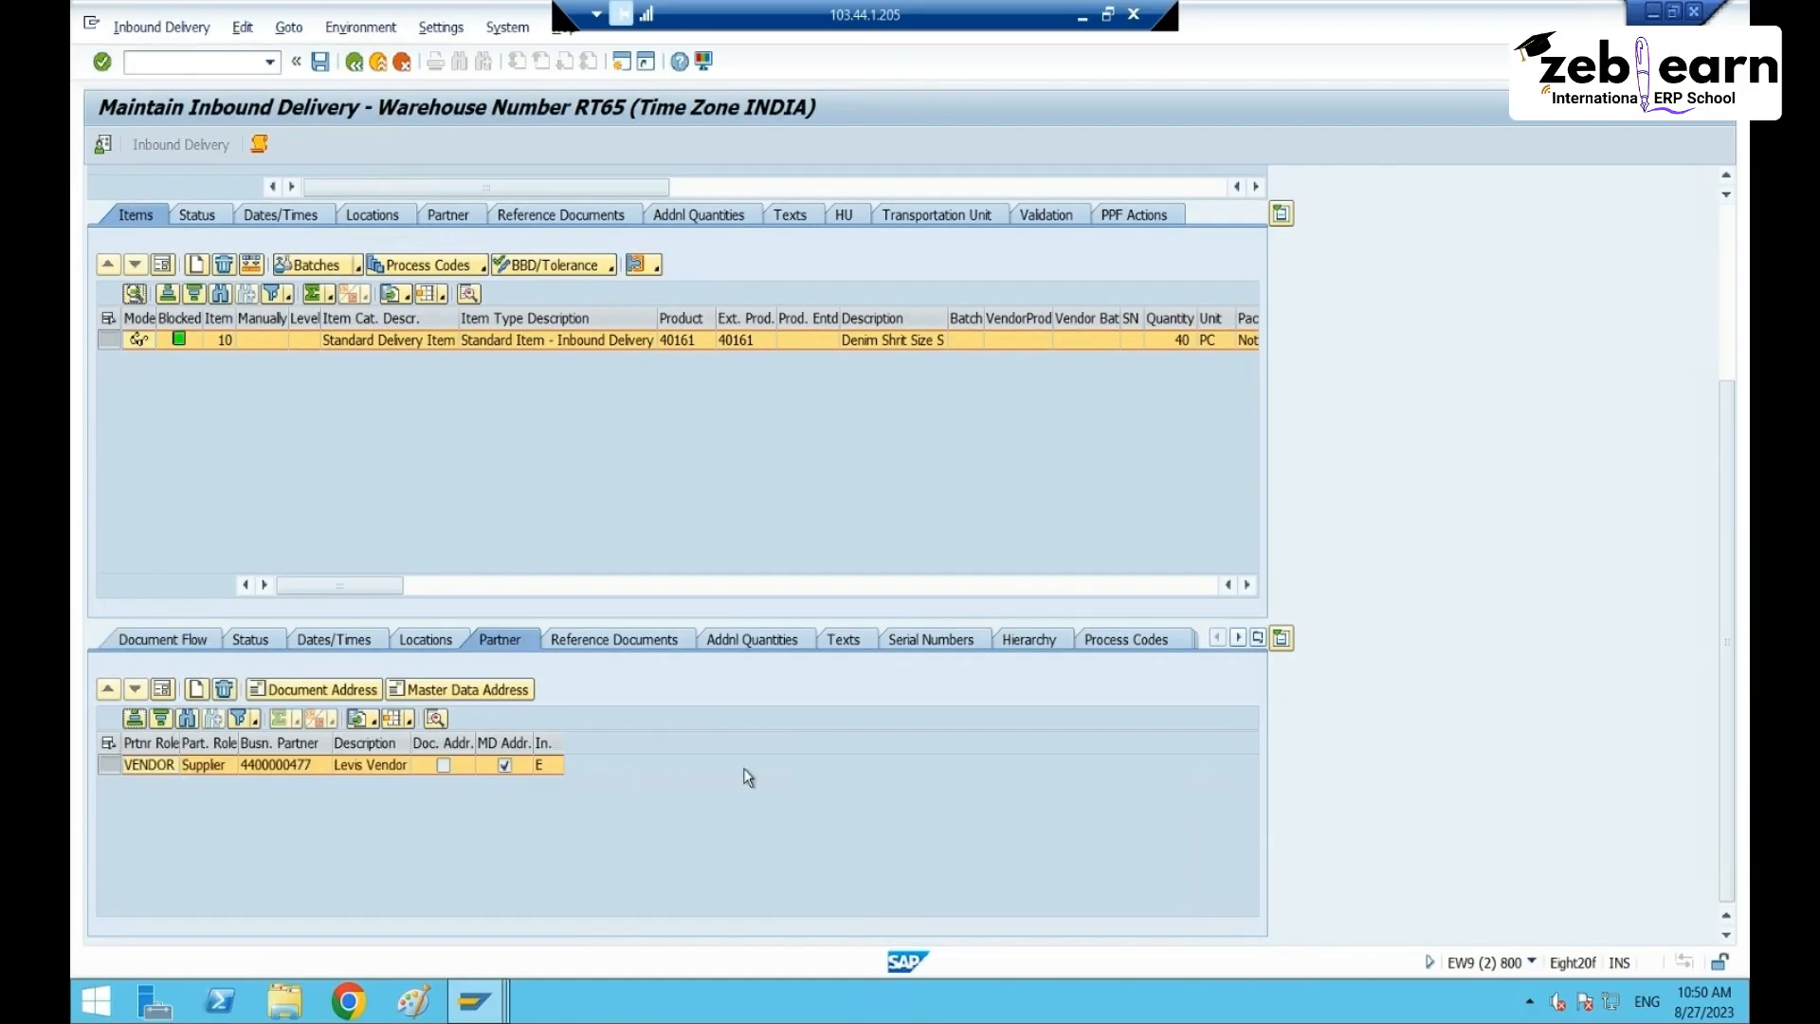
click(317, 765)
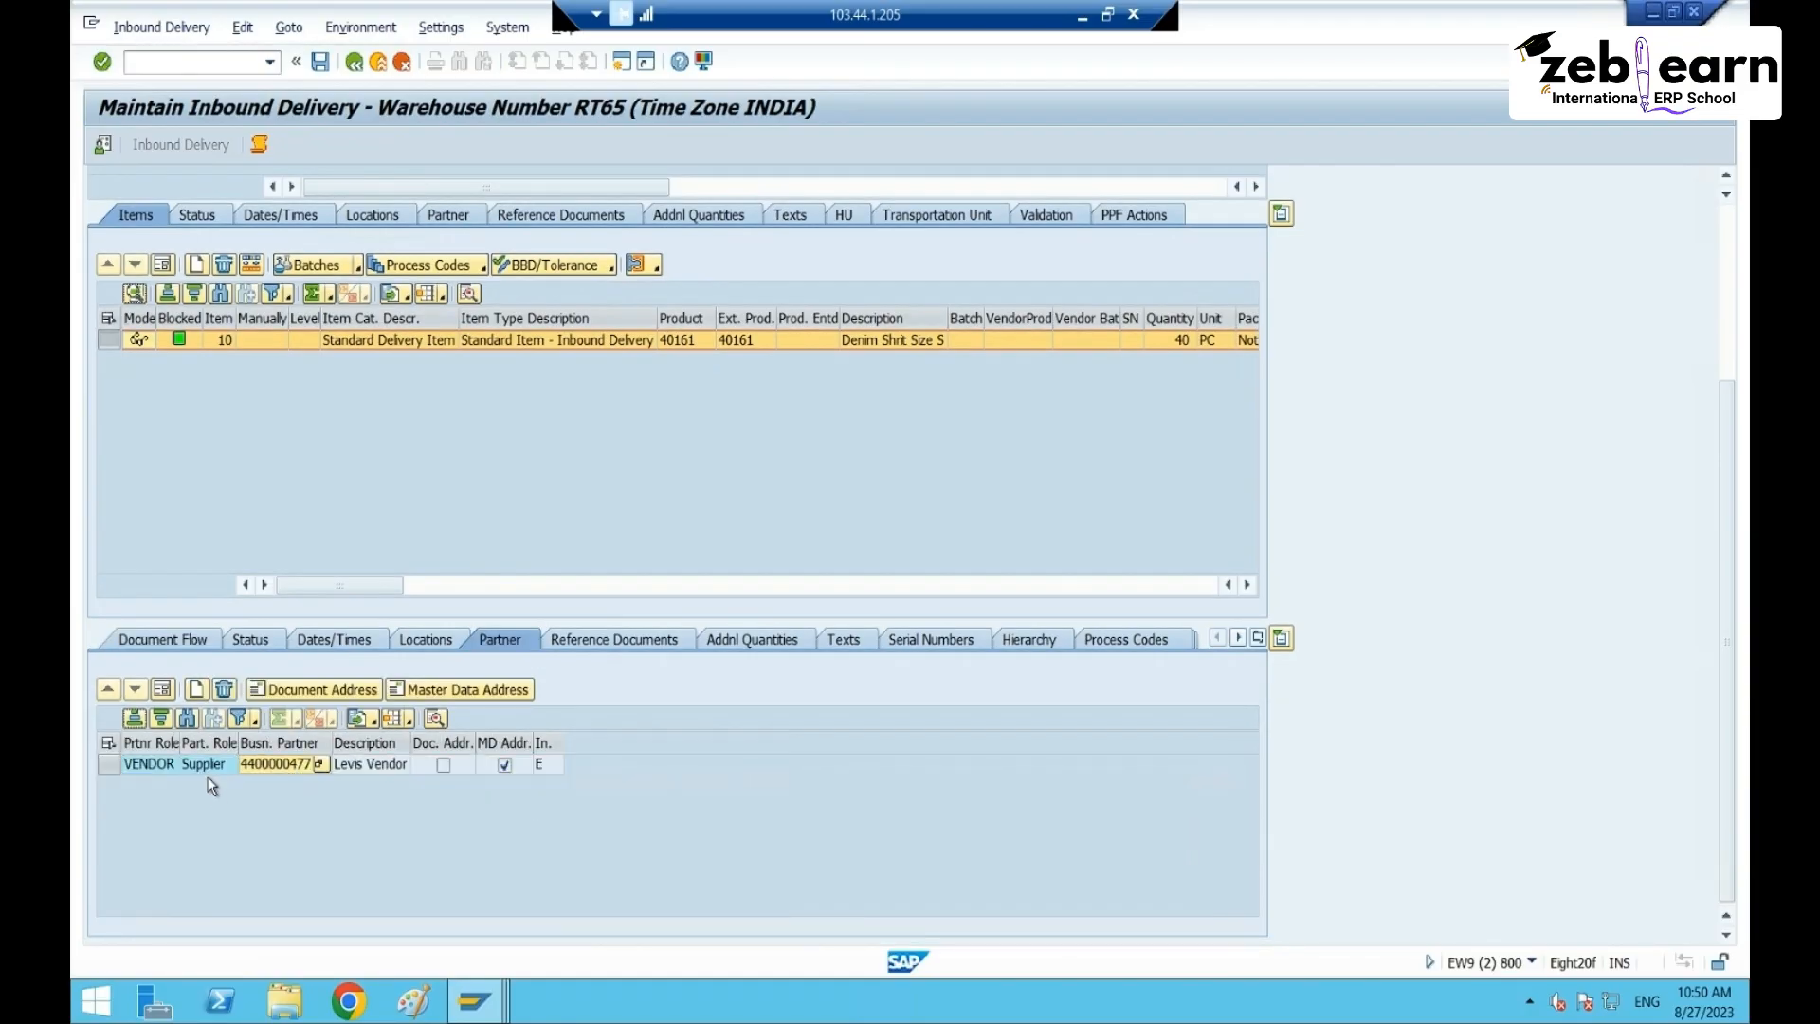
click(146, 766)
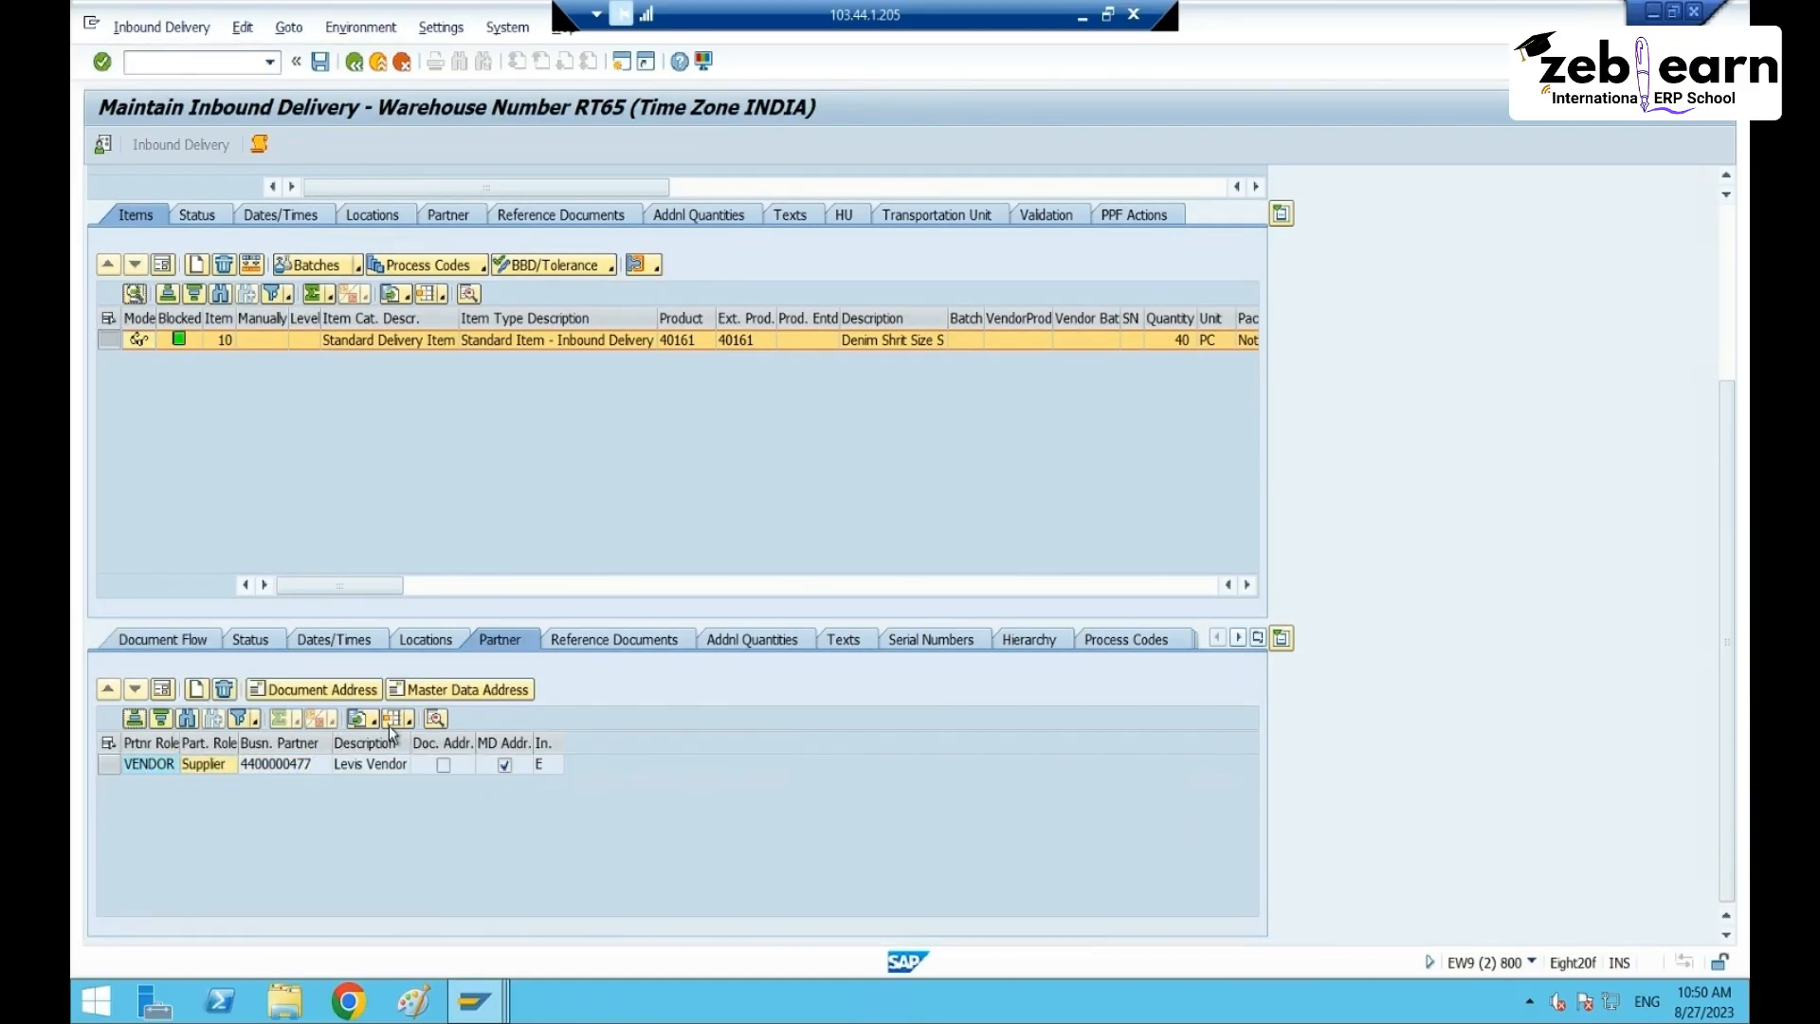
- Copy the header's SFPRT ship-from partner number and return to packspec 22's Ship-from cell
click(447, 215)
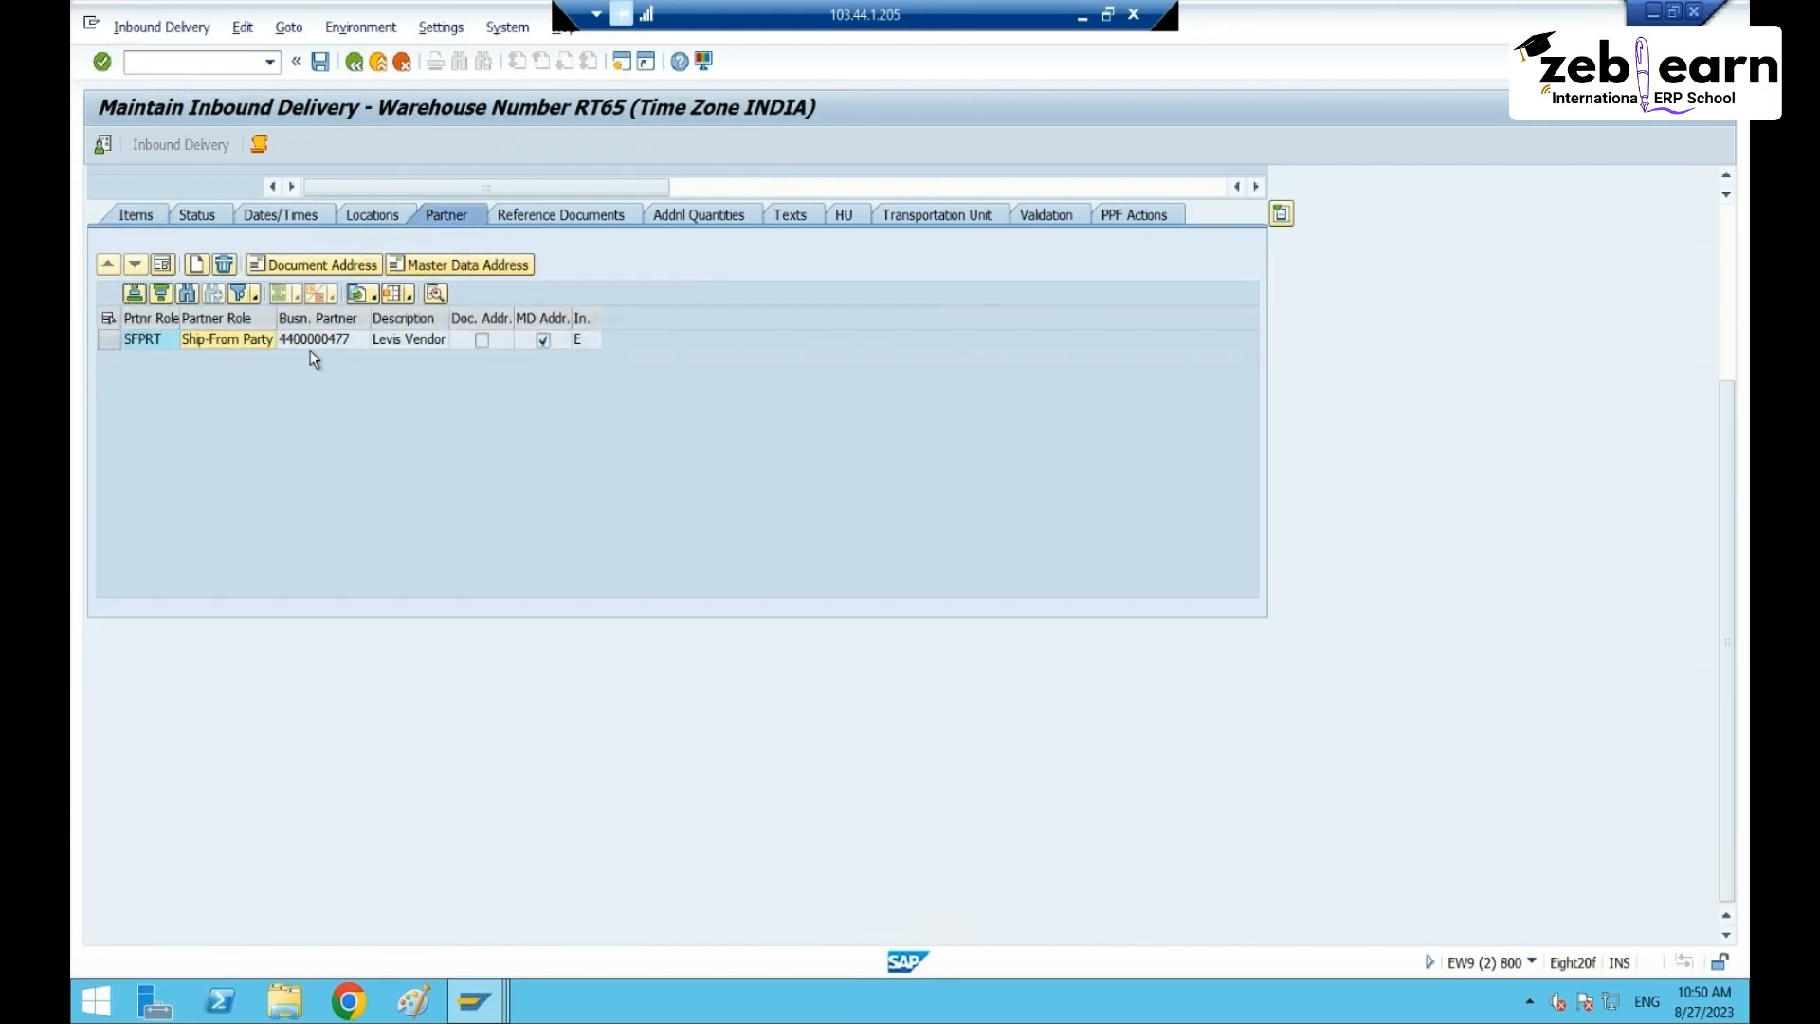
key(Tab)
key(alt+Tab)
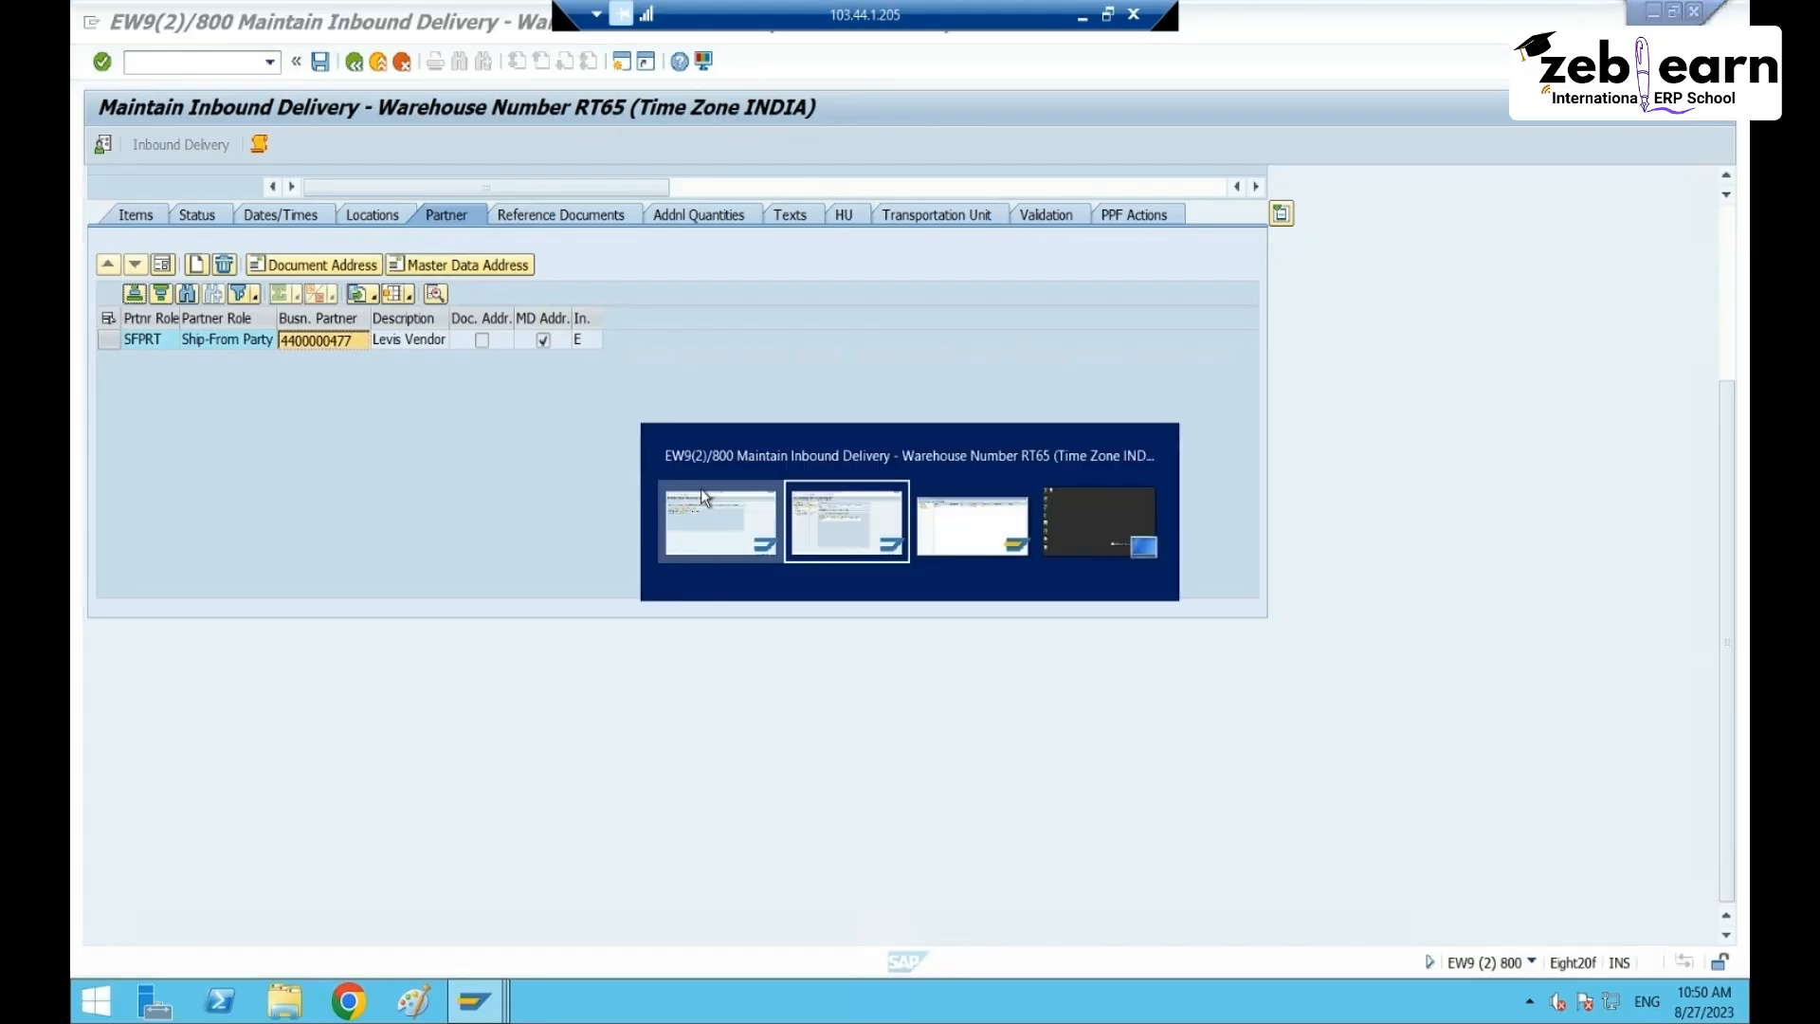
click(743, 419)
- Paste the ship-from partner into the CT65 row, enter process type ZPTY, and save as active
key(ctrl+v)
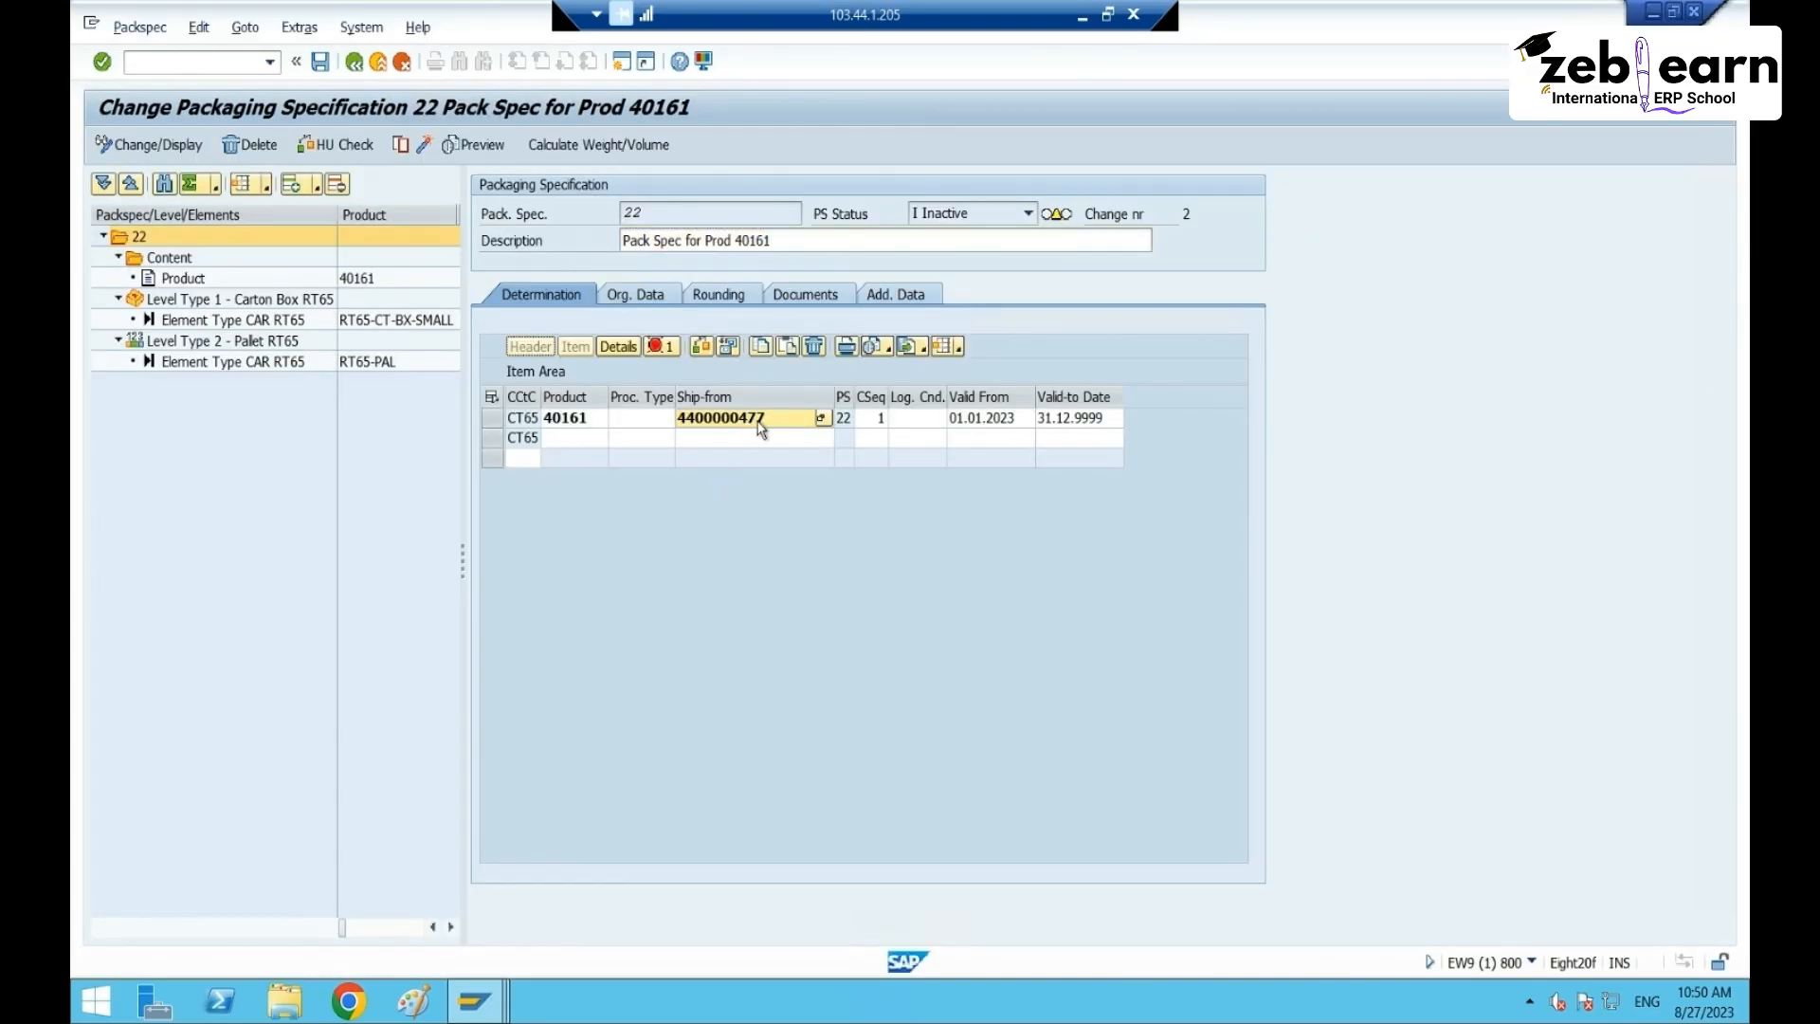
key(Return)
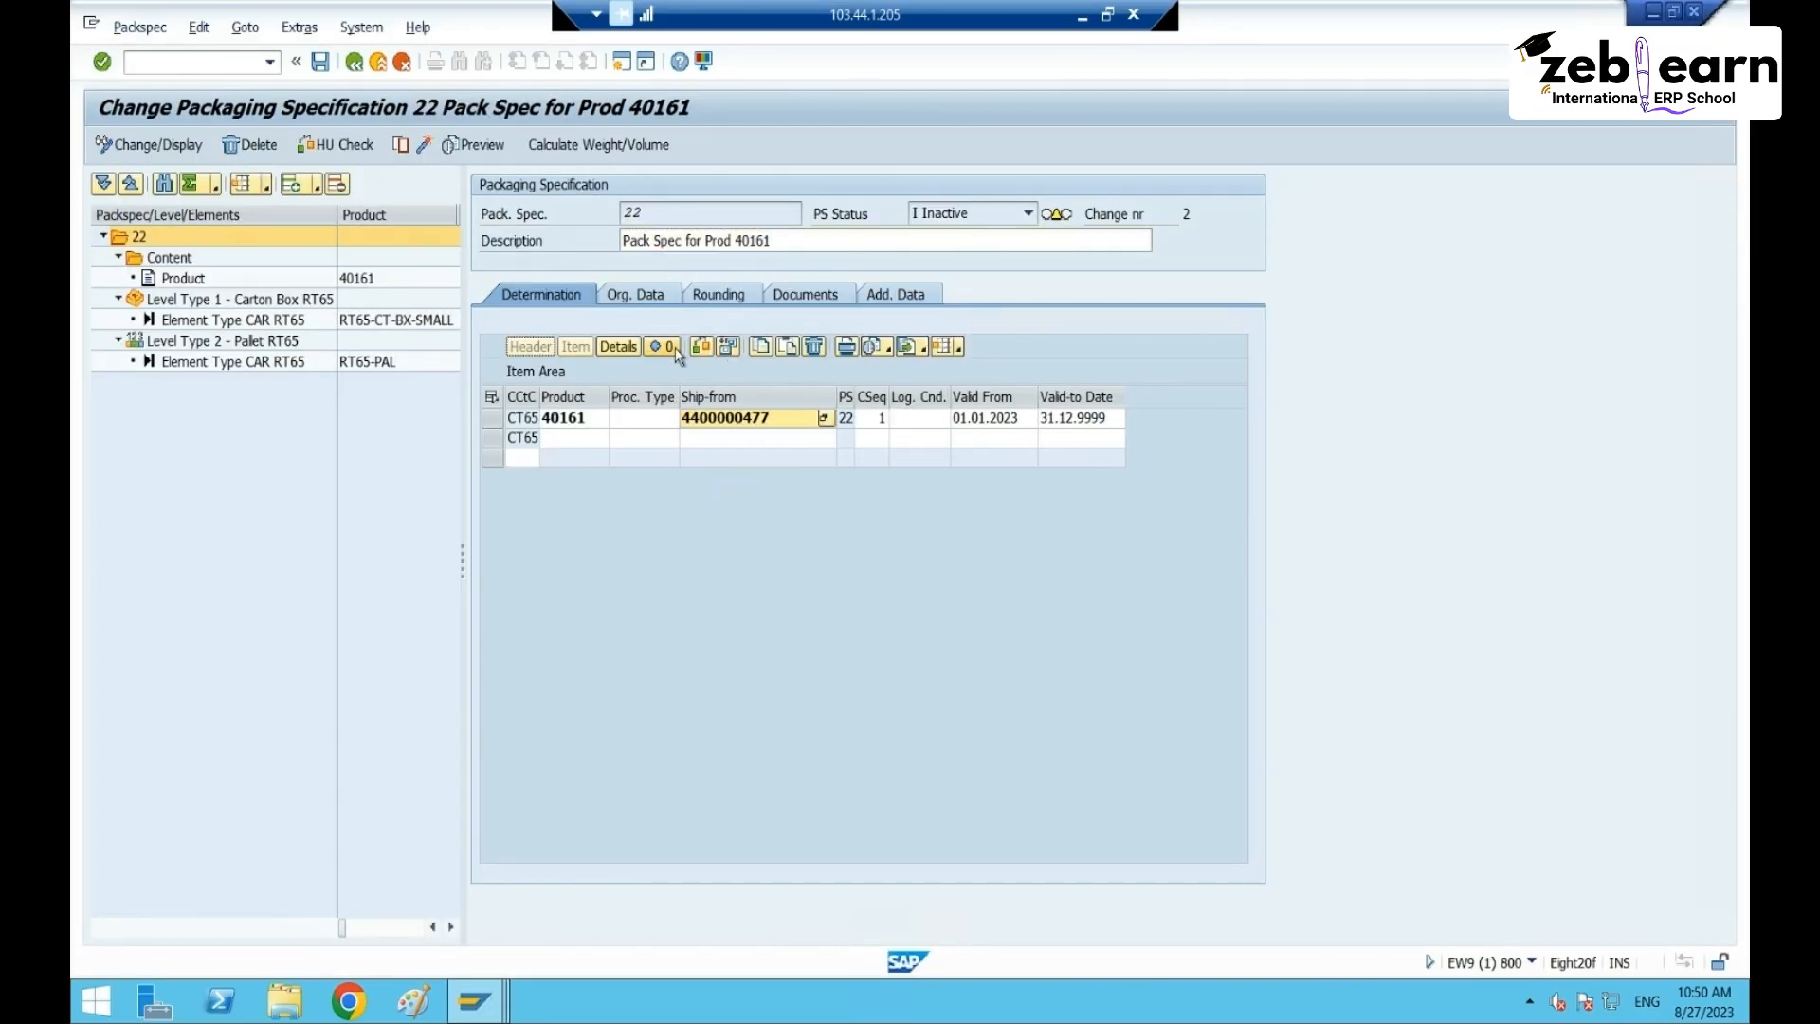
click(645, 417)
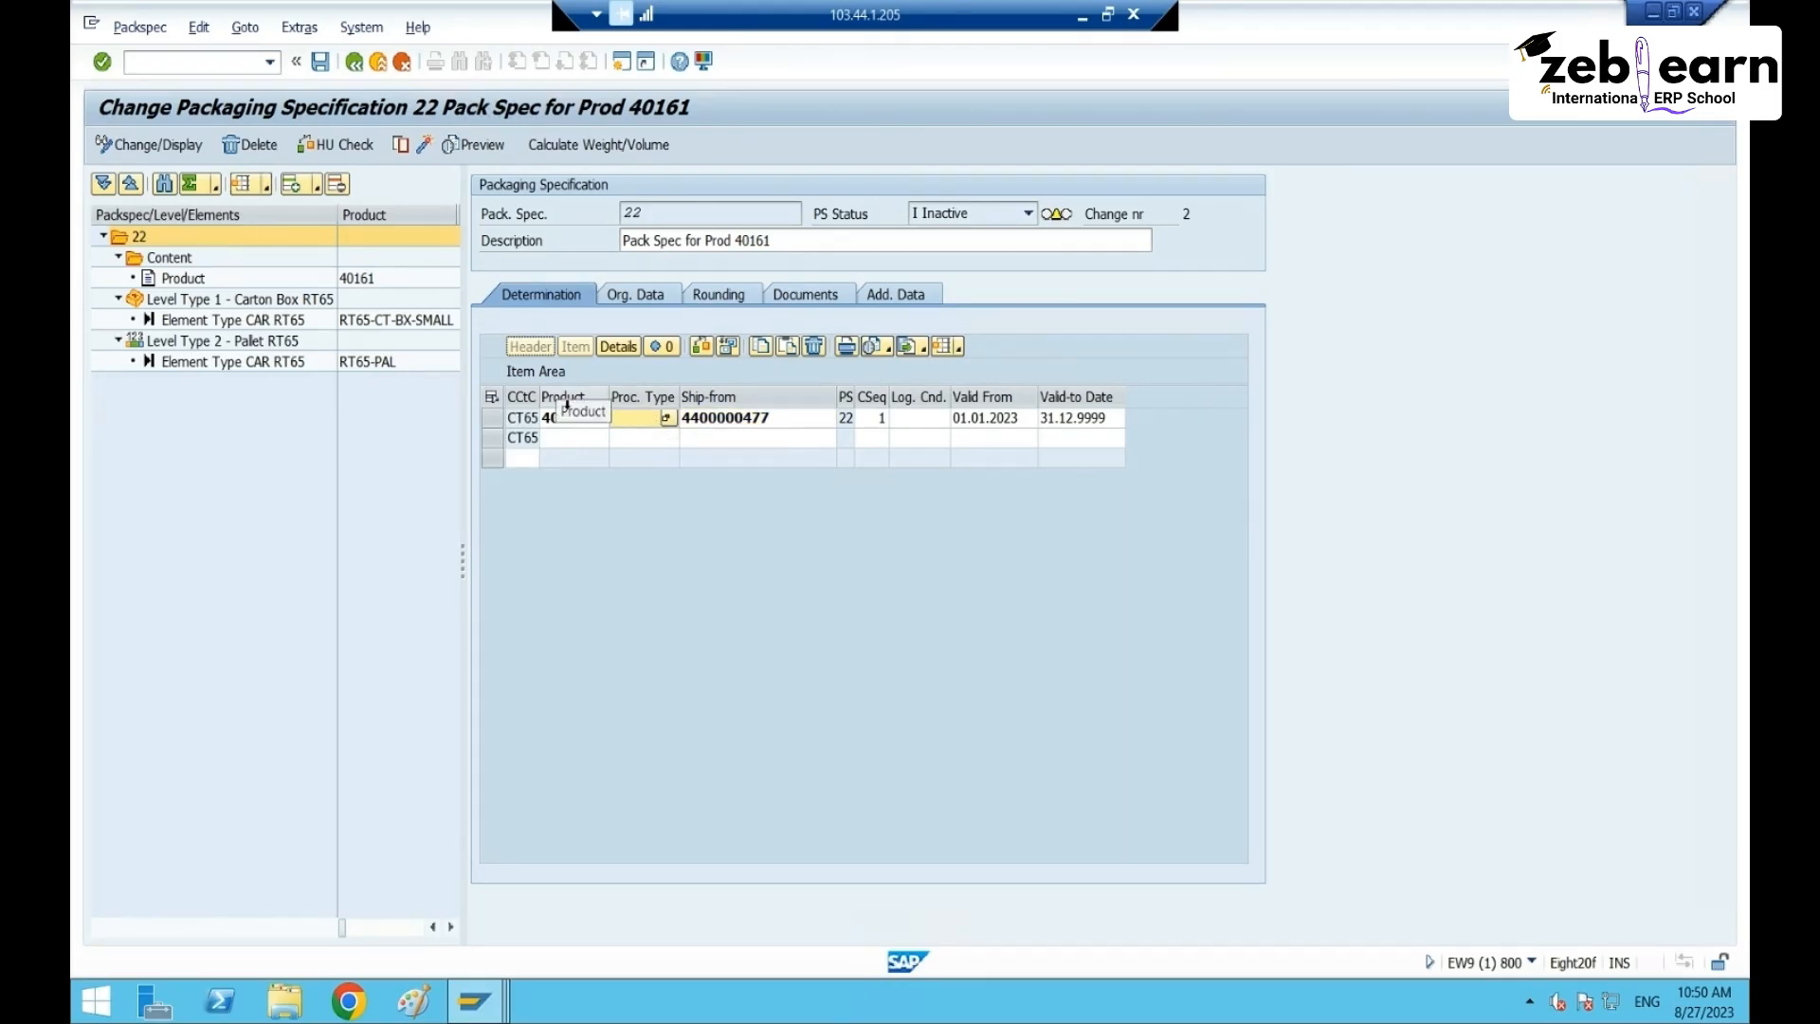
click(805, 418)
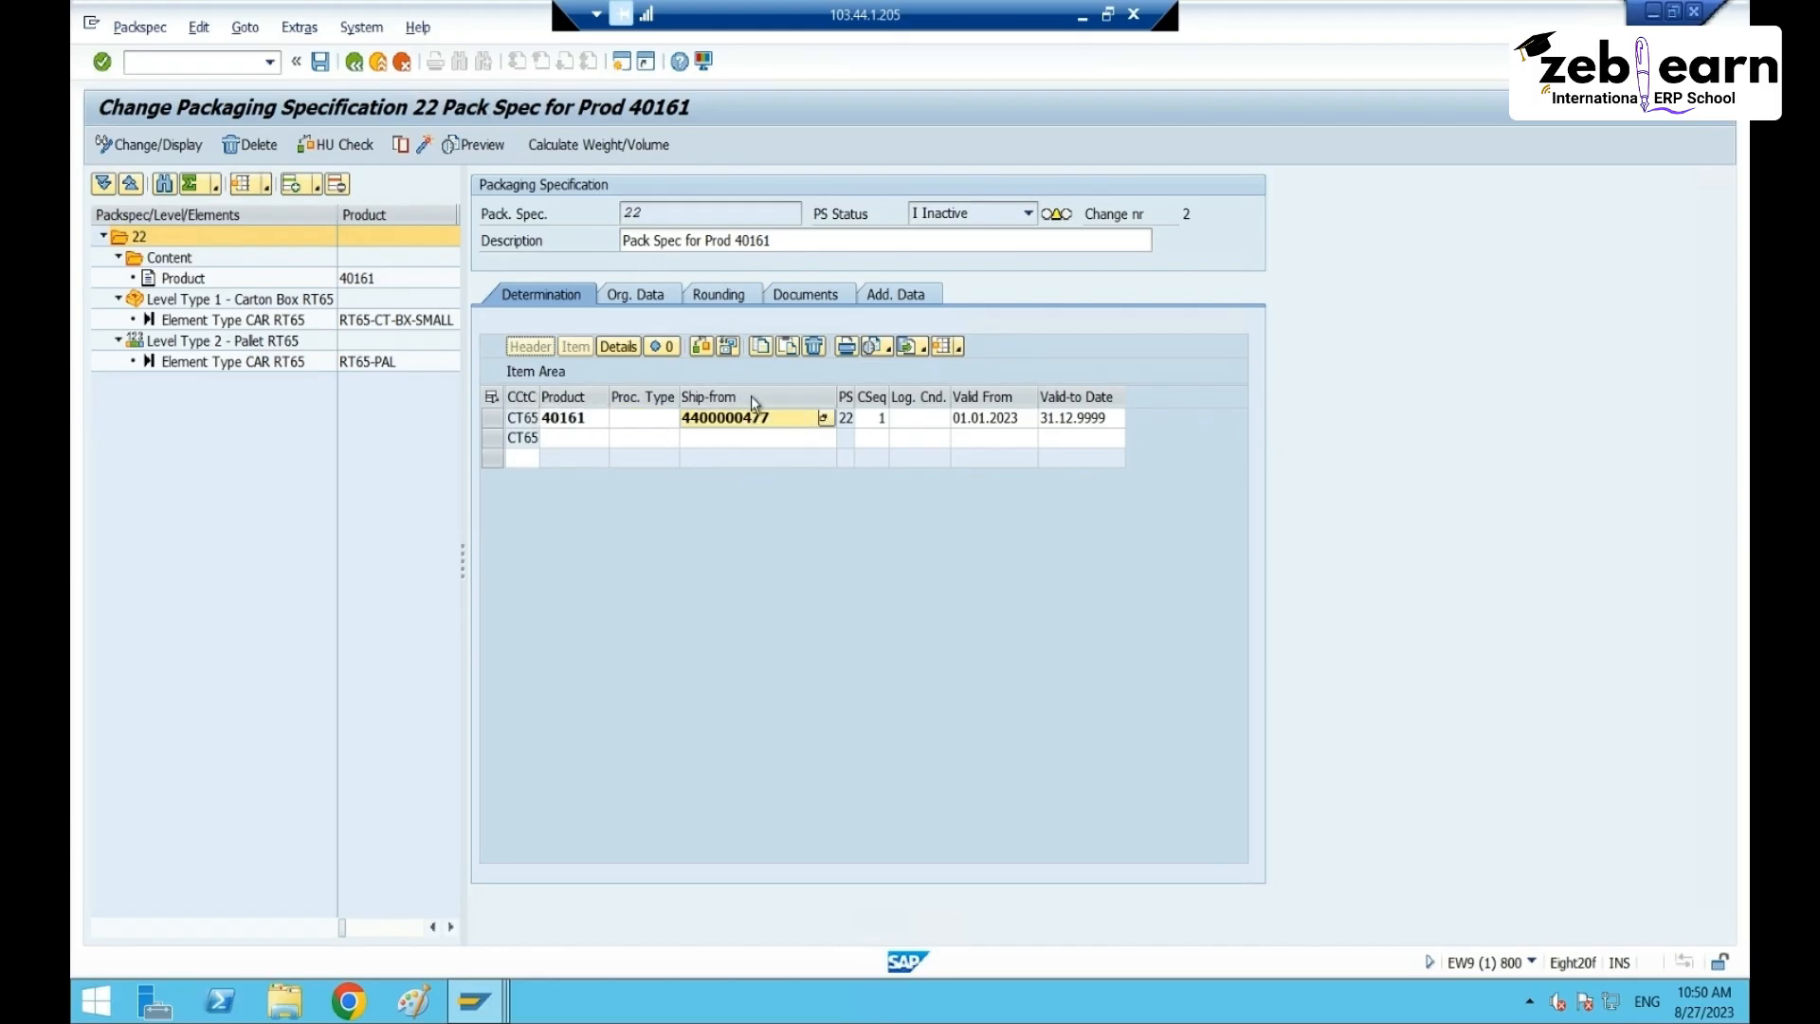
click(629, 418)
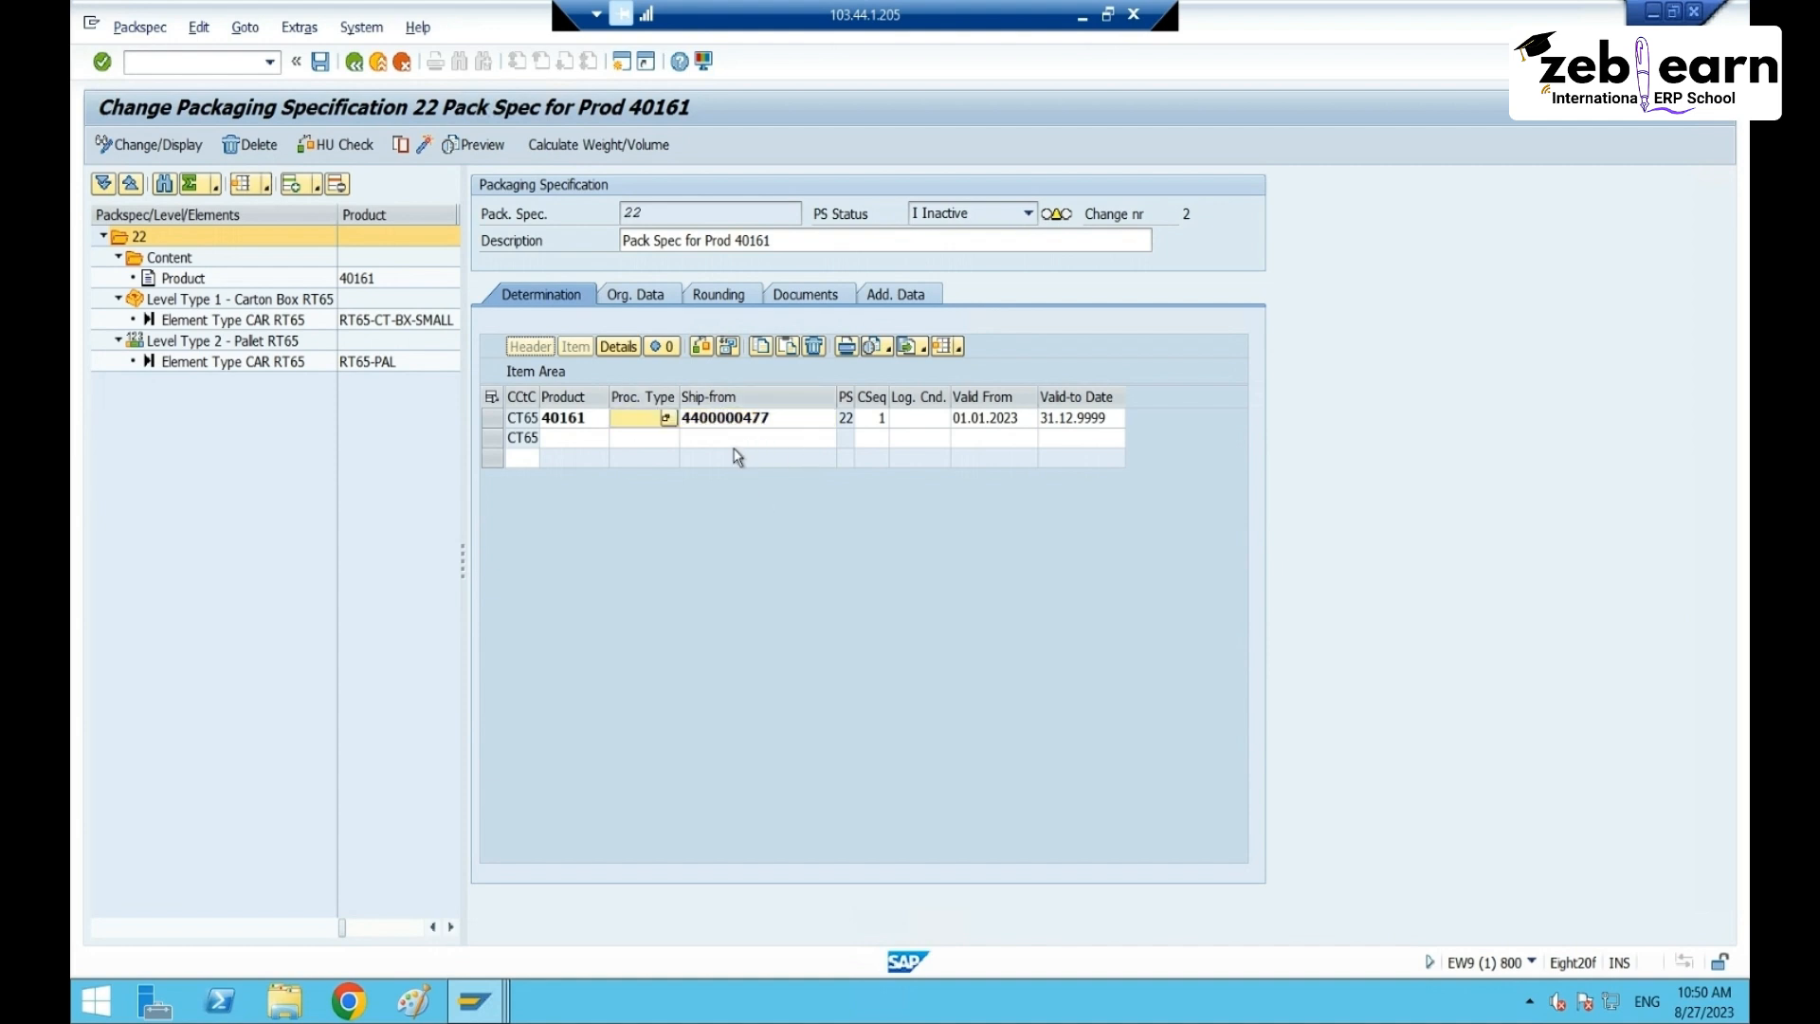
text(ZPTY)
click(321, 62)
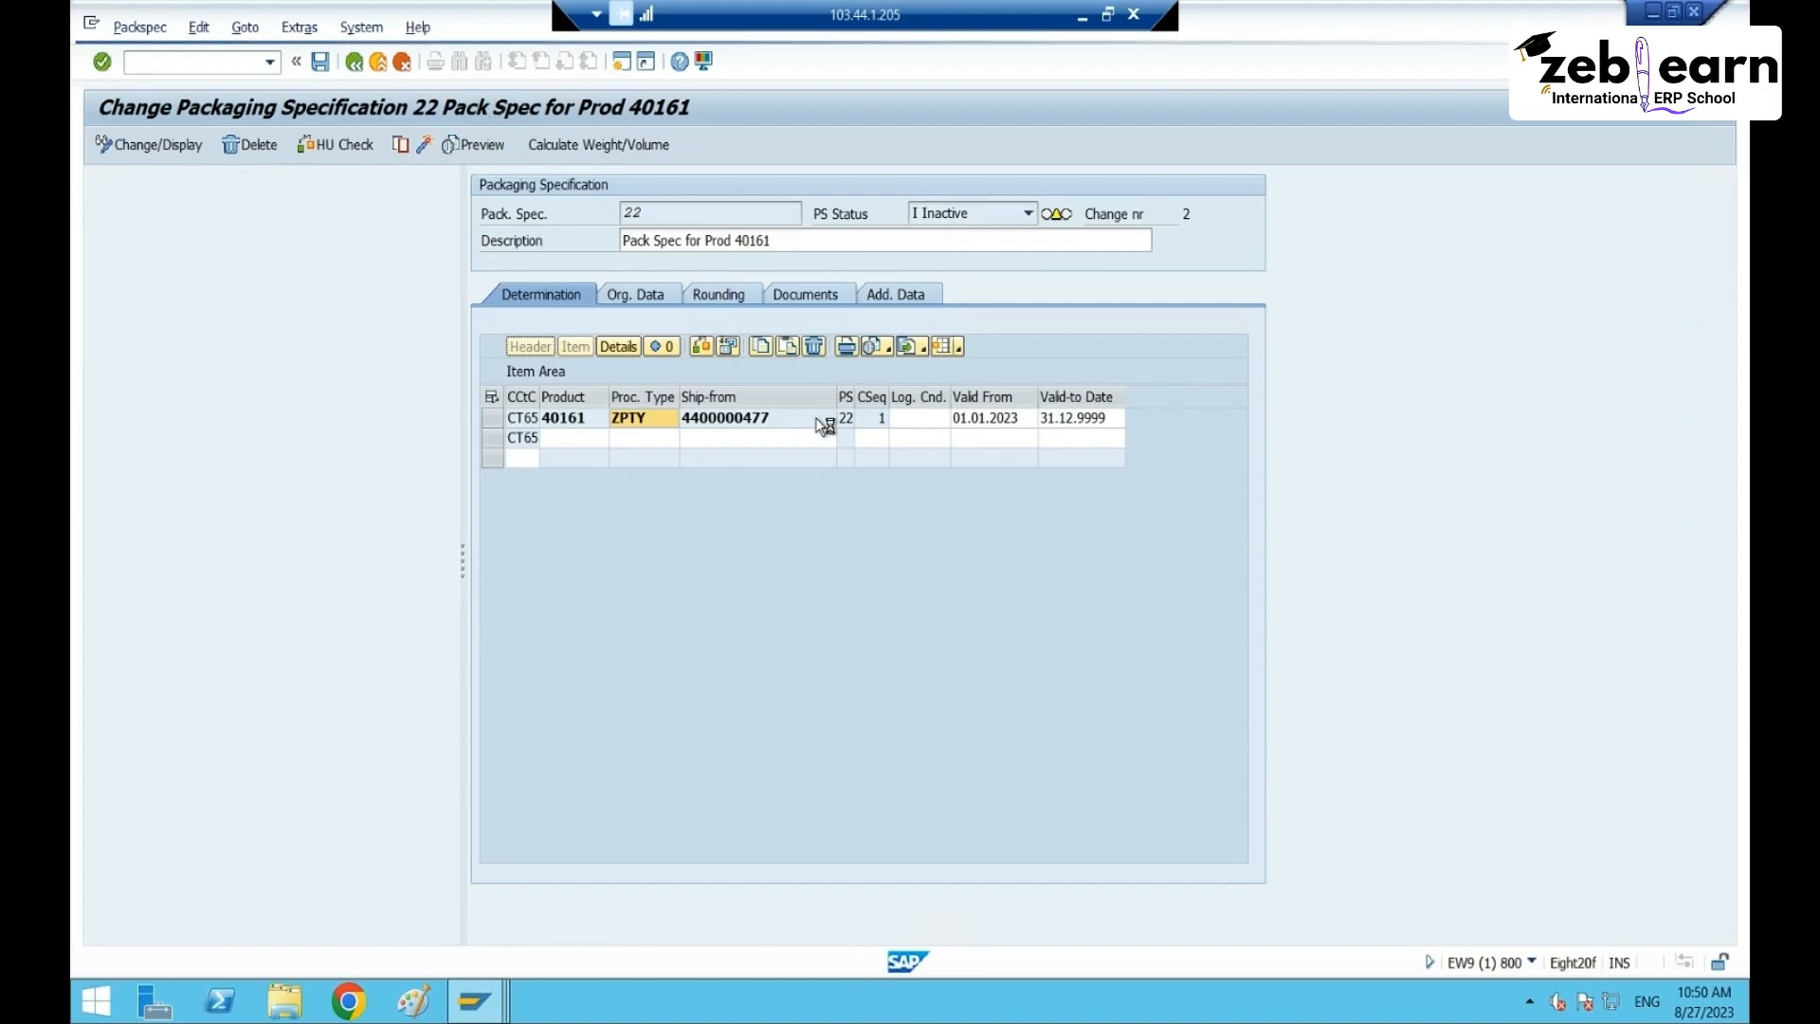
- Review the saved CT65 determination row for 40161 with ZPTY, then return to Maintain Inbound Delivery
click(519, 297)
click(493, 419)
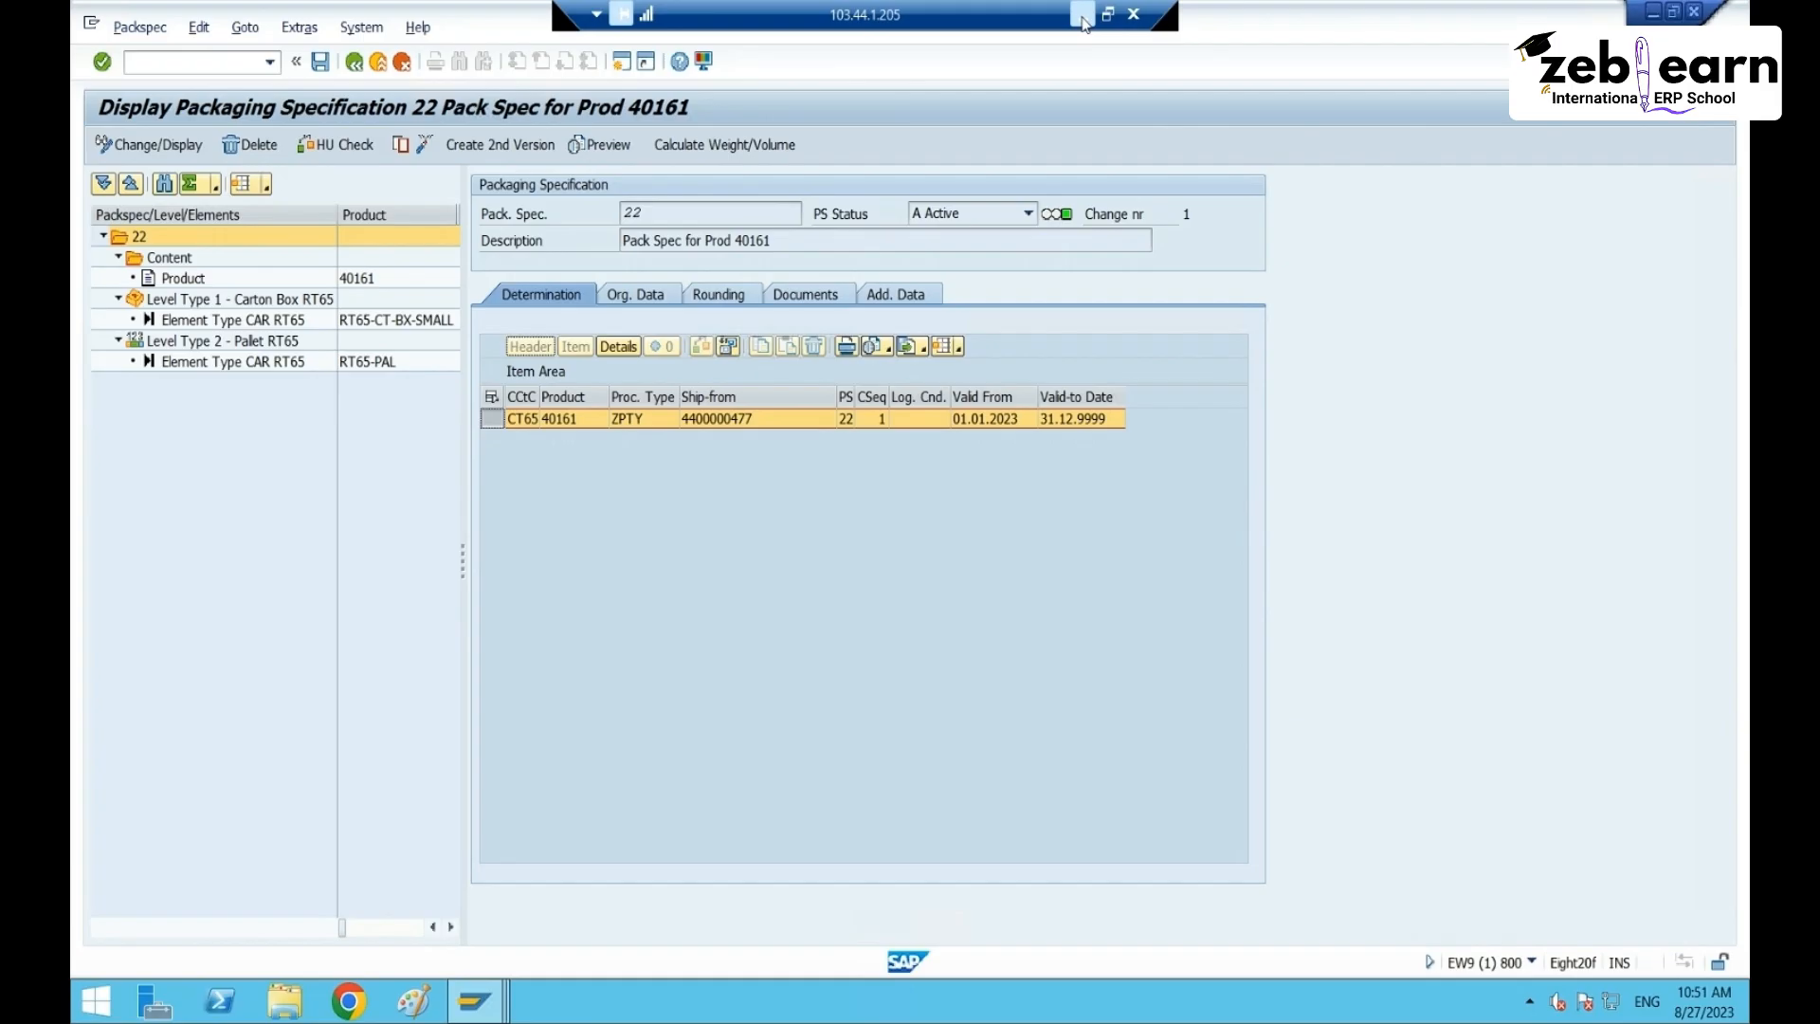
click(1291, 1008)
- Start the customizing transaction SPRO from the inbound delivery window
mouse_move(469, 998)
click(711, 877)
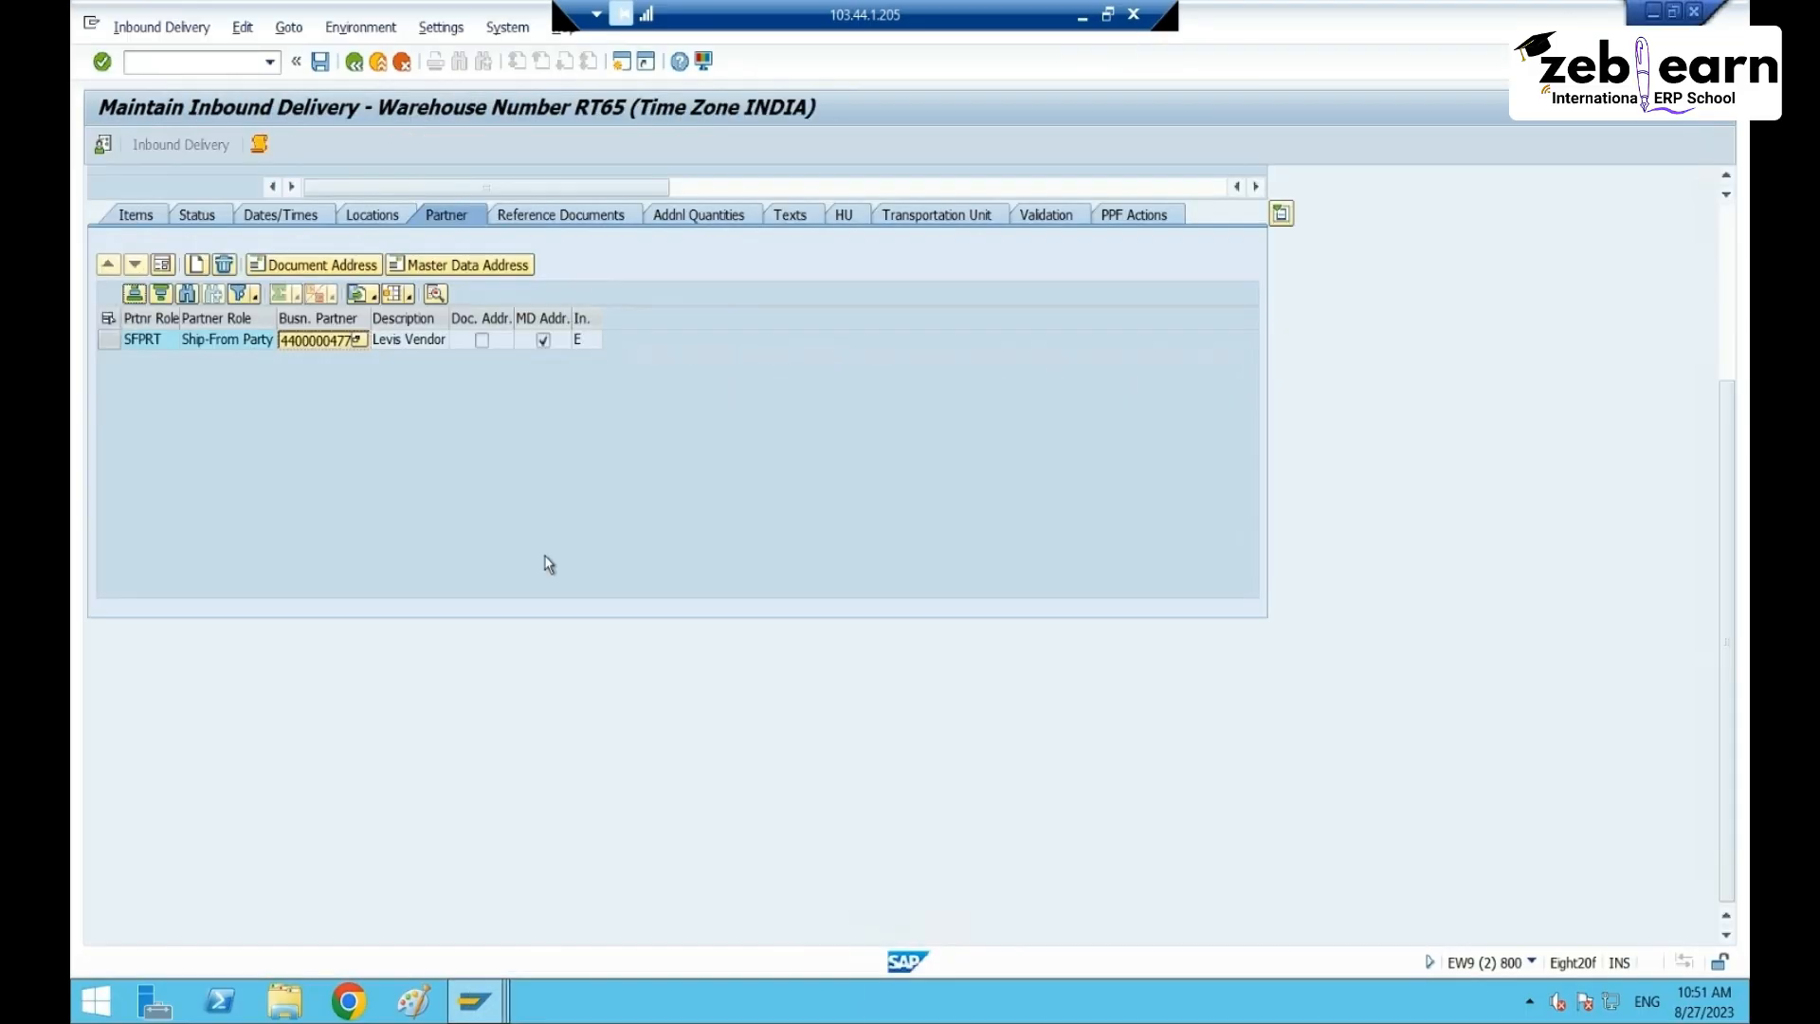
text(/n/s)
key(BackSpace)
key(BackSpace)
key(BackSpace)
key(BackSpace)
key(BackSpace)
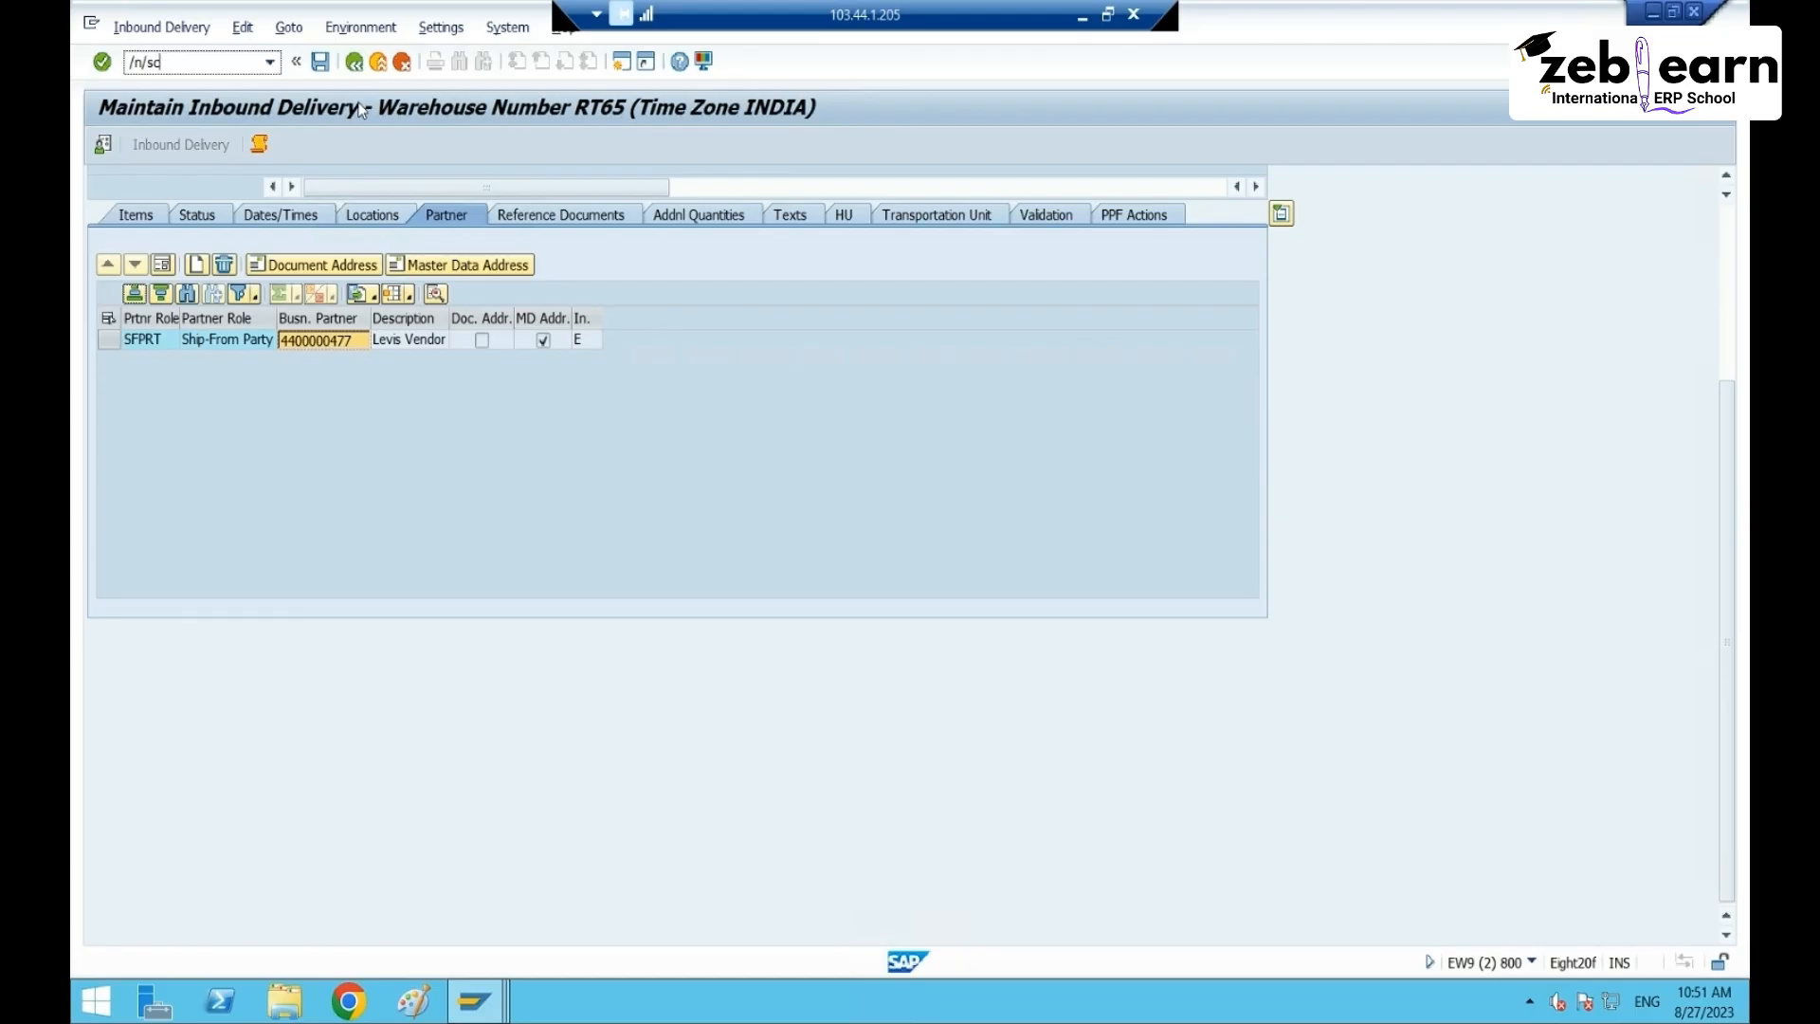
key(Return)
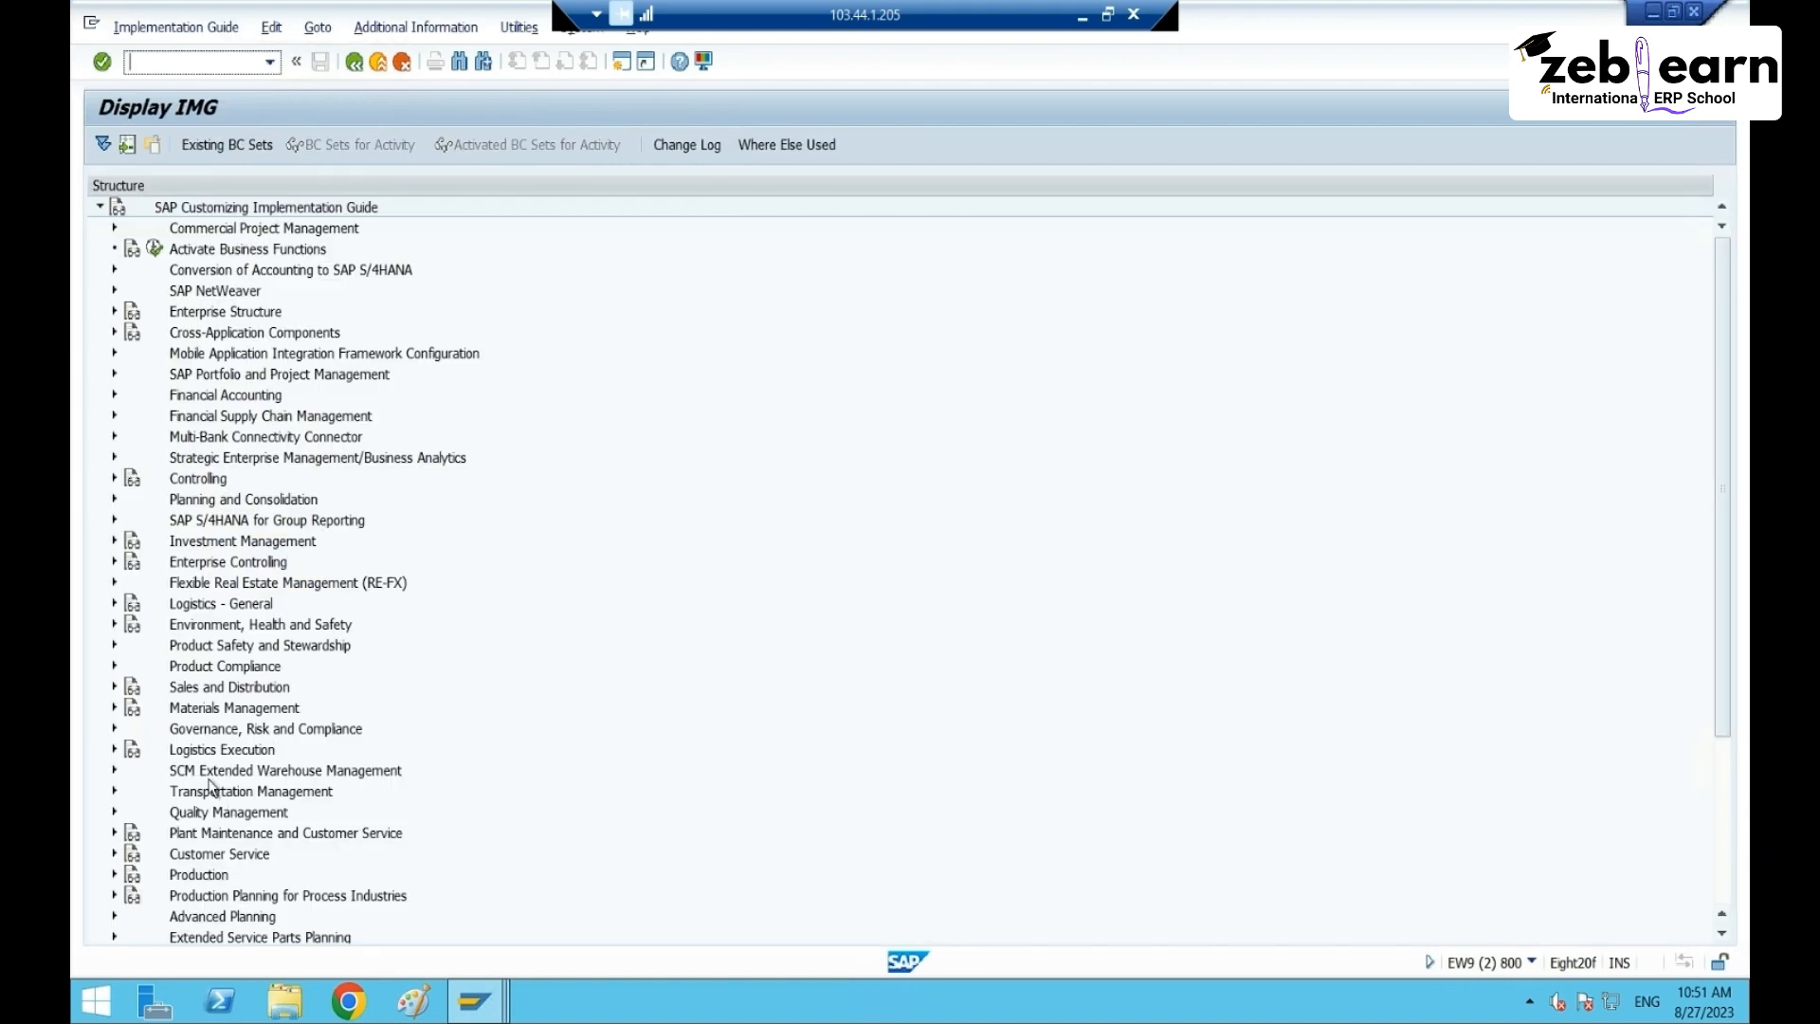
- In the Reference IMG, go to Goods Receipt Process > Inbound Delivery and execute Define Document Types
click(120, 769)
click(117, 771)
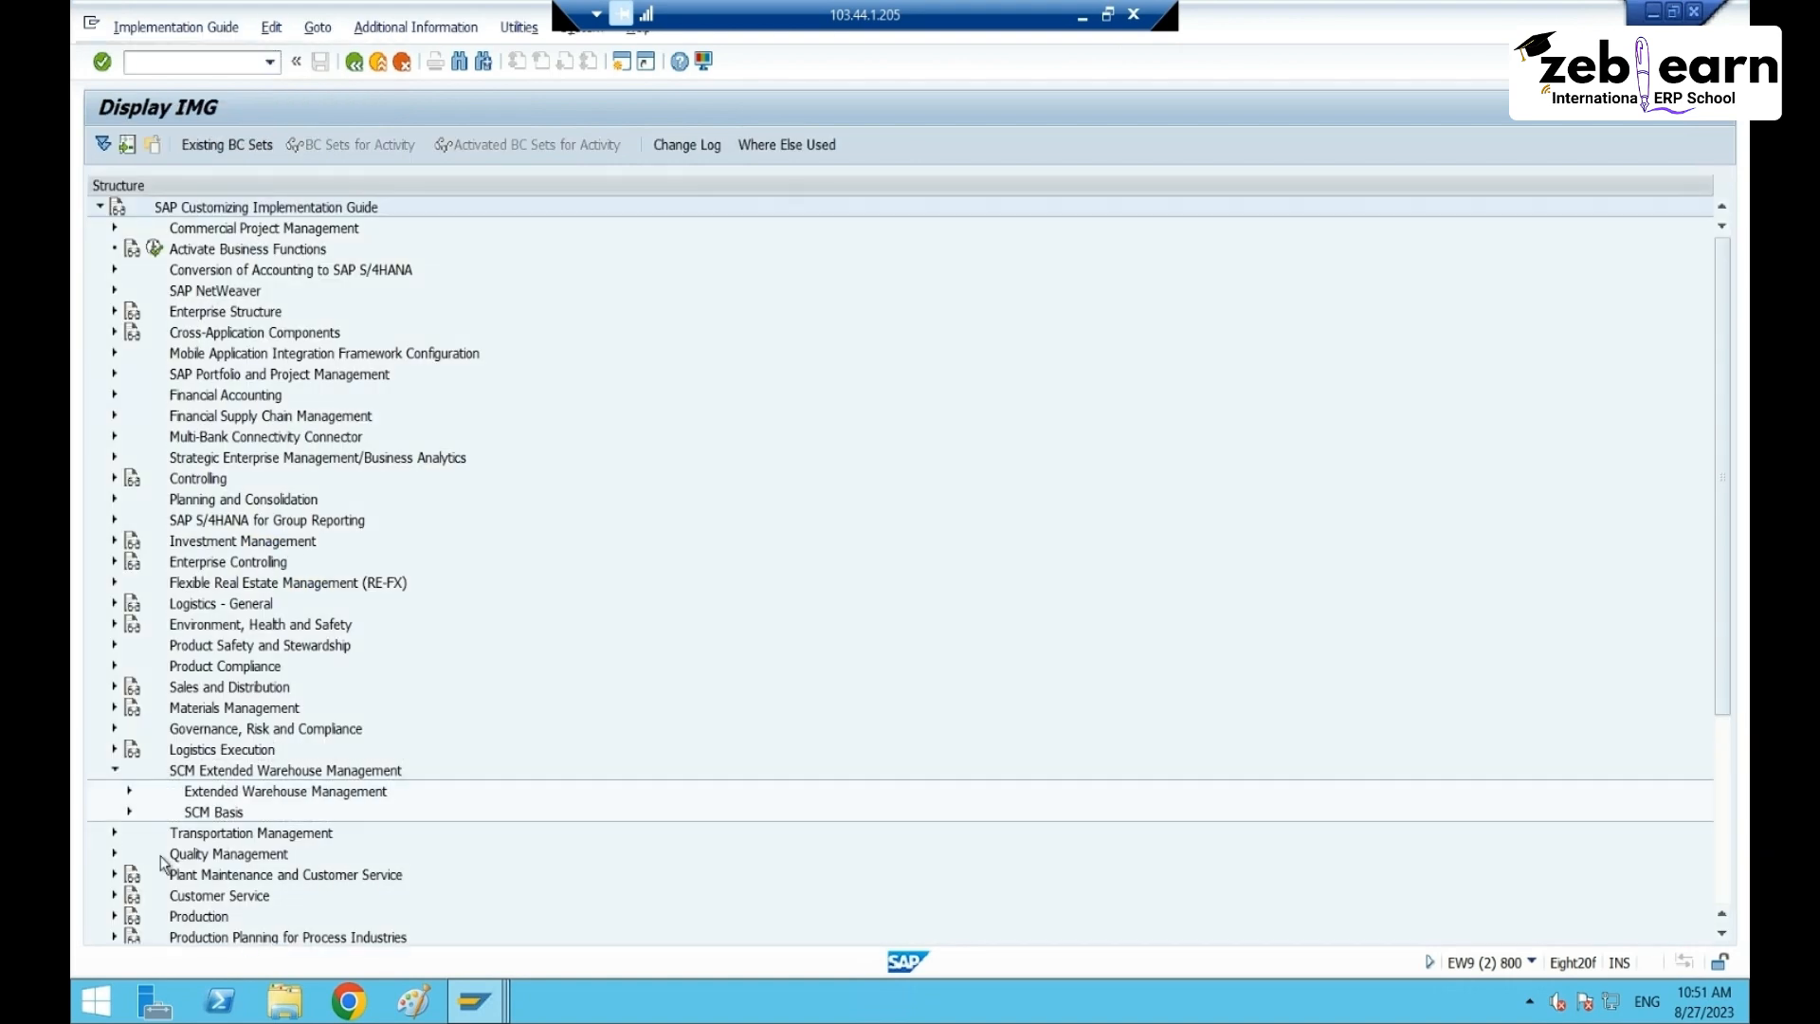
click(129, 792)
click(245, 669)
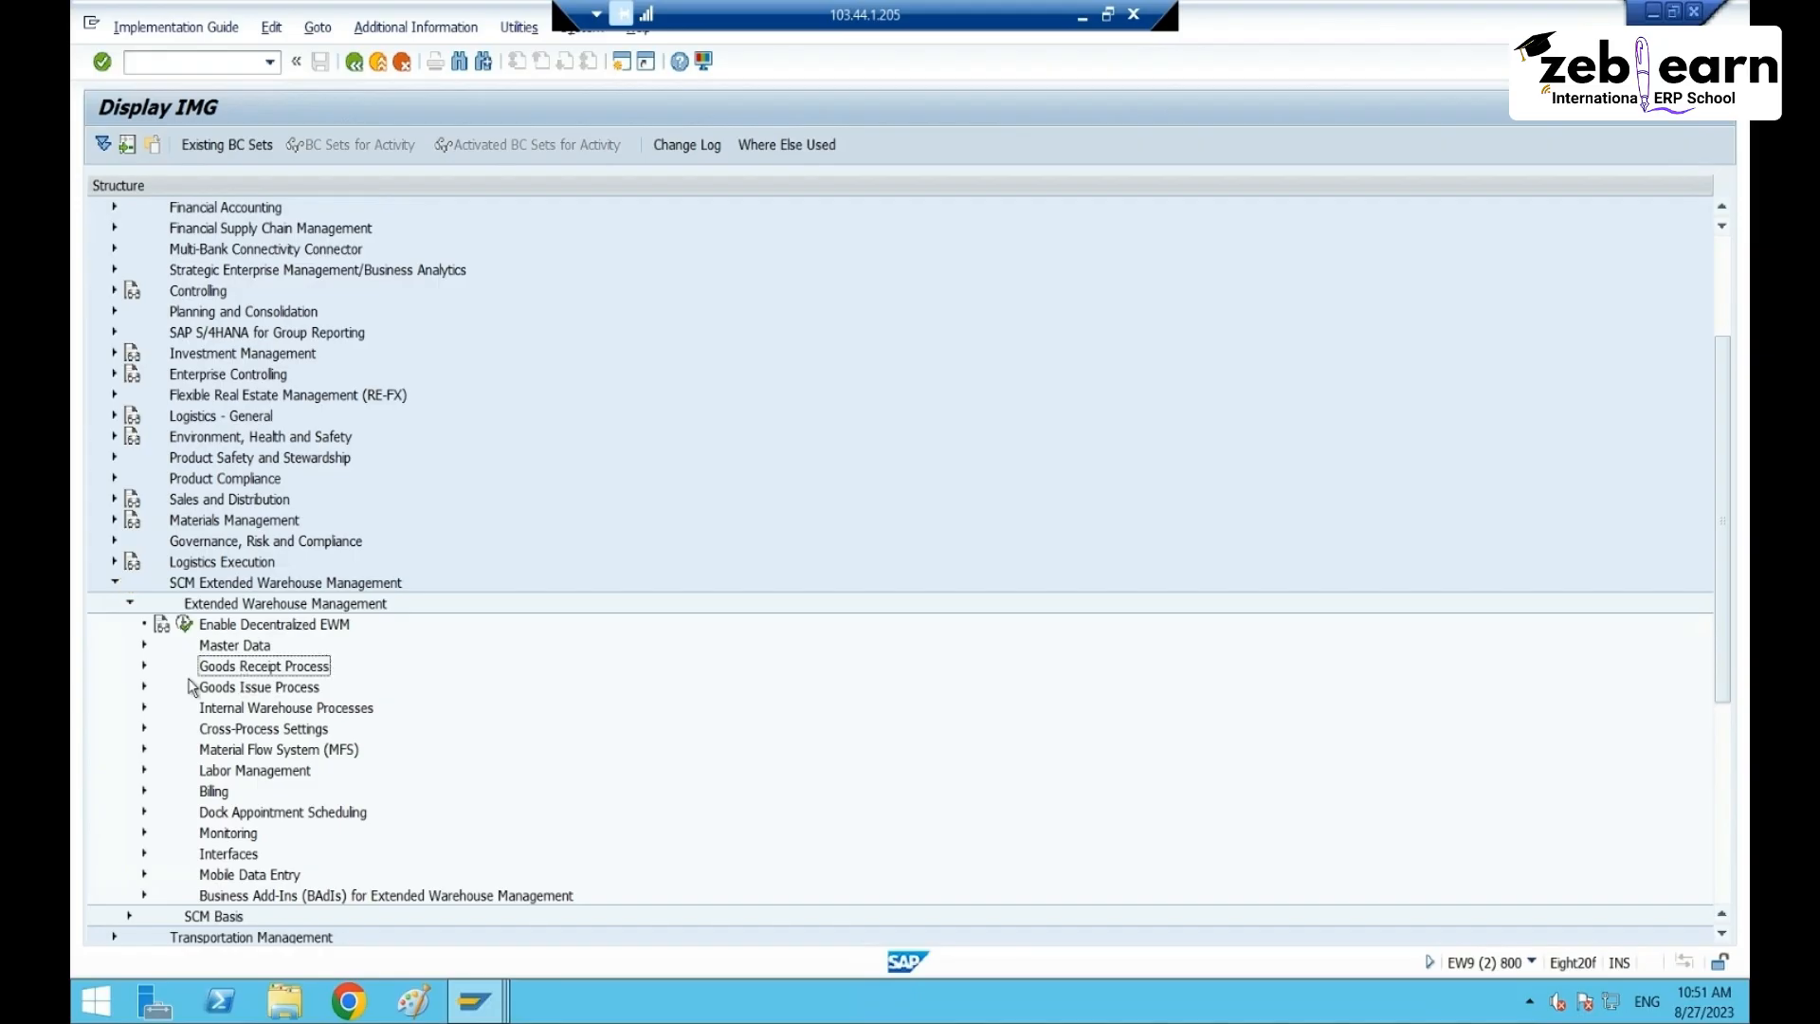
click(144, 668)
click(238, 792)
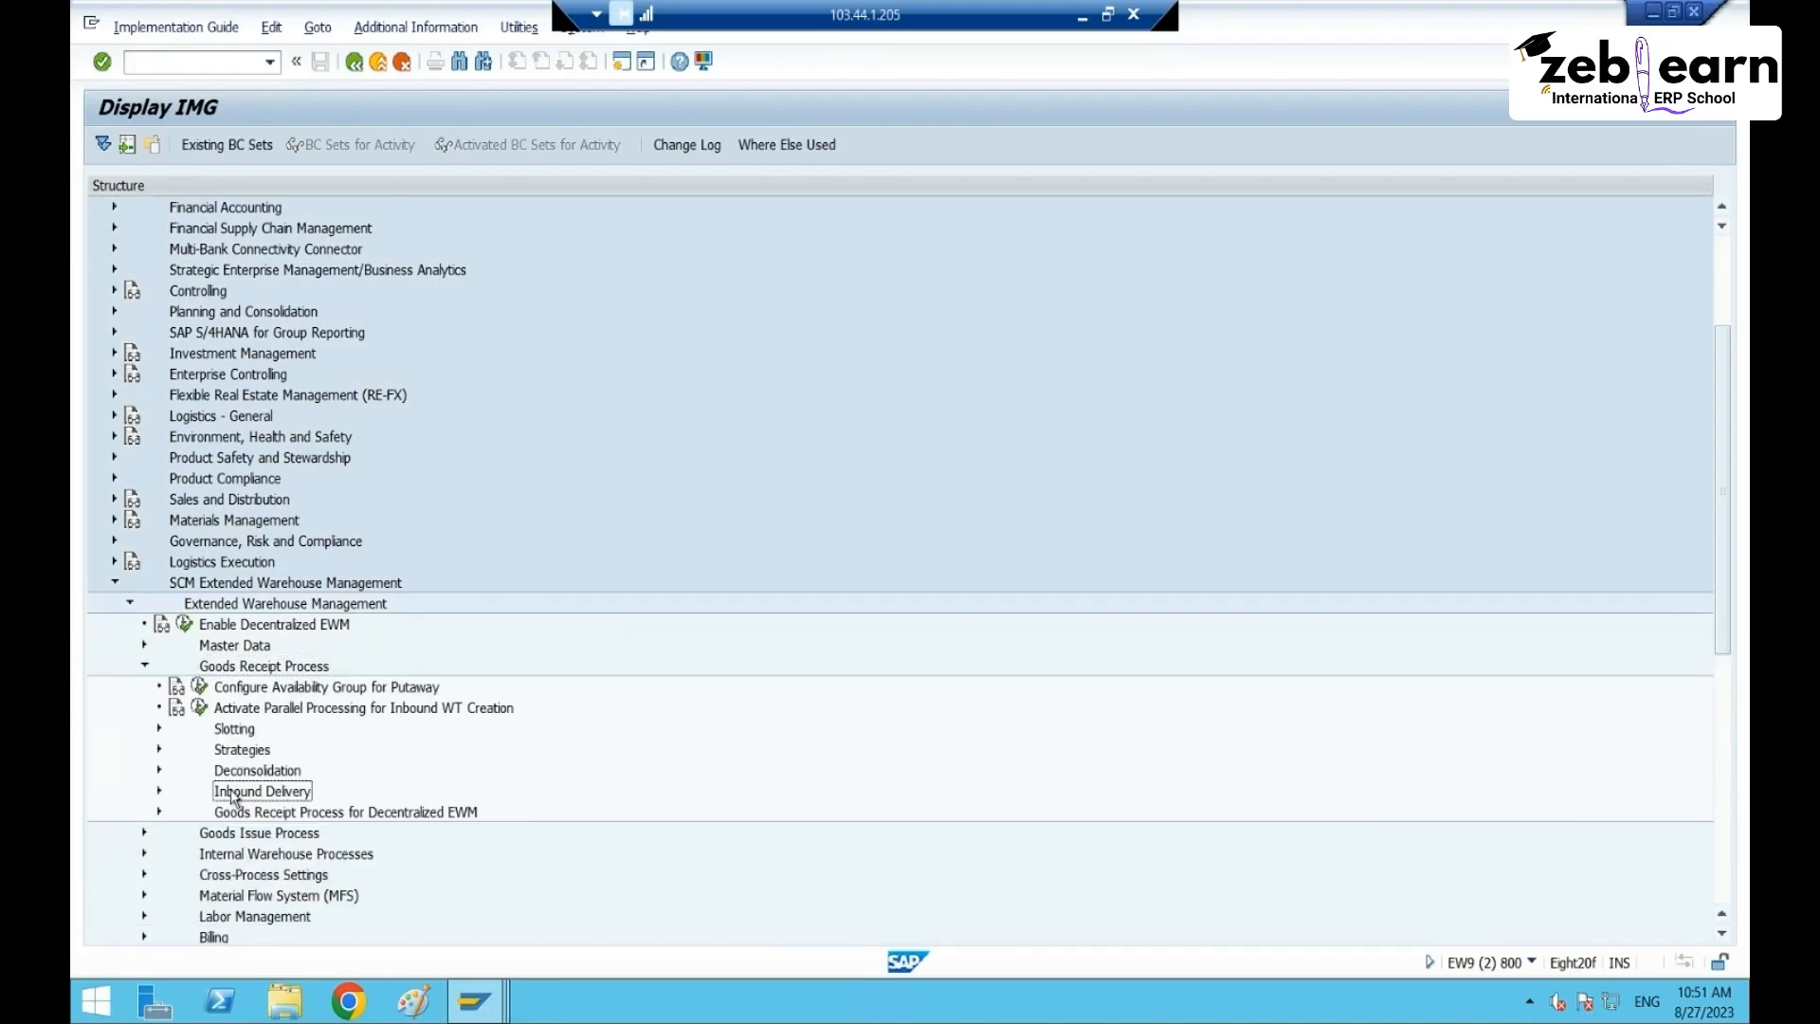
click(158, 792)
click(321, 730)
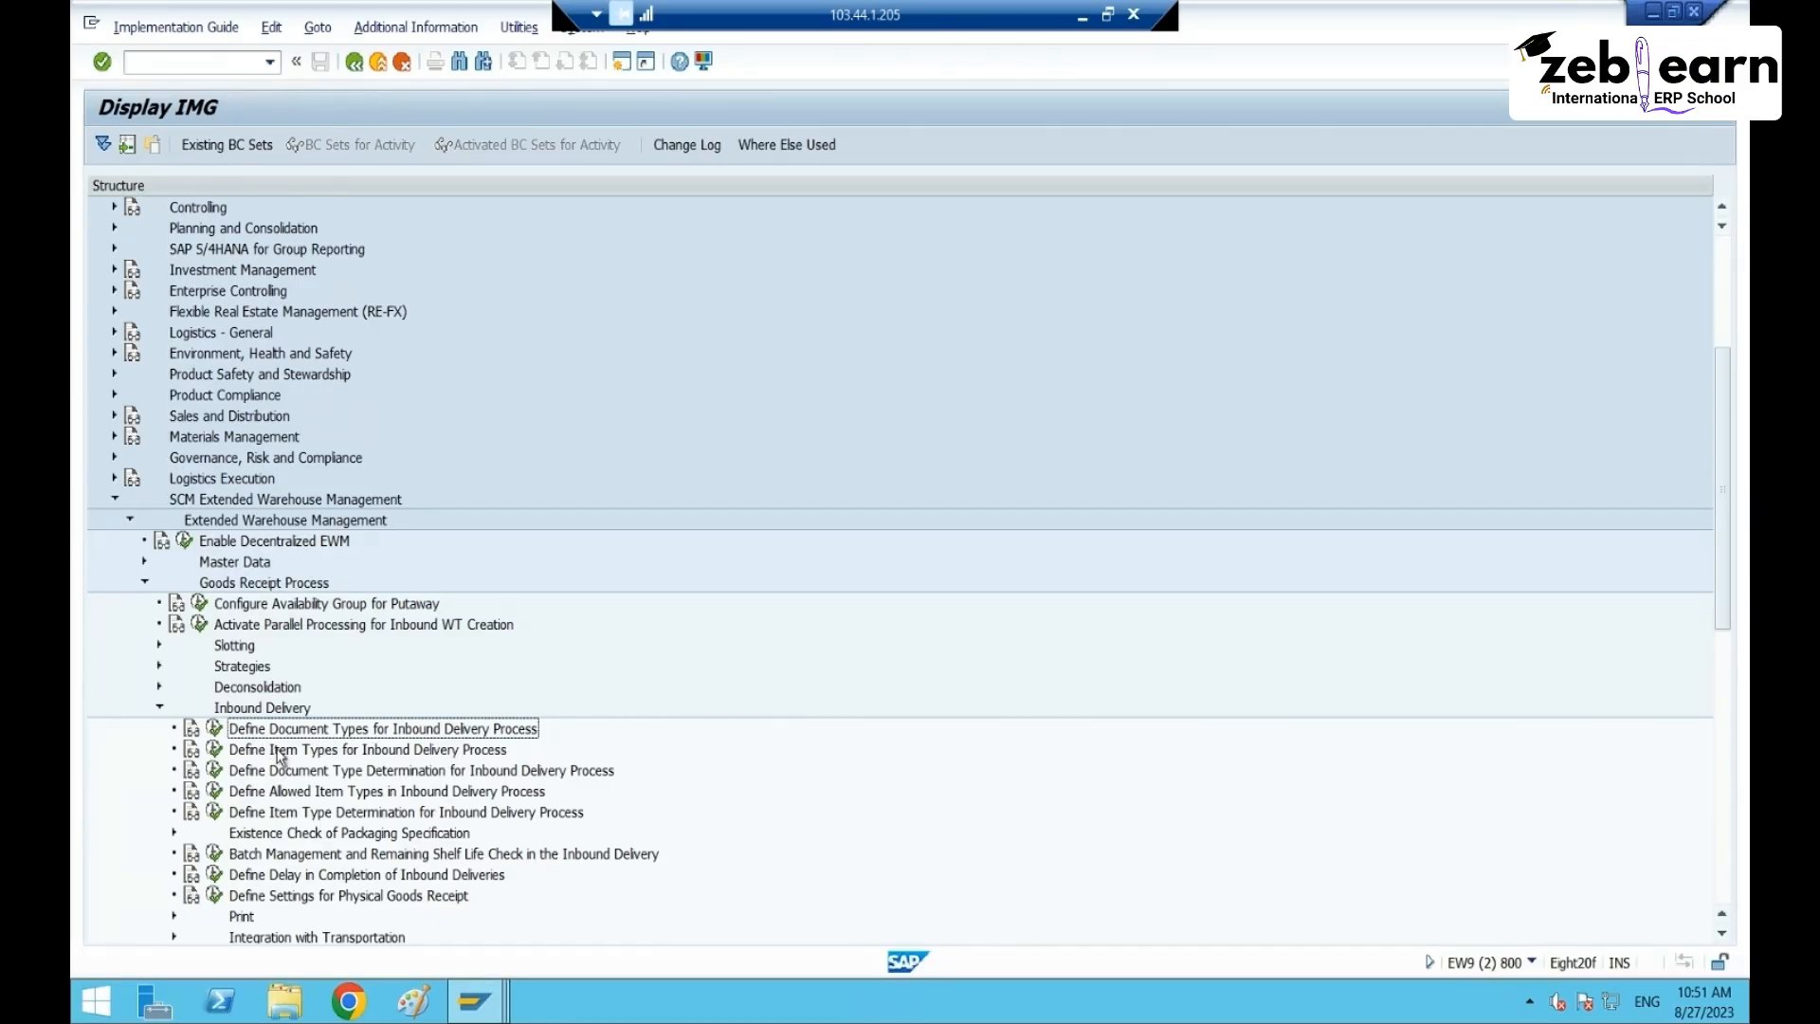
click(214, 728)
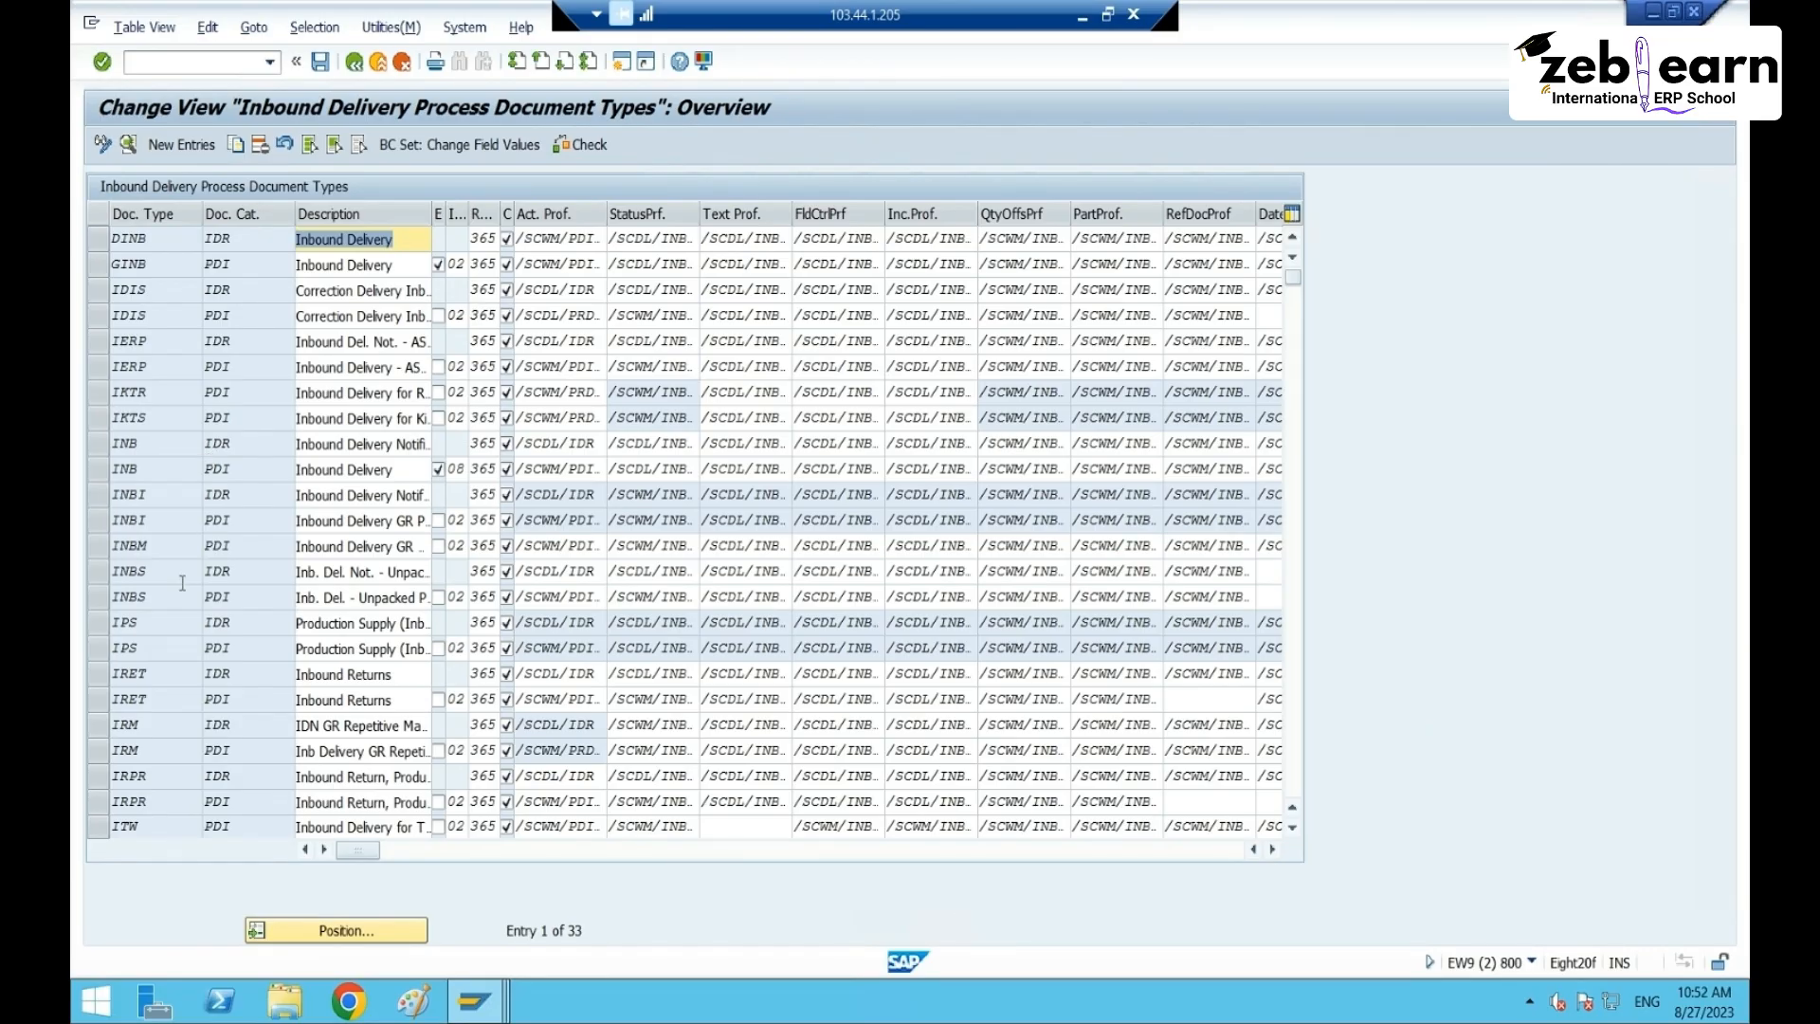
- Open the INB document type details and set its packing material proposal procedure to RT65
click(149, 472)
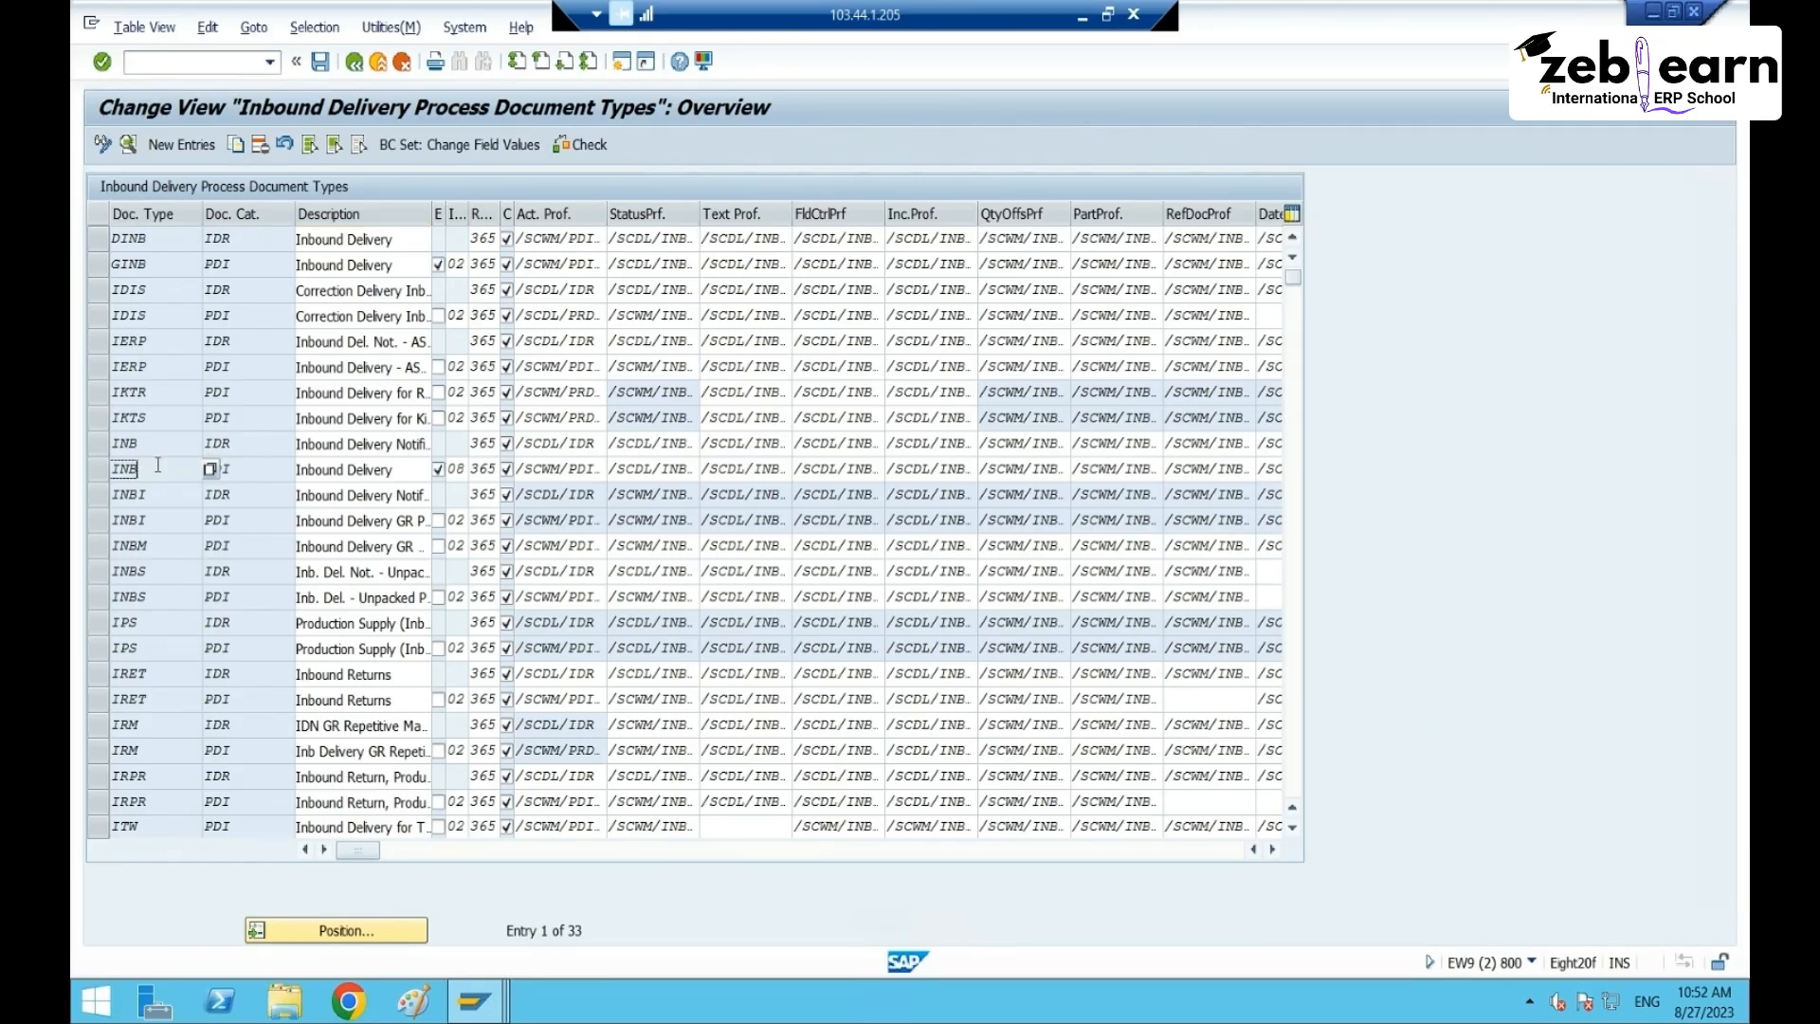
click(95, 471)
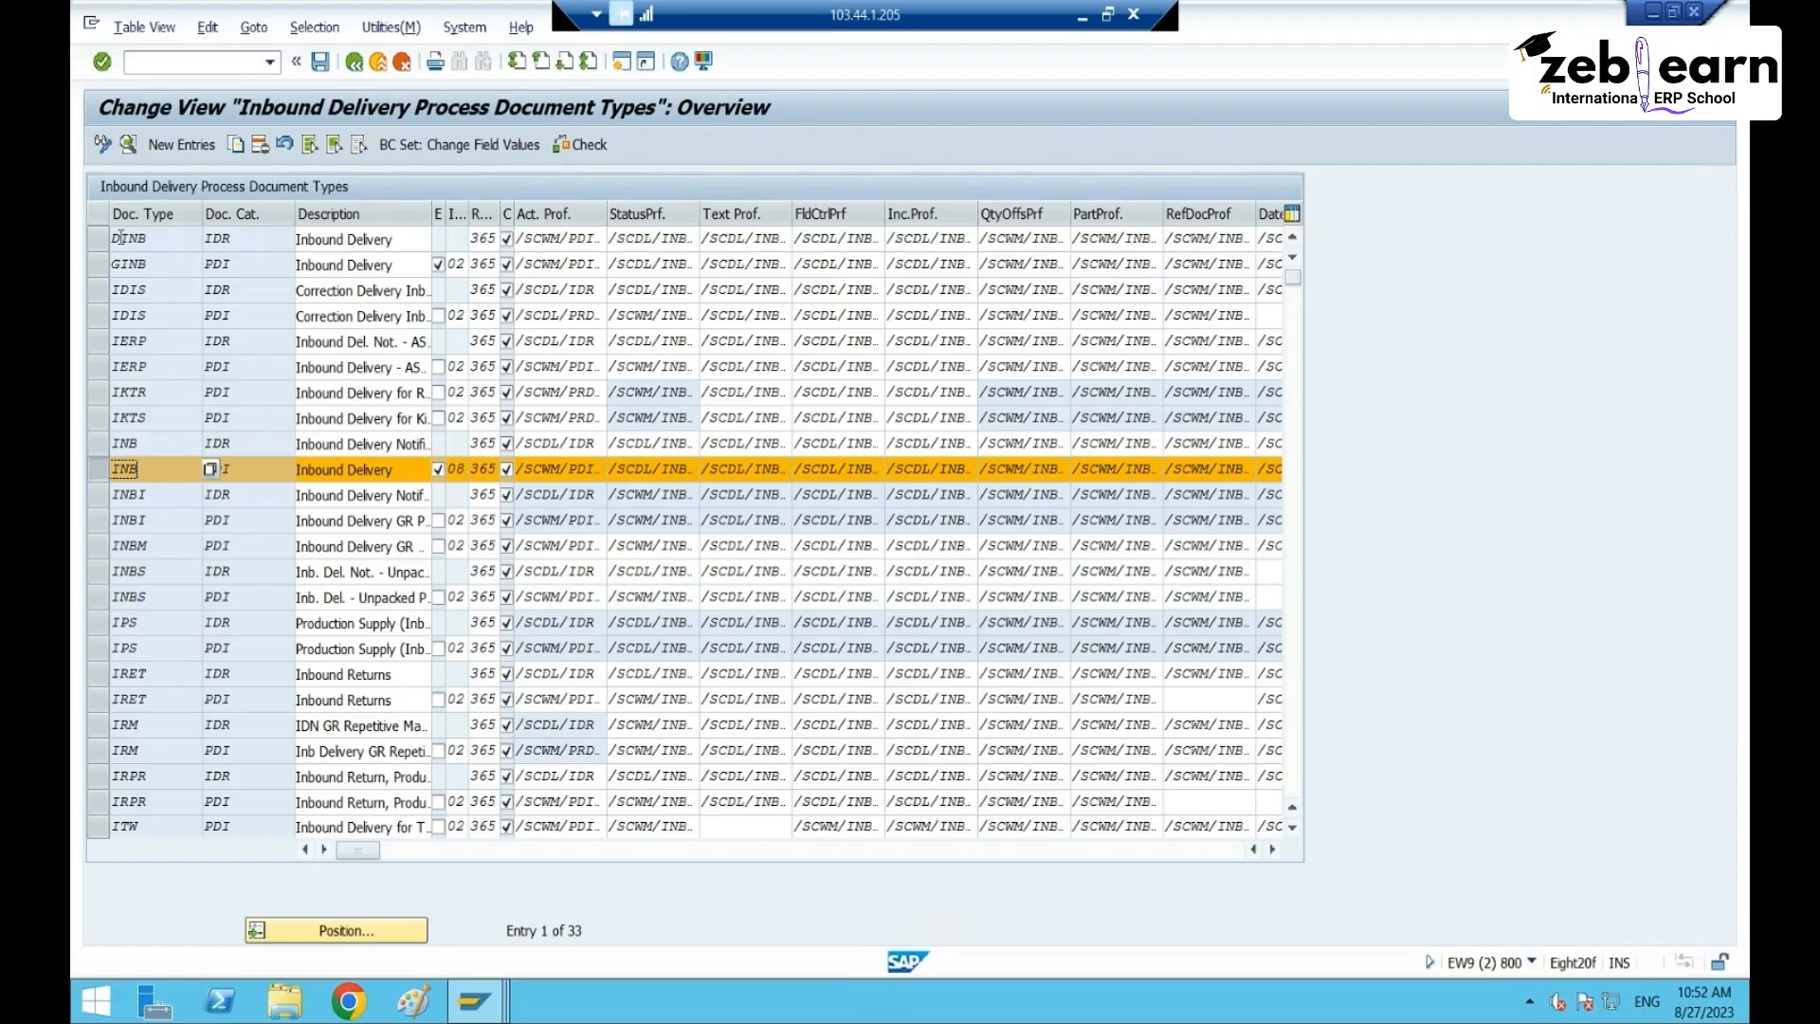
click(102, 144)
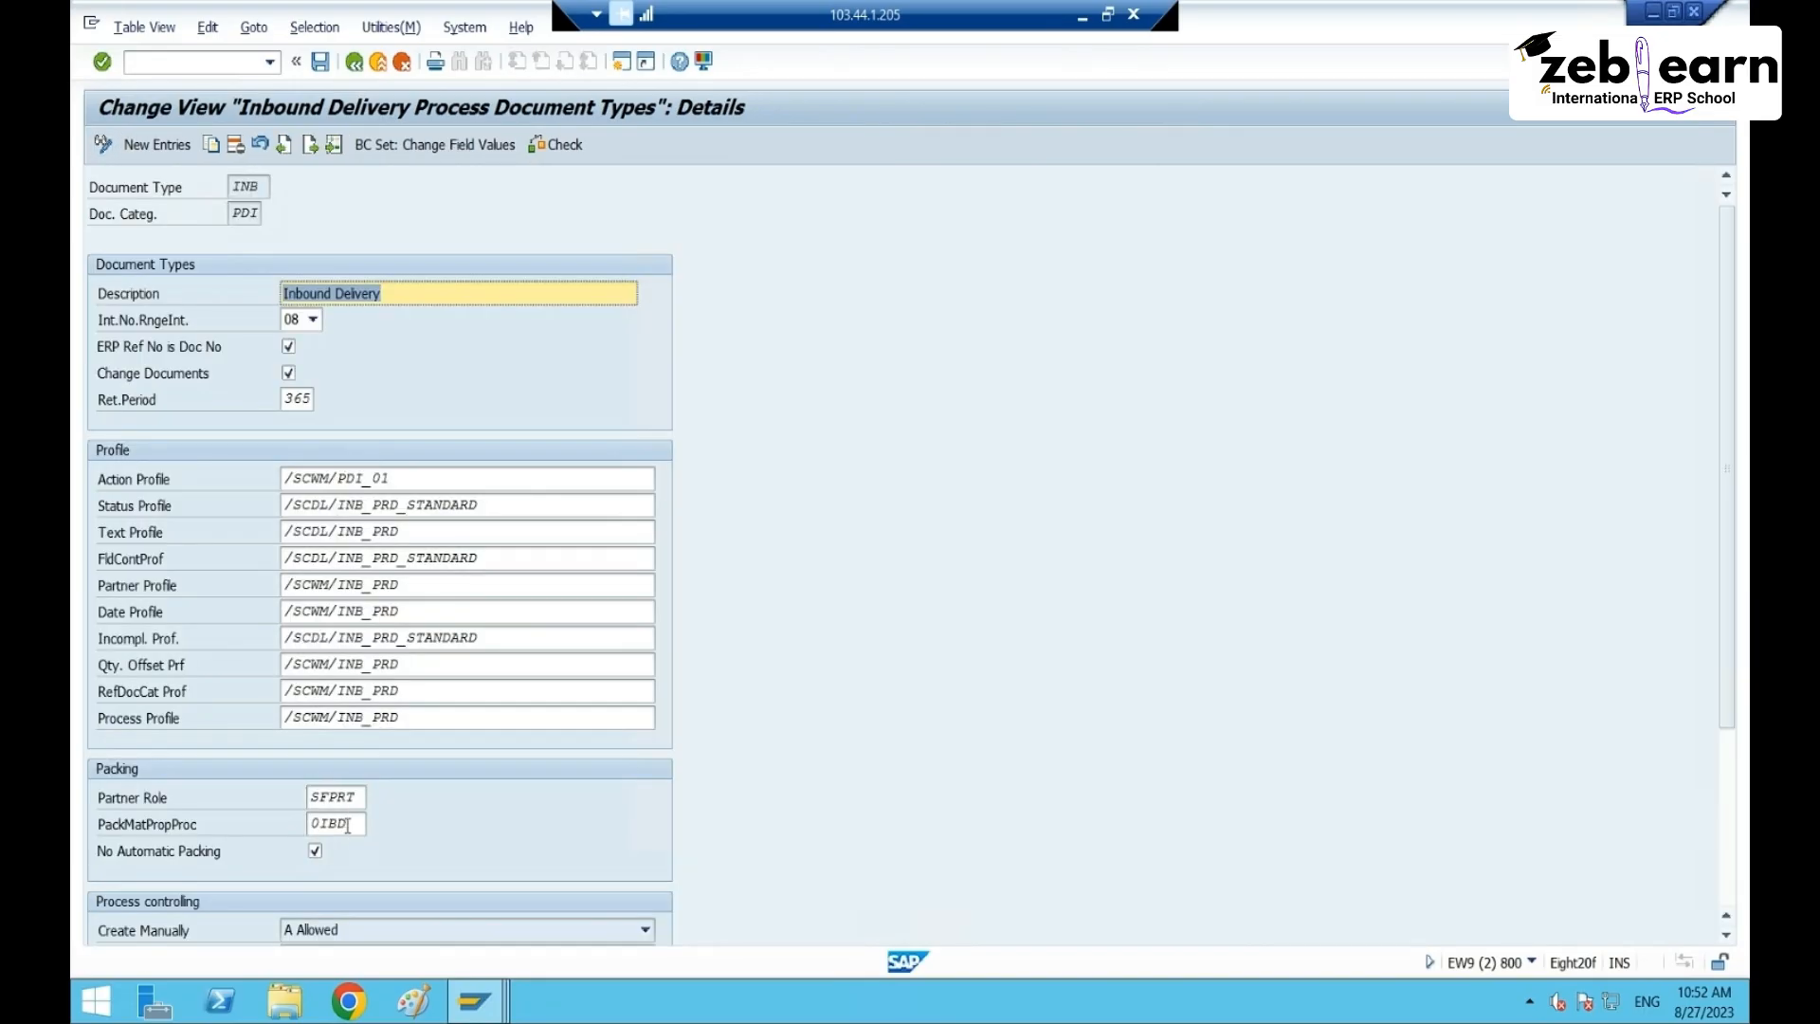
click(342, 823)
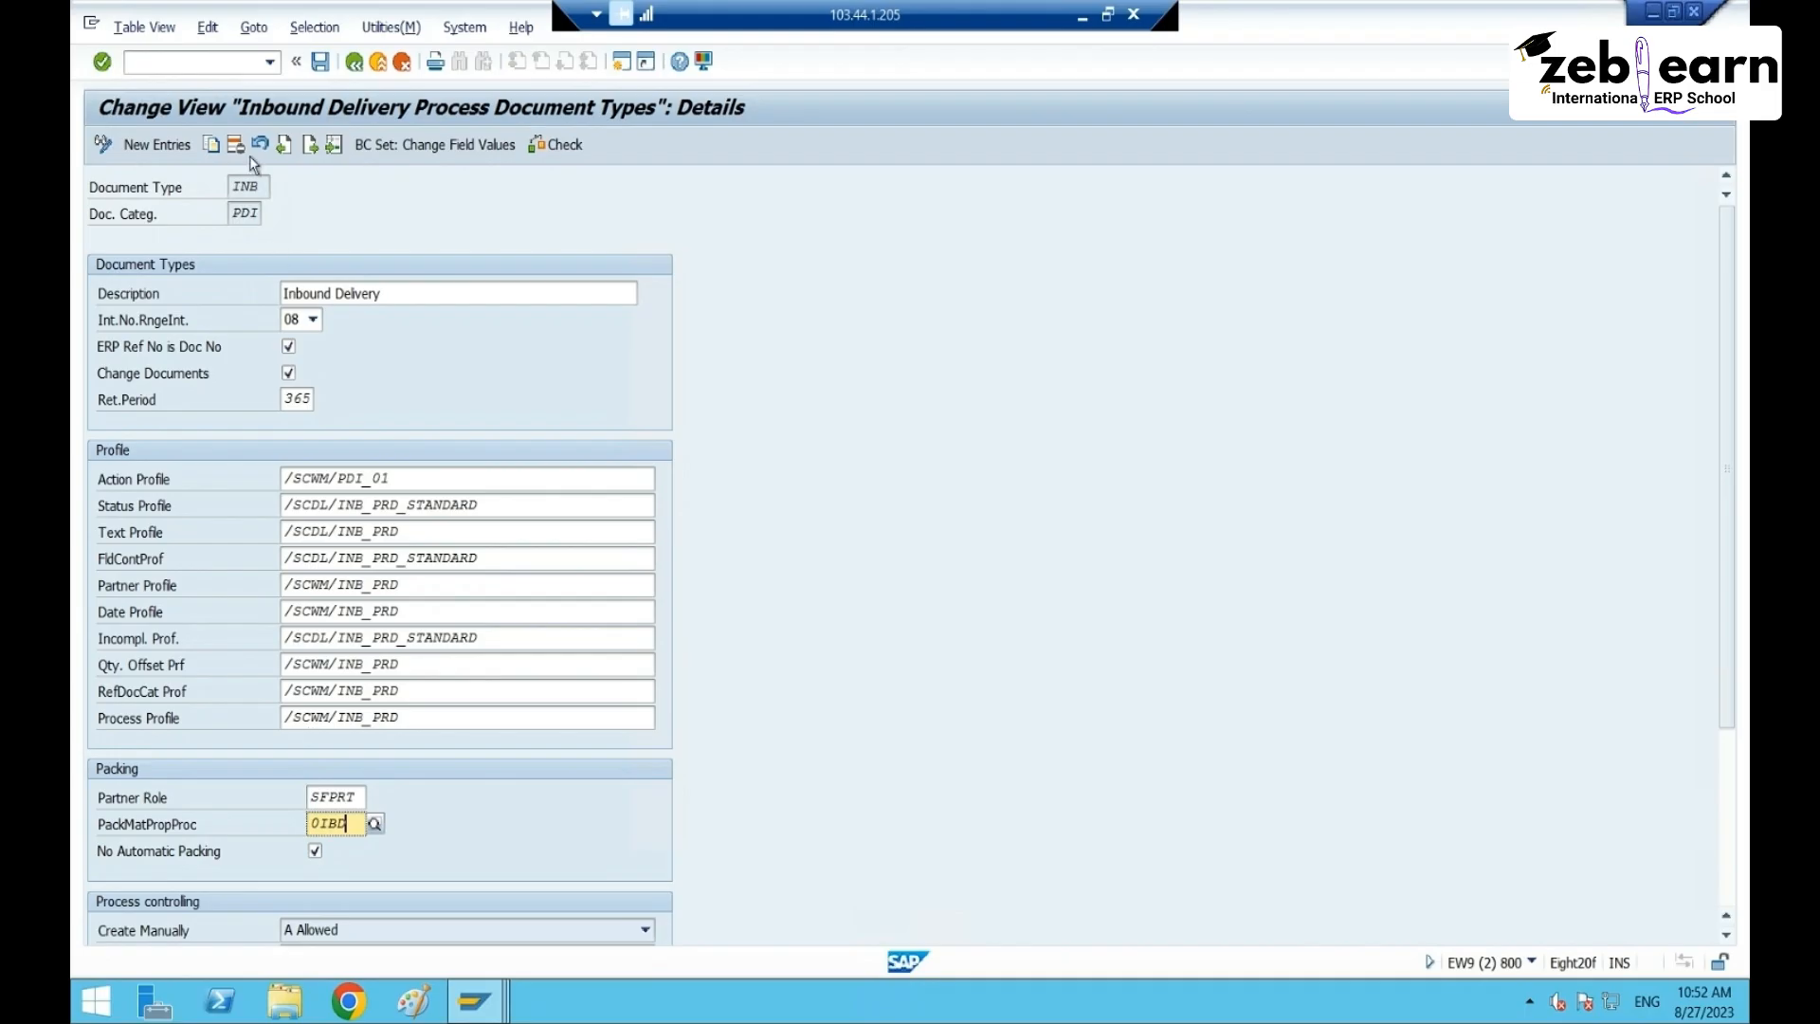
click(379, 829)
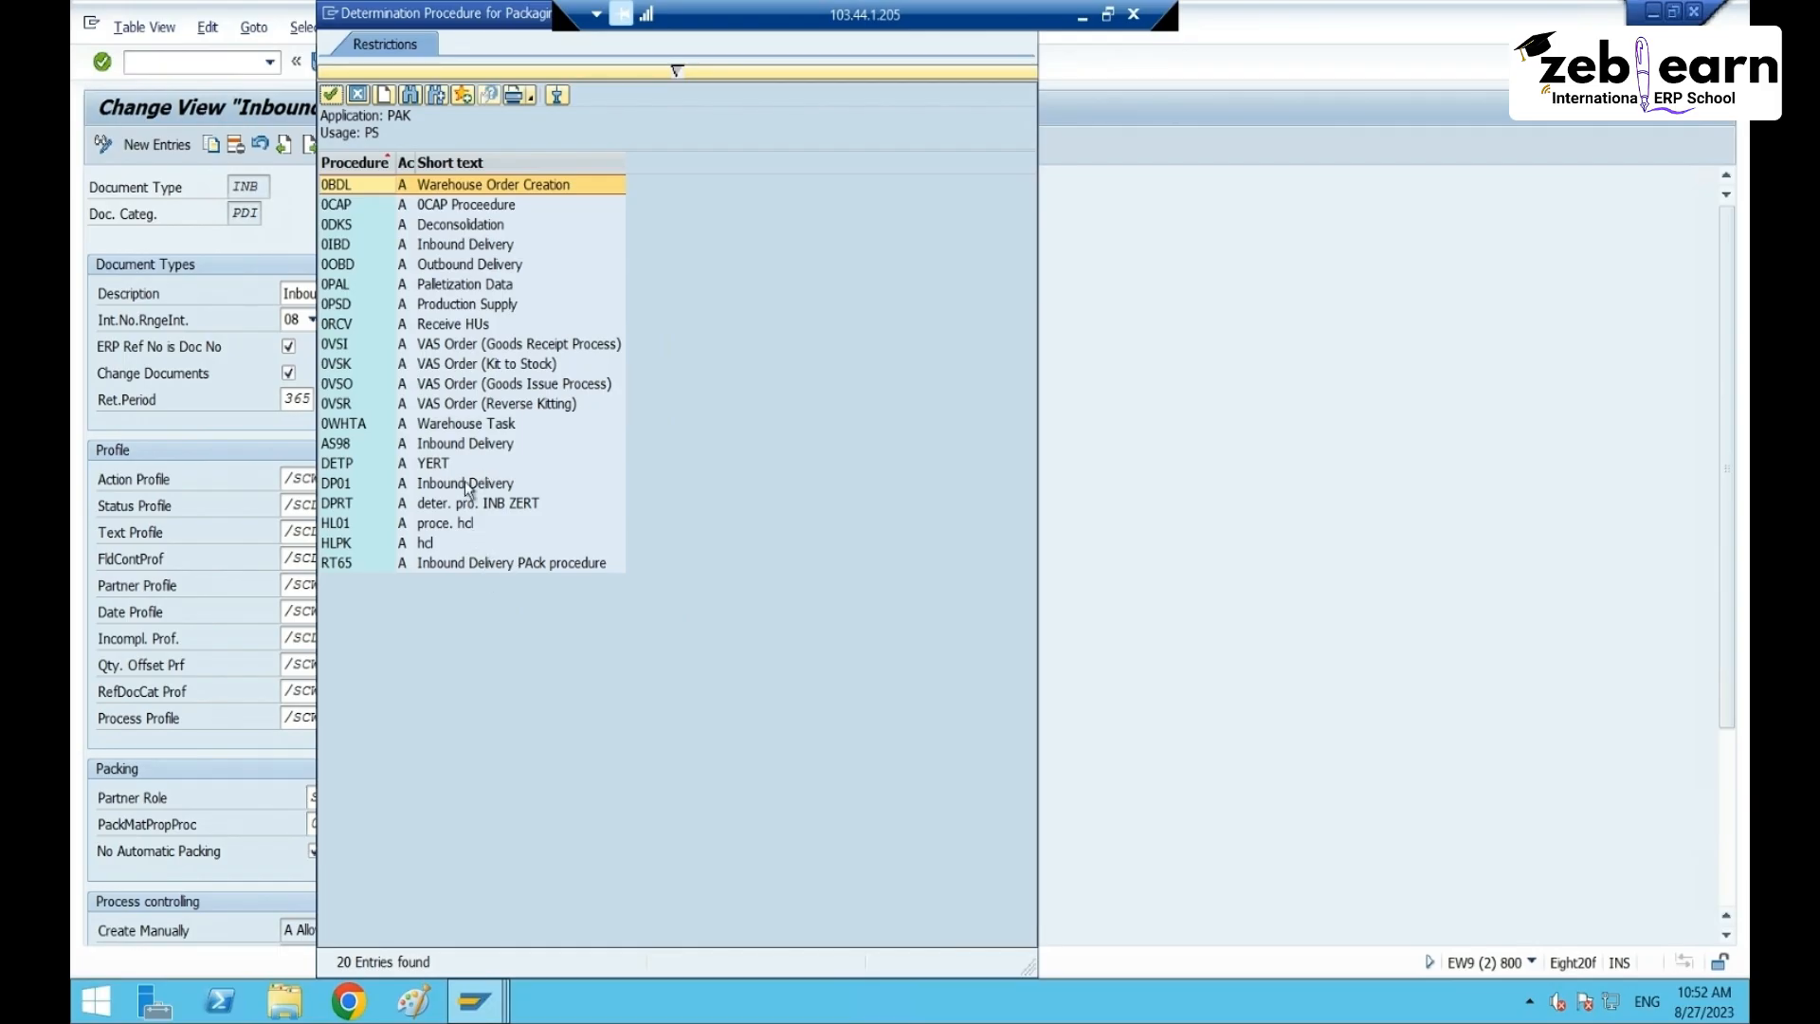
click(353, 207)
click(341, 248)
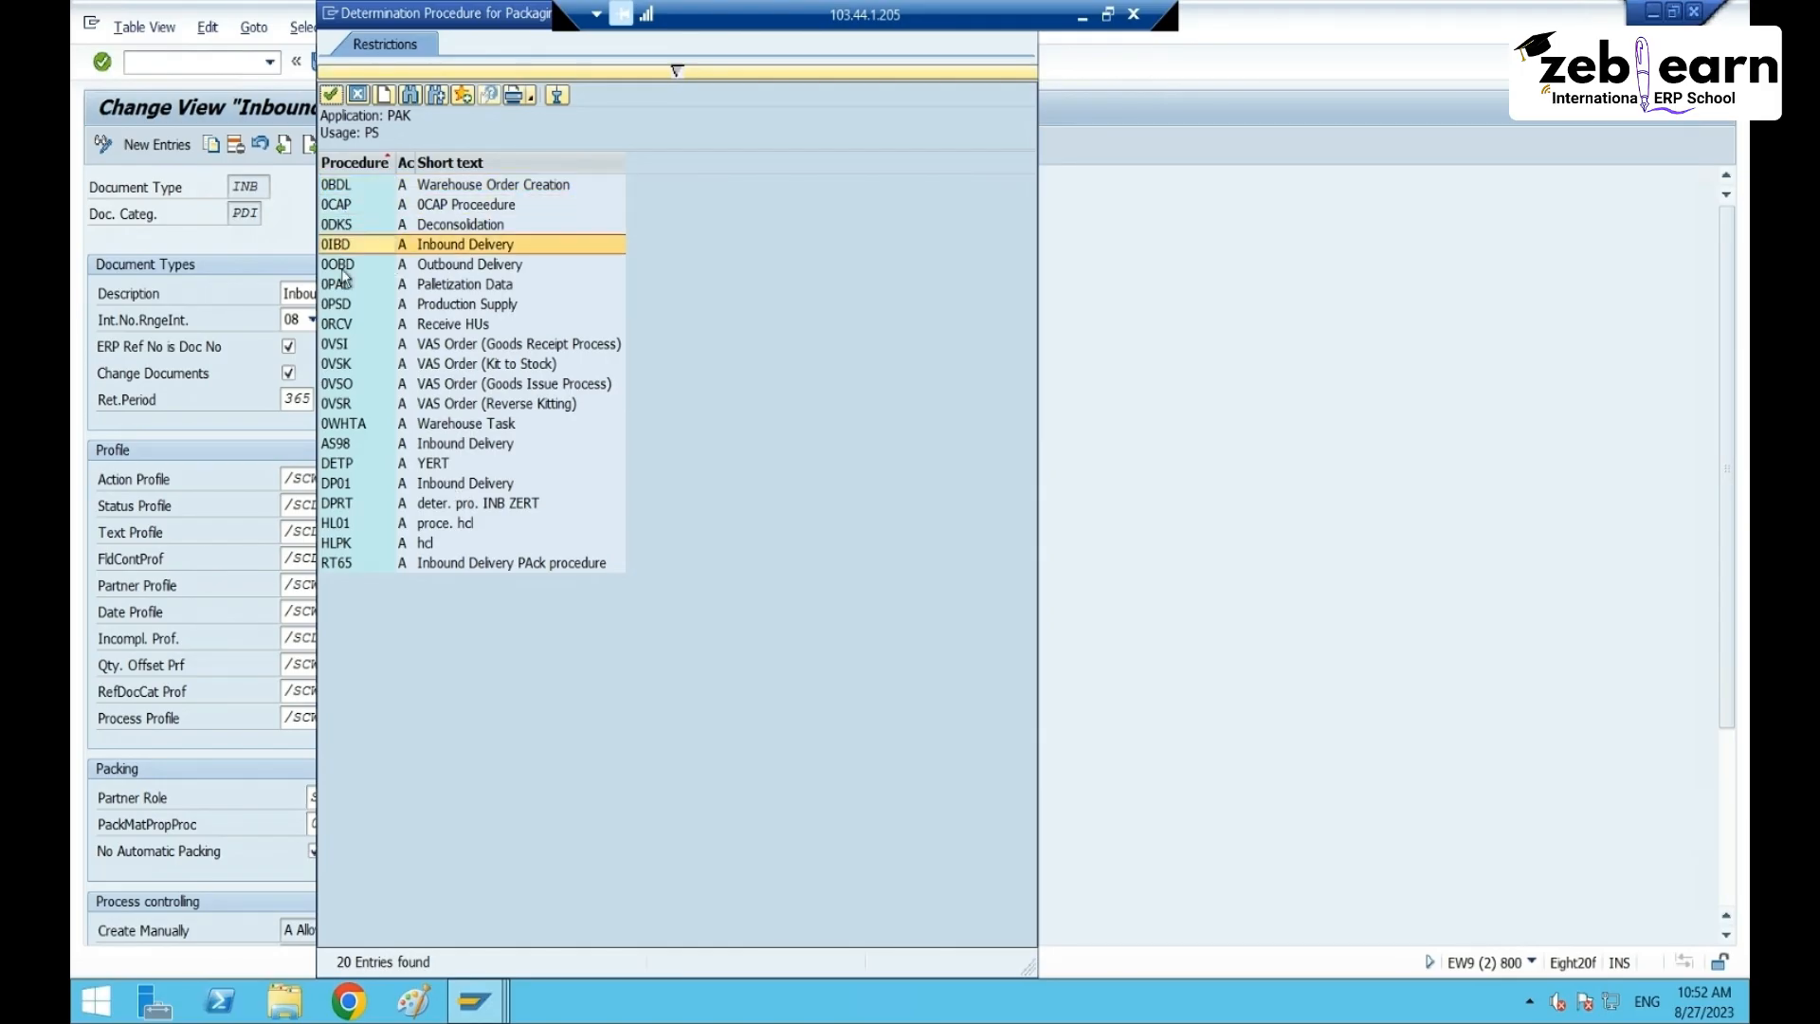
click(344, 265)
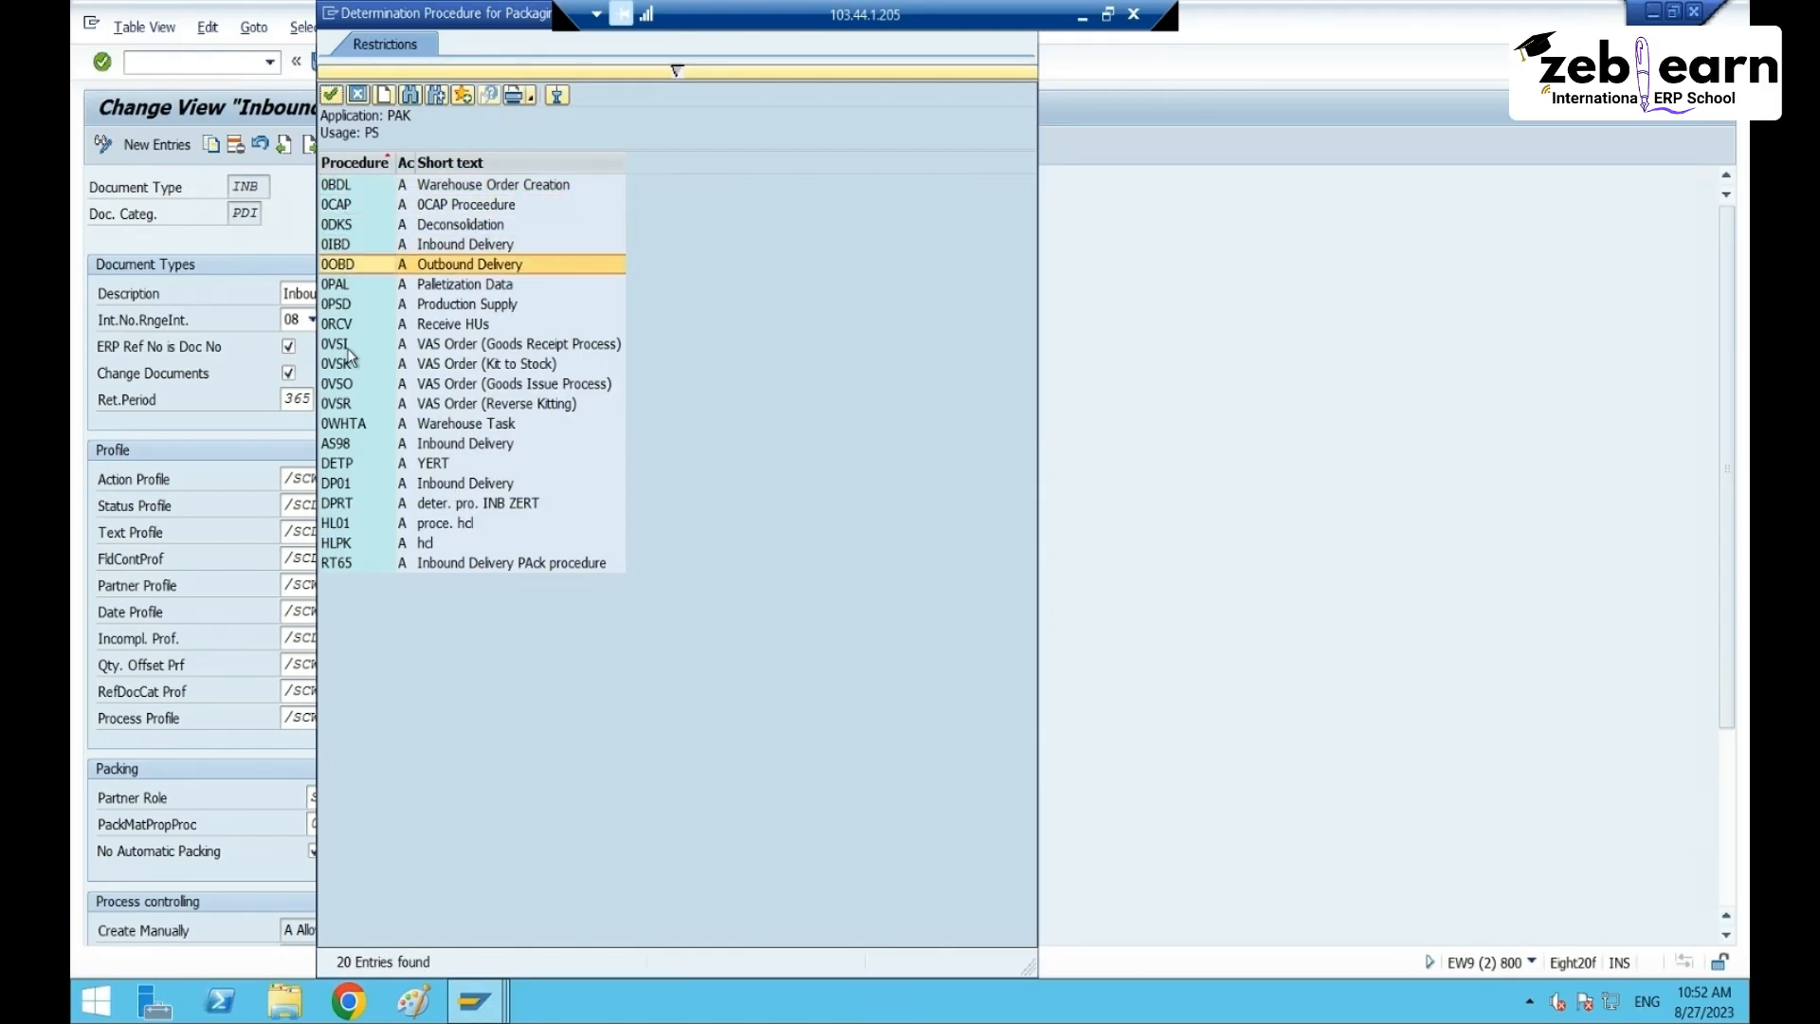
click(347, 507)
click(343, 563)
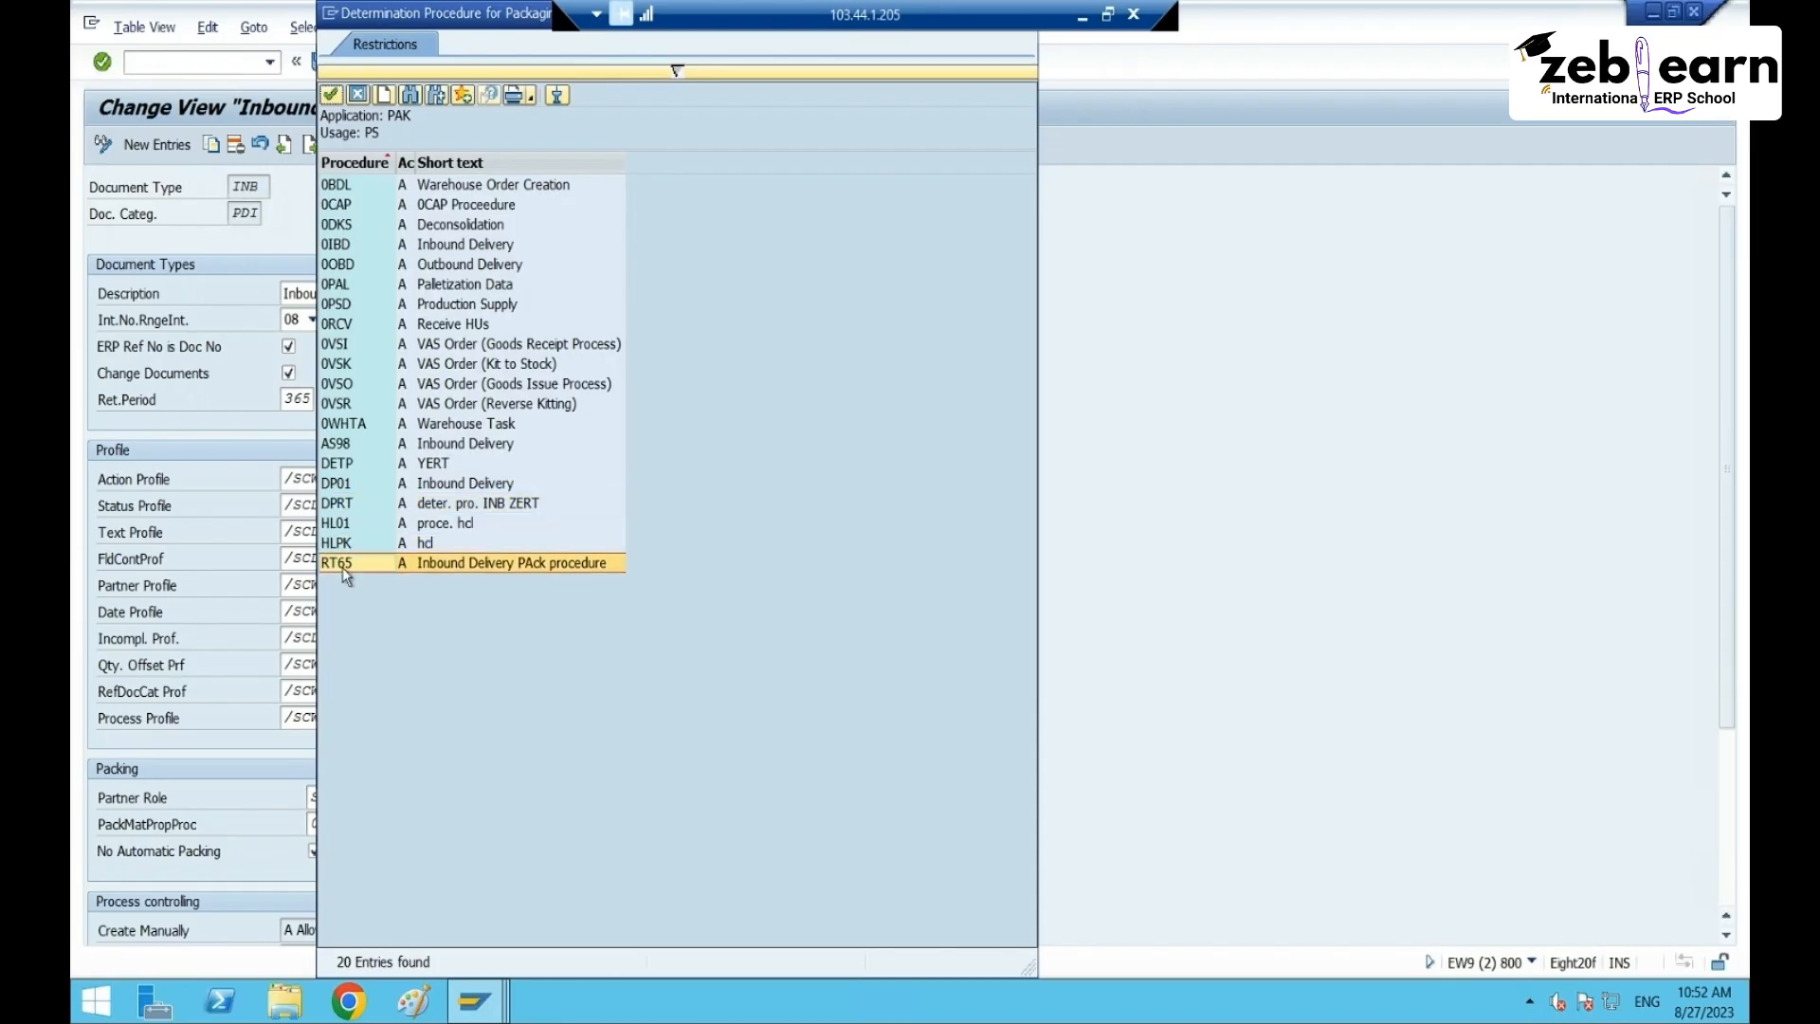
double_click(475, 565)
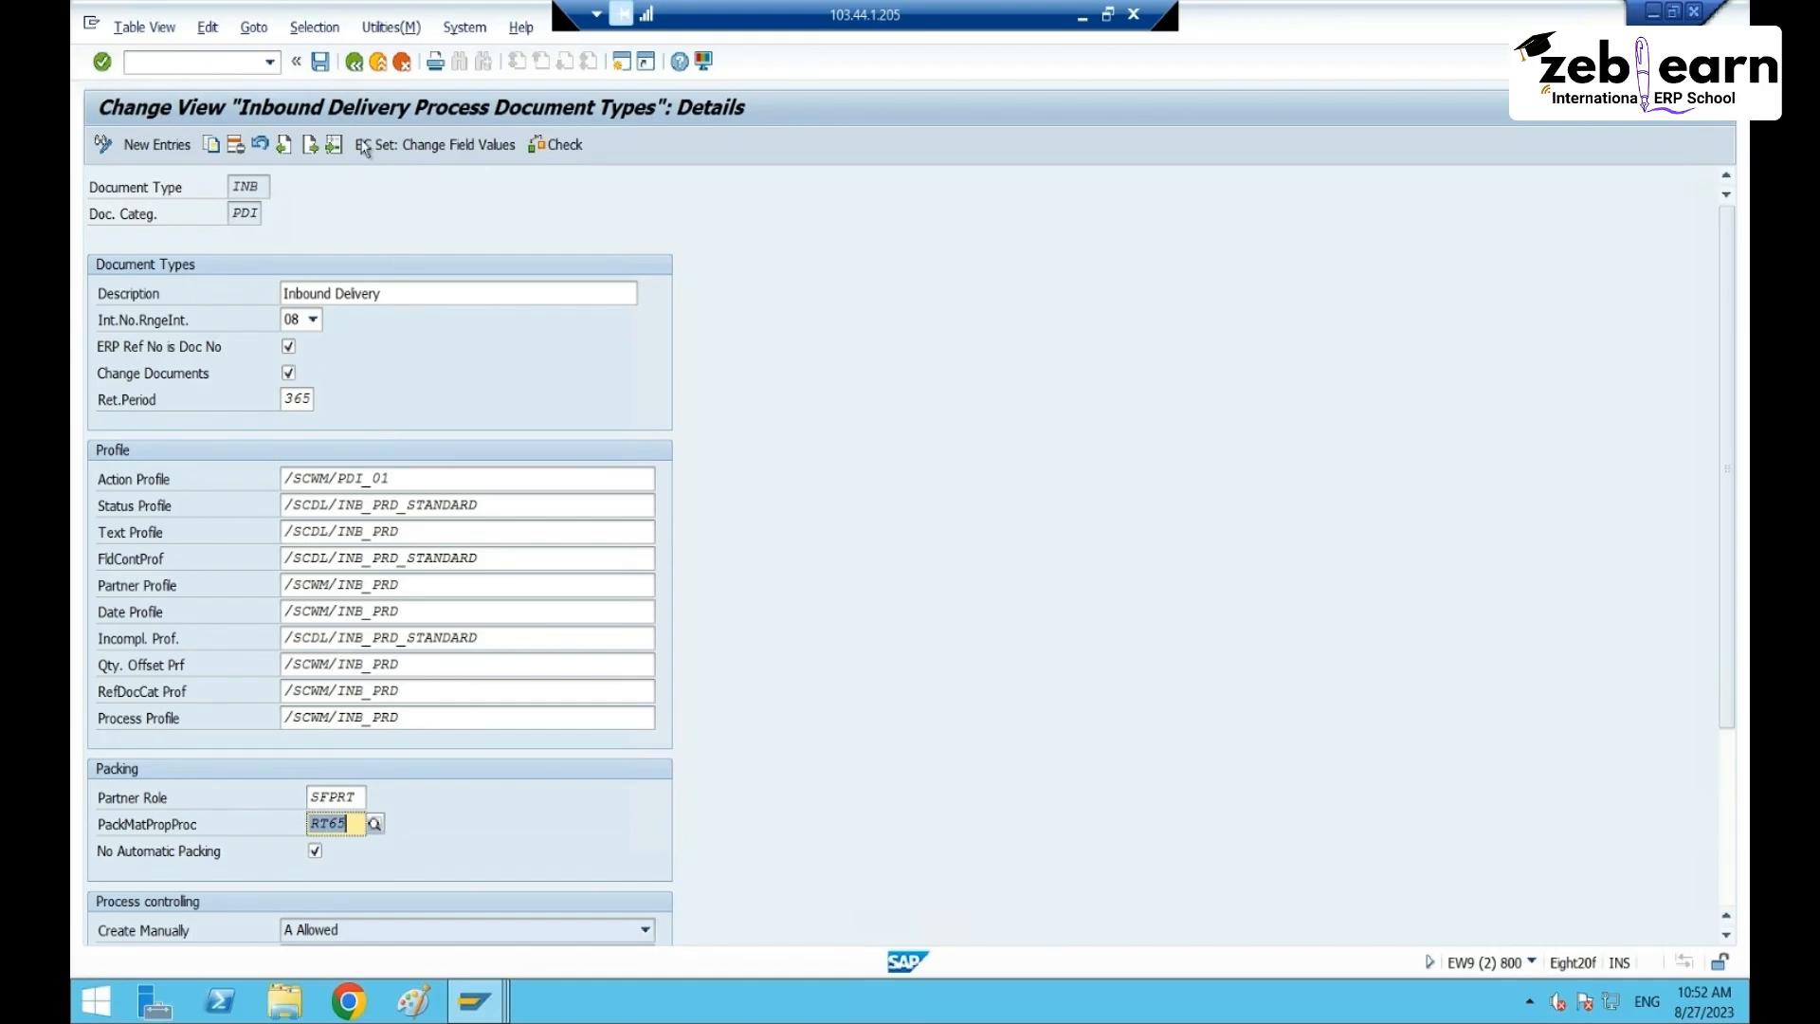
- Save the INB change, accepting the validation messages and customizing request
click(322, 62)
click(1006, 535)
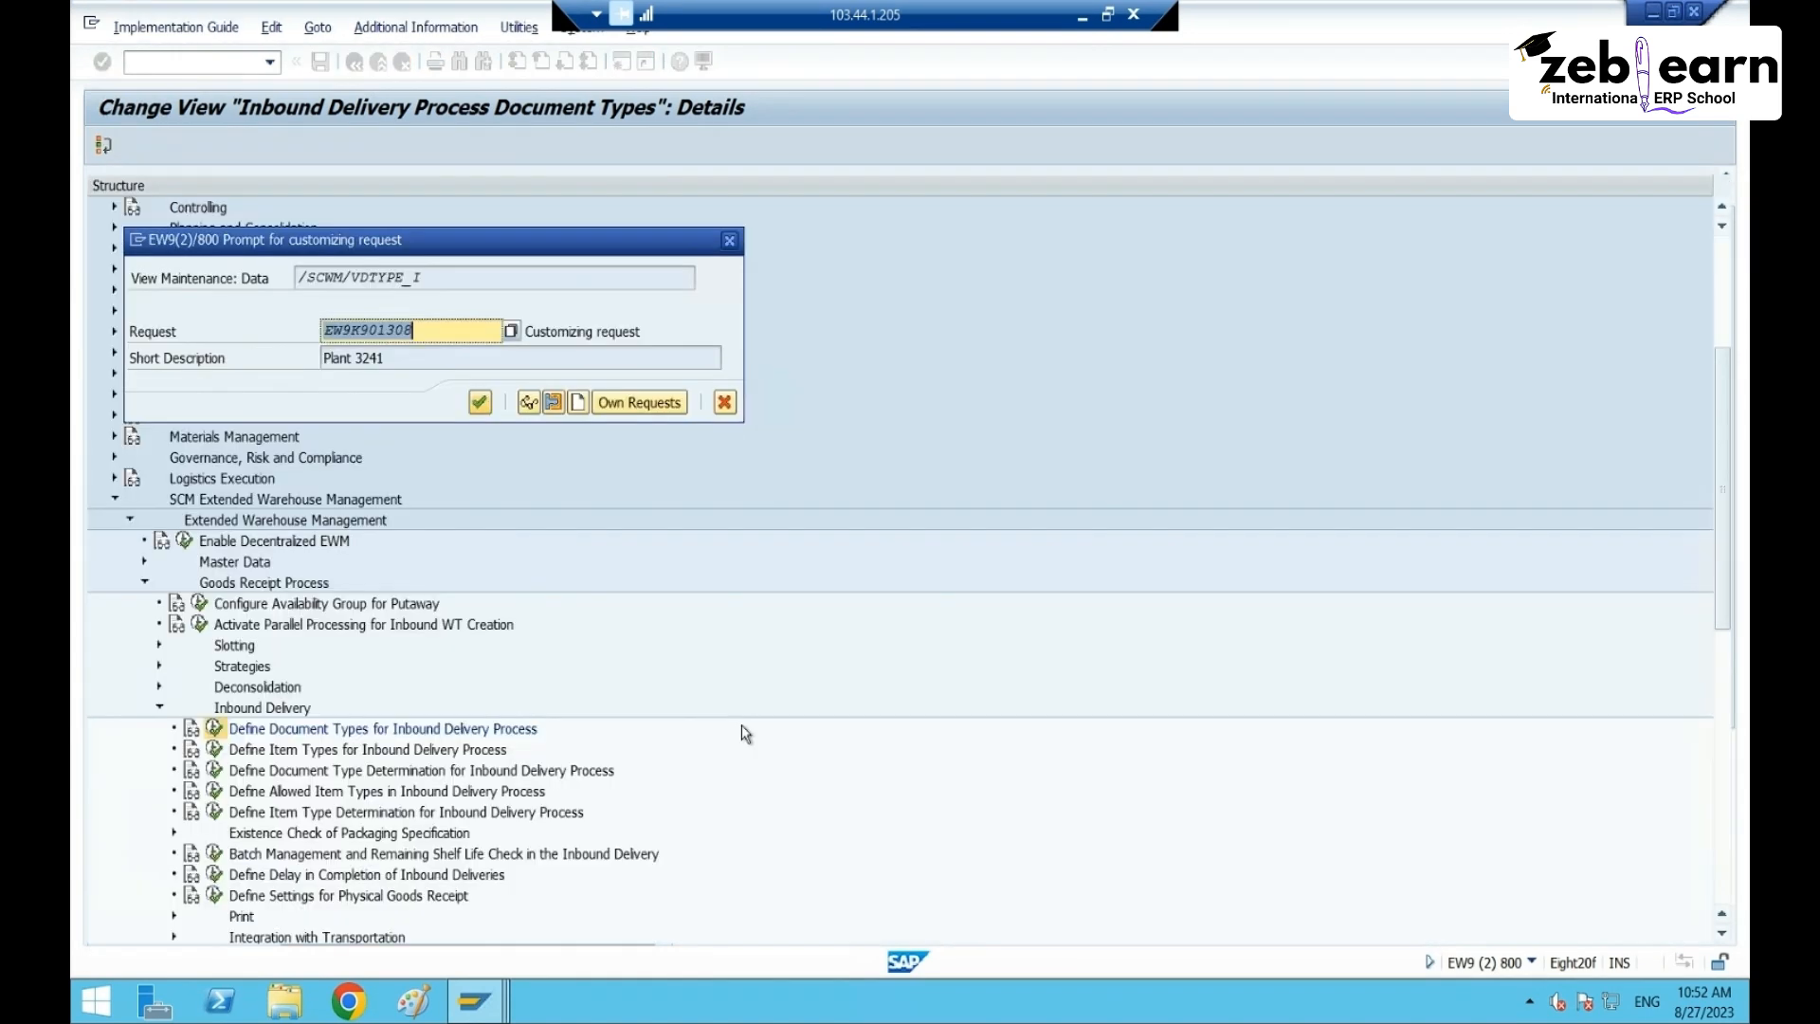
key(Return)
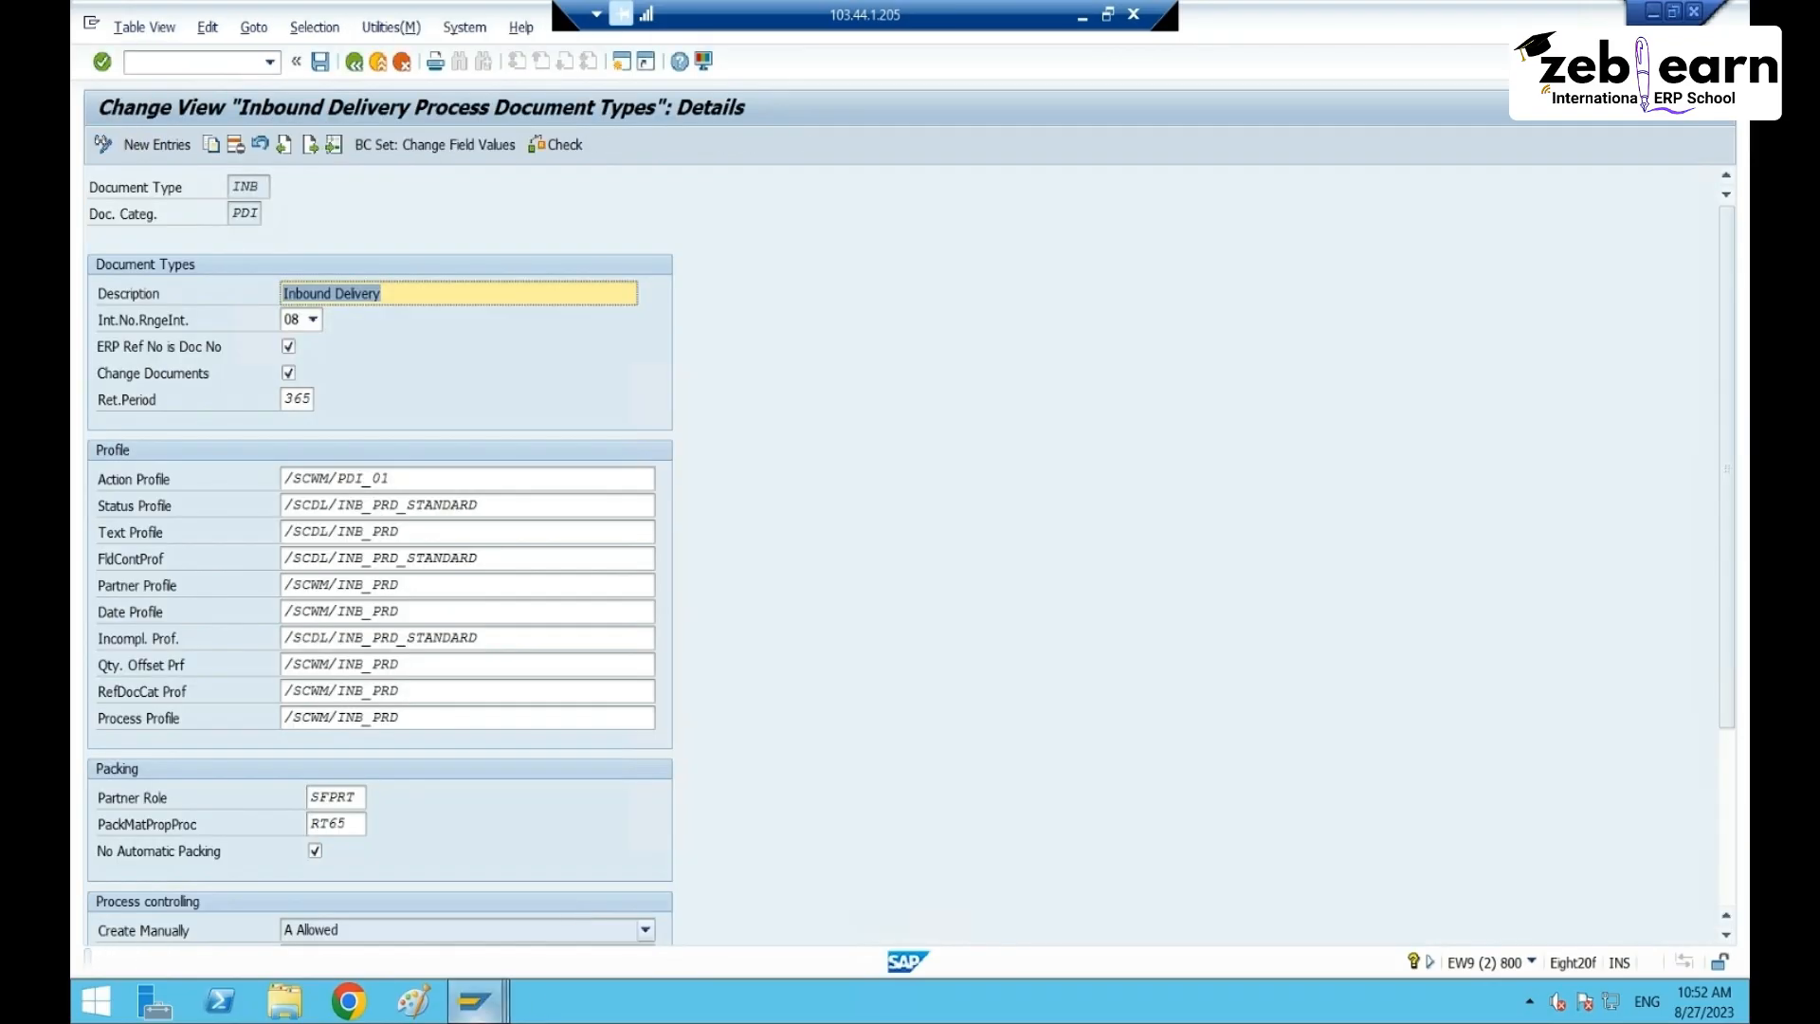
mouse_move(474, 1000)
click(498, 887)
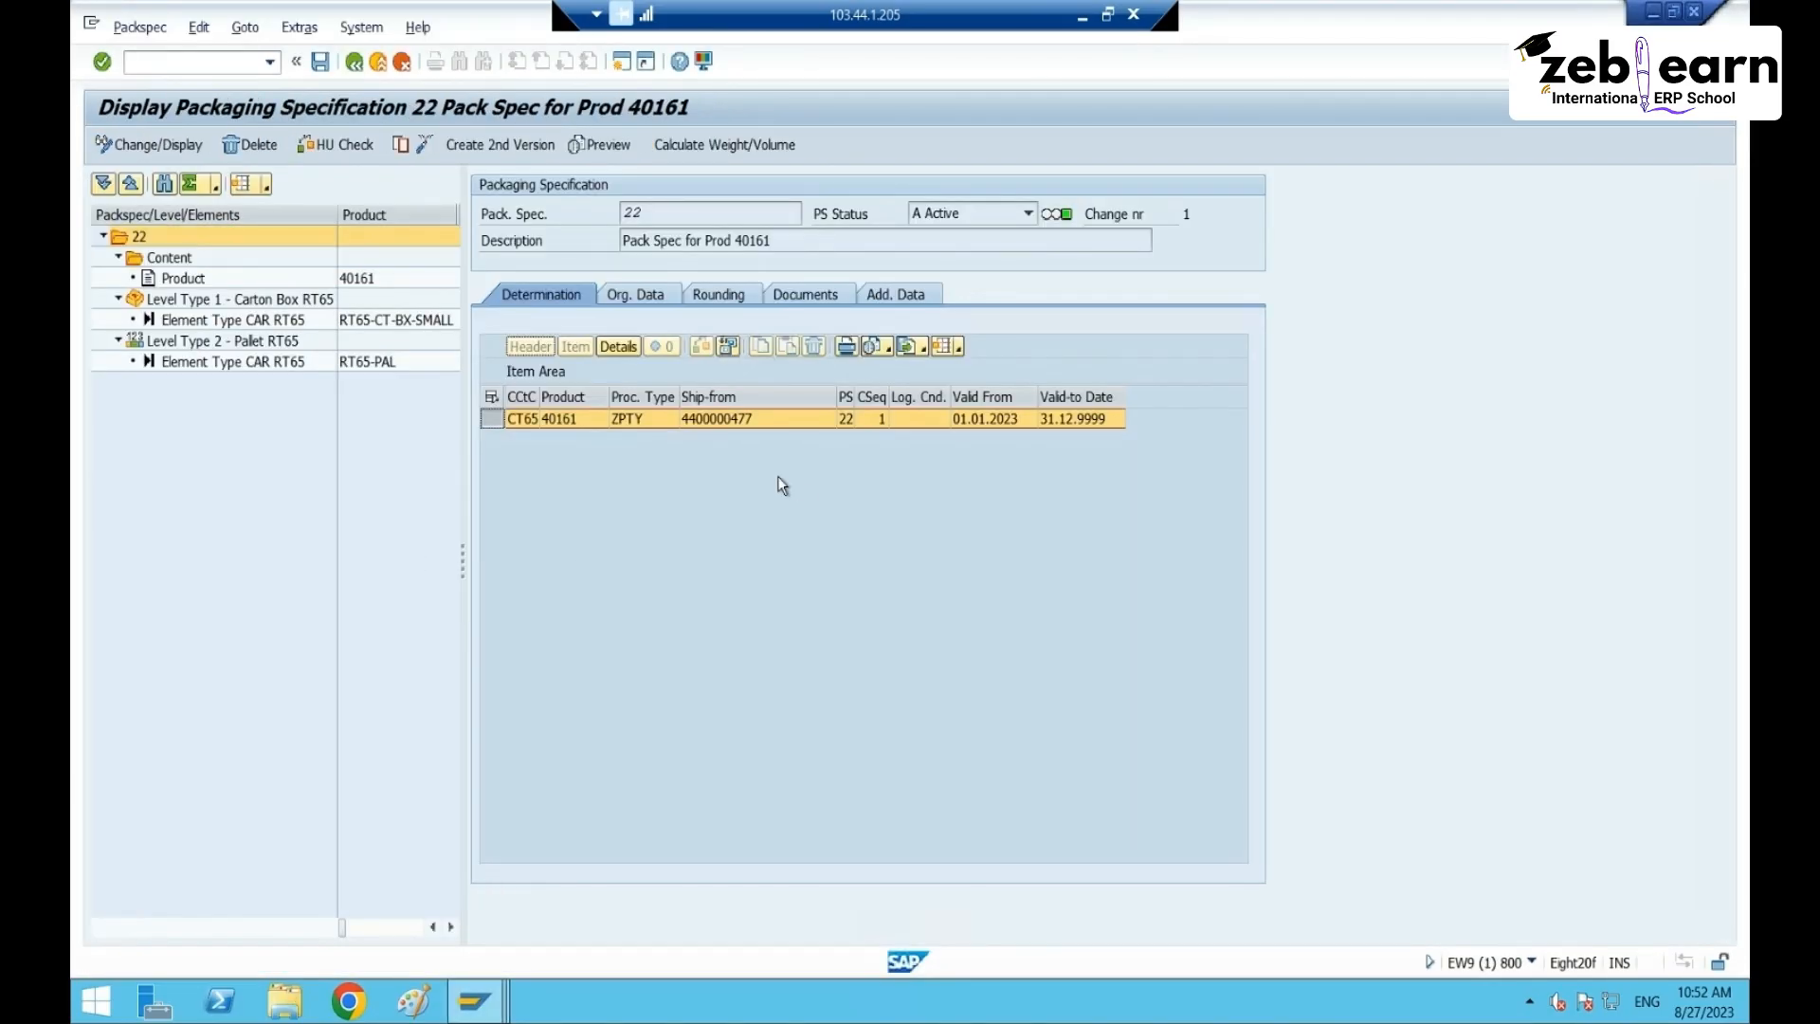
- Run /o/scwm/PRDI and list all warehouse RT65 inbound deliveries with an empty search
mouse_move(474, 1000)
click(744, 884)
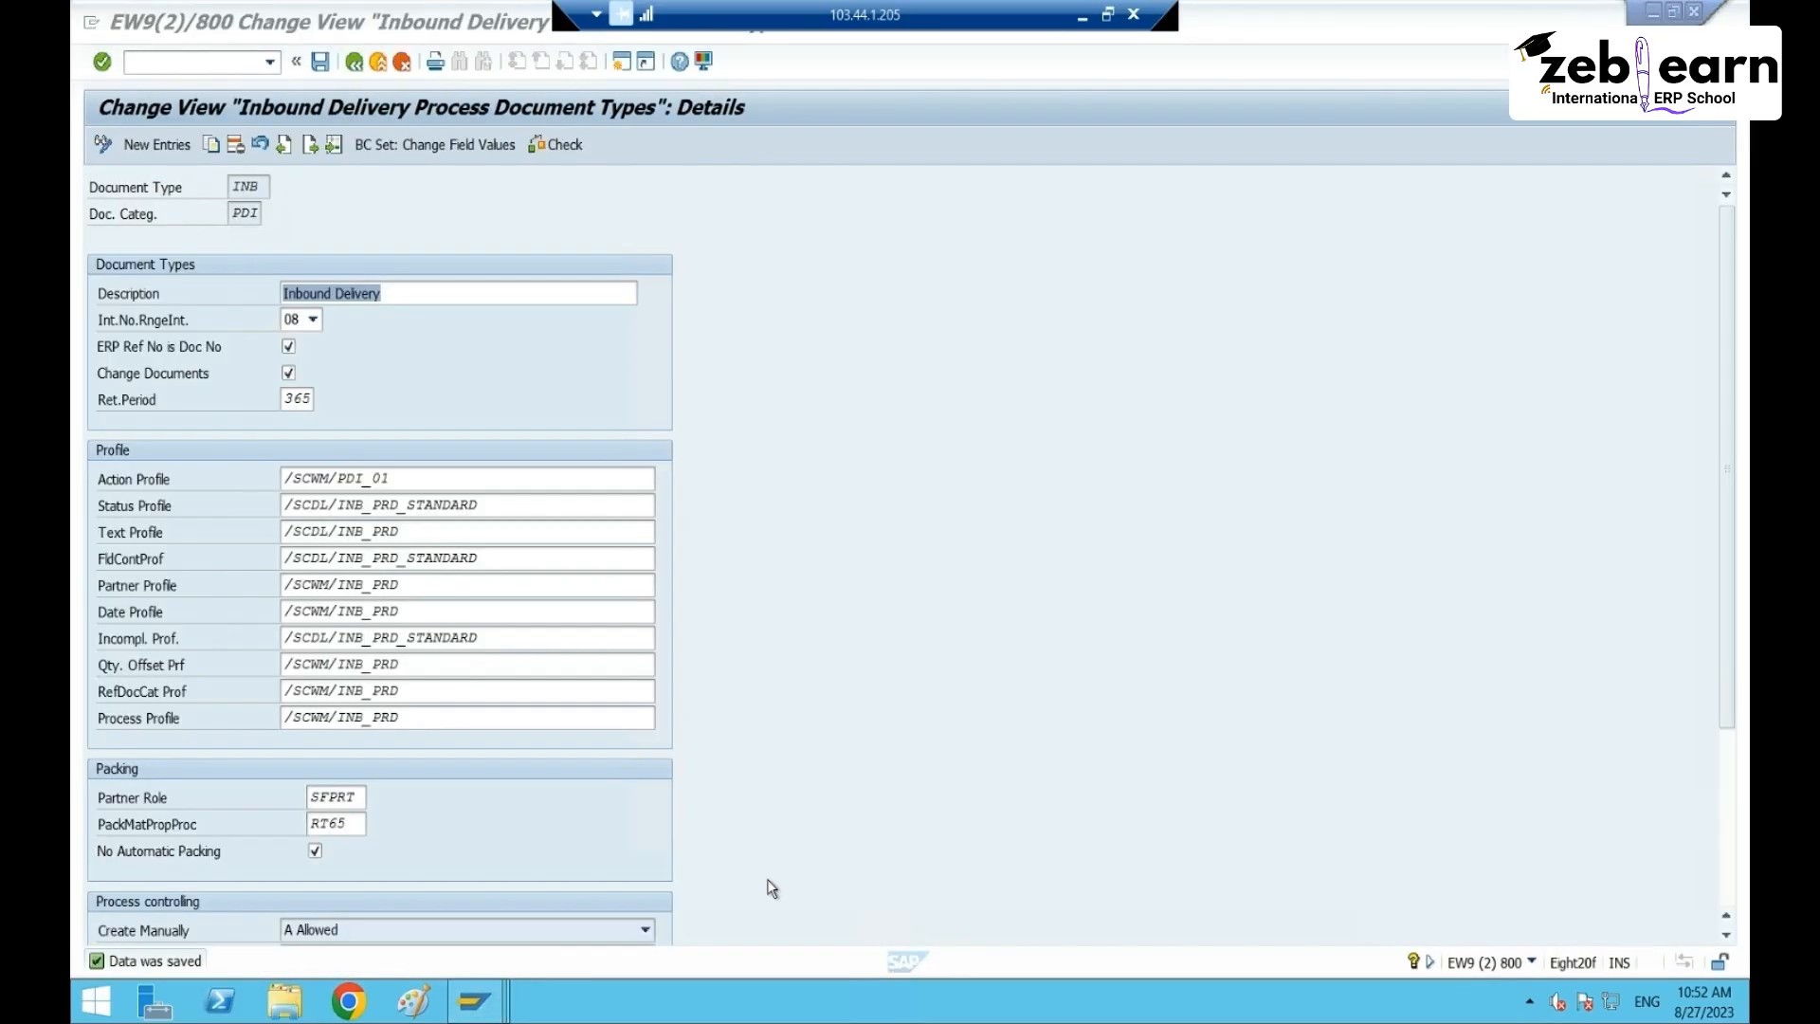
key(ctrl+slash)
text(/o/s)
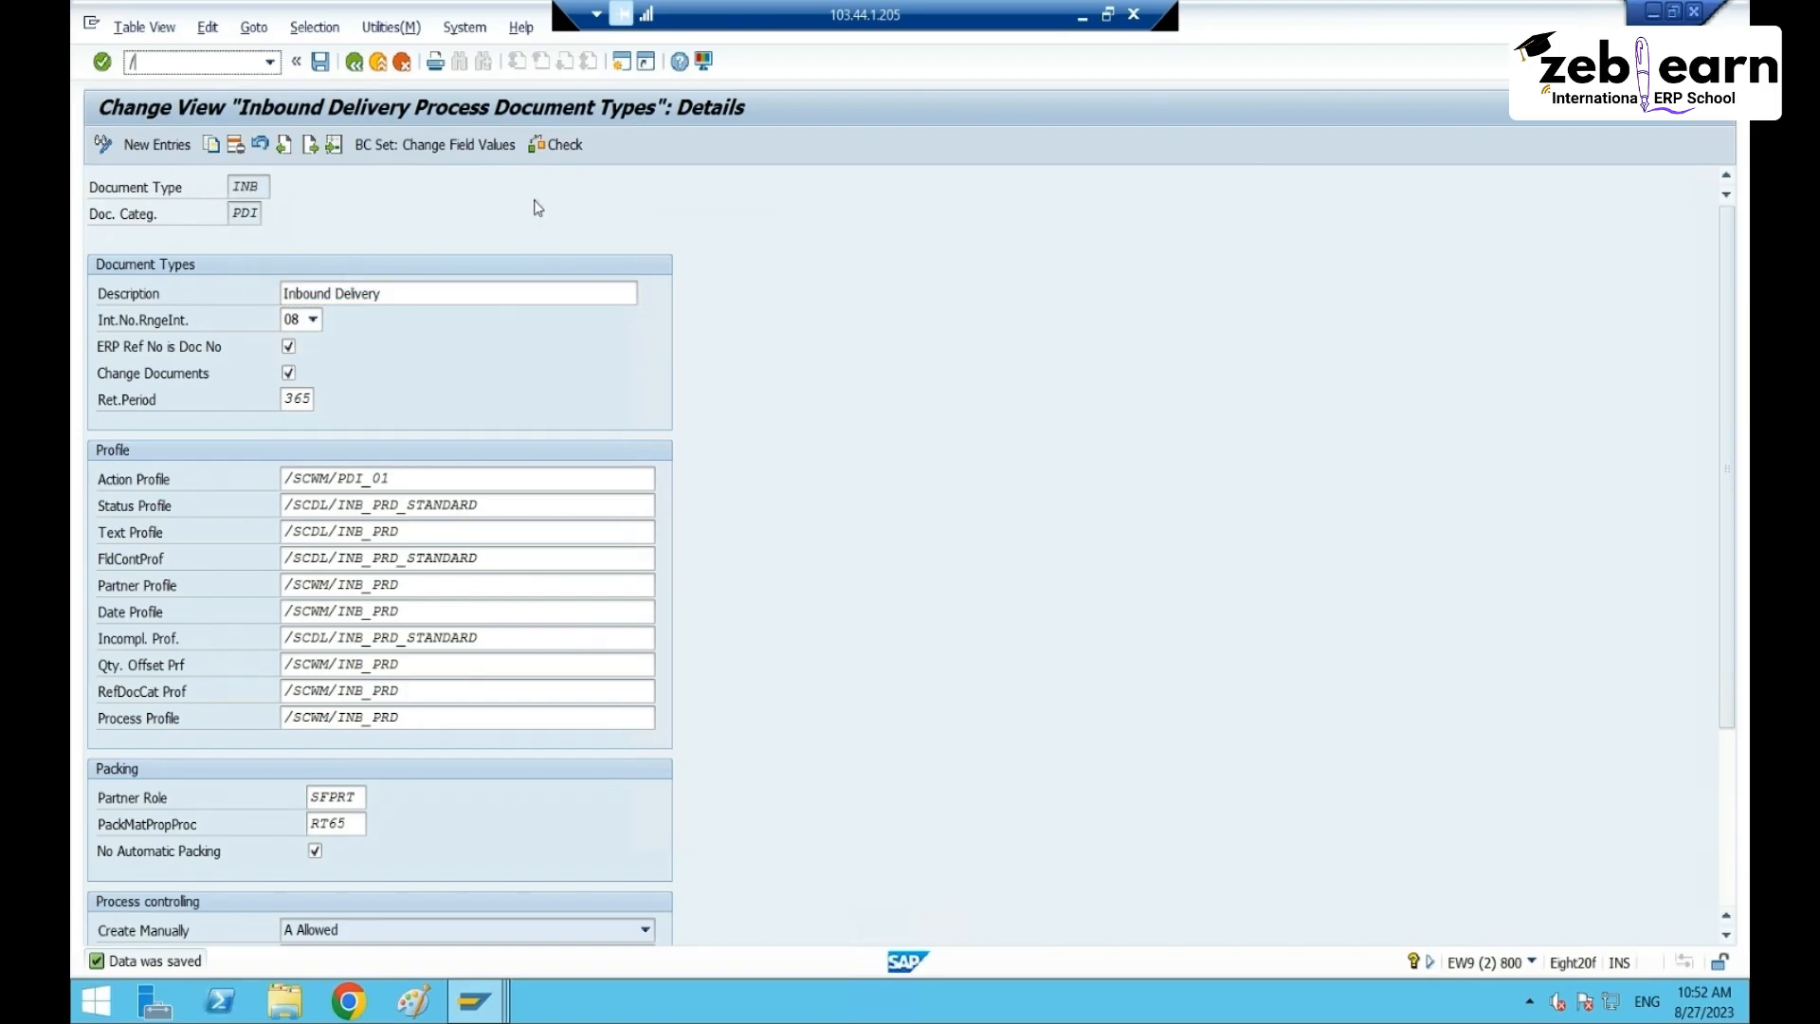
text(cwm/PRD)
key(Return)
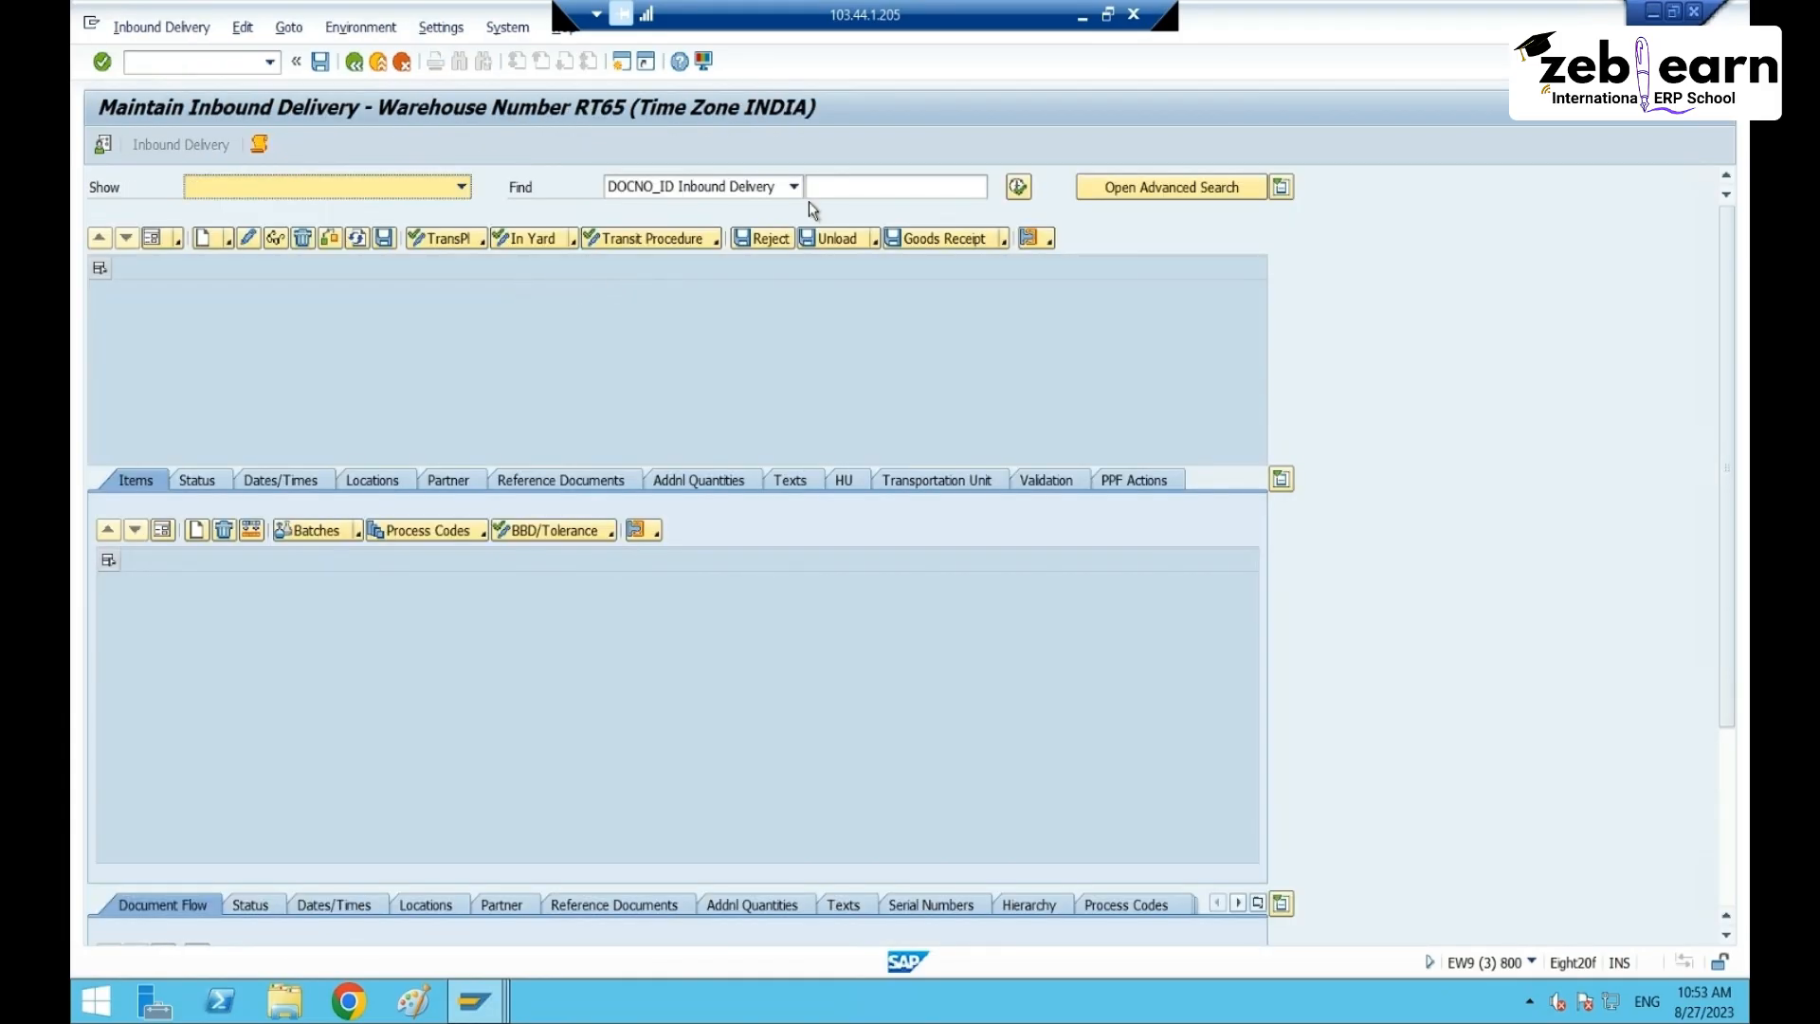
click(810, 195)
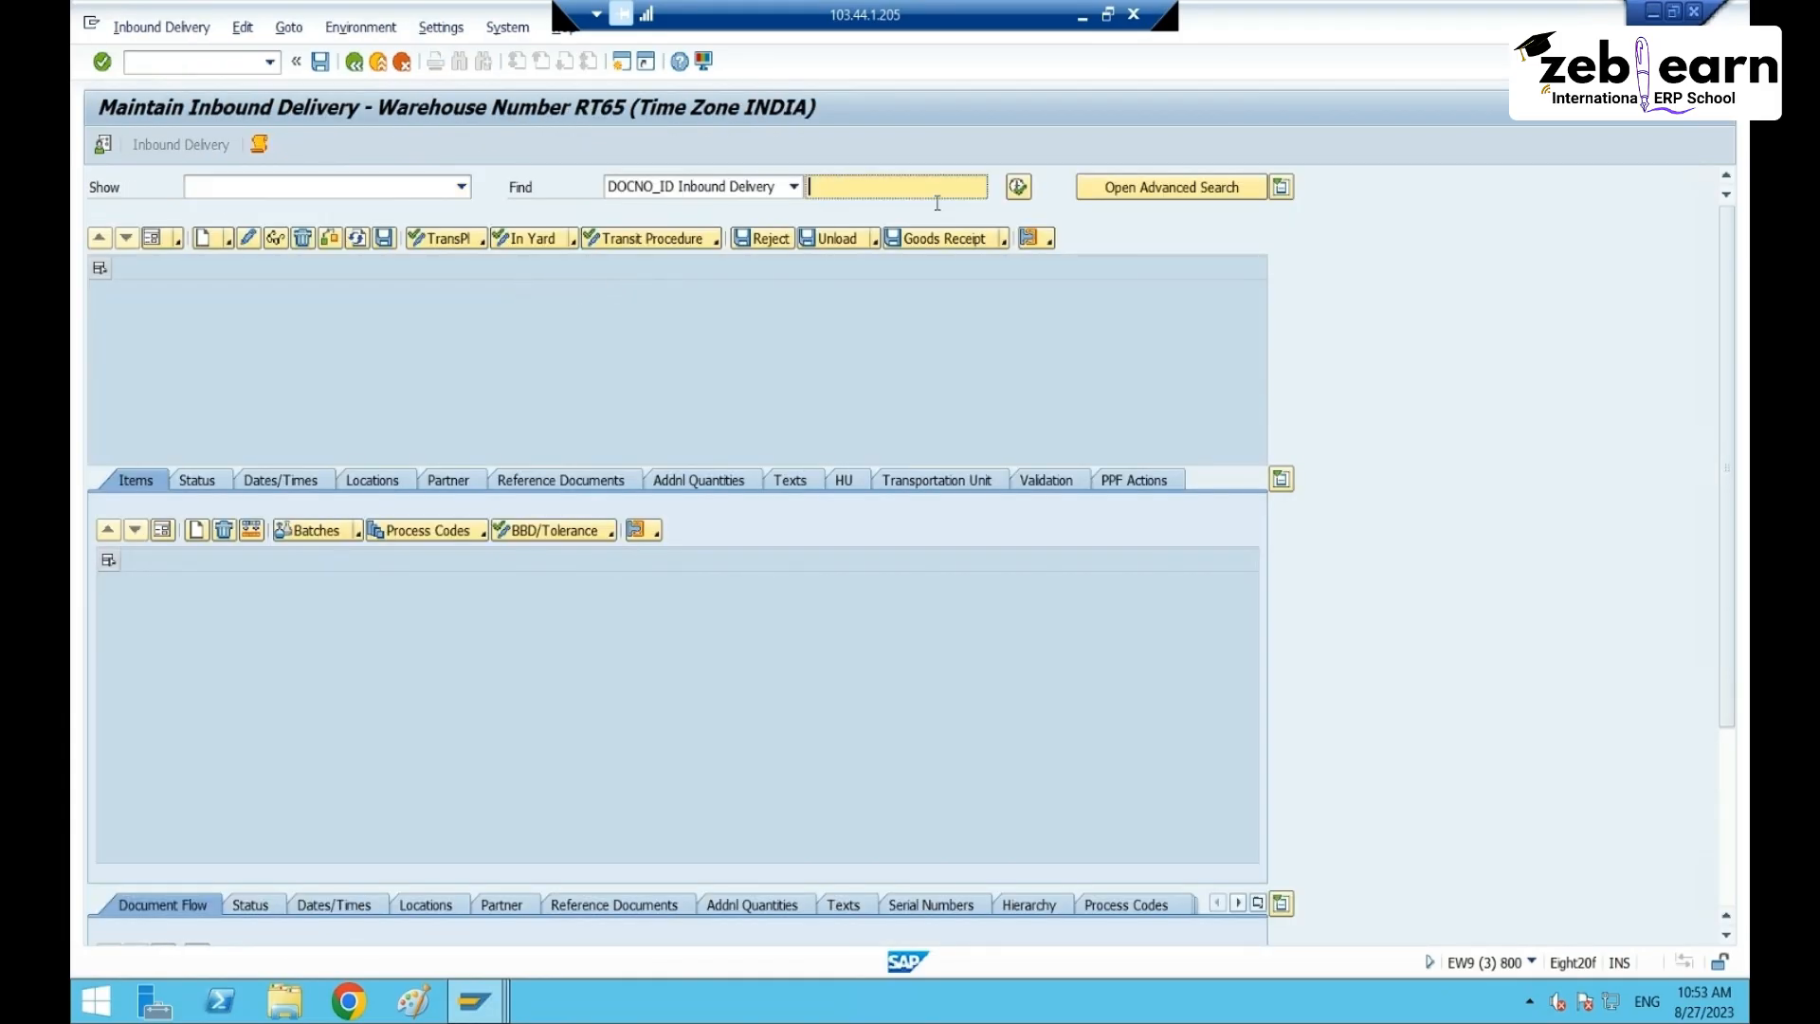
click(1018, 187)
click(447, 465)
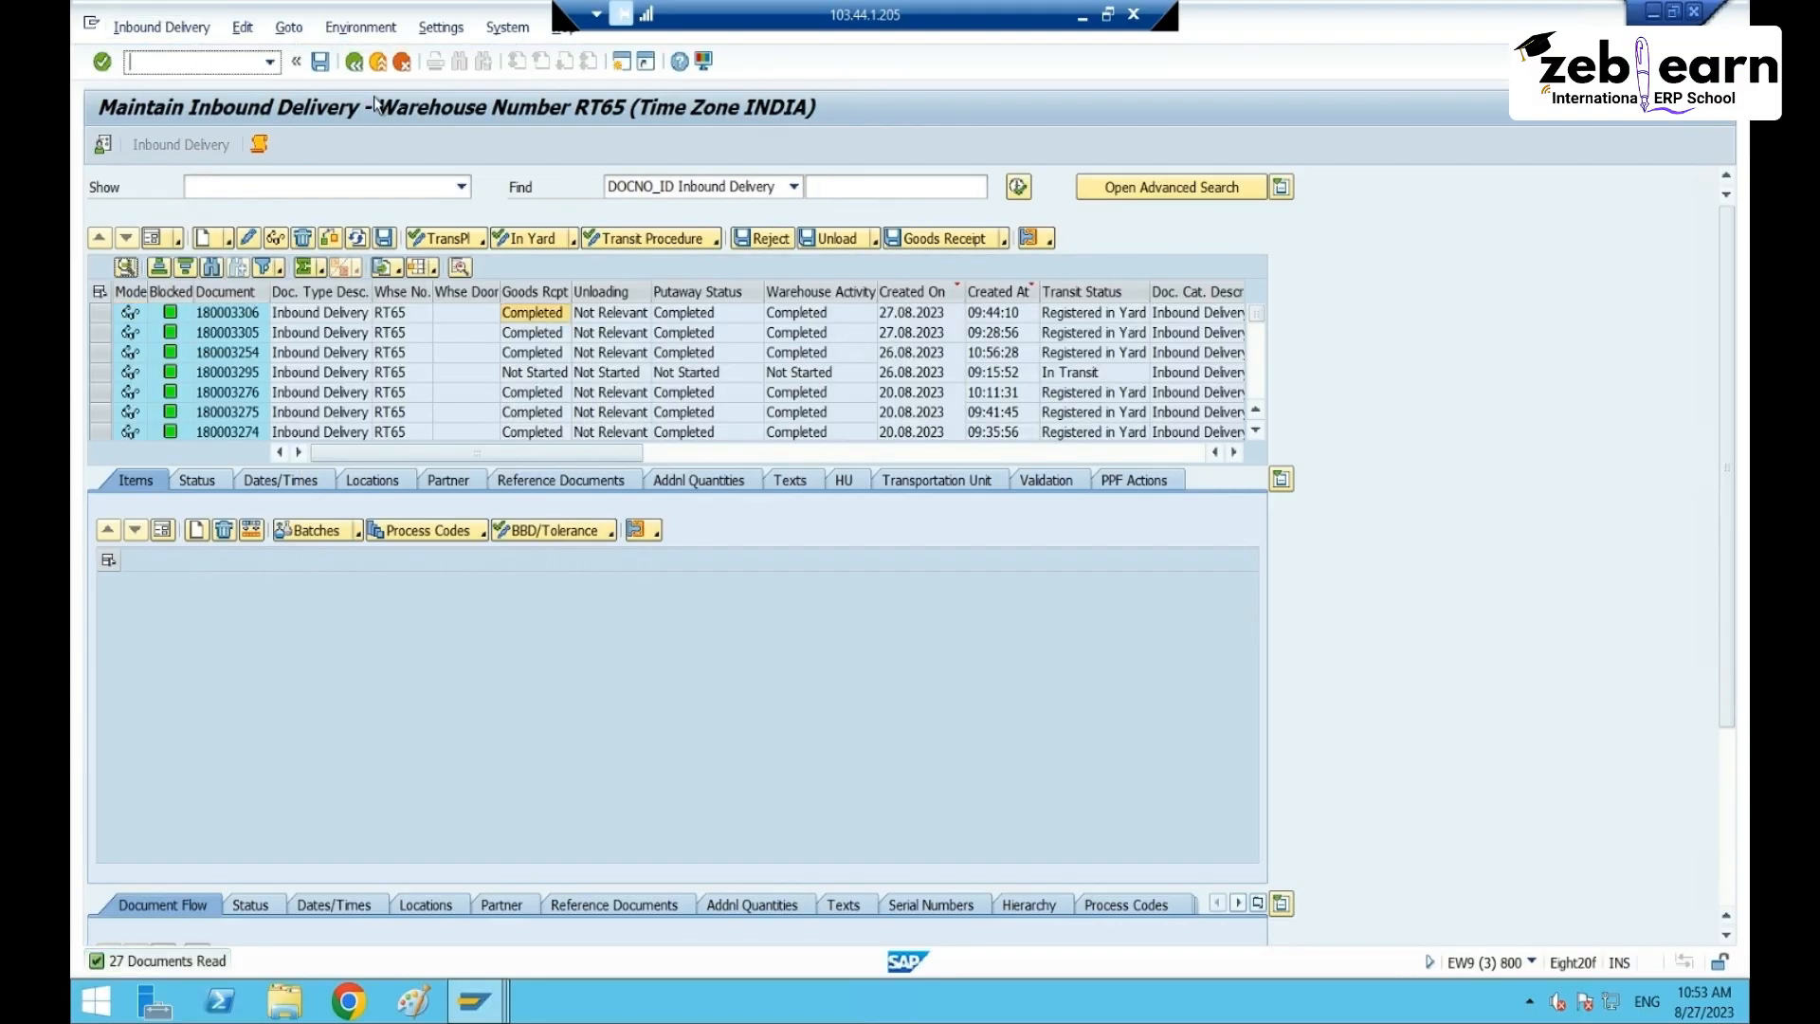
- Start transaction VL31N to create a new inbound delivery
text(/o/scwm/)
key(BackSpace)
key(BackSpace)
key(BackSpace)
key(BackSpace)
key(BackSpace)
key(BackSpace)
text(vl31)
key(Return)
- Create the delivery from the previously used purchase order
click(357, 272)
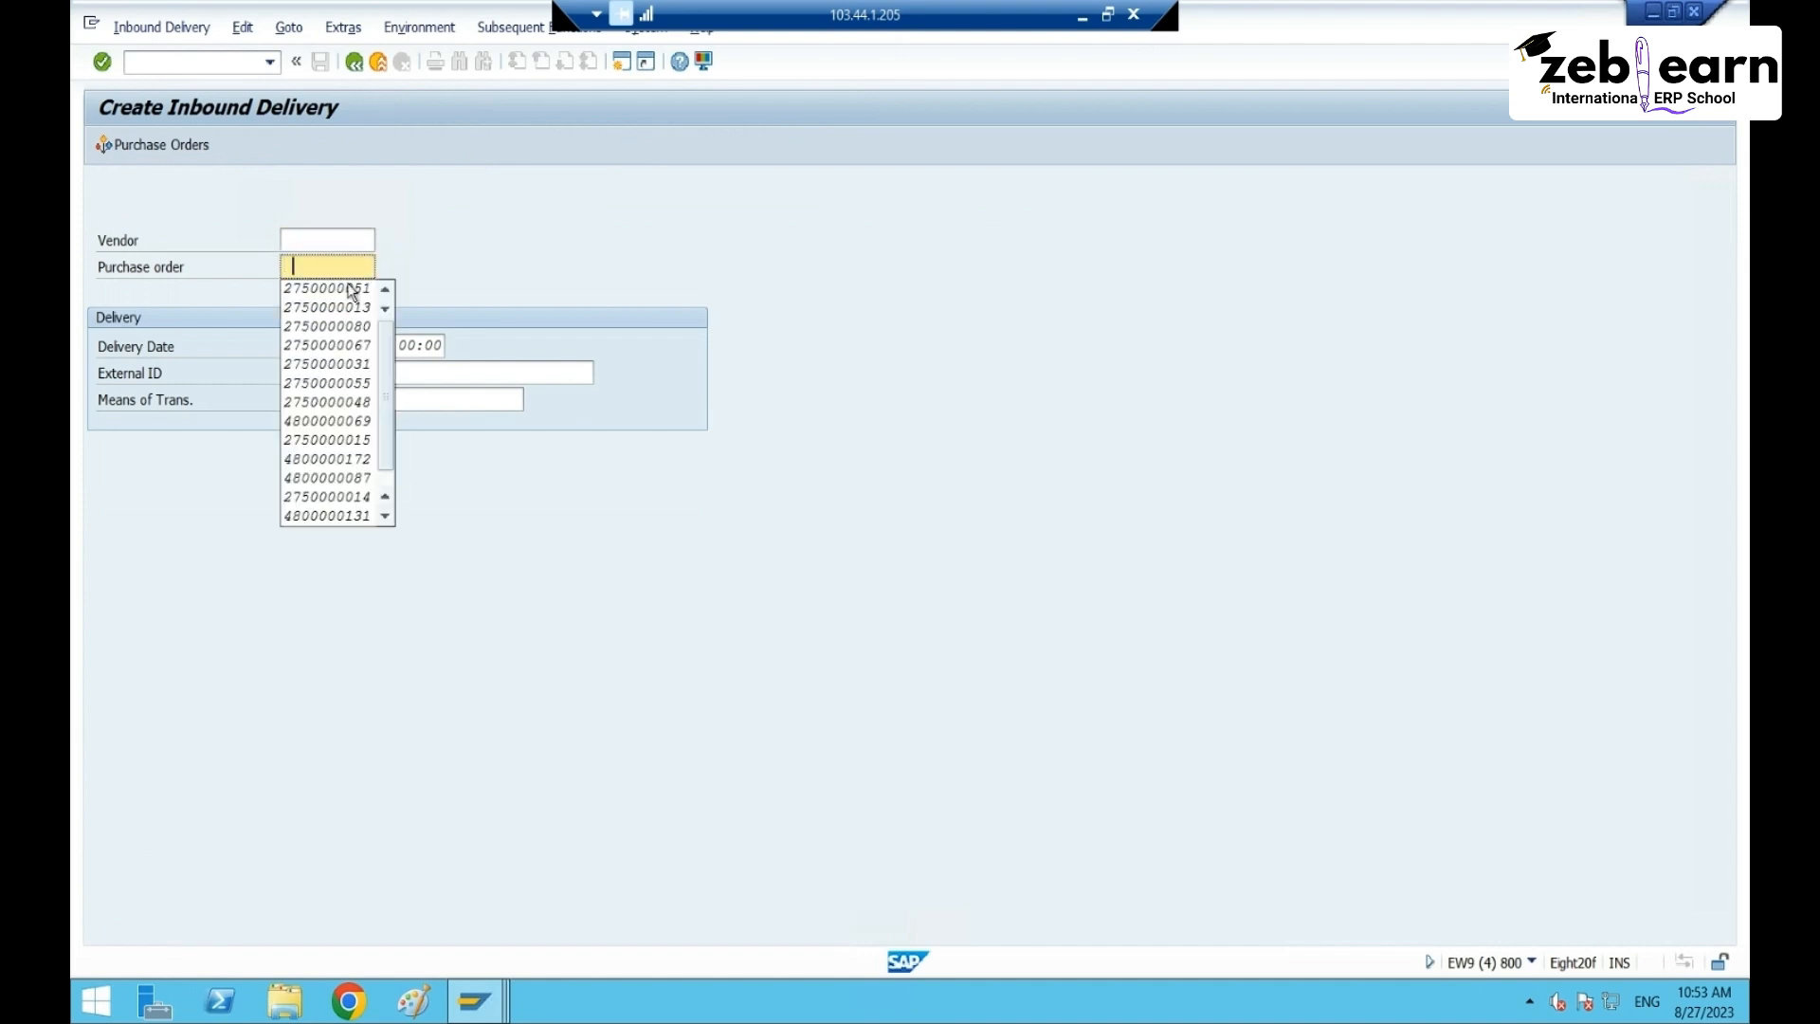
click(358, 288)
key(Return)
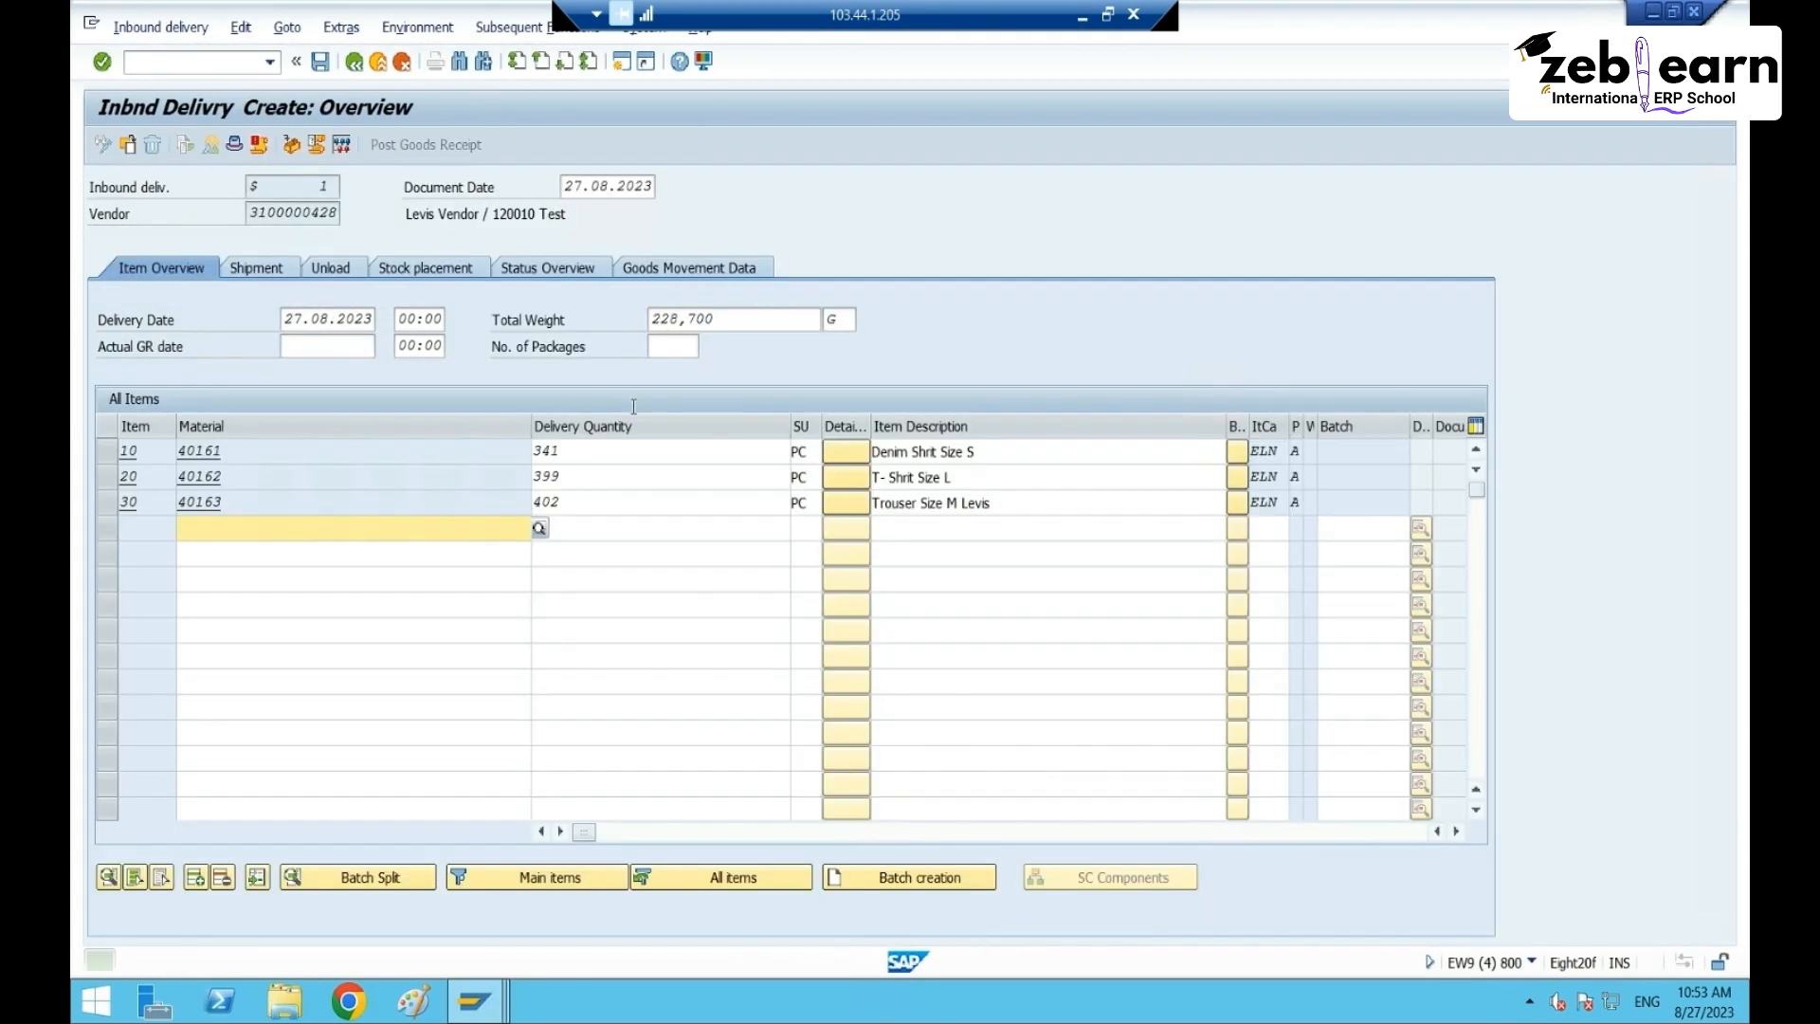
- Set the delivery quantities of items 10, 20 and 30 to 20, 40 and 48
click(643, 451)
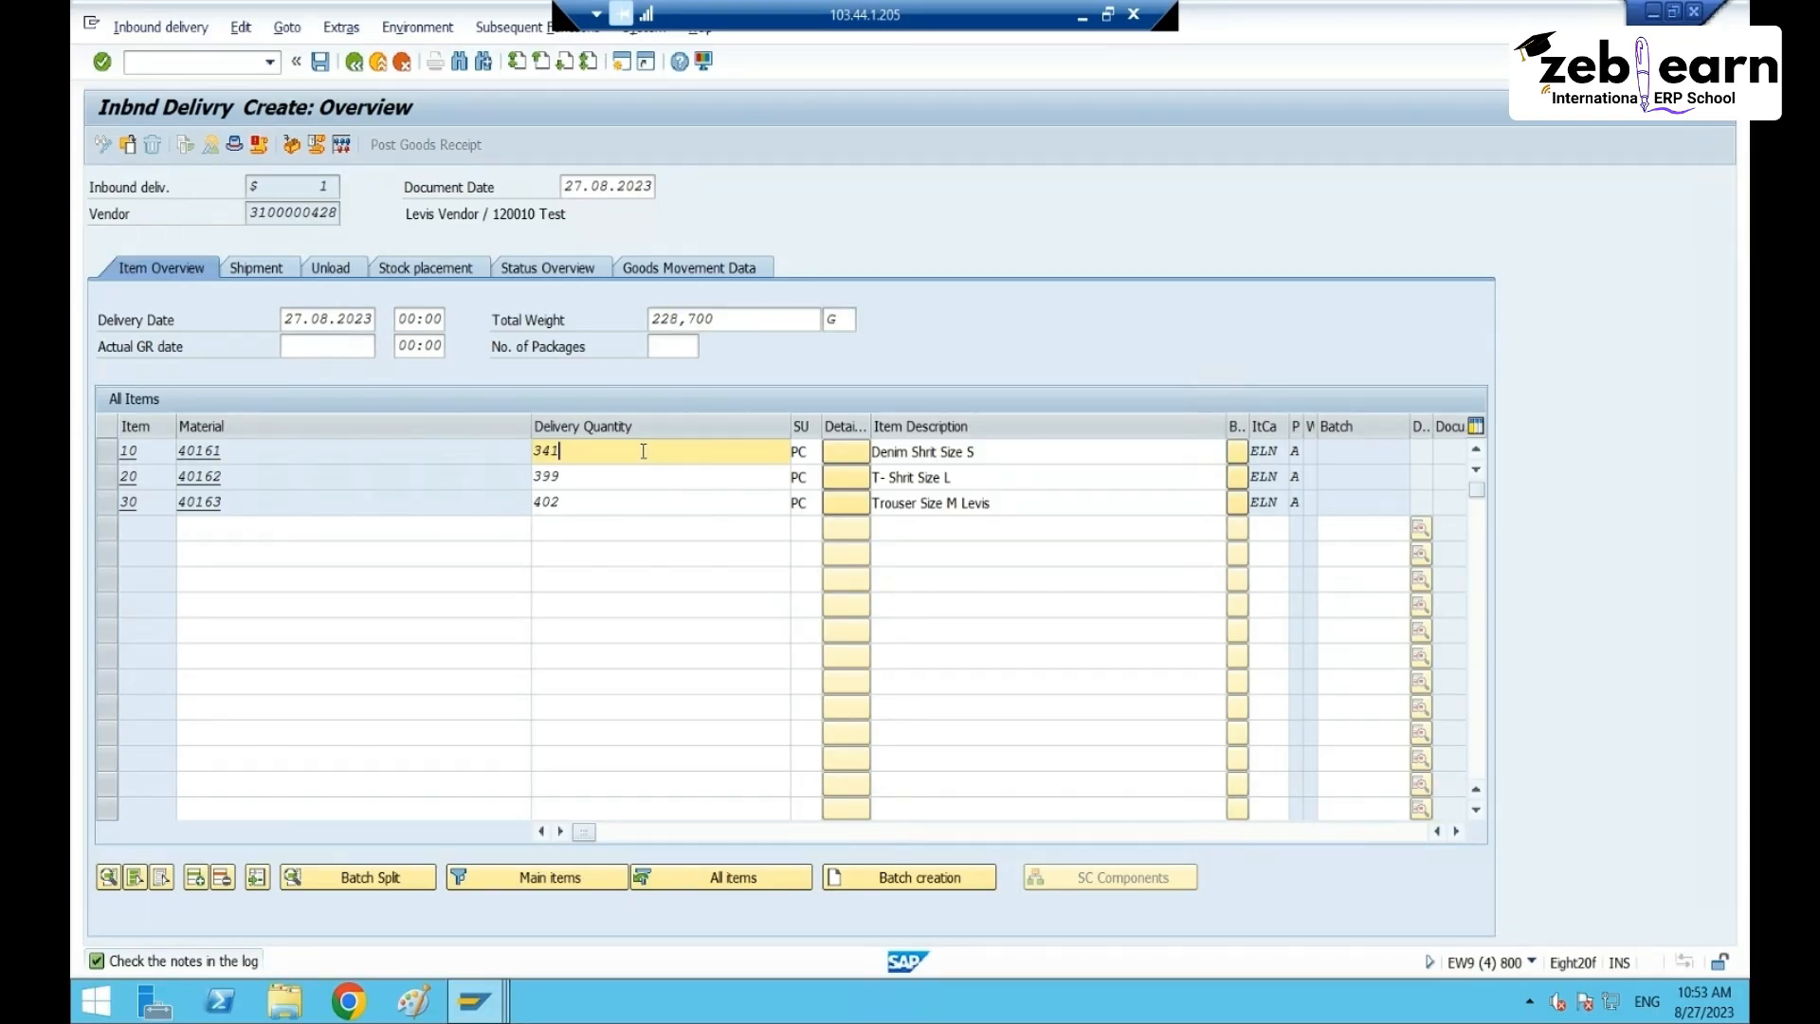
key(BackSpace)
key(BackSpace)
key(BackSpace)
text(20)
click(583, 475)
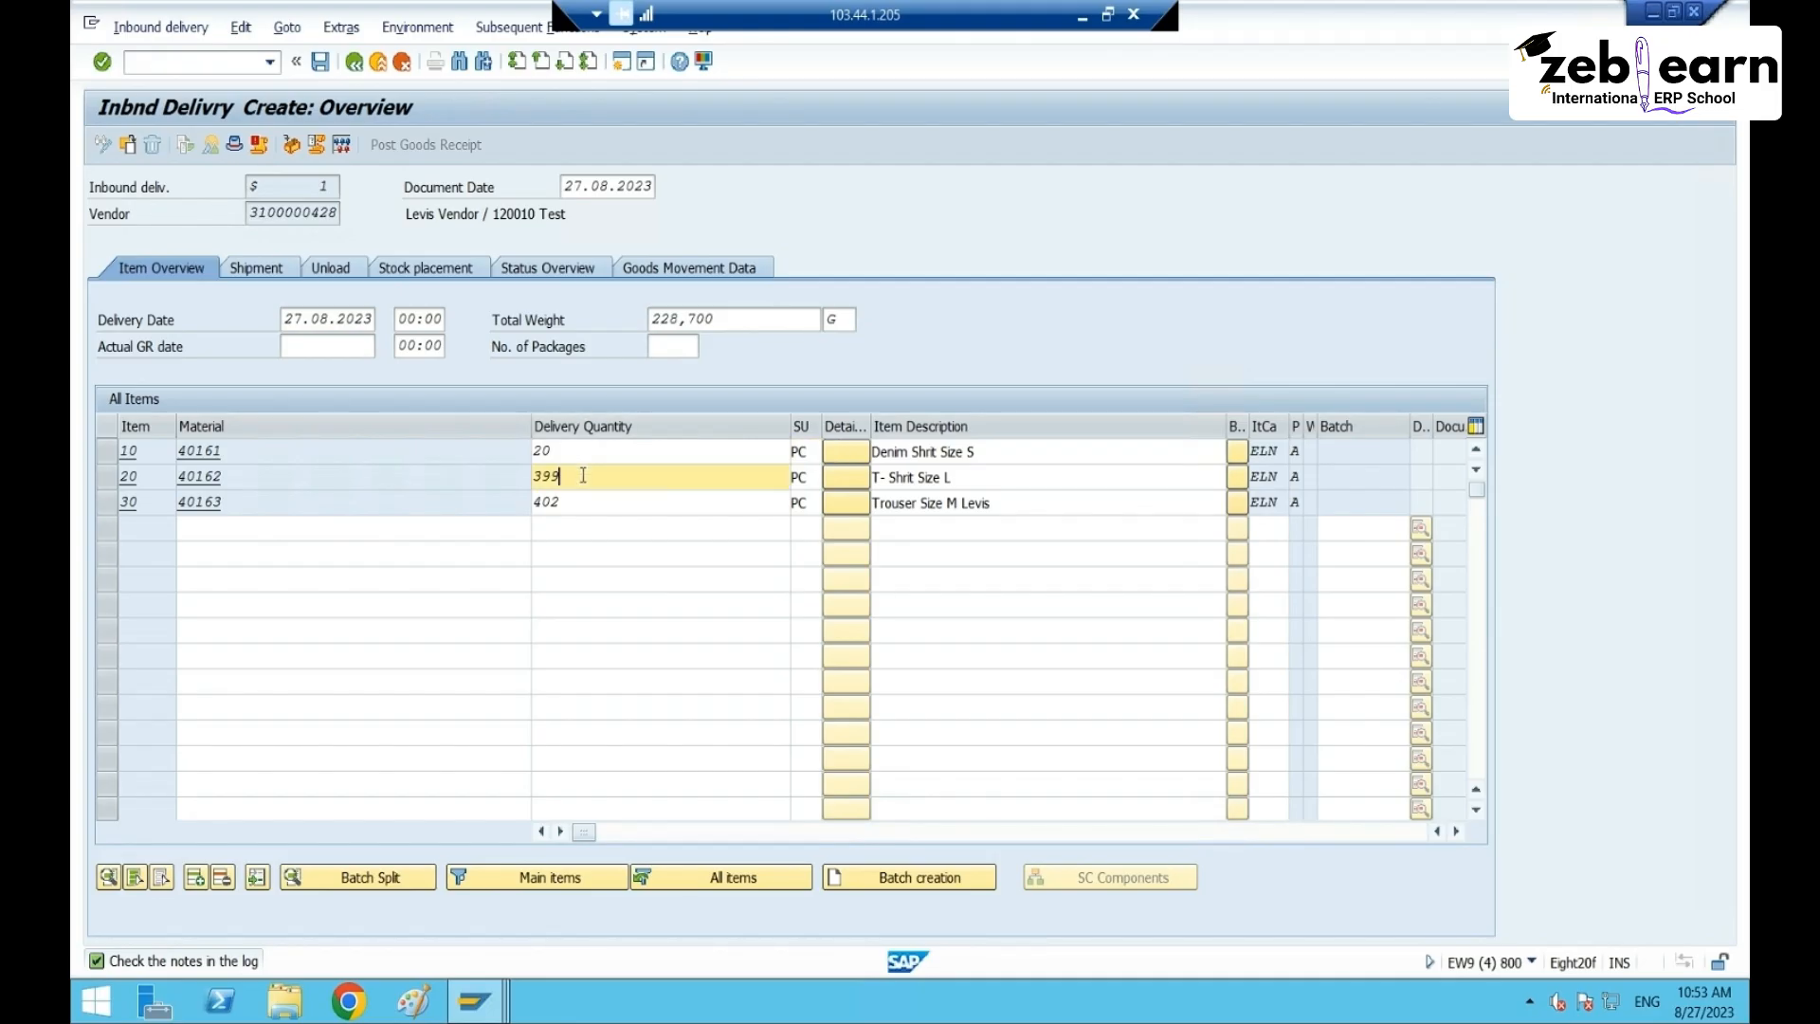
key(BackSpace)
key(BackSpace)
key(BackSpace)
text(410)
key(BackSpace)
key(BackSpace)
text(0)
key(Tab)
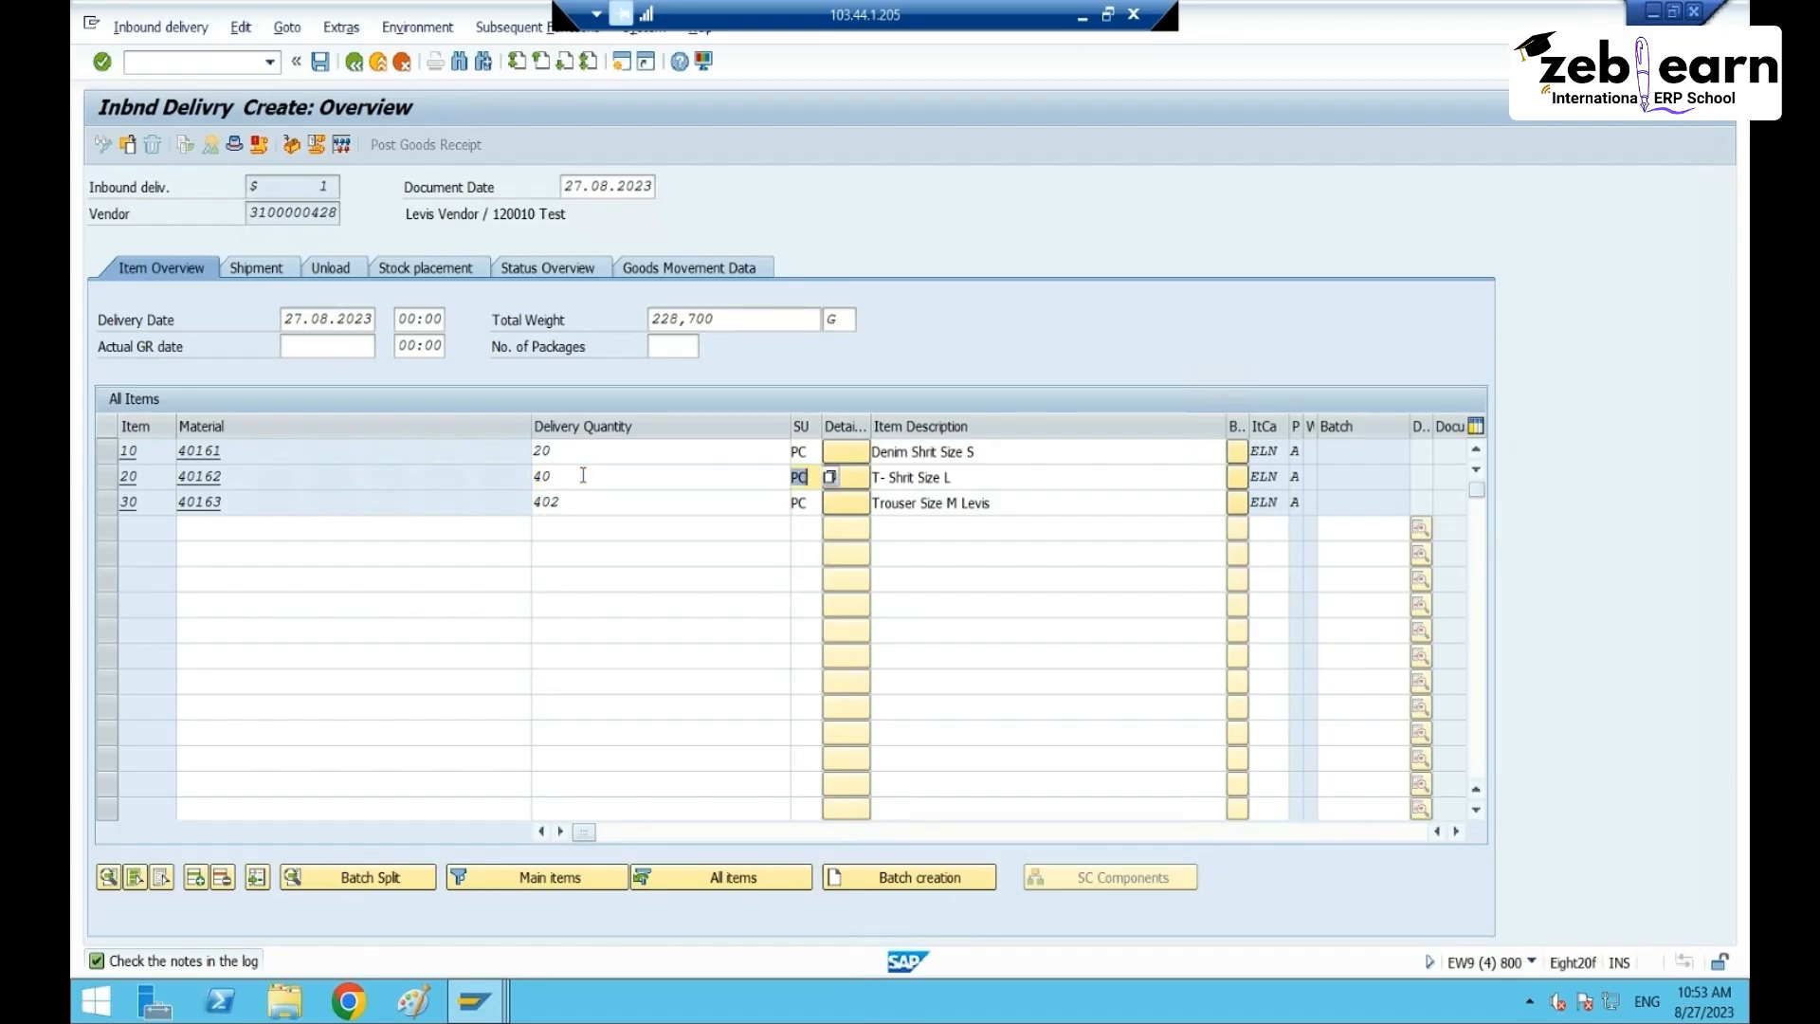
click(640, 501)
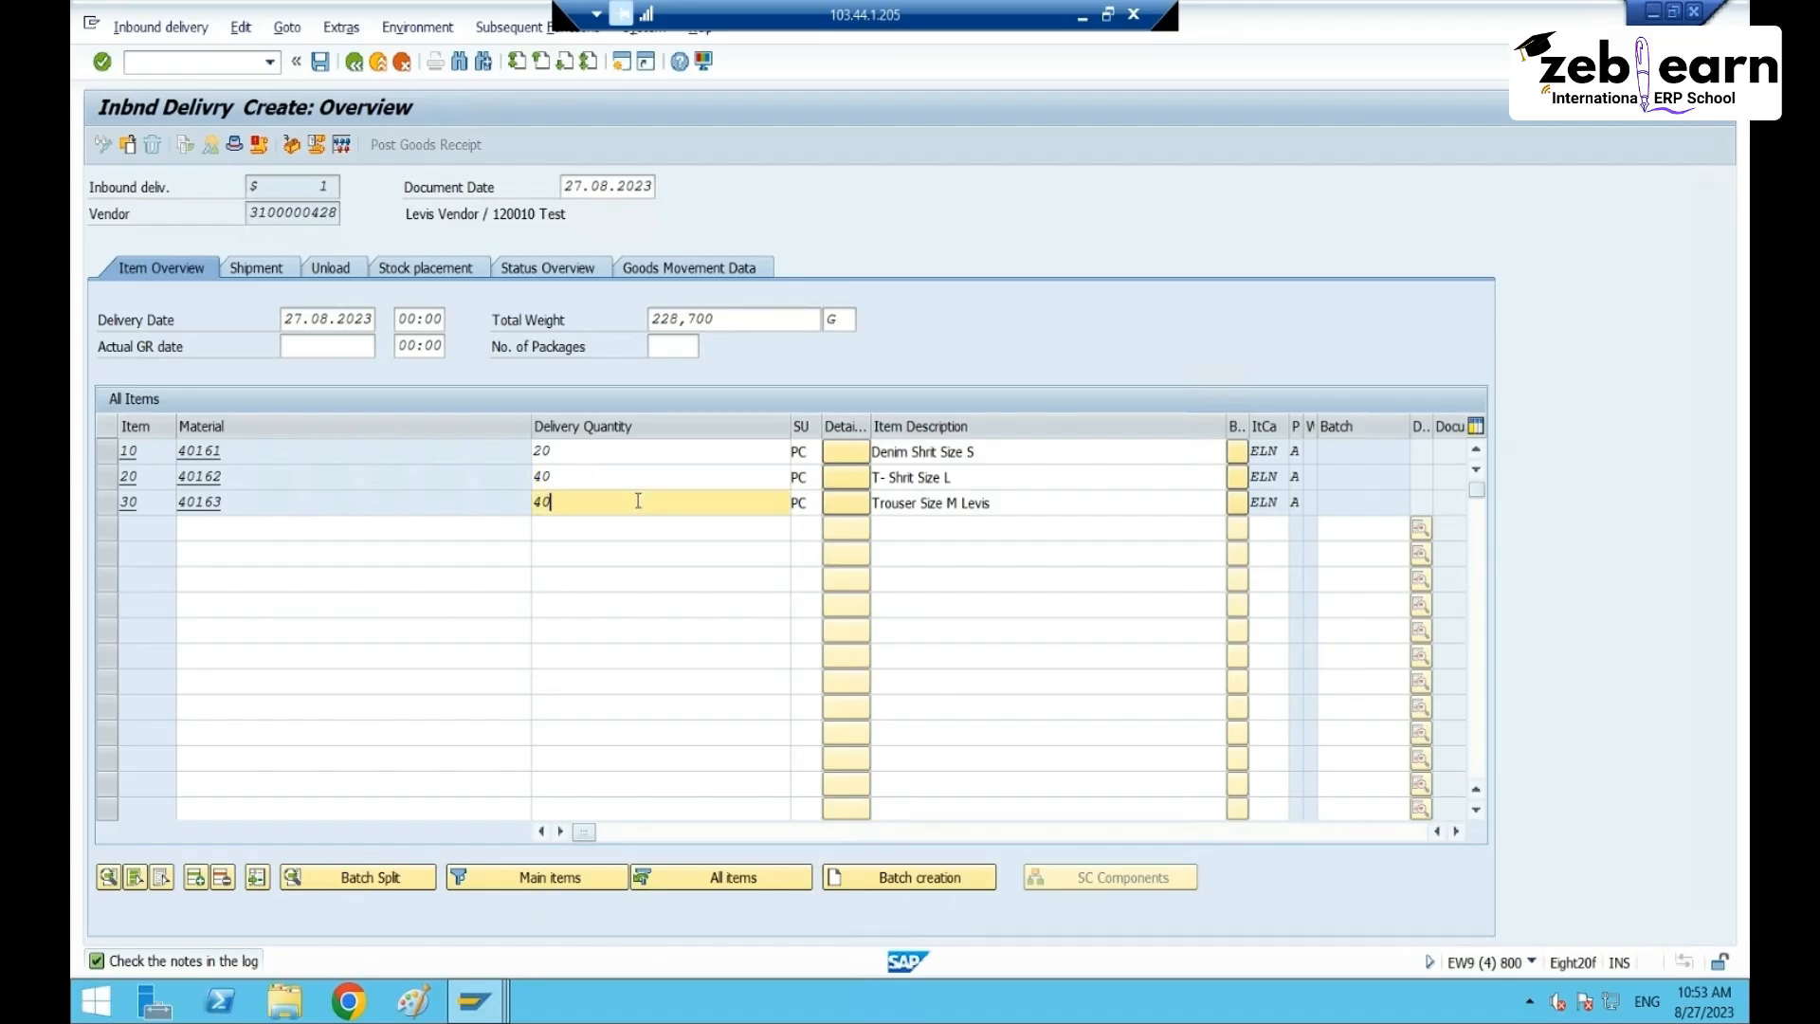
key(BackSpace)
key(BackSpace)
text(4)
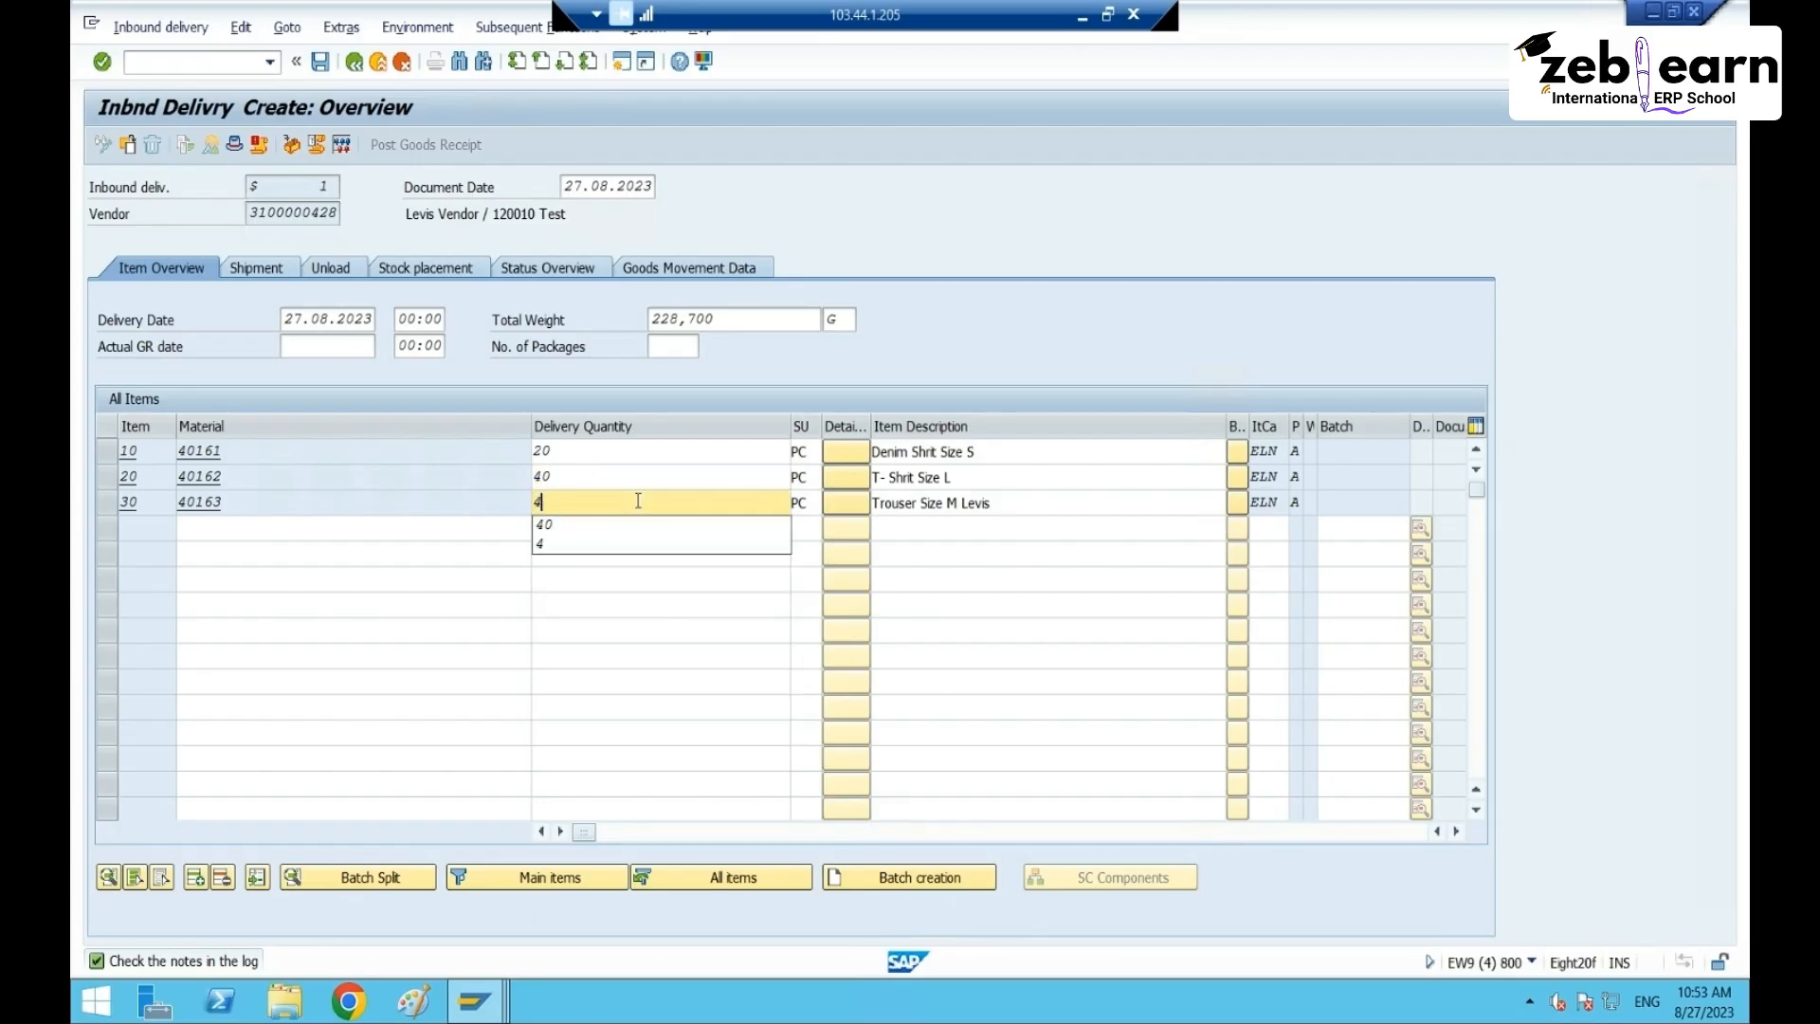
text(8)
key(Return)
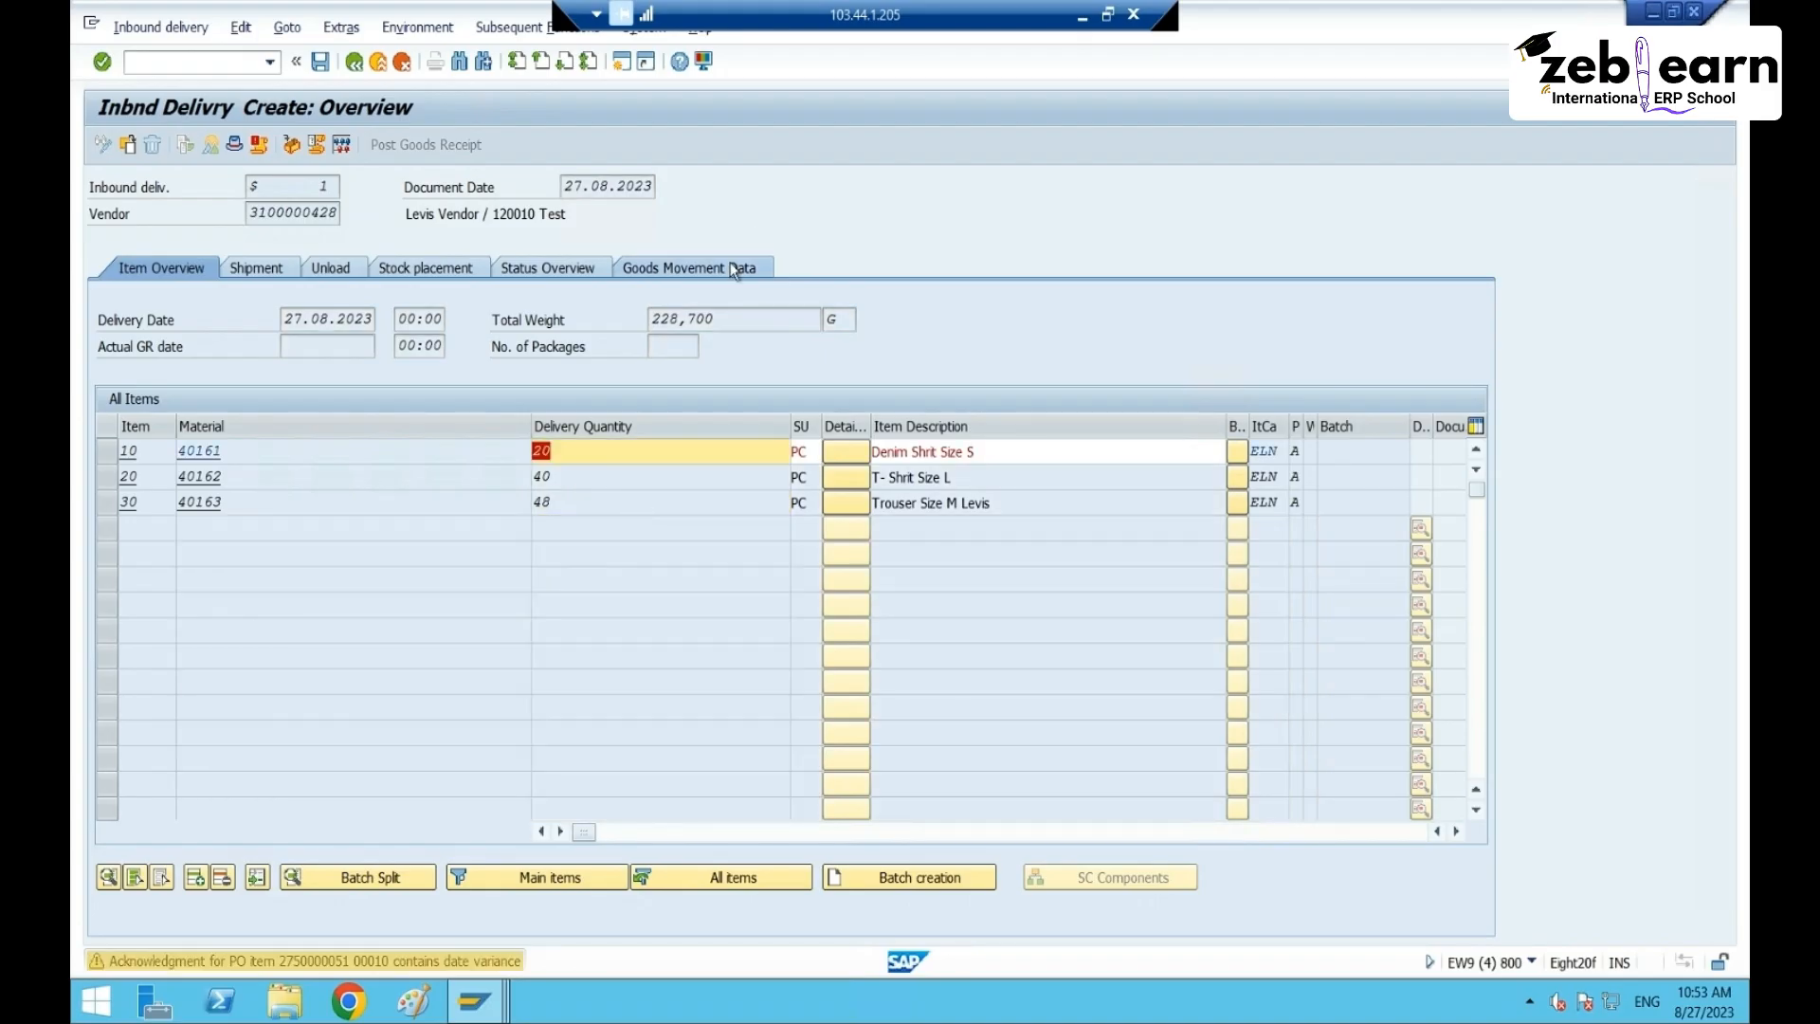
- Acknowledge the date-variance warning and save the inbound delivery
key(Return)
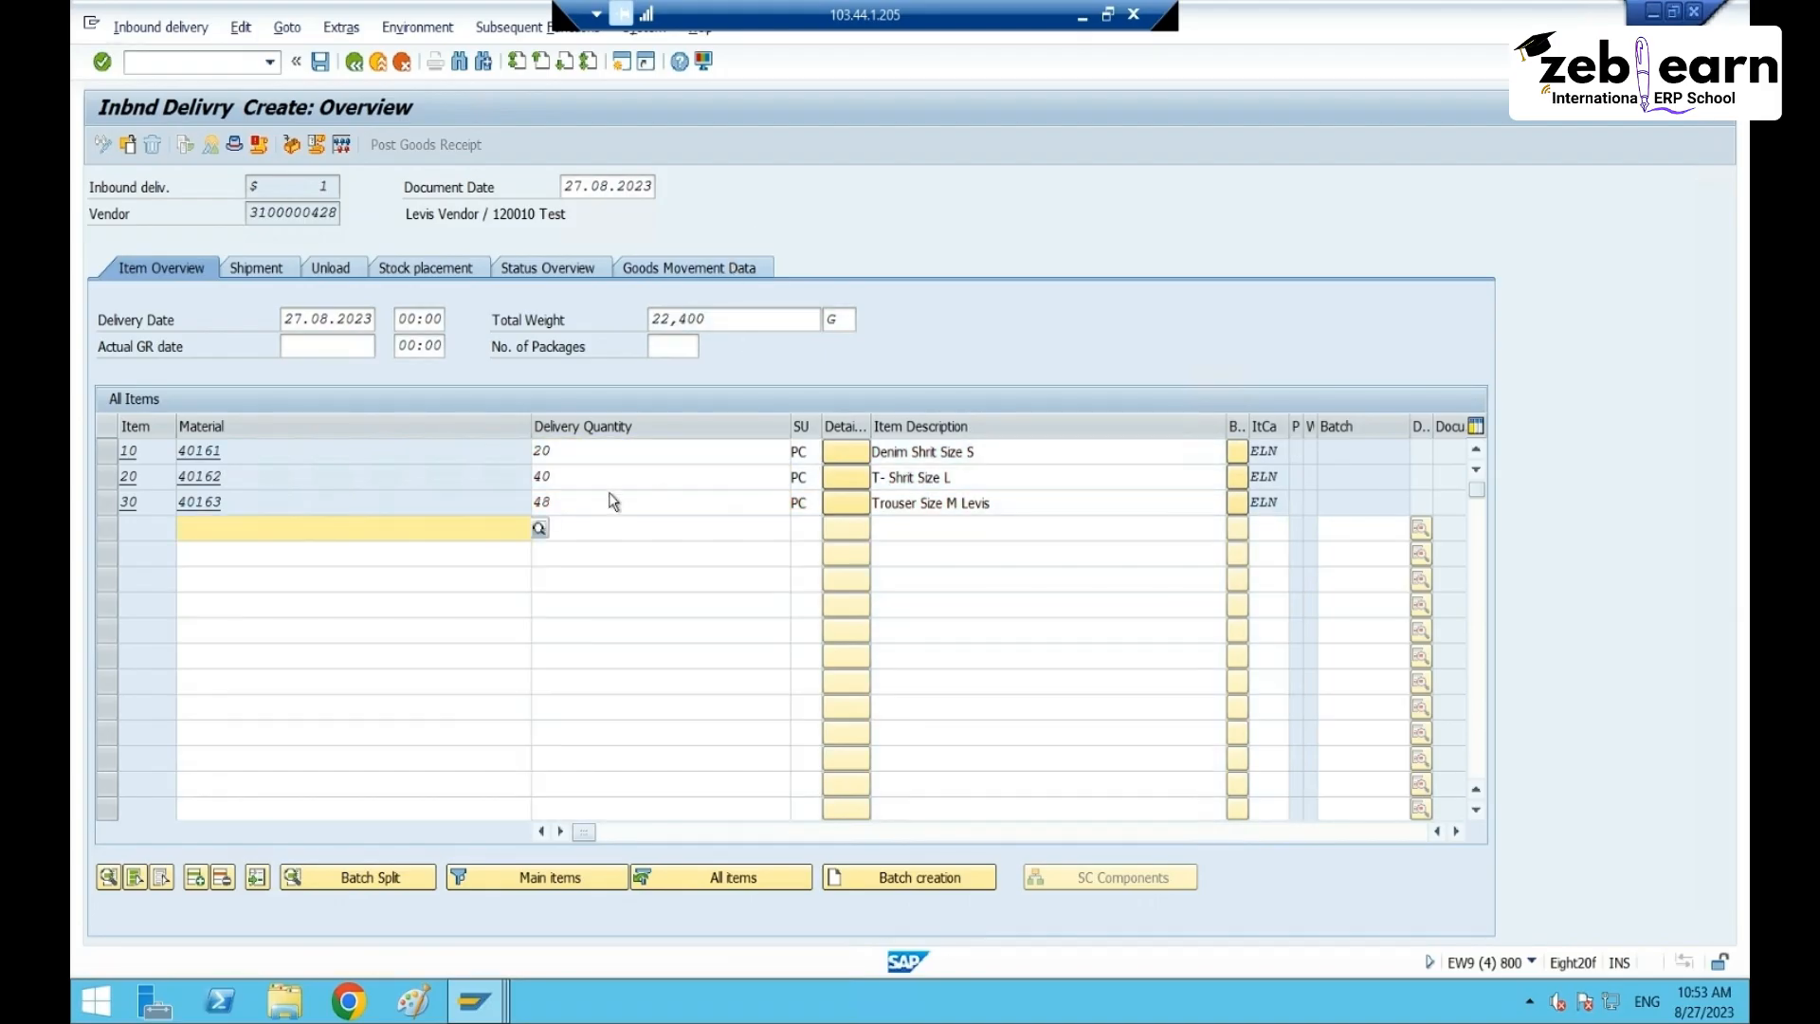
click(320, 62)
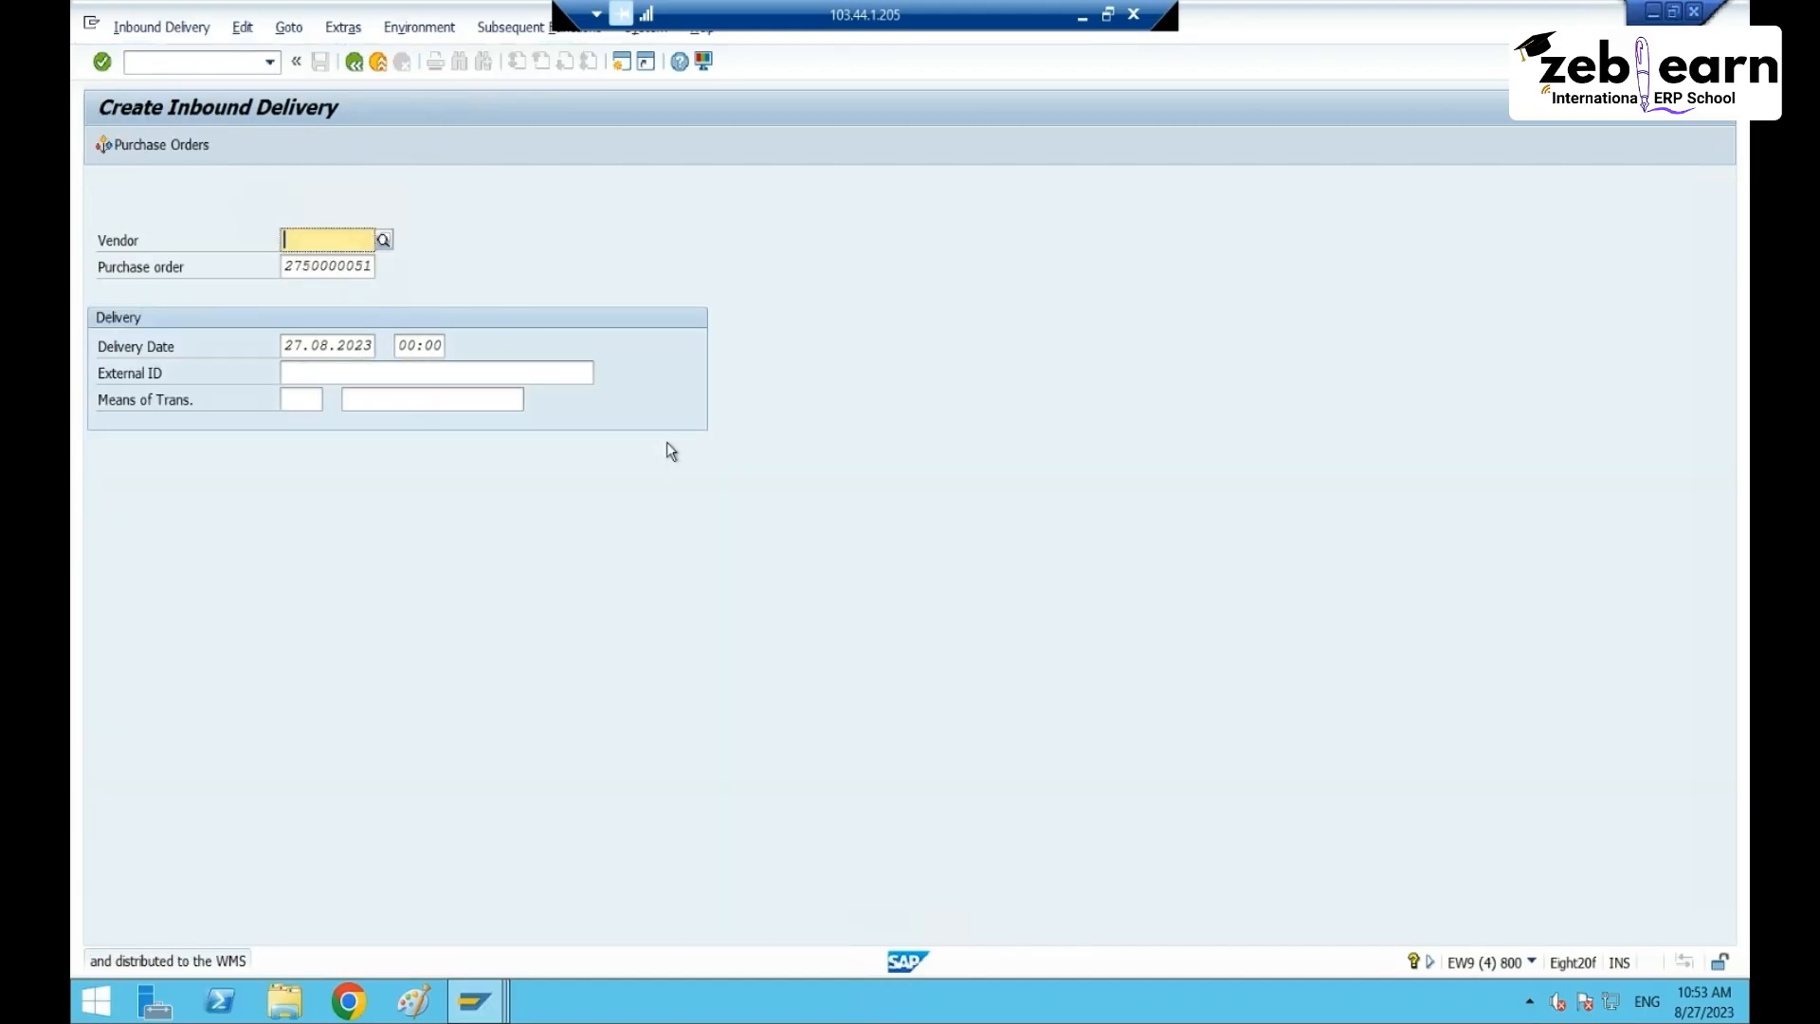
click(474, 1000)
- In the inbound delivery maintenance window, continue the unspecific search to list RT65 deliveries
click(452, 900)
click(474, 1000)
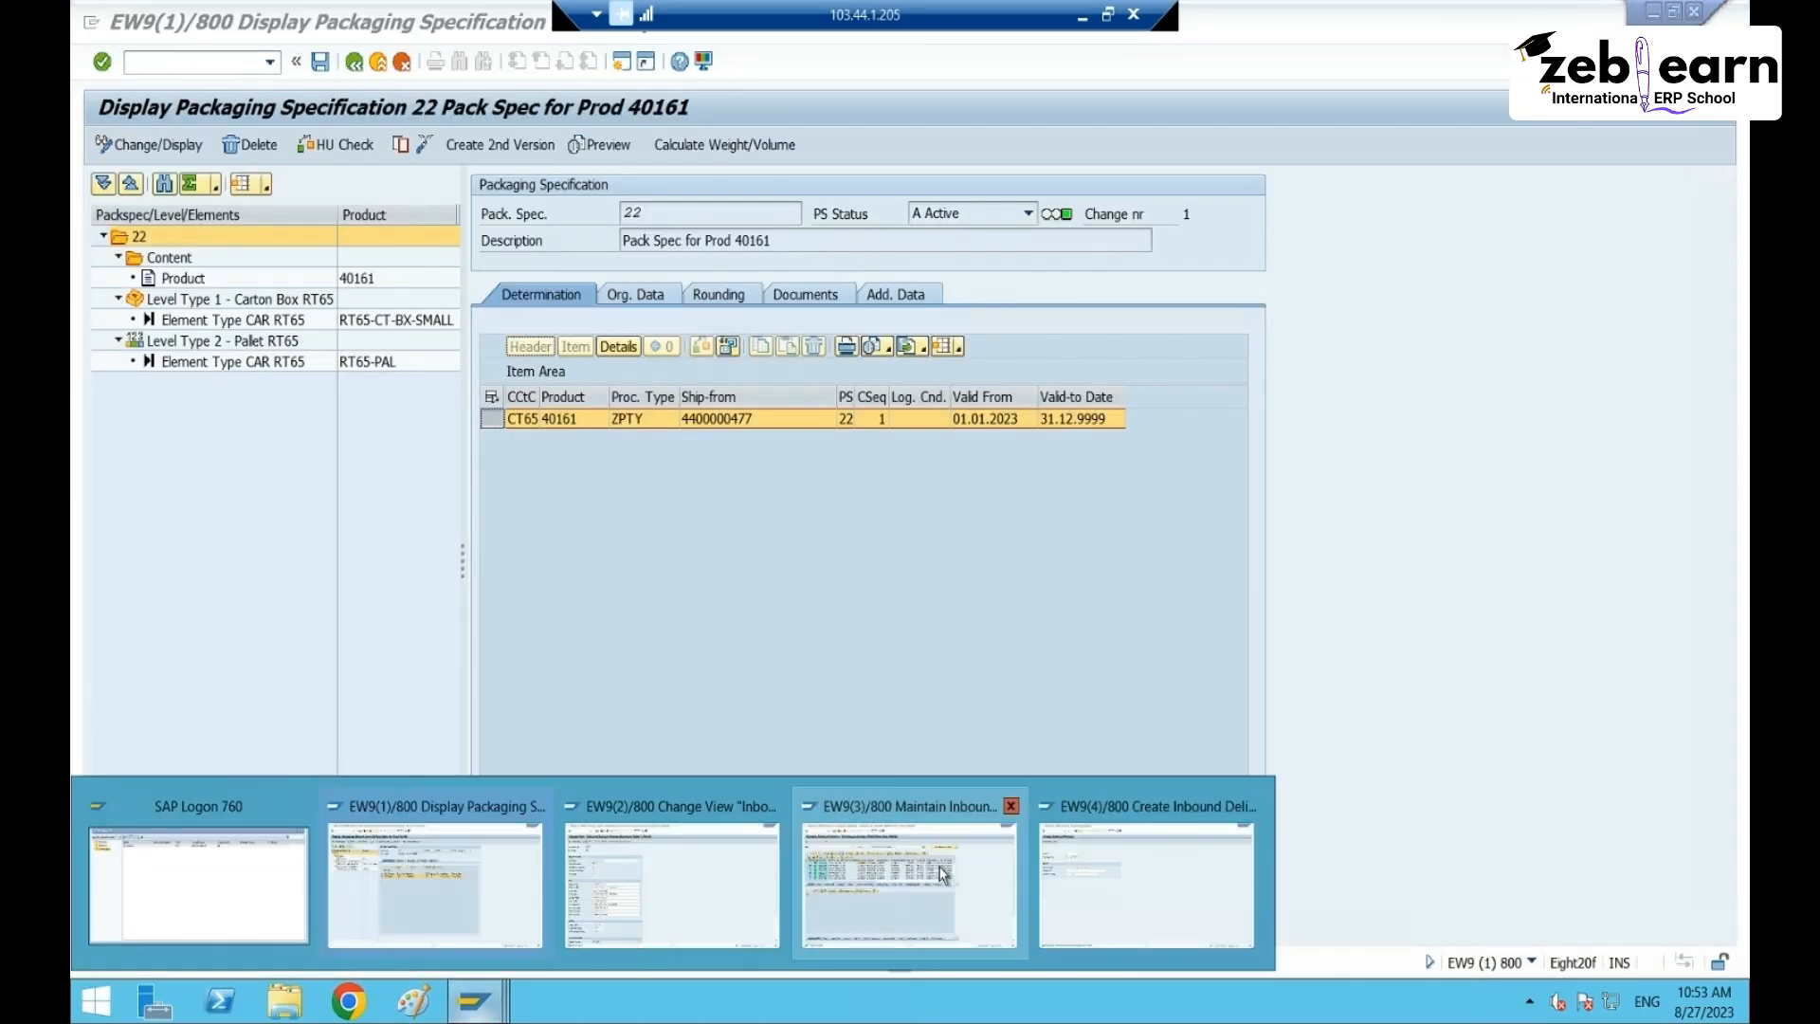
click(918, 868)
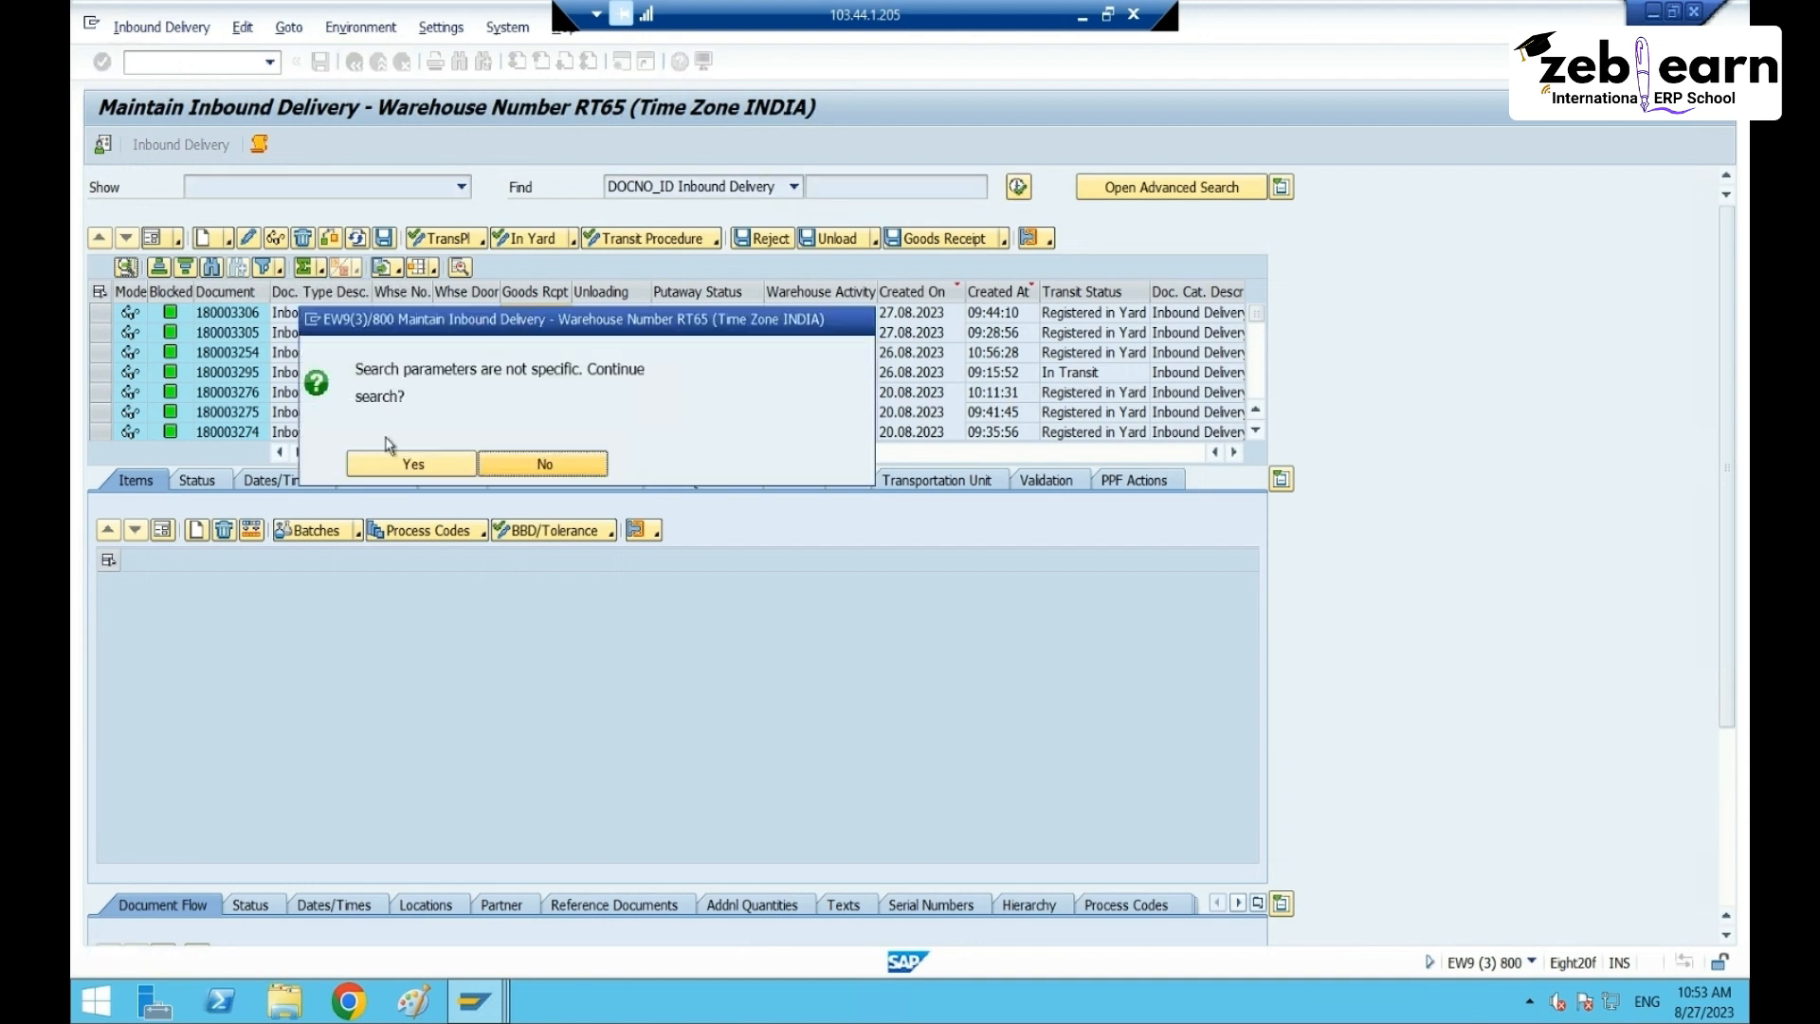
click(399, 466)
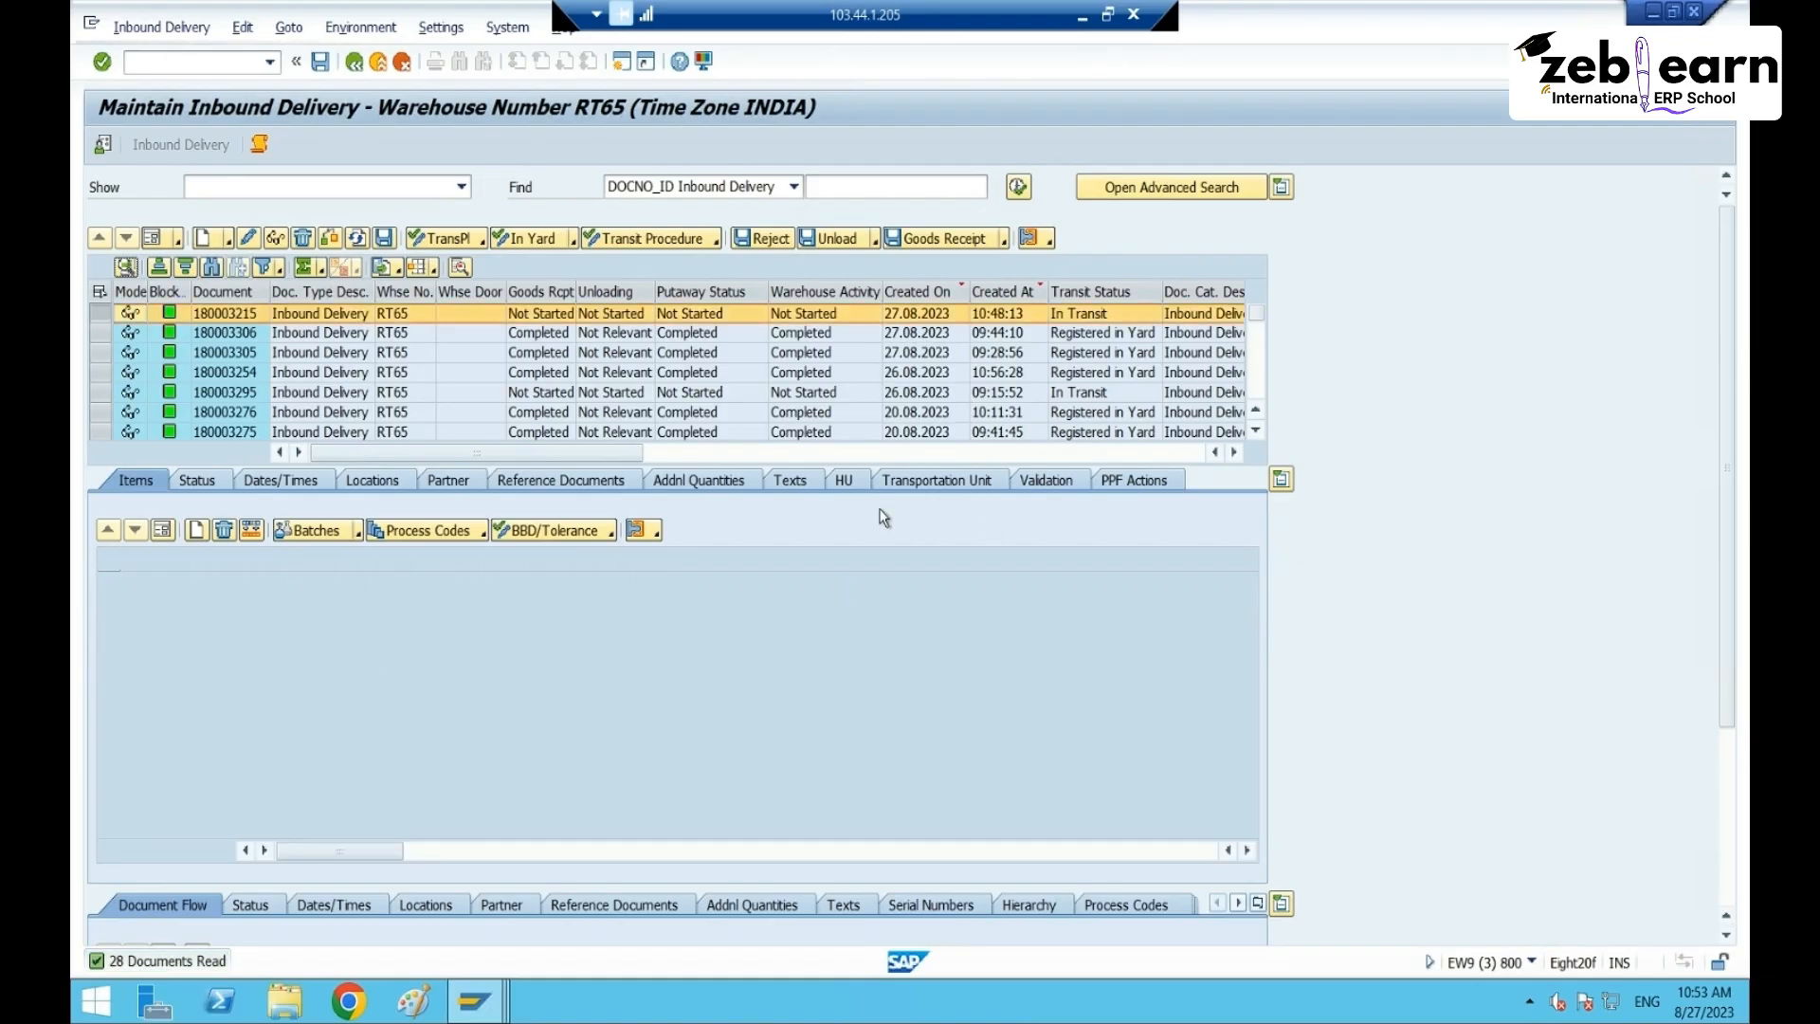
- Open delivery 180003215's items and select all three rows for 40161, 40162 and 40163
click(841, 480)
click(135, 479)
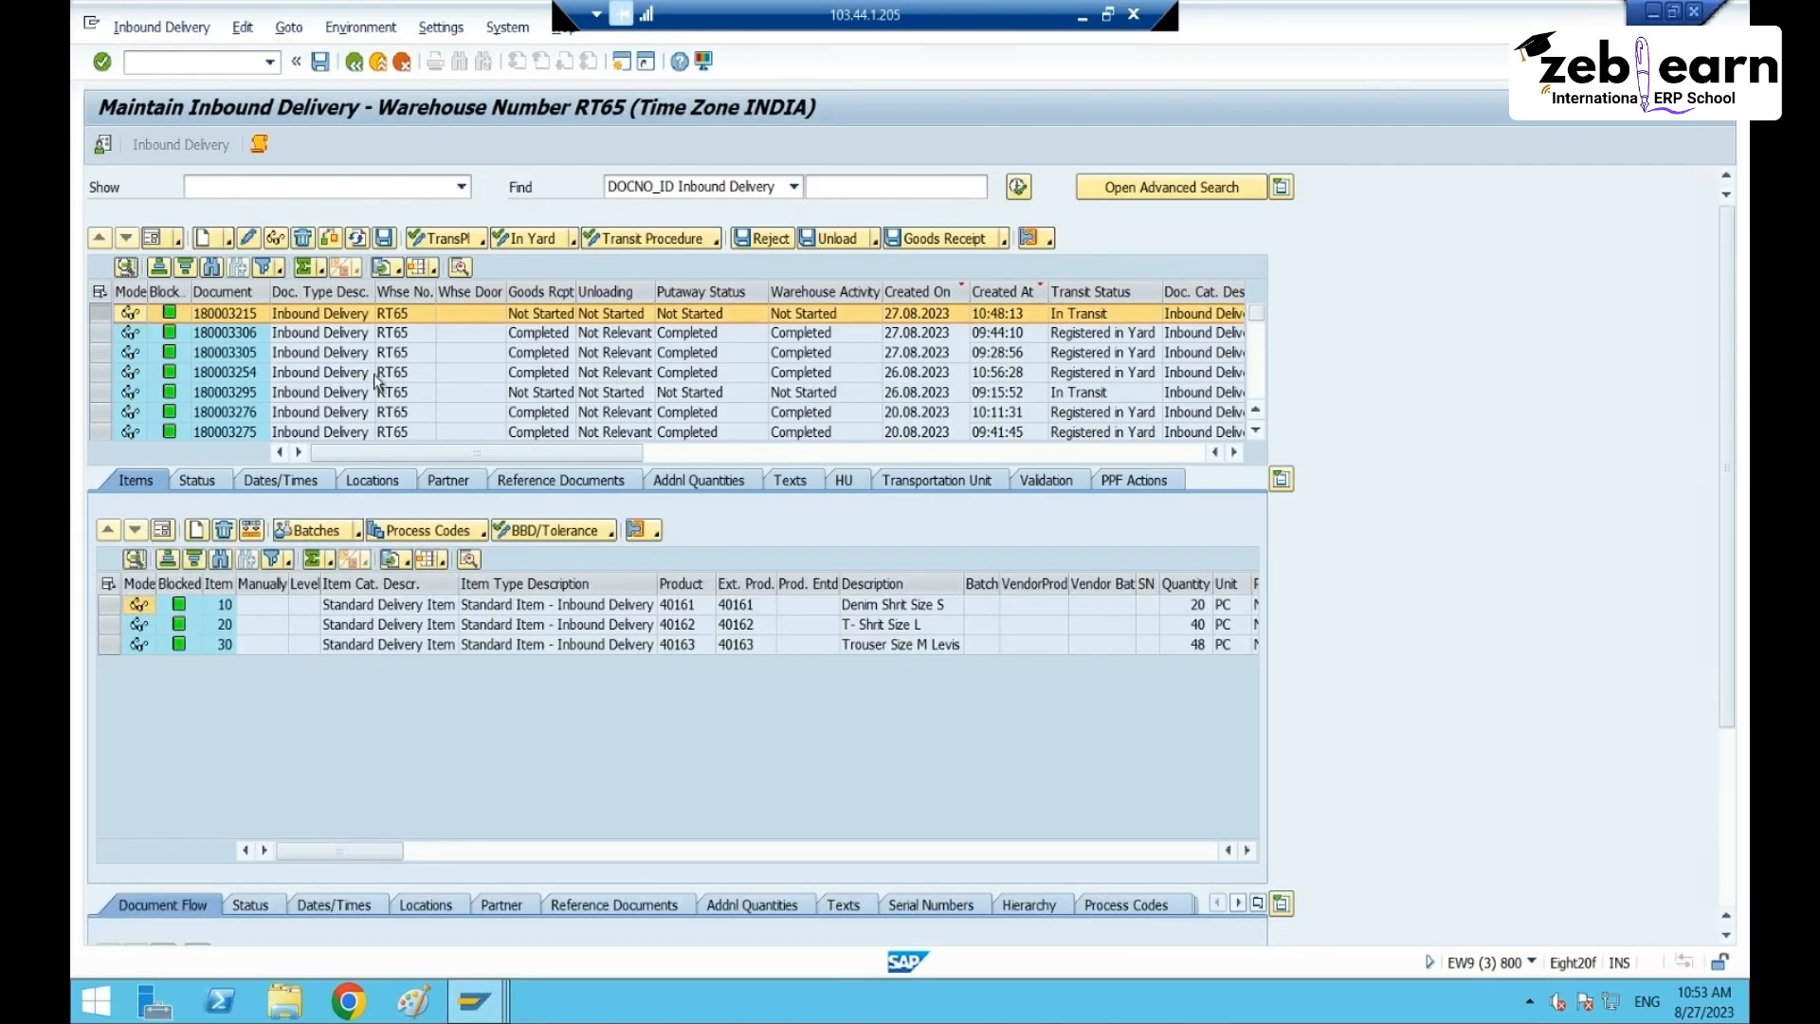
click(108, 604)
drag(108, 605, 108, 644)
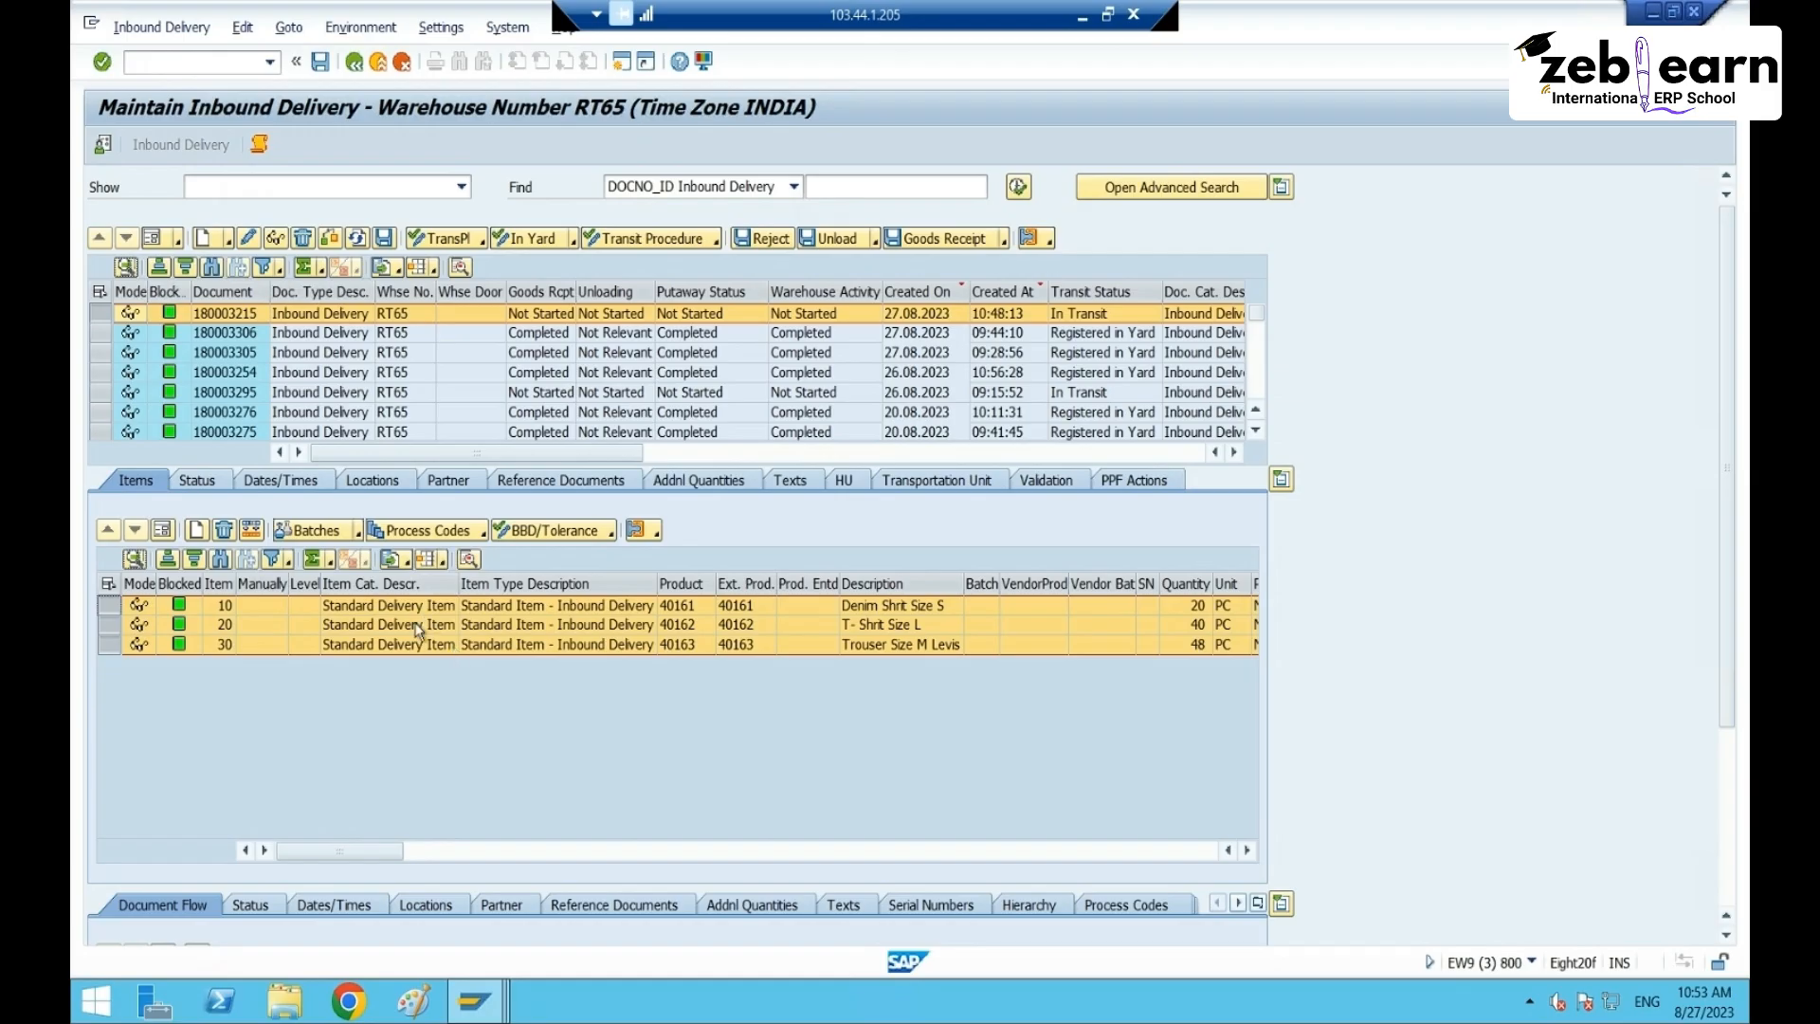
mouse_move(474, 1000)
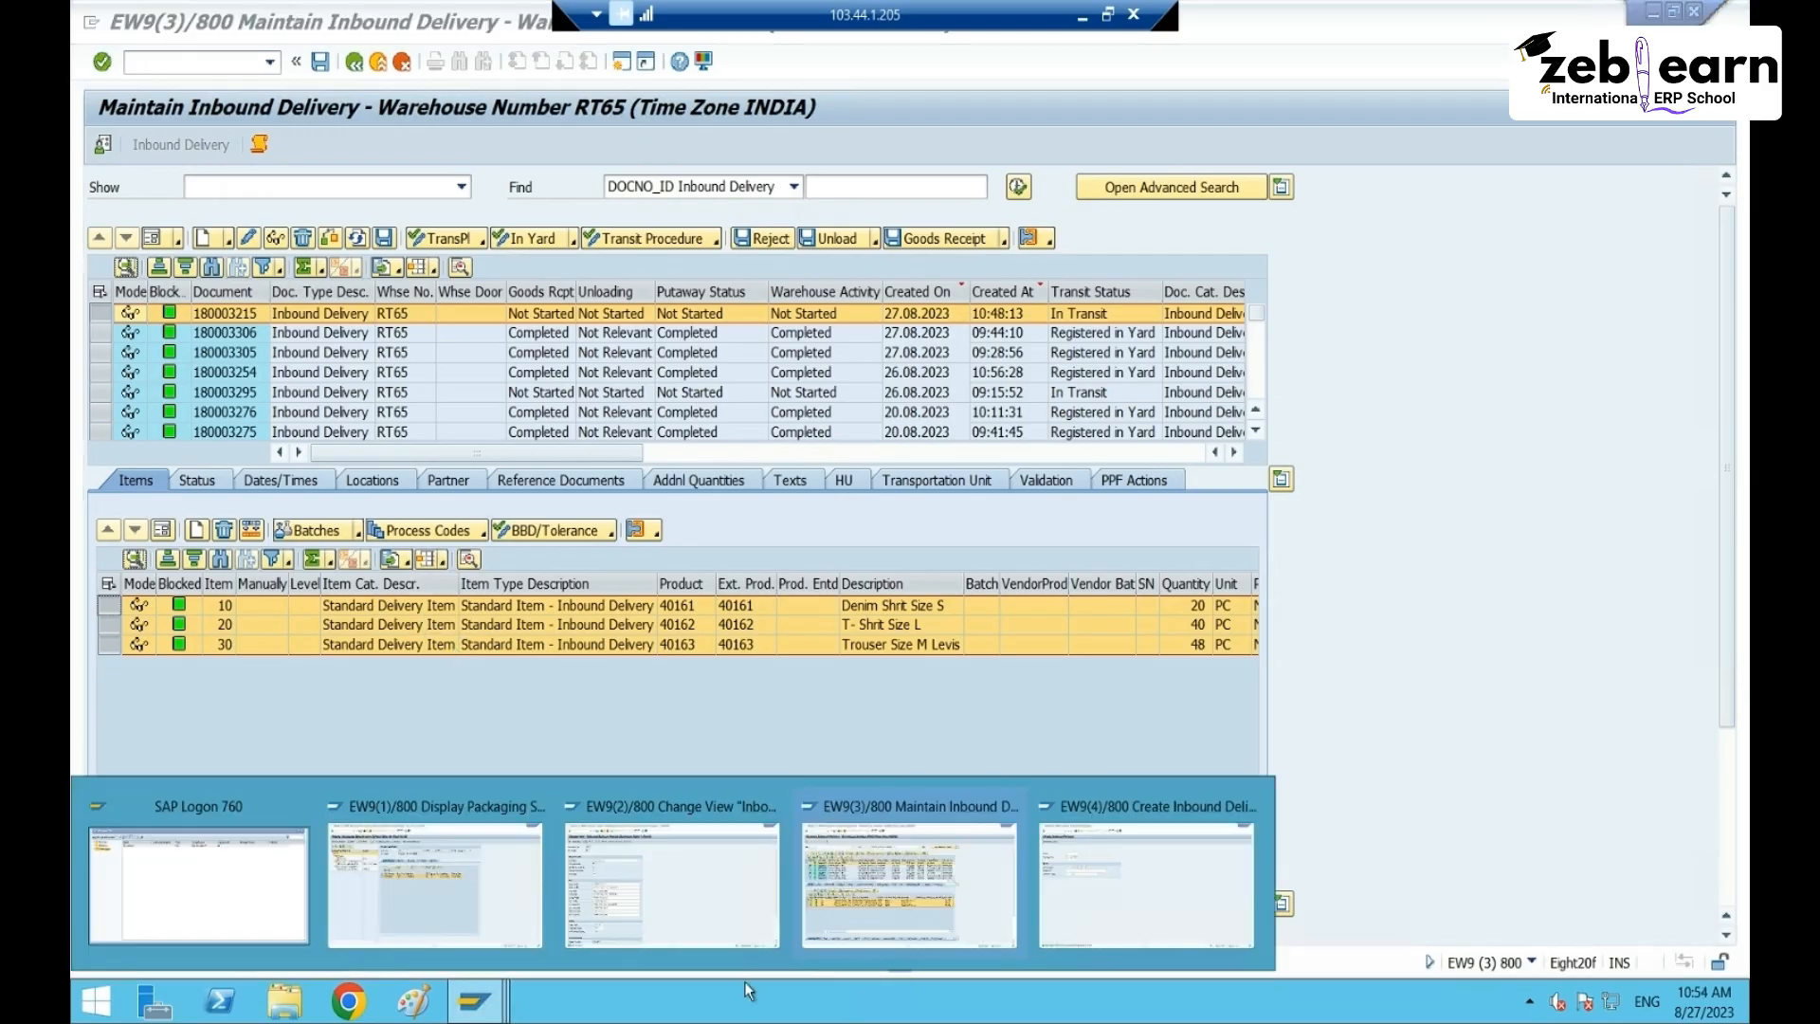
click(700, 902)
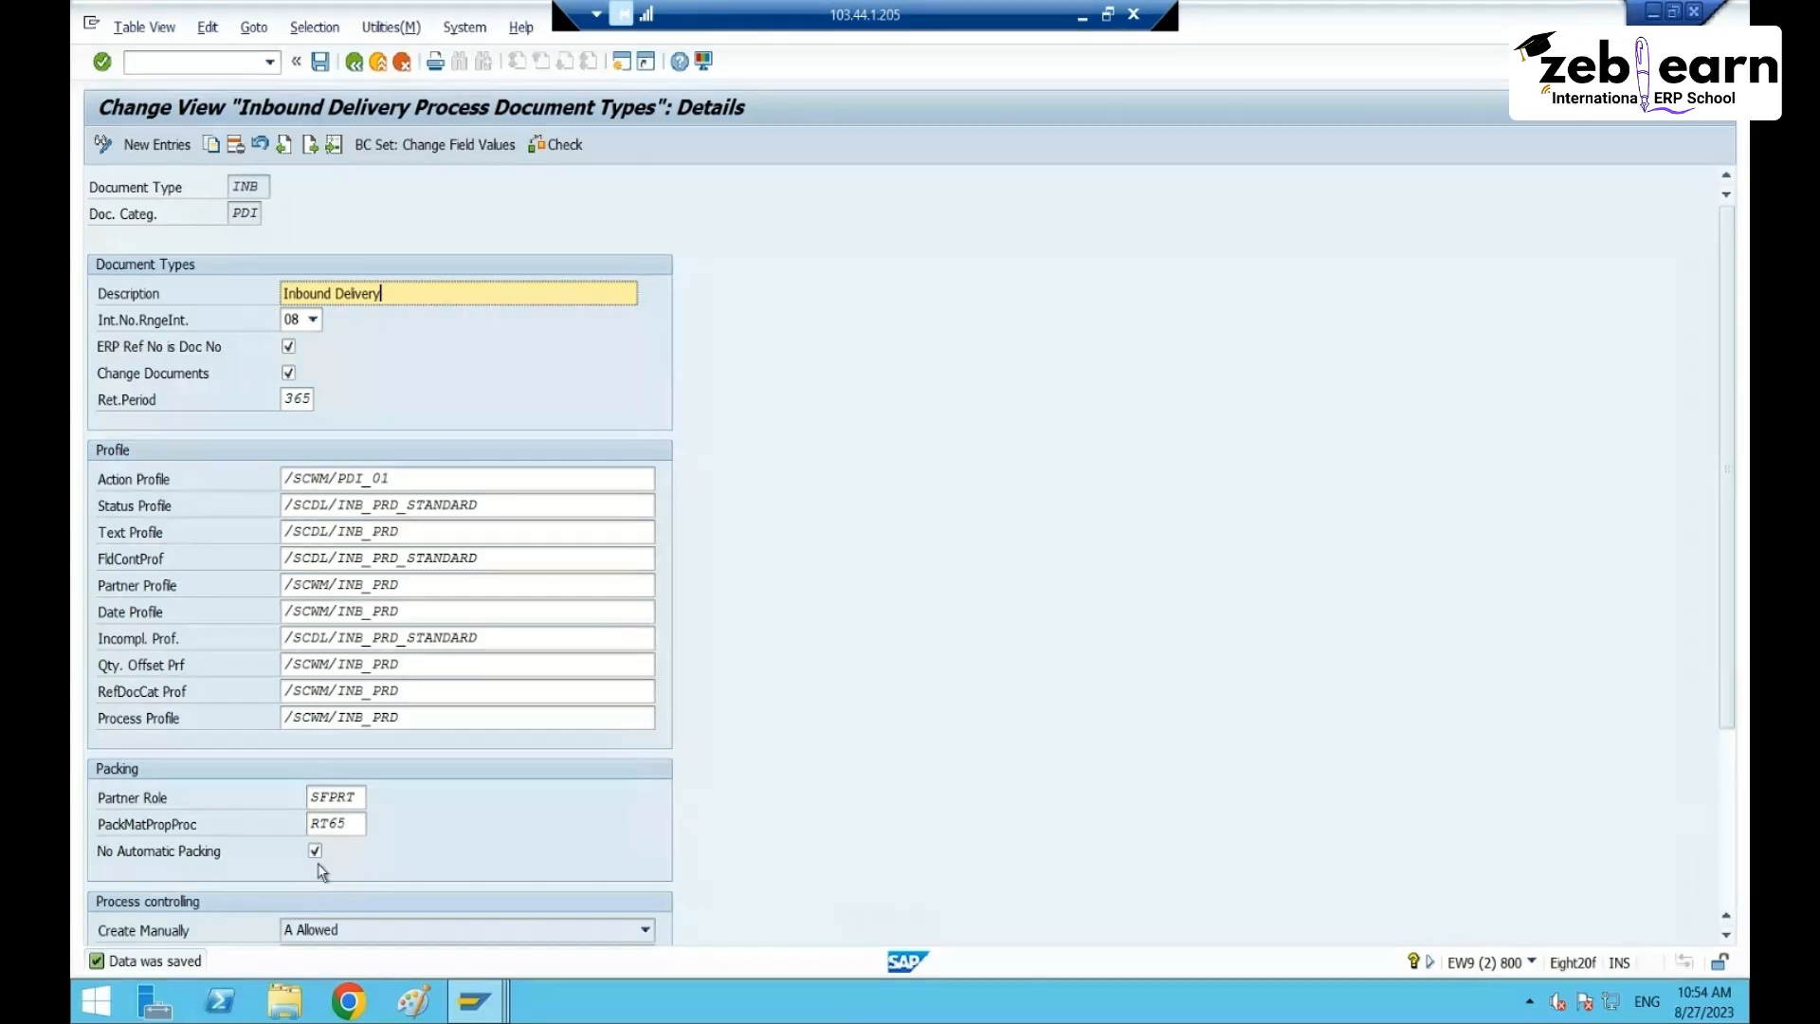
key(alt+Tab)
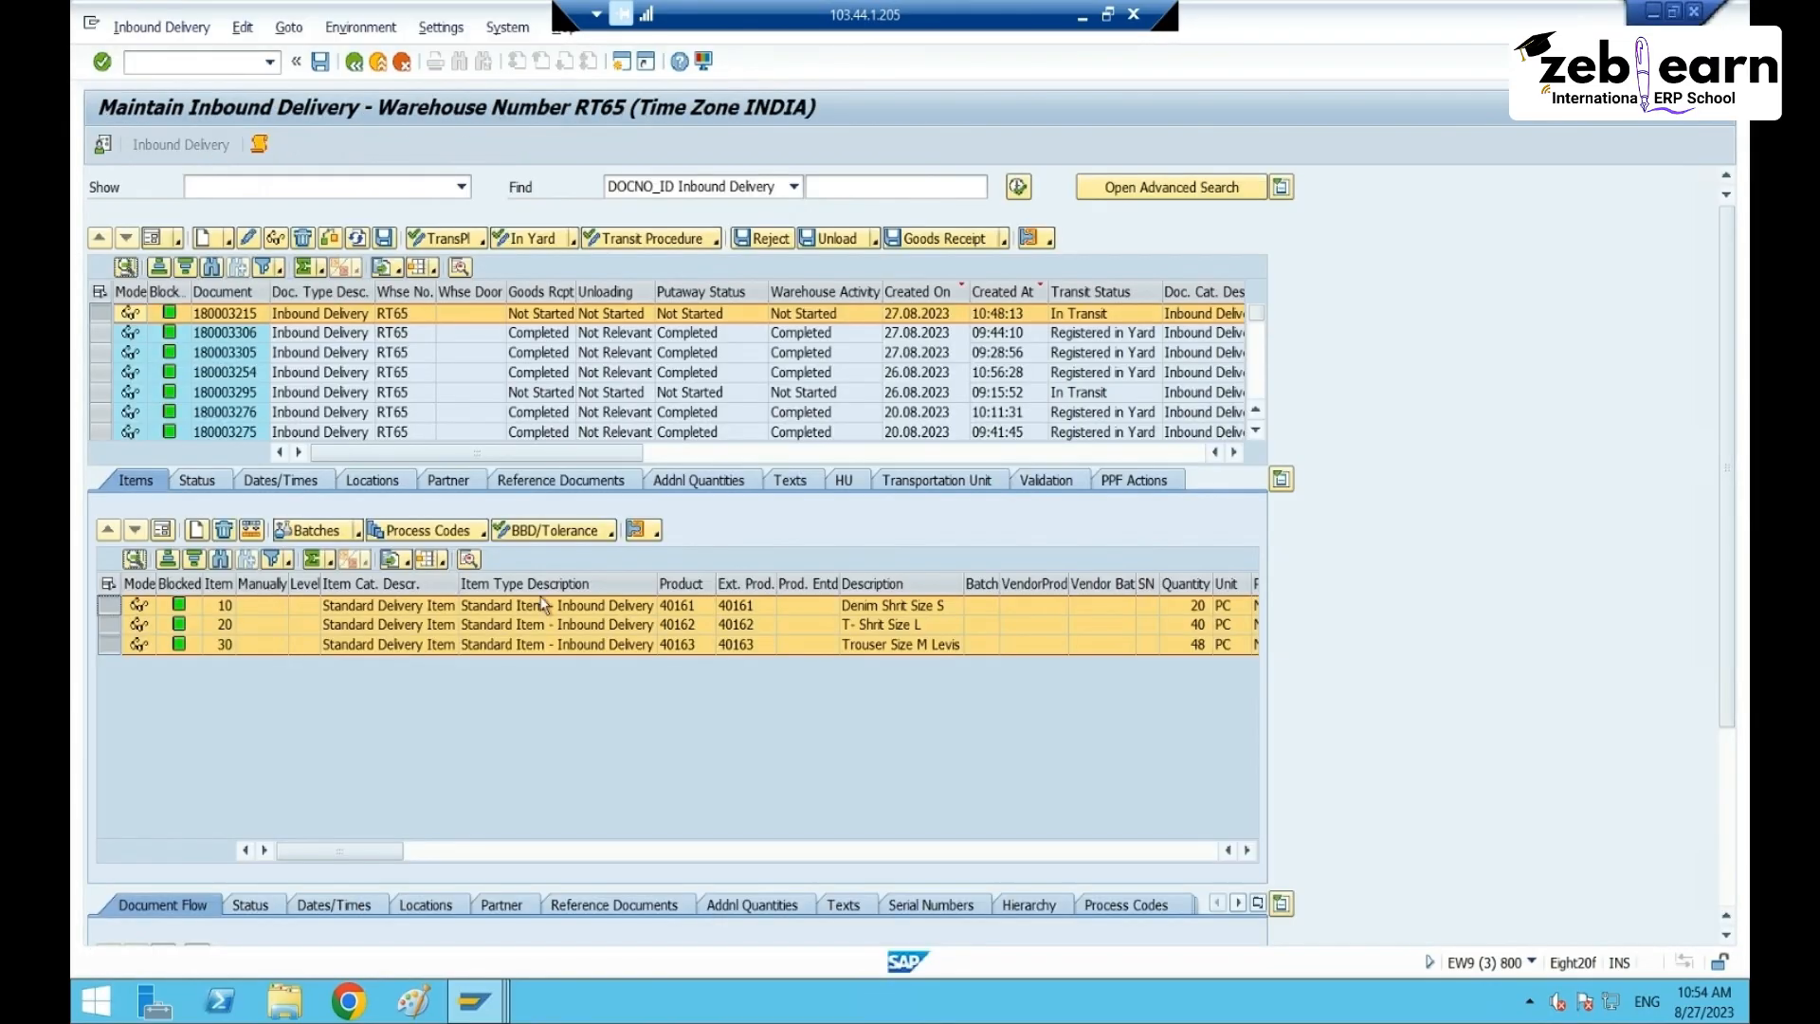
- Send delivery 180003215 to the packing work center for inbound delivery
click(161, 28)
mouse_move(232, 83)
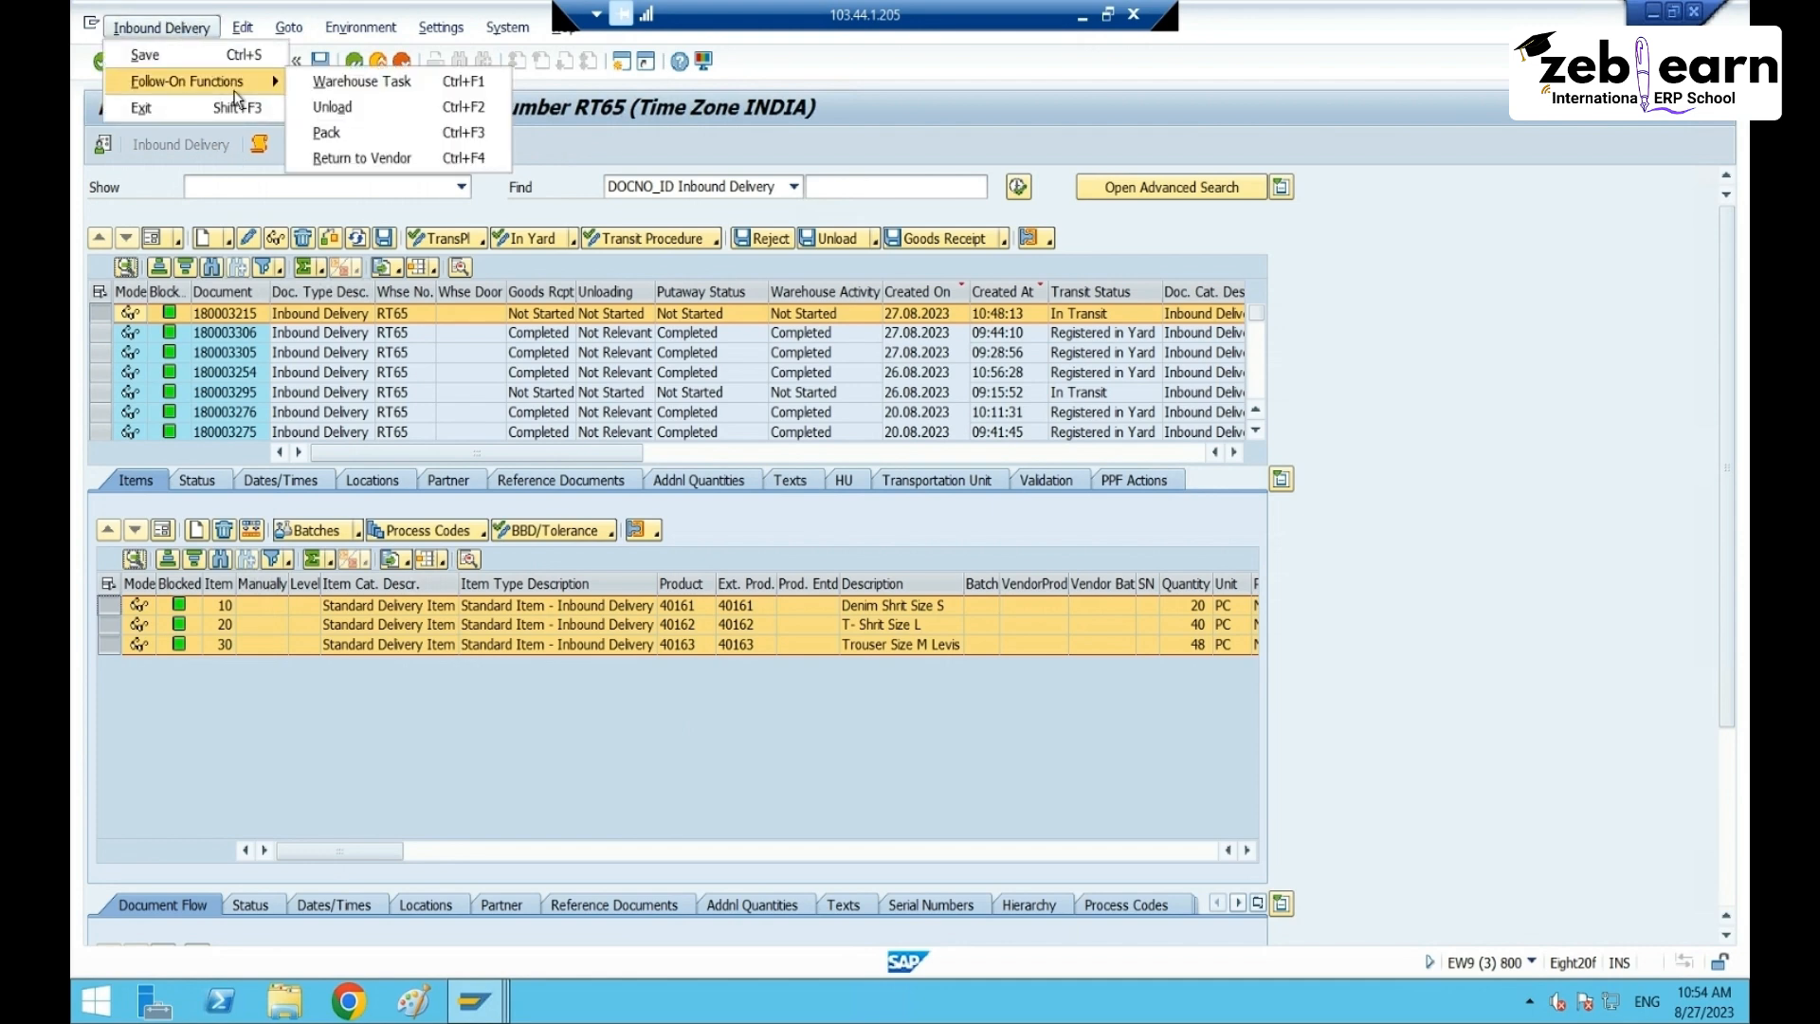
click(338, 139)
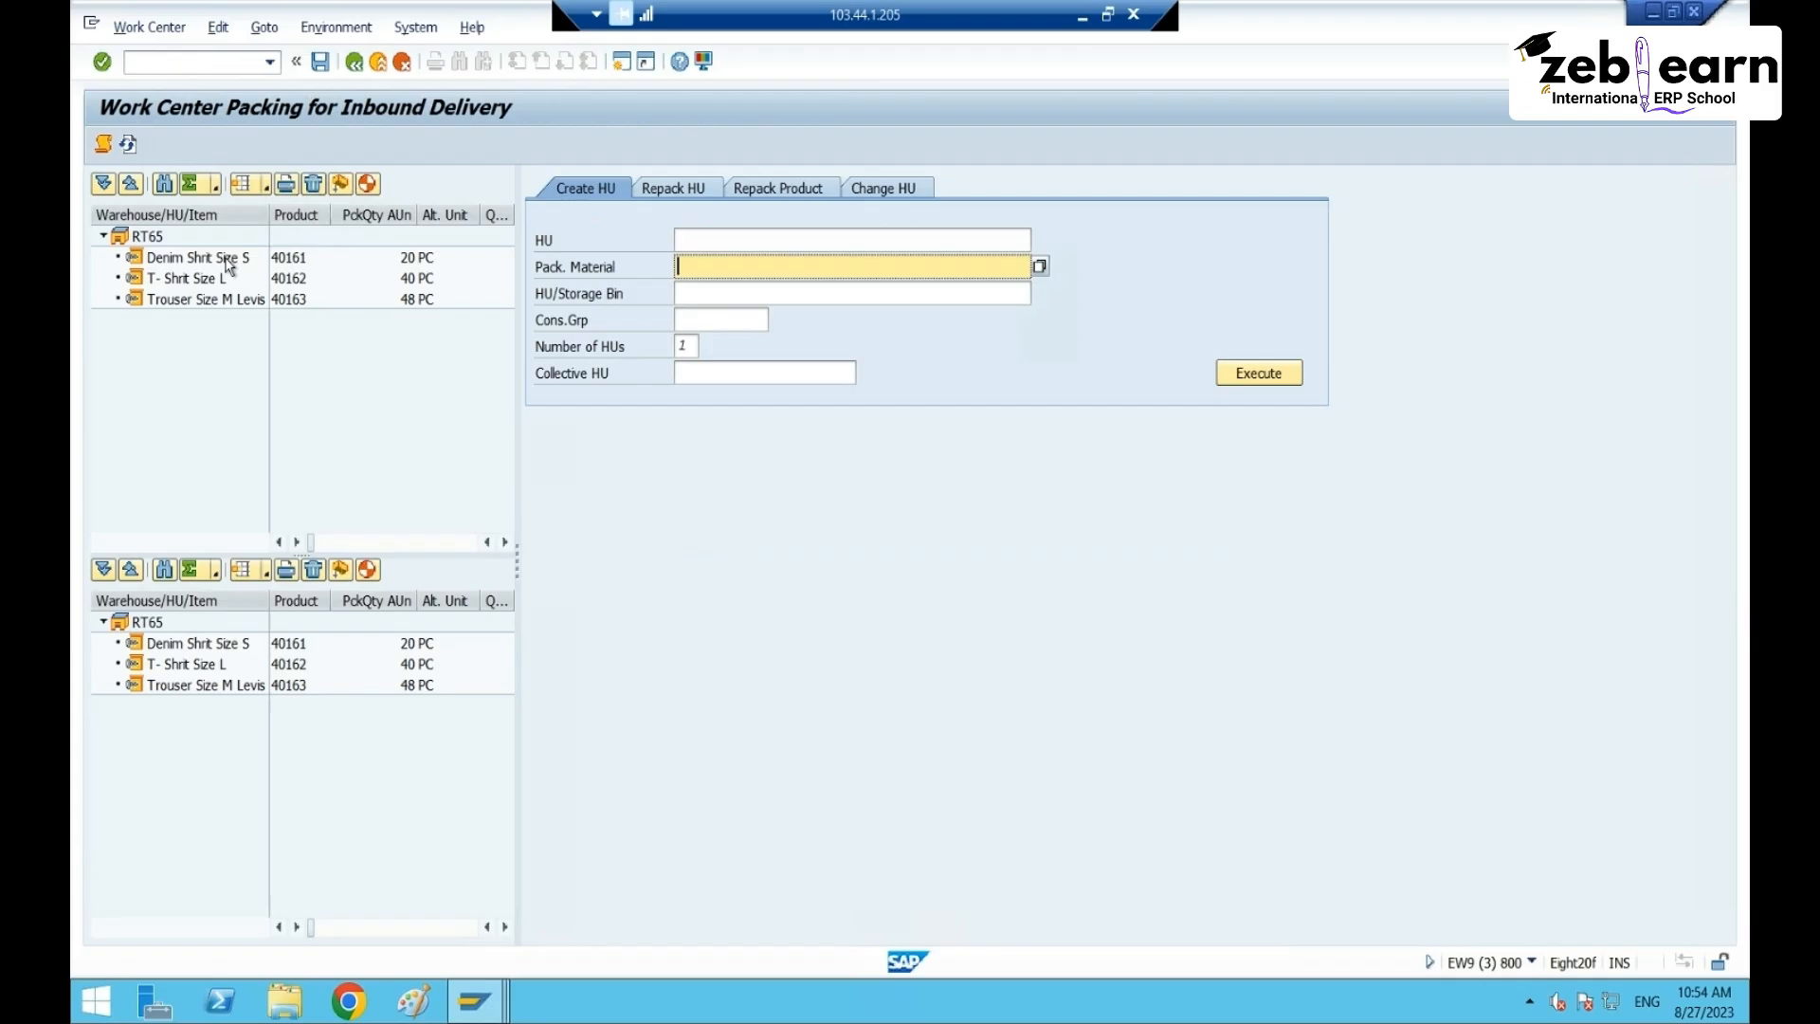
- Select the denim shirt, T-shirt and trouser items and try Pack Automatically on the denim shirt
click(228, 261)
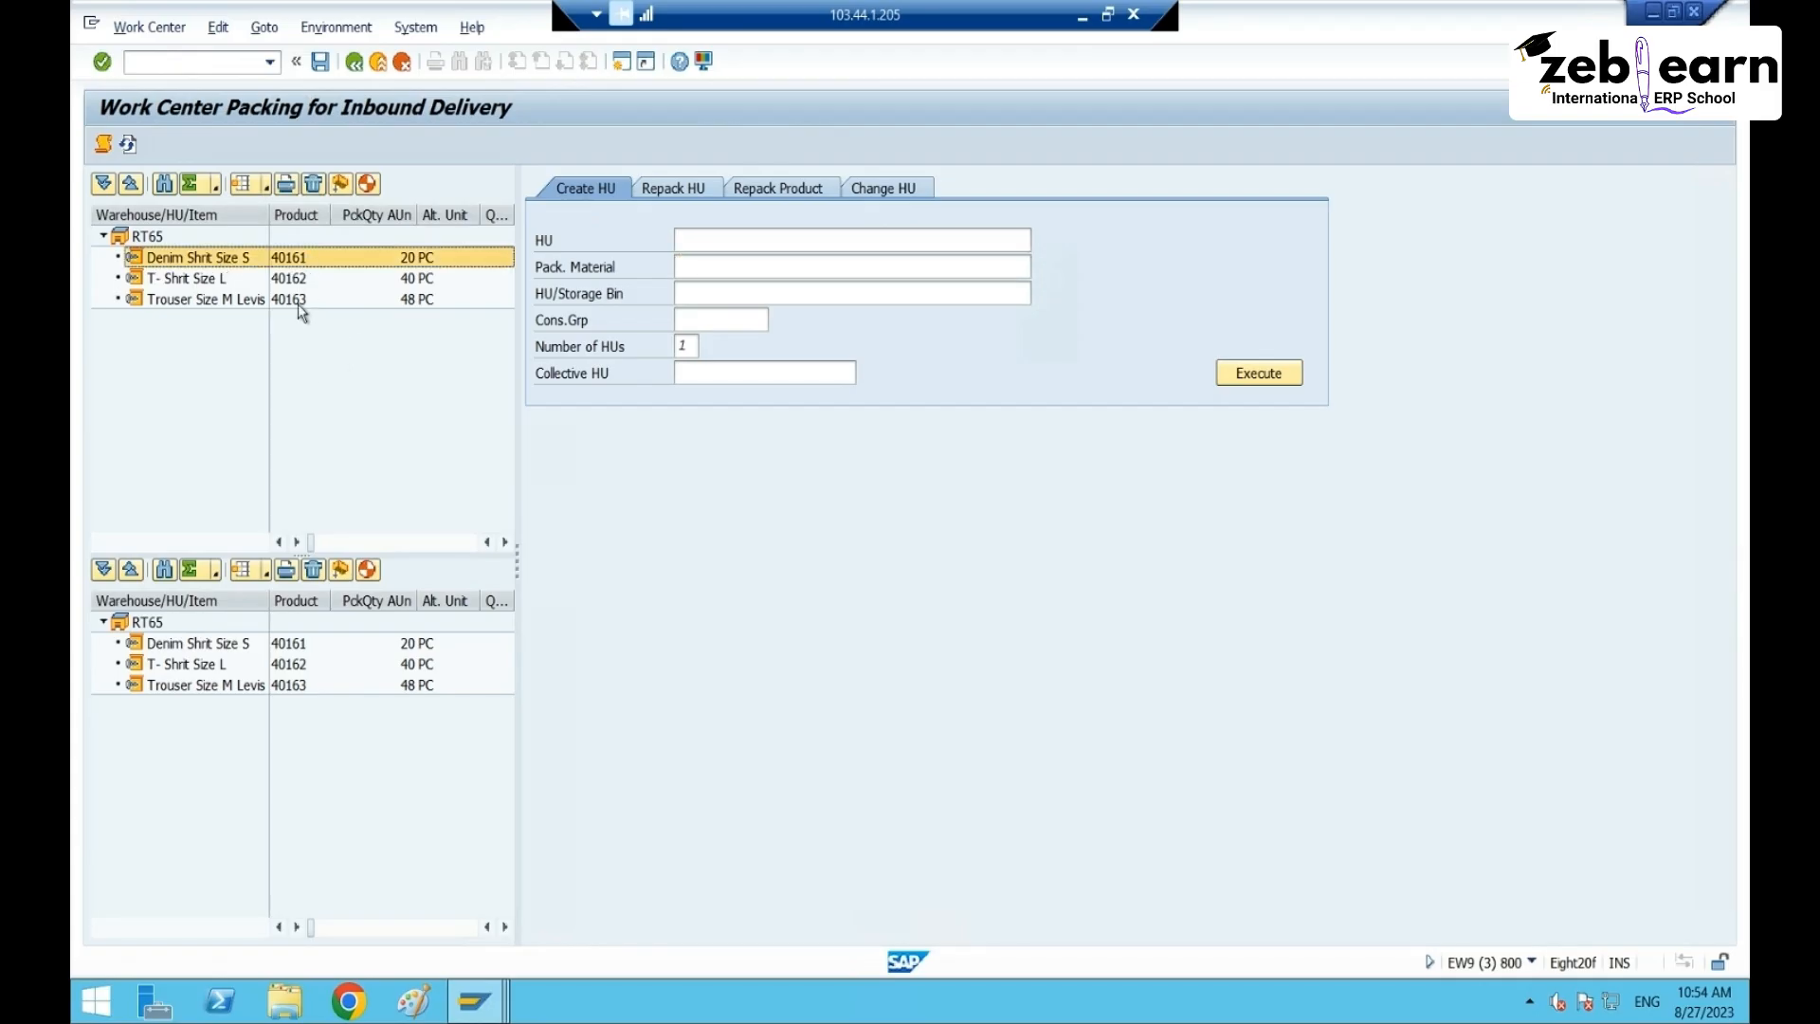
click(215, 280)
click(213, 300)
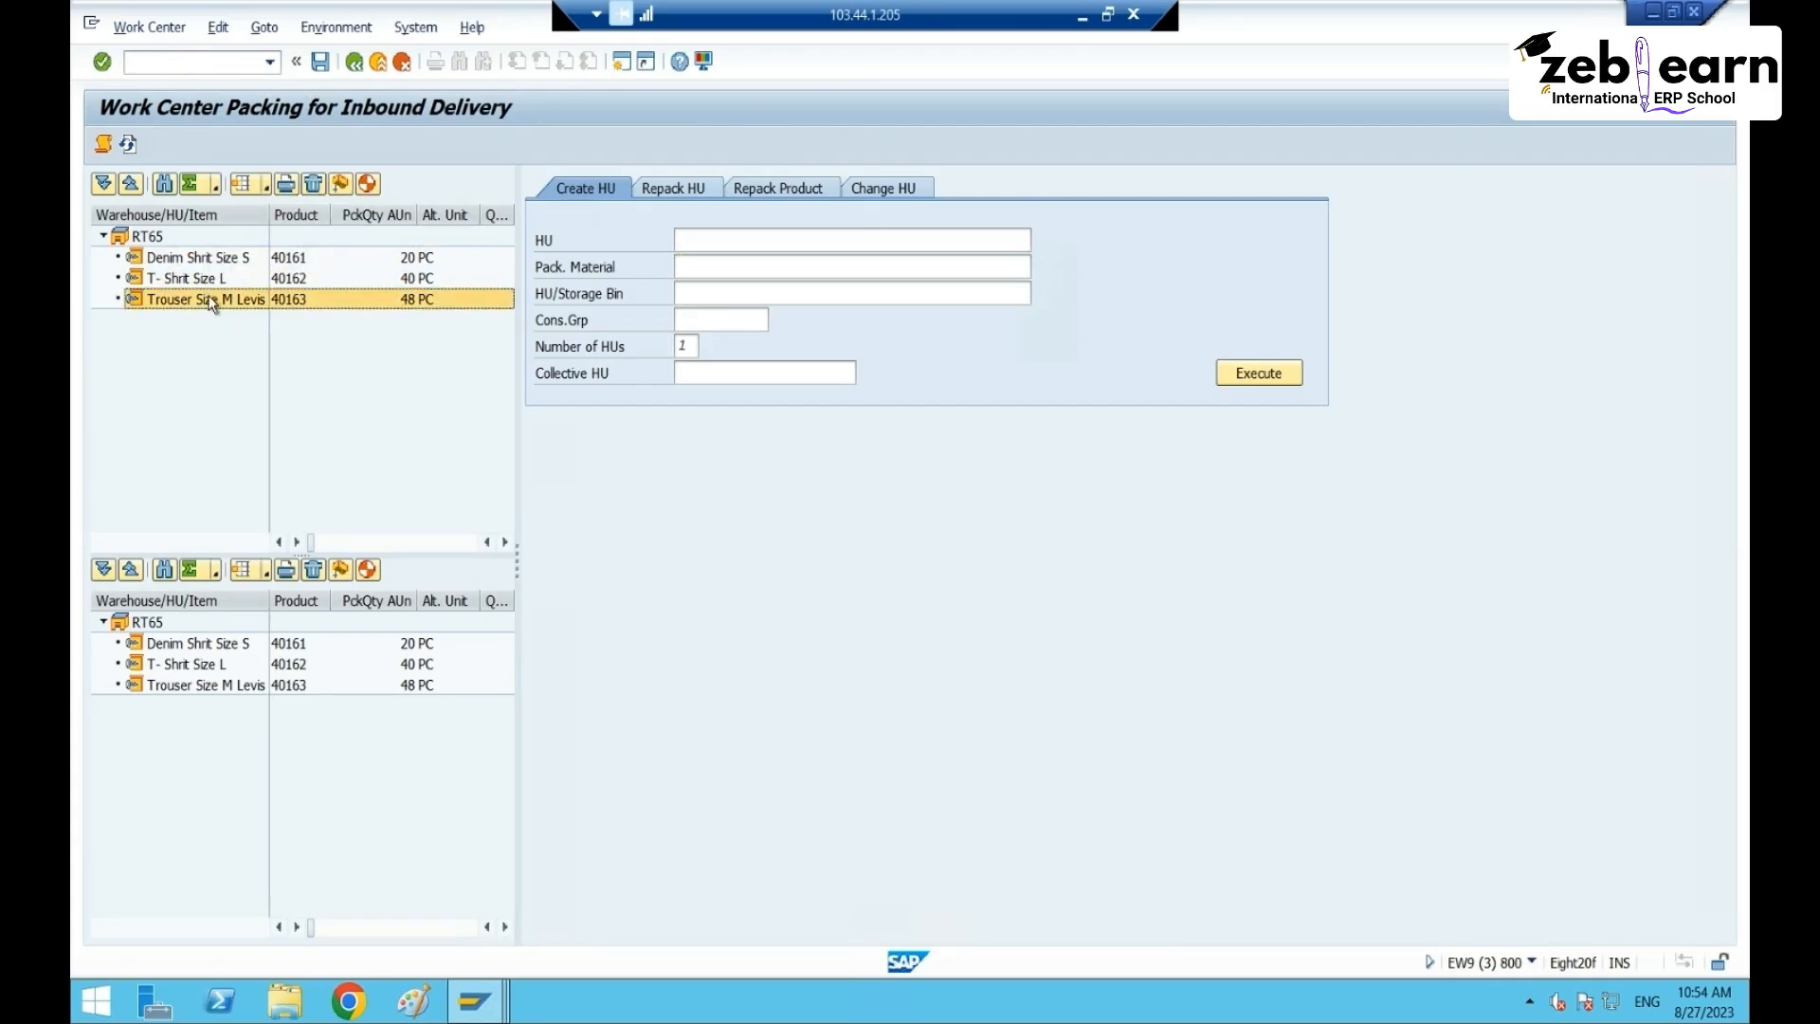
click(213, 280)
click(216, 258)
click(368, 188)
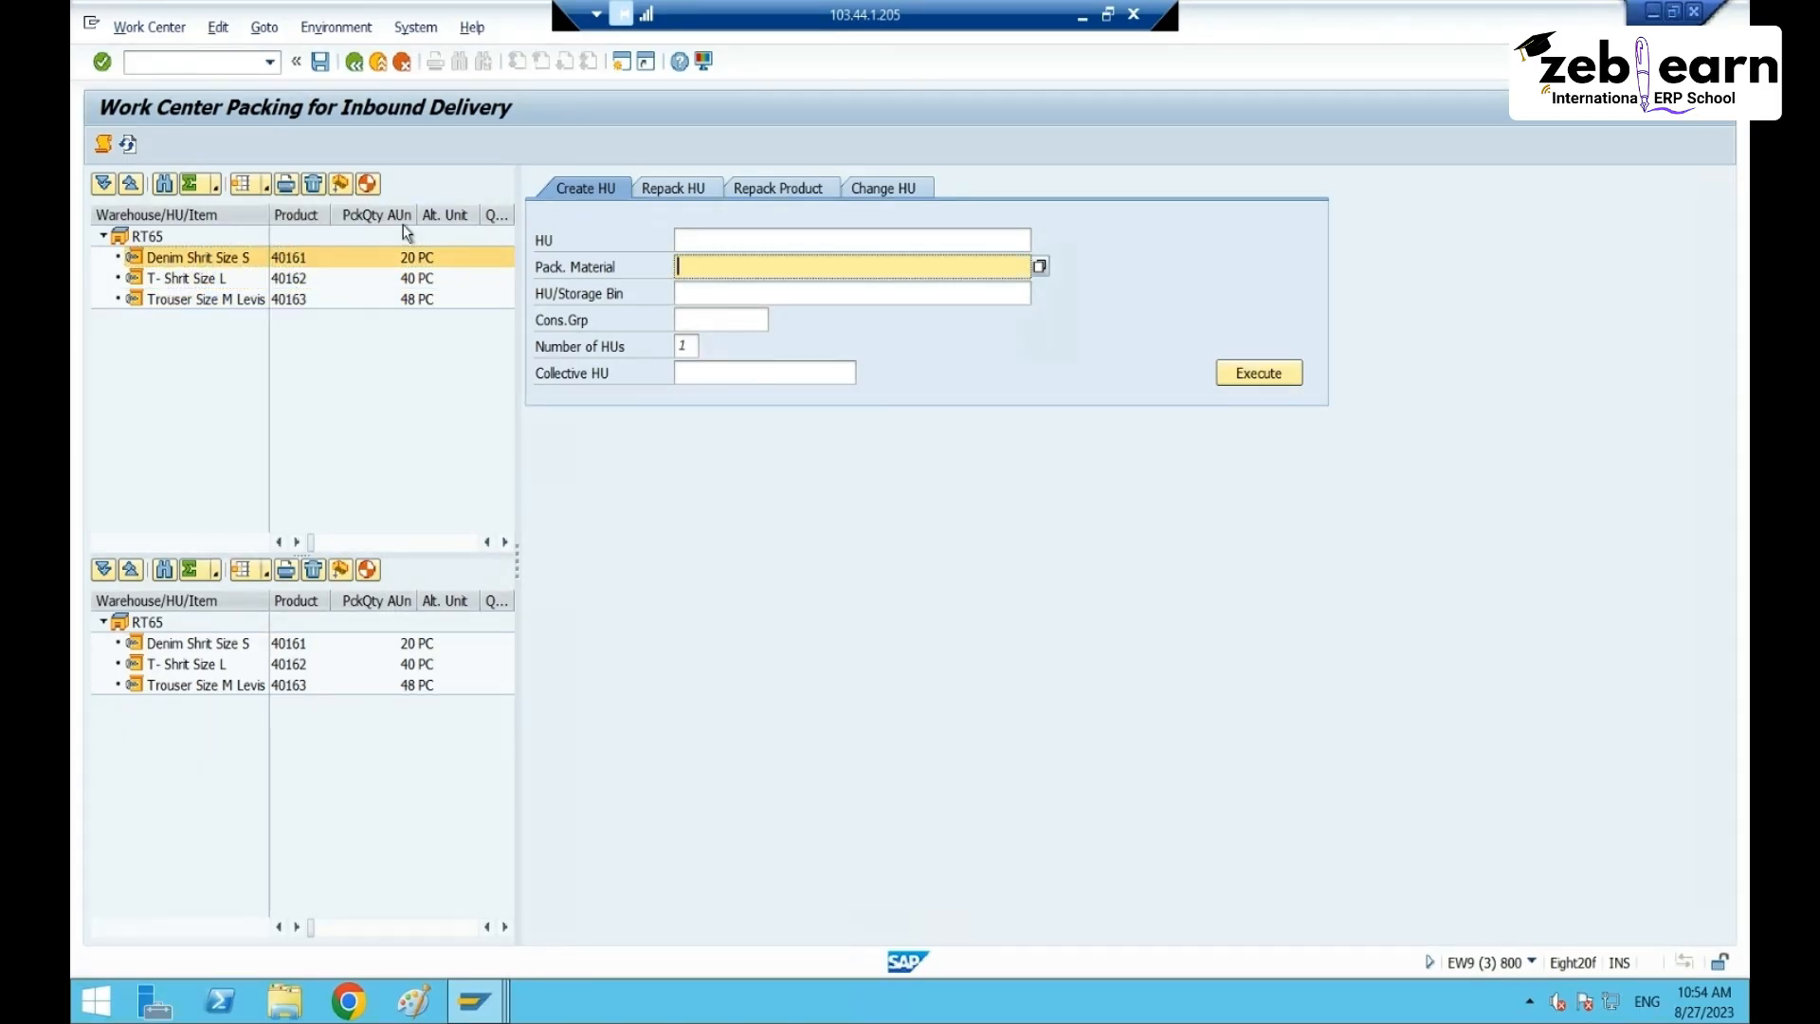
click(201, 258)
click(370, 185)
click(230, 257)
click(369, 185)
click(473, 1001)
mouse_move(645, 802)
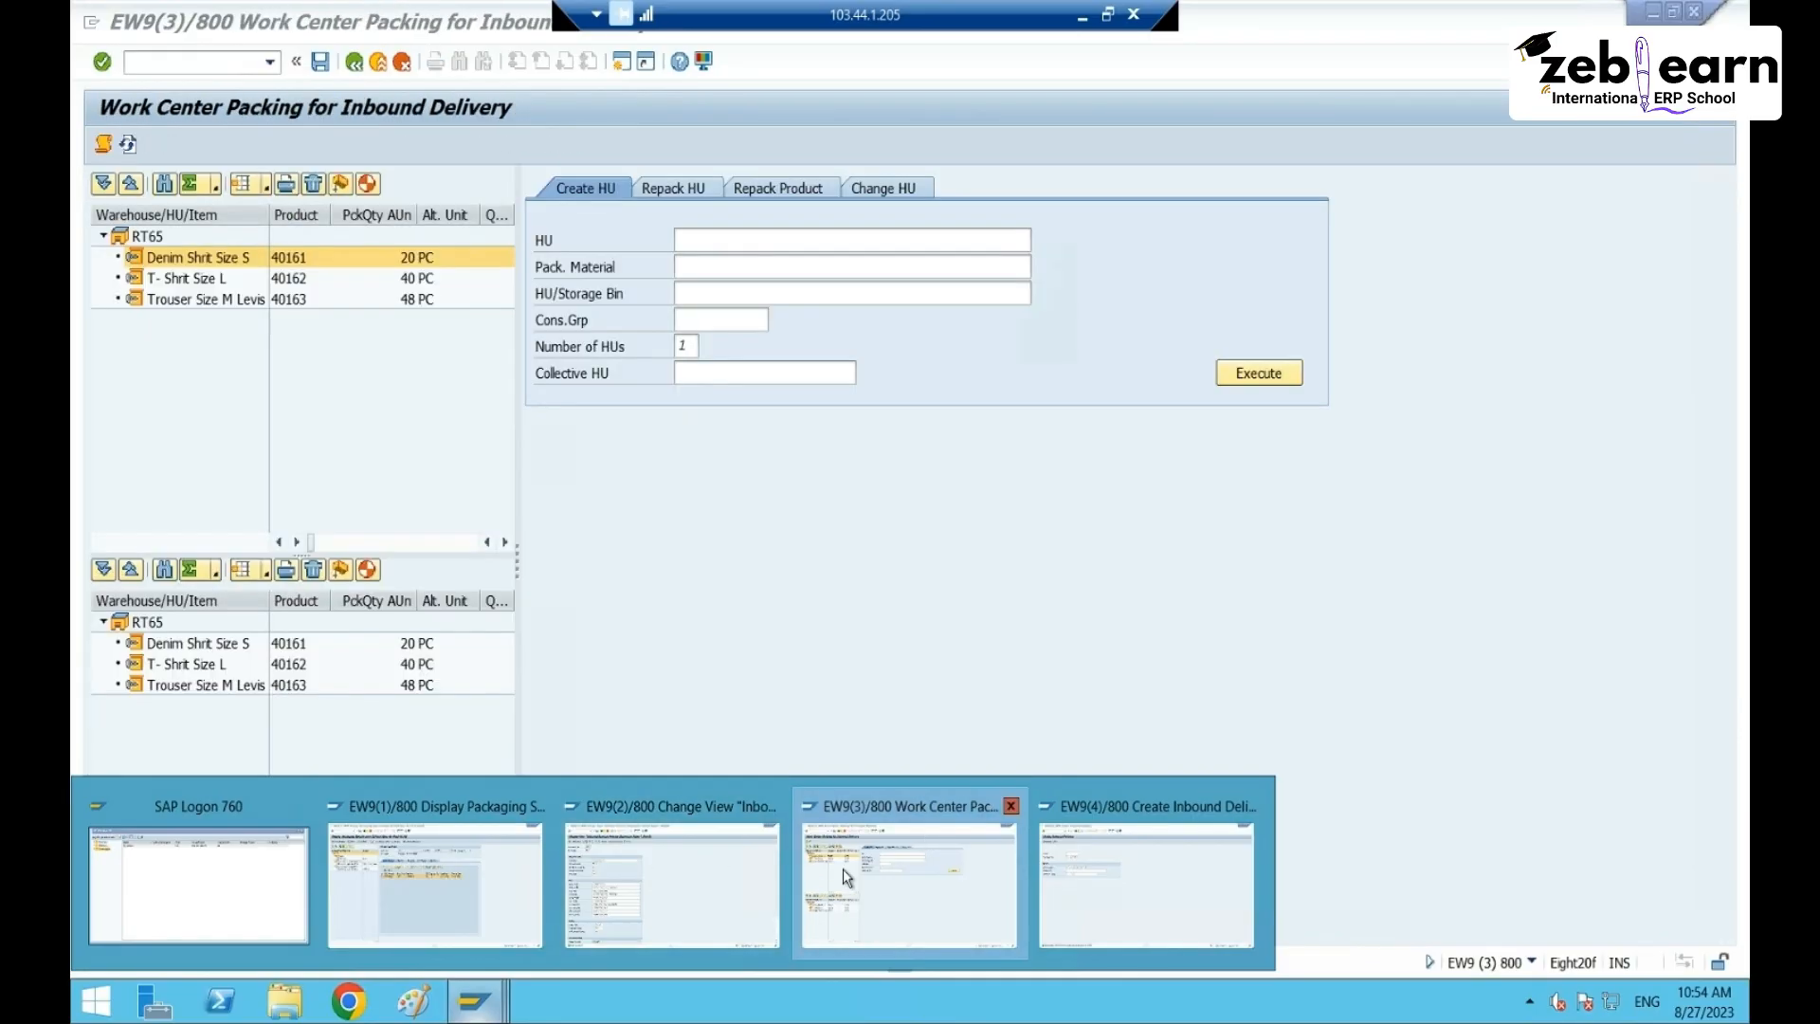
mouse_move(1113, 882)
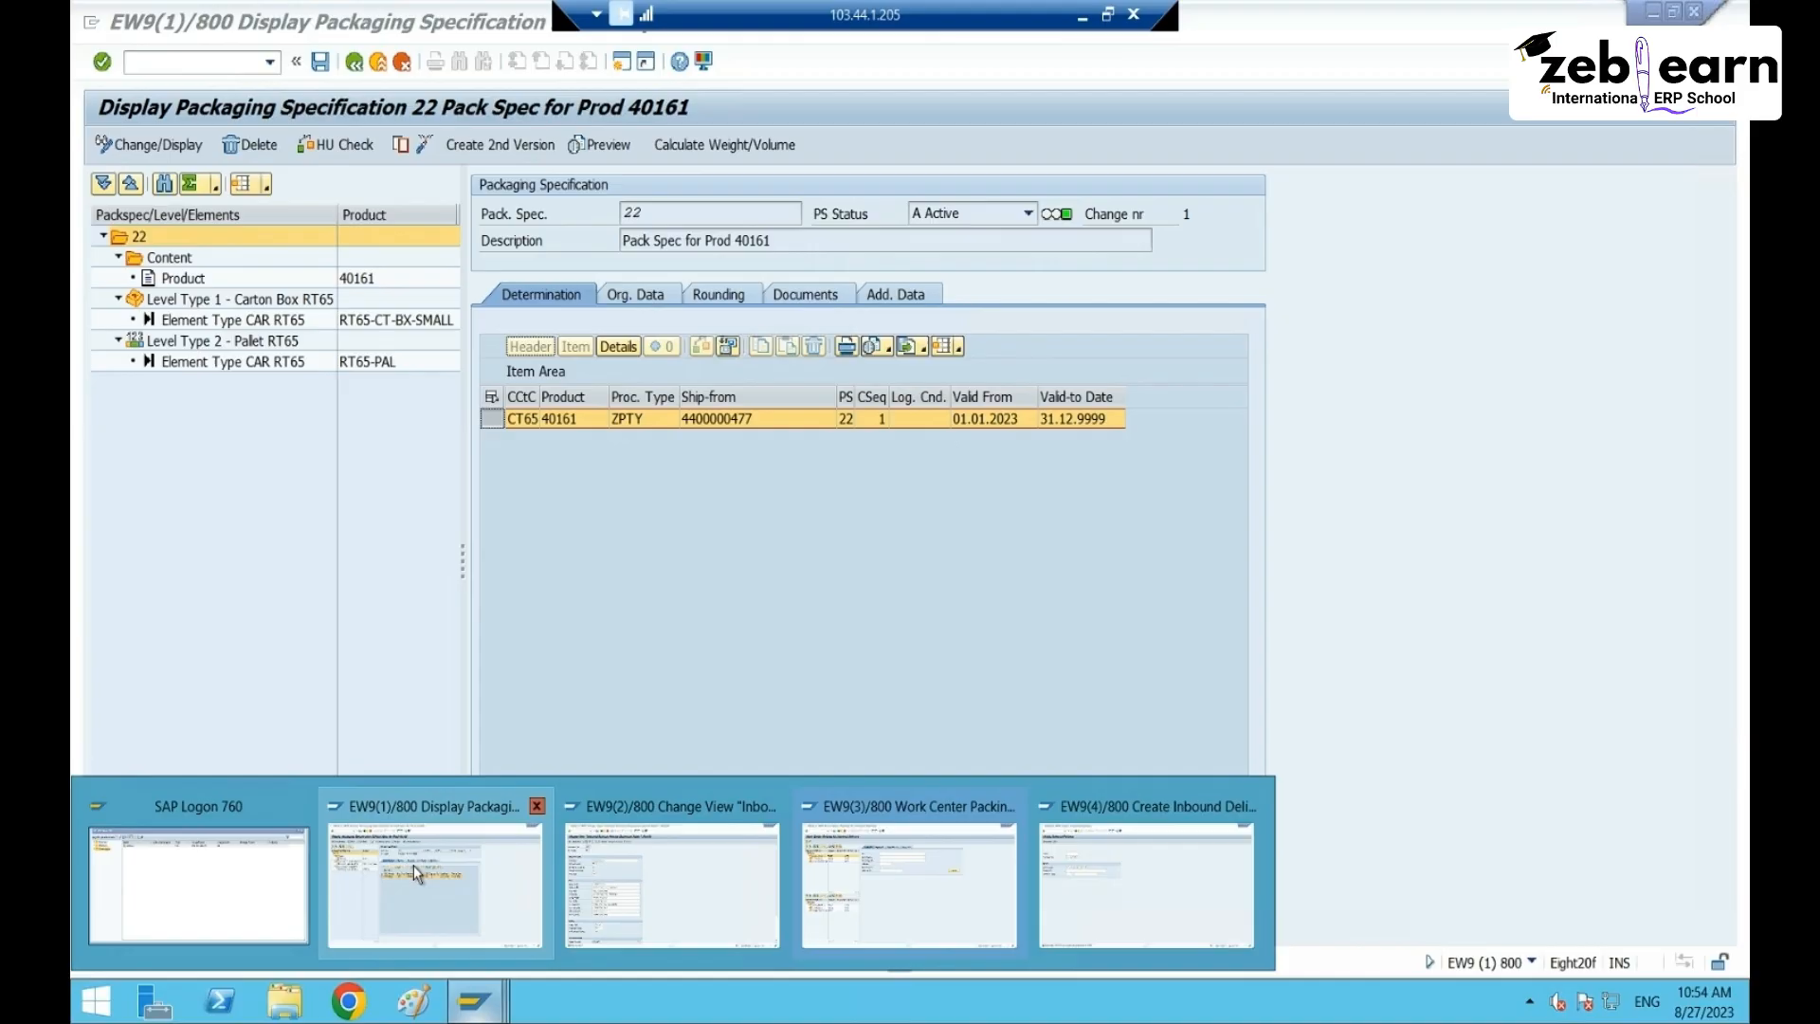
click(413, 866)
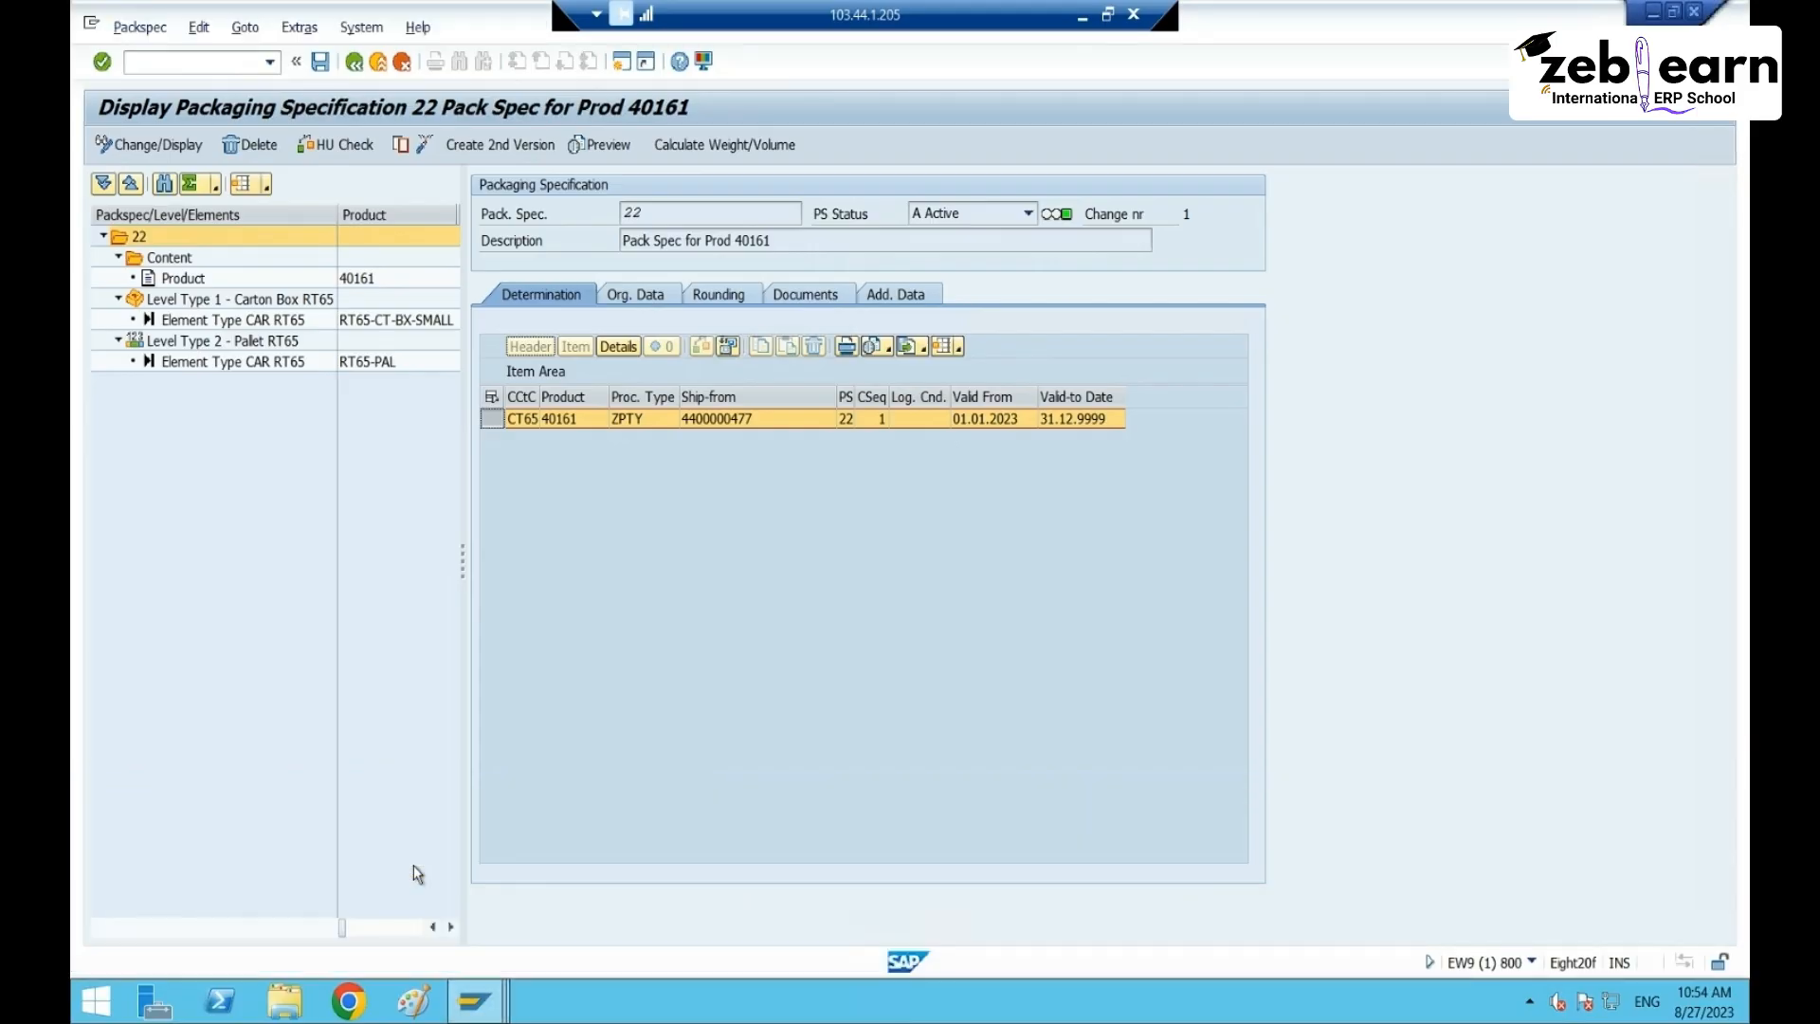
drag(548, 402, 589, 402)
click(692, 420)
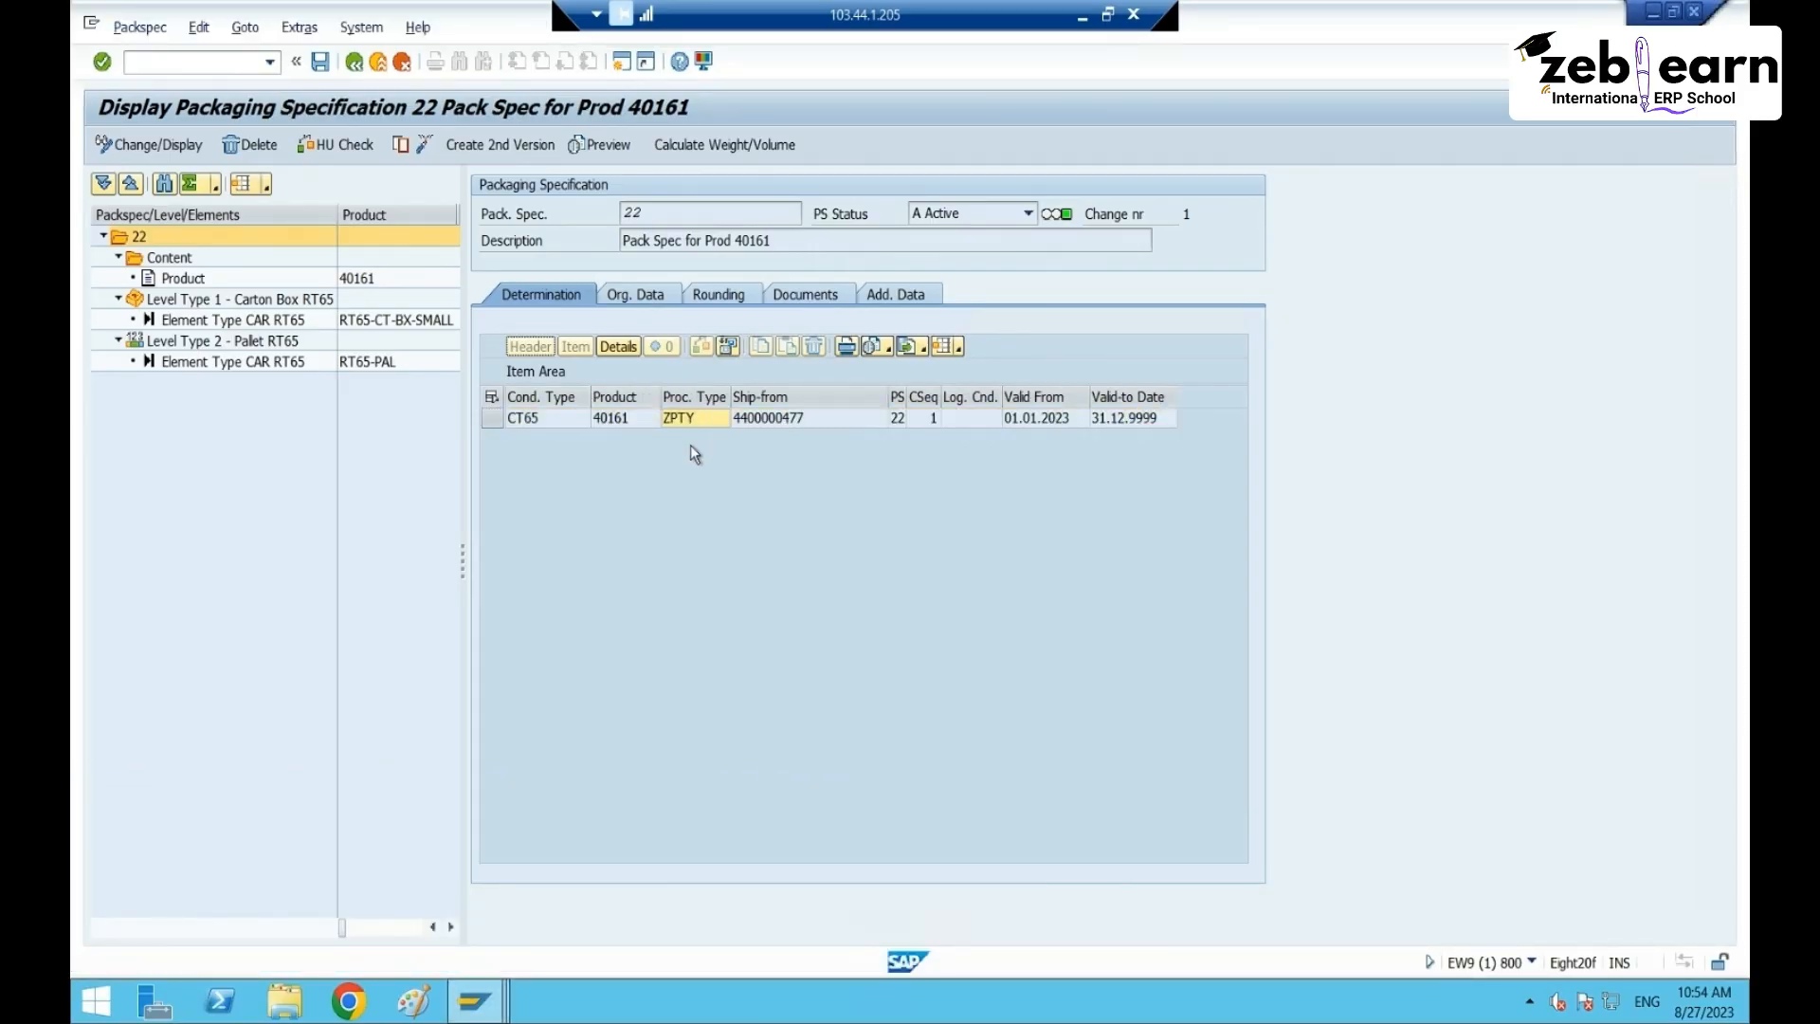
click(783, 424)
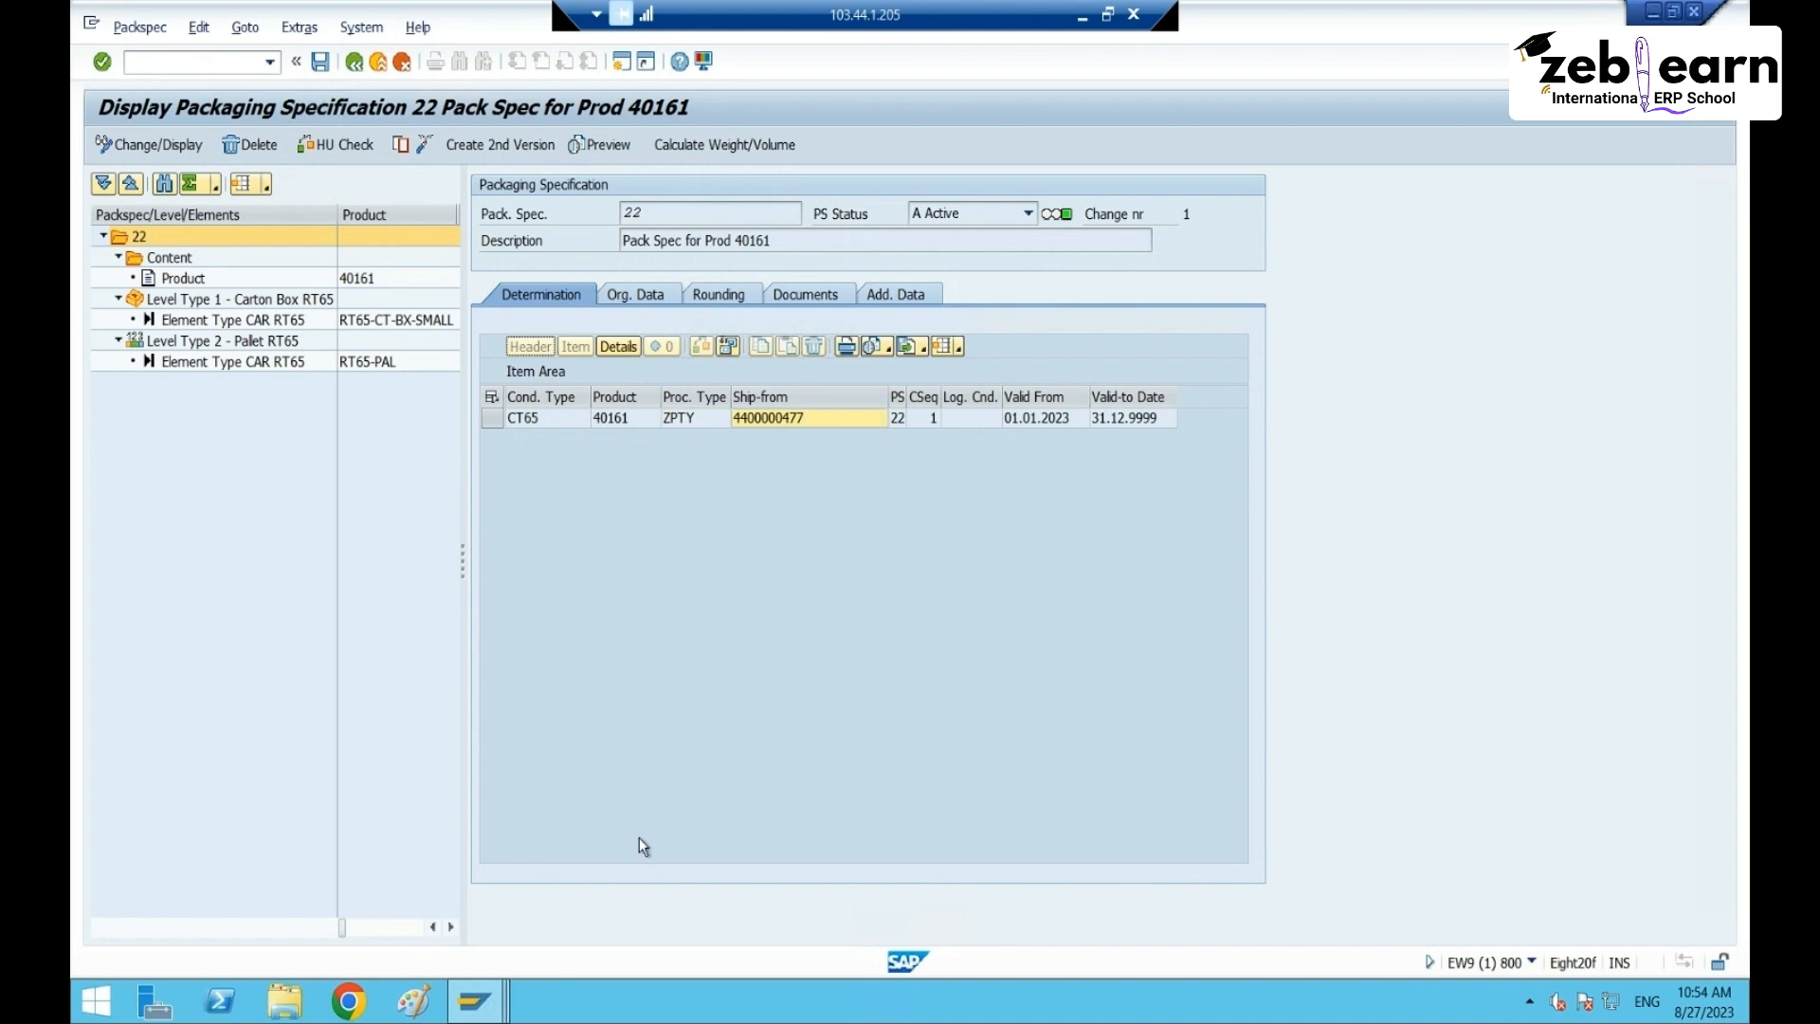
click(499, 1005)
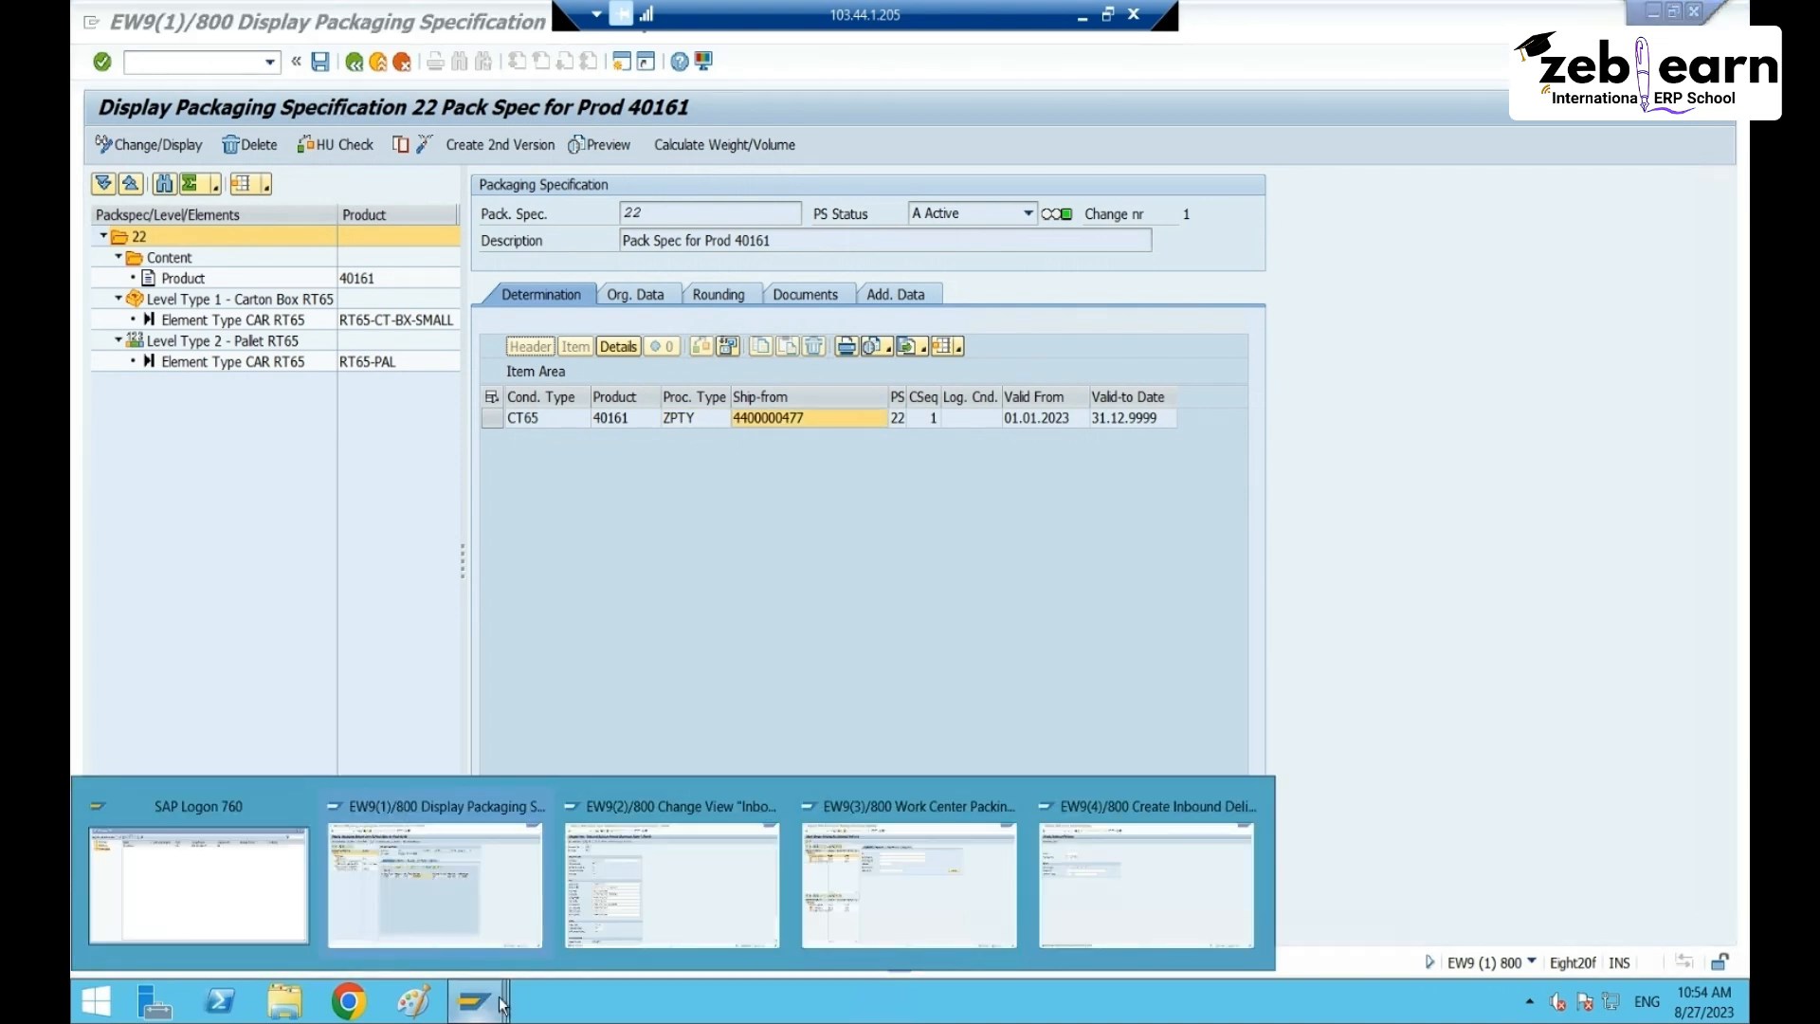
mouse_move(881, 908)
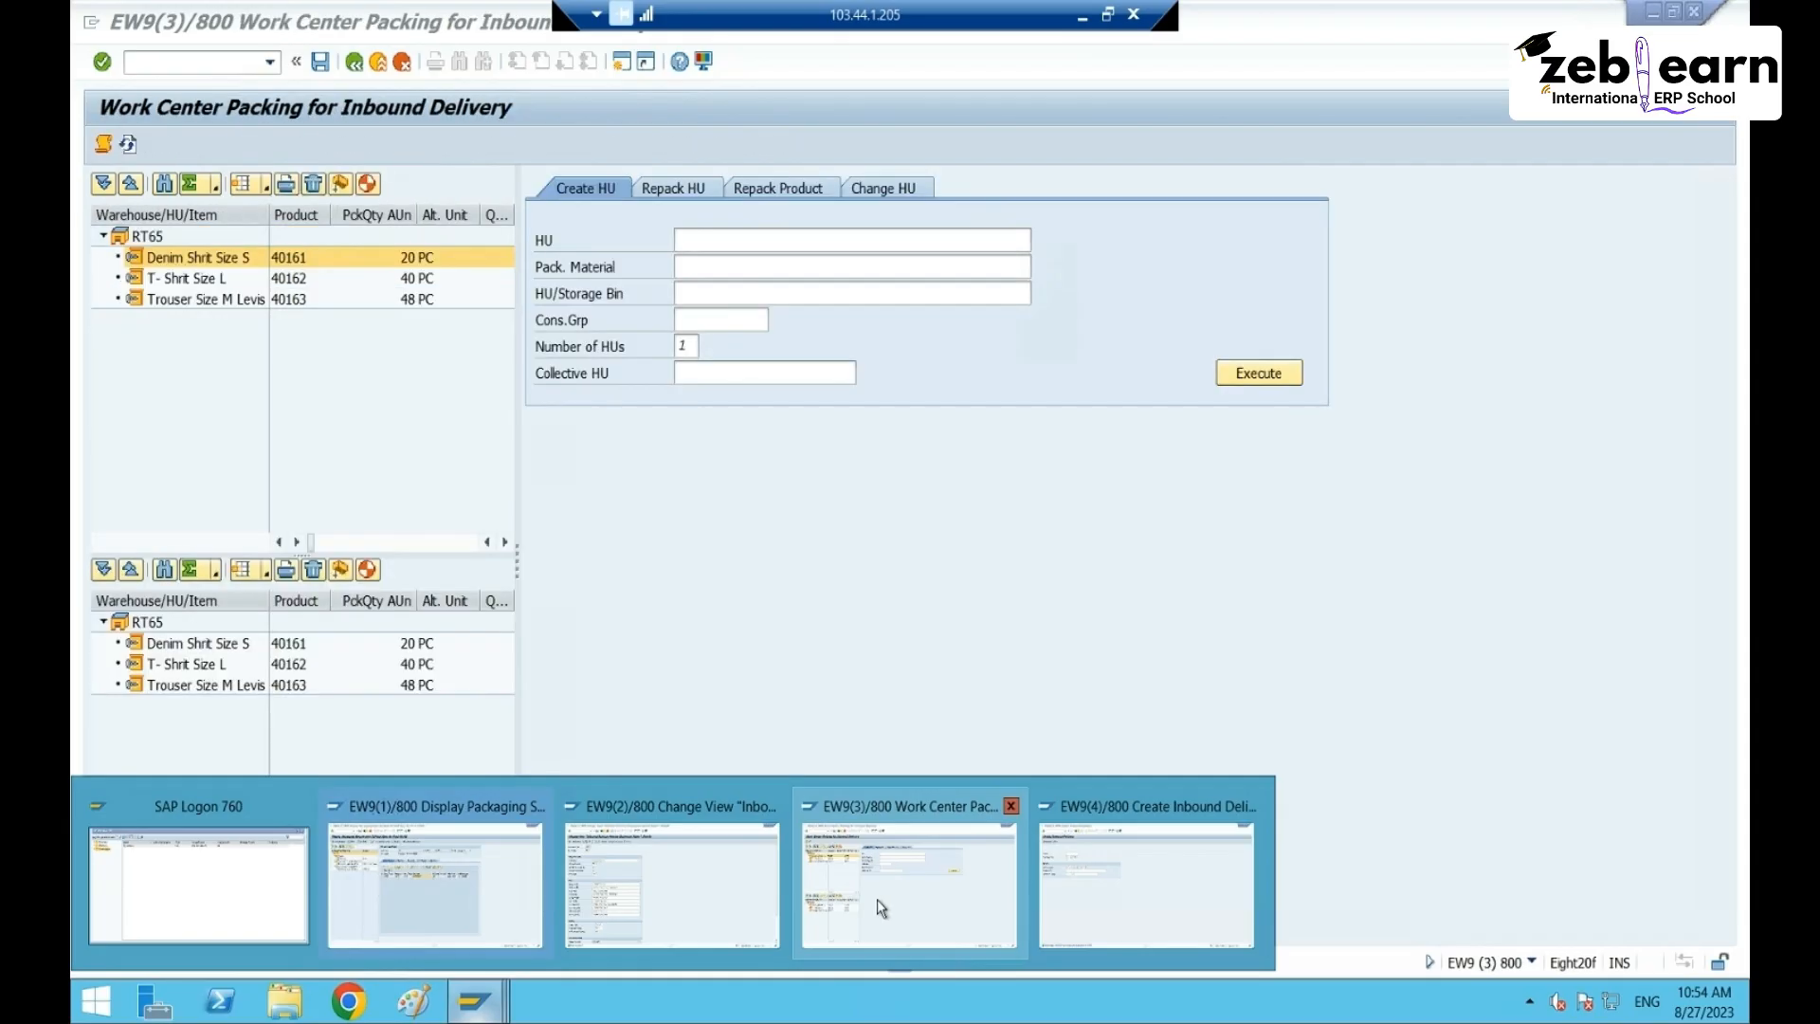
click(892, 885)
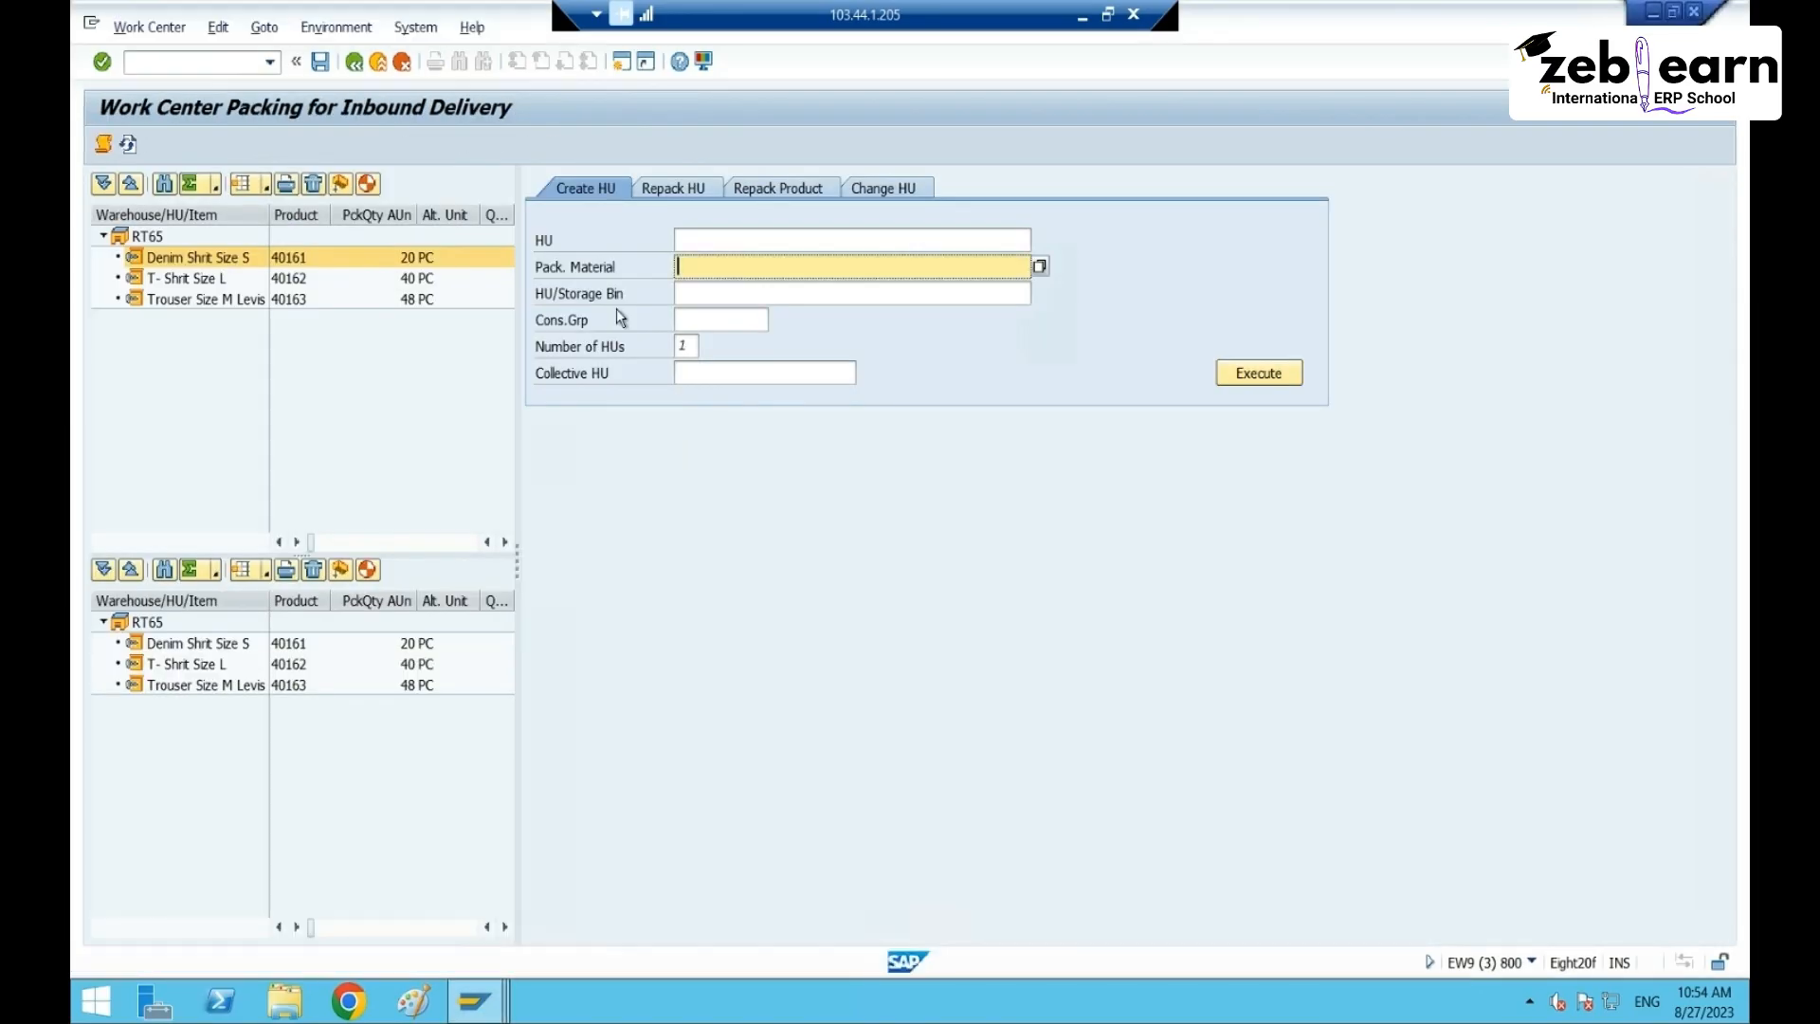
click(357, 64)
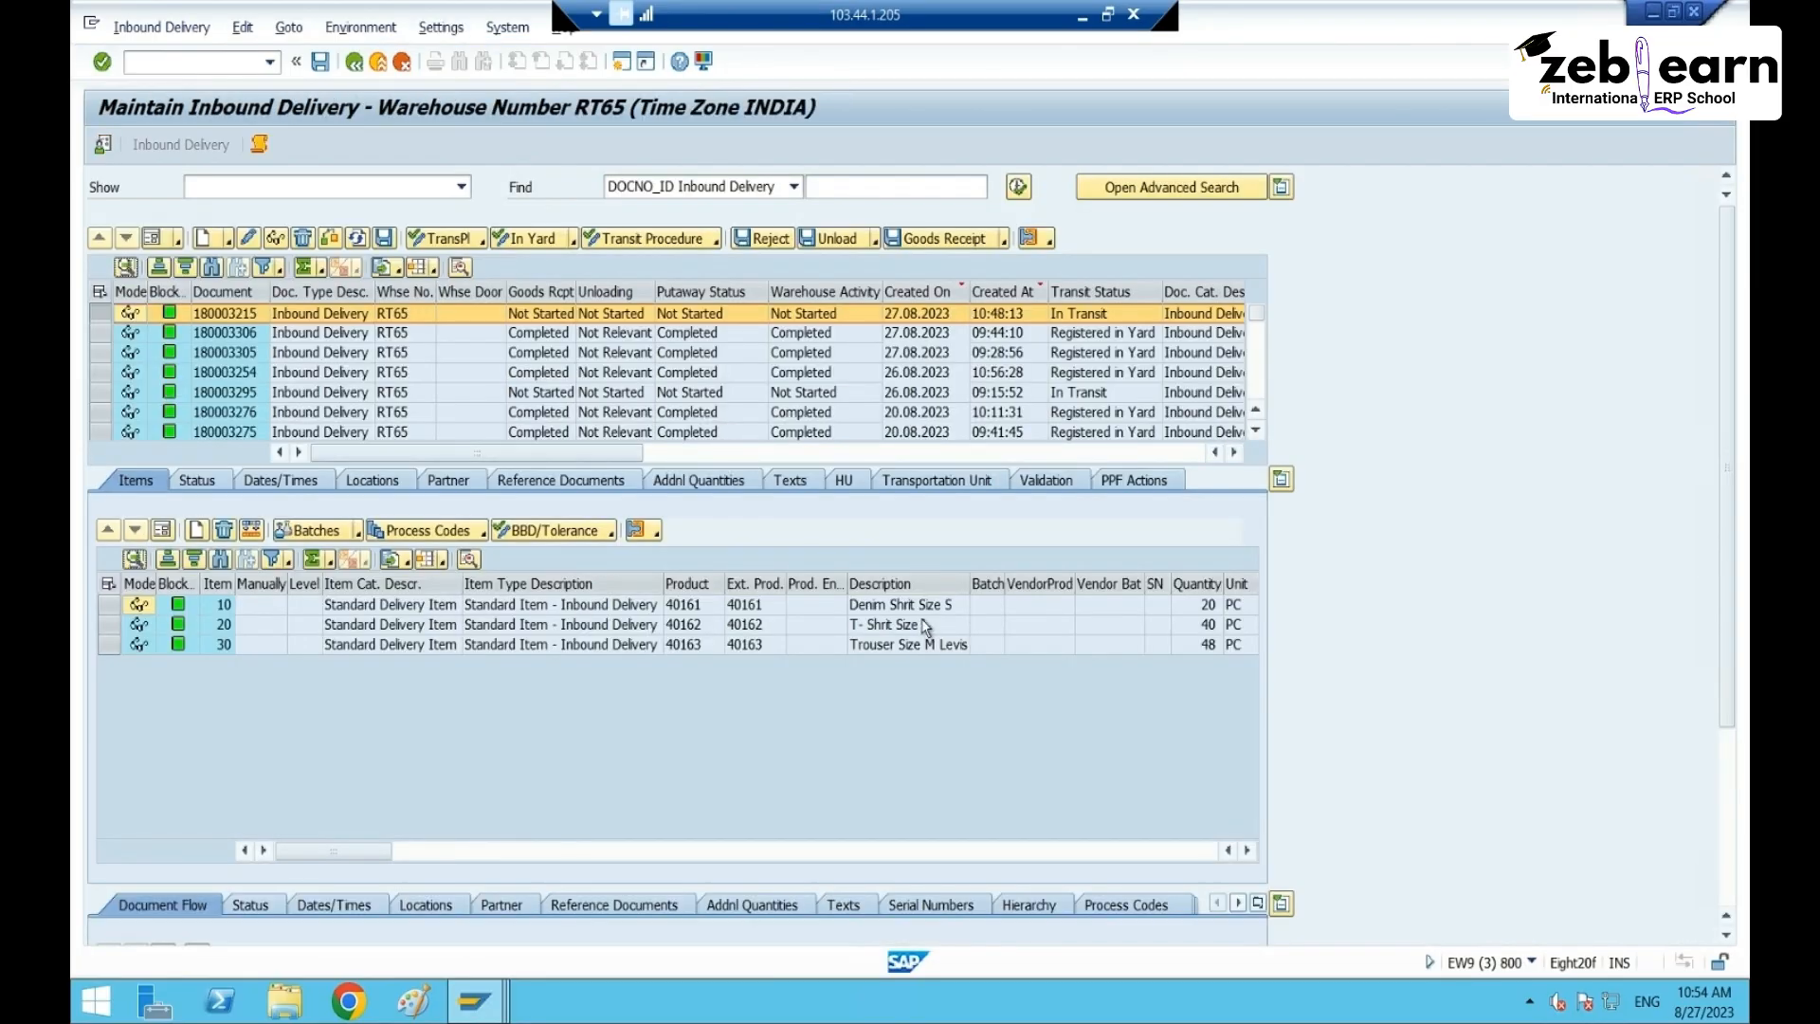
click(561, 609)
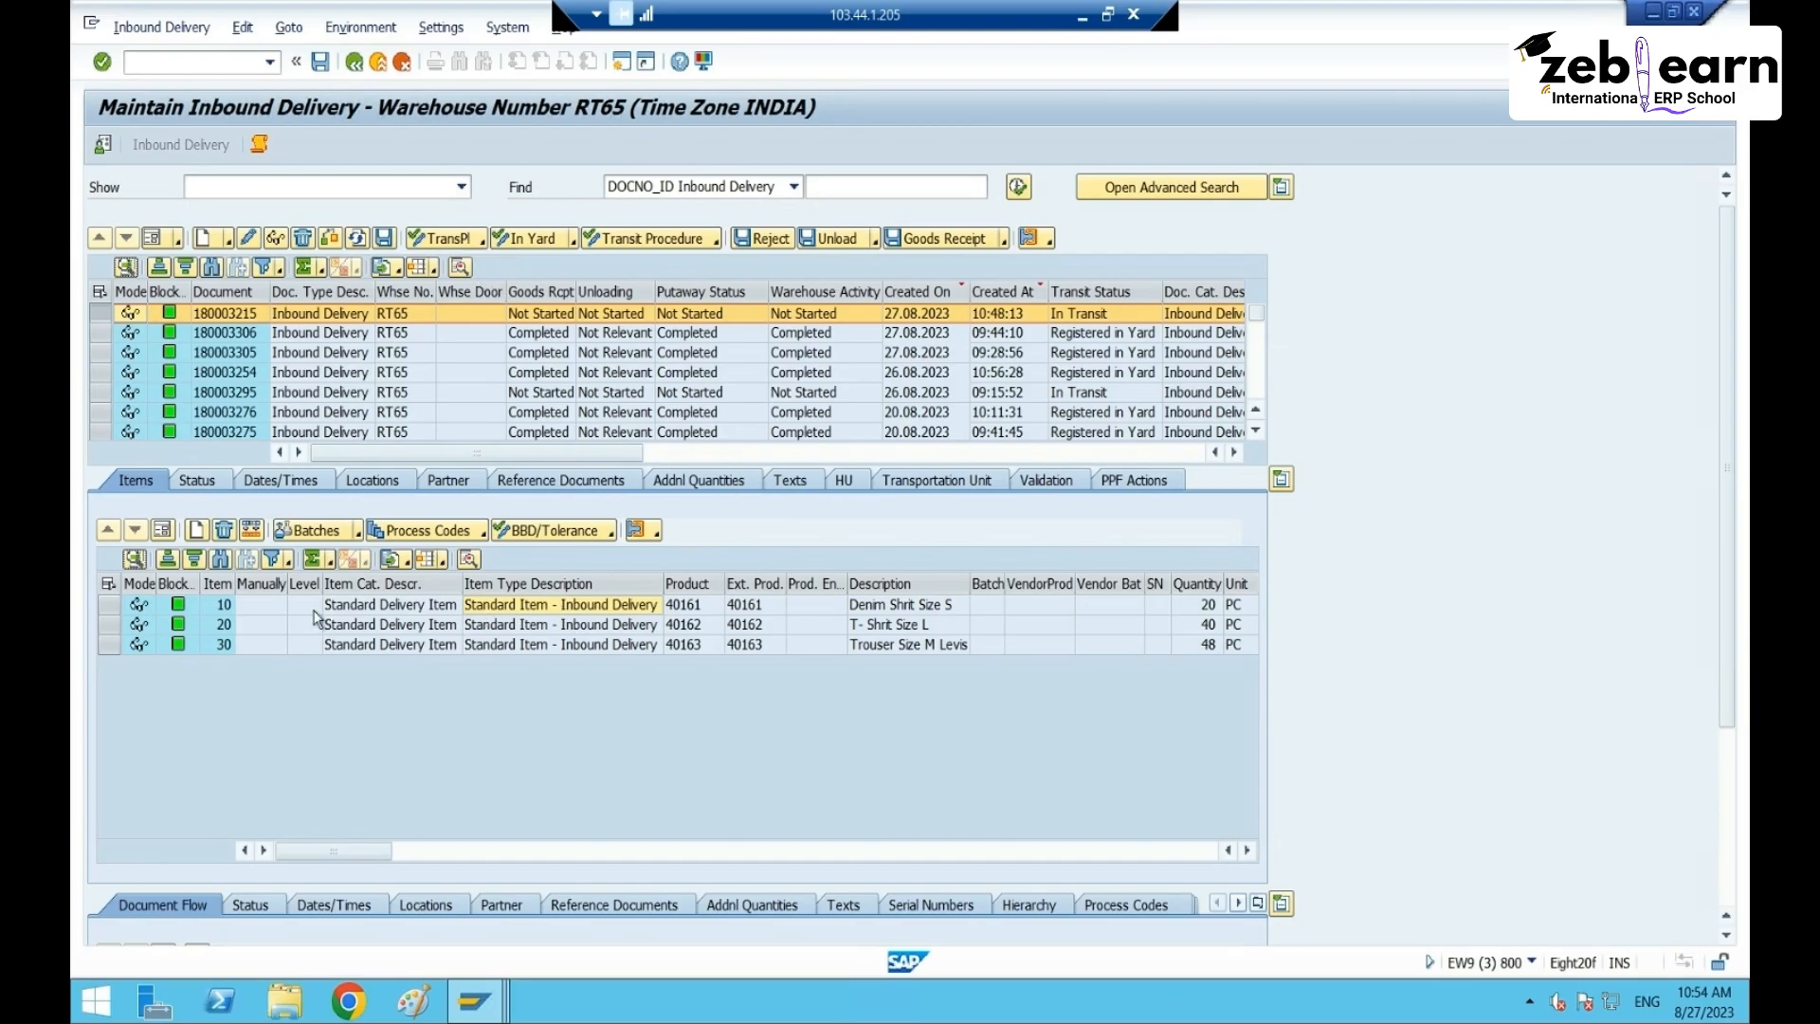
click(108, 605)
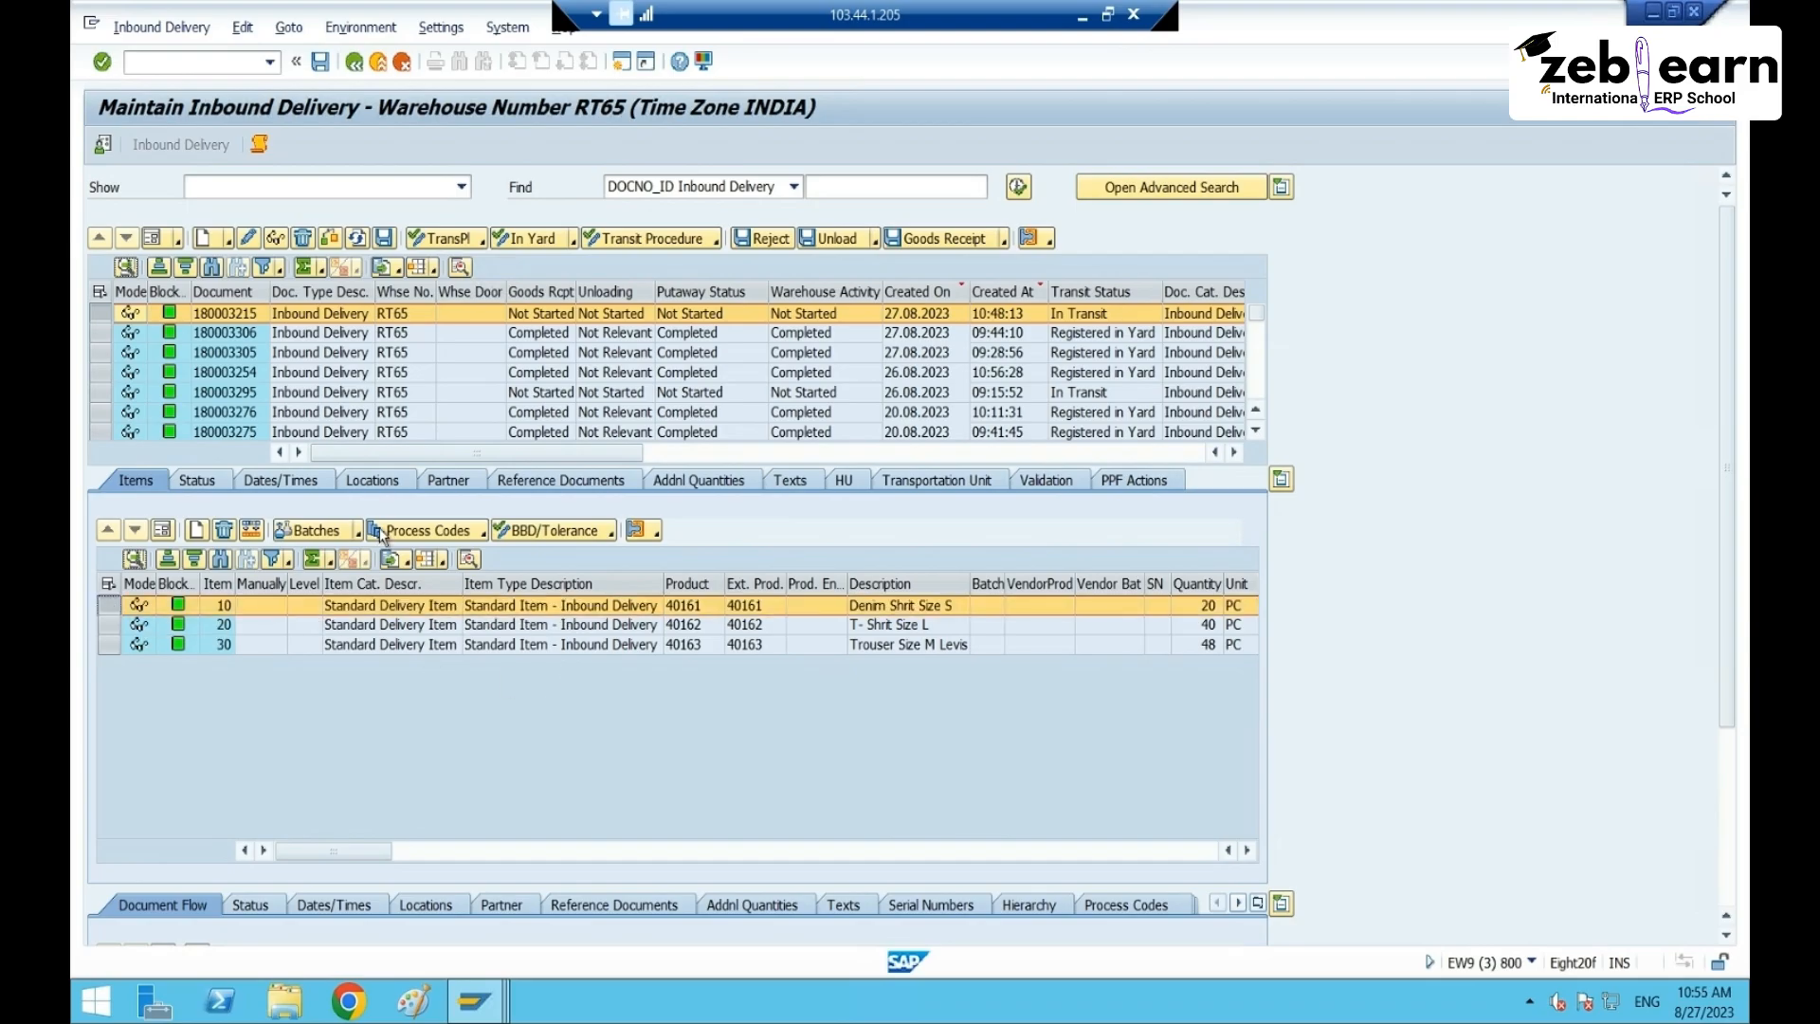
click(458, 481)
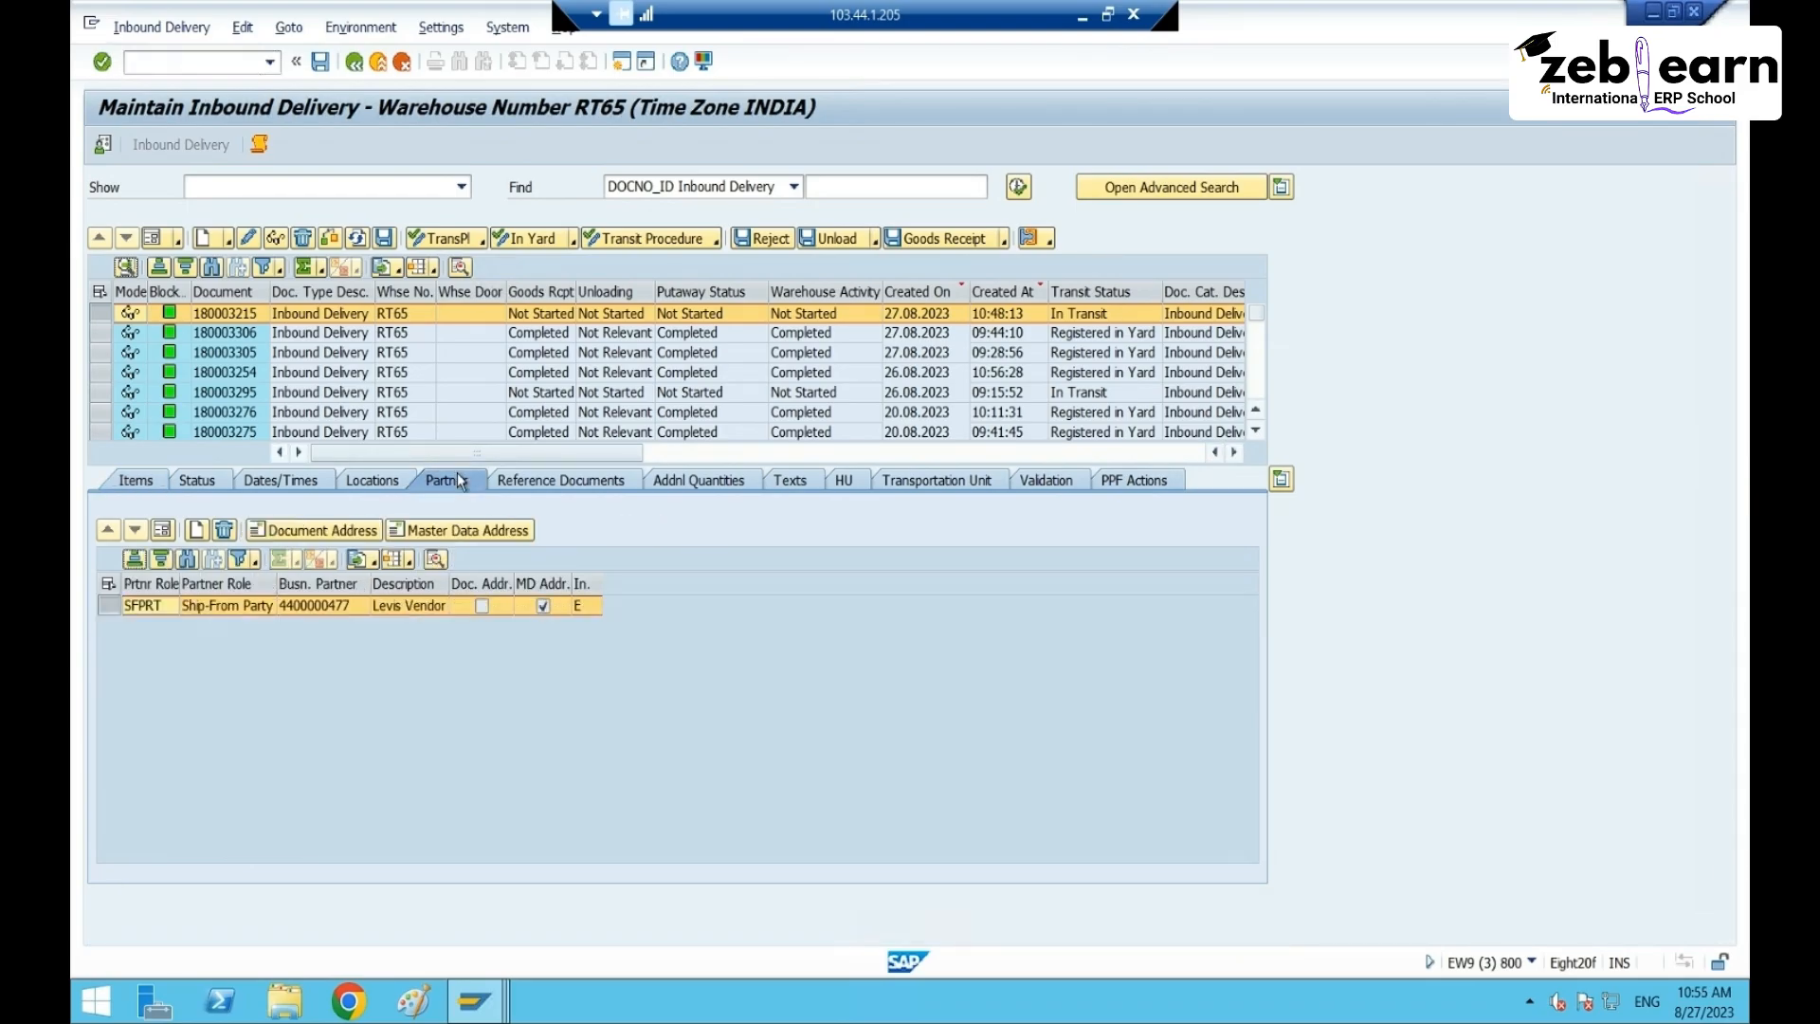
click(317, 604)
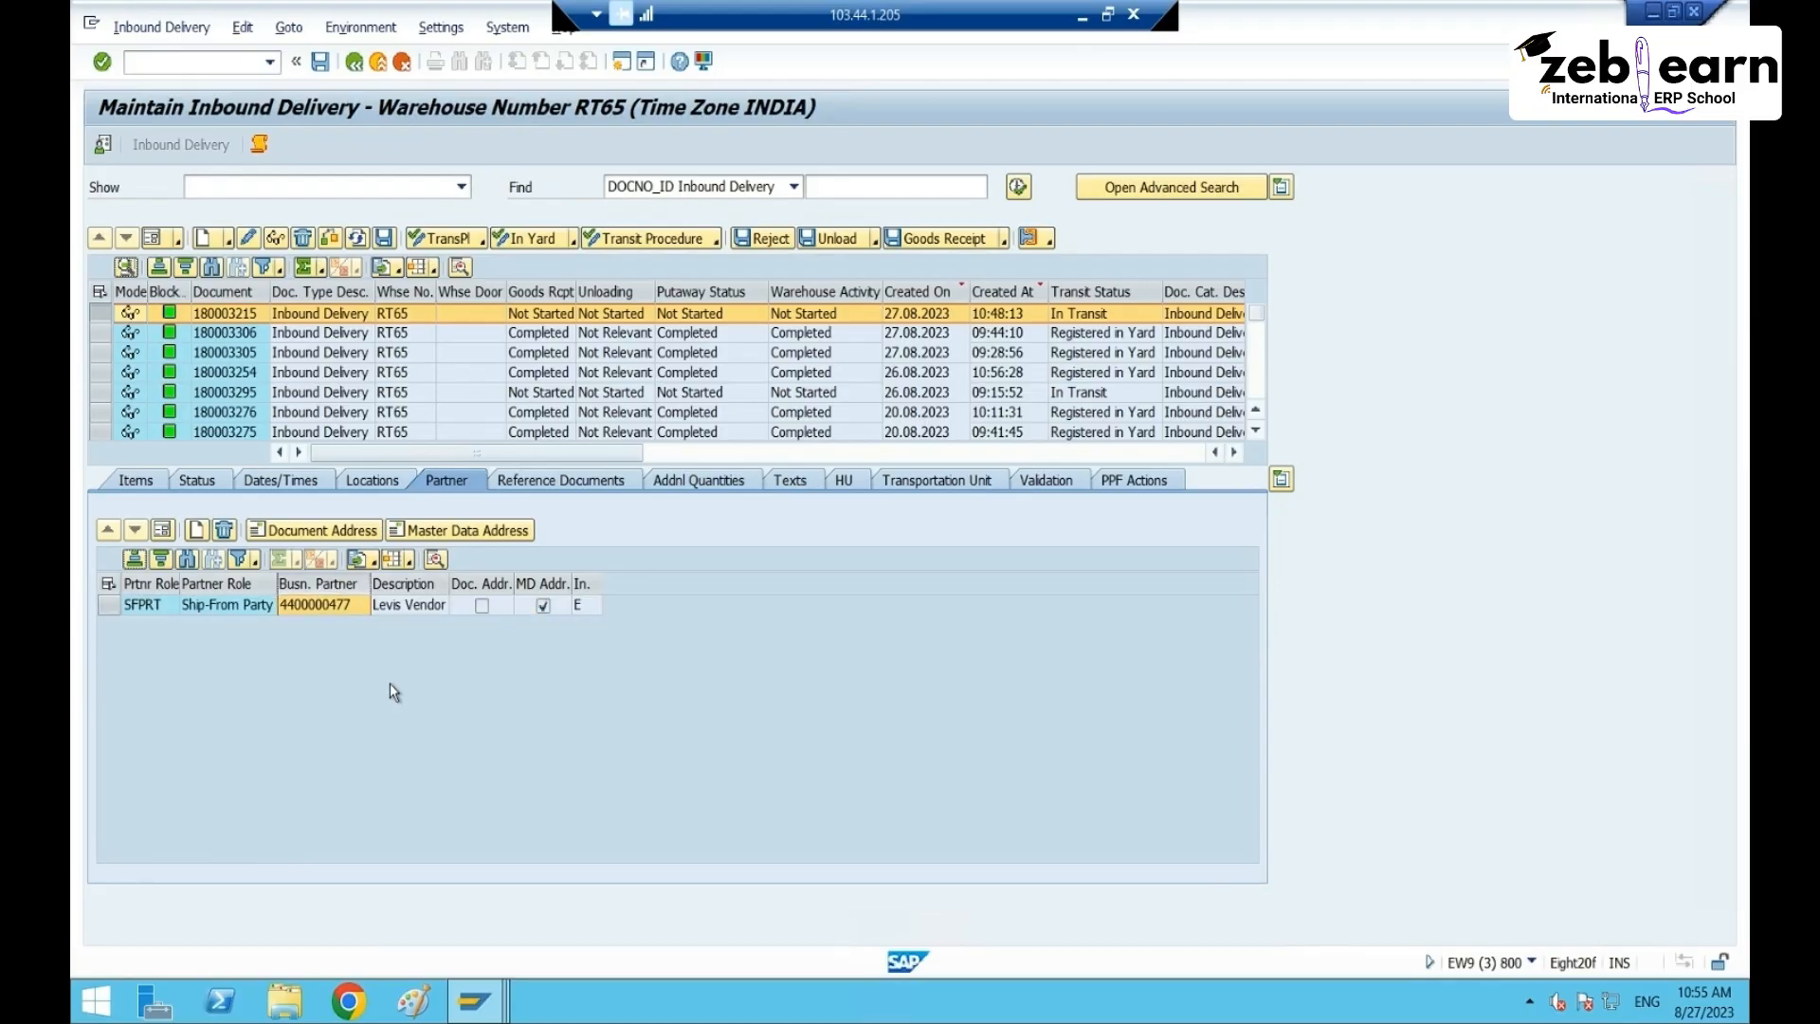
- Compare item 10's warehouse process type in its detail view with packspec 22
key(alt+Tab)
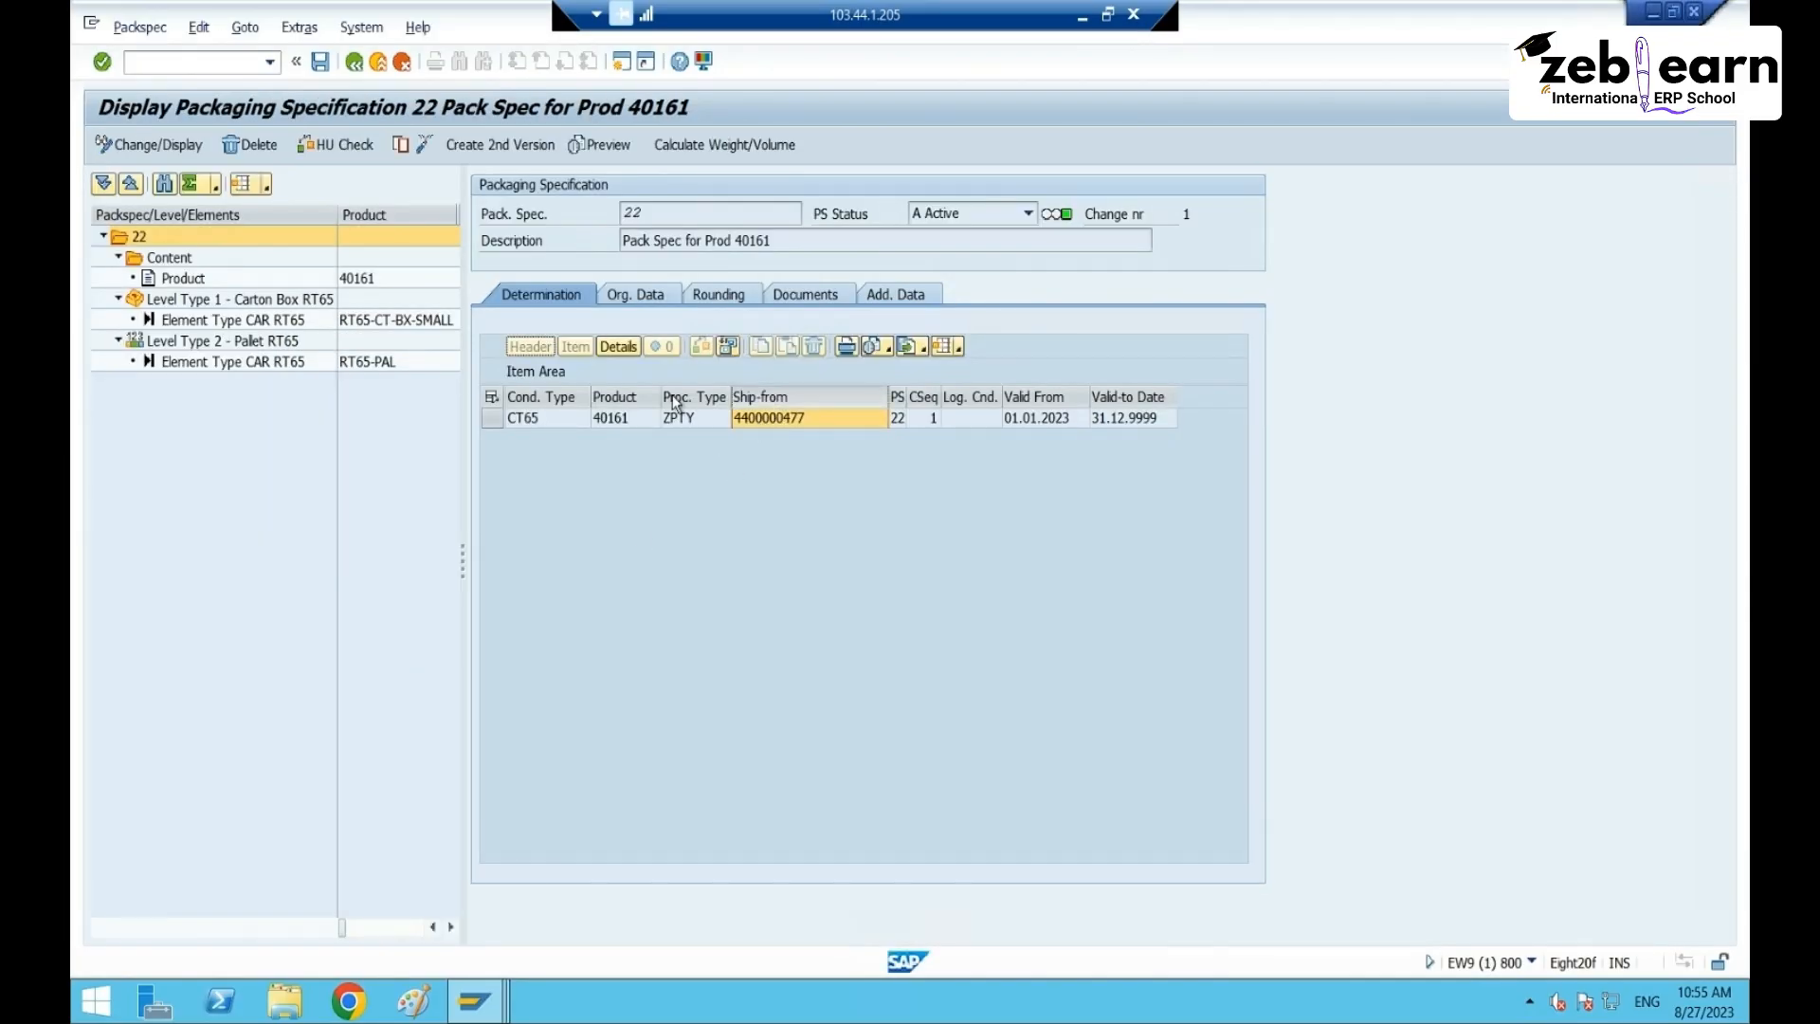
key(alt+Tab)
click(163, 482)
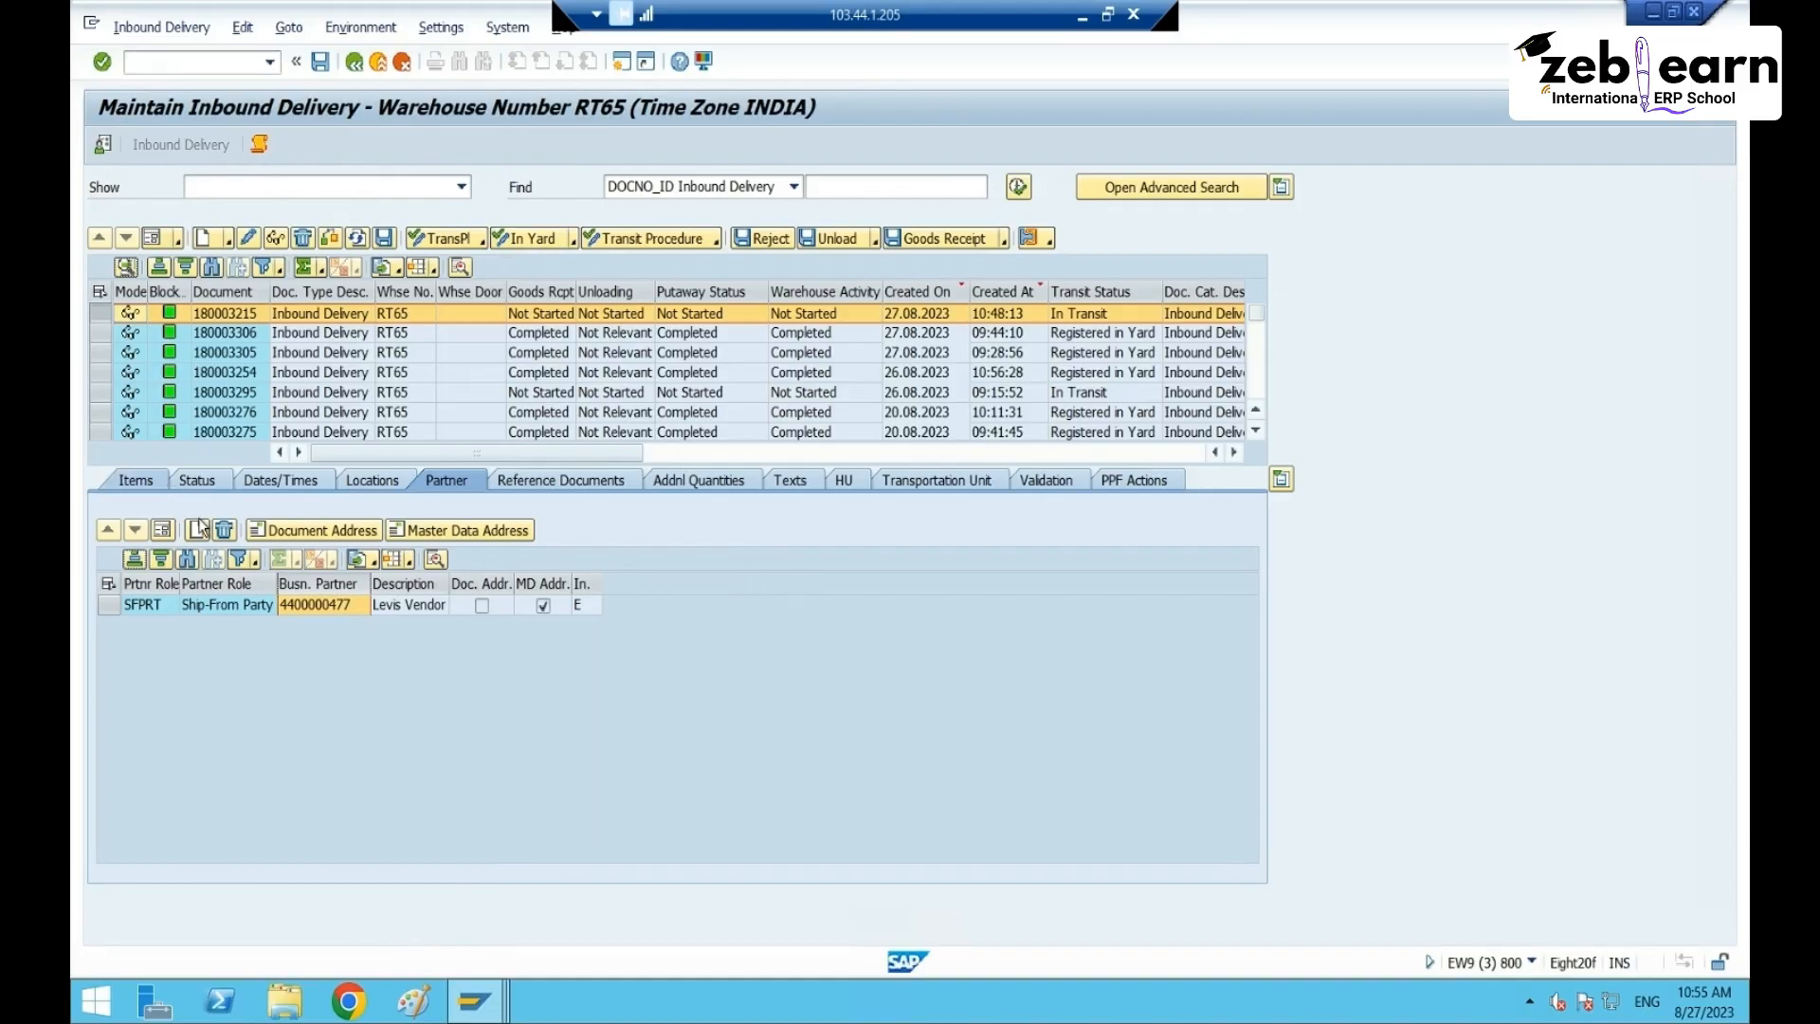
click(167, 533)
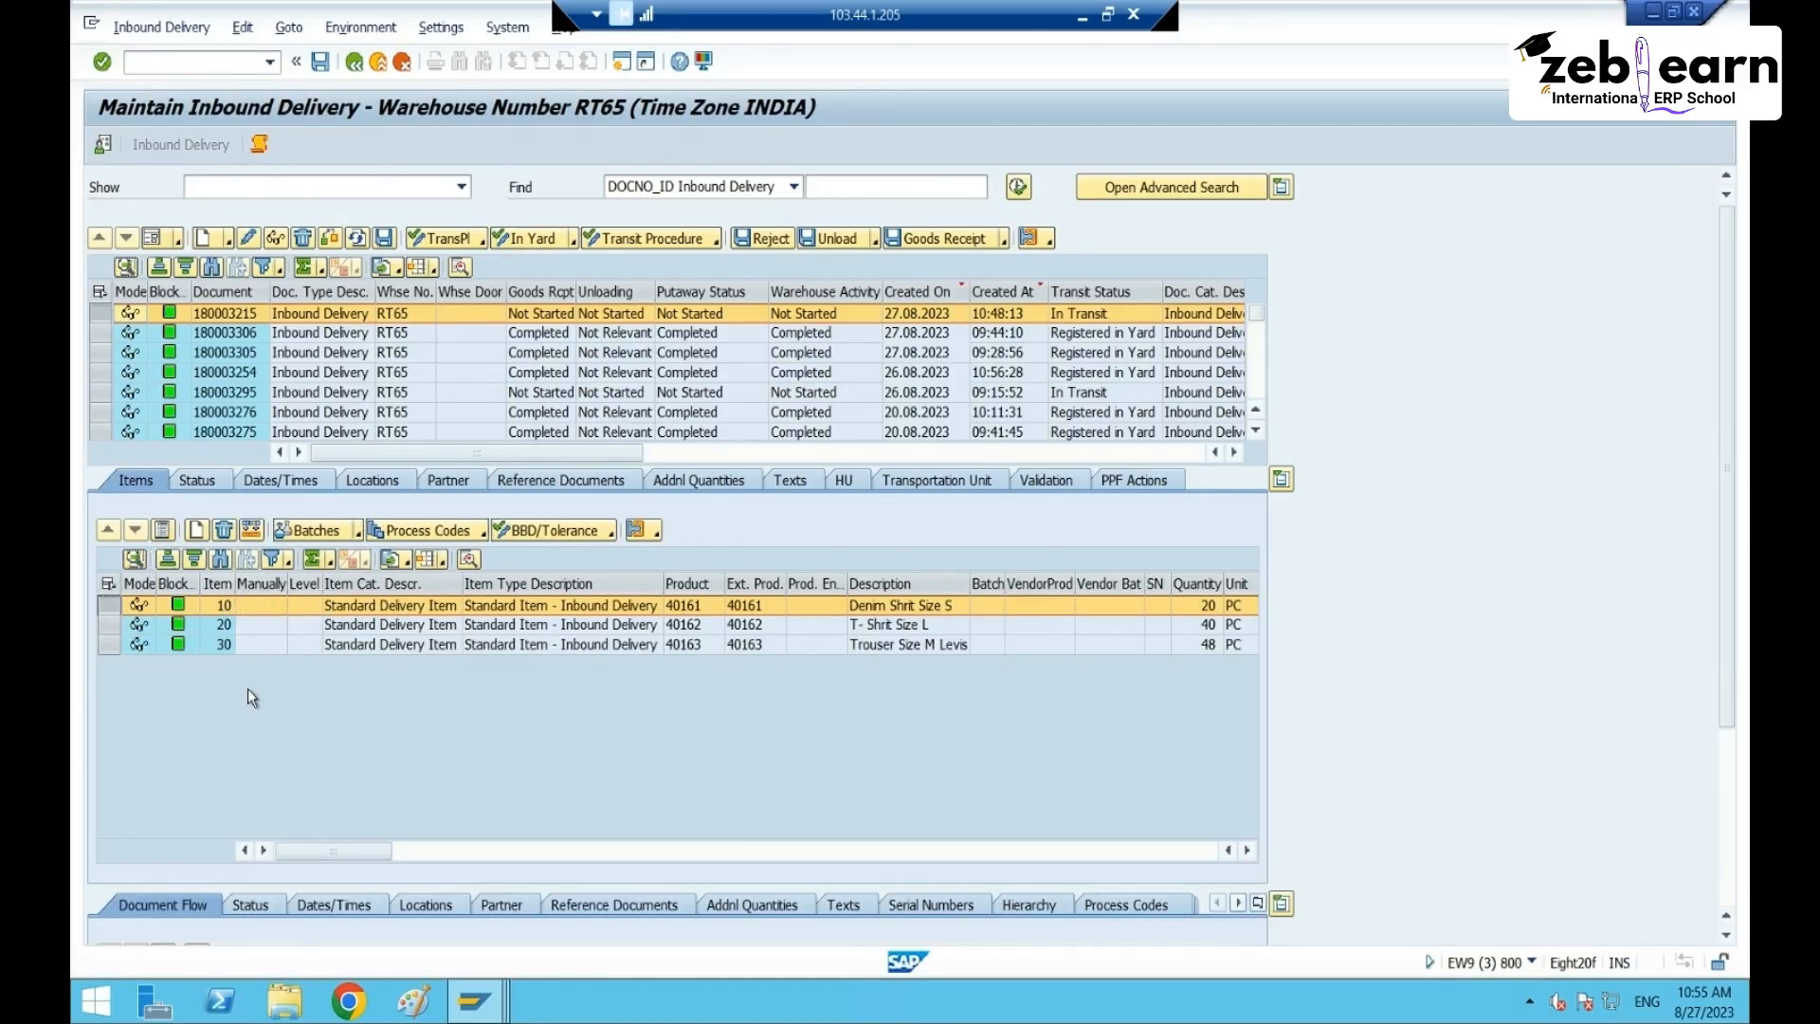
click(251, 849)
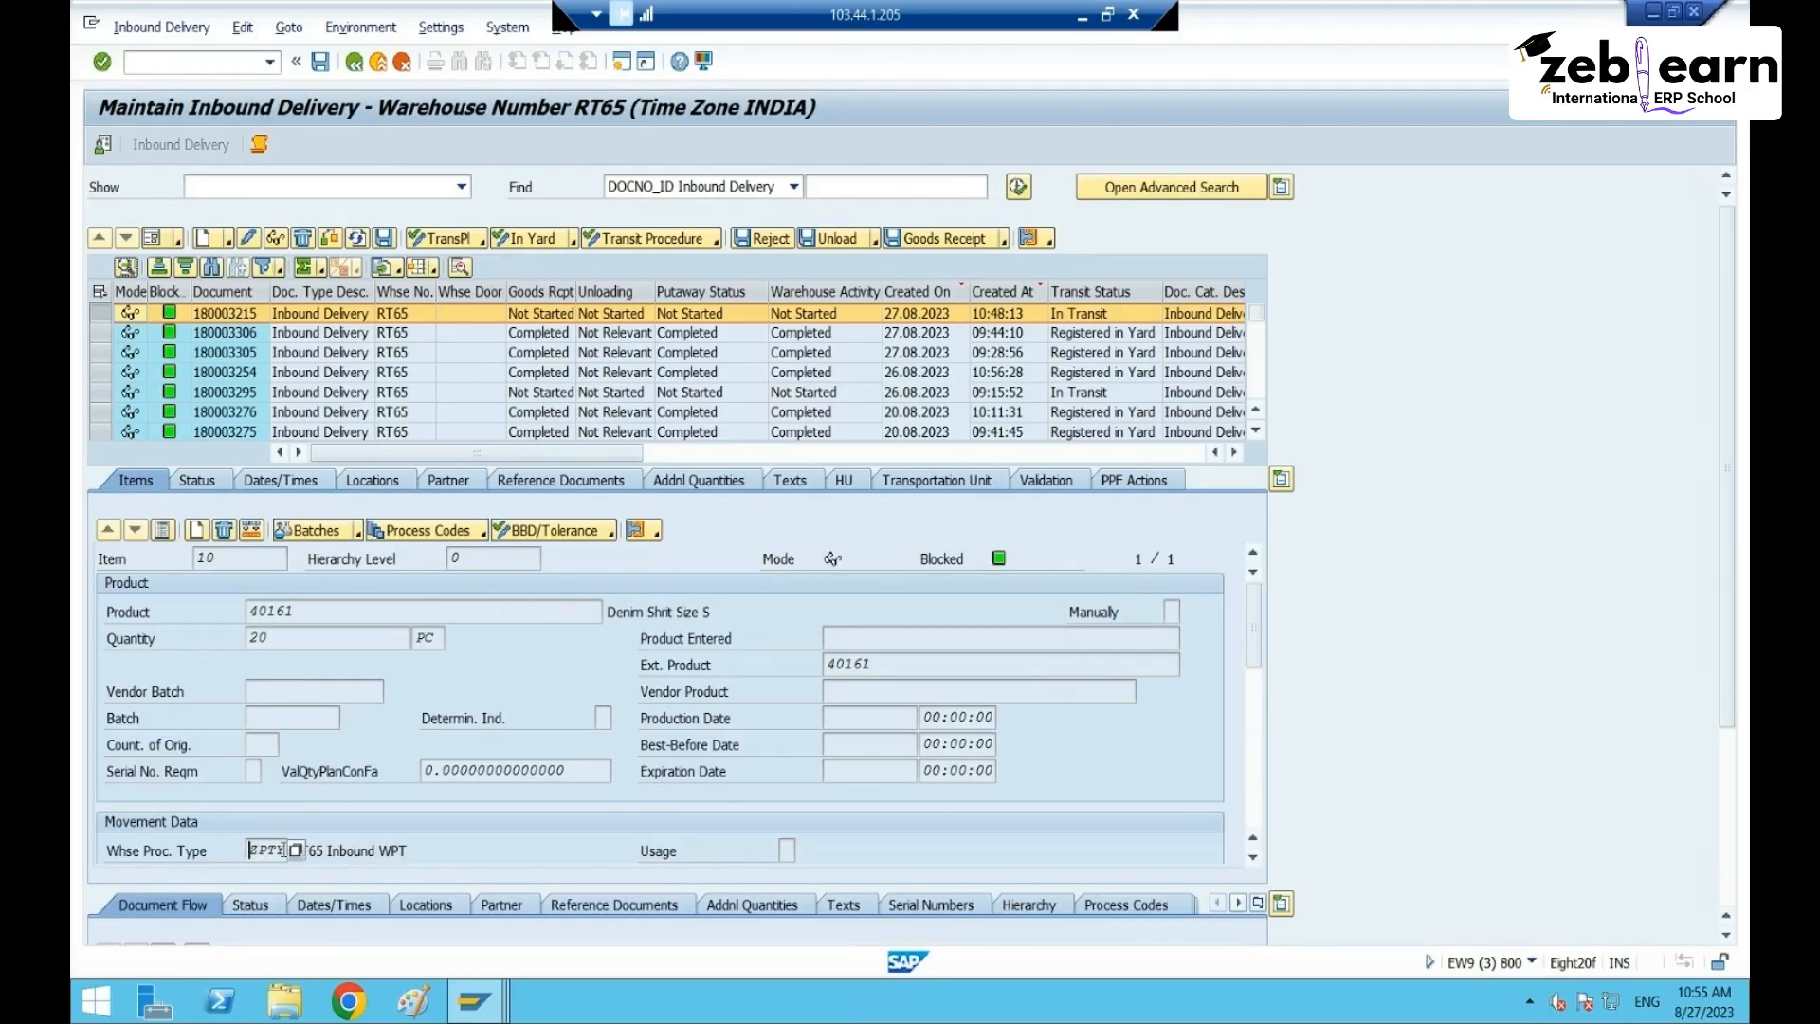
key(alt+Tab)
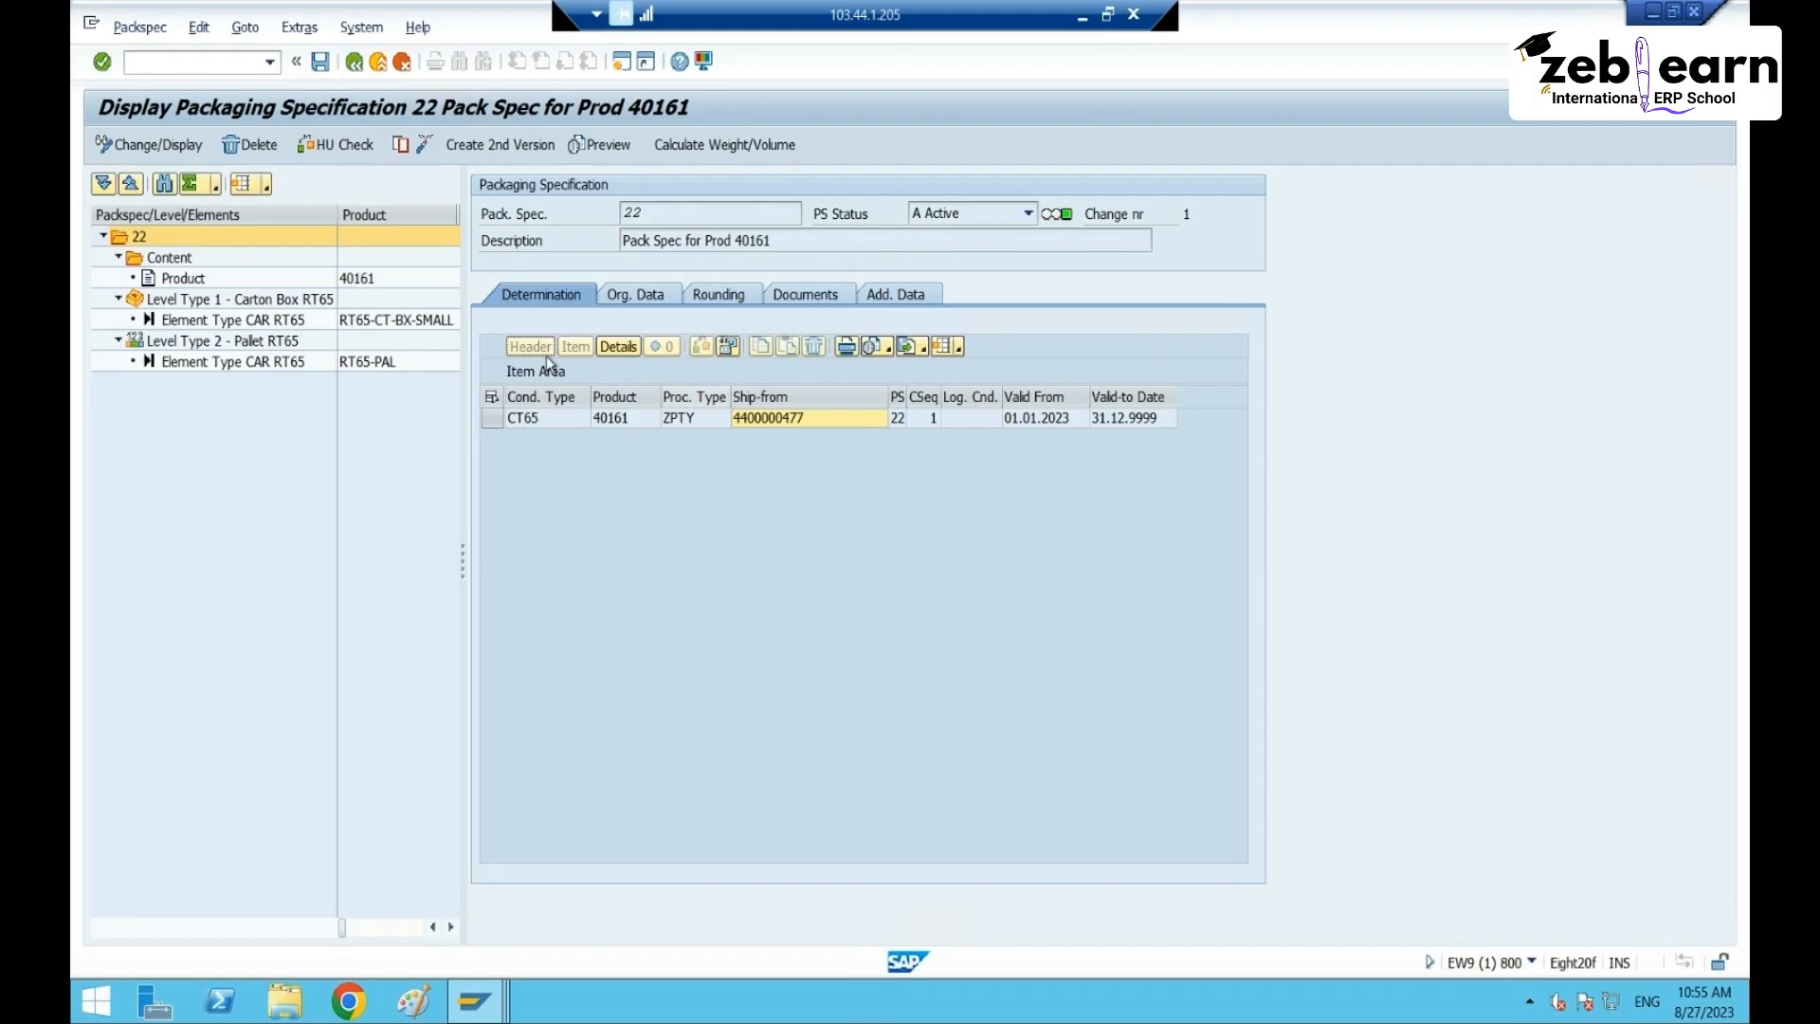
- Review packspec 22's carton box and pallet levels, then product 40161 content (1 PC, 200 G)
click(217, 301)
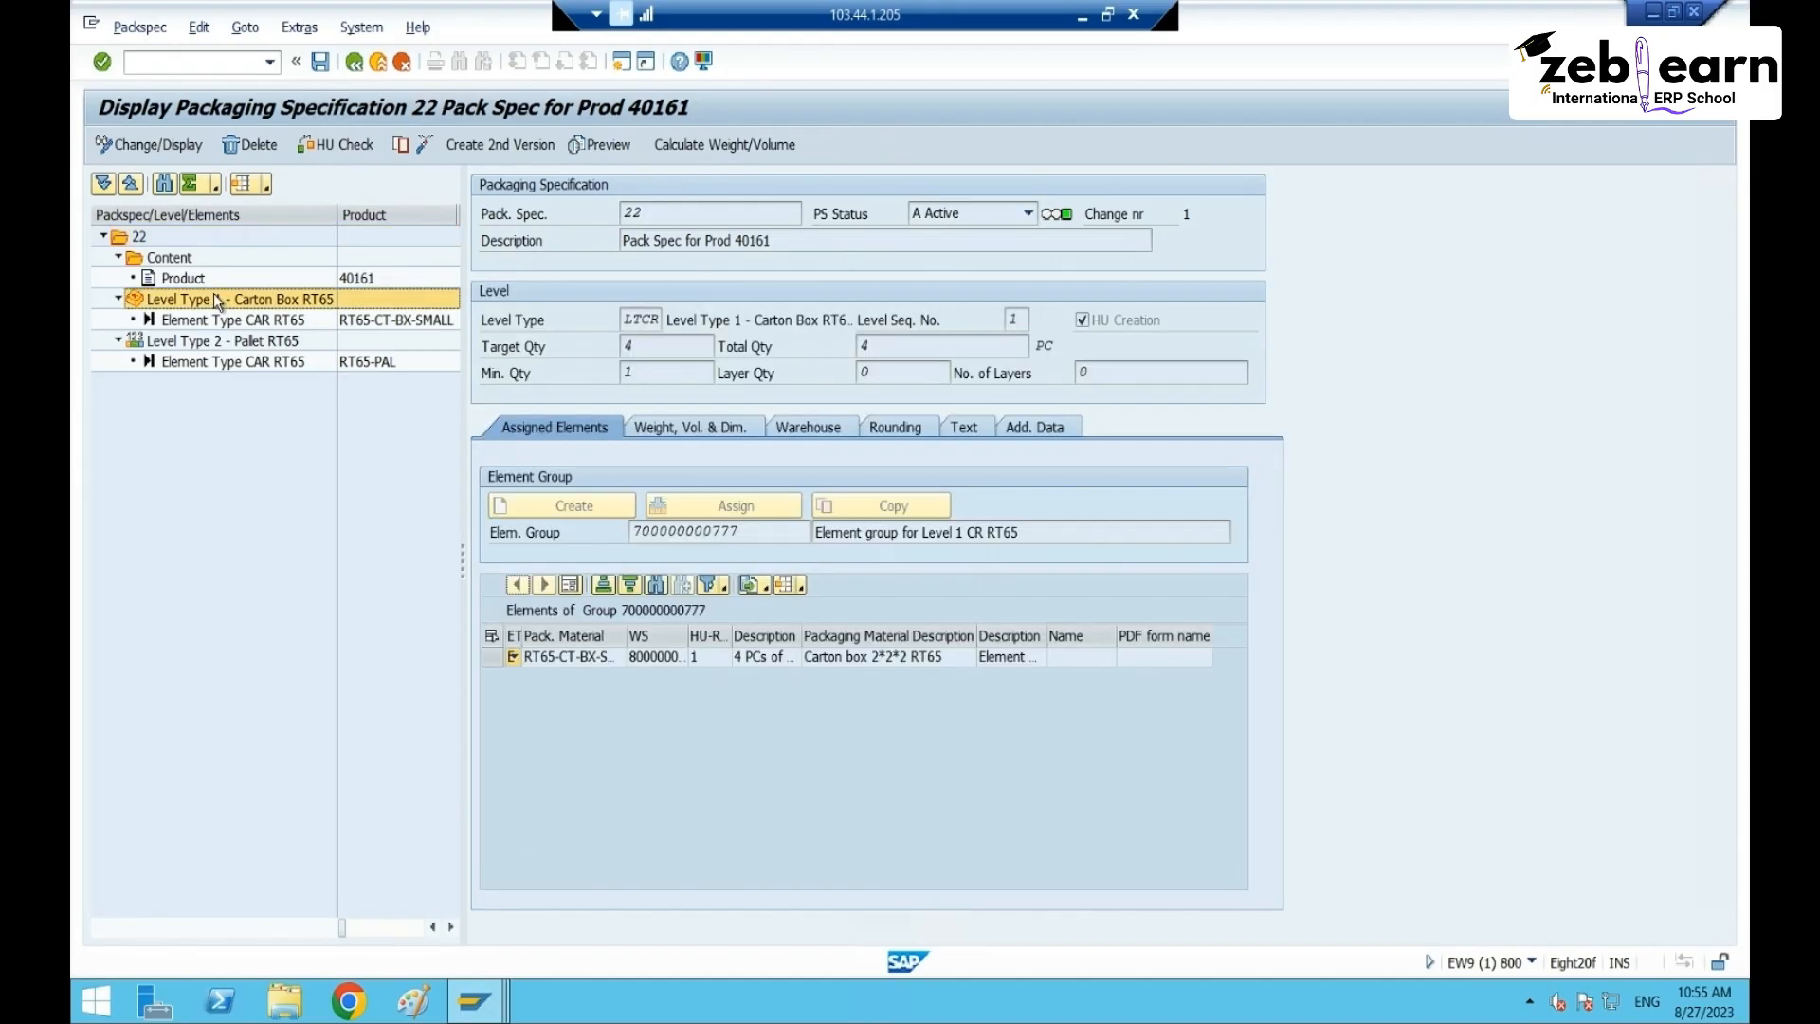
click(223, 343)
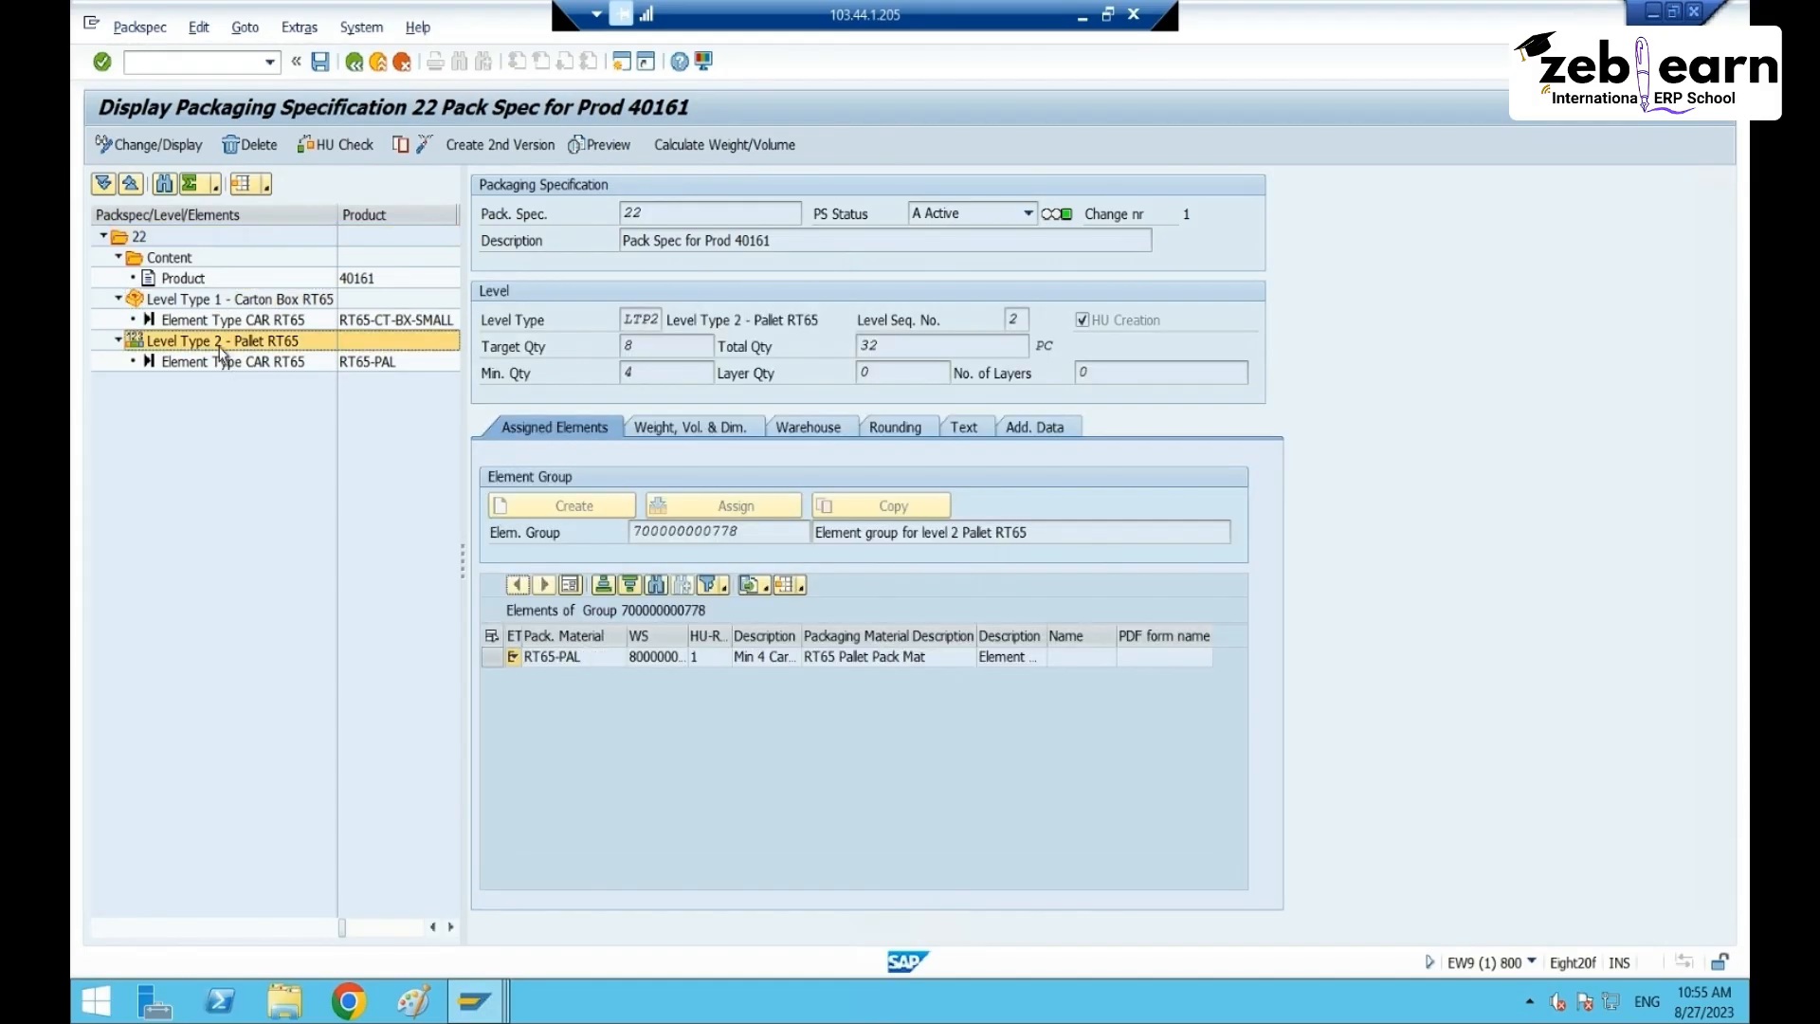
click(187, 300)
click(187, 259)
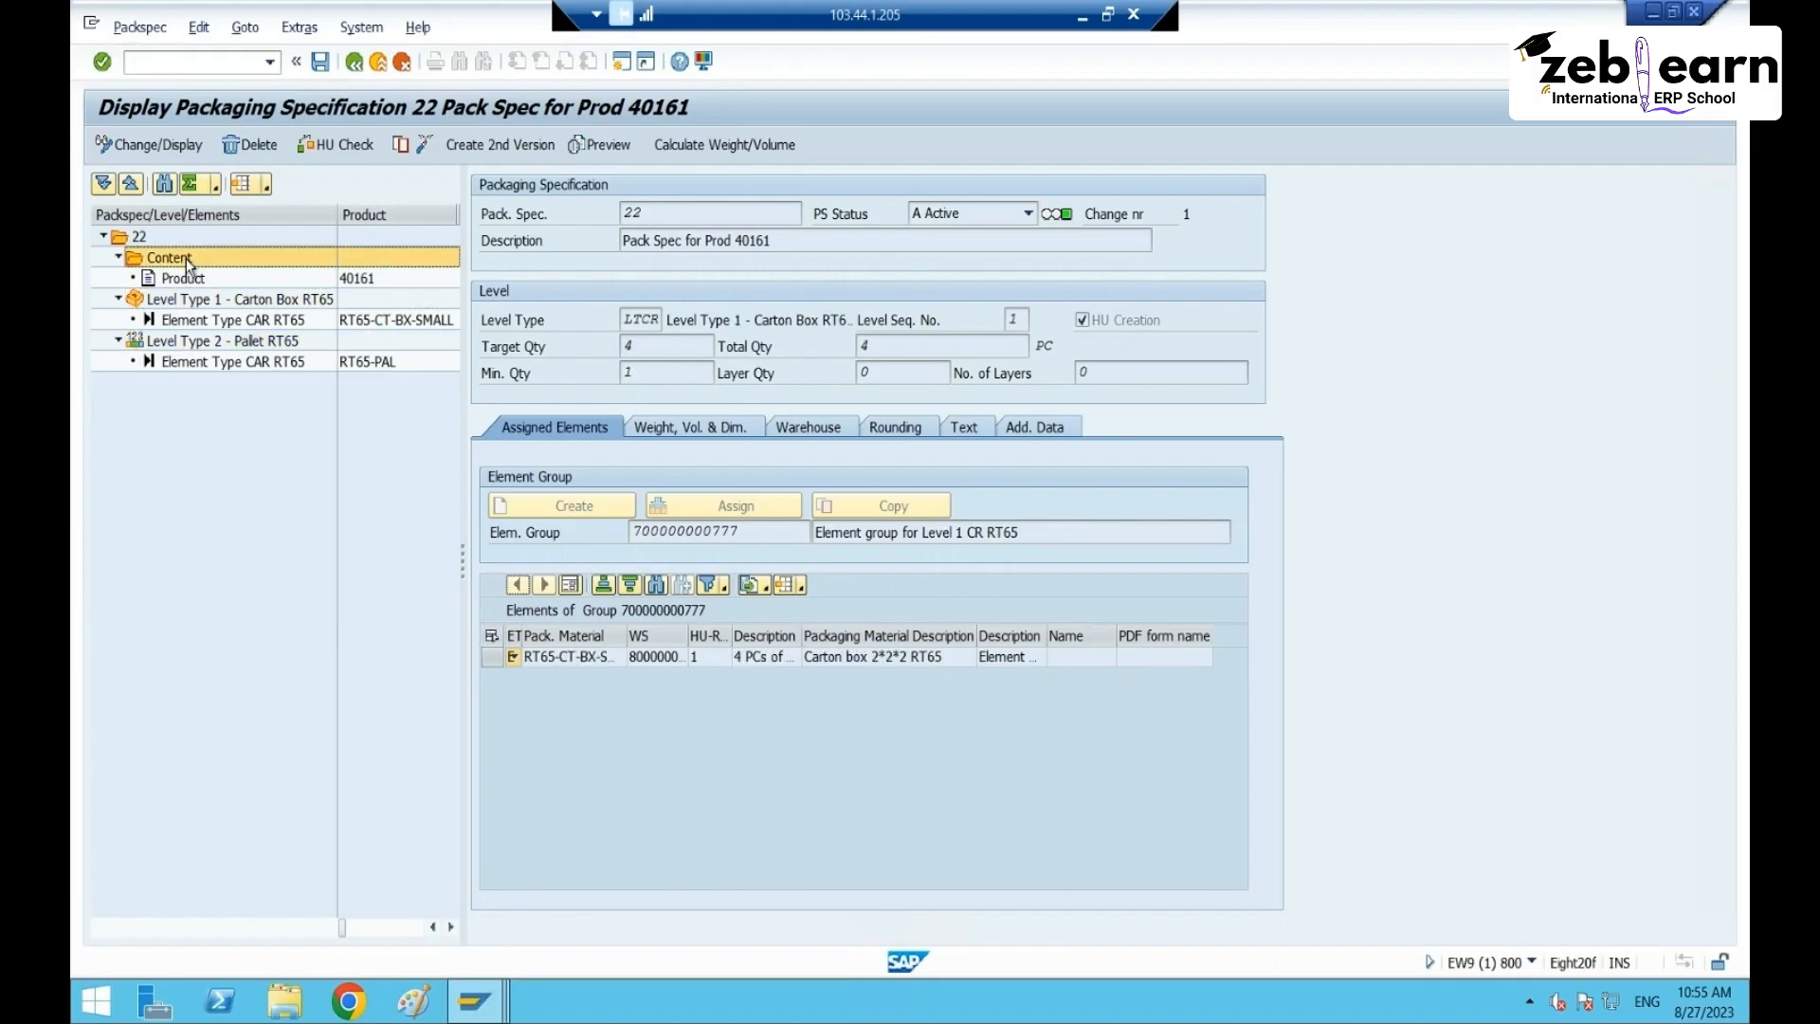
click(194, 280)
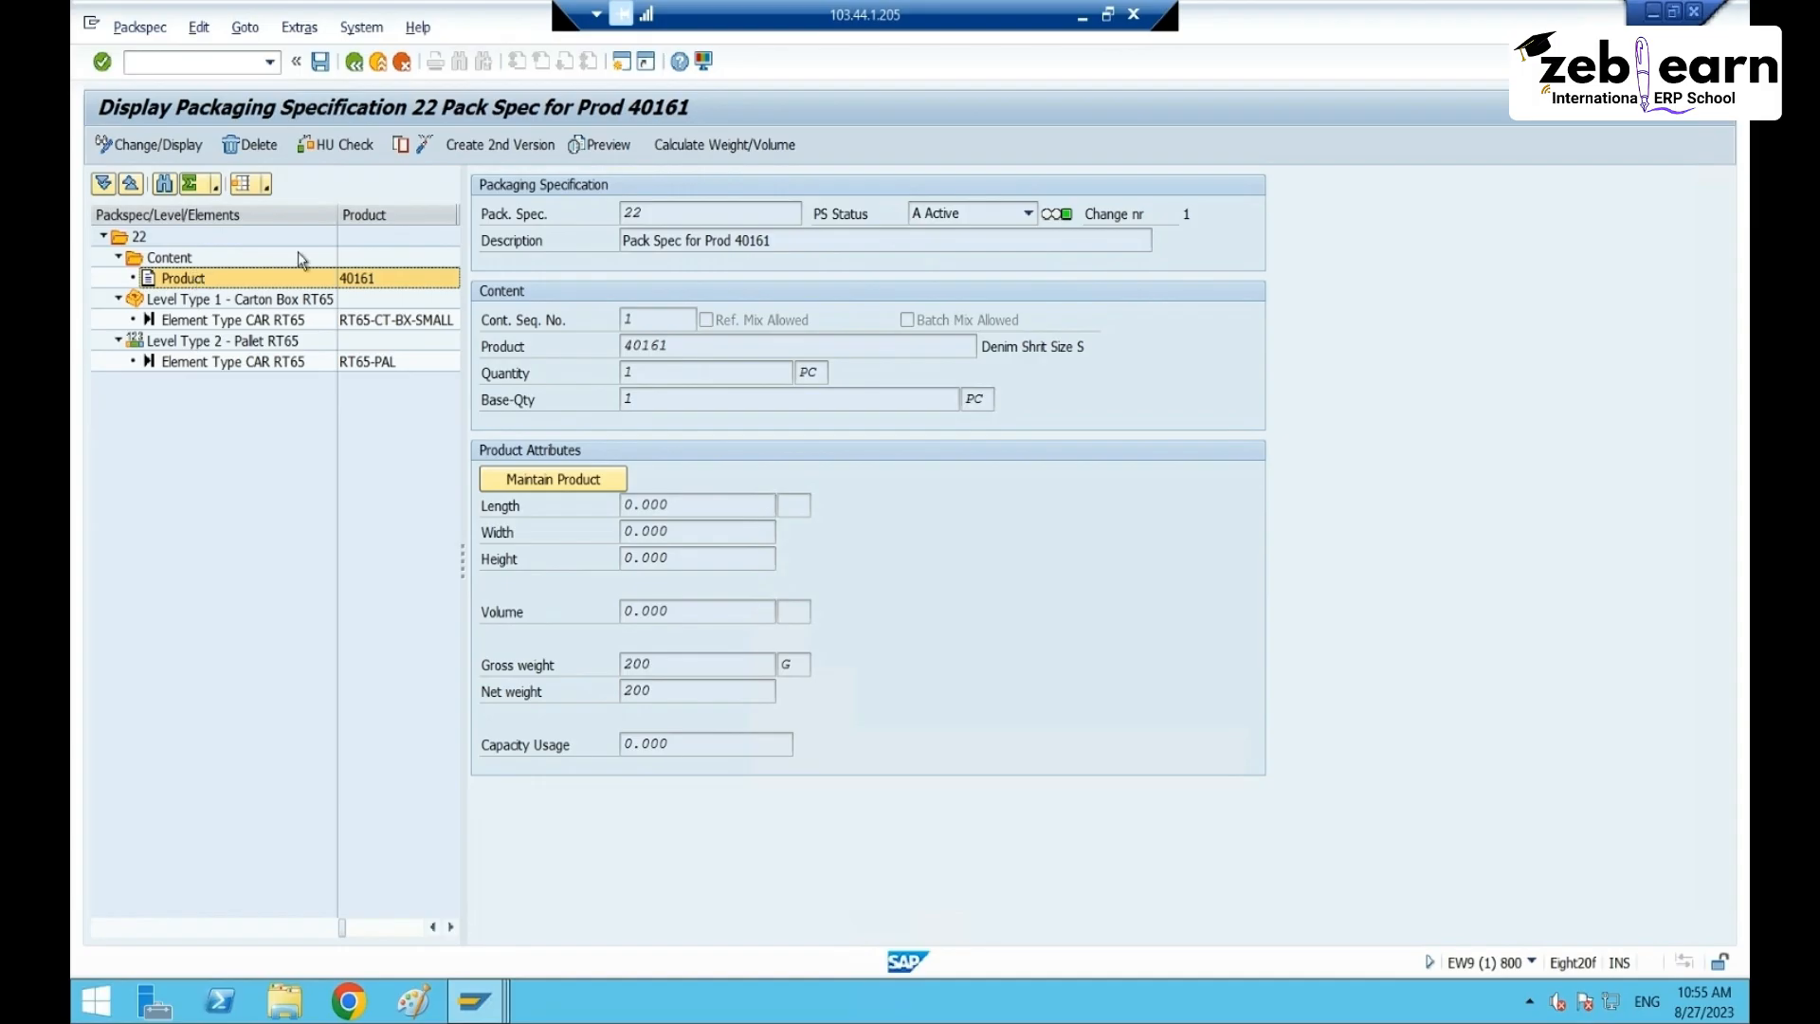
click(223, 64)
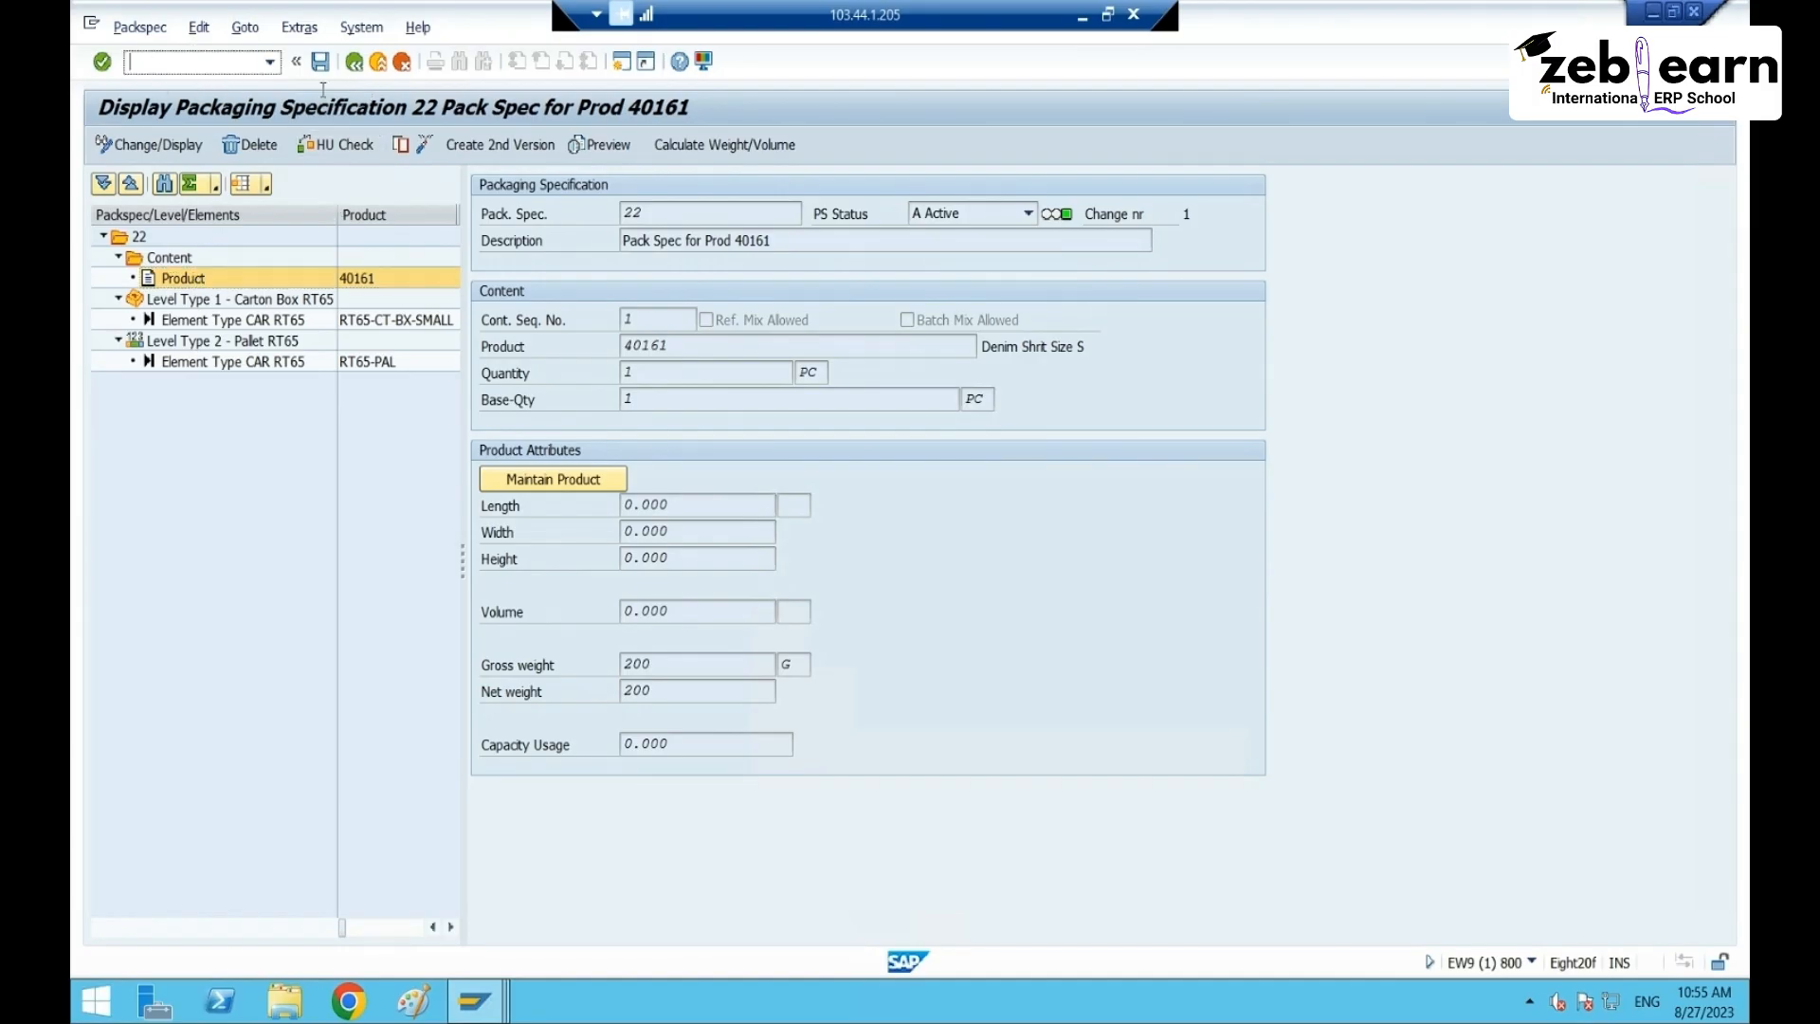
- End the session with /nex and log back on to the s4hana system with the account password
text(/nex)
key(Return)
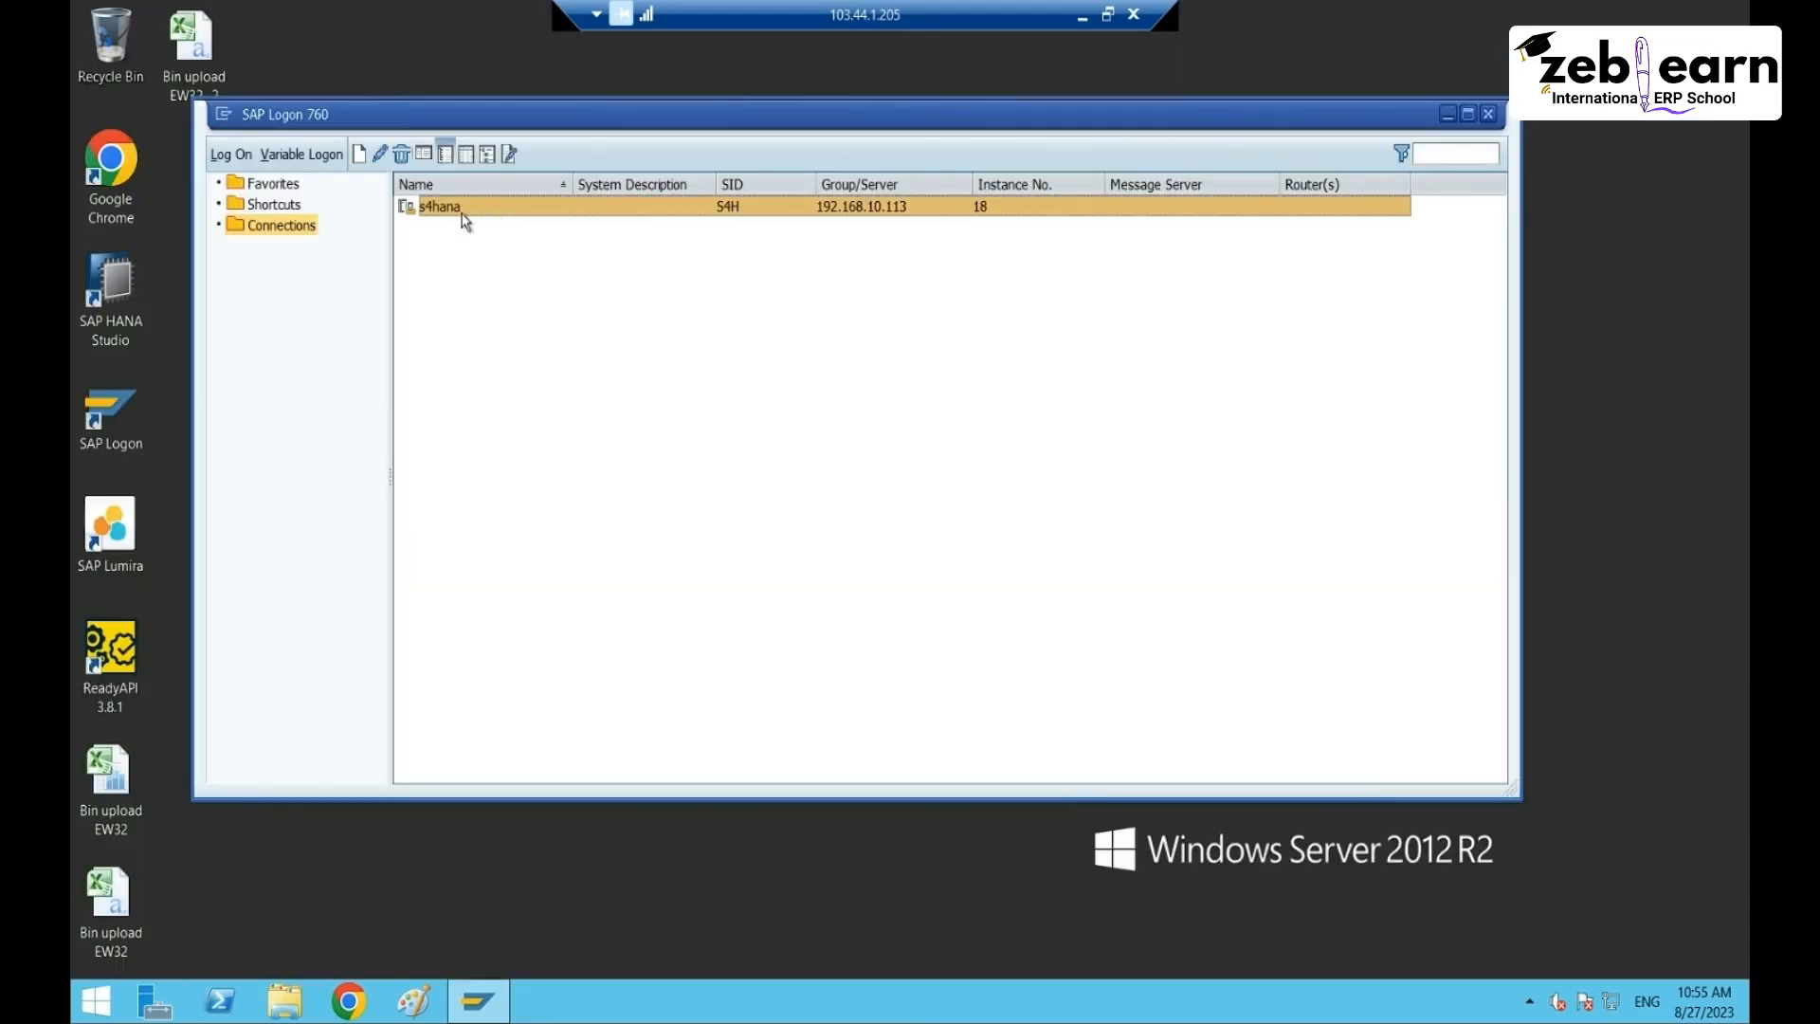
double_click(449, 207)
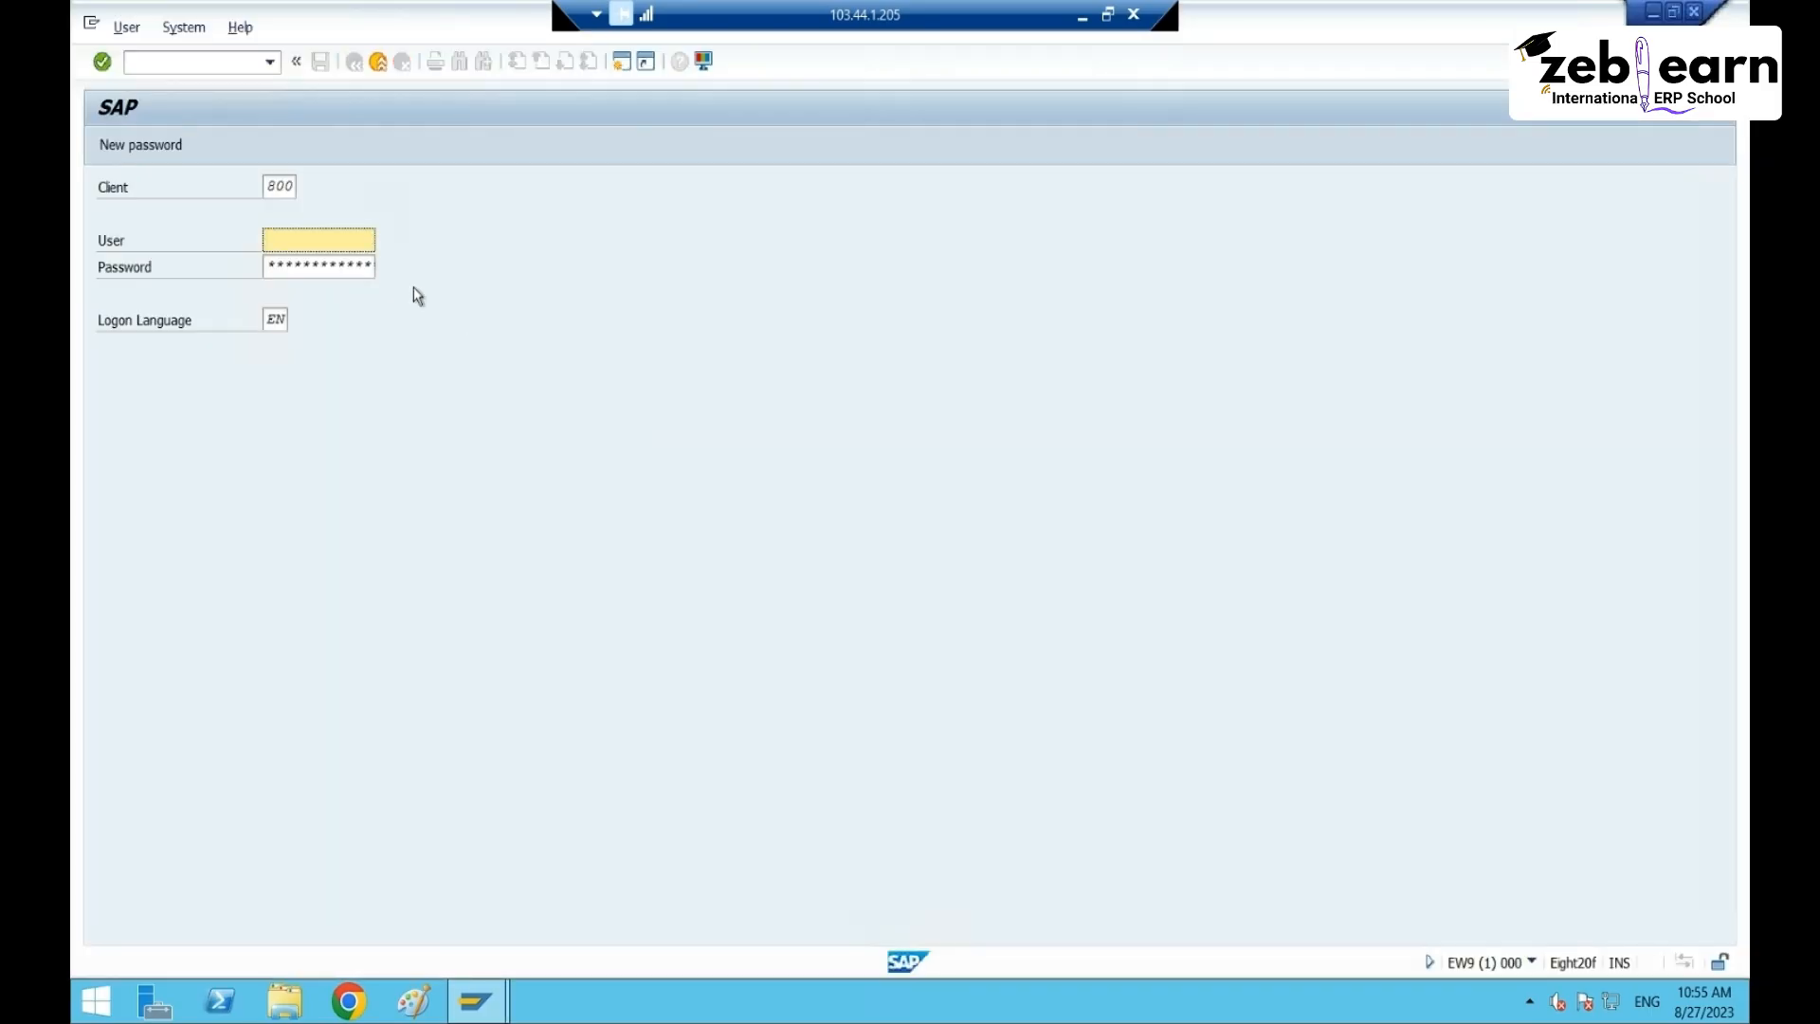
text(s)
click(341, 260)
key(Tab)
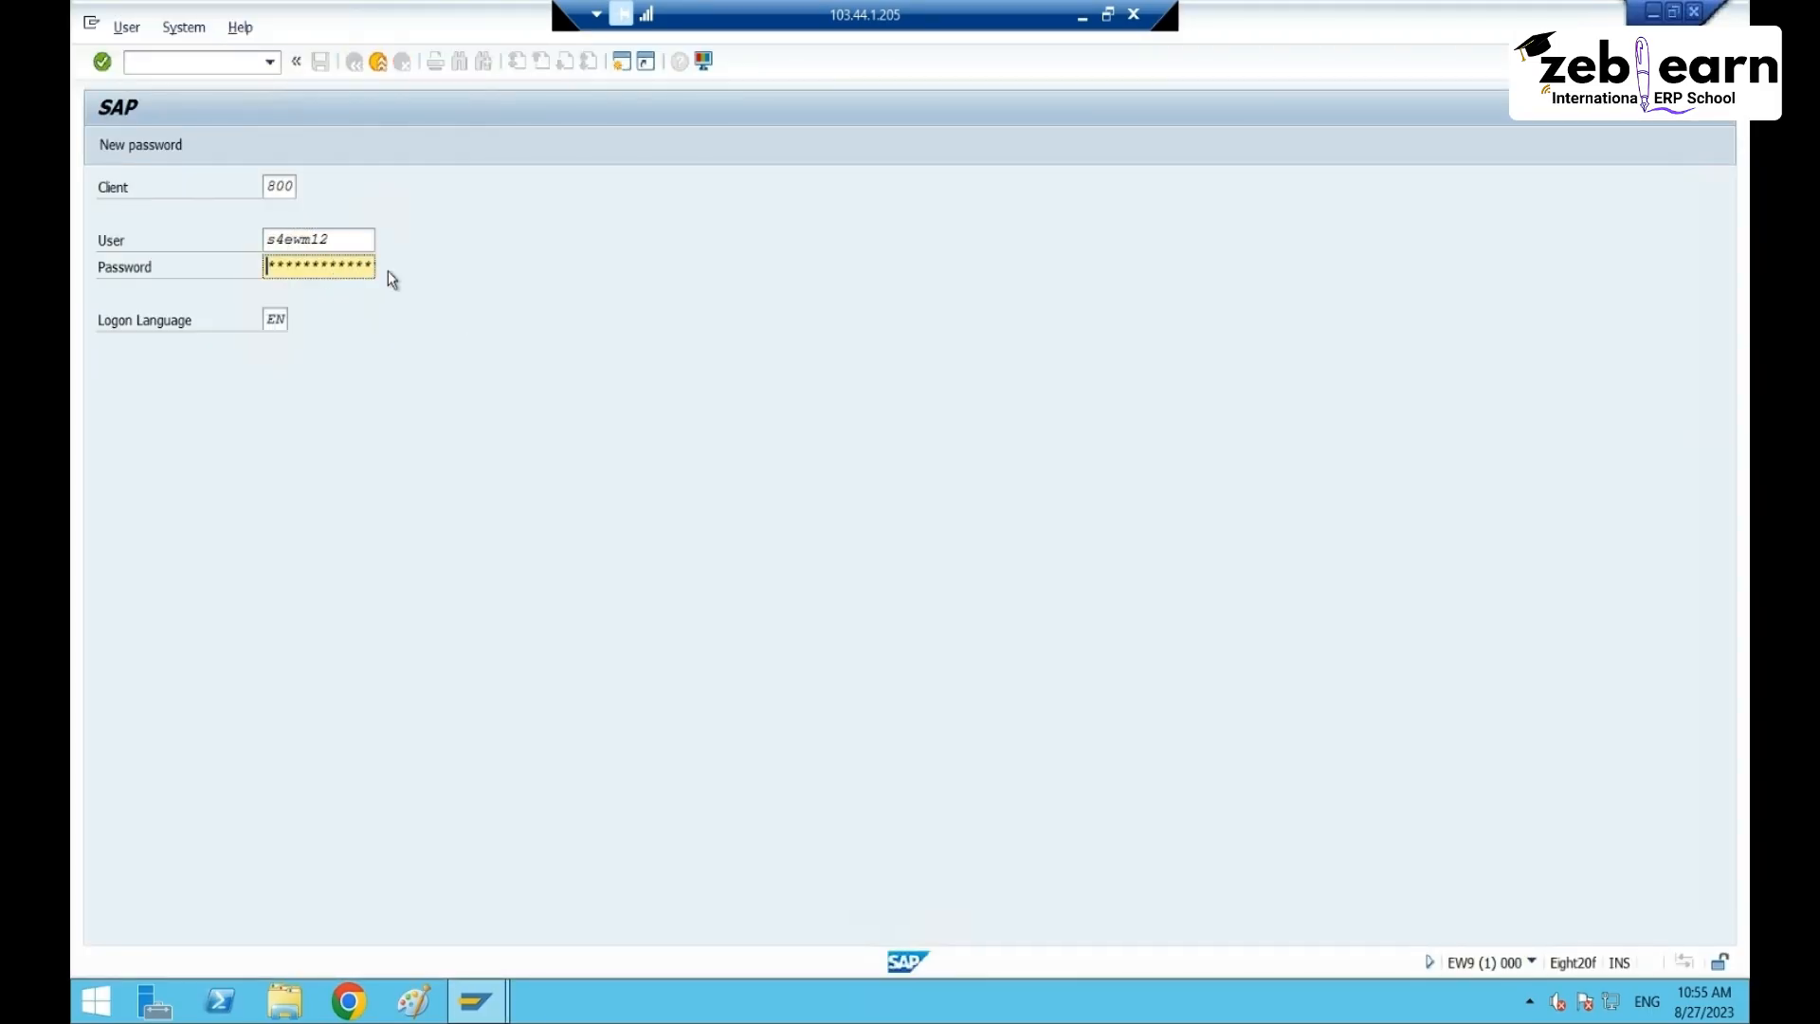
text(*******)
key(Return)
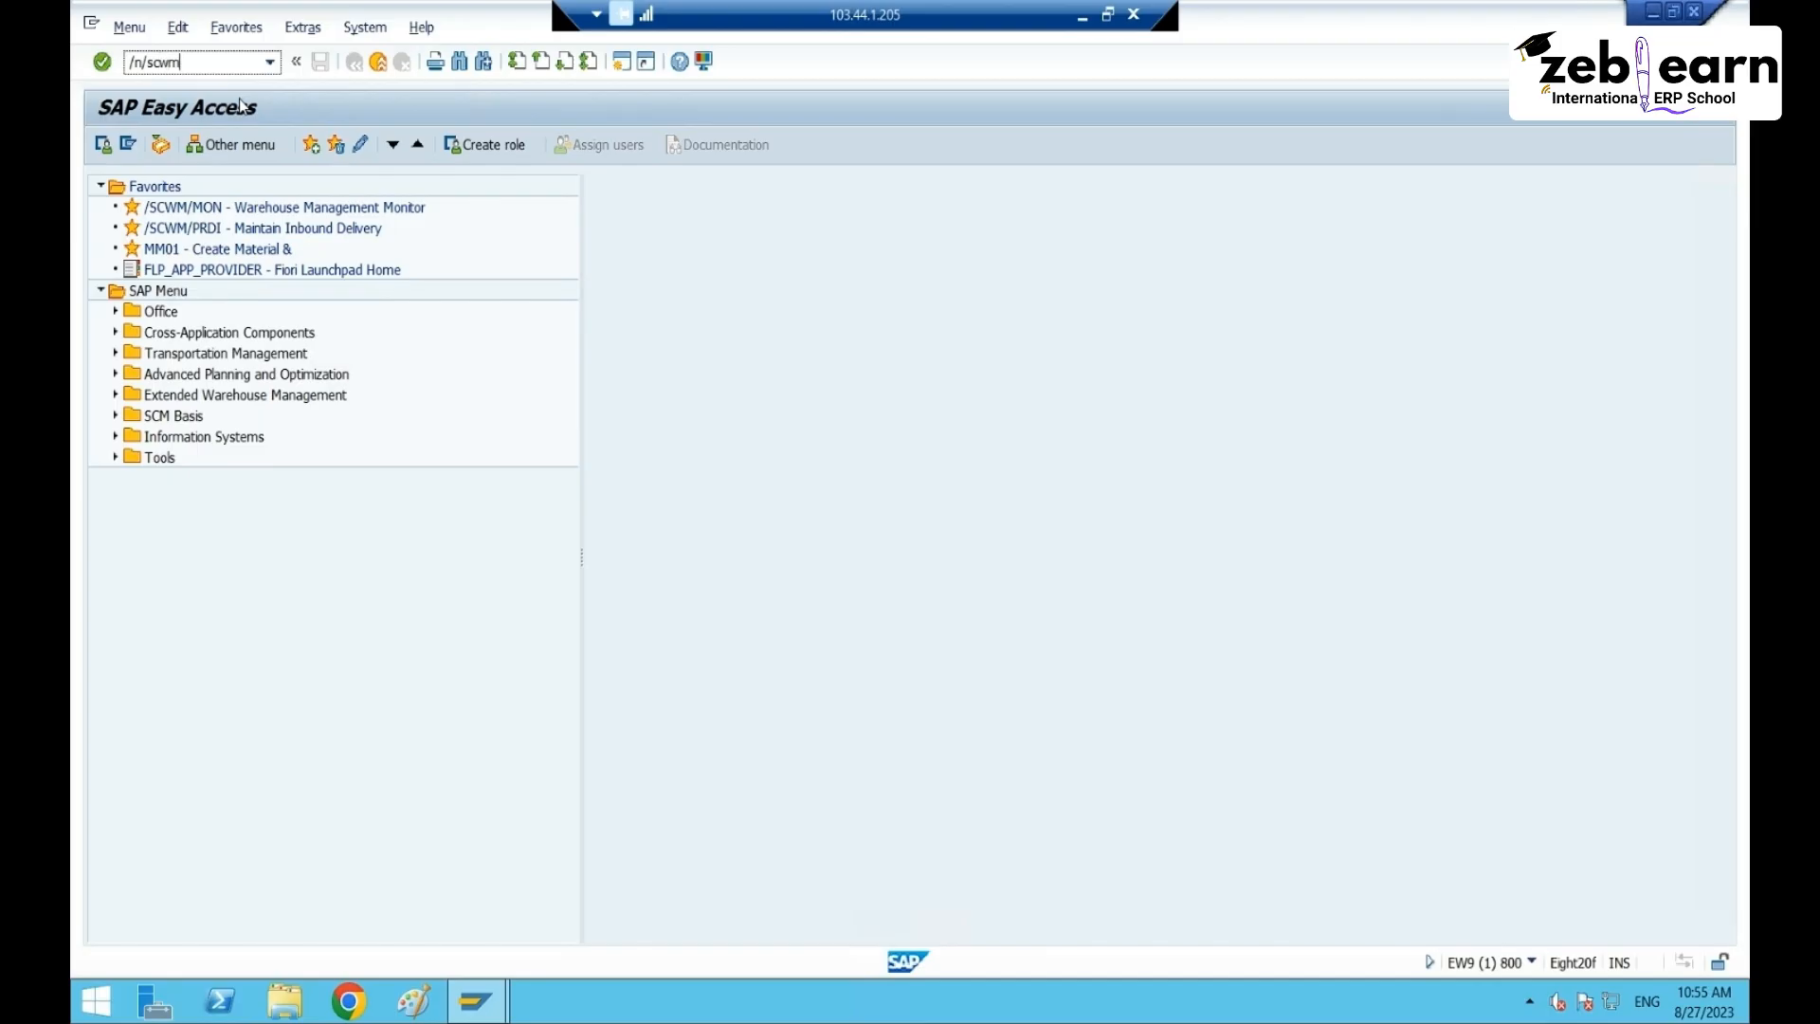
- Start Maintain Inbound Delivery with /n/scwm/PRDI for warehouse RT65
text(/n/scwm/PRDI)
key(Return)
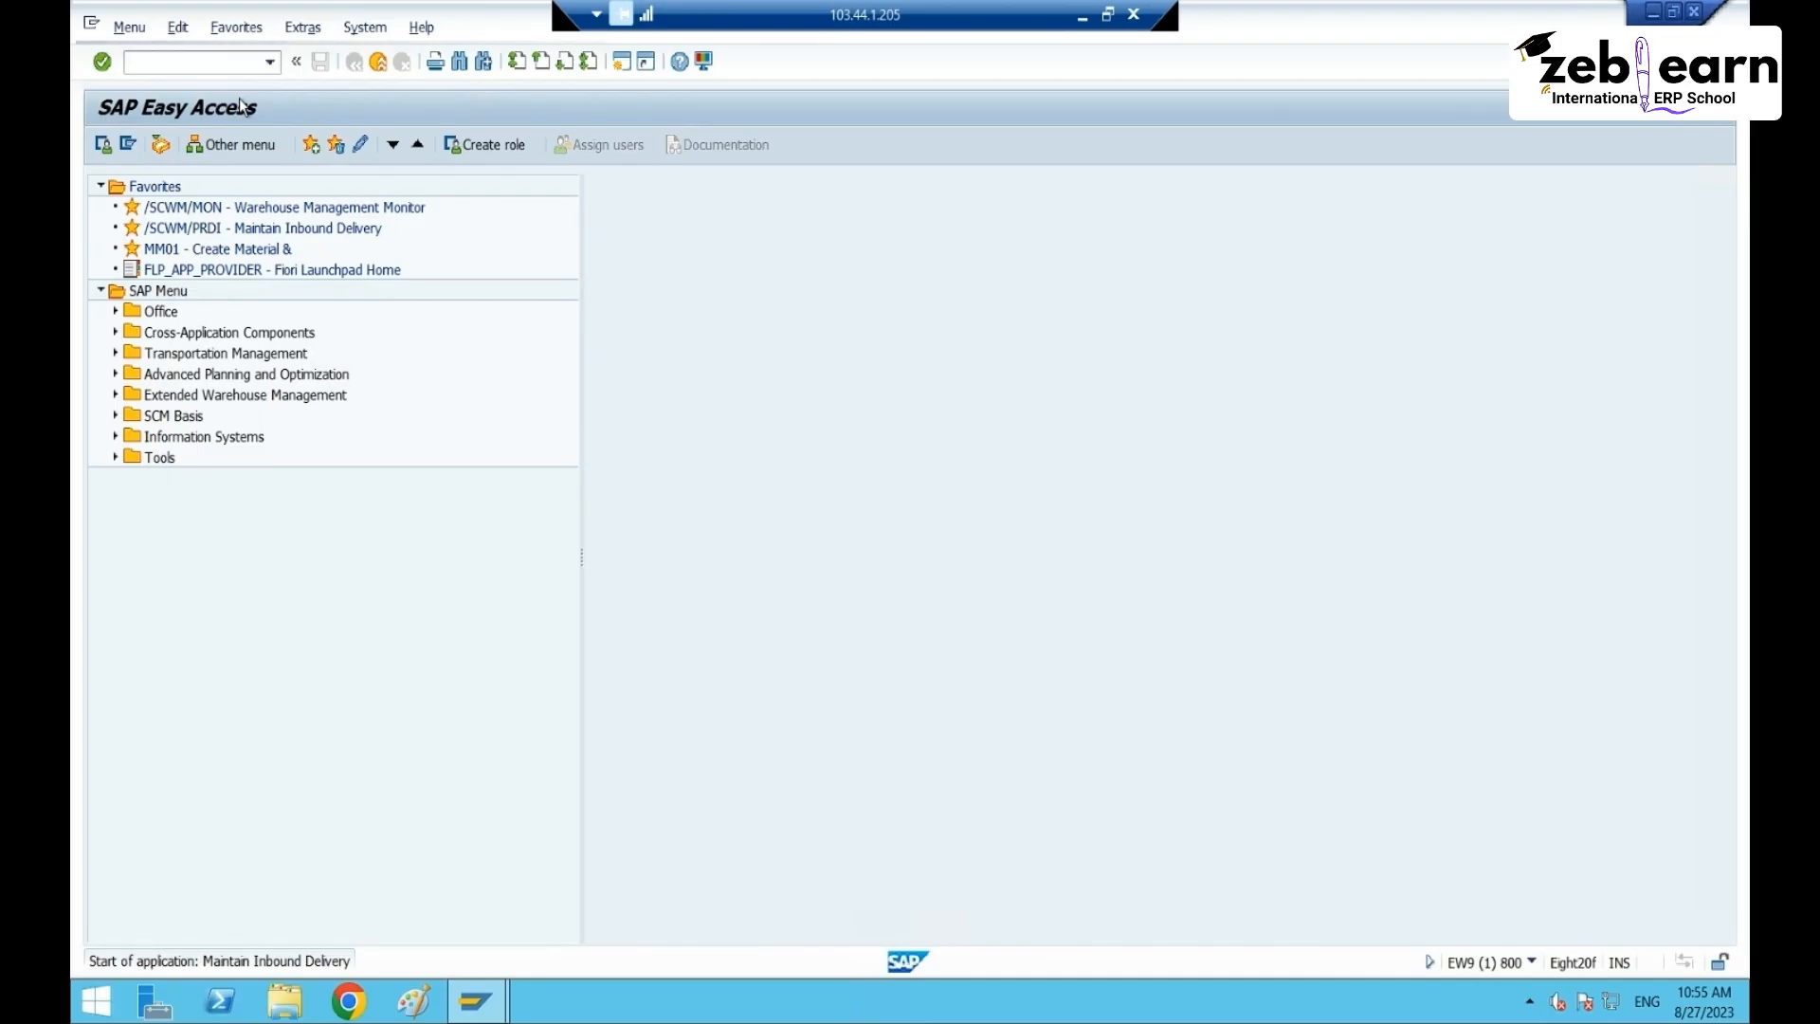
click(875, 189)
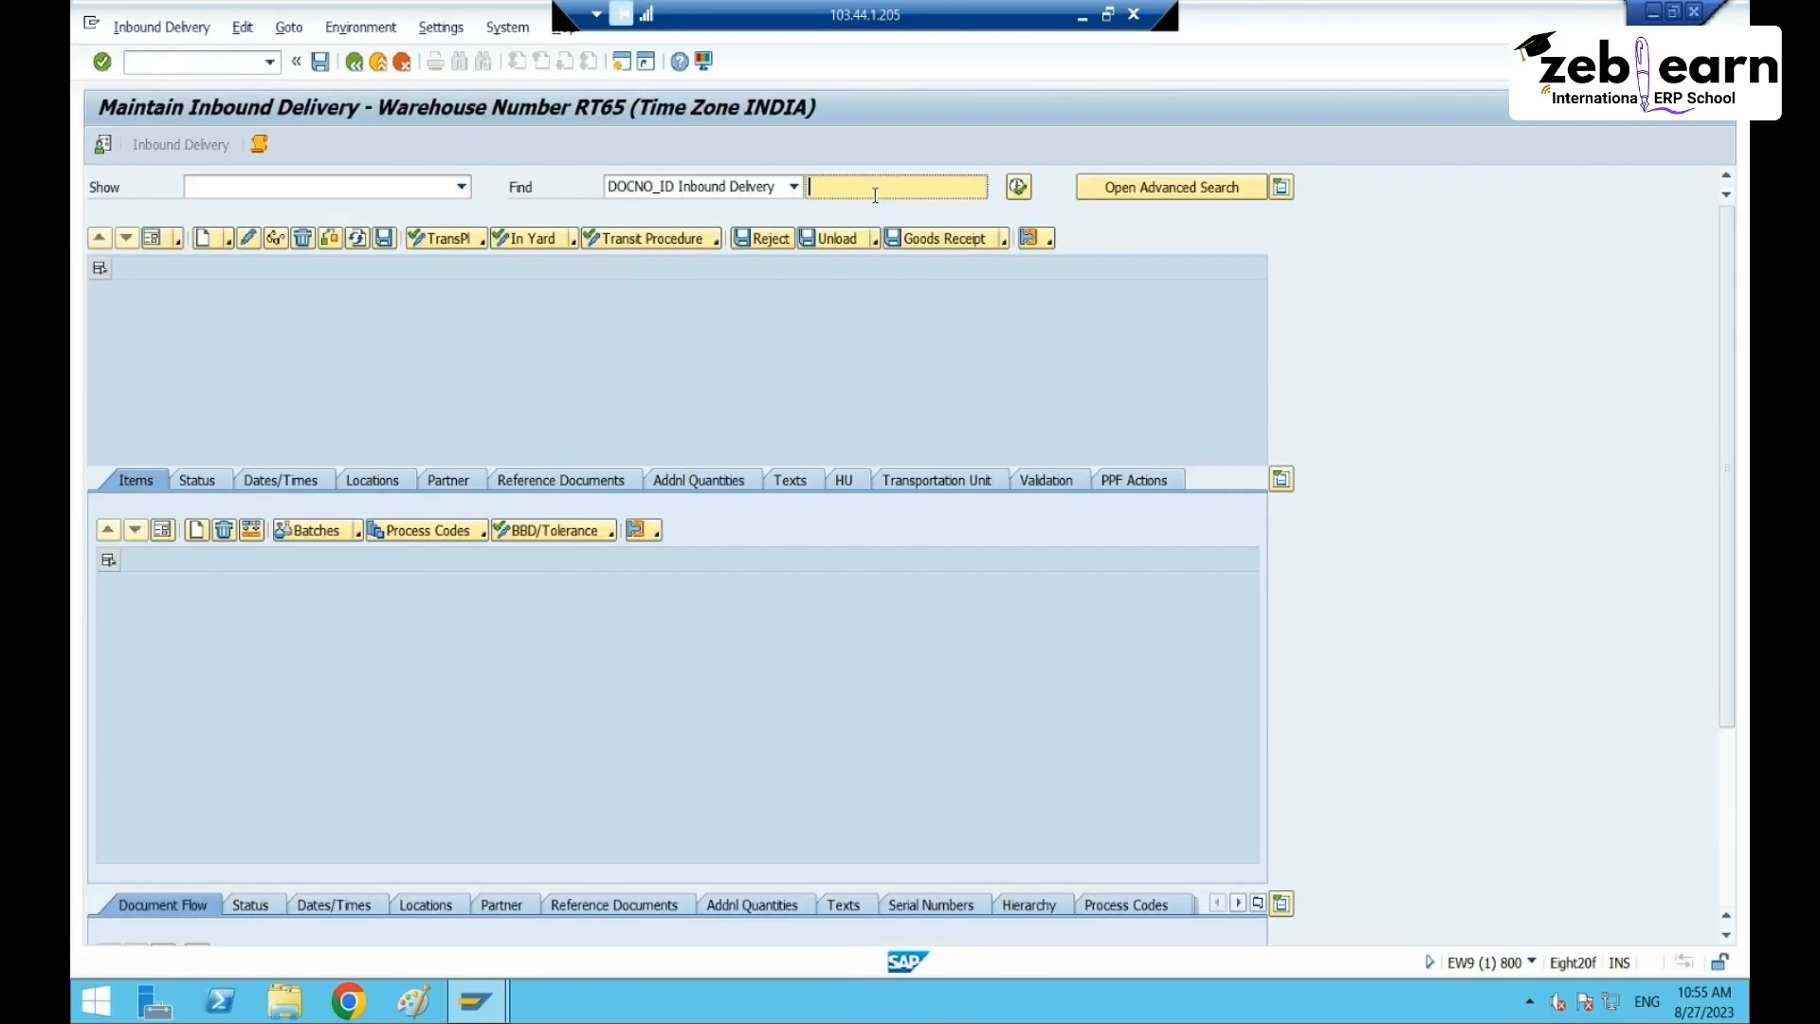
- Search all inbound deliveries and send the newest in-transit one to the packing work center
click(1018, 187)
click(413, 464)
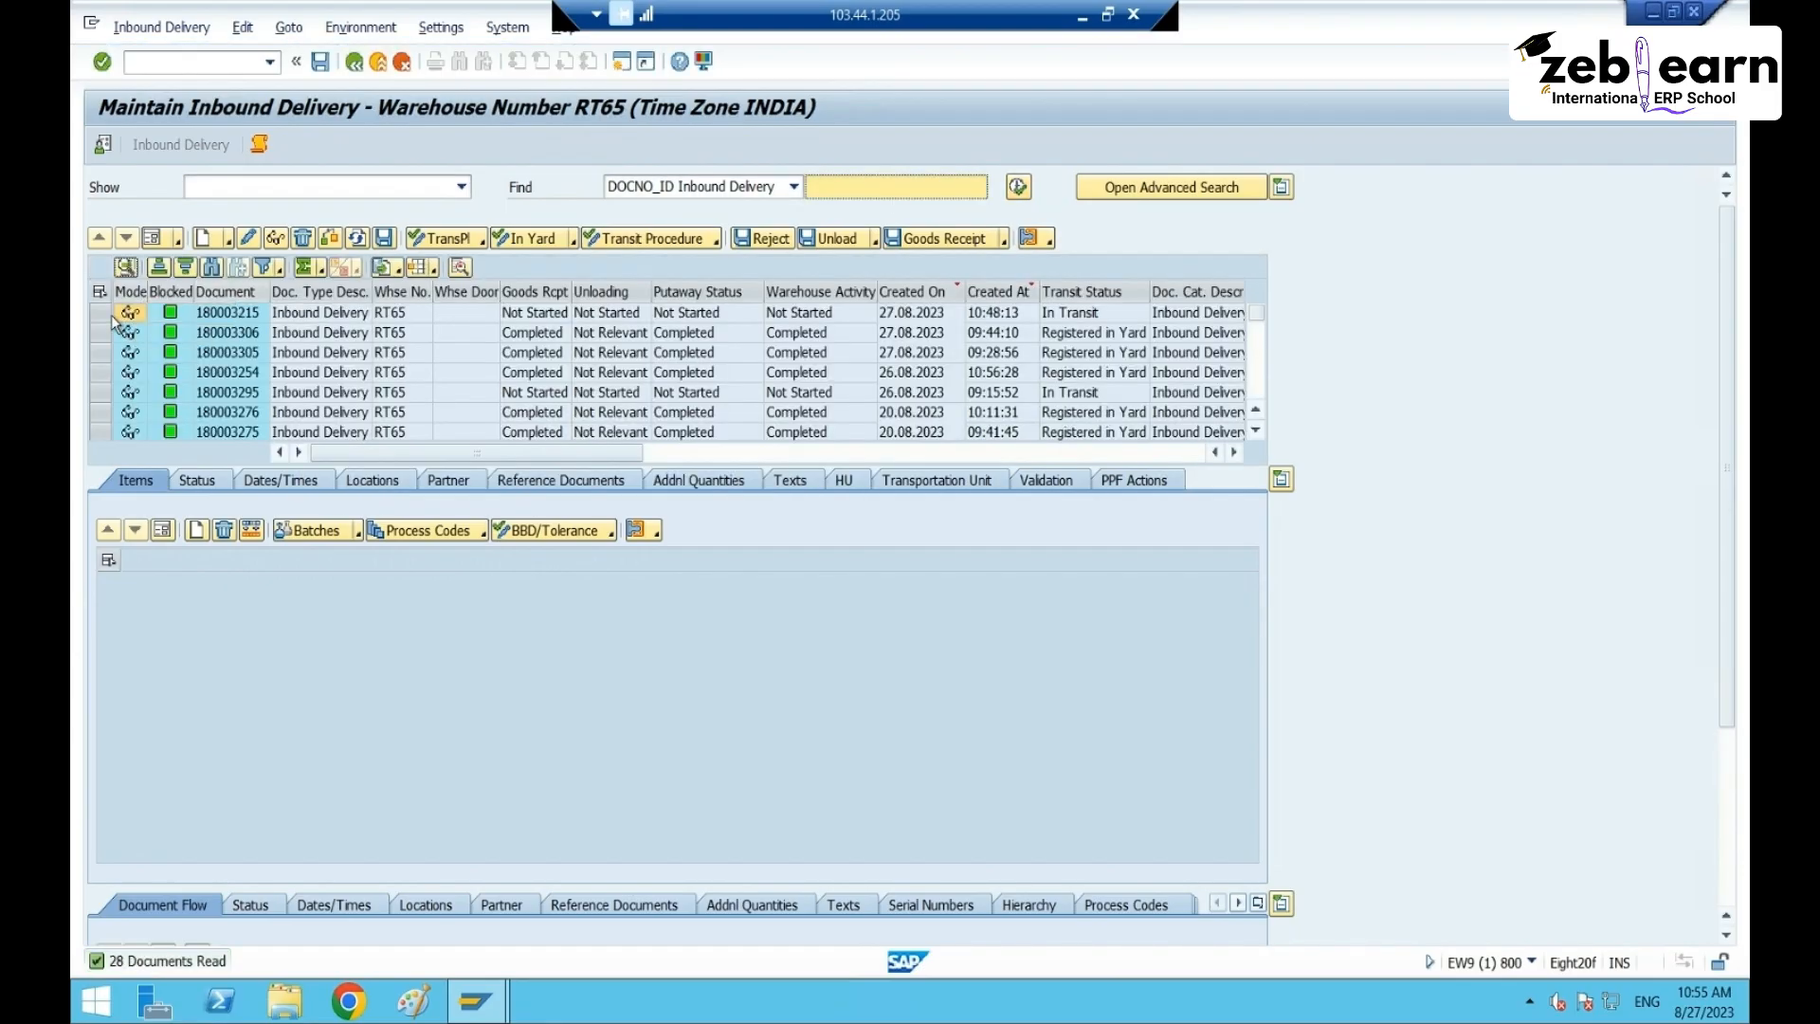
click(129, 313)
click(158, 28)
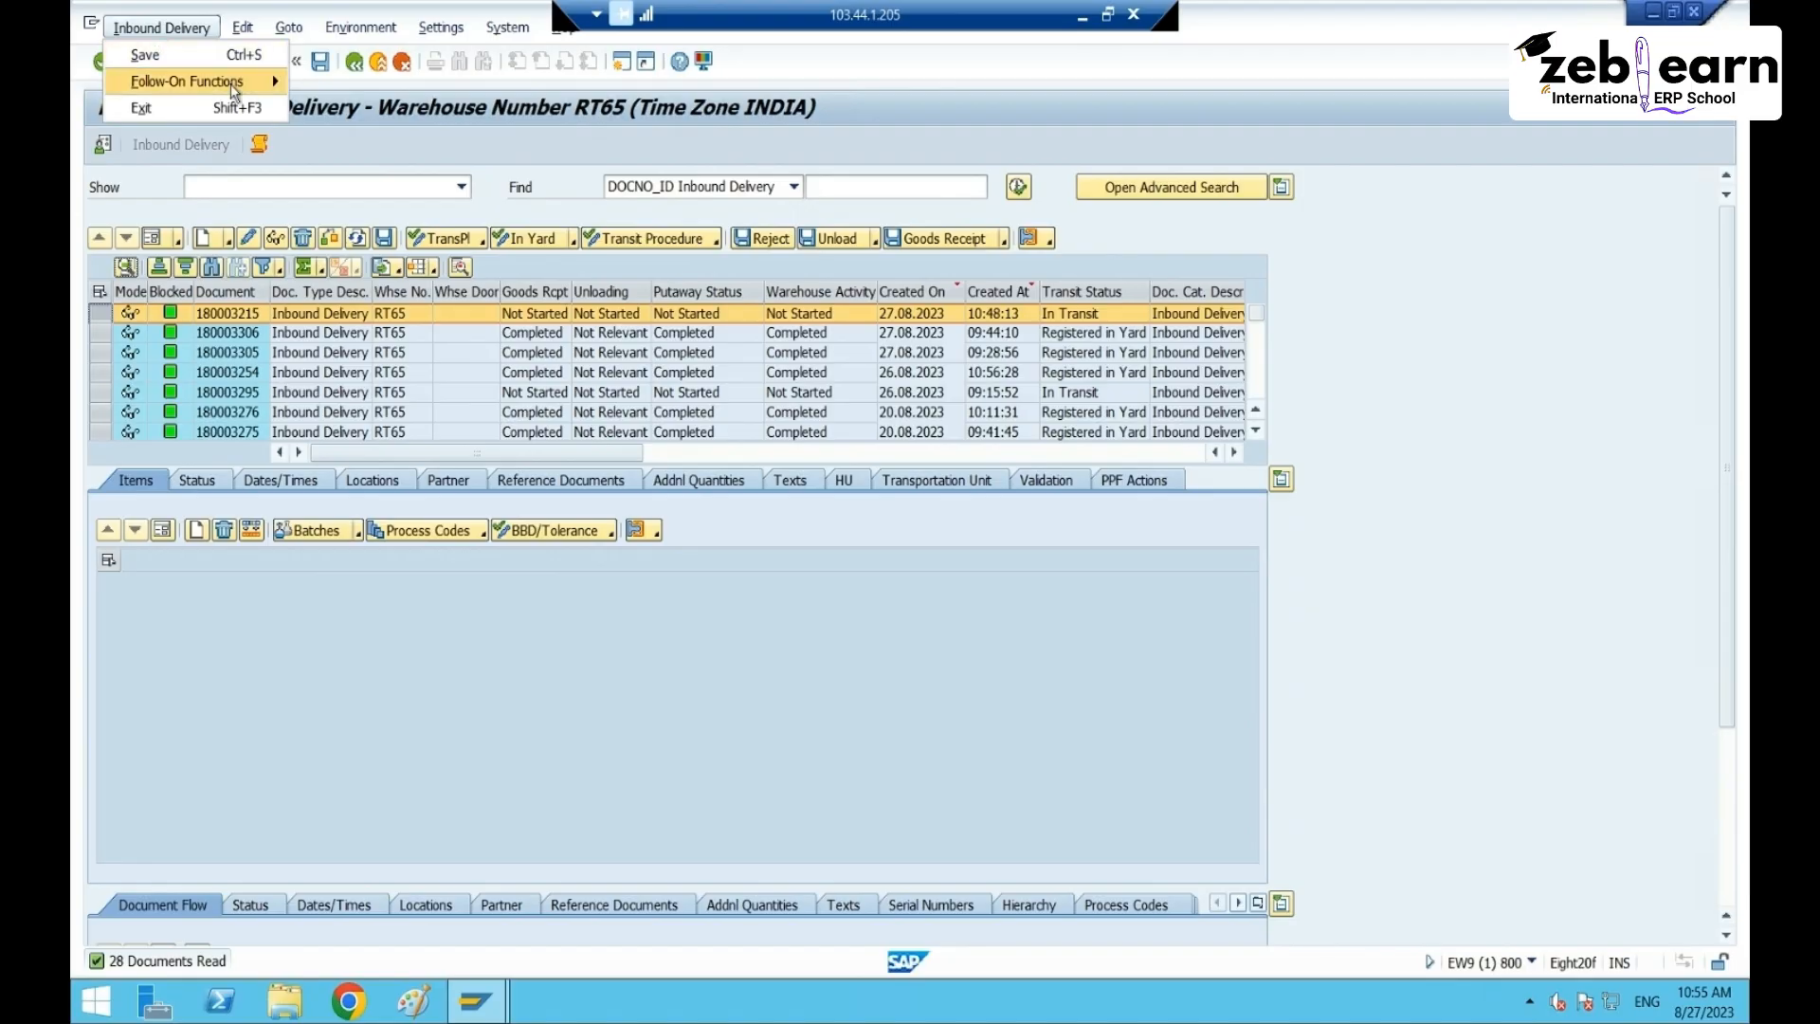
click(356, 133)
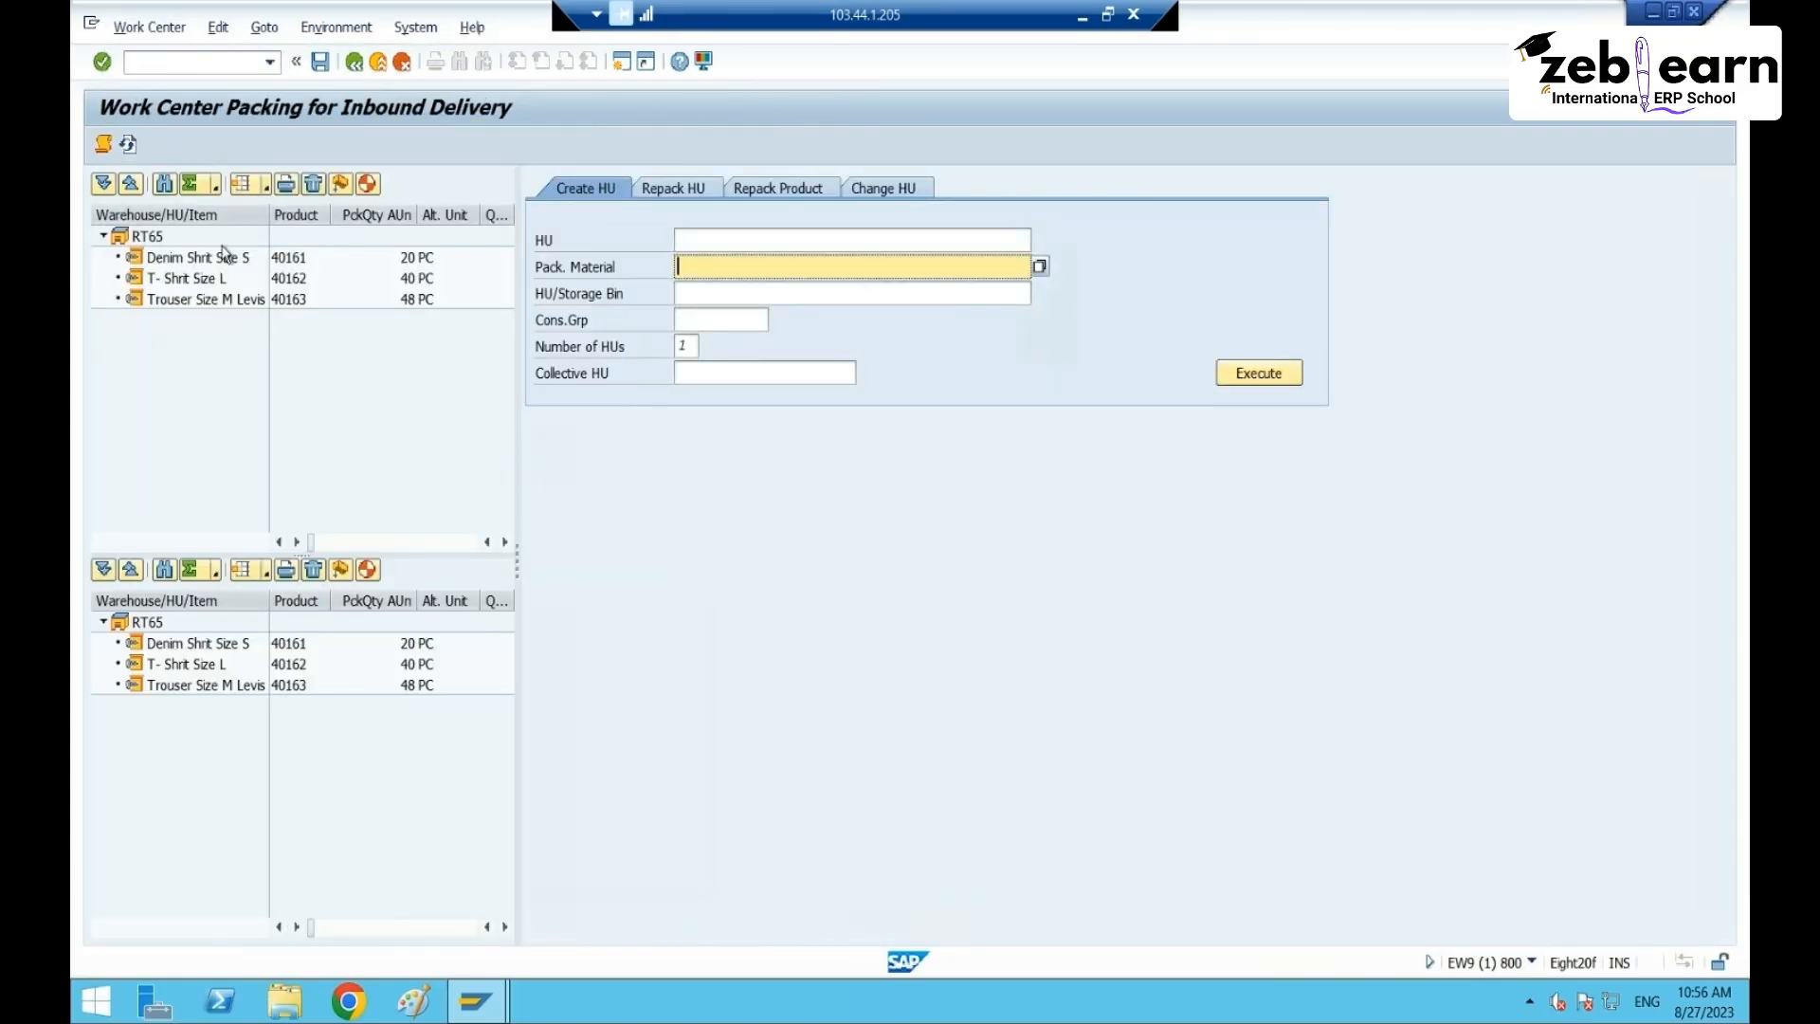
click(221, 243)
click(223, 260)
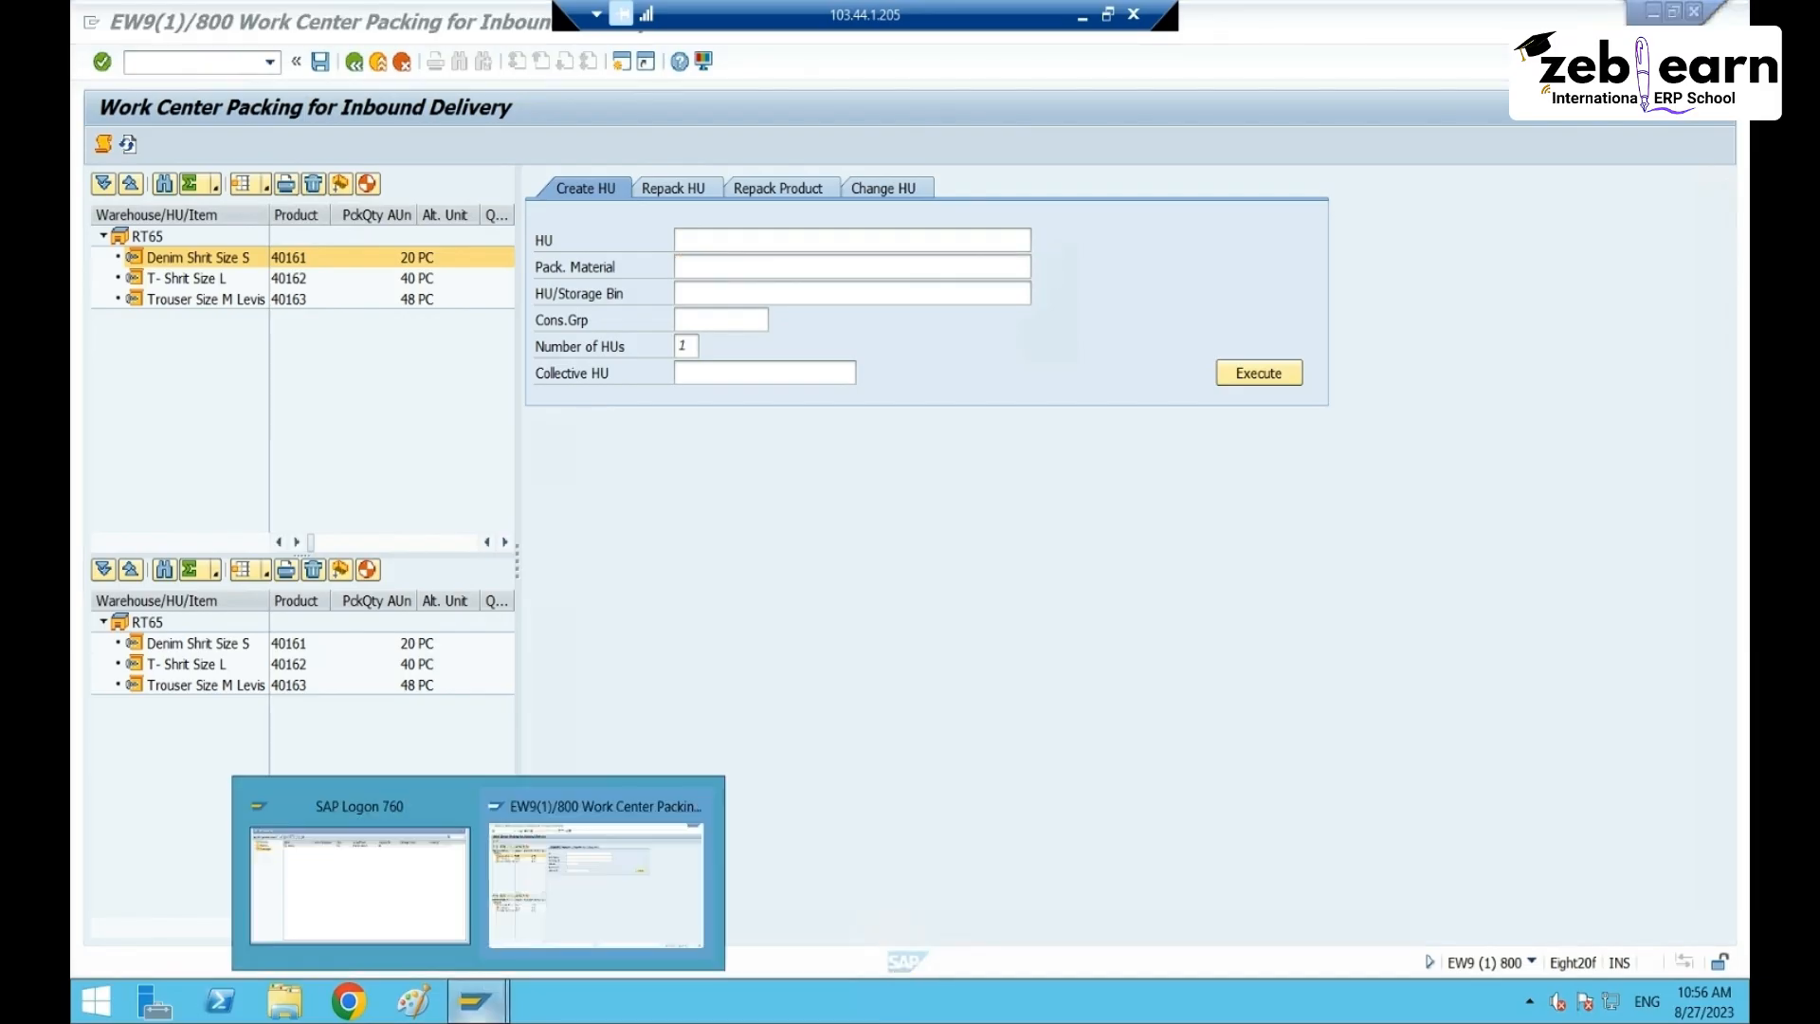
click(189, 64)
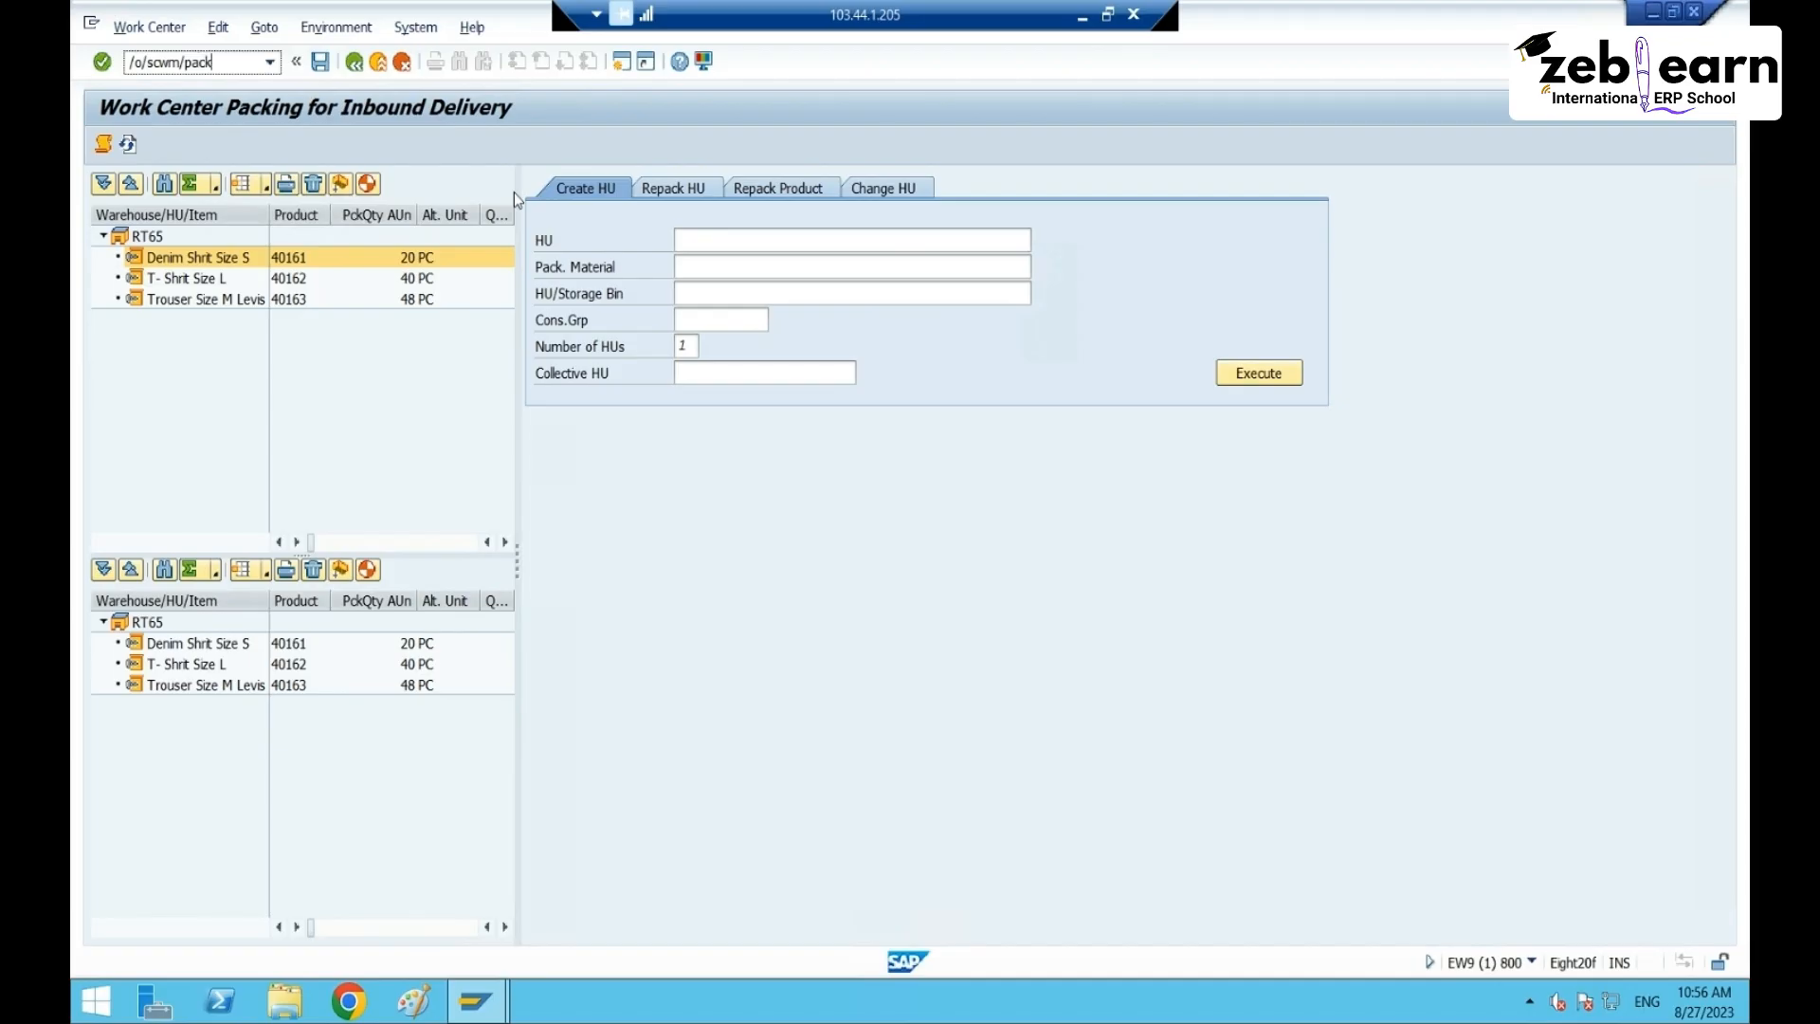
- In a new /scwm/packspec session, search packaging specifications by product 40161
text(ec)
key(Return)
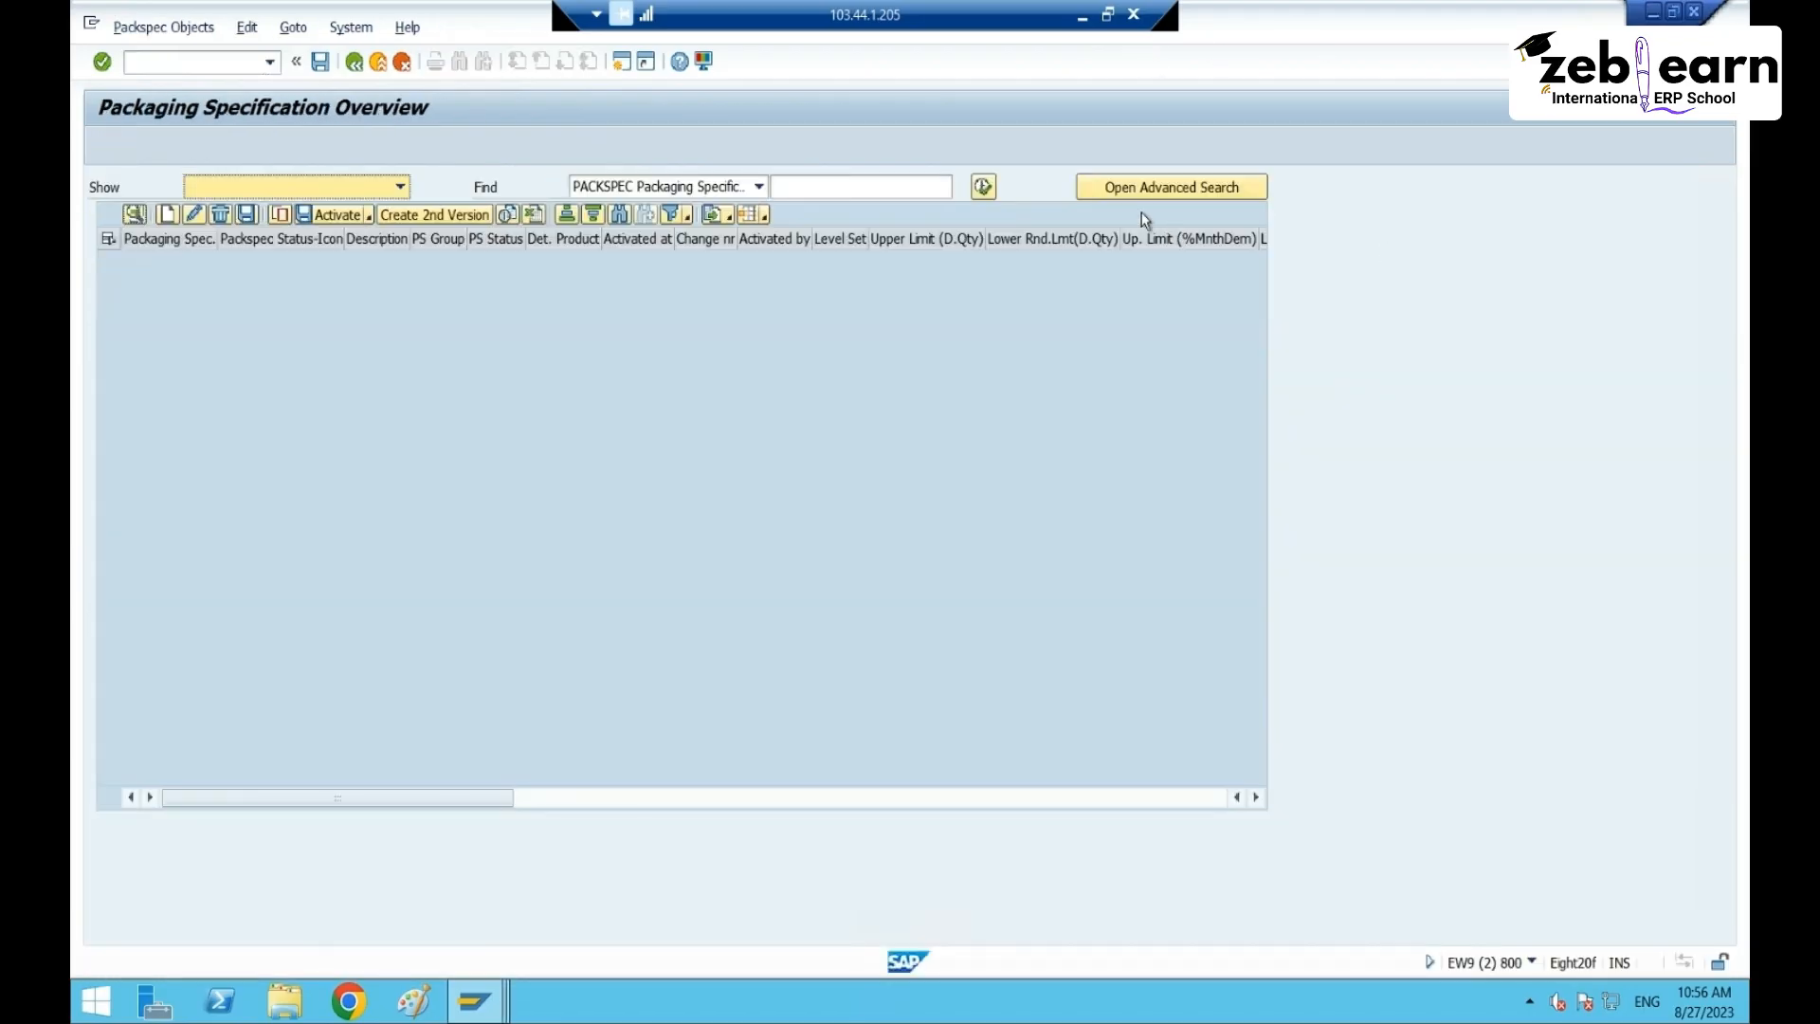
click(916, 186)
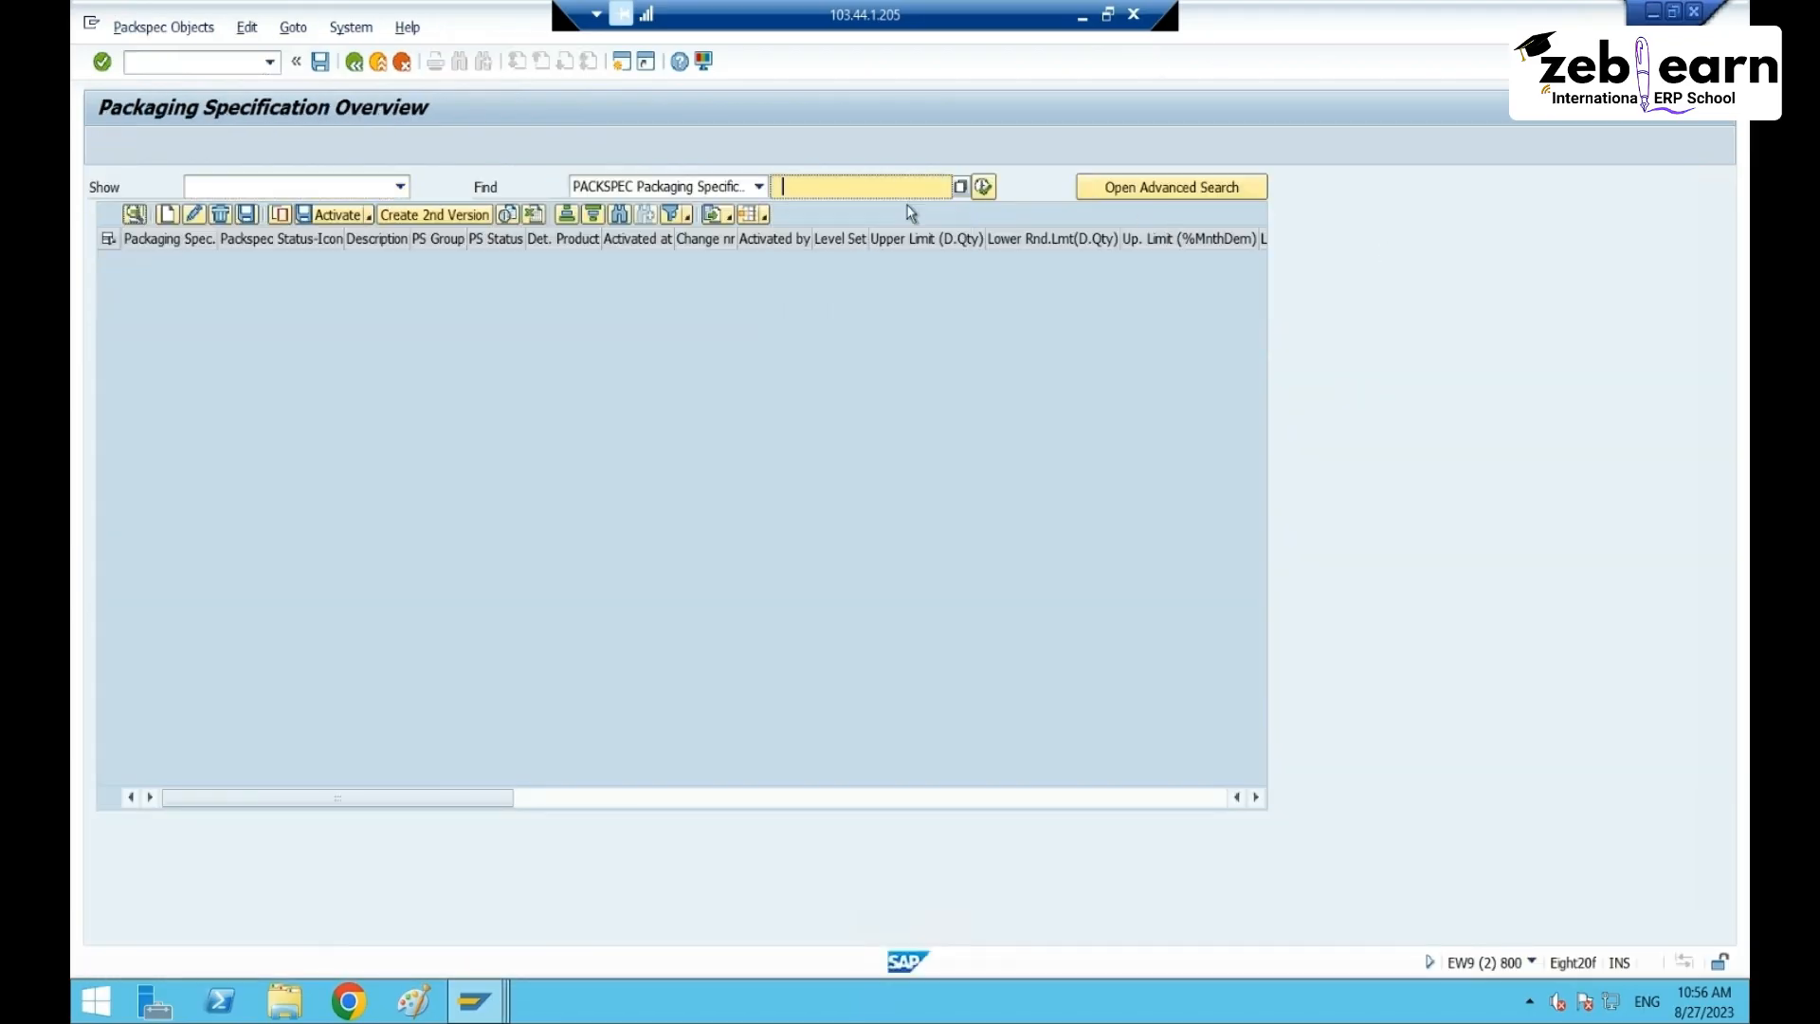
text(40161)
click(983, 186)
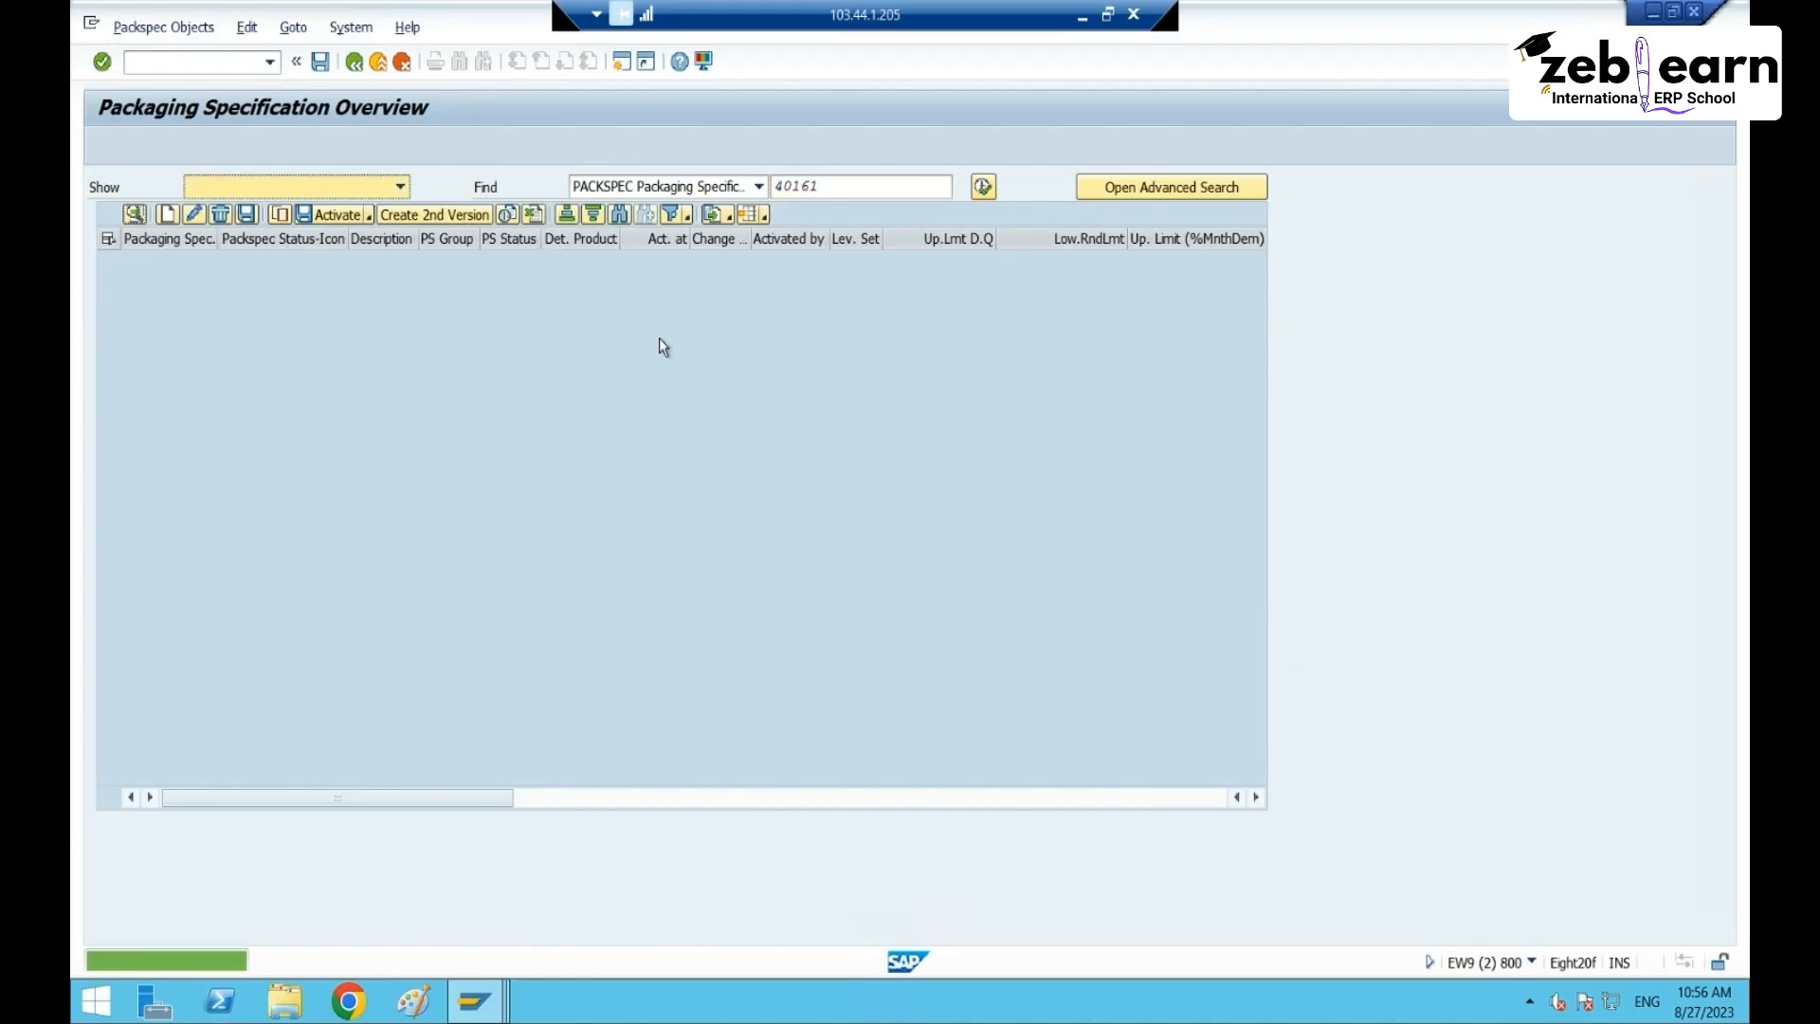
click(701, 189)
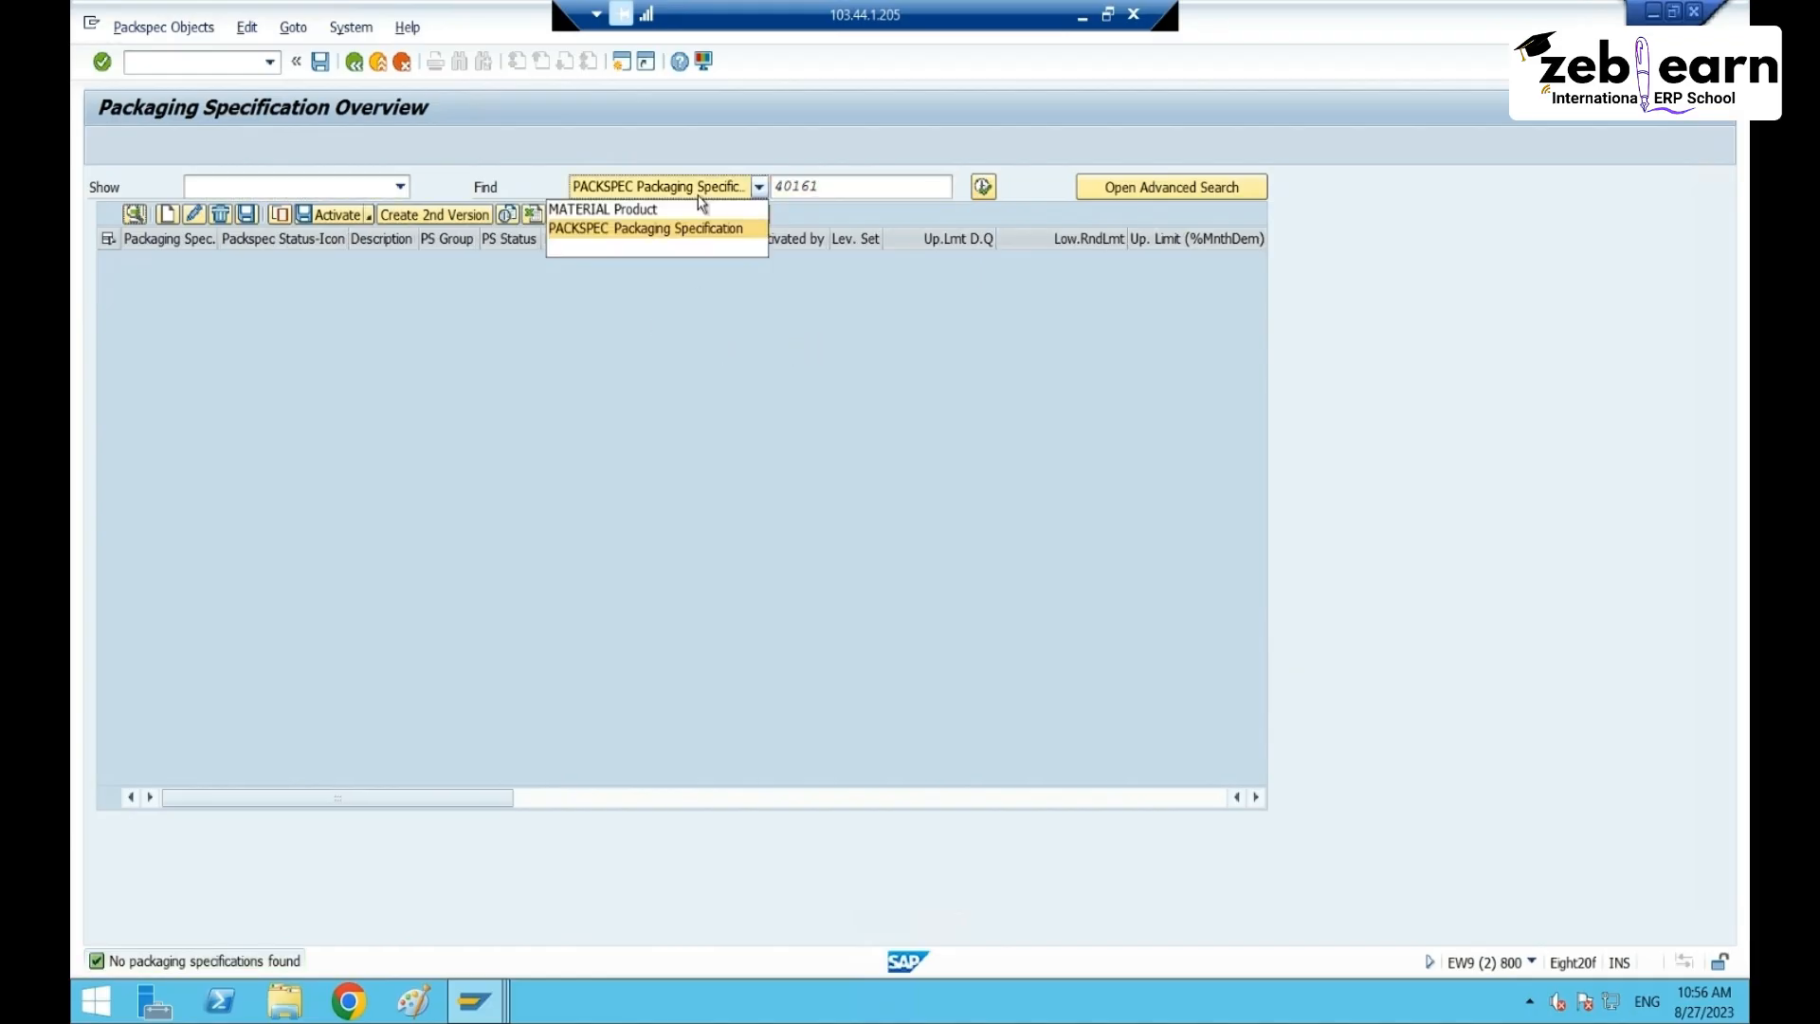
click(680, 210)
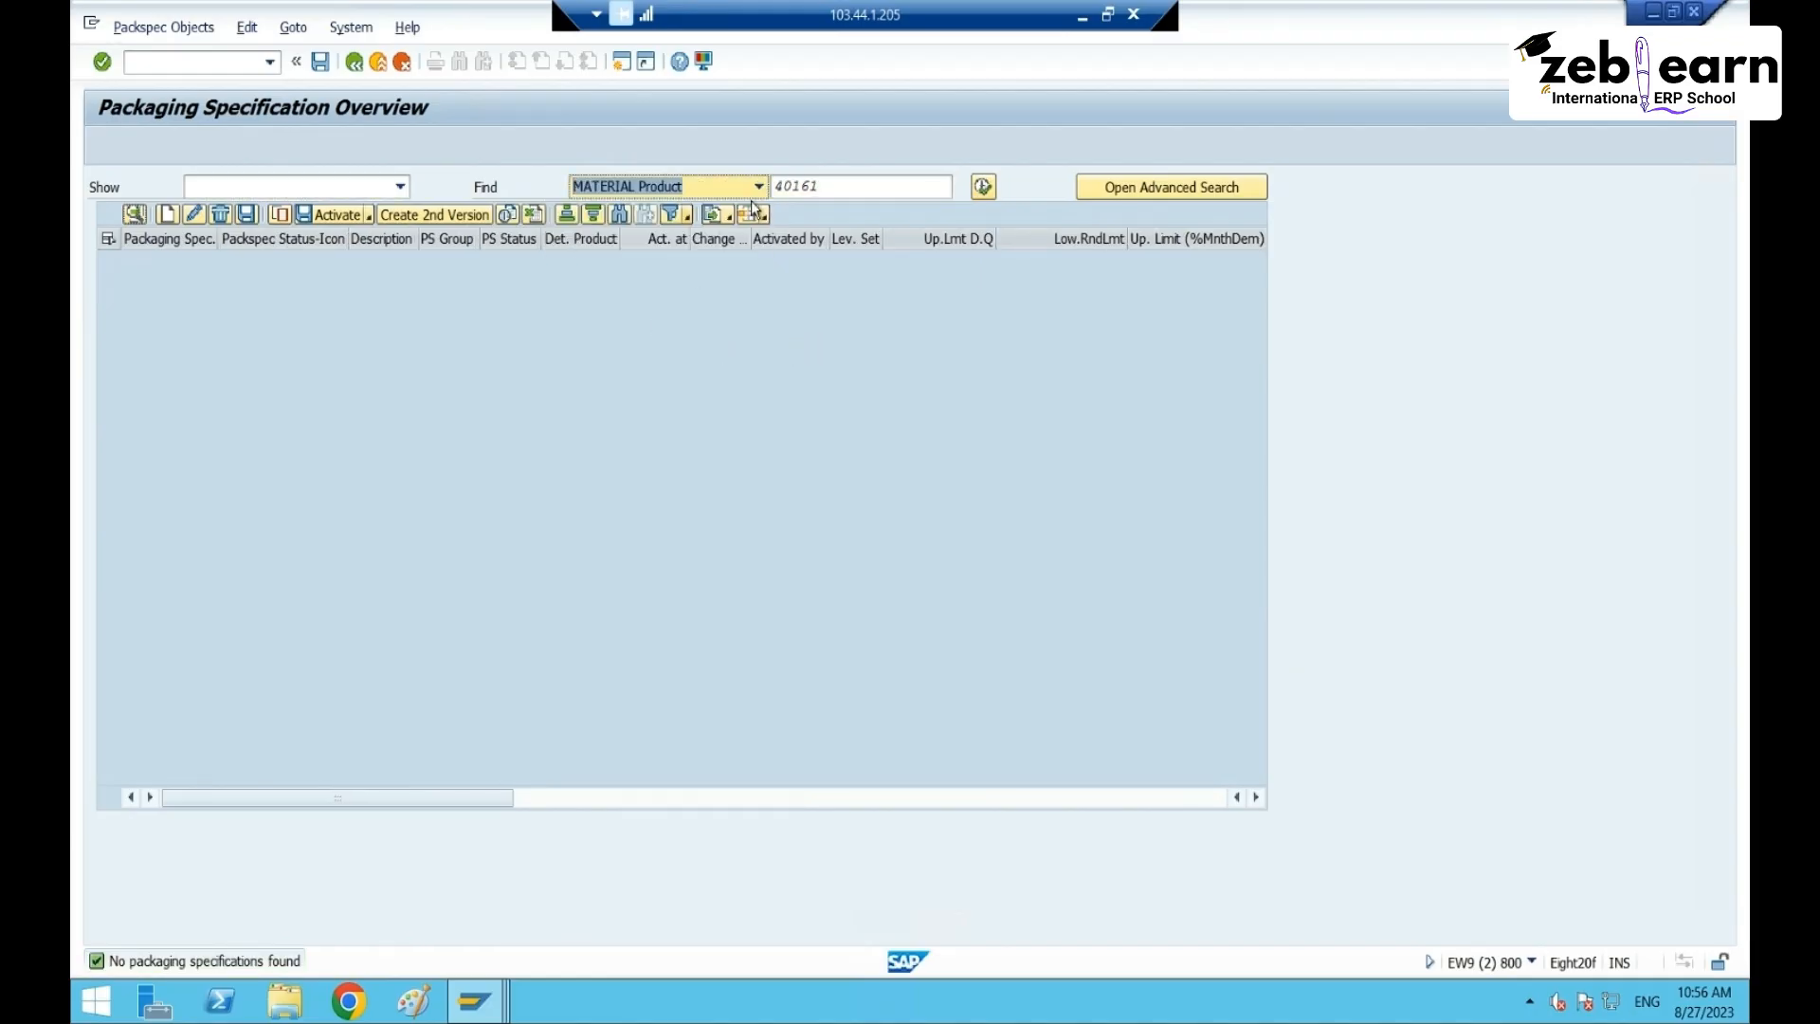
click(985, 185)
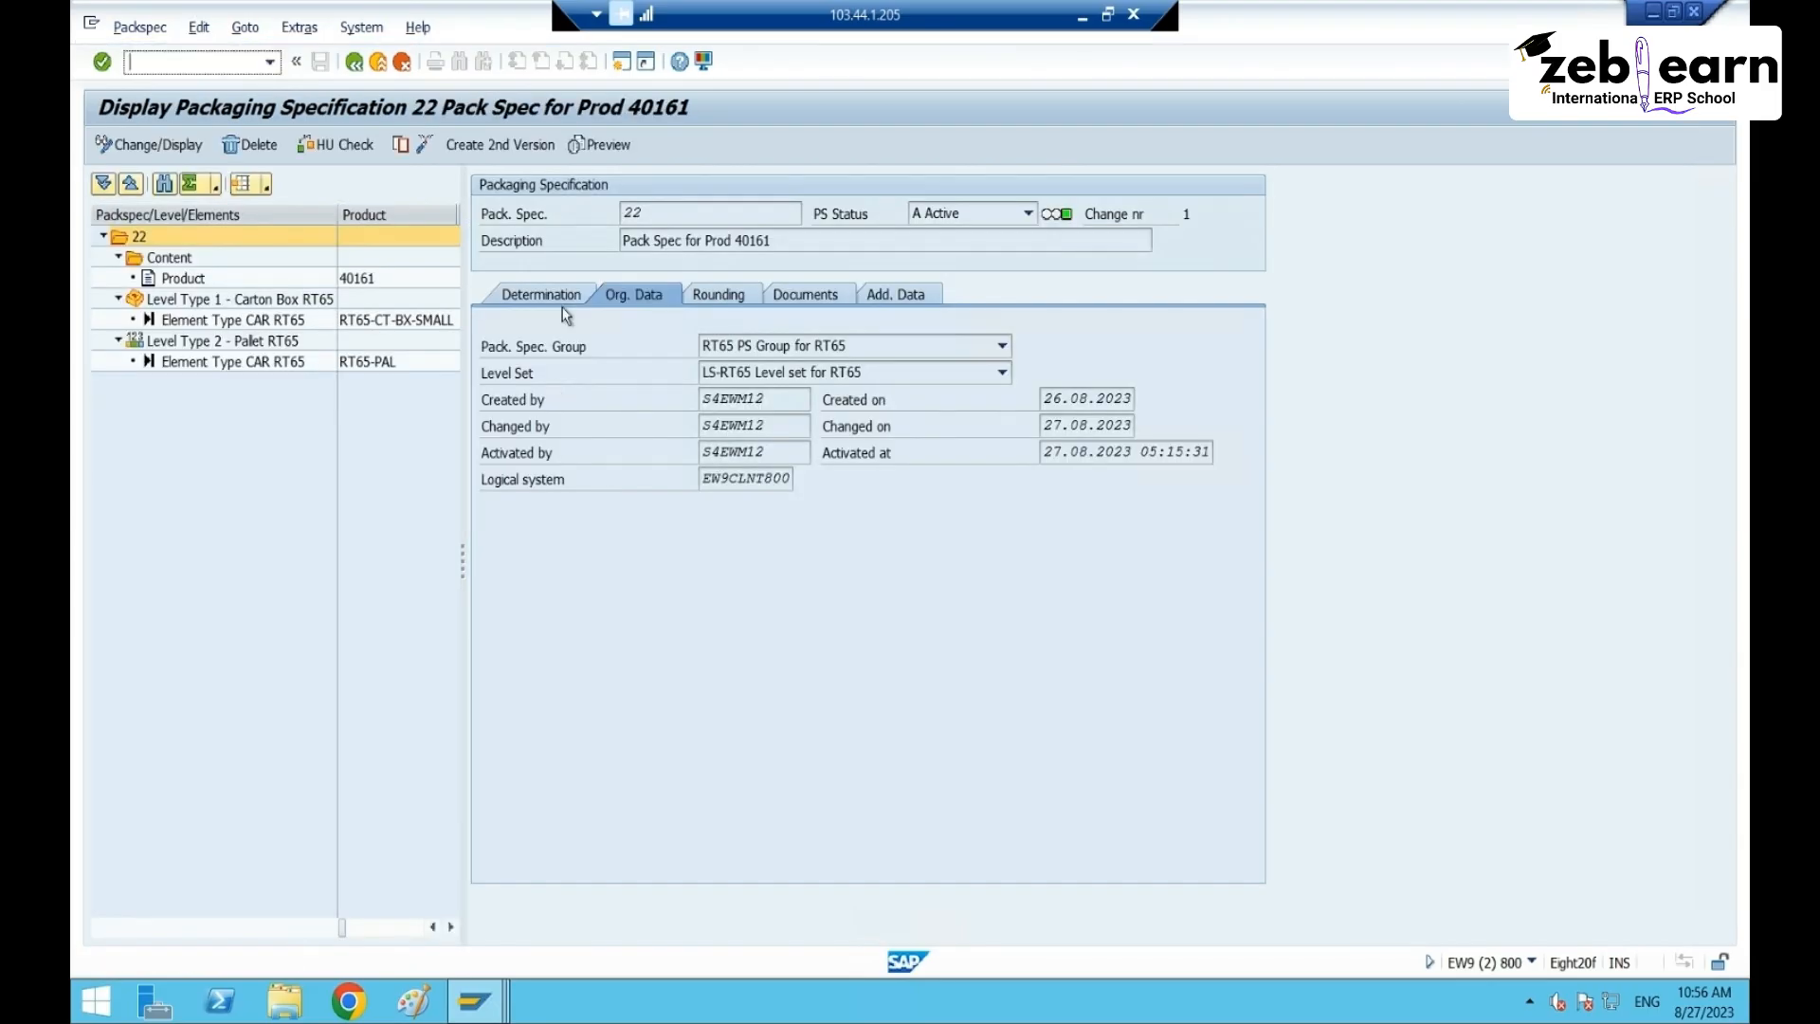
- Check packspec 22's determination record: product, ZPTY process type, ship-from and validity dates
click(559, 296)
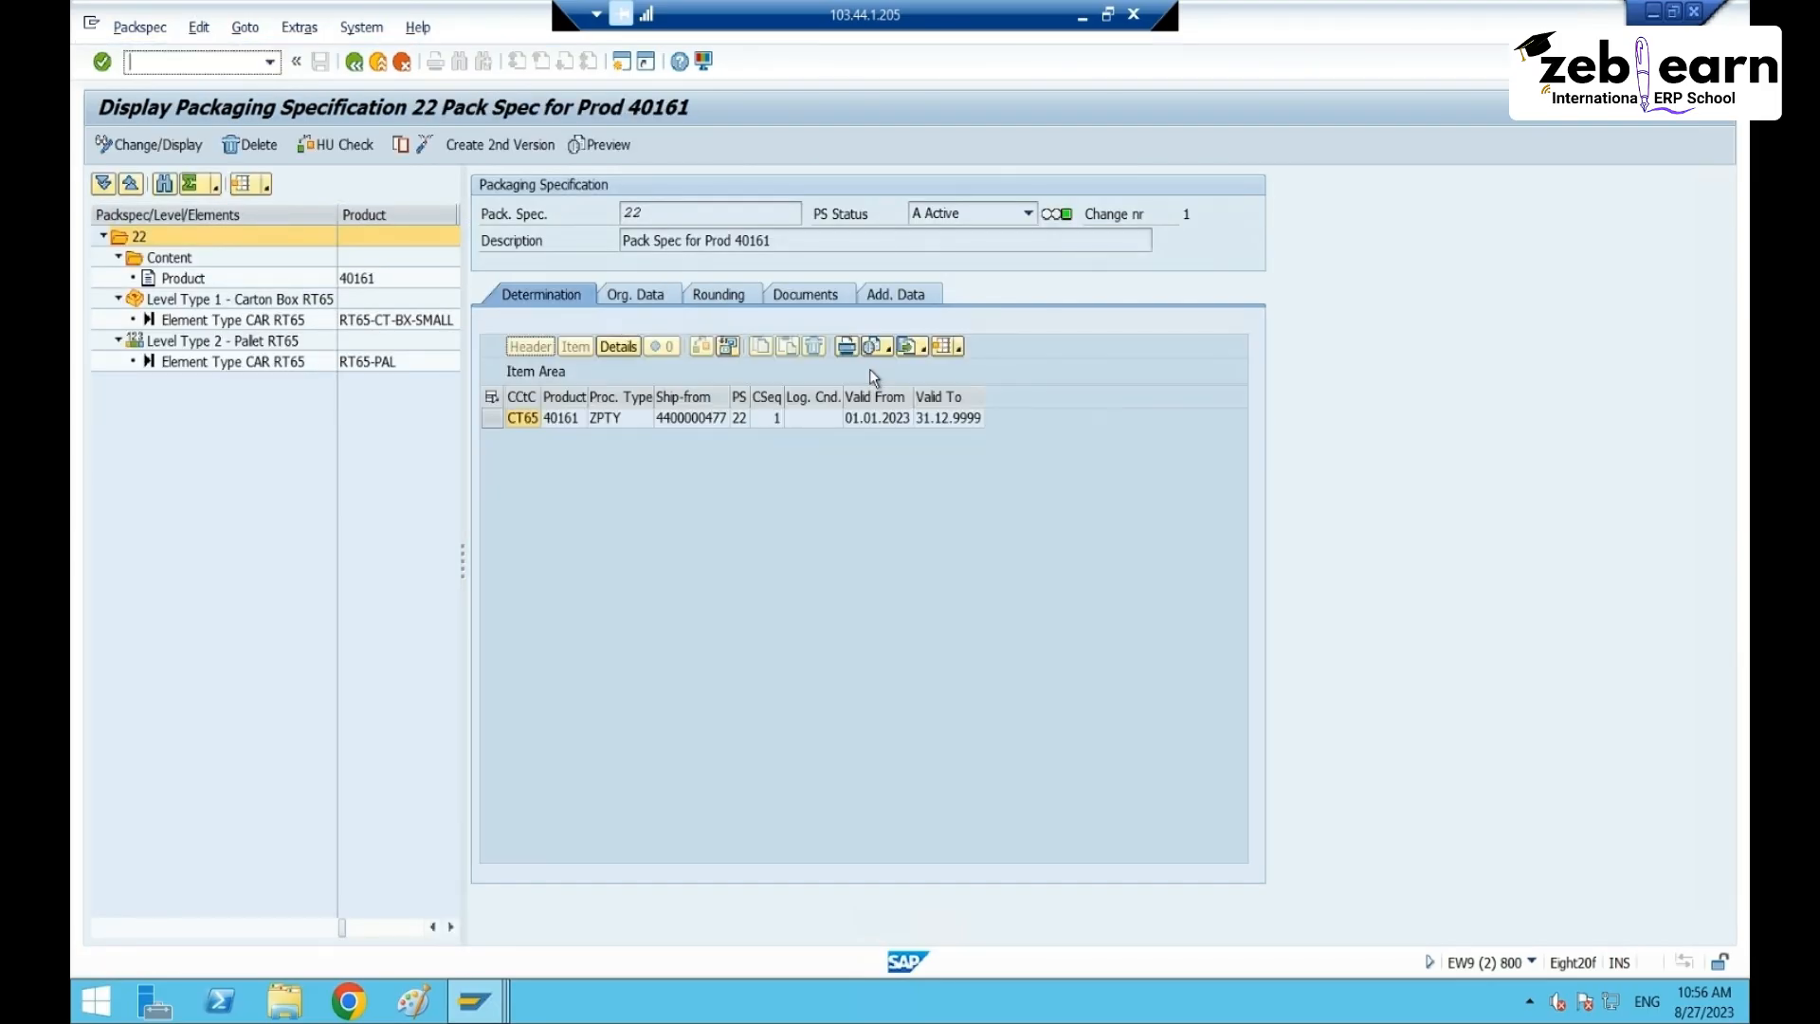
click(560, 418)
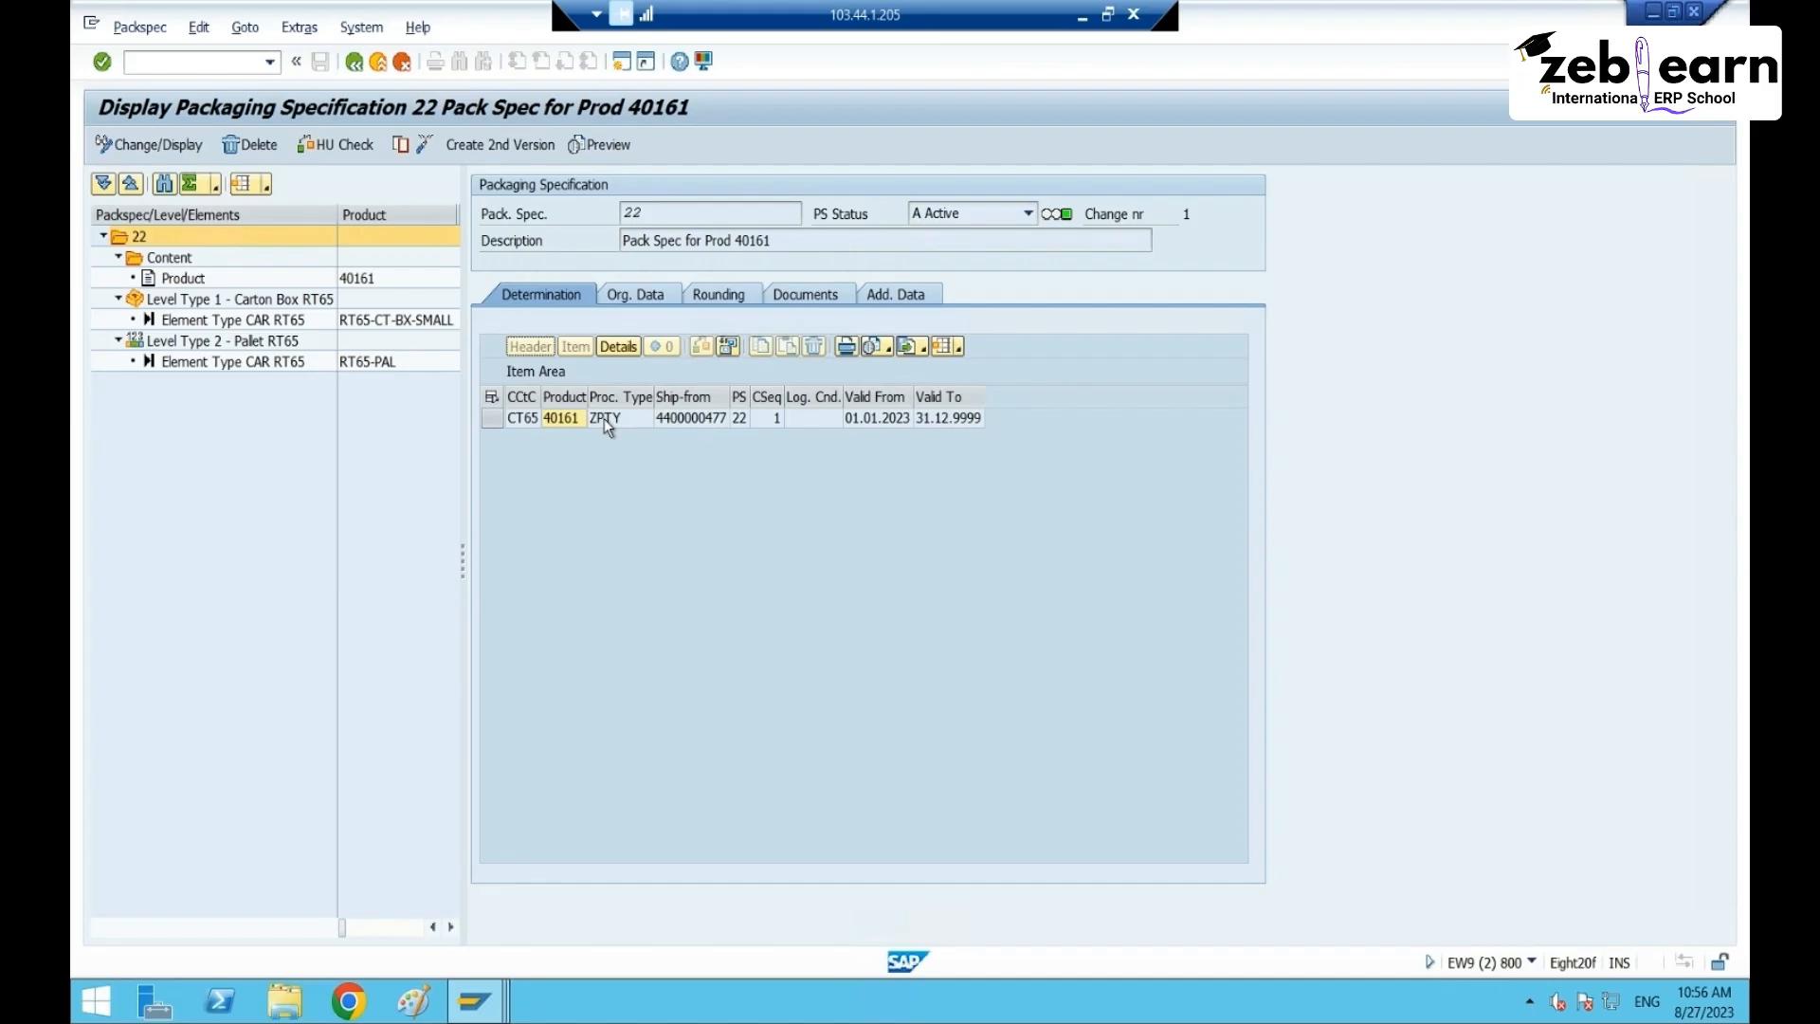
click(698, 419)
drag(570, 396, 709, 397)
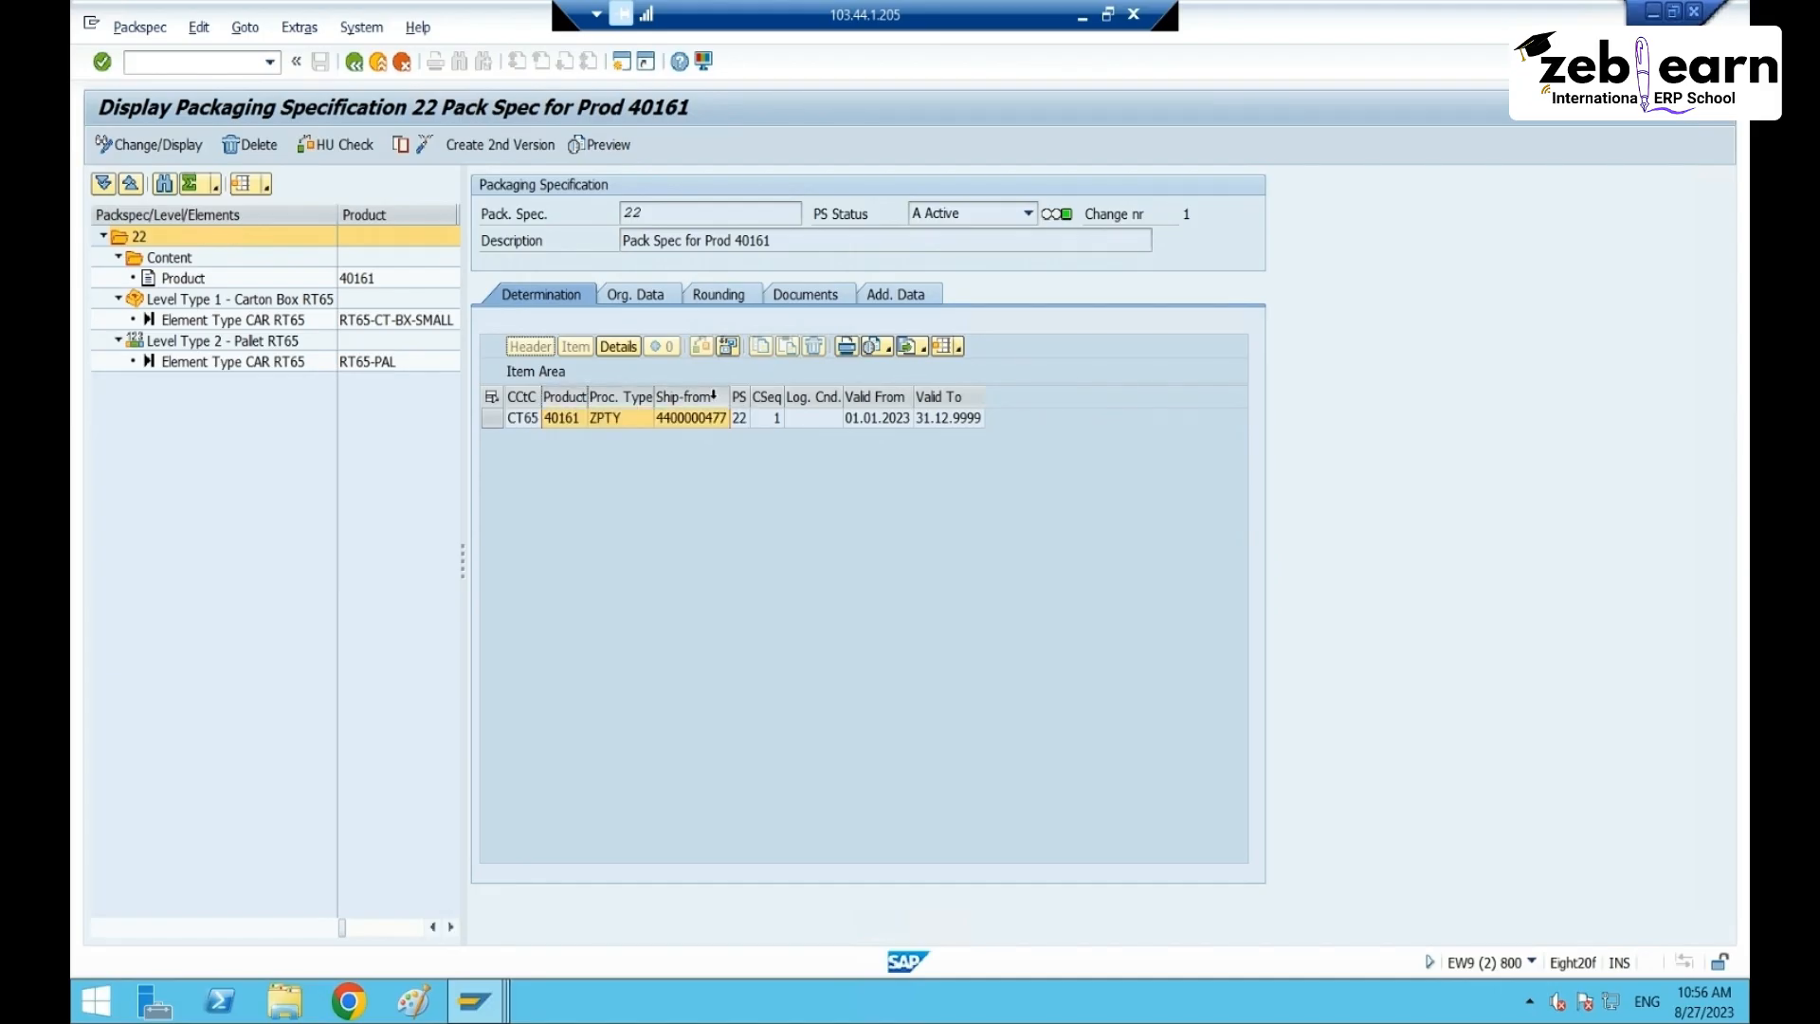
drag(883, 397, 943, 398)
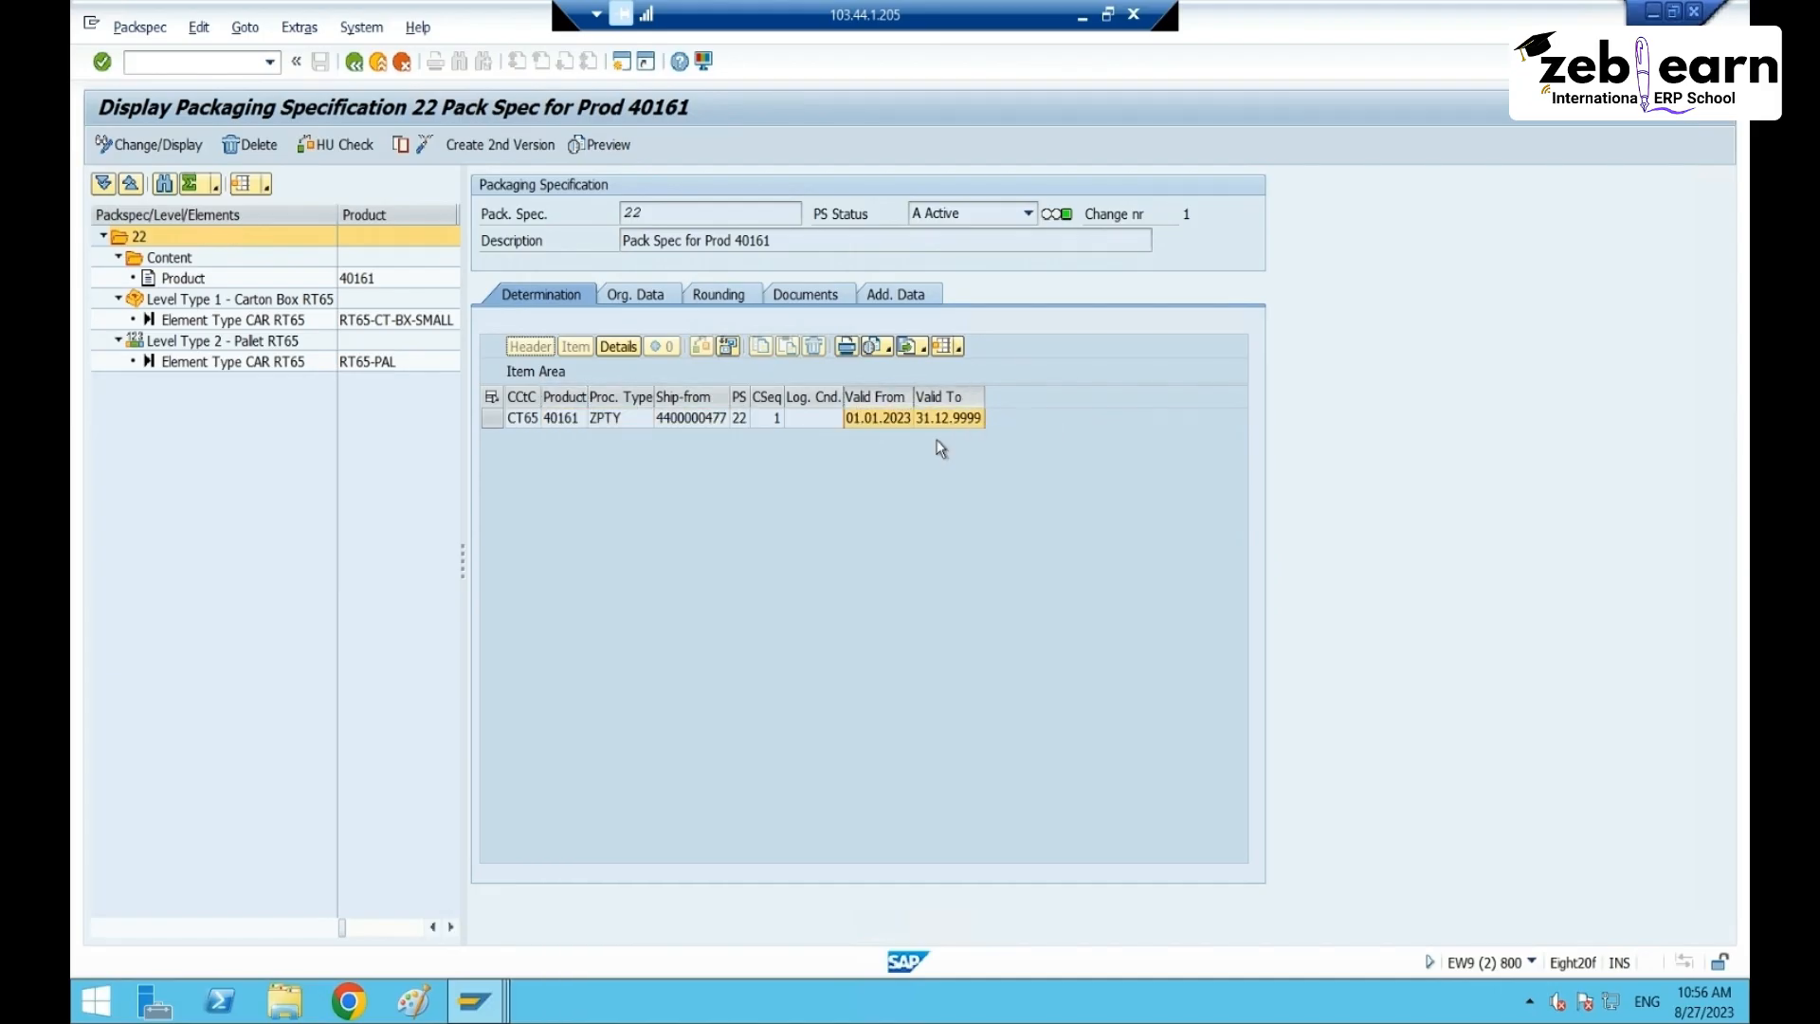
click(705, 422)
click(217, 64)
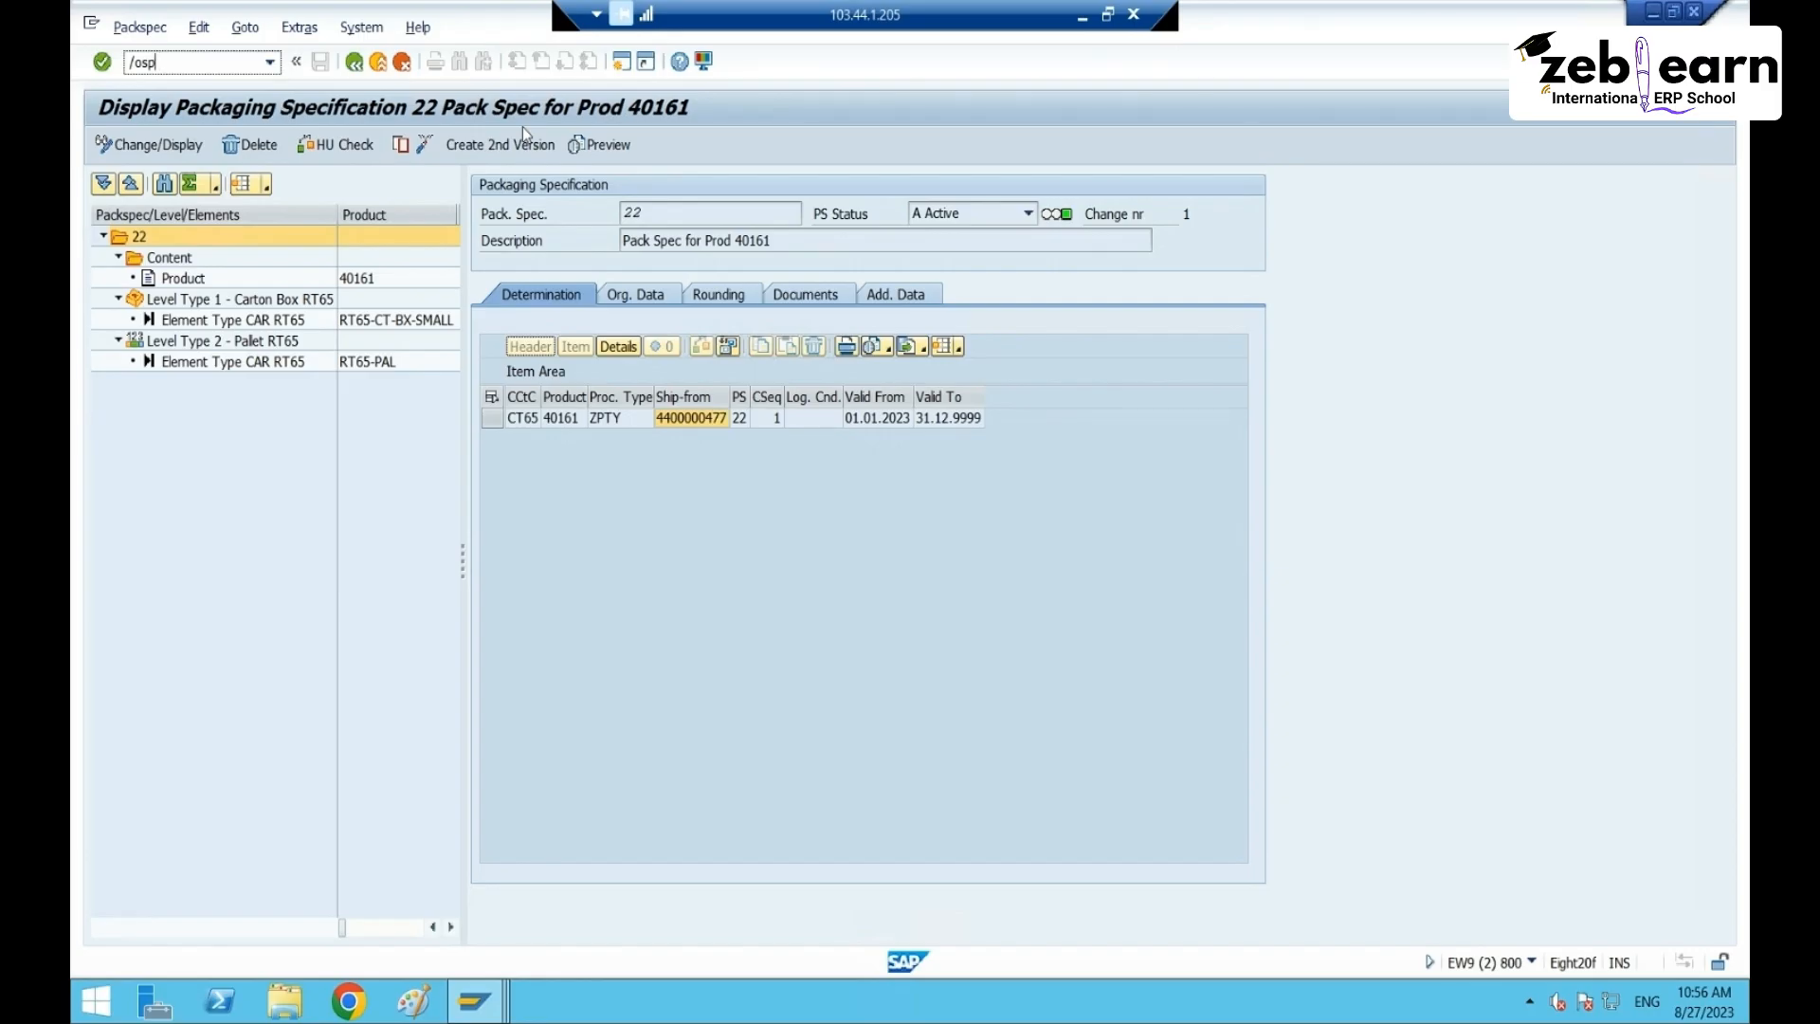
- Open Customizing: Execute Project (/ospro) in a new session
key(Return)
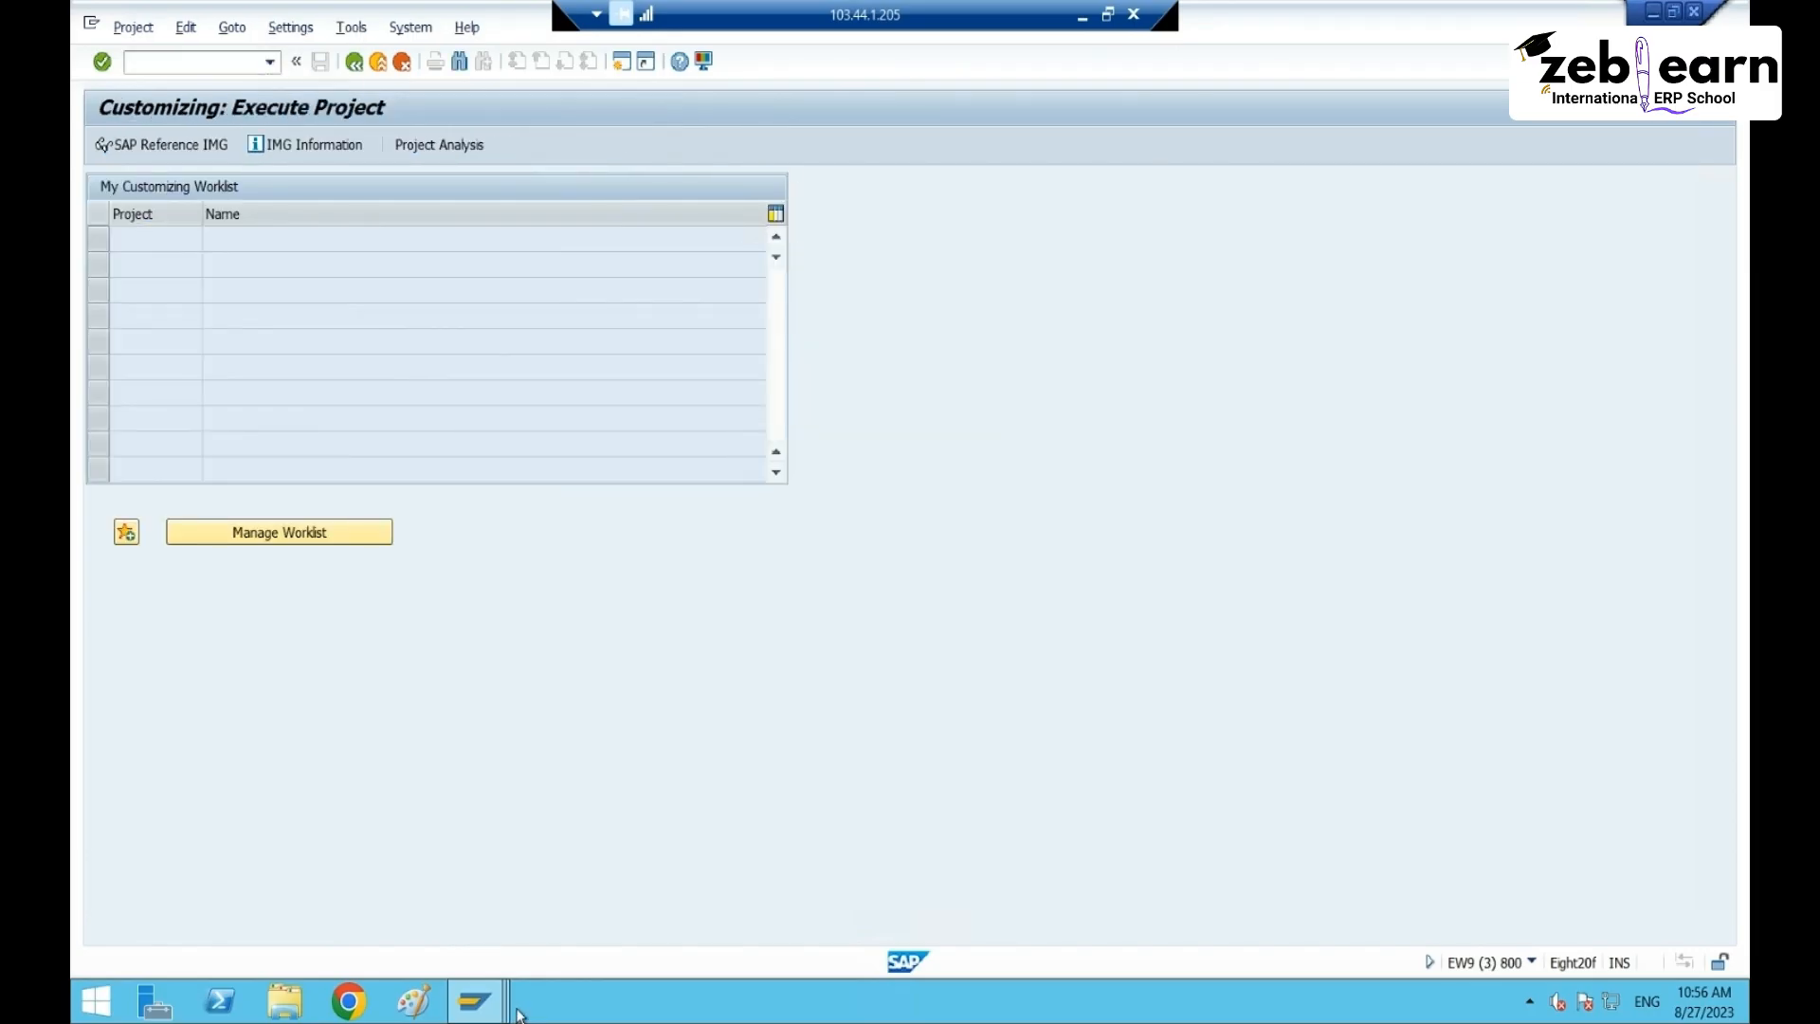
- In the SAP Reference IMG, expand SCM Extended Warehouse Management down to Goods Receipt Process
click(162, 145)
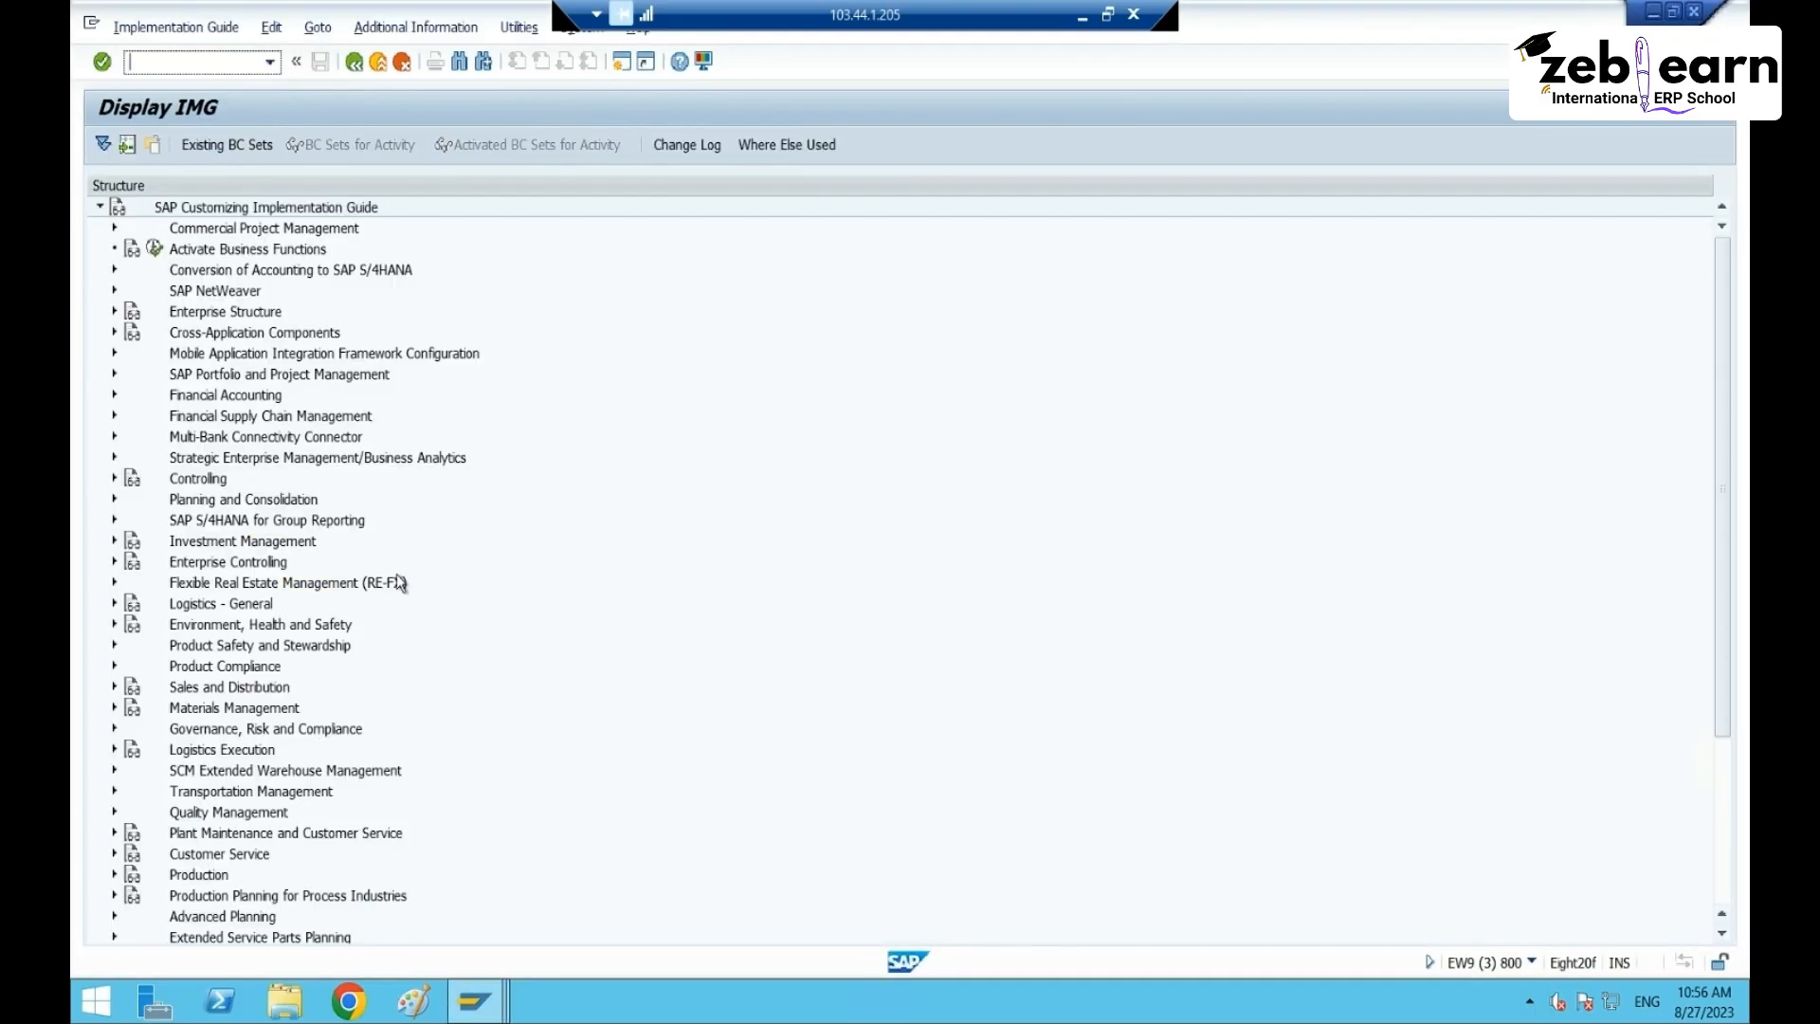
click(194, 773)
click(115, 769)
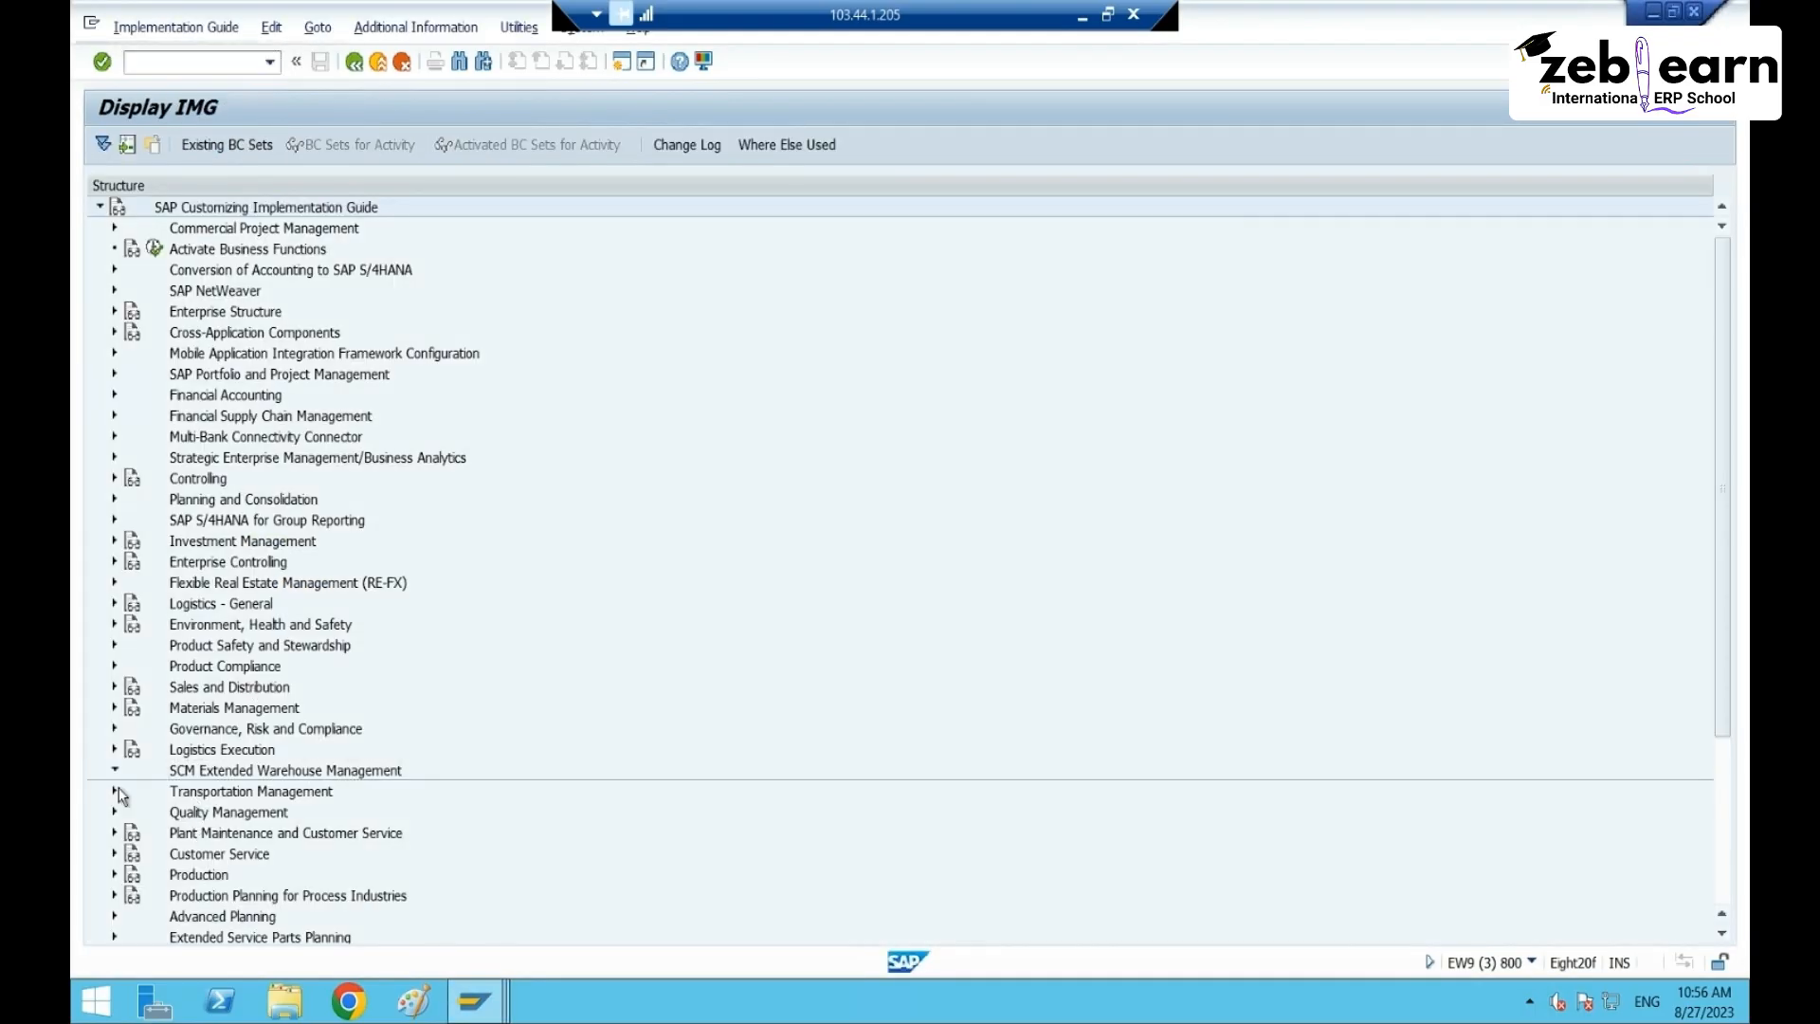
click(130, 791)
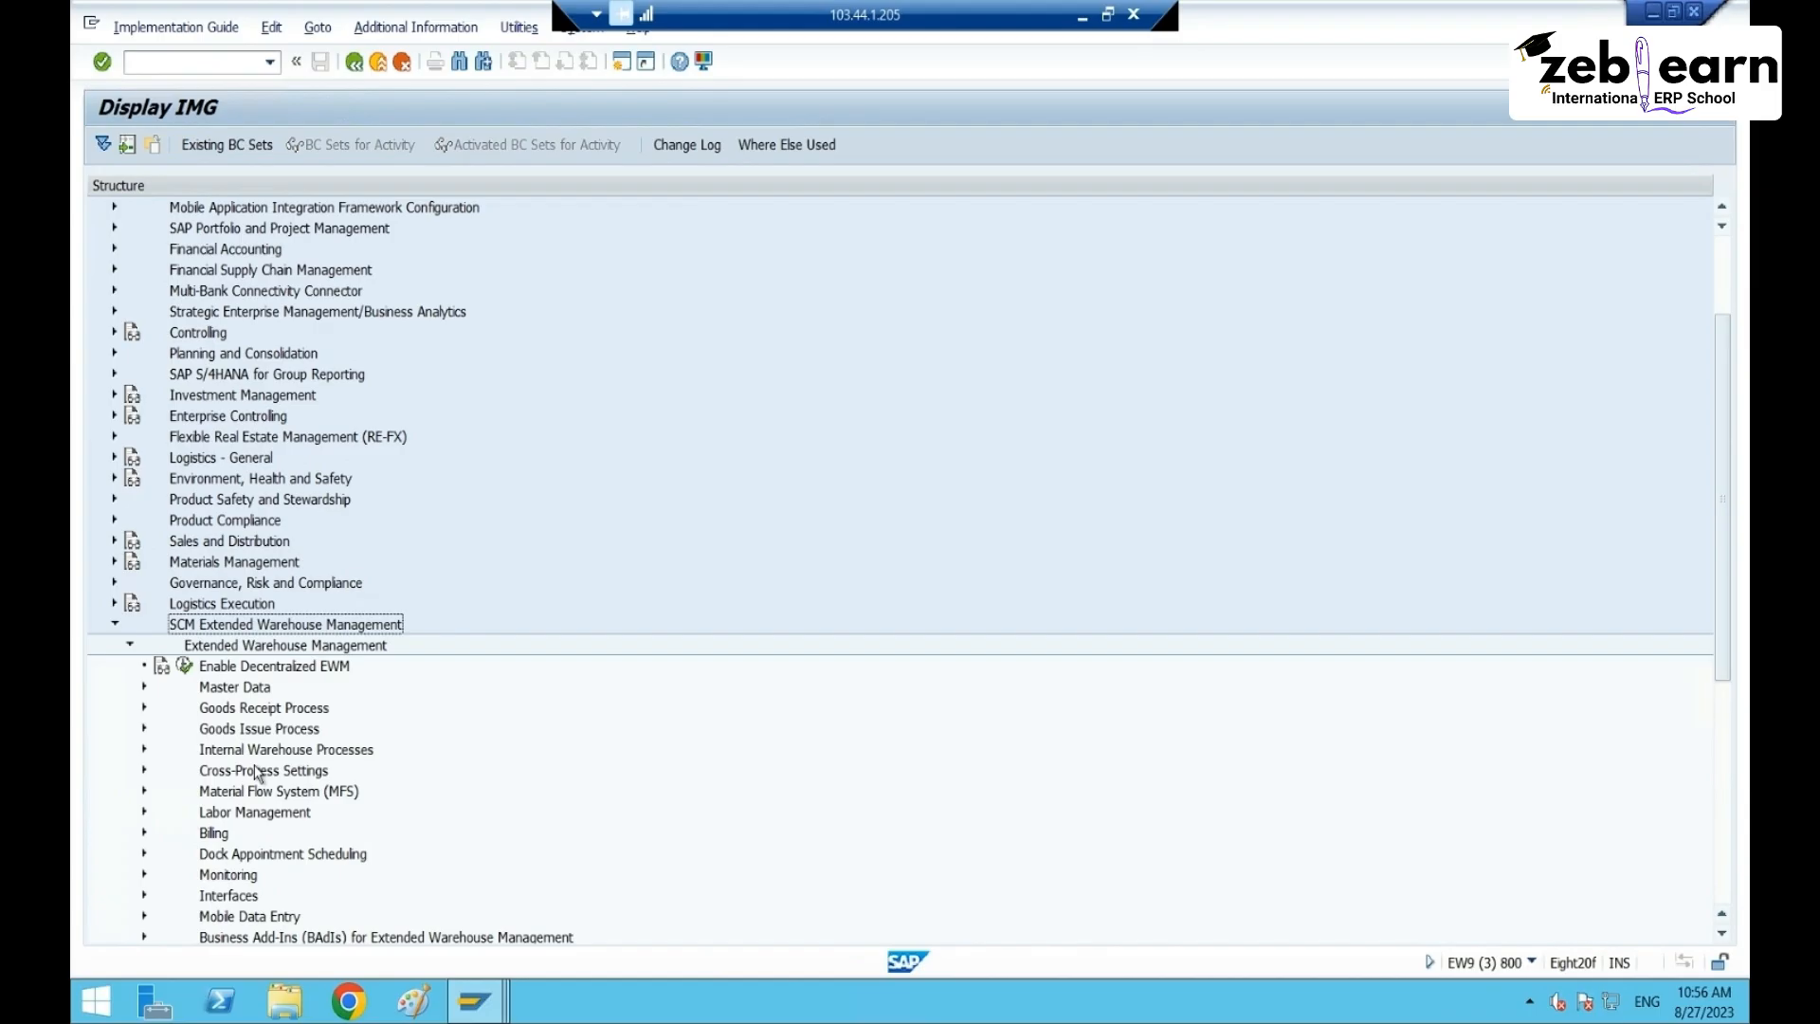
click(252, 709)
click(144, 707)
scroll(244, 758, down, 2)
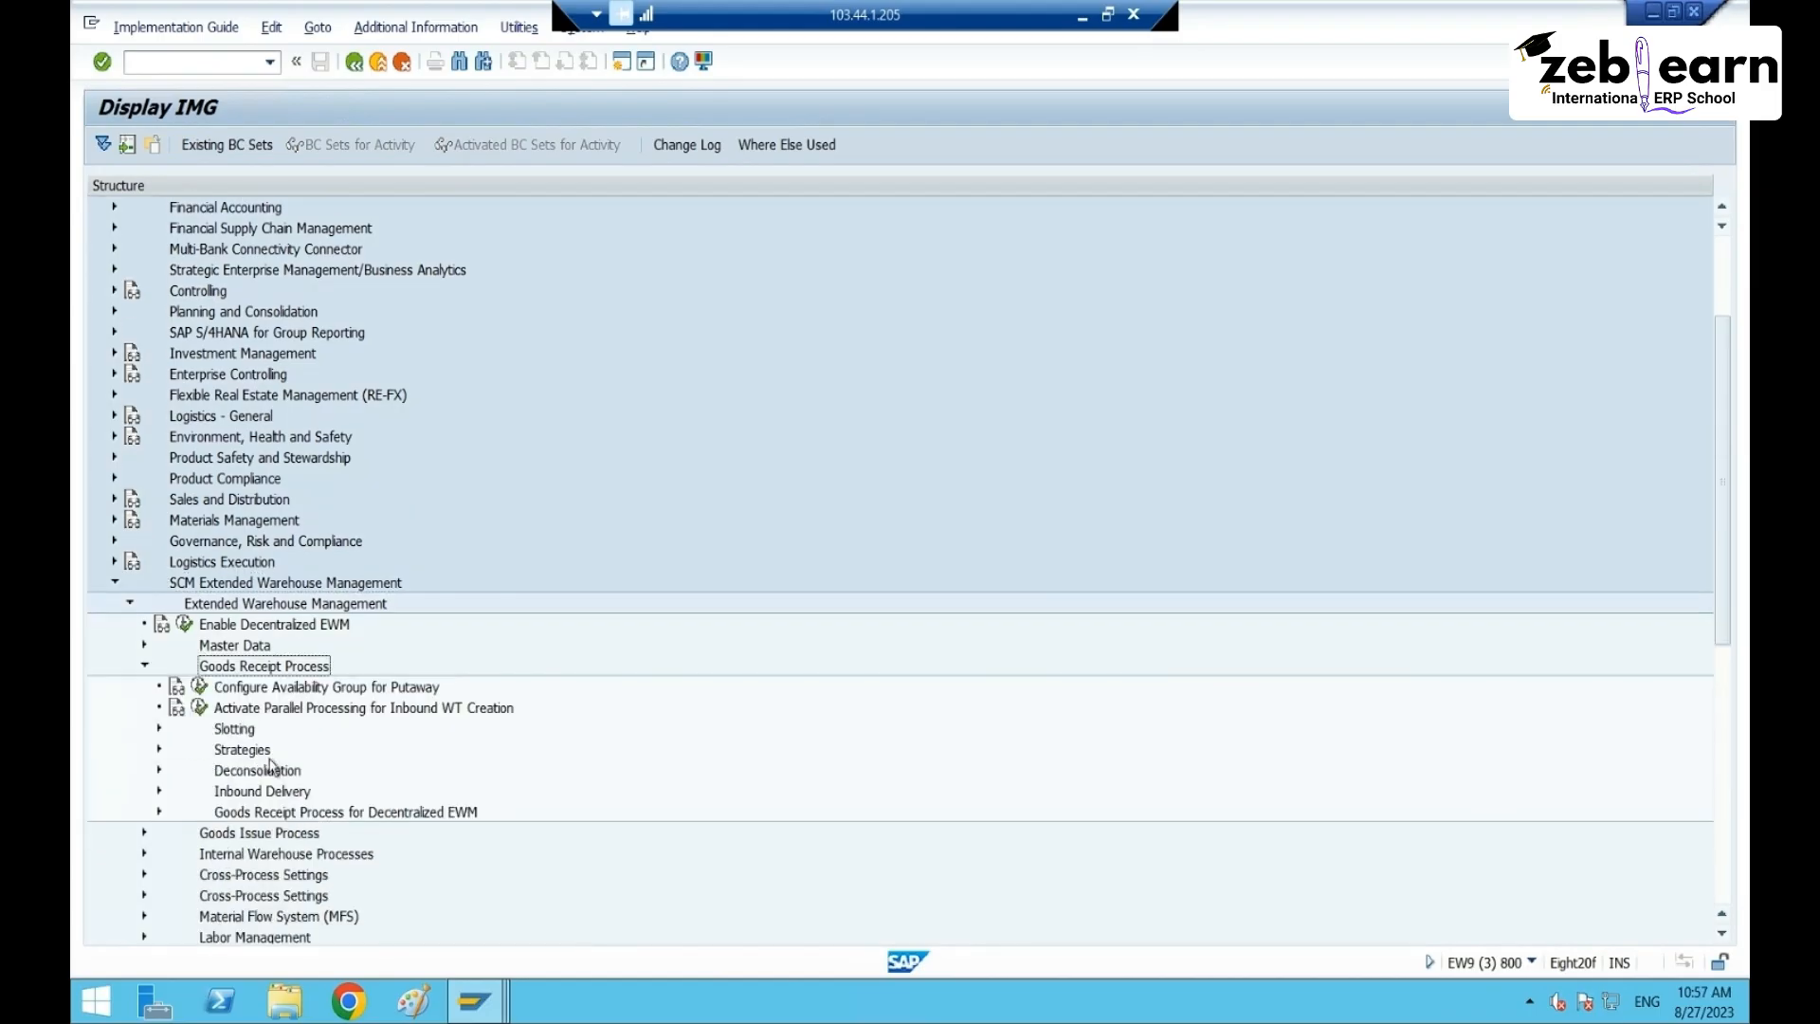
click(239, 729)
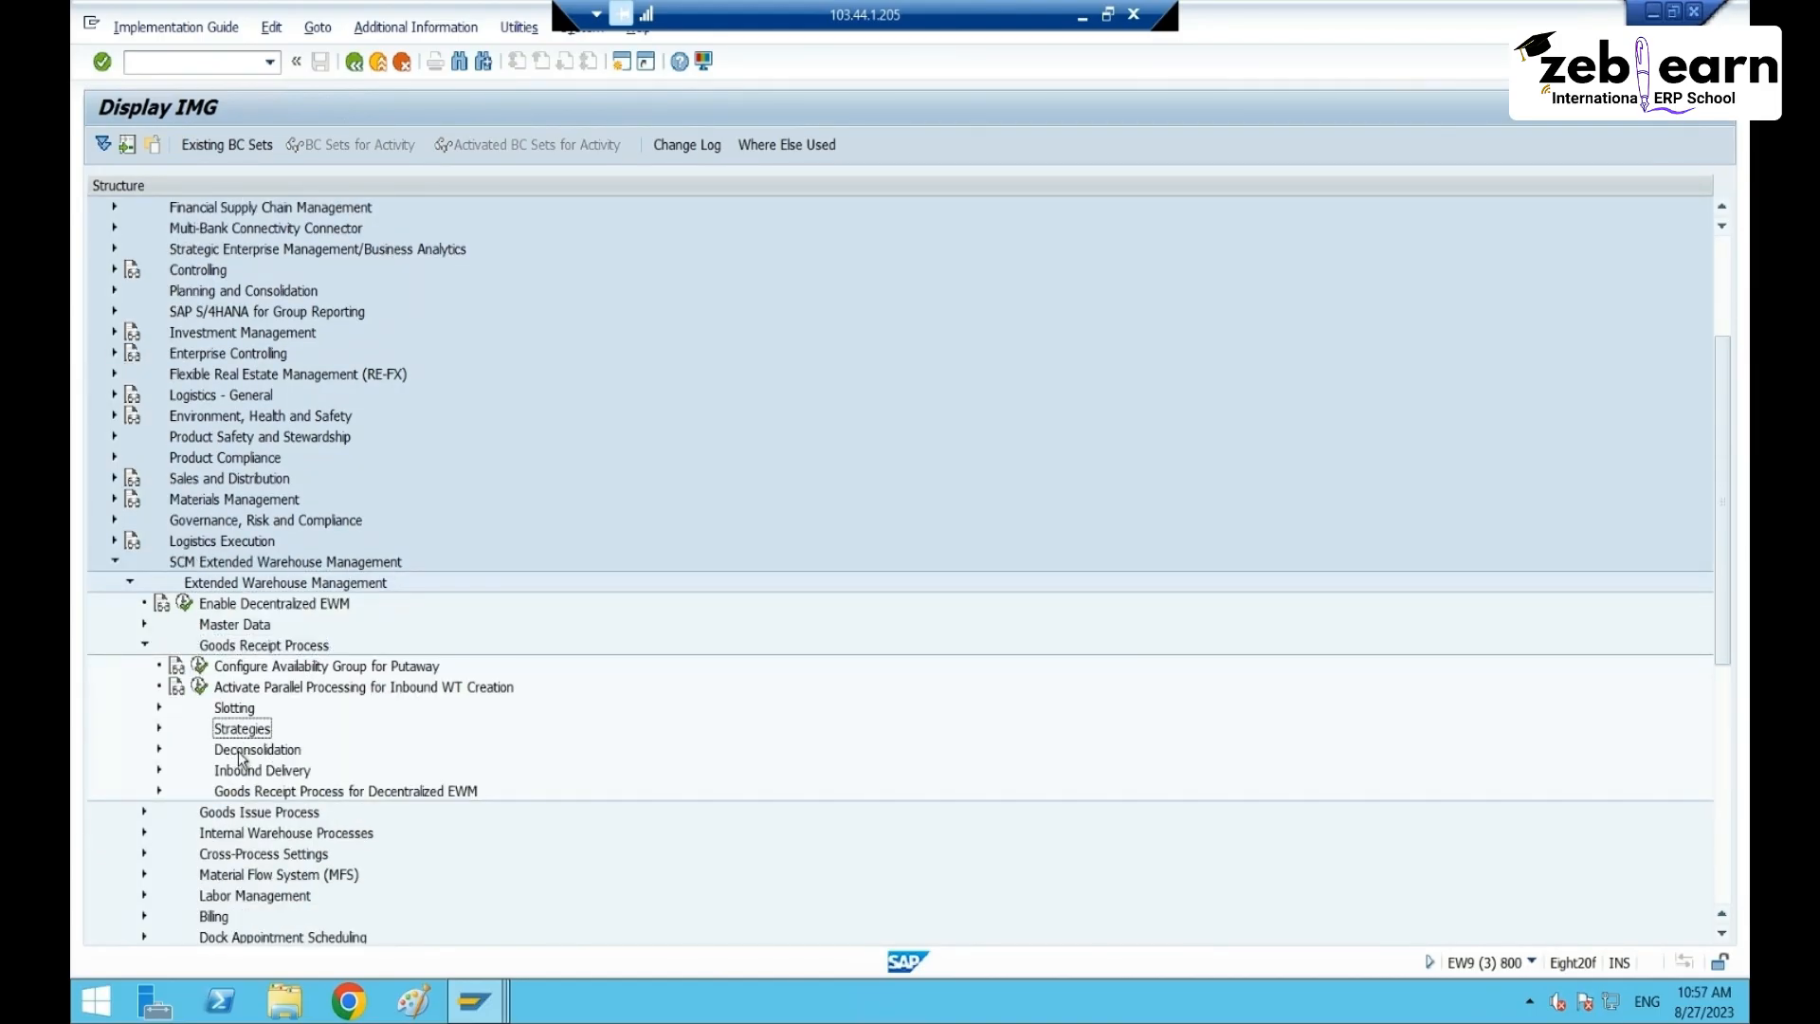
- Under Inbound Delivery, run Define Document Types for Inbound Delivery Process
click(241, 772)
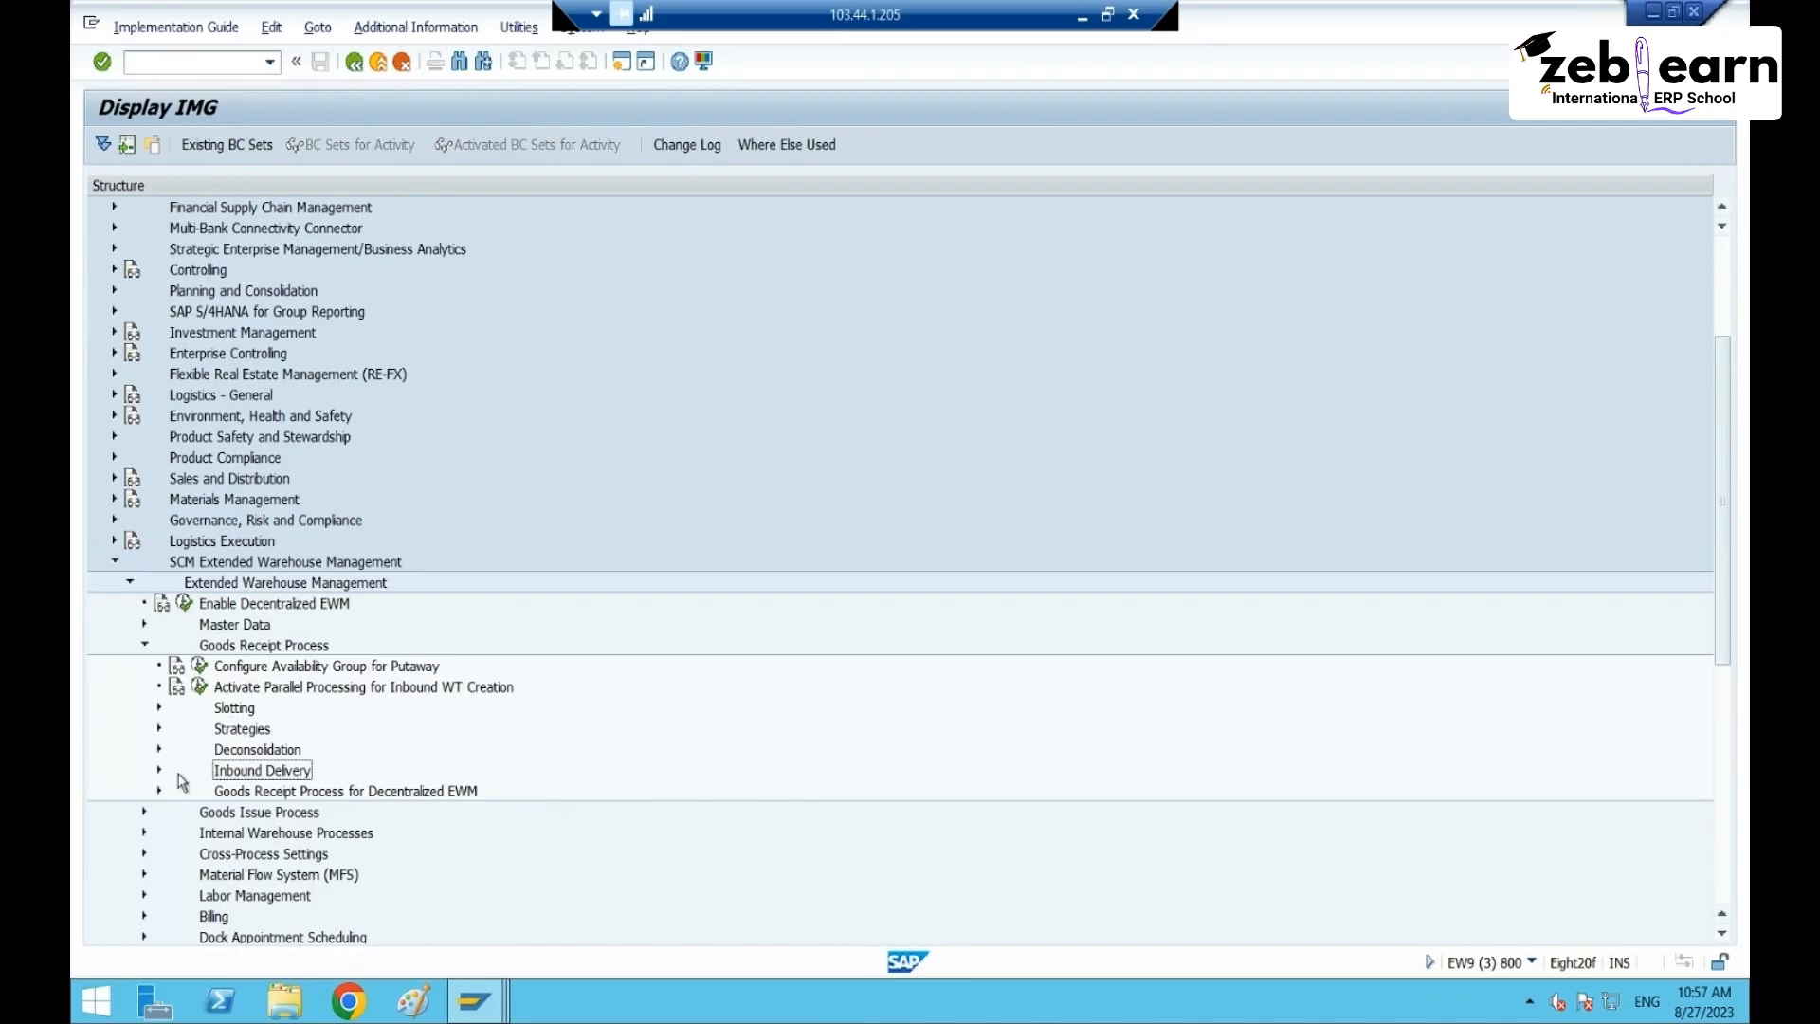
click(160, 770)
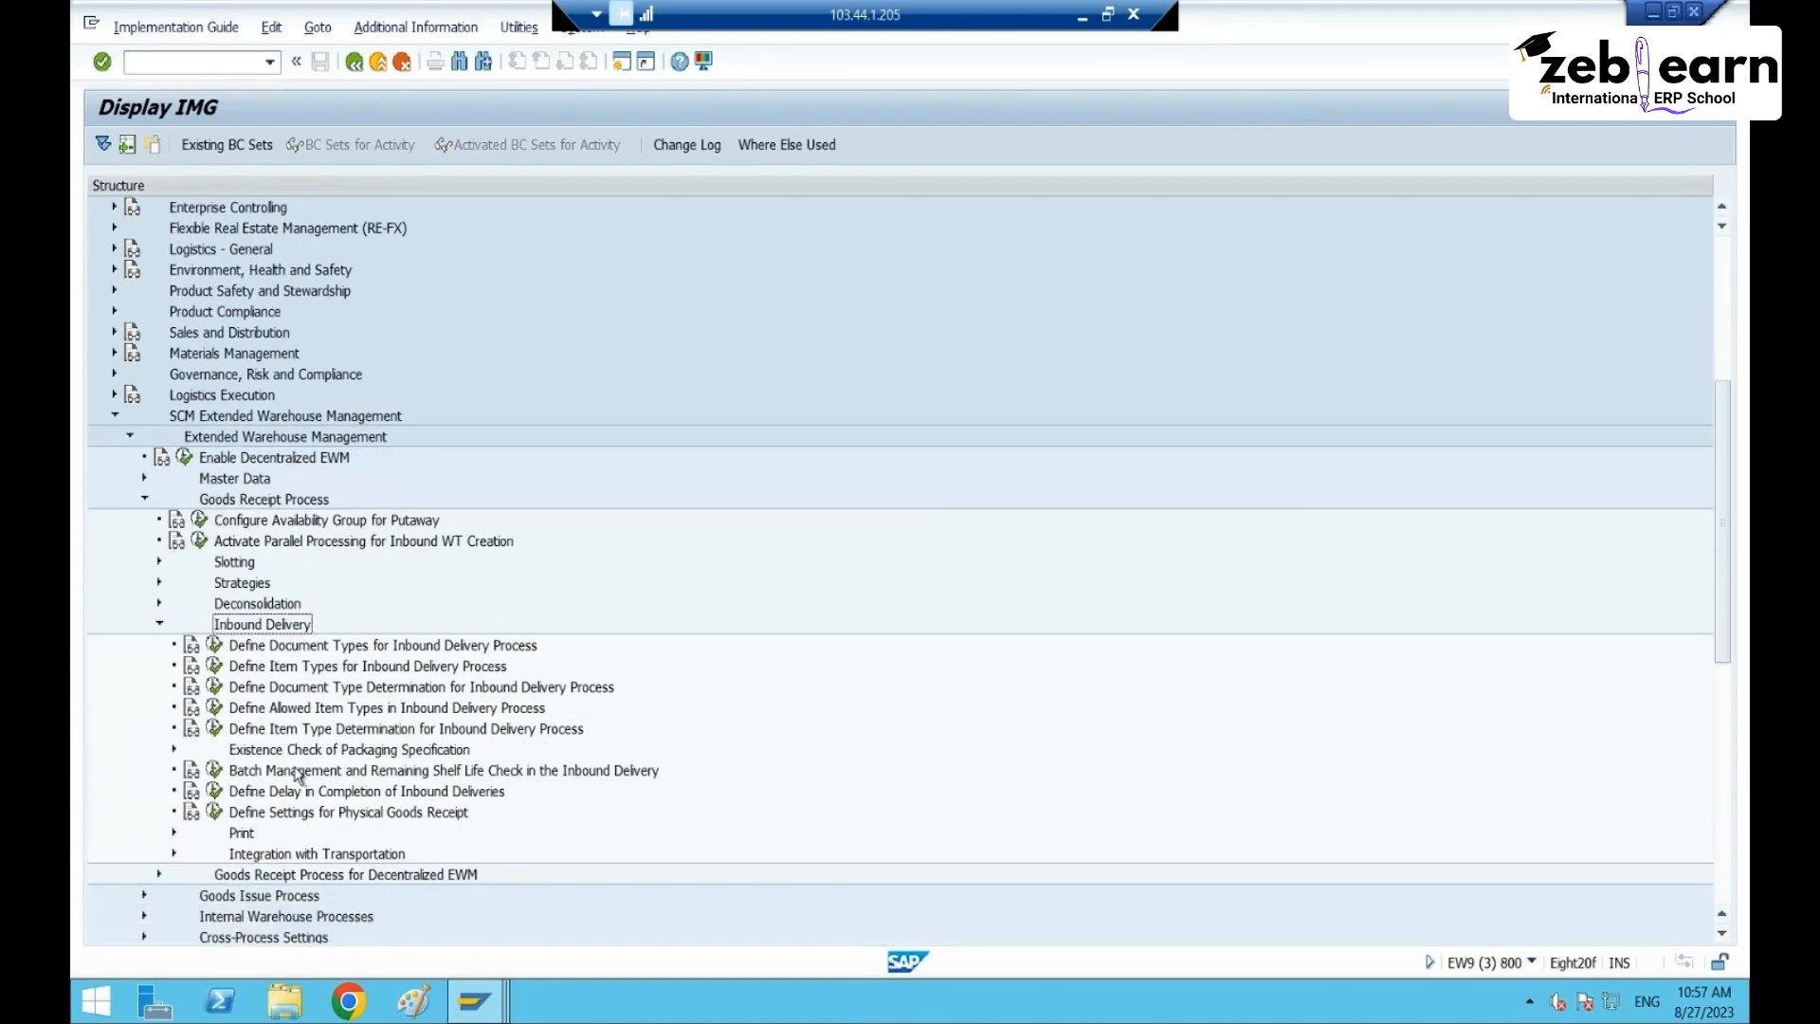
click(317, 813)
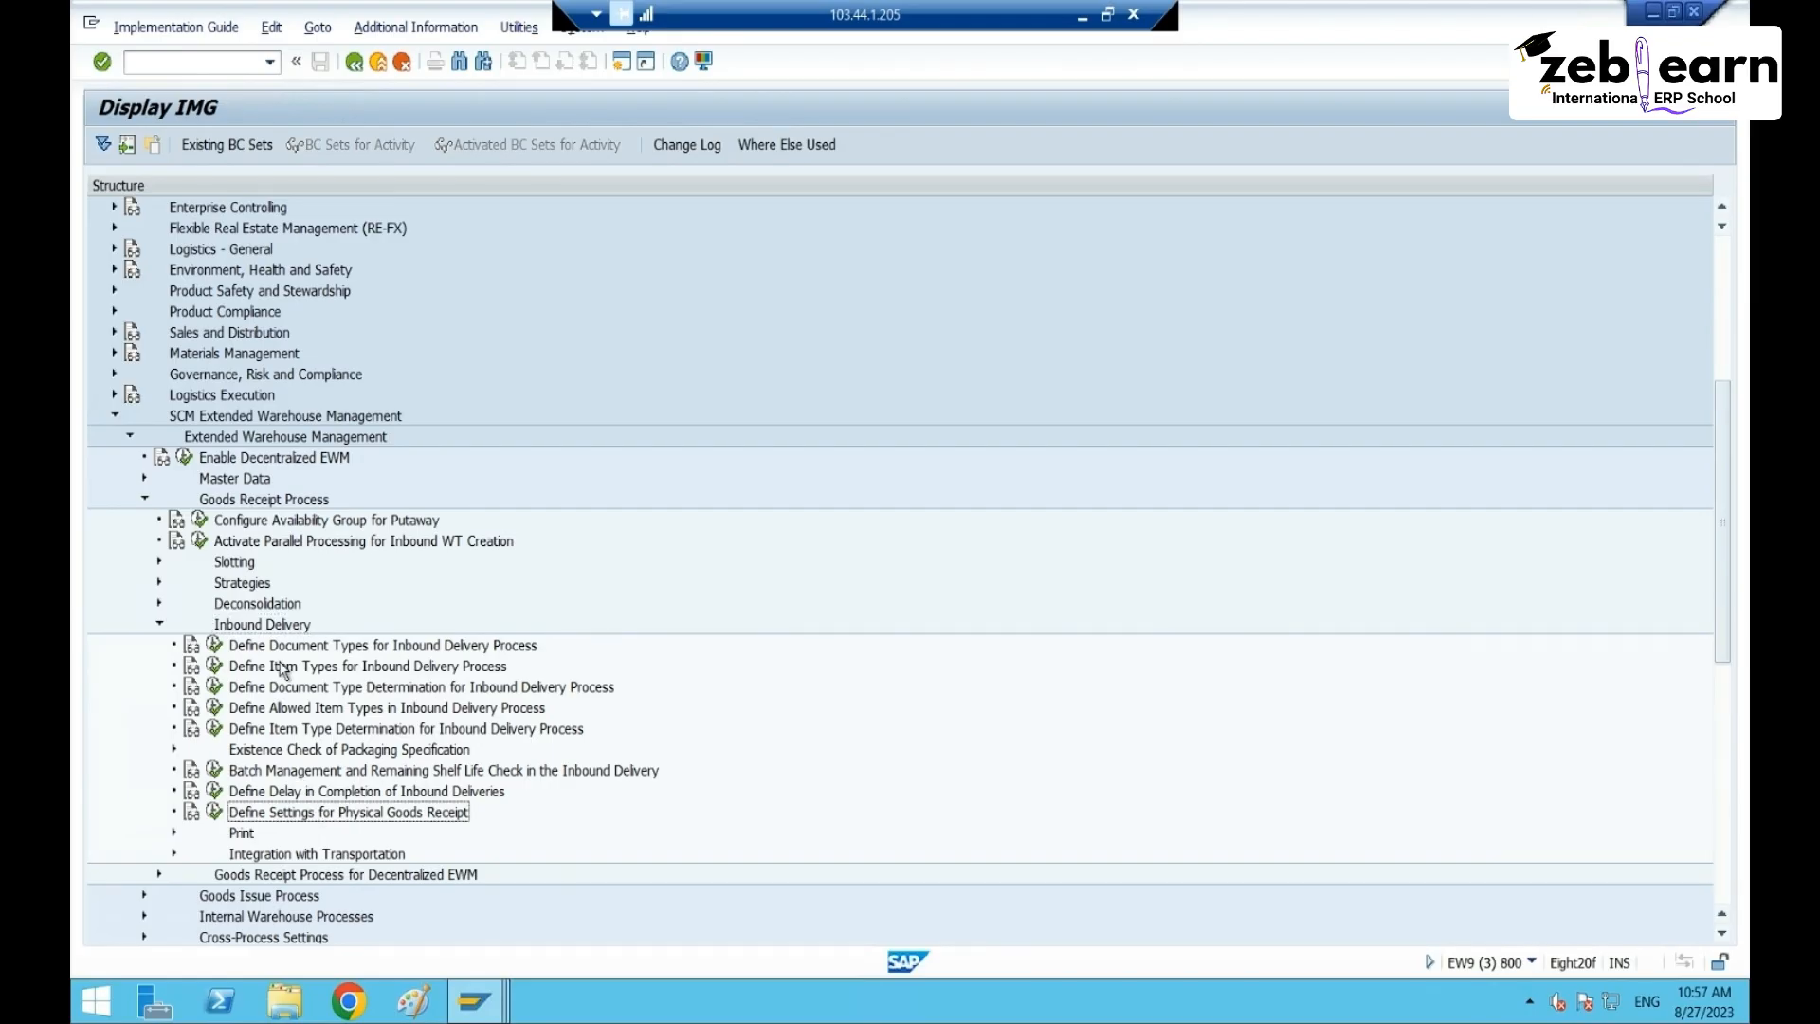
click(244, 669)
click(240, 648)
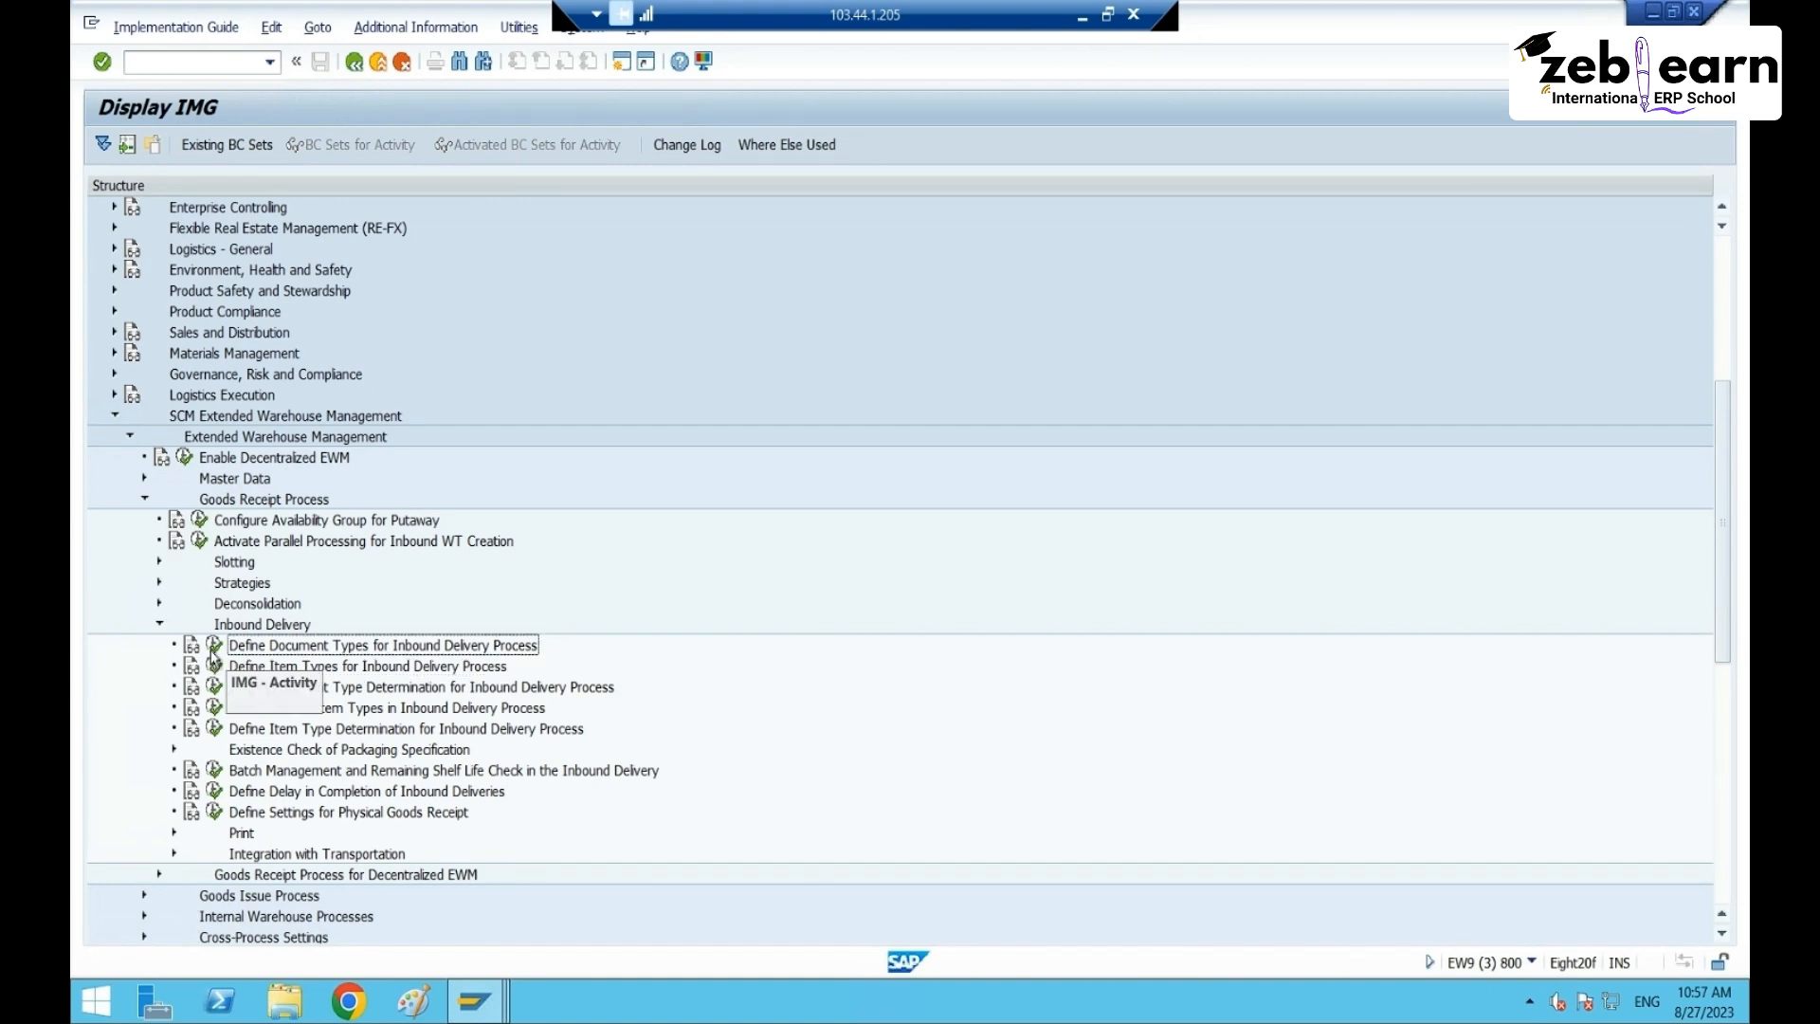
click(215, 648)
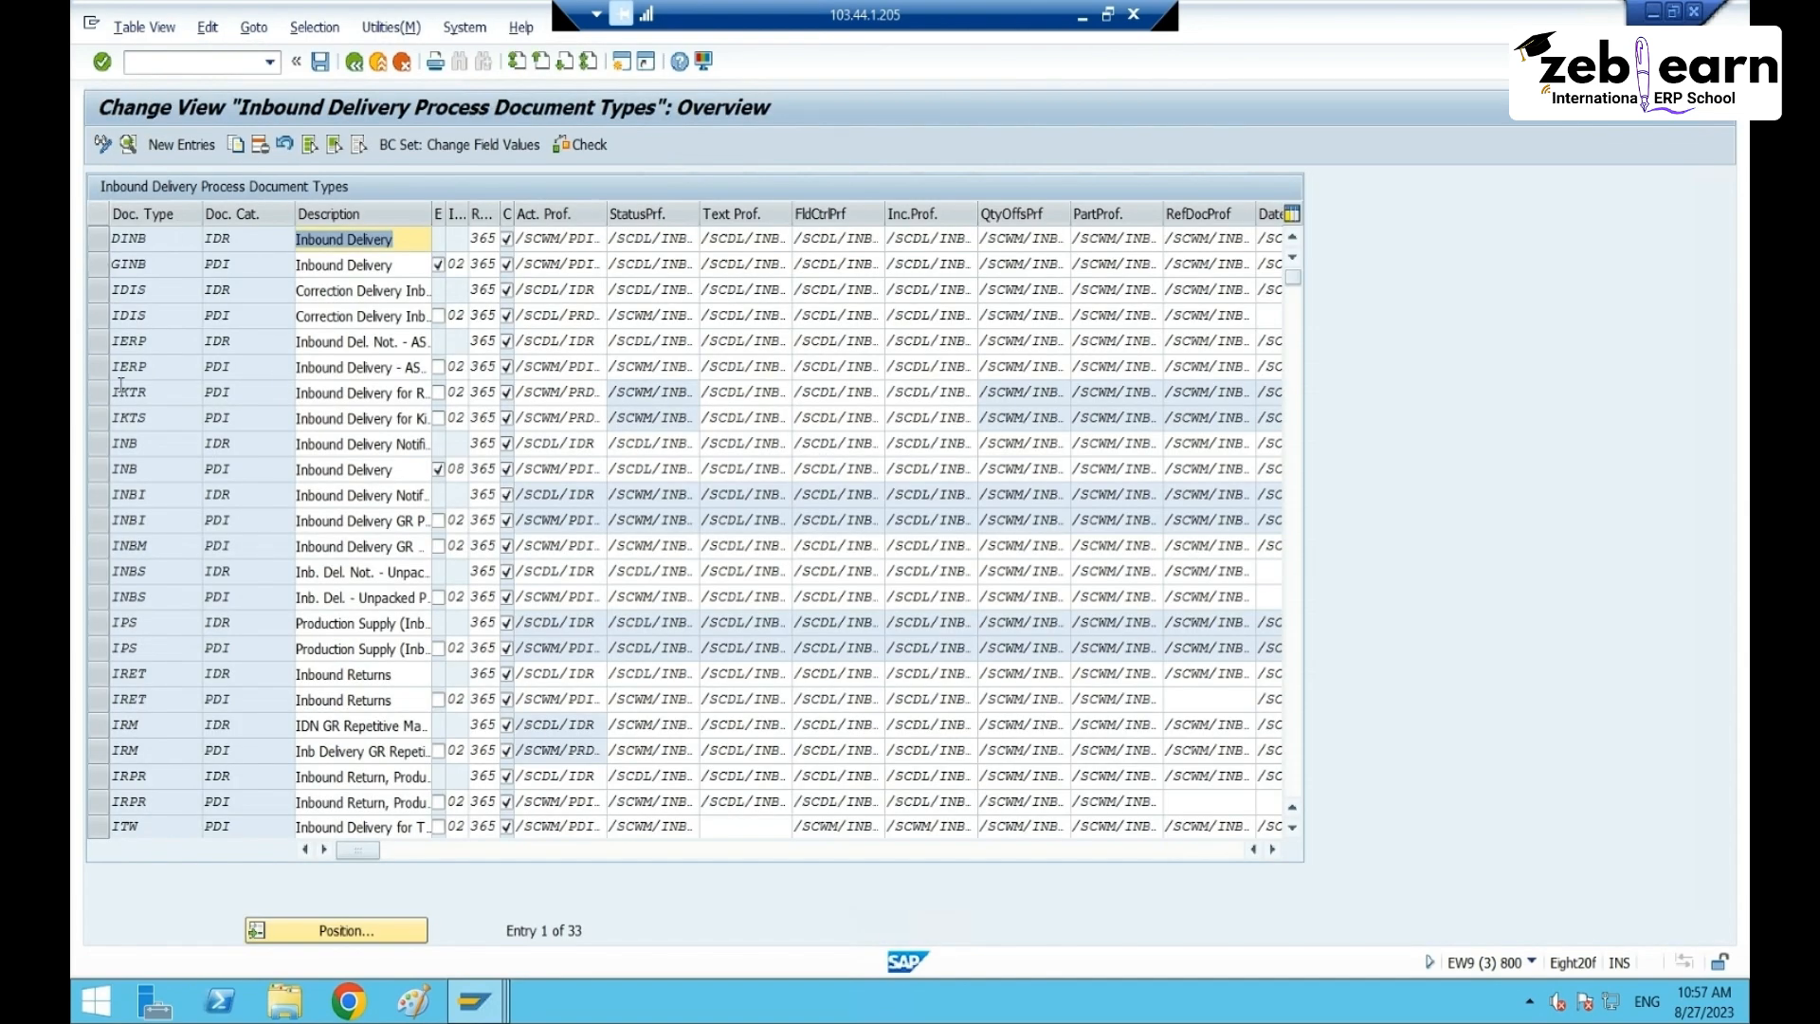
- Inspect the INB document type details: packing proposal procedure RT65 and automatic packing setting
click(102, 468)
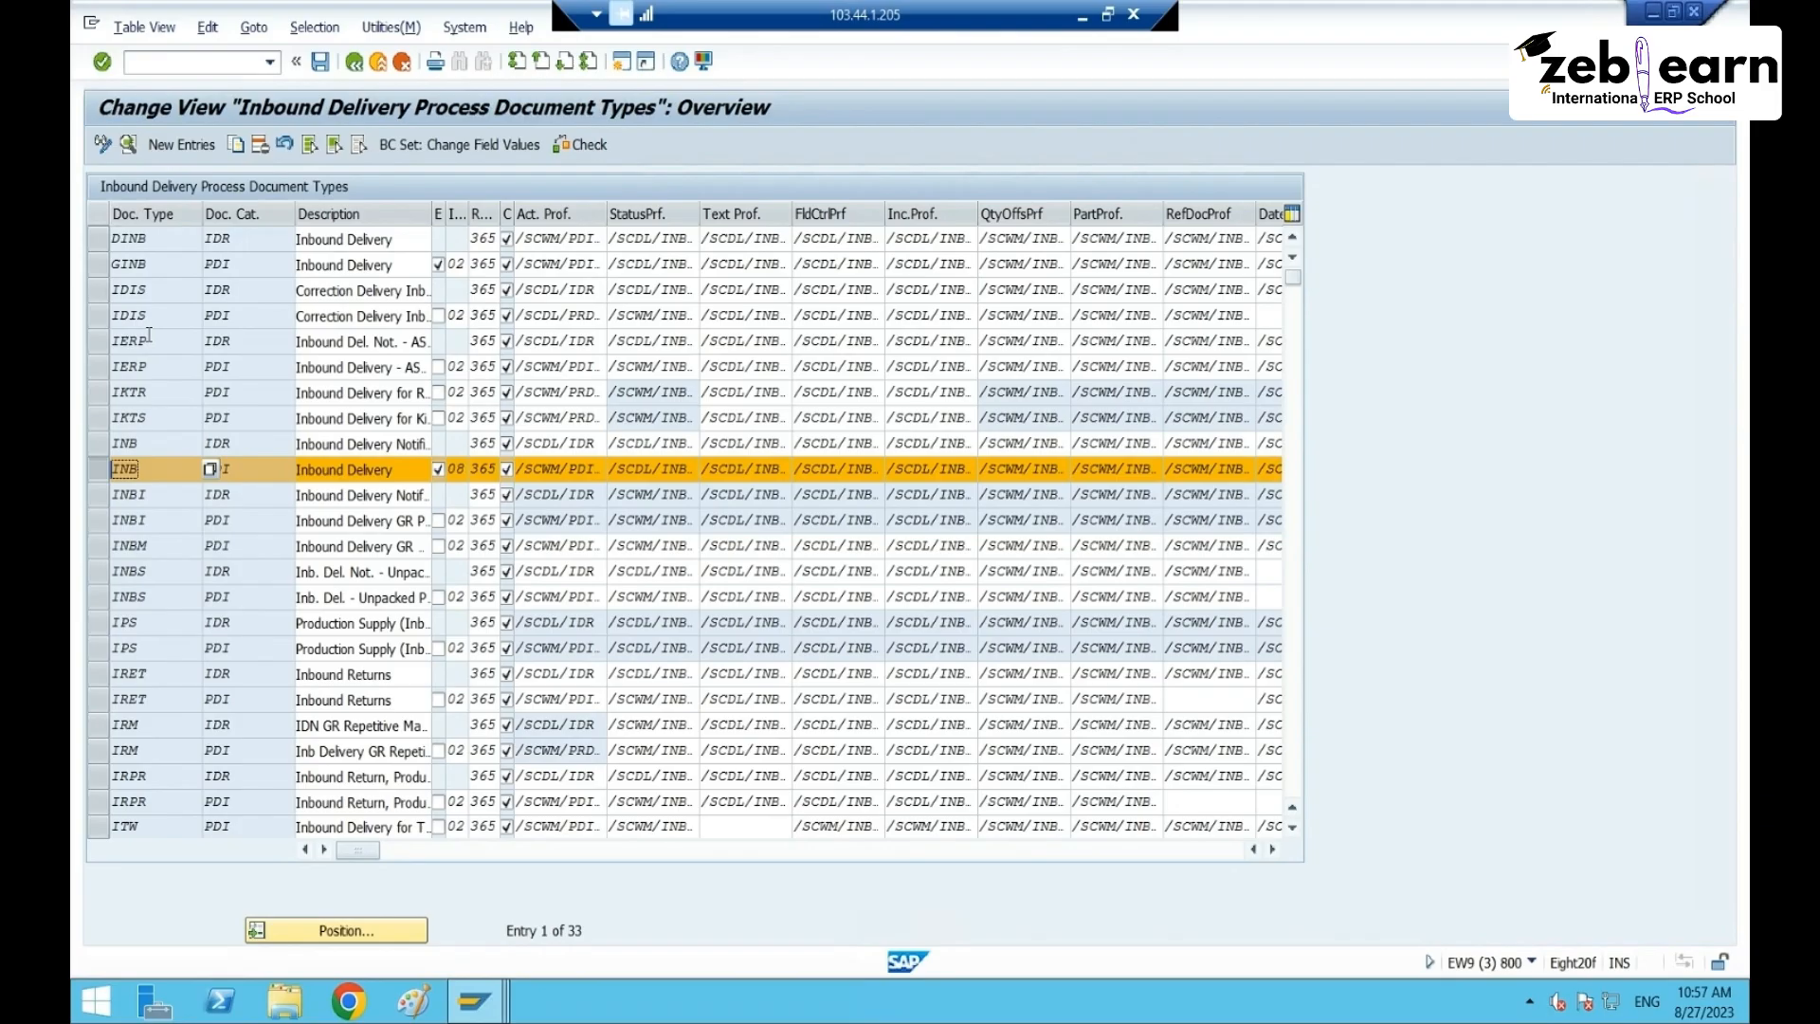
click(128, 146)
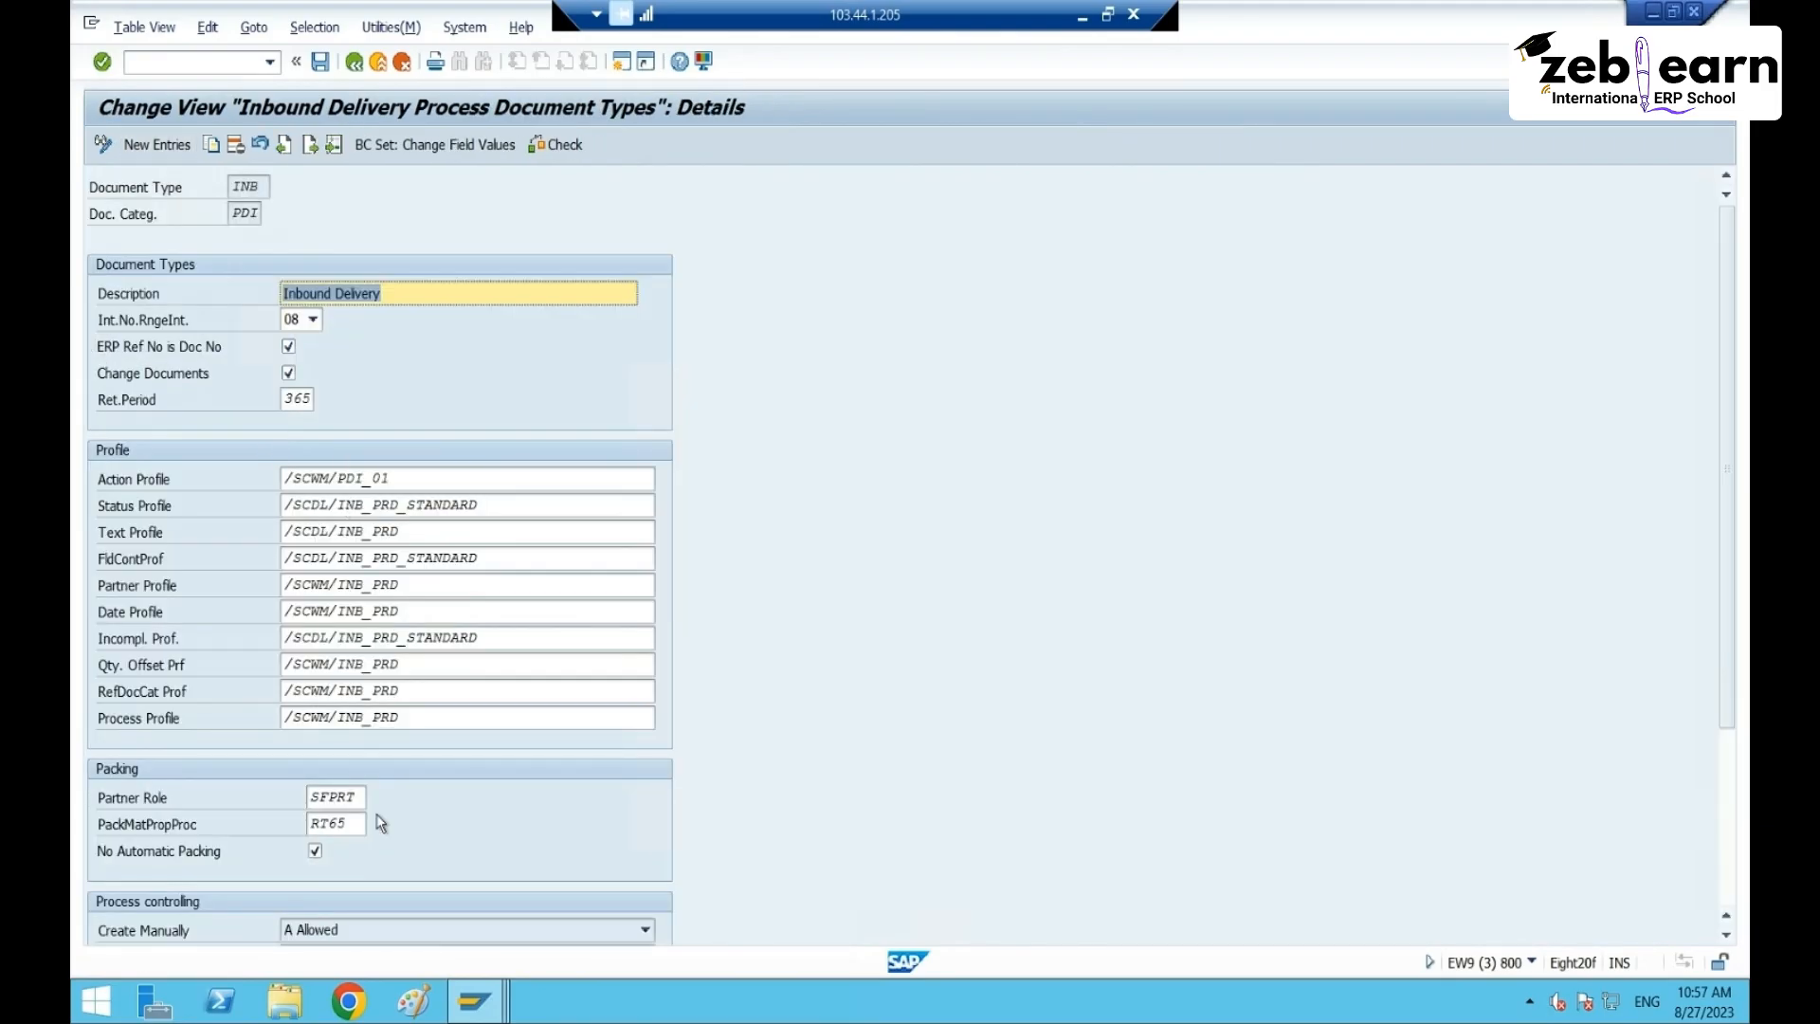
click(359, 823)
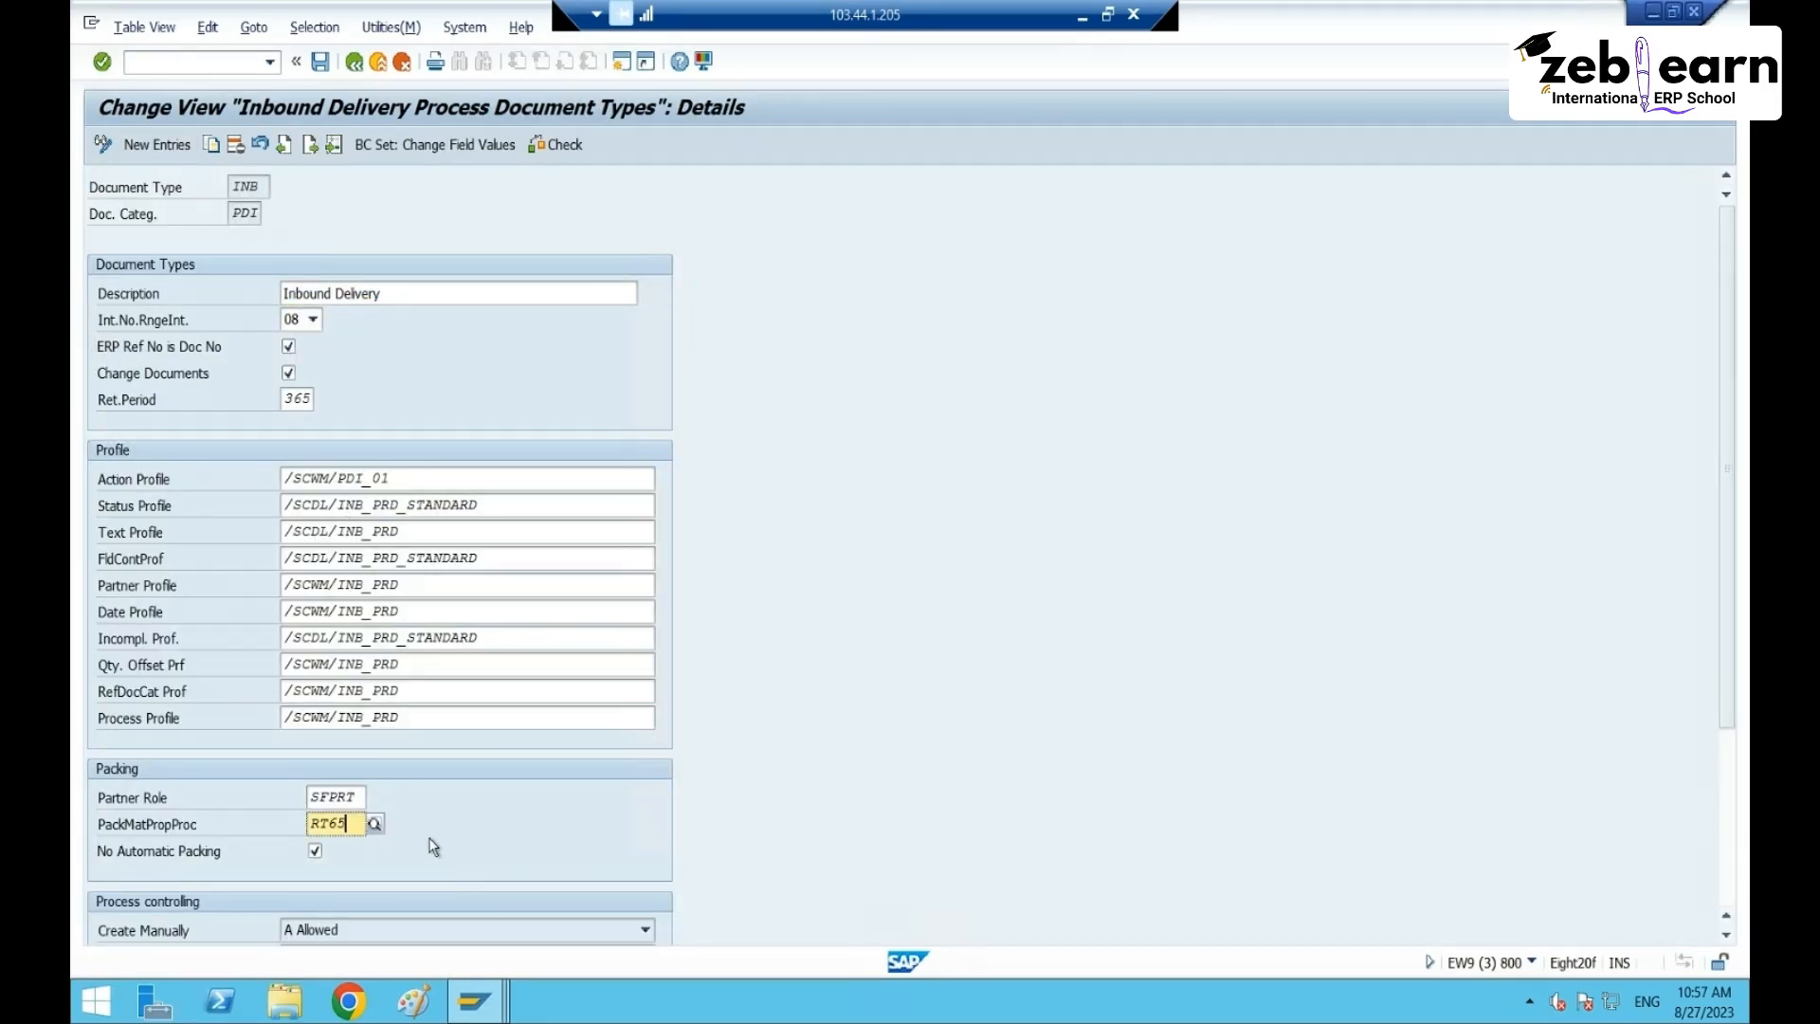
scroll(428, 846, down, 1)
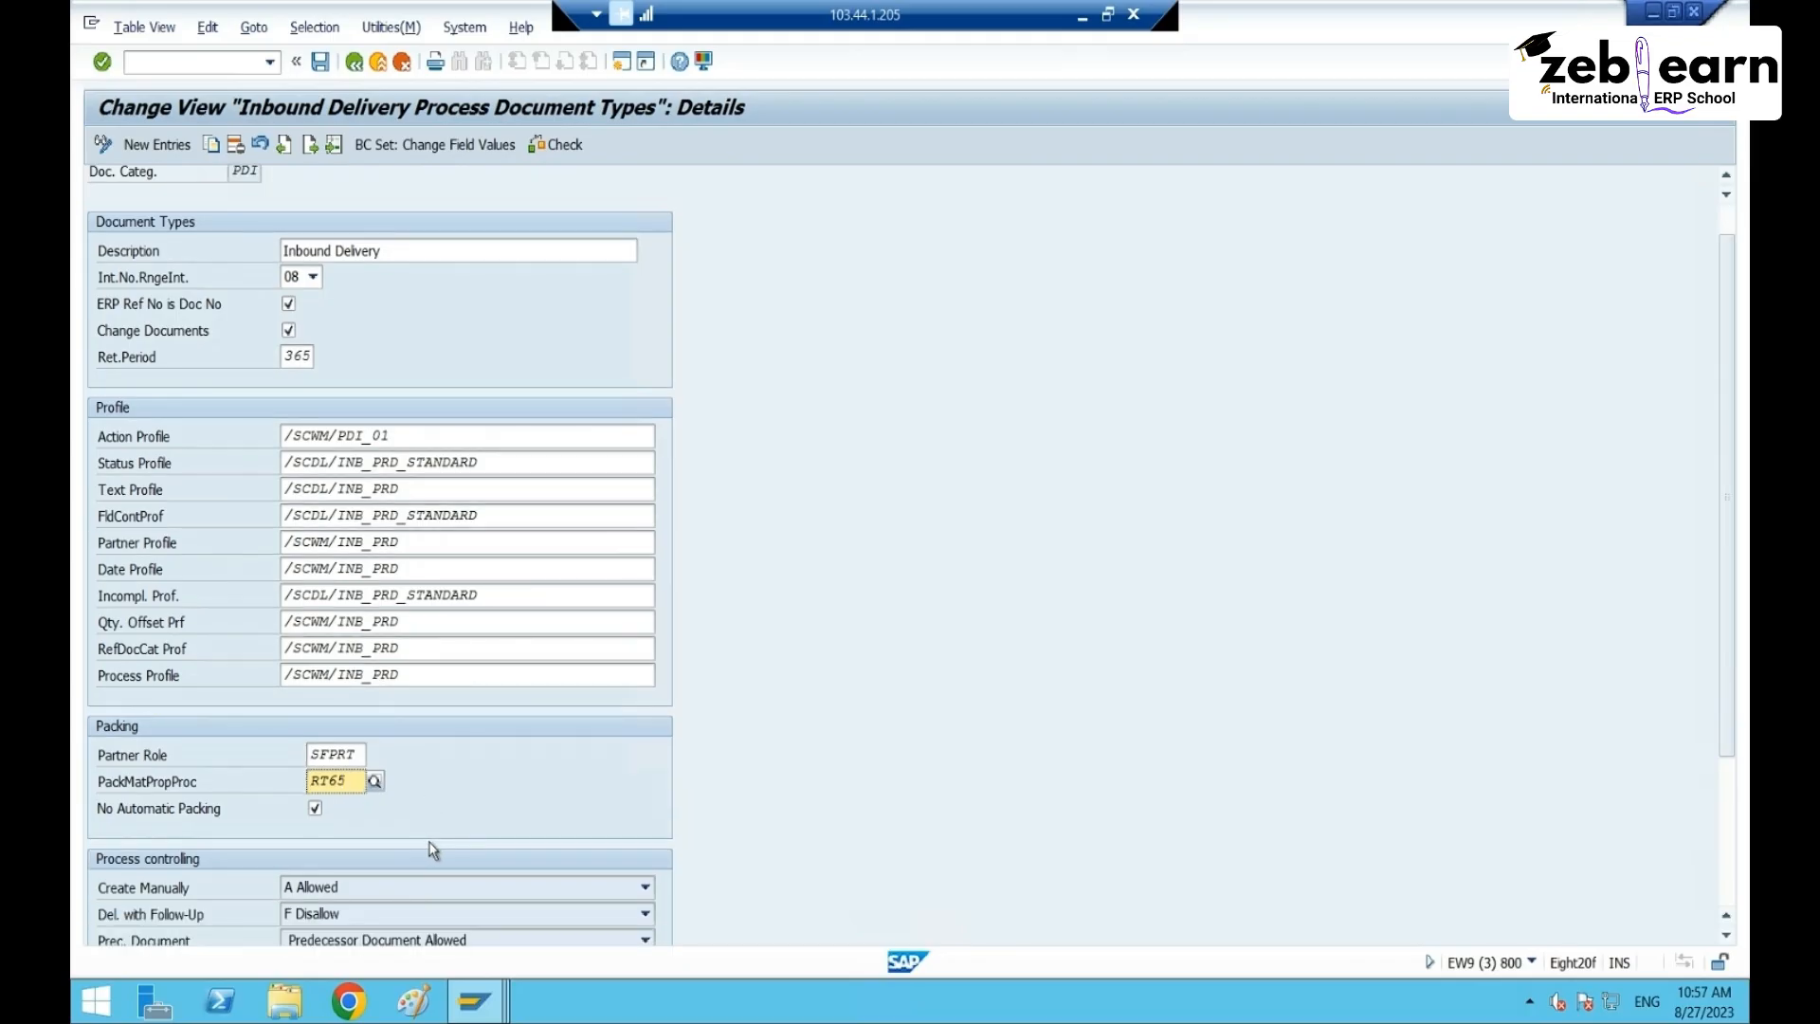
scroll(825, 597, up, 1)
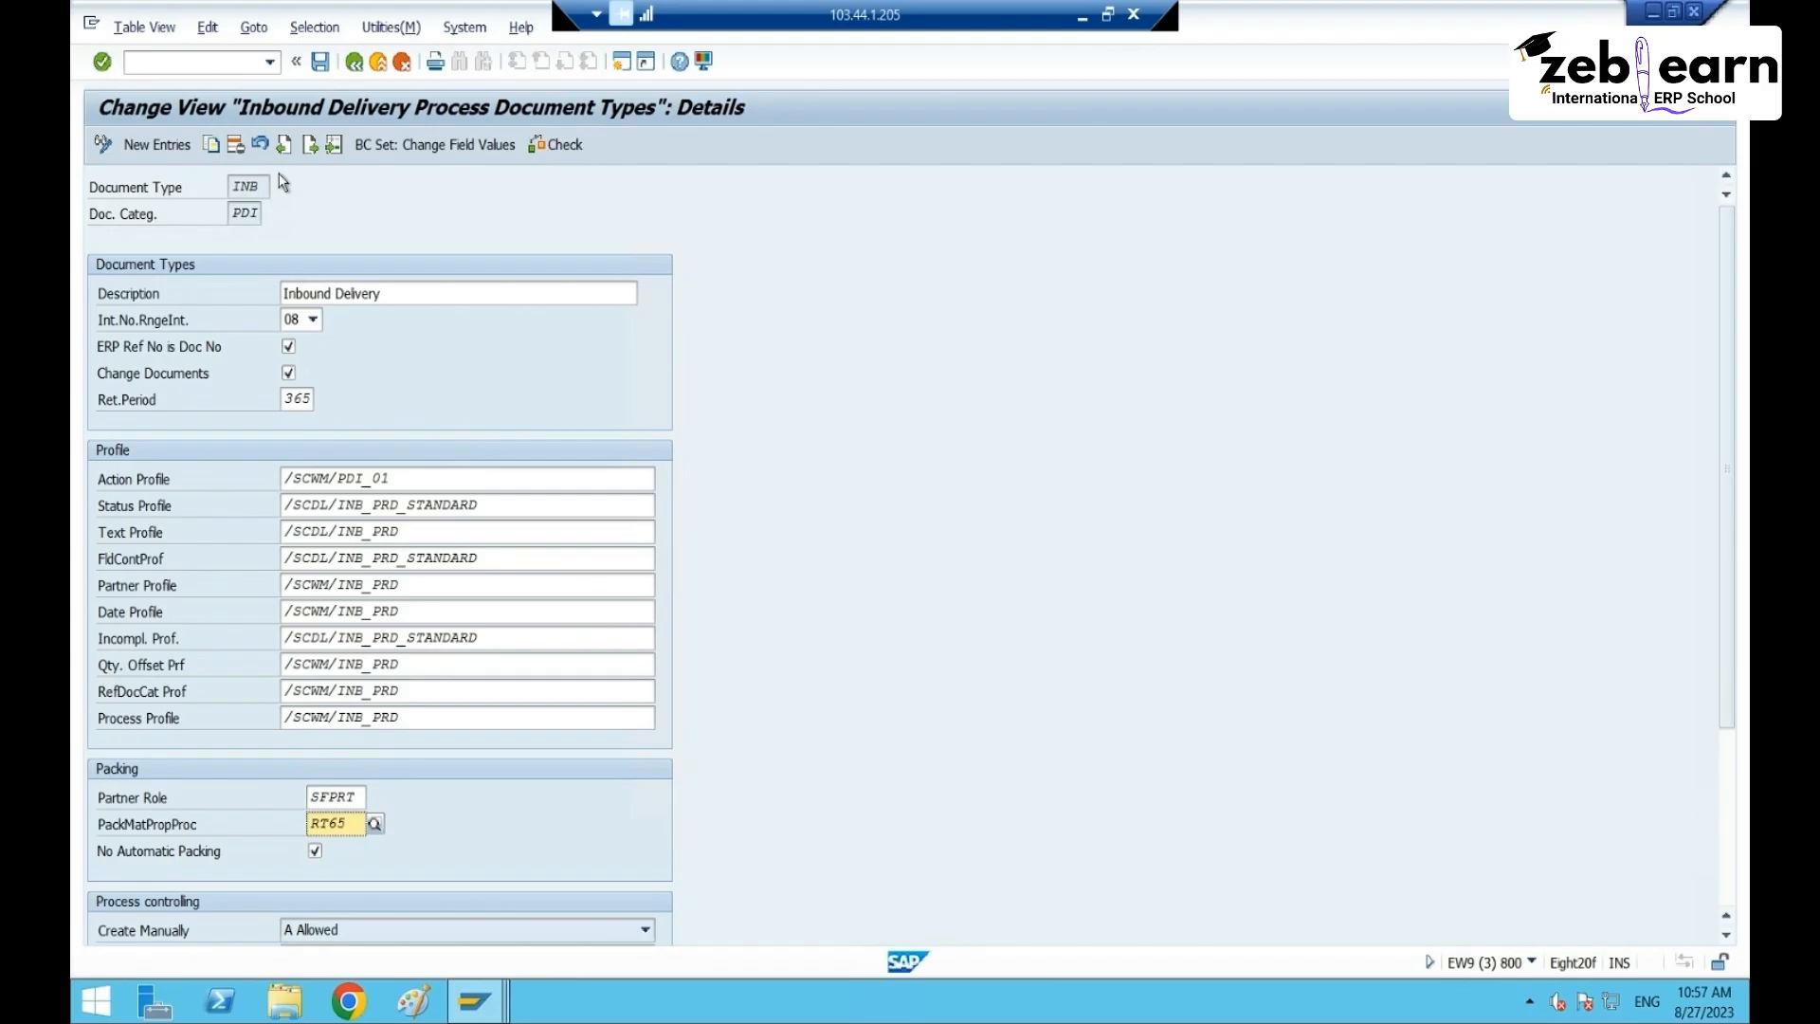
- Reopen Customizing: Execute Project with /ospro in a new session
click(206, 58)
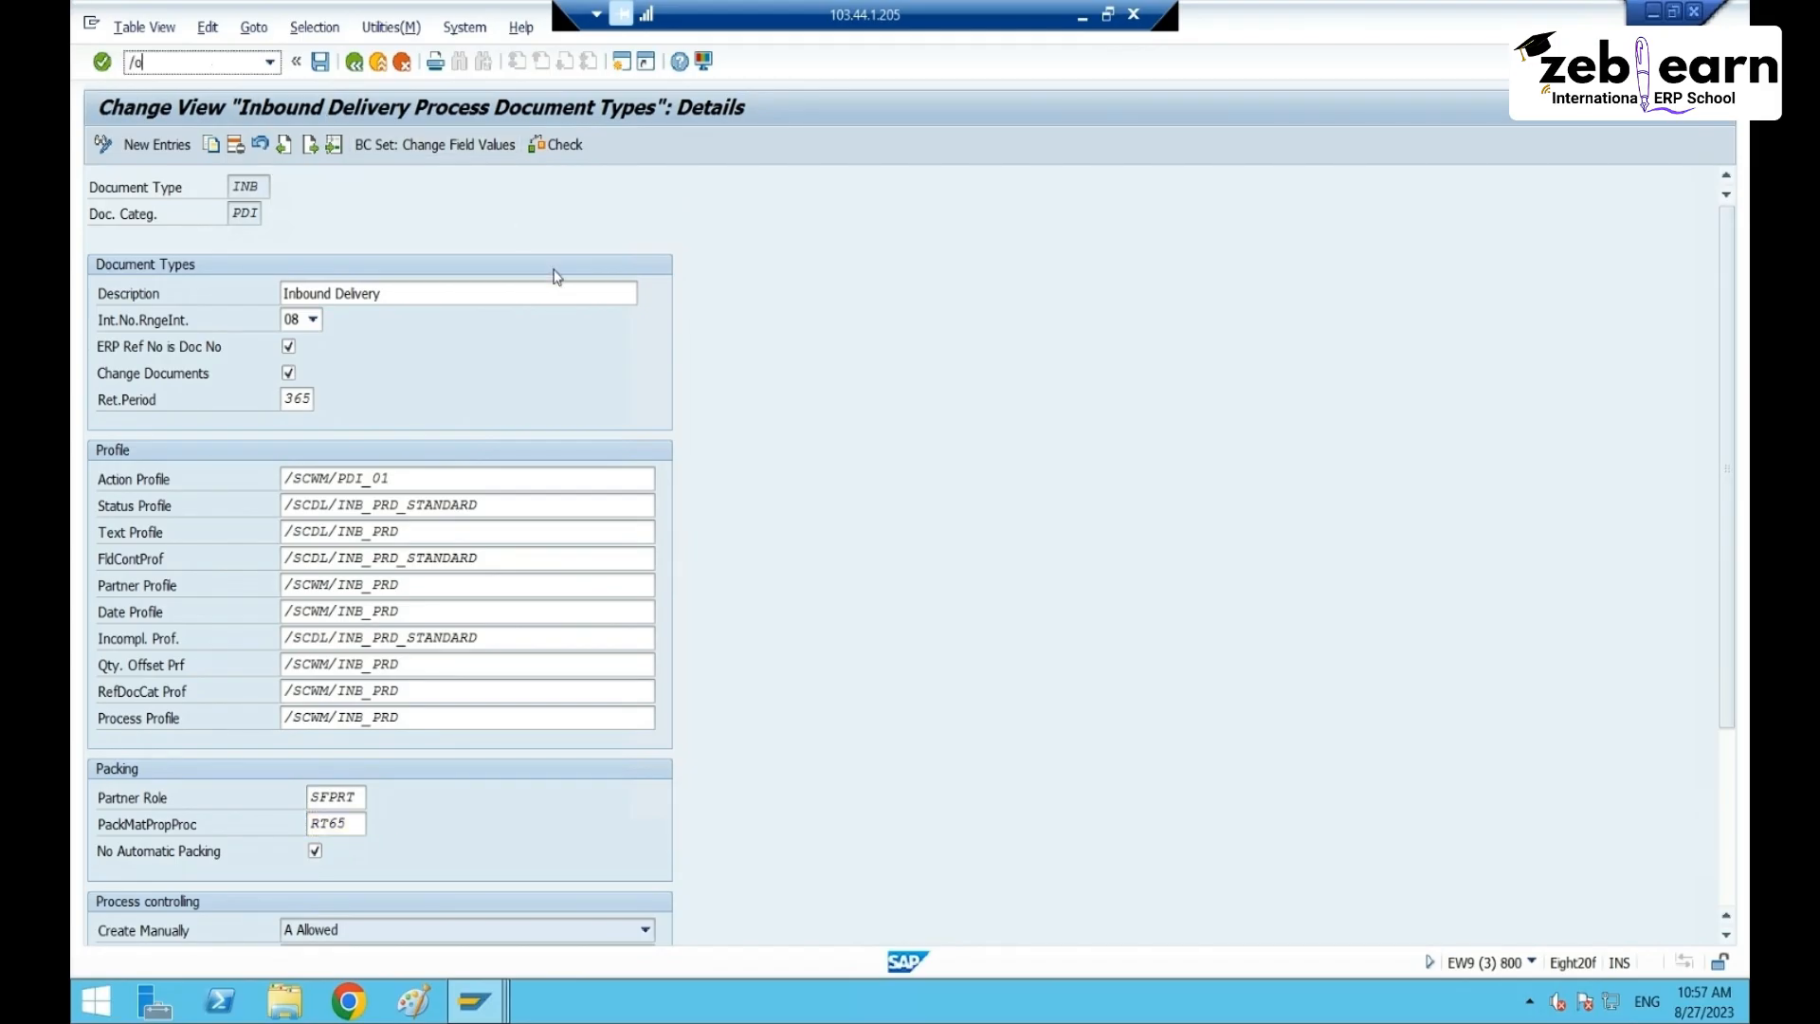
text(/ospro)
key(Return)
- In the SAP Reference IMG, expand Extended Warehouse Management to the Master Data branch
click(166, 148)
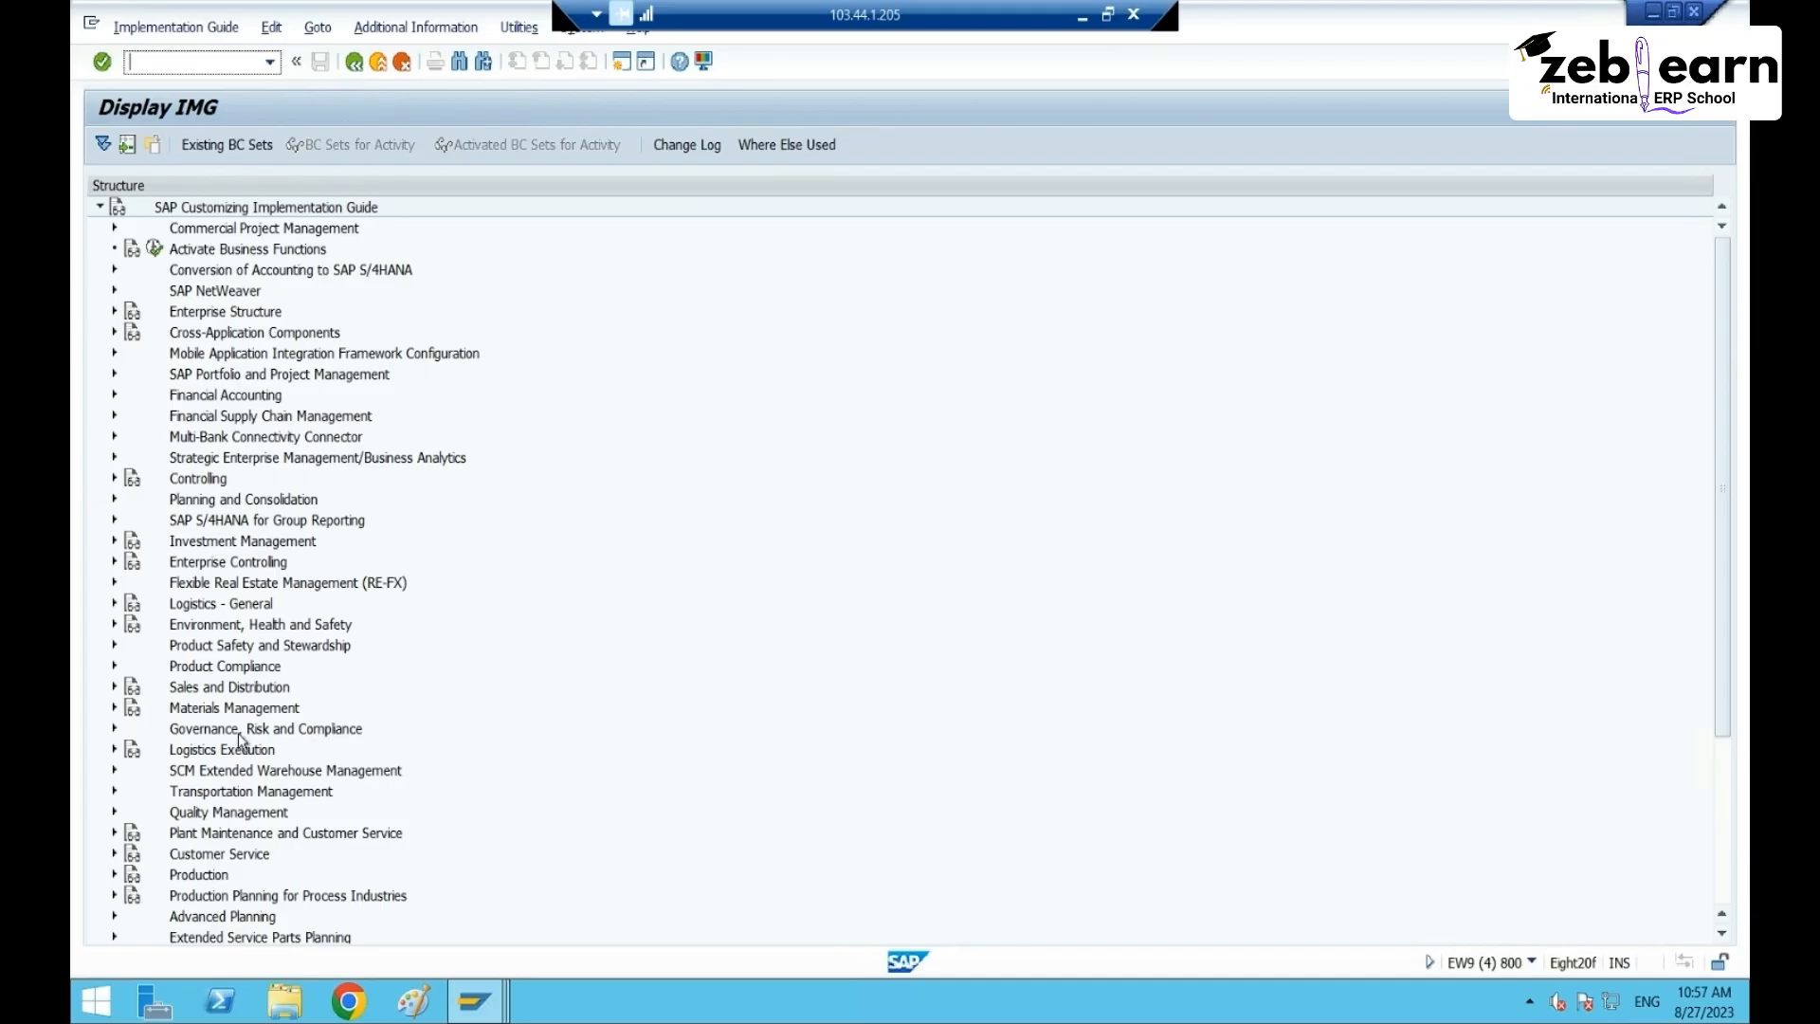
click(196, 731)
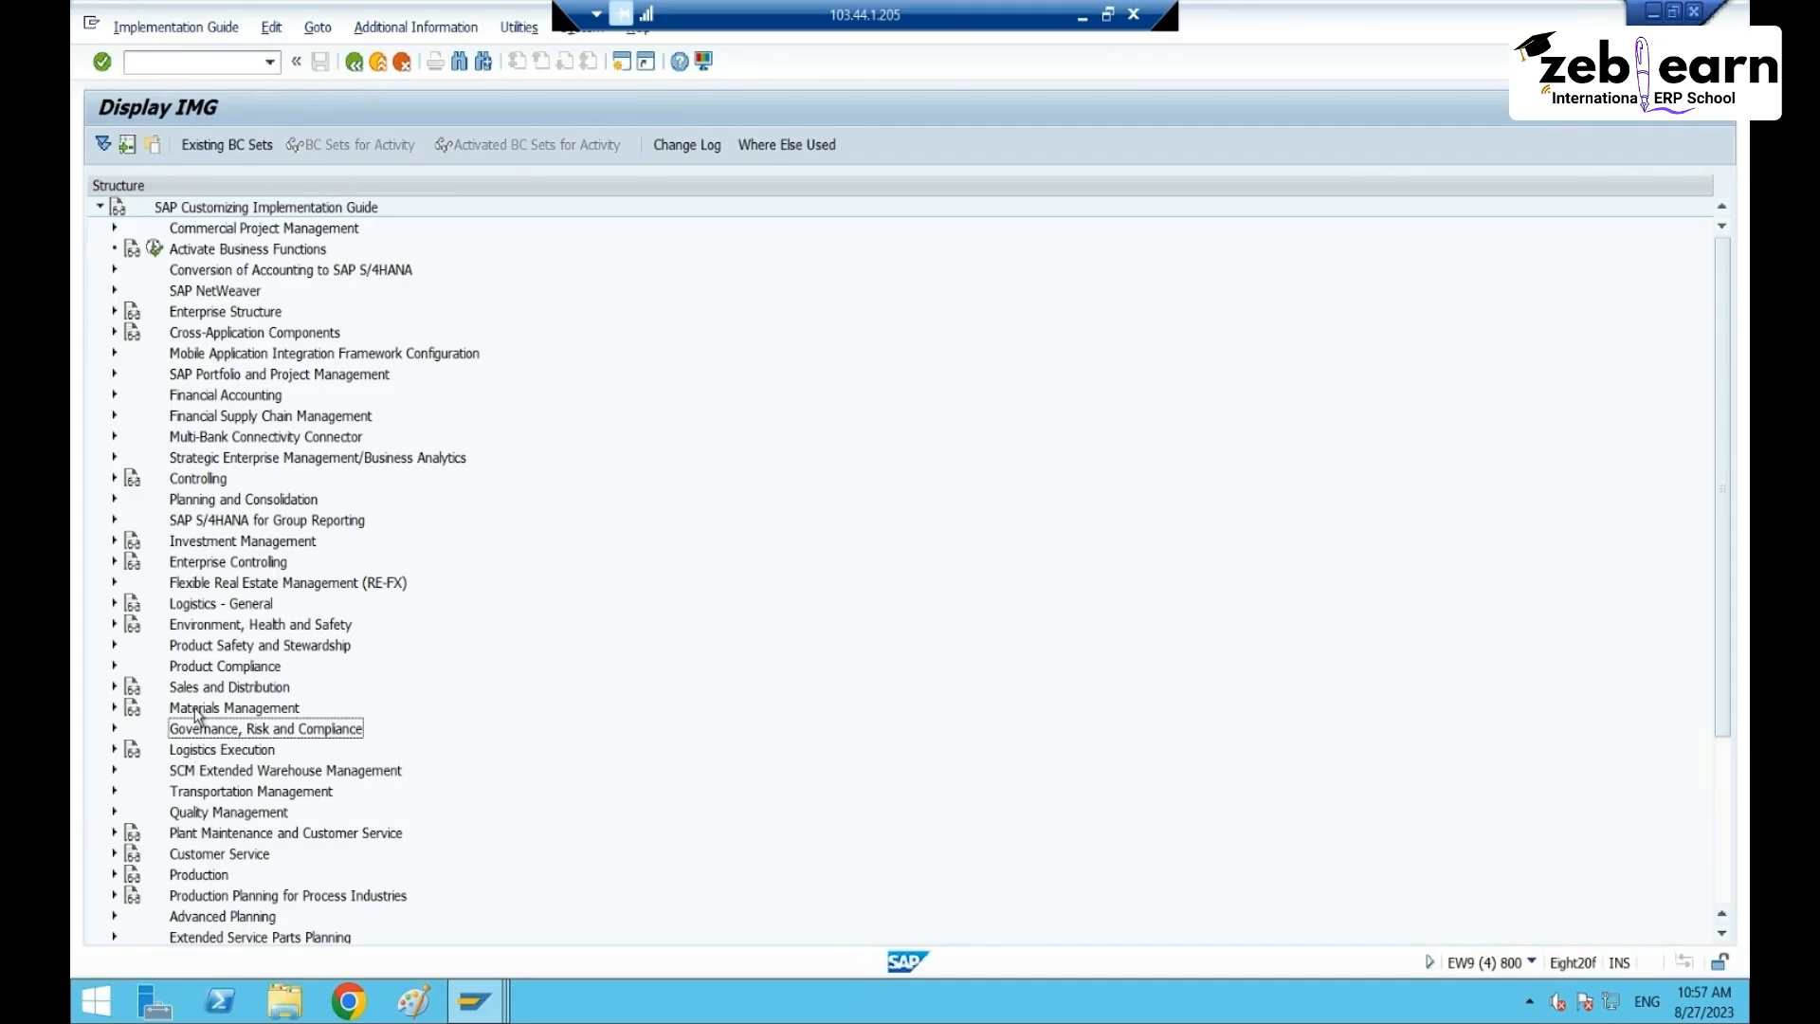
click(199, 774)
click(112, 770)
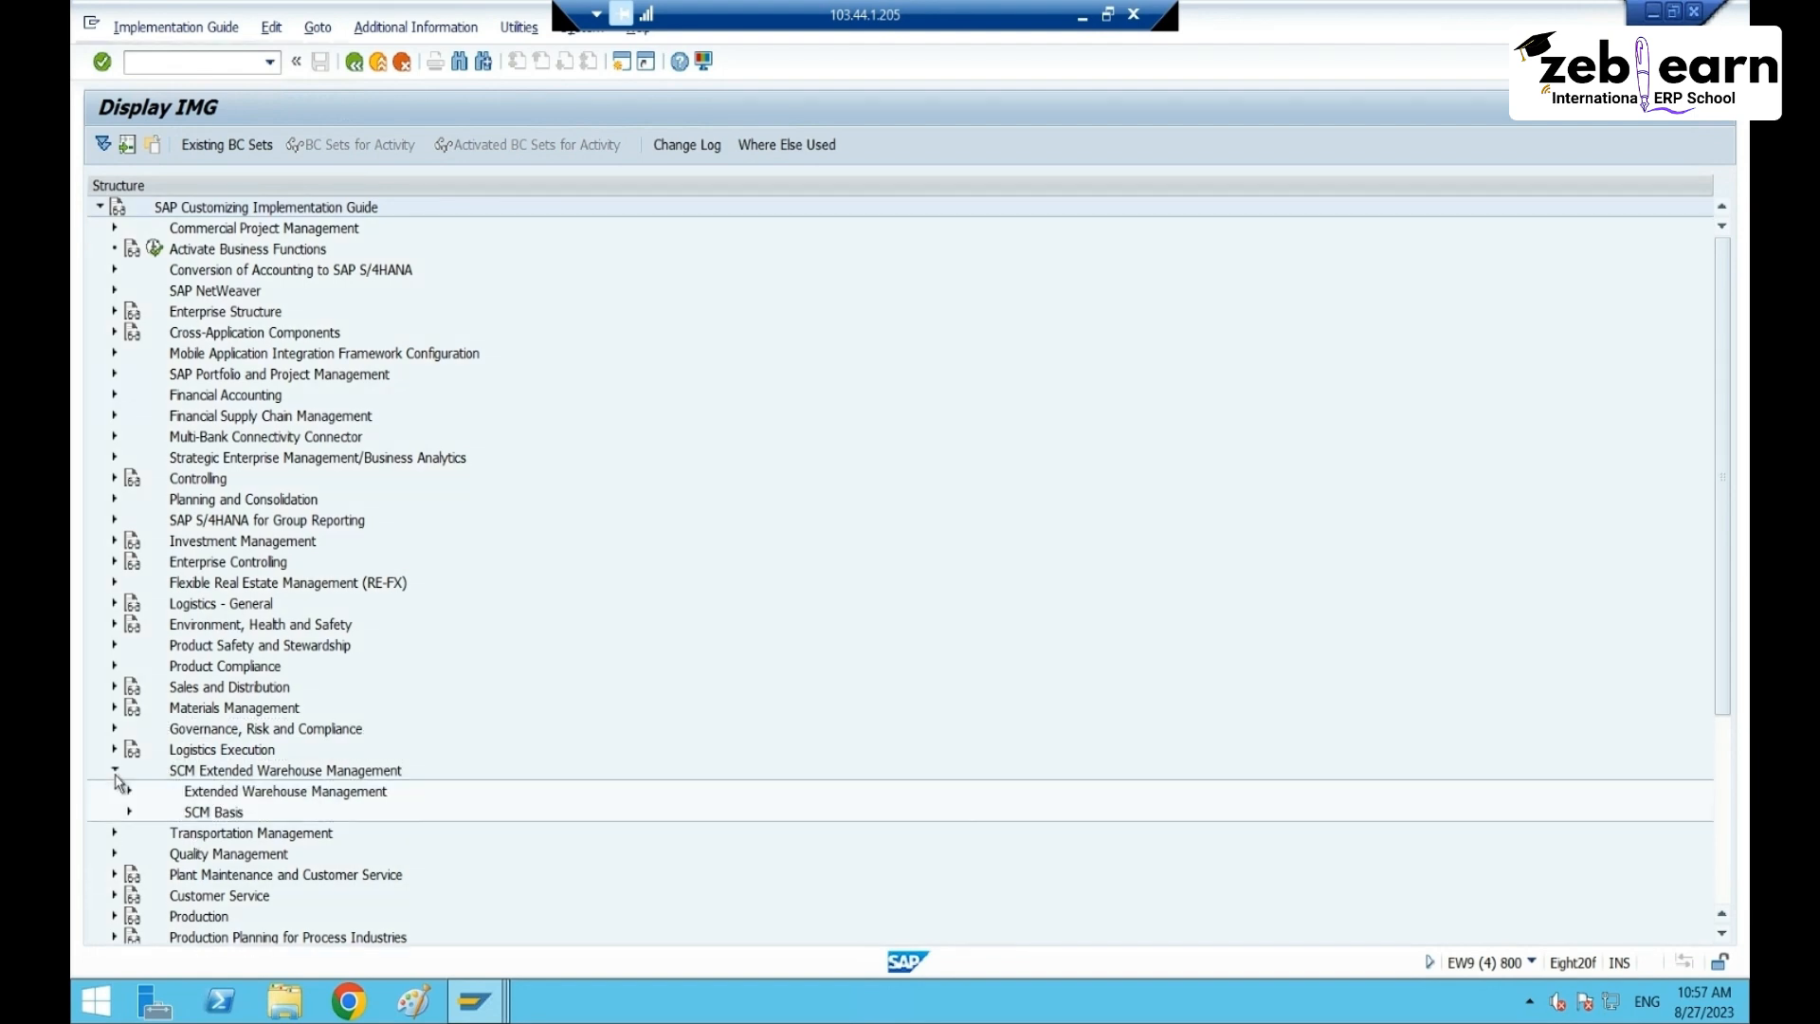
click(129, 790)
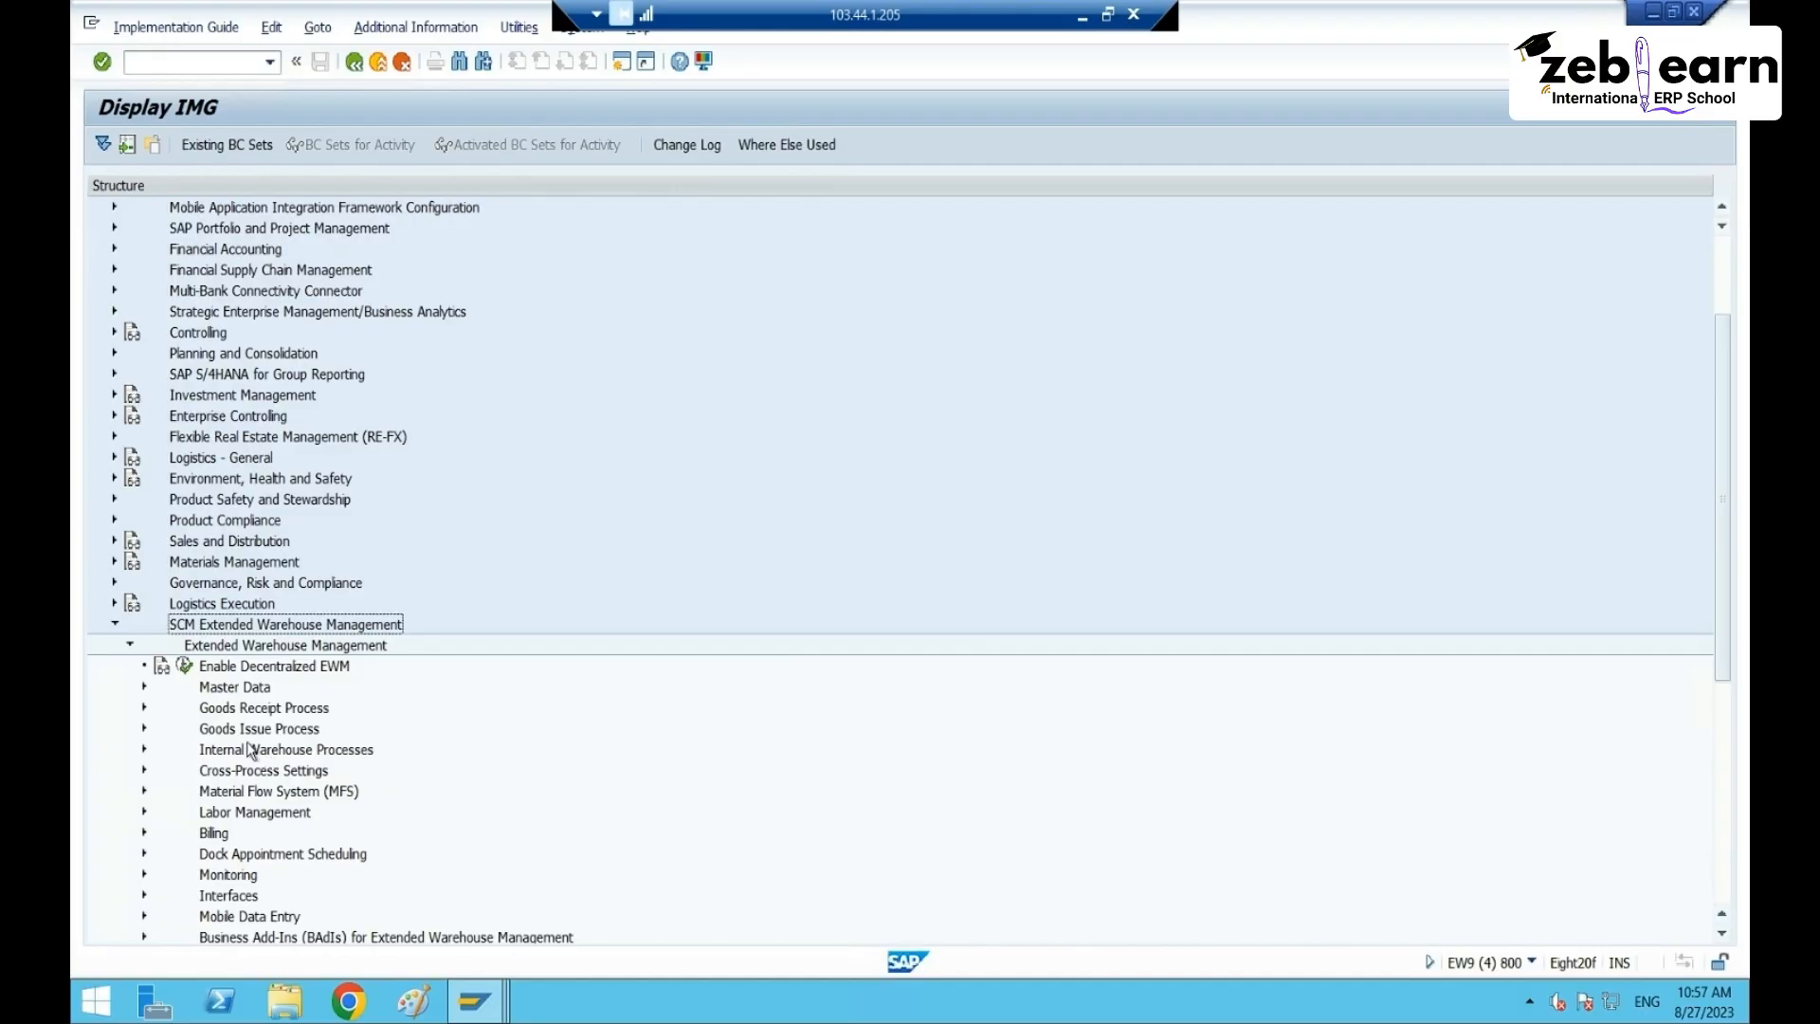
click(144, 687)
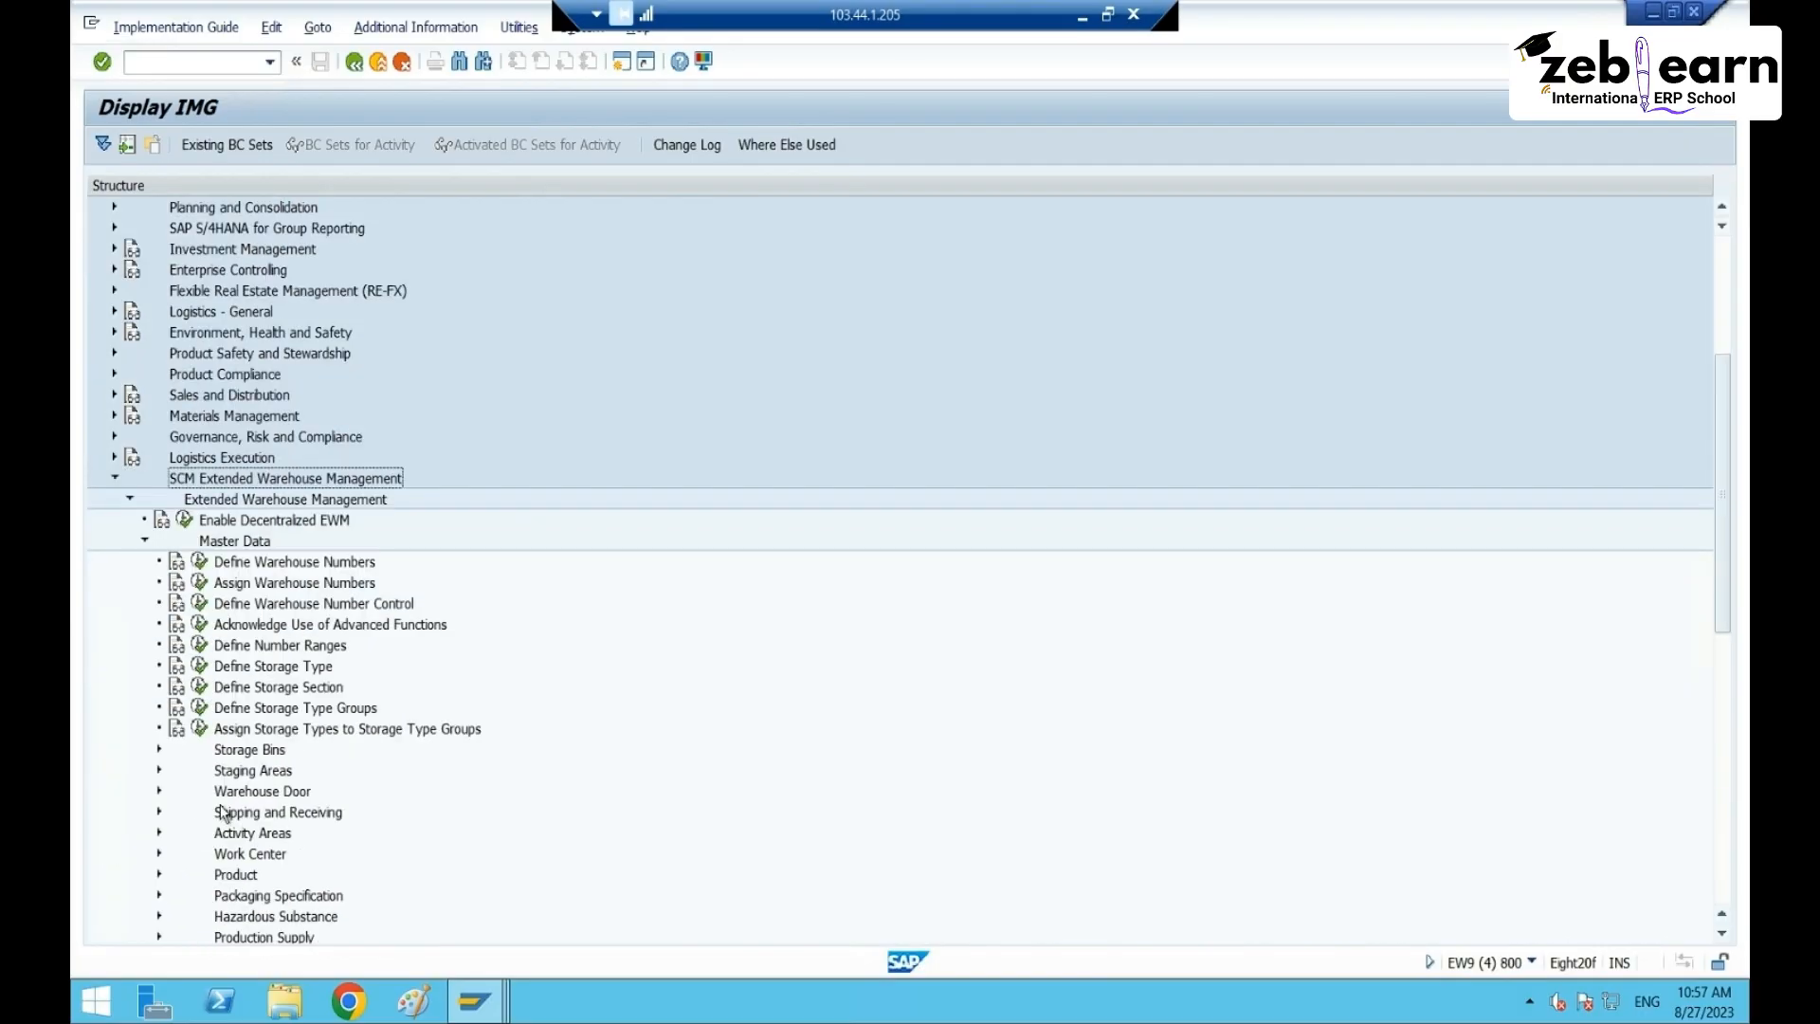
scroll(237, 810, down, 2)
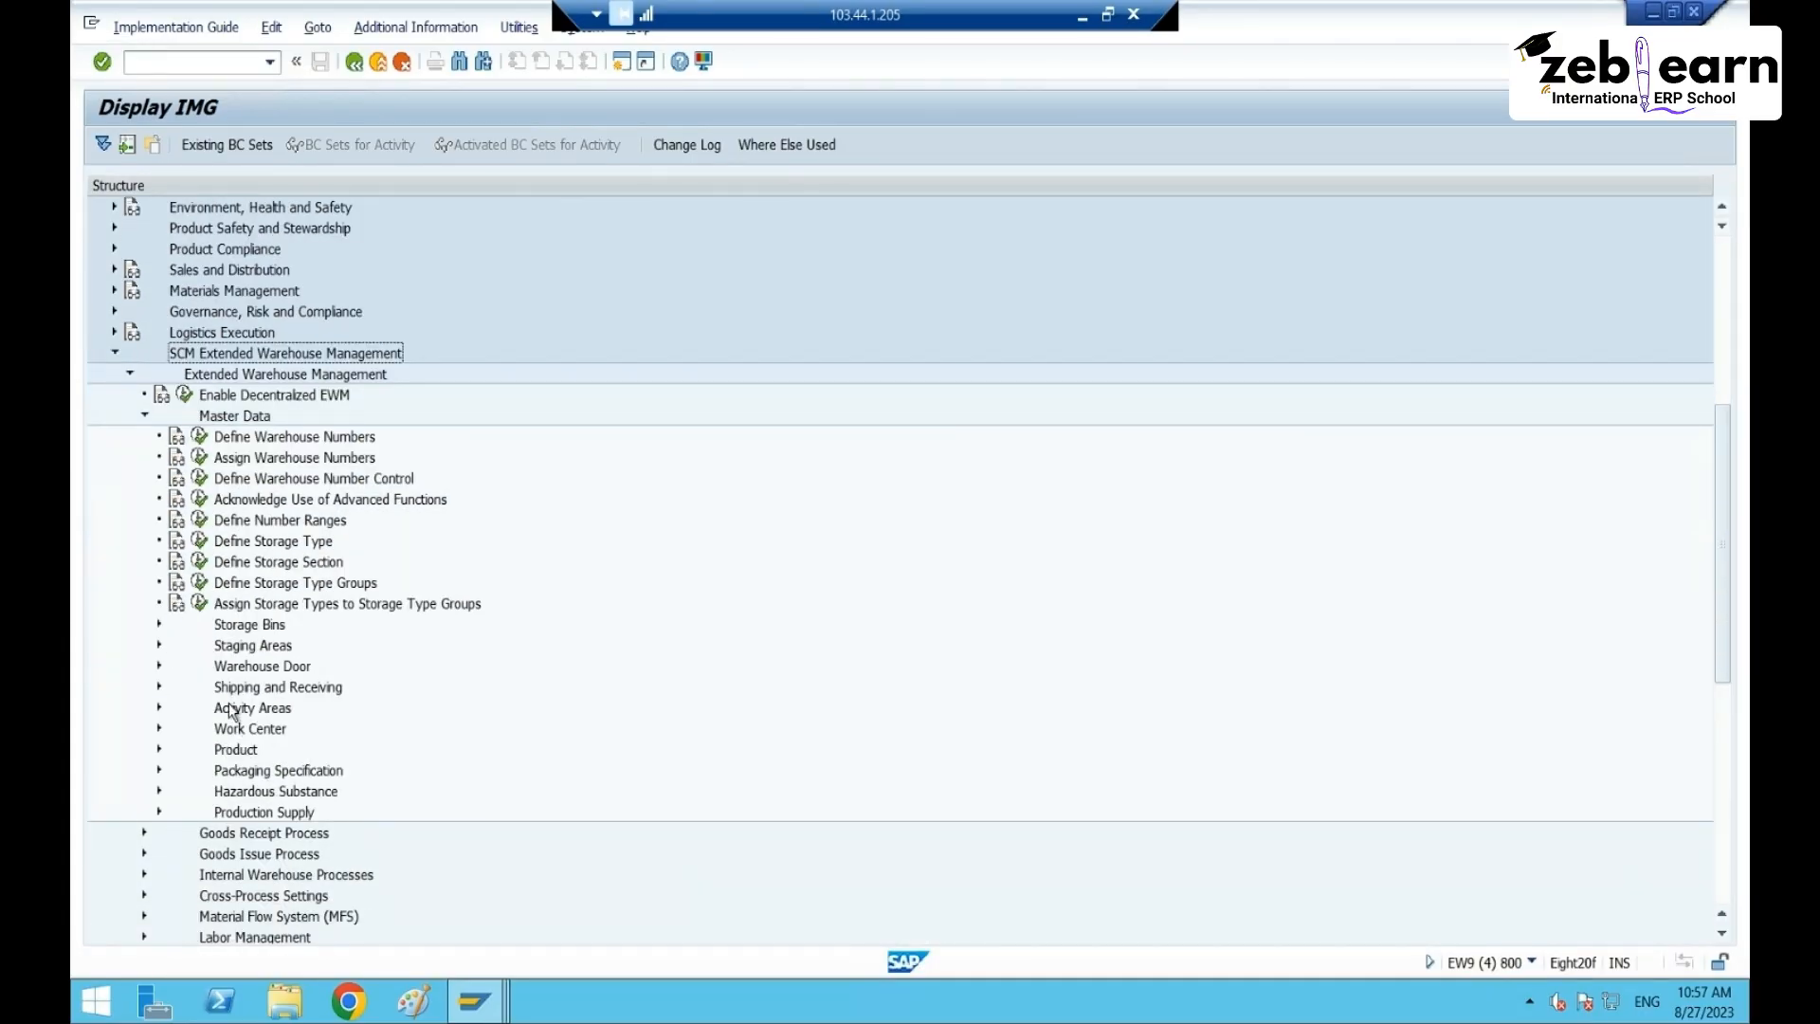
- Under Packaging Specification > Determination of Packaging Specifications, run Define Access Sequences
click(237, 769)
click(158, 772)
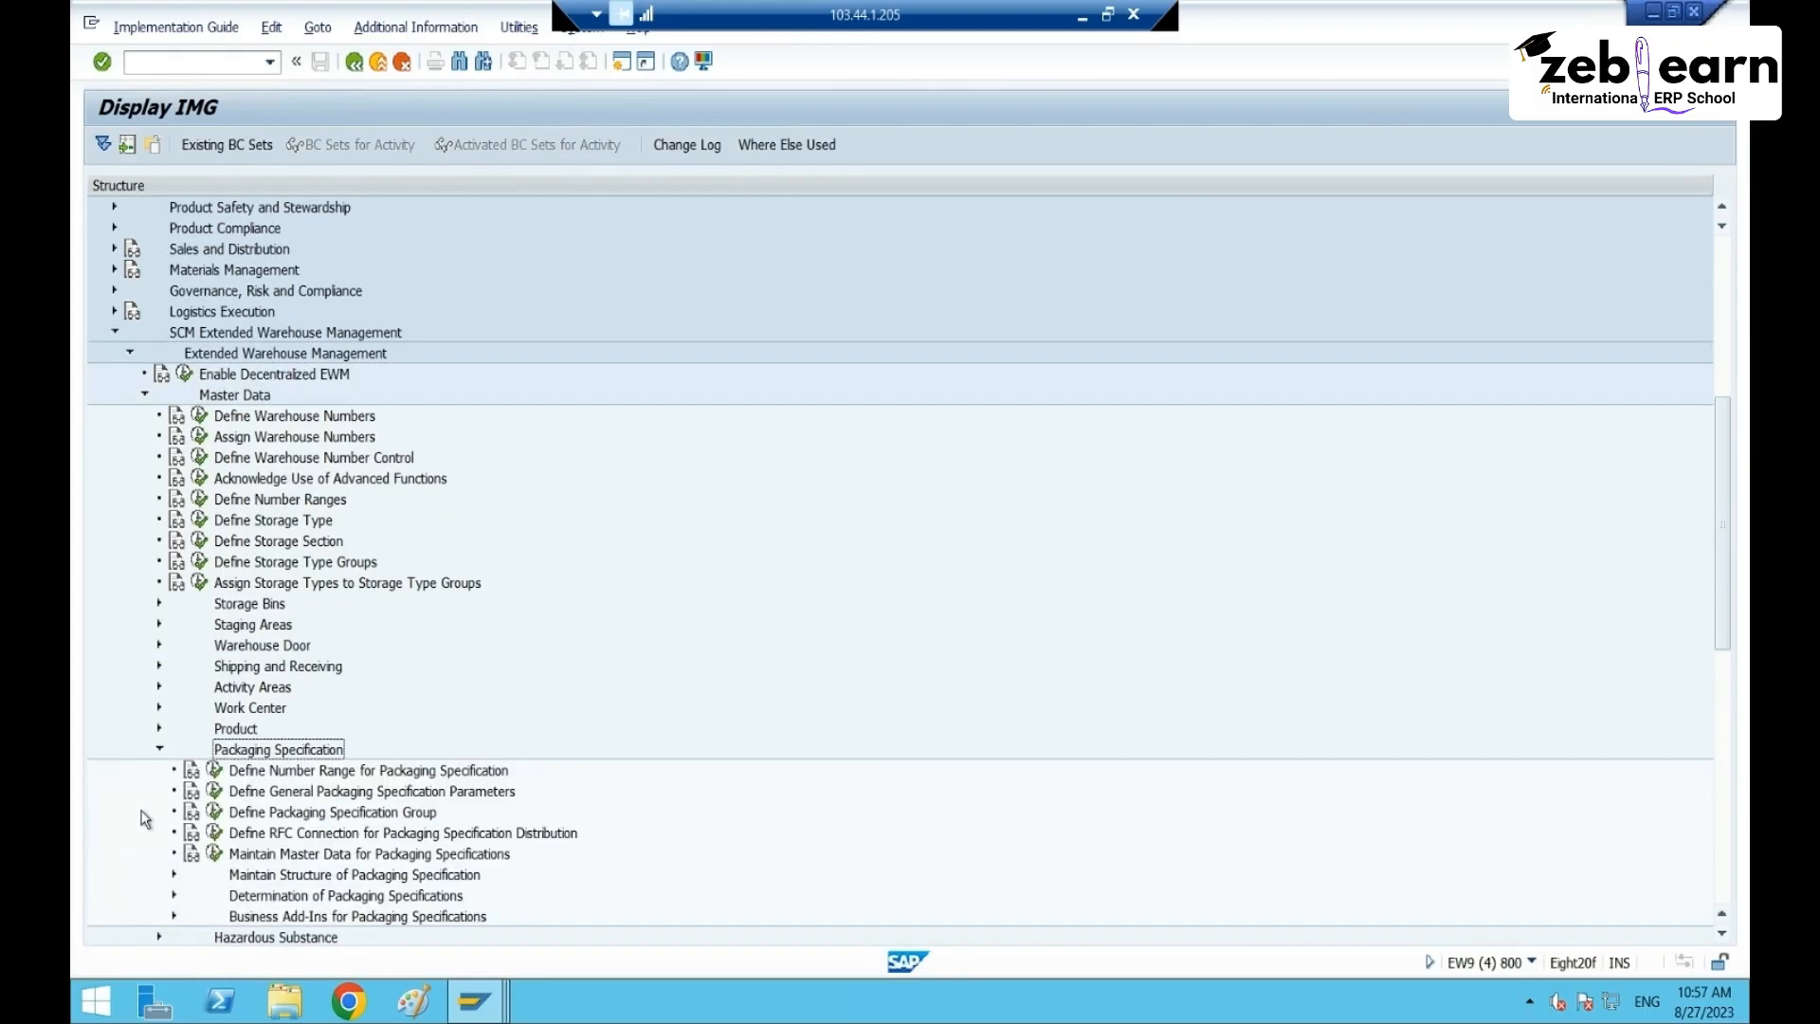
scroll(280, 813, down, 2)
click(327, 772)
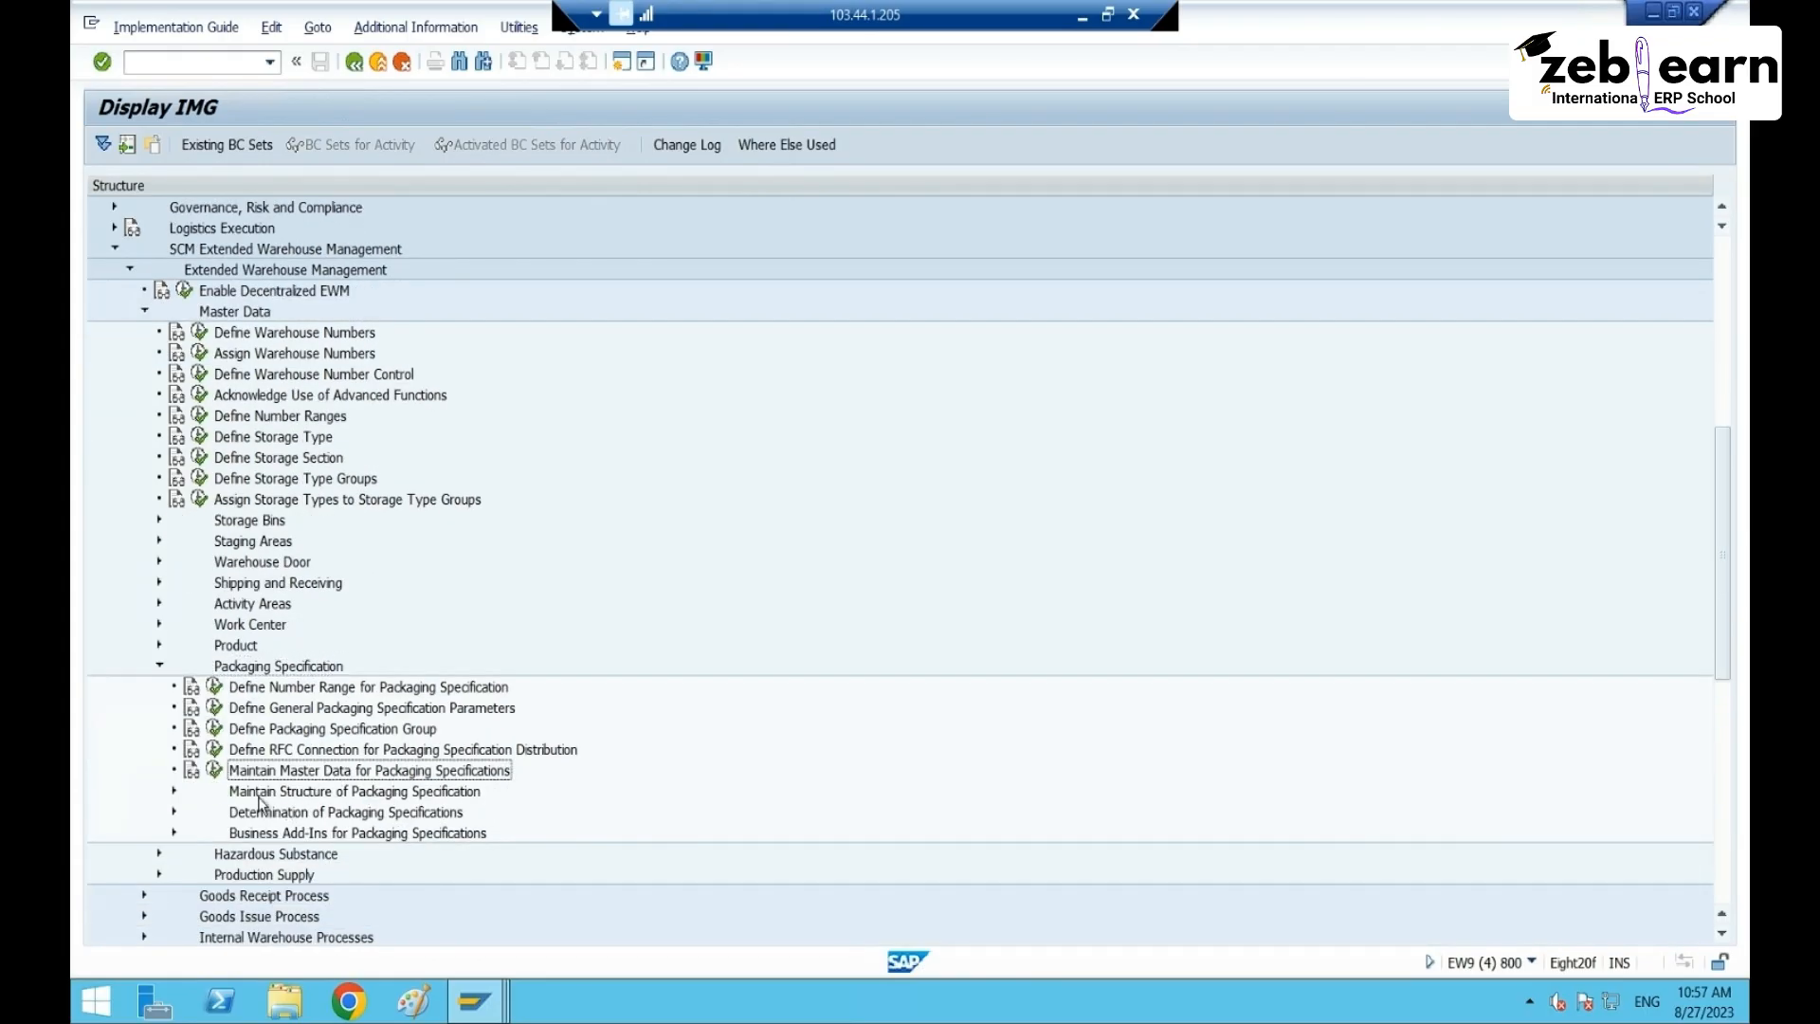
click(174, 813)
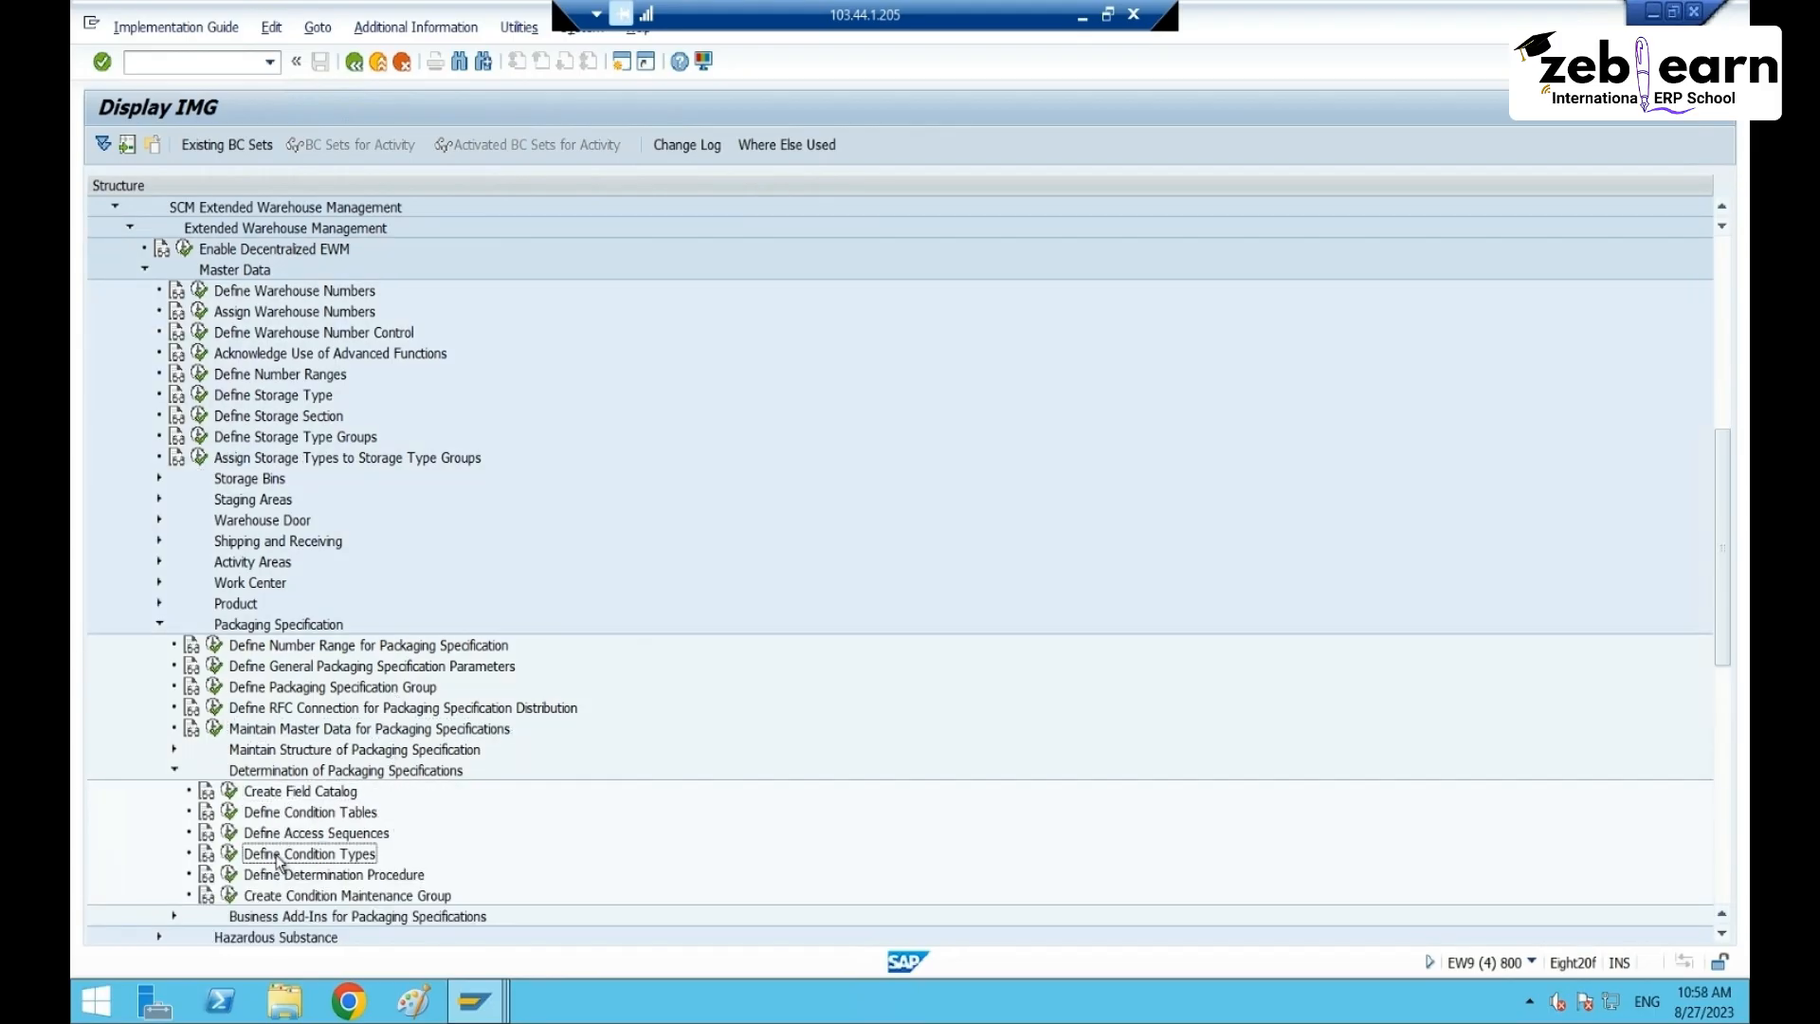
click(228, 832)
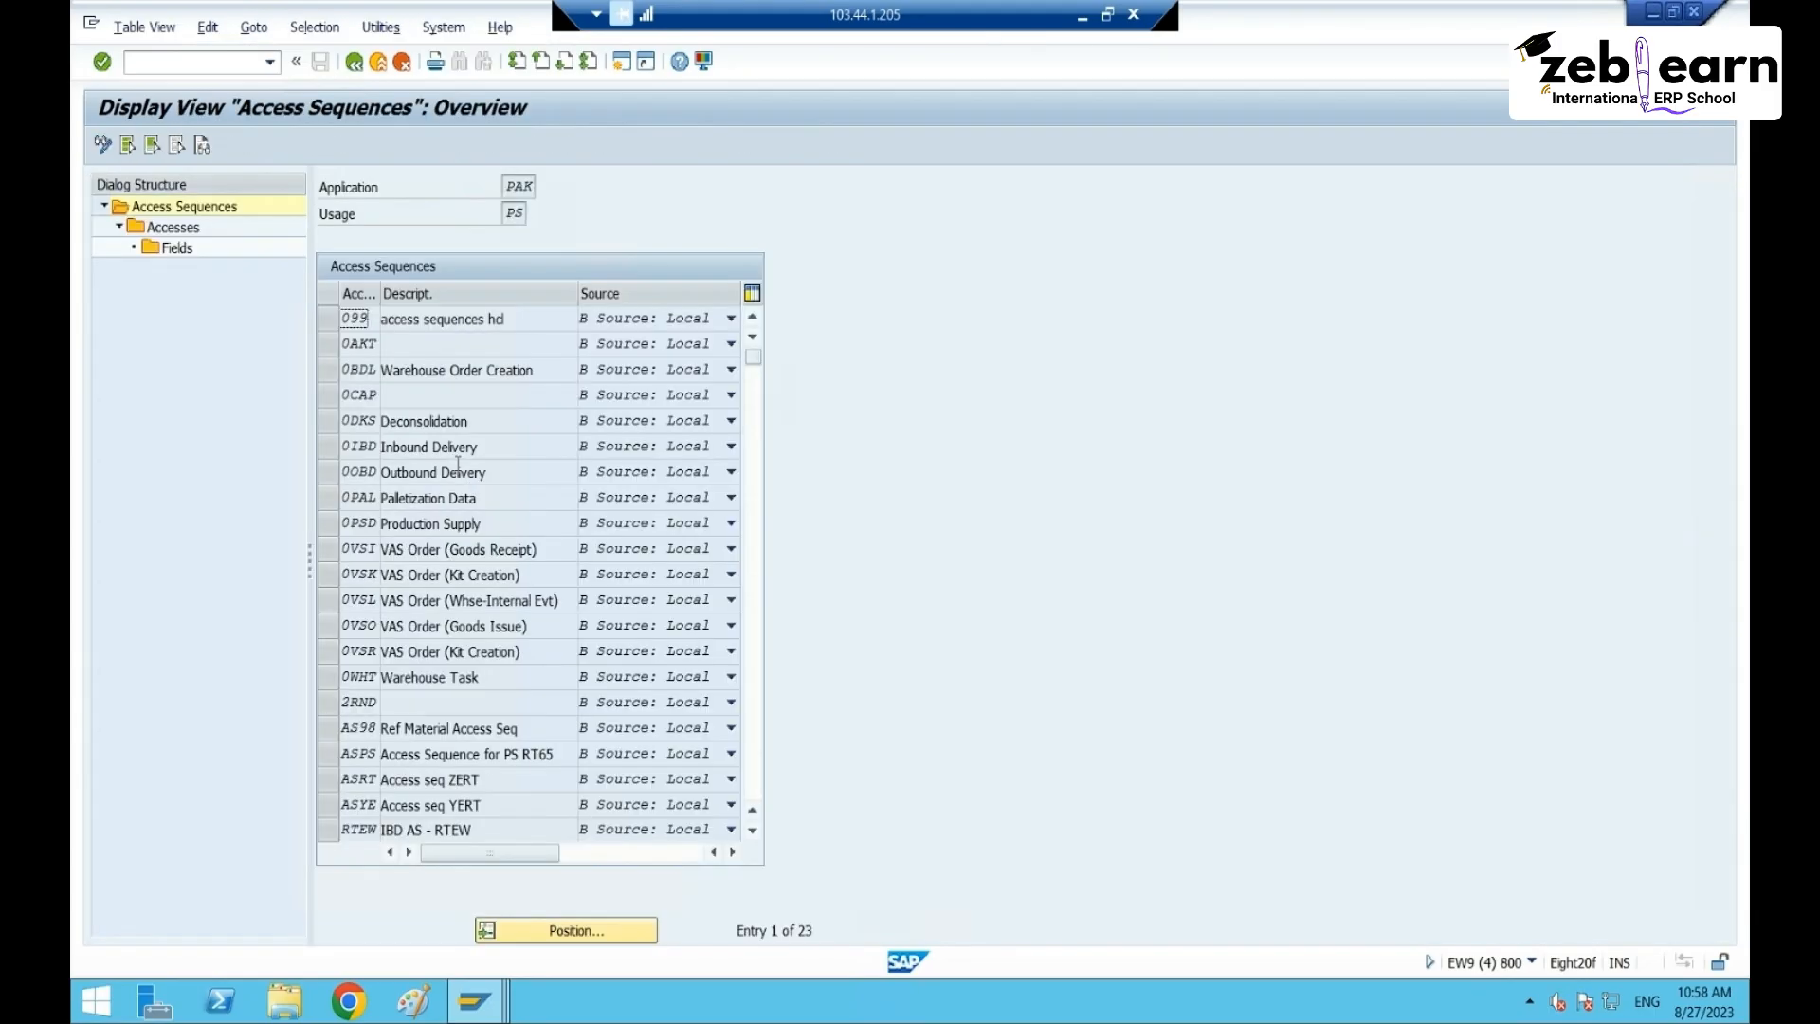
- Open the fields of access ZCTBRT65 in the ASPS access sequence for RT65
scroll(453, 725, down, 3)
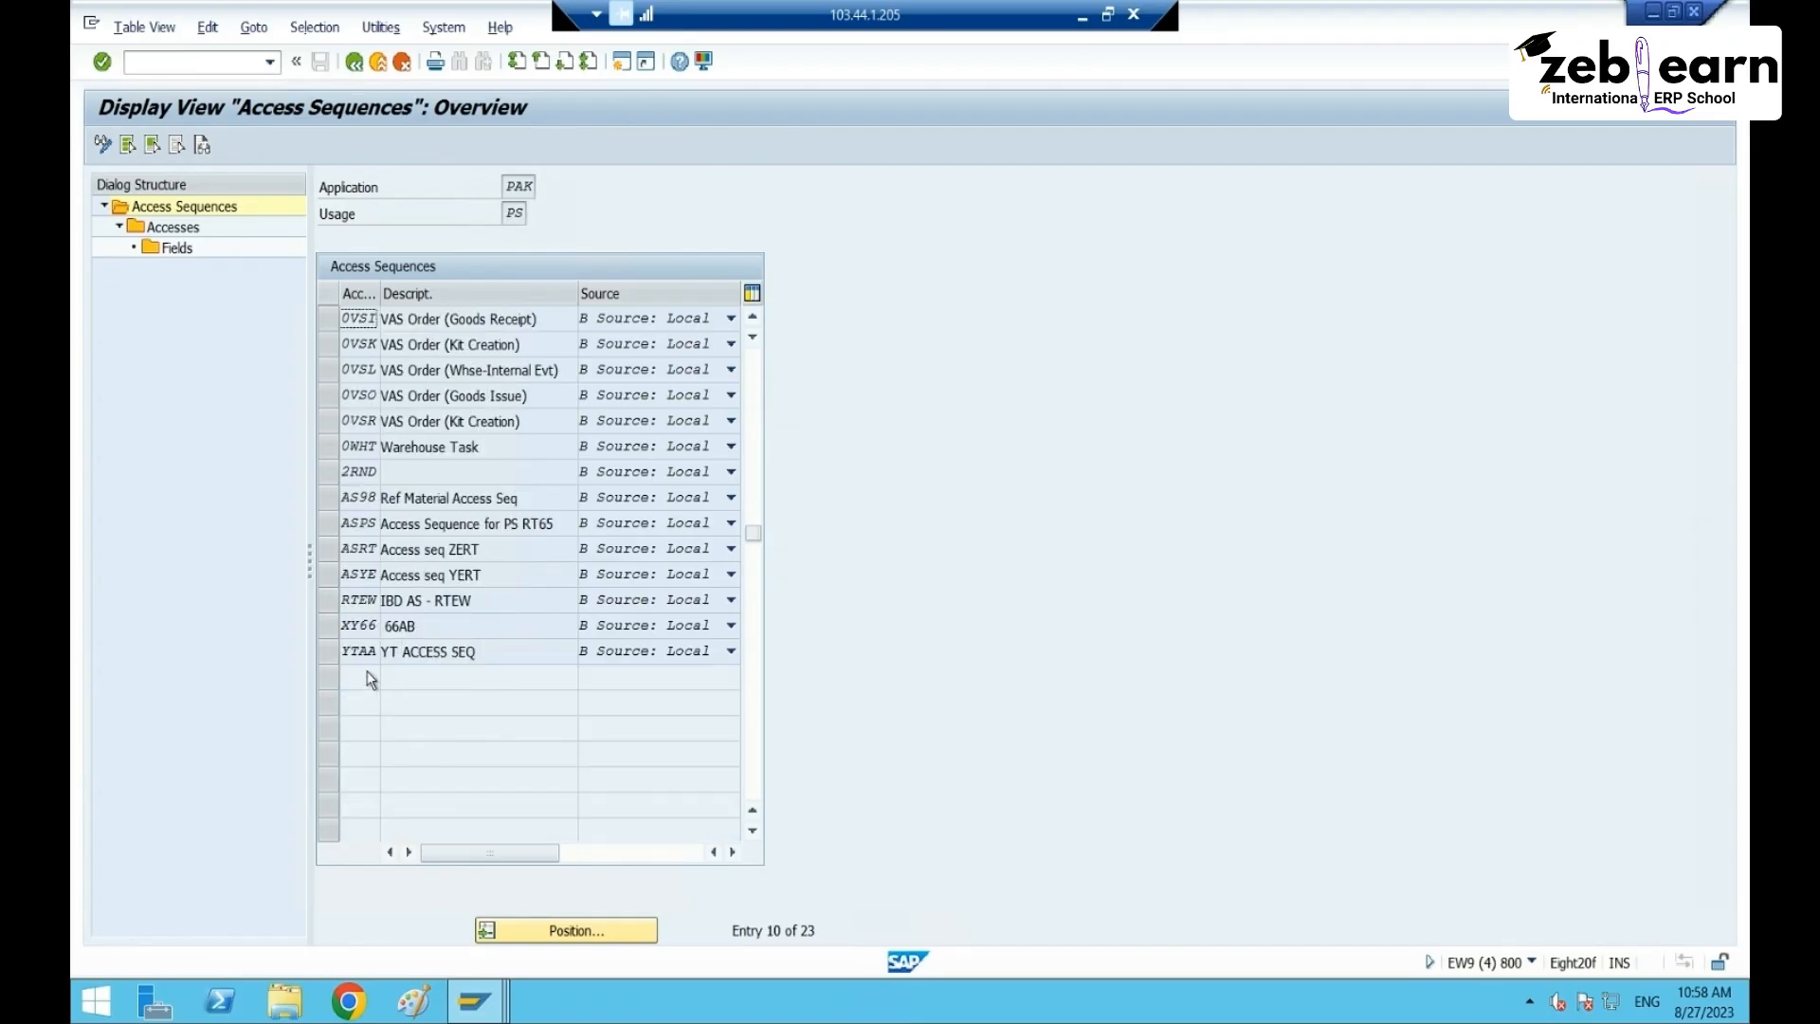
scroll(374, 671, up, 2)
click(360, 675)
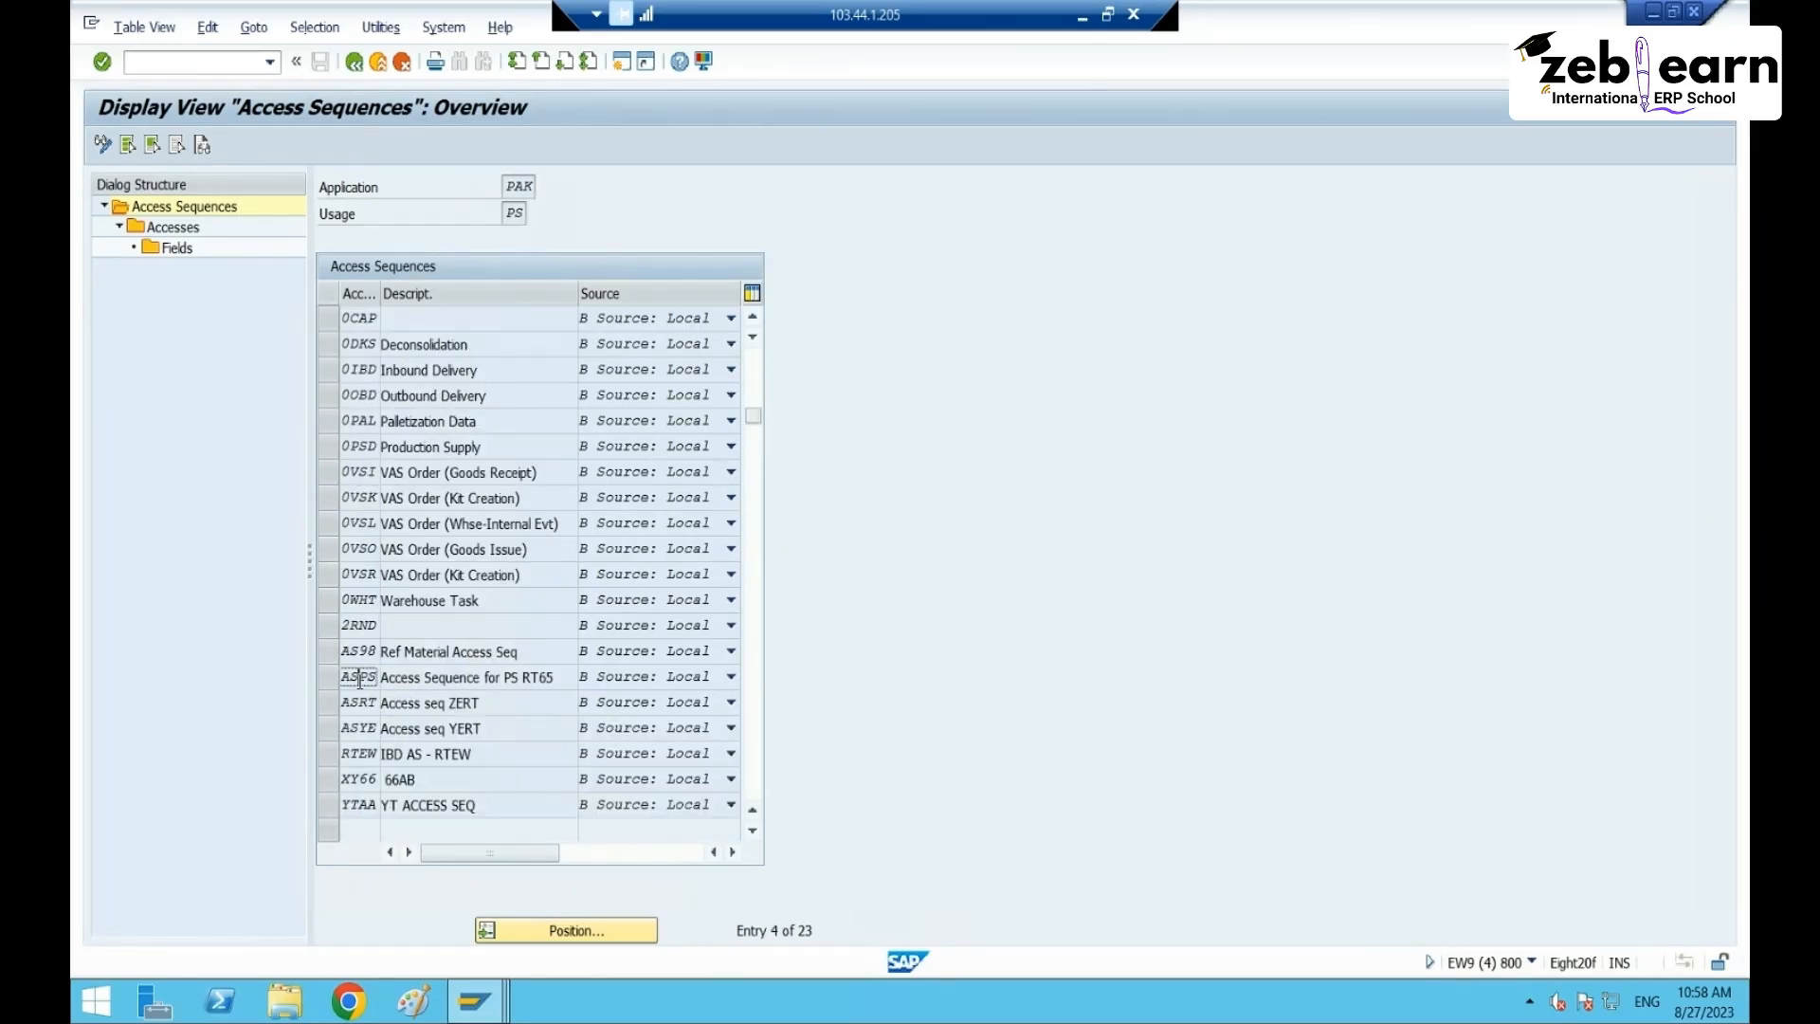
click(323, 674)
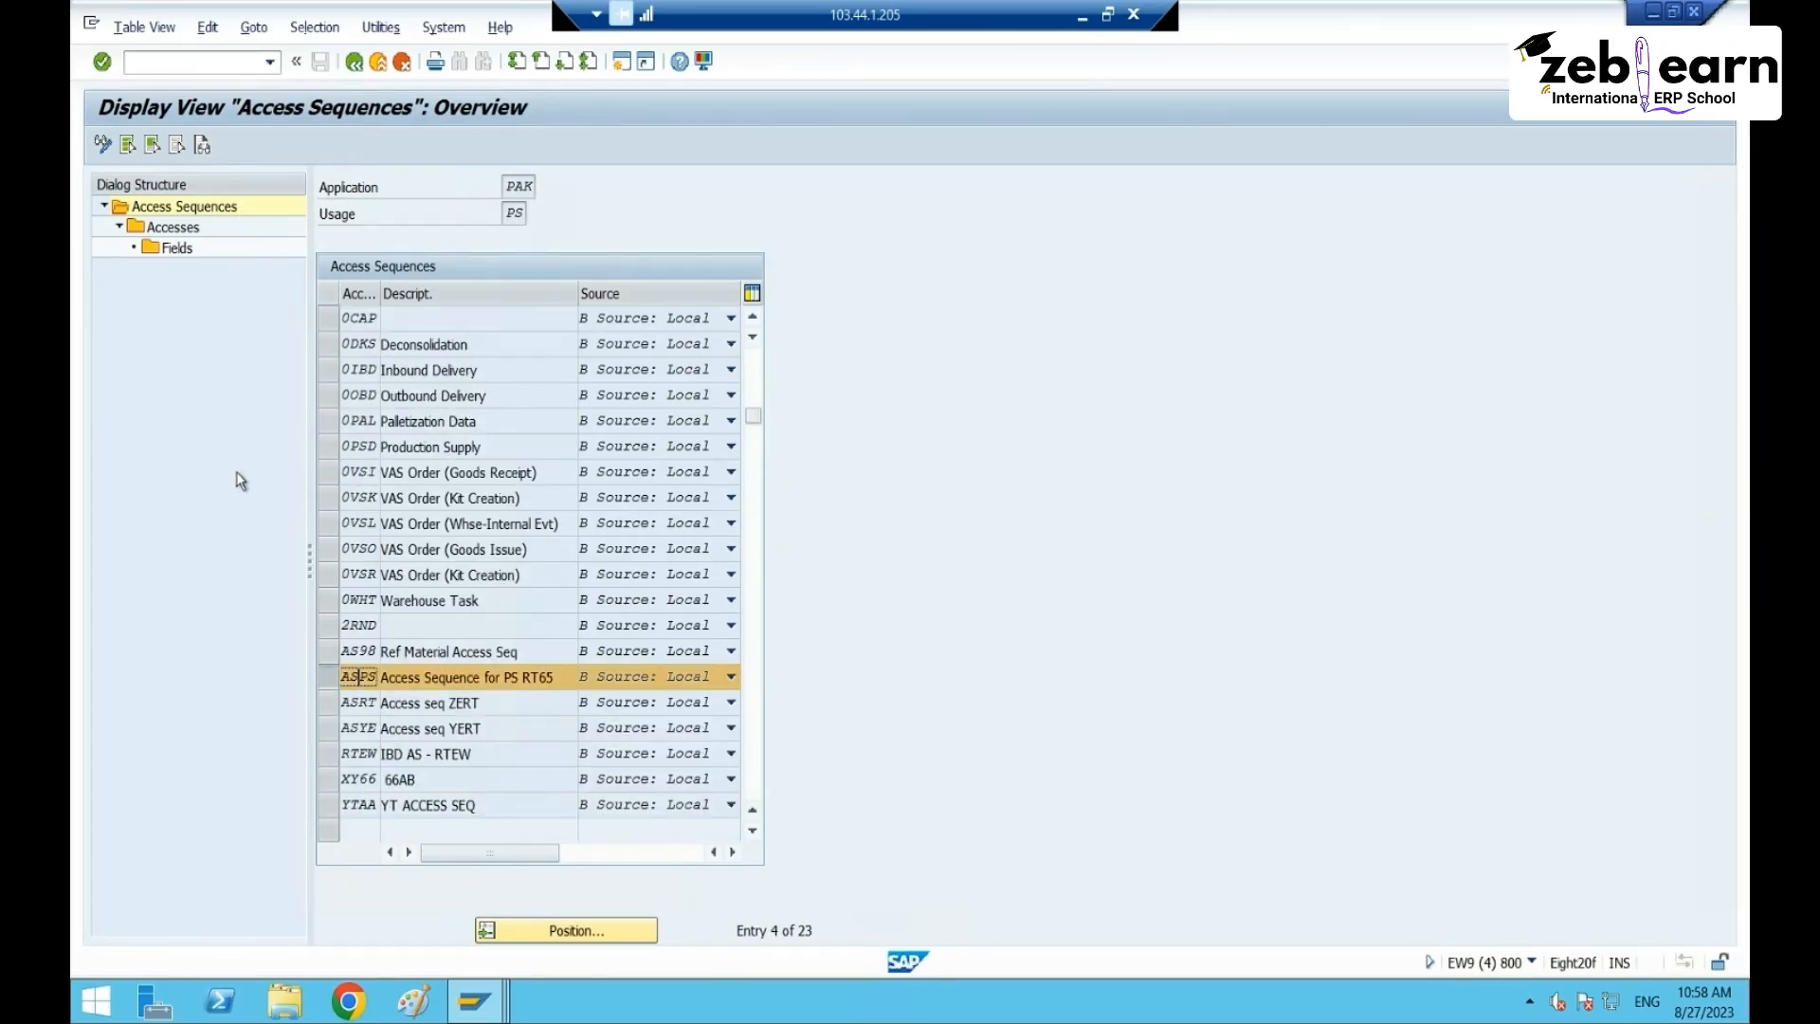
double_click(173, 228)
click(327, 346)
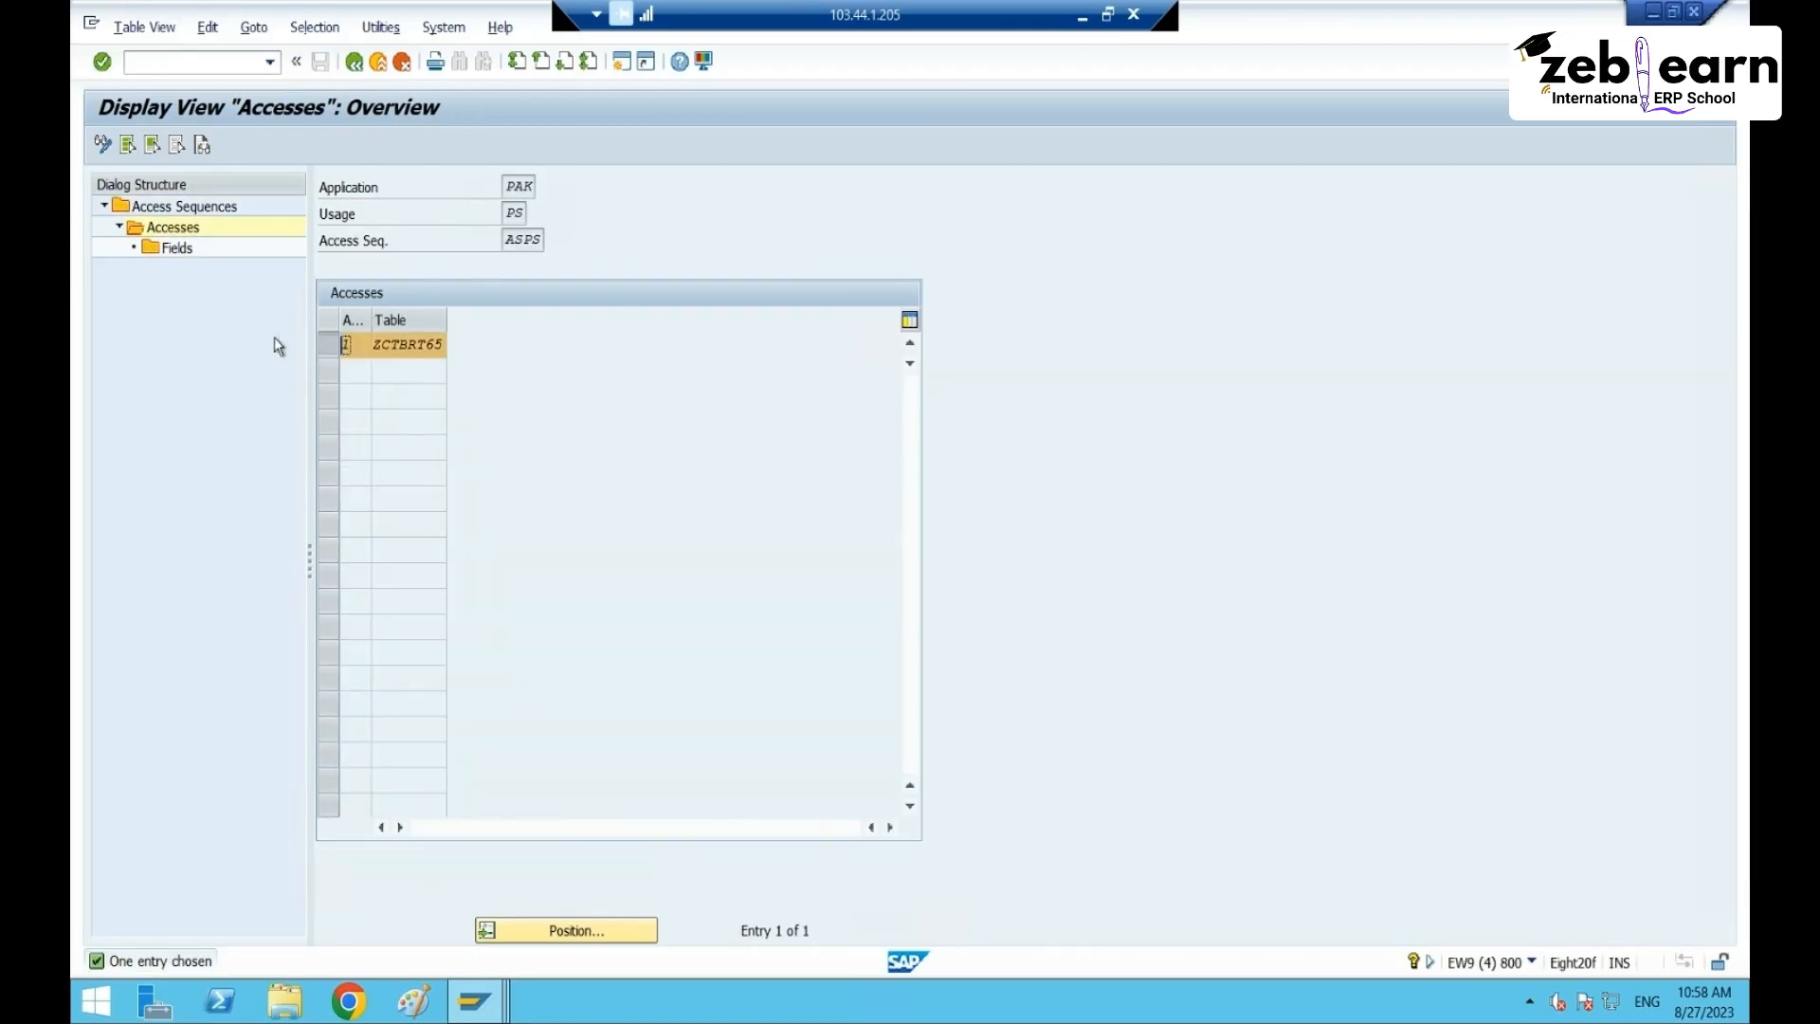
double_click(163, 249)
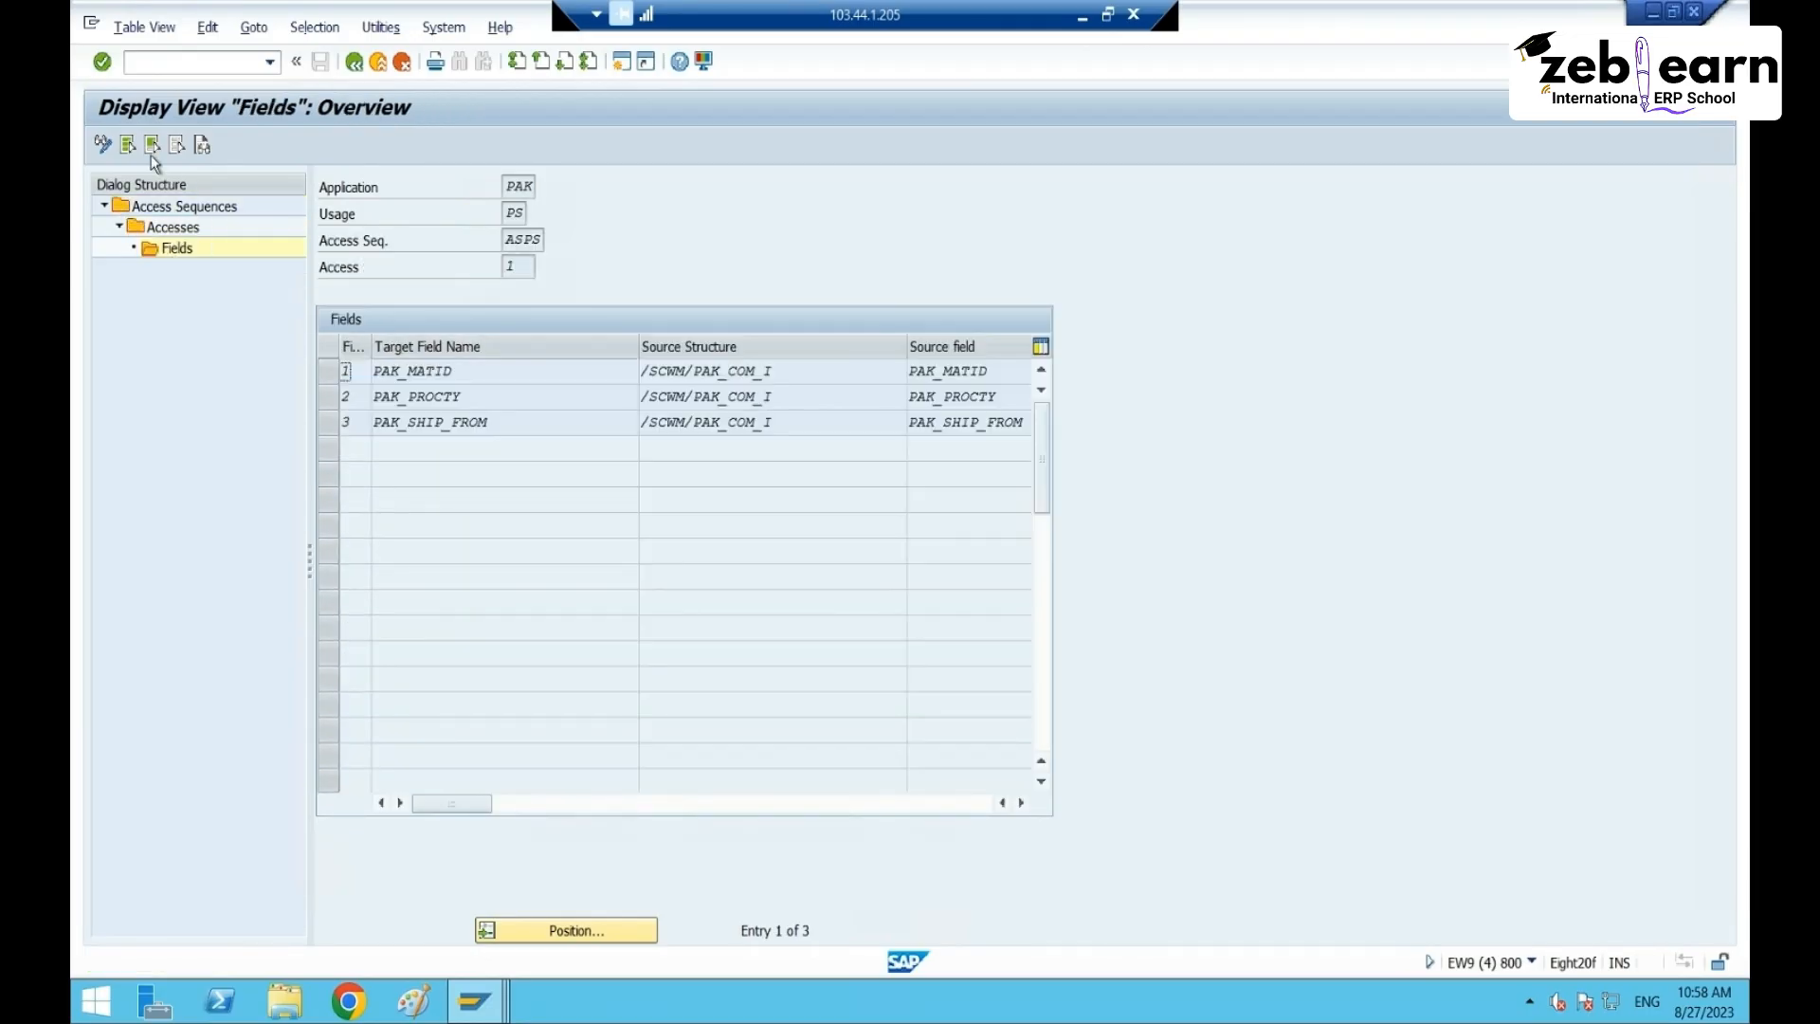
- In change mode, clear the access type values of rows 1 and 2 and row 2's priority
click(102, 144)
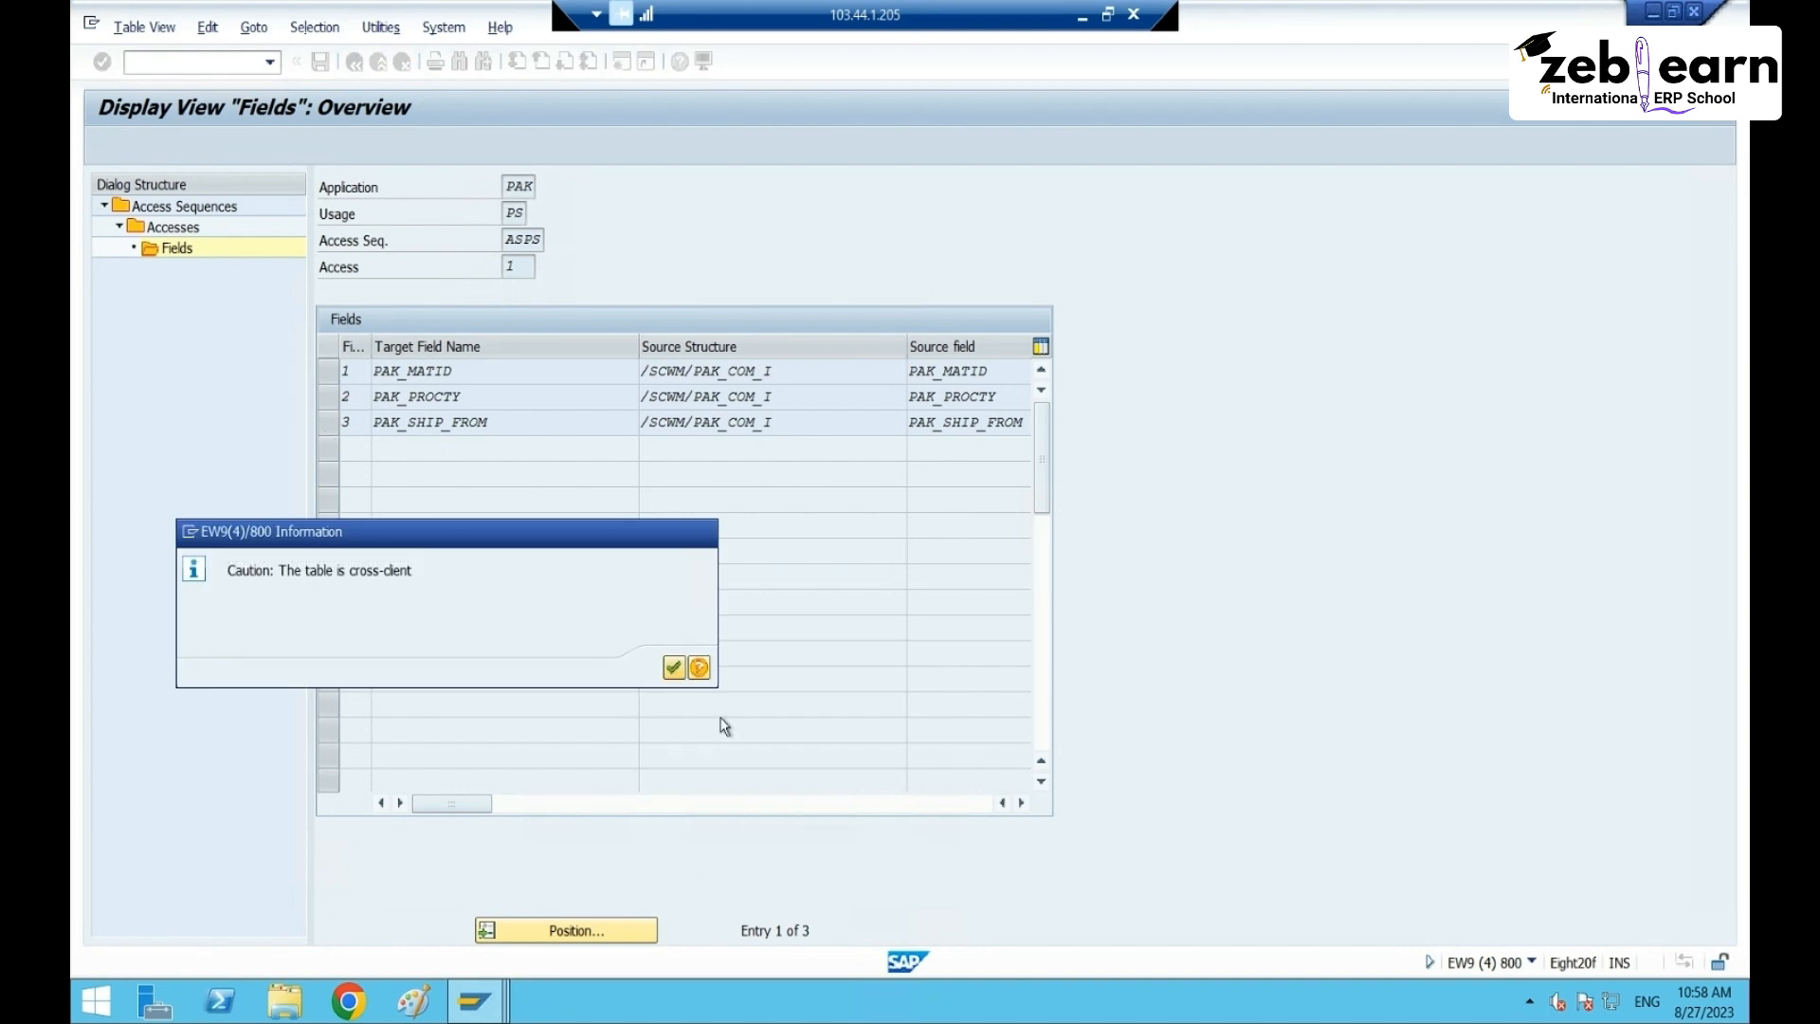
key(Return)
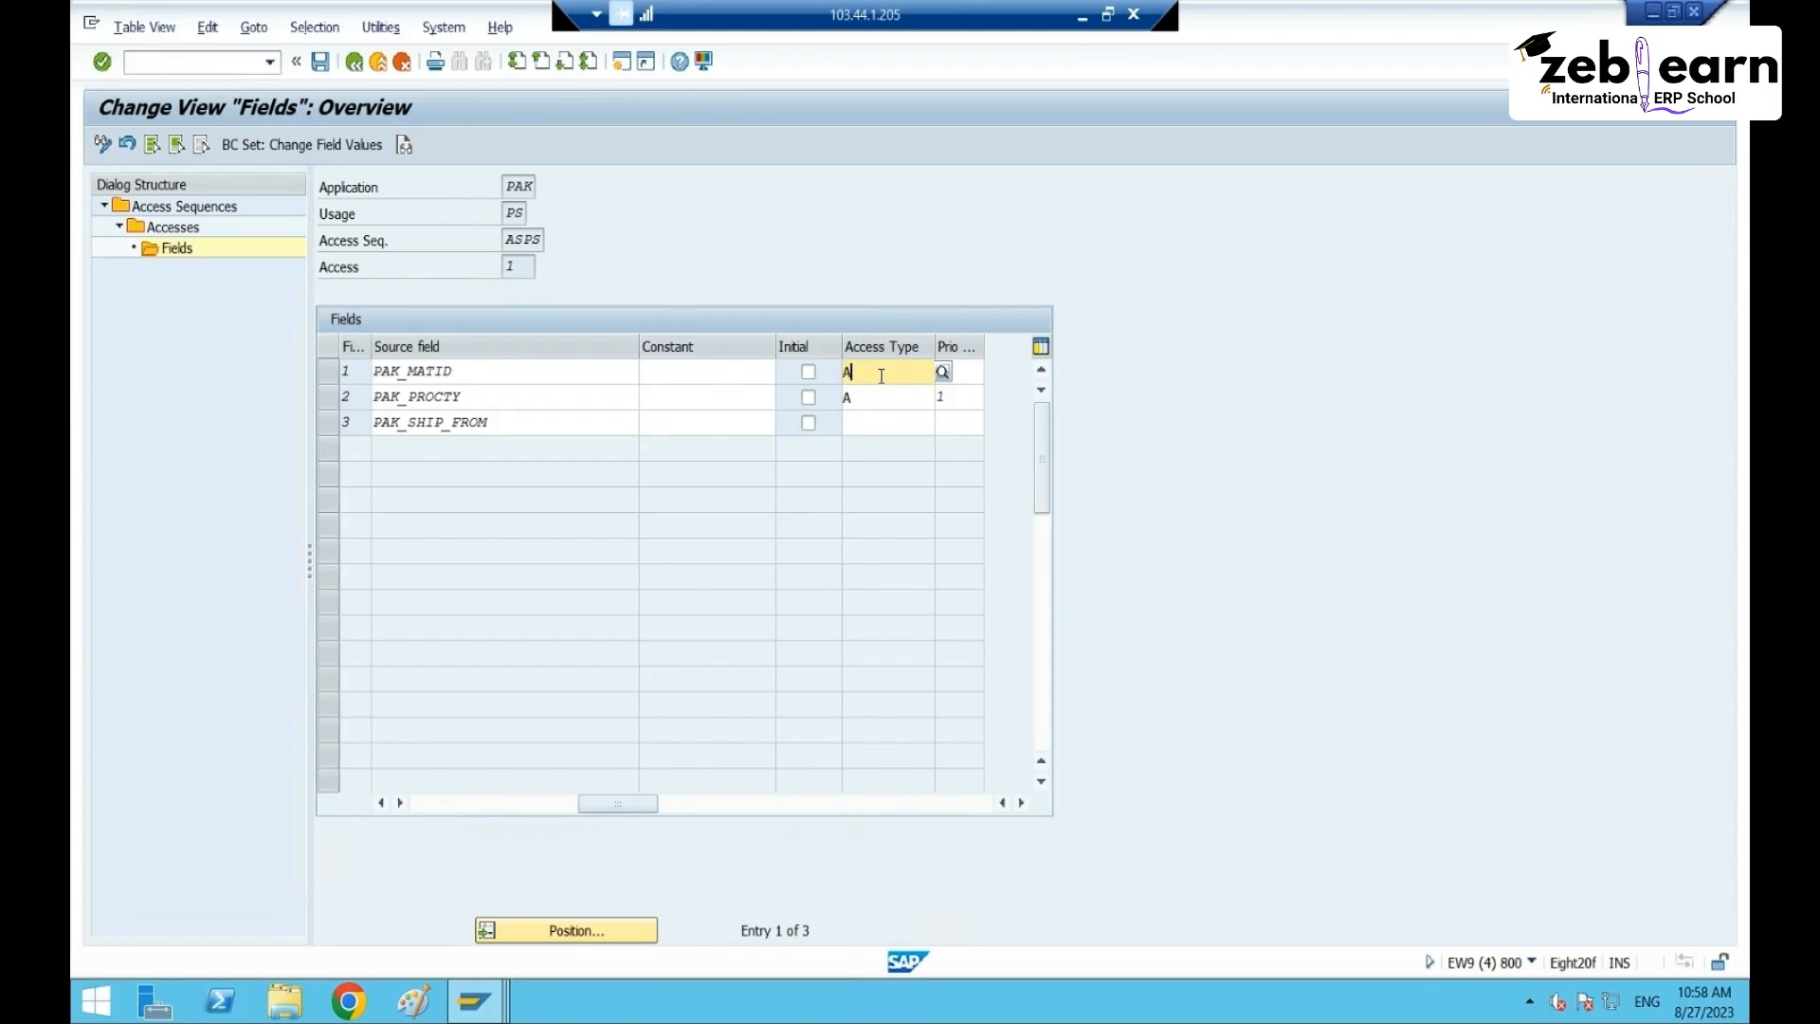
key(BackSpace)
key(Tab)
key(Tab)
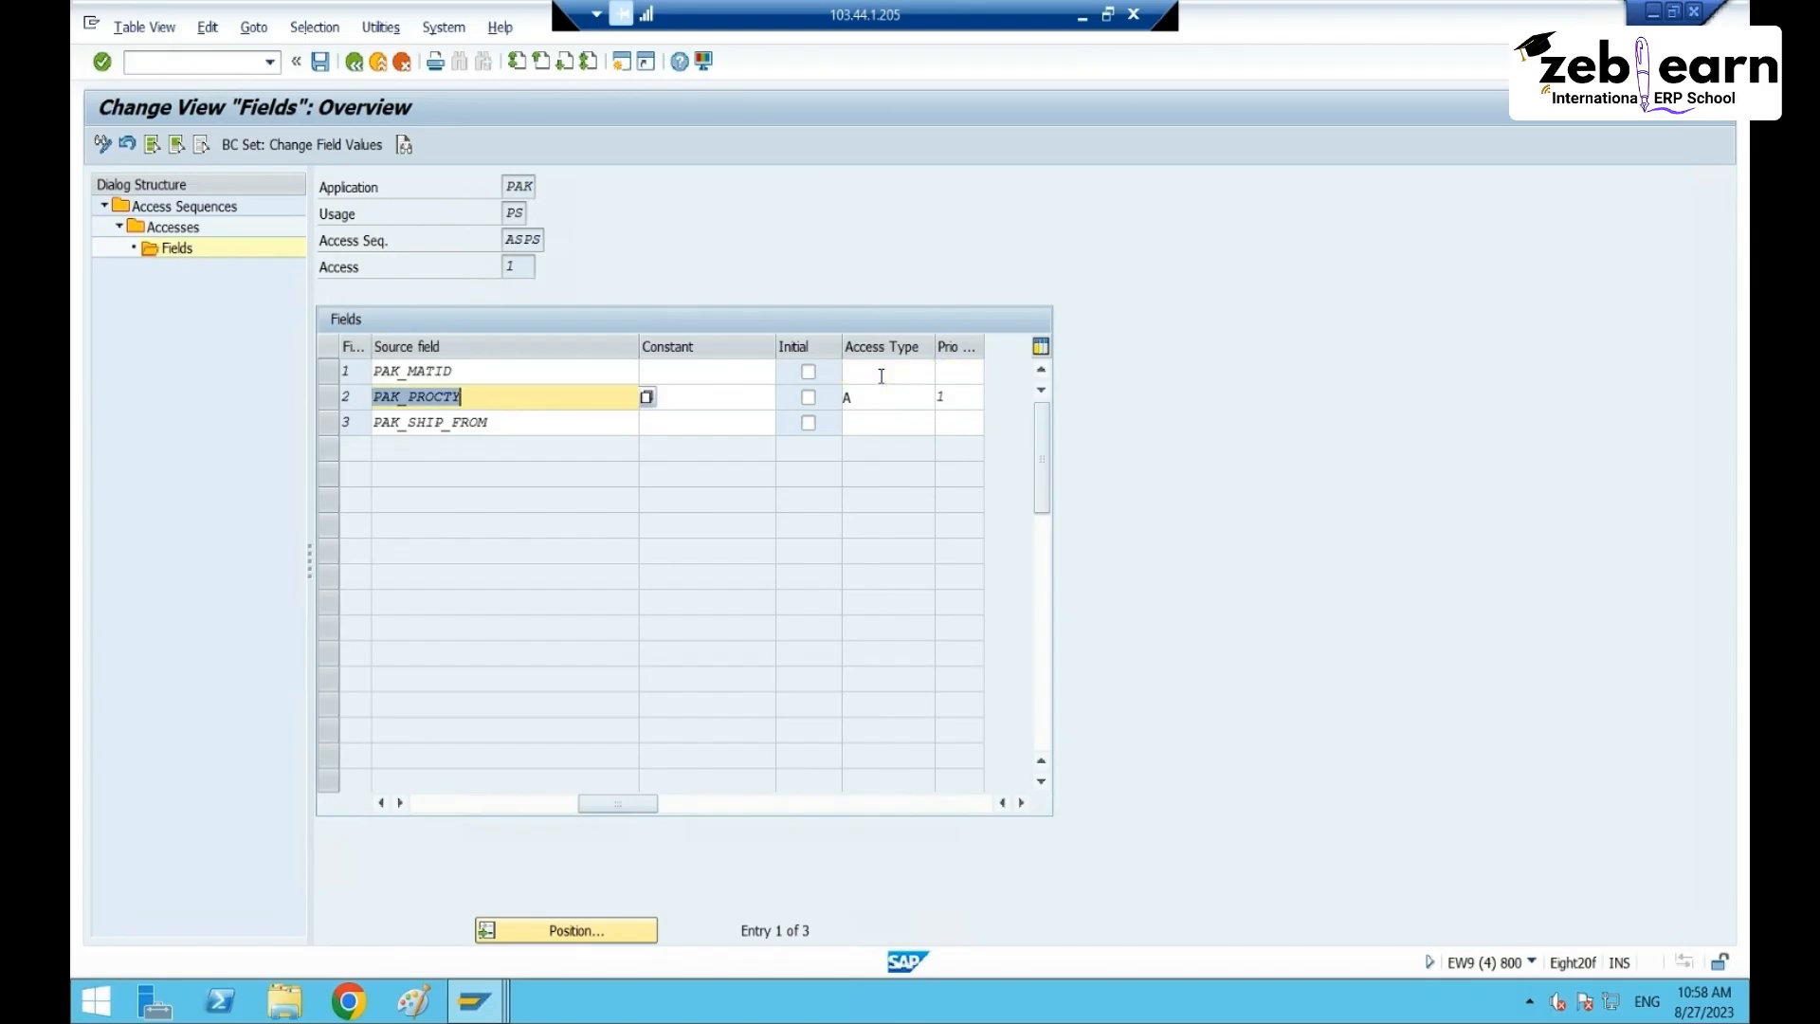
click(892, 398)
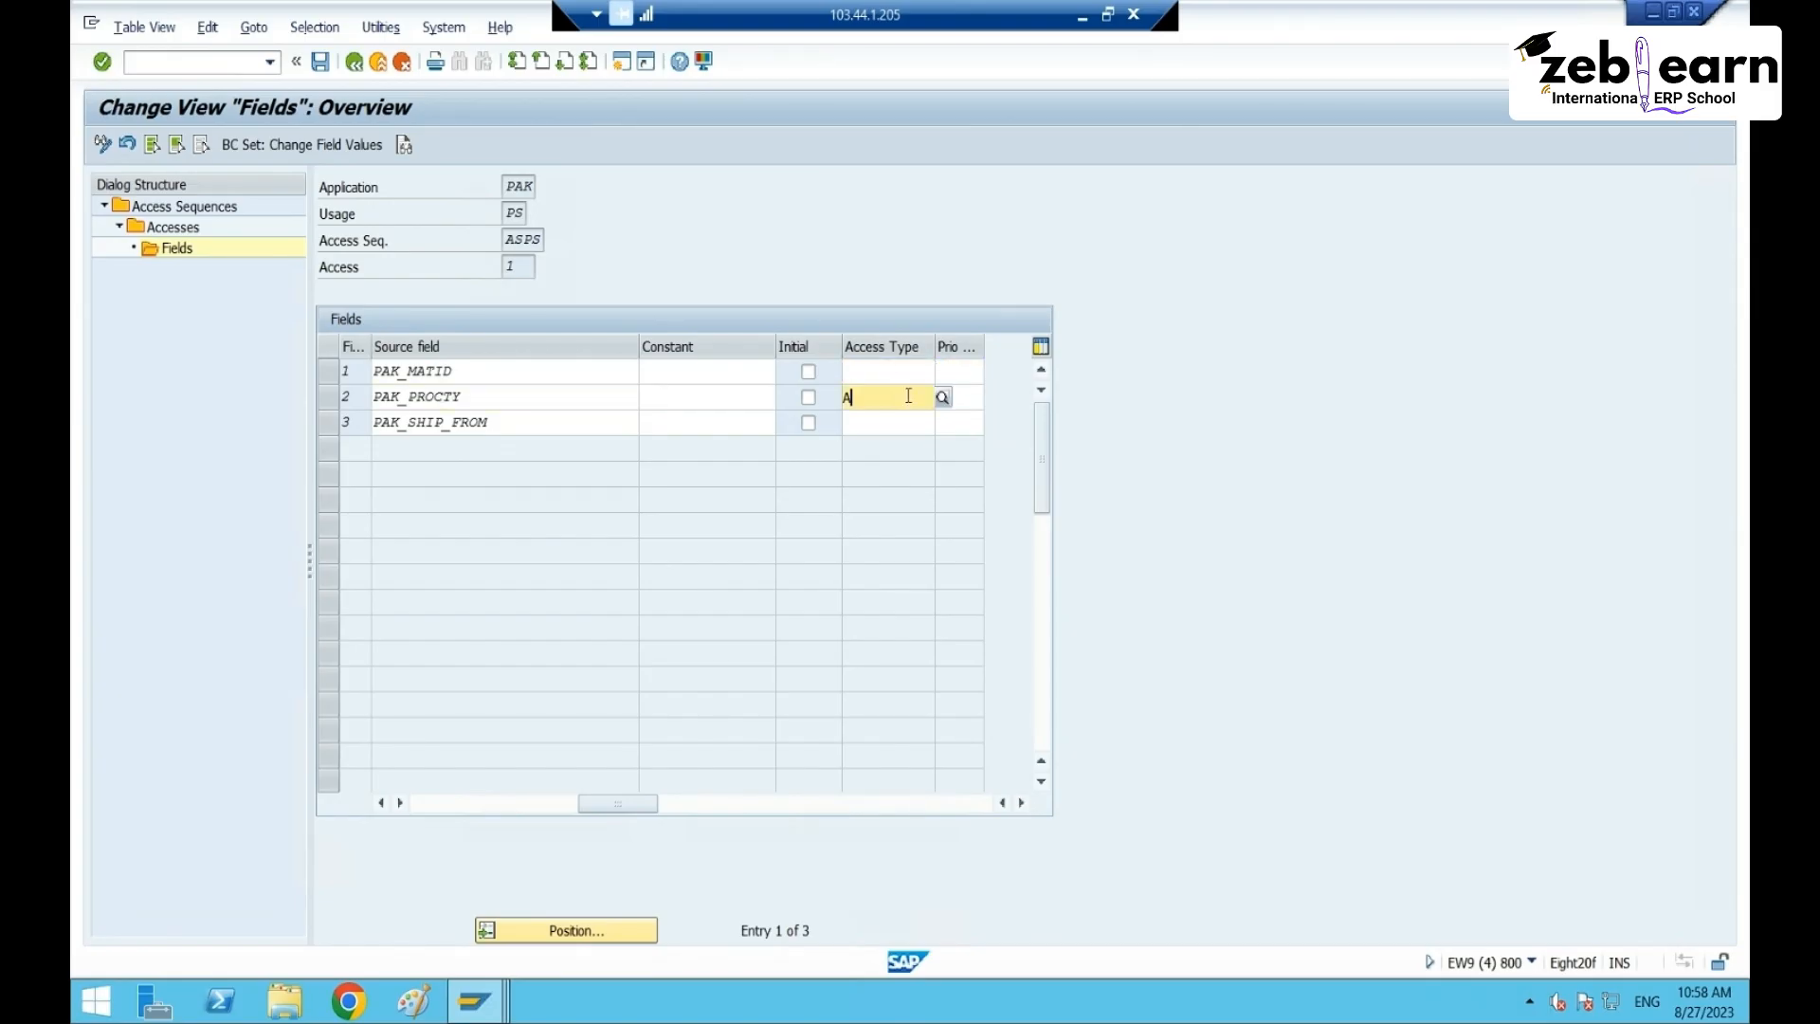
key(BackSpace)
key(Tab)
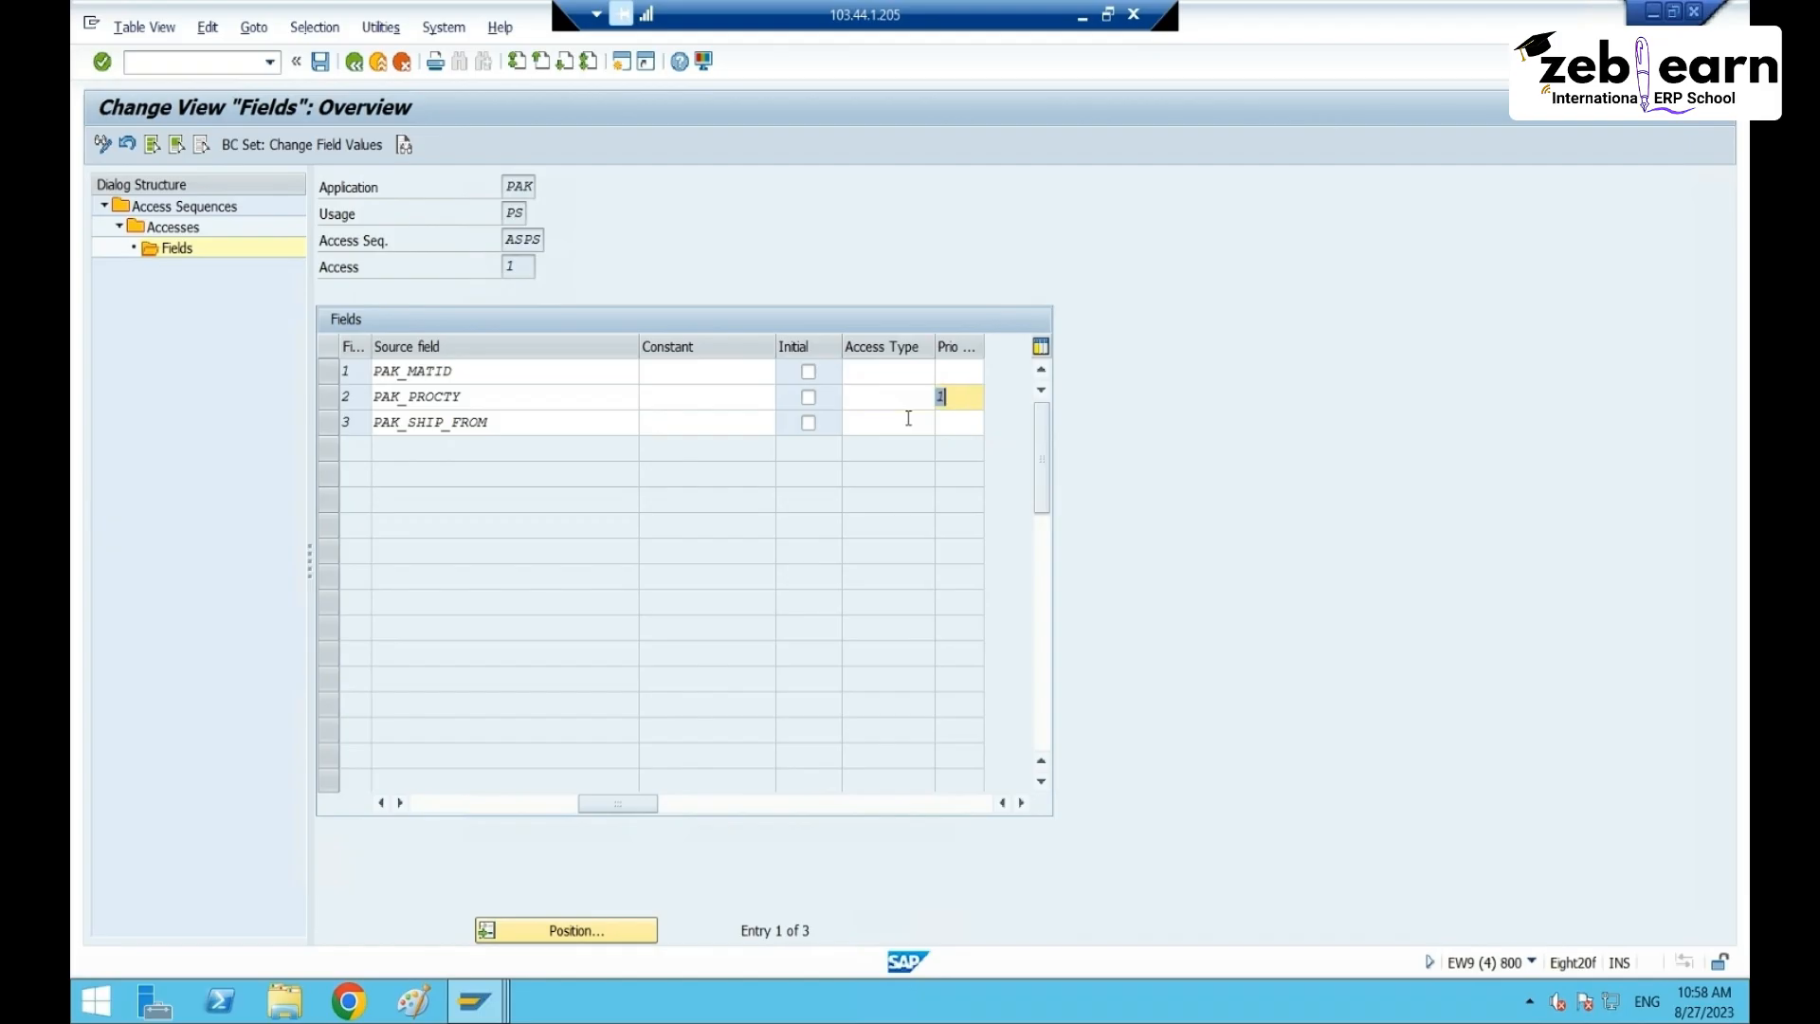
key(BackSpace)
- Save the field changes to a workbench request and return to the IMG tree
click(325, 61)
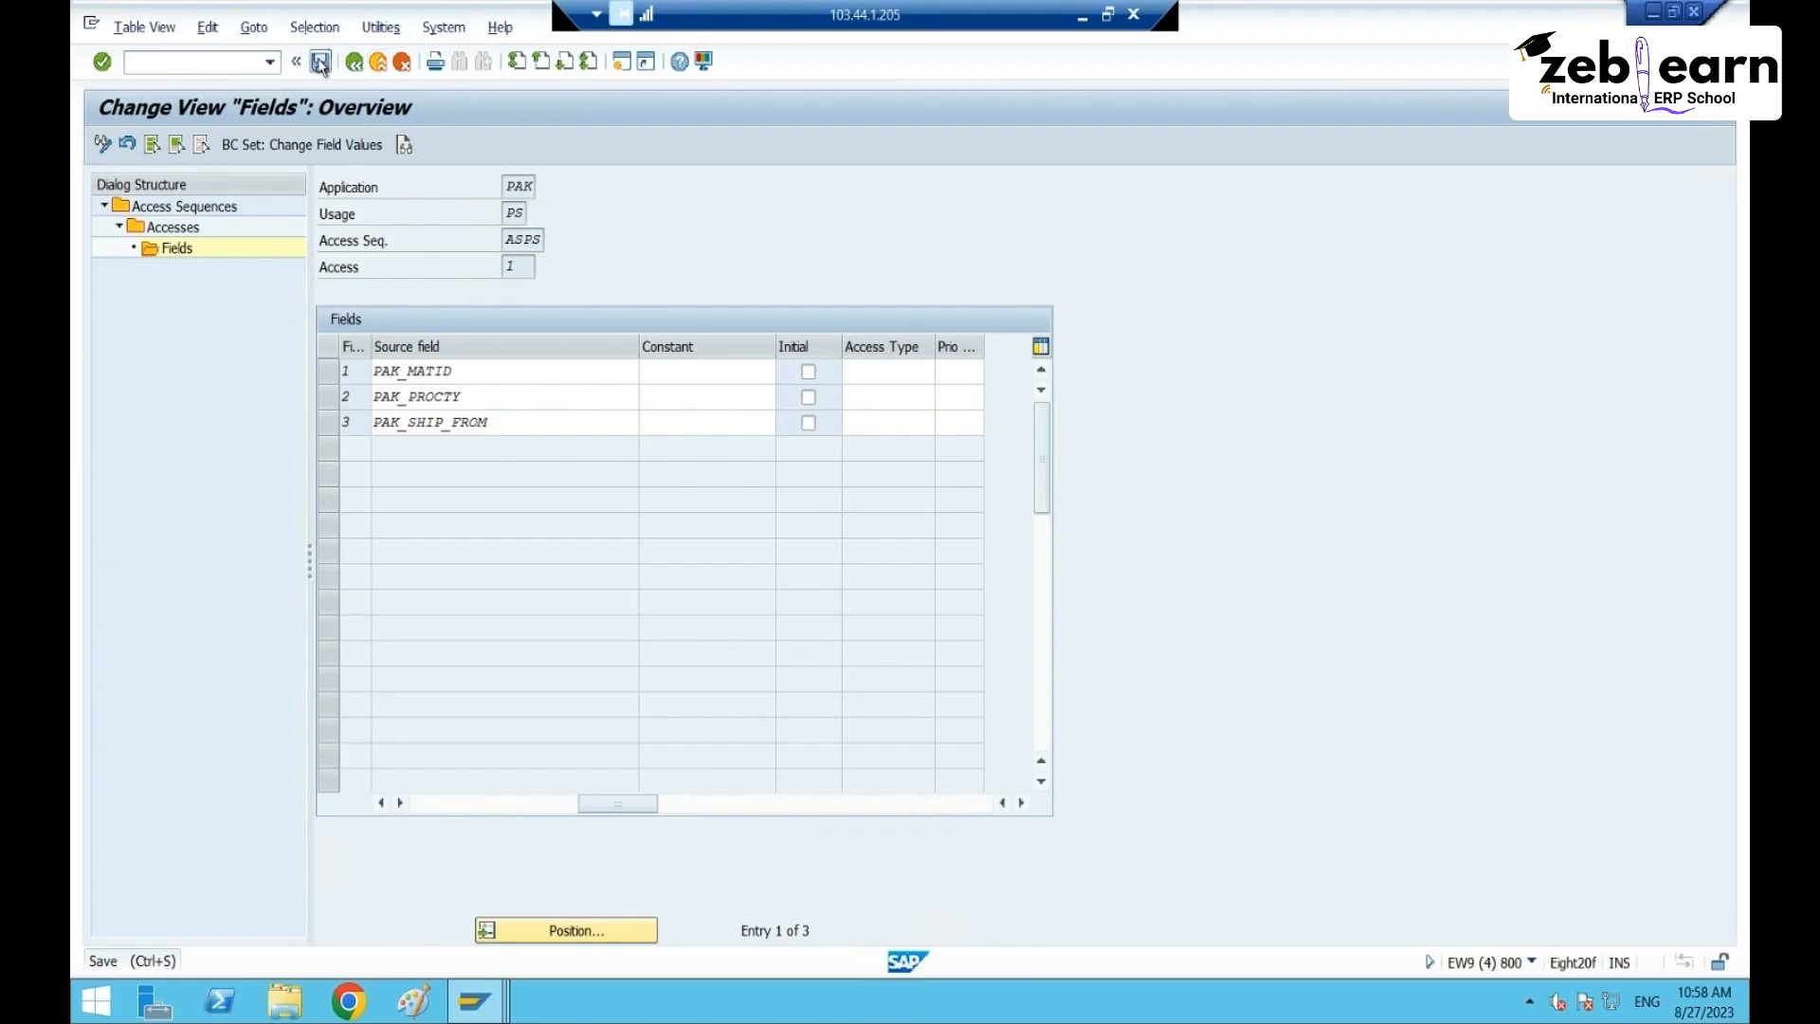
click(481, 405)
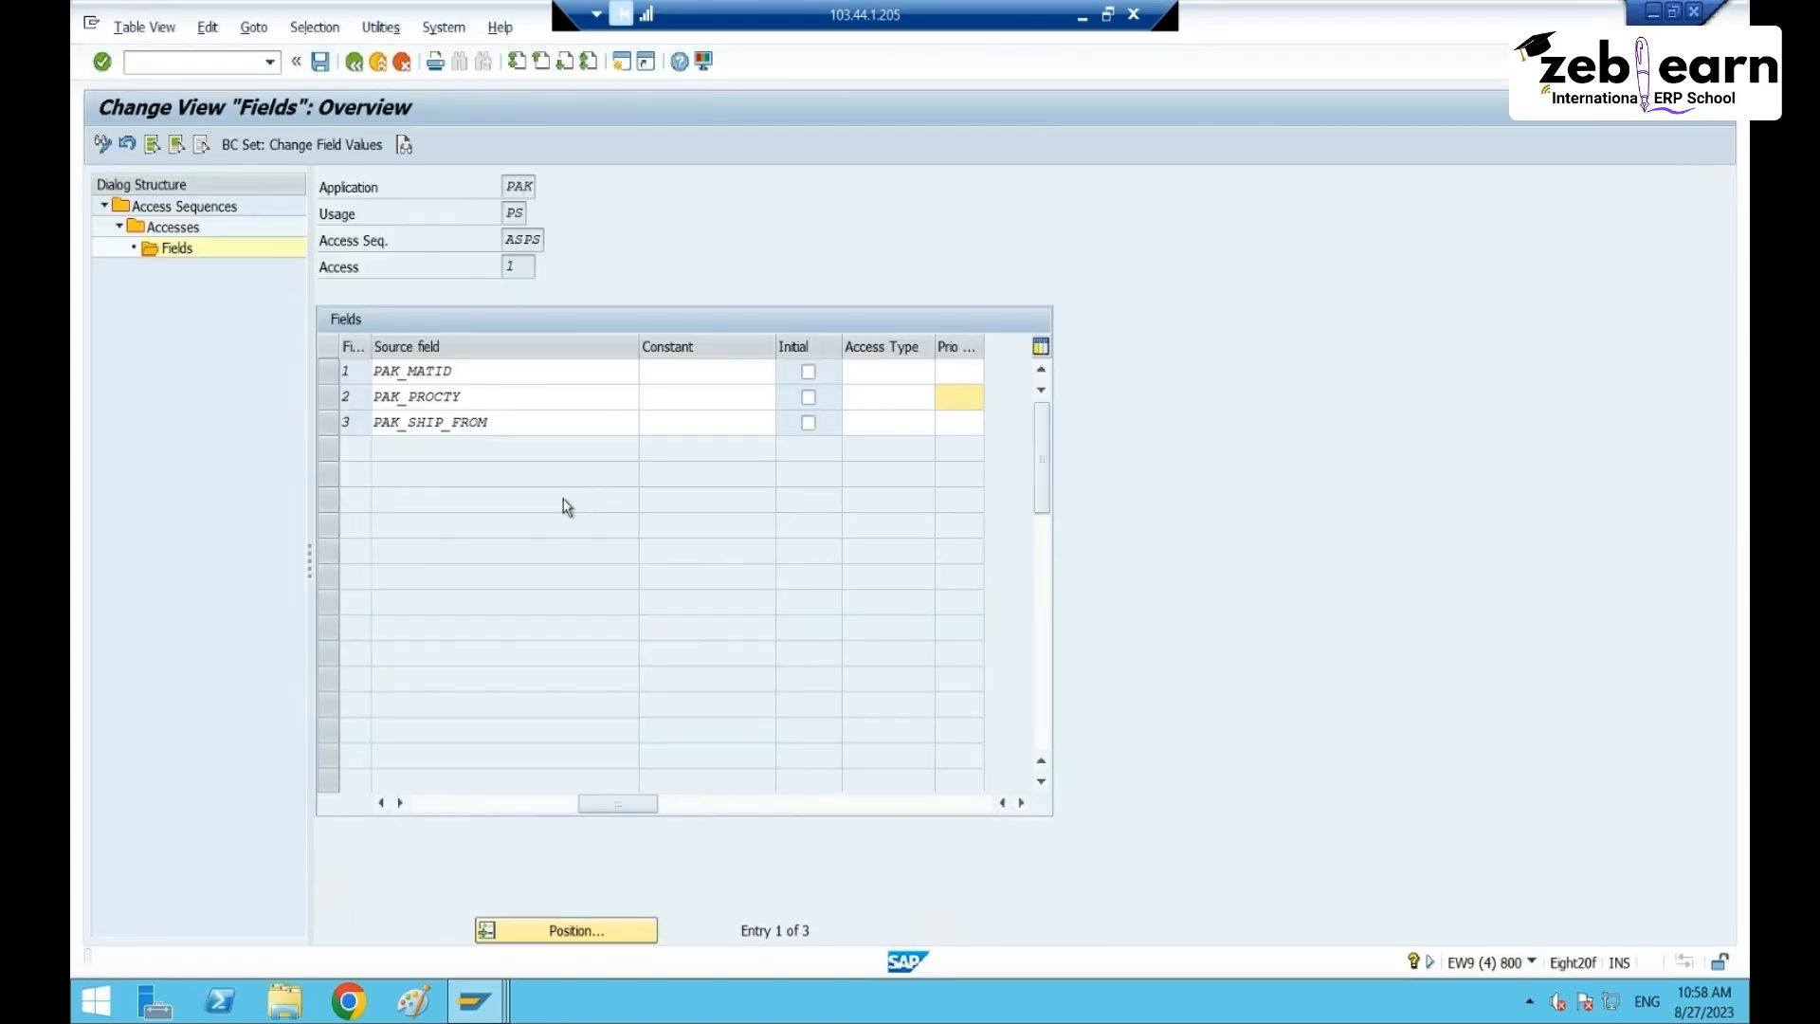
click(350, 74)
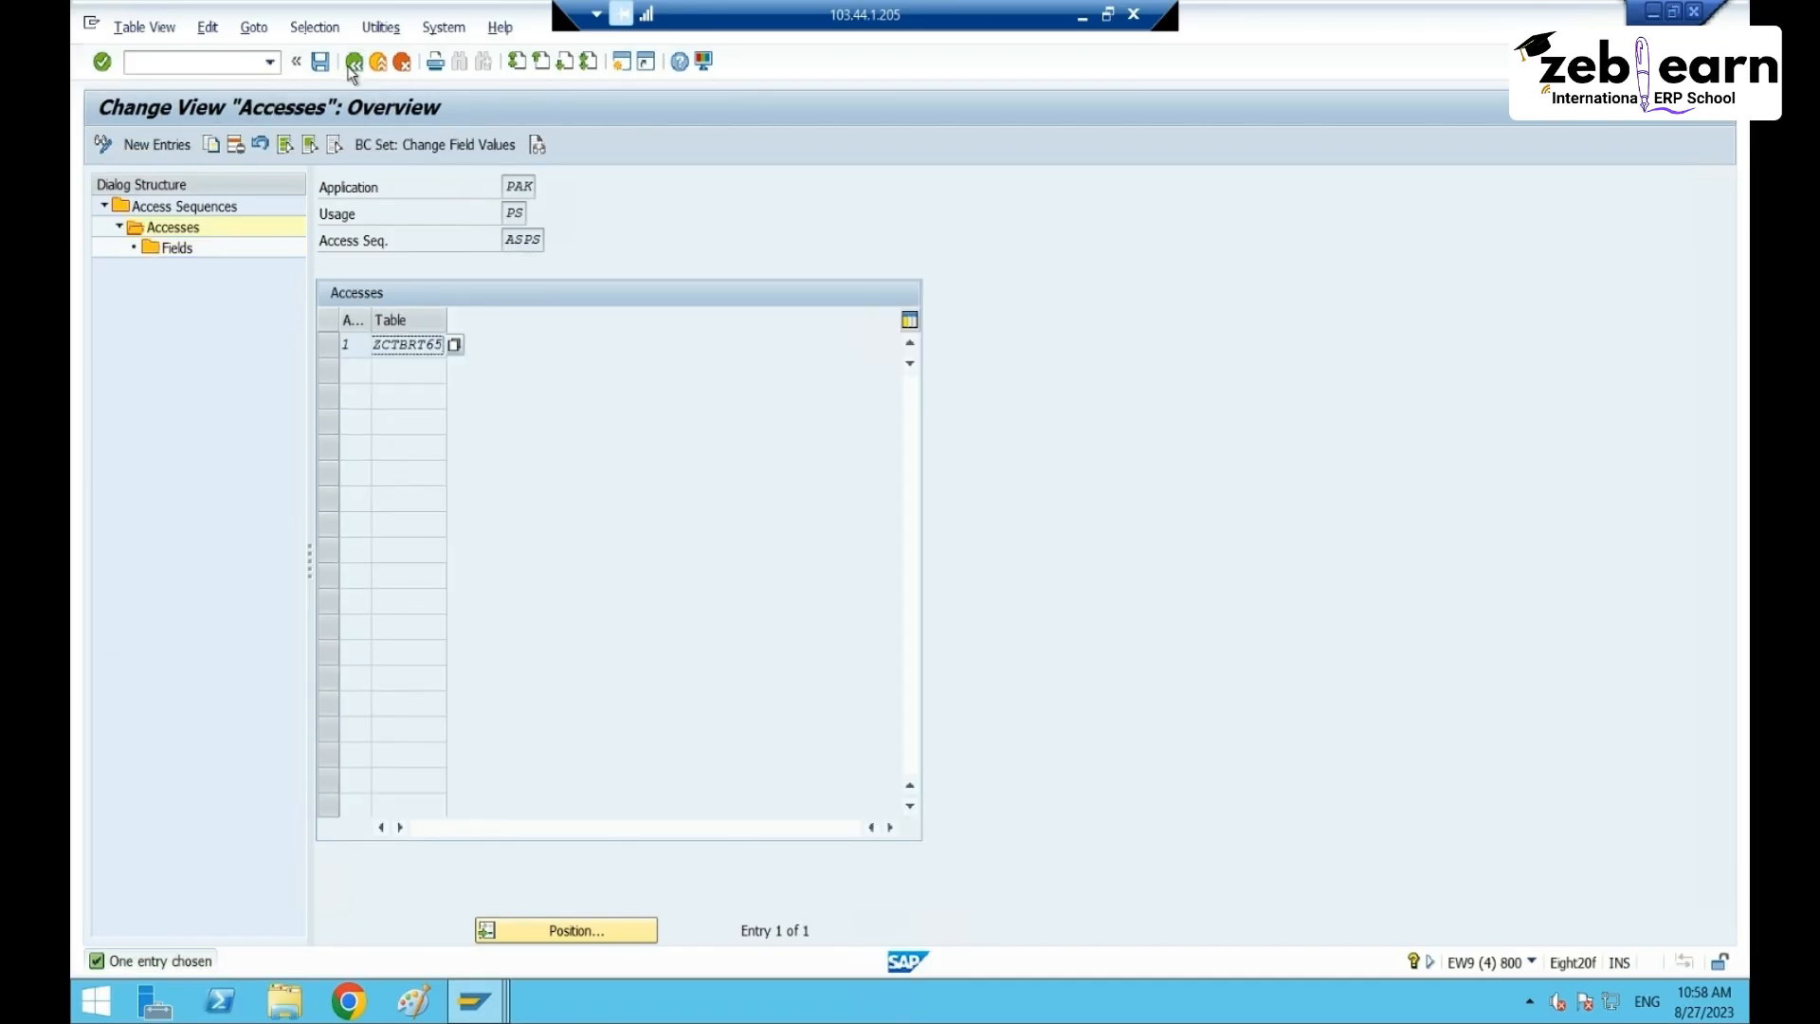
click(353, 62)
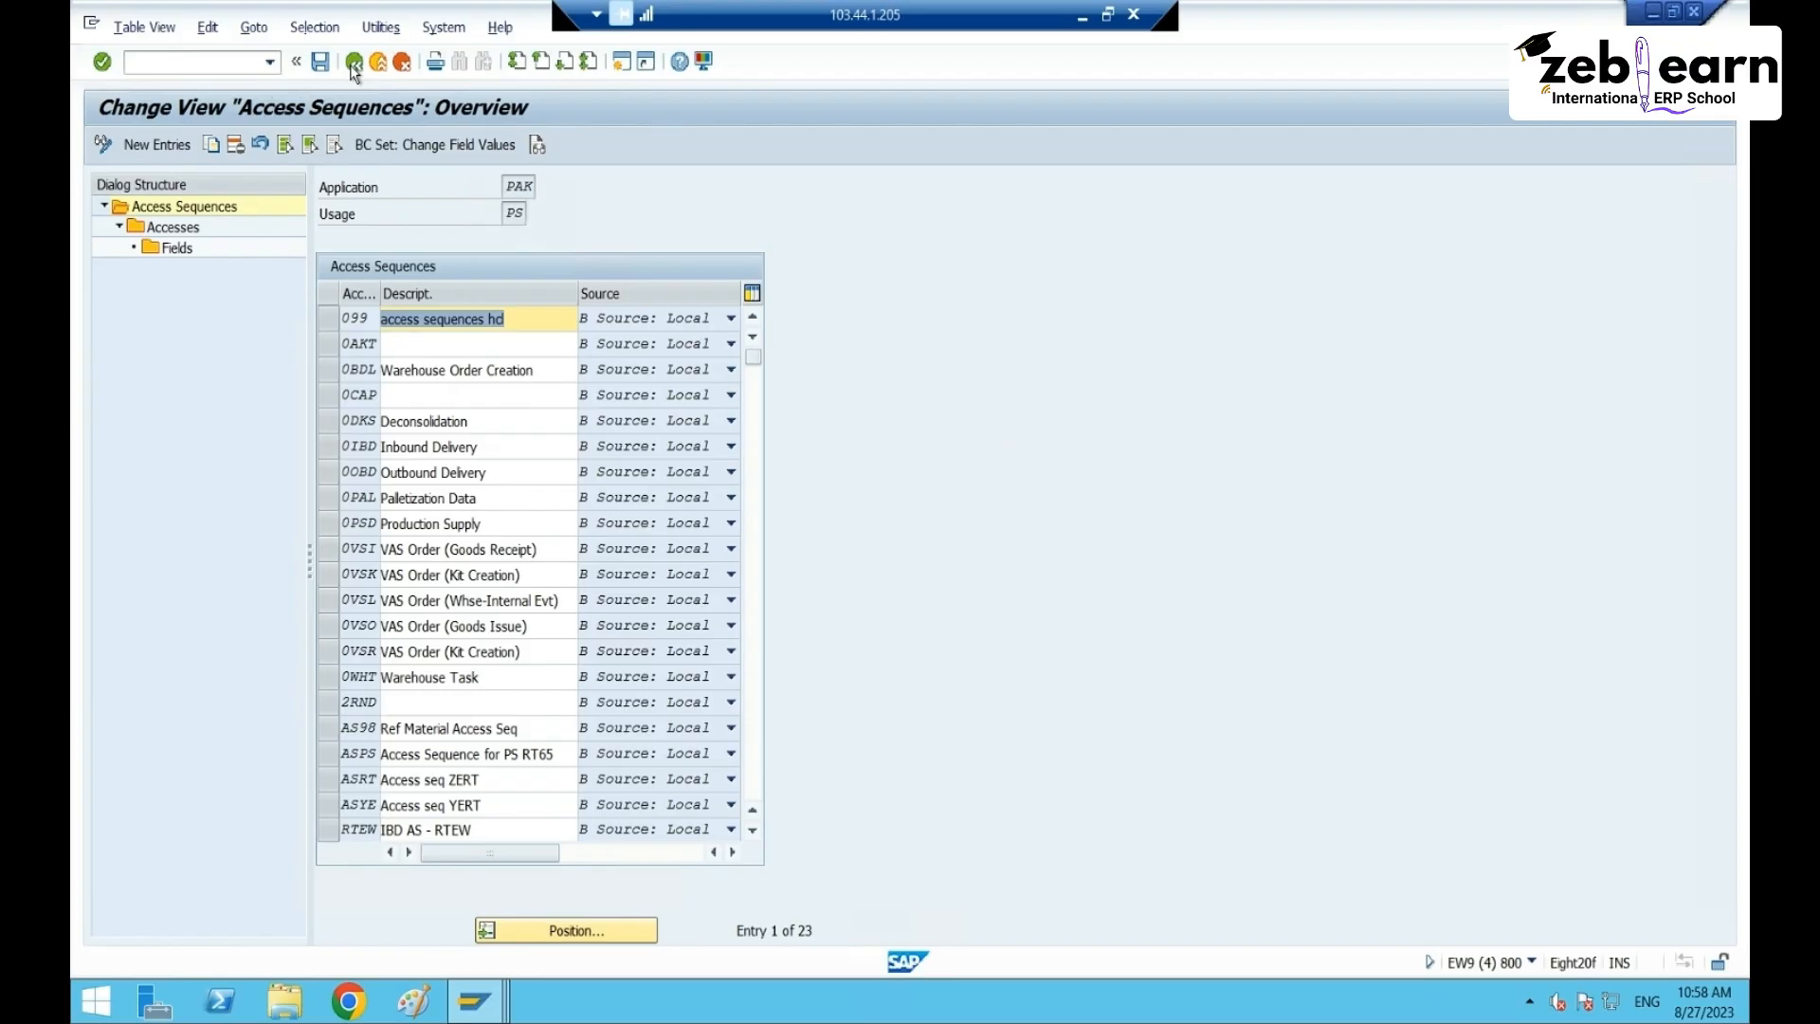
scroll(469, 479, down, 2)
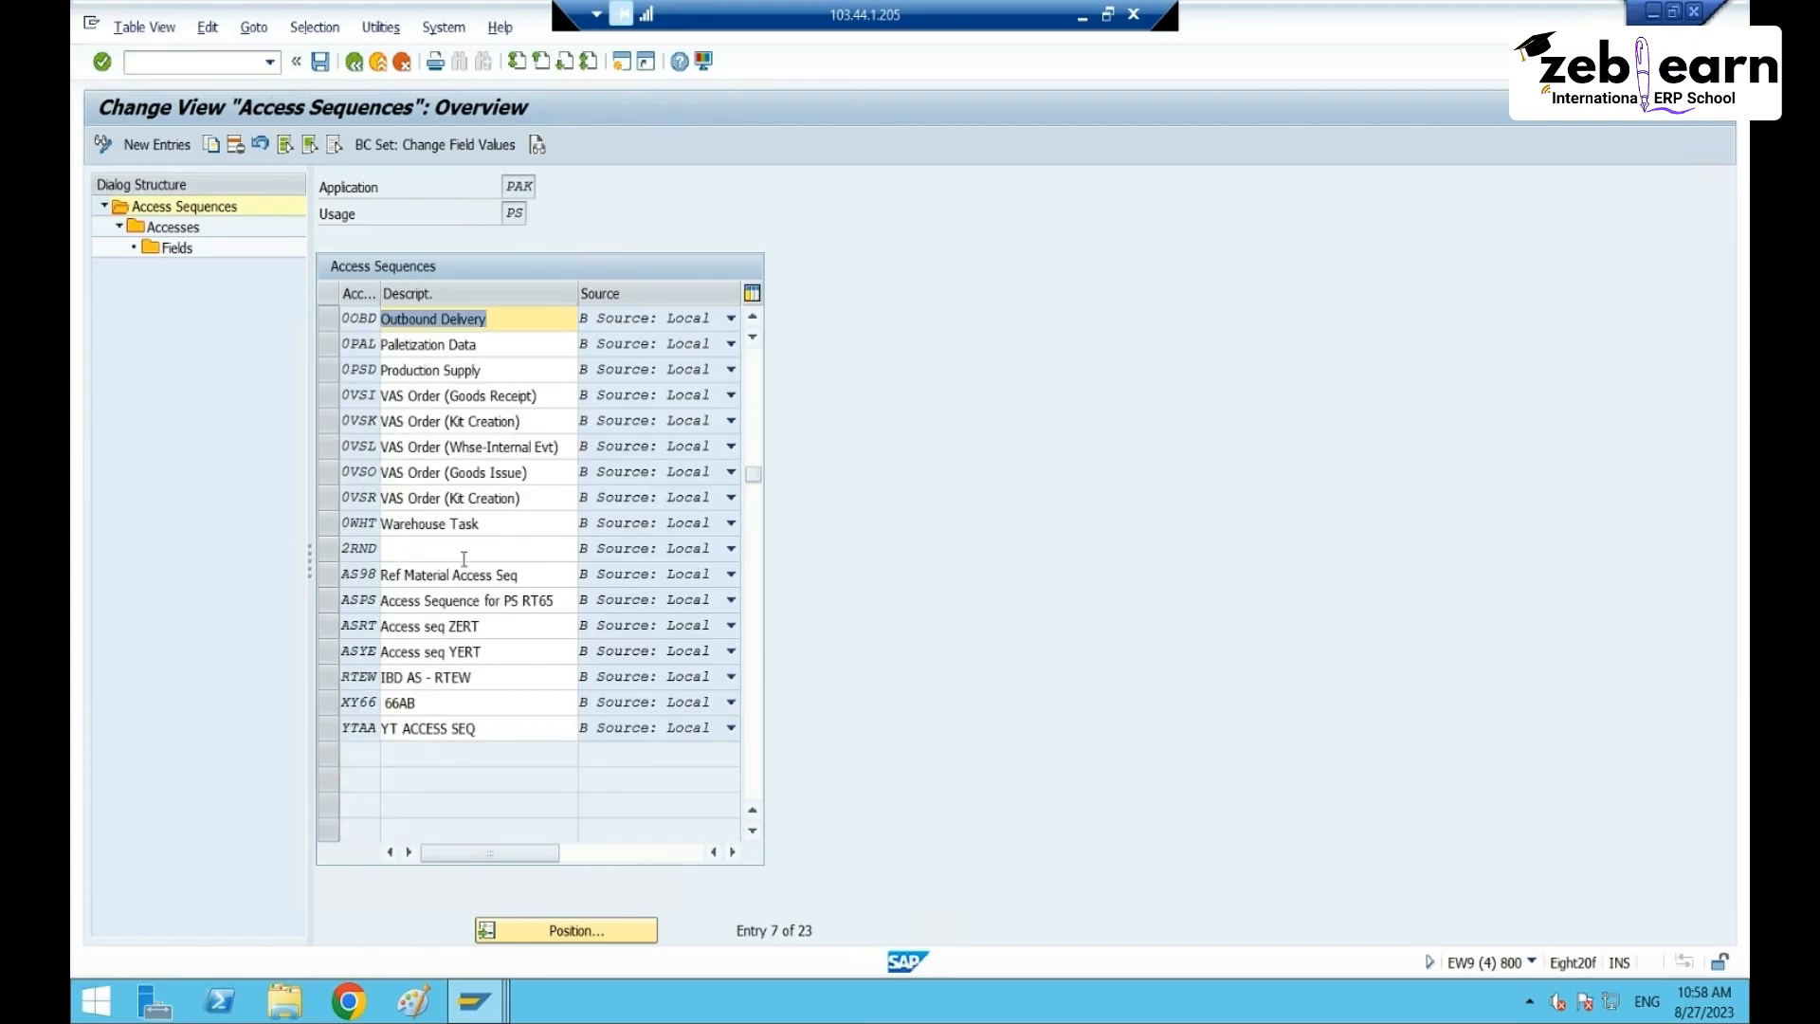
key(F3)
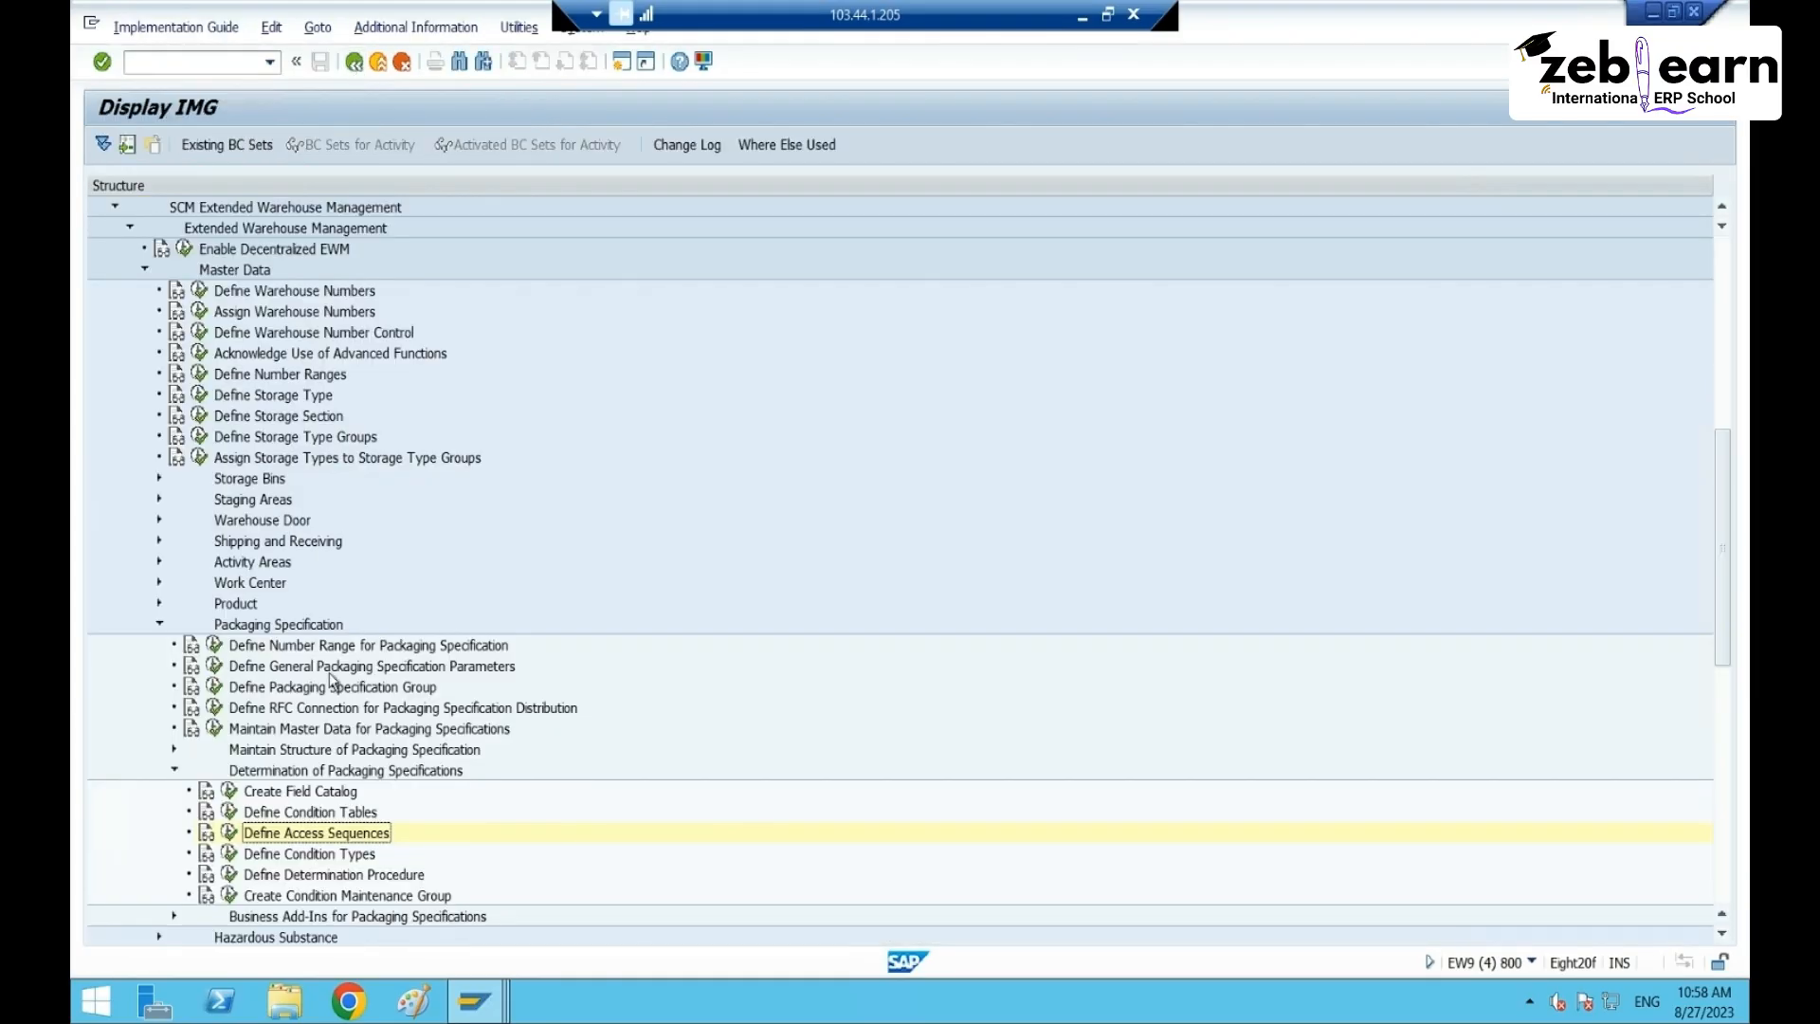
- Run Create Condition Maintenance Group, jump to group PAK and open its entries
click(233, 902)
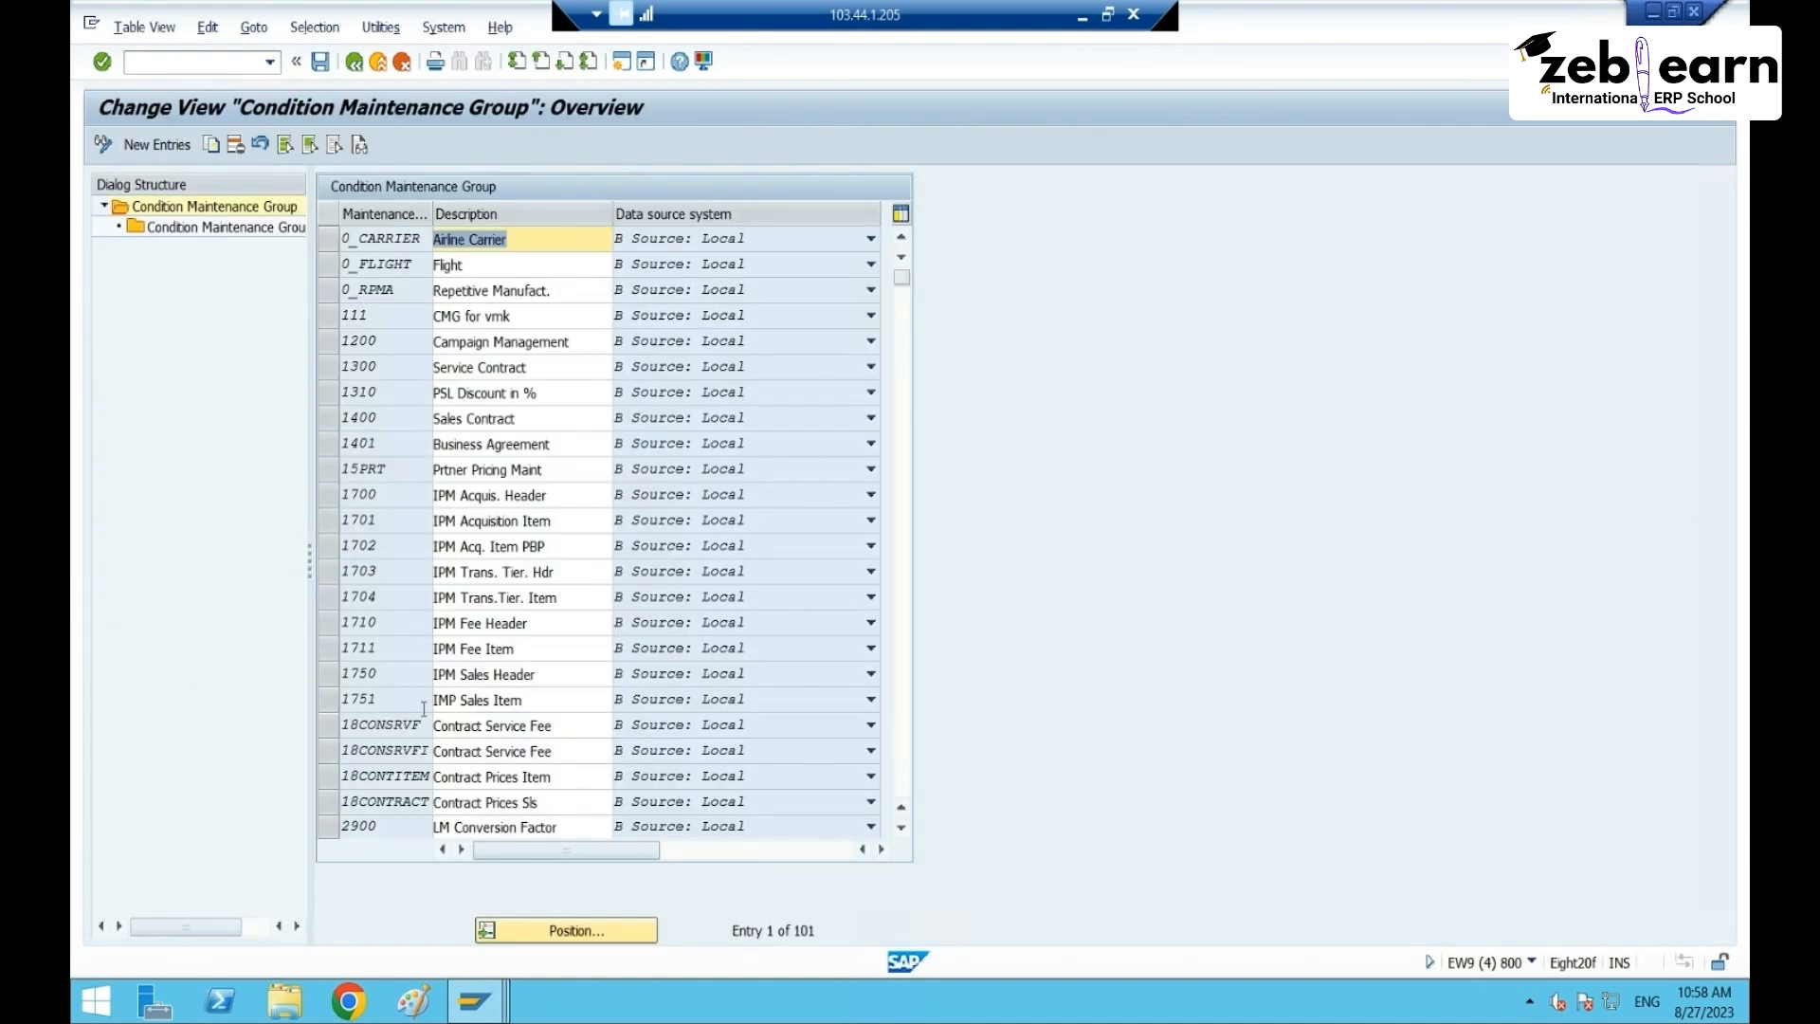
scroll(424, 709, down, 2)
scroll(421, 697, up, 2)
click(532, 924)
click(360, 331)
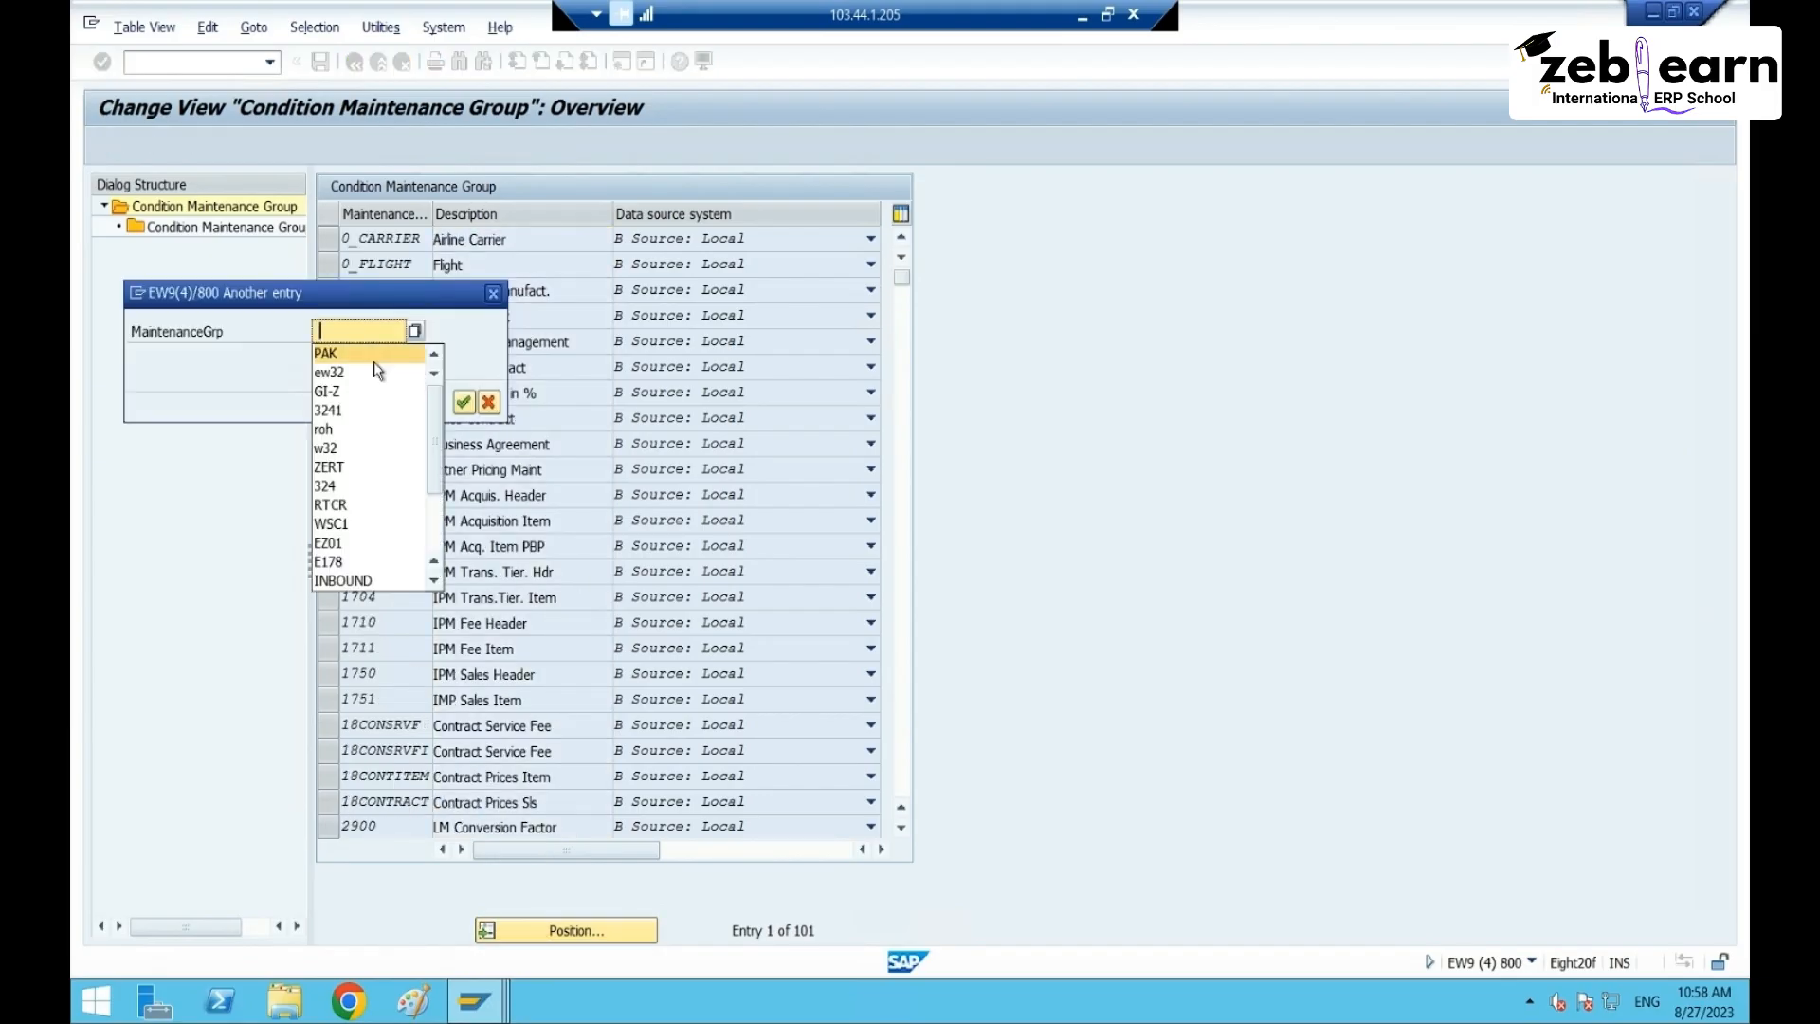
click(373, 352)
click(464, 402)
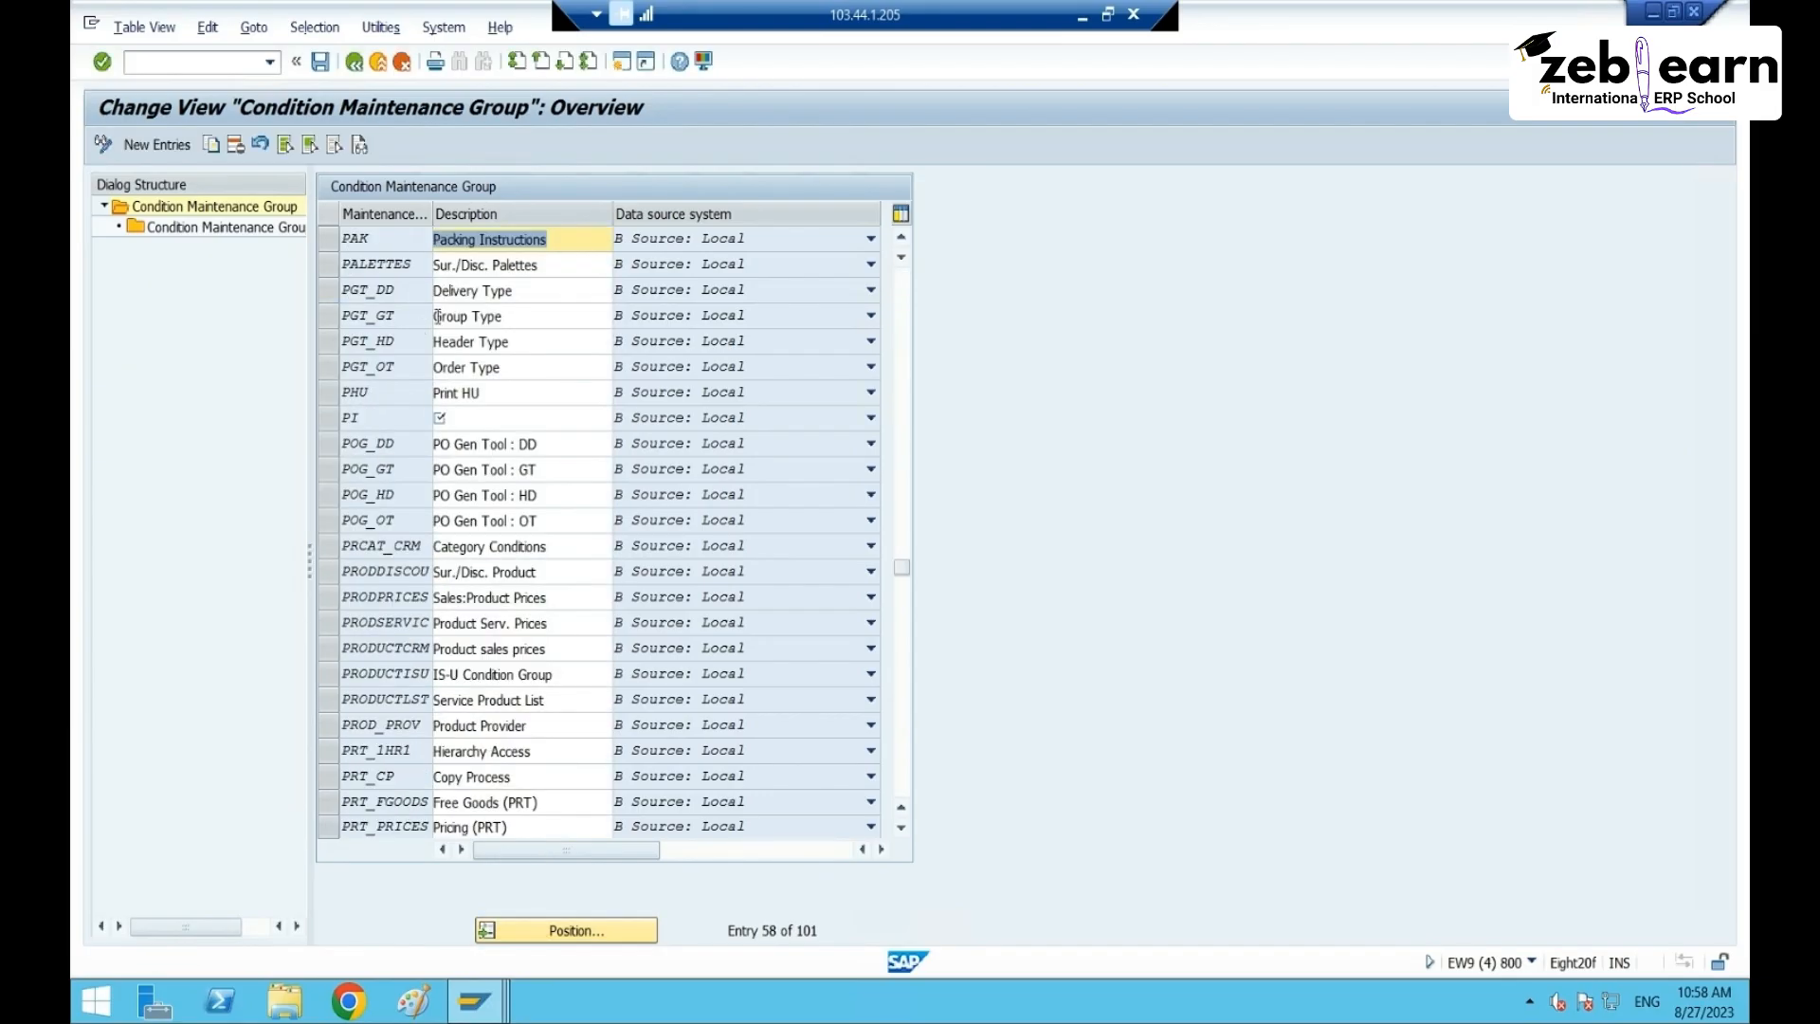
click(328, 237)
double_click(216, 227)
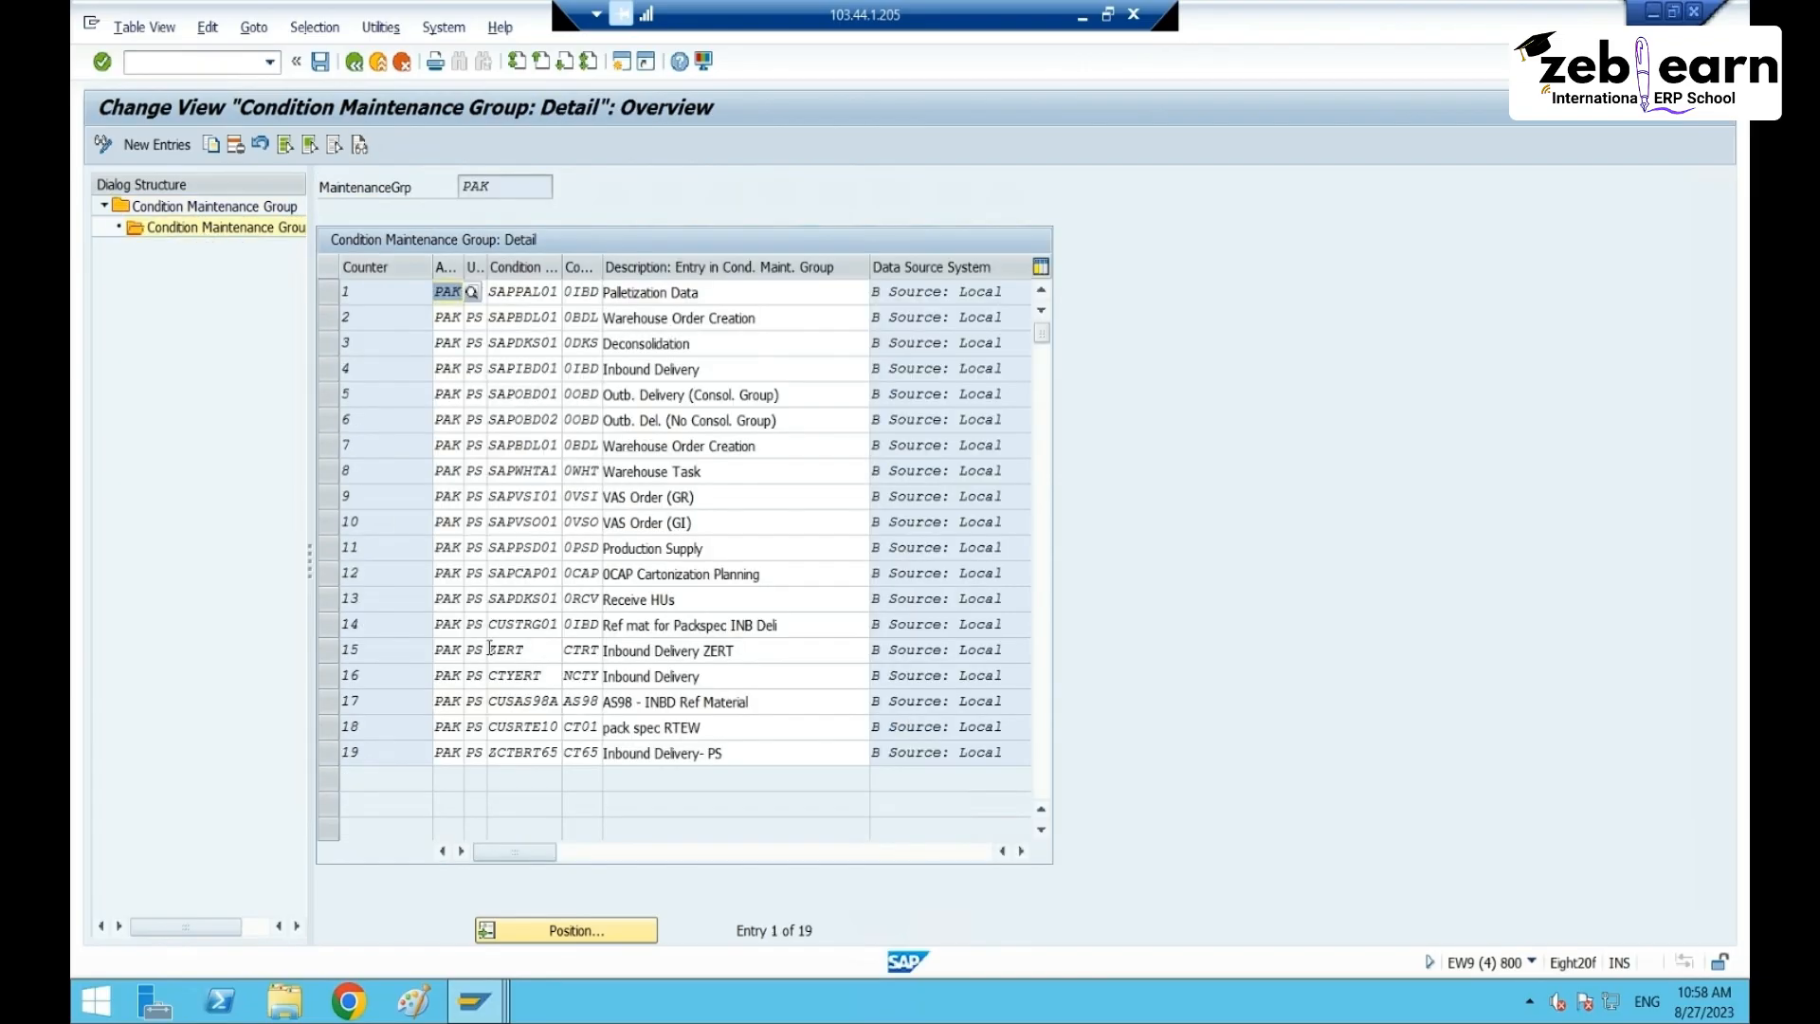
- Review entry 19, ZCTBRT65 Inbound Delivery- PS with condition type CT65, then go back
click(328, 755)
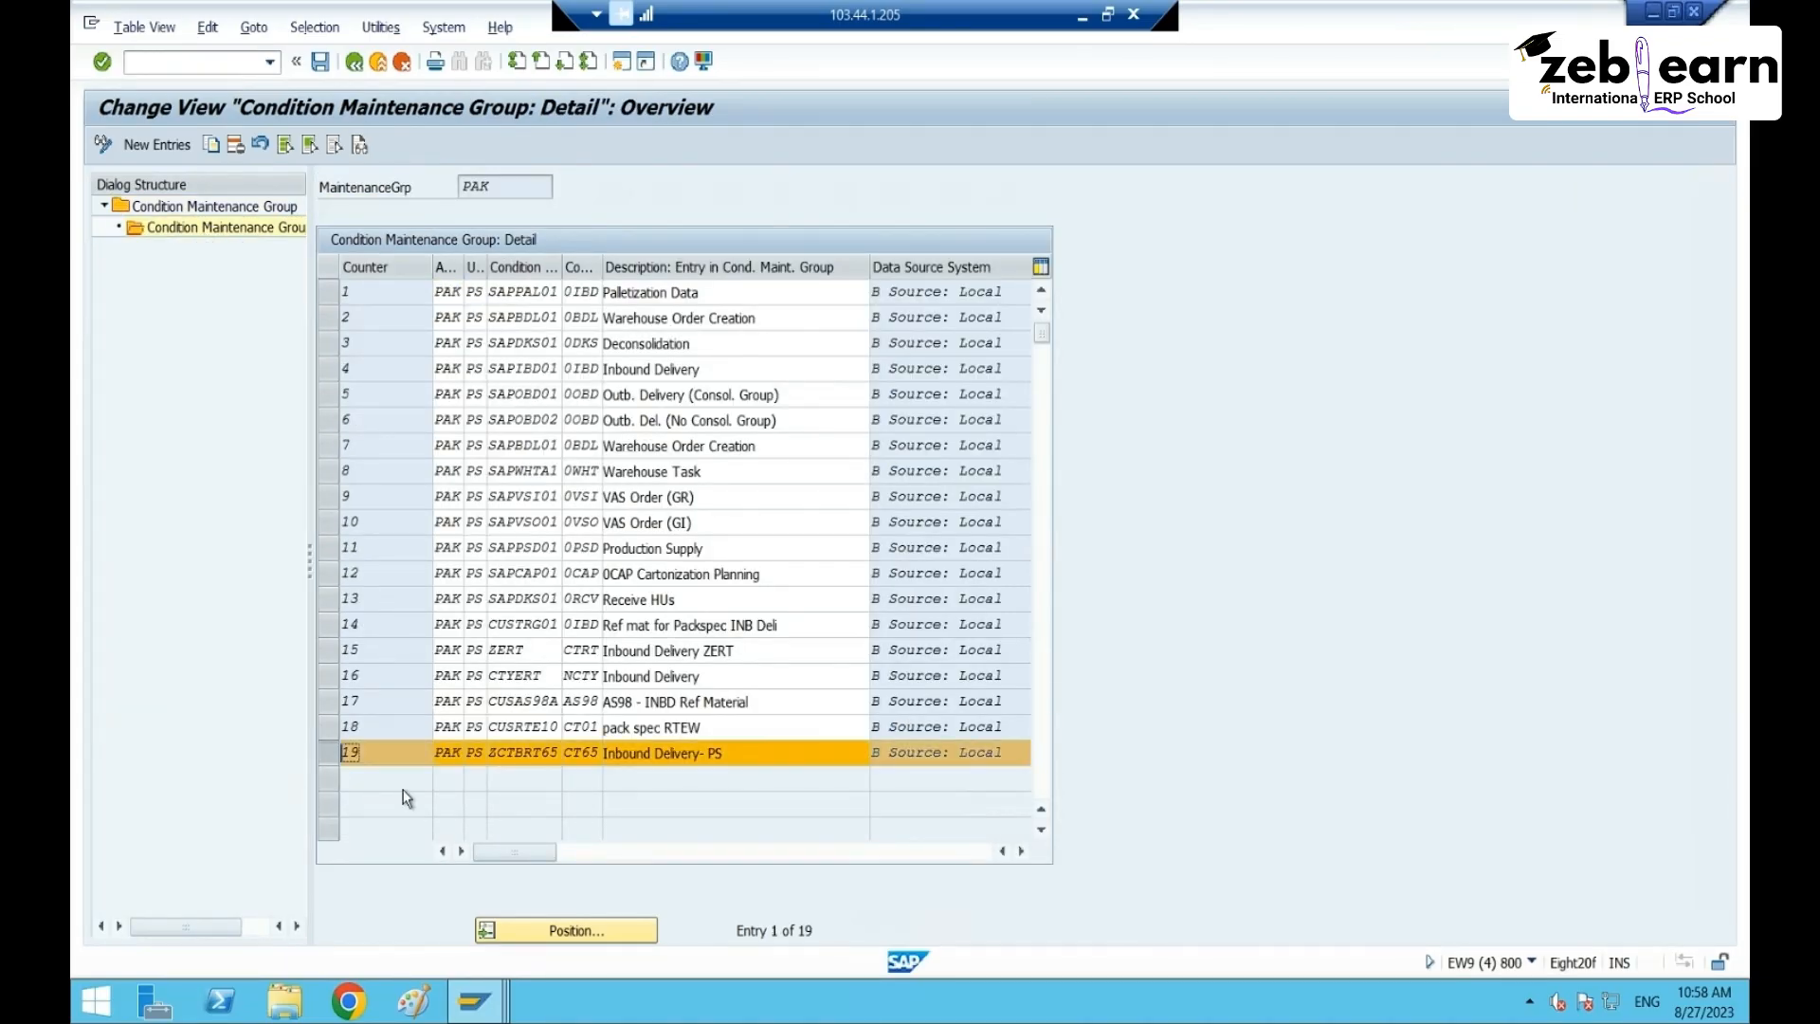
click(754, 759)
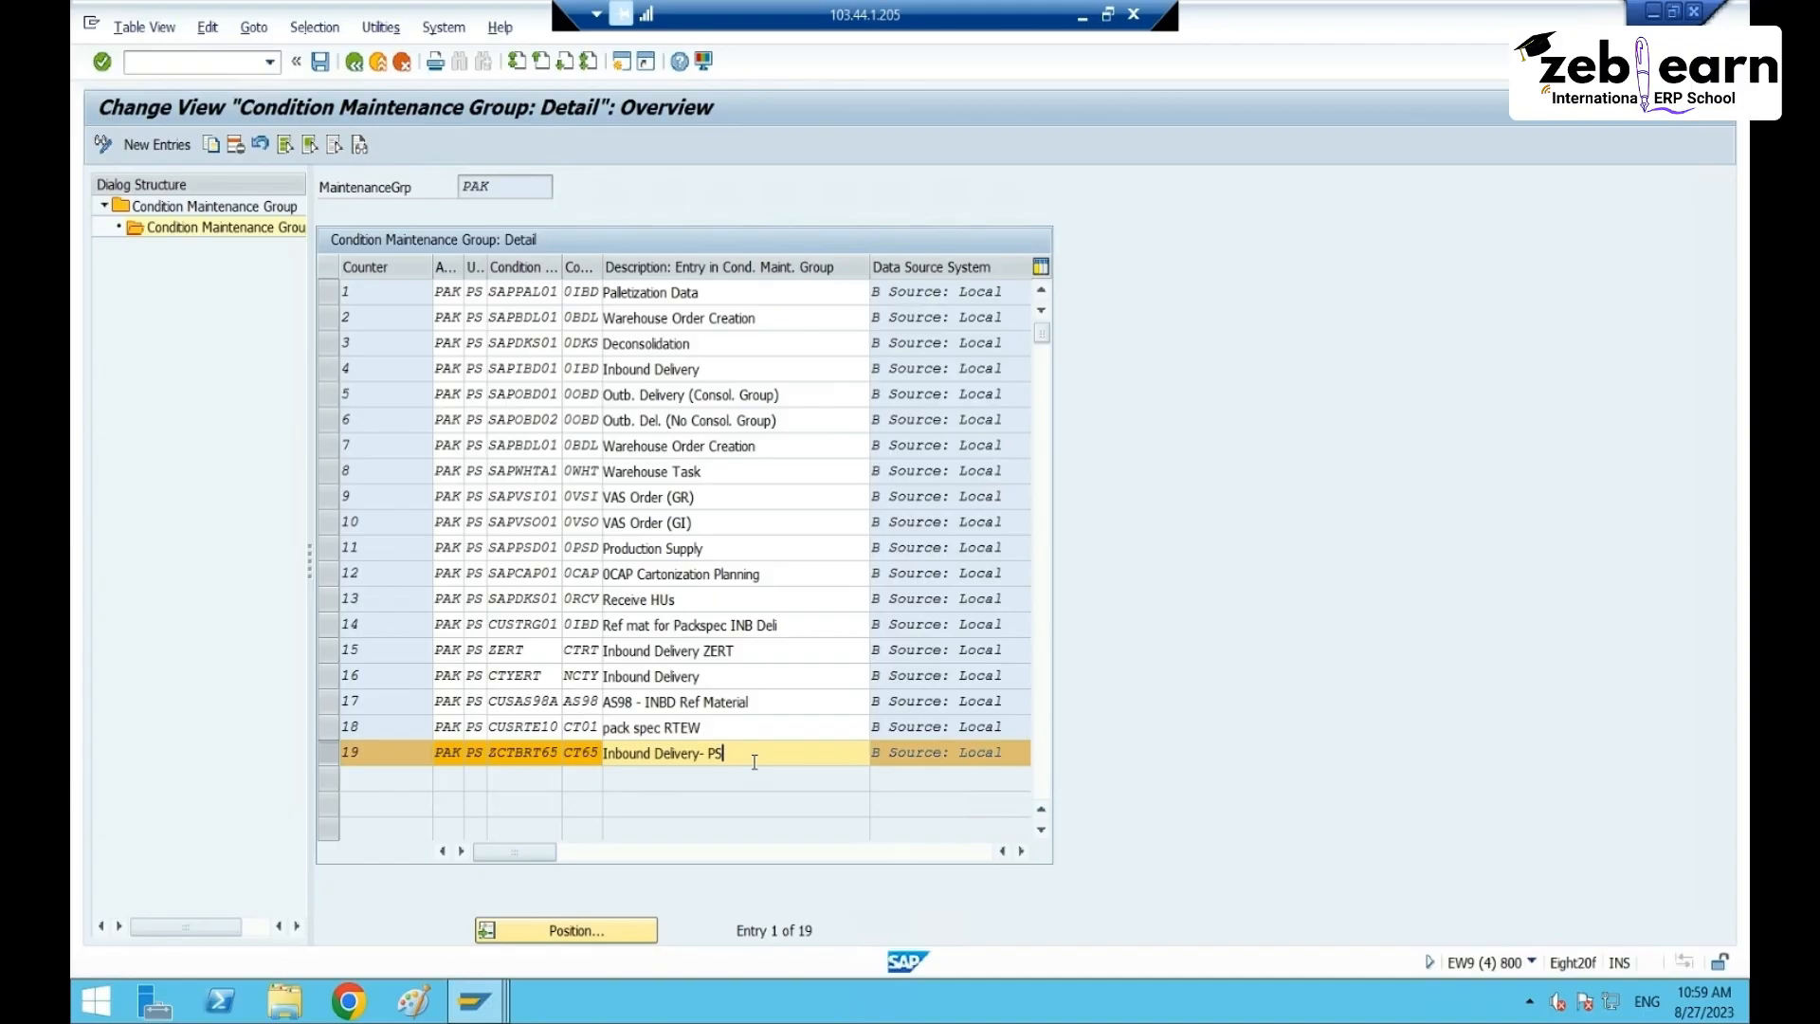
click(569, 751)
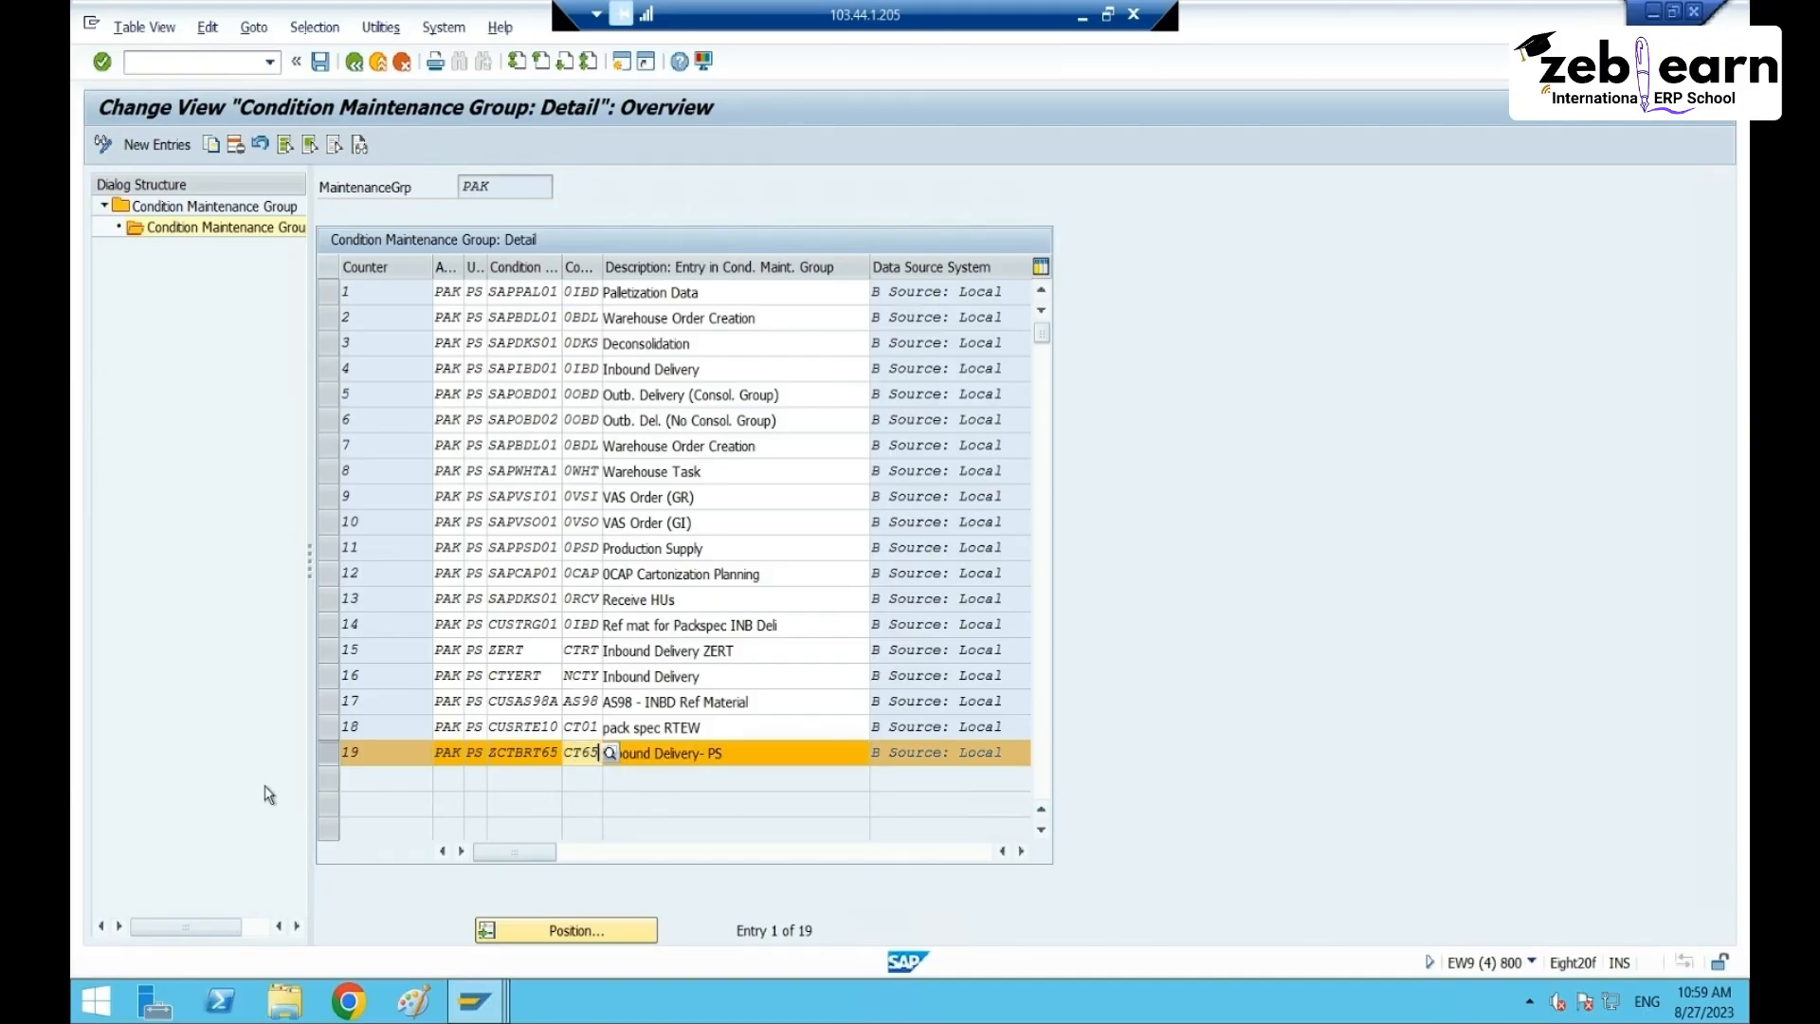
double_click(166, 228)
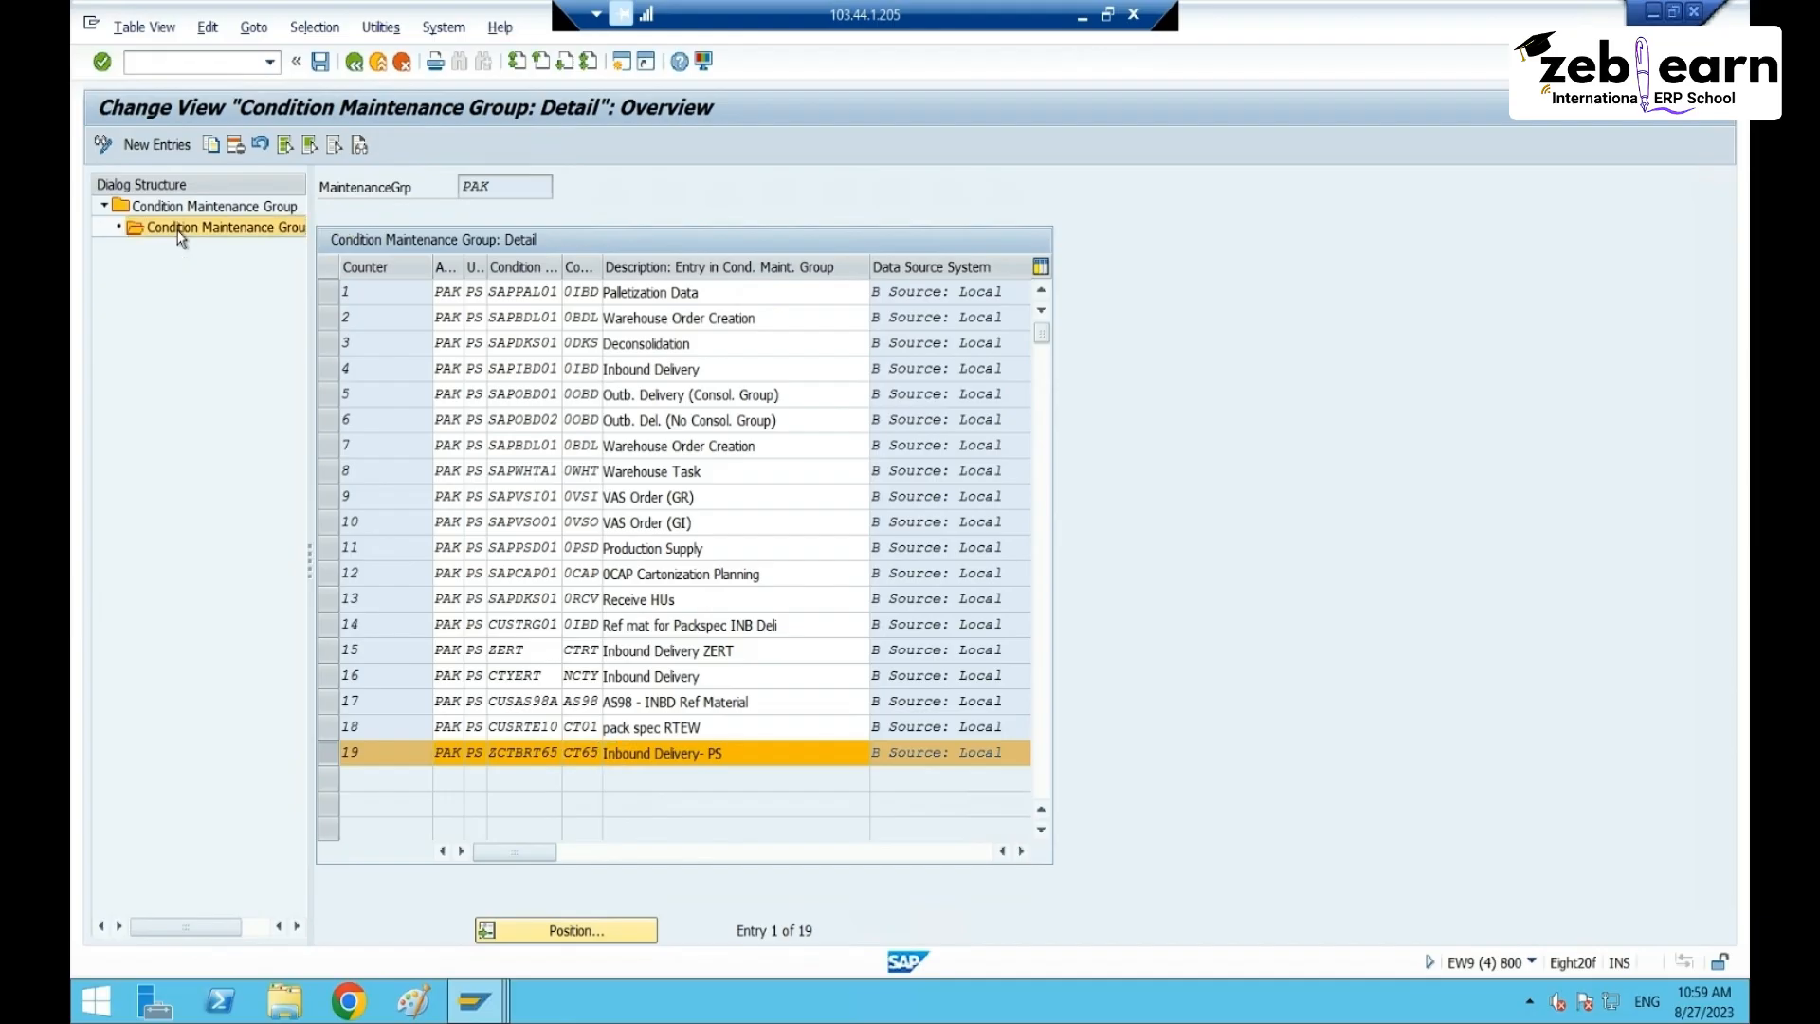
click(323, 753)
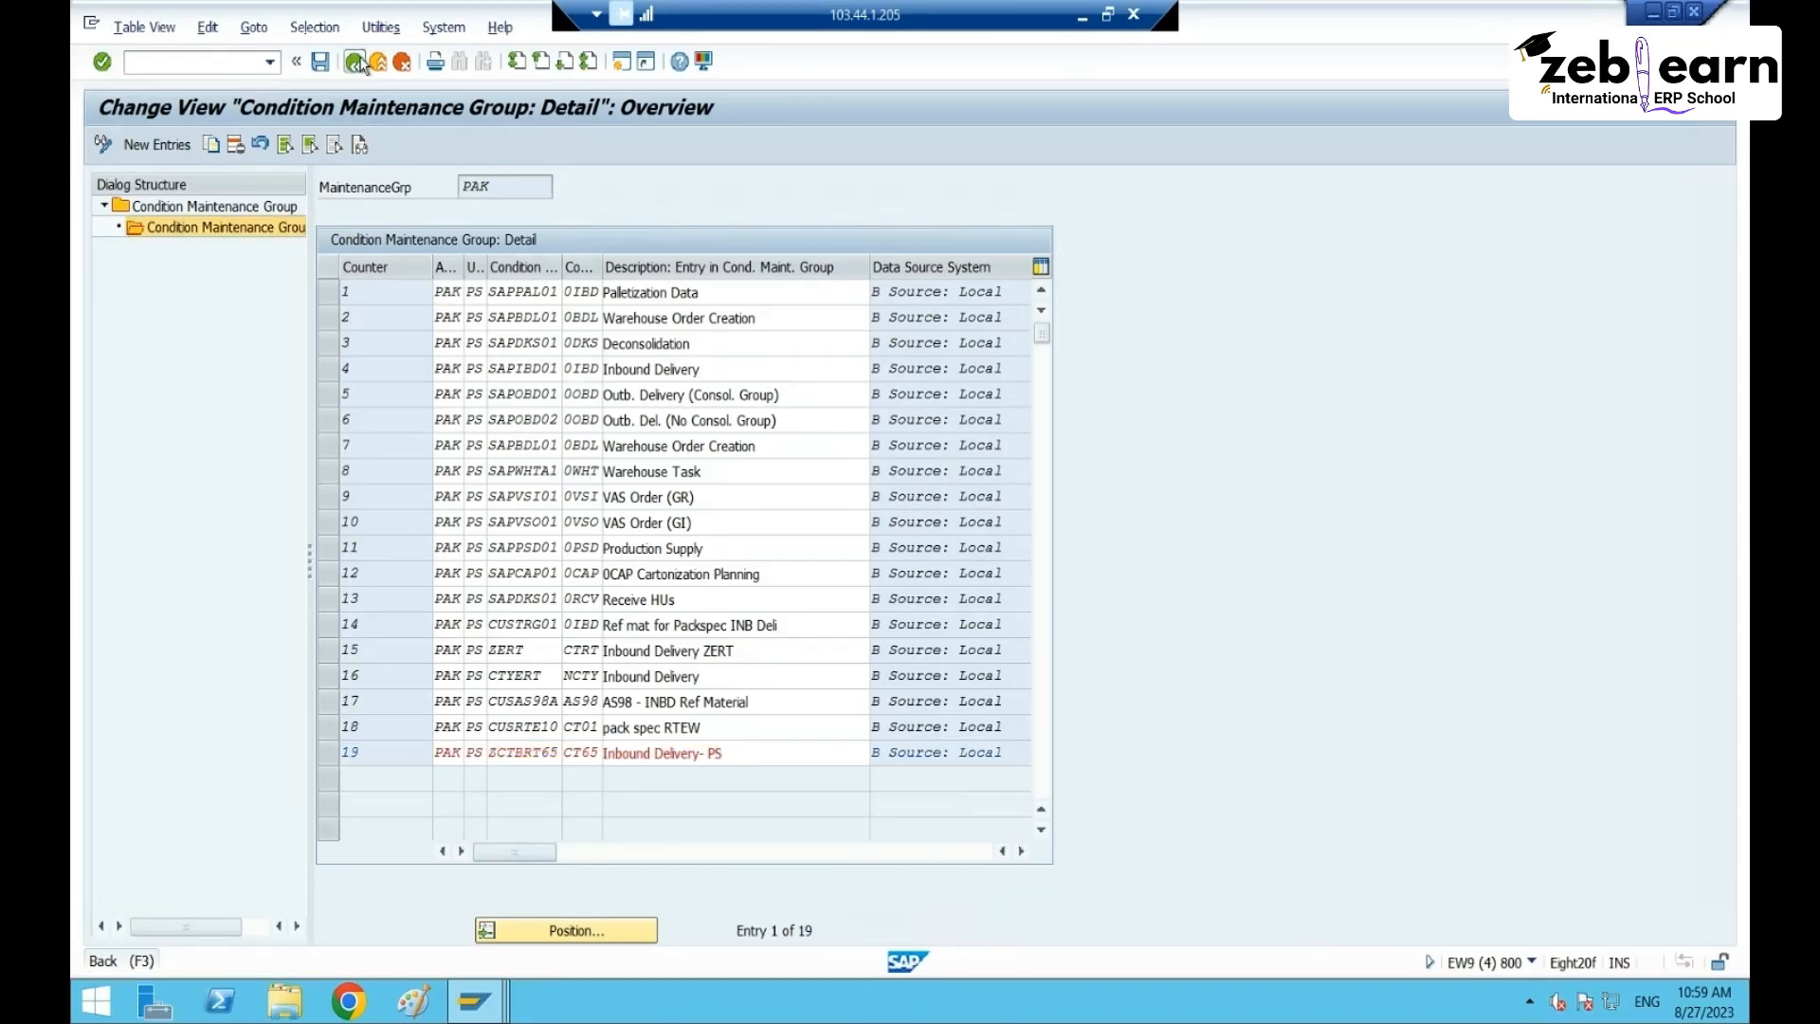
click(1020, 851)
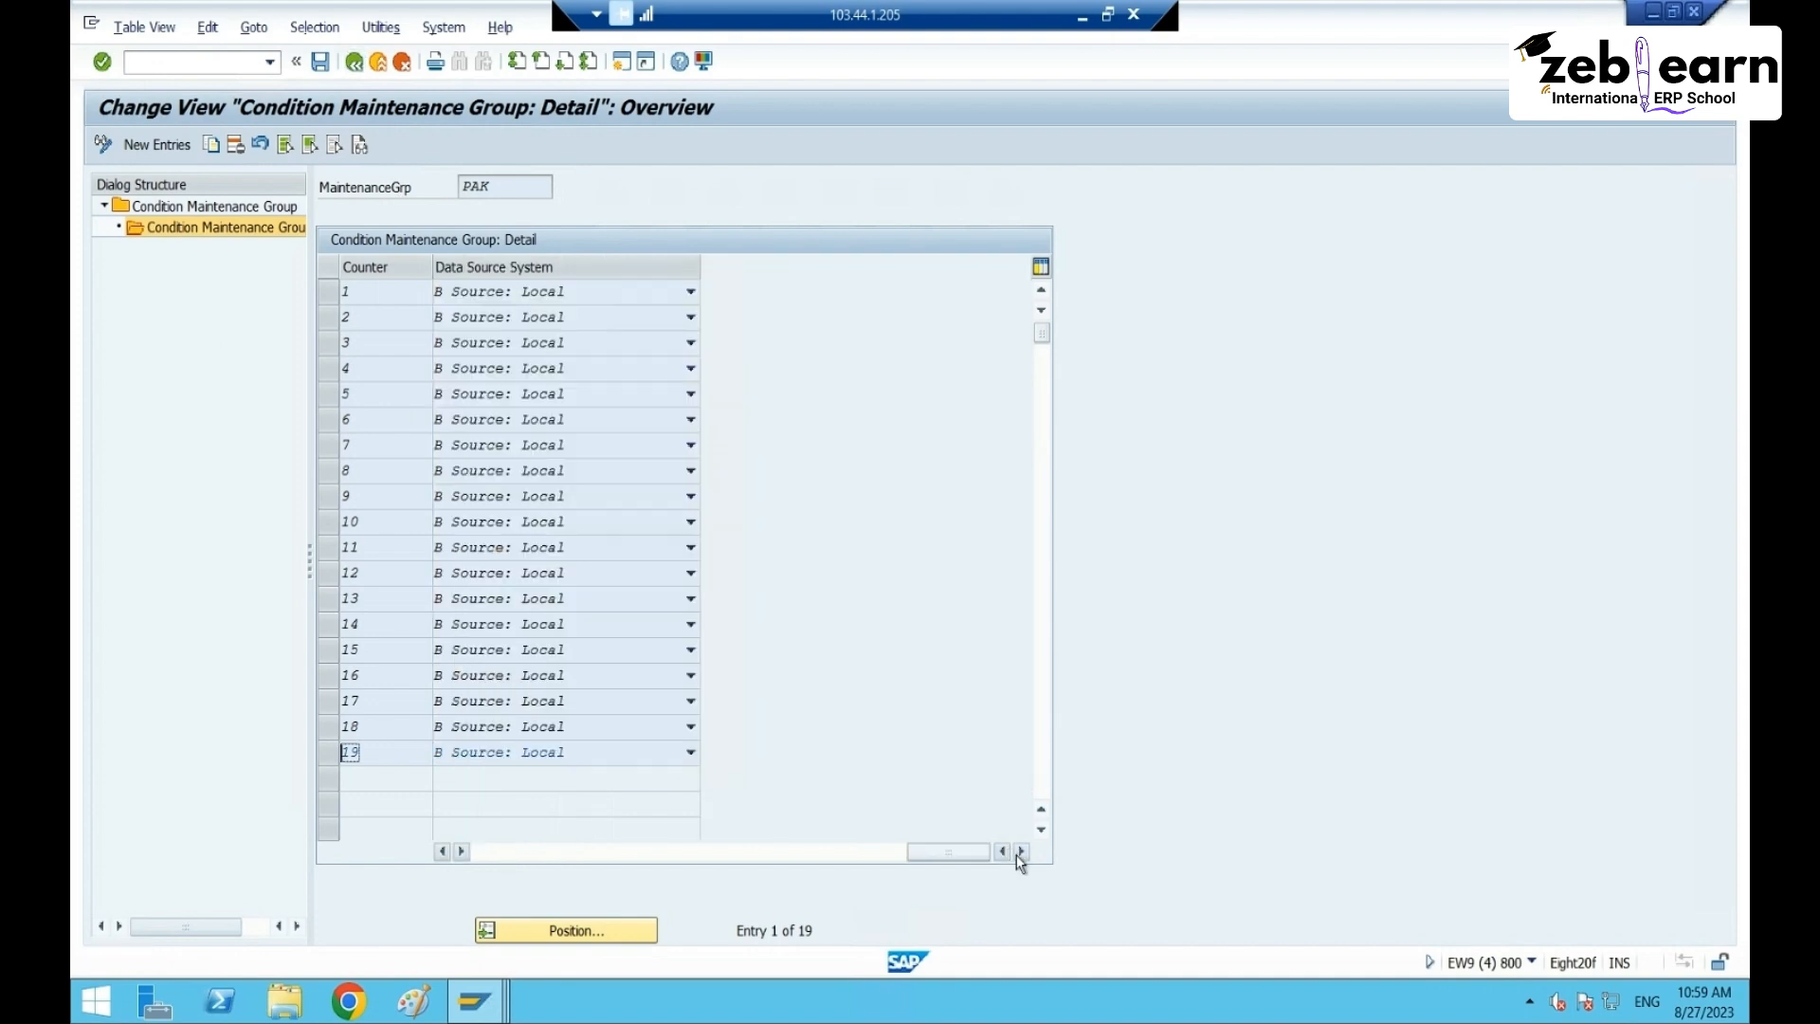
drag(947, 851, 502, 849)
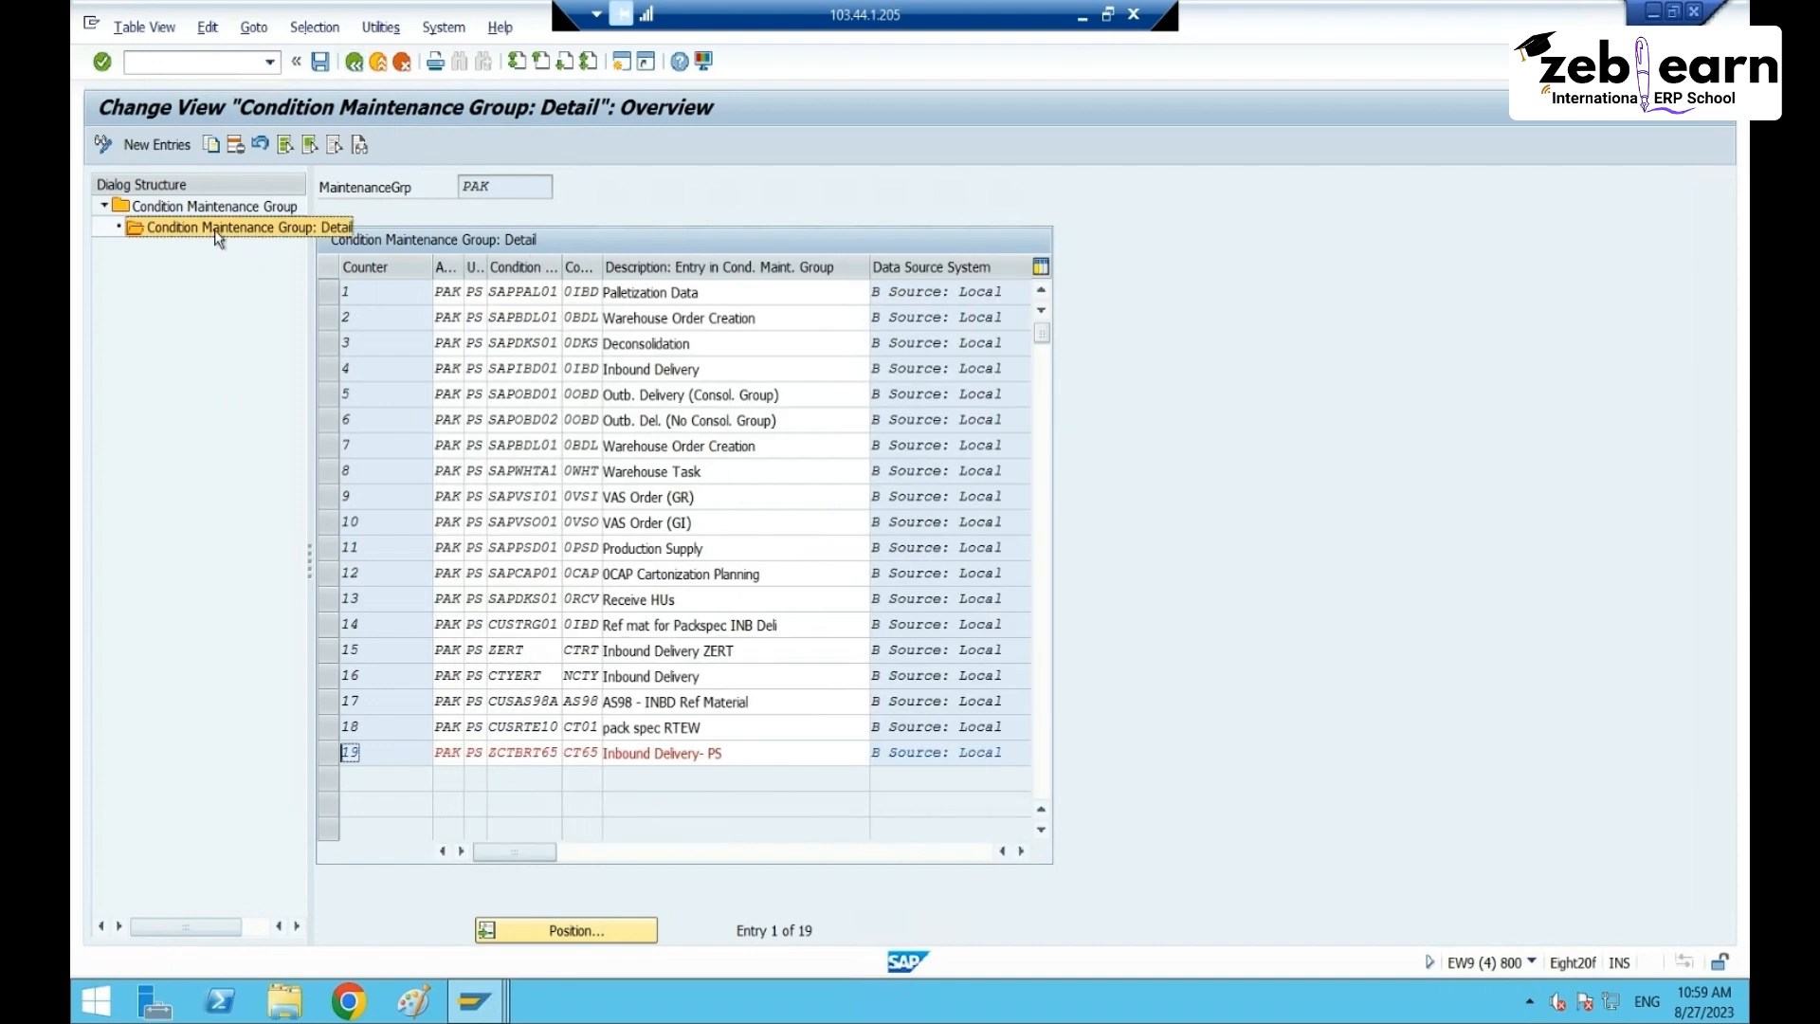
click(354, 61)
- Switch to the packaging specification window and create a second version of spec 22
click(473, 1000)
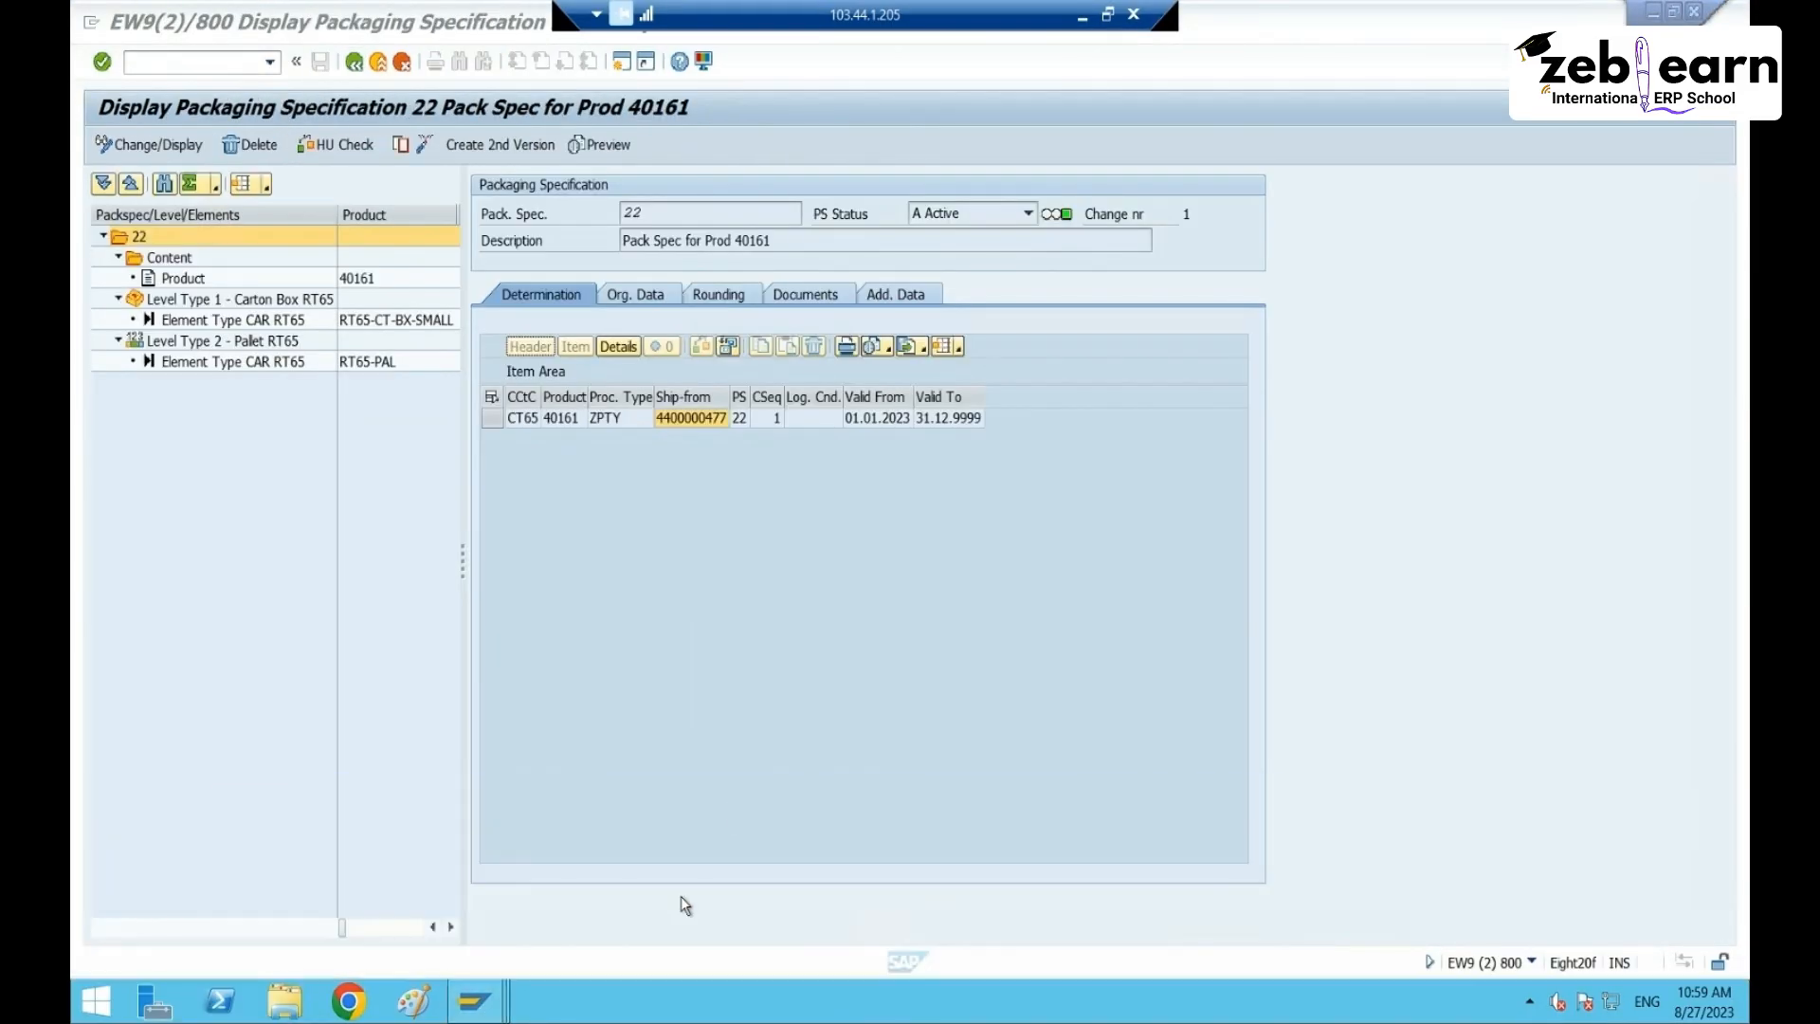
click(681, 895)
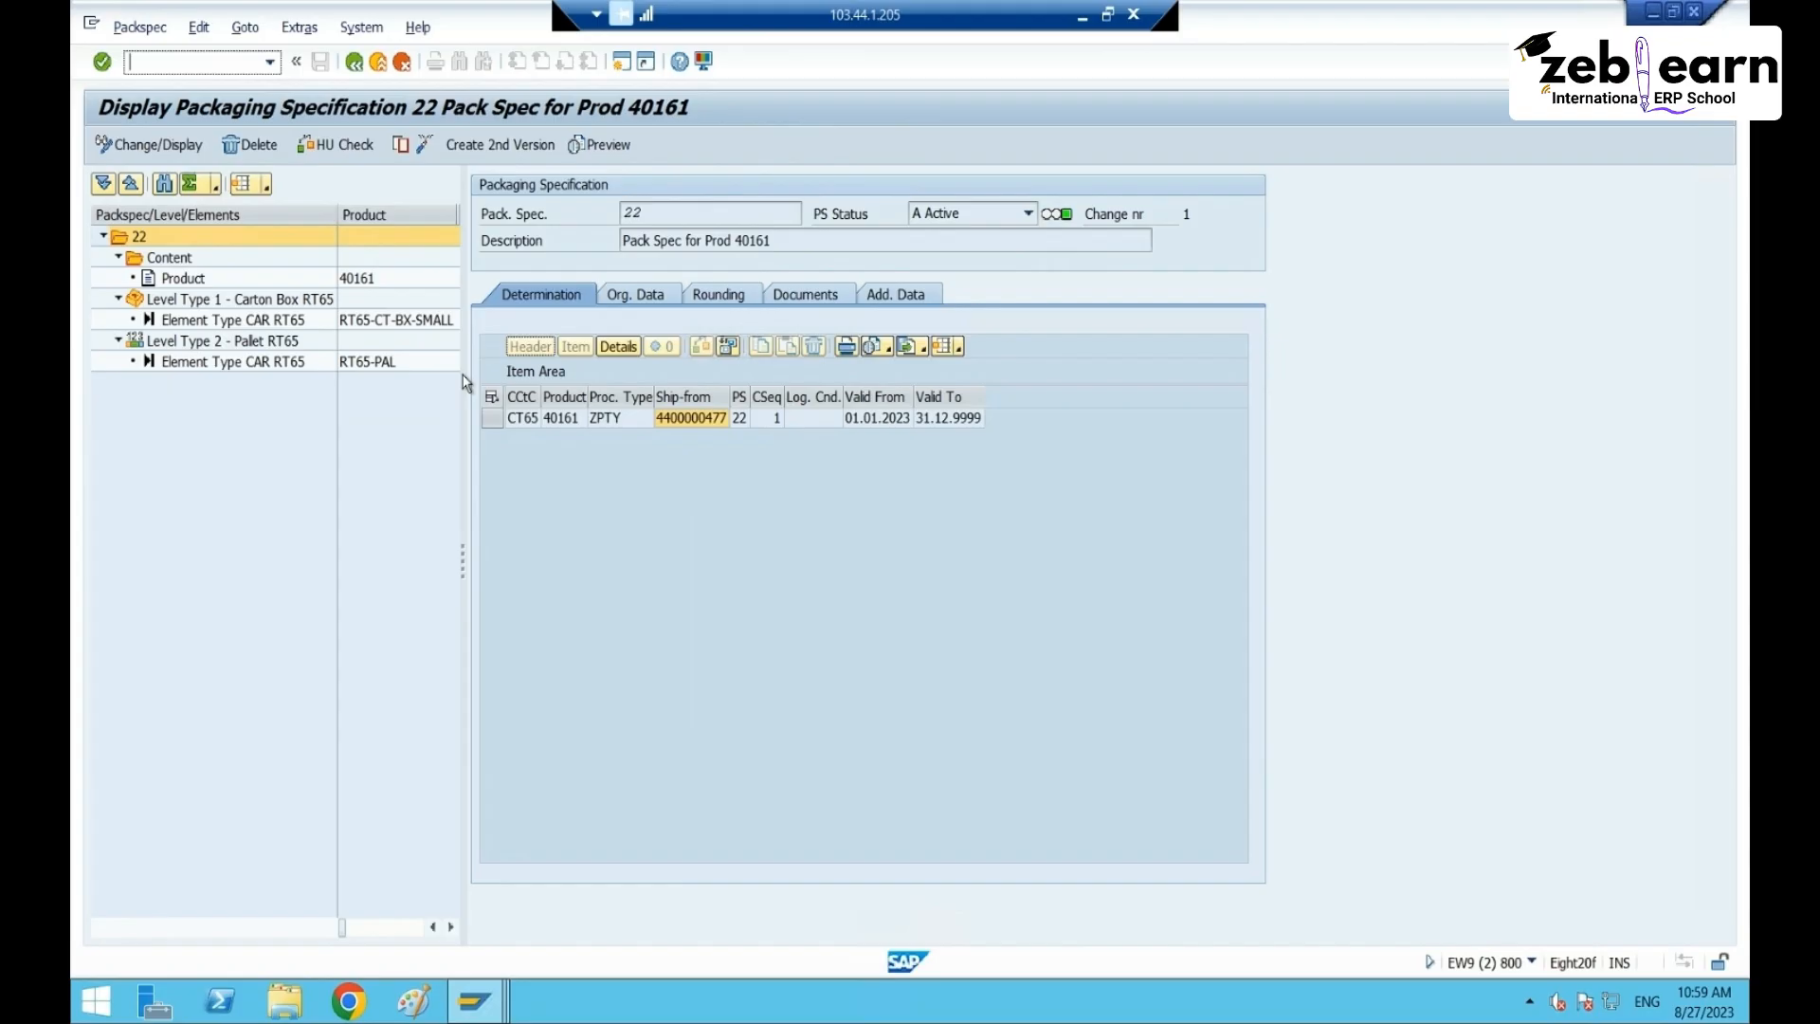
click(476, 143)
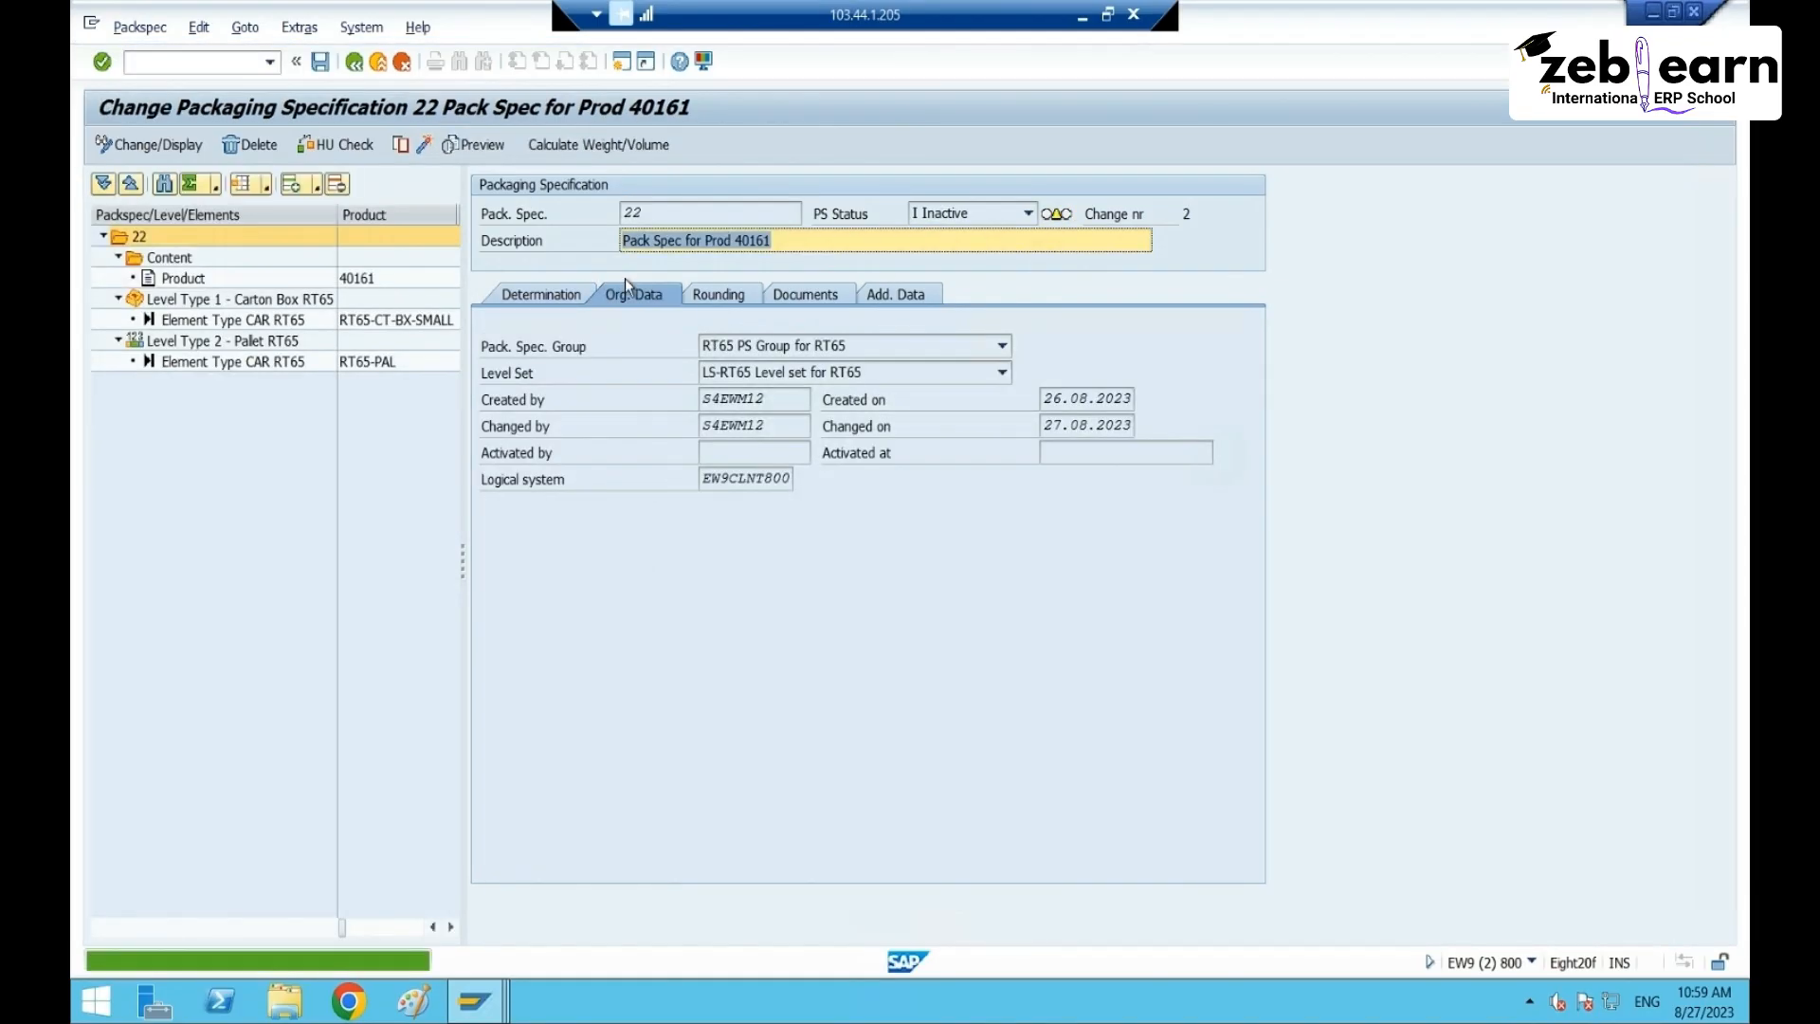
click(517, 291)
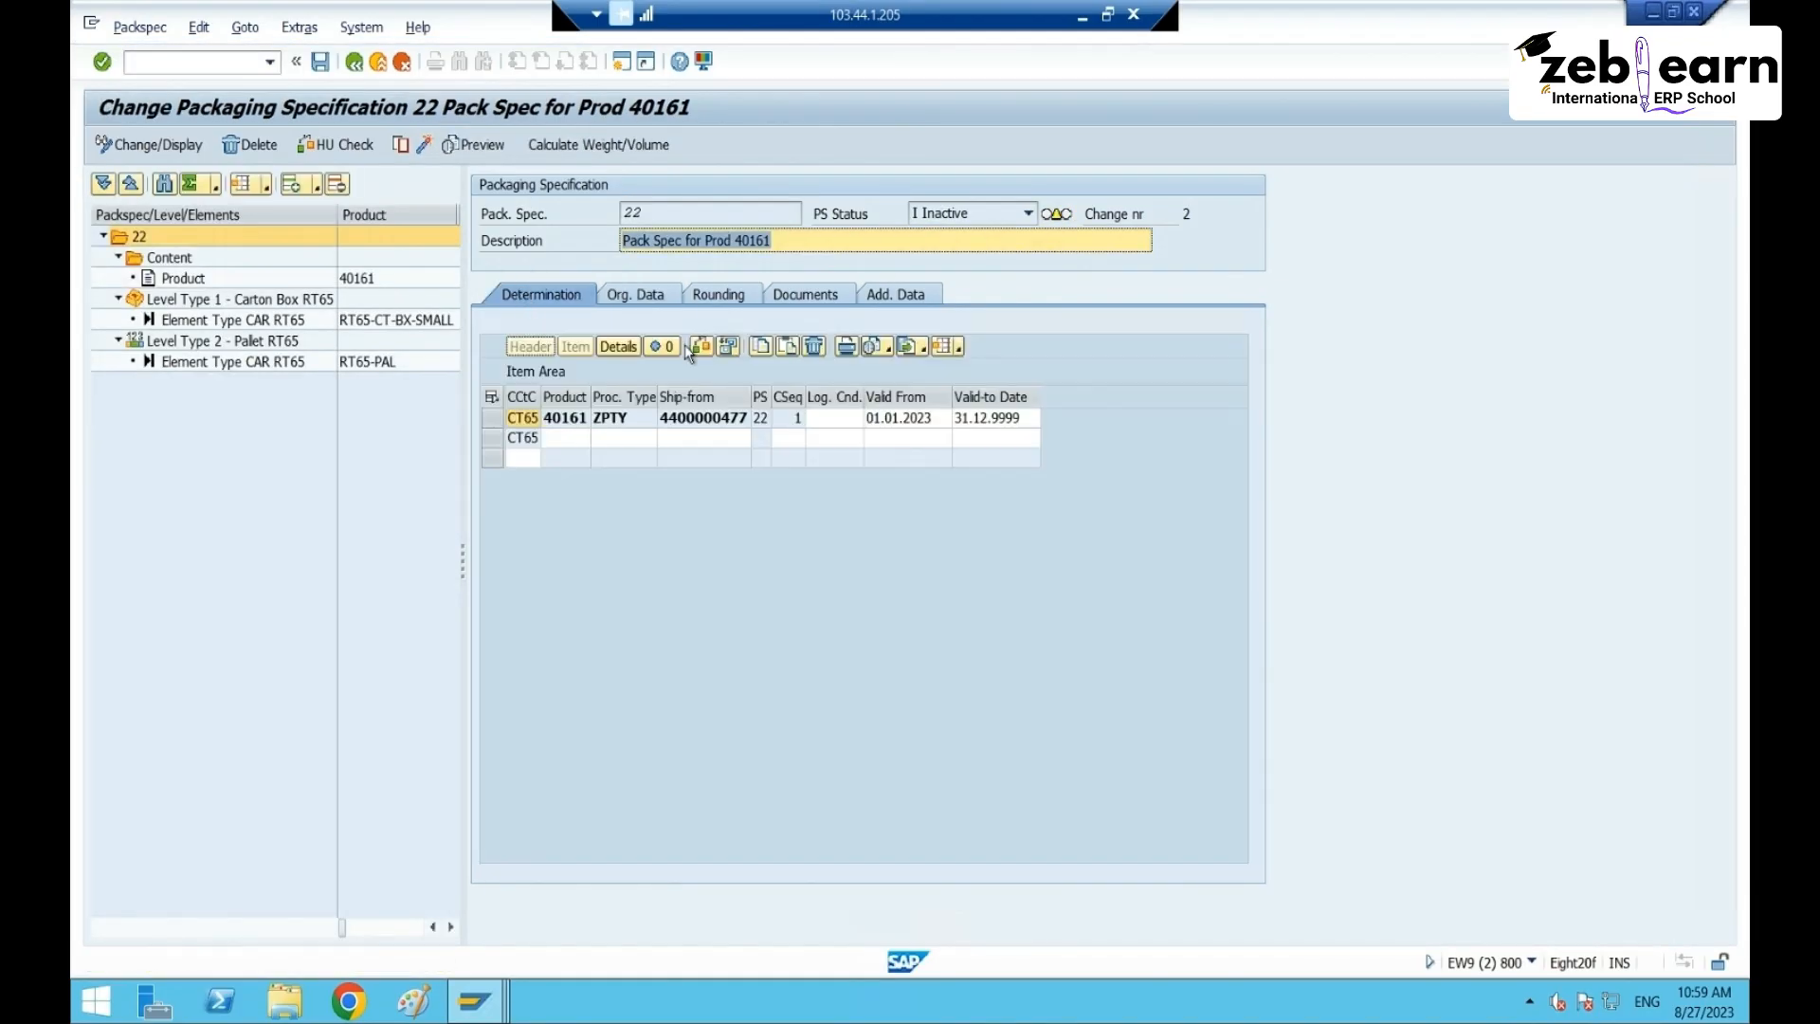
- Add a CT65 determination record for product 40161, then exit without saving
click(571, 442)
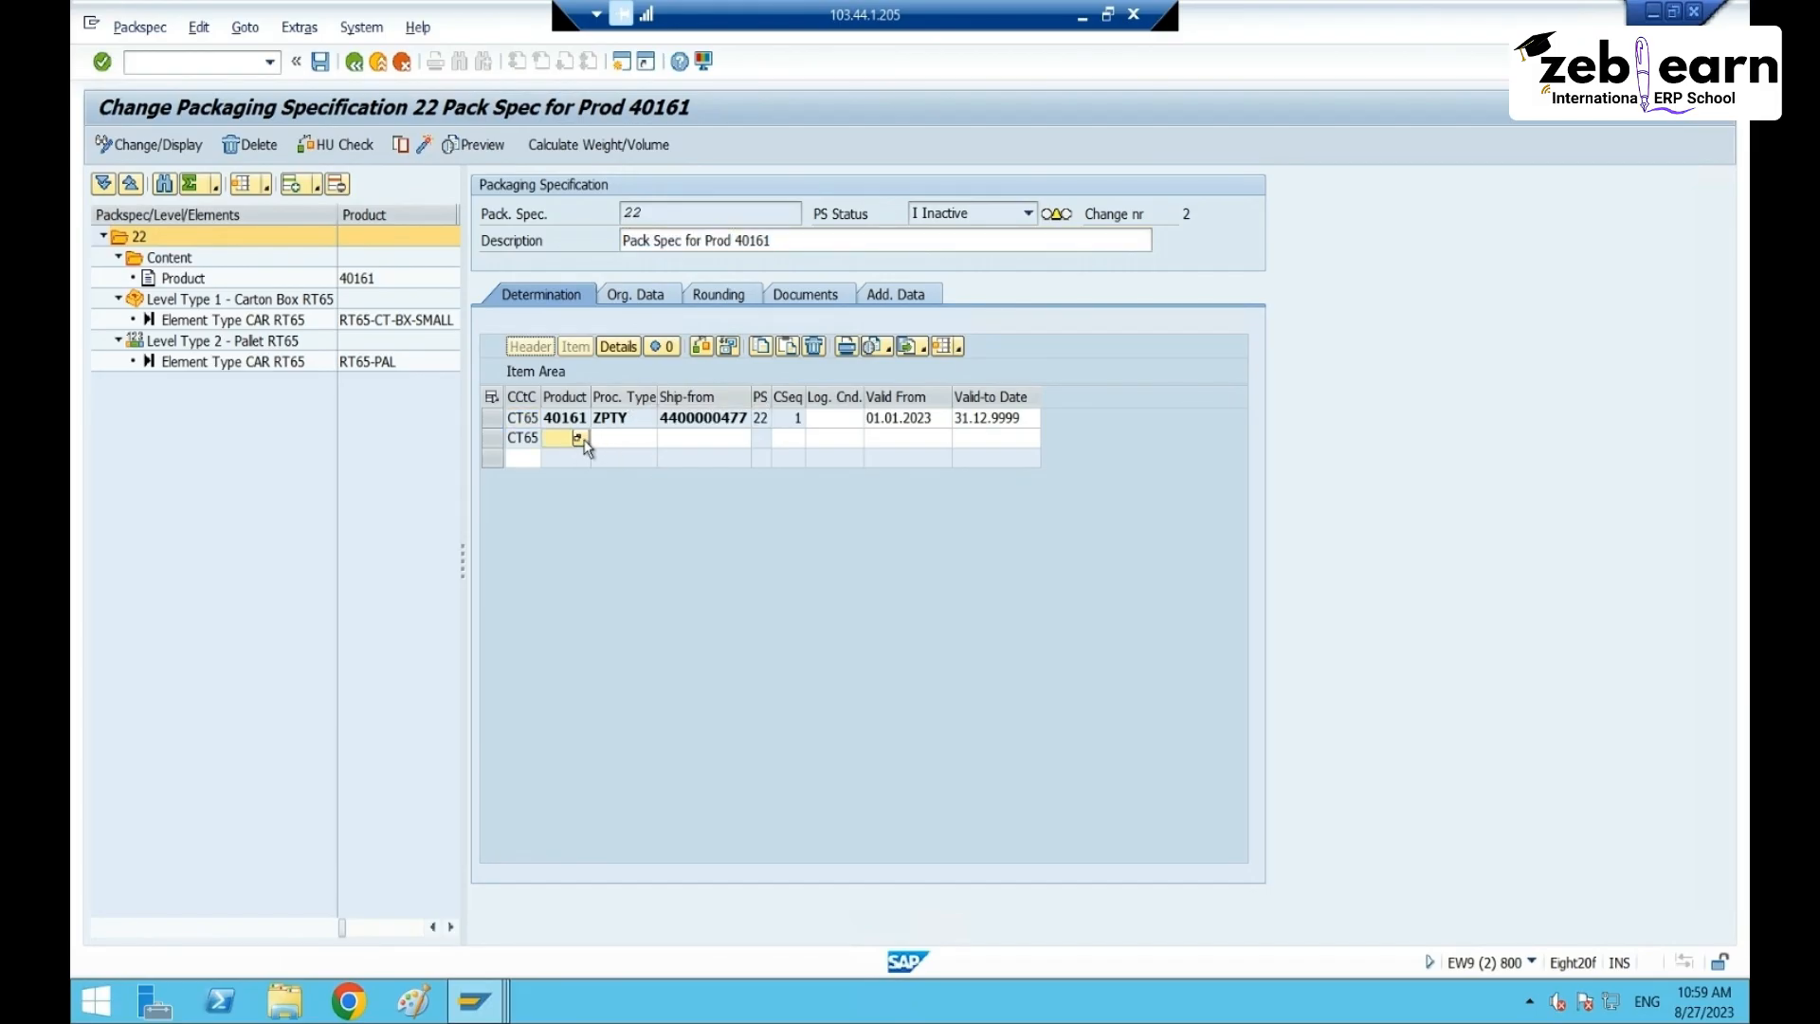
text(401)
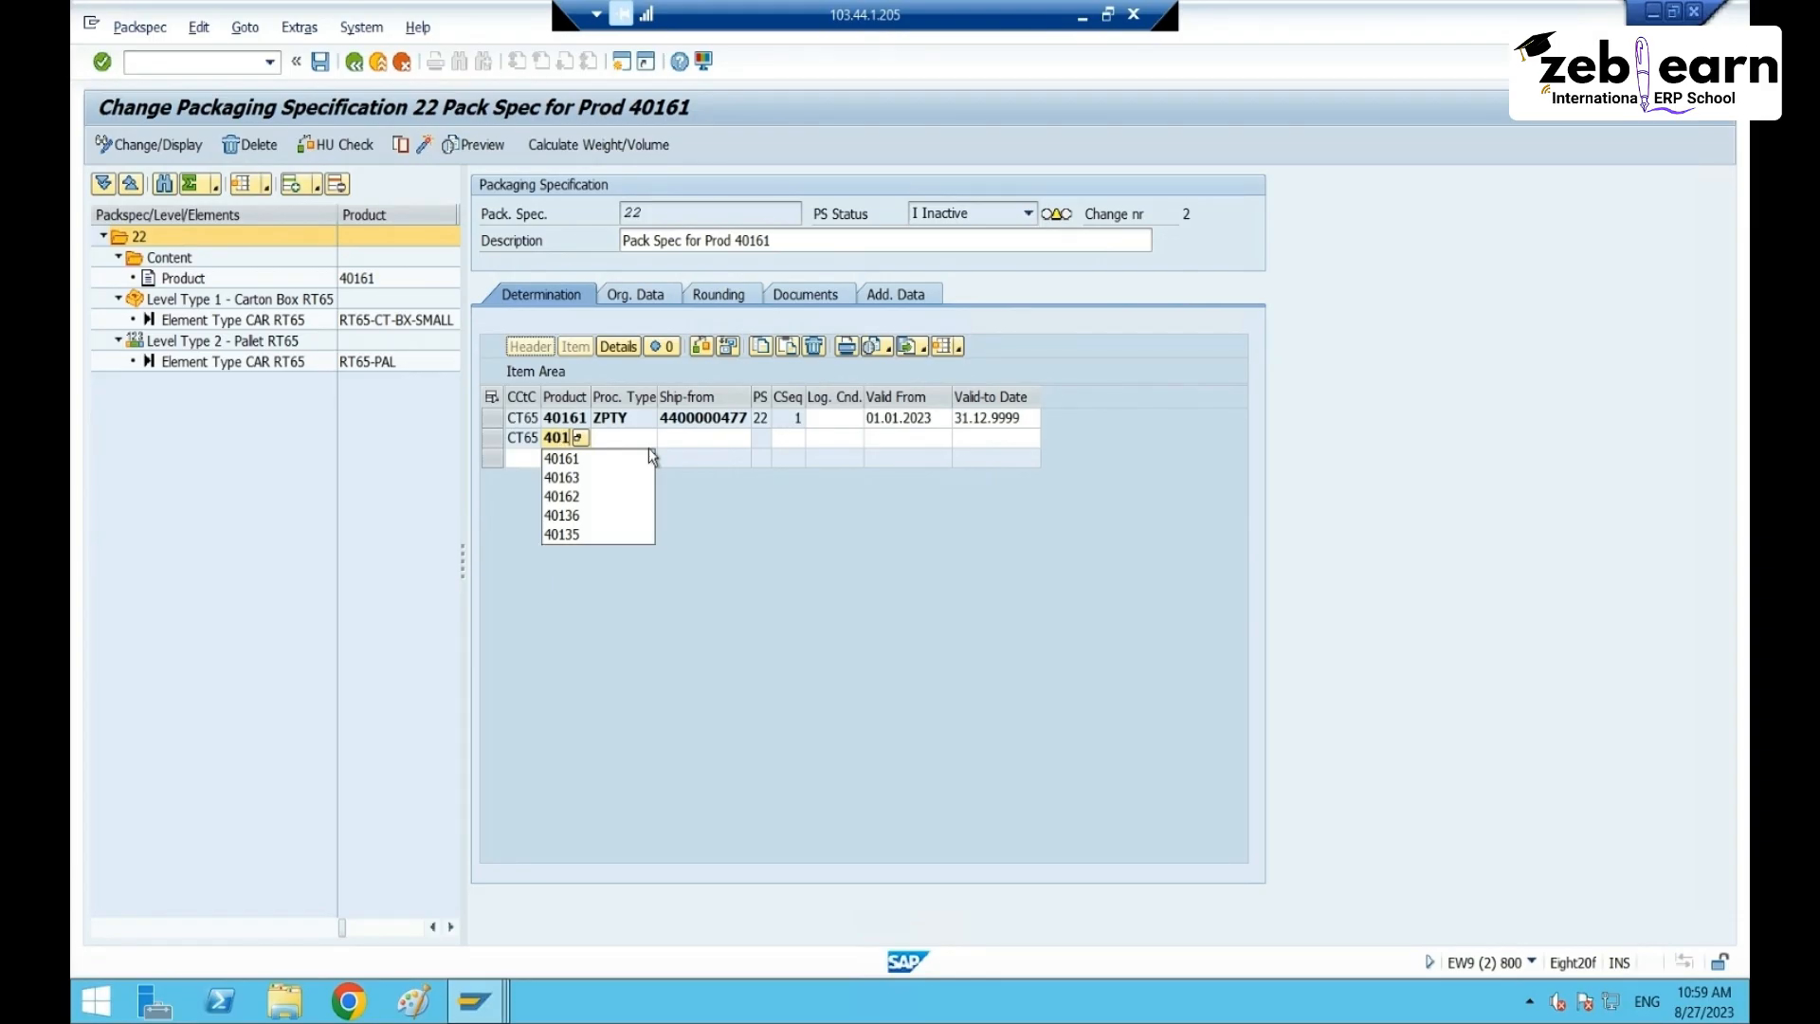
click(650, 456)
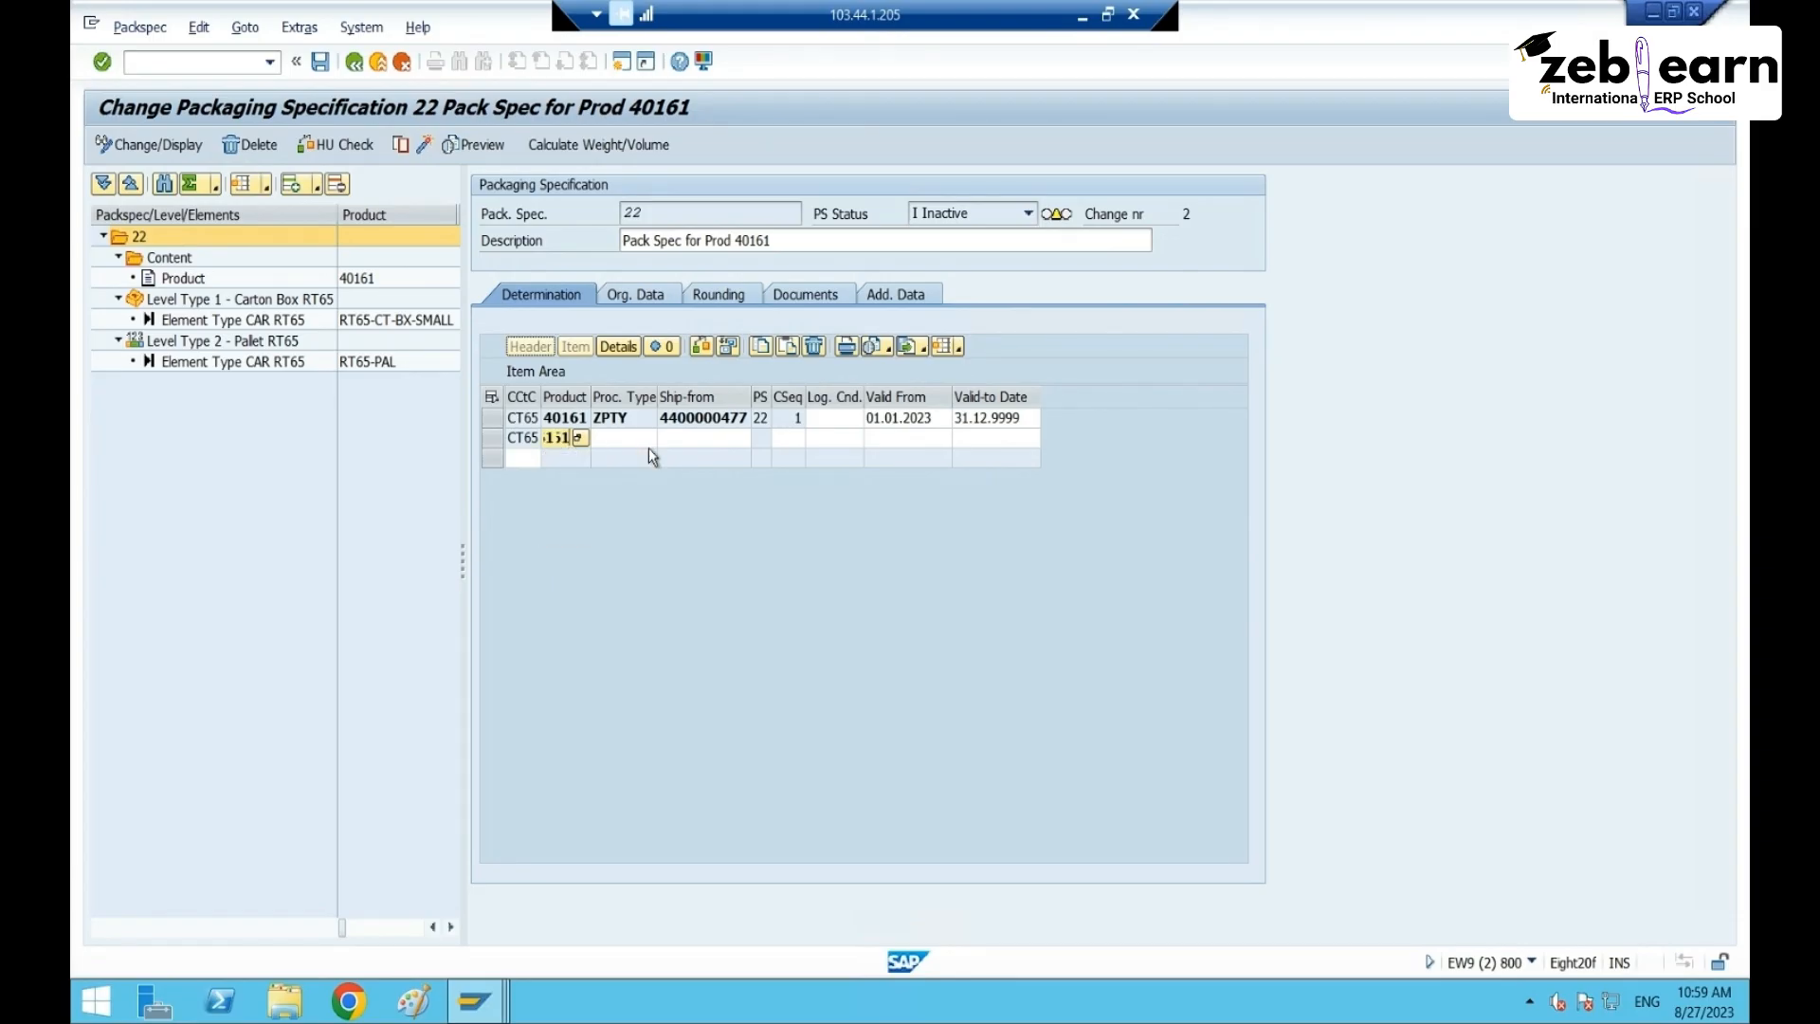
key(Return)
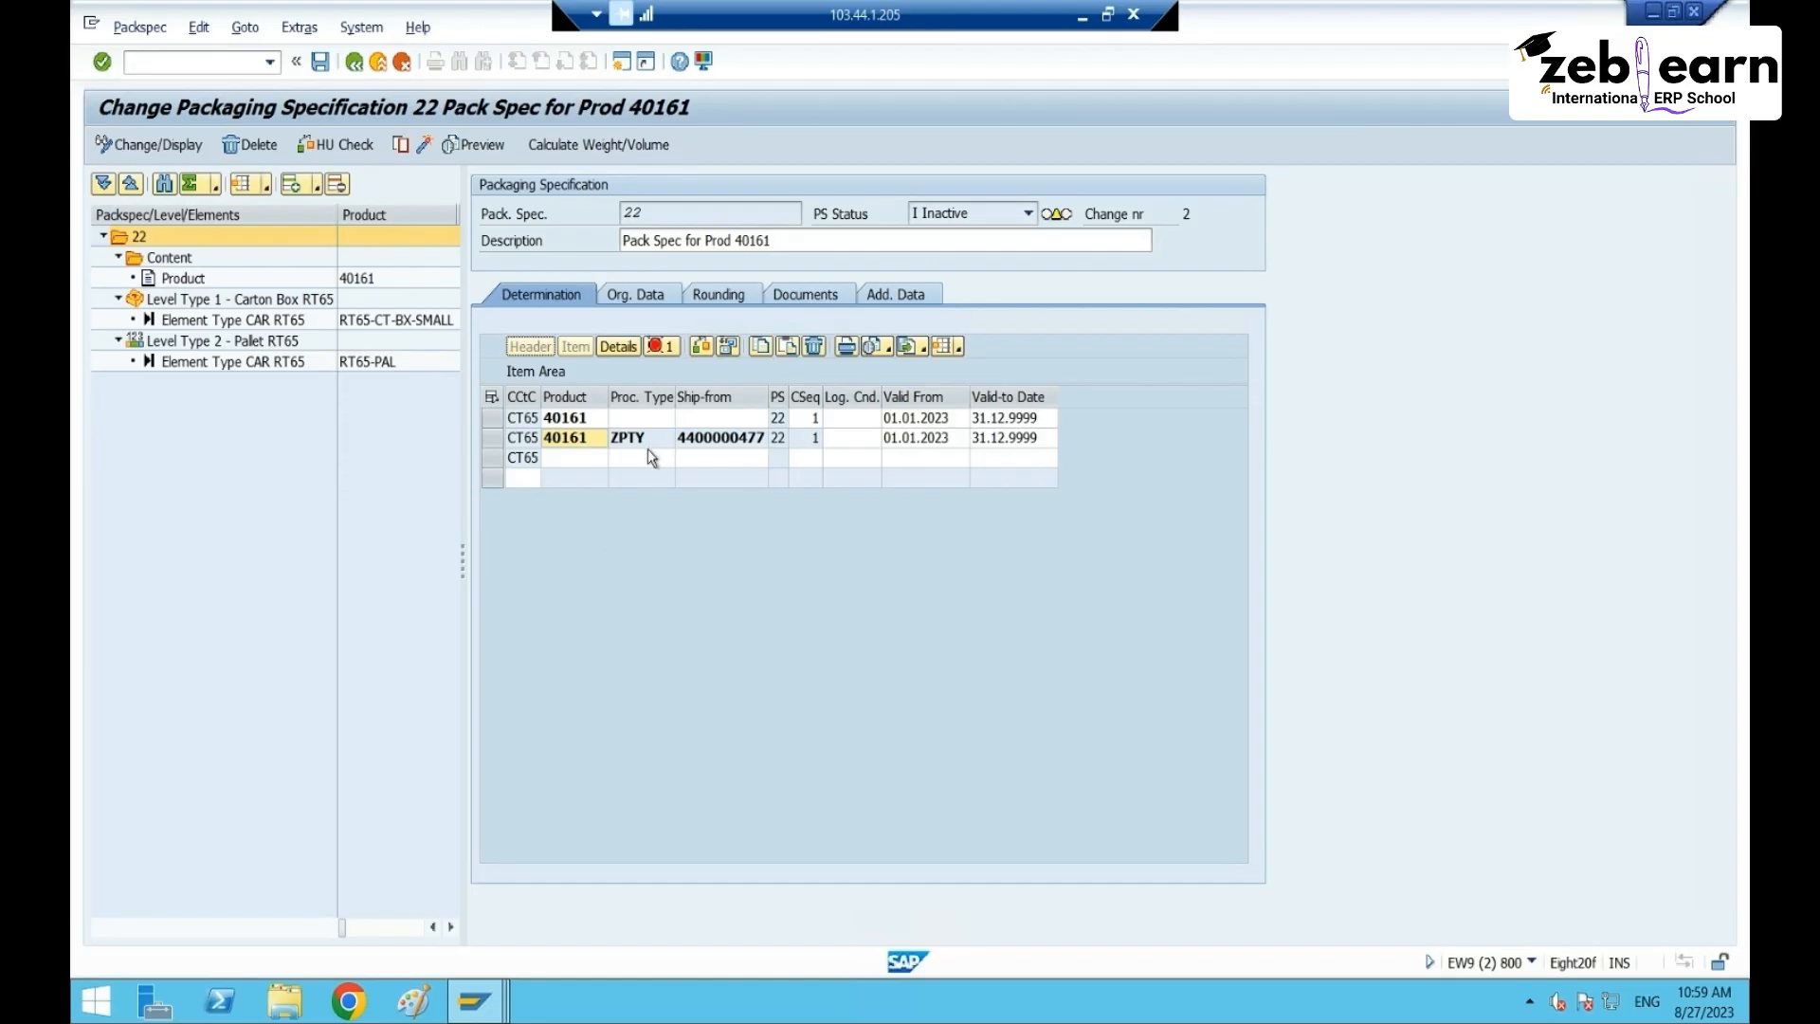
click(493, 438)
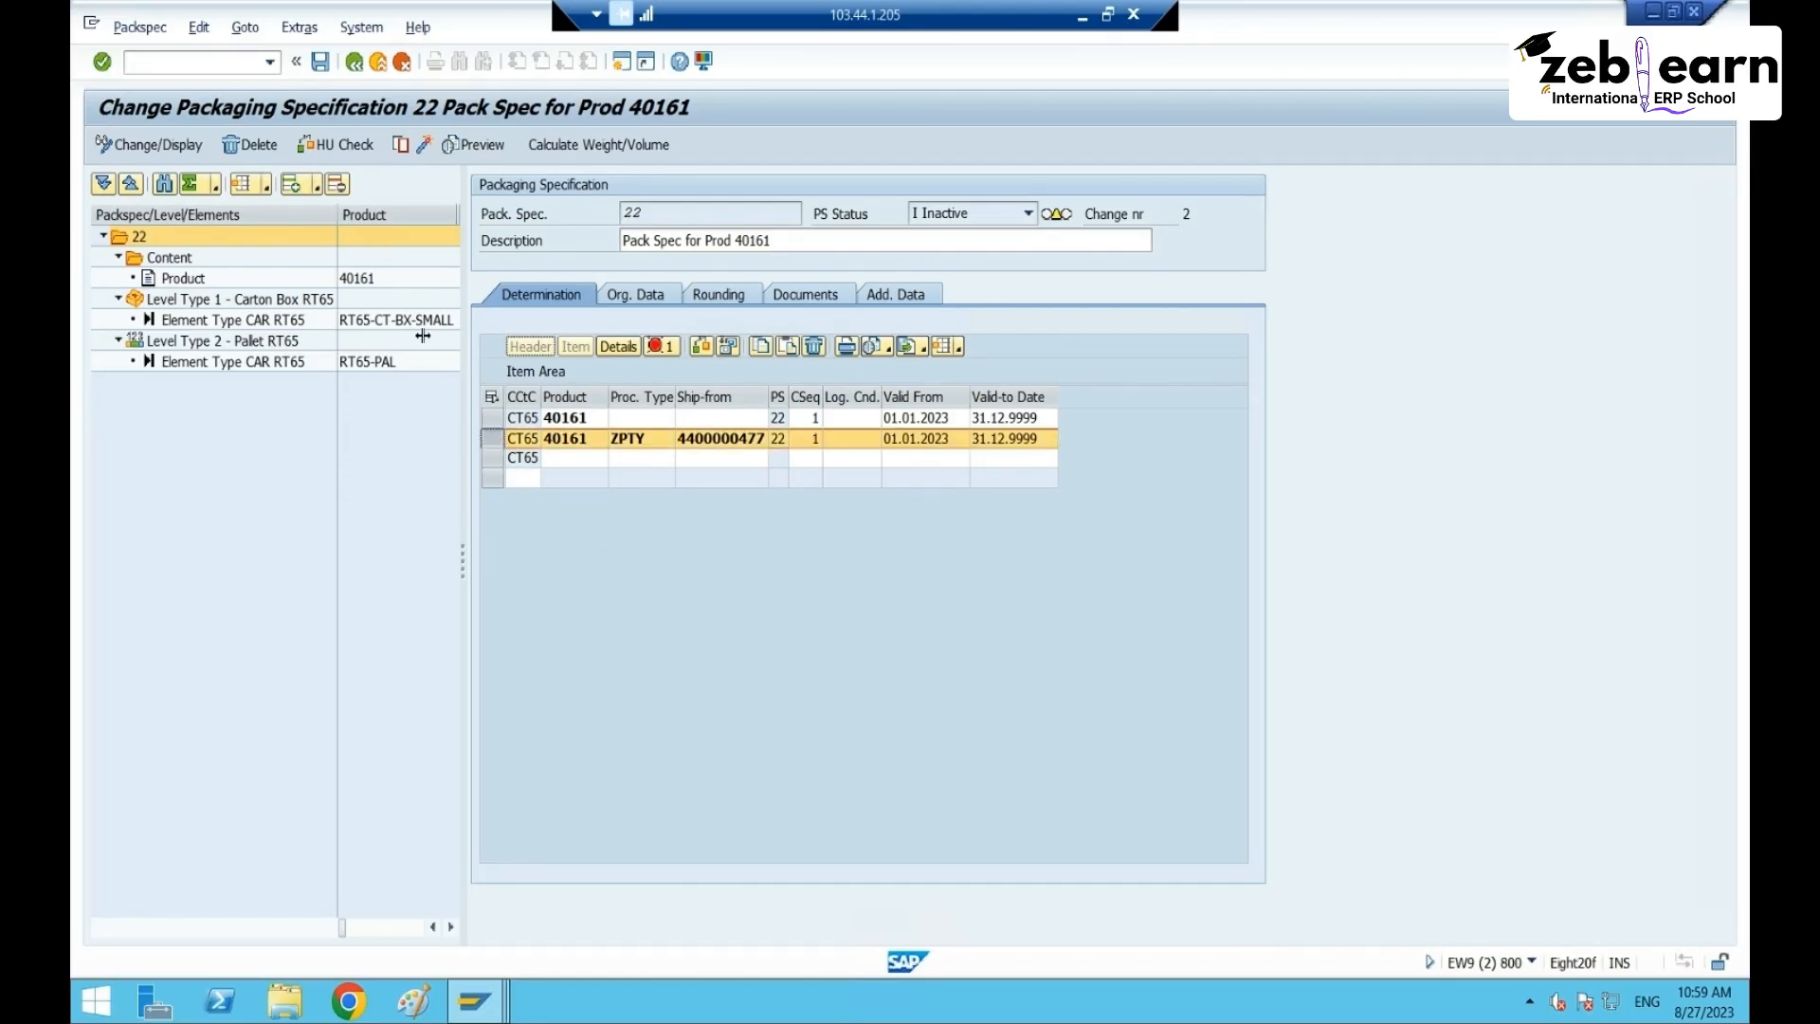
click(261, 144)
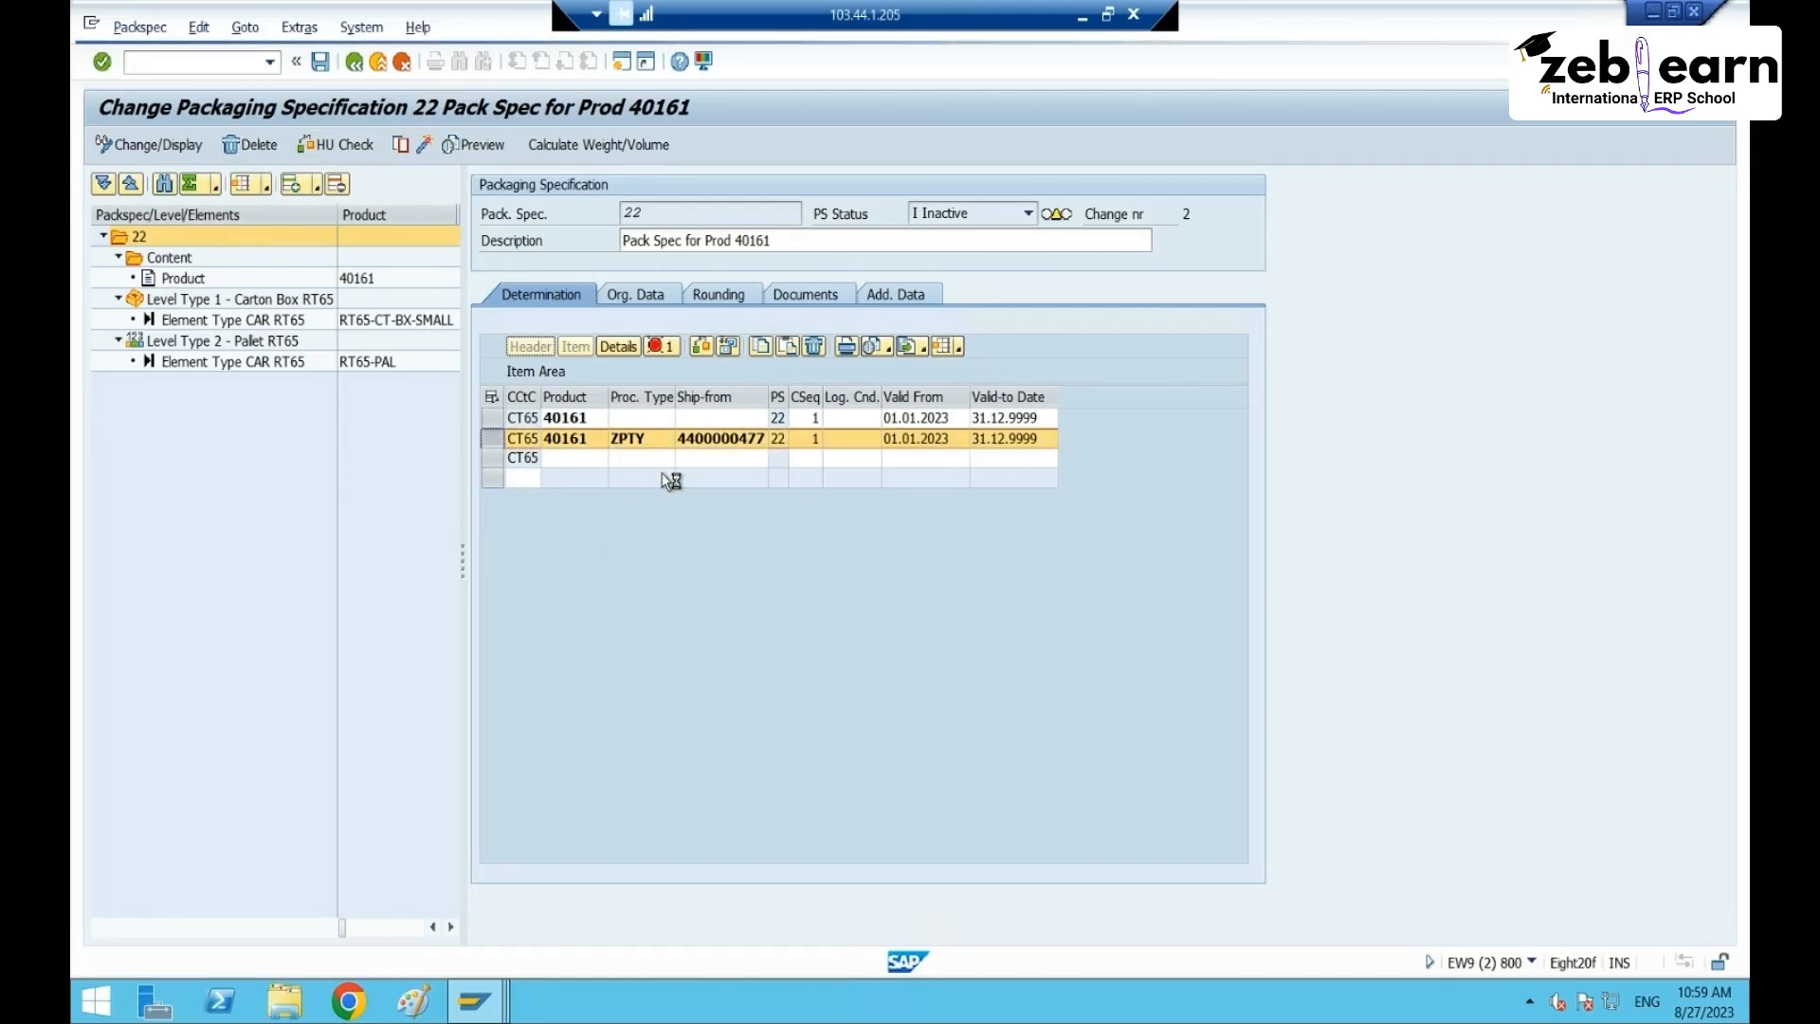
click(561, 464)
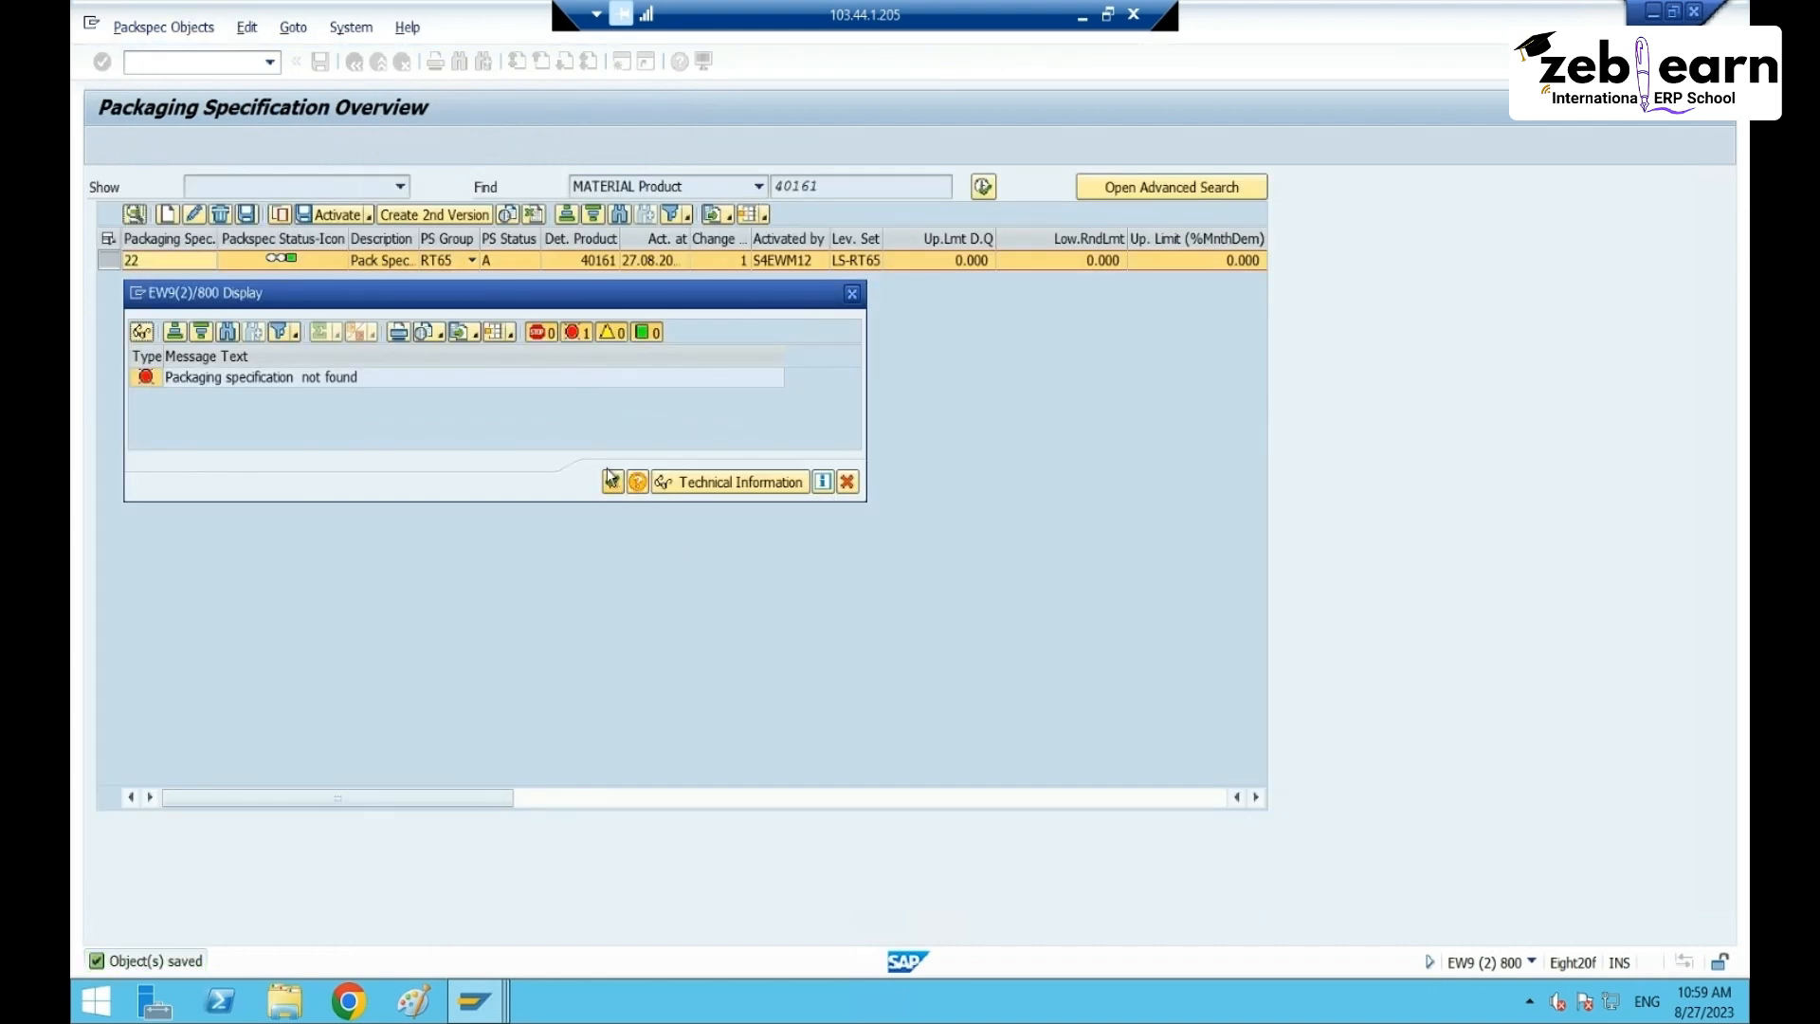
- Open packaging specification 22 in change mode and show its determination records
click(612, 481)
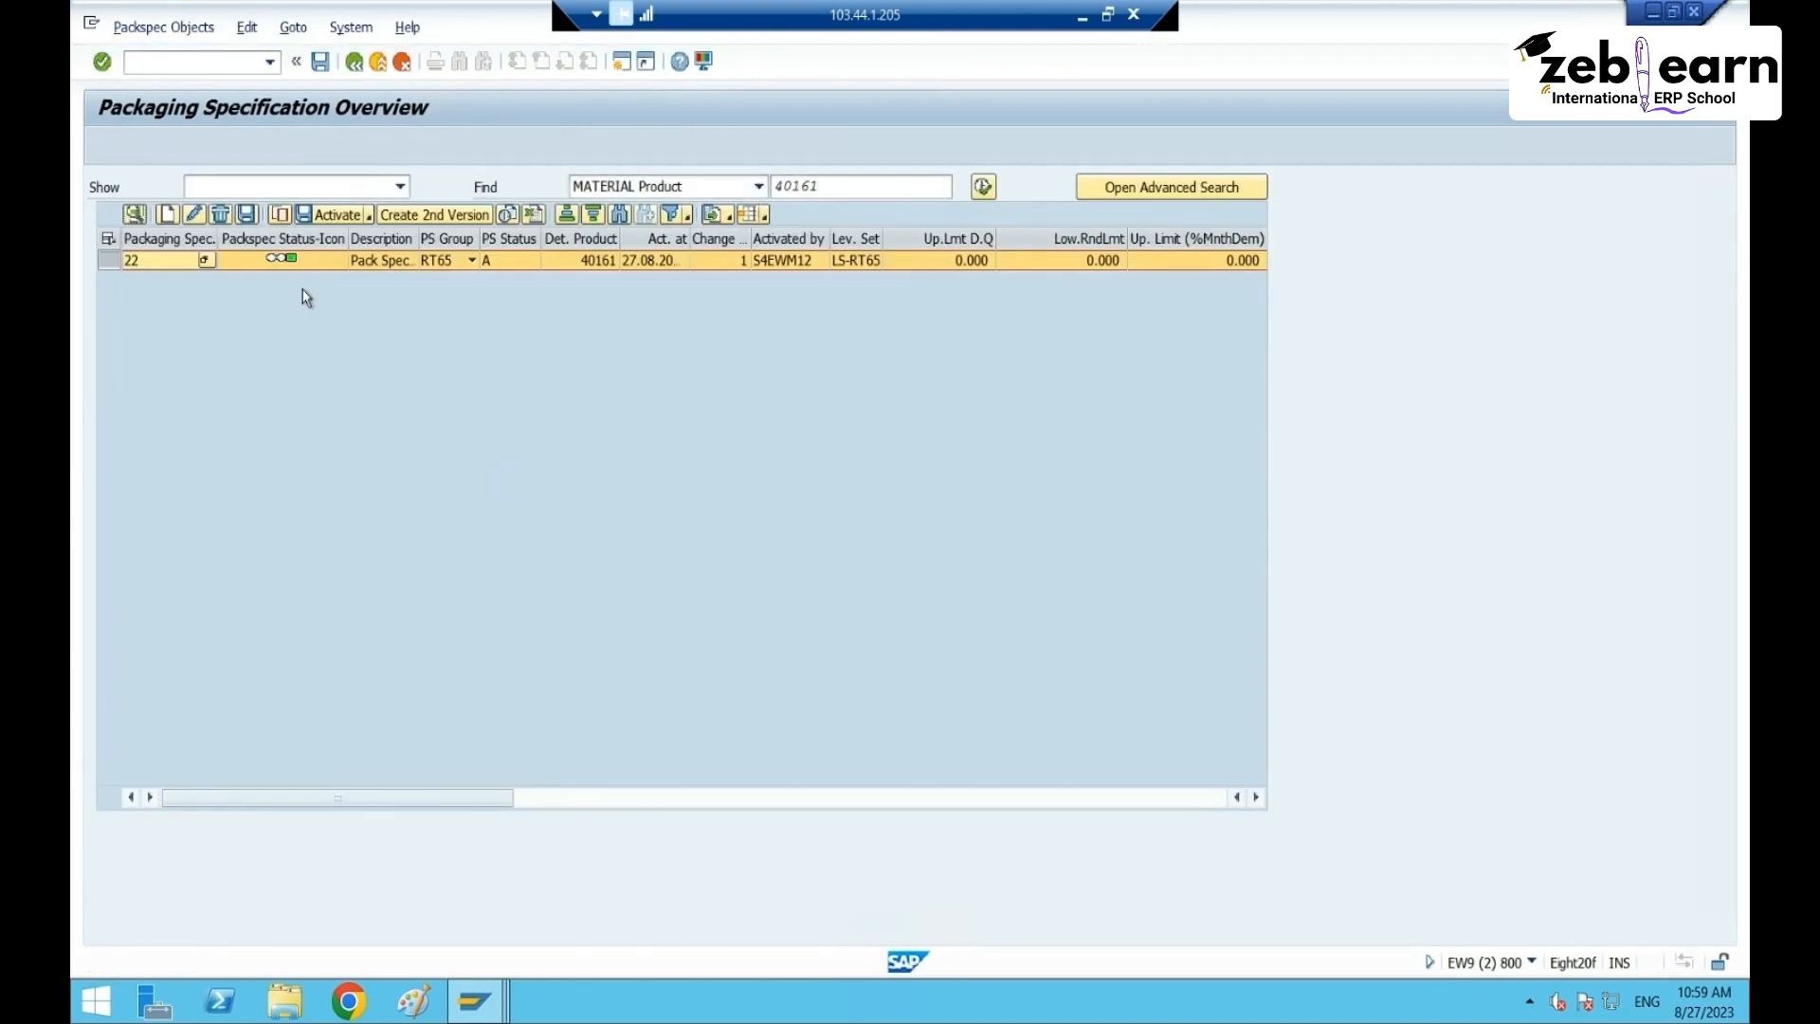
click(134, 214)
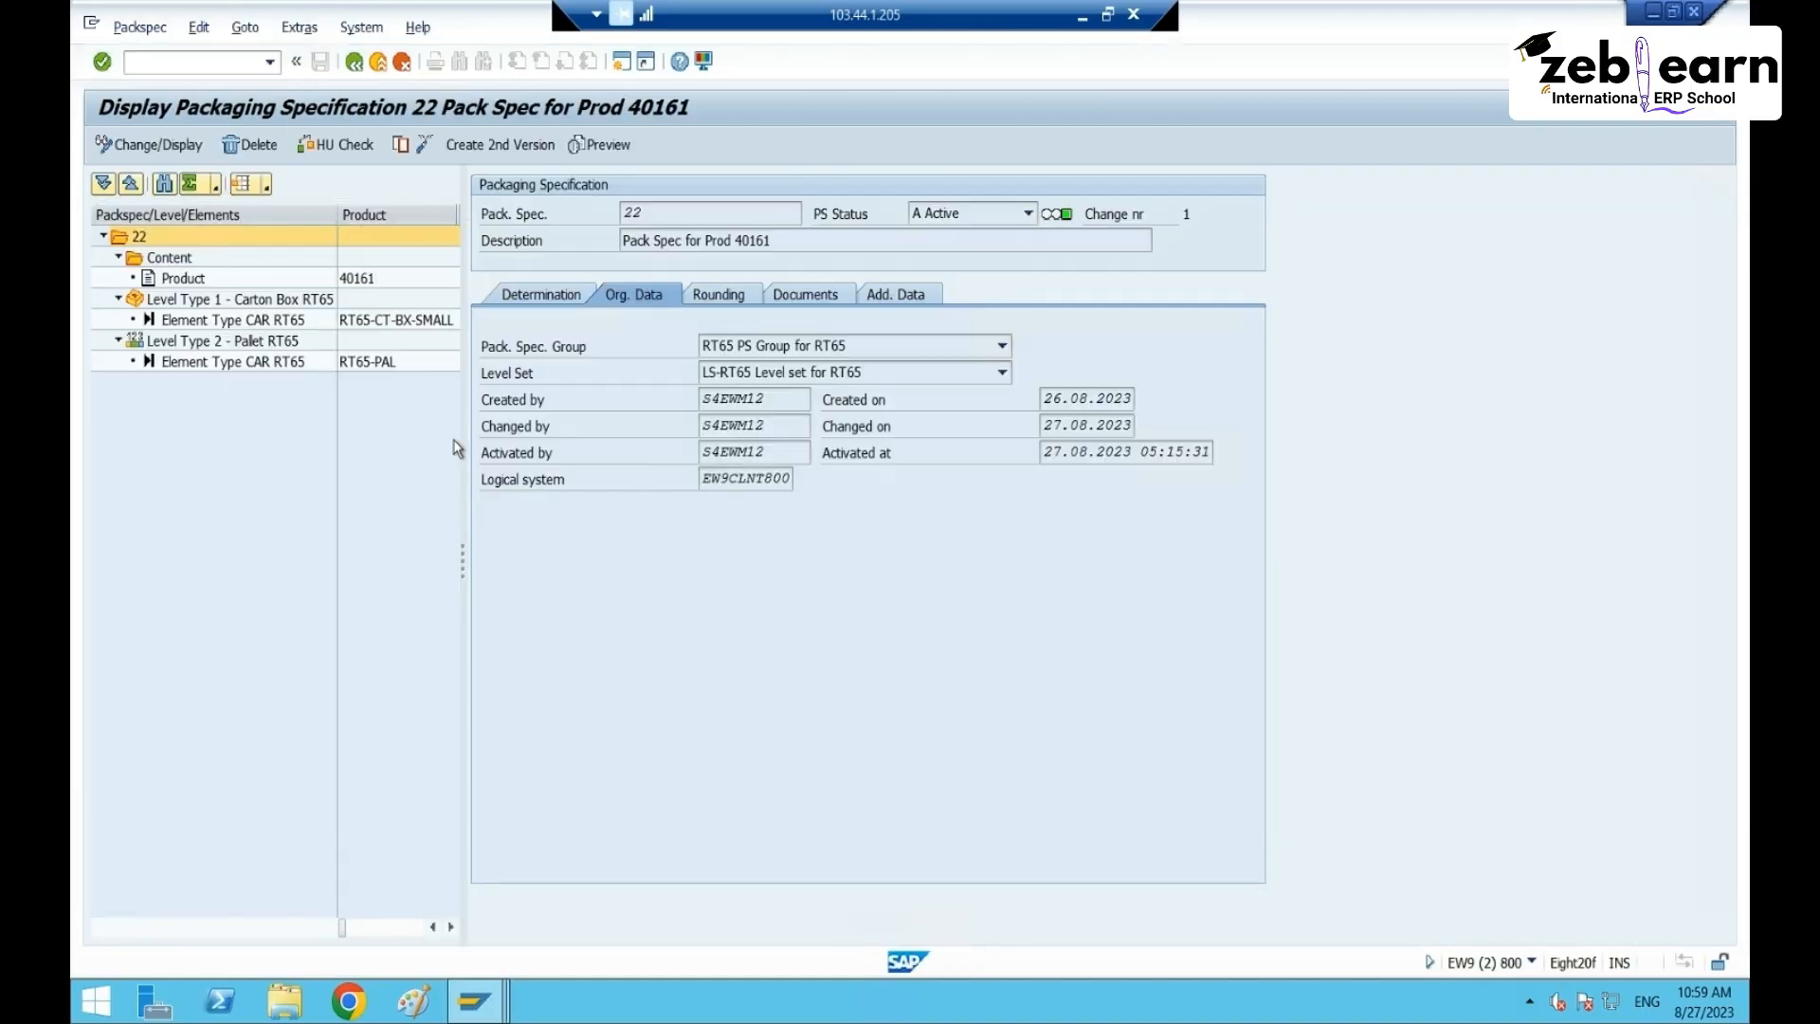
click(517, 295)
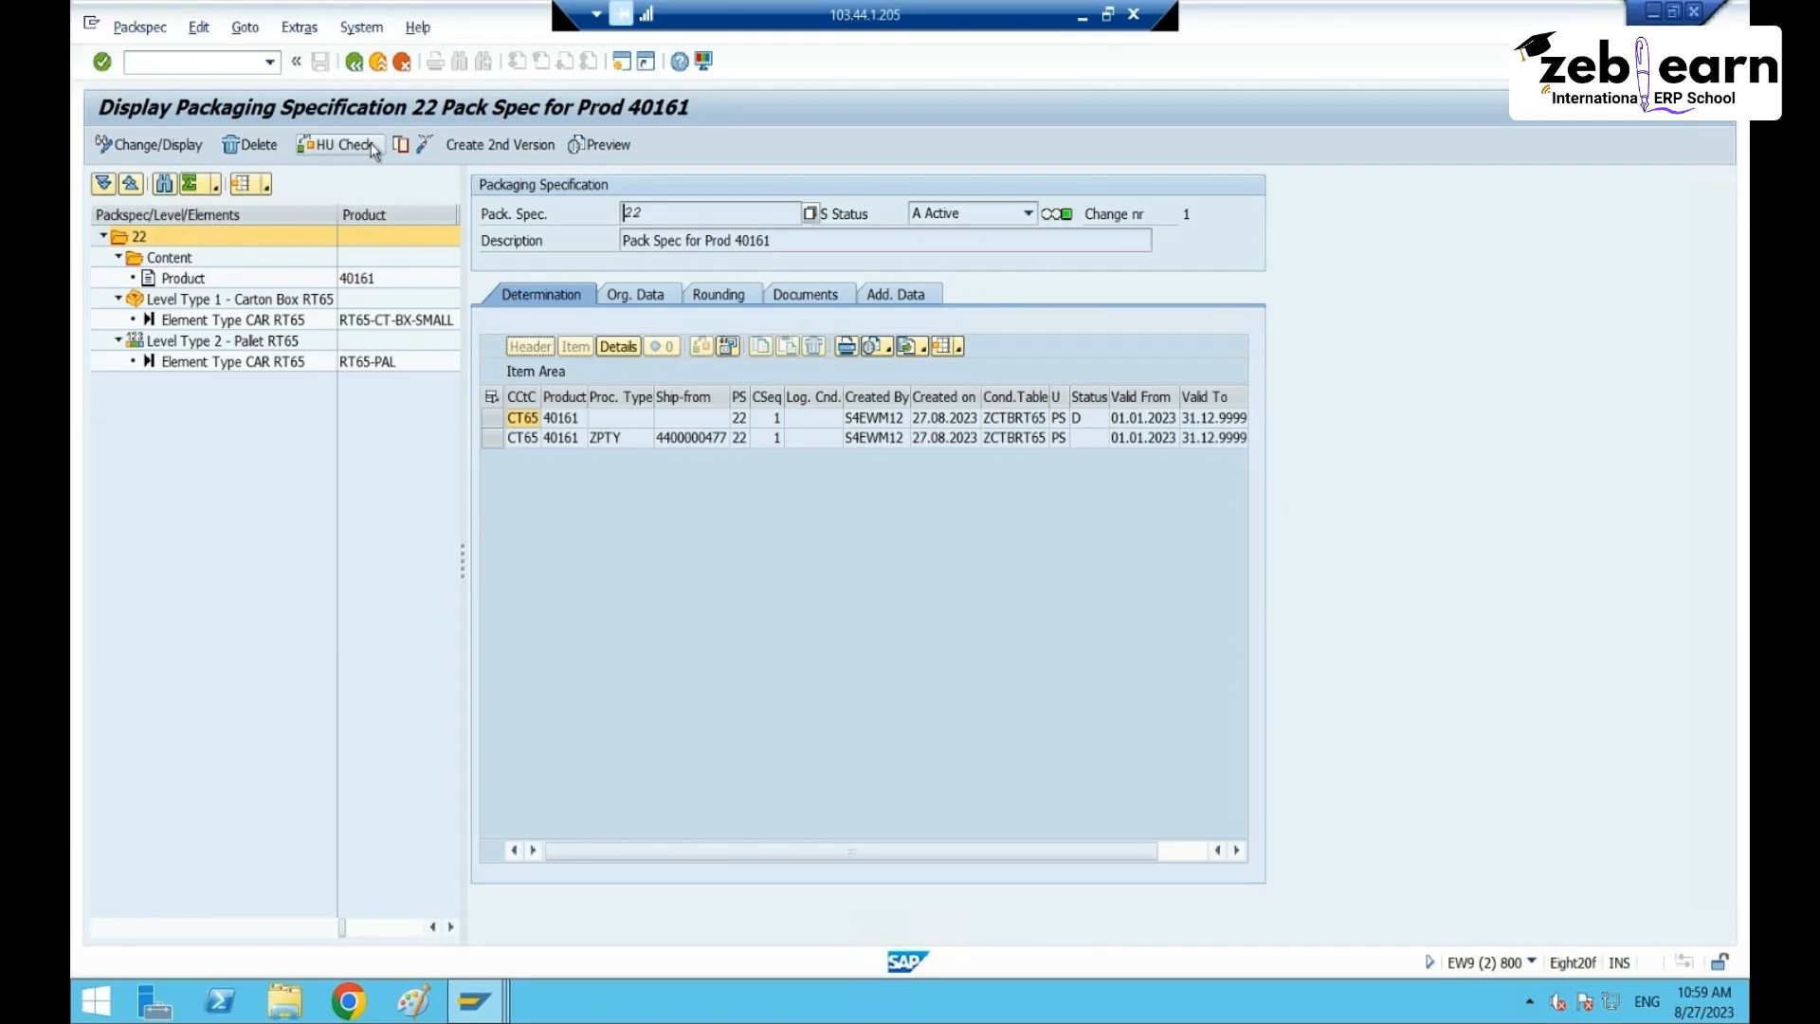
click(422, 145)
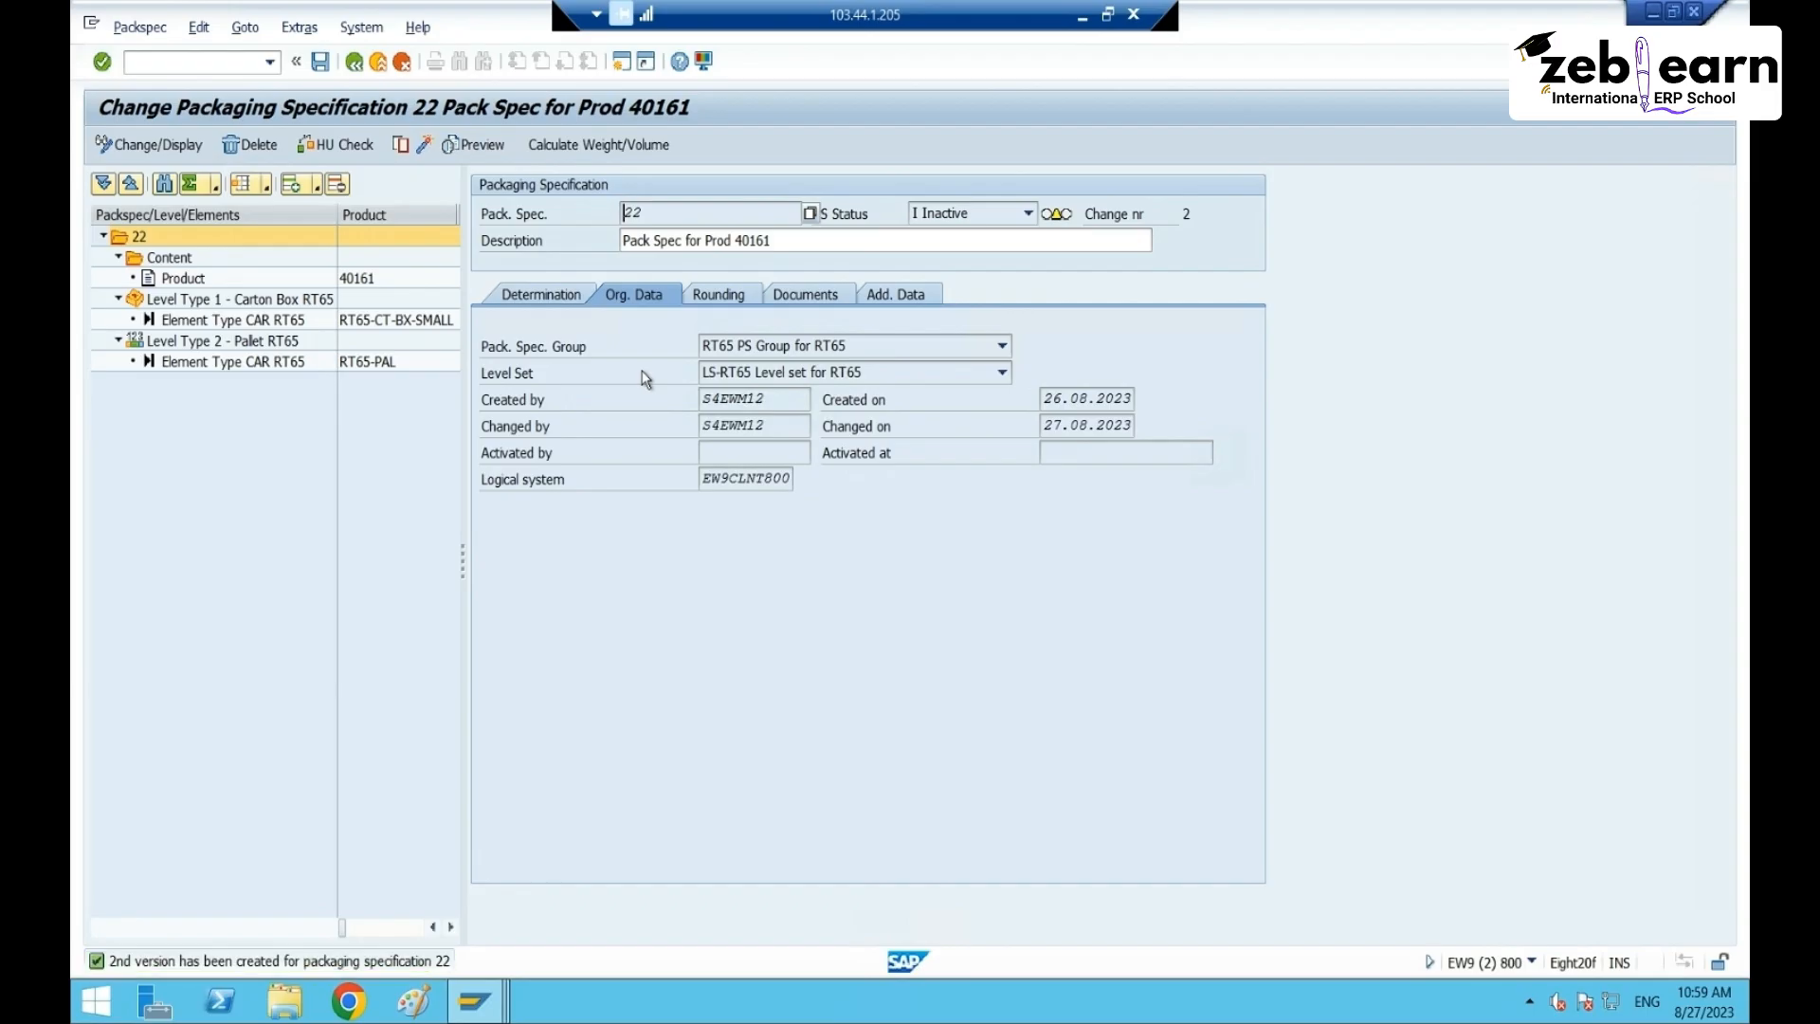
click(542, 296)
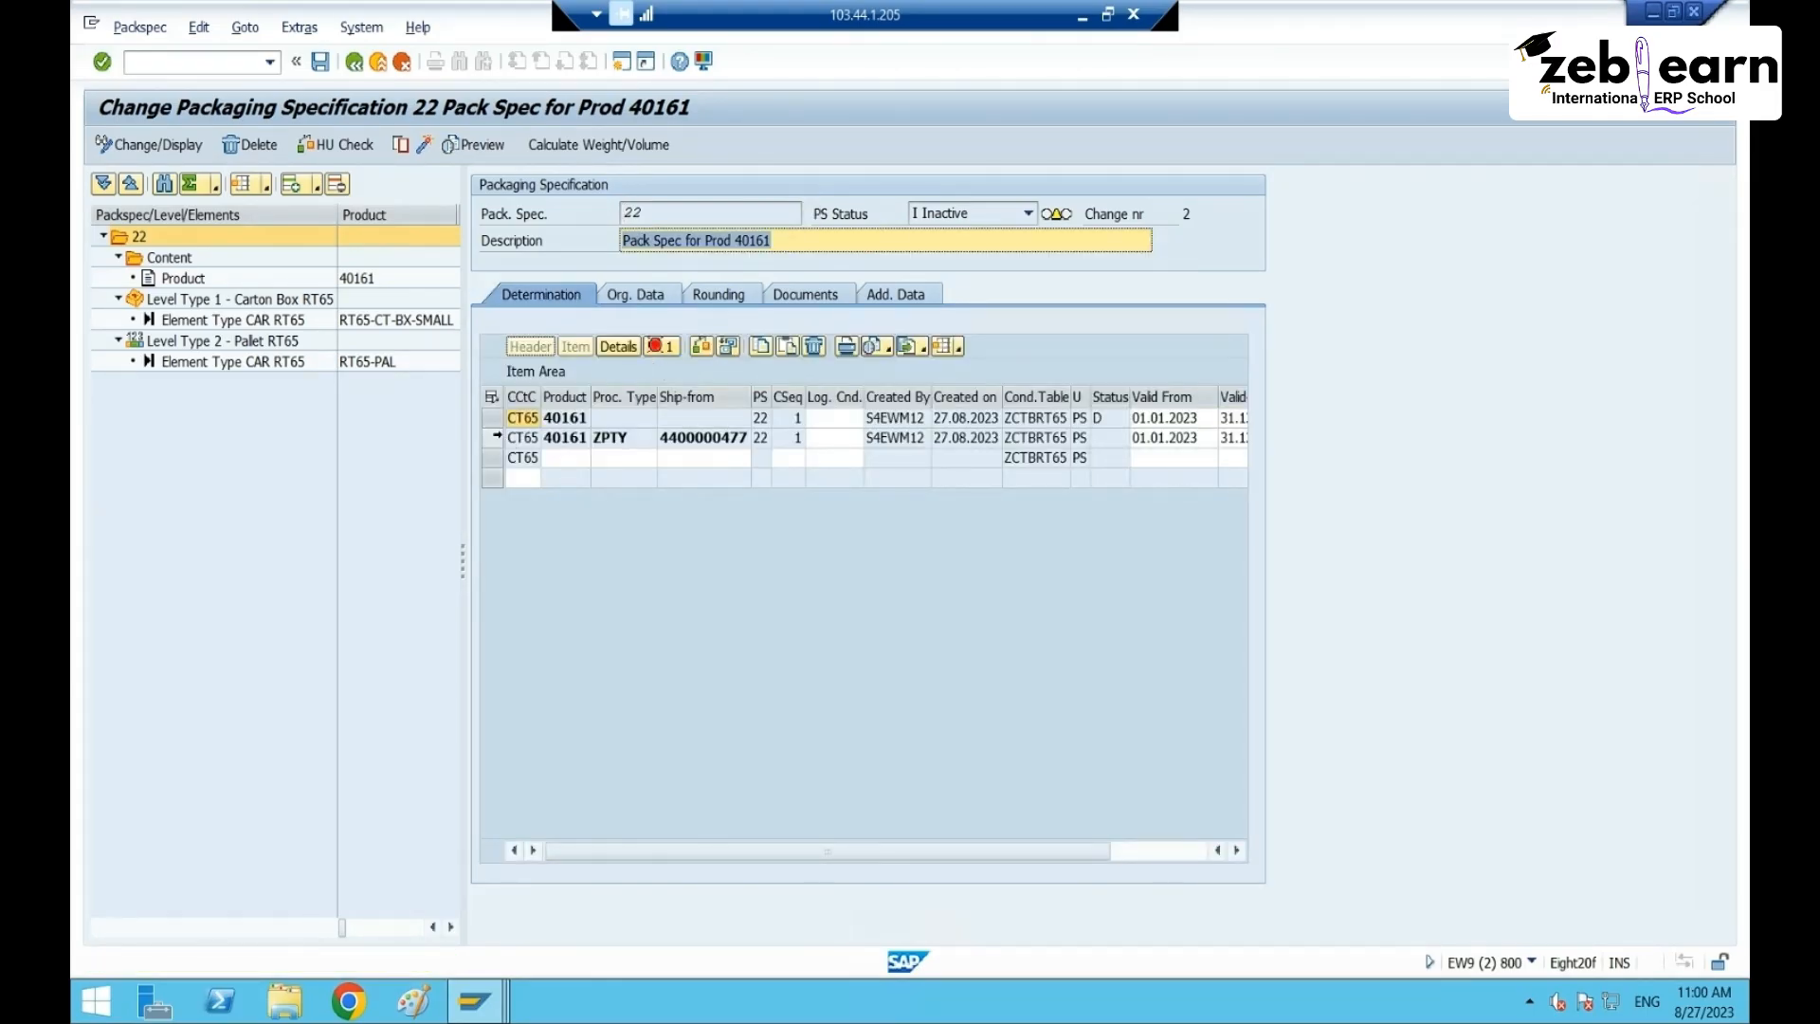
click(491, 437)
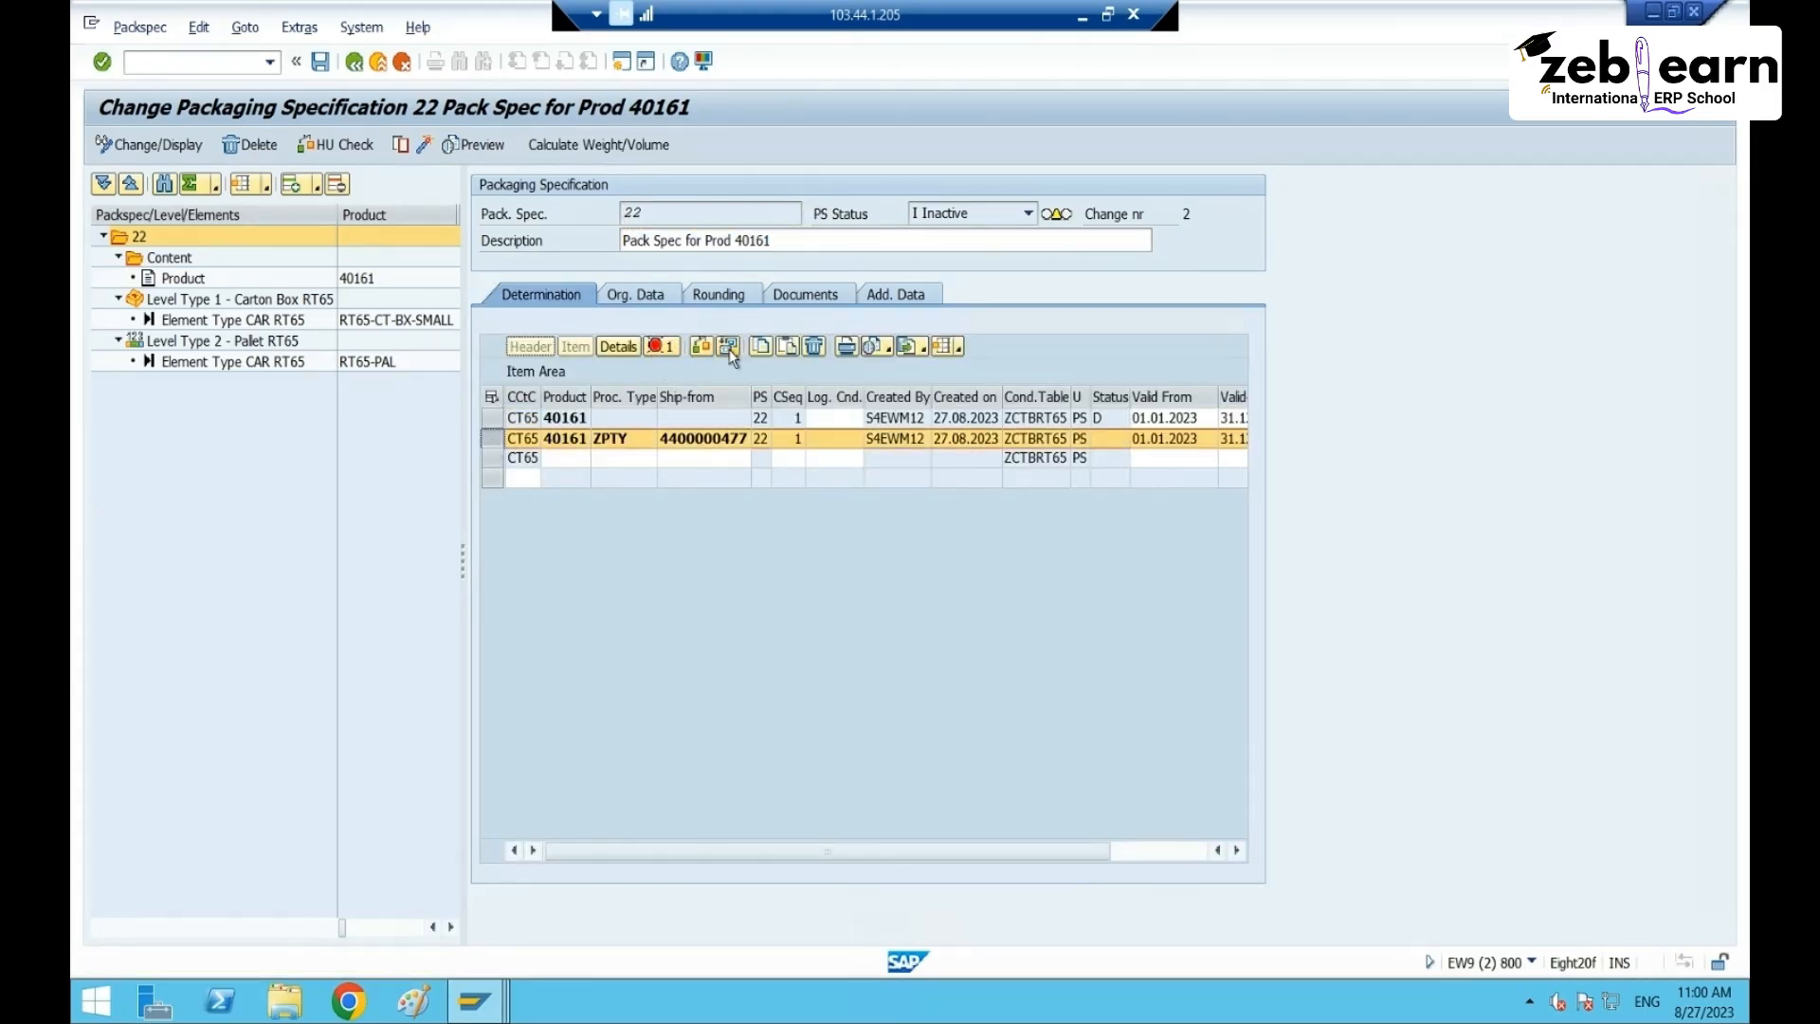
click(815, 347)
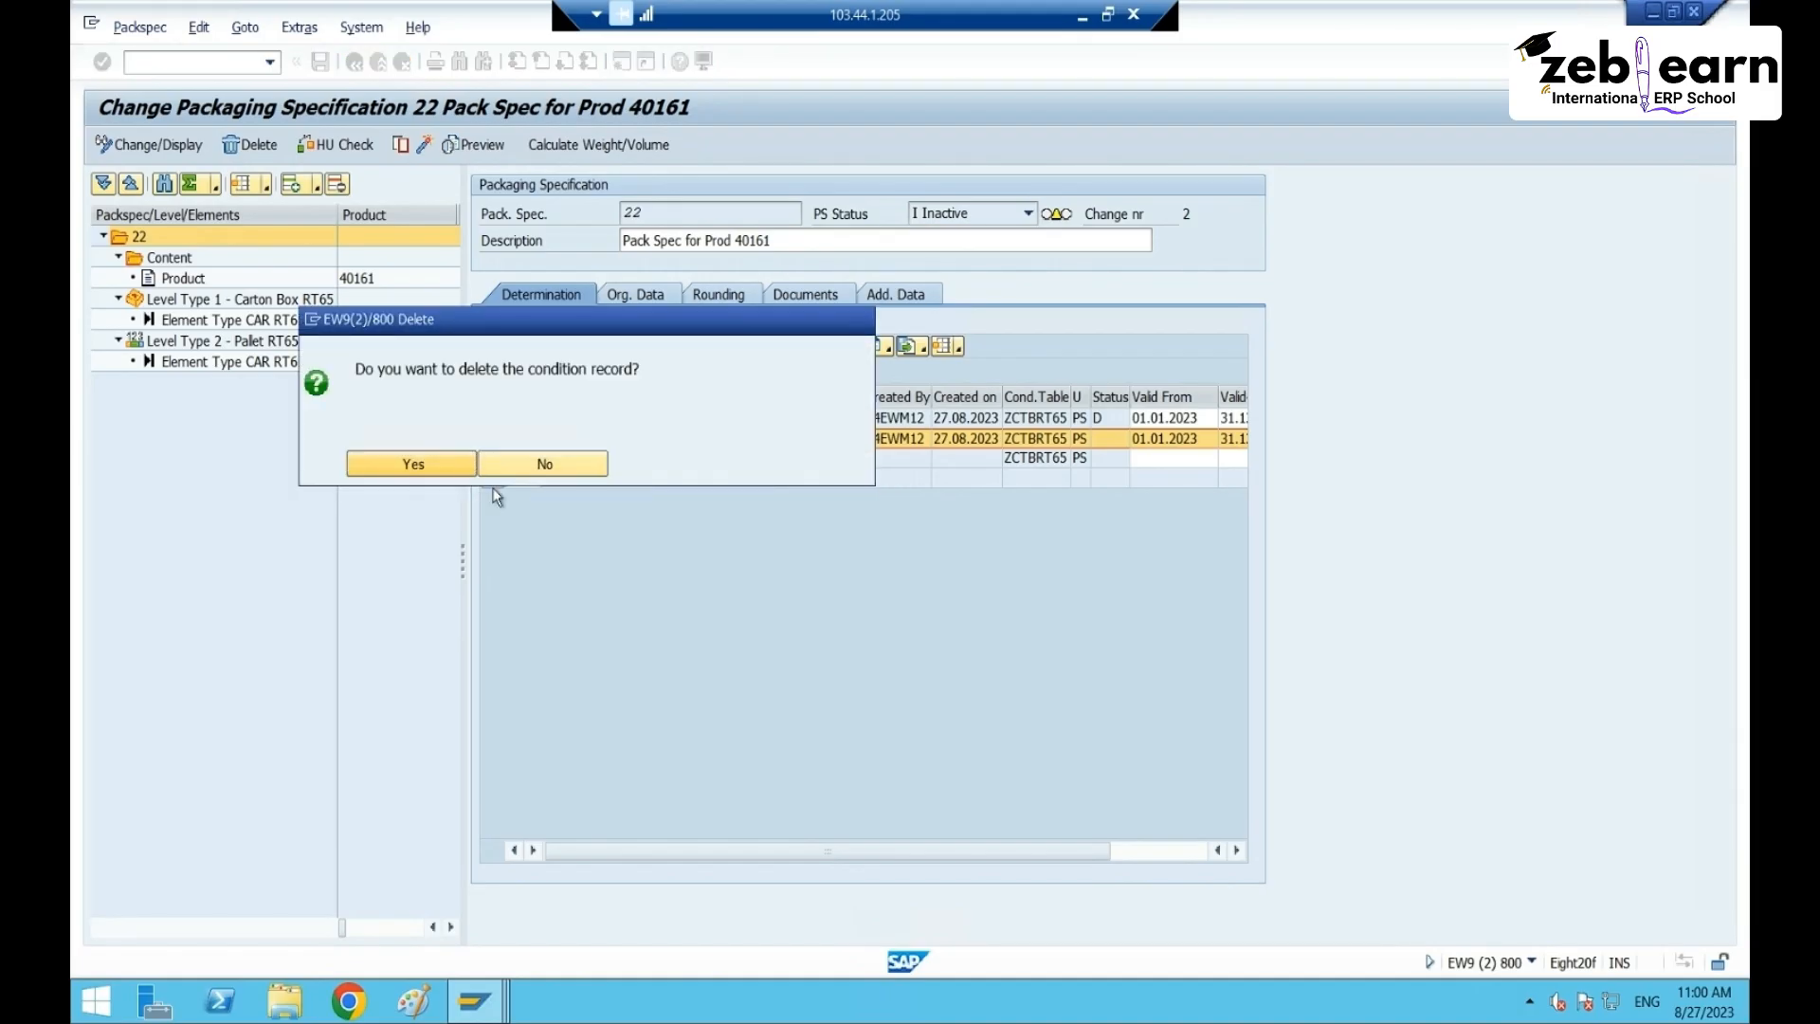
click(410, 460)
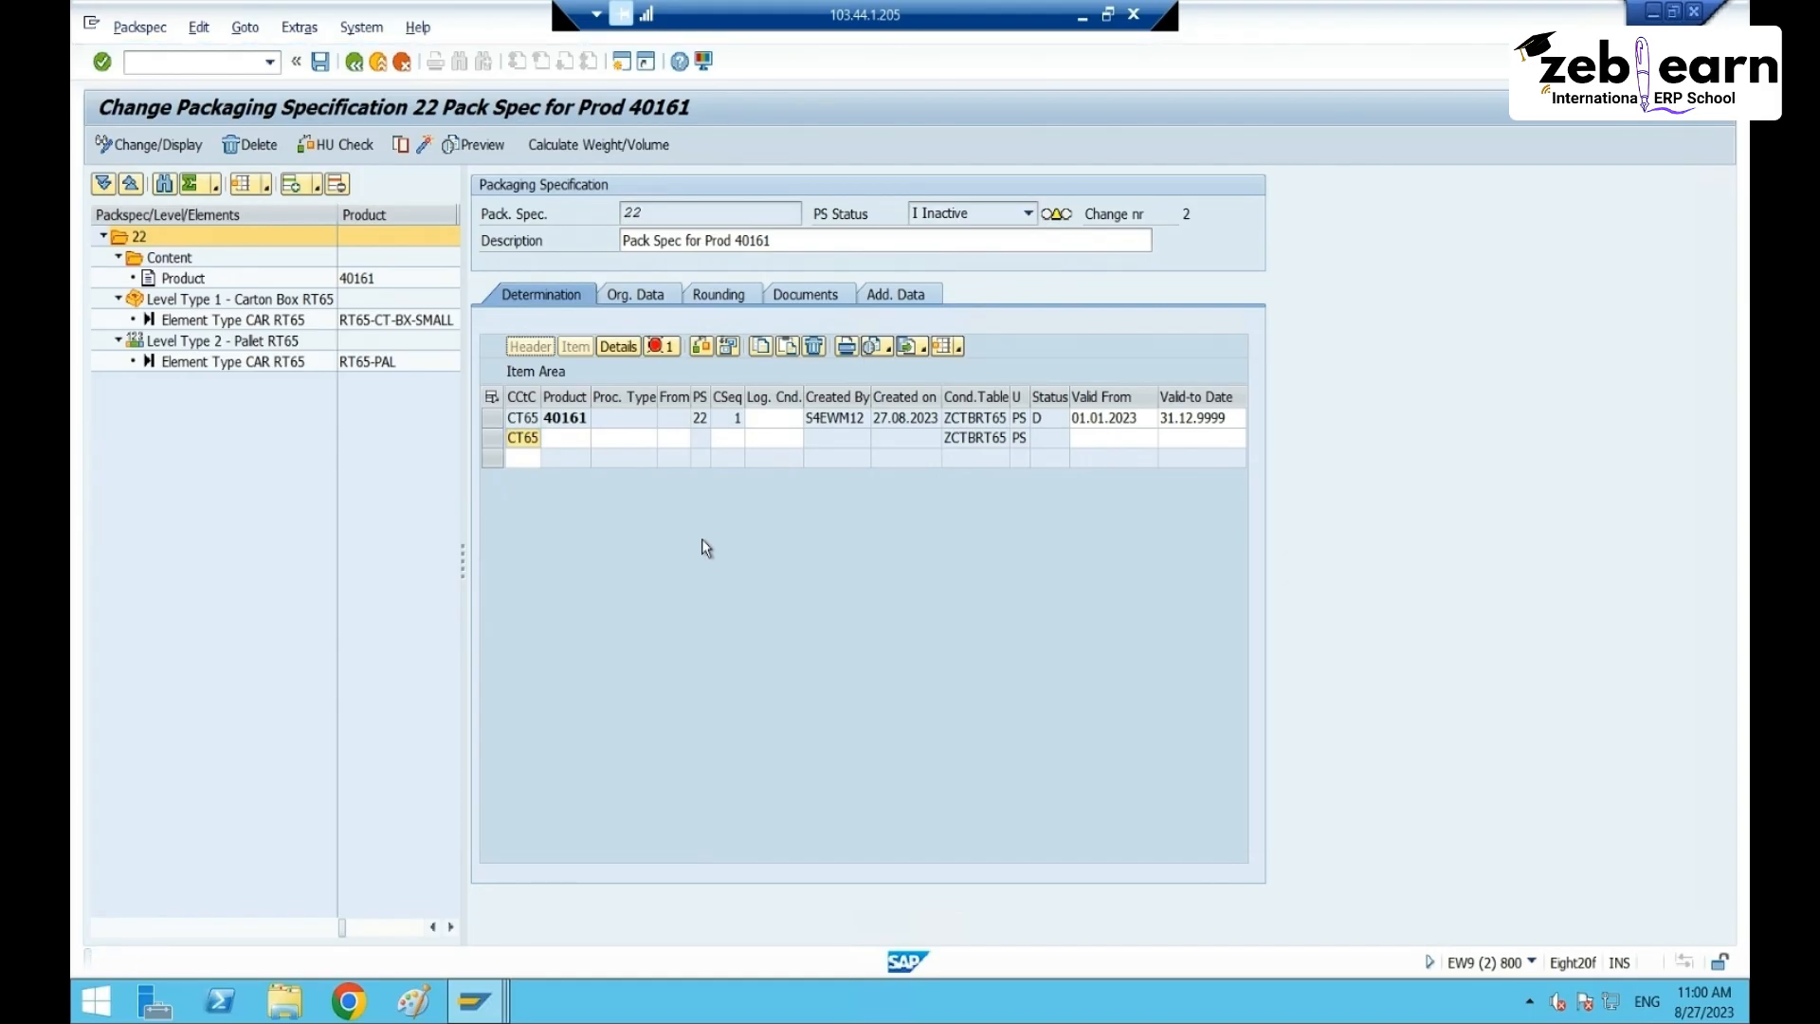
click(664, 345)
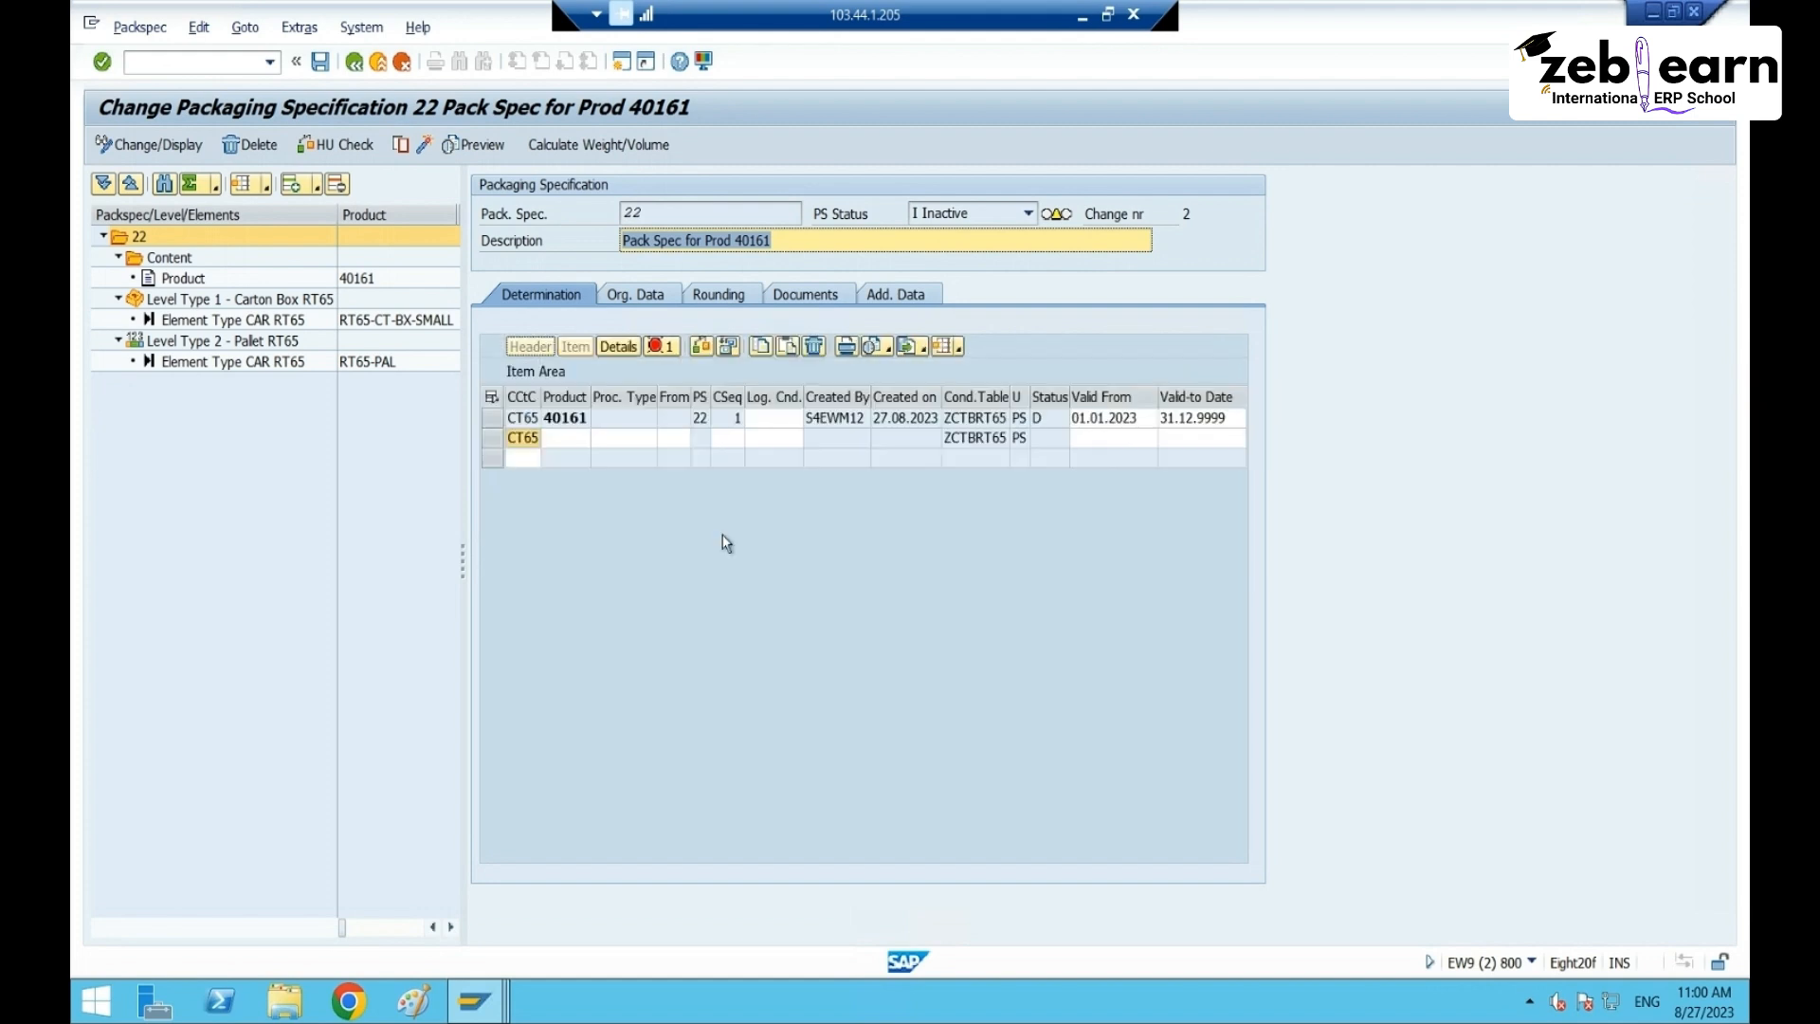
click(551, 347)
click(520, 421)
click(817, 347)
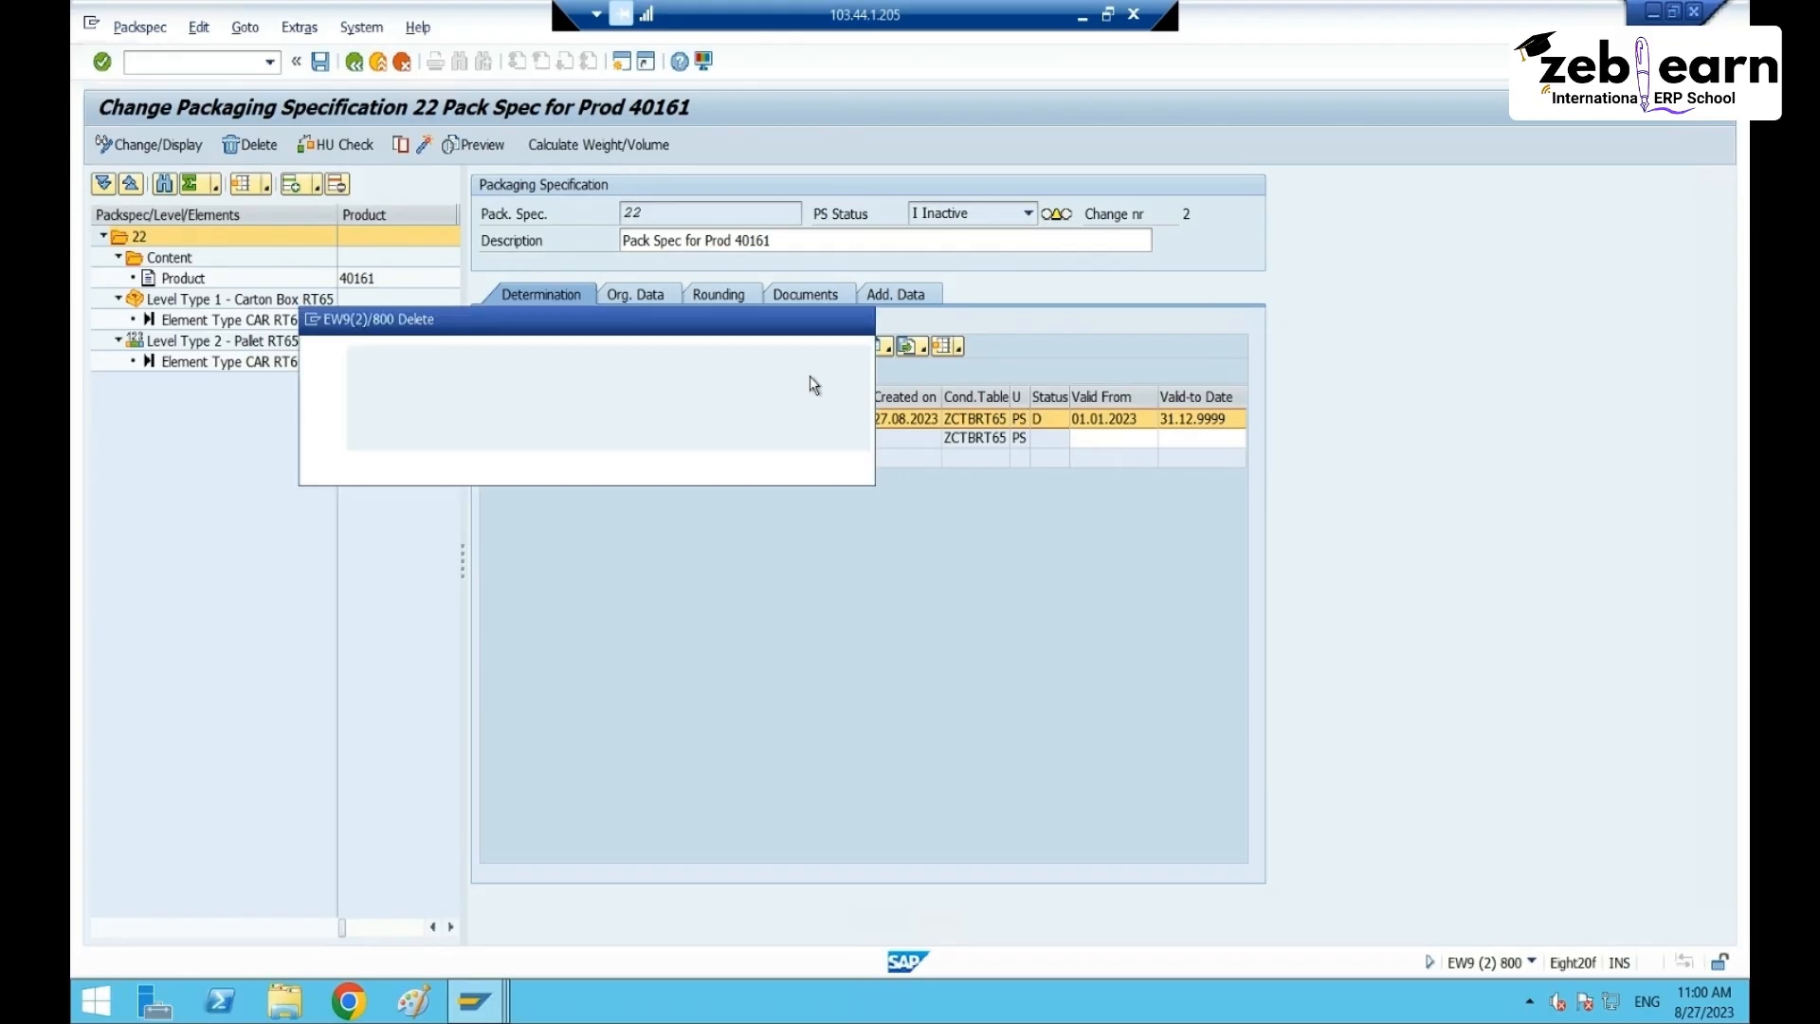
click(453, 460)
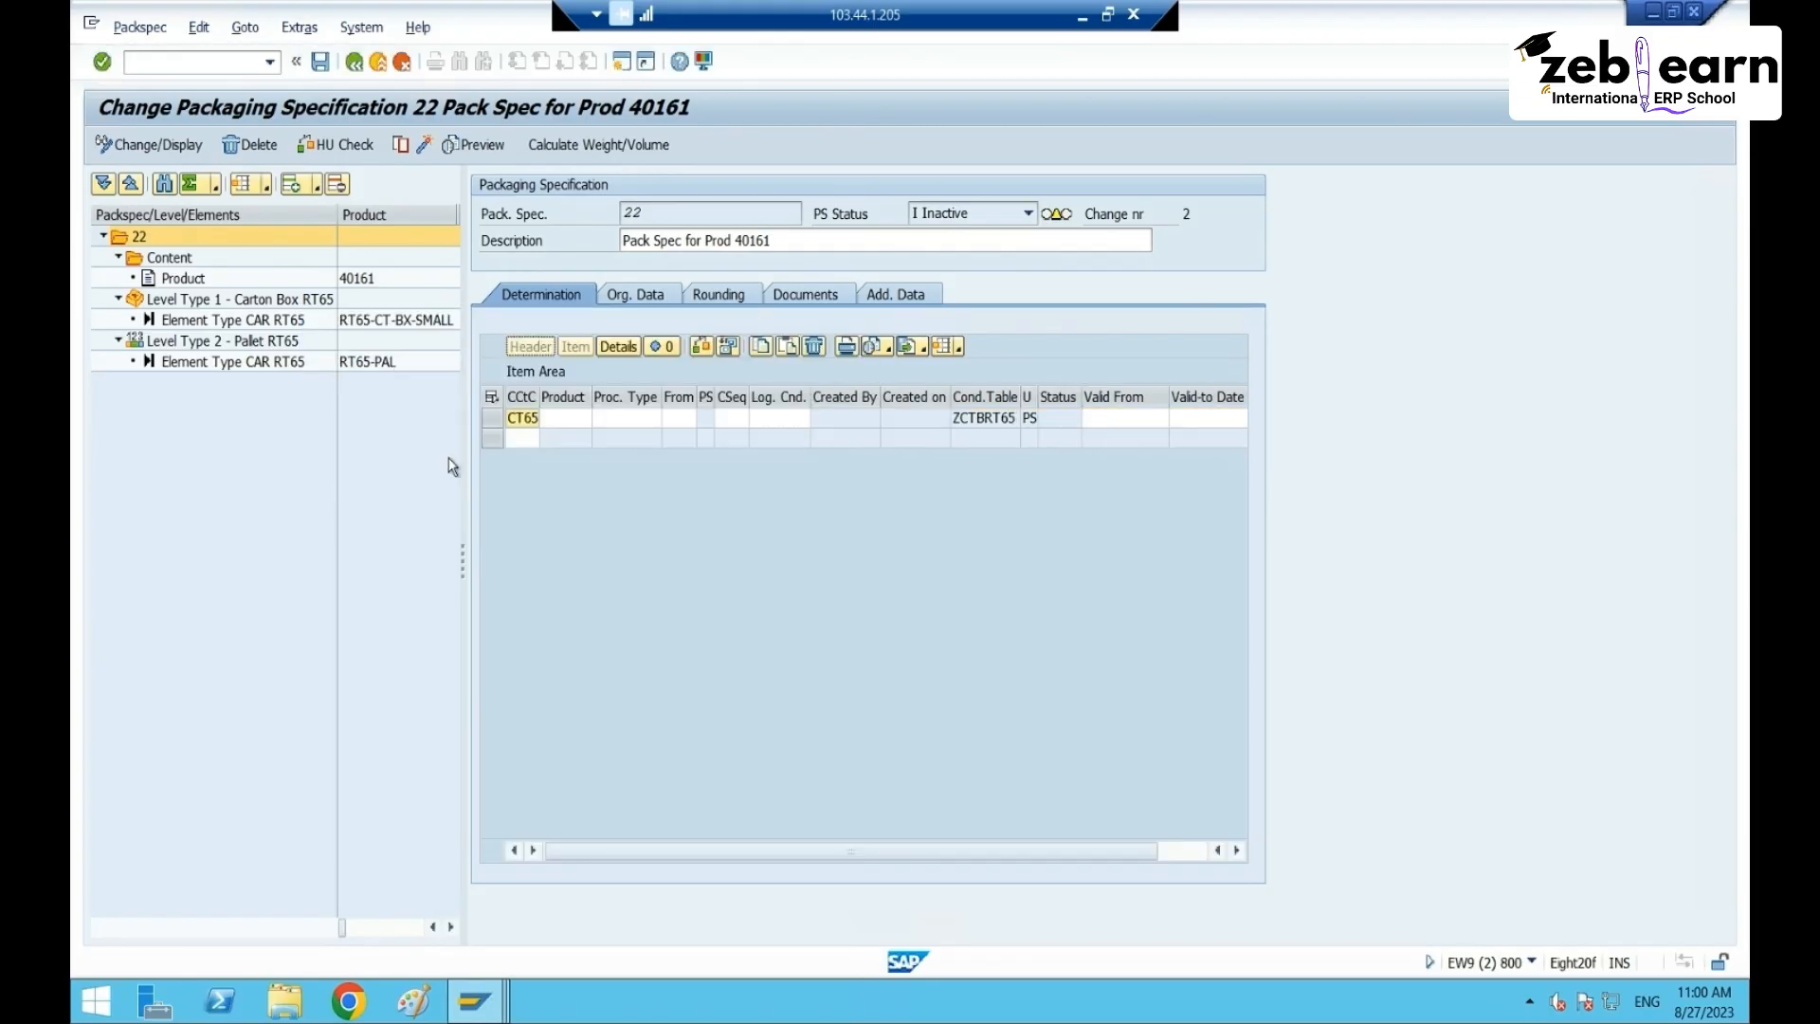
- Enter product 40161 in the first CT65 condition record
click(582, 418)
click(645, 418)
click(679, 420)
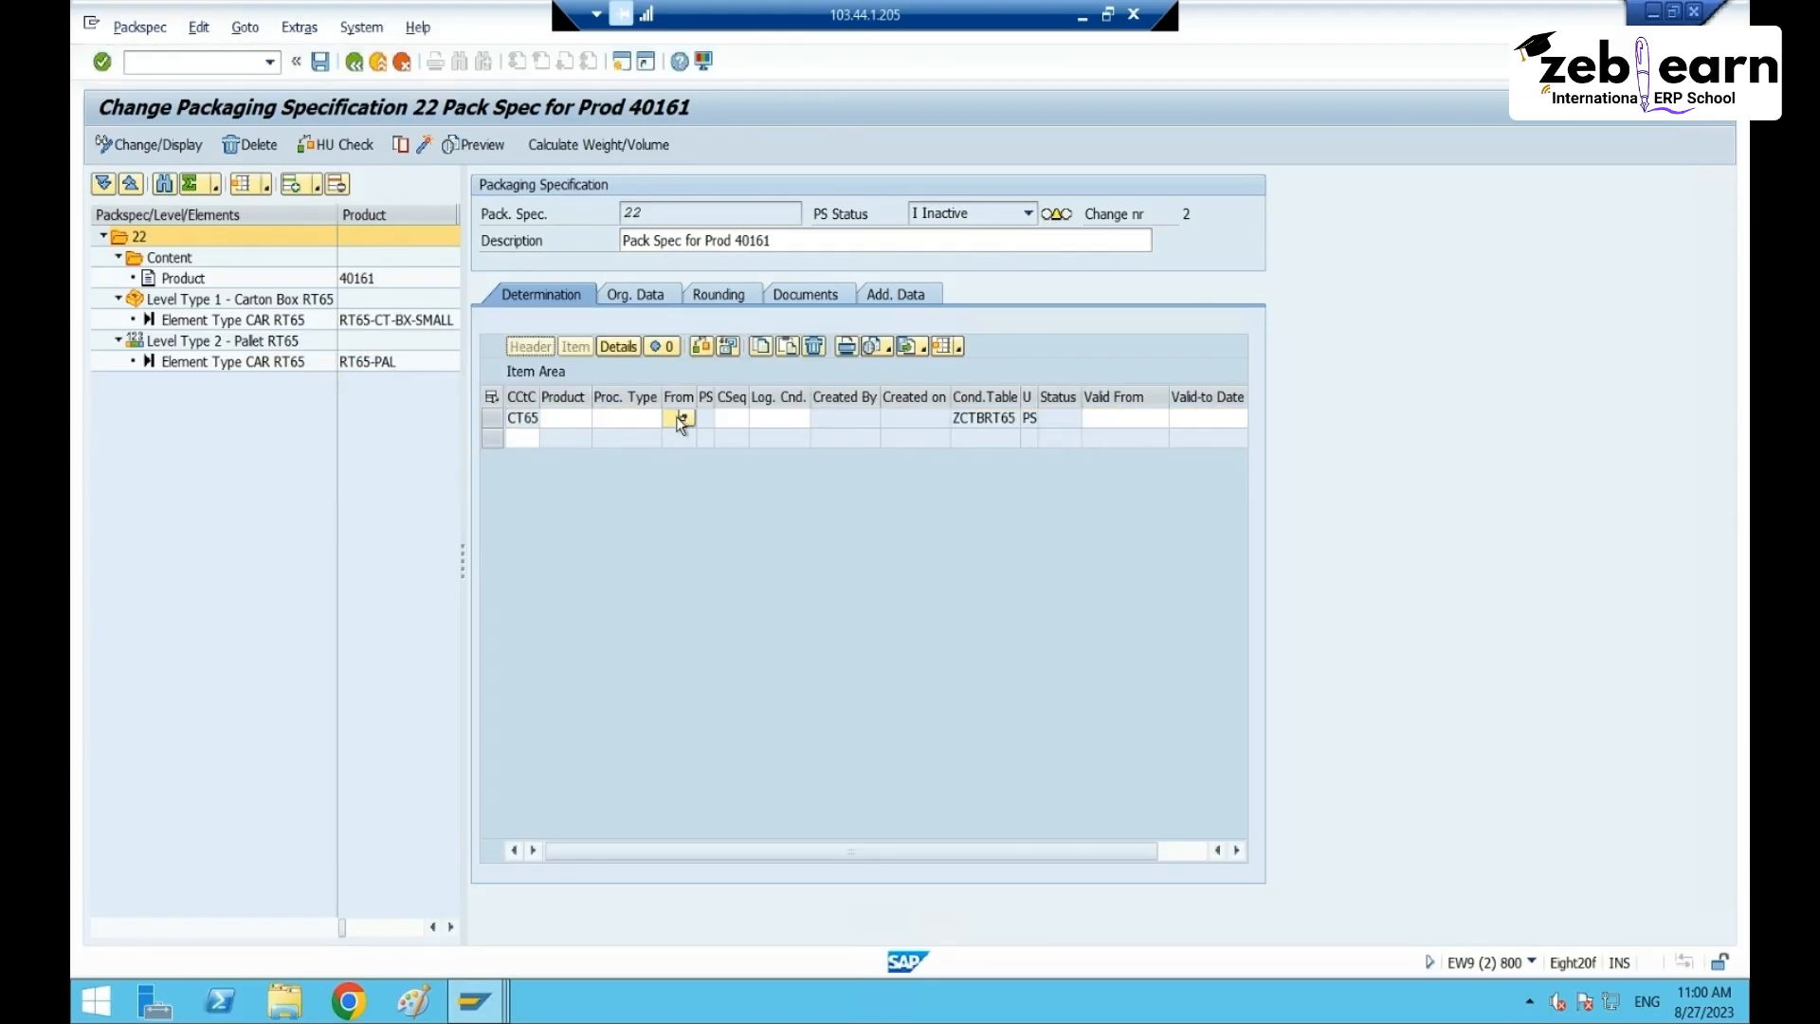
click(571, 419)
text(40161)
key(Return)
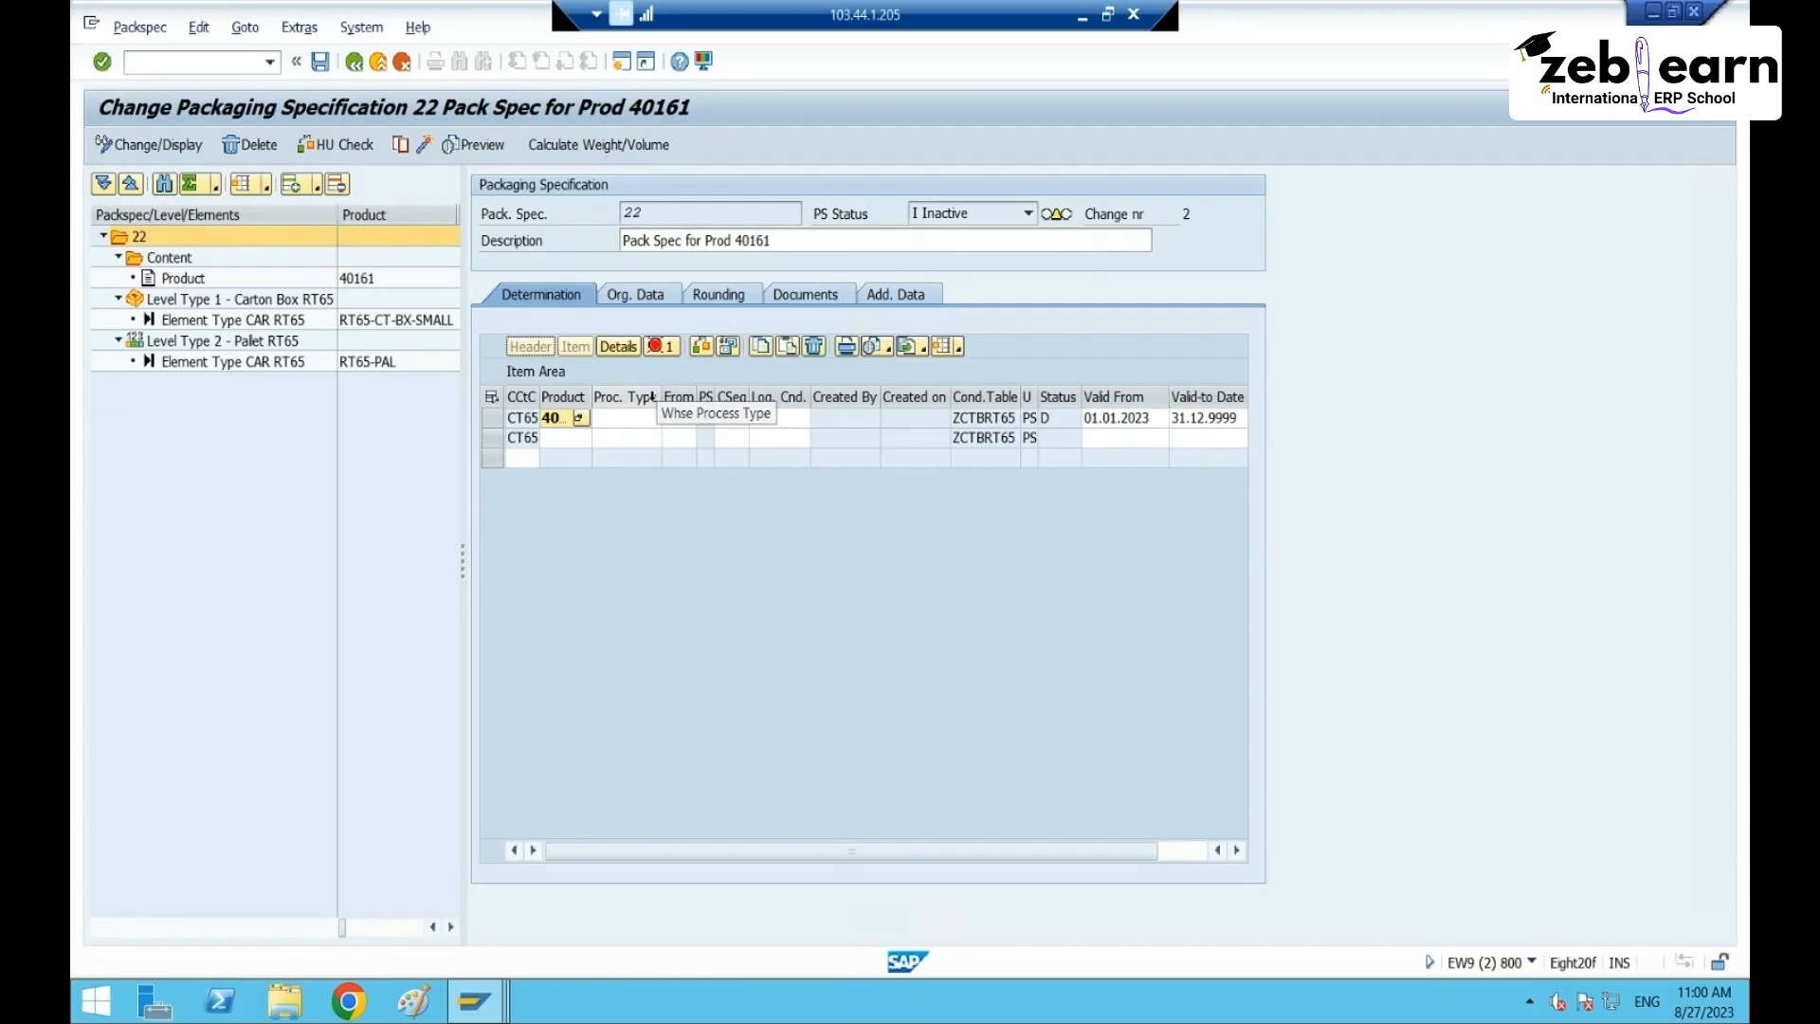
click(1050, 424)
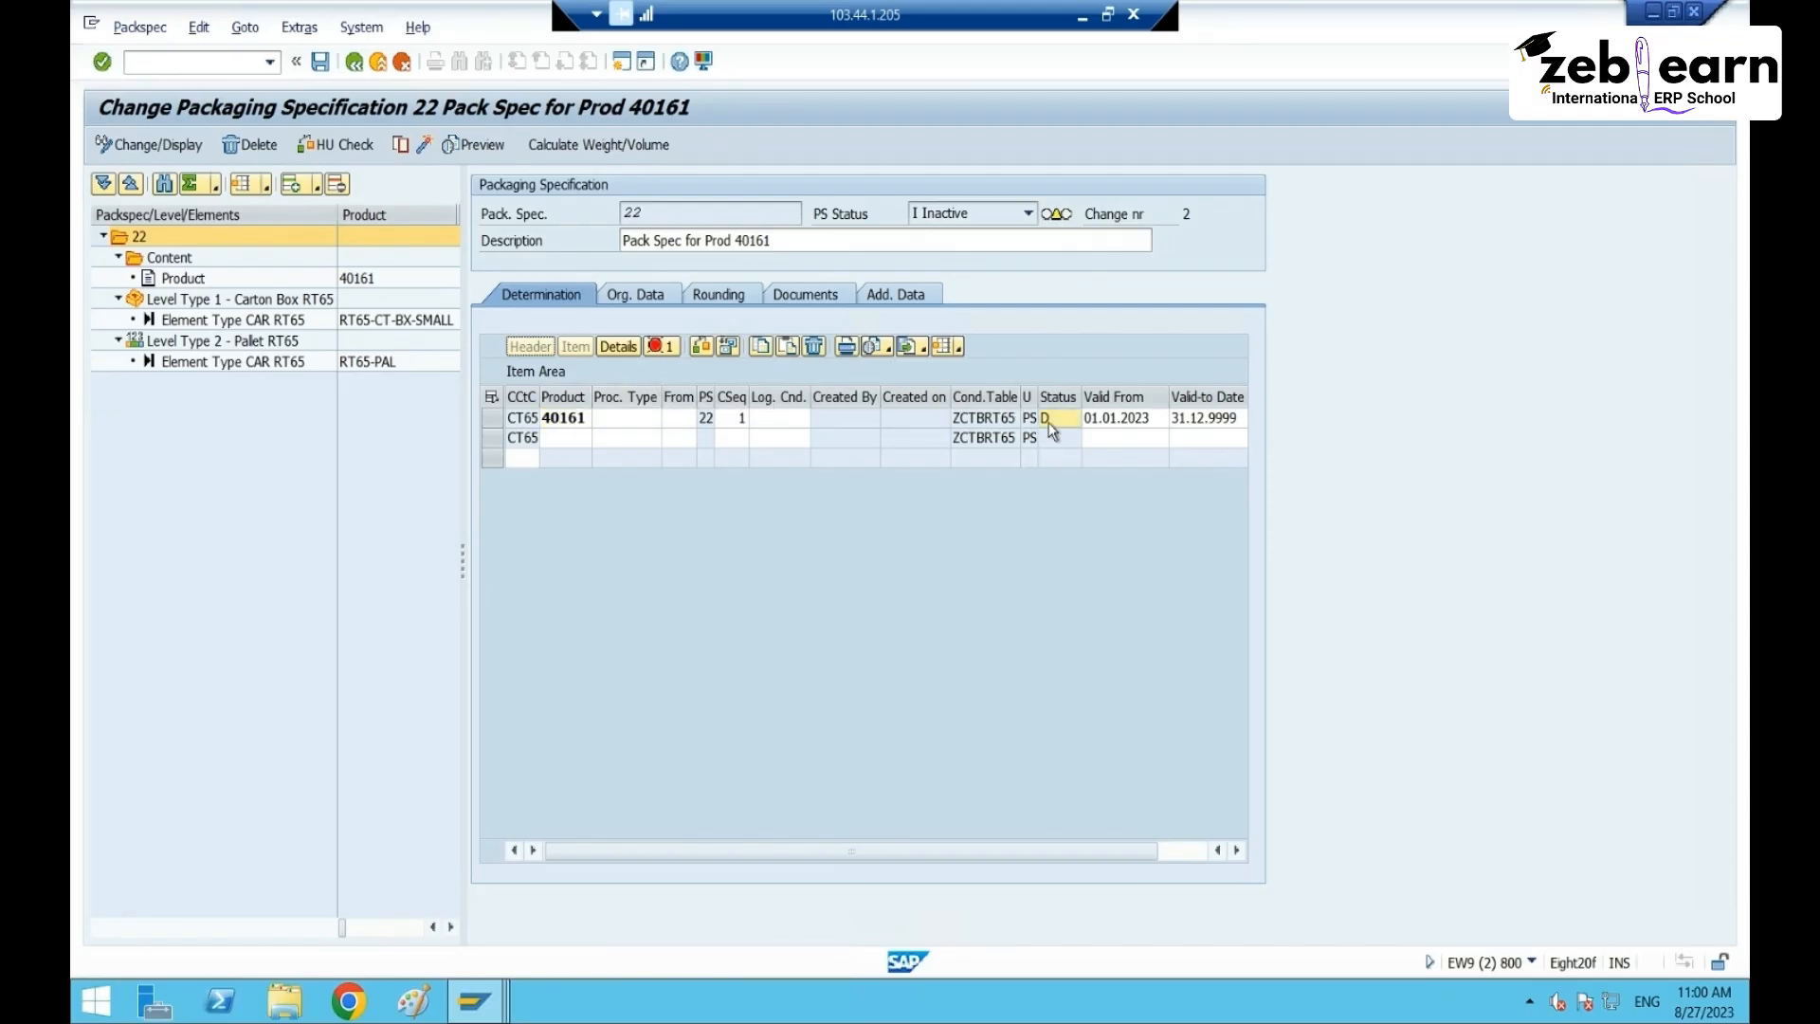
click(660, 347)
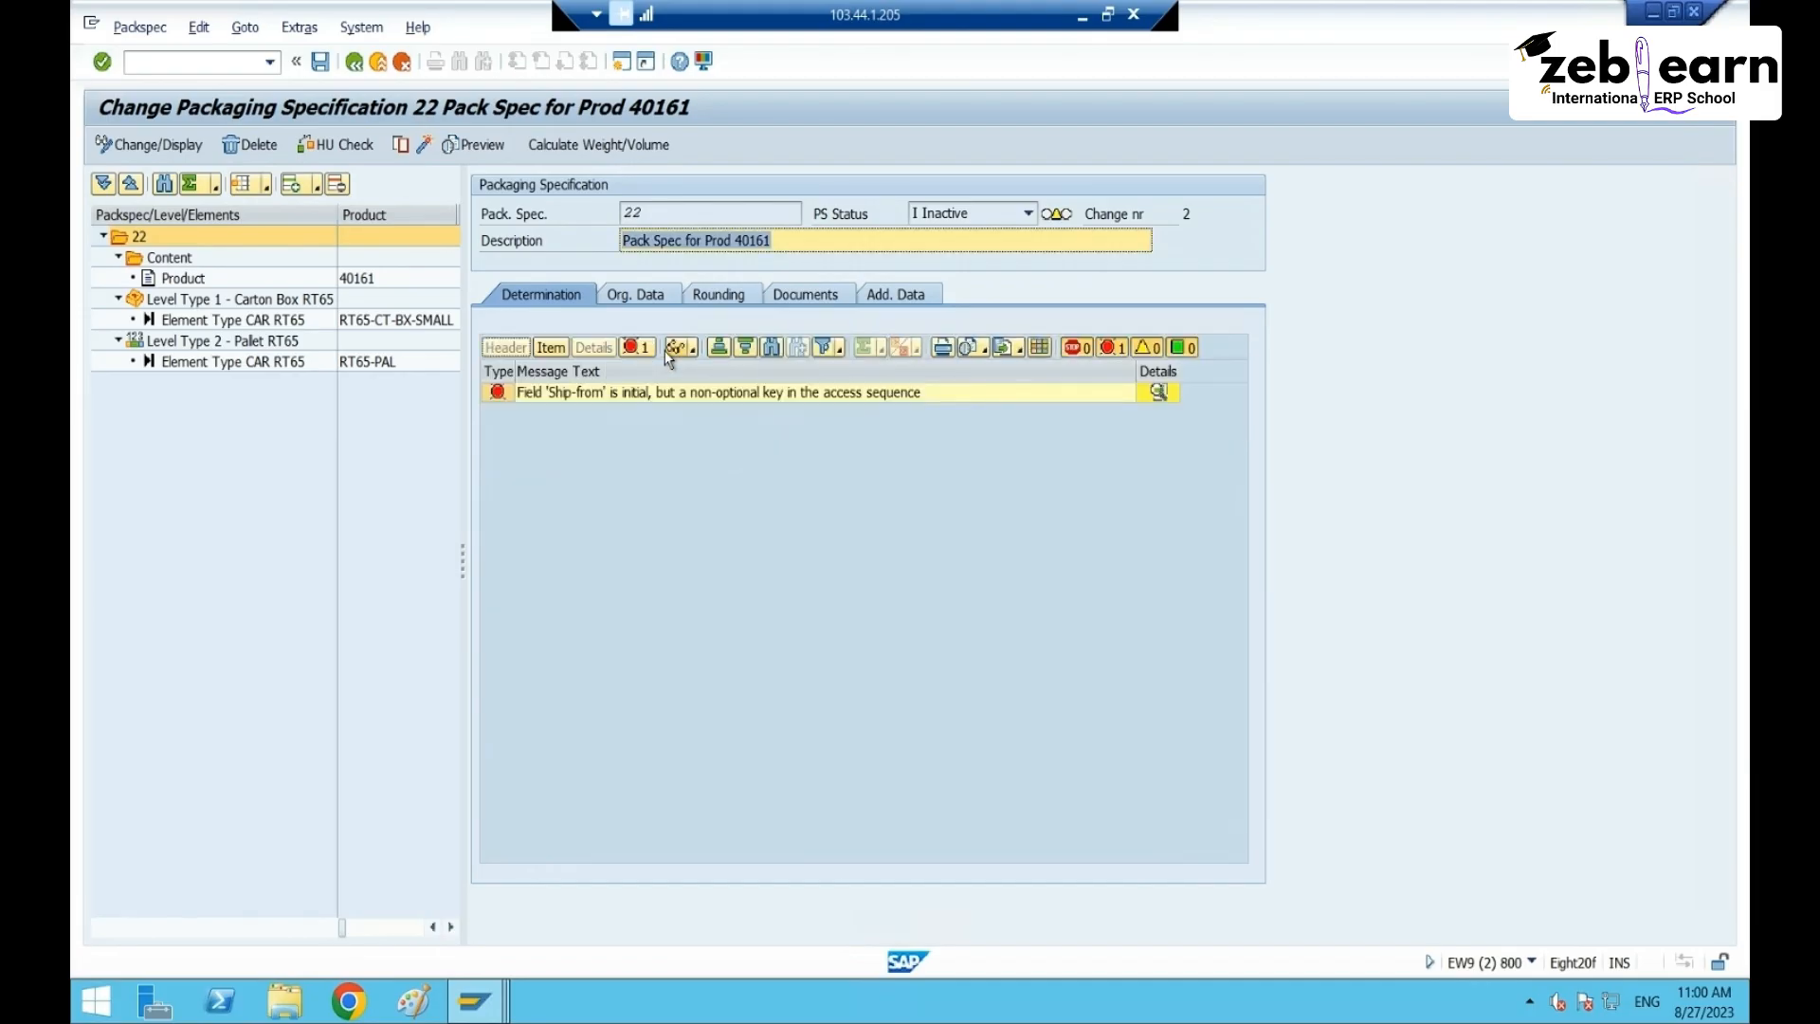
click(637, 352)
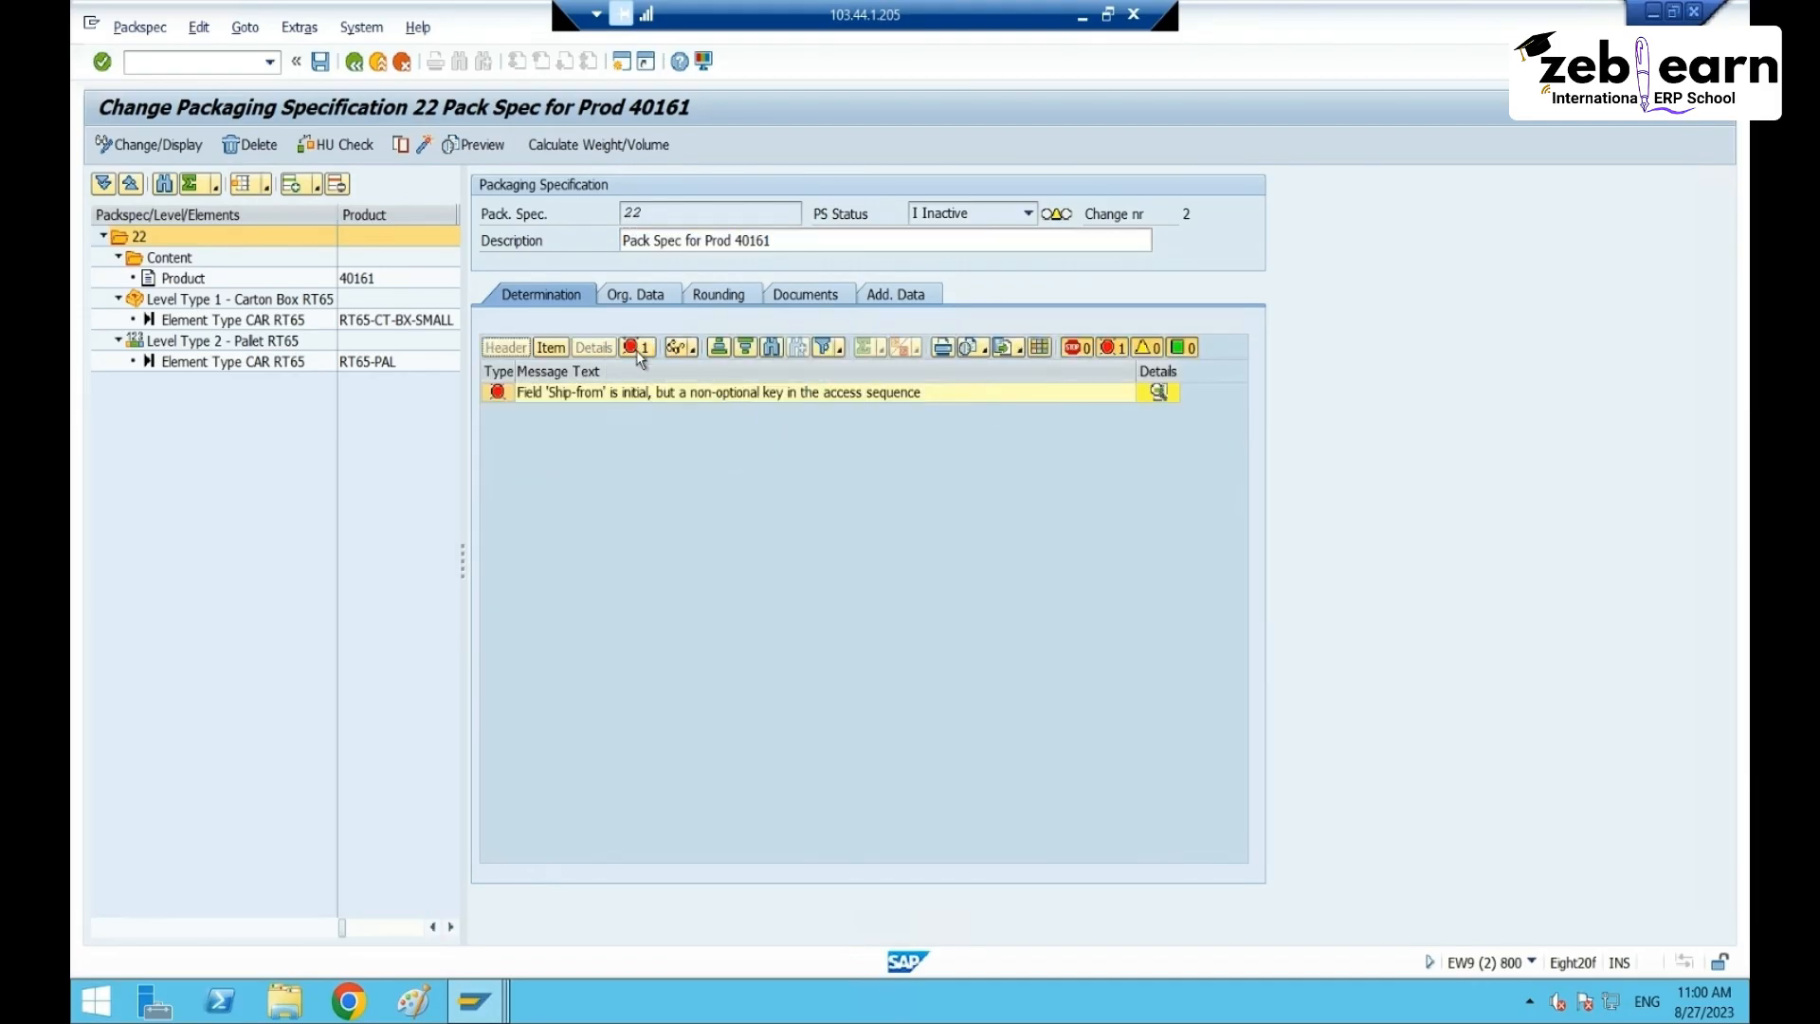
click(550, 349)
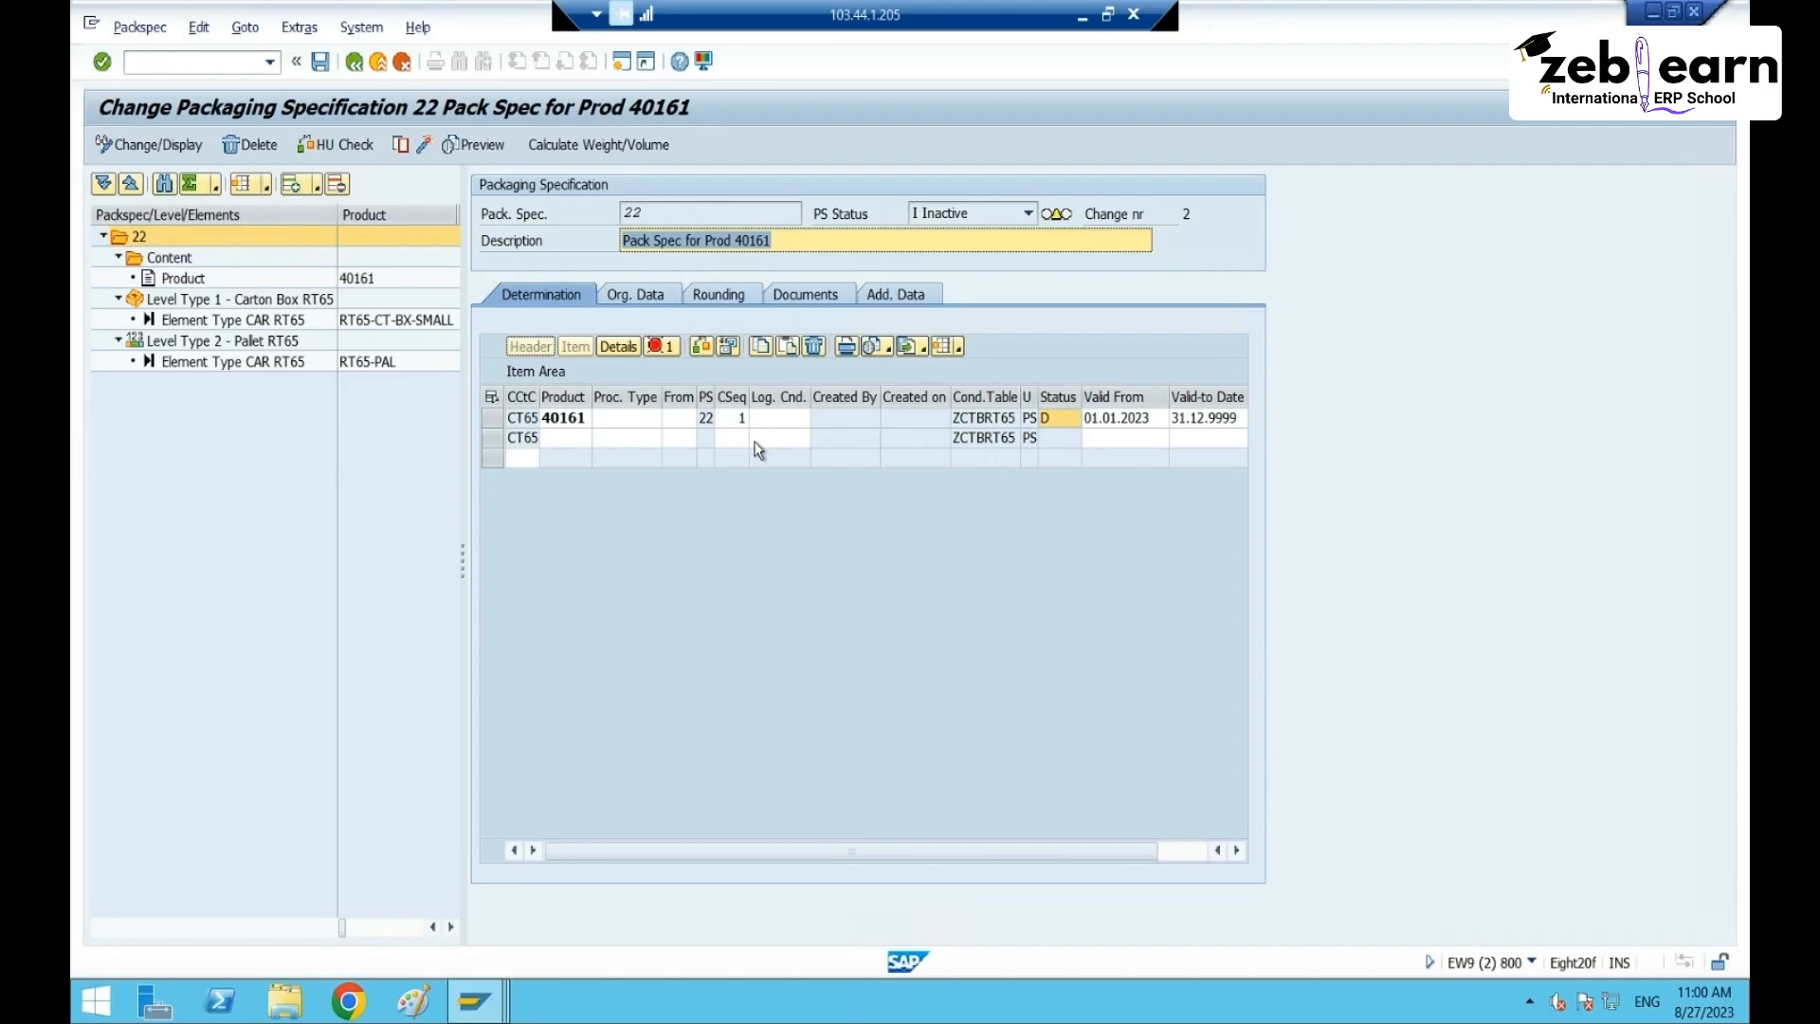
click(688, 424)
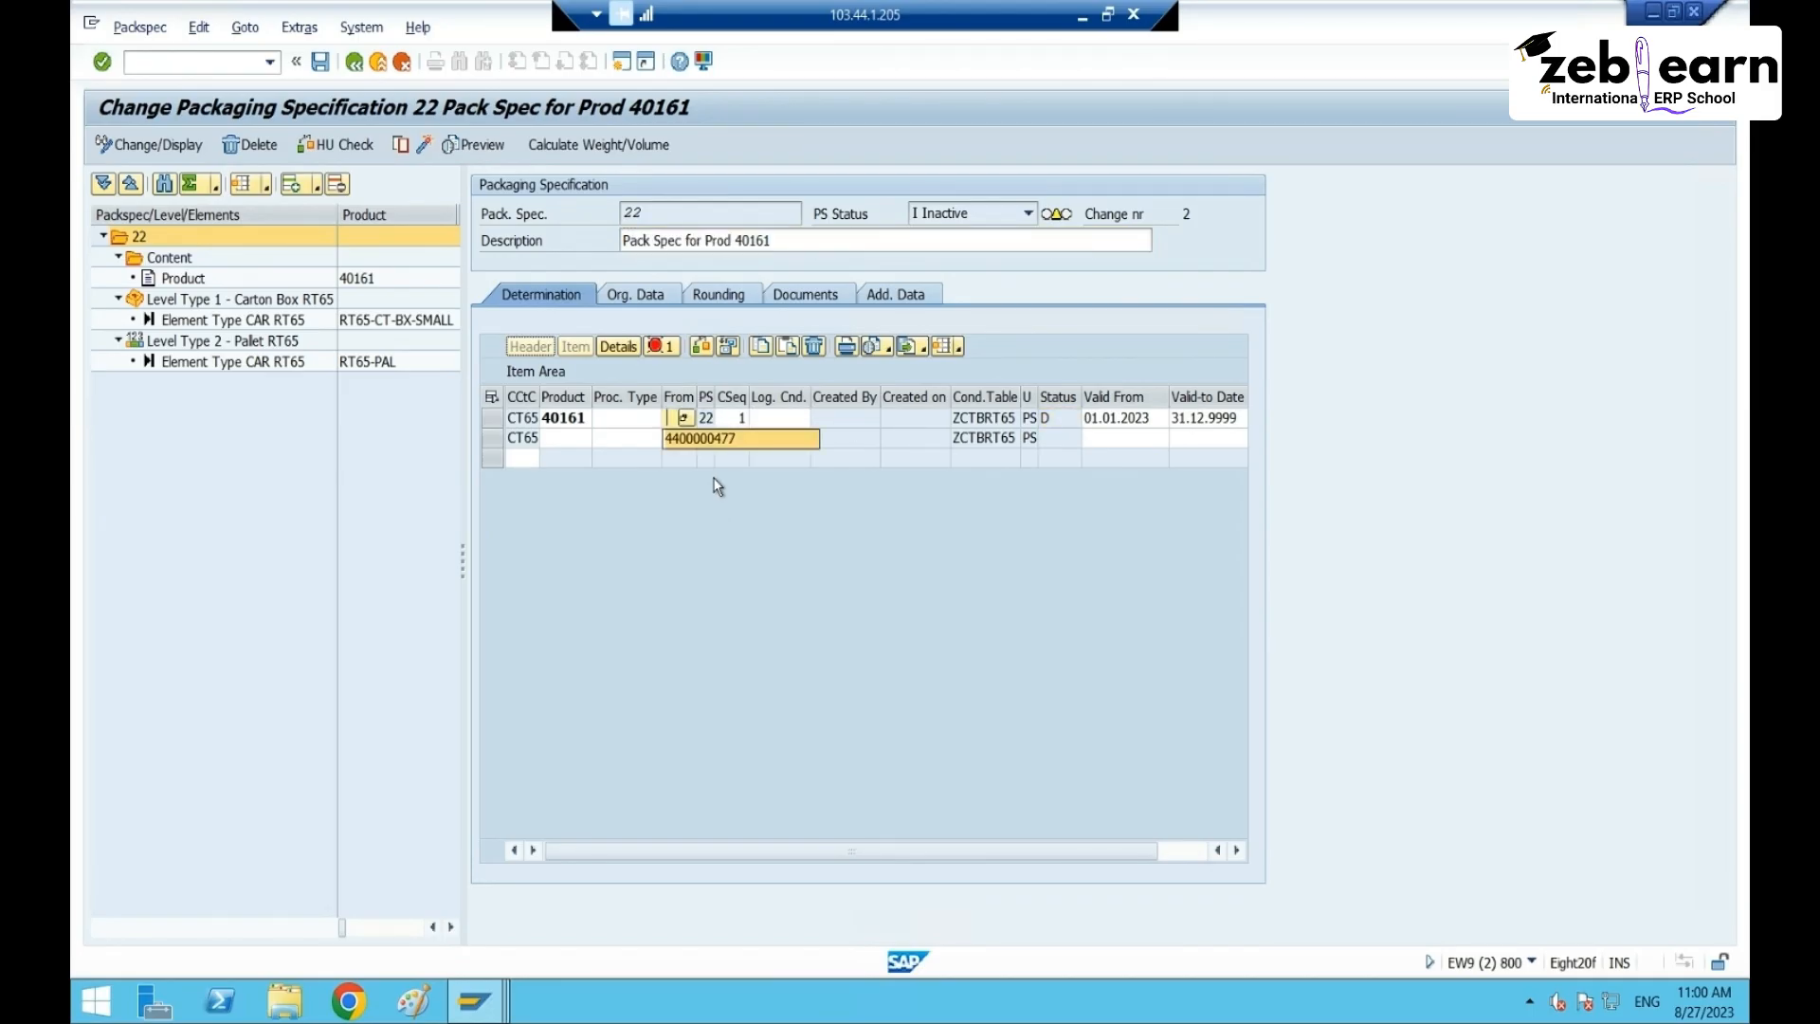
click(709, 437)
key(Return)
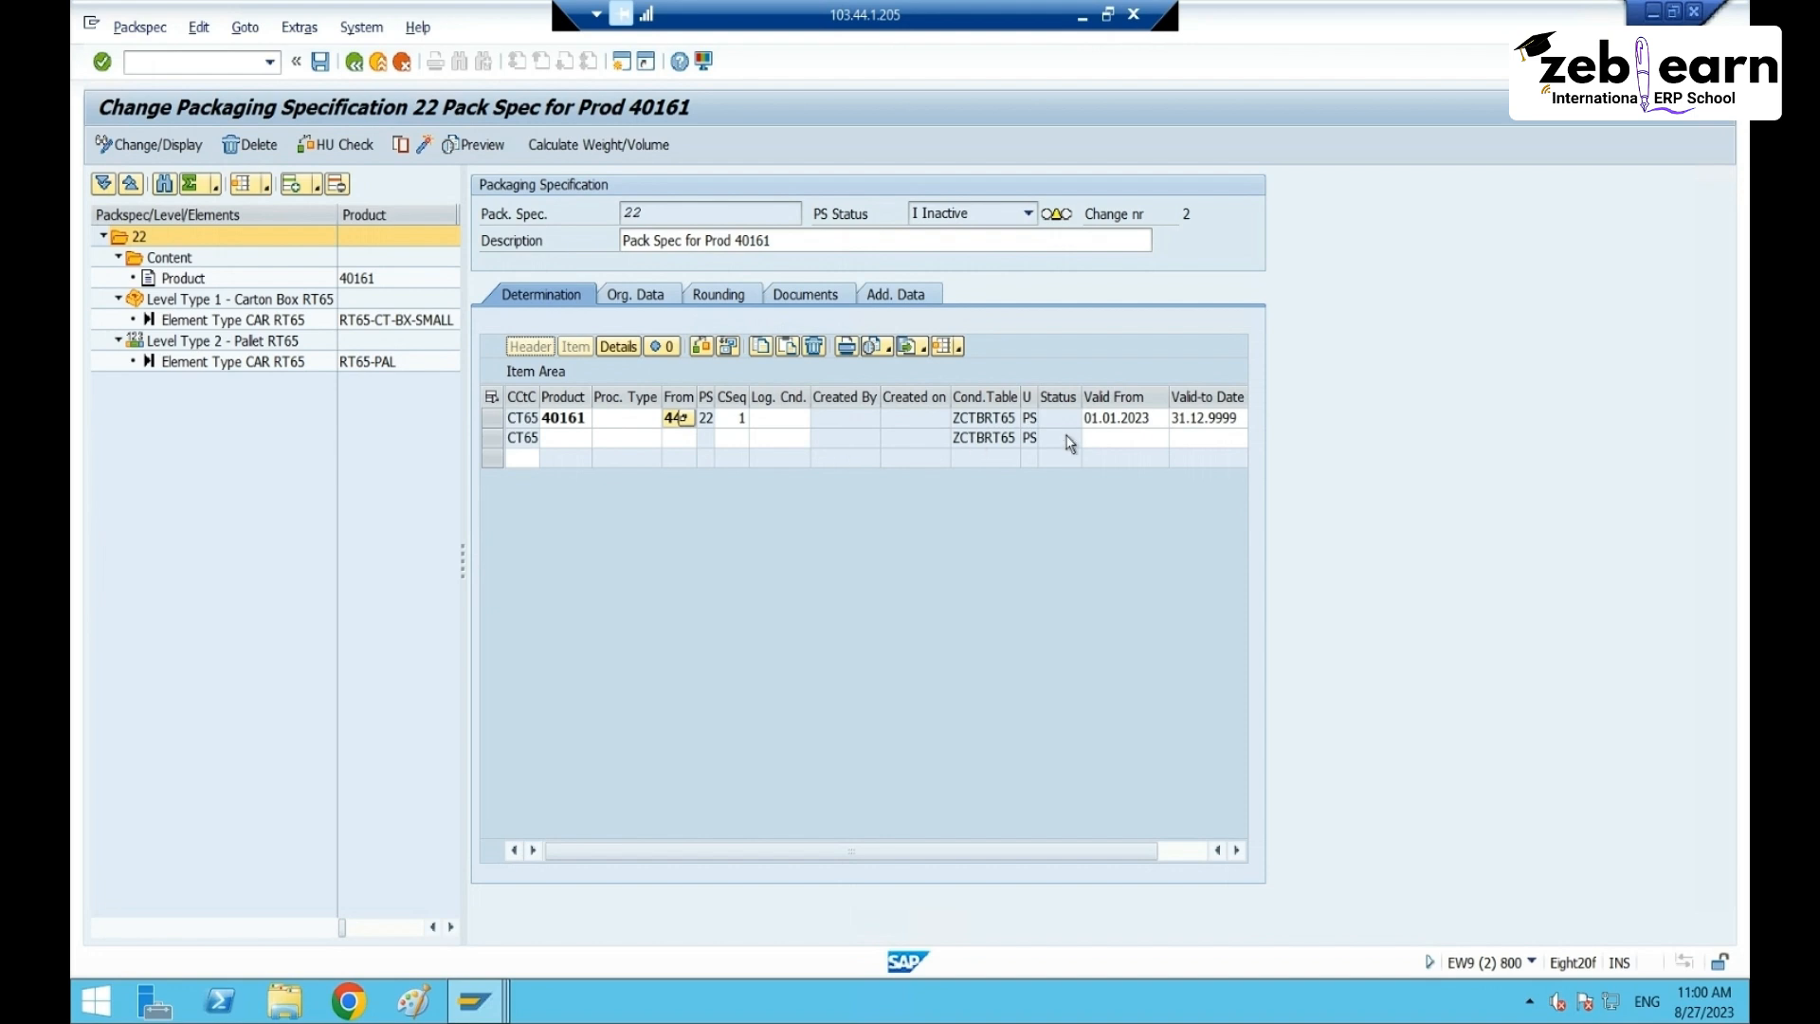
- Save packaging specification 22 and try activating the new version, widening the Ship-from column
click(320, 62)
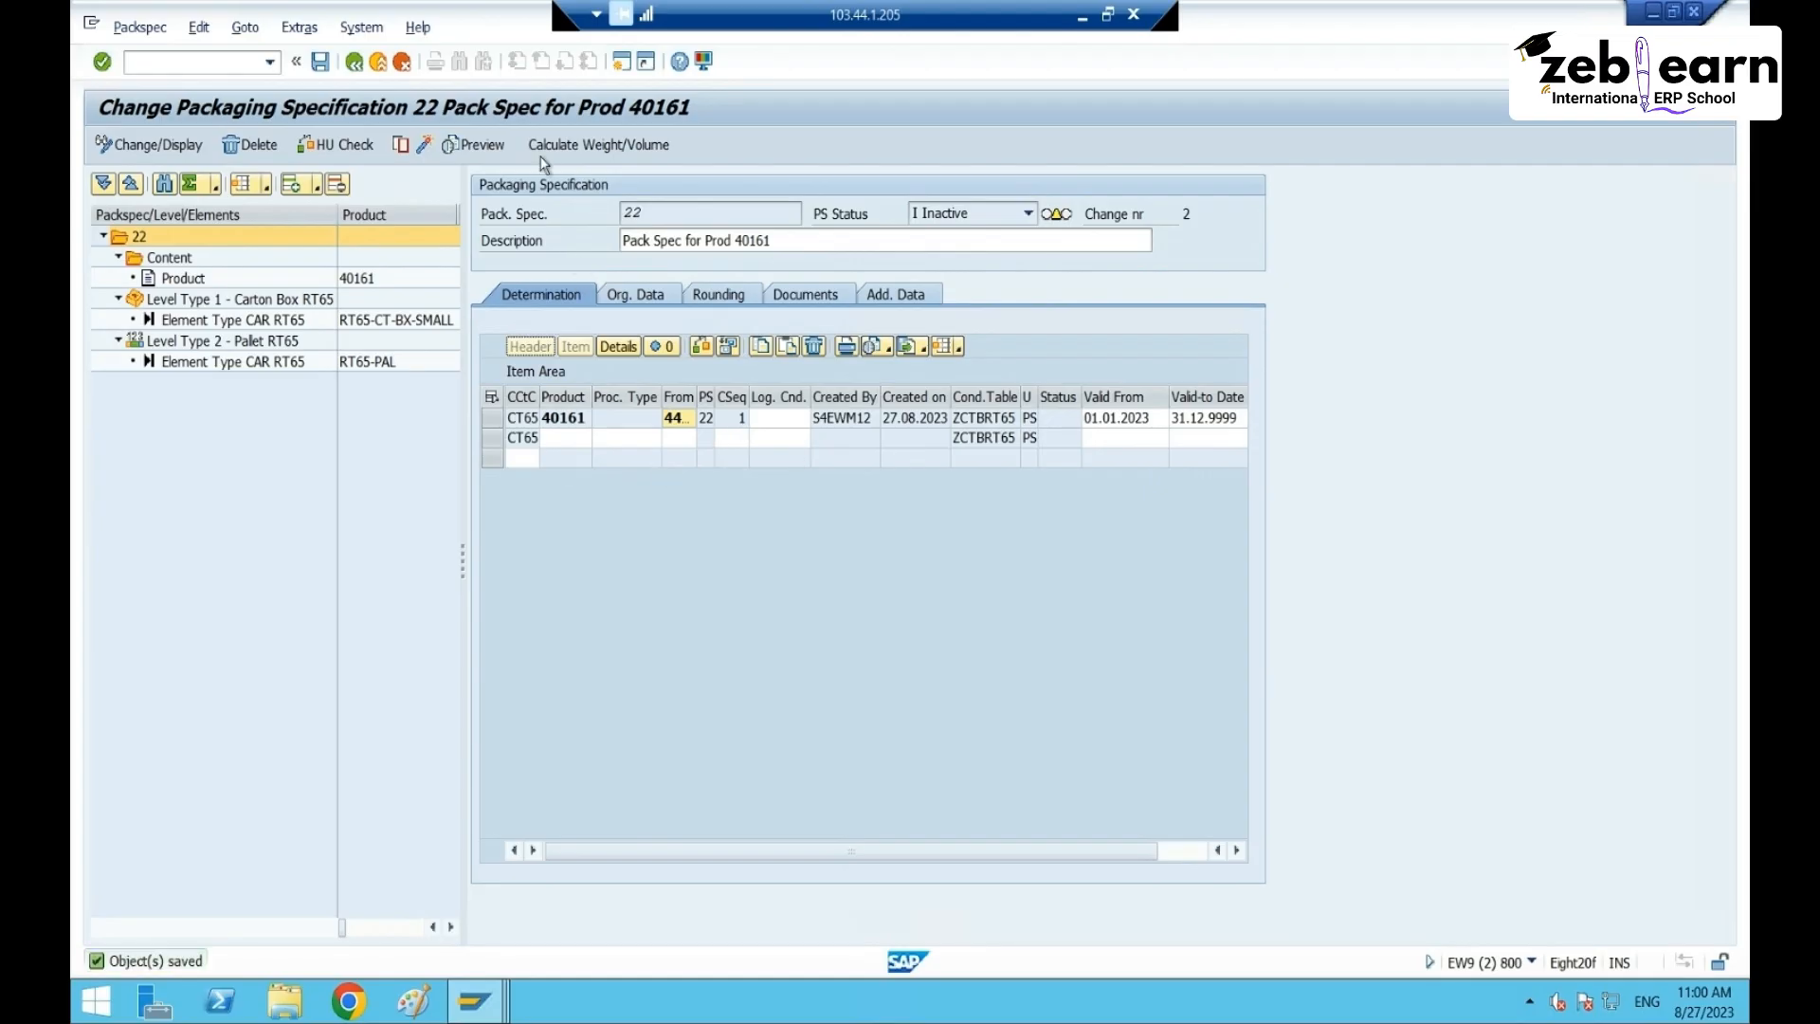
click(423, 147)
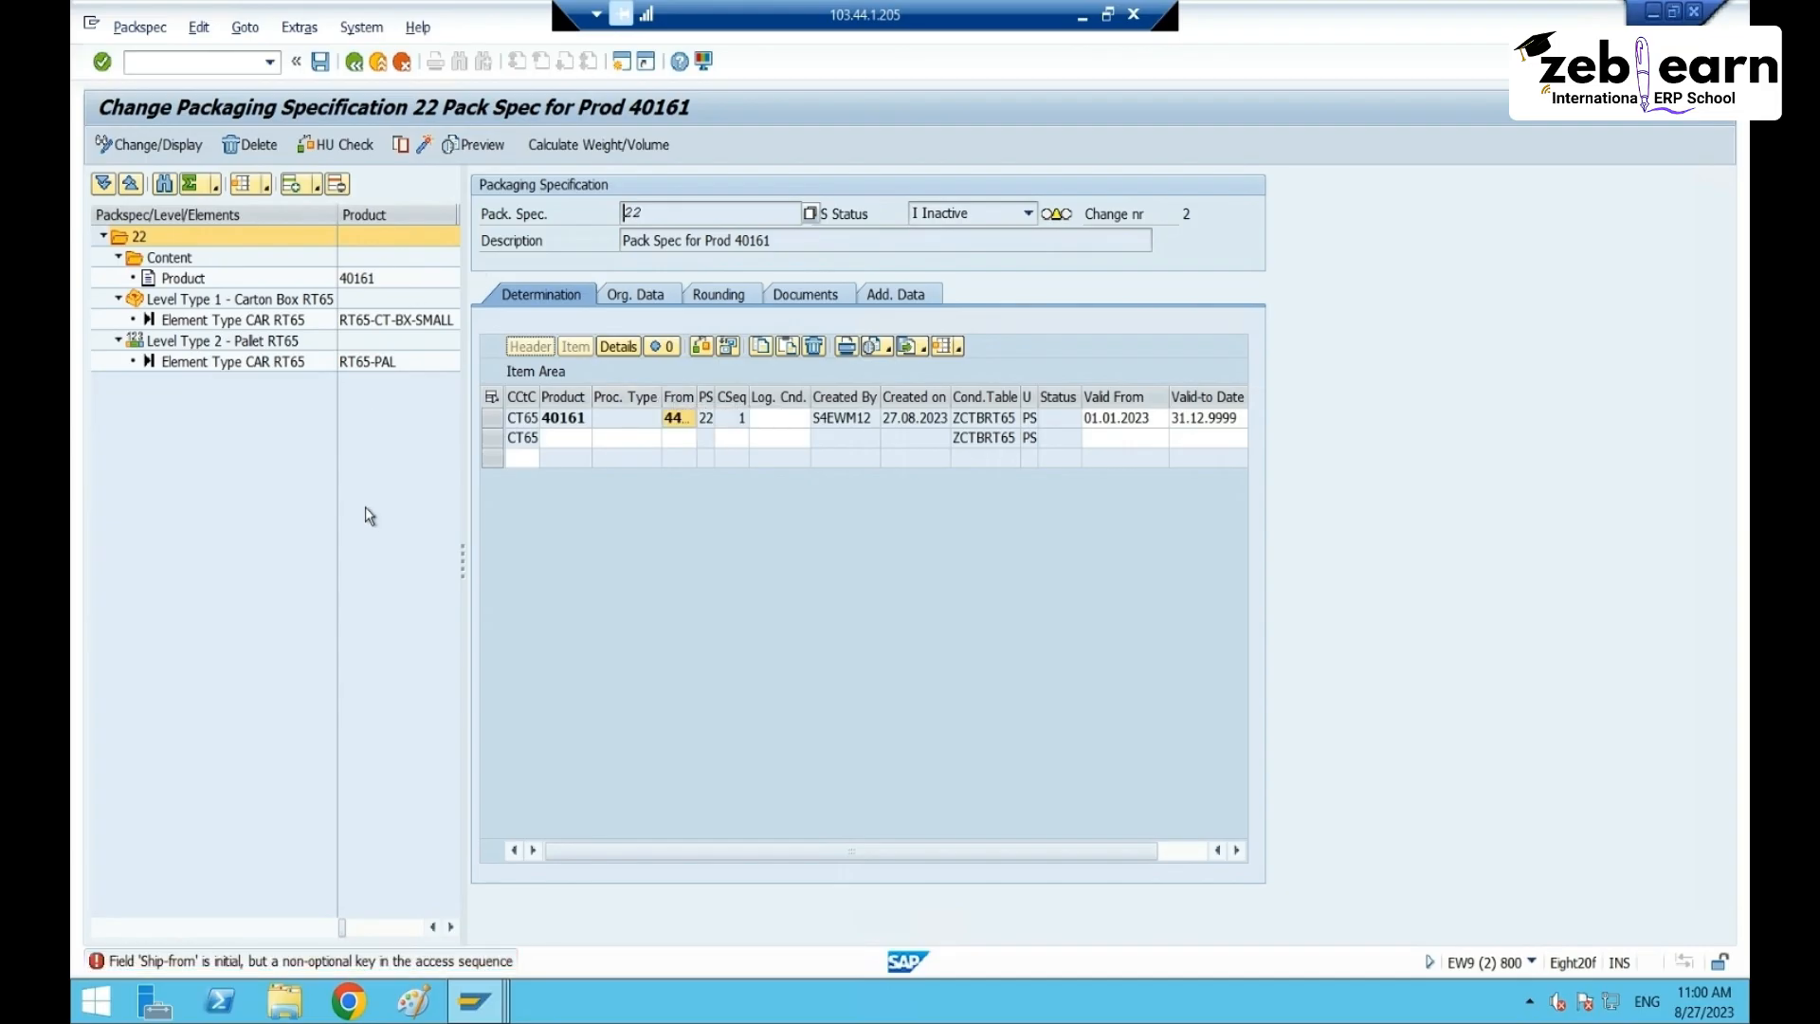
click(730, 459)
drag(755, 398, 756, 398)
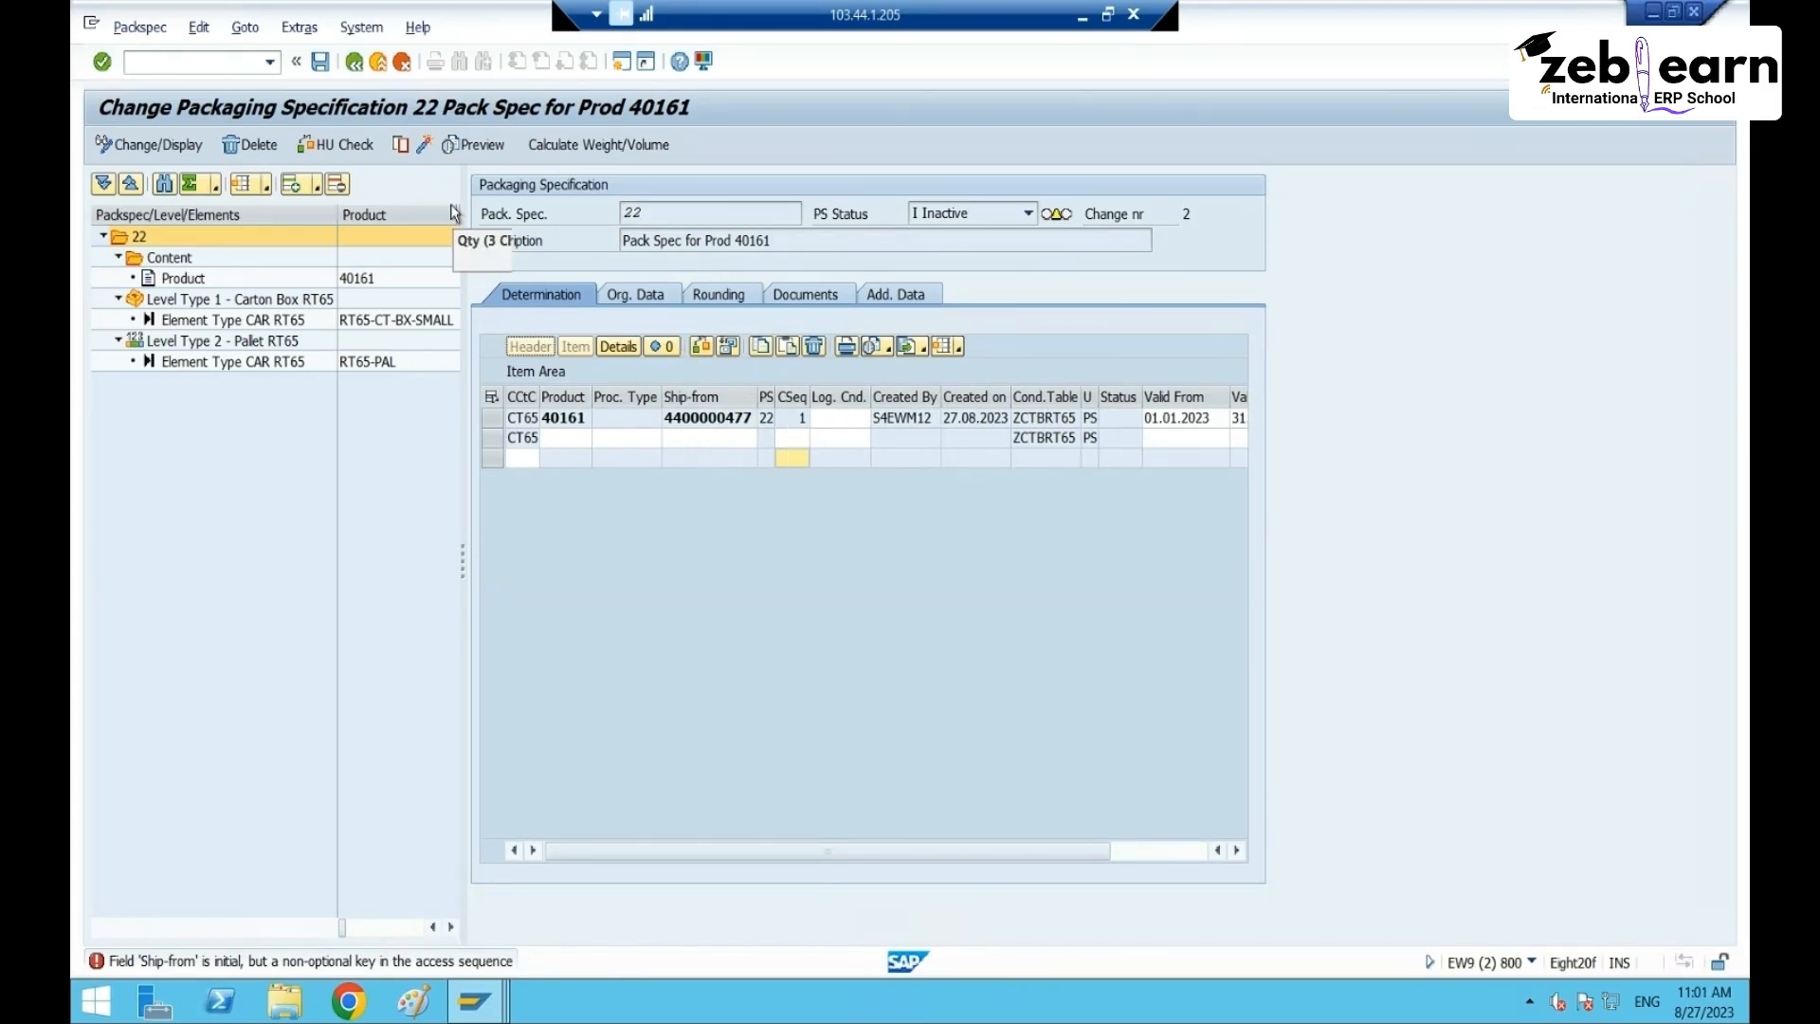
click(426, 146)
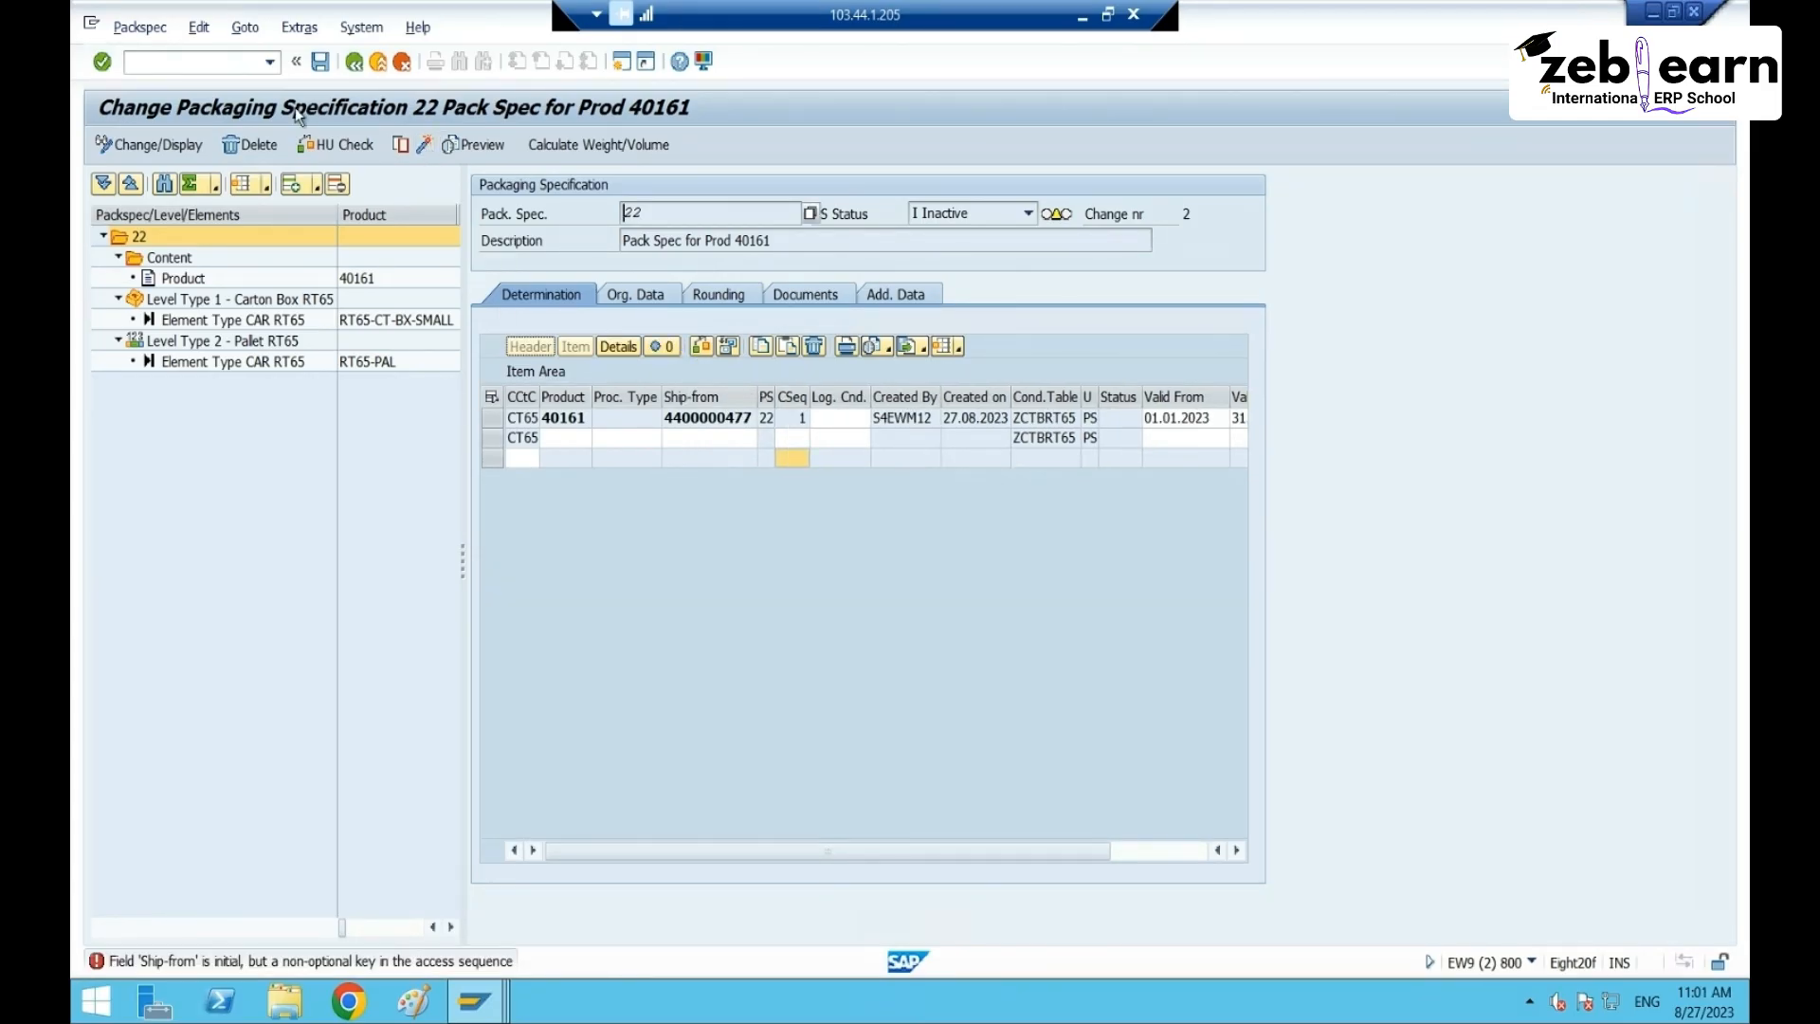
click(318, 151)
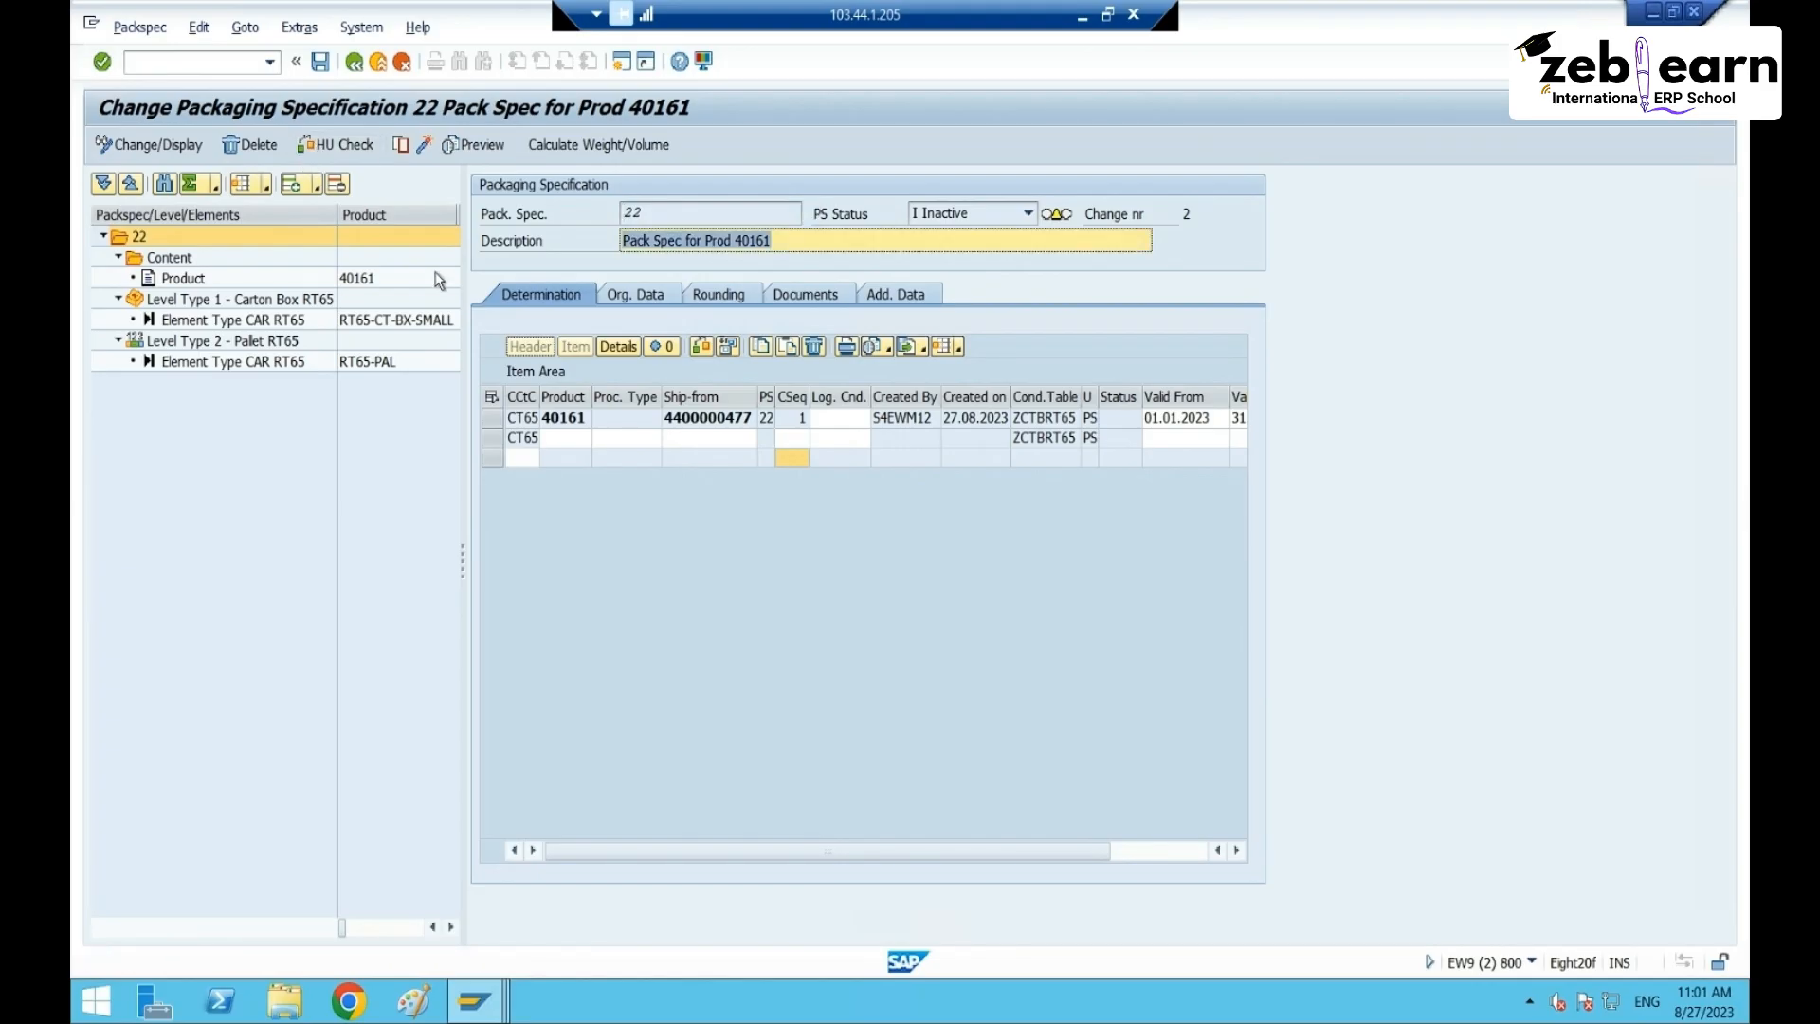
click(425, 148)
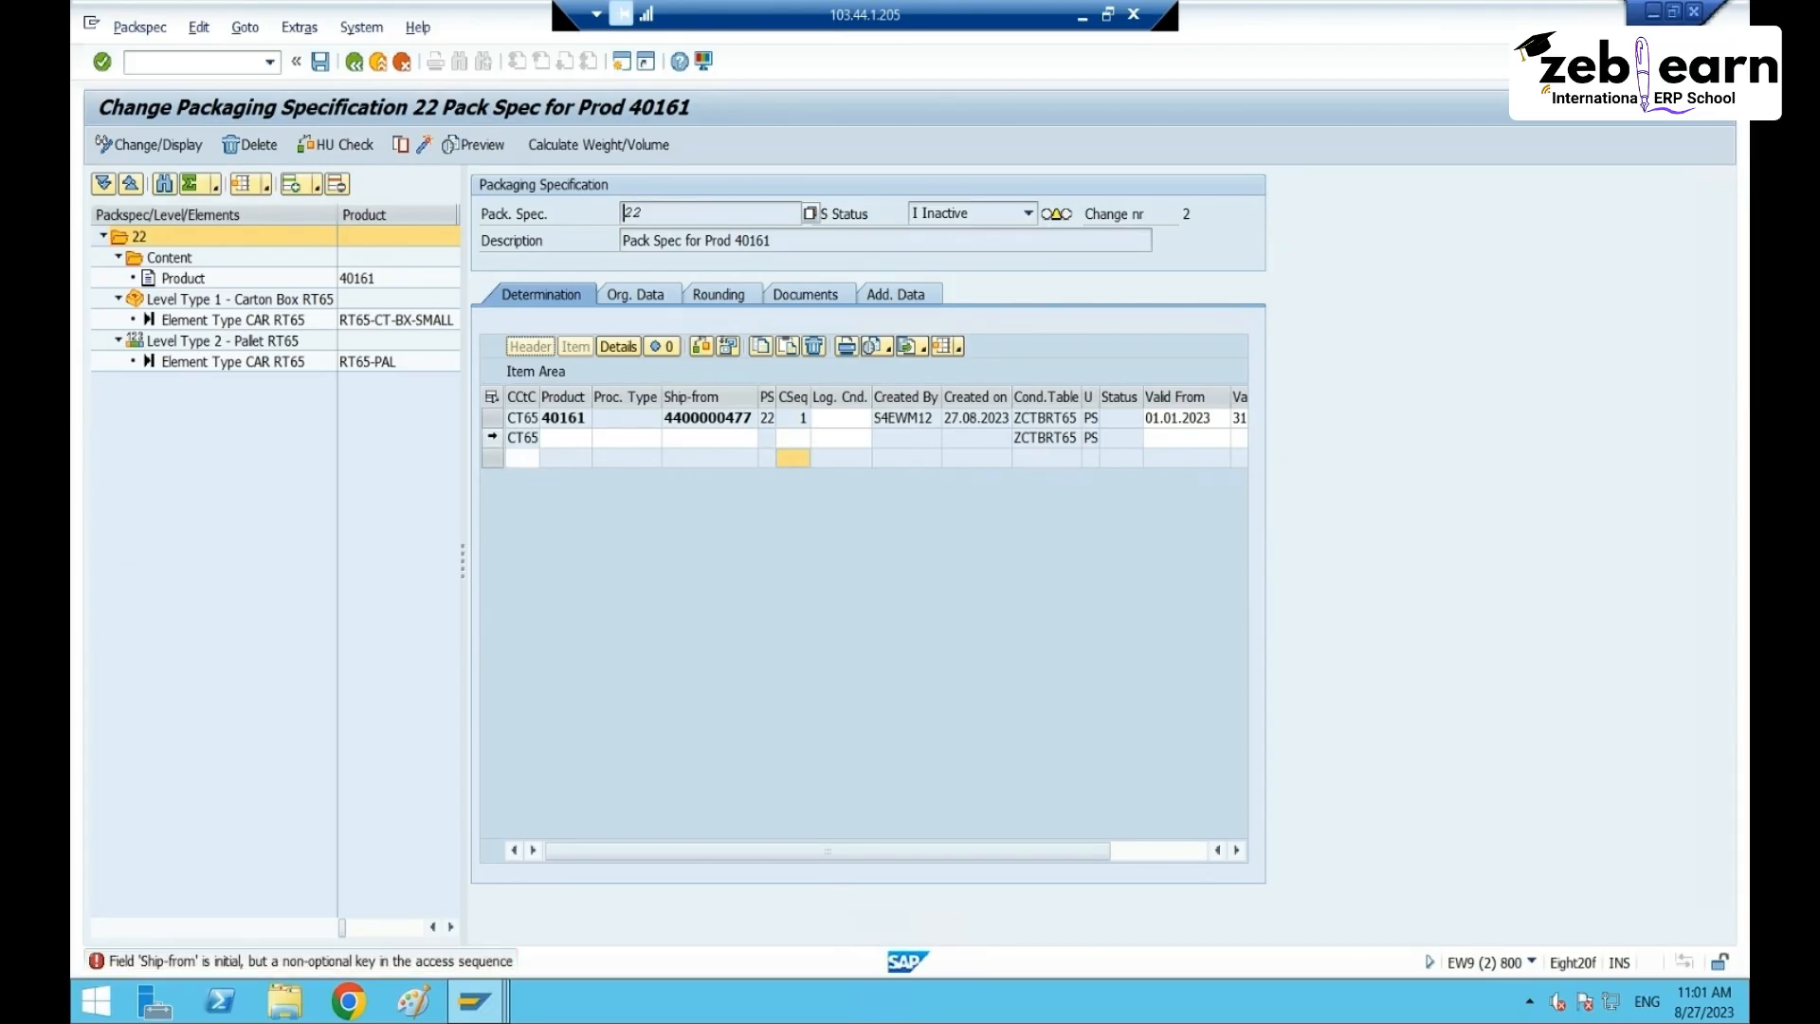
- Delete the blank second CT65 record and check the specification, revealing the empty Ship-from error
click(492, 438)
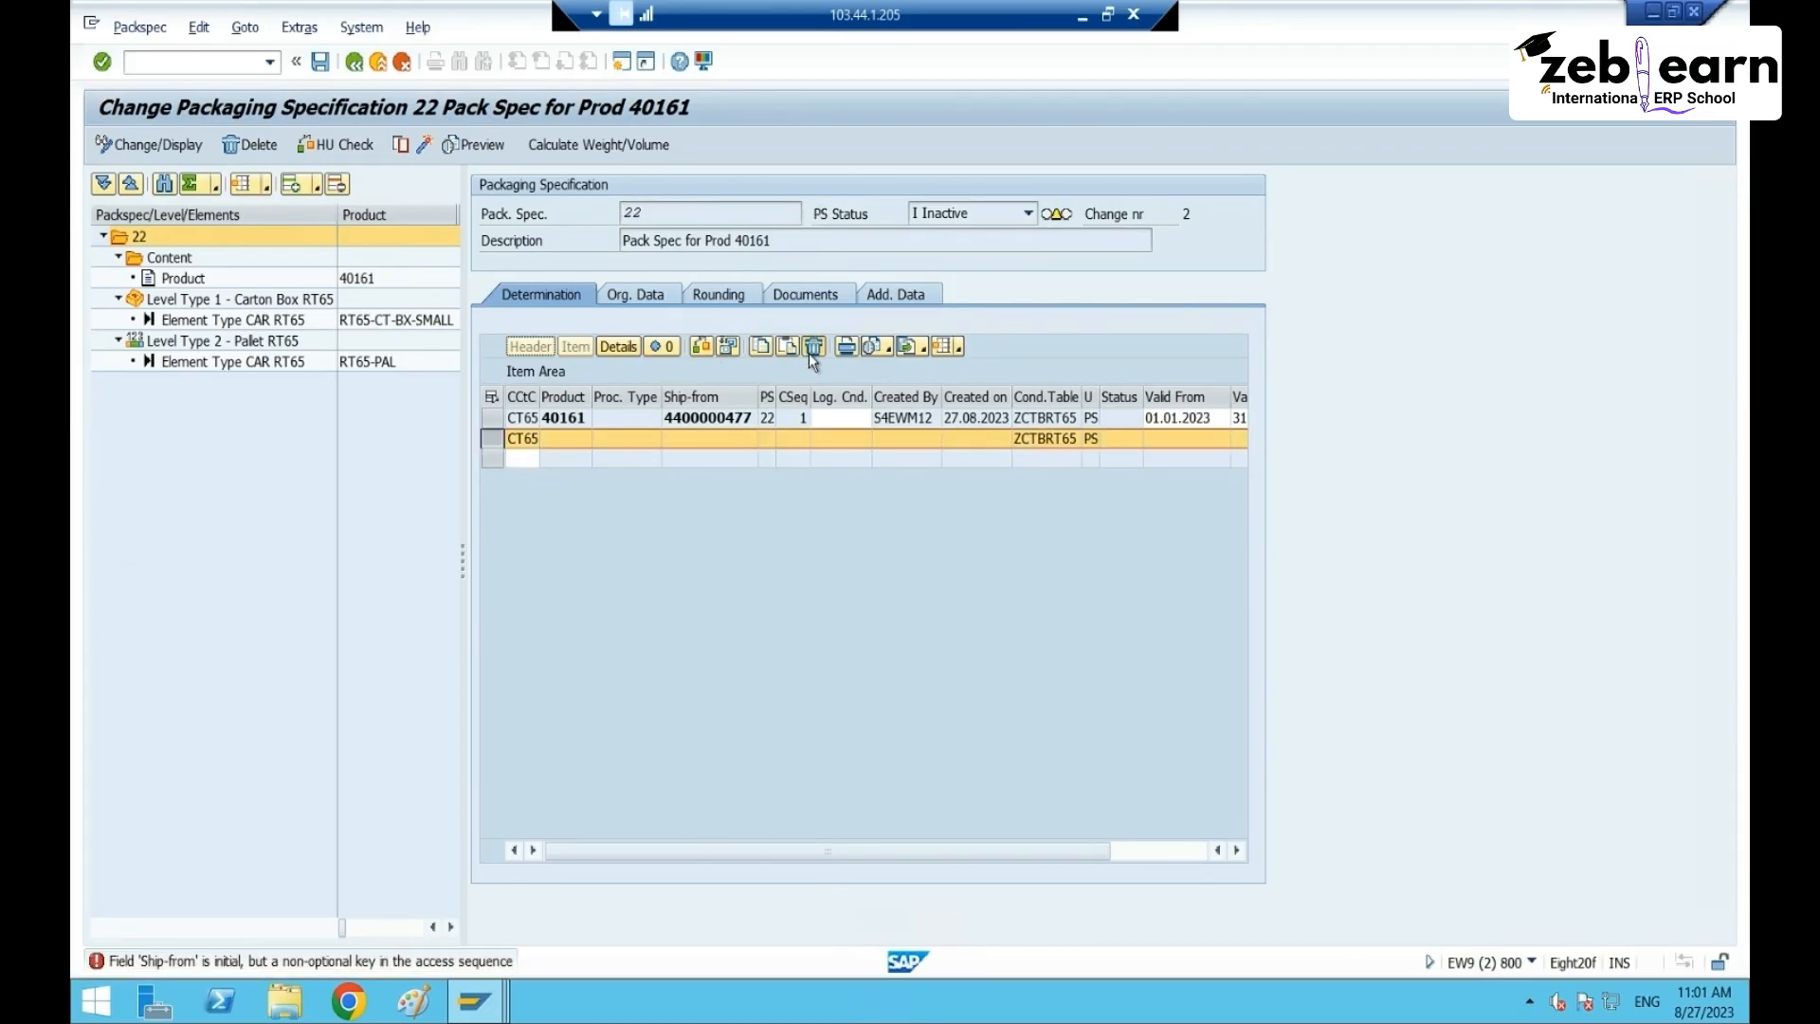
click(813, 347)
click(474, 467)
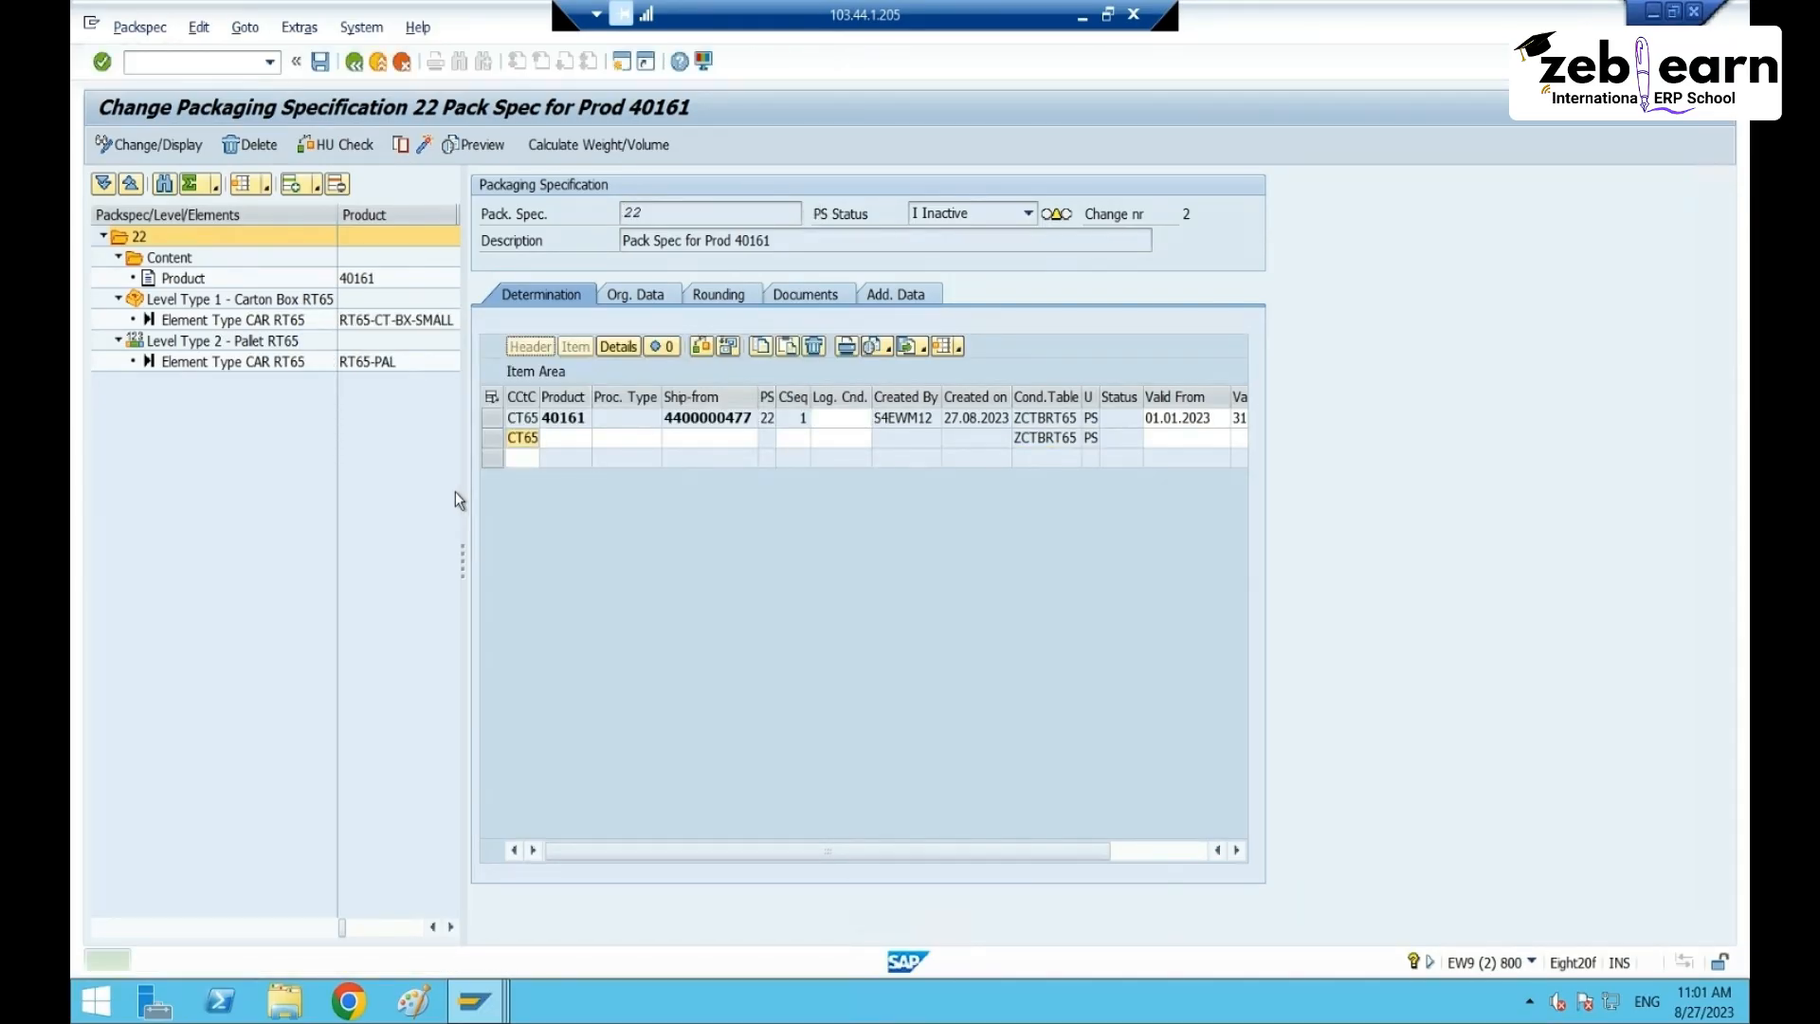
click(421, 148)
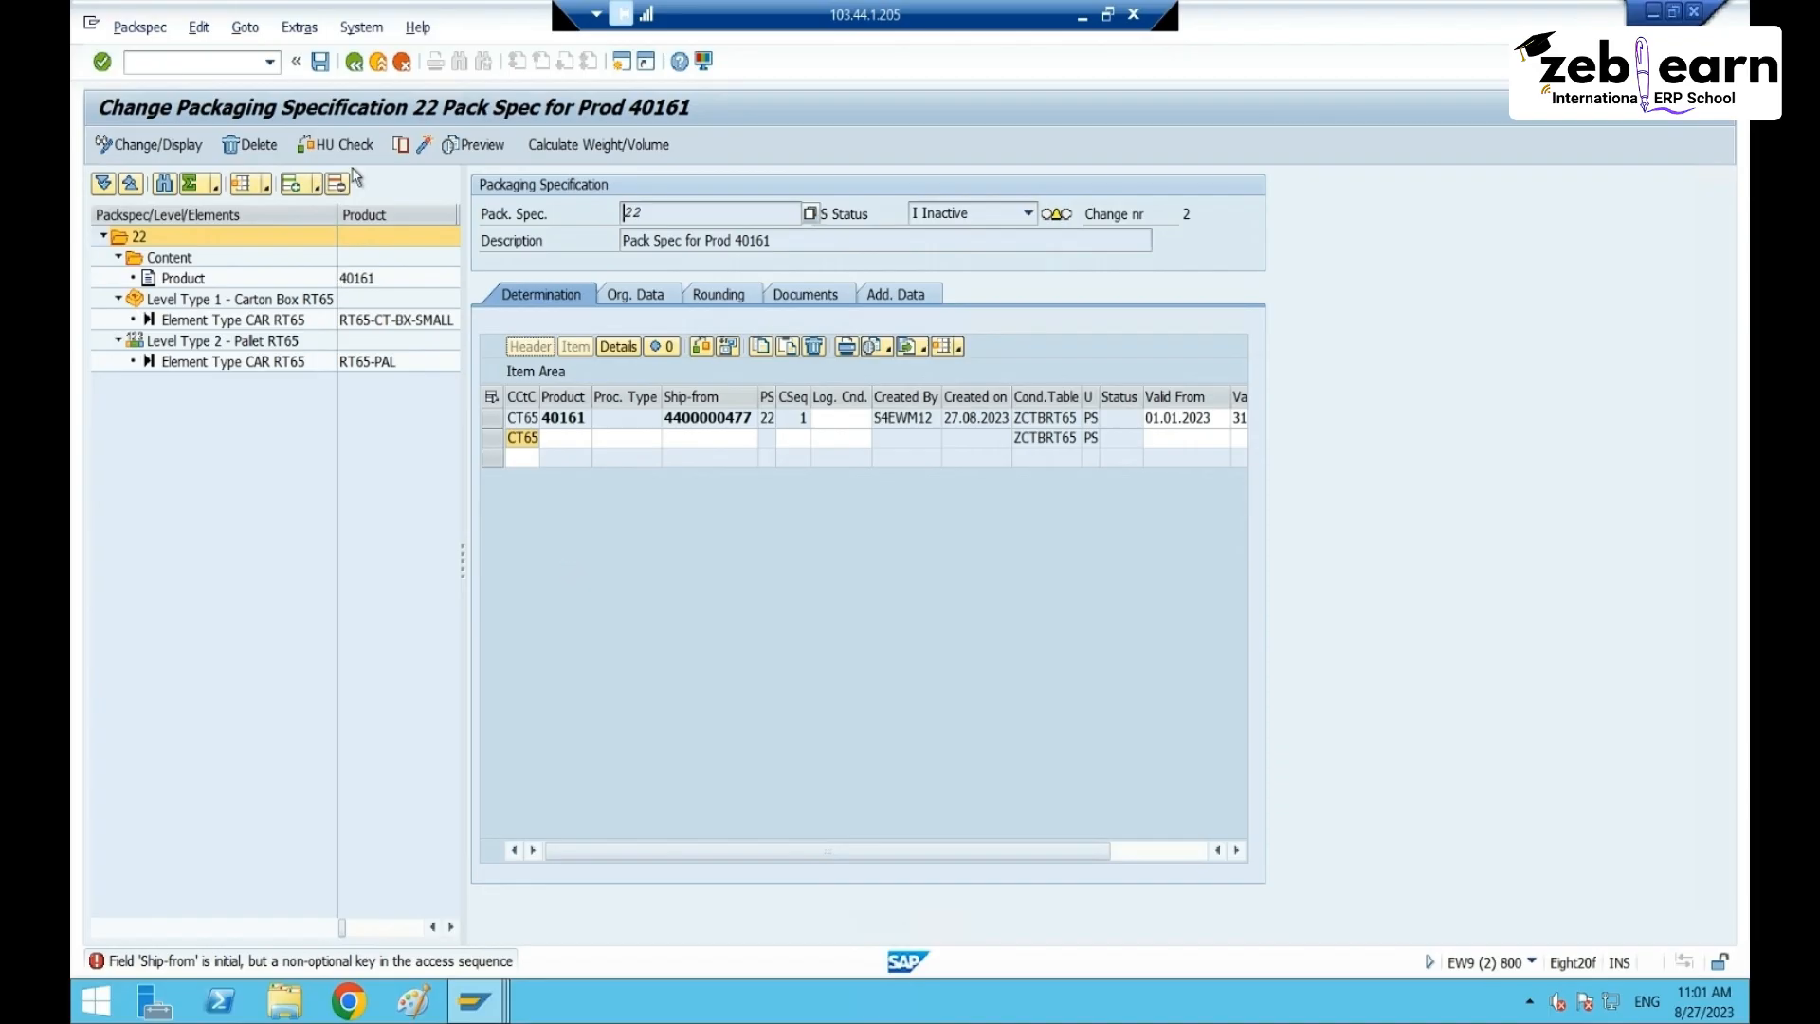
- Find specs for product 40161, delete spec 22's inactive version 2, save, and display the active one
click(352, 61)
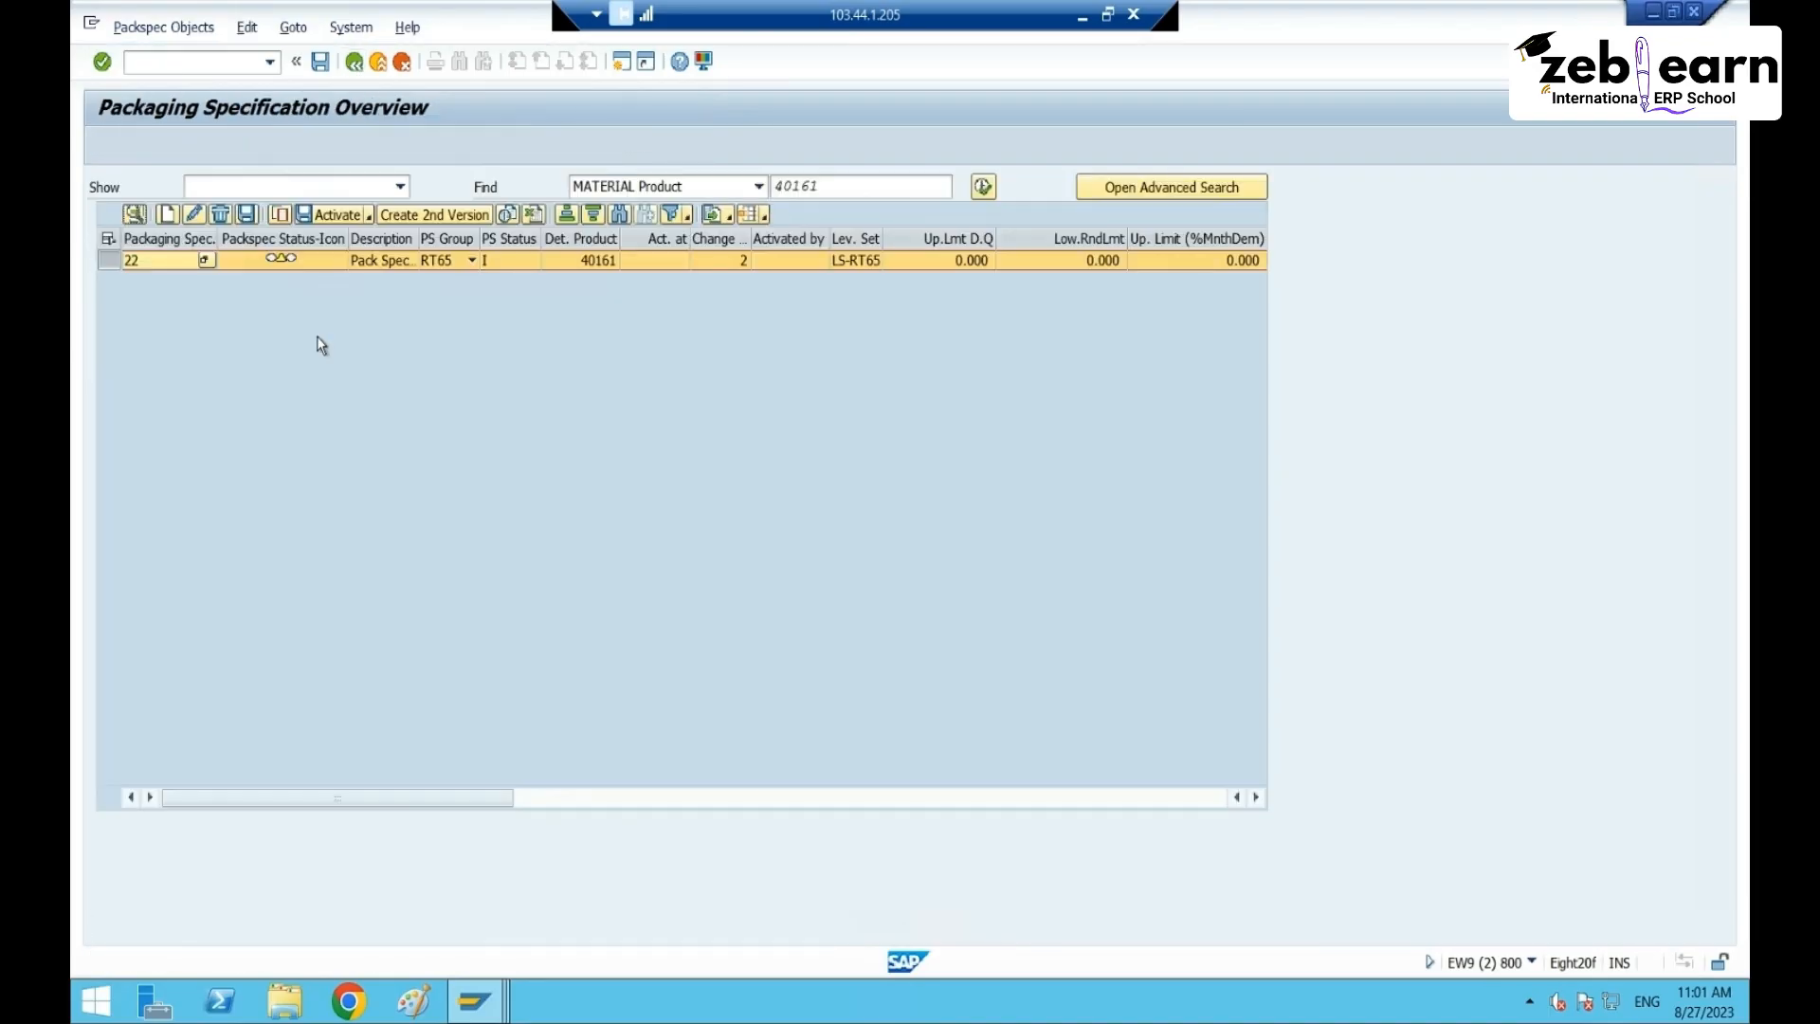
click(983, 187)
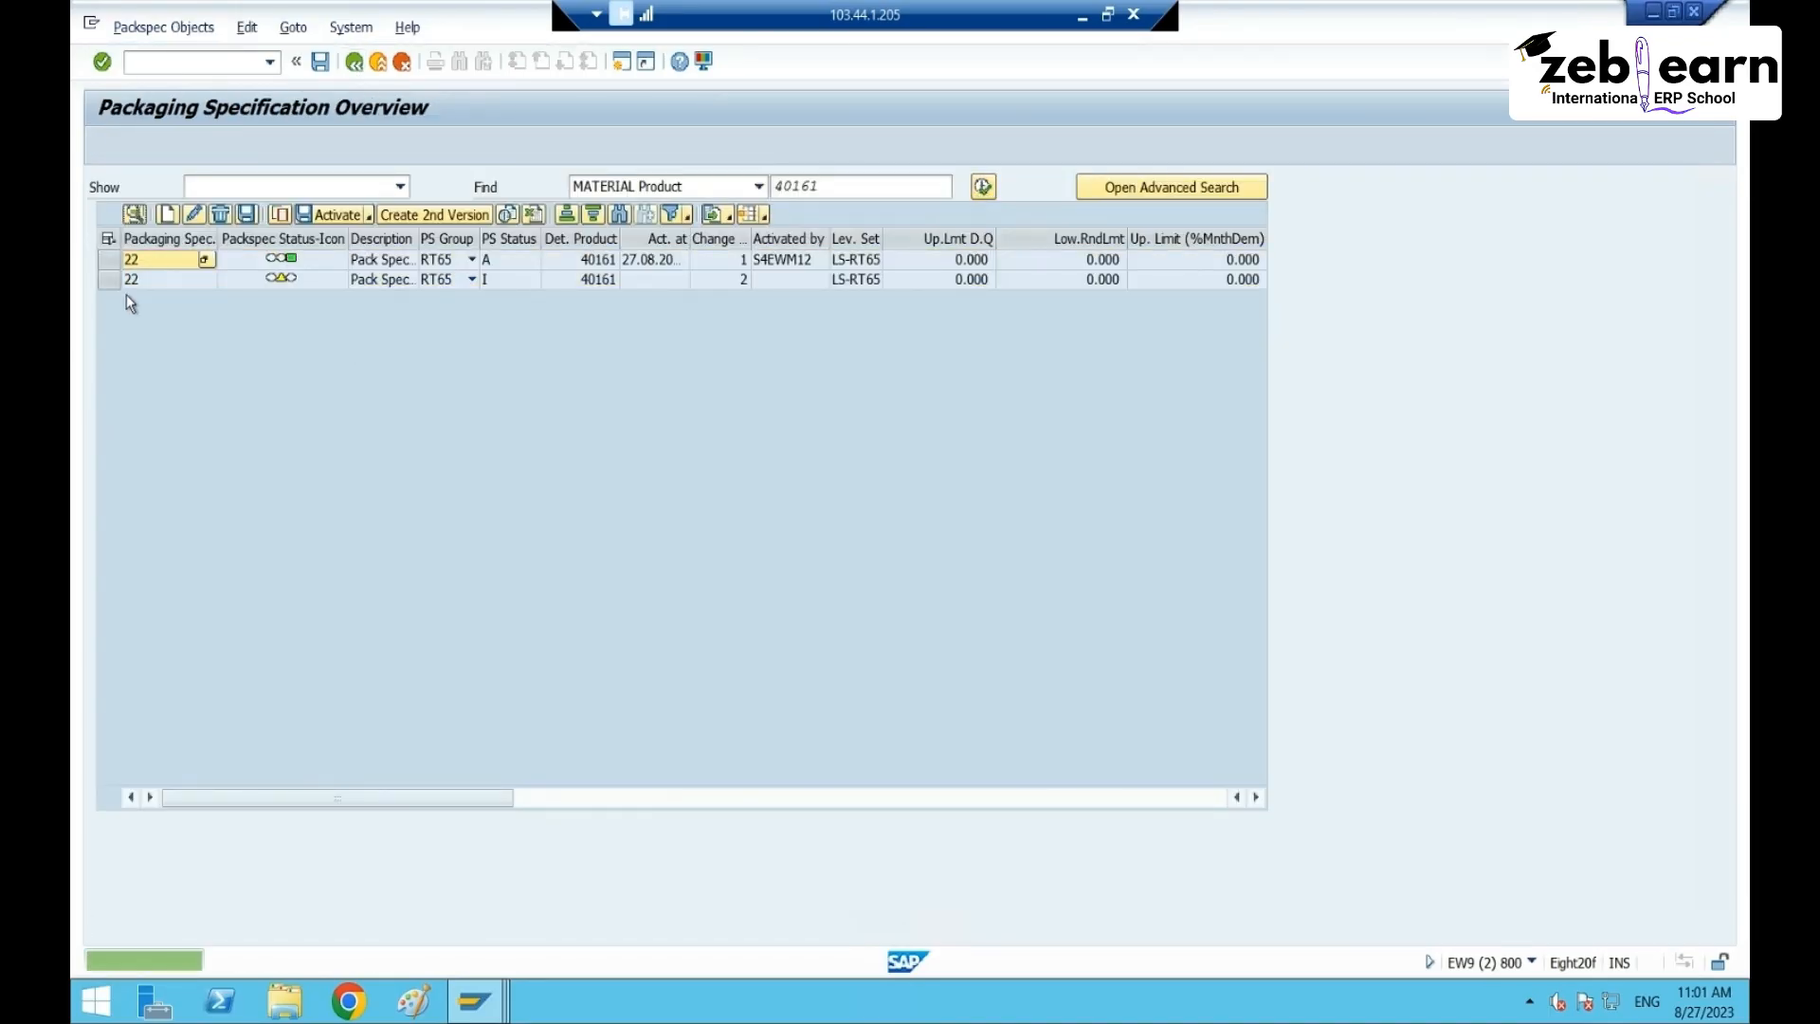
click(106, 276)
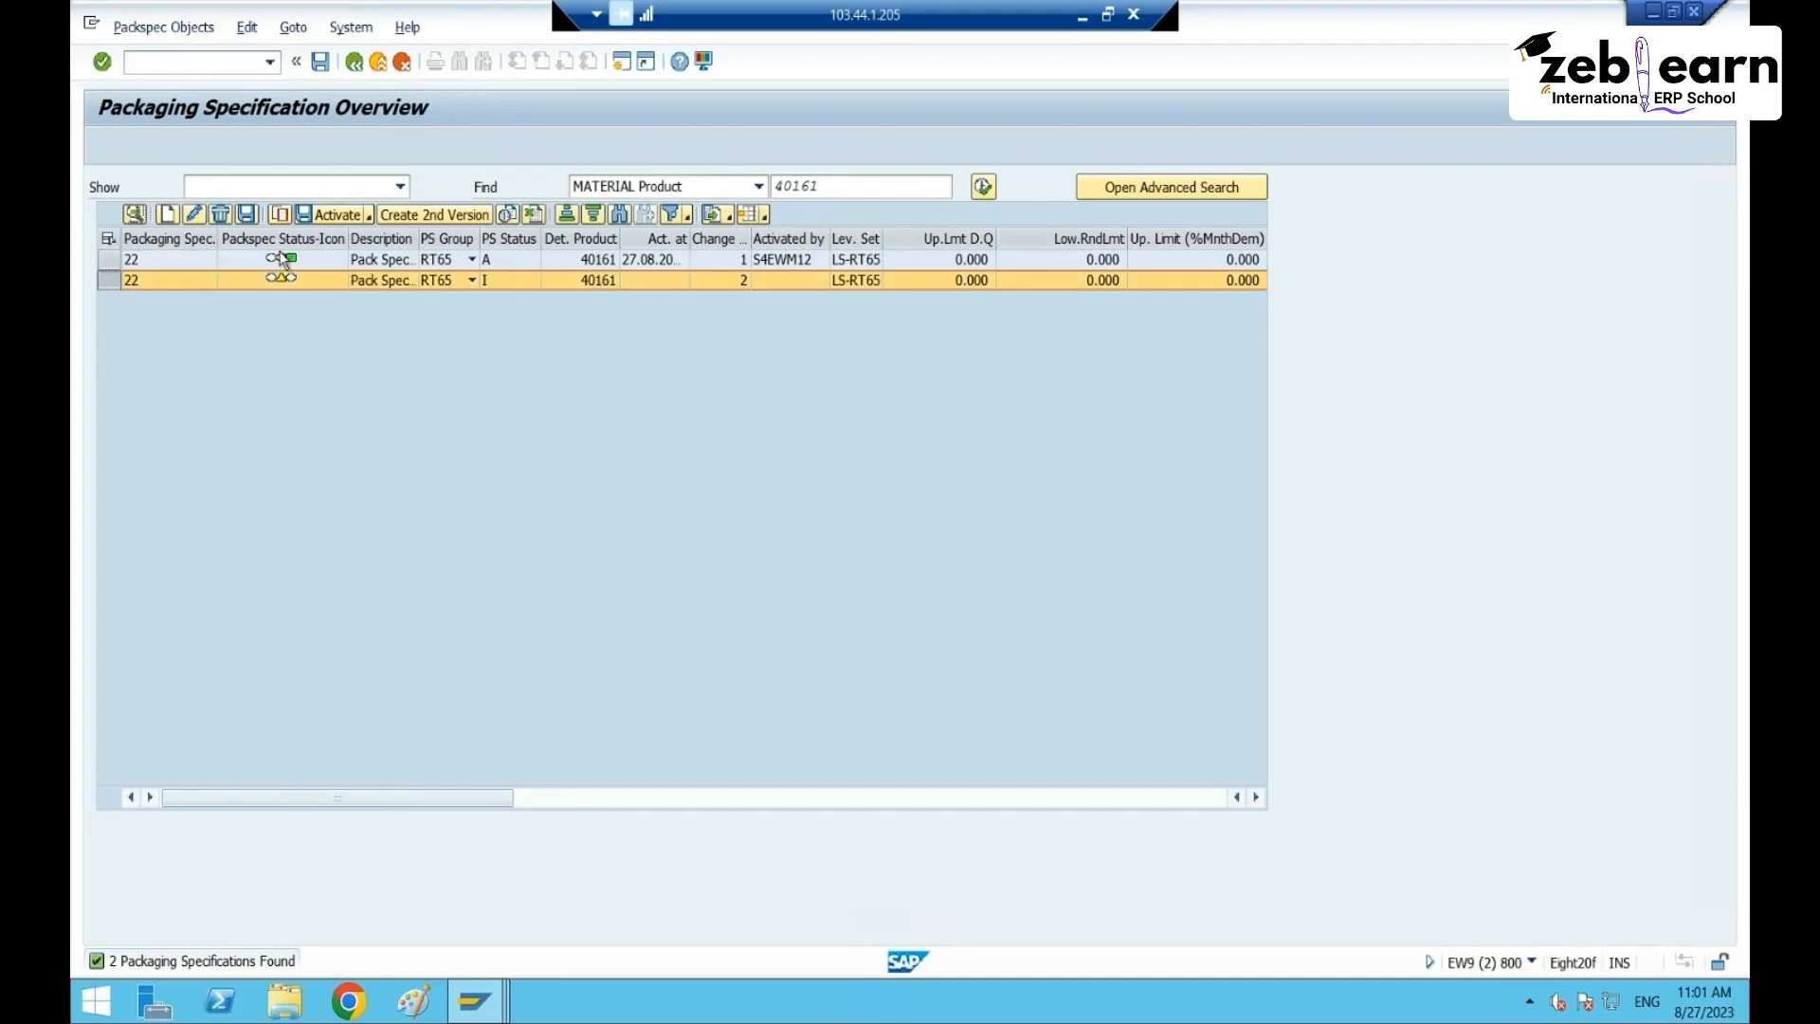
click(220, 214)
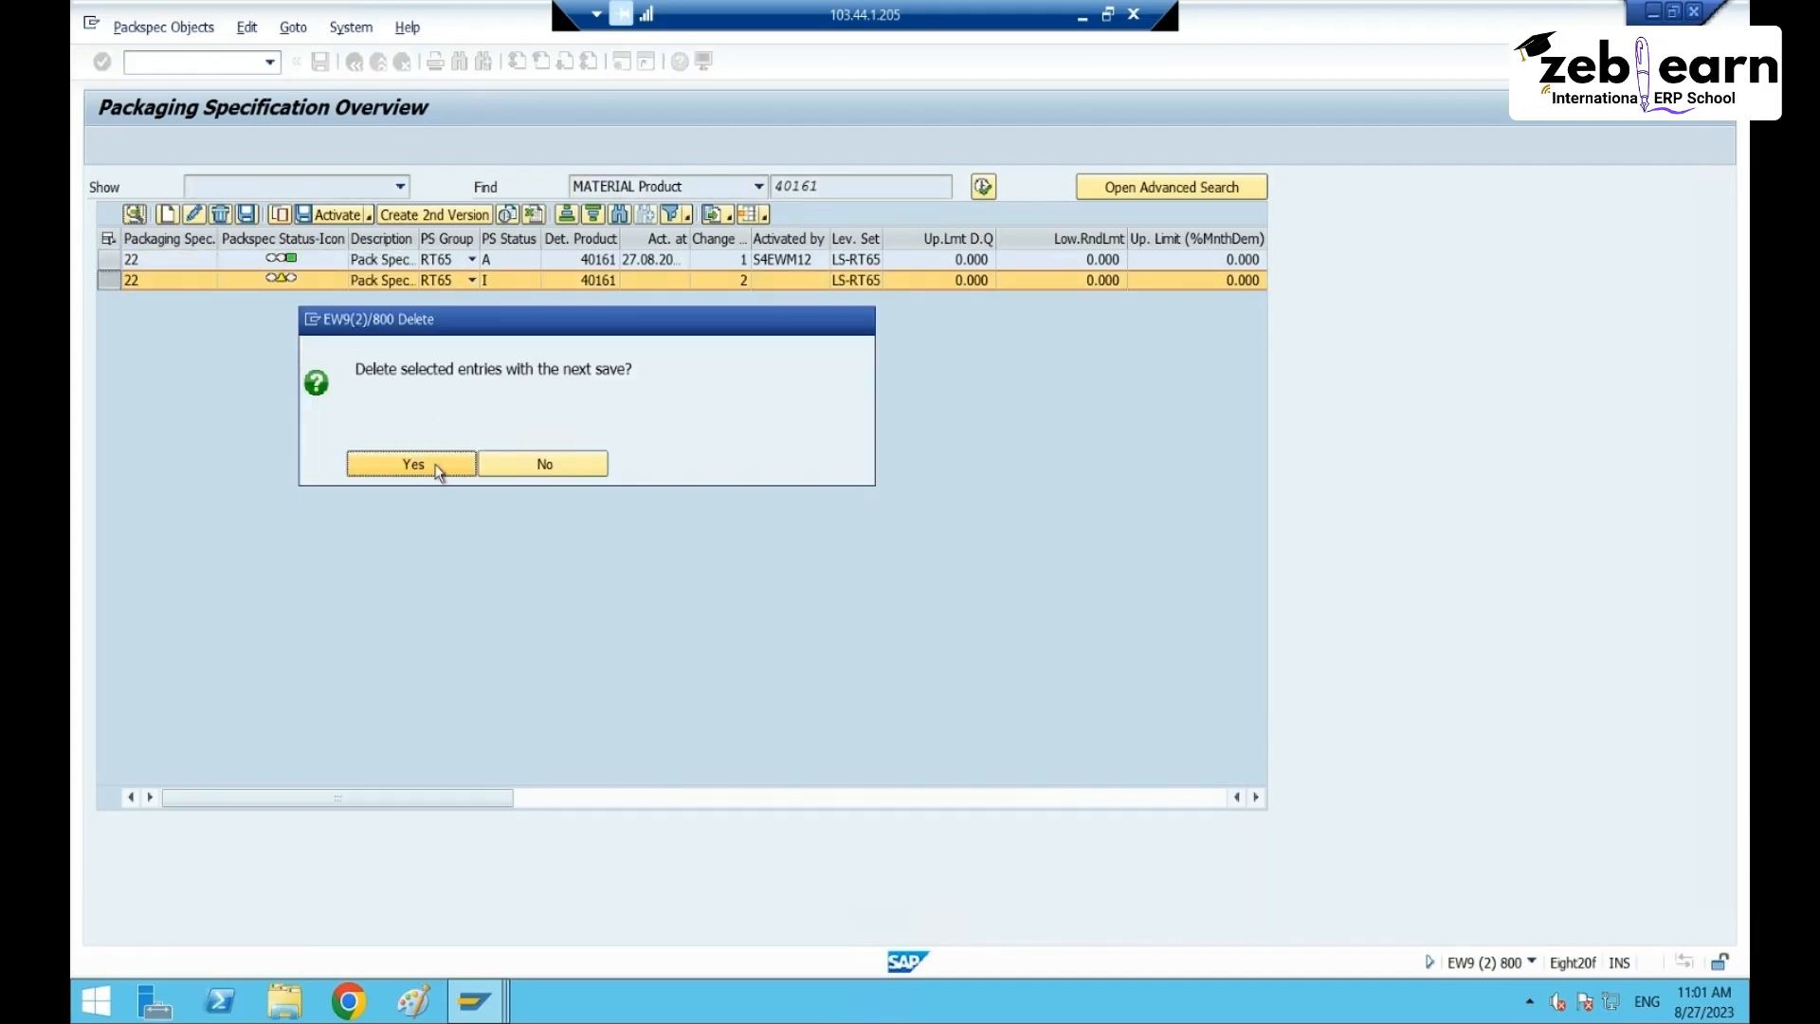
click(438, 465)
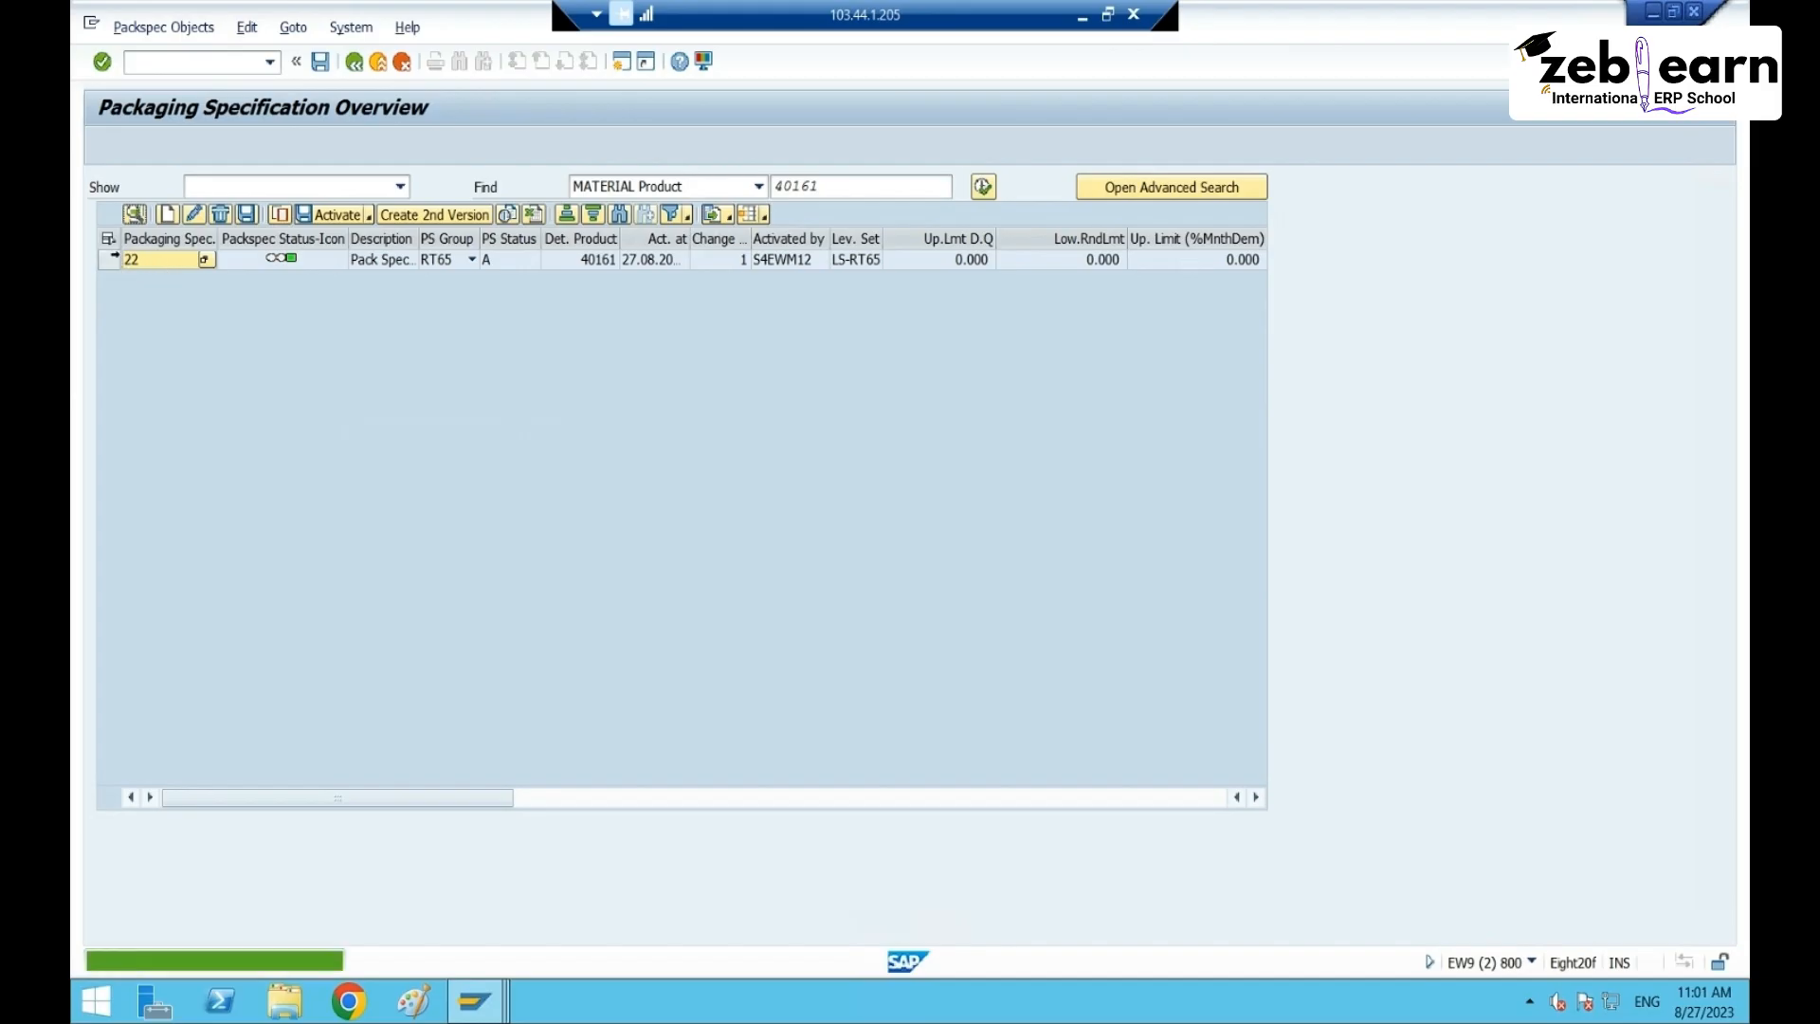
click(320, 62)
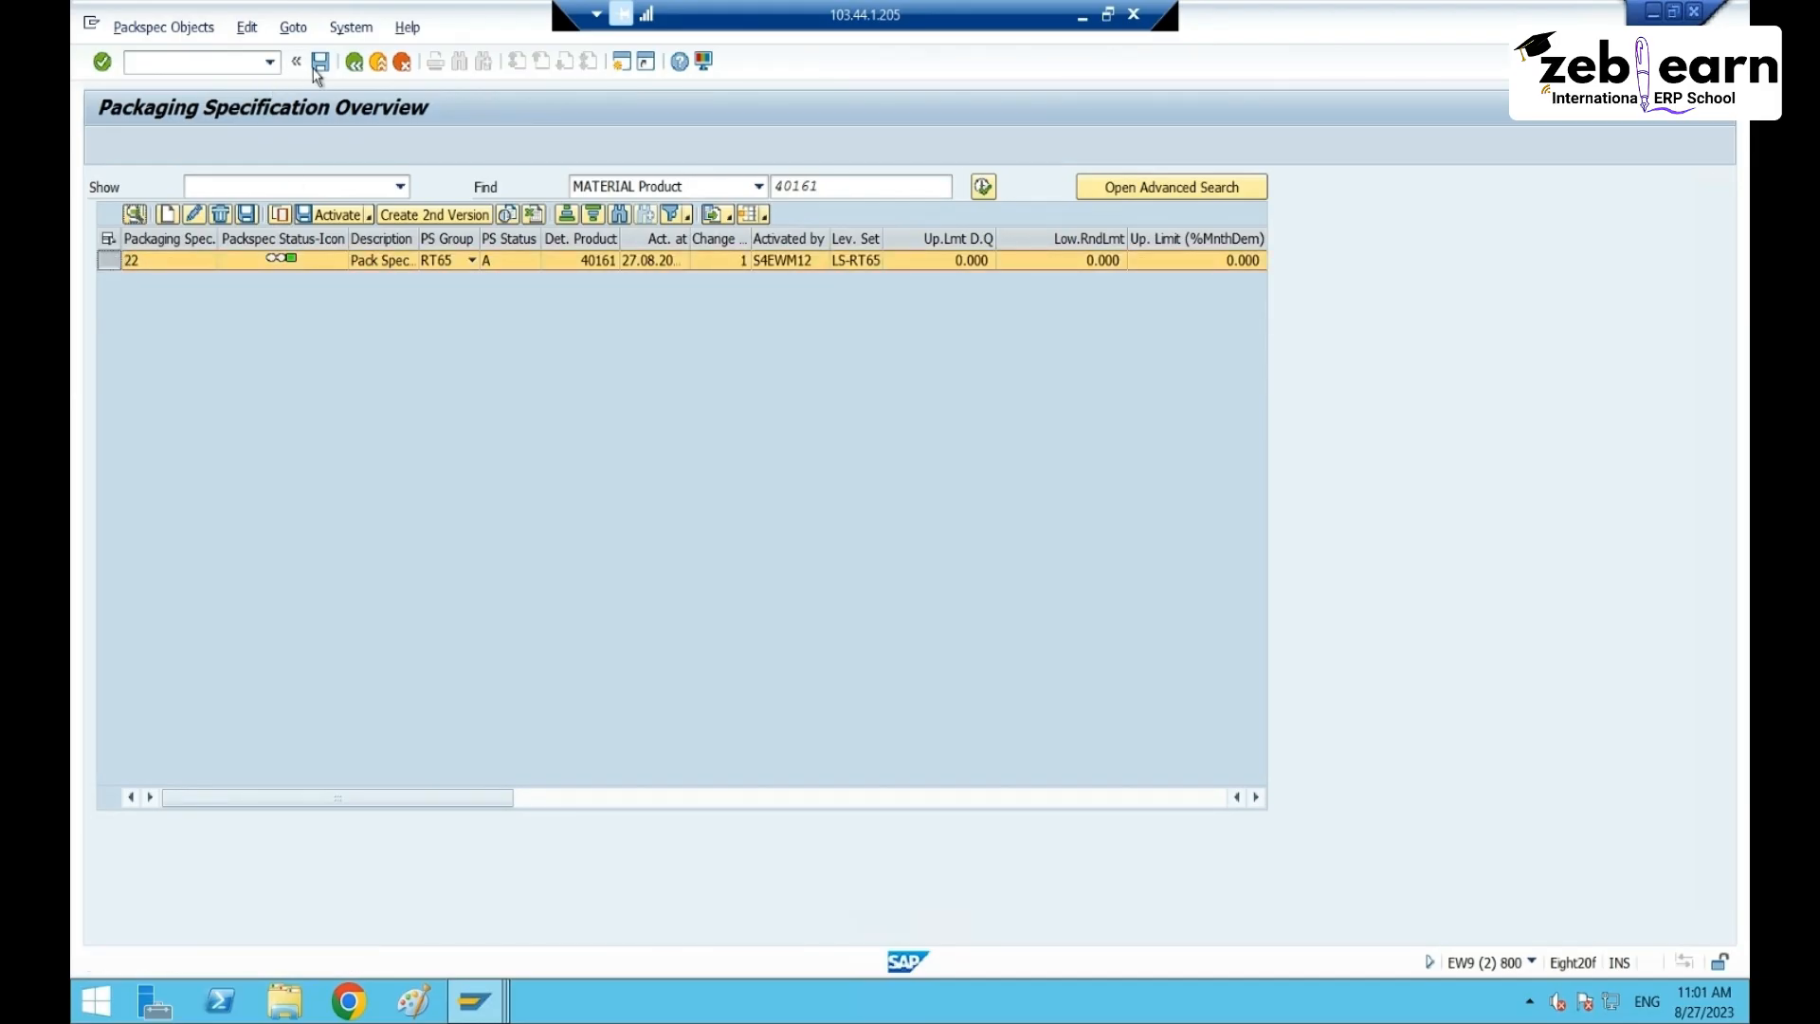
click(139, 260)
click(140, 218)
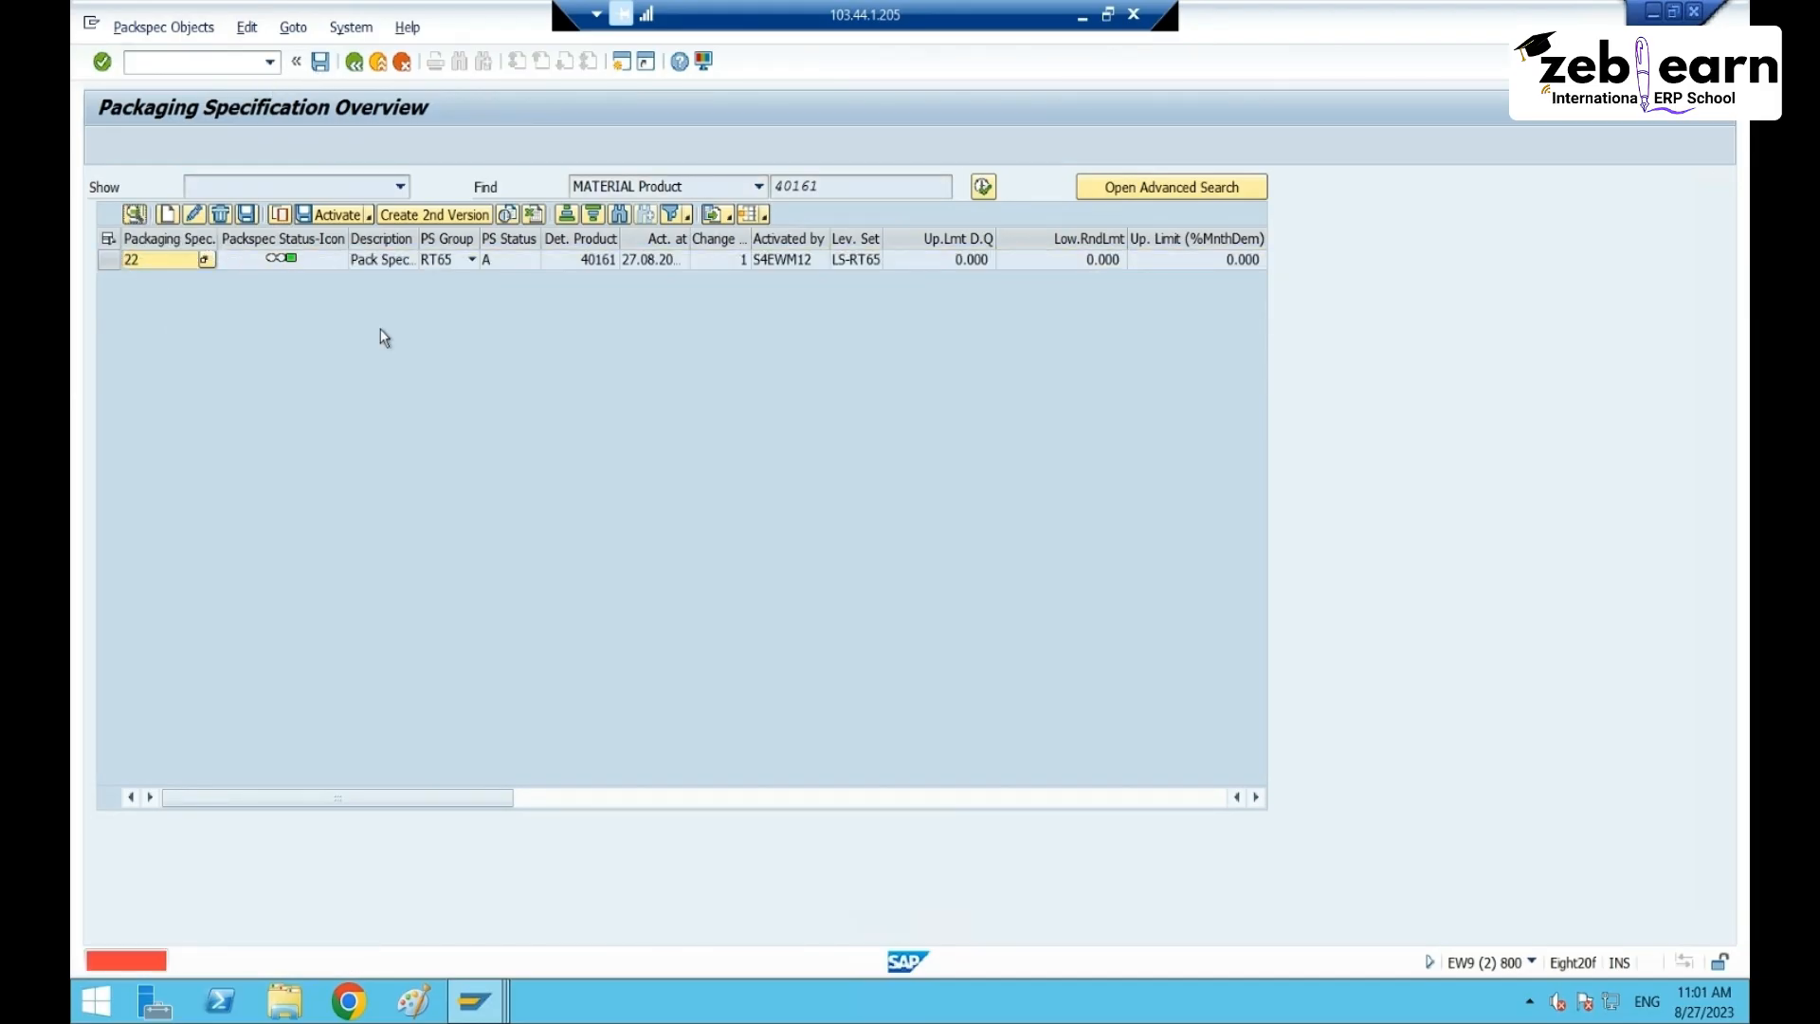
click(107, 259)
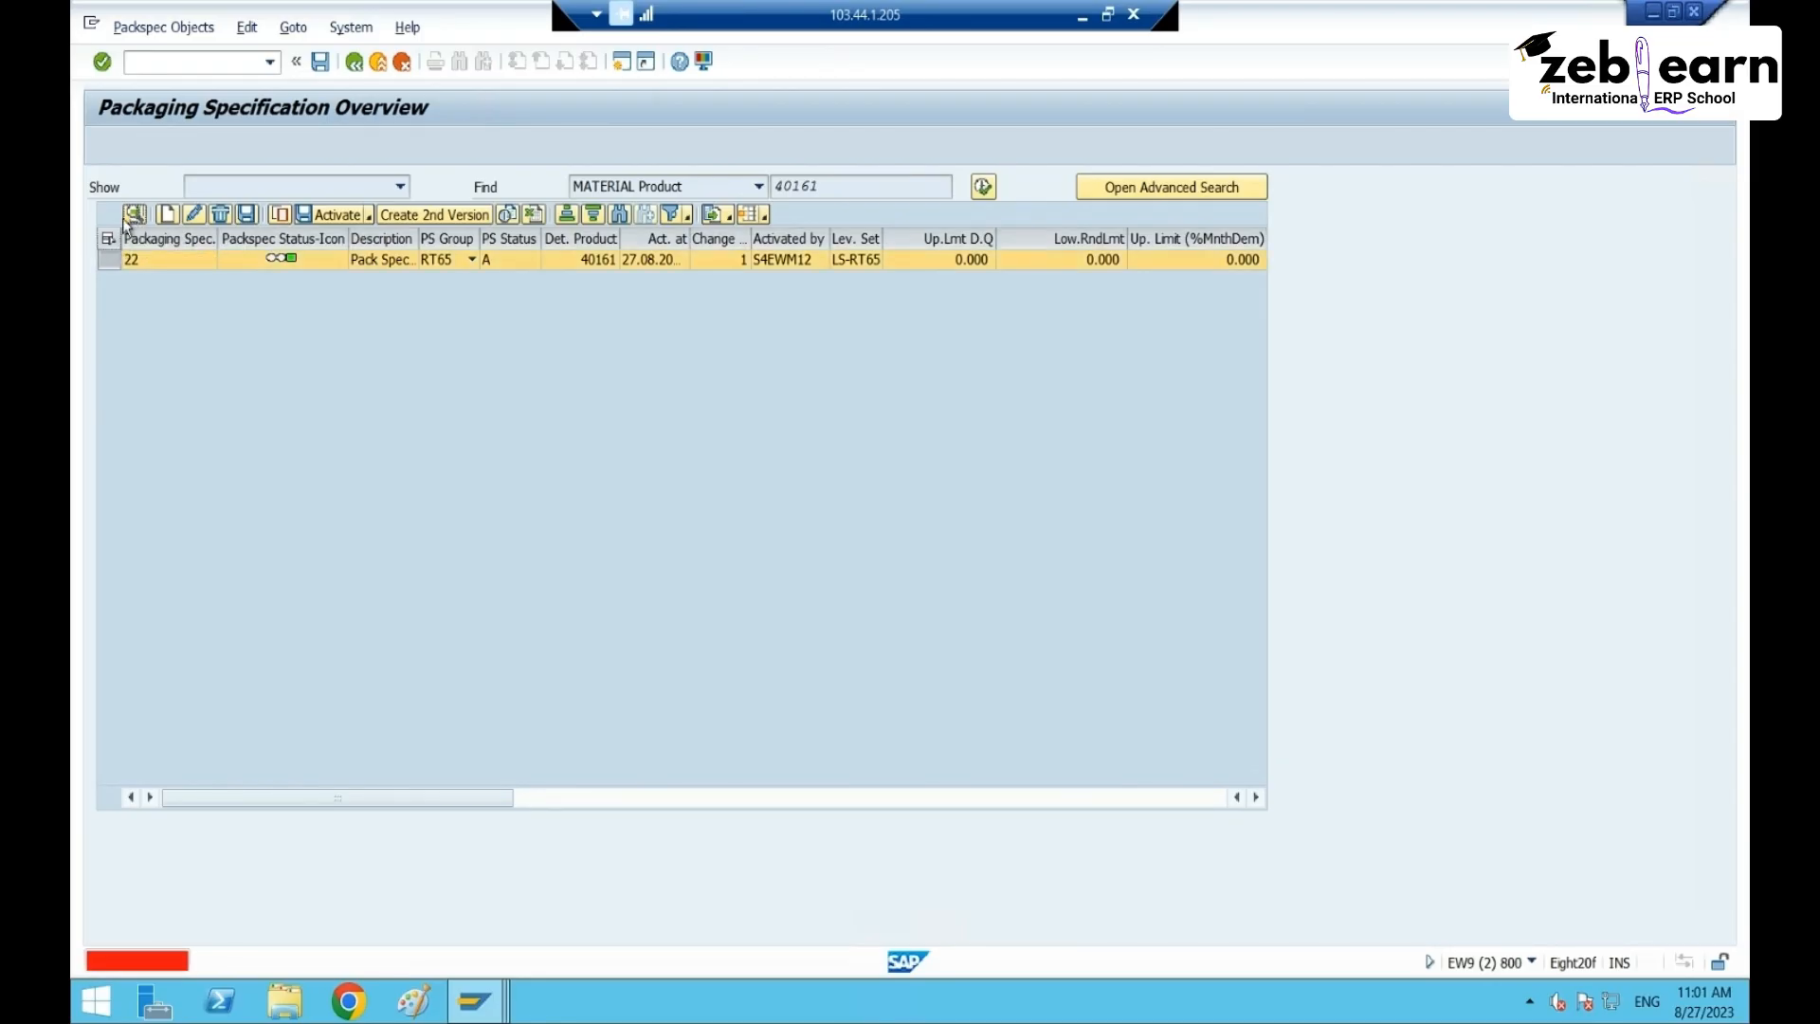
click(134, 214)
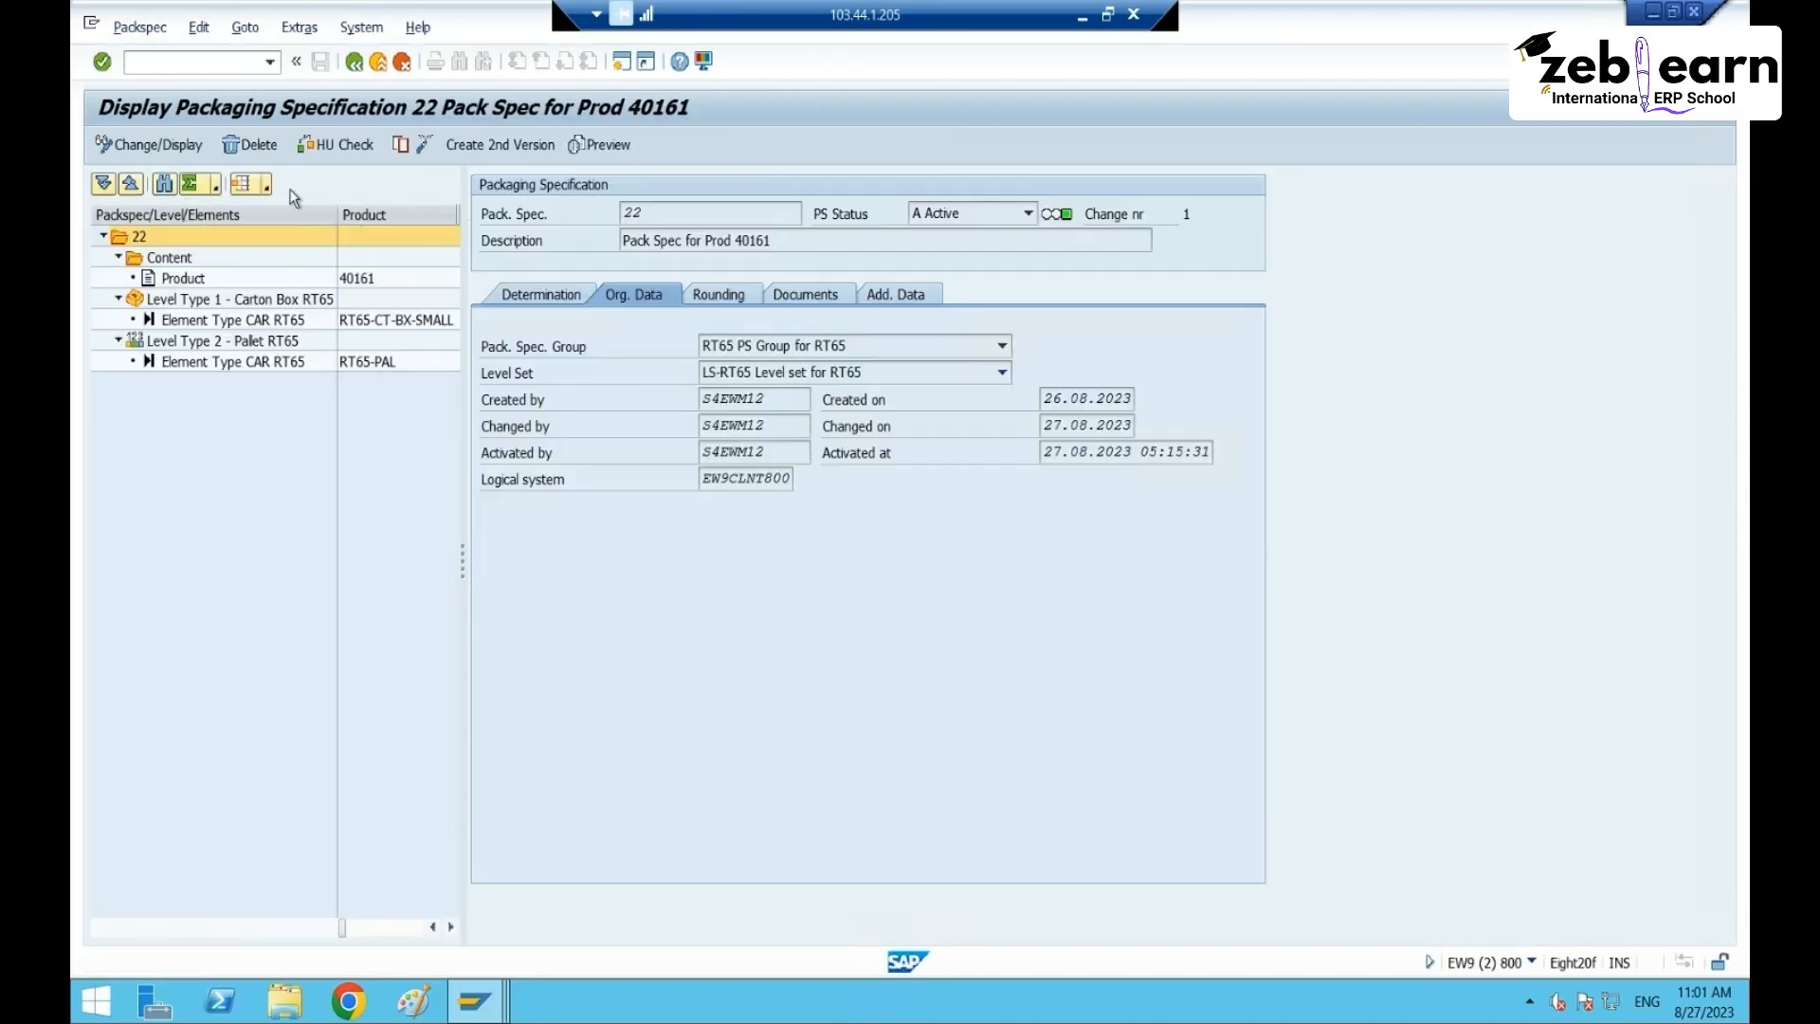
click(555, 295)
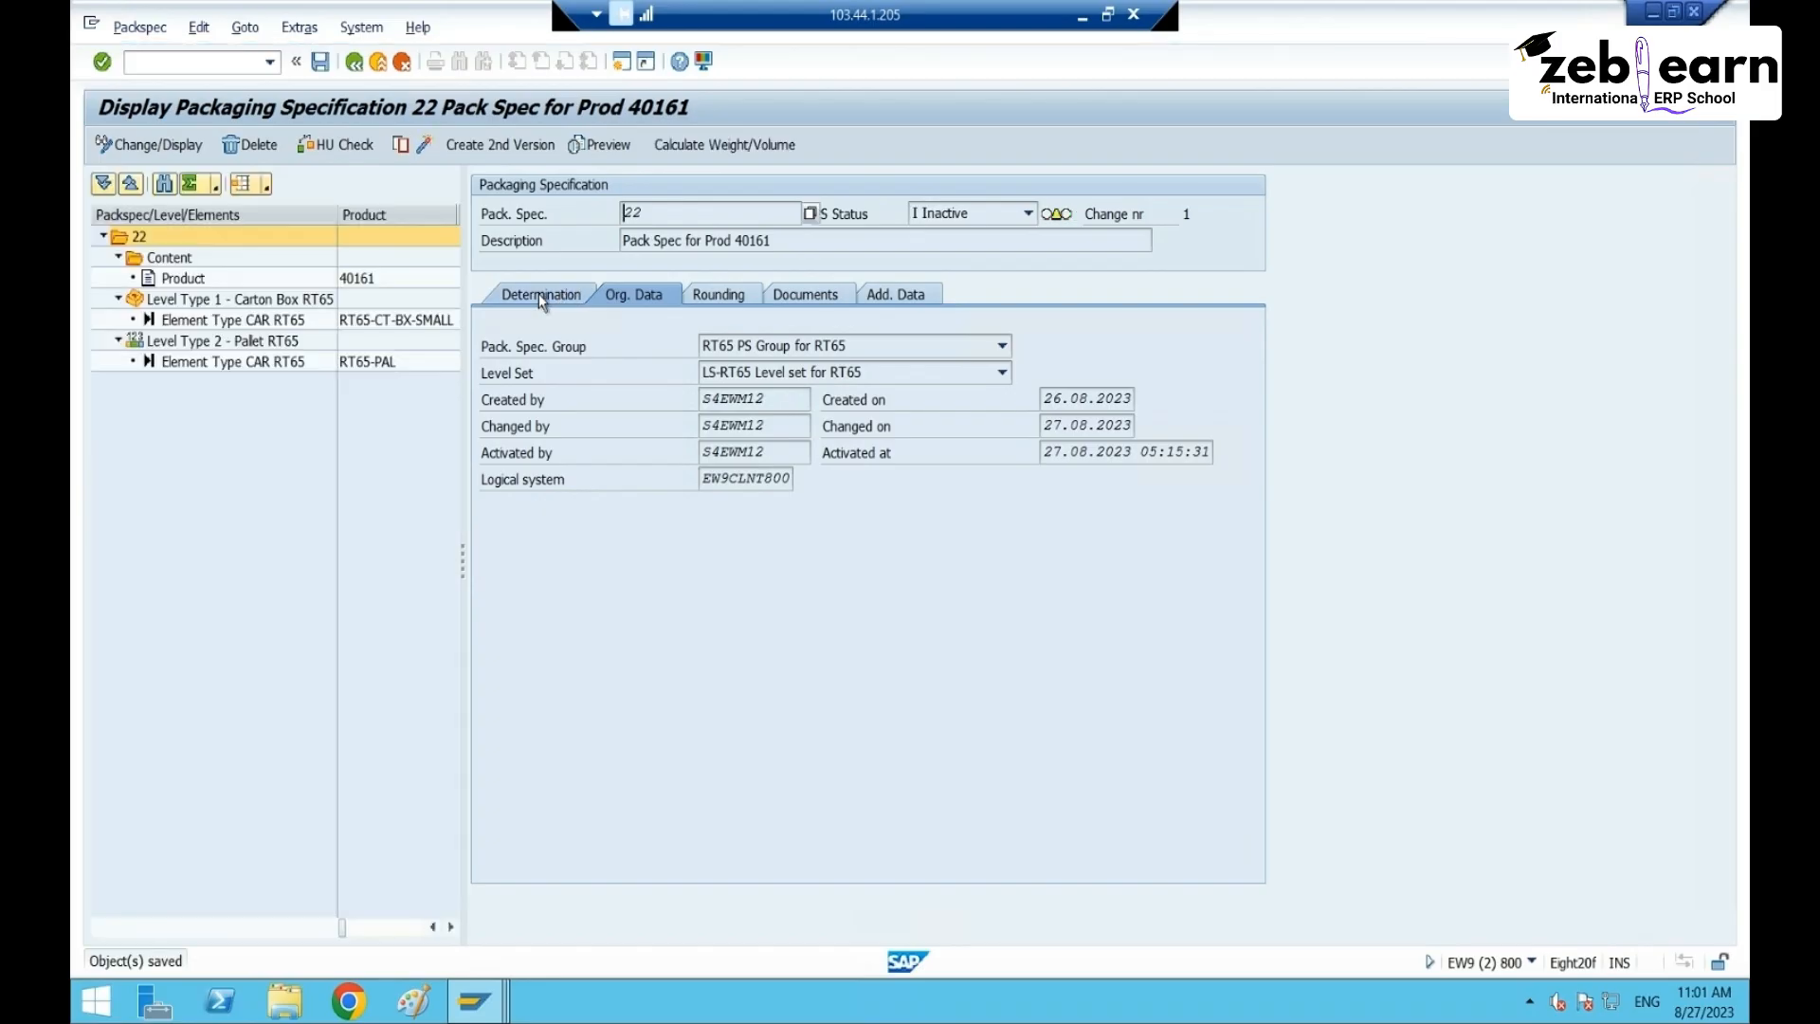
click(491, 418)
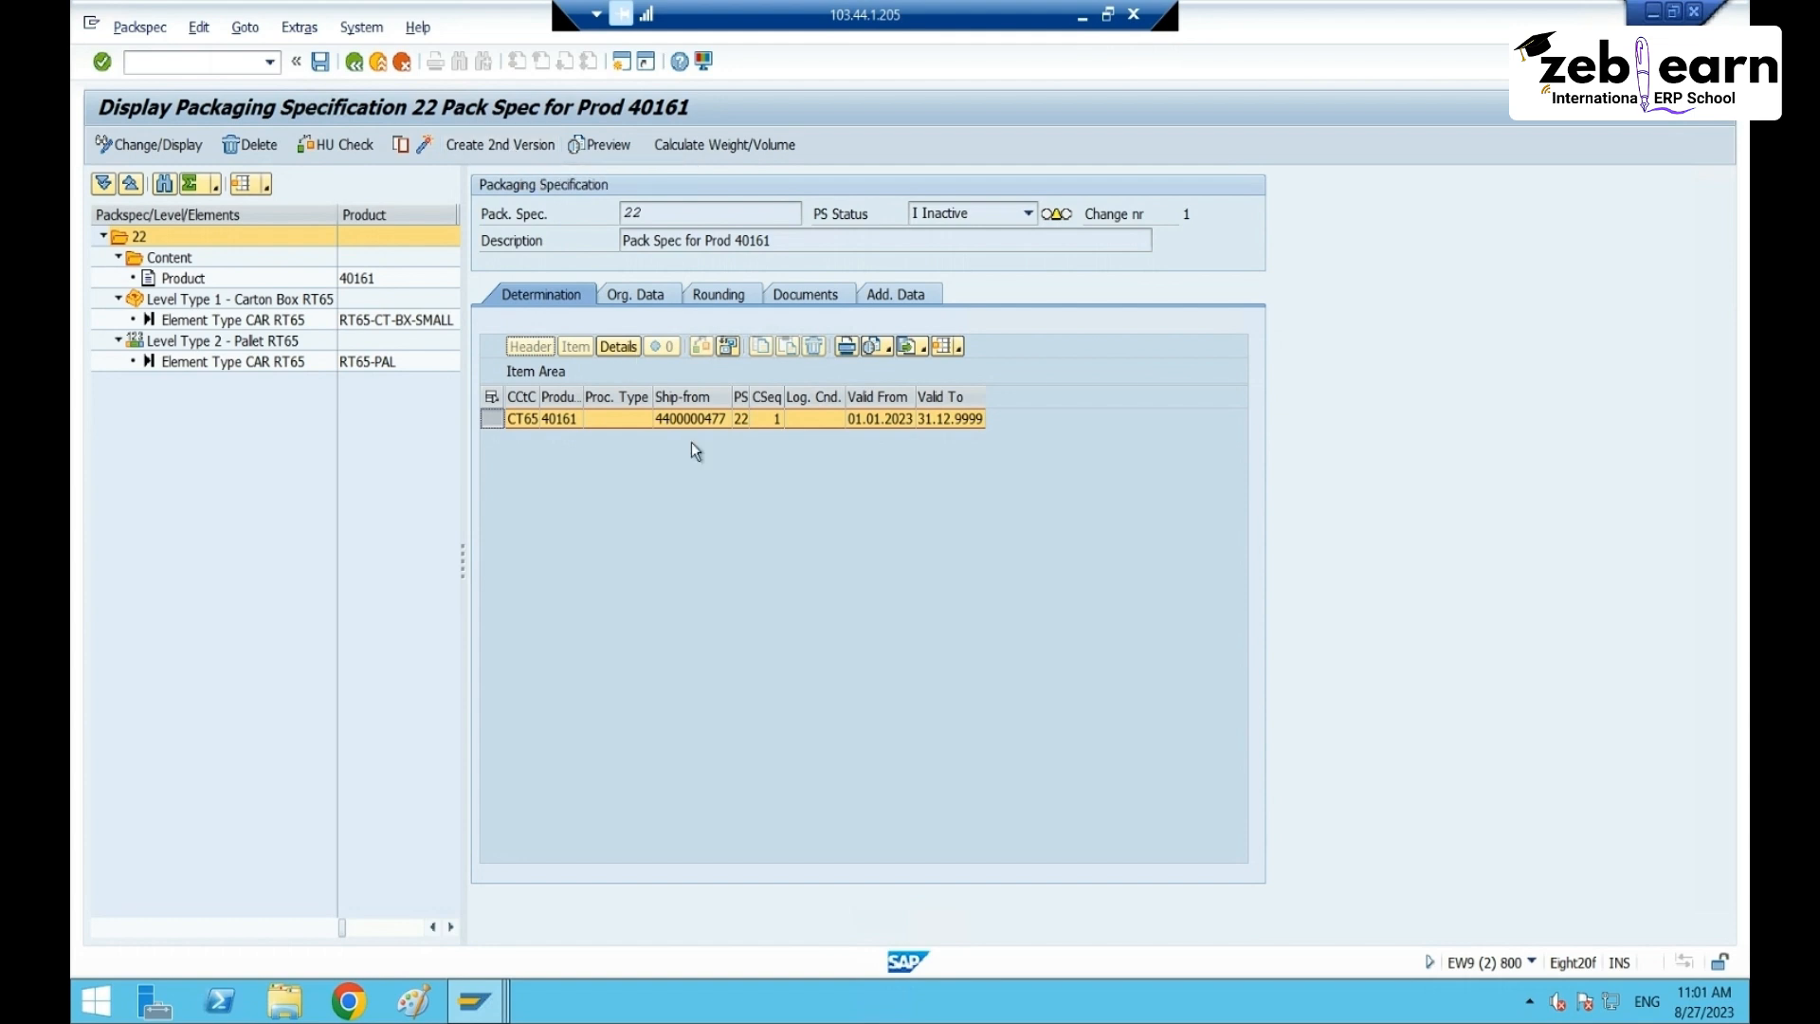
click(690, 418)
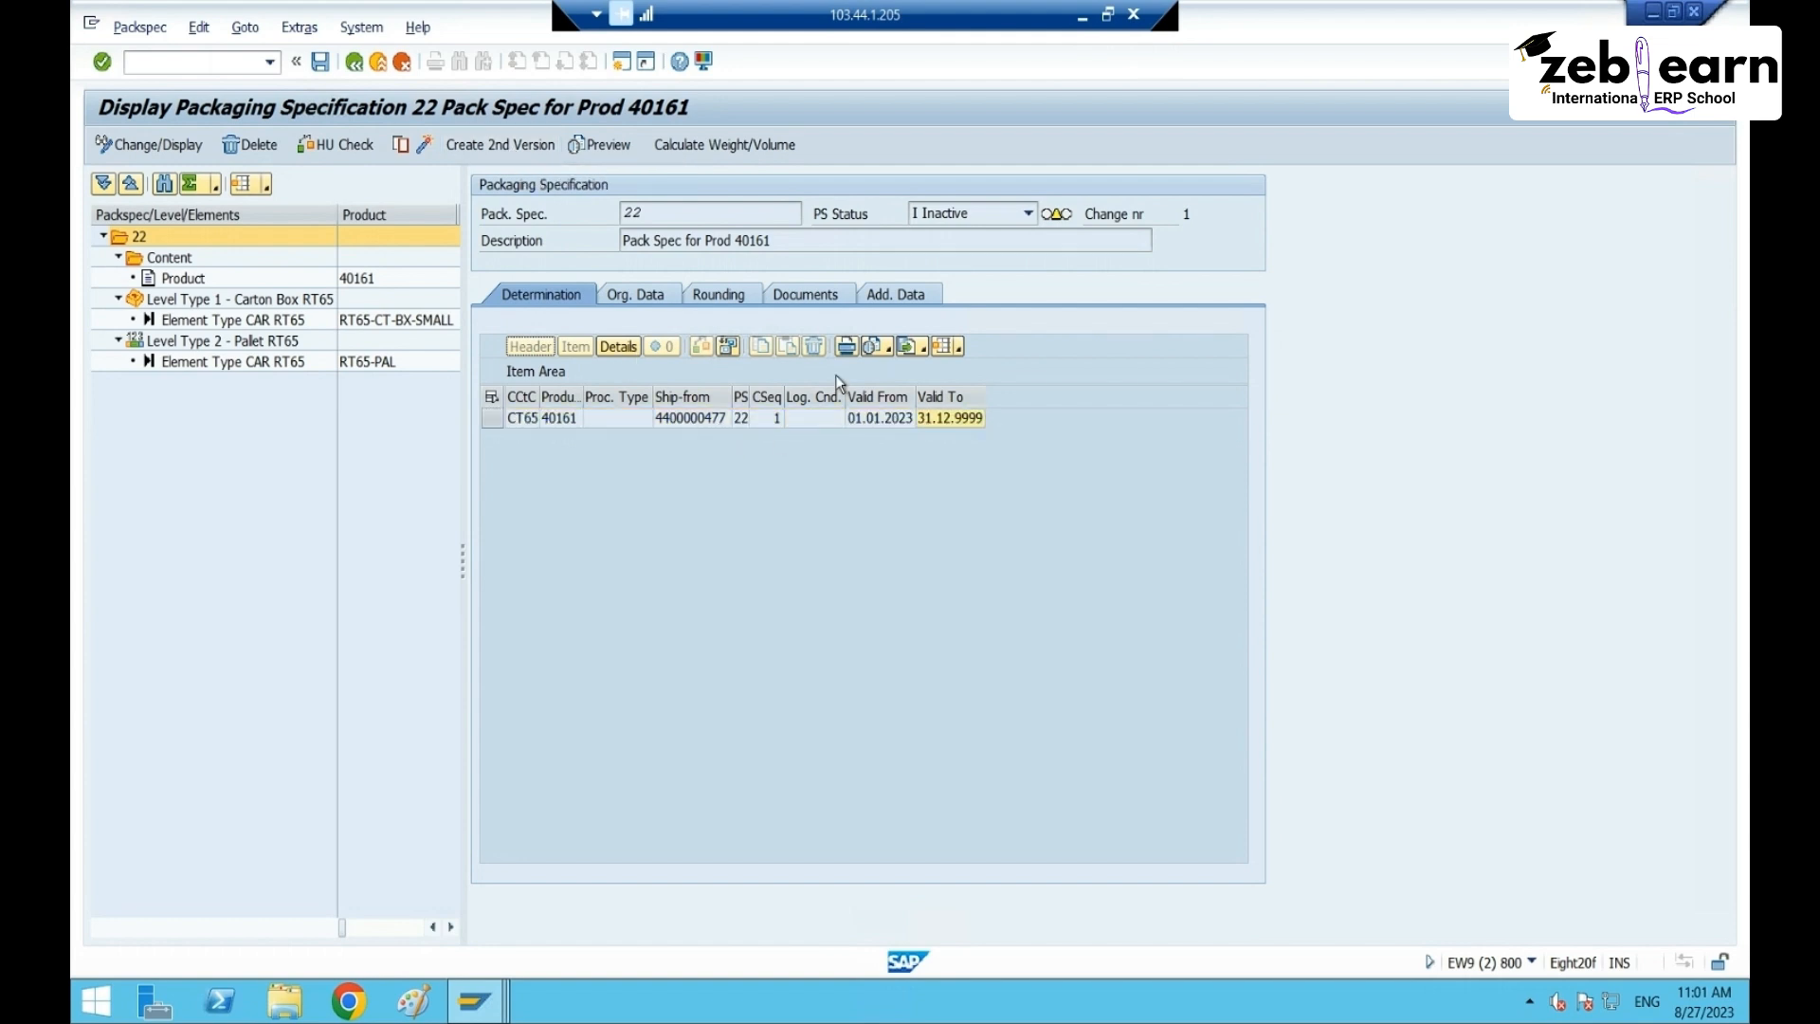
click(642, 298)
click(566, 301)
- Switch specification 22 into change mode and reselect the CT65 40161 determination record
click(166, 144)
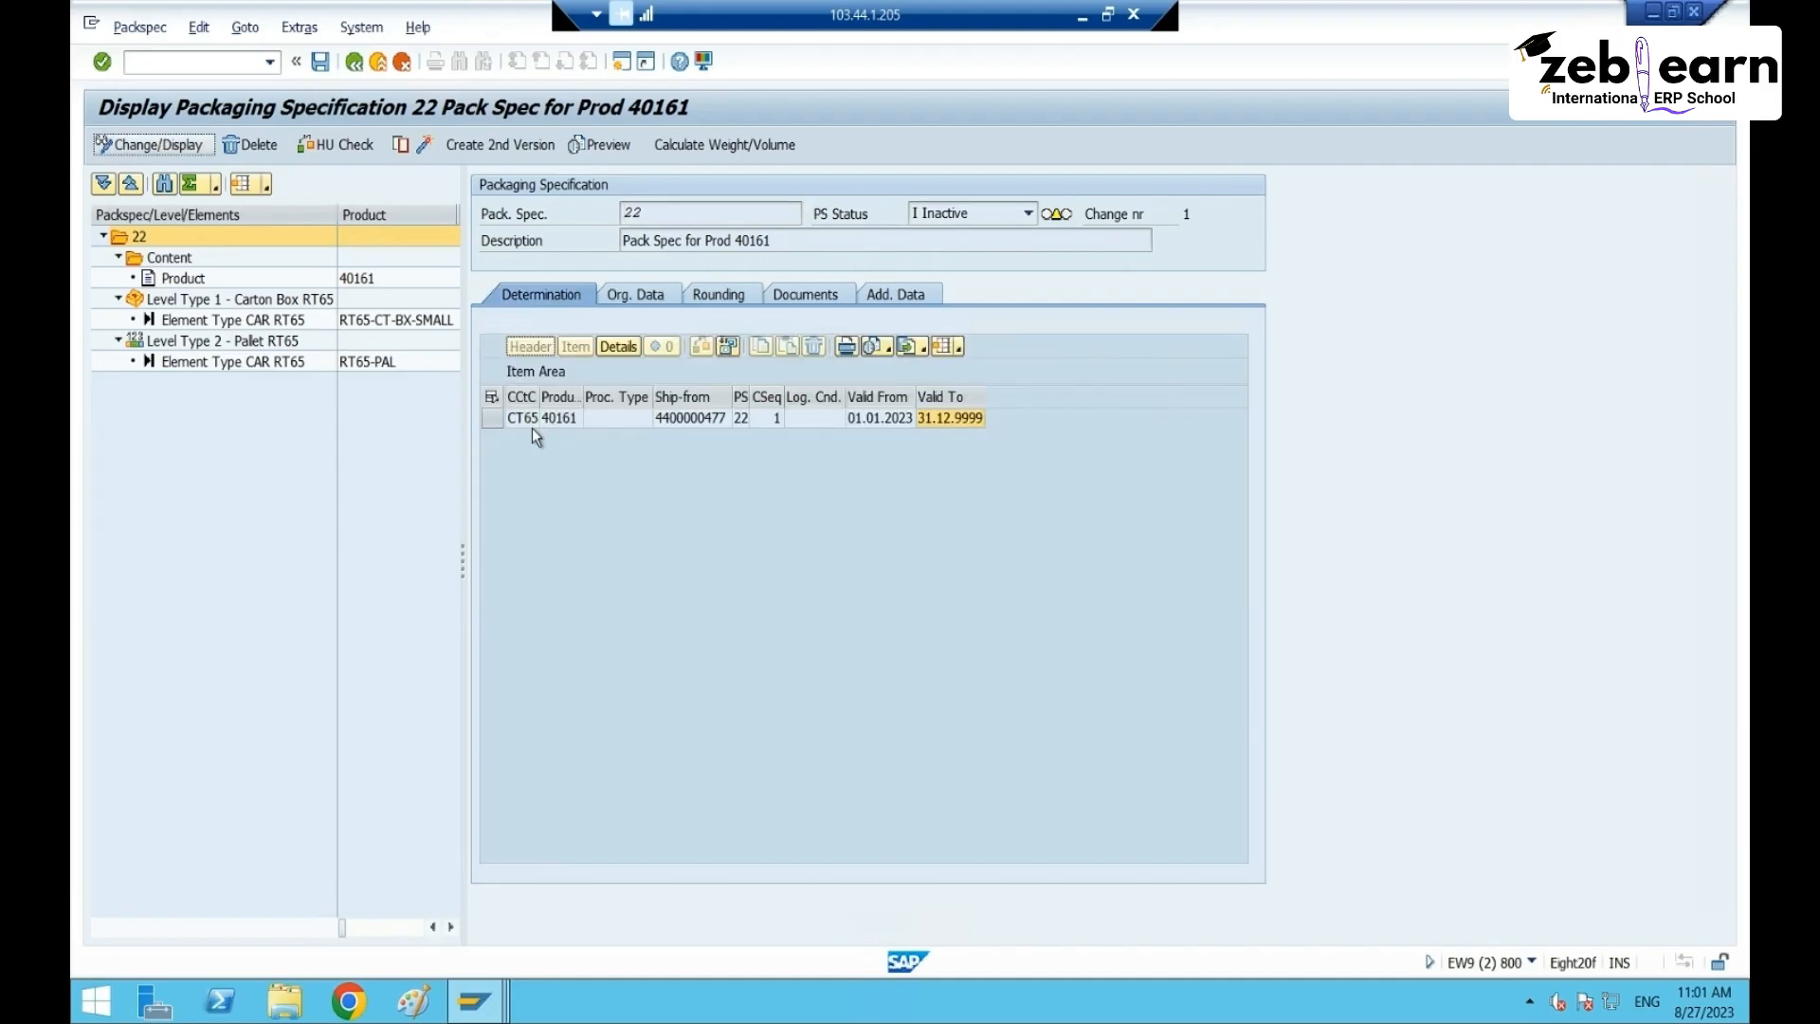
click(143, 151)
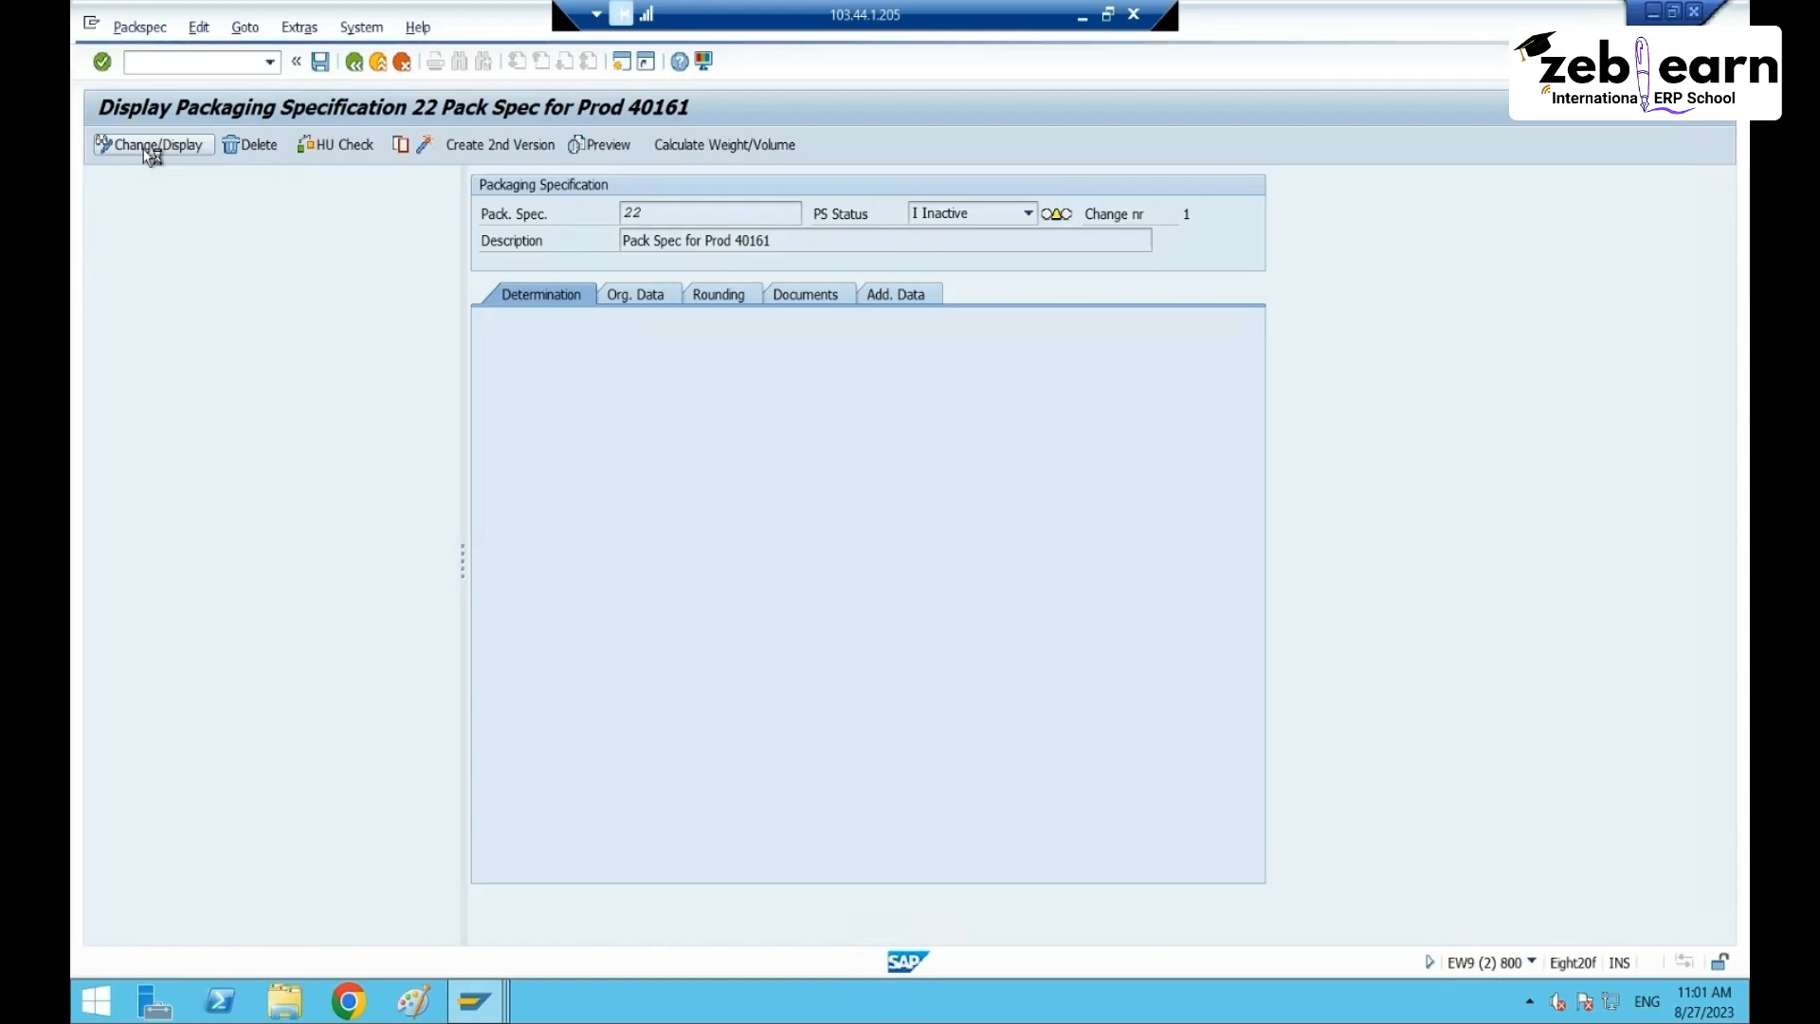
click(512, 297)
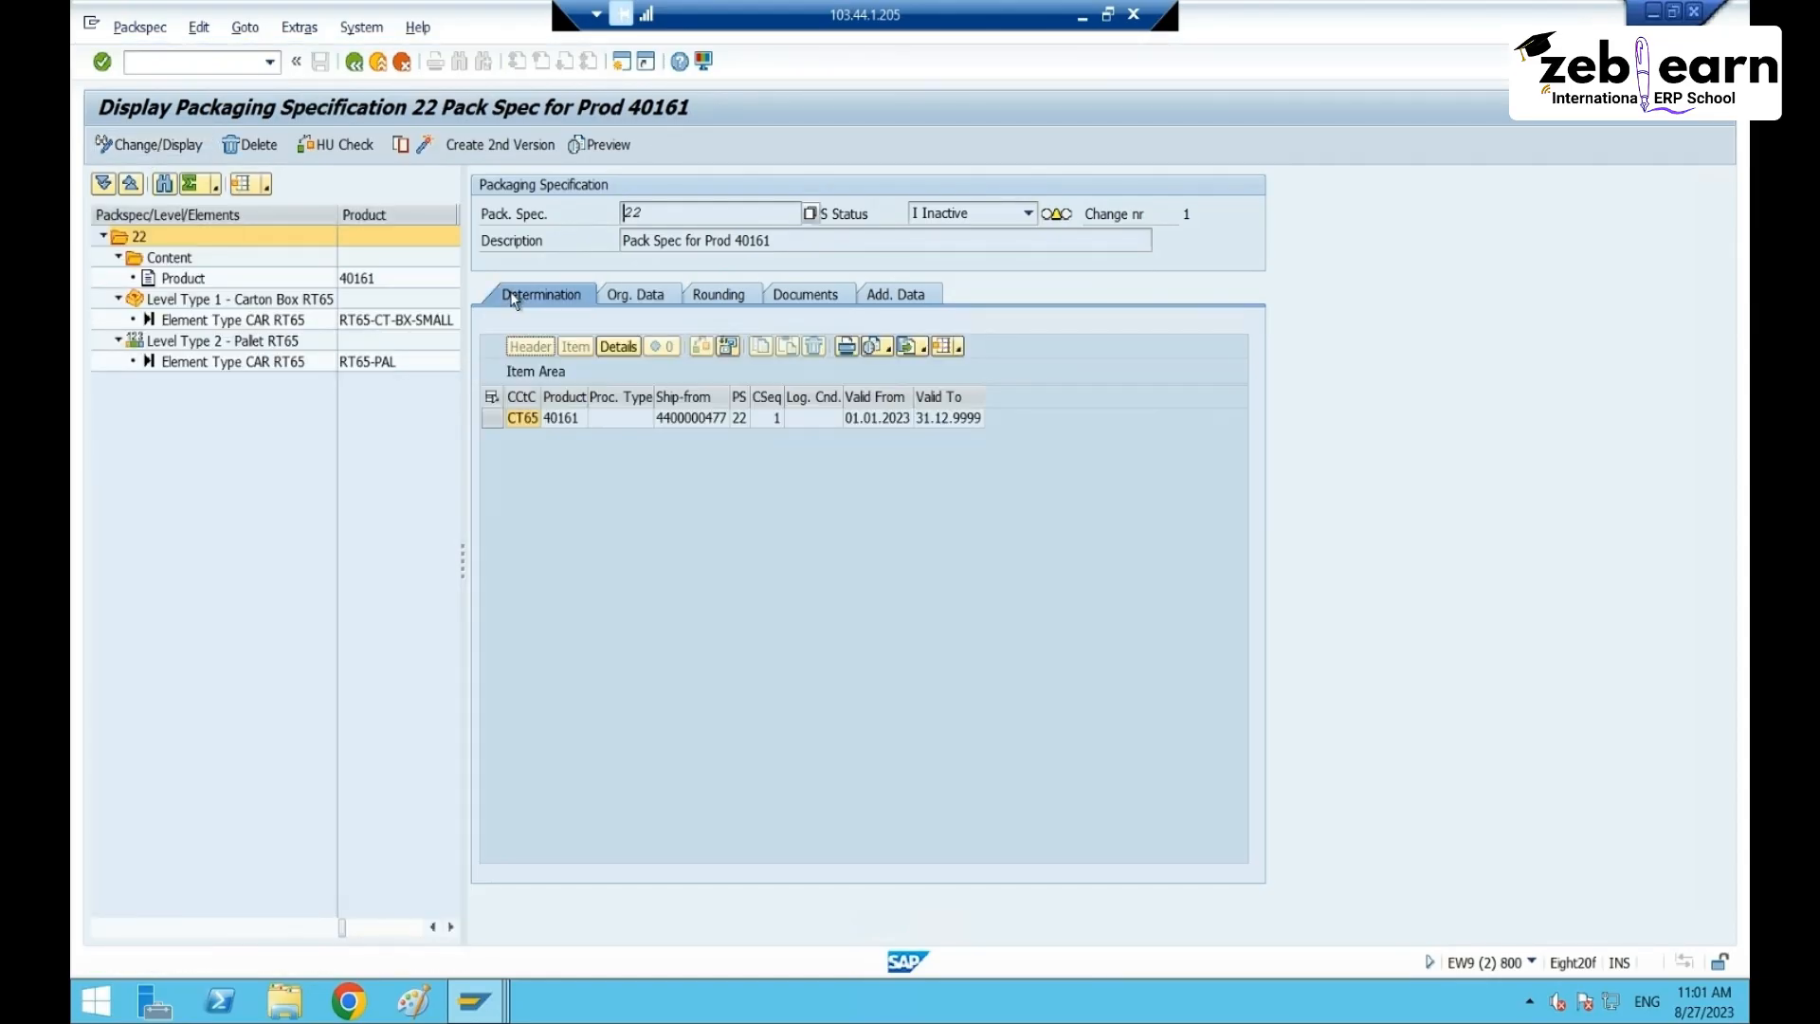
click(183, 158)
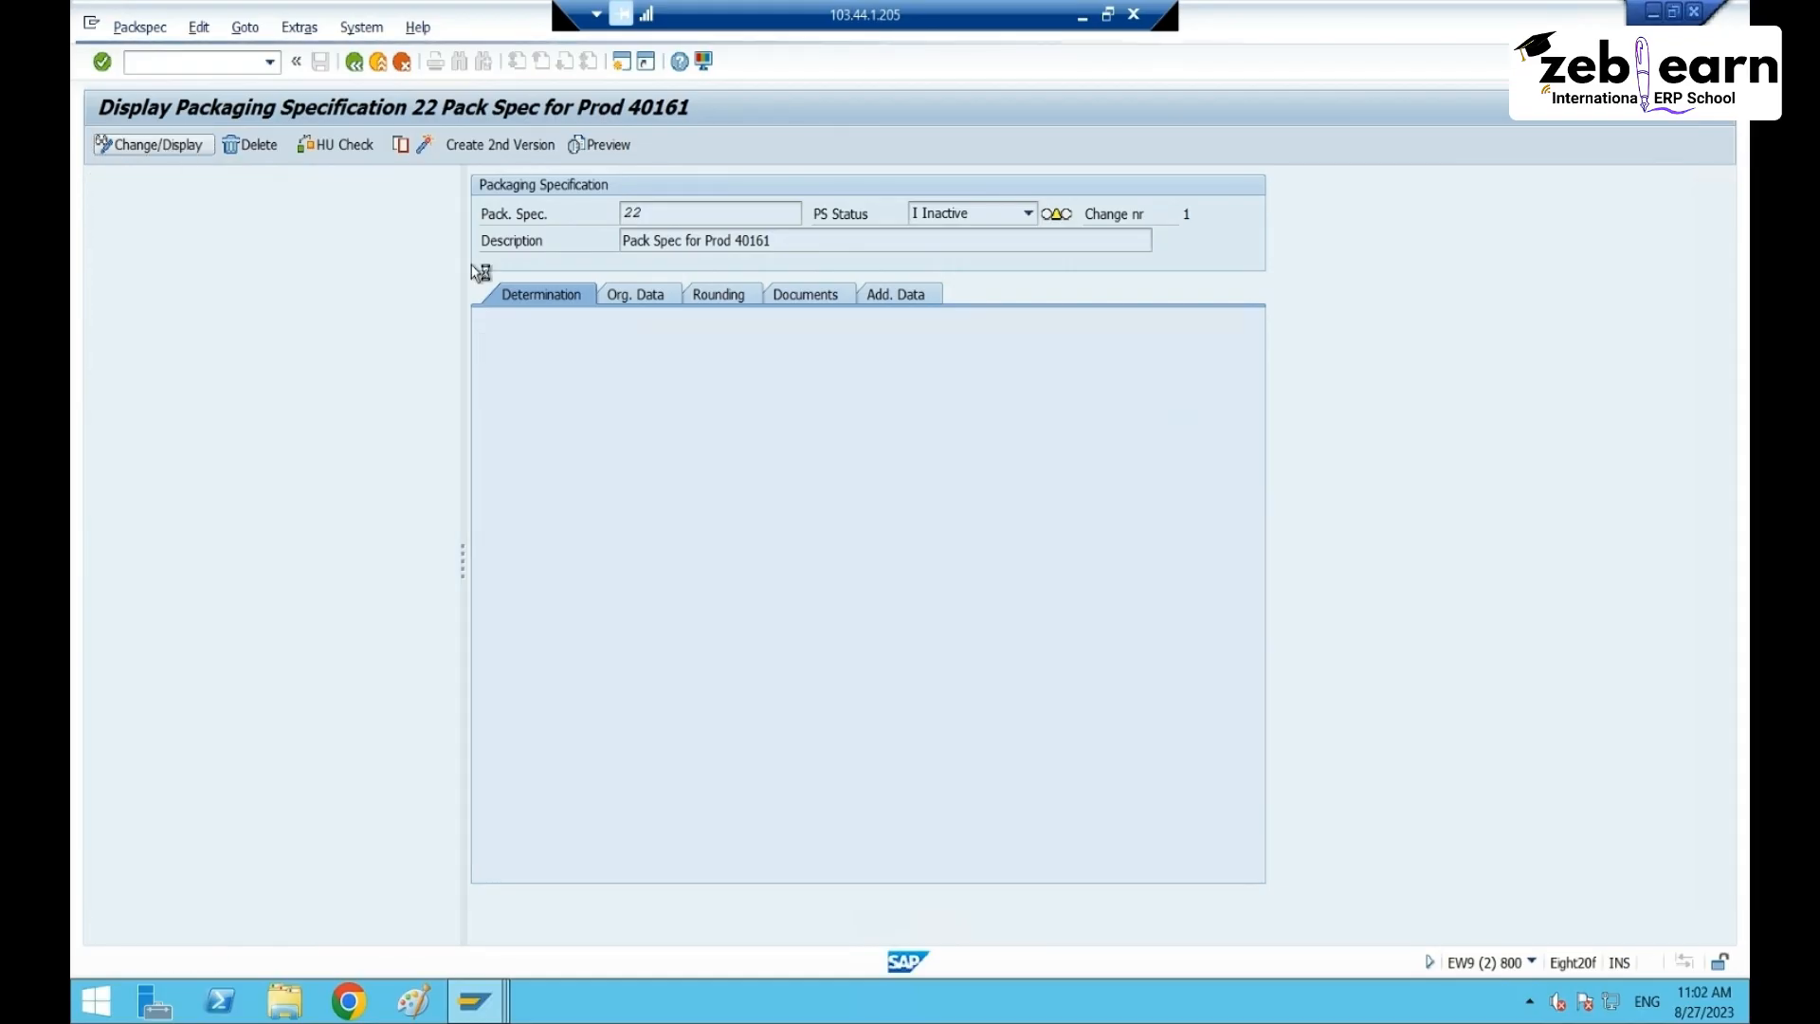
click(538, 298)
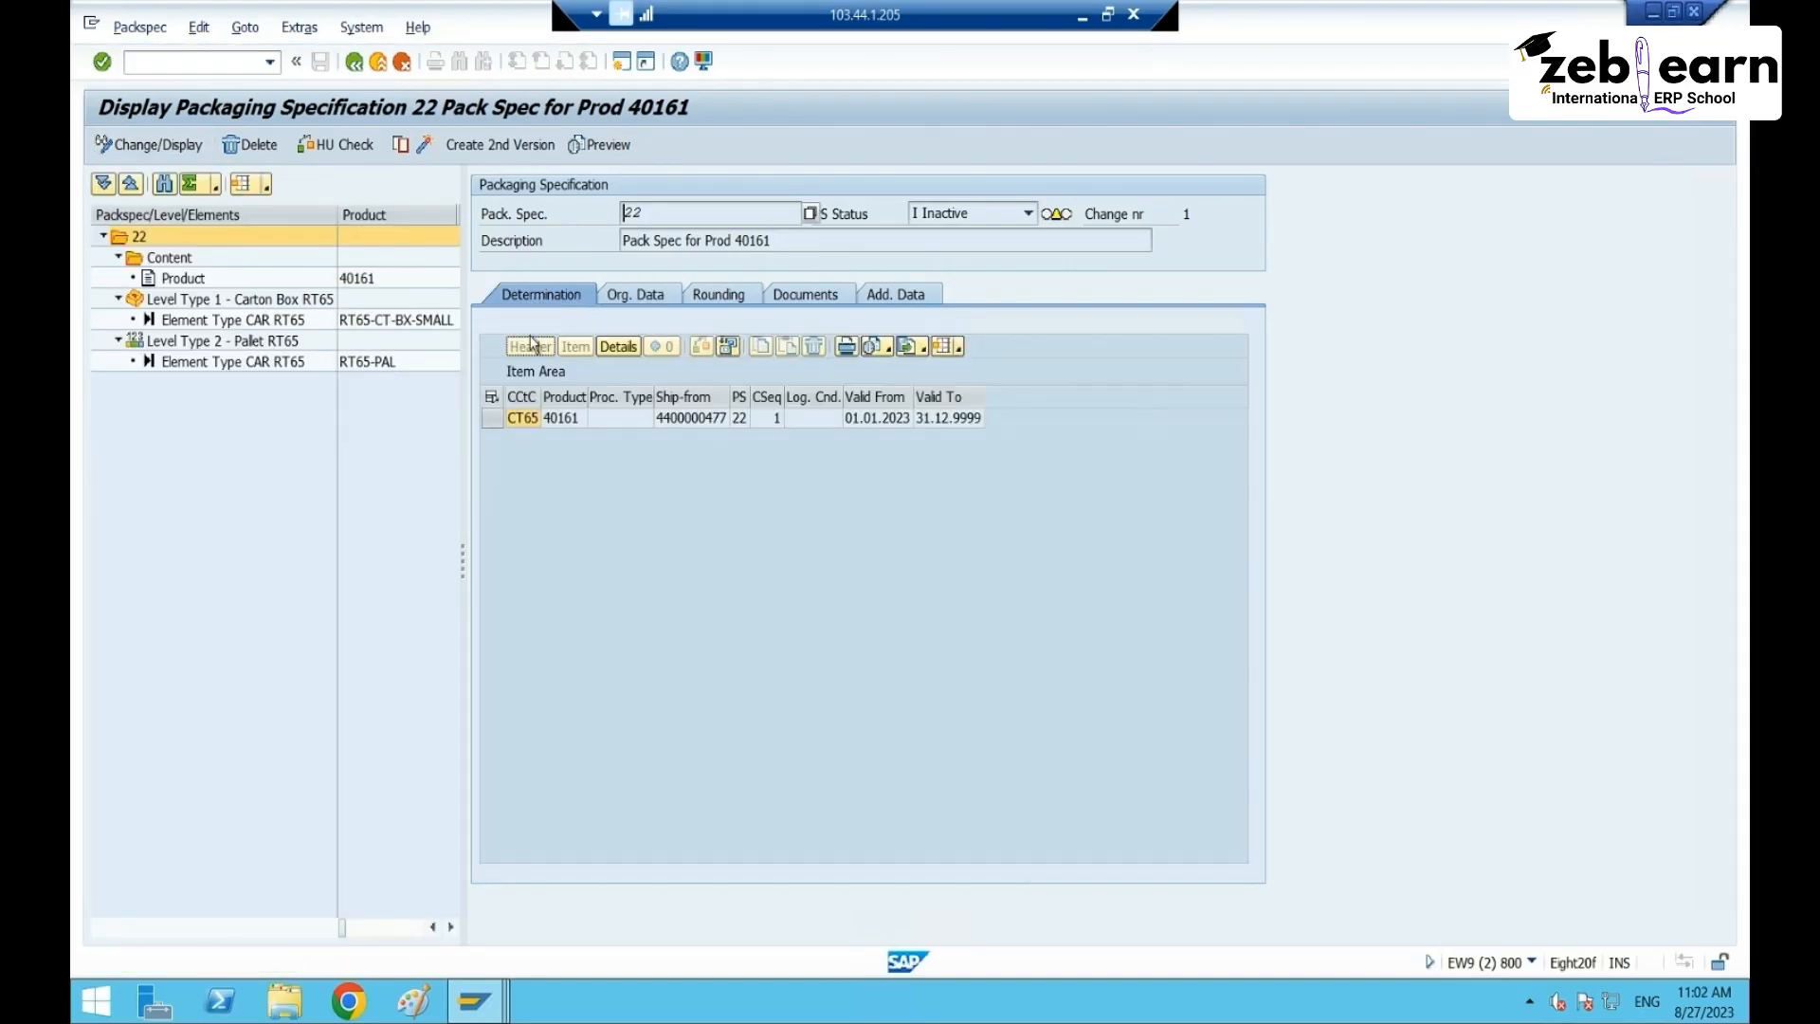
click(494, 421)
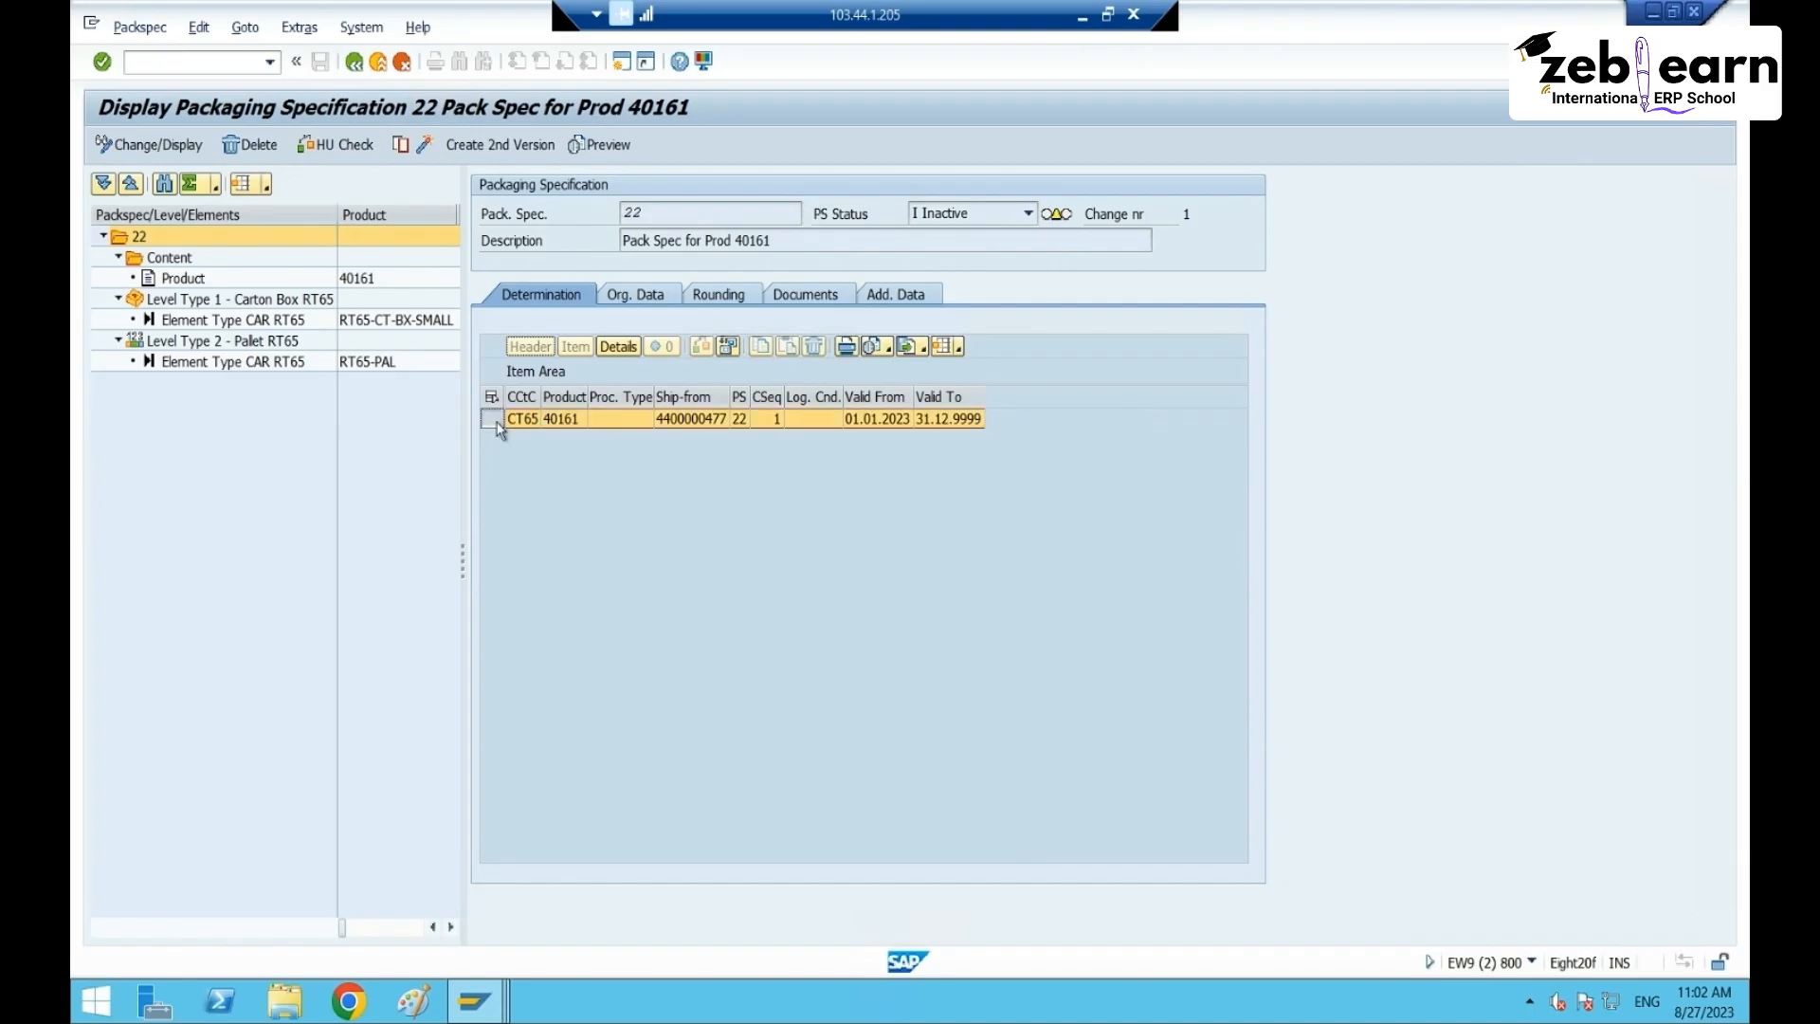
- Create an editable second version of spec 22 and check it, reviewing the blank CT65 record
click(490, 149)
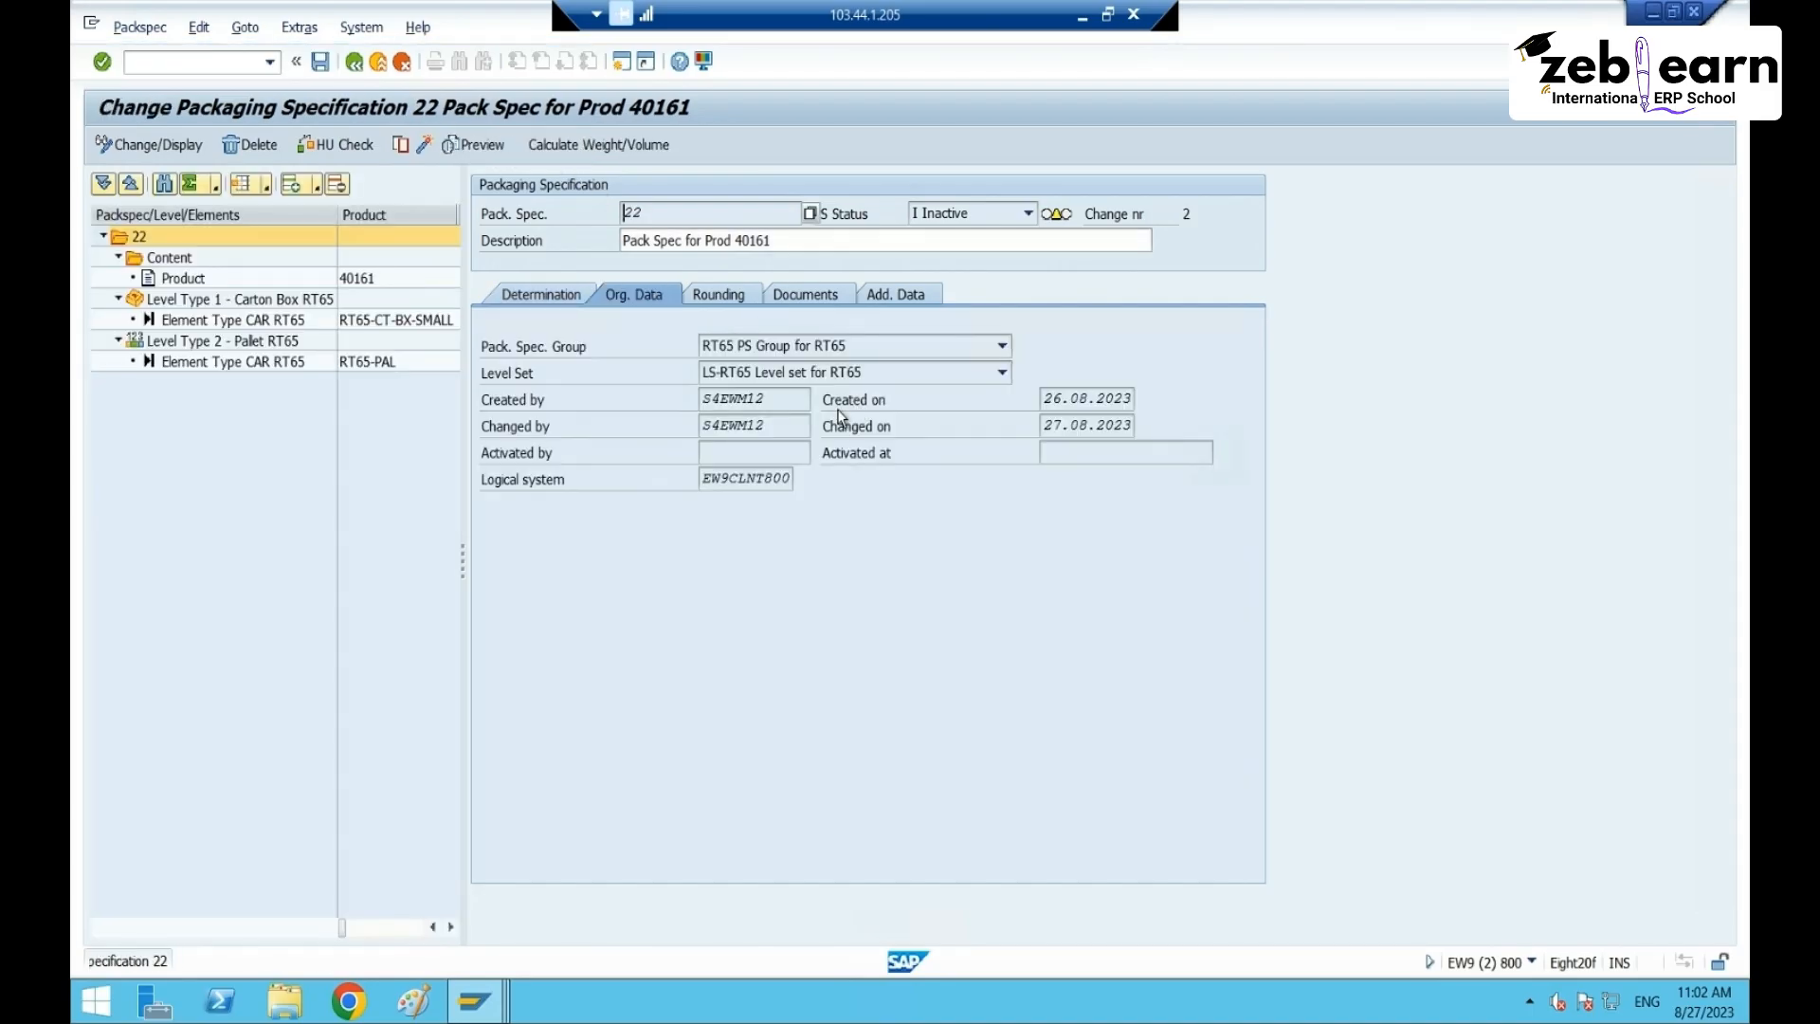
click(568, 298)
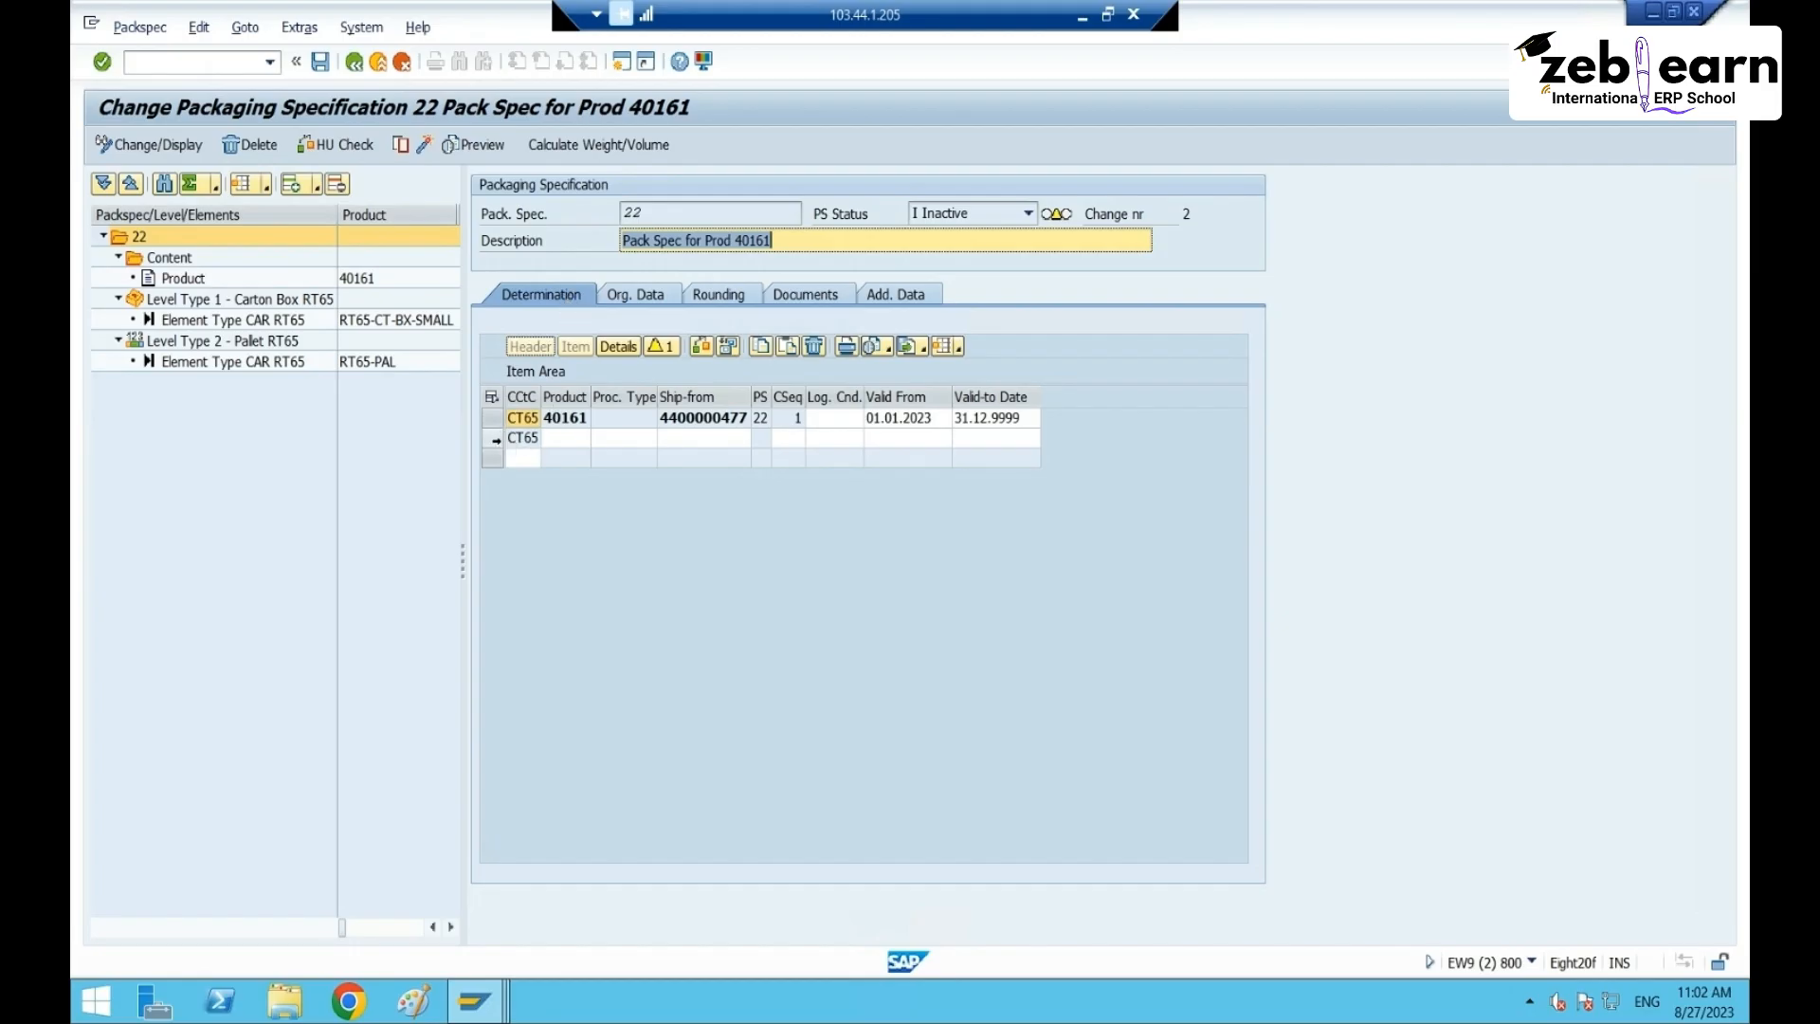
click(495, 440)
ctrl+click(495, 420)
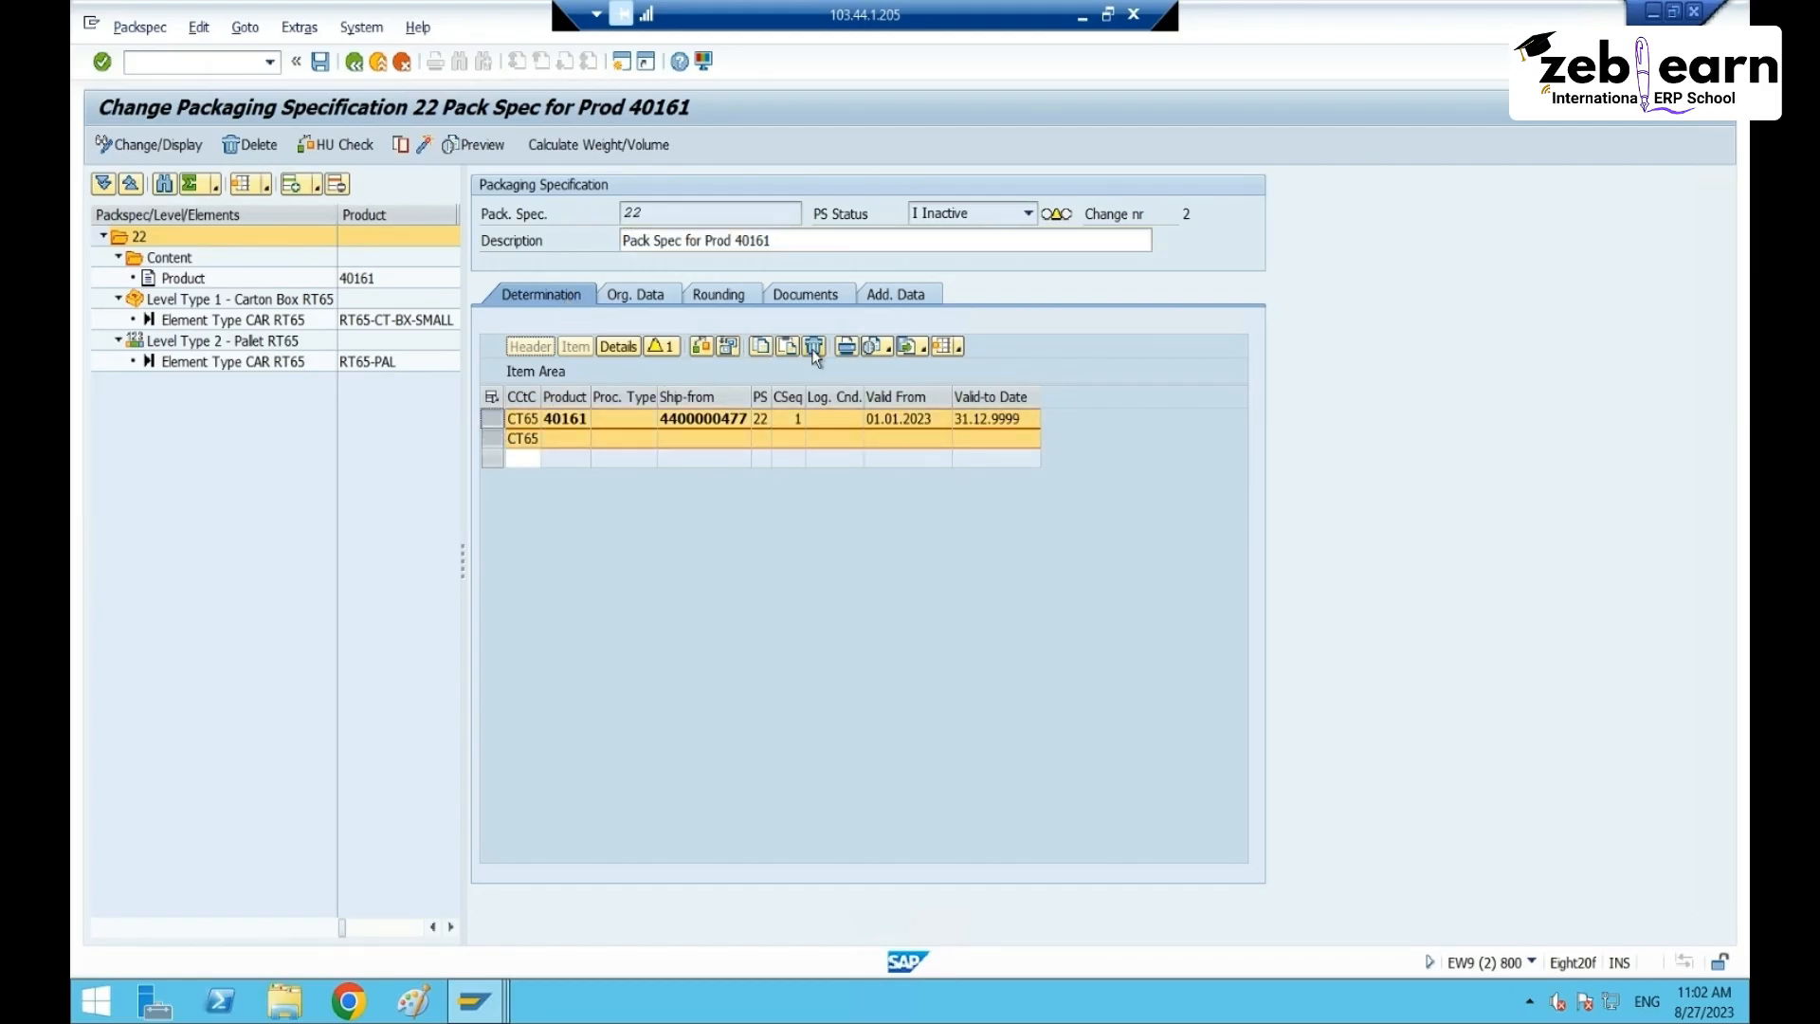
click(501, 440)
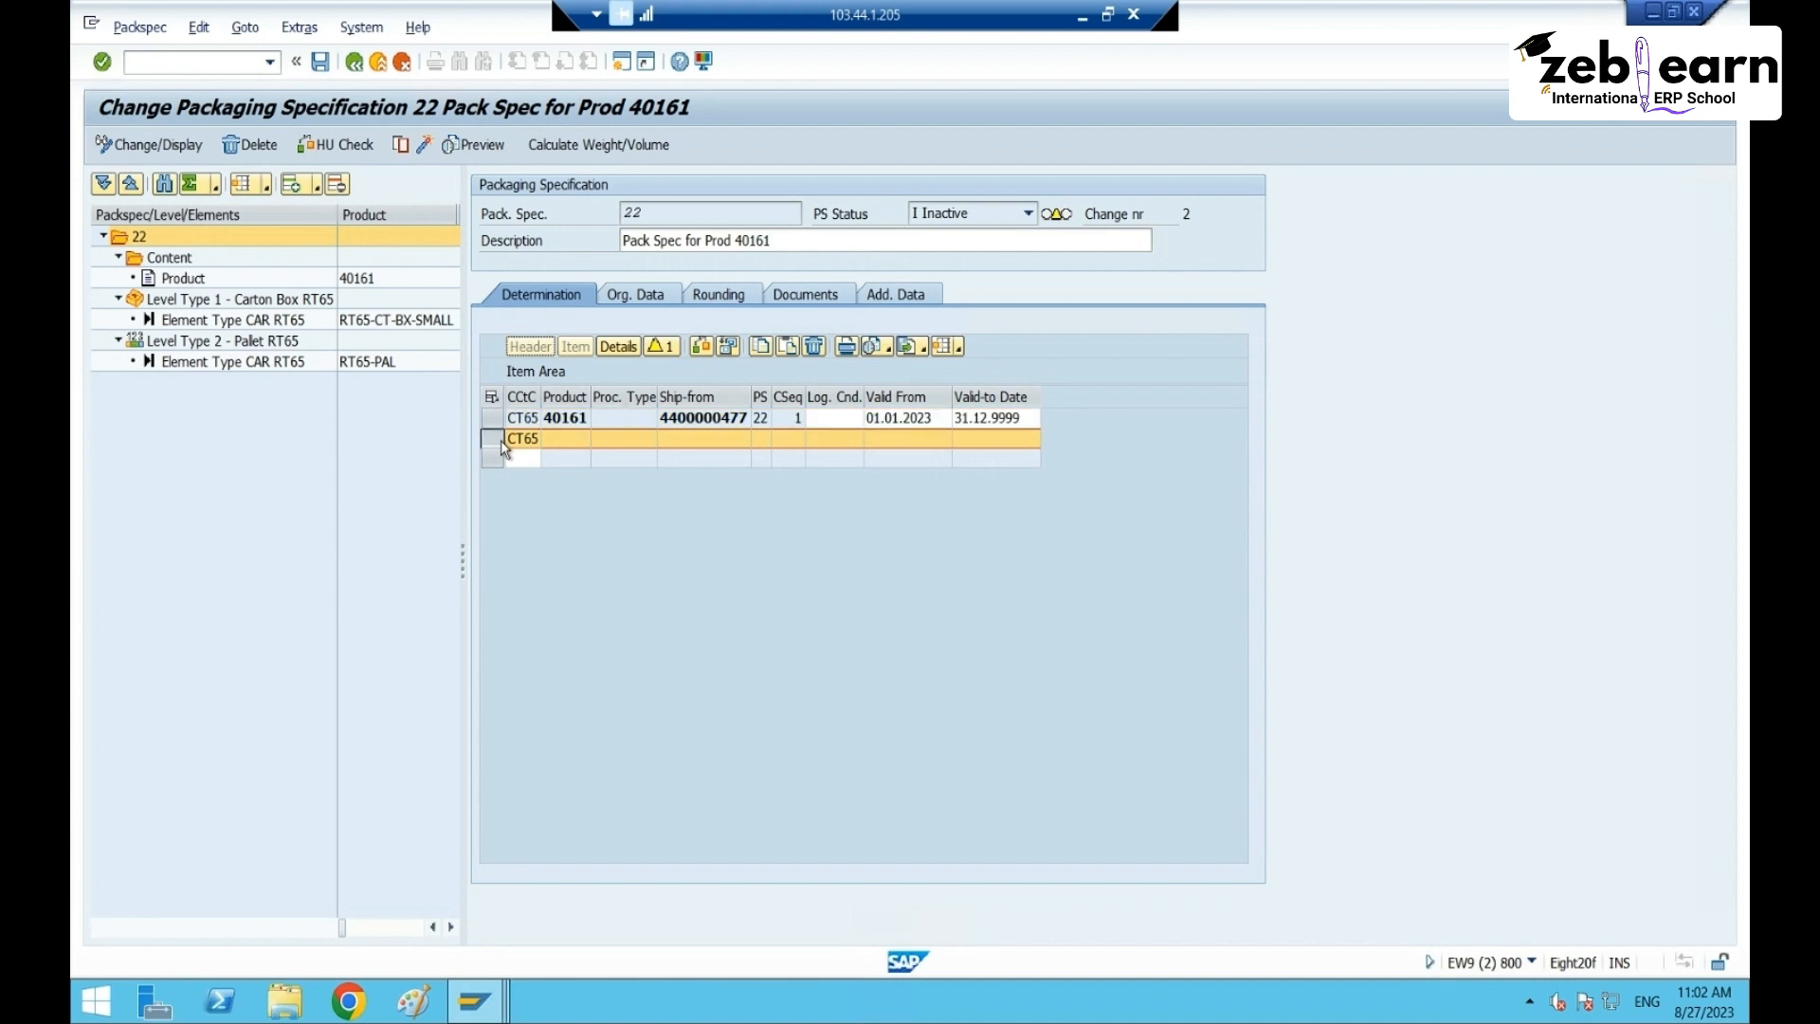
click(660, 347)
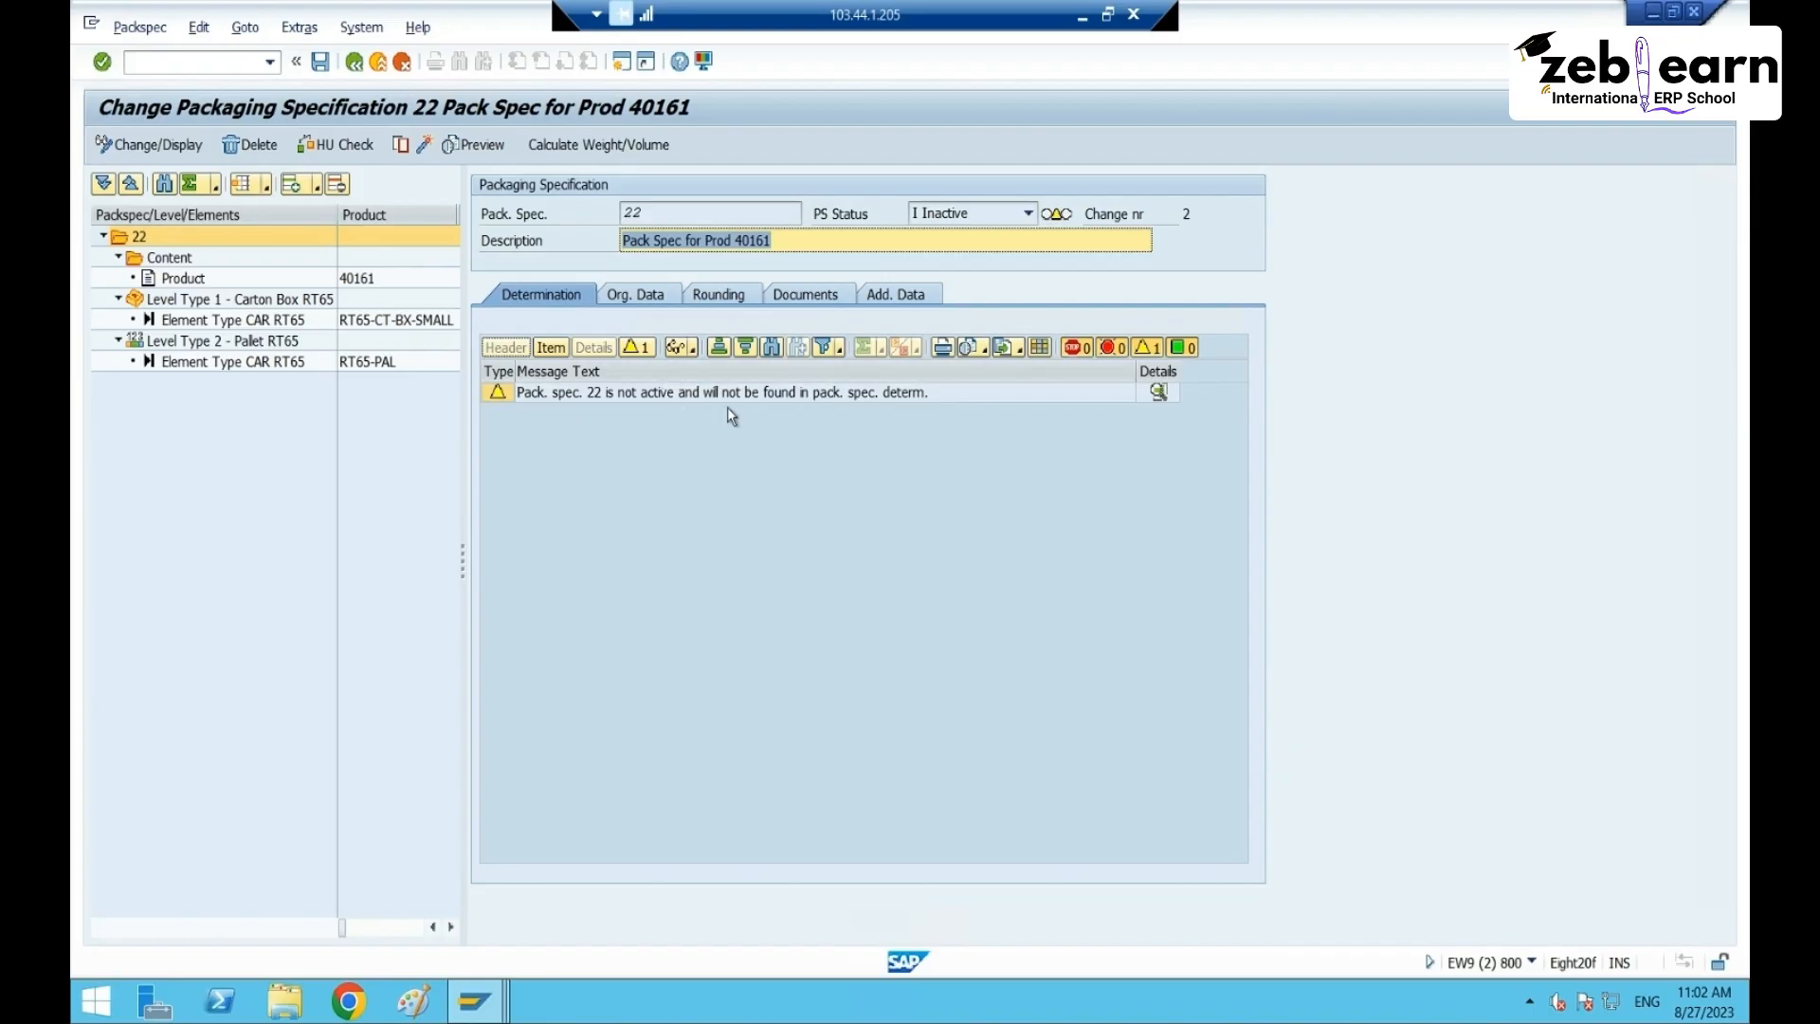
click(748, 395)
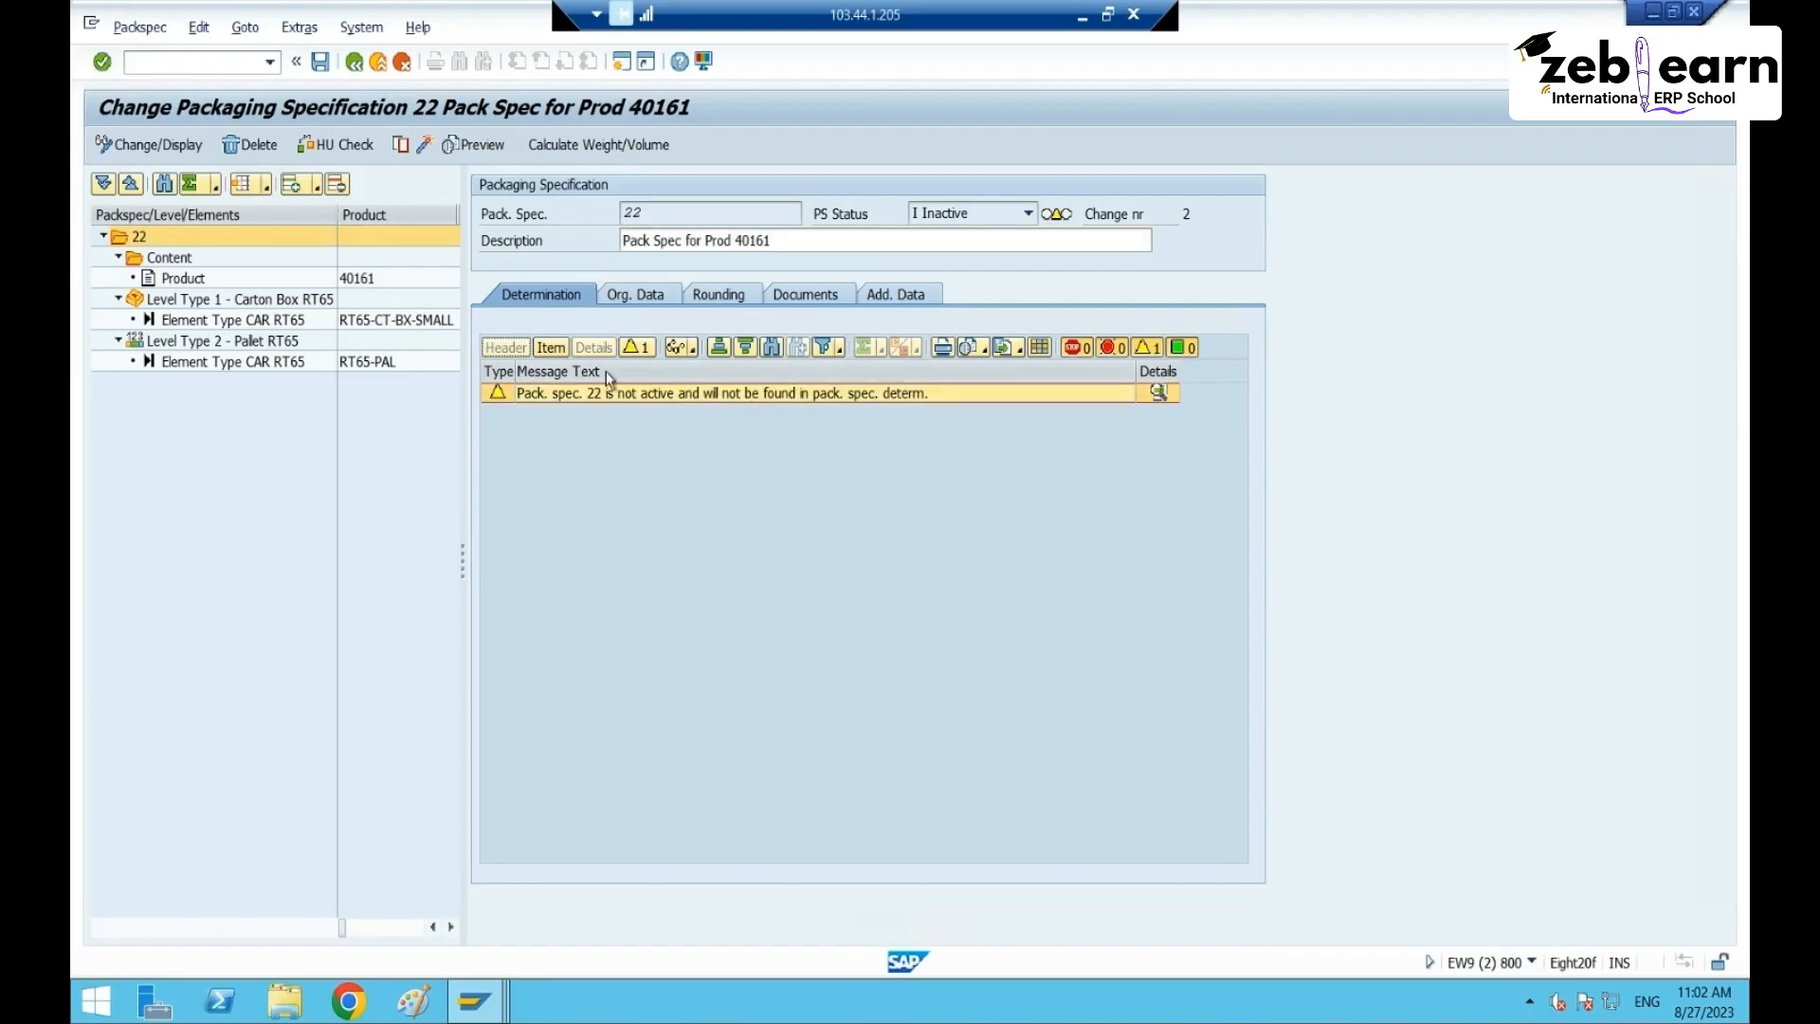
click(550, 348)
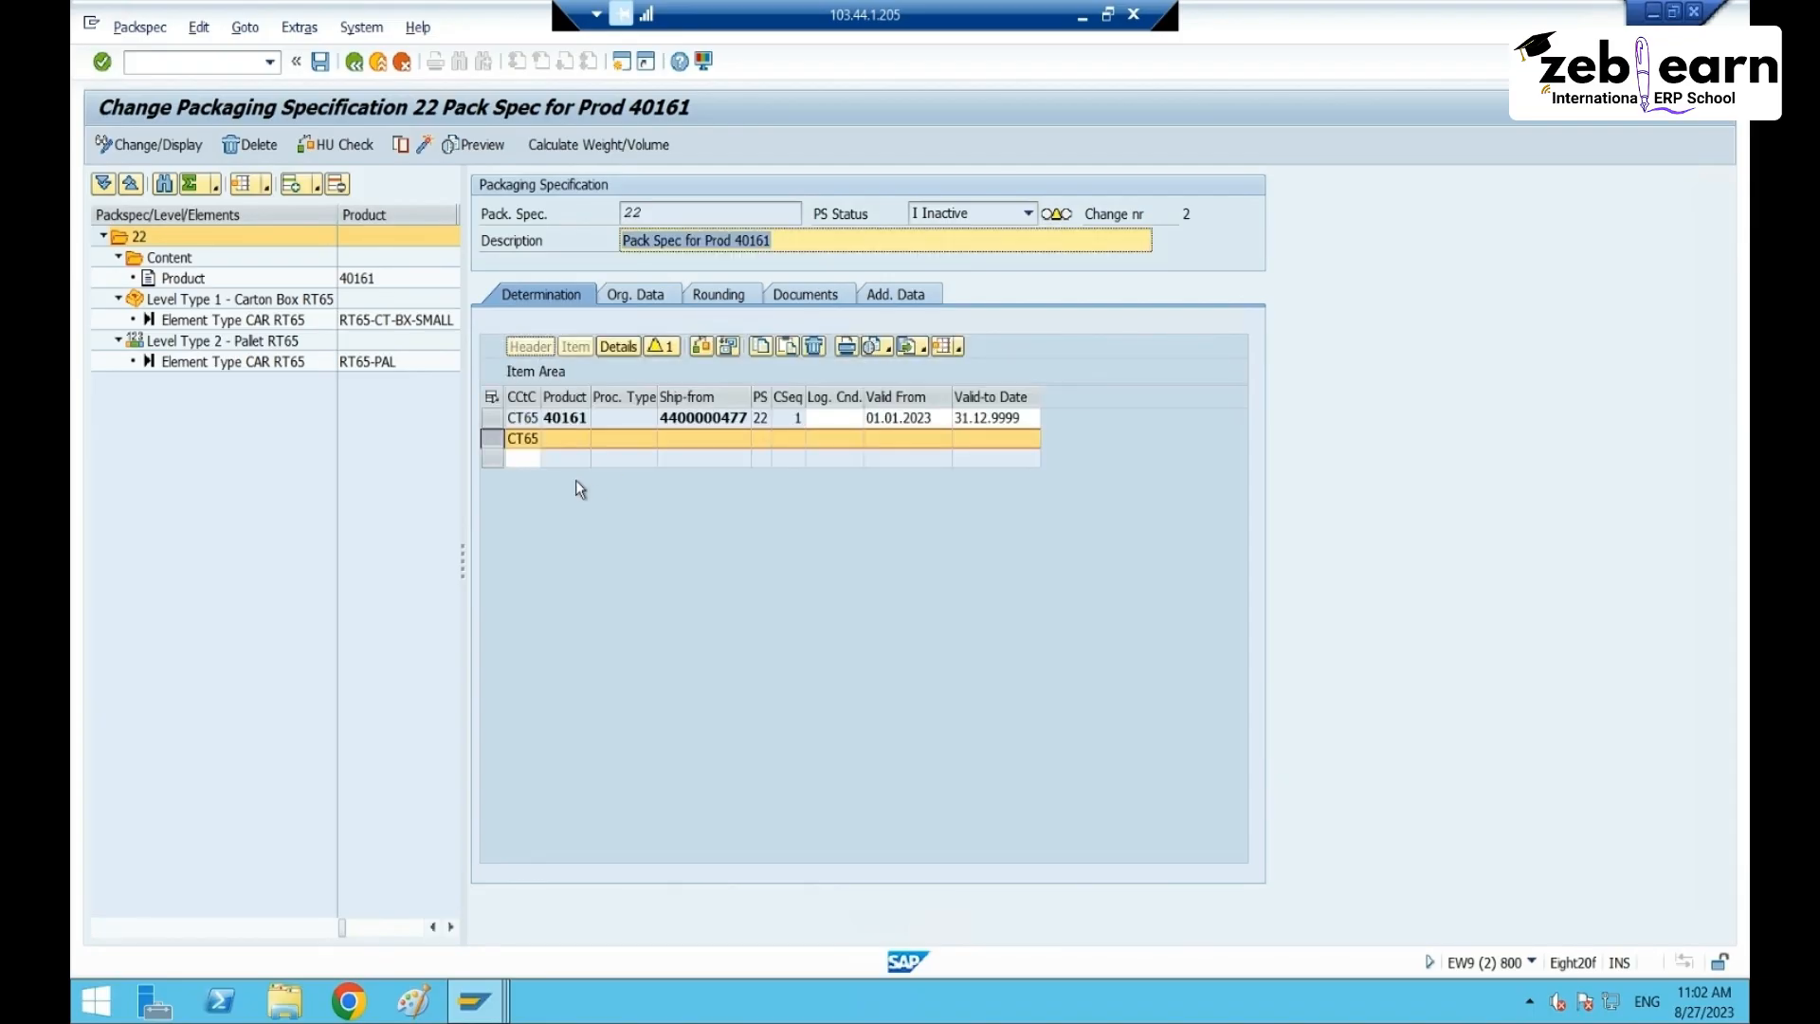
- Save and activate specification 22, then redisplay it to inspect the record's process type
click(318, 69)
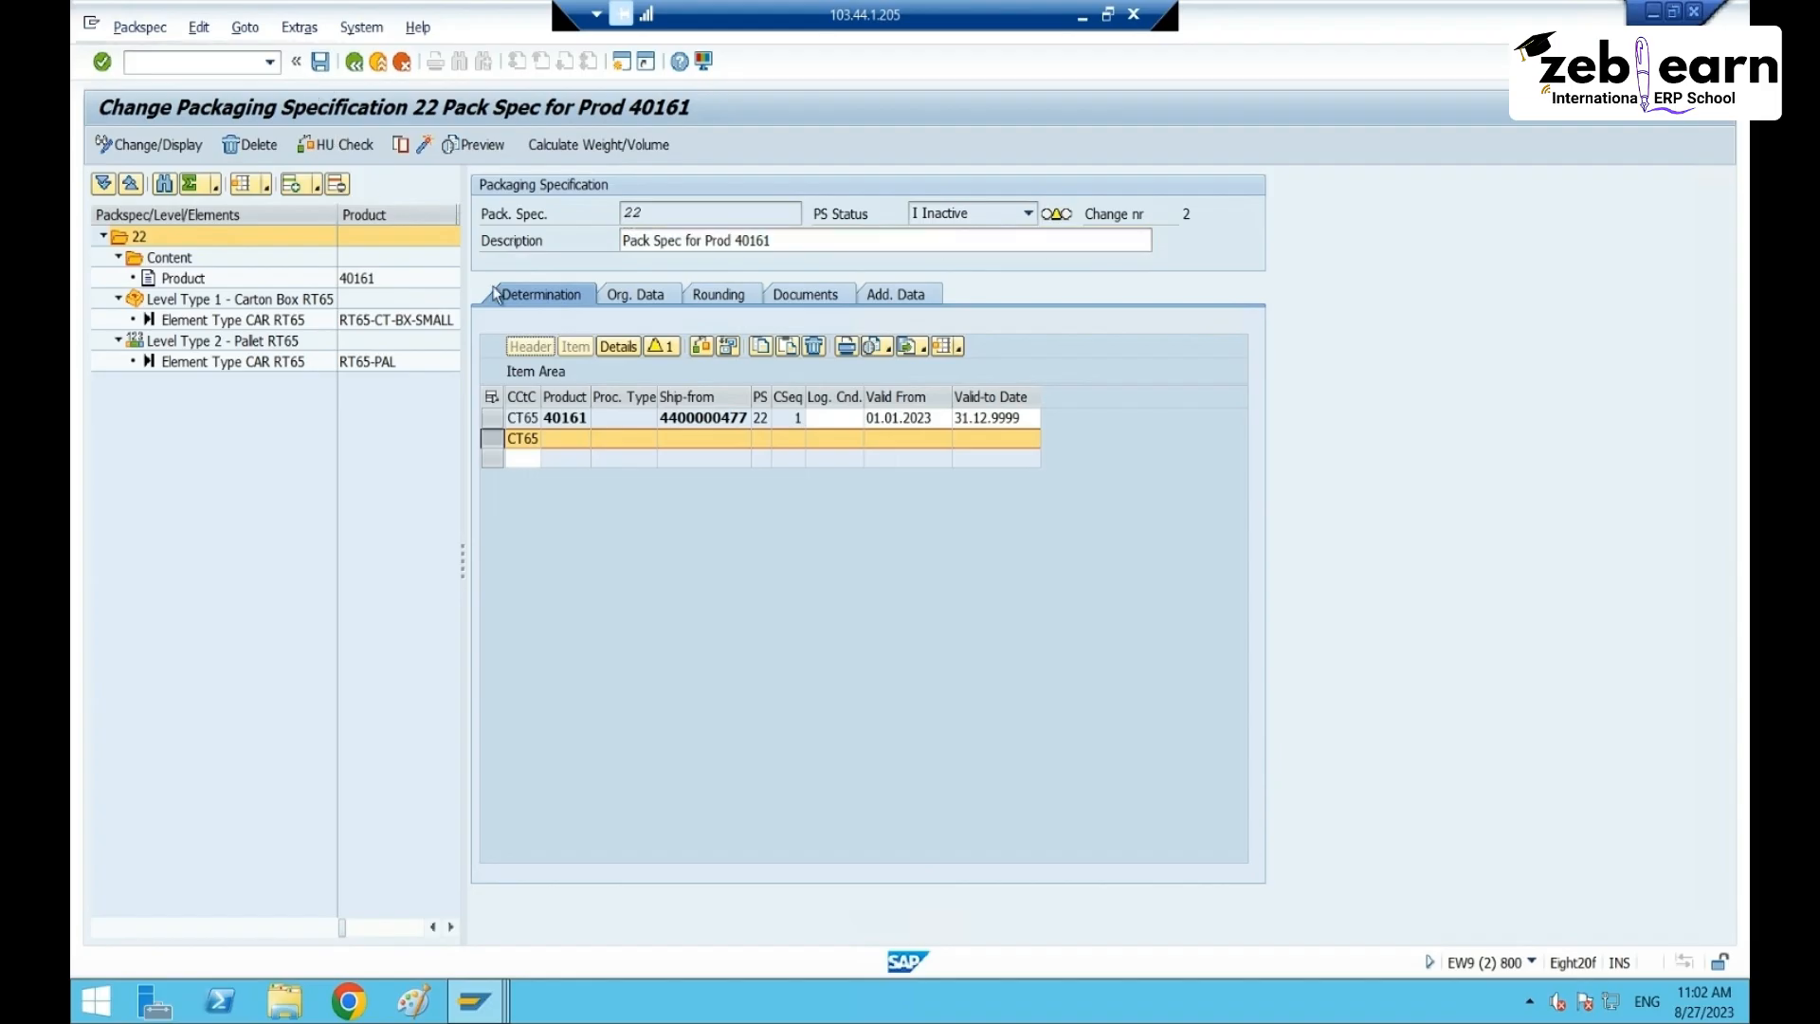
click(423, 149)
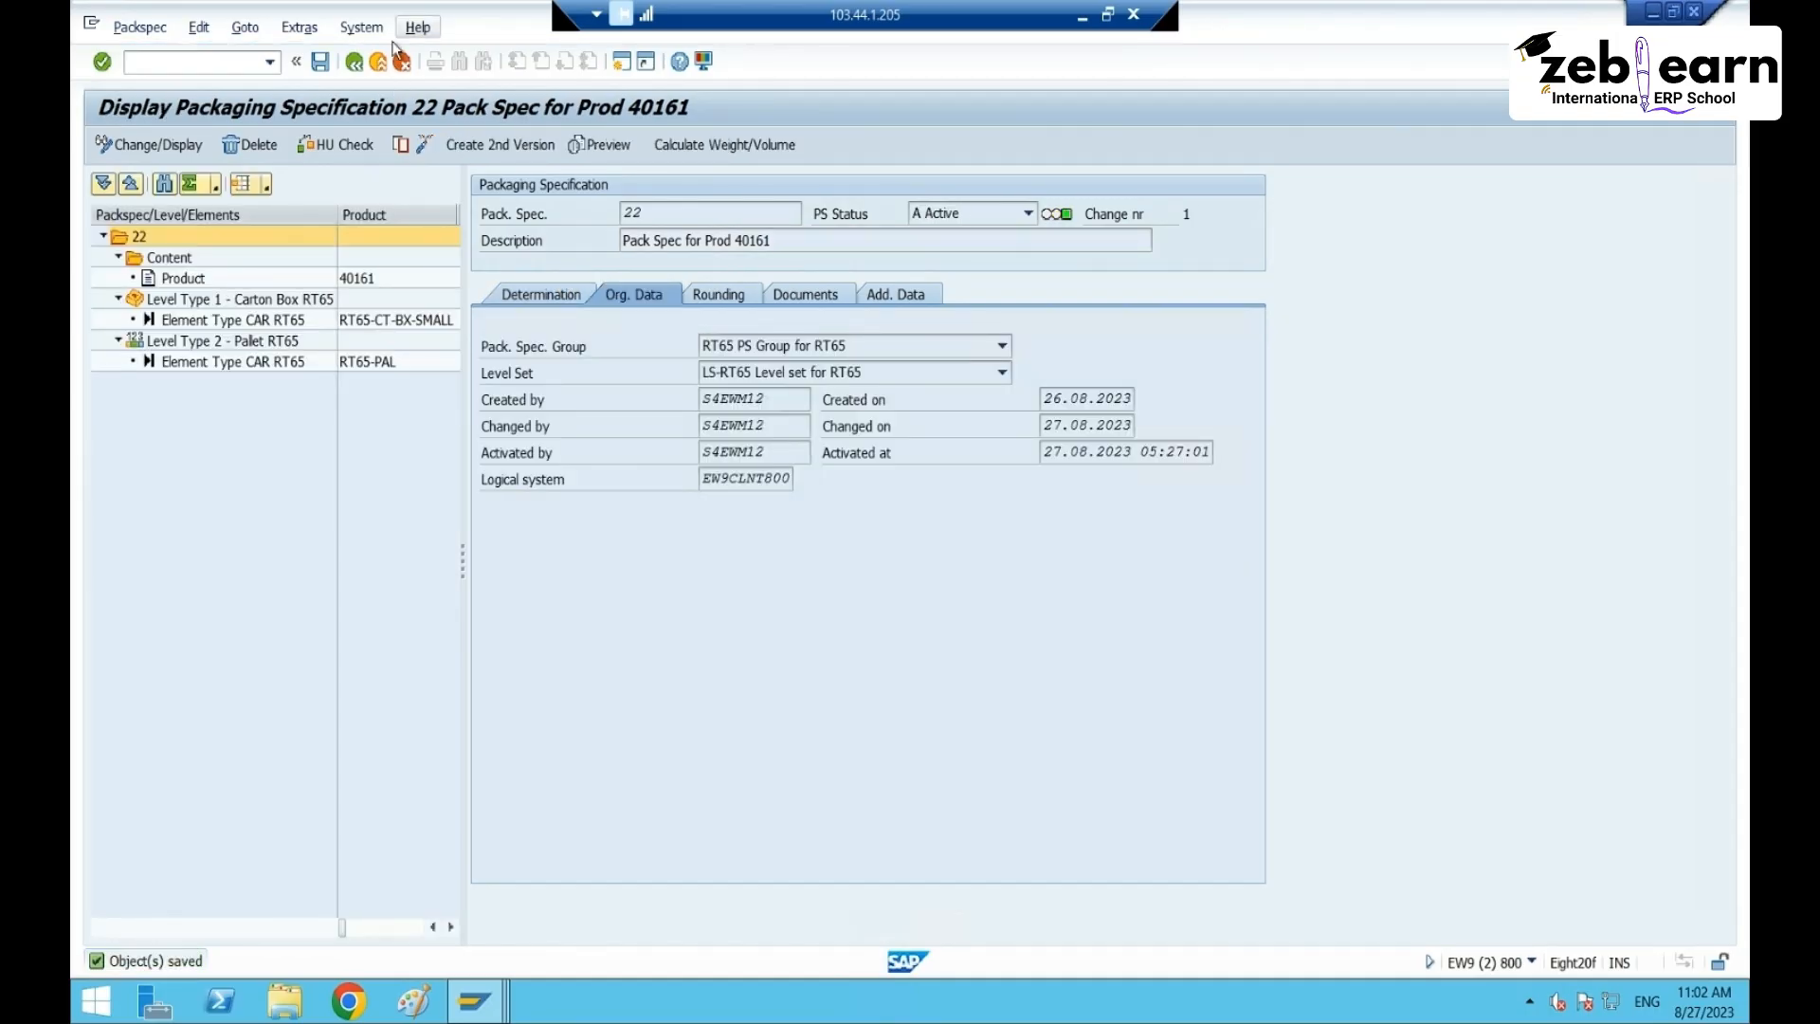
click(354, 64)
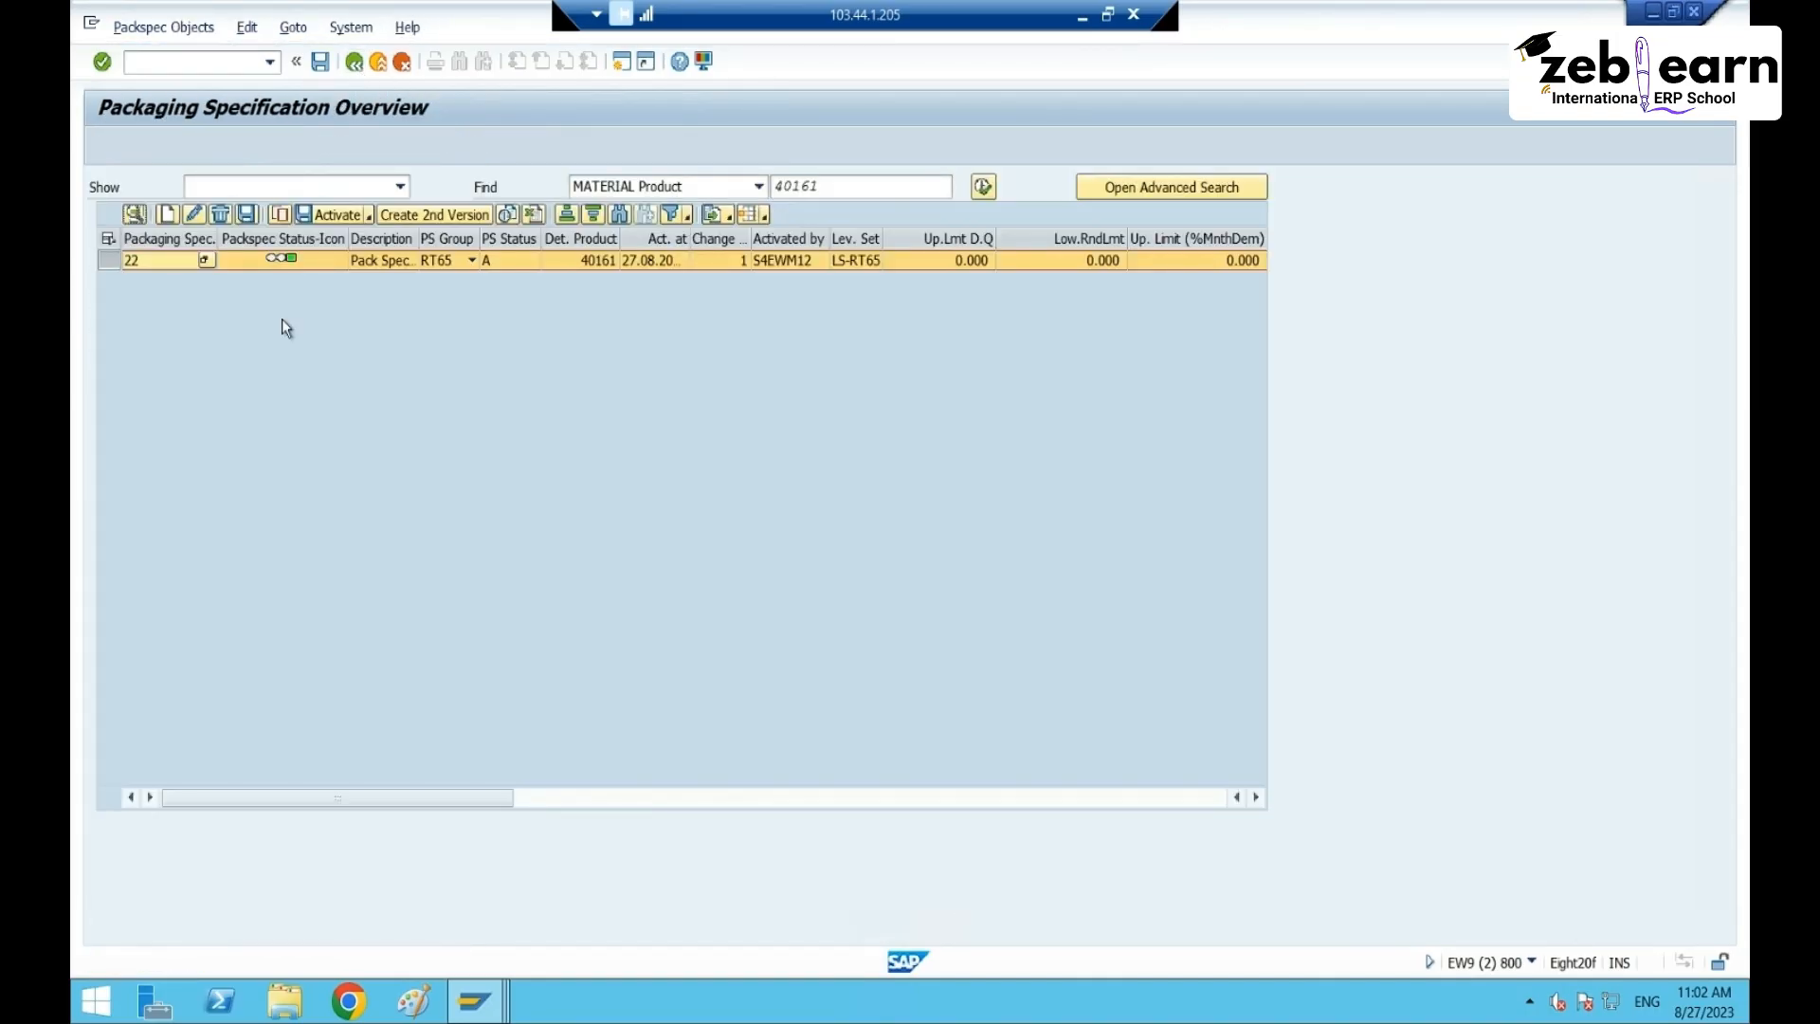
click(142, 216)
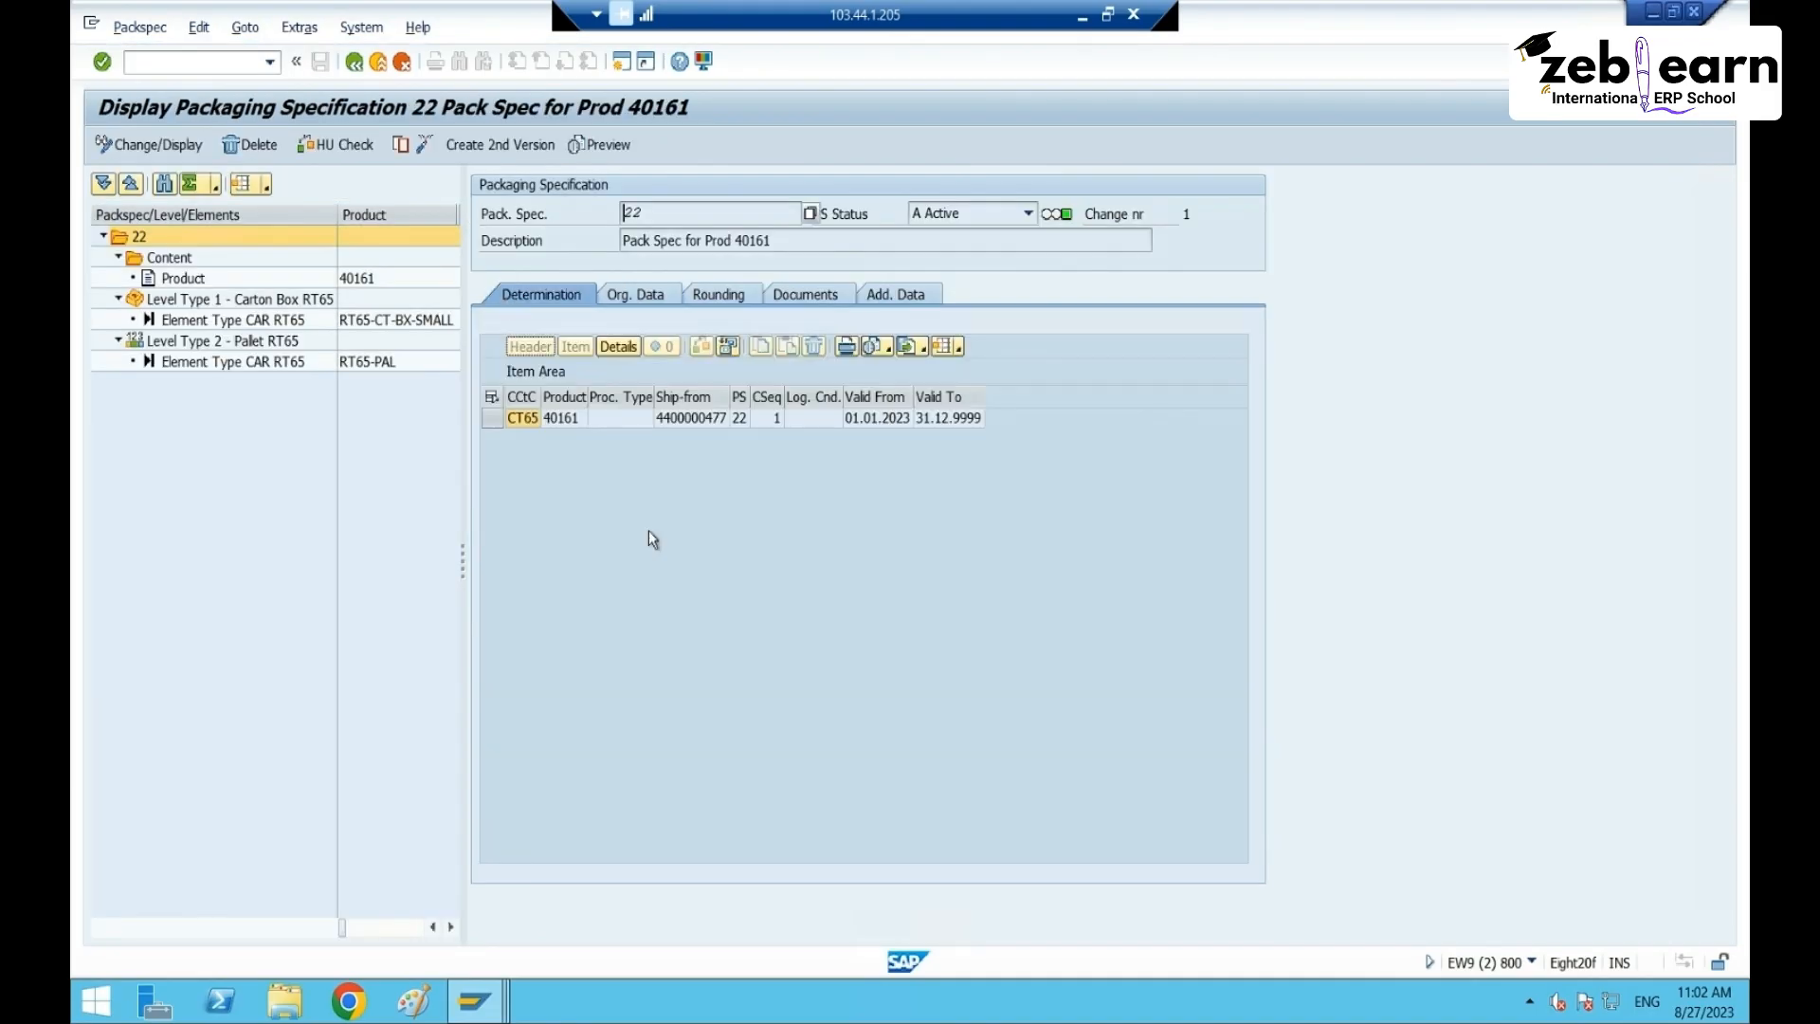
click(594, 424)
- Reload the inbound delivery list and start packing delivery 180003215
mouse_move(474, 1000)
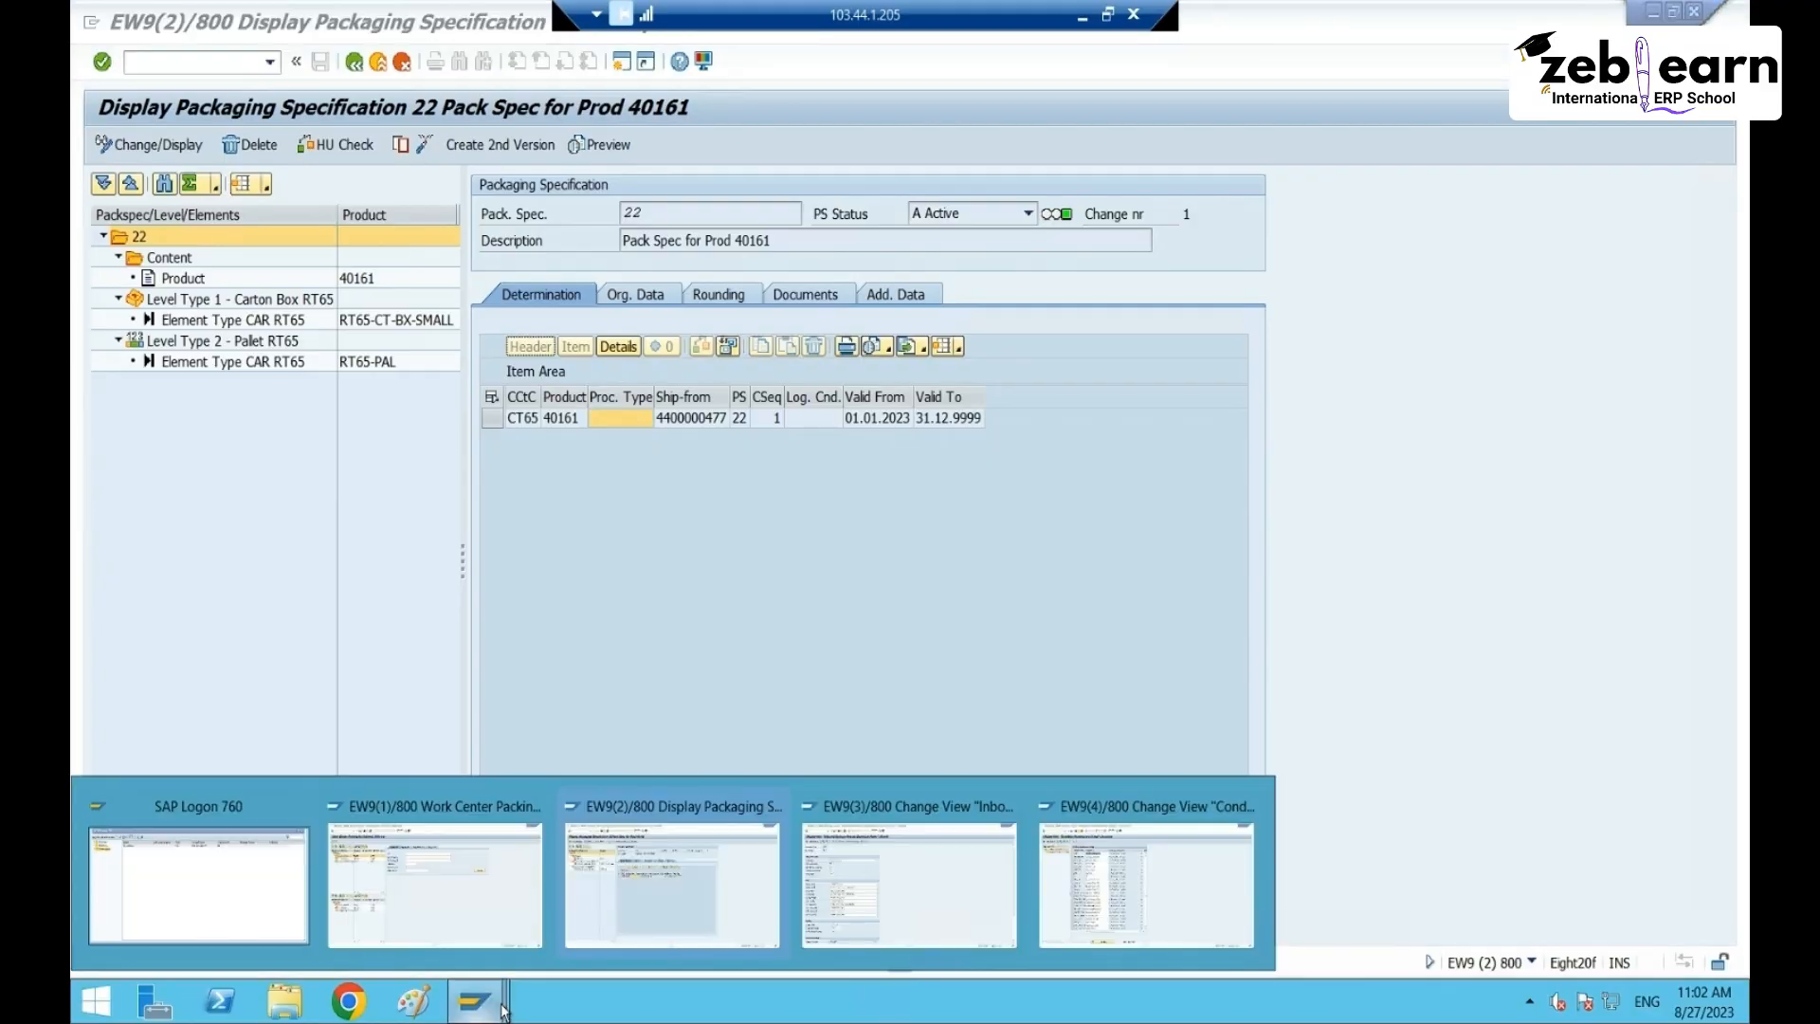
click(476, 893)
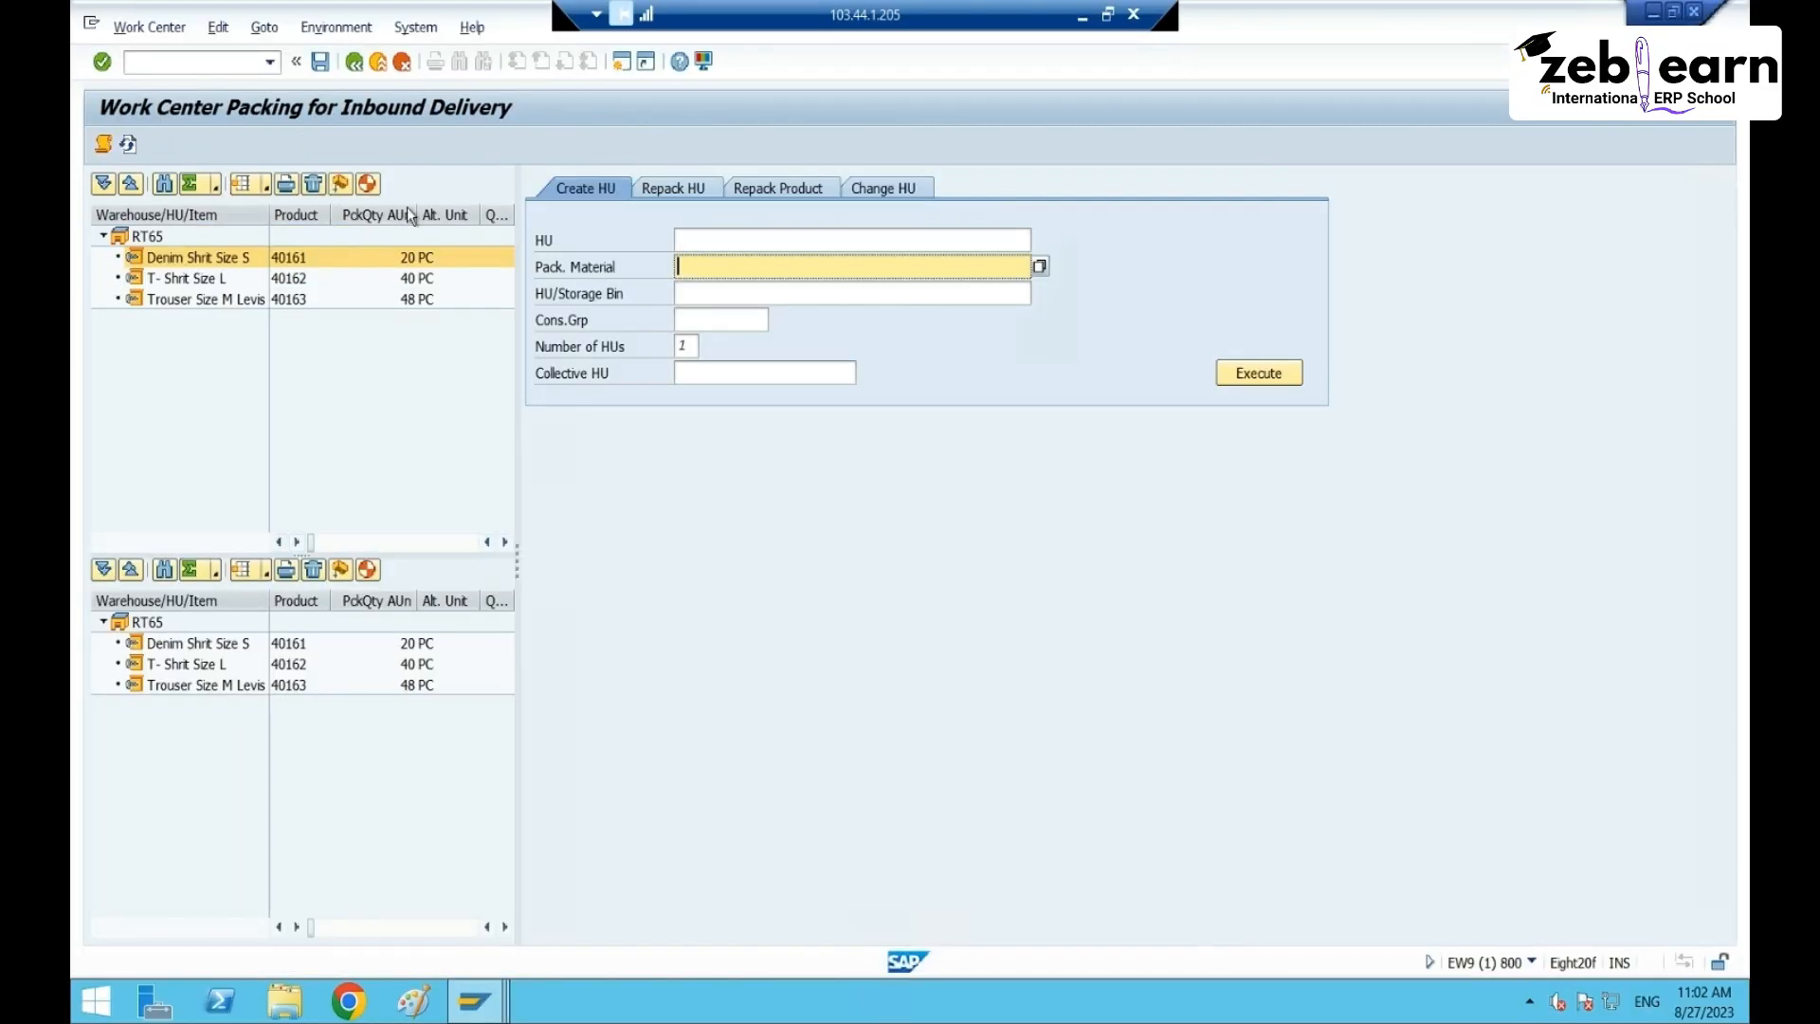
click(359, 62)
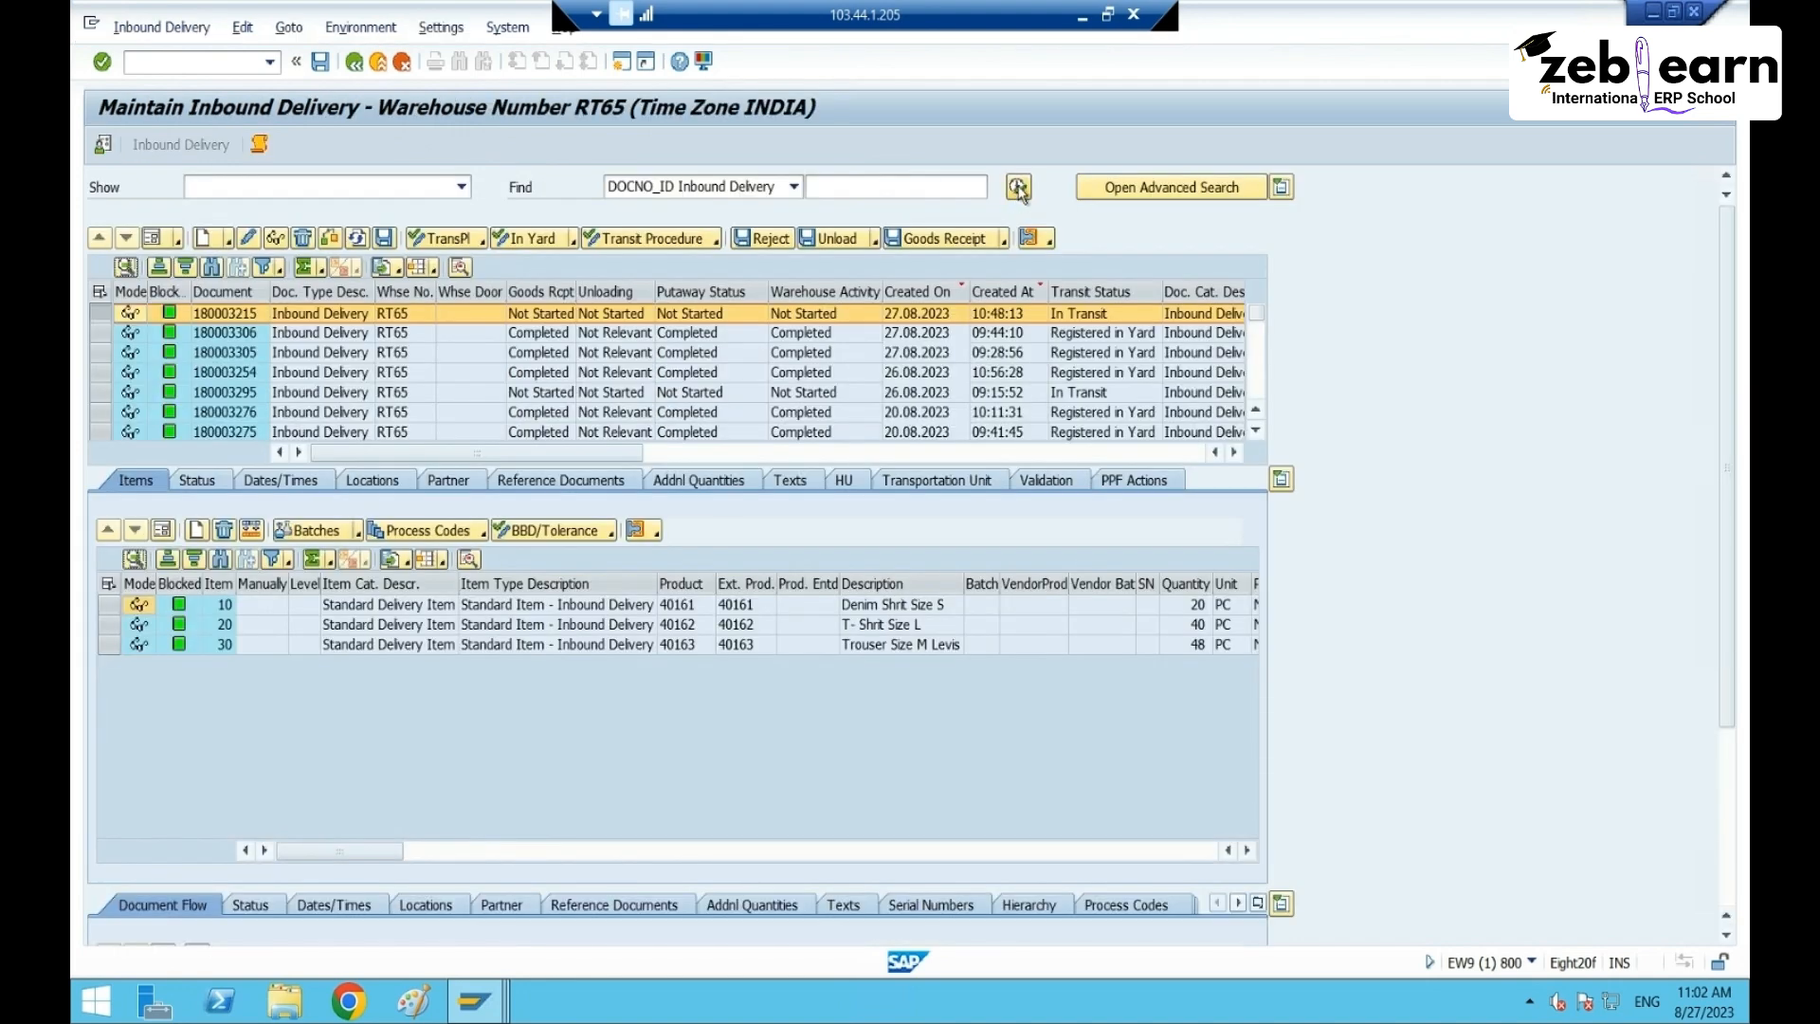
click(461, 462)
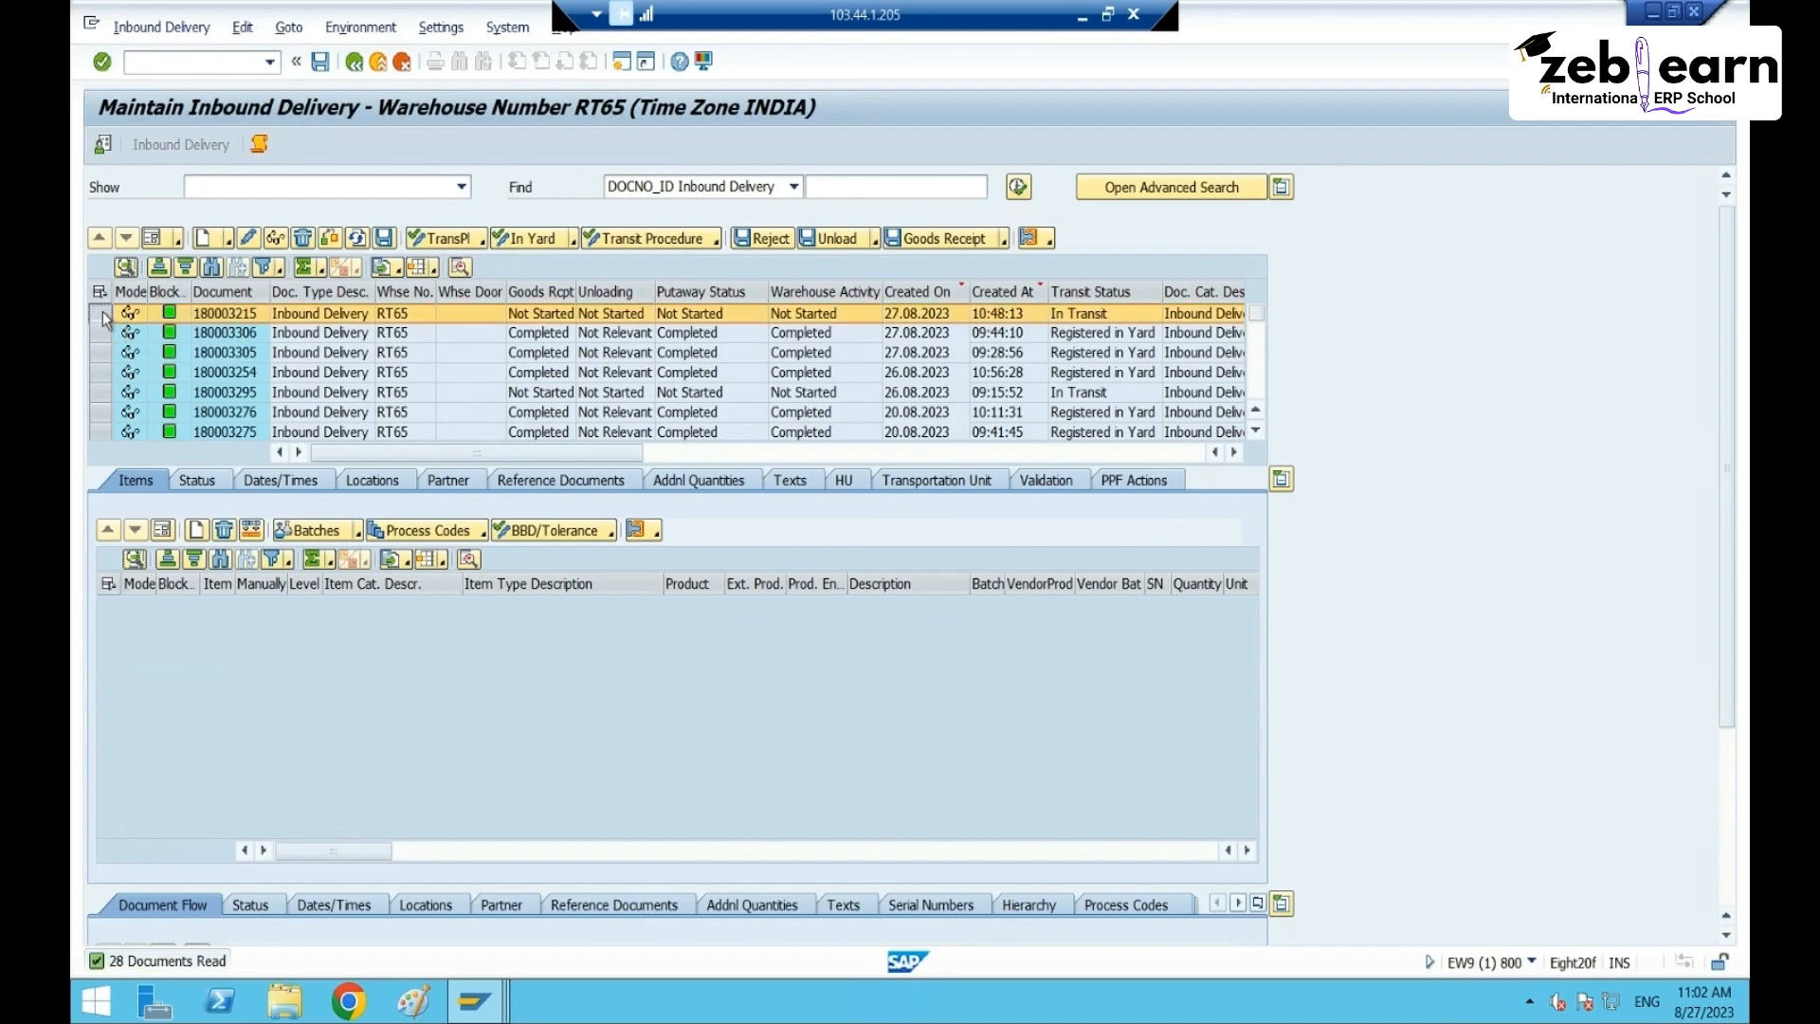
click(161, 27)
mouse_move(189, 82)
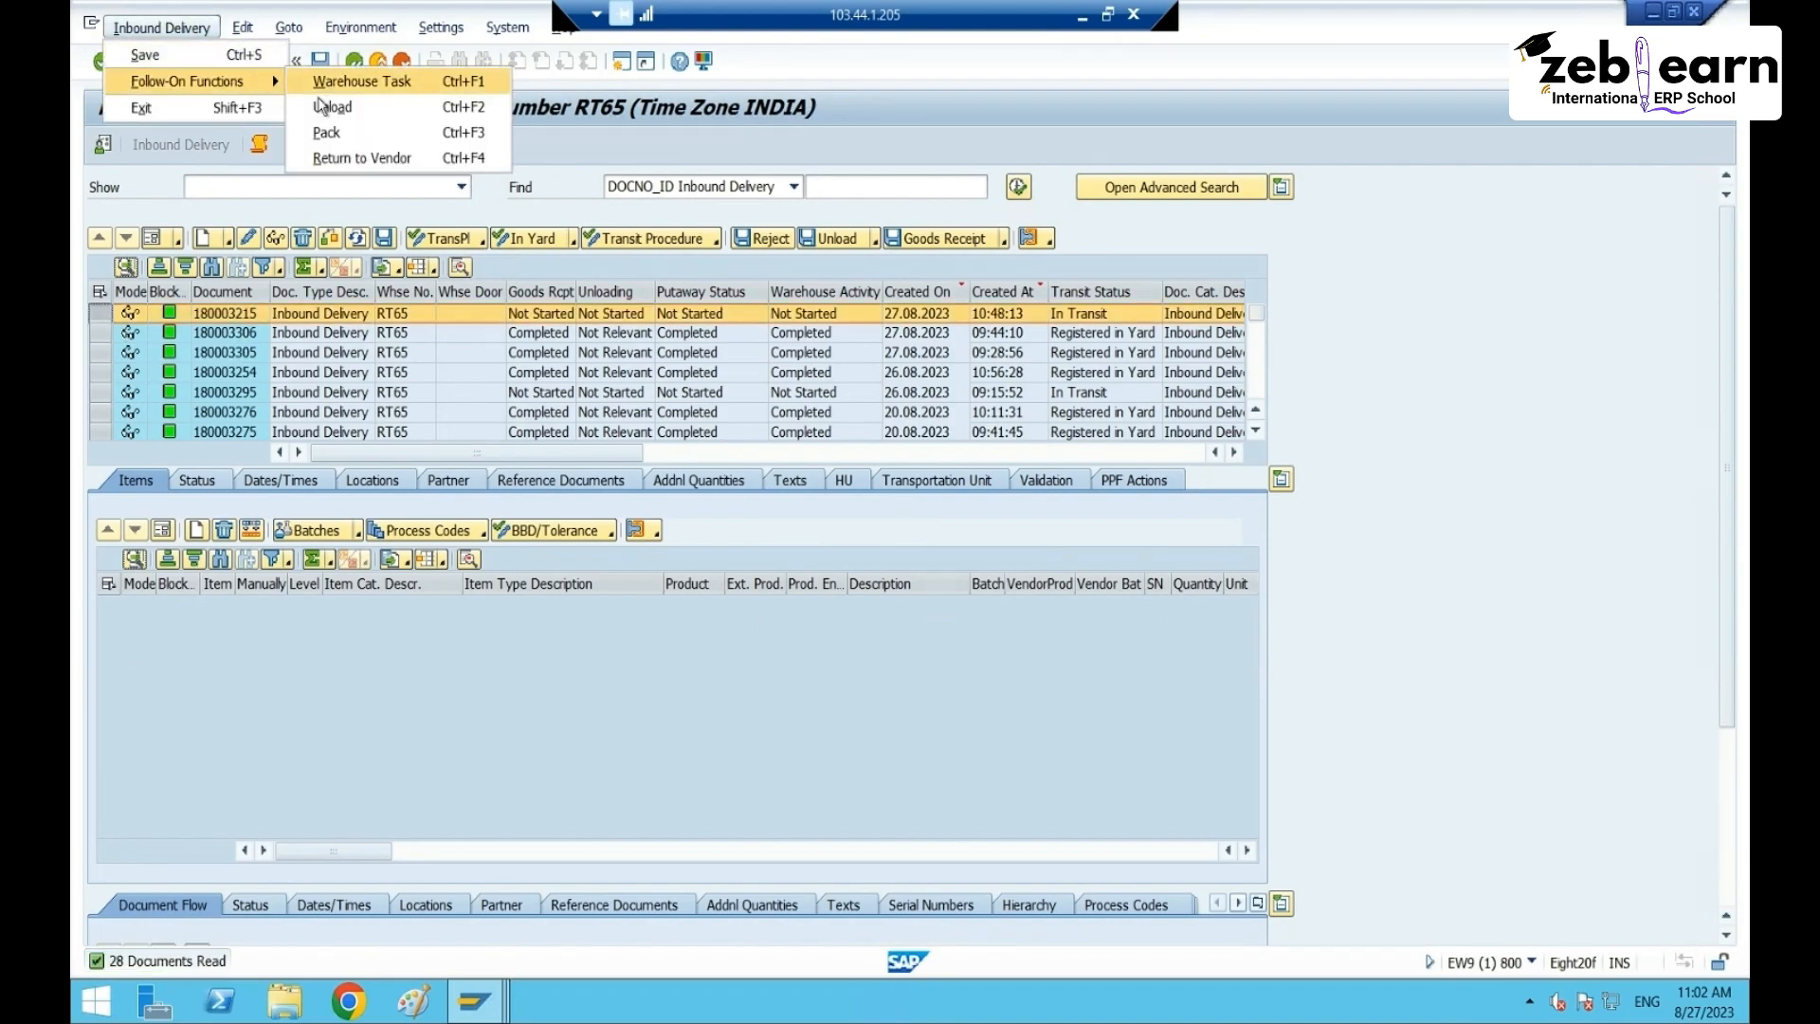
click(327, 133)
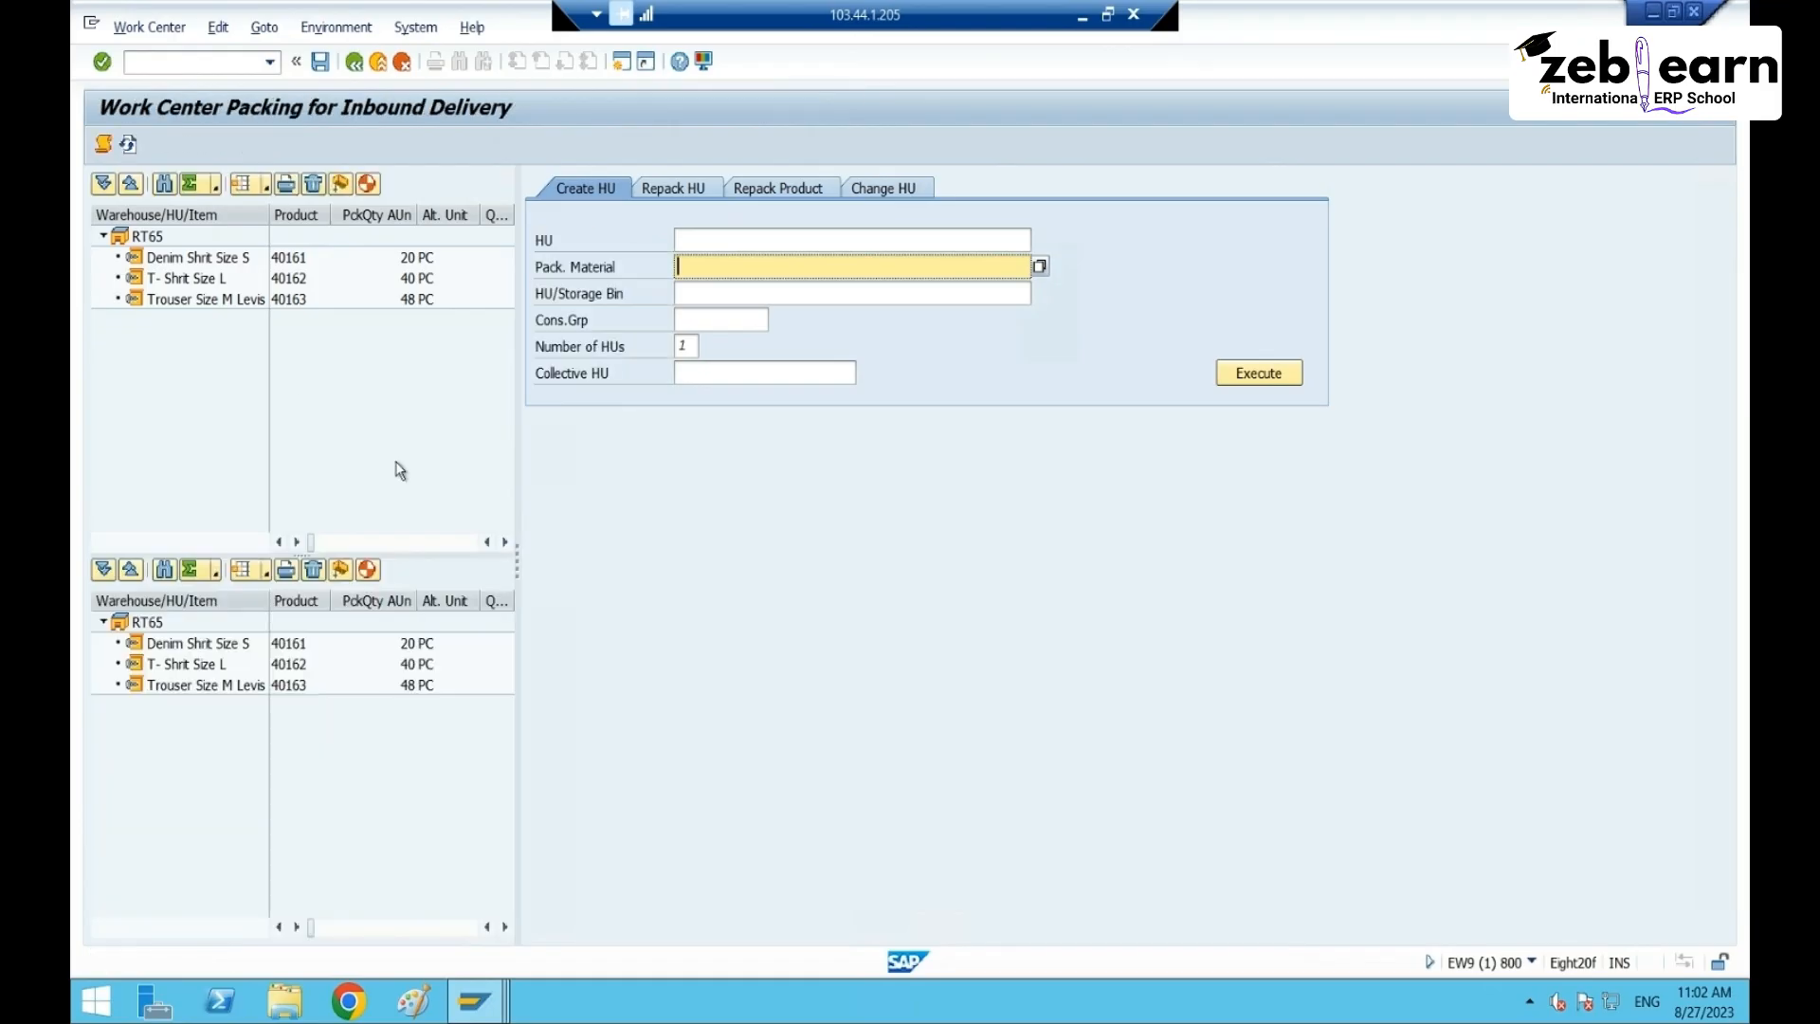
click(224, 265)
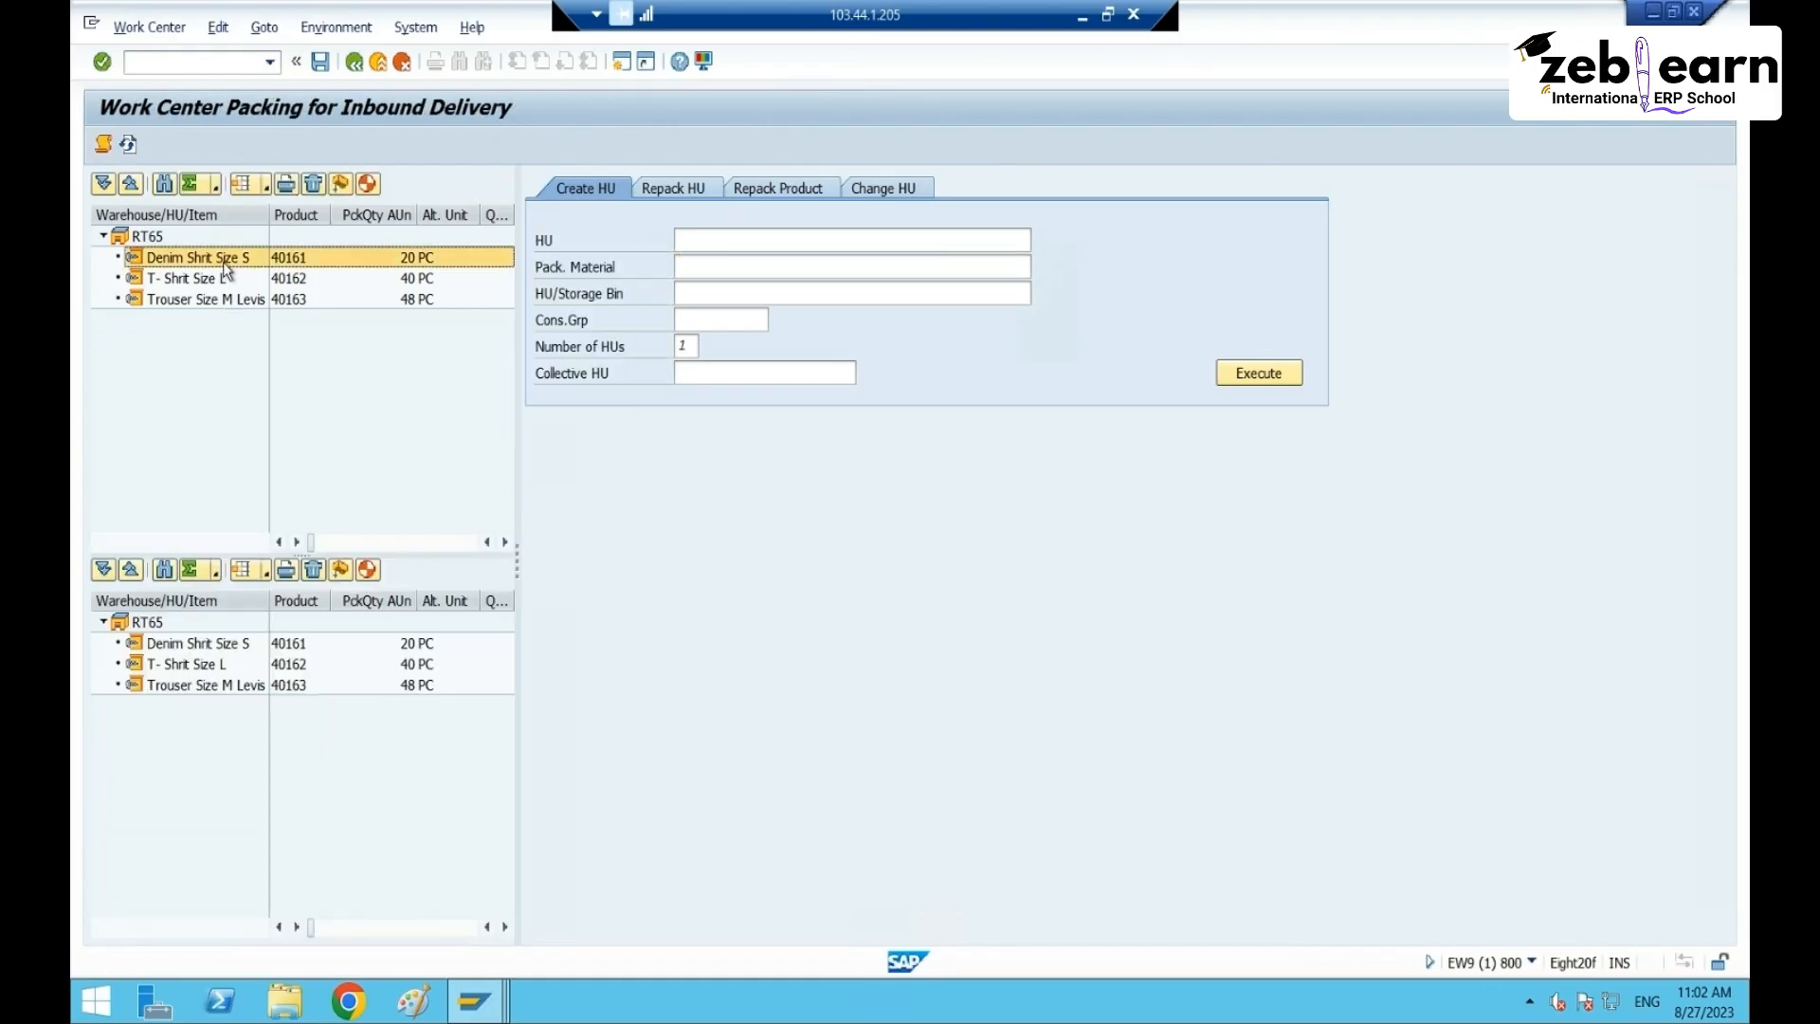
click(368, 184)
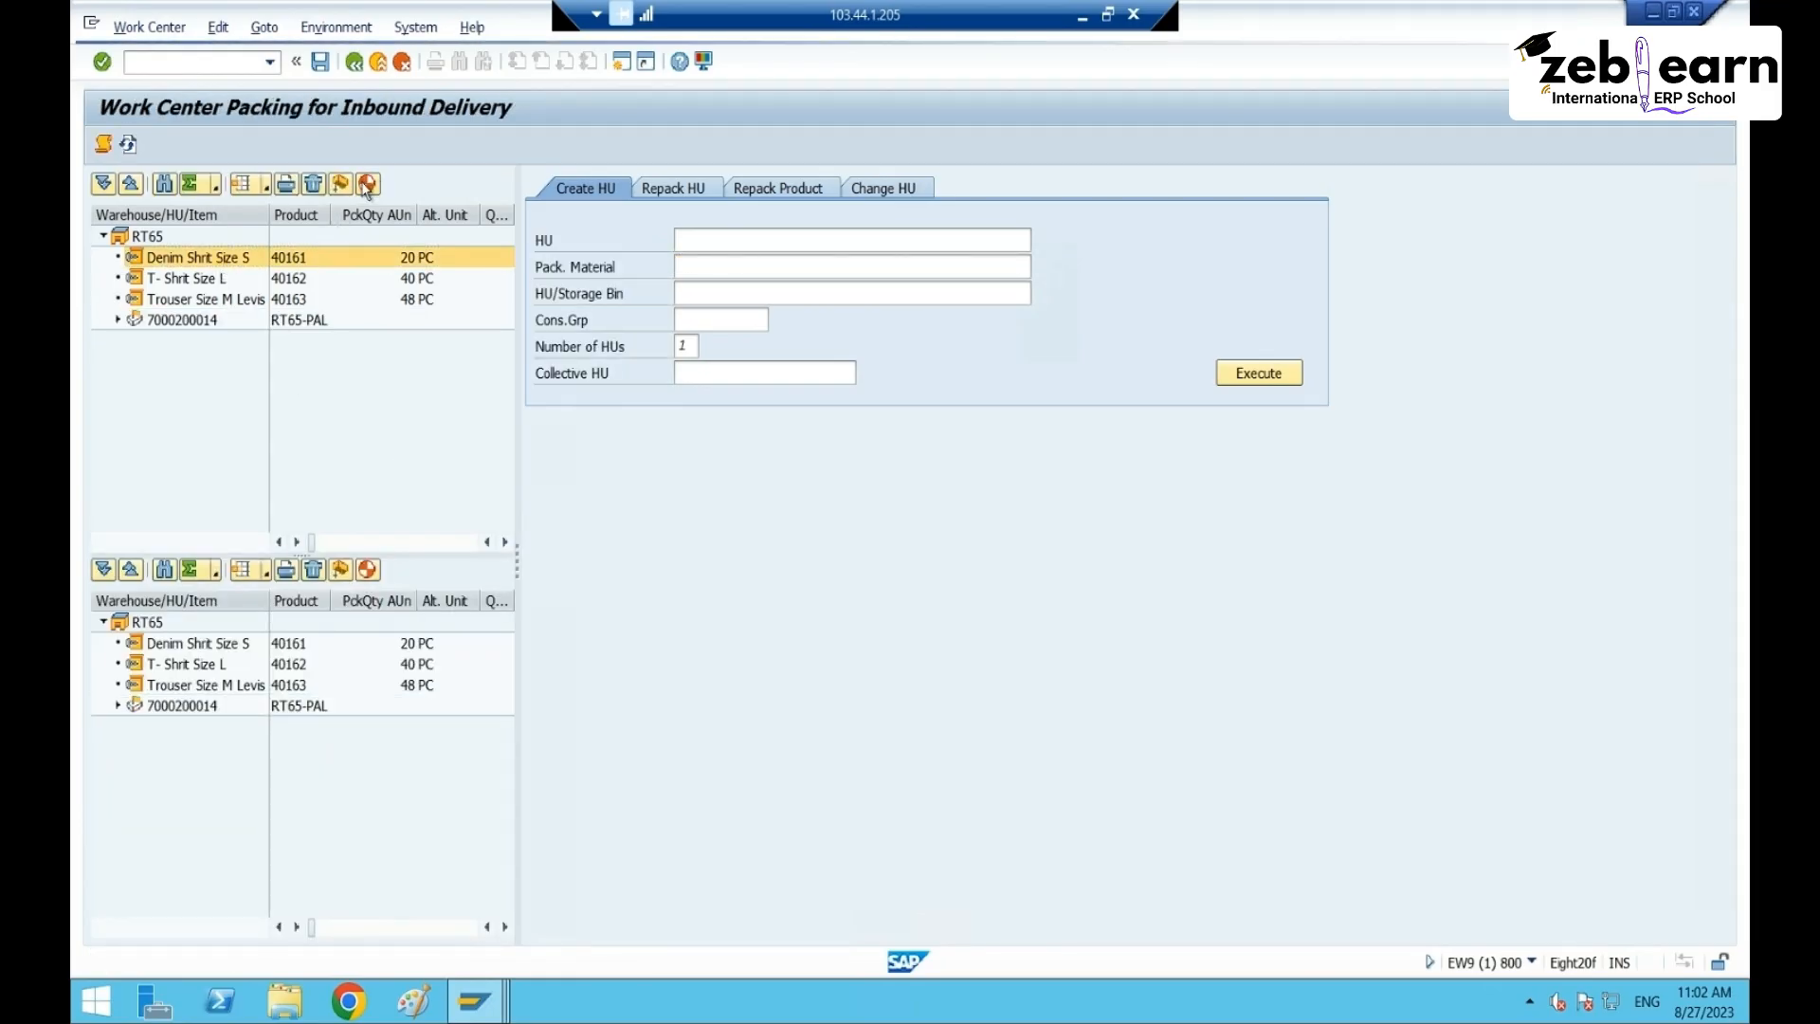
click(193, 322)
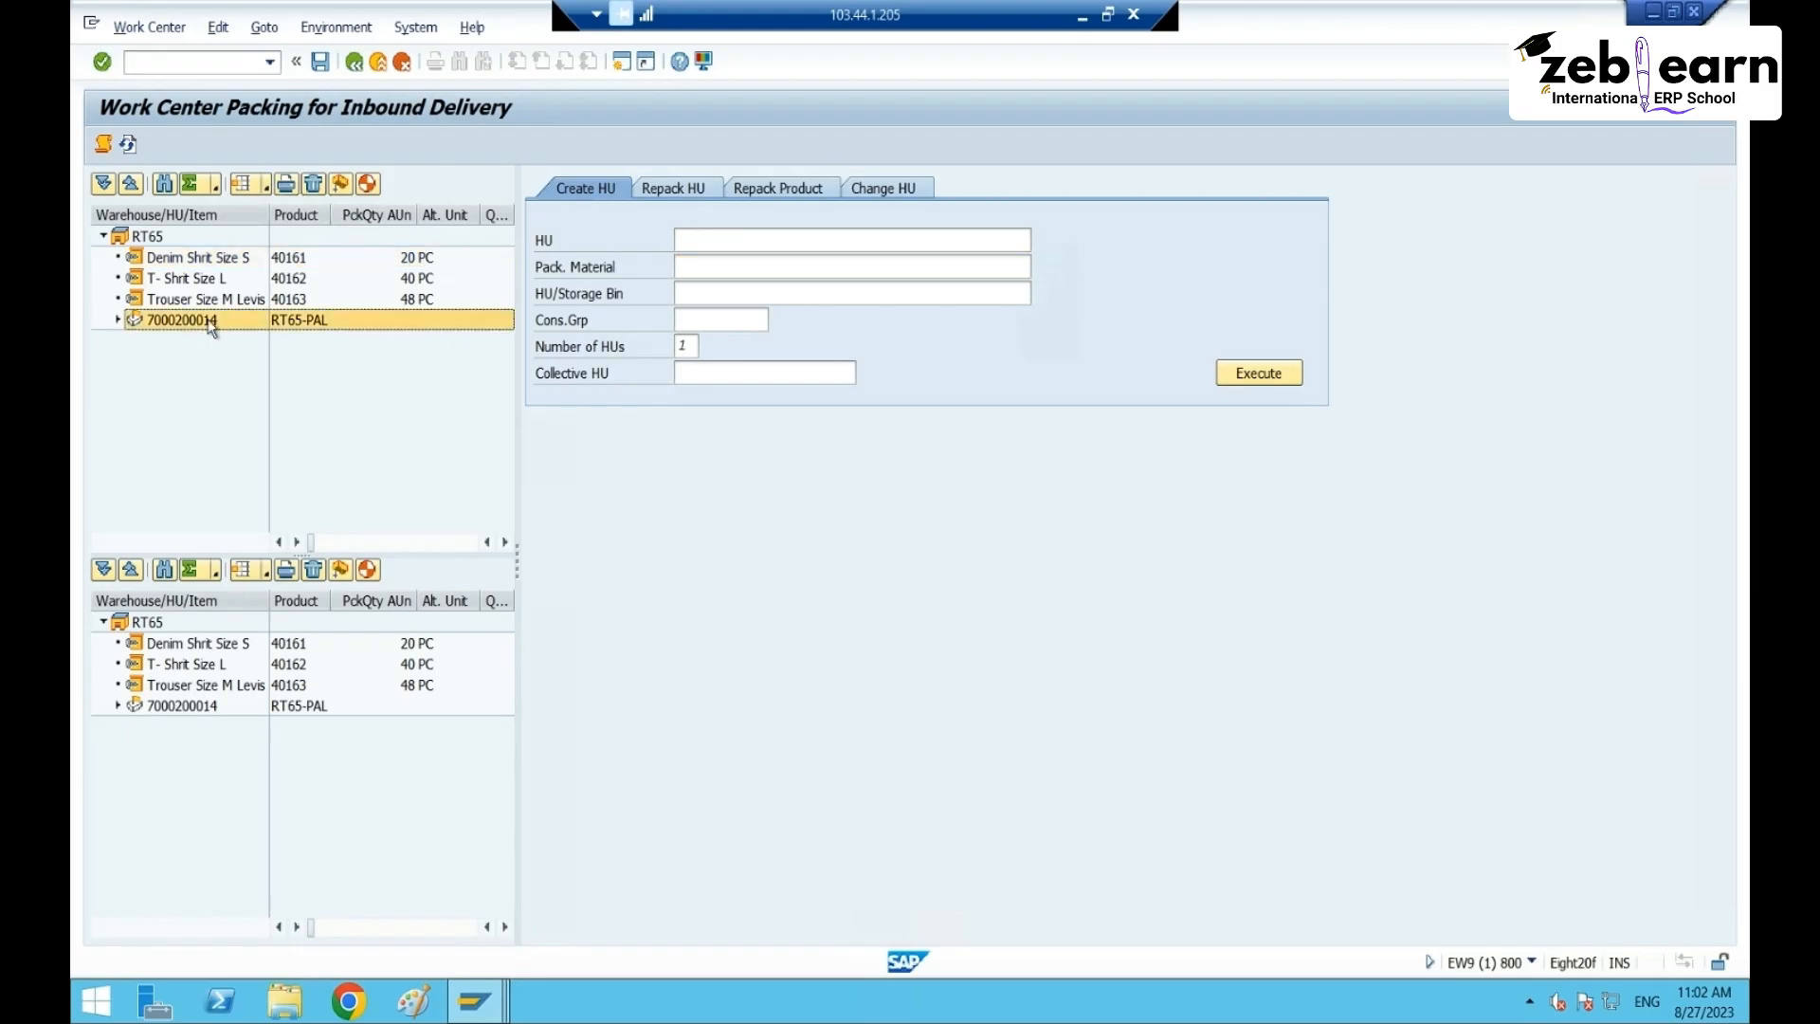
click(119, 320)
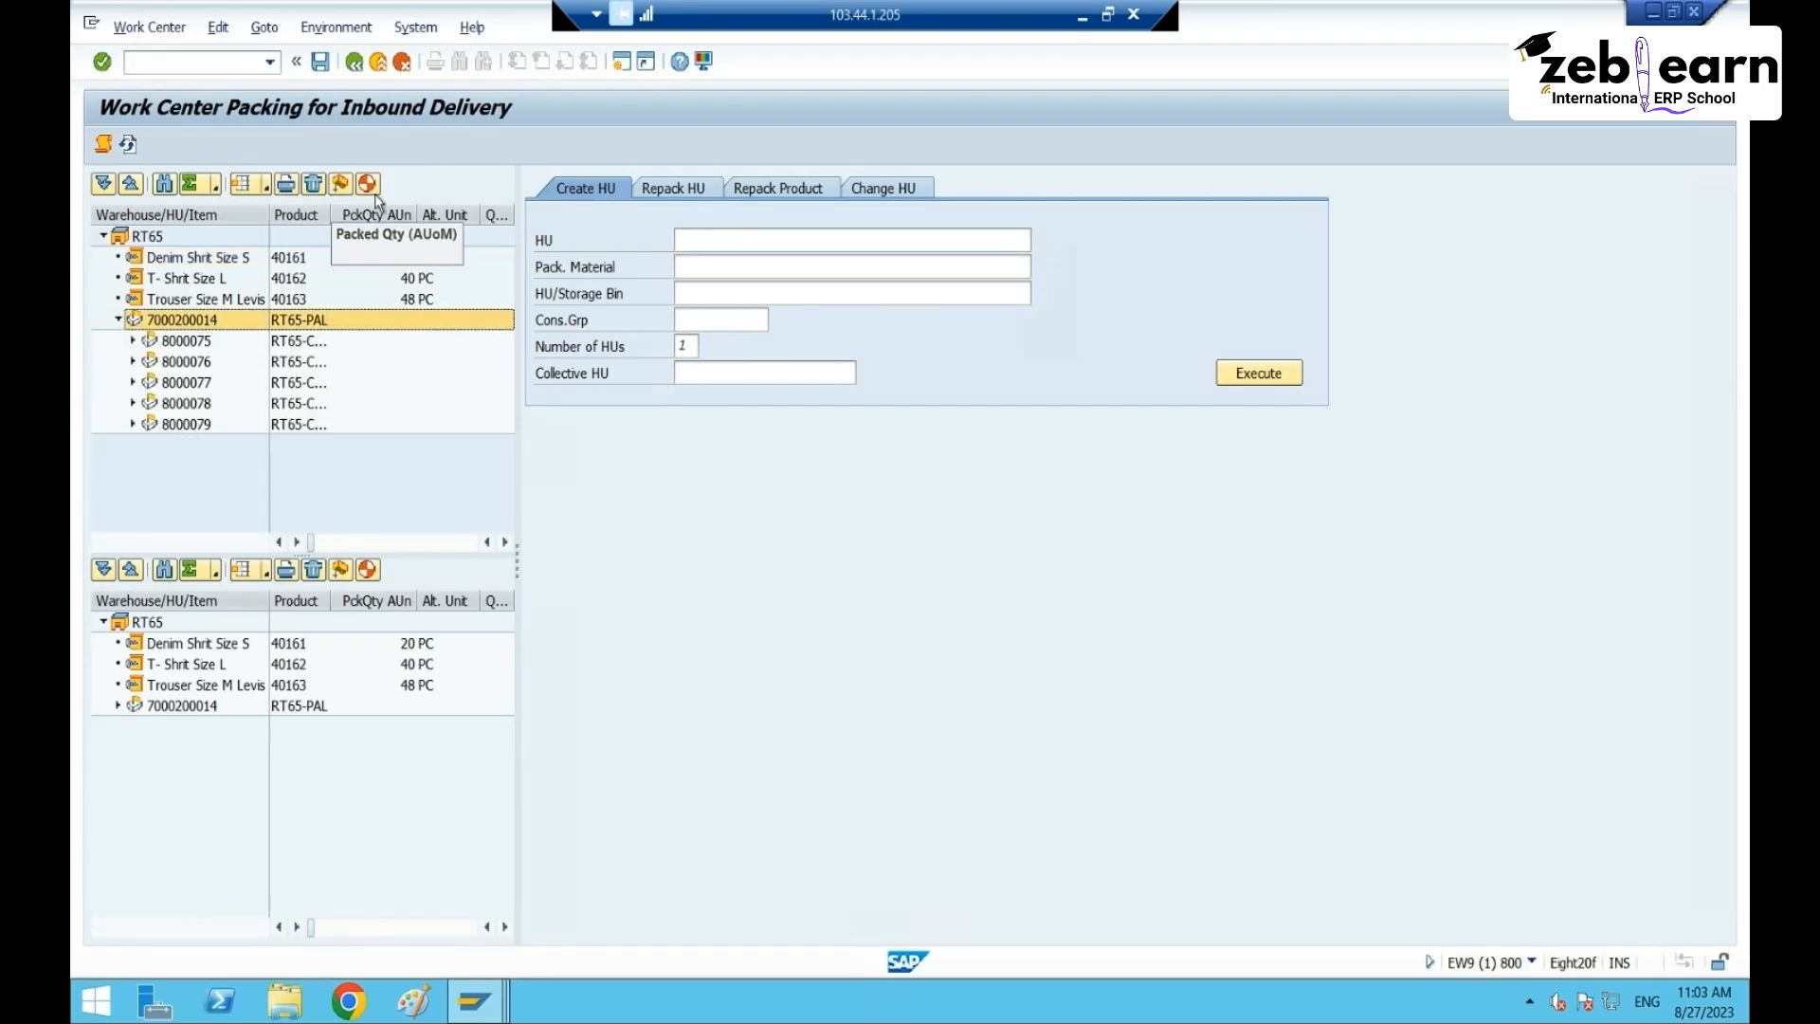
click(353, 62)
click(542, 464)
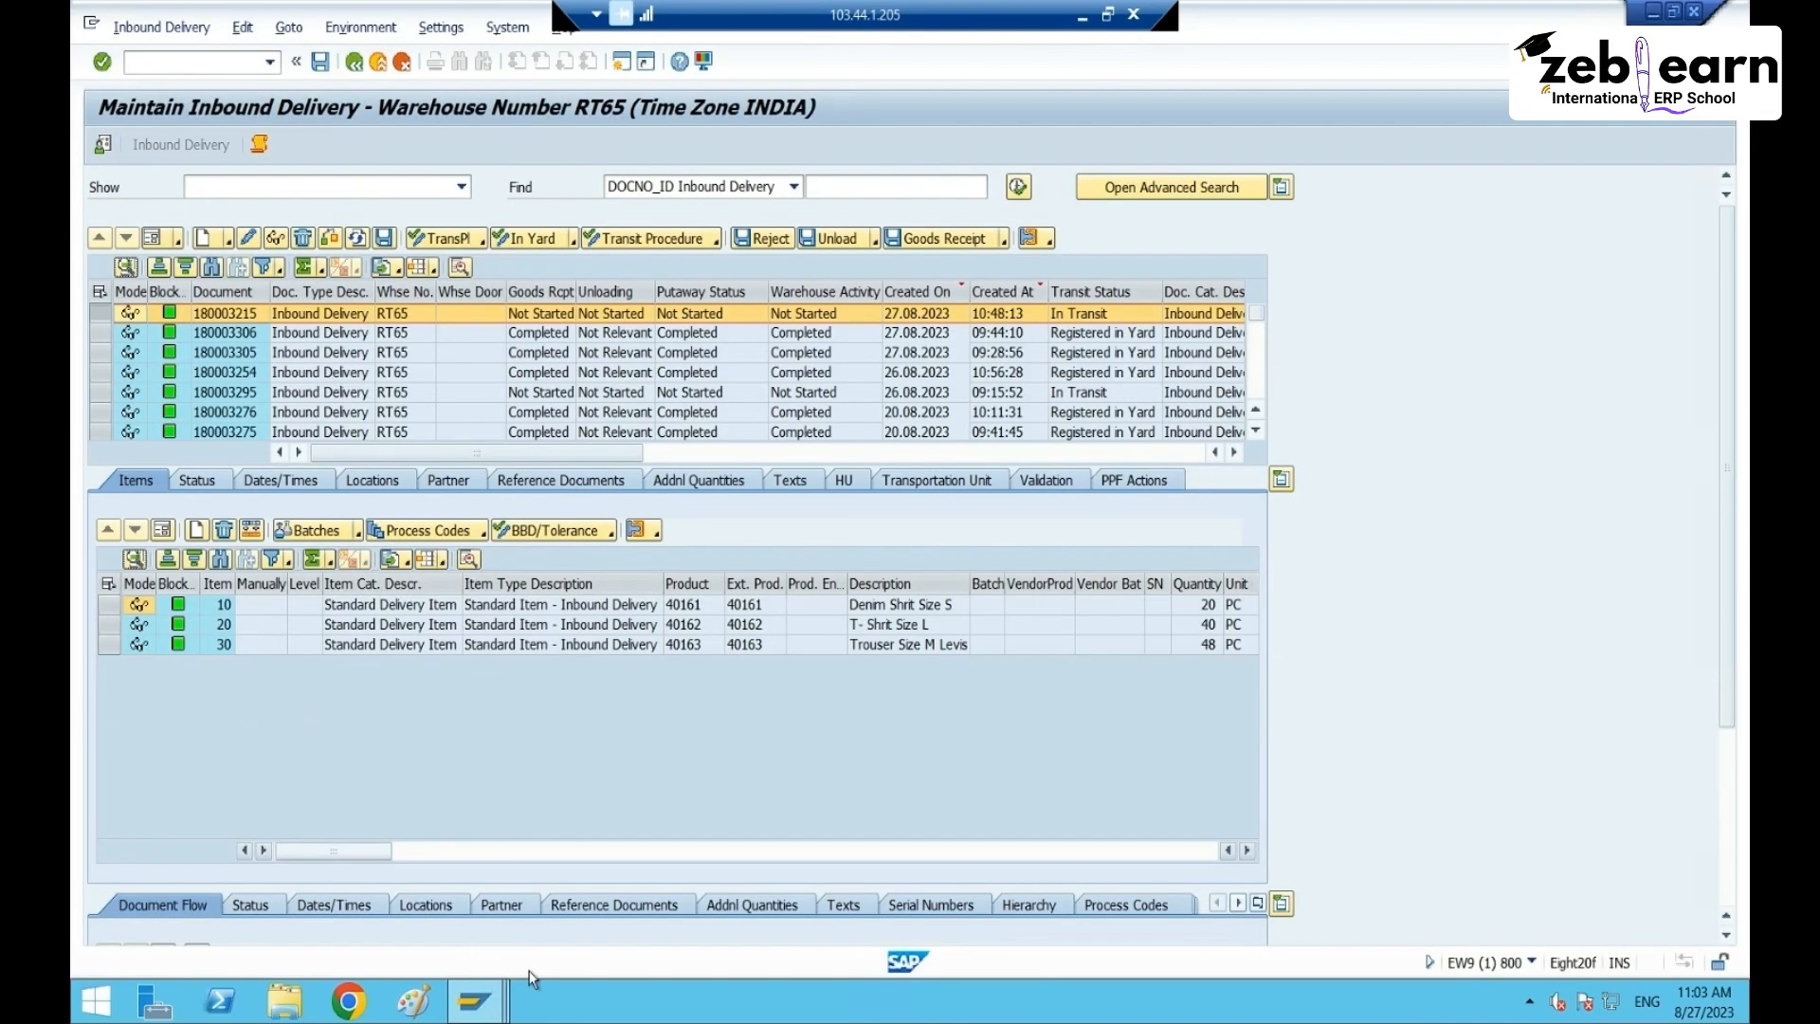
- Untick No Automatic Packing for document type INB and save under customizing request EW9K901308
mouse_move(474, 1002)
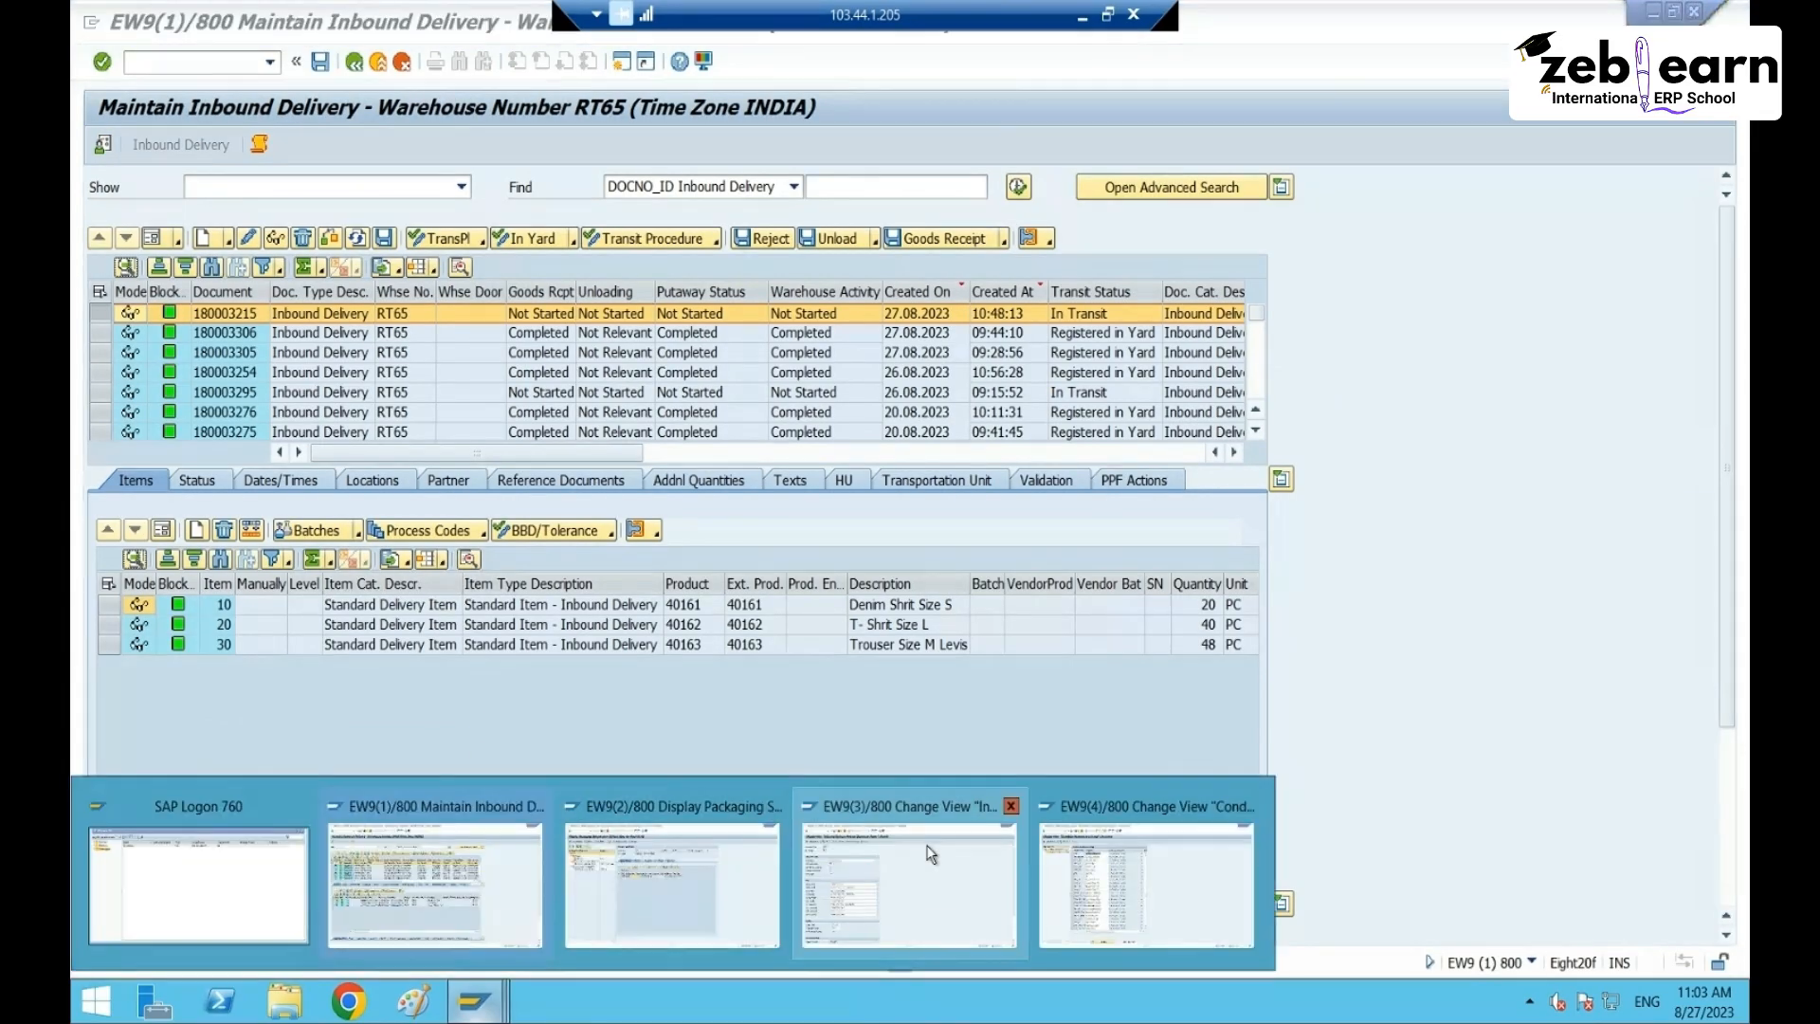
click(870, 896)
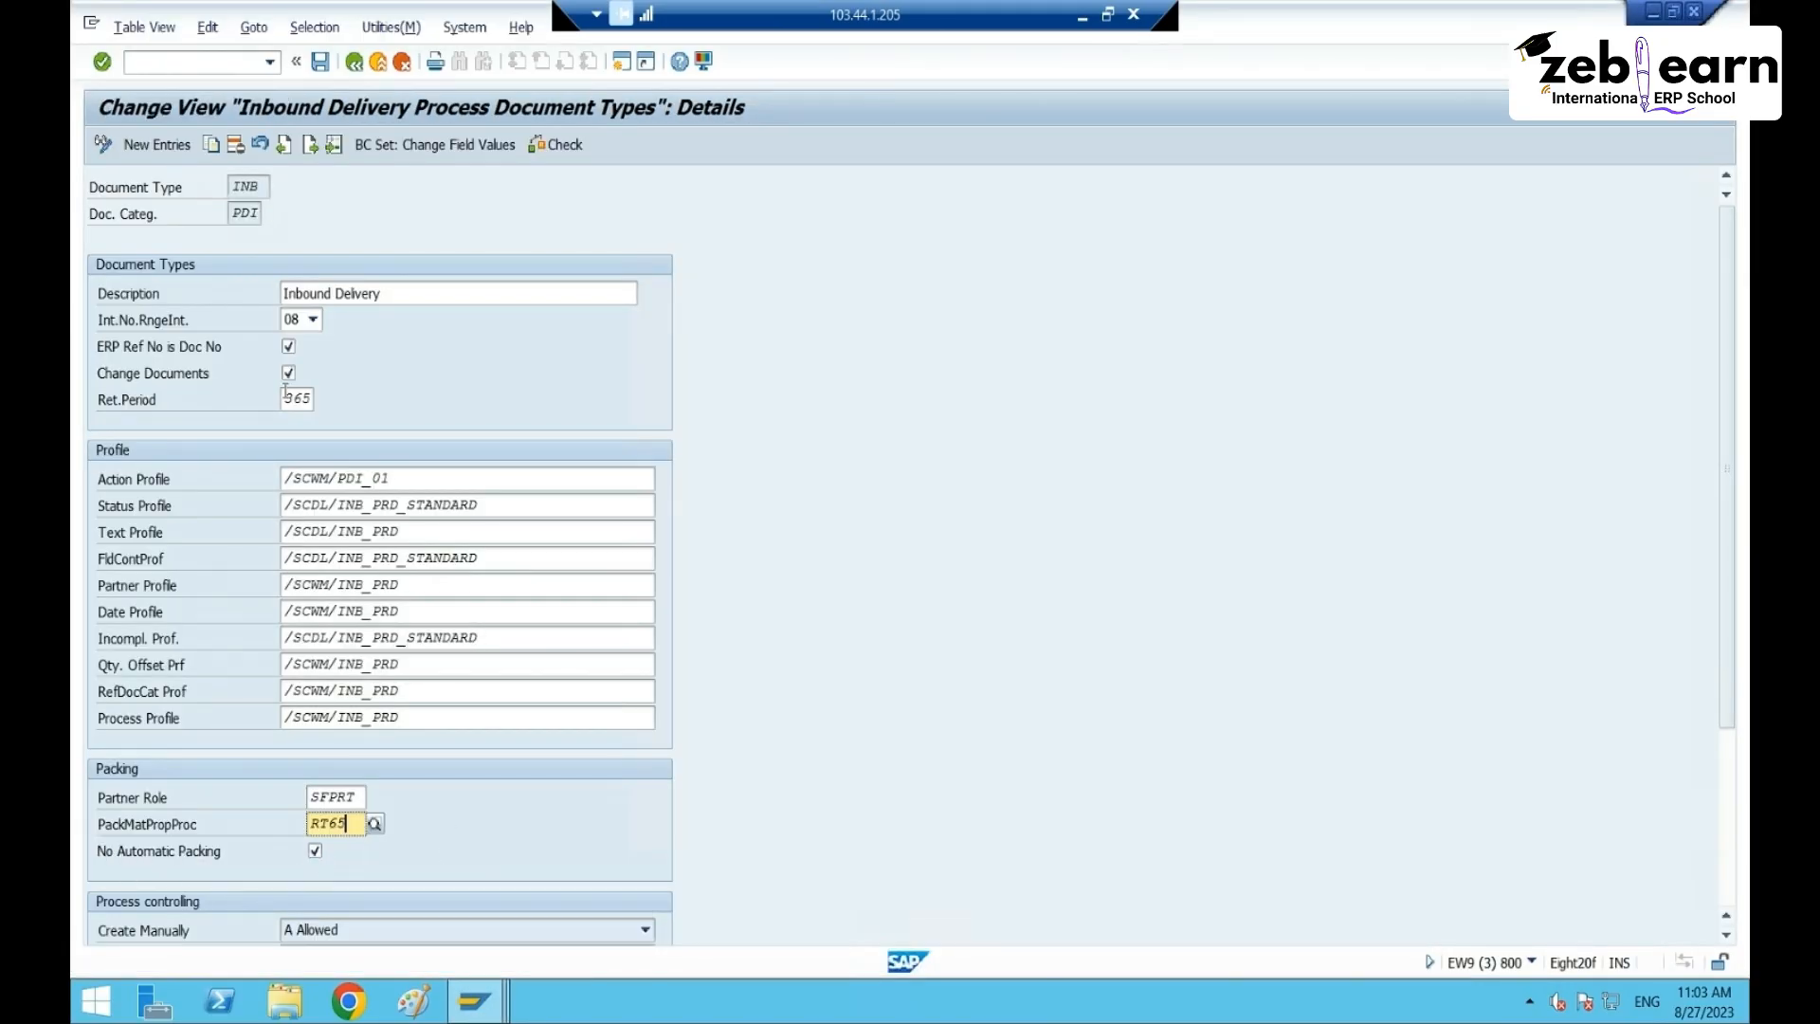
click(309, 856)
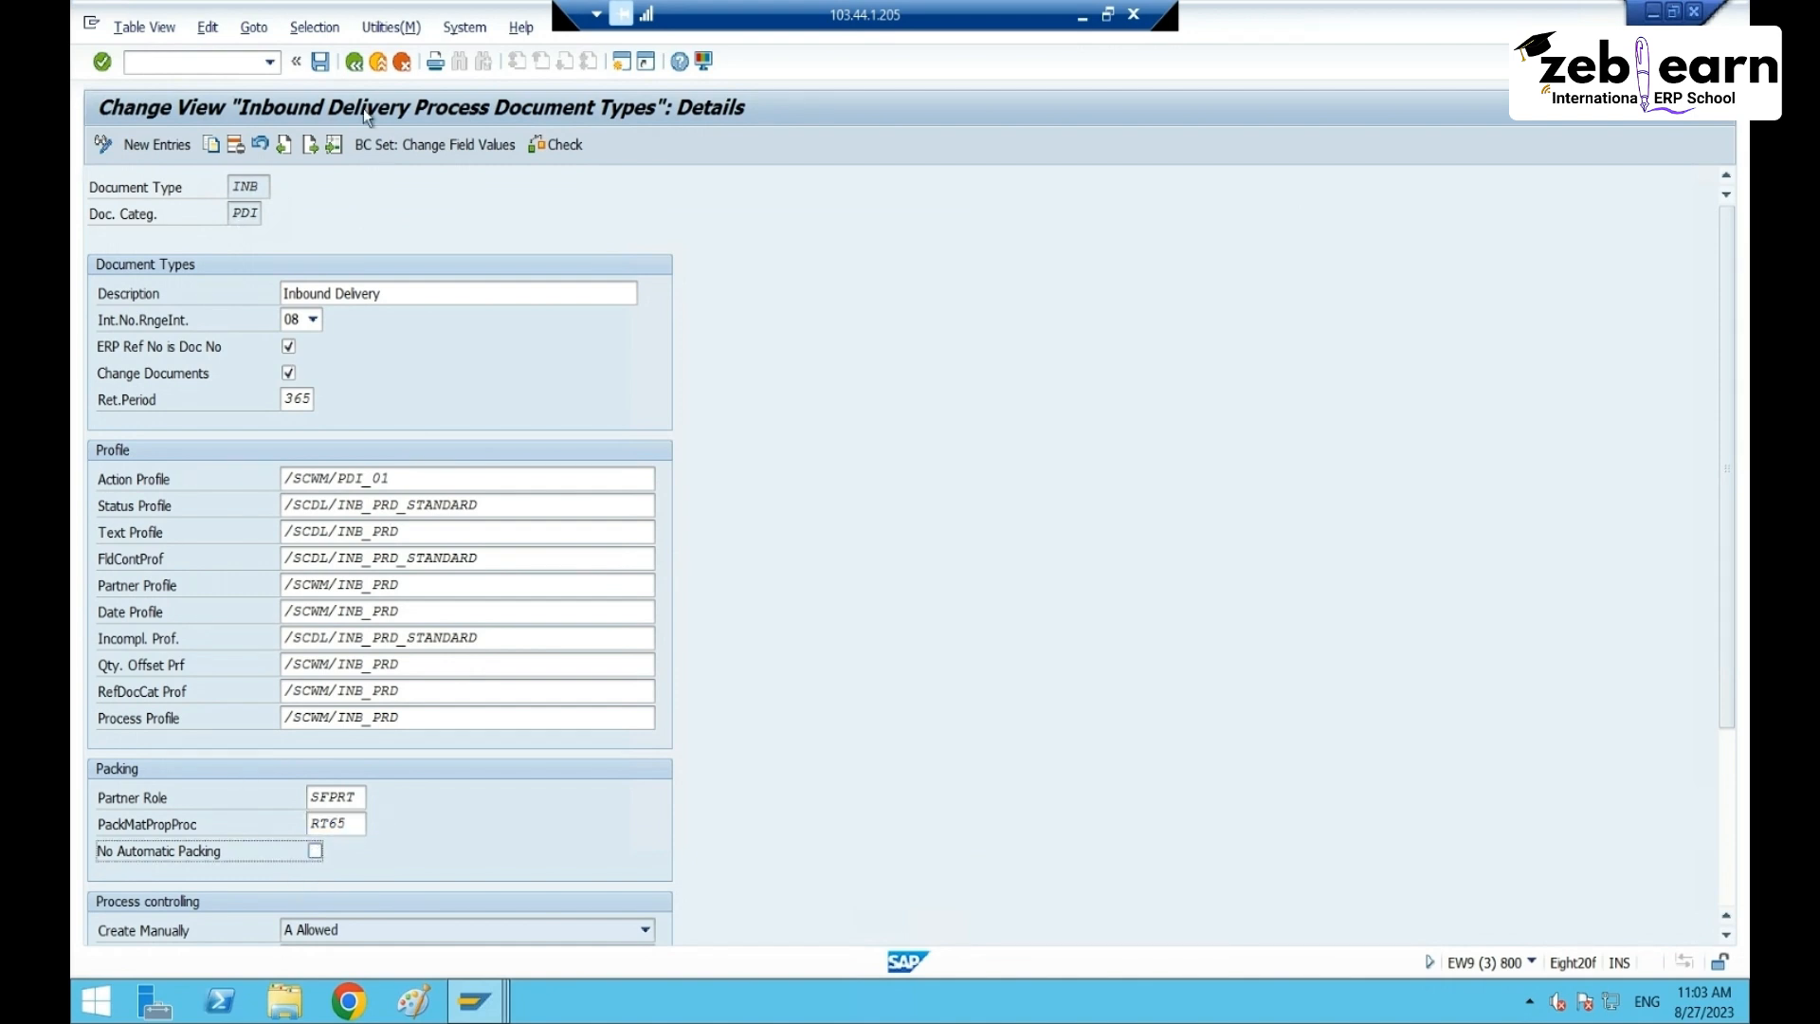
click(320, 62)
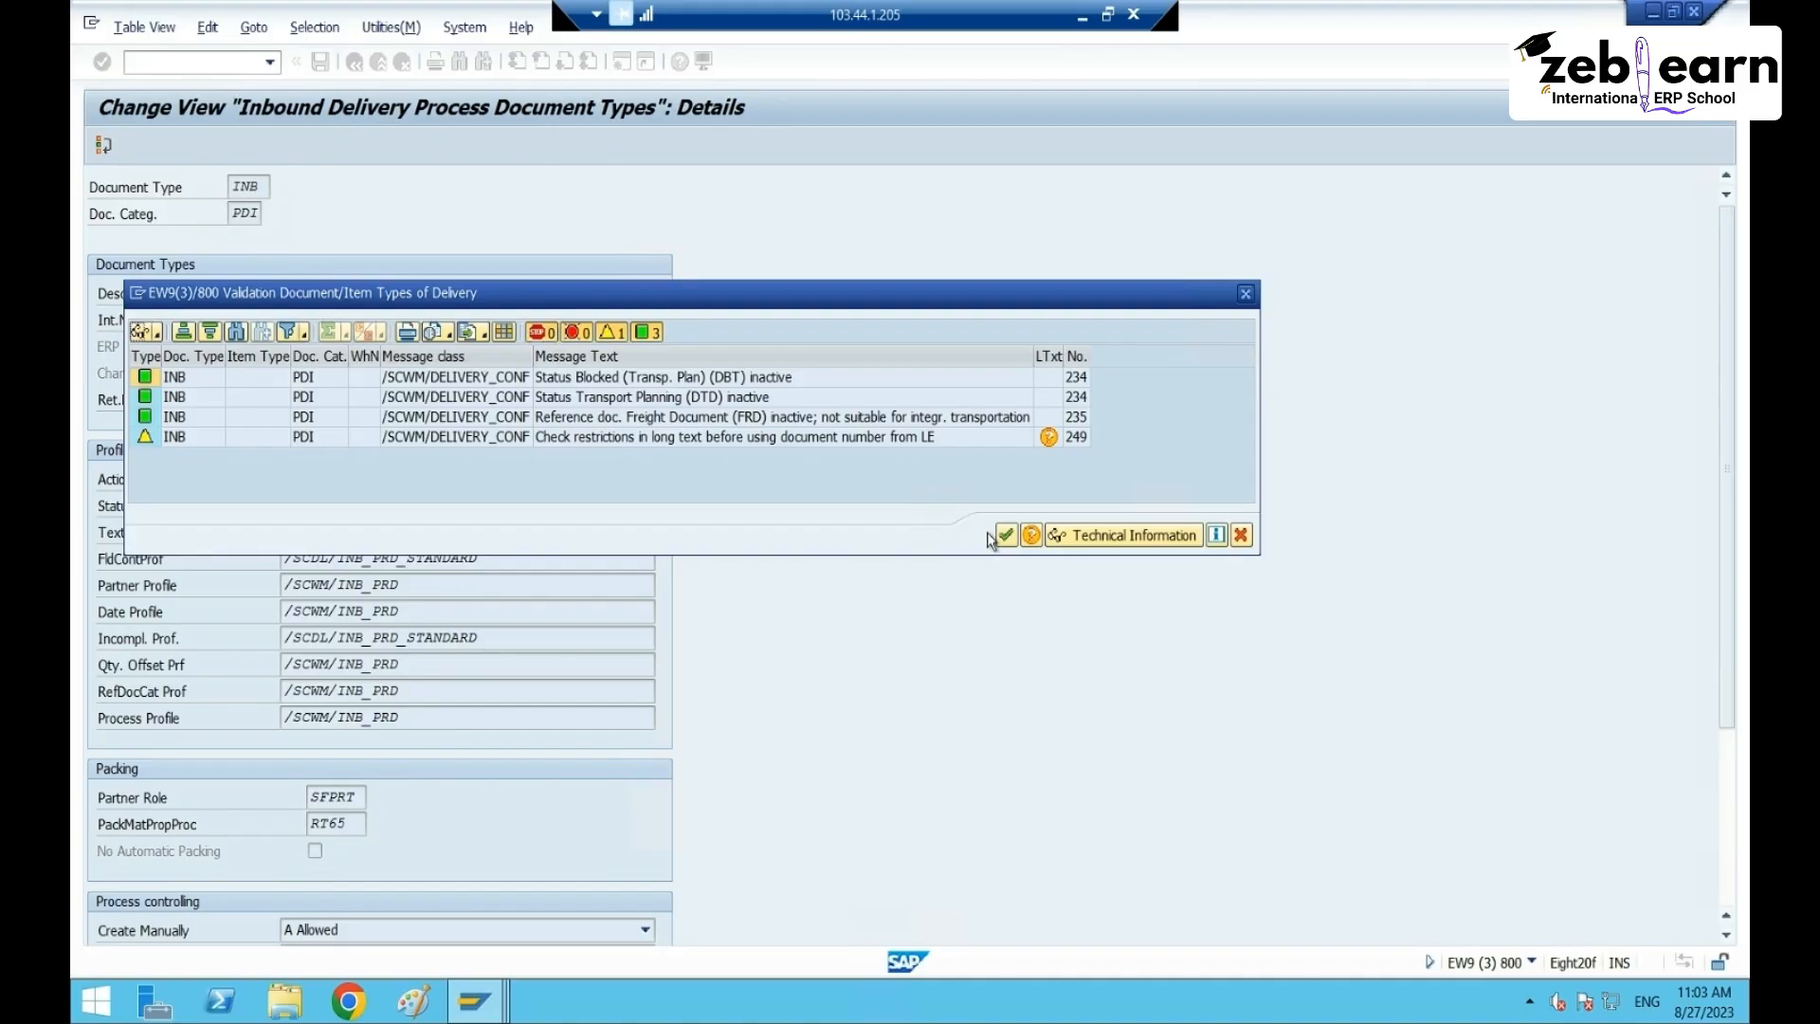
click(1006, 536)
click(479, 402)
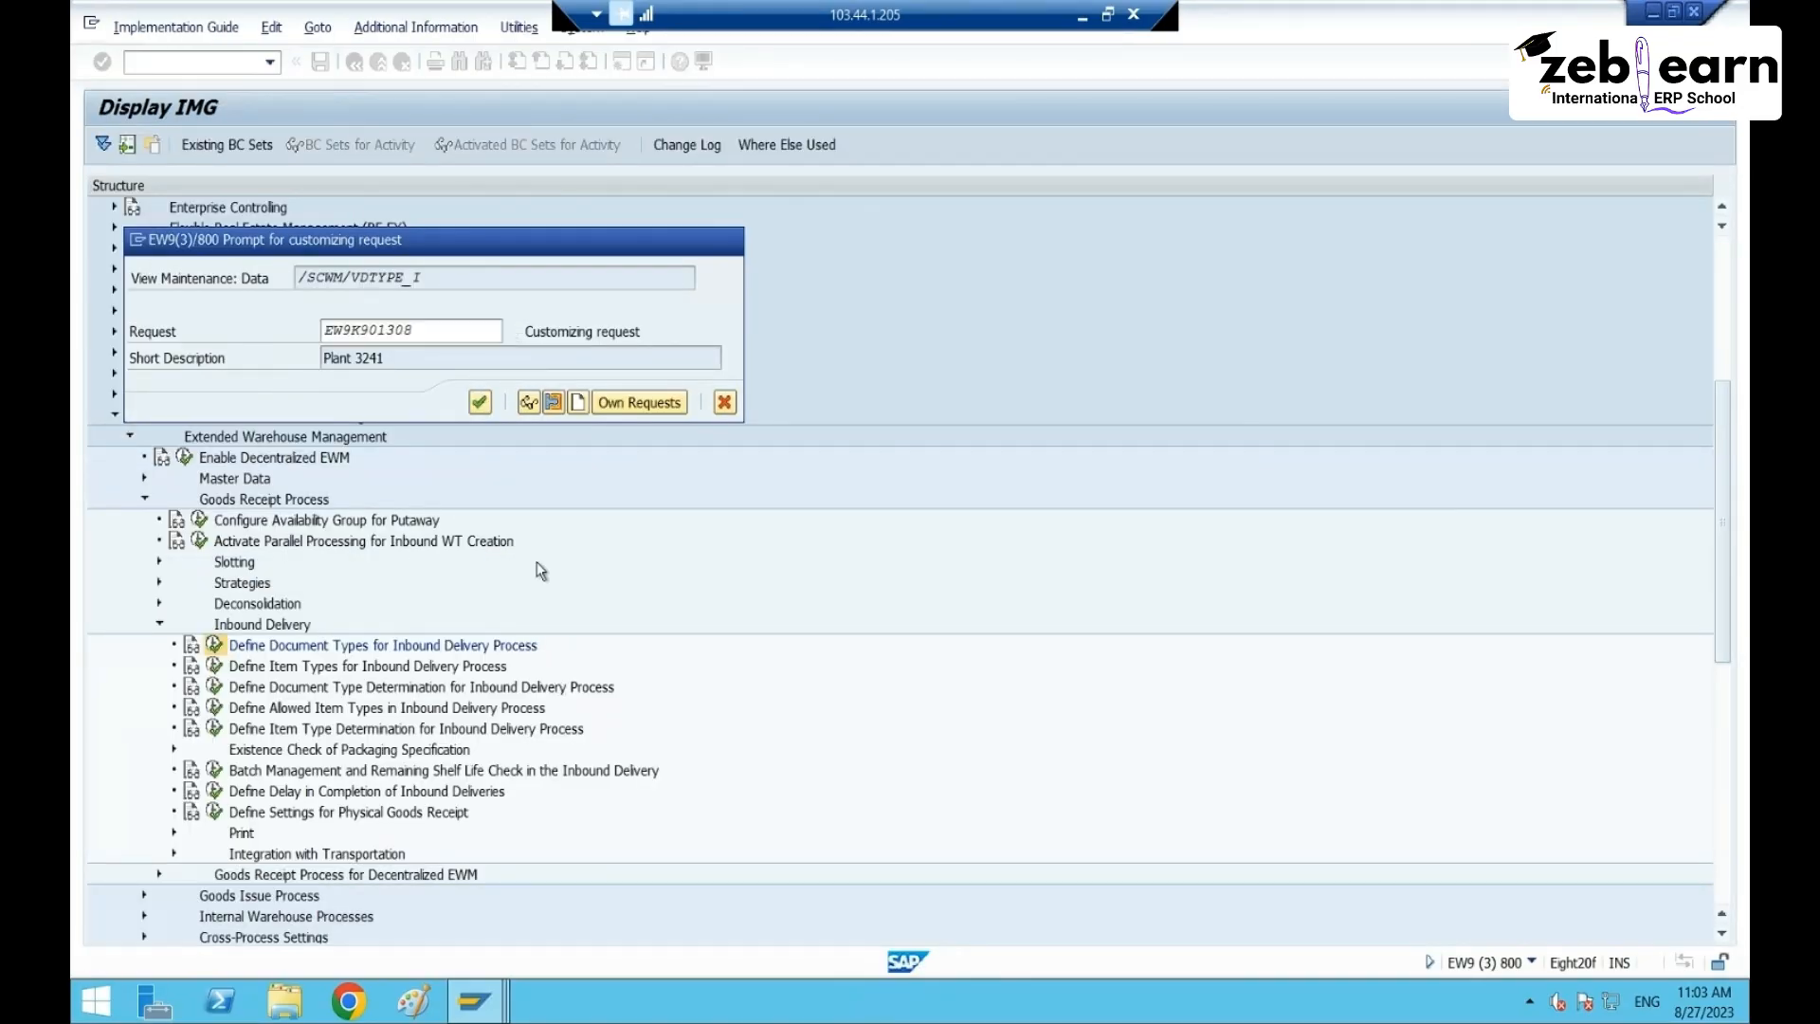
- Close the document type window and launch /nvl31n from the packaging specification session
click(1693, 12)
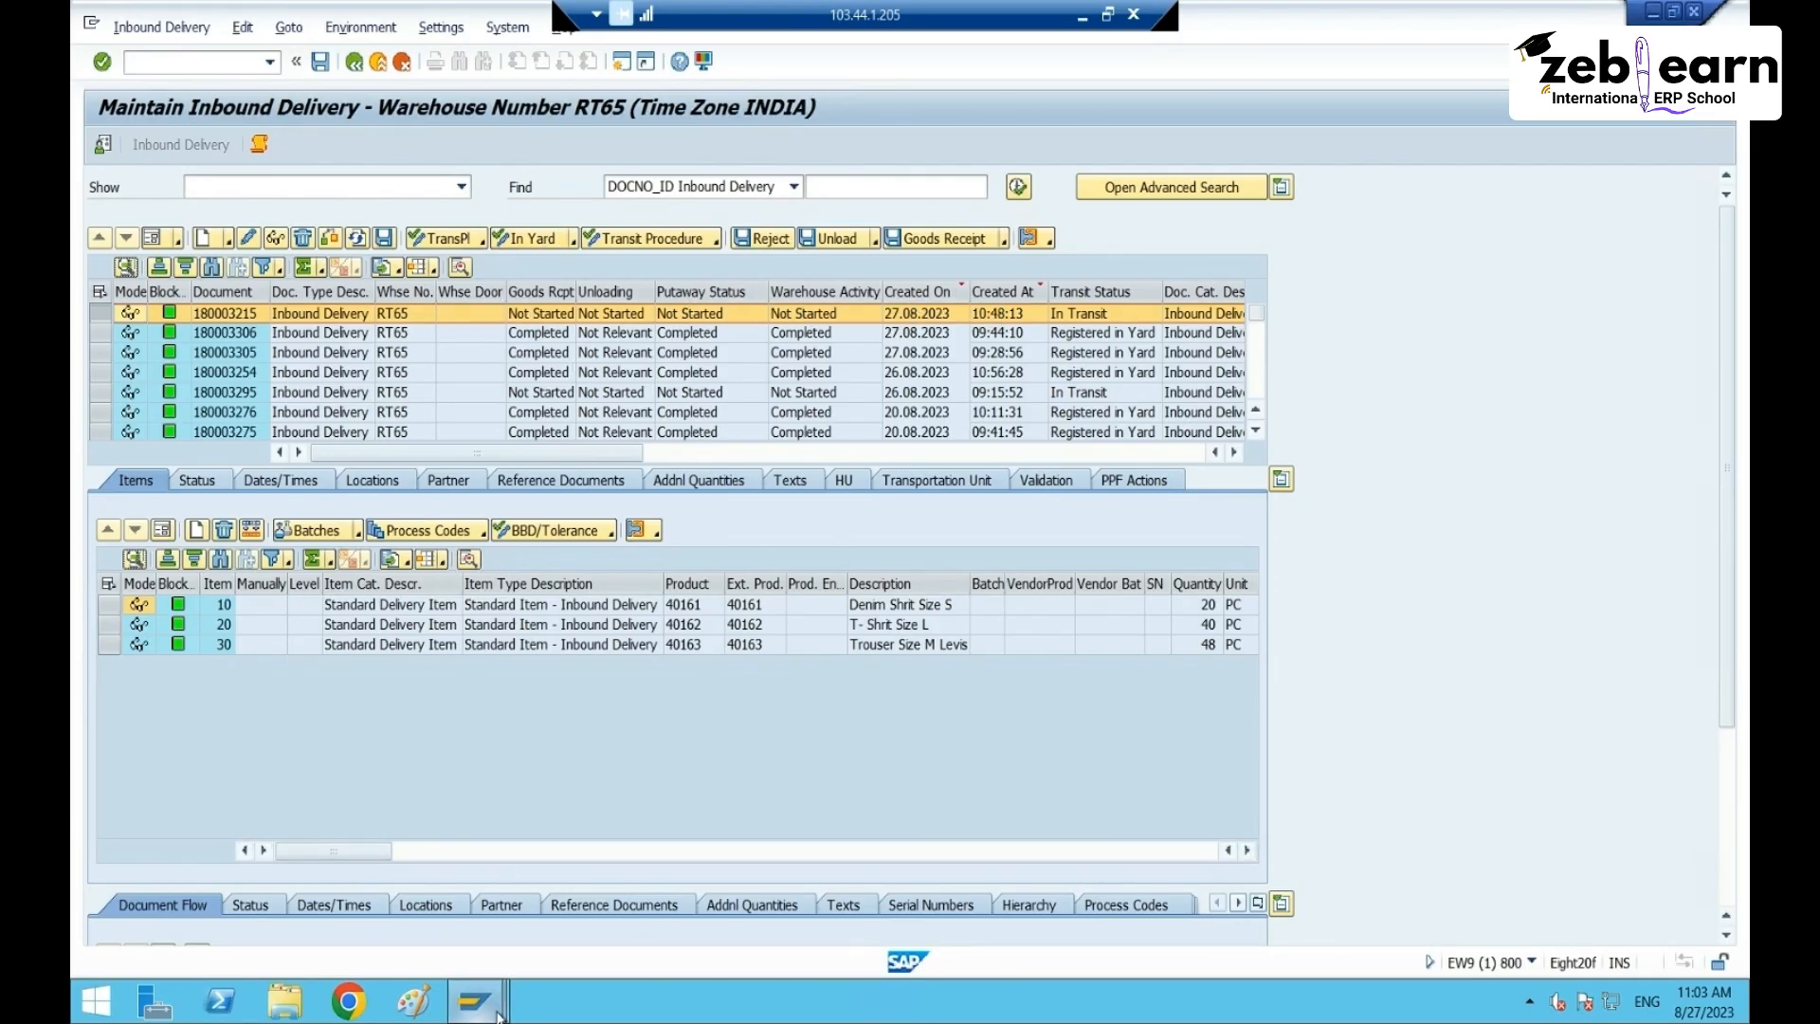
mouse_move(474, 1006)
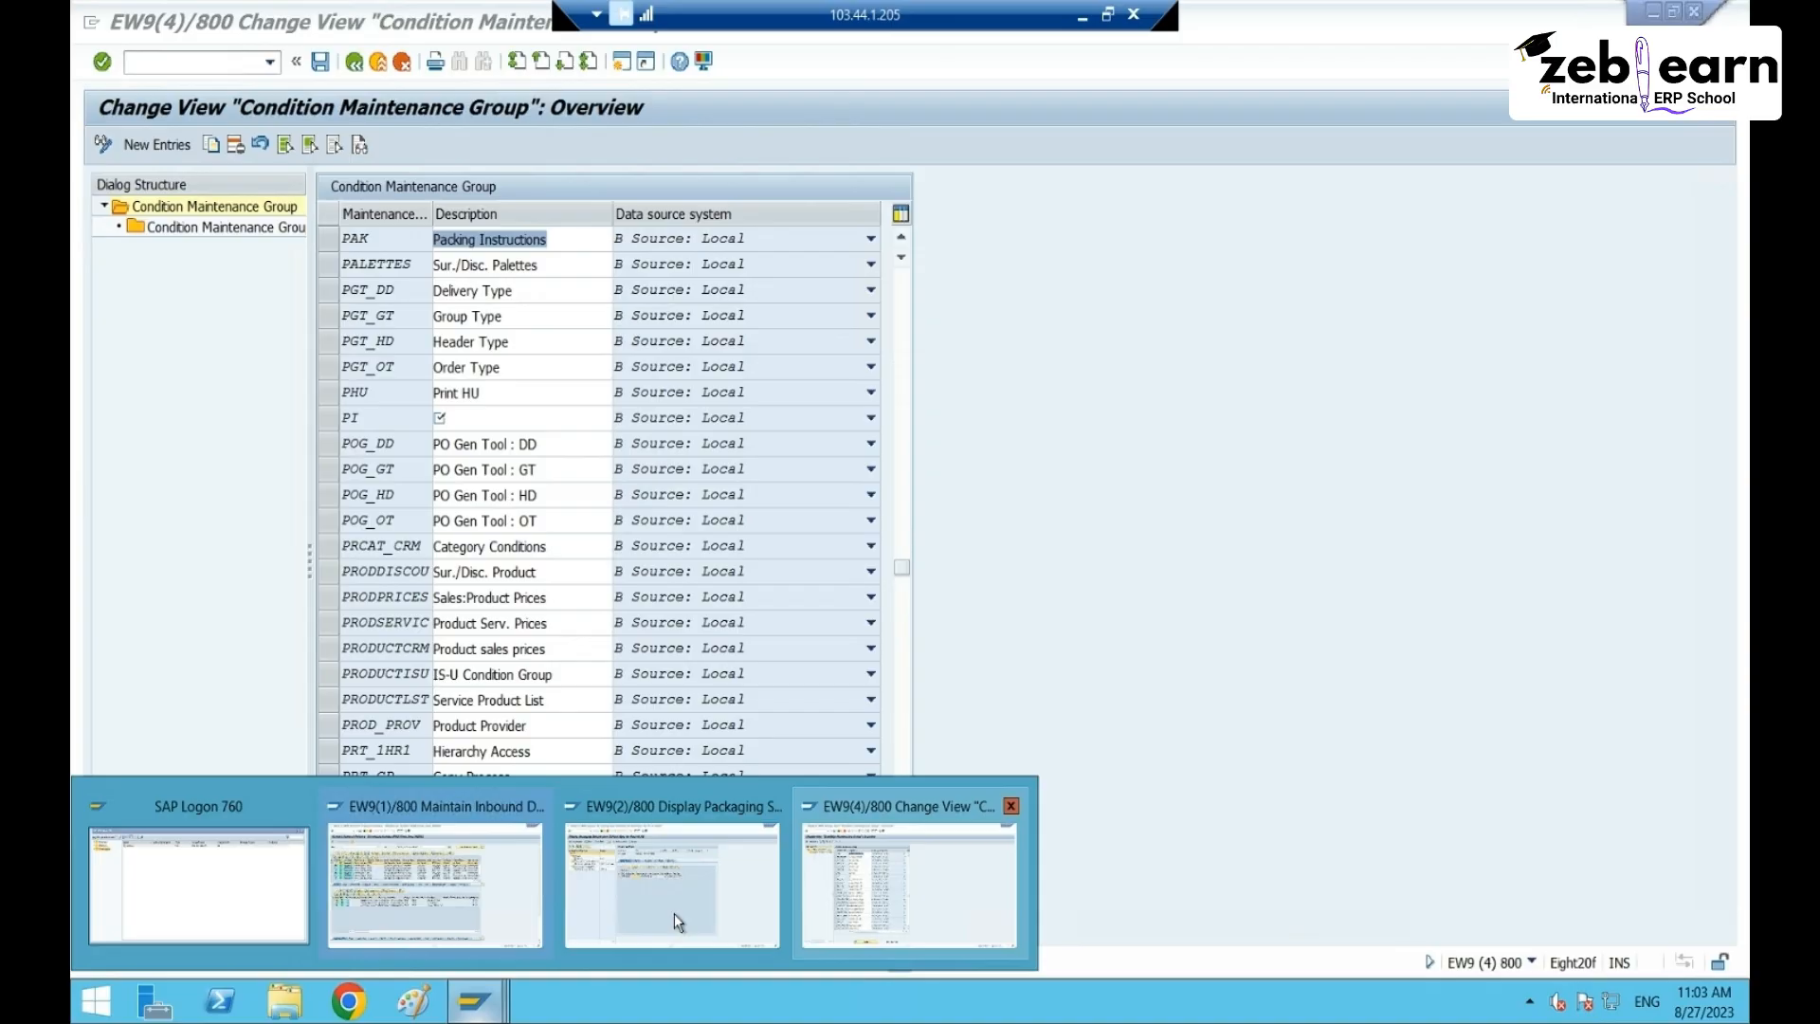
click(674, 912)
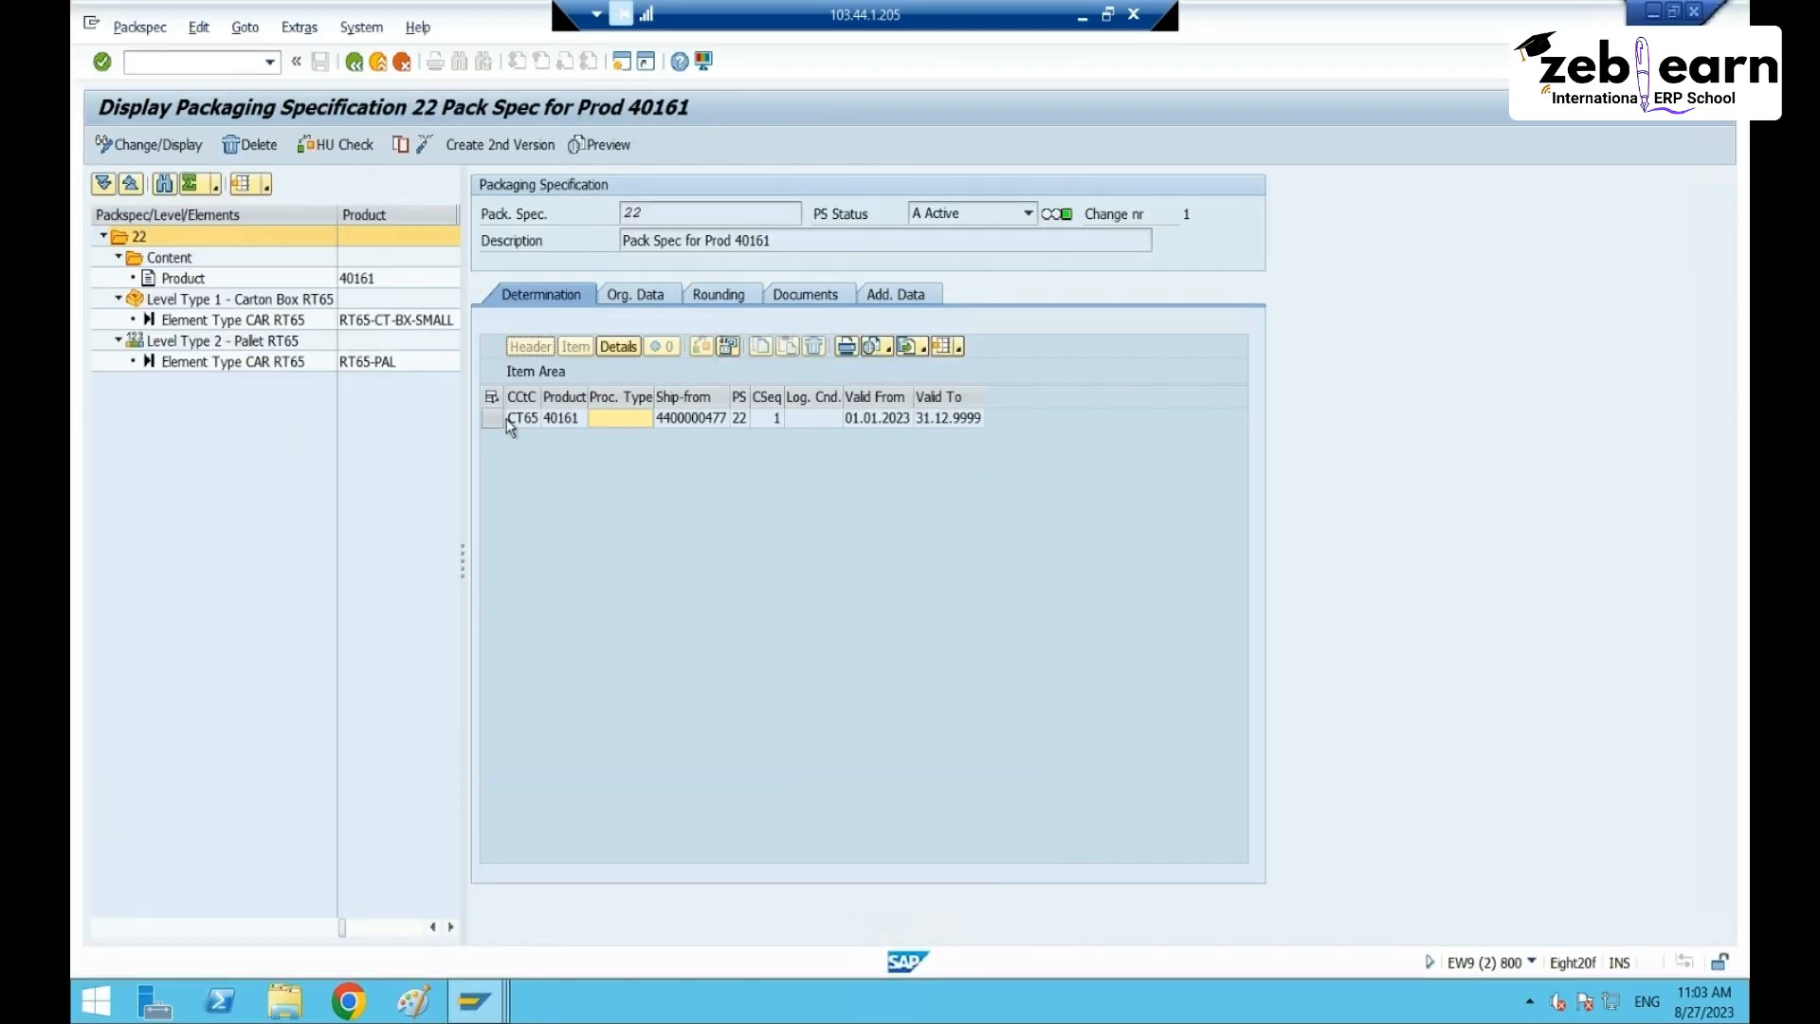
click(212, 65)
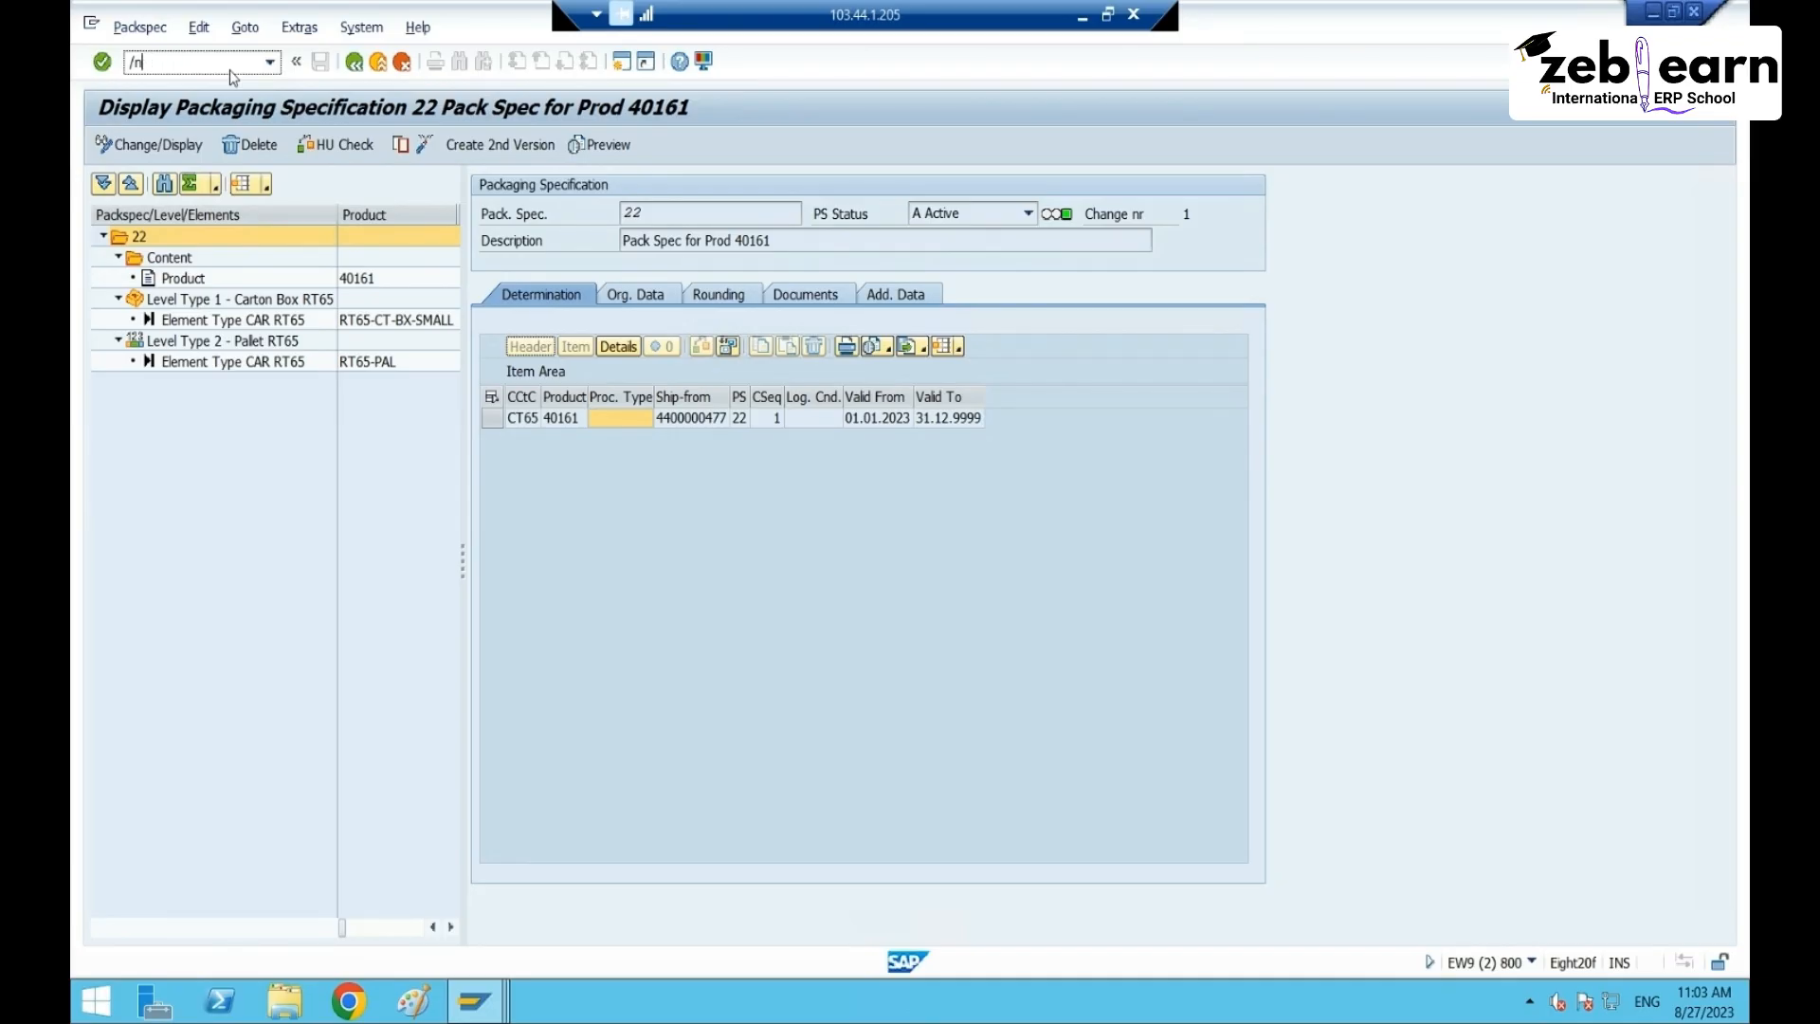
text(/nvl31n)
key(Return)
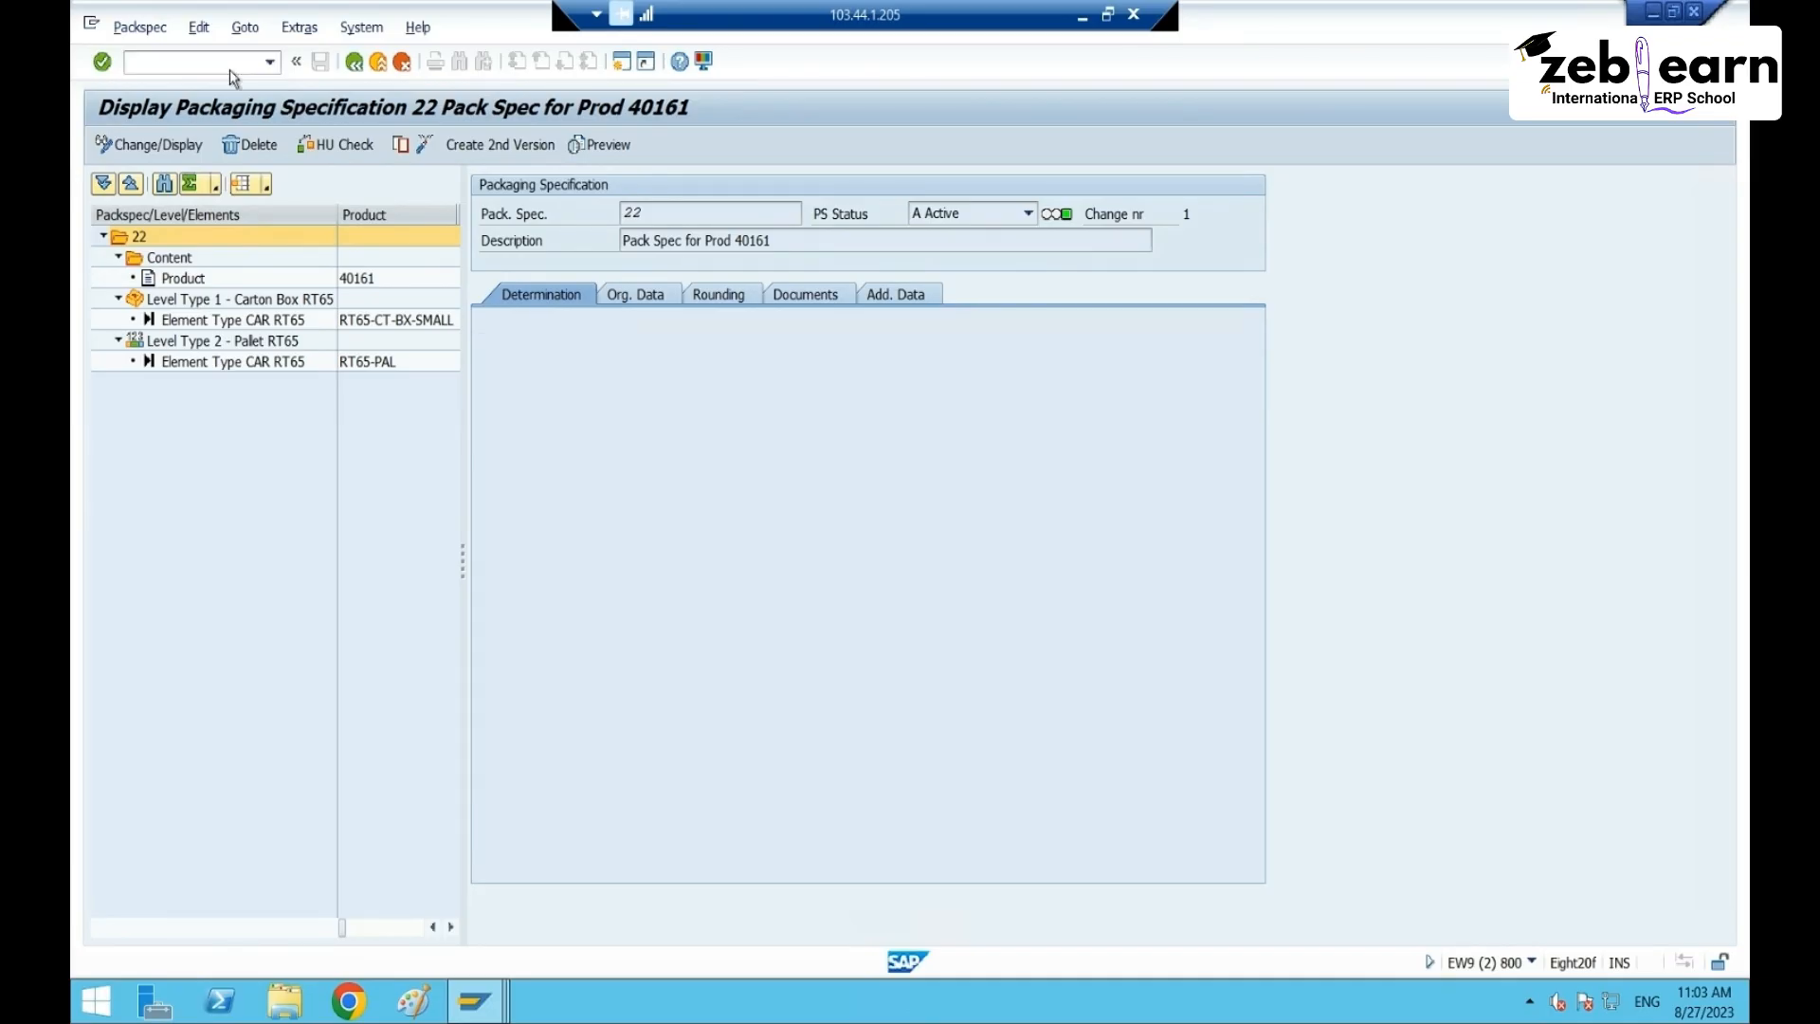
click(394, 276)
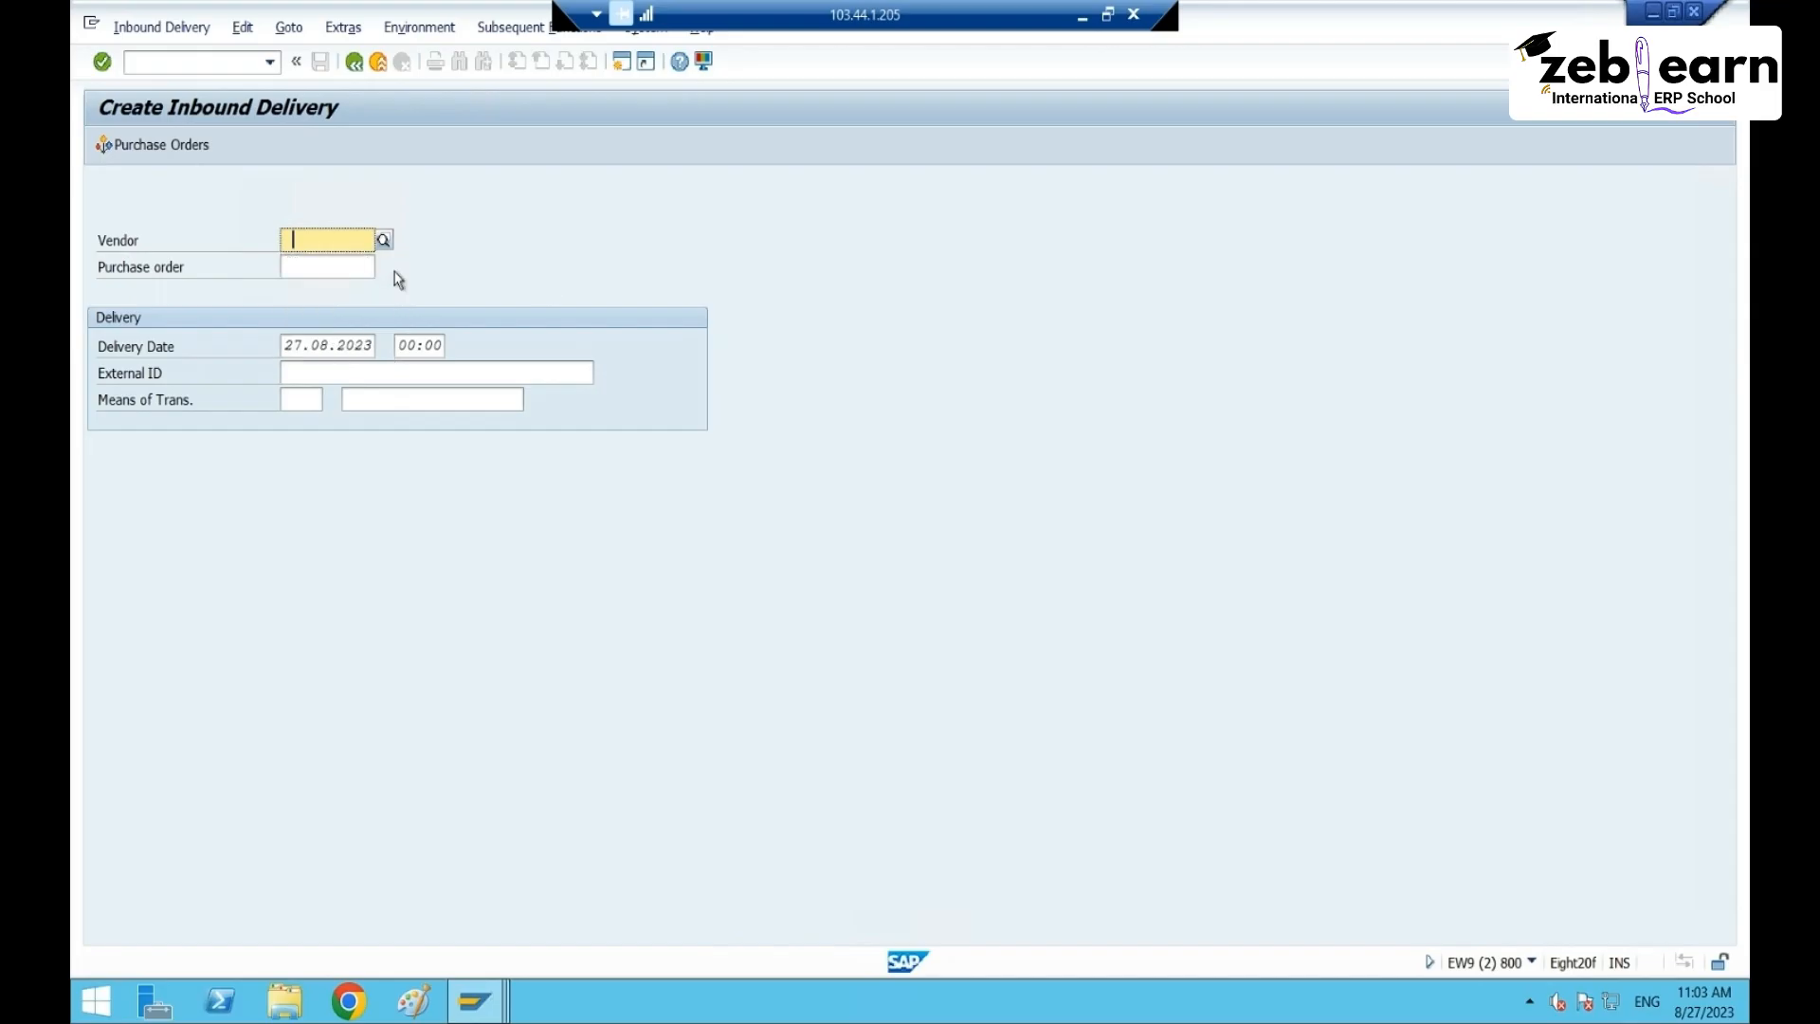
click(357, 270)
click(323, 287)
key(Return)
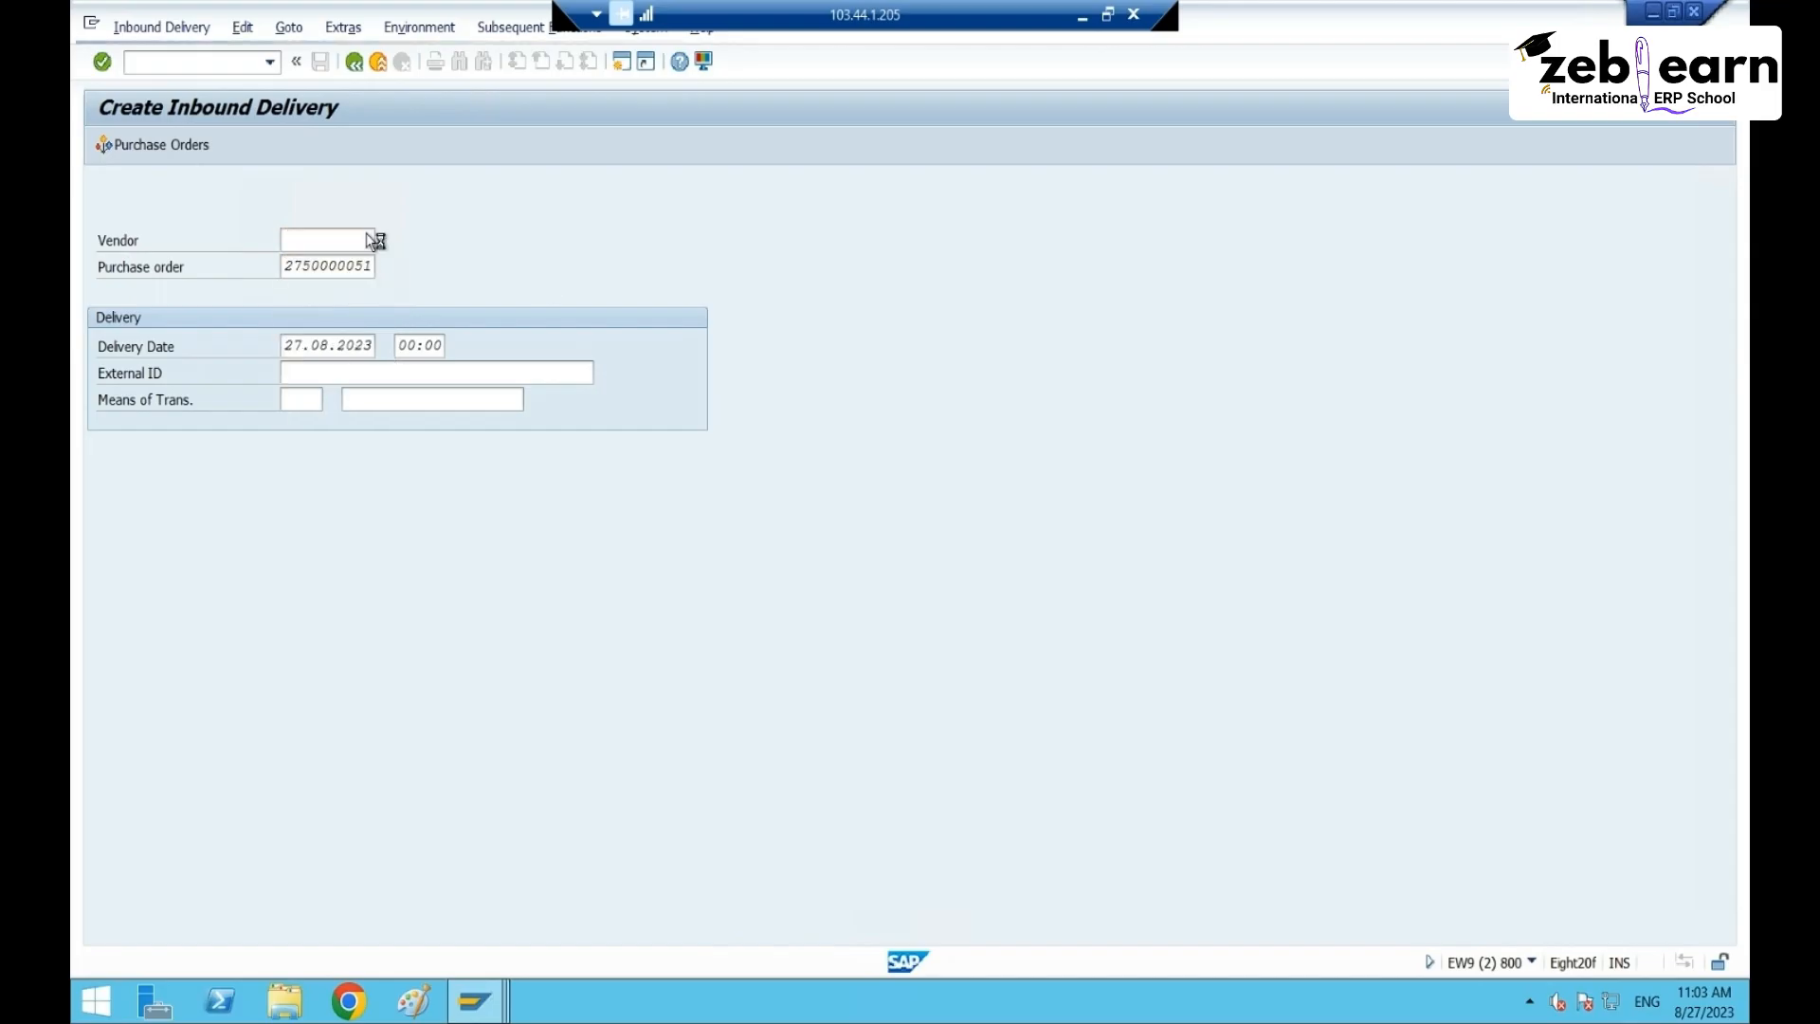
click(106, 476)
click(106, 502)
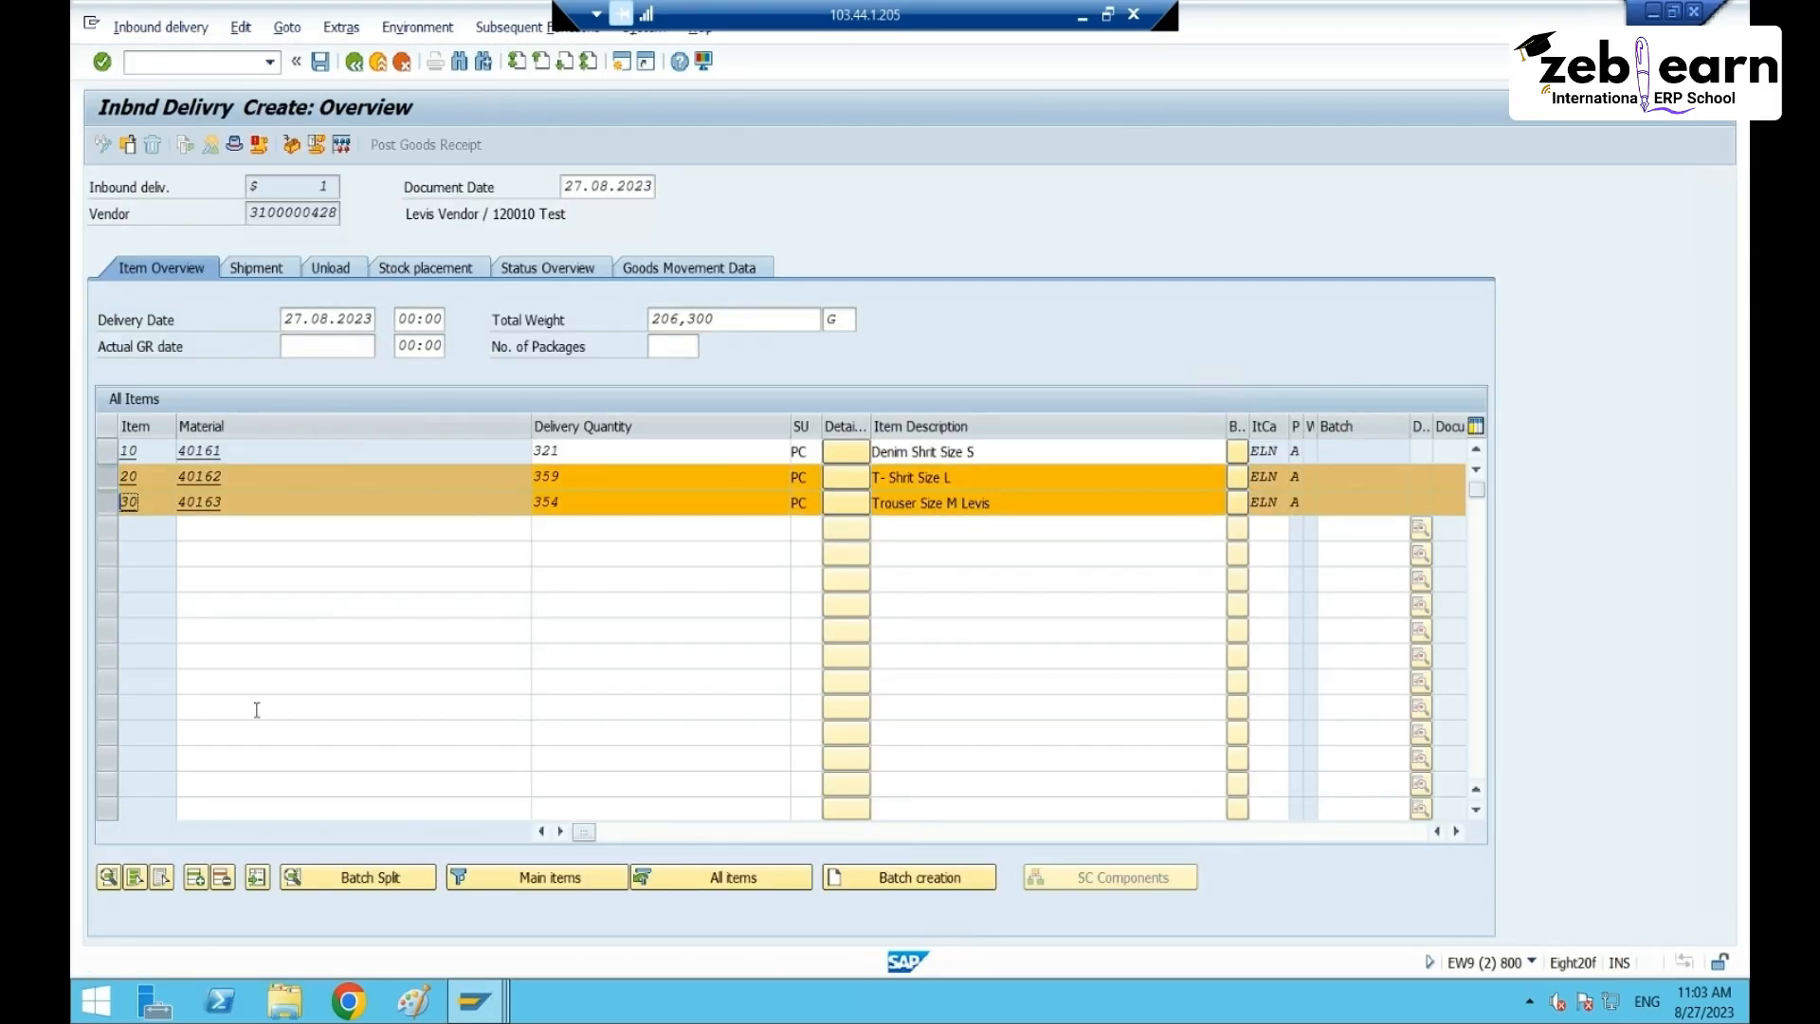
click(222, 878)
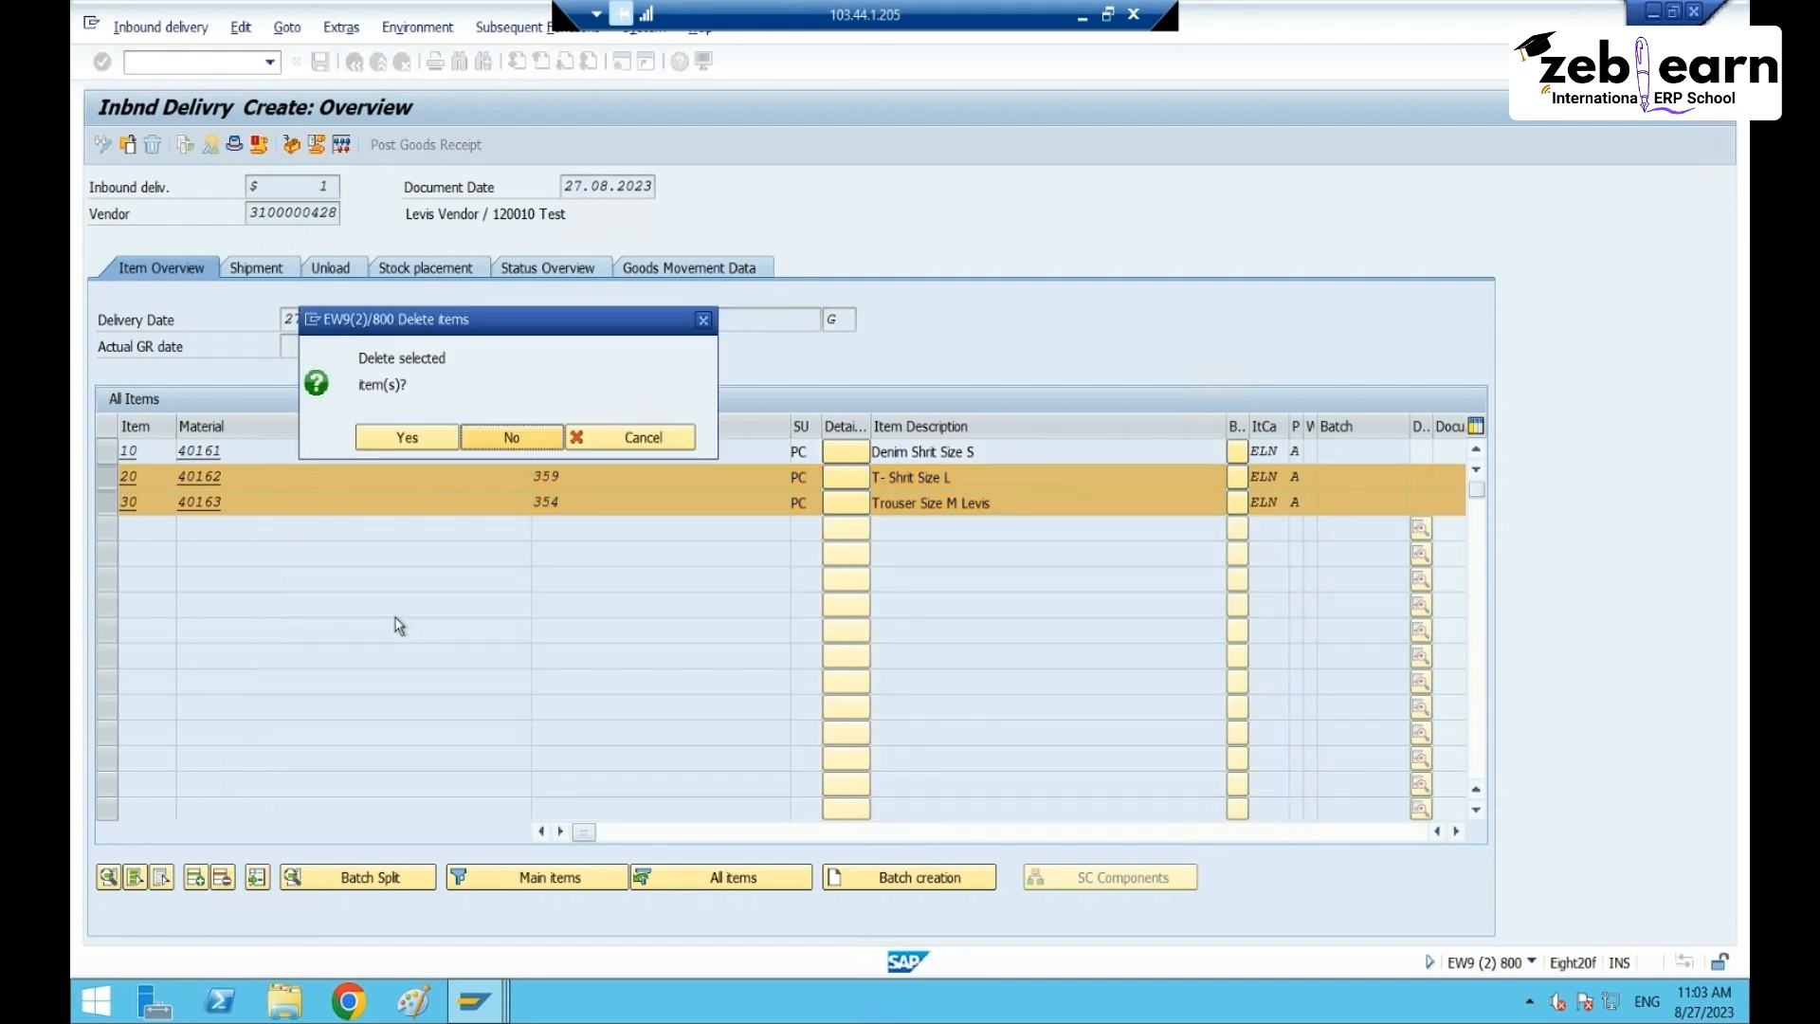
click(409, 441)
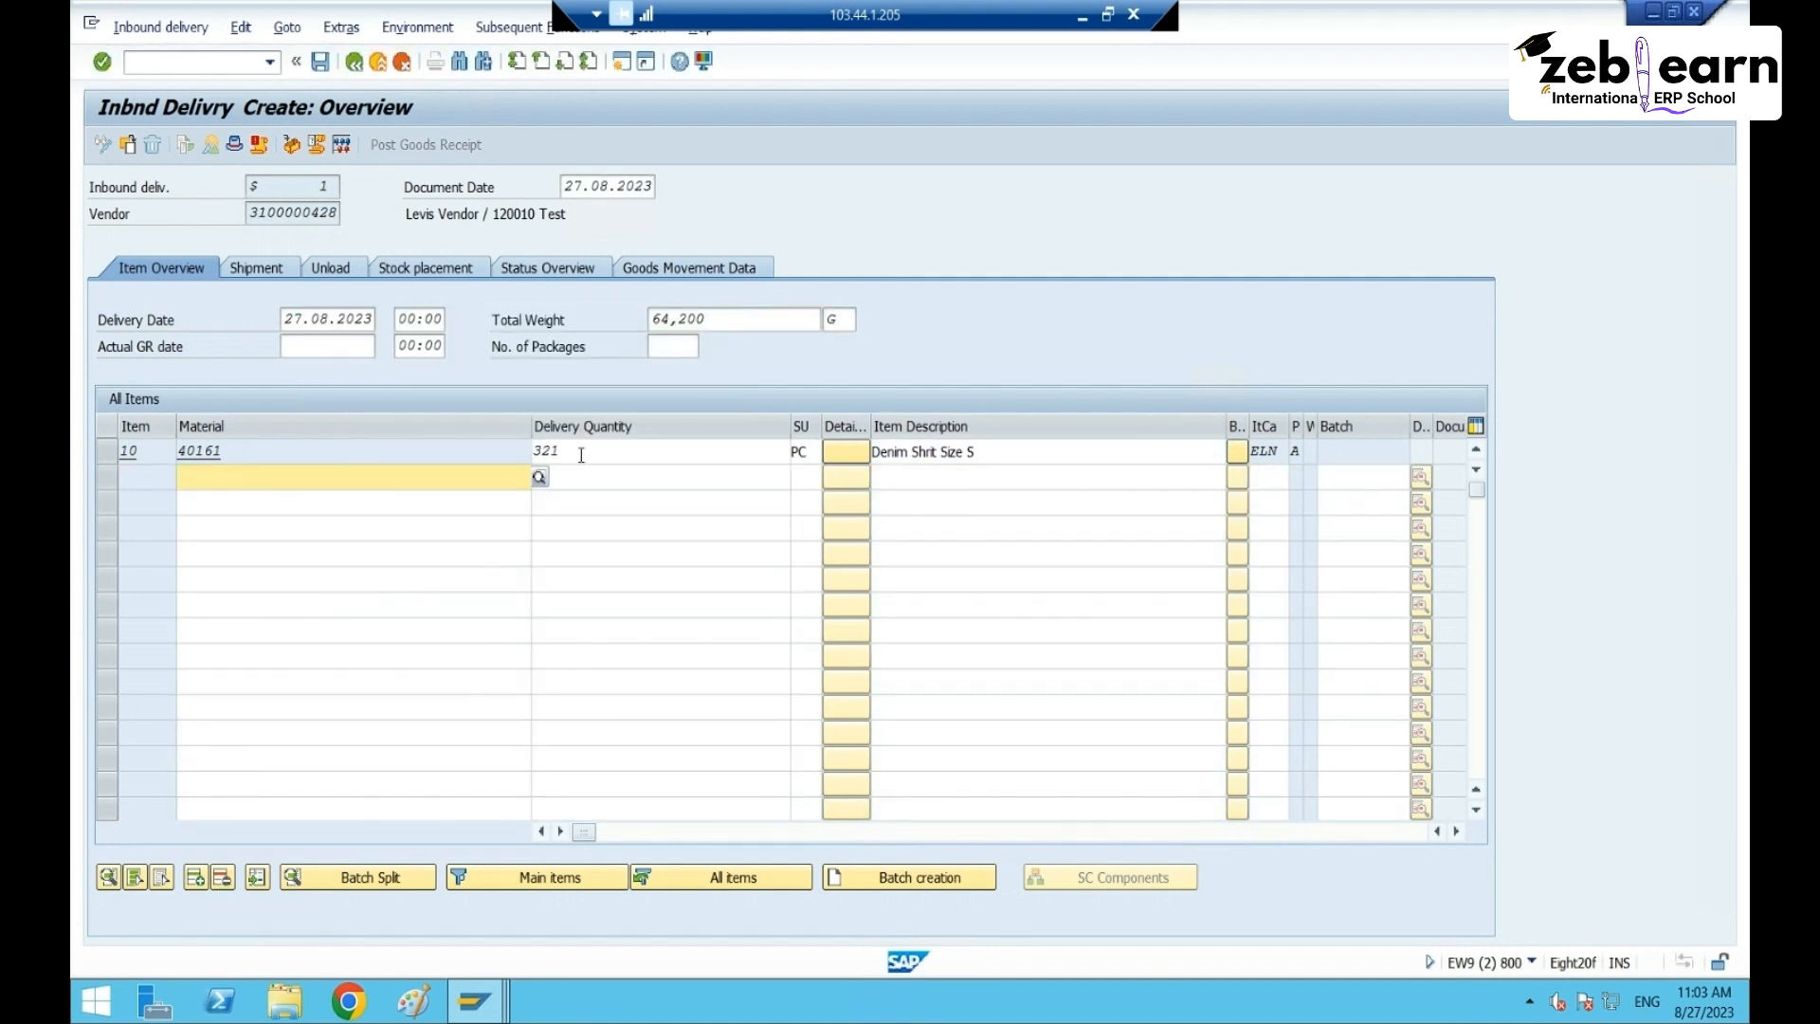
- Set item 10's delivery quantity to 60 and save the inbound delivery
click(581, 452)
key(BackSpace)
key(BackSpace)
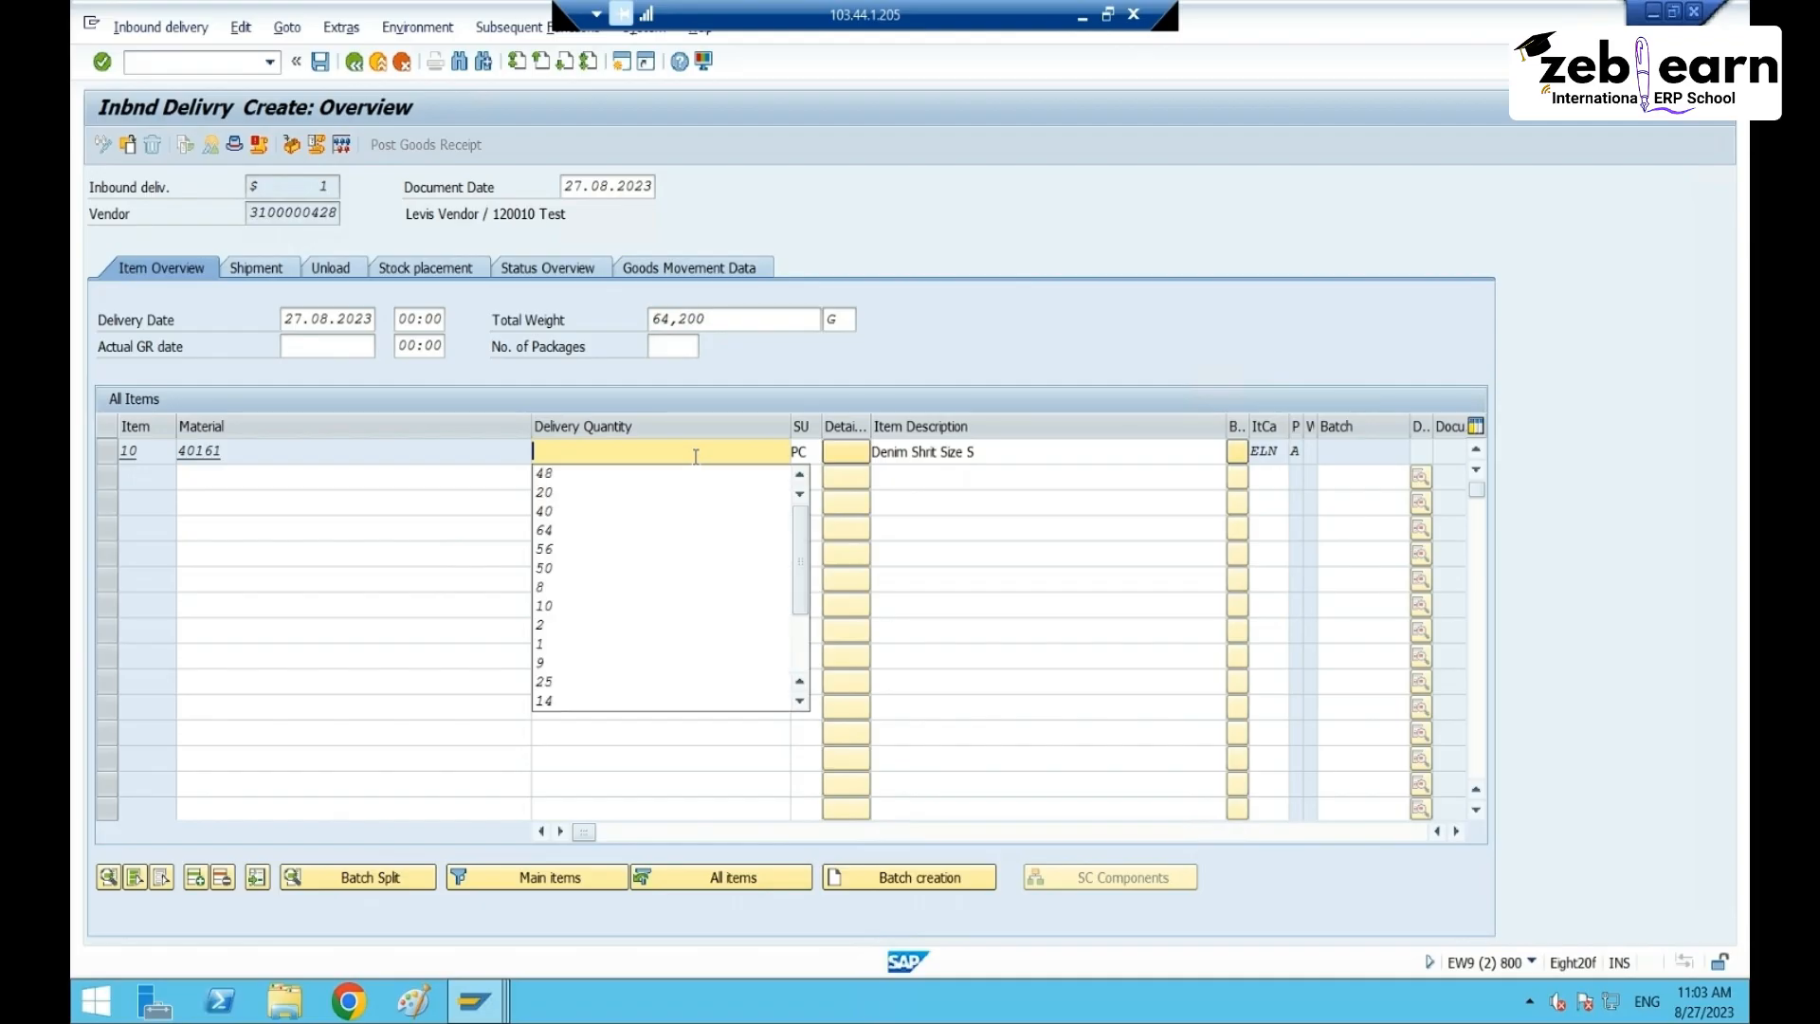
text(60)
key(Return)
key(Return)
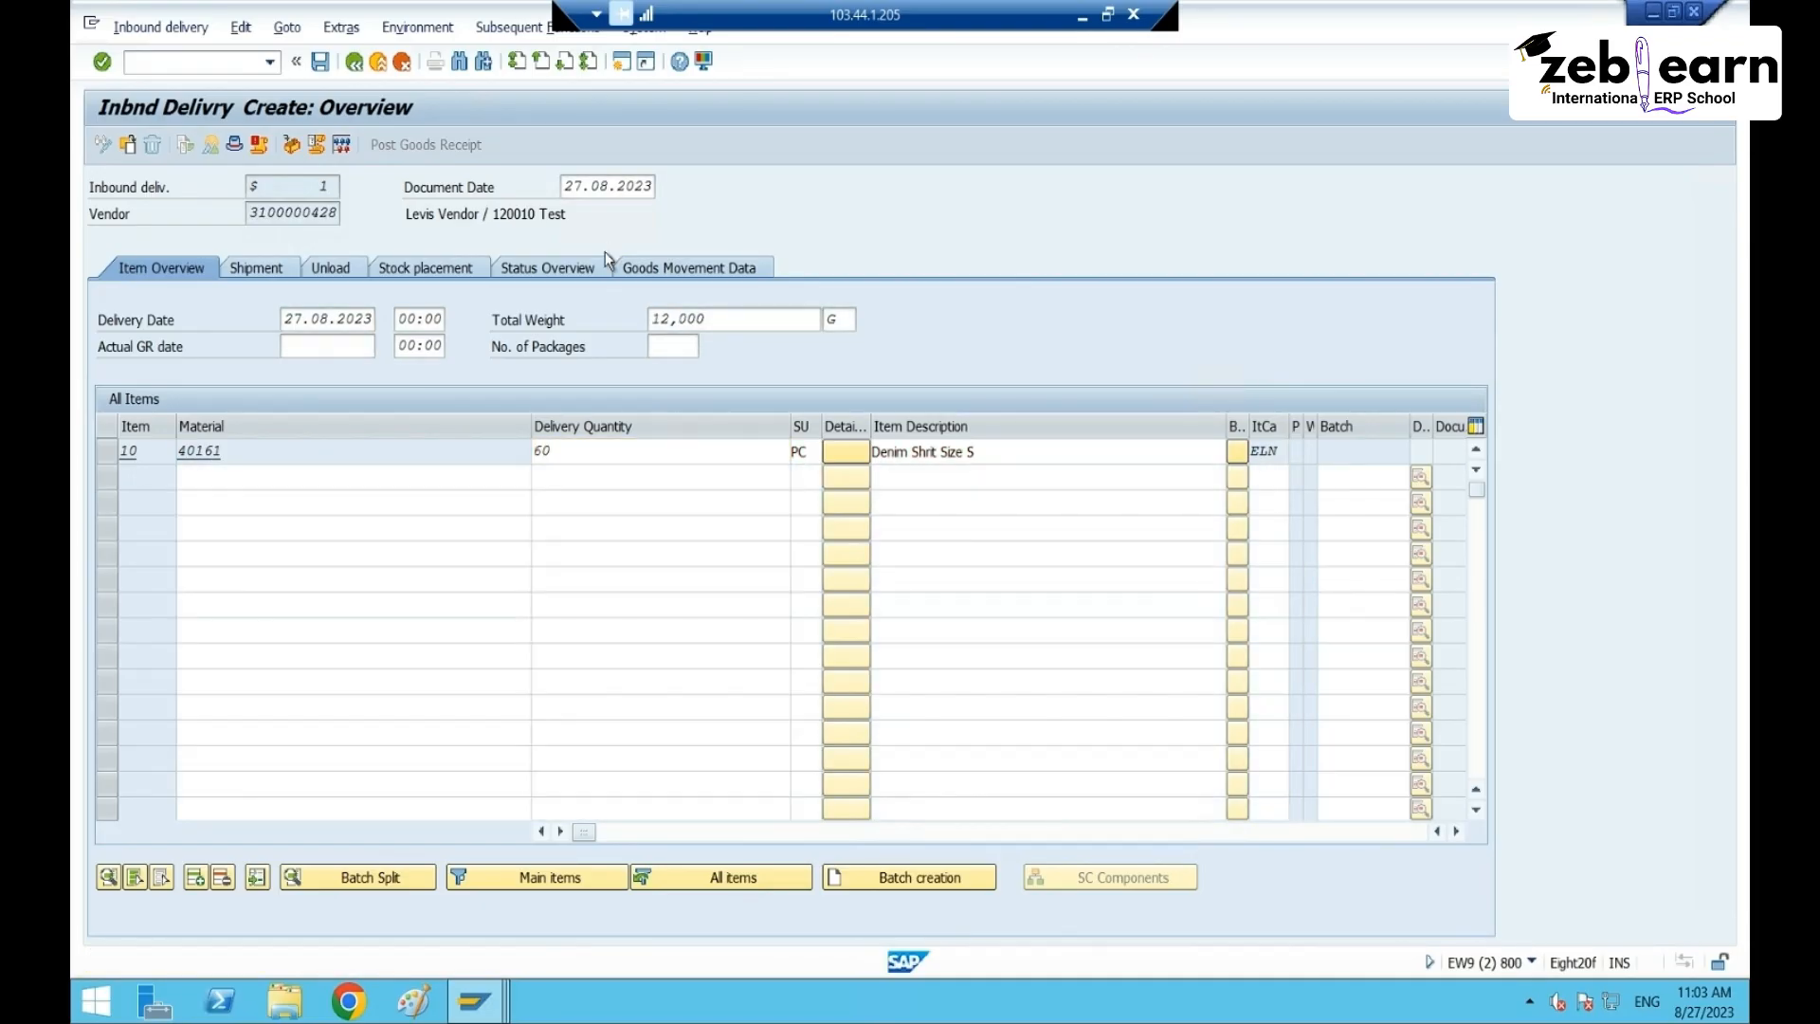
click(320, 62)
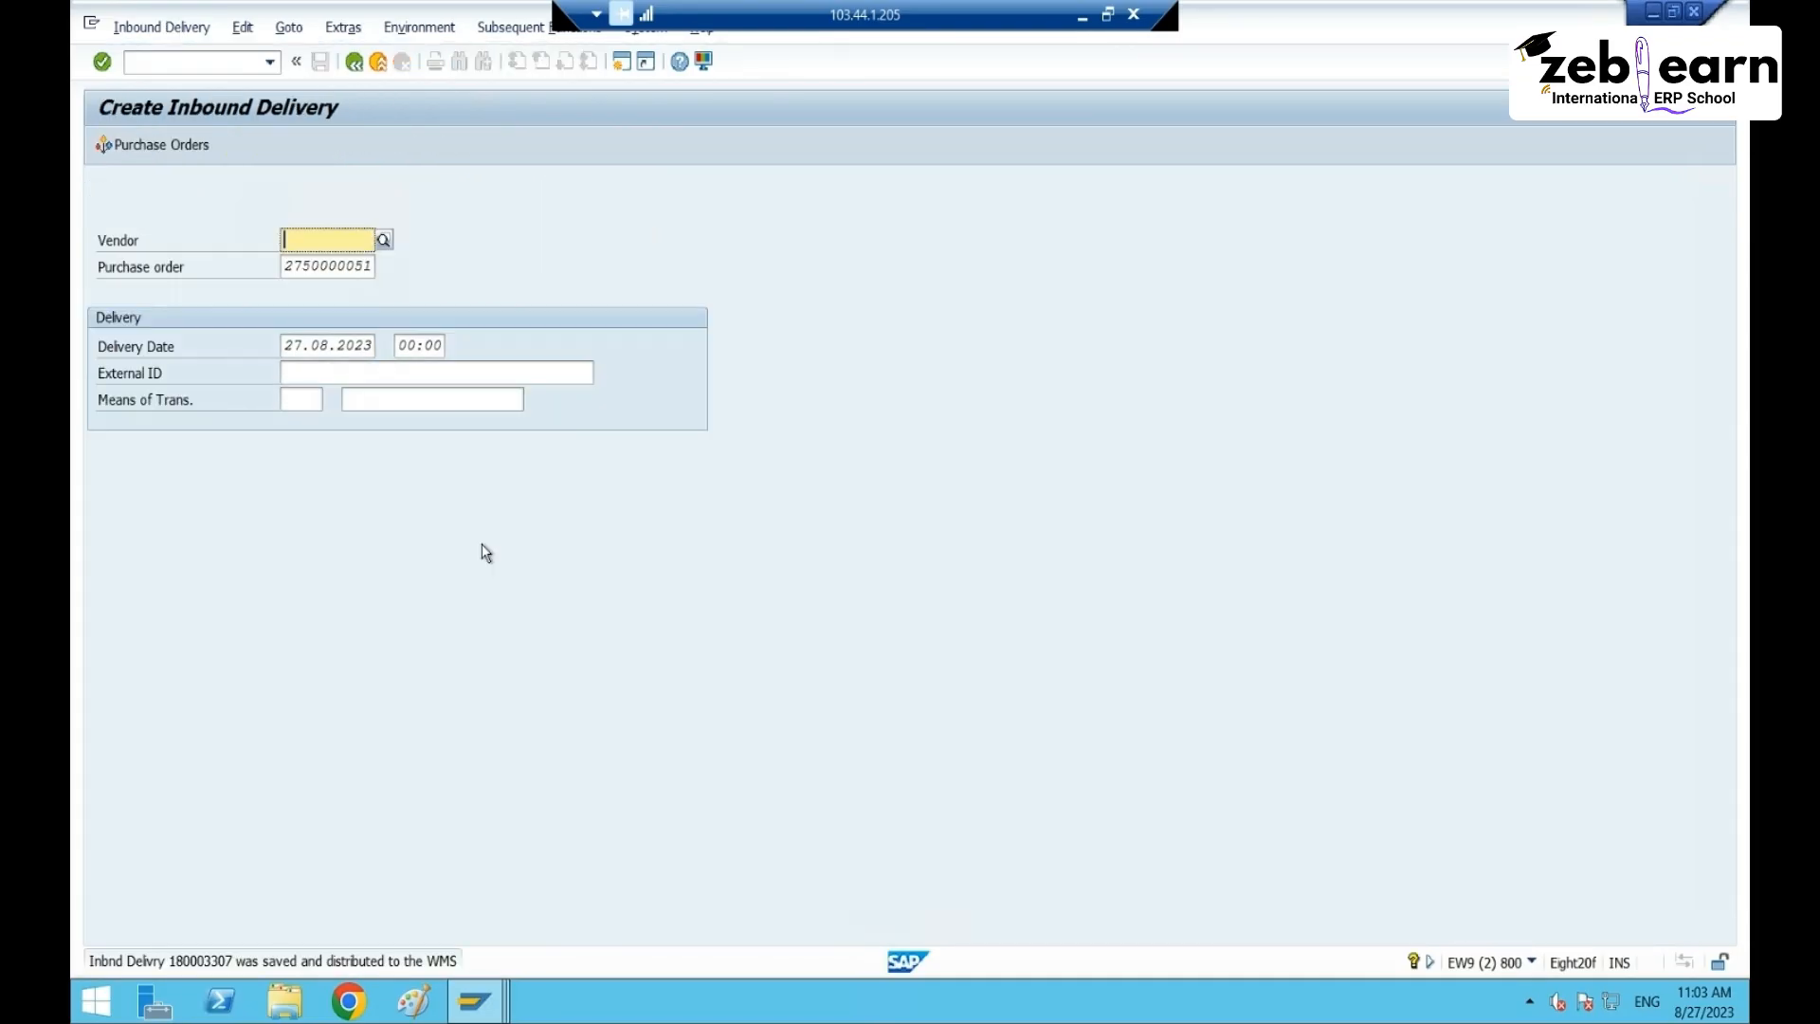
- Read the VL337 long text confirming delivery 180003307, close it, and switch to the EWM window
double_click(294, 962)
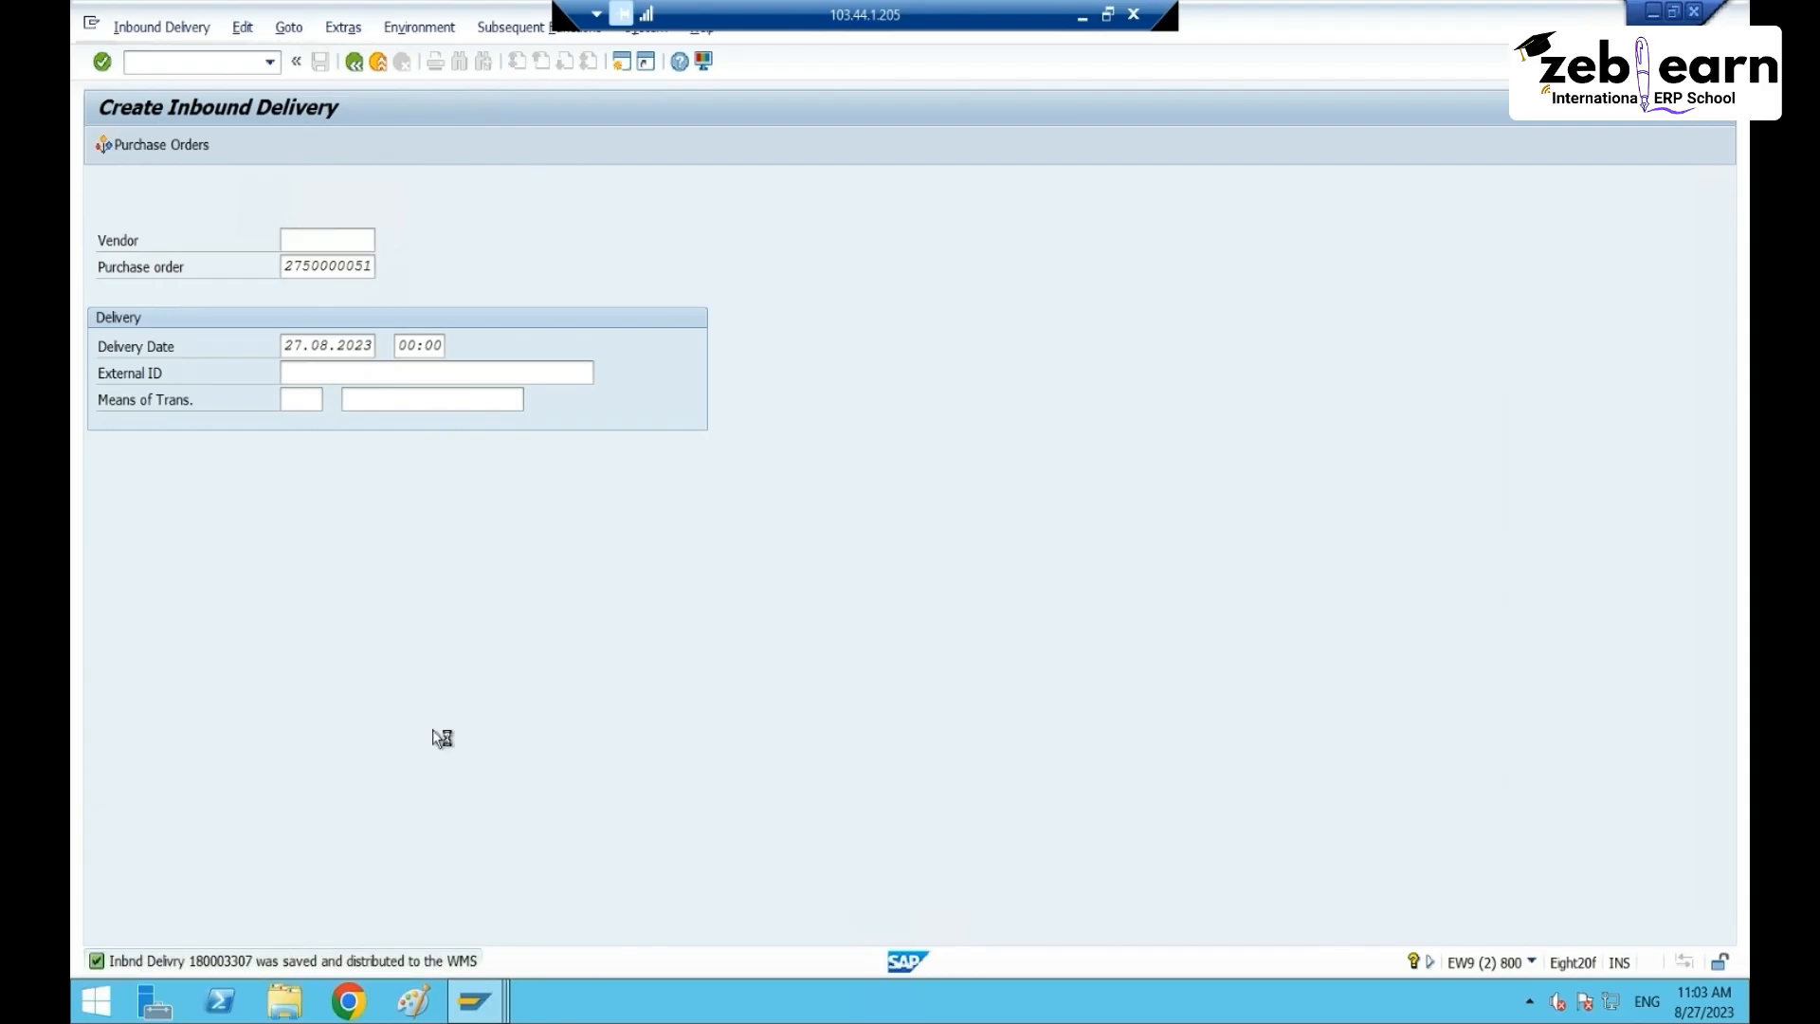
double_click(234, 222)
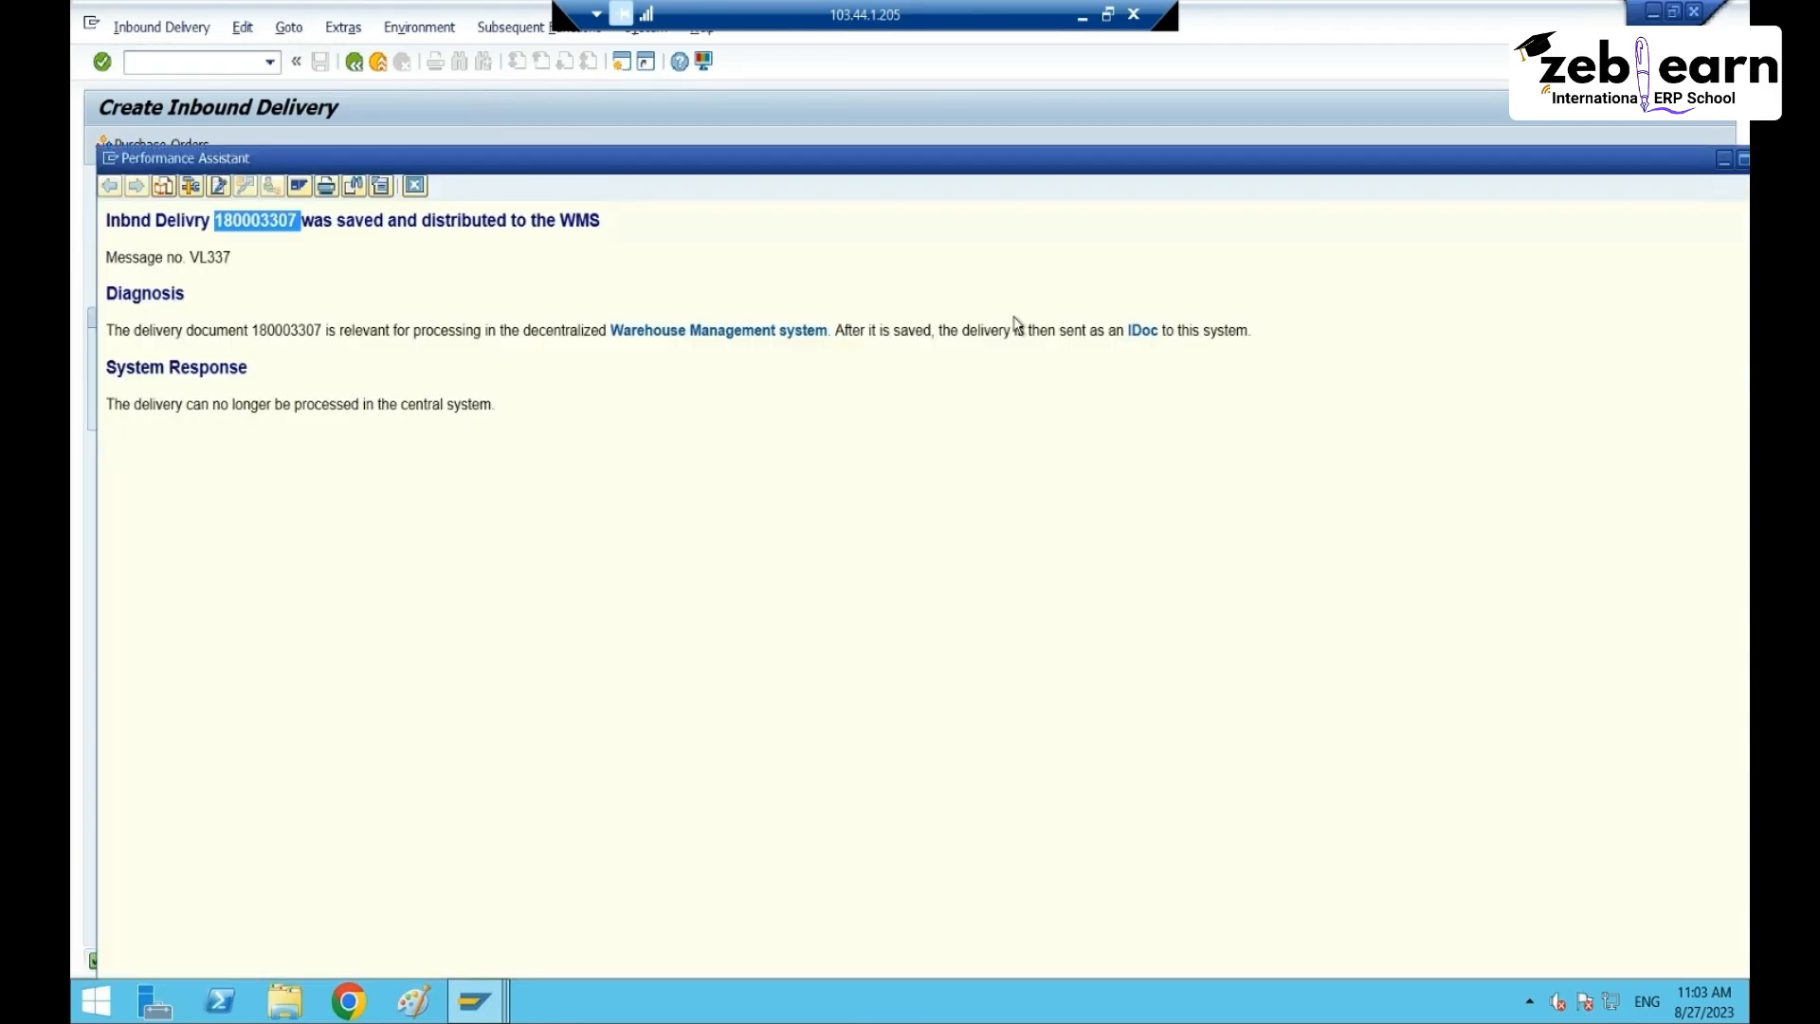
drag(1589, 164, 1555, 144)
click(1583, 138)
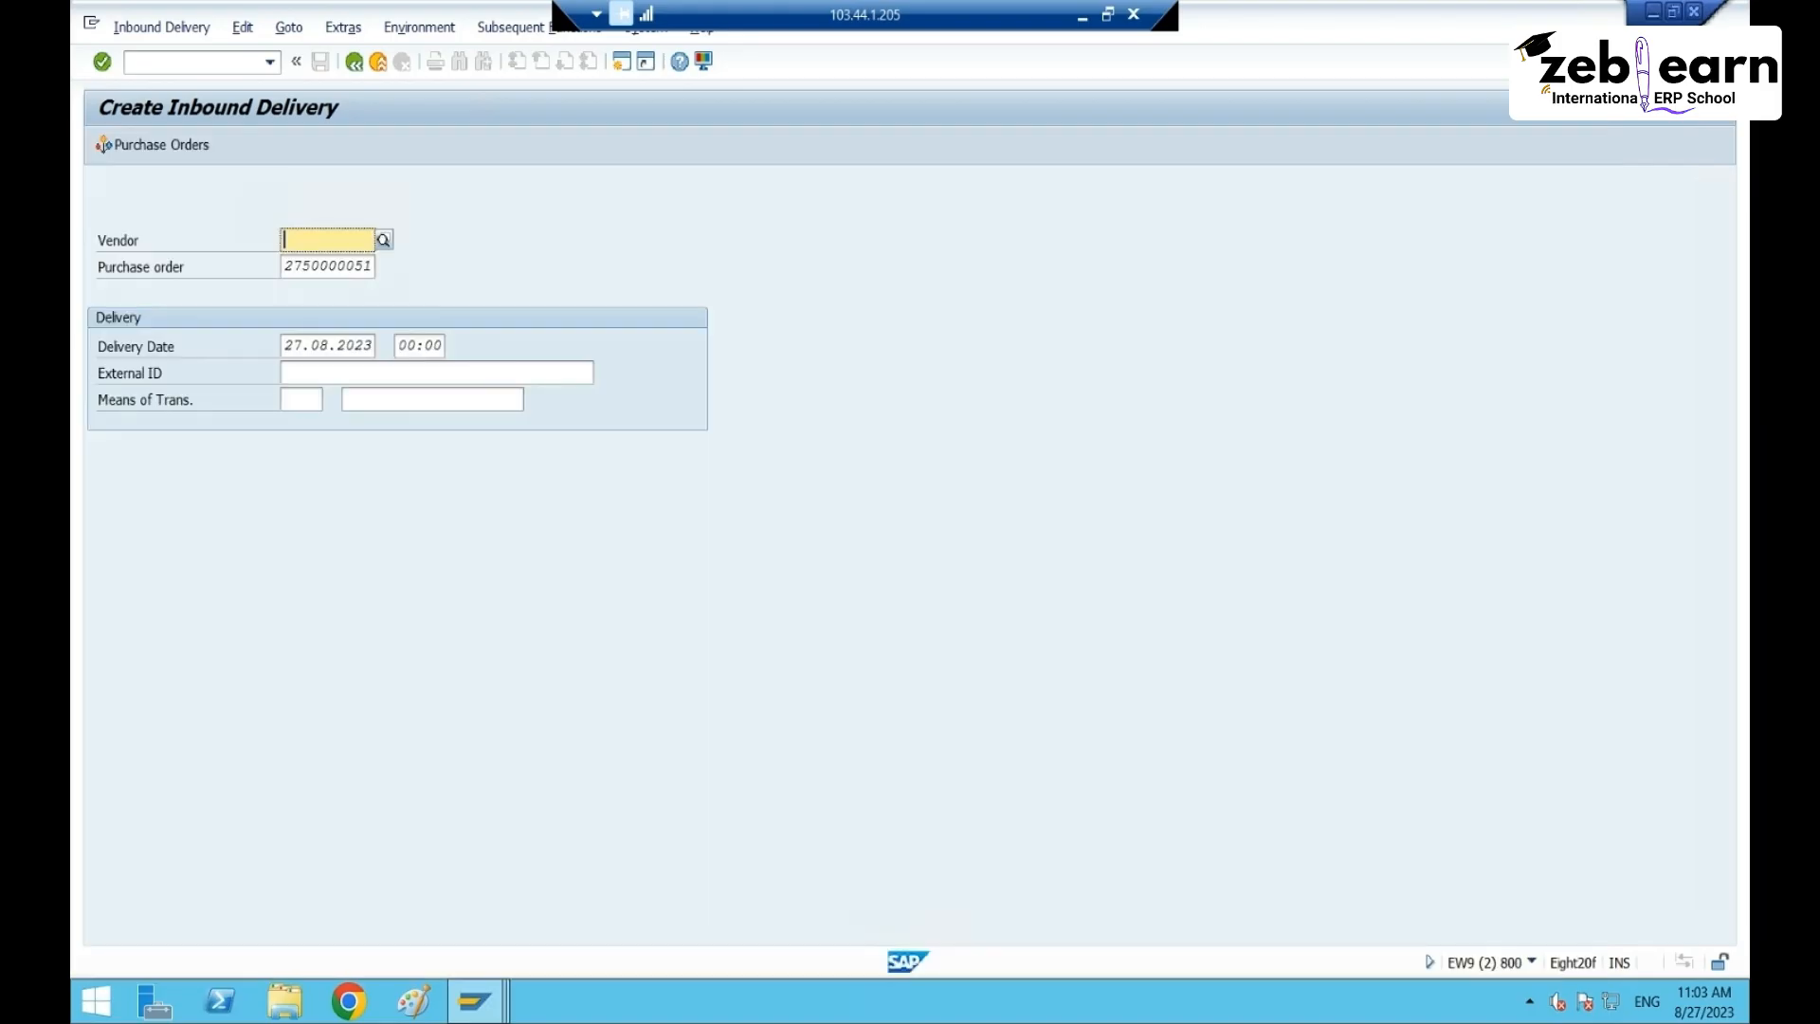
mouse_move(474, 1000)
click(419, 907)
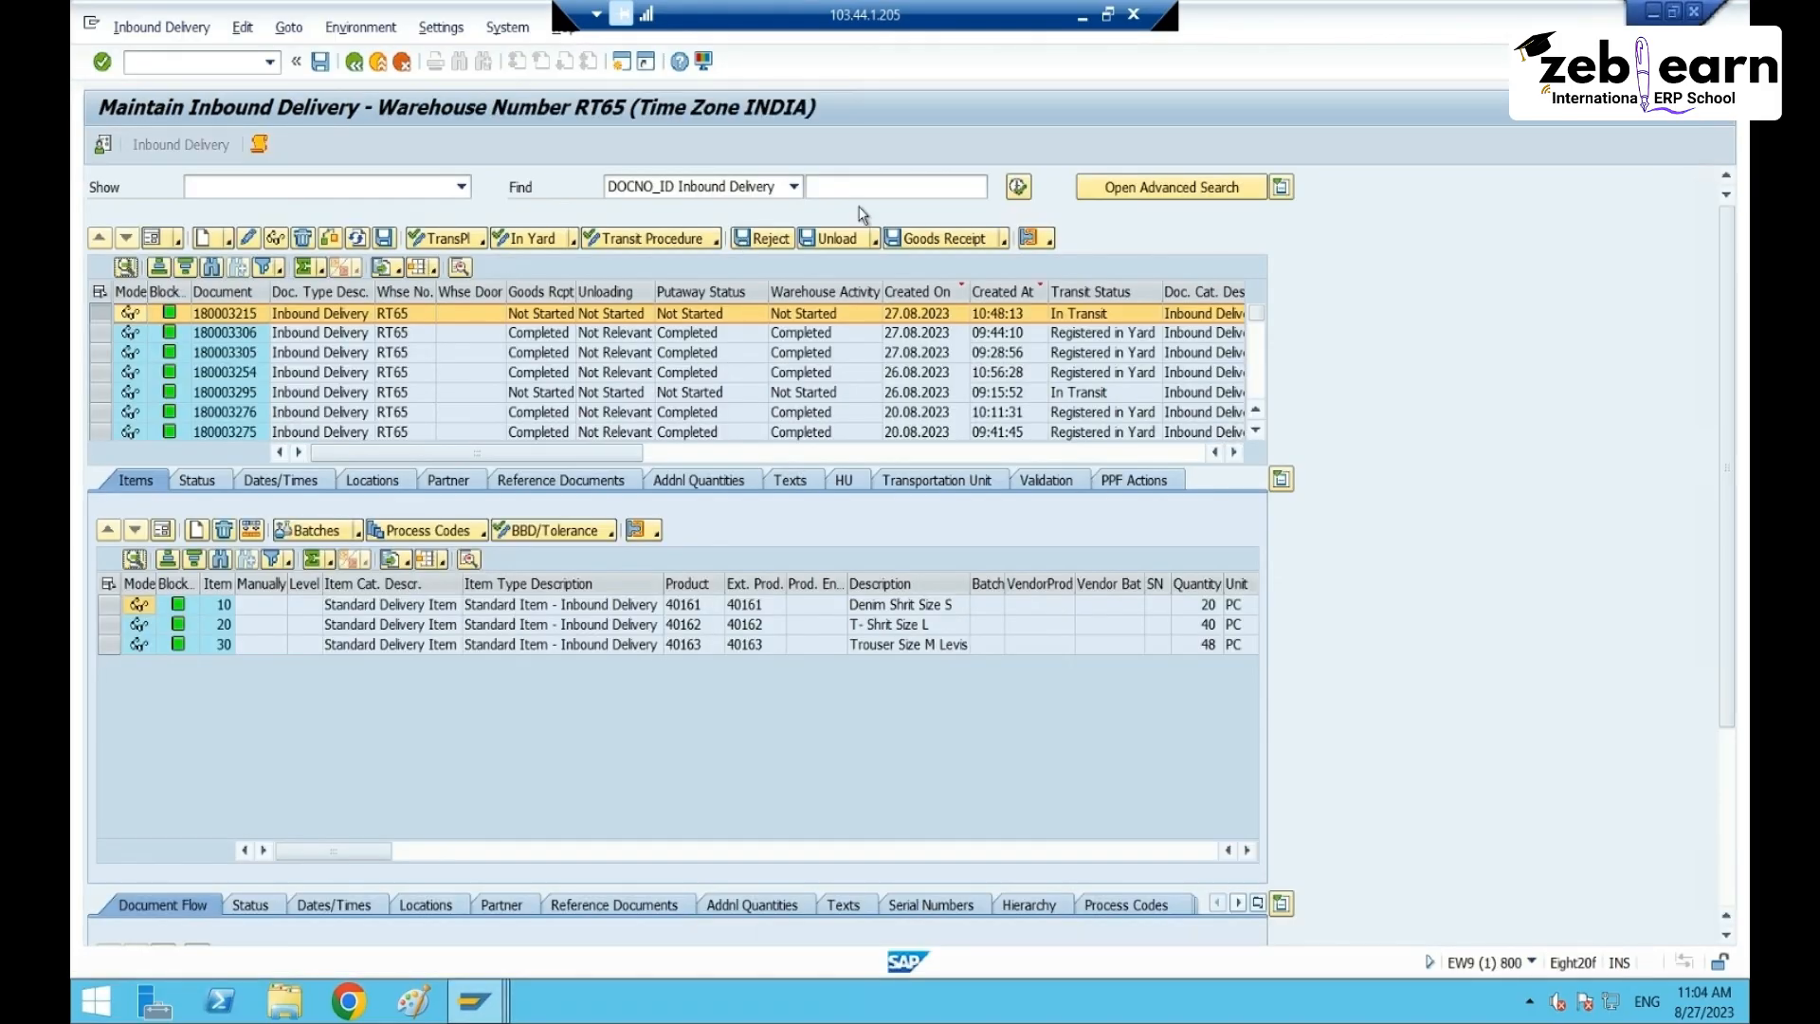
- Search inbound deliveries and show delivery 180003307's items and handling units
click(1018, 187)
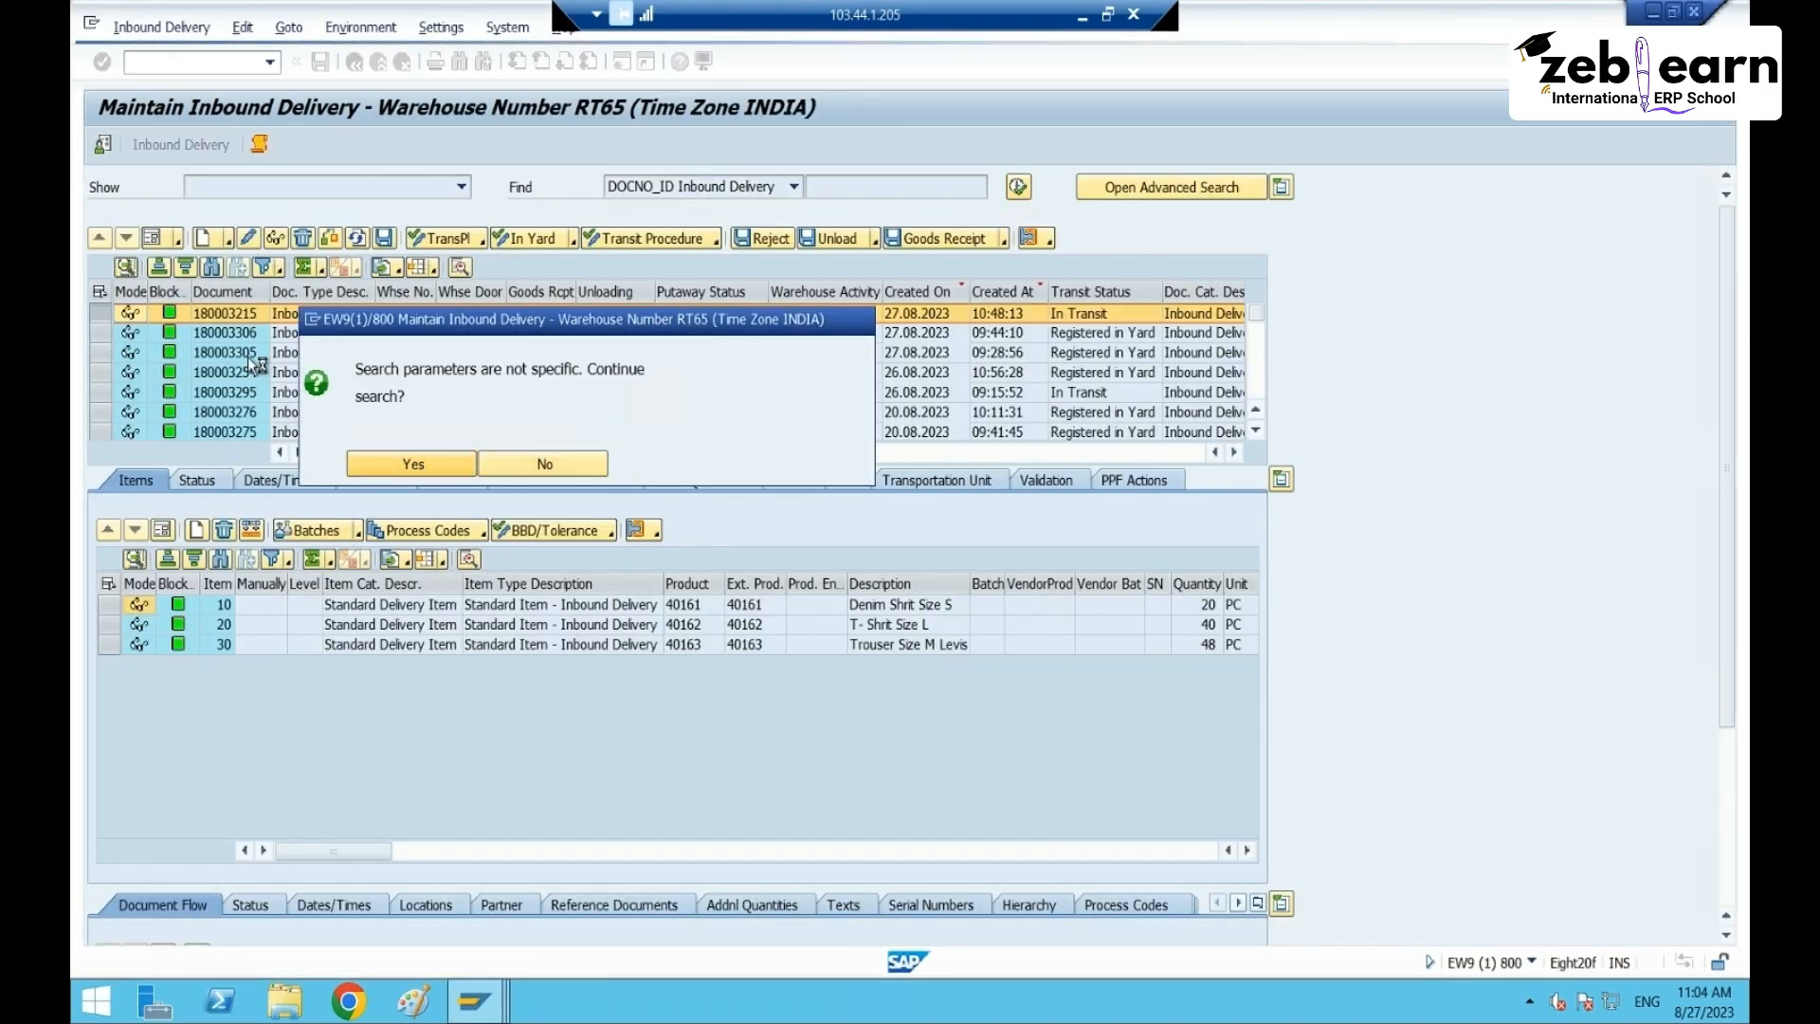
key(Return)
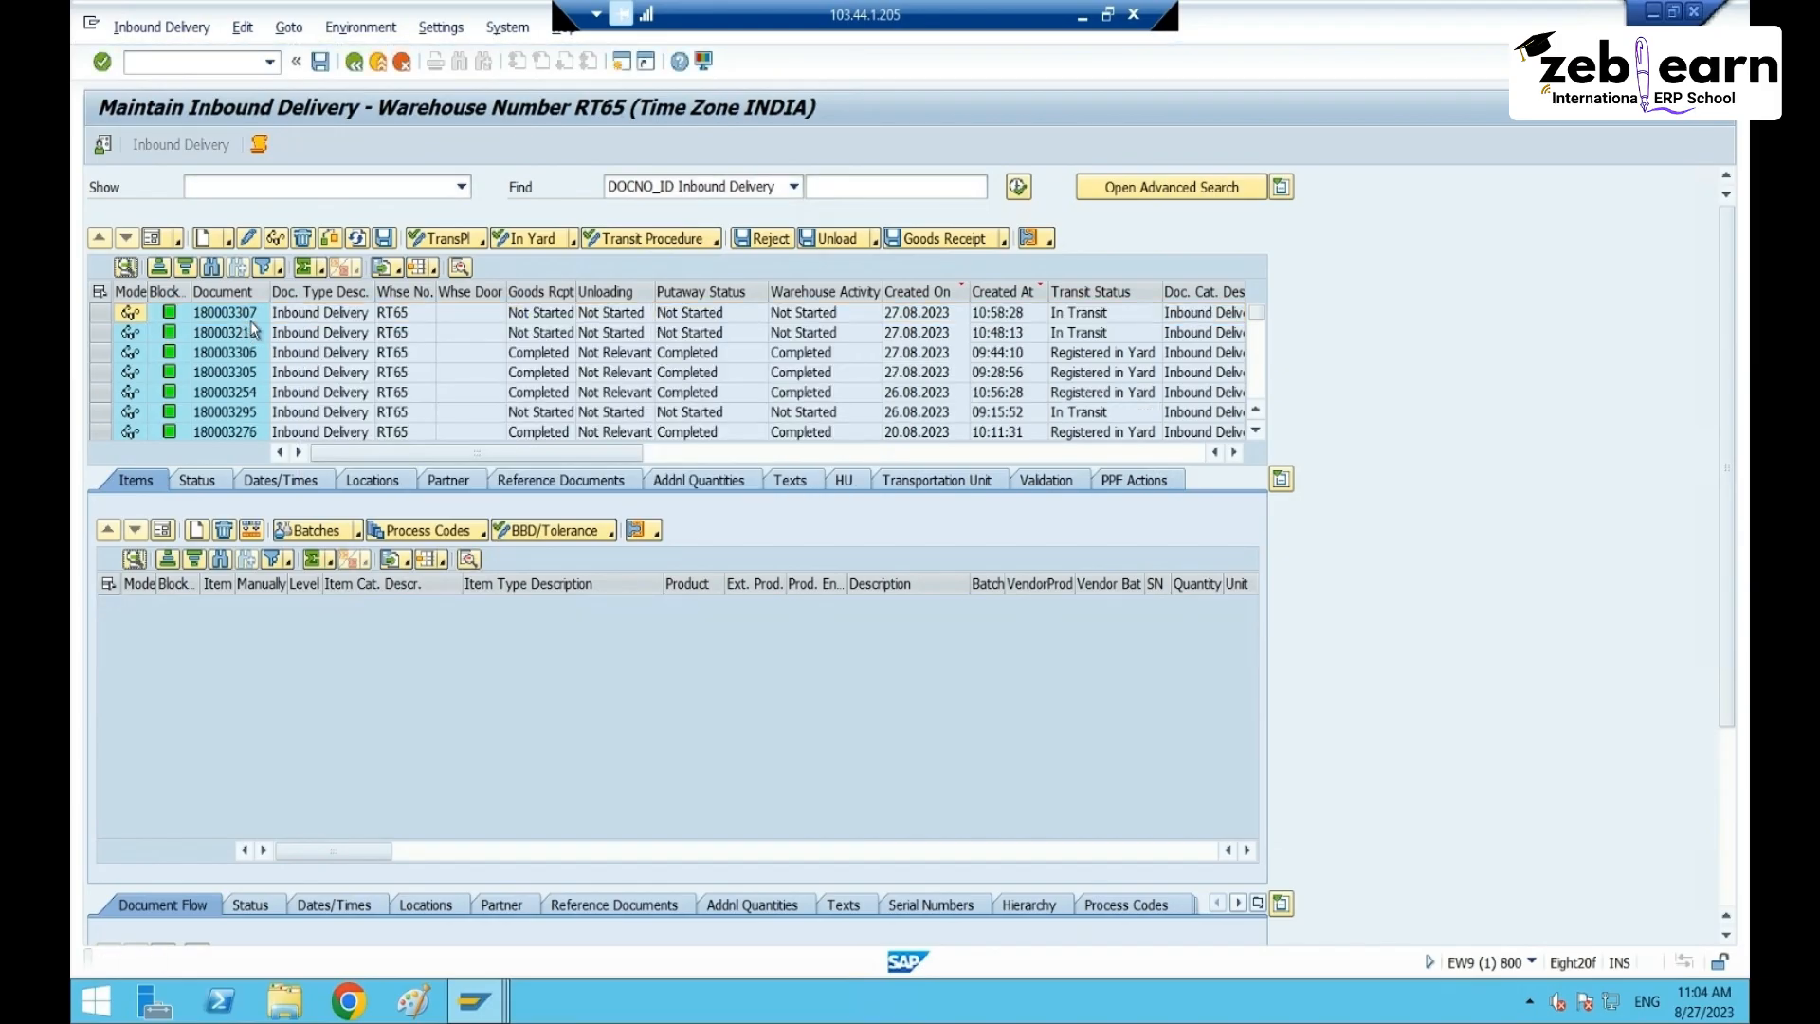
click(235, 315)
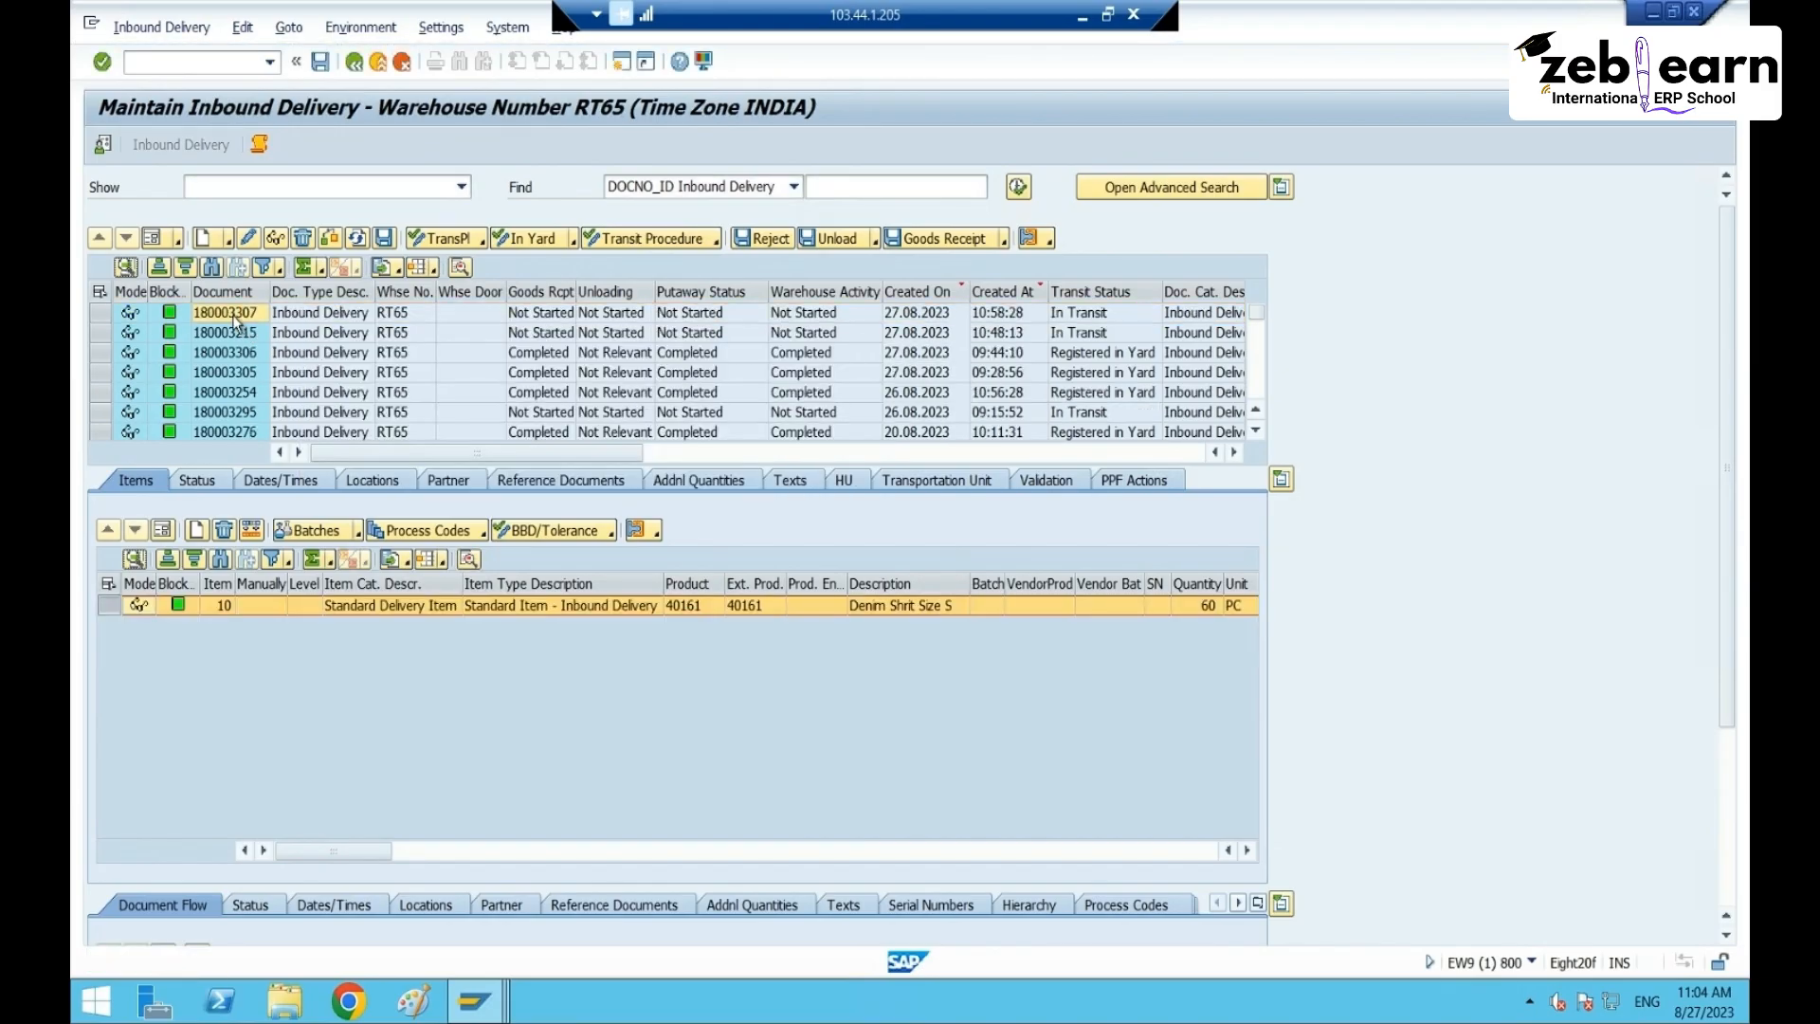
click(847, 484)
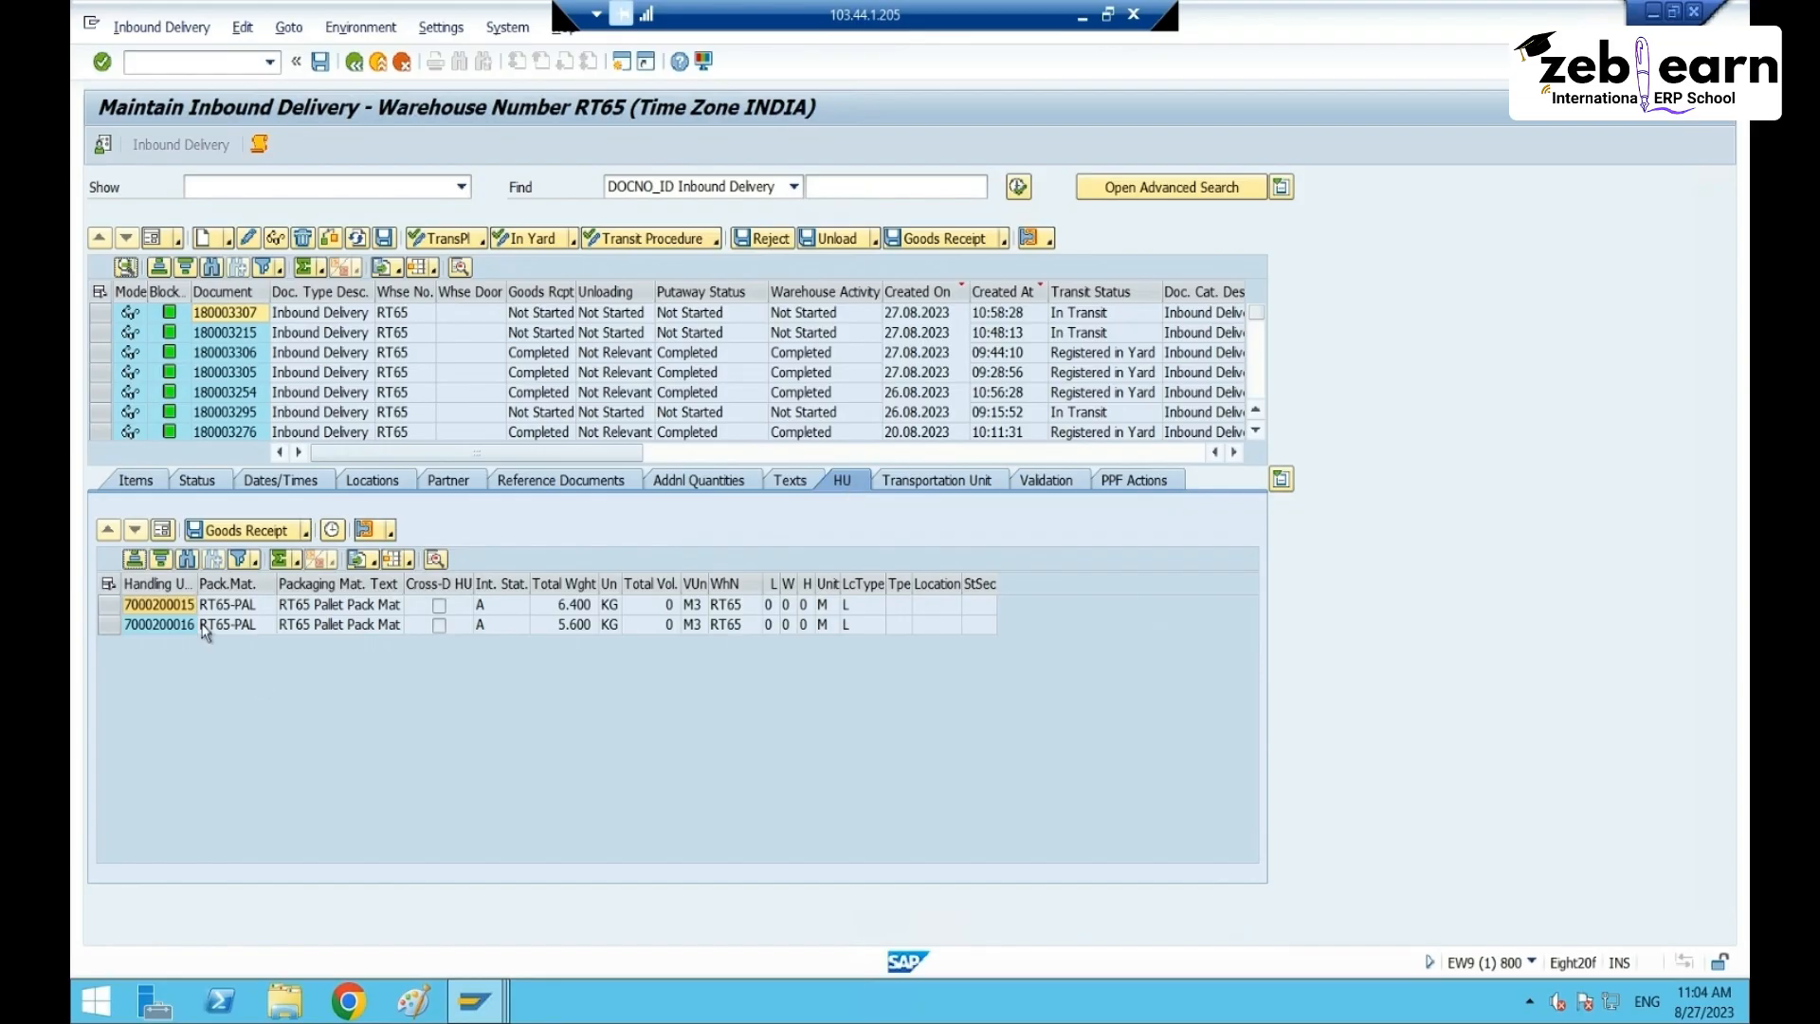
drag(205, 633, 828, 690)
click(559, 625)
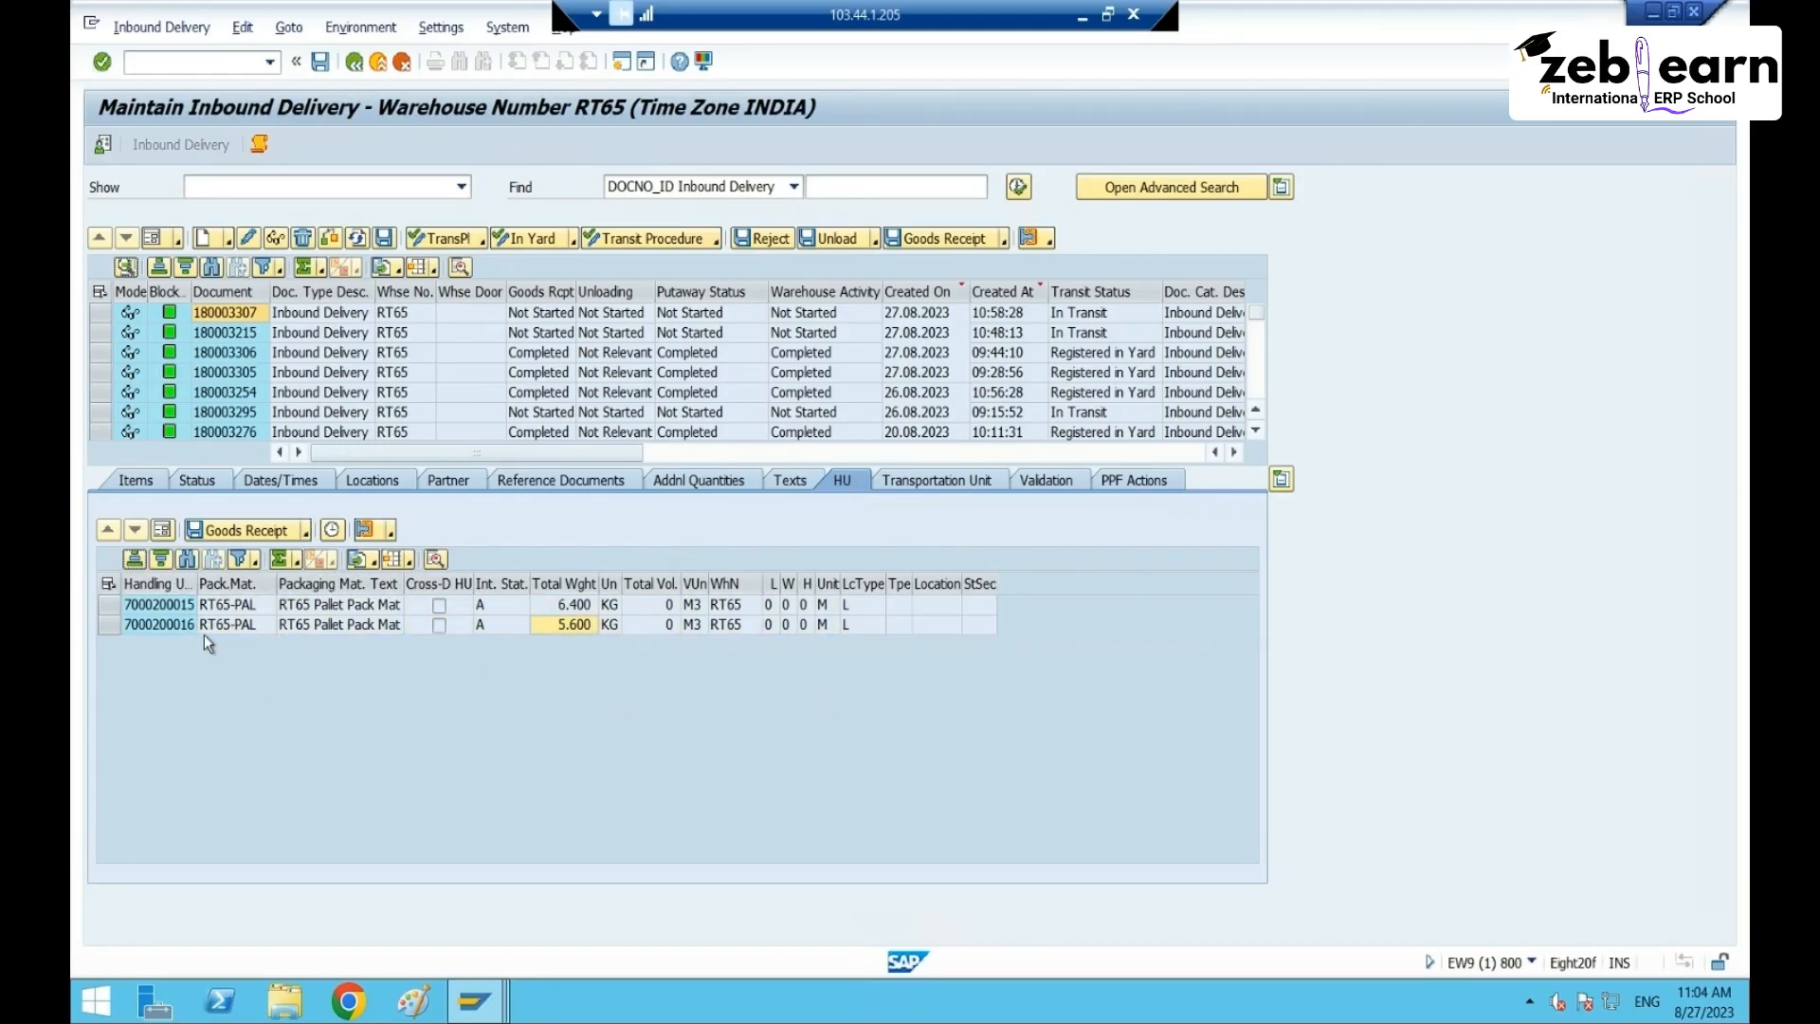
click(182, 624)
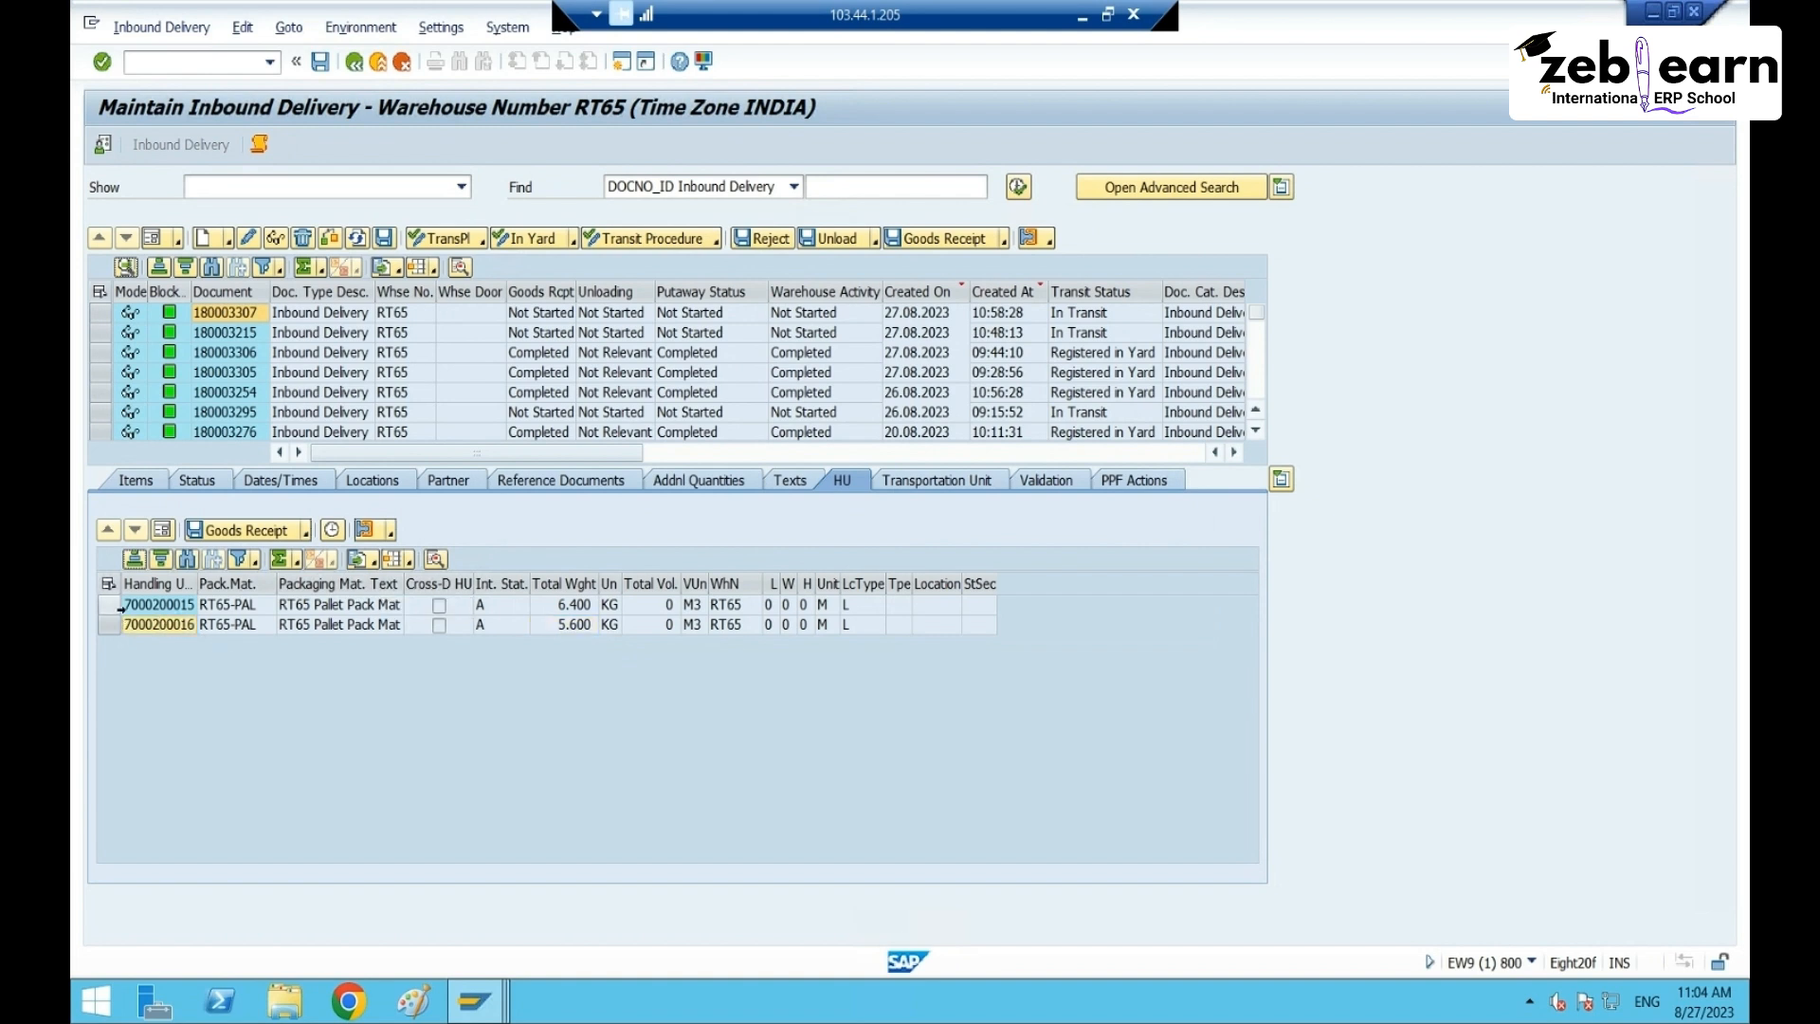
drag(119, 609, 120, 639)
click(165, 629)
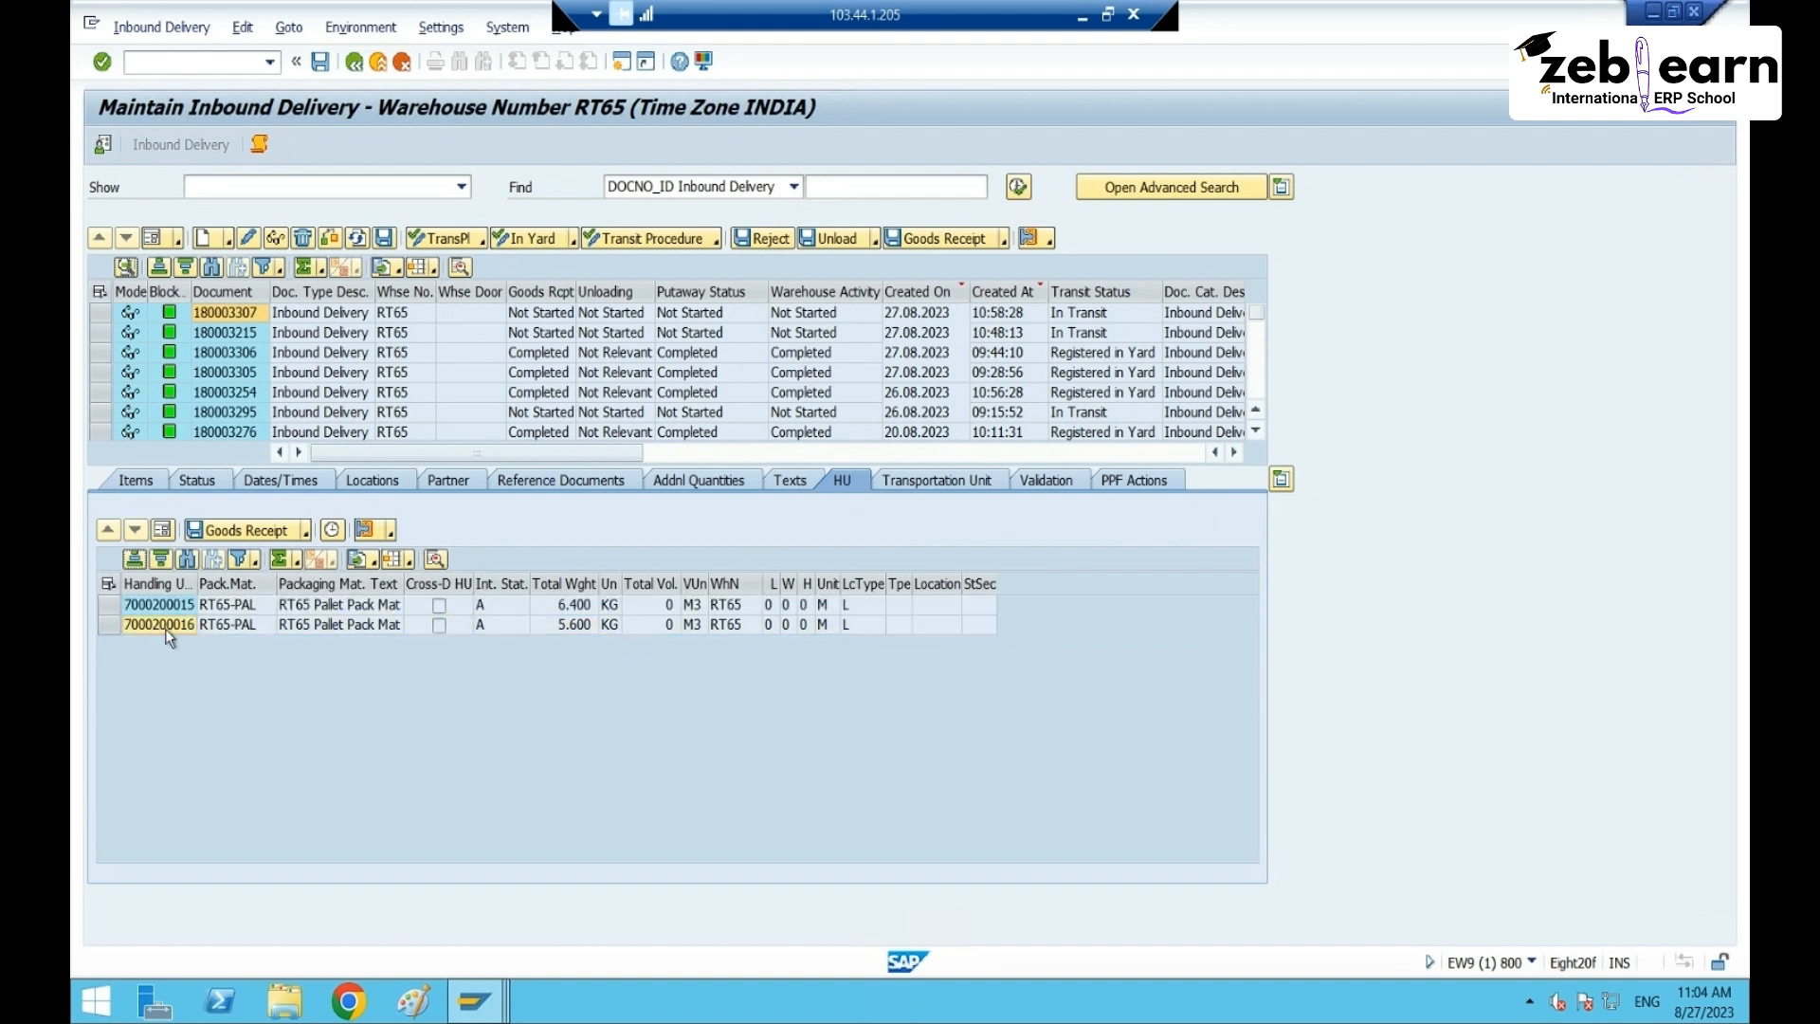
click(112, 606)
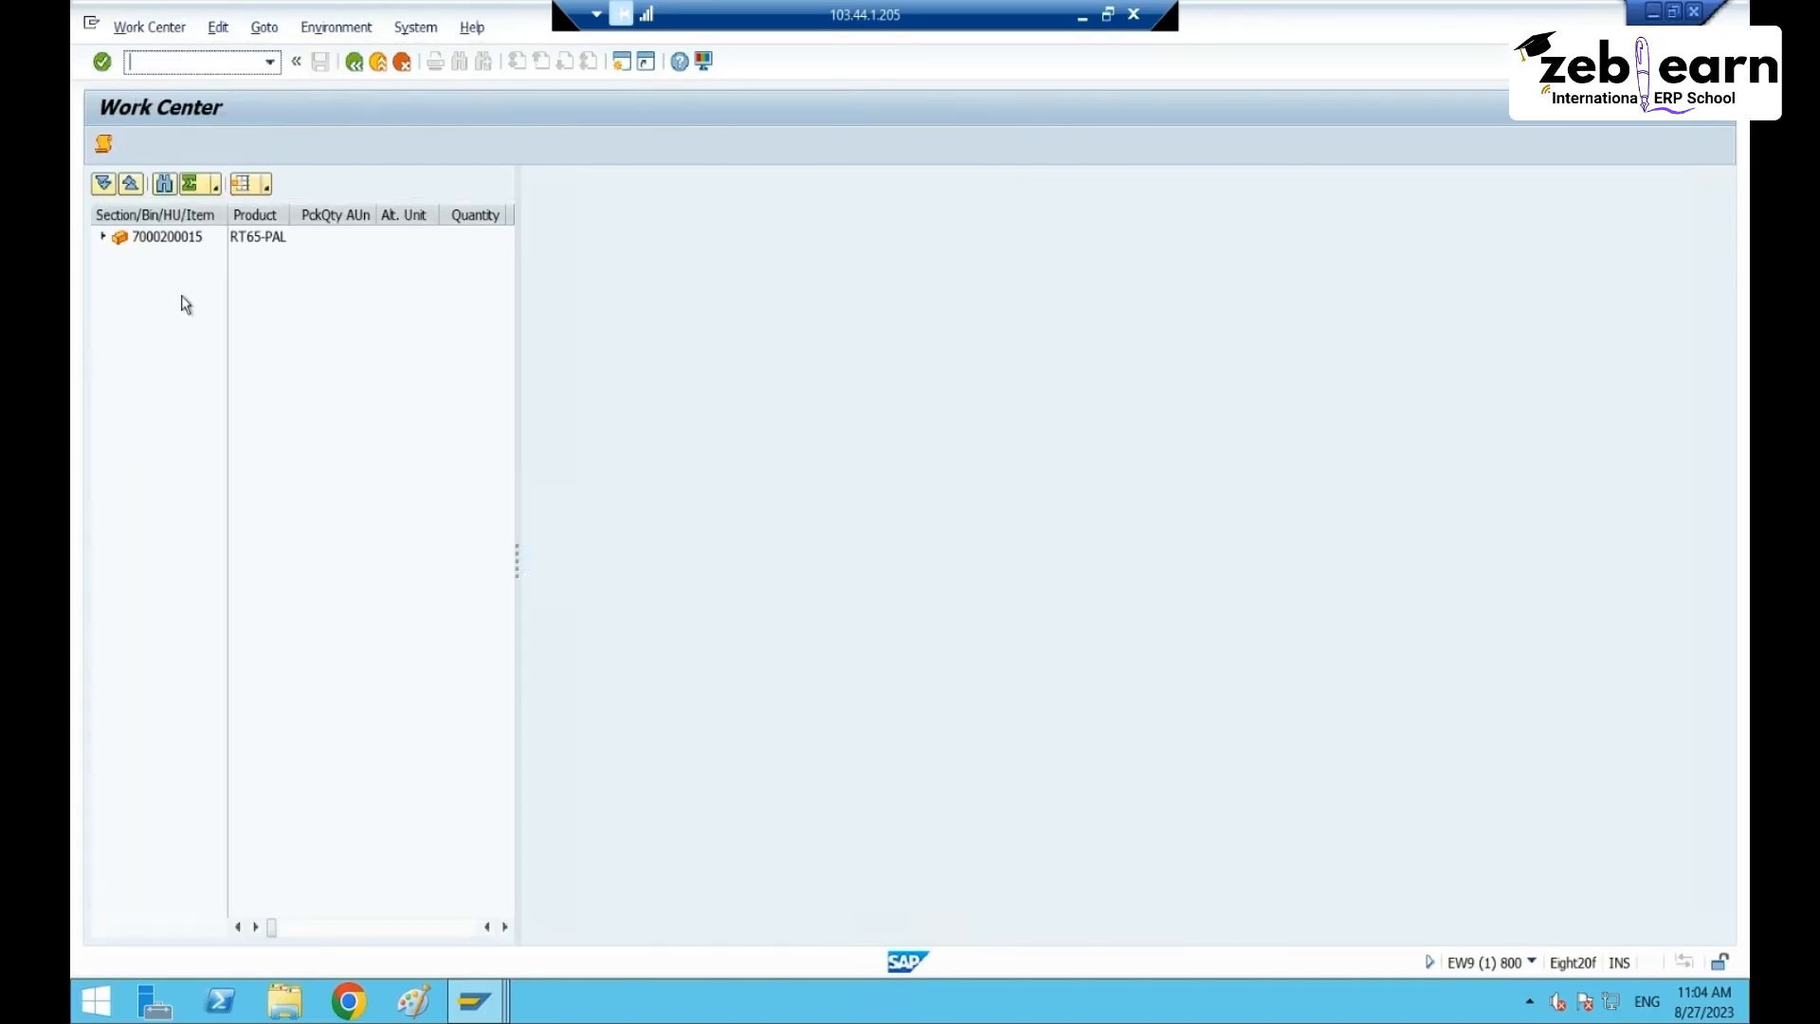
click(110, 244)
click(104, 237)
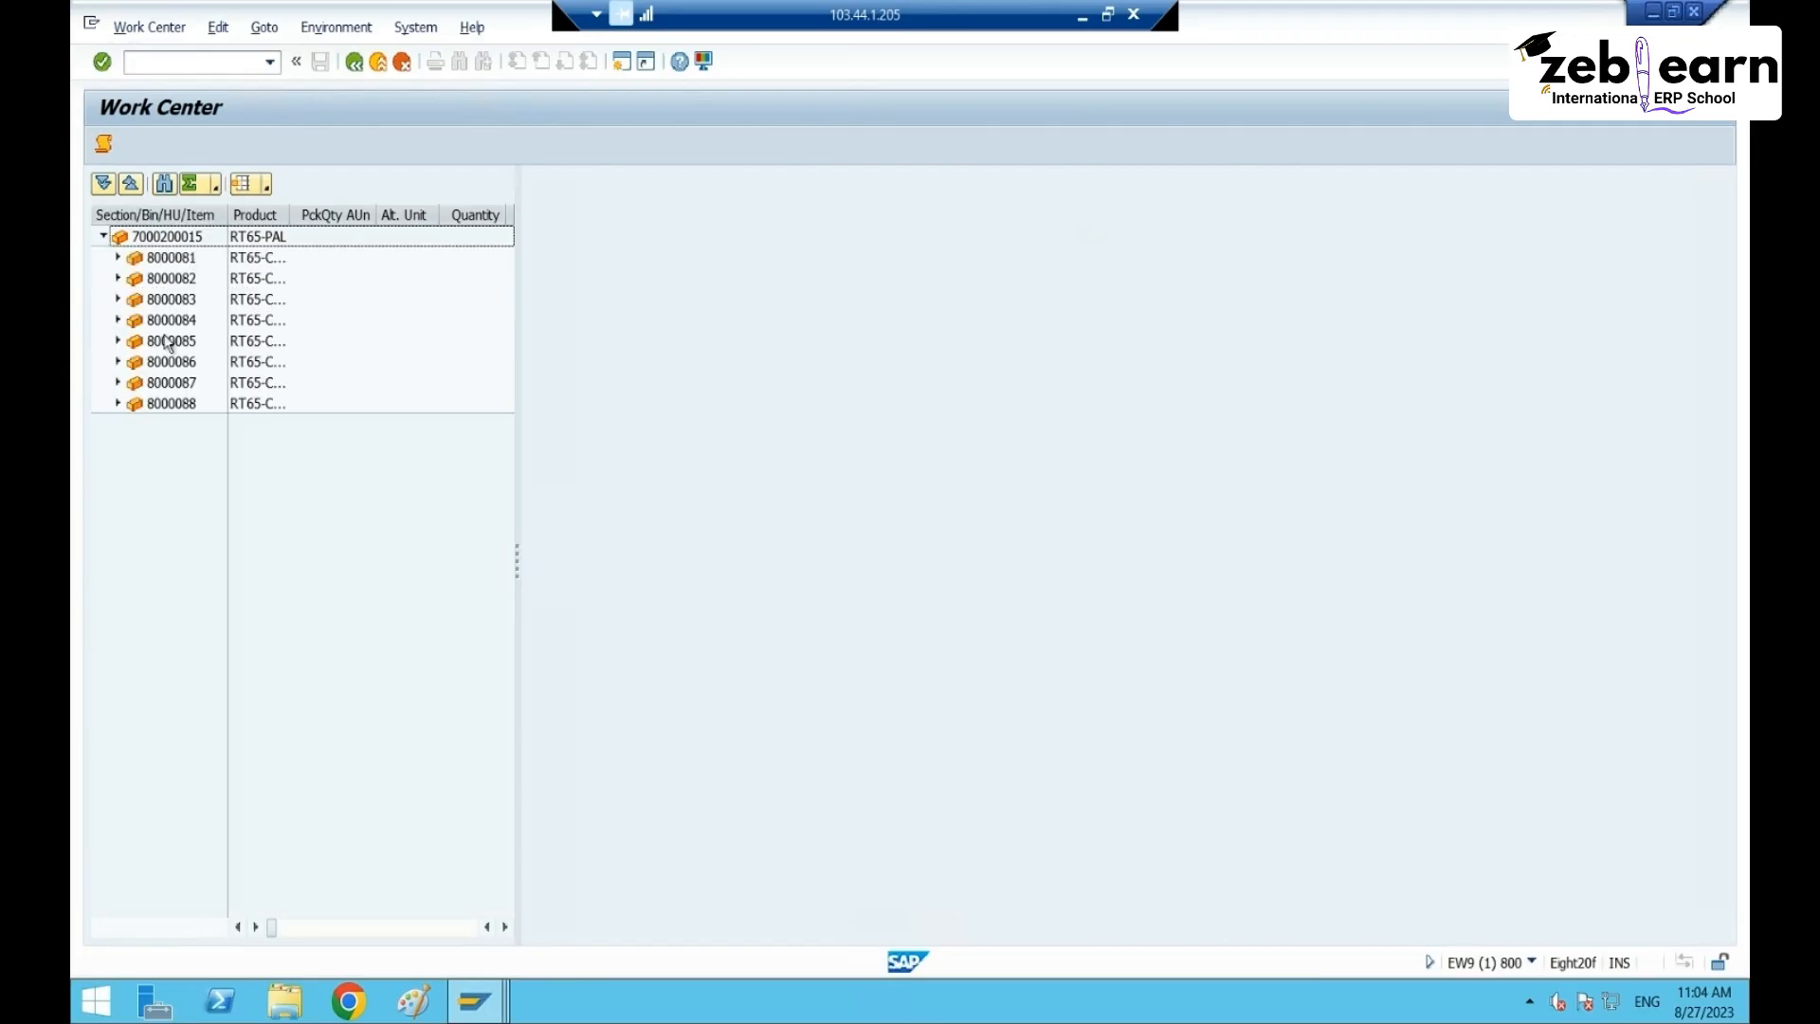
click(353, 62)
click(110, 625)
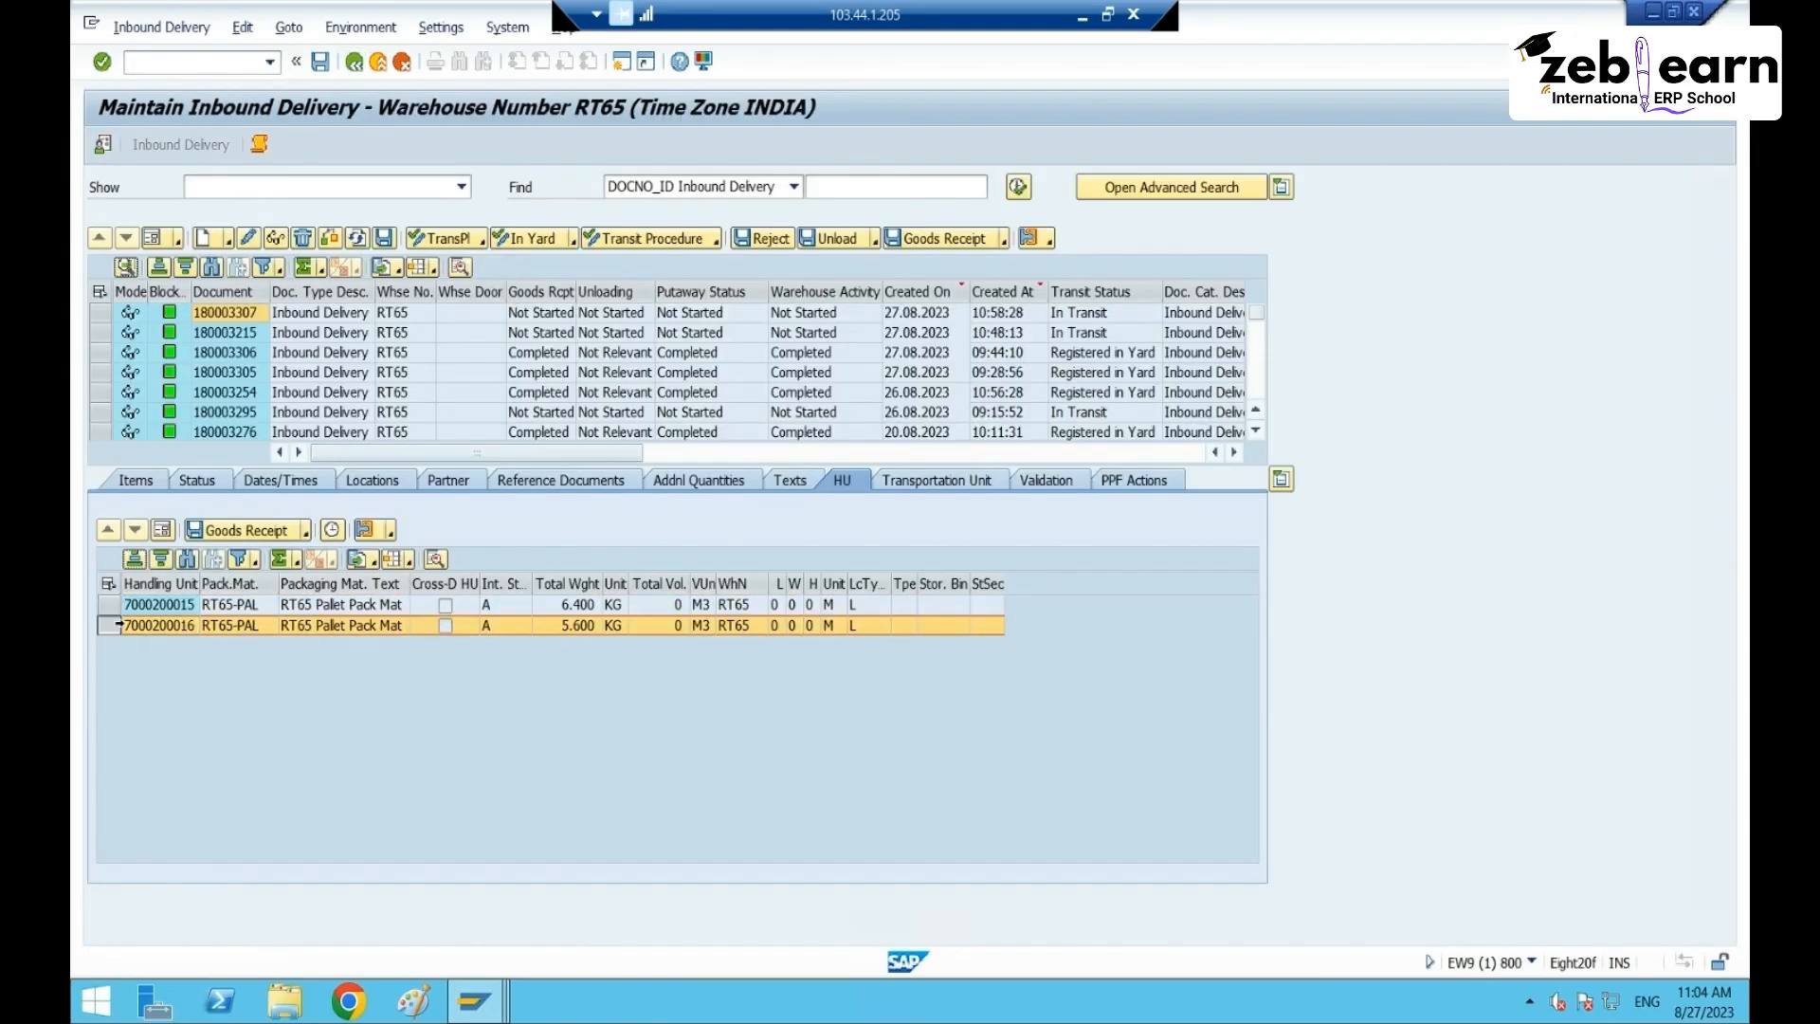
click(459, 270)
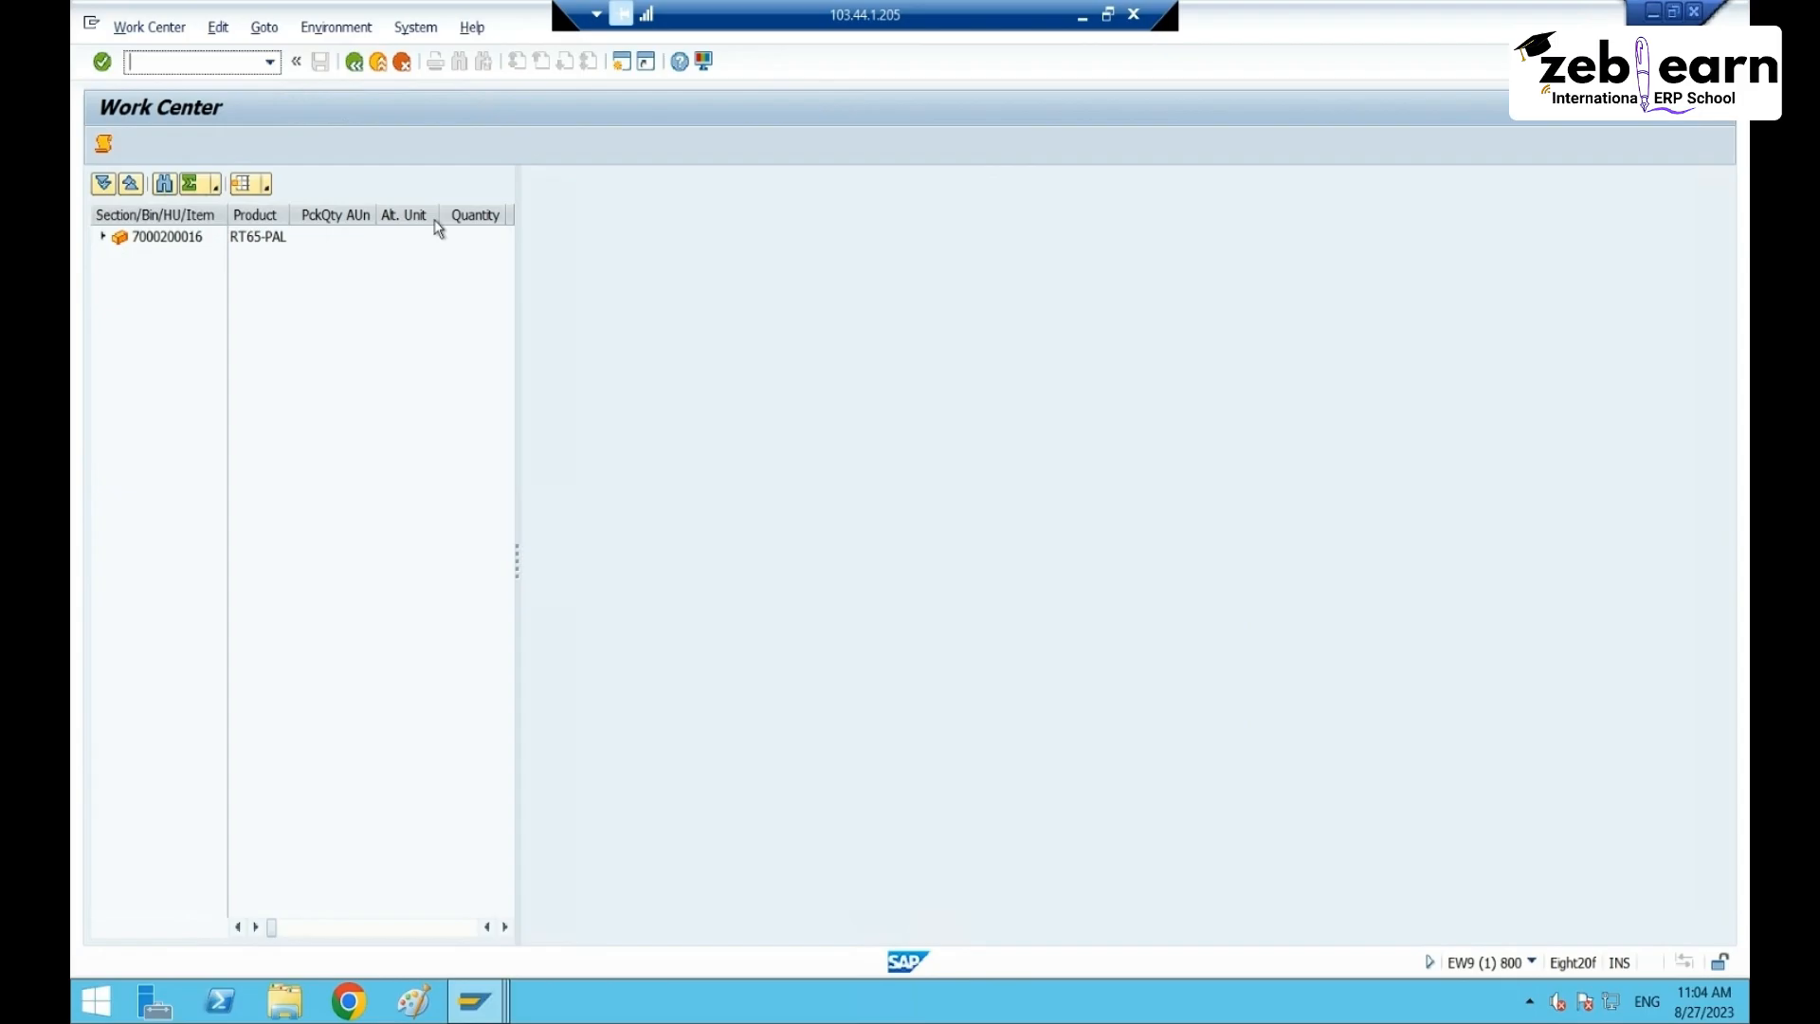
click(104, 237)
click(118, 382)
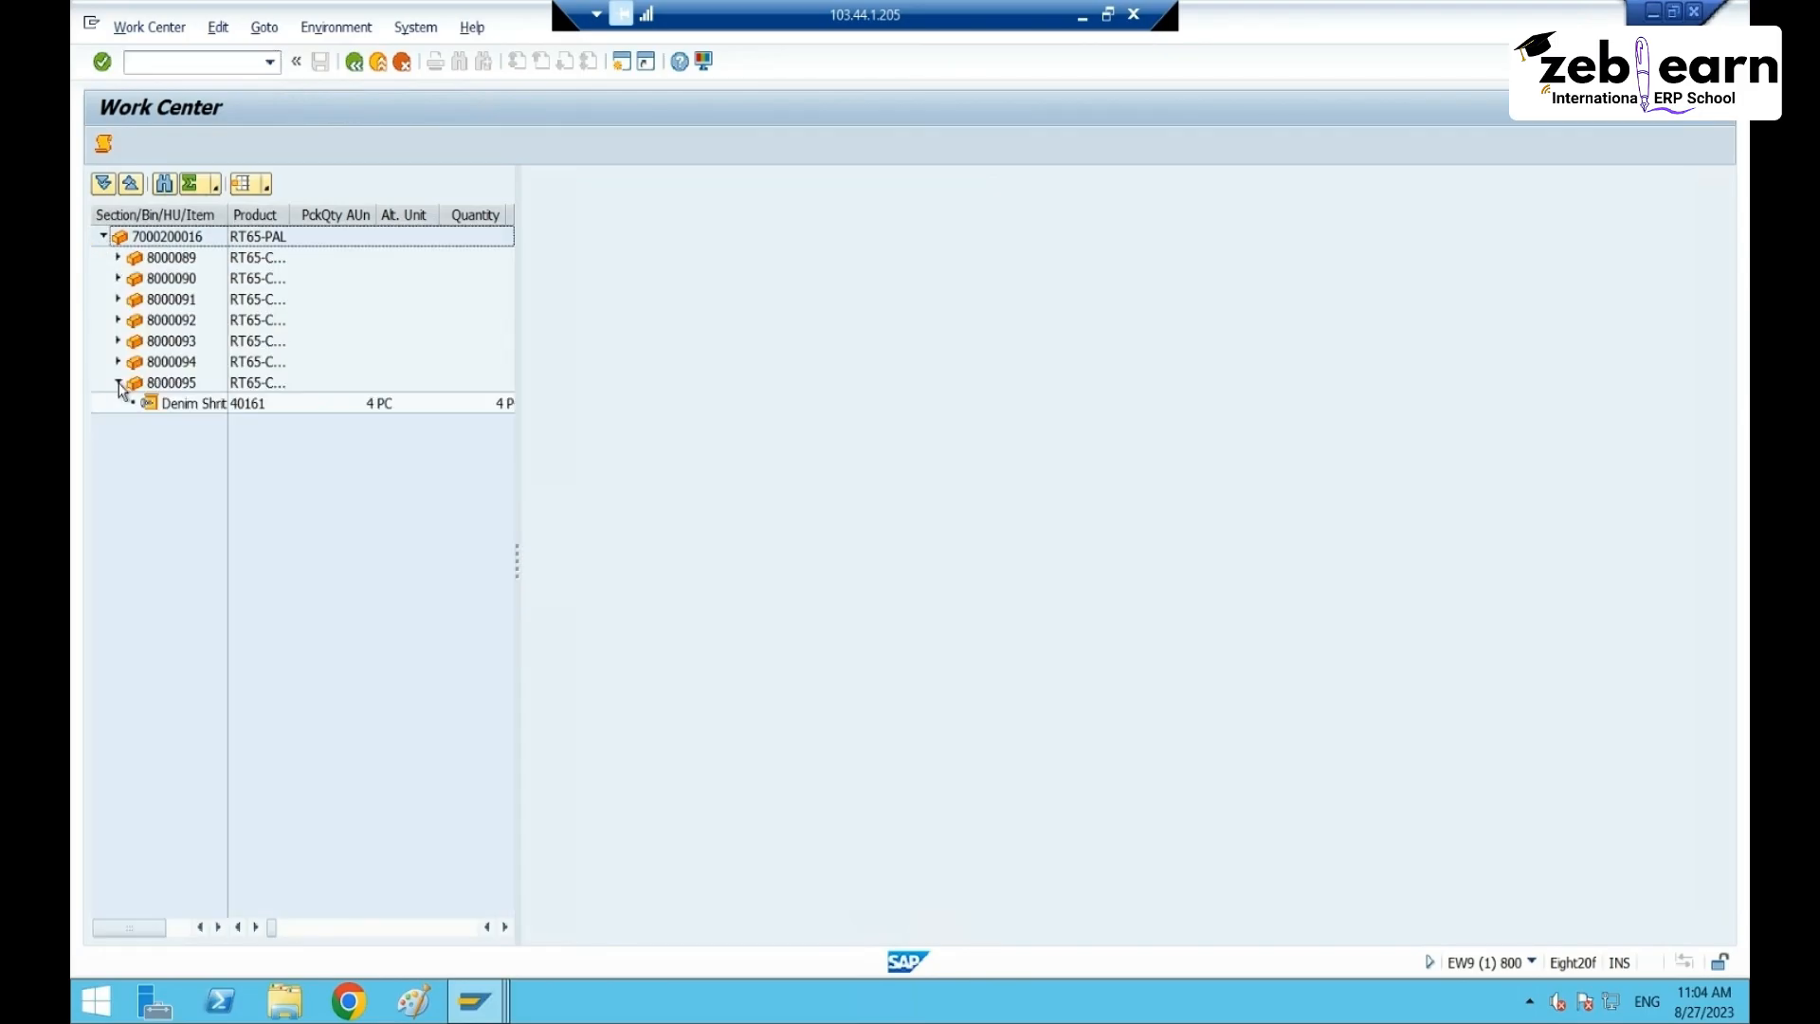
click(118, 361)
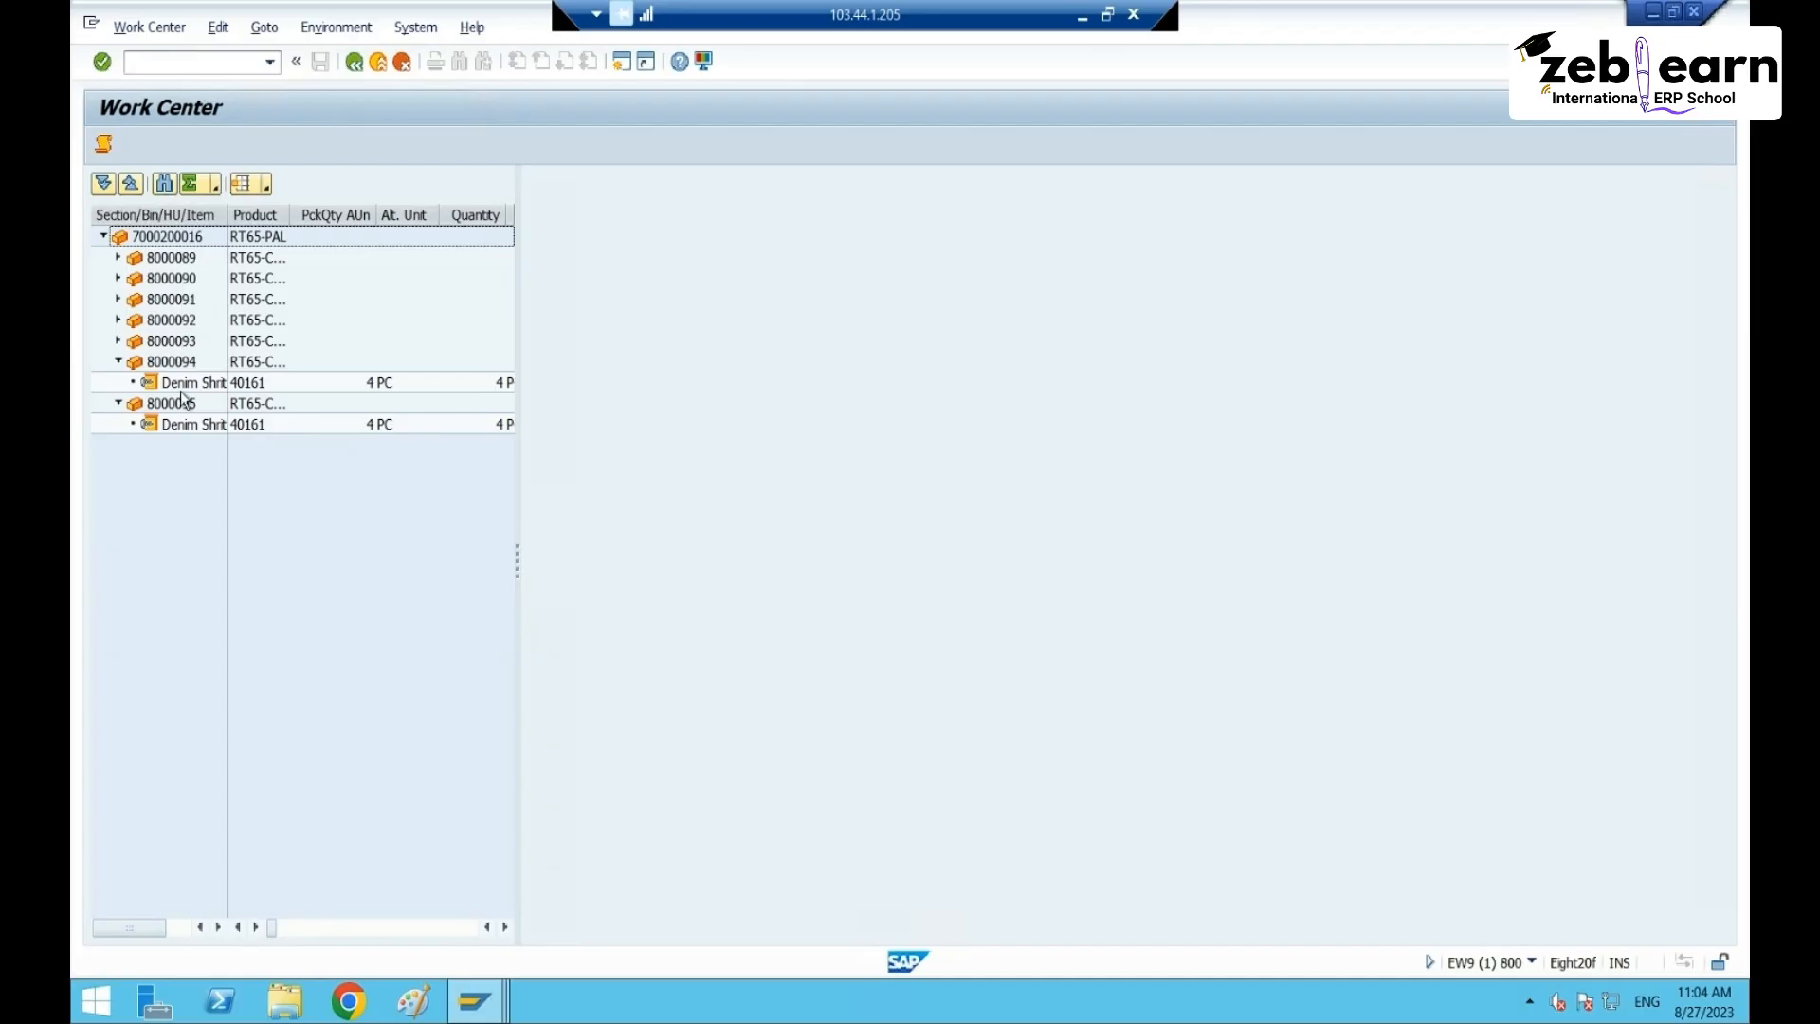
click(379, 65)
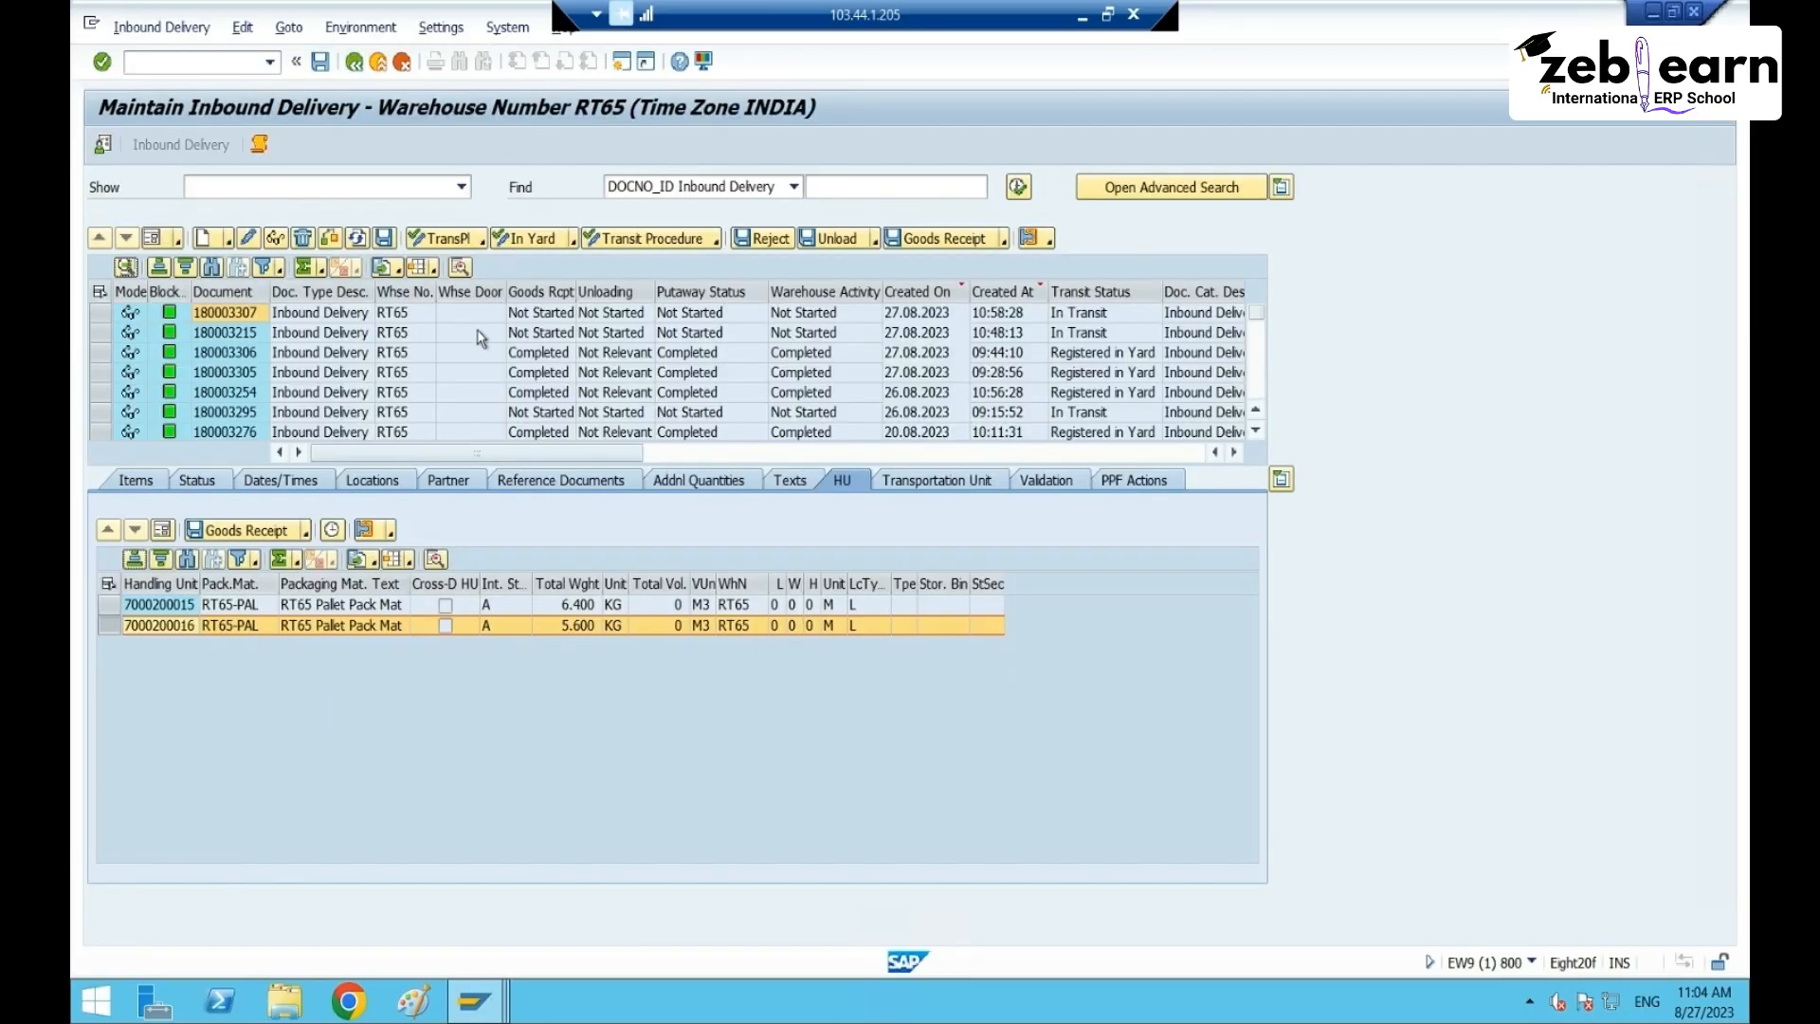
click(102, 313)
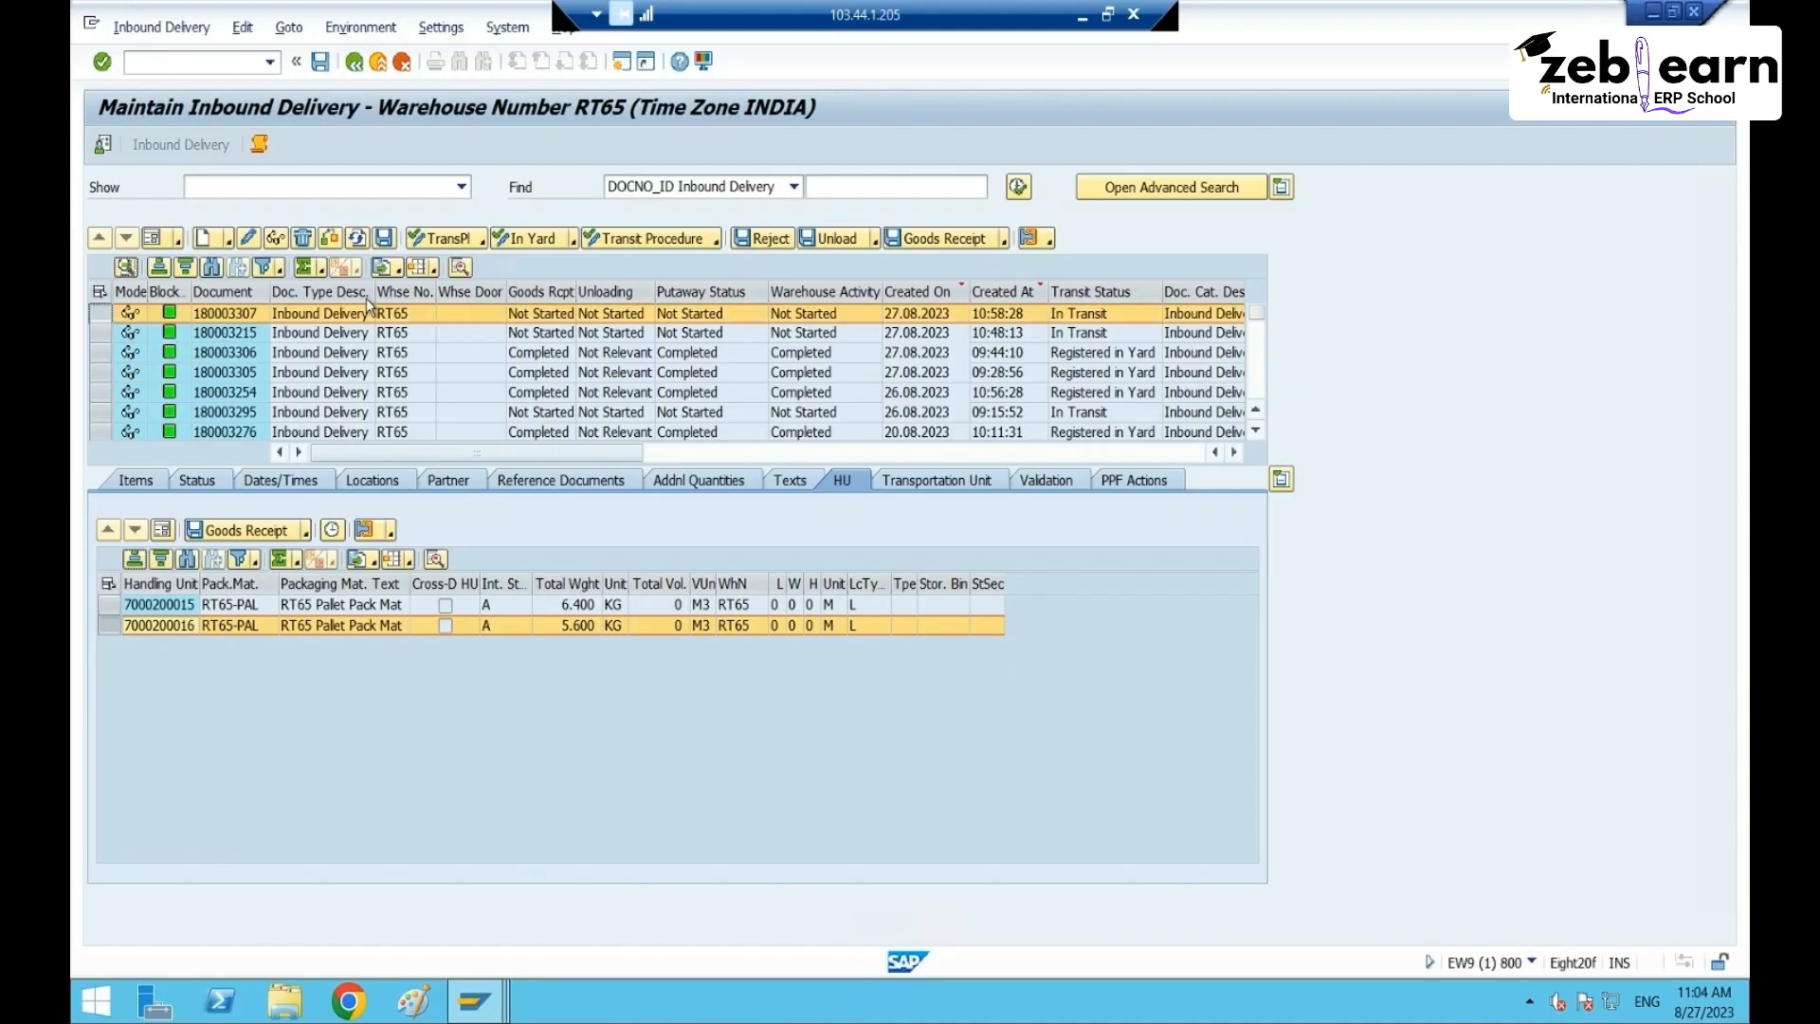
- Post goods receipt for delivery 180003307 and start creating putaway warehouse tasks
click(916, 240)
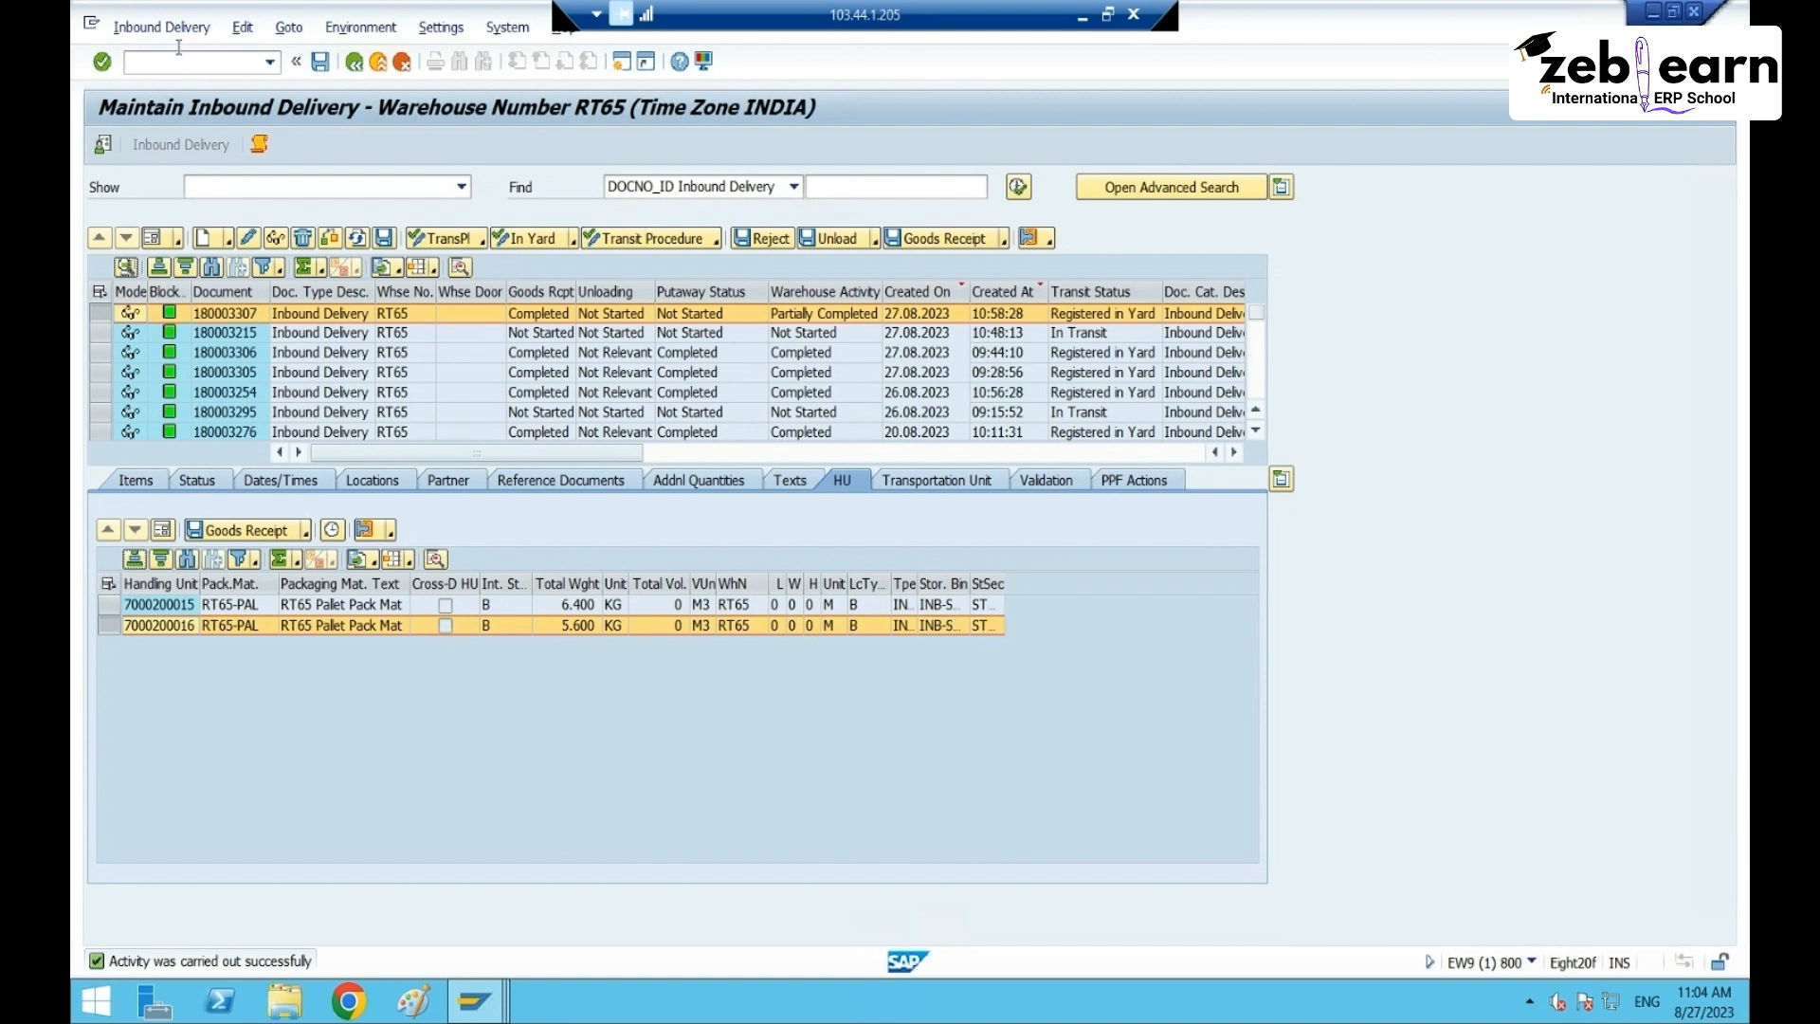
click(115, 27)
mouse_move(219, 86)
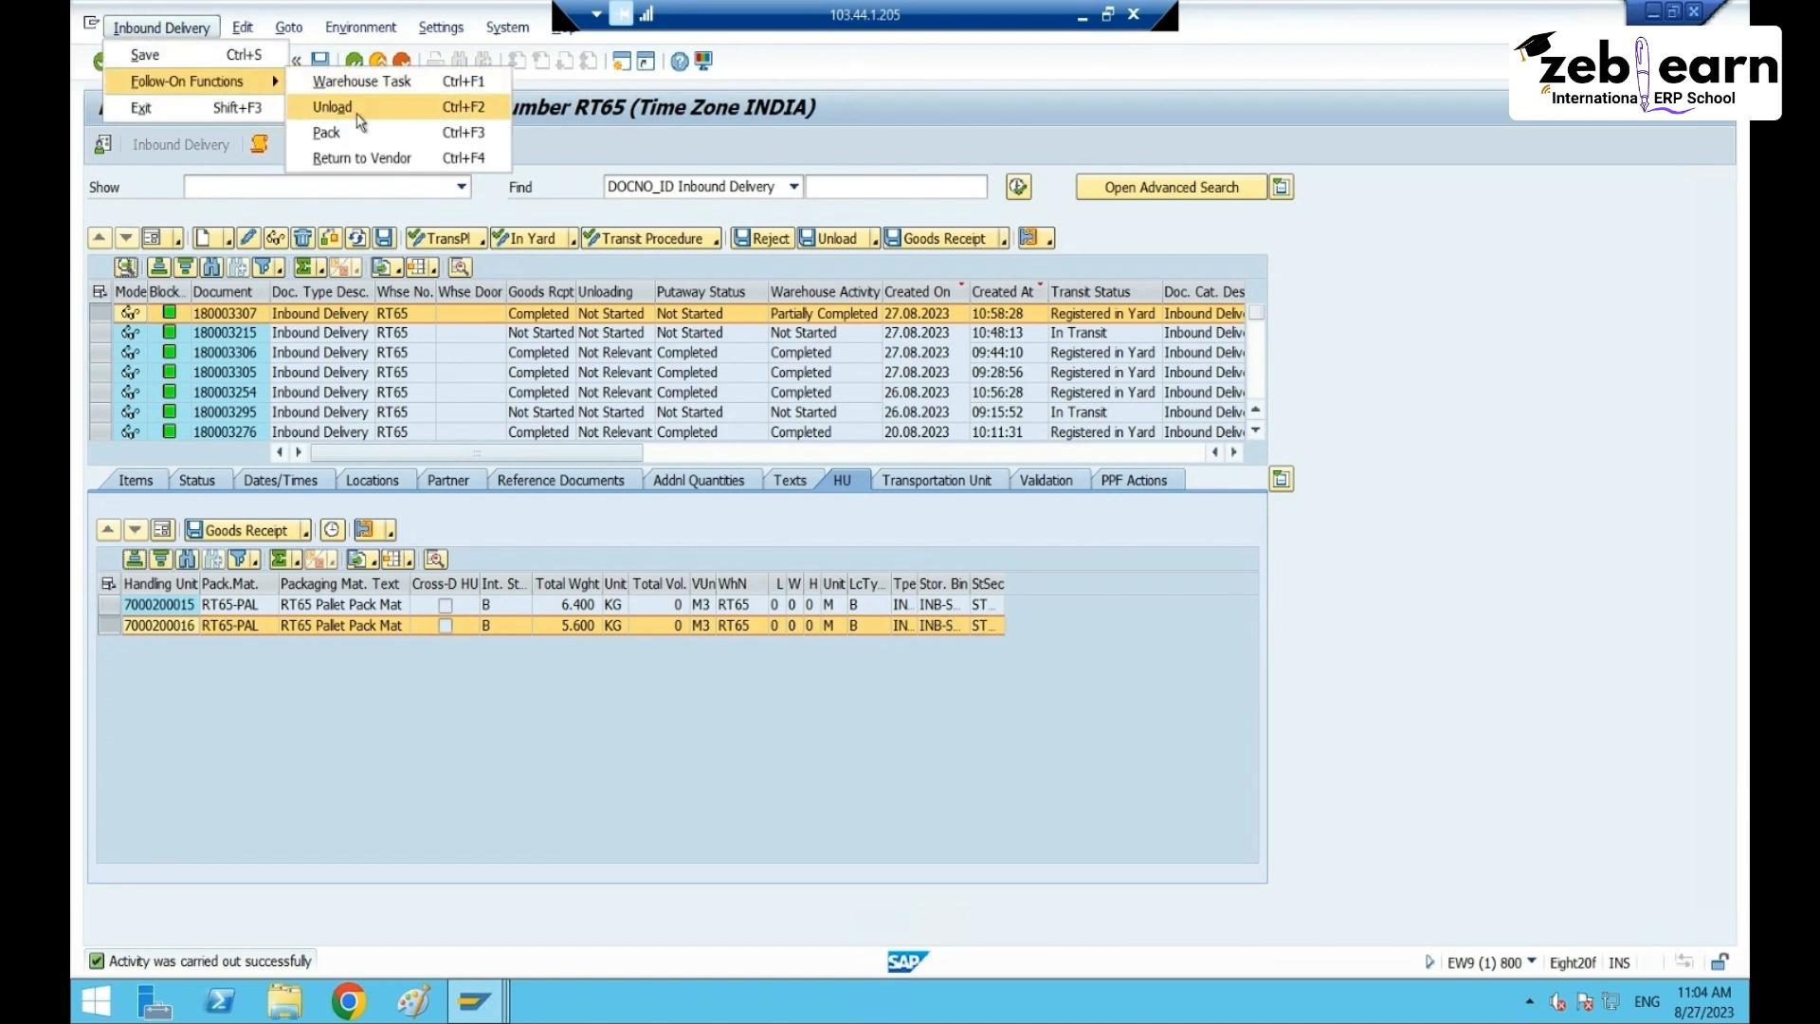
click(362, 82)
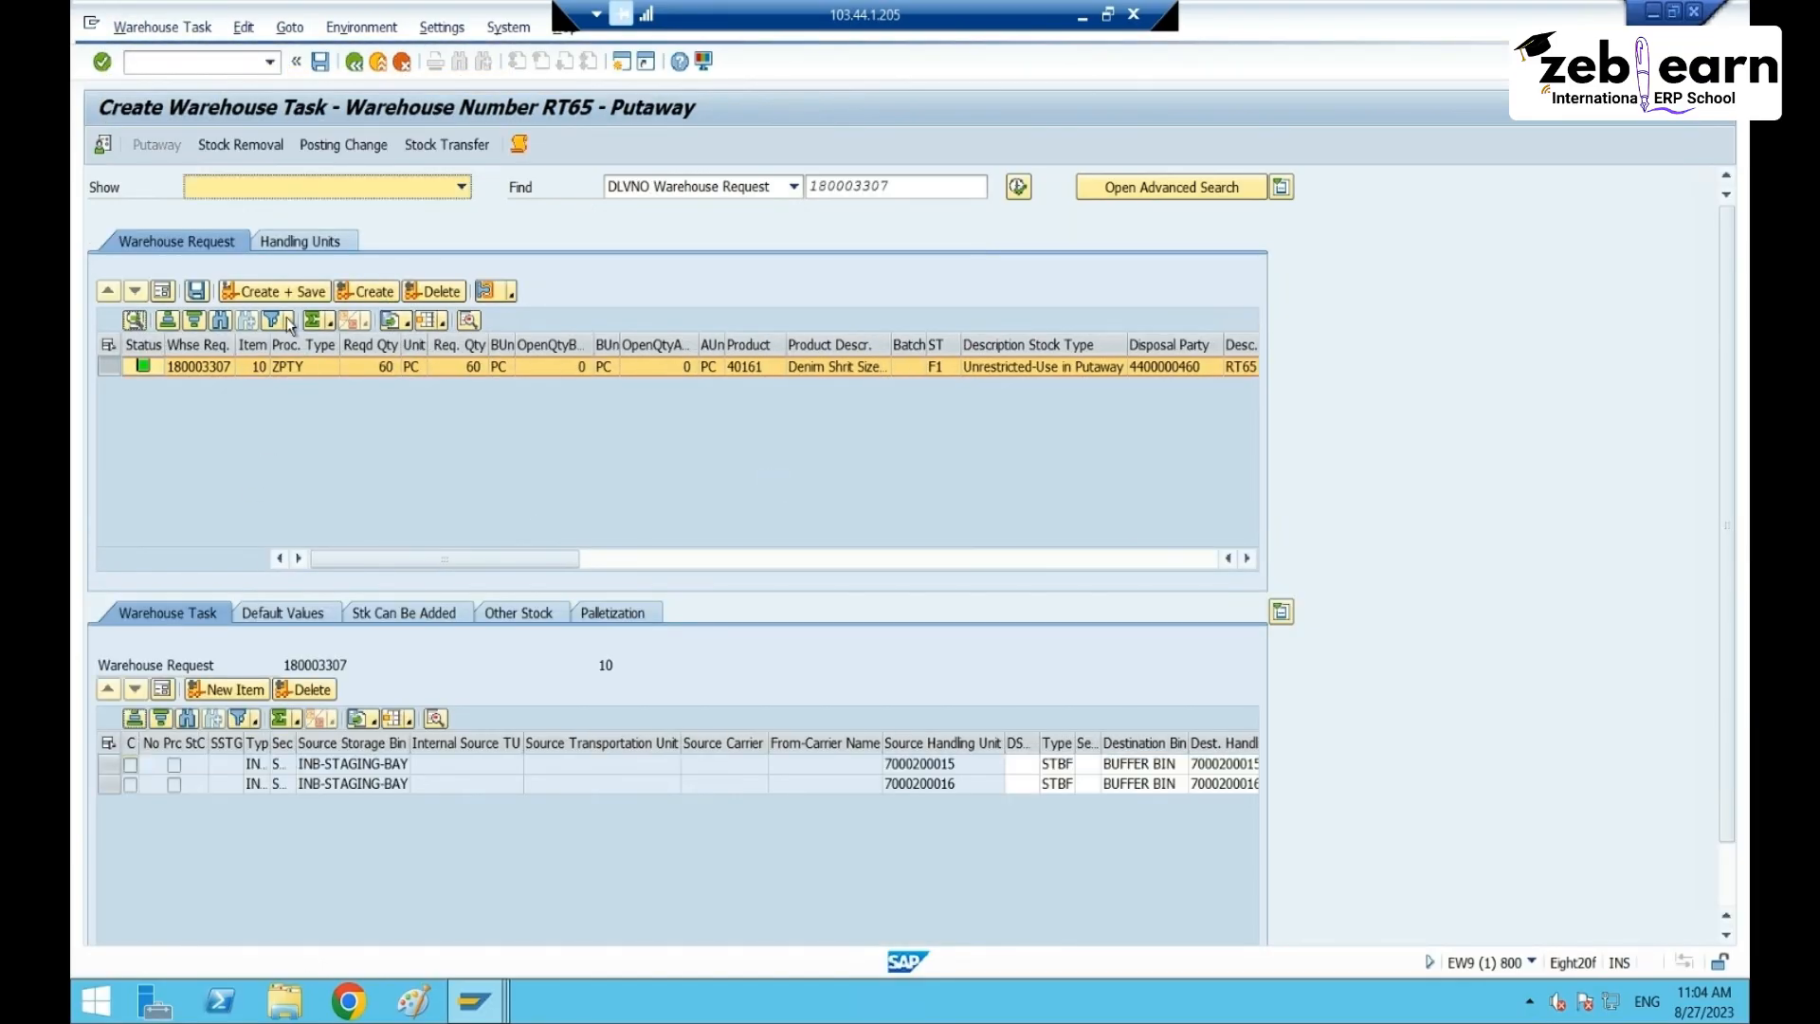
- Create and save both putaway tasks to BUFFER BIN, confirm them, and close the EWM session
drag(1150, 764, 775, 783)
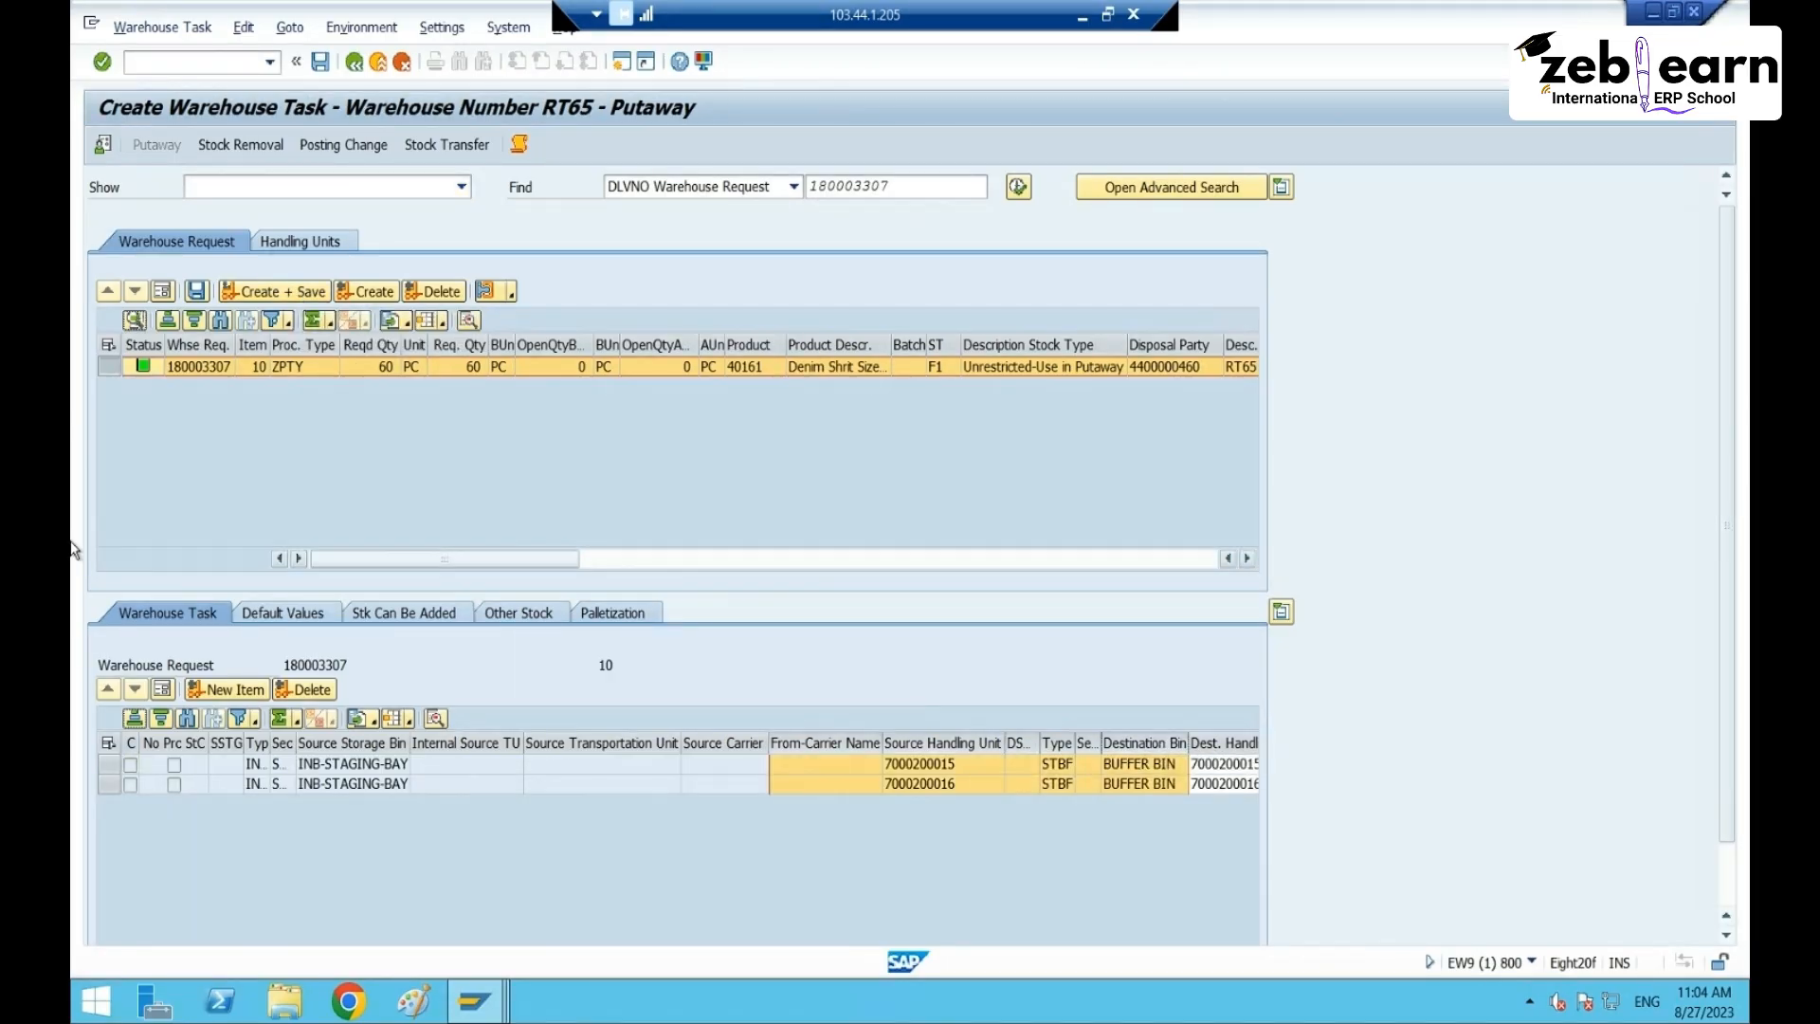
click(253, 289)
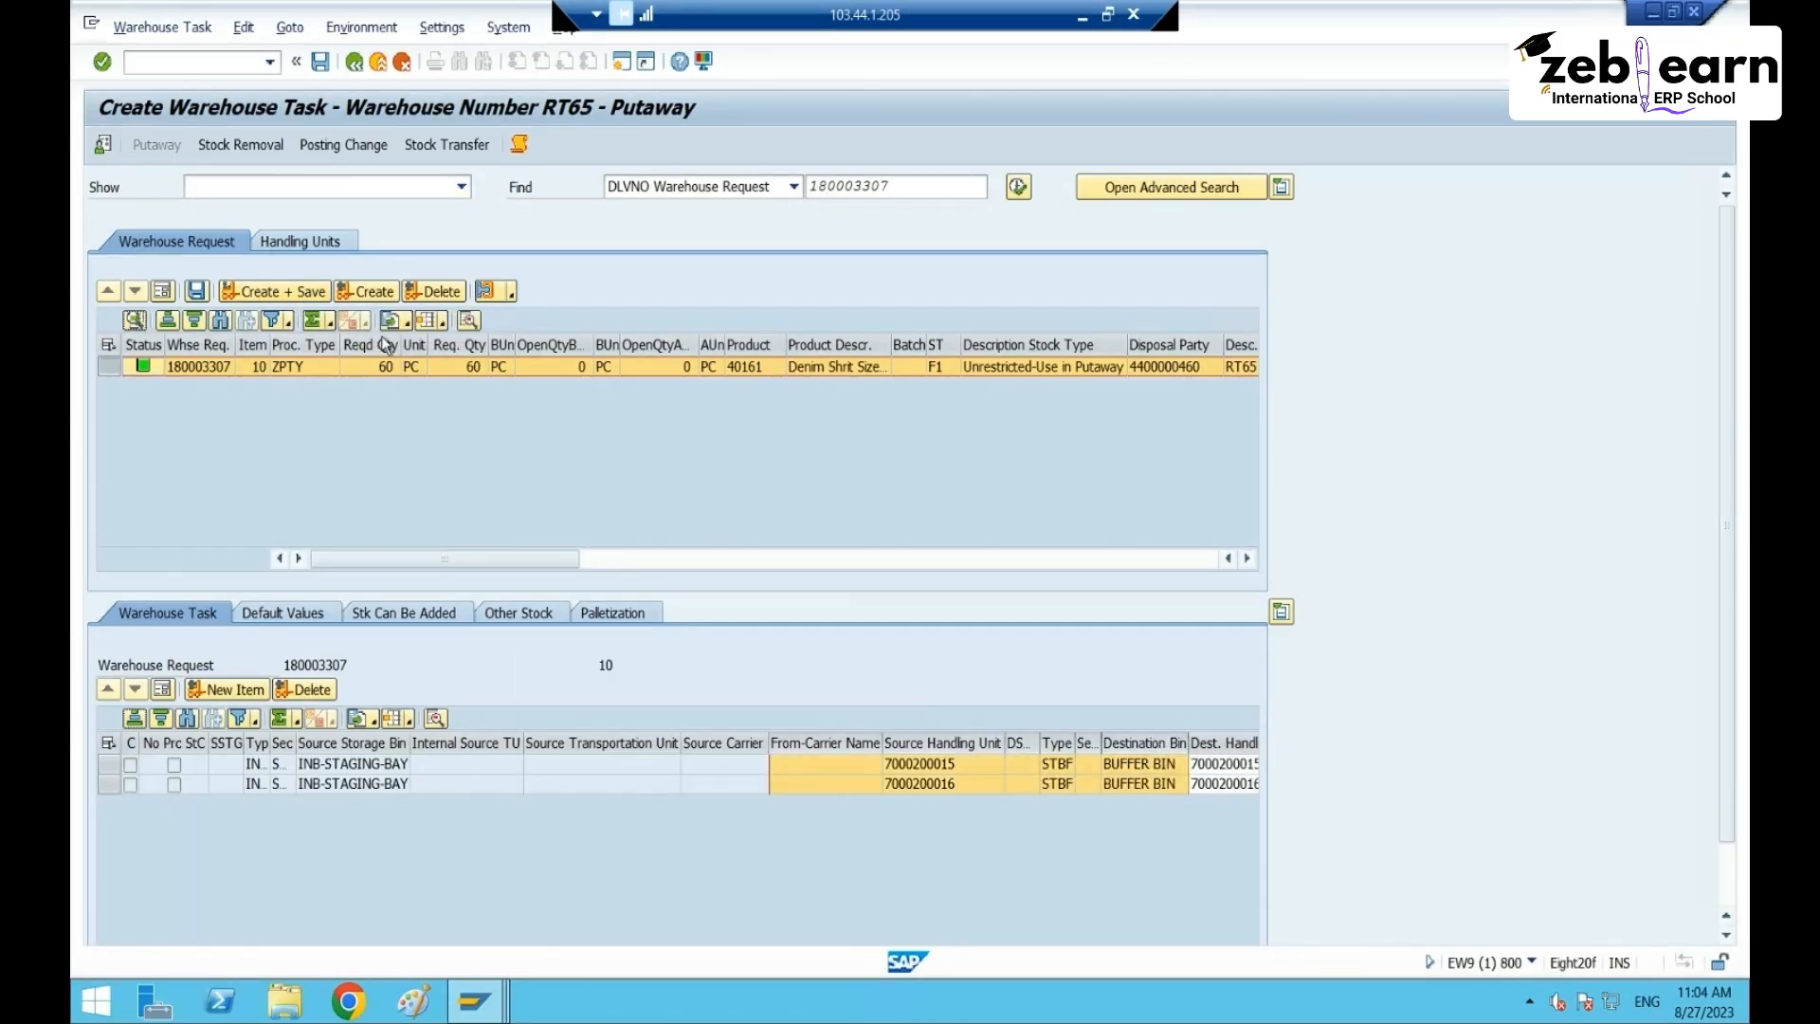
click(162, 26)
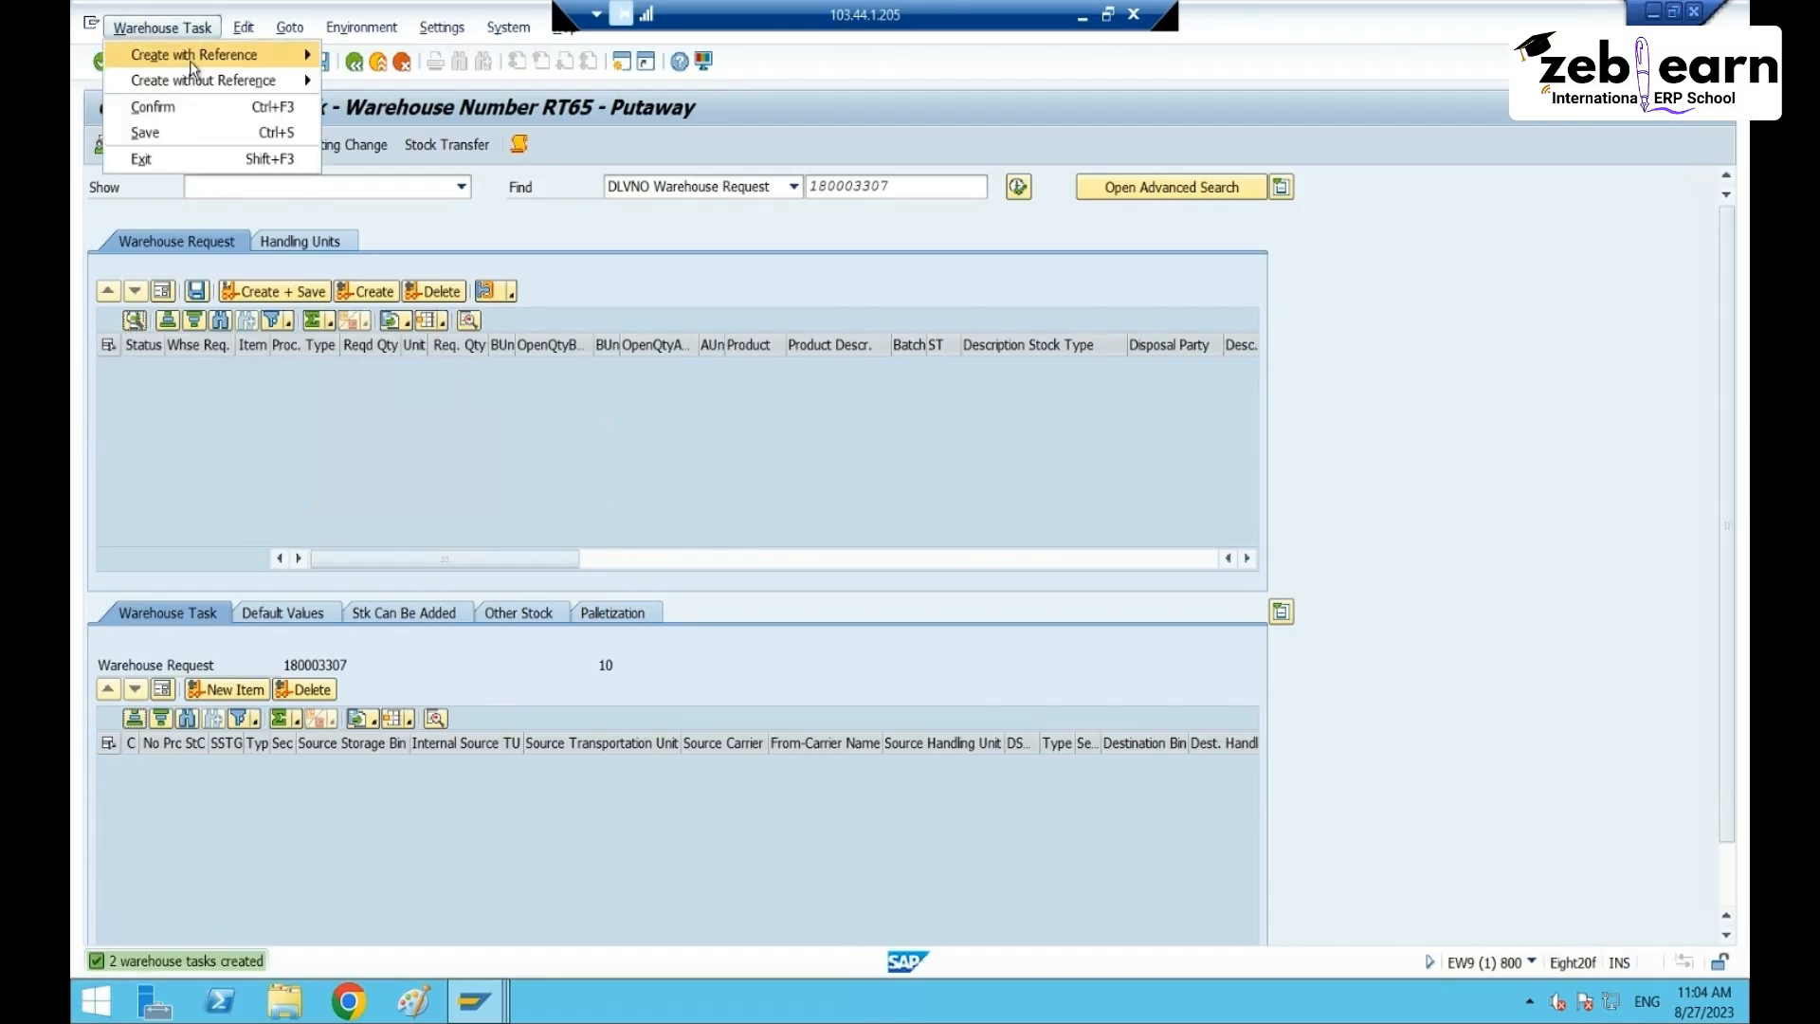
click(202, 107)
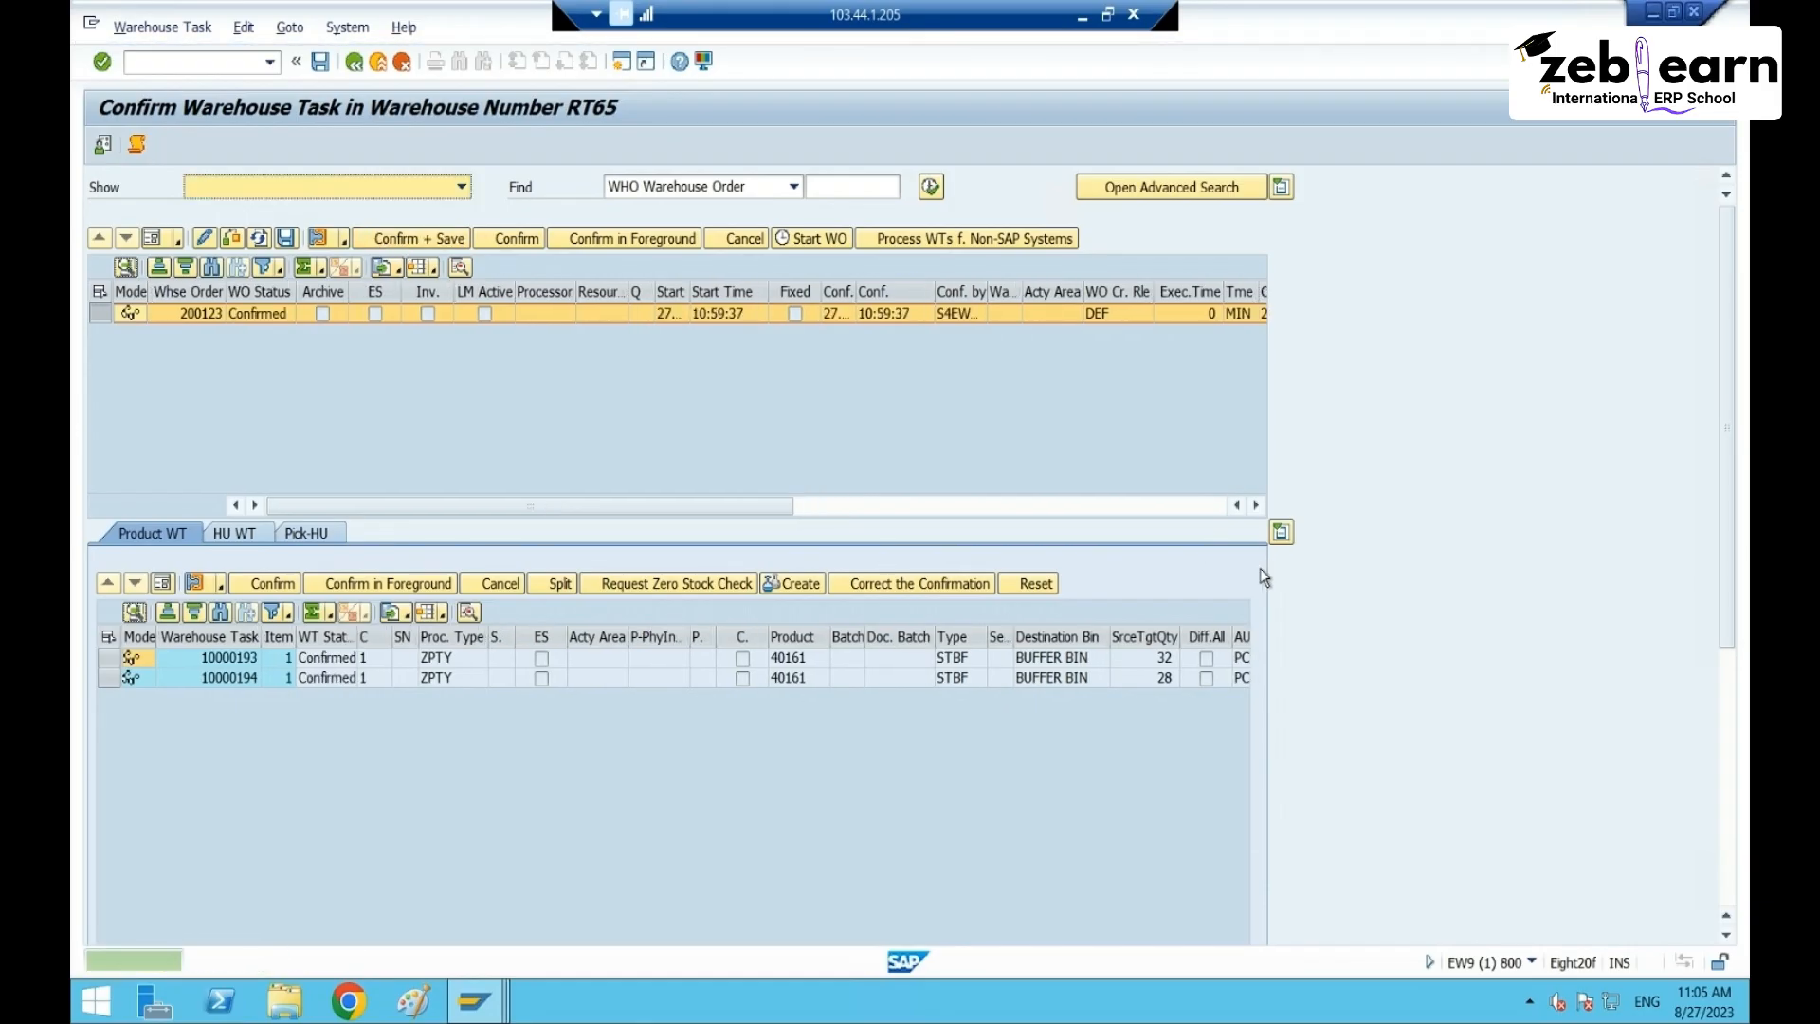
click(1694, 12)
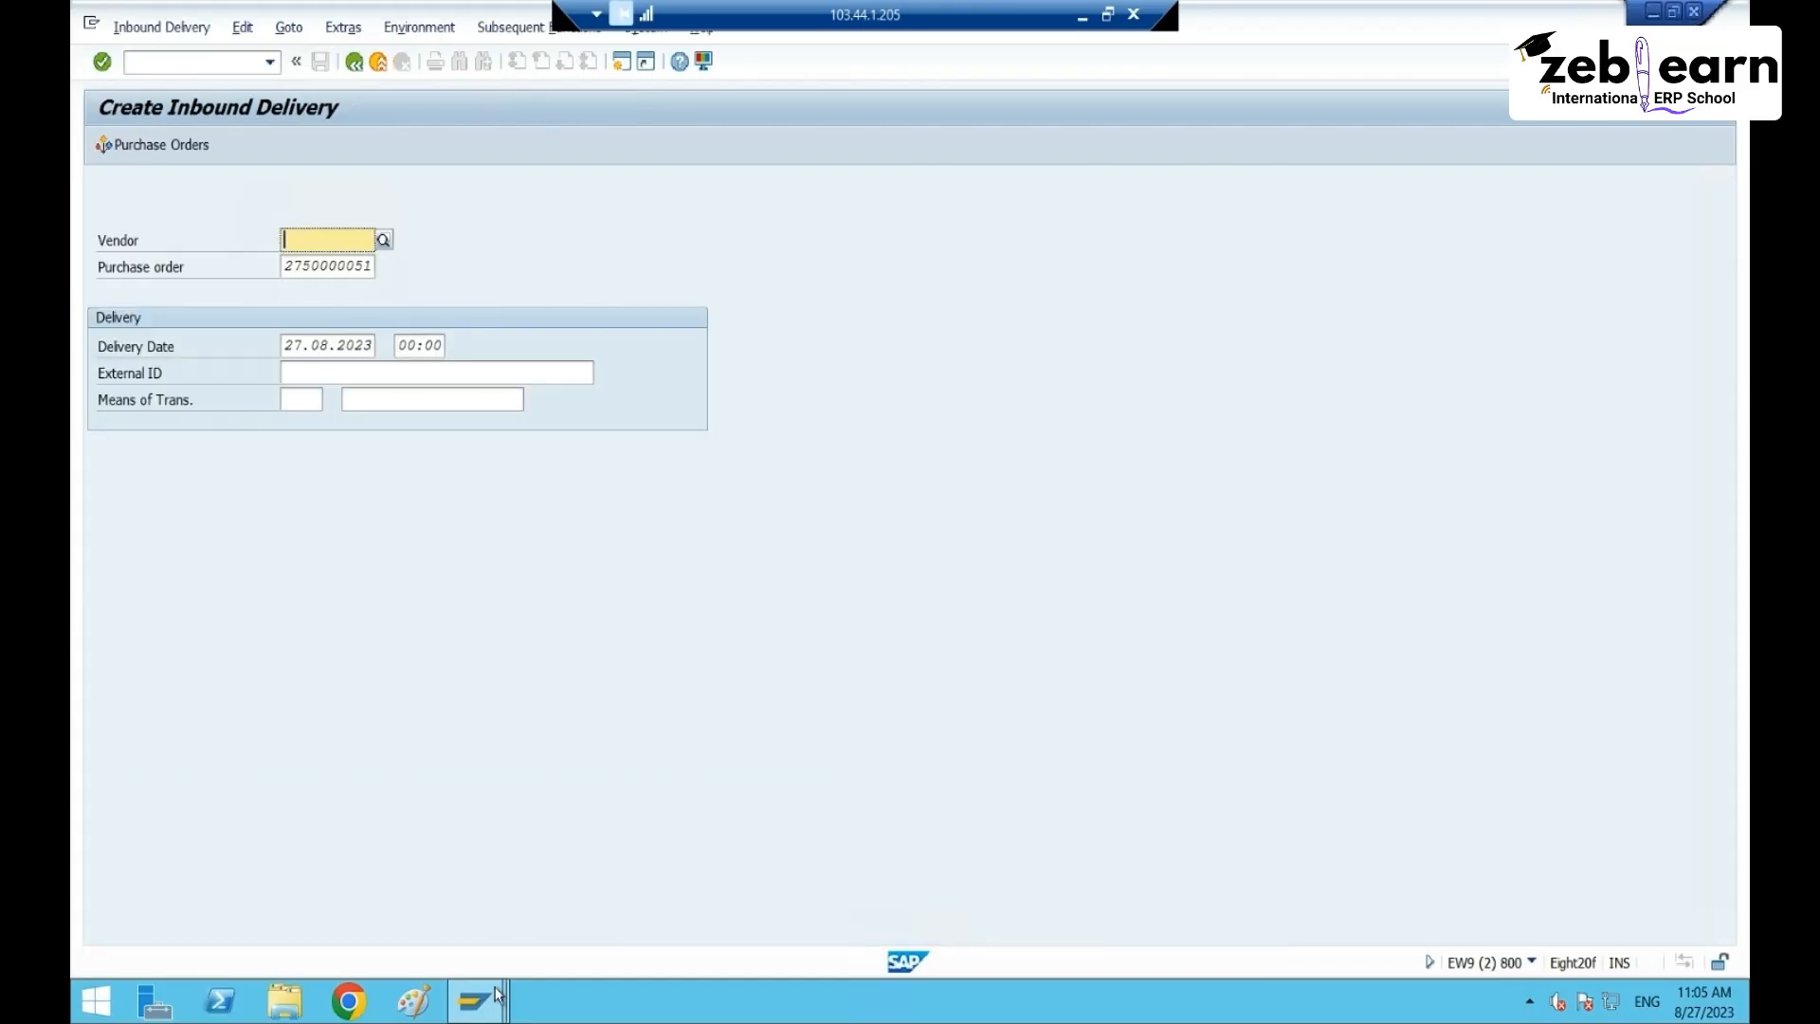
mouse_move(476, 999)
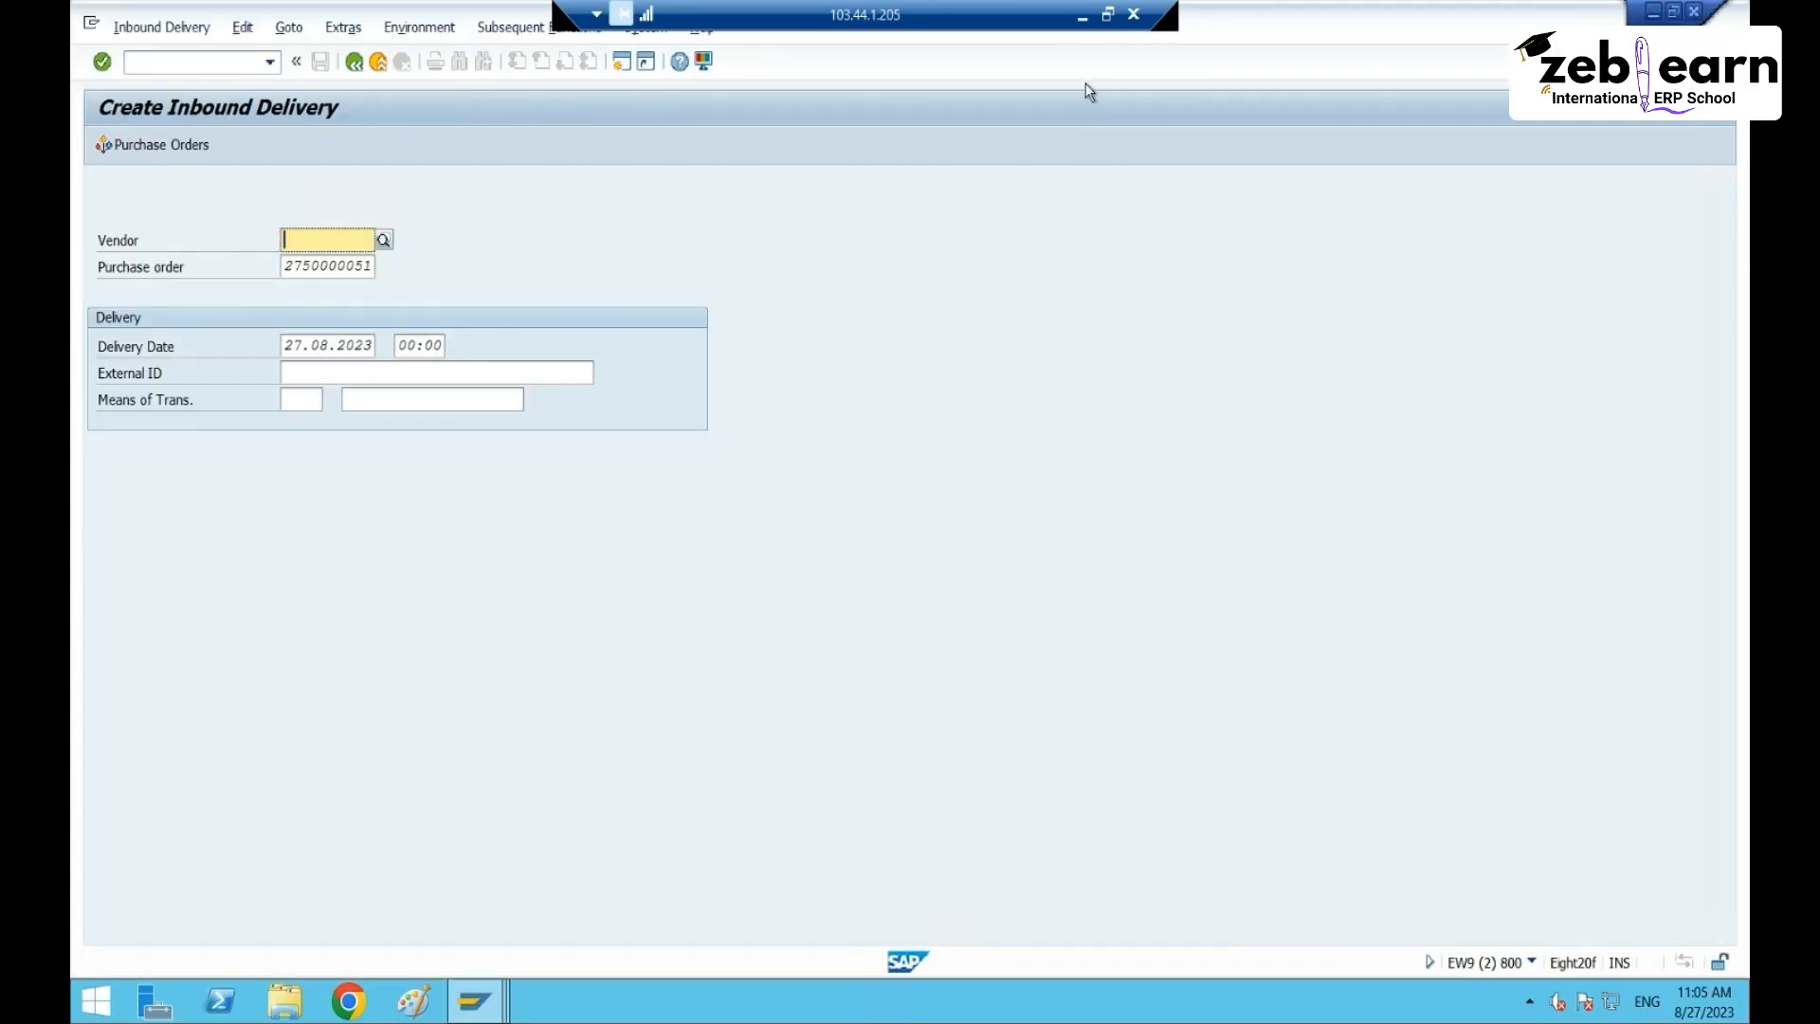